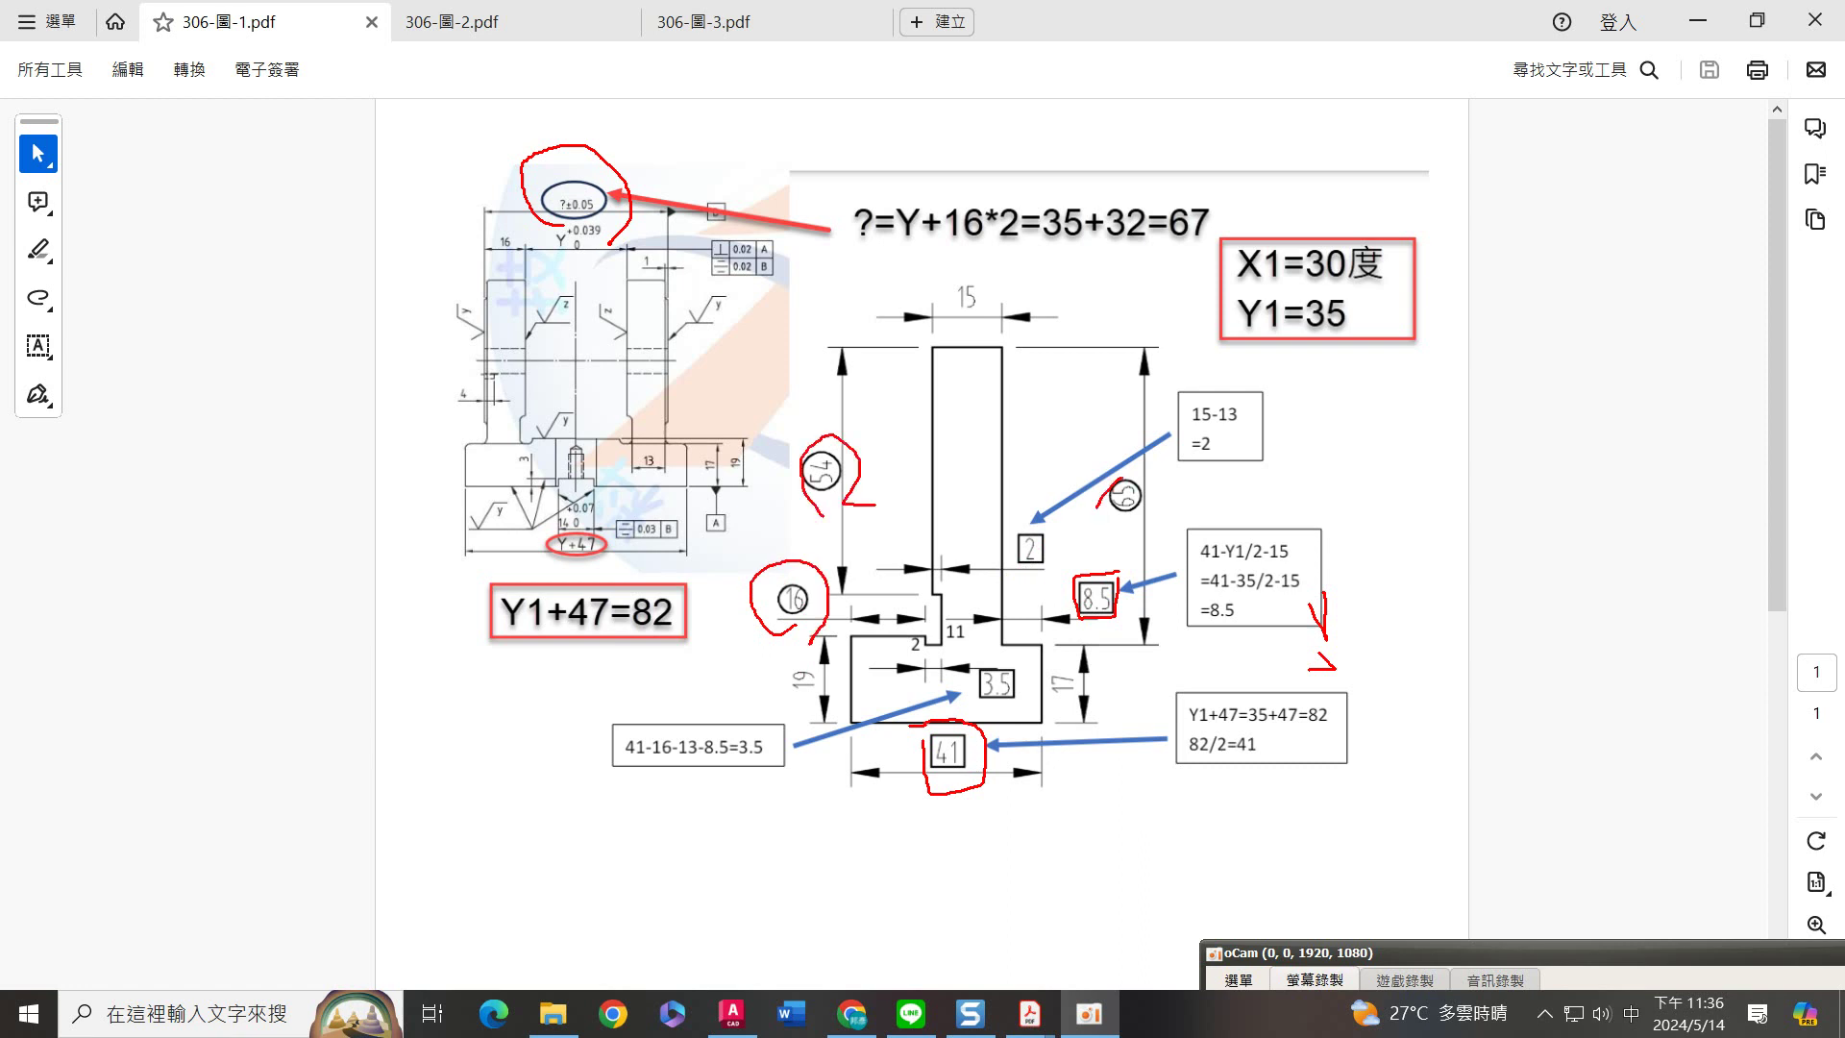
Review the rectangle-stacking reference in 306-圖-2.pdf and the hole and angle reference in 306-圖-3.pdf
key(e)
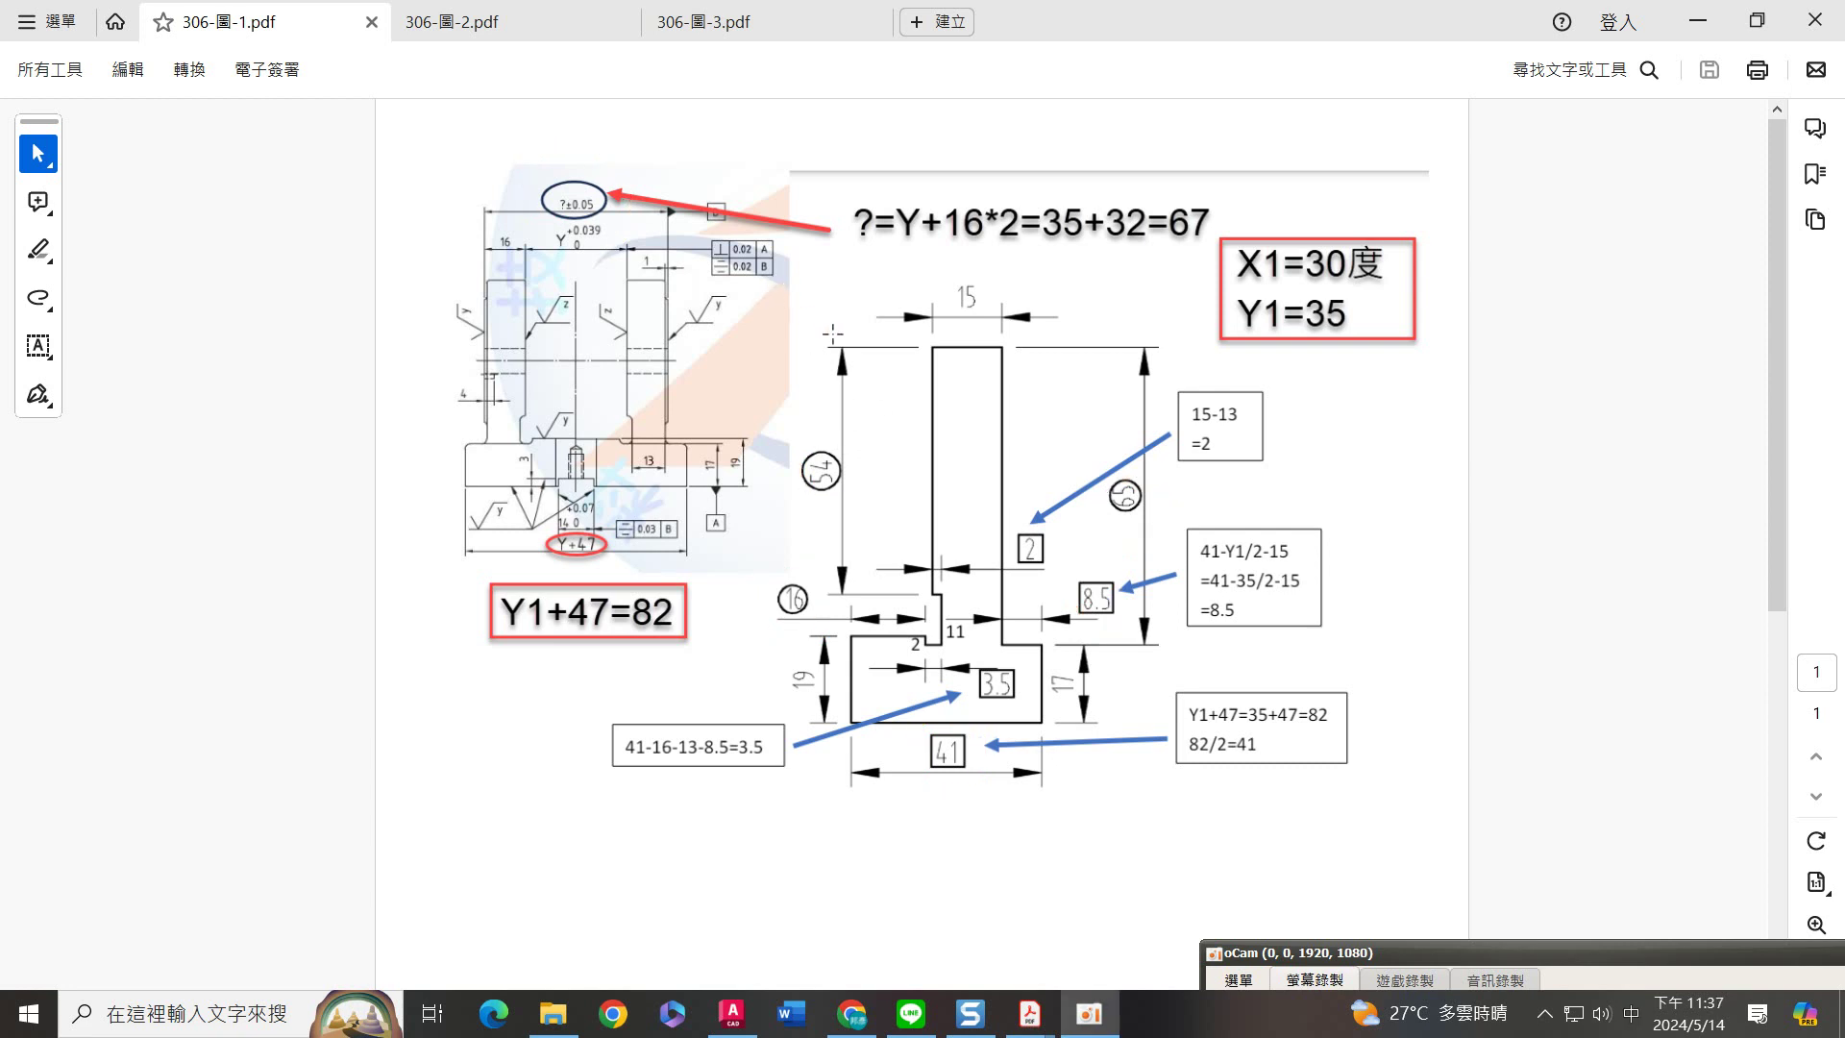
click(506, 22)
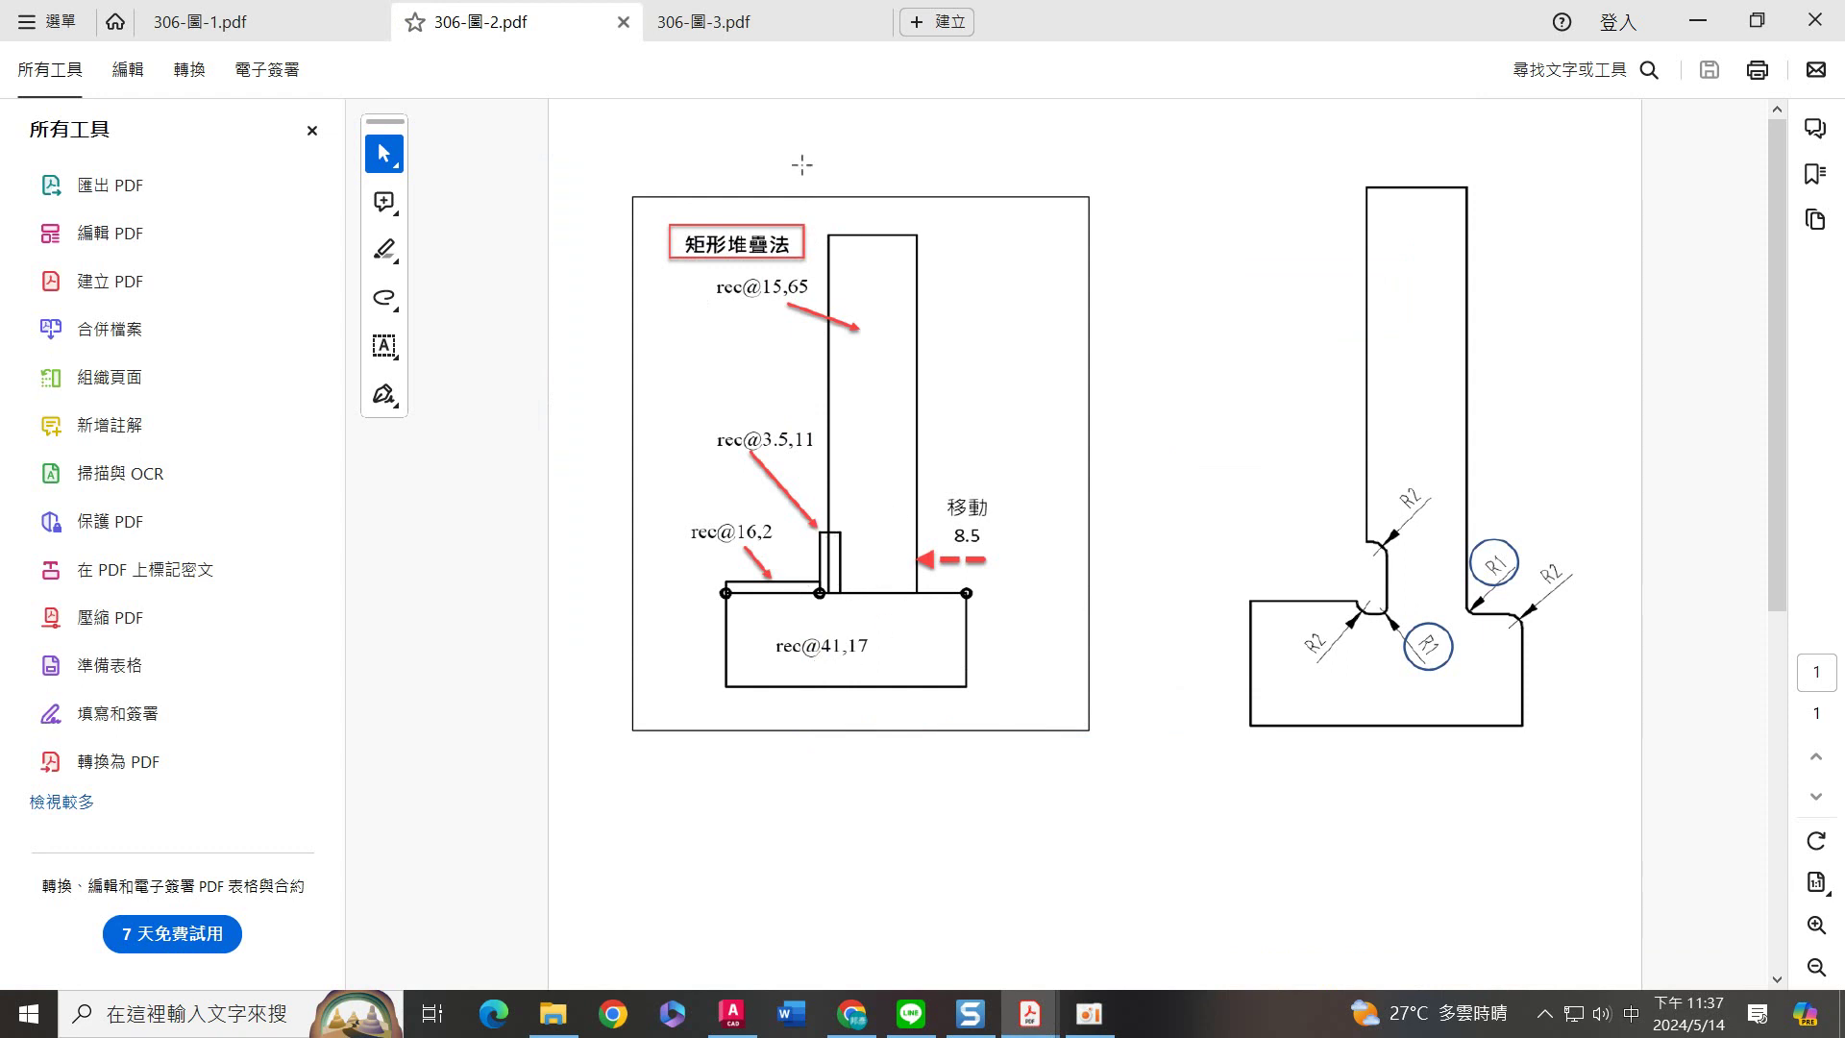
click(802, 25)
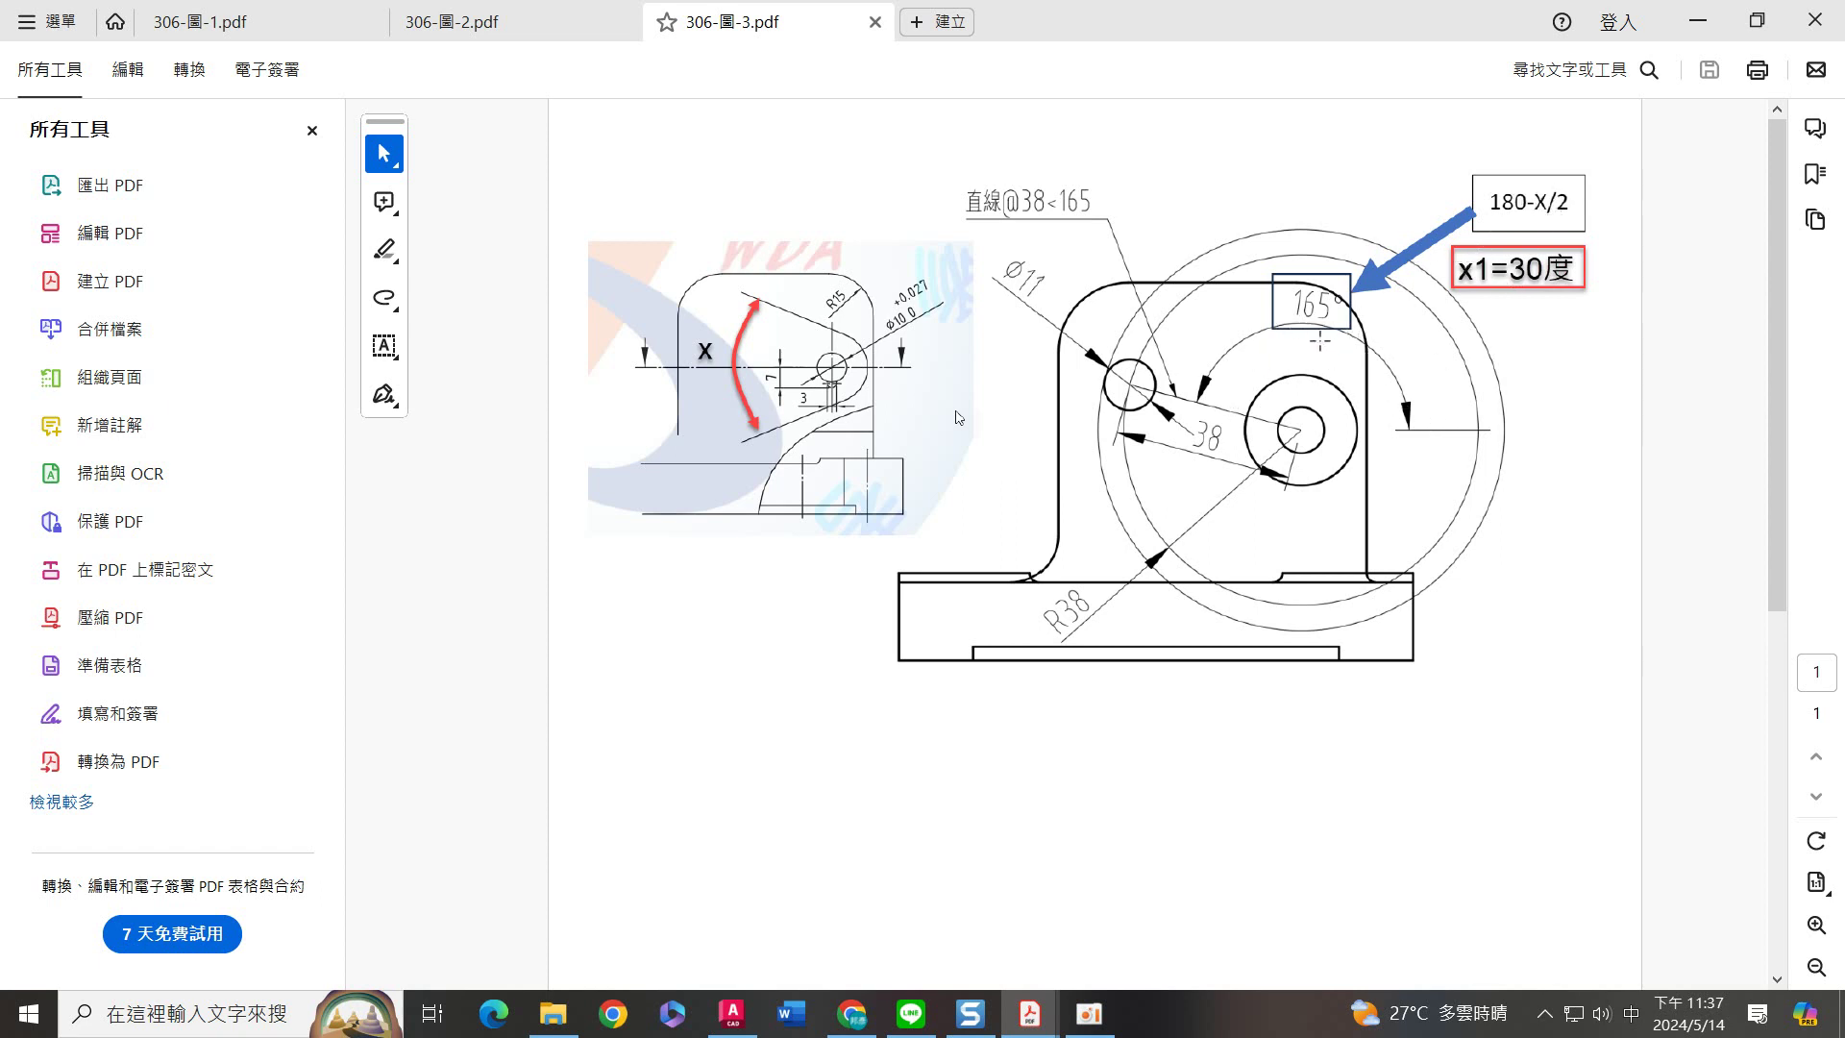
Switch to AutoCAD and draw a base rectangle 41 wide and 17 high in the empty area beside the drawing sheet
click(733, 1013)
mouse_move(379, 701)
middle_down()
mouse_move(723, 609)
mouse_move(897, 511)
middle_up()
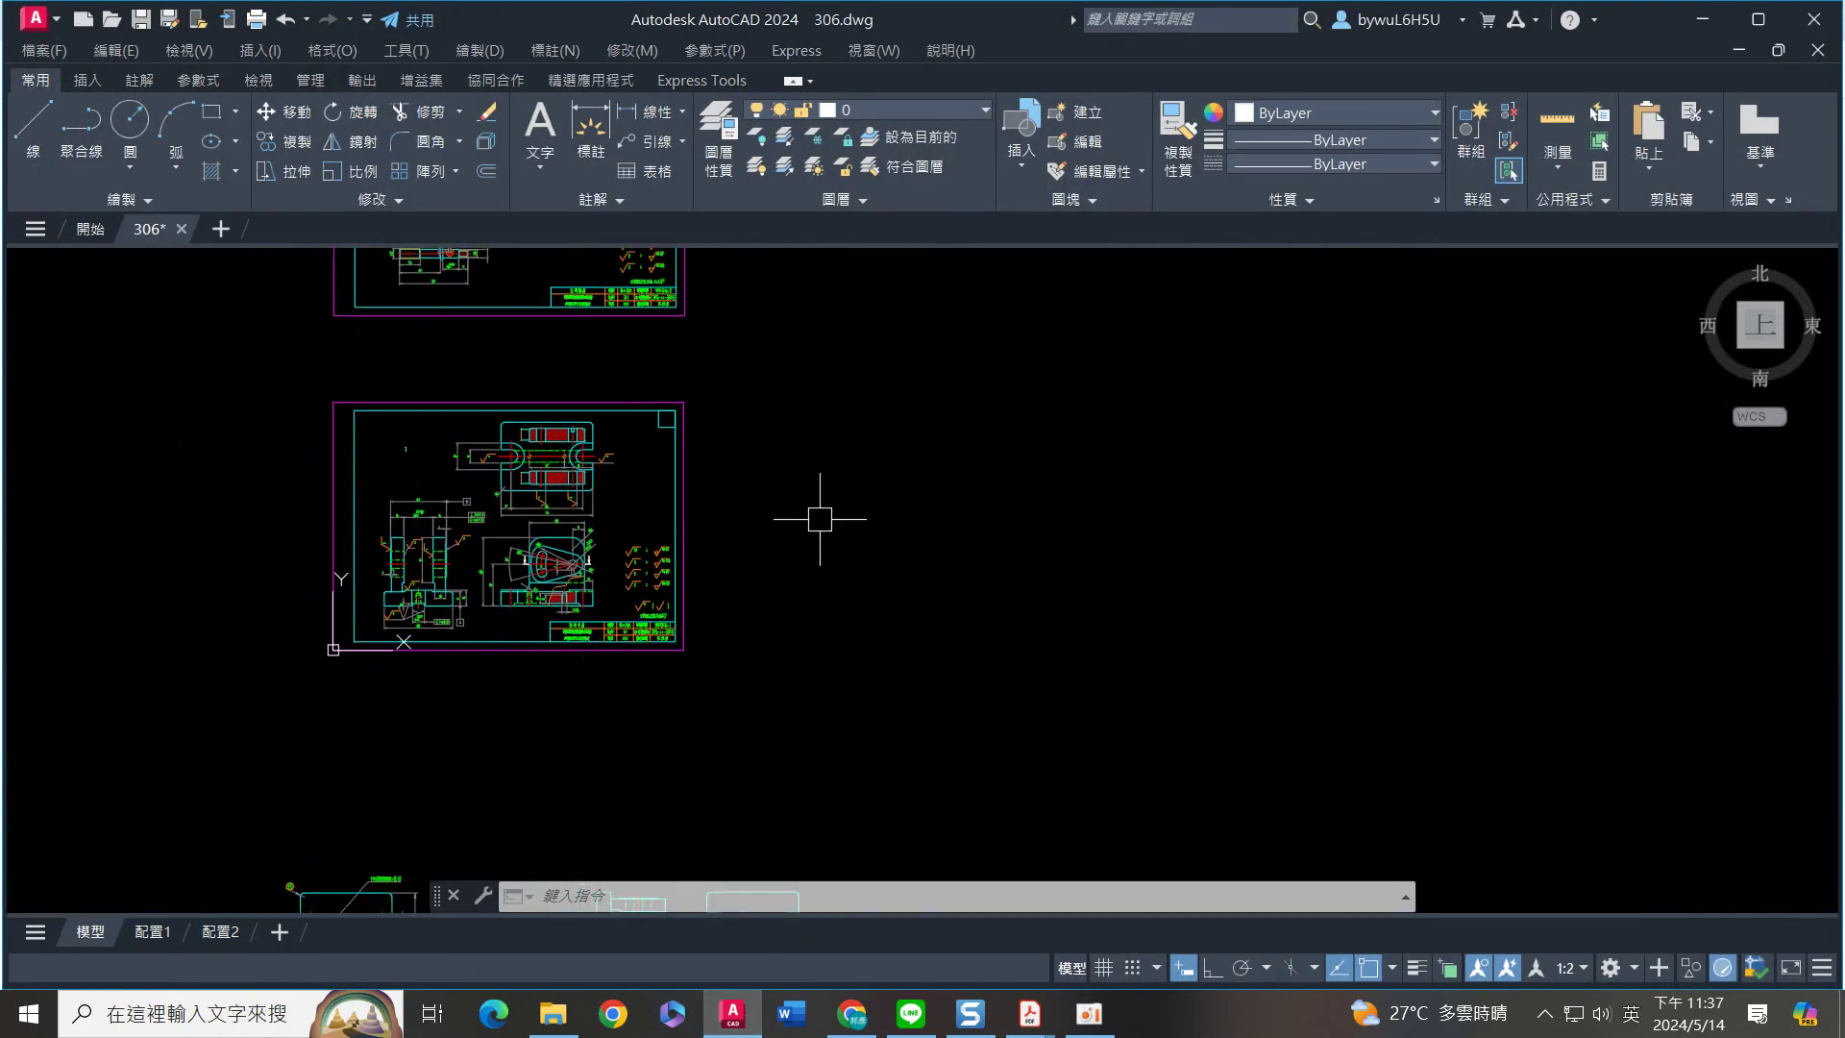
scroll(659, 466, up, 2)
scroll(455, 481, up, 1)
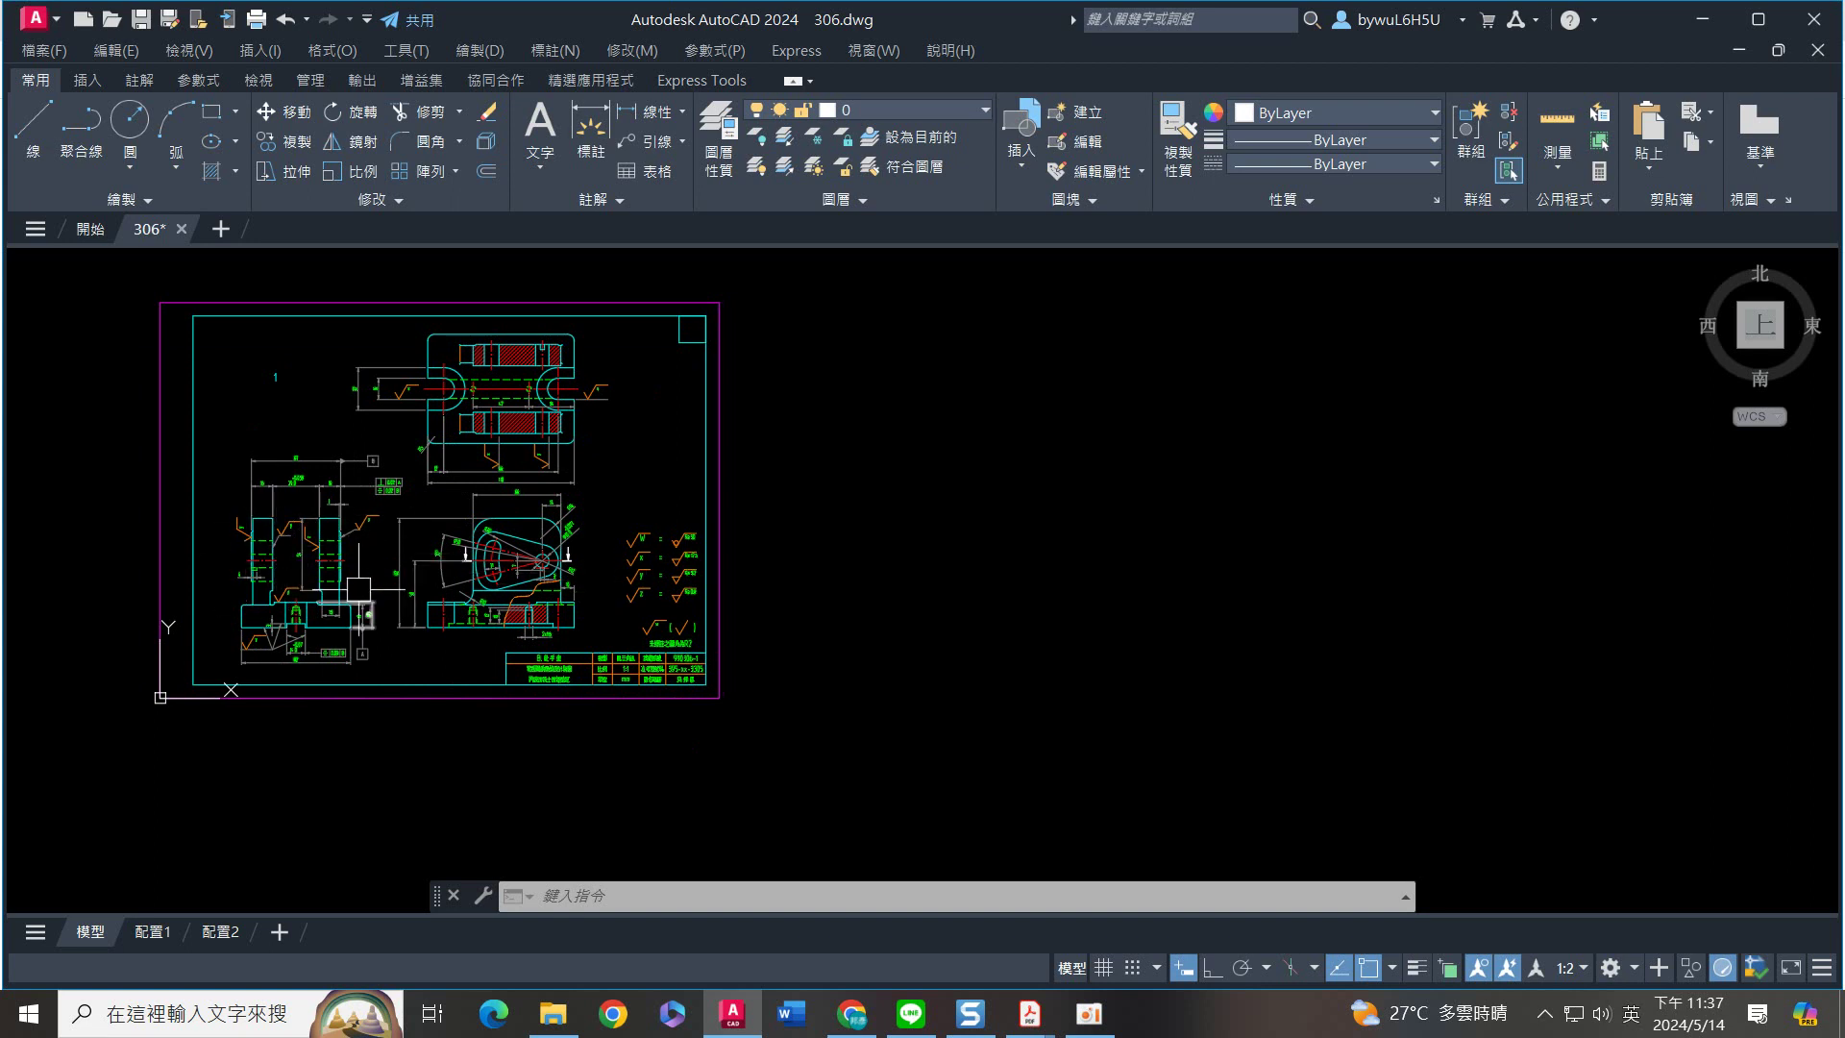
middle_drag(1014, 620, 998, 633)
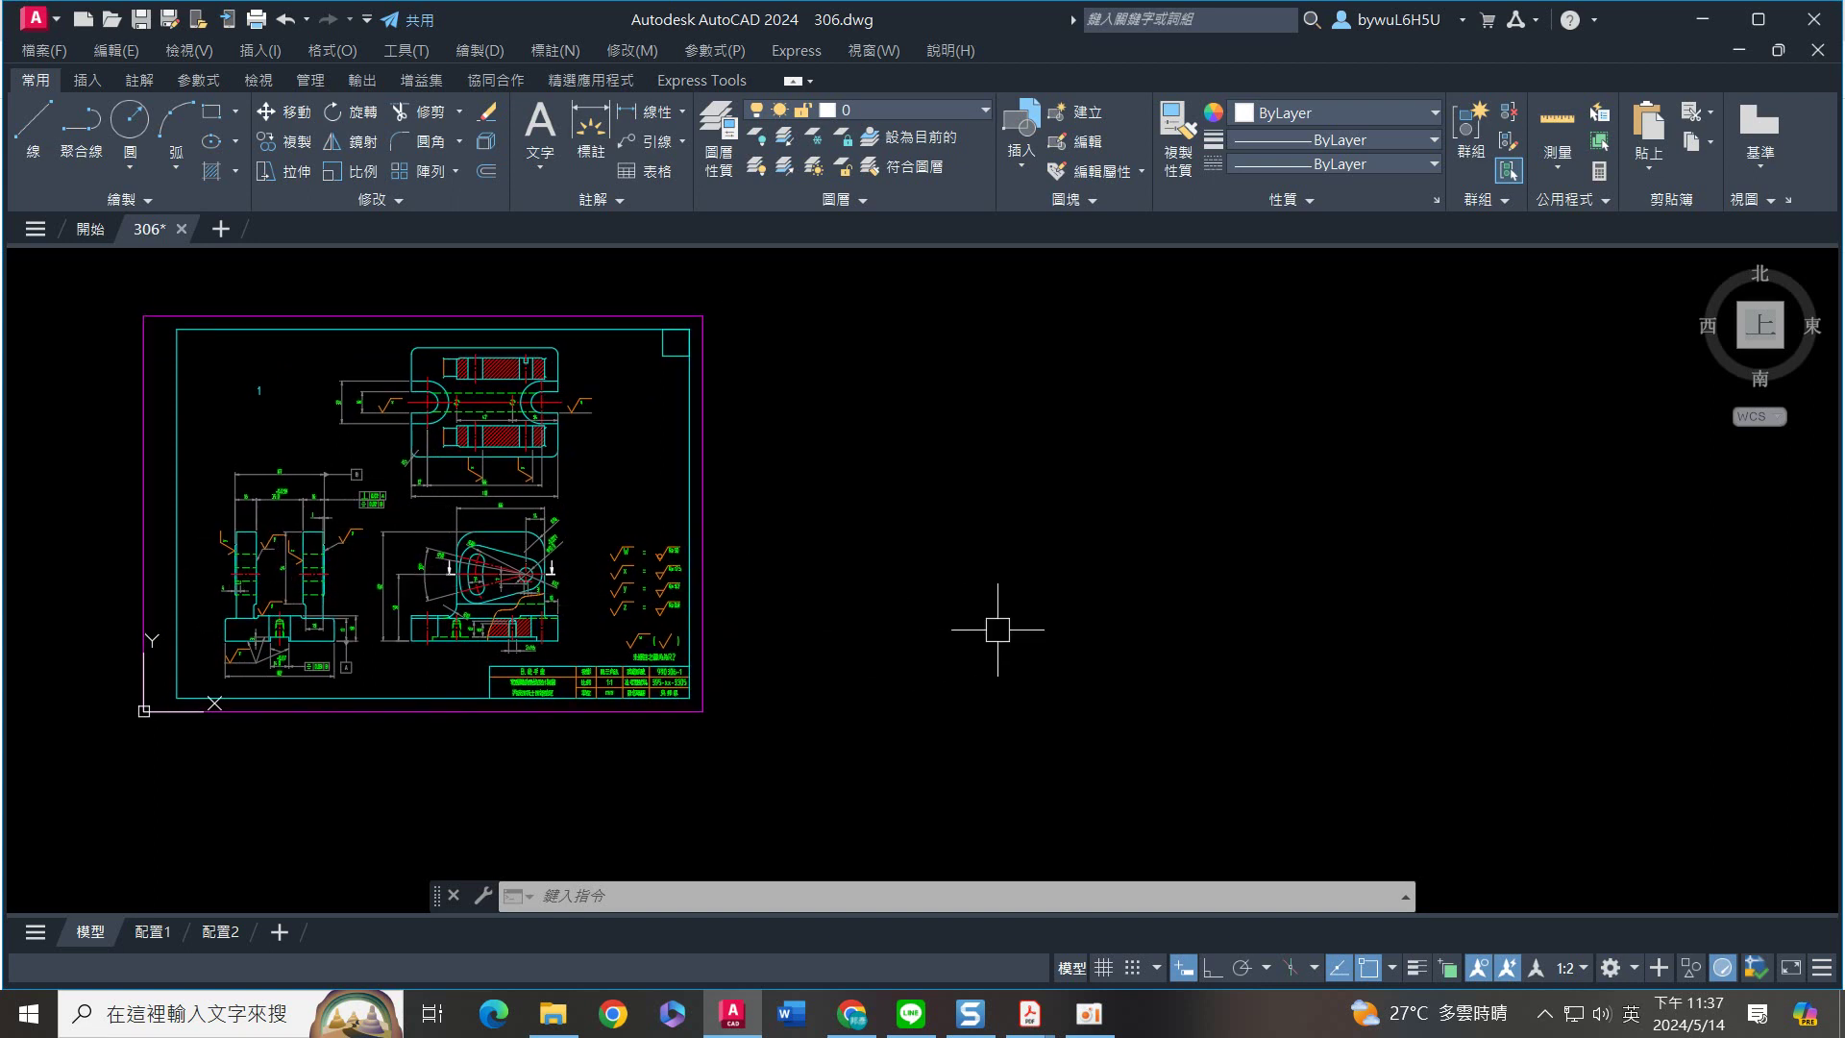
text(RE)
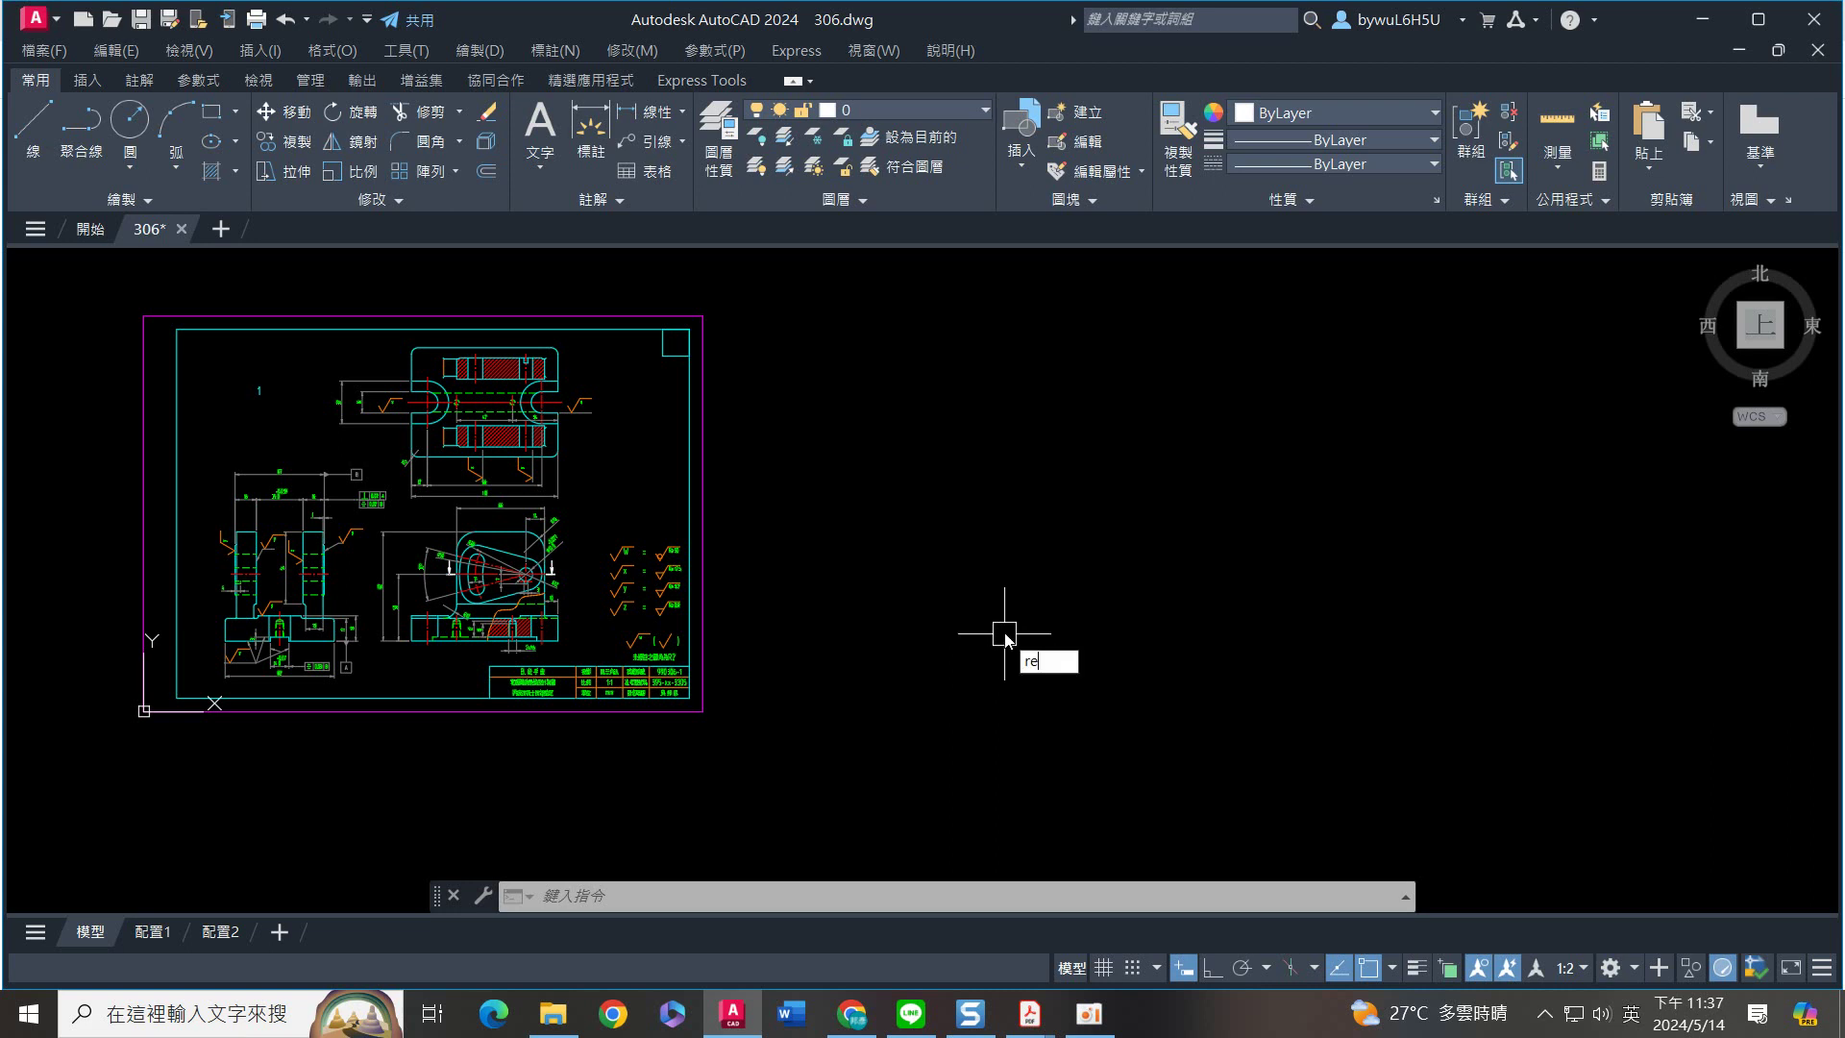
key(Return)
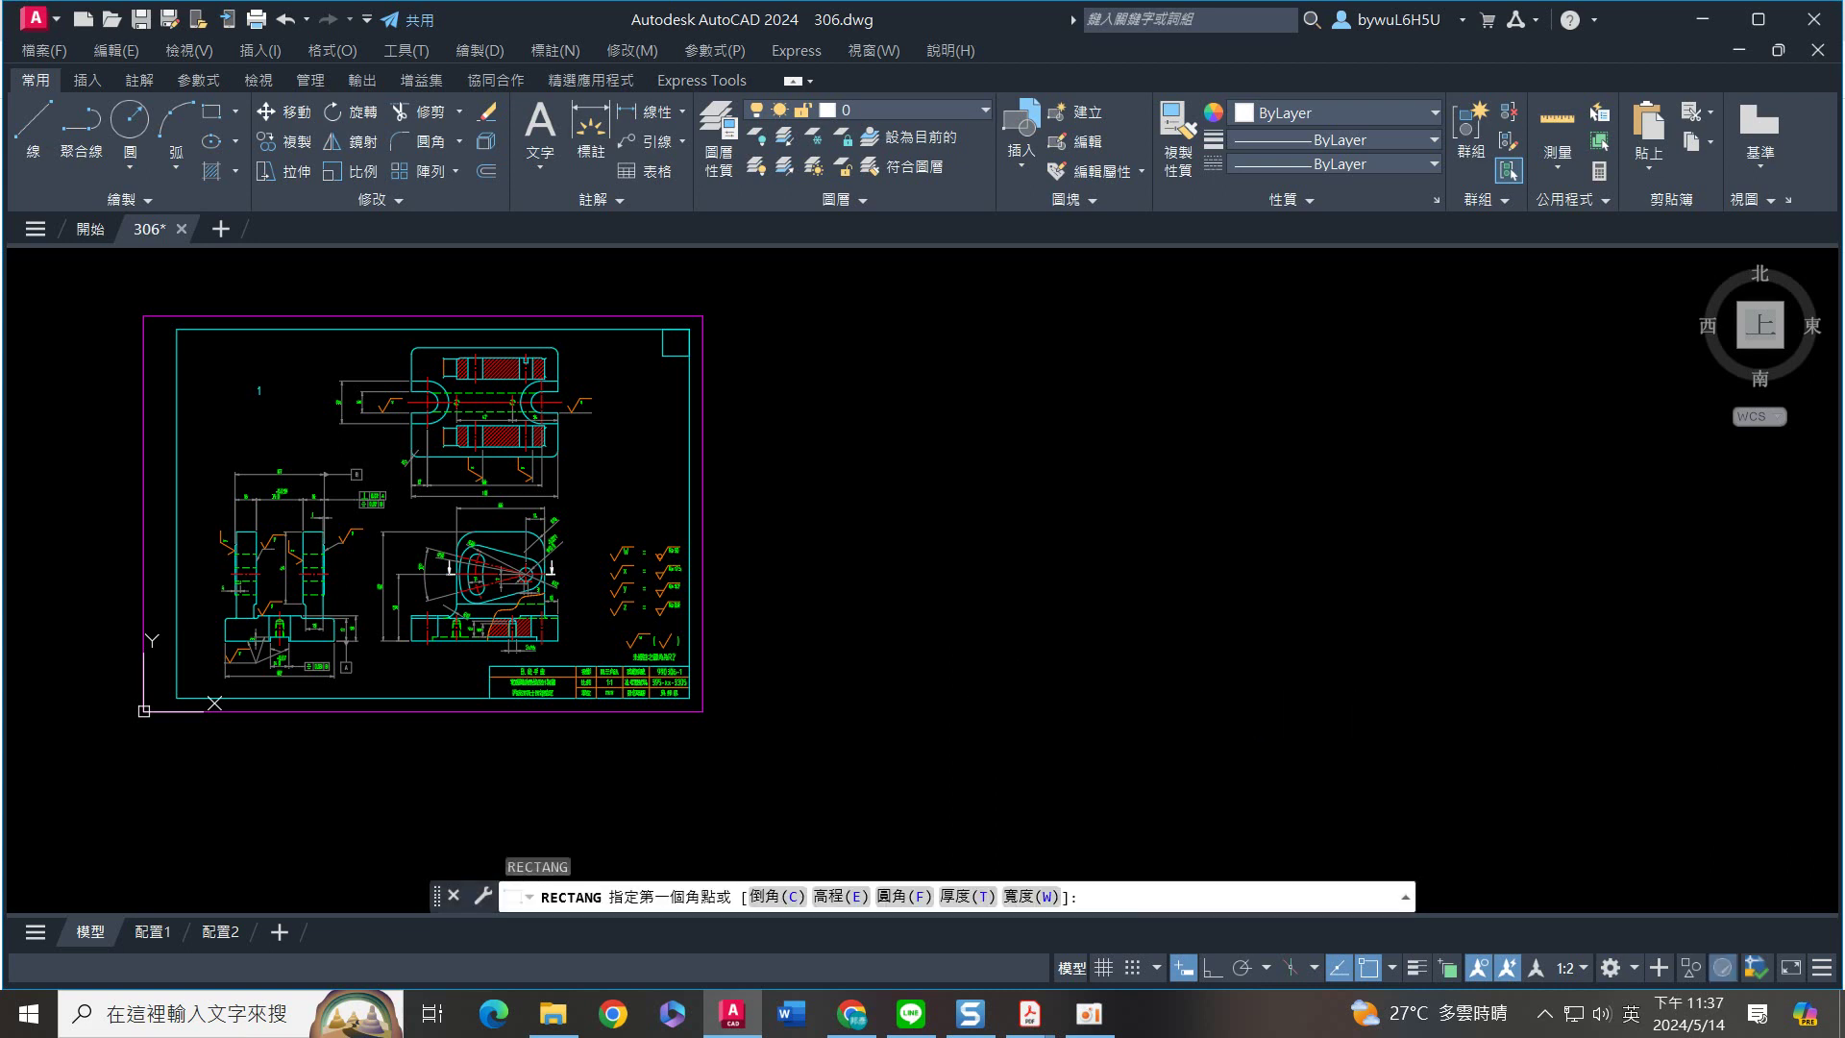
click(1012, 722)
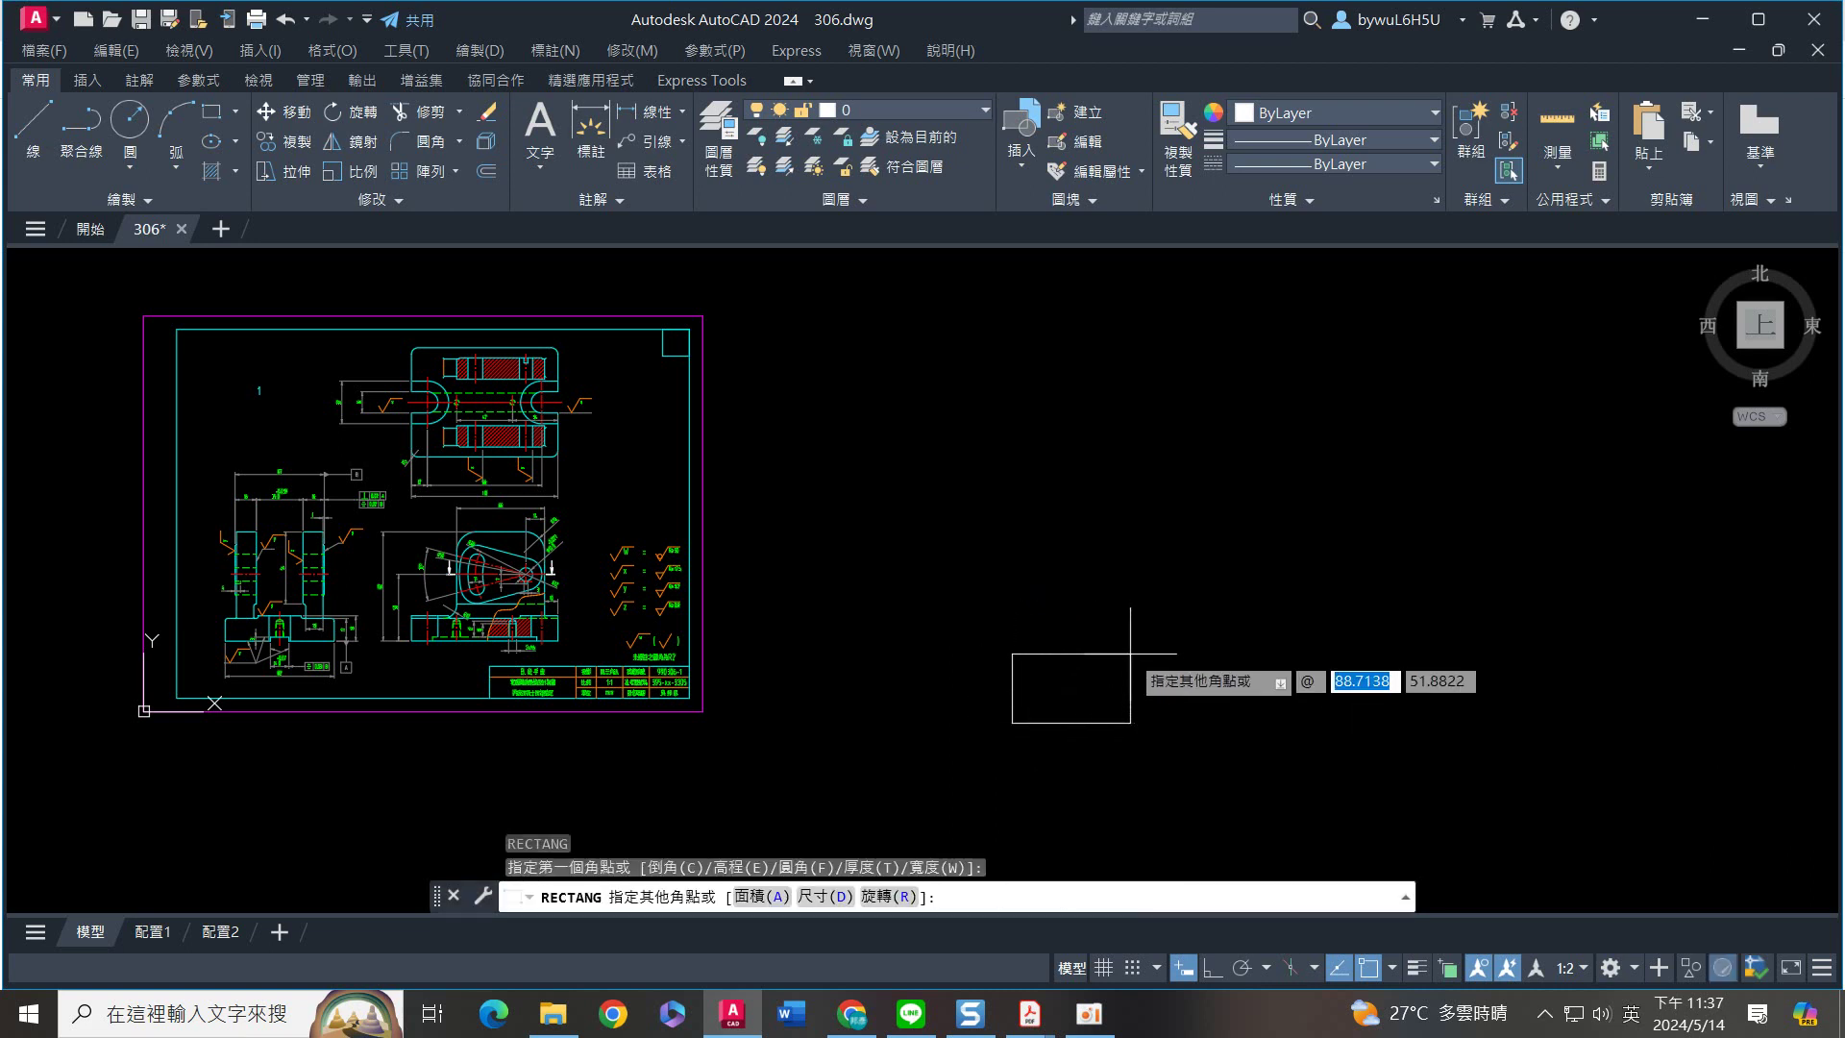
text(41,17)
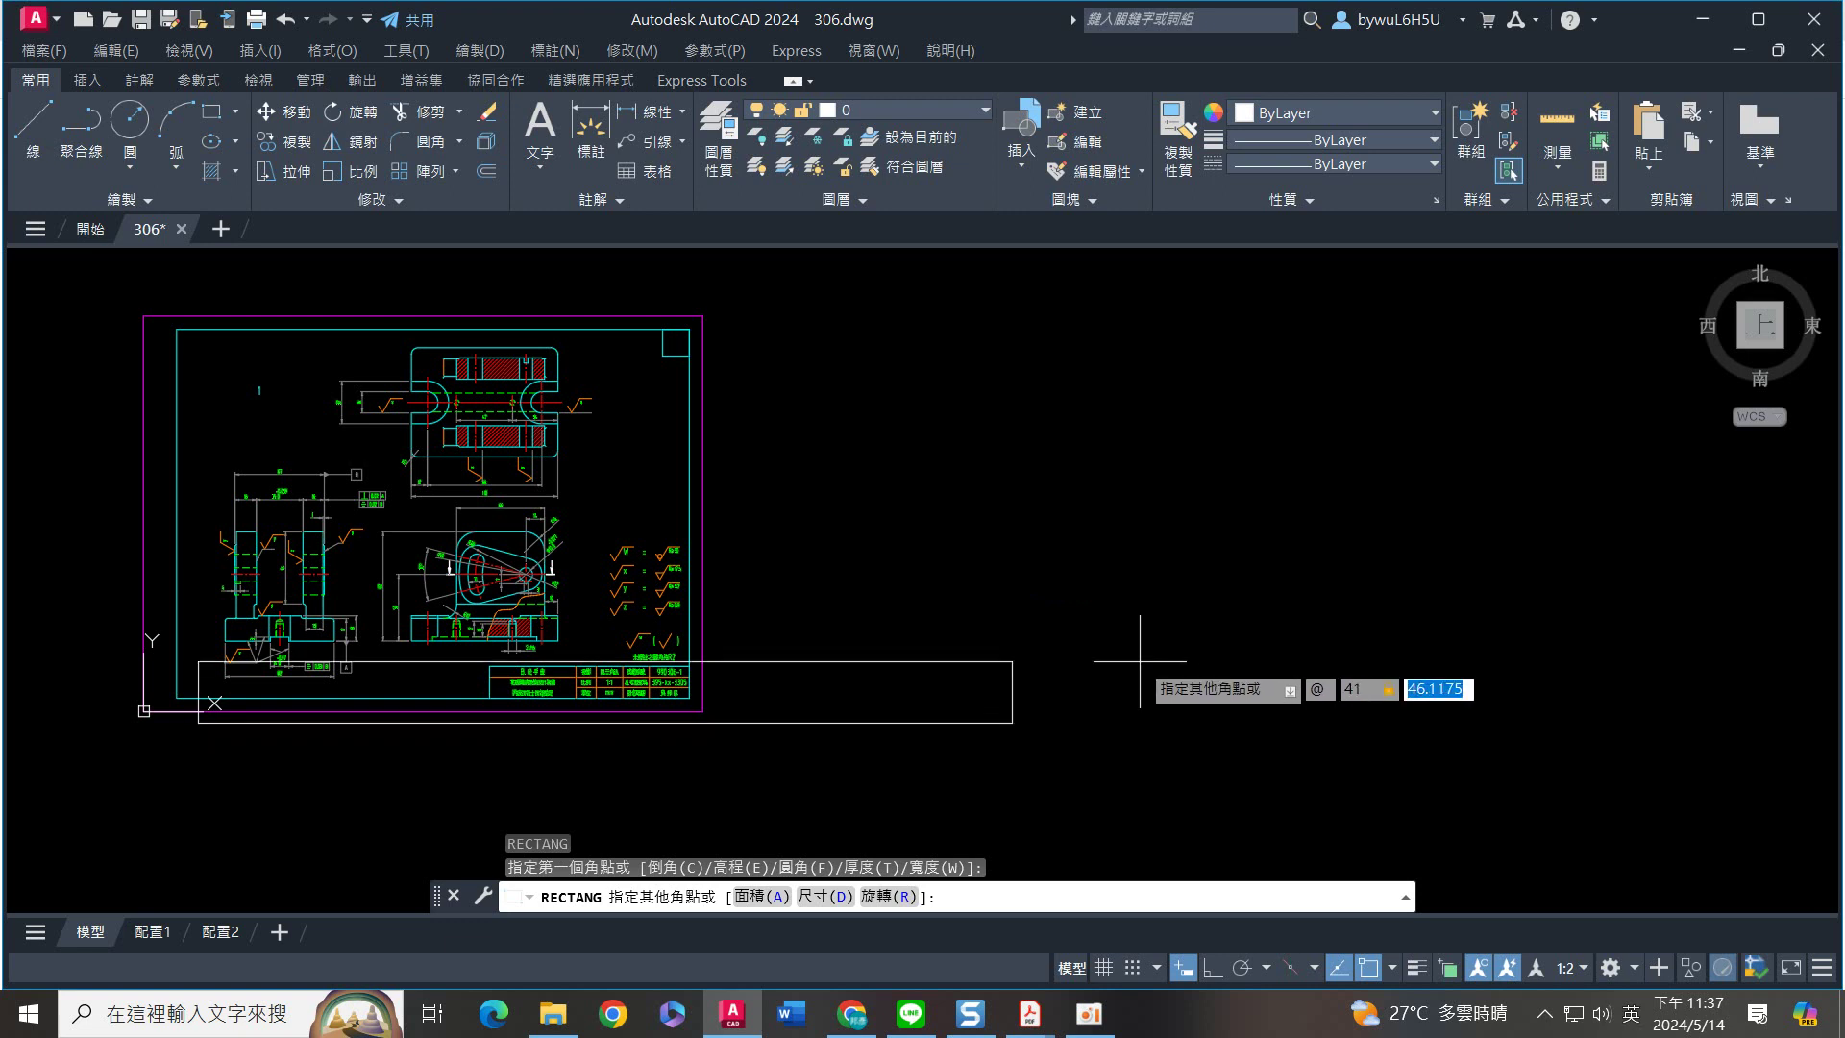
key(Return)
Draw an upright rectangle 15 wide and 65 high in the free space beside the base rectangle
mouse_move(1169, 712)
middle_down()
mouse_move(1154, 690)
mouse_move(927, 649)
middle_up()
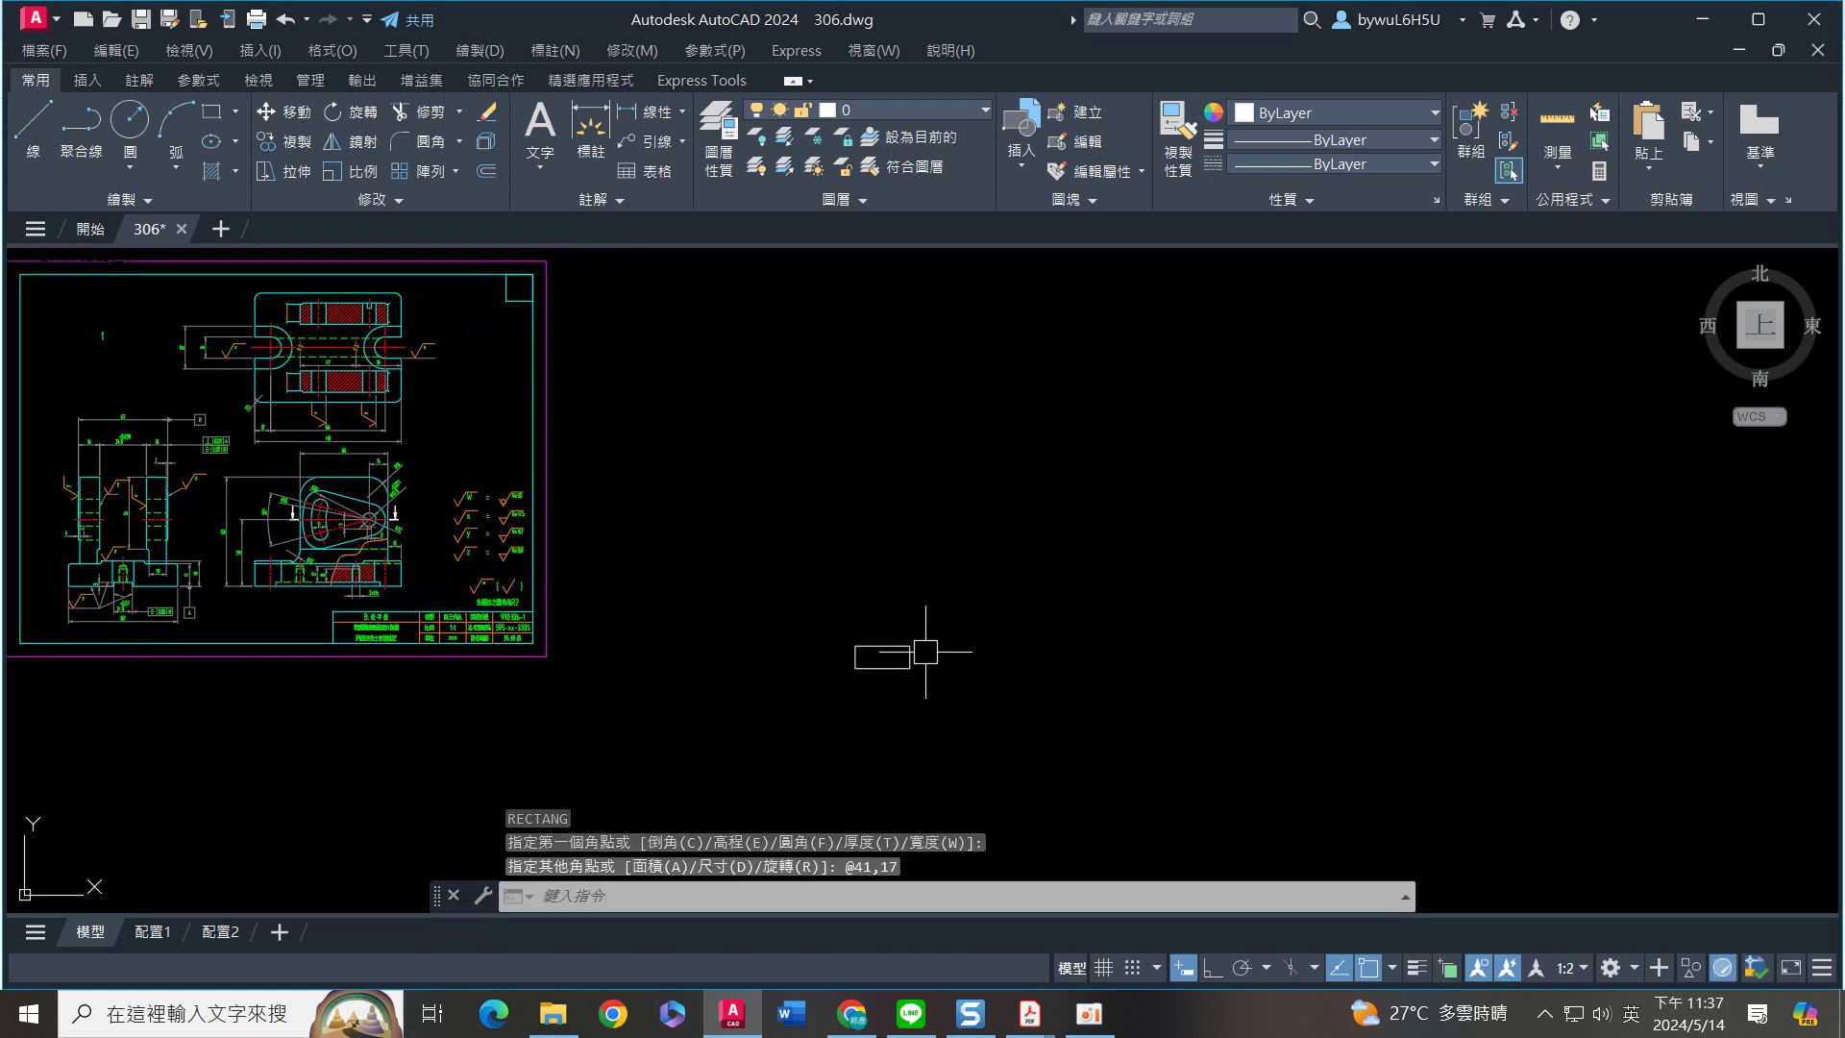
scroll(998, 676, up, 2)
text(re)
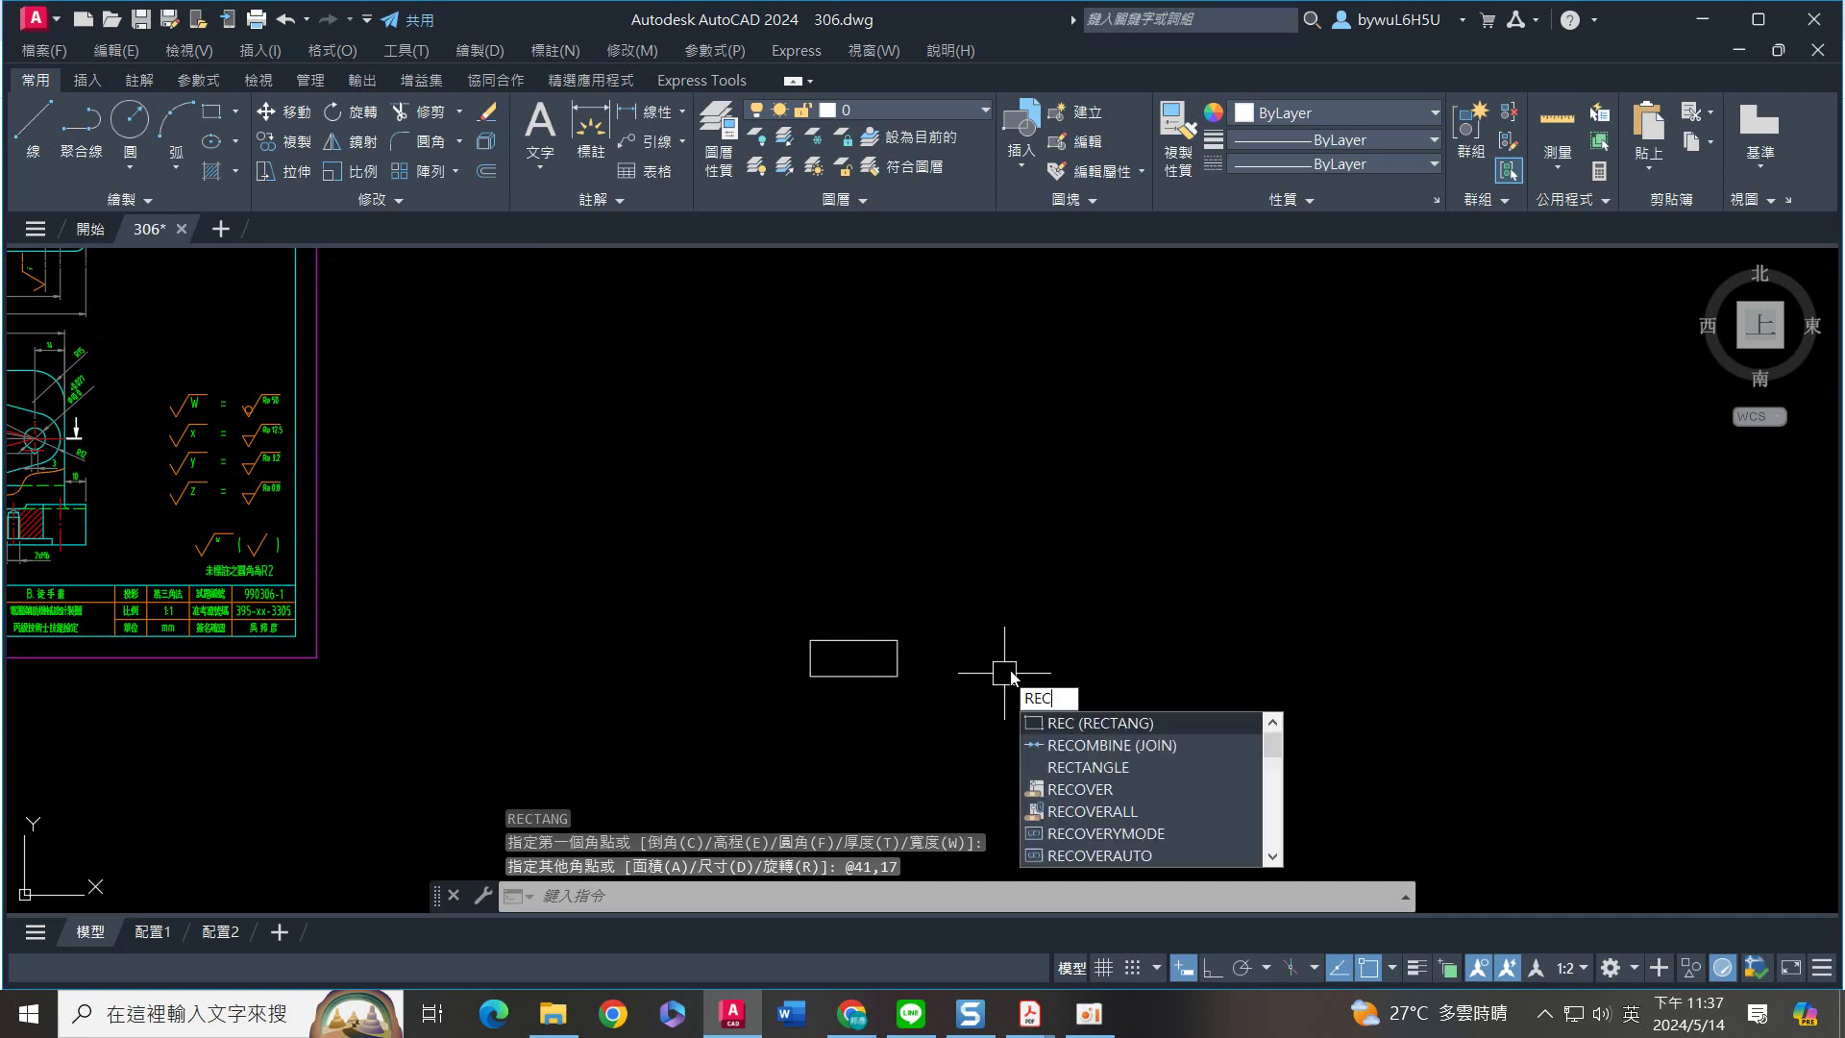
key(Return)
click(1039, 613)
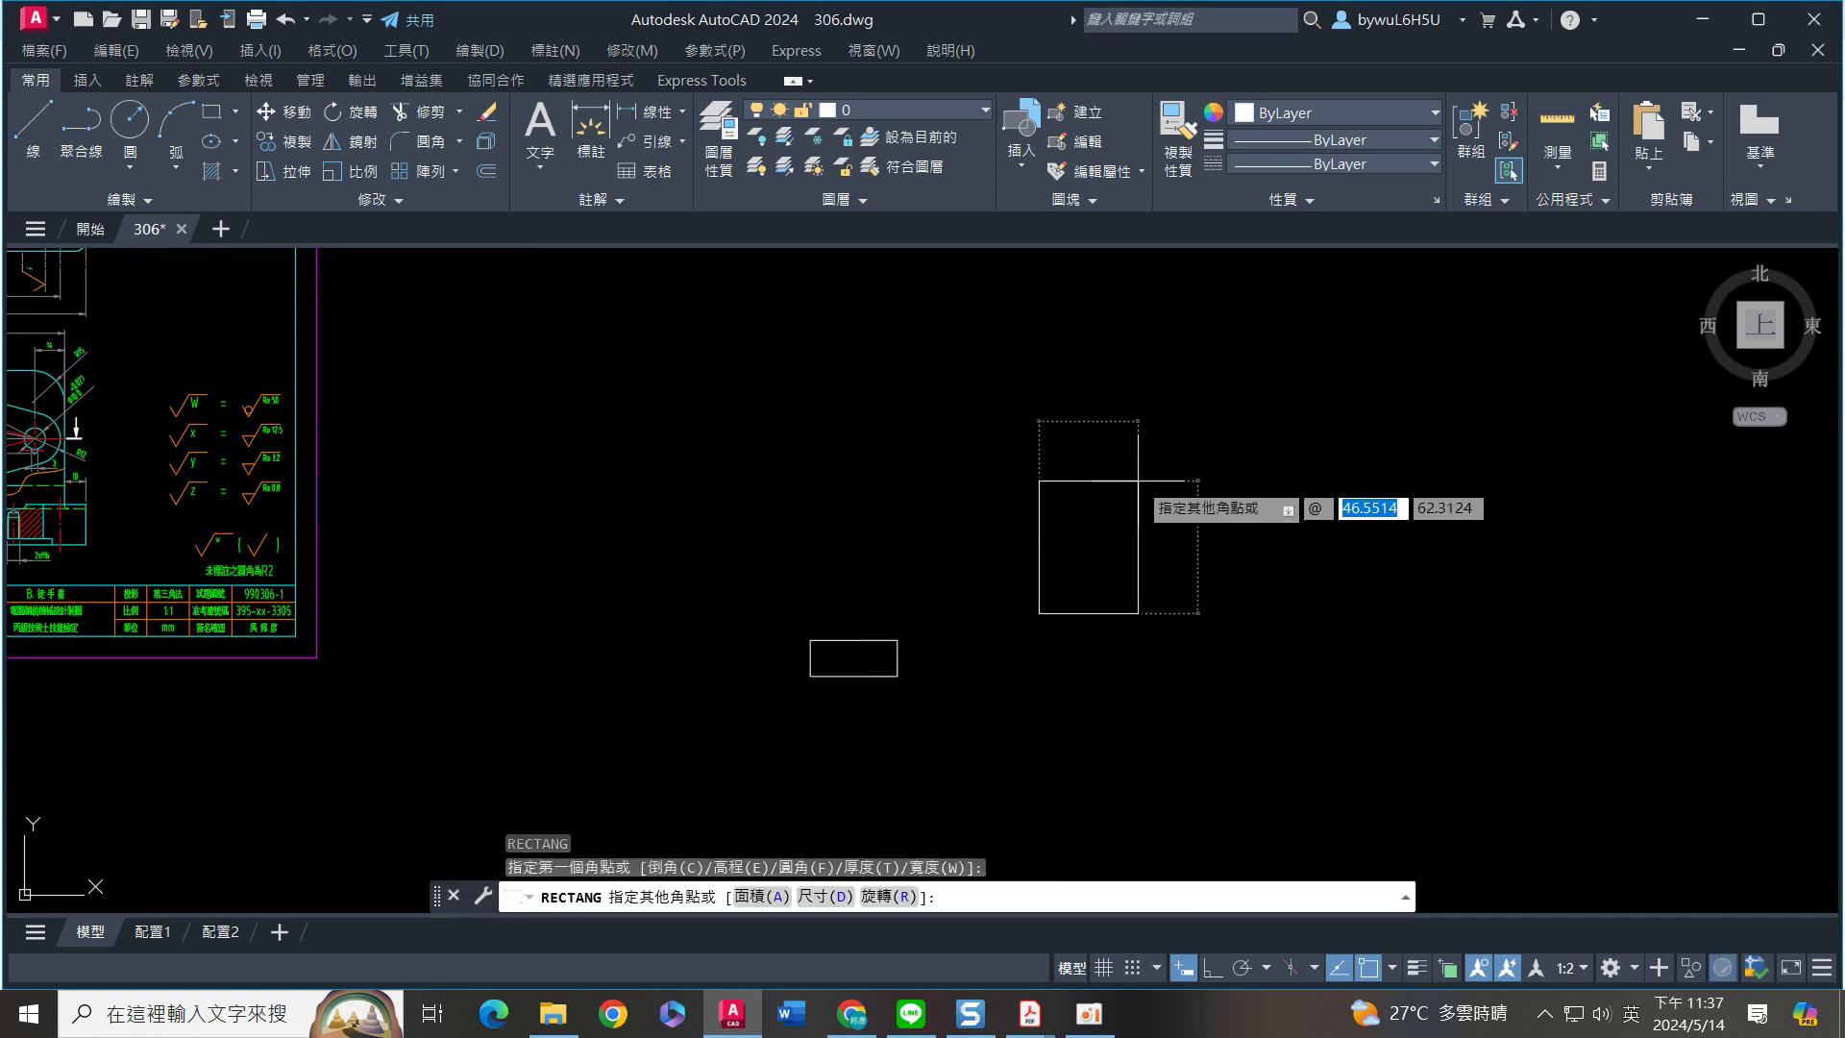
text(15)
key(Tab)
text(65)
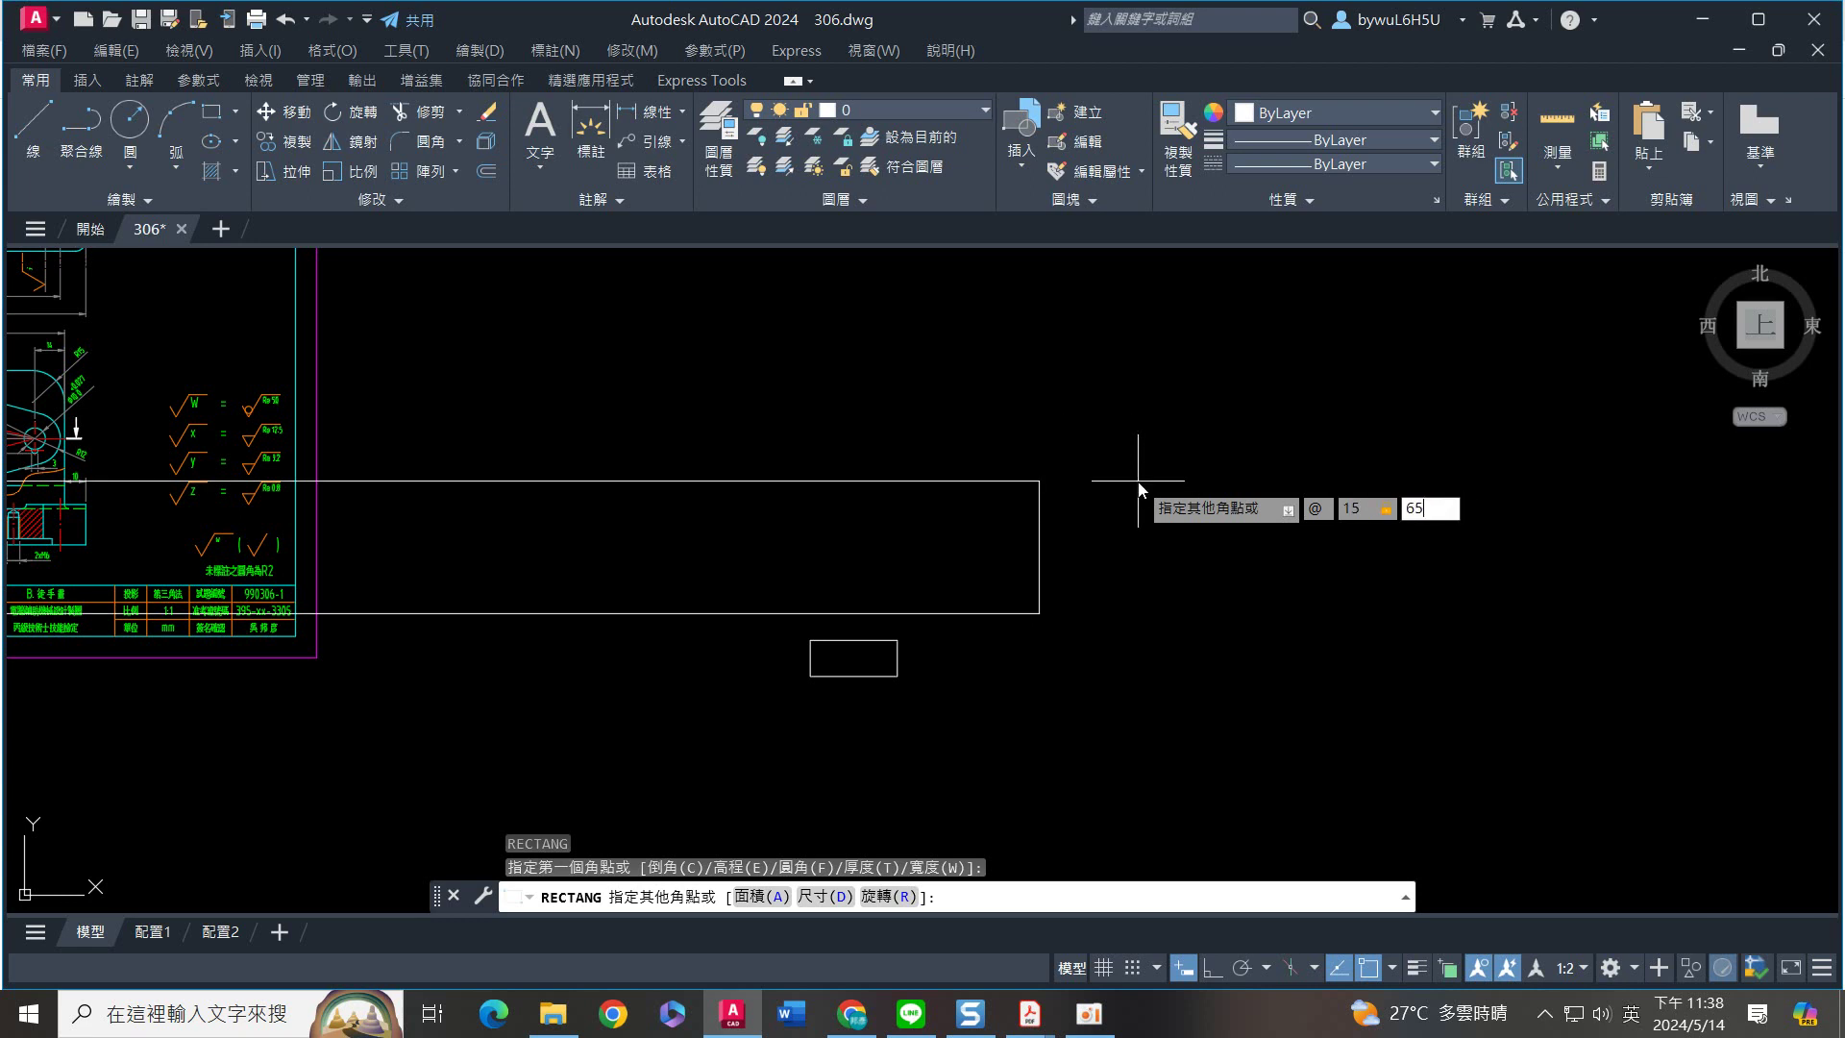
key(Return)
Move the 15 × 65 rectangle by its lower-right corner onto the upper-right corner of the base rectangle
drag(1146, 447, 1063, 511)
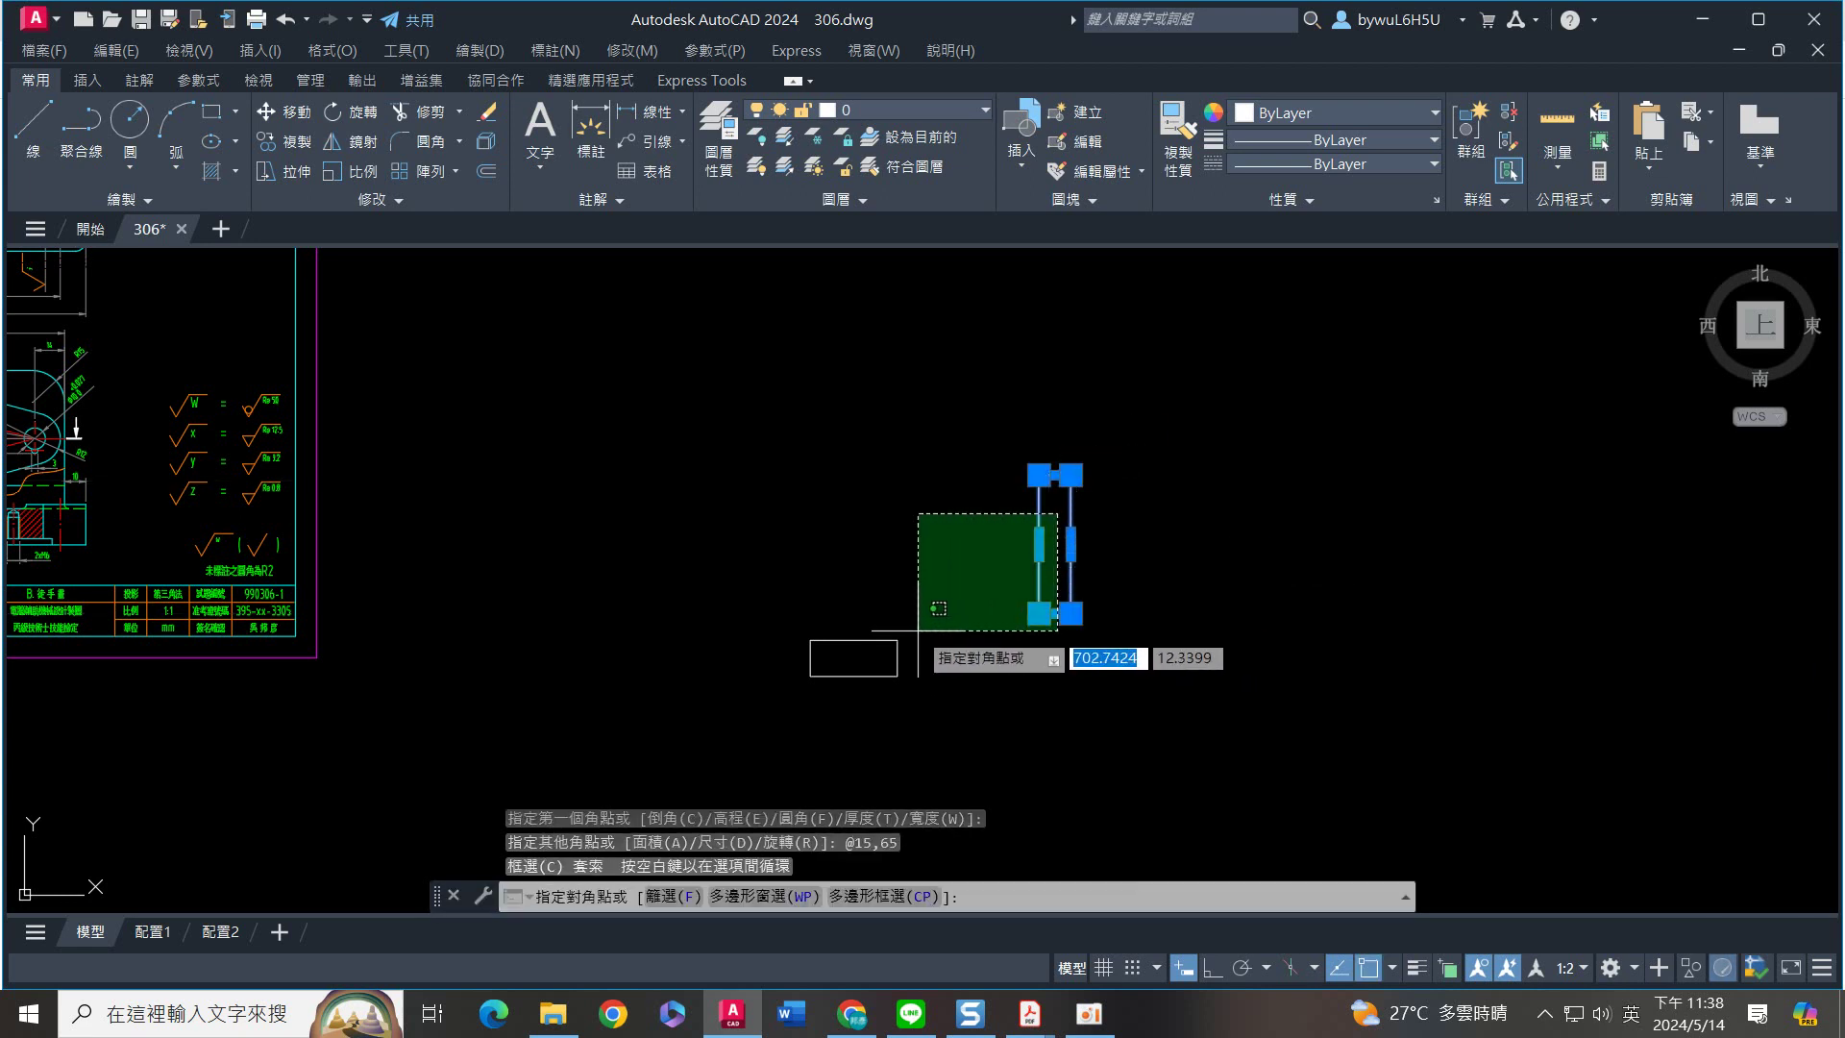
text(m)
key(Return)
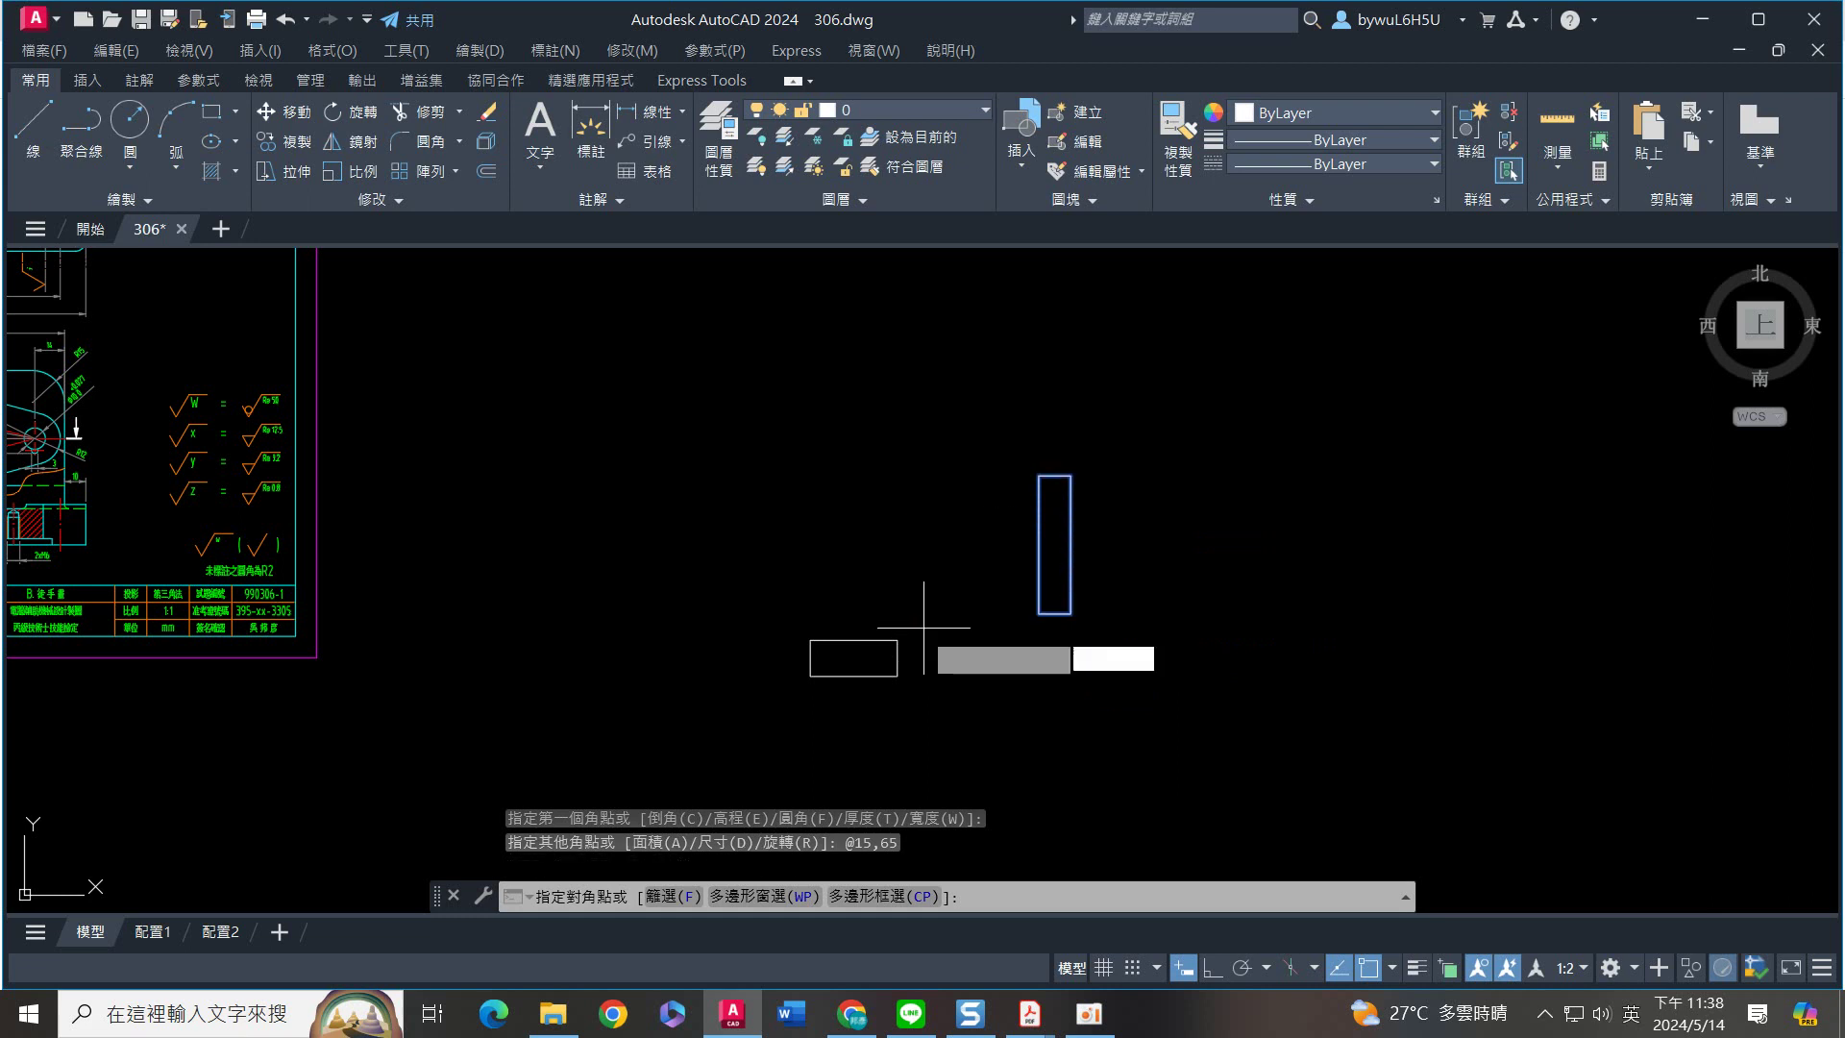
click(1070, 615)
scroll(1028, 596, up, 4)
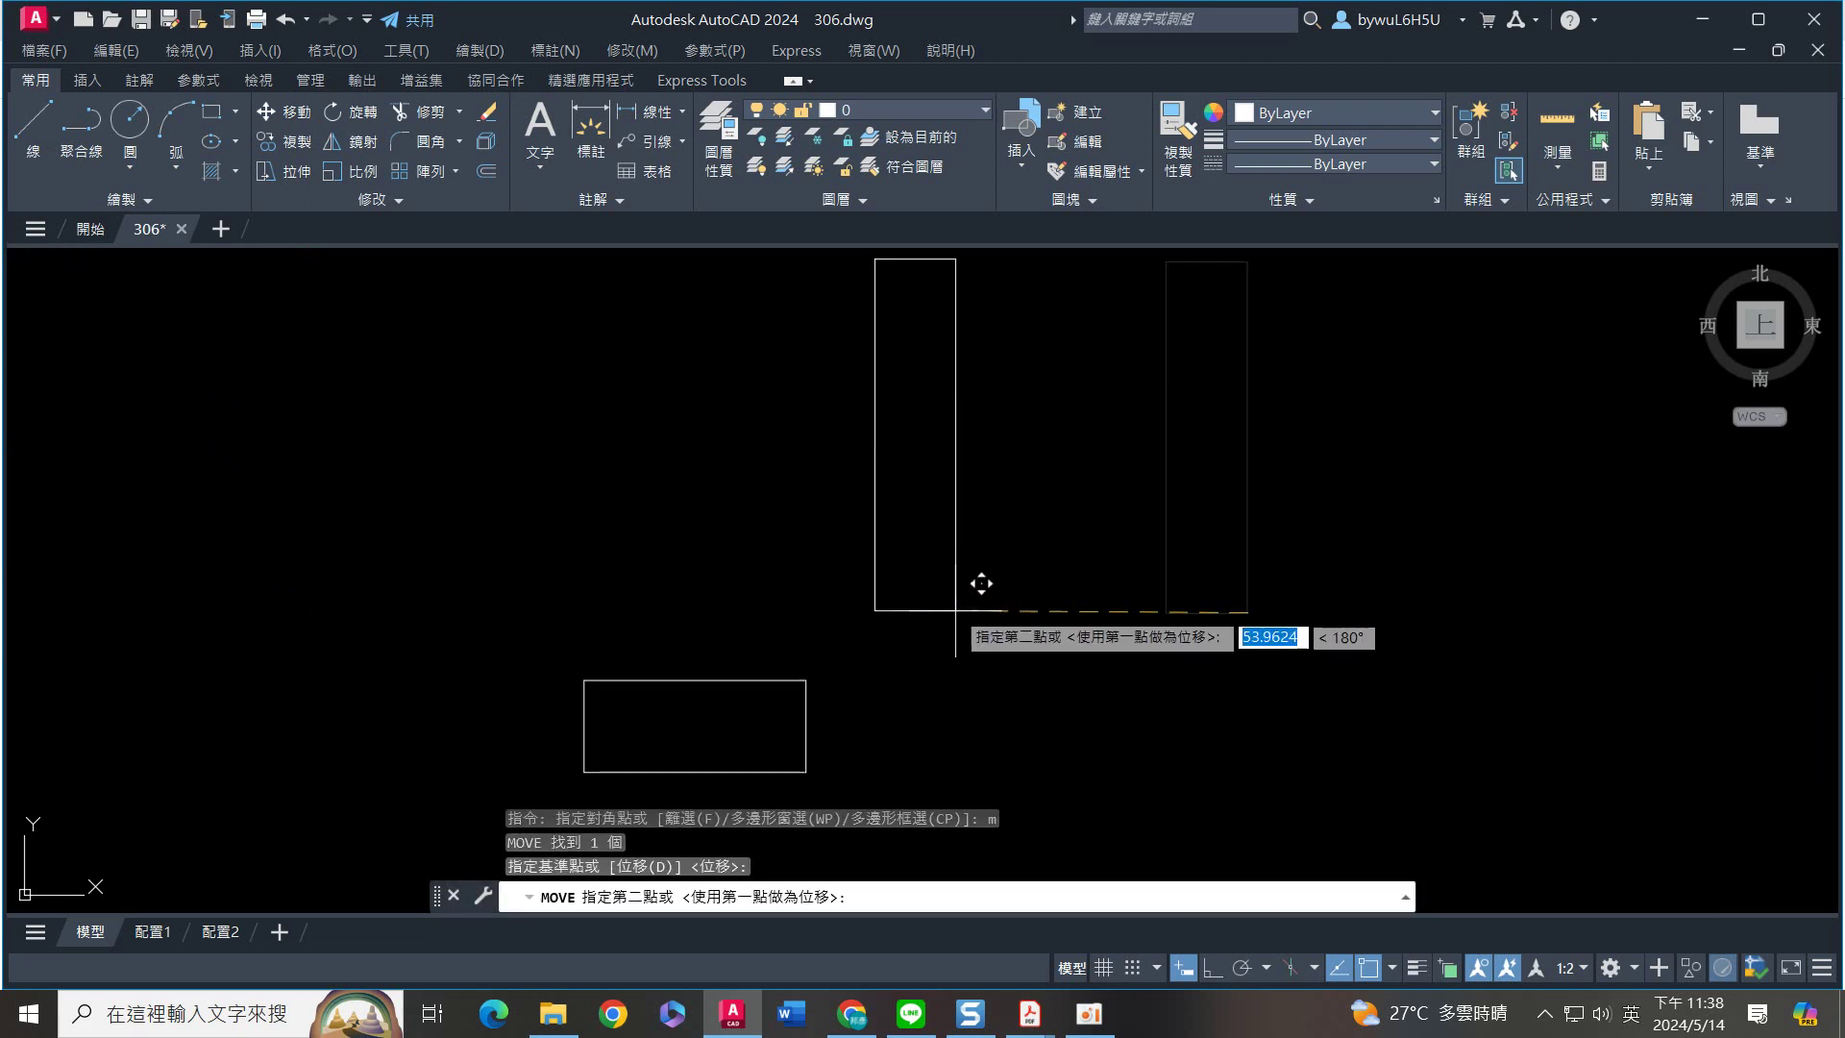
click(824, 656)
Turn on ortho mode and move the 15 × 65 rectangle 8.5 to the left along the base's upper edge
click(868, 496)
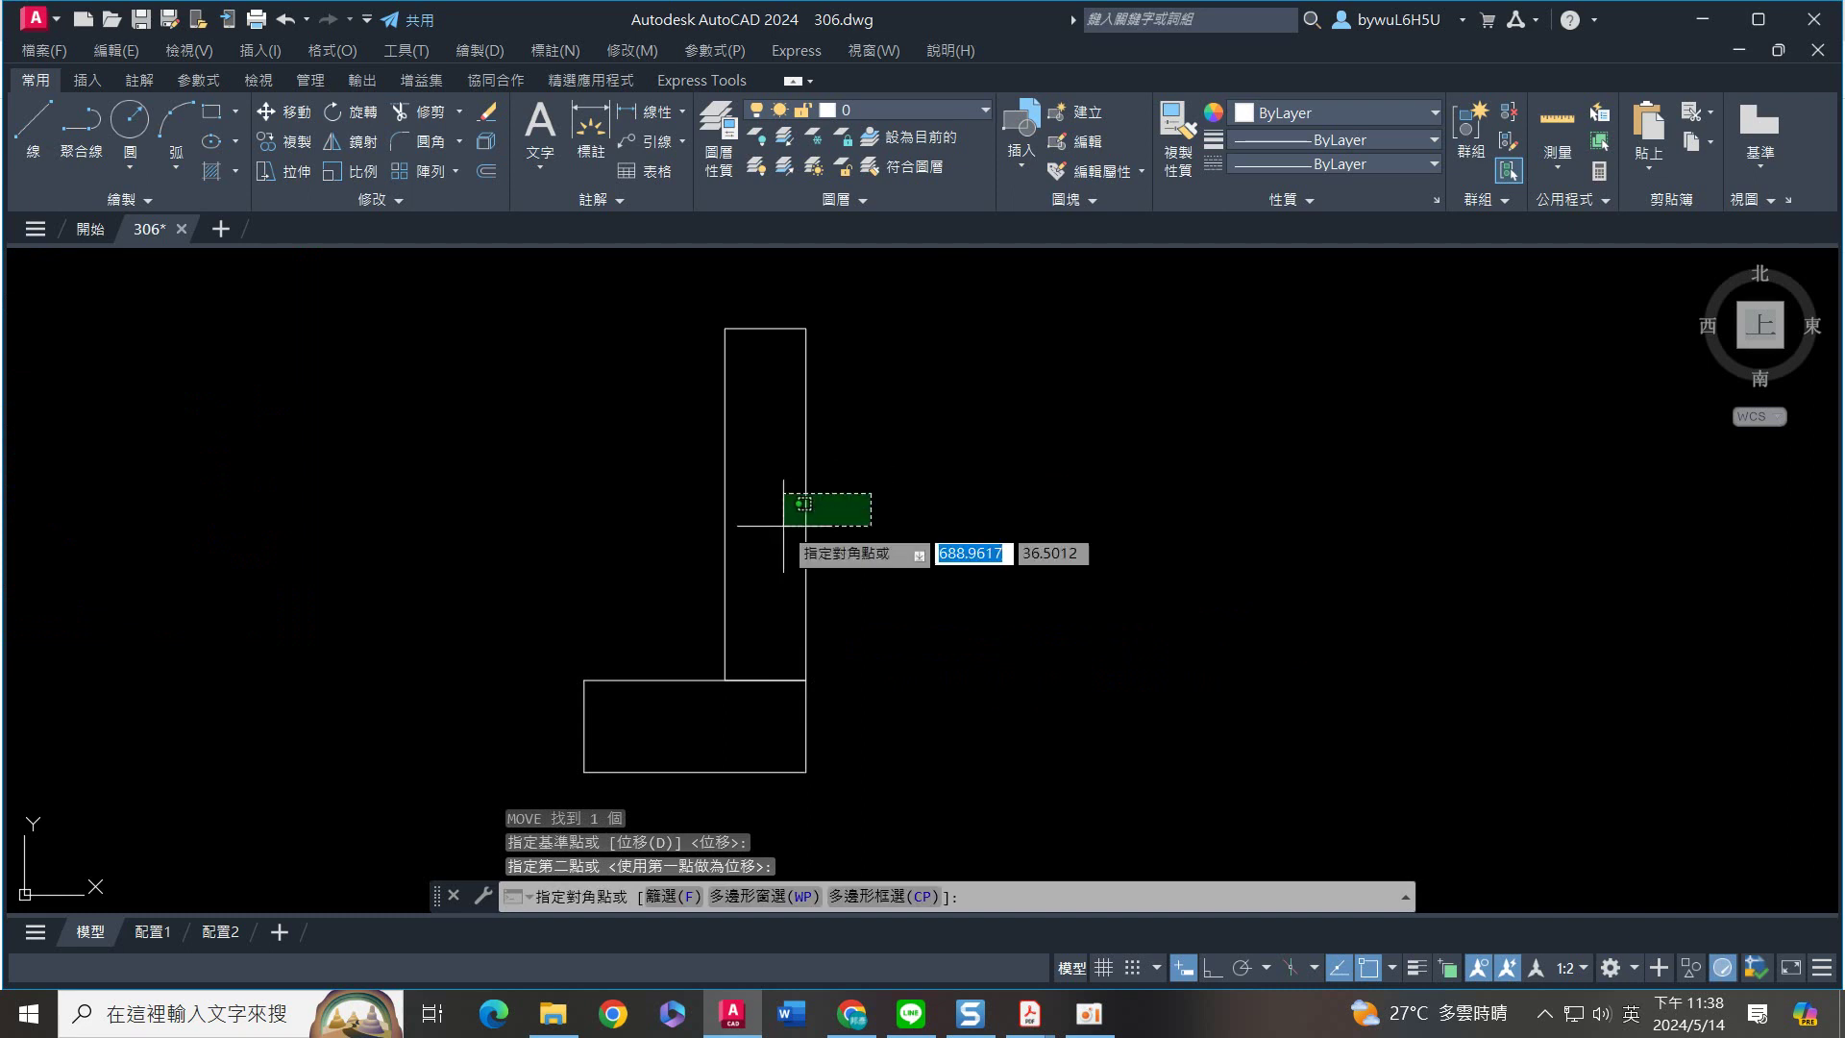
click(786, 519)
middle_drag(956, 609, 1009, 554)
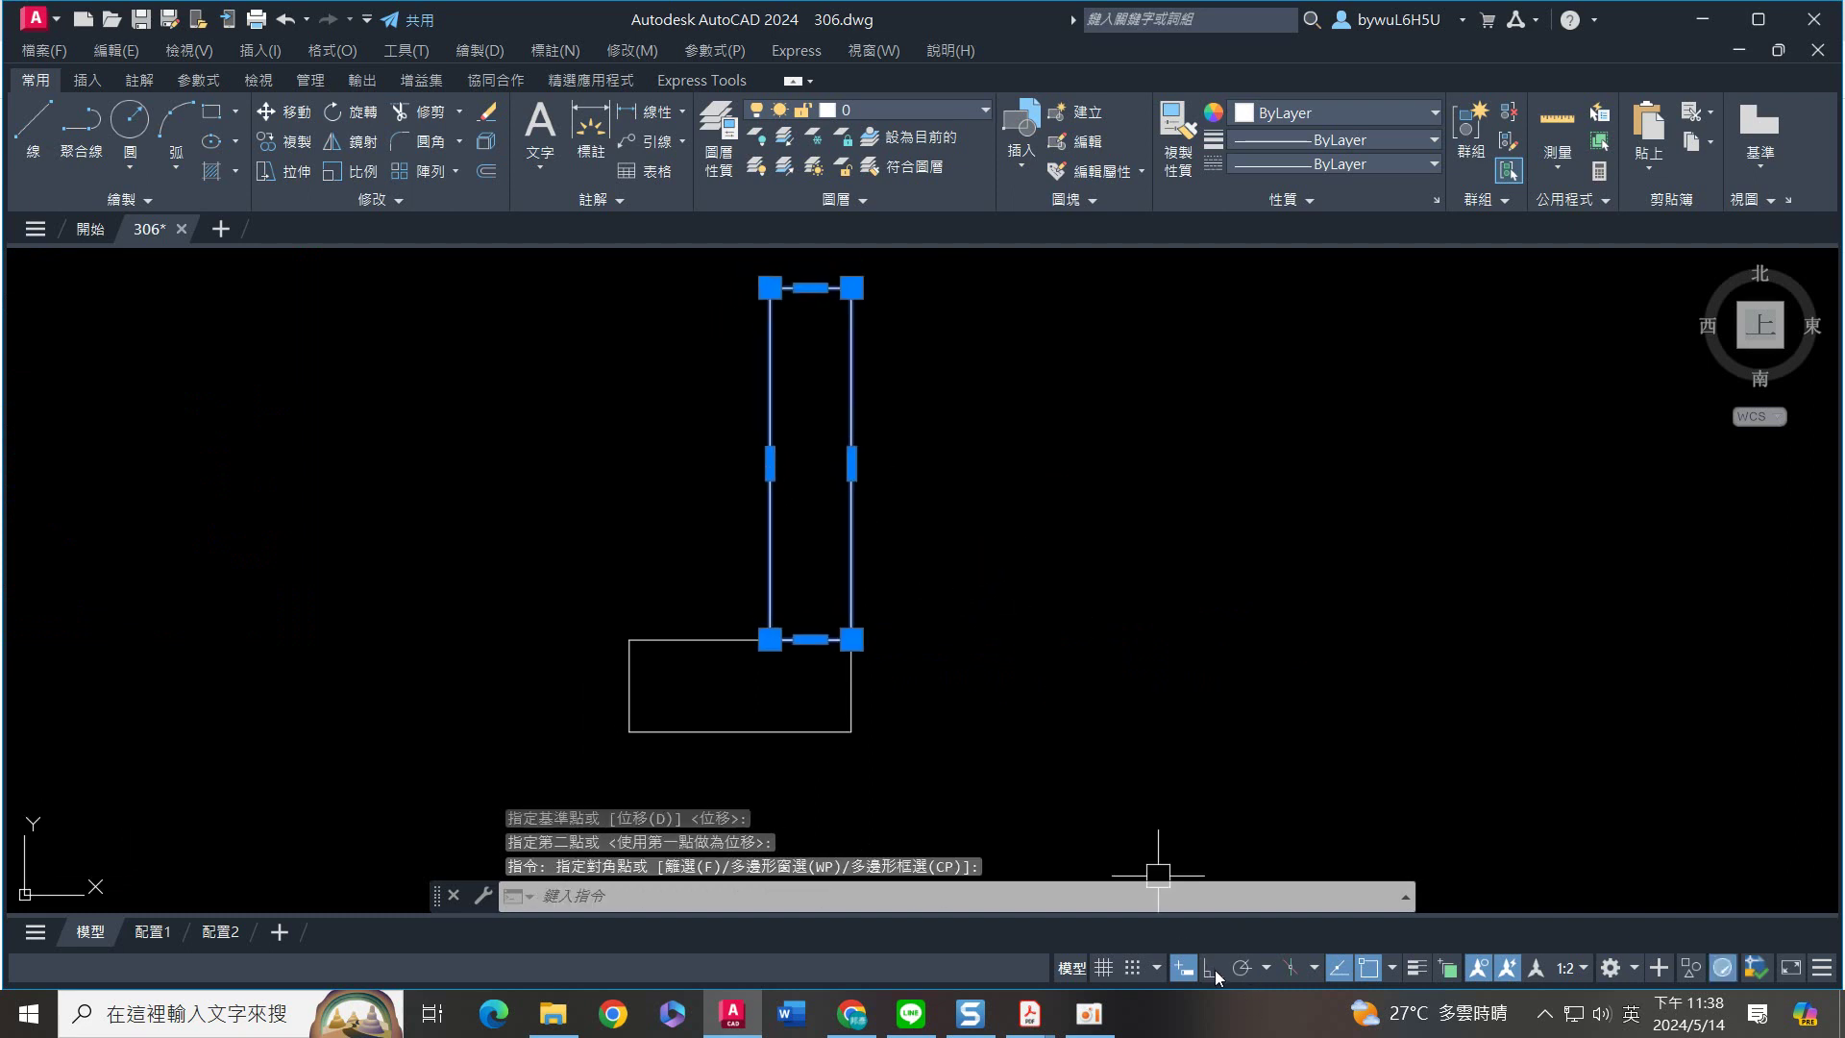
click(1214, 970)
text(m)
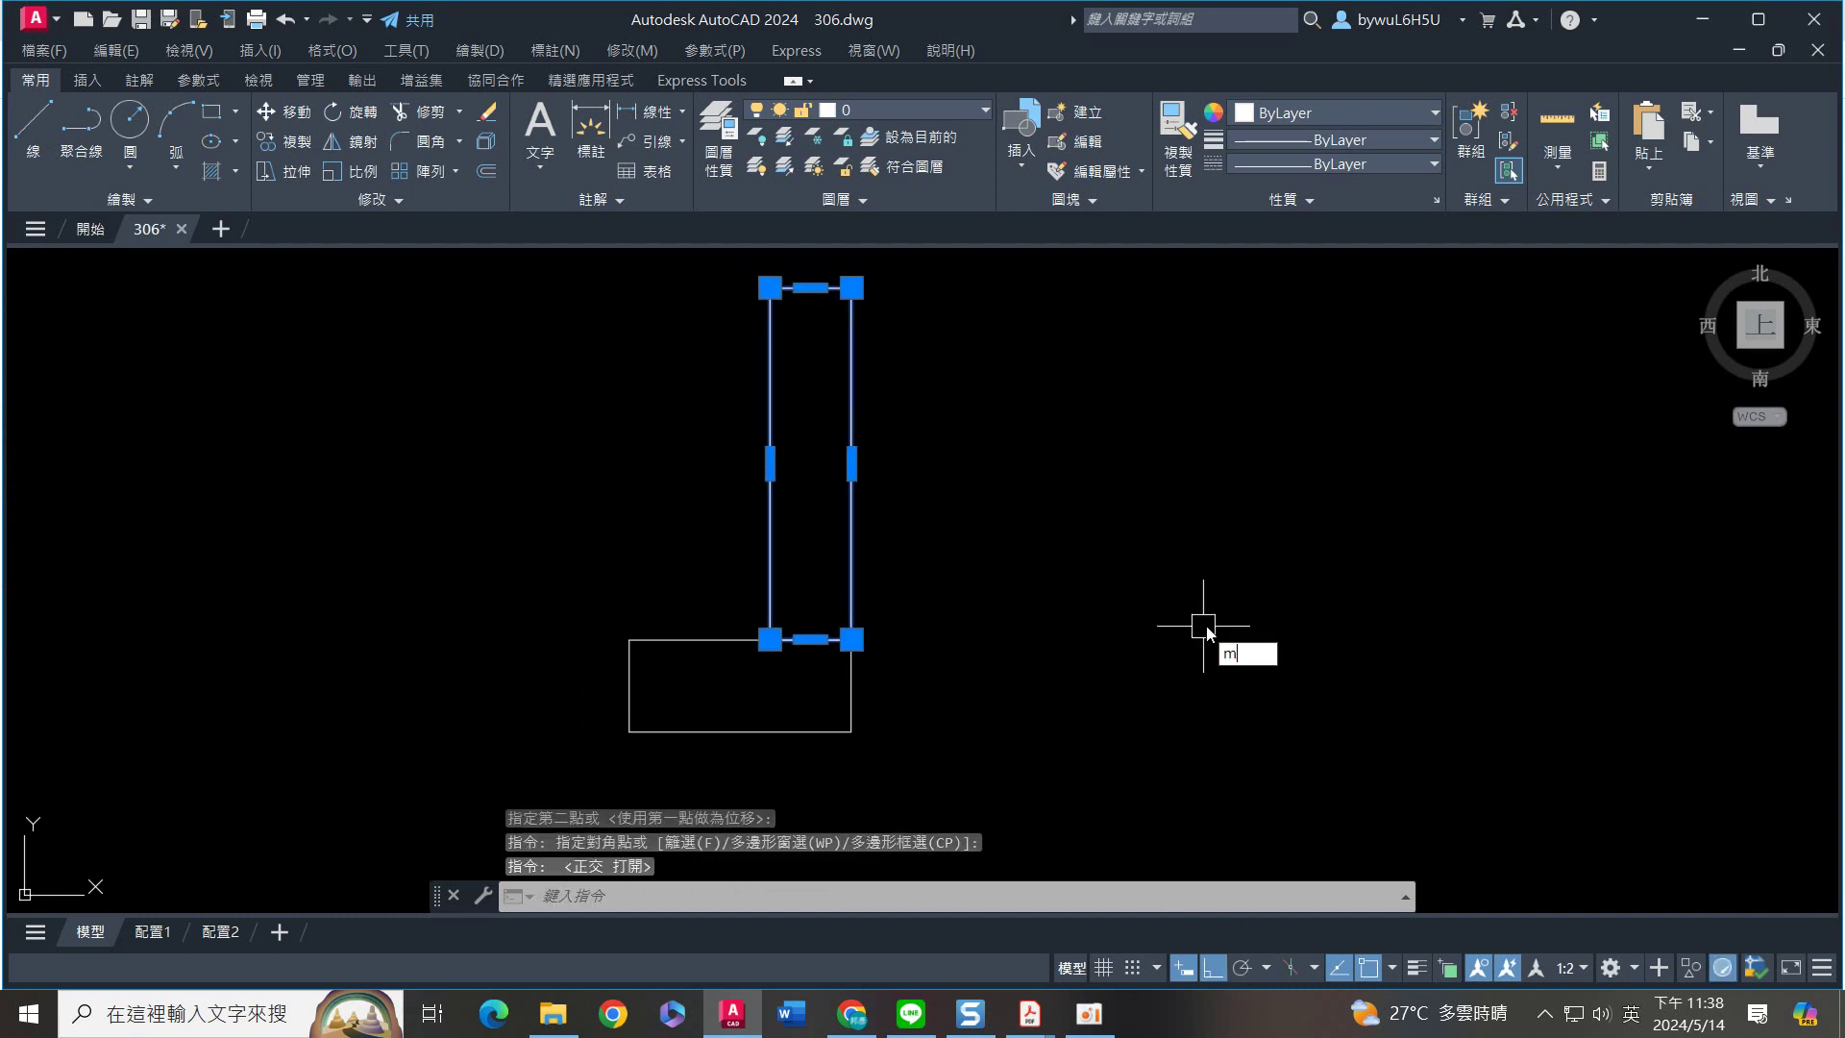
key(Return)
click(1240, 573)
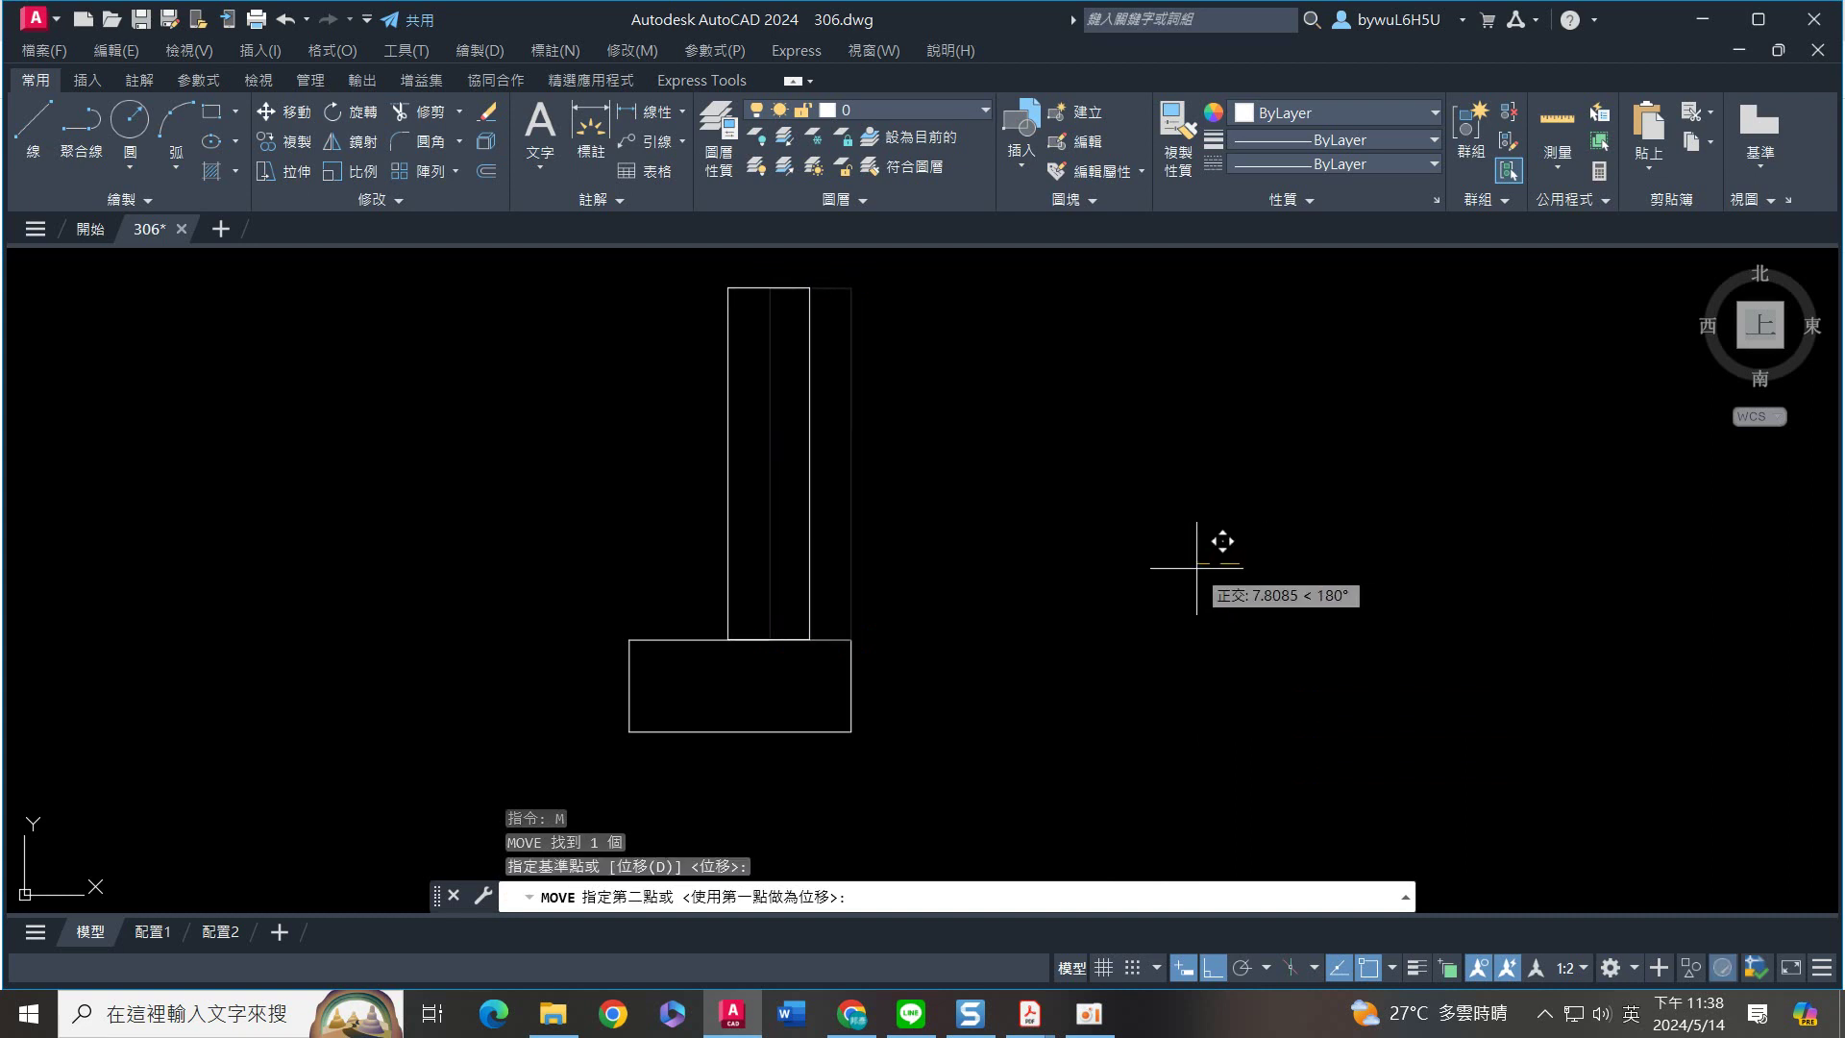
text(8.5)
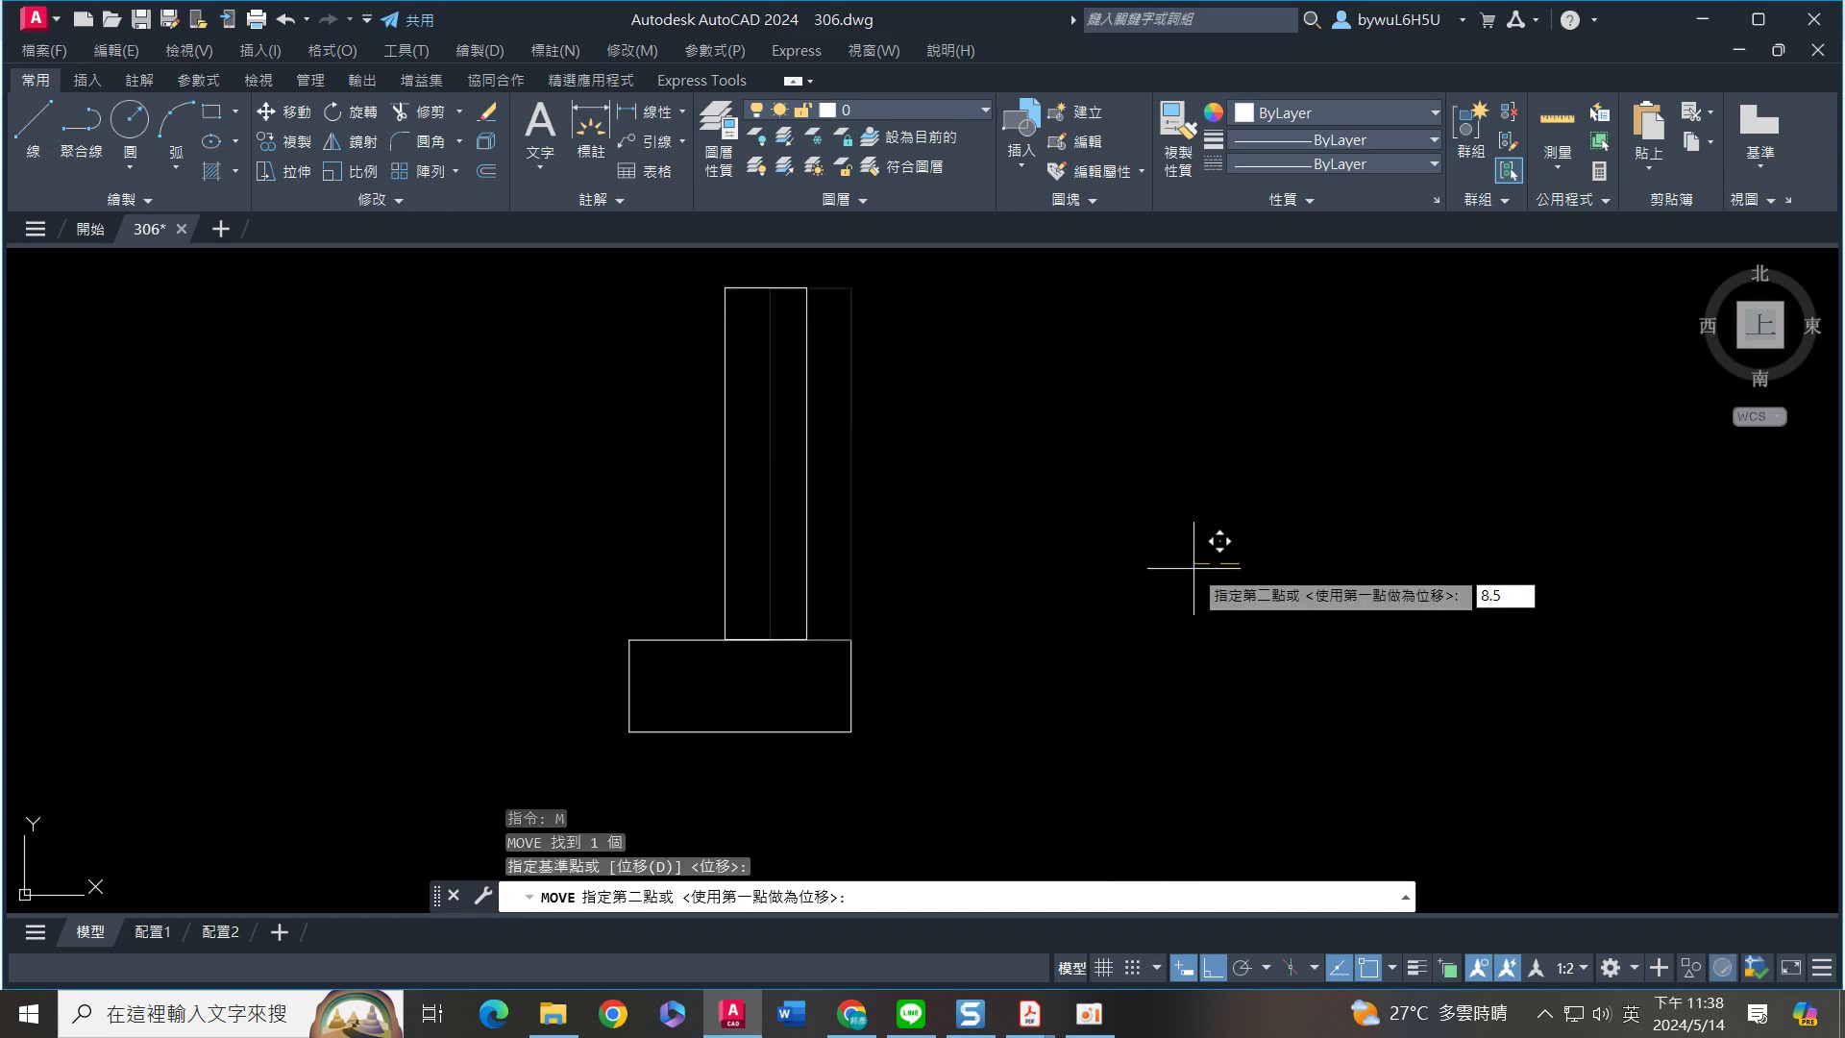
key(Return)
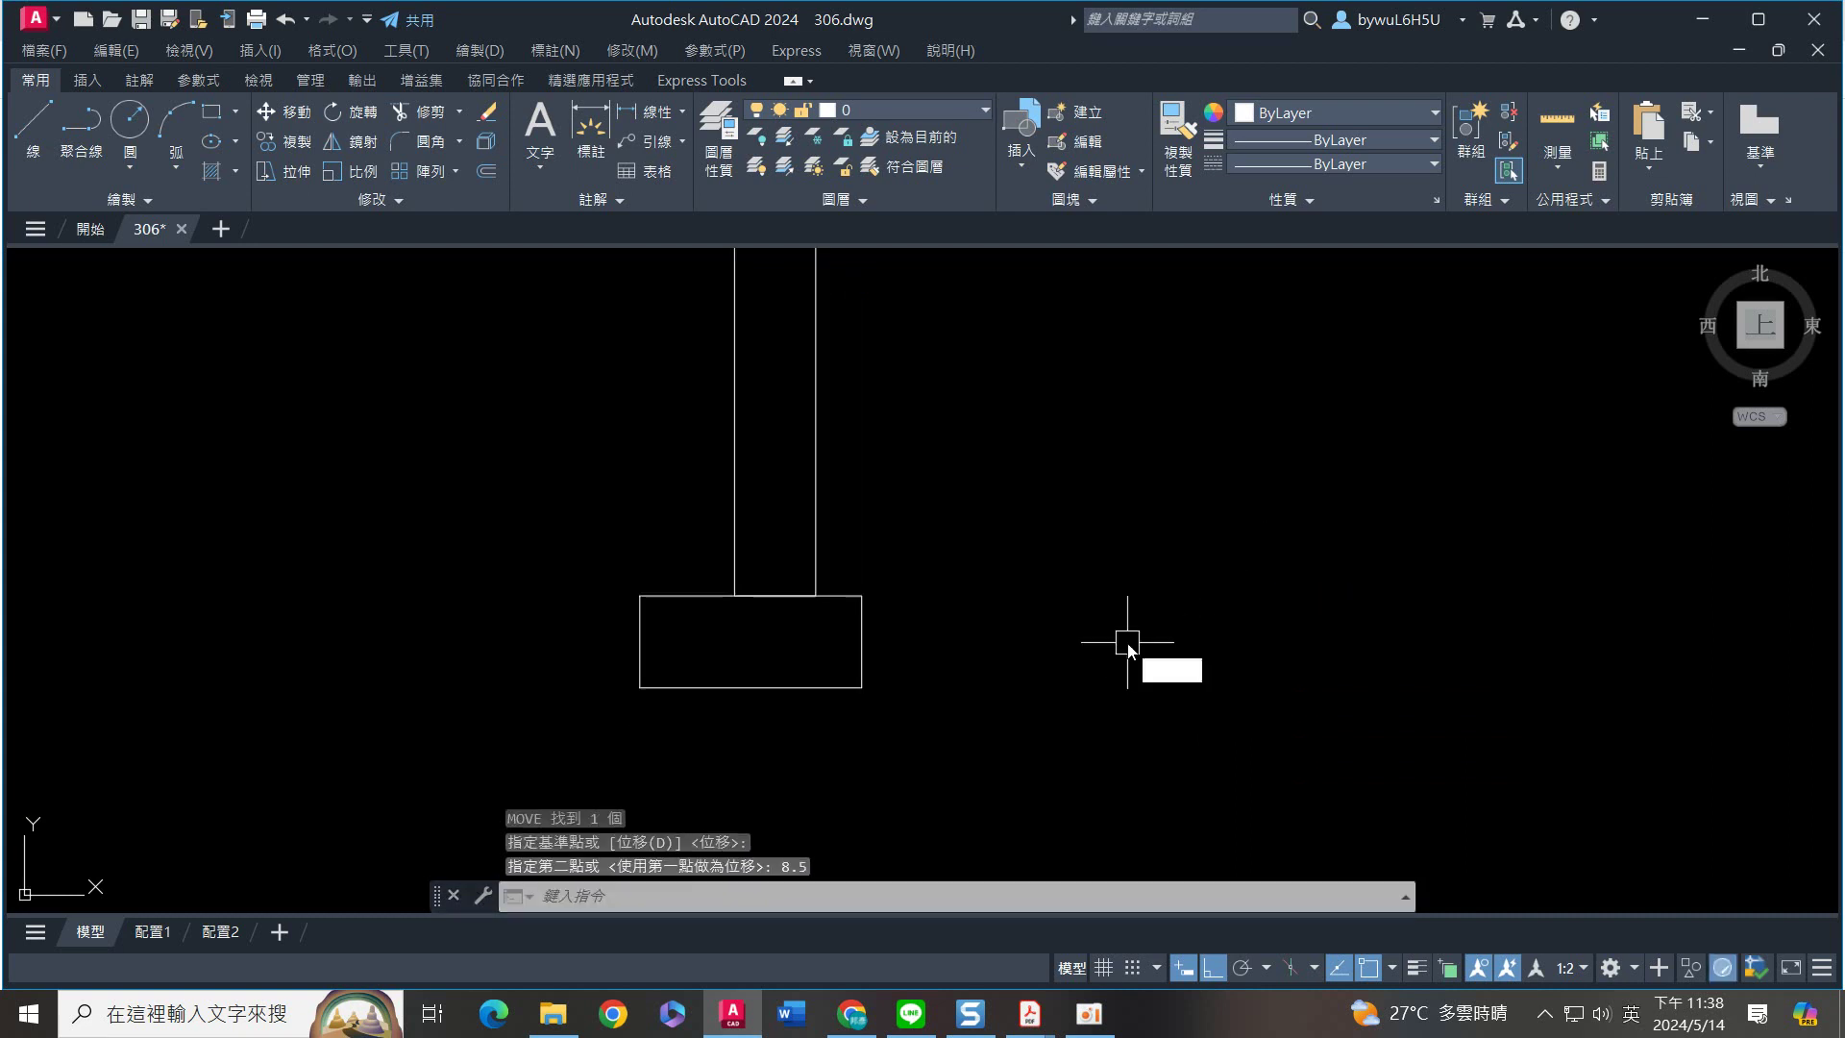
Draw a flat rectangle 16 wide and 2 high in the free space beside the base
text(REC)
key(Return)
click(1095, 678)
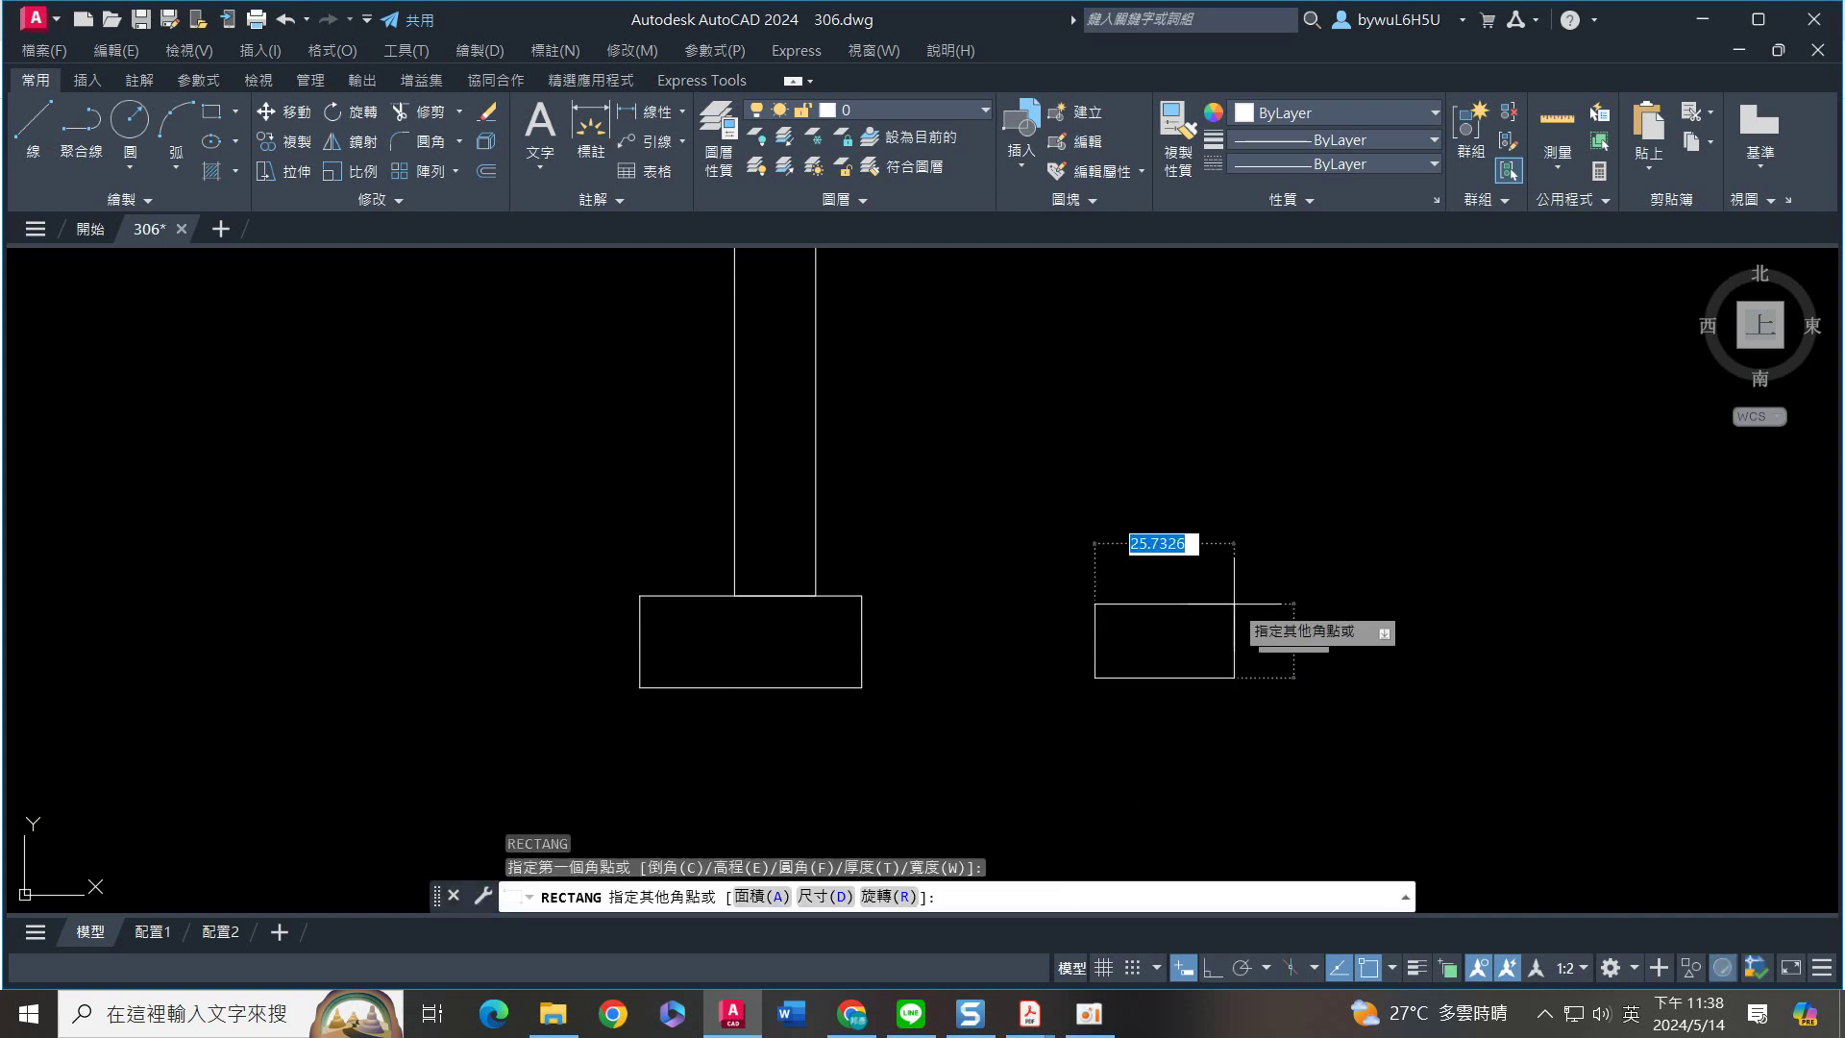
text(@16,2)
key(Return)
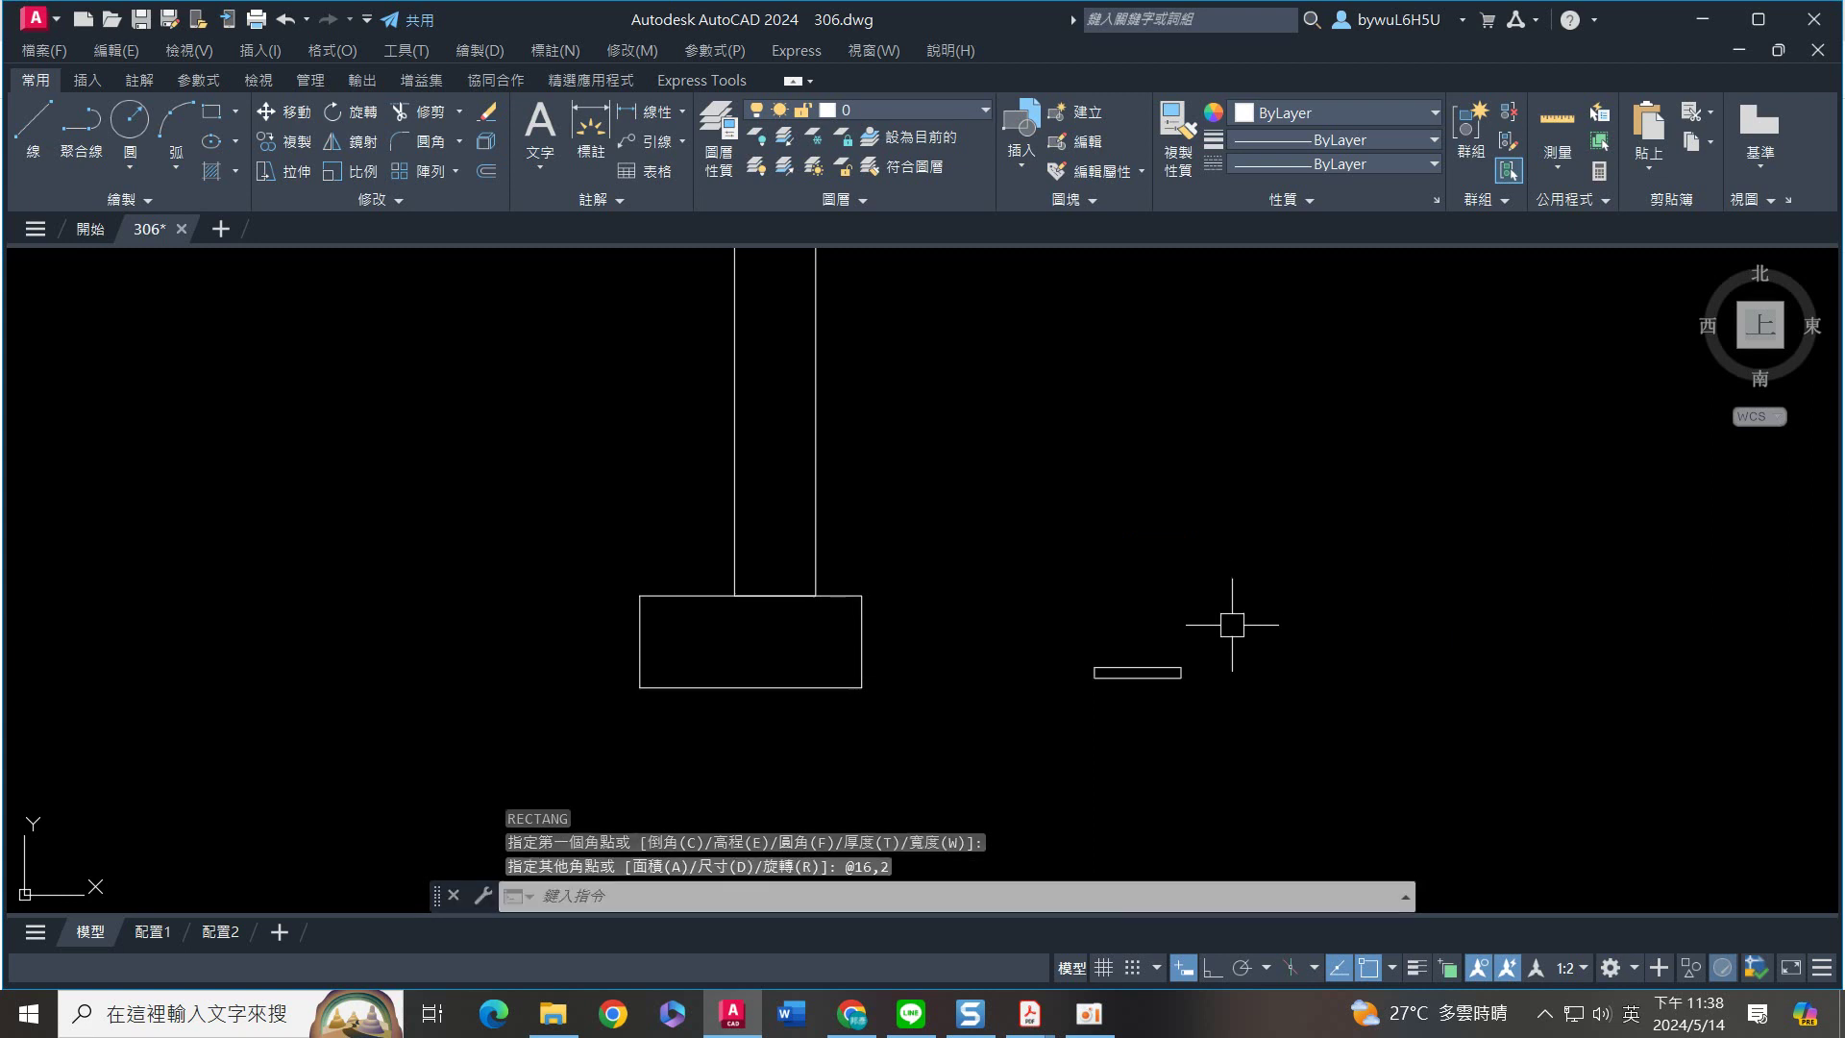
Move the 16 × 2 rectangle by its lower-left corner onto the upper-left corner of the base rectangle
click(1228, 623)
click(1090, 713)
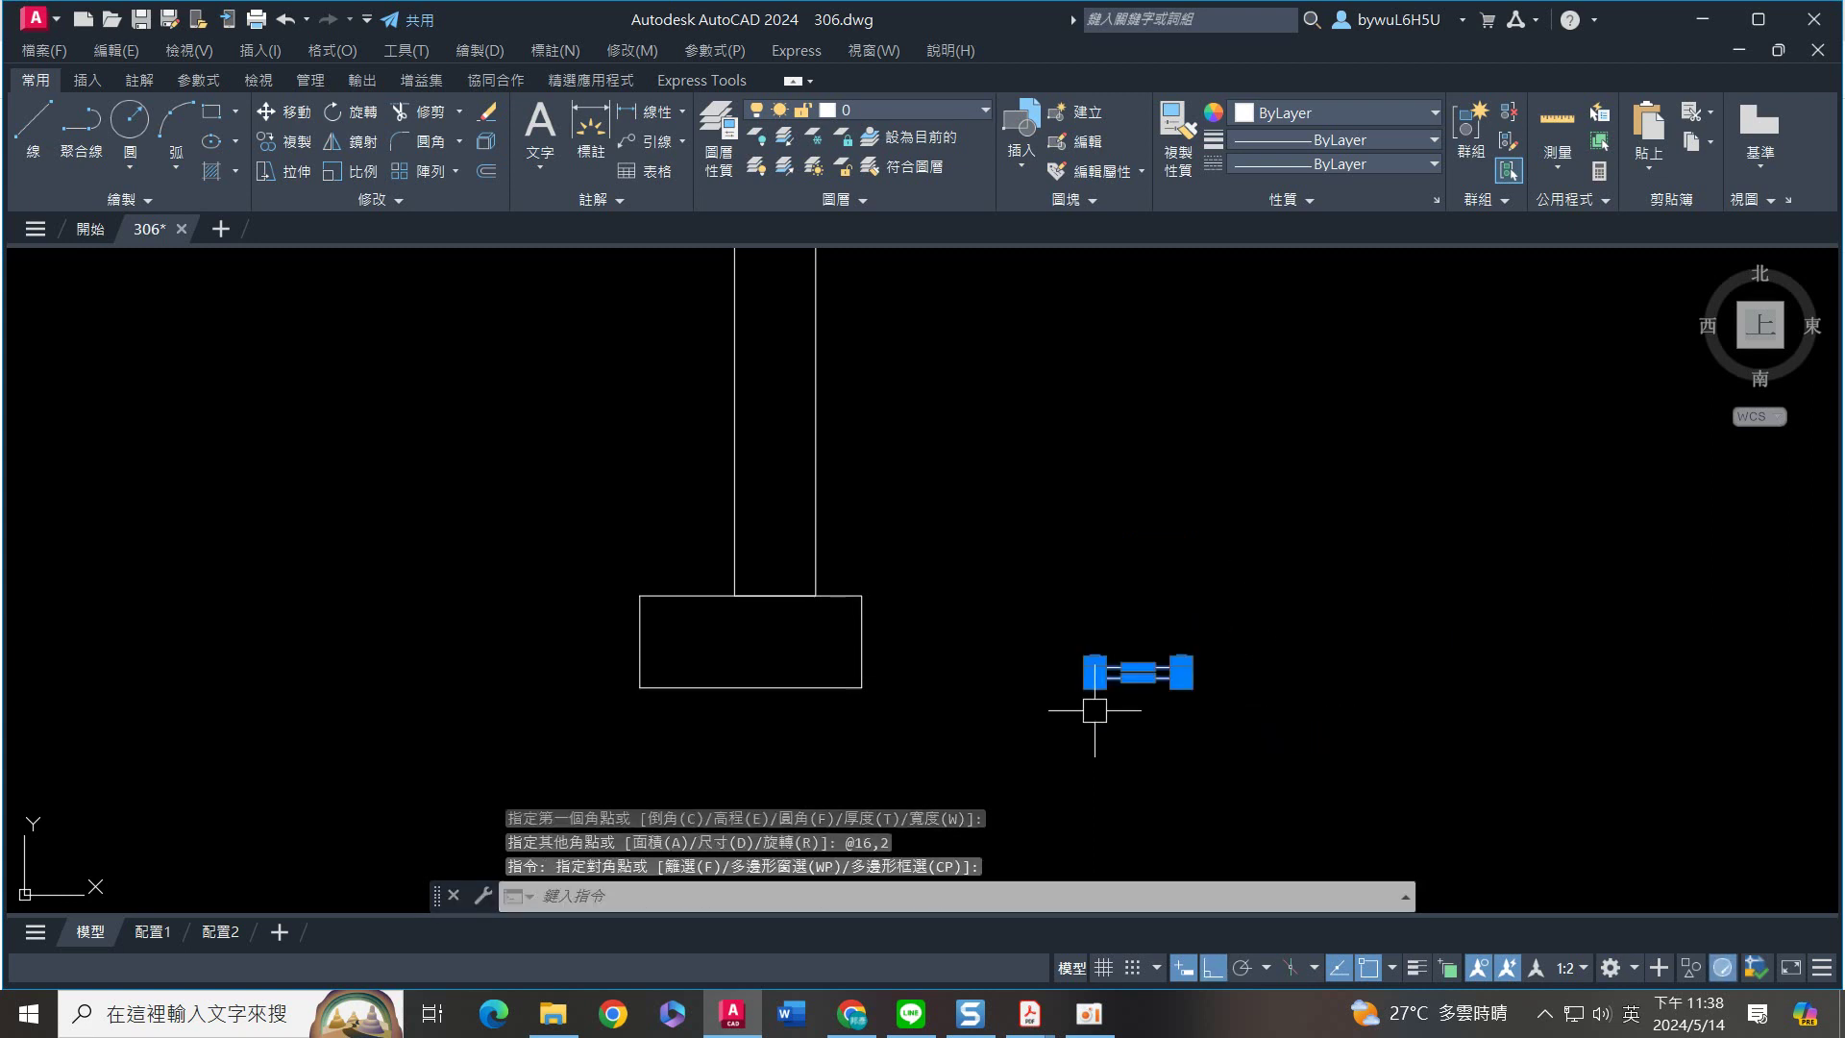
text(m)
key(Return)
scroll(1093, 709, up, 3)
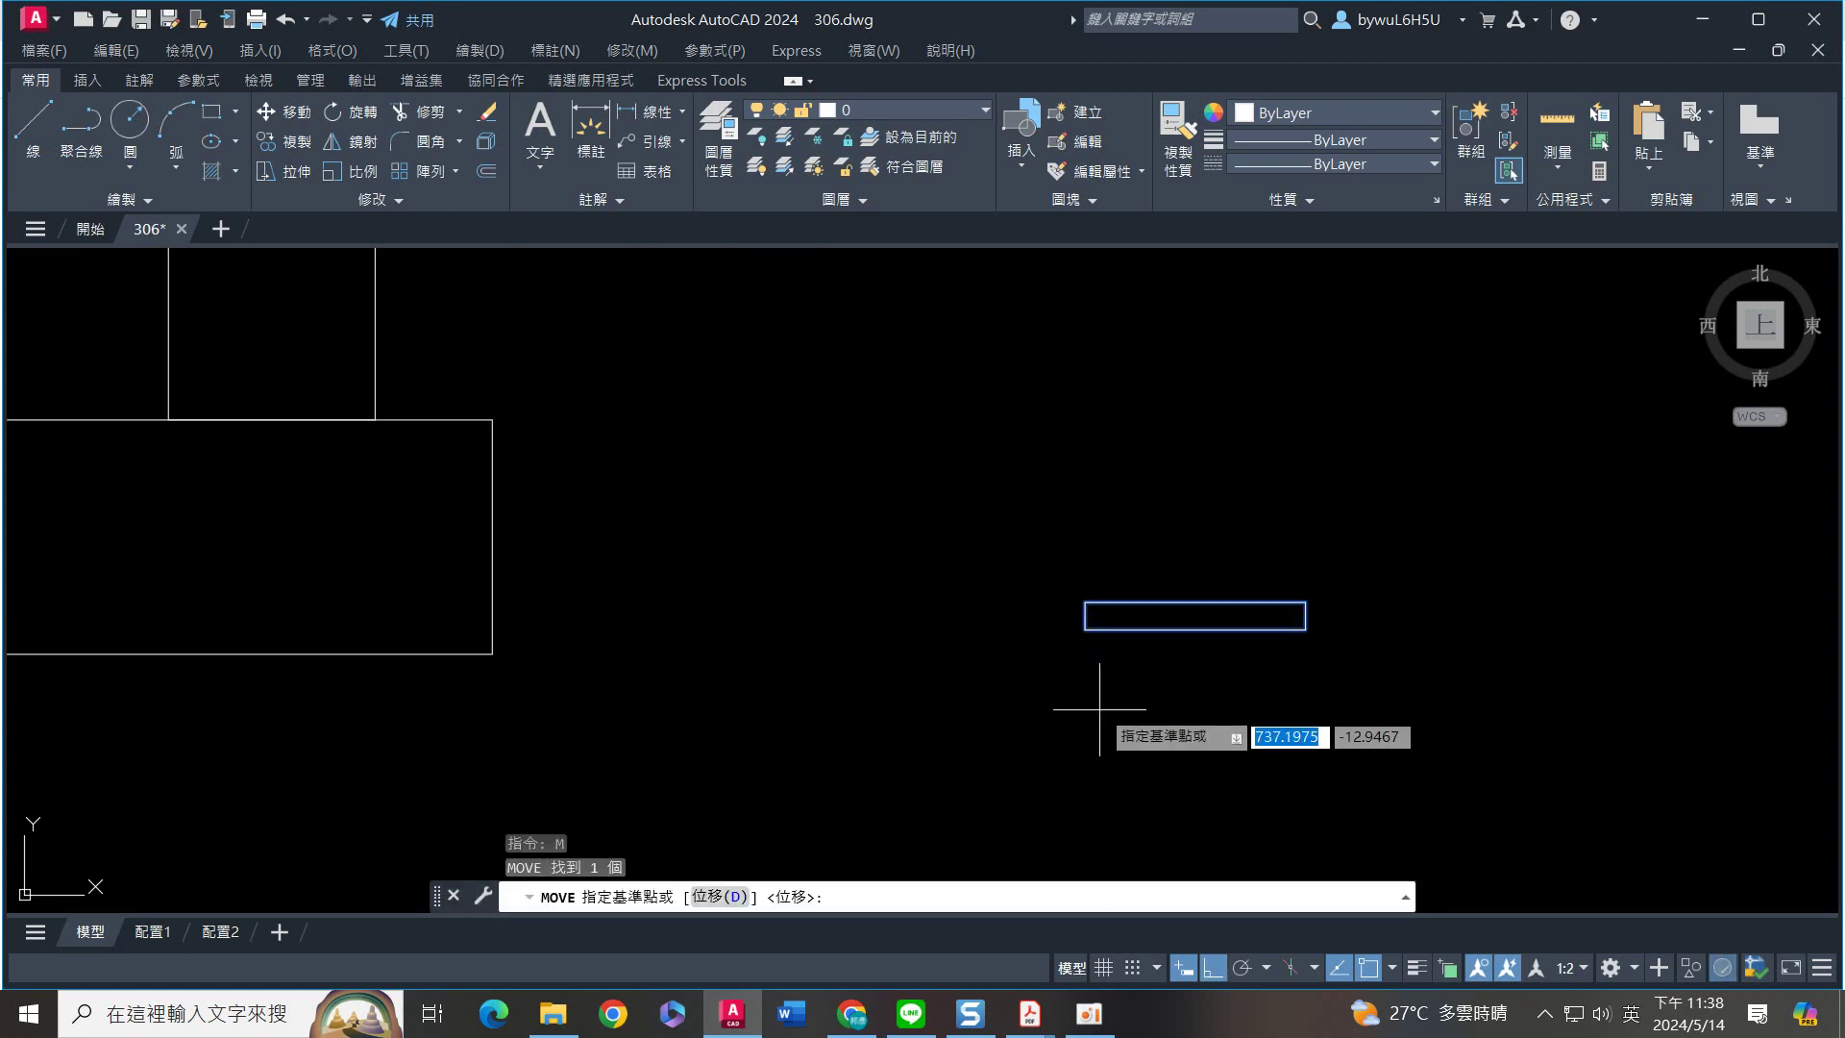
click(1085, 629)
scroll(1085, 625, down, 4)
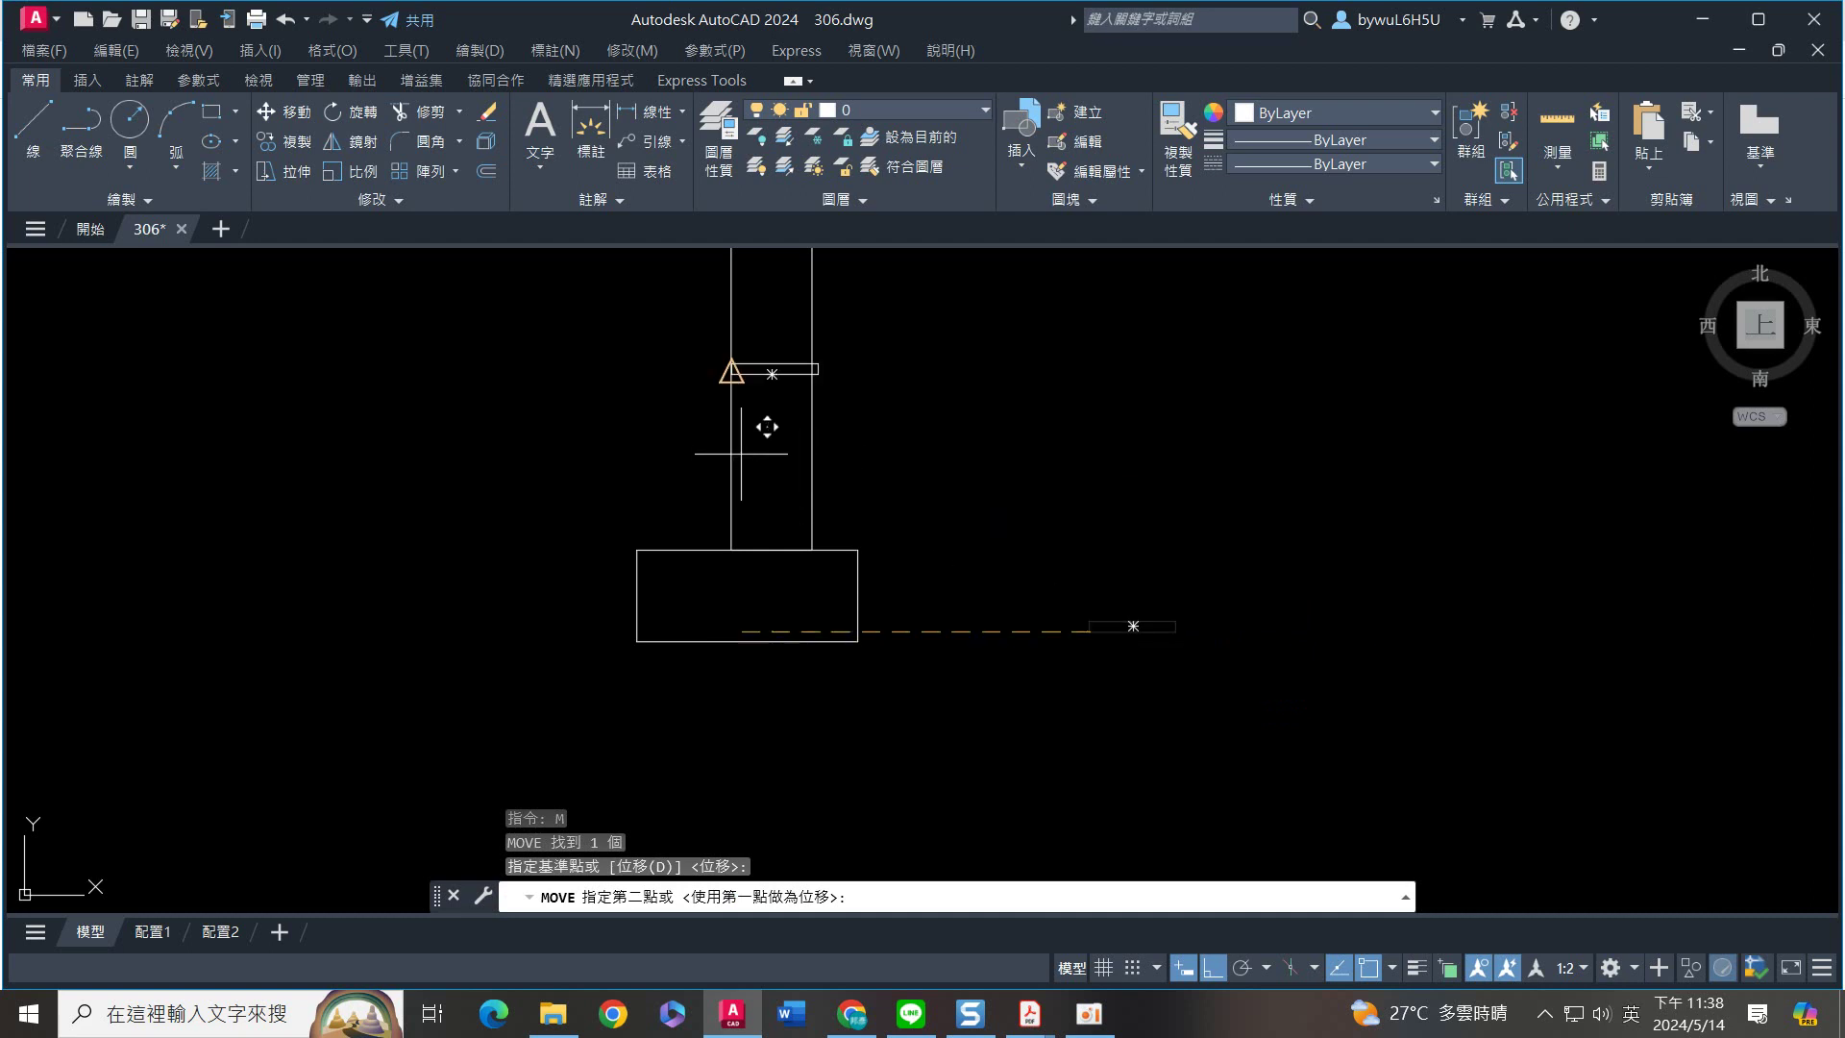
click(640, 544)
Draw a small rectangle 3.5 wide and 11 high in the free space beside the base
text(re)
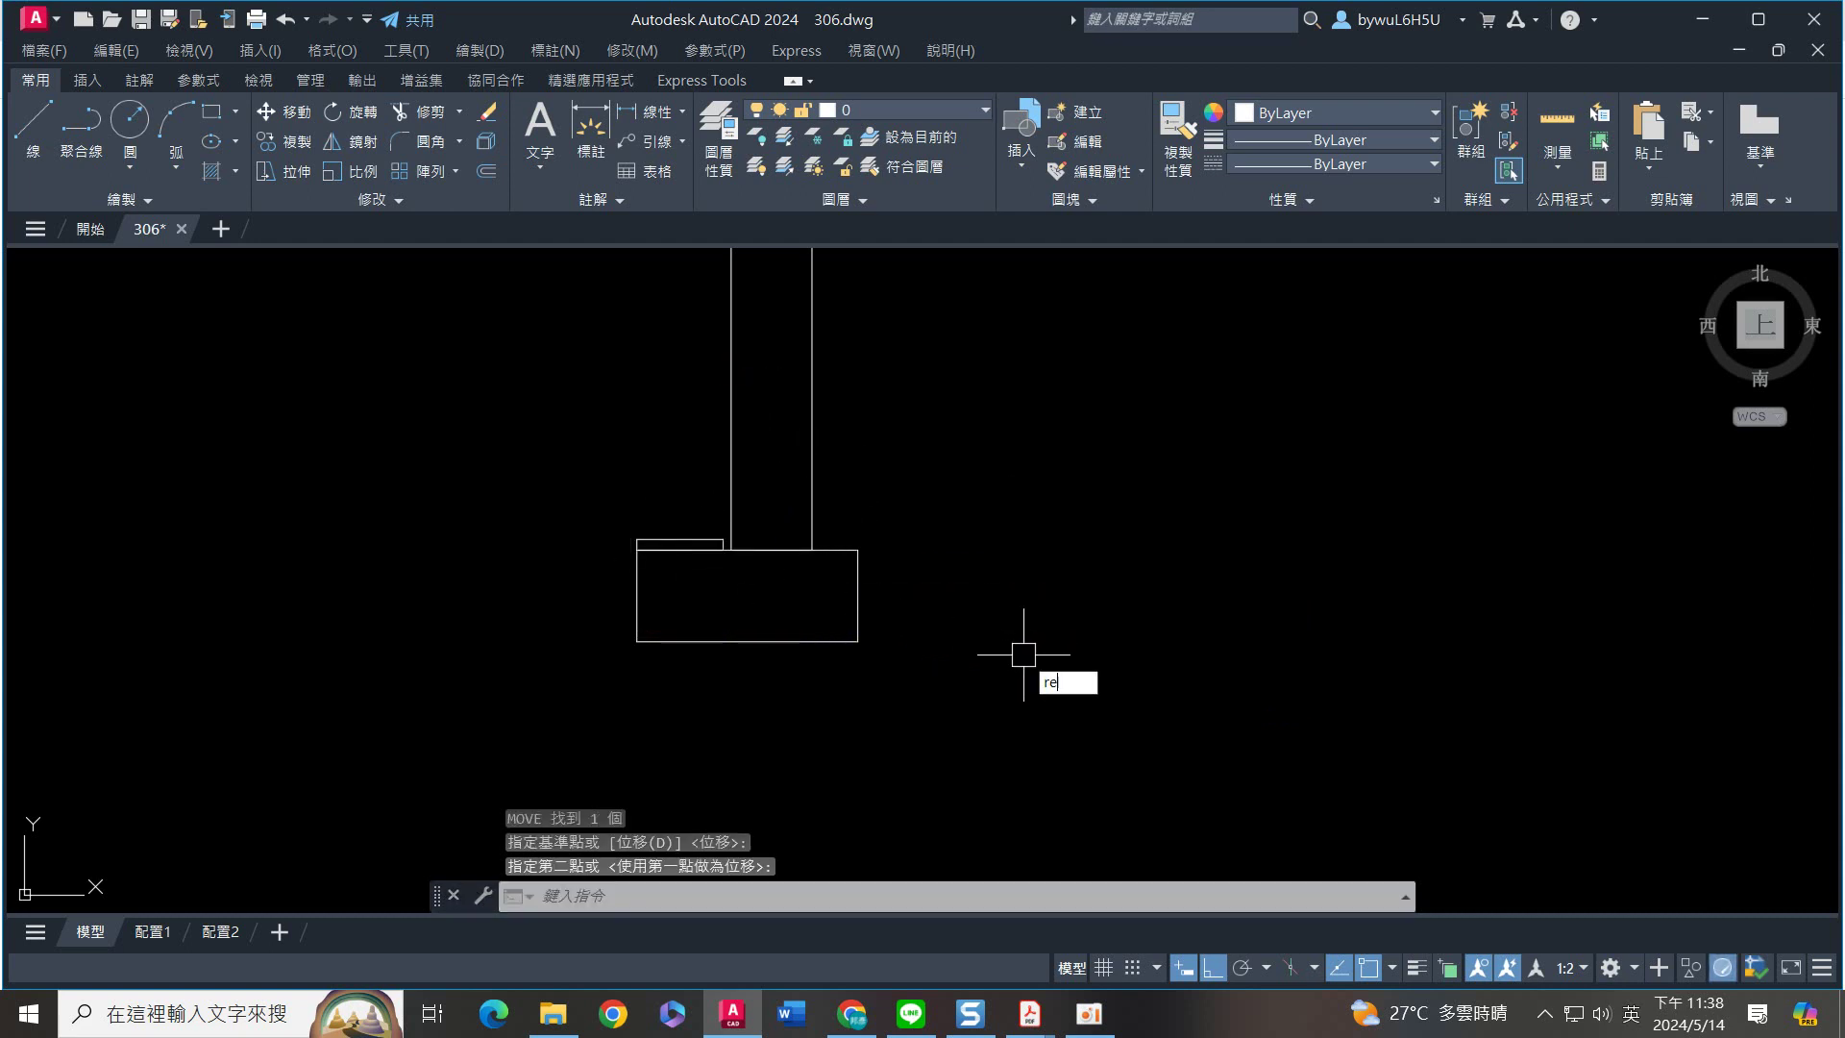
text(c)
key(Return)
click(1015, 681)
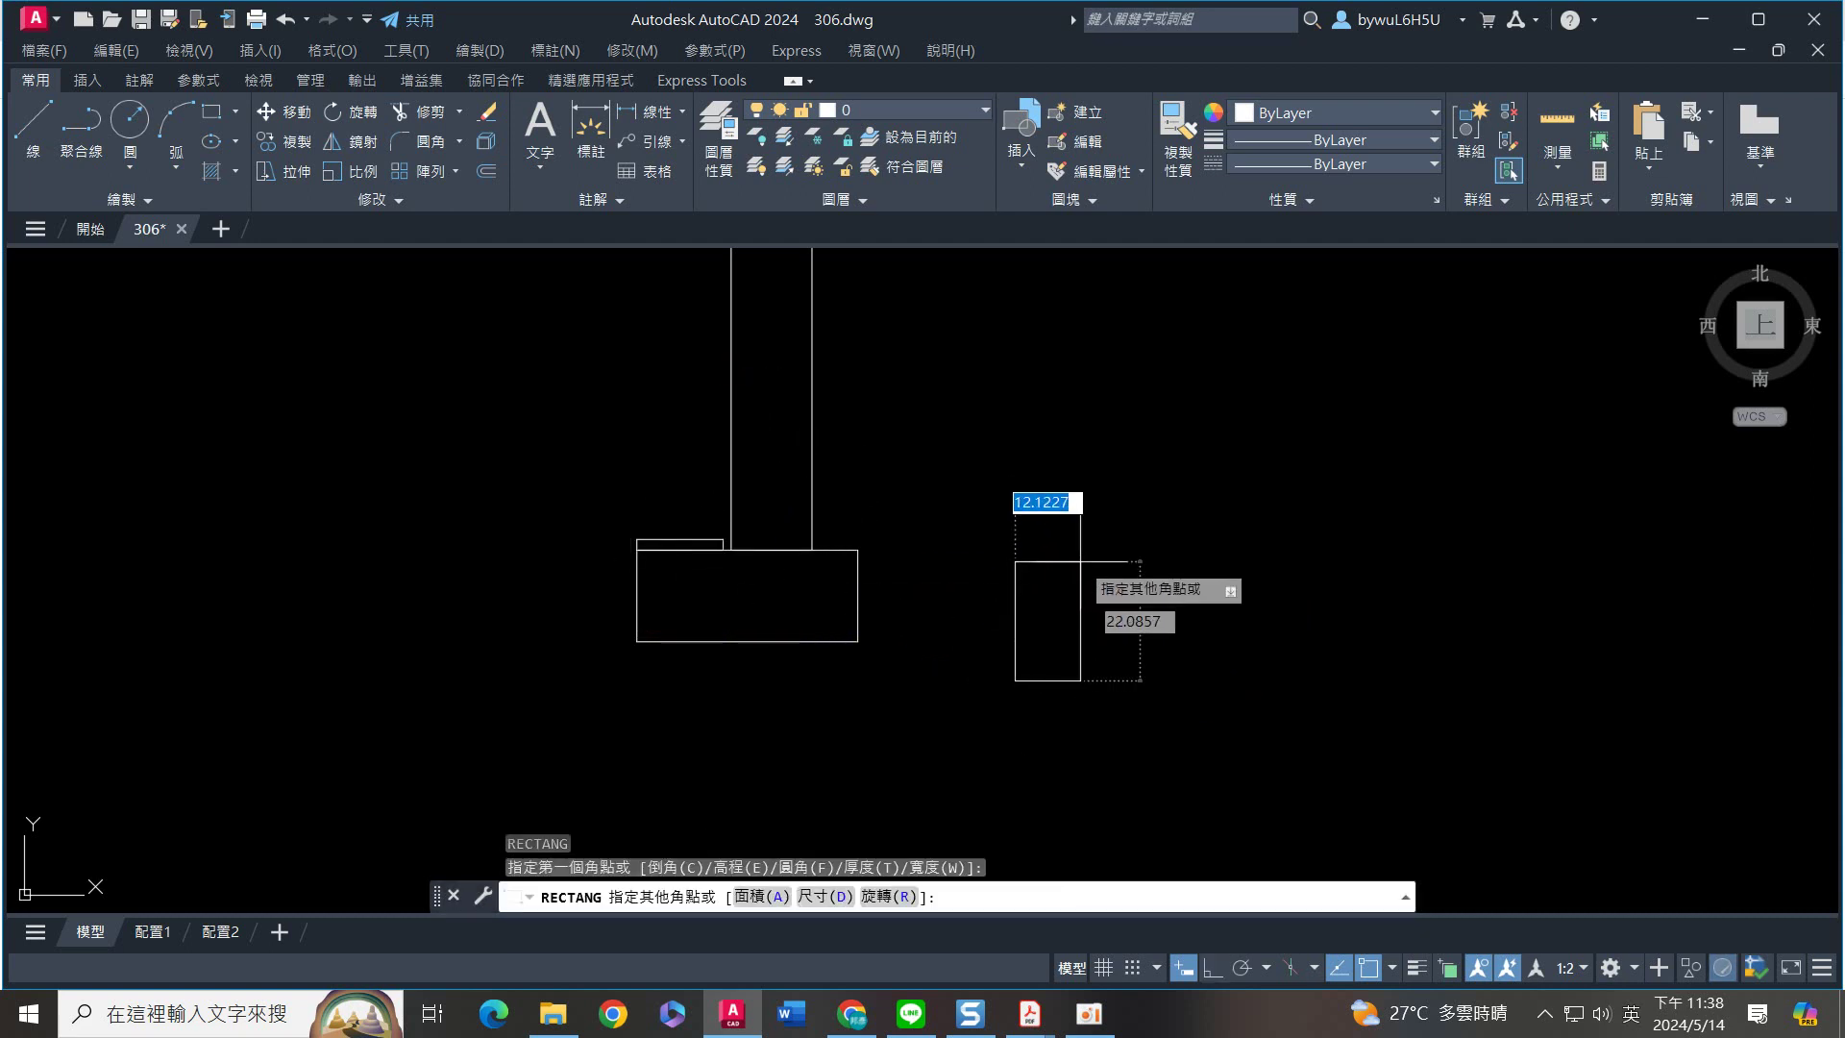
text(@)
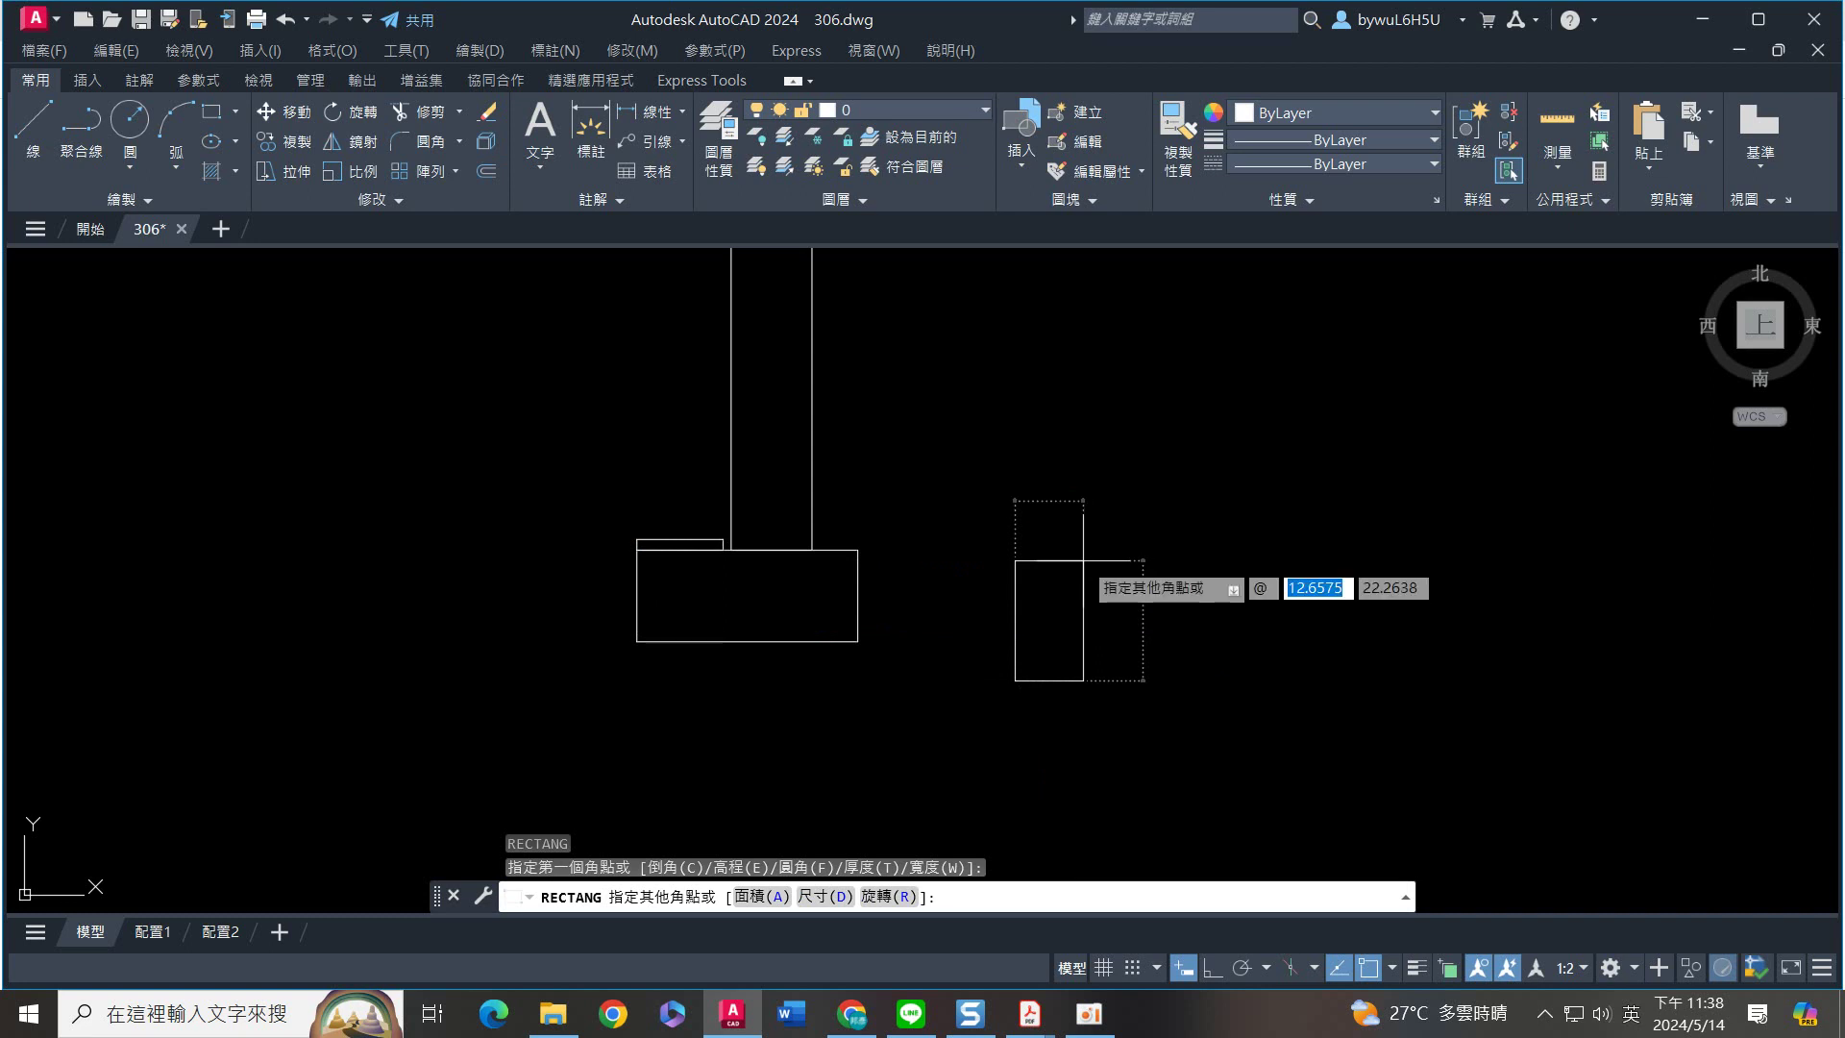
text(3.5)
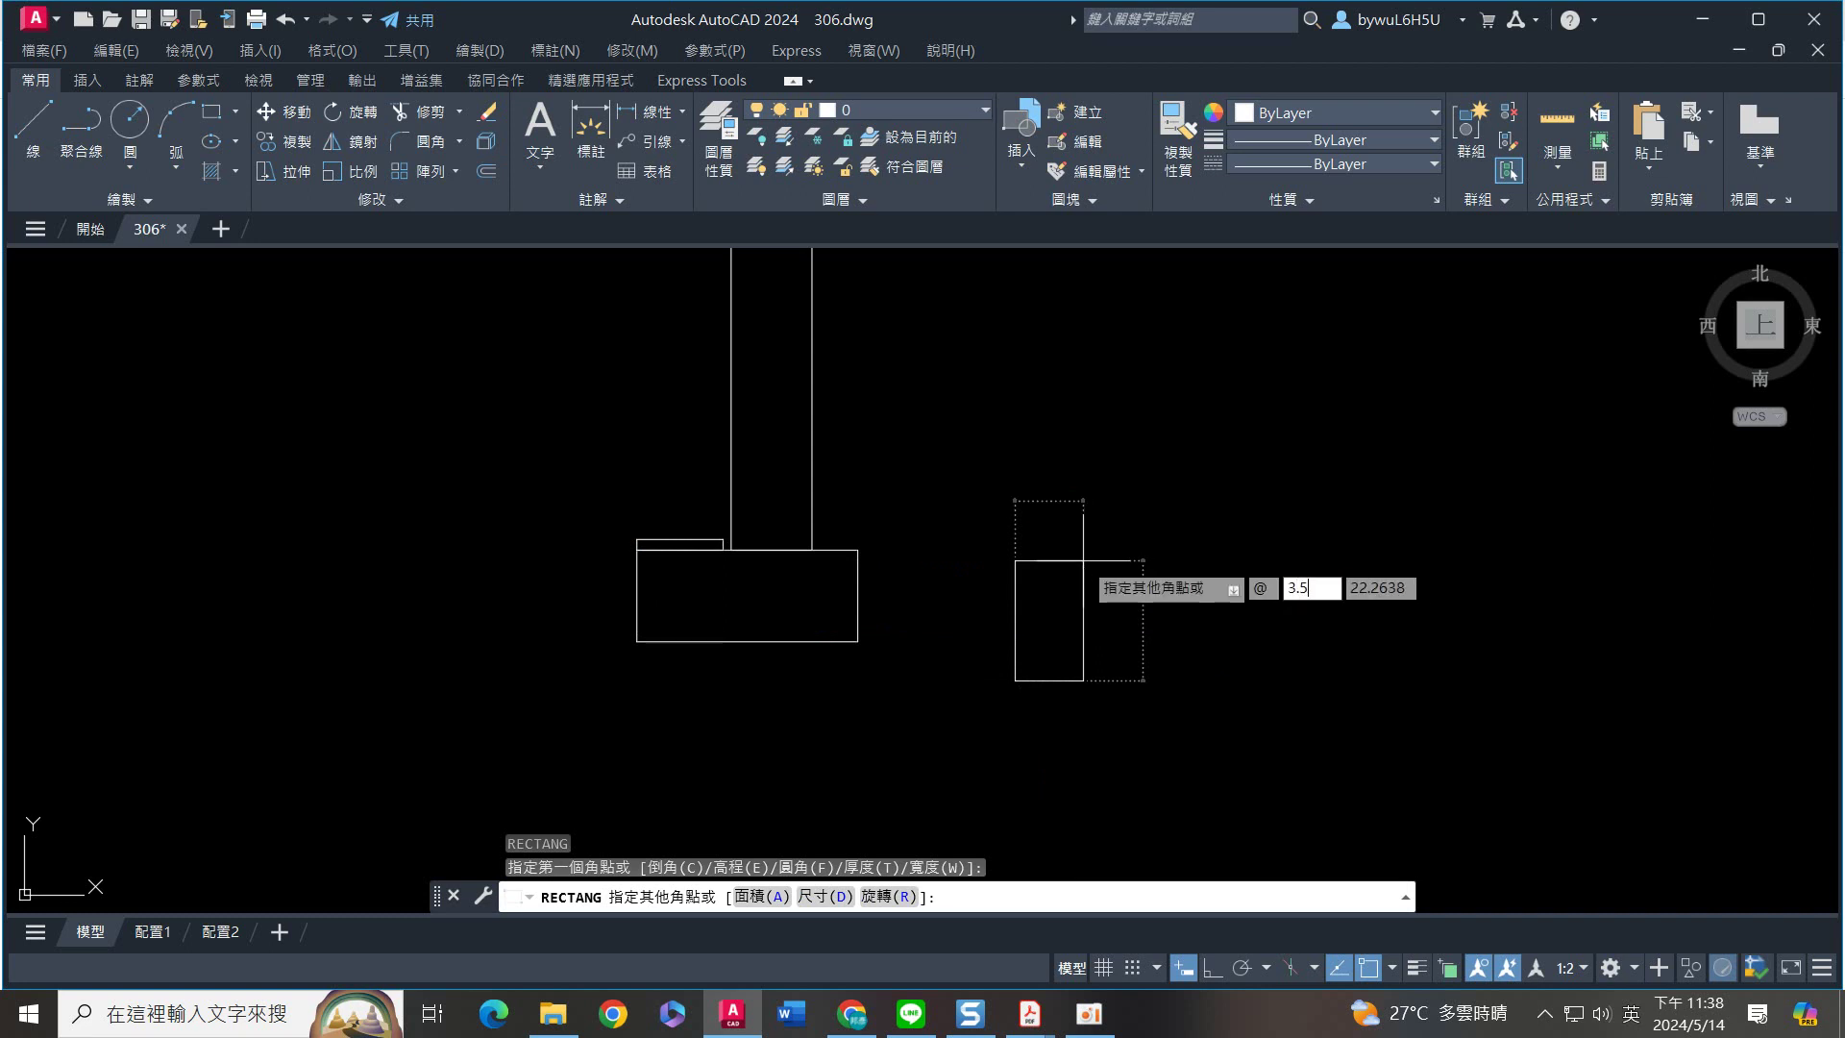
key(Tab)
text(11)
key(Return)
Move the 3.5 × 11 rectangle by its lower-left corner onto the lower-right corner of the 16 × 2 rectangle
click(1117, 546)
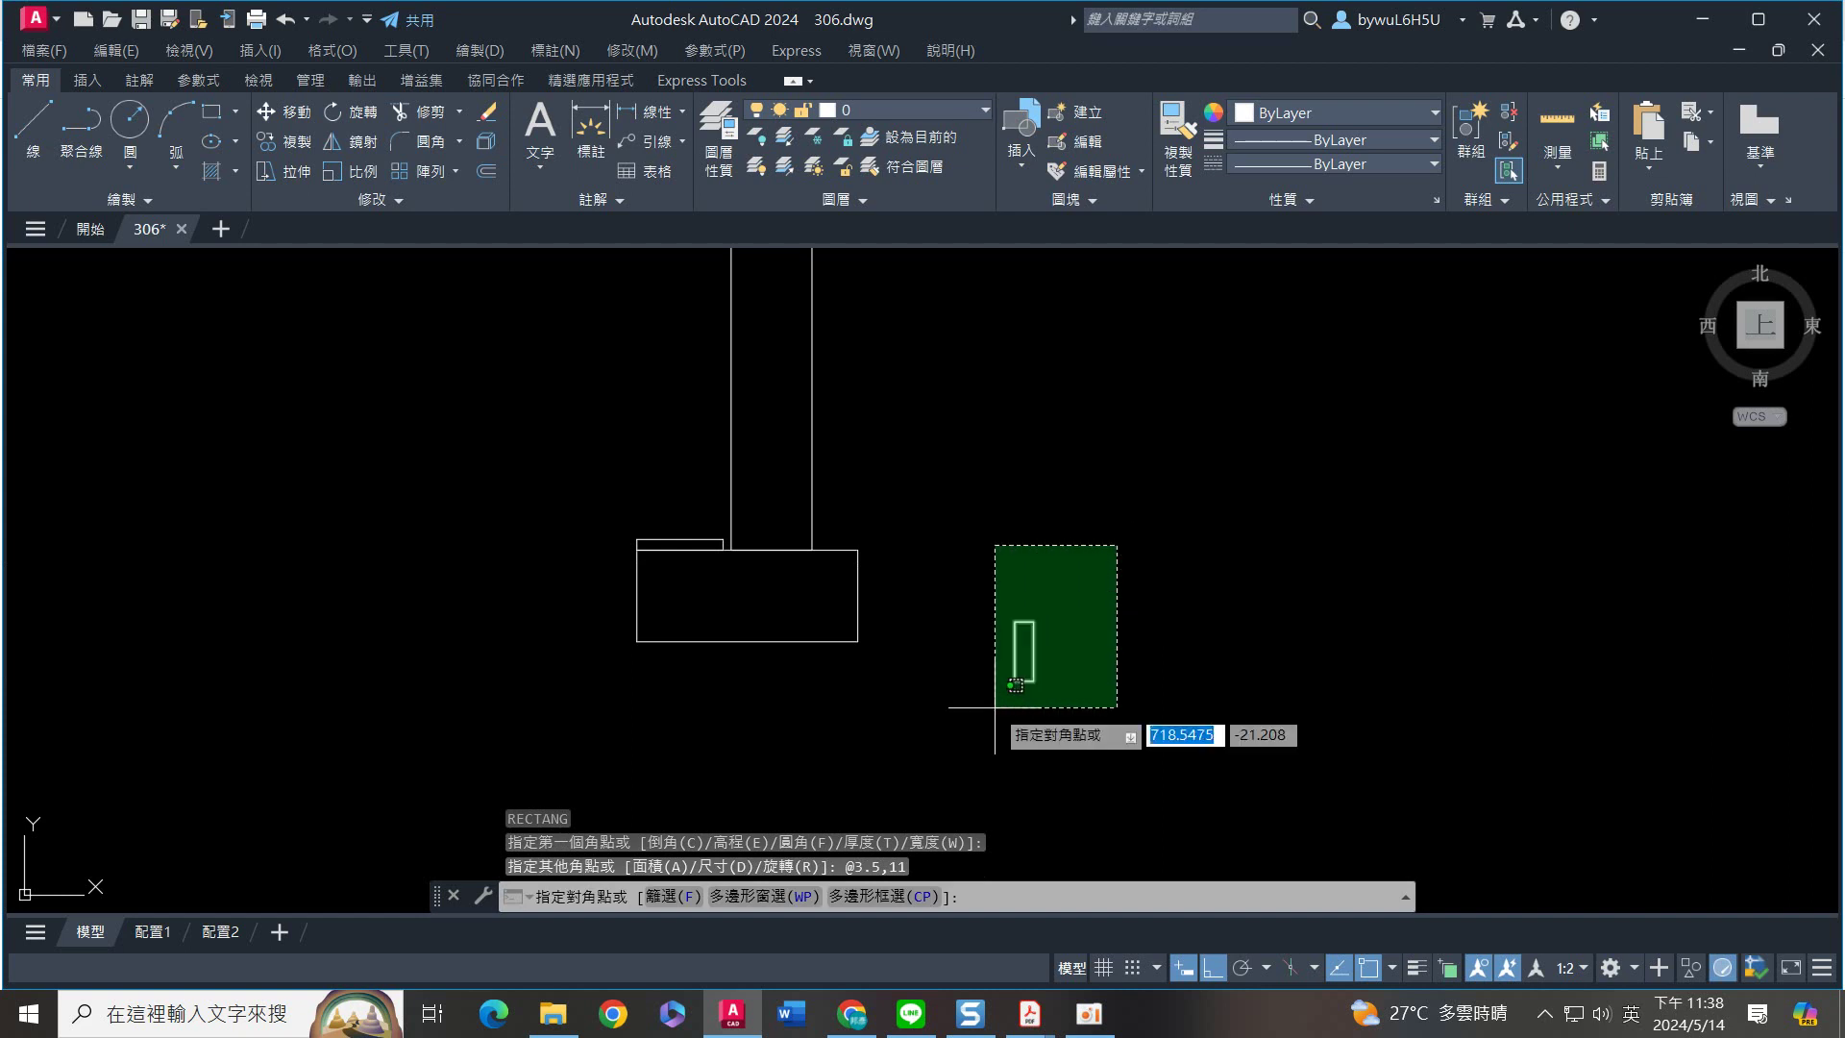
click(995, 707)
text(m)
key(Return)
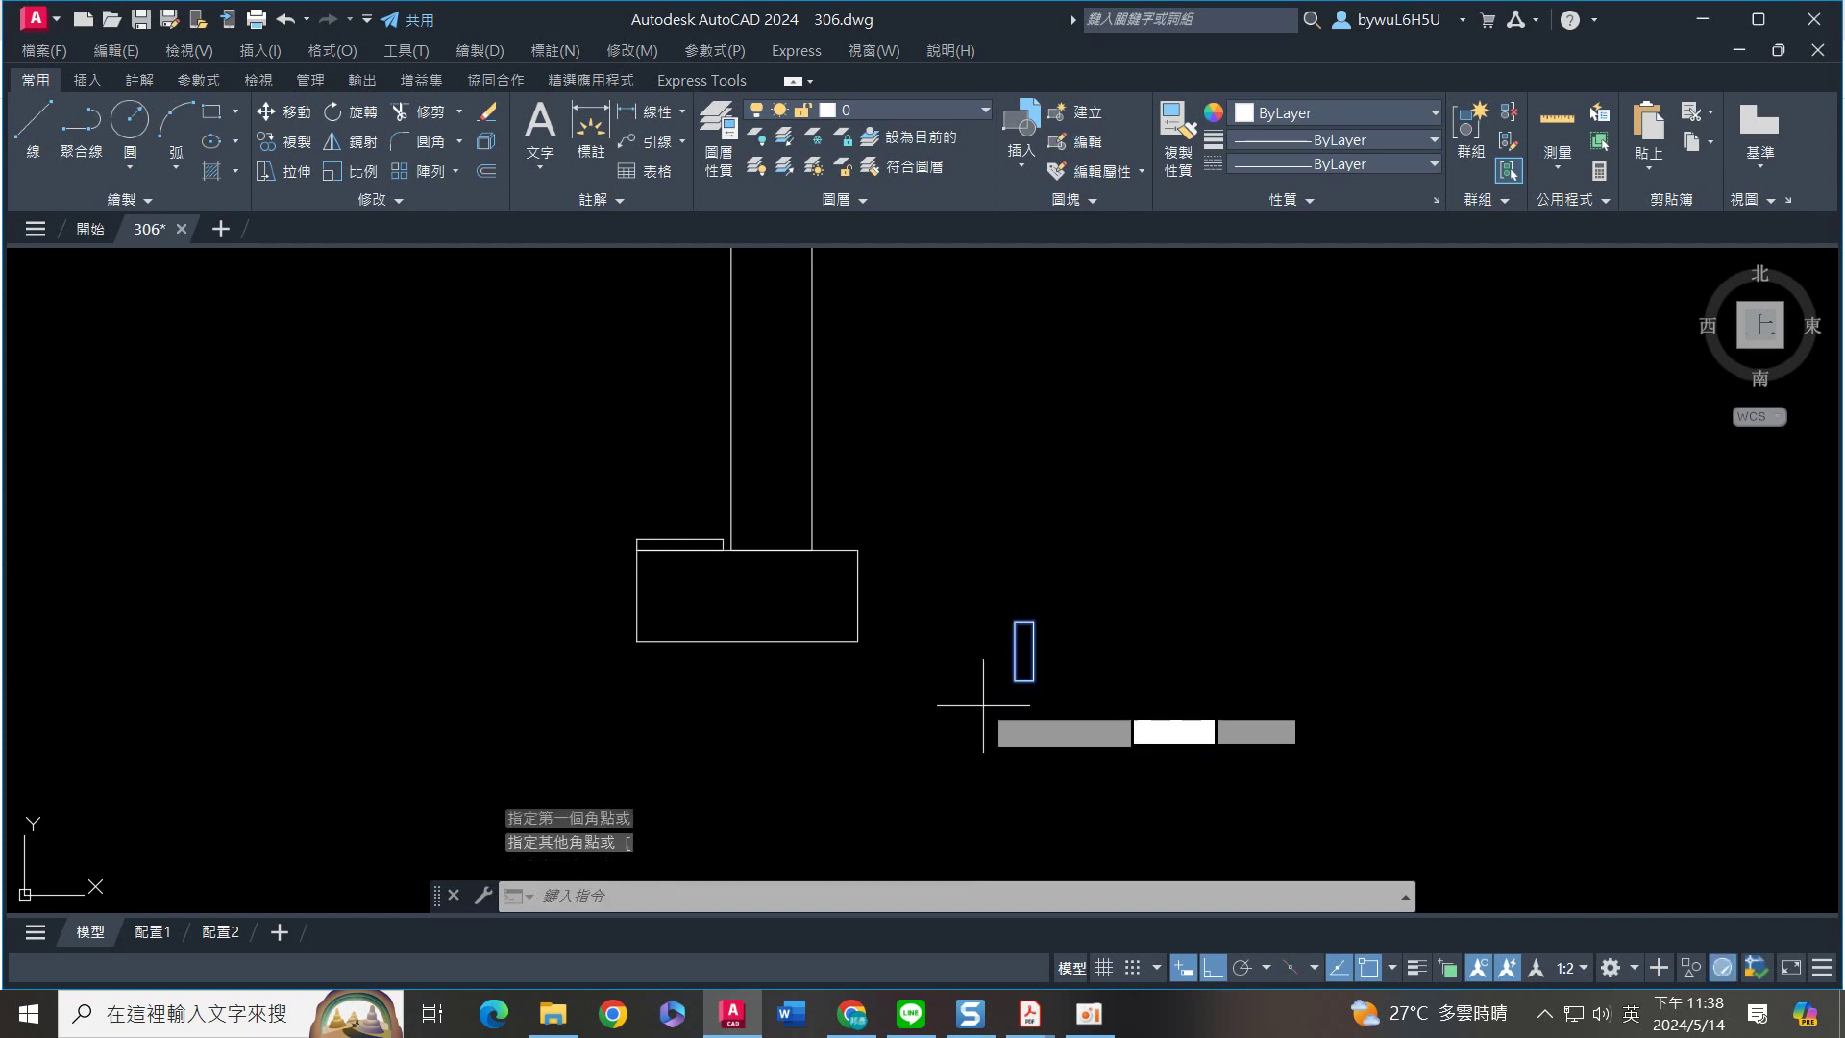
scroll(984, 715, up, 4)
click(1061, 649)
scroll(1043, 558, down, 3)
scroll(796, 400, up, 7)
click(519, 681)
scroll(712, 638, down, 8)
middle_drag(862, 640, 913, 615)
scroll(783, 597, down, 3)
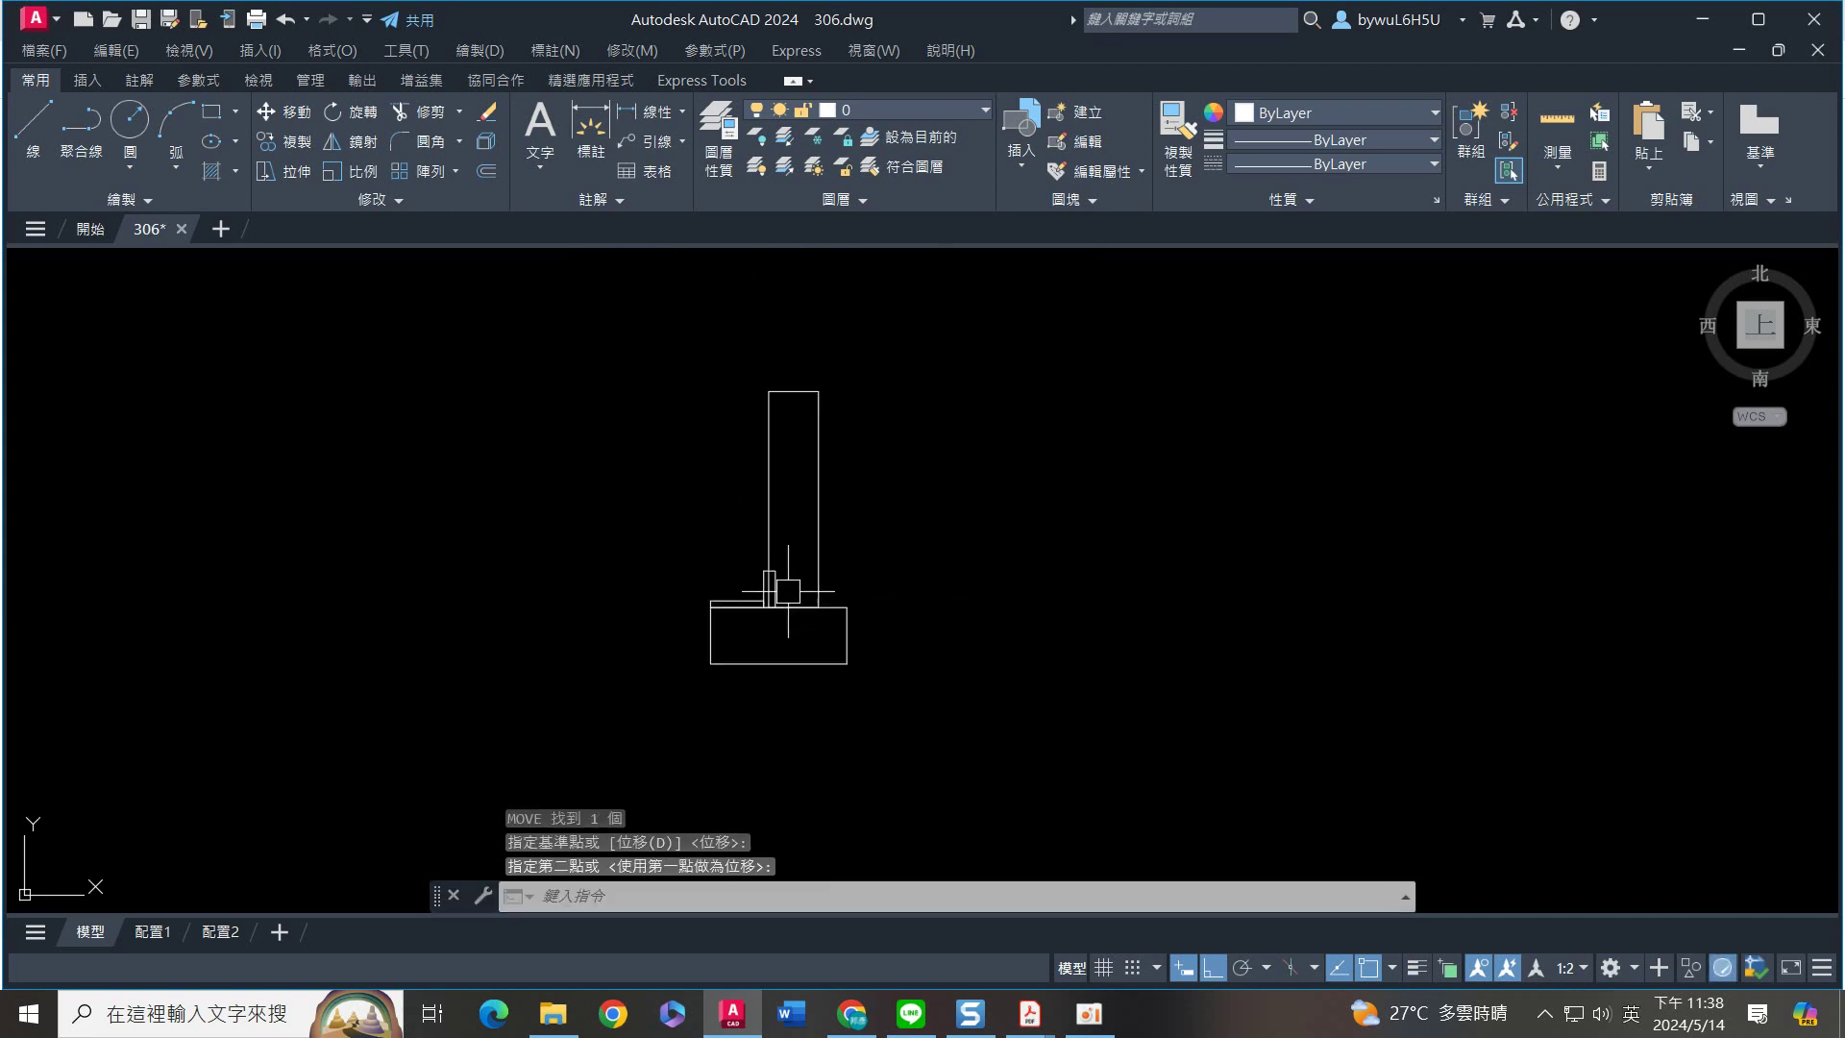
Explode the four stacked rectangles of the half profile into separate lines
click(922, 301)
click(609, 724)
text(x)
key(Return)
Run Overkill on the whole exploded profile with the default options to remove its overlapping lines
text(over)
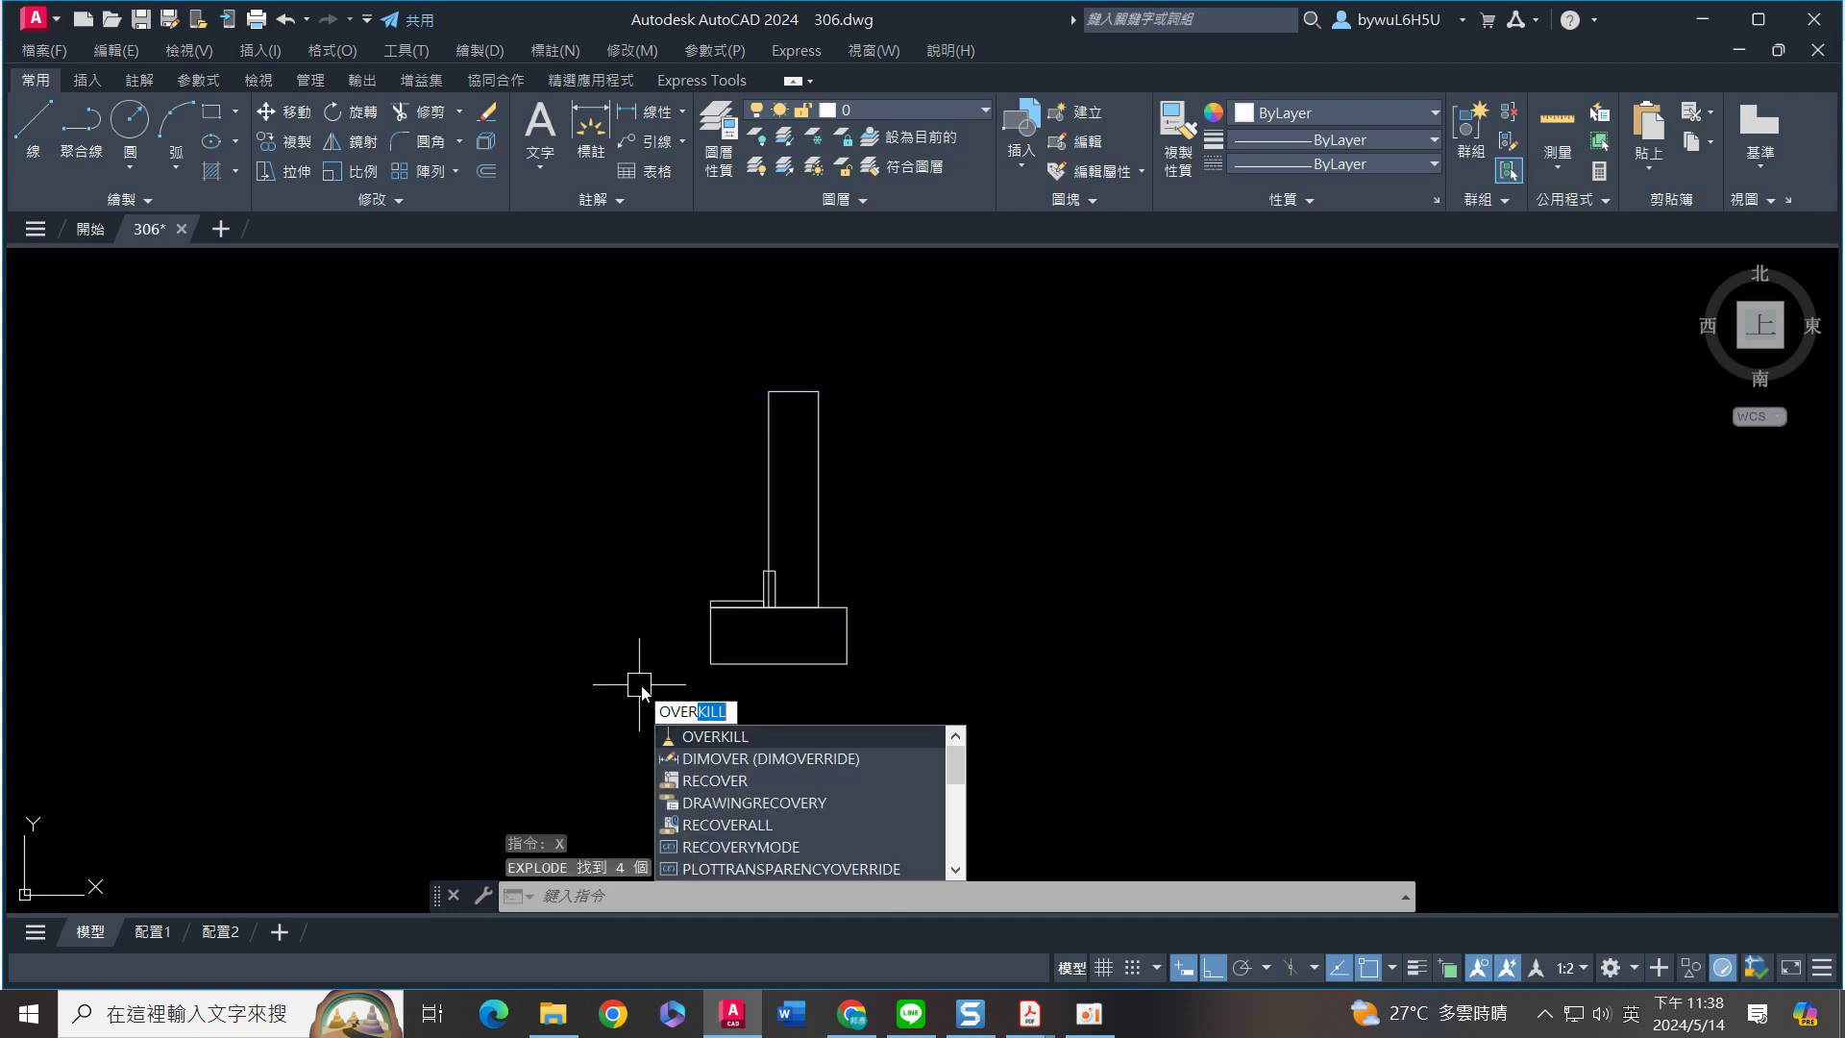
key(Return)
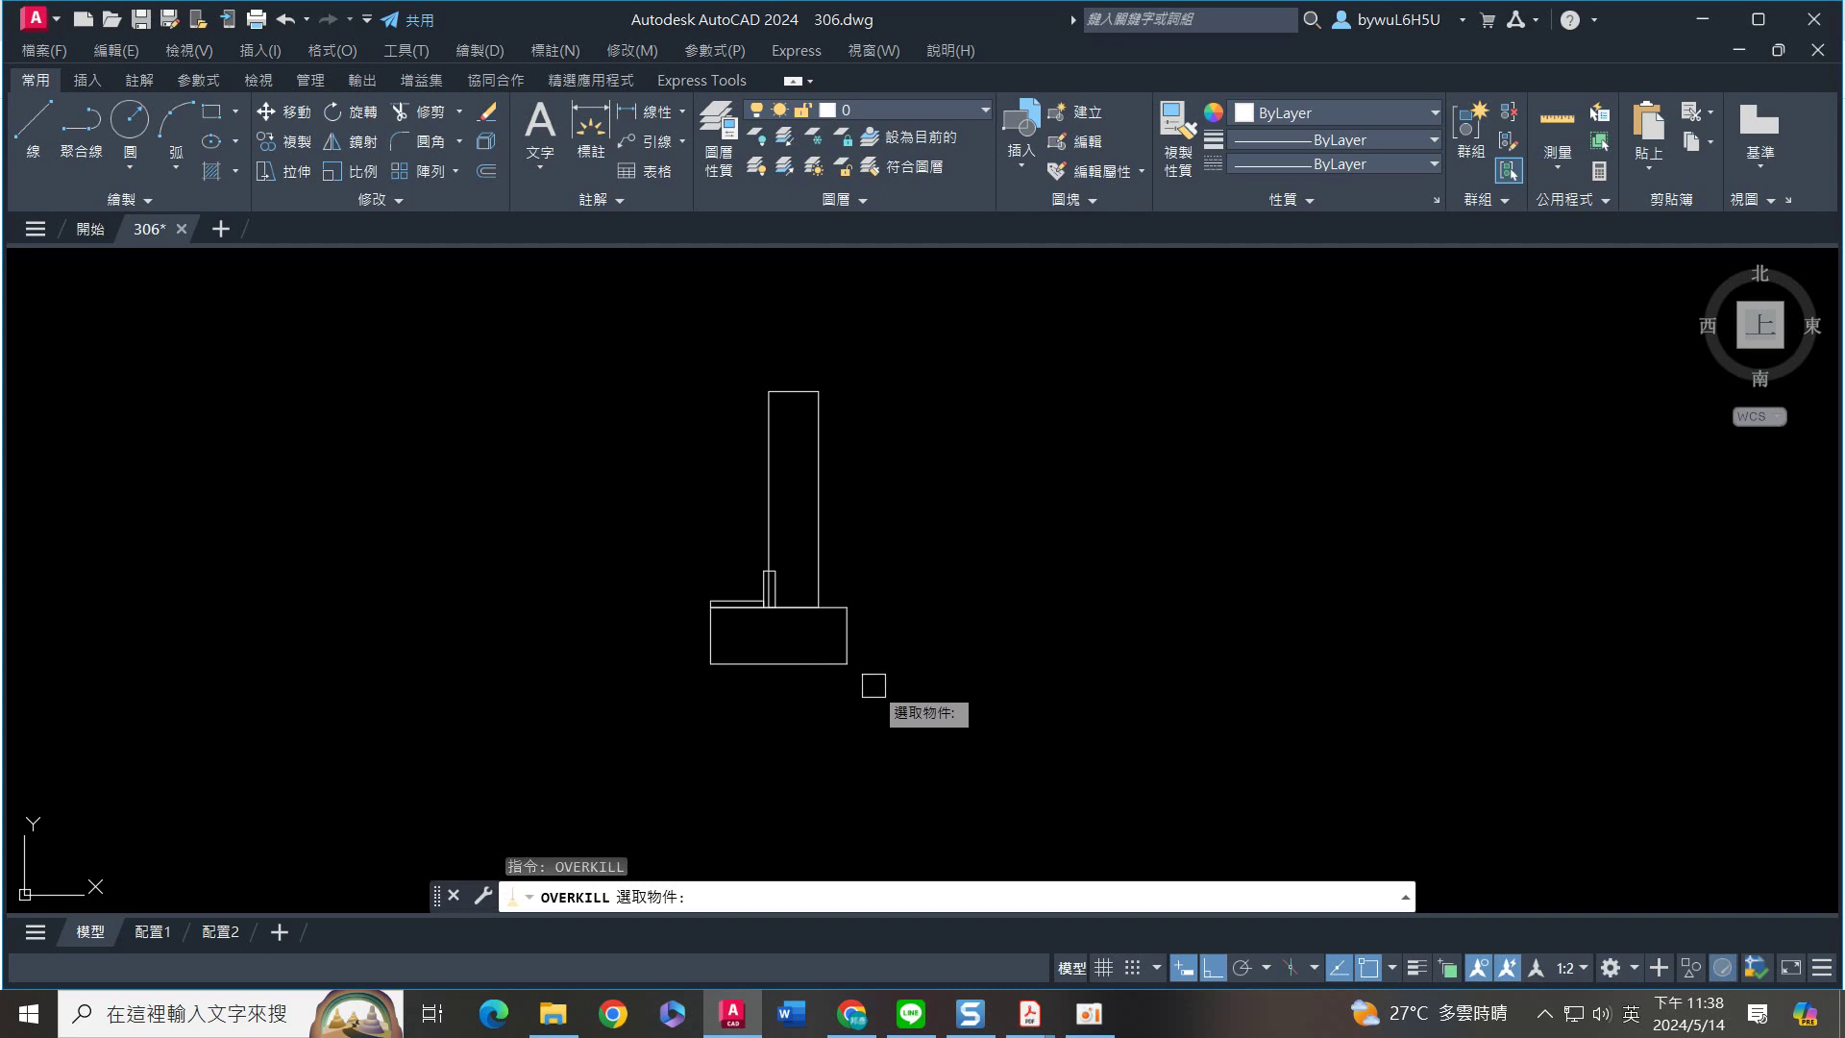
click(915, 713)
click(639, 337)
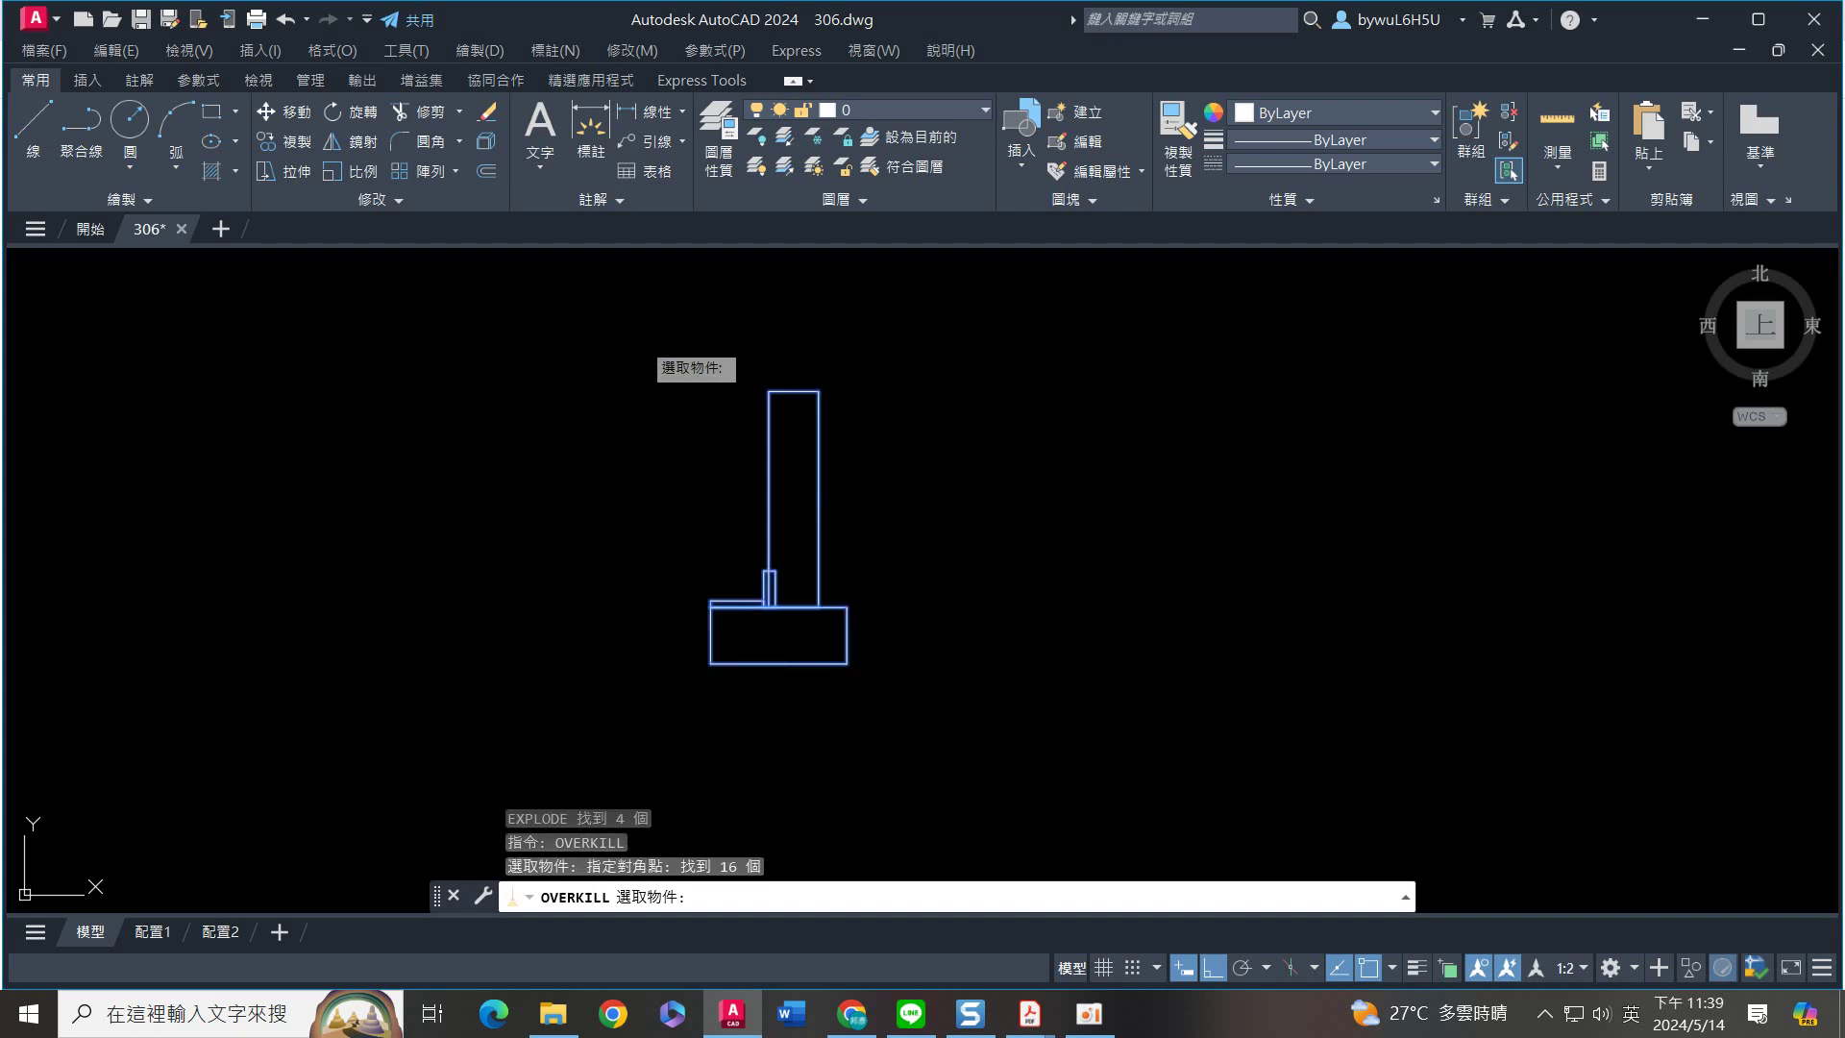
key(Return)
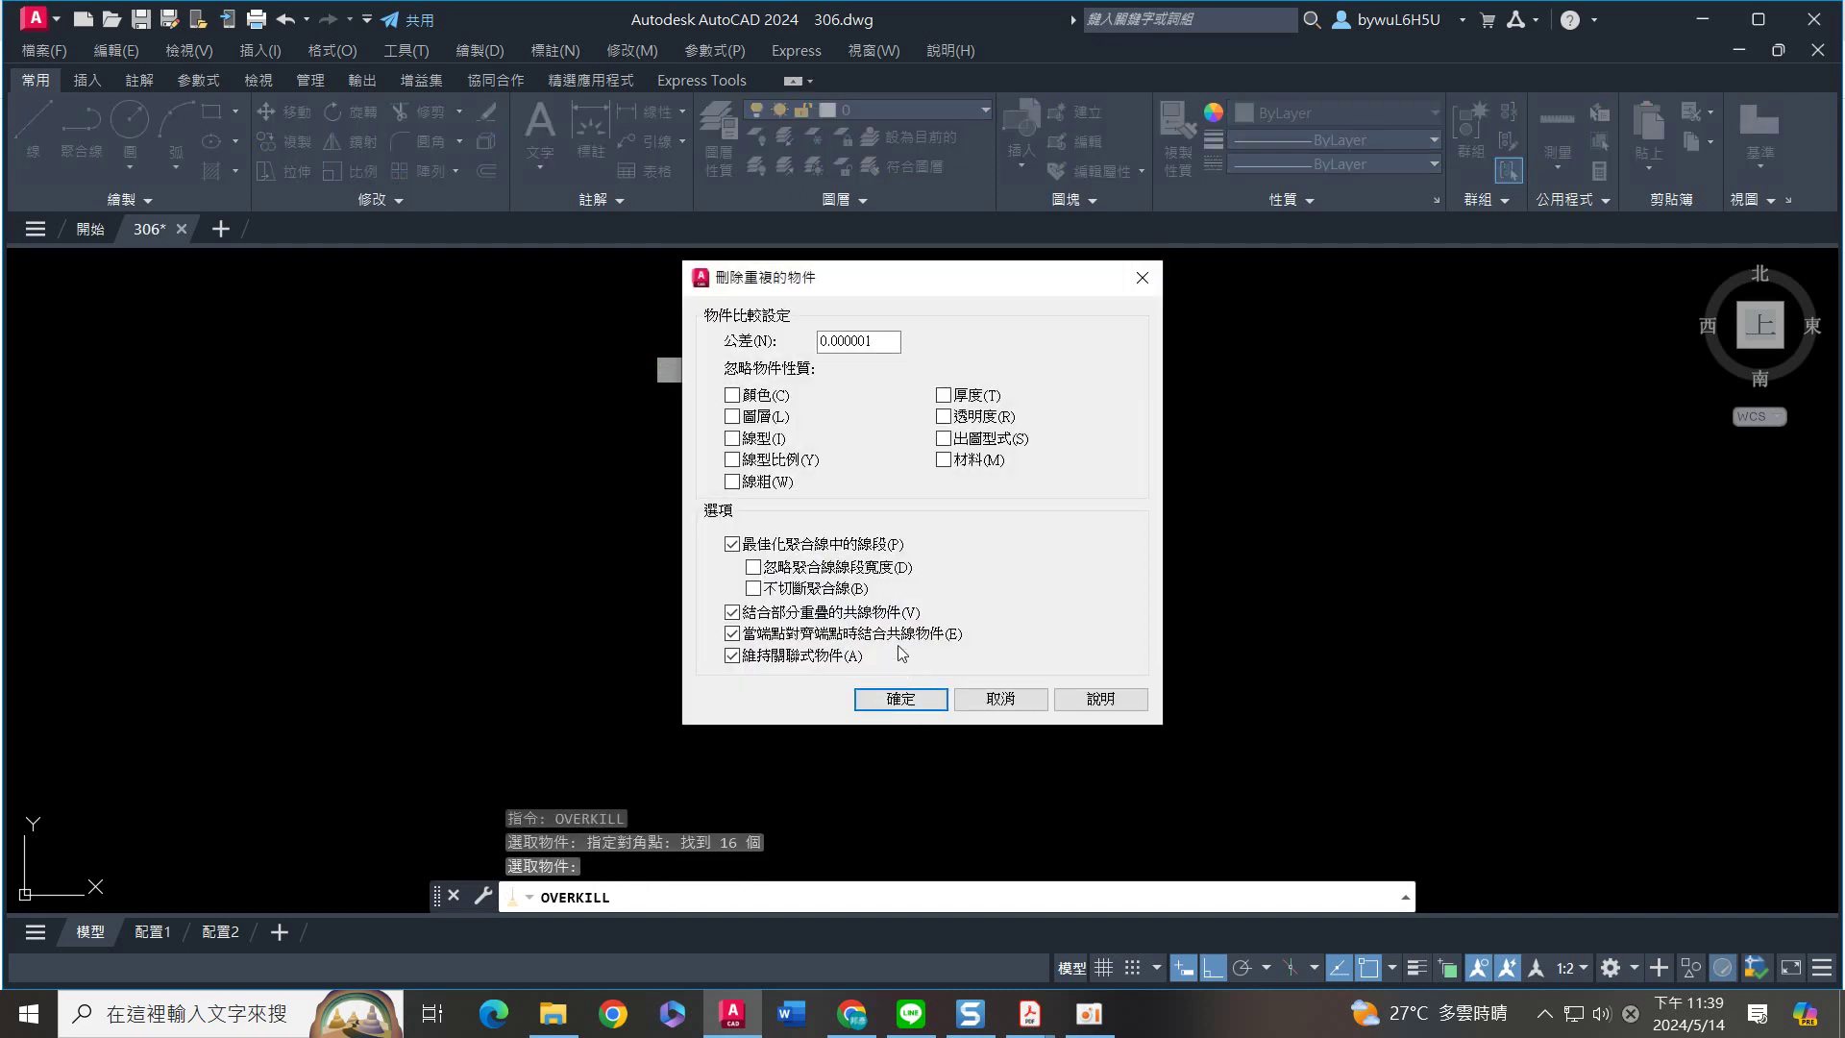
click(886, 696)
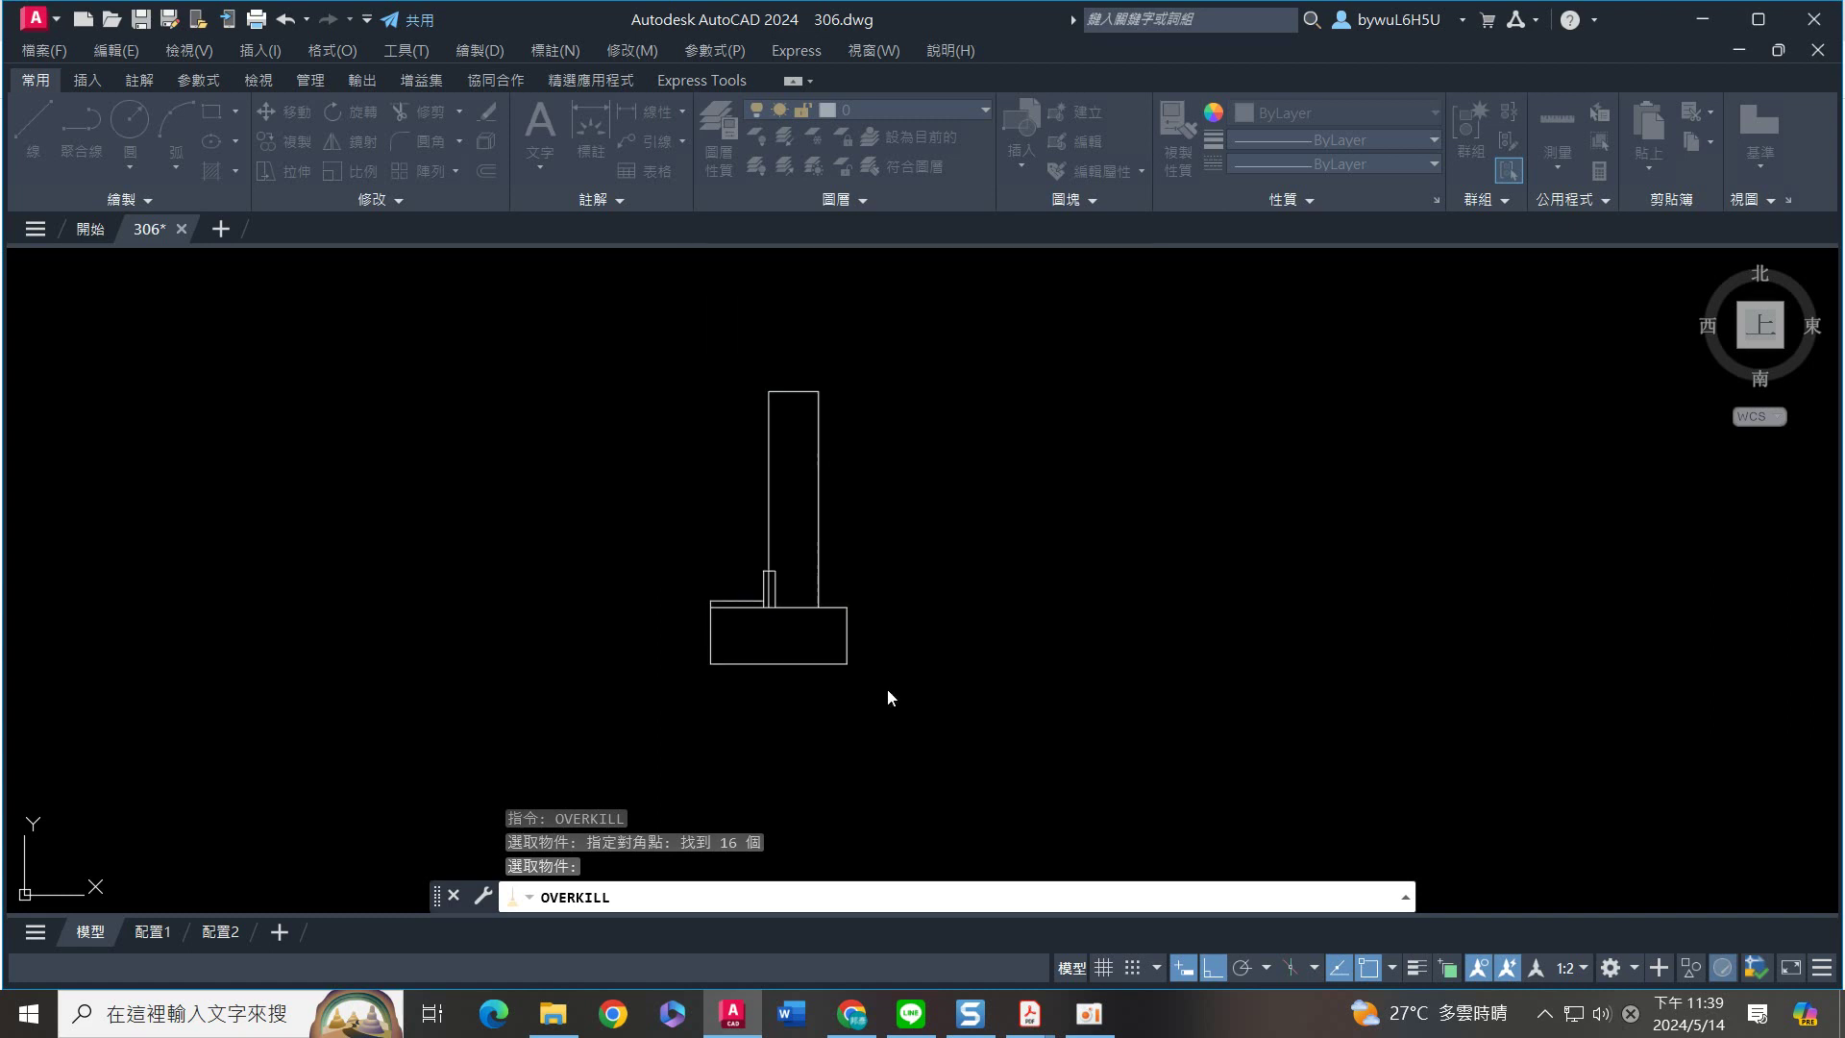
Fillet the upper-right corner of the base with a radius of 2
scroll(810, 583, up, 5)
text(f)
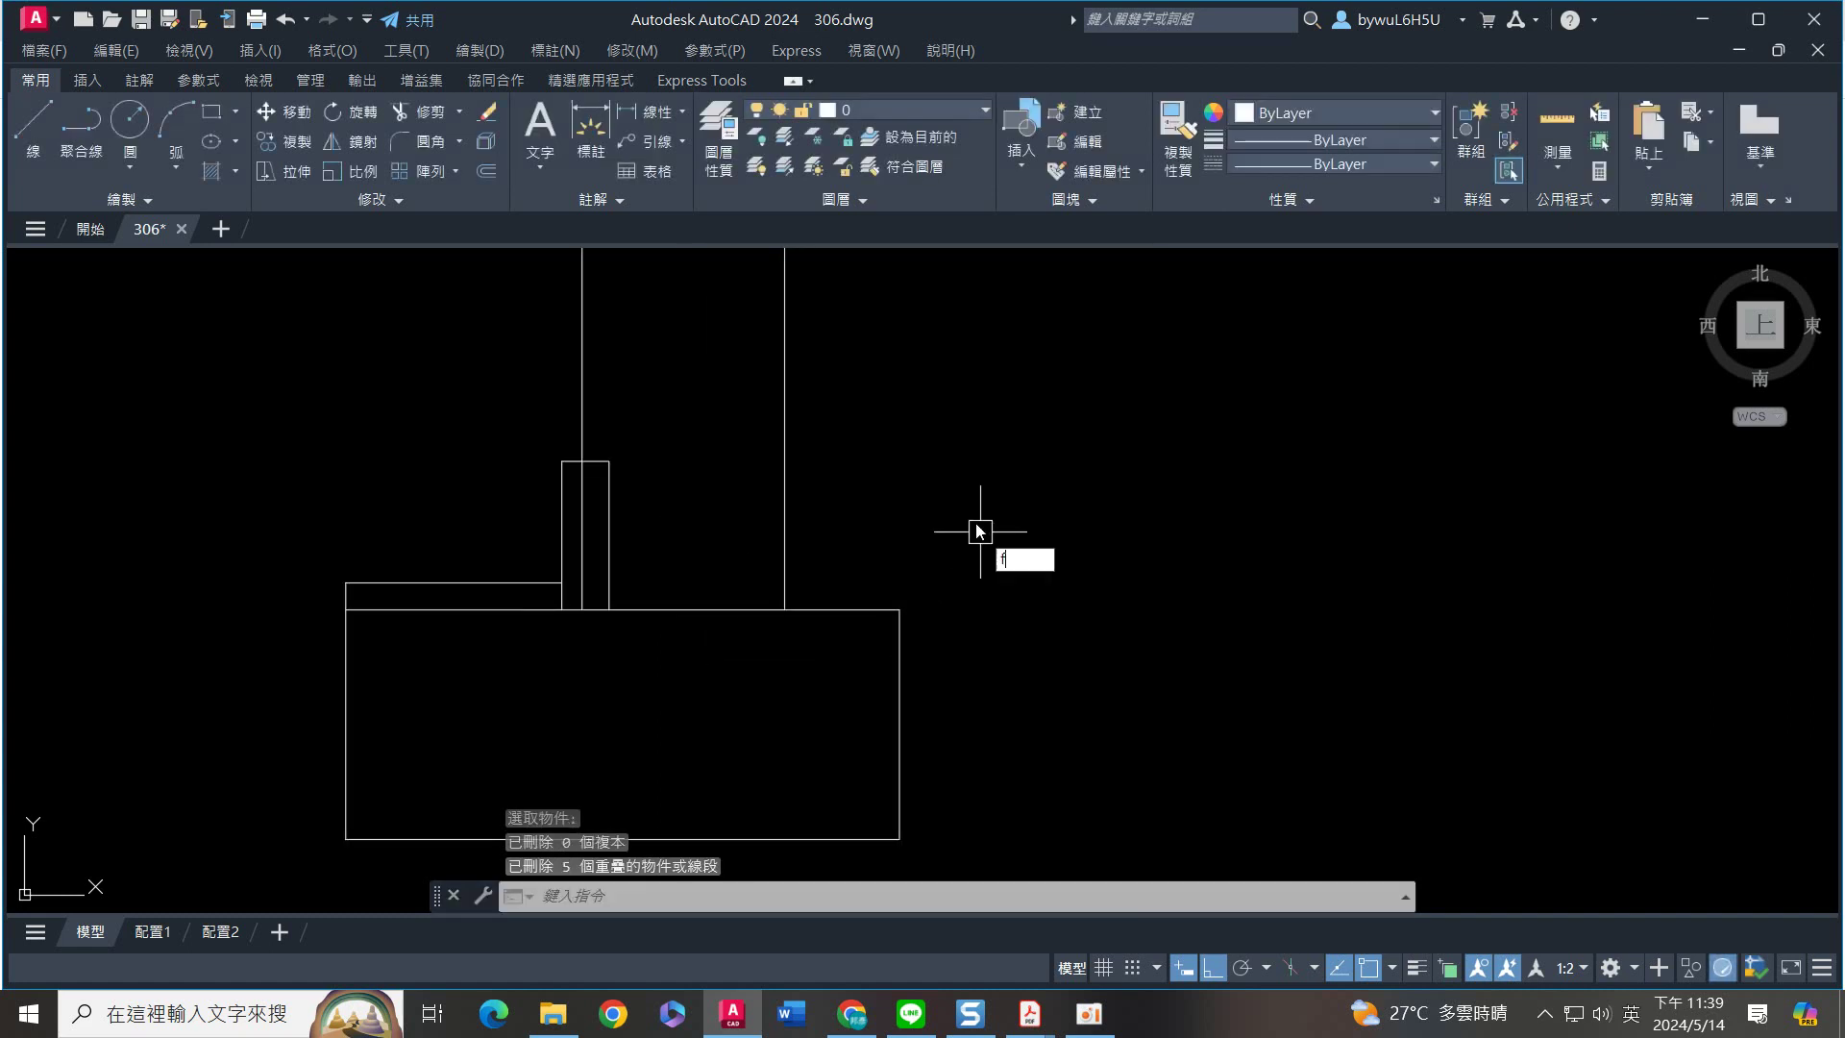
key(Return)
text(r)
key(Return)
text(2)
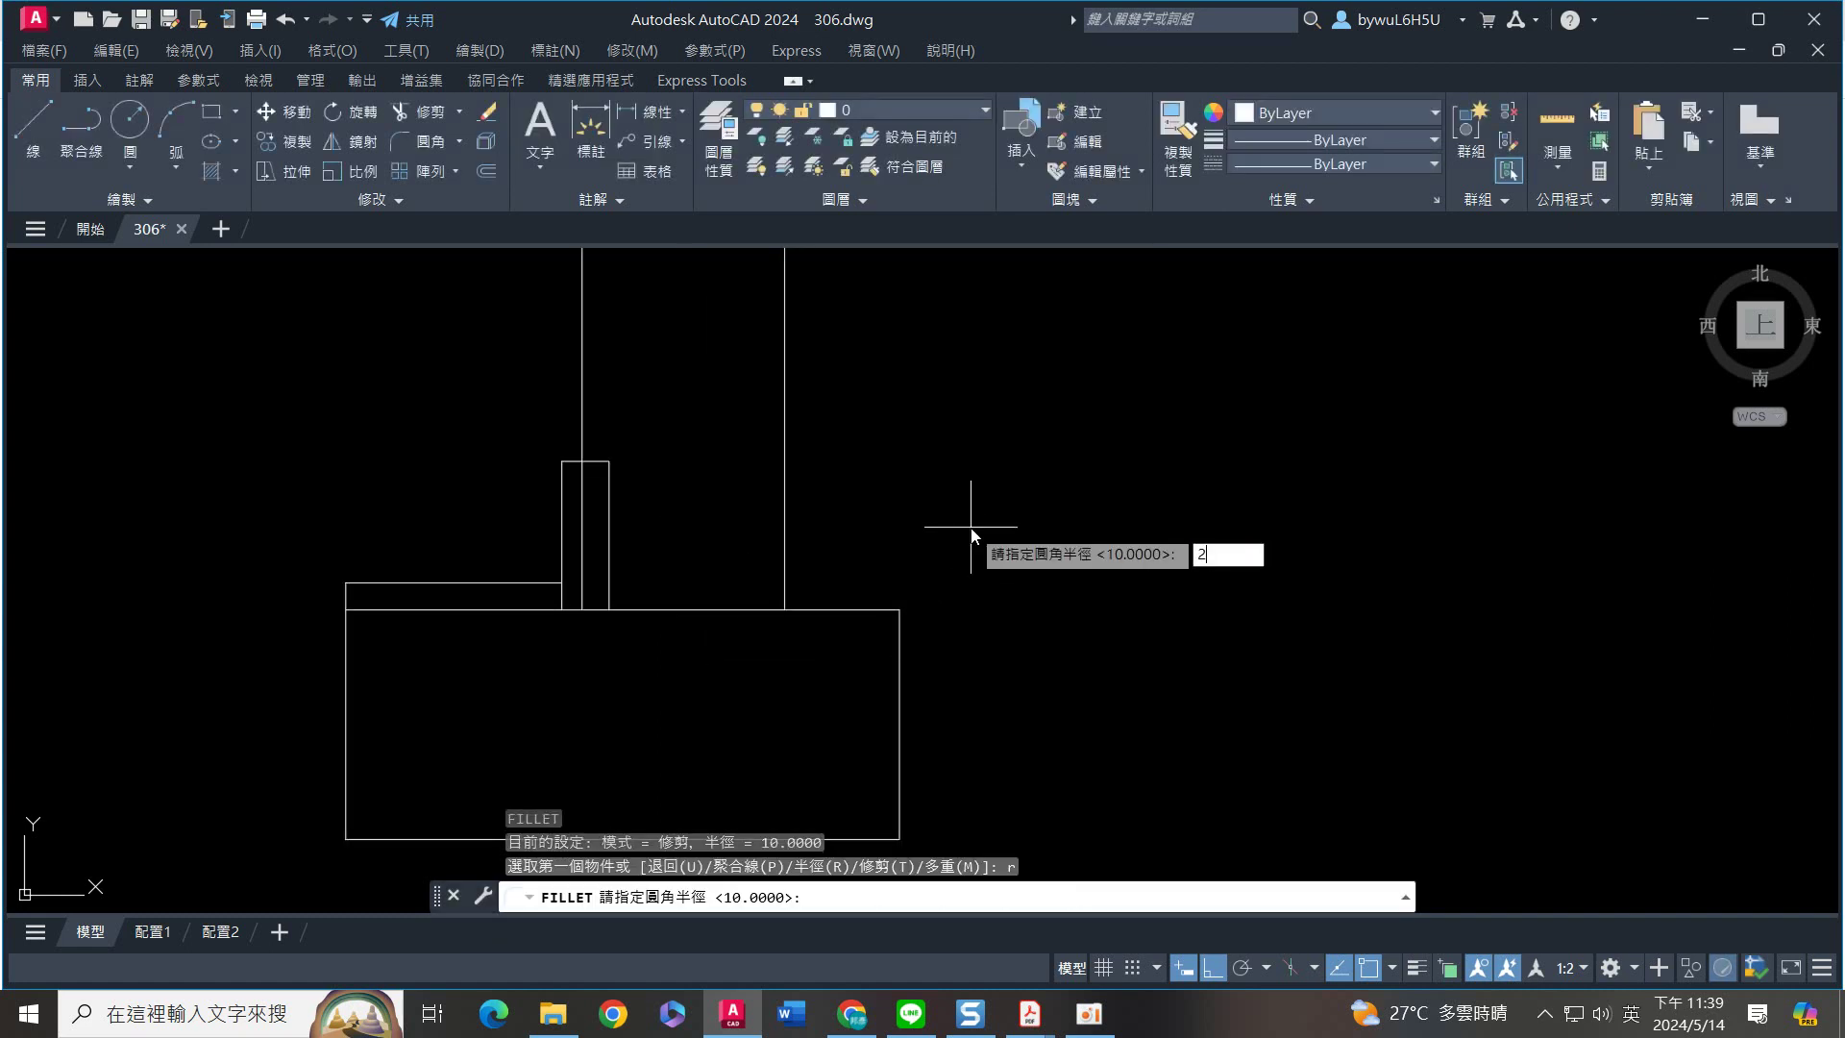
key(Return)
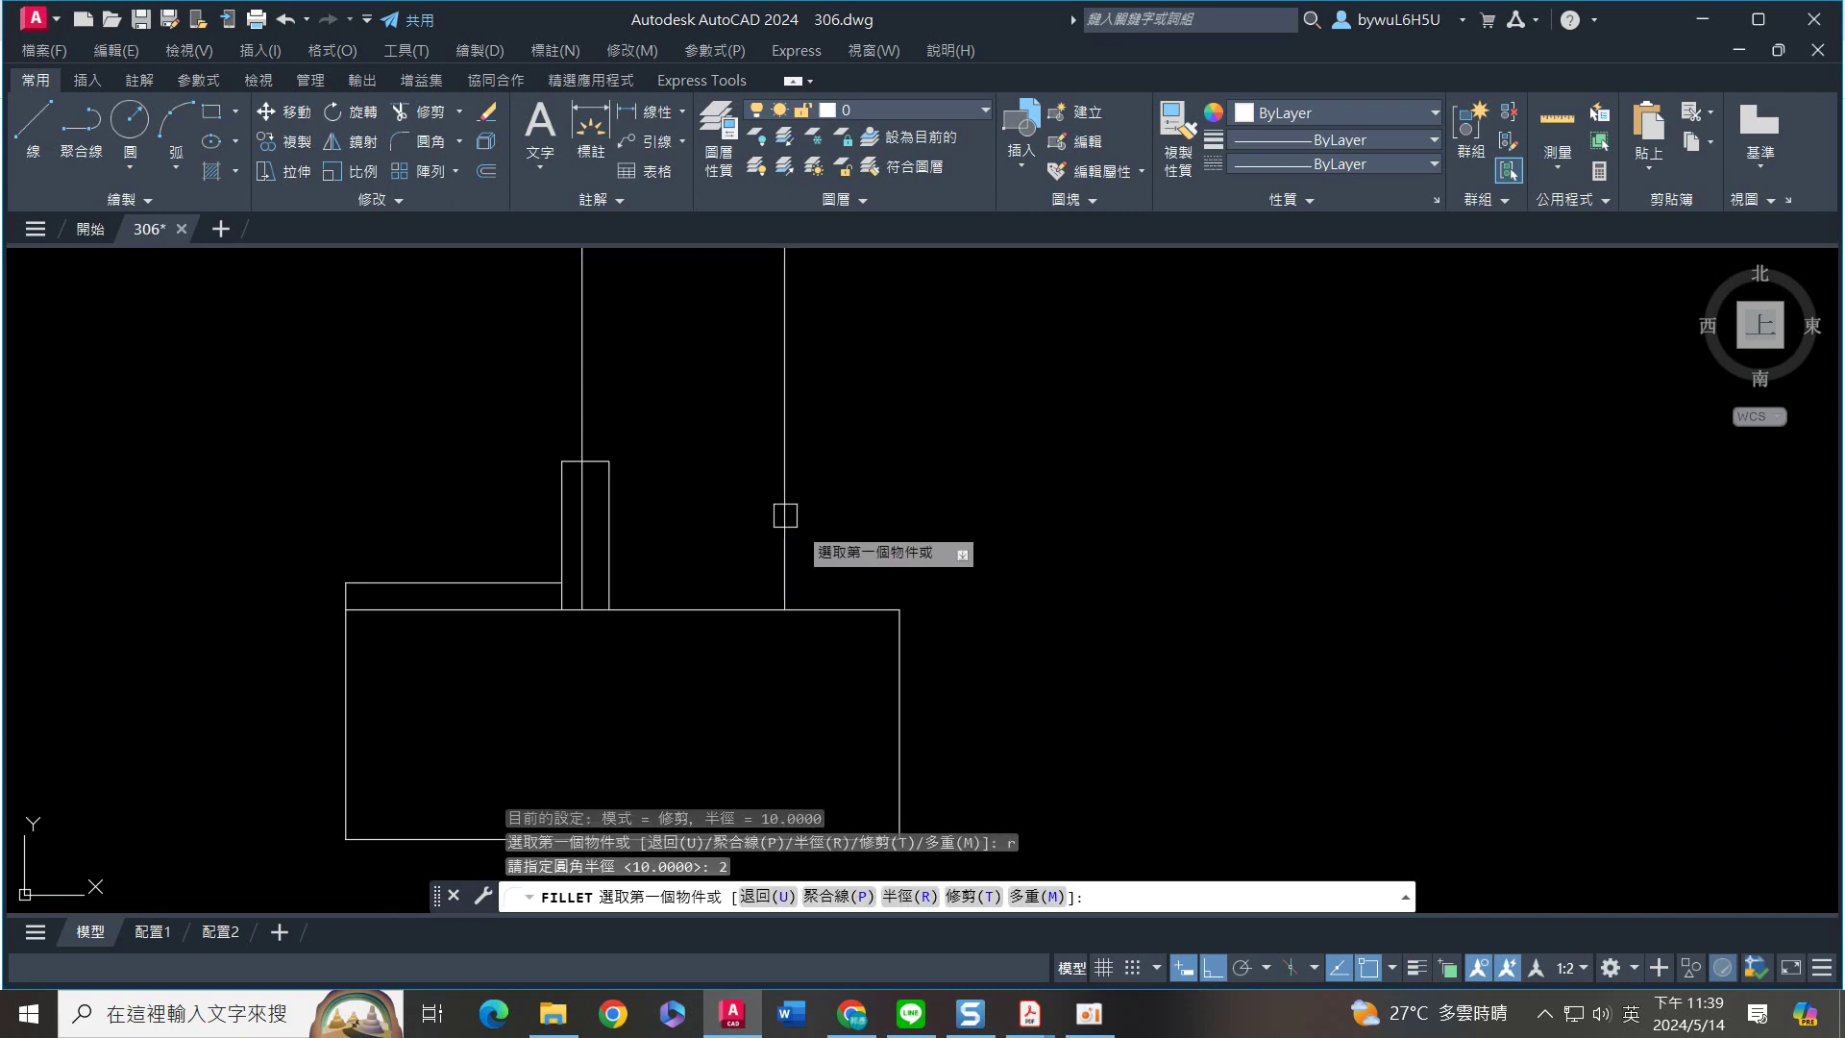
click(845, 615)
click(898, 646)
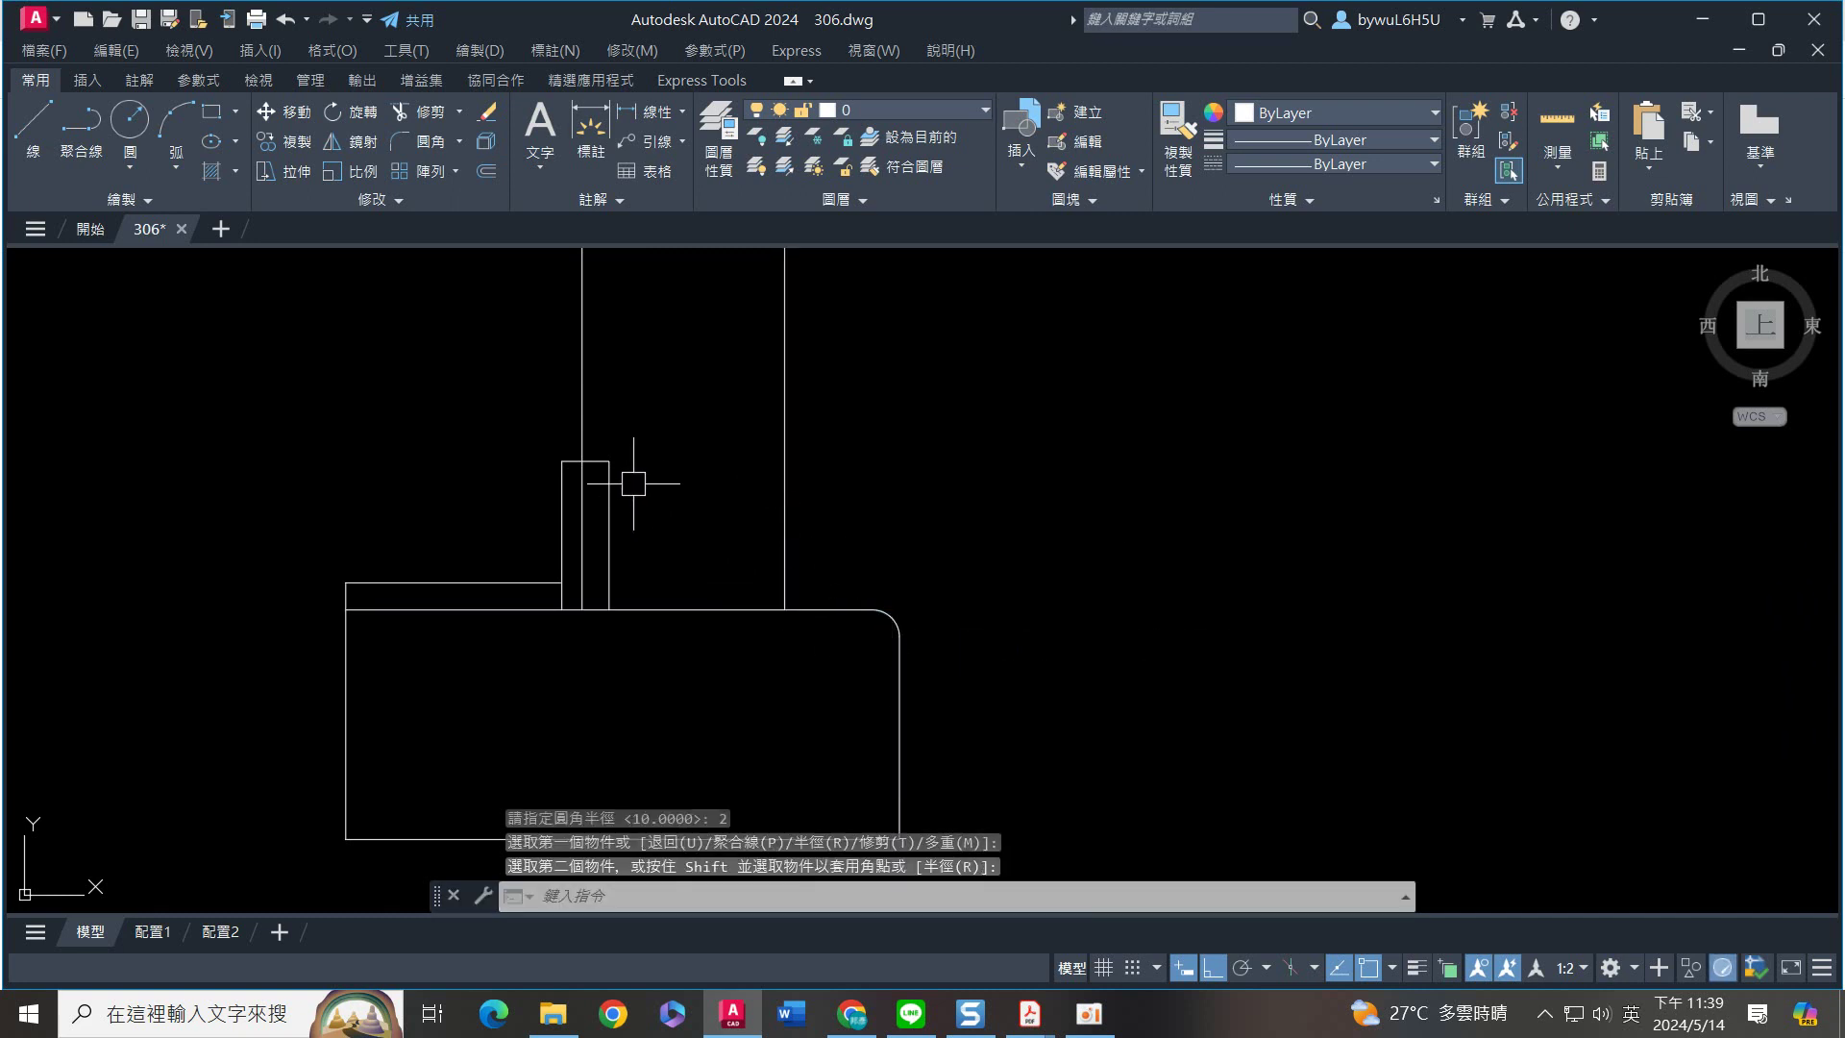
Fillet the small 3.5 × 11 rectangle's upper-right corner and its lower-left corner with the base's top edge, both at radius 2
key(Return)
text(m)
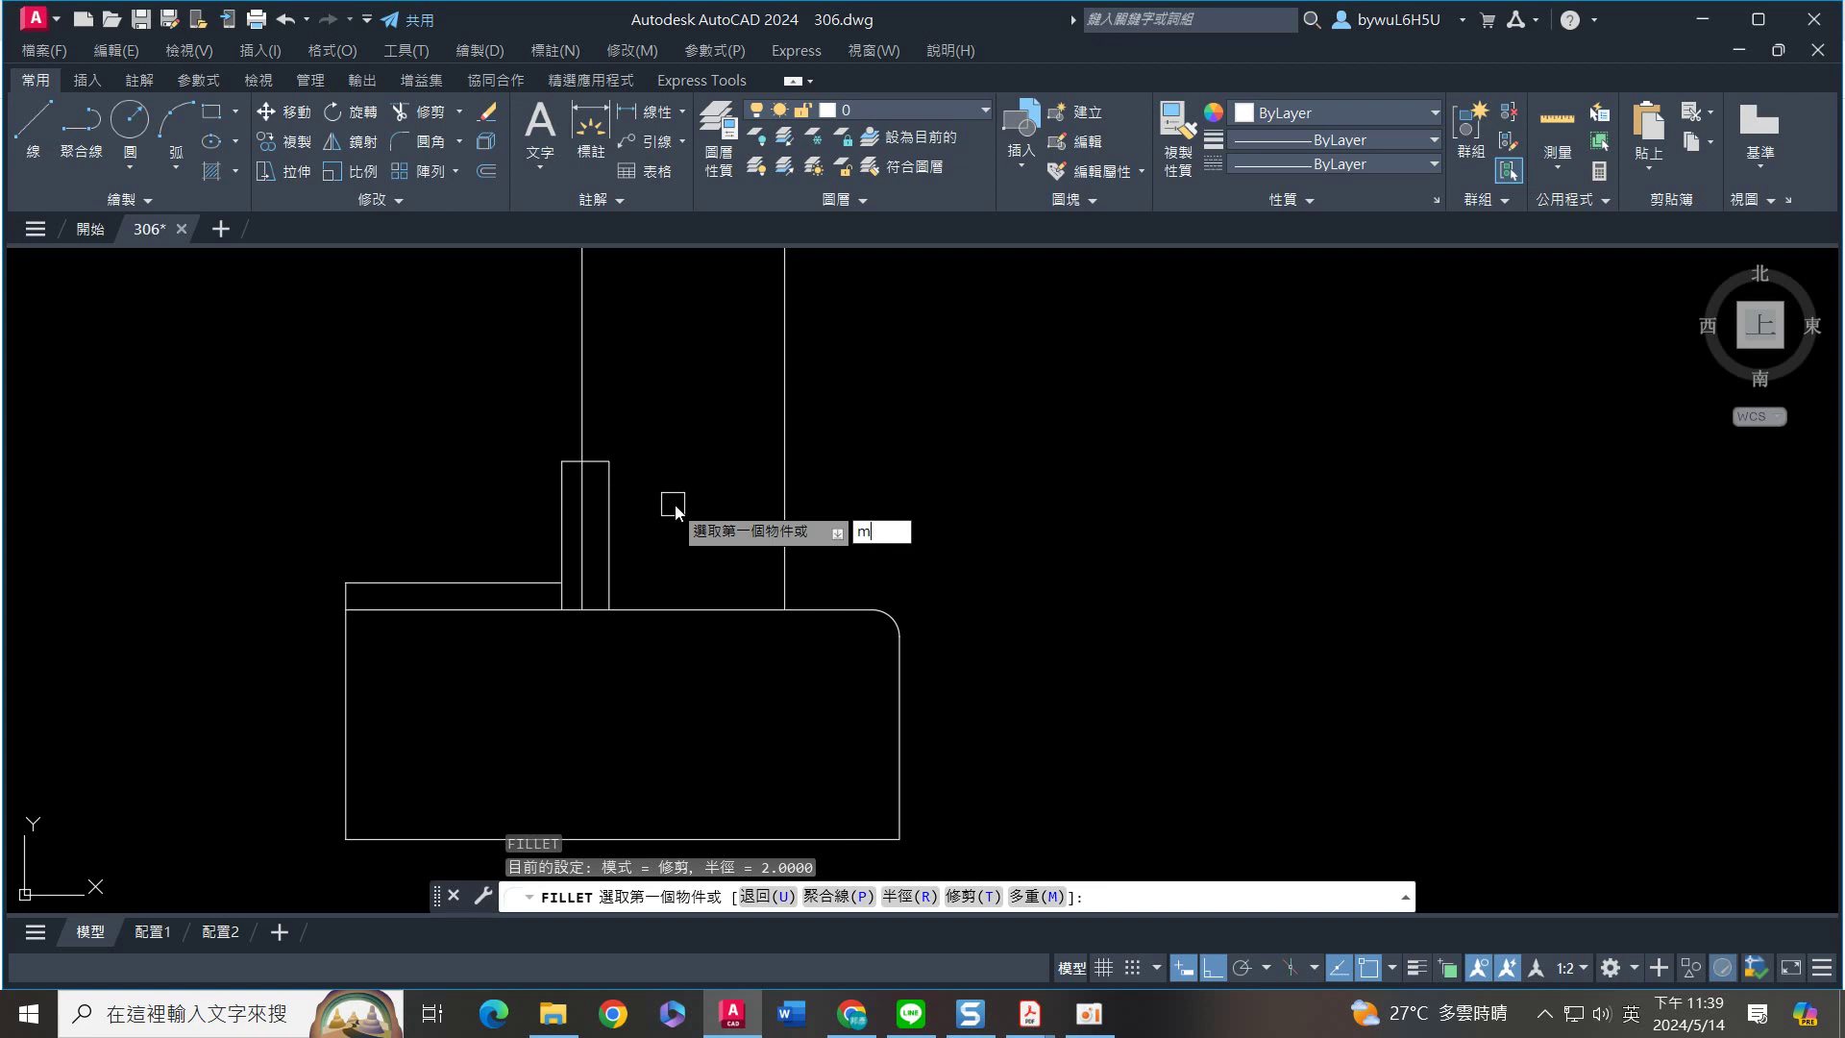
key(Return)
scroll(637, 438, up, 4)
click(606, 463)
click(569, 529)
scroll(670, 560, down, 4)
scroll(591, 677, up, 5)
click(536, 551)
click(567, 615)
key(Escape)
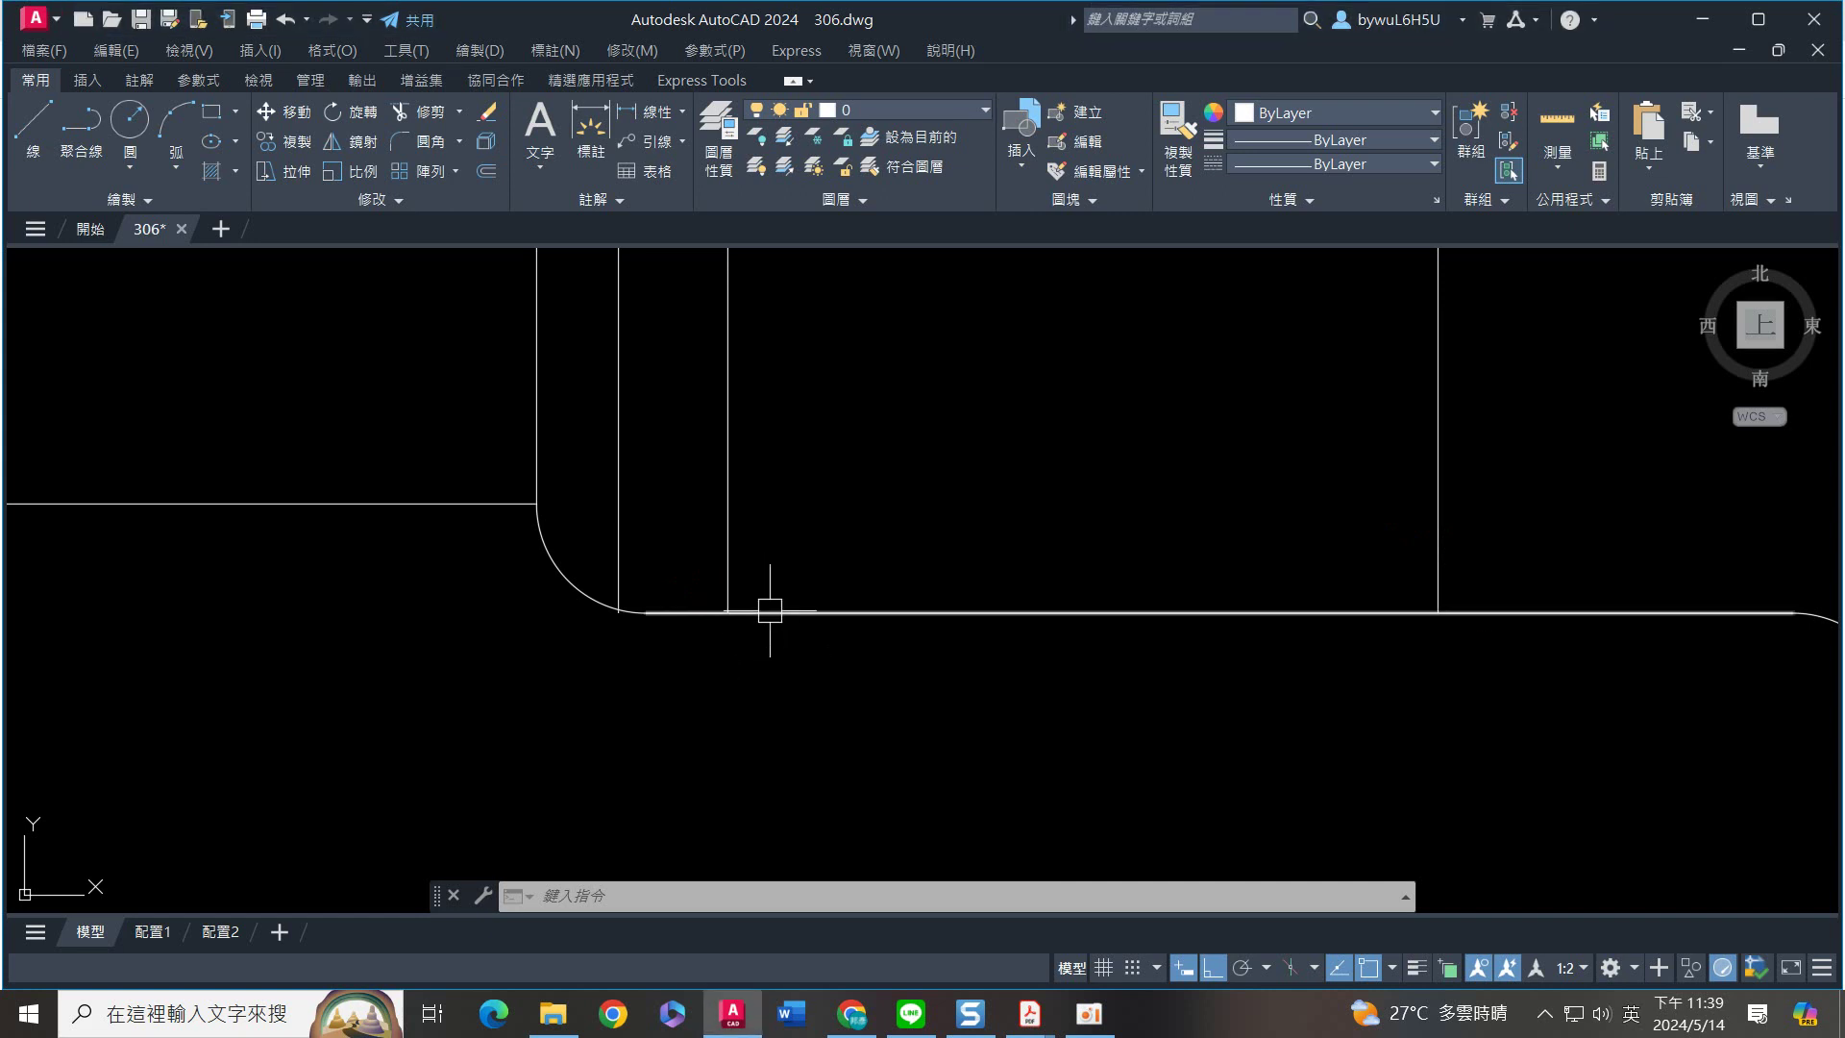
Fillet the small rectangle's lower-right corner, where its right edge meets the base's top edge, with a radius of 1
text(f)
key(Return)
text(r)
key(Return)
text(1)
key(Return)
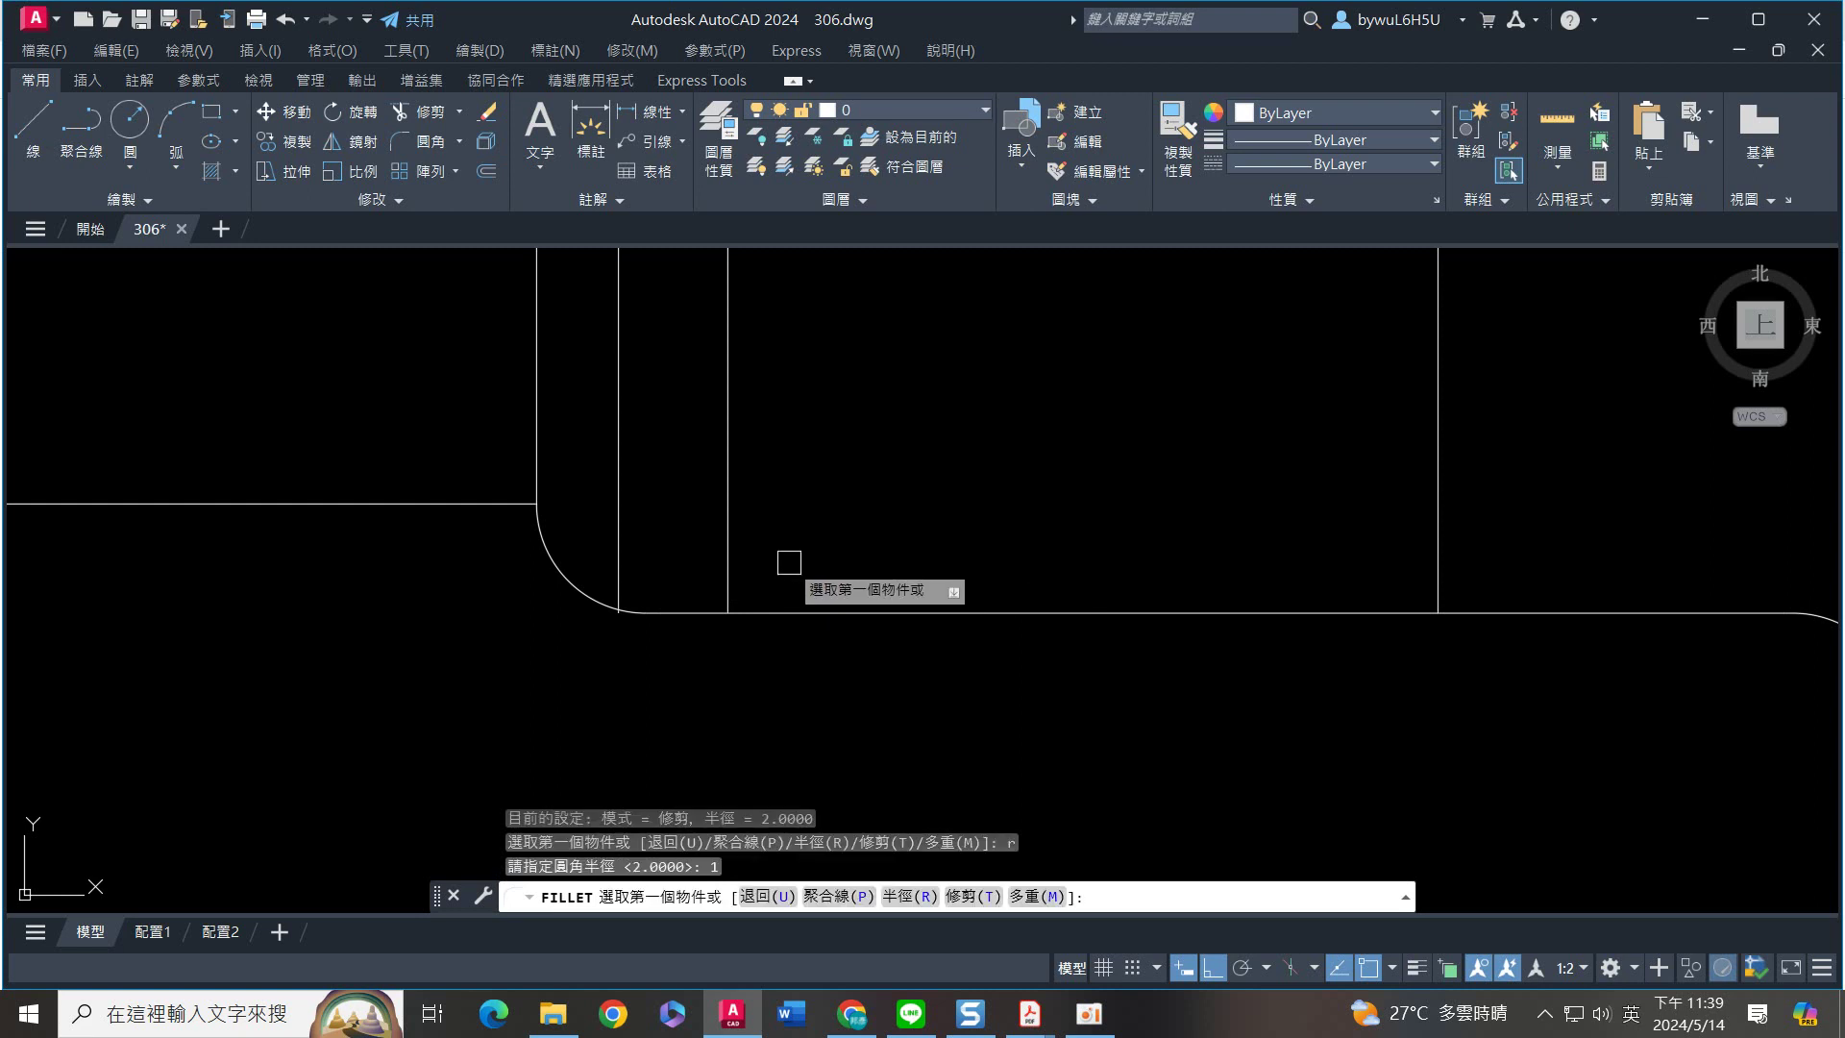
text(m)
key(Return)
click(717, 546)
click(708, 608)
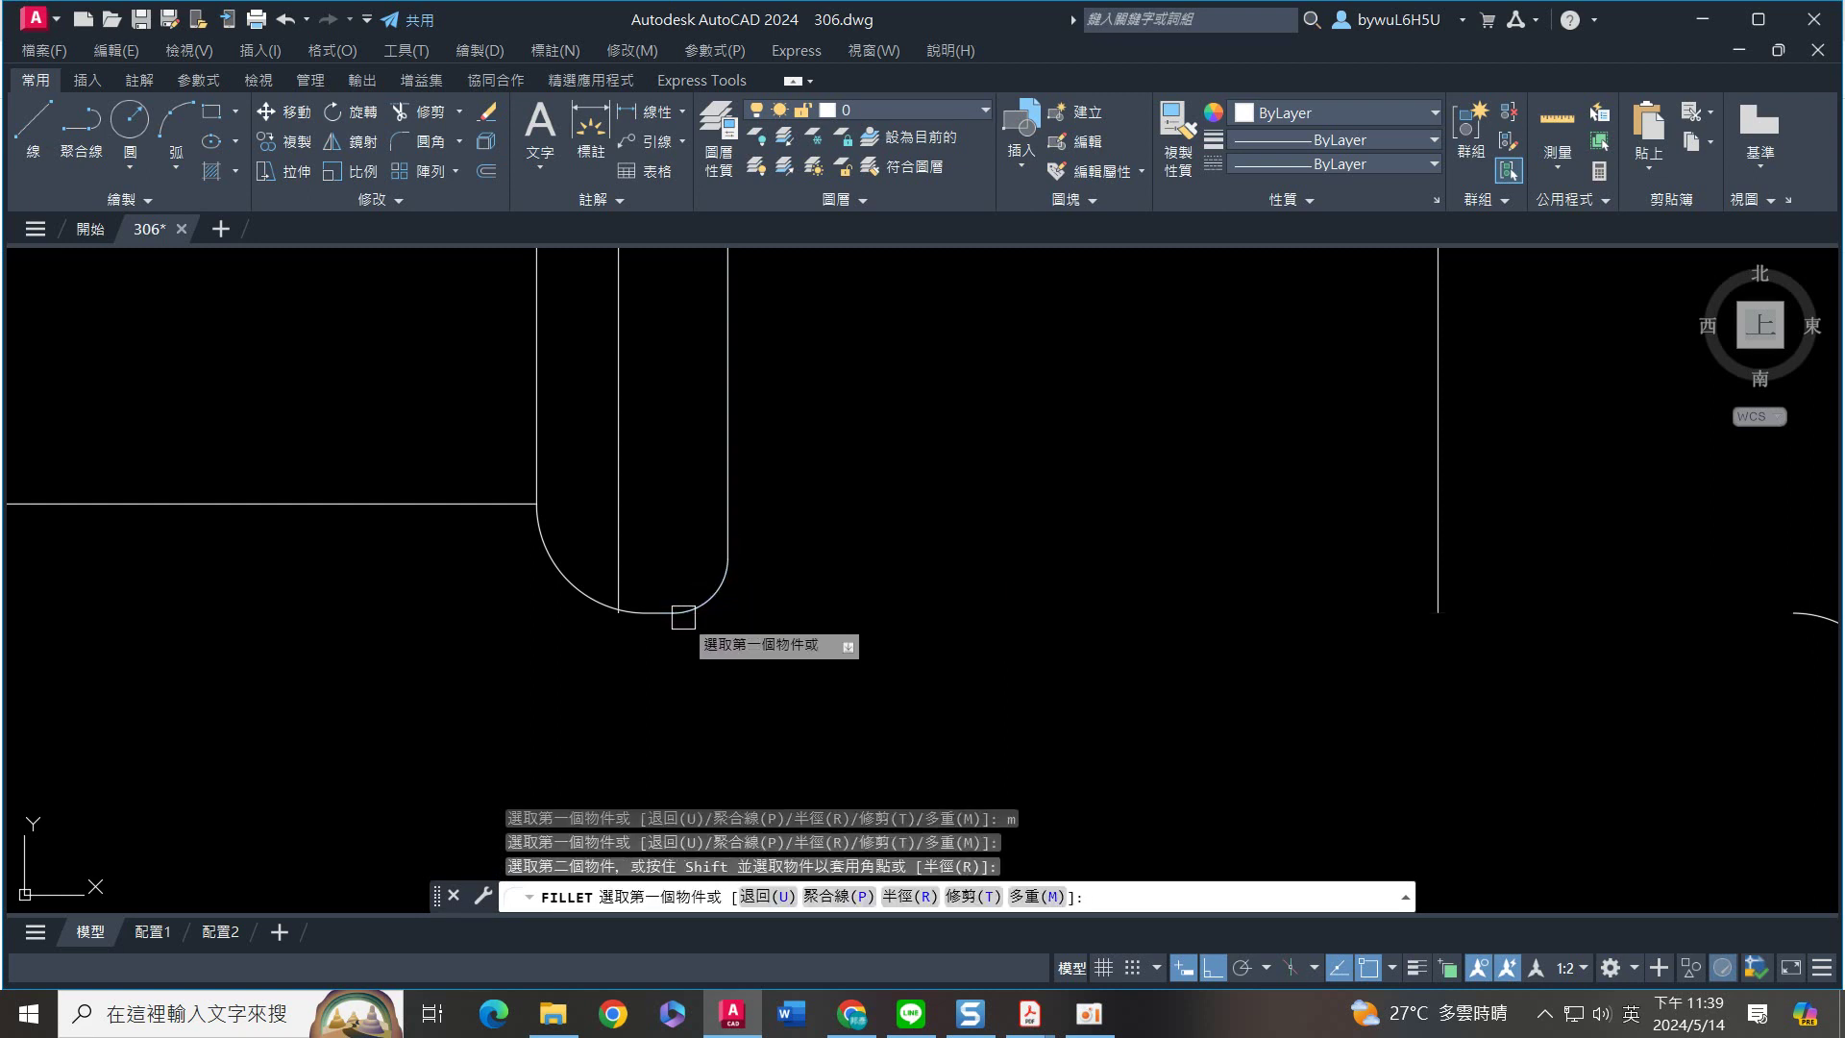
scroll(824, 634, down, 2)
key(Escape)
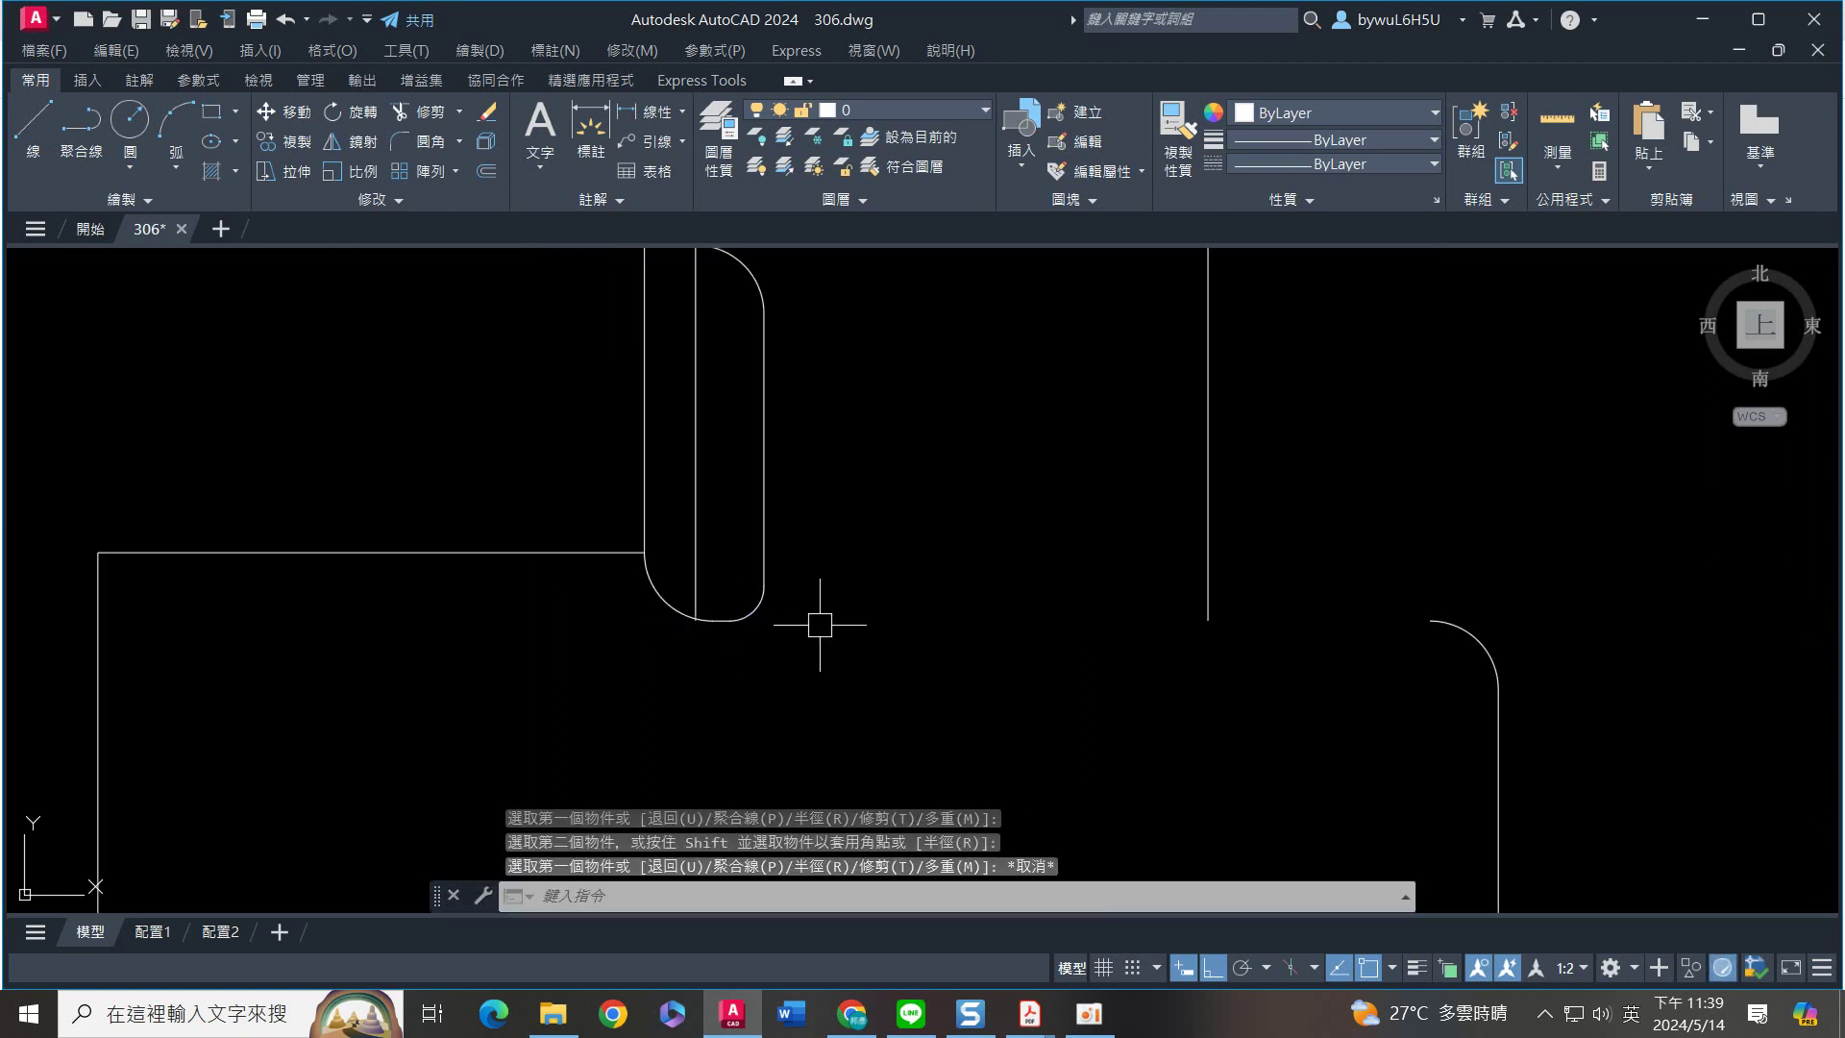
Redraw the base's top edge from the start of its corner fillet to the lower end of the tall rectangle's right edge
text(l)
key(Return)
click(1431, 620)
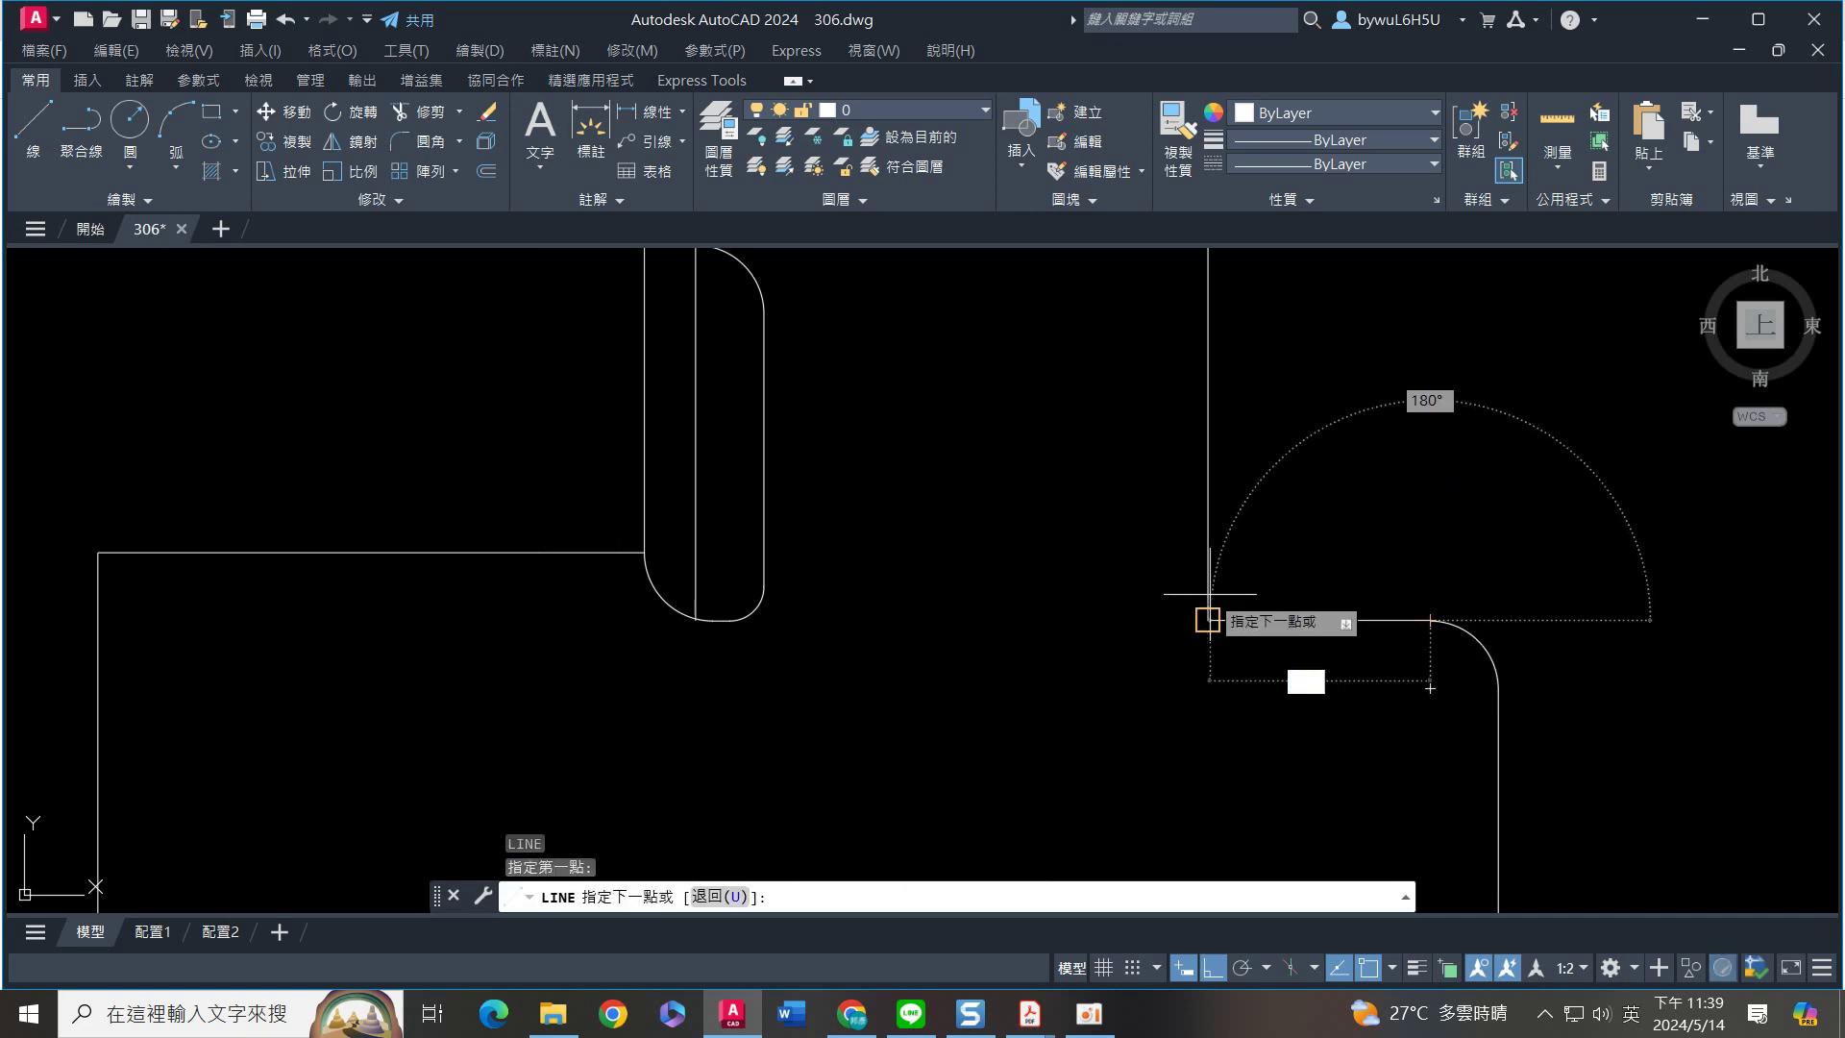
click(1208, 620)
key(Escape)
Fillet the corner between the tall rectangle's right edge and the base's top edge with a radius of 1
text(f)
key(Return)
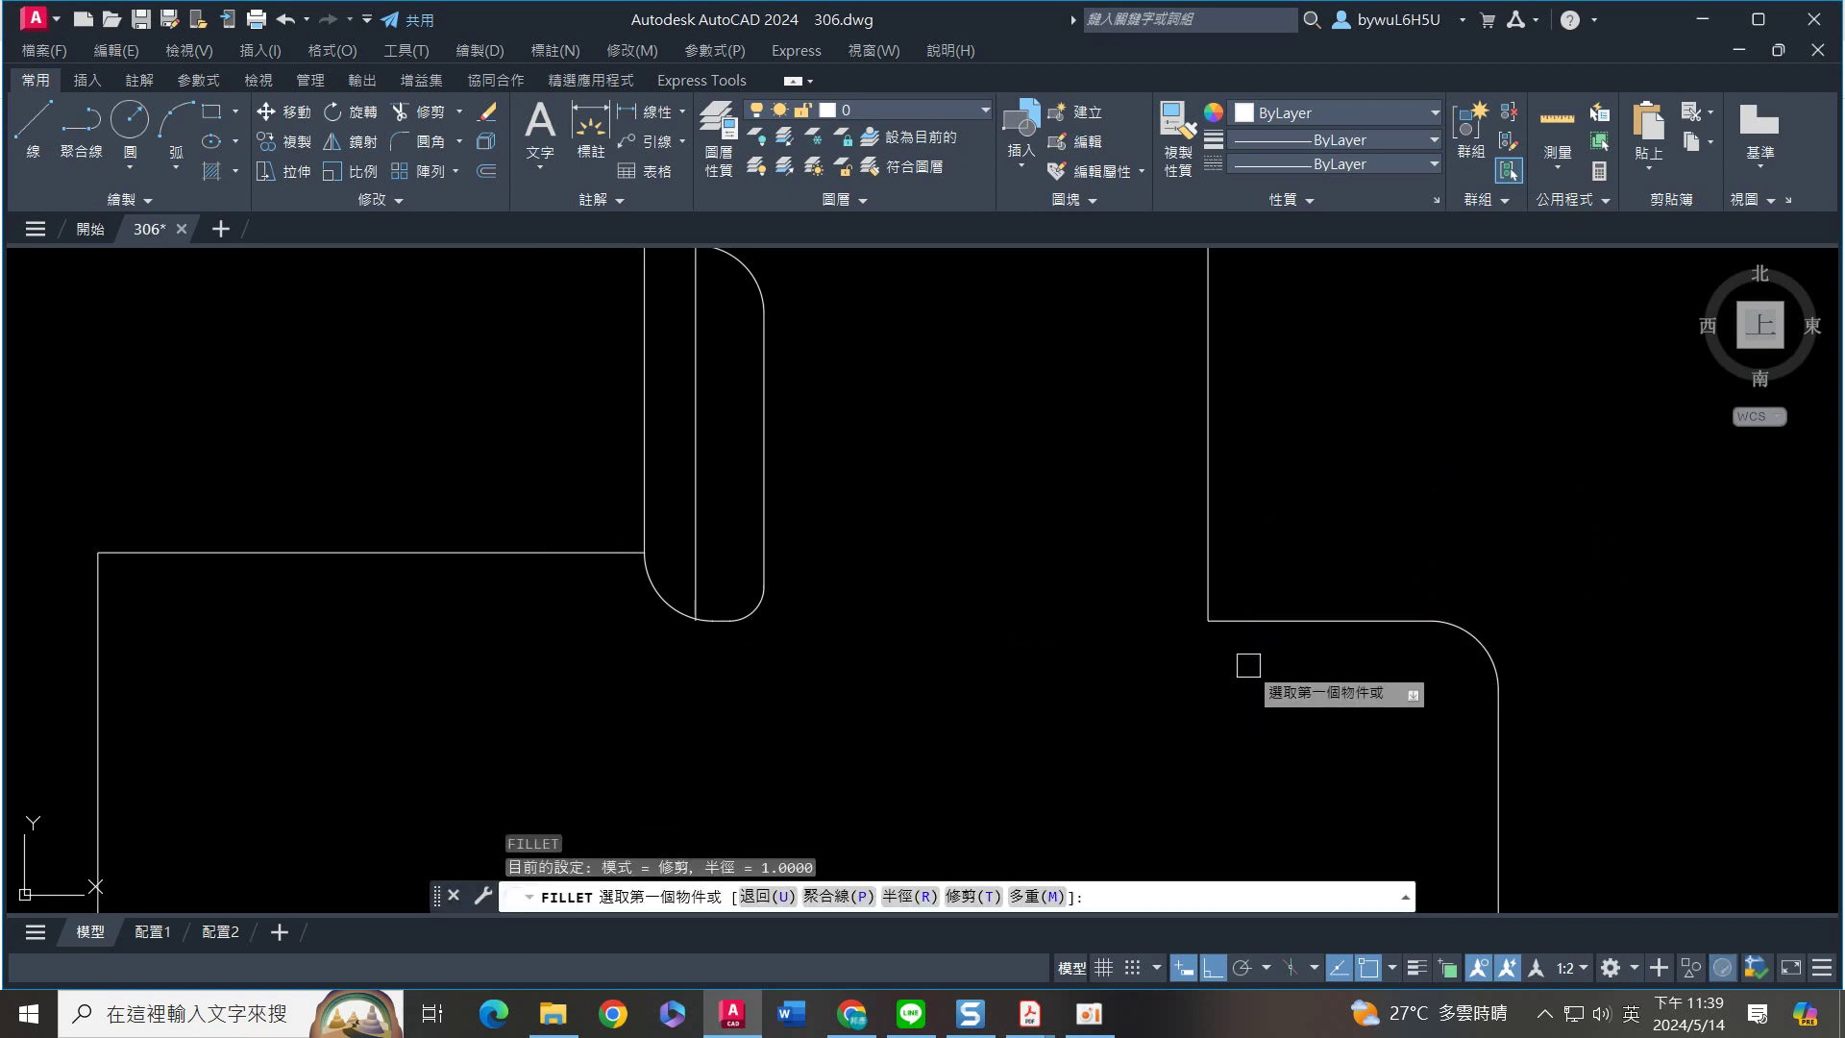
click(1208, 558)
click(1245, 608)
key(Return)
middle_drag(977, 564, 1116, 654)
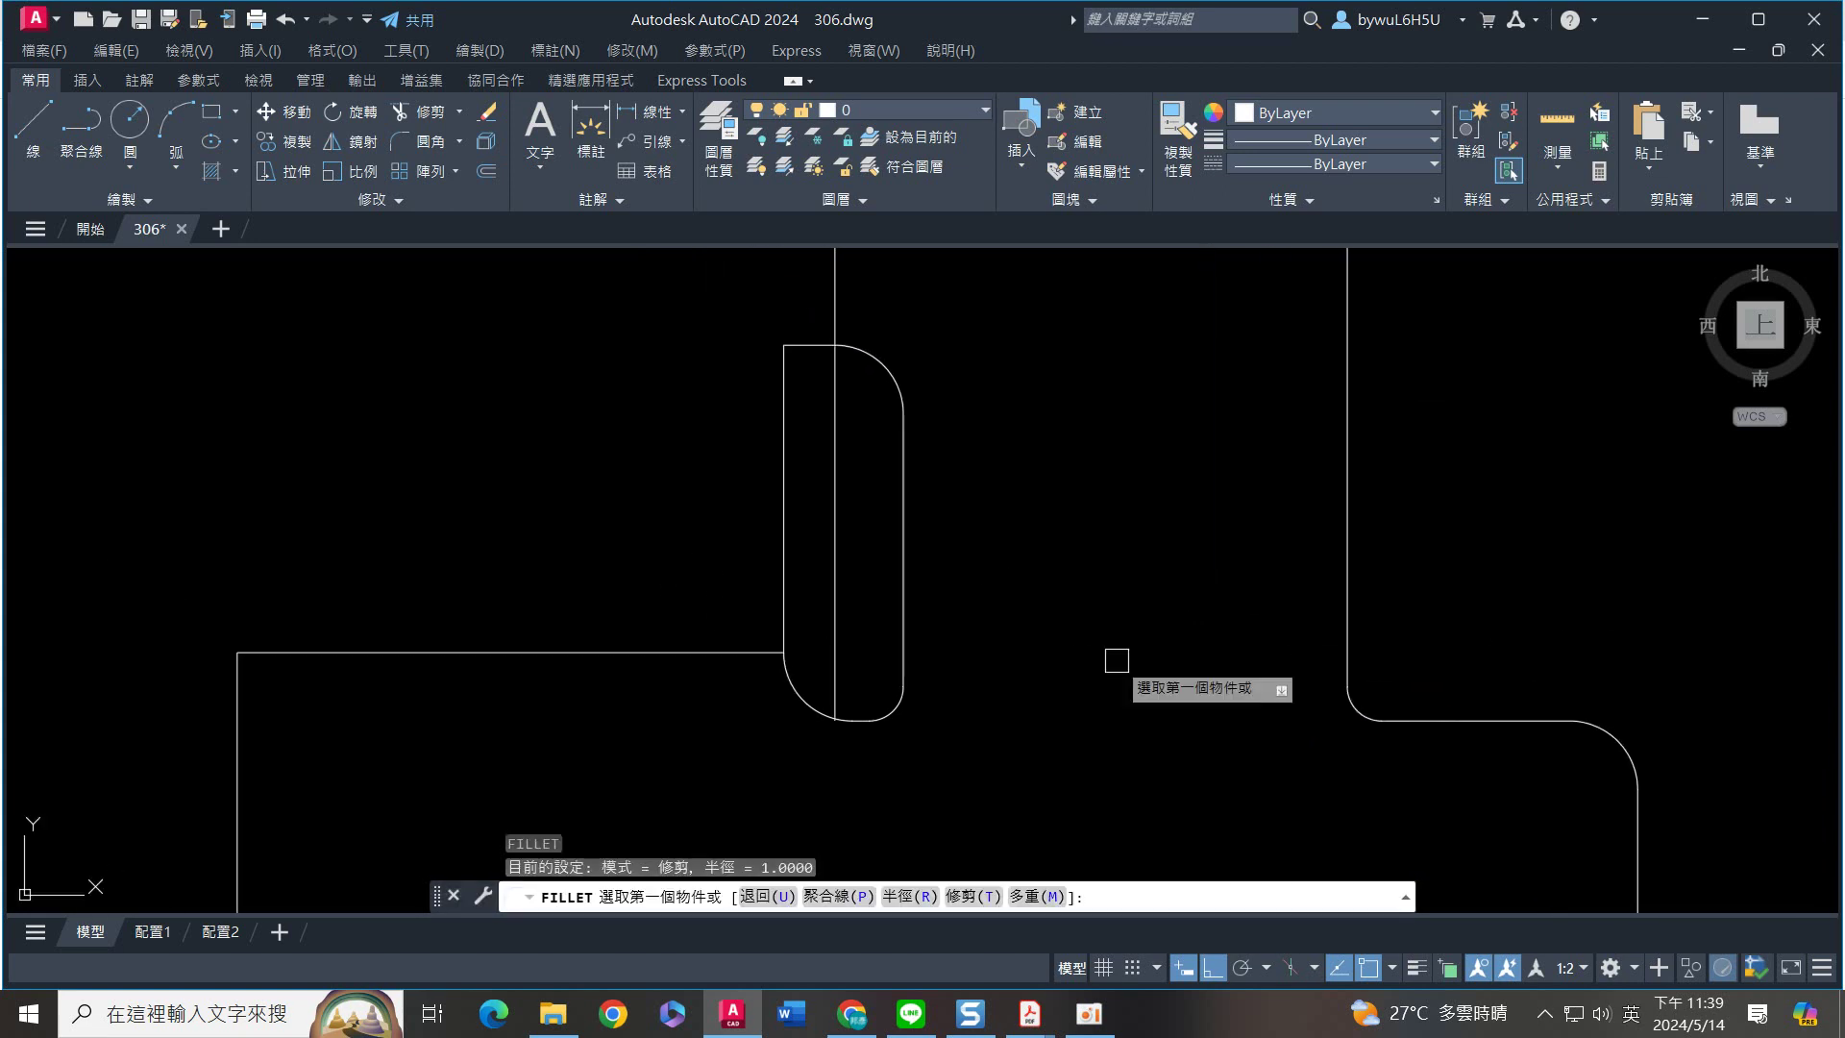
key(Escape)
Erase the leftover top edge and left edge of the small rectangle
click(808, 345)
key(Delete)
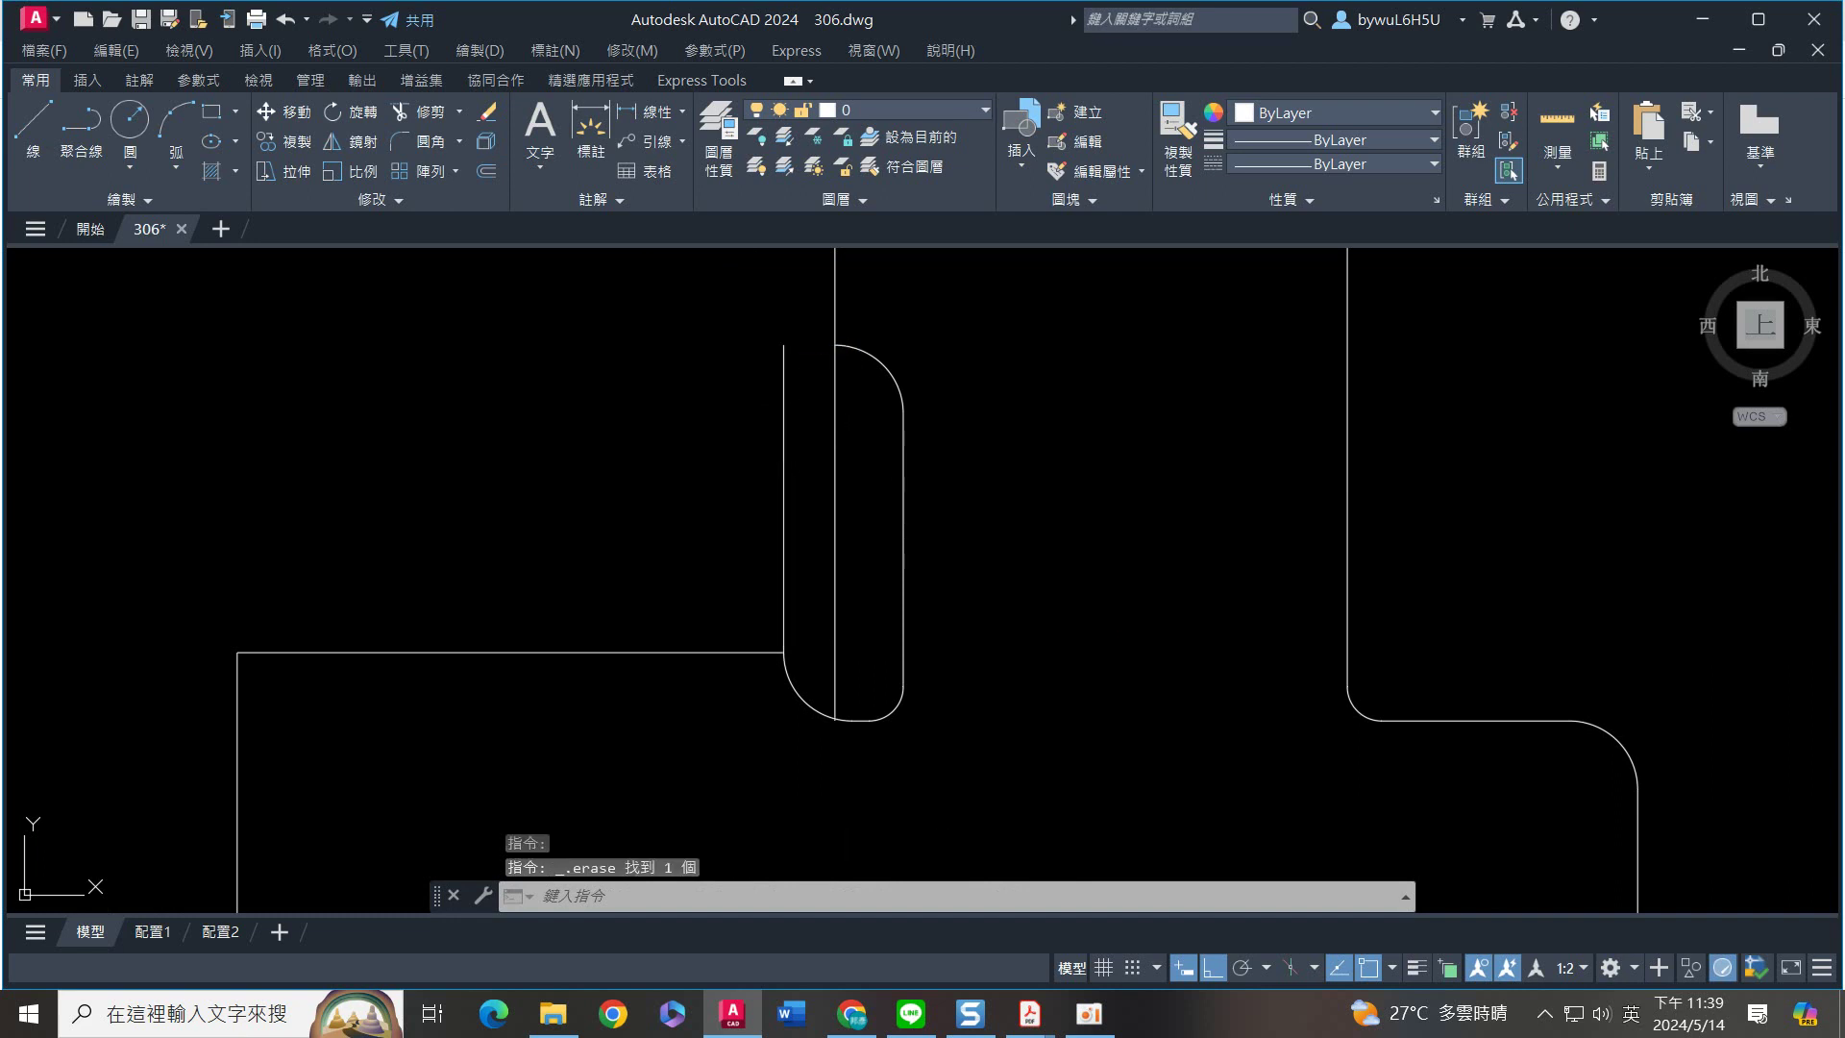
click(775, 441)
key(Delete)
Trim off the part of the tall rectangle's left edge that crosses the rounded groove
text(tr)
key(Return)
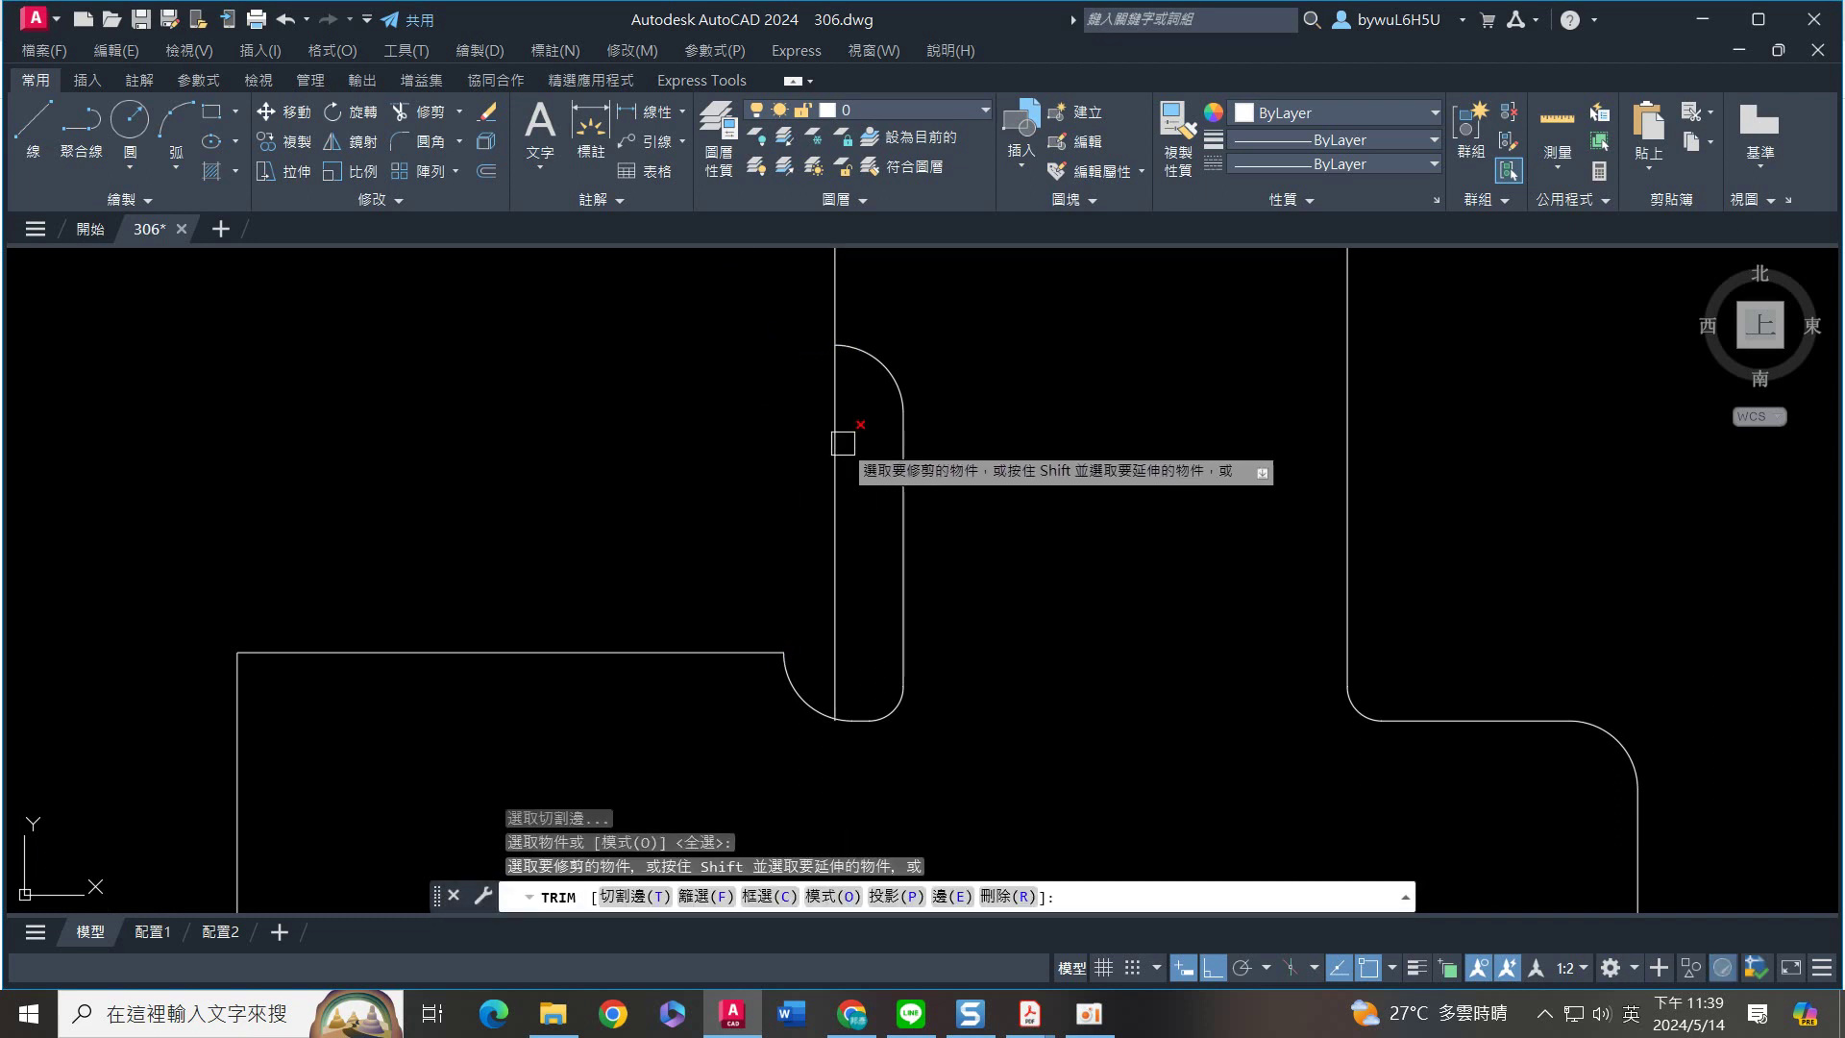
click(847, 440)
key(Return)
Mirror the half profile about the base's left vertical edge, keeping the original, and erase the duplicate centre line
scroll(848, 432, down, 5)
middle_drag(940, 524, 962, 637)
scroll(962, 637, down, 3)
middle_drag(1054, 599, 1000, 535)
click(799, 379)
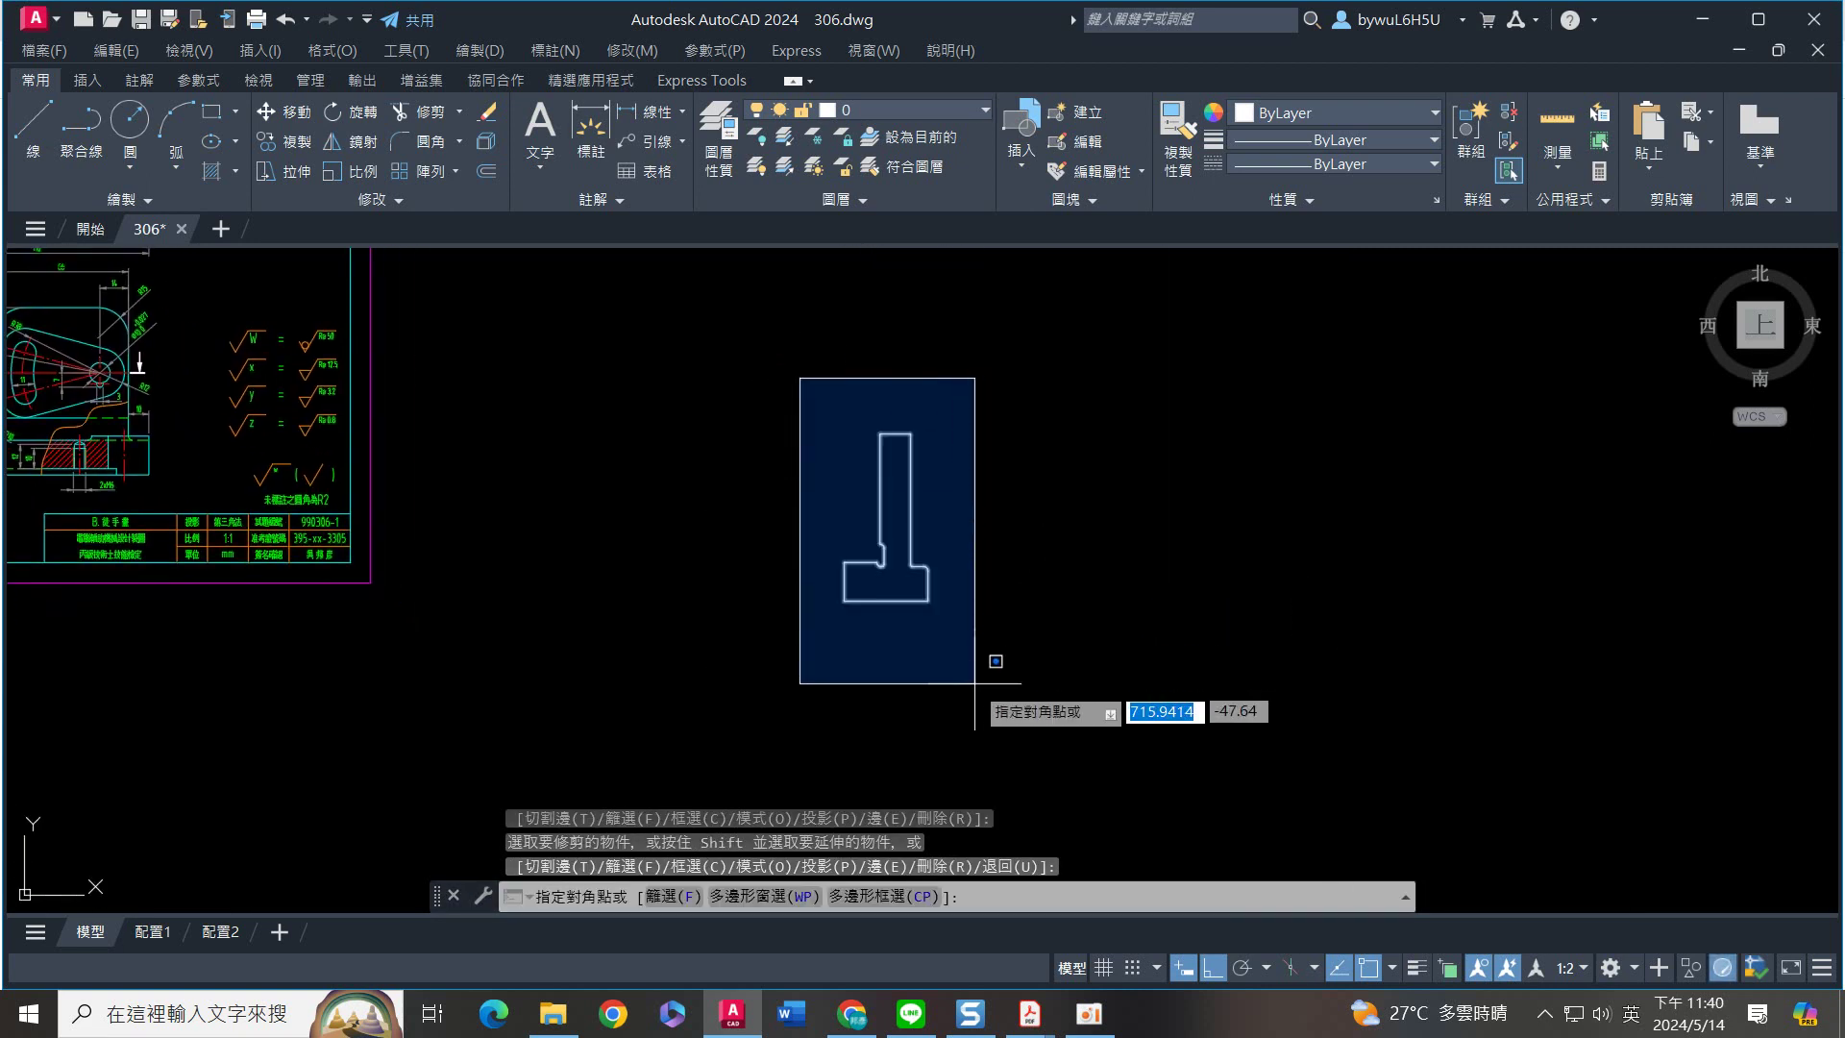
click(974, 684)
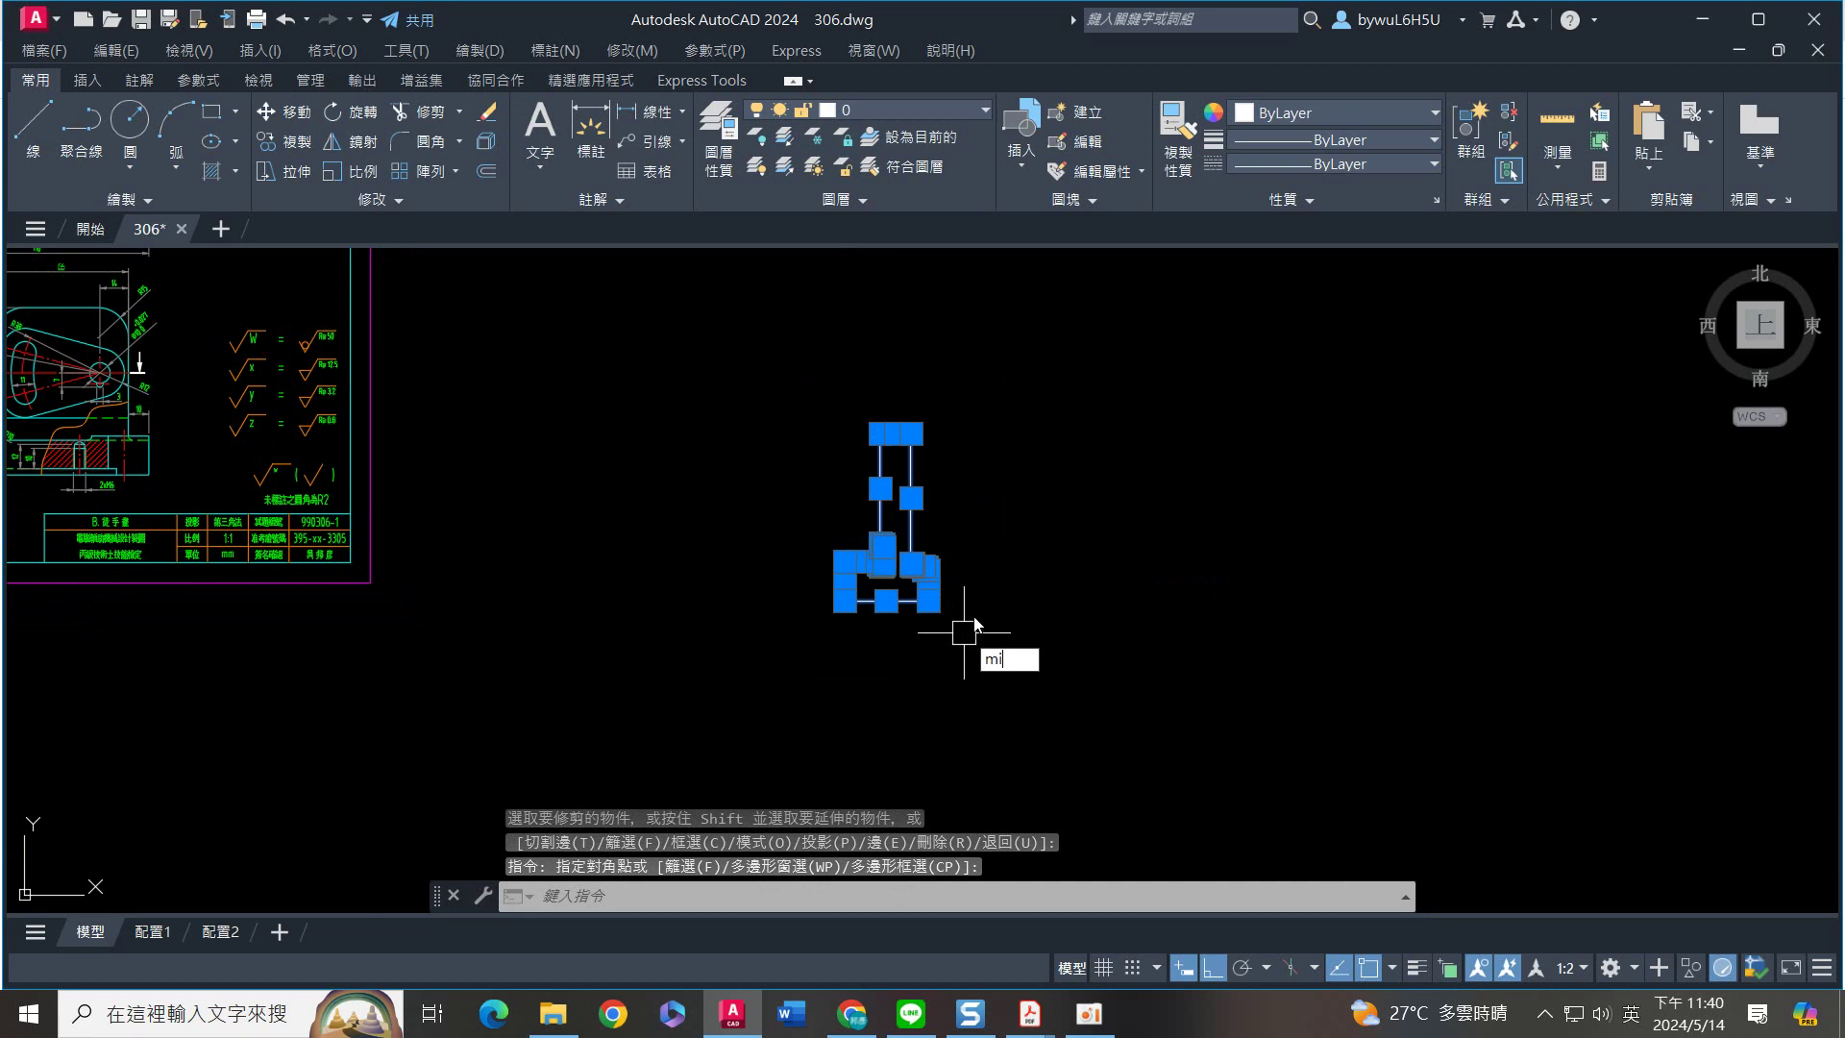
text(mi)
key(Return)
scroll(852, 626, up, 6)
click(807, 561)
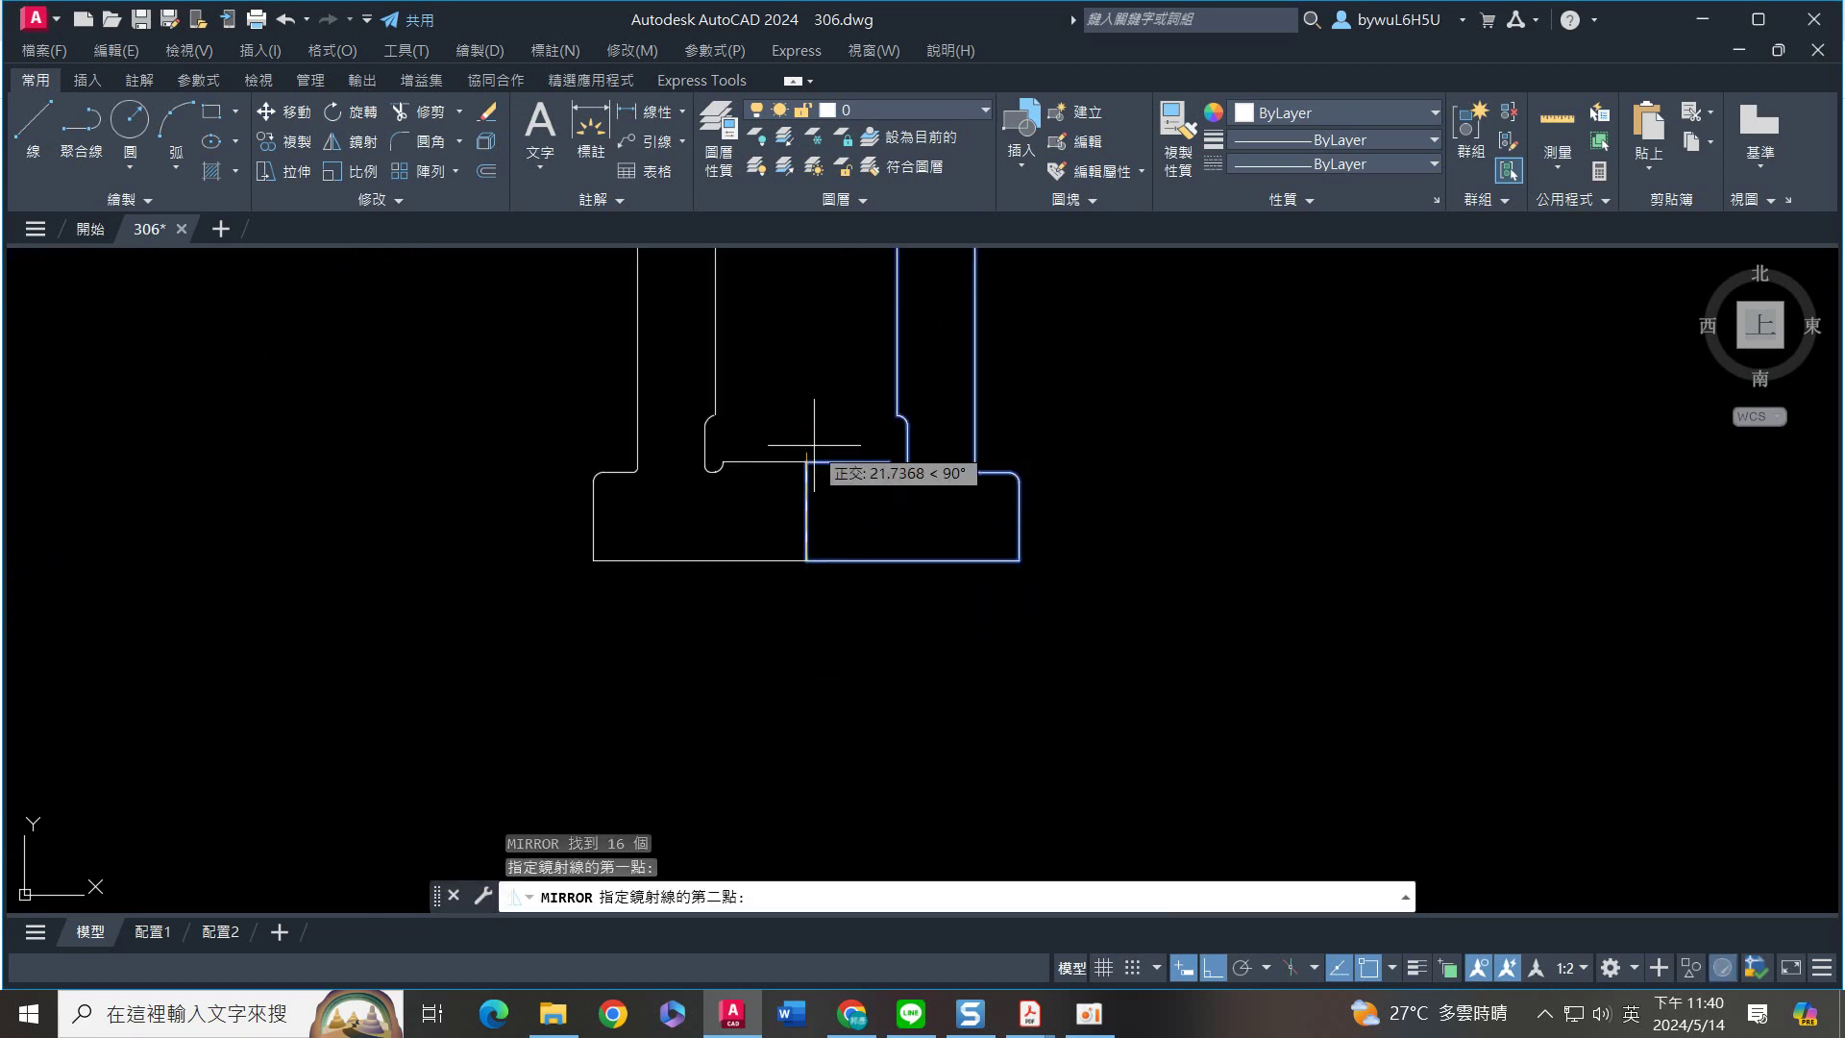
click(820, 465)
key(Return)
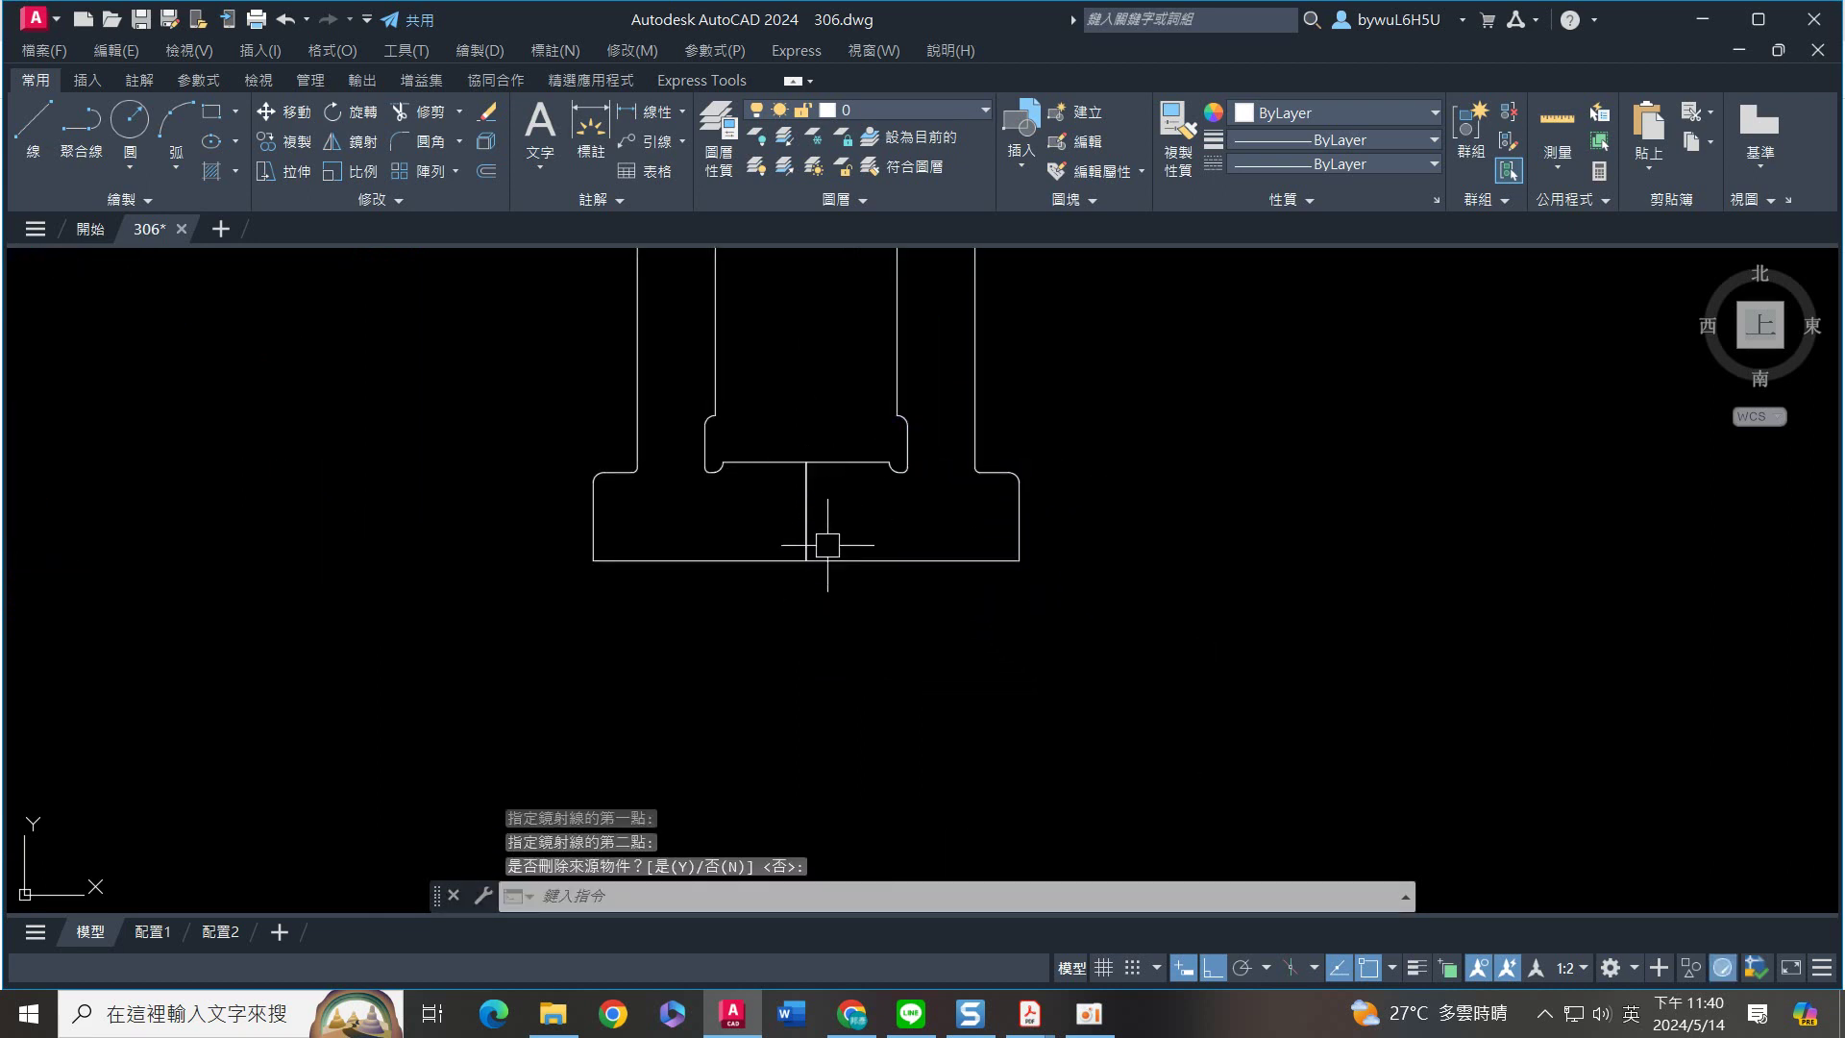
click(806, 519)
key(Delete)
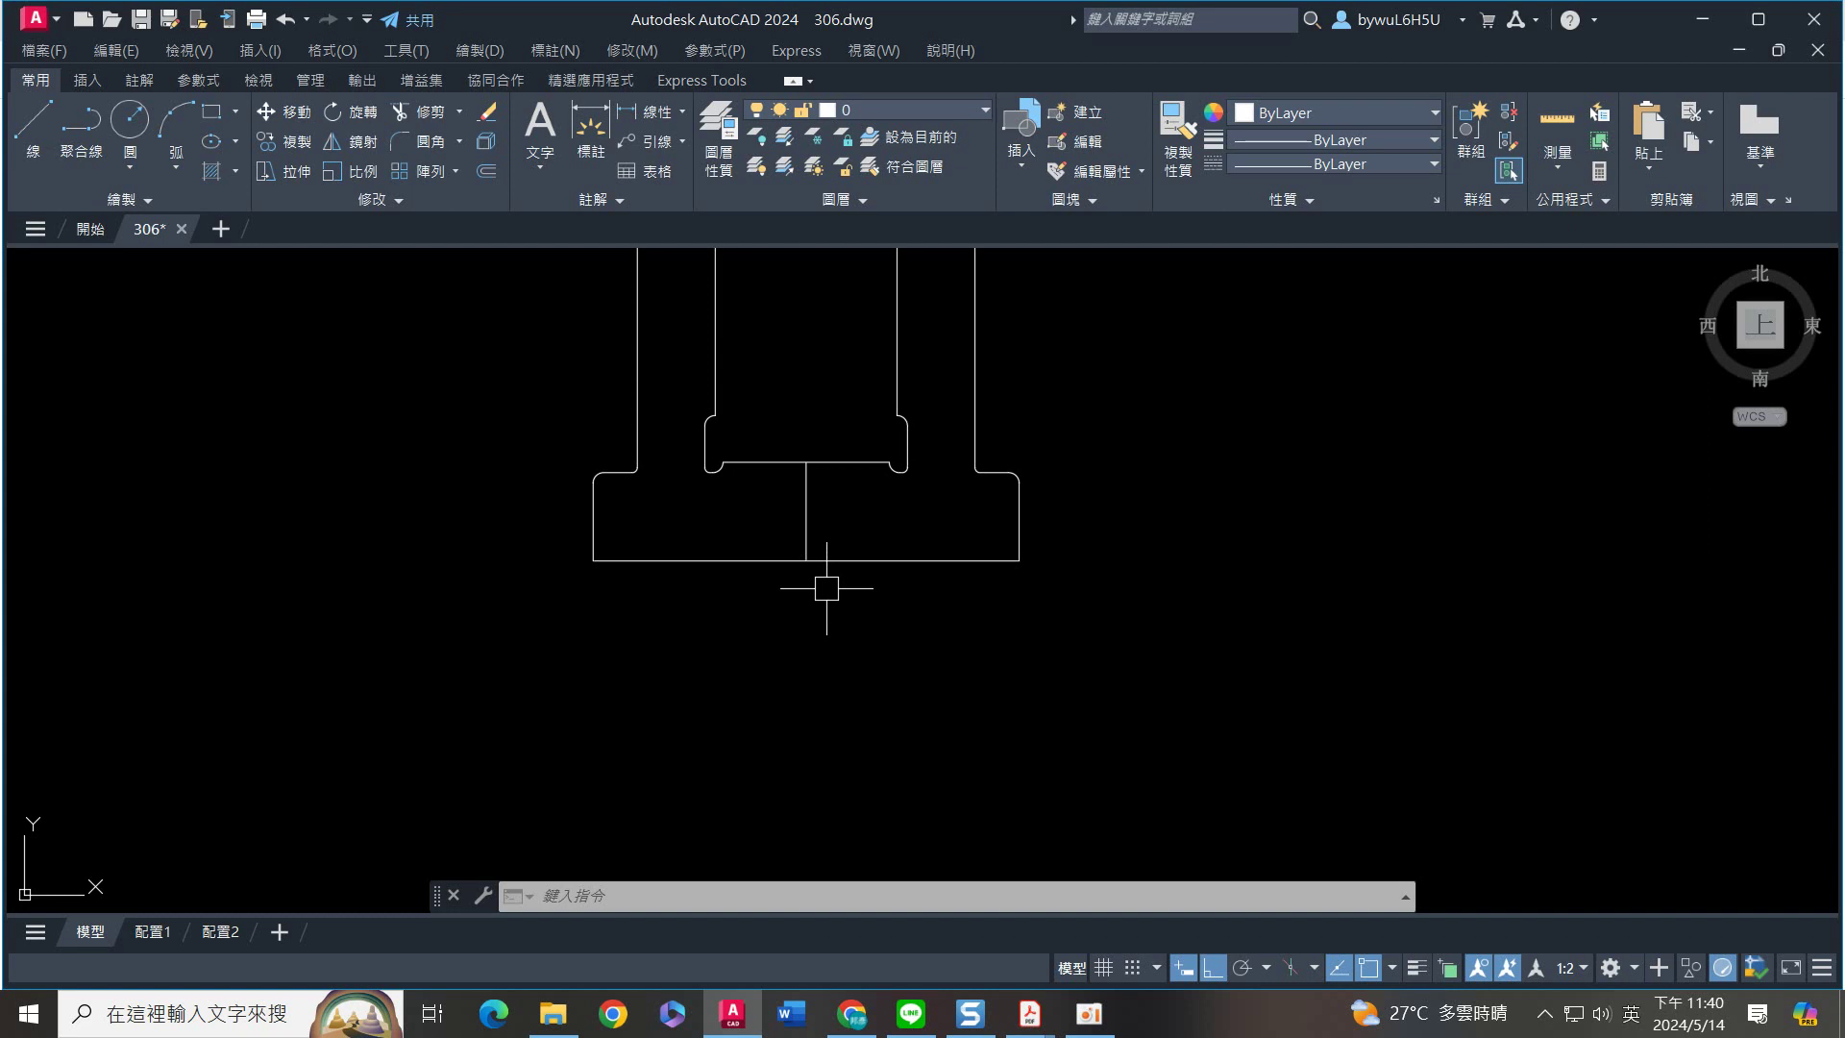
Draw a rectangle 14 wide and 3 high in the free space to the lower right of the profile
key(Return)
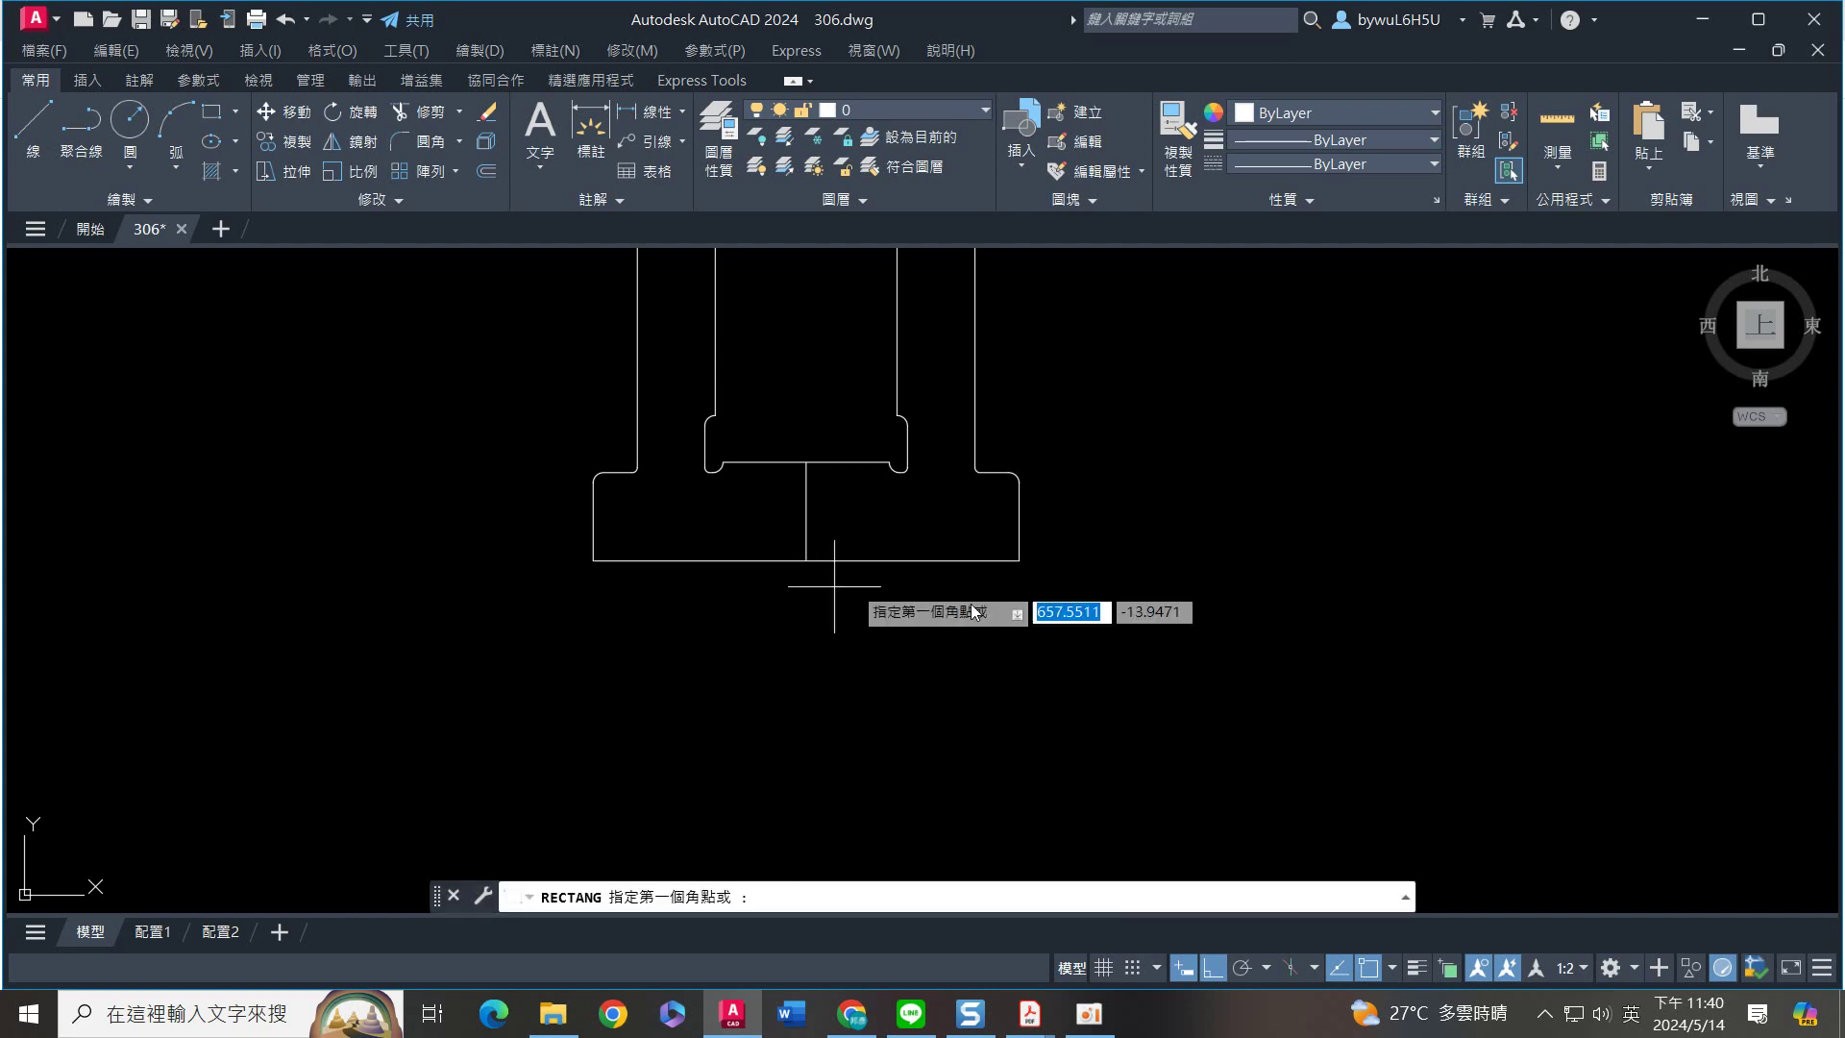
click(1201, 675)
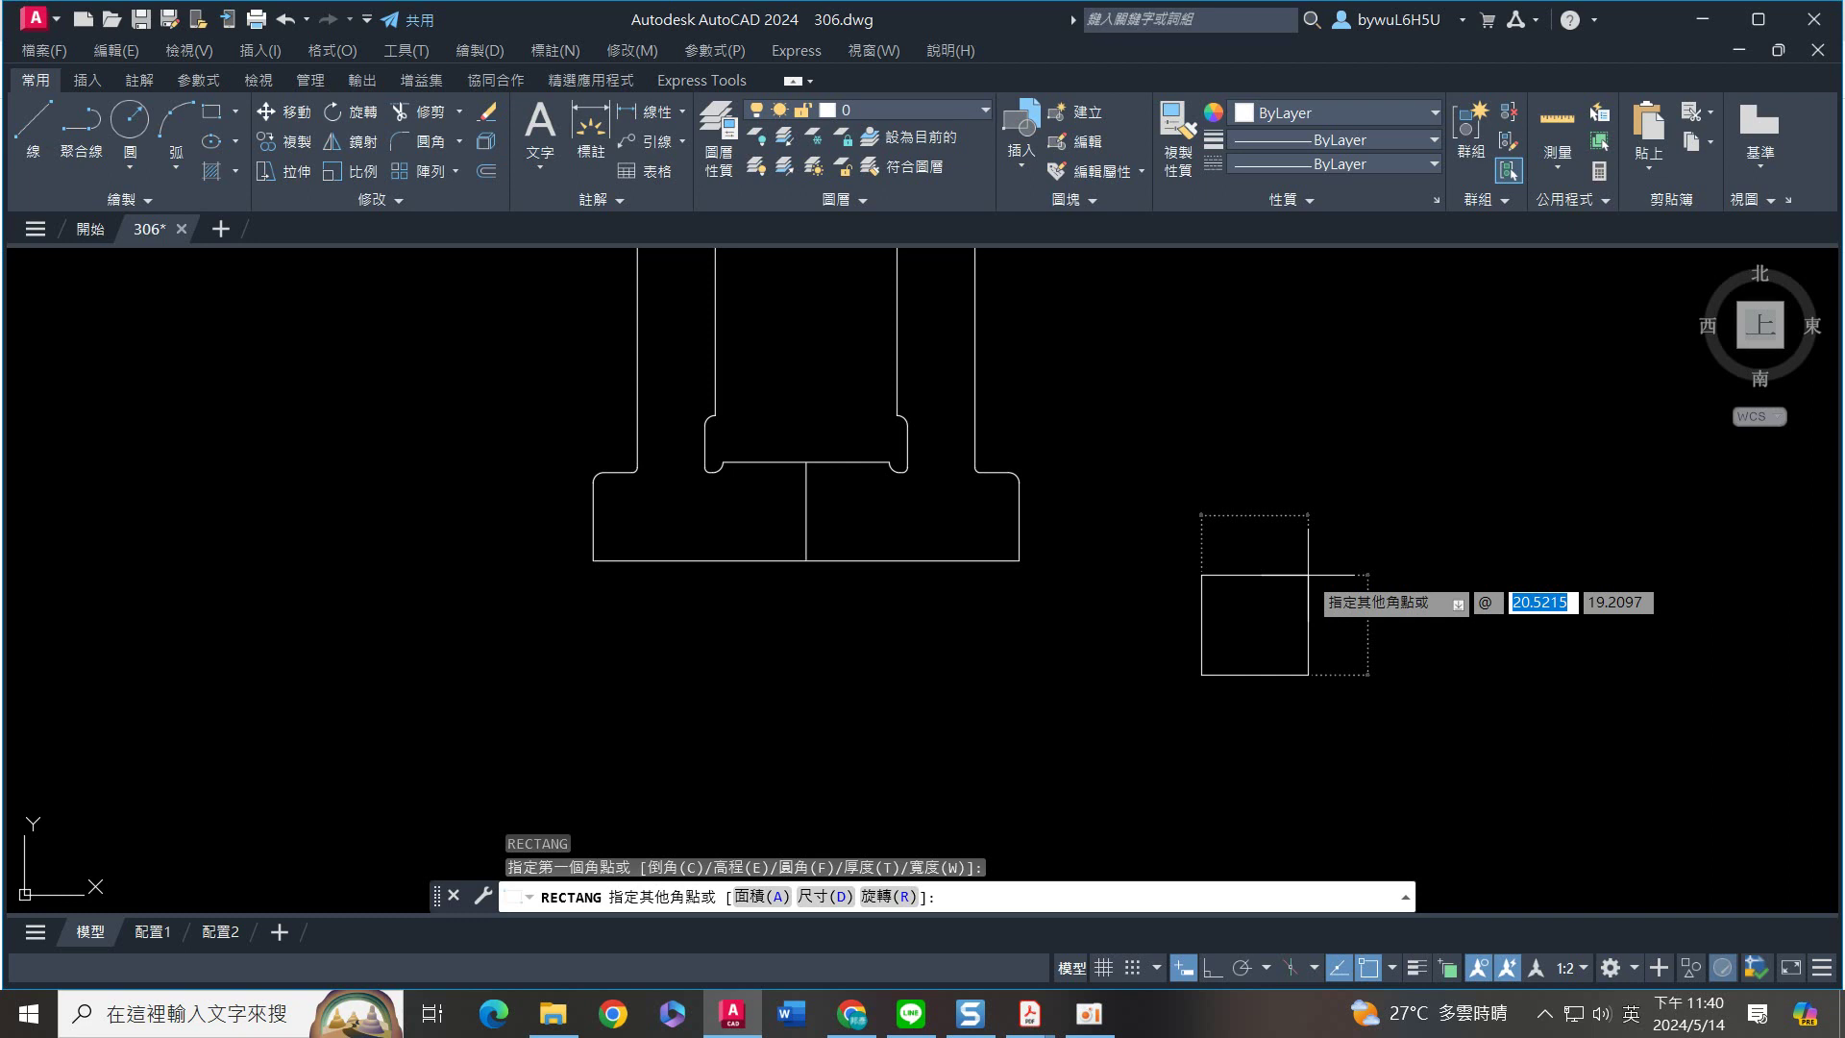
key(Tab)
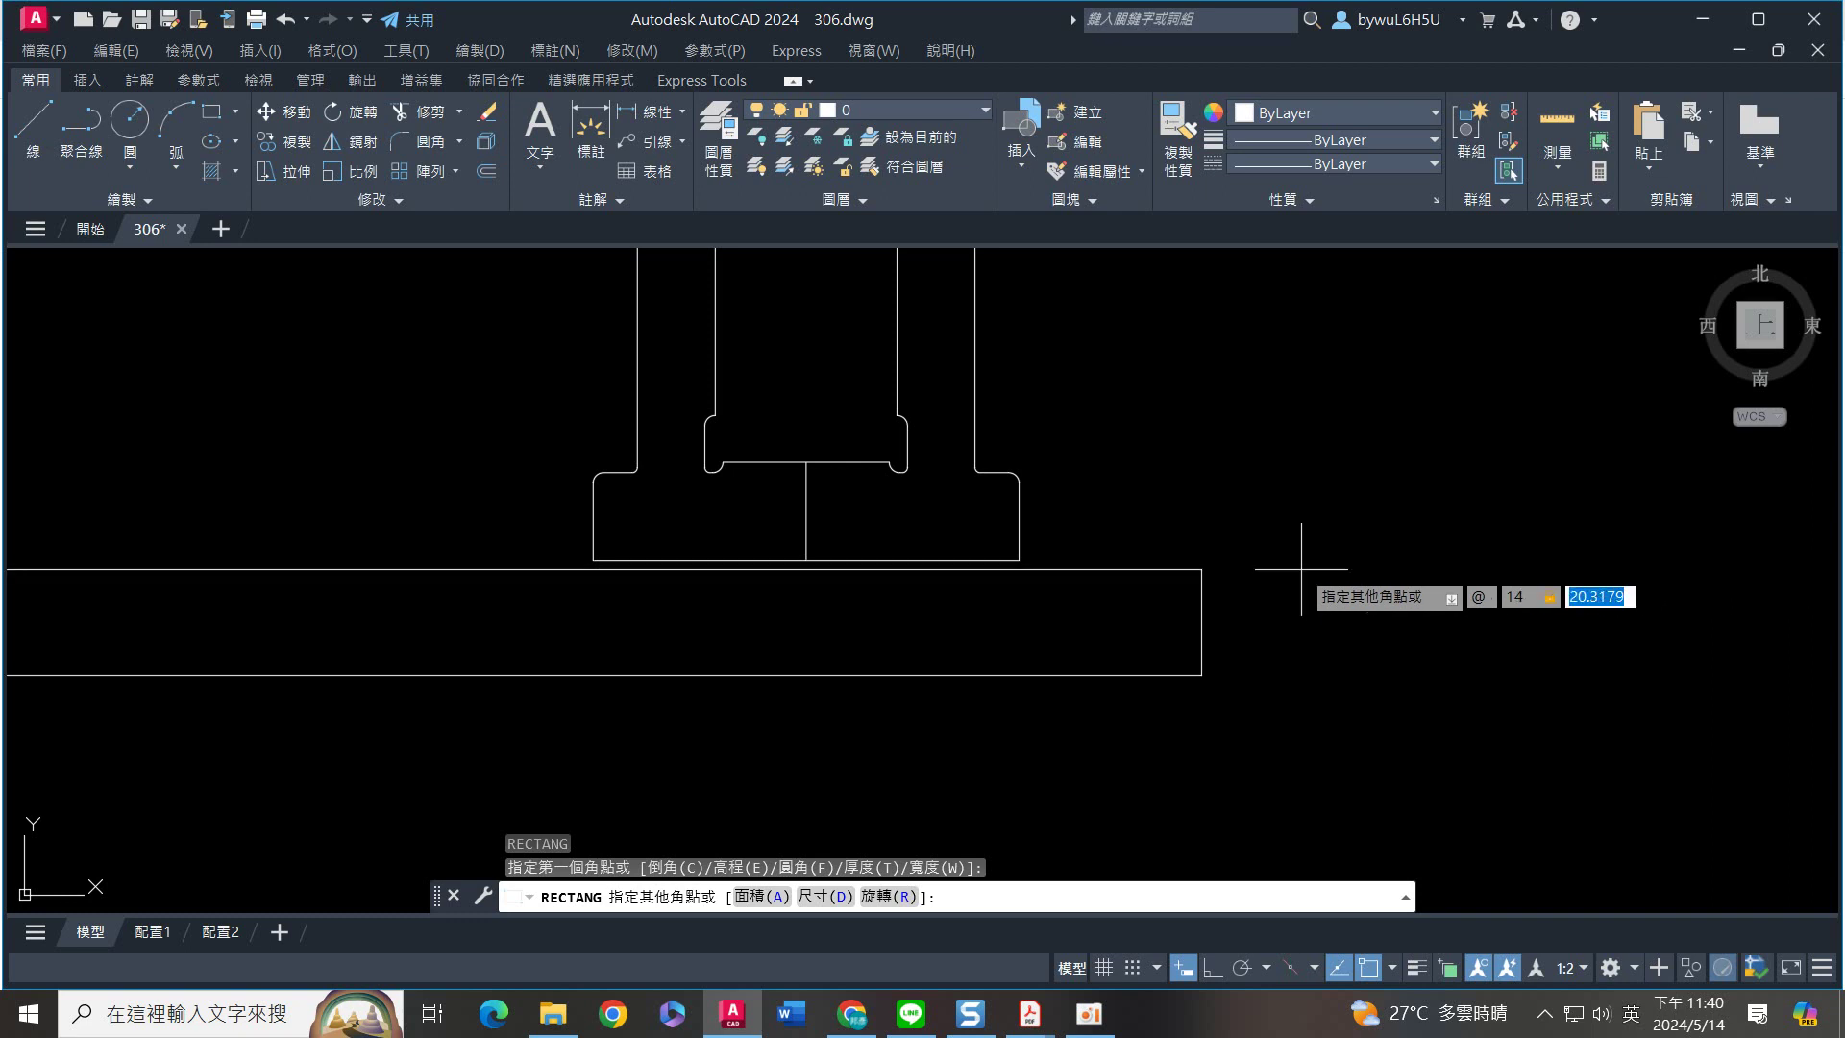
text(3)
key(Return)
Move the 14 × 3 rectangle by its bottom-edge midpoint onto the lower end of the base's centre line
click(1347, 618)
click(1120, 716)
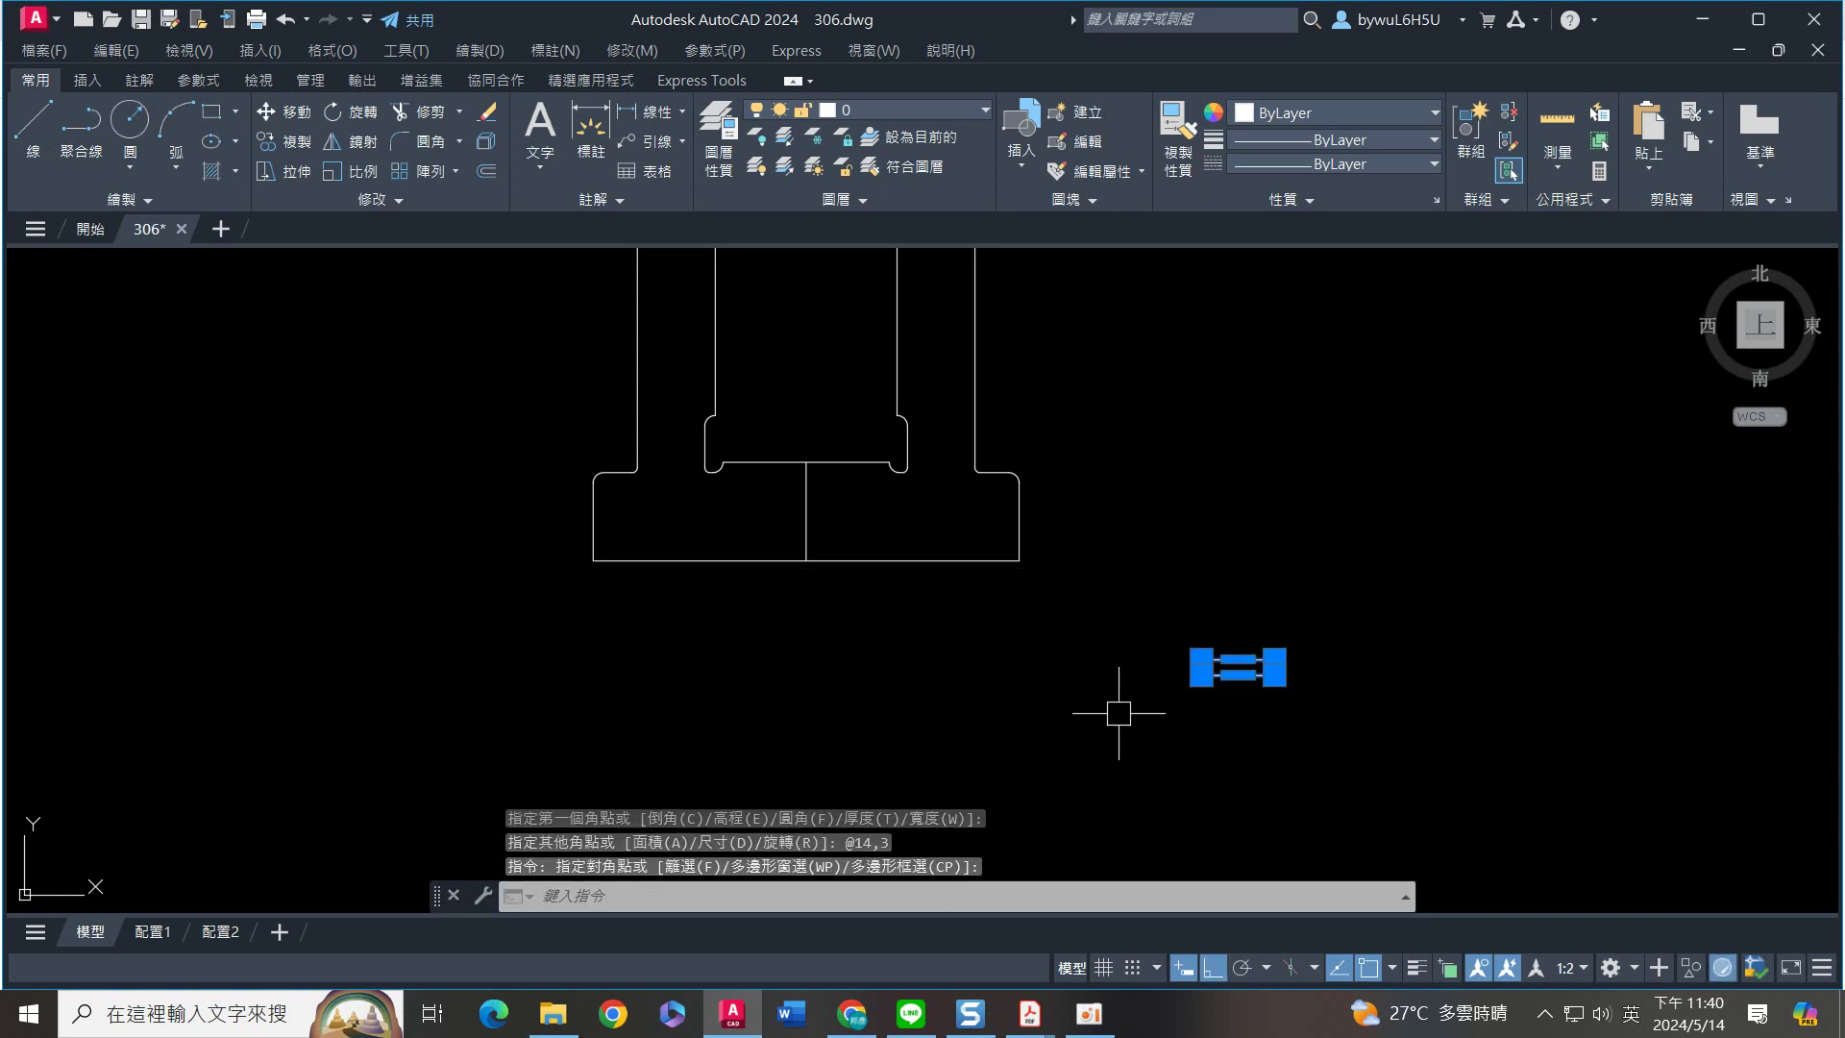
key(Return)
scroll(1220, 663, up, 4)
click(1172, 553)
scroll(1173, 552, down, 2)
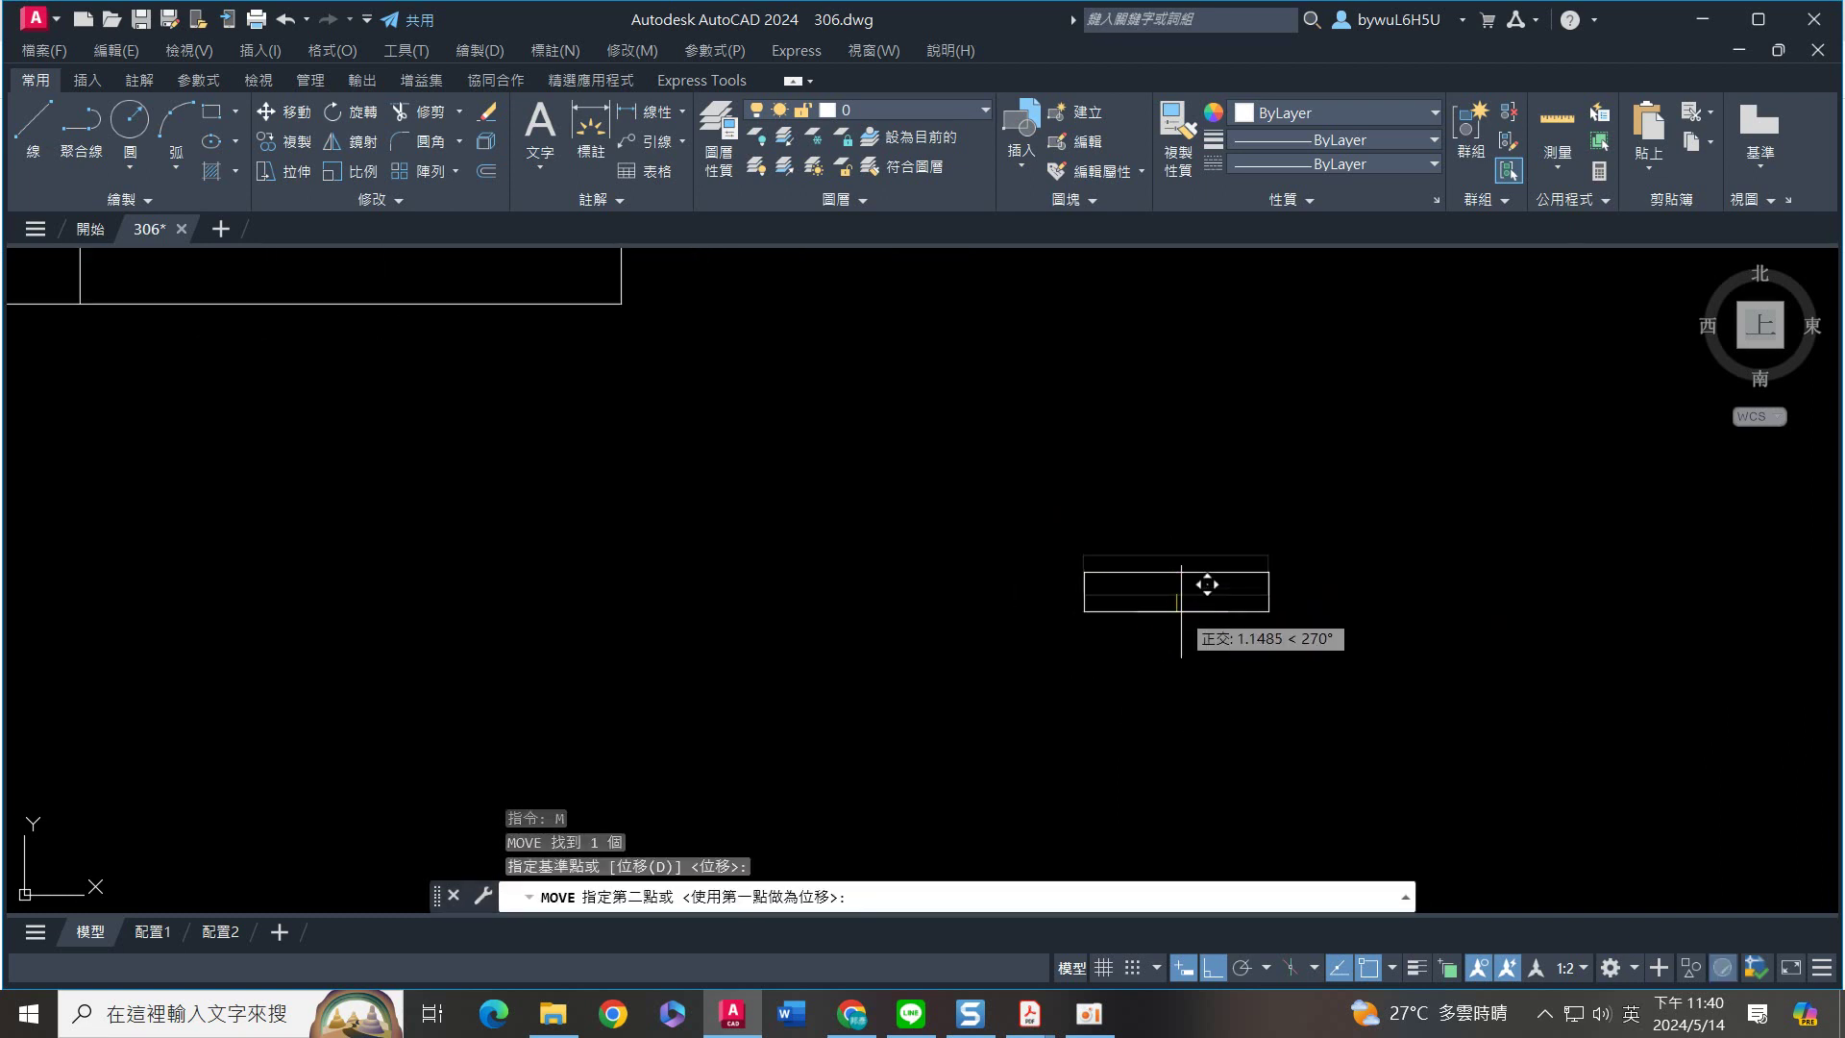
middle_drag(589, 481, 467, 537)
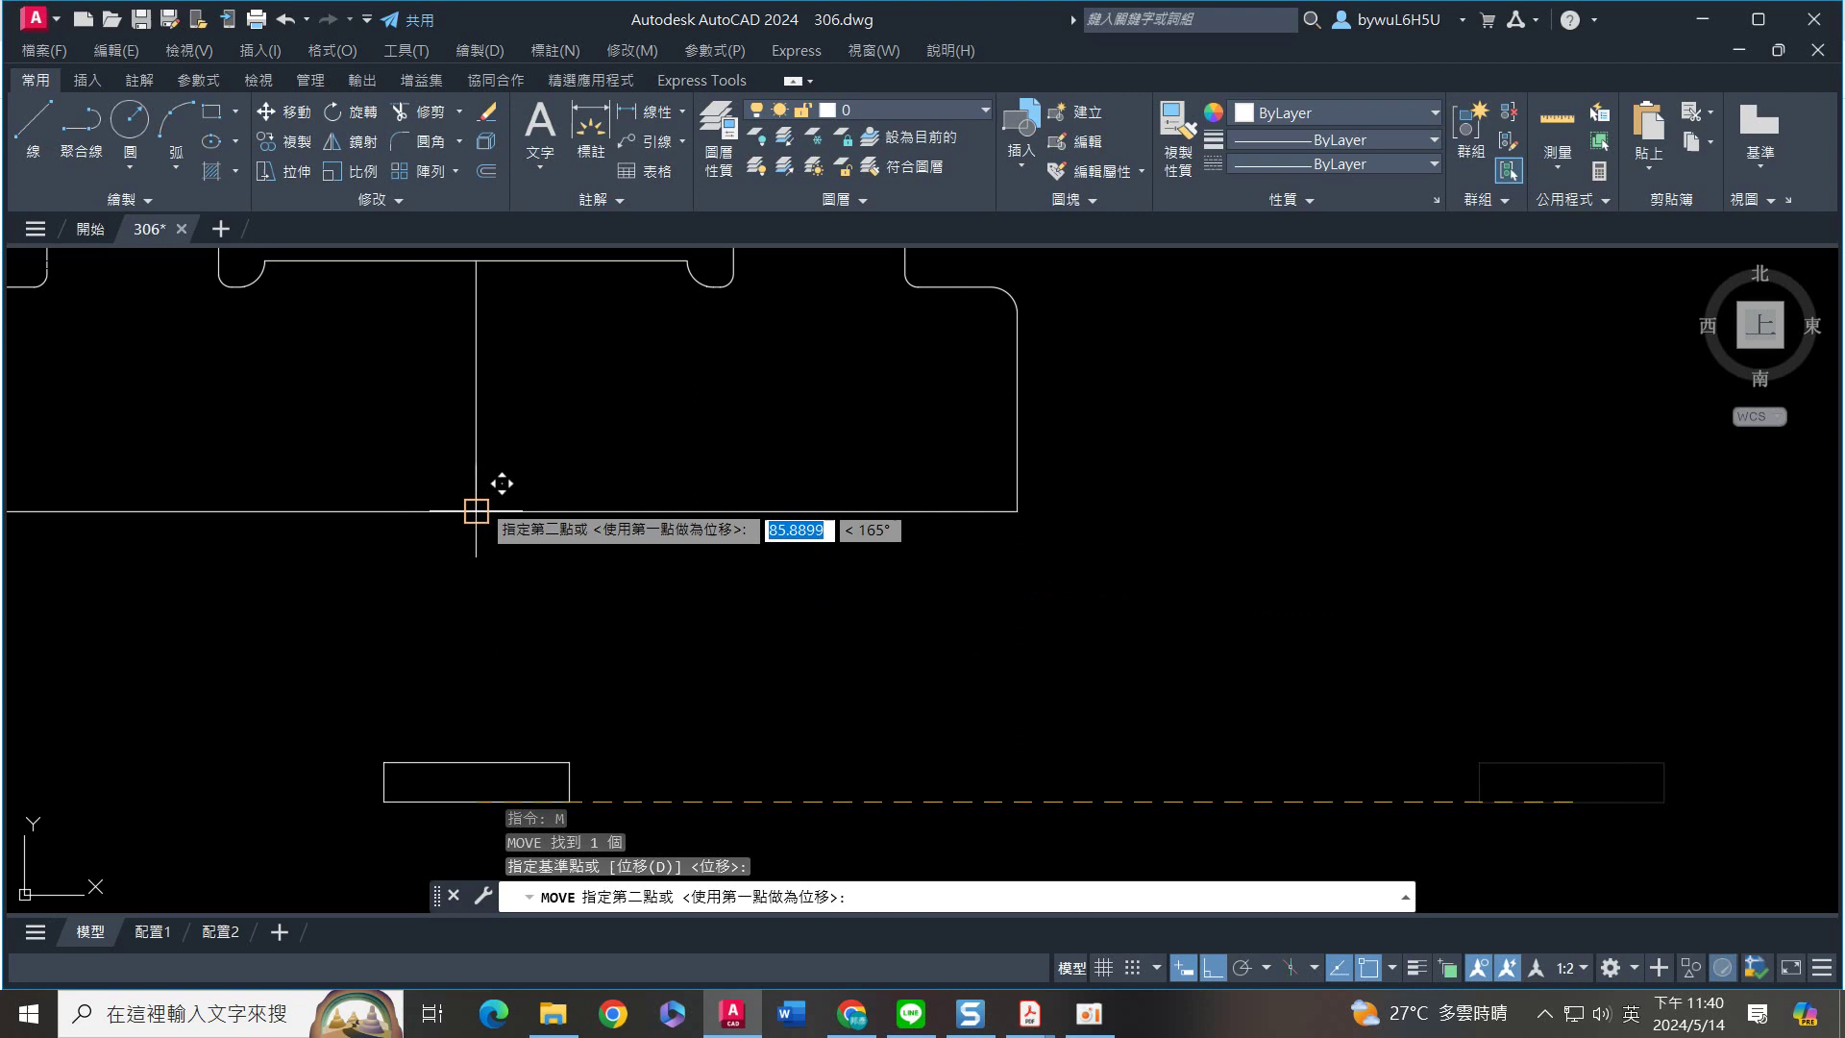
click(485, 504)
Offset the base's vertical centre line by 8 to both sides
scroll(627, 622, down, 2)
text(o)
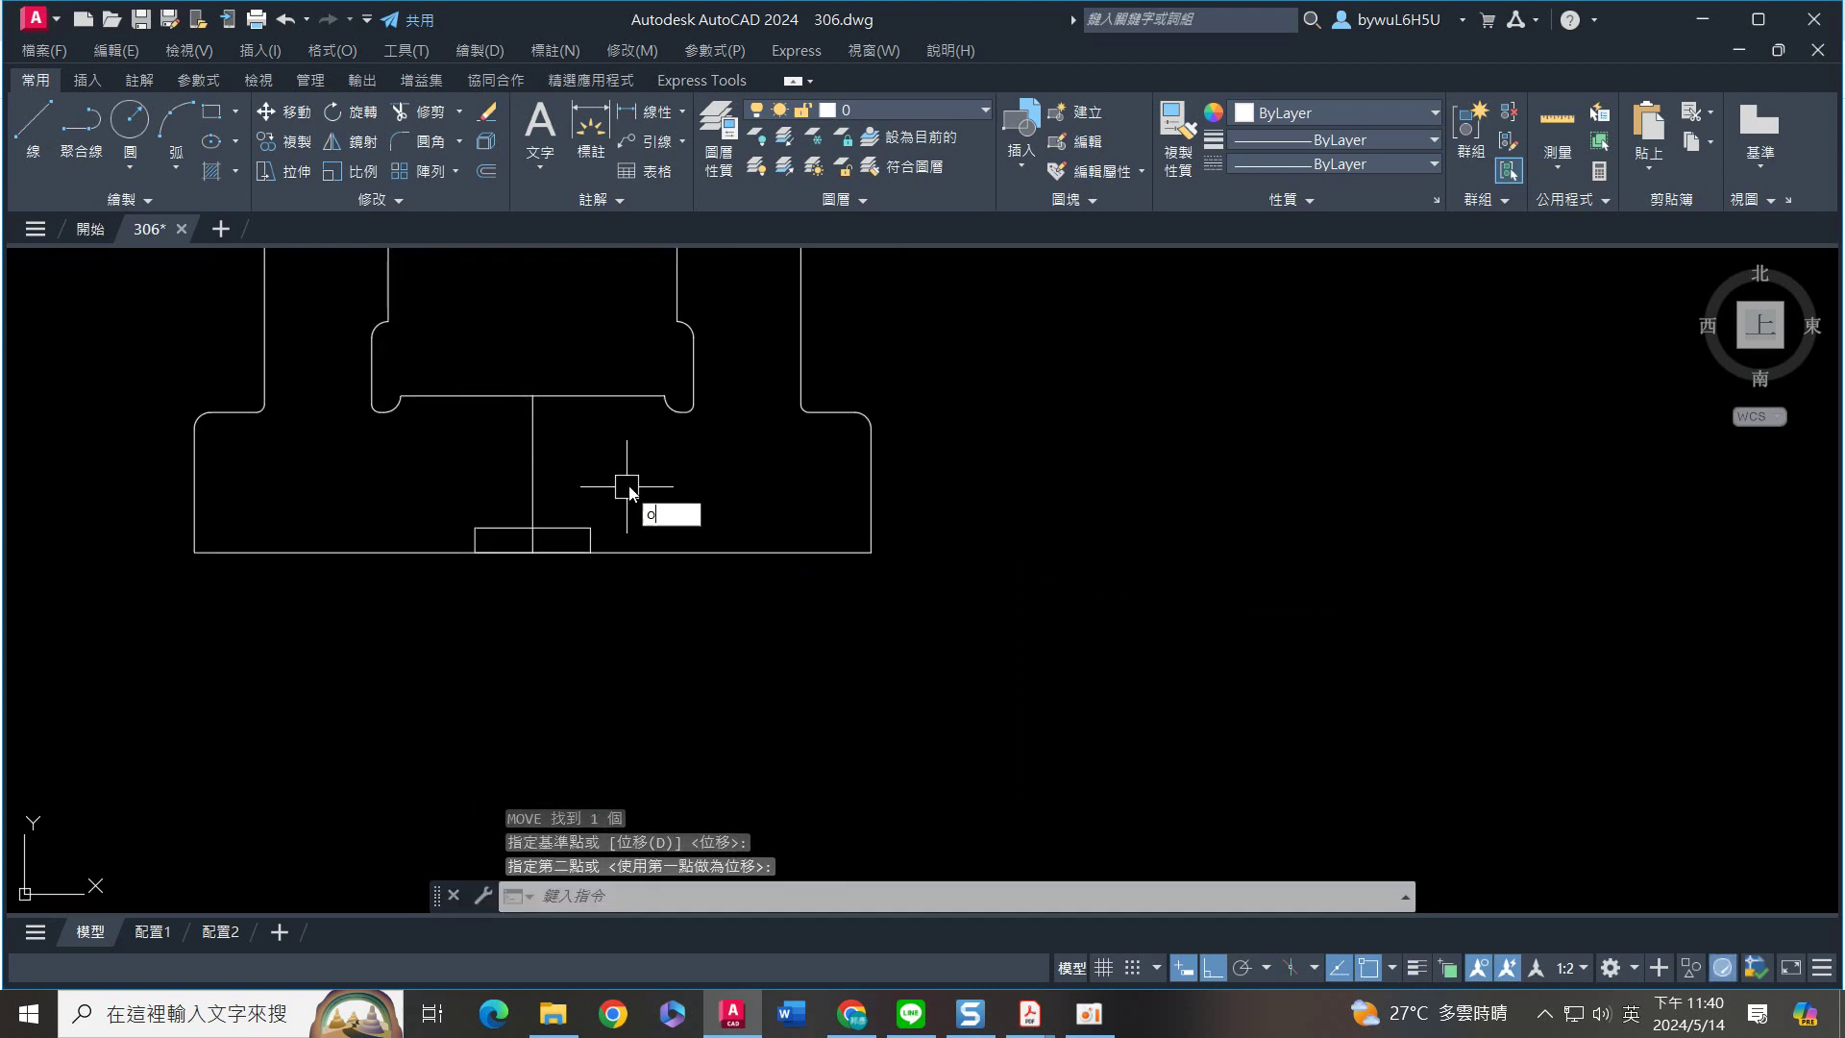
key(Return)
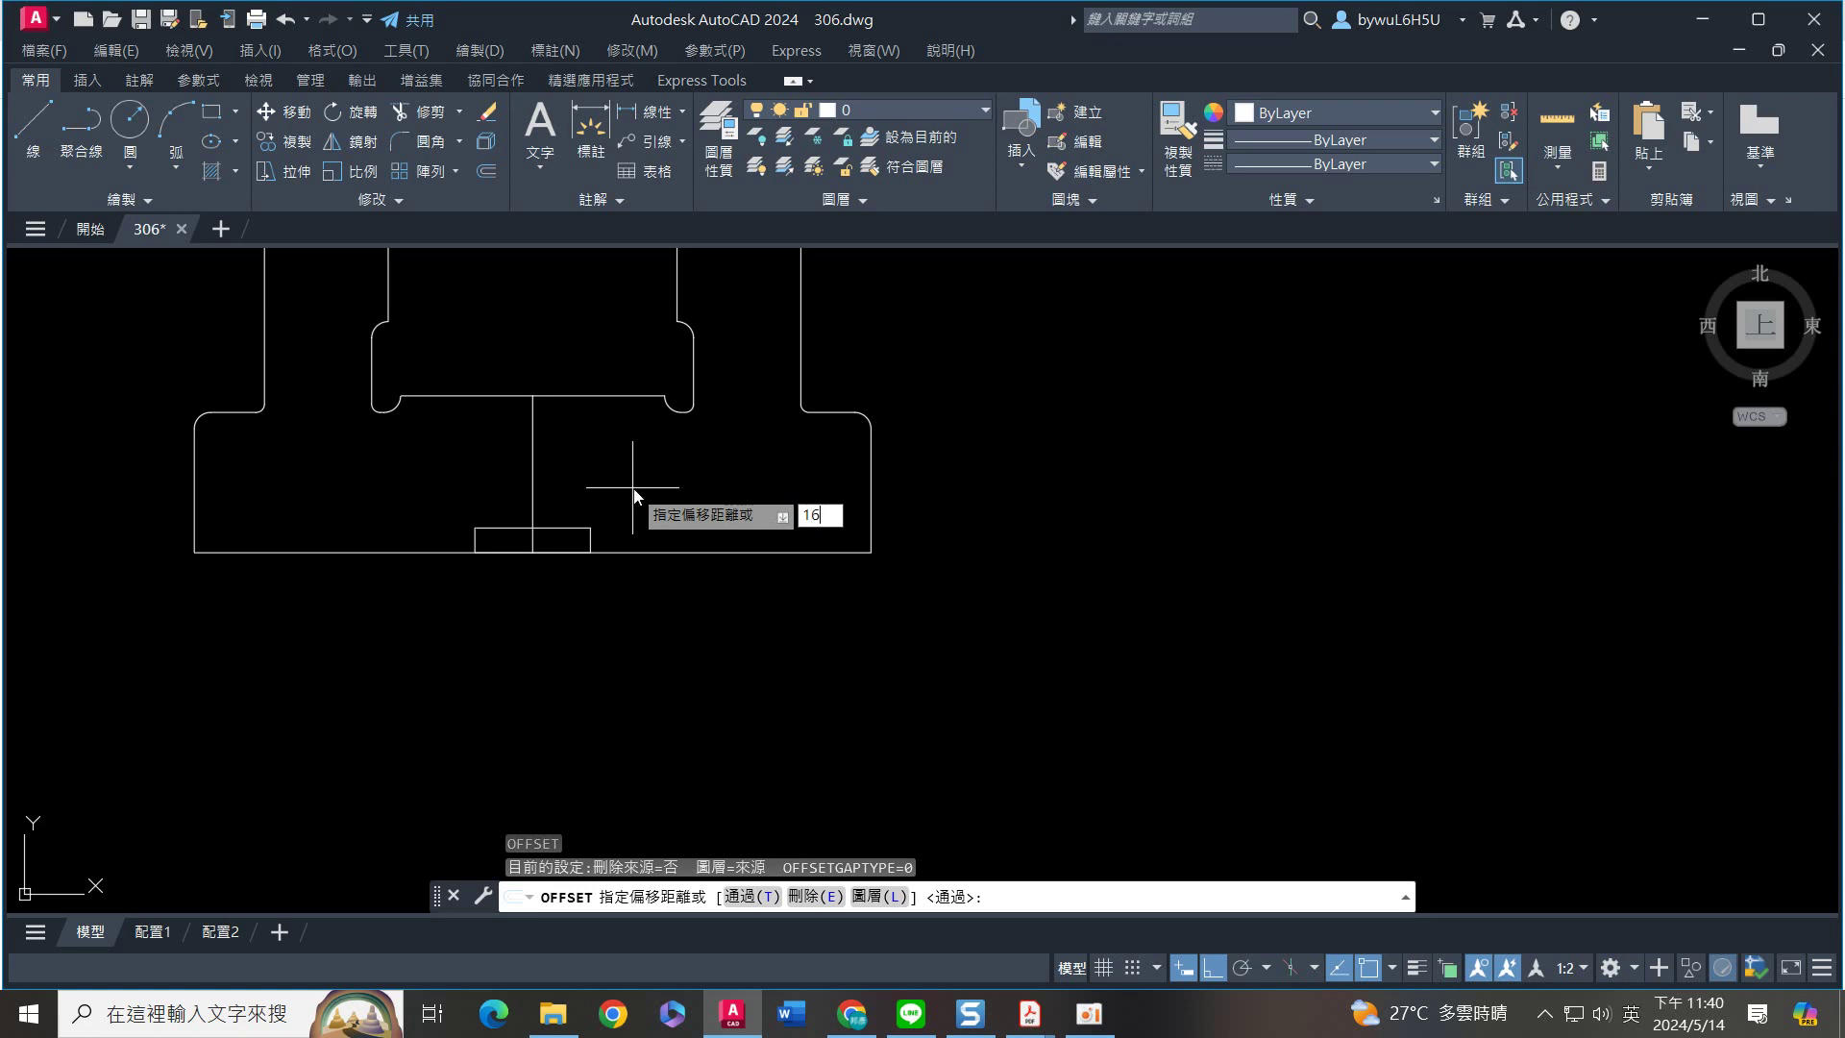
text(8)
key(Return)
click(534, 432)
click(581, 433)
click(534, 433)
key(Escape)
Trim away the overlapping bottom edges between the two sides of the 14 × 3 recess to open it downward
scroll(550, 576, up, 2)
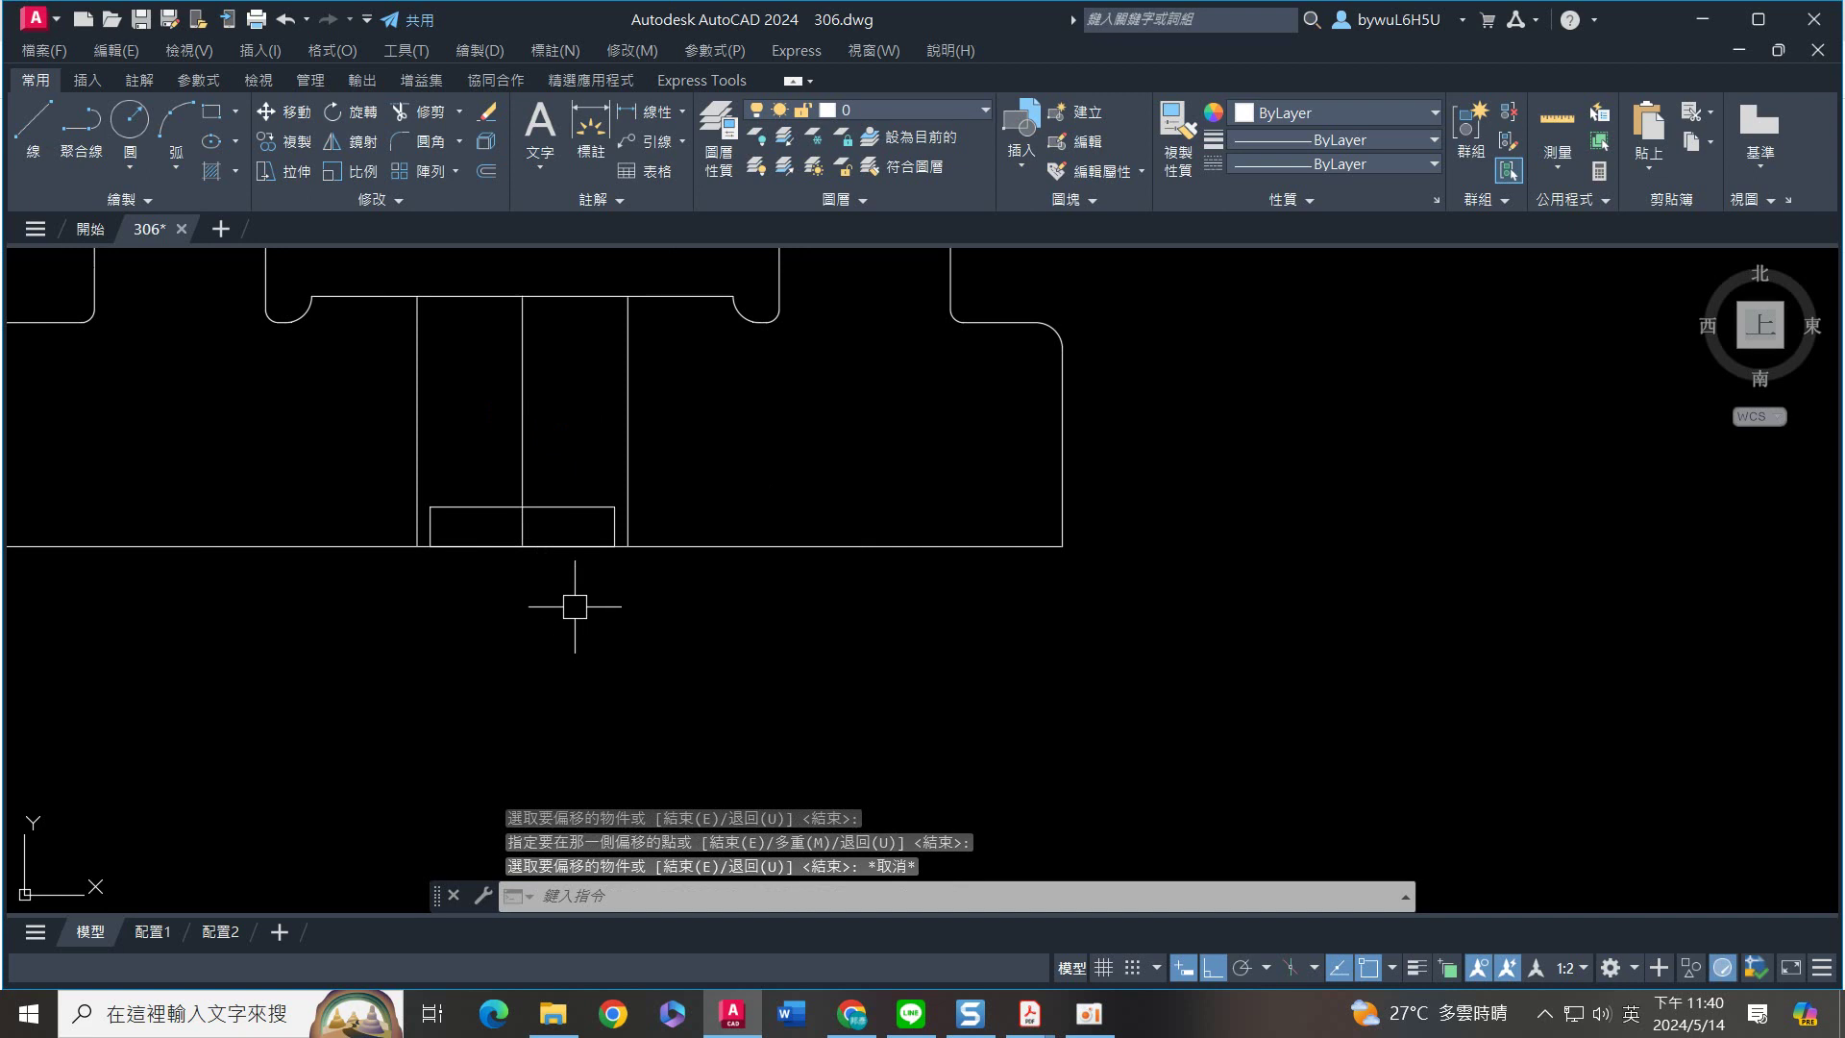
text(tr)
key(Return)
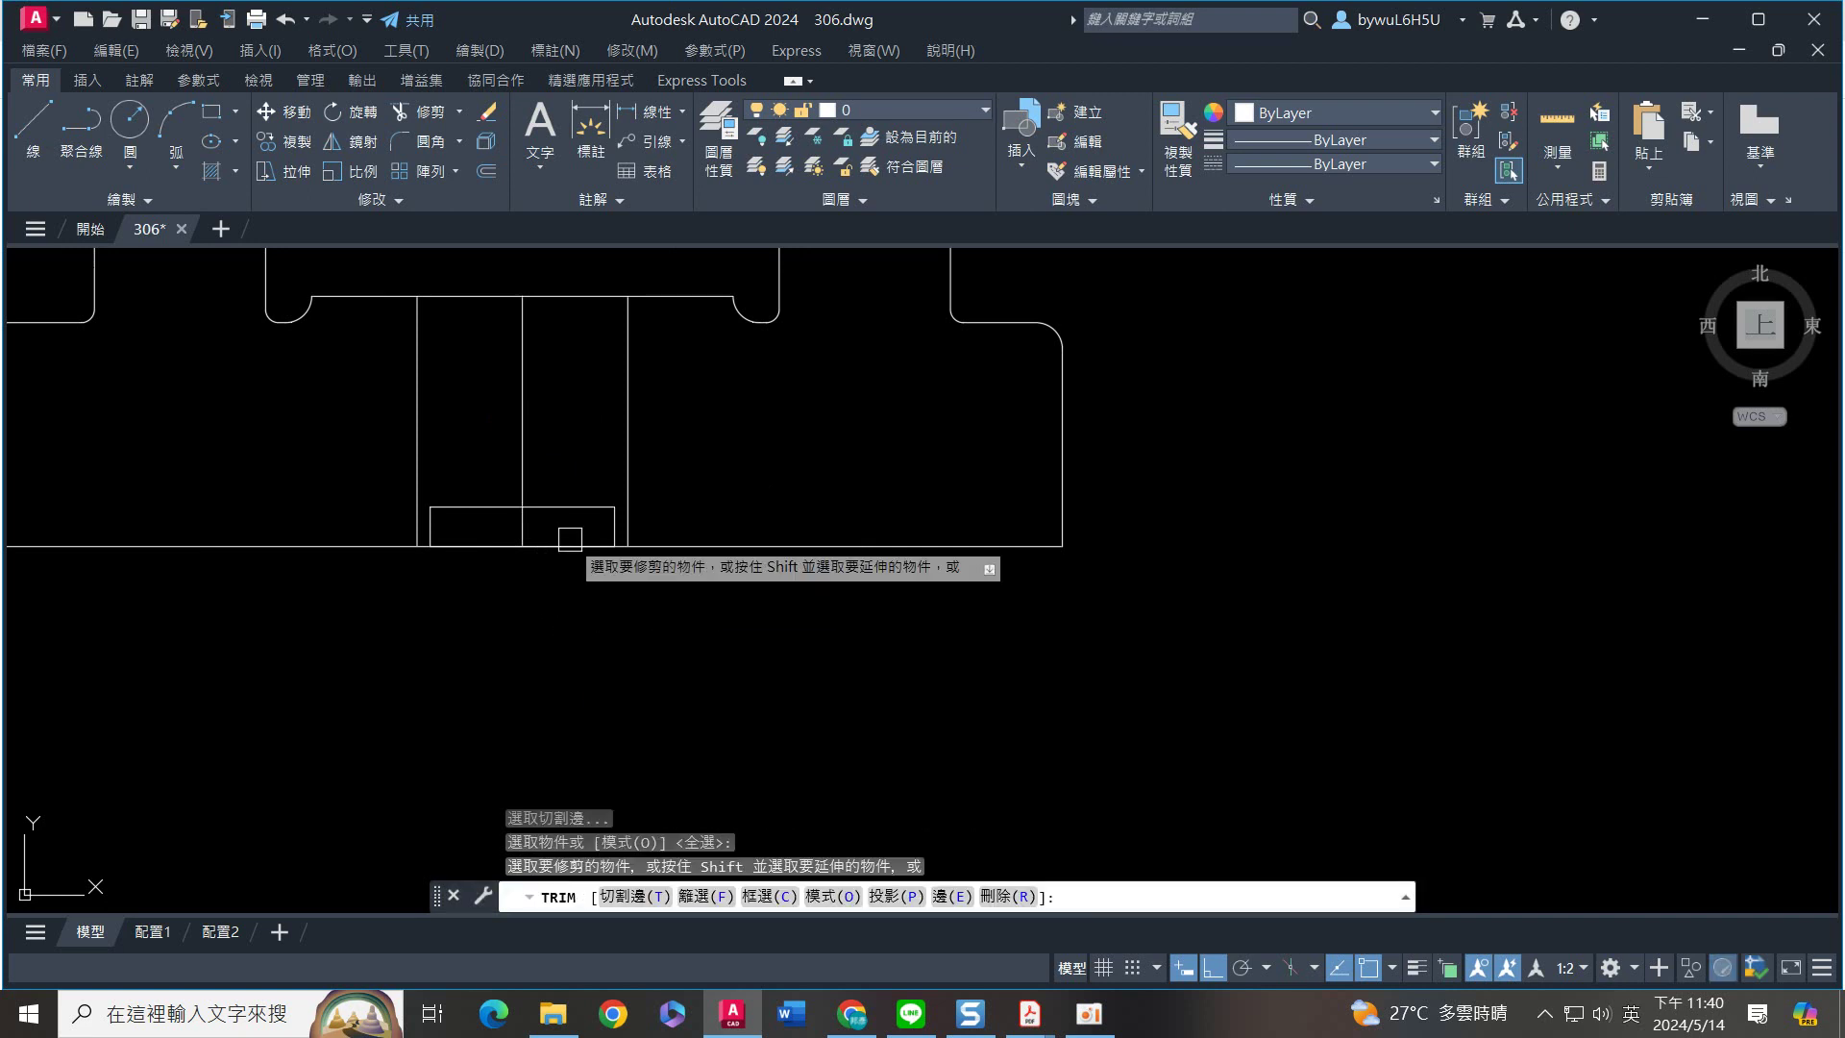
click(572, 535)
click(501, 535)
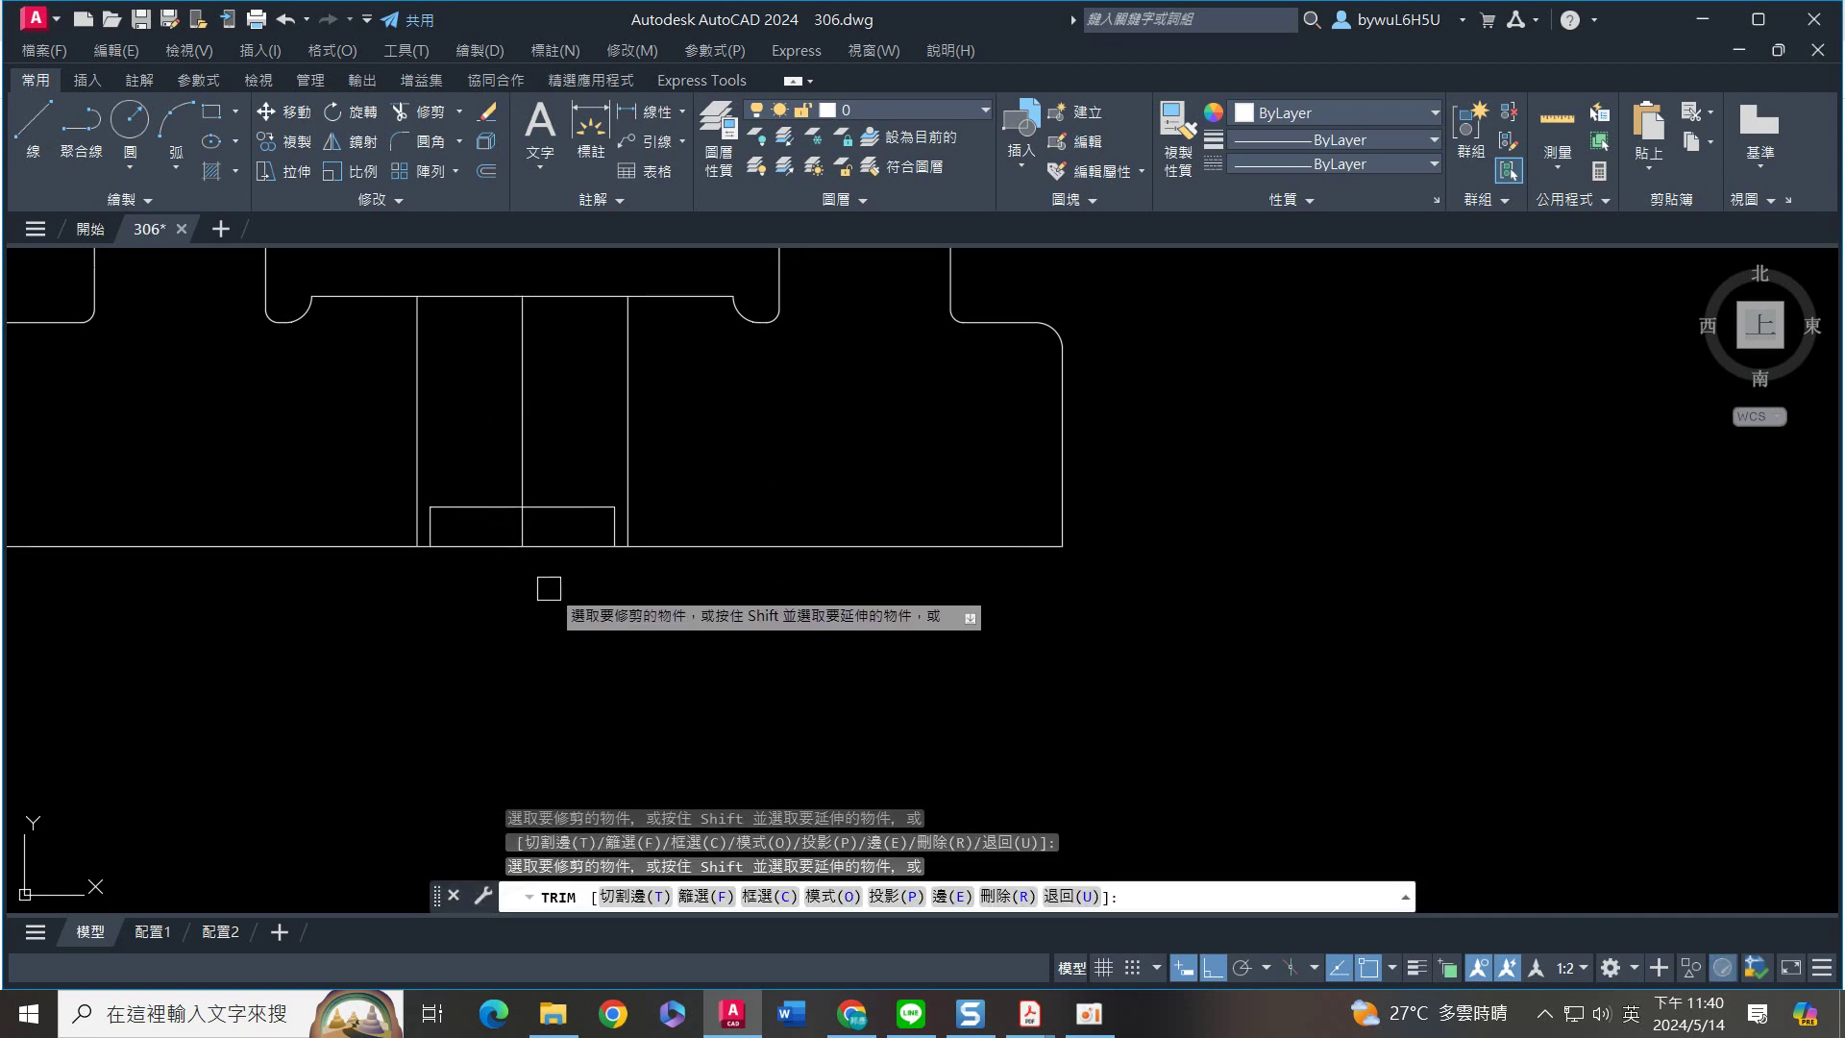
key(Return)
click(480, 538)
key(Escape)
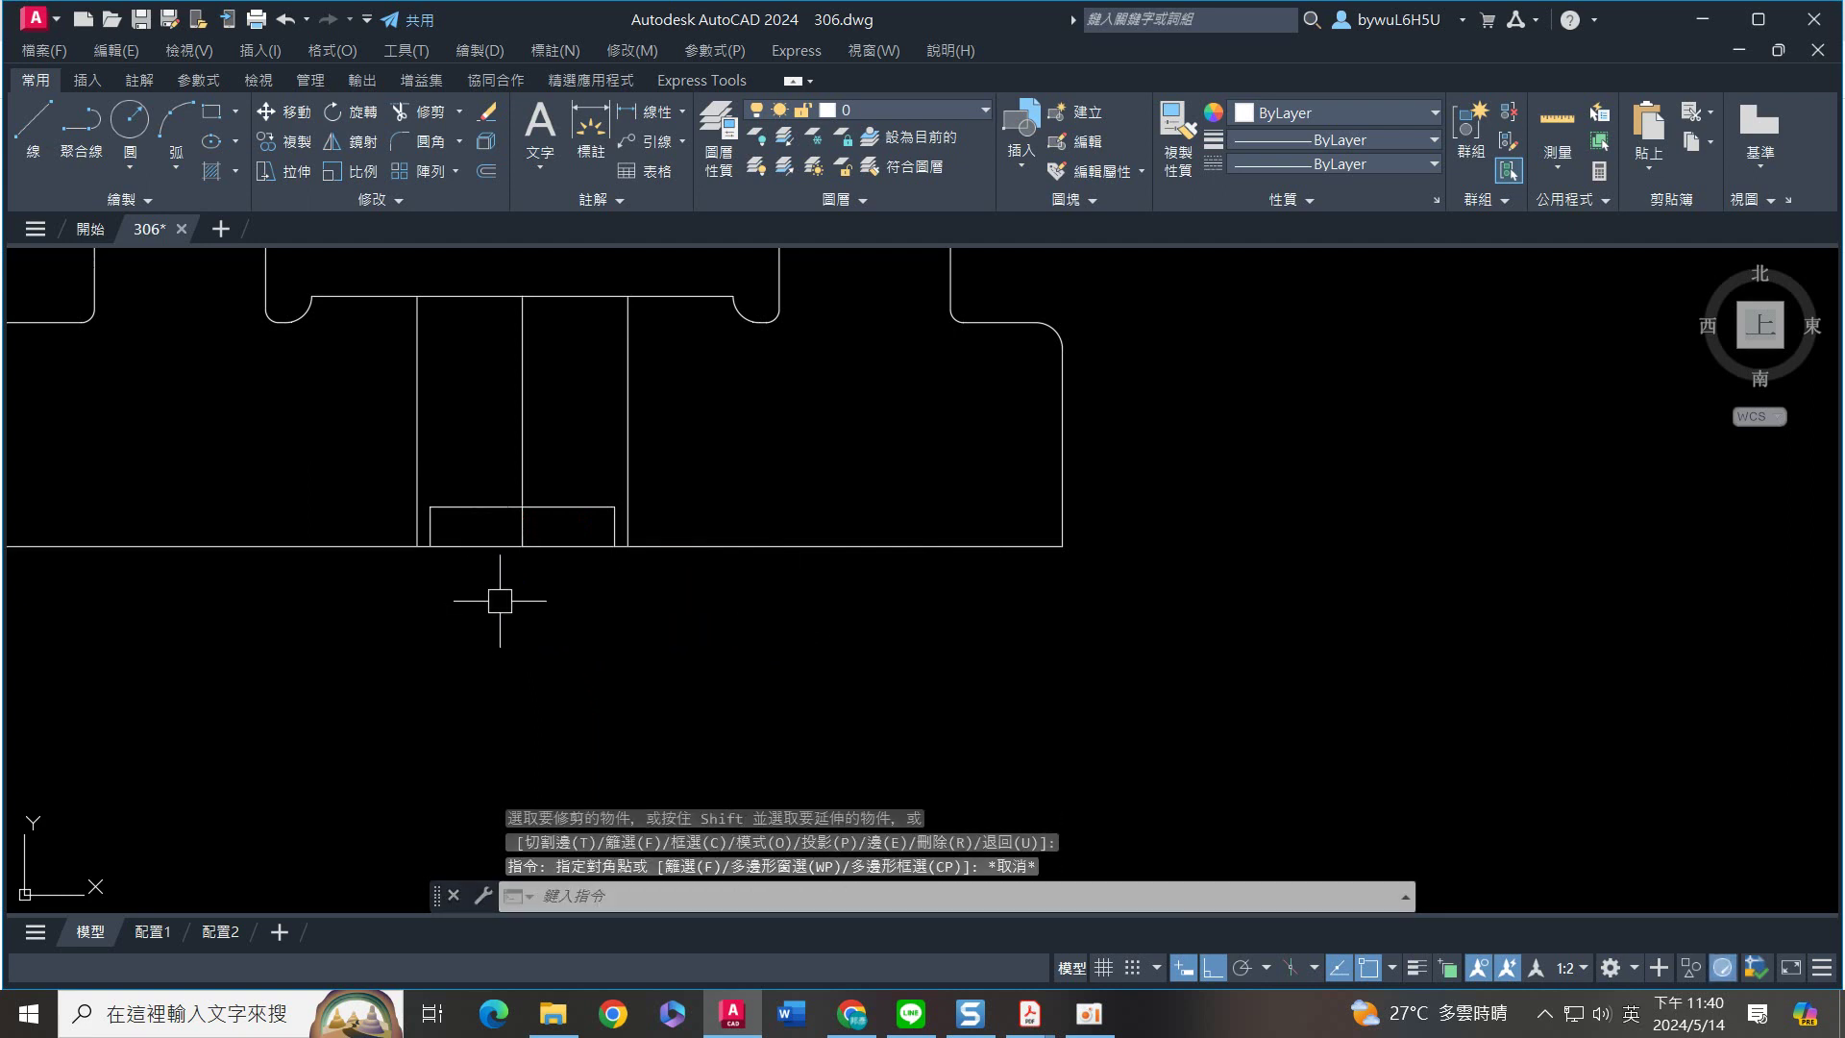
key(Return)
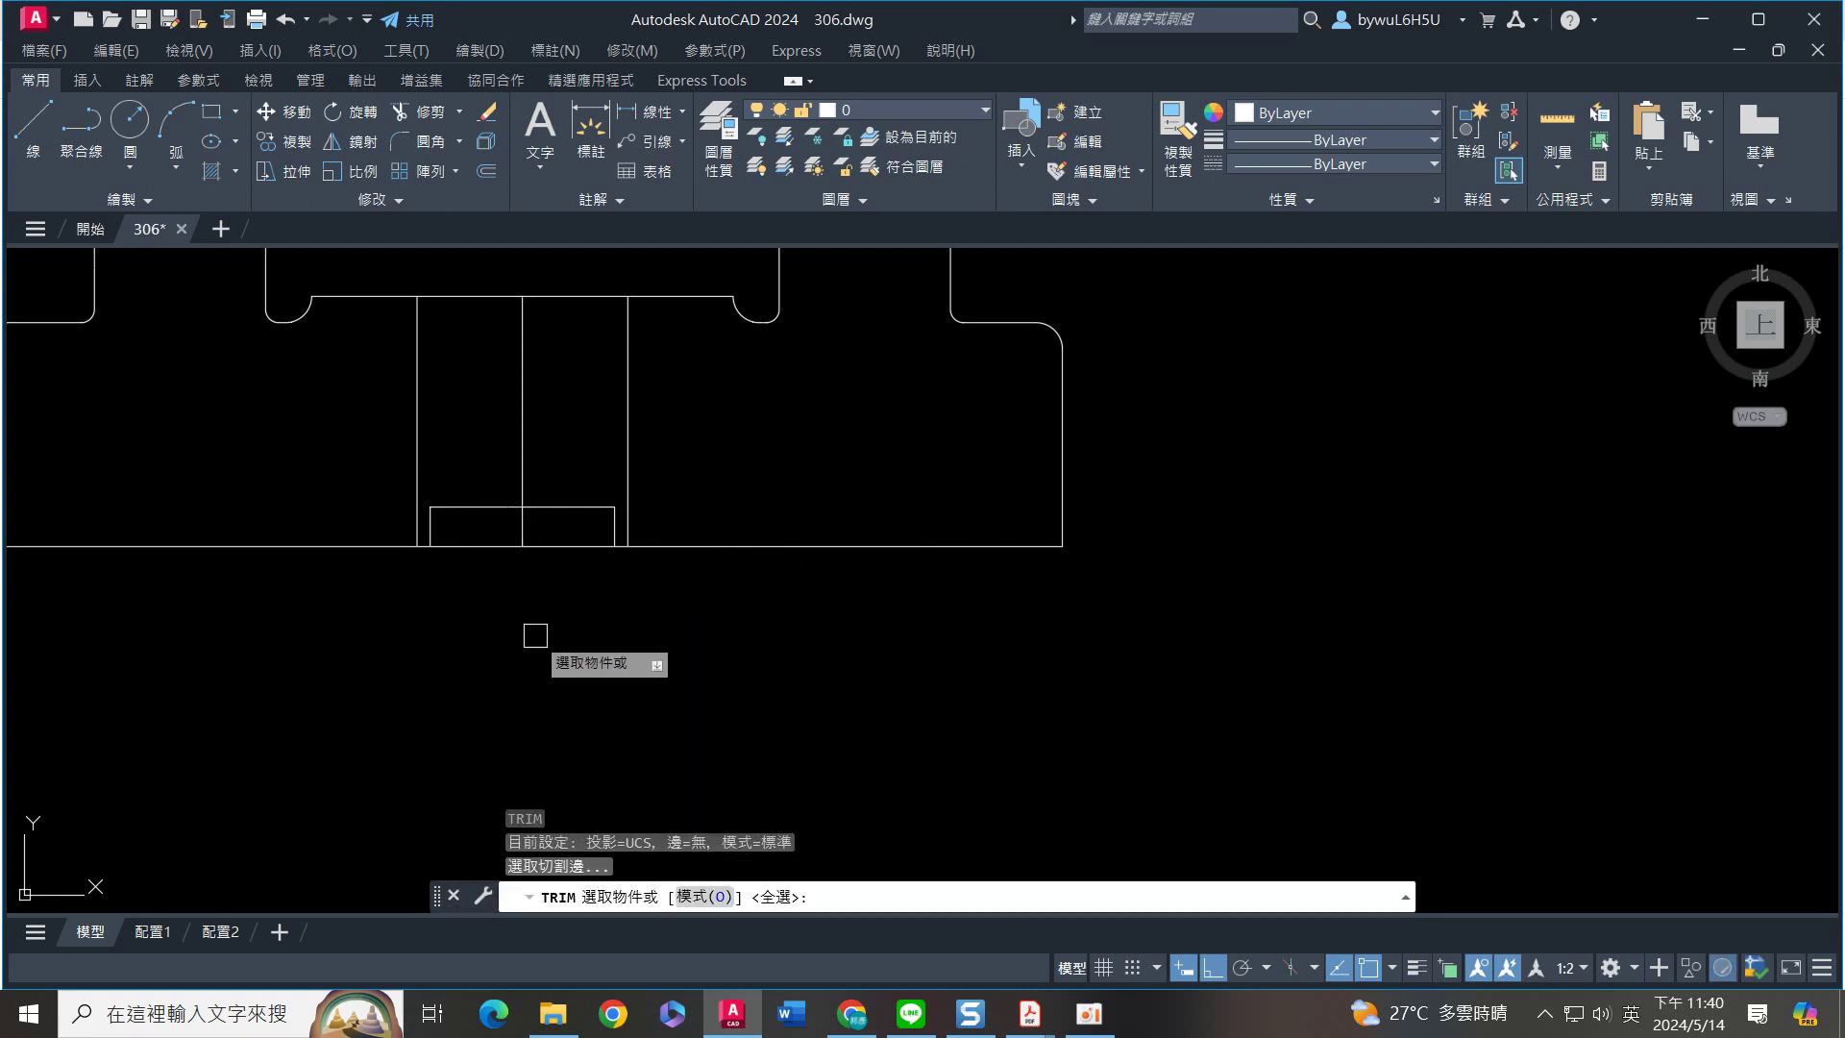
key(Return)
click(479, 545)
click(568, 542)
key(Return)
Lengthen the base's vertical centre line by a delta of 3 at both ends
text(len)
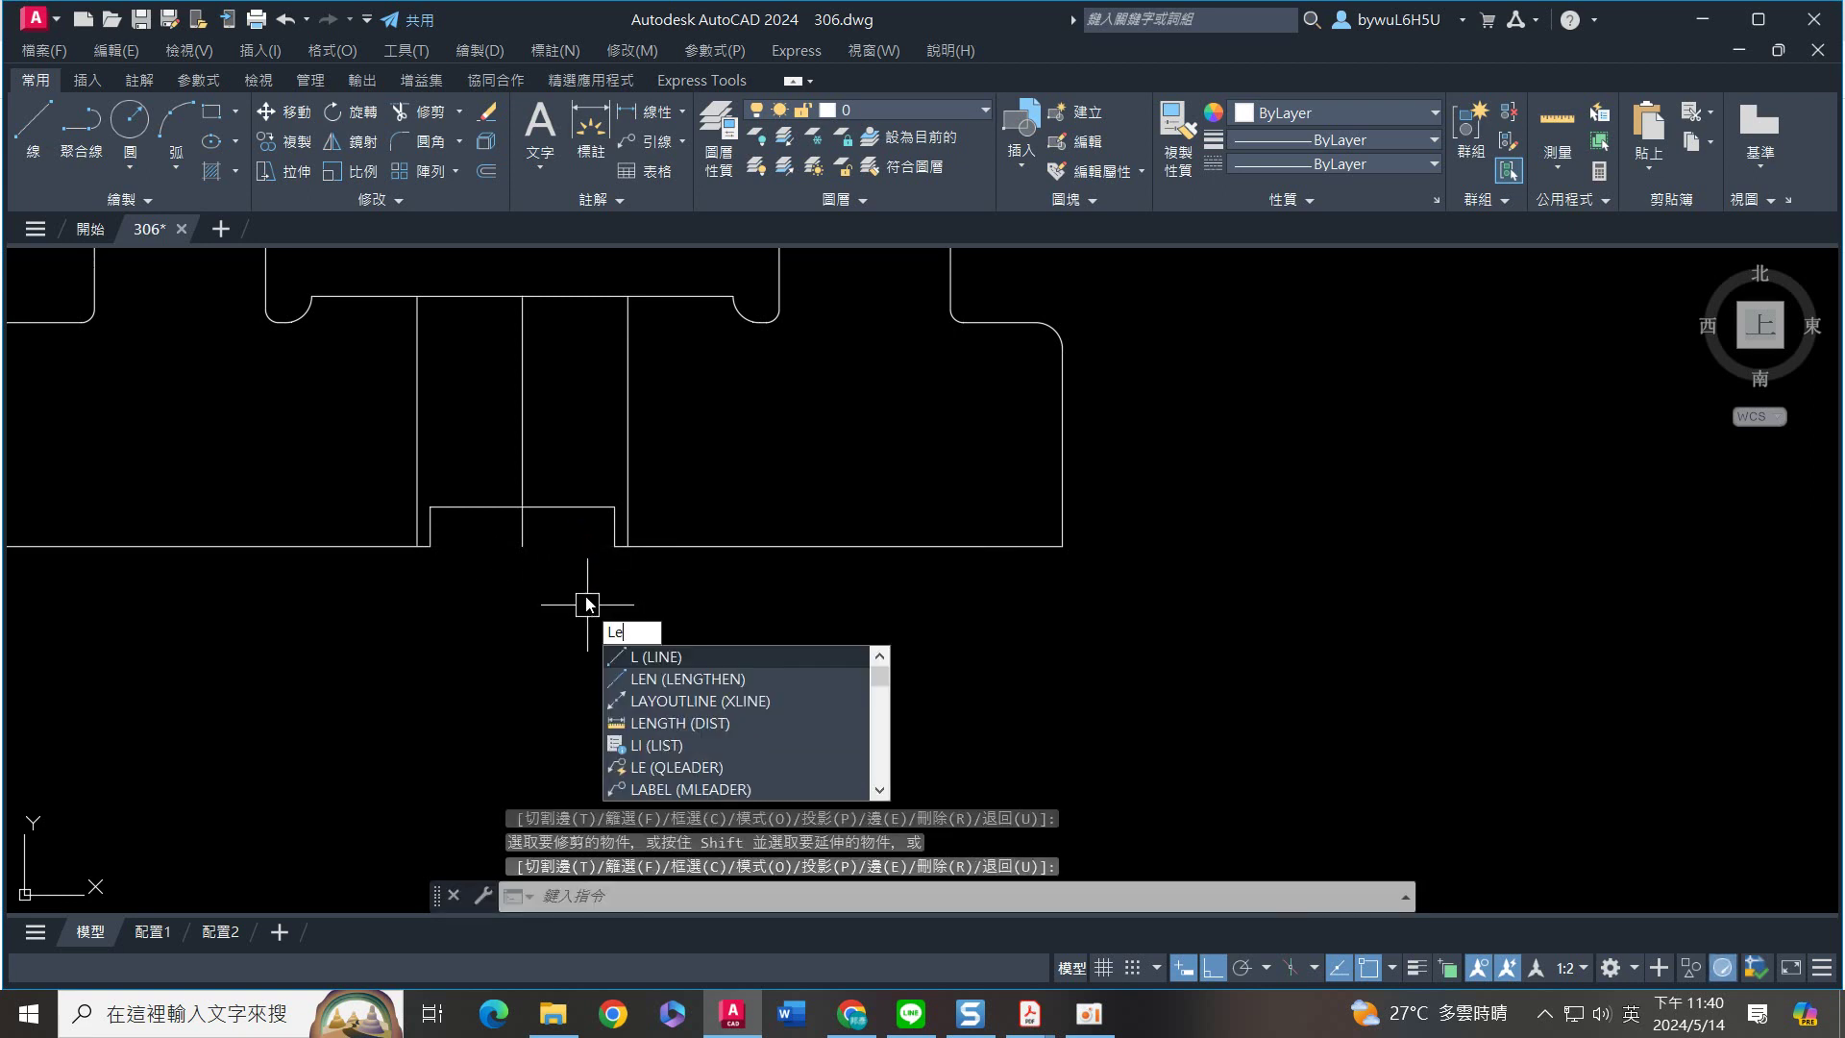
key(Return)
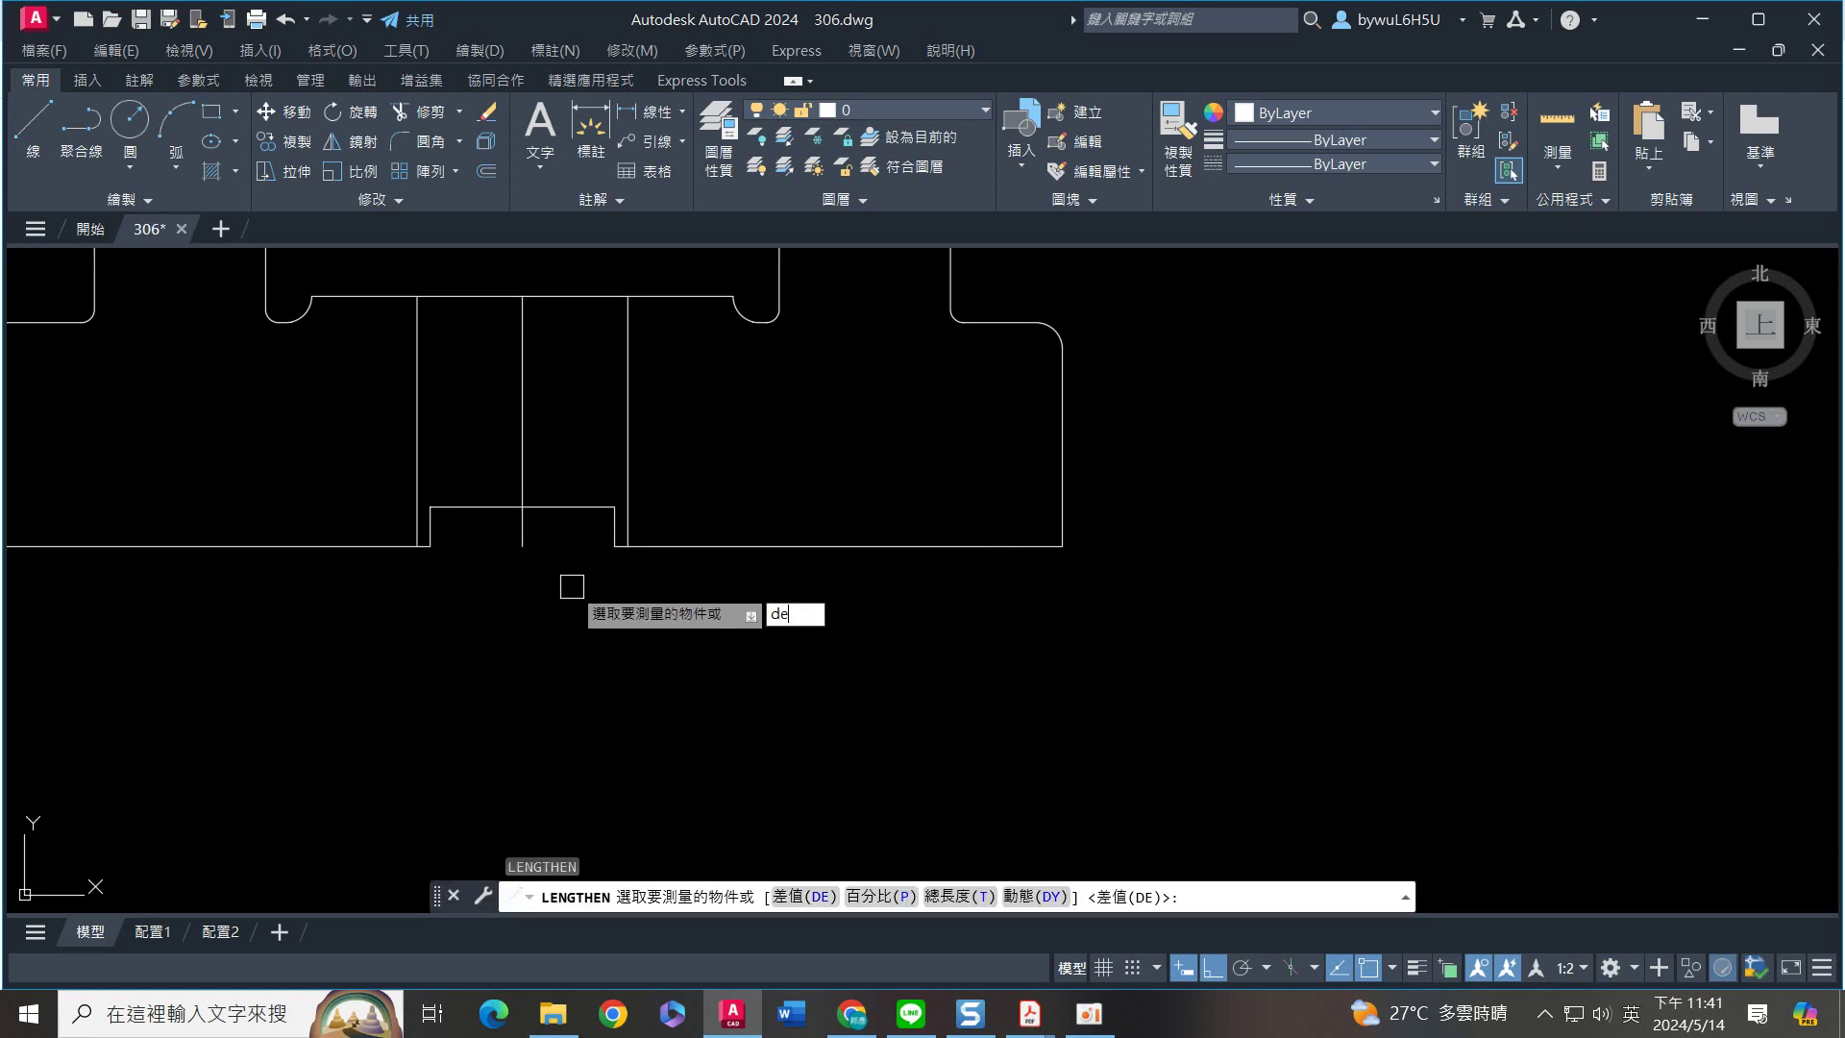
text(de)
key(Return)
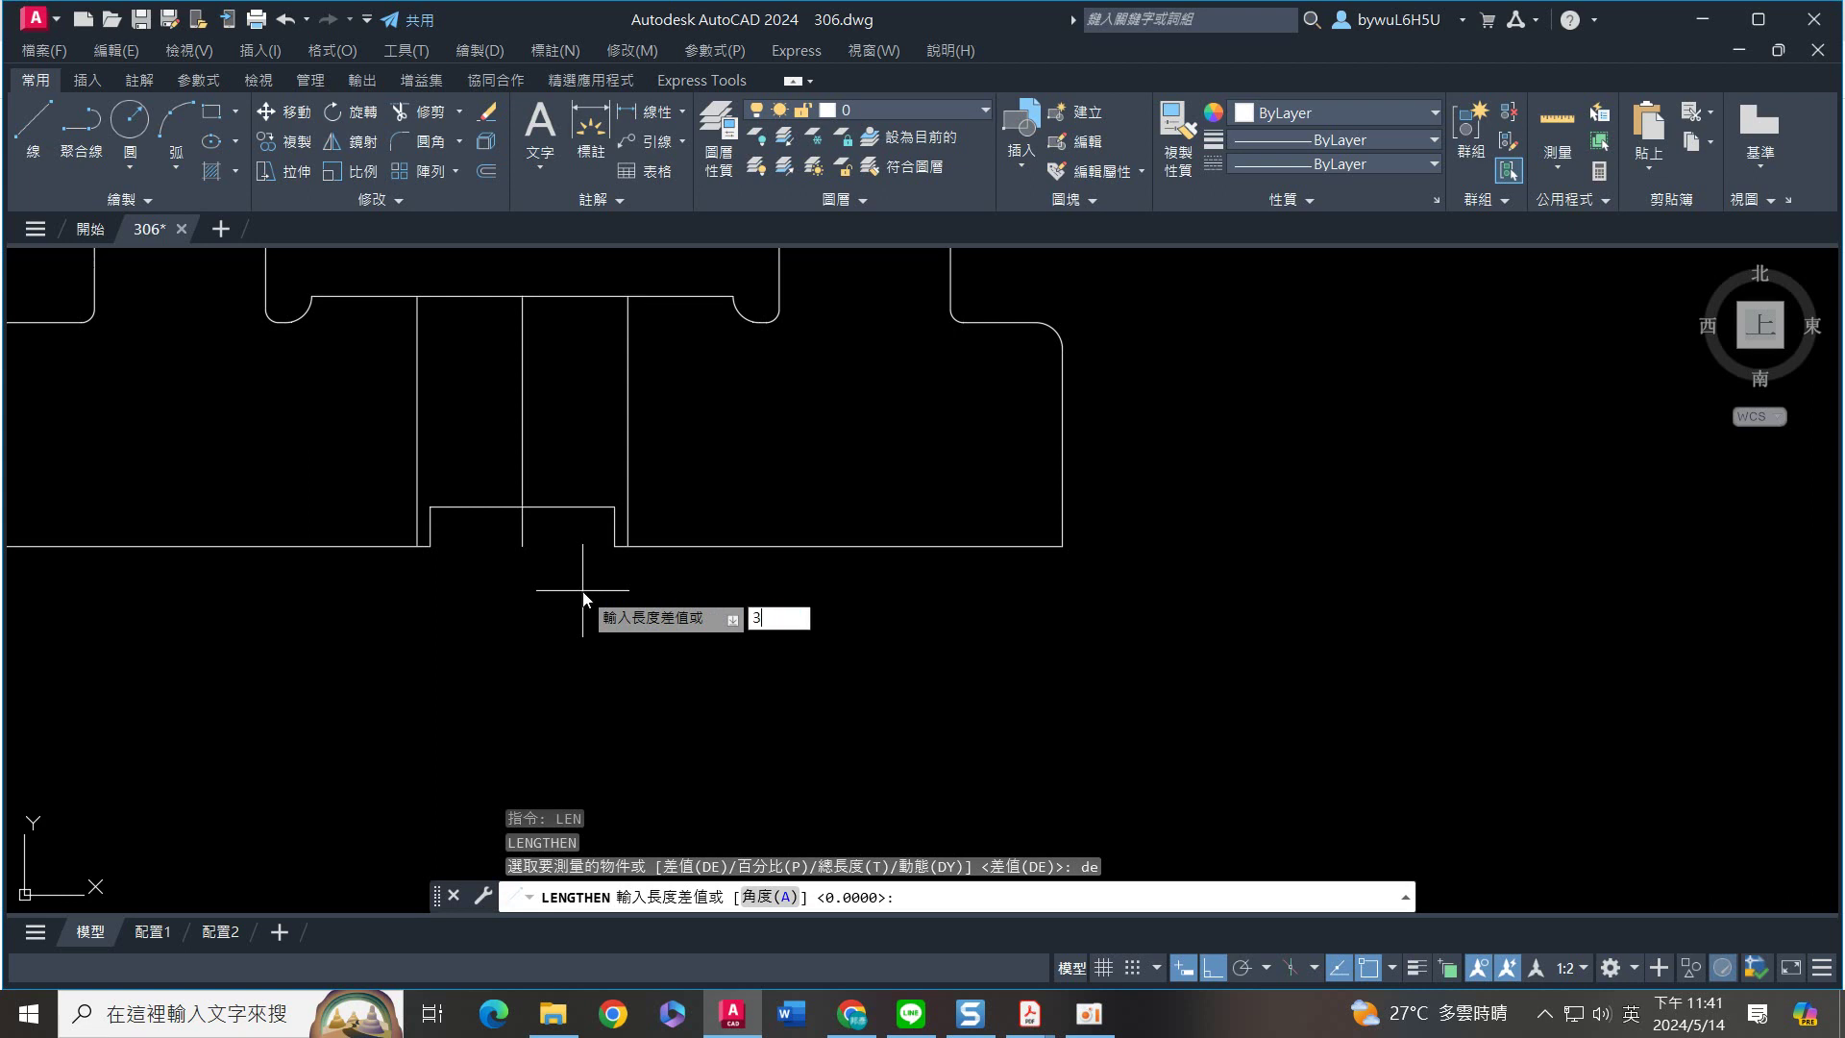
text(3)
key(Return)
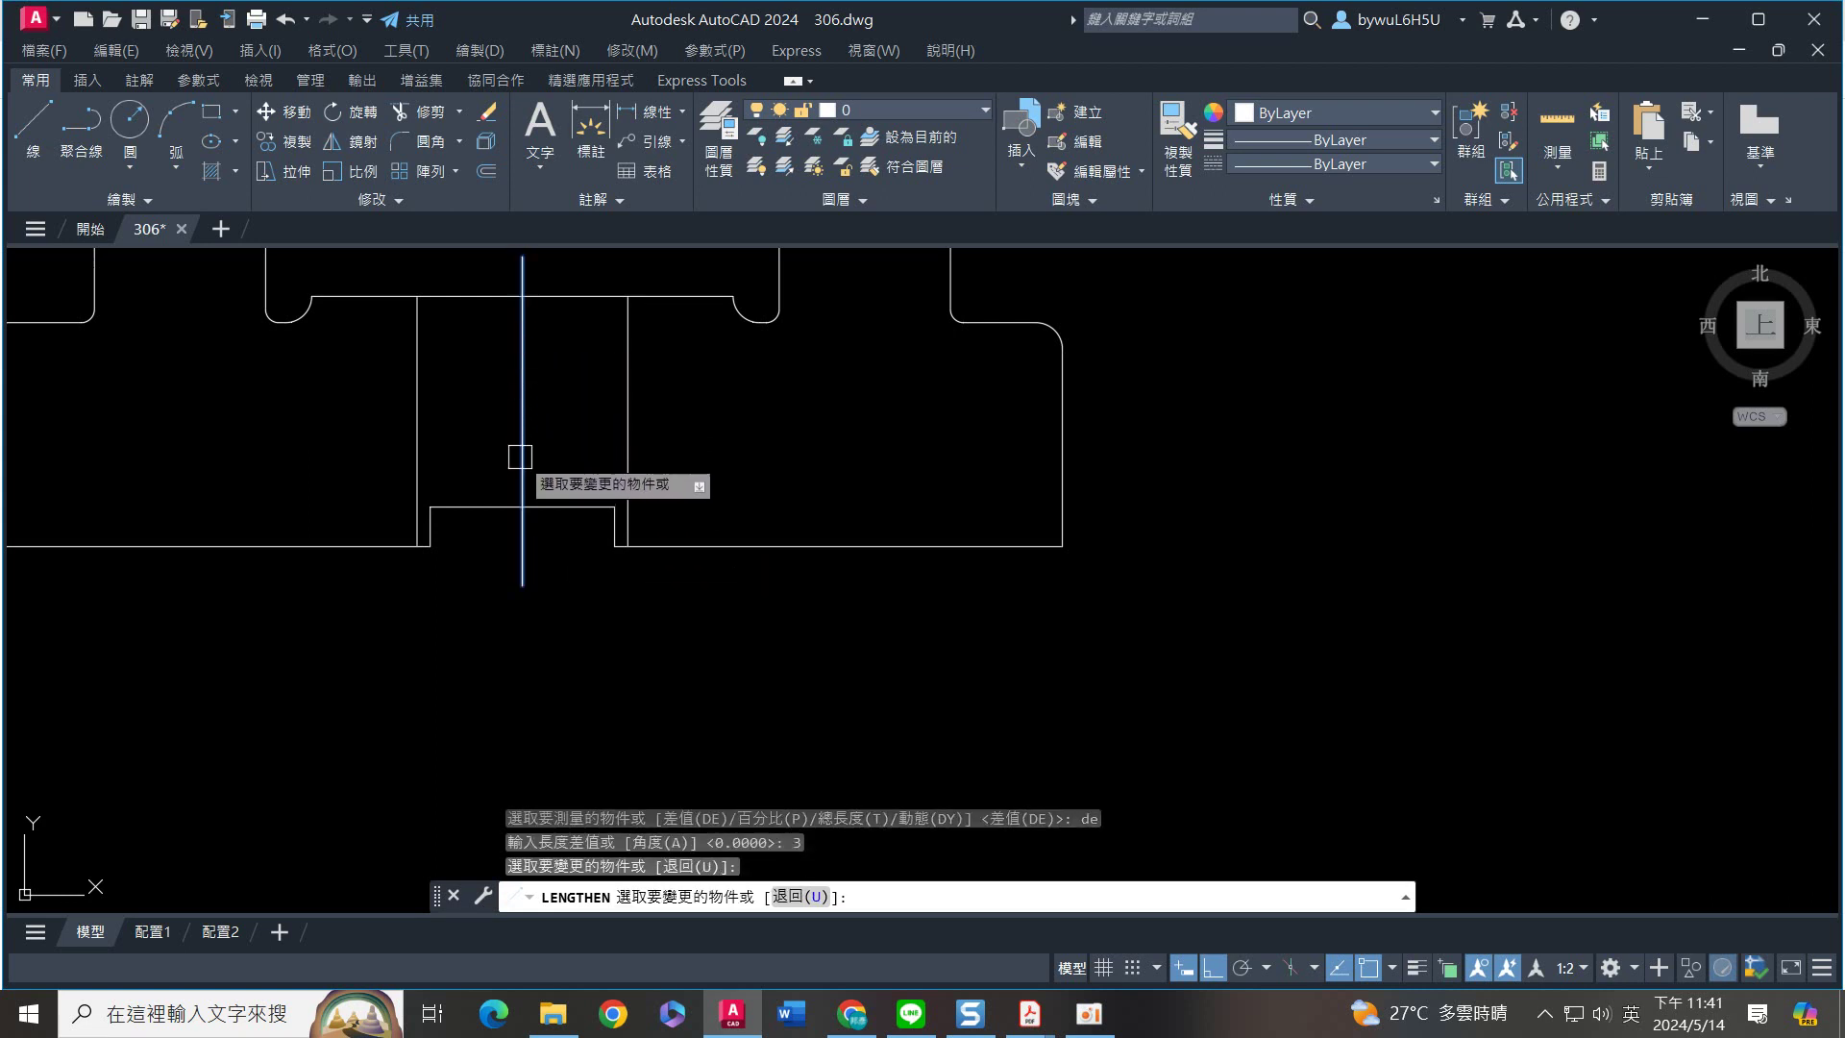
click(520, 457)
key(Escape)
scroll(639, 595, down, 3)
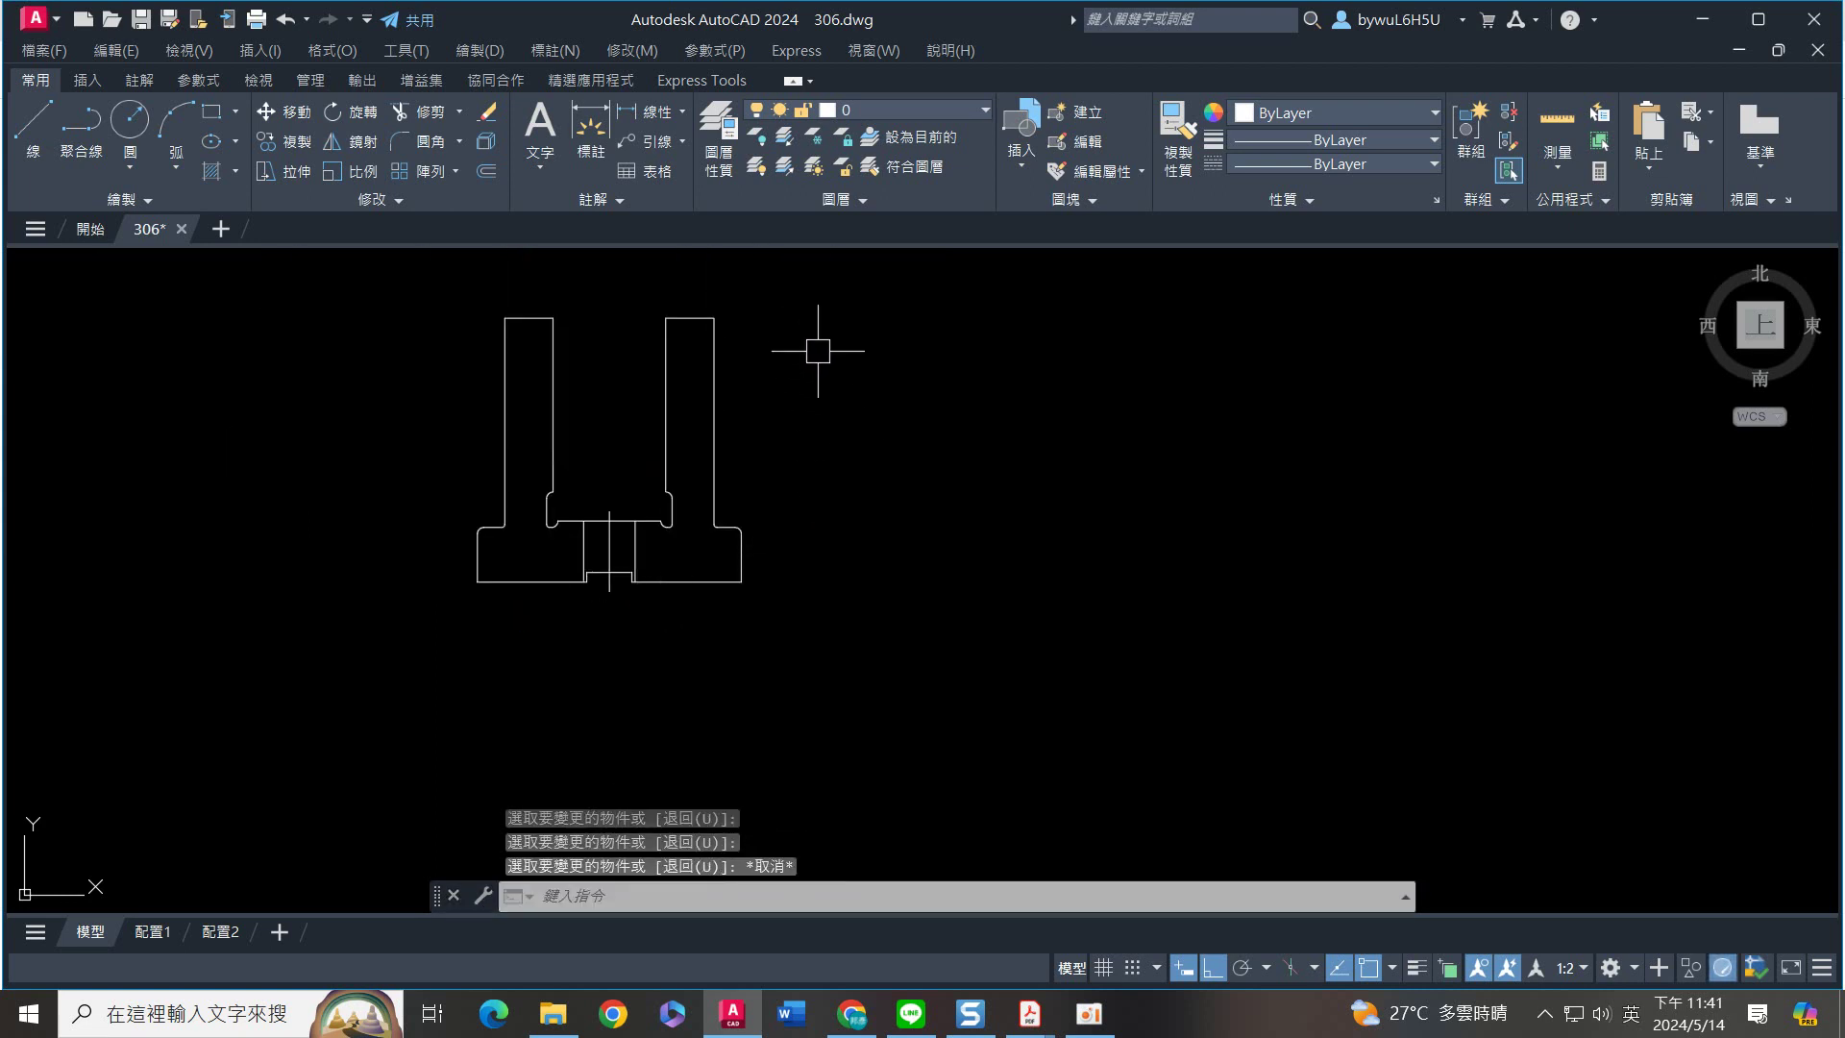
Extend the base's left and right horizontal shoulder lines inward across the uprights to the inner relief fillets
scroll(697, 530, up, 6)
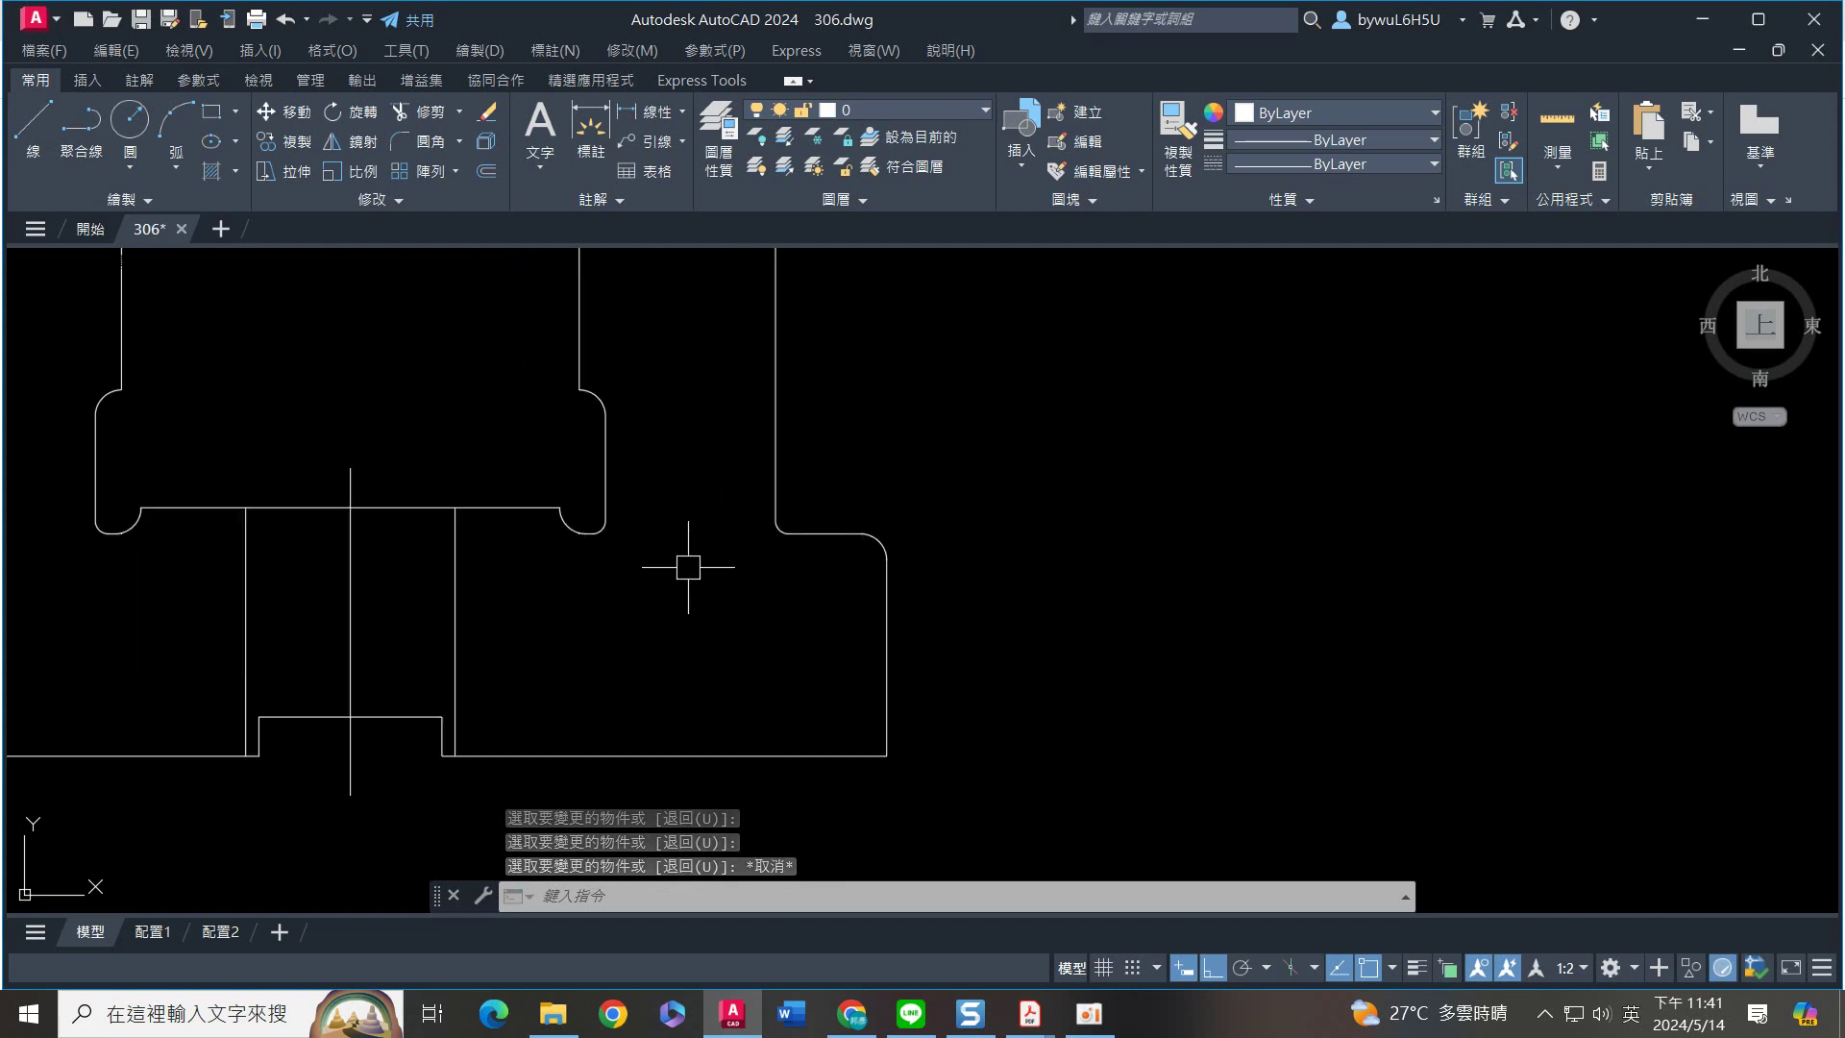
text(ex)
key(Return)
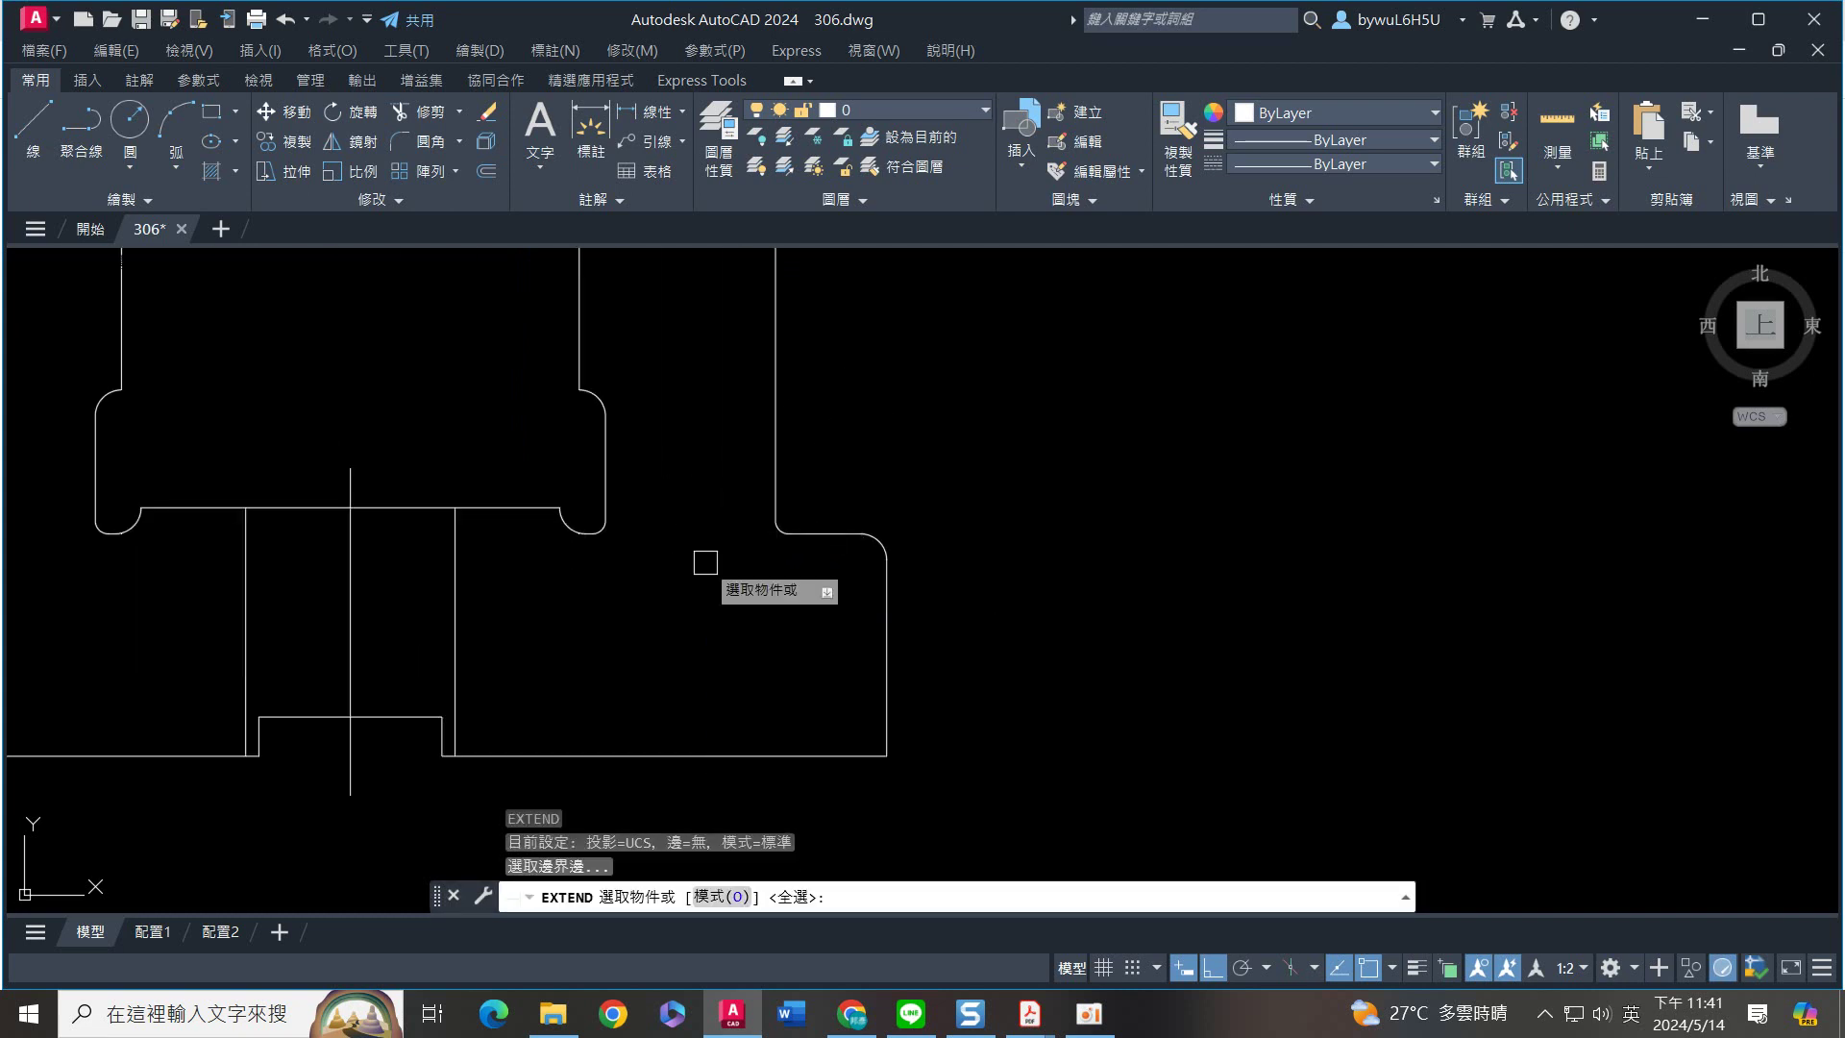
scroll(219, 609, down, 2)
middle_drag(190, 636, 432, 693)
click(260, 625)
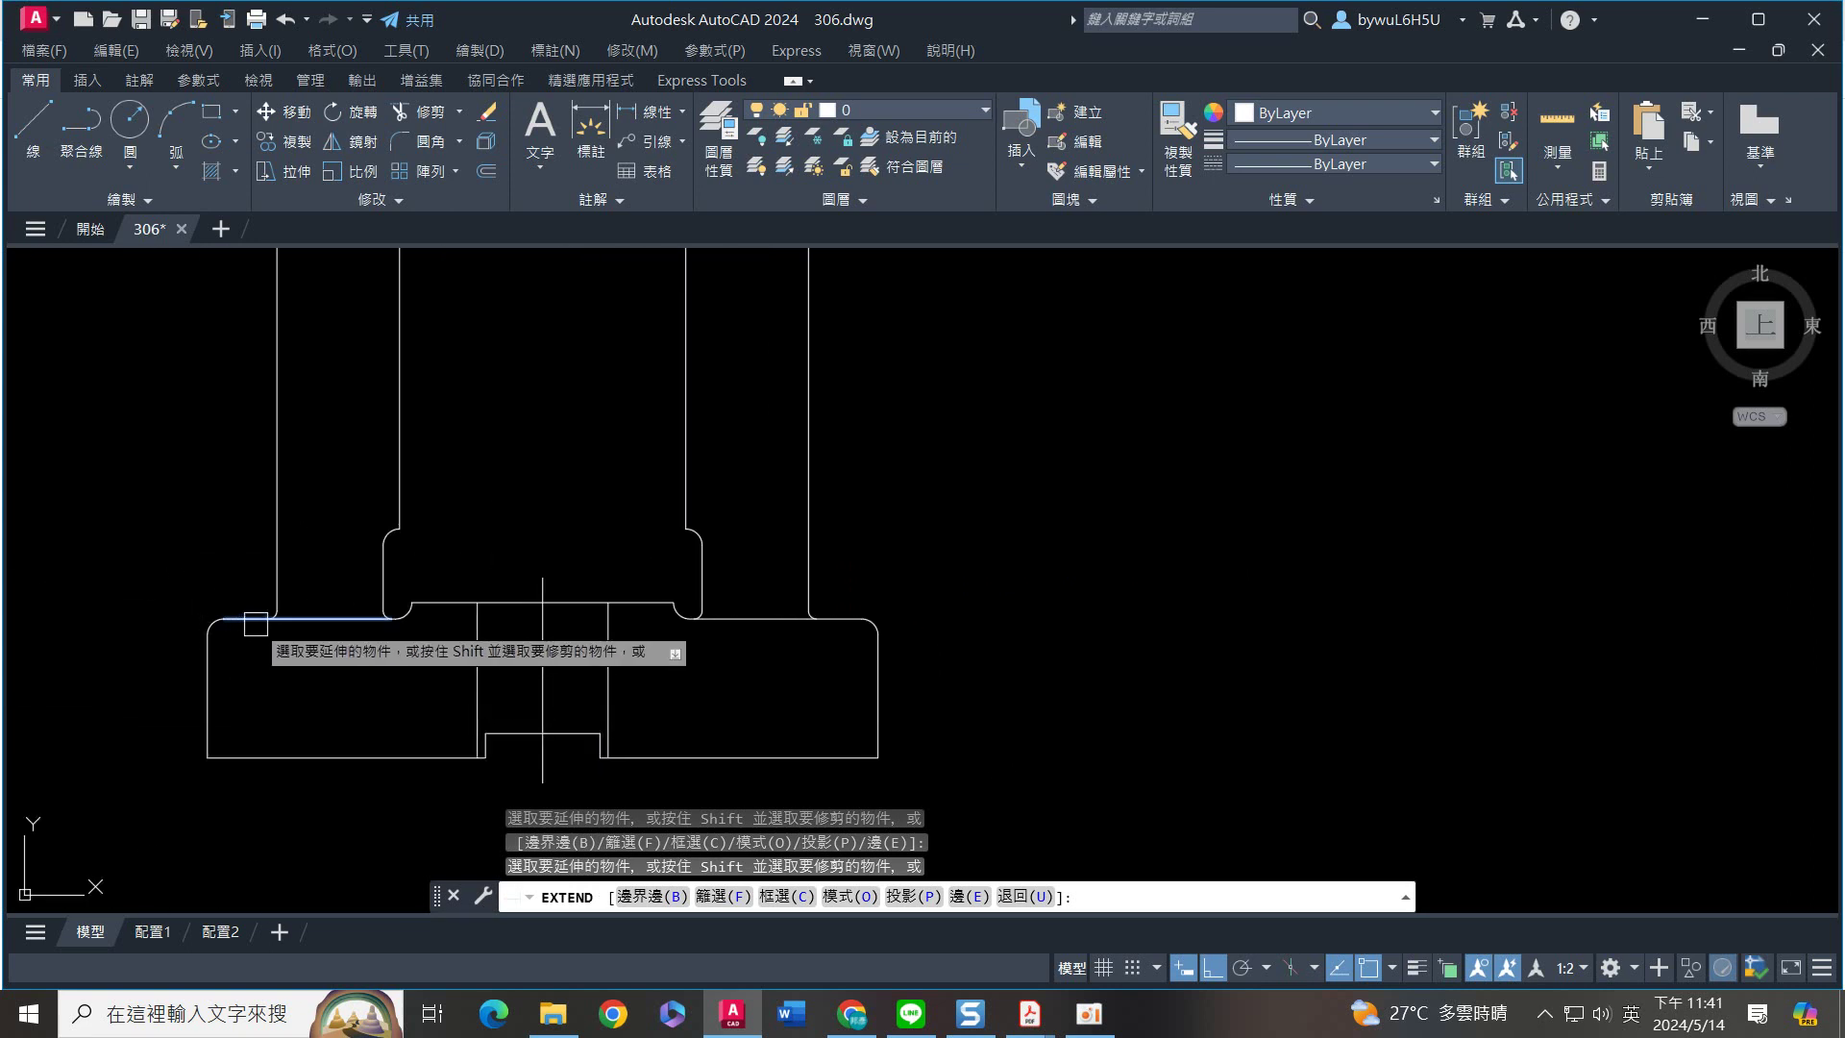
key(Return)
Run OVERKILL on the whole profile with the default settings to delete duplicate and overlapping objects
scroll(307, 654, down, 2)
scroll(731, 574, down, 2)
middle_drag(782, 602, 751, 537)
text(OVERKILL)
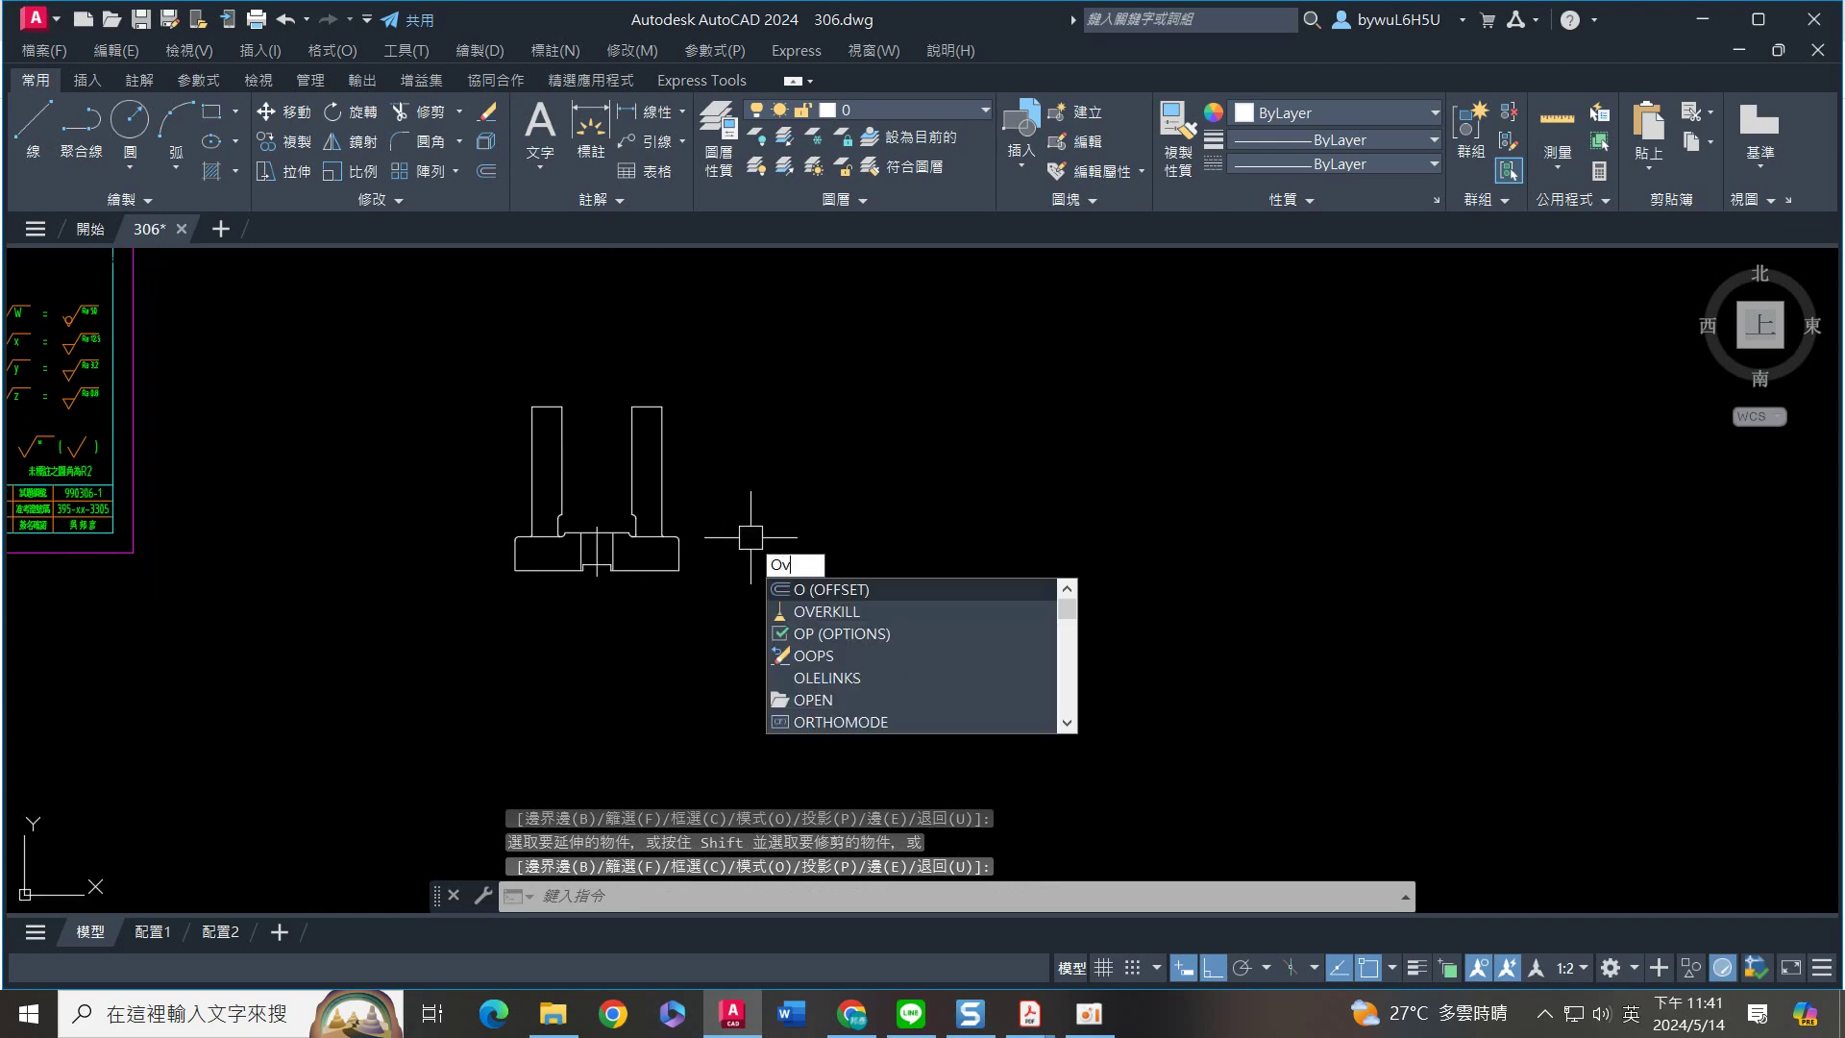
key(Return)
click(791, 647)
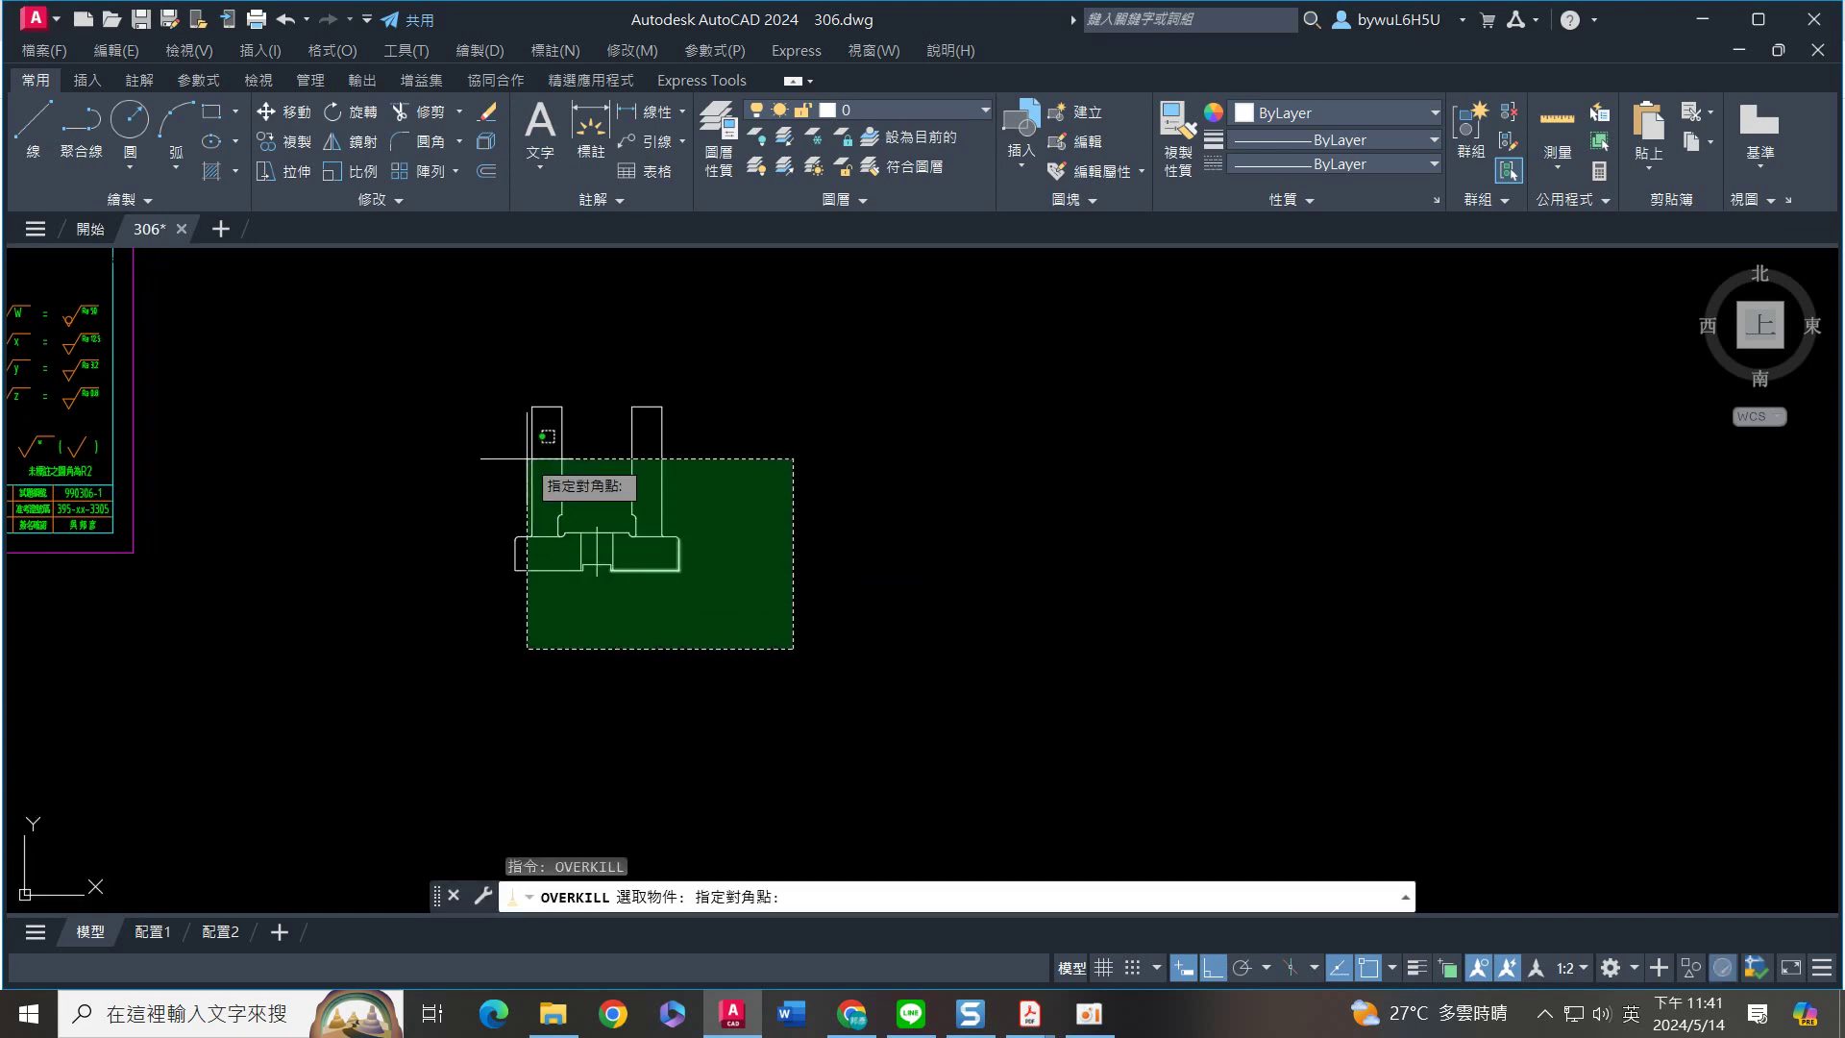
click(437, 369)
key(Return)
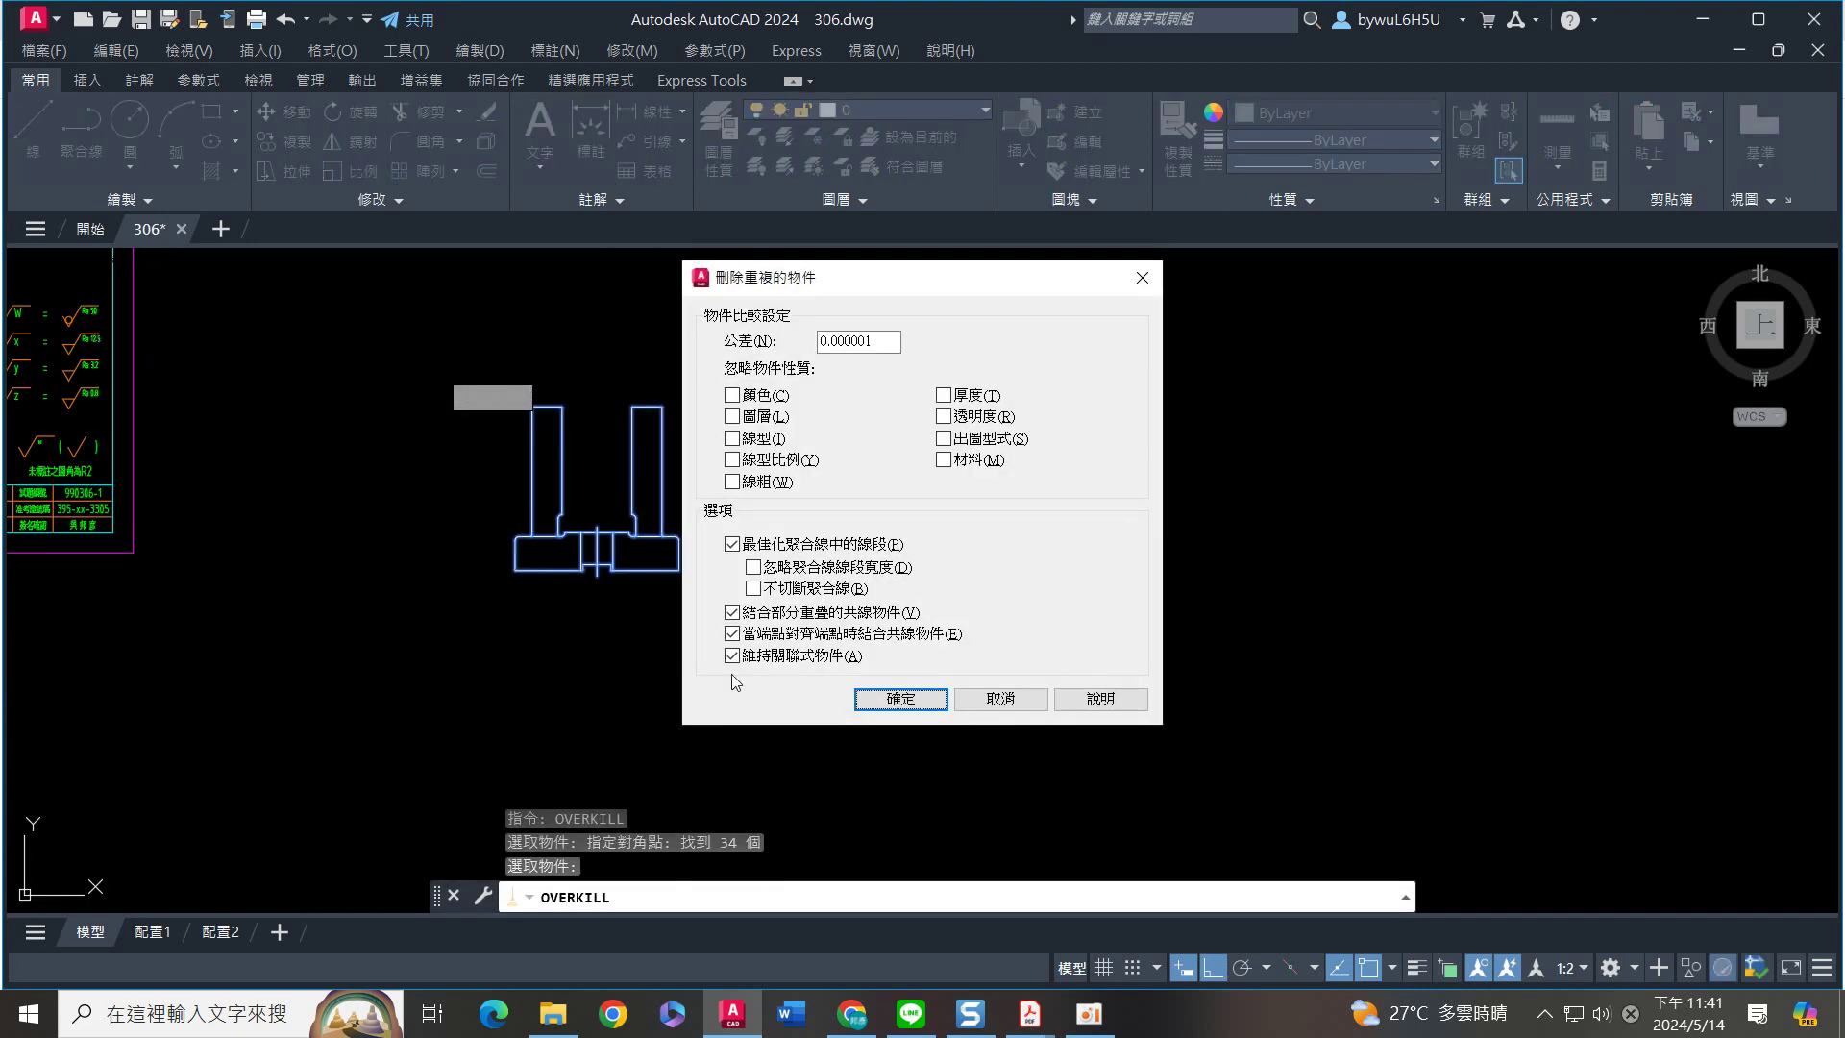
click(894, 701)
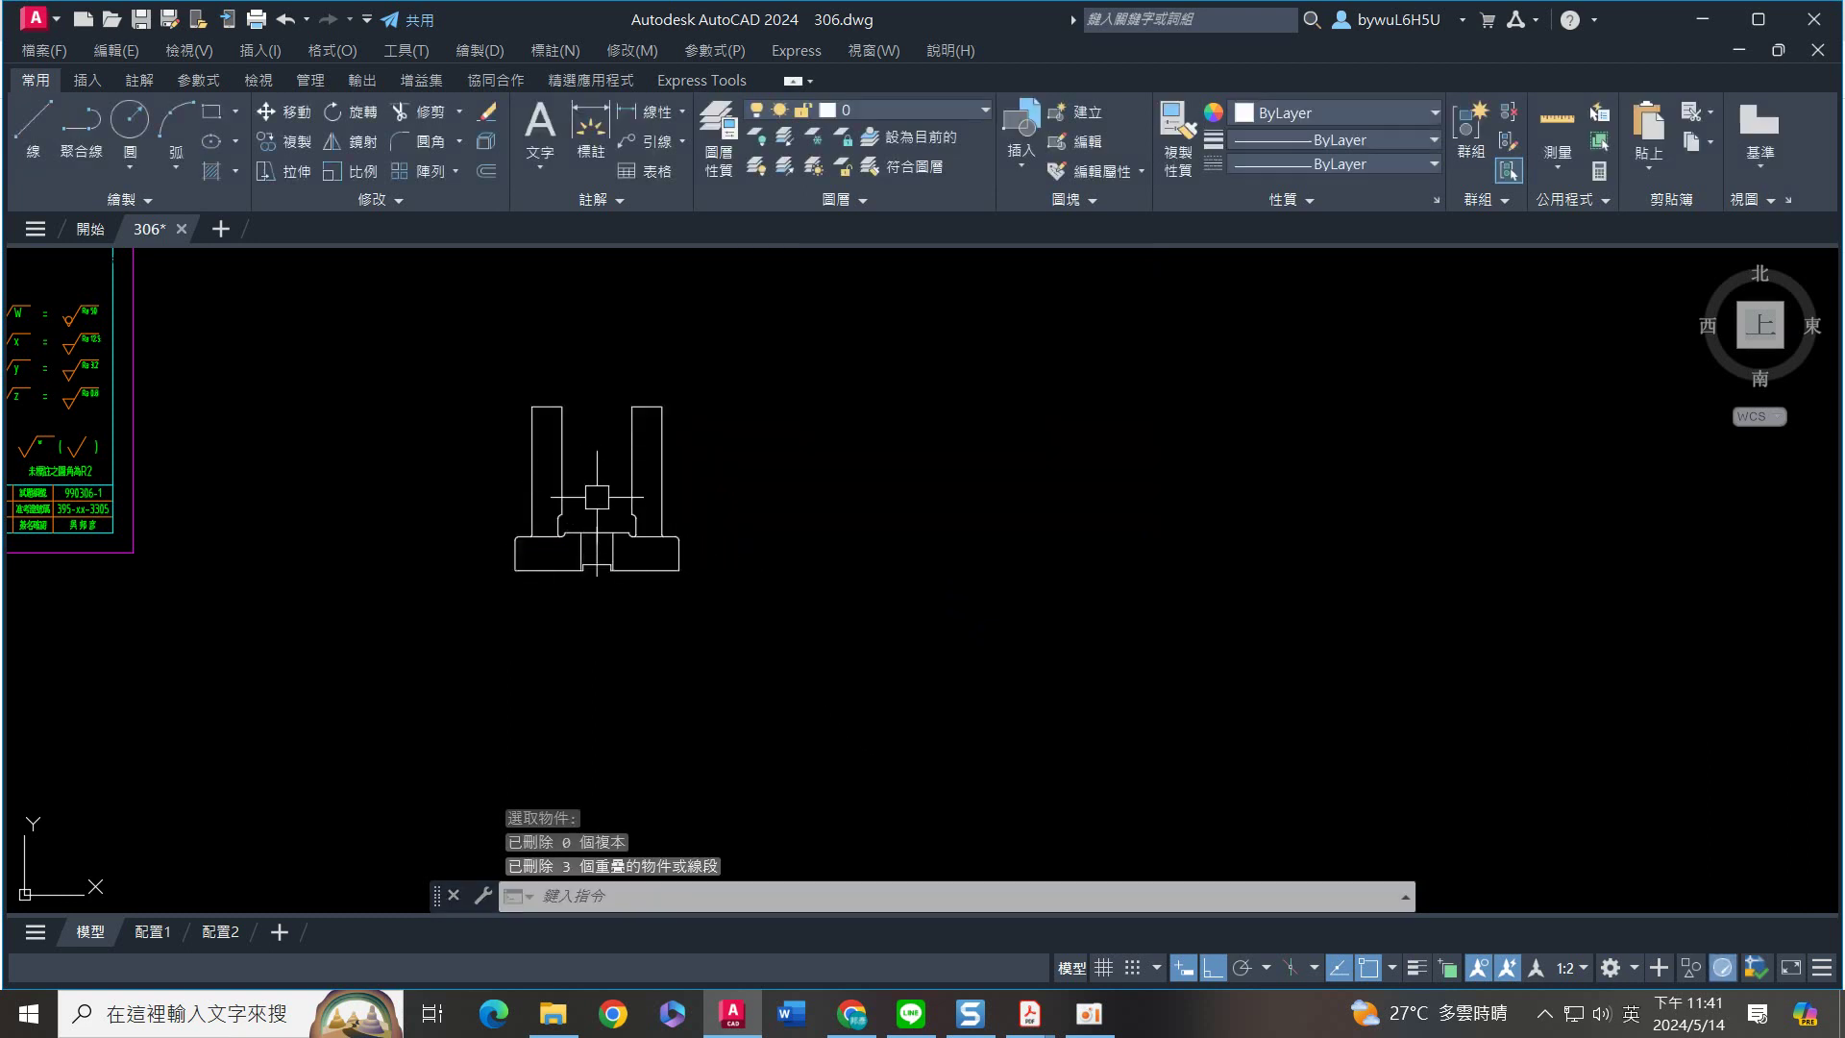
Draw a rectangle 110 wide and 19 high from the base's lower right corner
scroll(762, 540, up, 2)
text(rec)
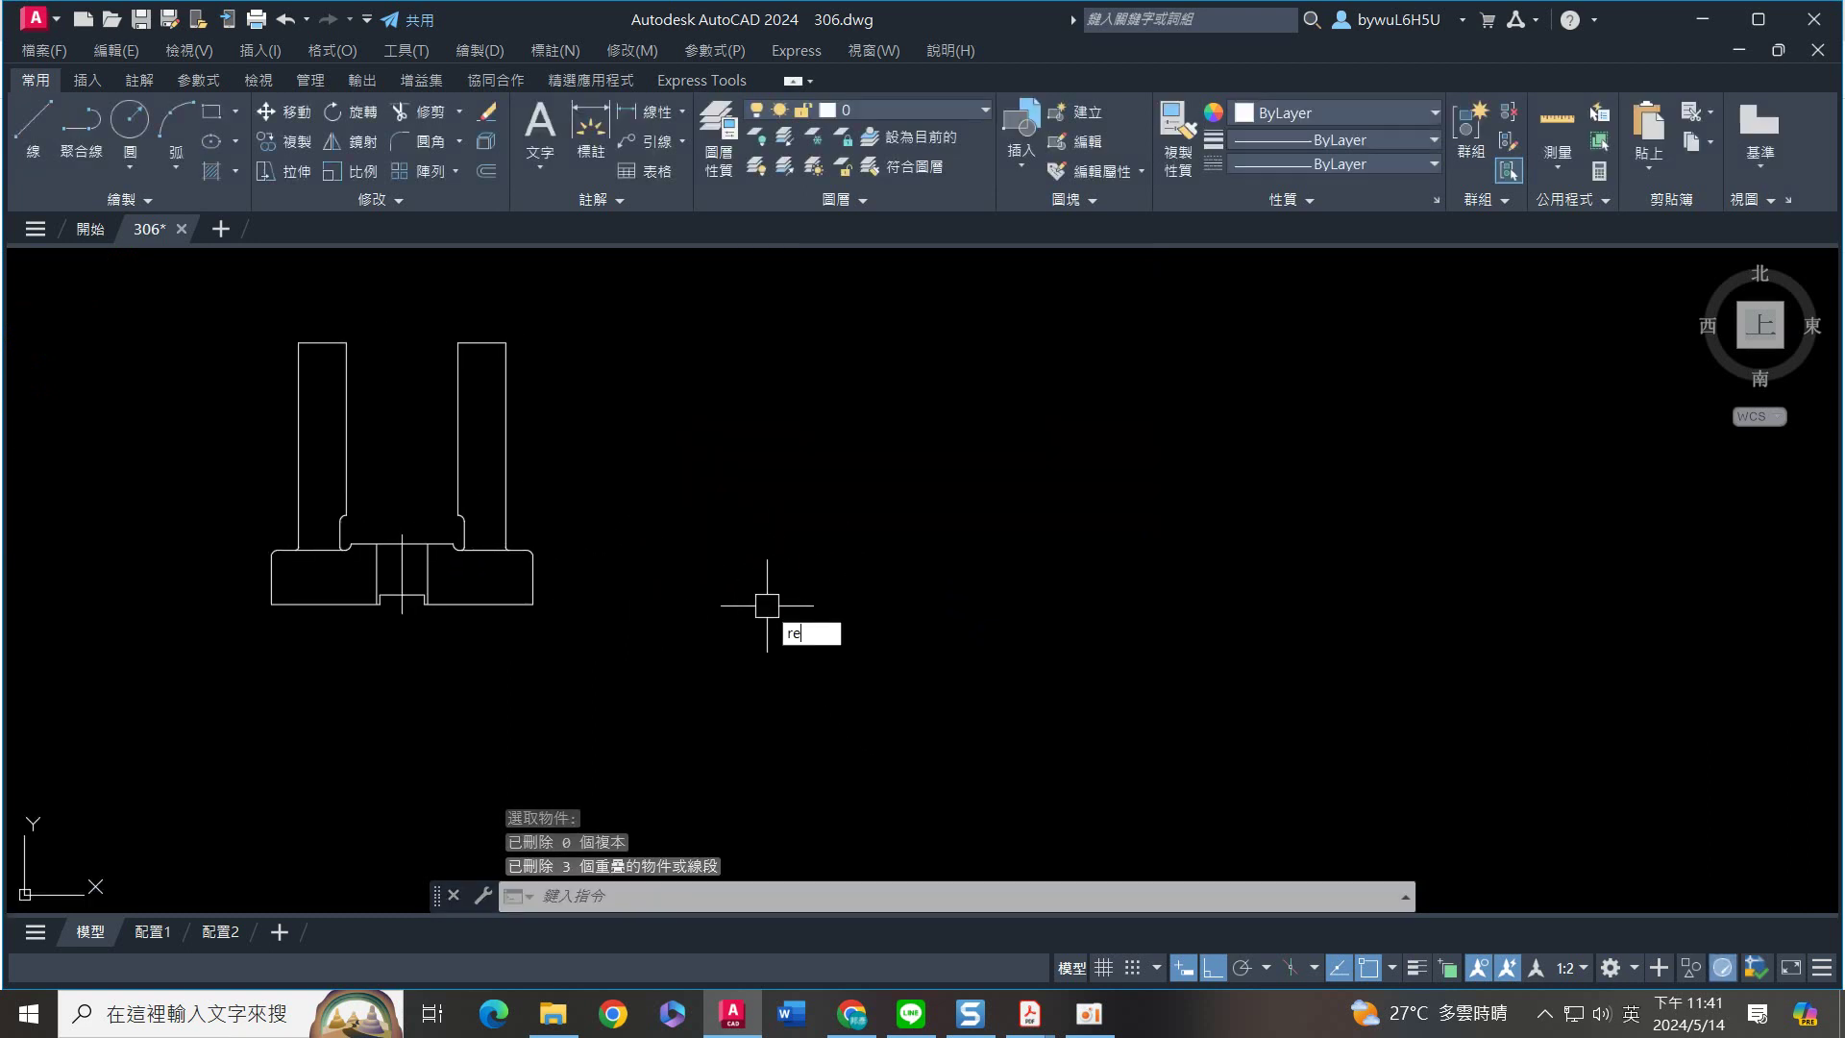
key(Return)
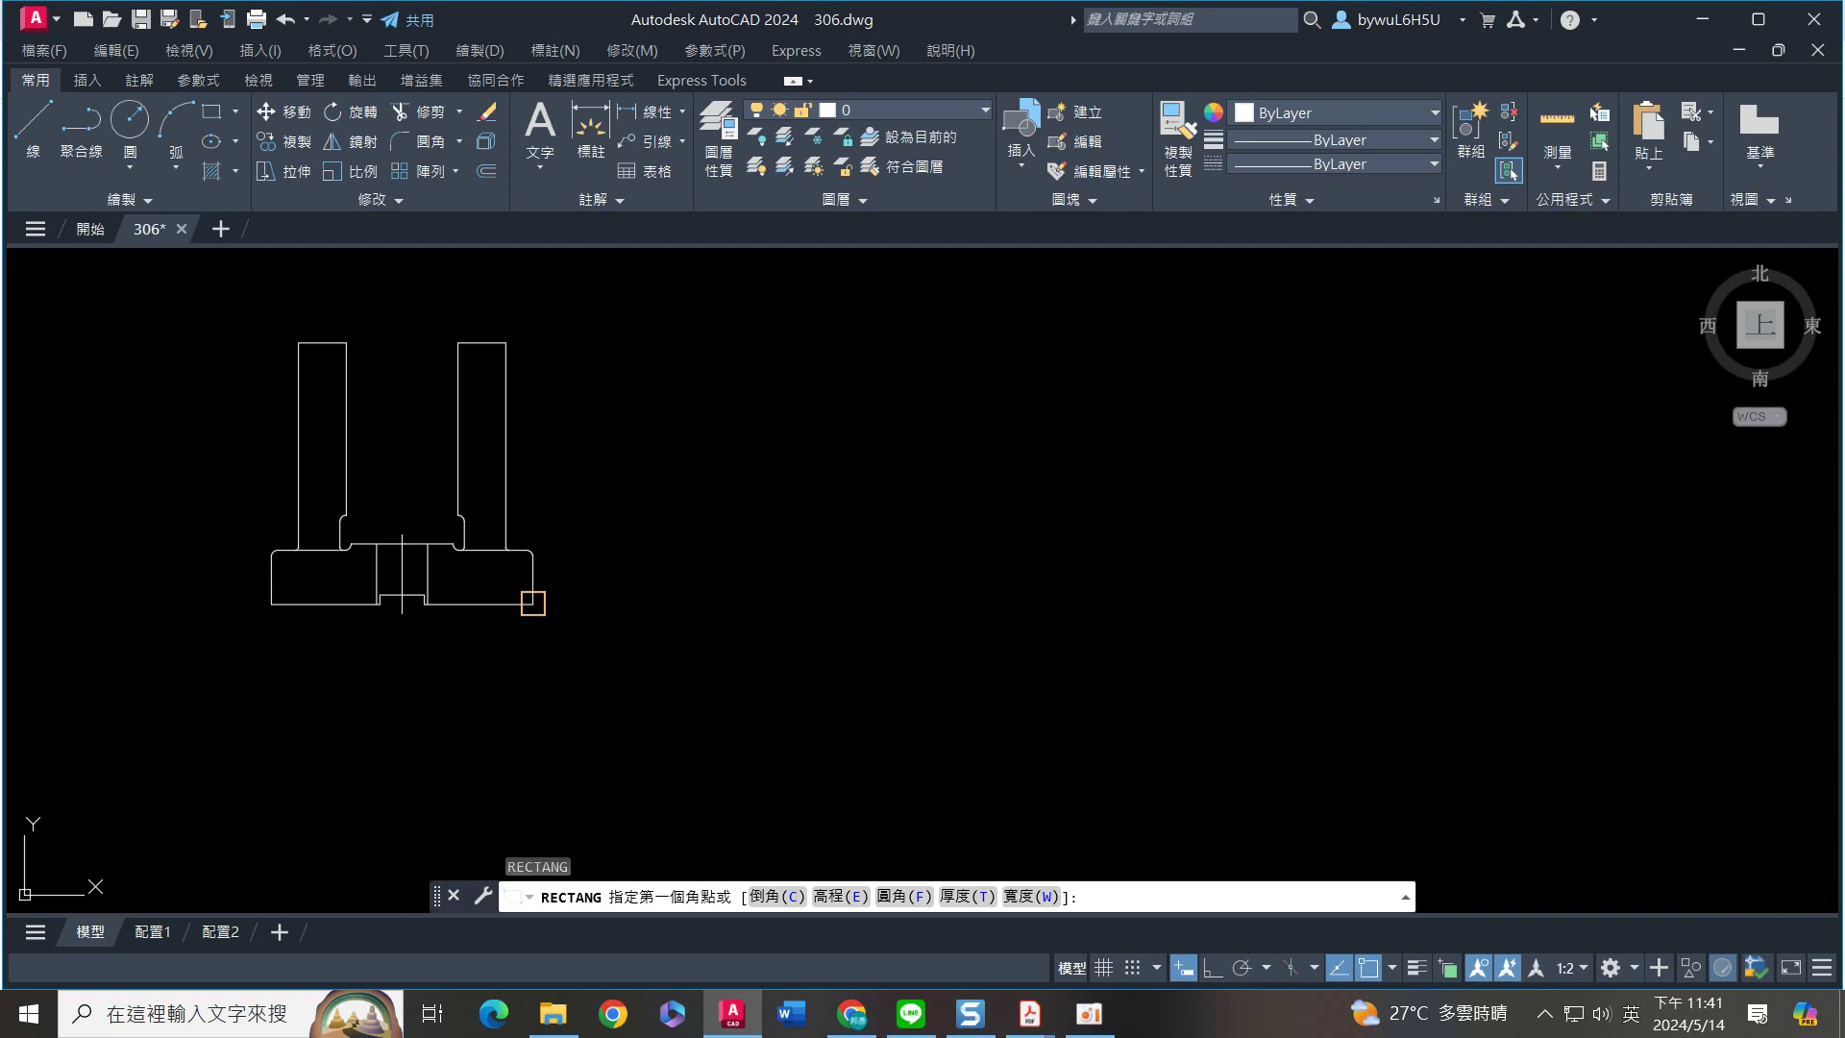
click(533, 605)
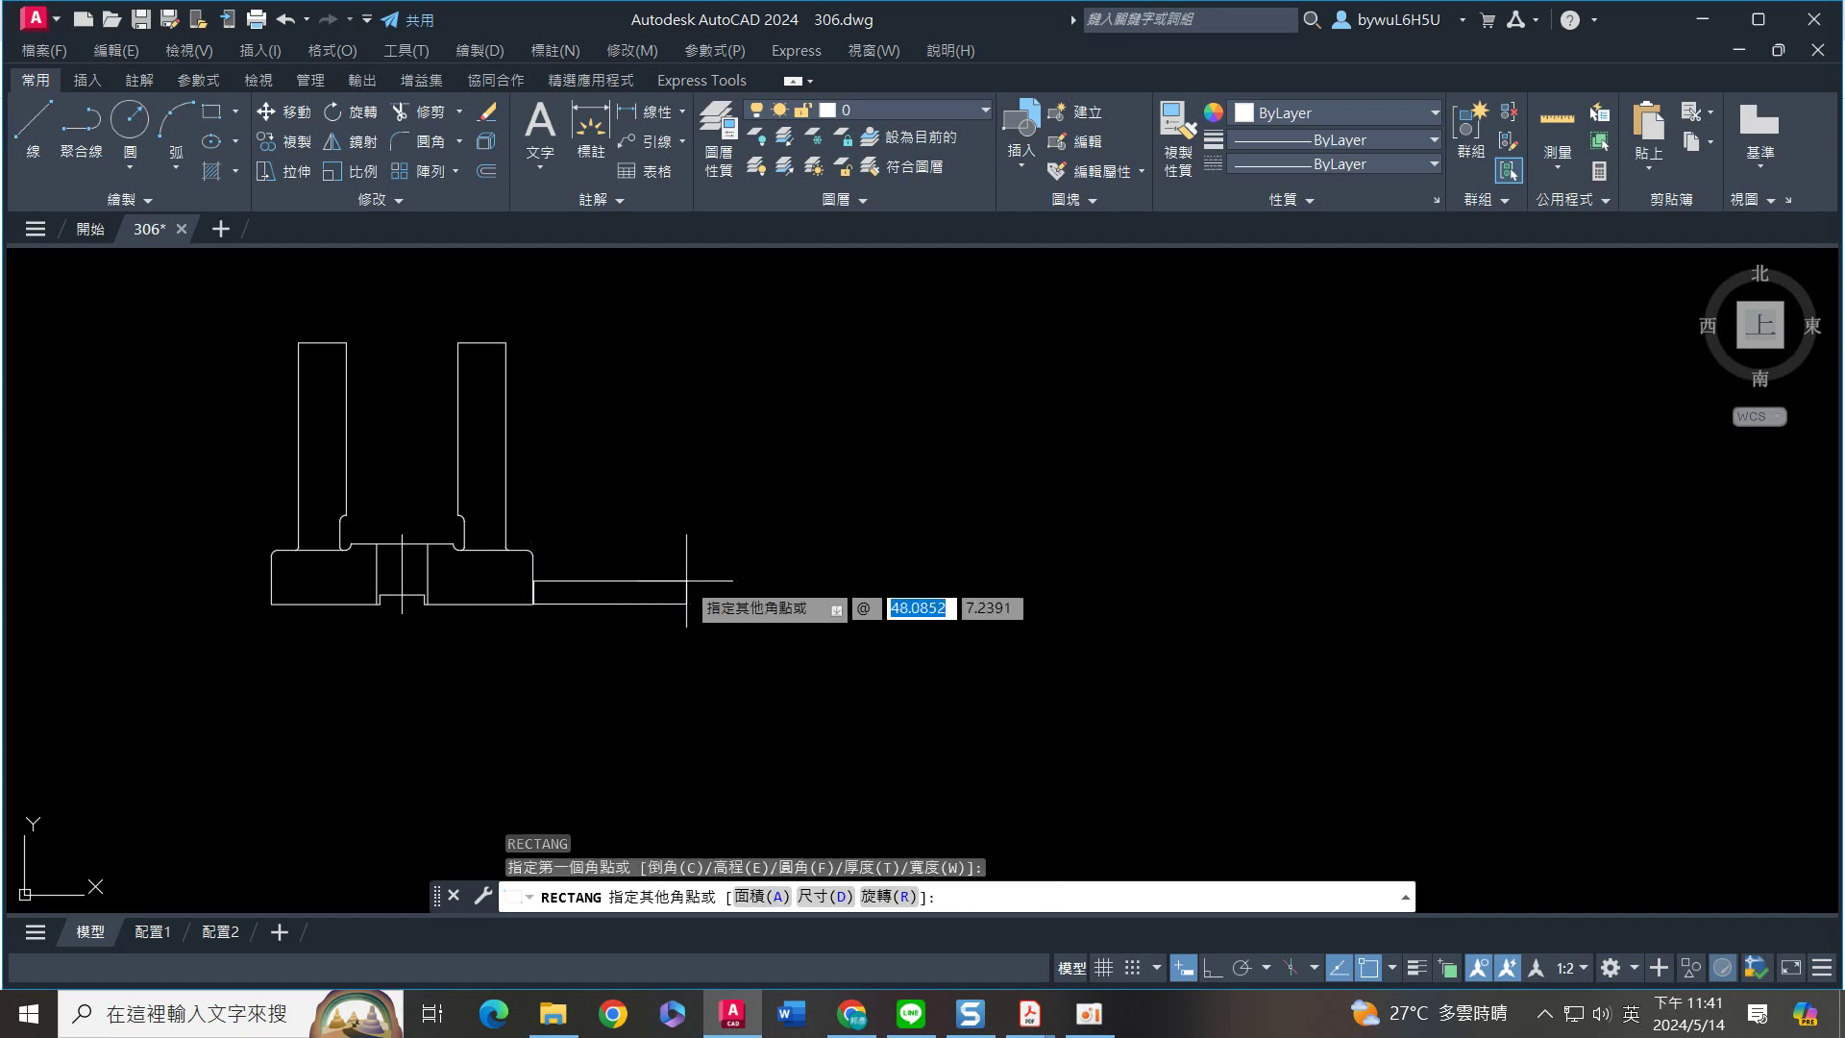
key(Tab)
text(19)
key(Return)
Move the 110 × 19 rectangle horizontally to the right, clear of the profile and level with its base
click(866, 511)
click(816, 573)
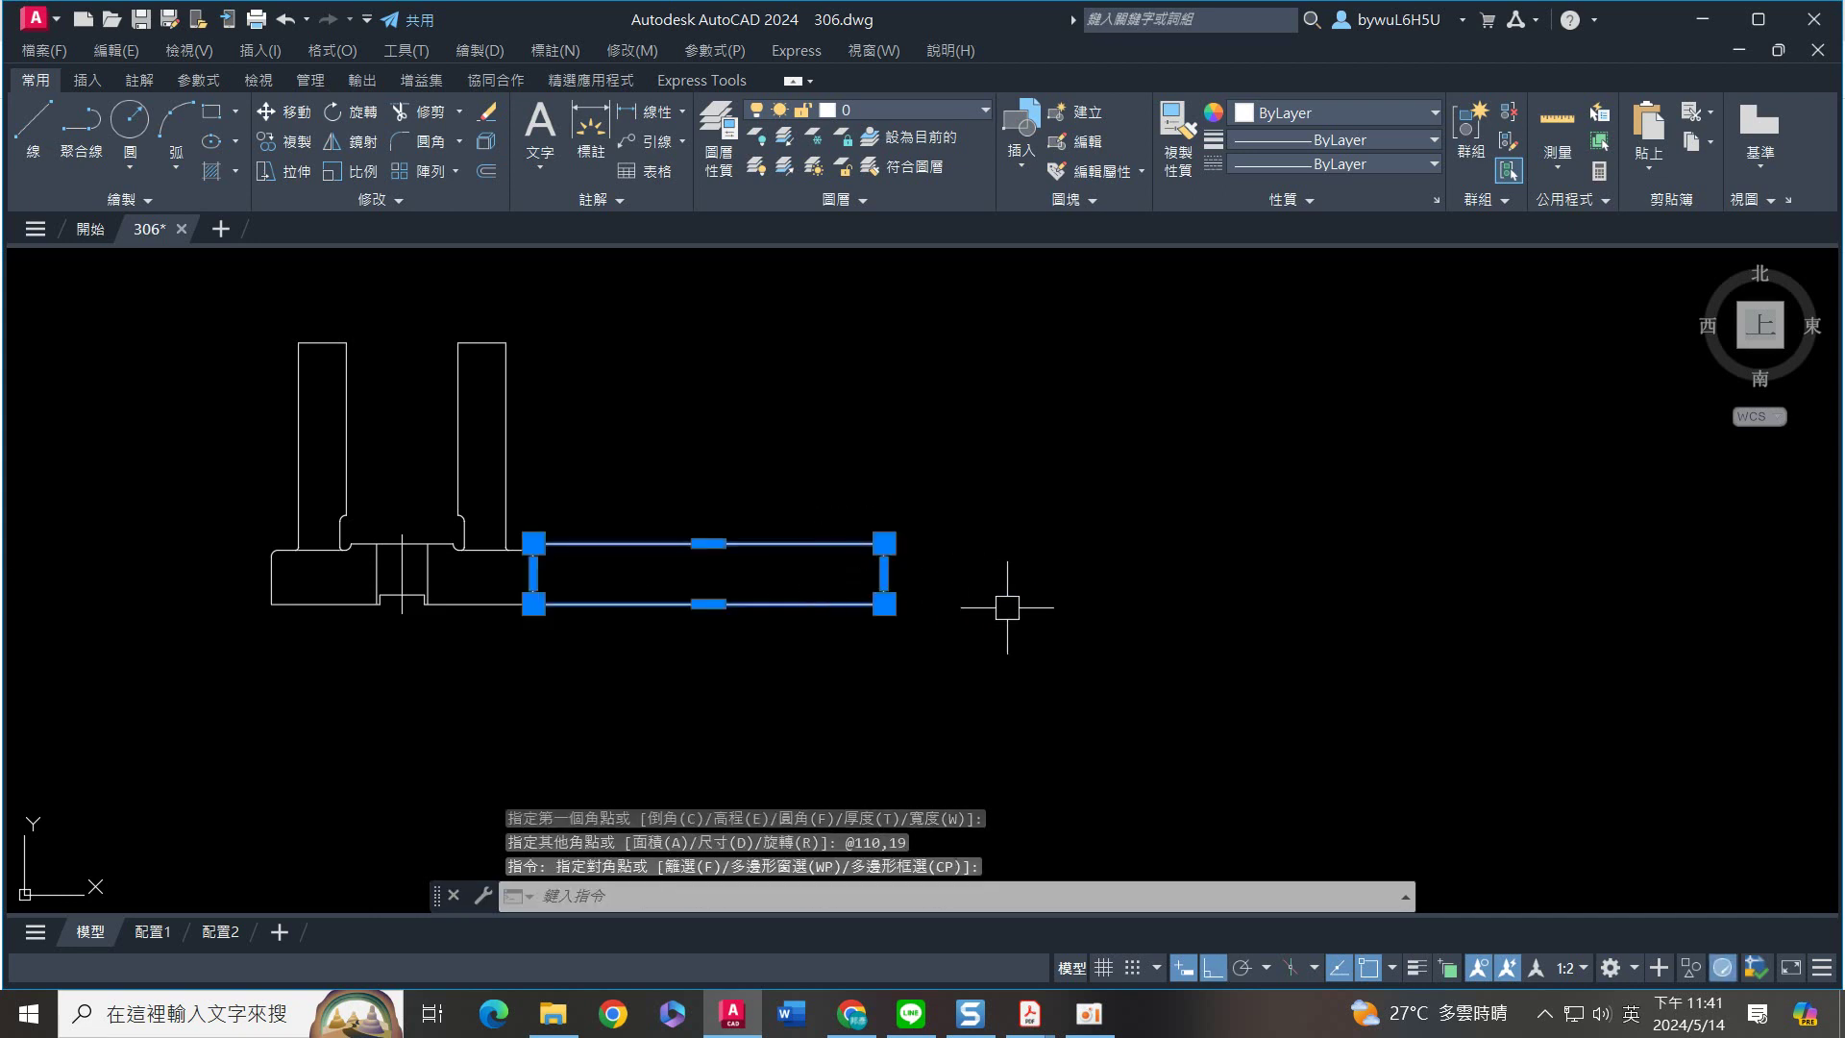
middle_drag(973, 602, 854, 604)
text(m)
key(Return)
click(745, 653)
click(1022, 653)
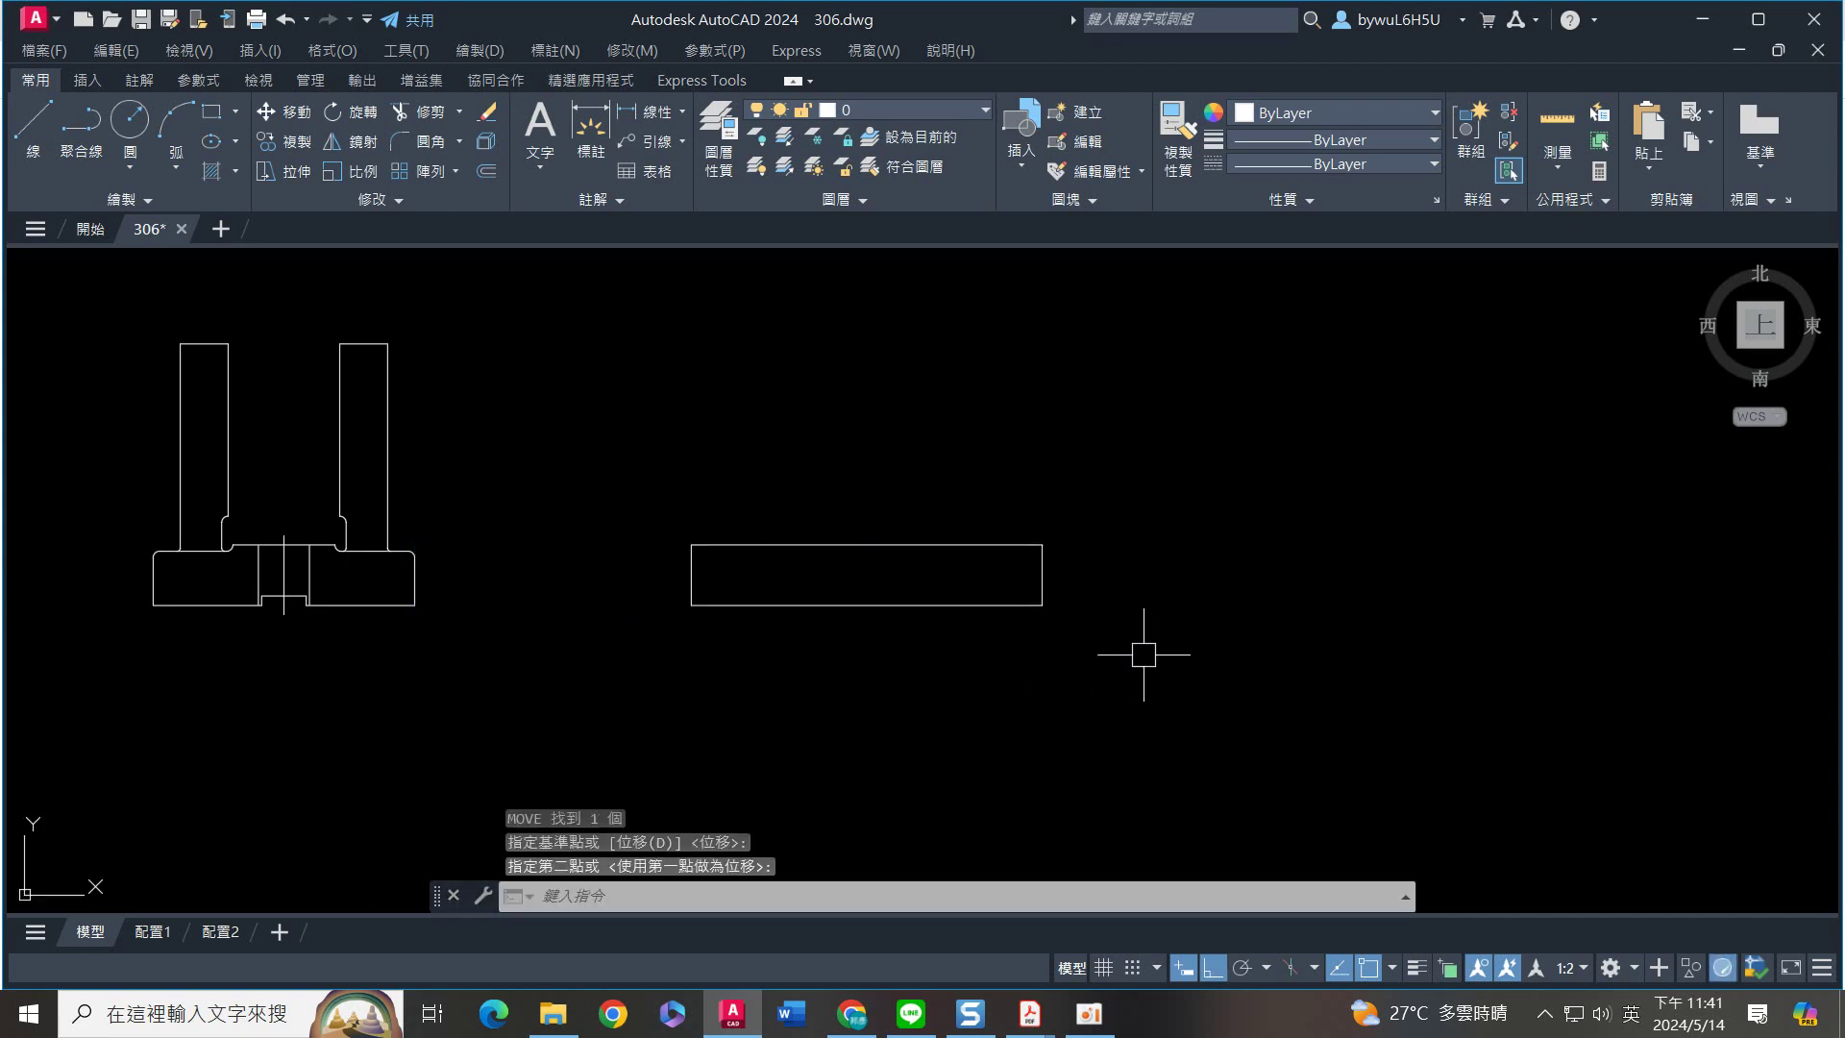
Draw a rectangle 110 wide and 82 high upward from the upper left corner of the 110 × 19 rectangle
text(rec)
key(Return)
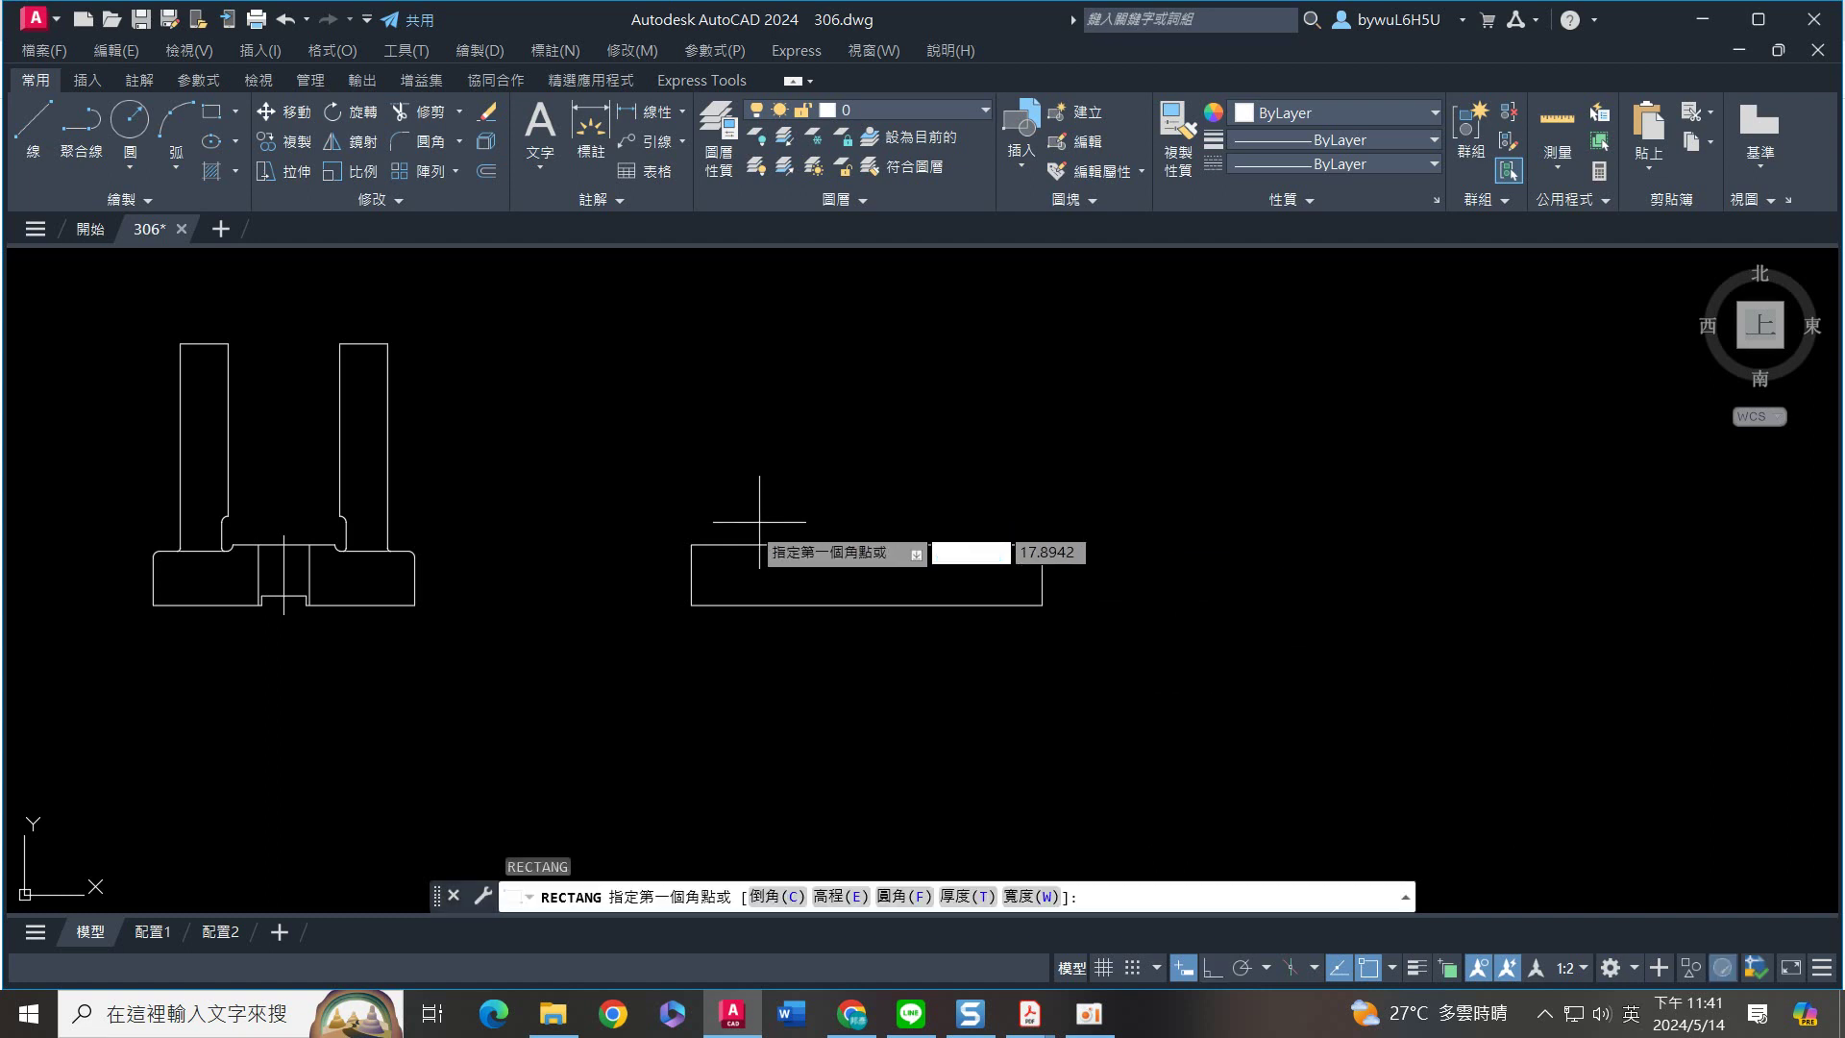
click(691, 545)
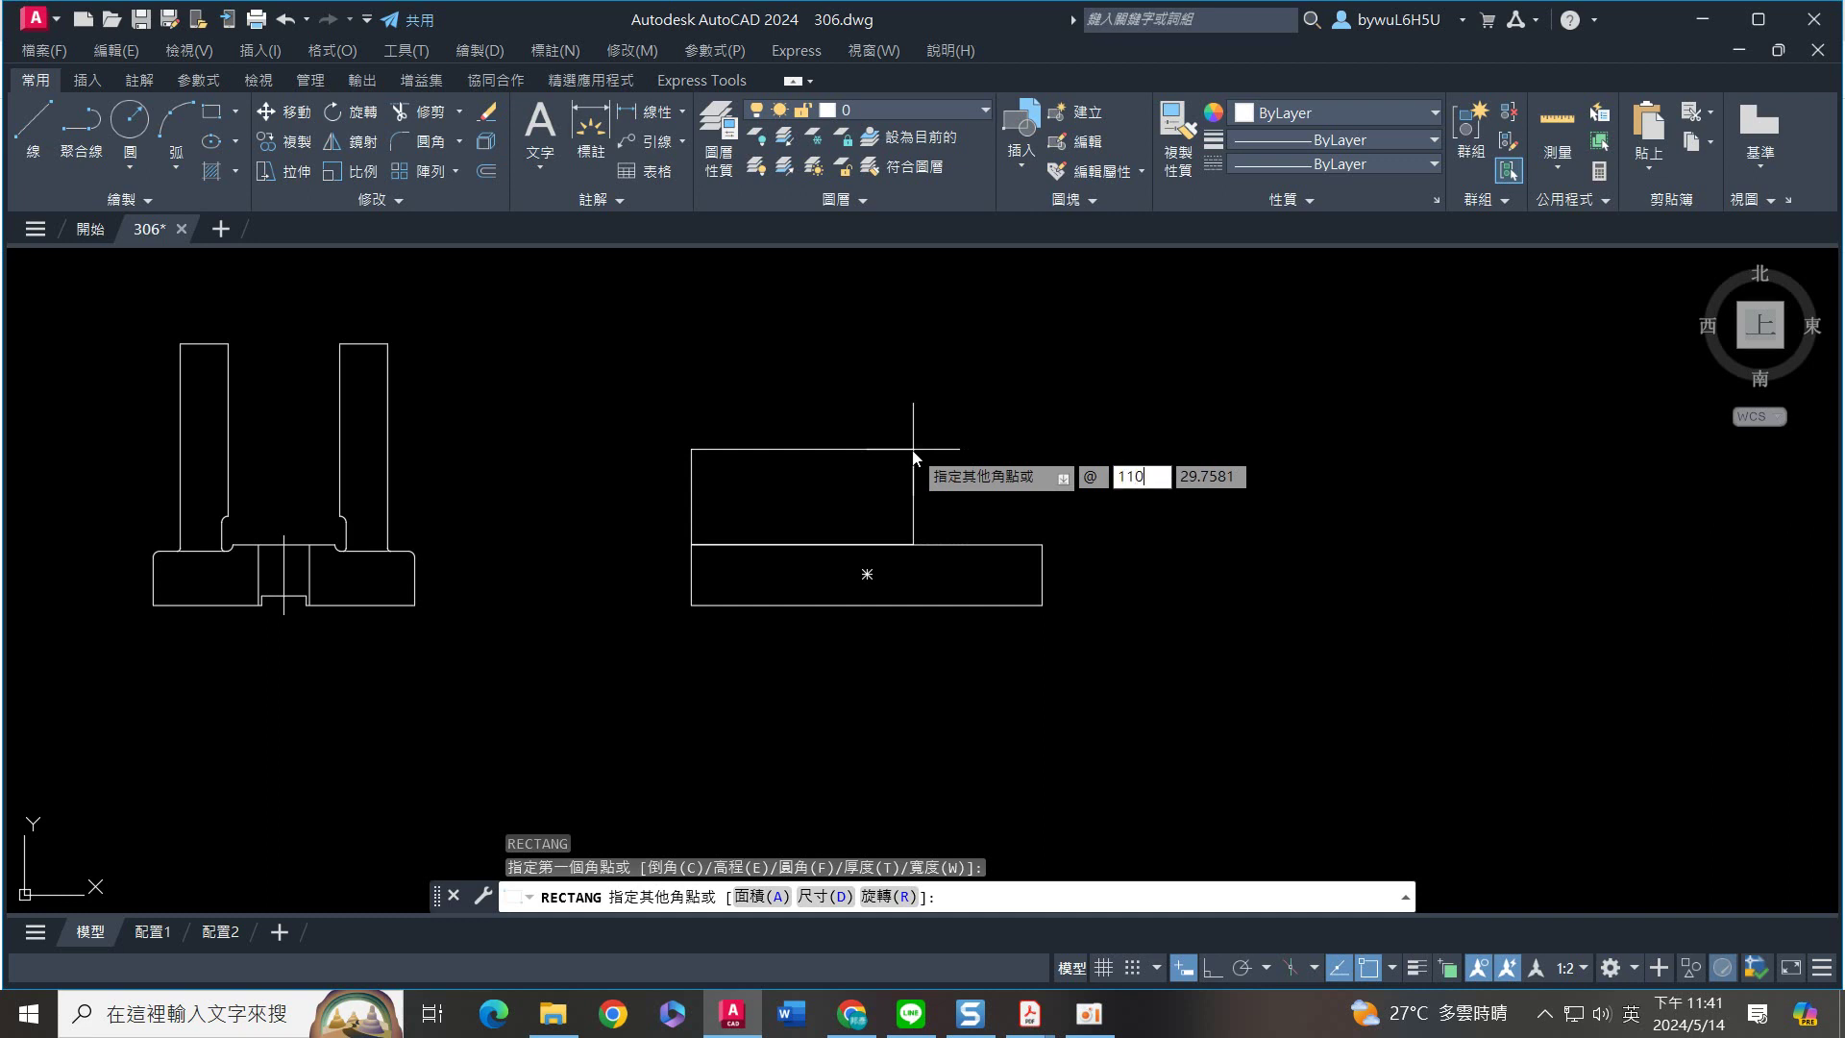
text(110)
key(Tab)
text(82)
key(Return)
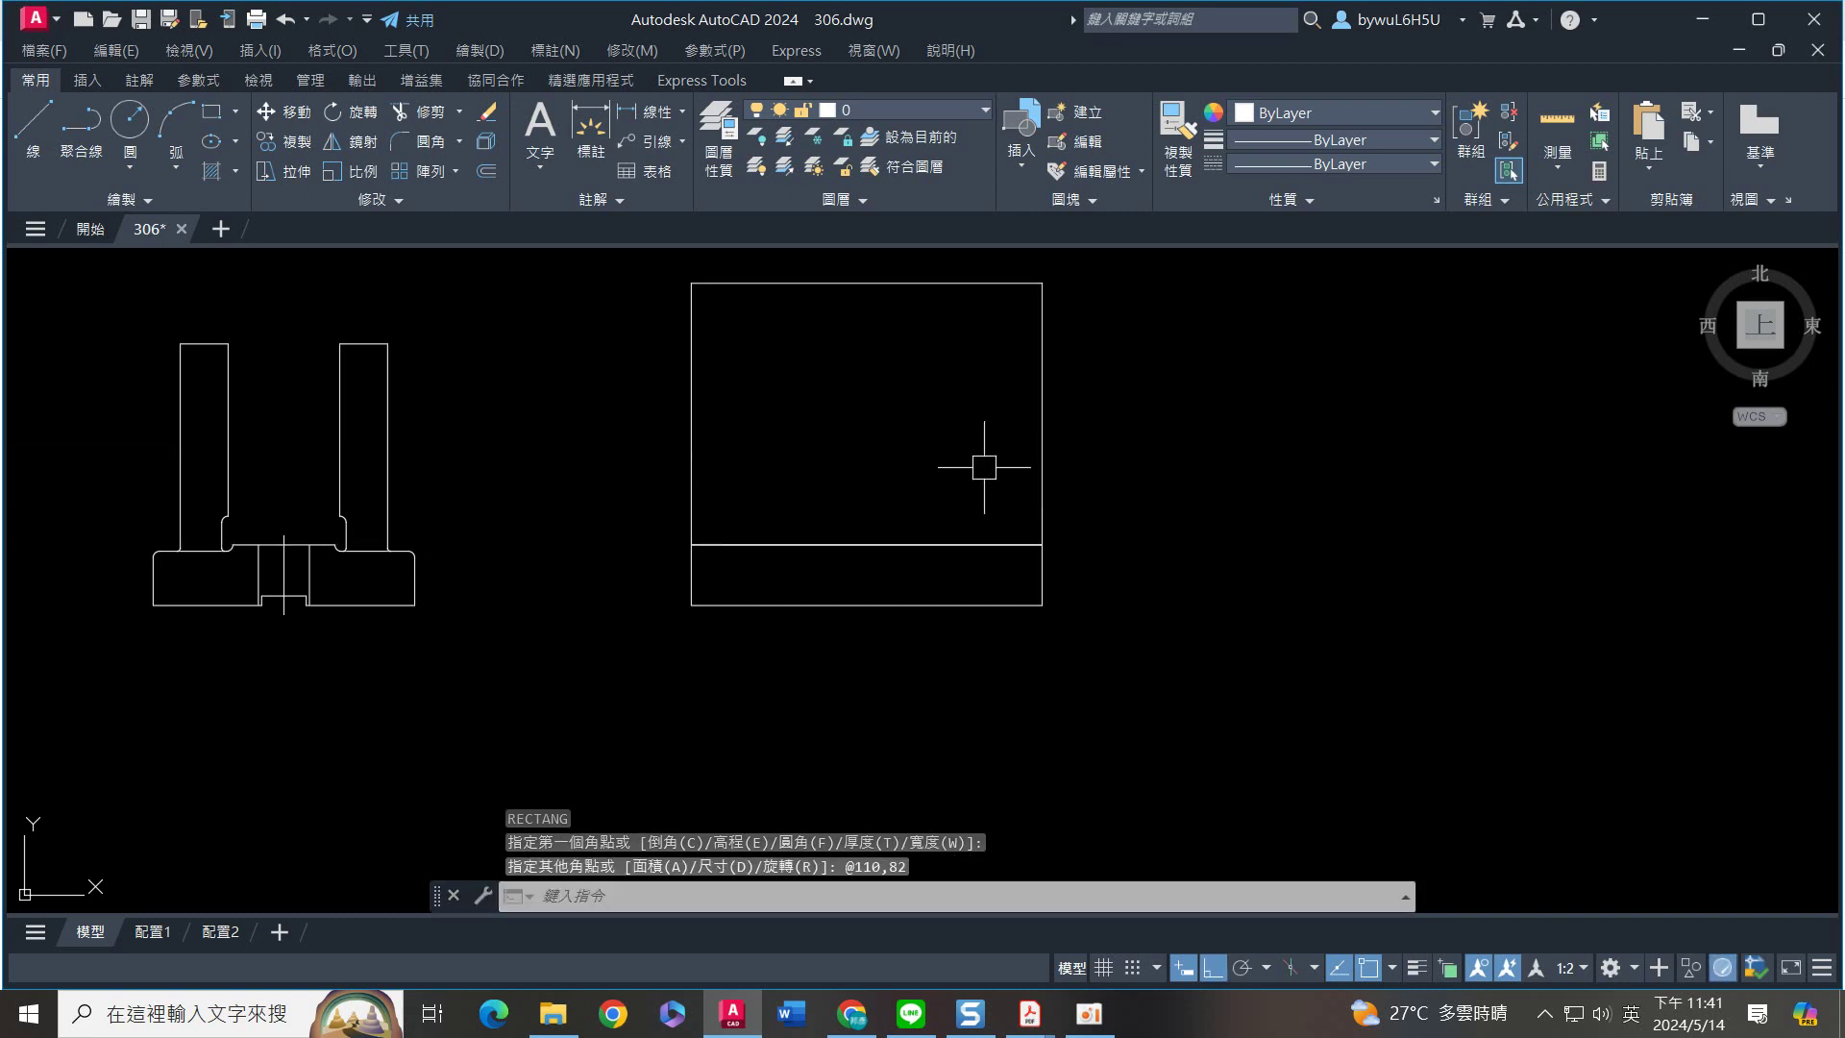
Move the 110 × 82 rectangle straight up, leaving a gap above the 110 × 19 rectangle
click(1104, 393)
click(976, 409)
scroll(1132, 411, down, 2)
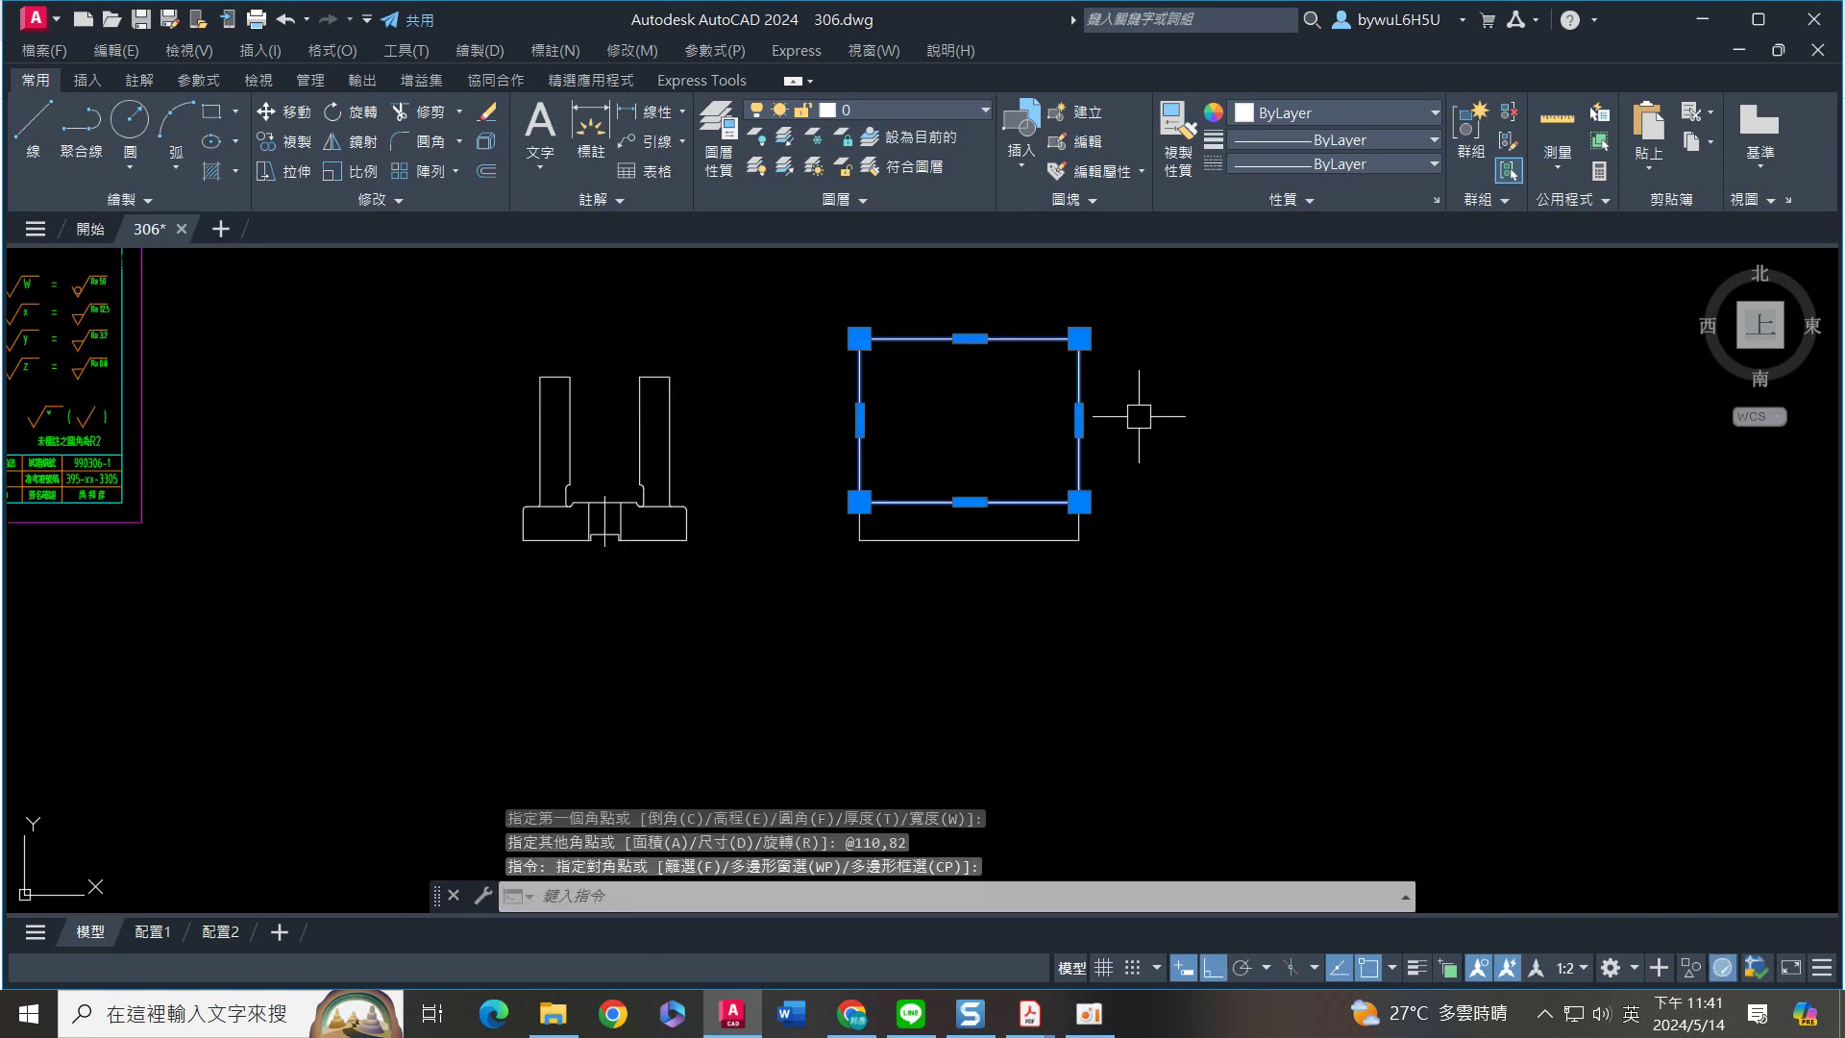
middle_drag(1132, 412, 1108, 623)
text(m)
key(Return)
click(1105, 600)
click(1132, 364)
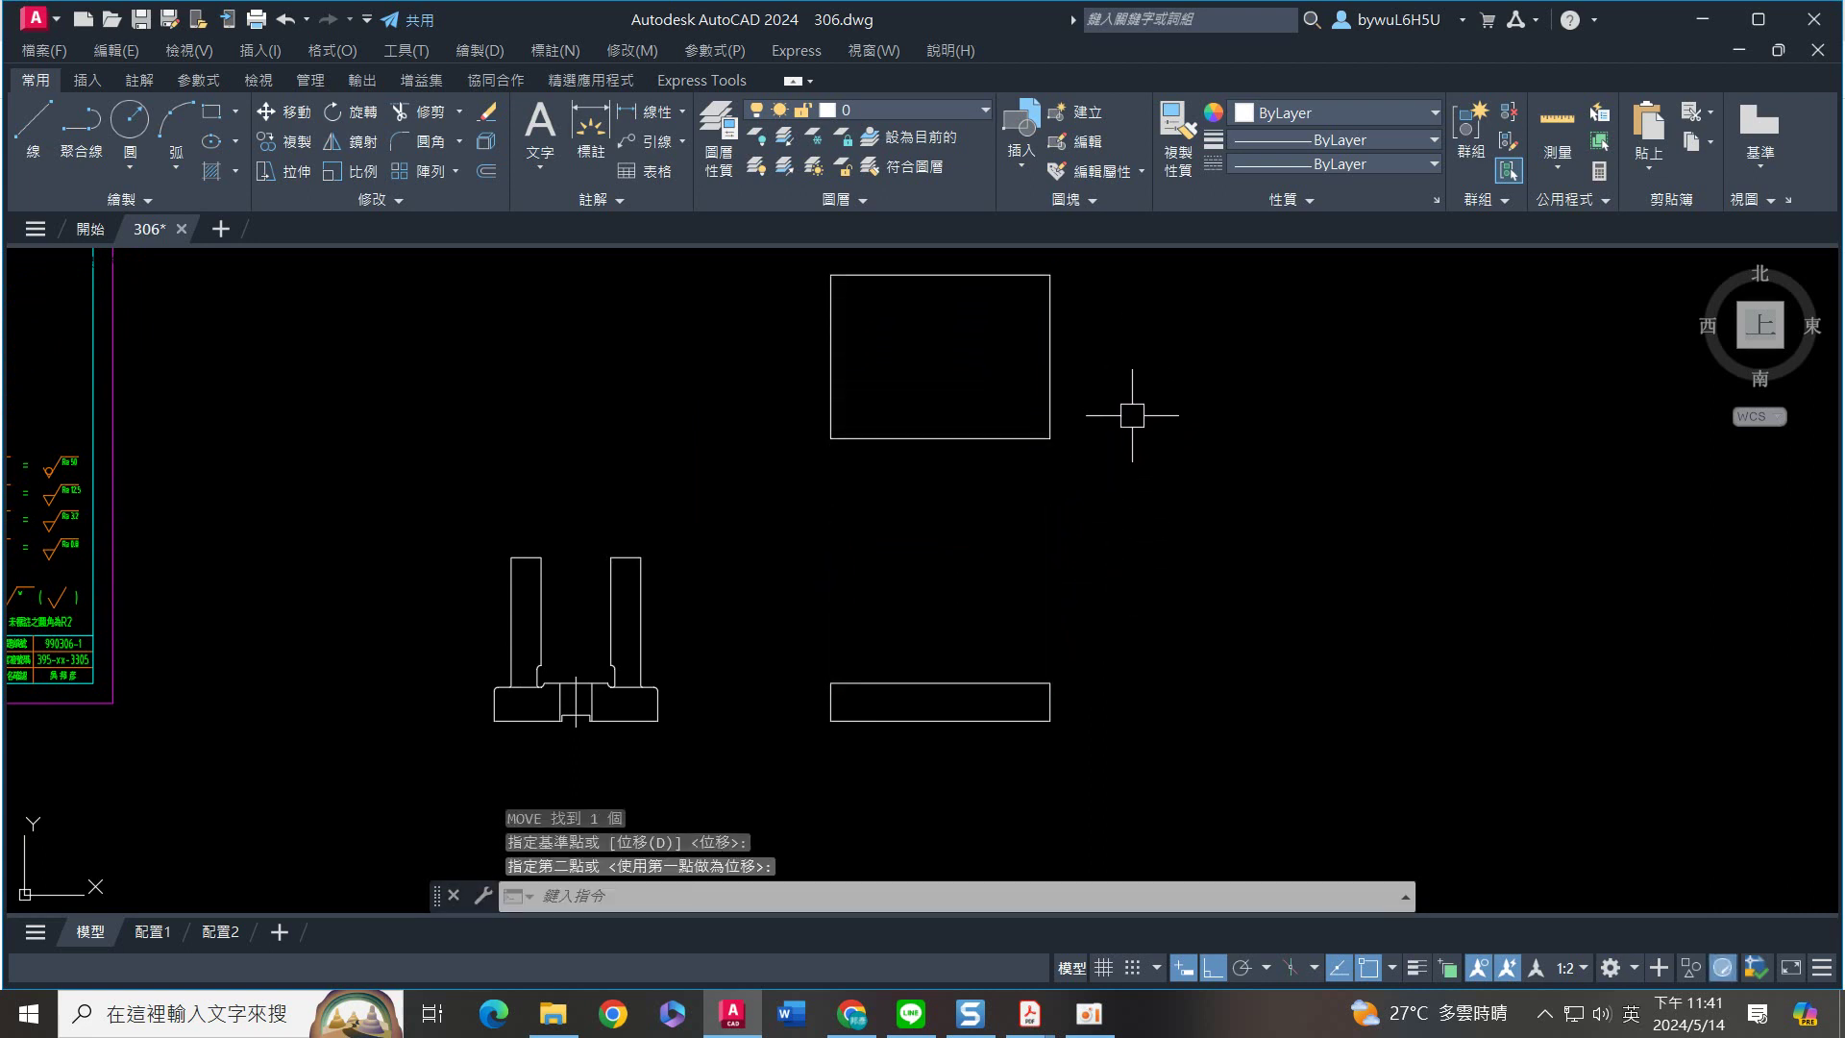
Fillet all four corners of the 110 × 82 rectangle with radius 5 using the polyline option
text(f)
key(Return)
text(r)
key(Return)
text(5)
key(Return)
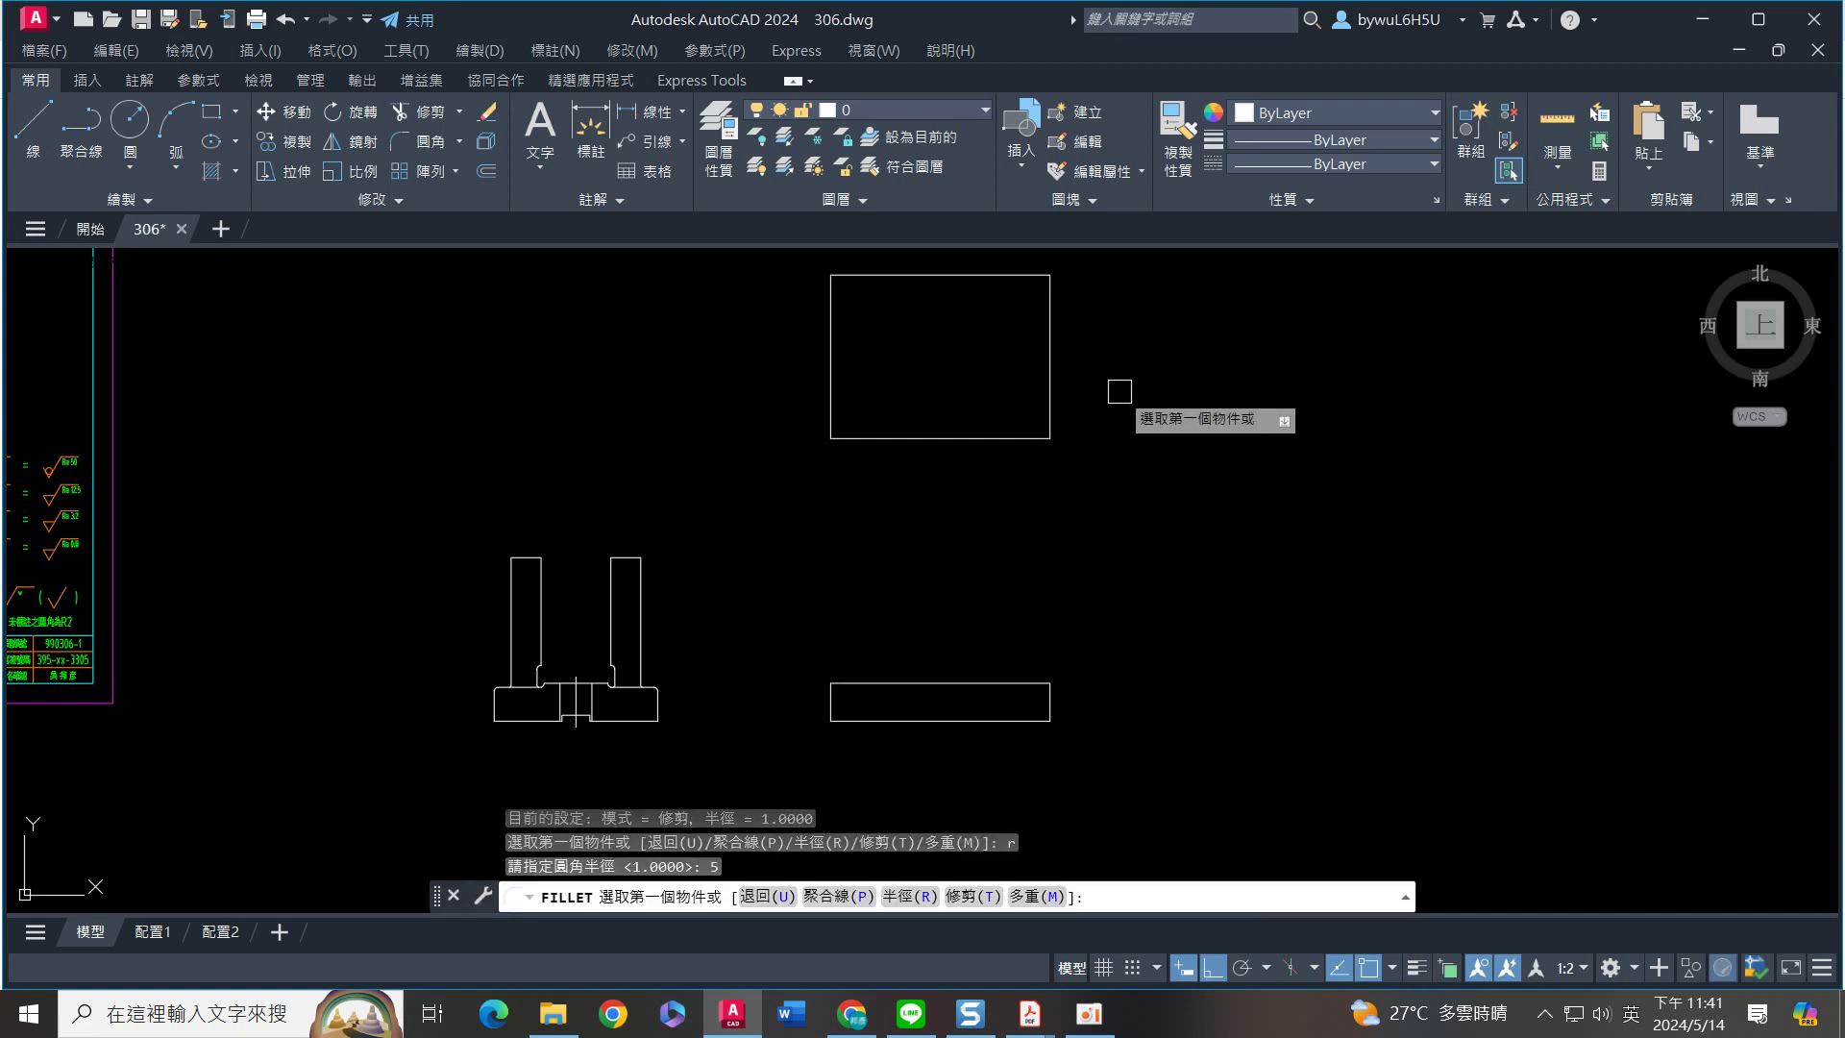
text(p)
key(Return)
click(1049, 298)
key(Escape)
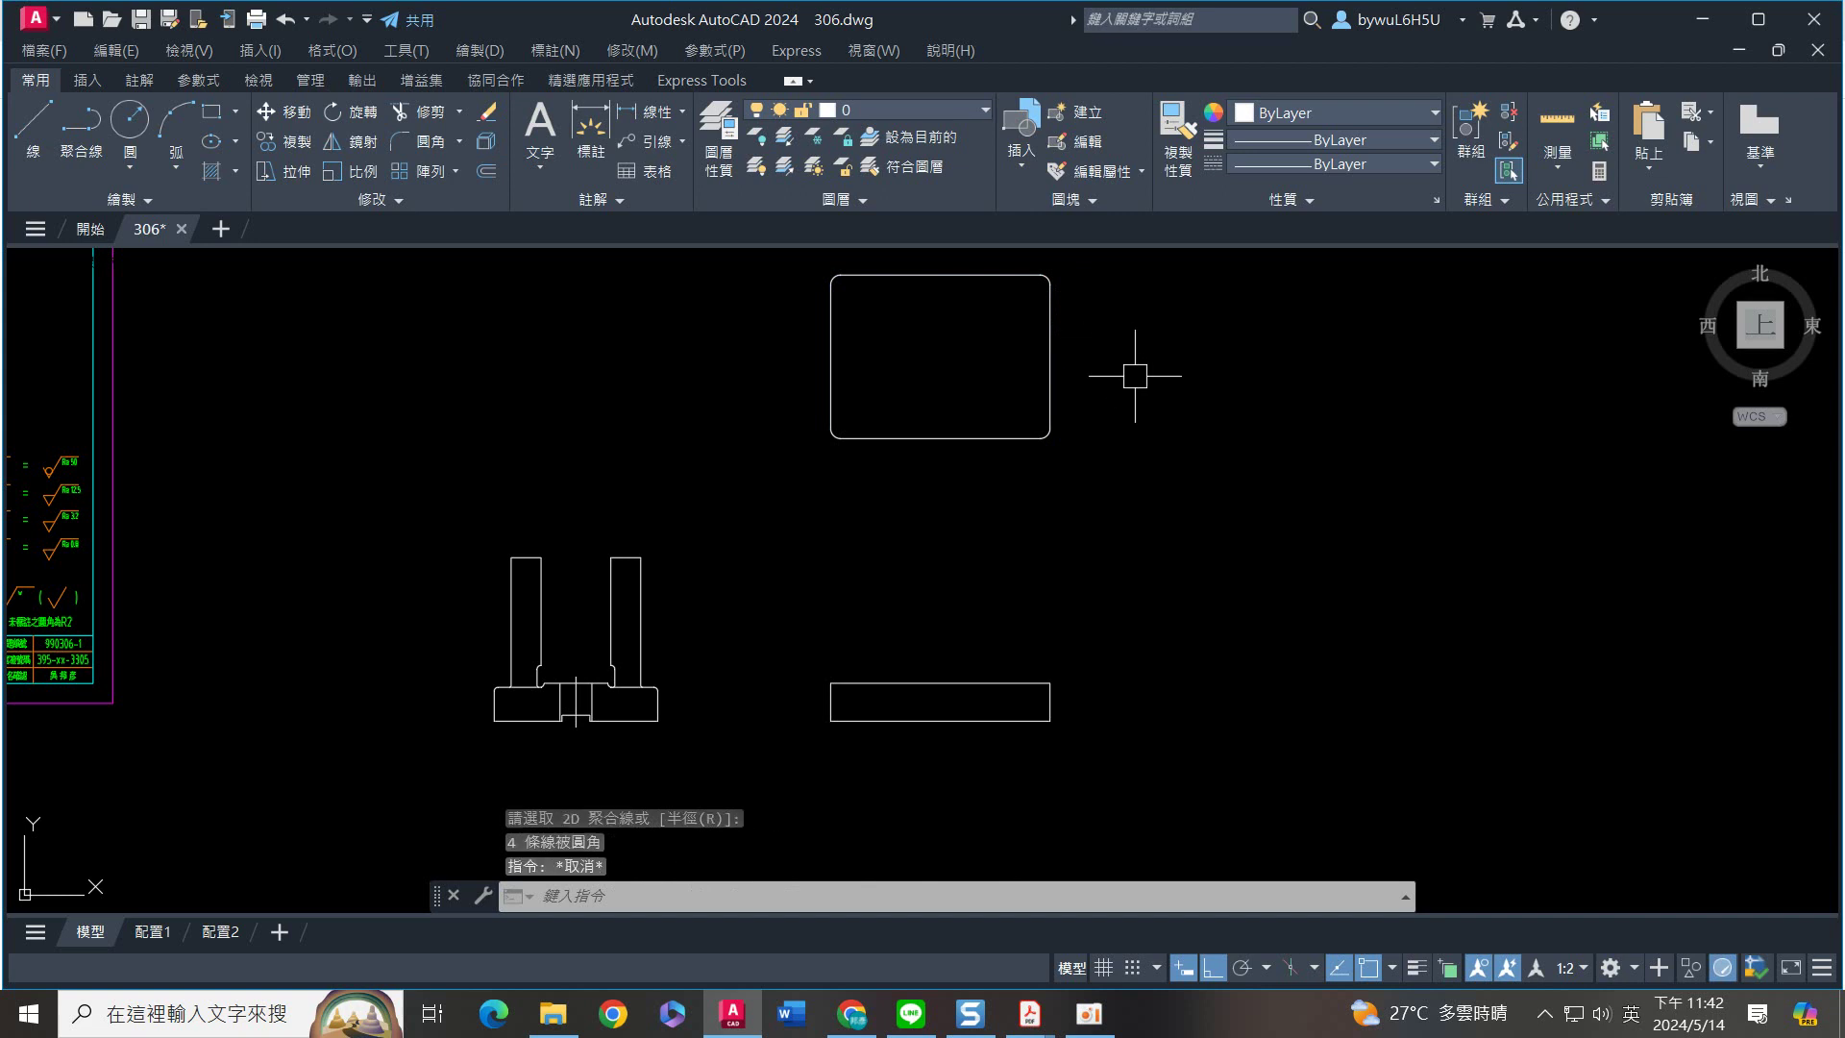
Draw a horizontal centre line across the rounded rectangle from the left edge's midpoint to the right edge's midpoint
middle_drag(910, 380, 936, 456)
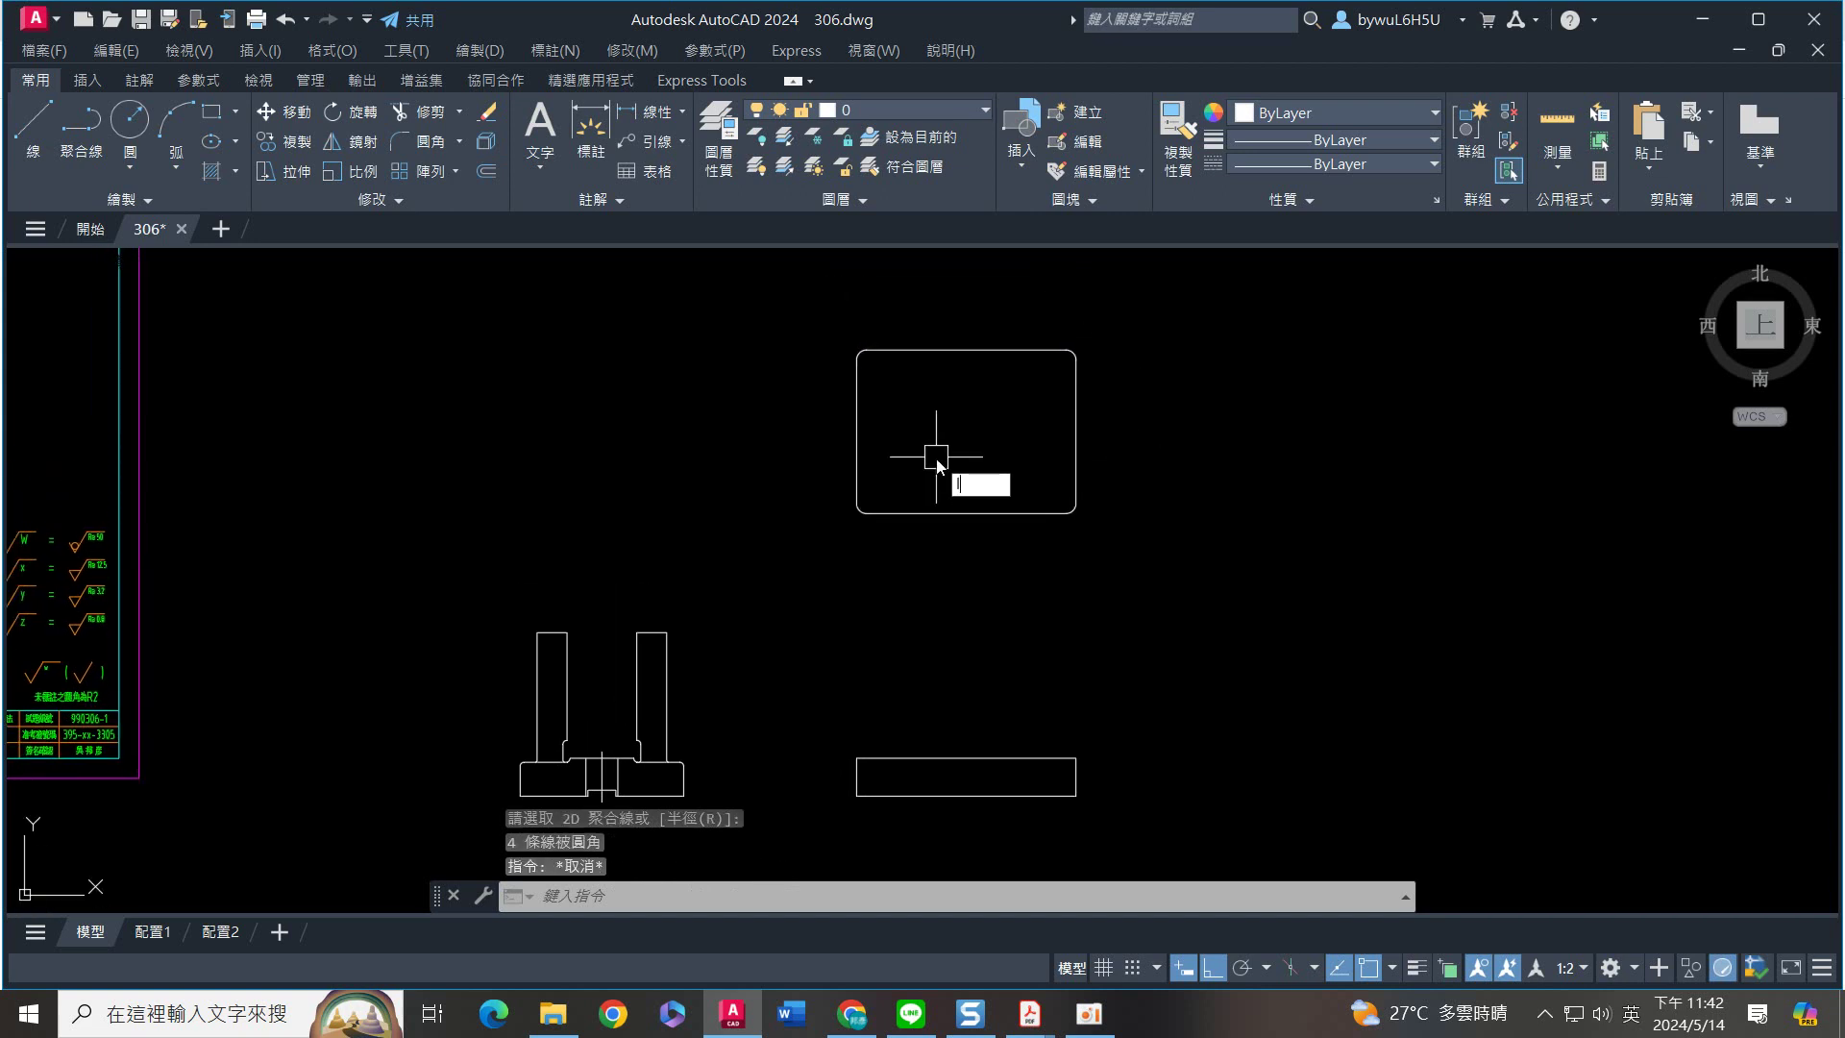
text(l)
key(Return)
click(856, 431)
click(1077, 432)
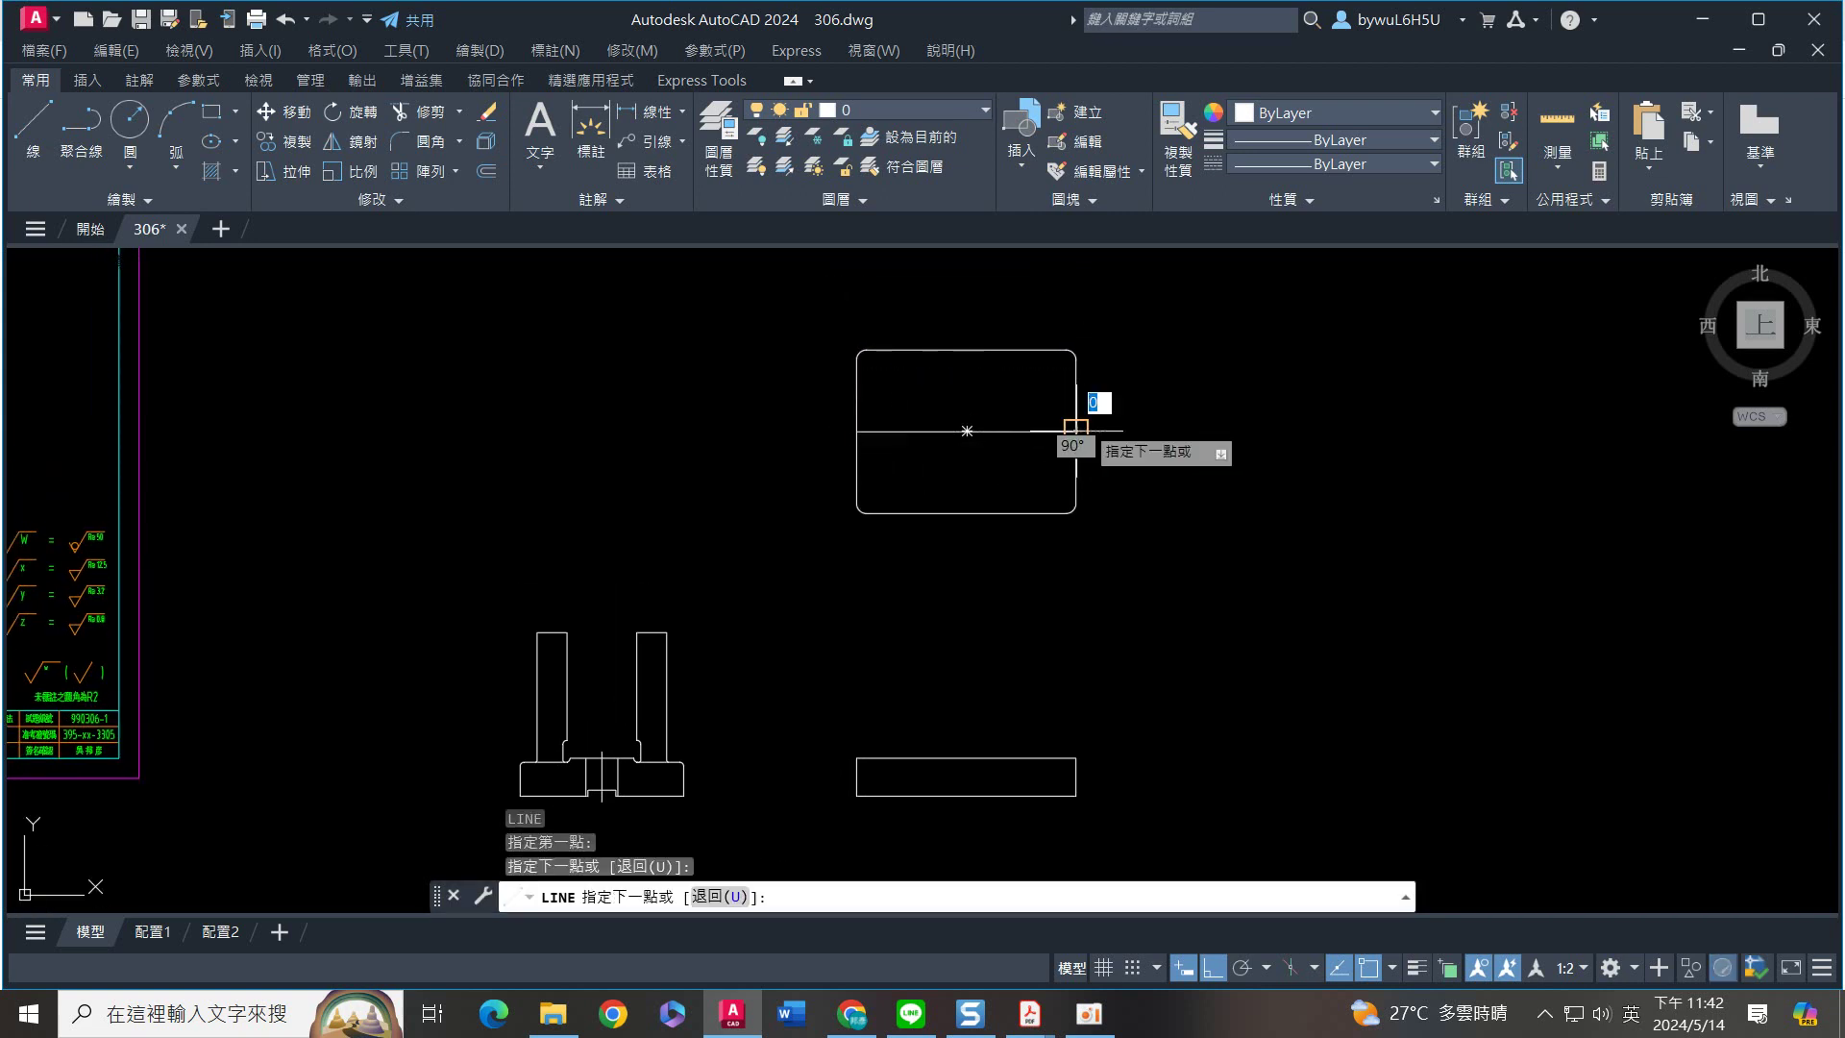
key(Escape)
Draw a circle of diameter 16 centred on the horizontal centre line, 12 from its left end
scroll(921, 433, up, 4)
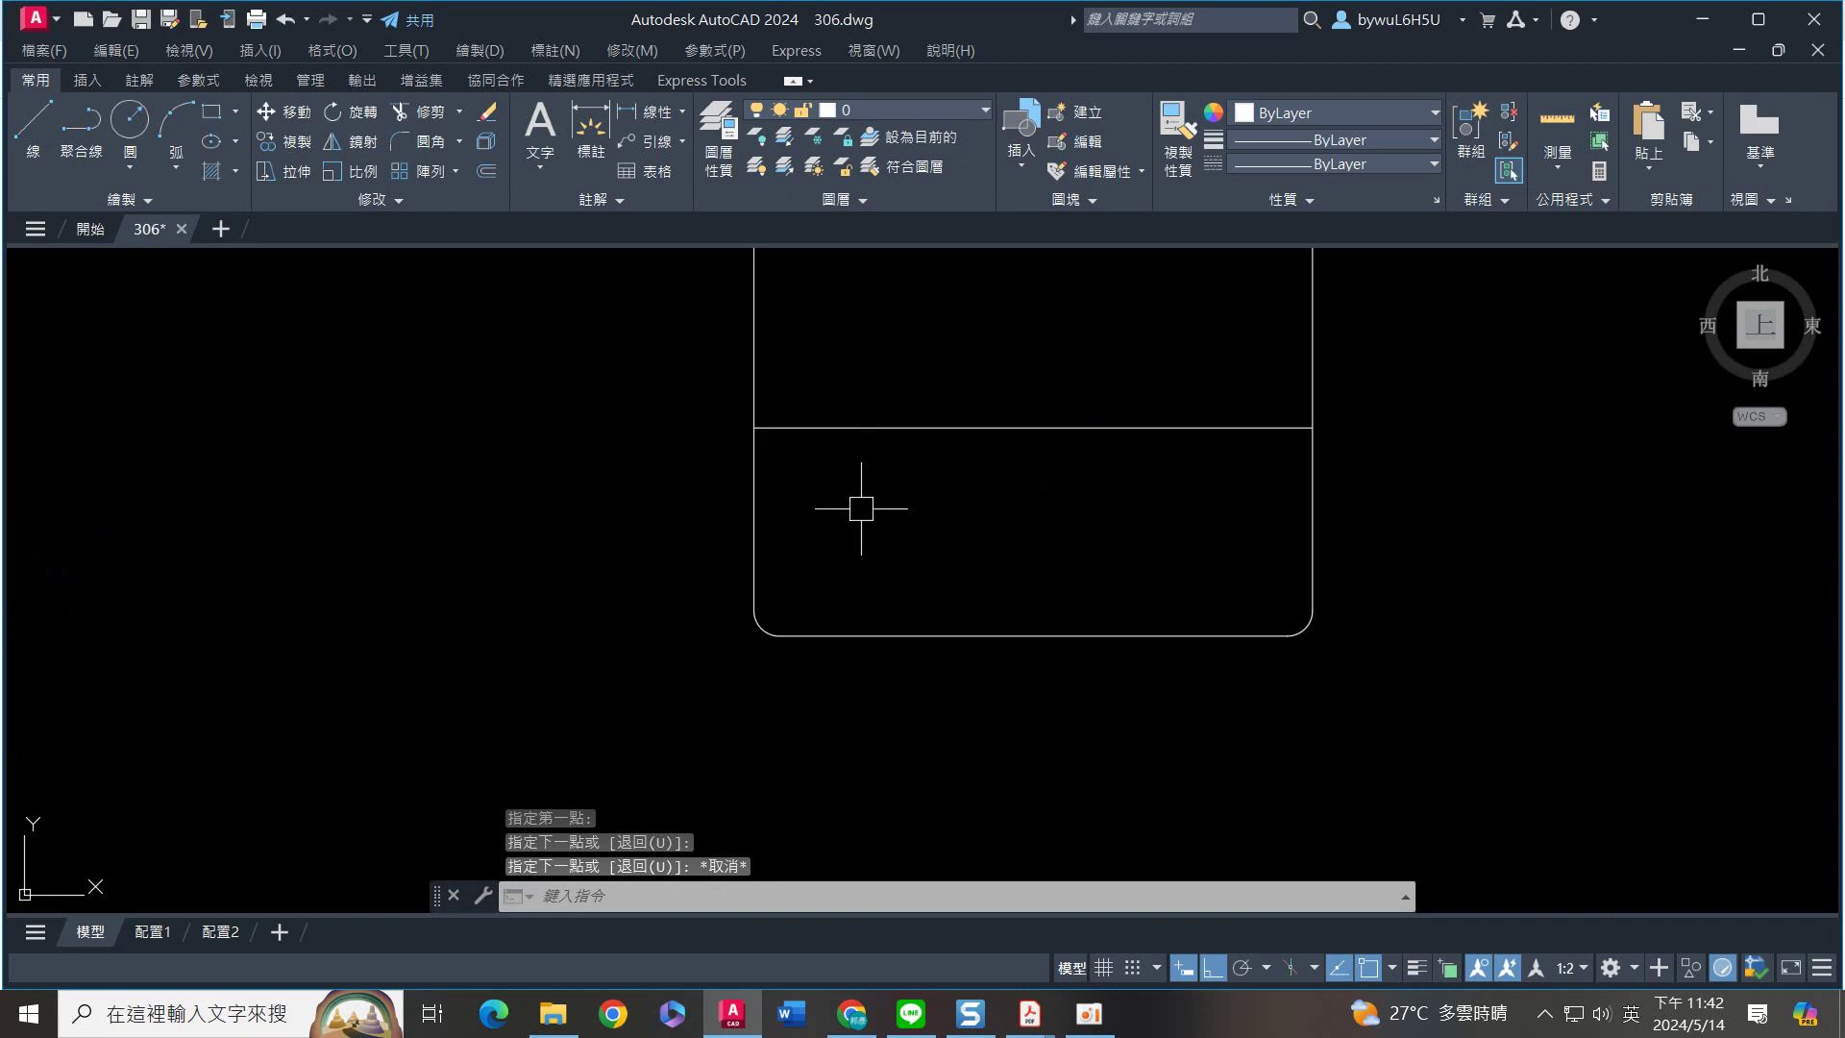
key(Return)
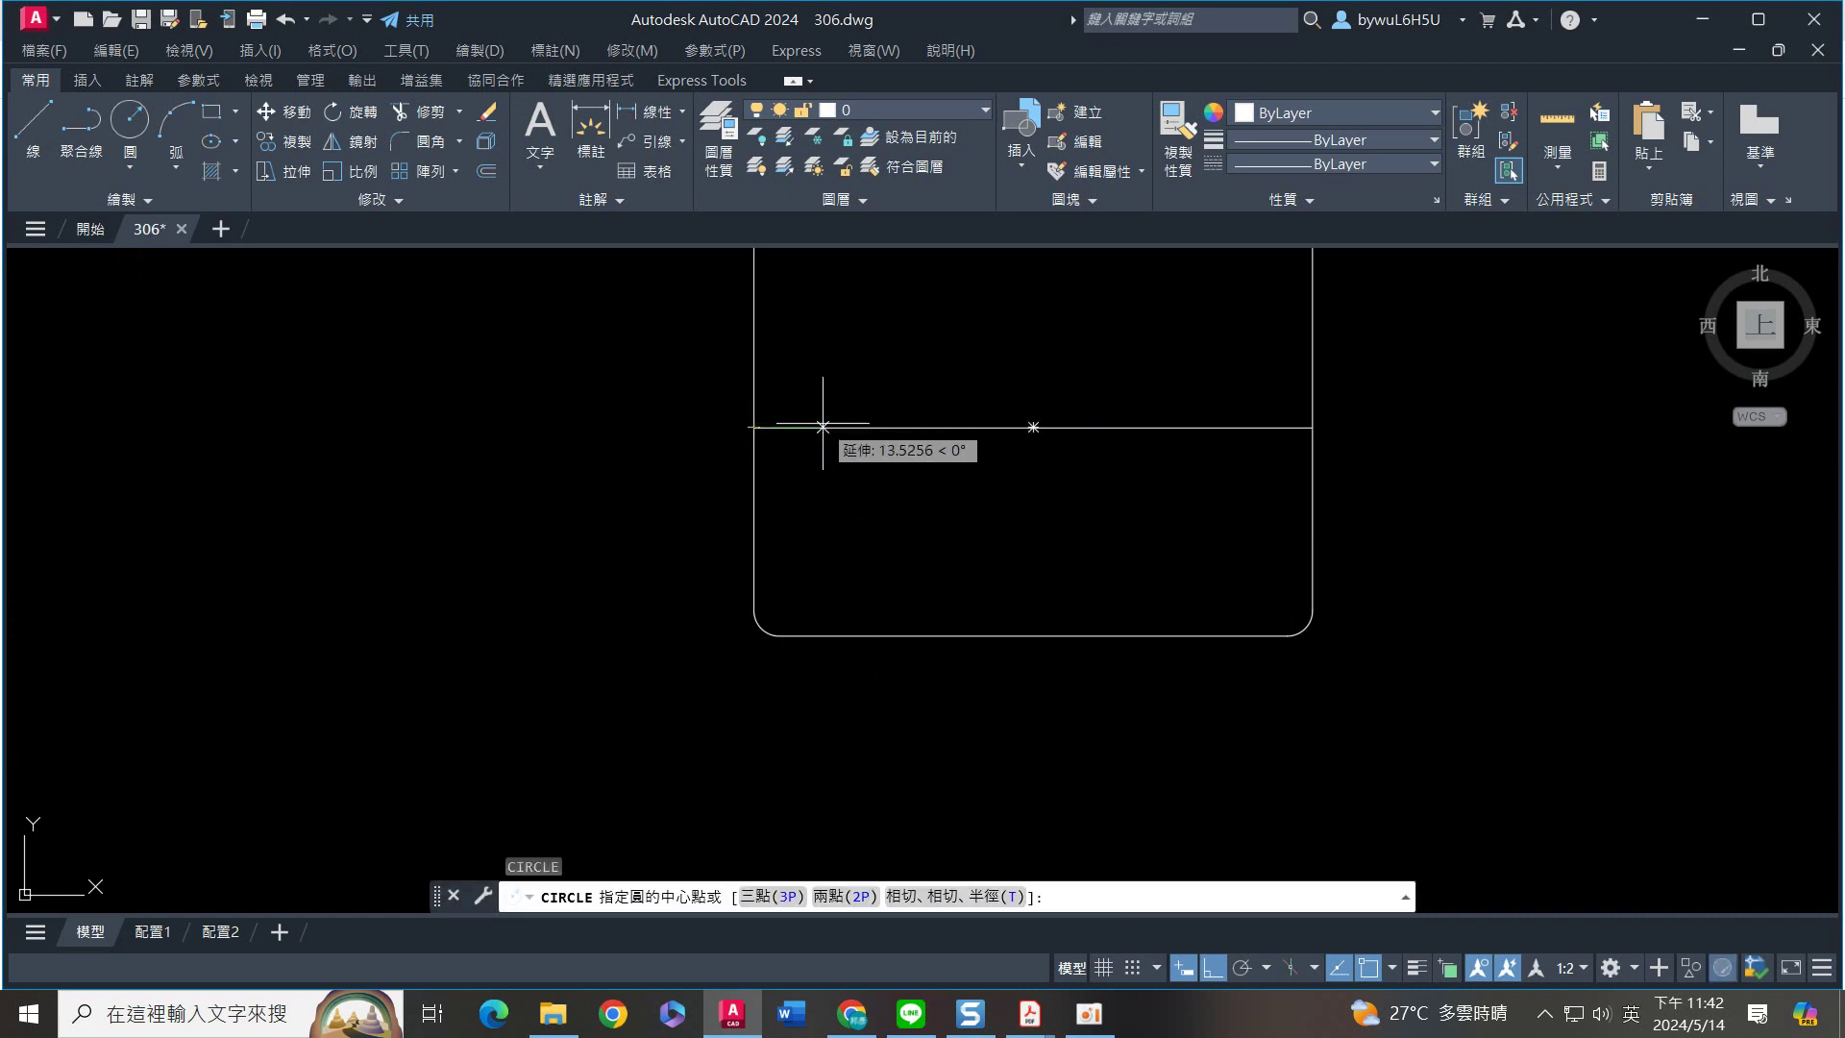
key(Return)
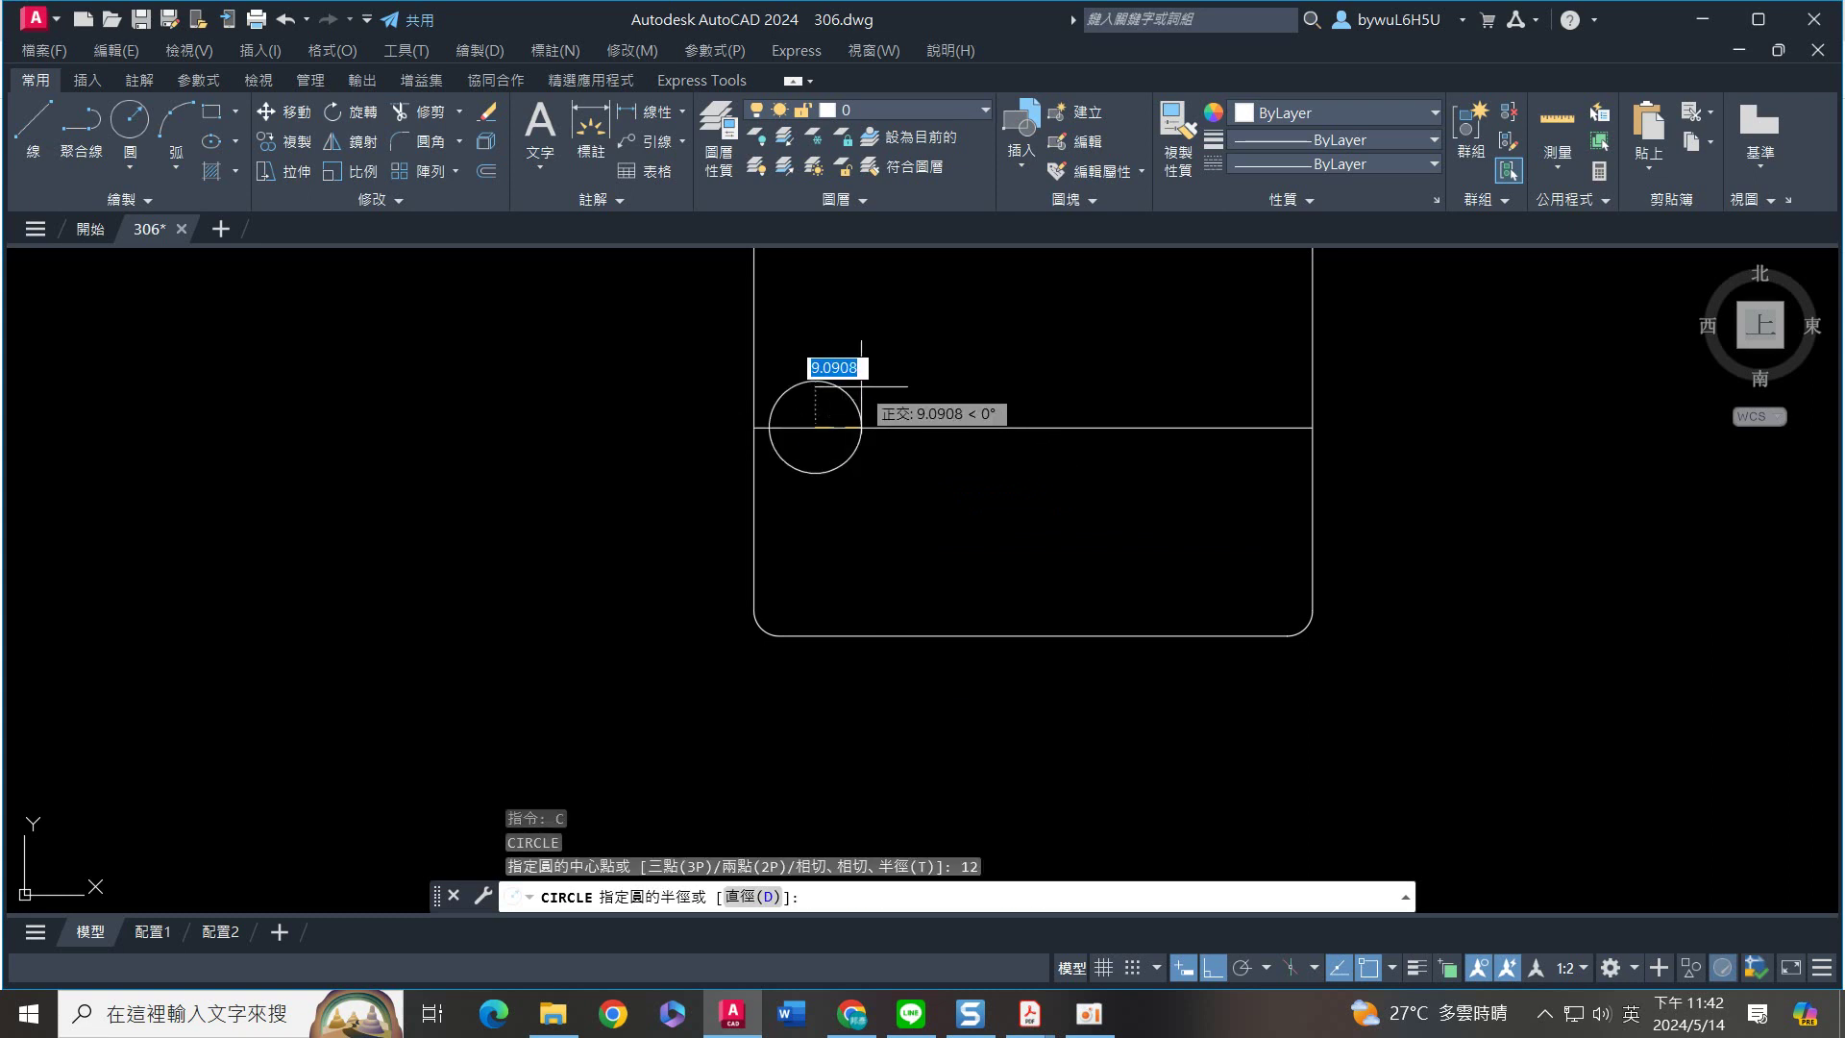
key(Return)
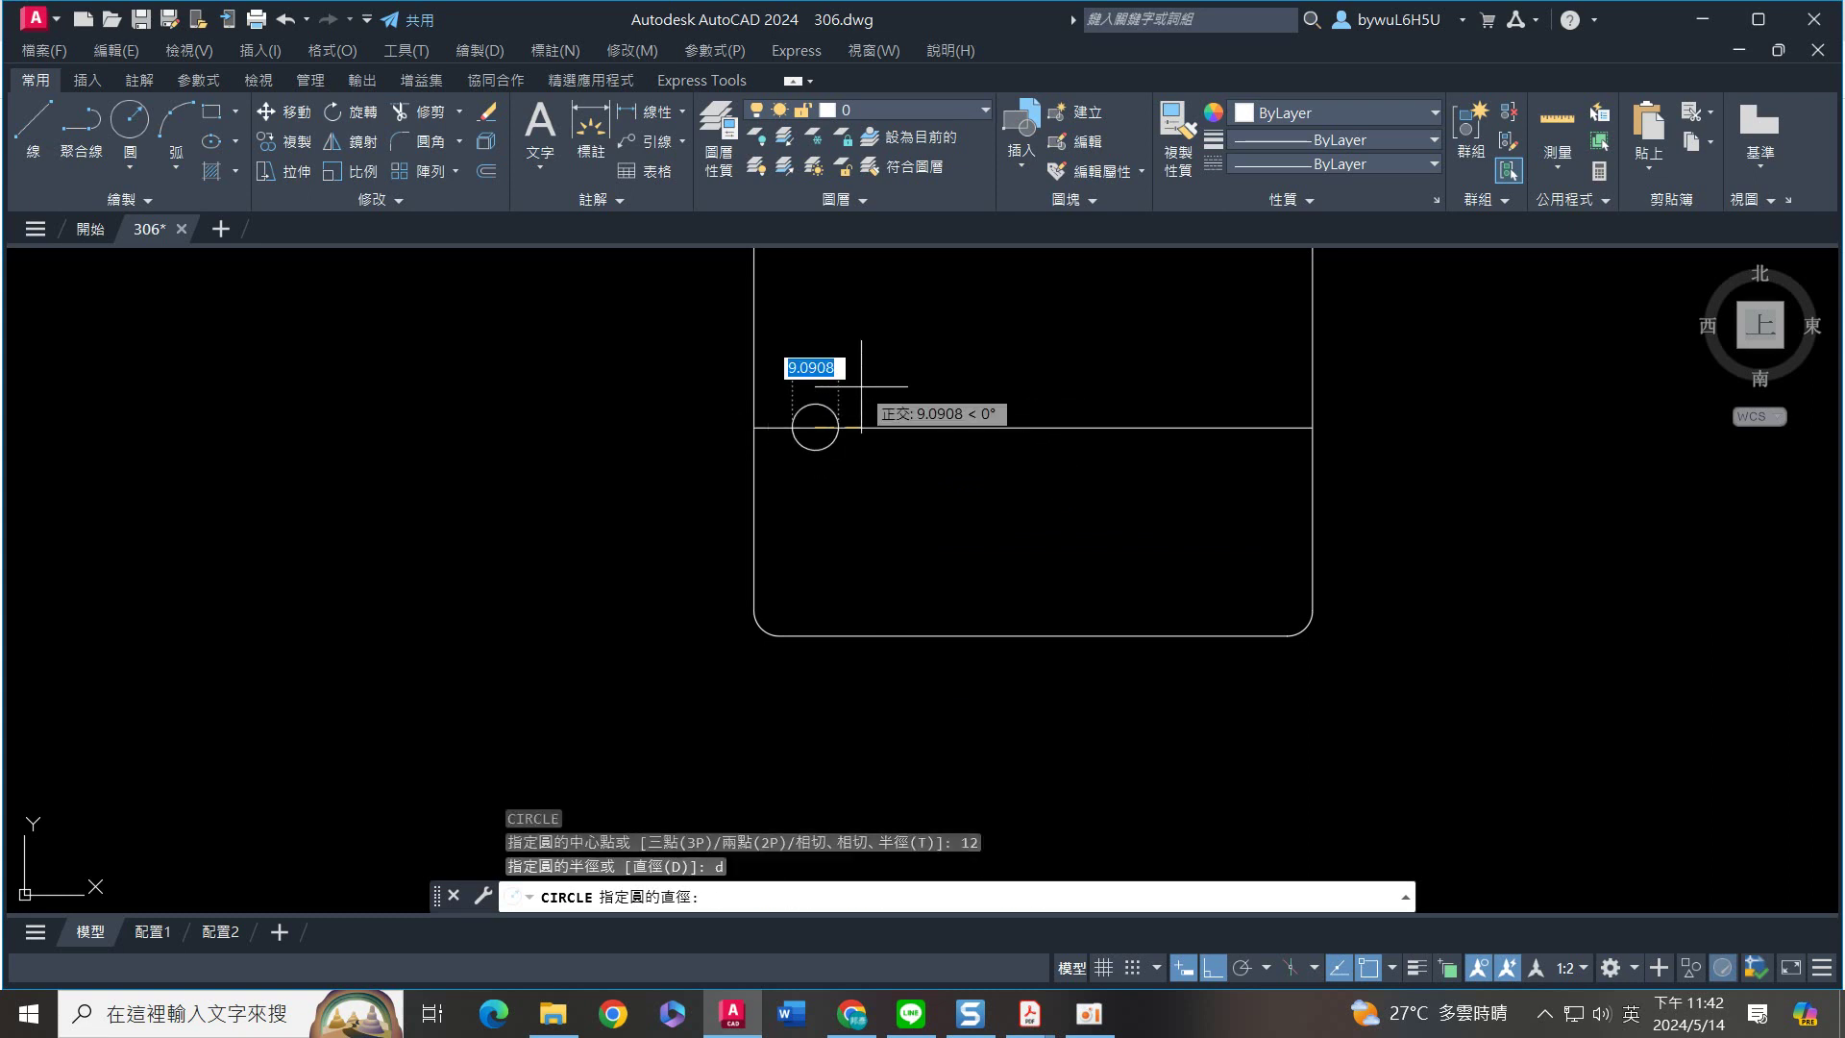
key(Return)
Draw a concentric circle of diameter 32 around the 16-diameter circle
key(Return)
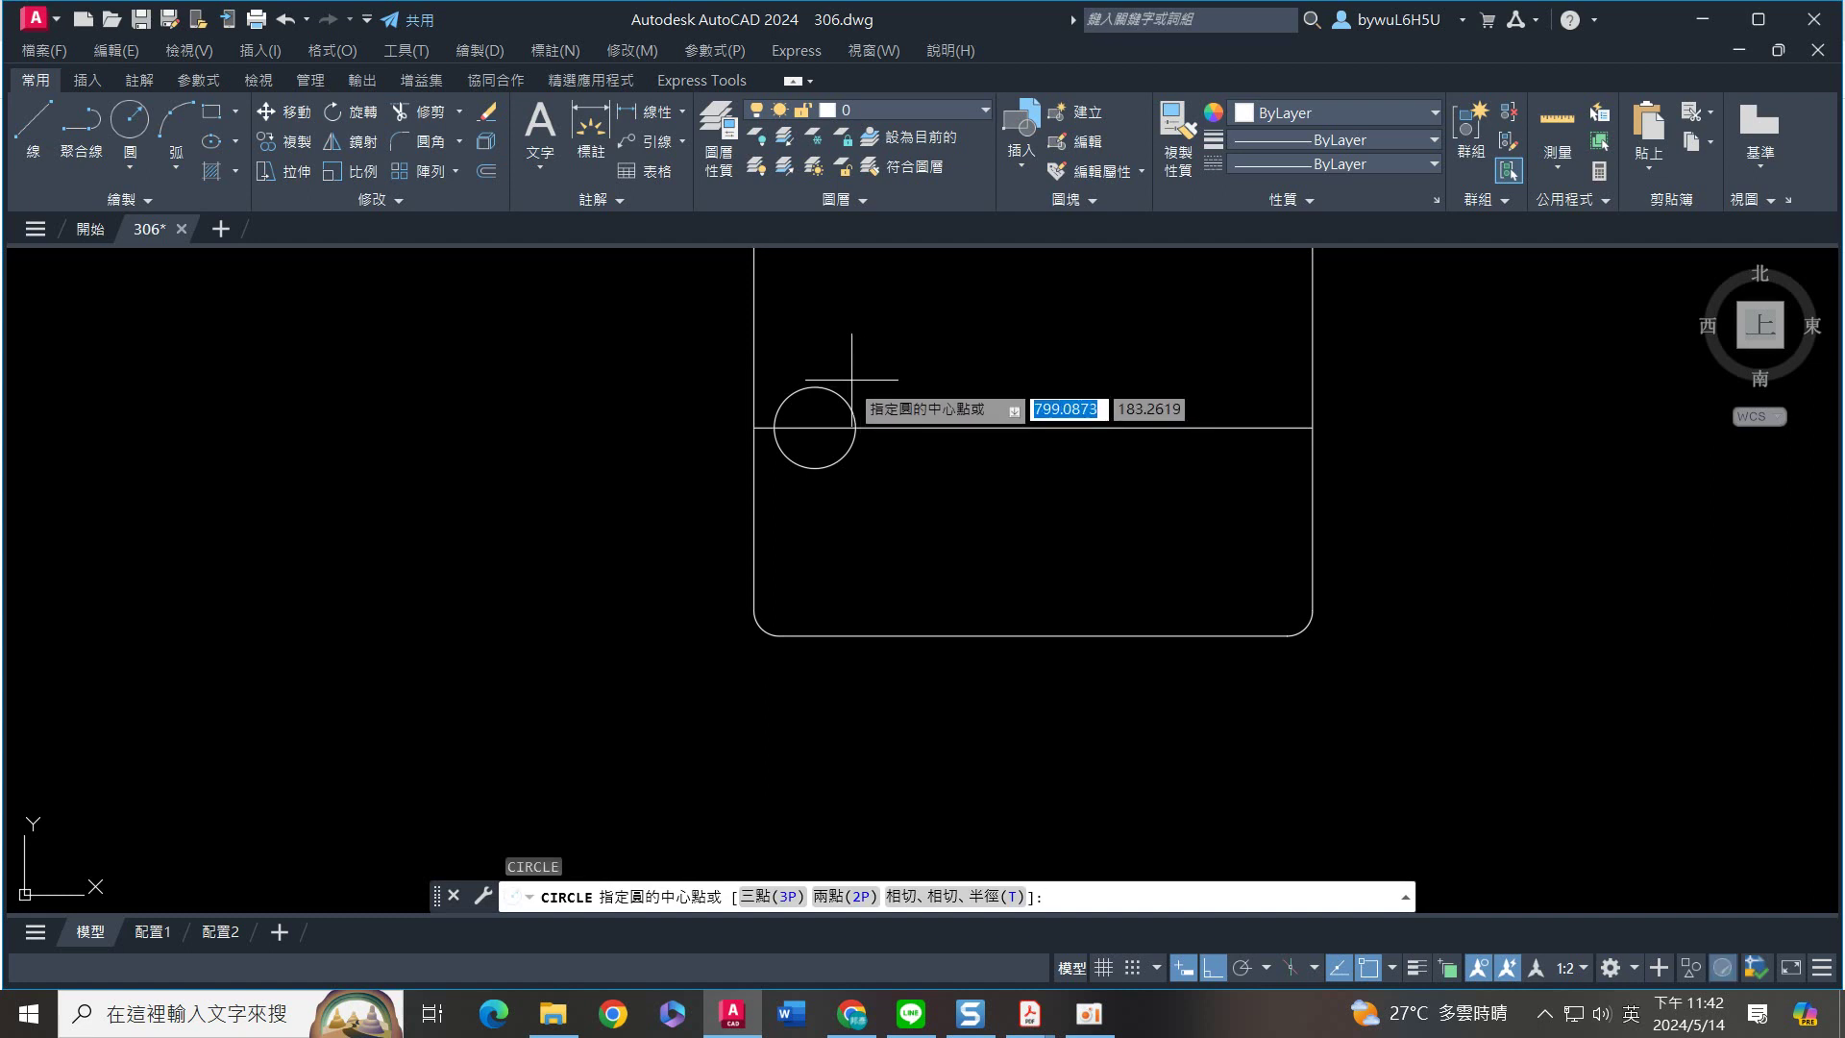
click(815, 427)
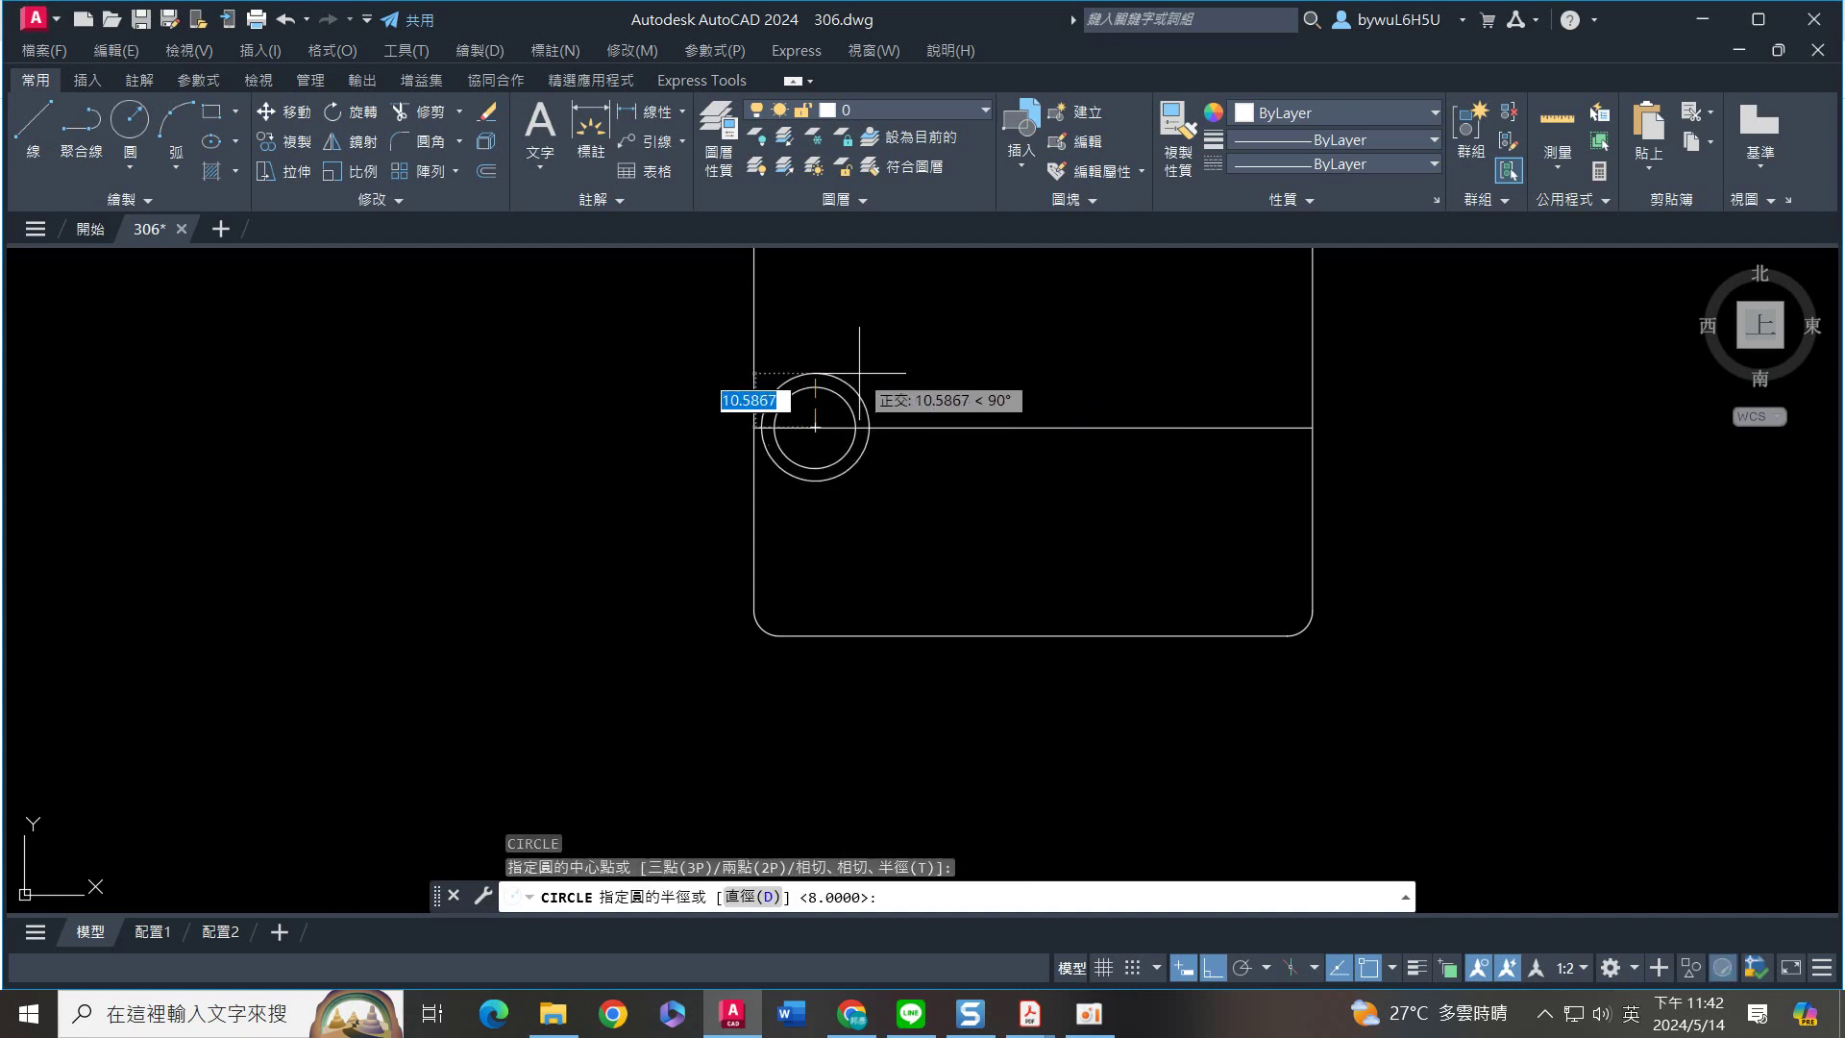
key(Return)
text(32)
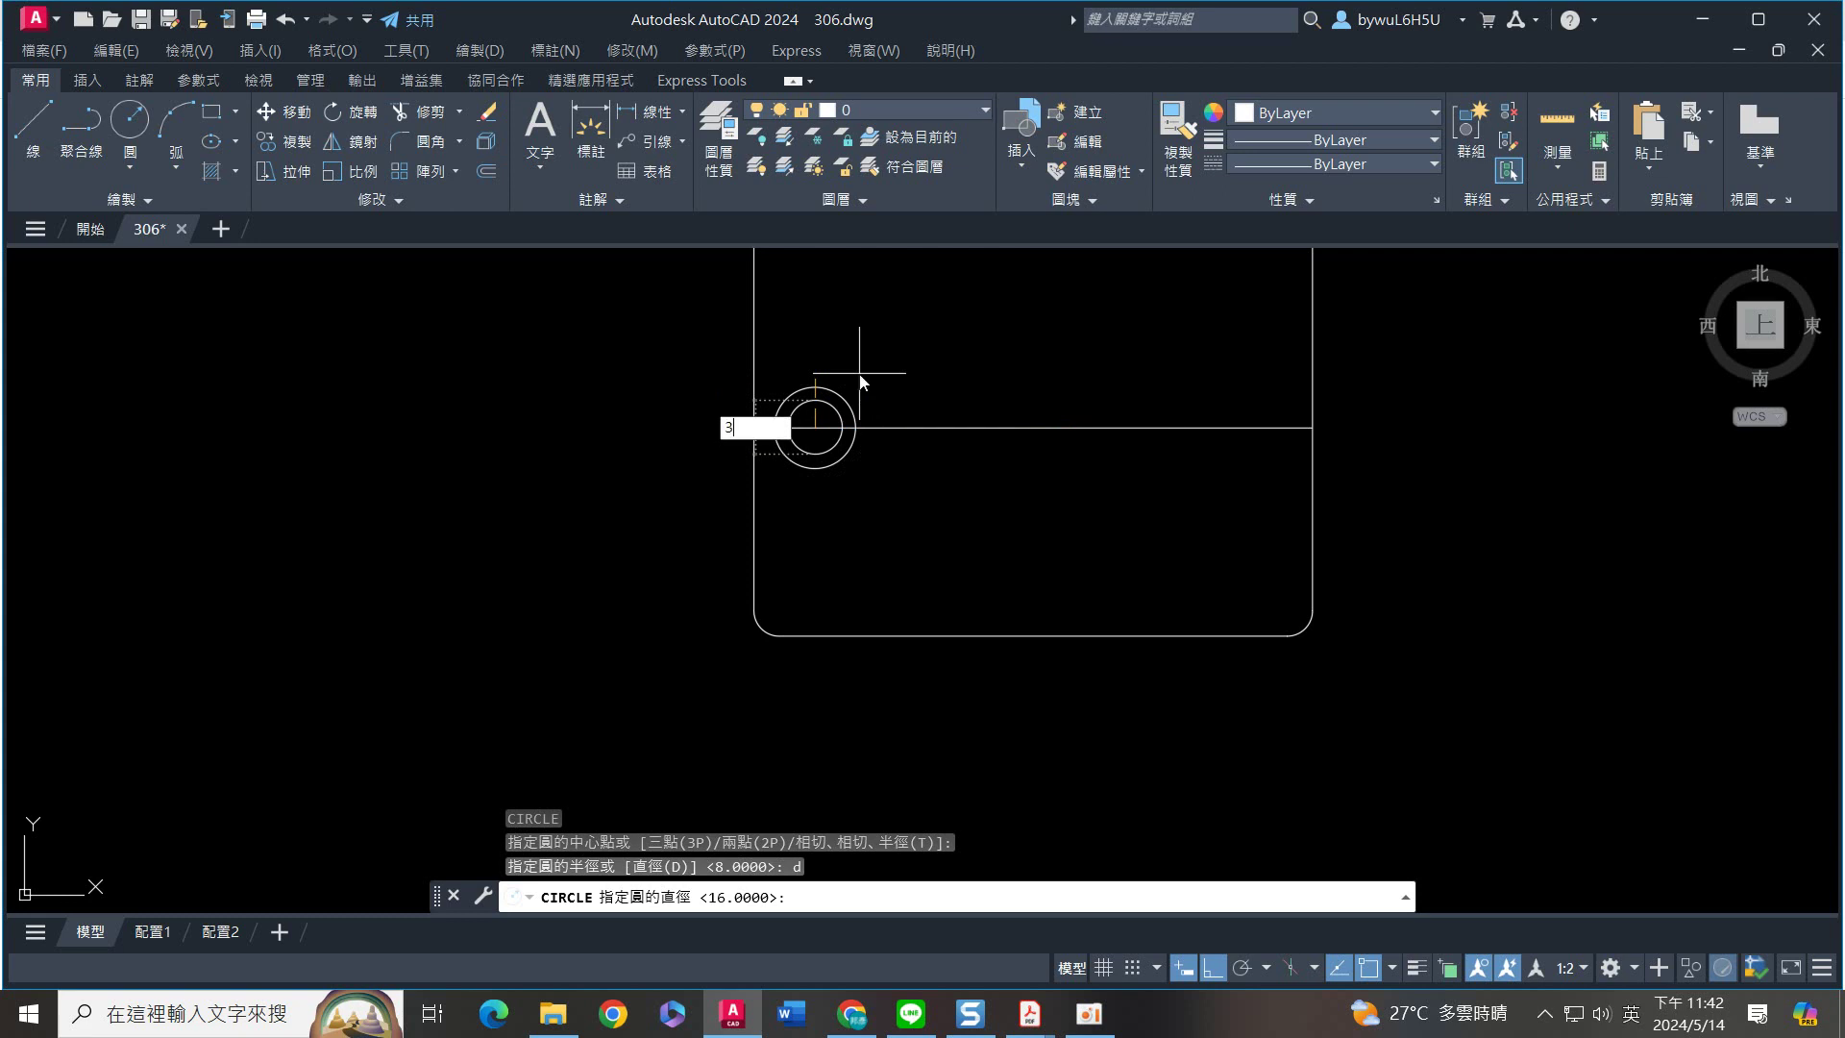
key(Return)
Draw horizontal lines from the upper quadrant points of the outer and inner circles to the plate's left edge
scroll(829, 361, up, 3)
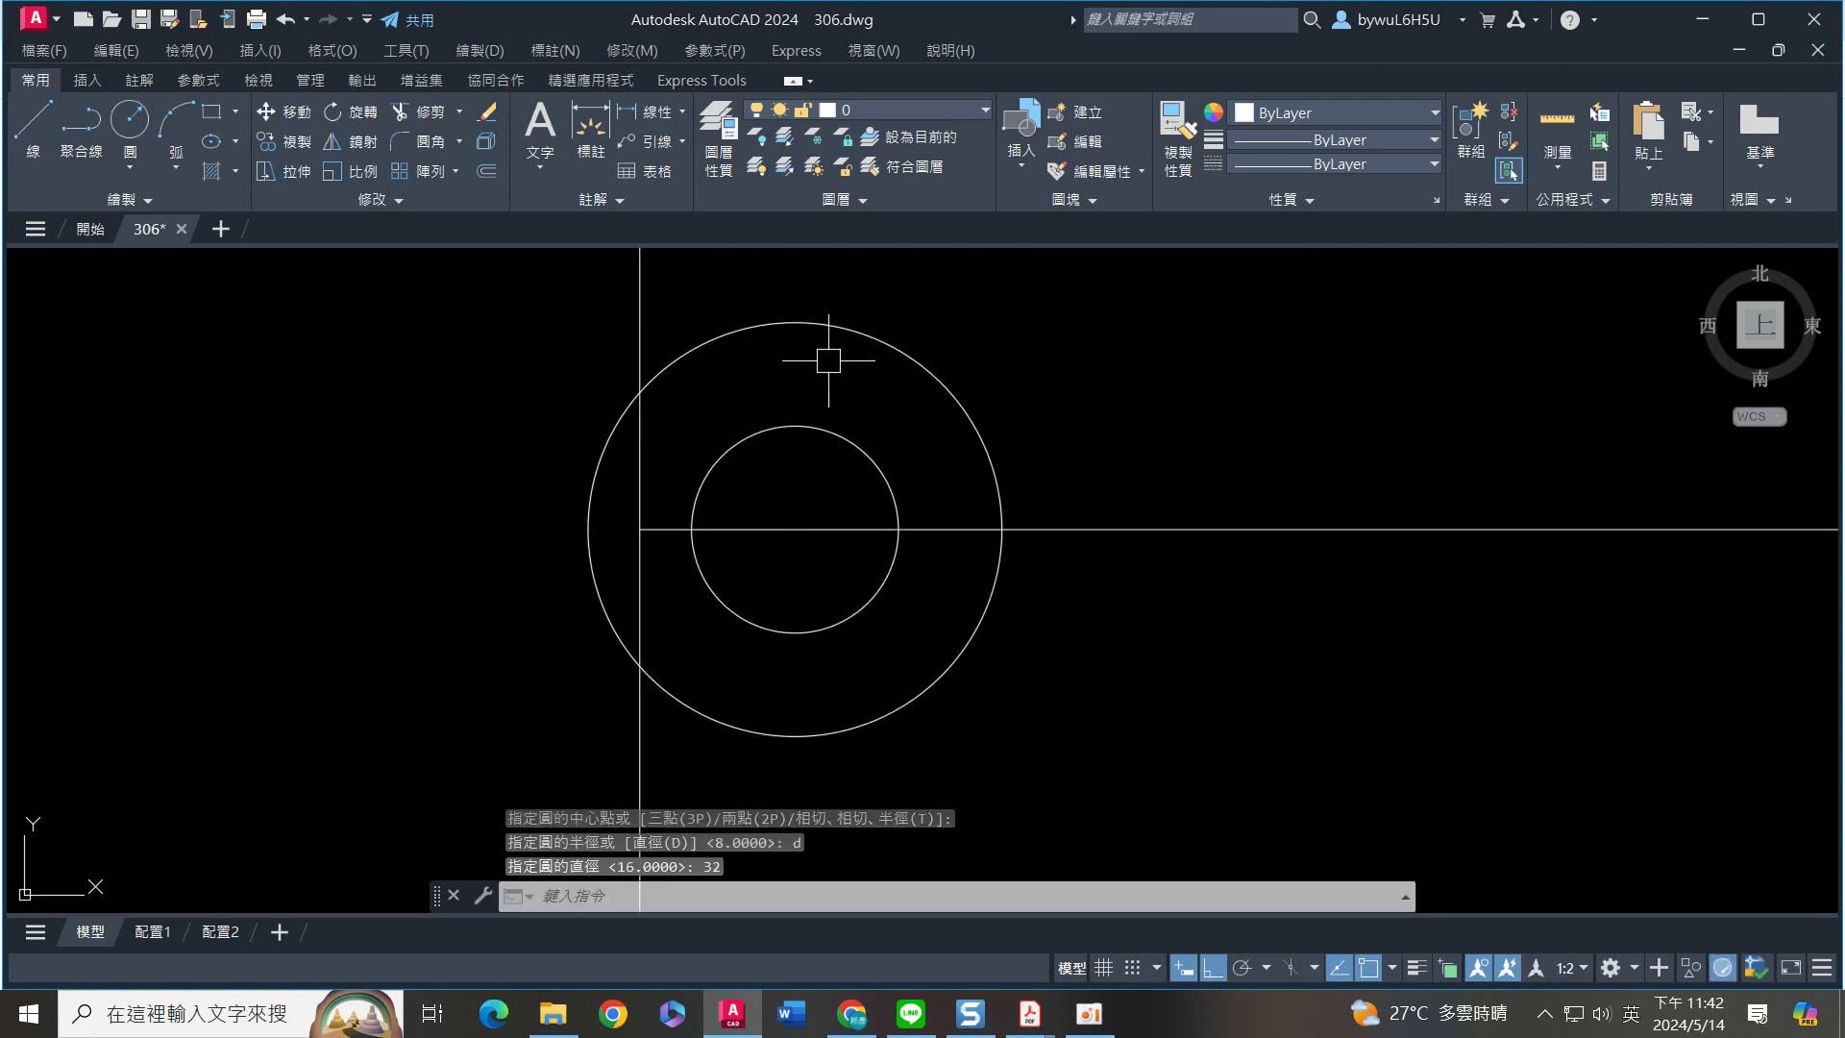
text(l)
key(Return)
click(795, 322)
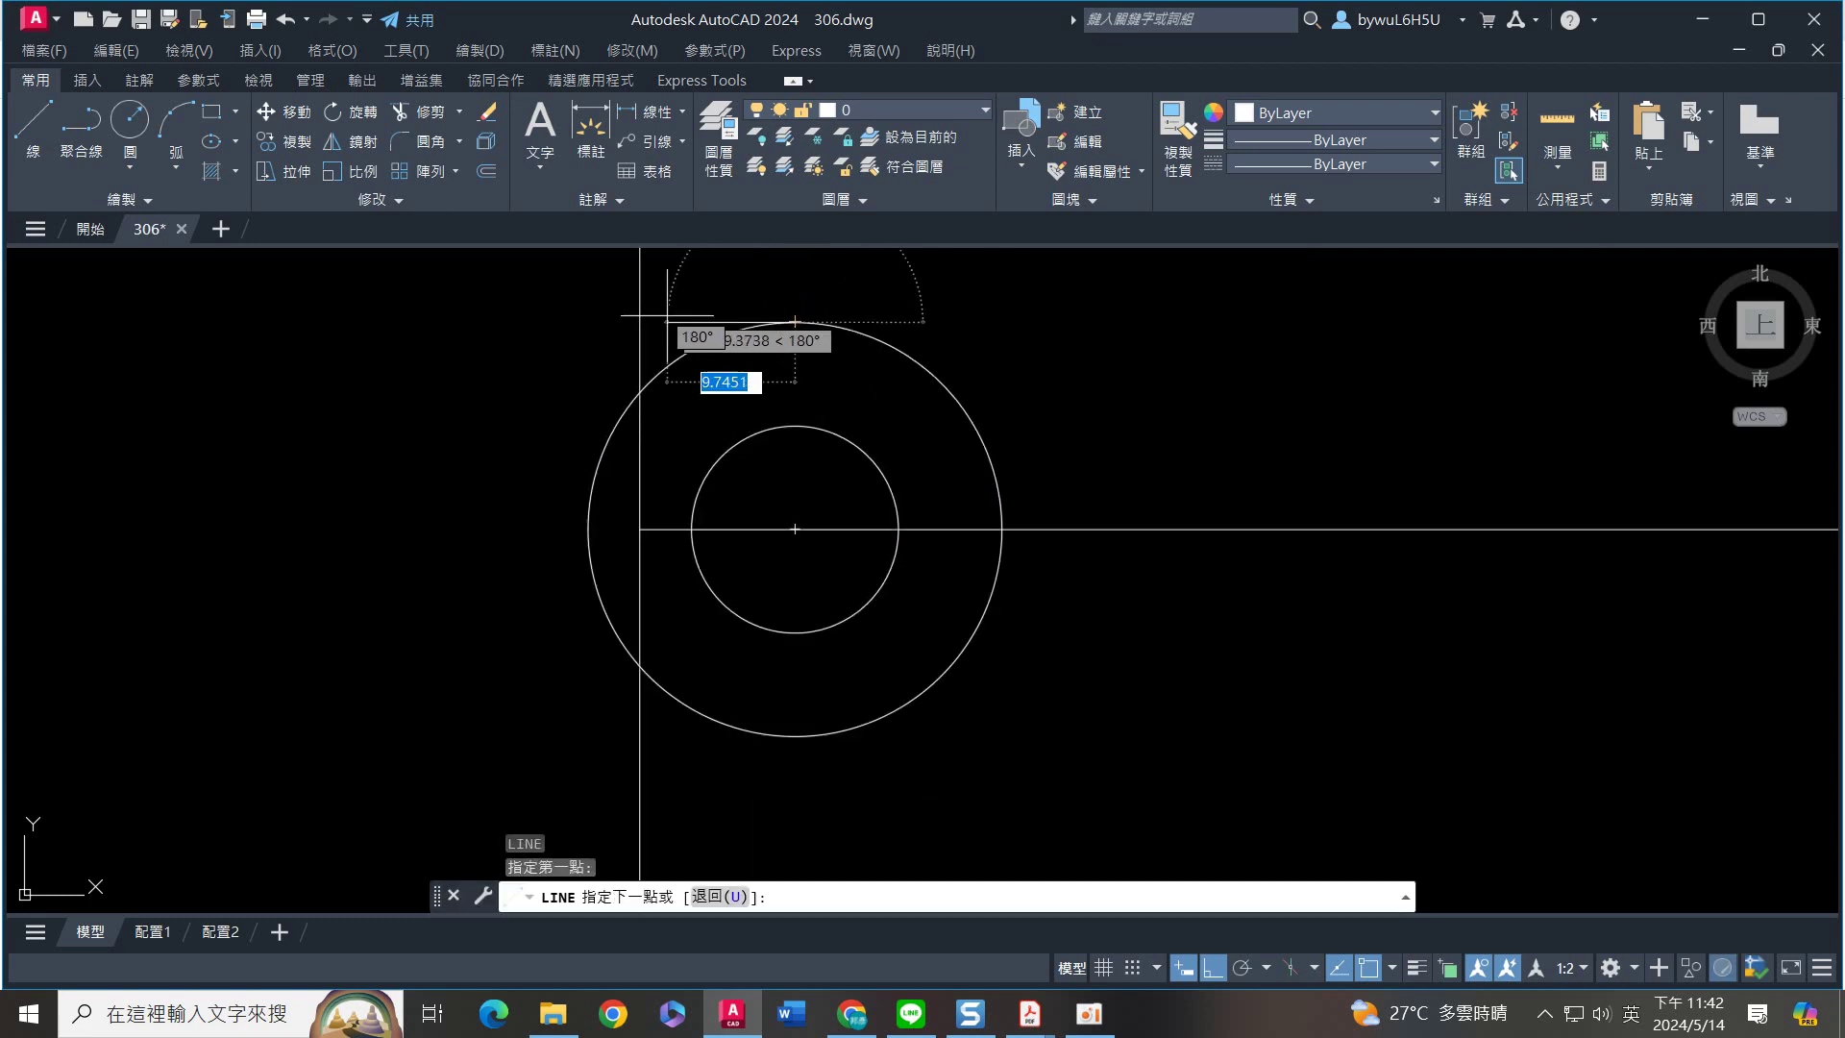
click(640, 322)
key(Return)
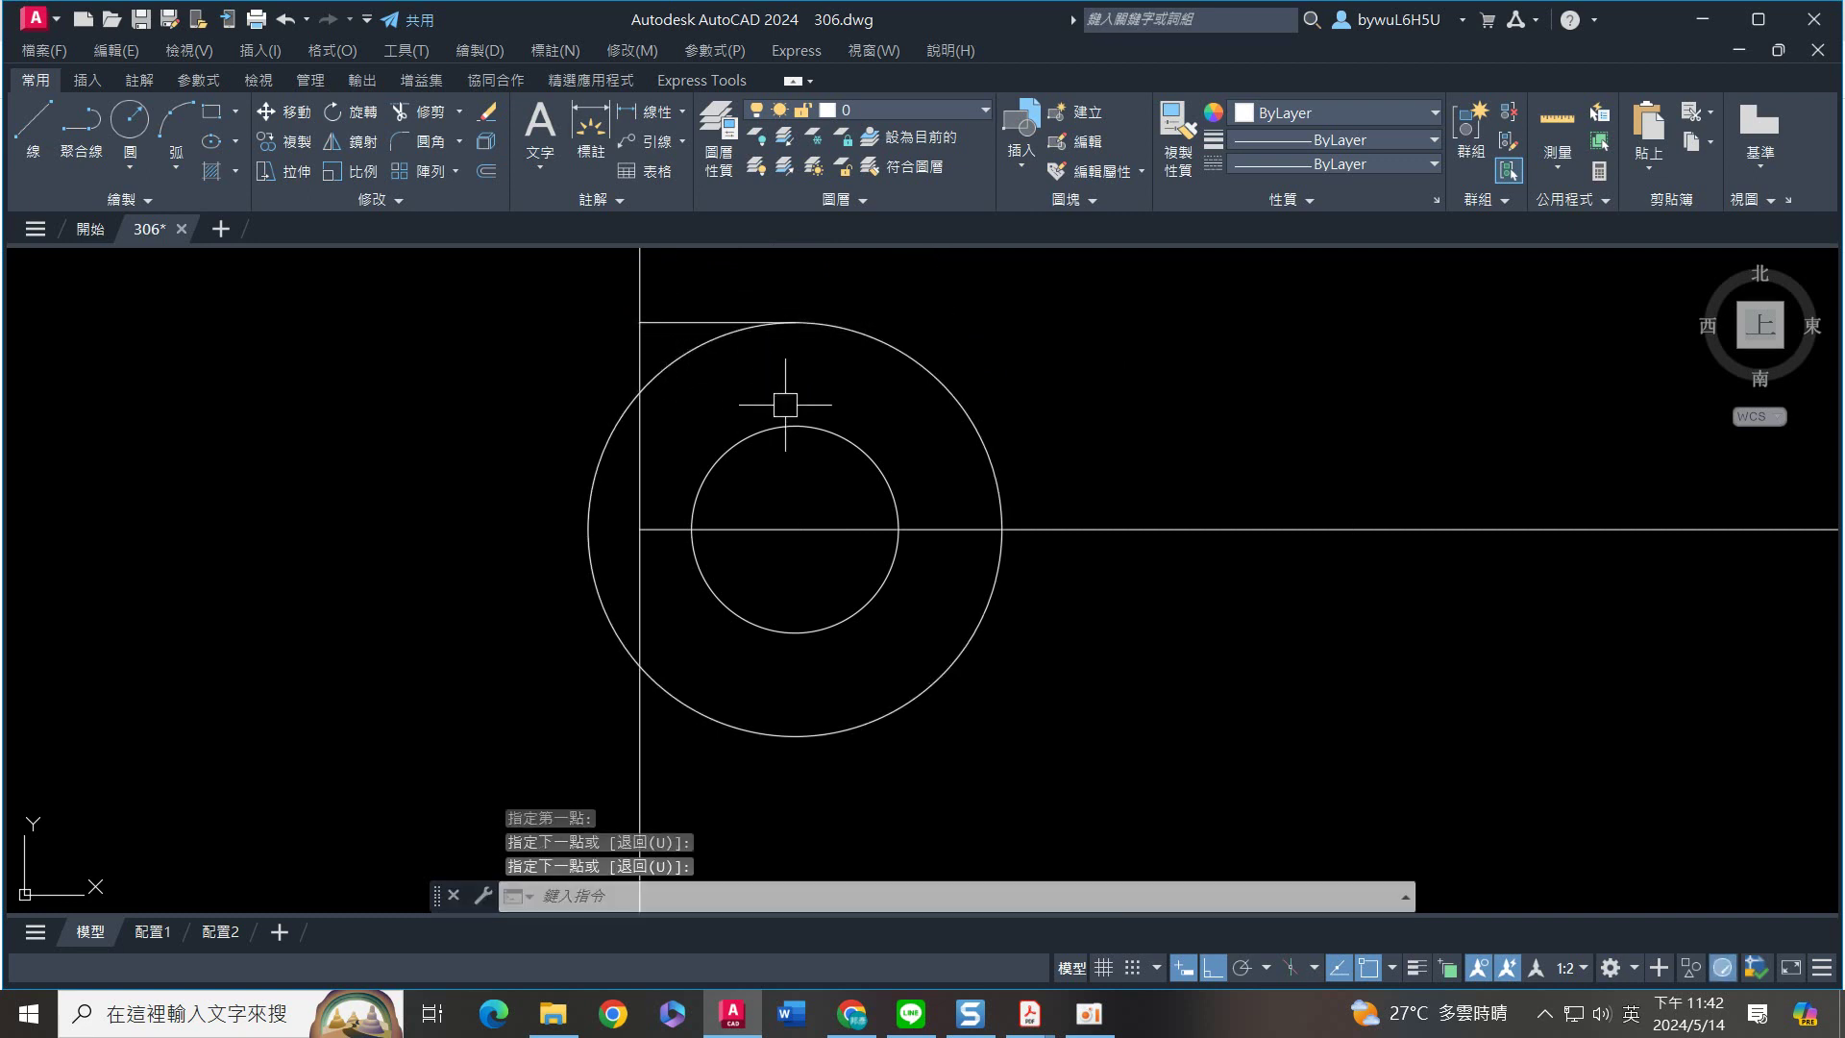
key(Return)
click(795, 426)
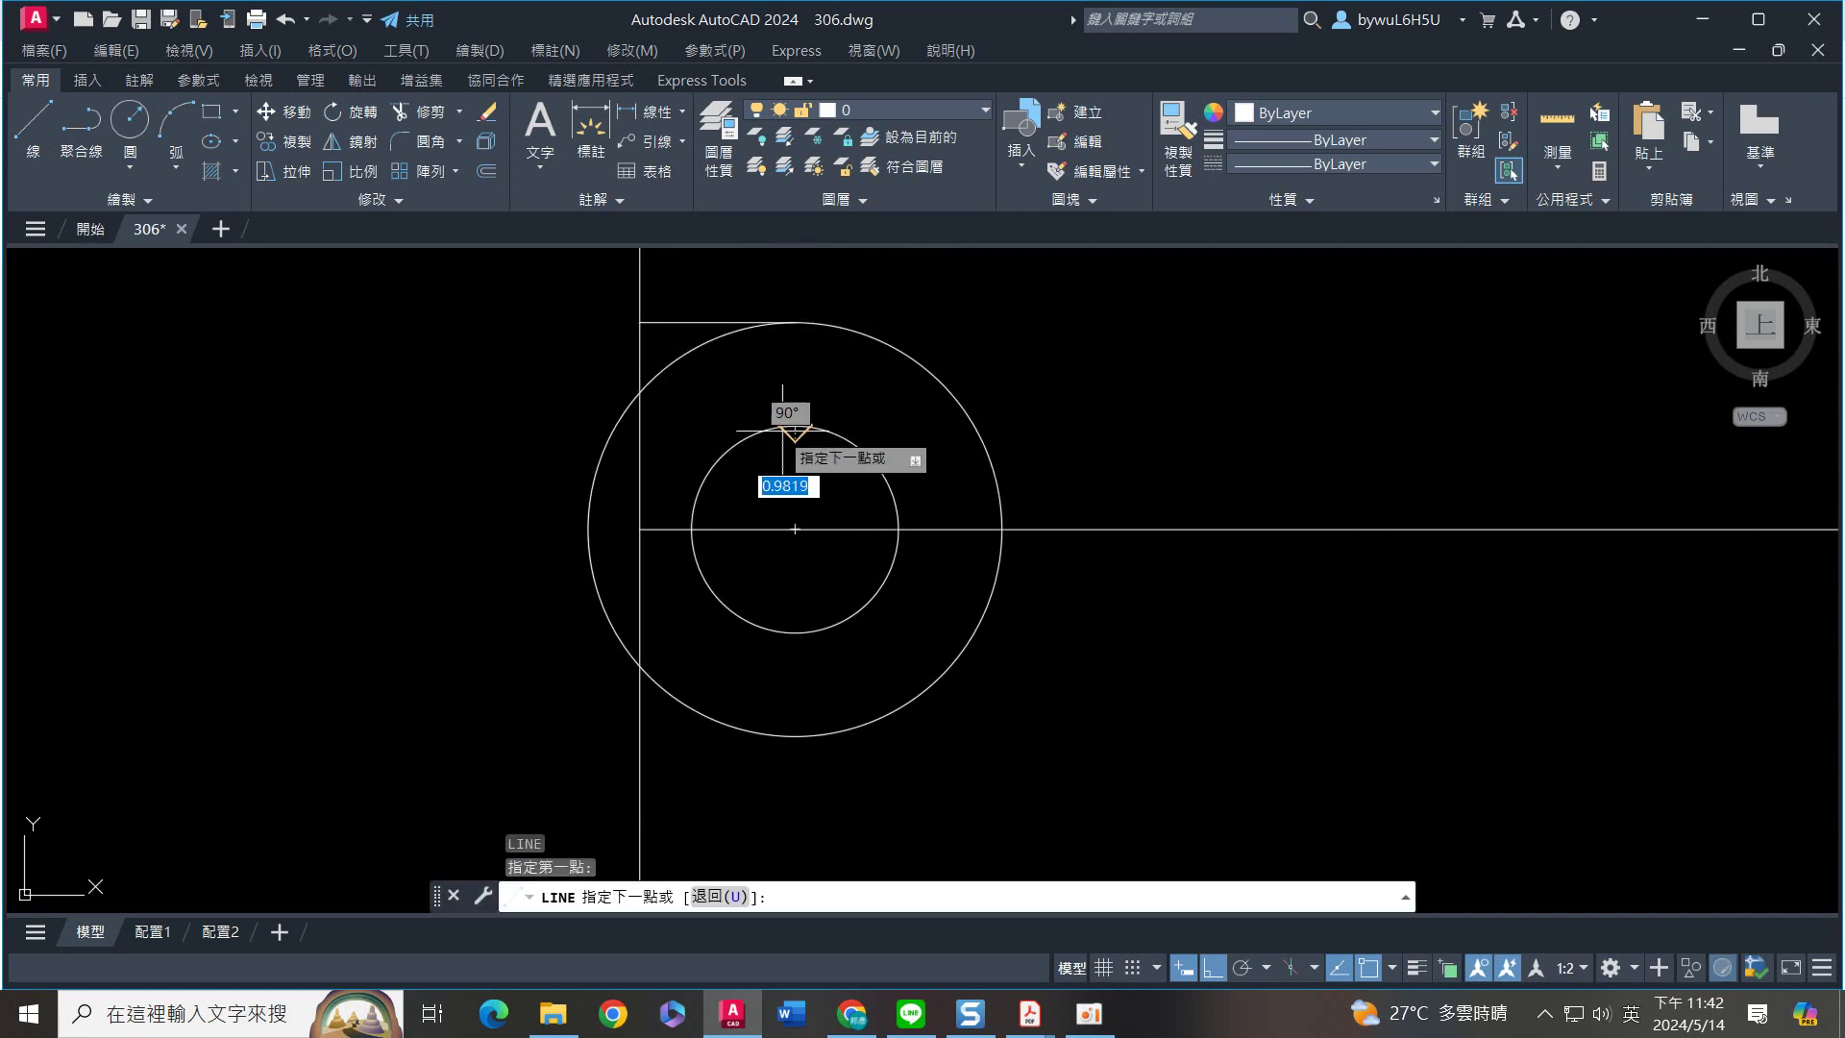
click(640, 425)
key(Return)
Draw horizontal lines from the lower quadrant points of the inner and outer circles to the plate's left edge
key(Return)
click(795, 632)
click(636, 632)
key(Return)
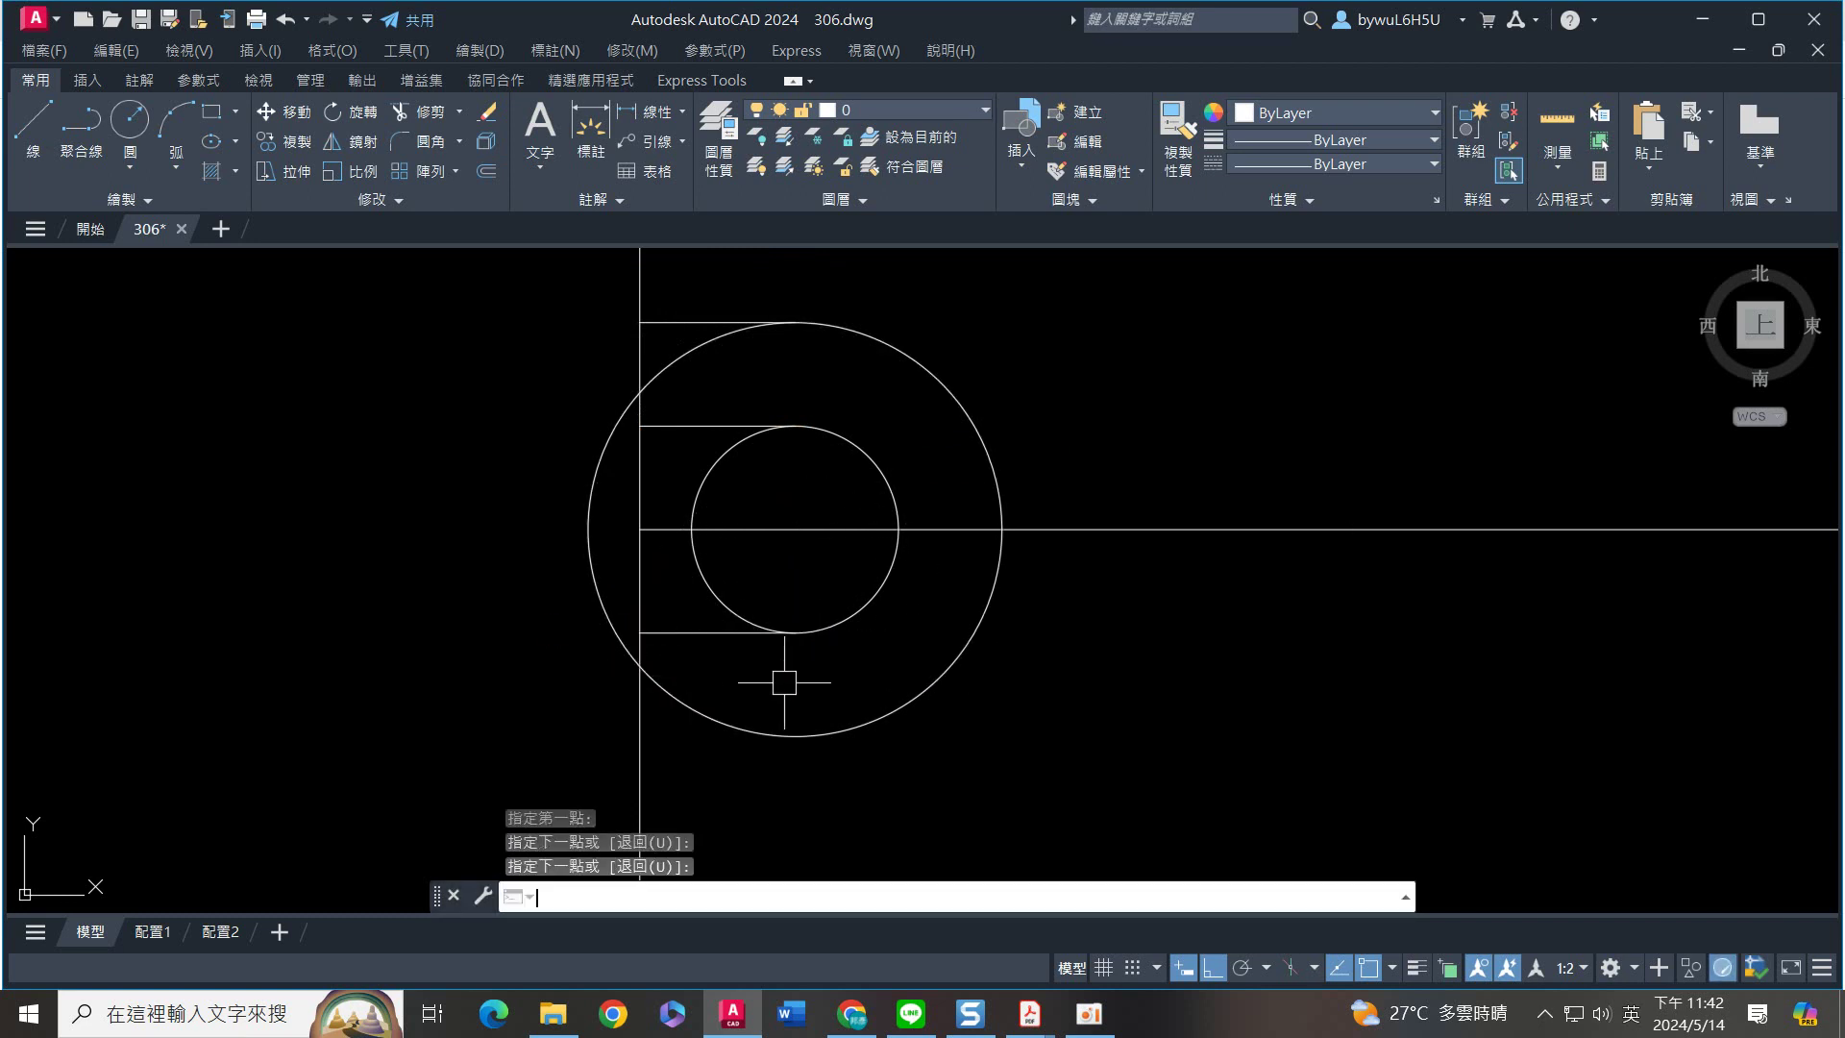
key(Return)
click(795, 736)
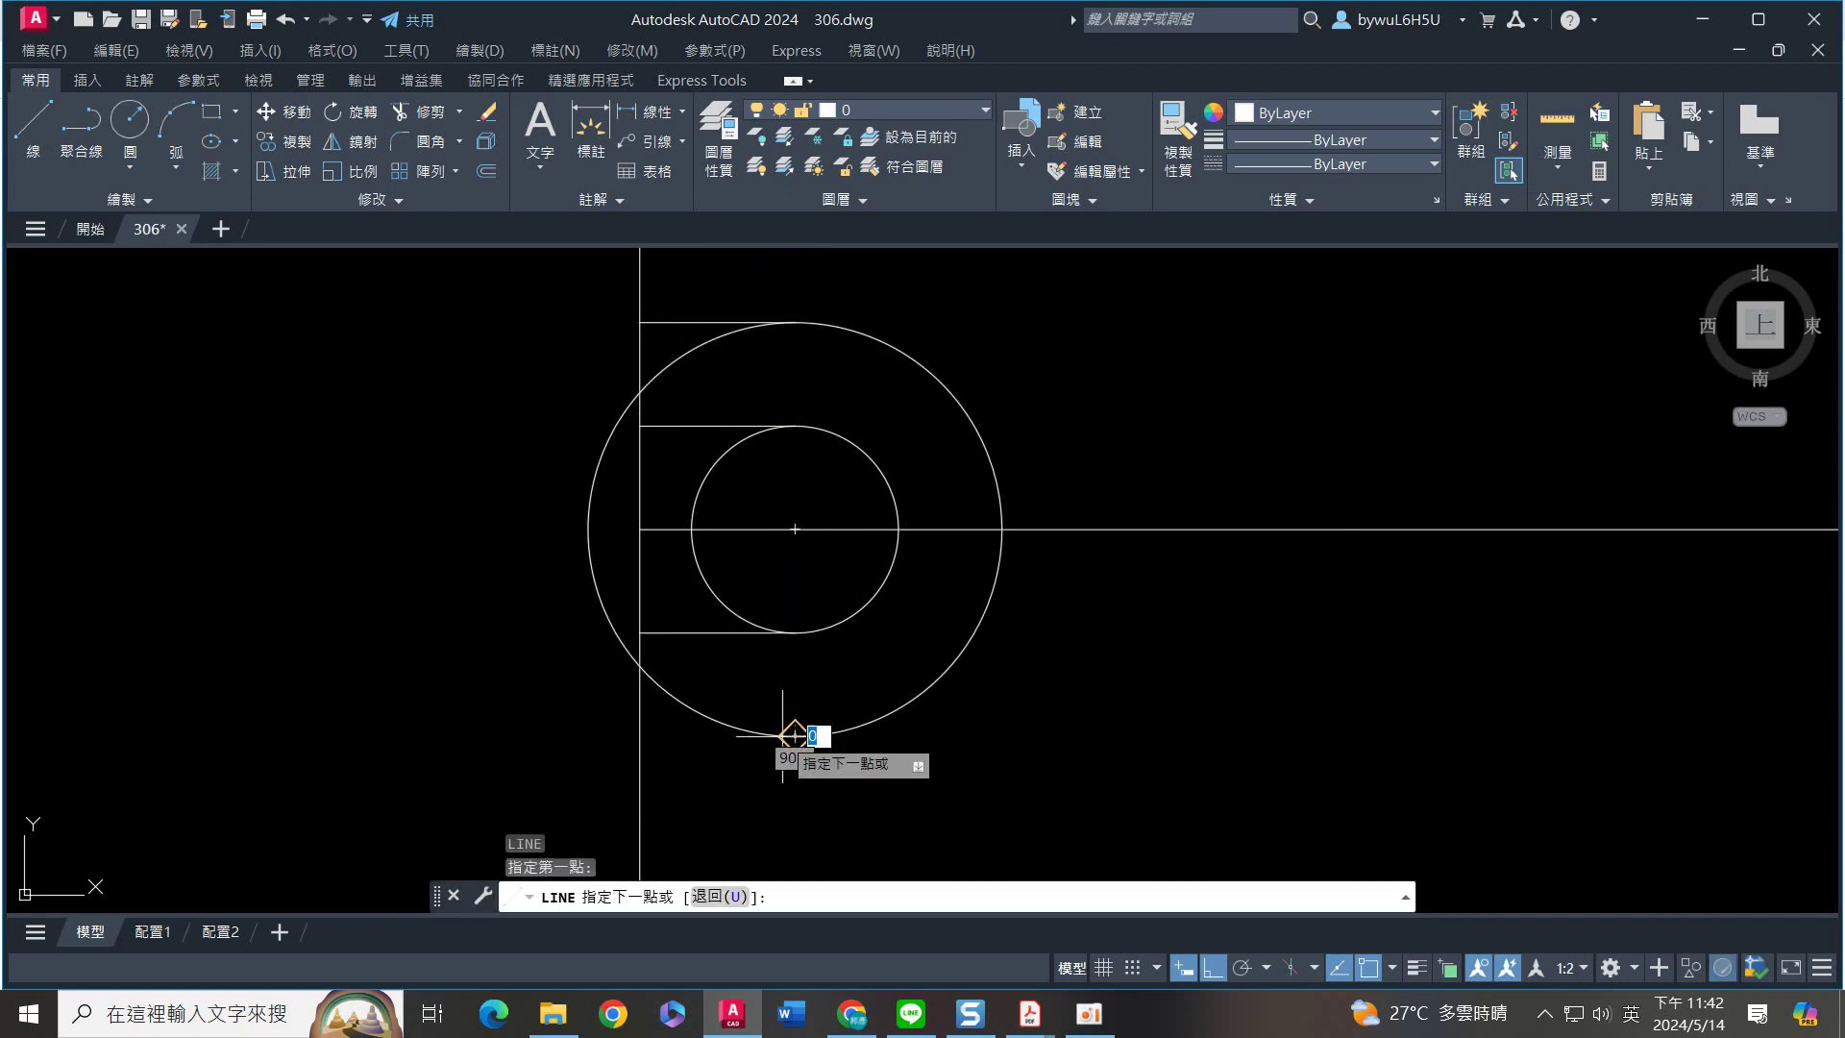
click(640, 735)
key(Return)
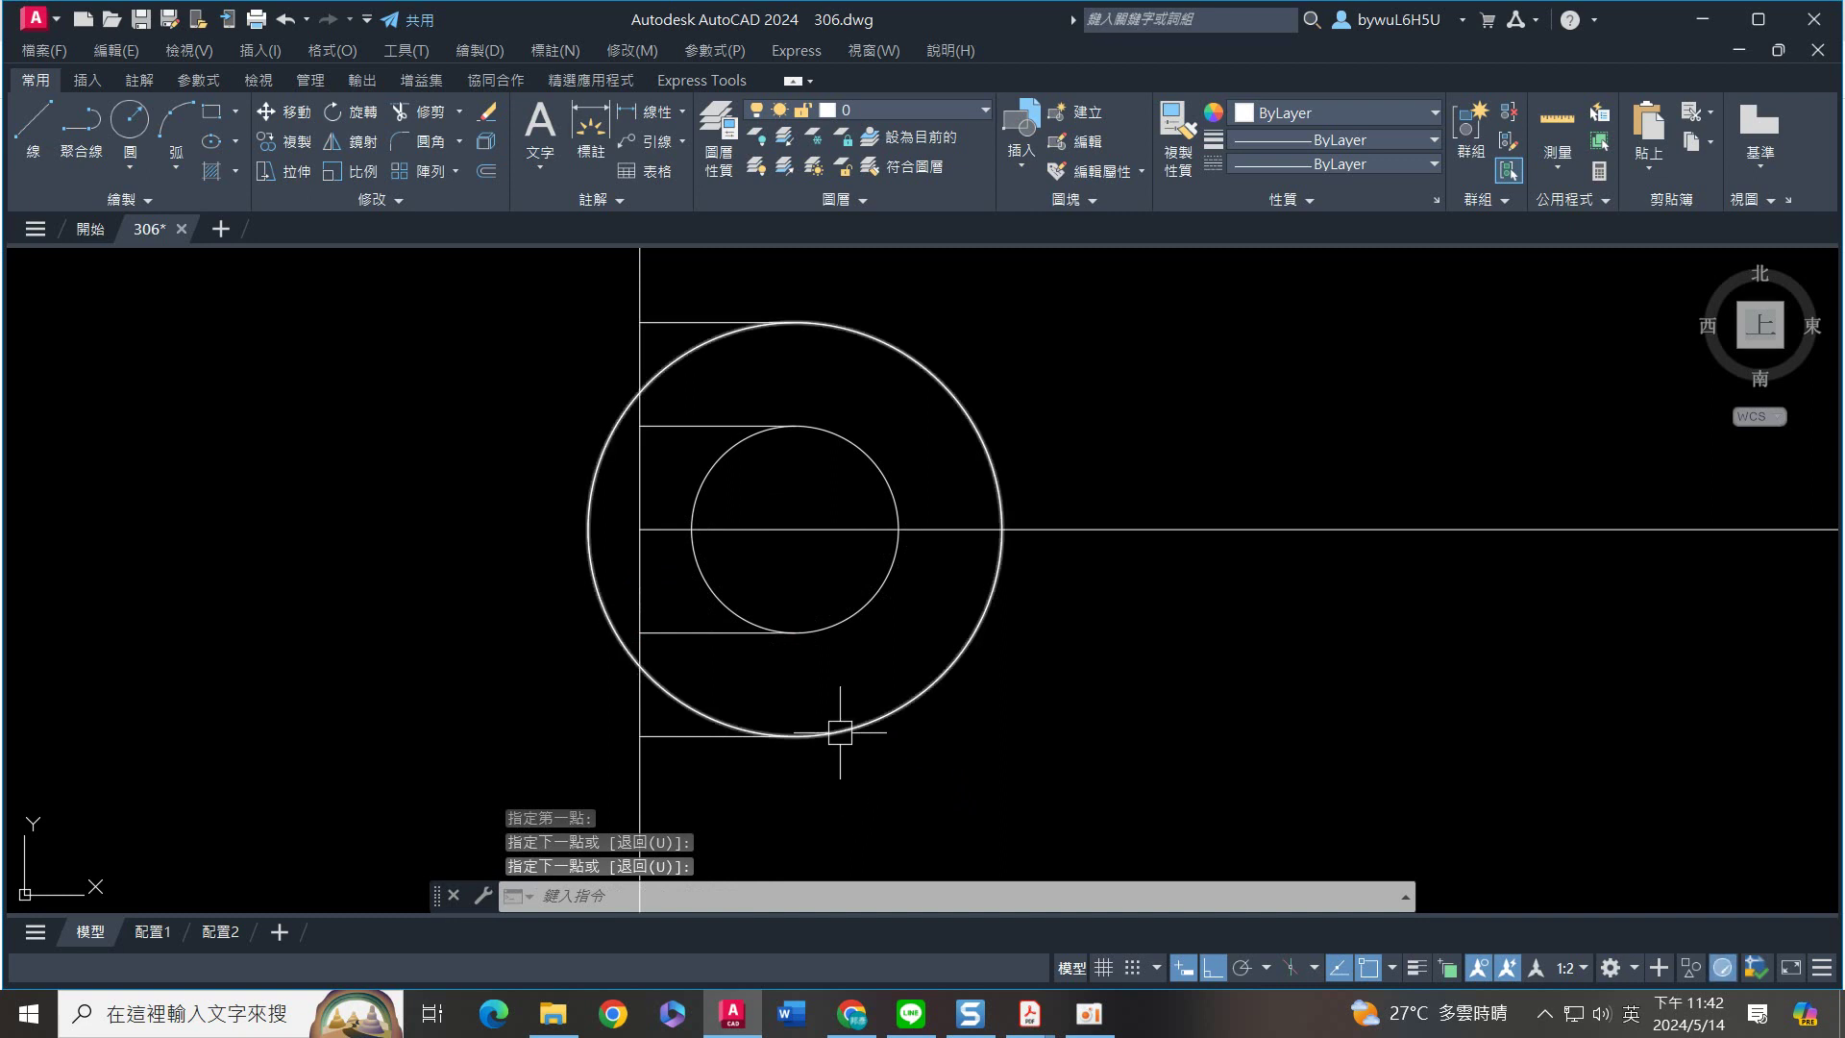
Trim away the left half of the outer circle using its two tangent lines as cutting edges
key(Return)
click(713, 323)
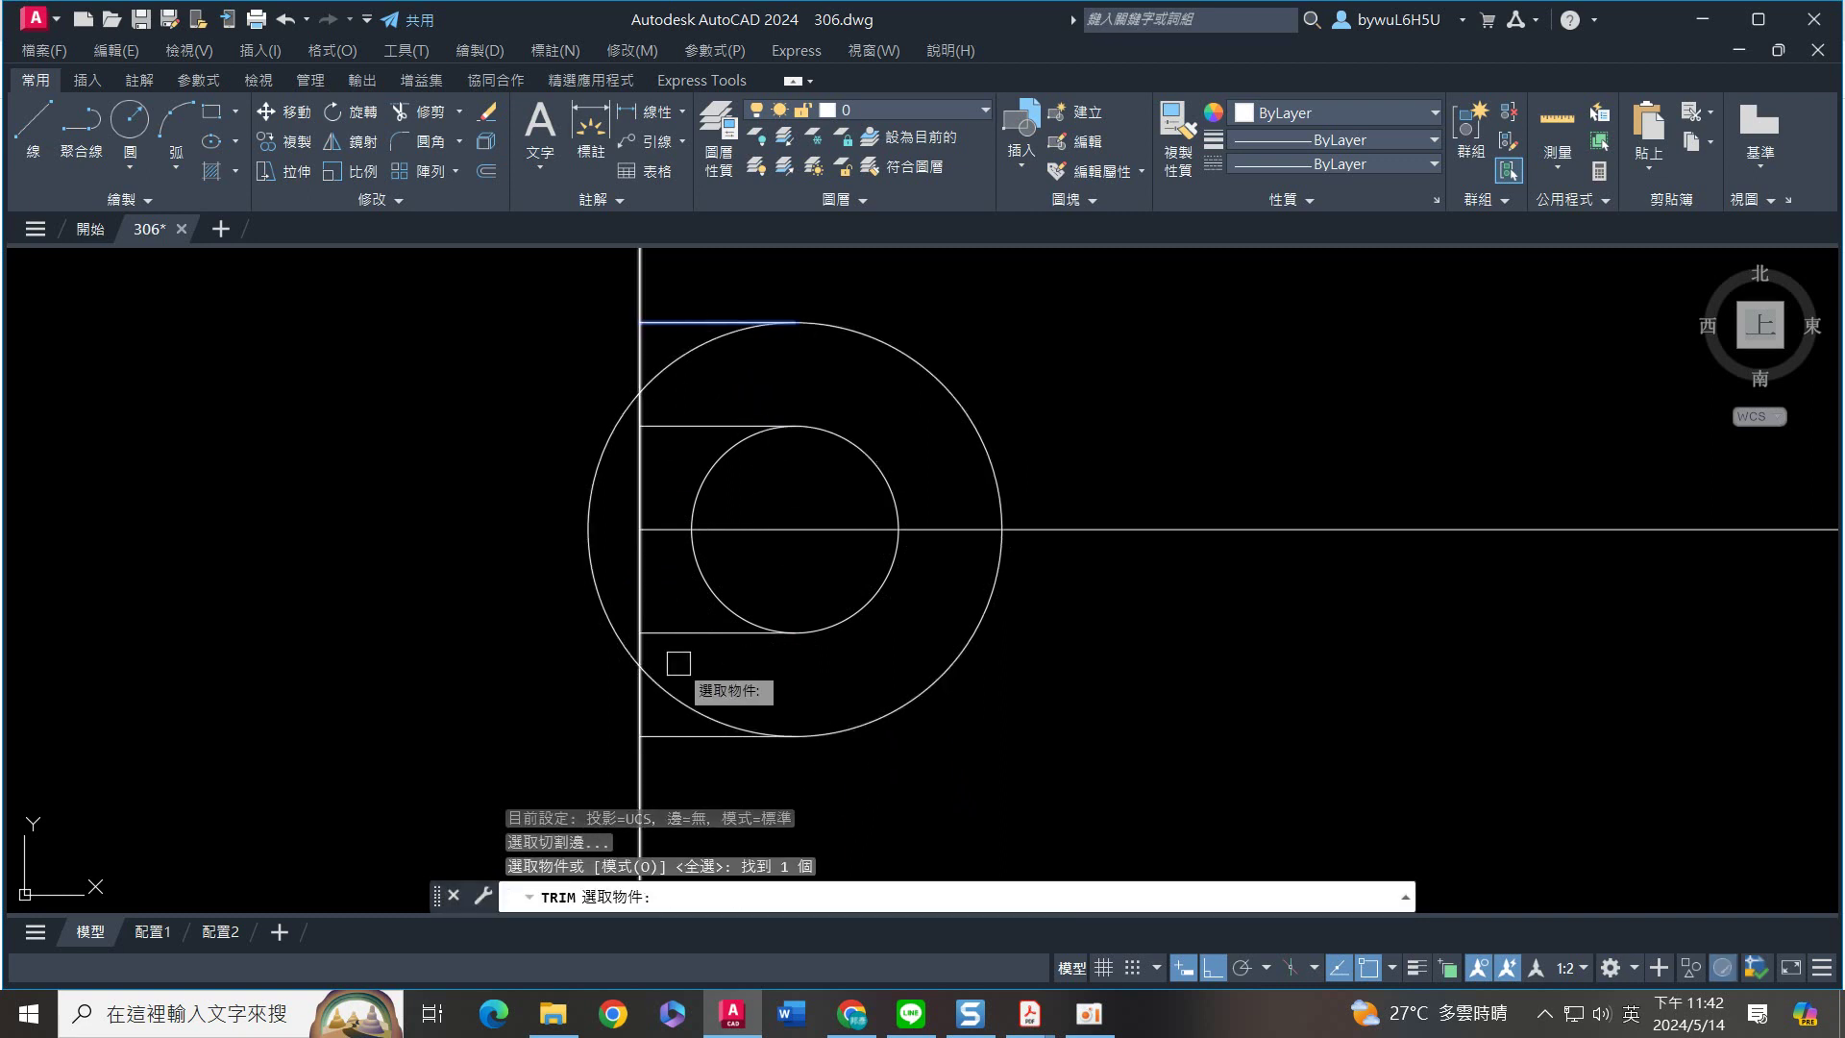
click(689, 731)
key(Return)
click(685, 692)
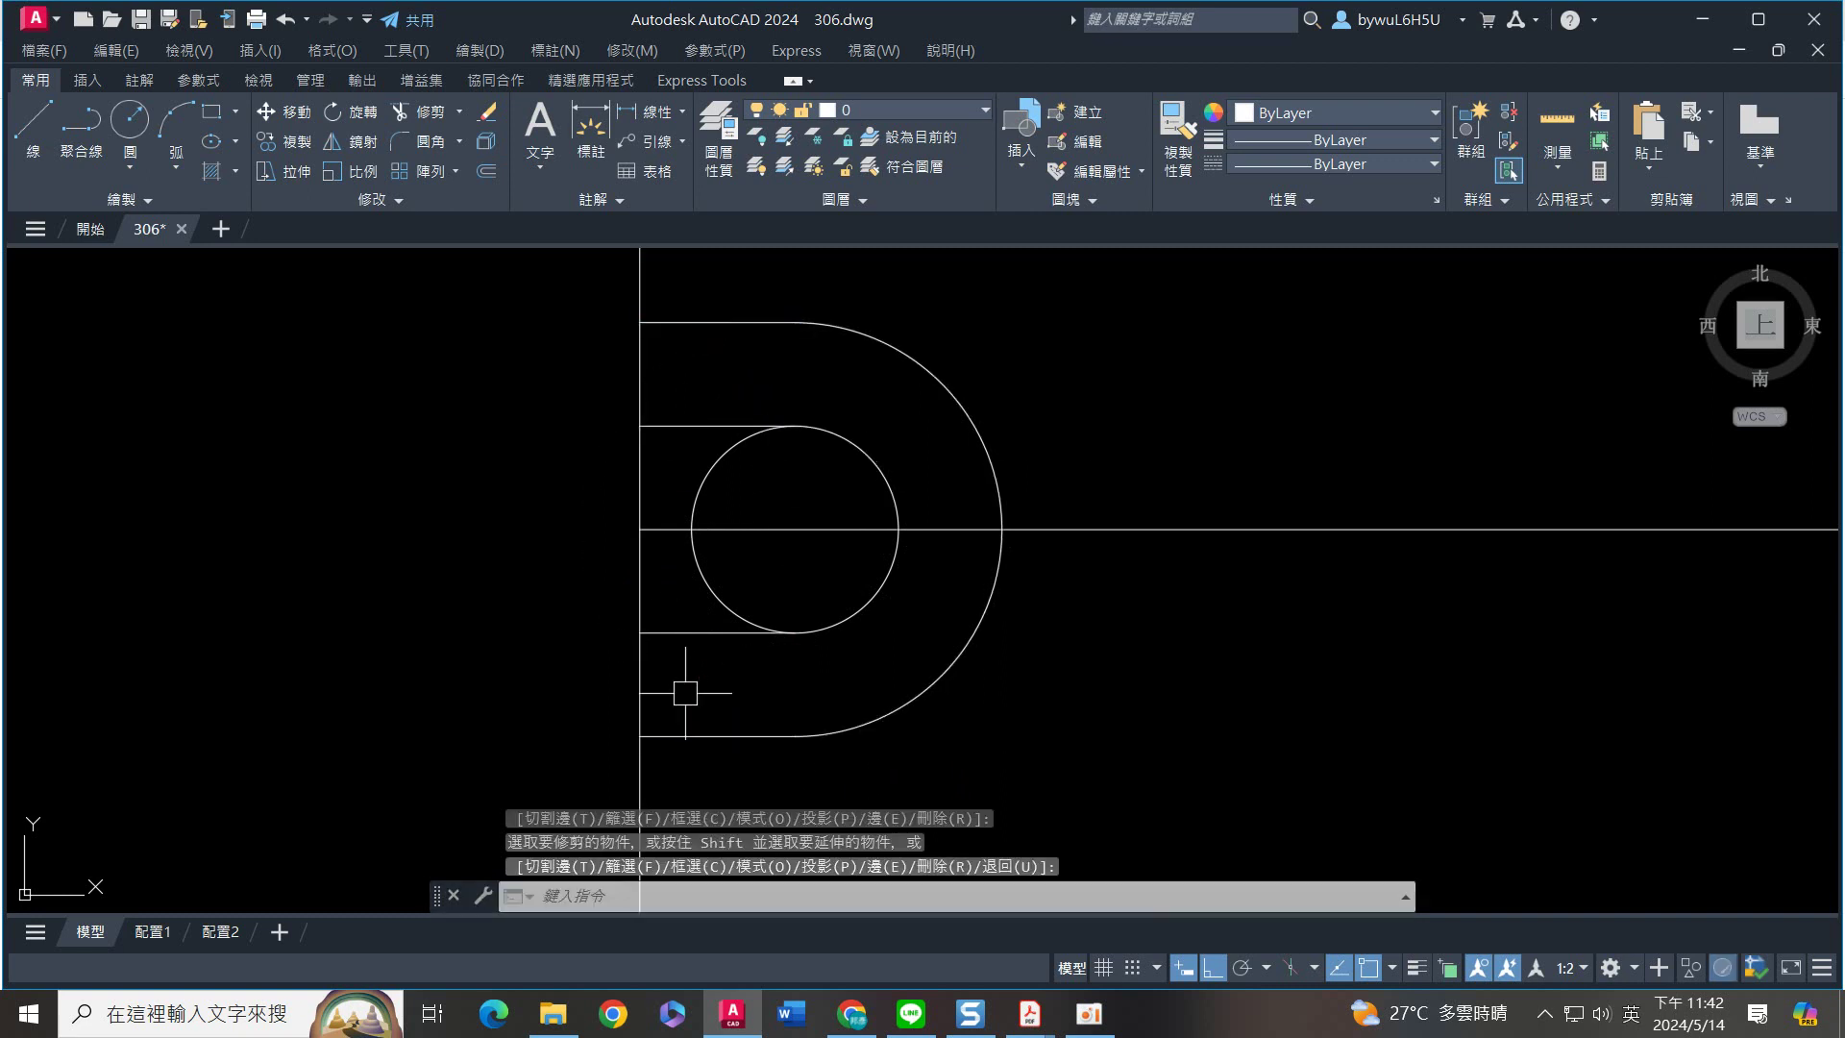
Trim away the left half of the inner circle between its two tangent lines
text(tr)
key(Return)
click(708, 426)
click(696, 633)
key(Return)
click(709, 586)
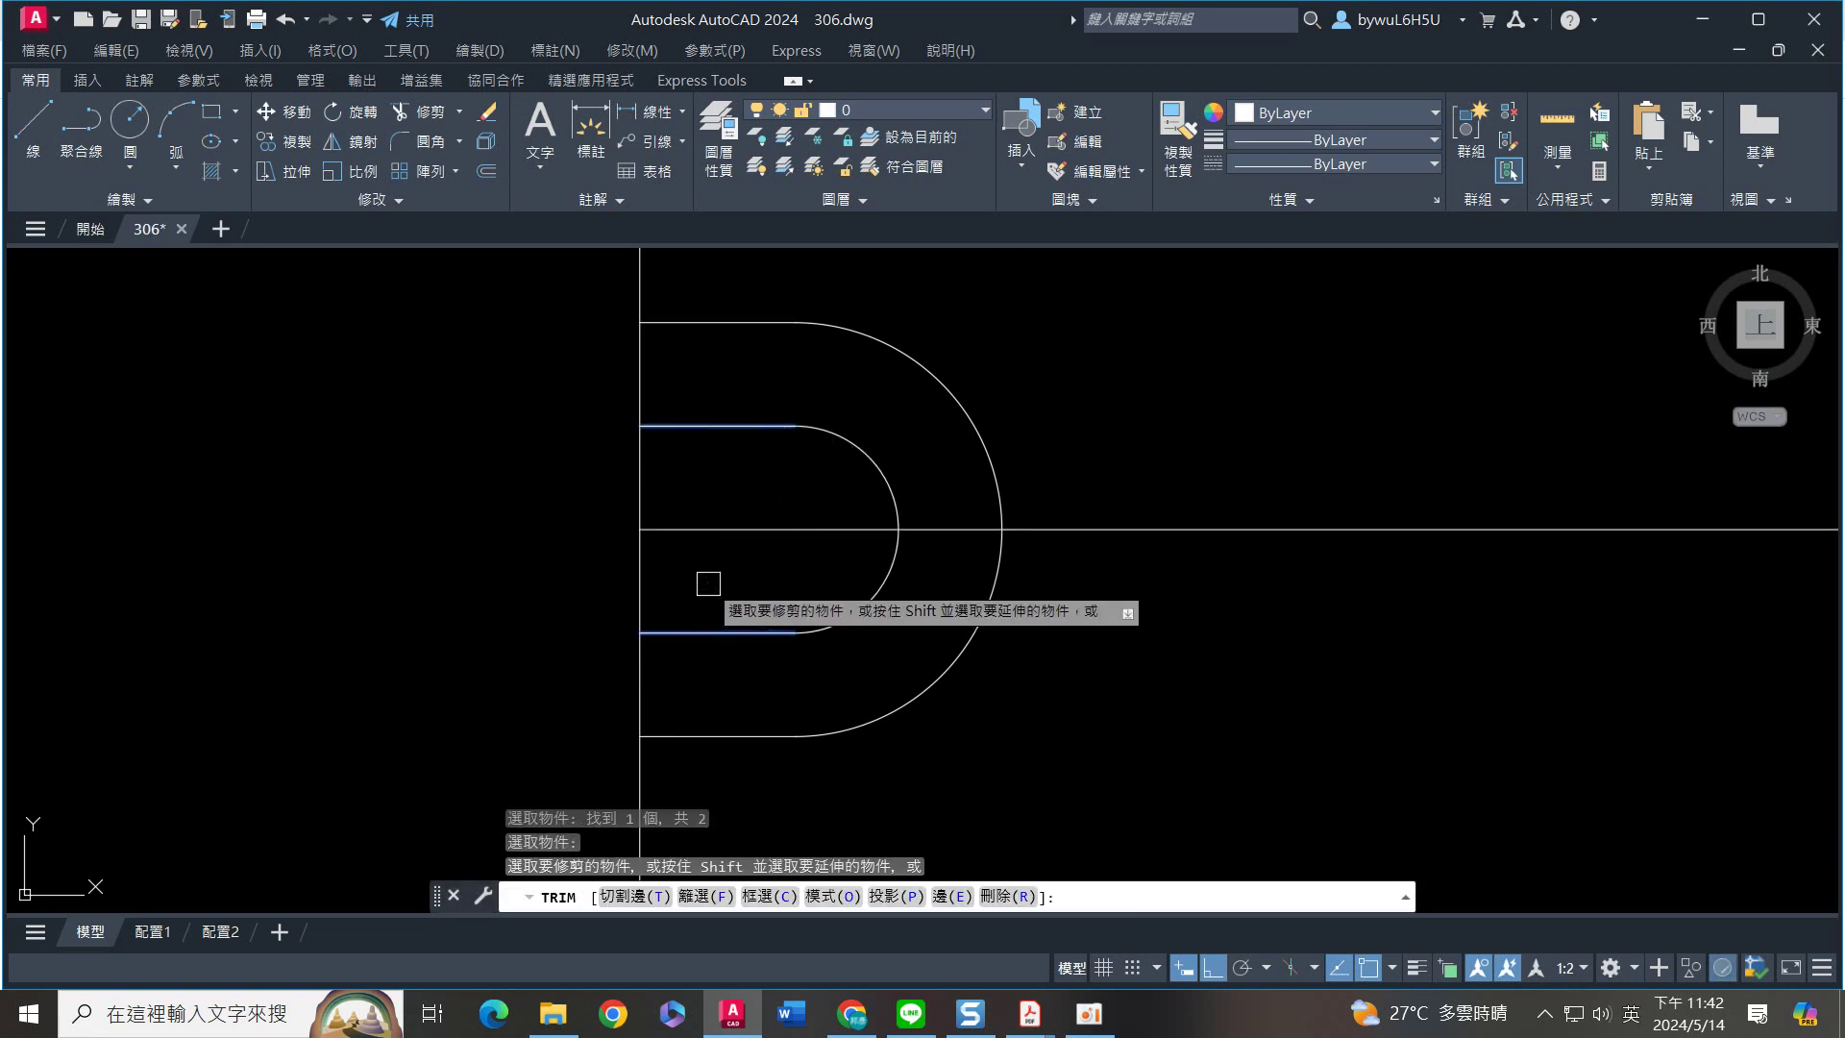
key(Return)
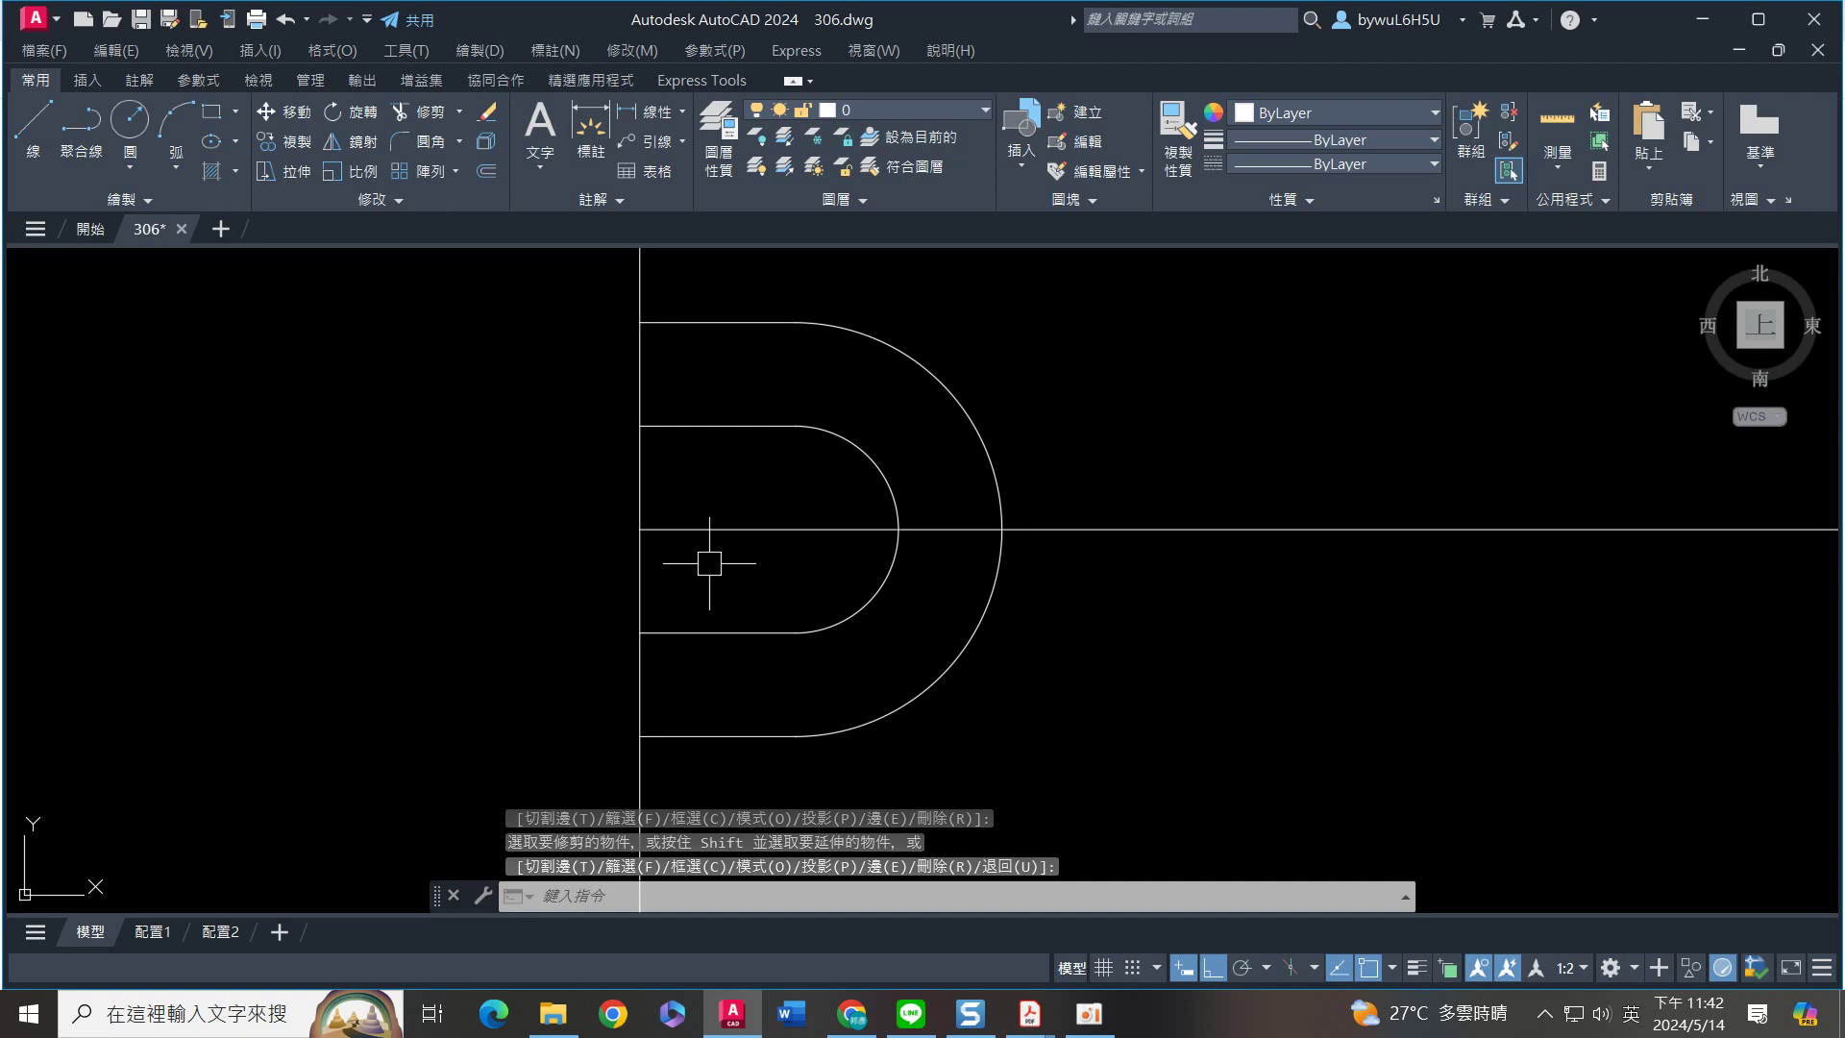
Trim the plate's left edge between the inner slot lines to open the slot
text(tr)
key(Return)
key(Return)
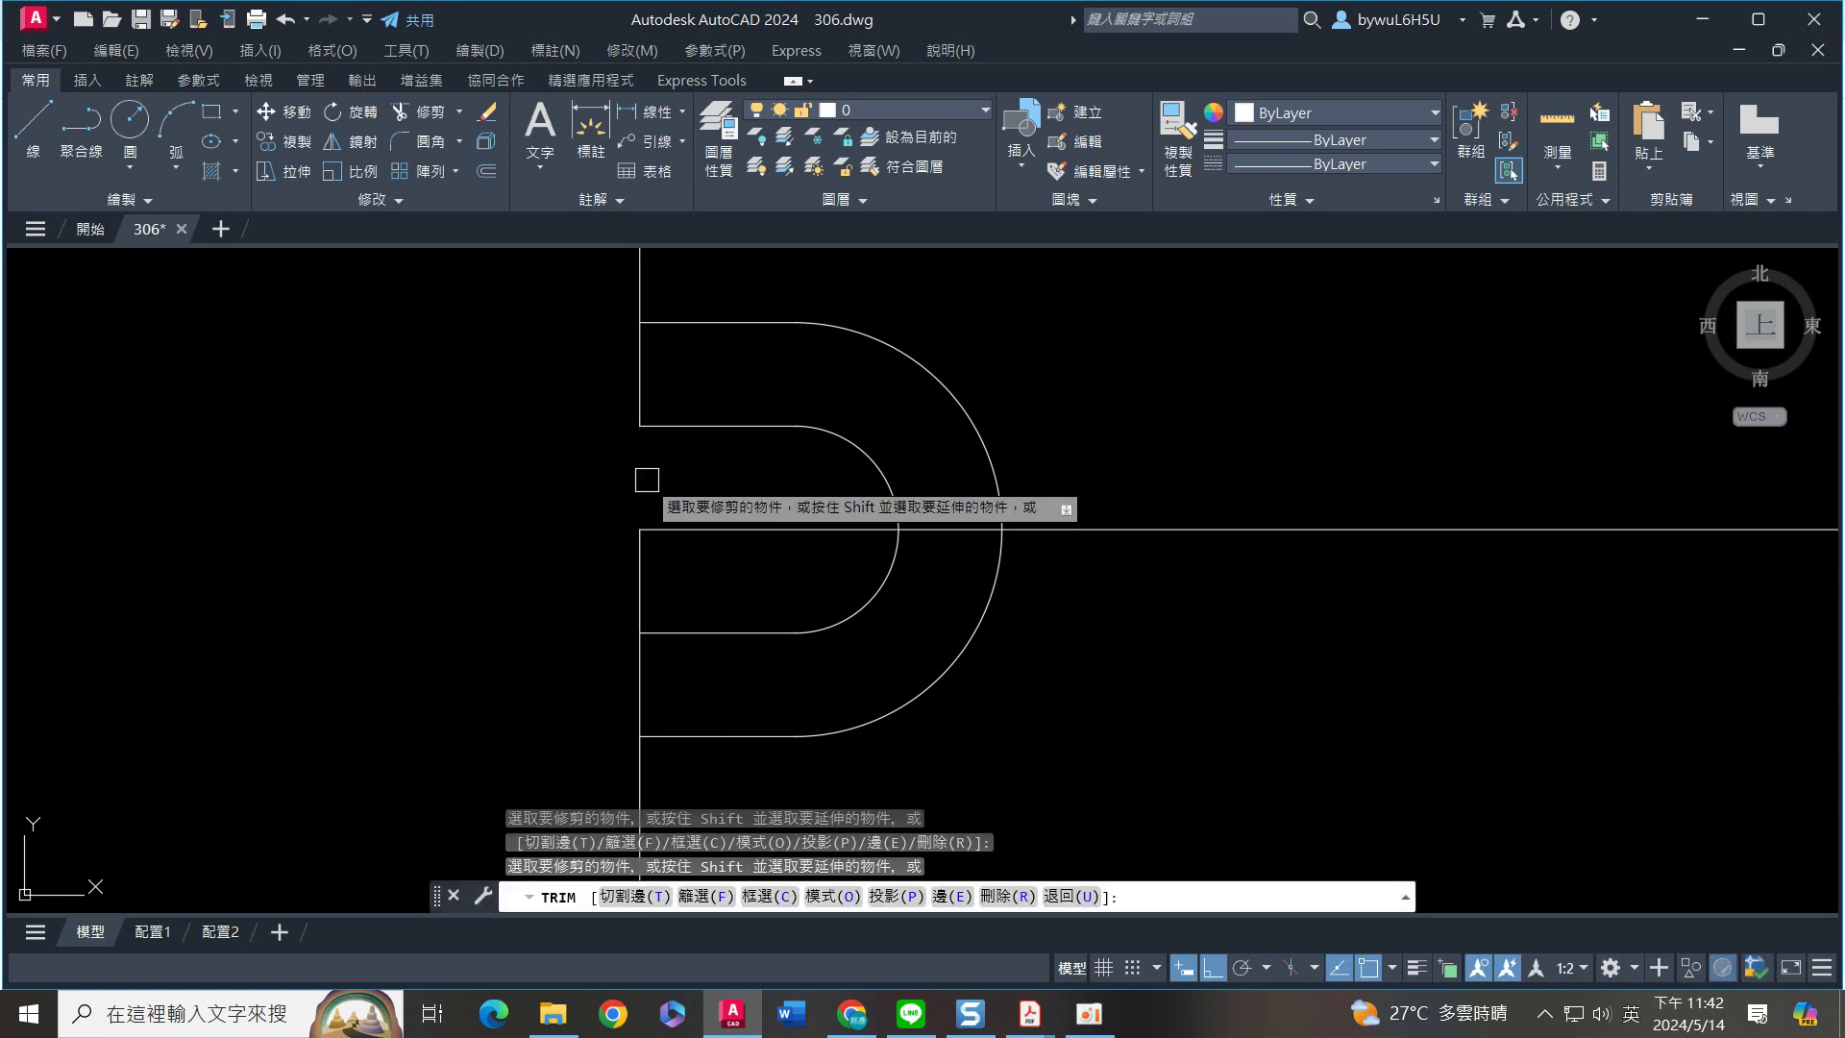
key(Return)
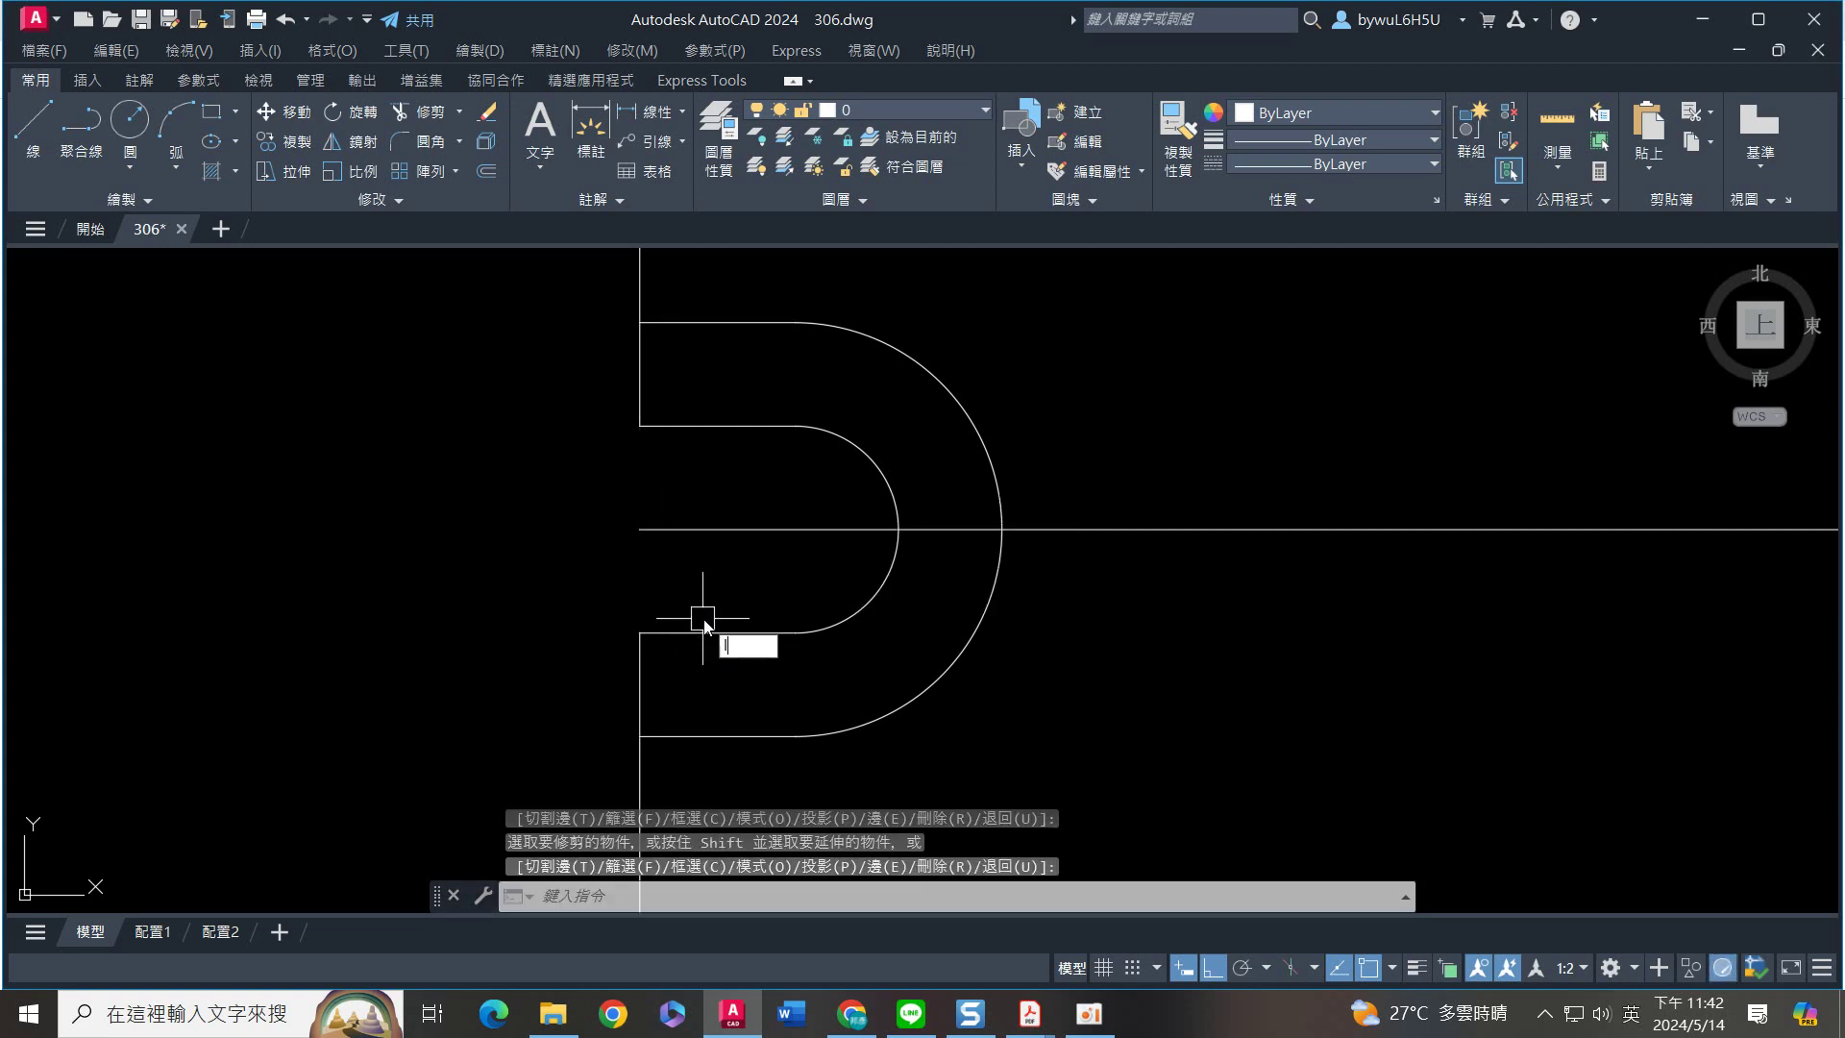
Draw a vertical centre line through the slot's arc centre, from the outer arc's upper end to its lower end
text(l)
key(Return)
click(796, 322)
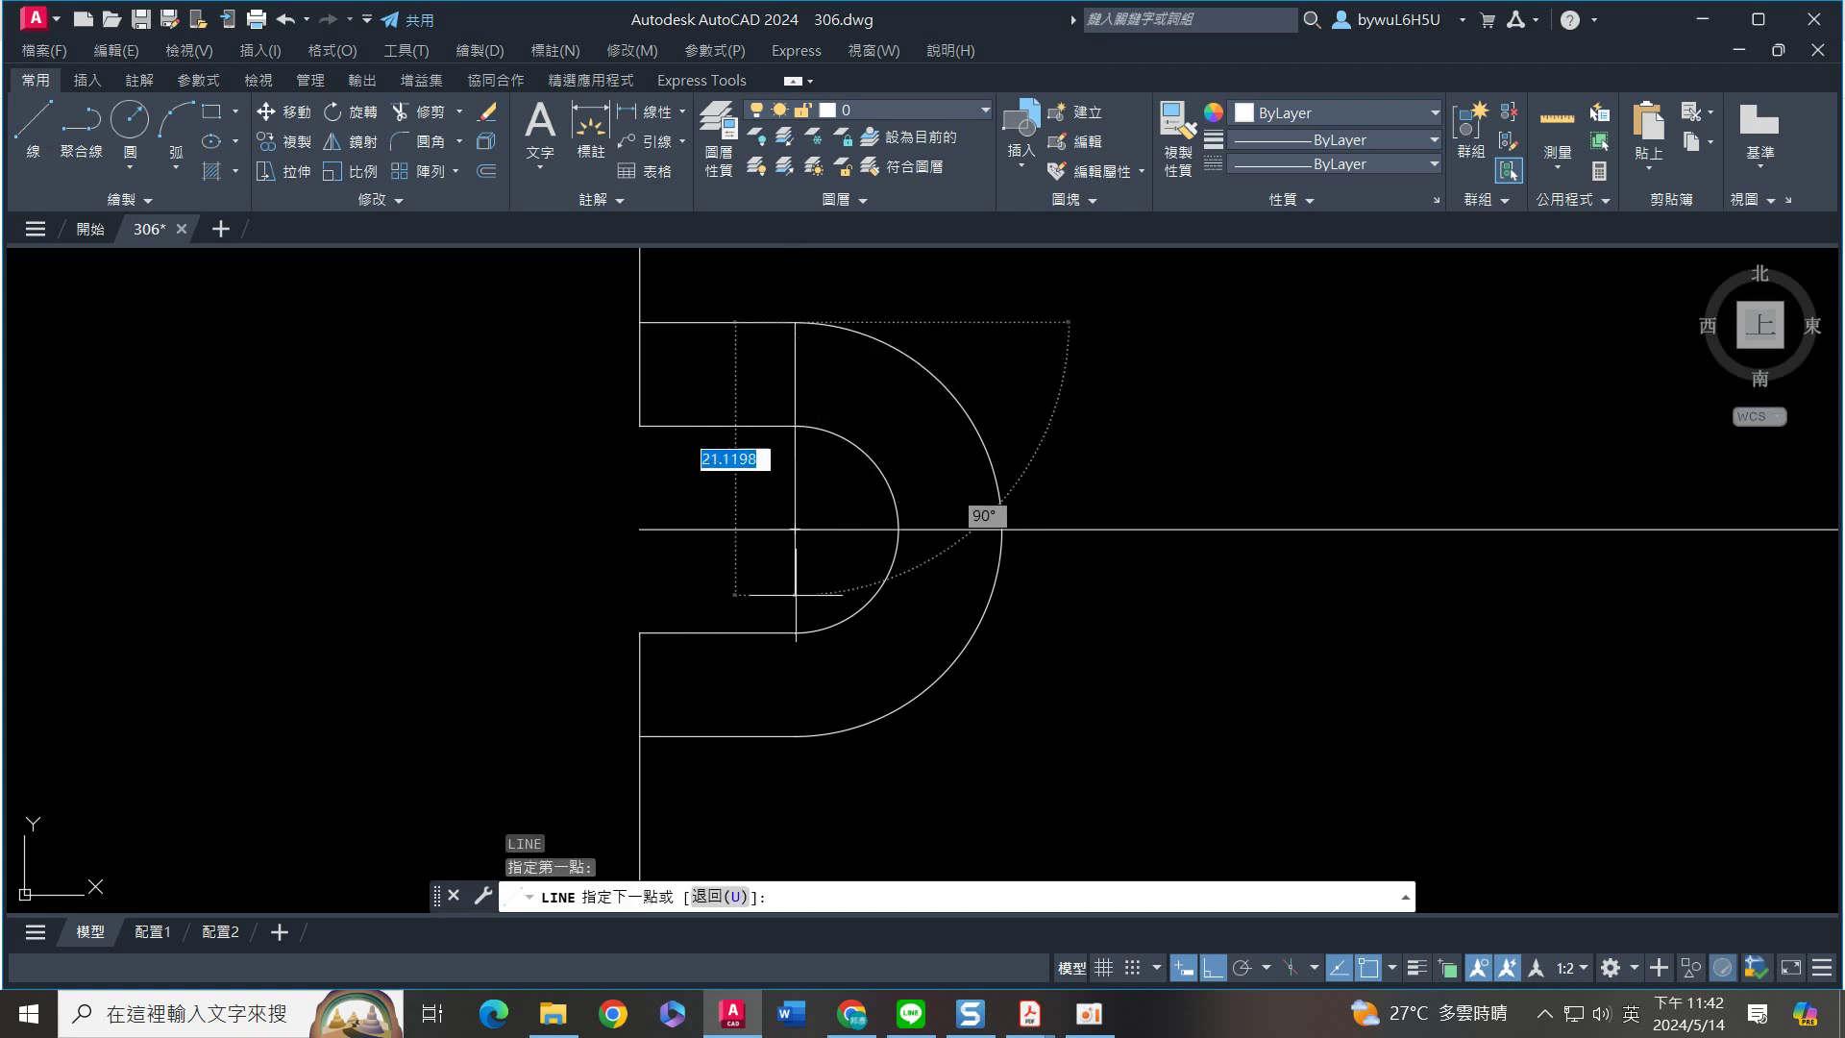
click(796, 737)
key(Return)
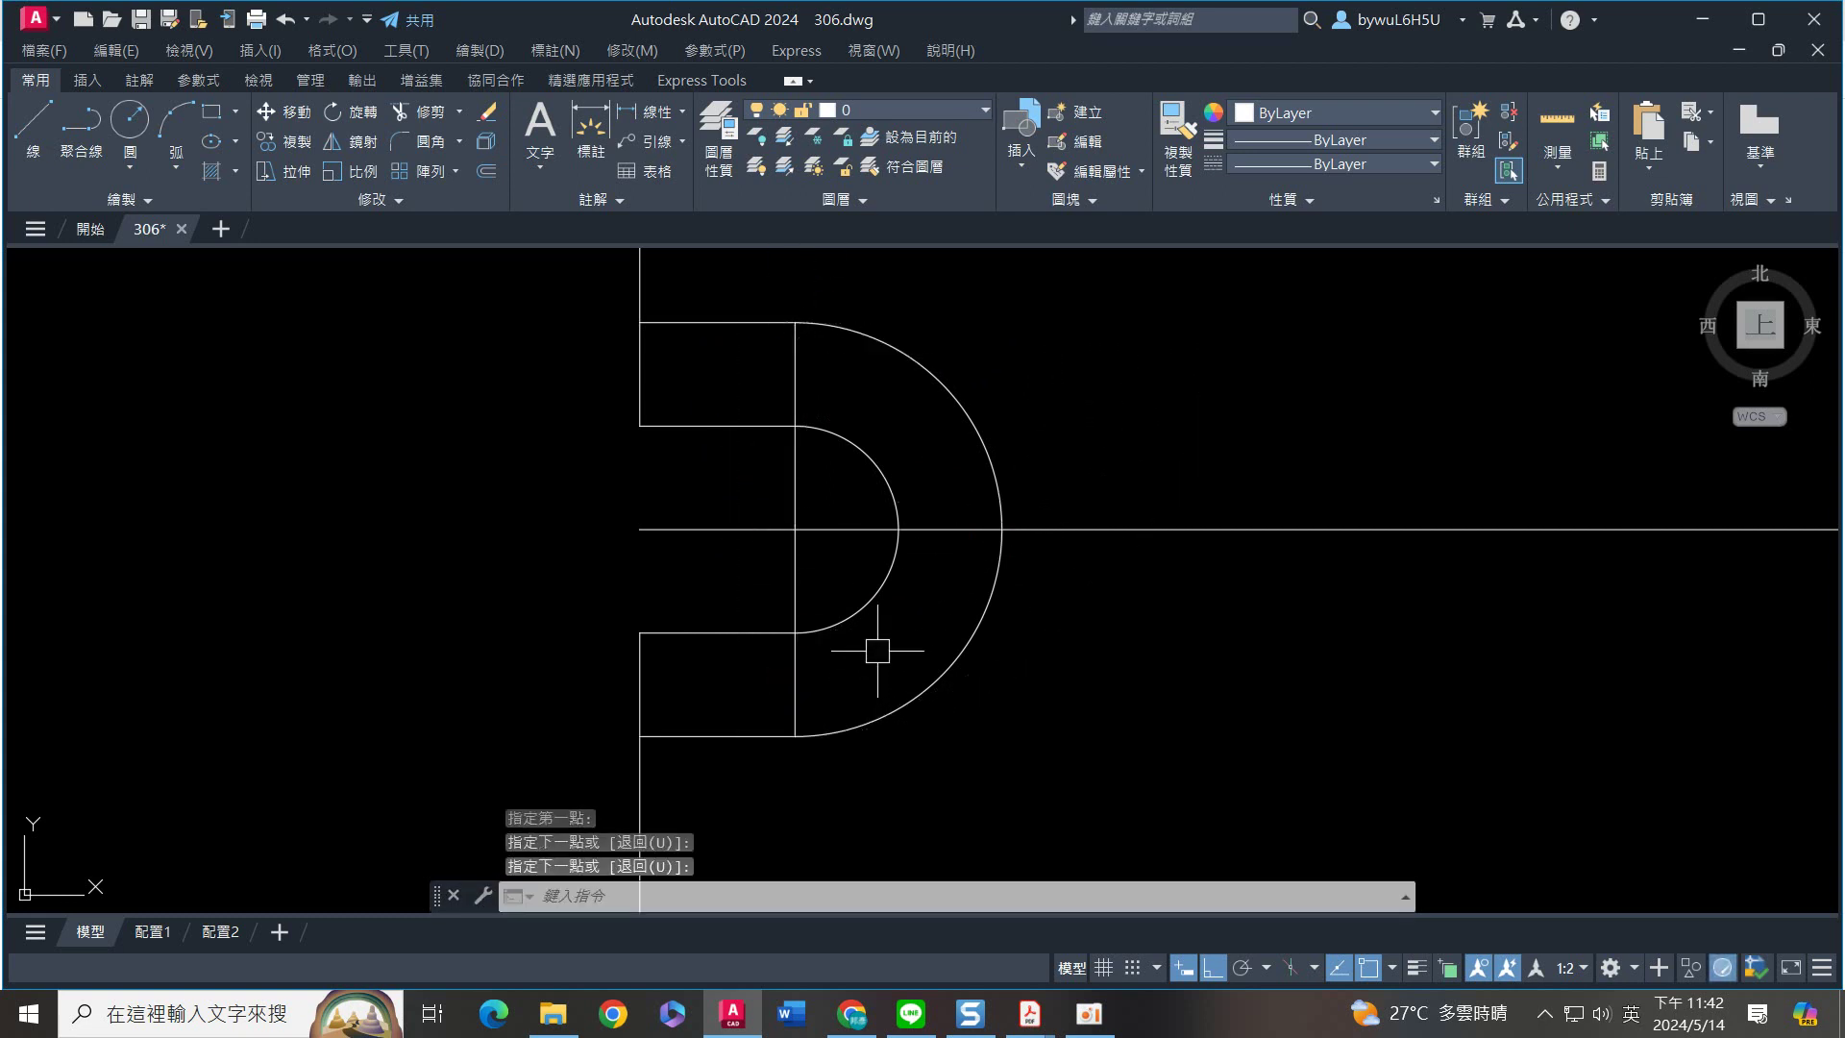
Lengthen the slot's vertical centre line by 3 at both ends
text(len)
key(Return)
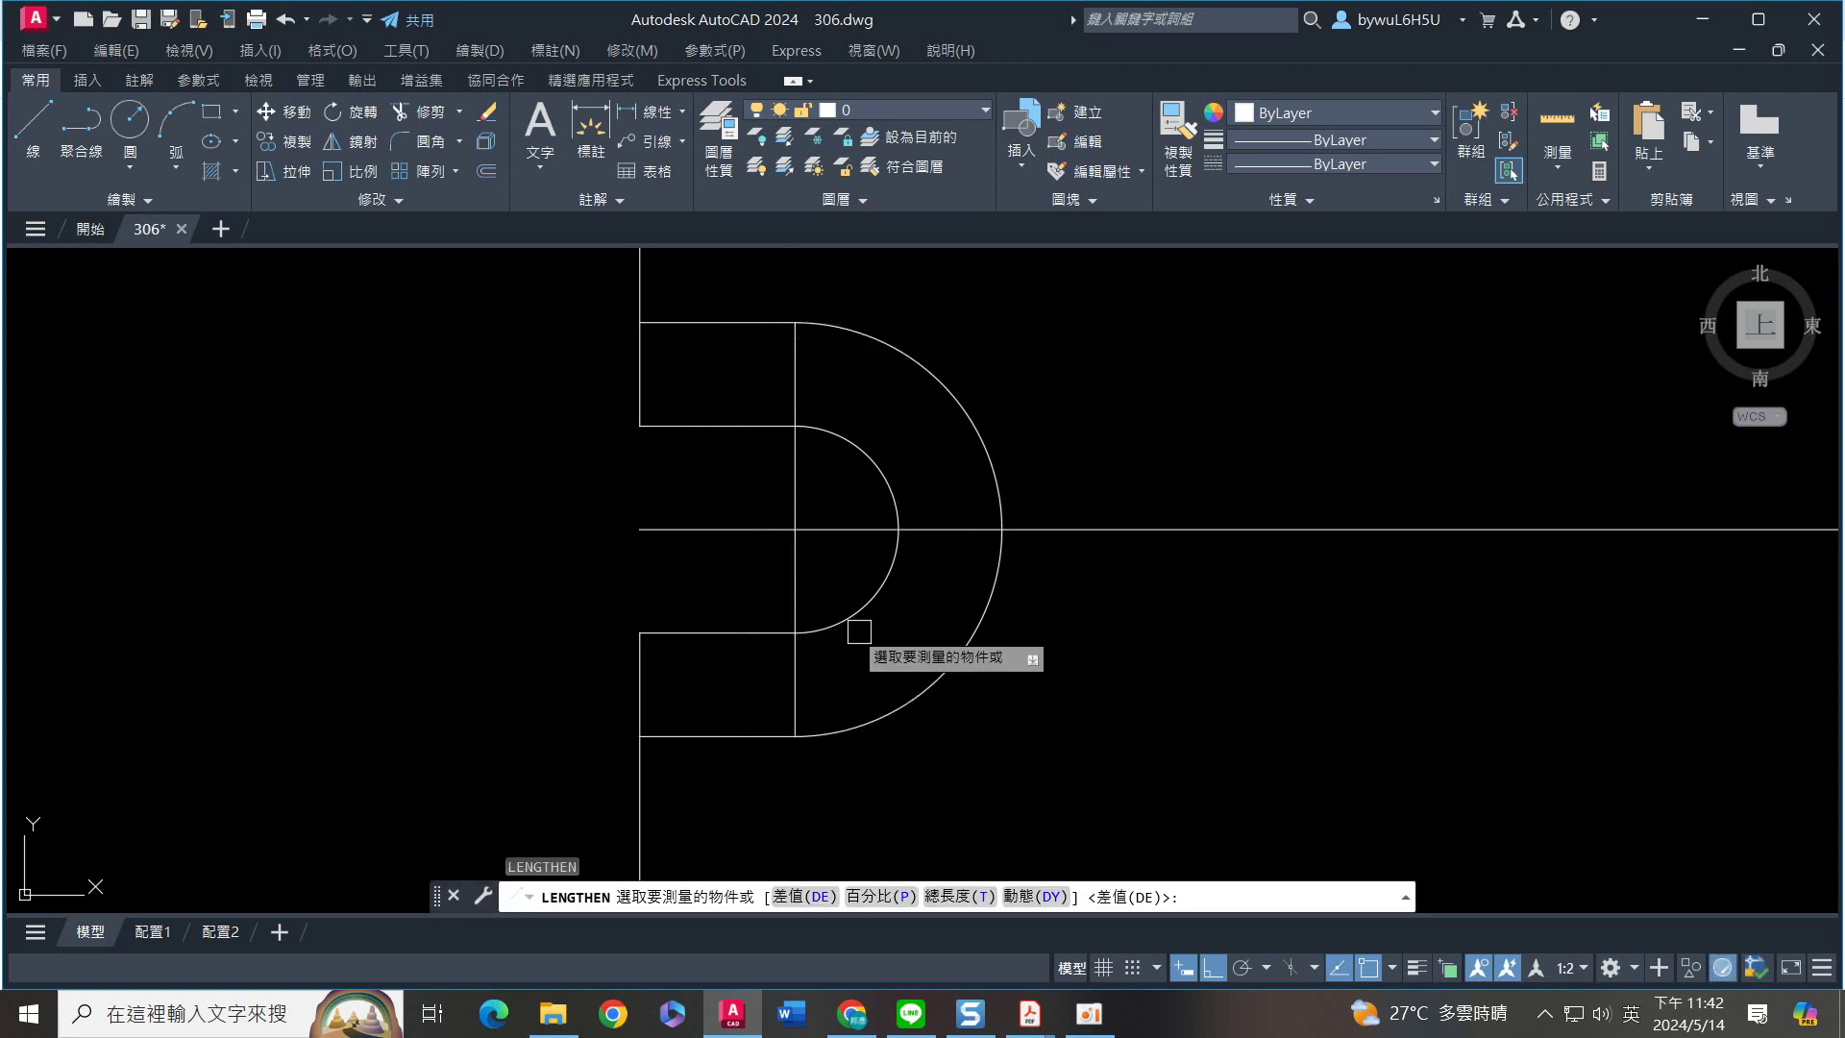
text(de)
key(Return)
text(3)
key(Return)
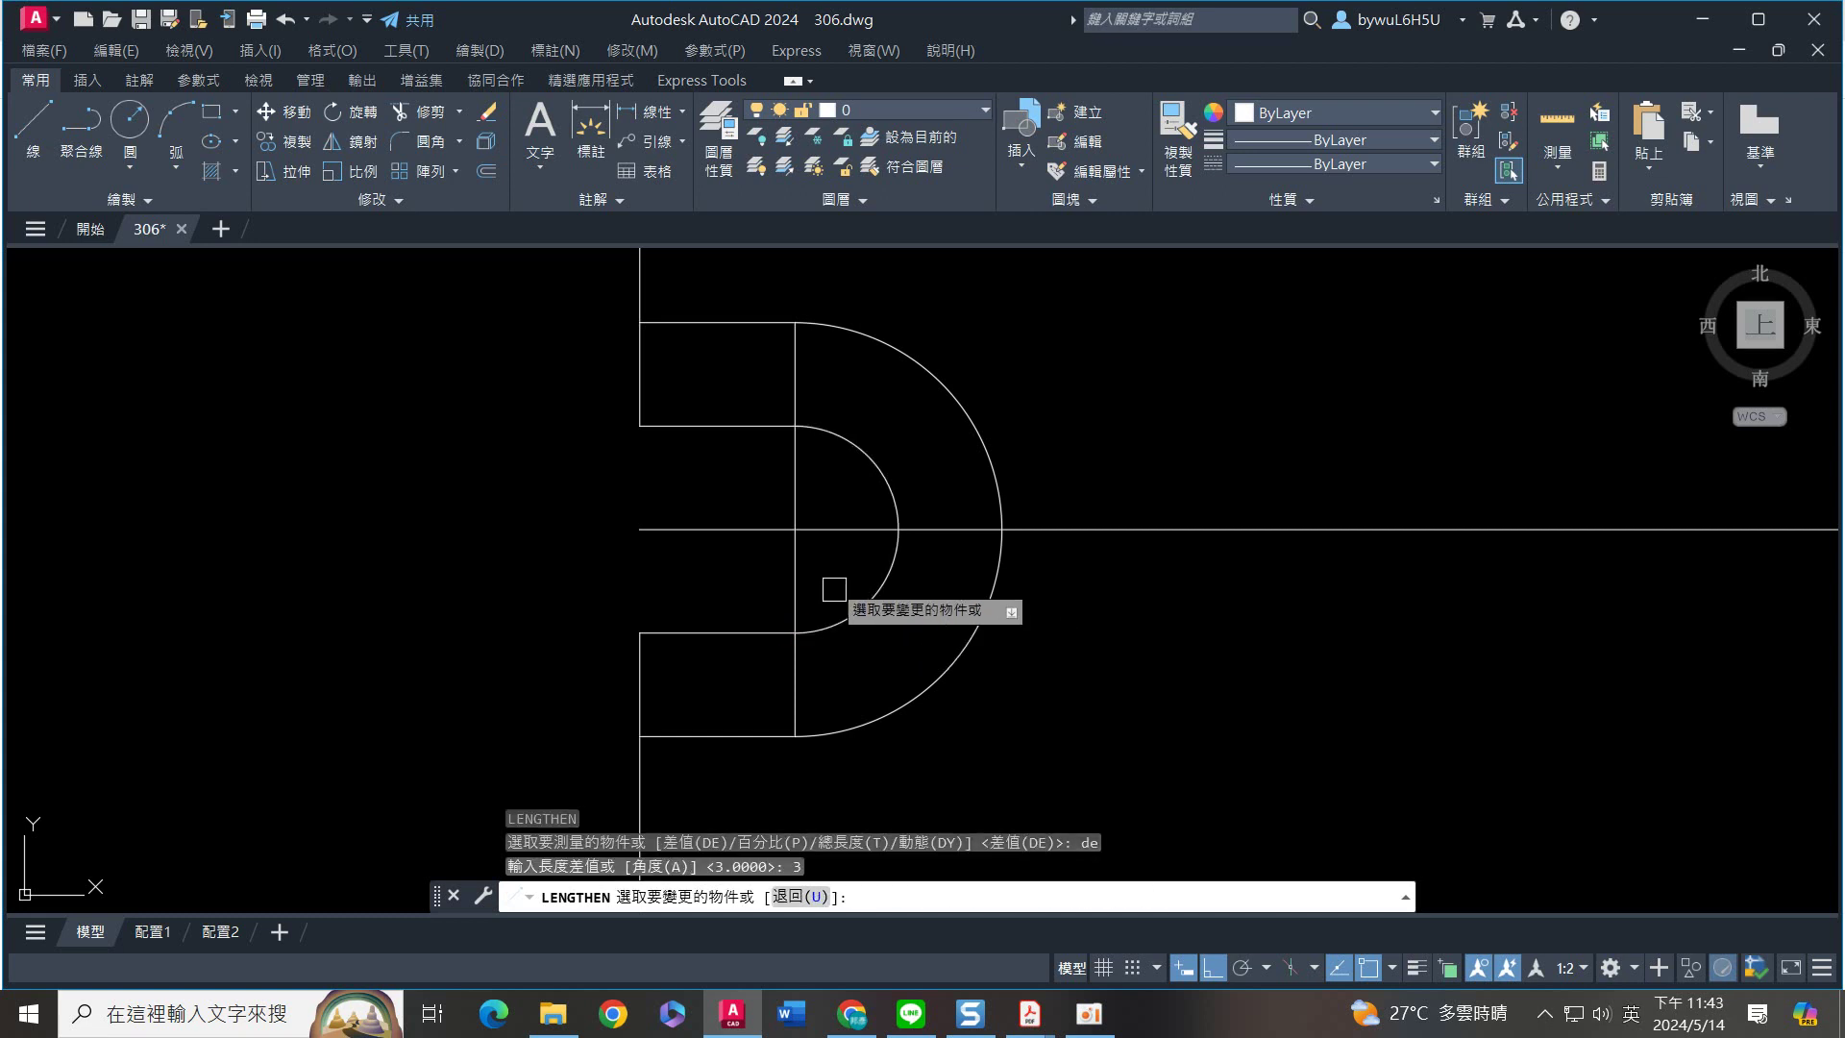
click(798, 673)
click(795, 657)
key(Escape)
Mirror the left slot's lines, arcs and vertical centre line about a vertical axis through the plate's centre, keeping the originals
click(993, 301)
click(733, 443)
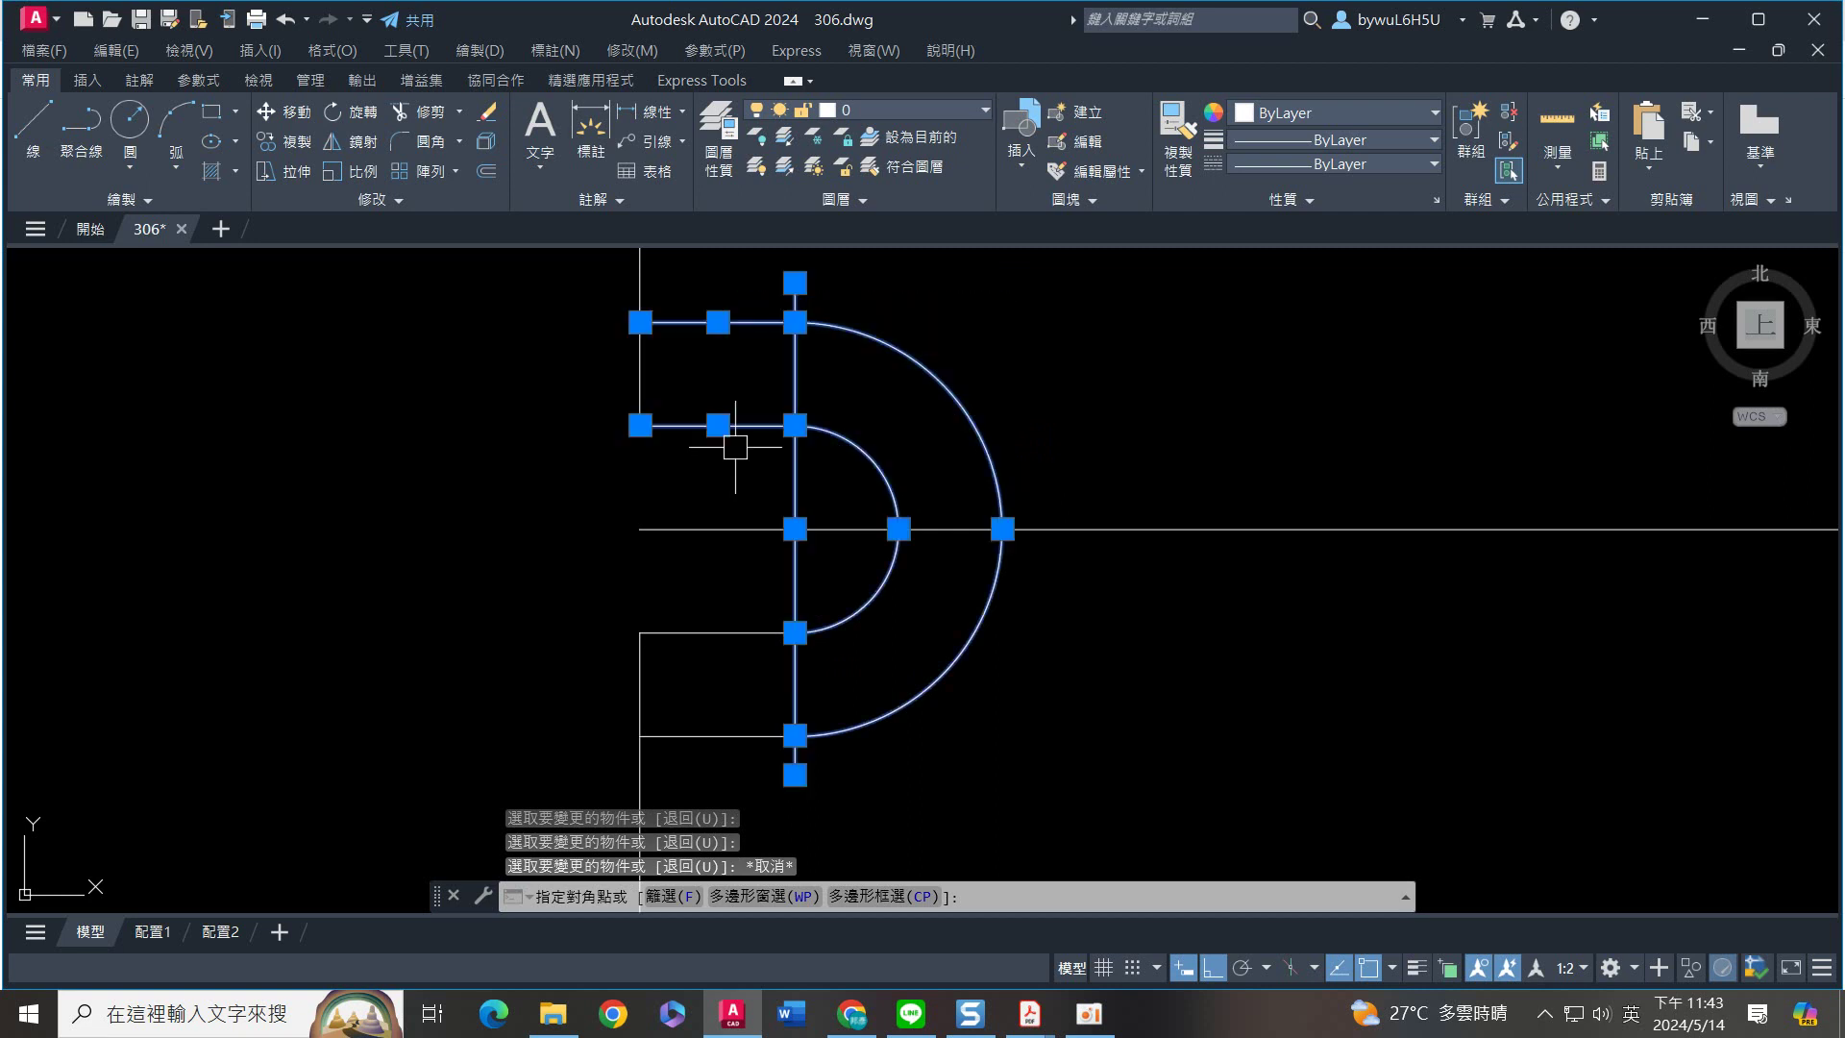
click(753, 560)
click(722, 702)
scroll(939, 746, down, 4)
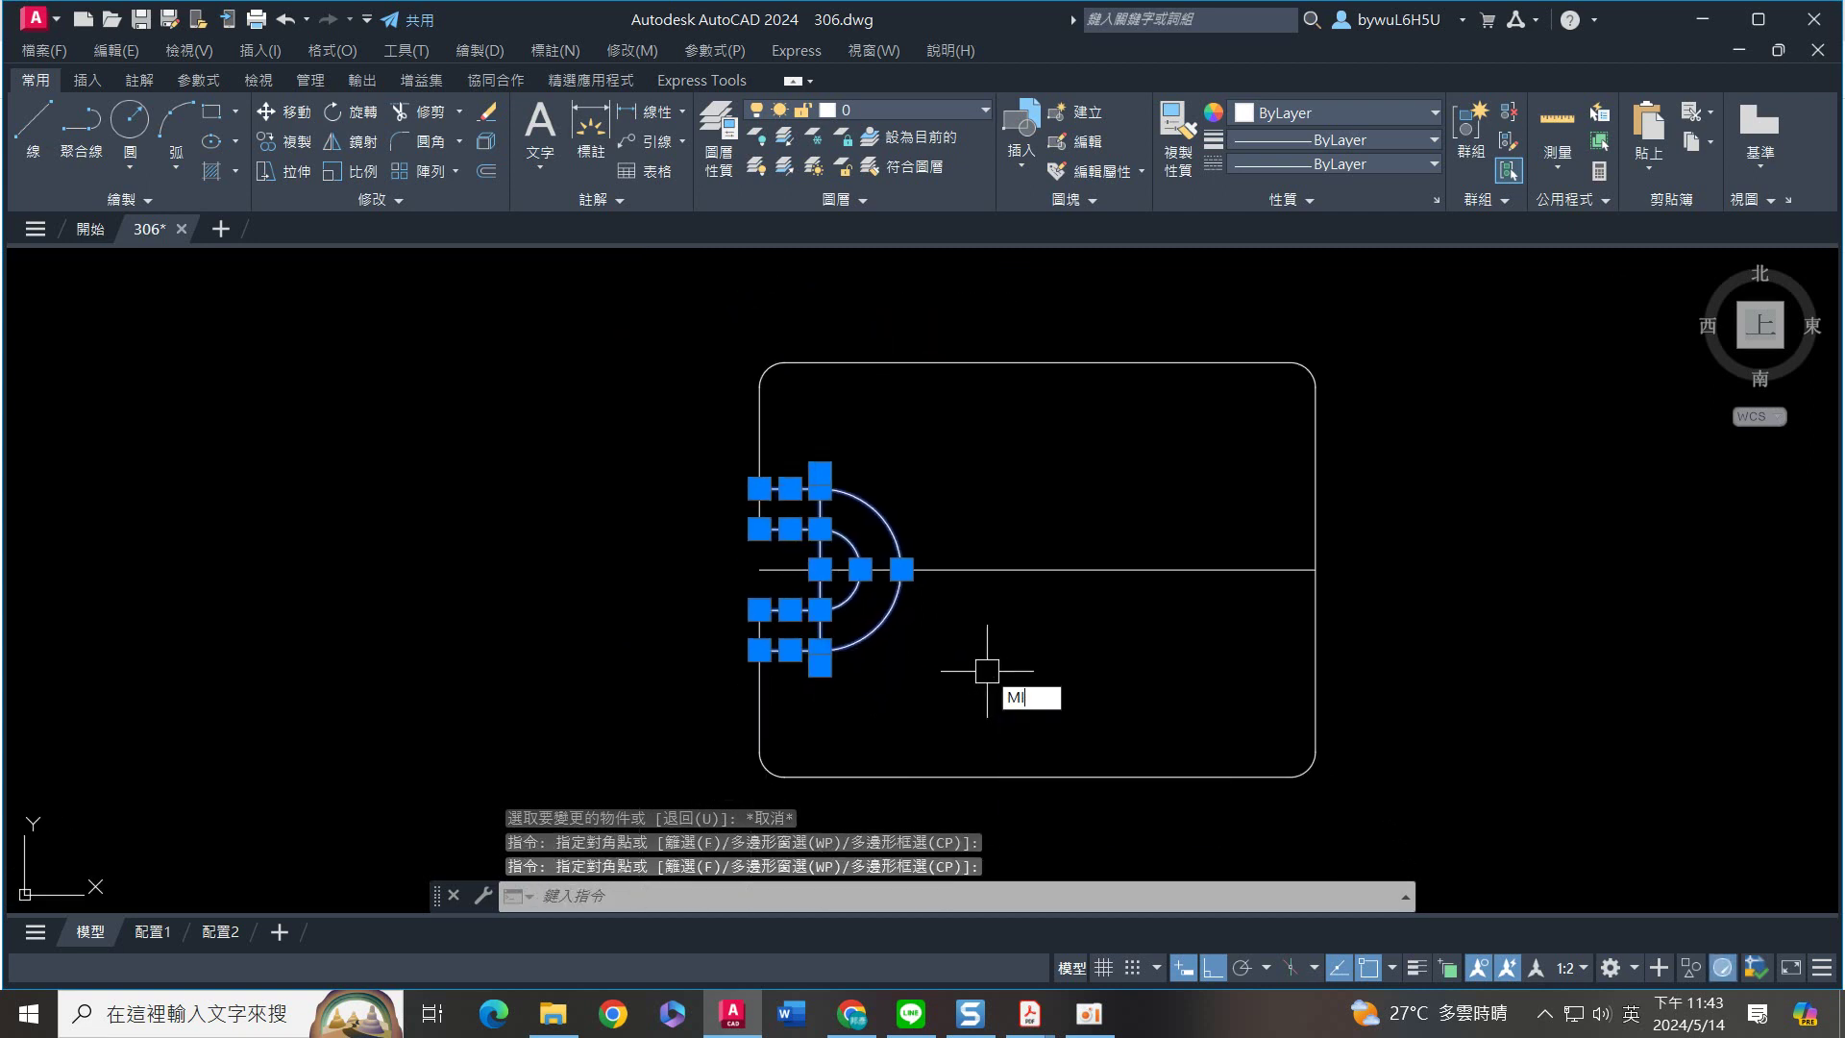
key(Return)
click(1038, 570)
click(1063, 447)
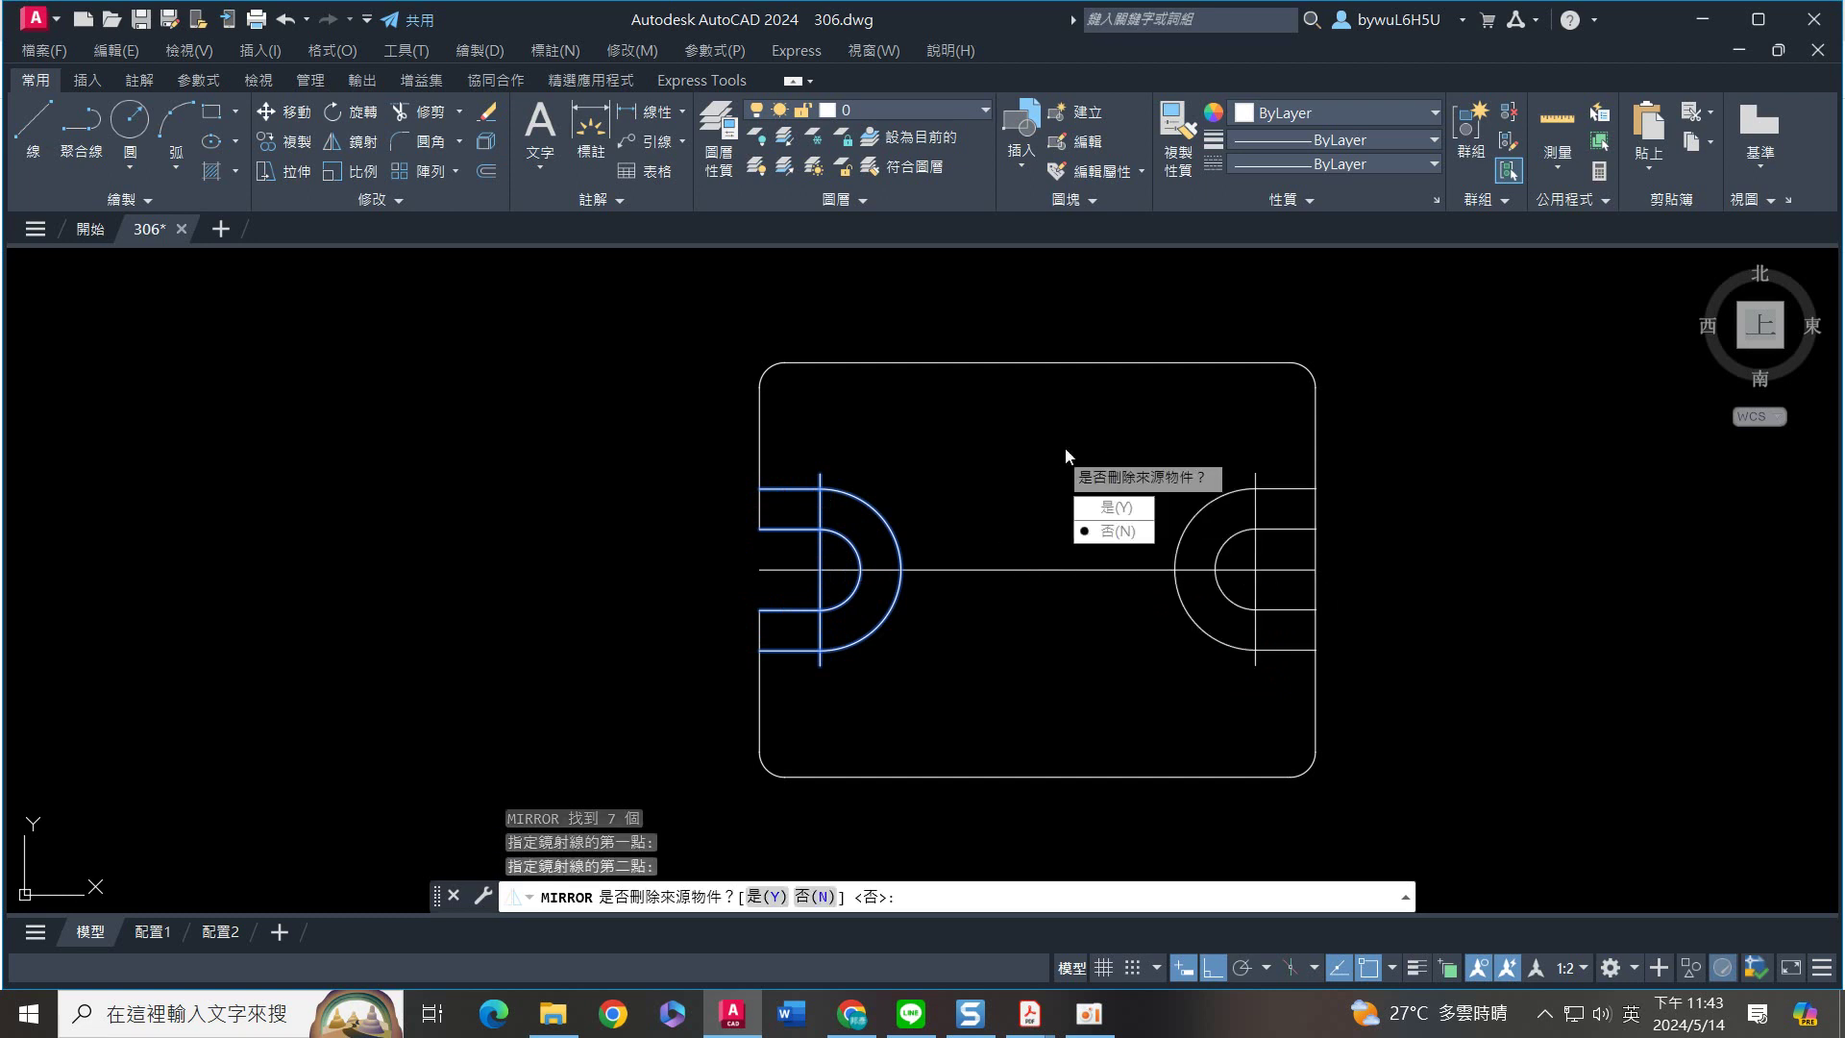
key(Return)
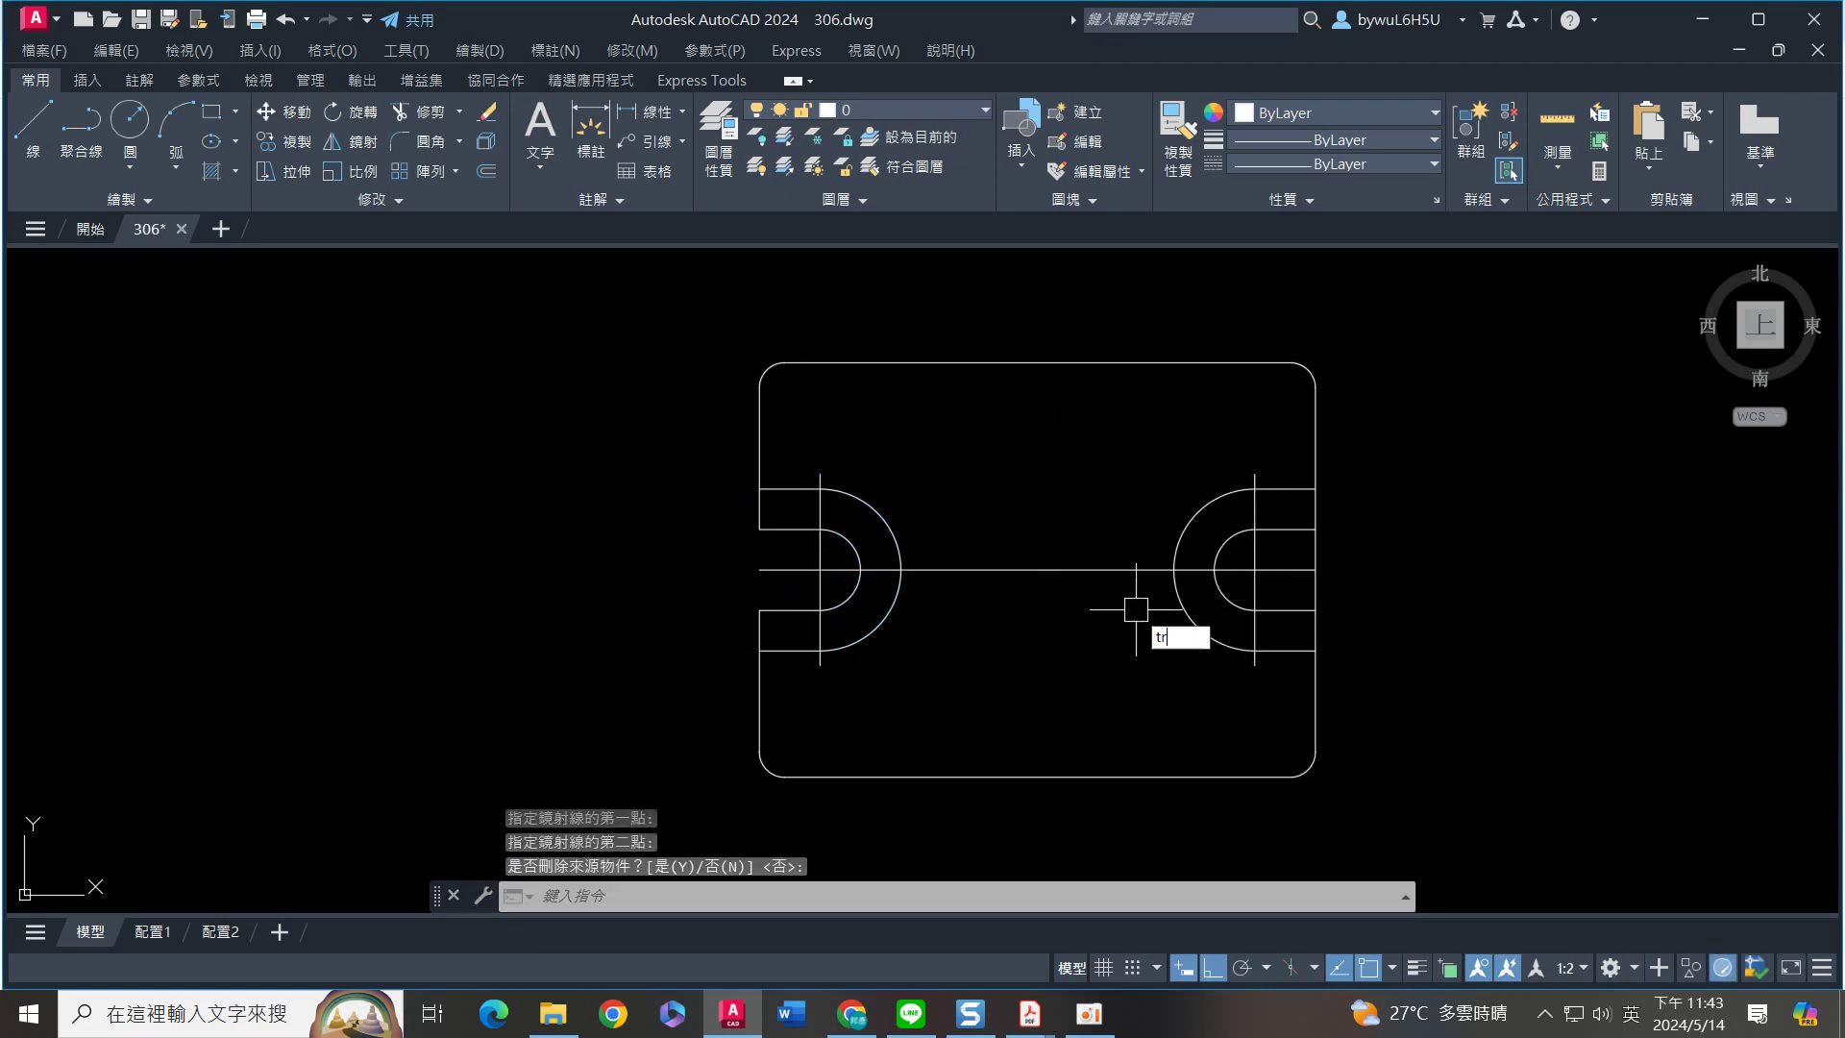
Trim the plate's right edge between the mirrored inner slot lines to open the right slot
text(TR)
key(Return)
scroll(1346, 577, up, 4)
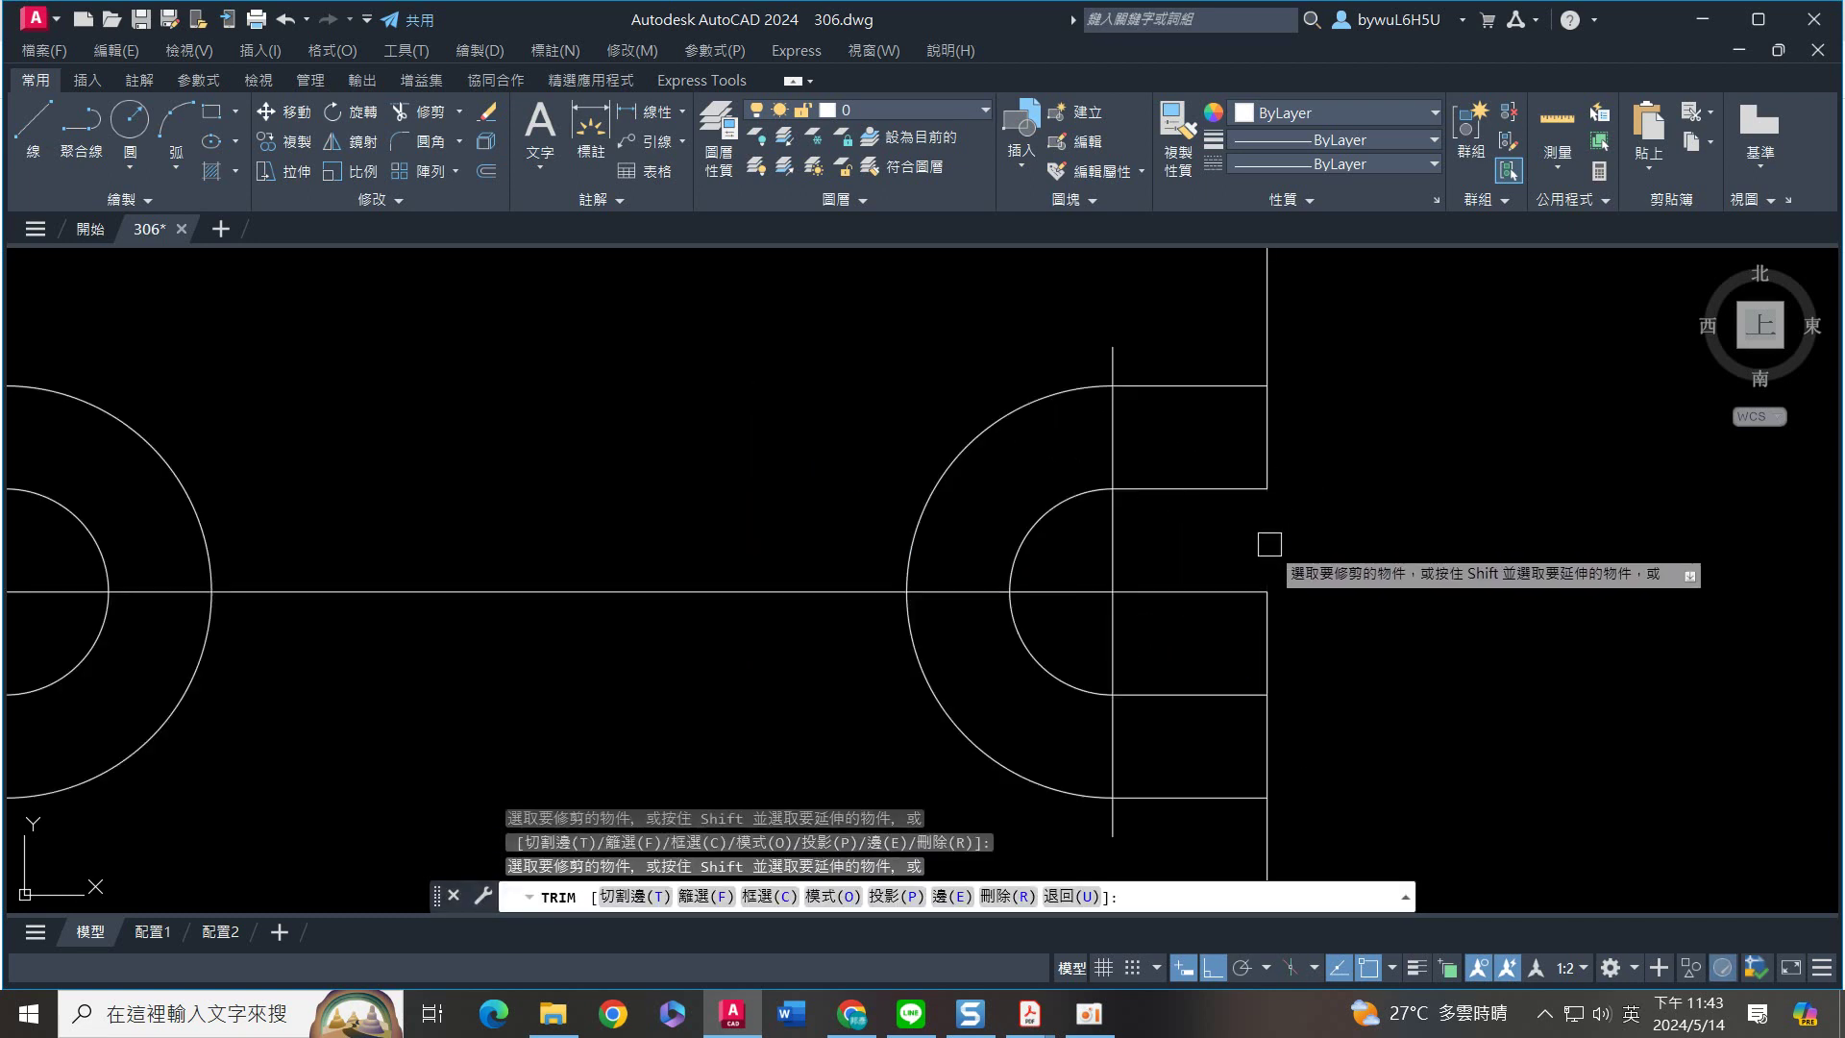
key(Return)
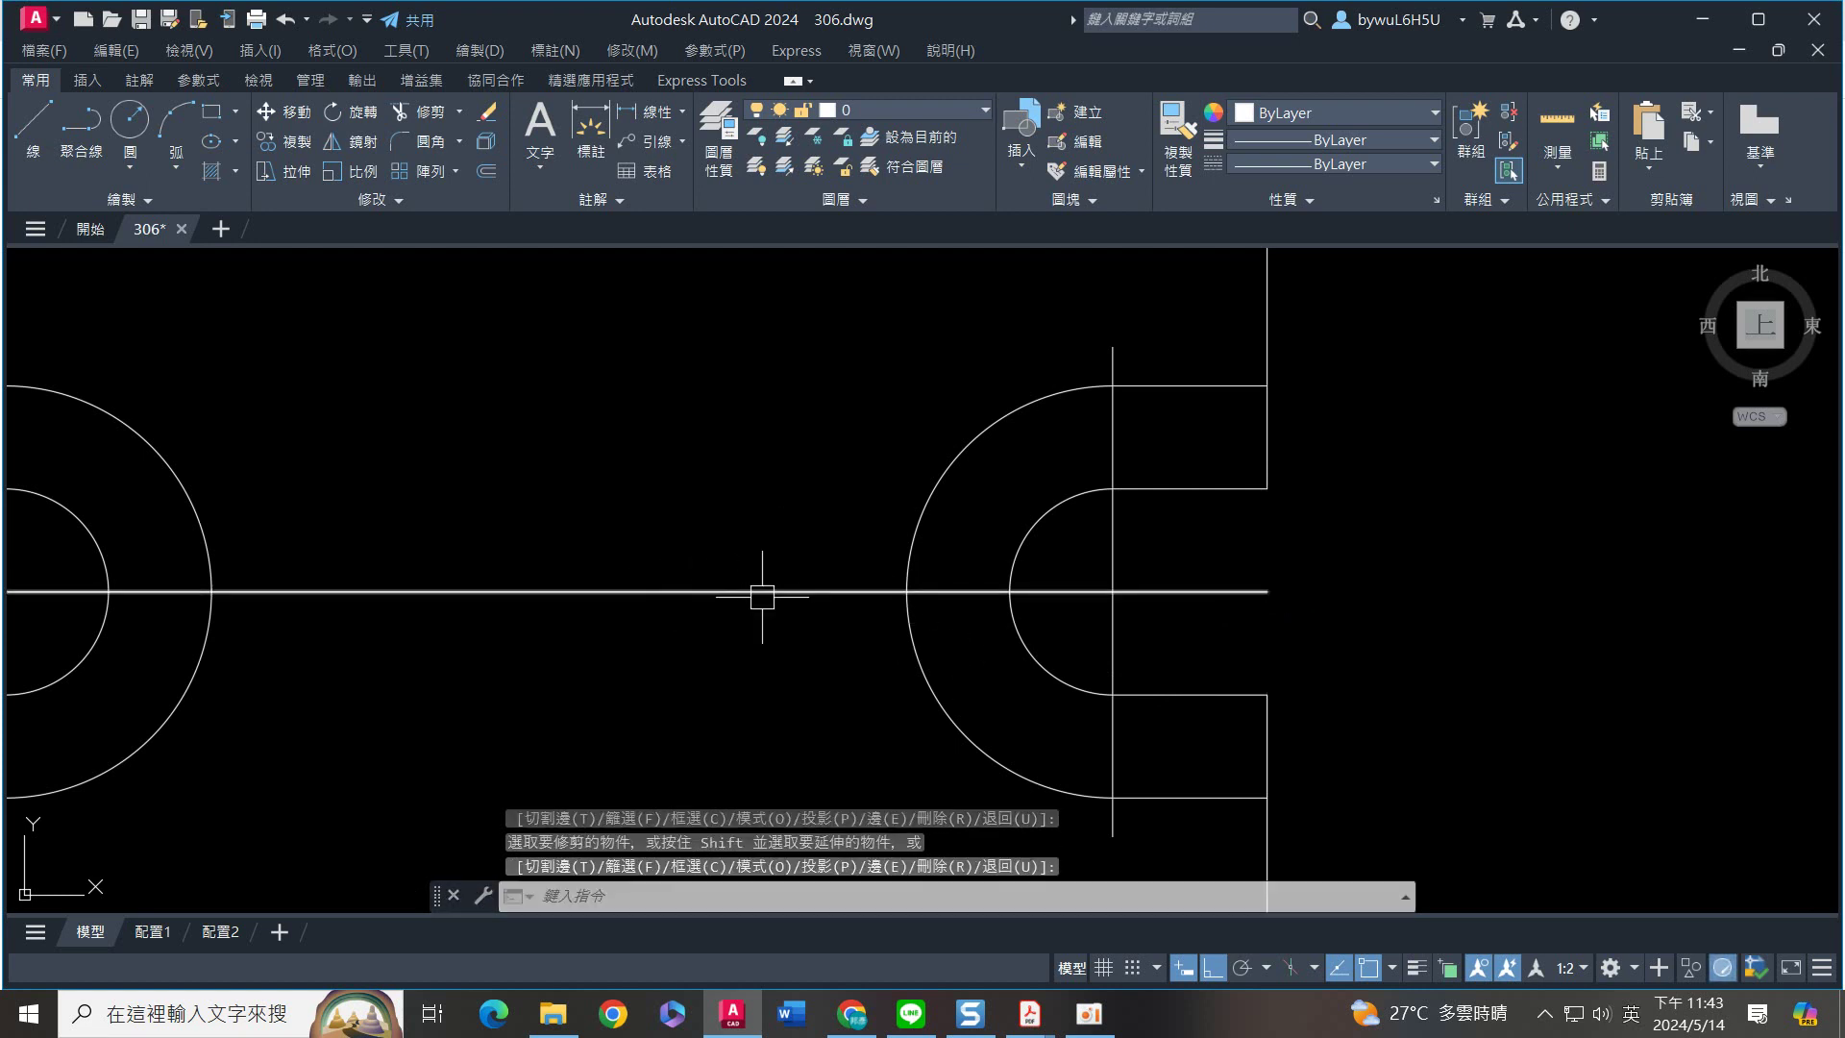
Draw a circle of diameter 6 on the horizontal centre line, 34 in from its right end
scroll(756, 604, down, 4)
middle_drag(1124, 668, 1121, 604)
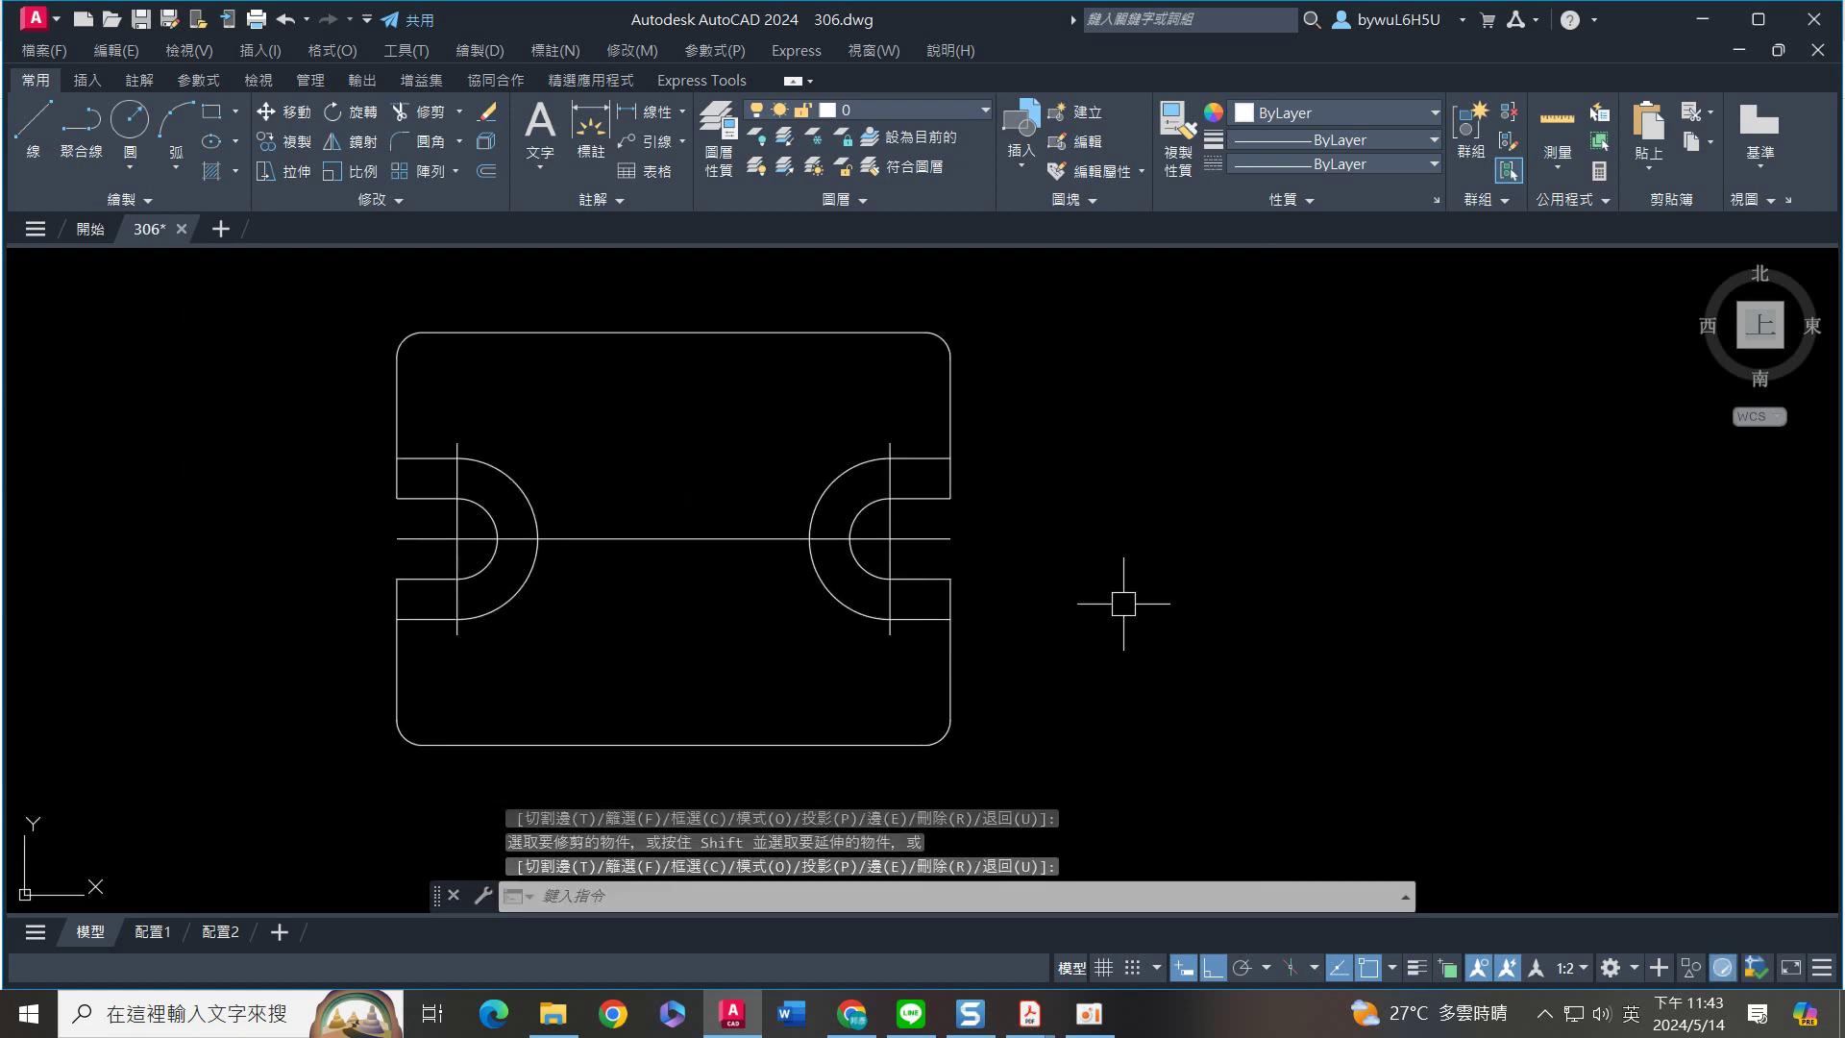
text(c)
key(Return)
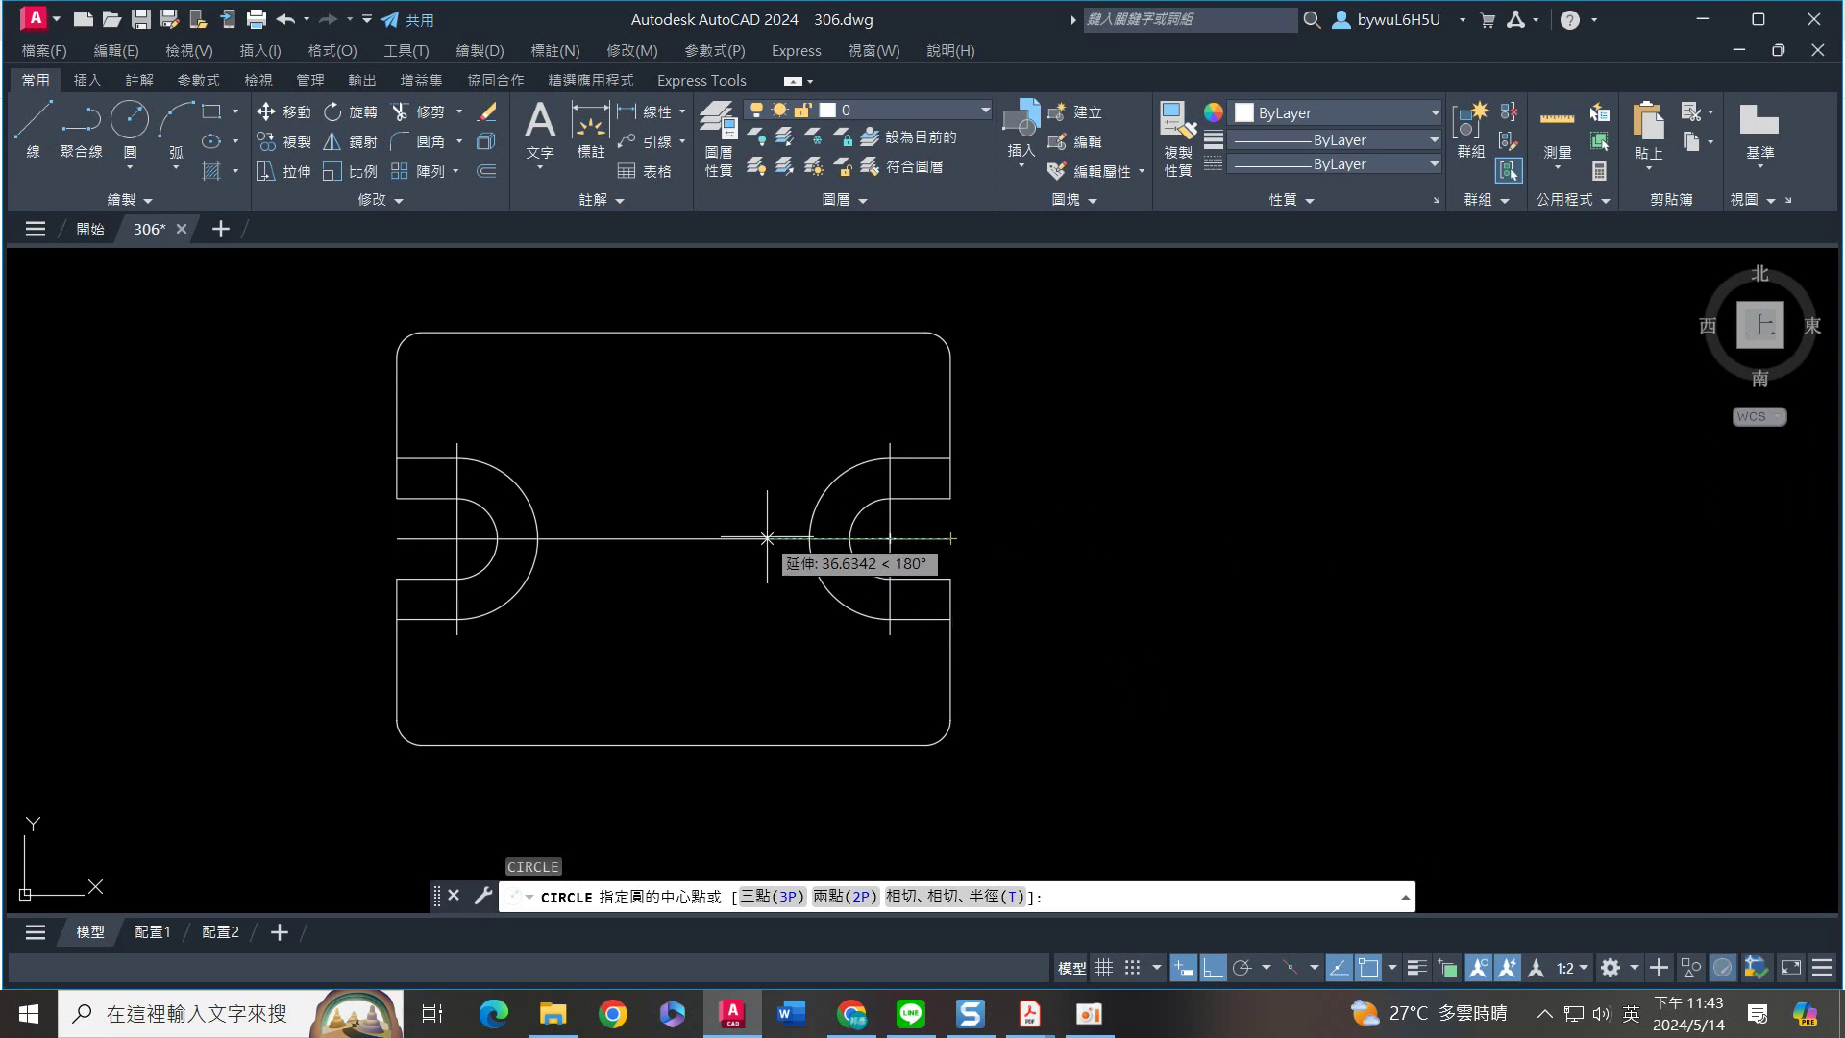
text(34)
key(Return)
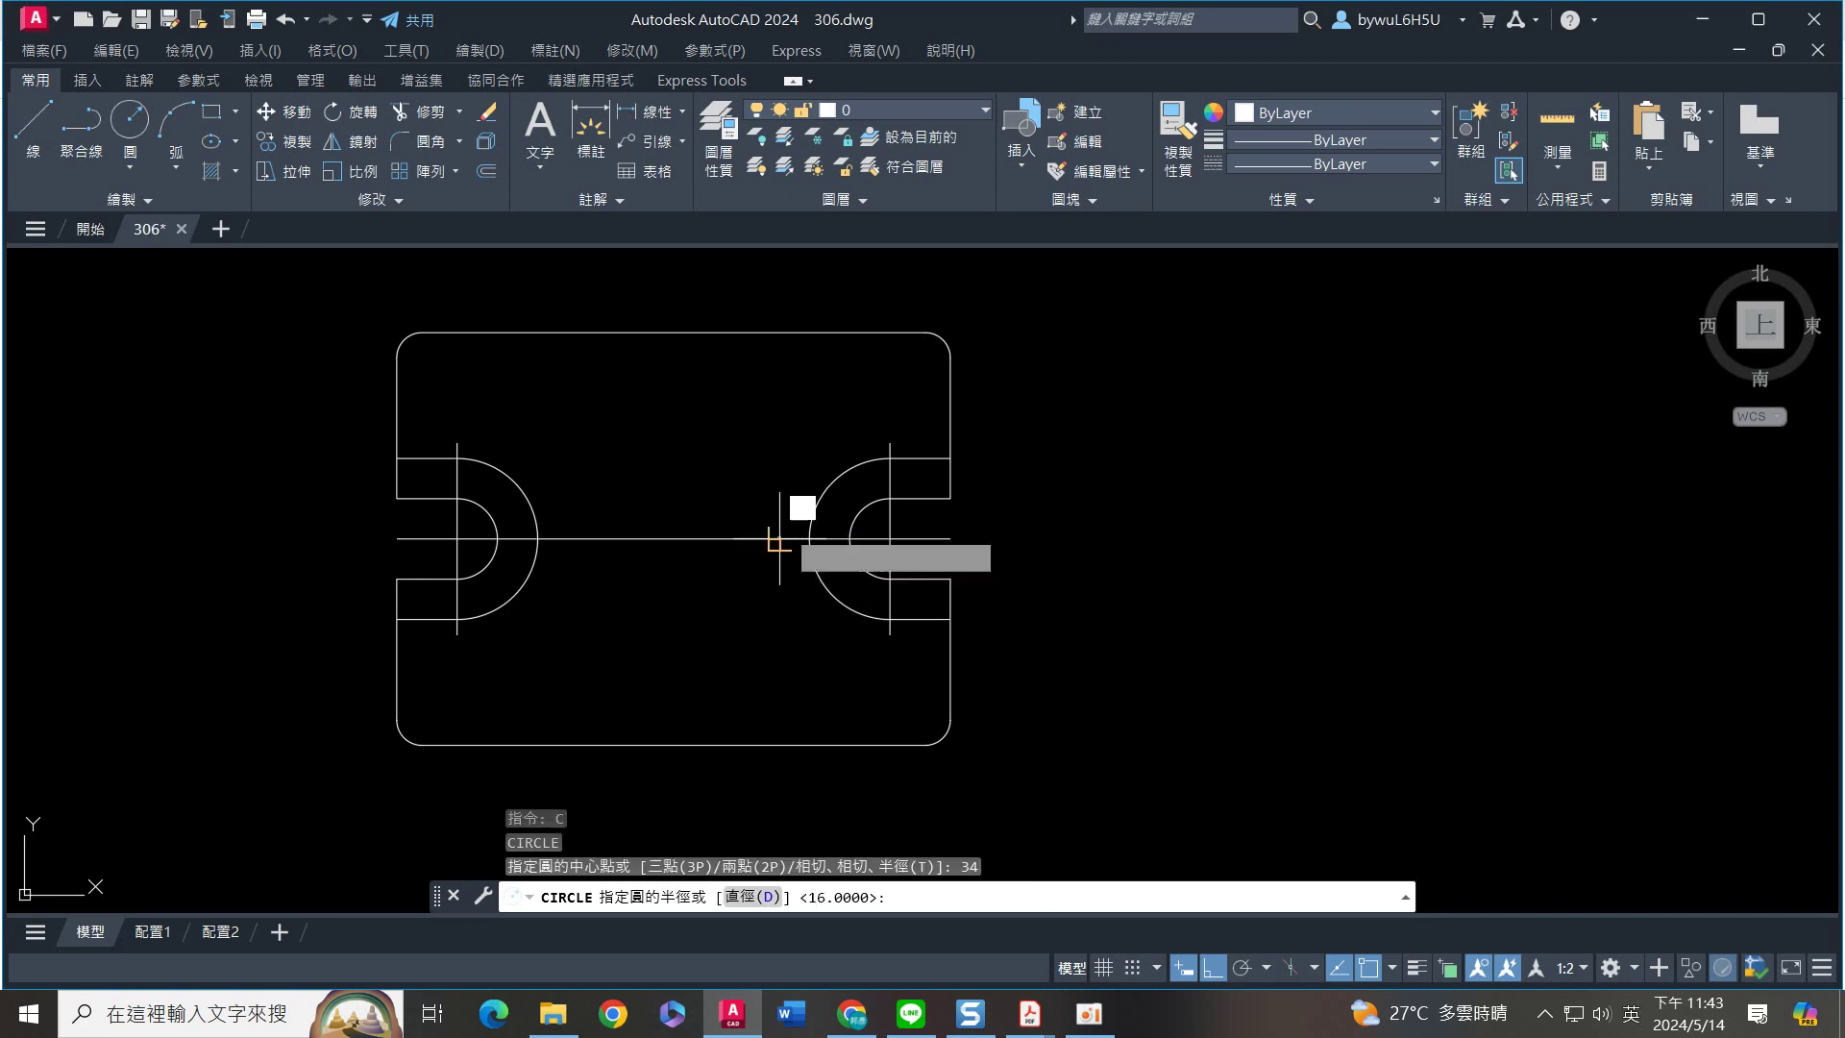
text(d)
key(Return)
text(6)
key(Return)
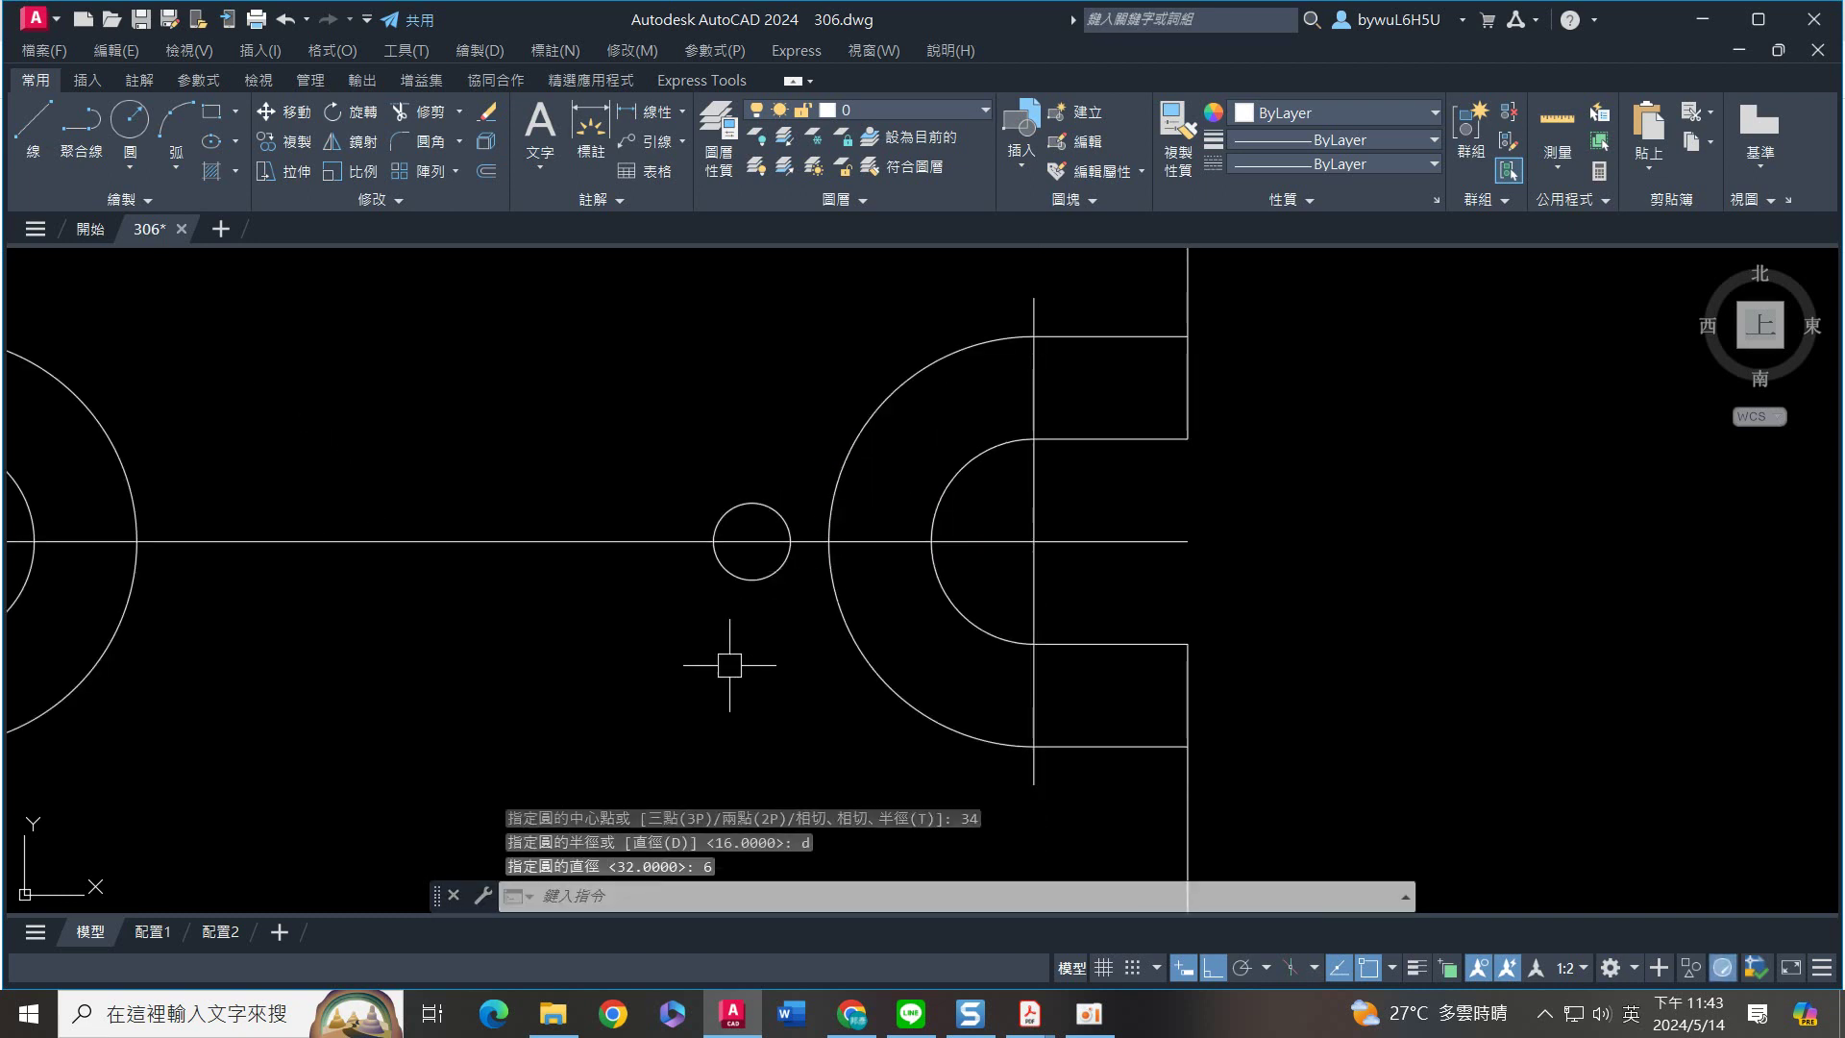
key(Return)
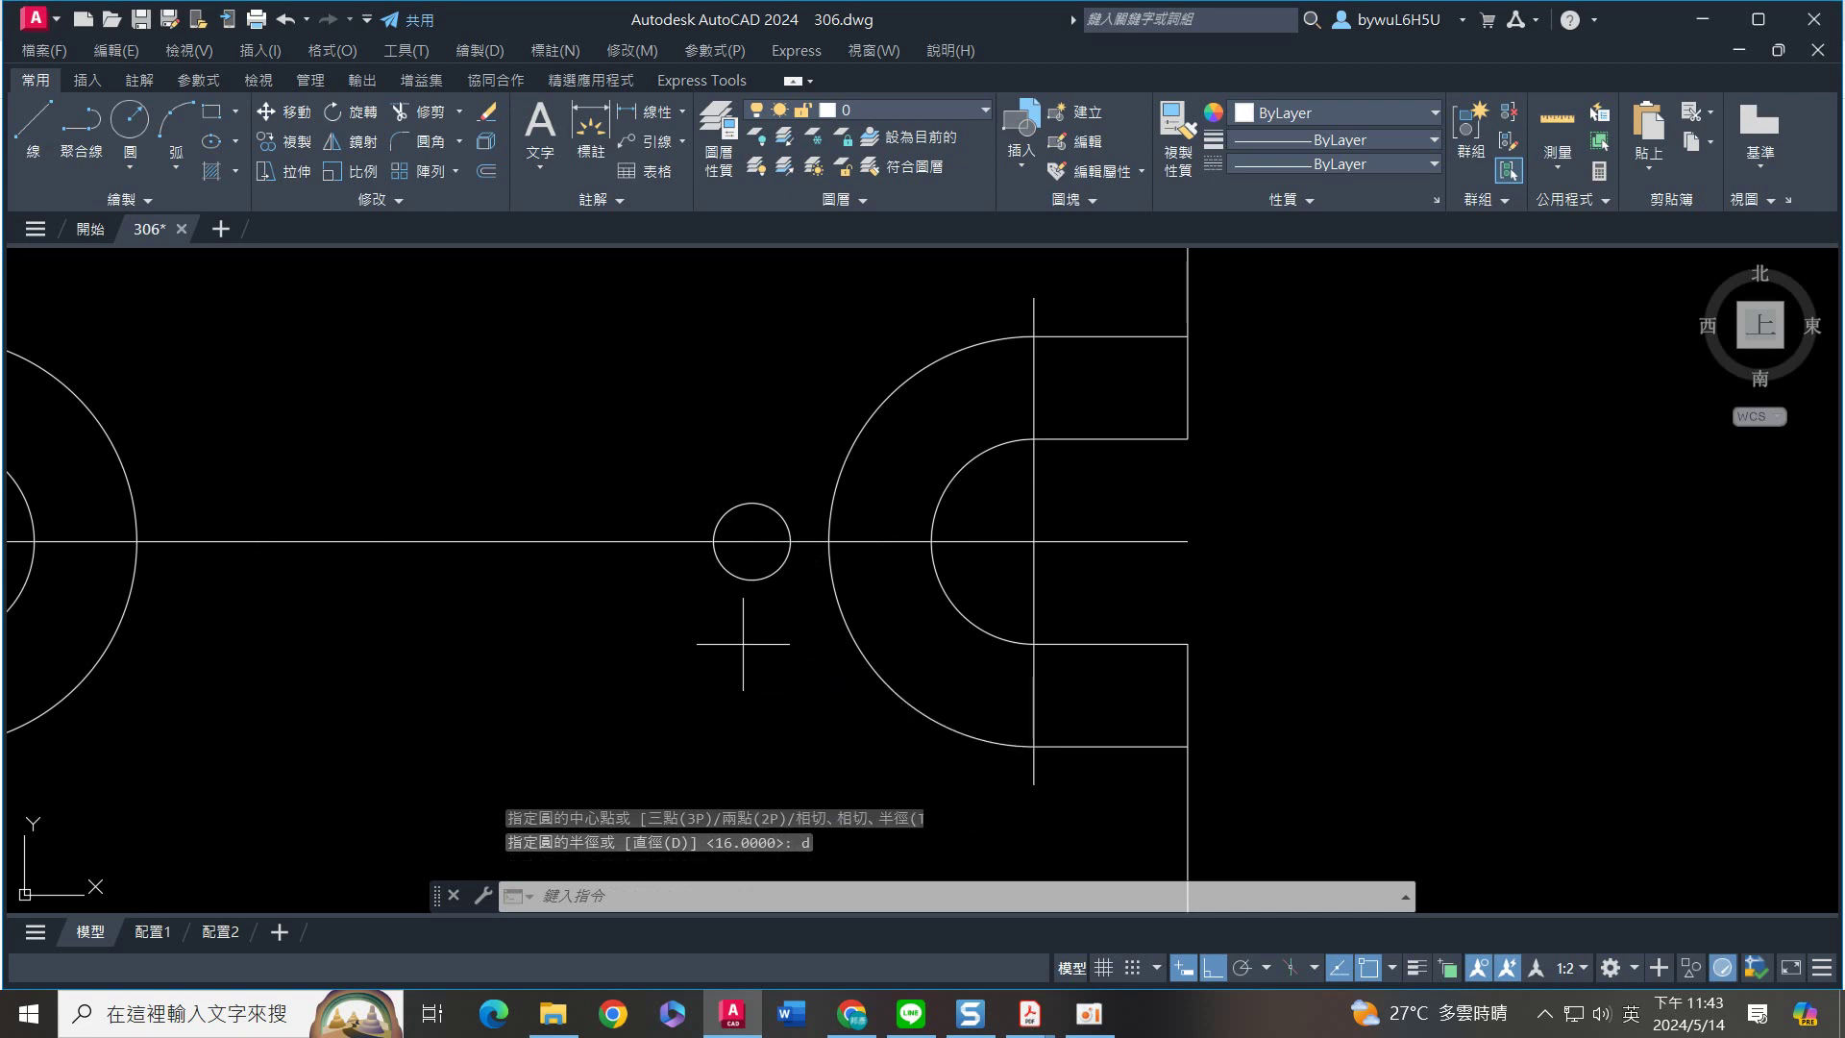
Offset the 6 mm circle inward by 0.5 to add a concentric inner circle
text(0.5)
key(Return)
scroll(769, 620, up, 3)
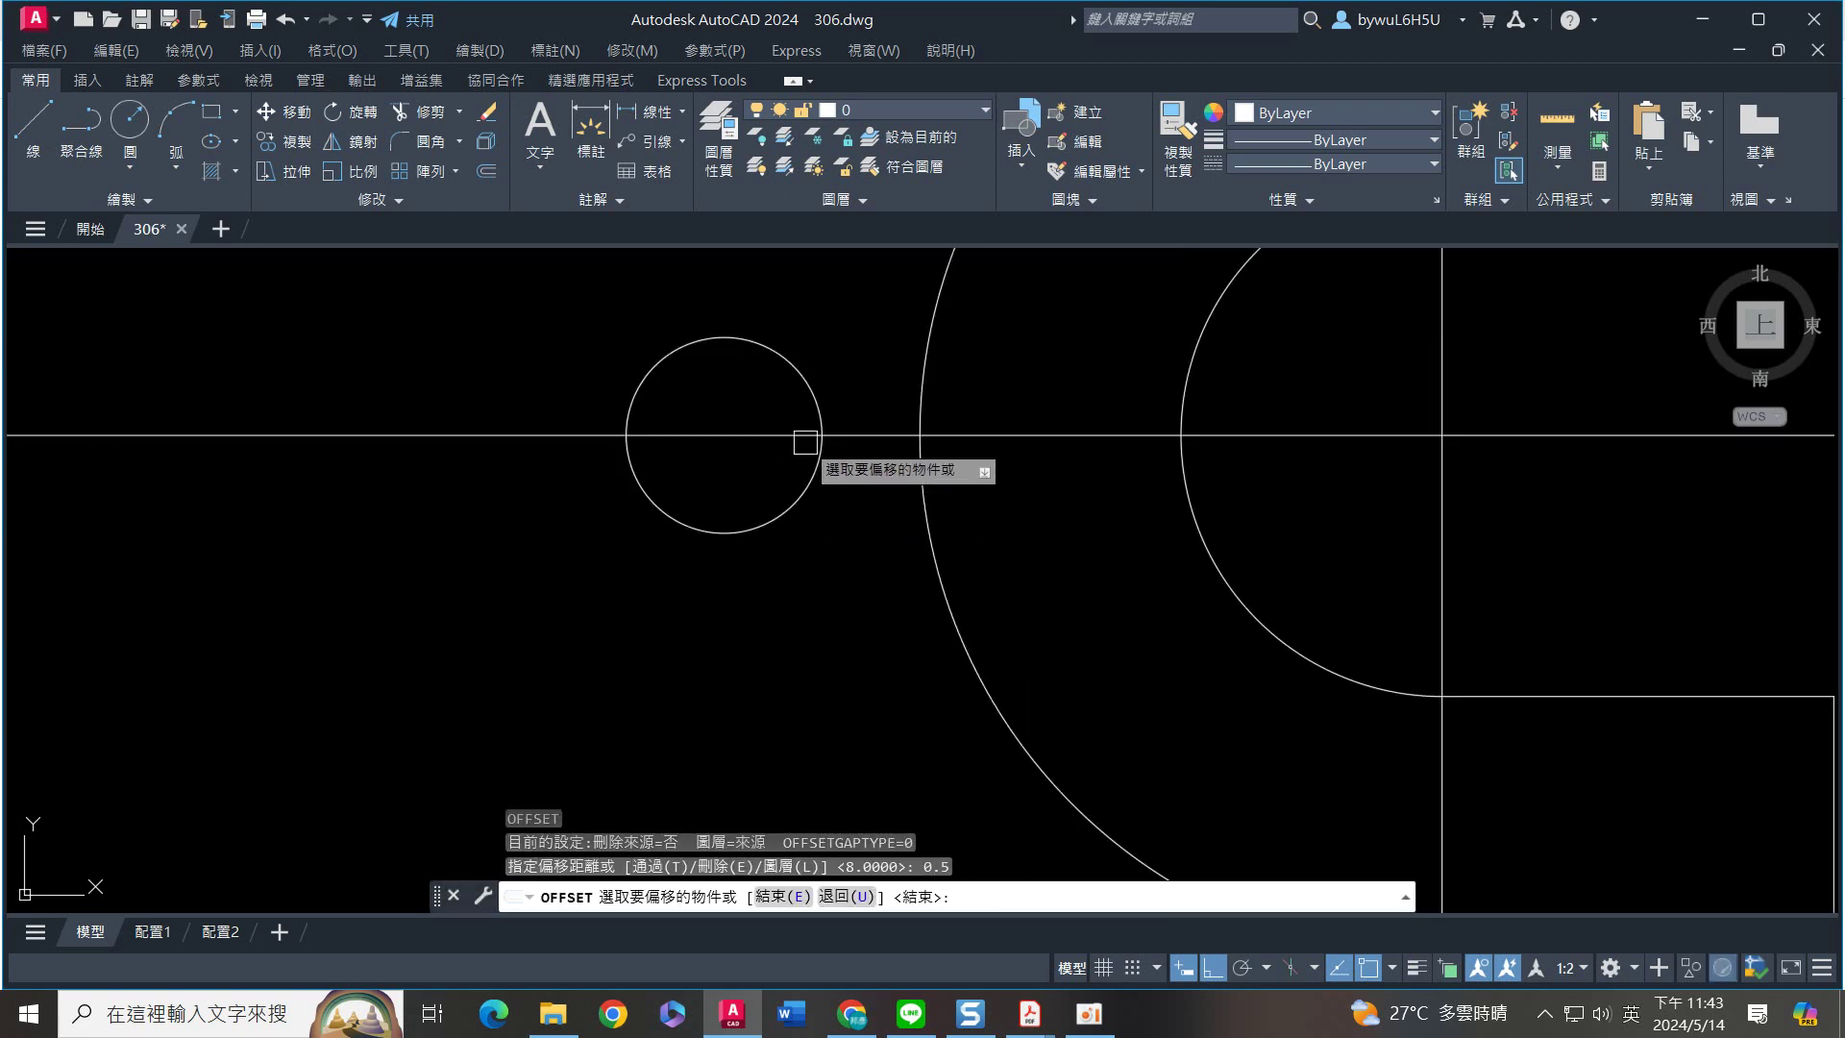
key(Escape)
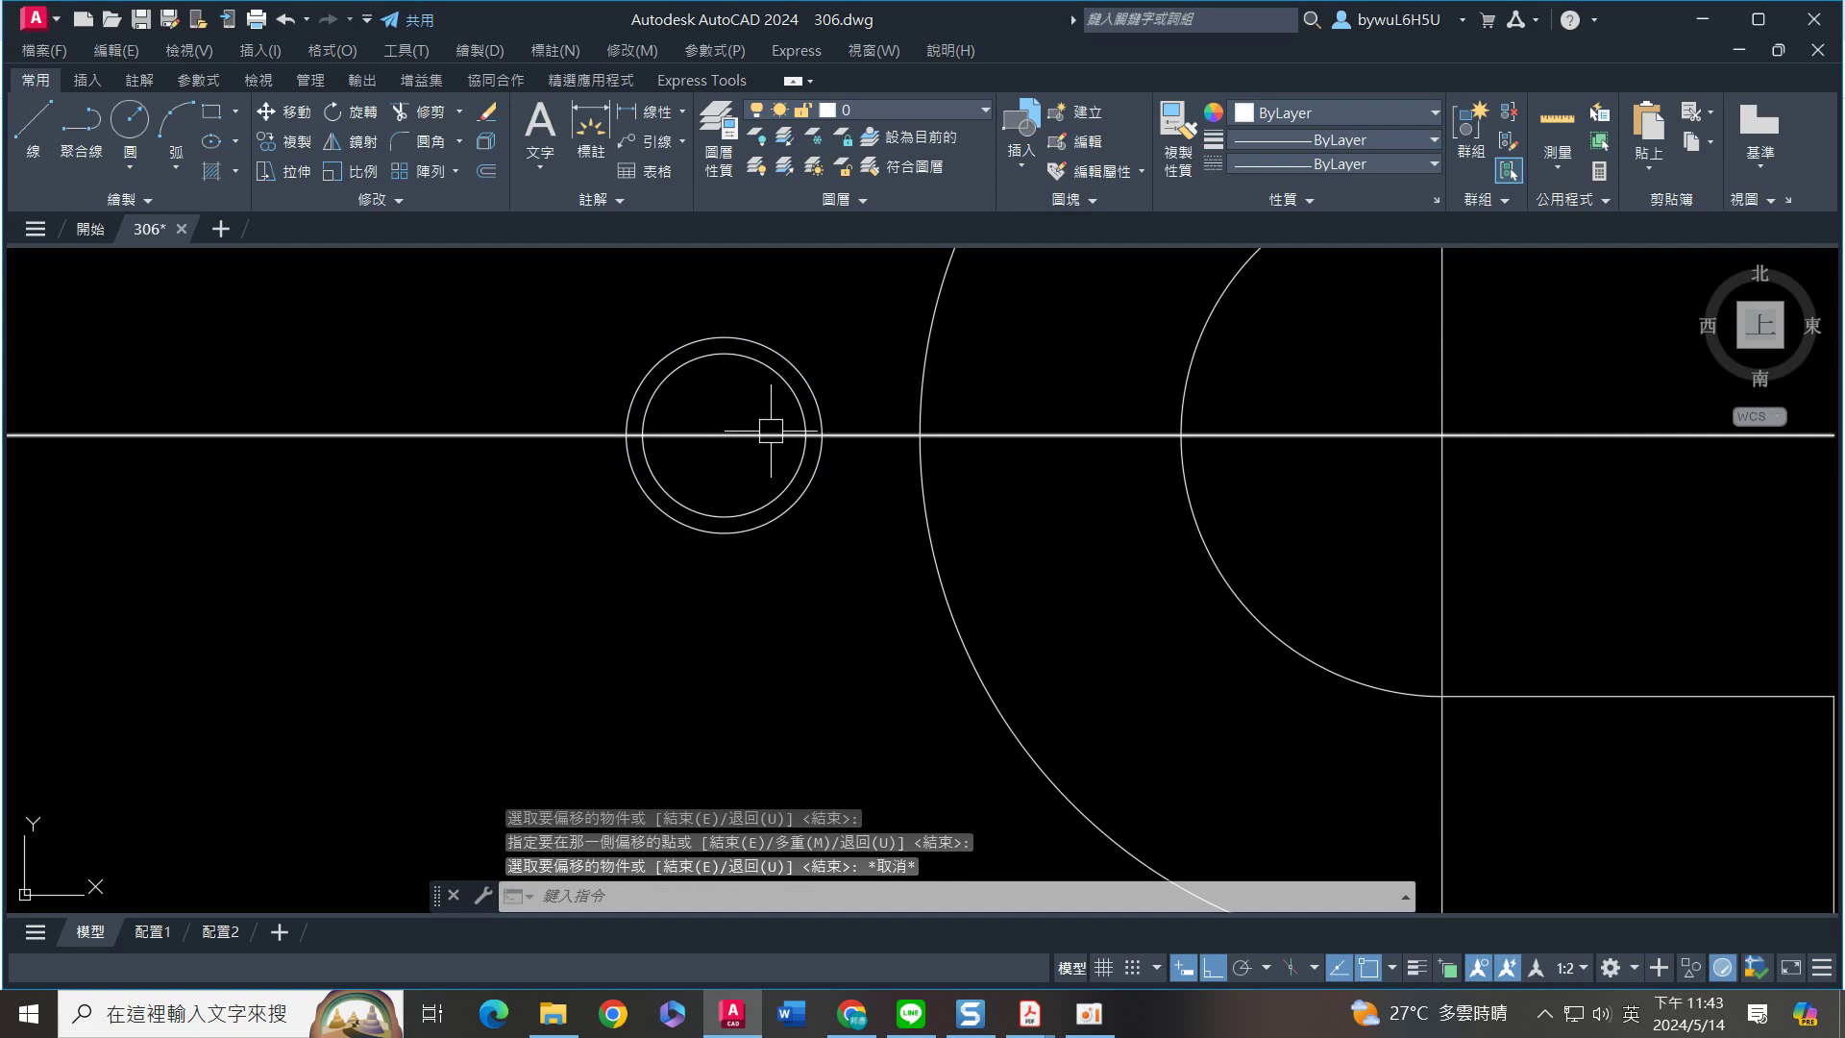
Draw a vertical centre line across the hole, from the outer circle's top quadrant to its bottom quadrant
text(l)
key(Return)
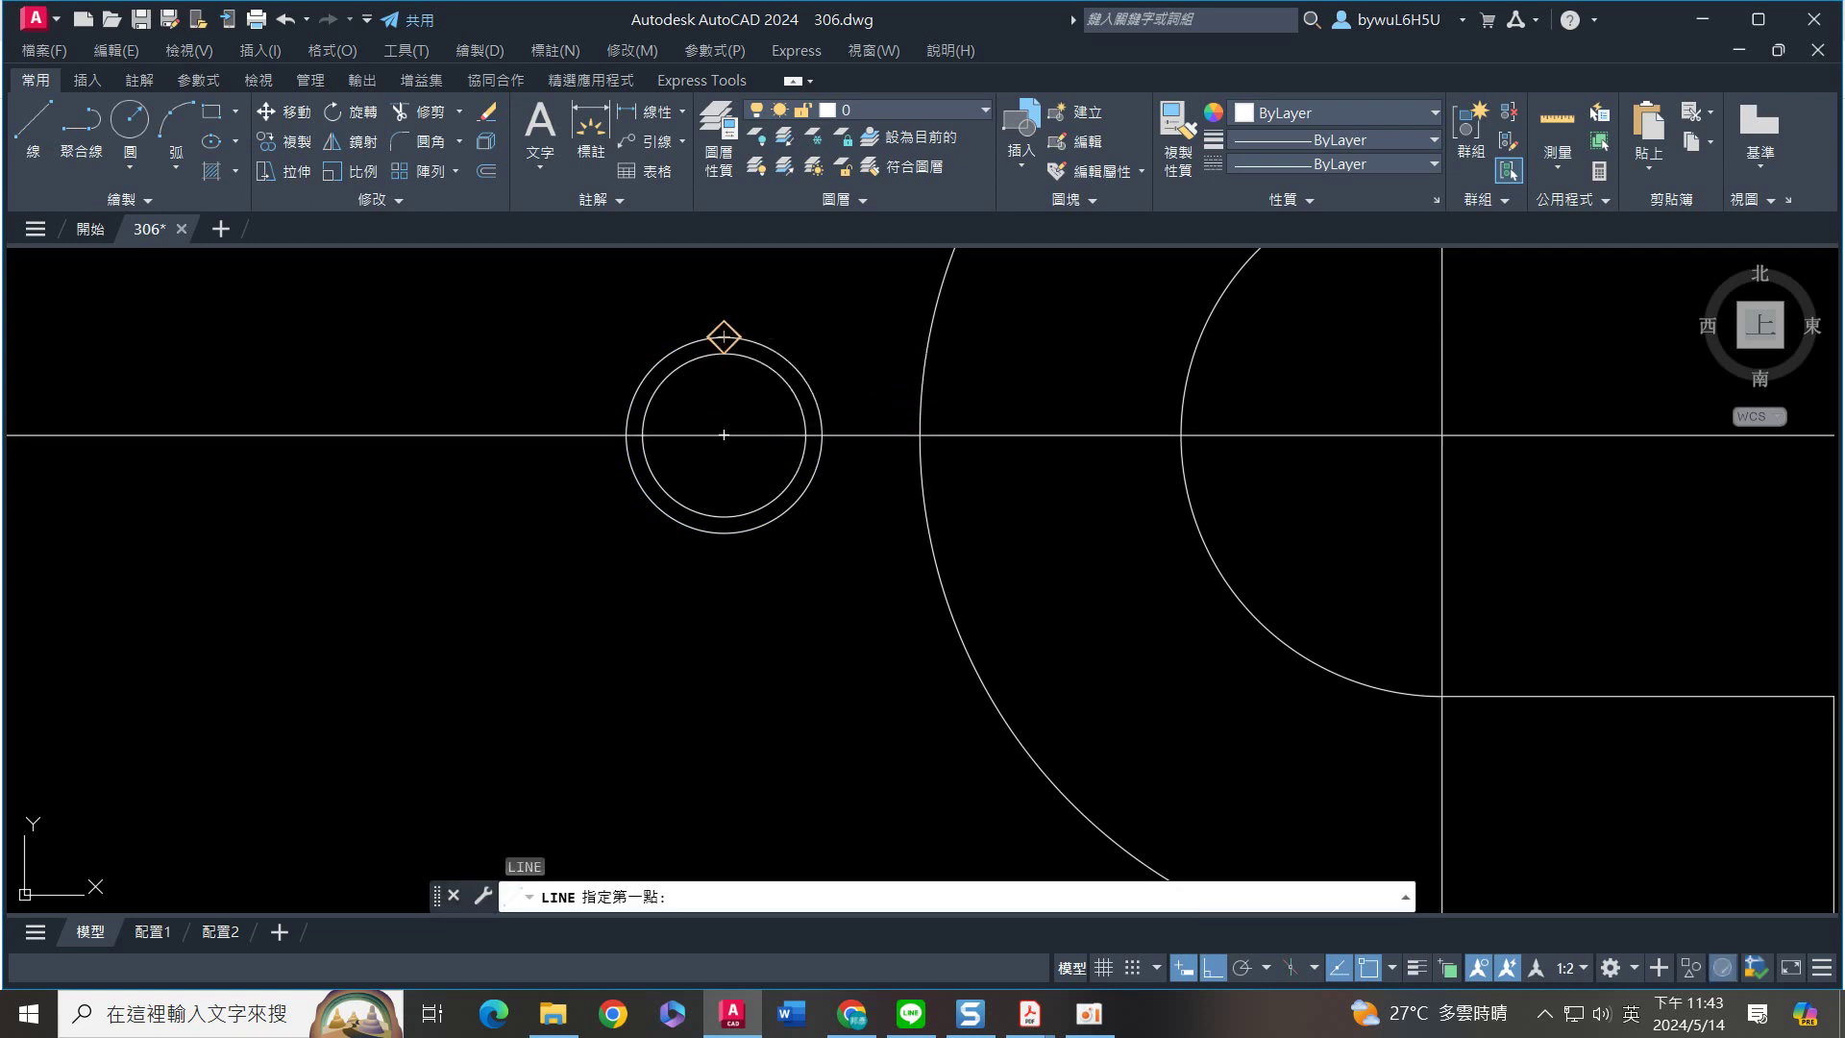
click(724, 336)
click(722, 532)
key(Return)
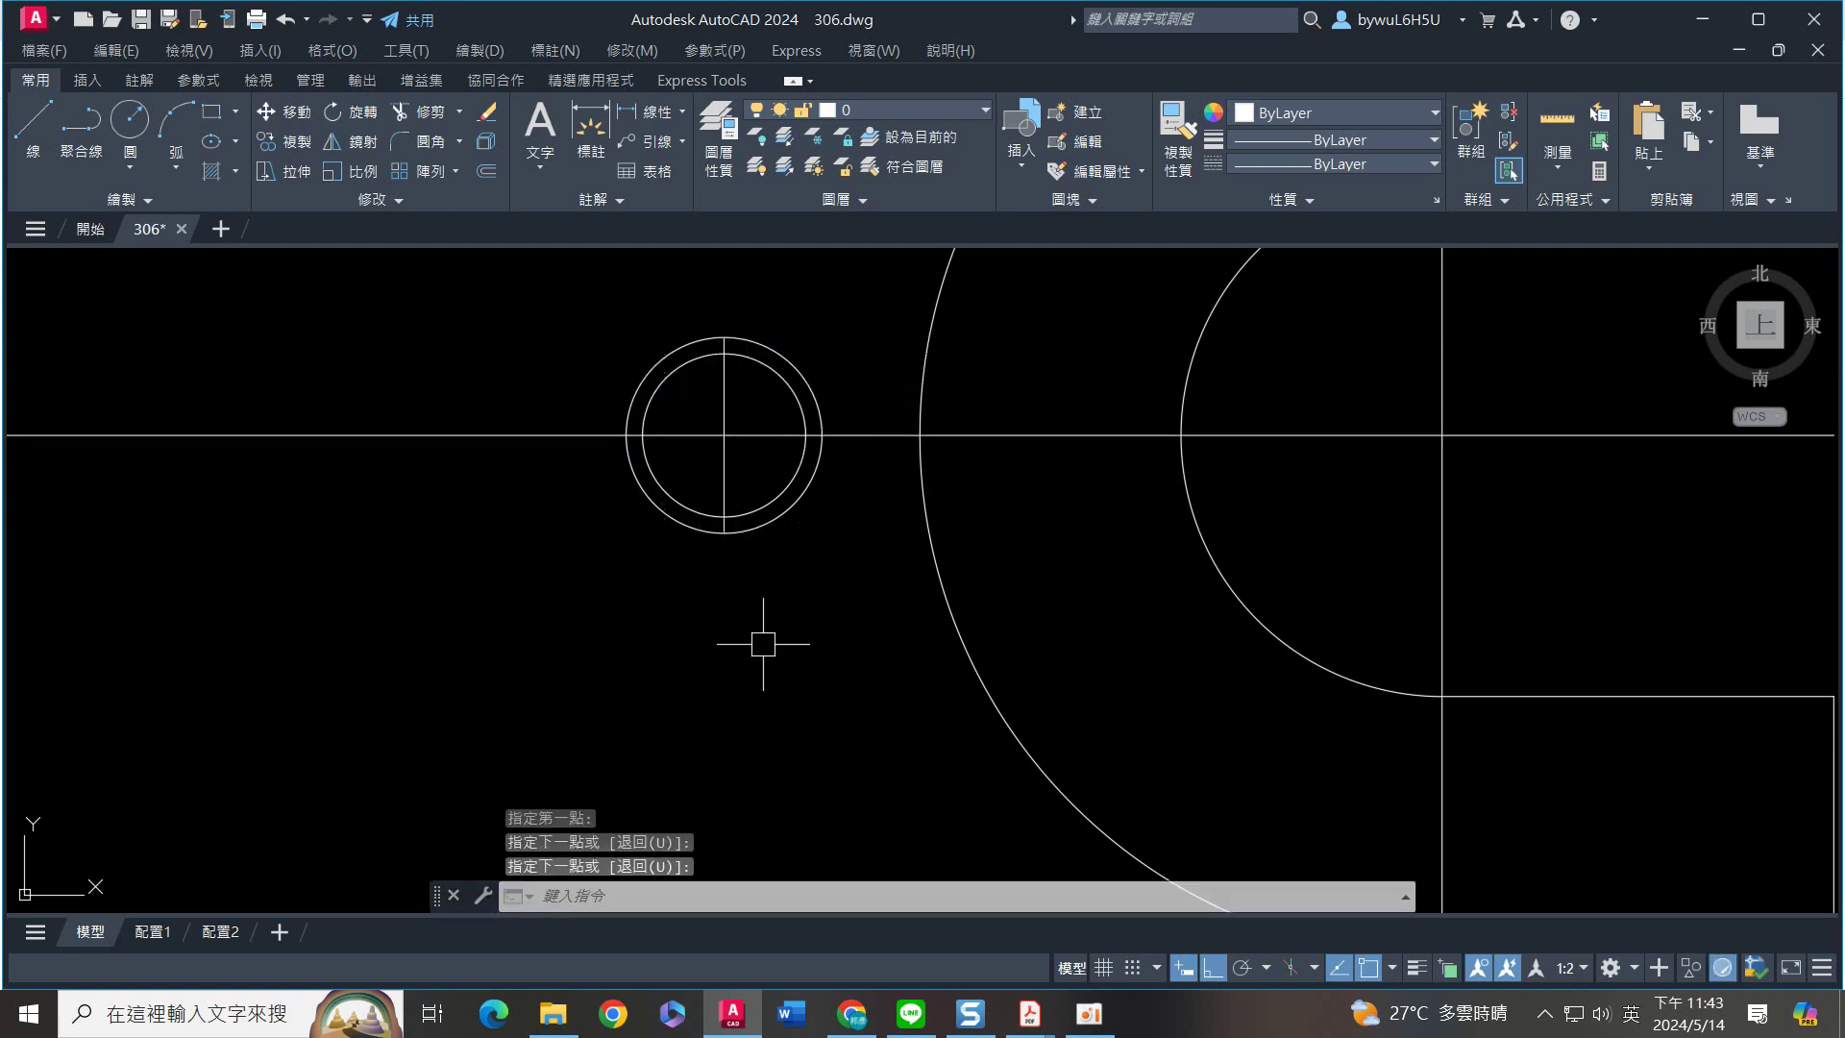
Lengthen the hole's vertical centre line by 3 at both ends
text(len)
key(Return)
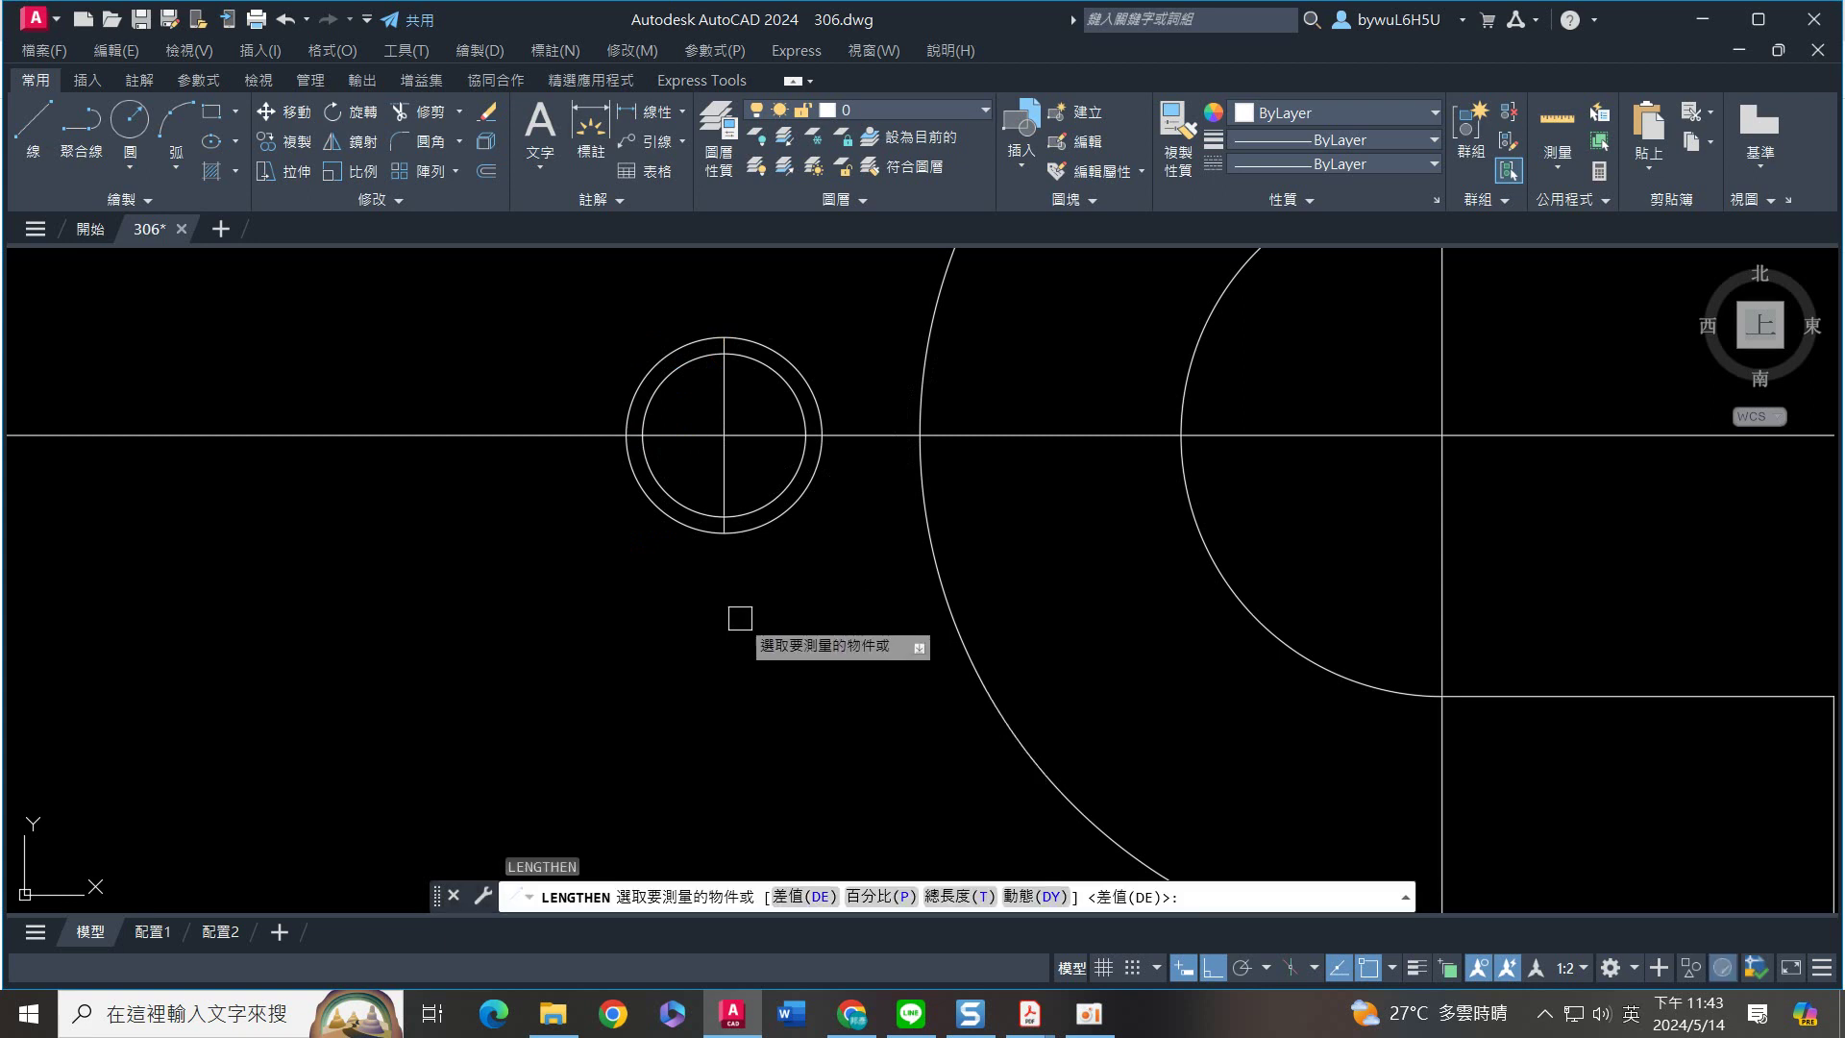
text(de)
key(Return)
text(3)
key(Return)
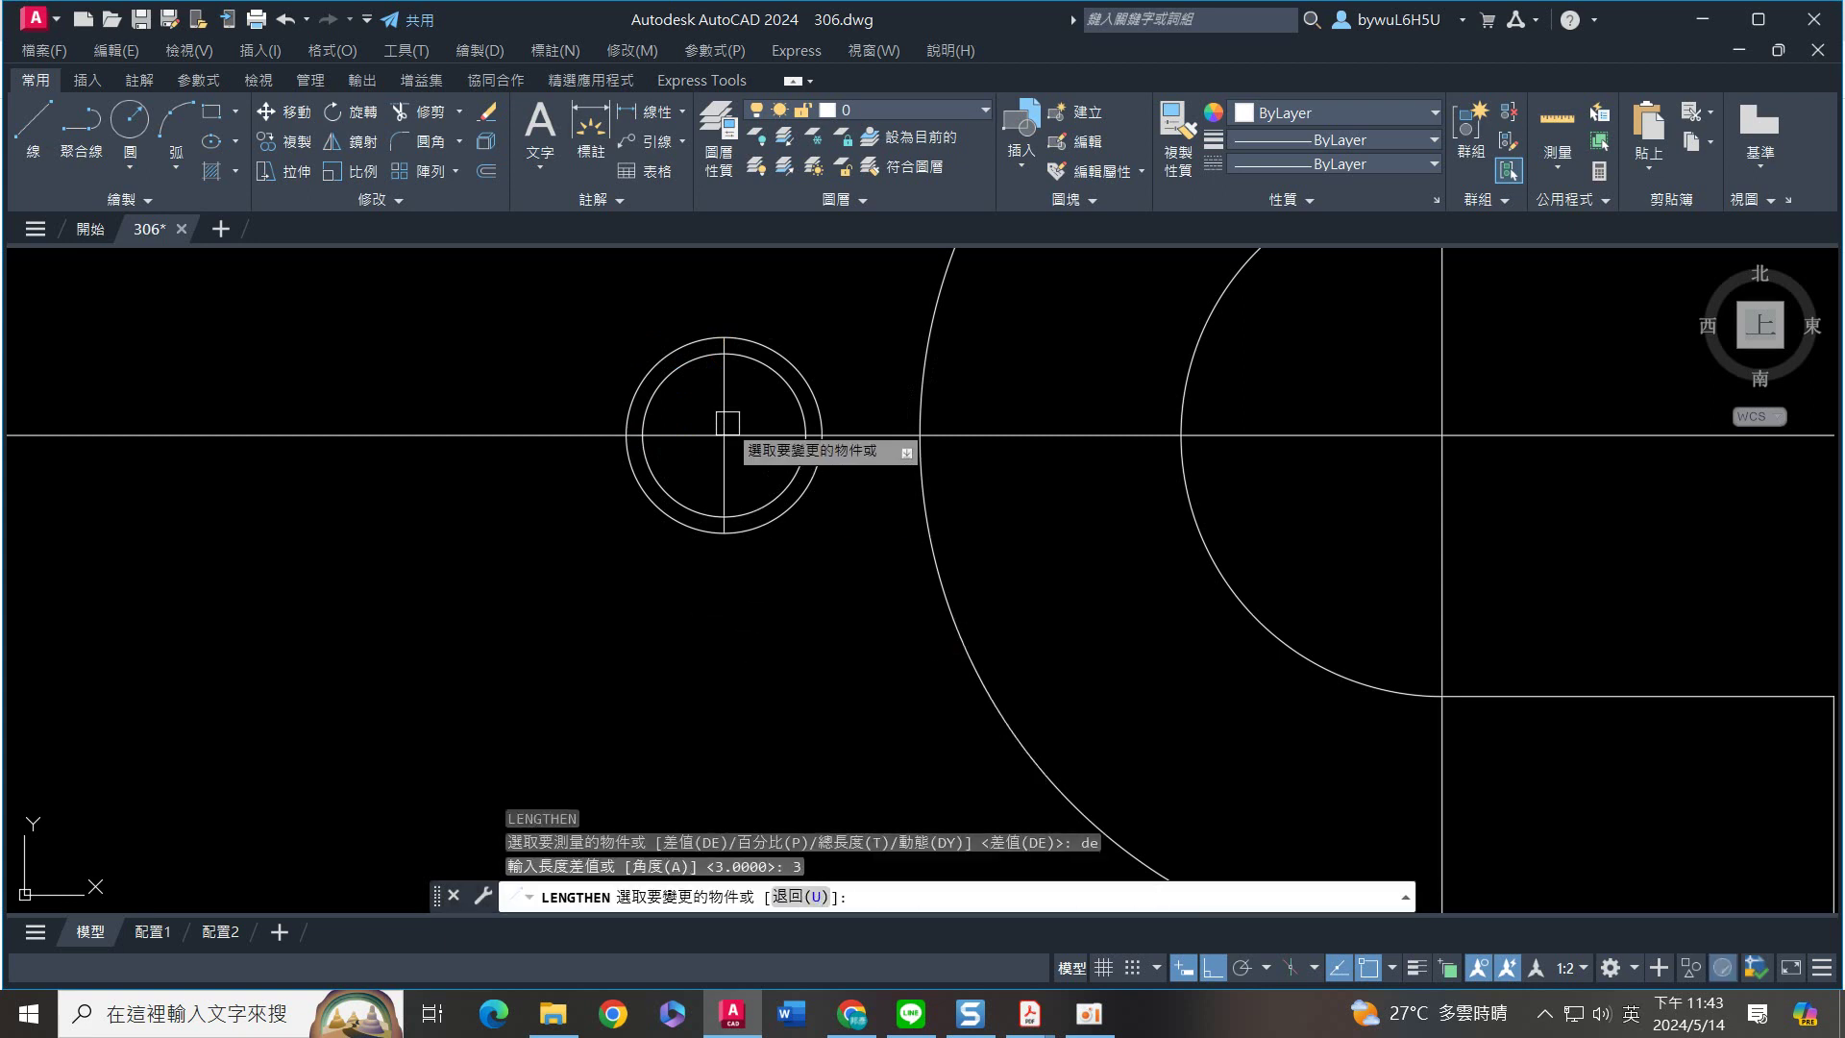
click(724, 375)
click(723, 474)
key(Escape)
Mirror the hole's two circles and vertical centre line about a vertical axis through the plate's centre, keeping the originals
click(894, 339)
click(605, 478)
scroll(615, 485, down, 4)
scroll(520, 587, down, 4)
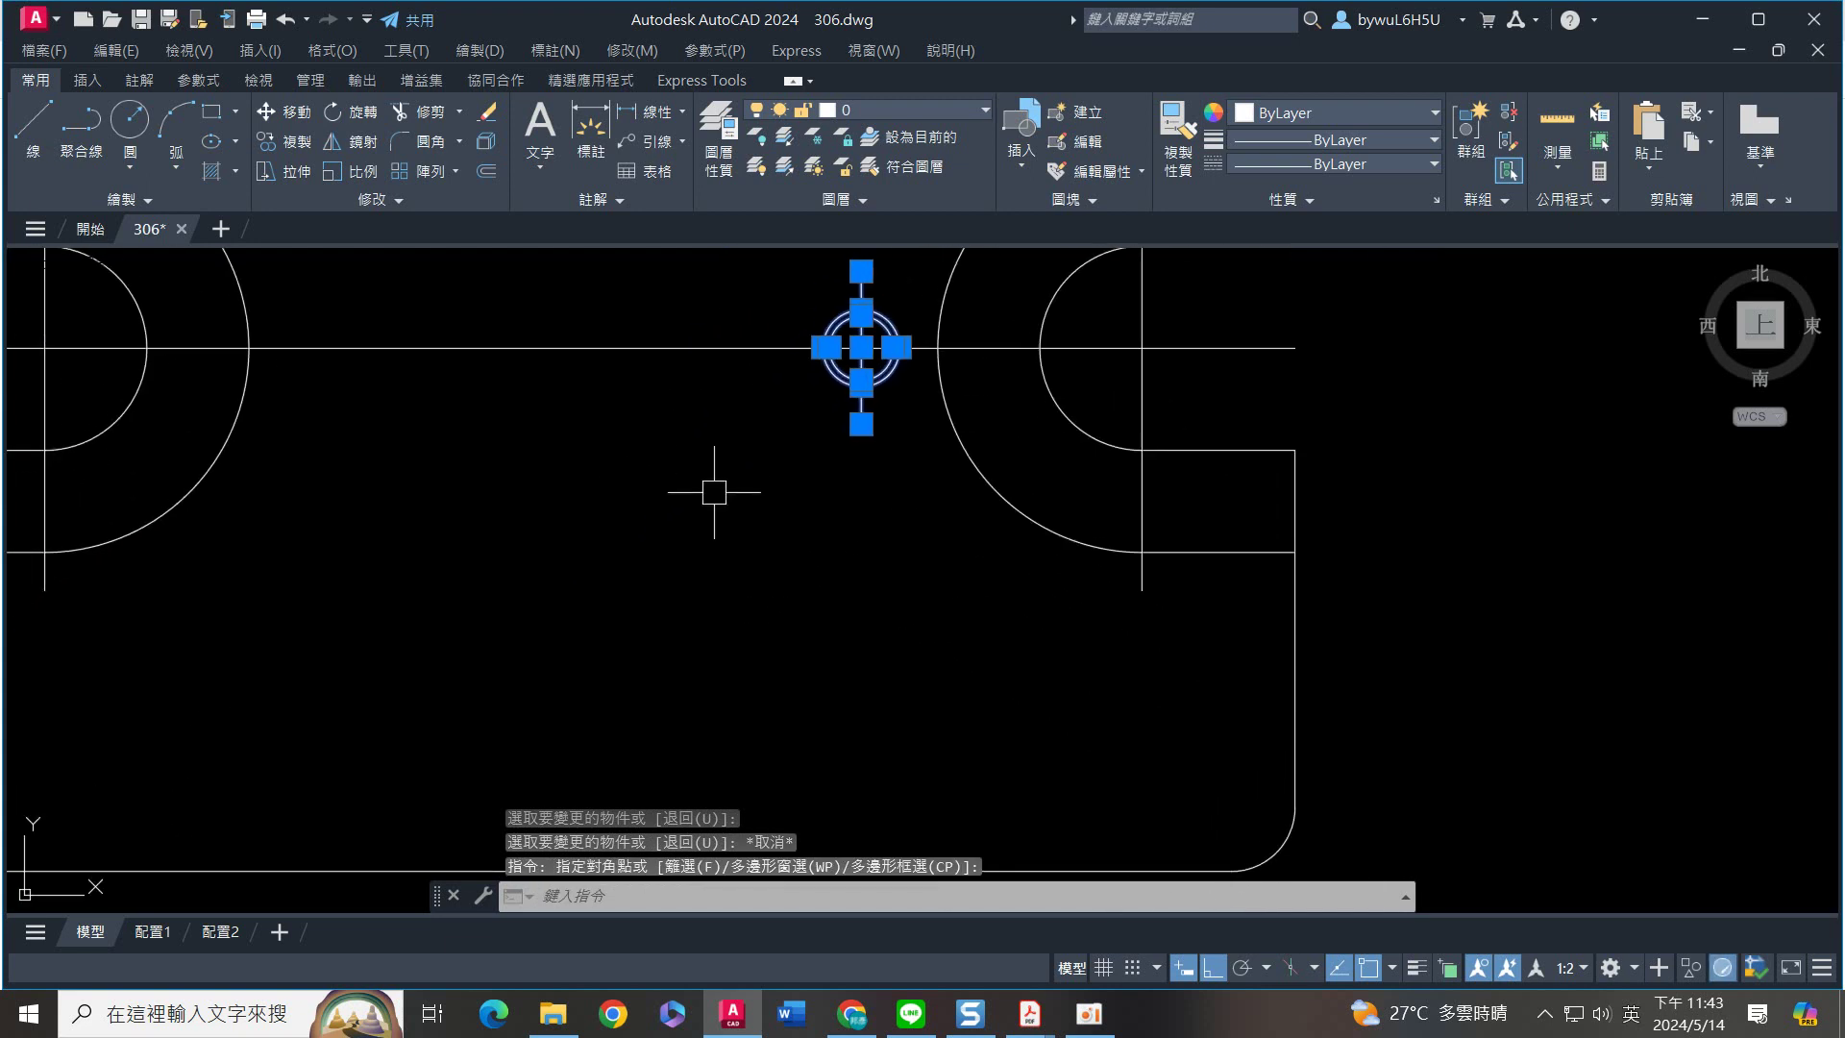
text(mi)
key(Return)
click(667, 648)
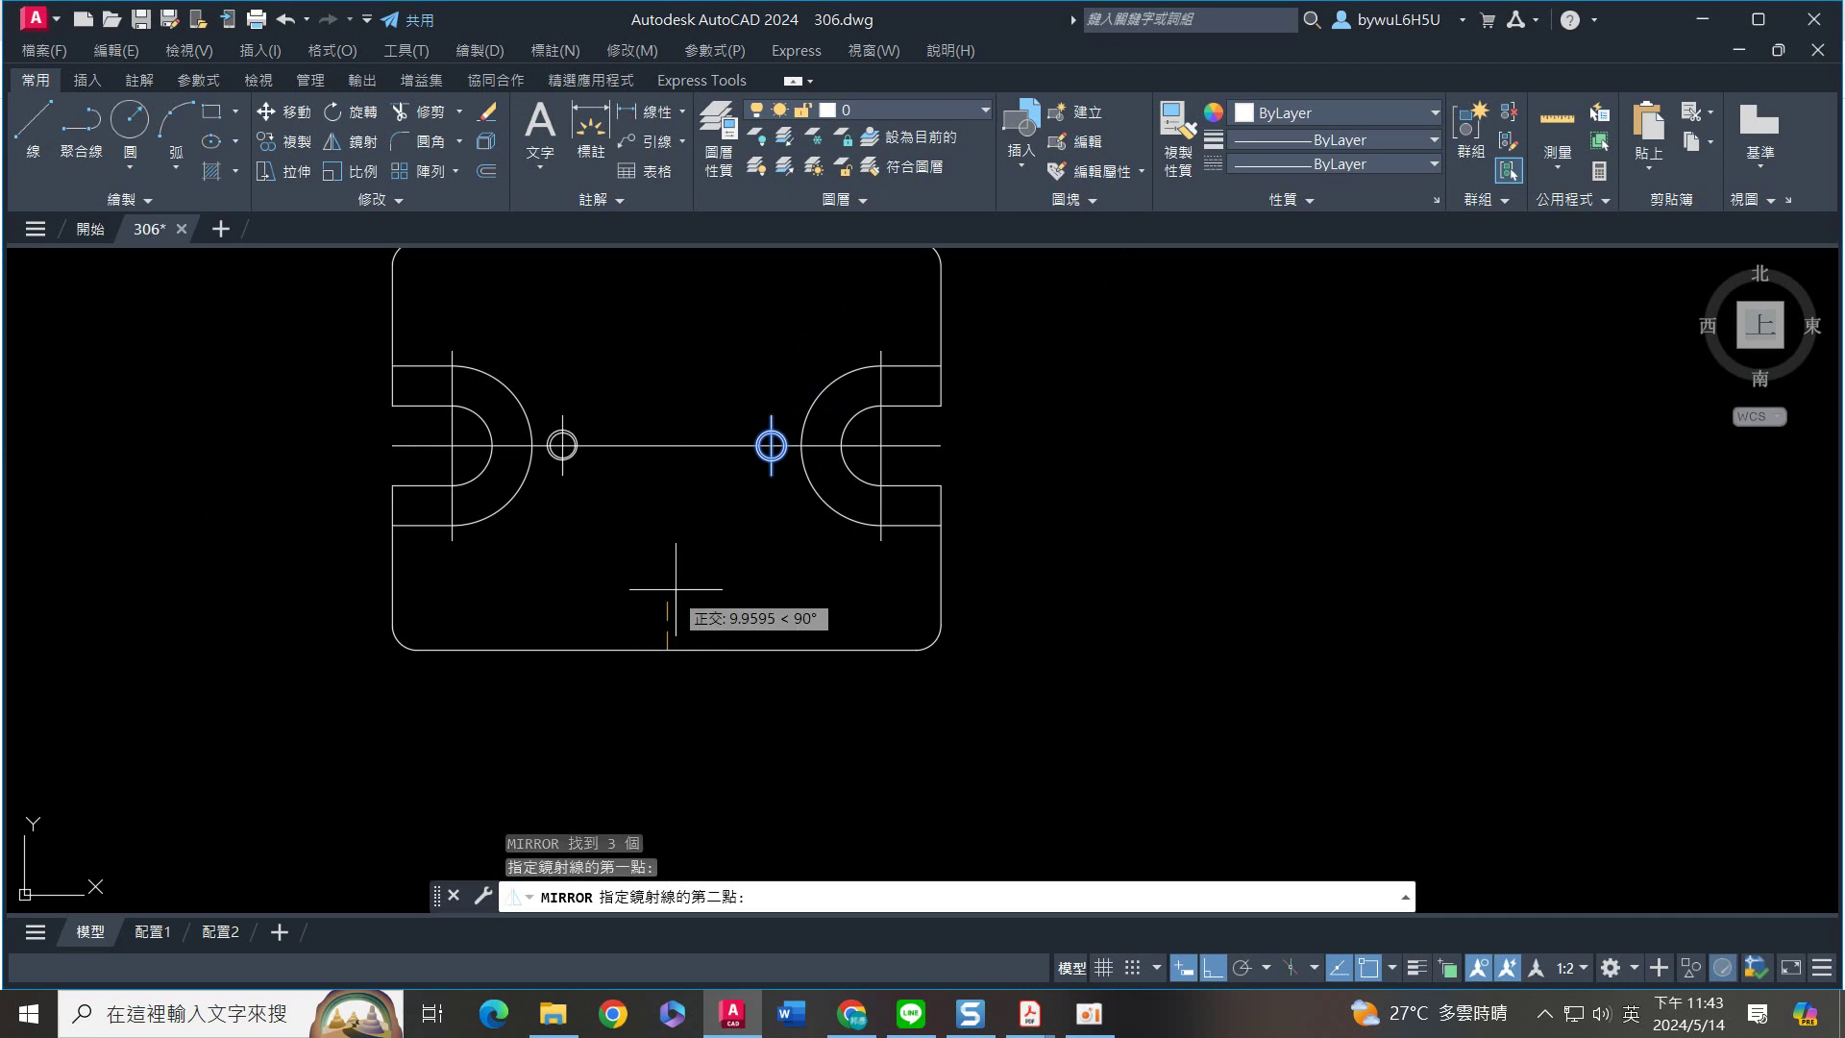
click(682, 569)
key(Return)
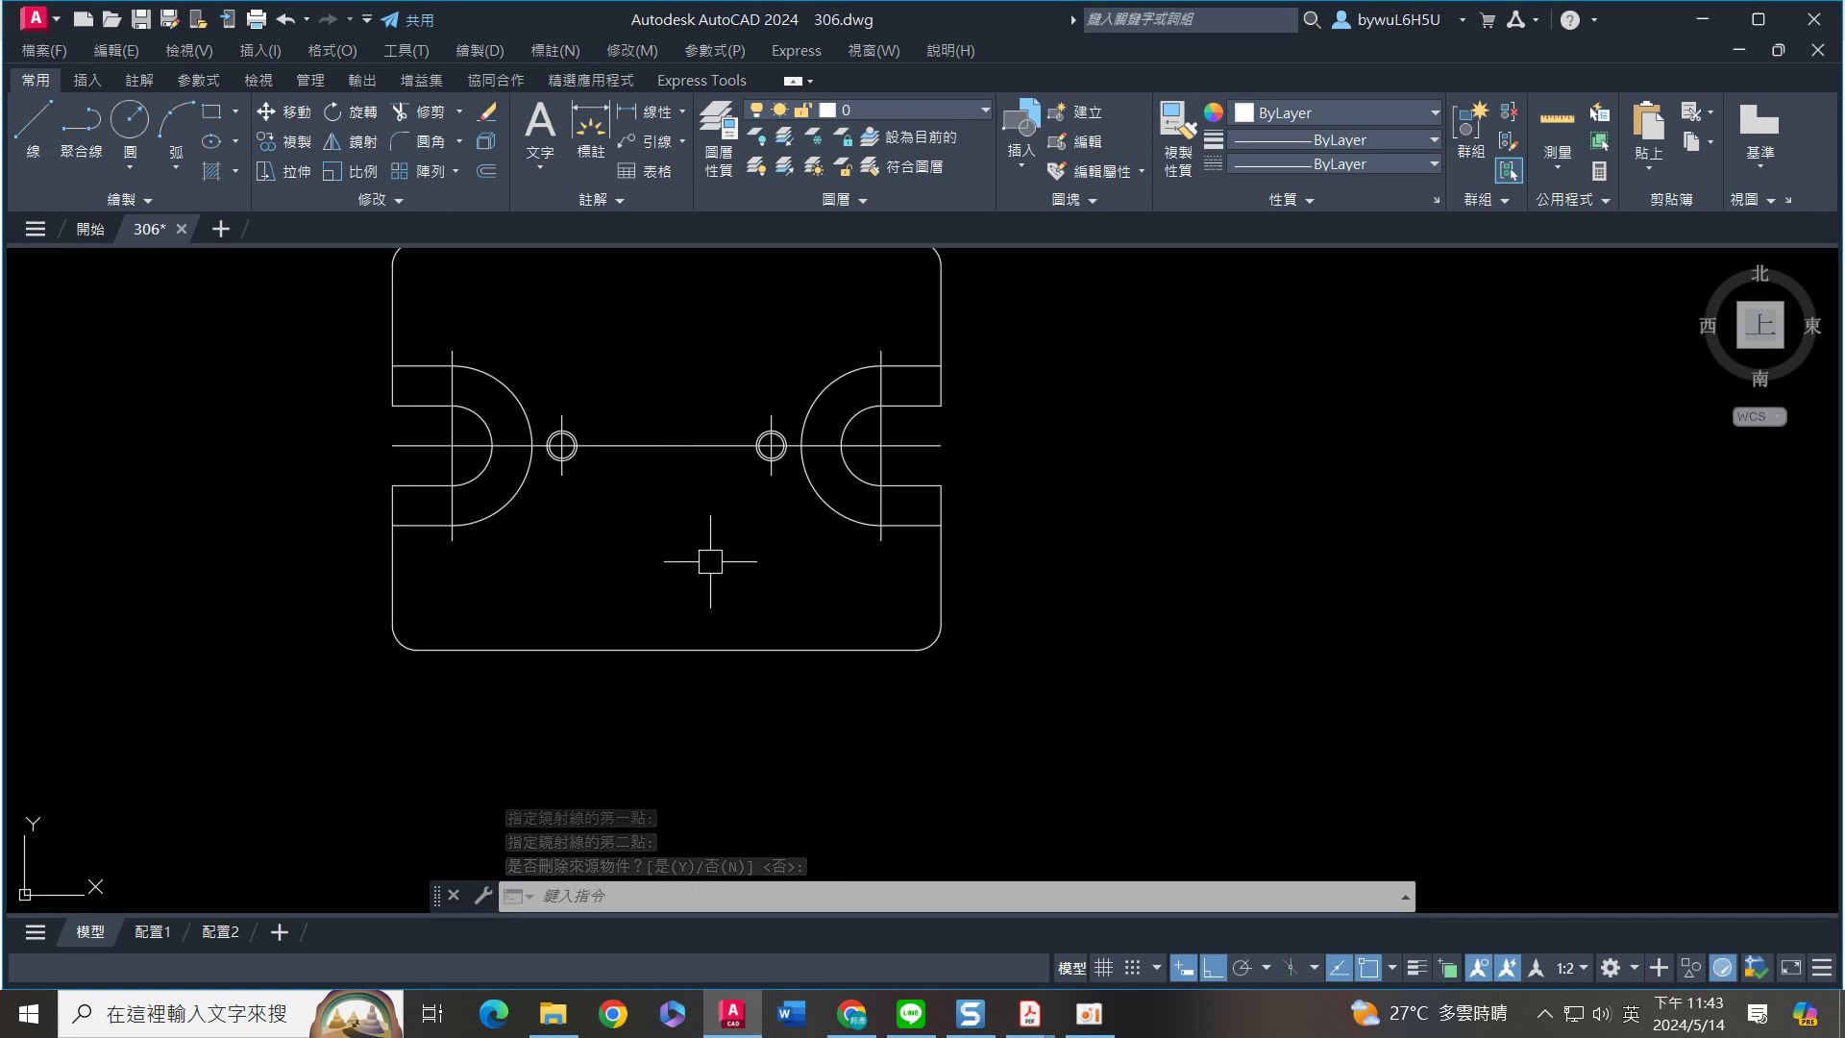
Offset the plate's horizontal centre line by 7 both upward and downward
text(o)
key(Return)
text(7)
key(Return)
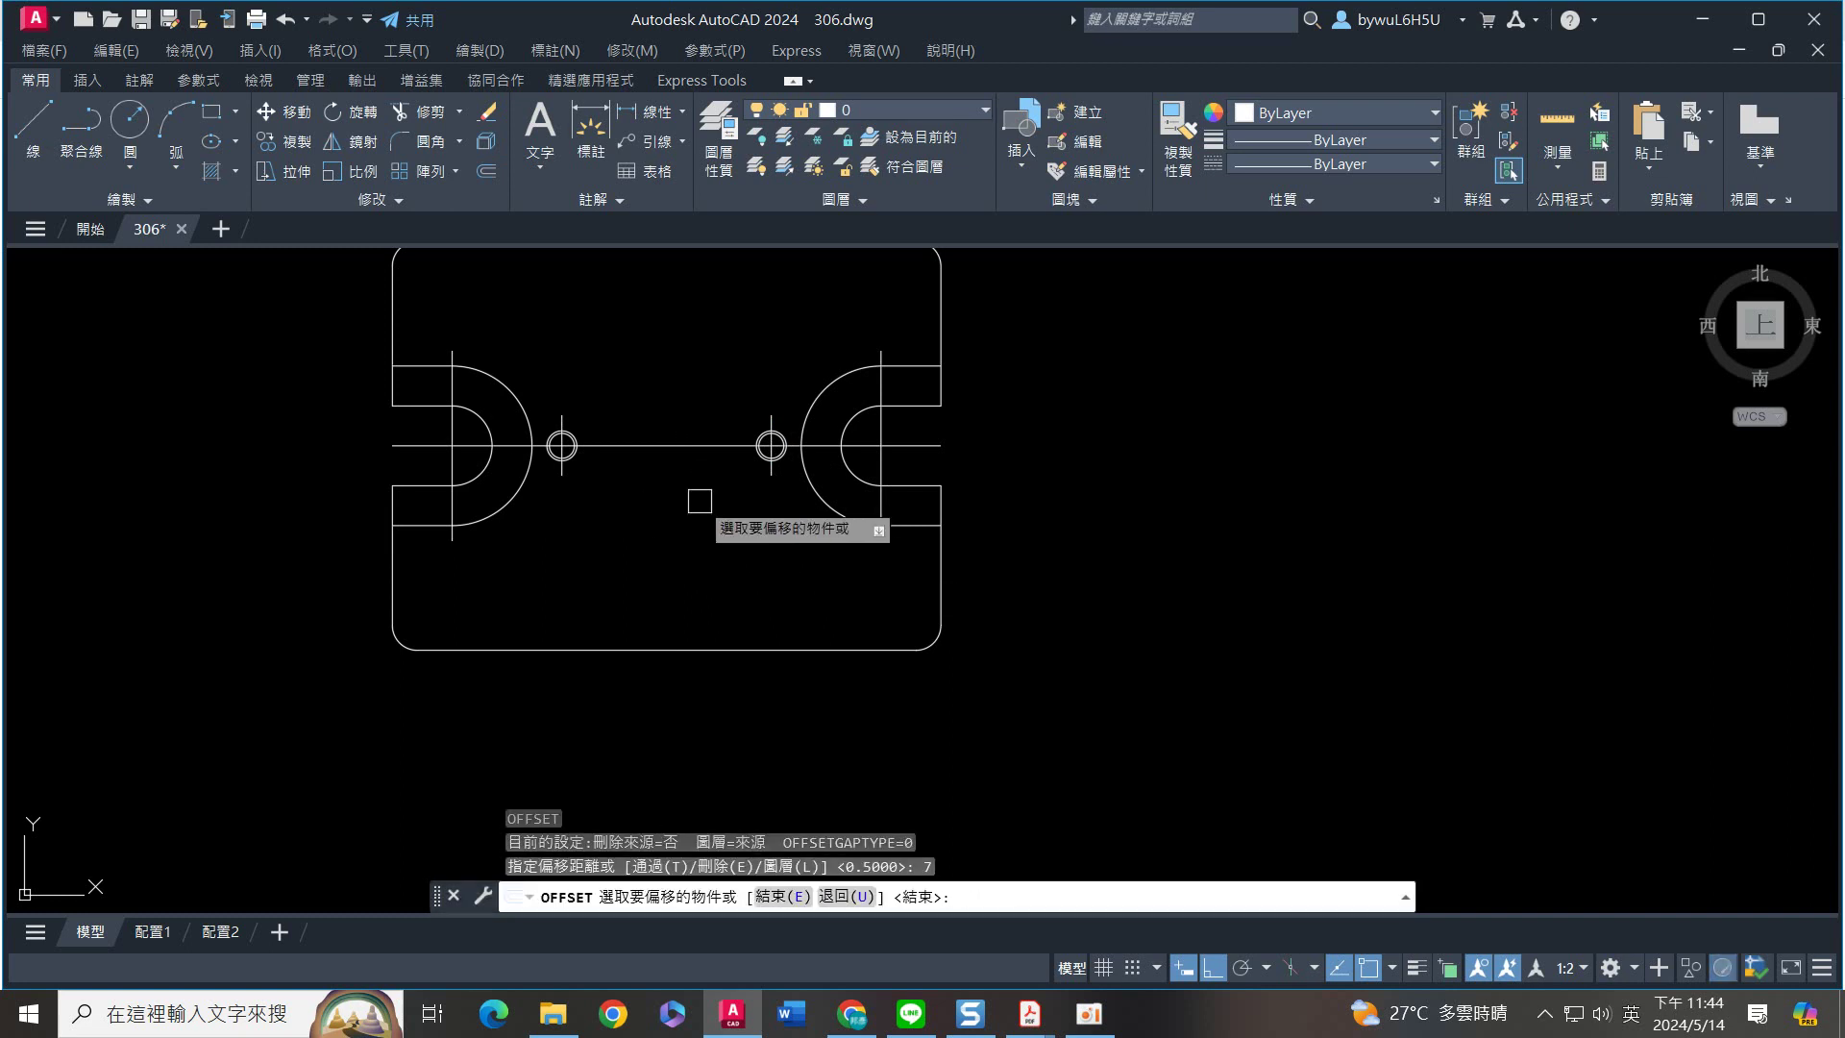
click(682, 445)
click(692, 402)
click(685, 445)
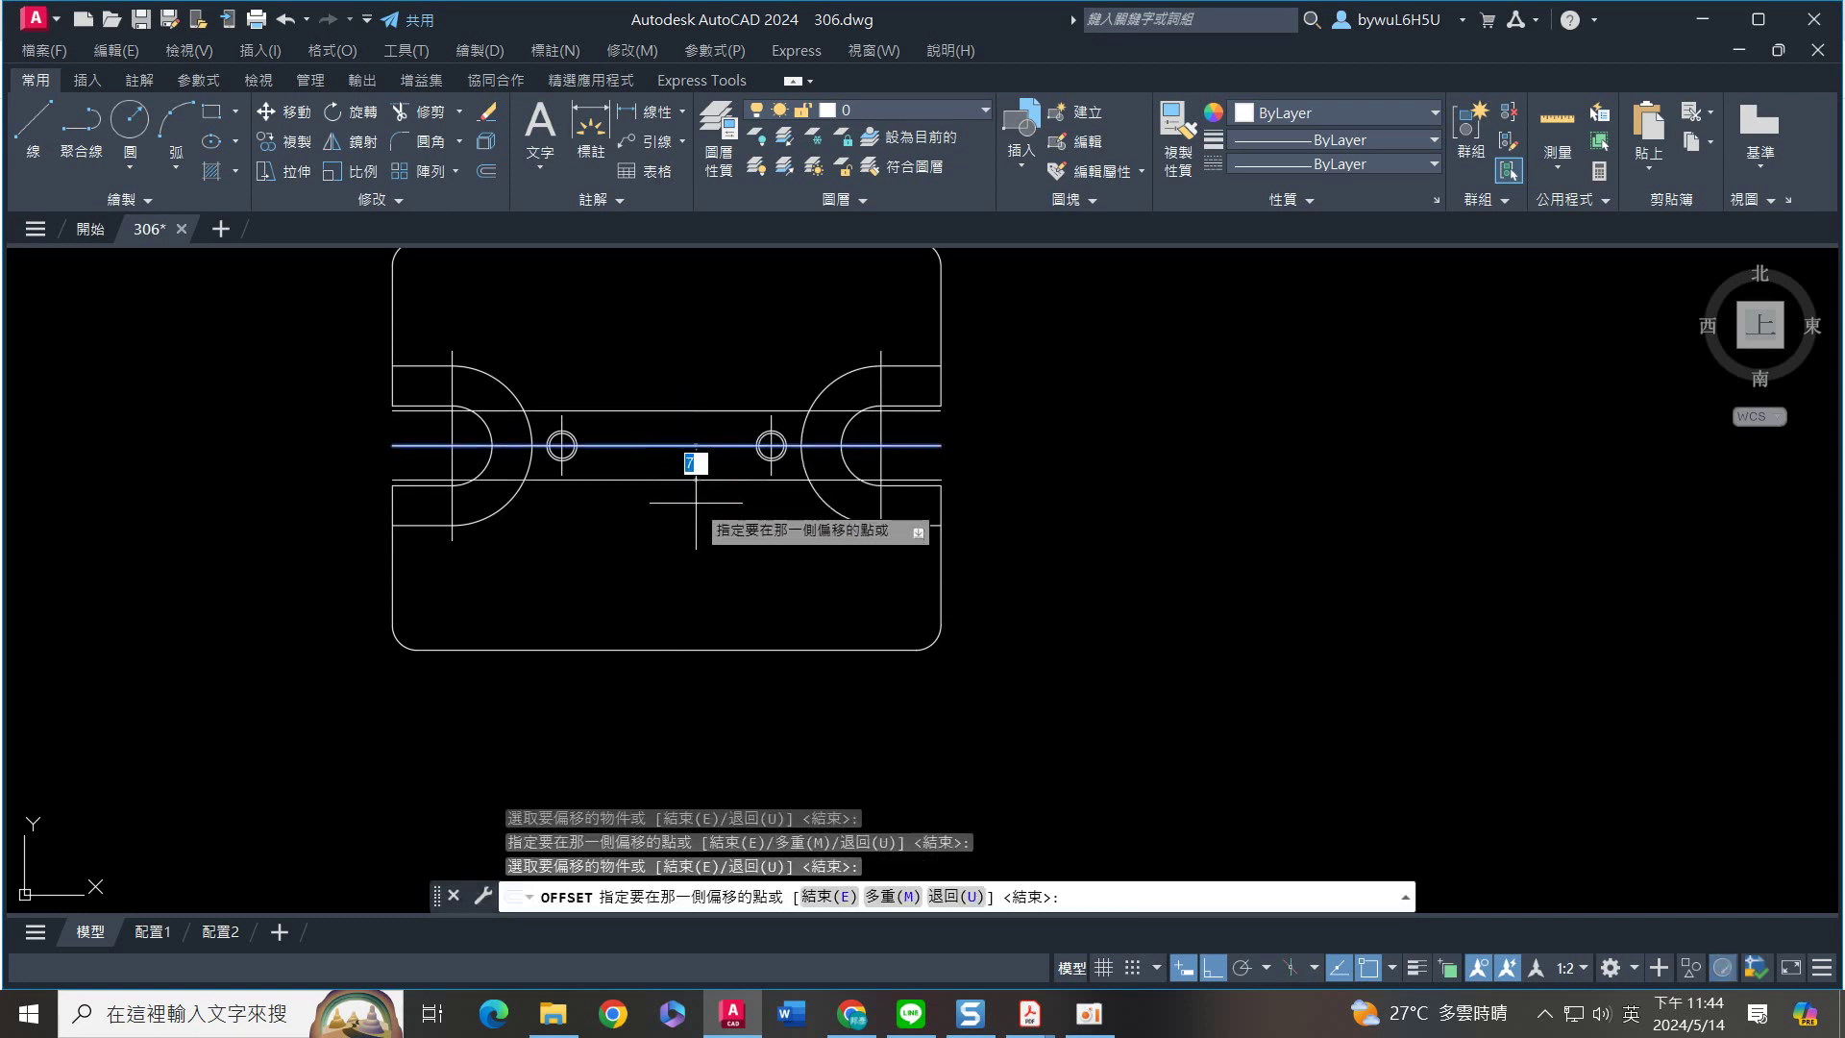
key(Escape)
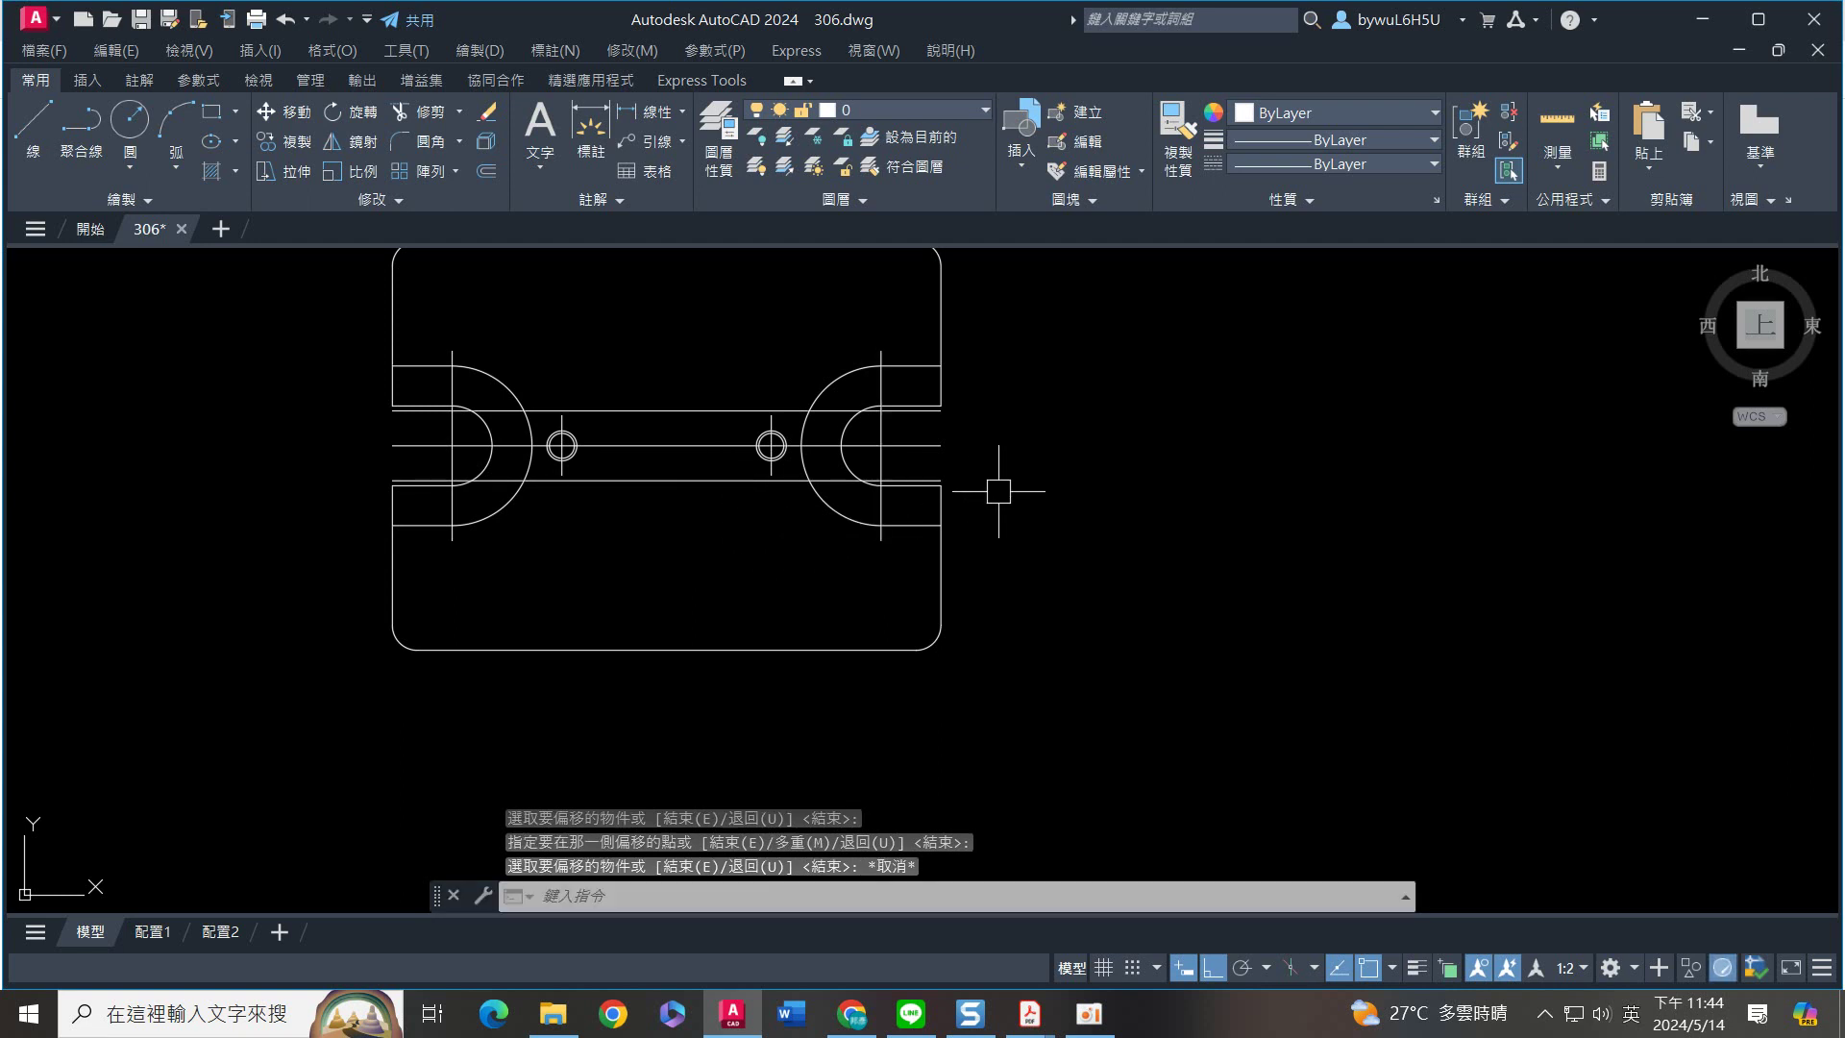
Trim both offset lines at the inner arcs of the left and right slots, removing the portions inside the slots
text(tr)
key(Return)
scroll(966, 460, up, 2)
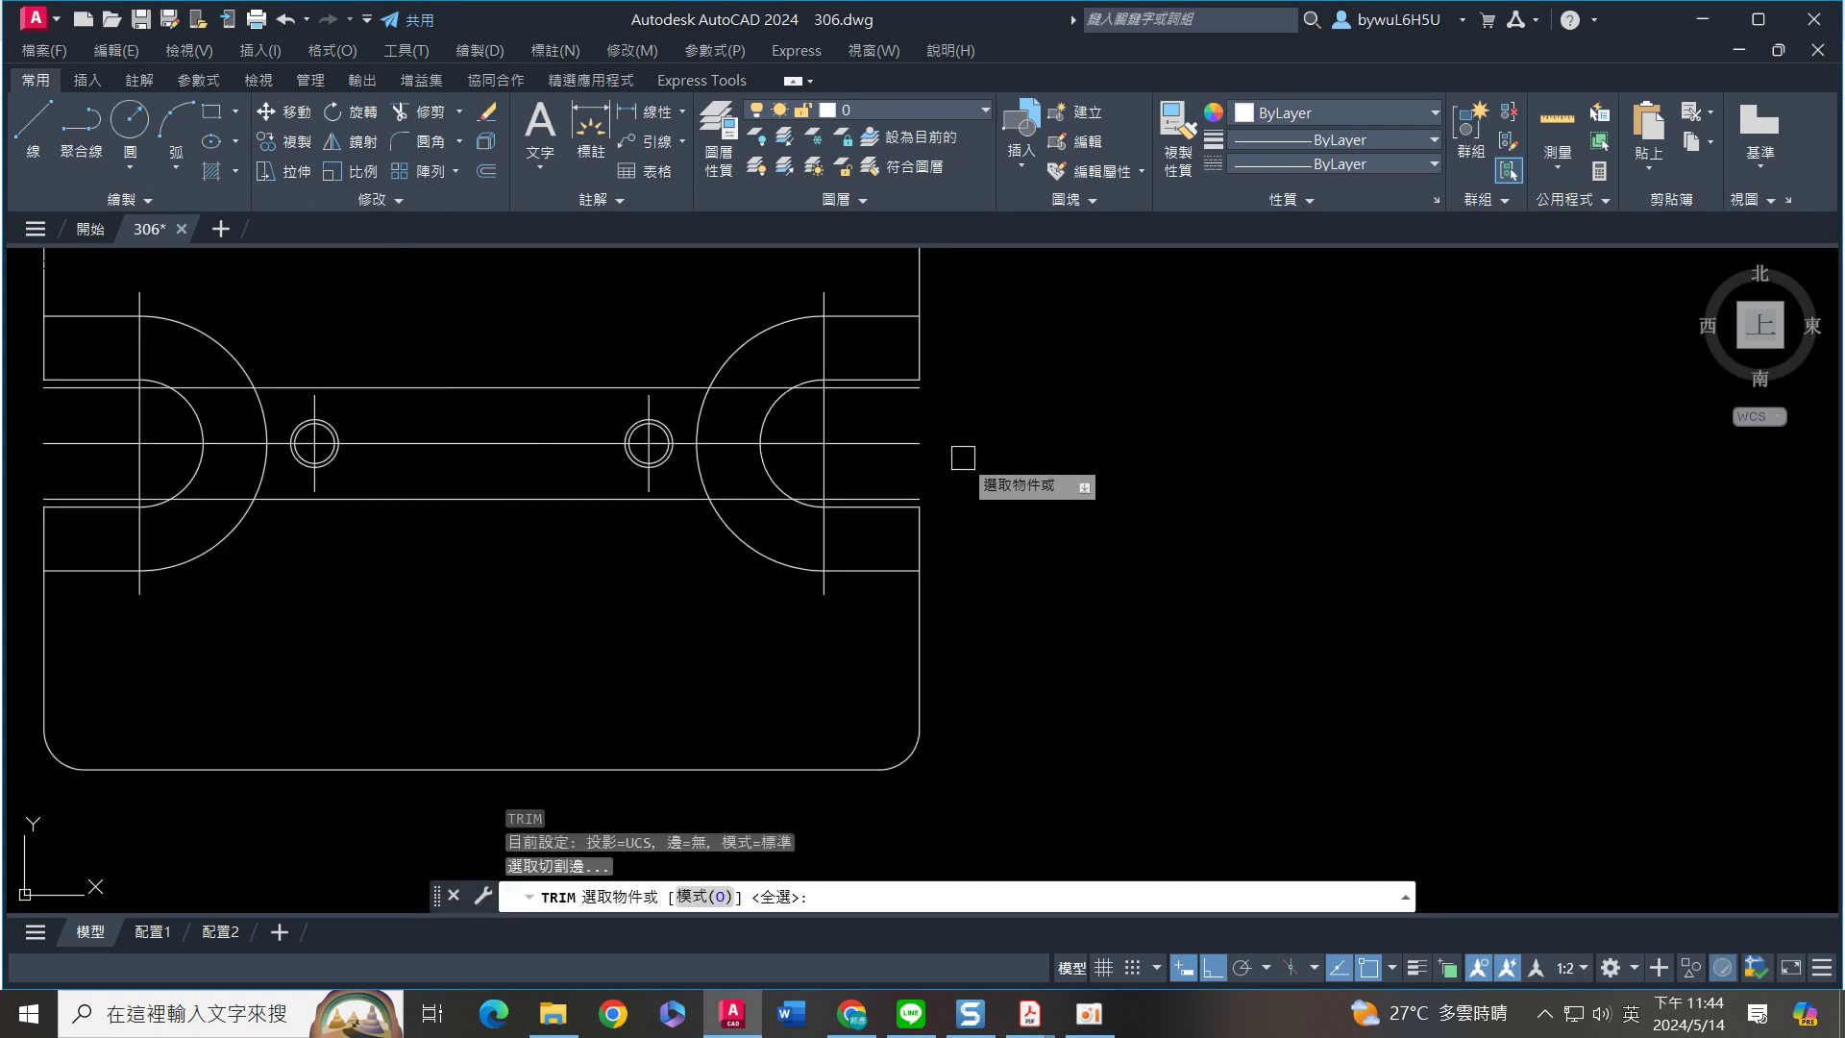
click(778, 455)
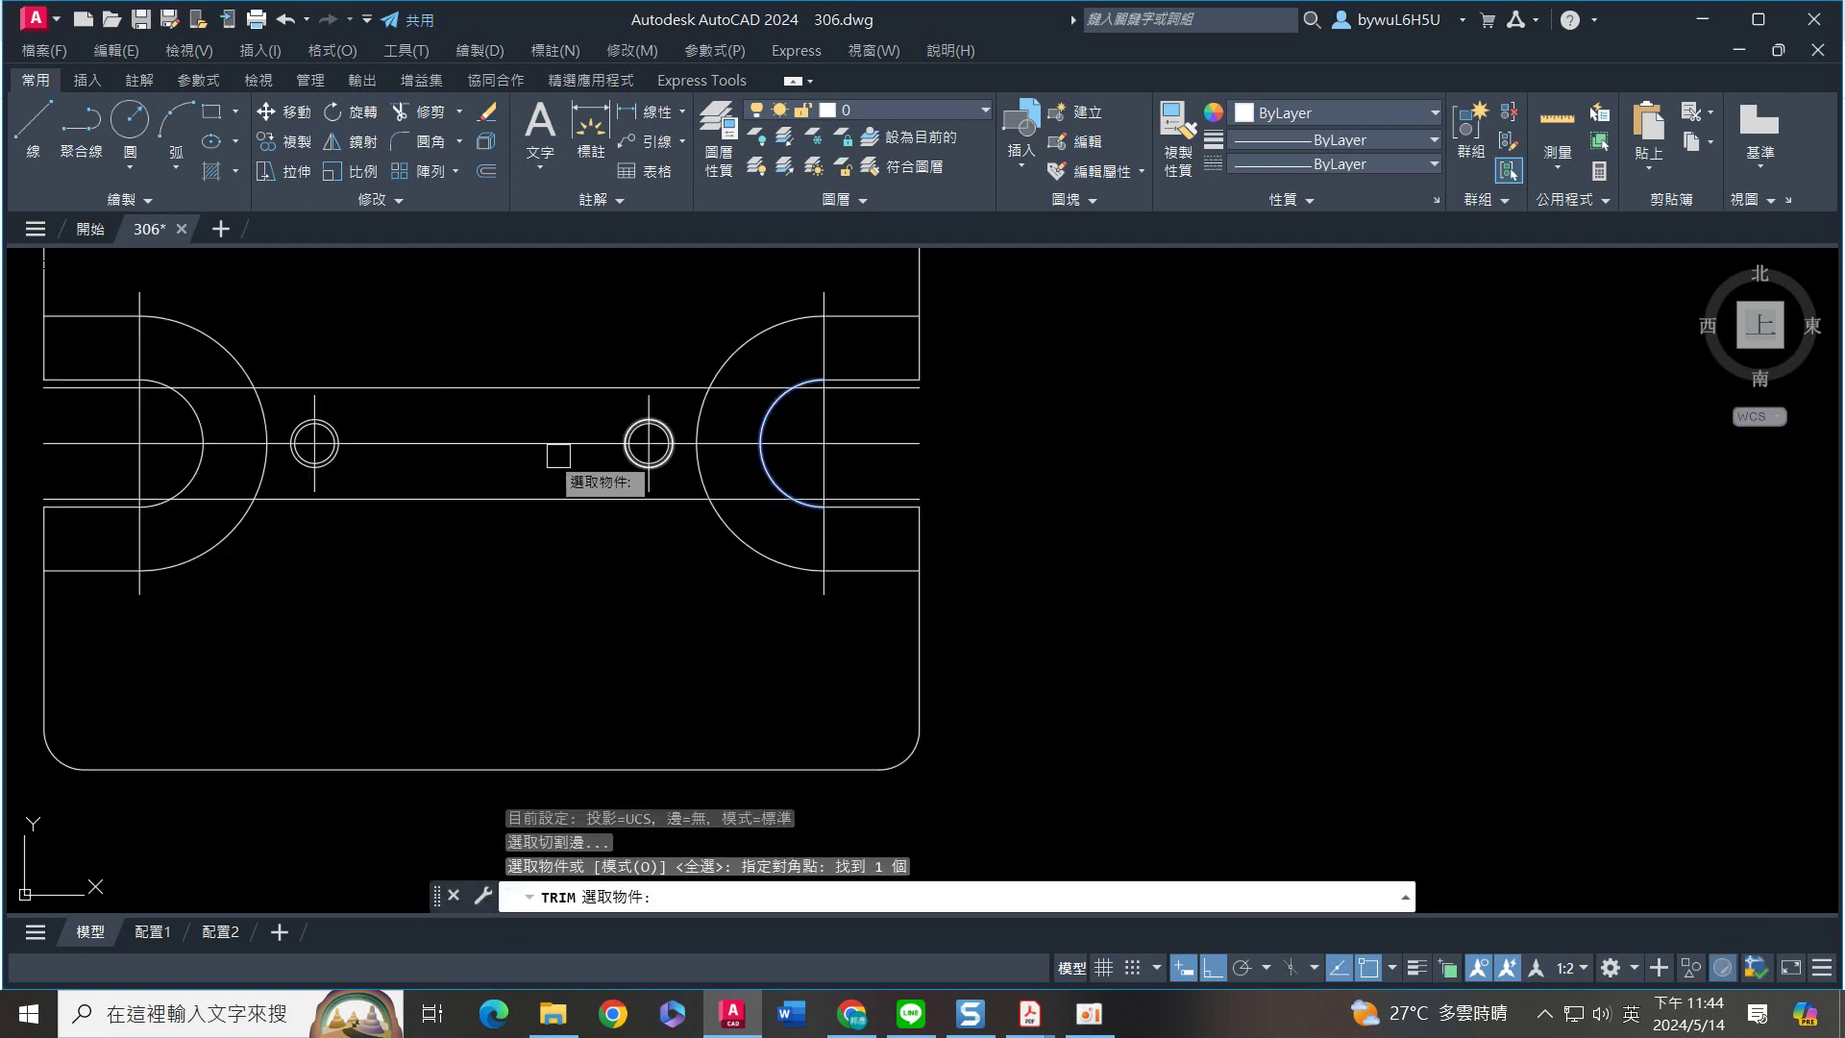
click(197, 414)
key(Return)
click(846, 389)
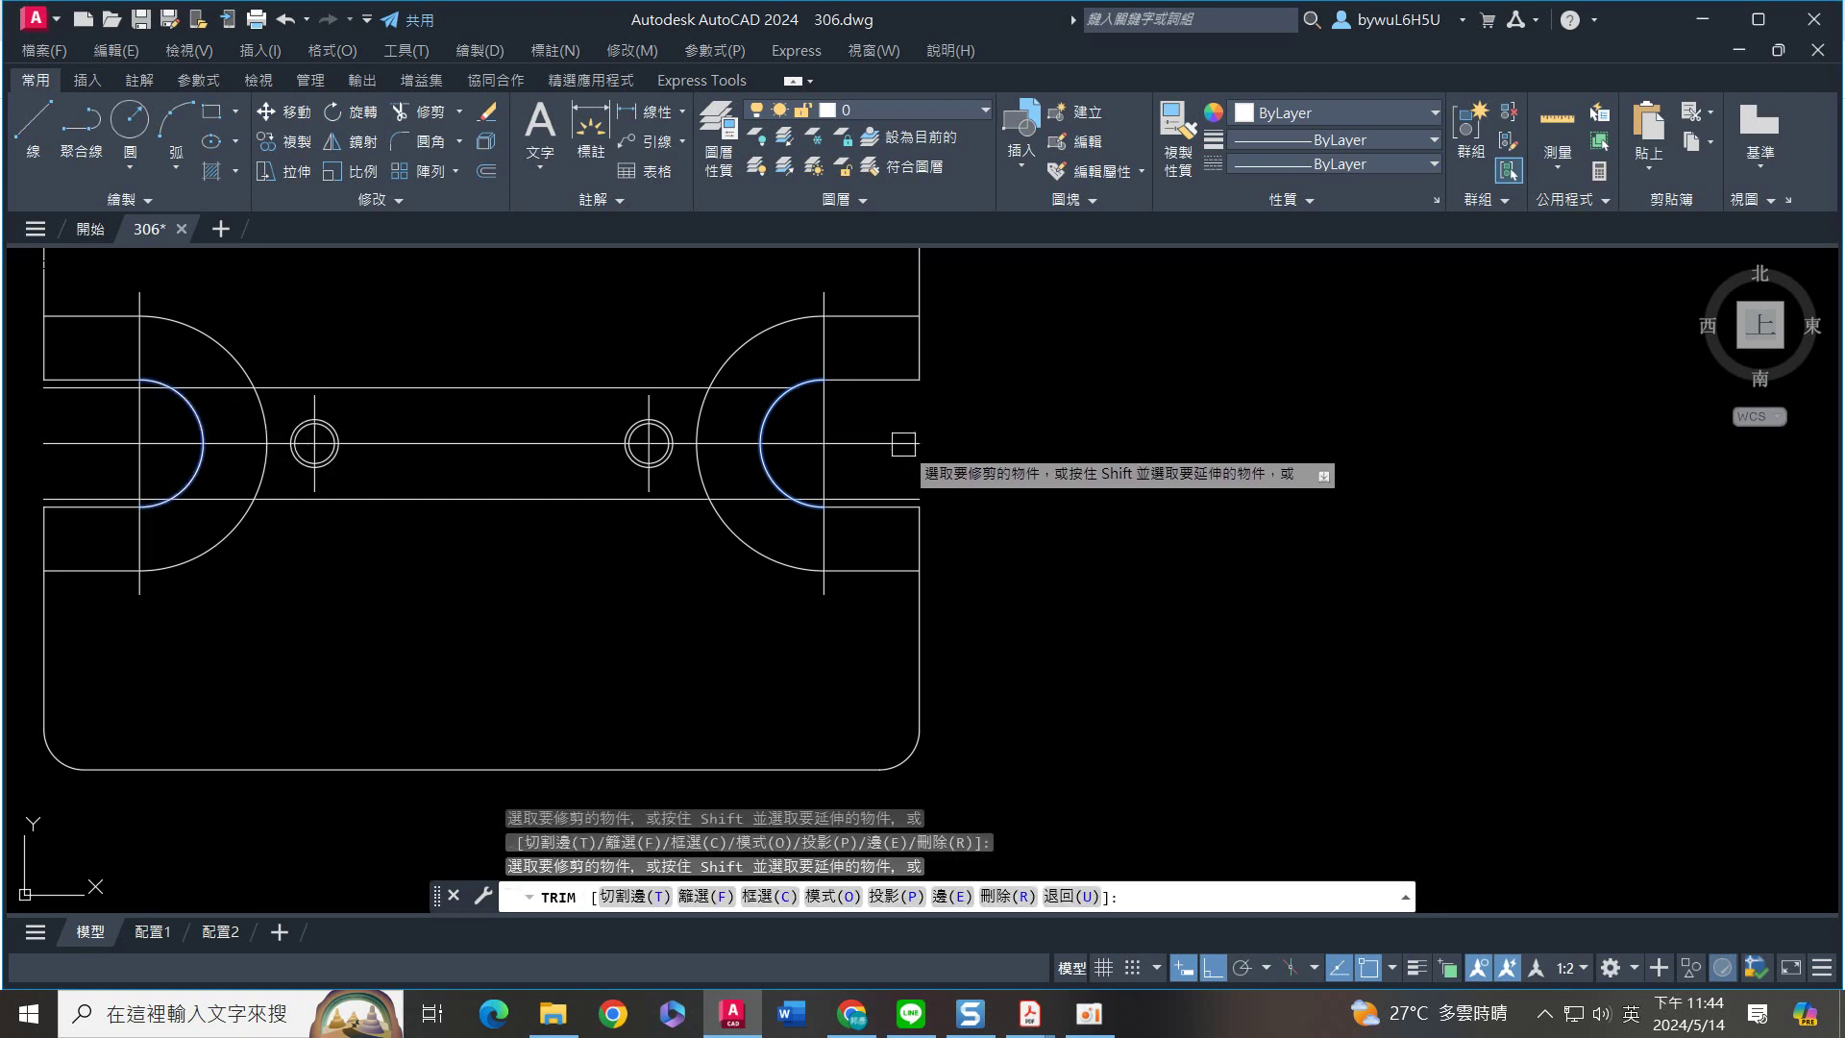
click(103, 500)
click(99, 388)
key(Return)
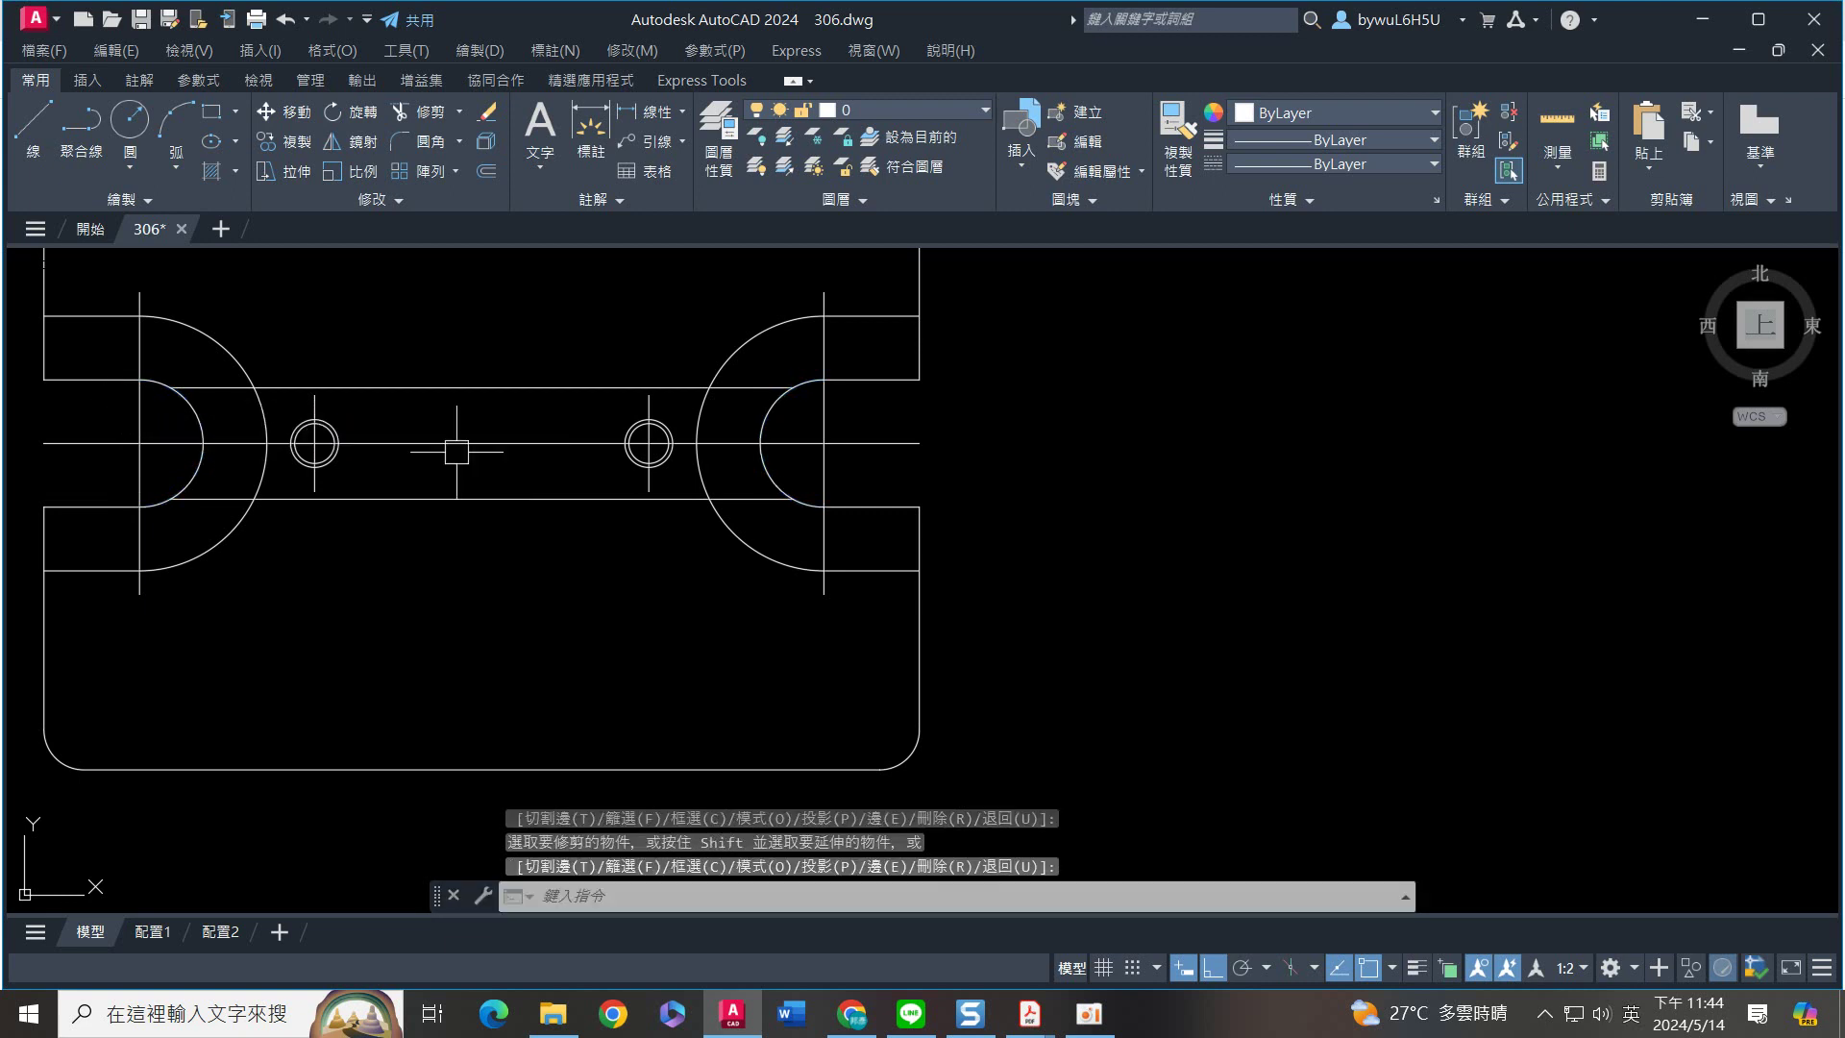
Draw a ray straight down from the left end of the lower offset line, passing through the rectangle below the top view
scroll(603, 514, down, 4)
mouse_move(769, 583)
middle_down()
mouse_move(931, 535)
mouse_move(946, 550)
middle_up()
middle_drag(783, 534, 829, 477)
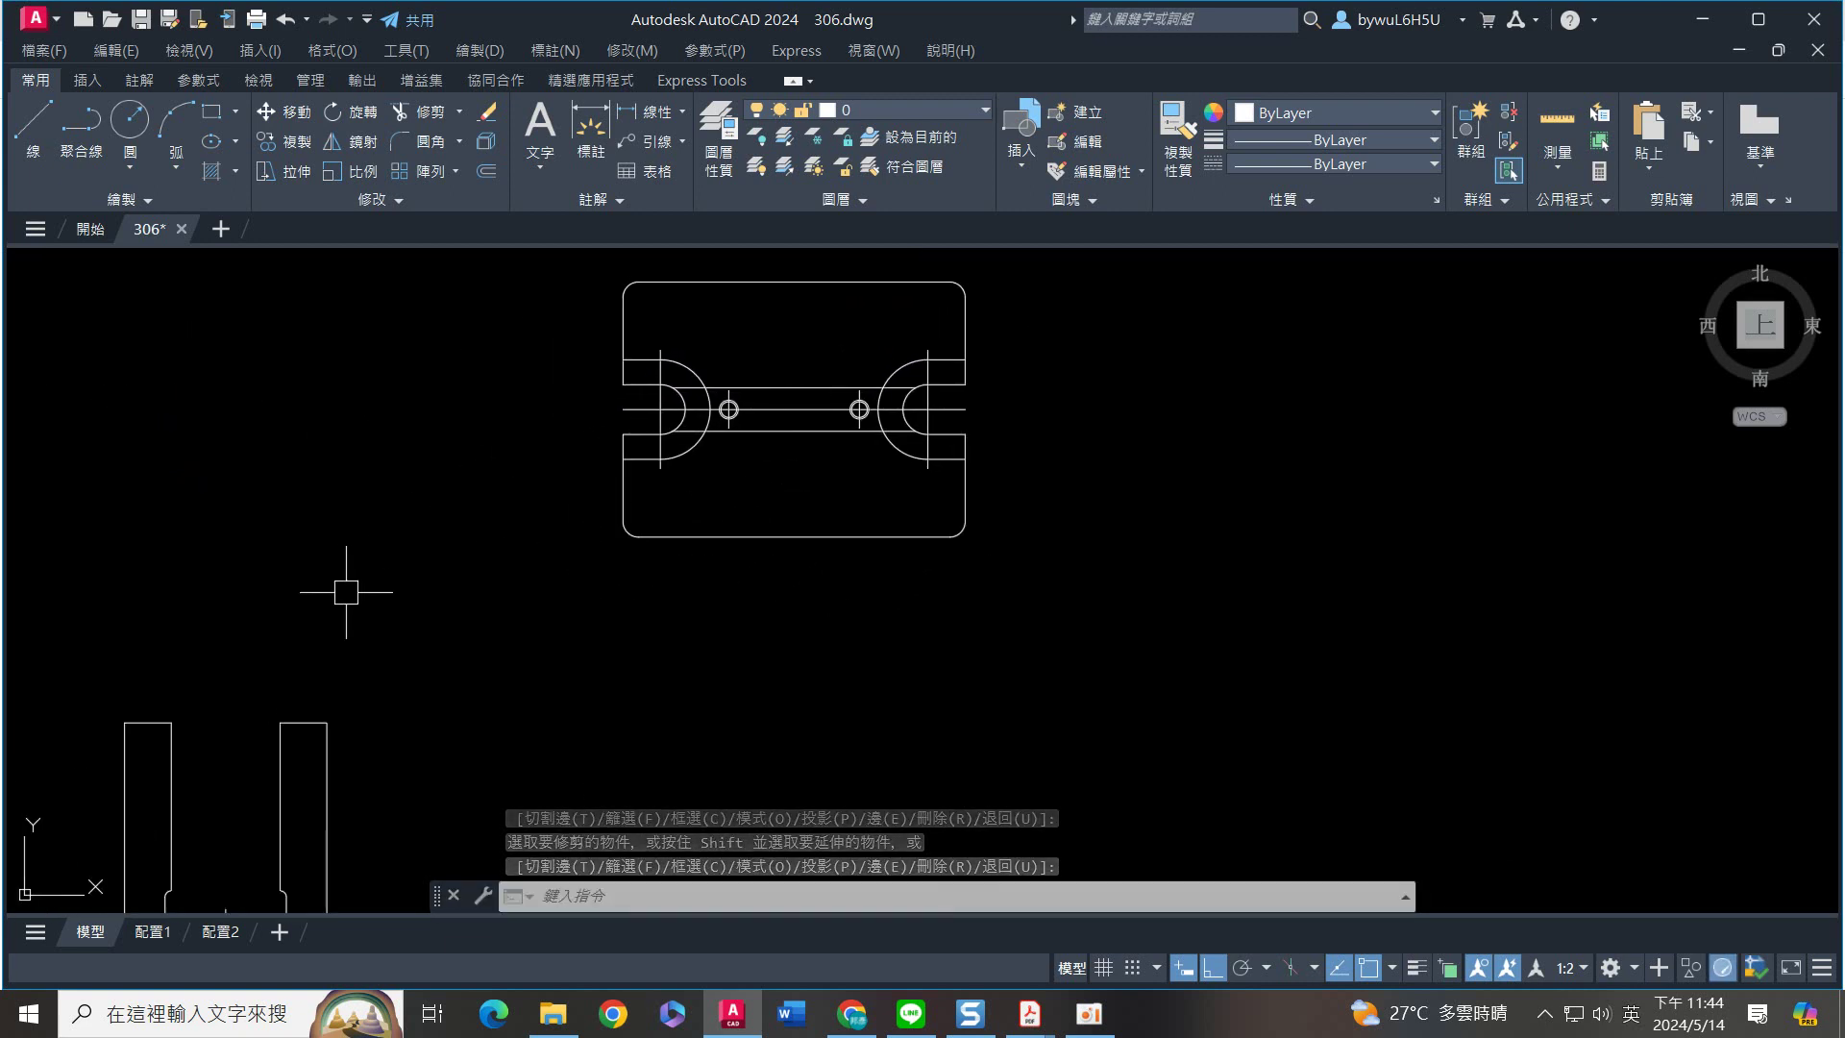
scroll(697, 548, down, 4)
middle_drag(805, 592, 825, 583)
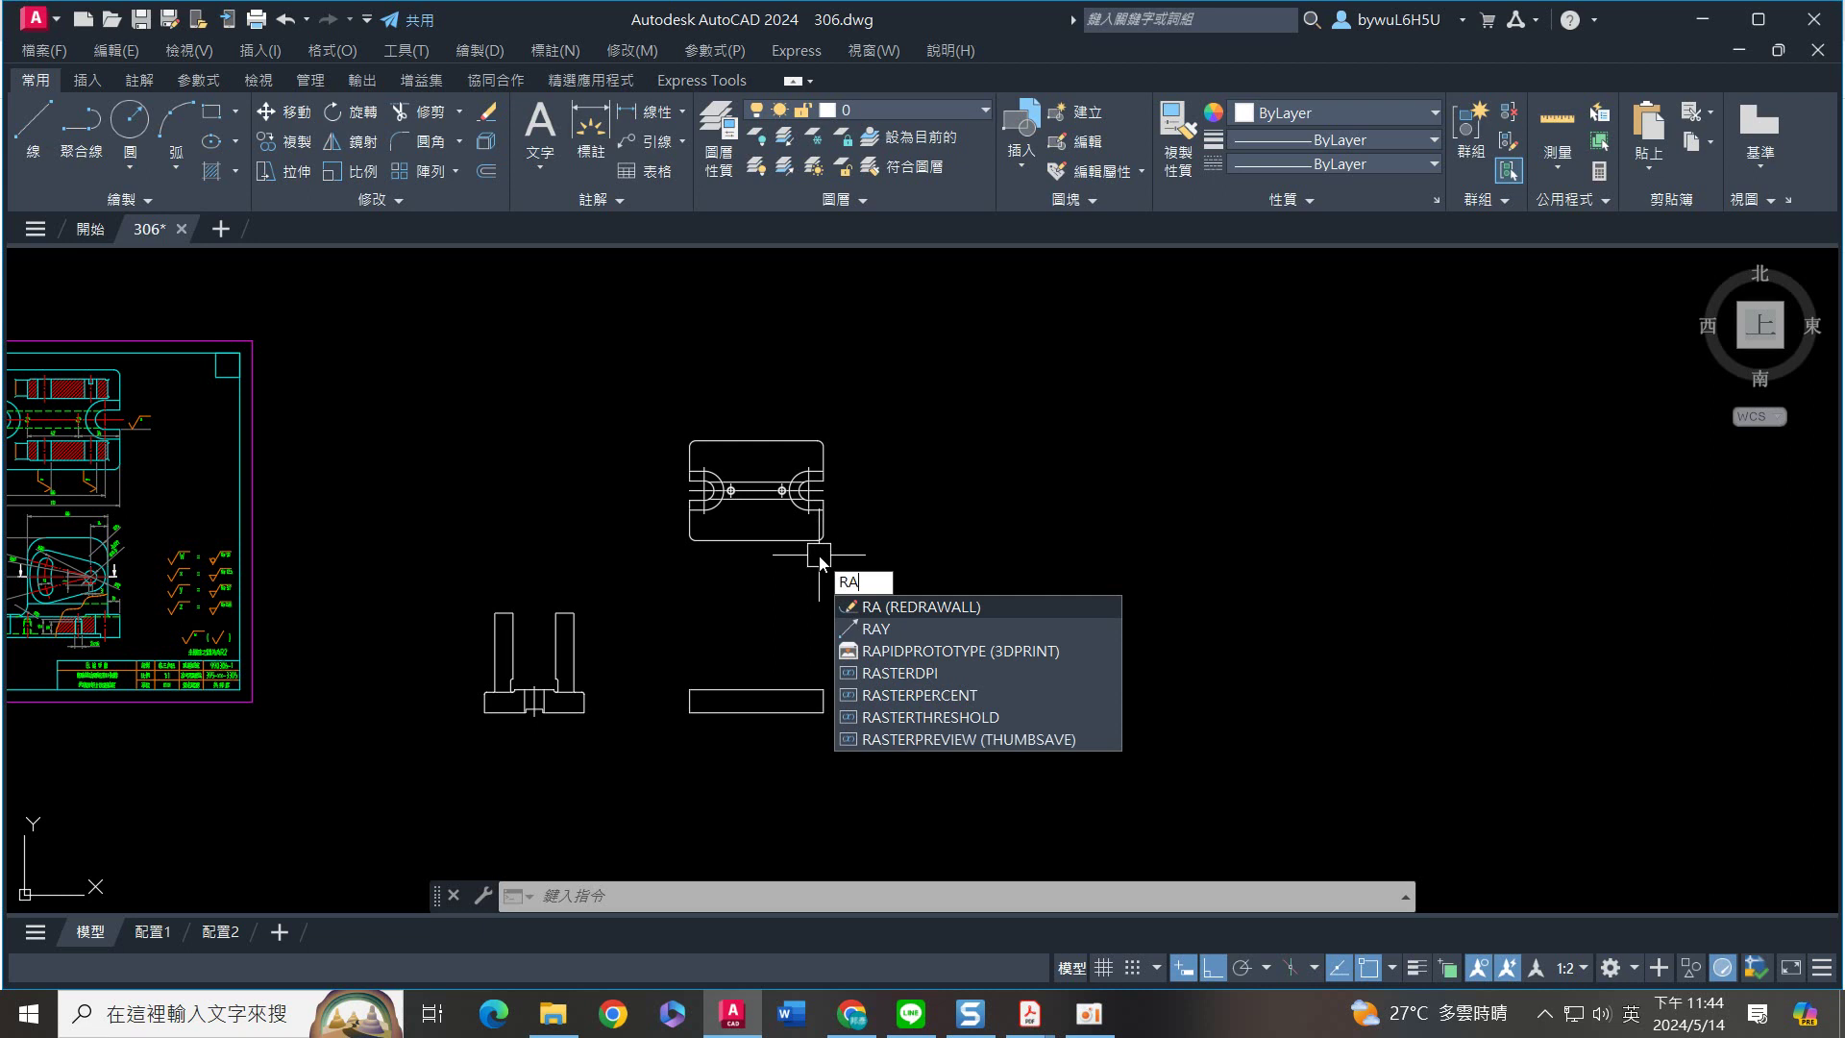
text(y)
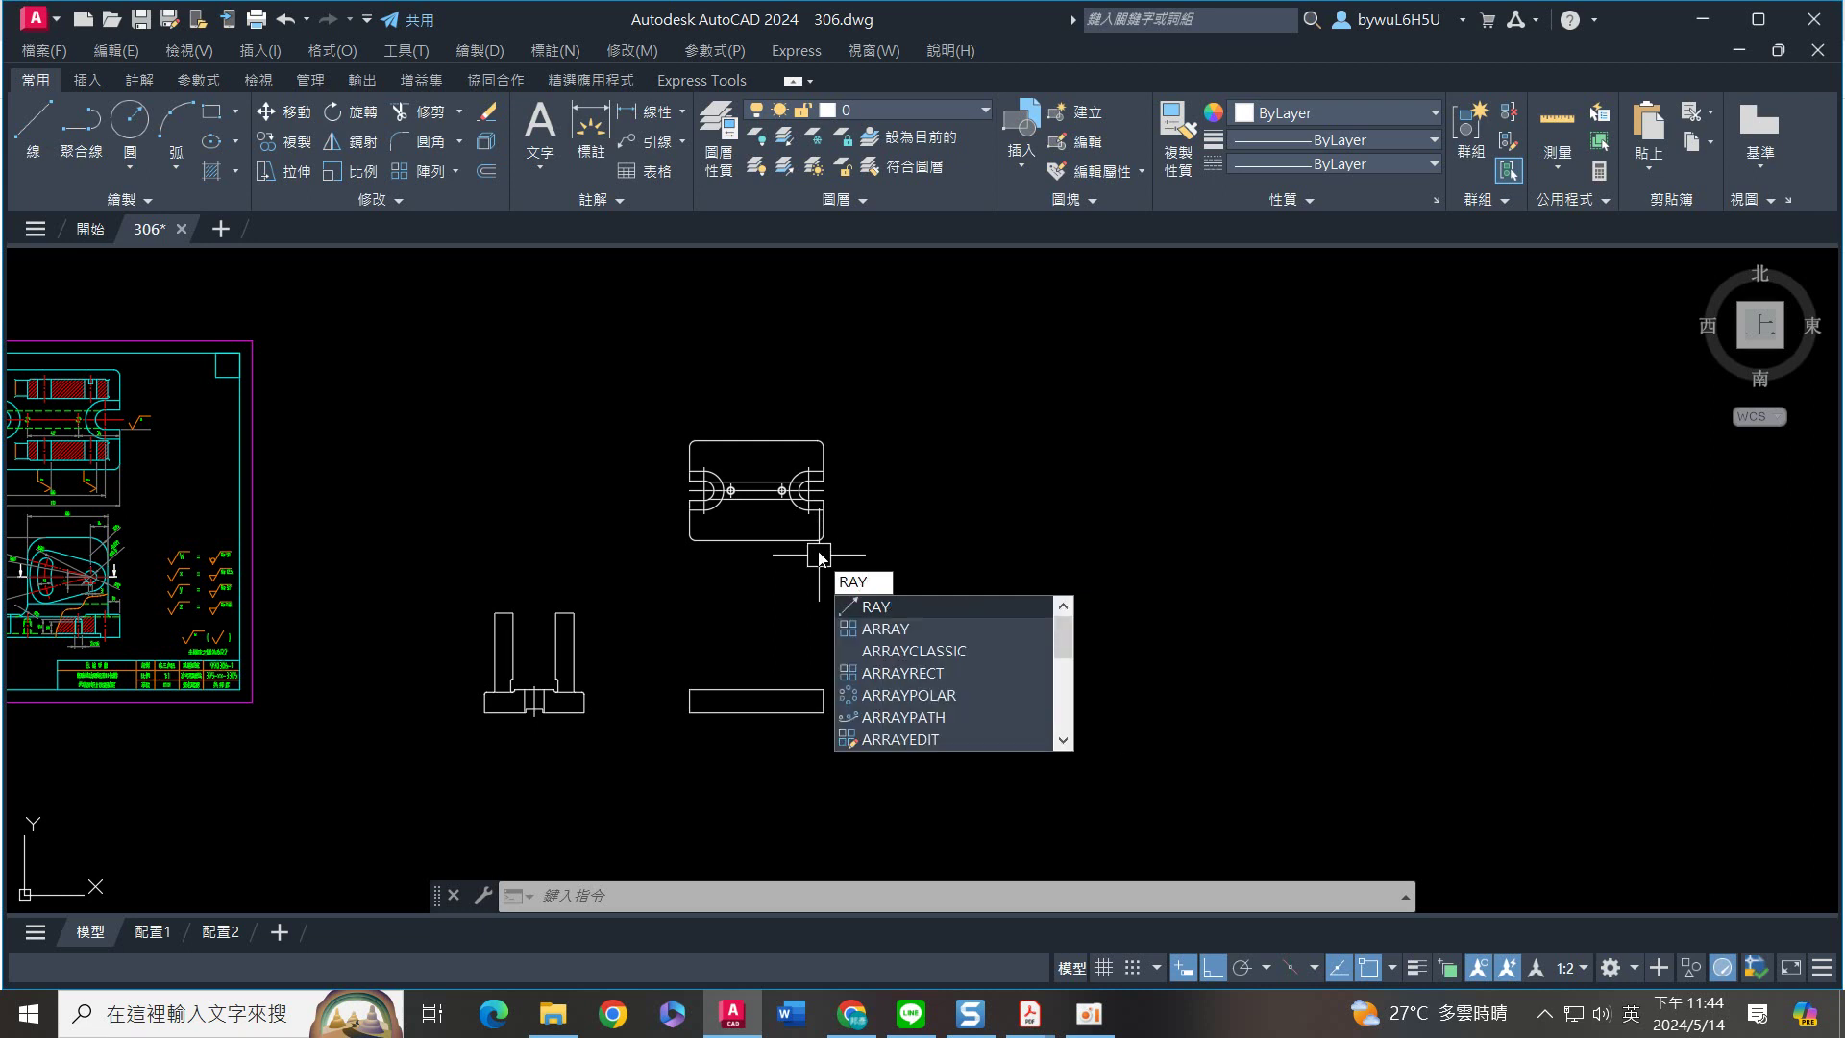
key(Return)
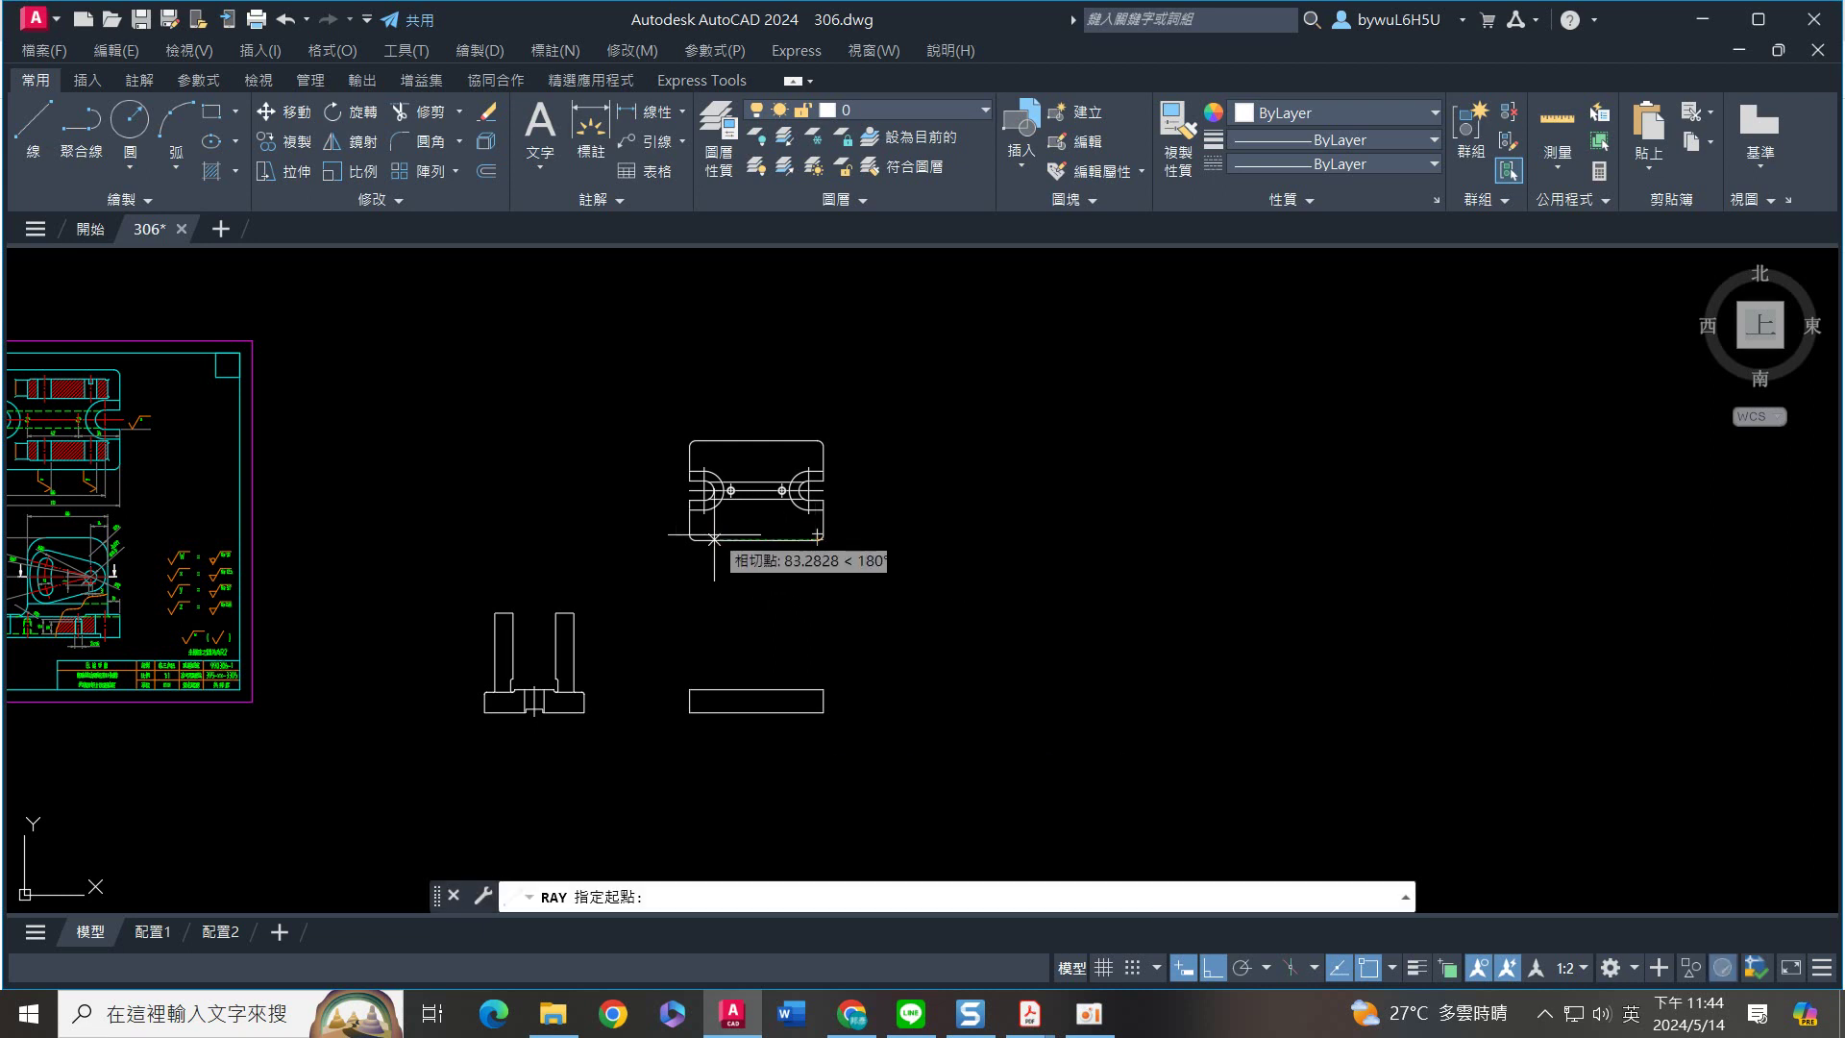
scroll(719, 539, up, 4)
scroll(692, 492, up, 4)
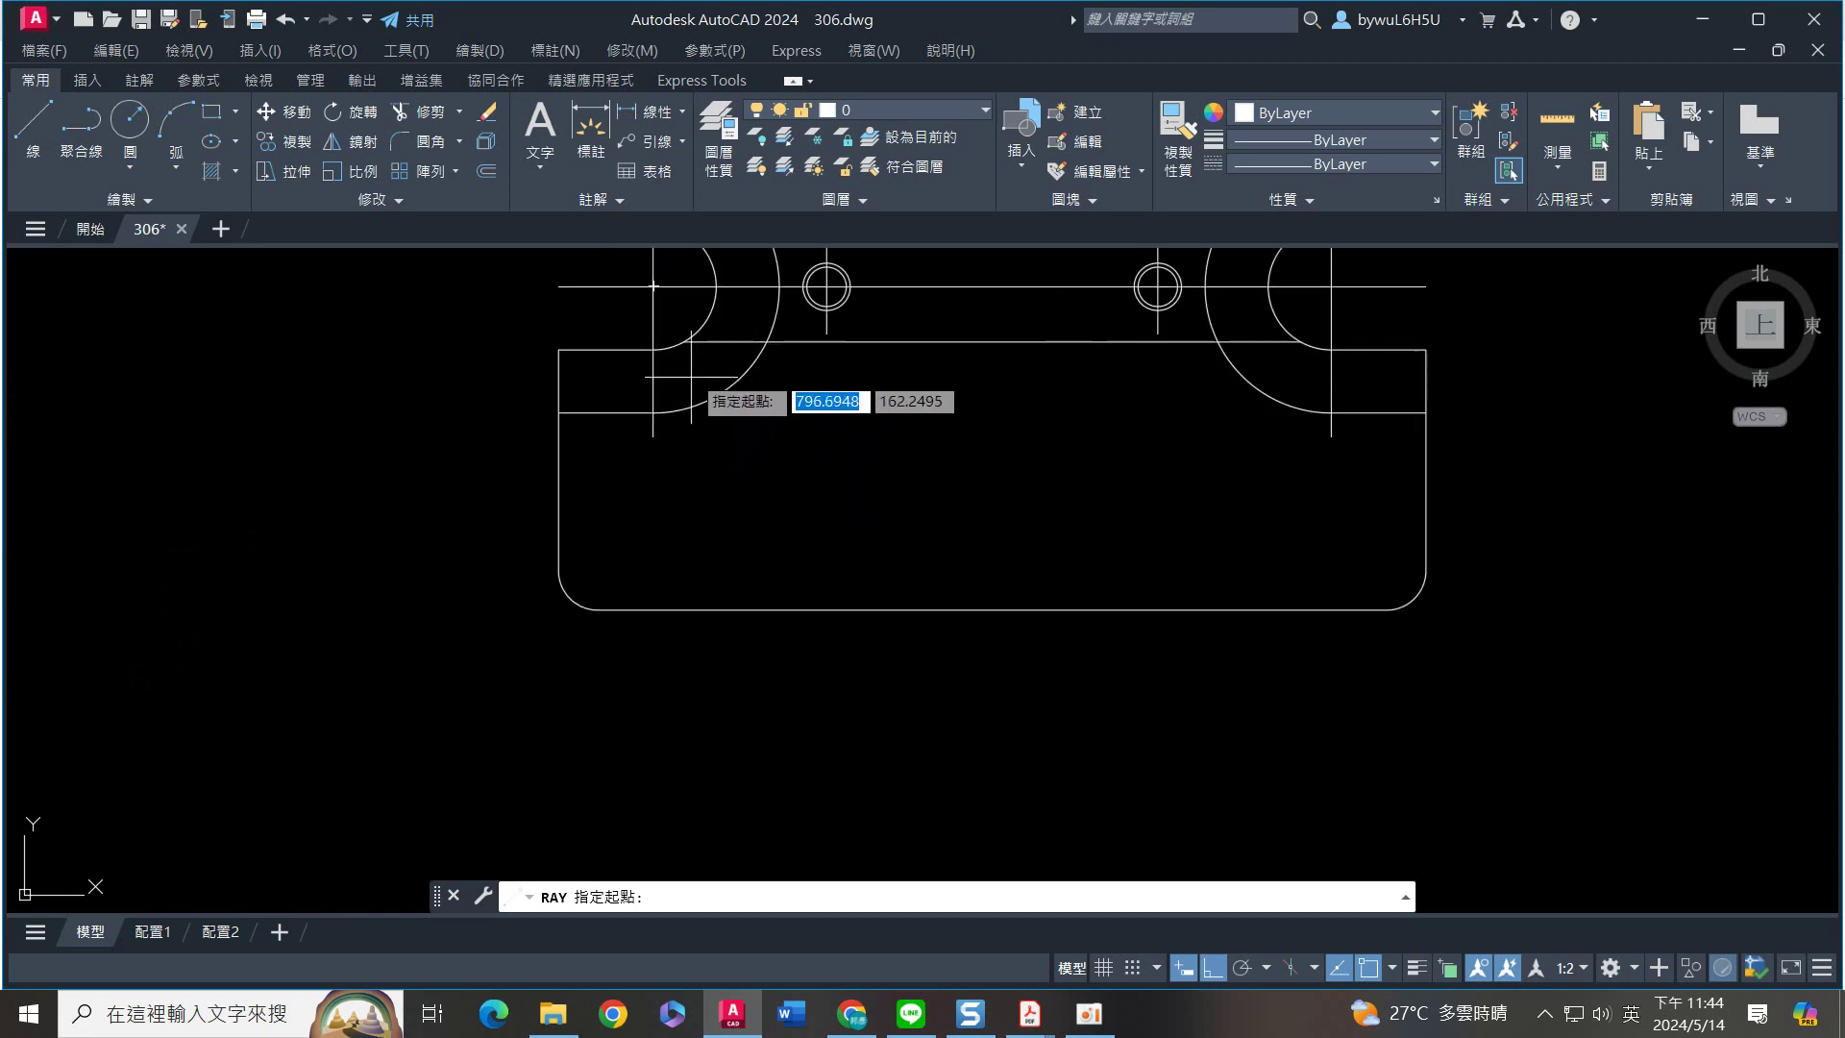
click(688, 340)
click(673, 510)
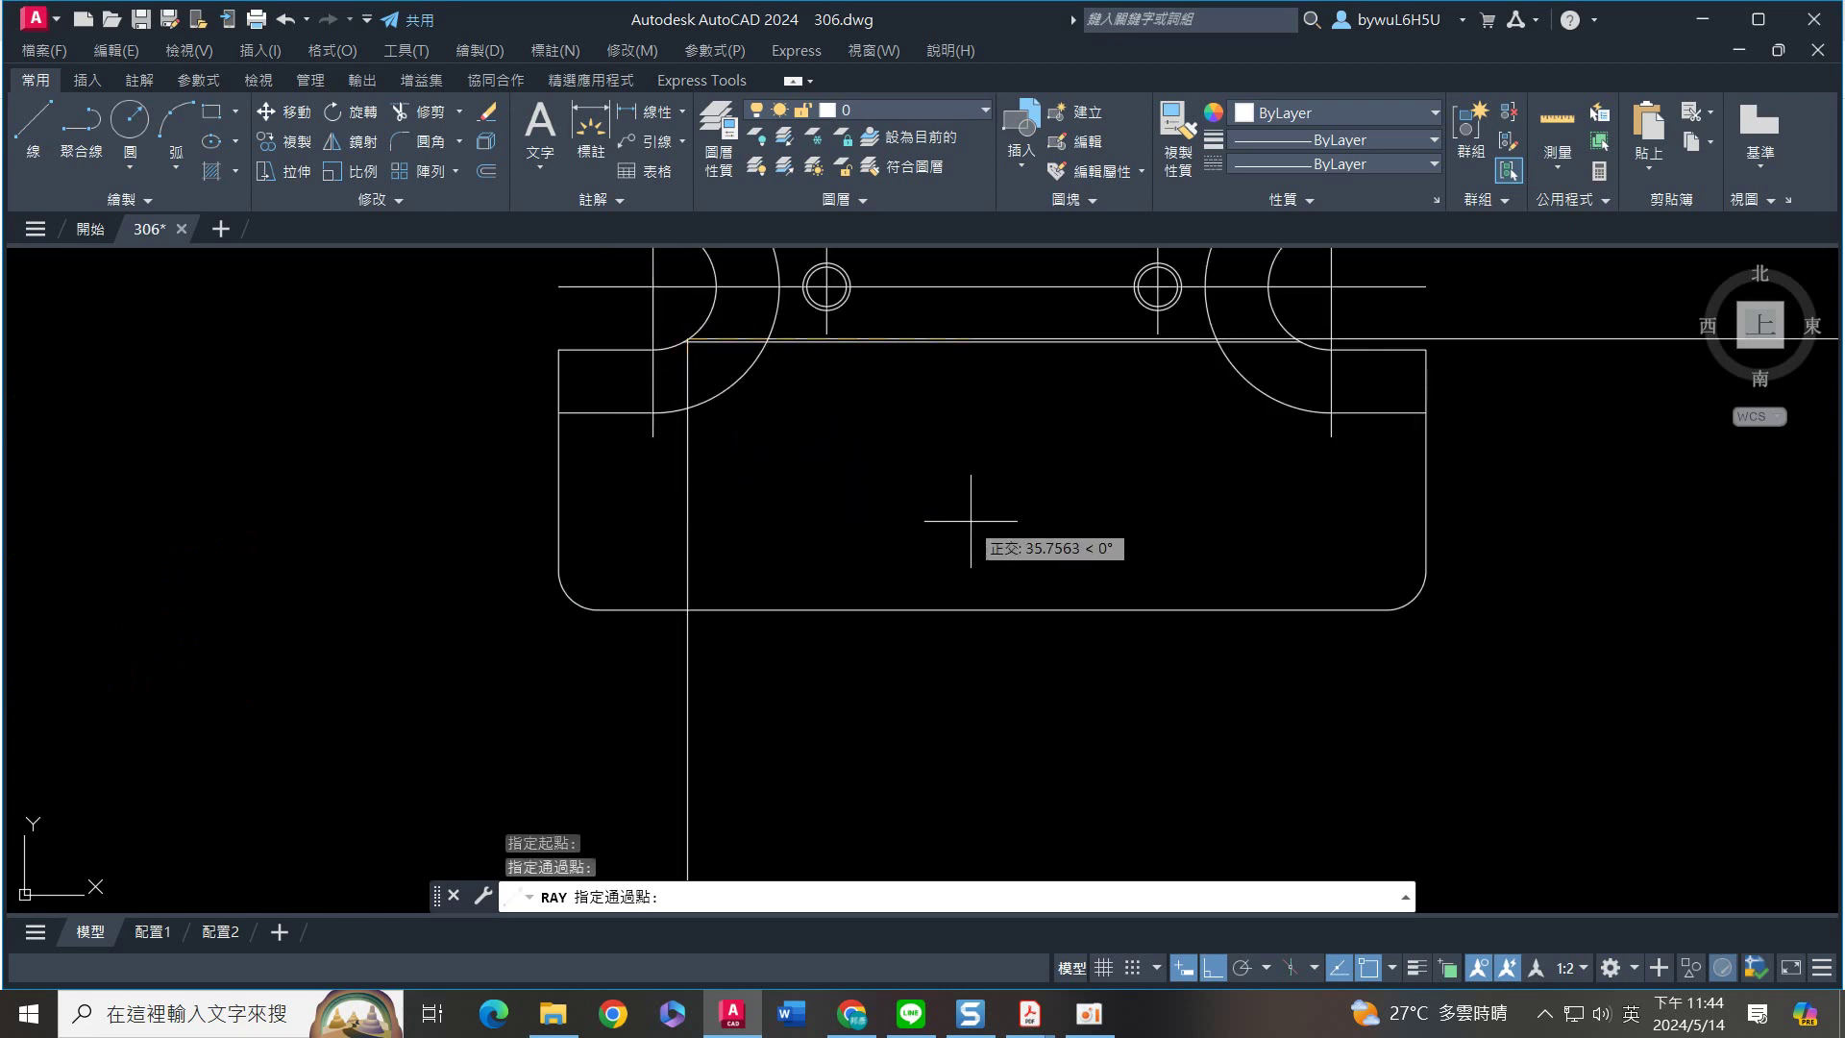
key(Return)
Draw a second ray straight down from the right end of the lower offset line
key(Return)
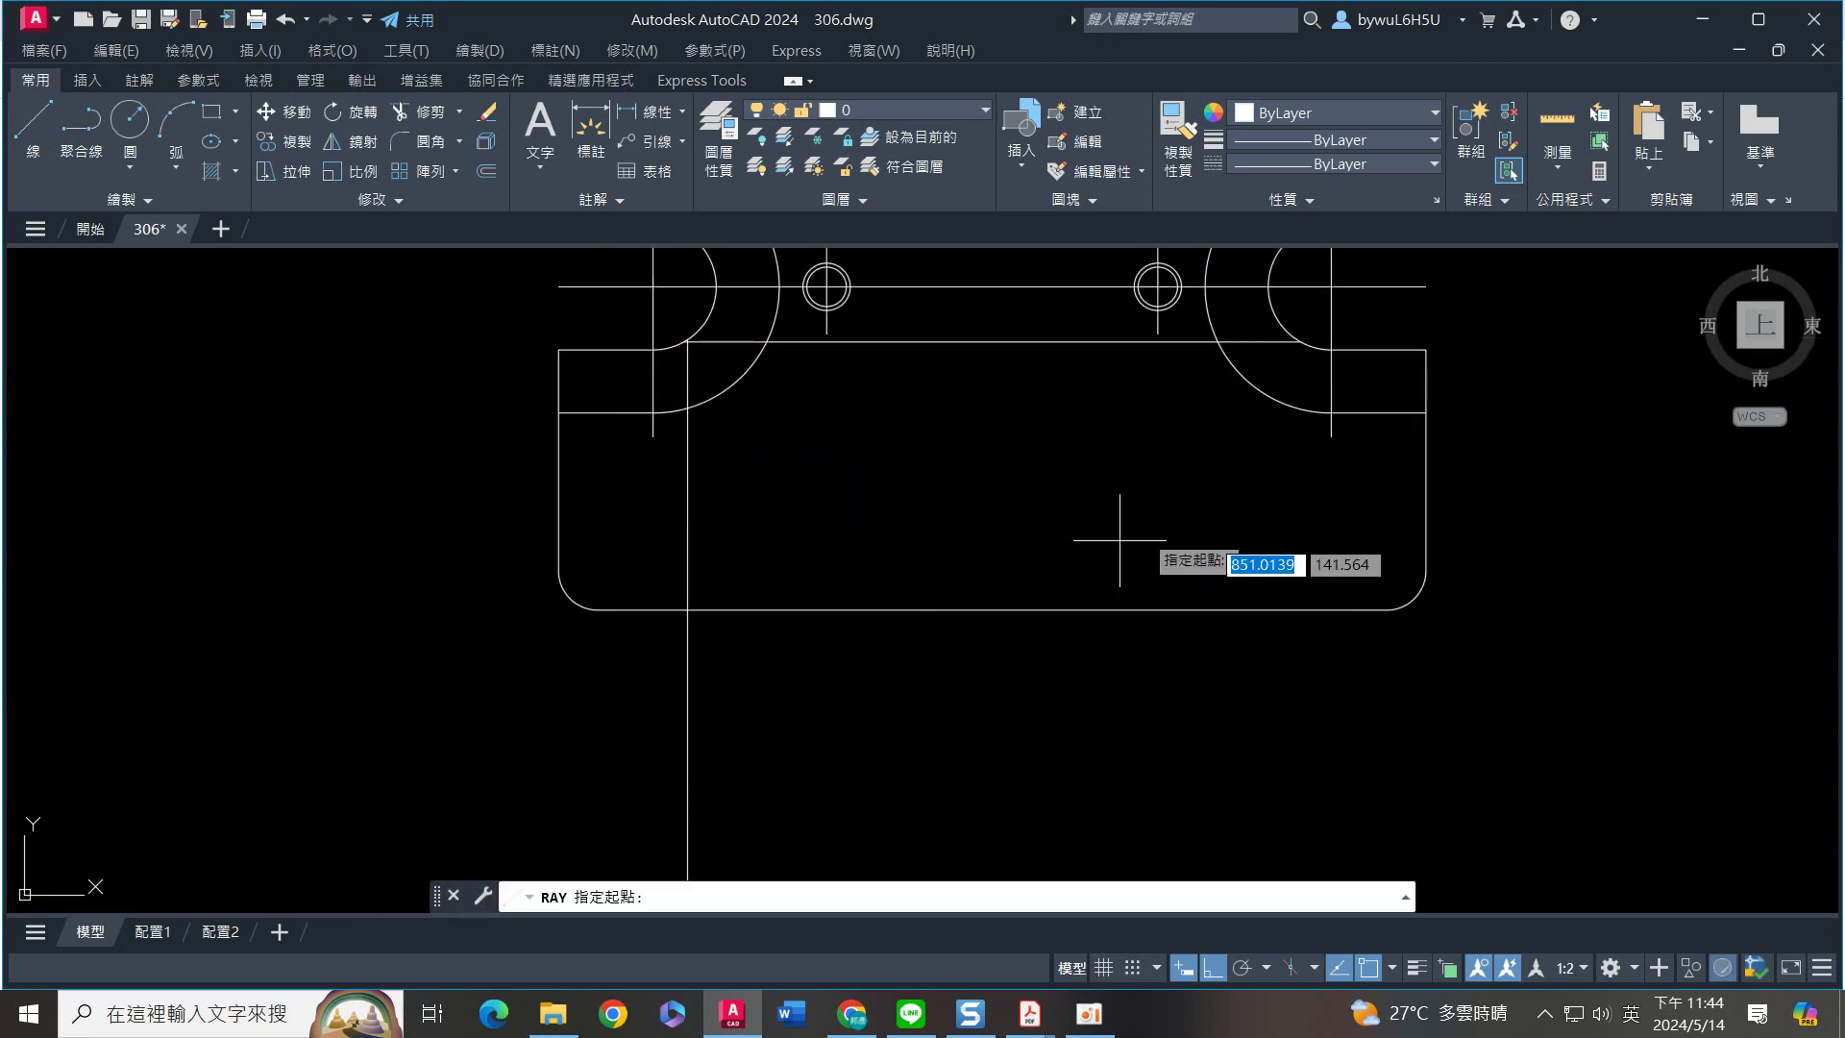
click(1301, 341)
click(1288, 490)
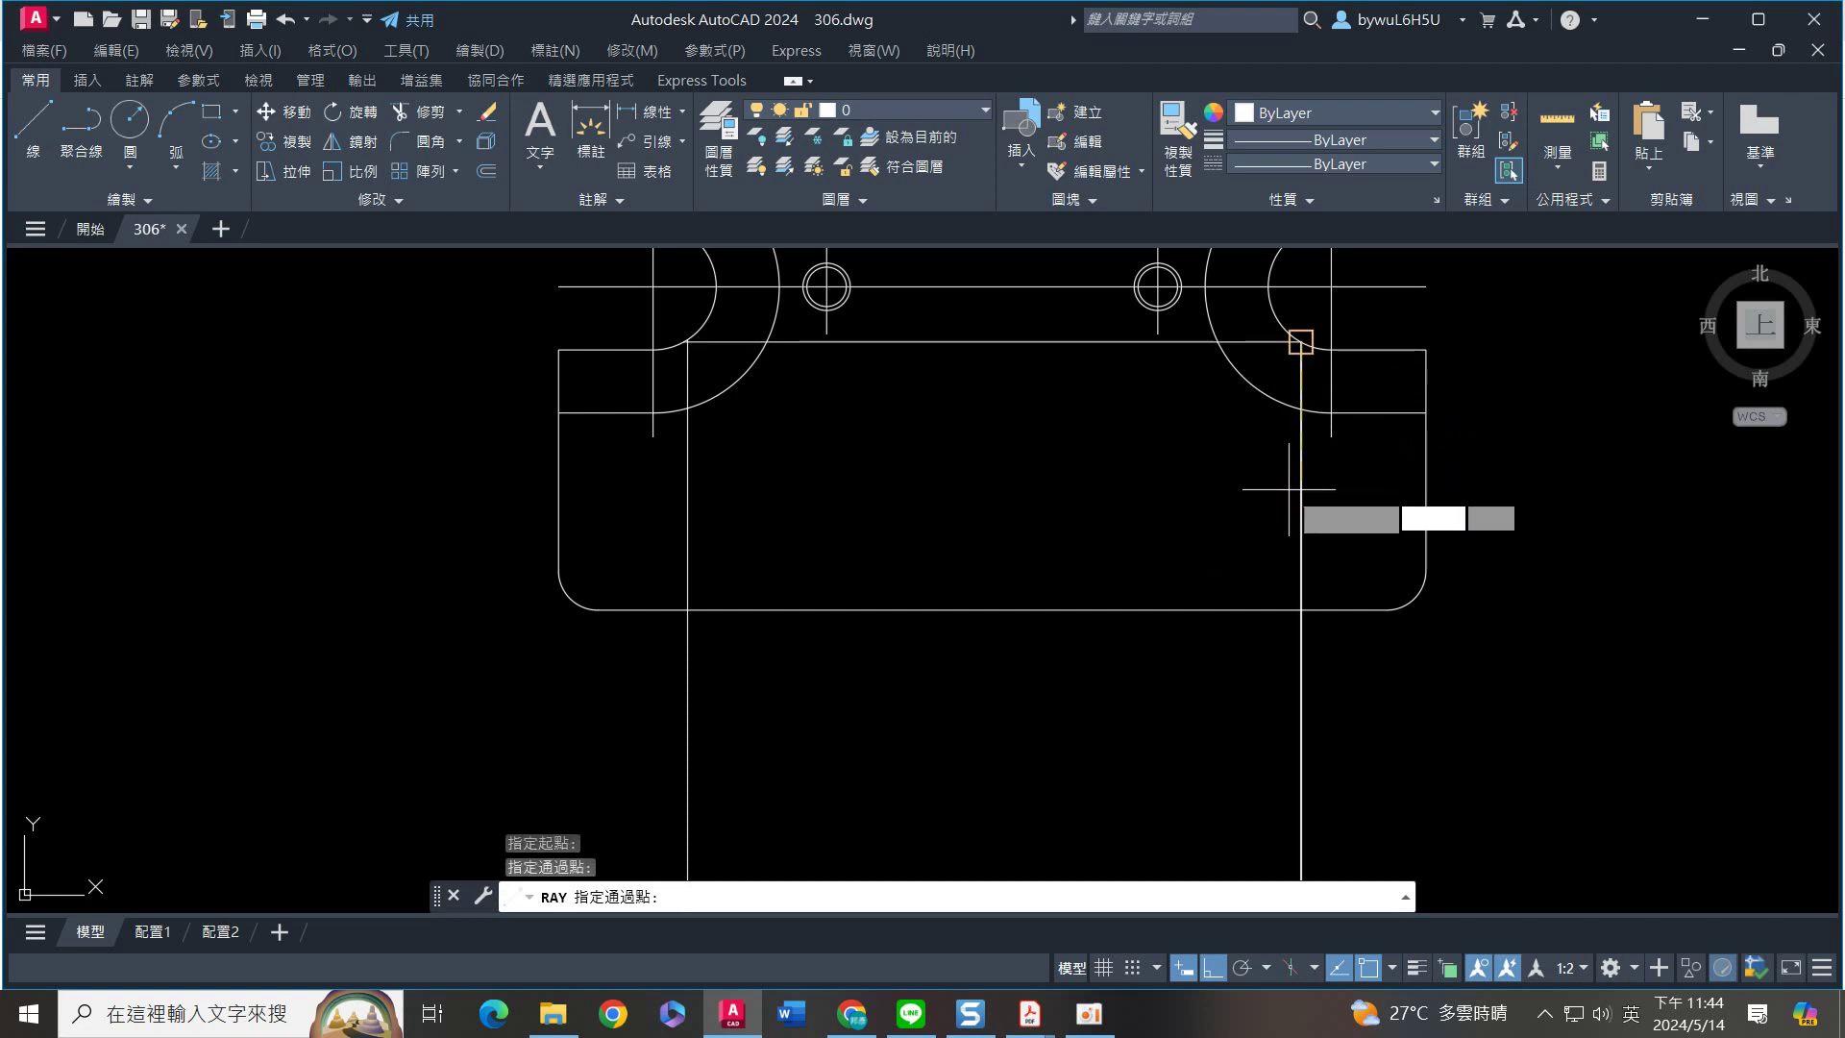
key(Return)
Explode the rectangle below the top view into separate lines
scroll(1225, 557, down, 5)
click(1234, 613)
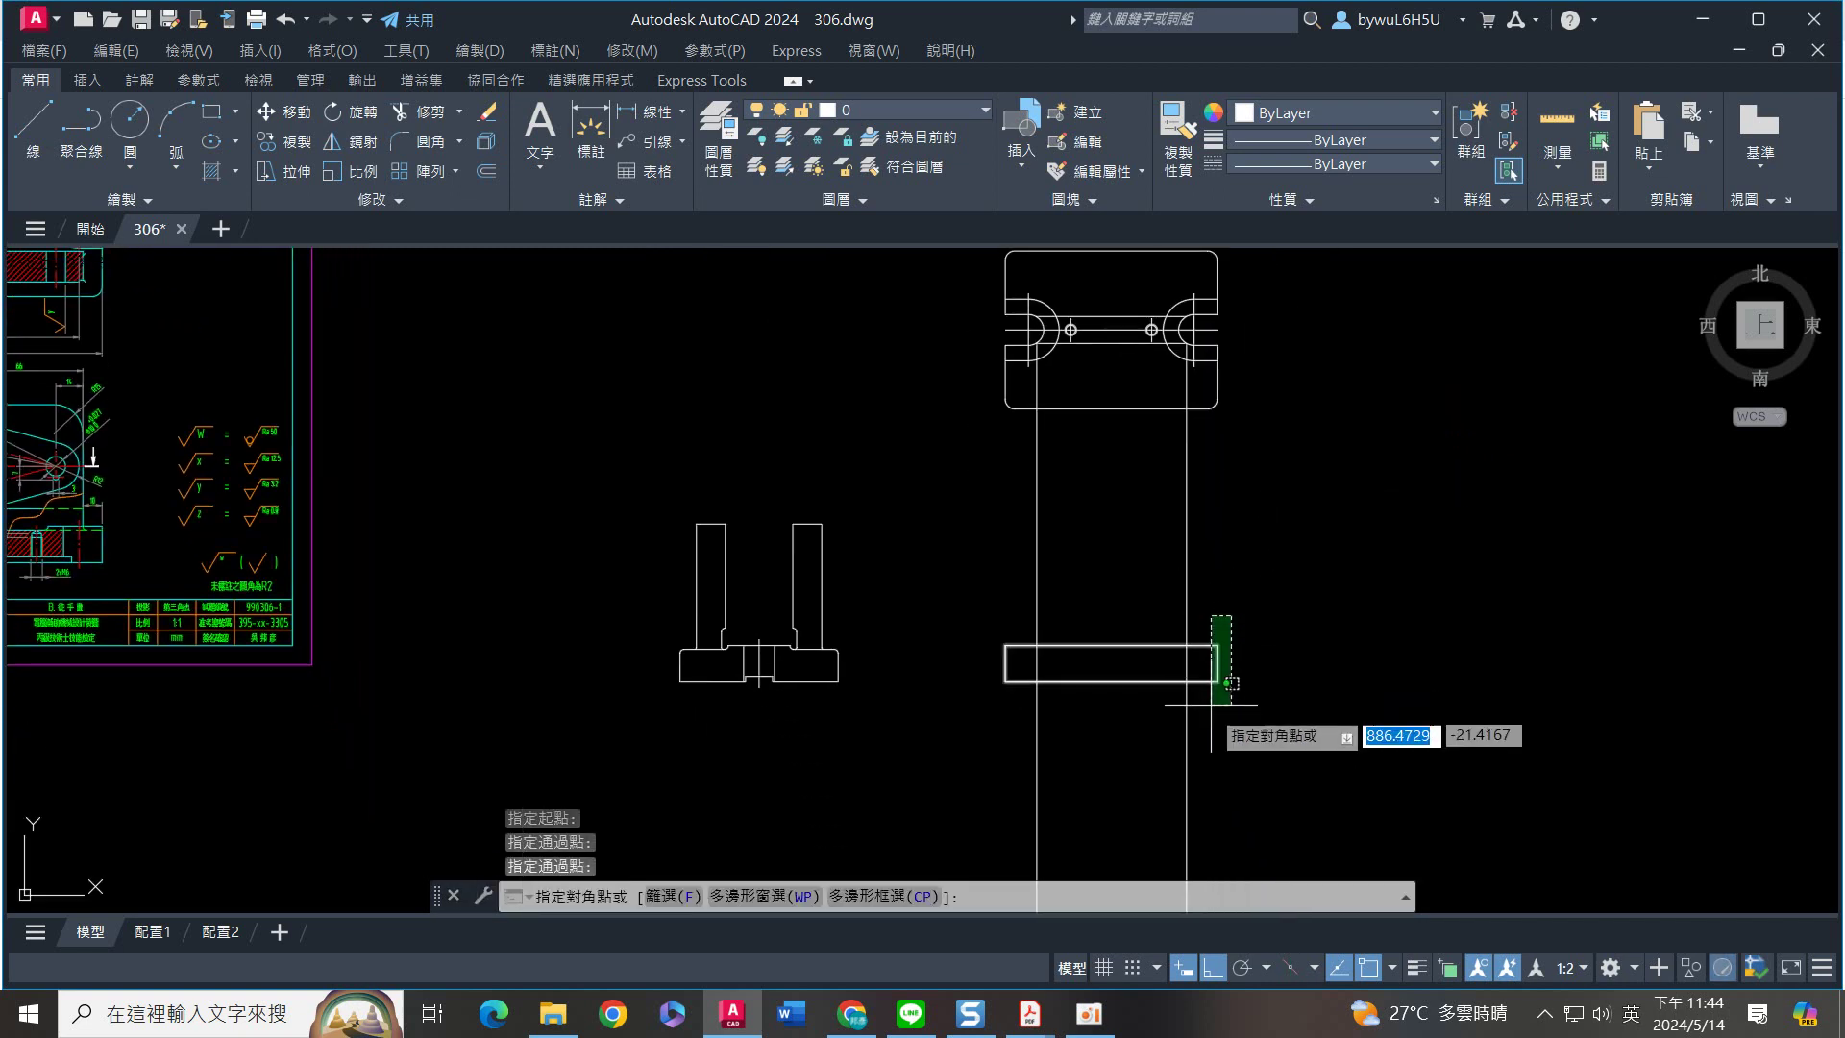
click(1213, 698)
key(Return)
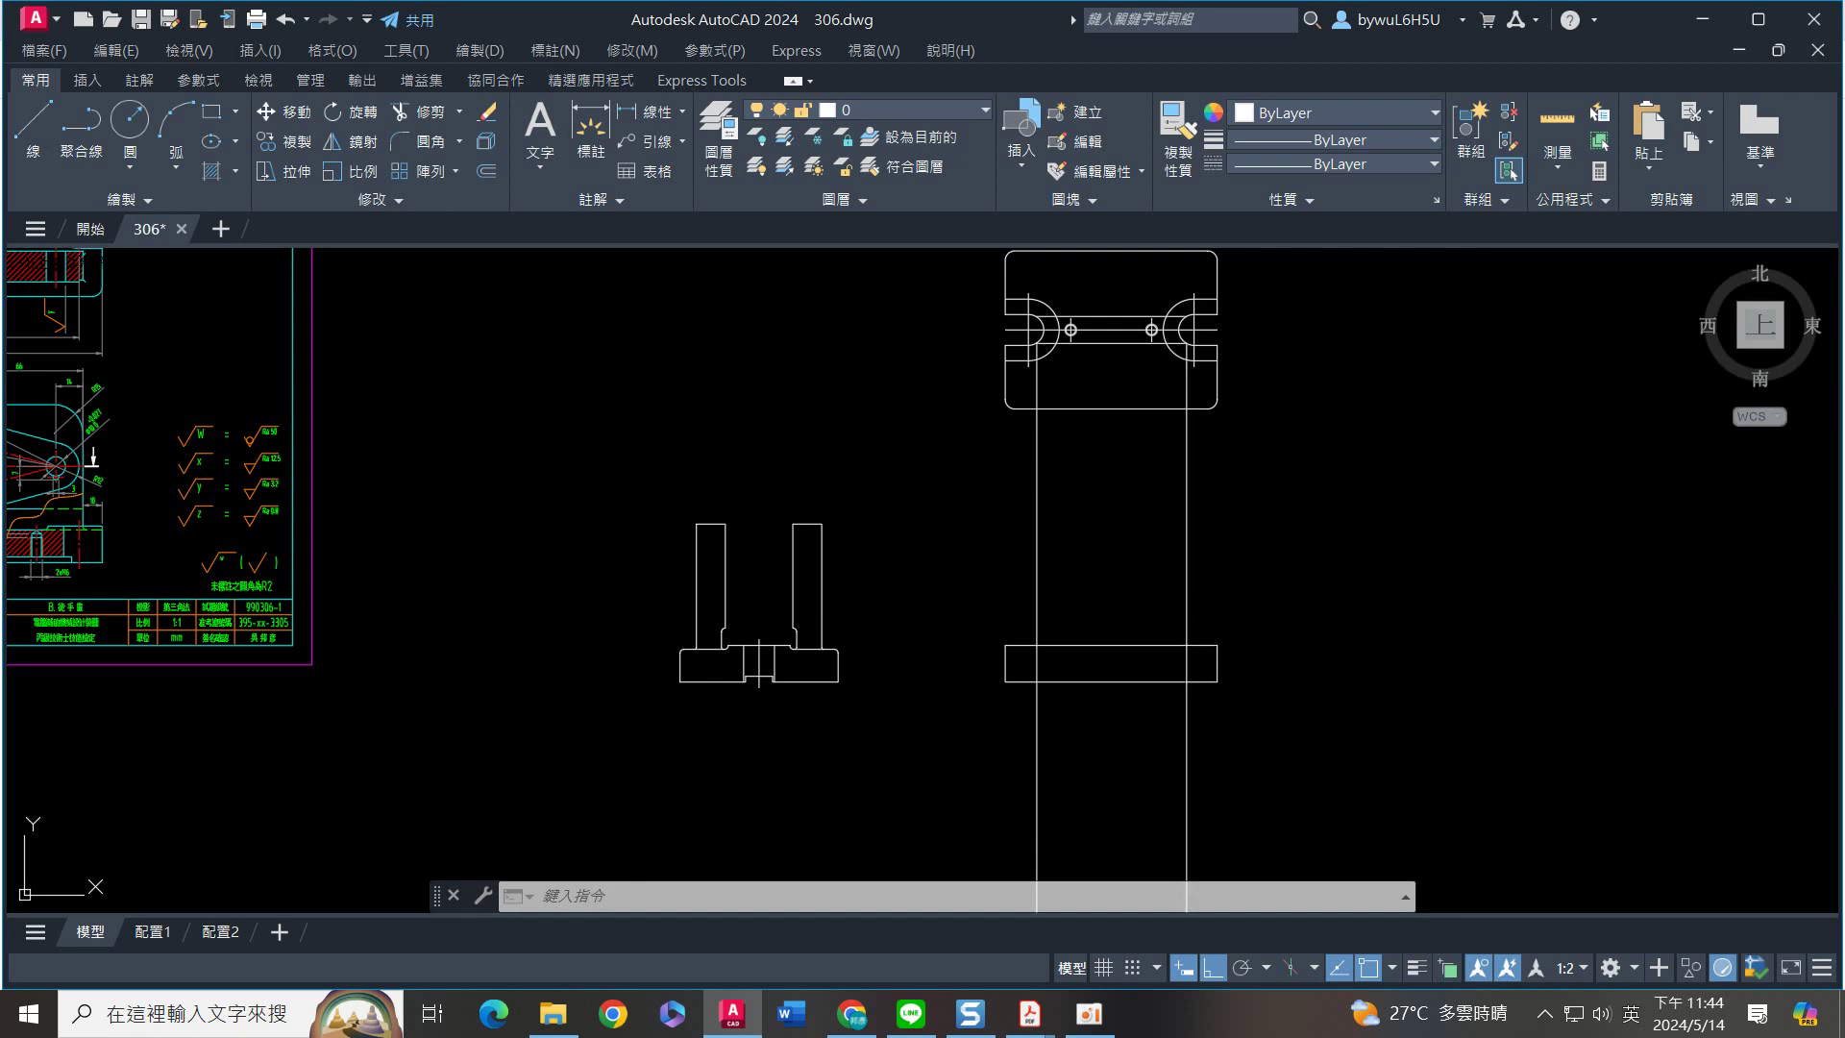
Offset the rectangle's bottom edge upward by 3
mouse_move(1092, 701)
shift+middle_down()
mouse_move(1092, 684)
mouse_move(1111, 692)
shift+middle_up()
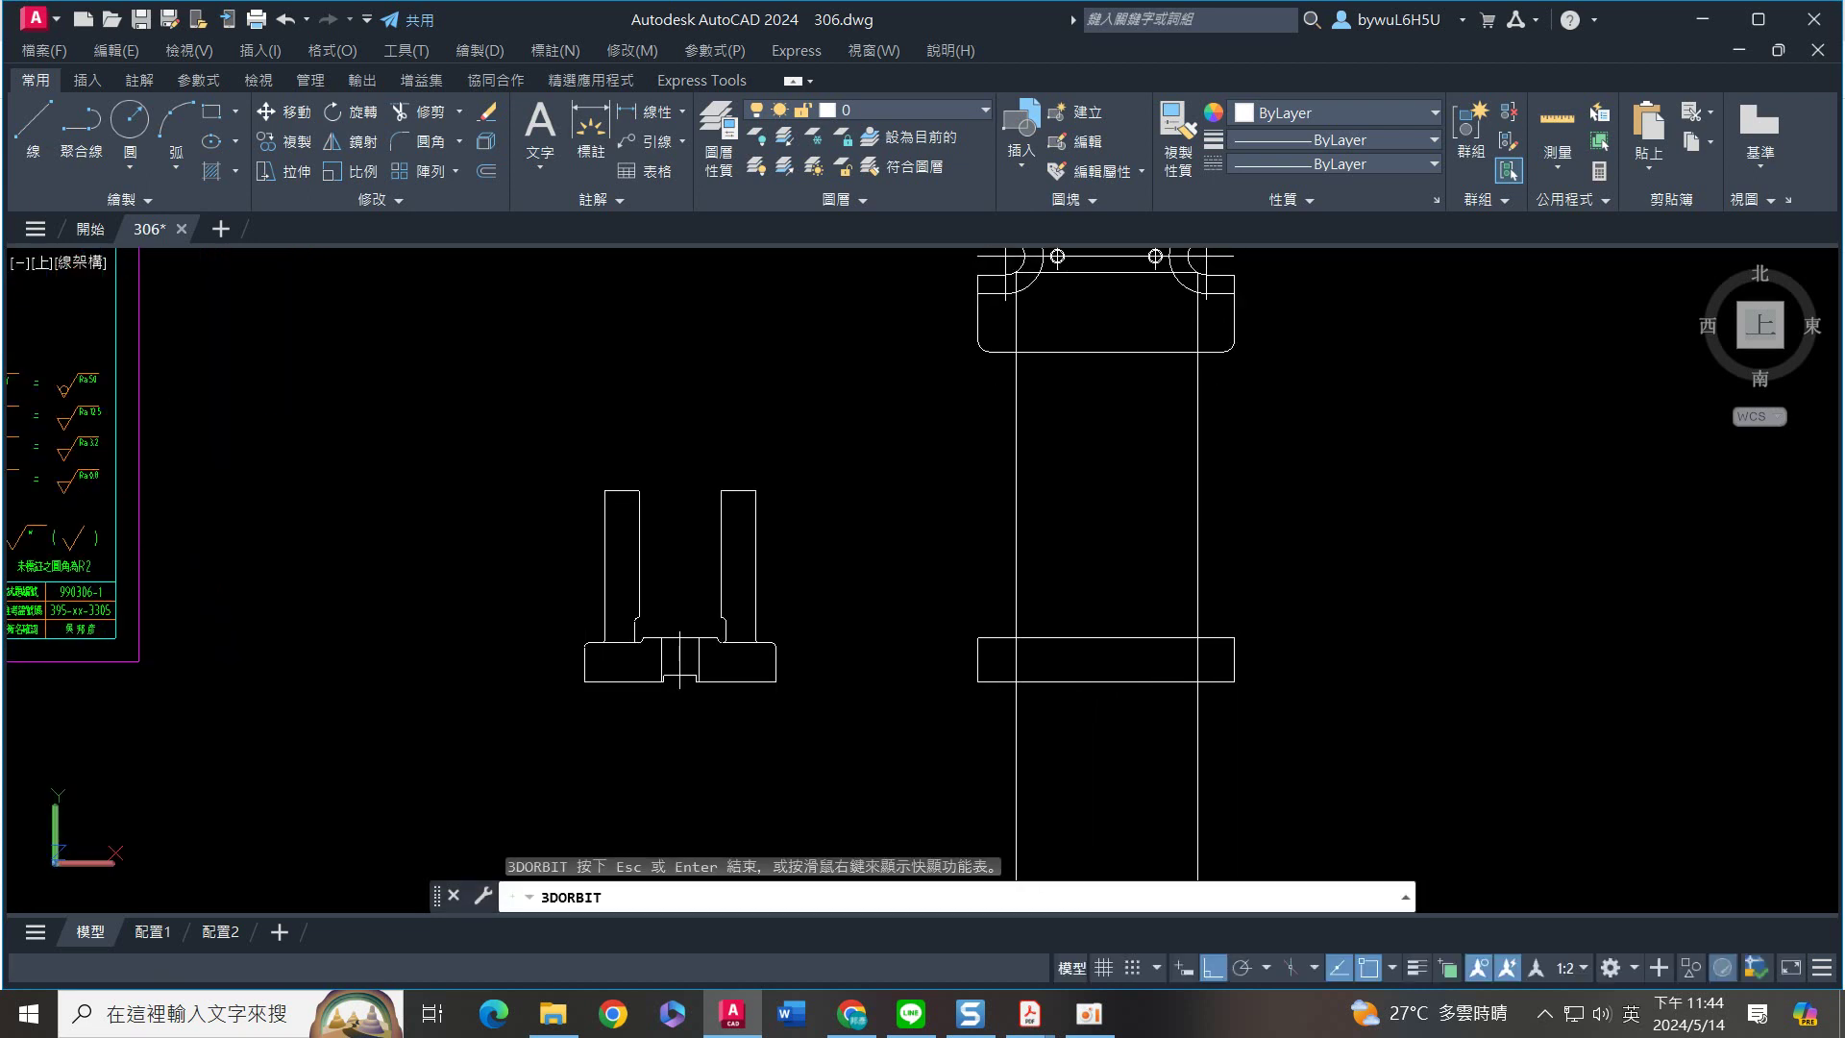
text(o)
key(Return)
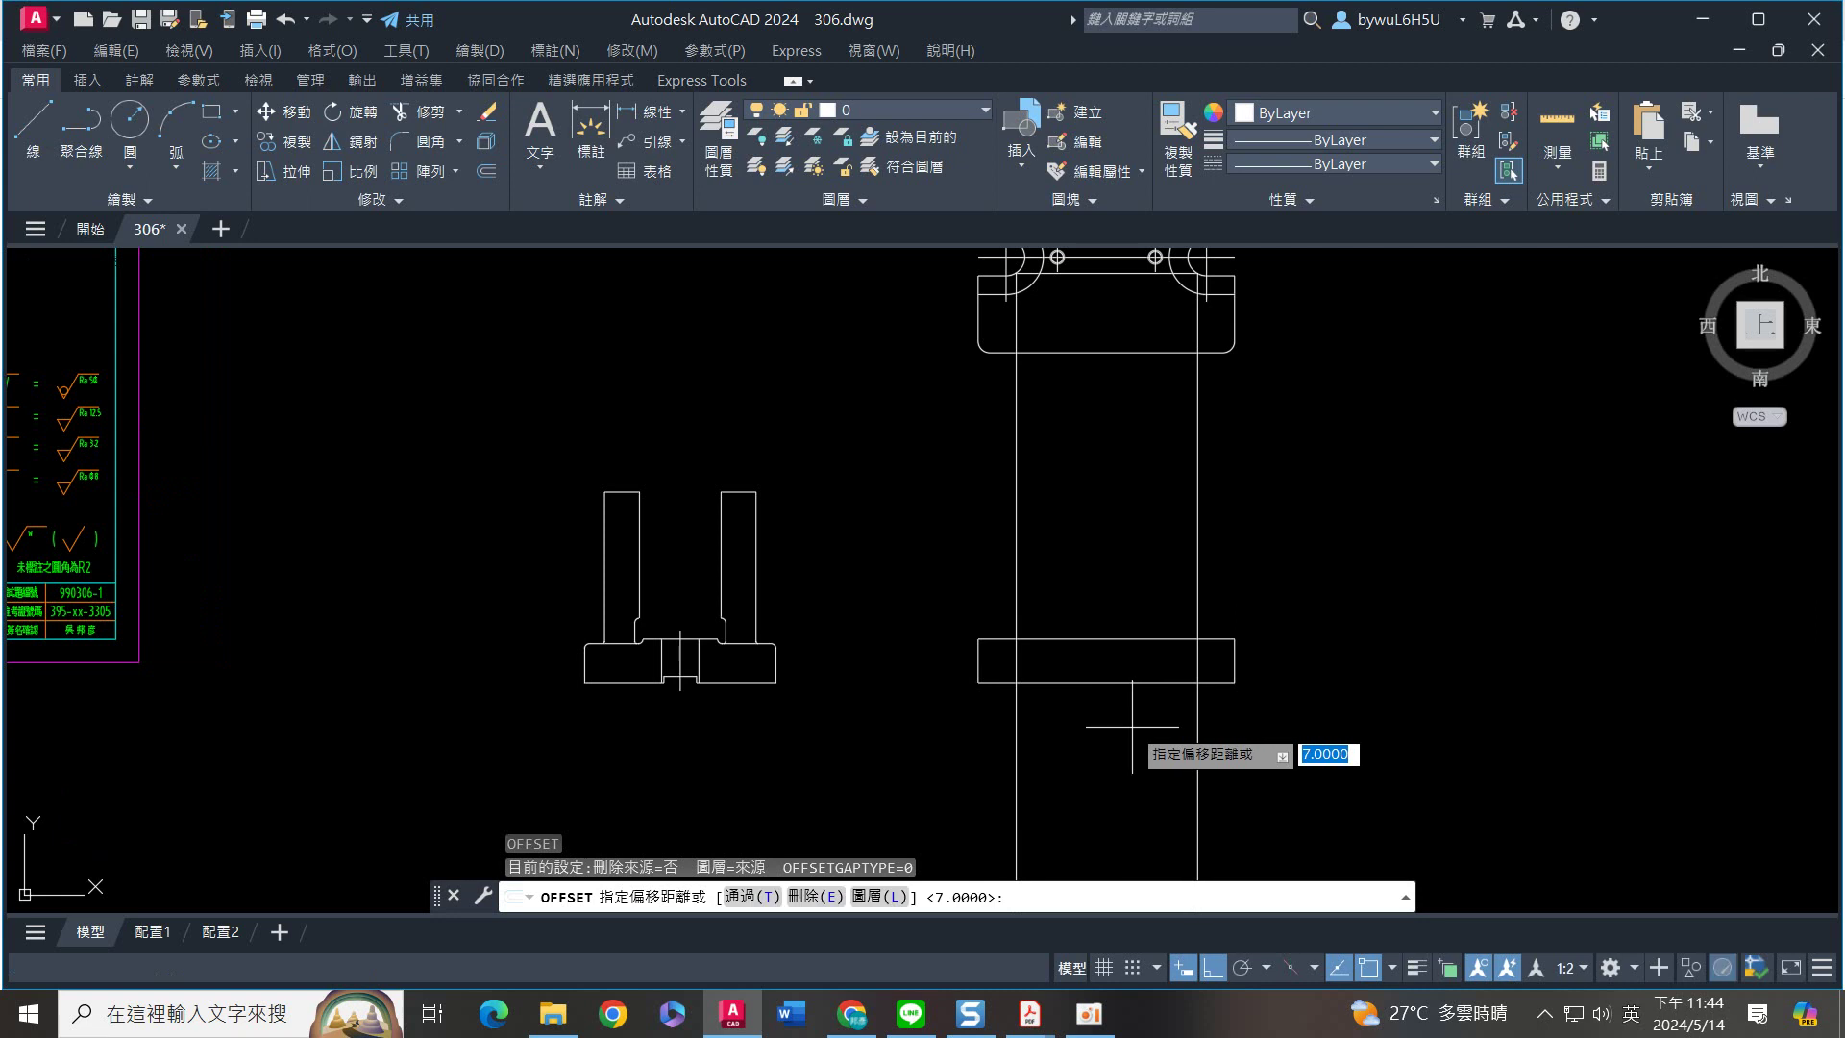
text(3)
key(Return)
scroll(1140, 709, up, 4)
click(1137, 643)
click(1137, 620)
key(Escape)
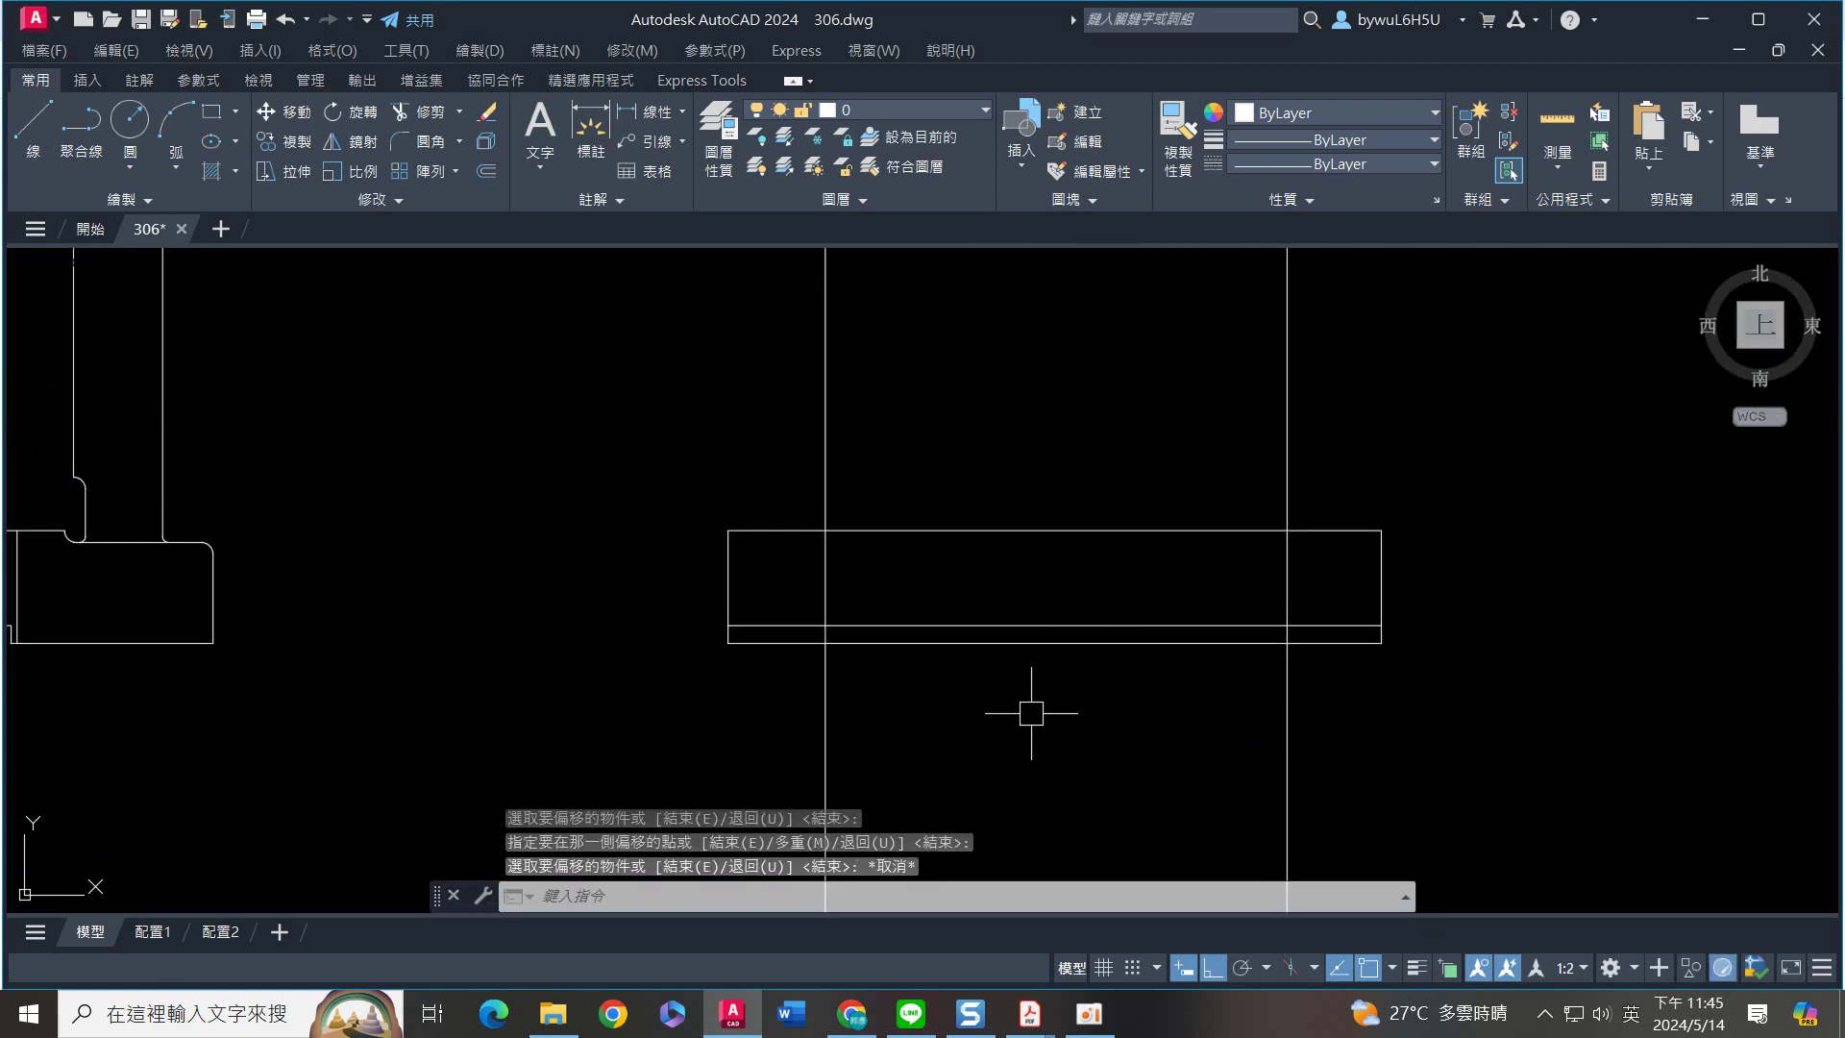
Trim the two rays and the offset line to leave a shallow recess outline along the rectangle's bottom edge
scroll(895, 689, up, 2)
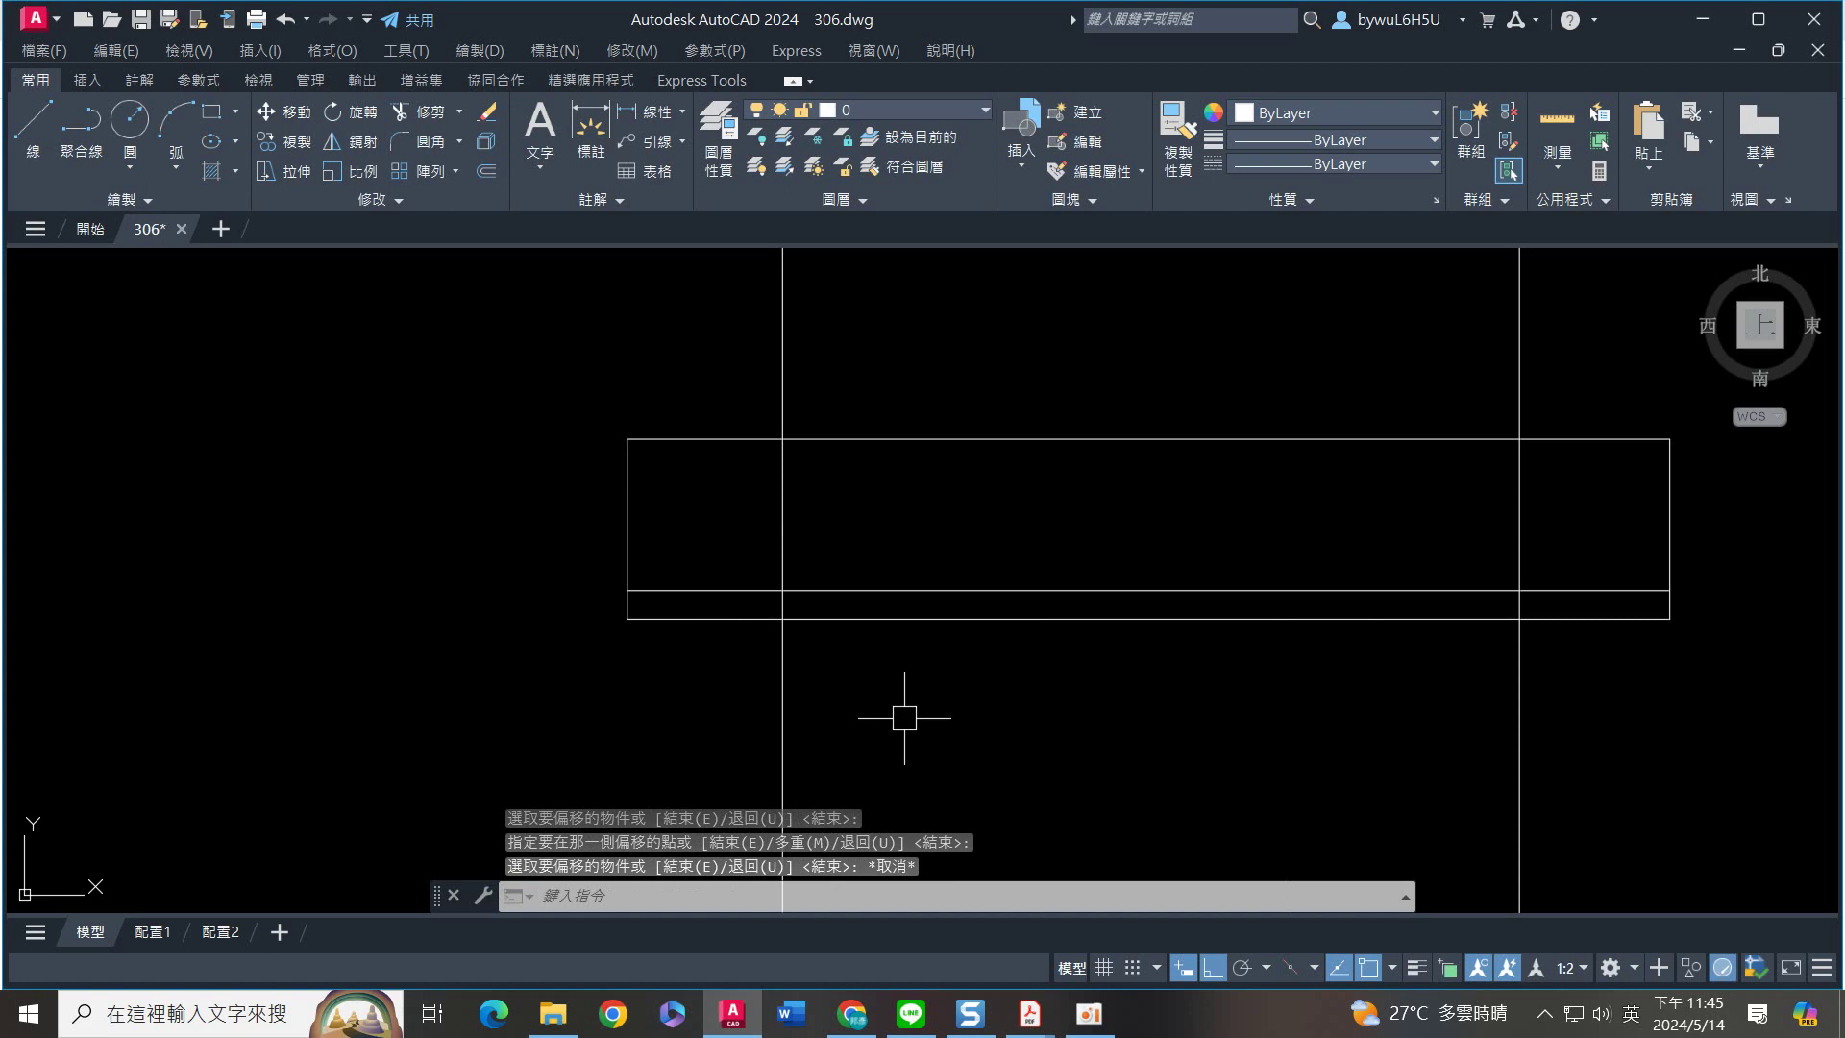
key(Return)
click(1634, 694)
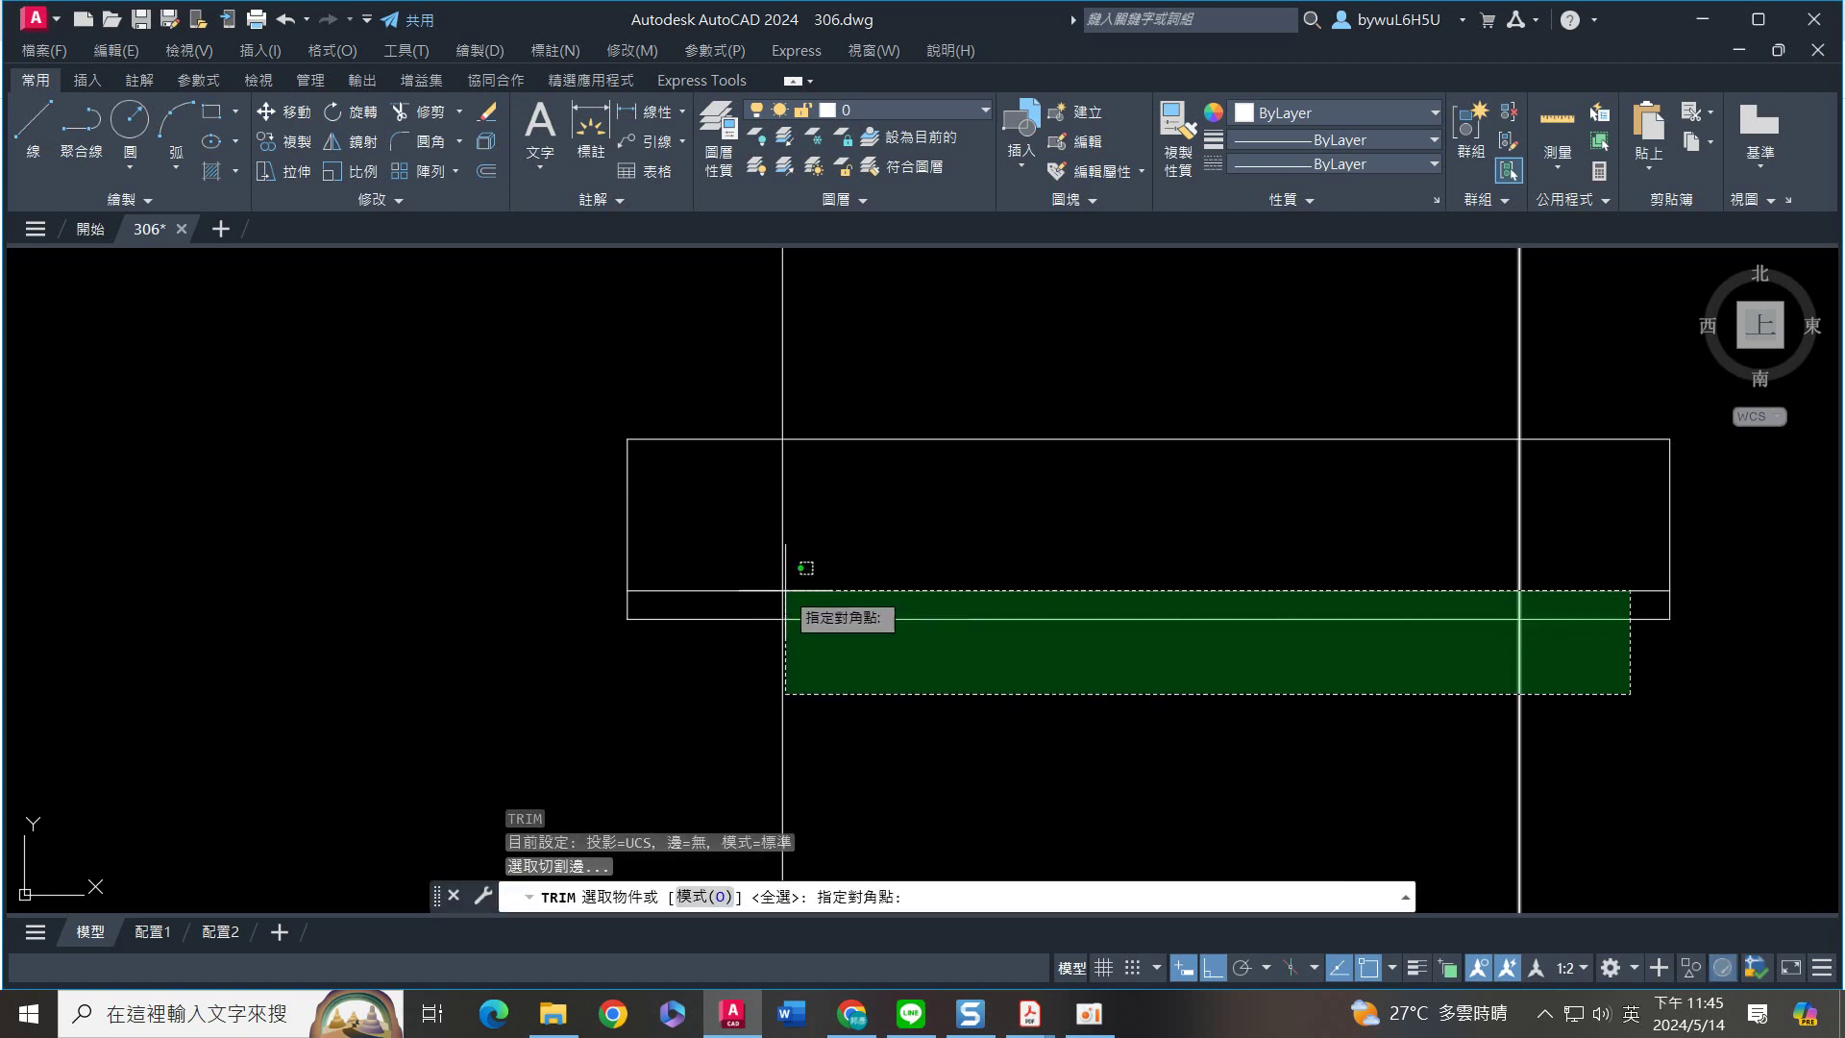
click(719, 551)
key(Return)
click(783, 466)
click(733, 589)
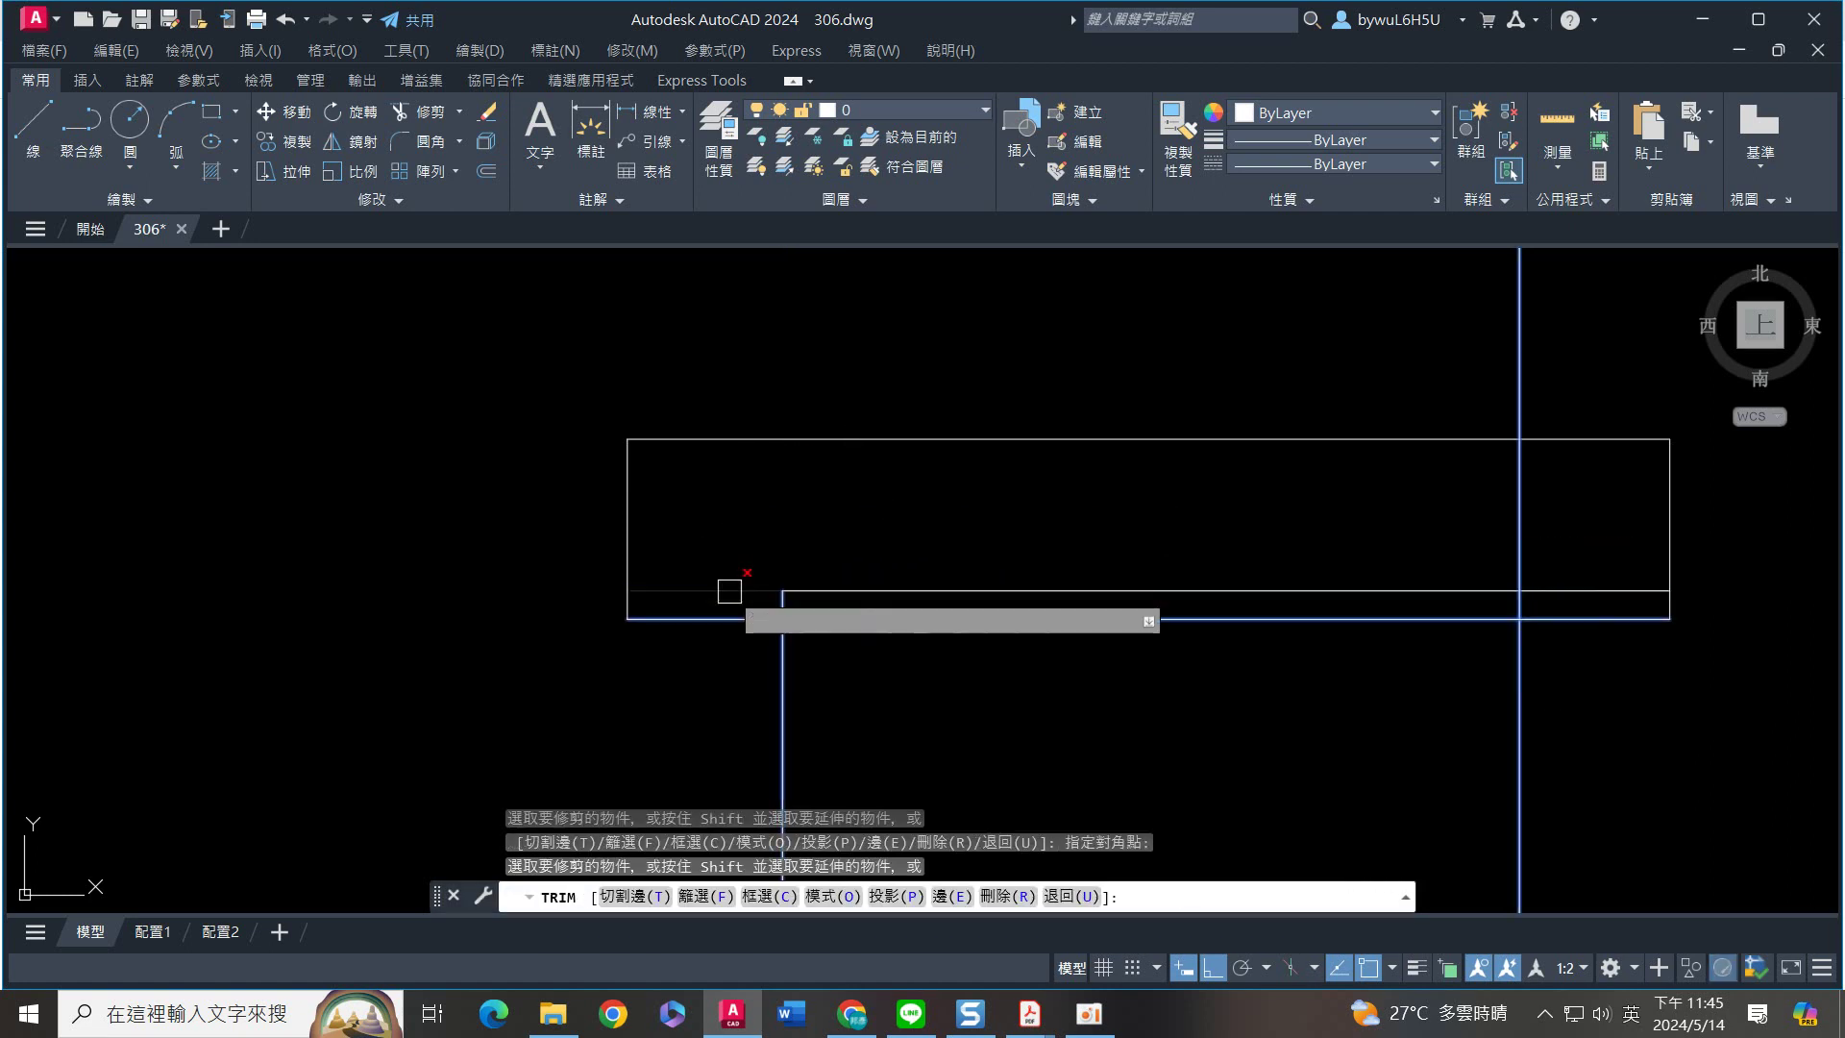
click(1548, 485)
click(1474, 517)
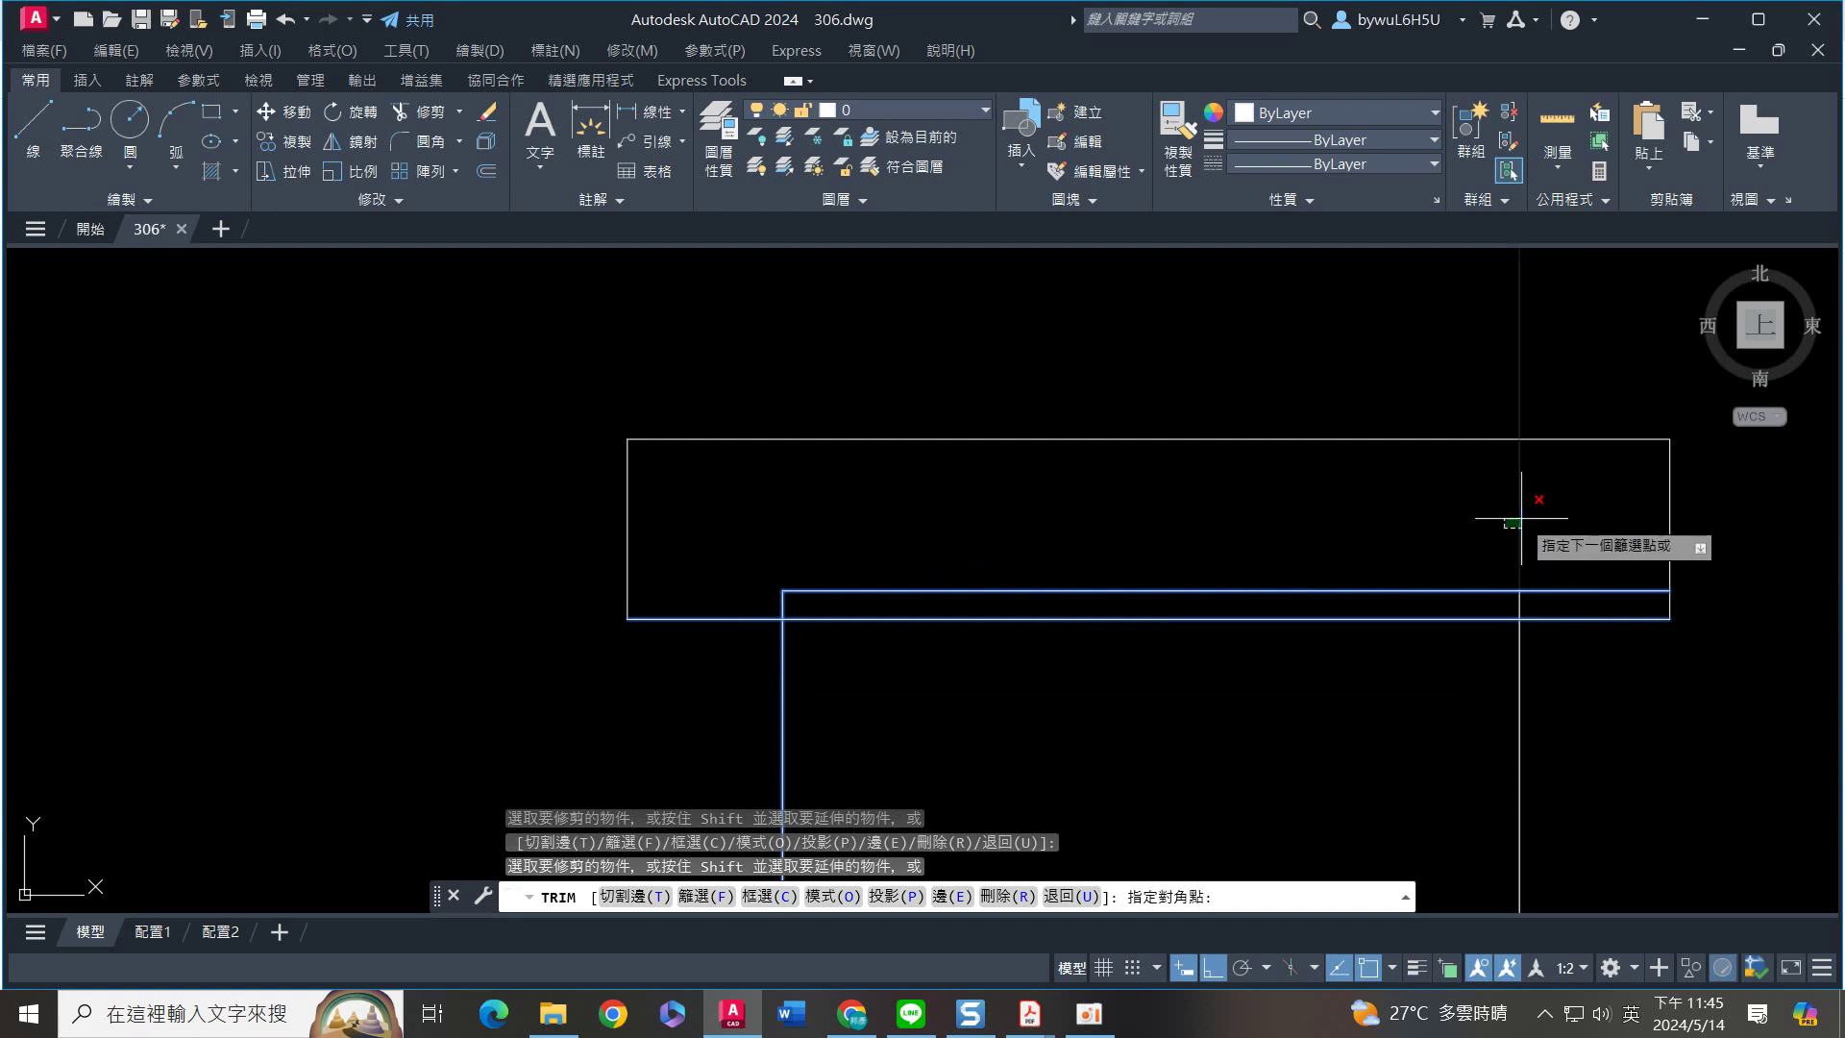
click(1601, 588)
click(1638, 750)
click(695, 694)
key(Return)
scroll(721, 709, down, 4)
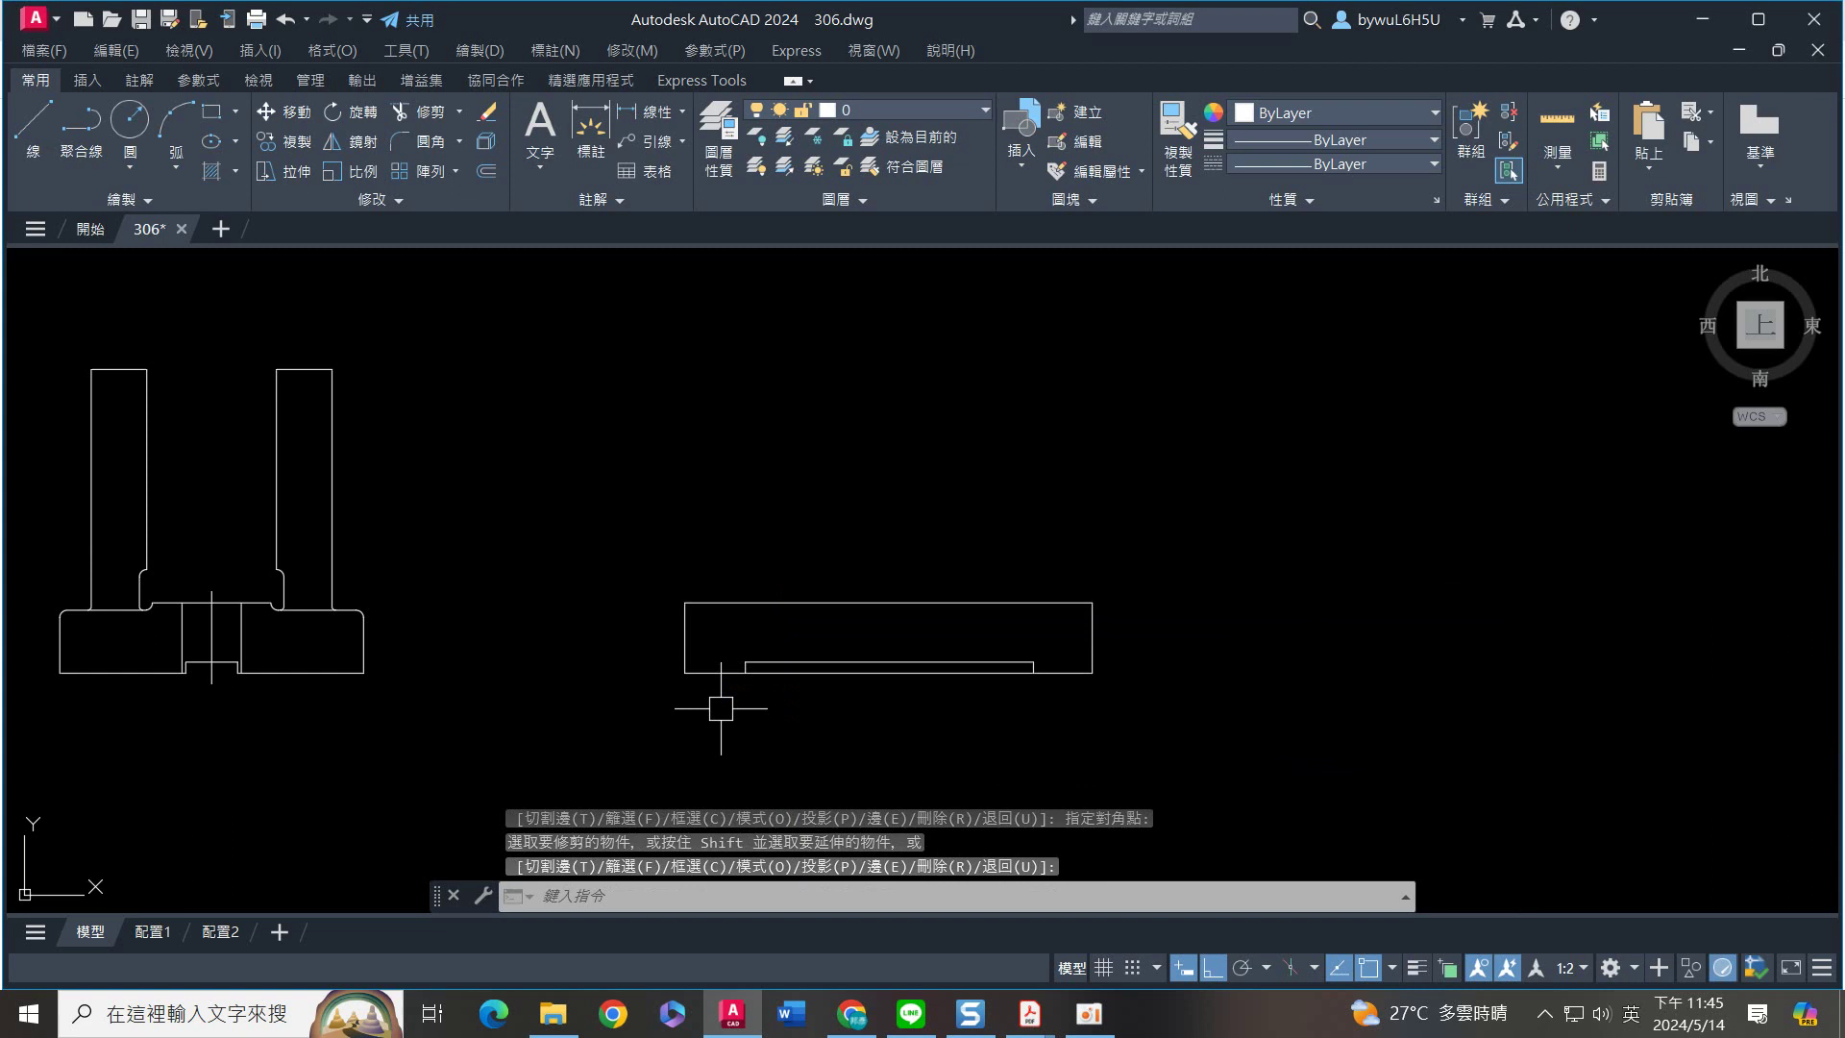
middle_drag(1200, 622, 1131, 572)
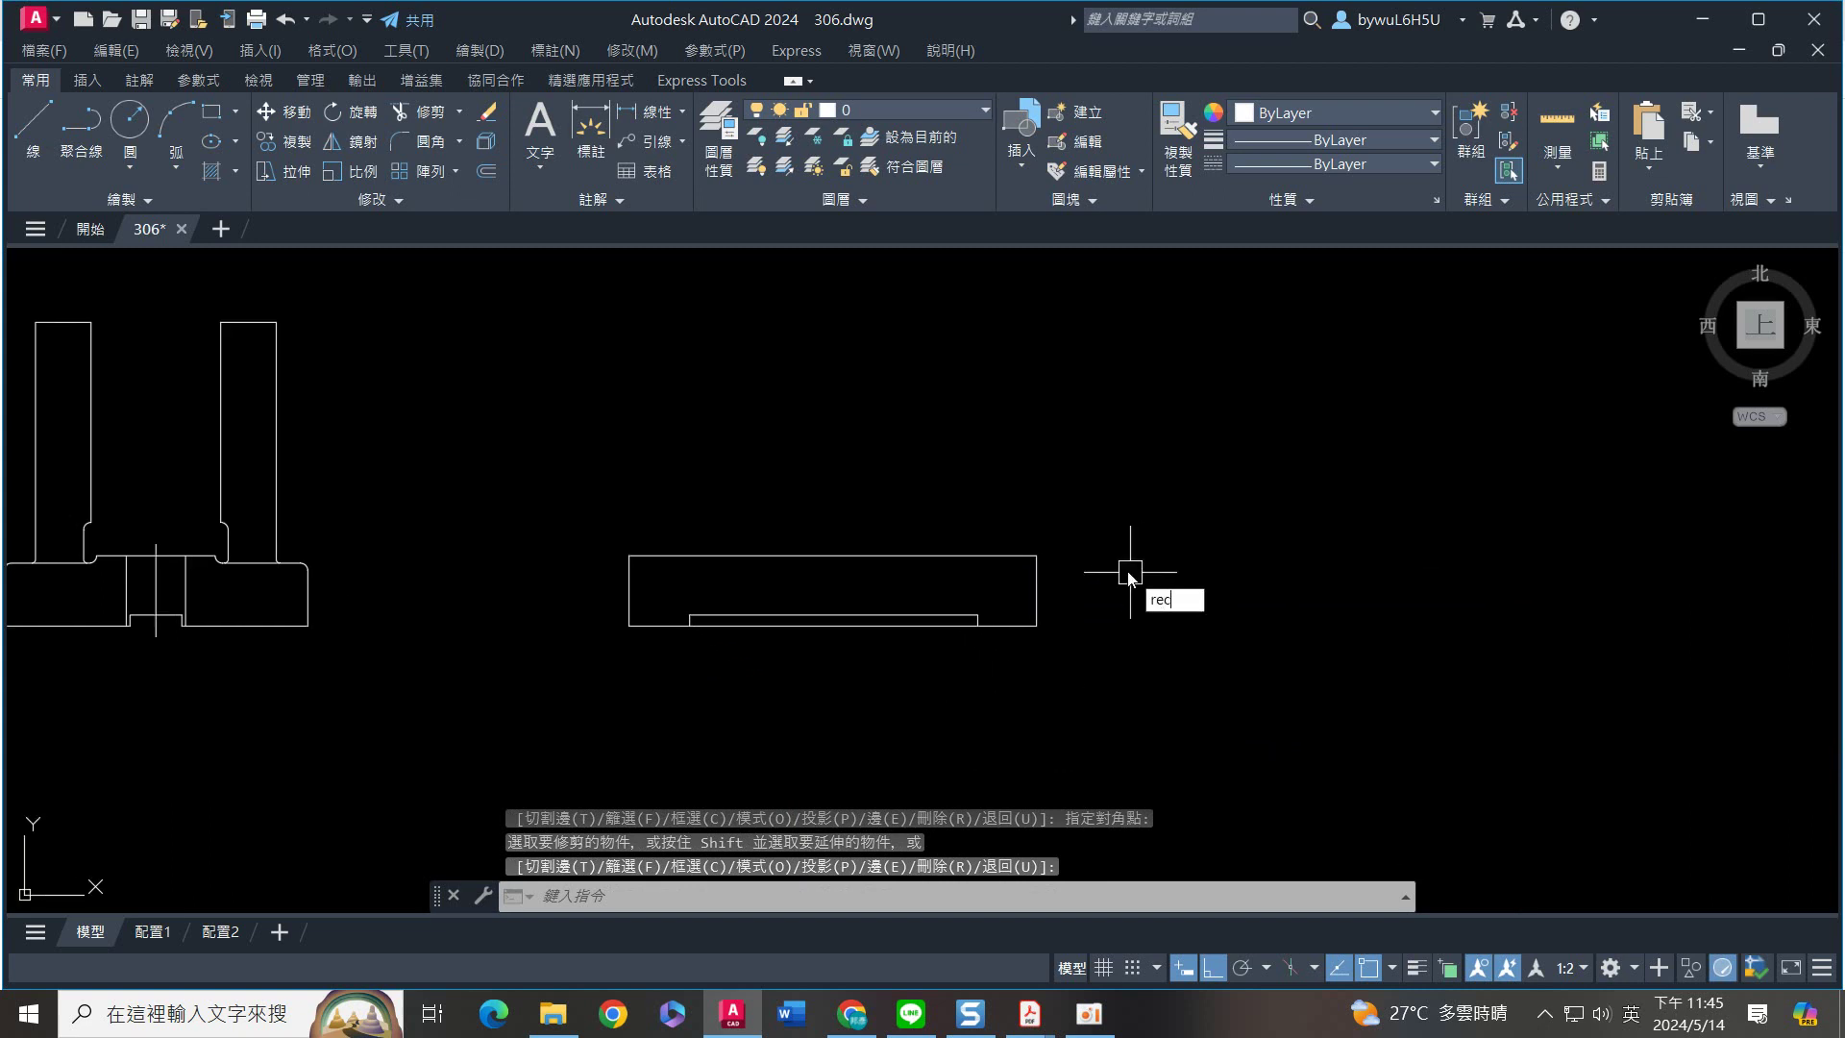
Draw a 54 × 2 rectangle in the empty space beside the front view
text(rec)
key(Return)
click(1202, 605)
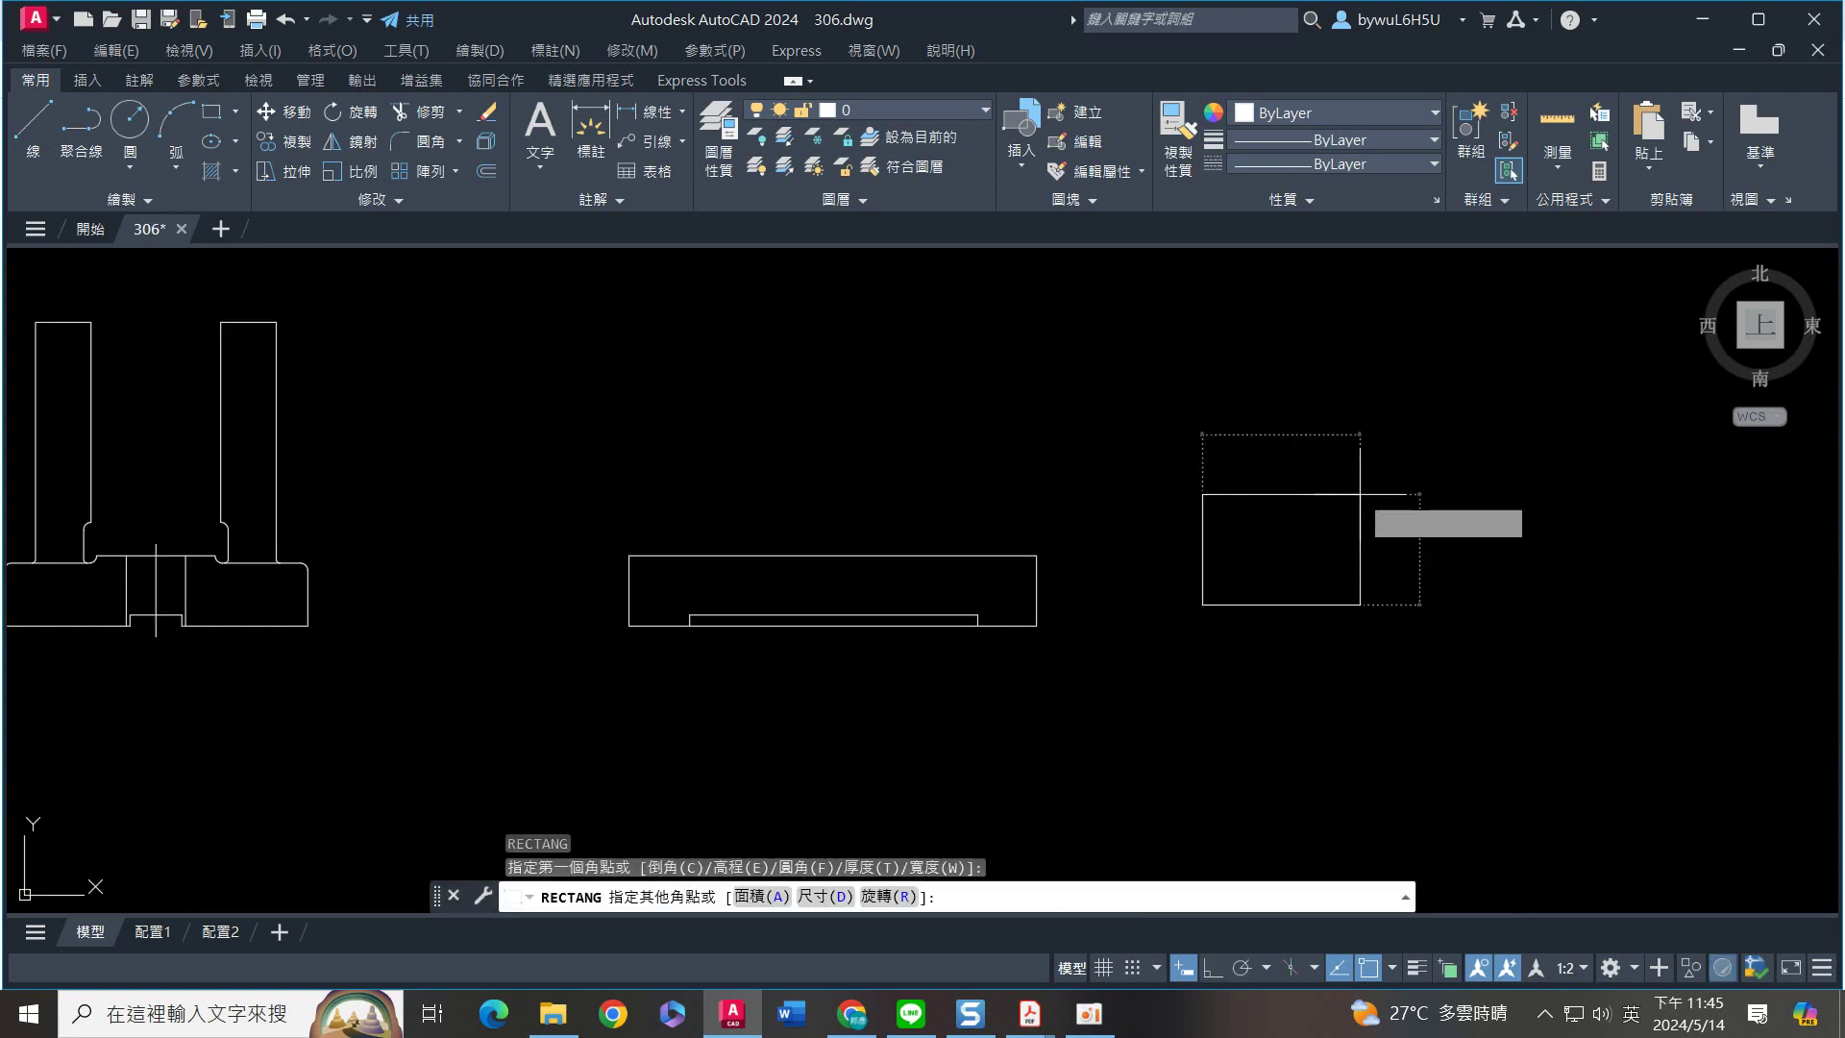
text(54)
key(Tab)
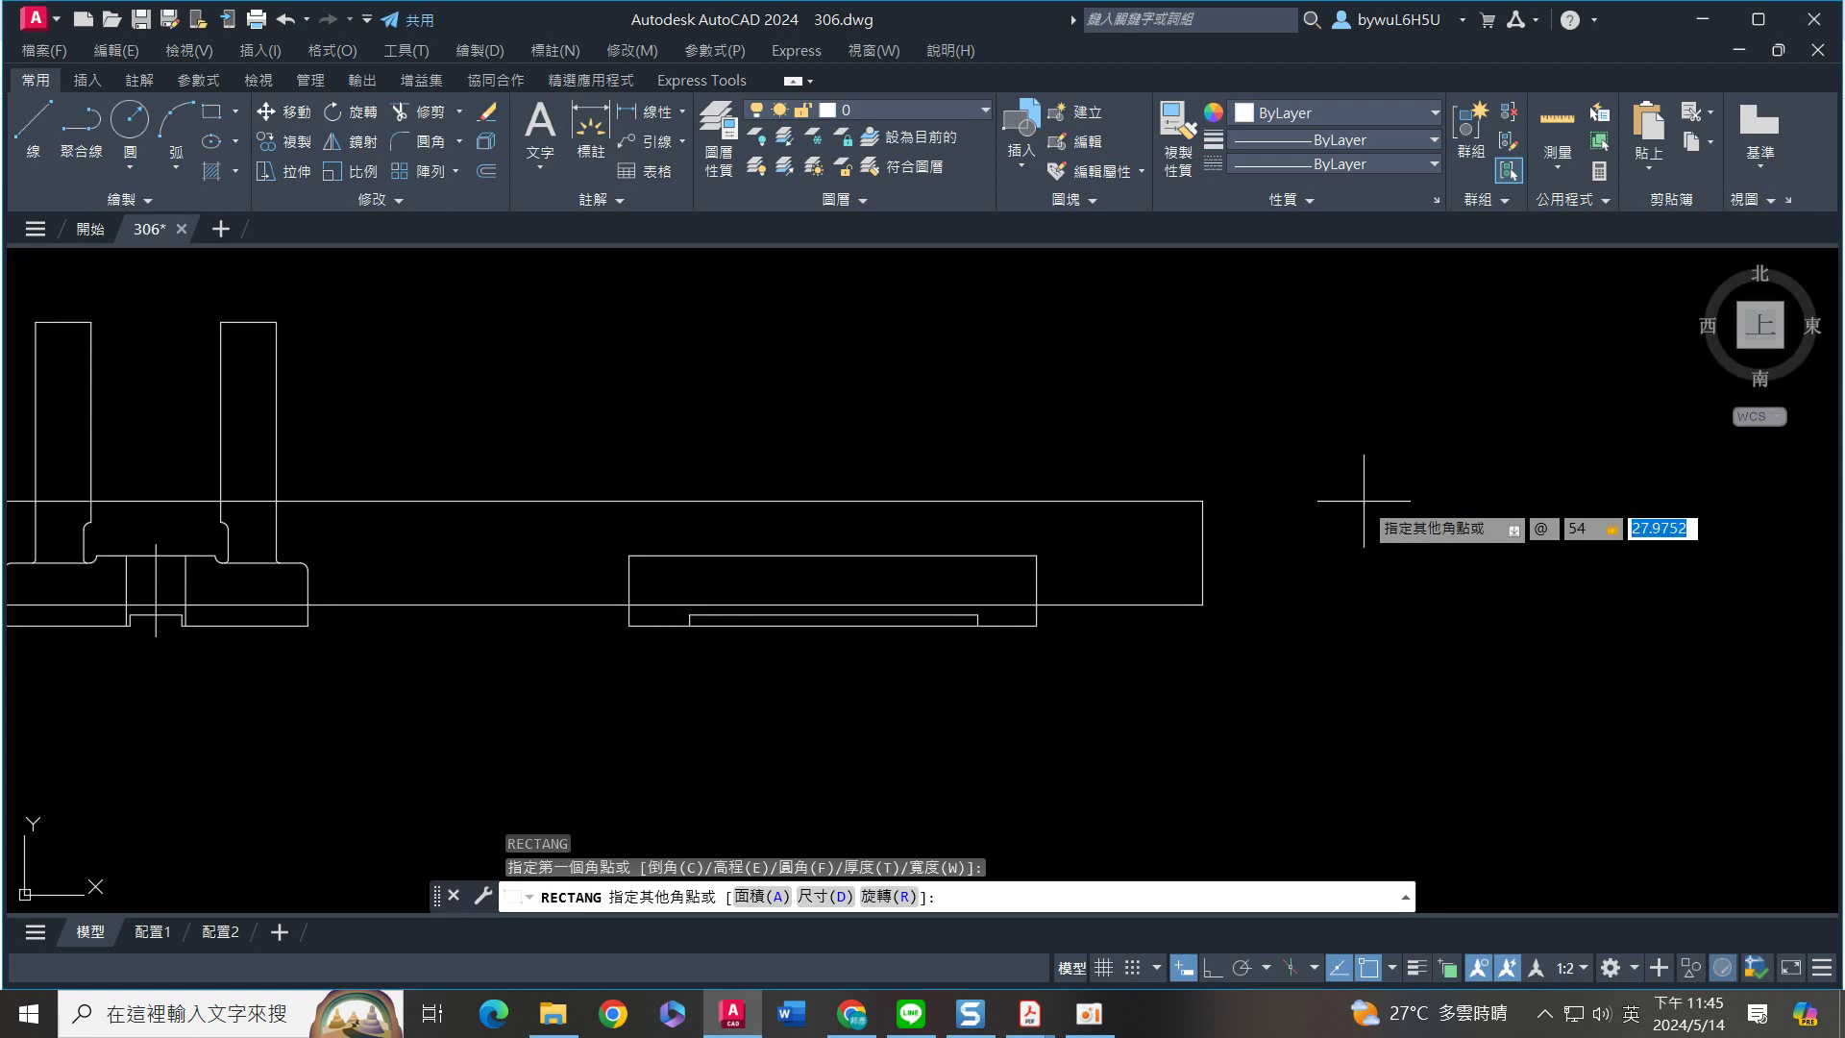
text(2)
key(Return)
click(1422, 545)
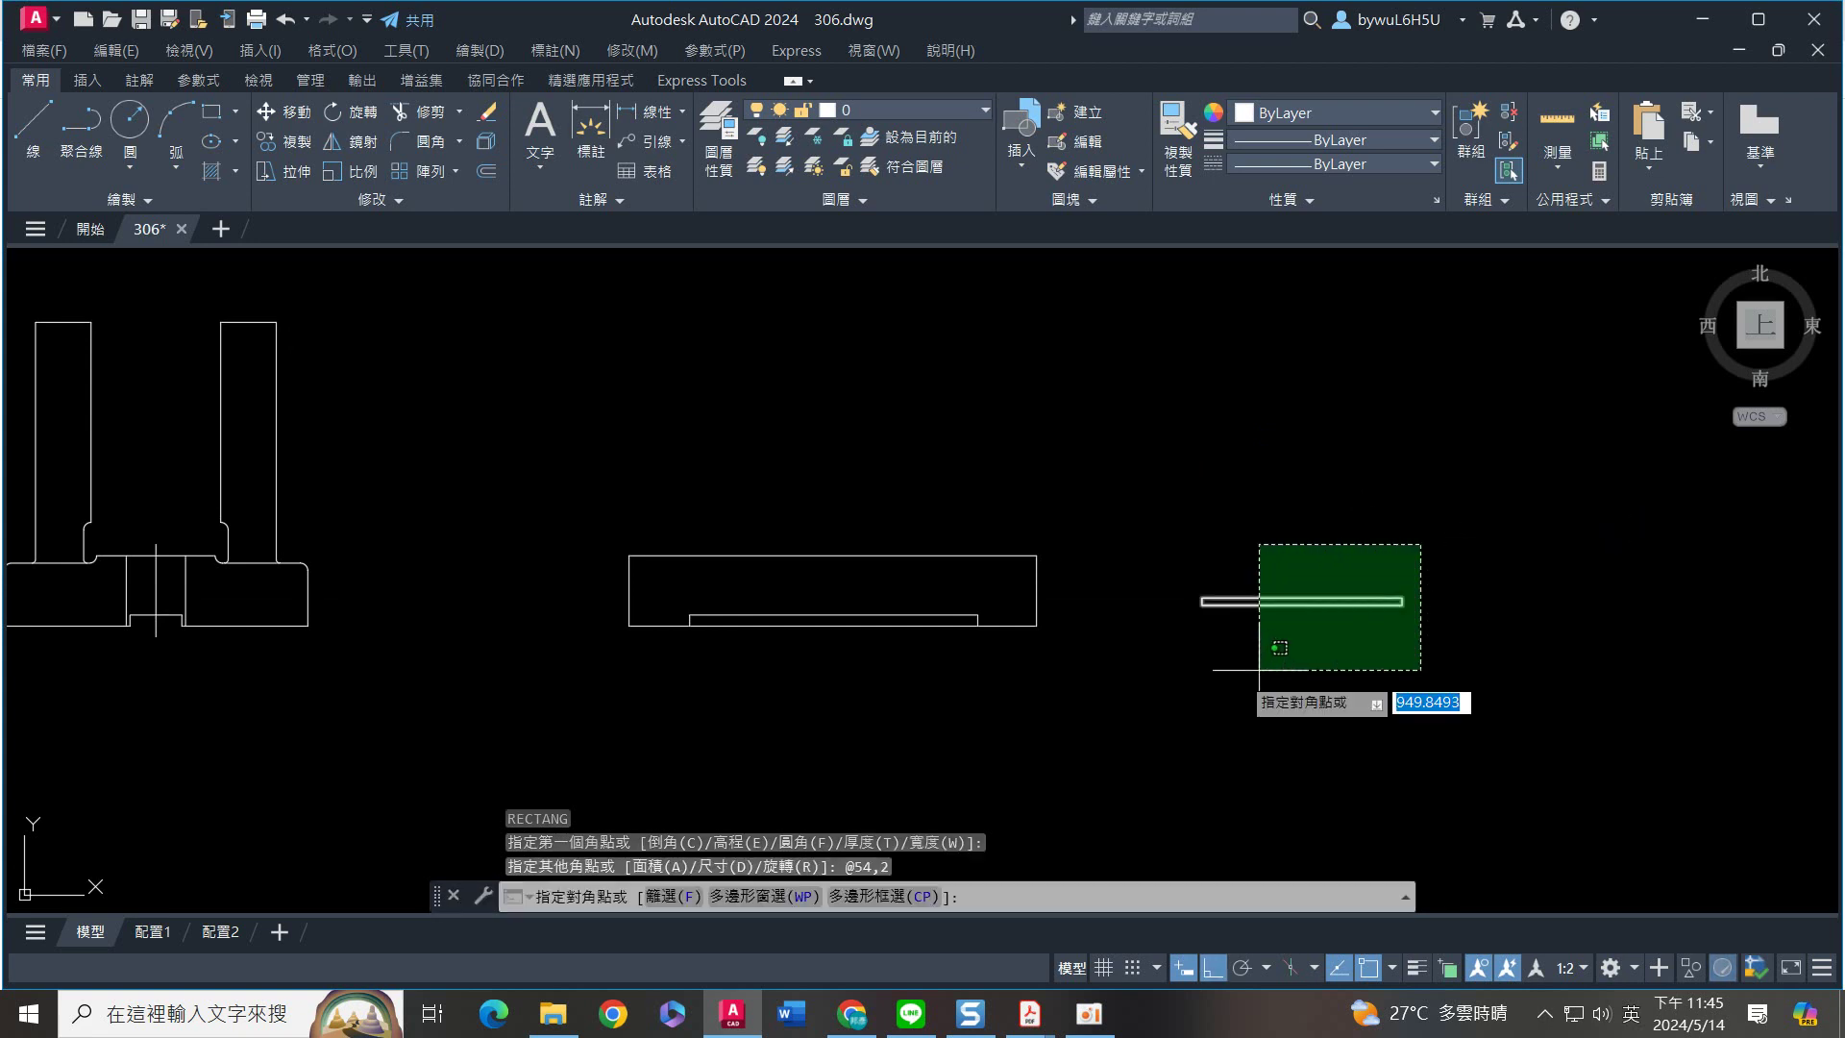
click(1162, 677)
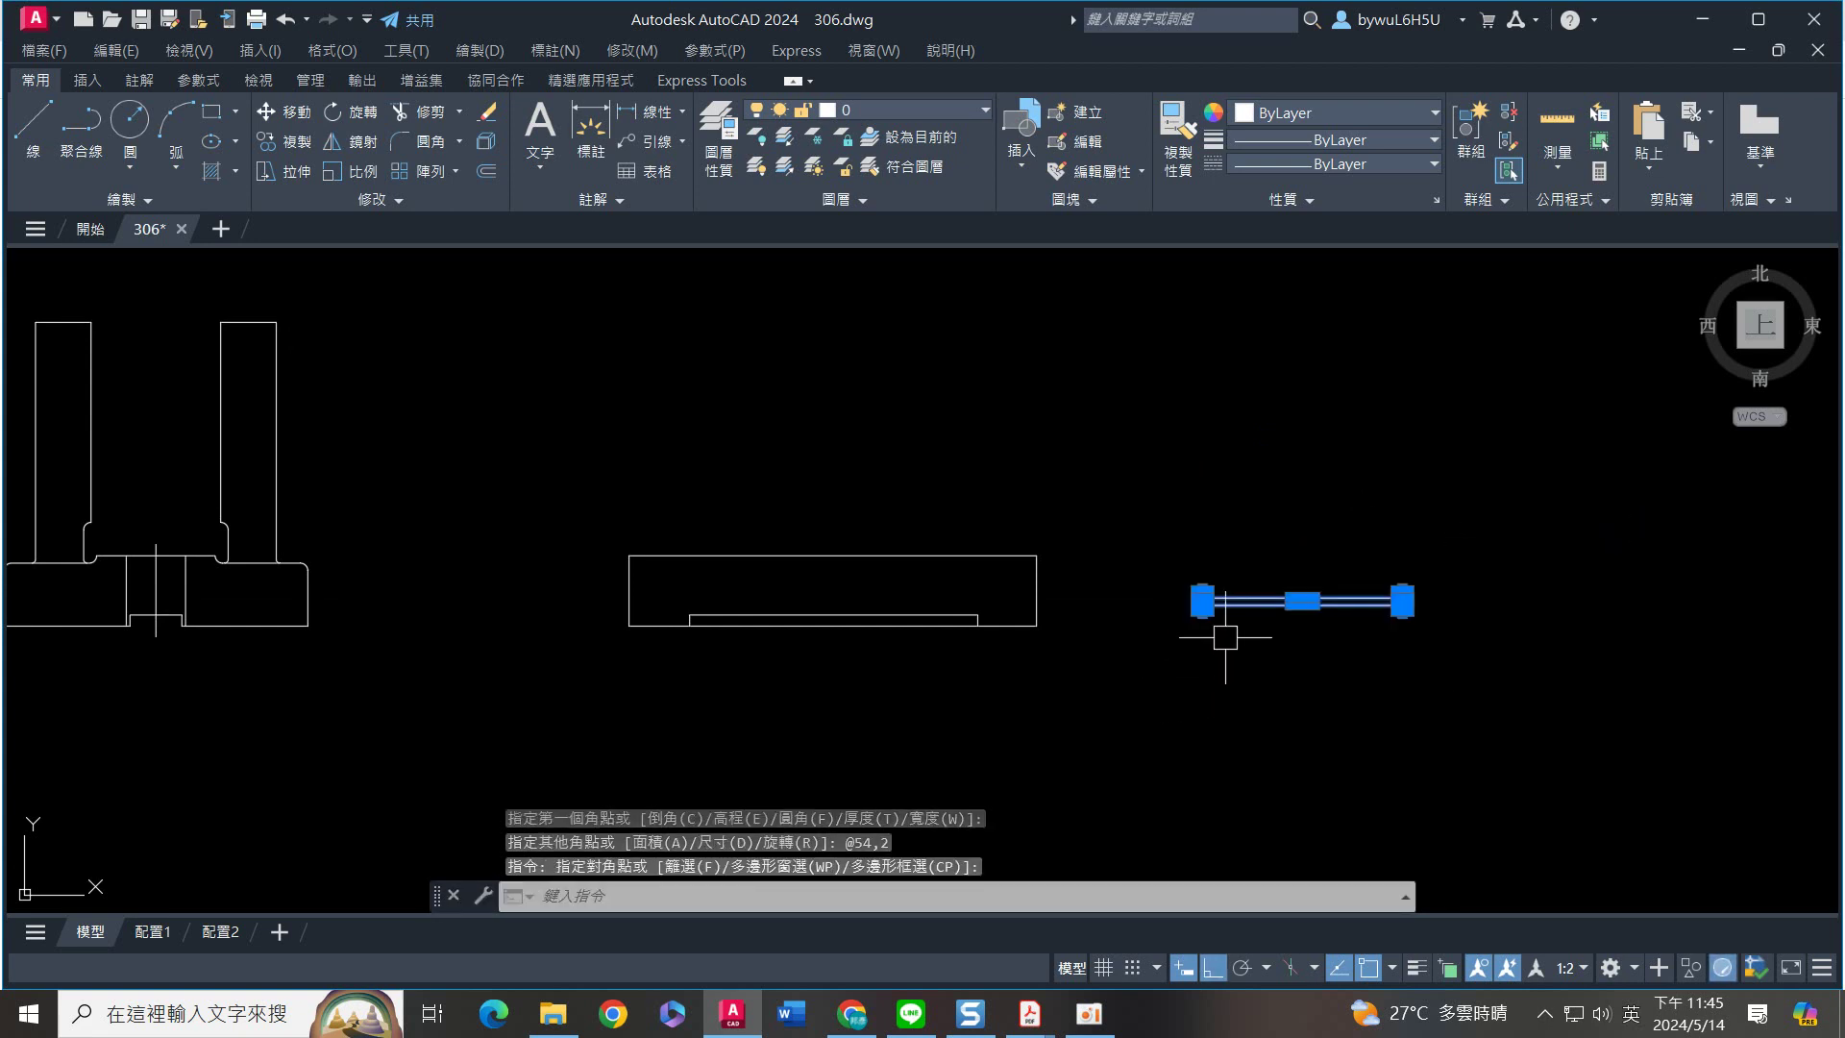
key(Return)
scroll(1288, 625, up, 4)
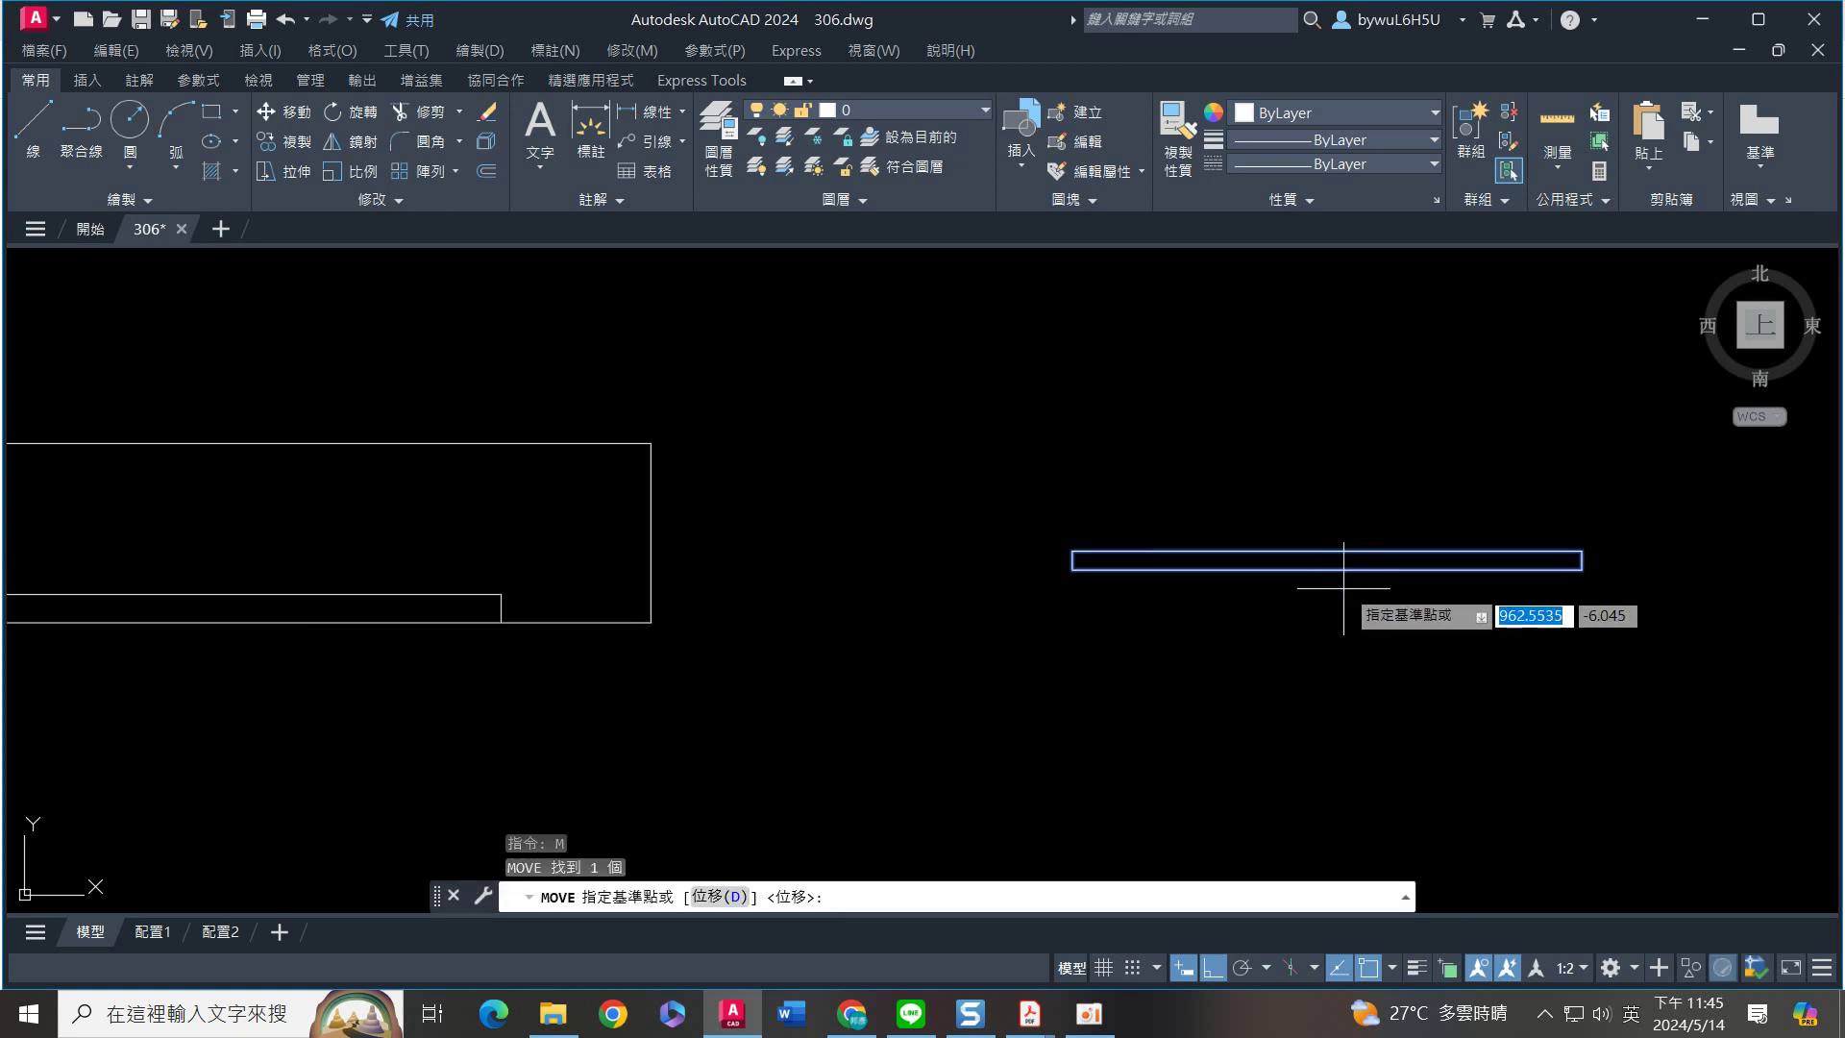
click(1328, 565)
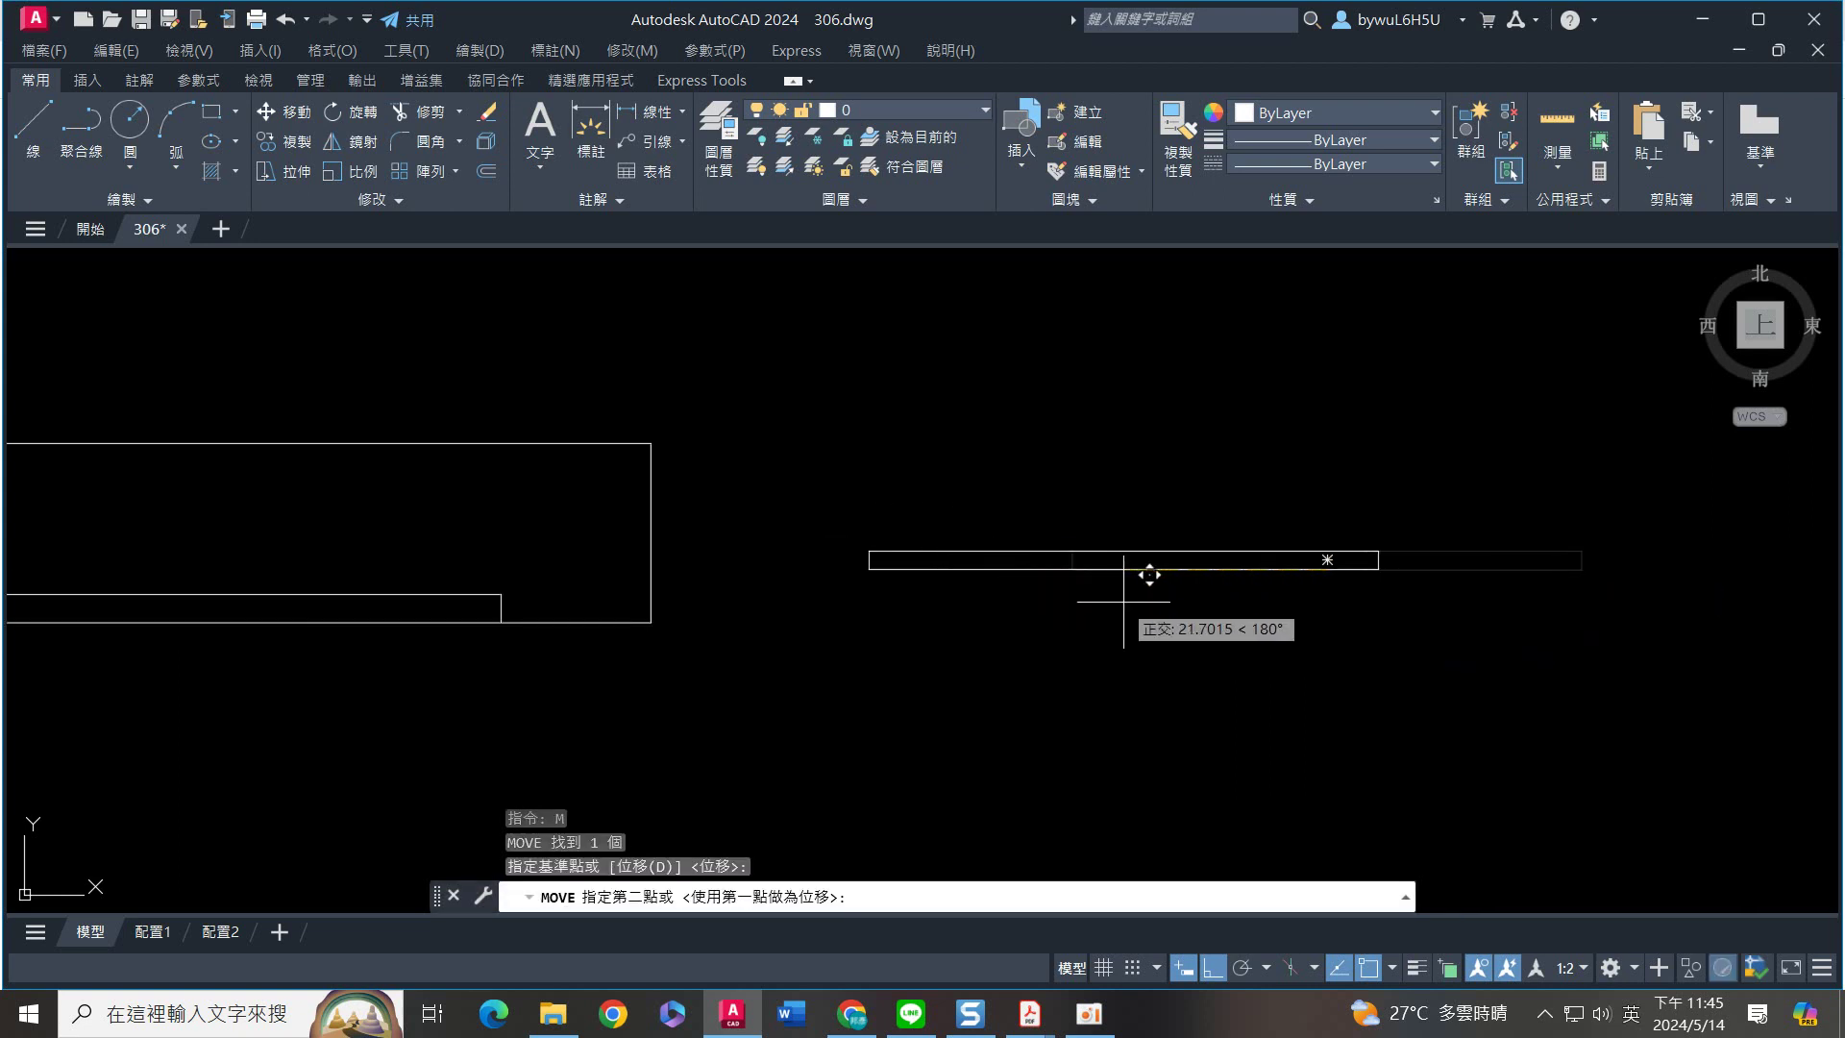
key(Escape)
Move the 54 × 2 rectangle by its top edge's midpoint onto the midpoint of the front view's top edge
click(1473, 496)
click(1180, 659)
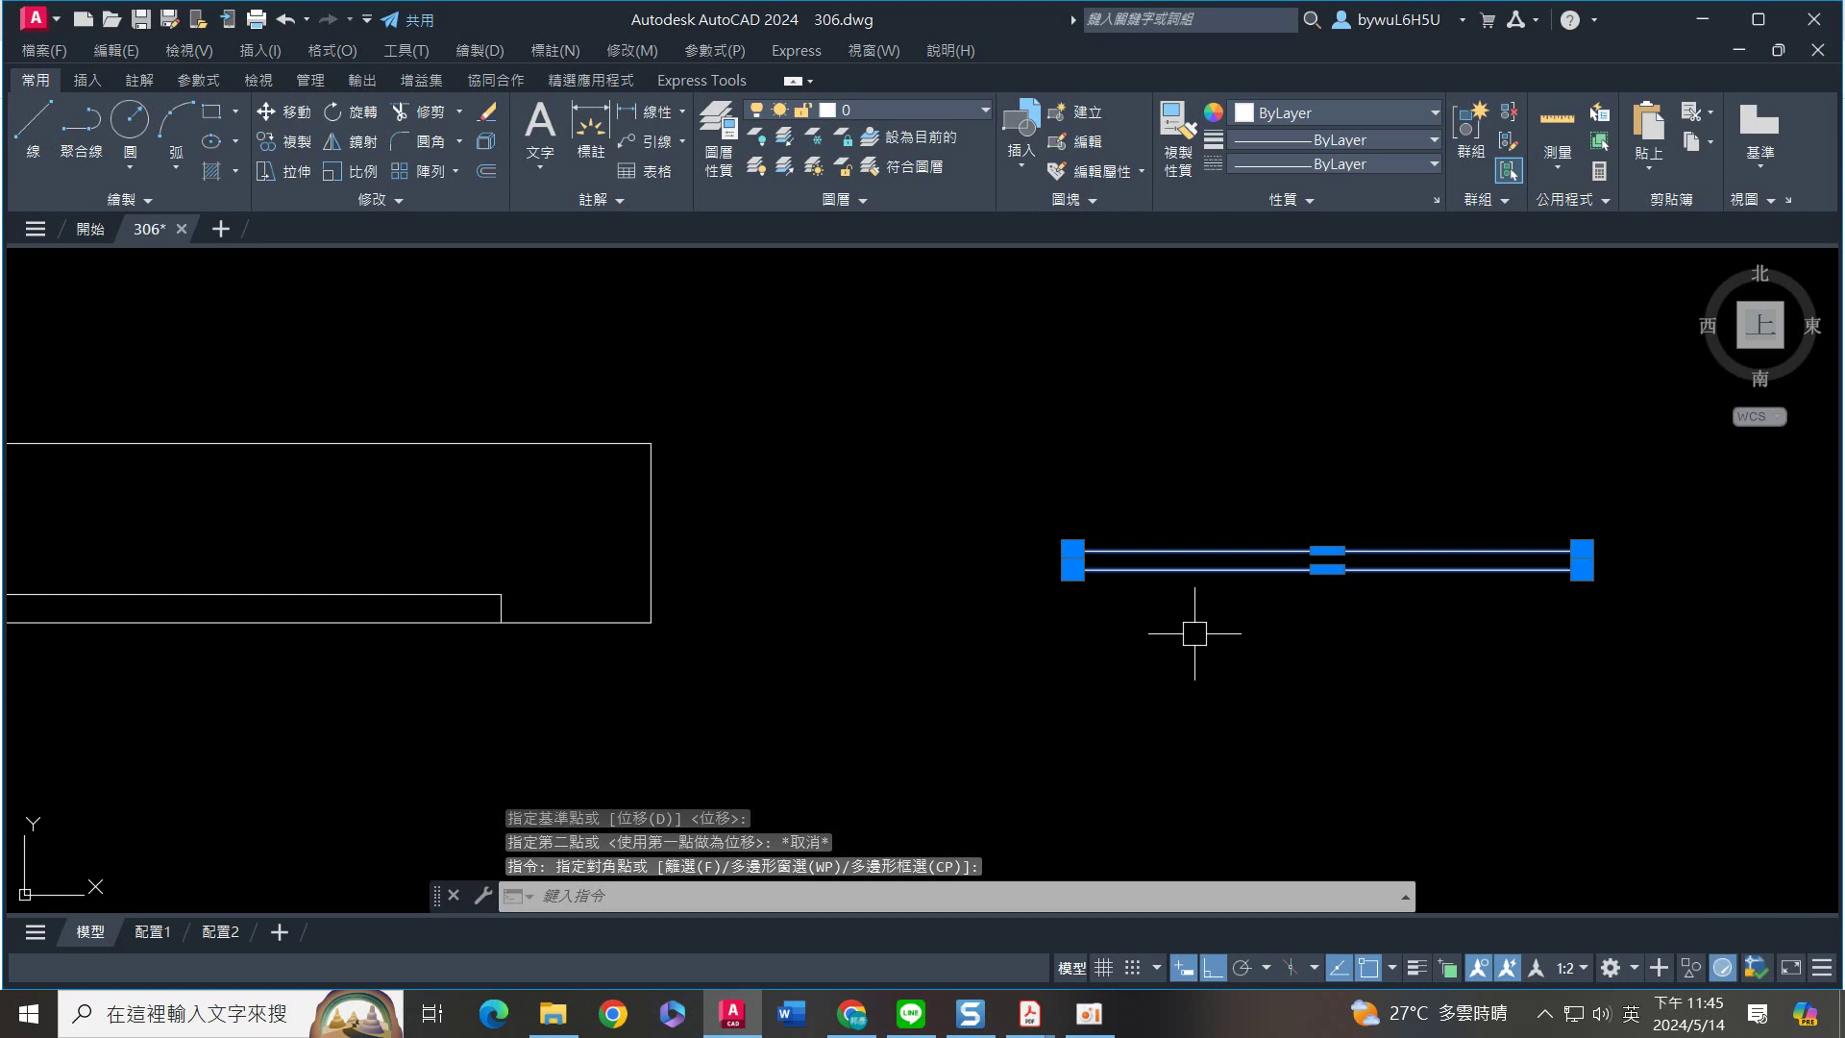
key(Return)
click(1327, 557)
middle_drag(1056, 542, 1445, 598)
middle_drag(589, 544, 817, 584)
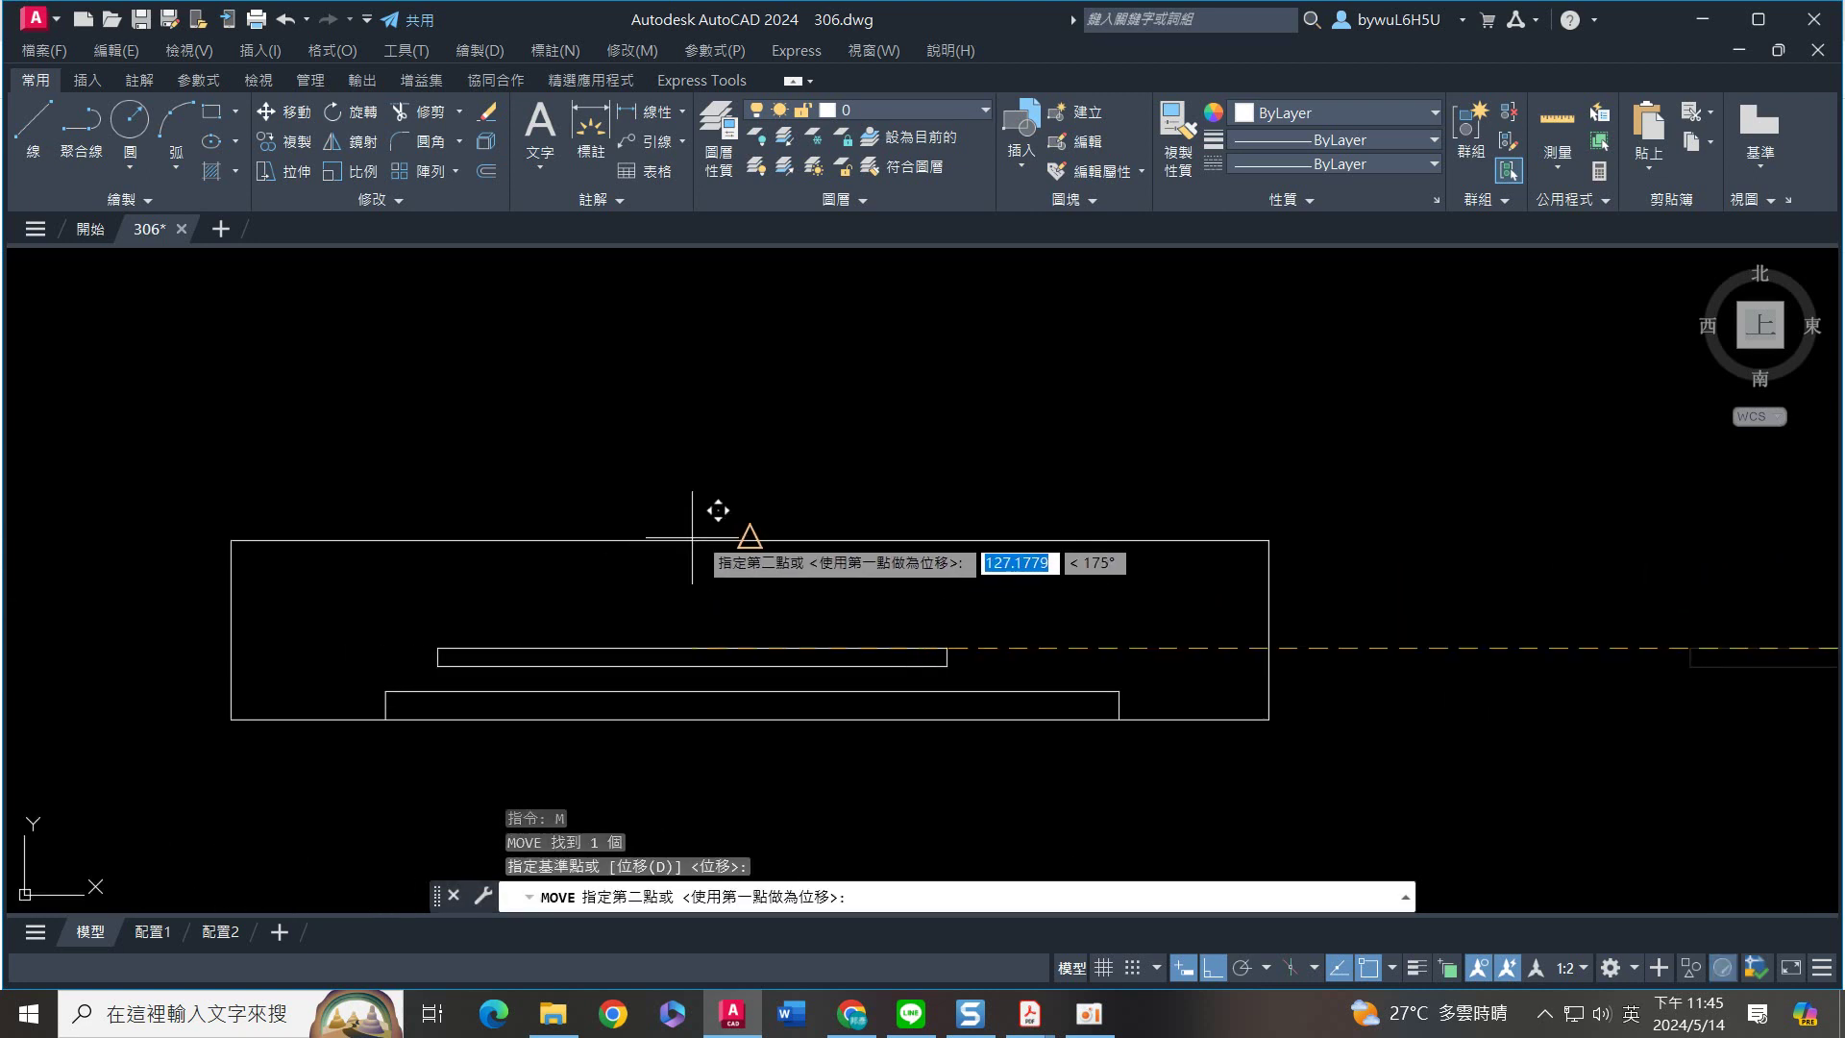
click(762, 542)
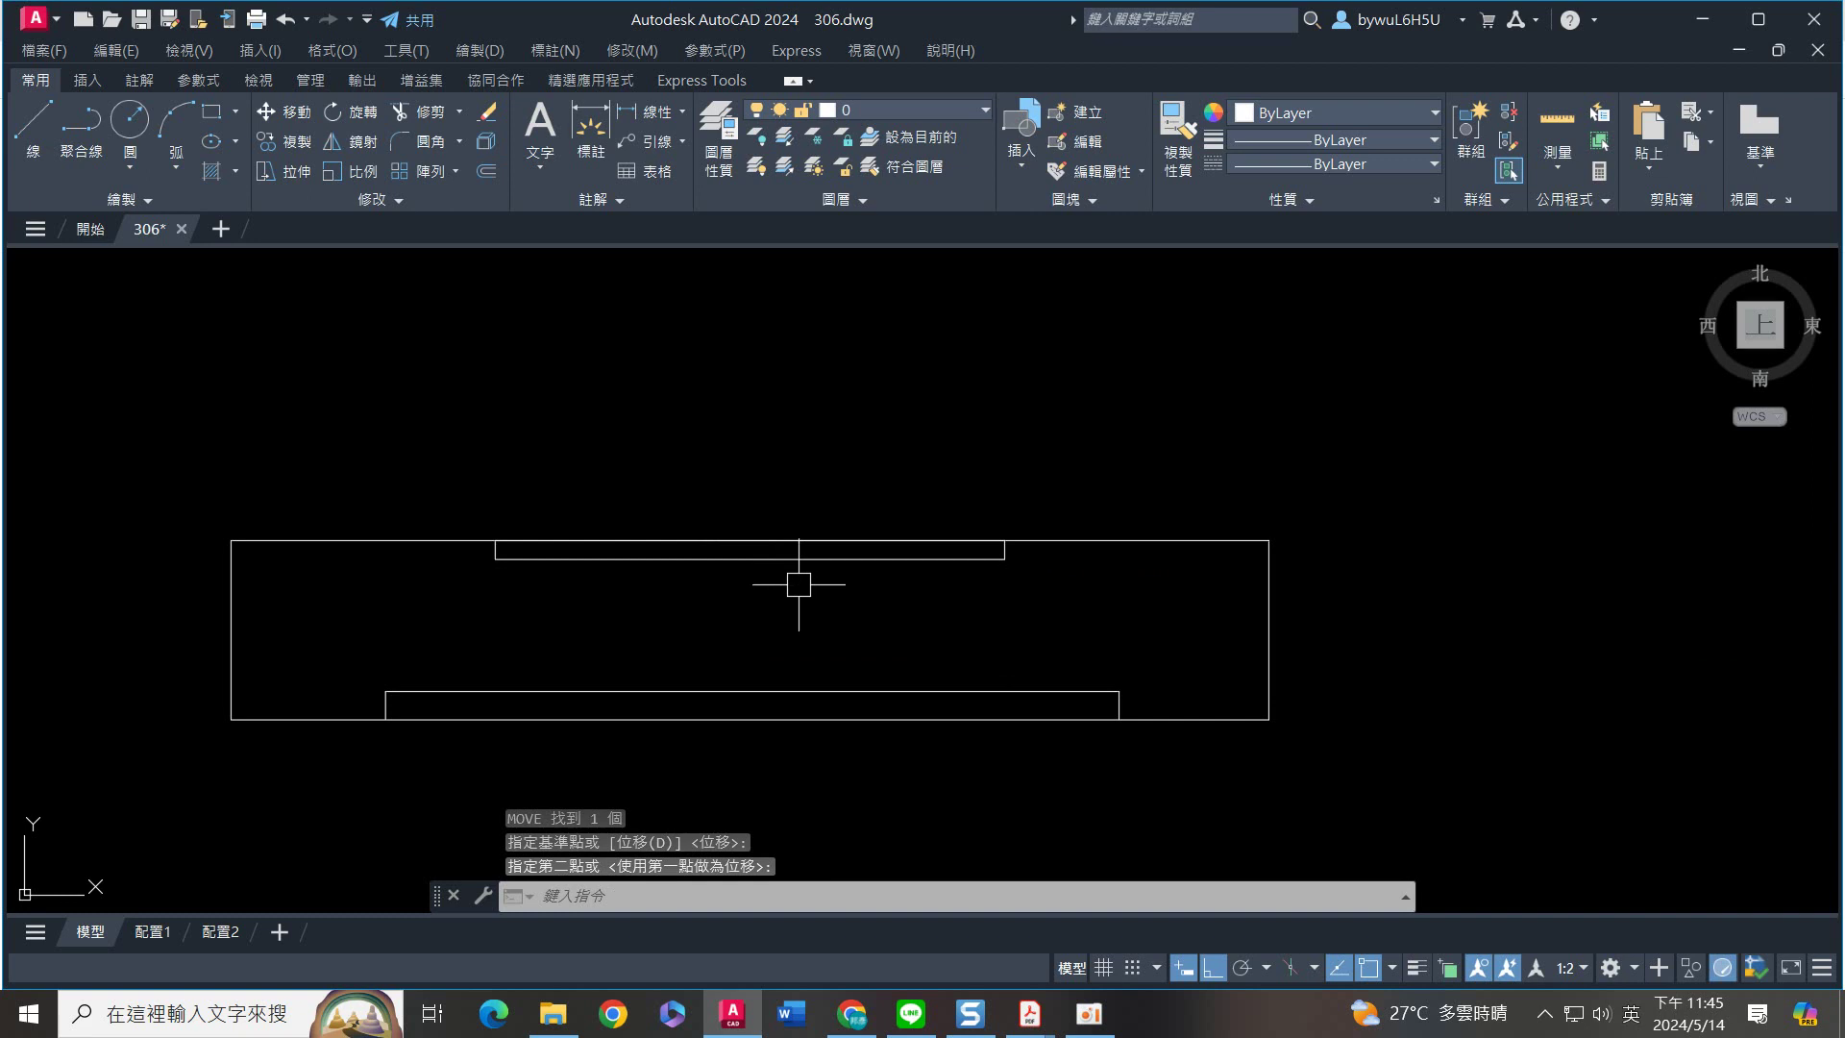
Explode the small rectangle at the front view's top edge into separate lines
scroll(937, 556, down, 2)
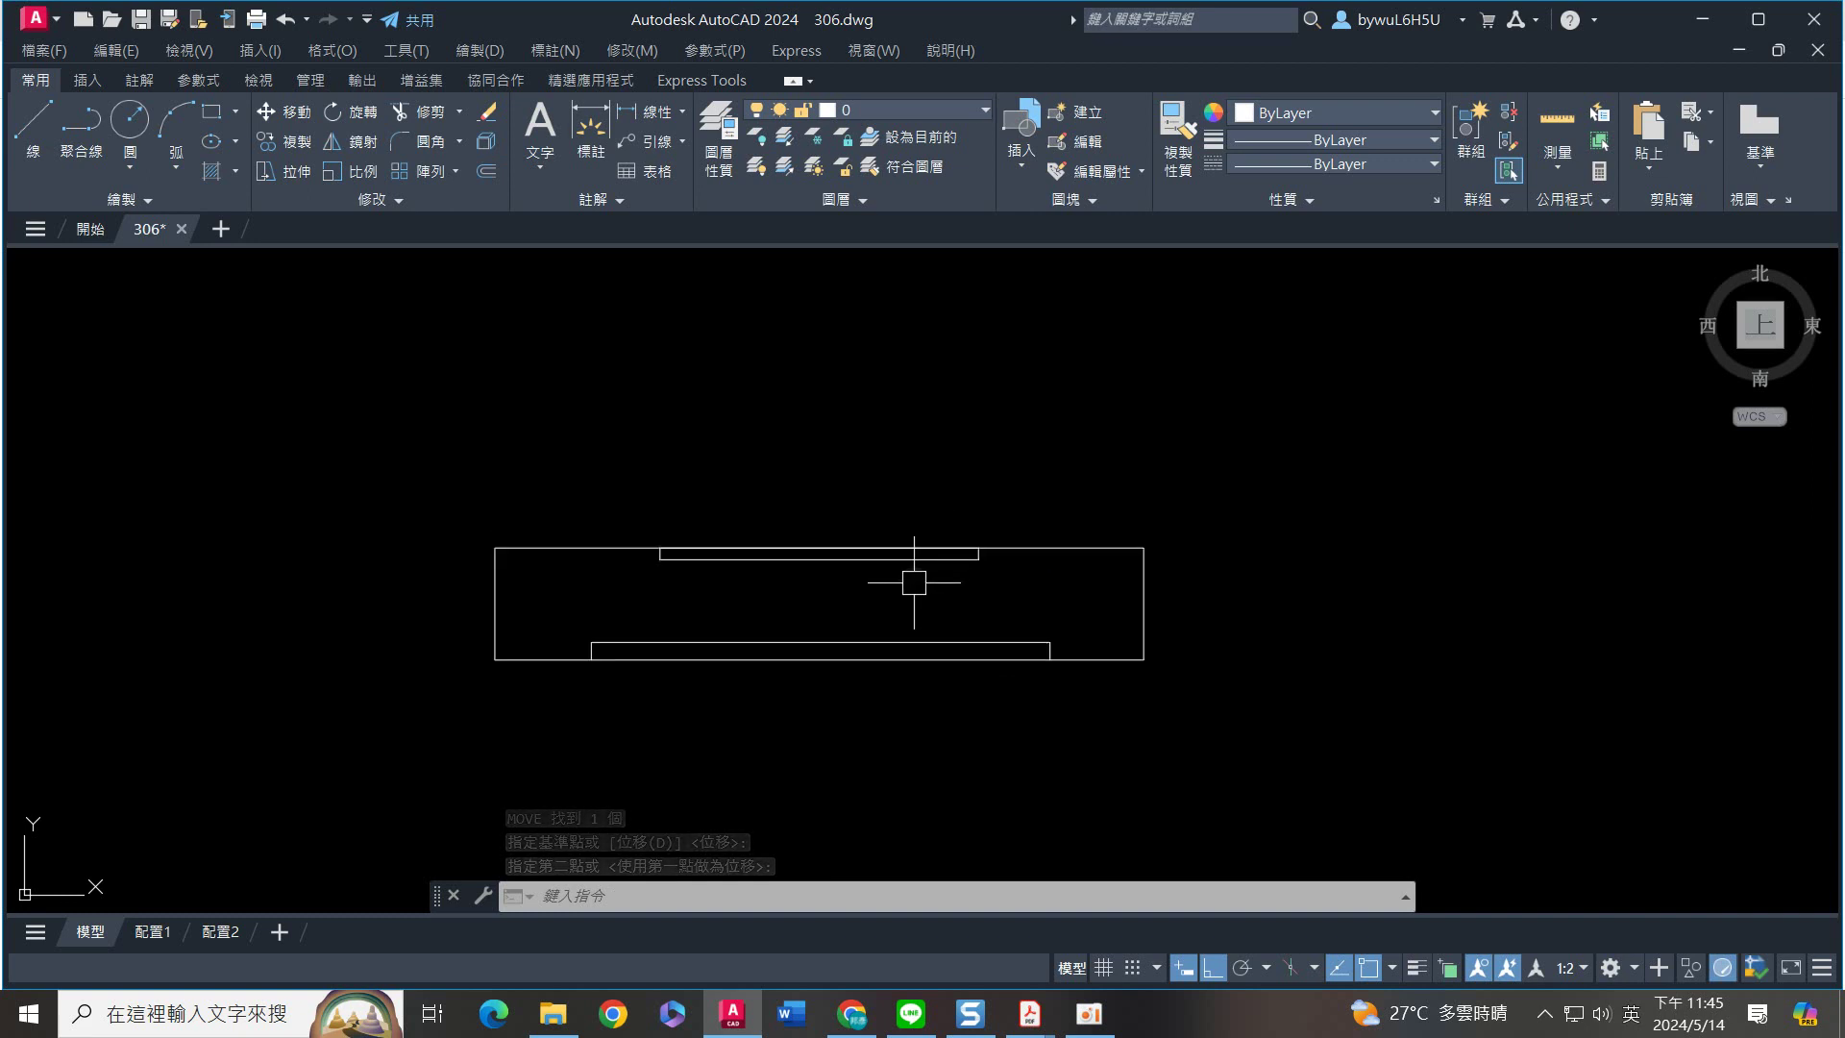
click(1285, 457)
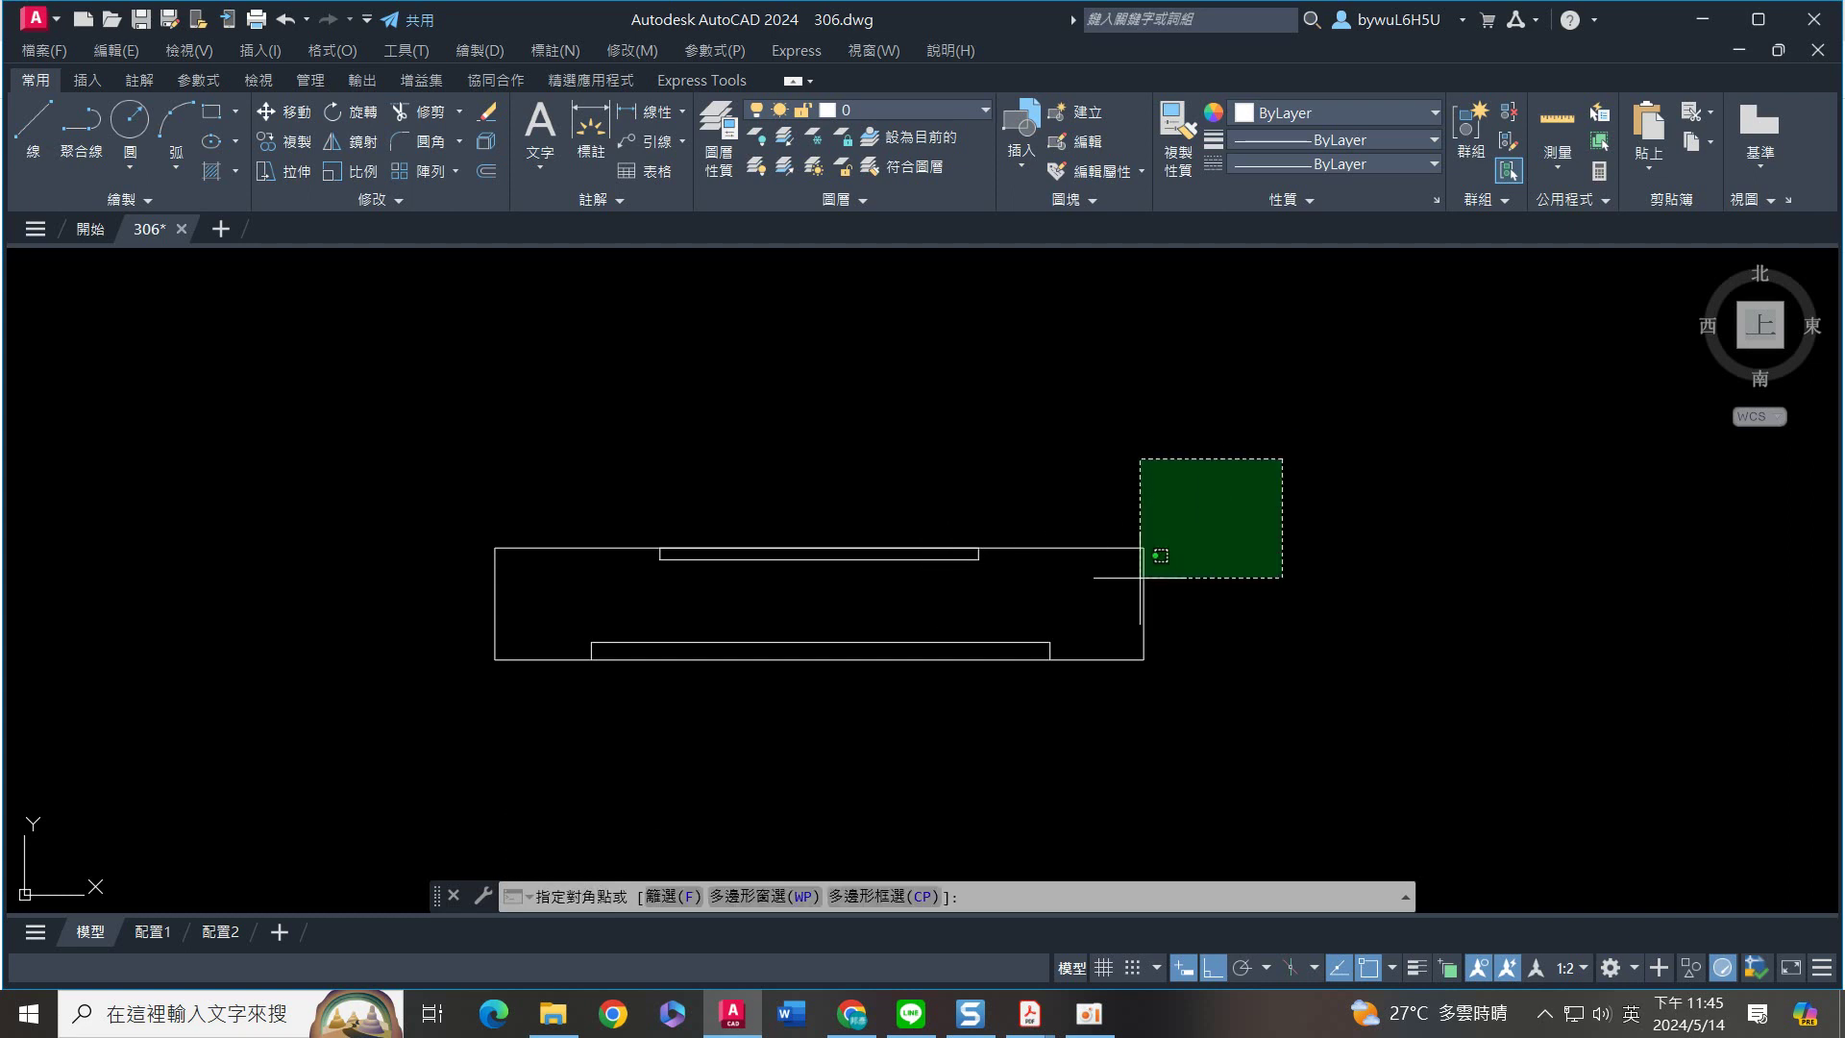
click(393, 724)
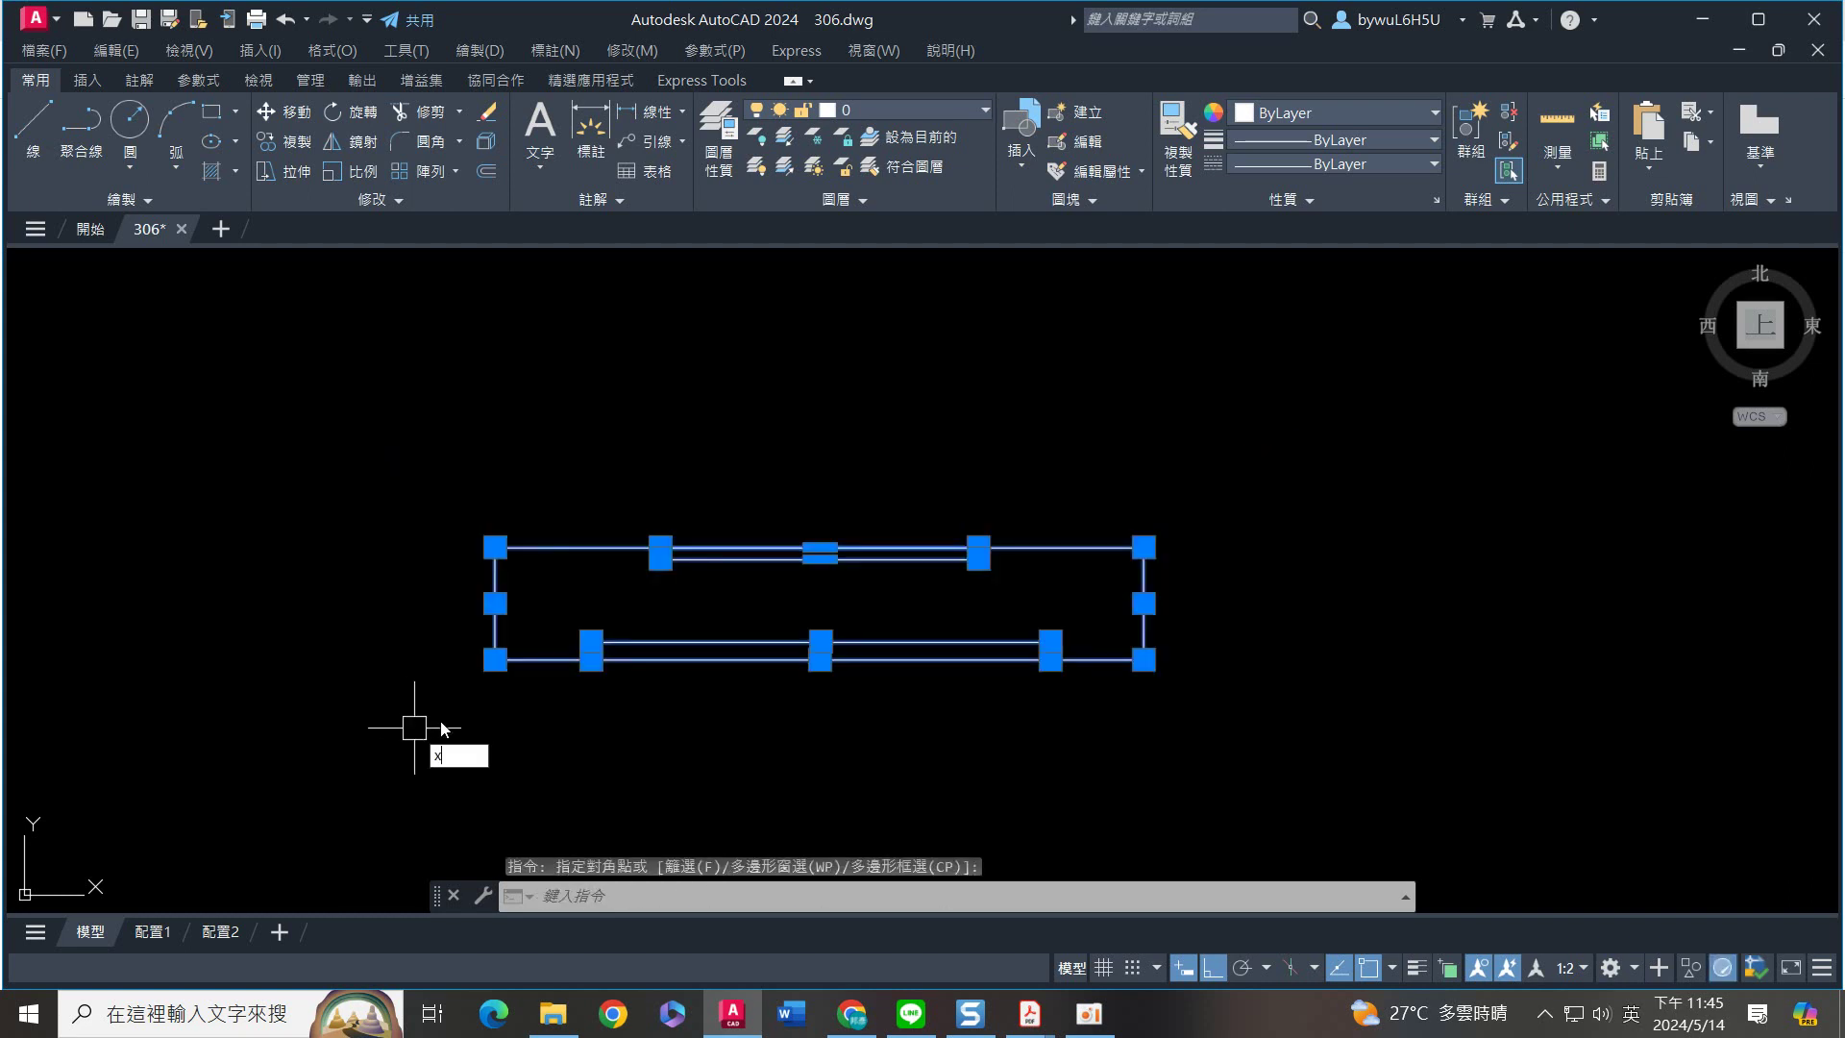
key(Return)
Run Overkill on the whole front view with the default settings to delete overlapping lines
text(over)
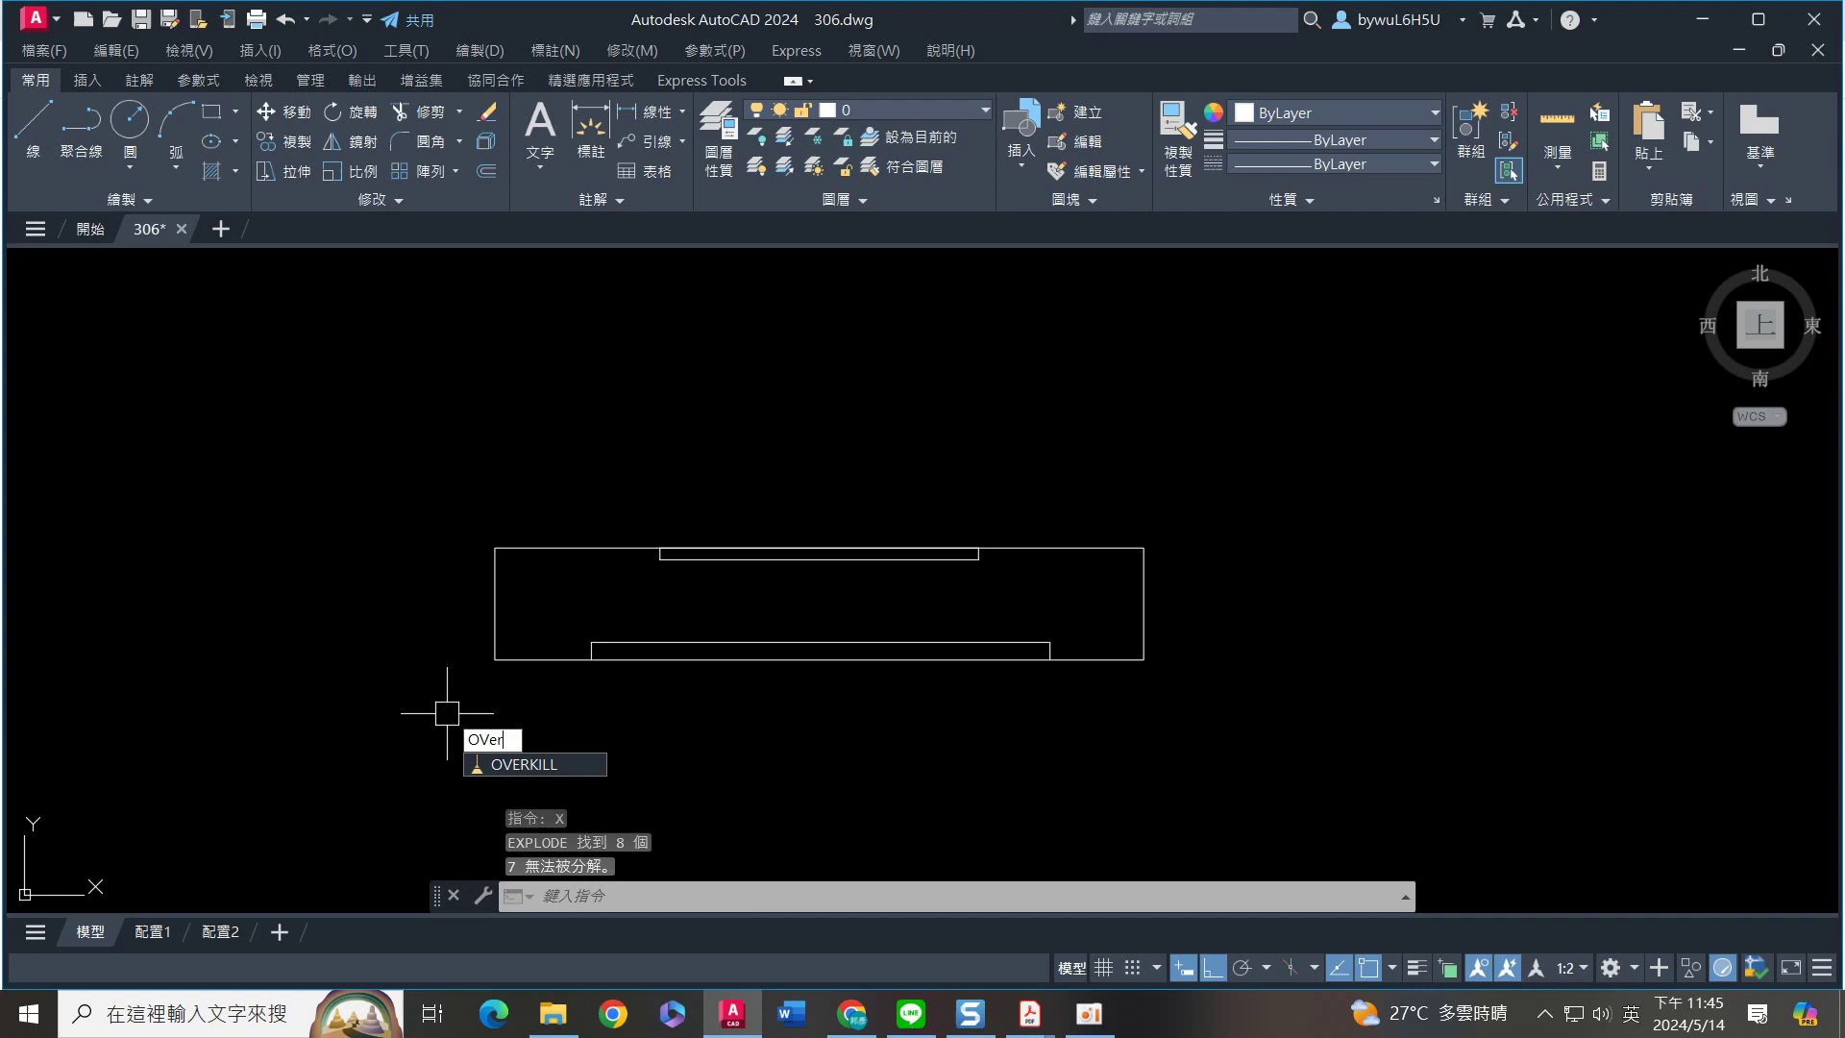
key(Return)
click(1258, 736)
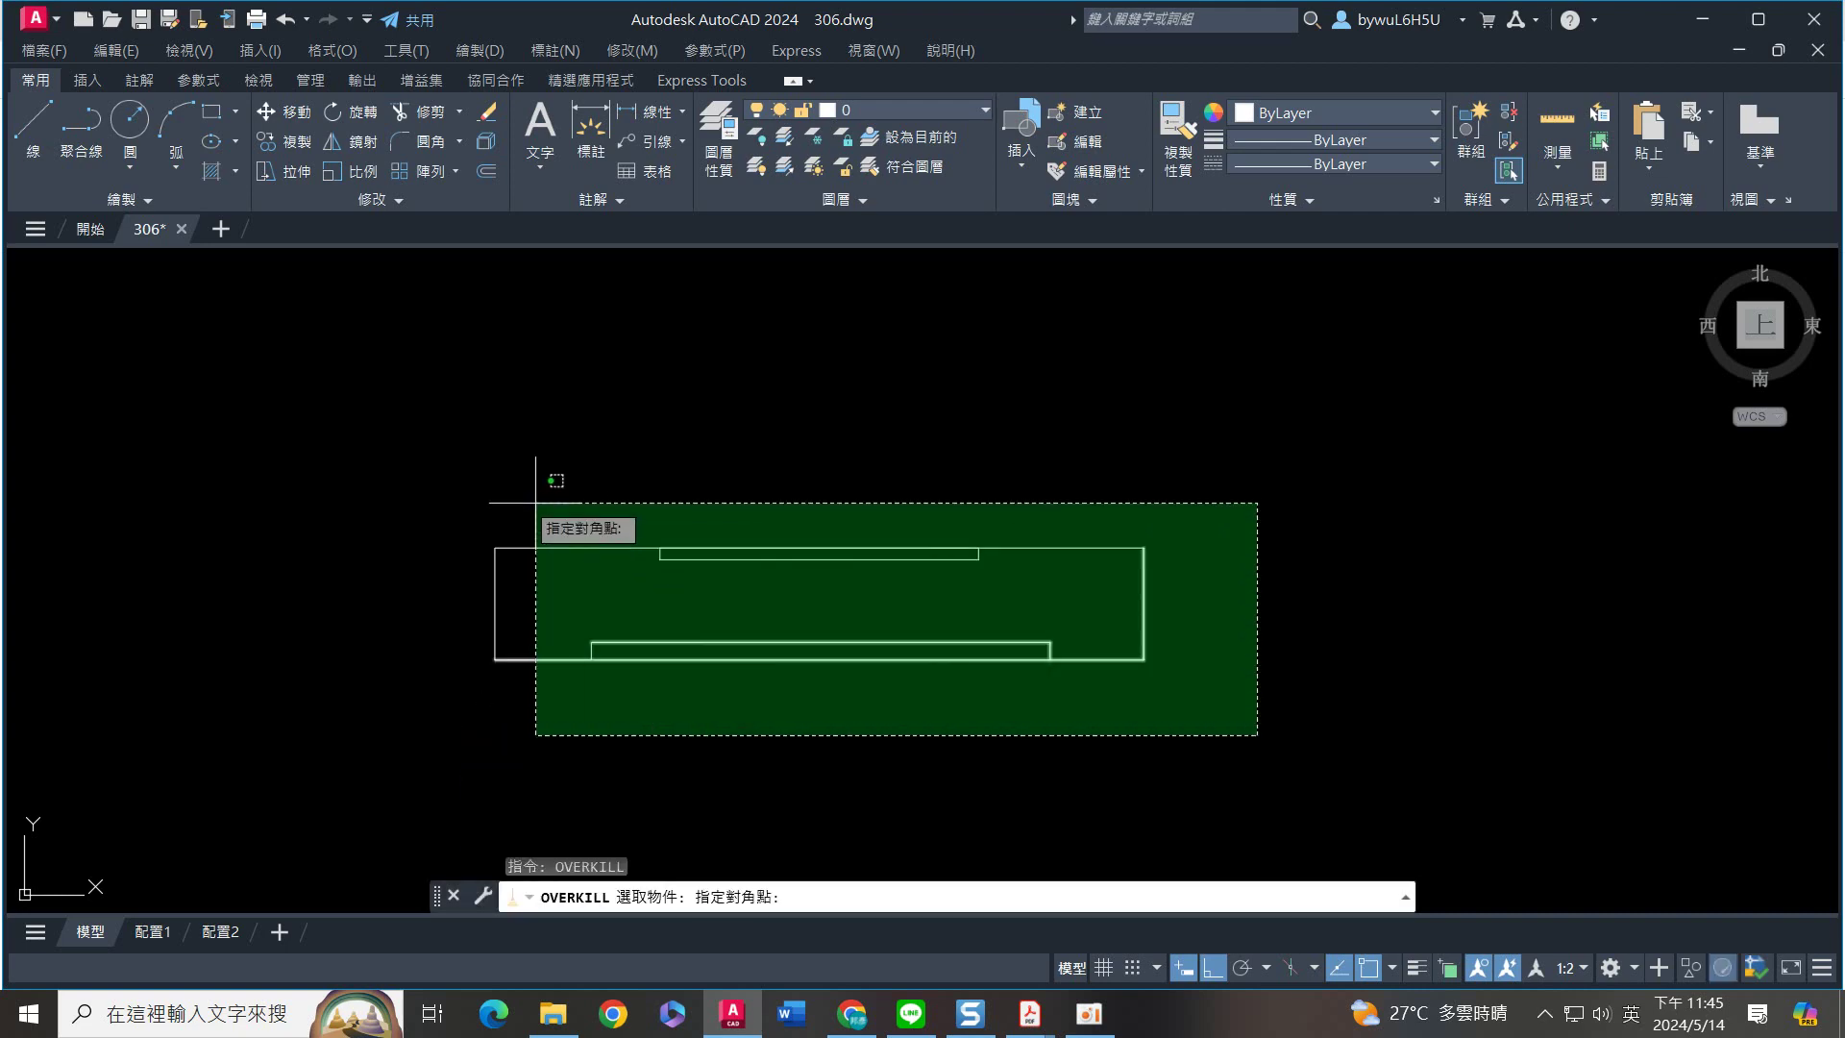
click(341, 436)
key(Return)
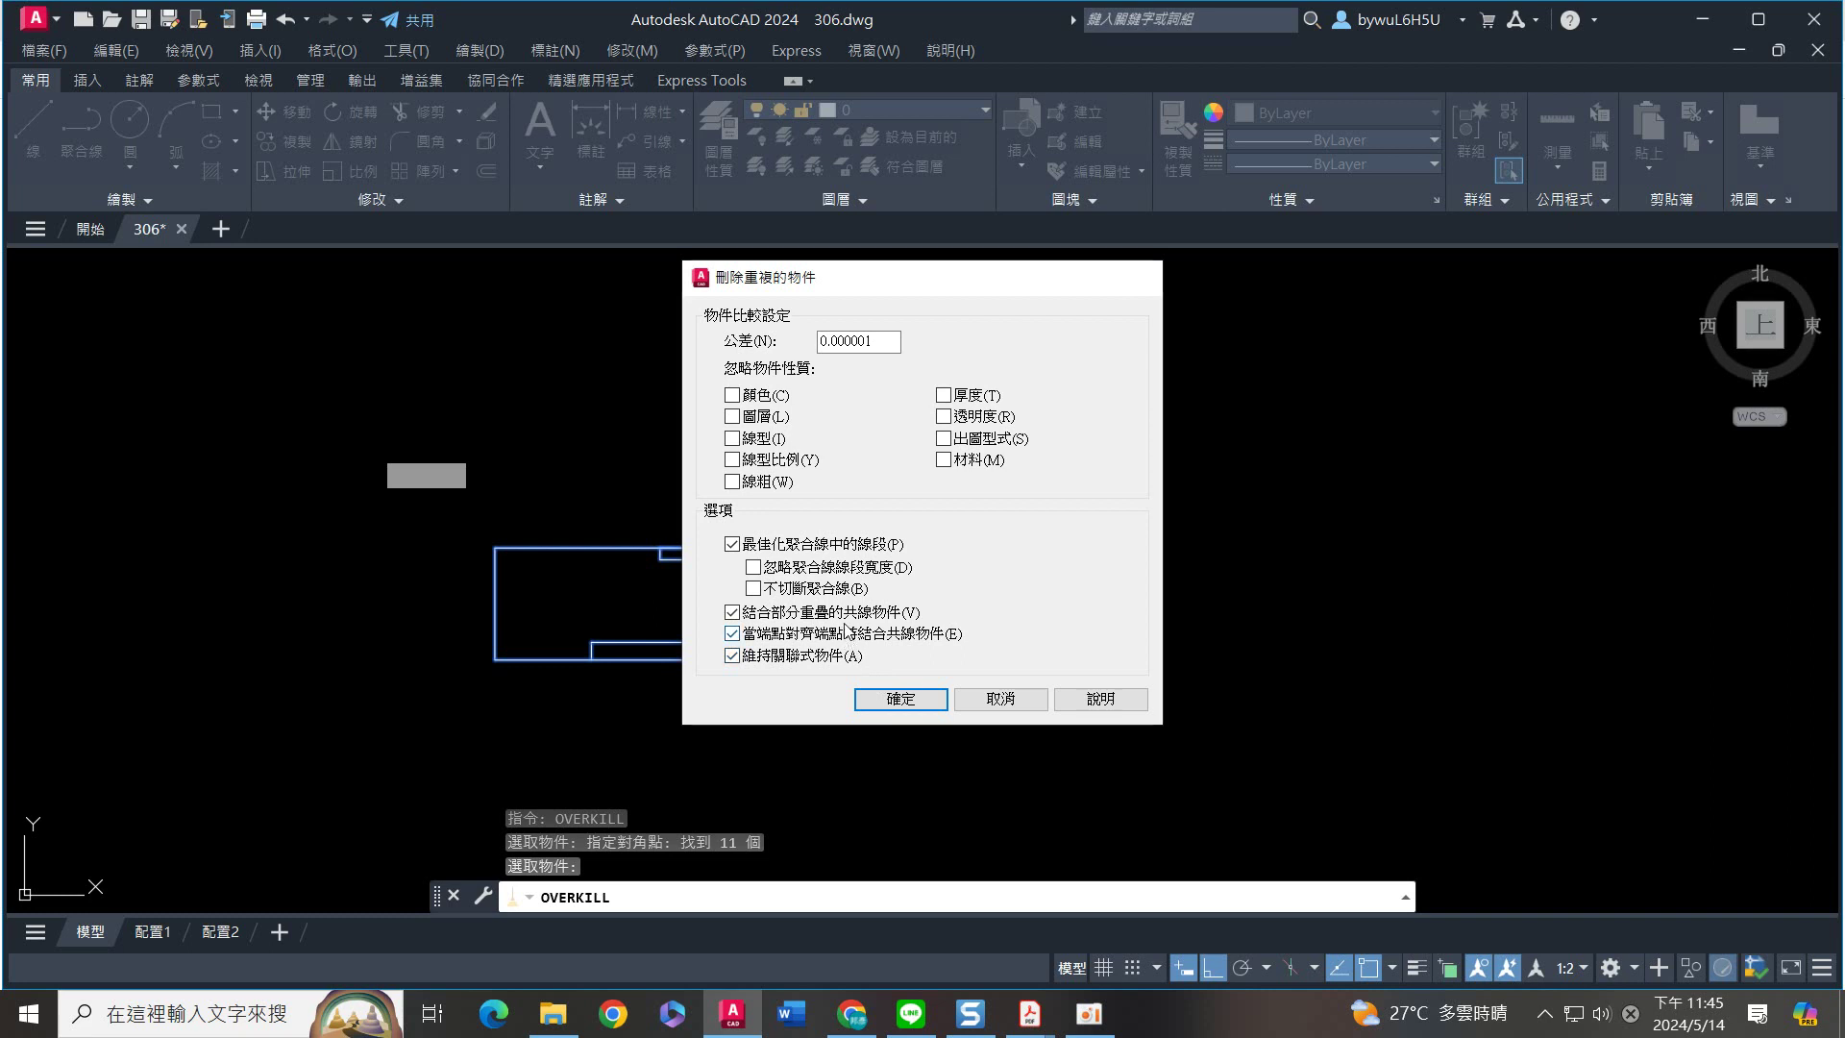
key(Return)
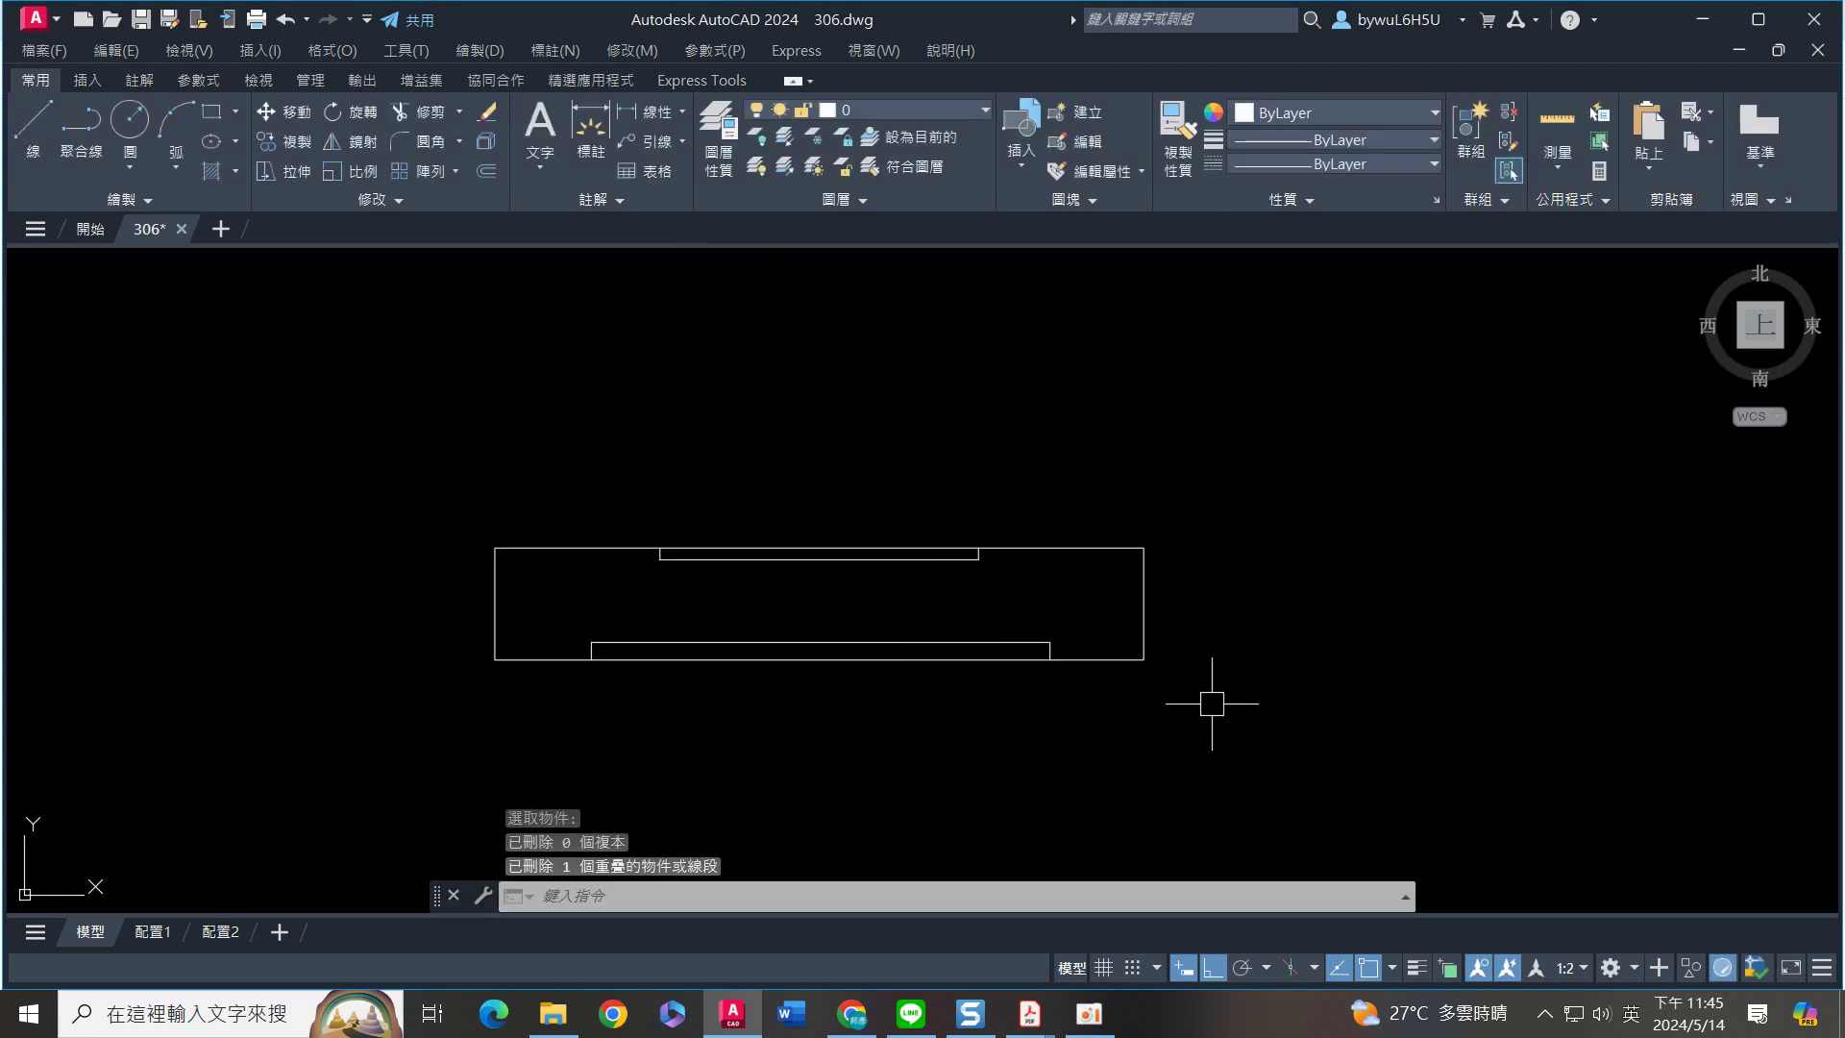
Fillet the lower-left corner of the upper recess in the front view with radius 2
text(f)
key(Return)
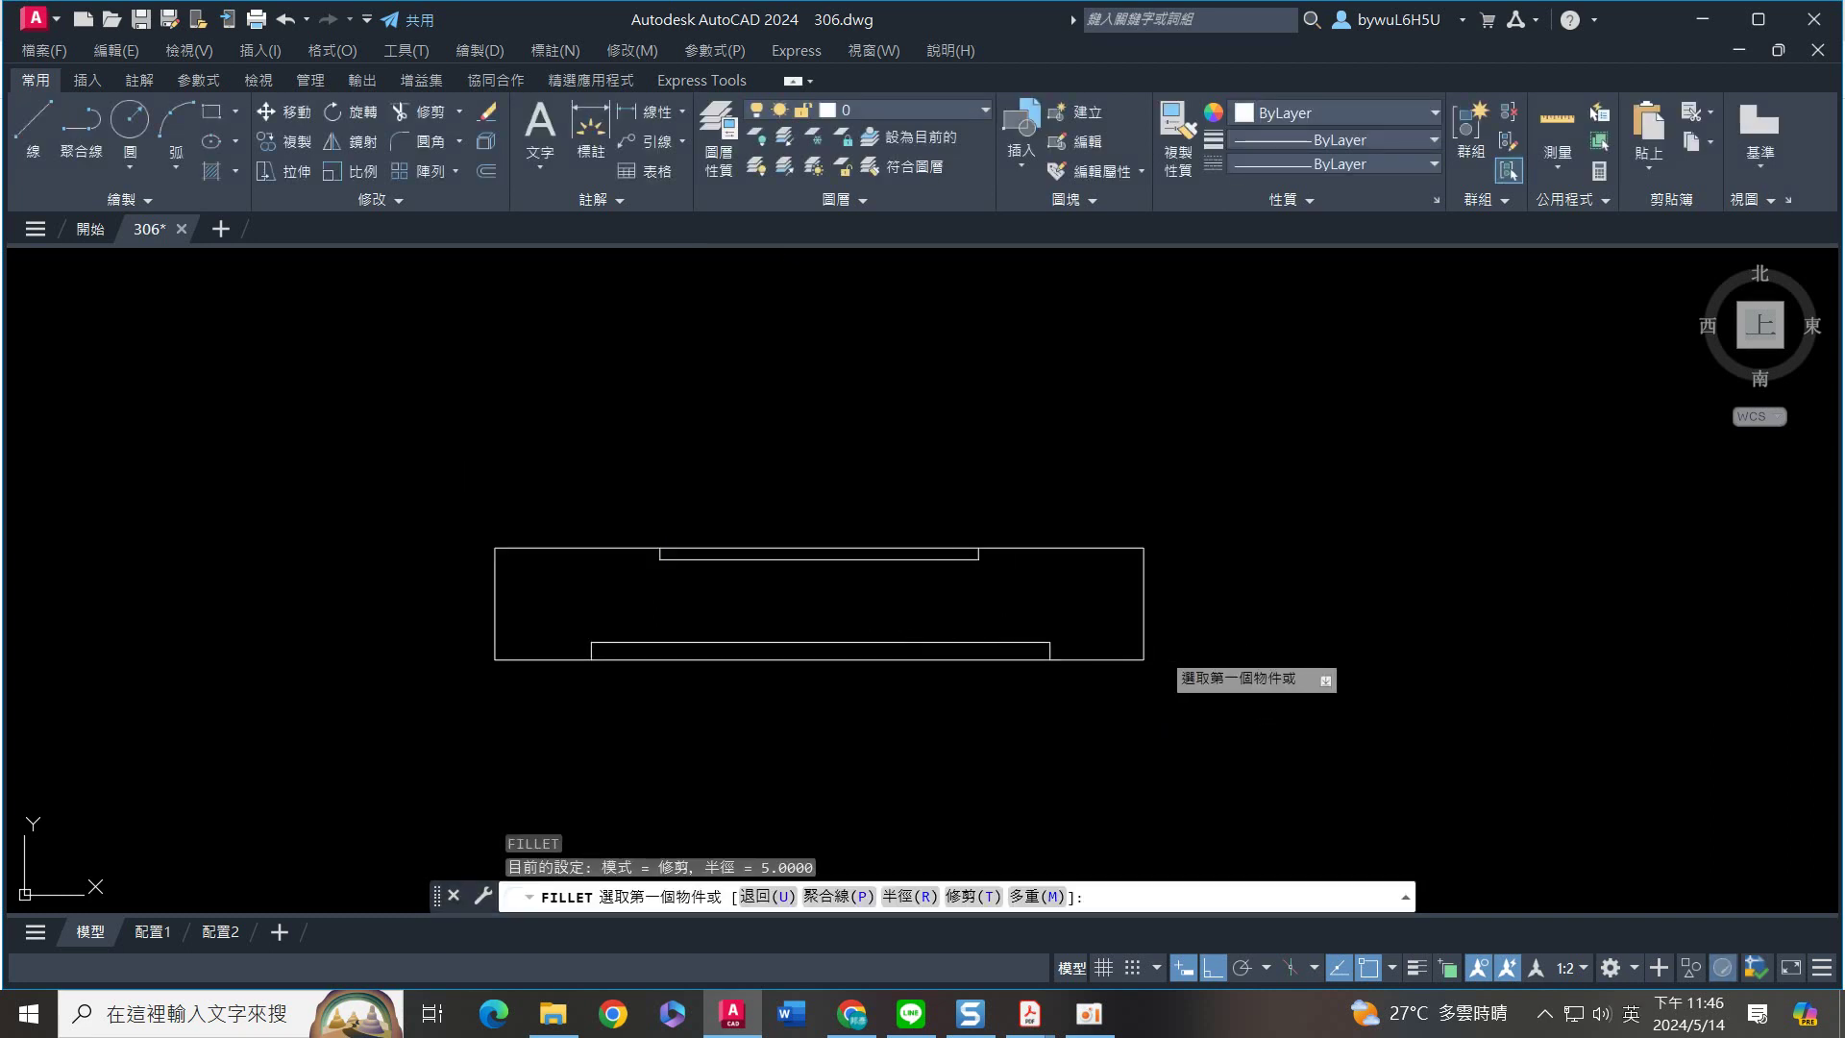
text(r)
key(Return)
text(2)
key(Return)
scroll(695, 606, up, 5)
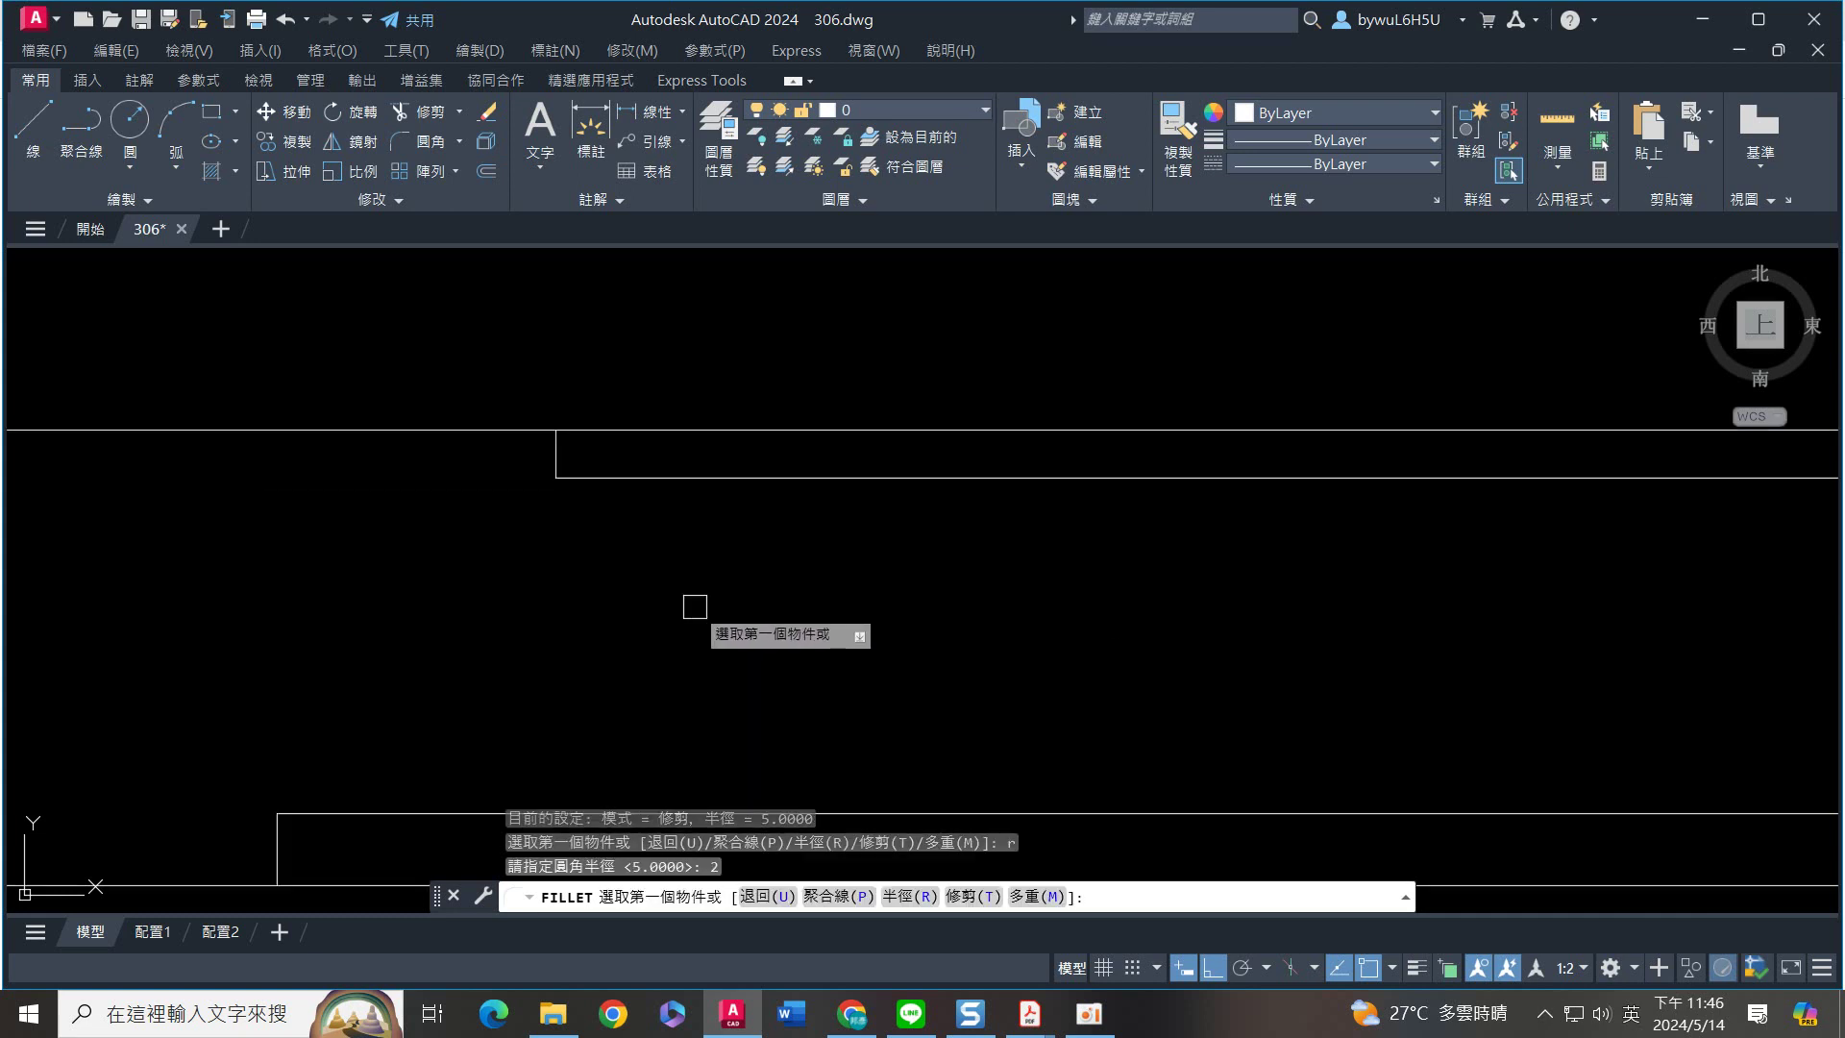
scroll(694, 606, up, 2)
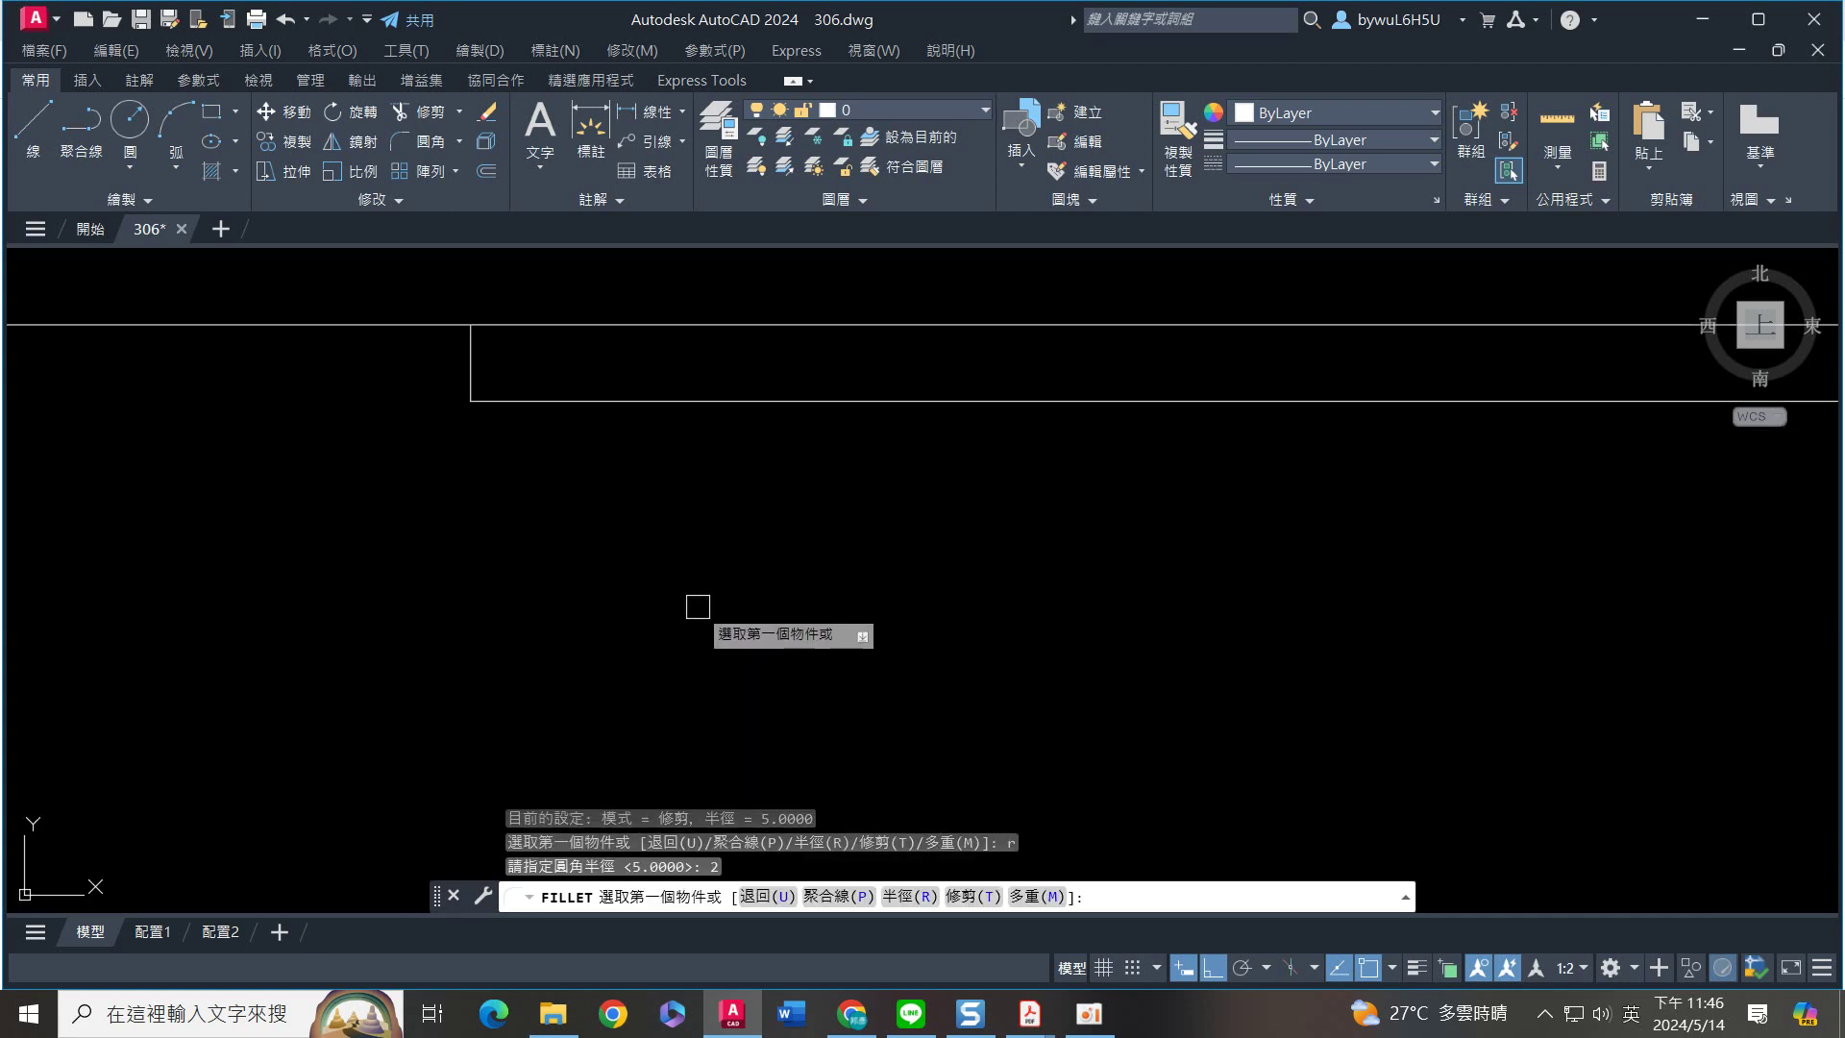
click(473, 356)
click(548, 395)
Fillet the upper recess's lower-right corner with the same radius of 2
scroll(686, 514, down, 4)
key(Return)
scroll(1445, 499, up, 6)
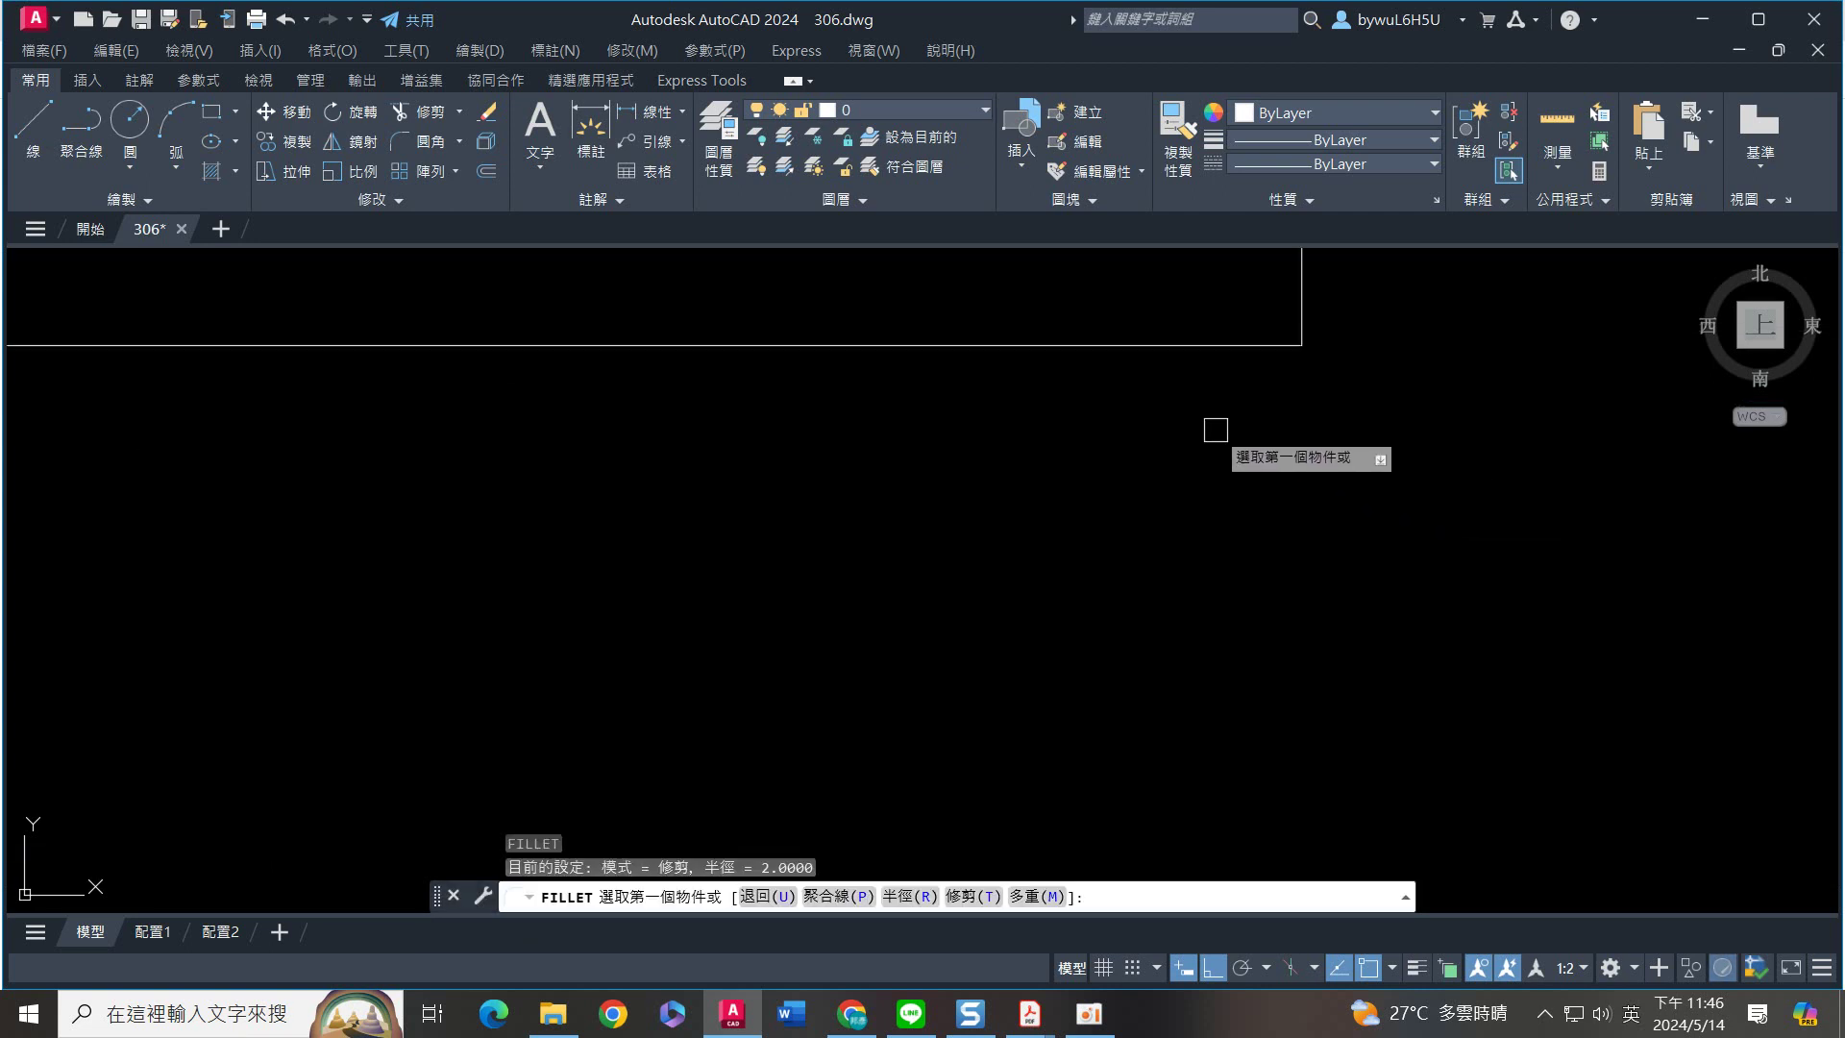
click(1214, 343)
click(1297, 280)
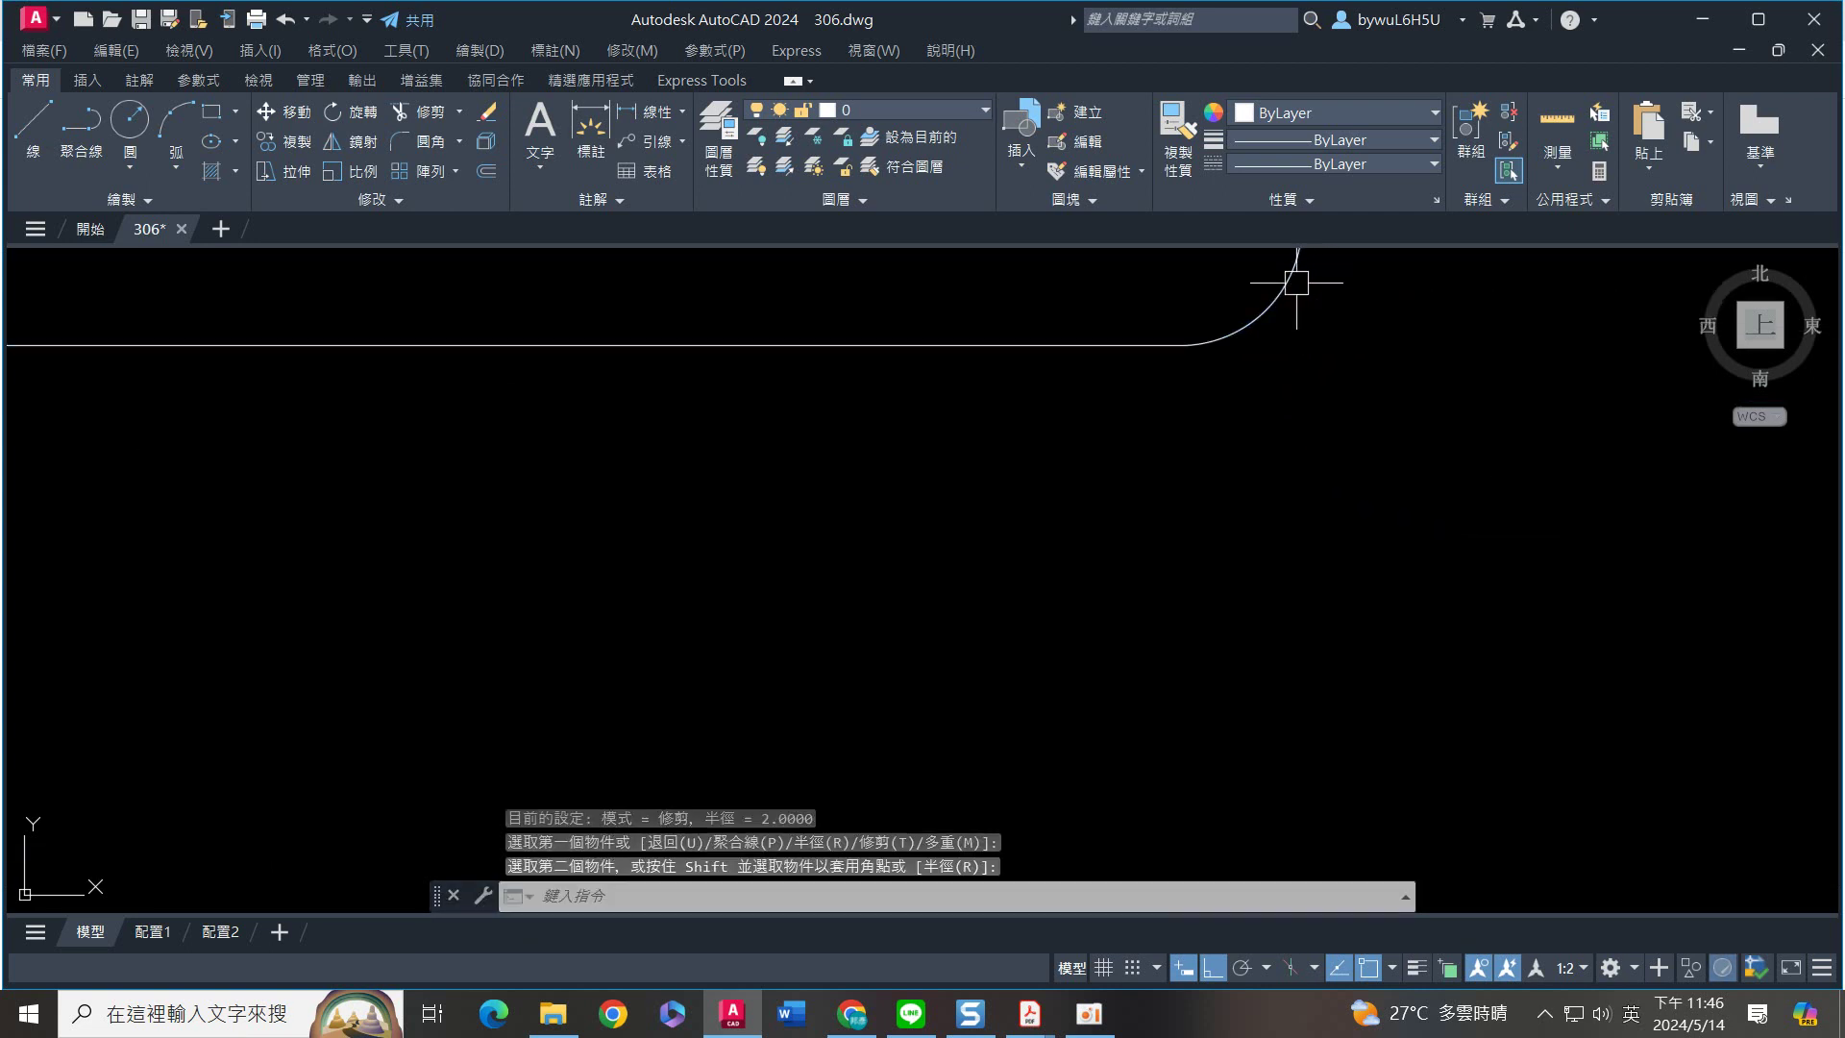
key(Return)
scroll(1306, 413, down, 1)
scroll(1306, 413, down, 3)
key(Escape)
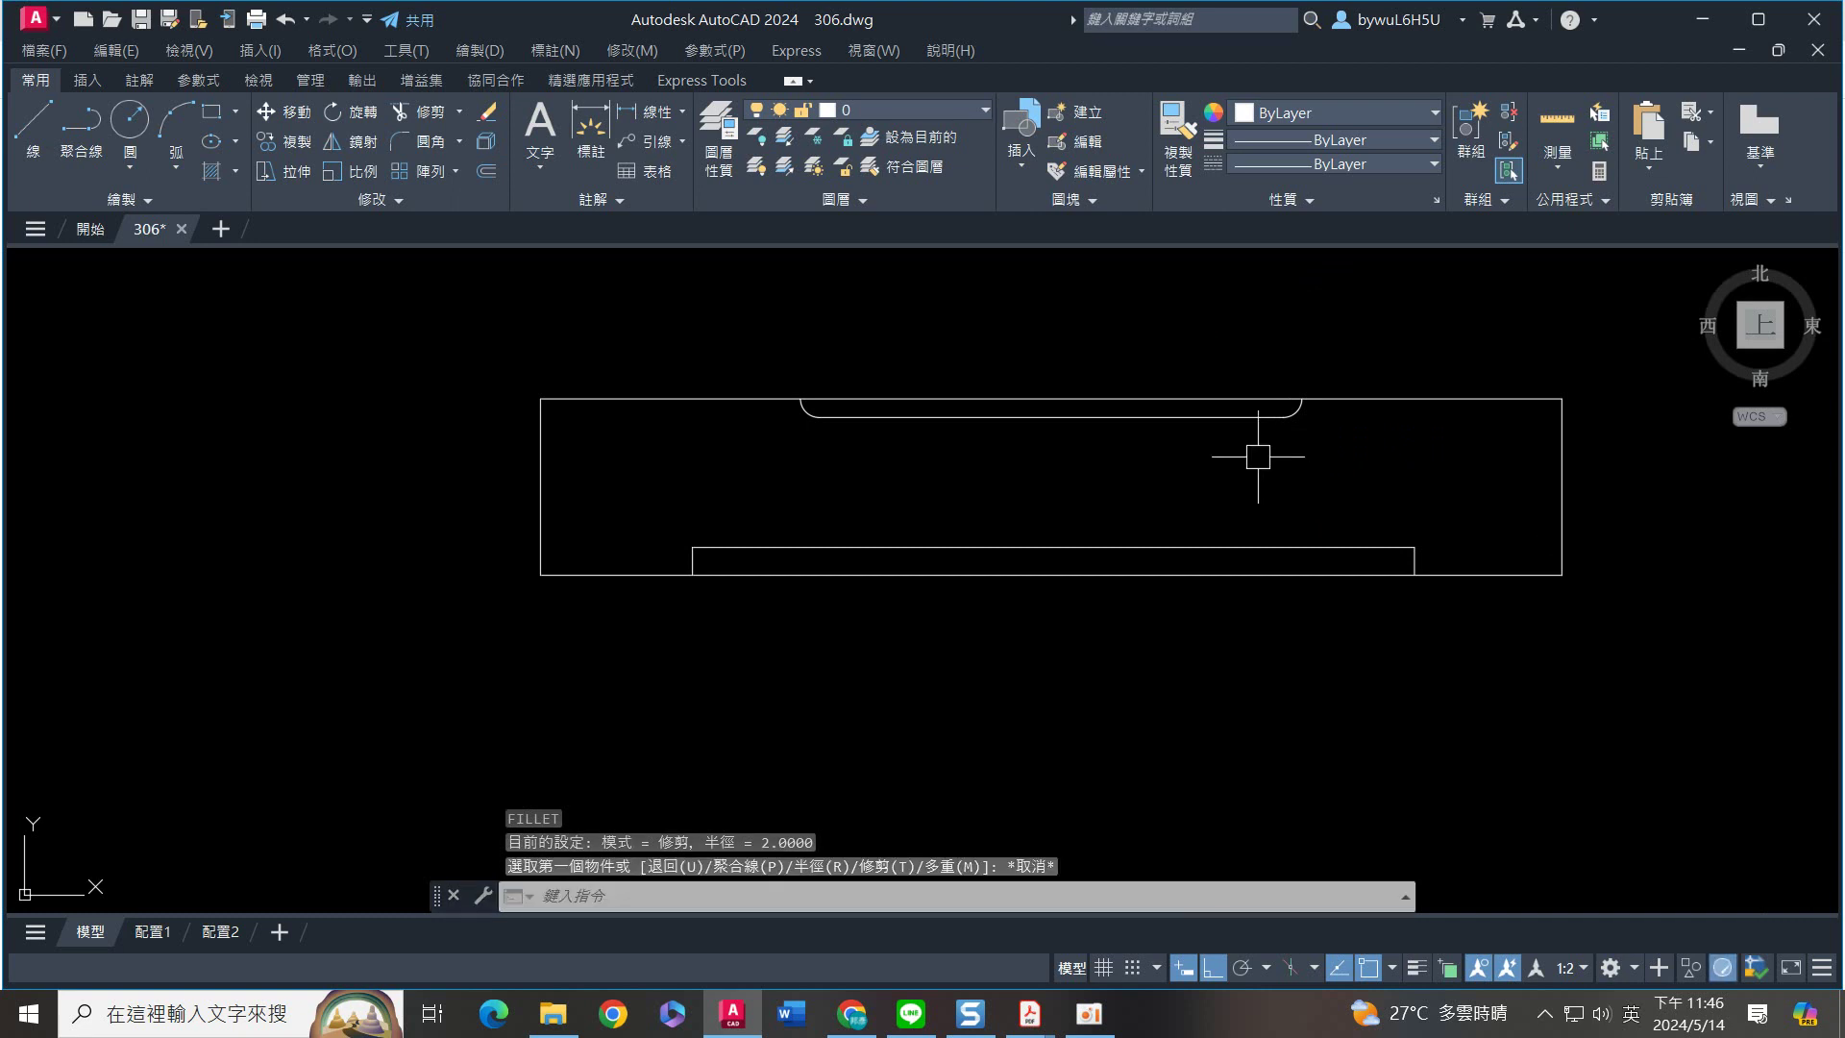
Trim the front view's top edge between the recess's two sides to open the recess
text(tr)
key(Return)
click(1165, 398)
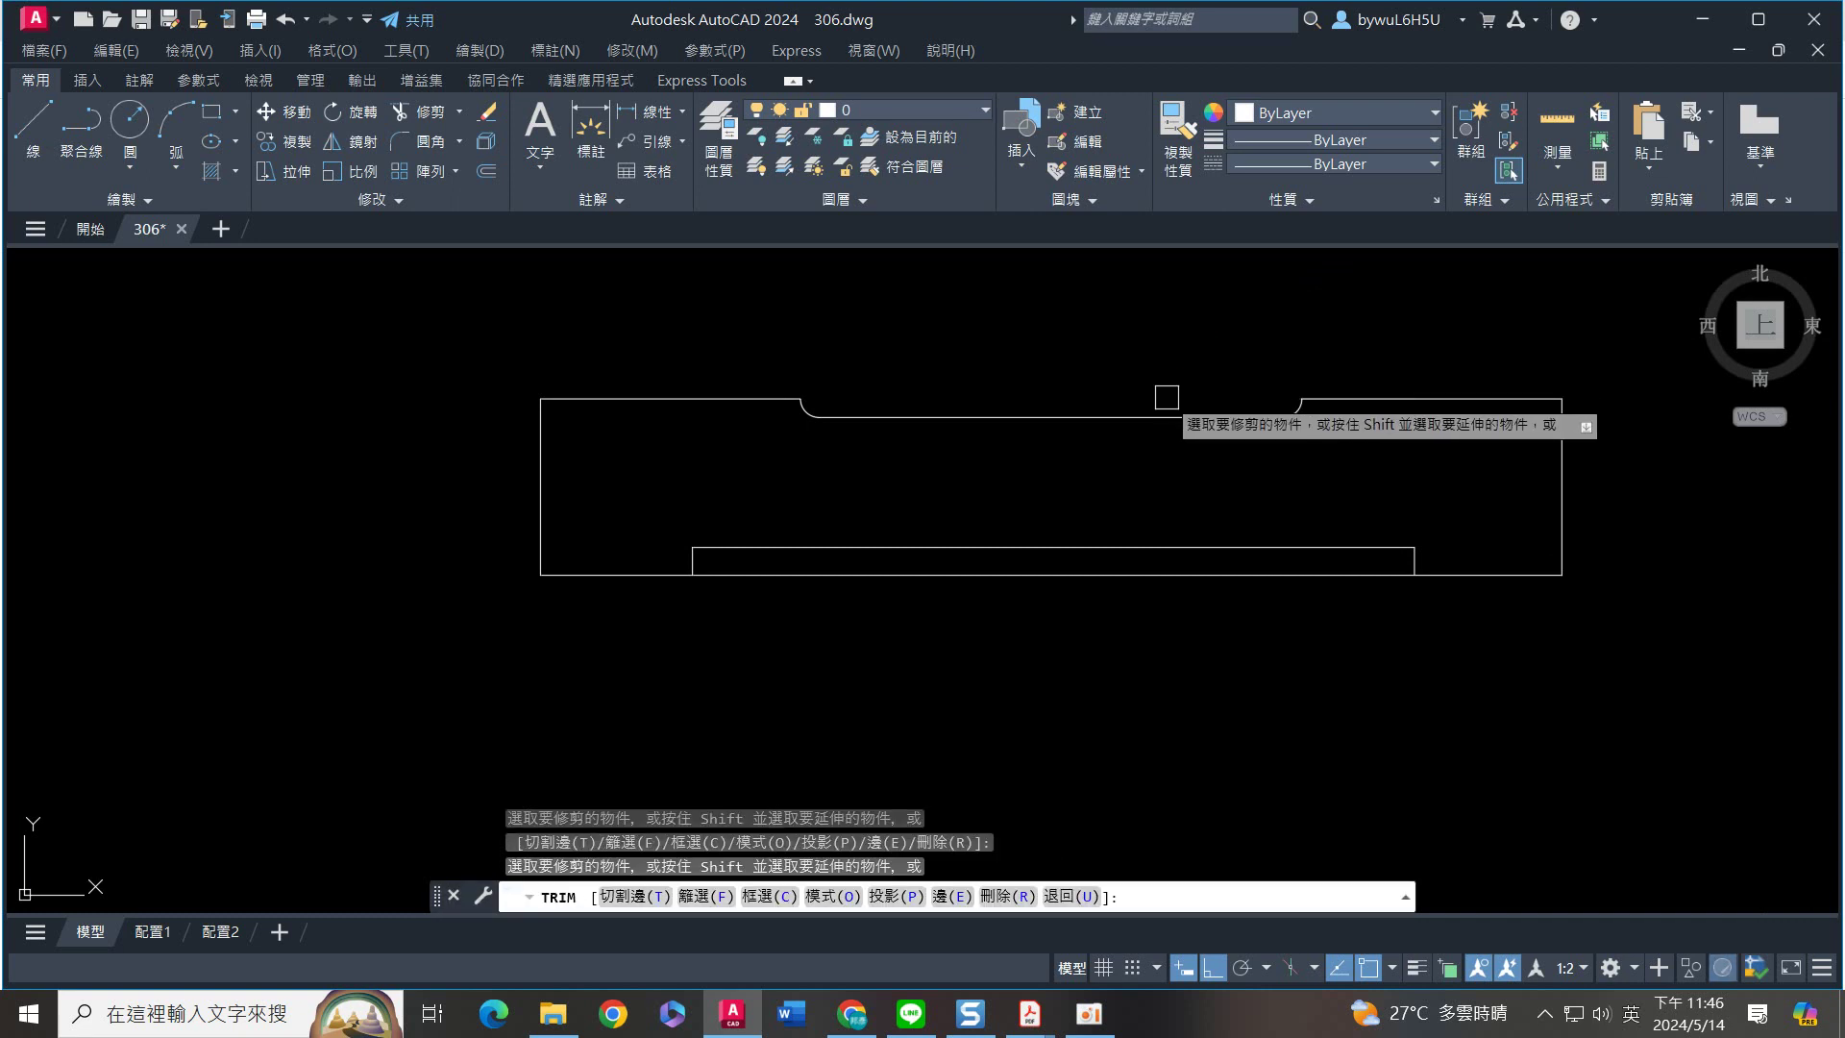
Draw a 66 × 63 rectangle in the empty space to the right of the front view
scroll(1164, 431, down, 4)
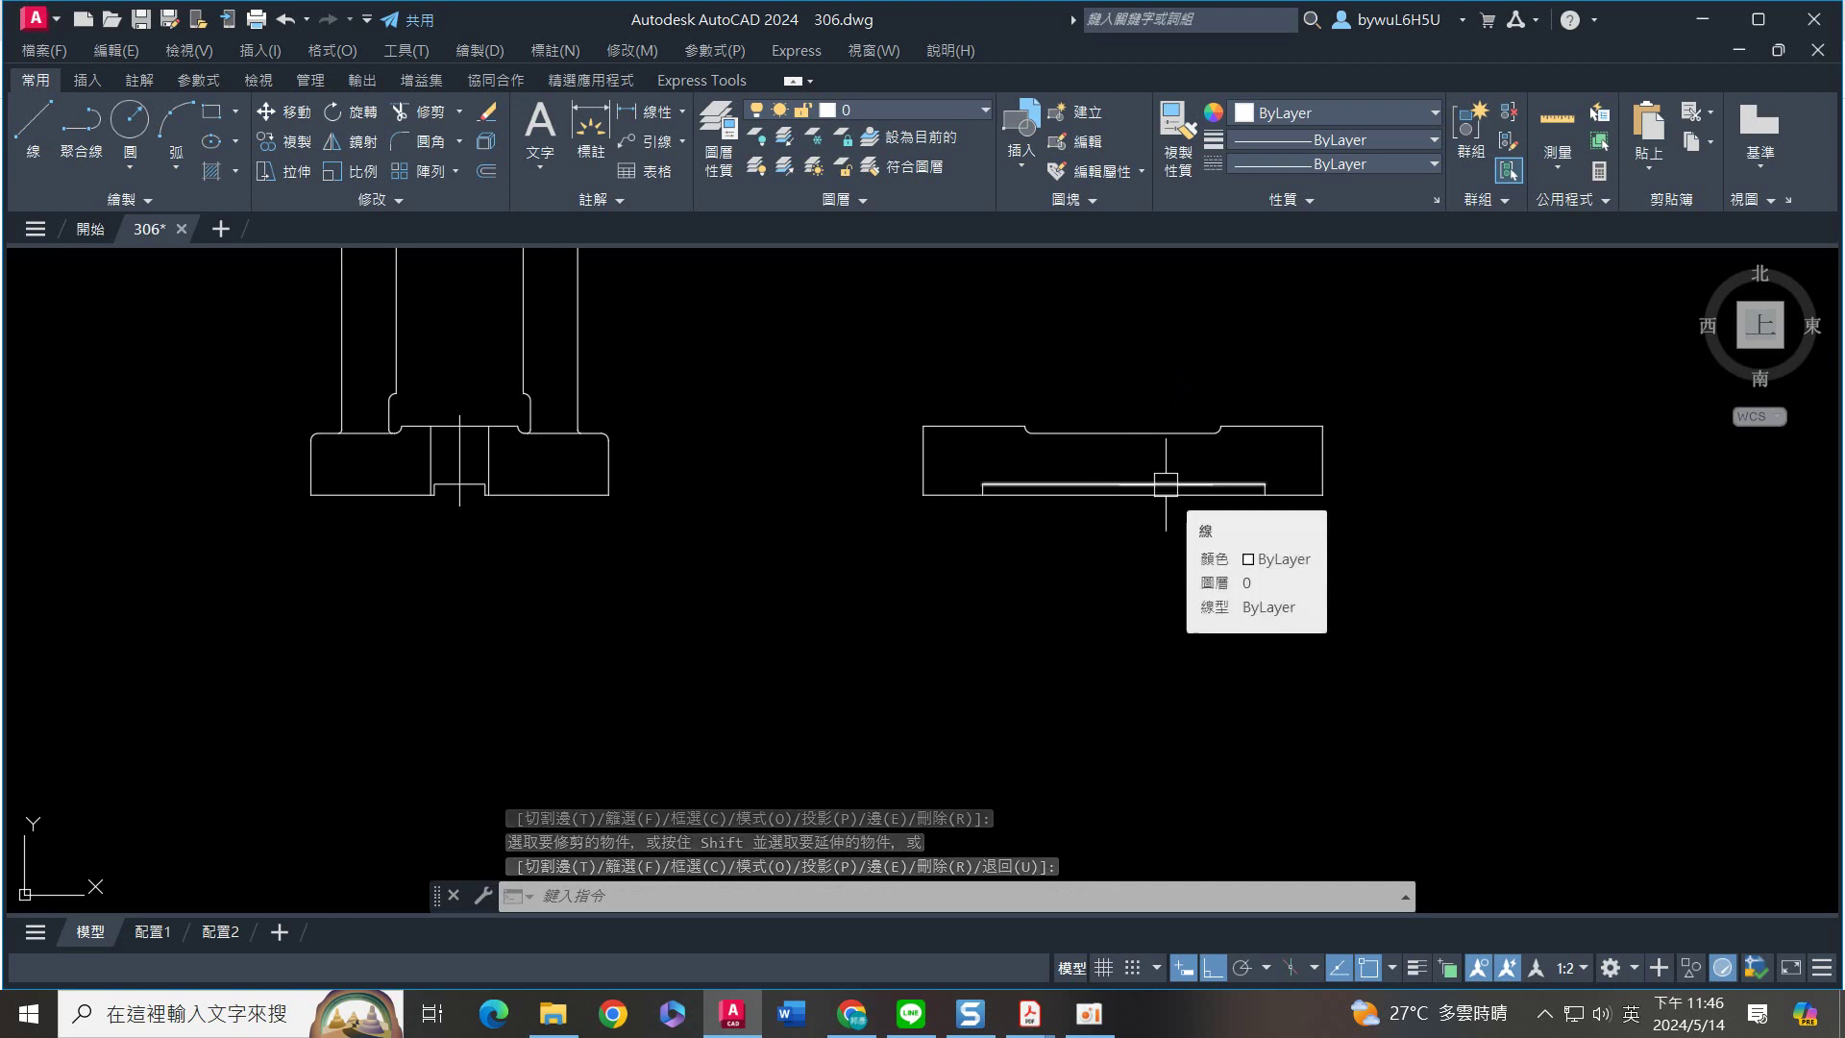
scroll(1166, 486, down, 4)
middle_drag(1316, 562, 1174, 555)
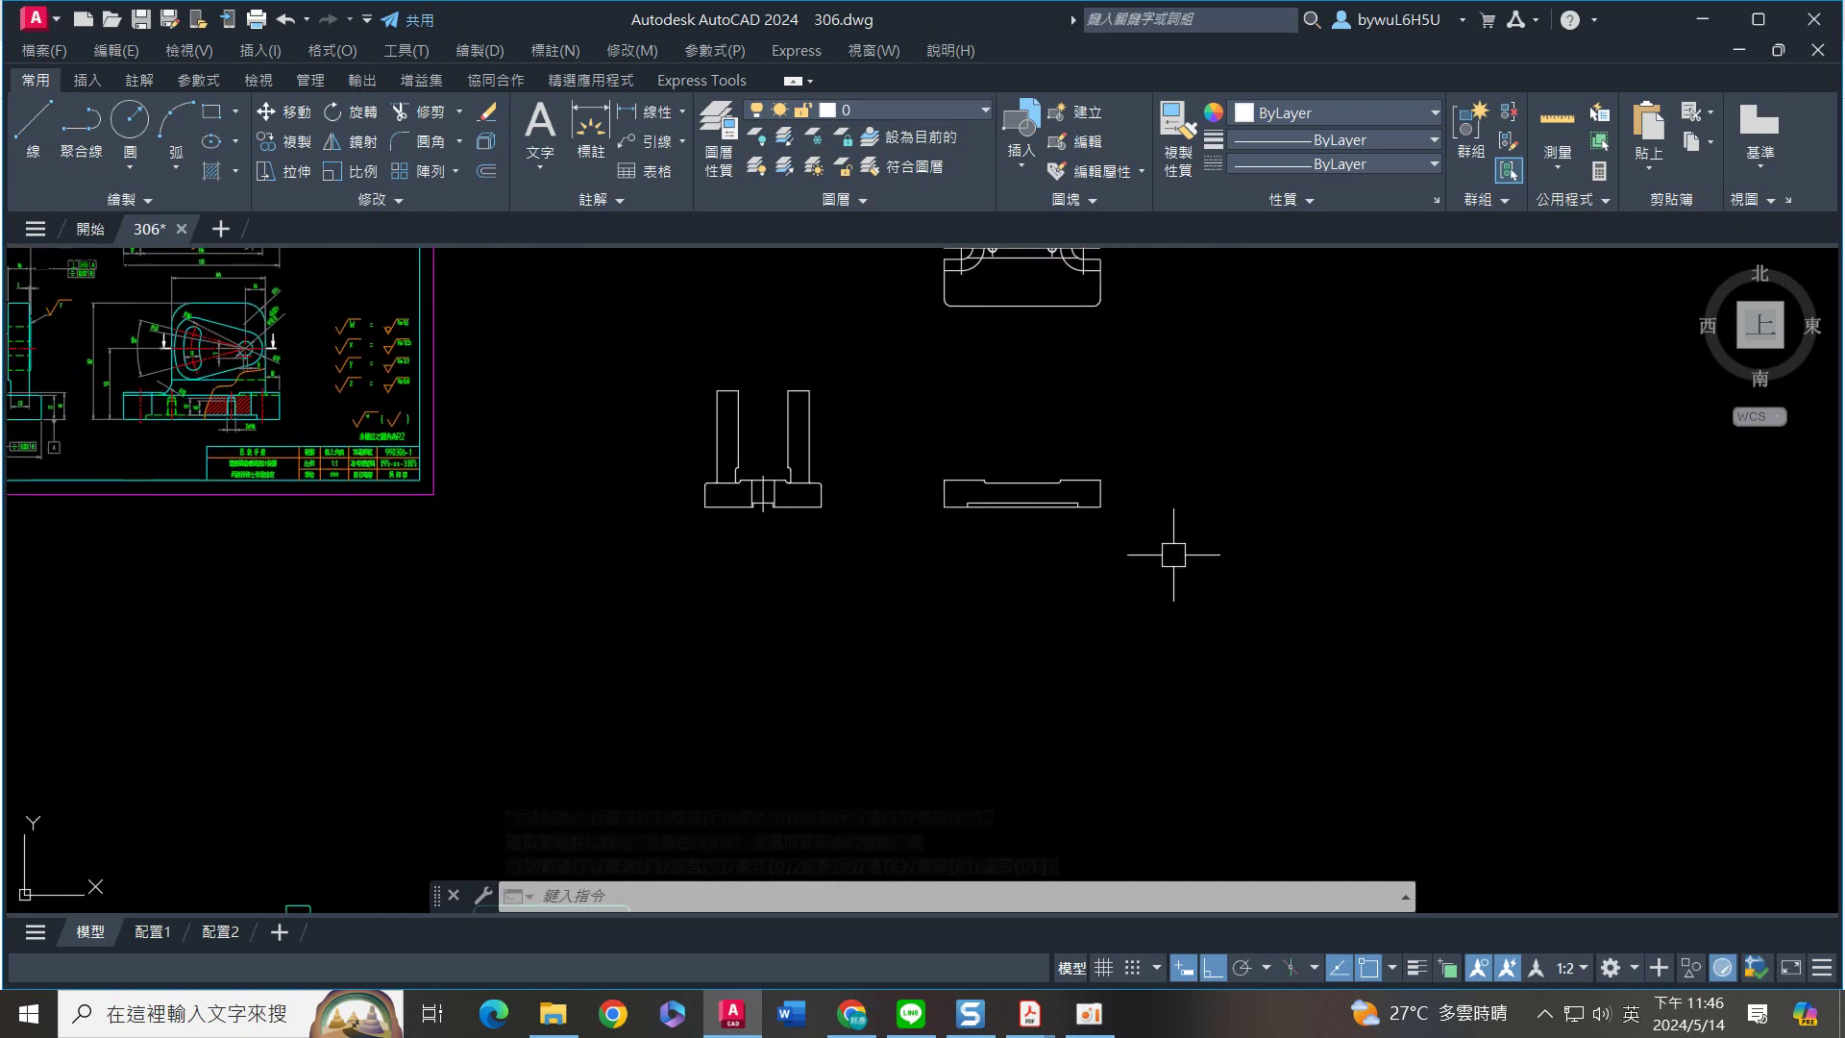
text(rec)
key(Return)
click(1307, 567)
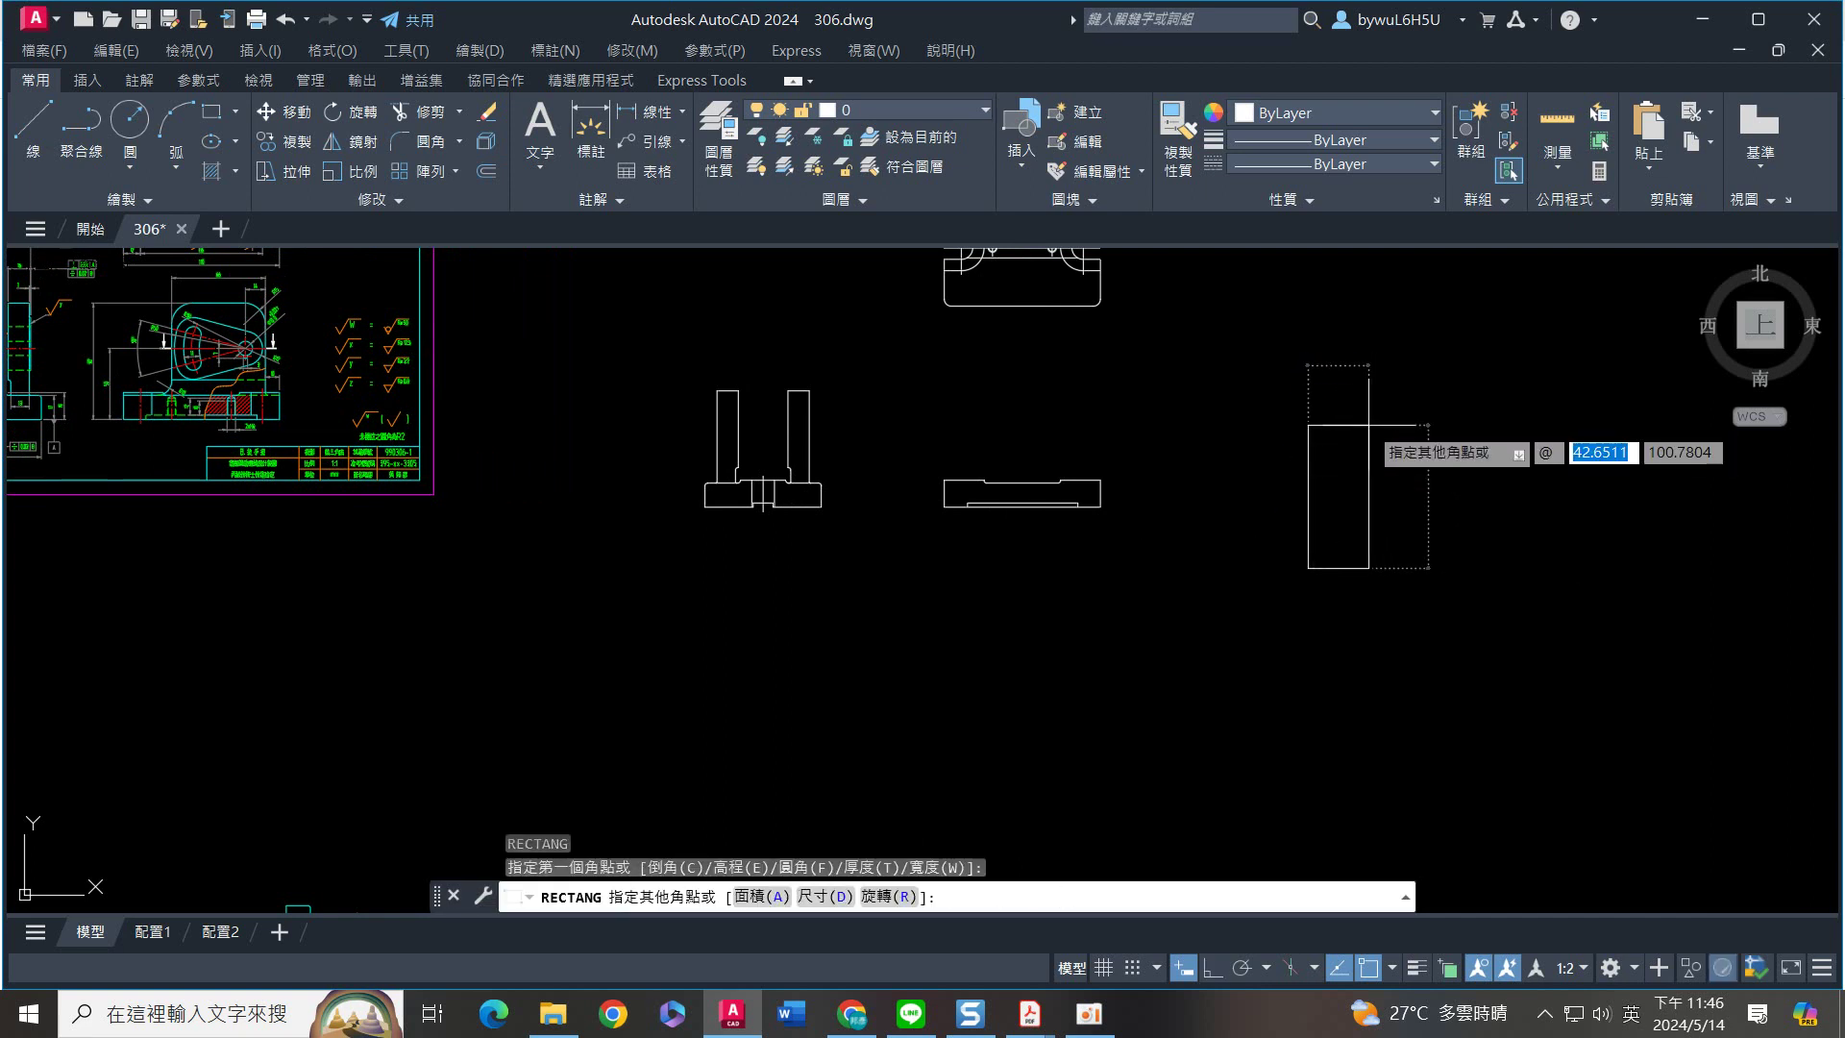
text(66)
key(Tab)
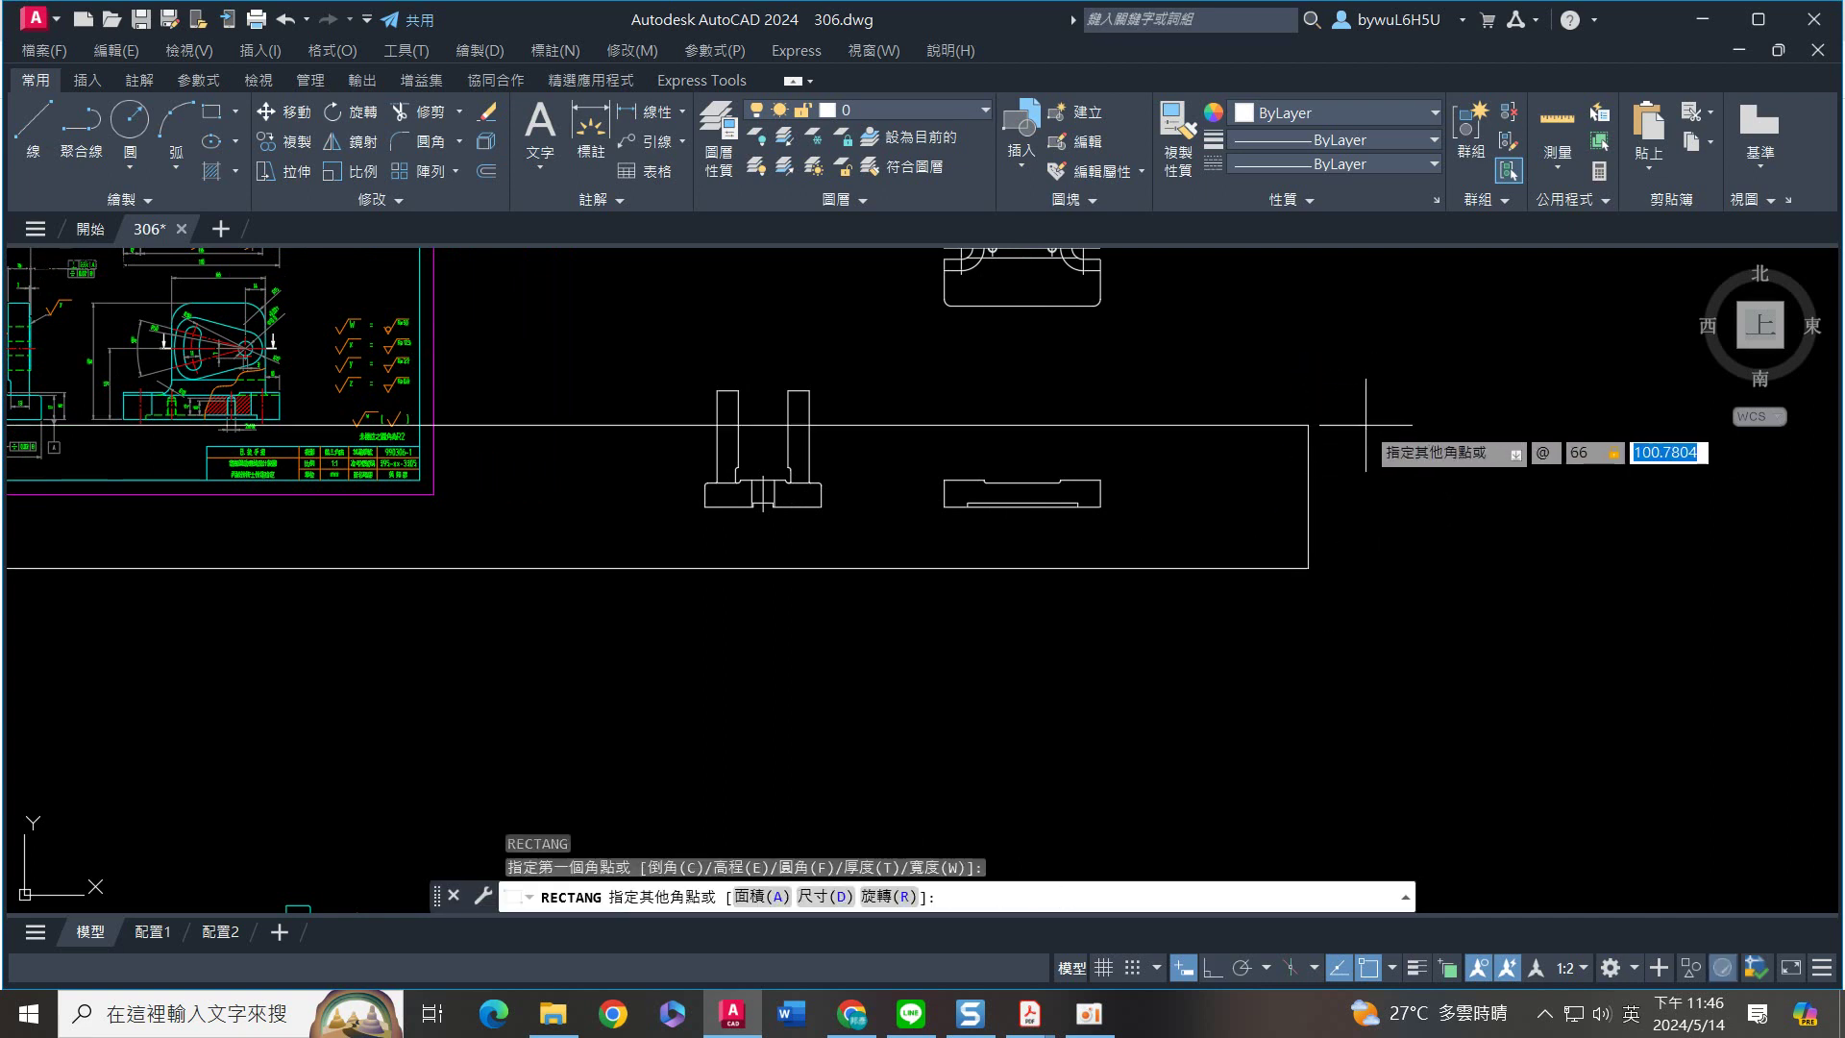
text(63)
key(Return)
drag(1433, 424, 1345, 540)
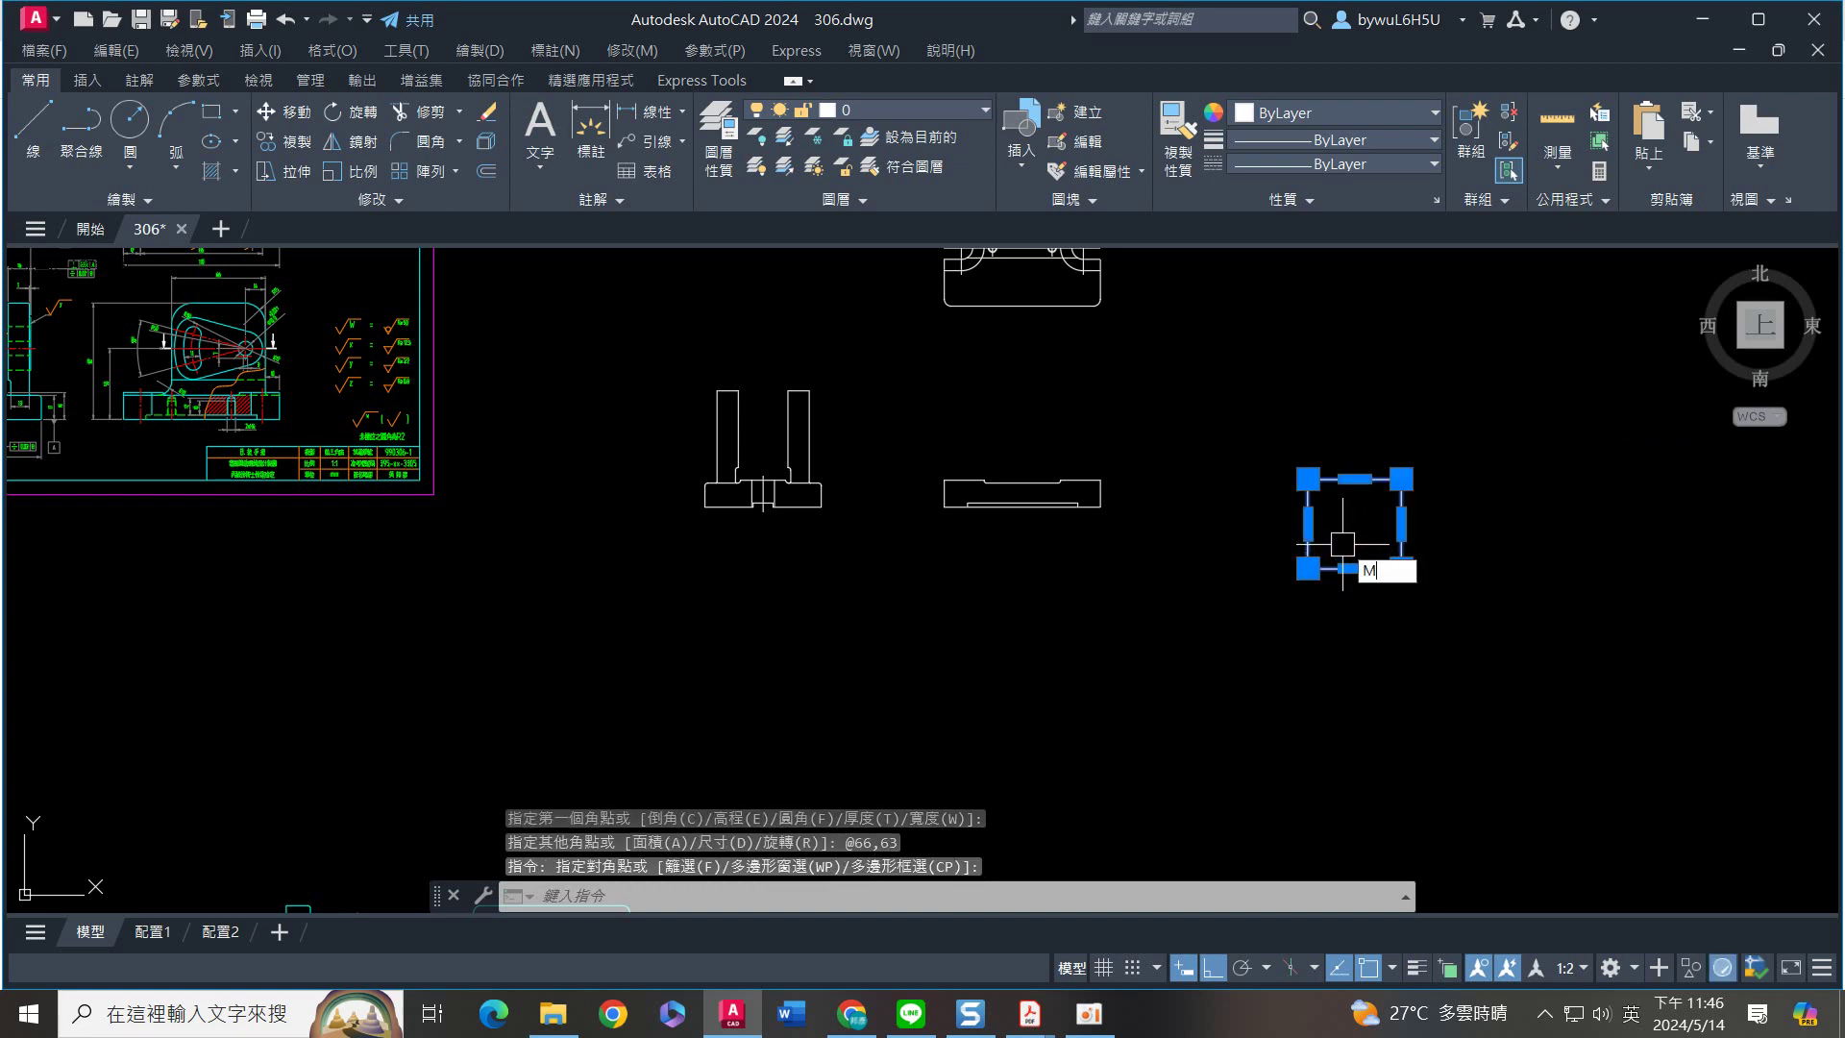
key(Return)
scroll(1336, 587, up, 2)
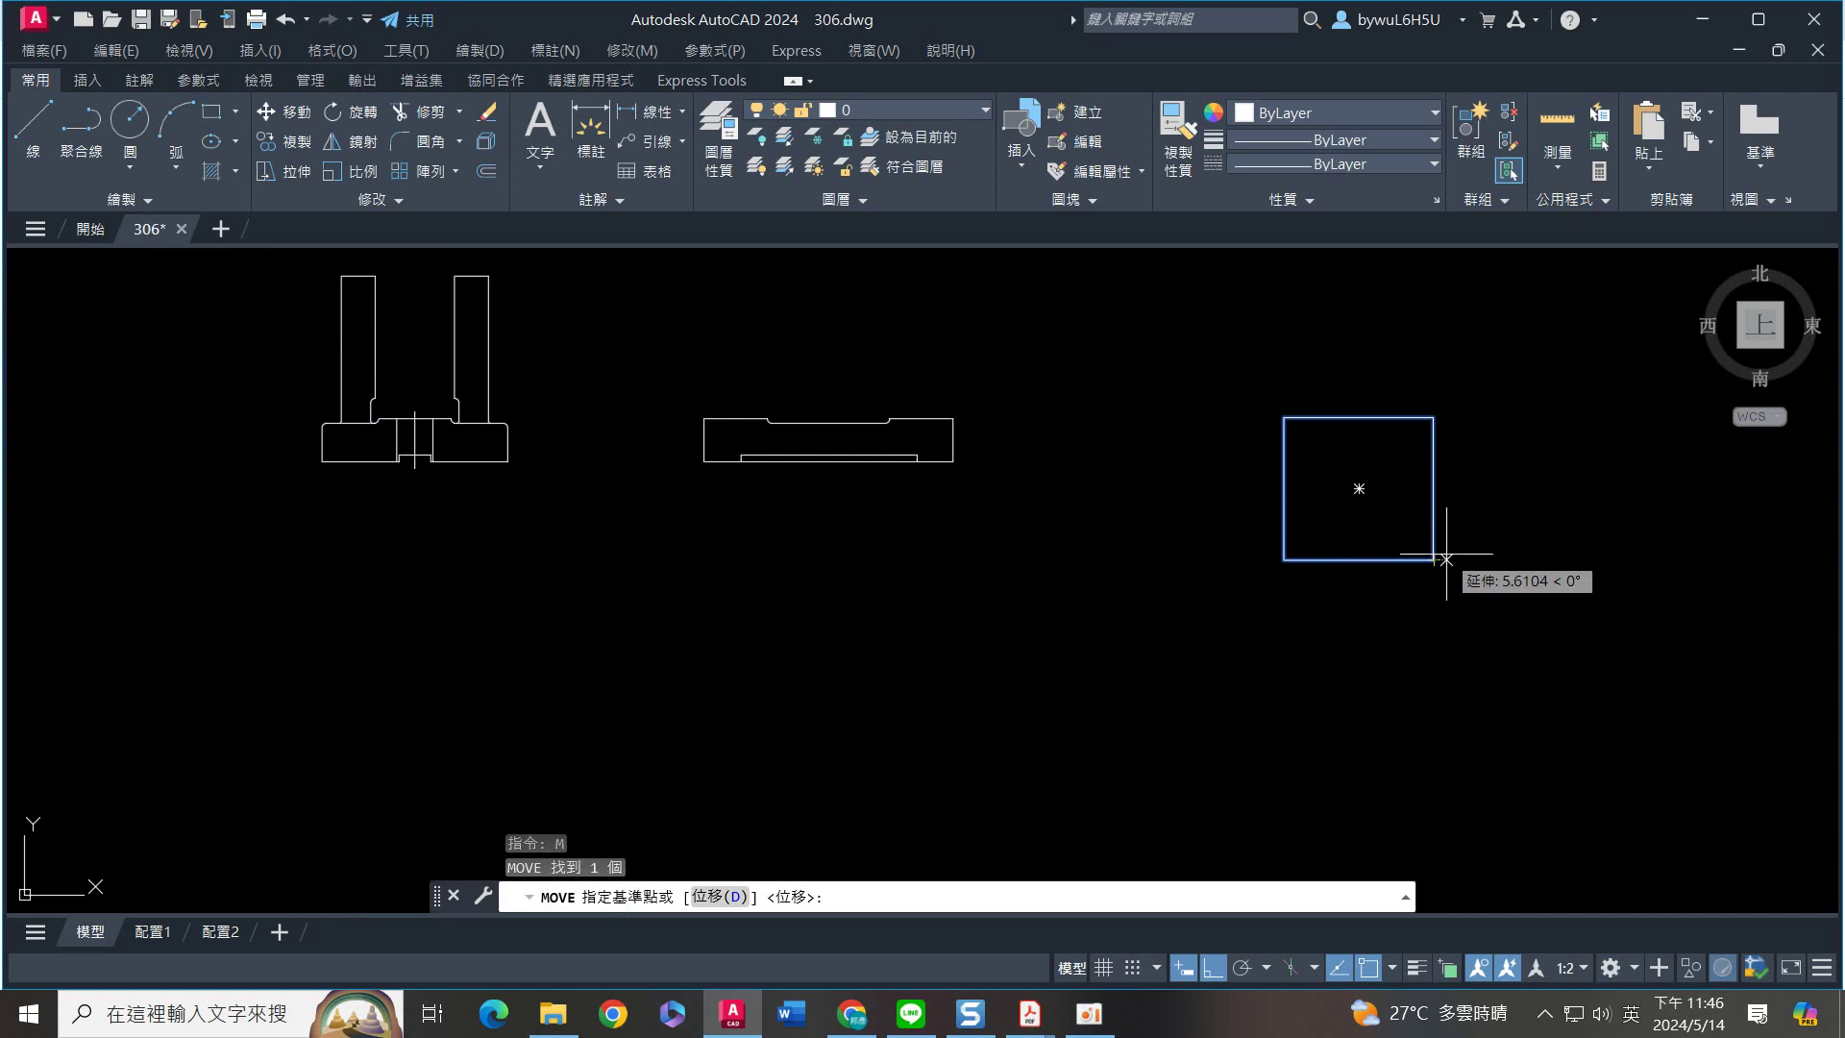
key(Escape)
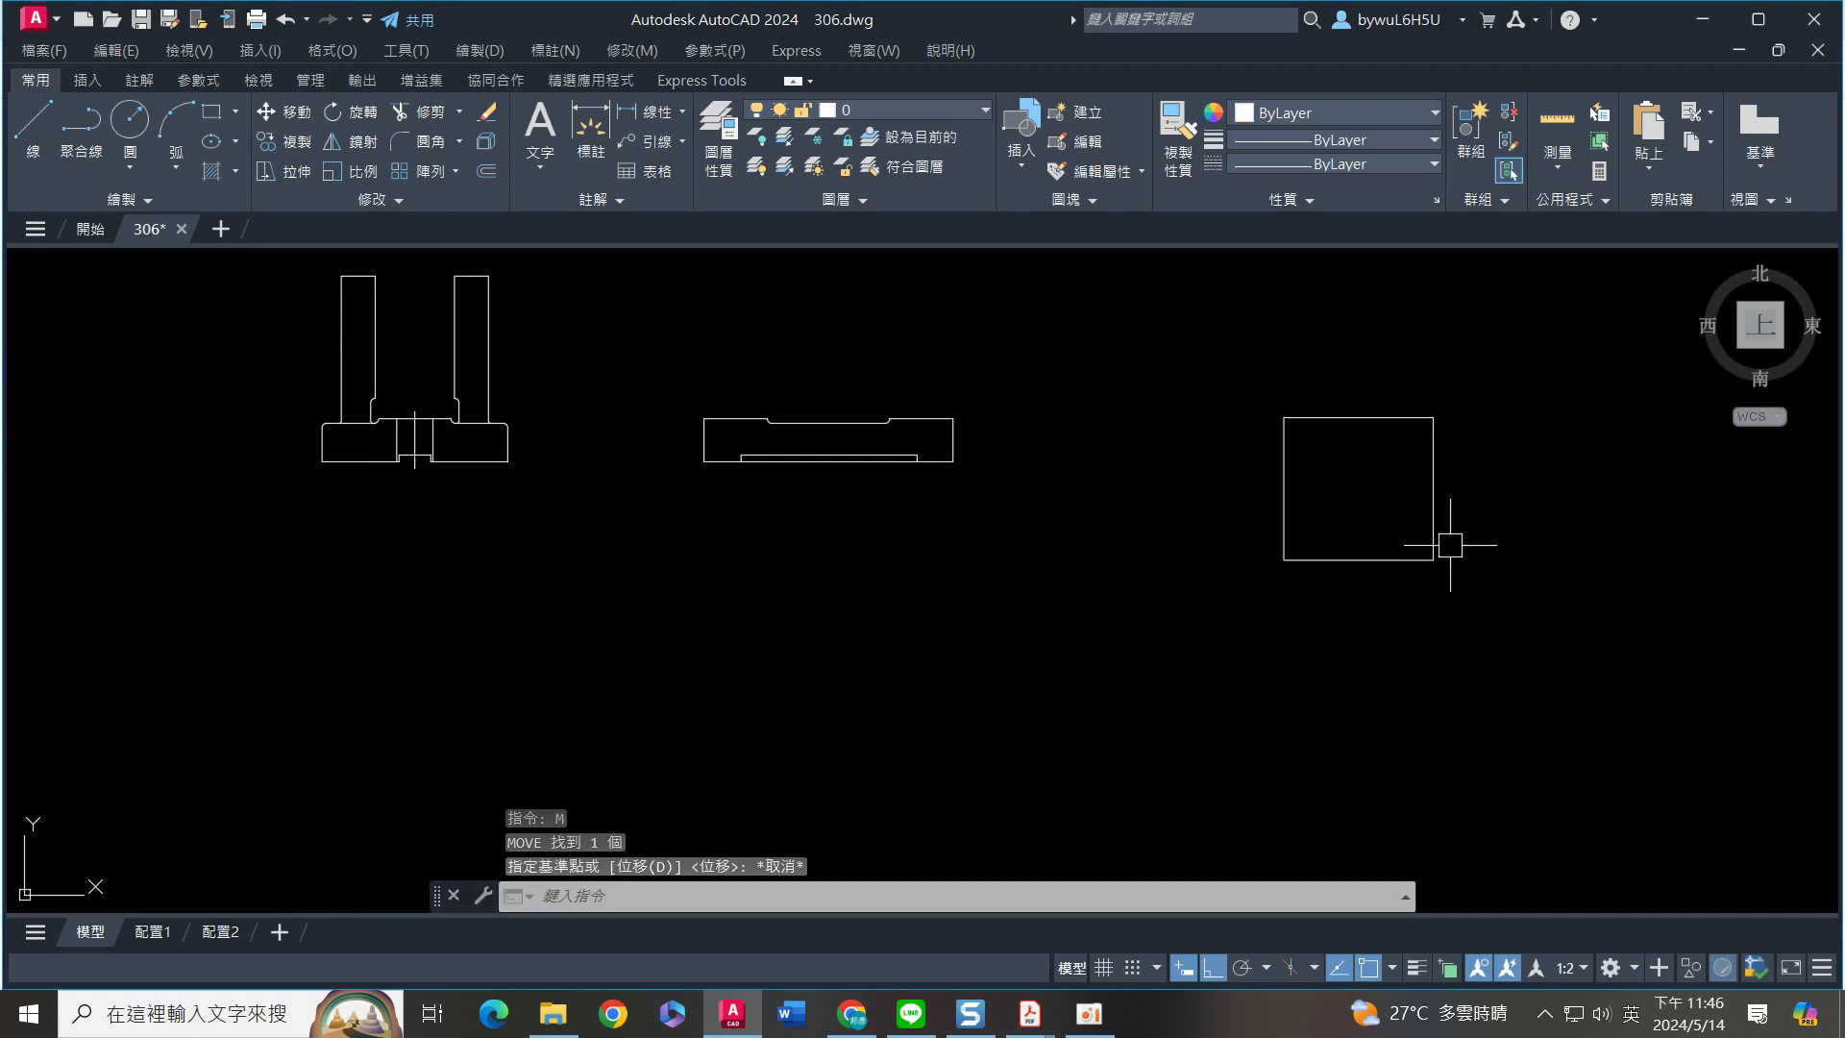
Extend the upper recess's floor line at both ends to the front view's side edges
scroll(971, 464, up, 4)
text(ex)
key(Return)
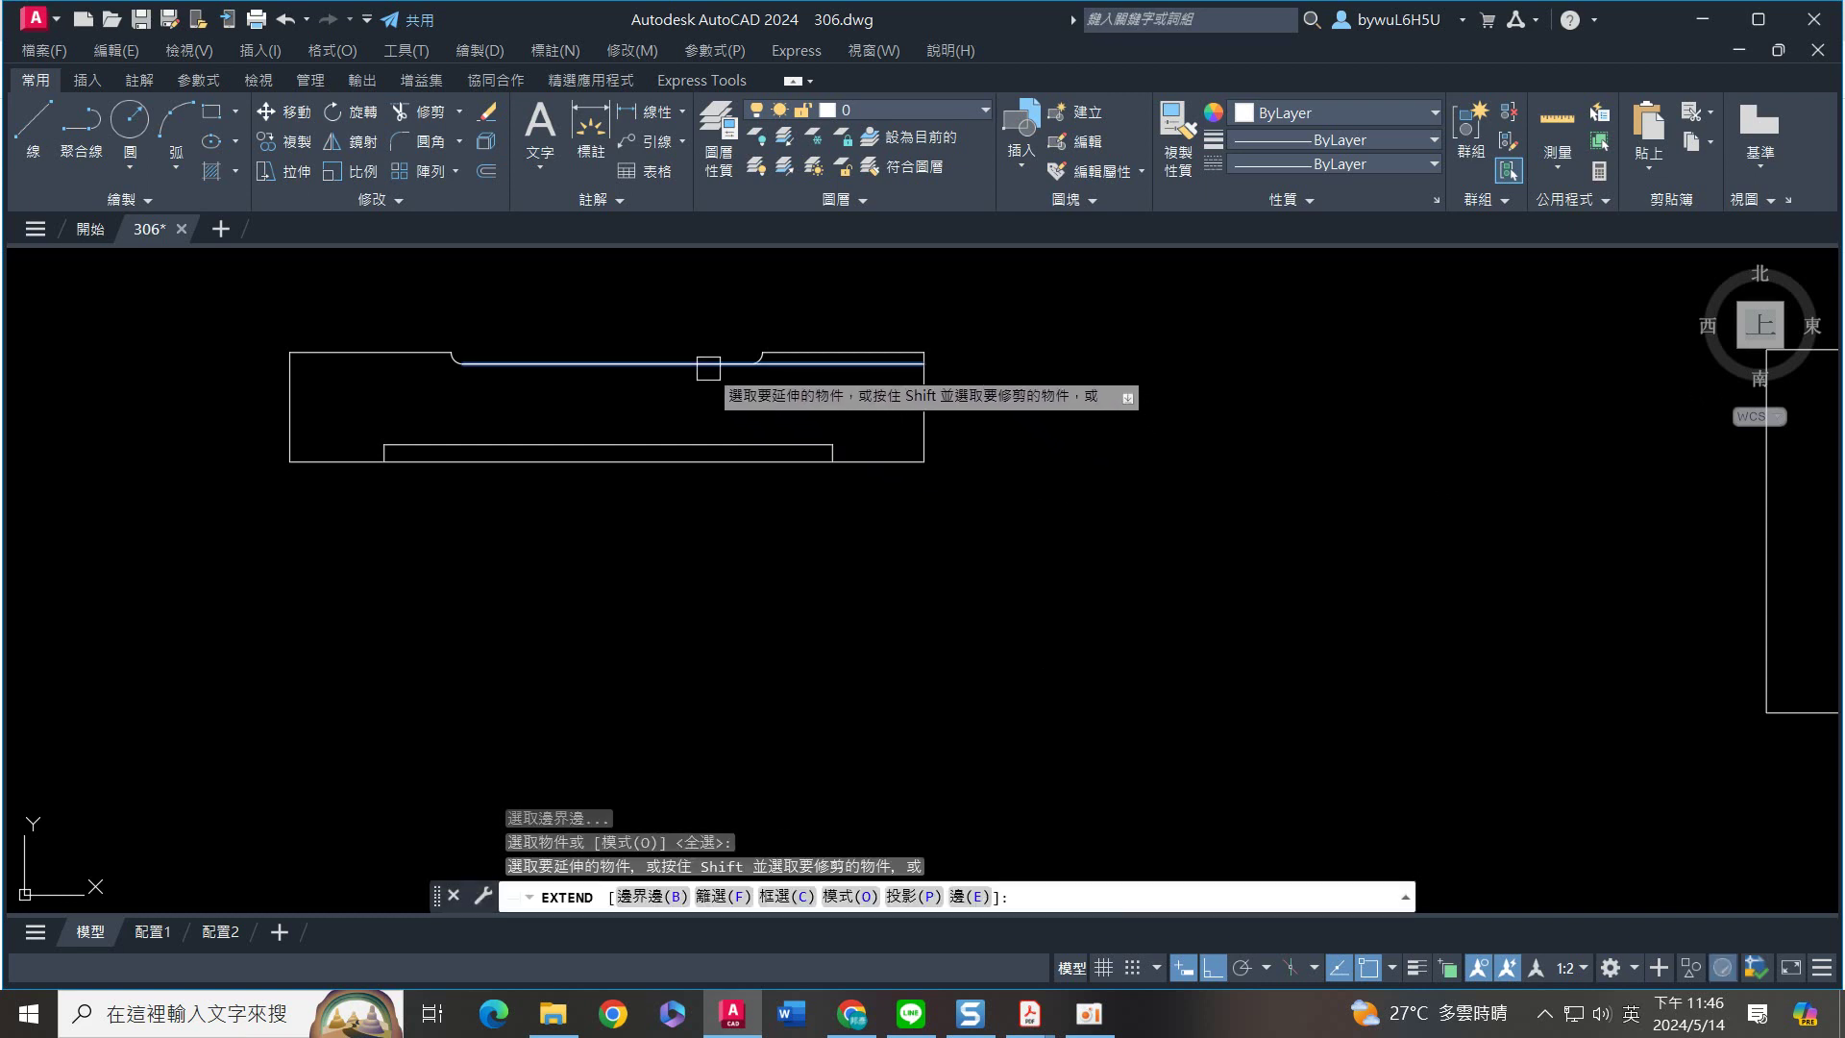
click(708, 368)
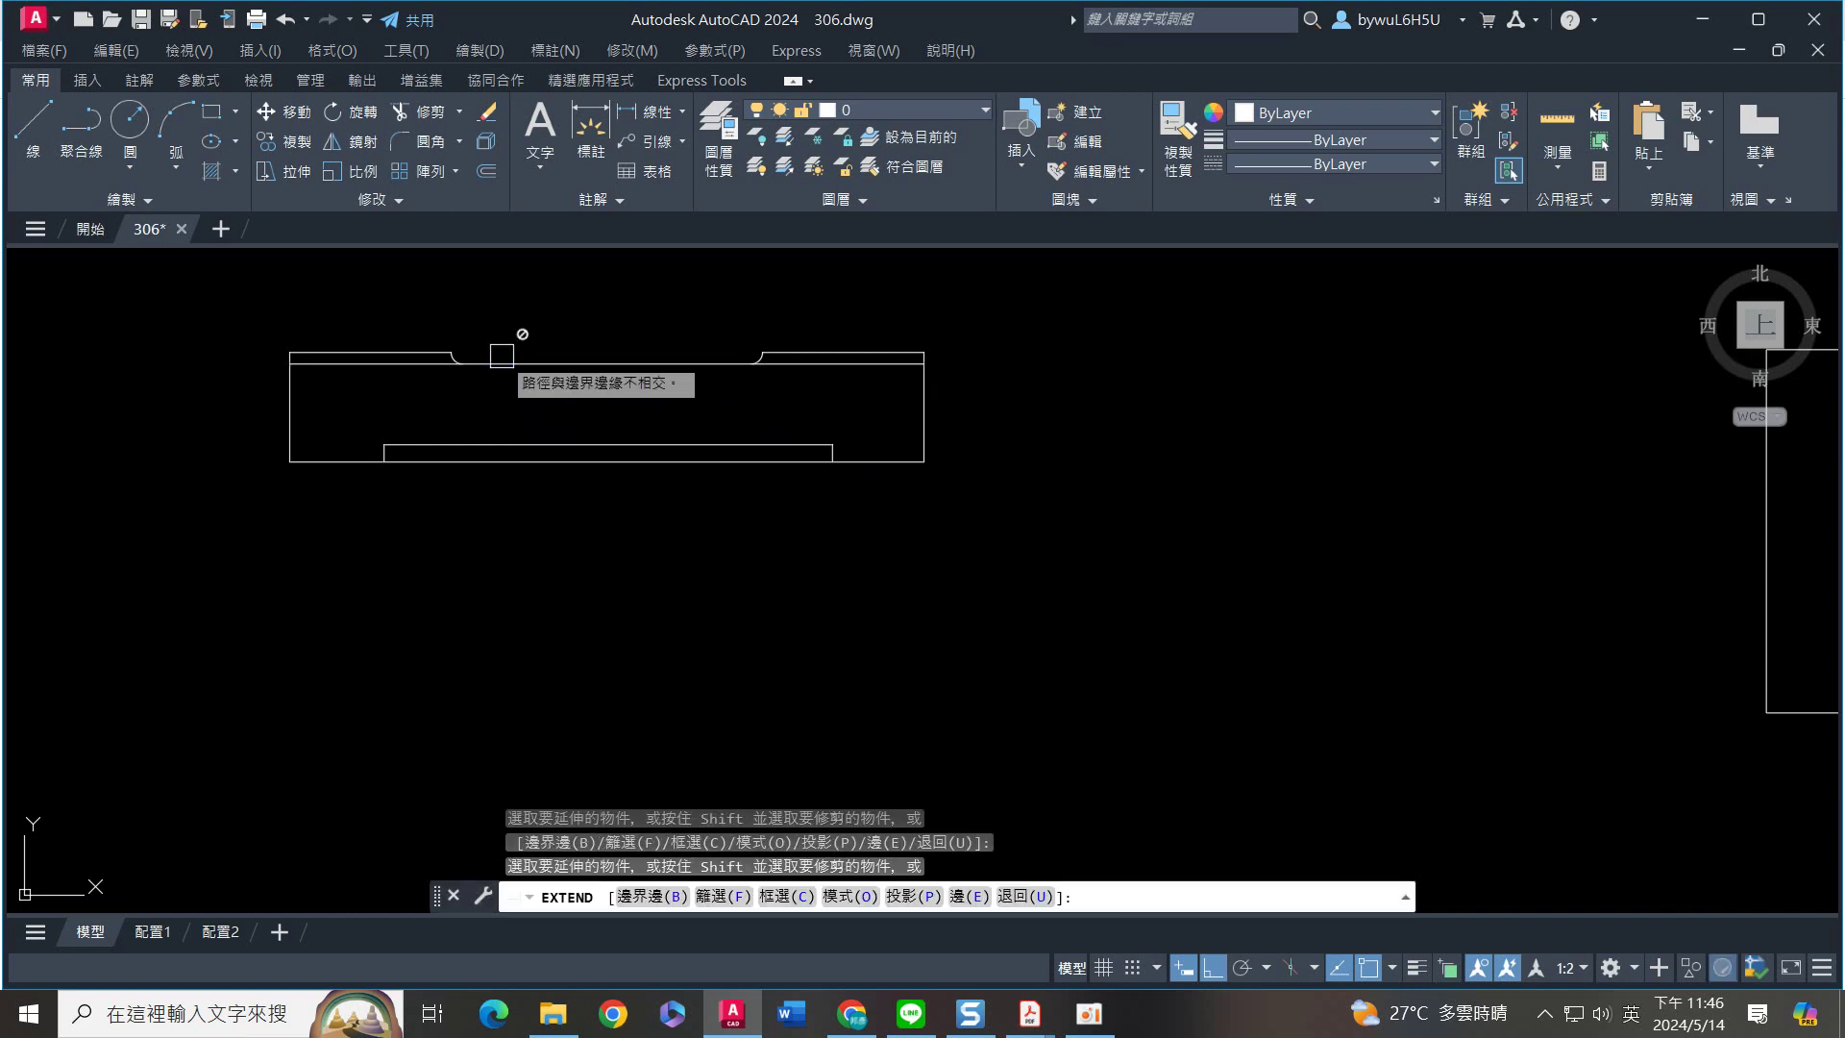
Move the 66 × 63 rectangle so its lower-right corner sits on the right end of the front view's recess floor line
scroll(552, 424, down, 3)
click(1169, 337)
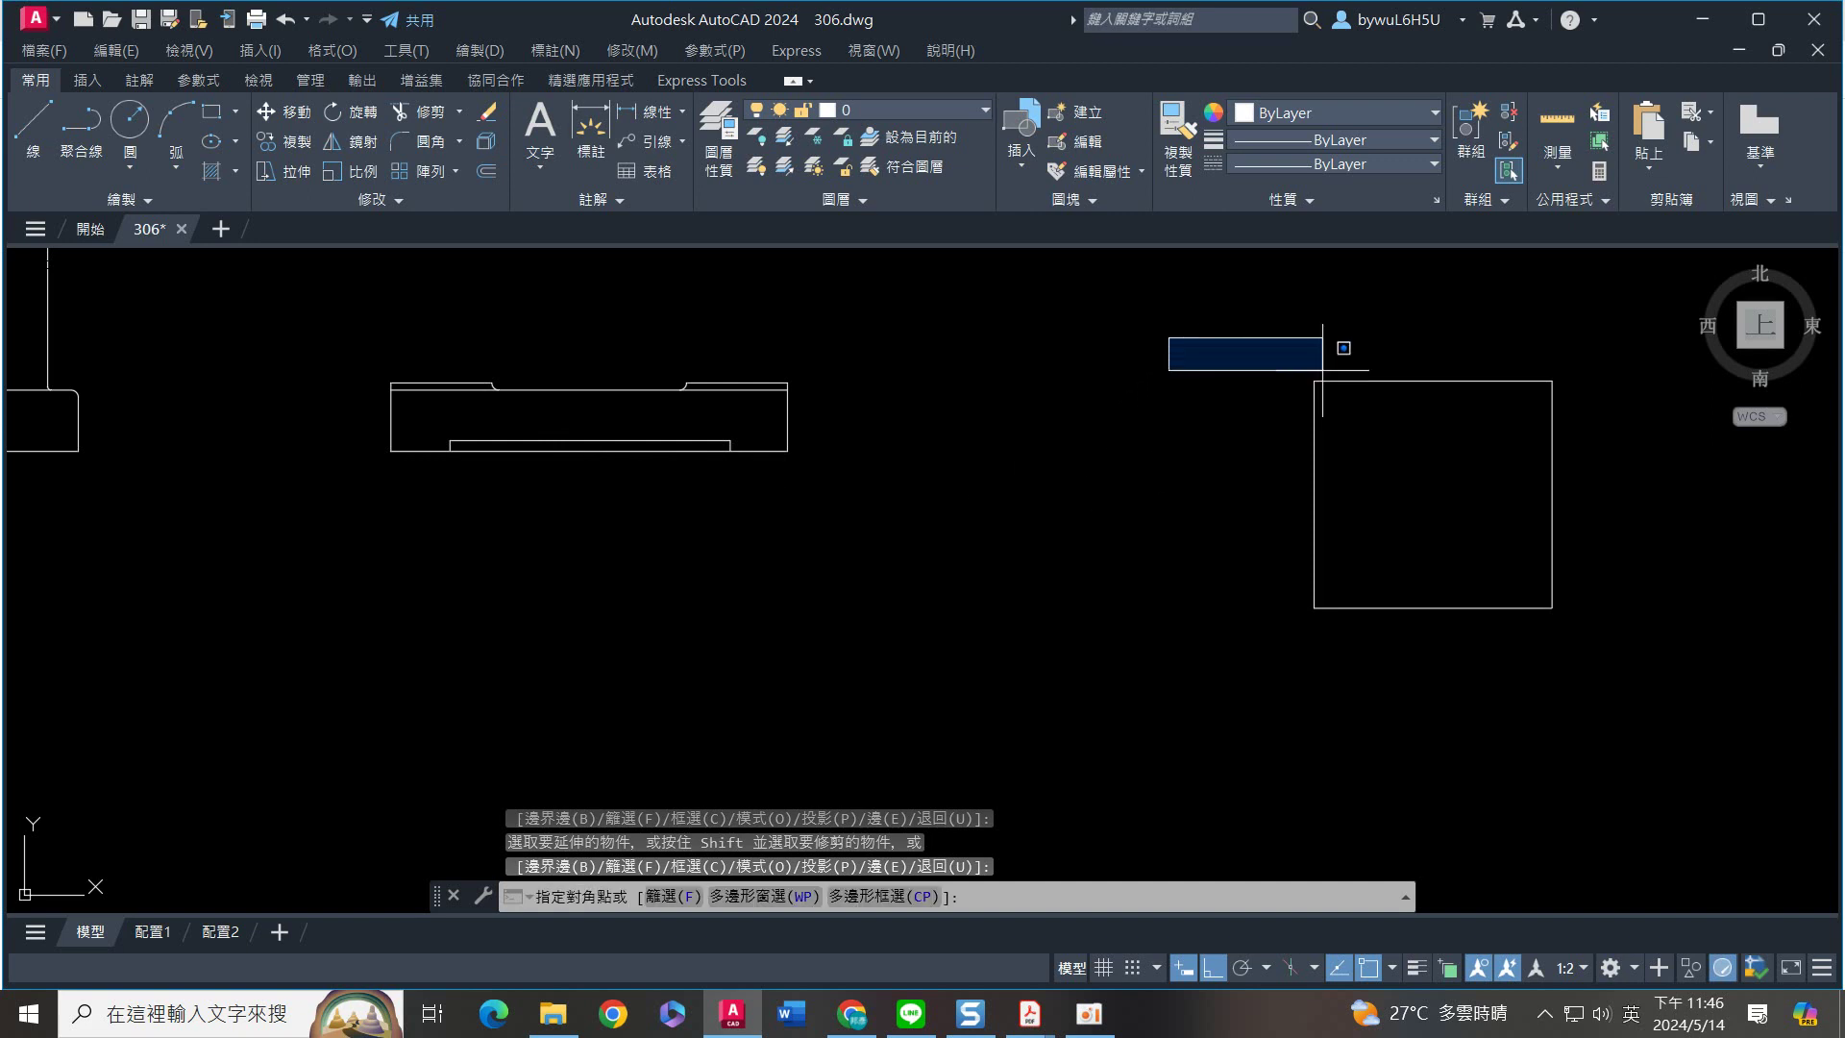
click(1643, 700)
key(Return)
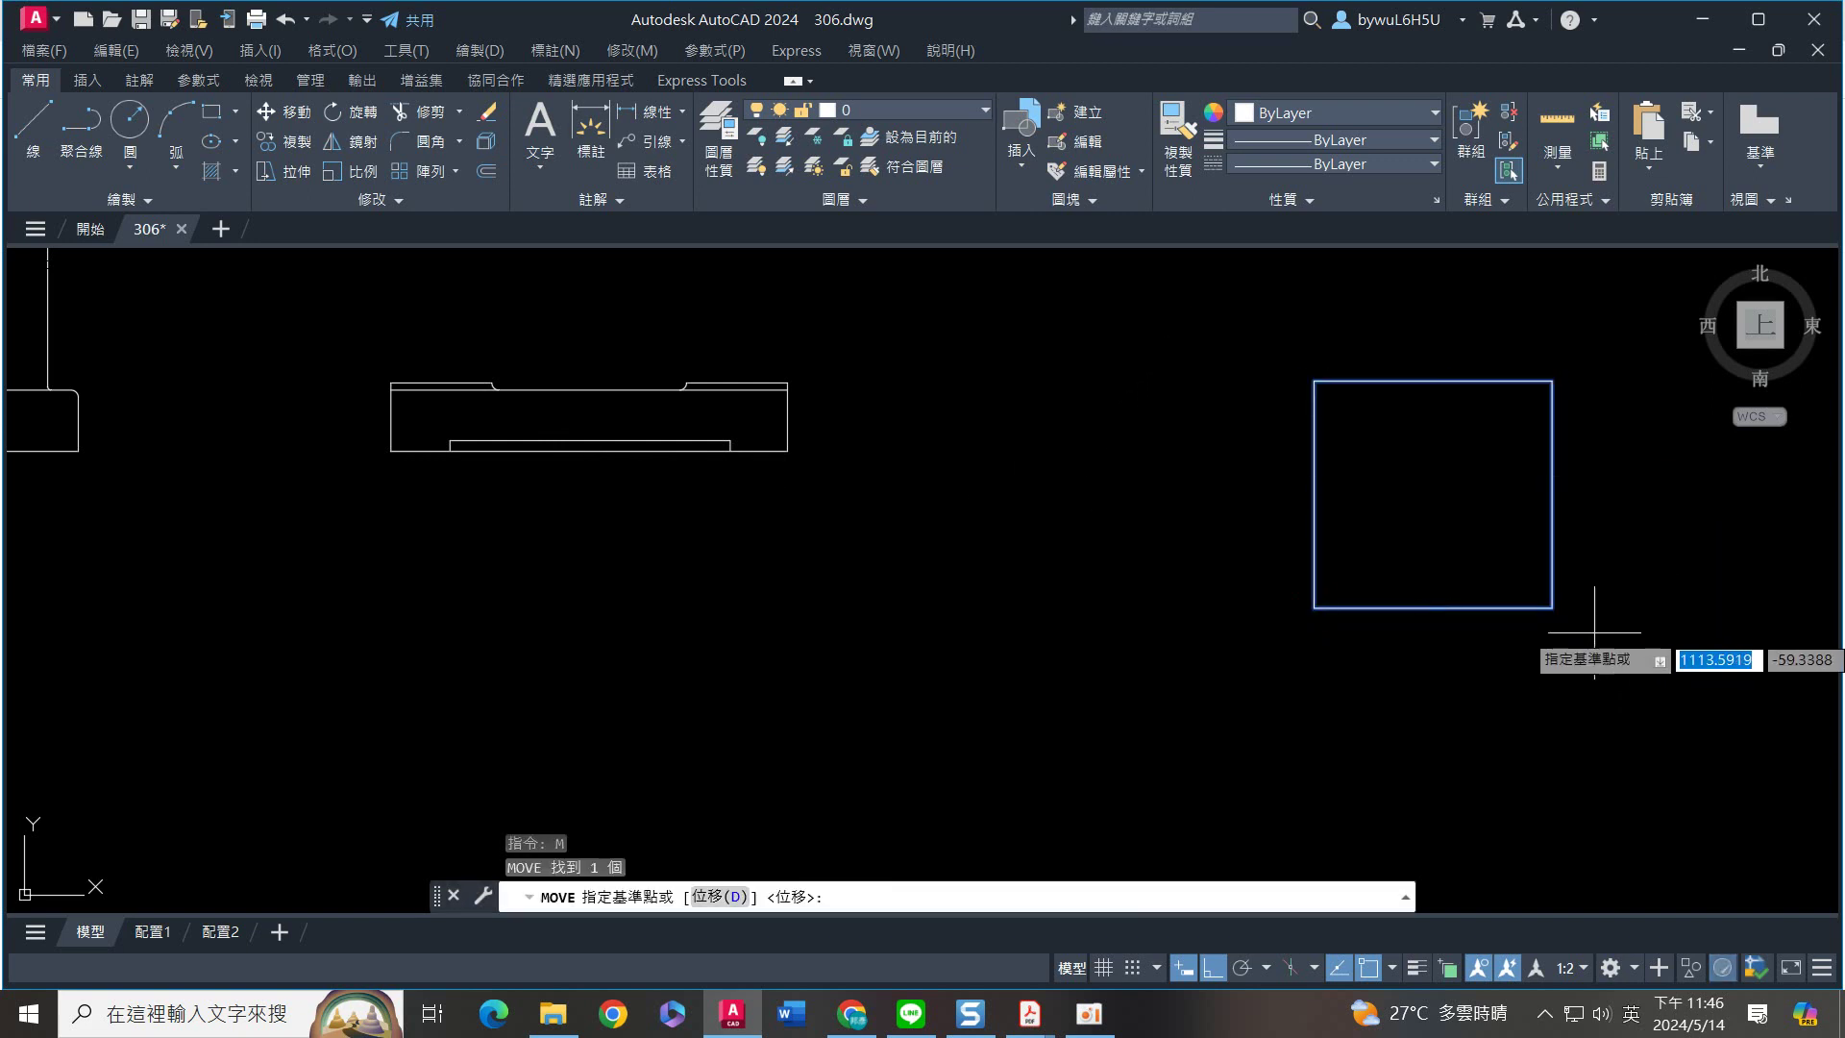
click(1552, 608)
scroll(1009, 416, up, 2)
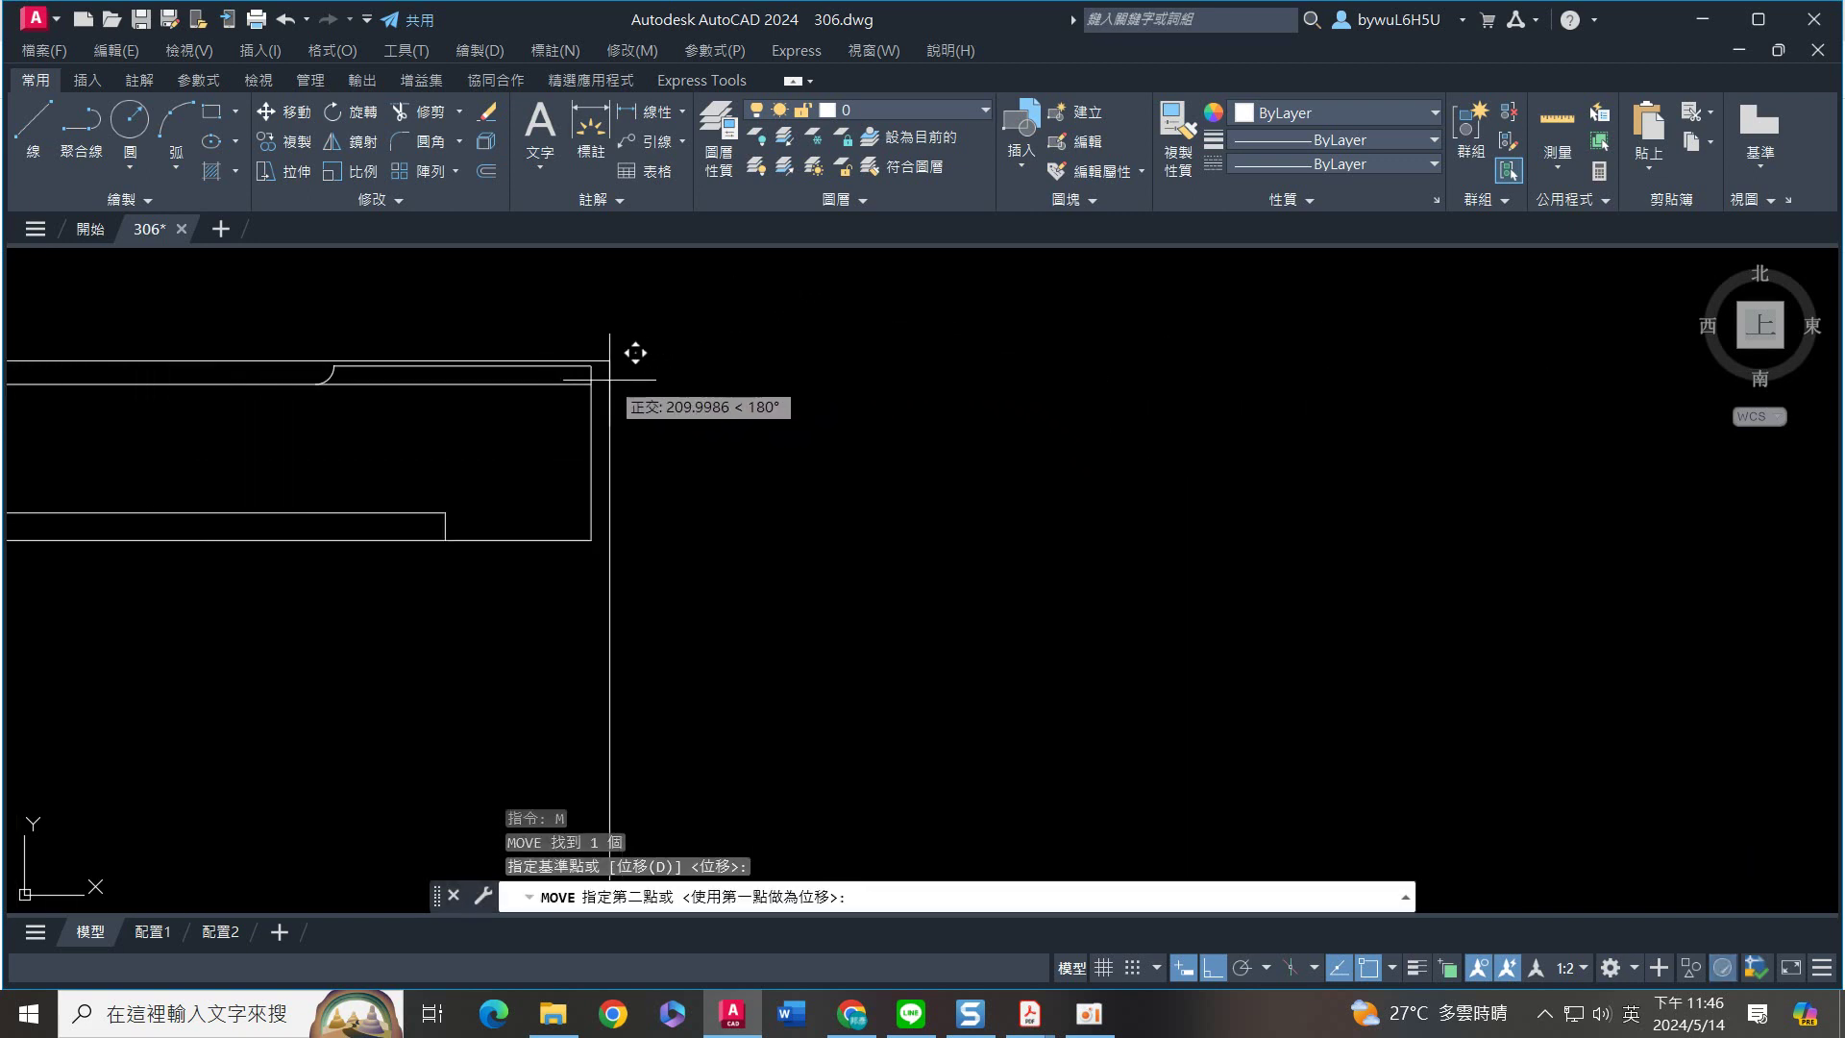
click(592, 366)
Move the rectangle 10 to the left, away from the base's right edge
middle_drag(847, 370, 1062, 597)
mouse_move(1057, 429)
mouse_down()
mouse_move(877, 486)
mouse_move(1083, 516)
mouse_up()
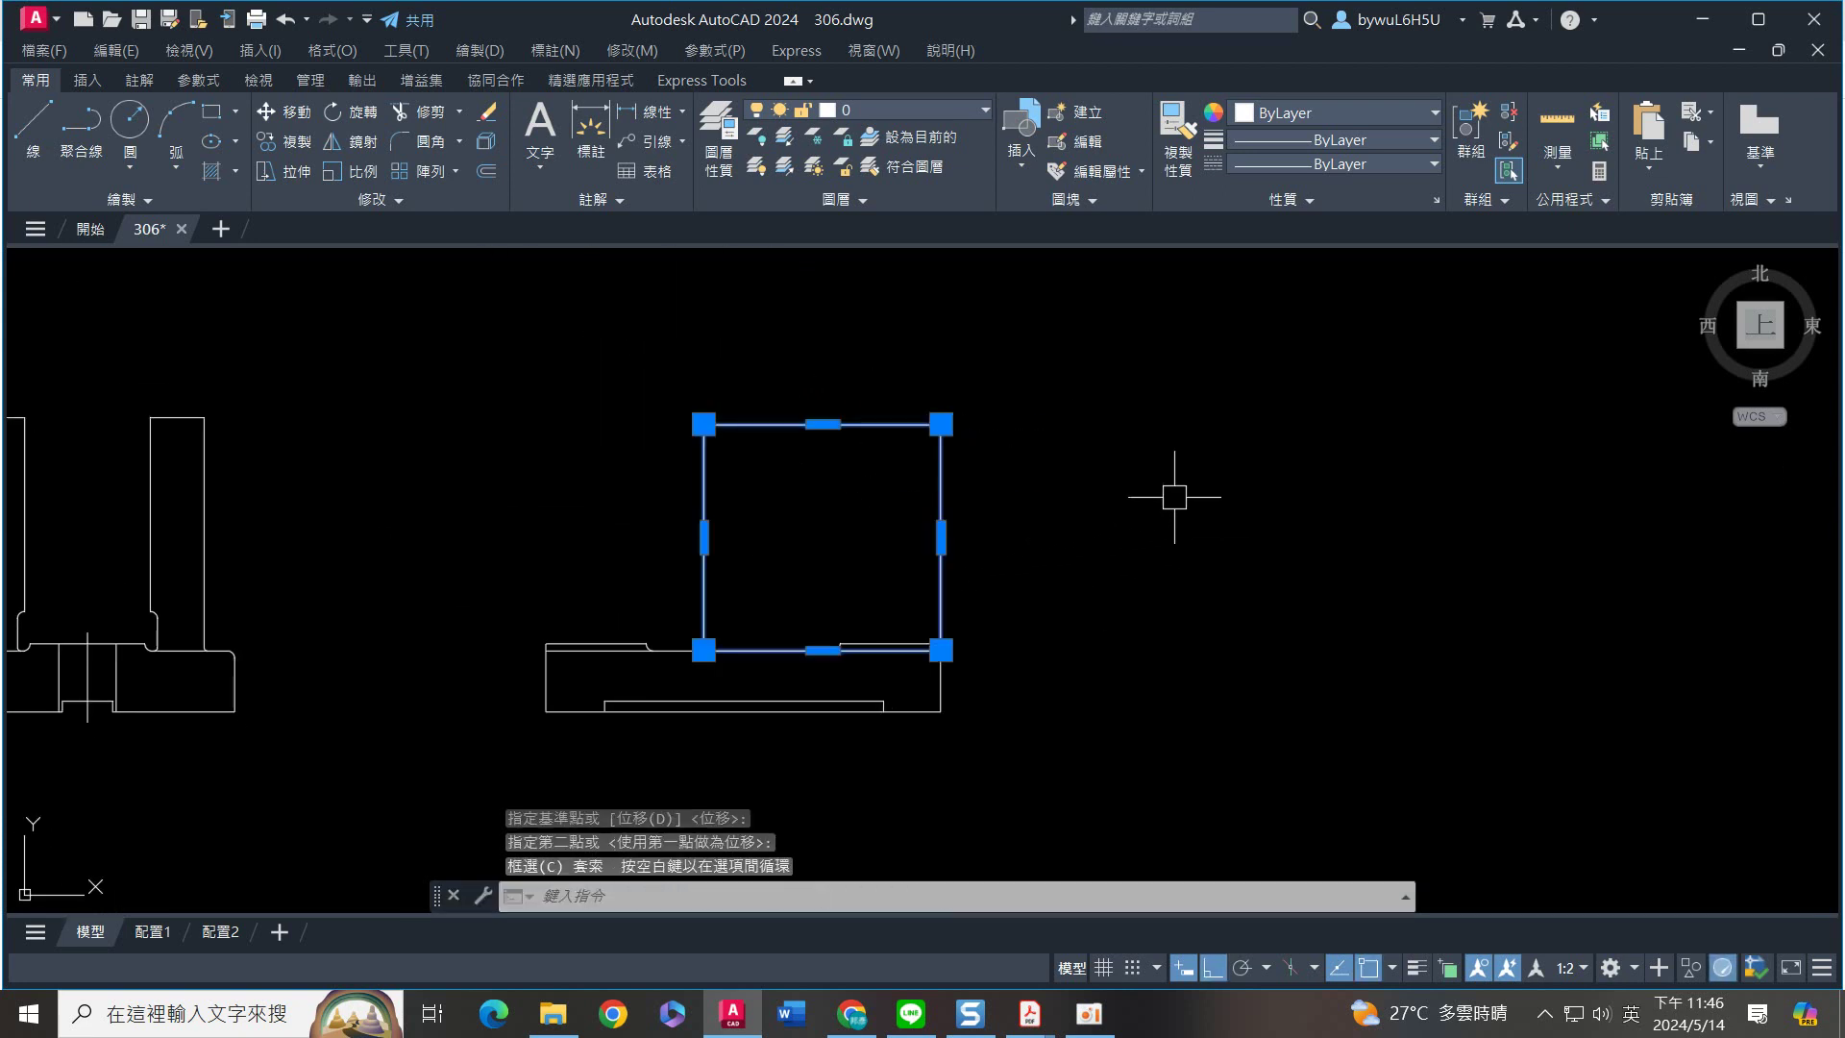
text(M)
key(Return)
click(1299, 431)
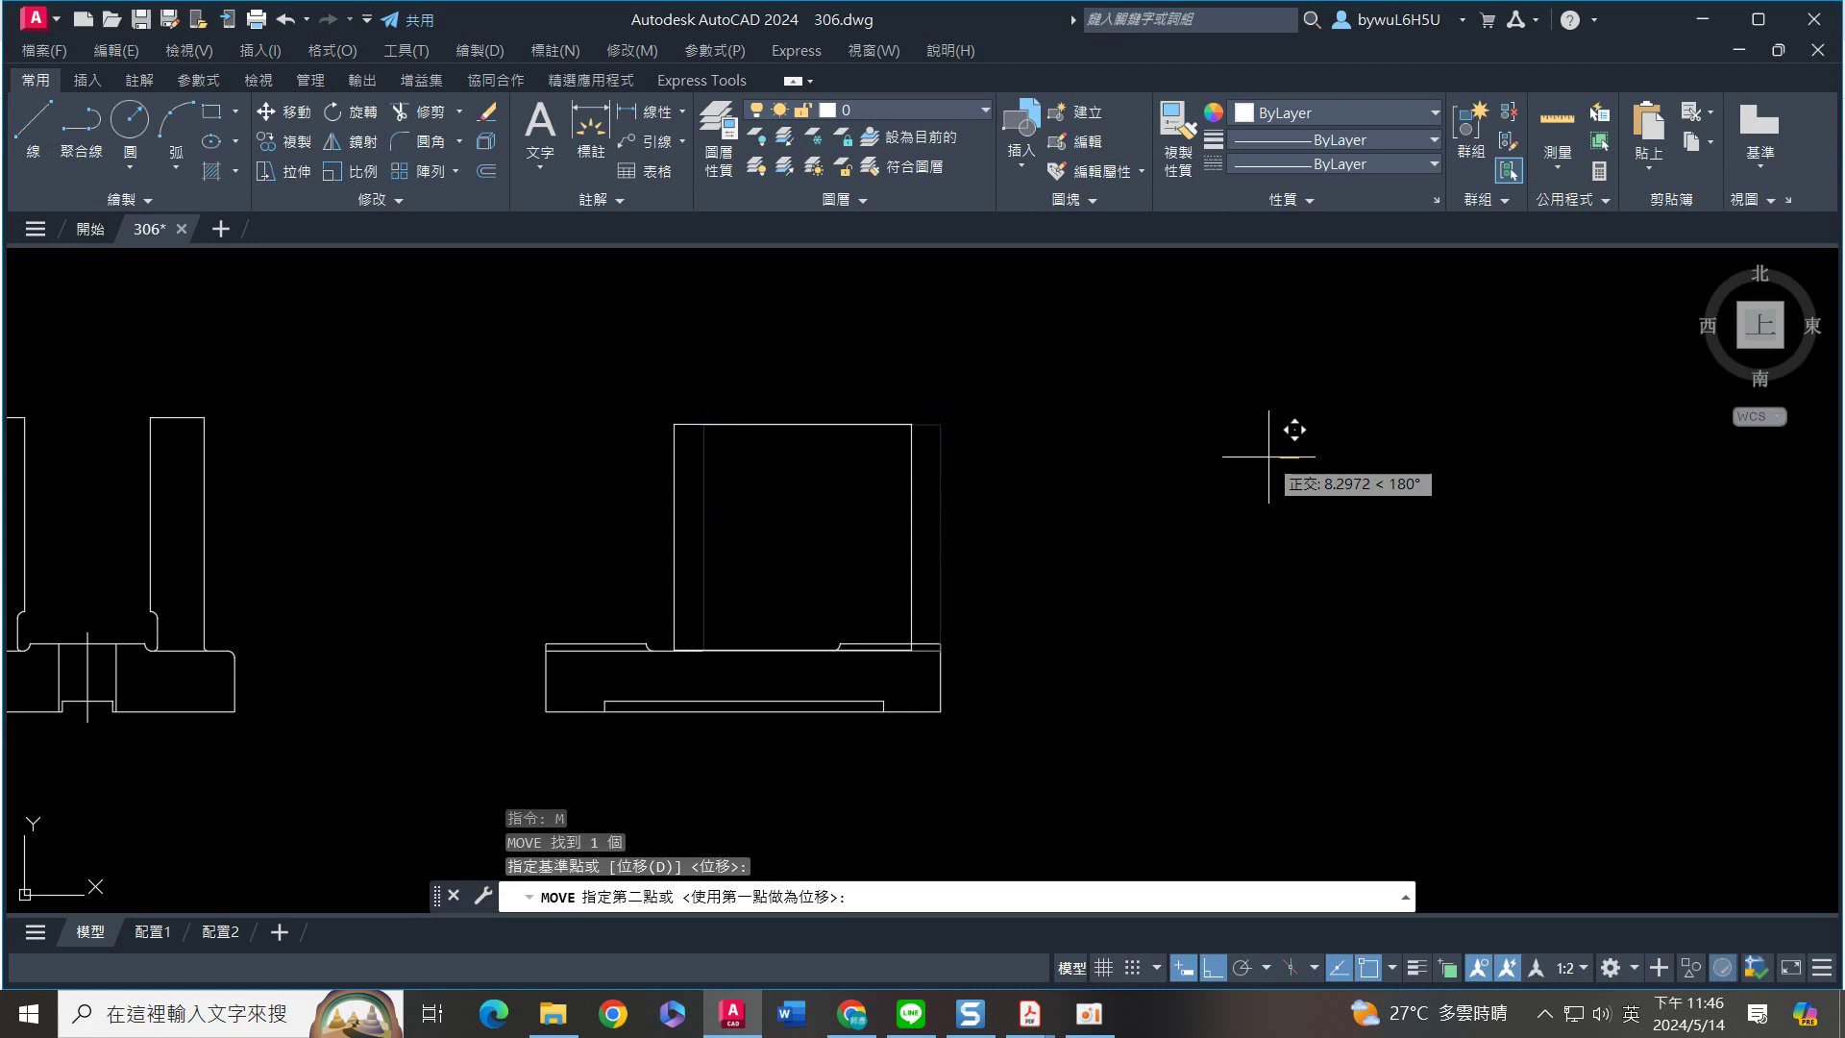
text(10)
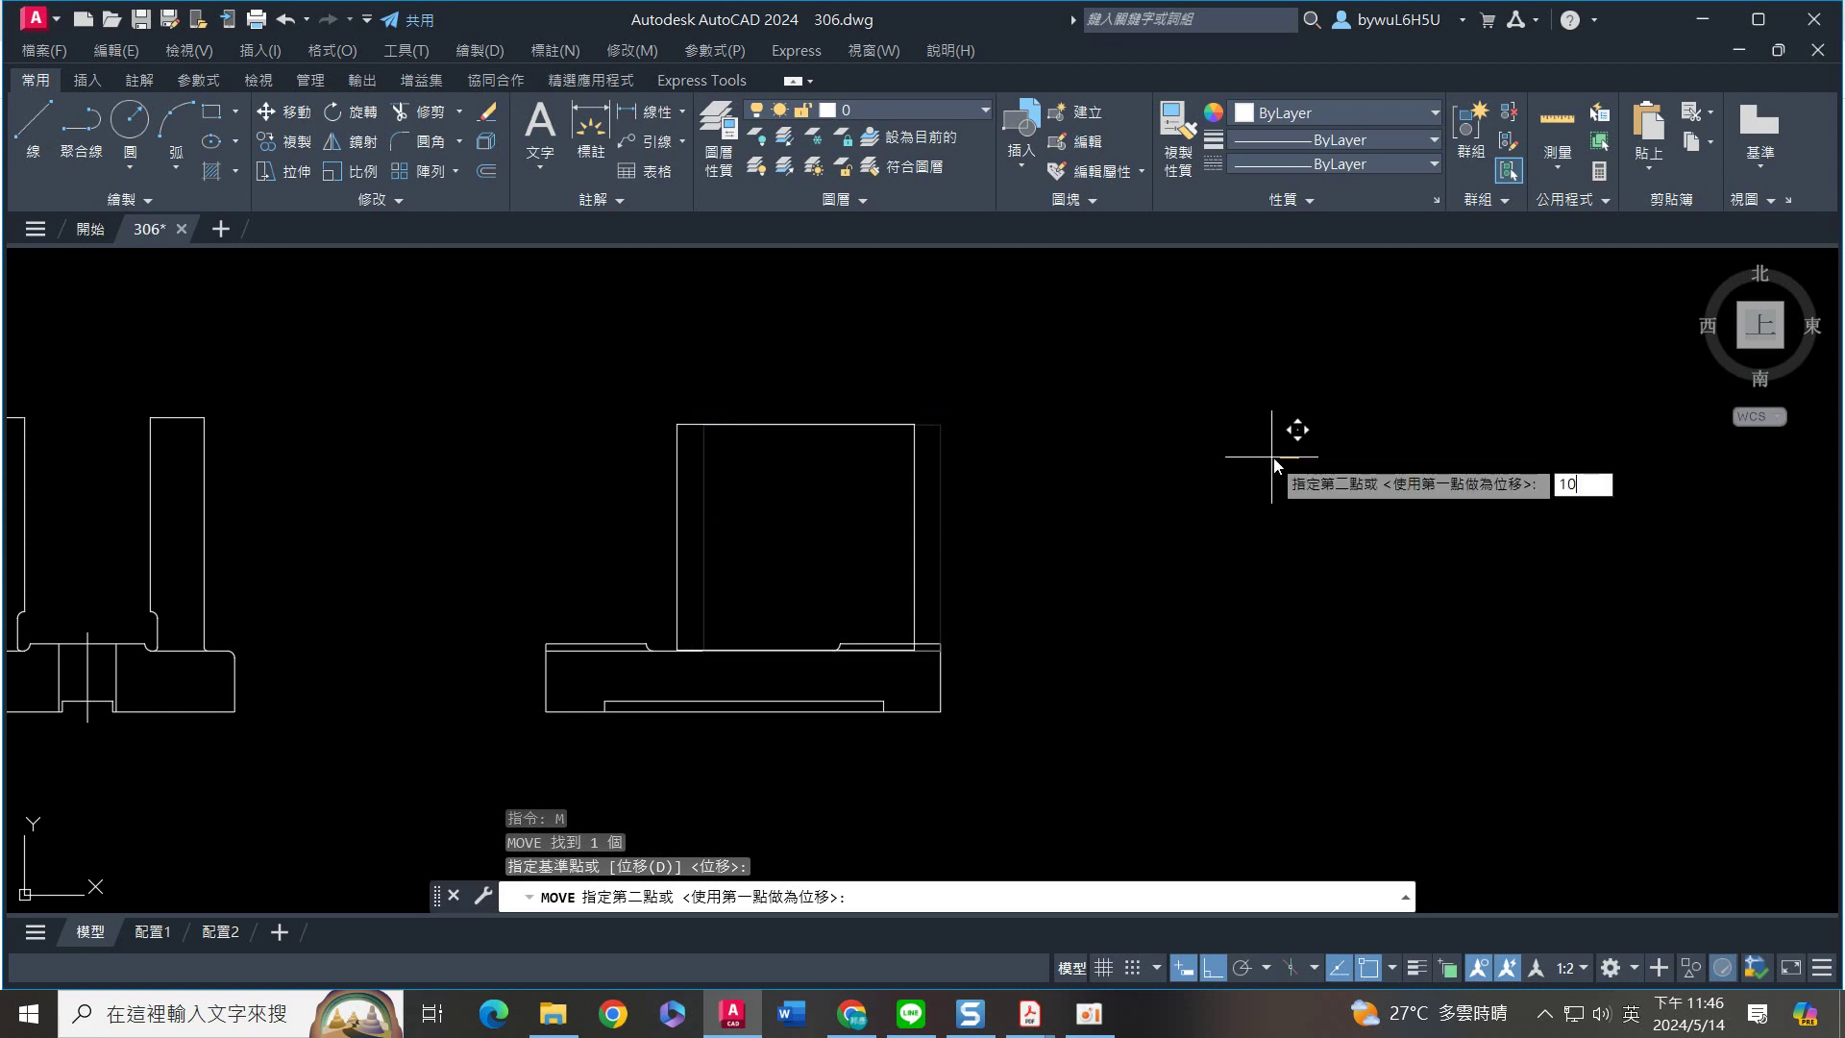
key(Return)
Fillet both top corners of the upright rectangle with a radius of 15
text(f)
key(Return)
text(r)
key(Return)
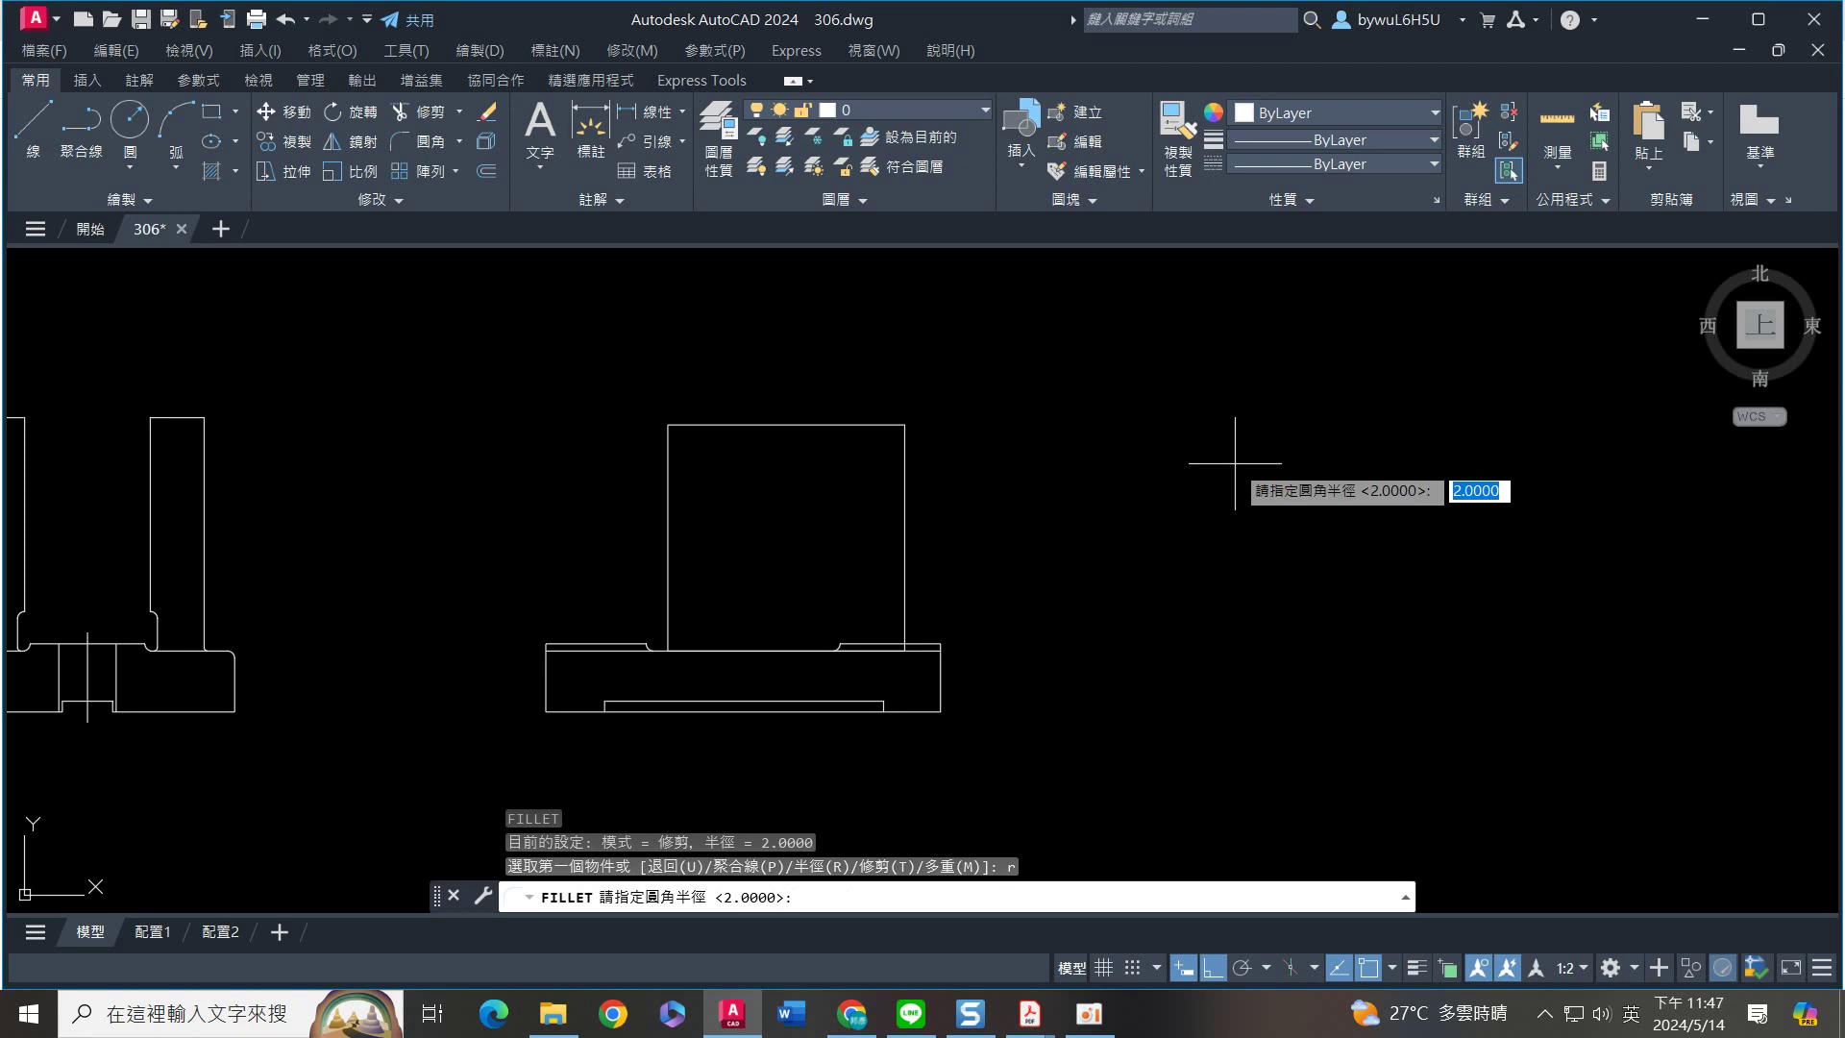
key(Return)
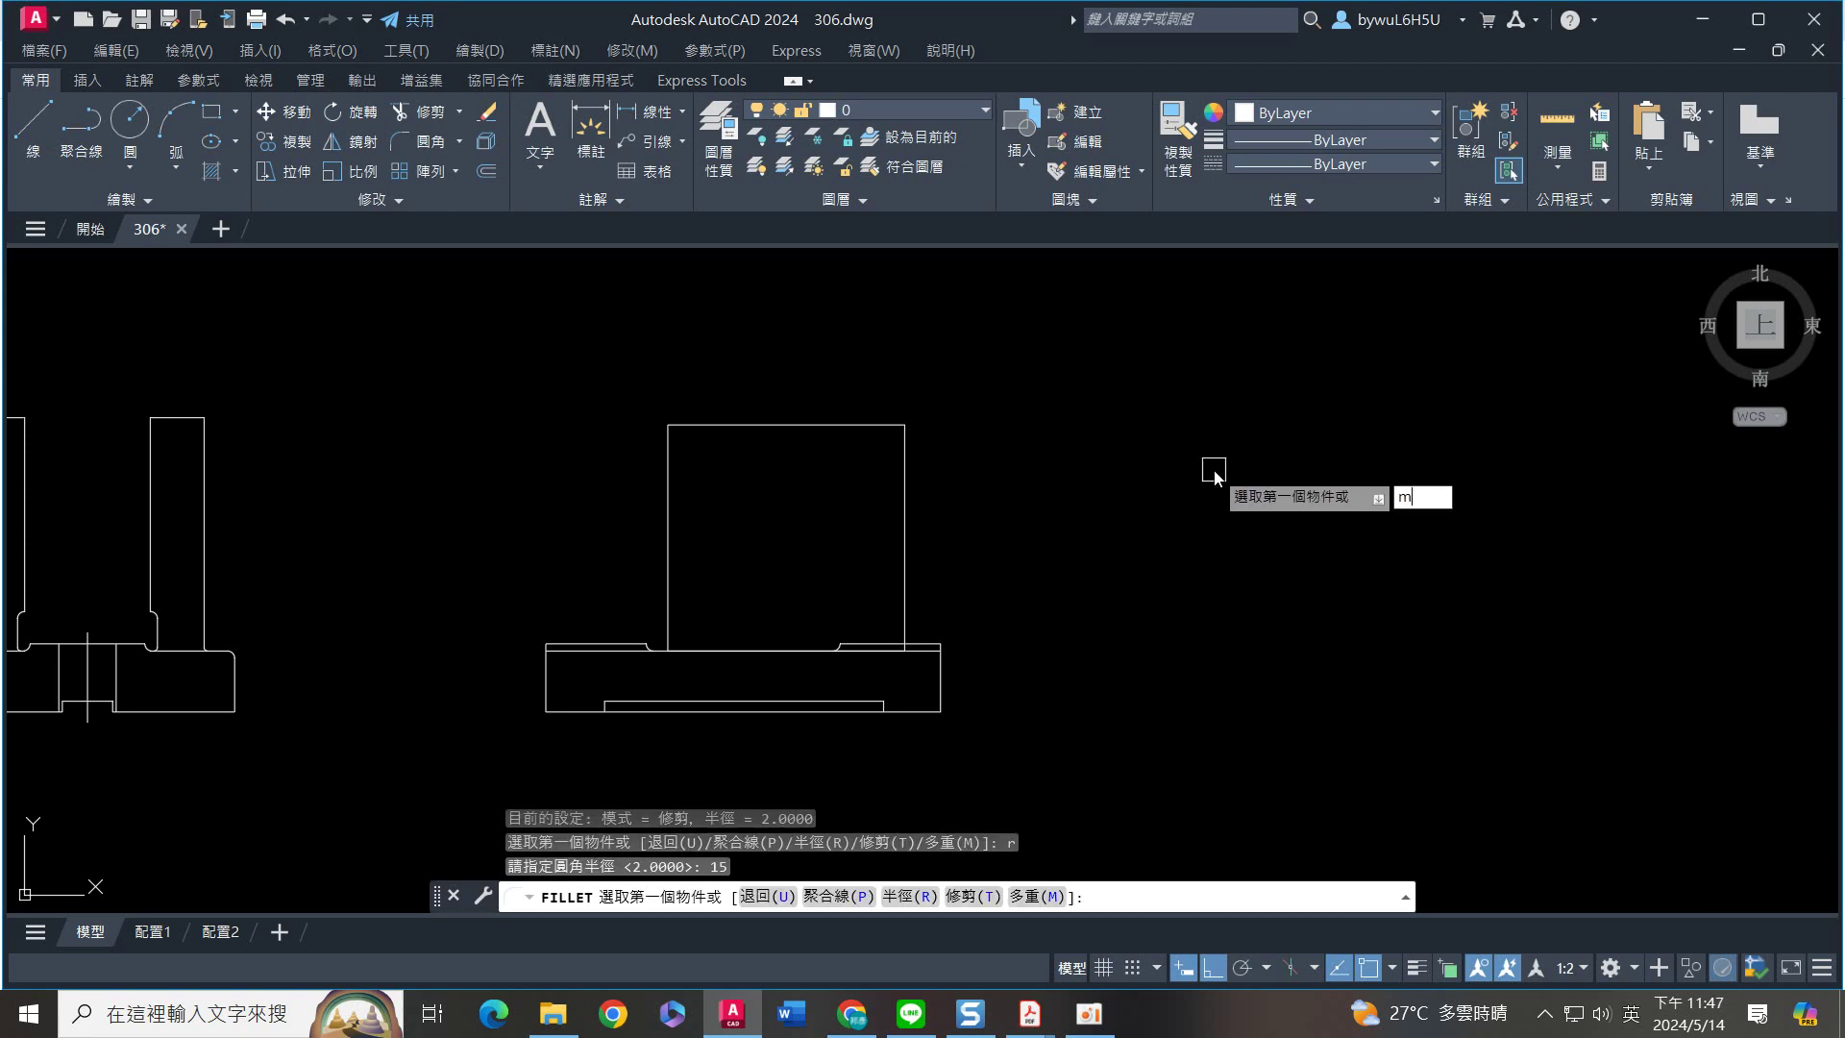
text(m)
key(Return)
click(842, 424)
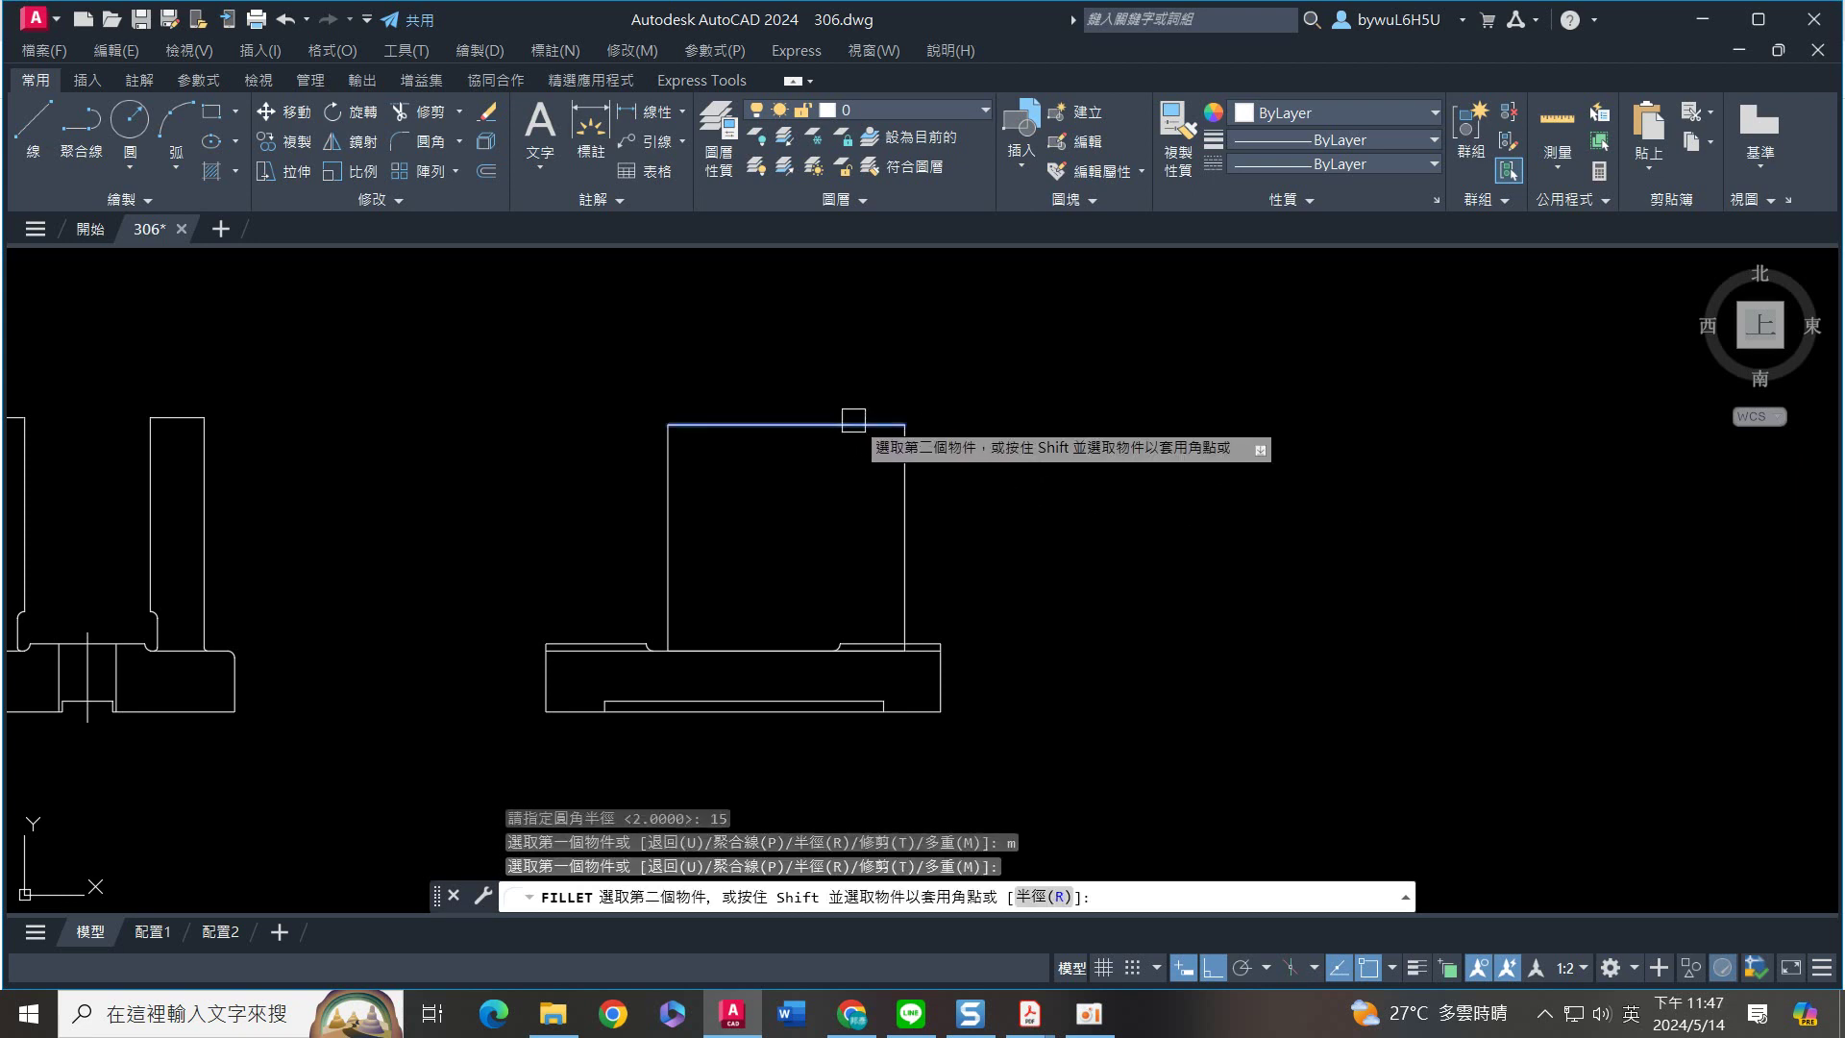
click(904, 472)
click(697, 425)
click(668, 468)
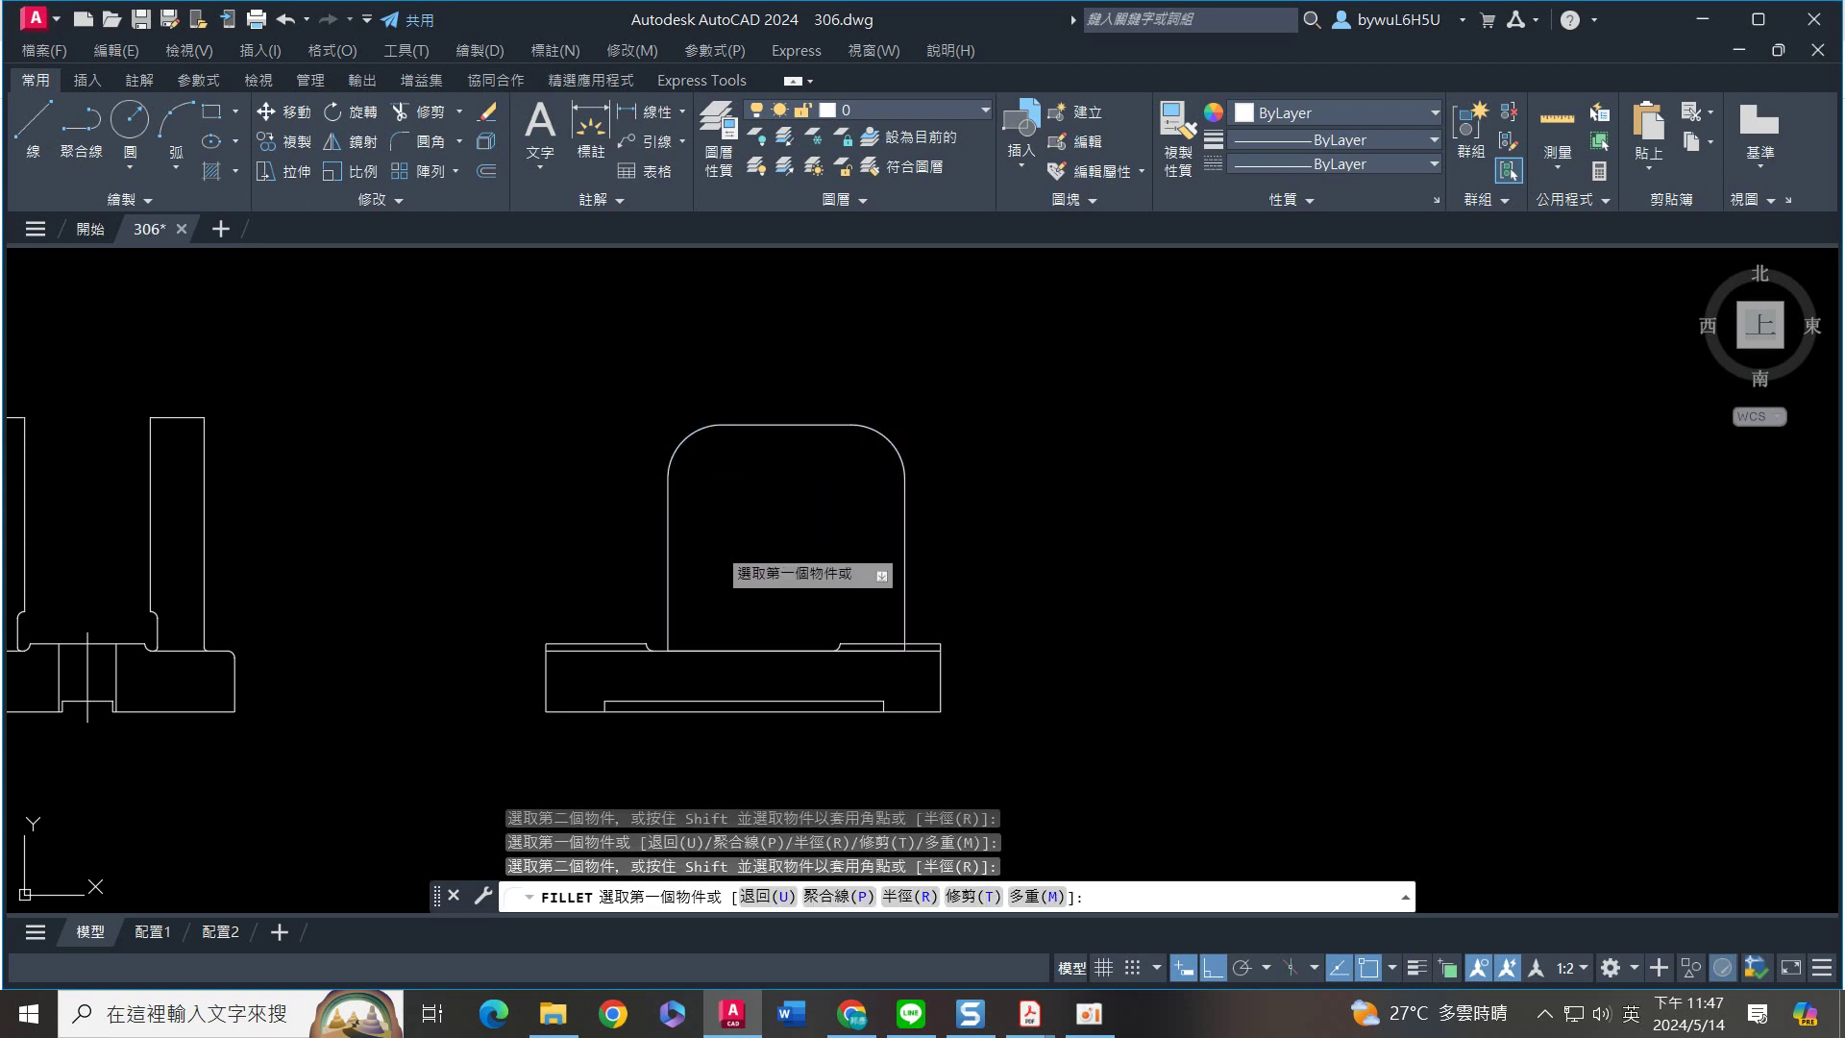
key(Escape)
Fillet the upright's left edge into the recess floor line at the base's left side with a radius of 10
scroll(700, 618, up, 2)
middle_drag(794, 608, 865, 558)
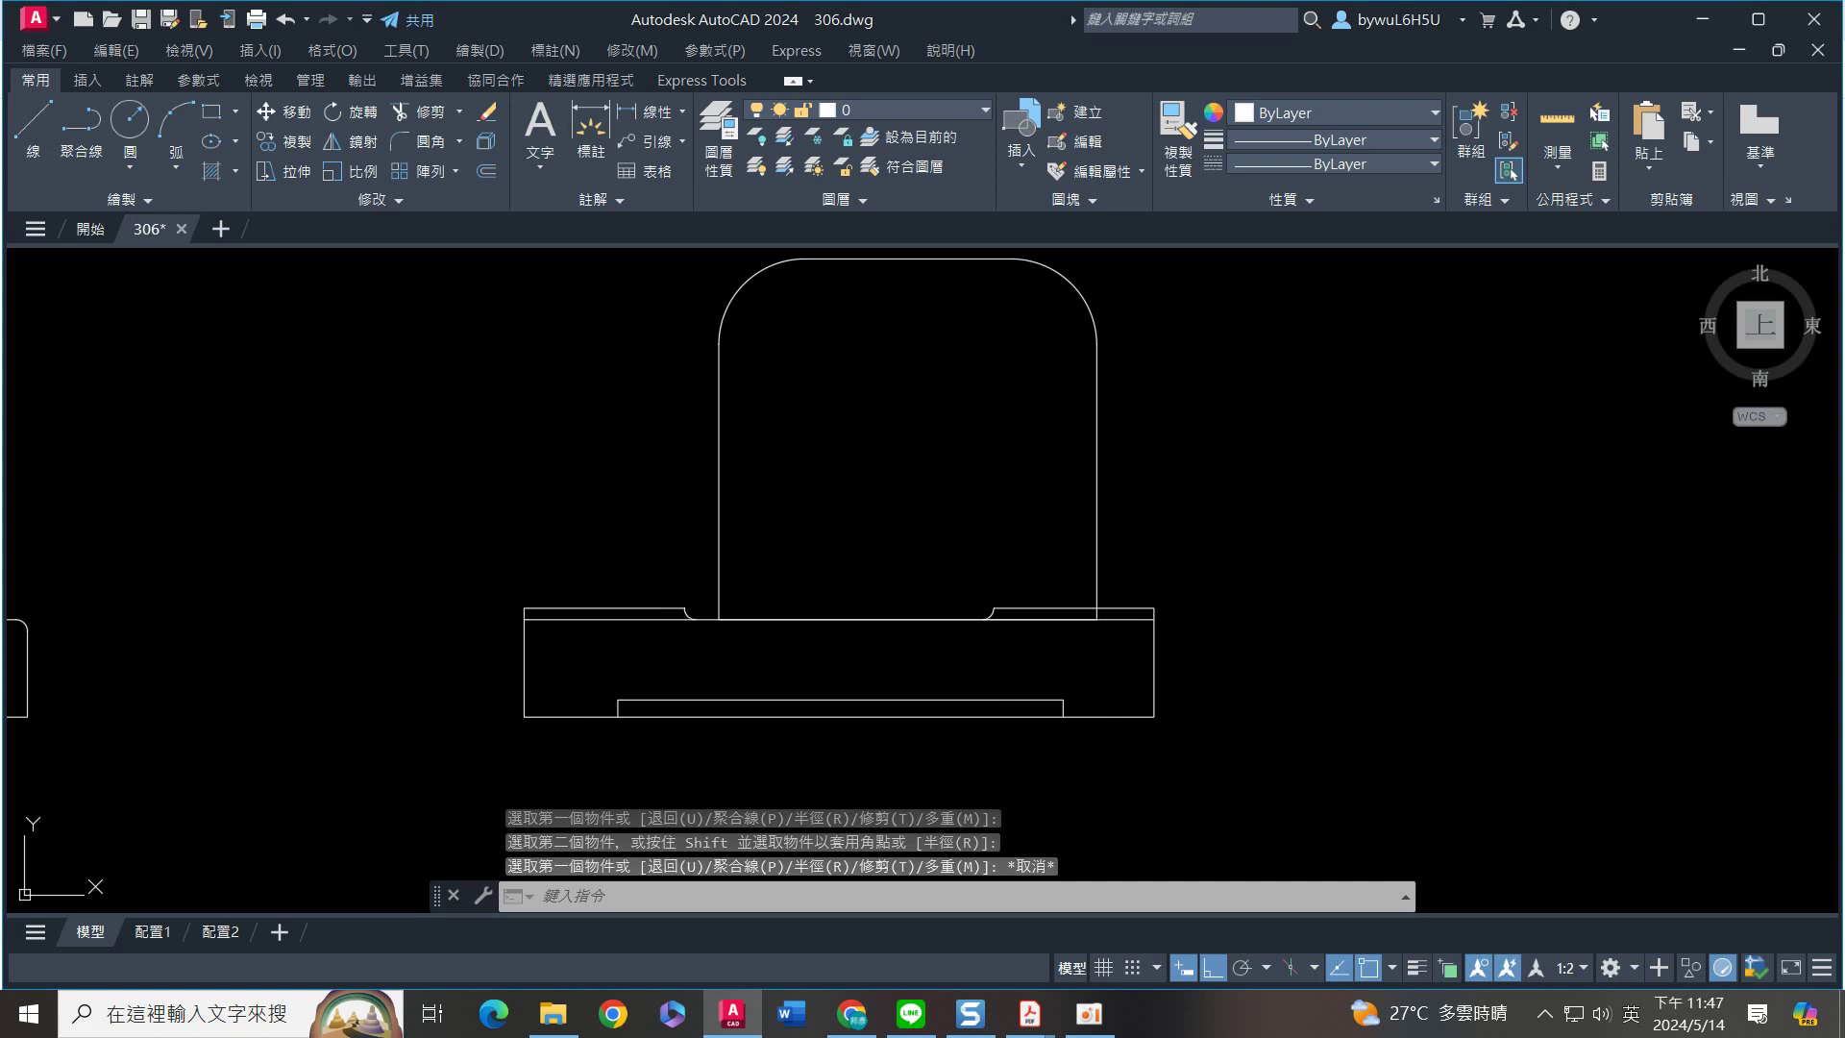
key(Return)
text(r)
key(Return)
text(10)
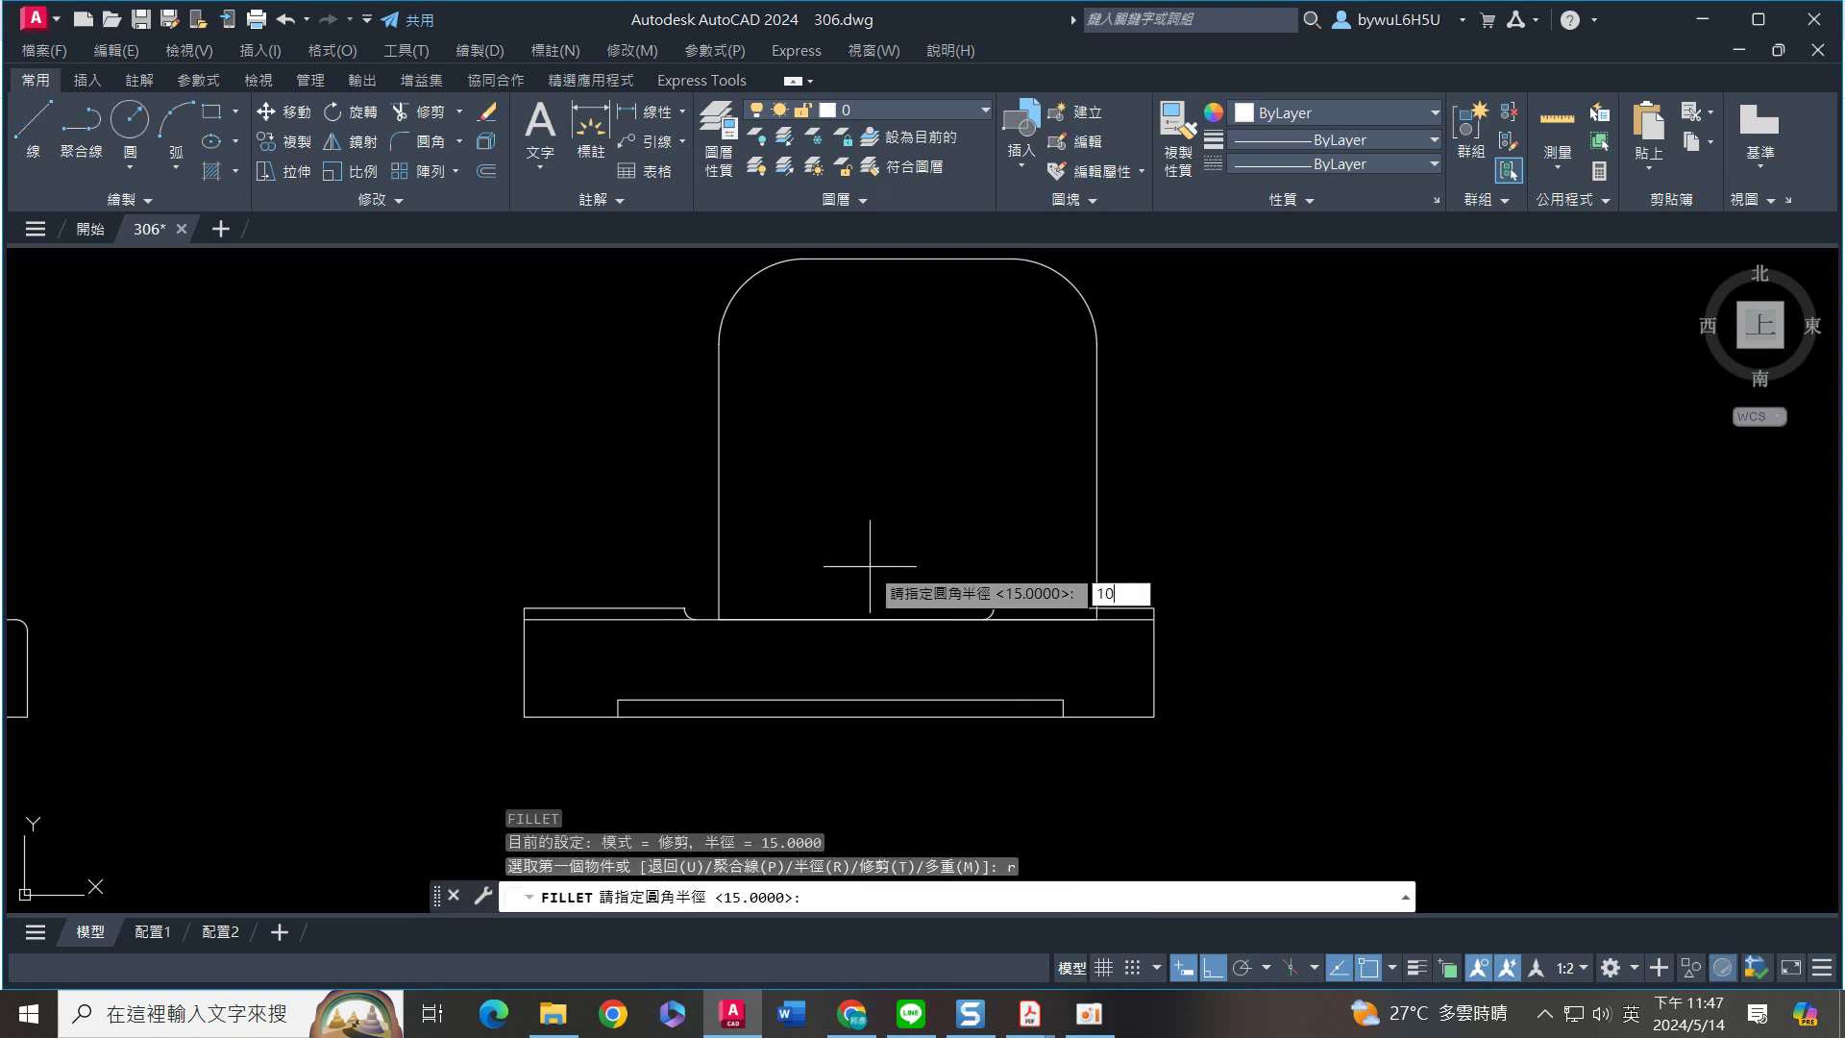
key(Return)
click(718, 499)
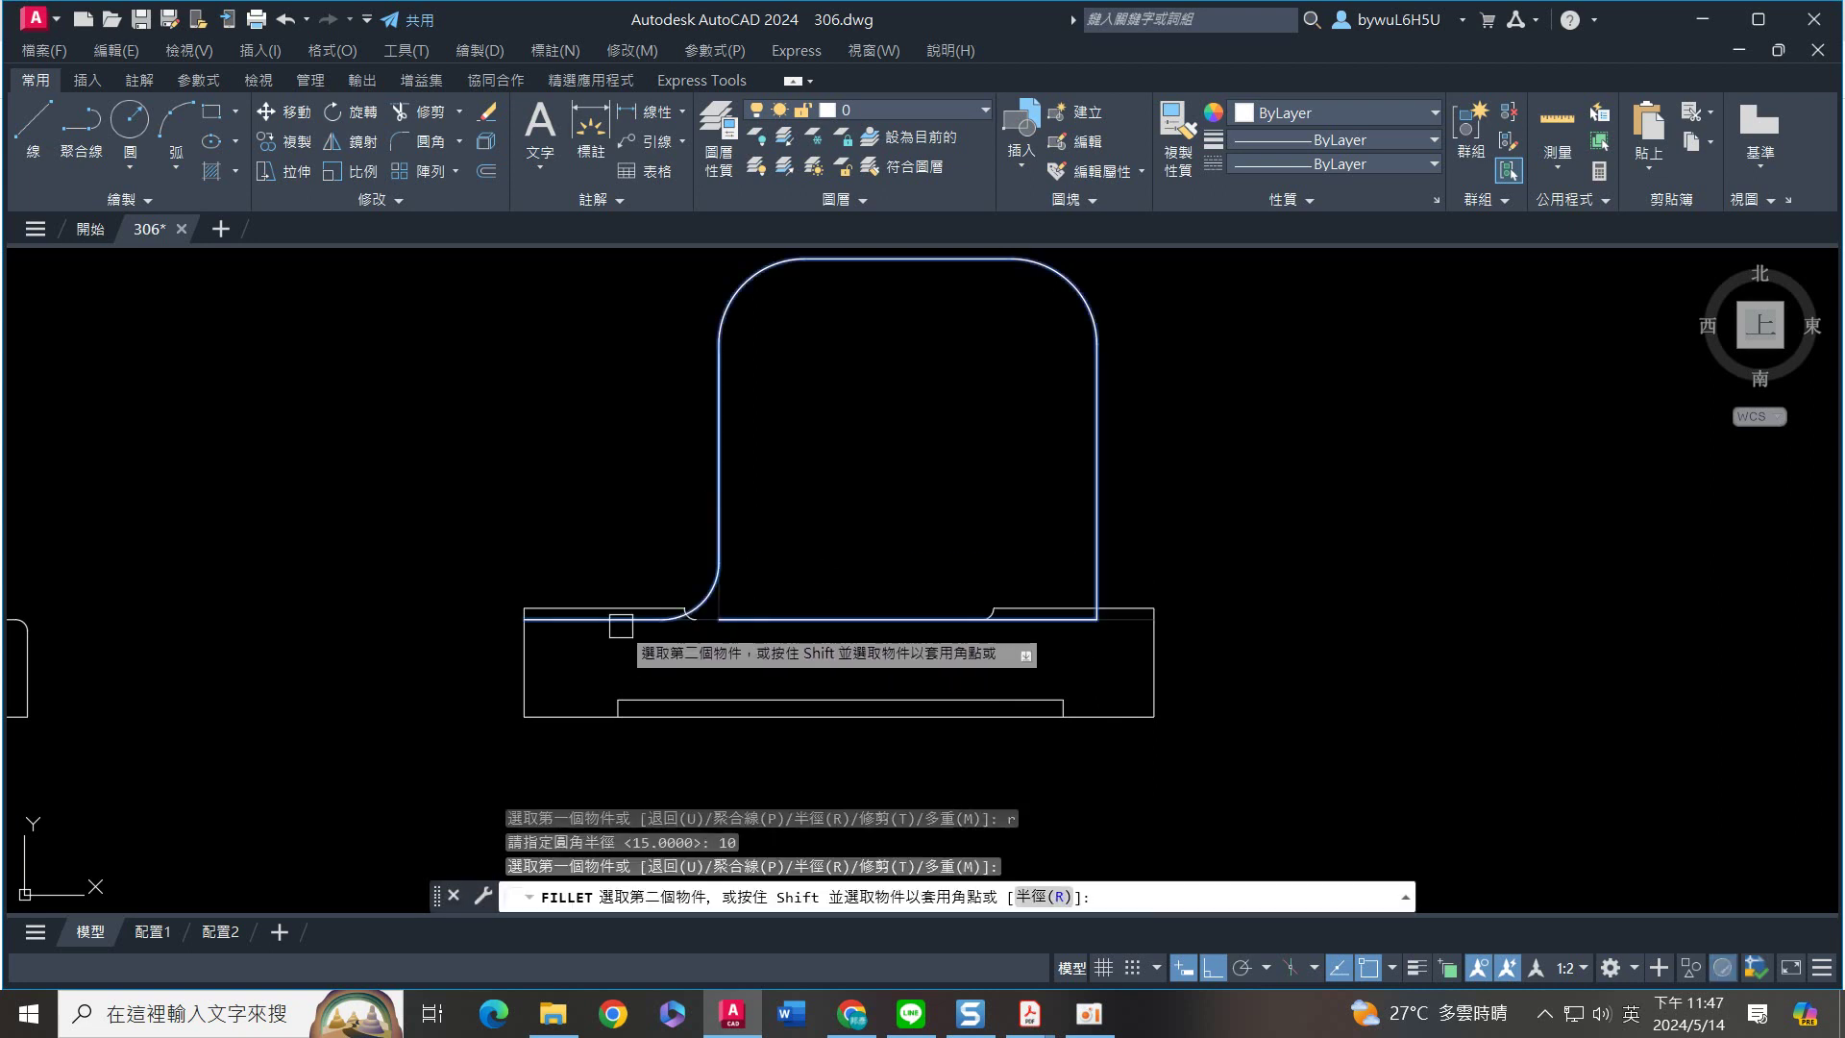
click(601, 622)
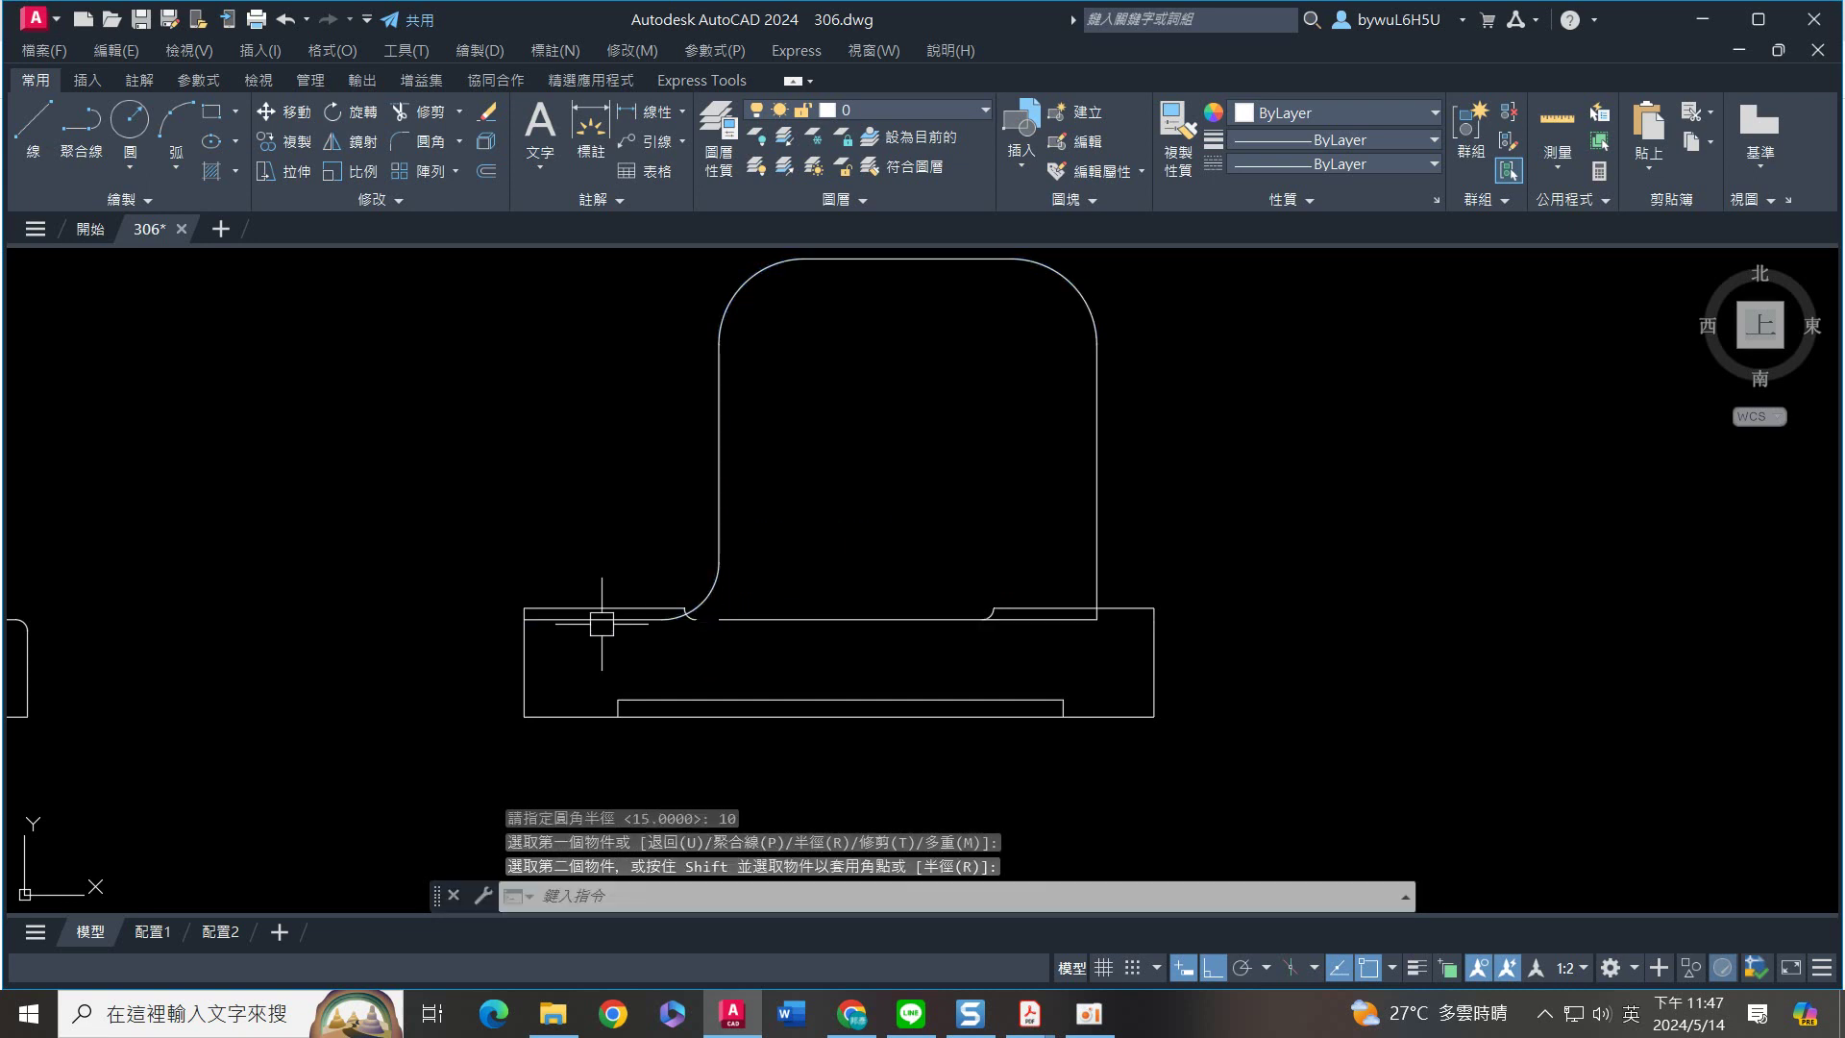
Explode the upright's outline into separate lines and arcs
mouse_move(896, 560)
middle_down()
mouse_move(796, 515)
mouse_move(796, 569)
middle_up()
scroll(1026, 573, up, 2)
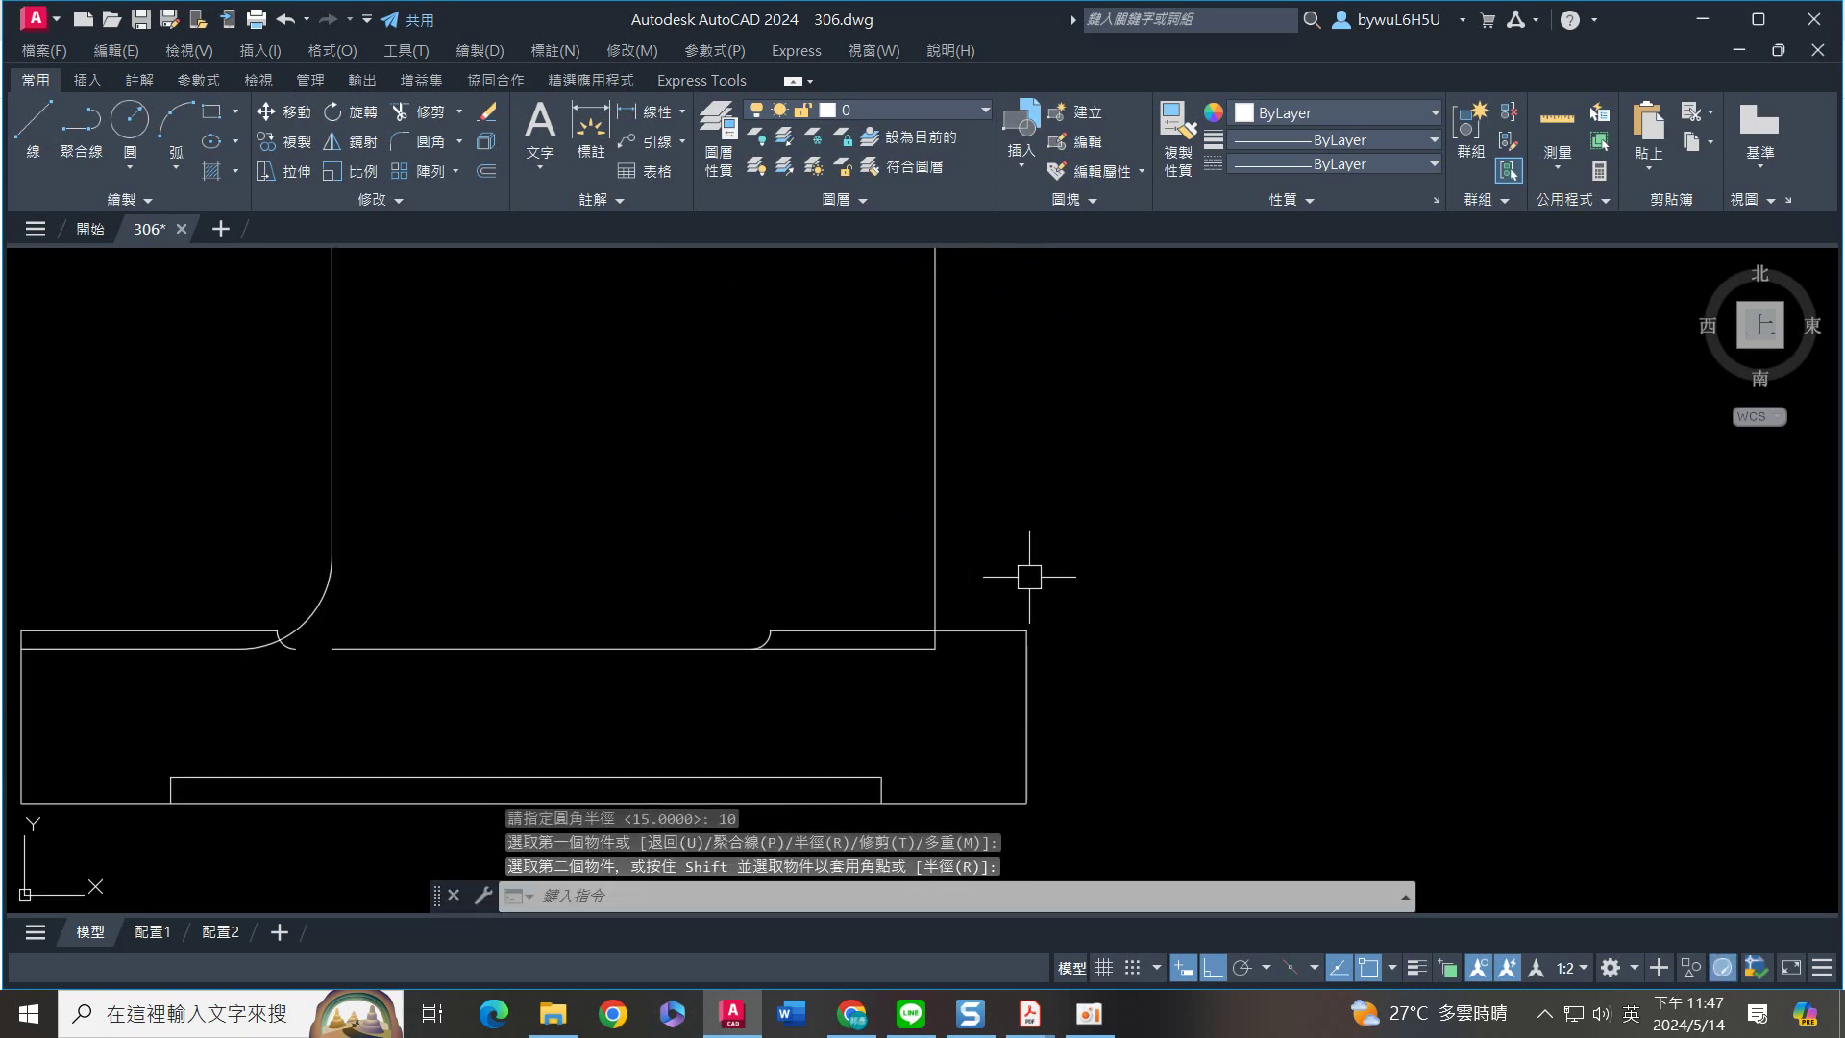
click(990, 501)
click(846, 540)
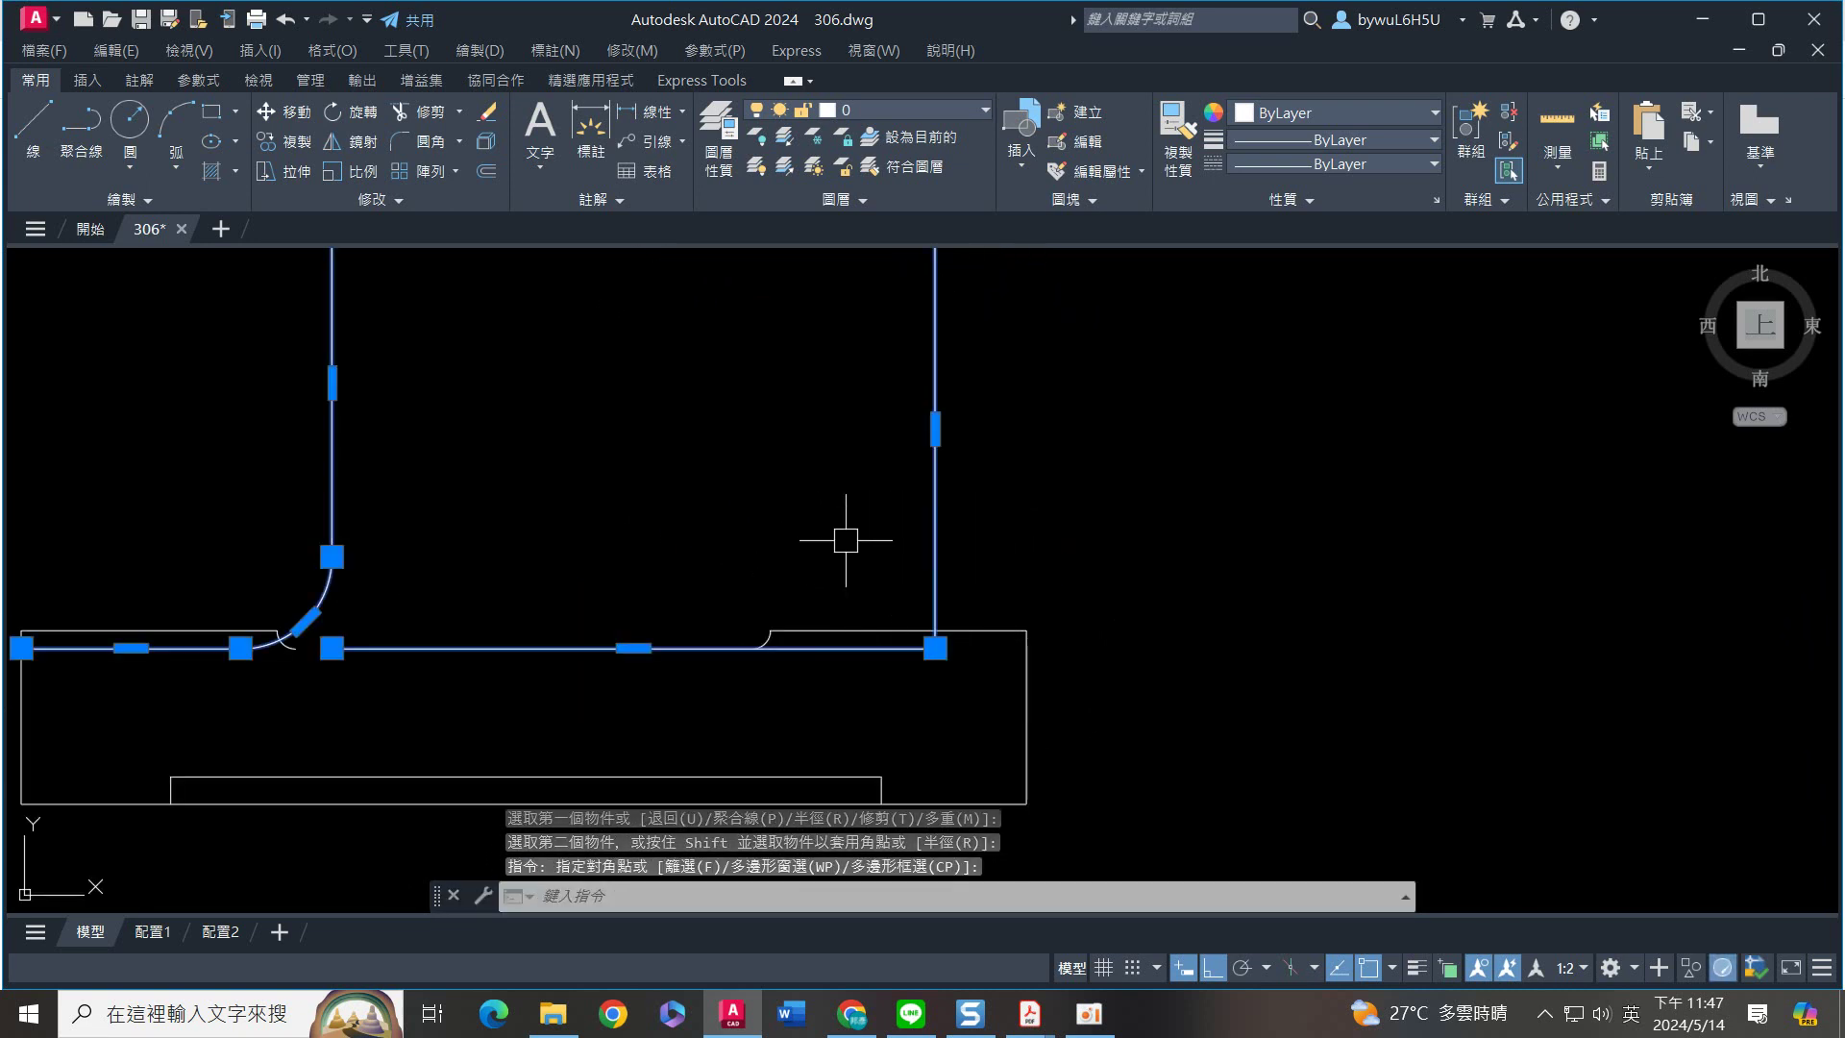
text(X)
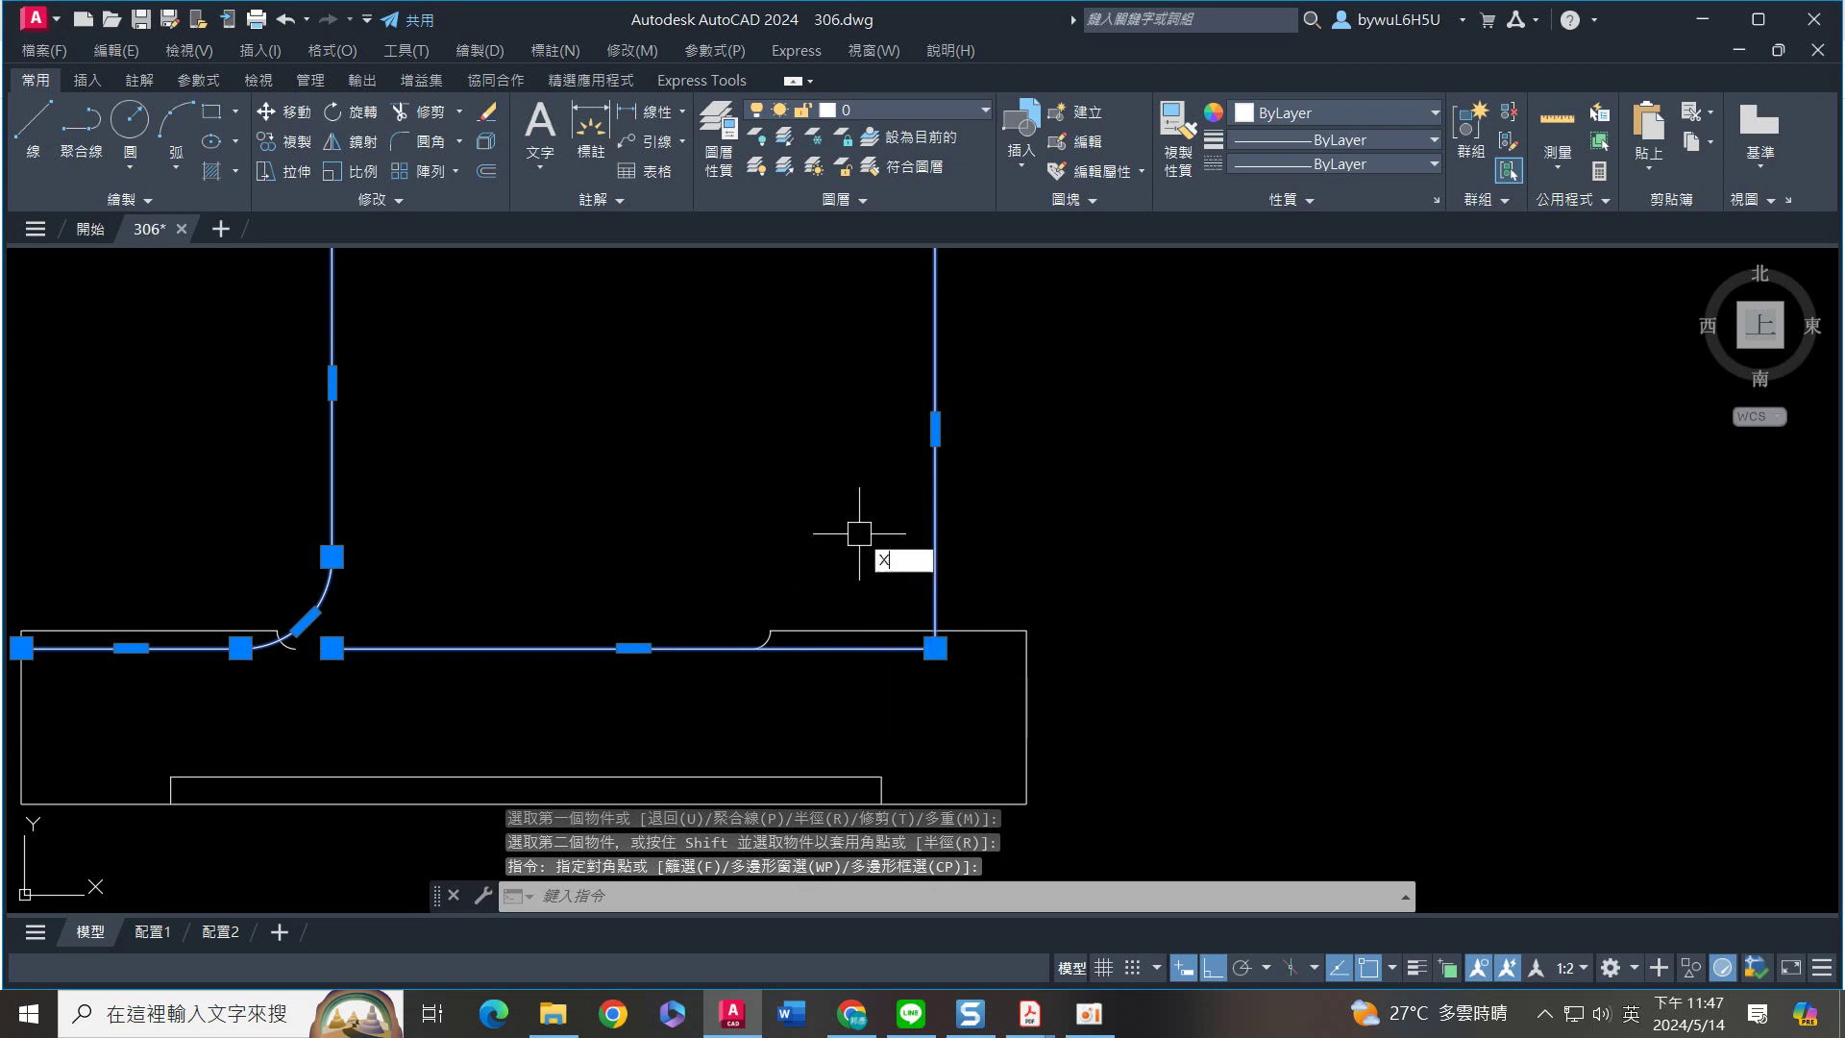
key(Return)
Stretch the right end of the upright's bottom line to the base's right edge
click(899, 659)
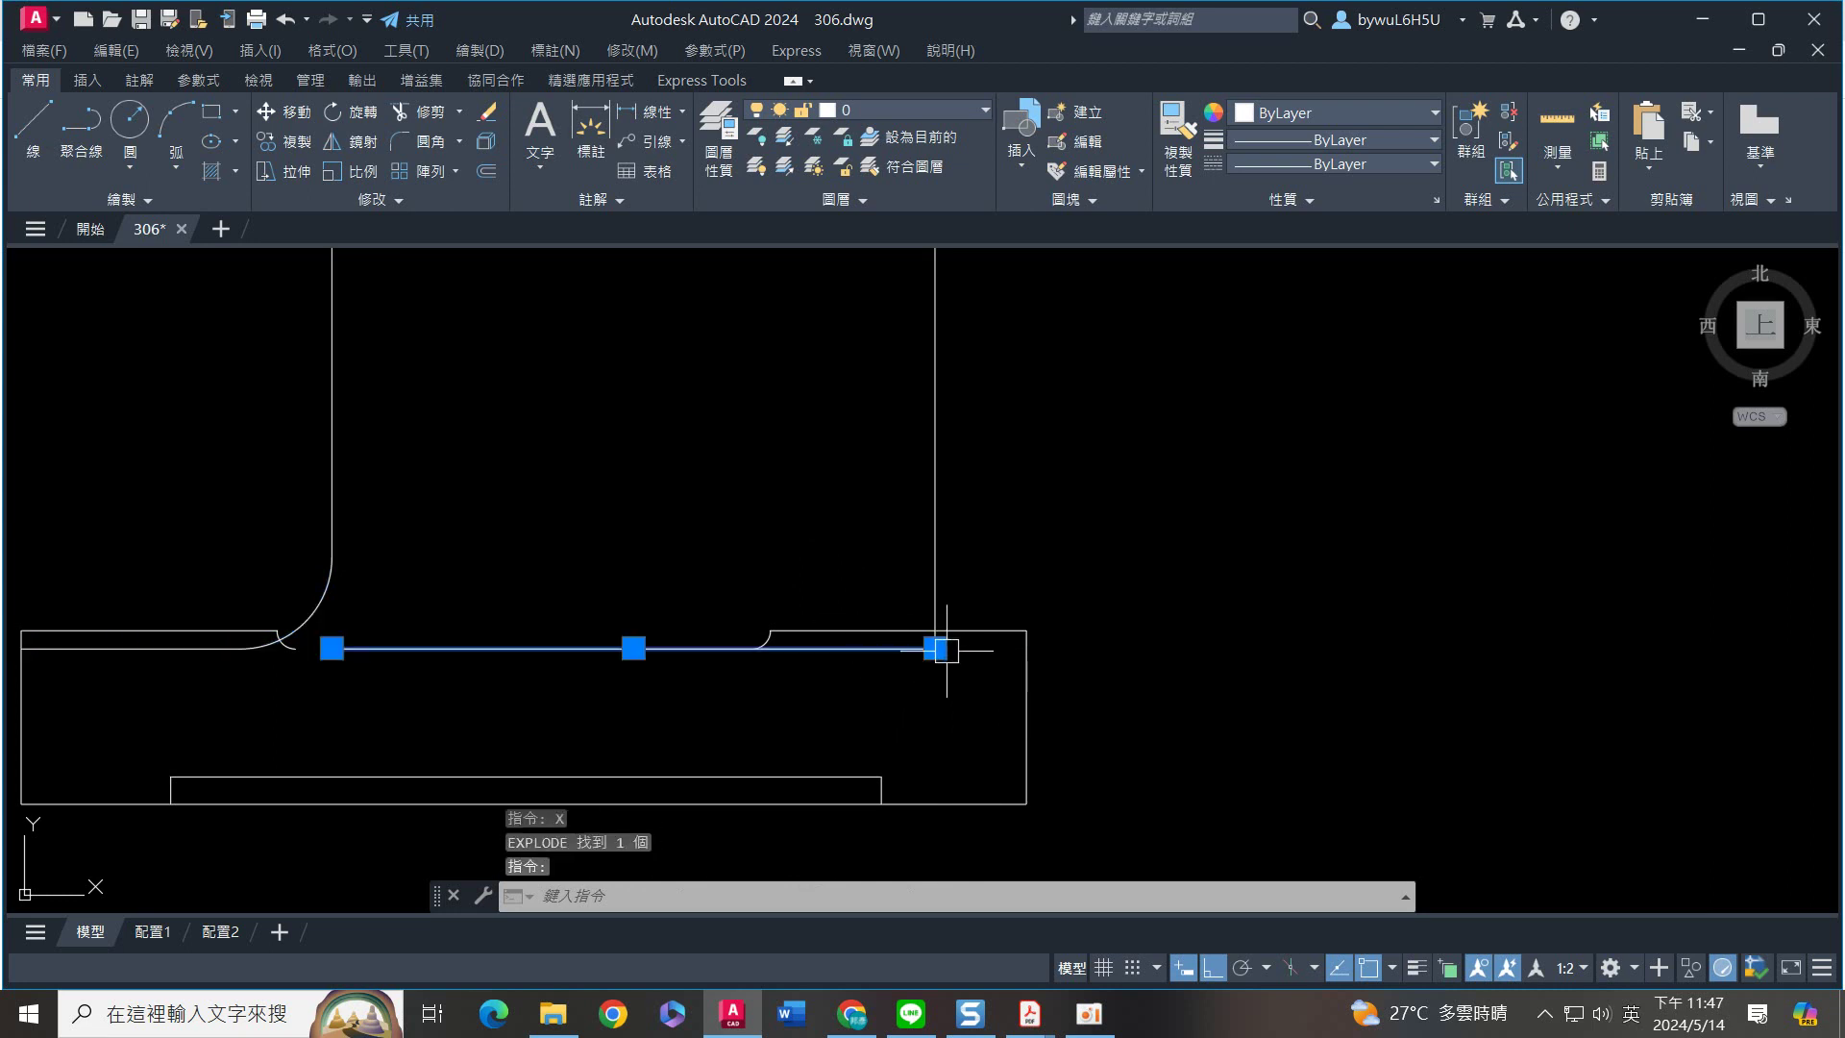
click(934, 648)
key(Escape)
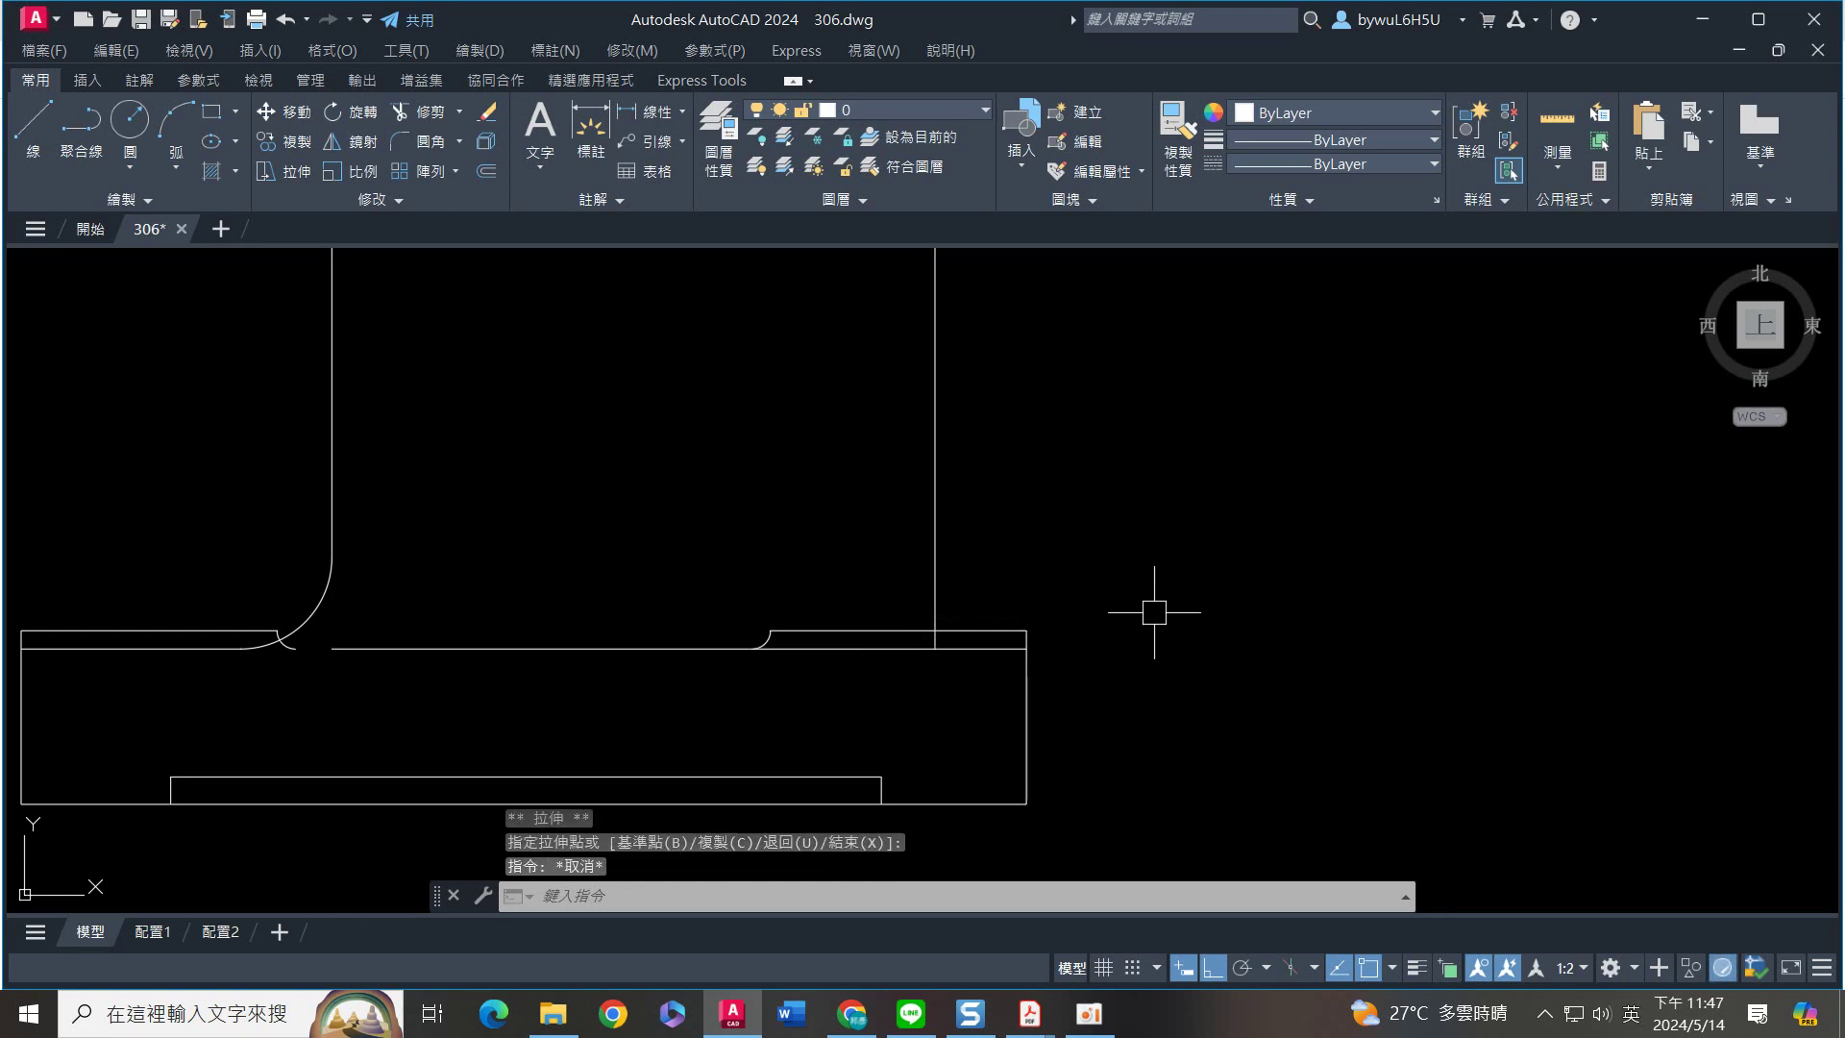
Fillet the upright's right edge into the floor line at the base's right side with a radius of 2
text(f)
key(Return)
text(r)
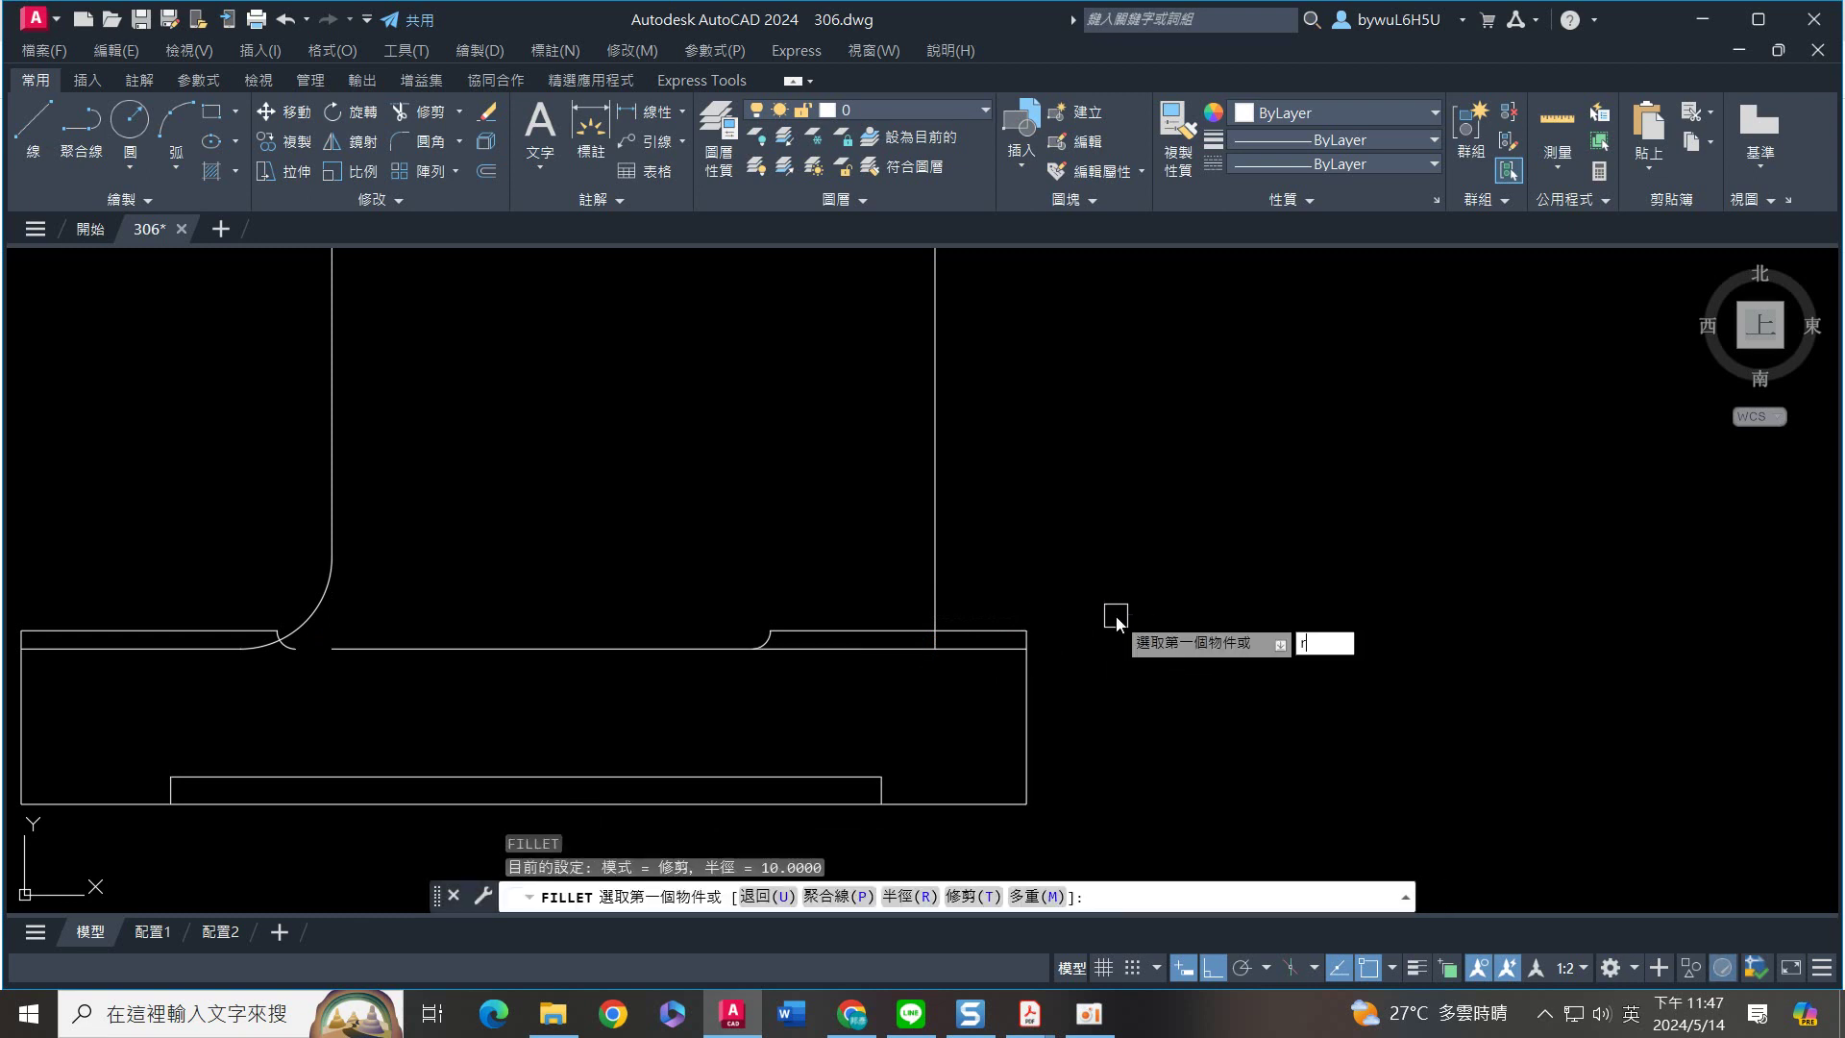
key(Return)
key(Return)
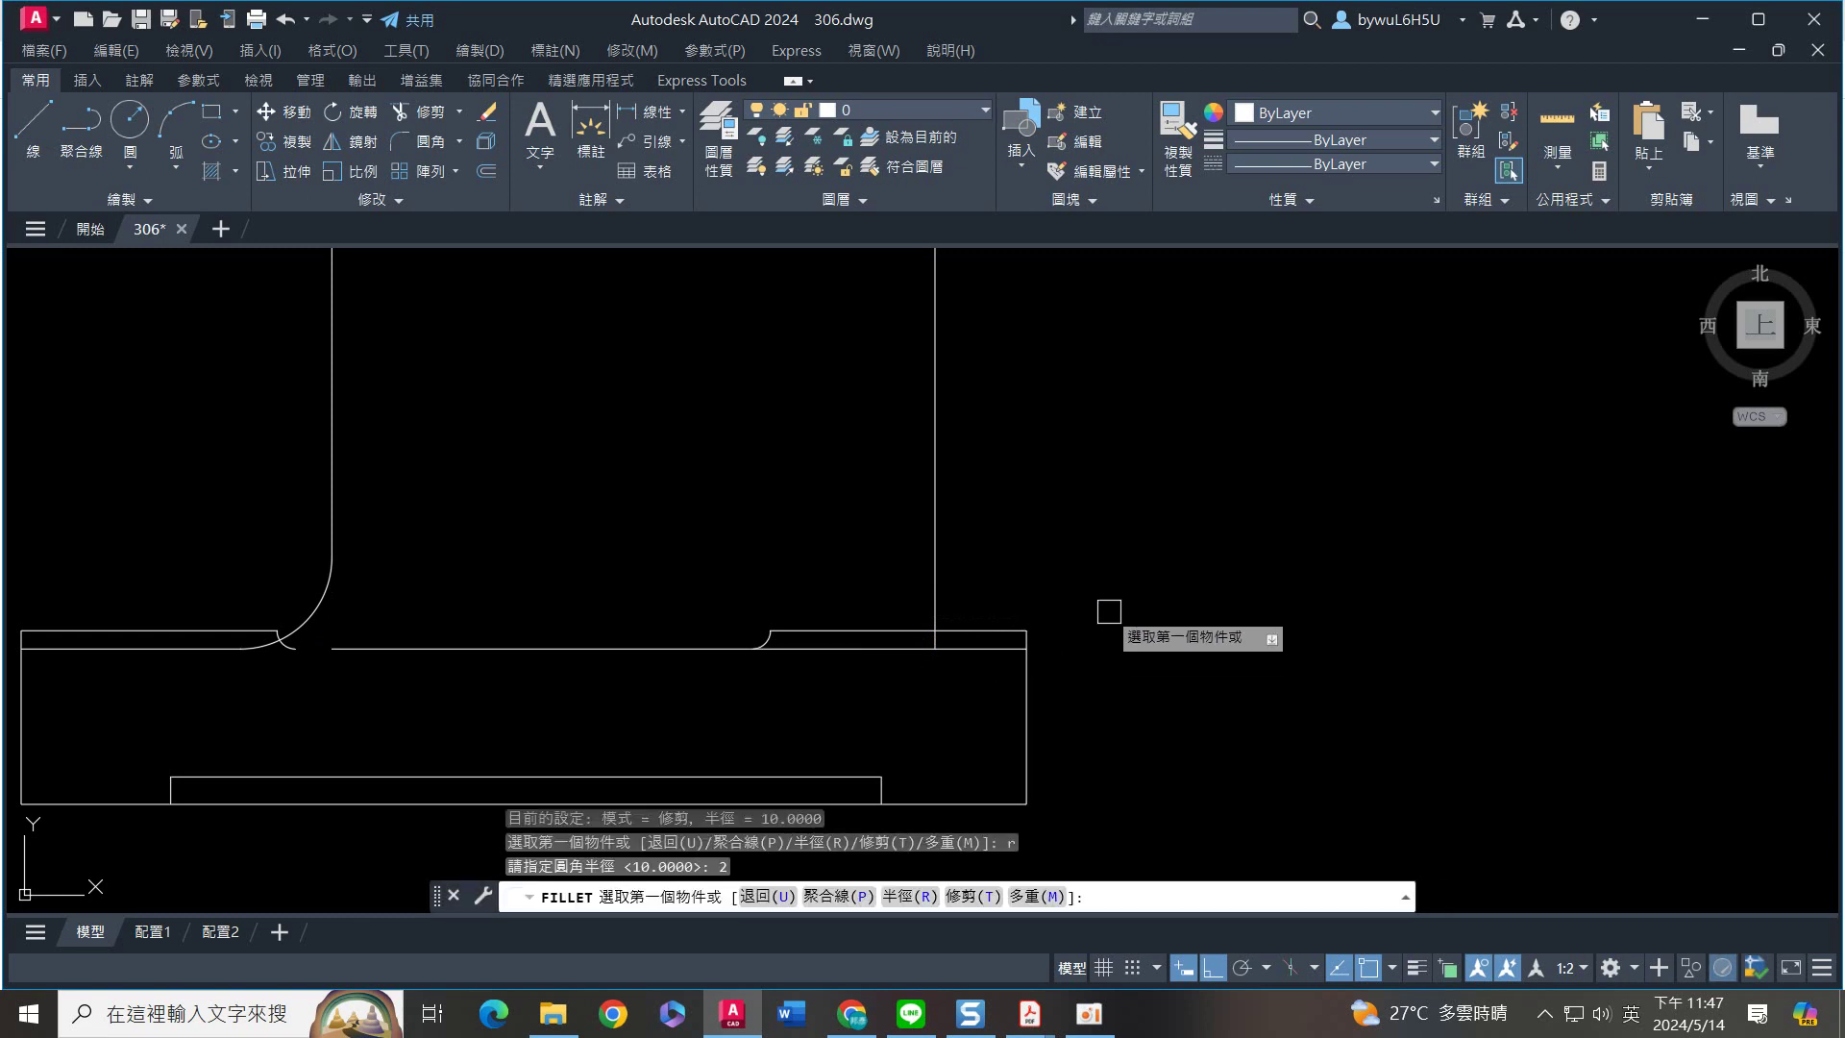
click(937, 591)
click(962, 653)
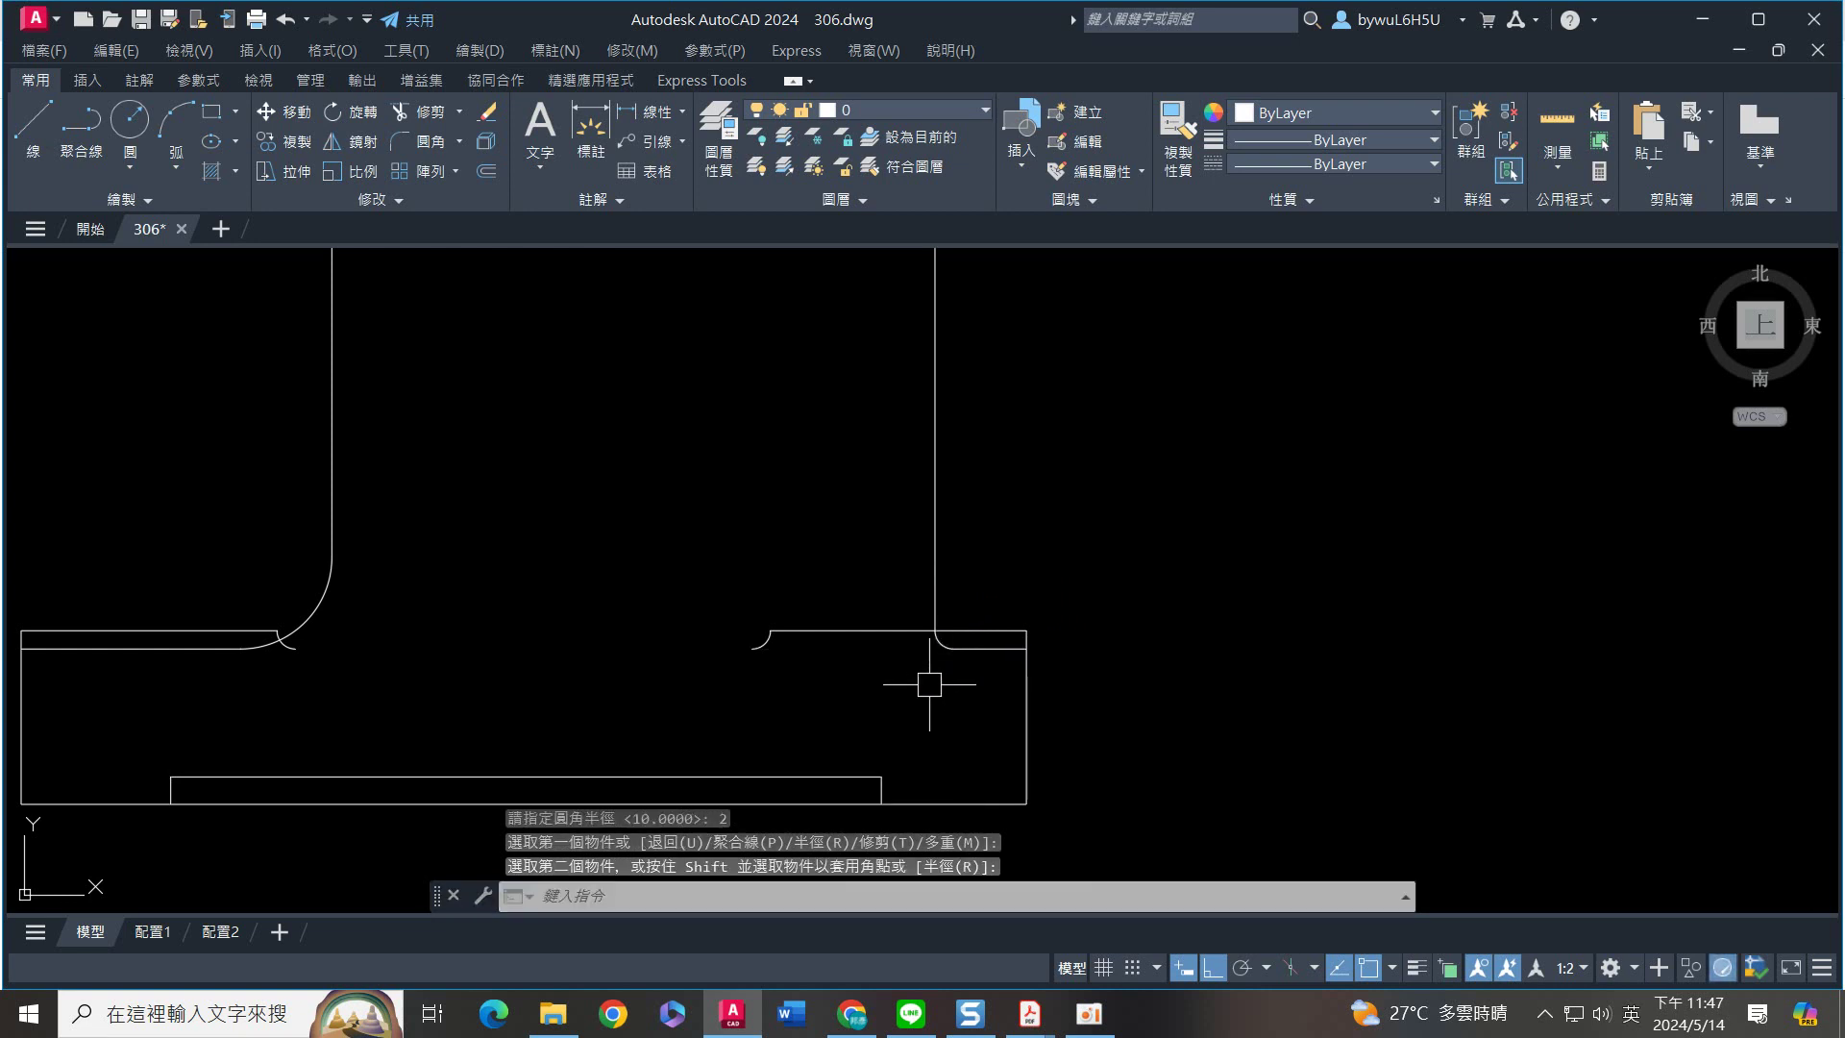
key(Escape)
Join the left and right segments of the floor line into one continuous line
click(158, 649)
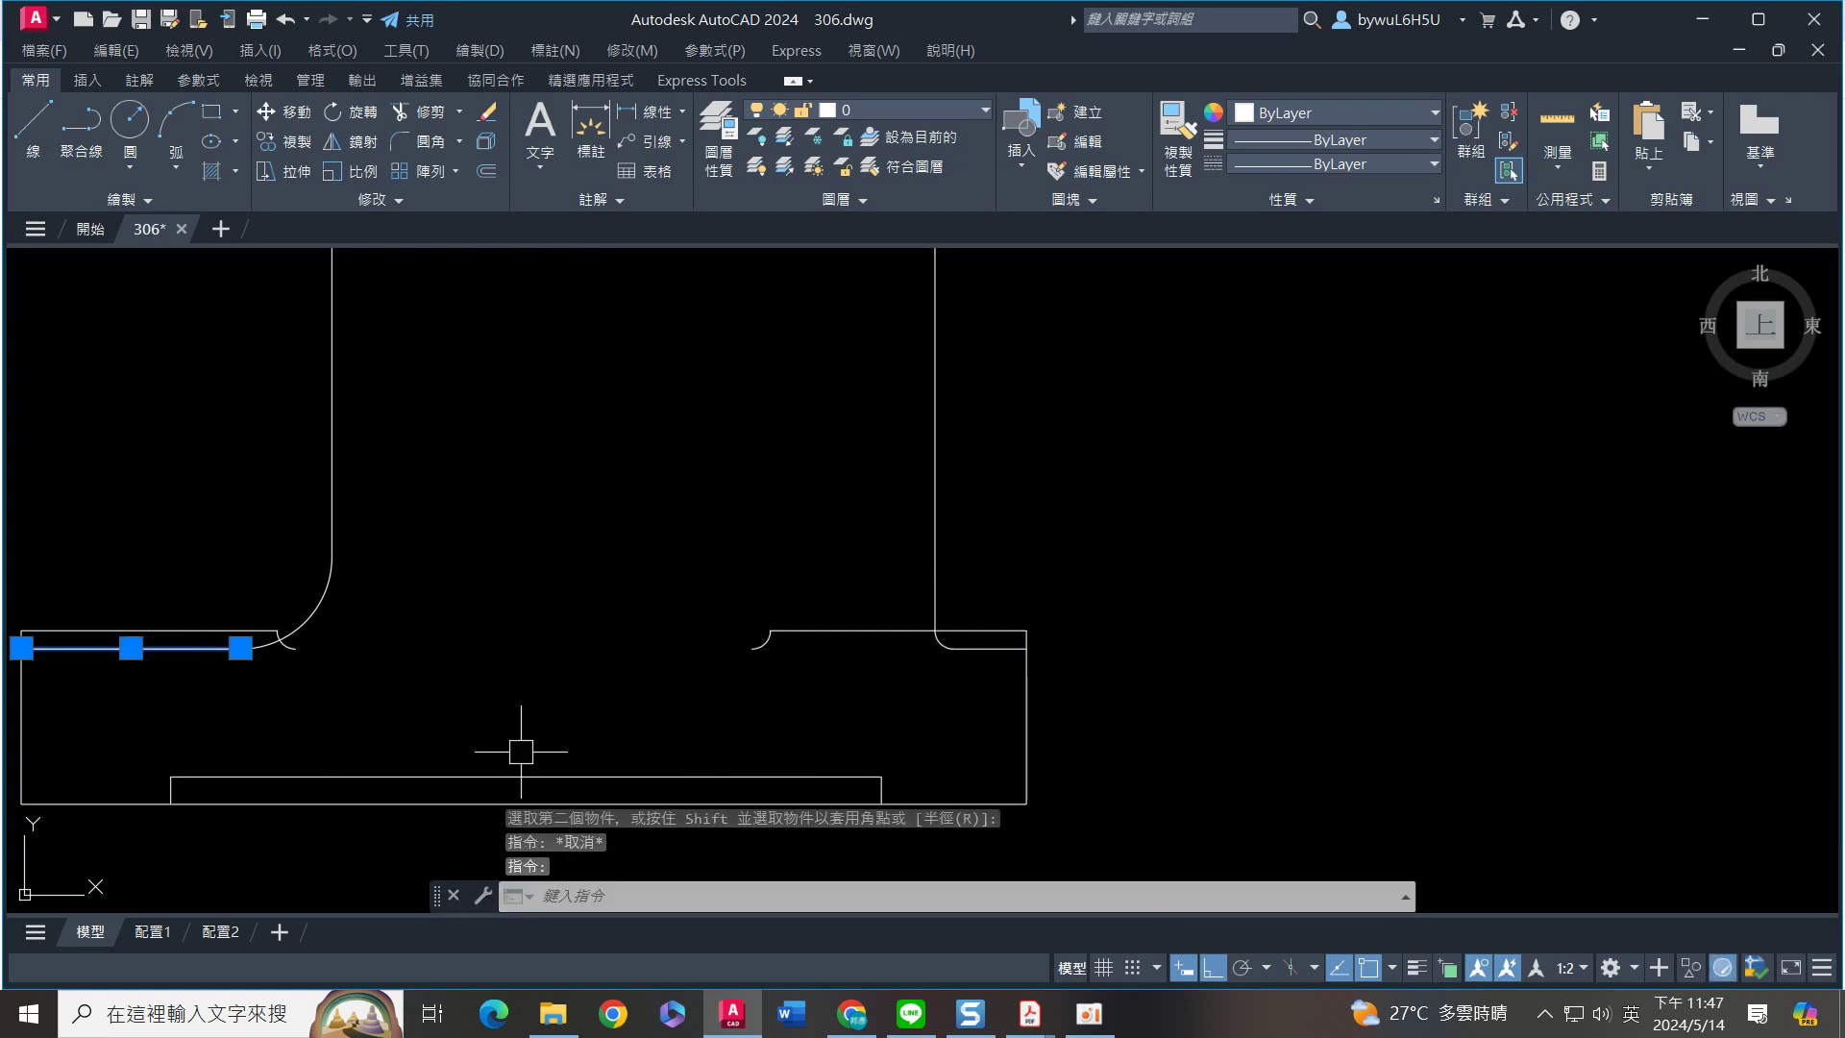
click(996, 647)
text(j)
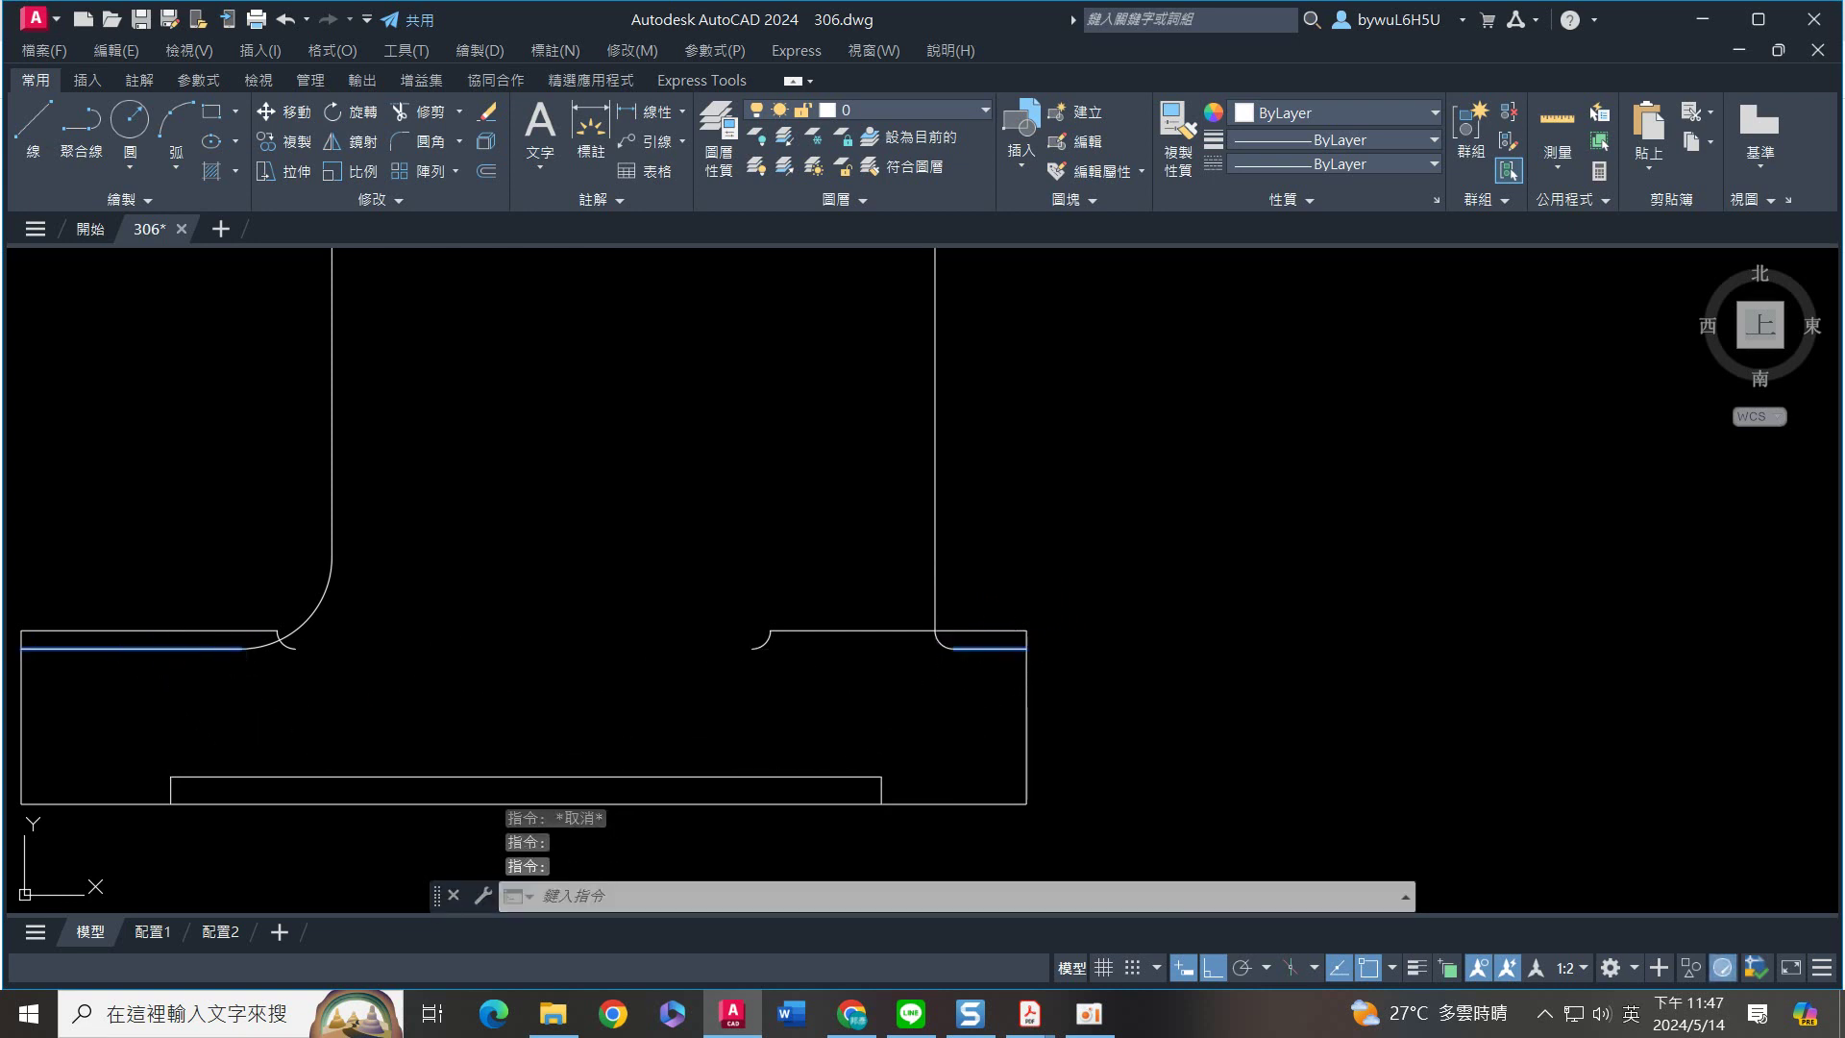
key(Return)
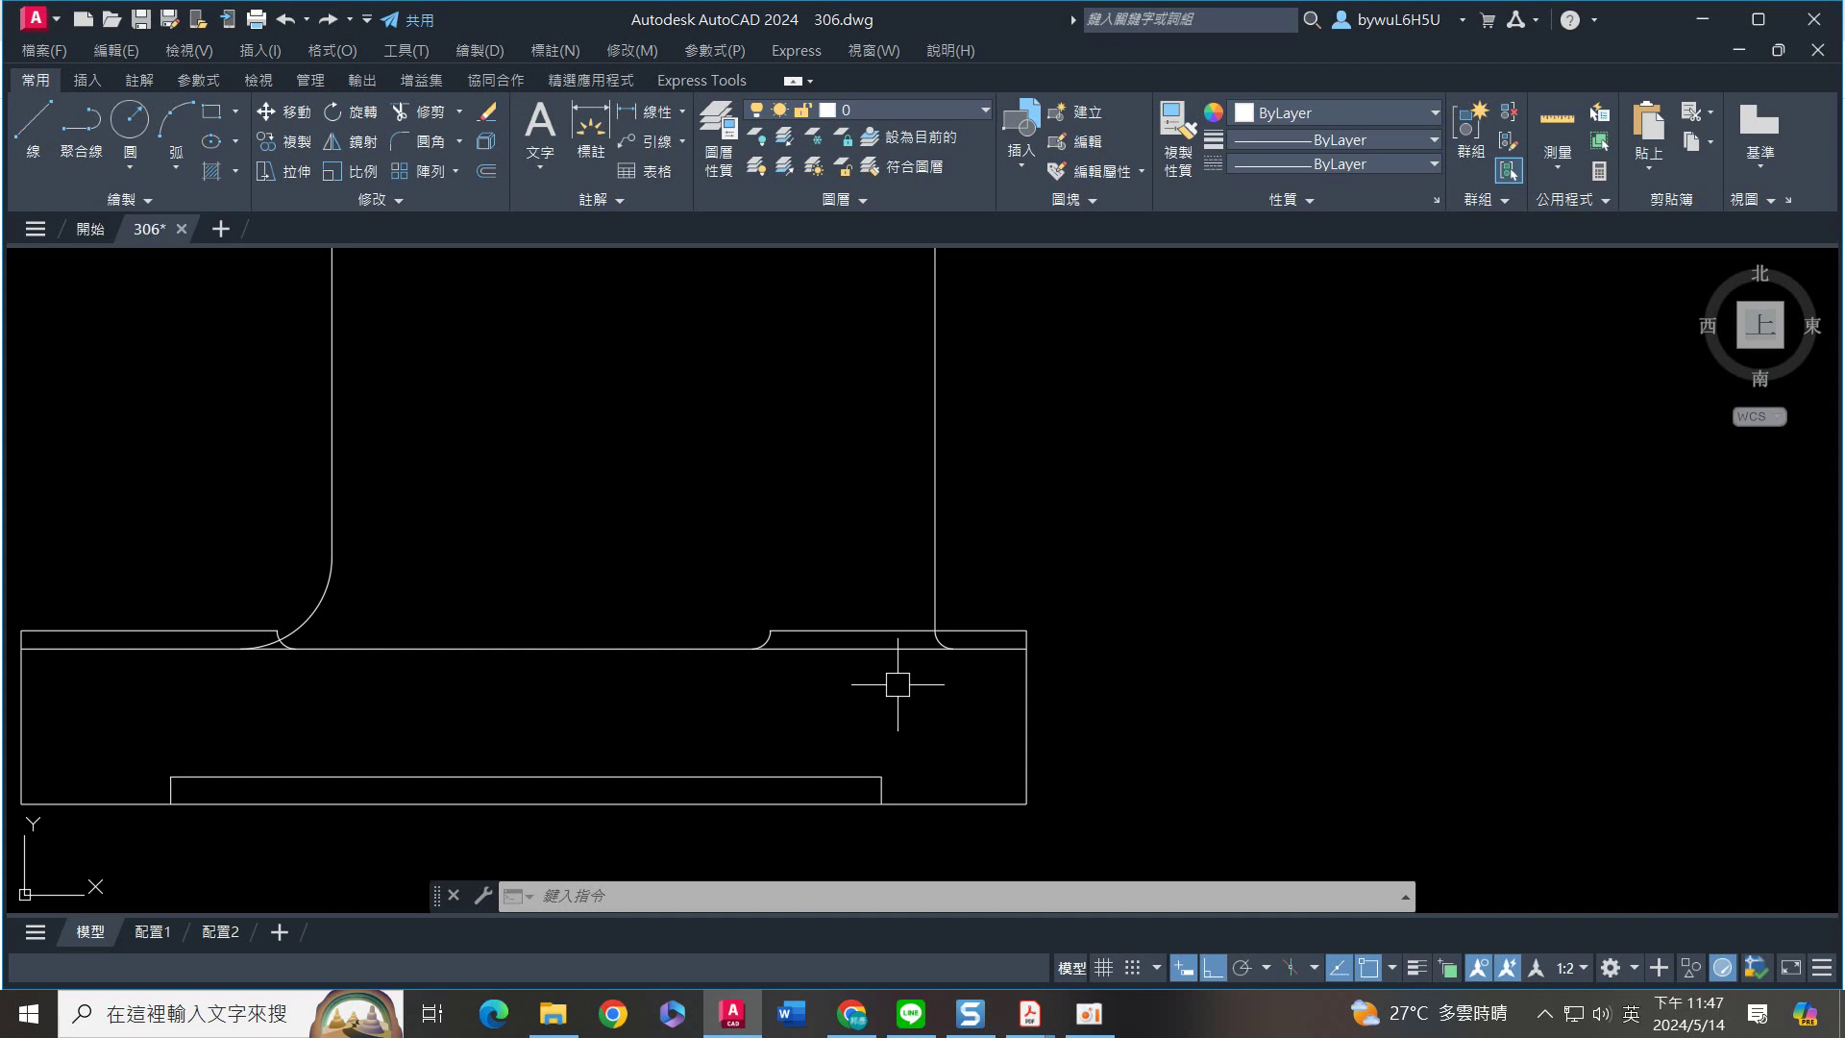
Draw a circle of radius 12 centred 50 above and 24 left of the base's lower-right corner
key(Return)
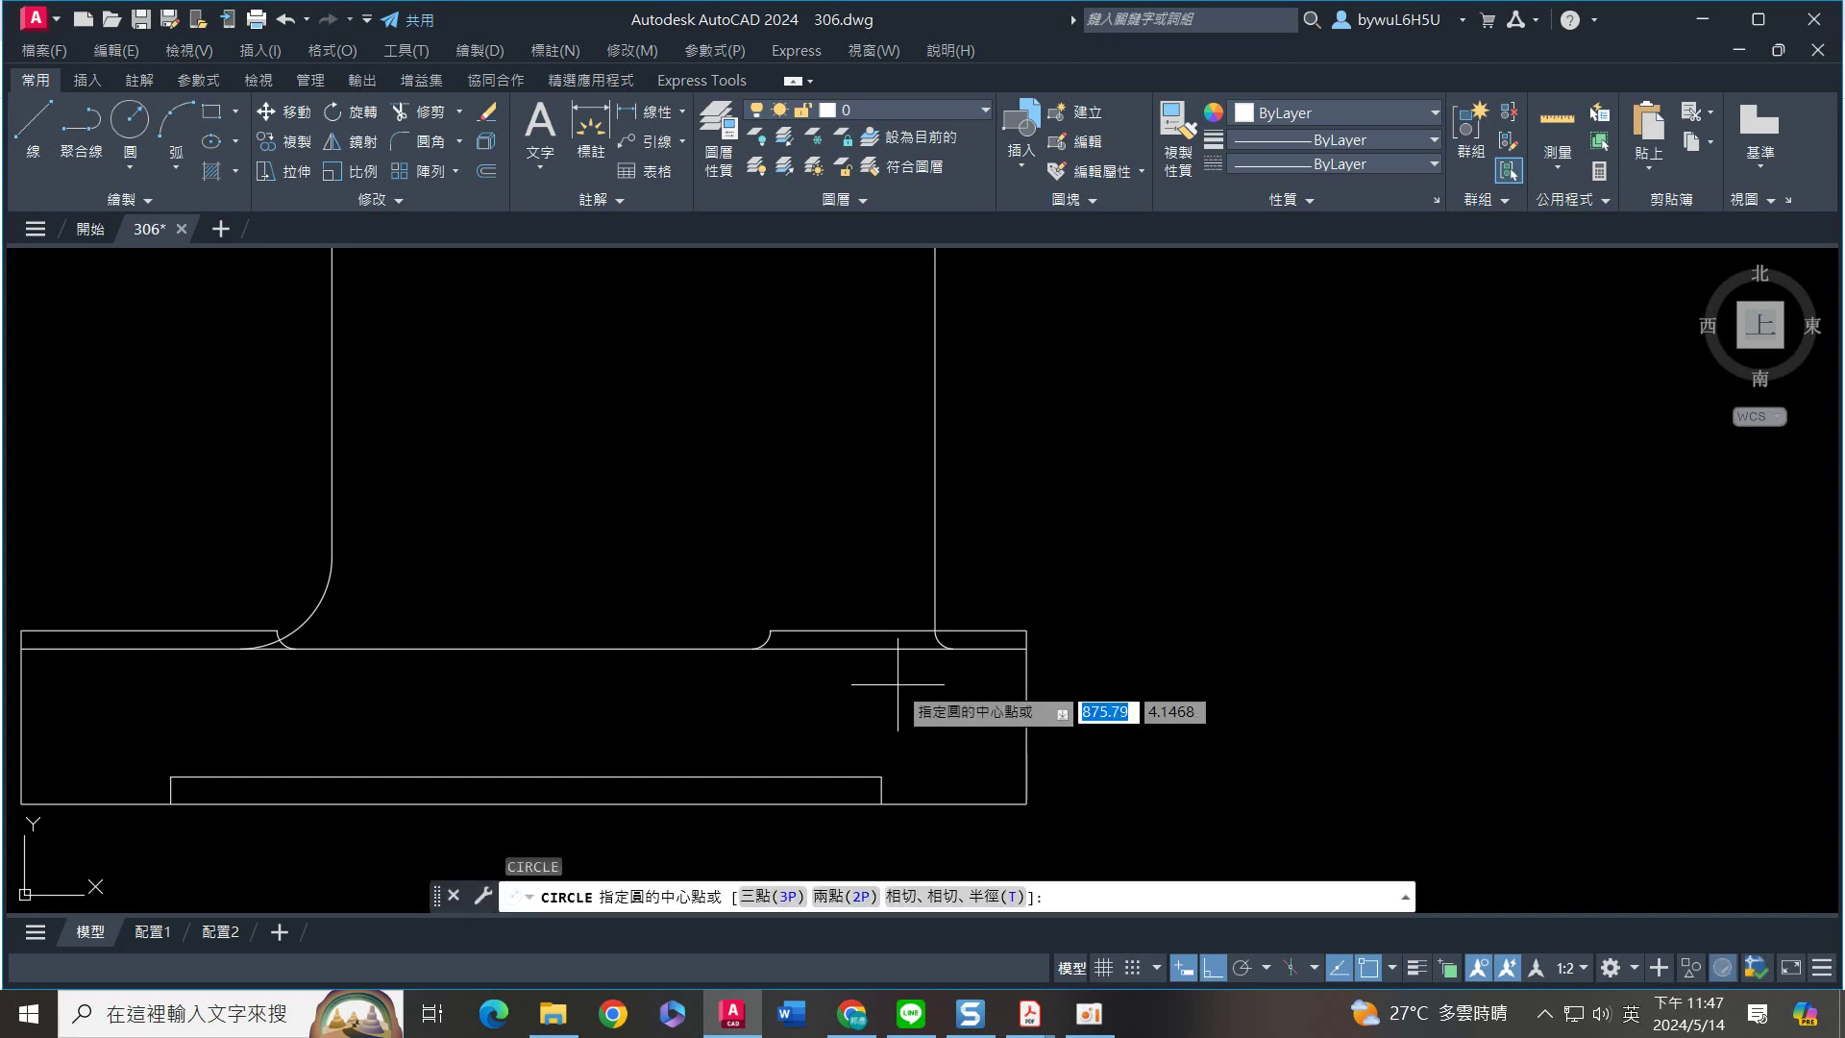
text(t)
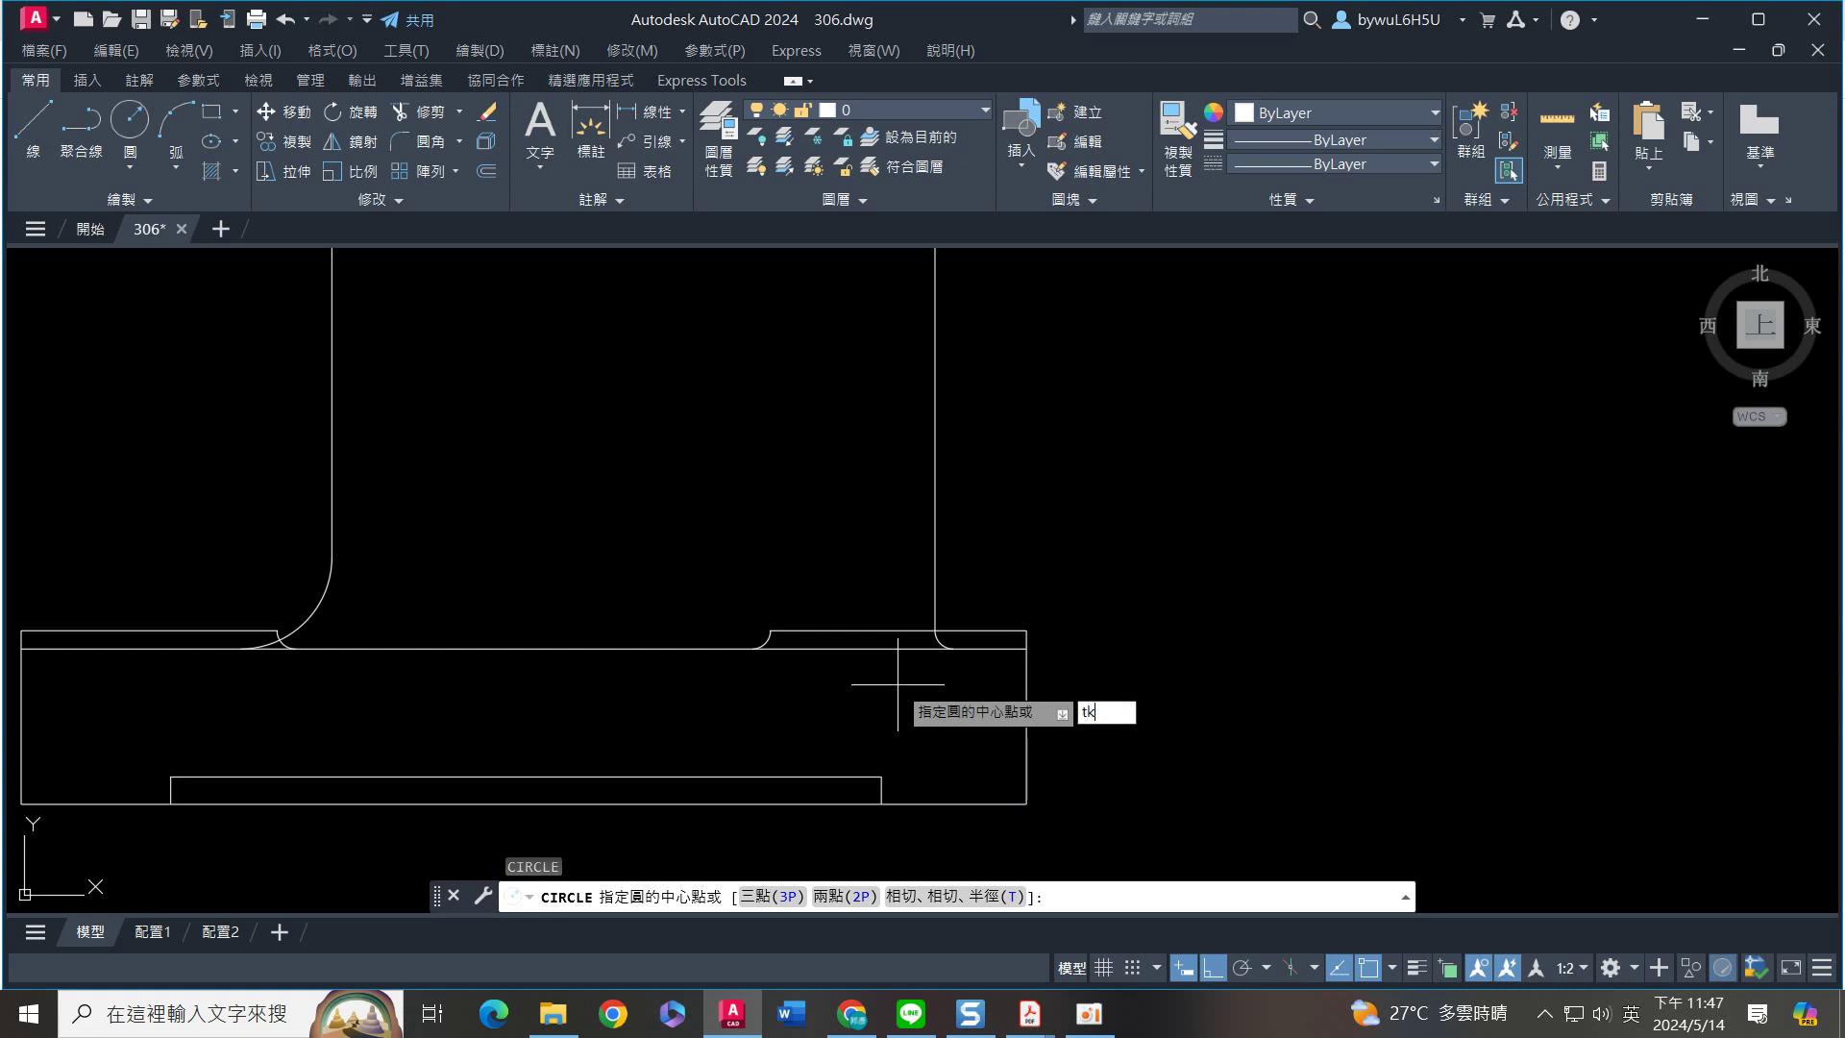
text(k)
key(Return)
click(1025, 800)
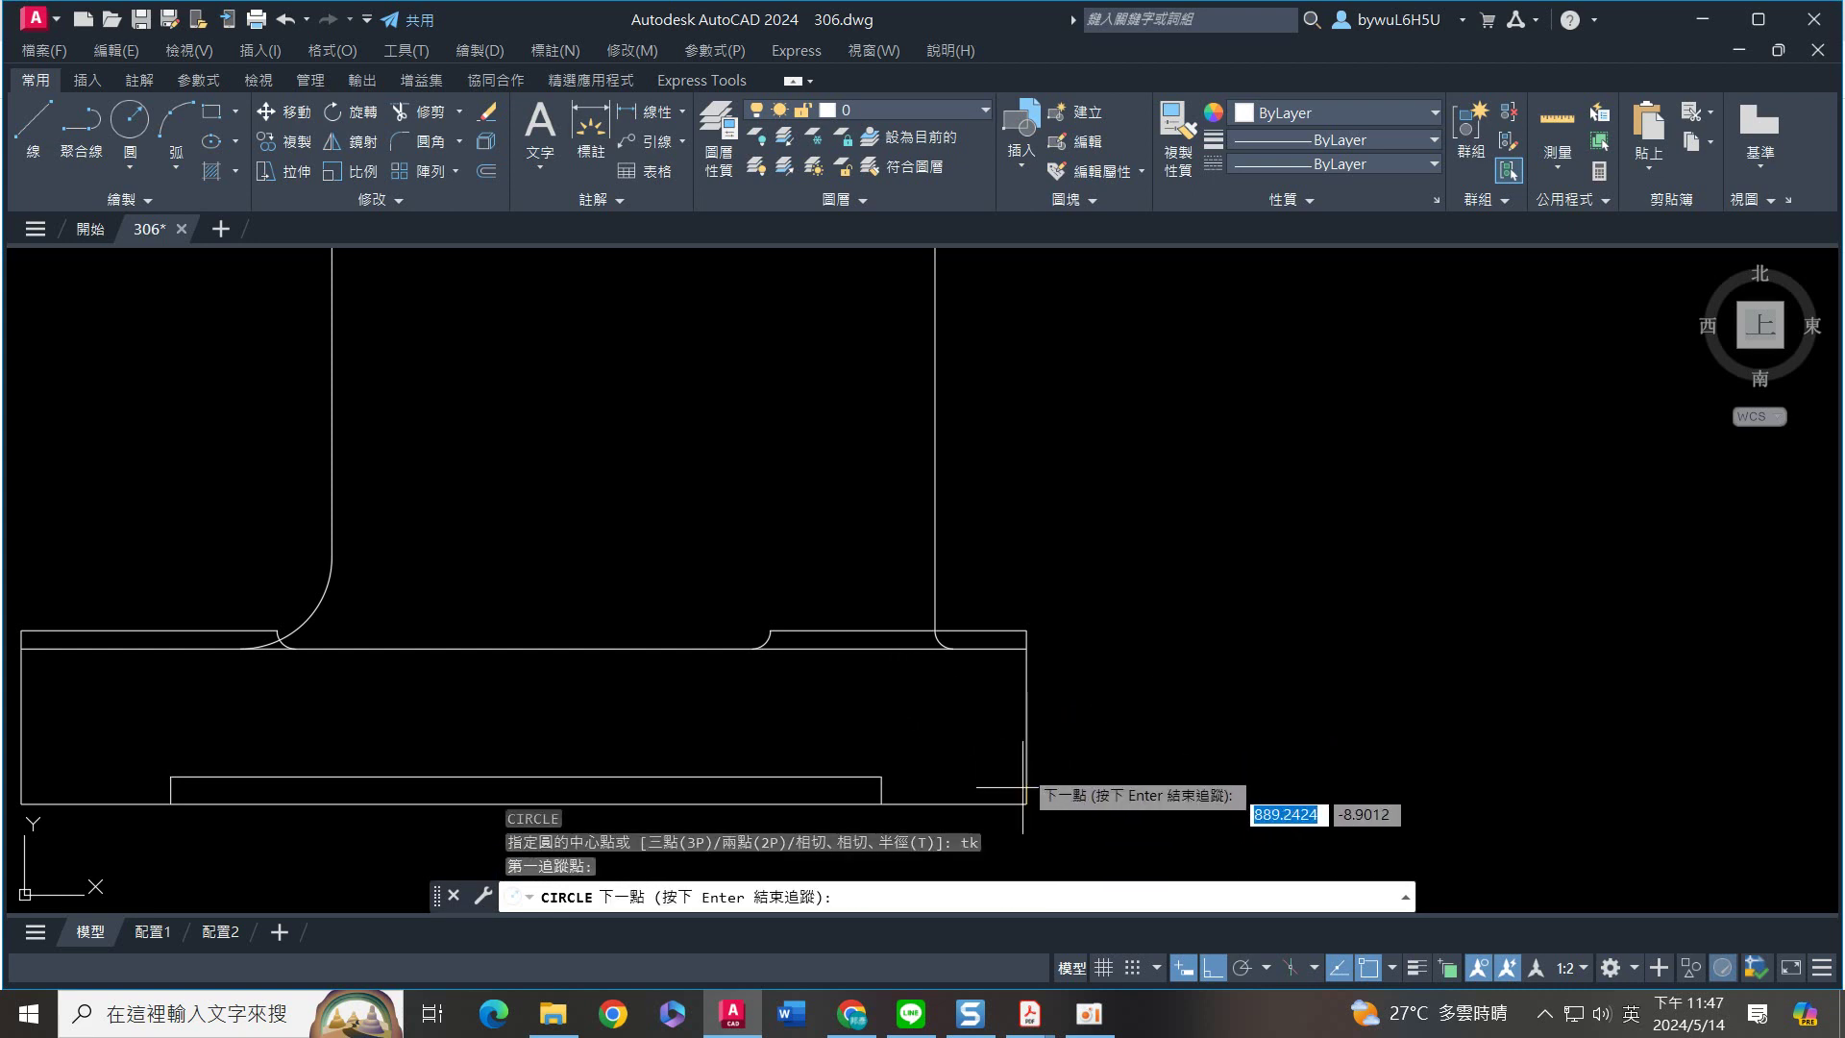
text(50)
key(Return)
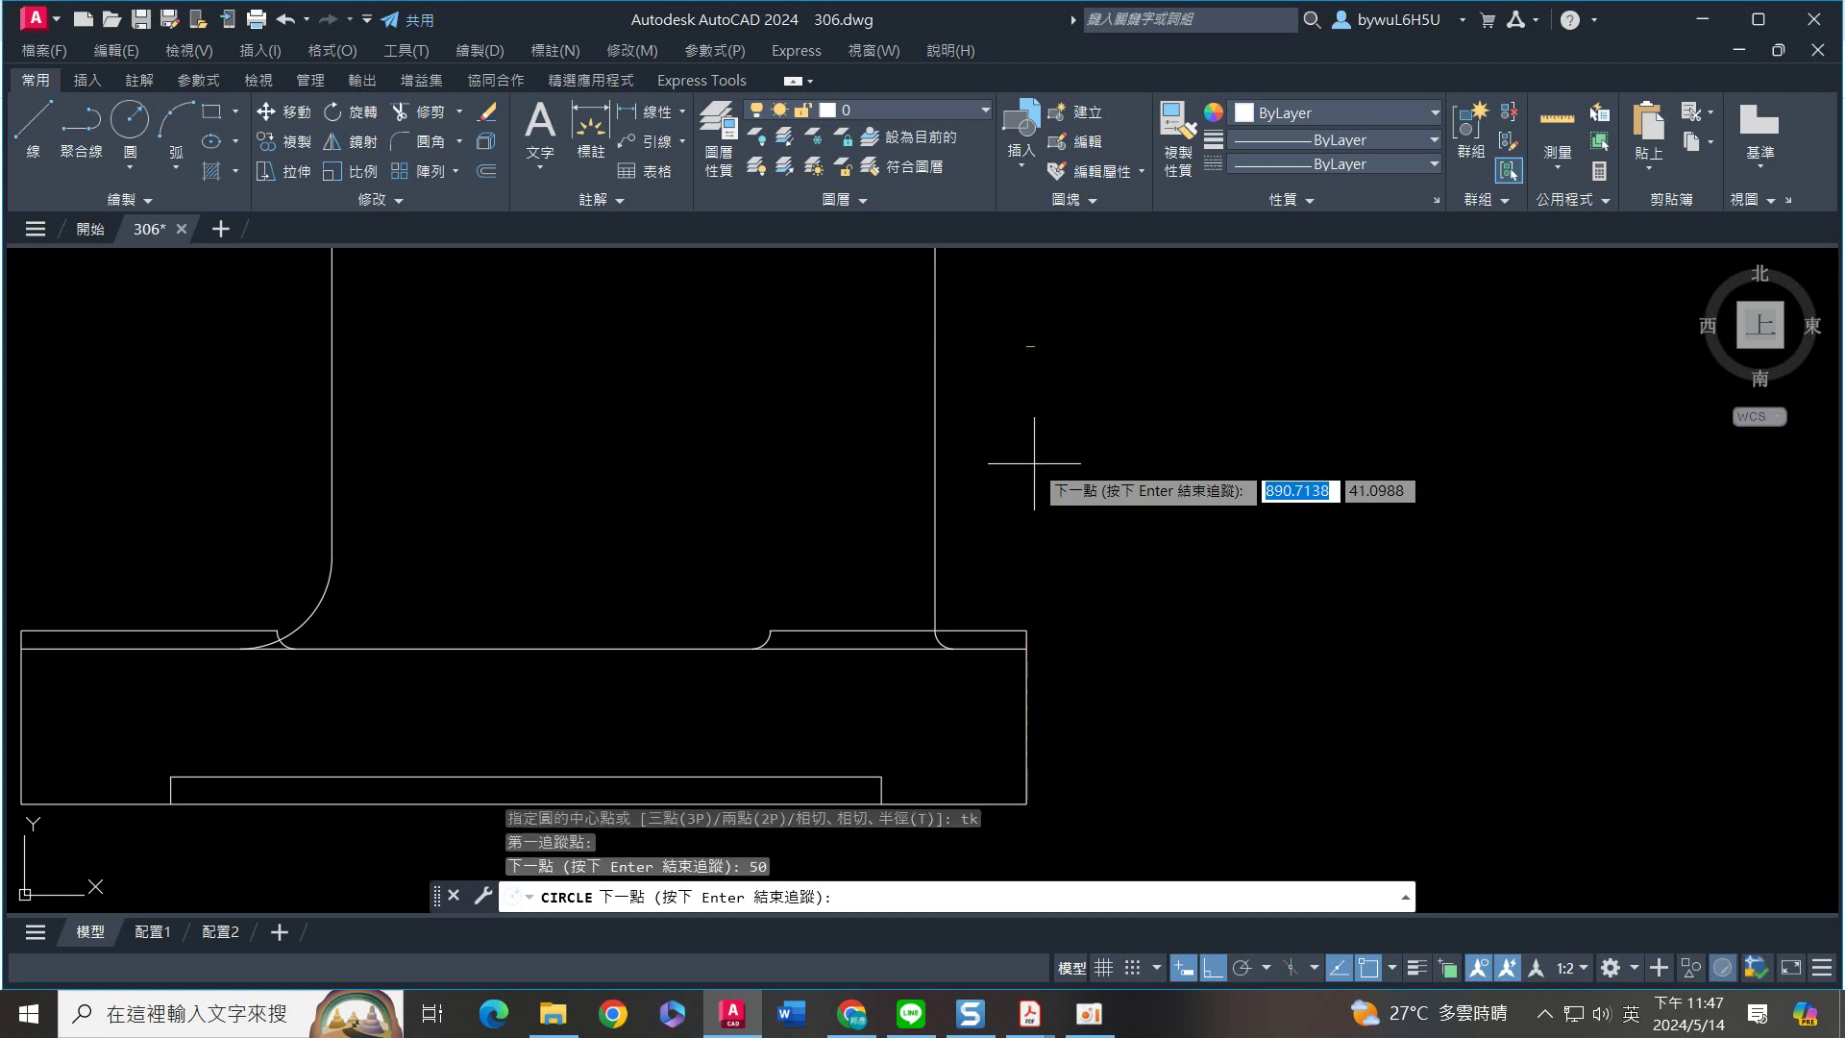
text(24)
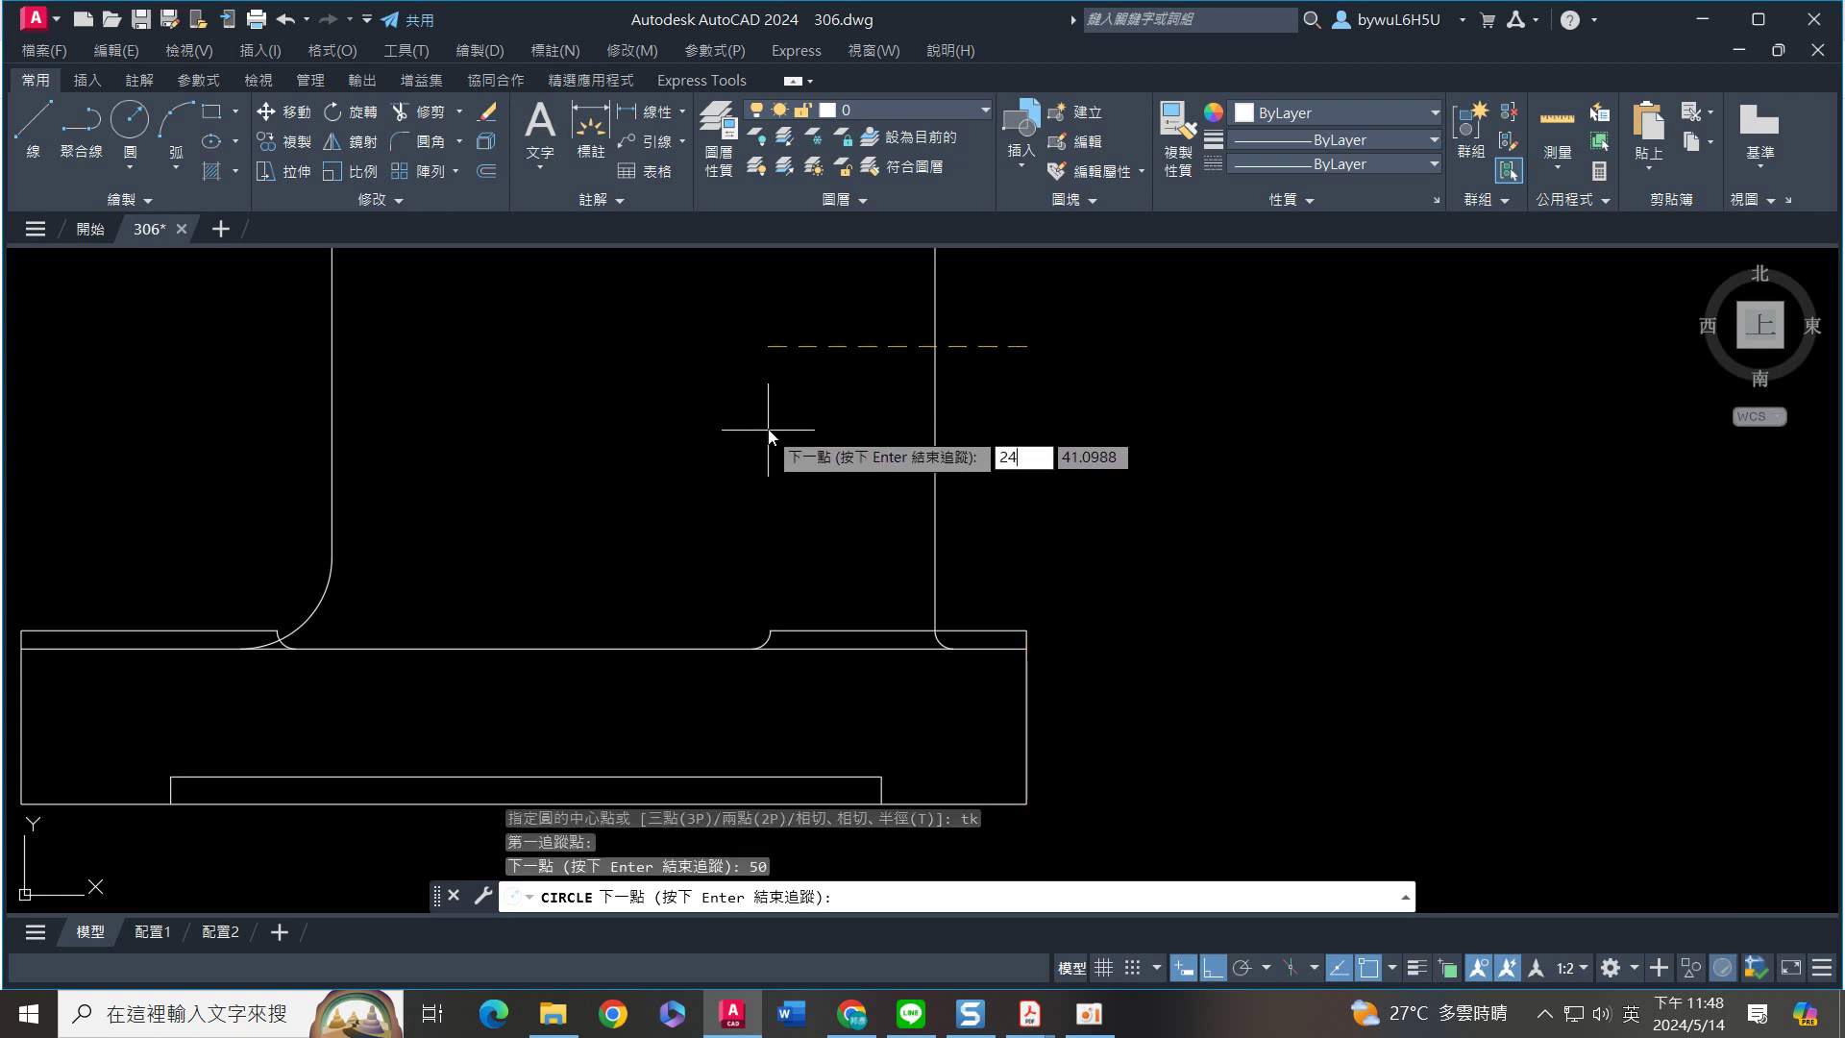
key(Return)
key(Return)
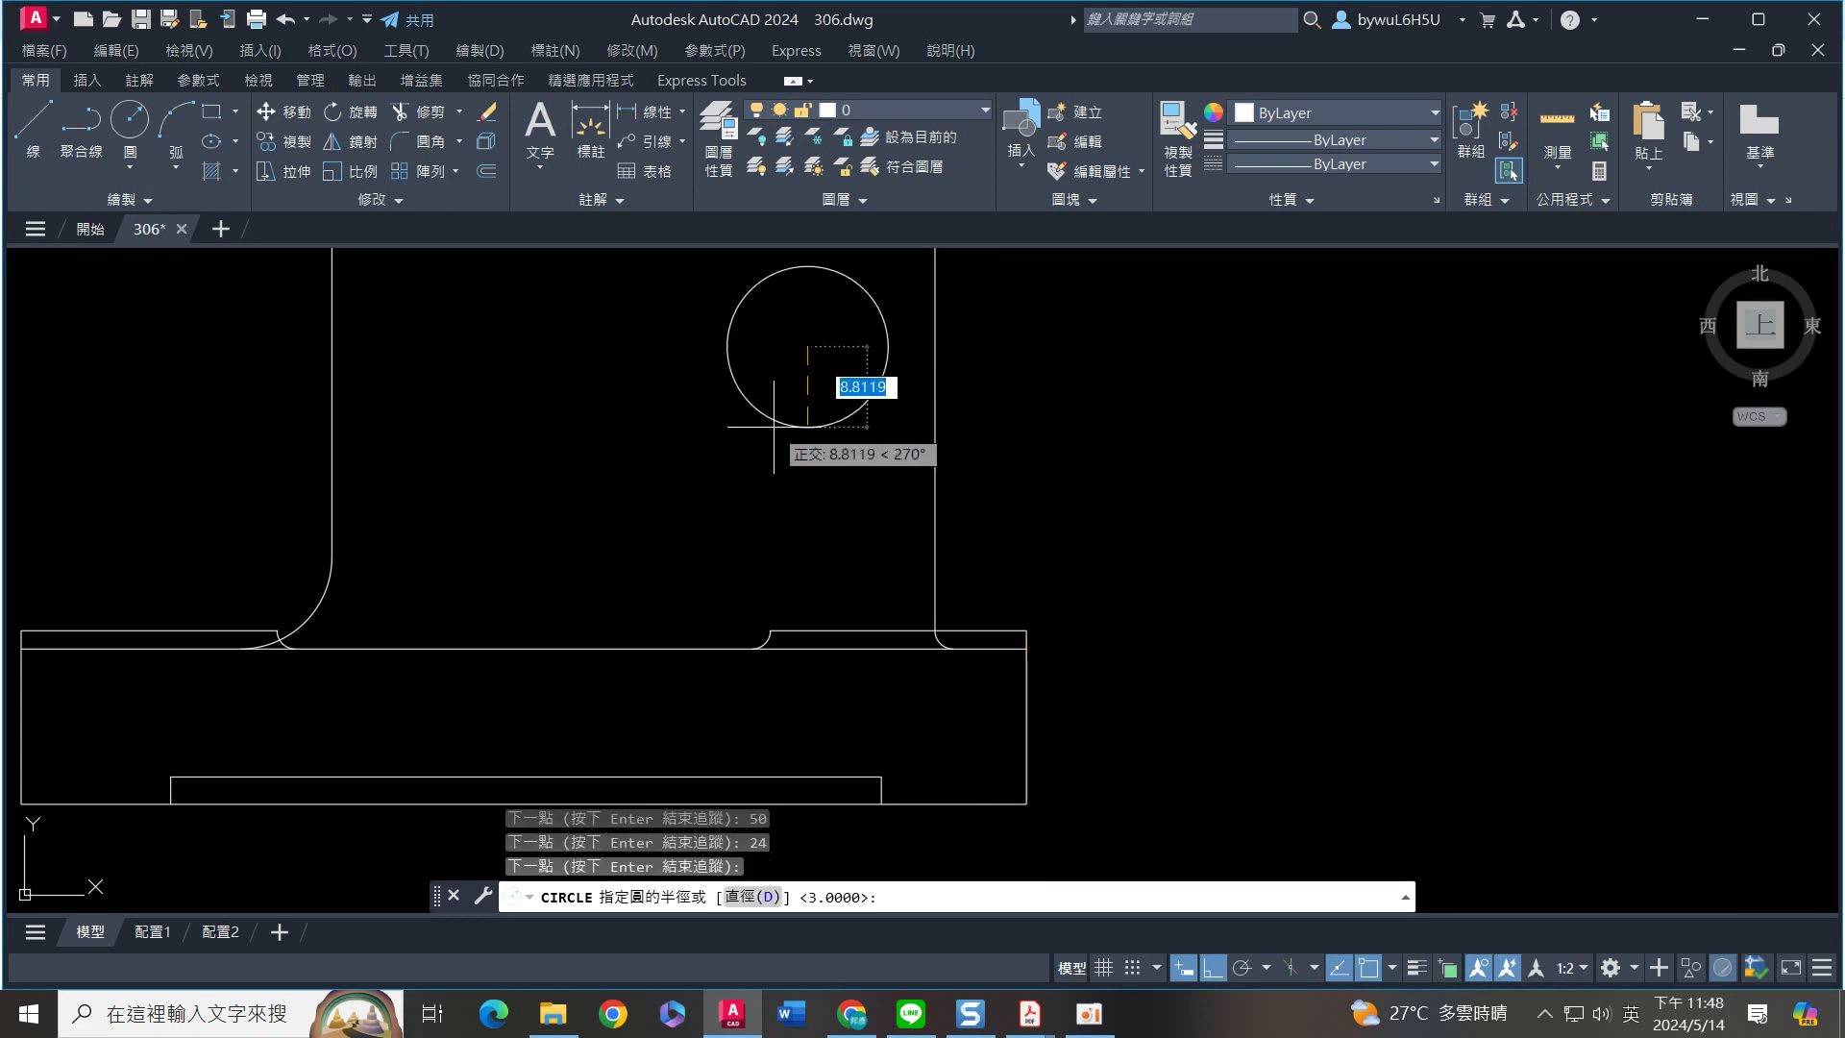
text(12)
key(Return)
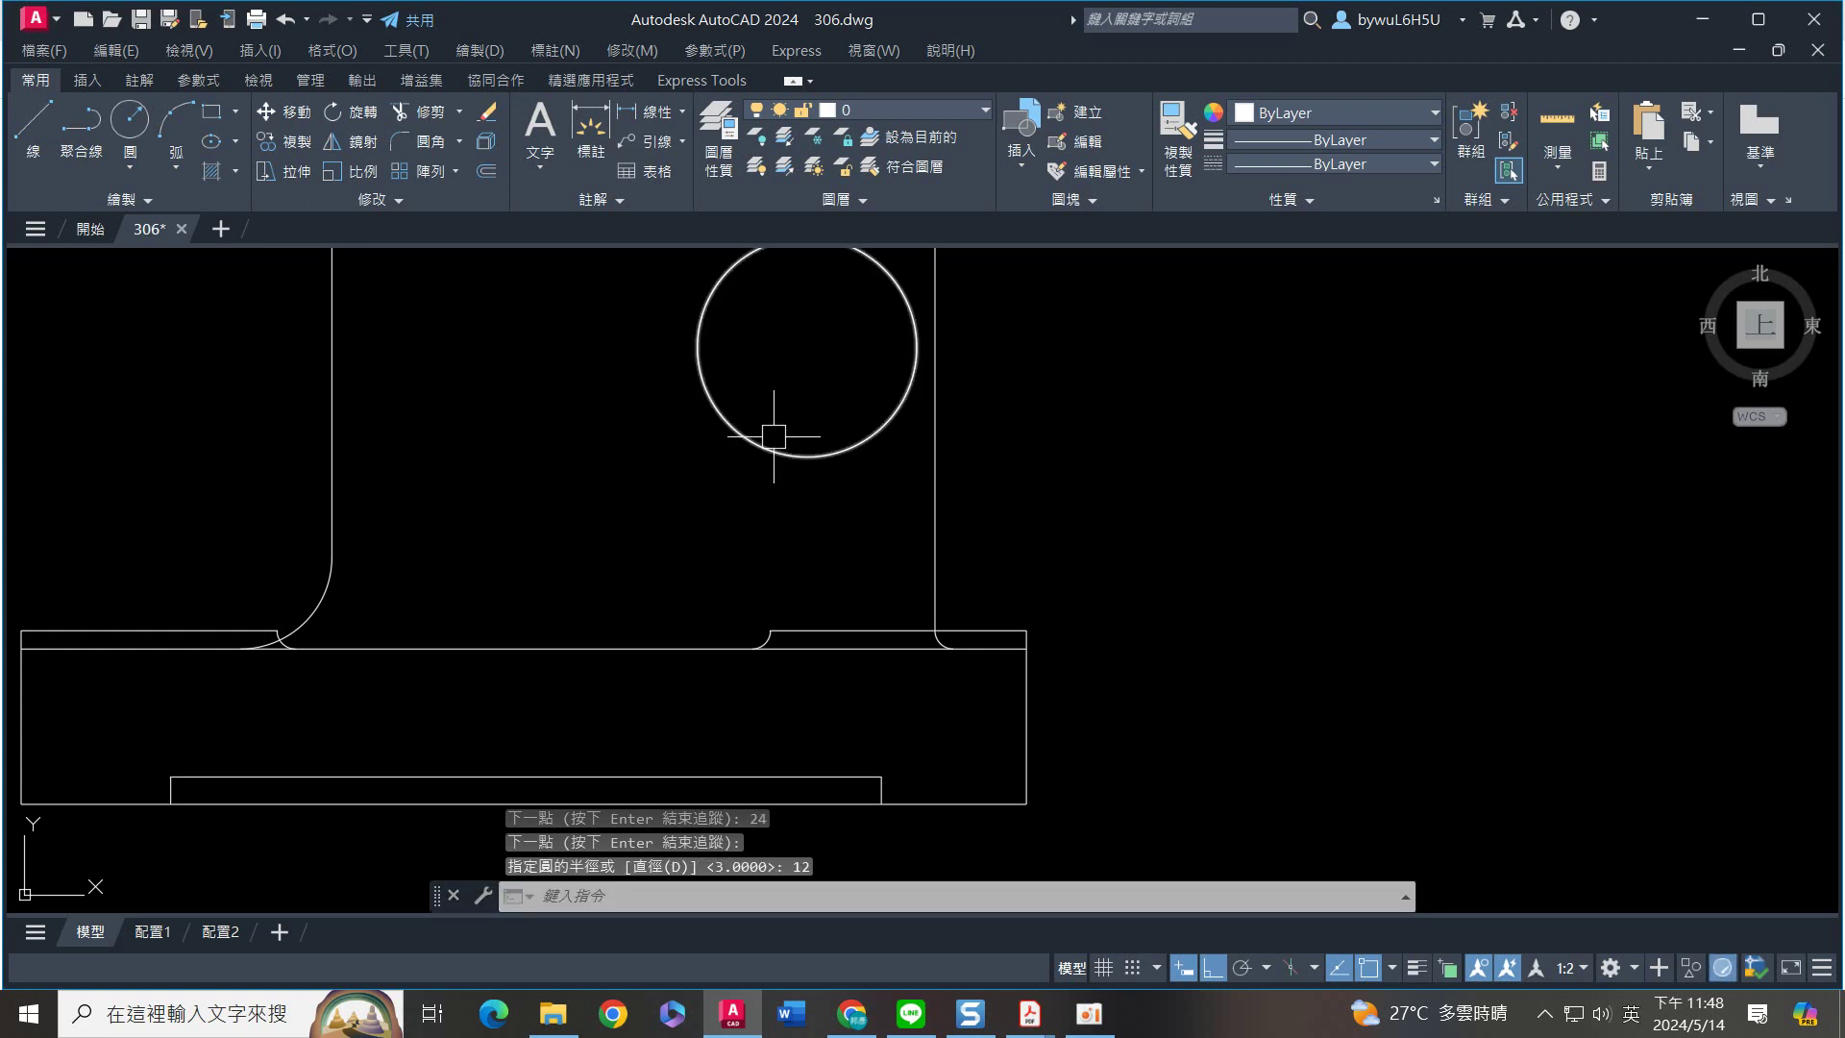
Draw a concentric circle of diameter 10 inside the radius 12 circle
key(Return)
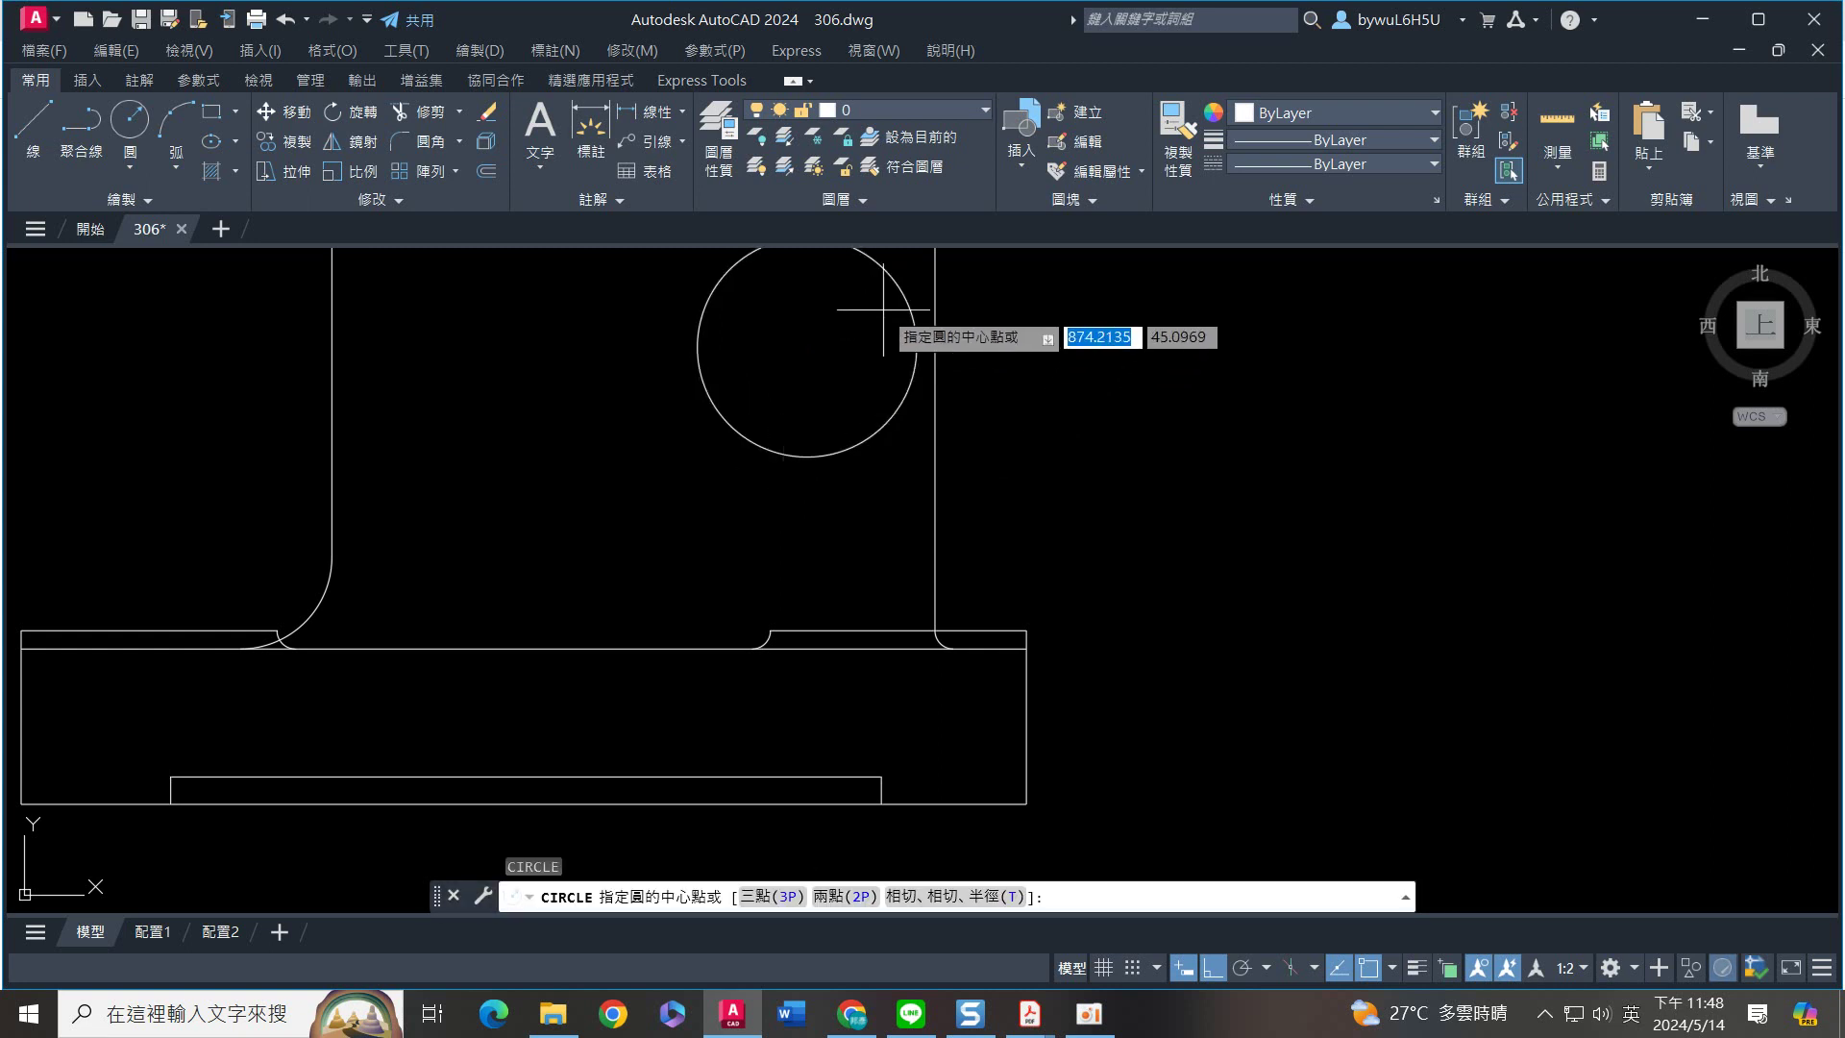
click(807, 348)
text(d)
key(Return)
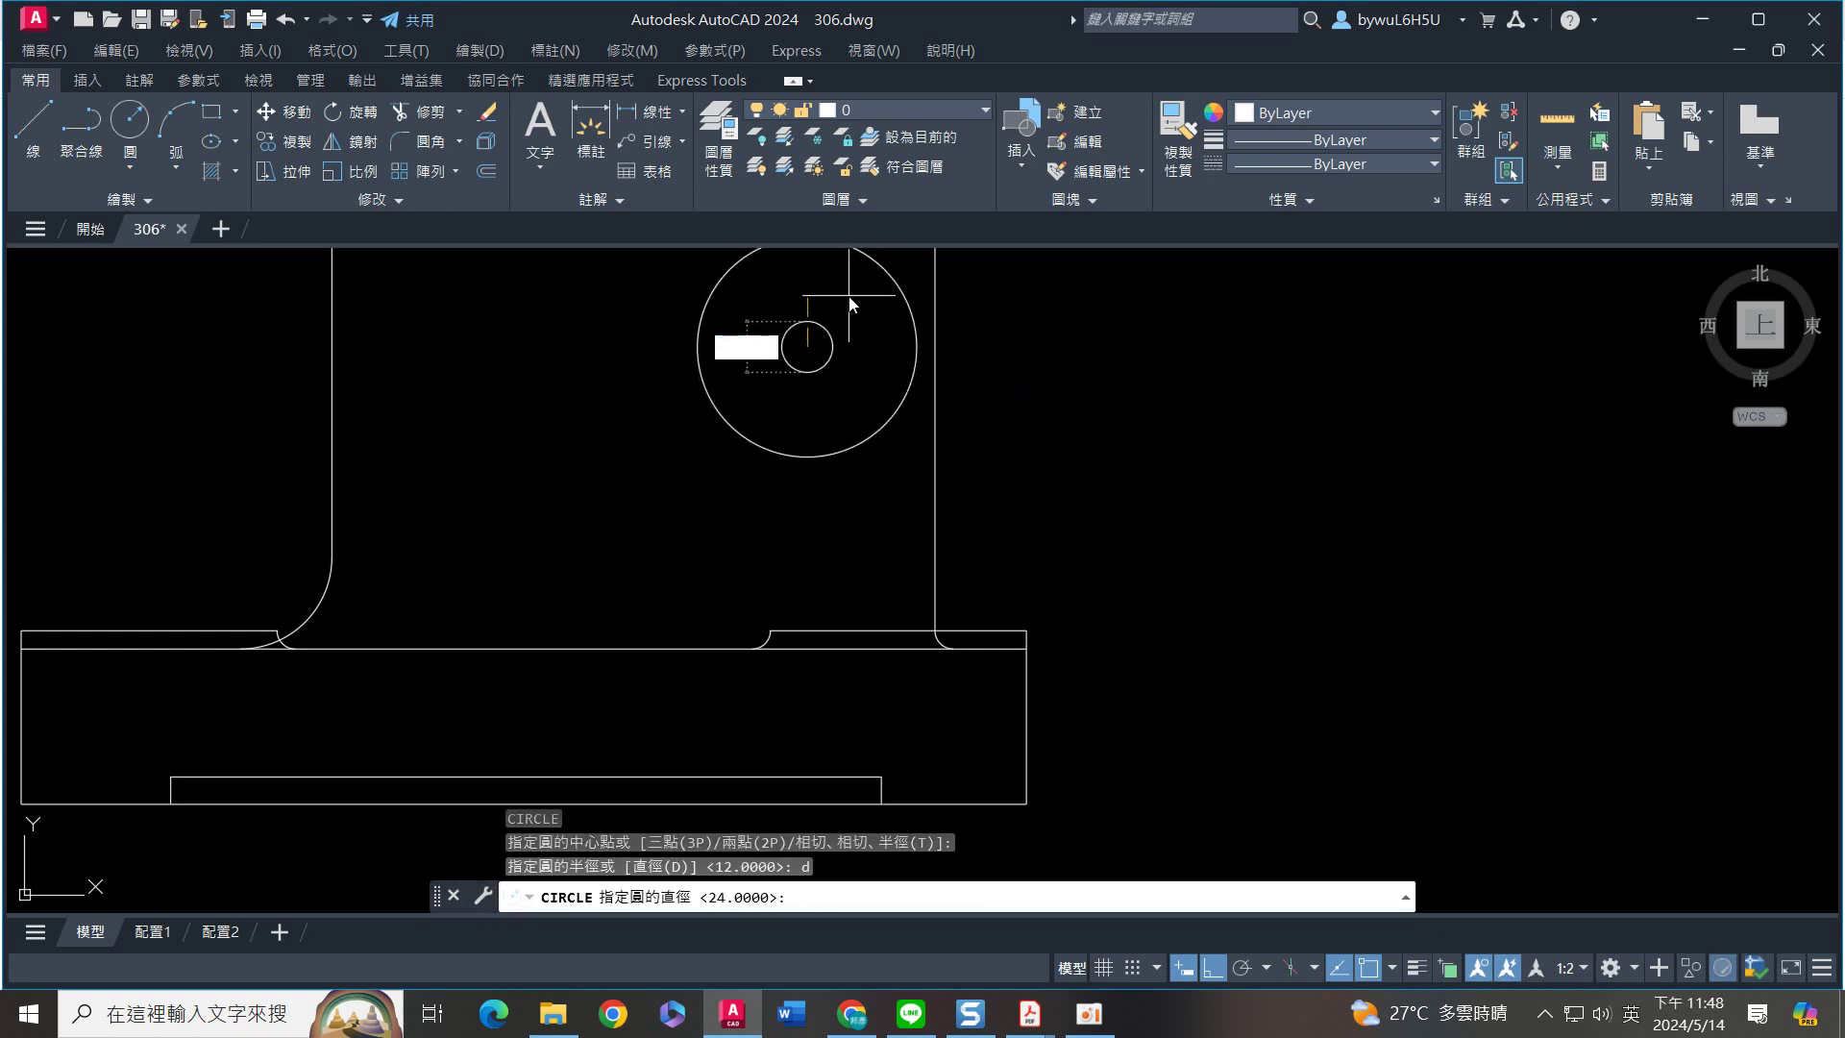
text(10)
key(Return)
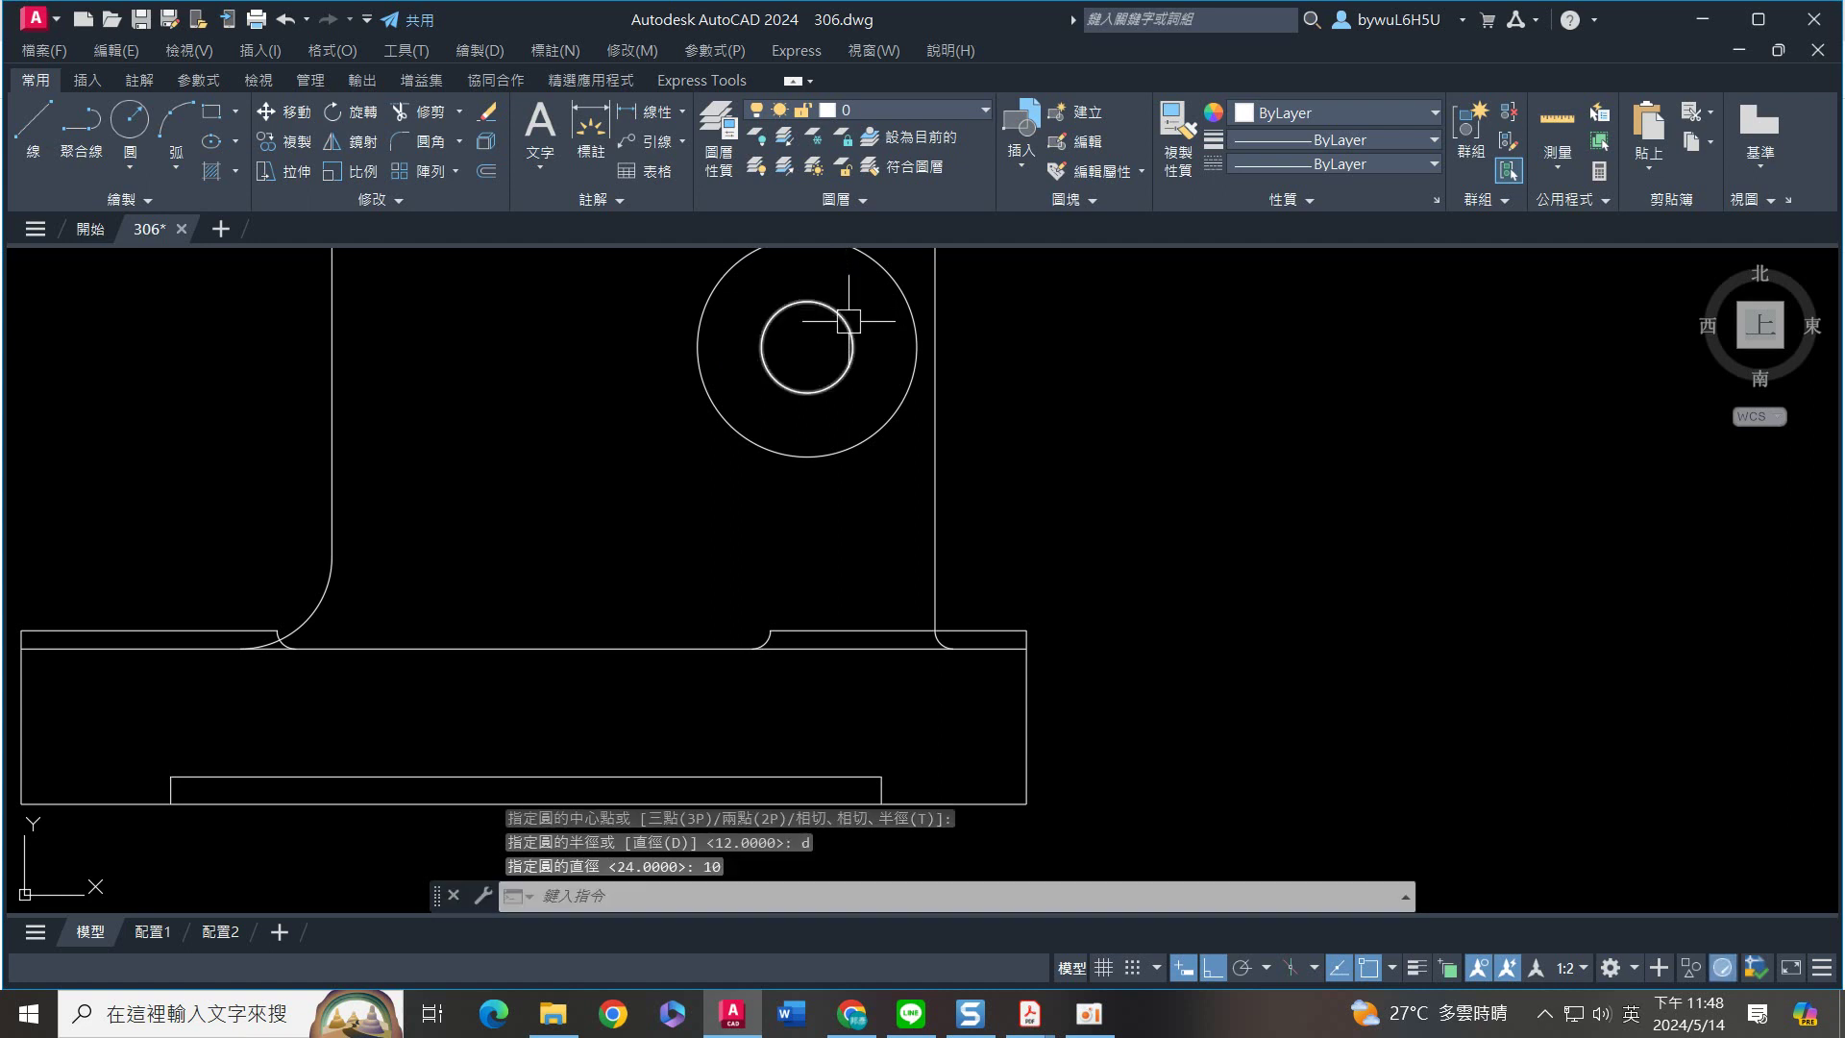
Draw a 38-long line at 165° from the centre of the existing circles
mouse_move(635, 367)
middle_down()
mouse_move(775, 502)
mouse_move(779, 533)
middle_up()
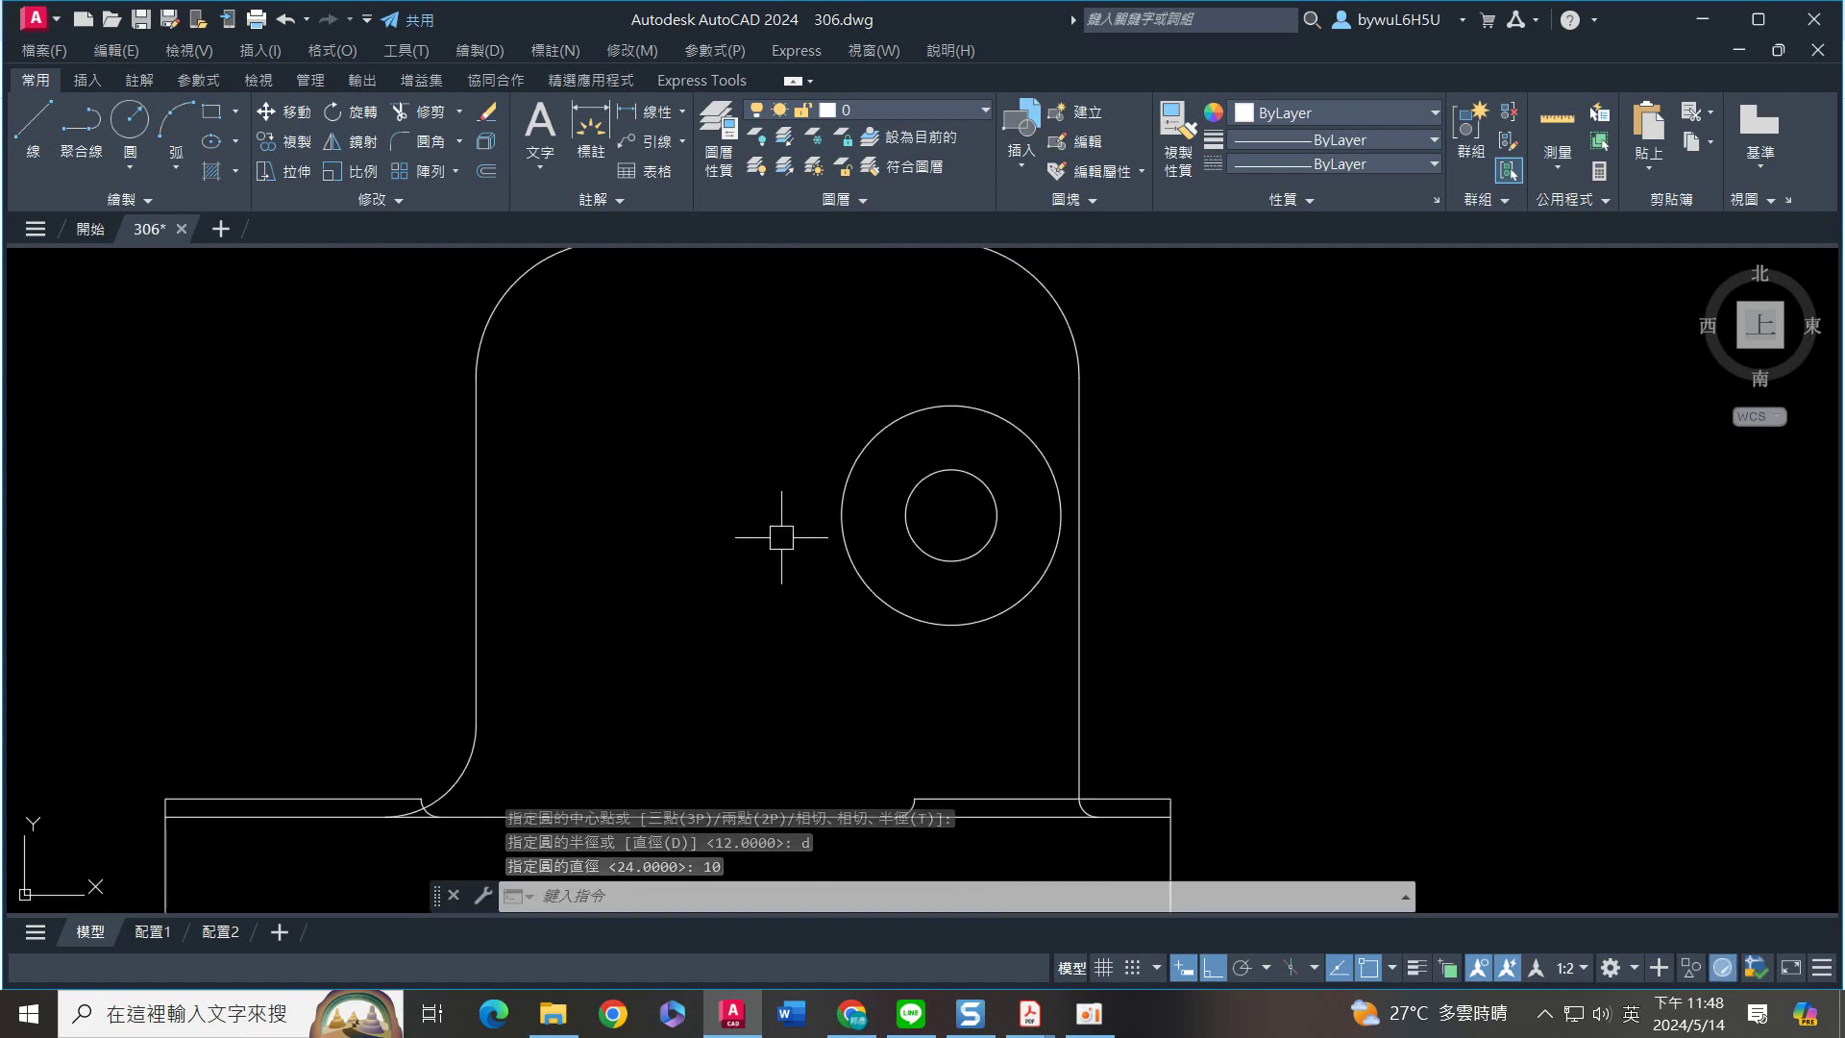
text(l)
key(Return)
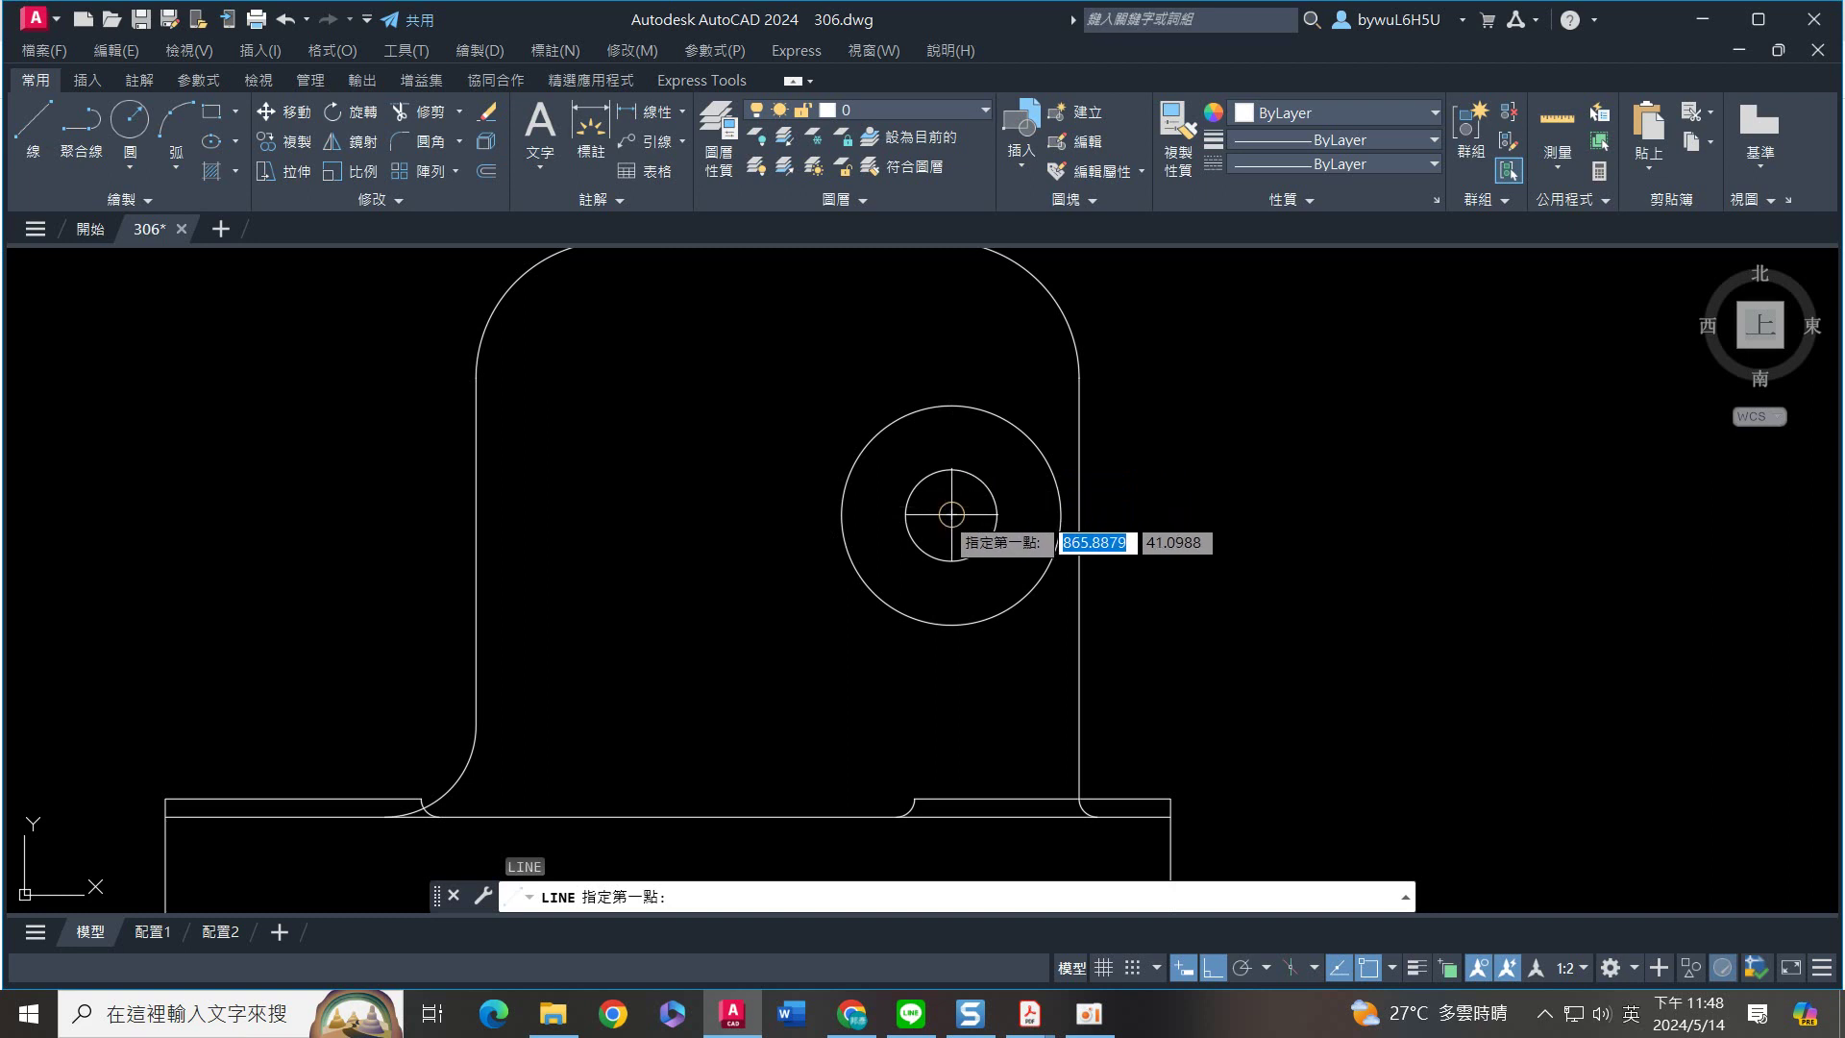
click(949, 514)
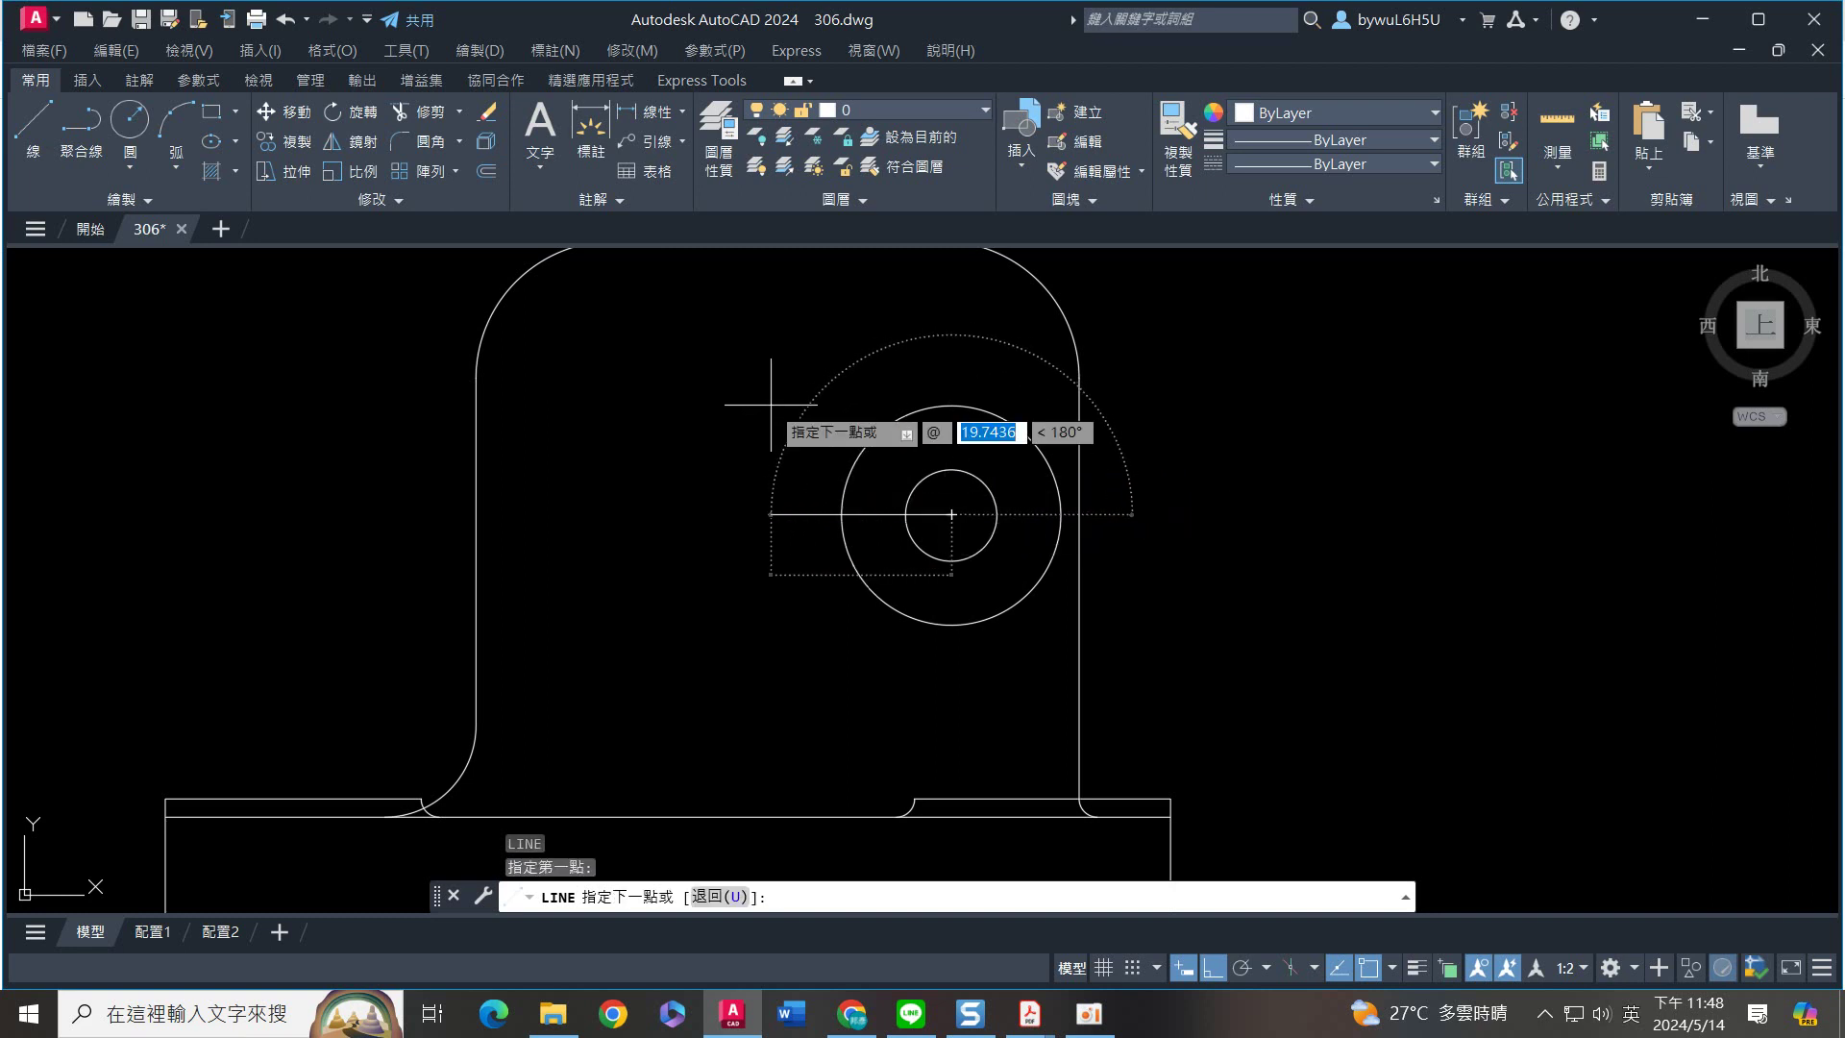
text(38)
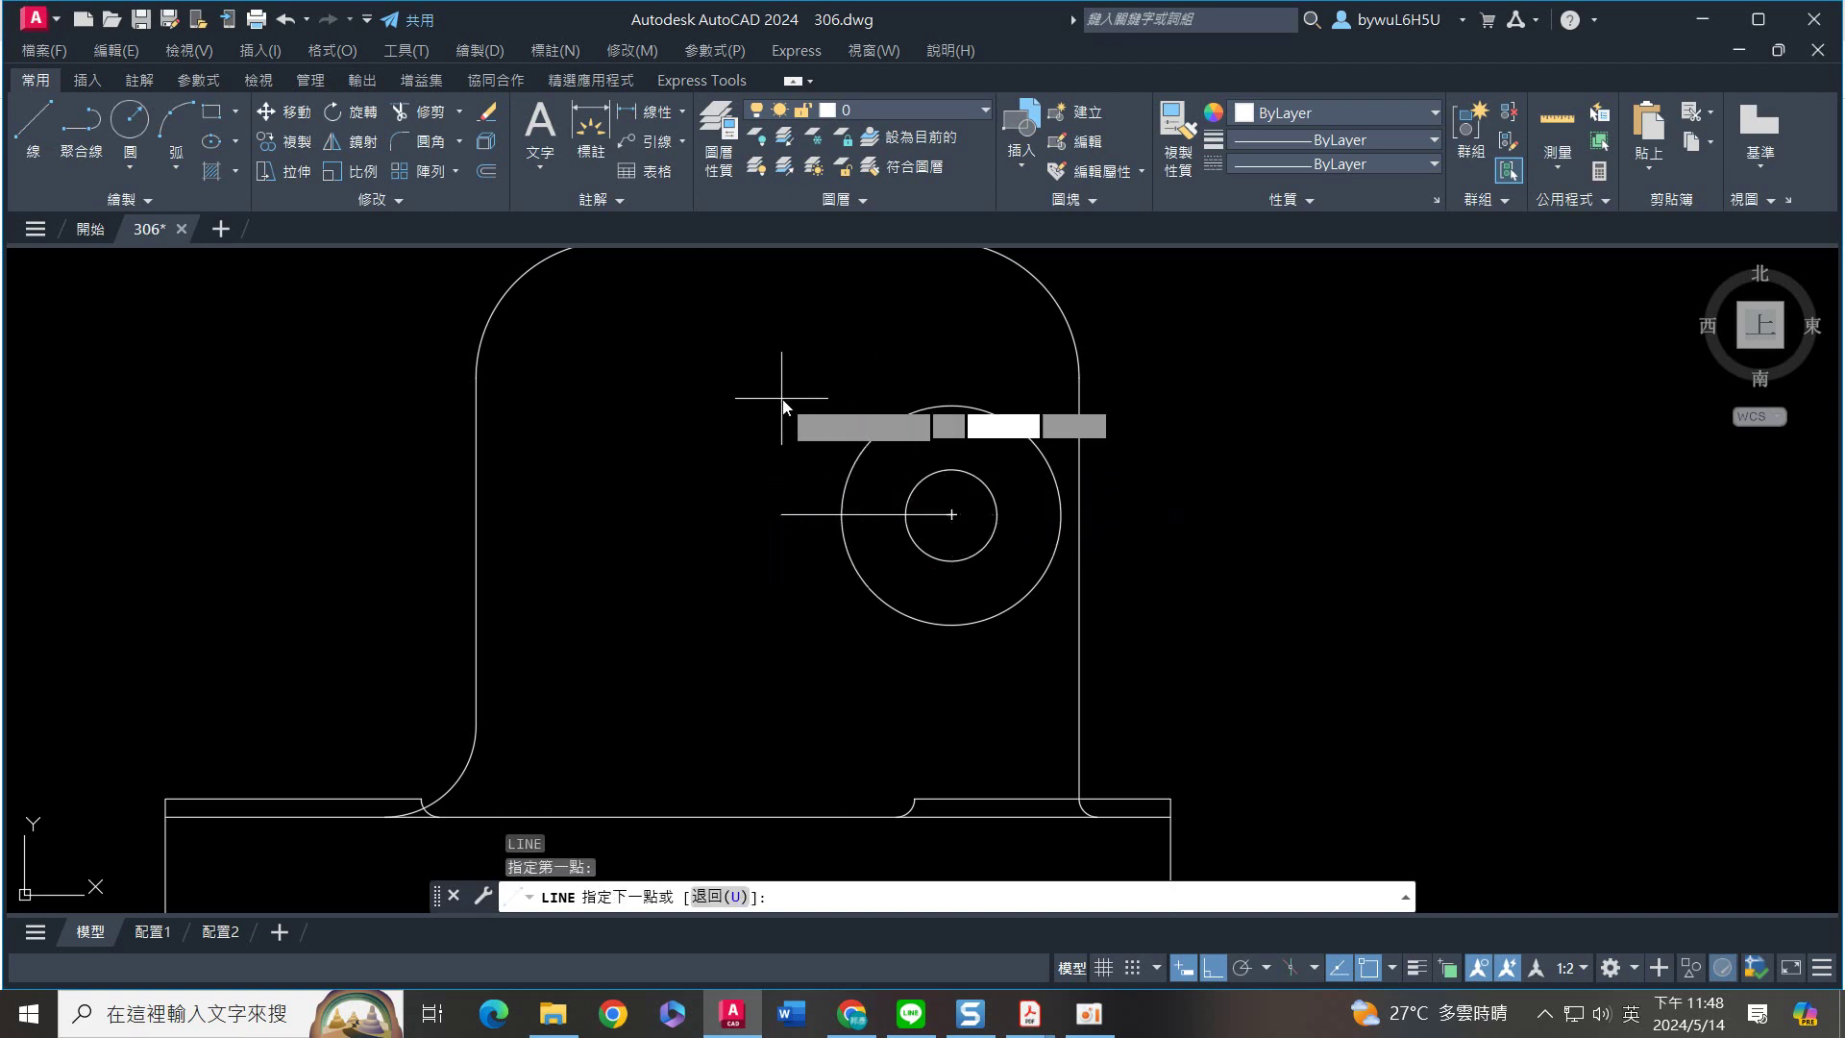
key(Tab)
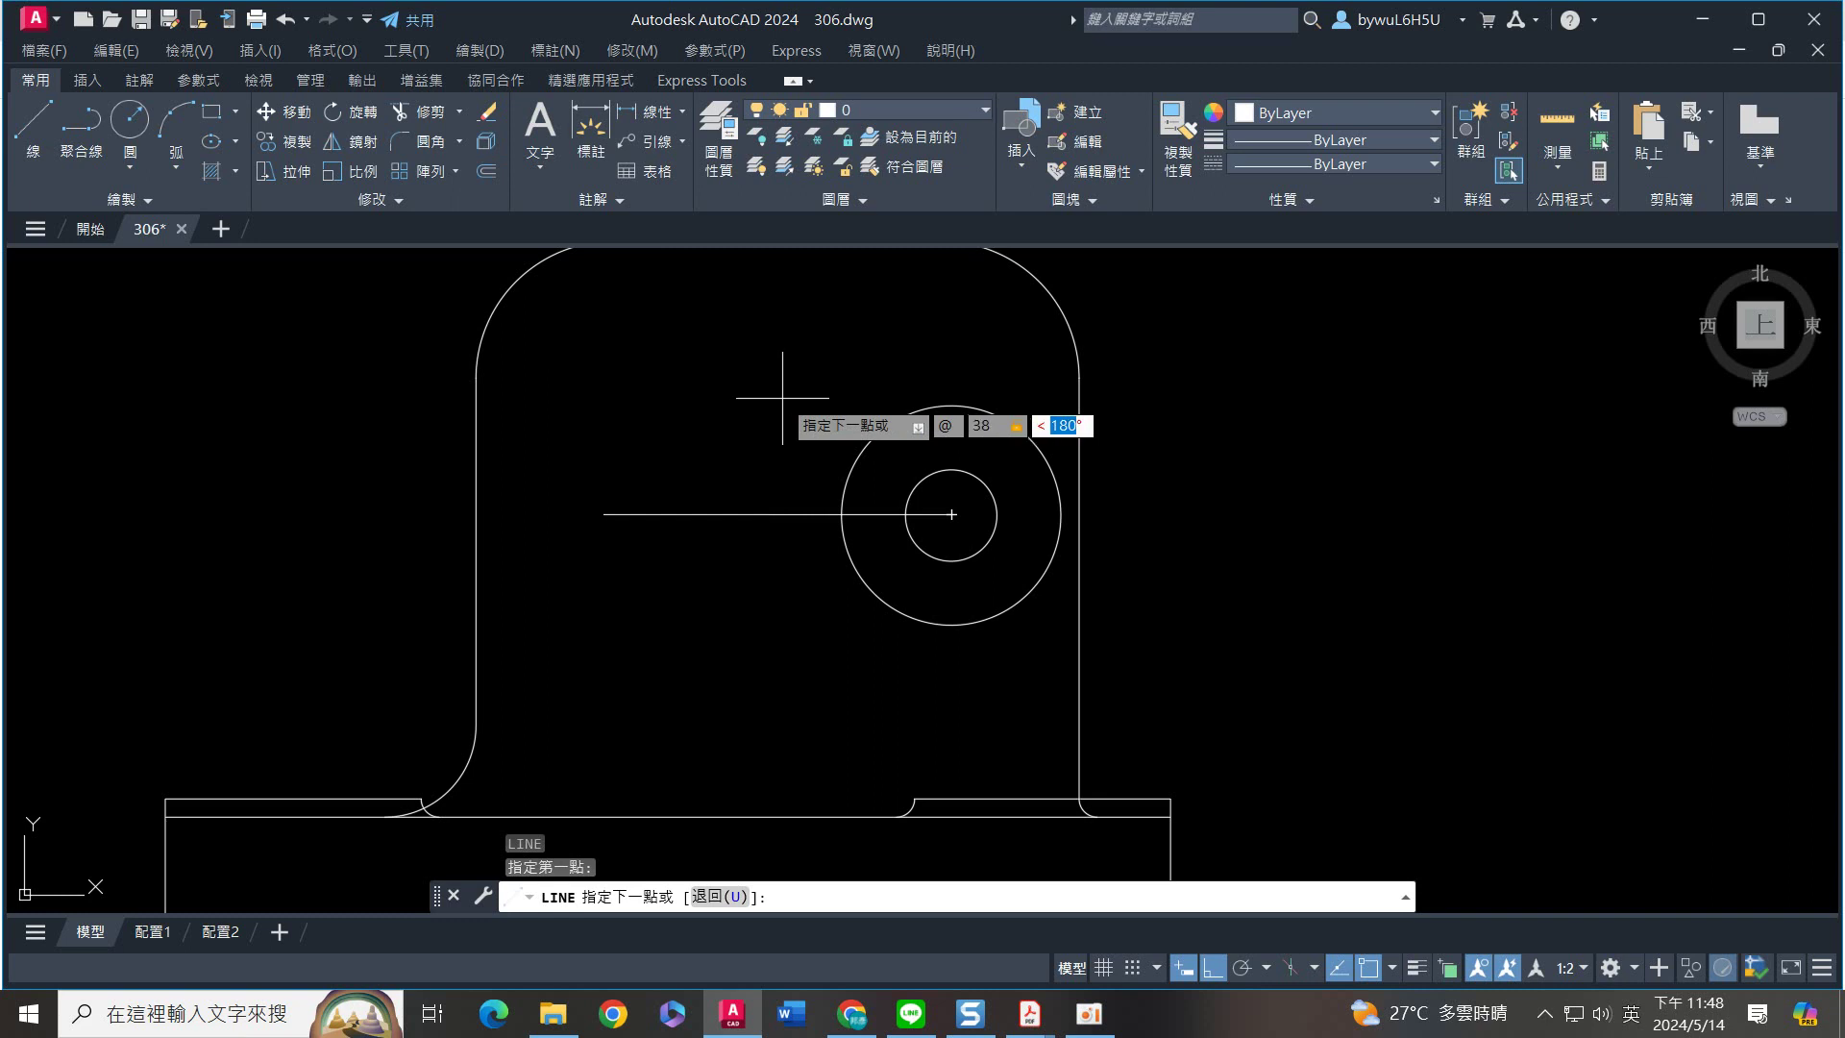
text(165)
key(Return)
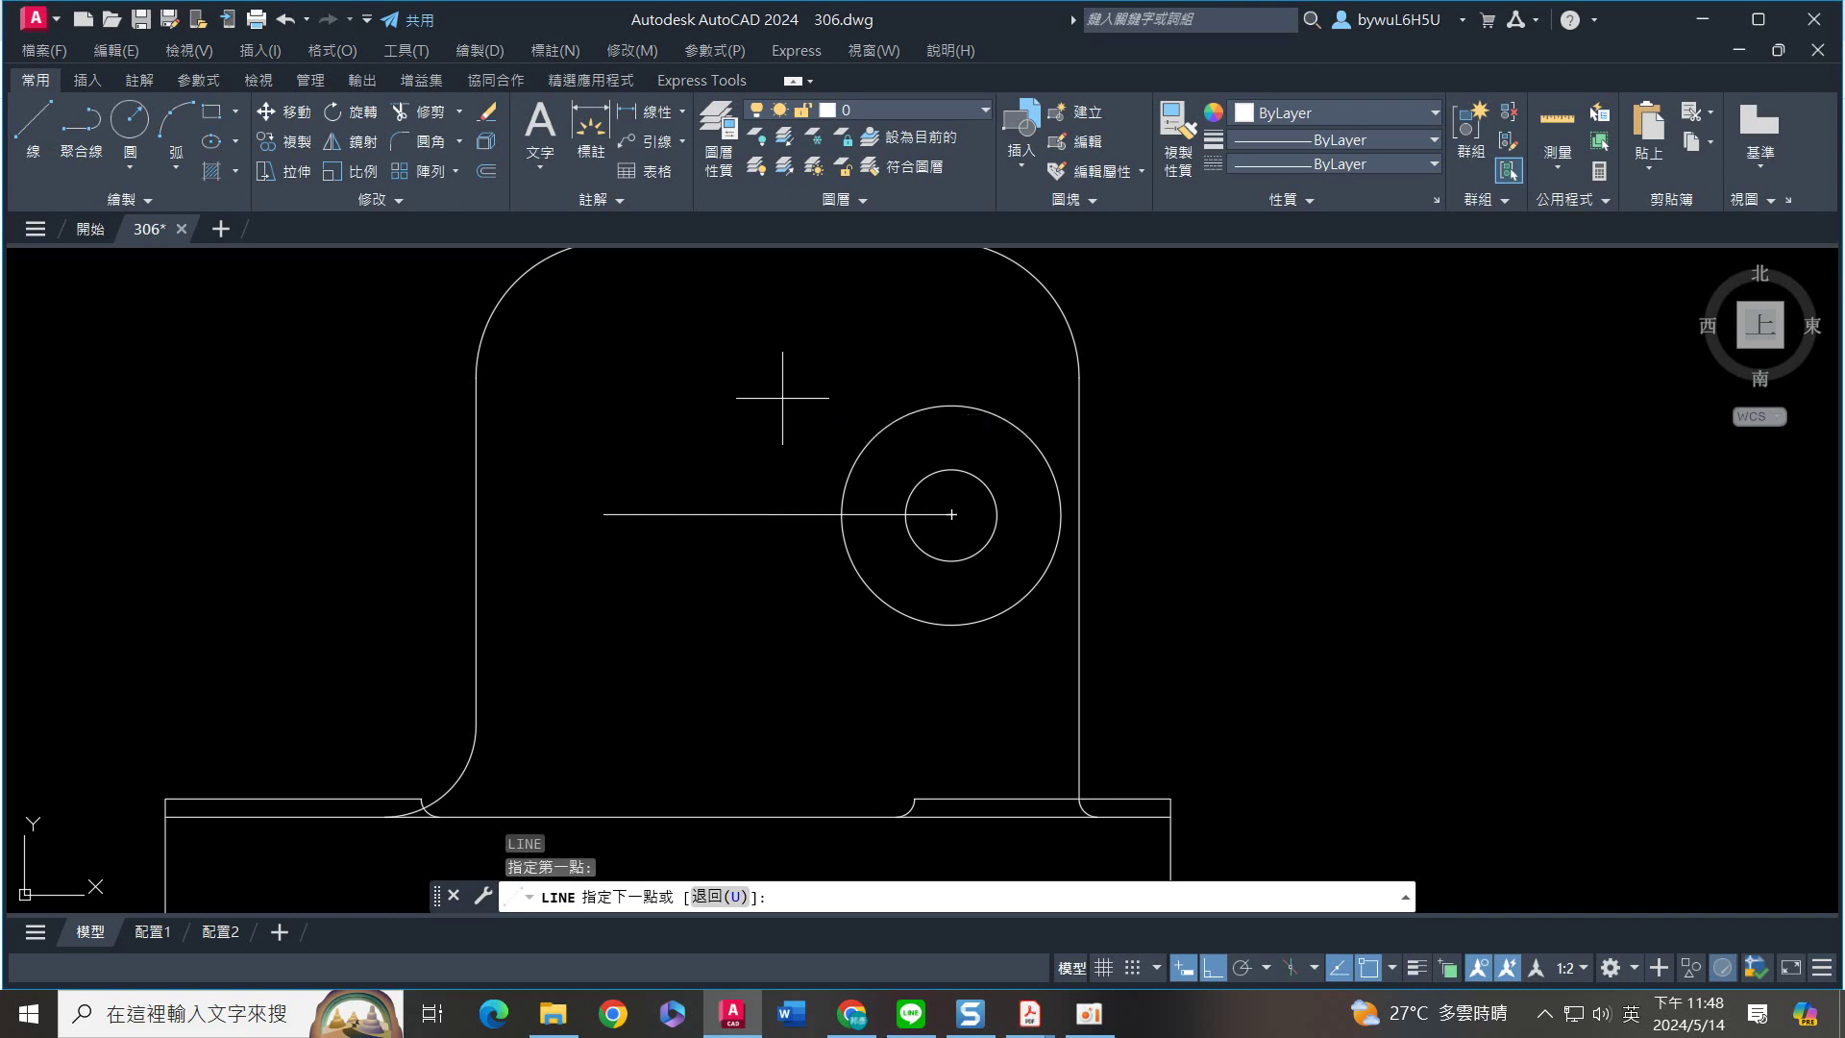
key(Escape)
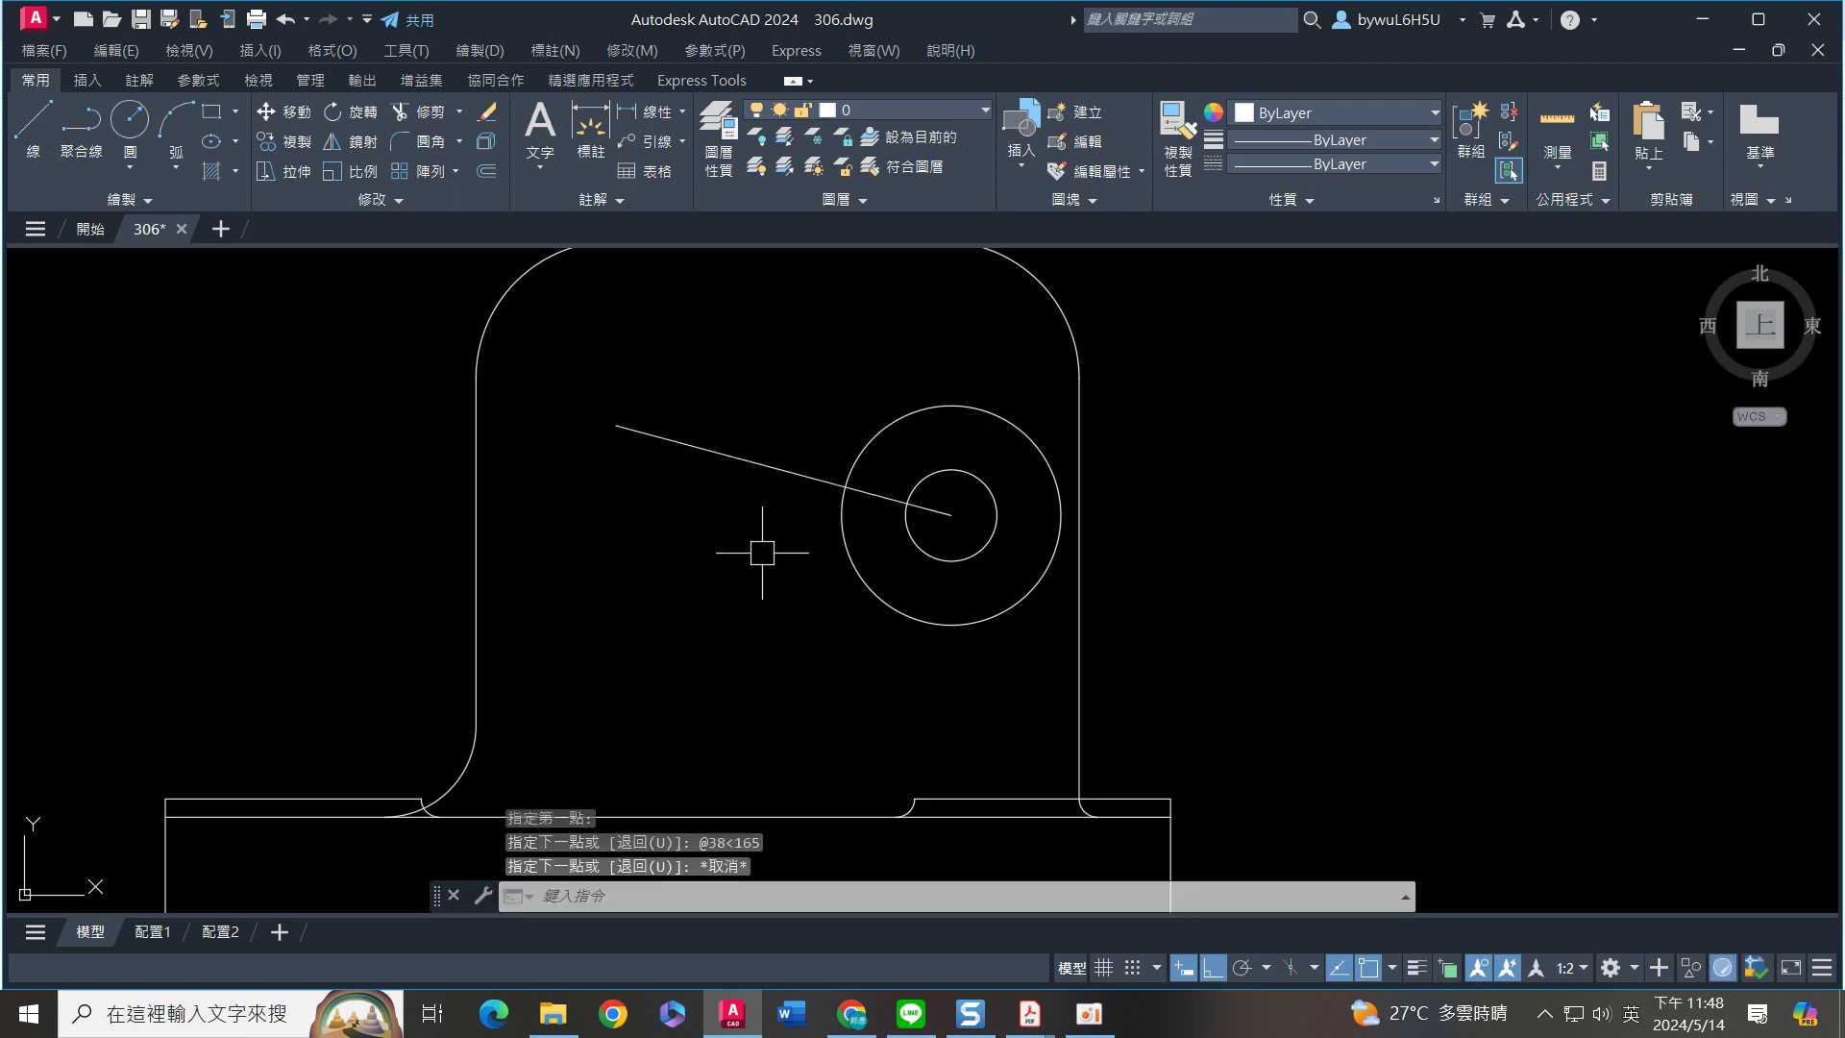
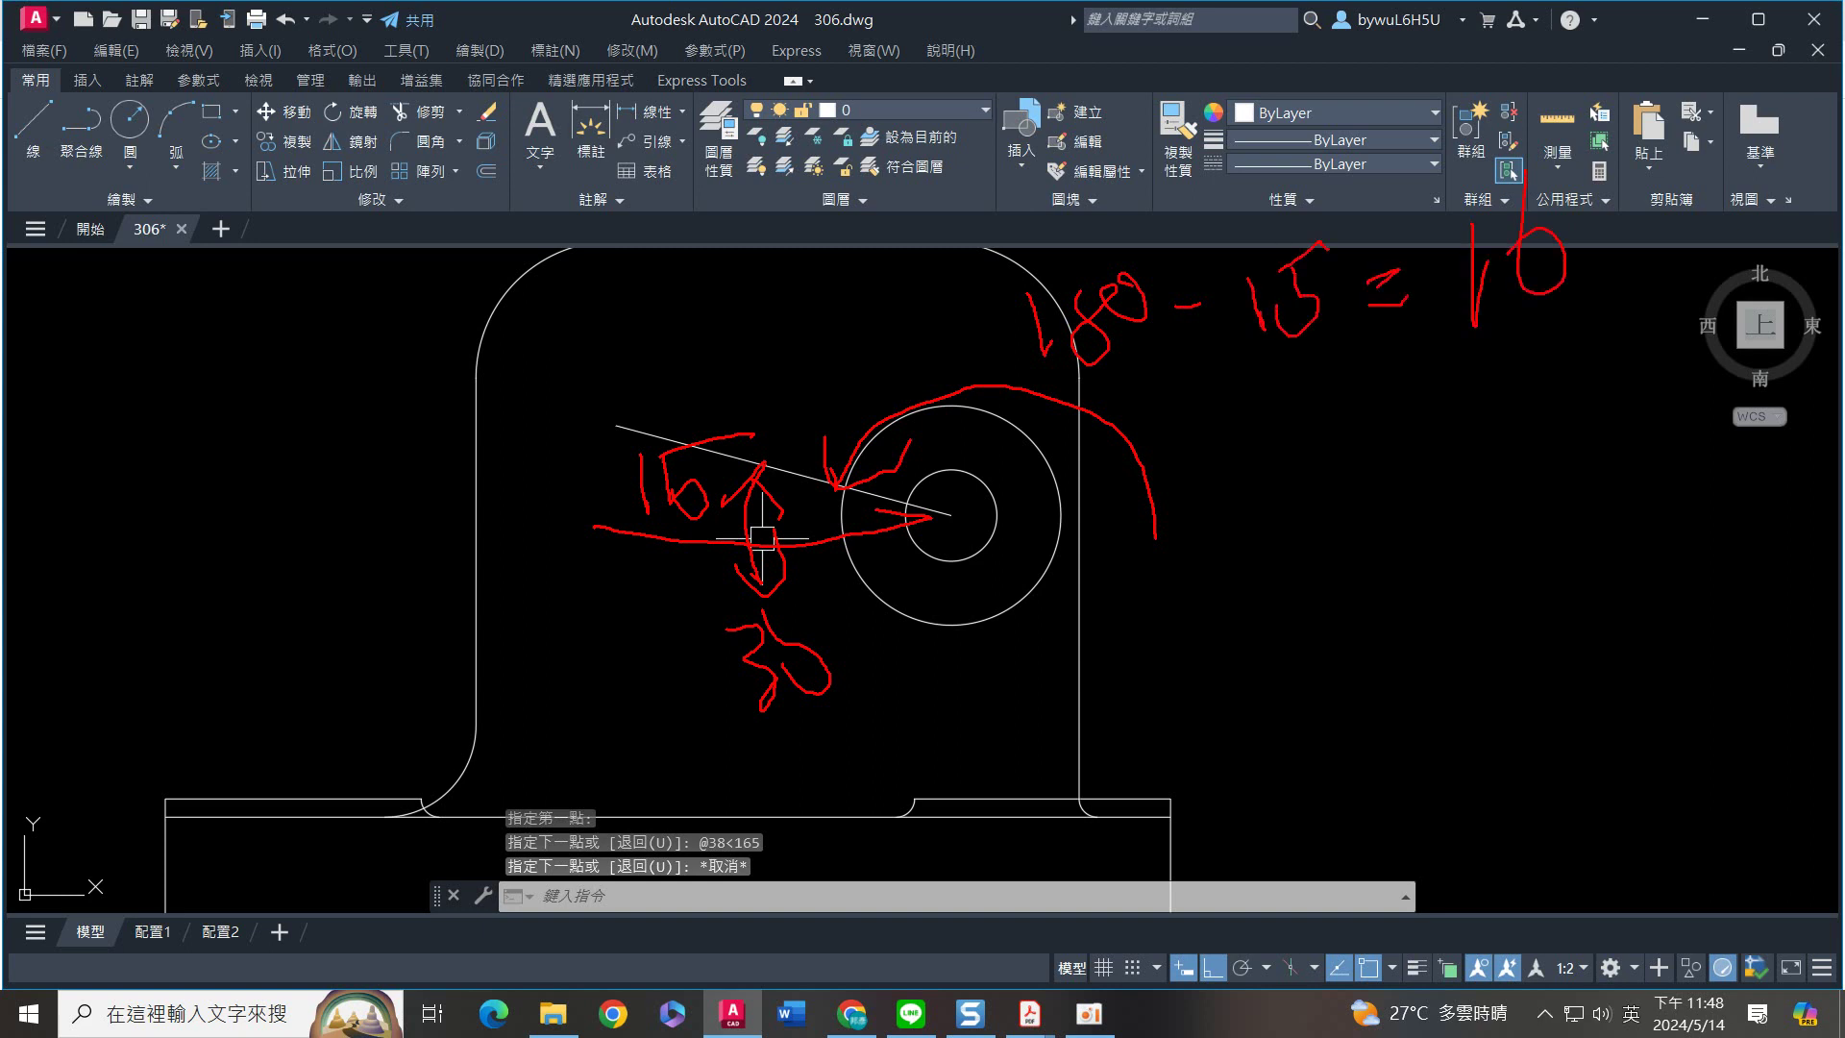
key(Escape)
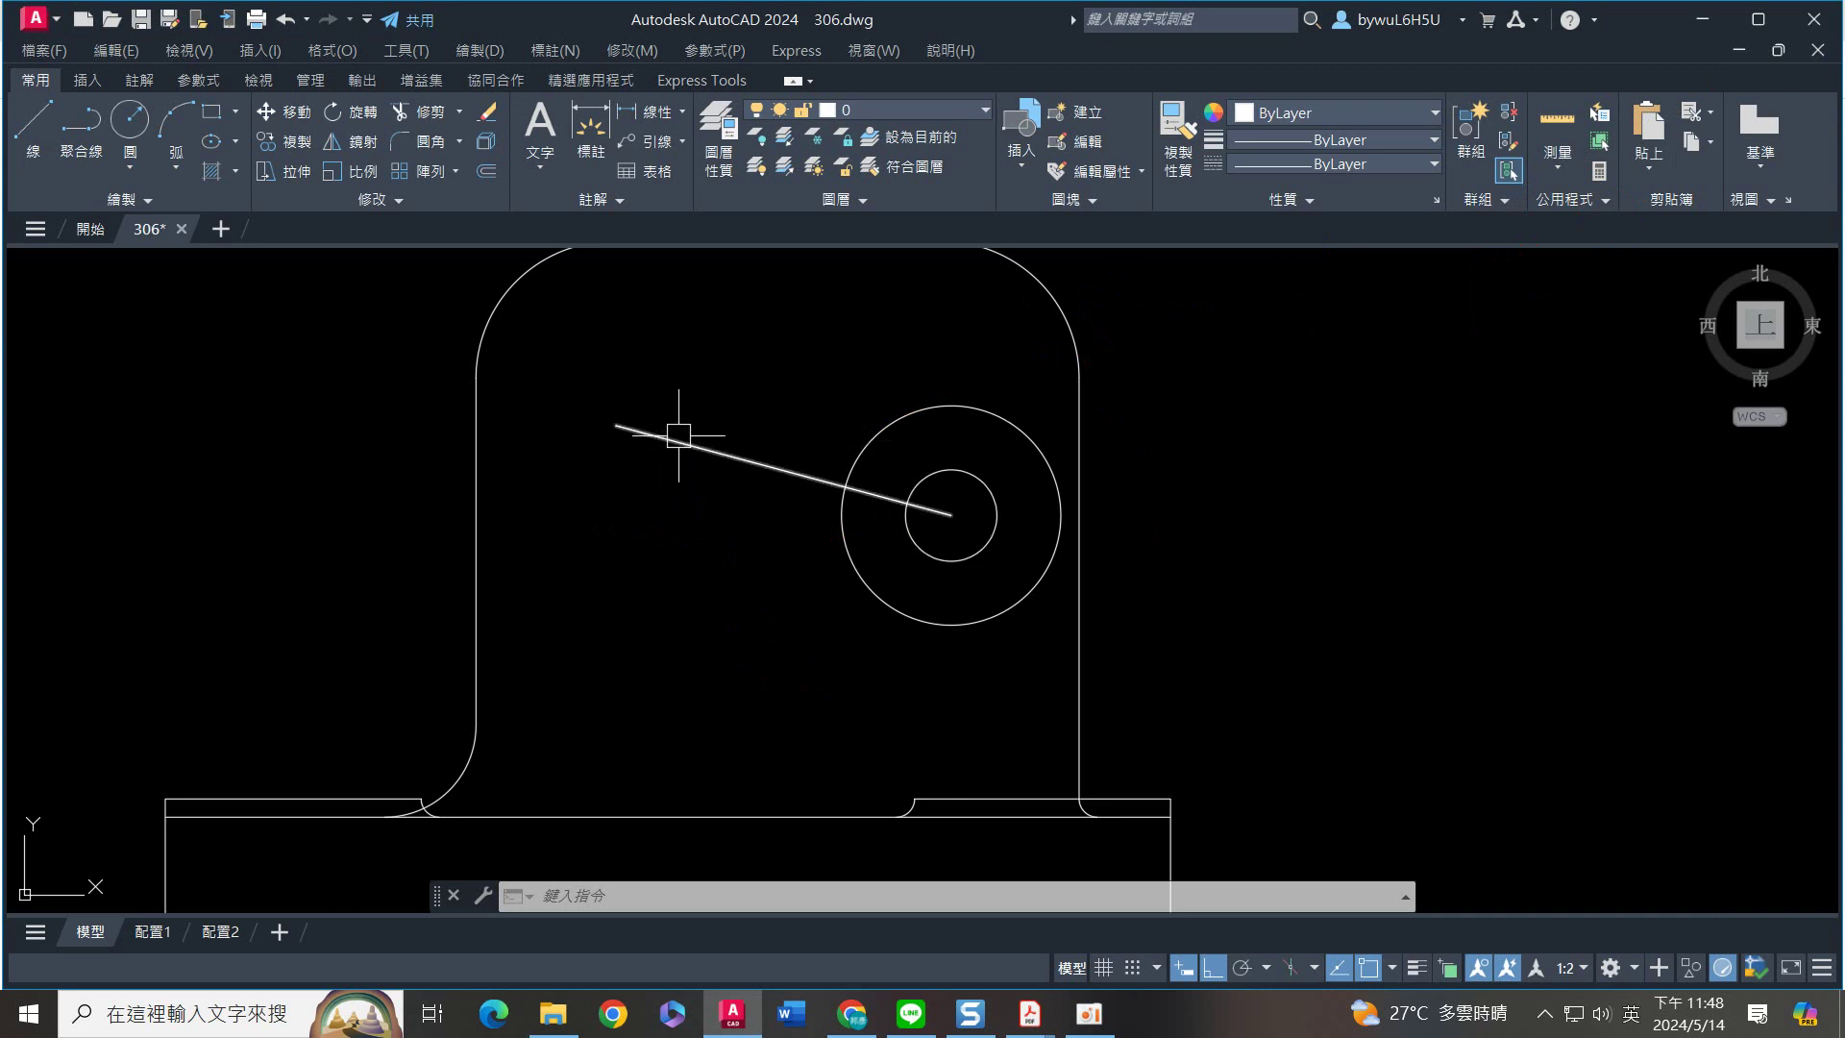
Draw a circle of diameter 11 centred on the free end of the 165° line
key(Return)
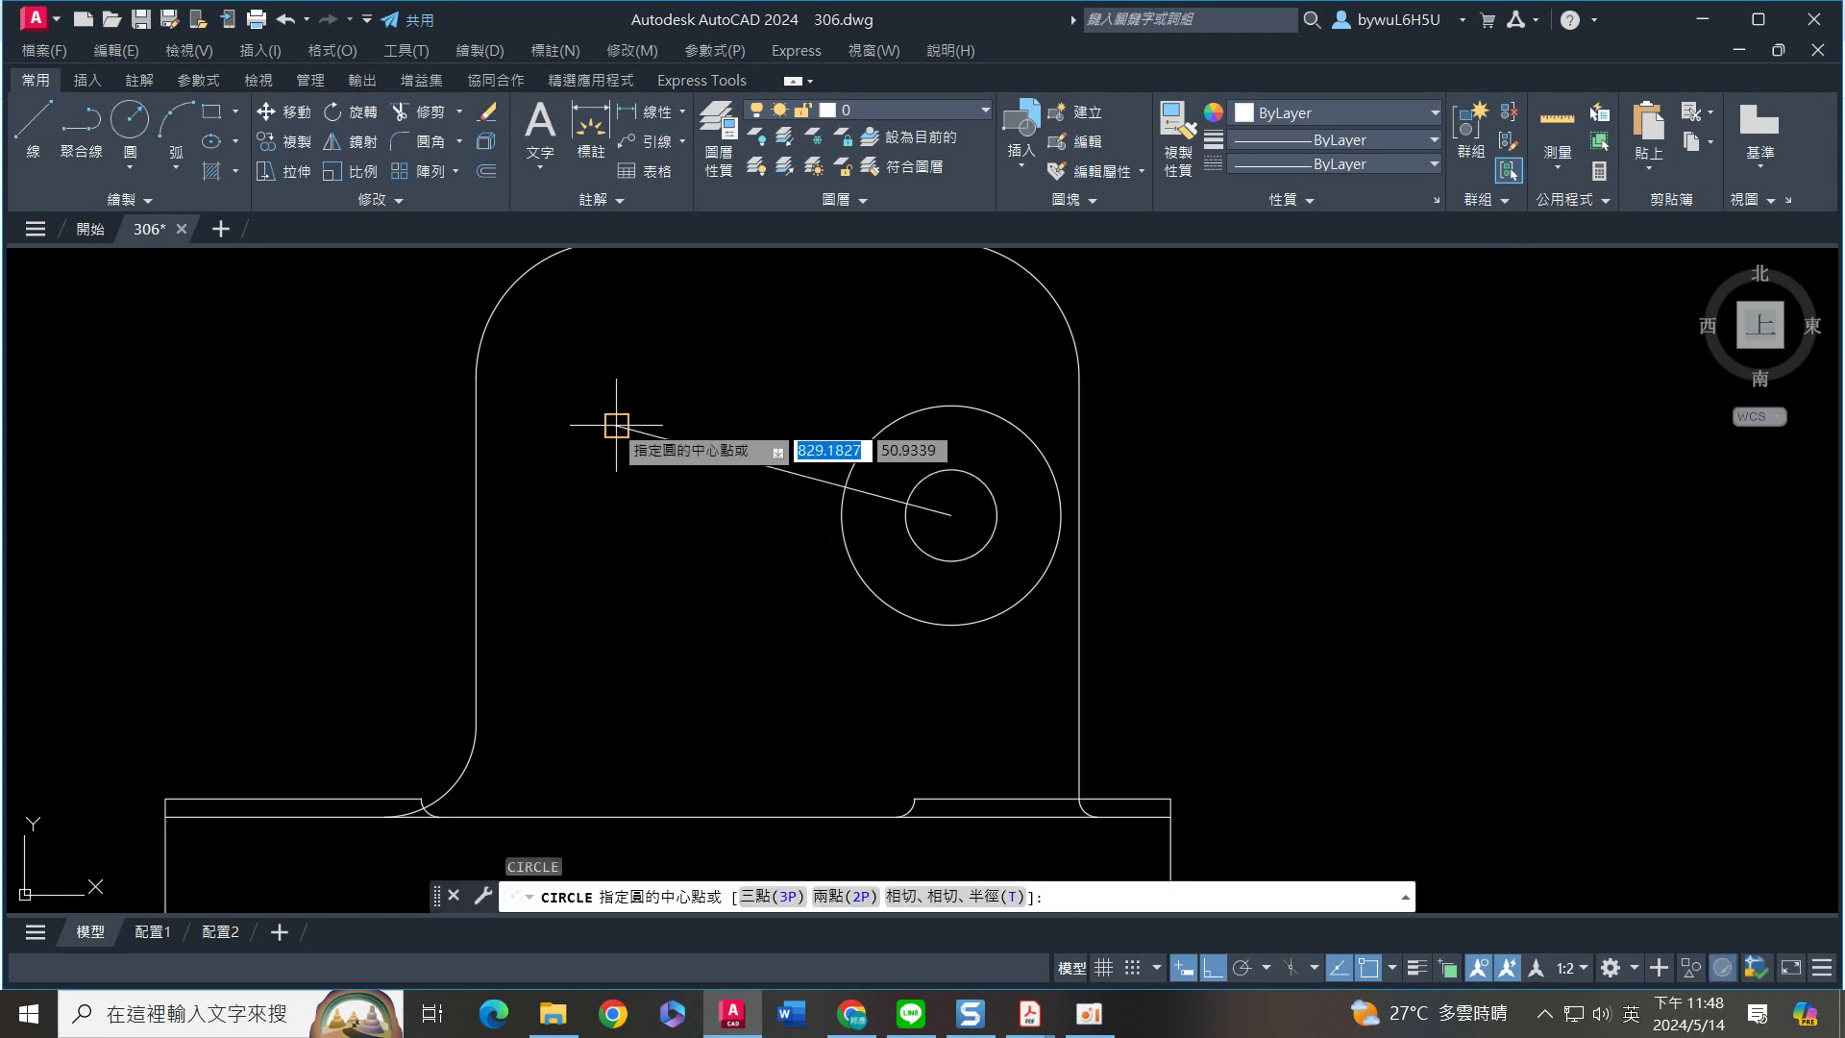
click(616, 425)
text(d)
key(Return)
text(11)
key(Return)
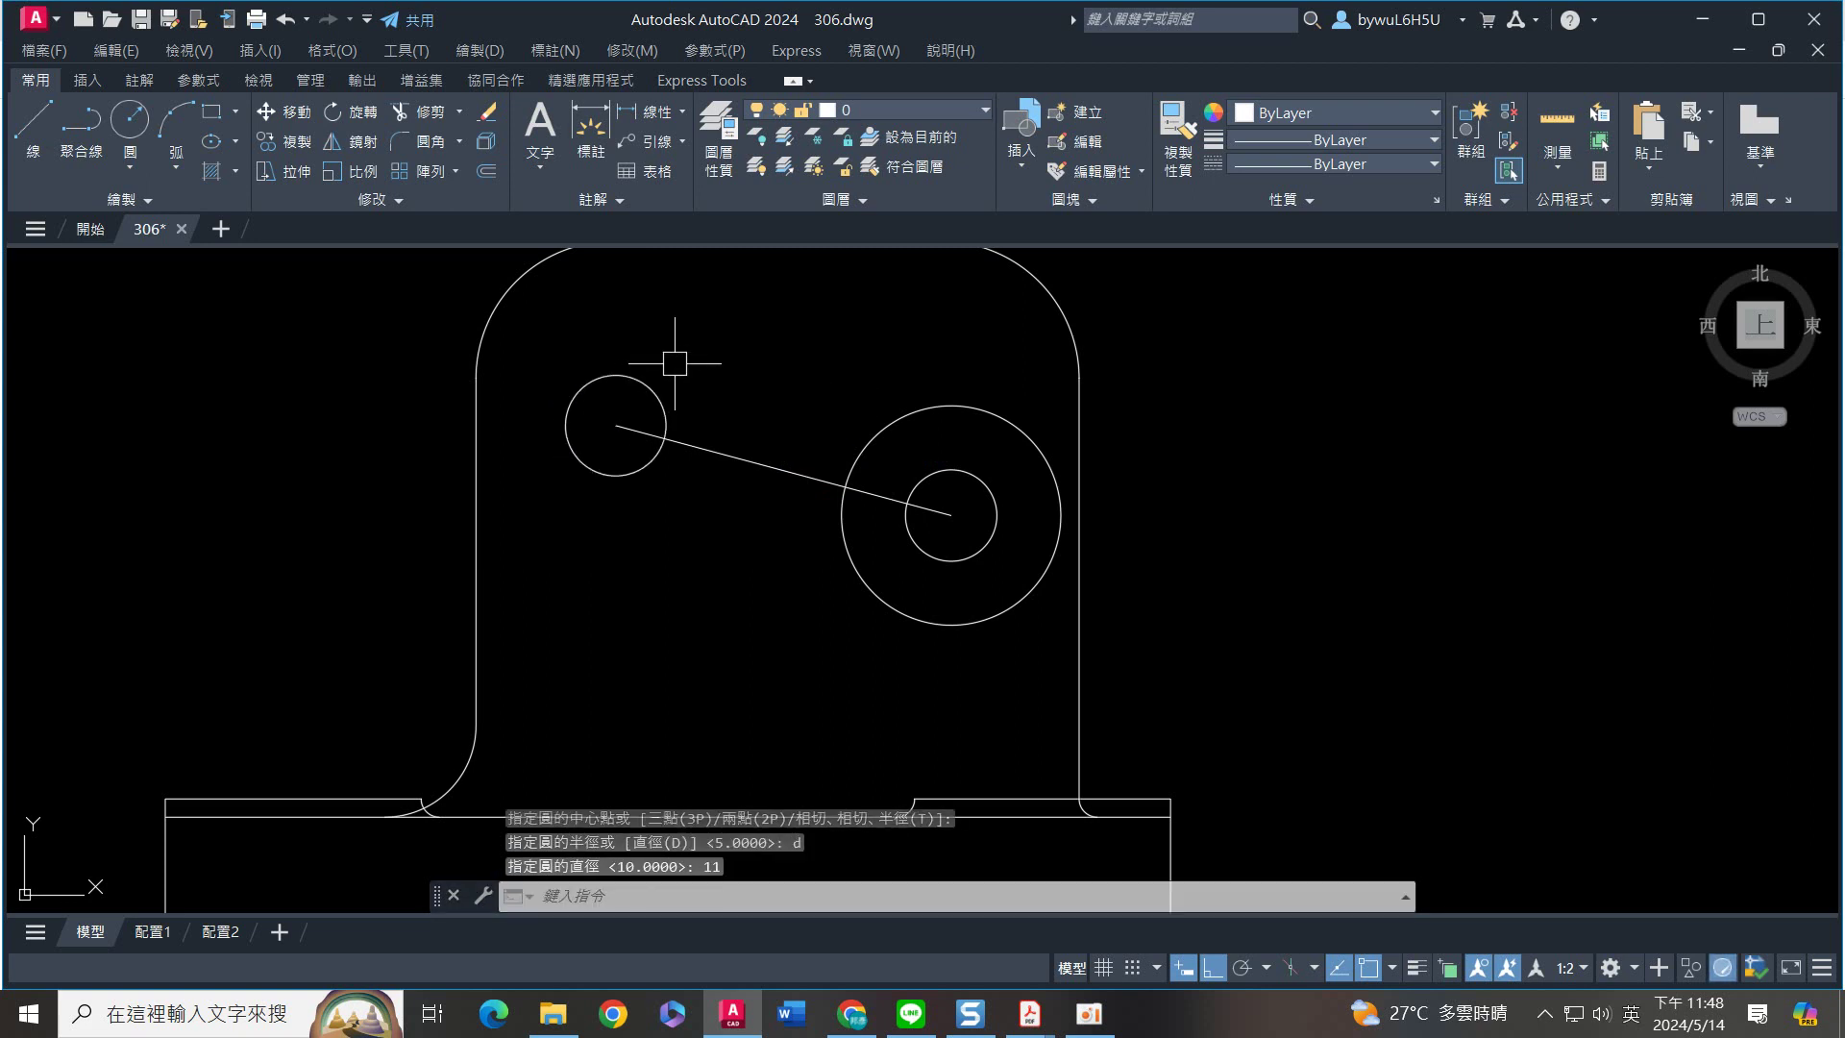
Draw a concentric circle of radius 12 around the diameter 11 circle
key(Return)
click(616, 424)
text(12)
key(Return)
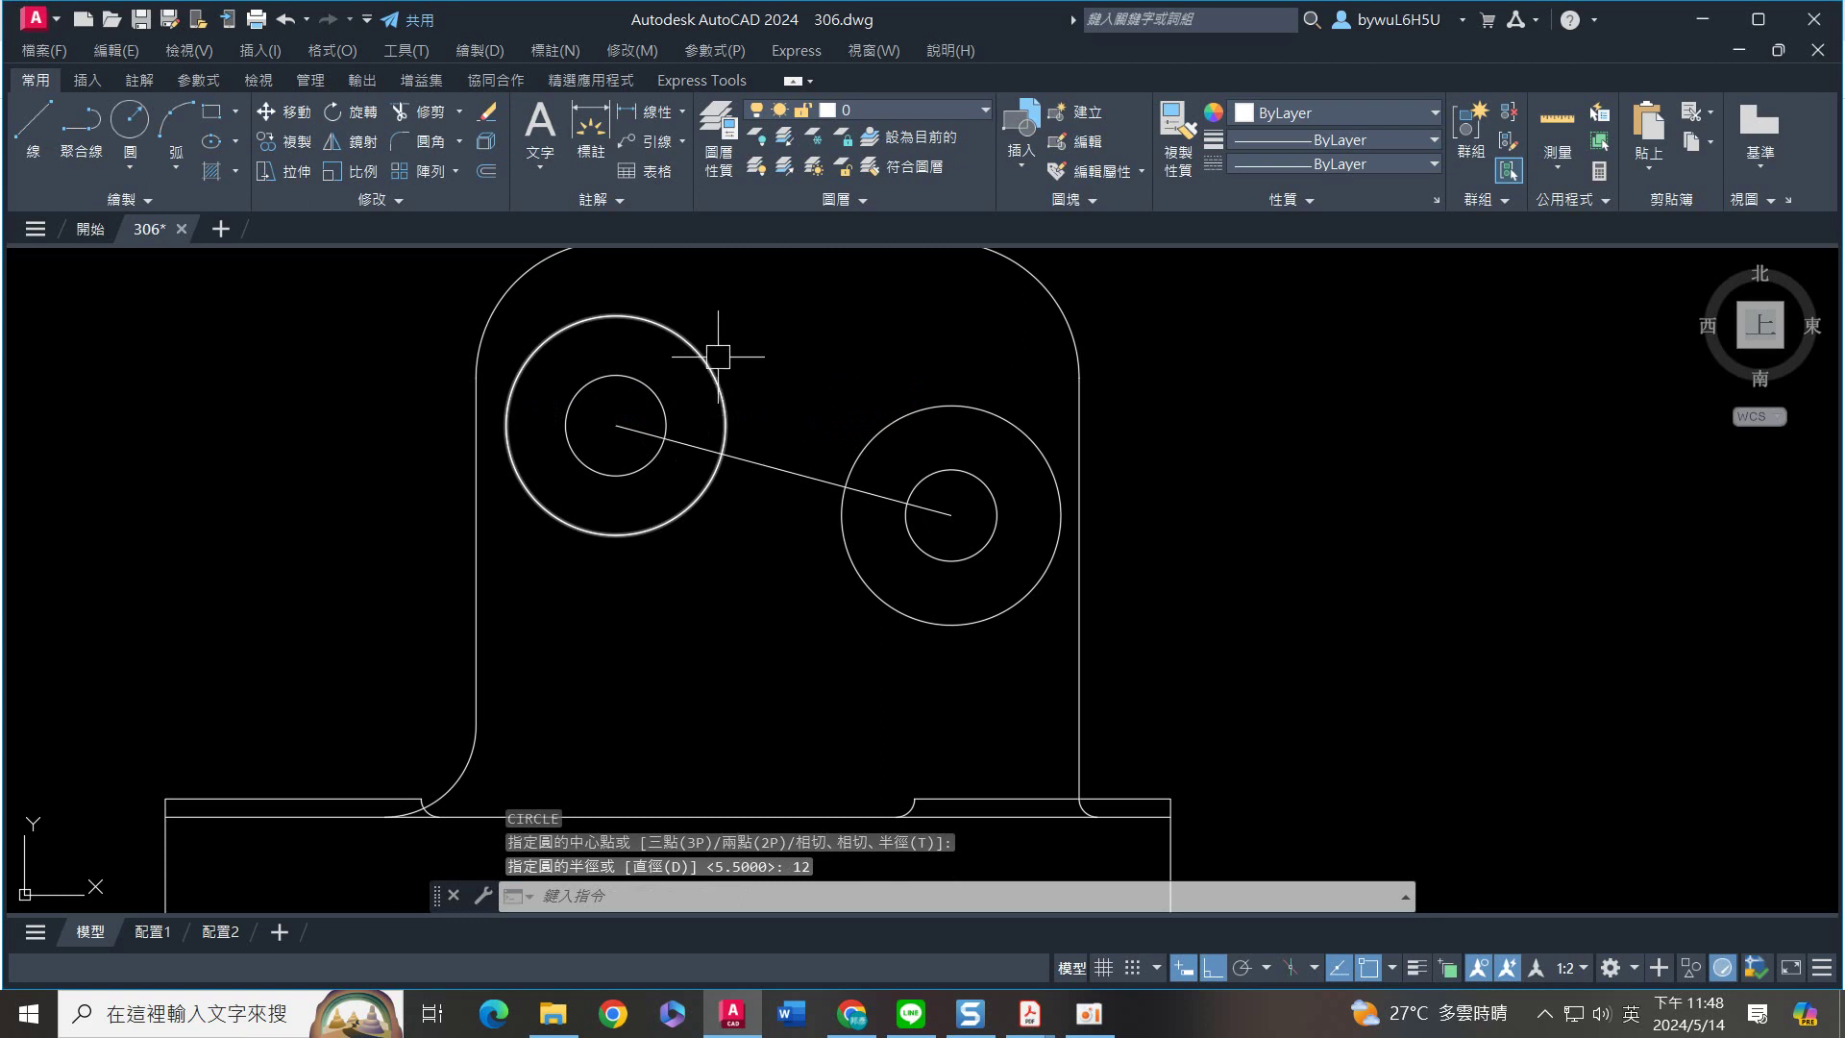
Draw a circle centred on the right-hand circles and passing through the centre of the left-hand circles
text(c)
key(Return)
click(951, 514)
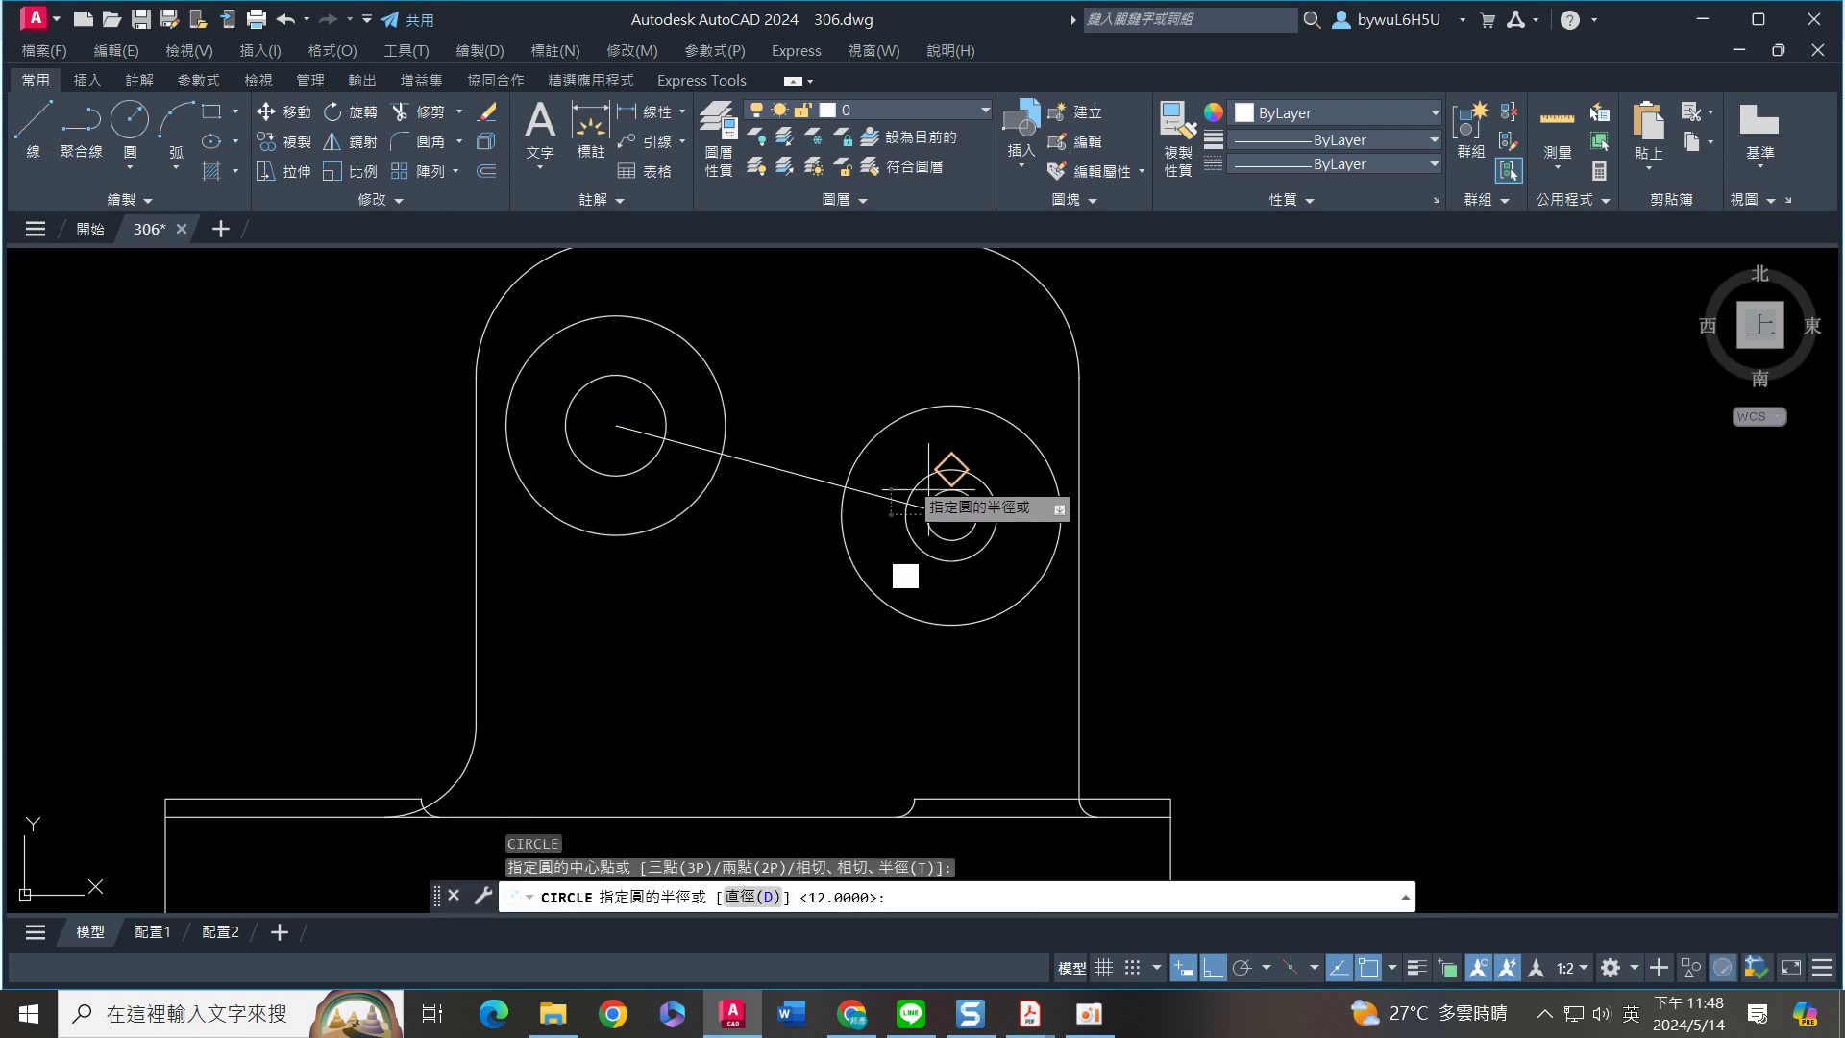
click(613, 423)
middle_drag(797, 366, 825, 406)
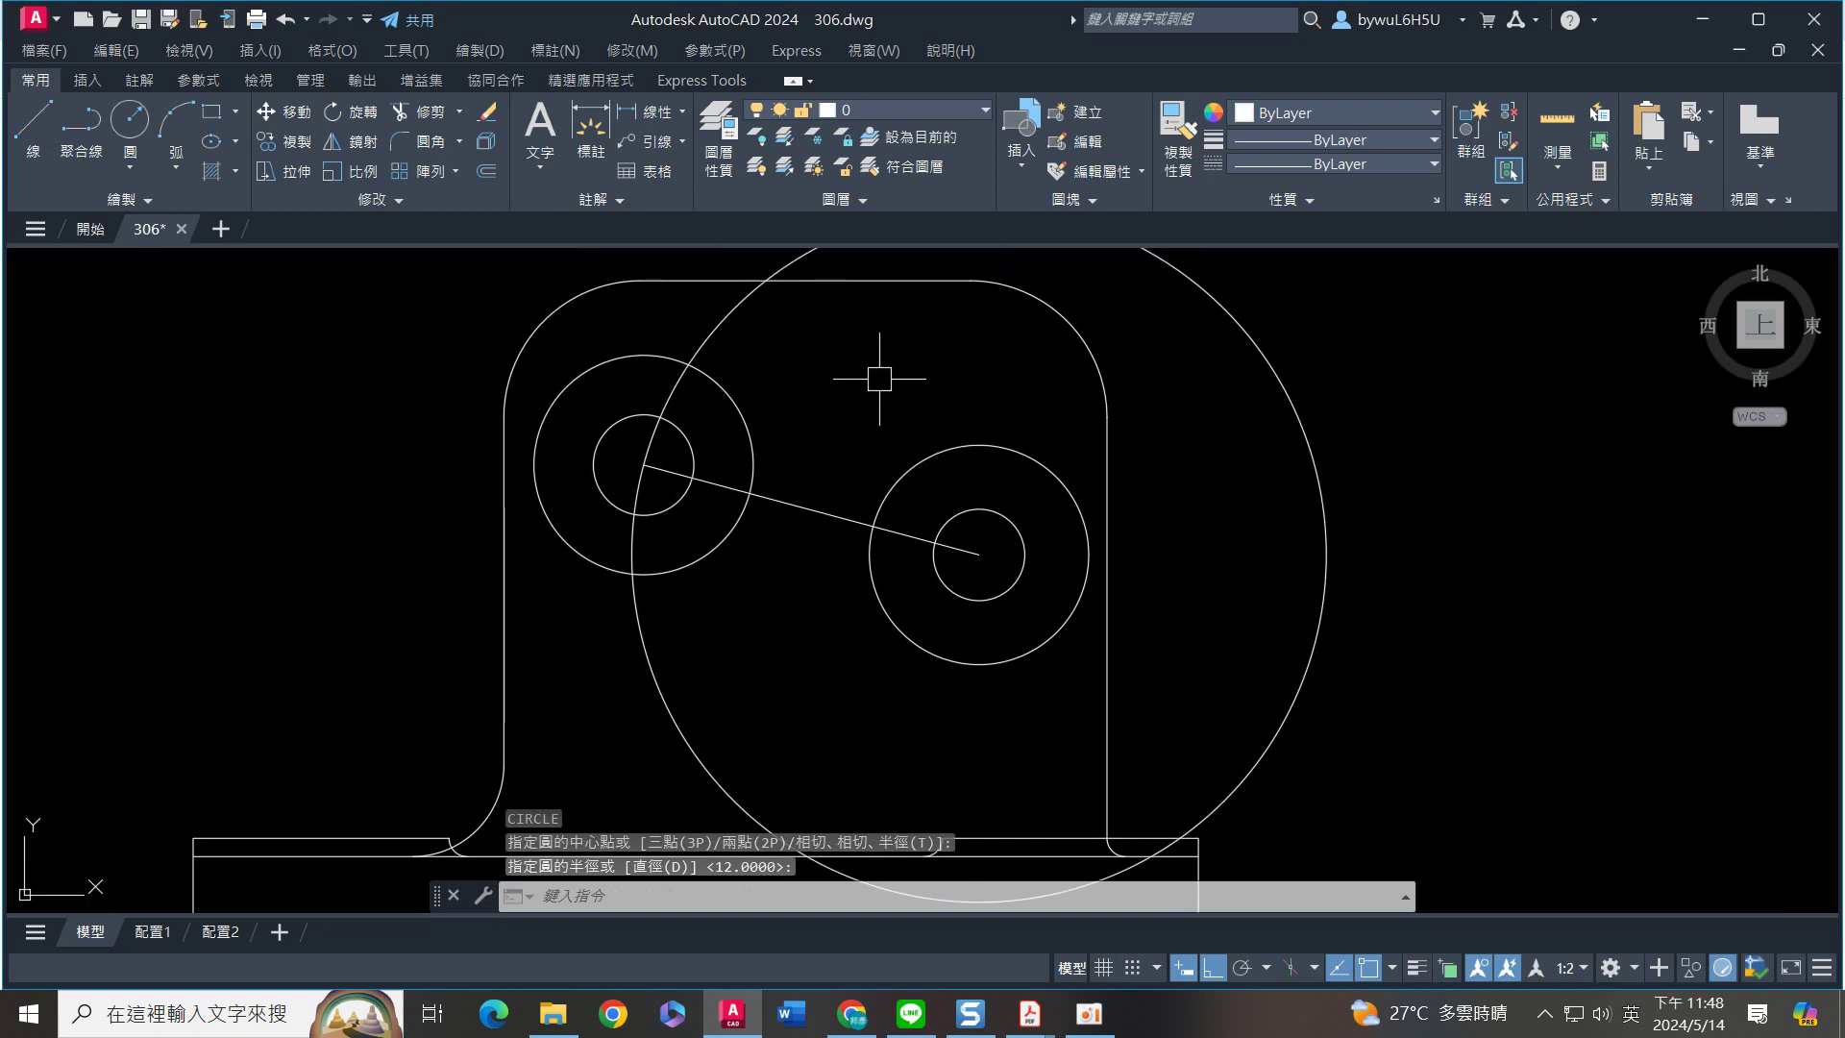
Draw three more circles from the right-hand centre through the diameter 11 circle's far and near sides and the left radius 12 circle's far side
key(Return)
click(979, 553)
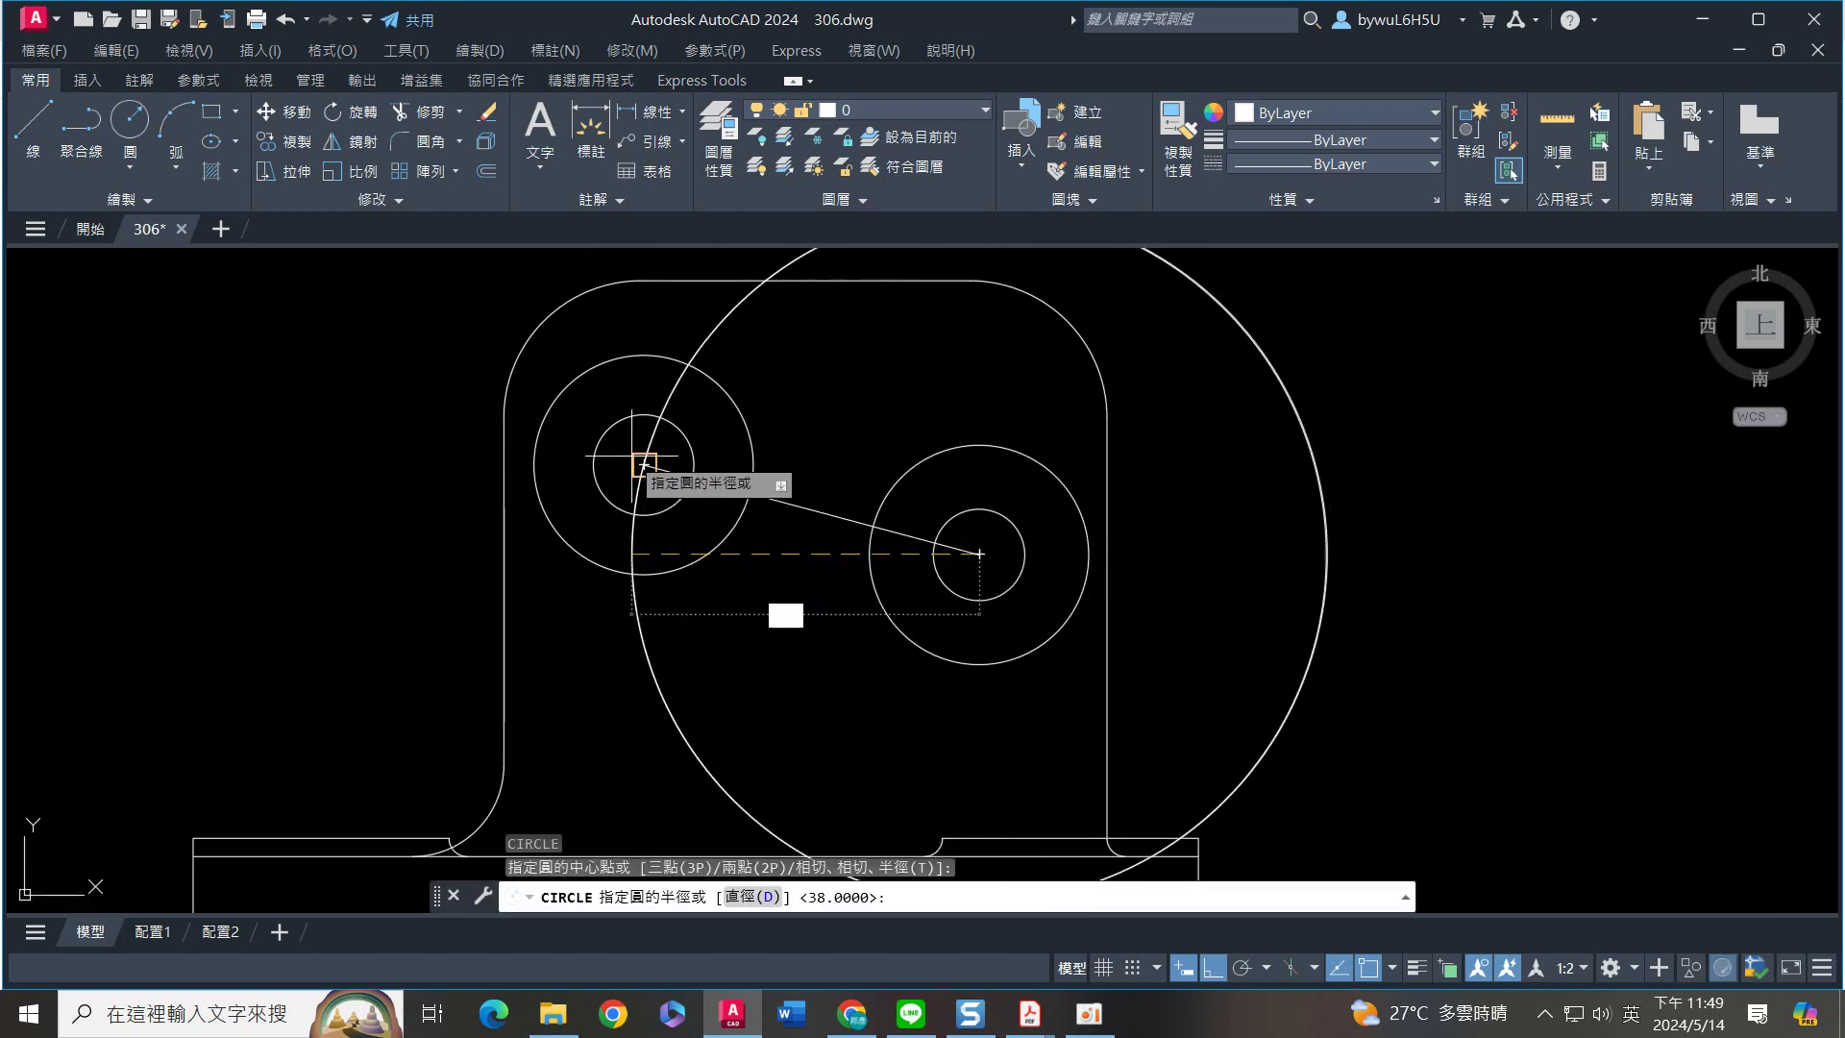
click(587, 452)
key(Return)
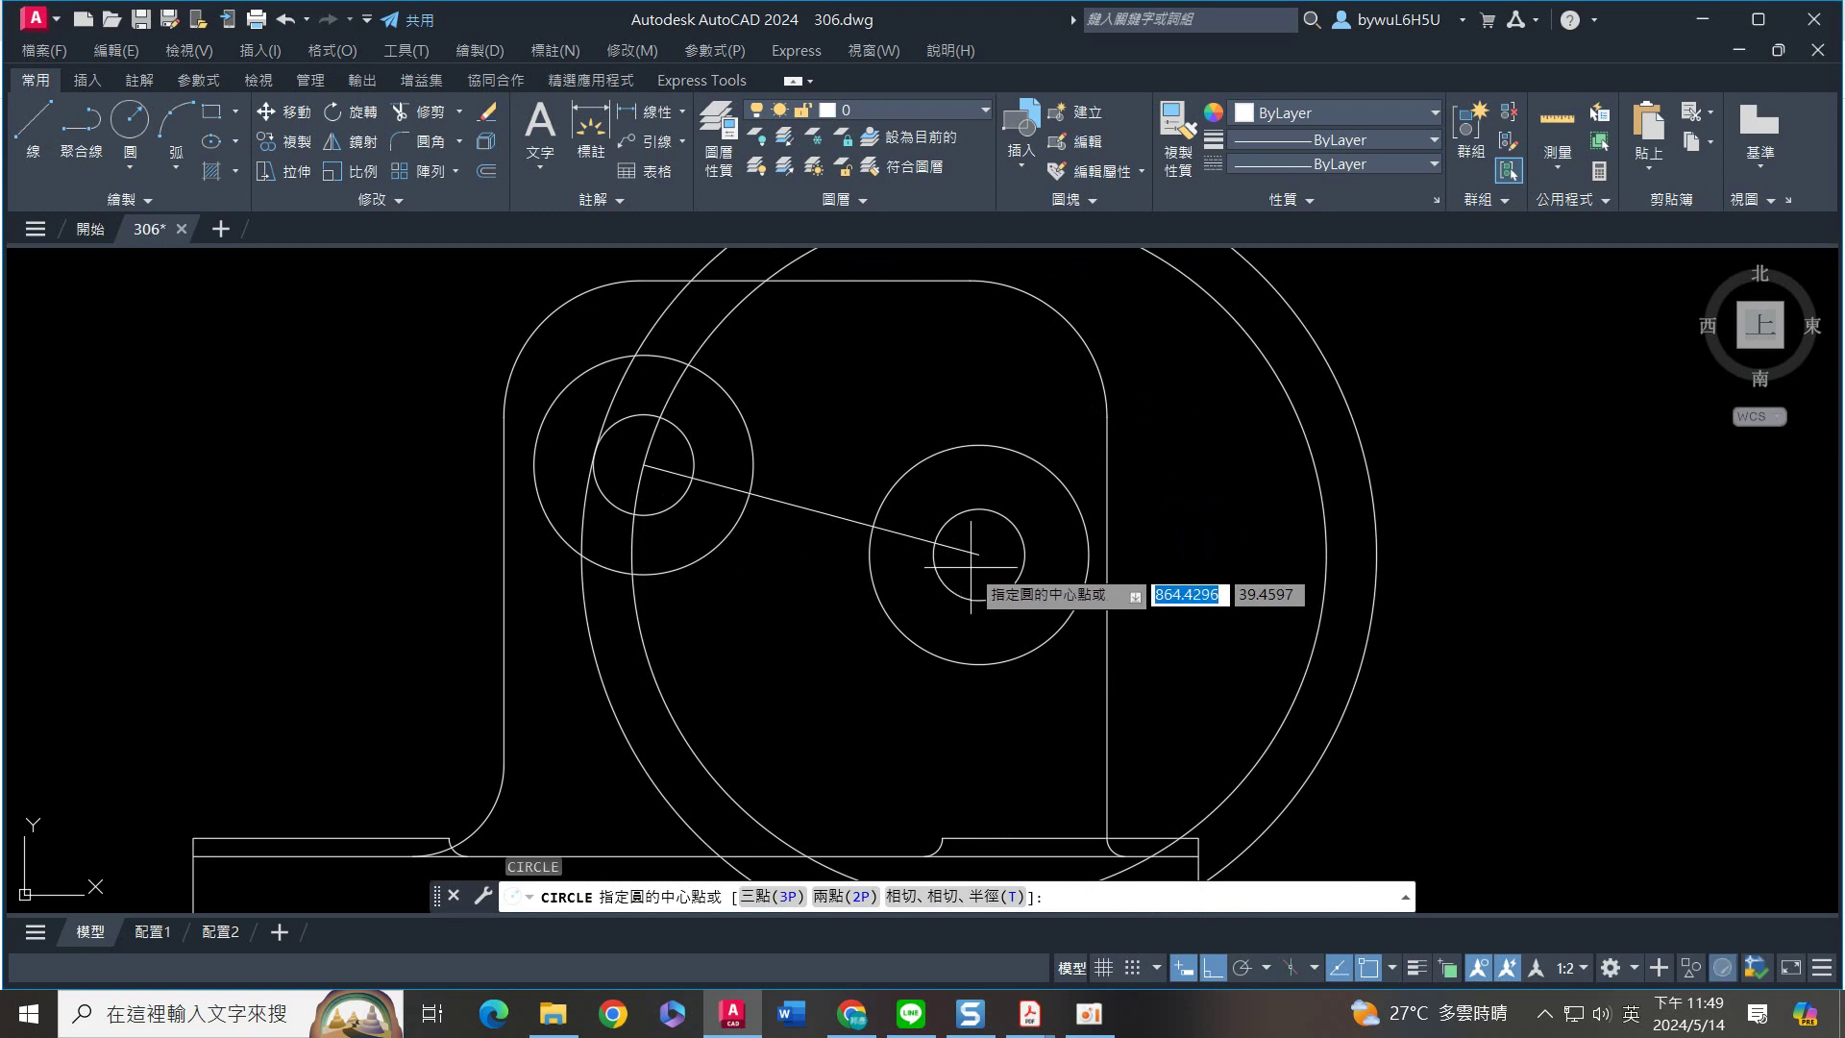
click(979, 554)
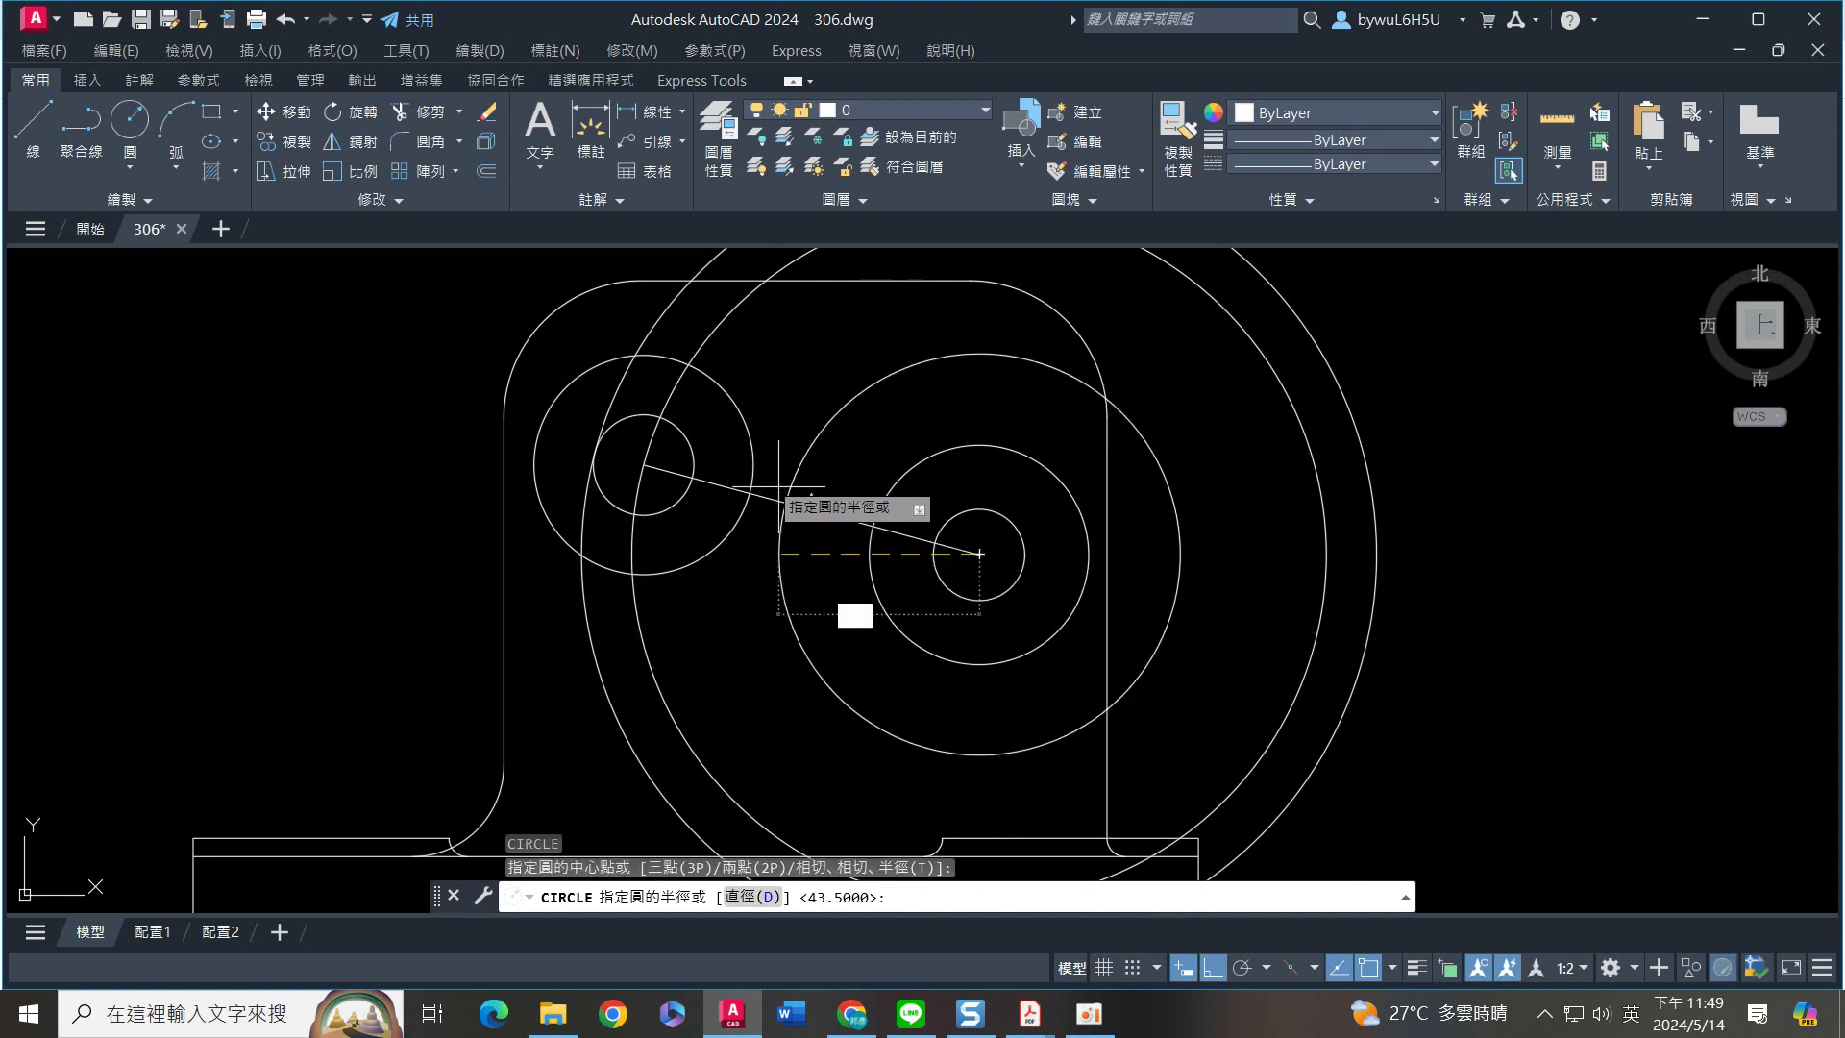
click(690, 478)
key(Return)
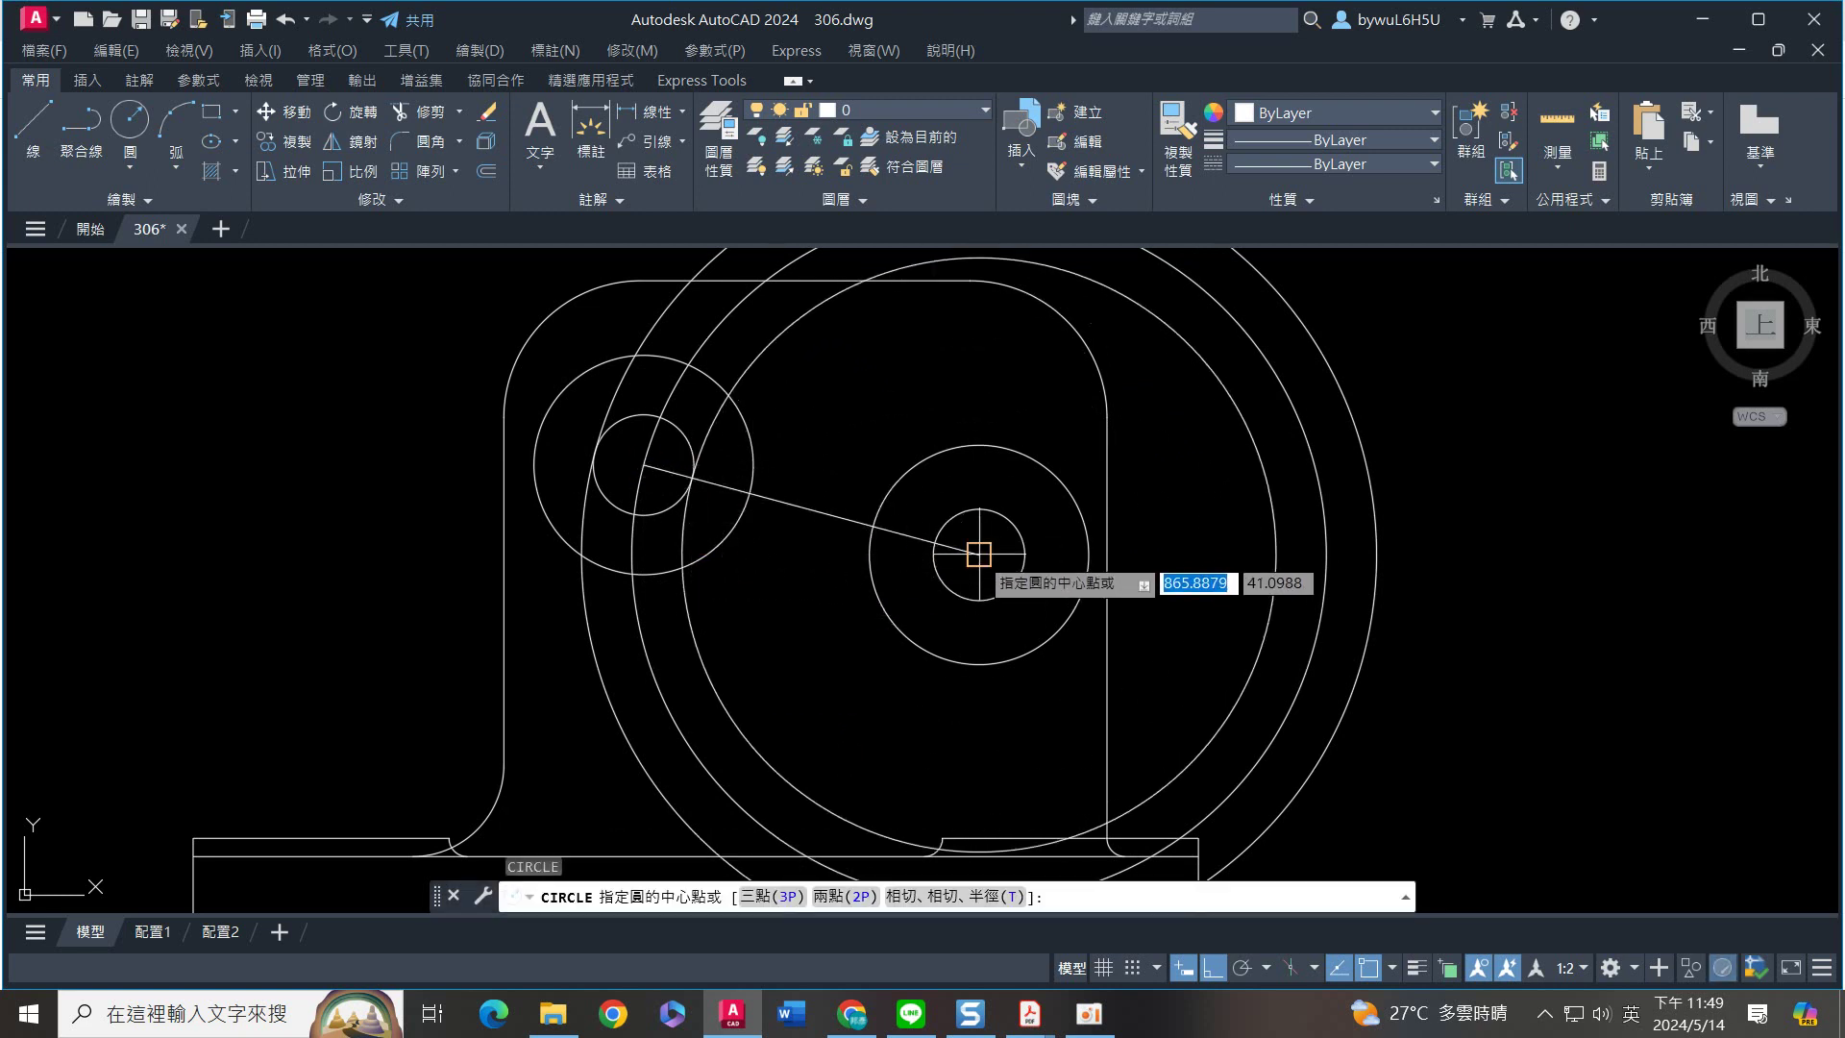
click(980, 553)
click(534, 428)
Mirror the two left-hand circles below the horizontal axis through the right-hand circles' centre, keeping the originals
click(749, 447)
click(681, 430)
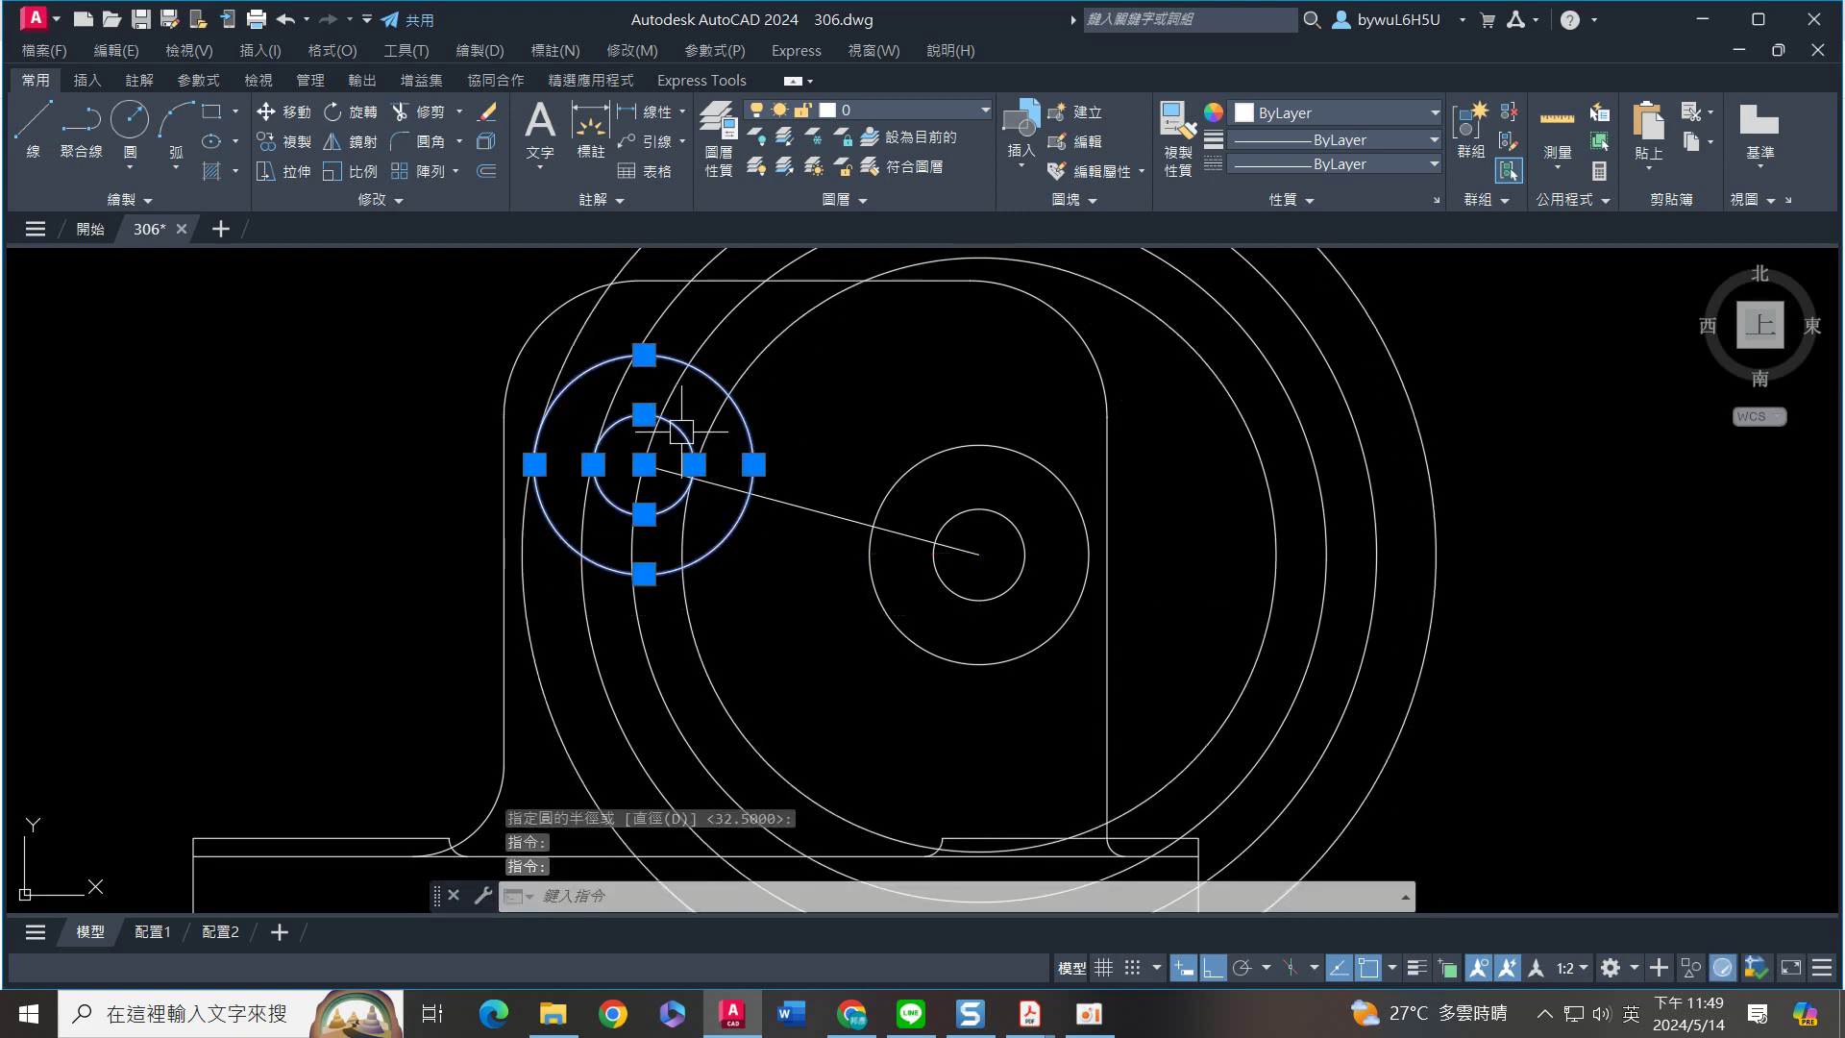
middle_drag(854, 622, 779, 536)
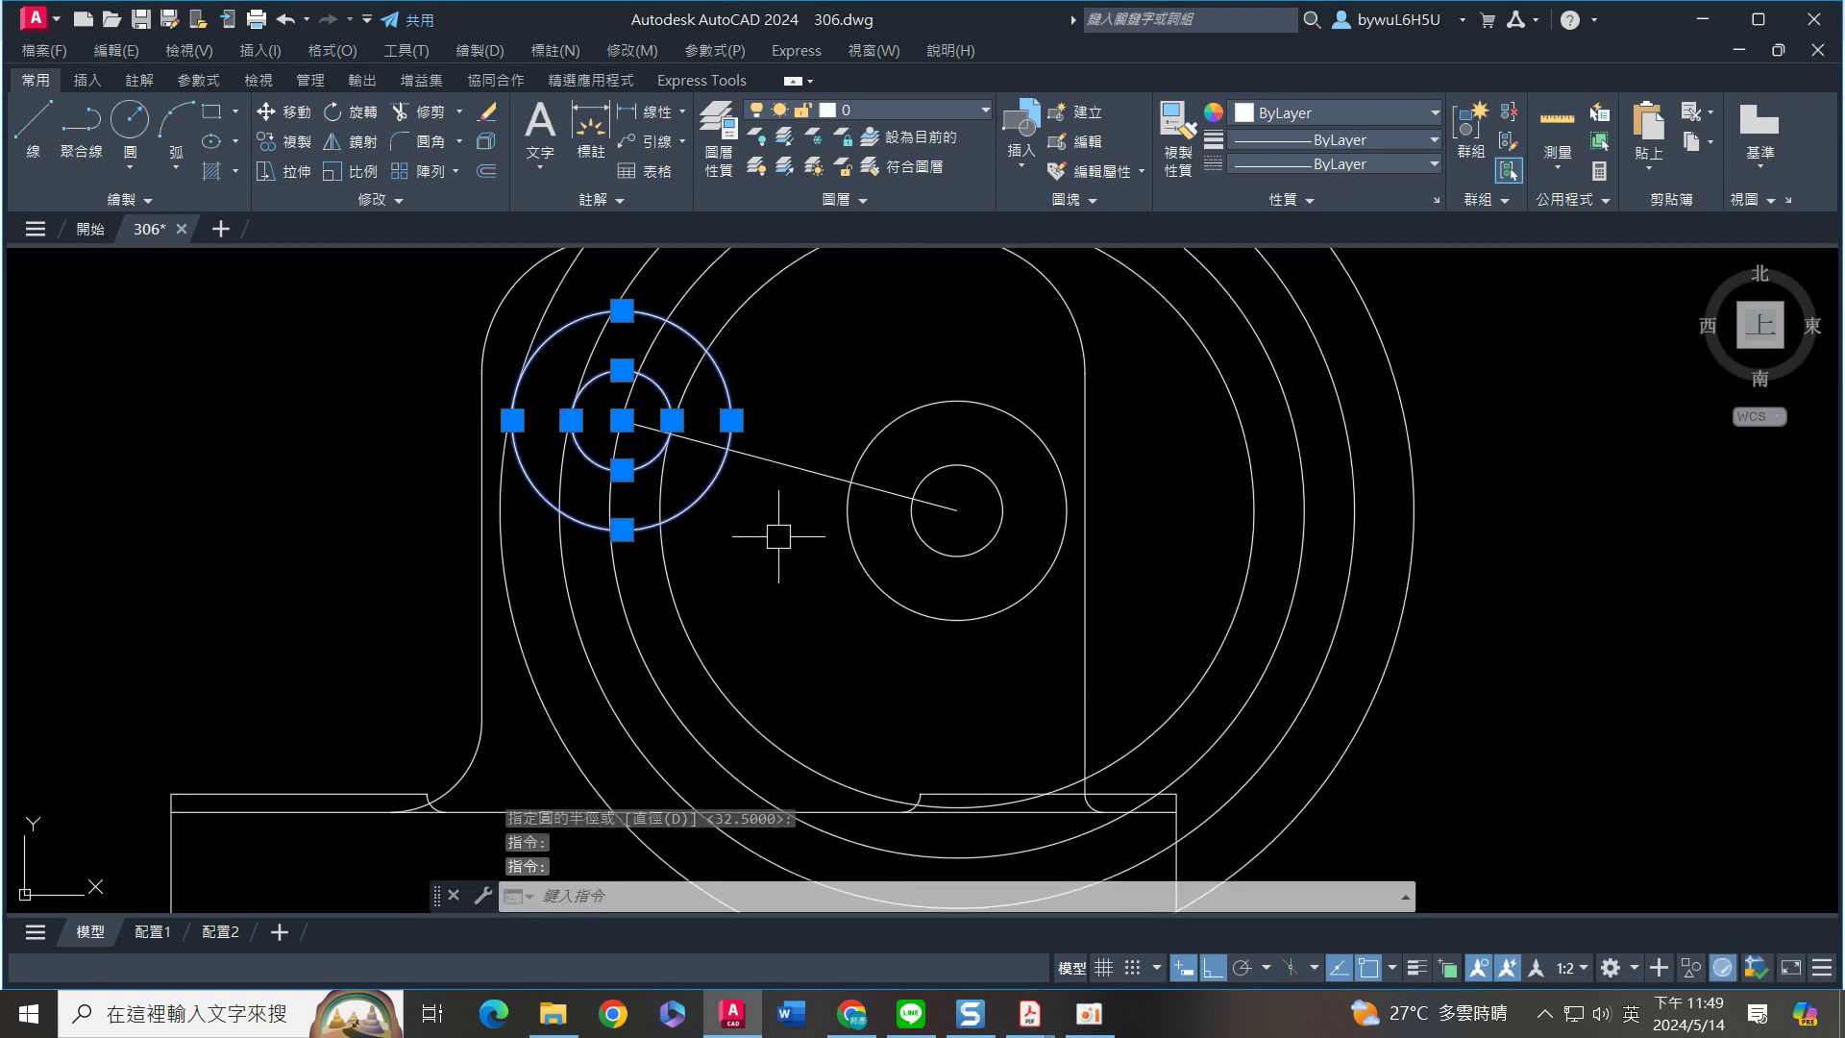
key(Return)
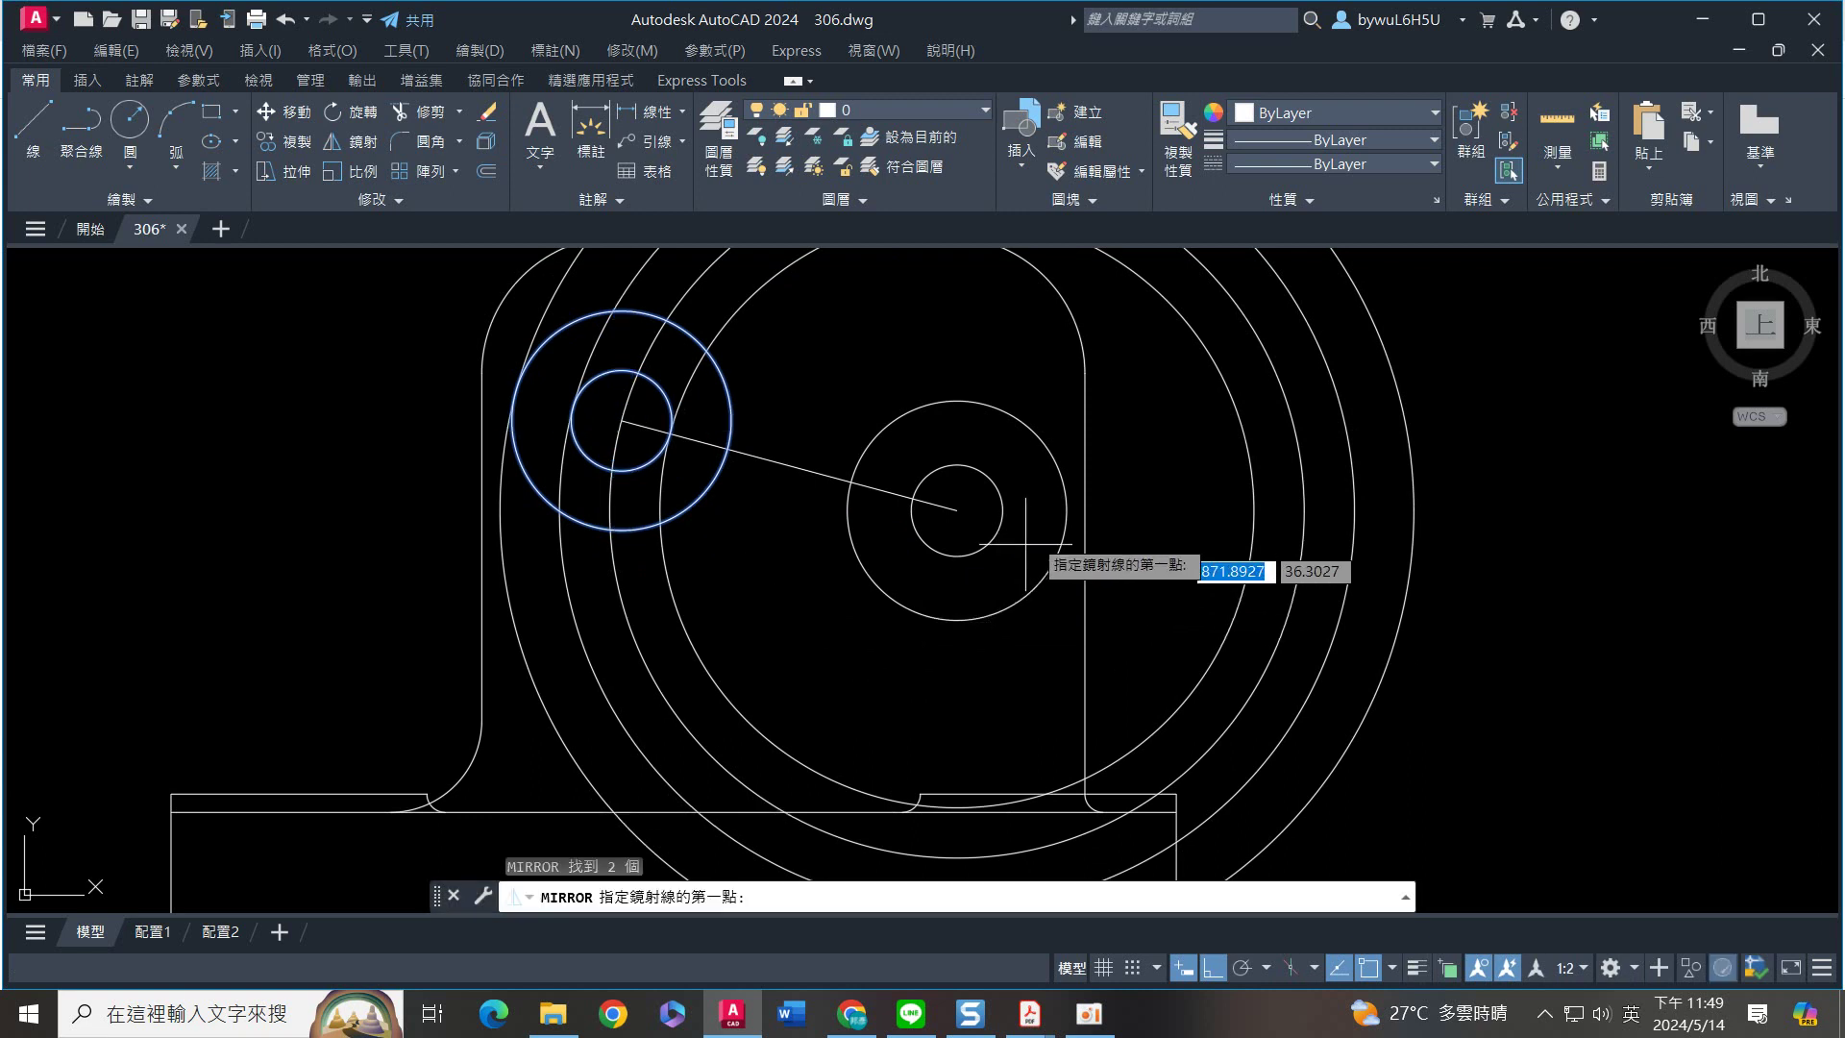
click(1066, 510)
click(1530, 465)
key(Return)
Draw a line tangent to the tops of the upper-left and right-hand radius 12 circles
middle_drag(955, 548, 1045, 625)
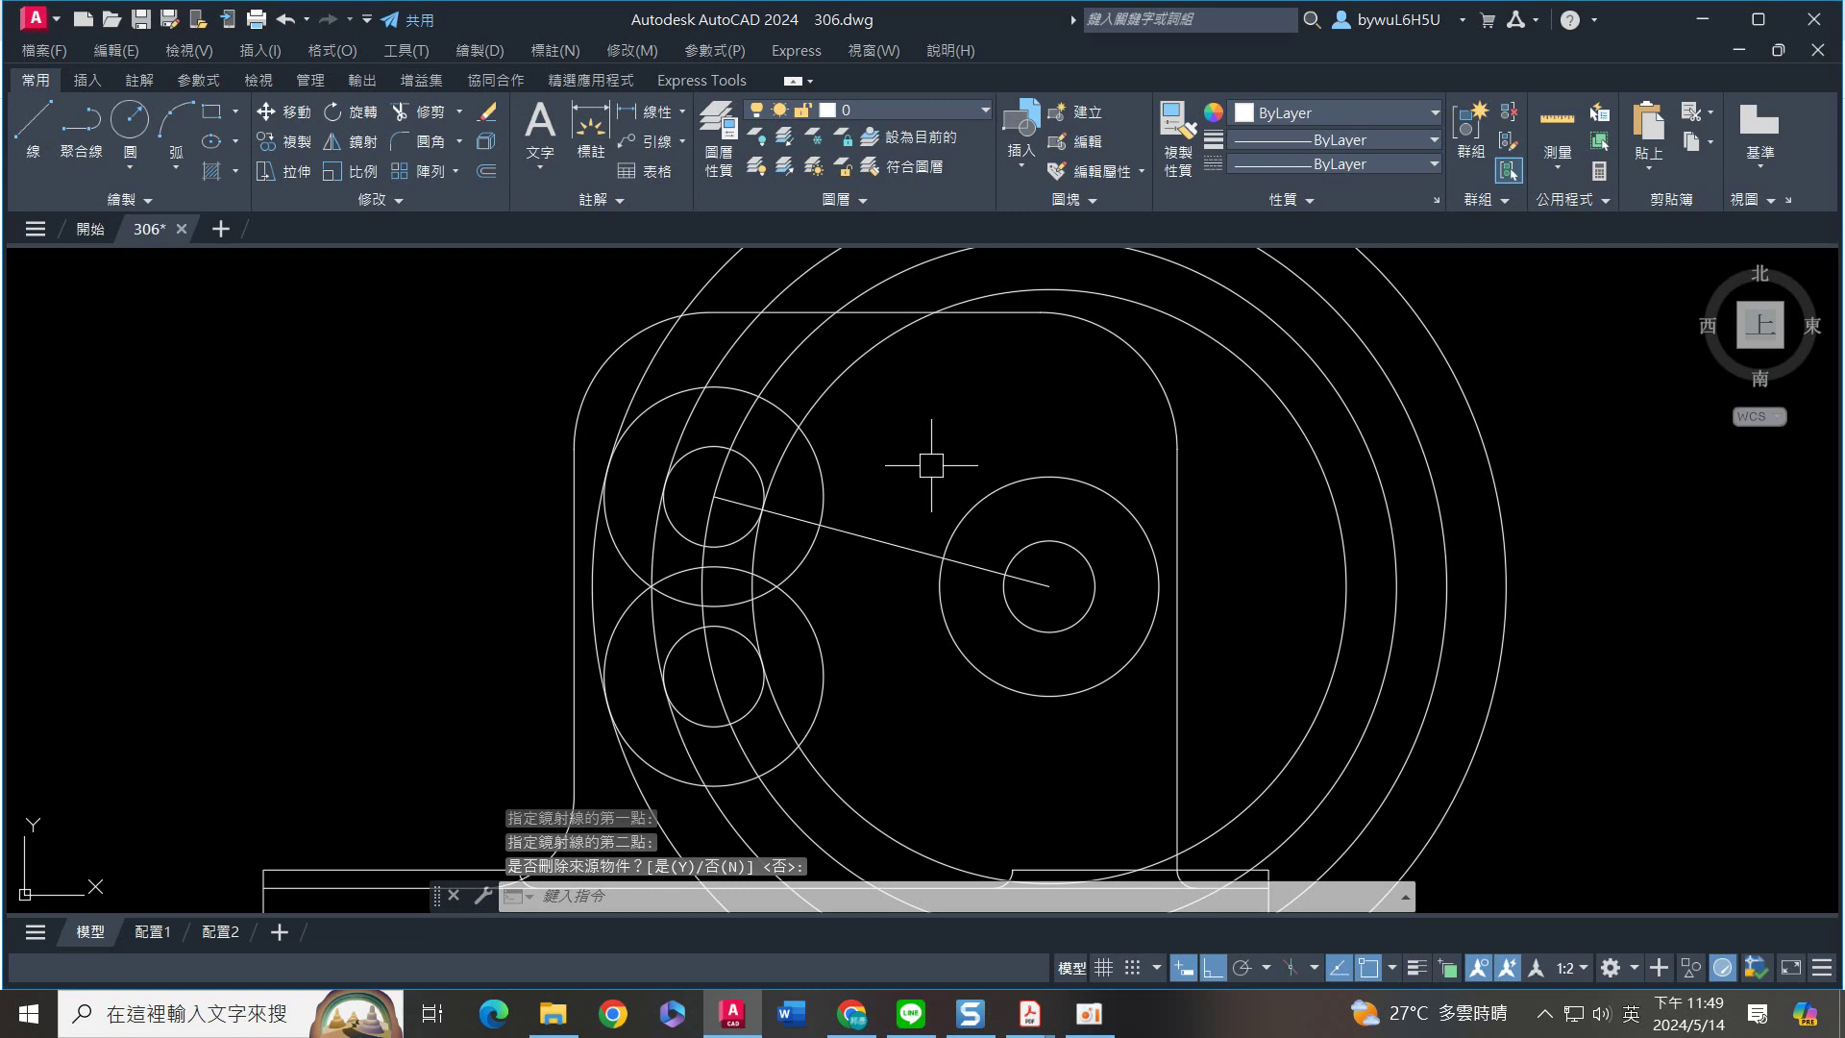
key(BackSpace)
key(BackSpace)
key(BackSpace)
key(BackSpace)
key(Escape)
text(l)
key(Return)
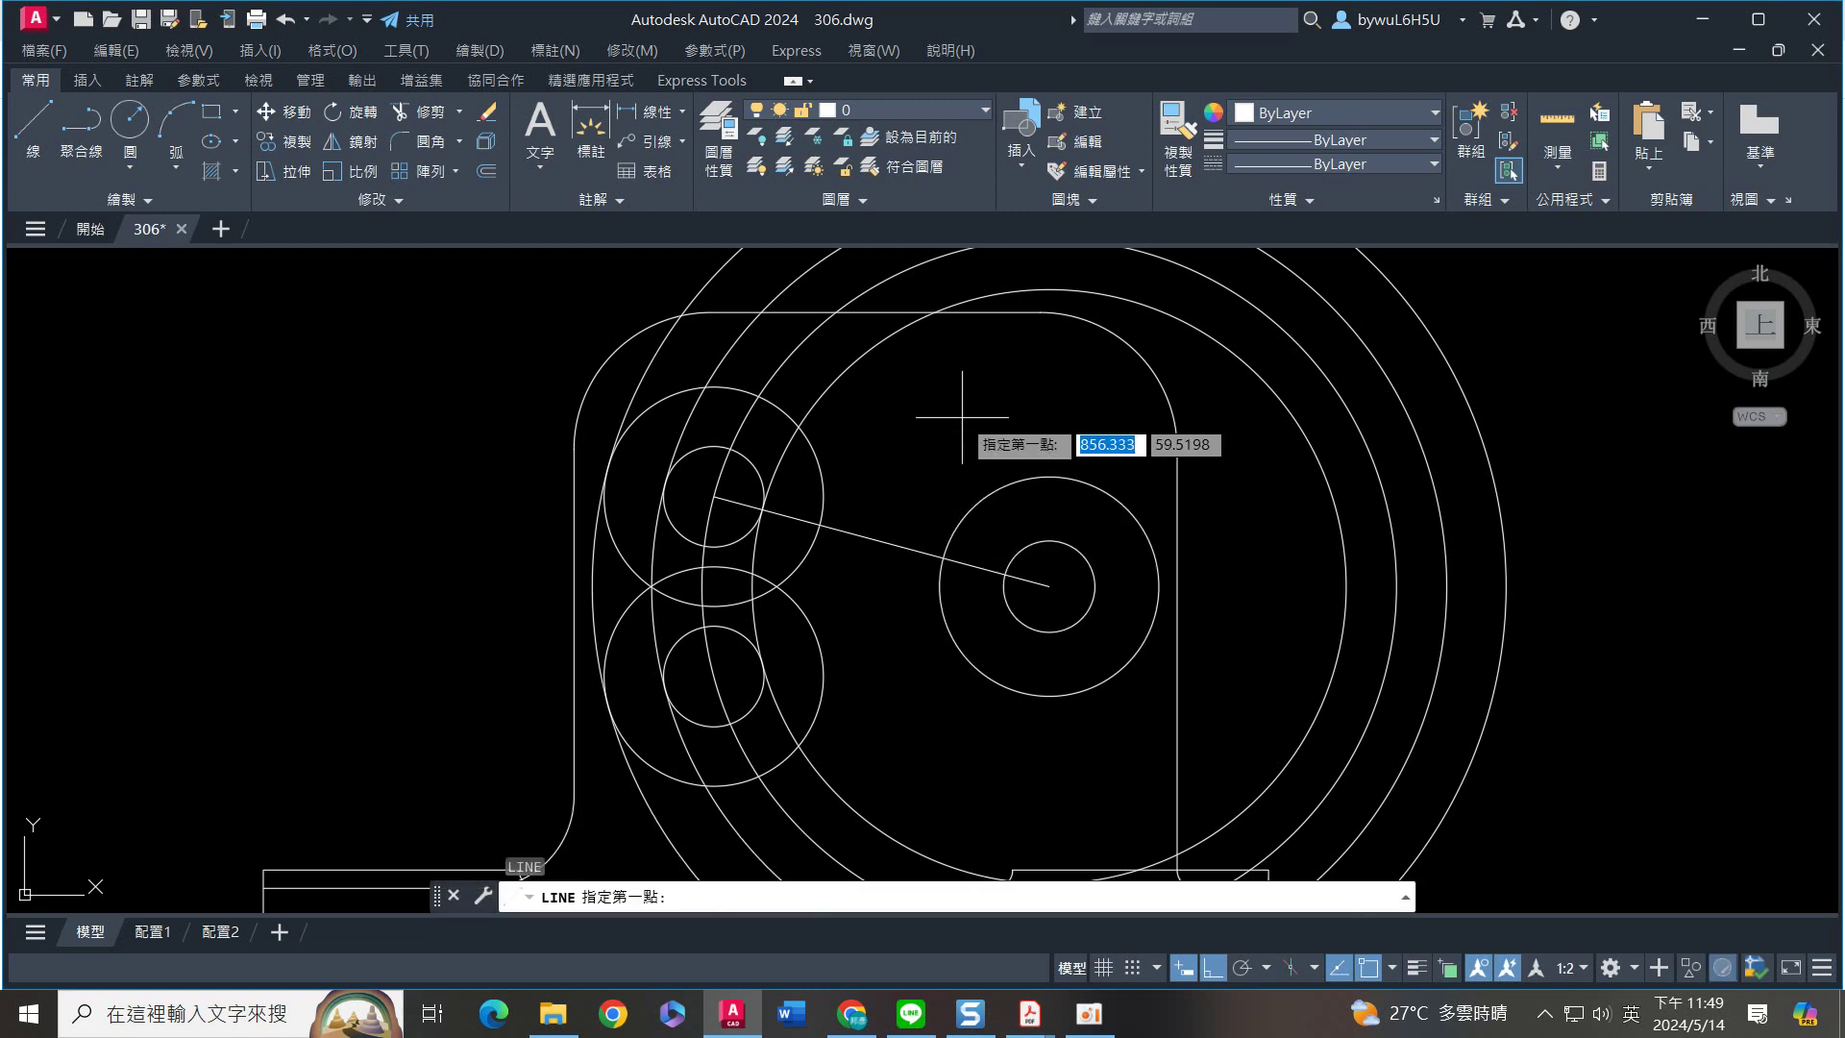
shift+right_click(960, 415)
click(1004, 781)
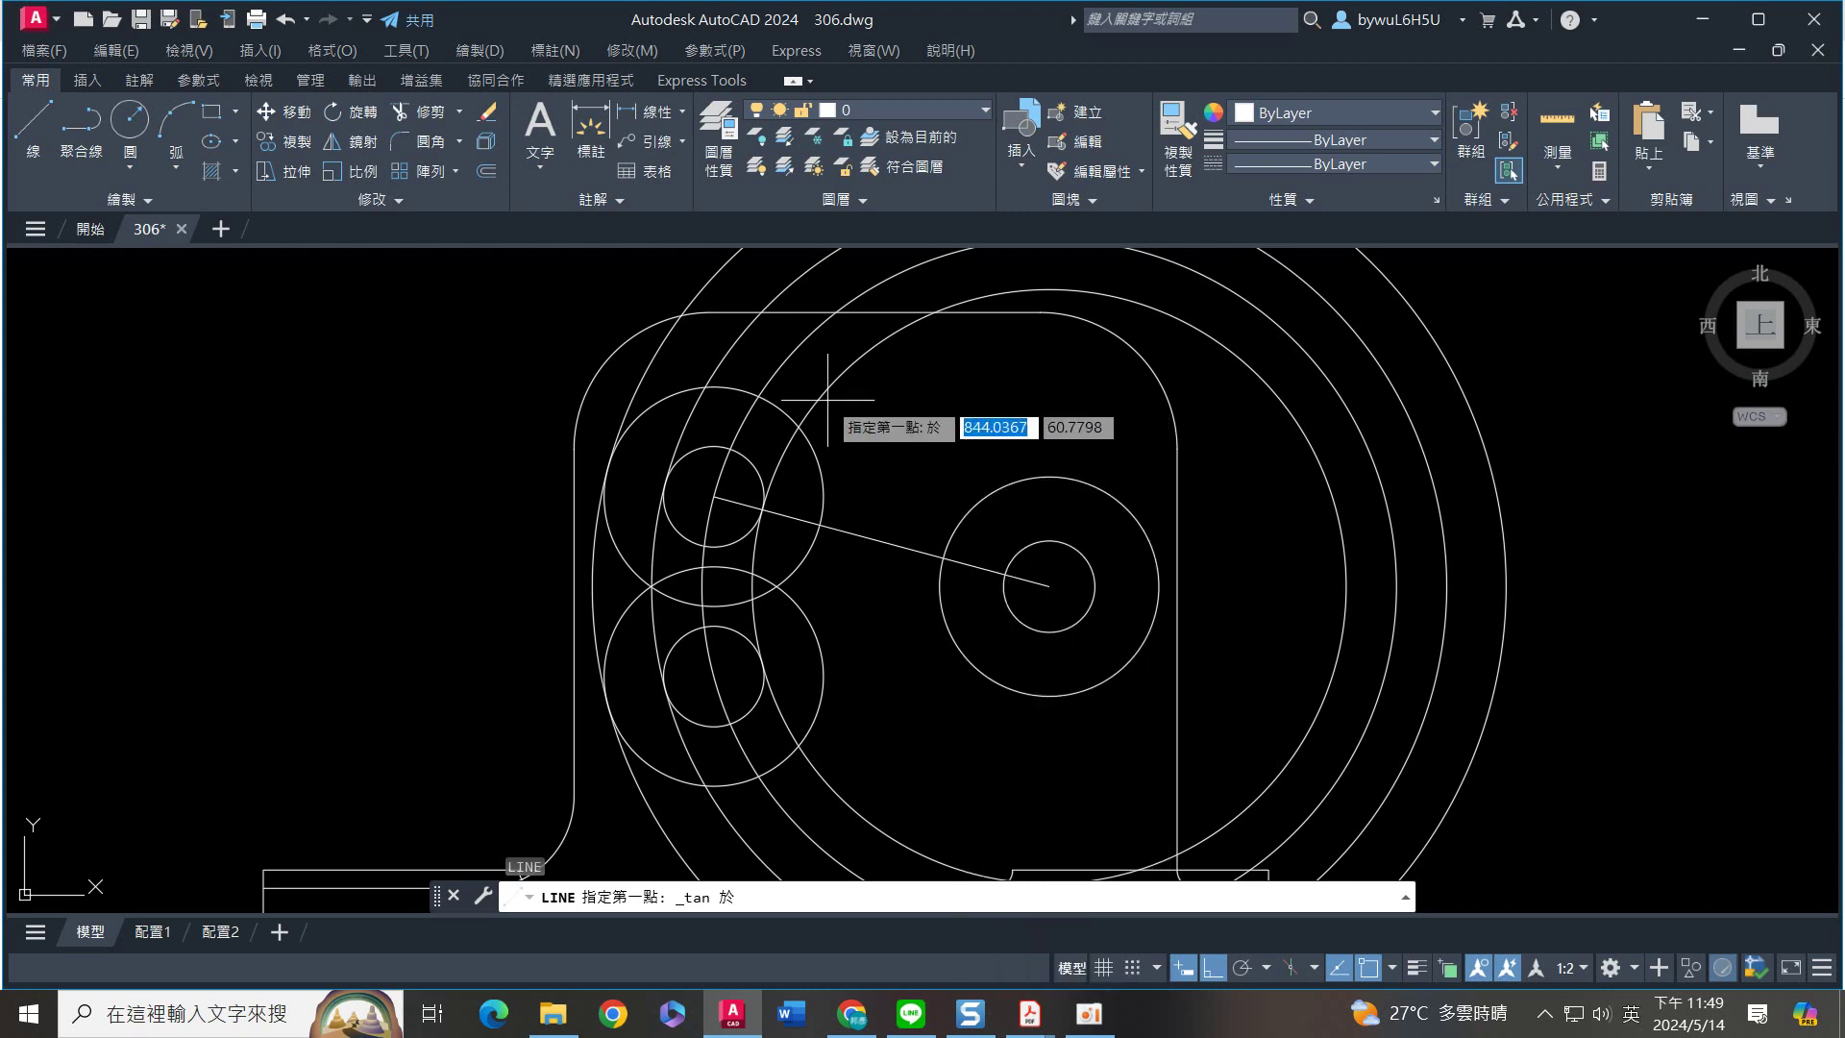
click(723, 387)
shift+right_click(978, 430)
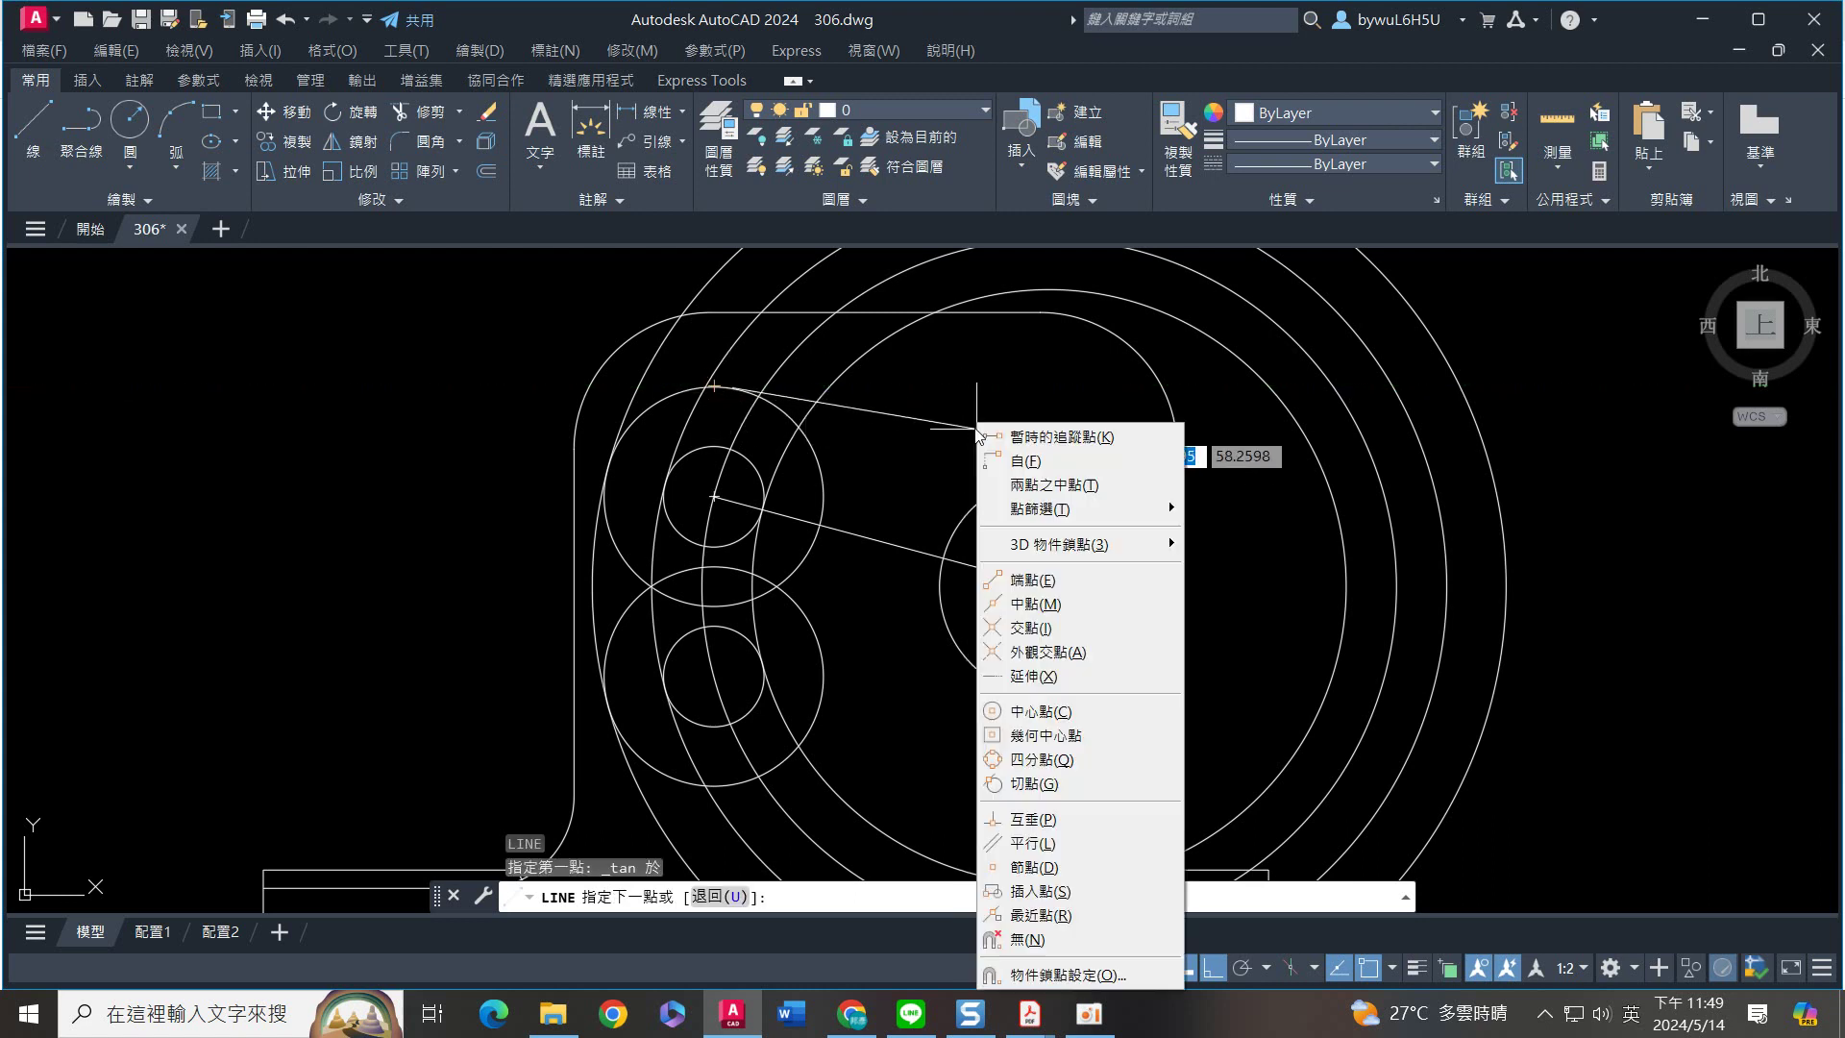
click(1033, 783)
click(1046, 473)
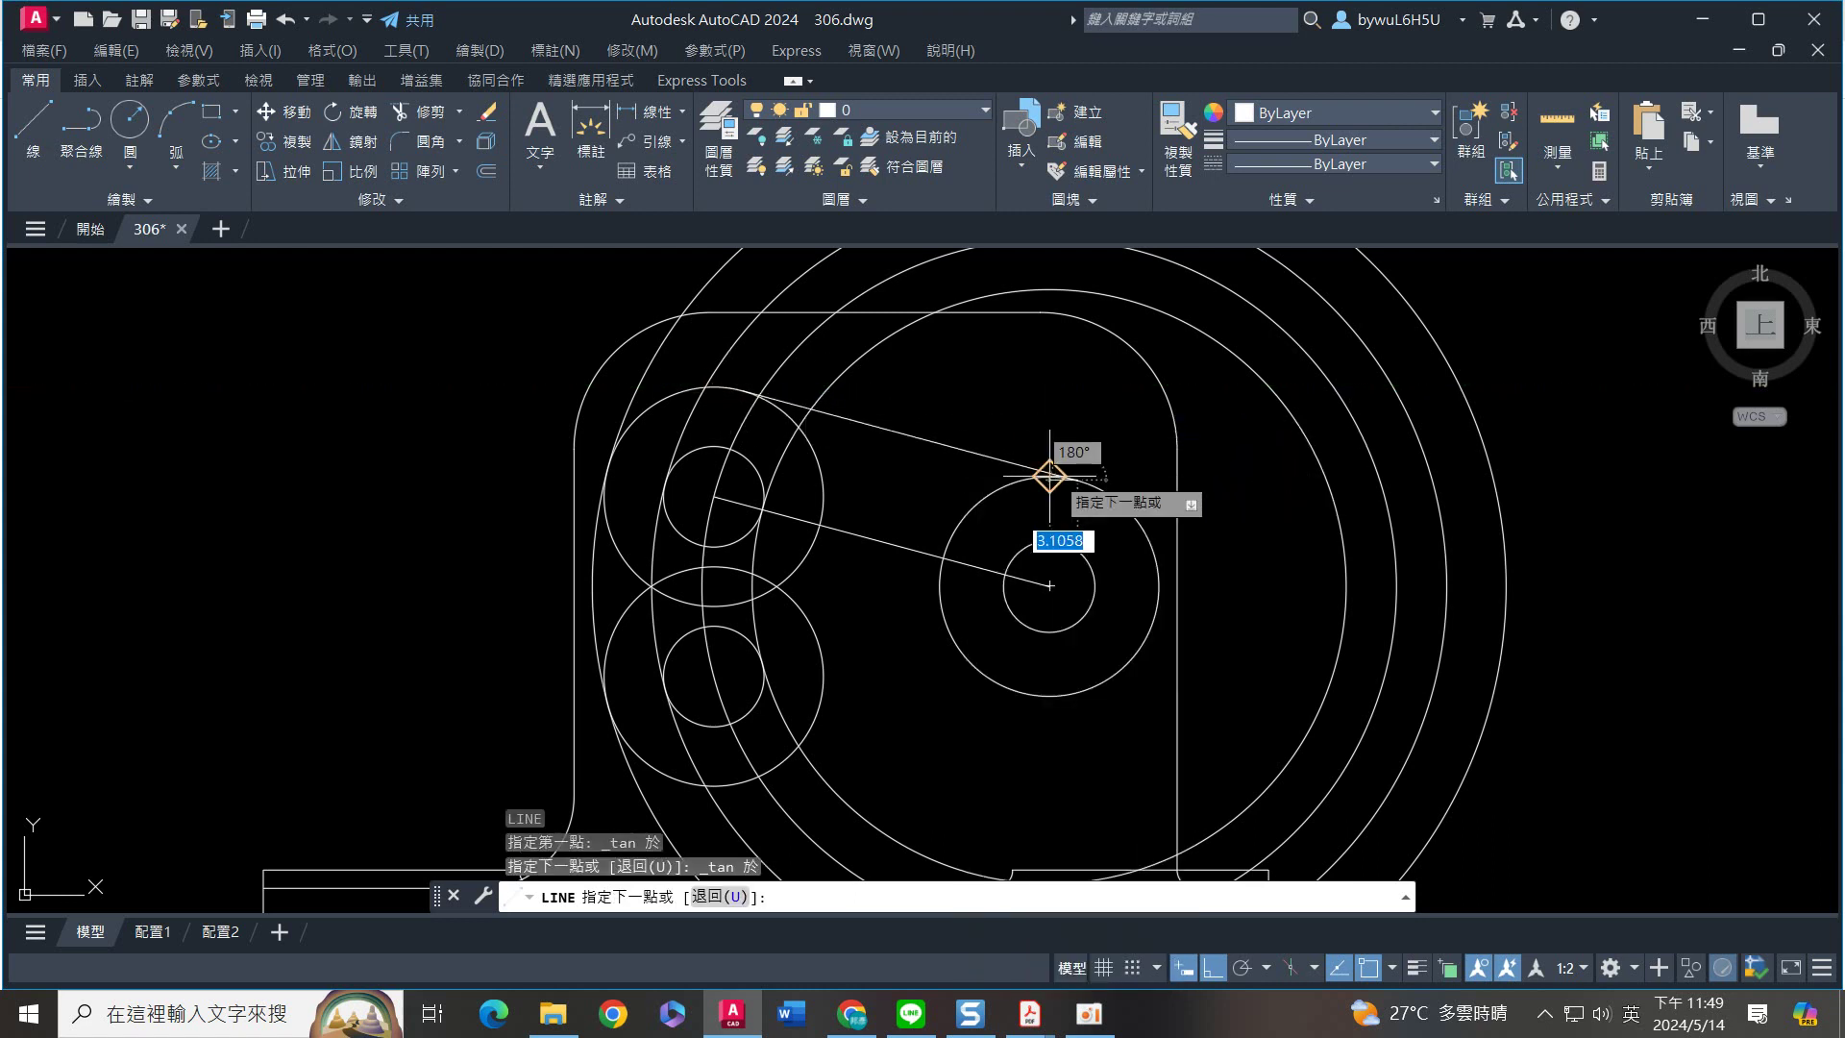
key(Escape)
Mirror the tangent line about the horizontal axis through the right-hand circles' centre, keeping the original
click(947, 444)
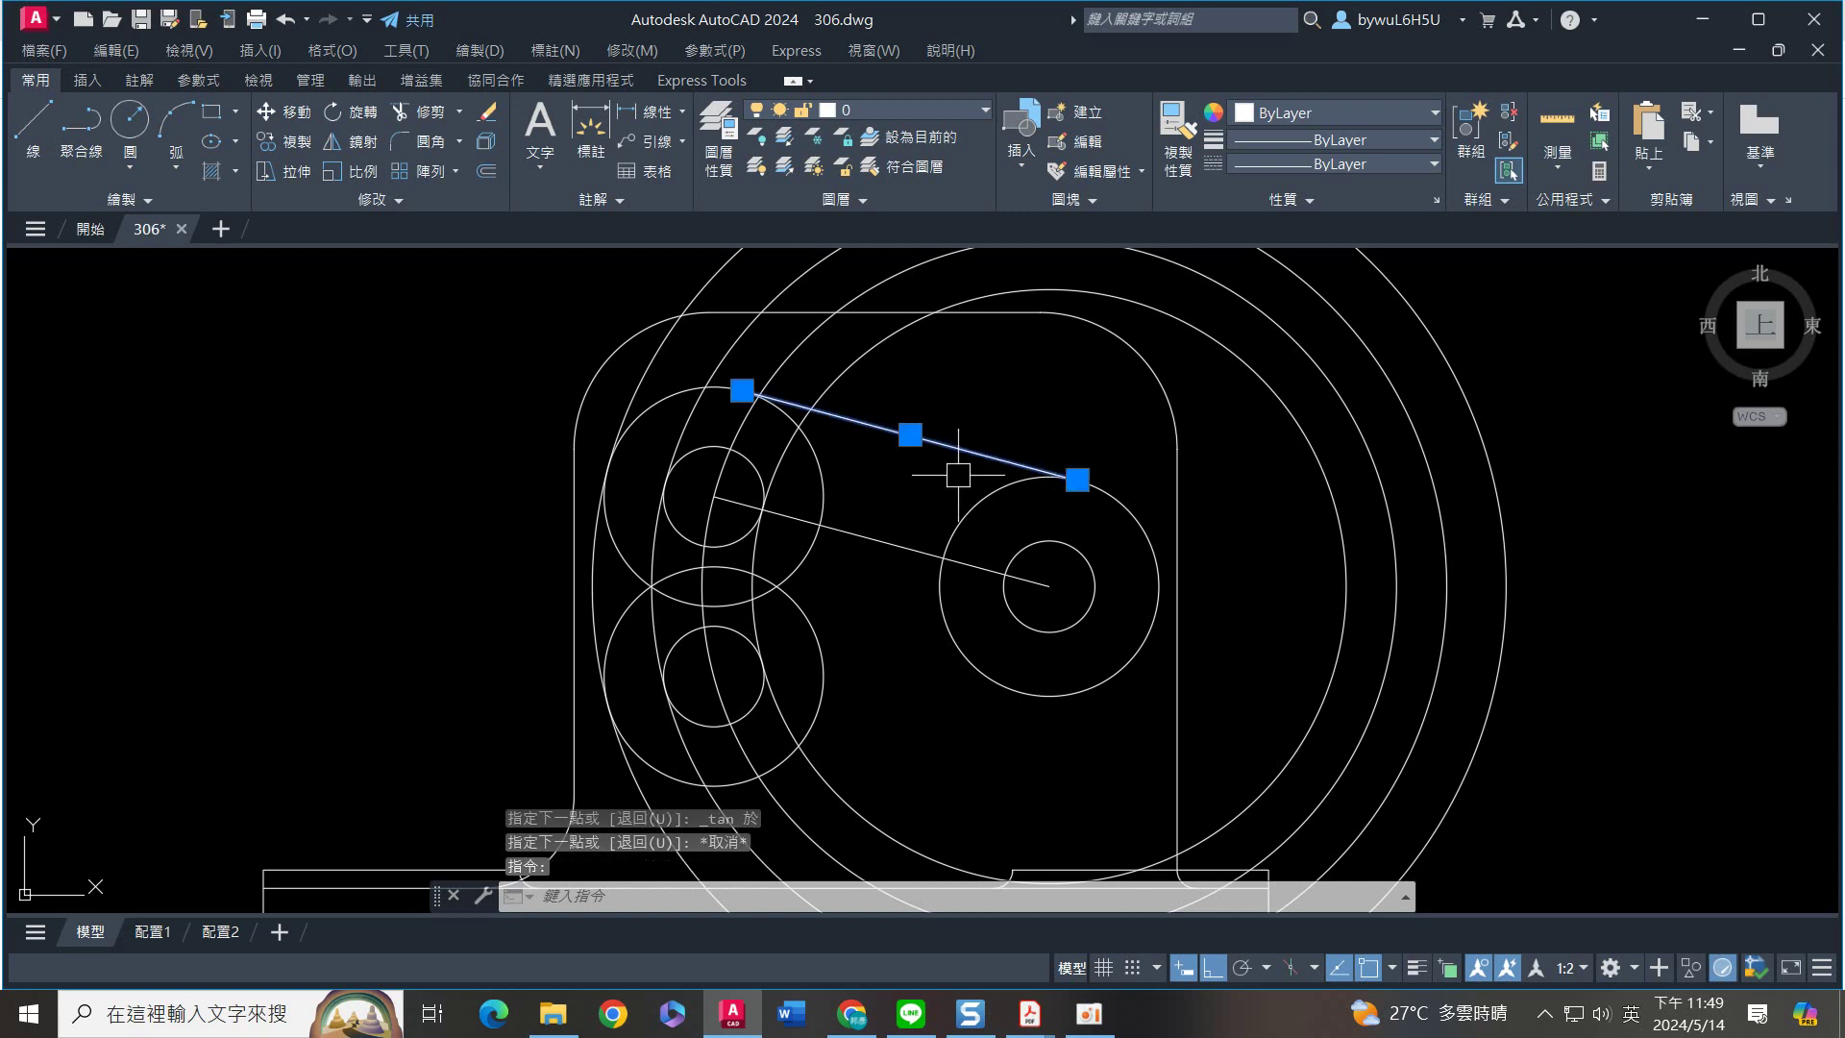
text(mi)
key(Return)
click(1158, 594)
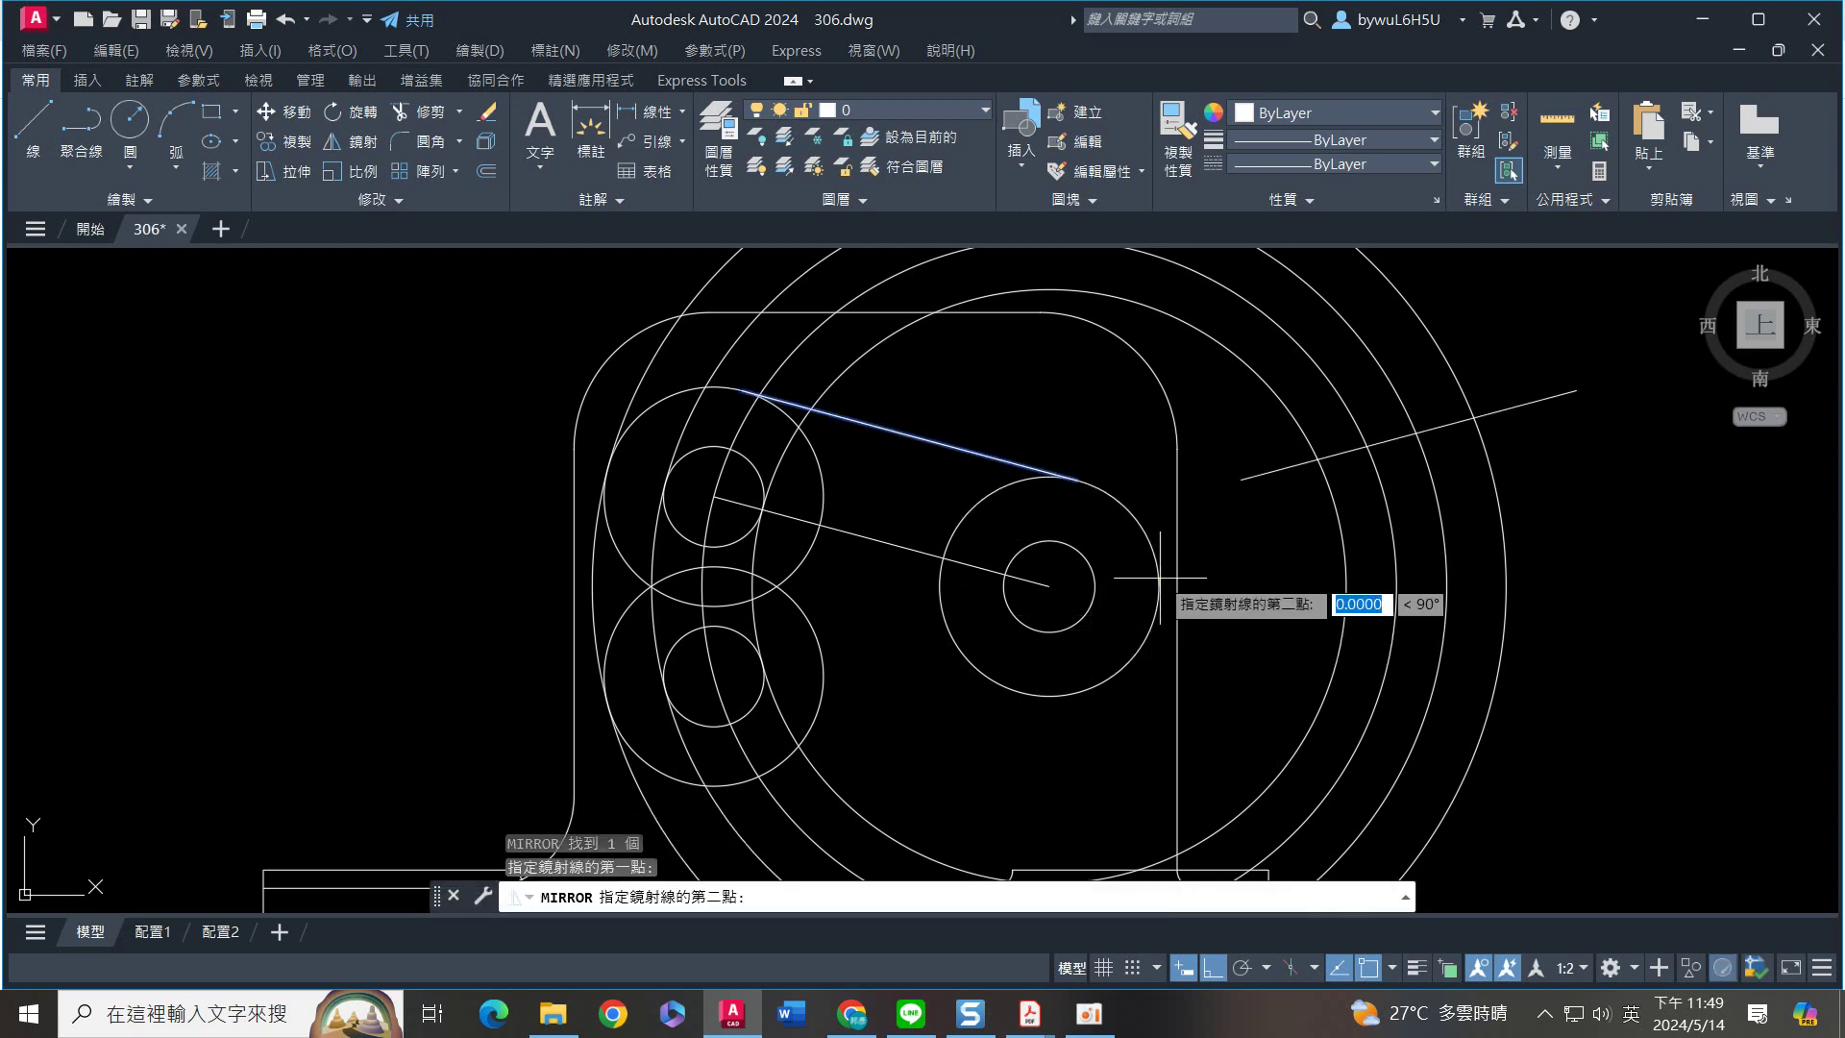
click(1559, 610)
key(Return)
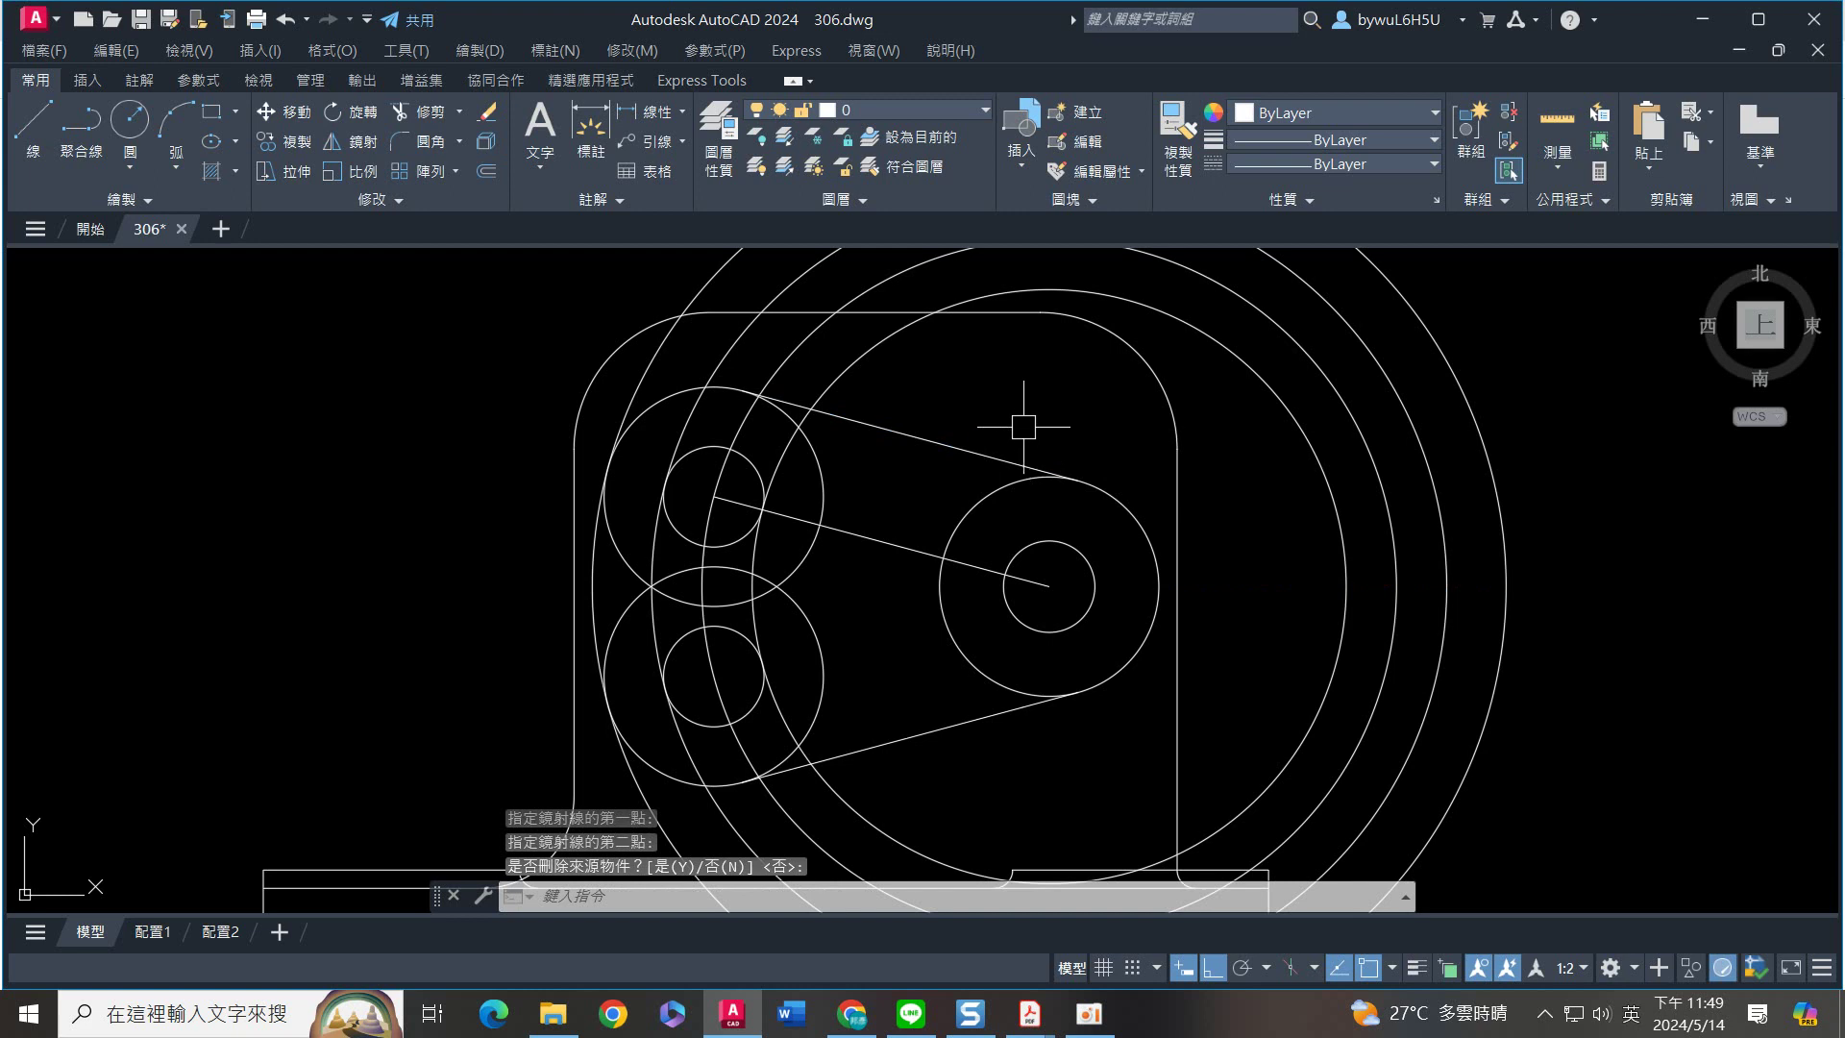
Trim the two inner large circles to the tangent lines, removing their right-hand portions
middle_drag(1023, 425, 1070, 478)
text(tr)
key(Return)
click(966, 488)
click(988, 775)
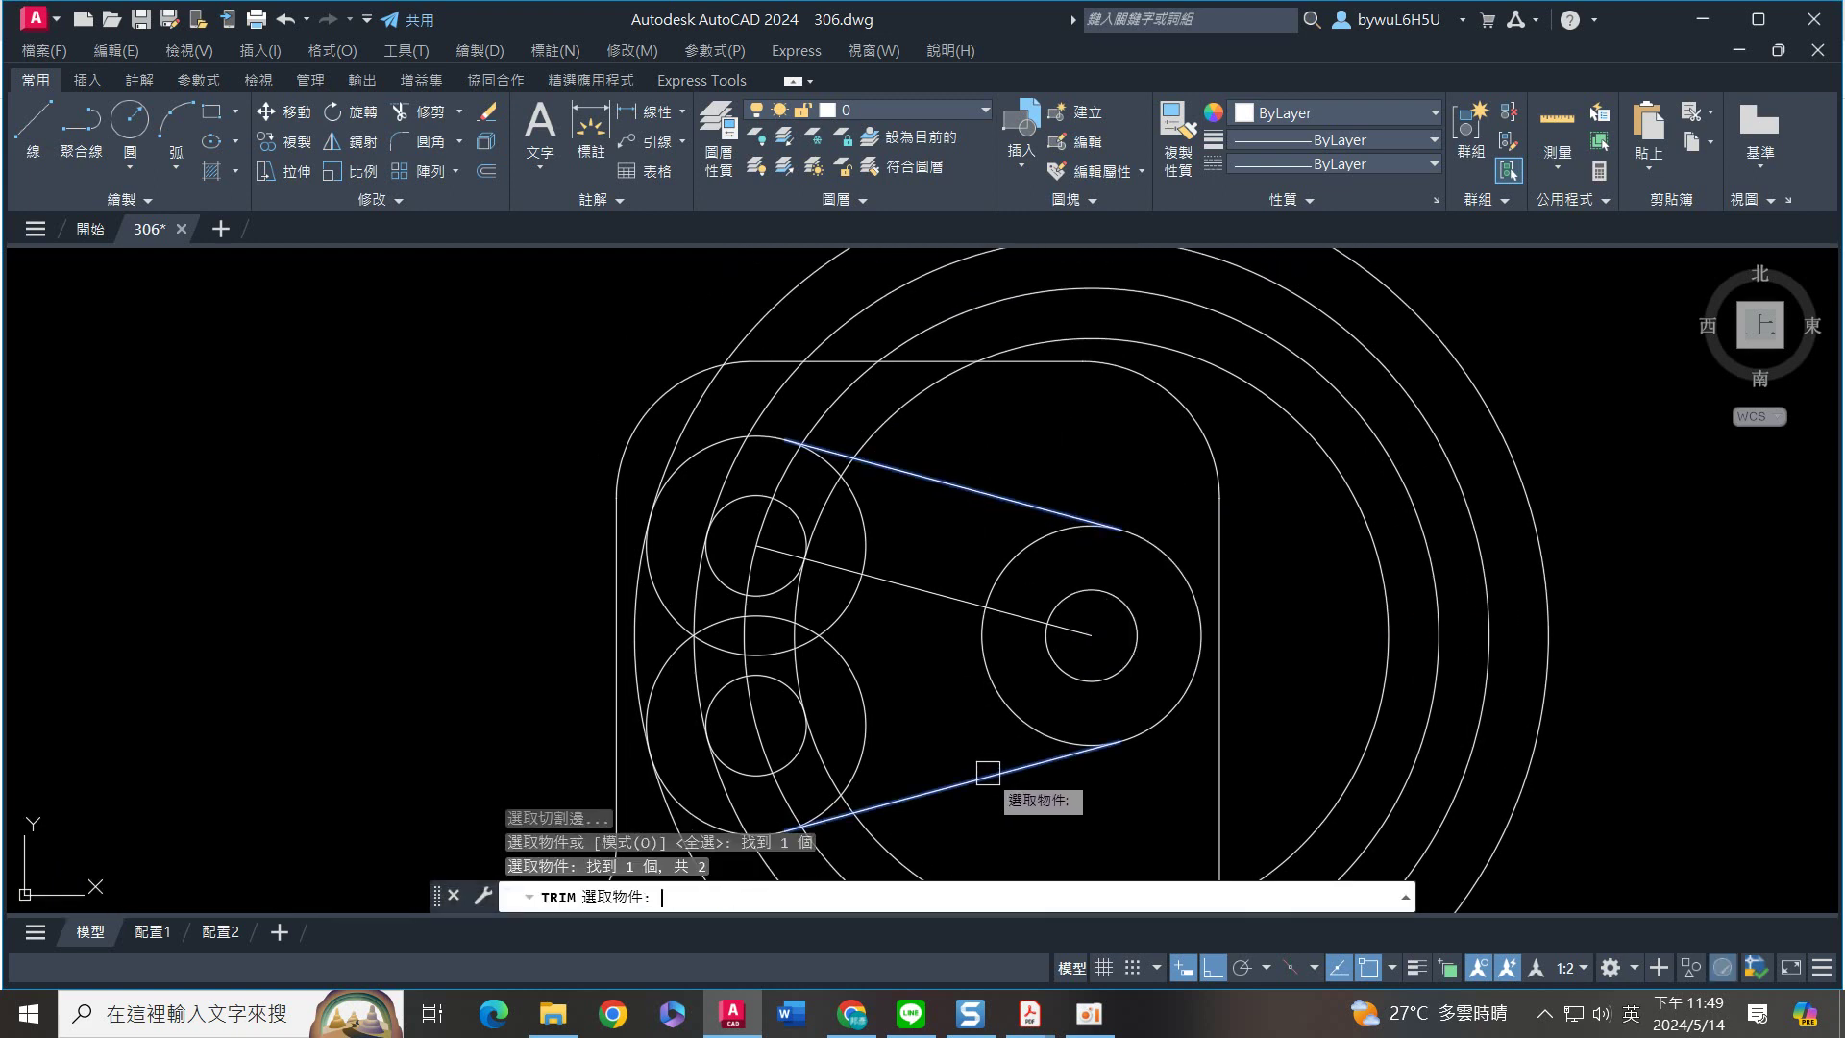
key(Return)
click(1489, 321)
click(1341, 548)
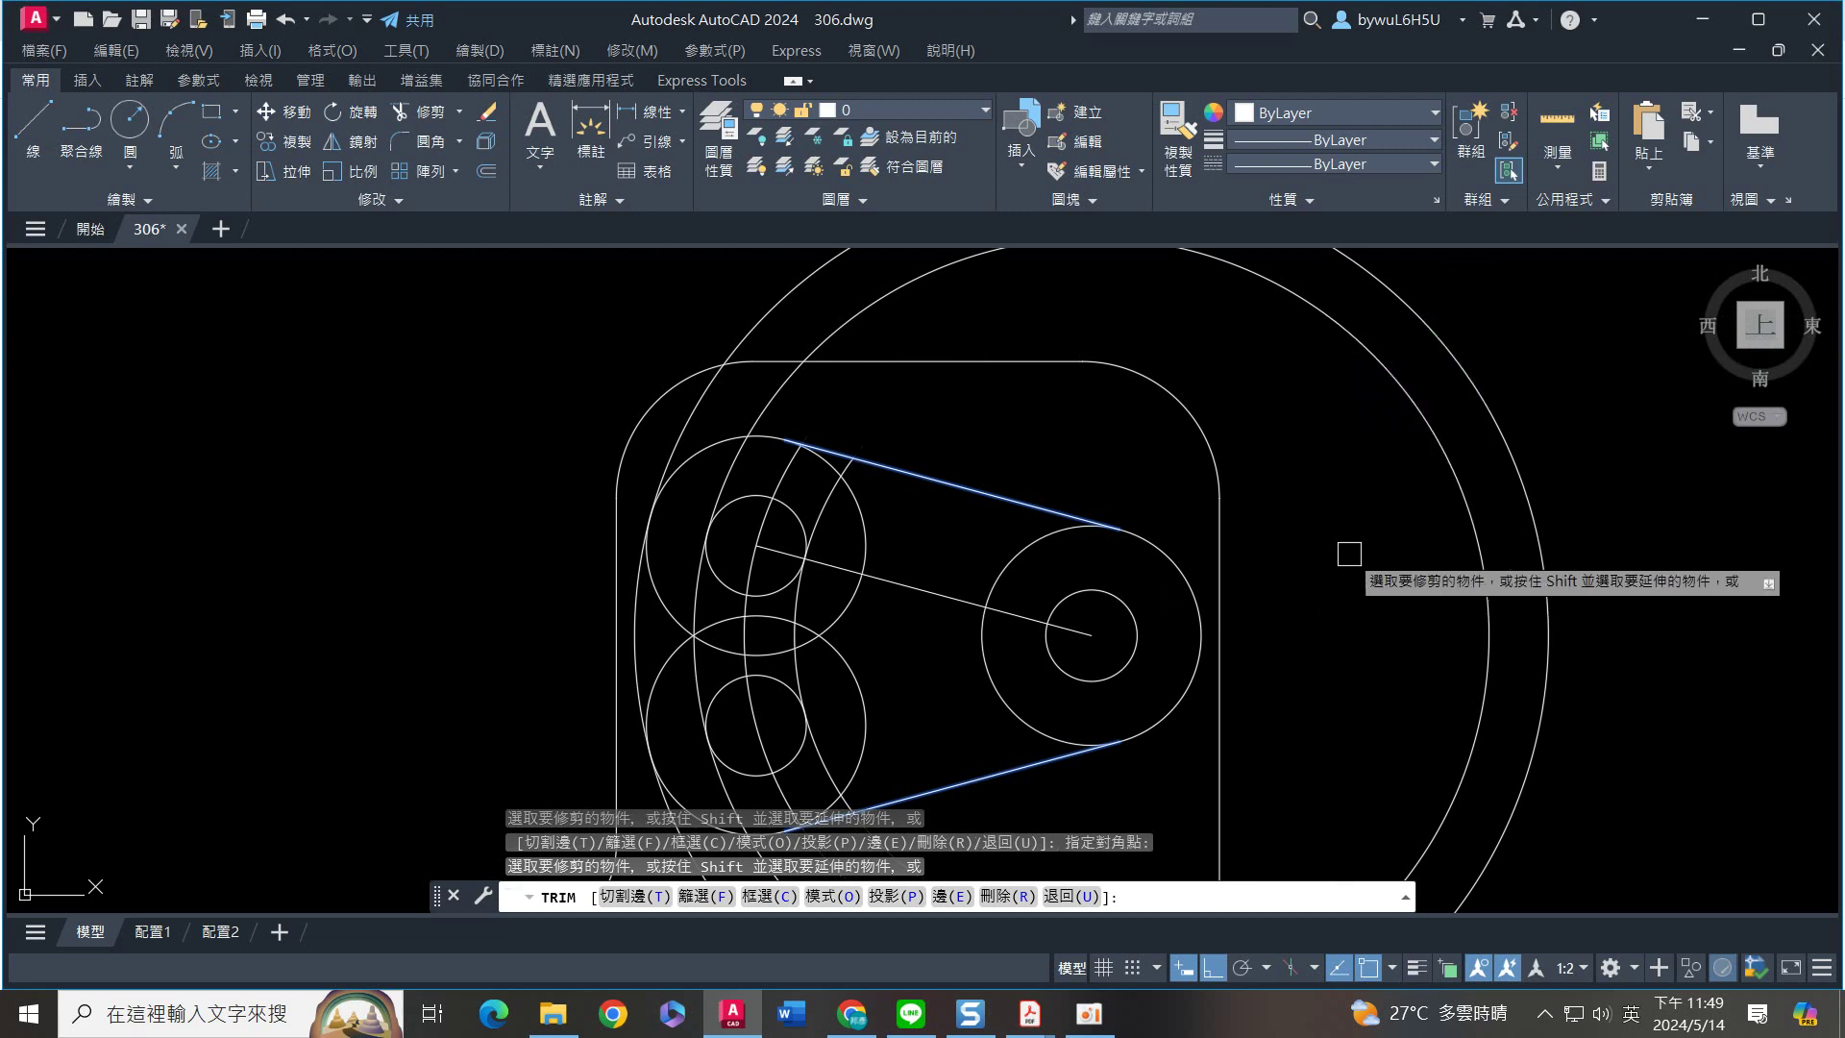
key(Return)
Trim the two remaining large circles to the left-hand radius 12 circles, removing their right-hand portions
middle_drag(1099, 424, 1174, 445)
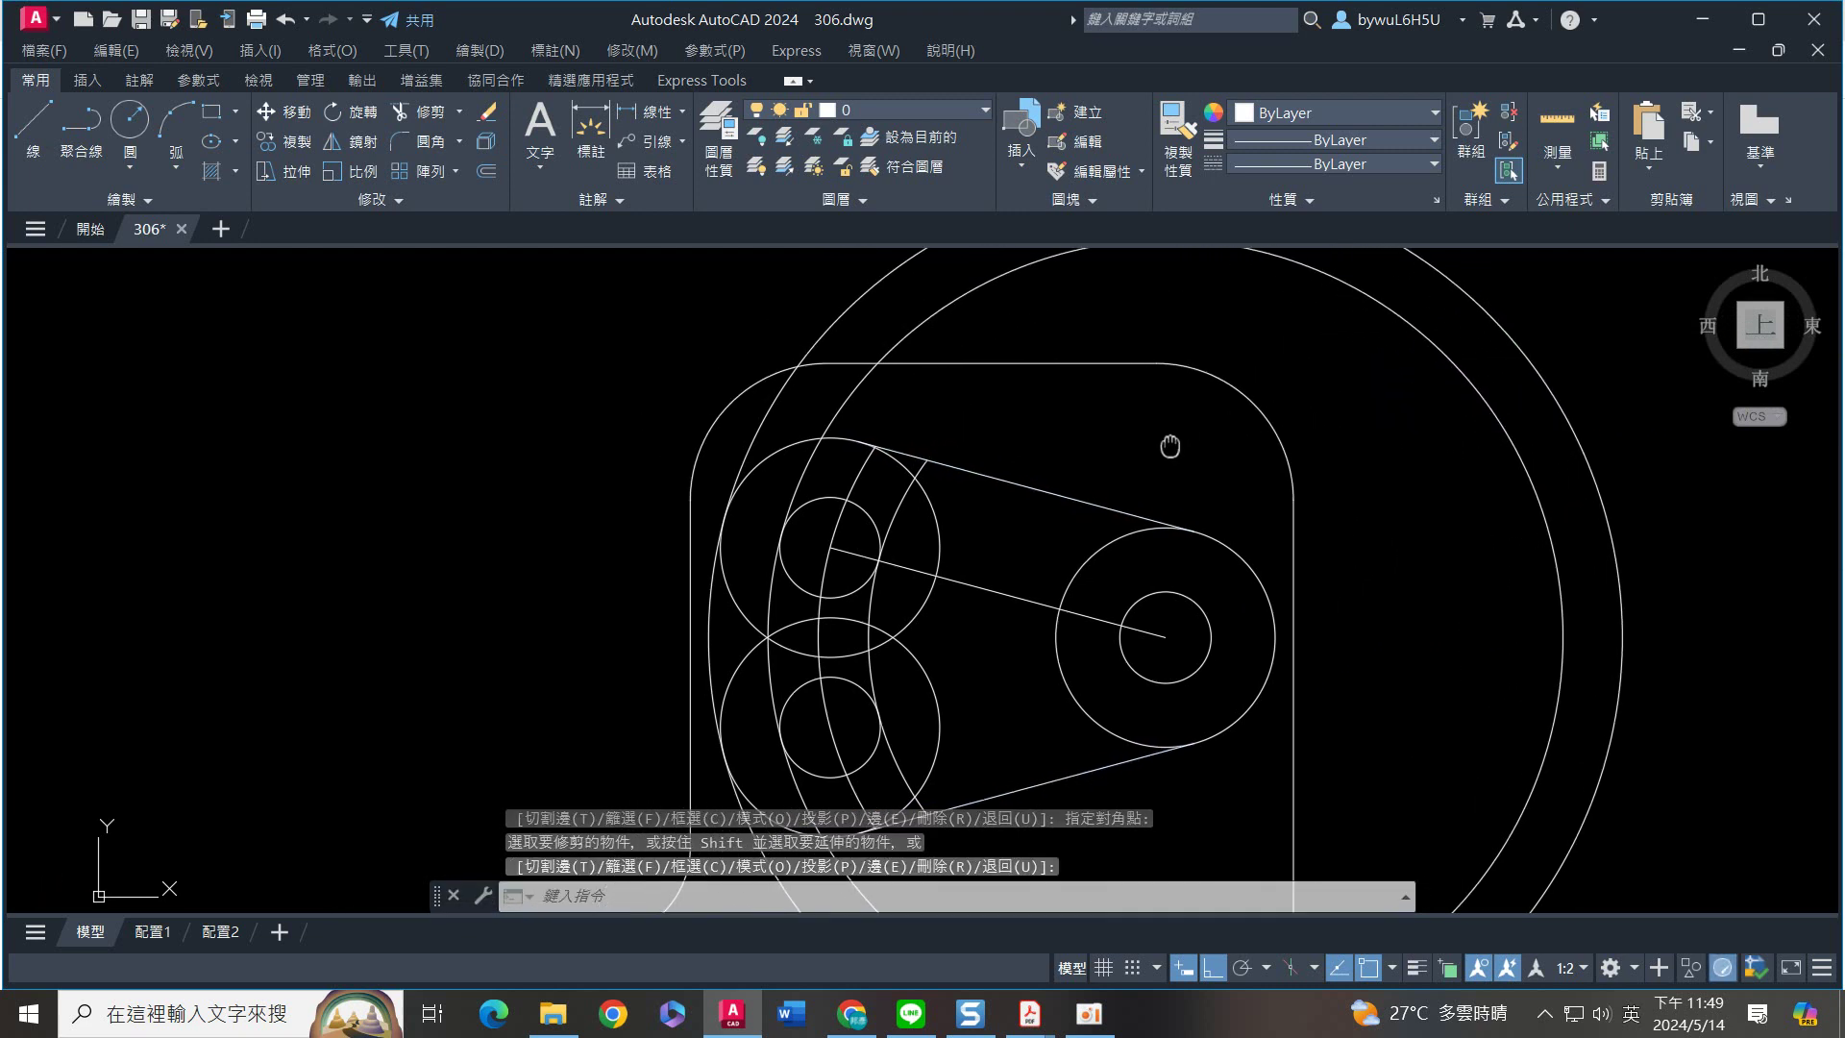
text(tr)
key(Return)
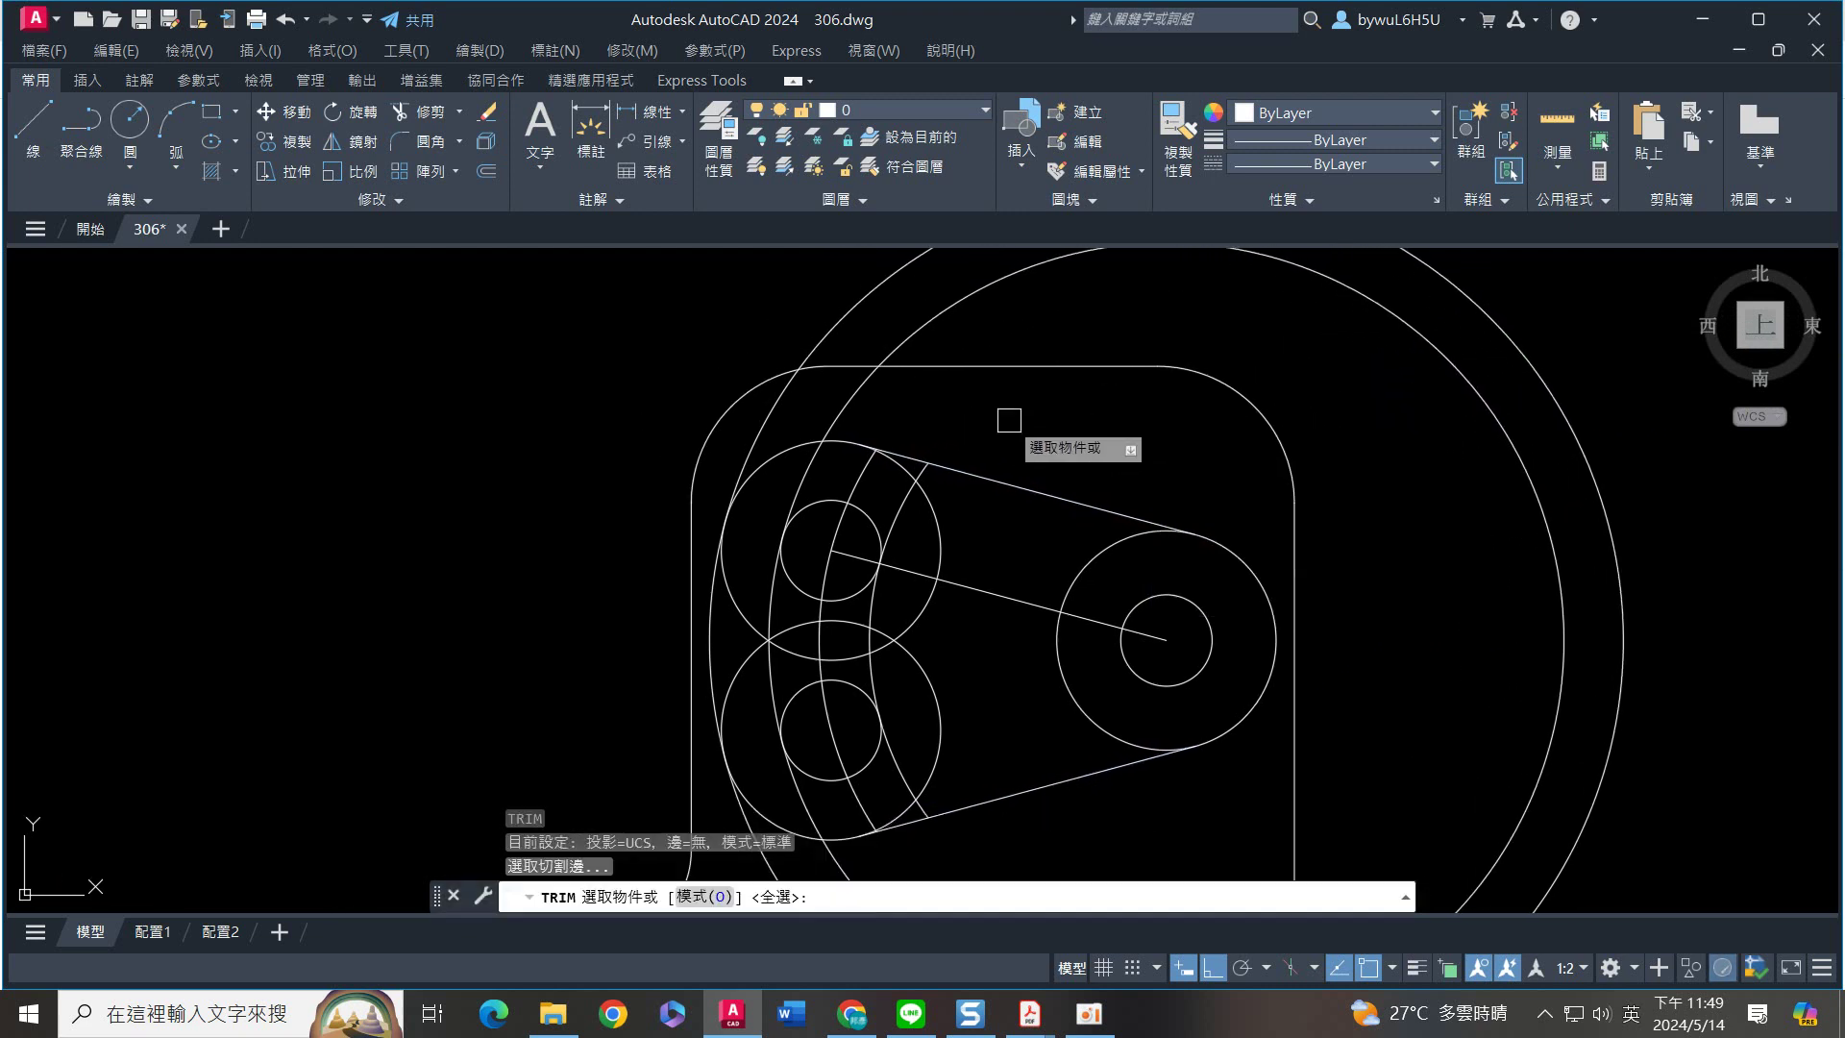
click(782, 452)
click(741, 677)
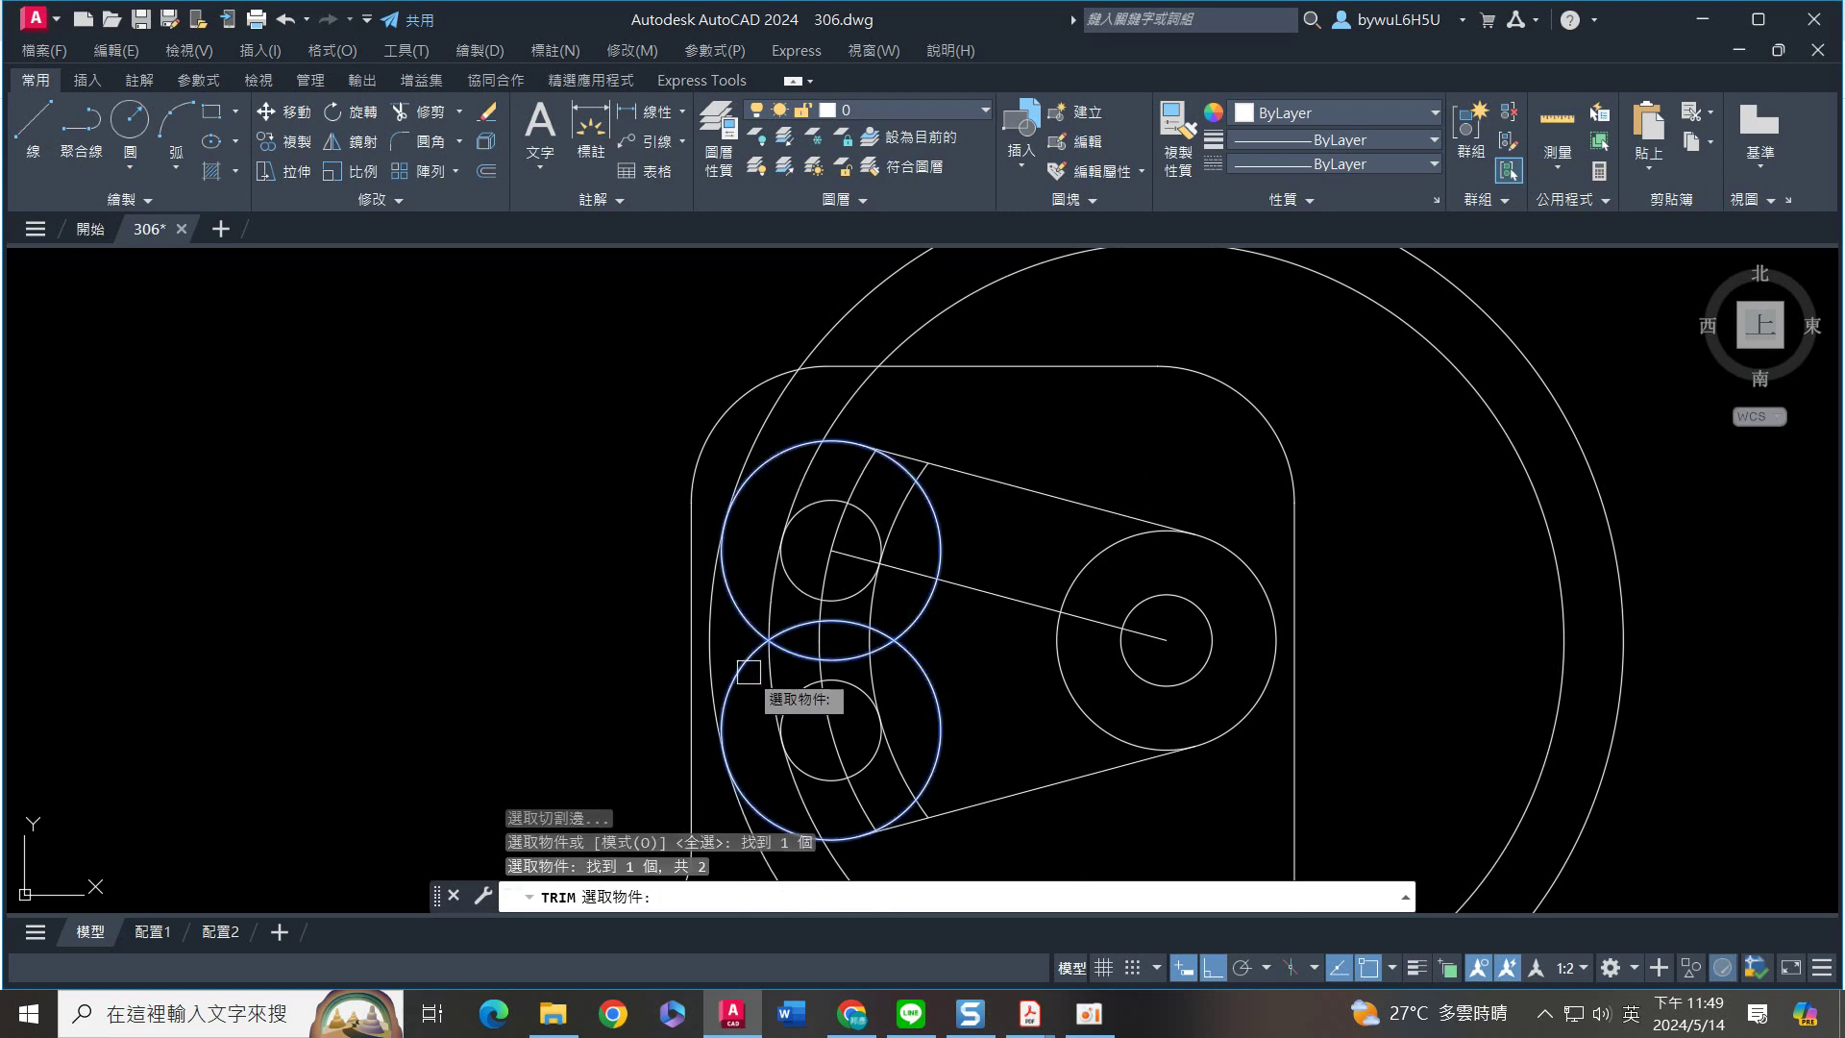
key(Return)
click(1601, 328)
click(1434, 481)
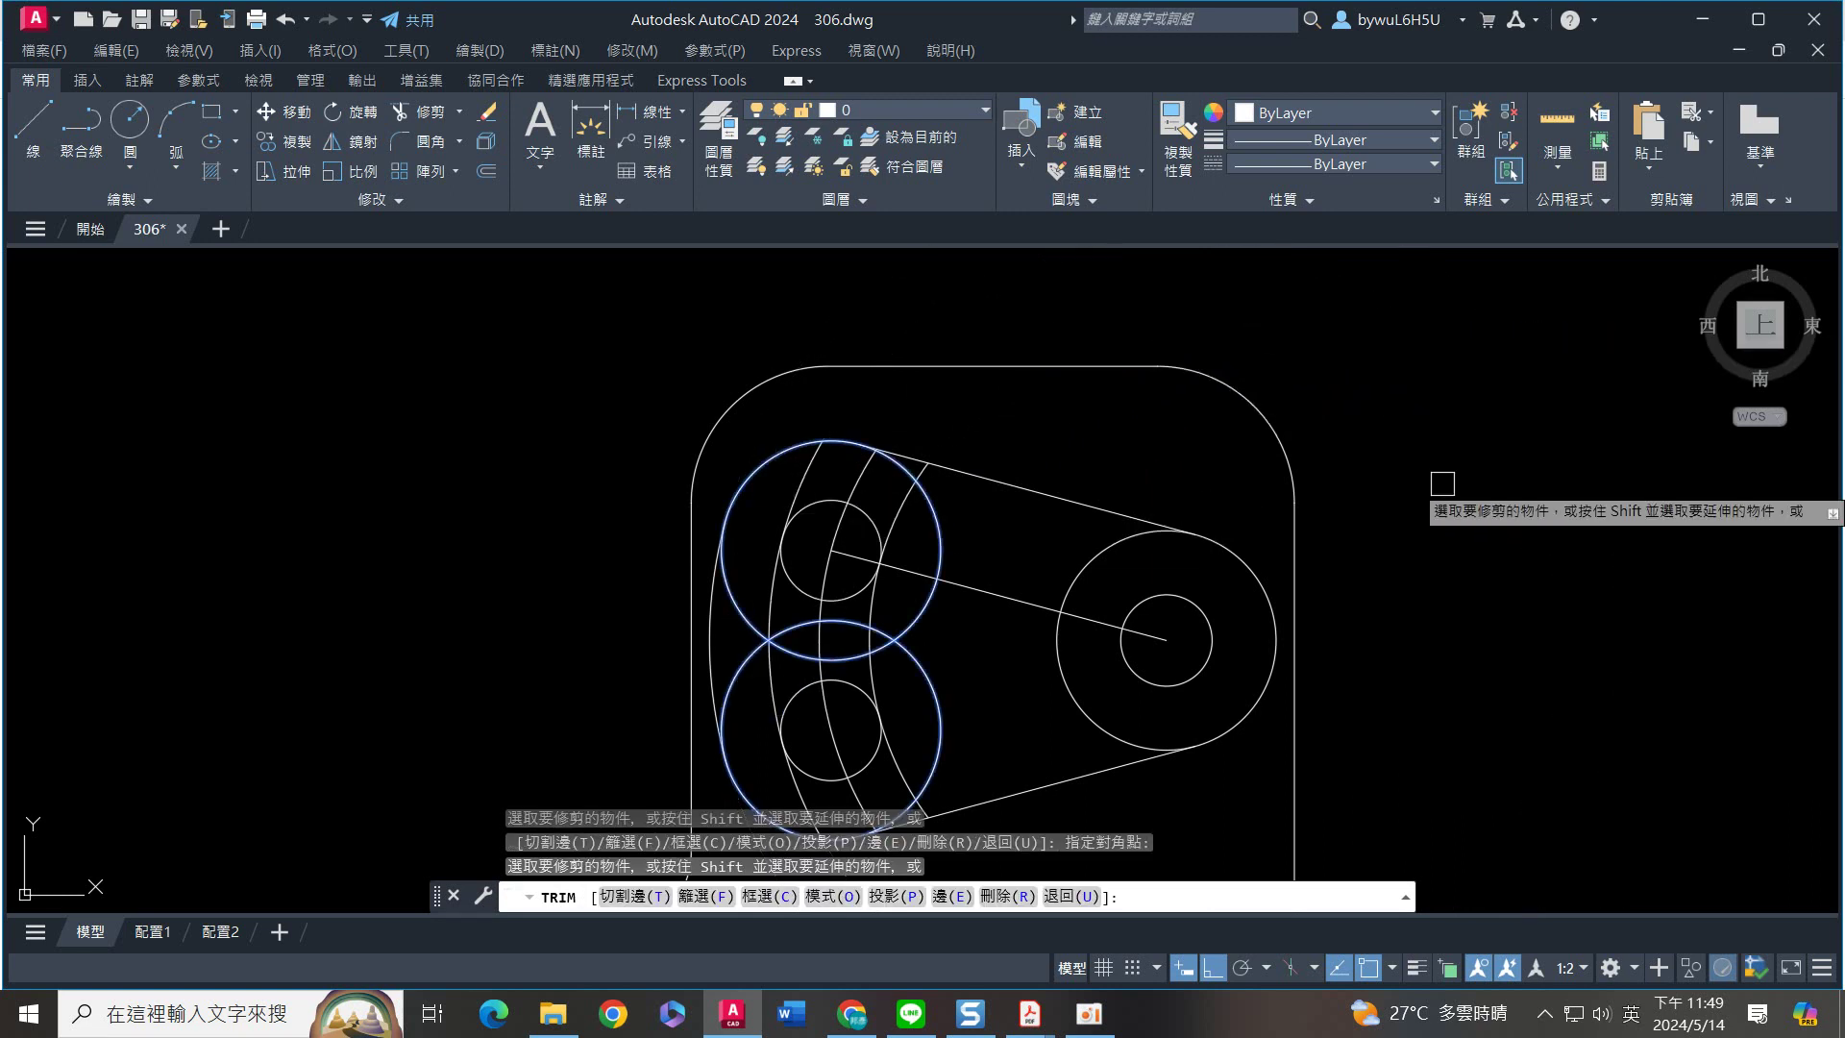
Trim the overlapping inner portions of the two left-hand large circles, using both tangent lines and the outer left arc as cutting edges
key(Return)
middle_drag(1054, 532, 1075, 429)
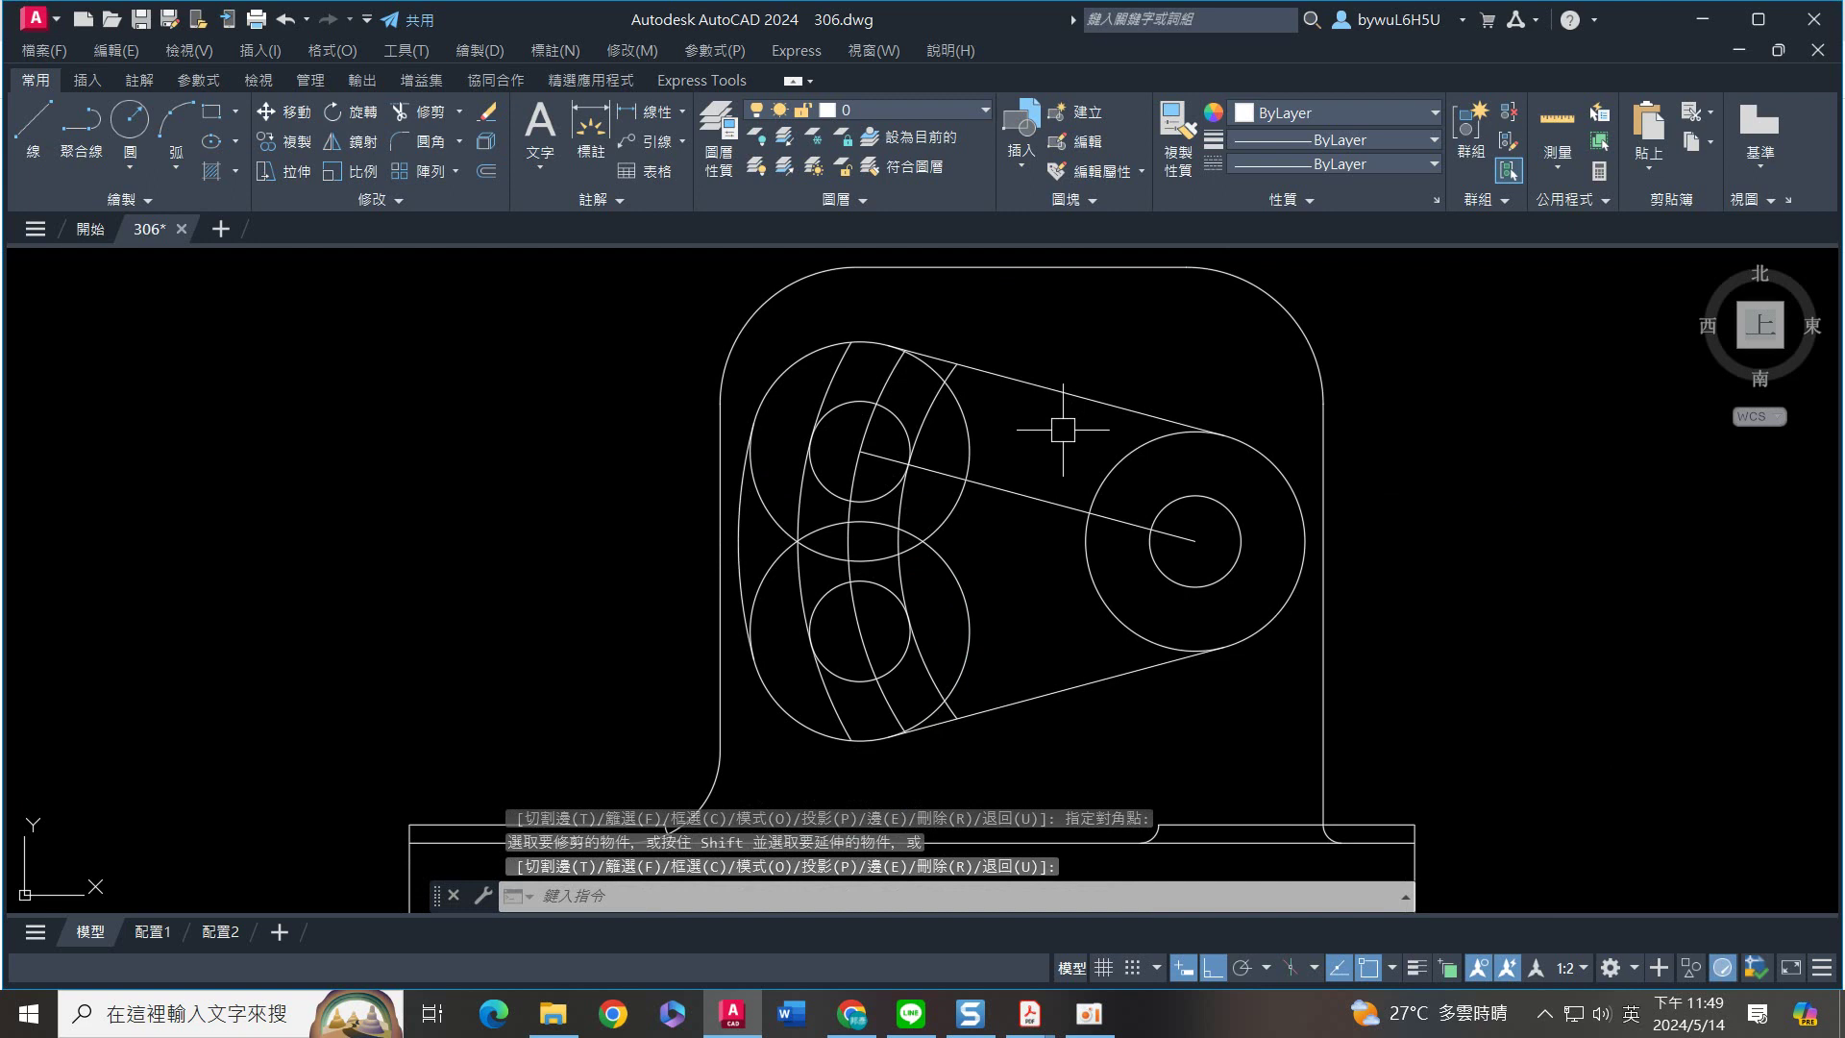
key(Return)
click(1065, 397)
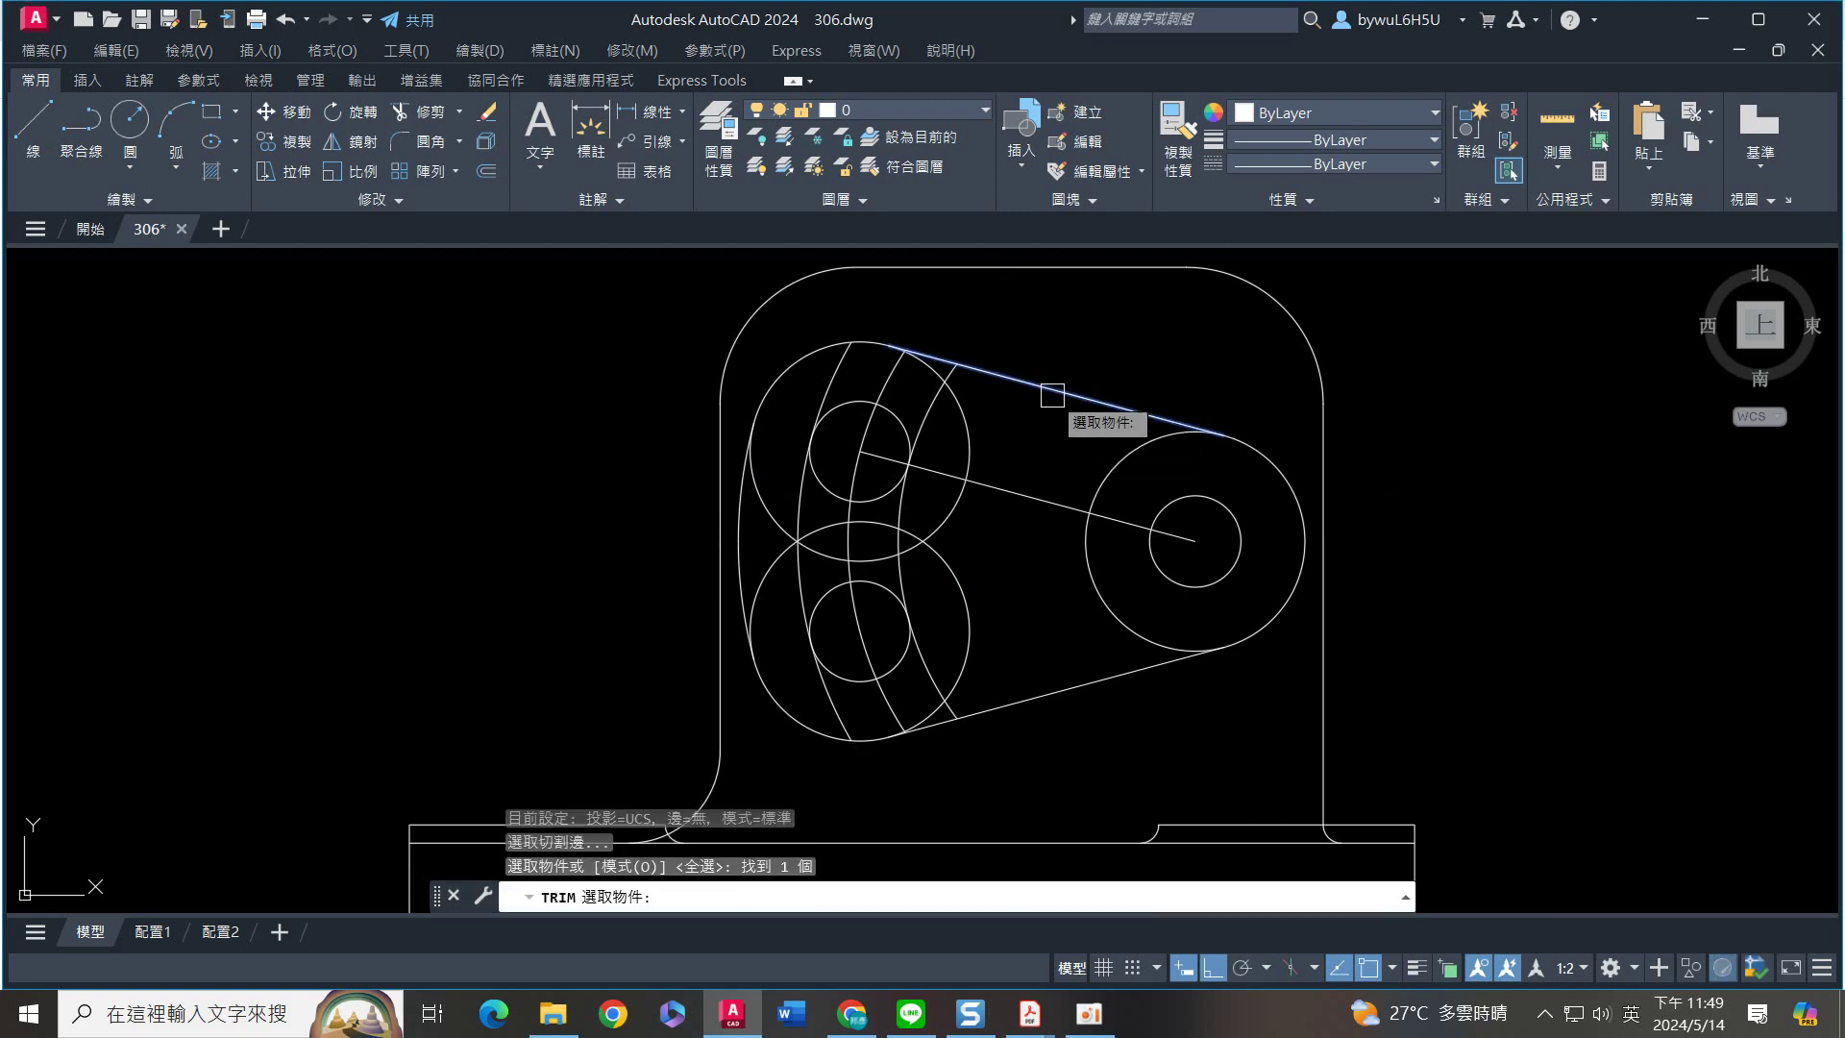
click(1071, 686)
click(746, 521)
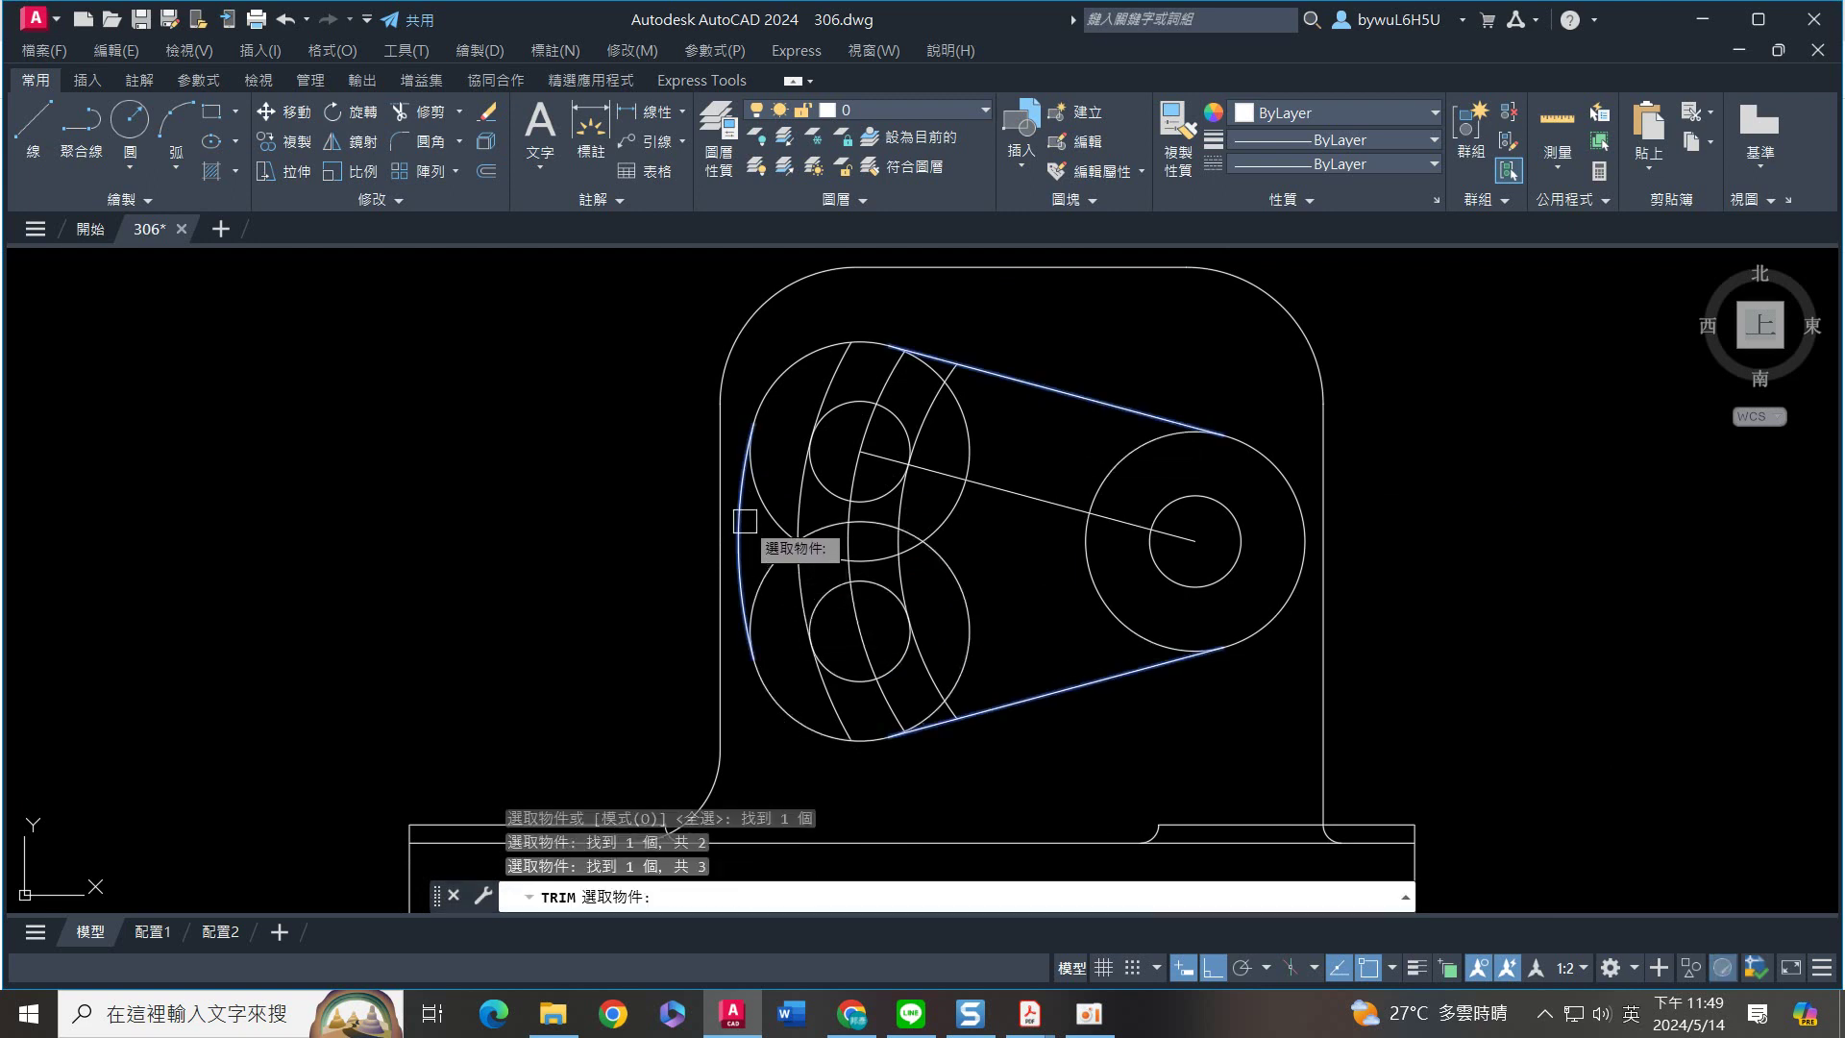
key(Return)
click(774, 514)
click(779, 557)
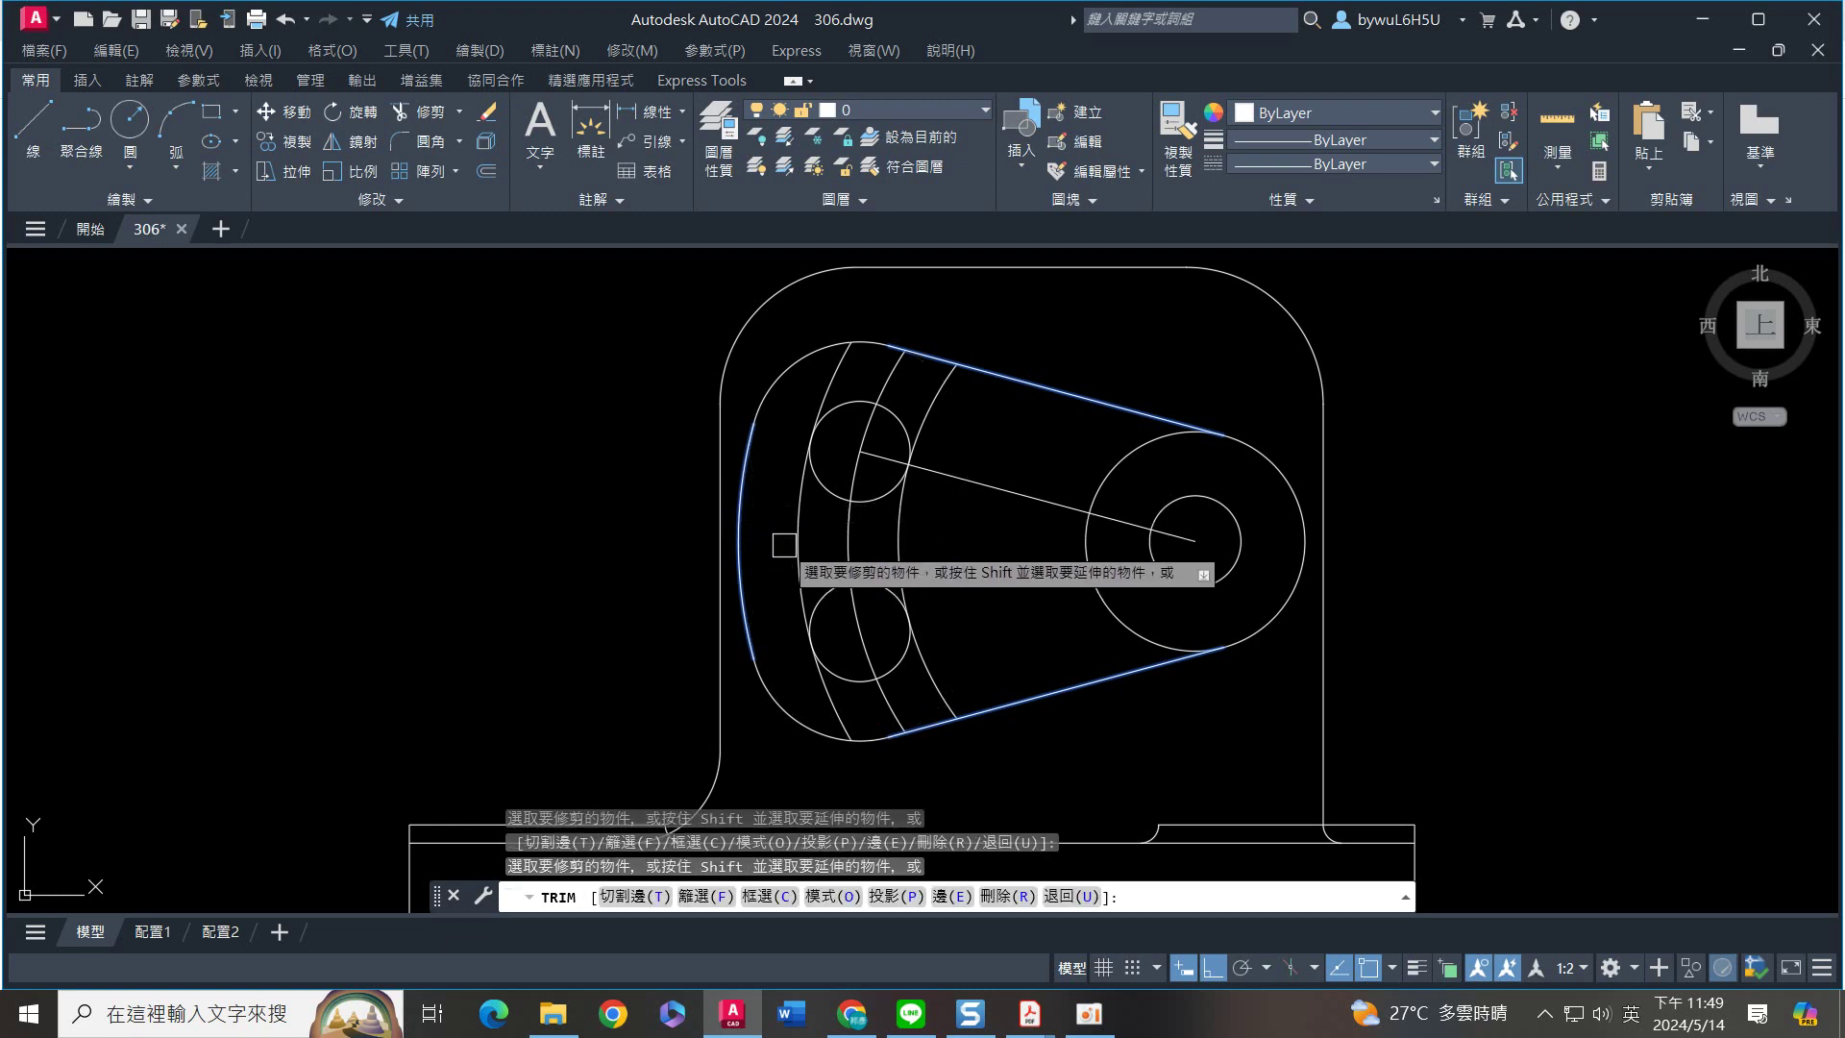
key(Return)
Trim the surplus arc ends and the inner portions of the two small left-hand circles to form the closed curved slot
mouse_move(960, 535)
middle_down()
mouse_move(925, 512)
mouse_move(943, 576)
middle_up()
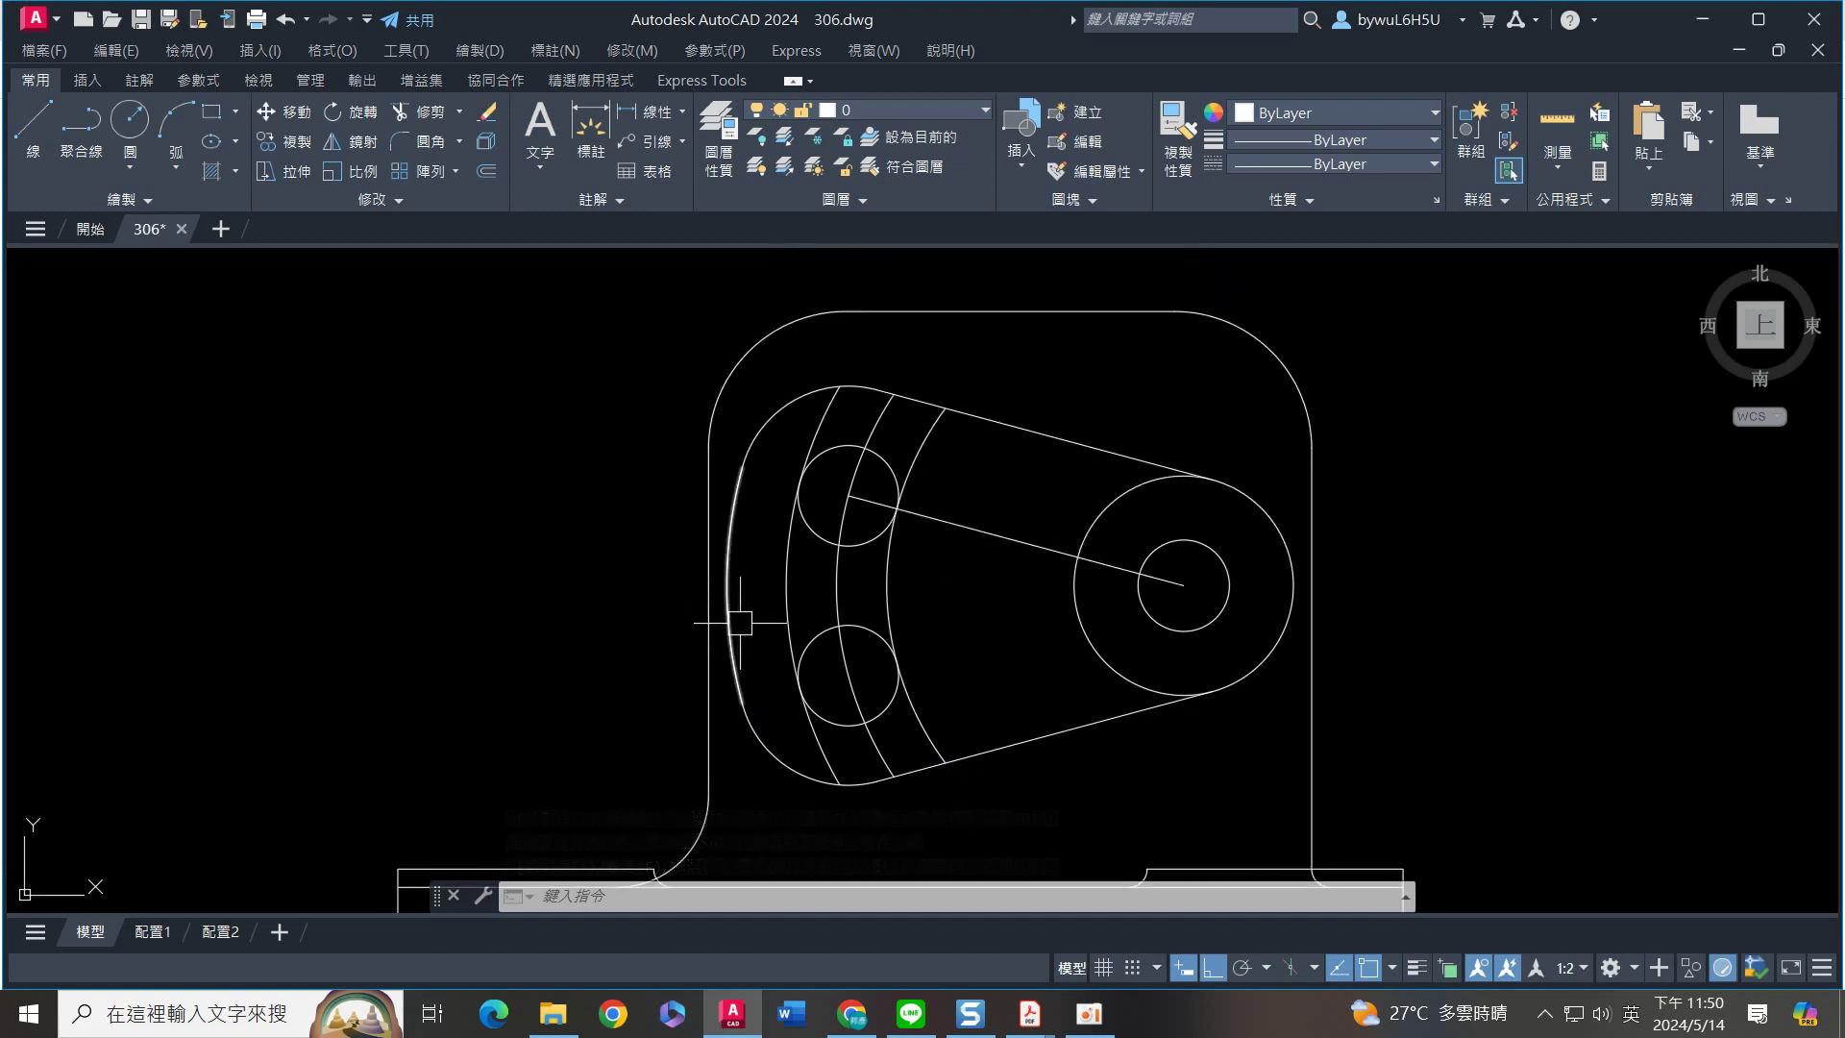
key(Return)
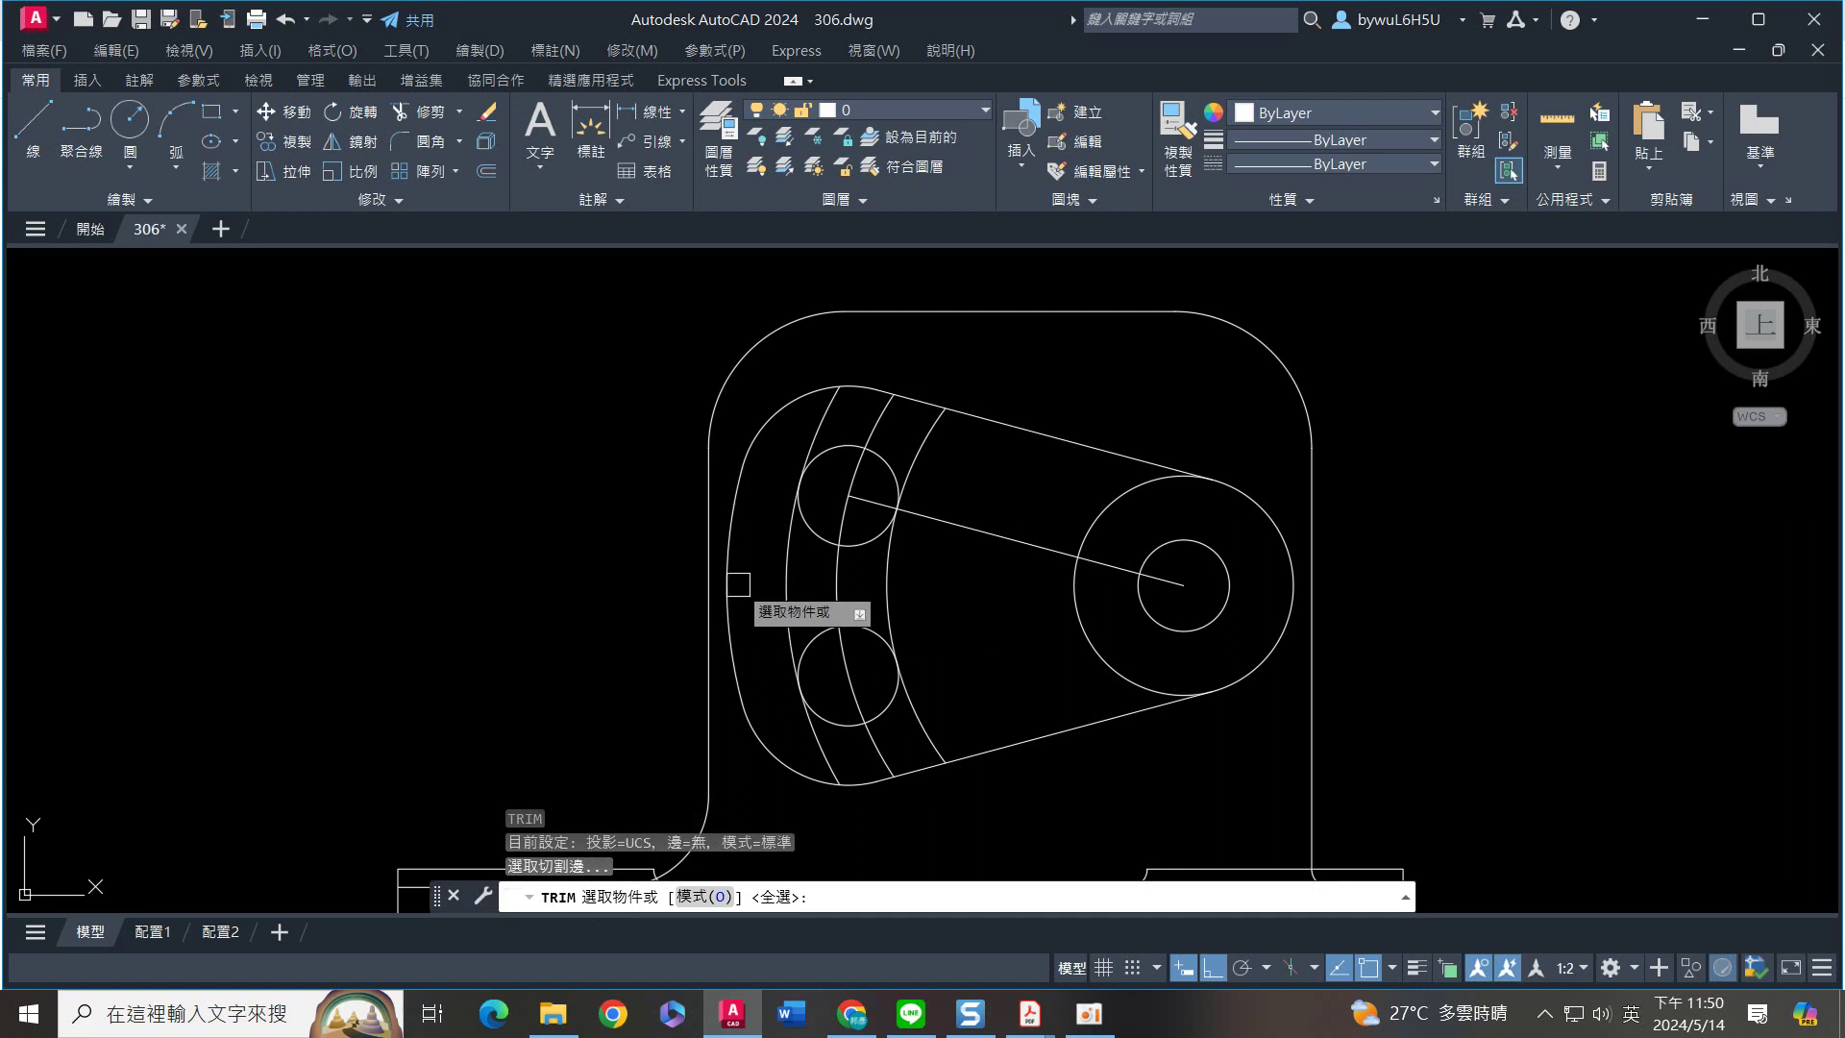
click(932, 431)
click(833, 394)
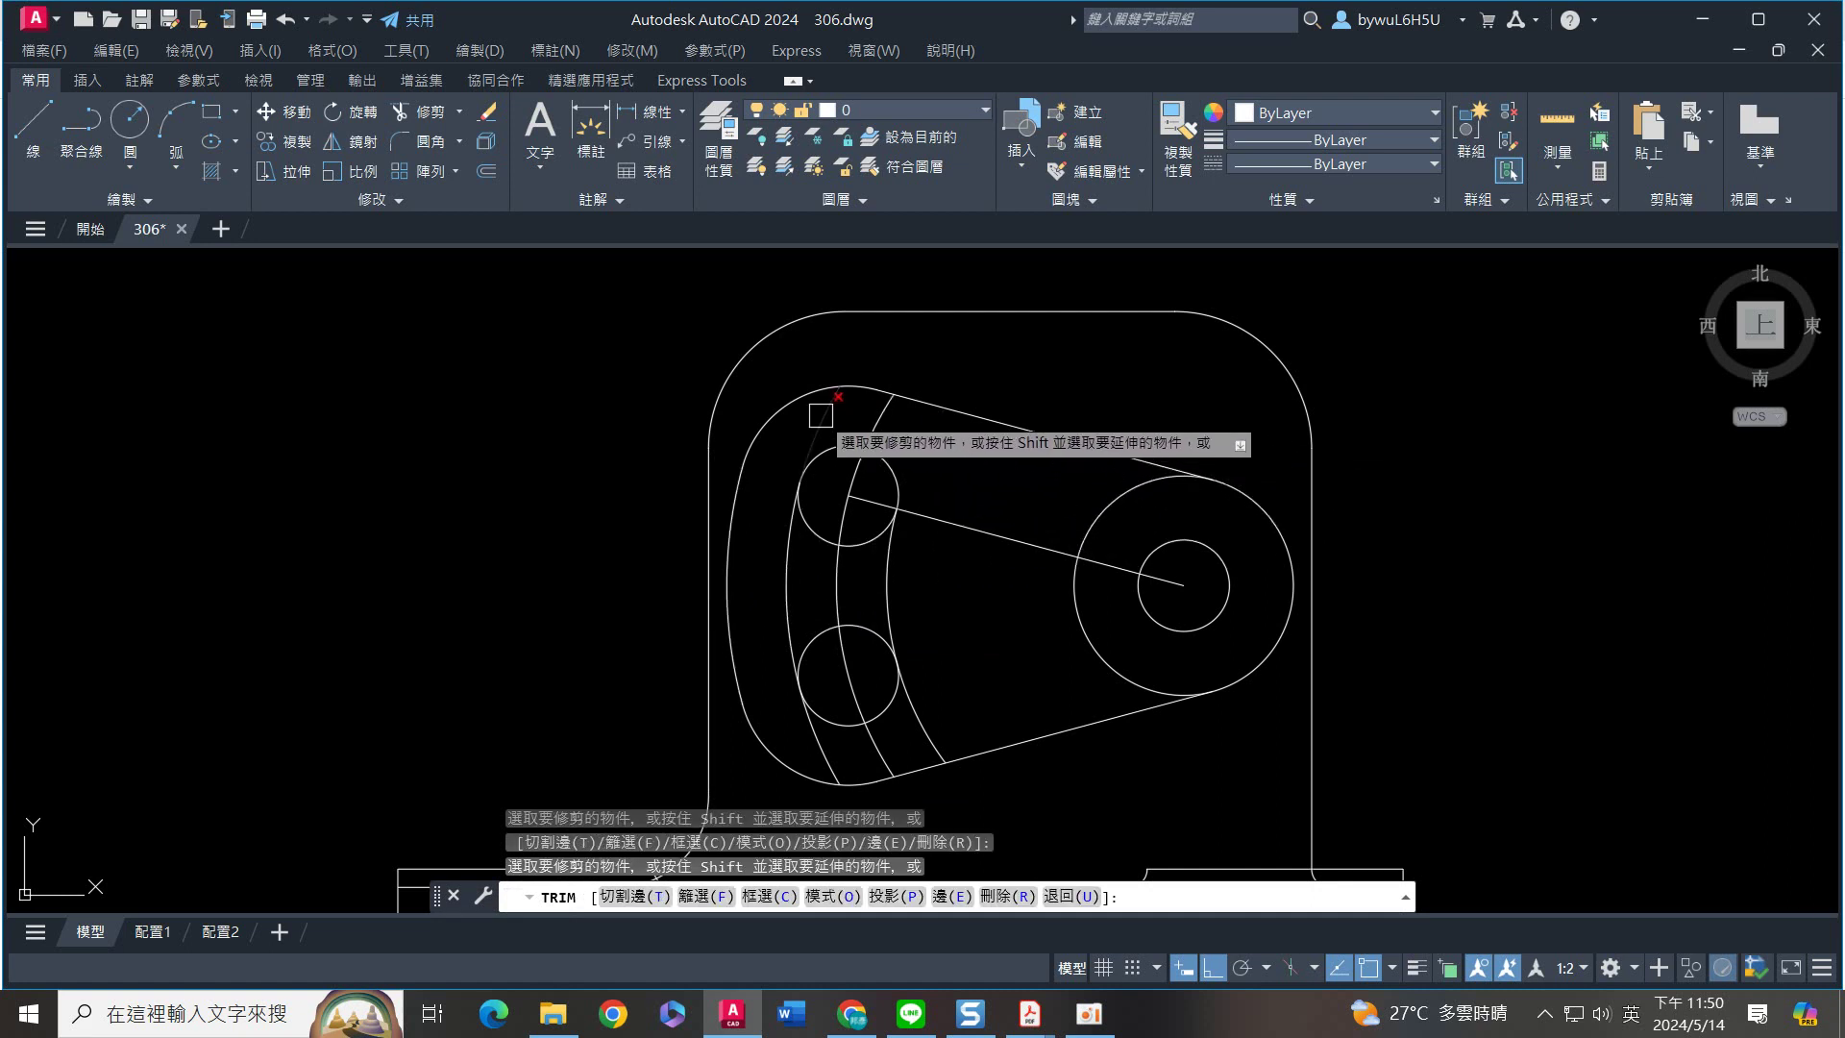
click(816, 528)
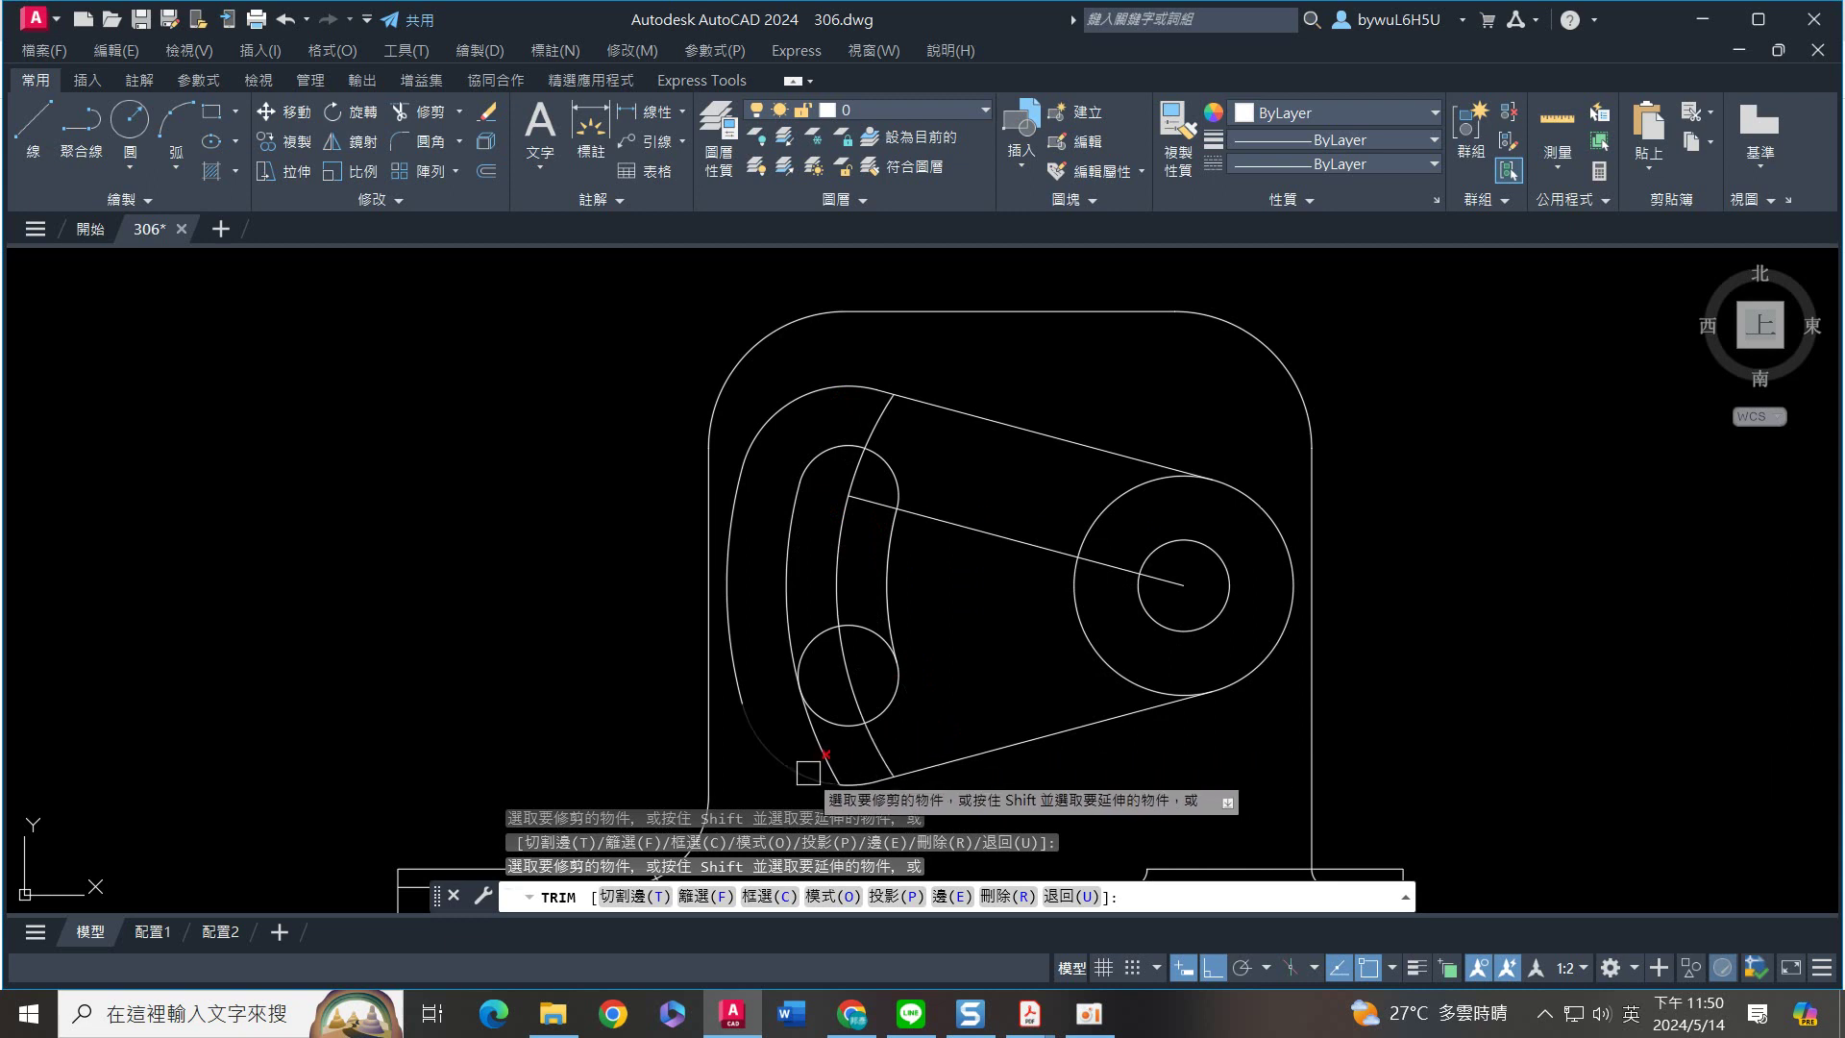
click(811, 633)
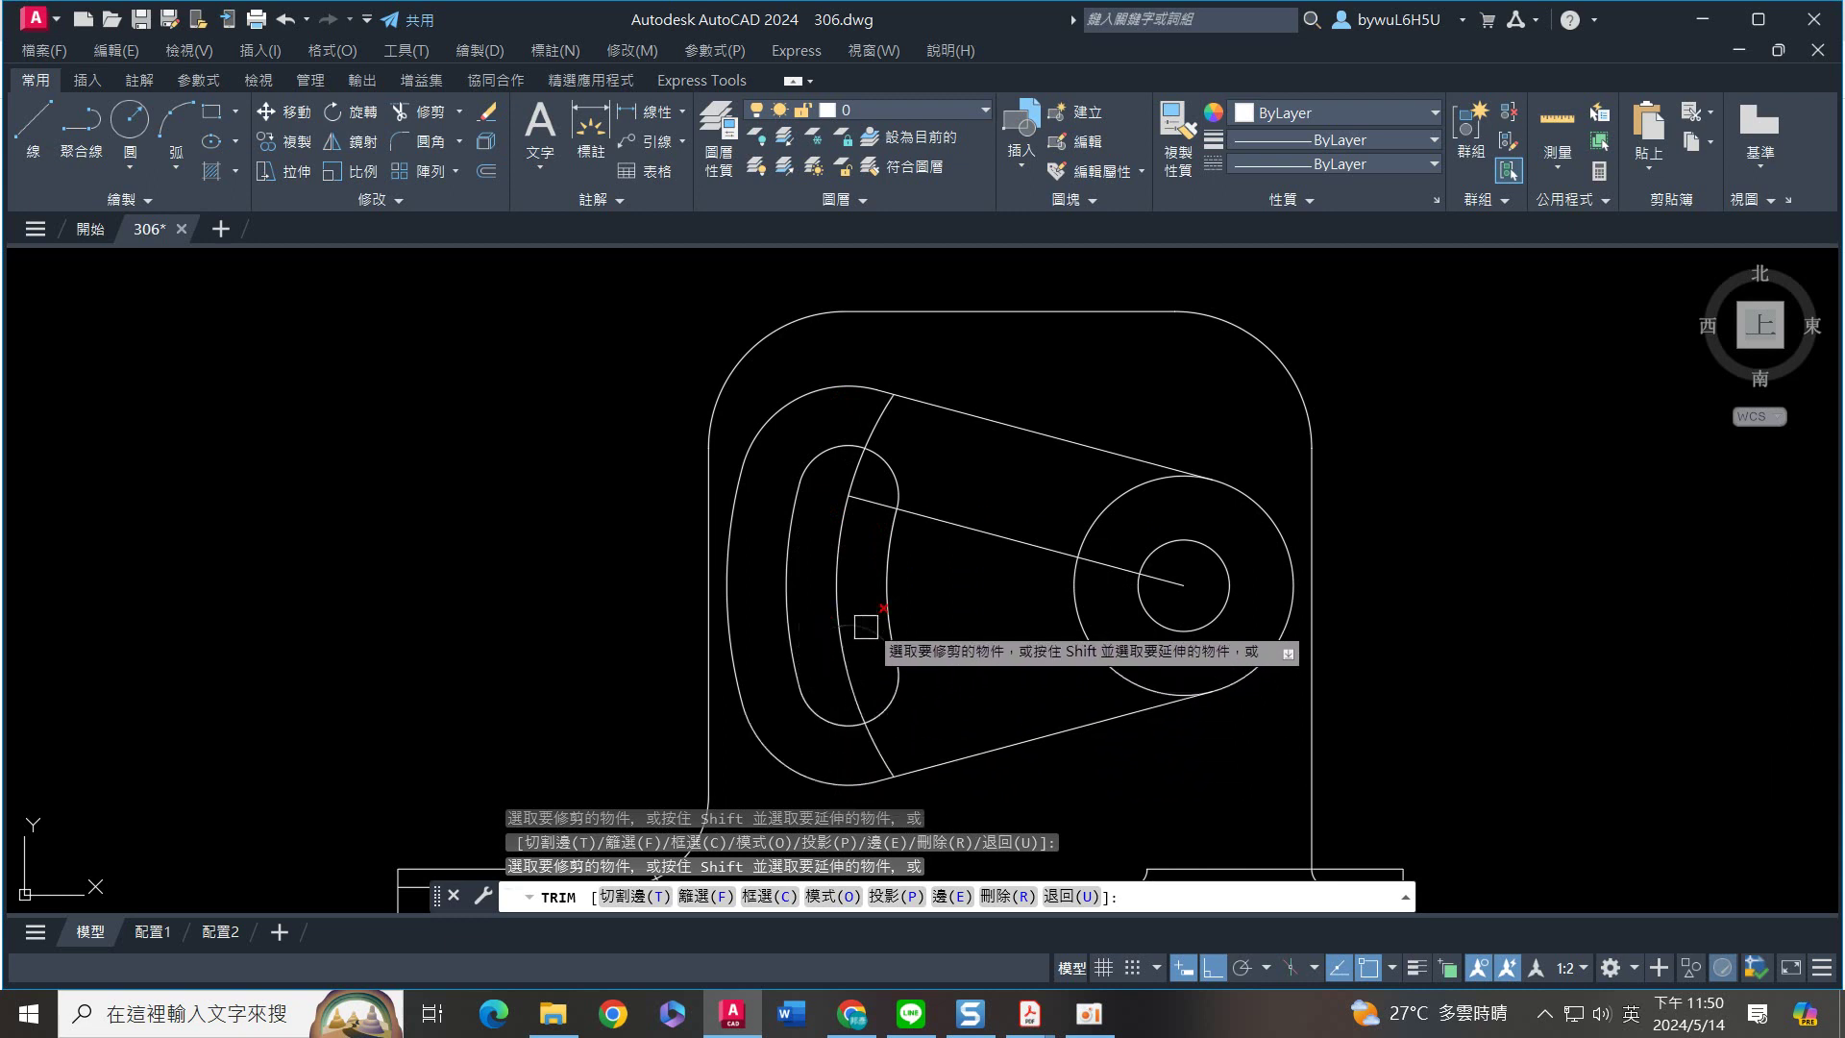
click(865, 624)
key(Return)
Extend the slanted centre line at its slot end to the curved slot's outer arc
click(979, 534)
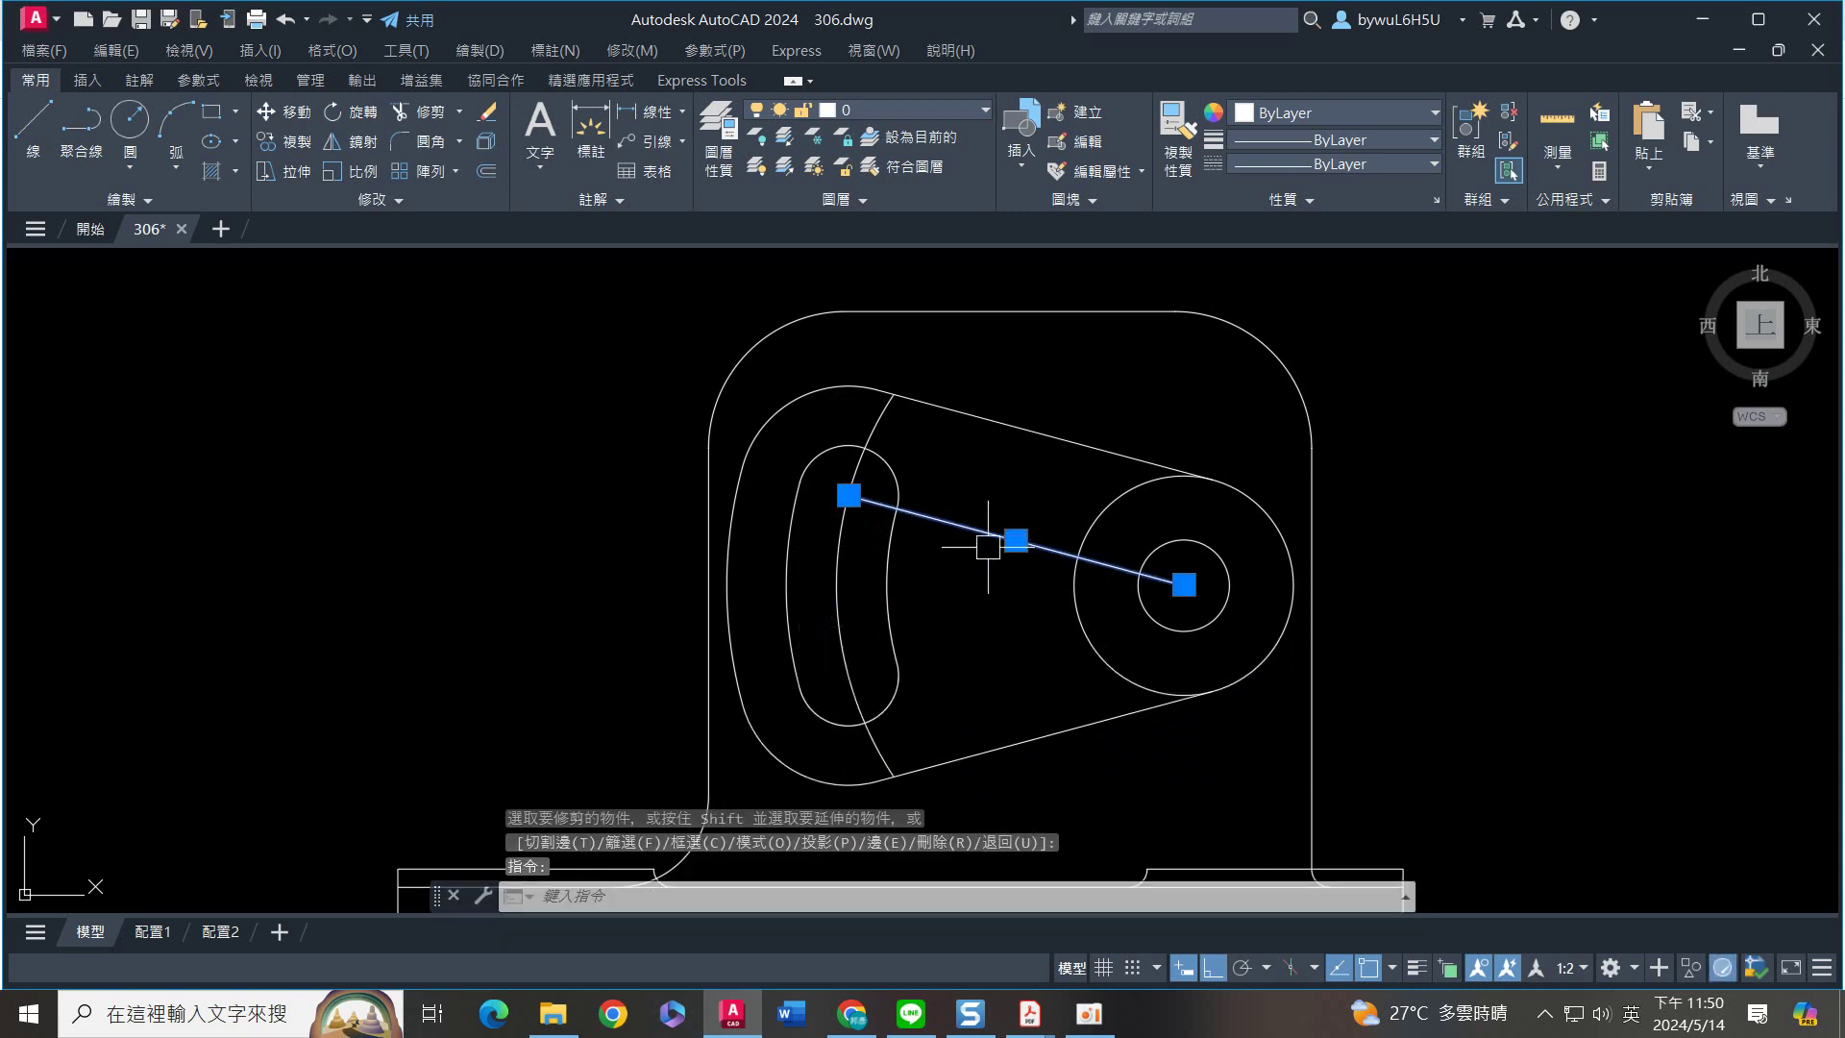
key(Escape)
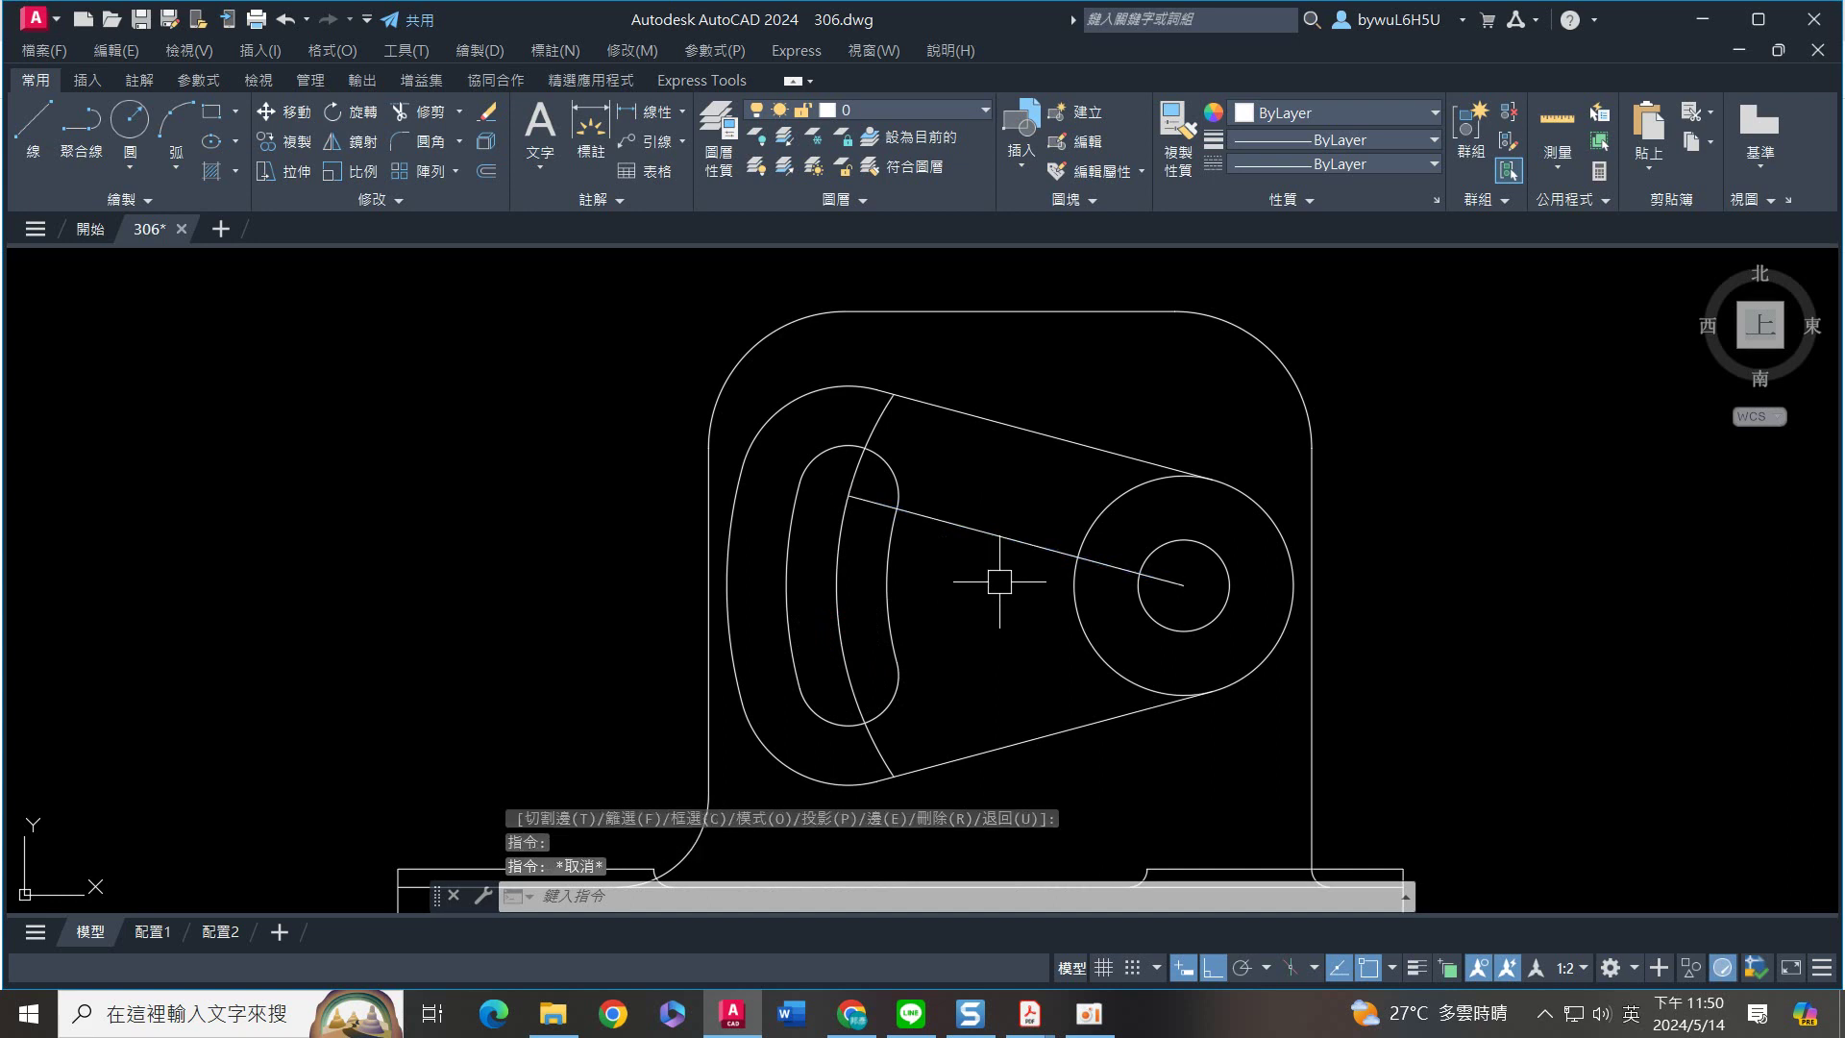
text(ex)
key(Return)
key(Return)
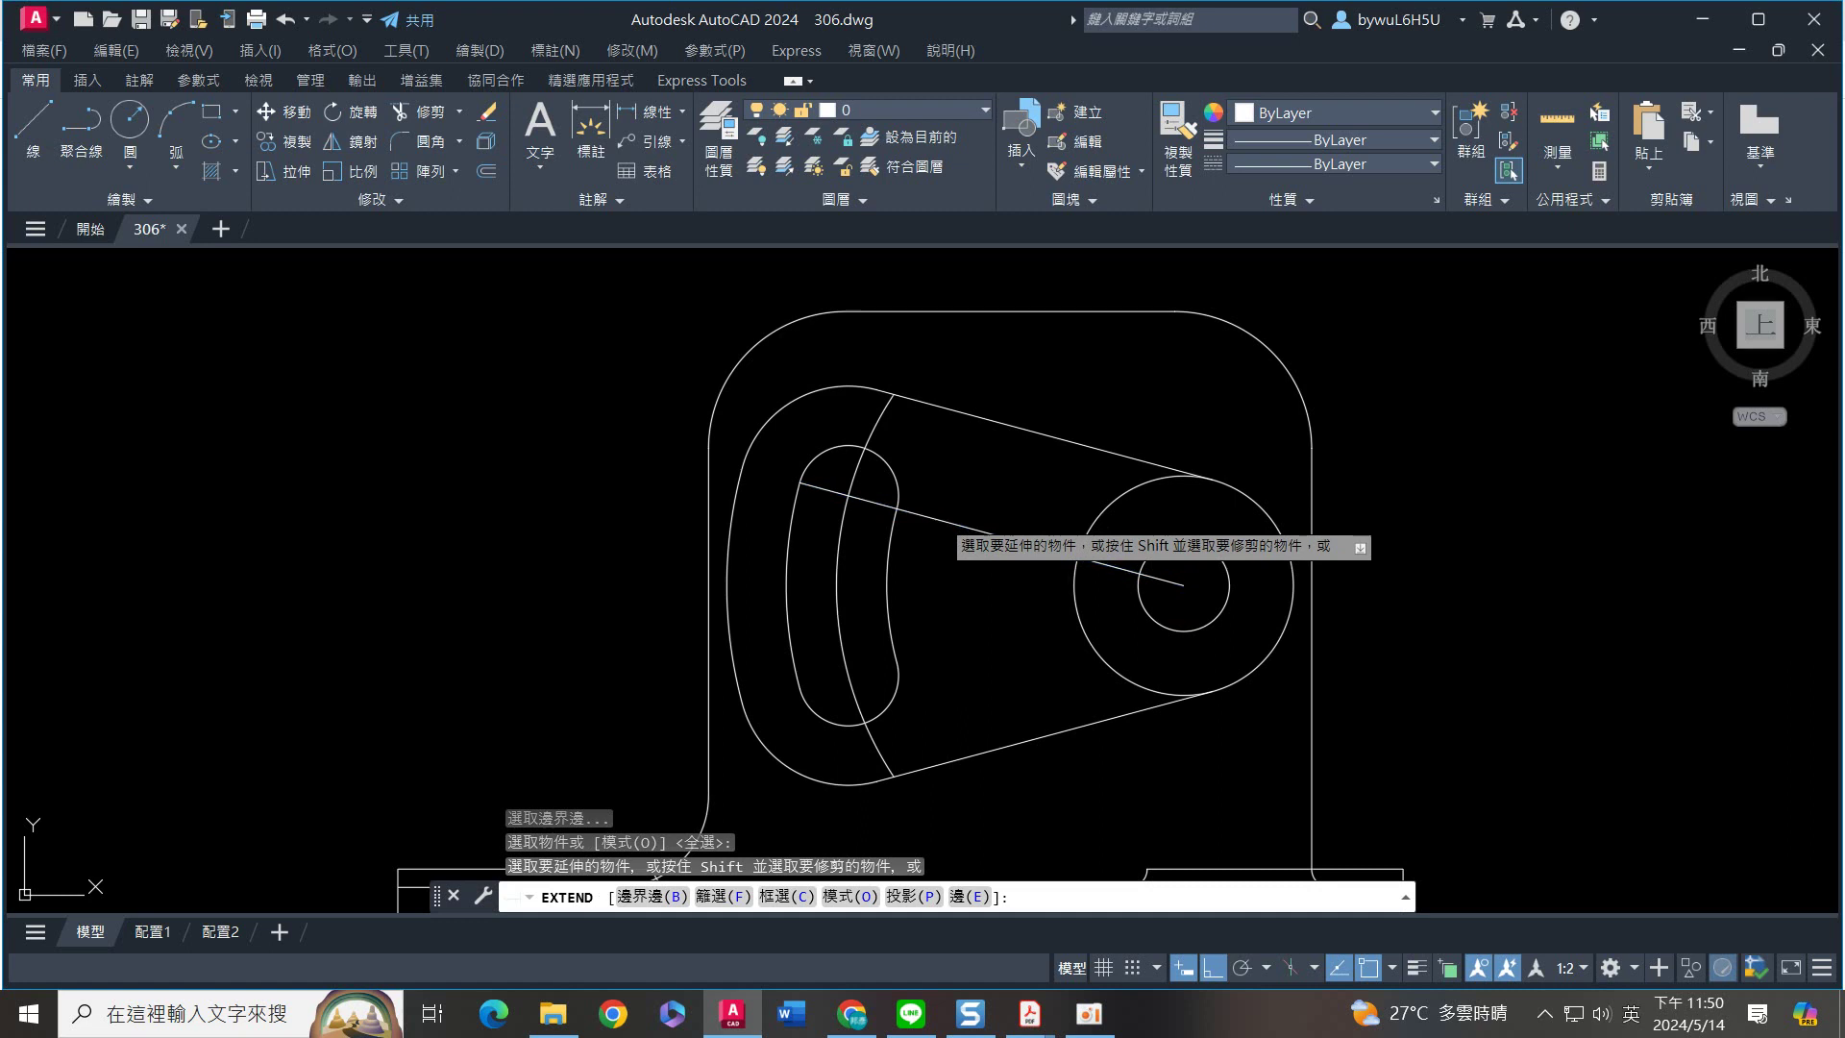
click(960, 527)
key(Return)
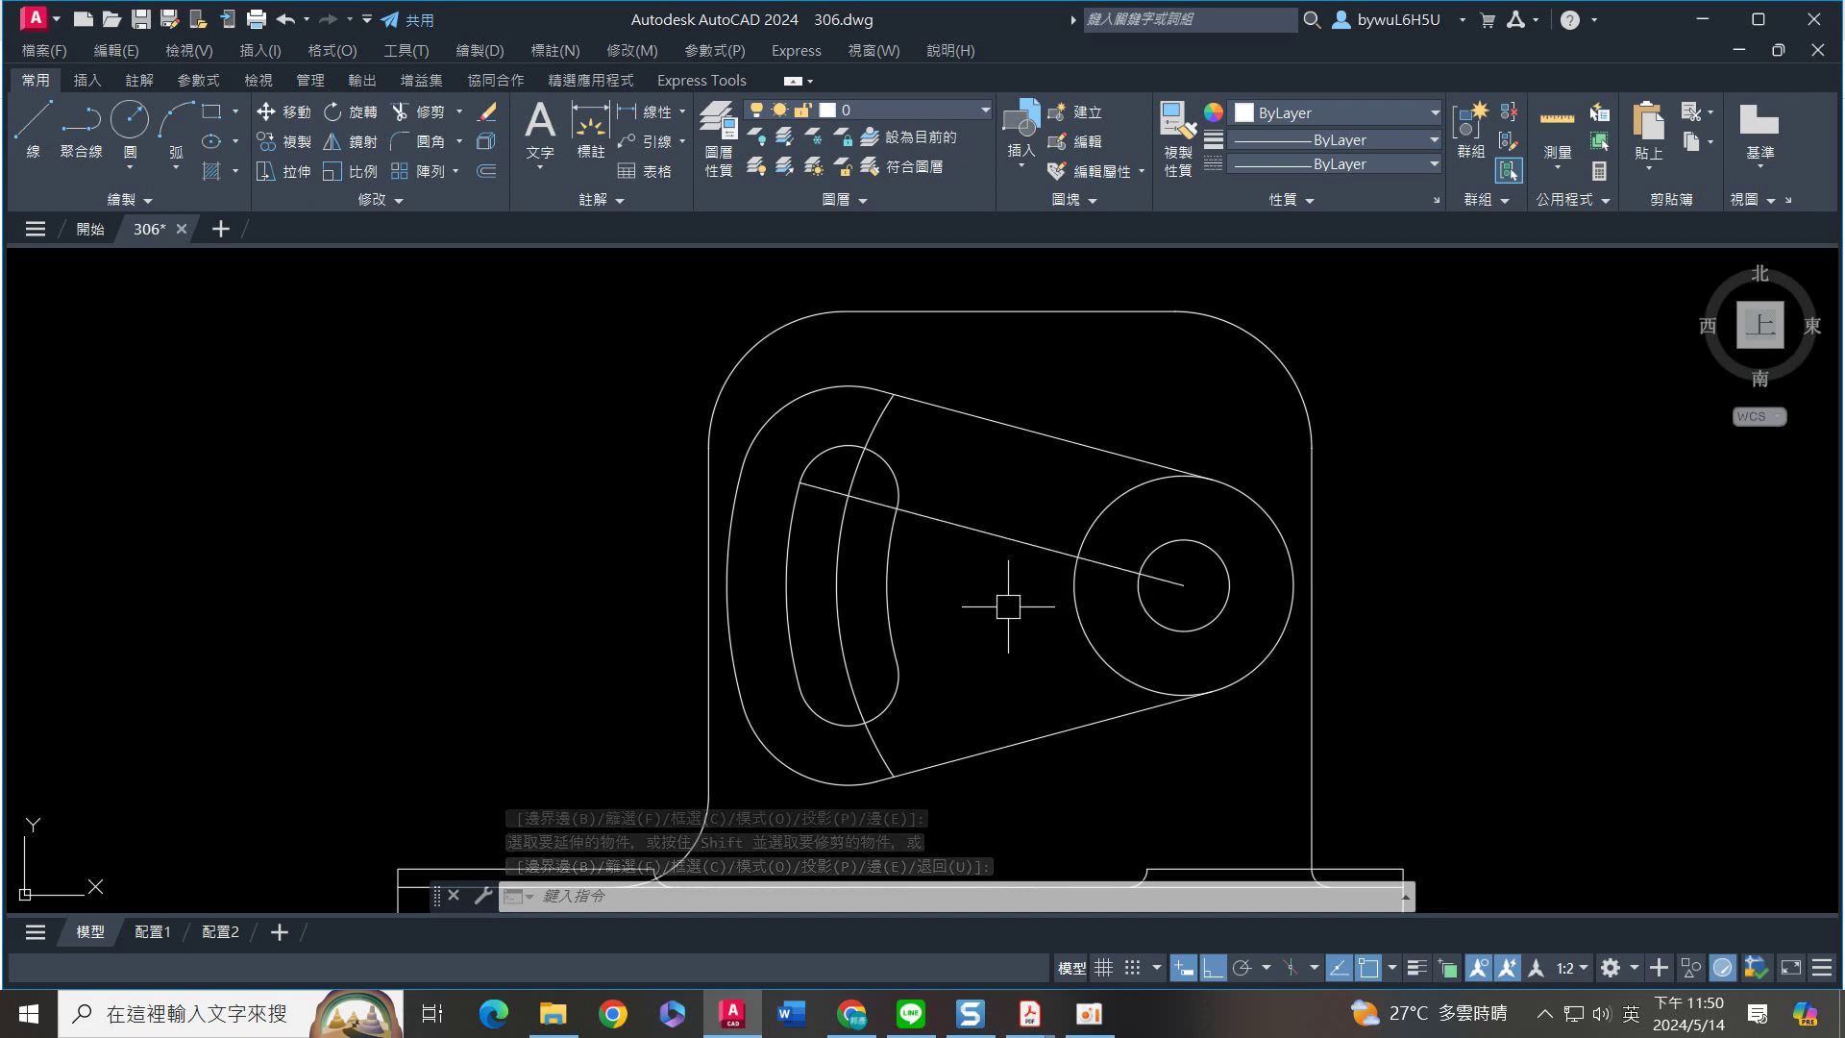
Lengthen the slanted centre line's slot end and both ends of the slot's centre arc by a delta of 3
text(len)
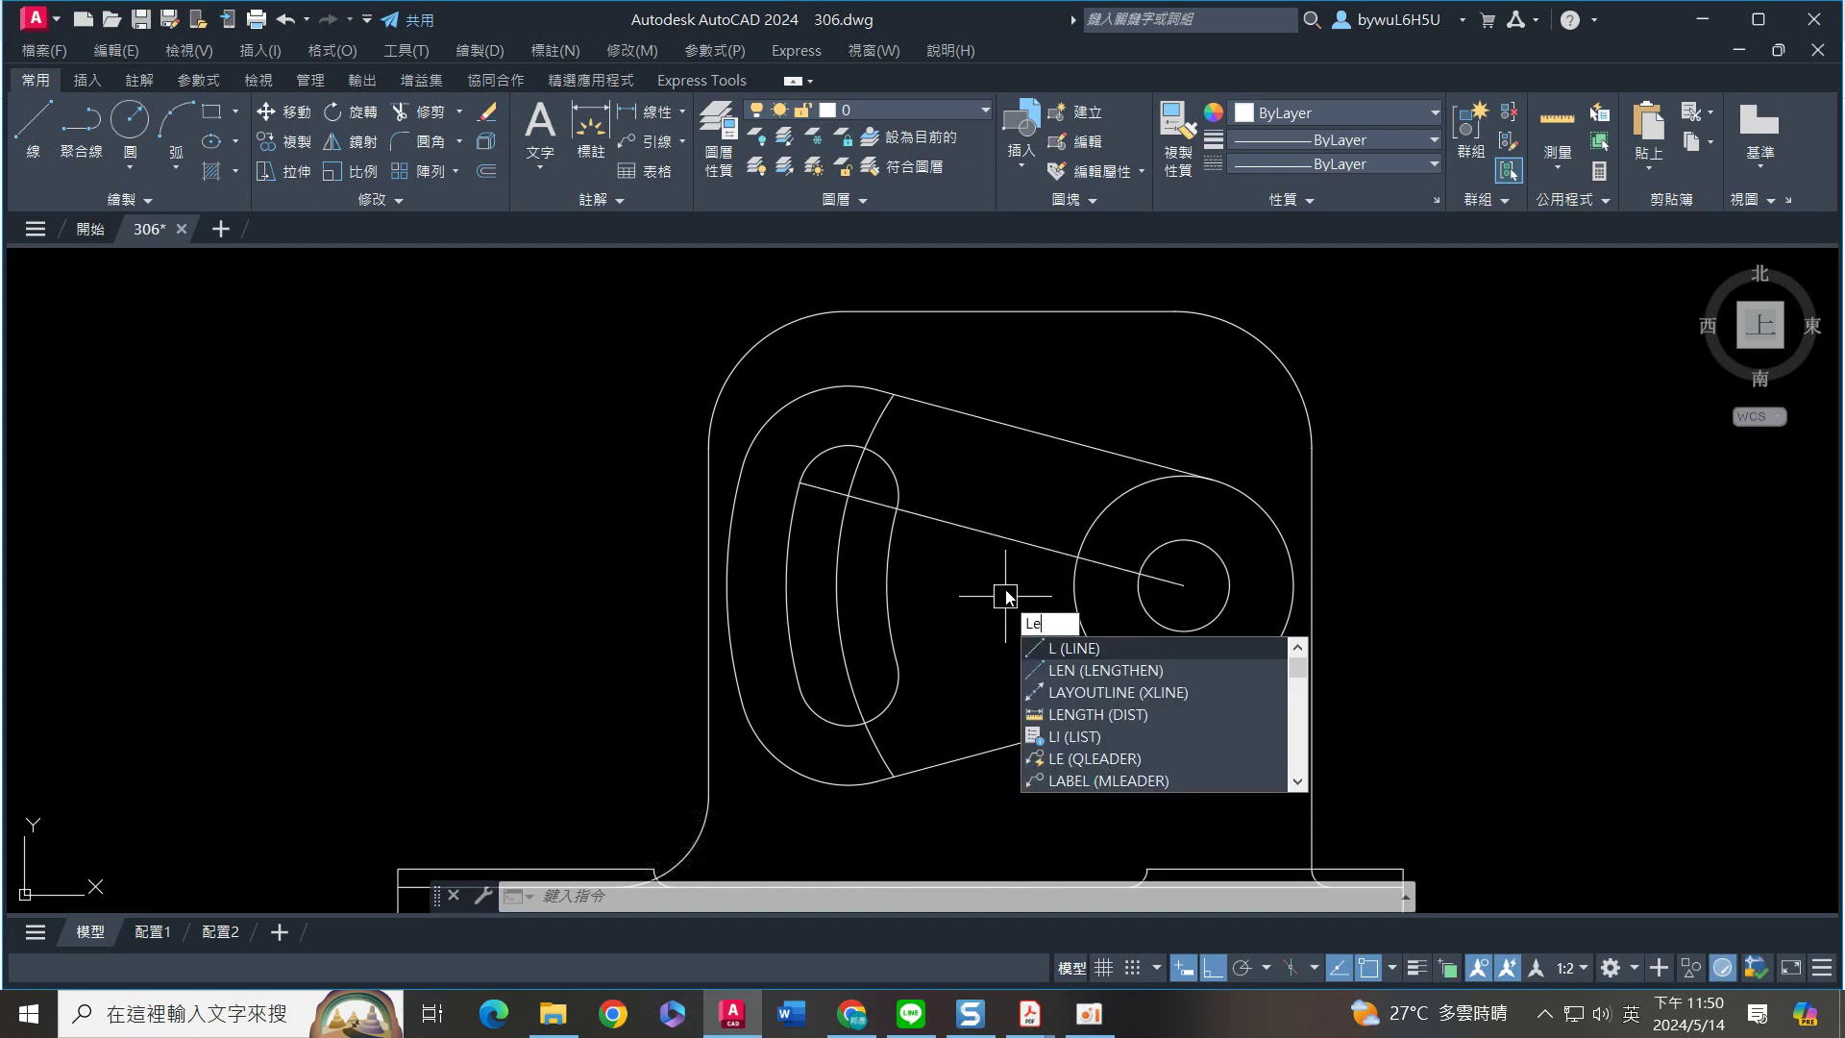
key(Return)
text(de)
key(Return)
text(3)
key(Return)
click(950, 519)
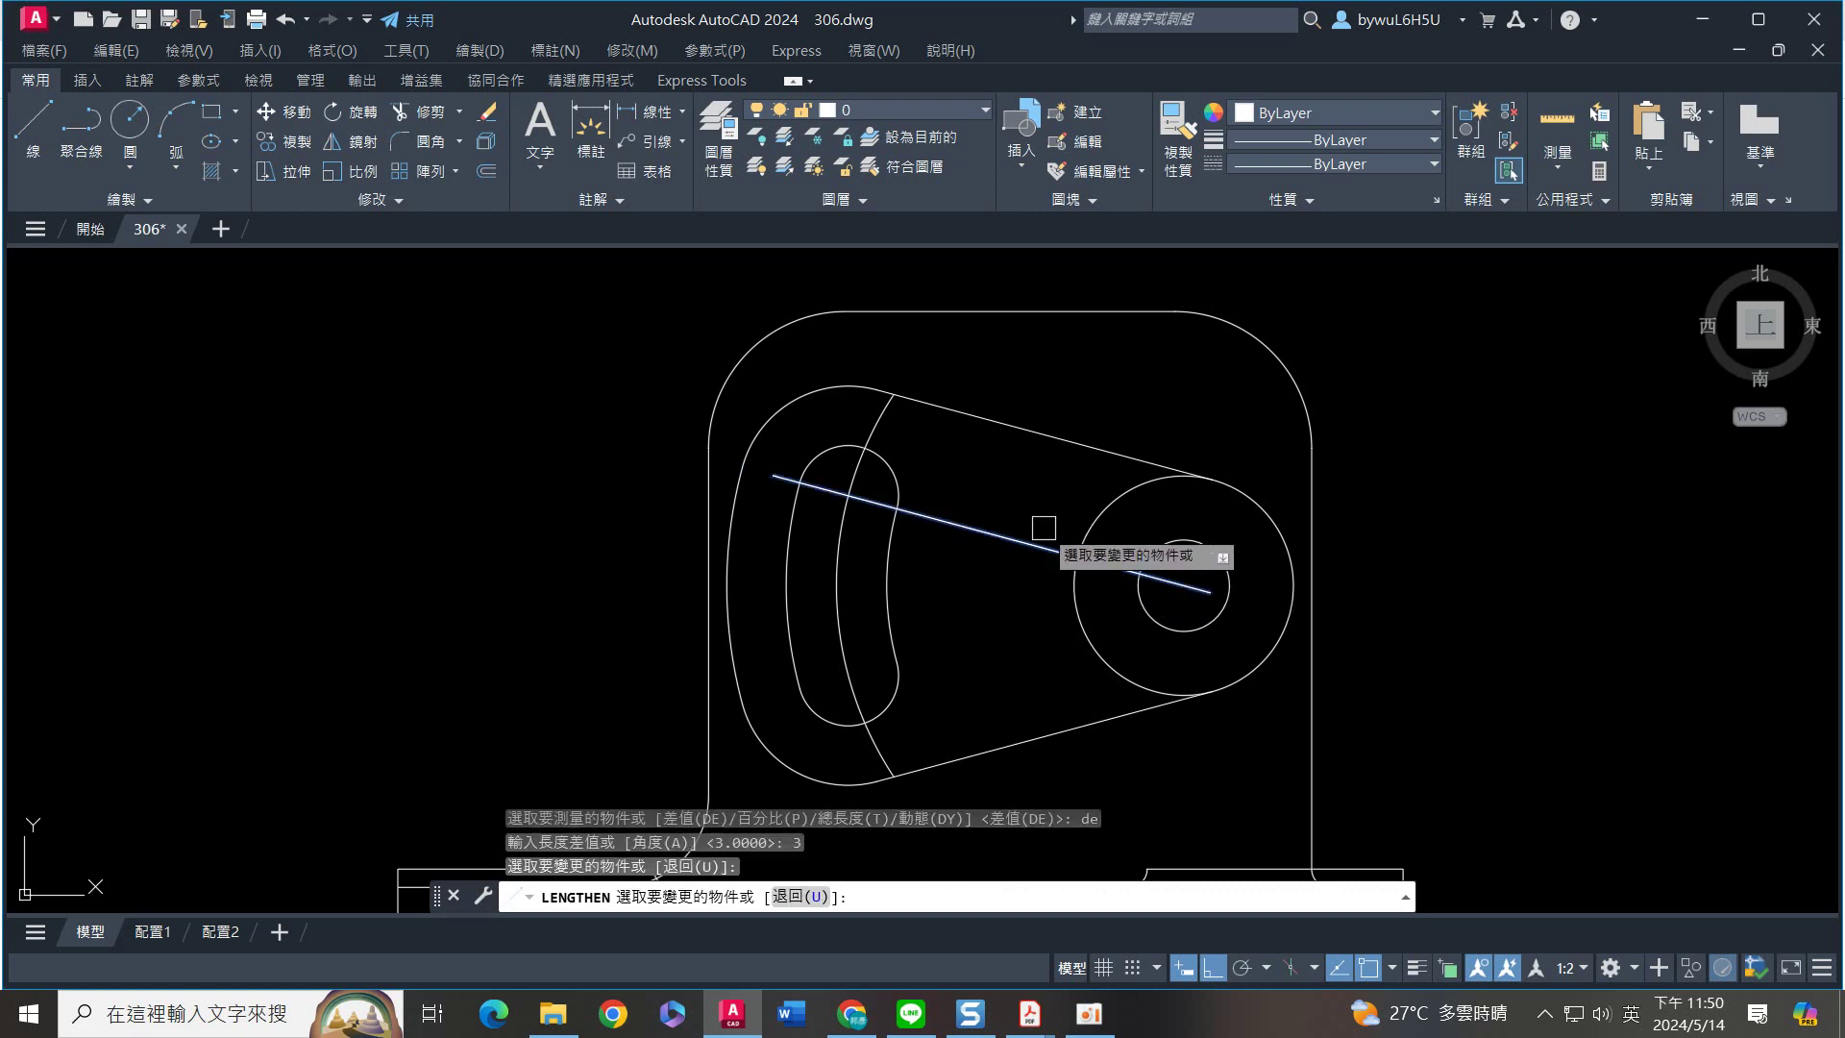
click(884, 406)
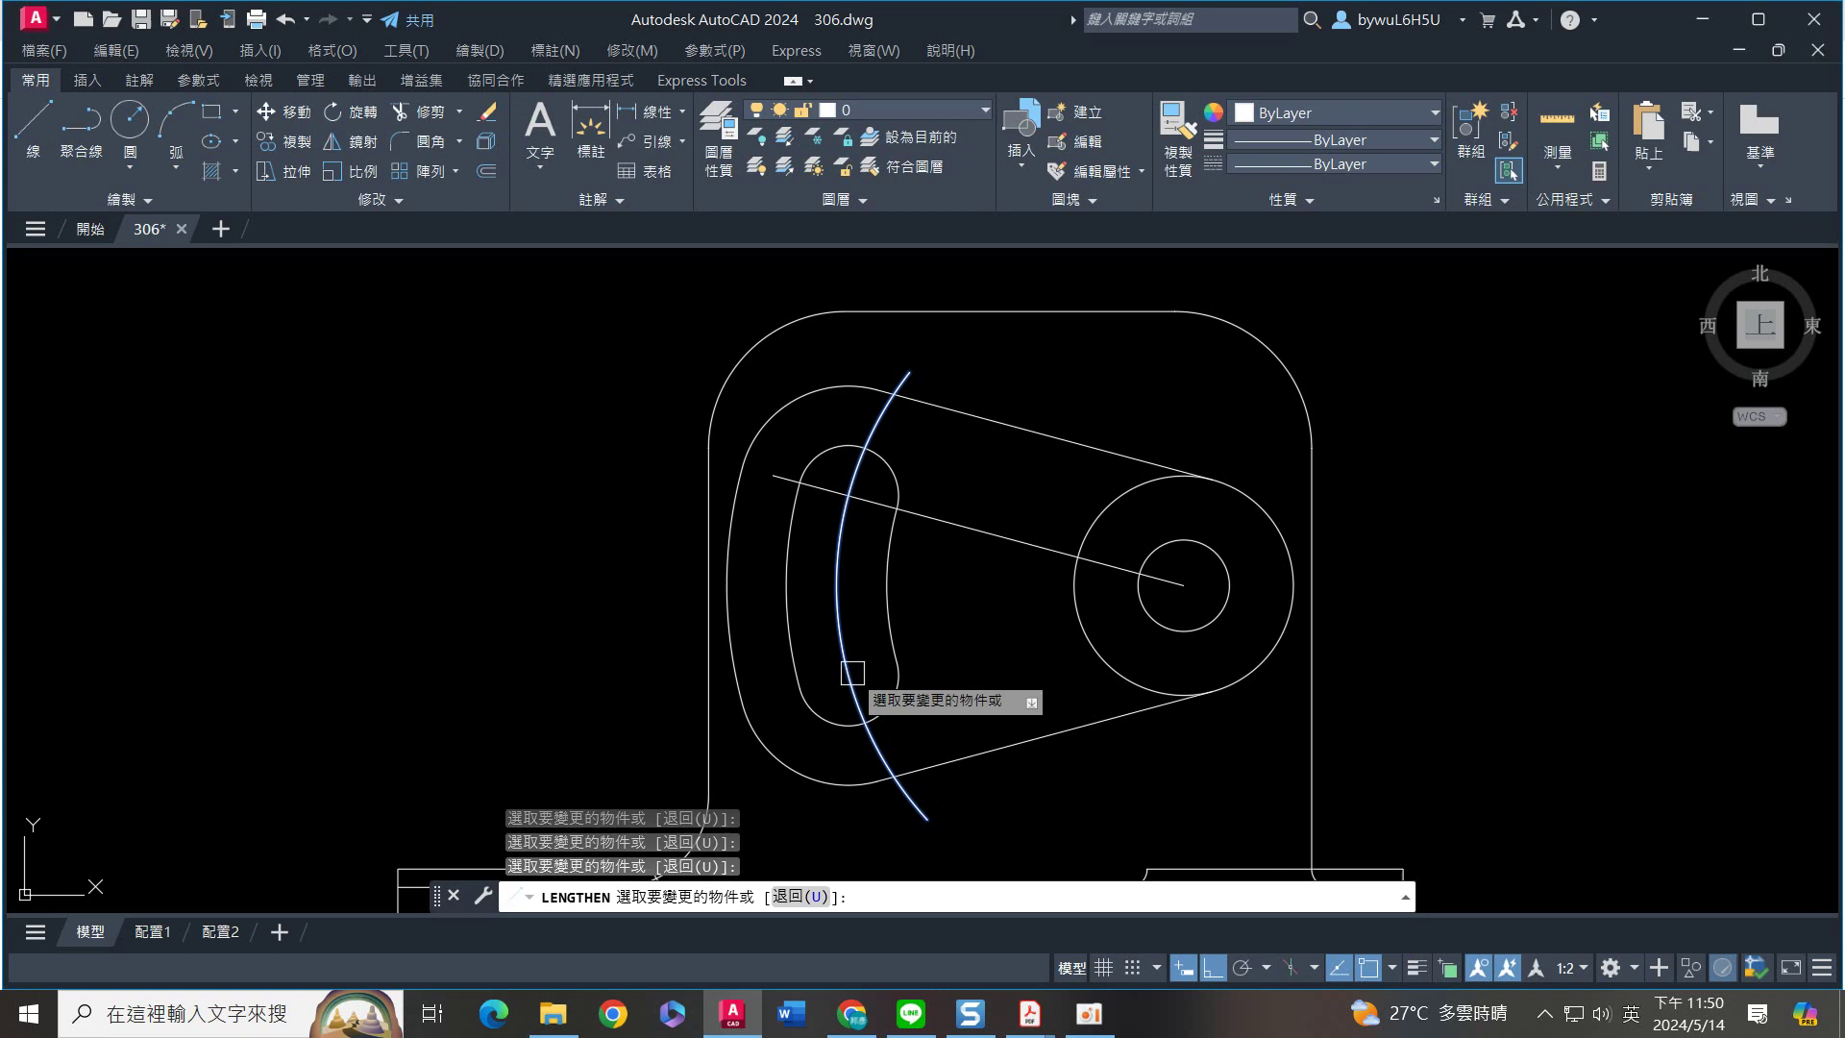
key(Escape)
Mirror the slanted centre line about the horizontal axis through the right-hand circles' centre, keeping the original
click(978, 530)
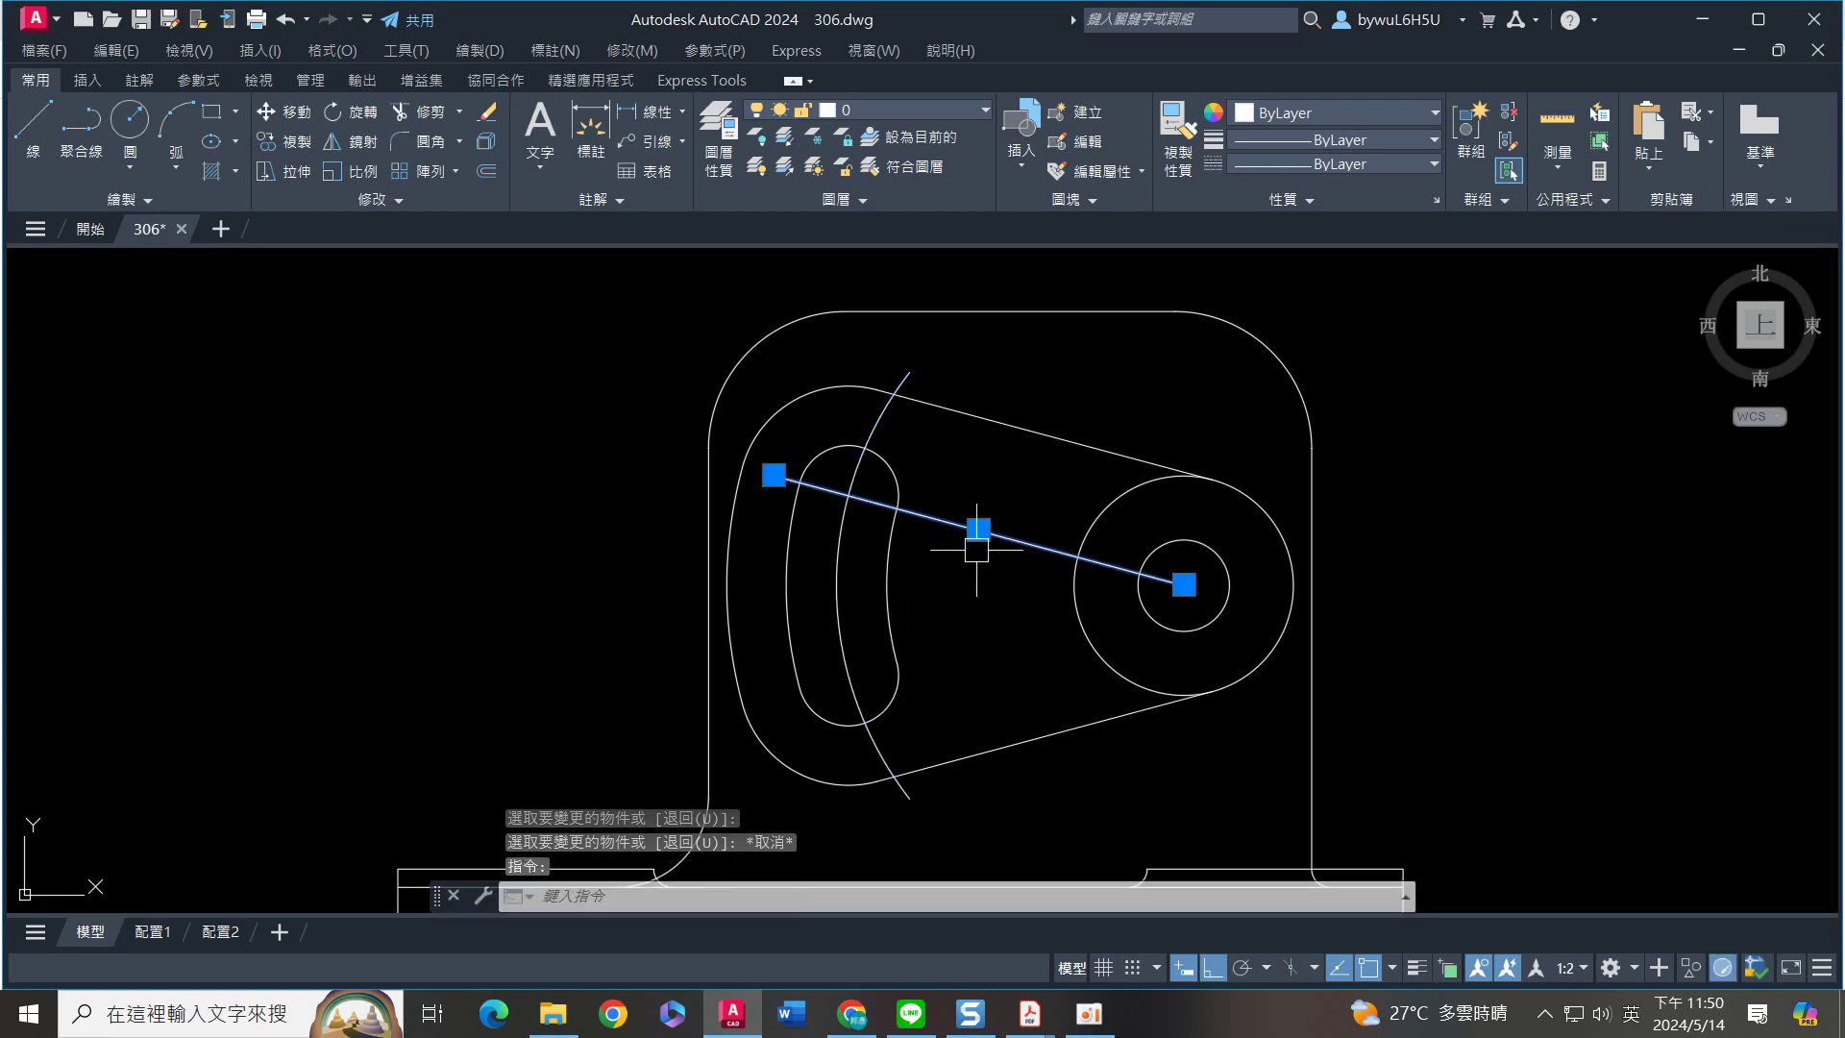
text(mi)
key(Return)
click(1184, 584)
click(1409, 584)
key(Return)
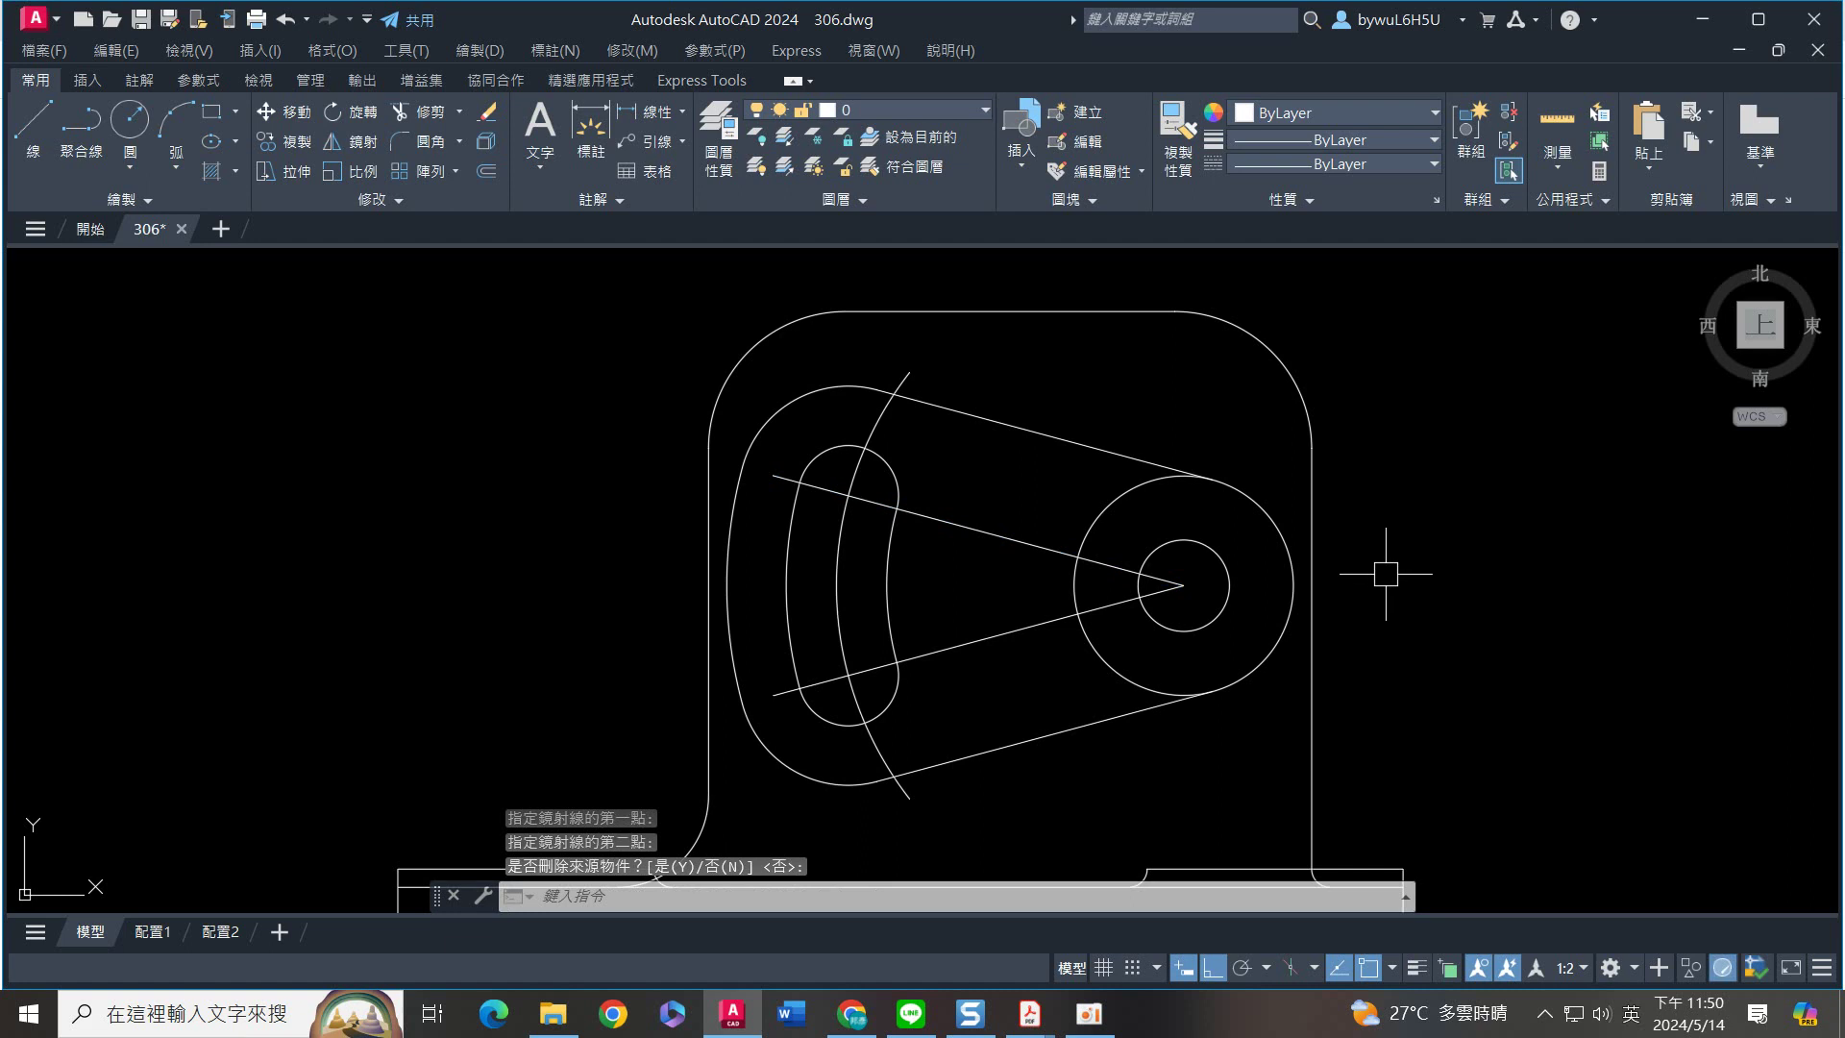
Draw a horizontal centre line from the arm's outer left arc to the far side of the right-hand large circle
text(l)
key(Return)
click(728, 584)
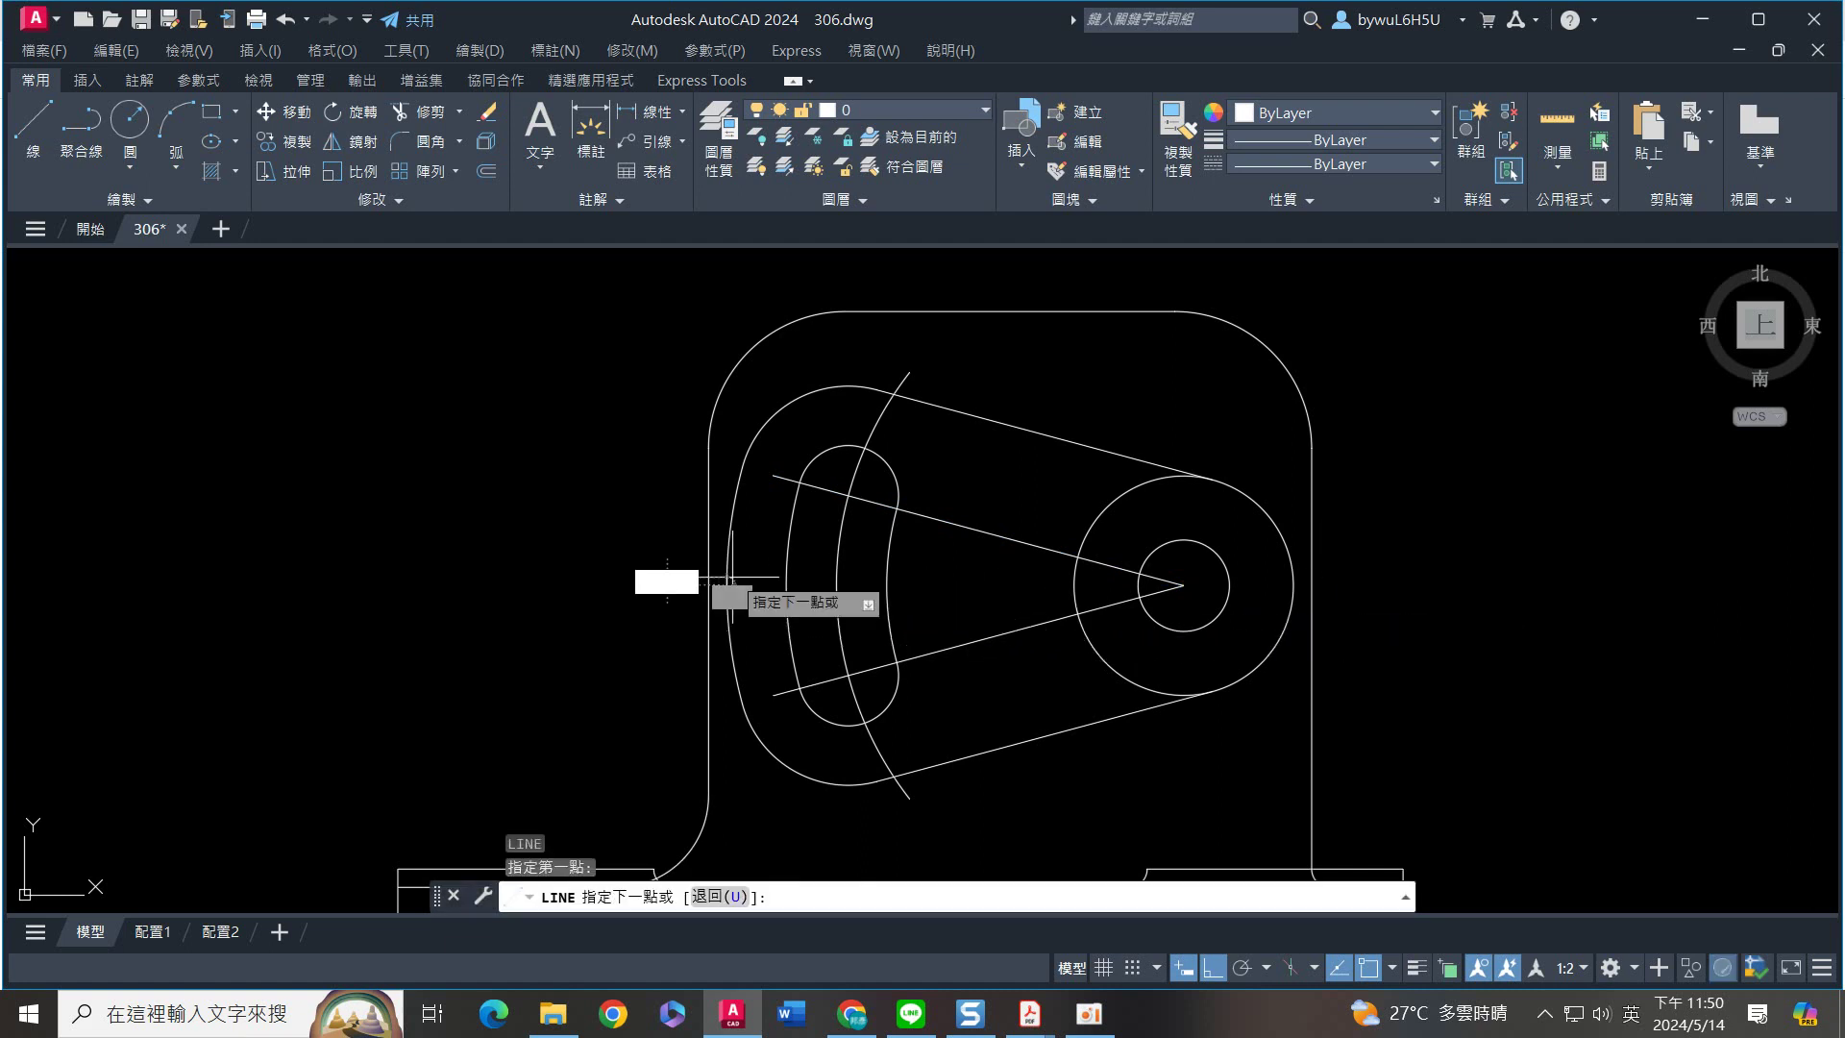
click(1293, 584)
key(Return)
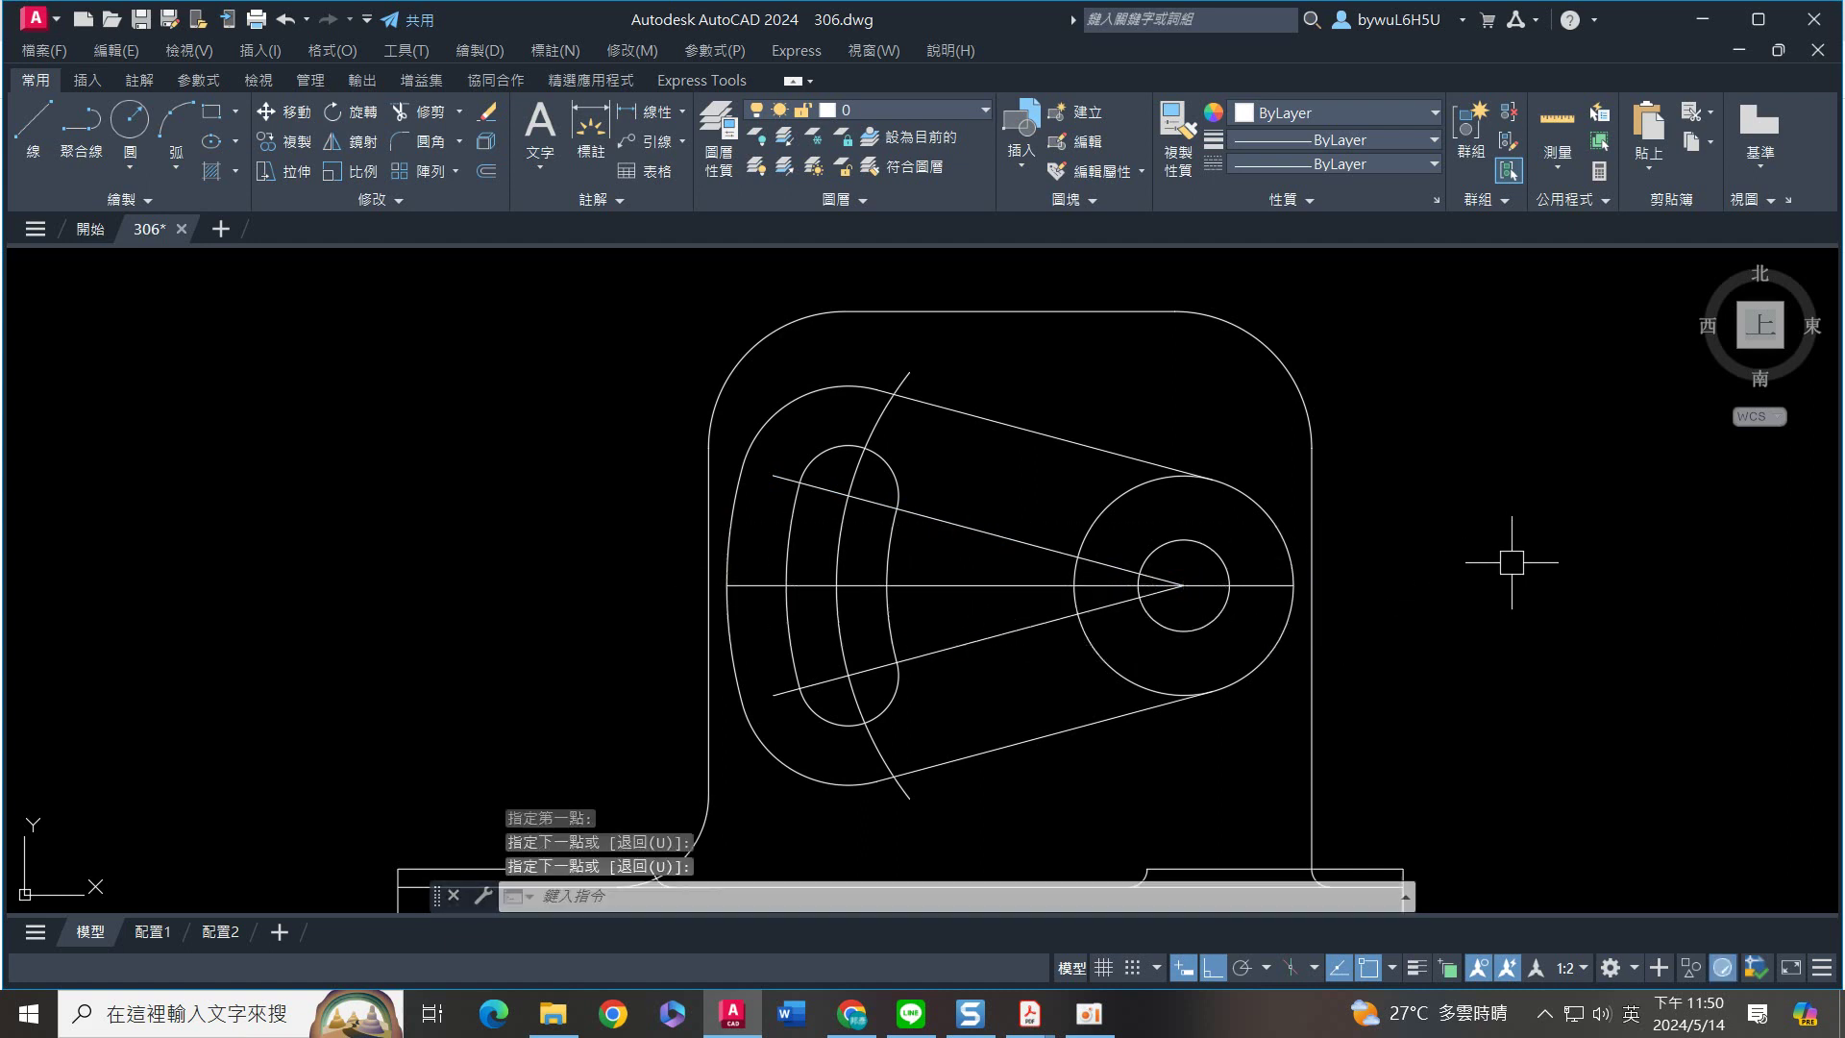
Lengthen both ends of the arm's horizontal centre line by a delta of 3
text(len)
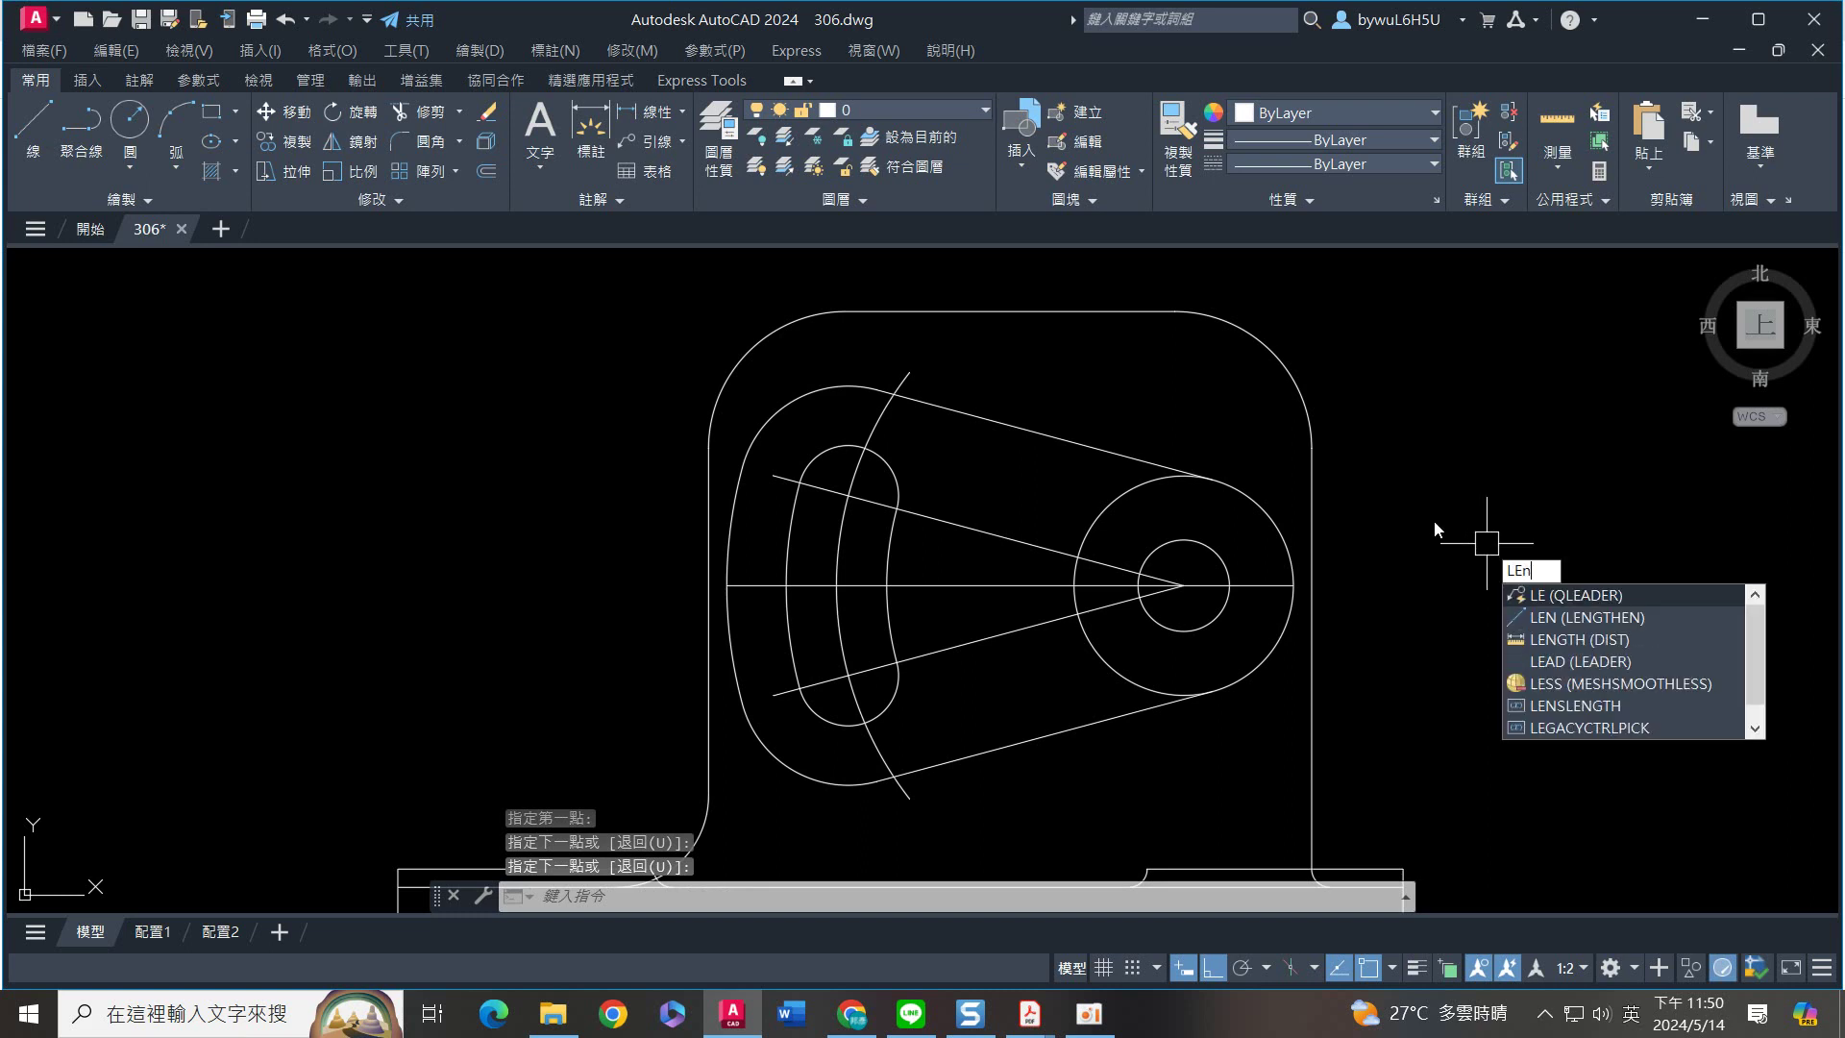
key(Return)
text(de)
key(Return)
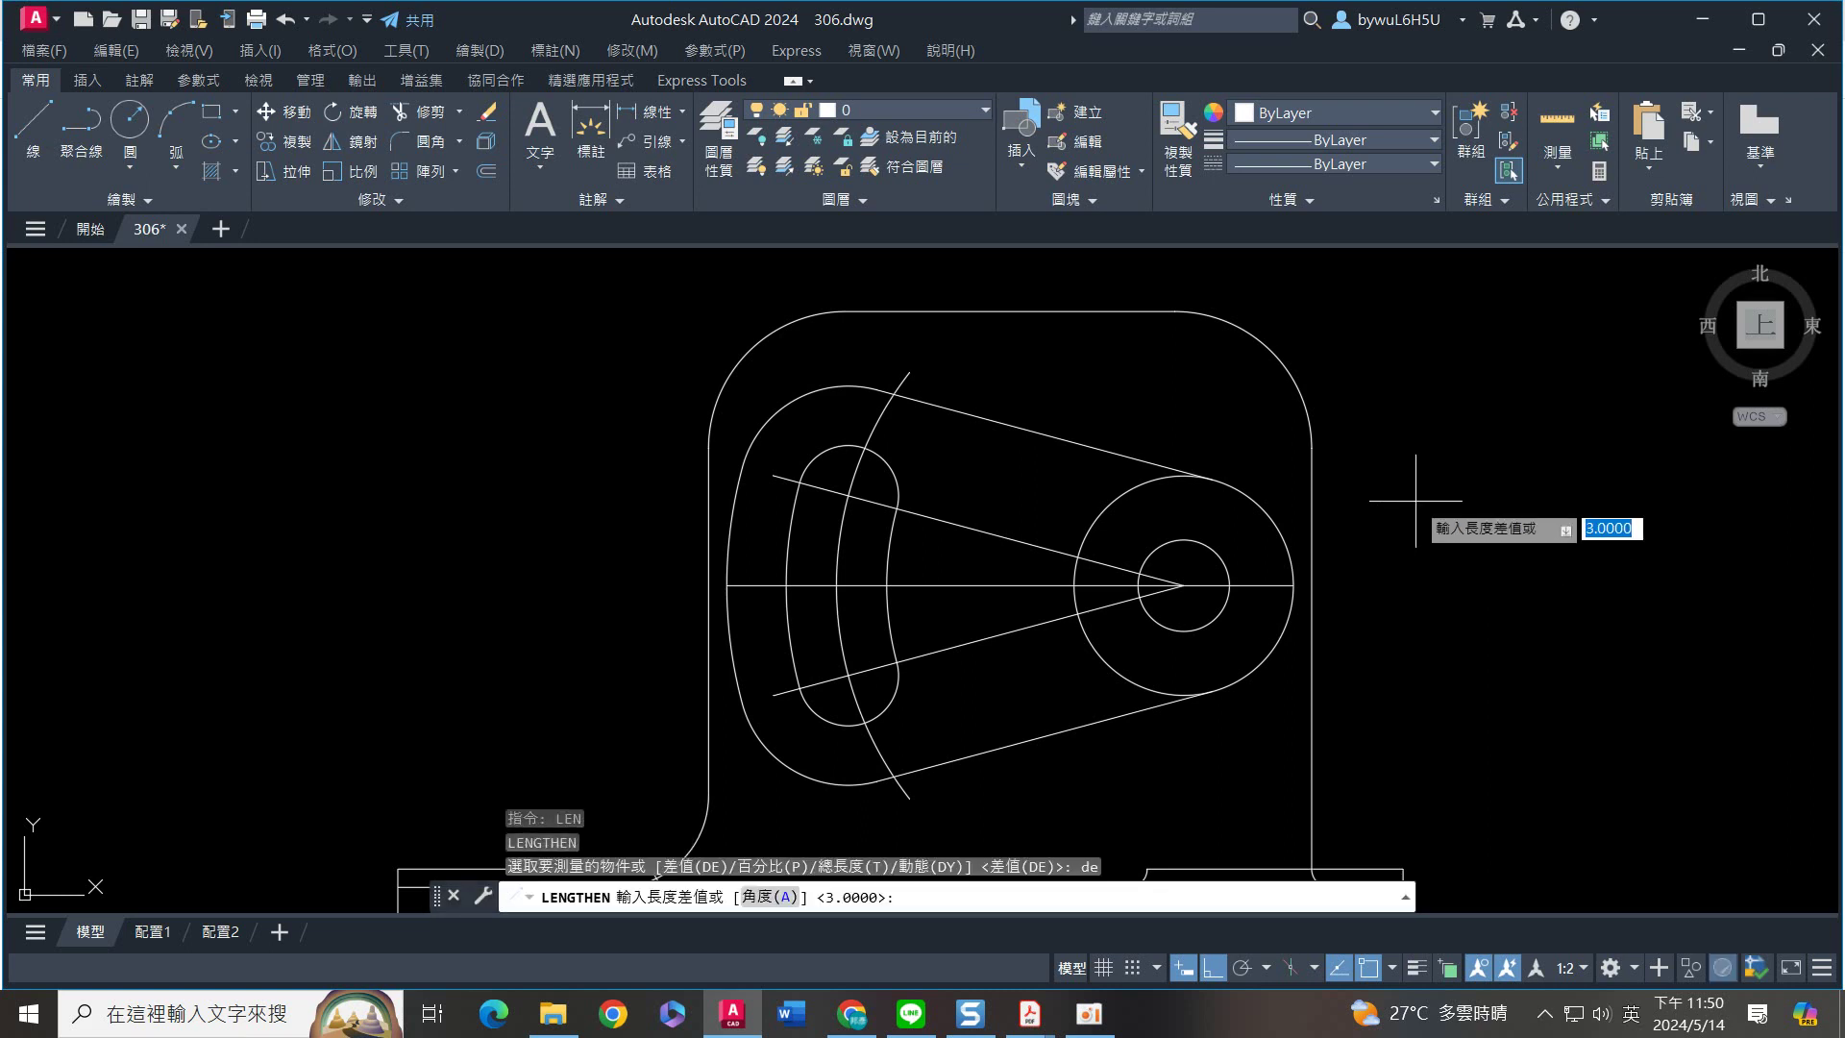
text(3)
key(Return)
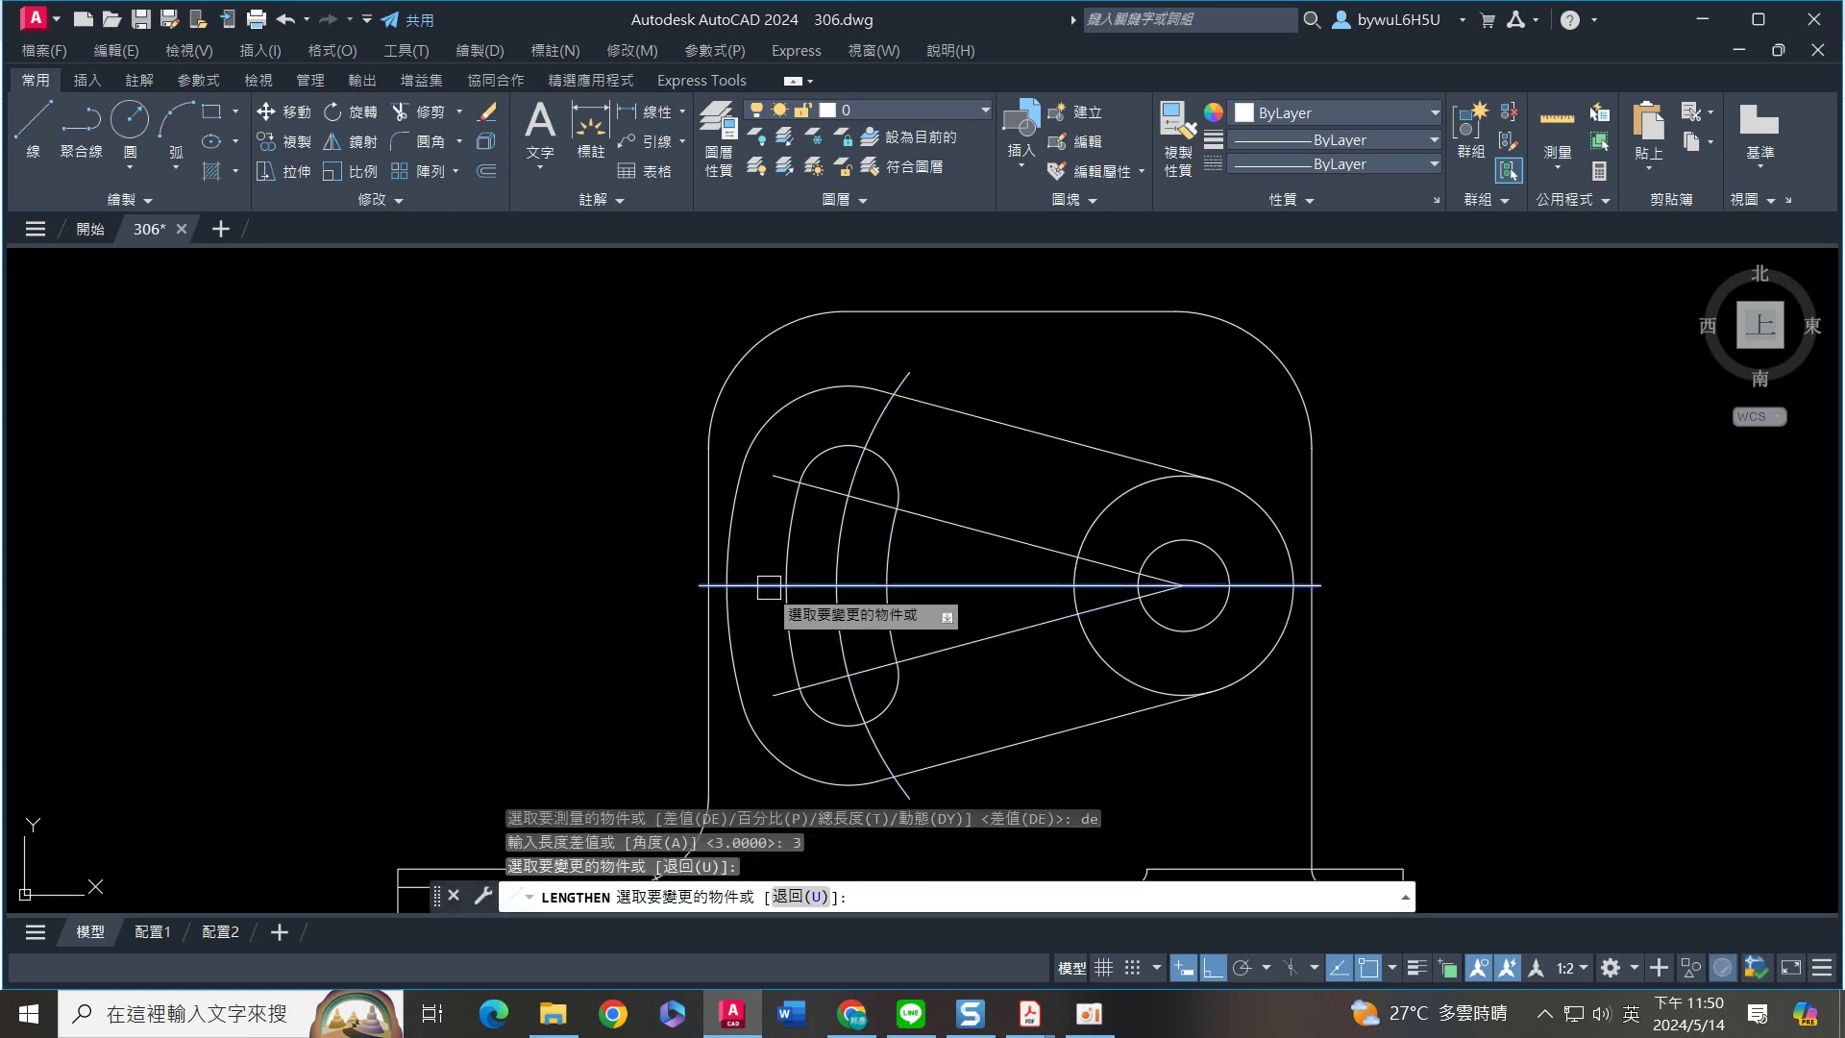
click(766, 583)
key(F1)
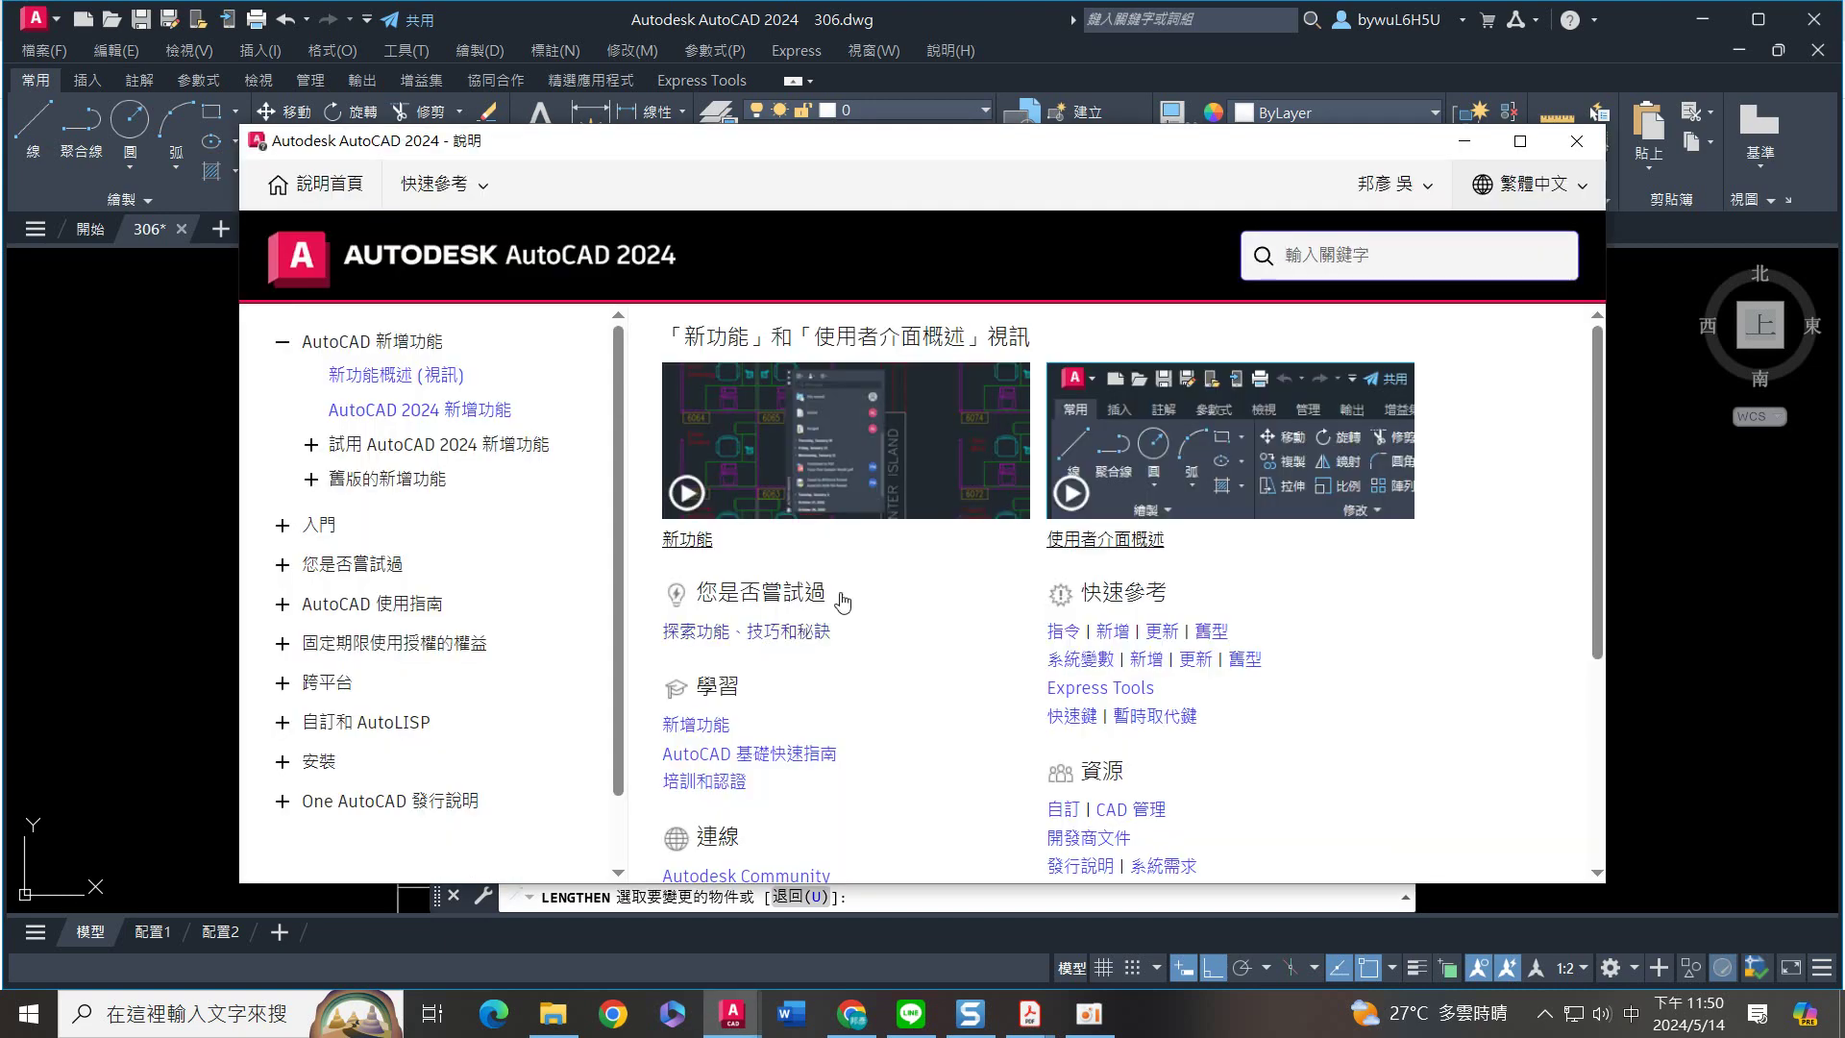
click(1581, 141)
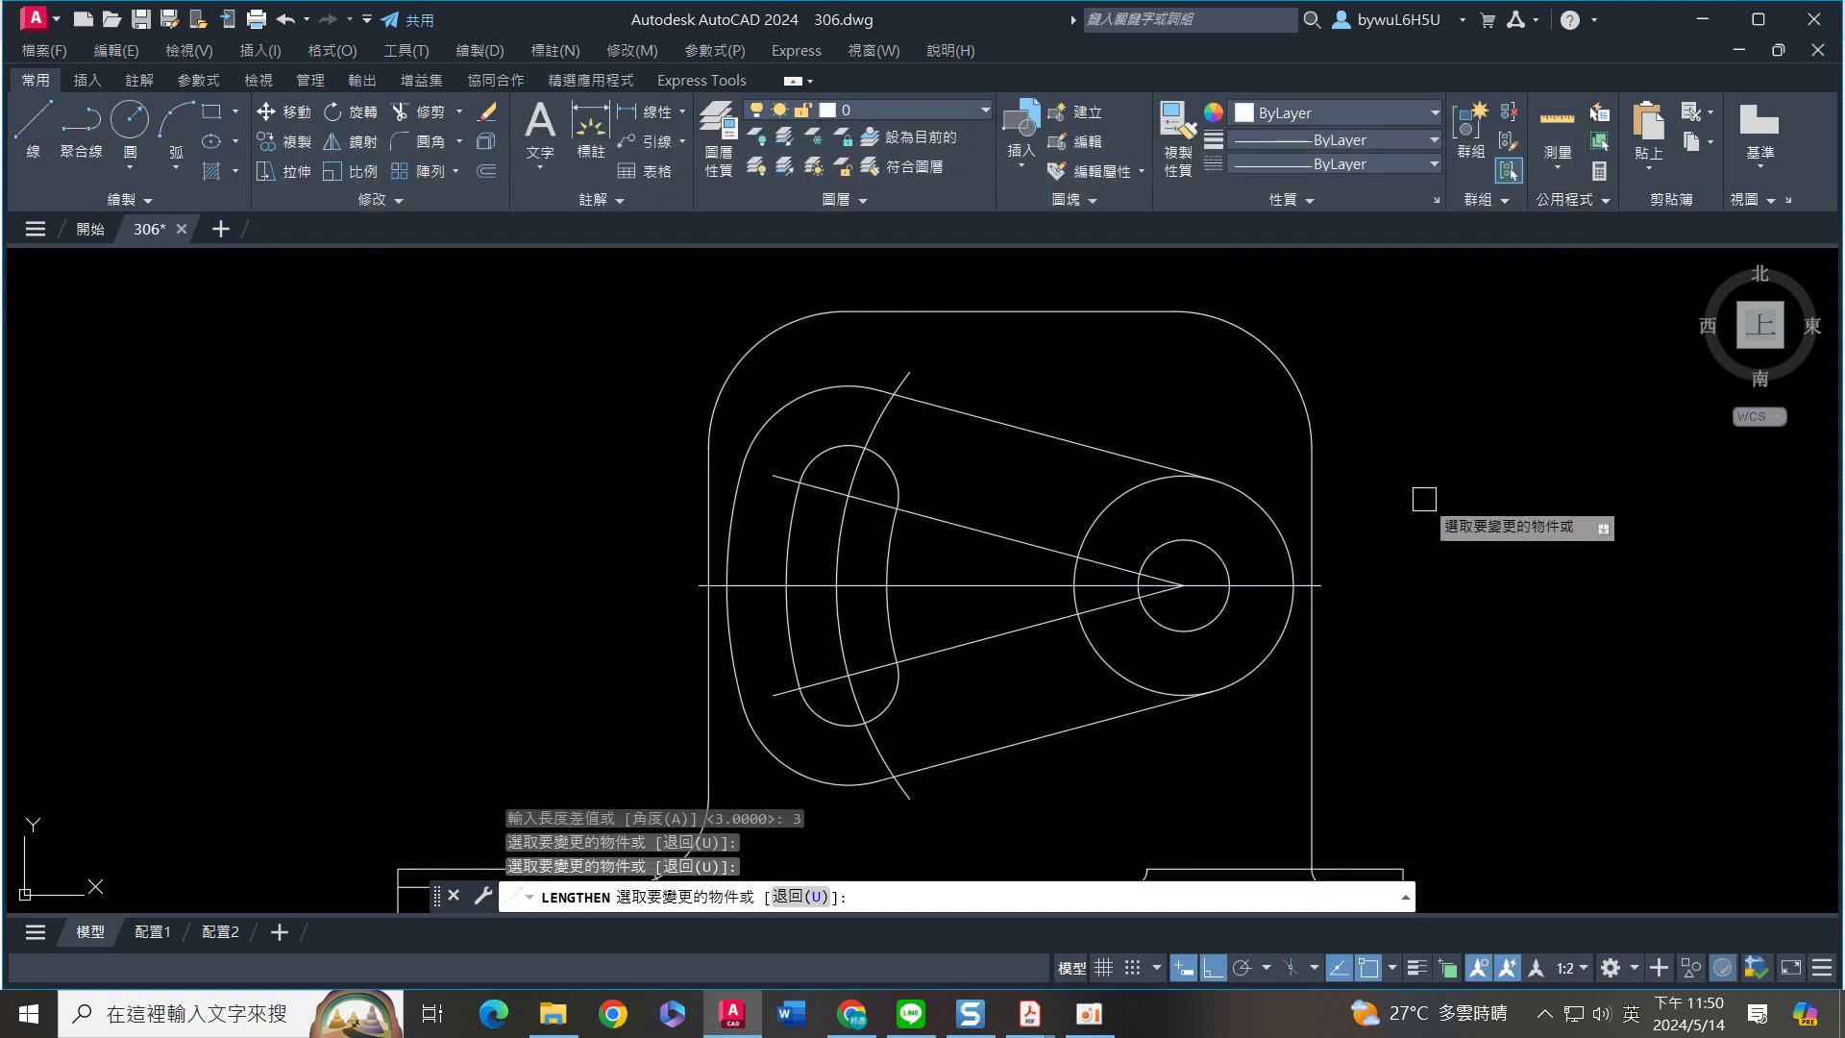
key(Escape)
Trim the inner portion of the right-hand large circle between the two tangent lines
text(TR)
key(Return)
click(1117, 456)
click(1102, 717)
key(Return)
click(1105, 662)
key(Return)
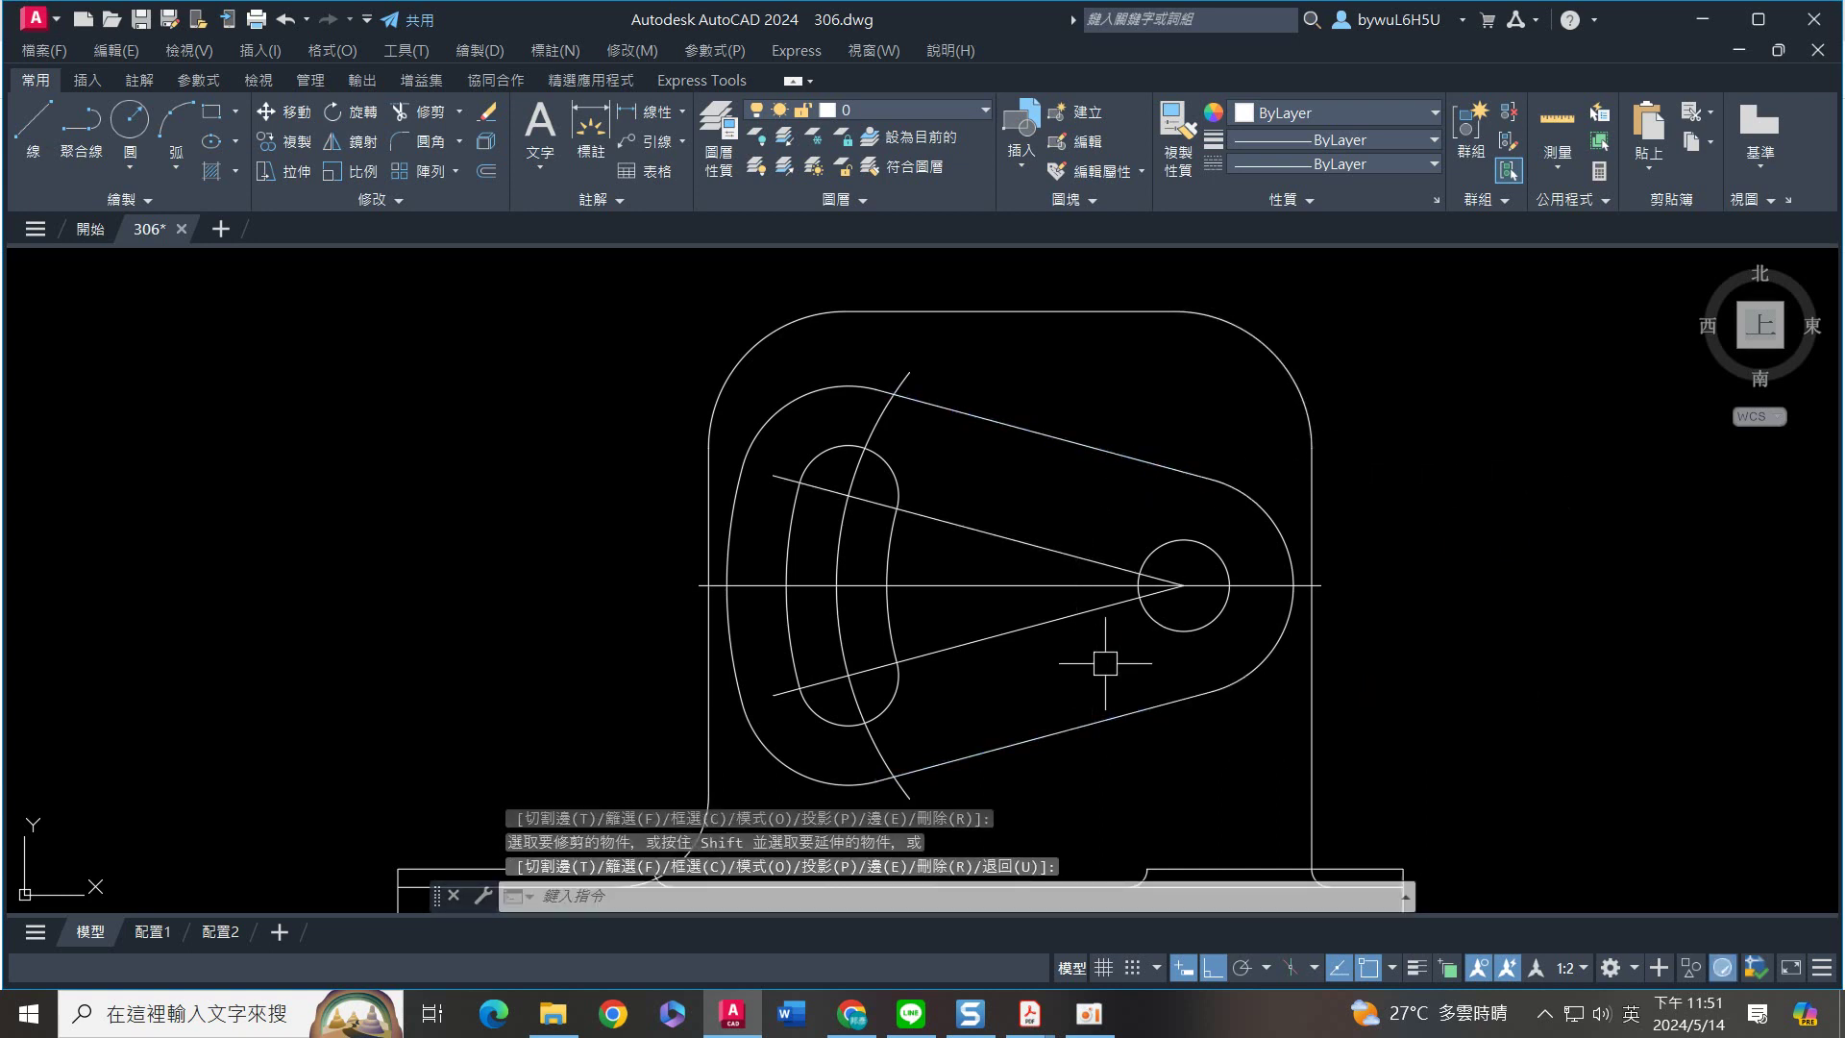
Draw a 6 by 10 rectangle in the empty area to the right of the front view
scroll(1106, 662, down, 5)
mouse_move(1227, 766)
middle_down()
mouse_move(1252, 531)
mouse_move(1179, 494)
middle_up()
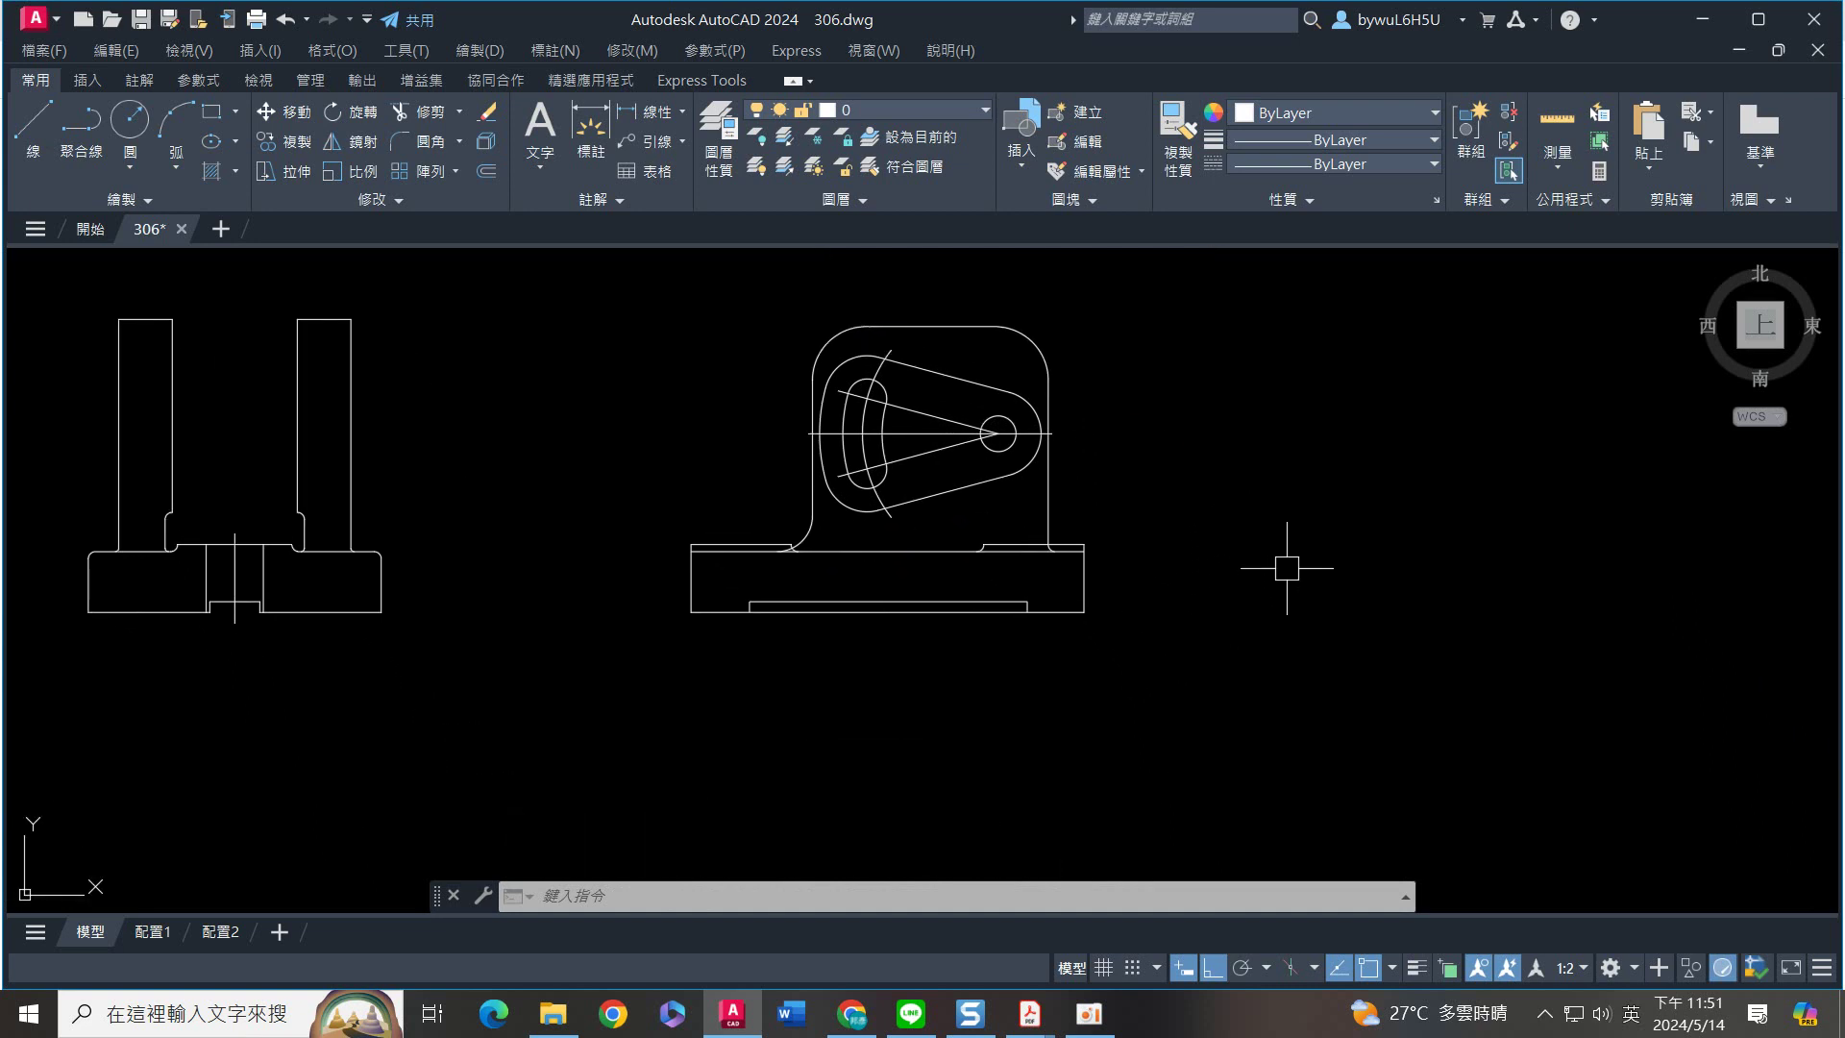
key(Return)
click(1258, 653)
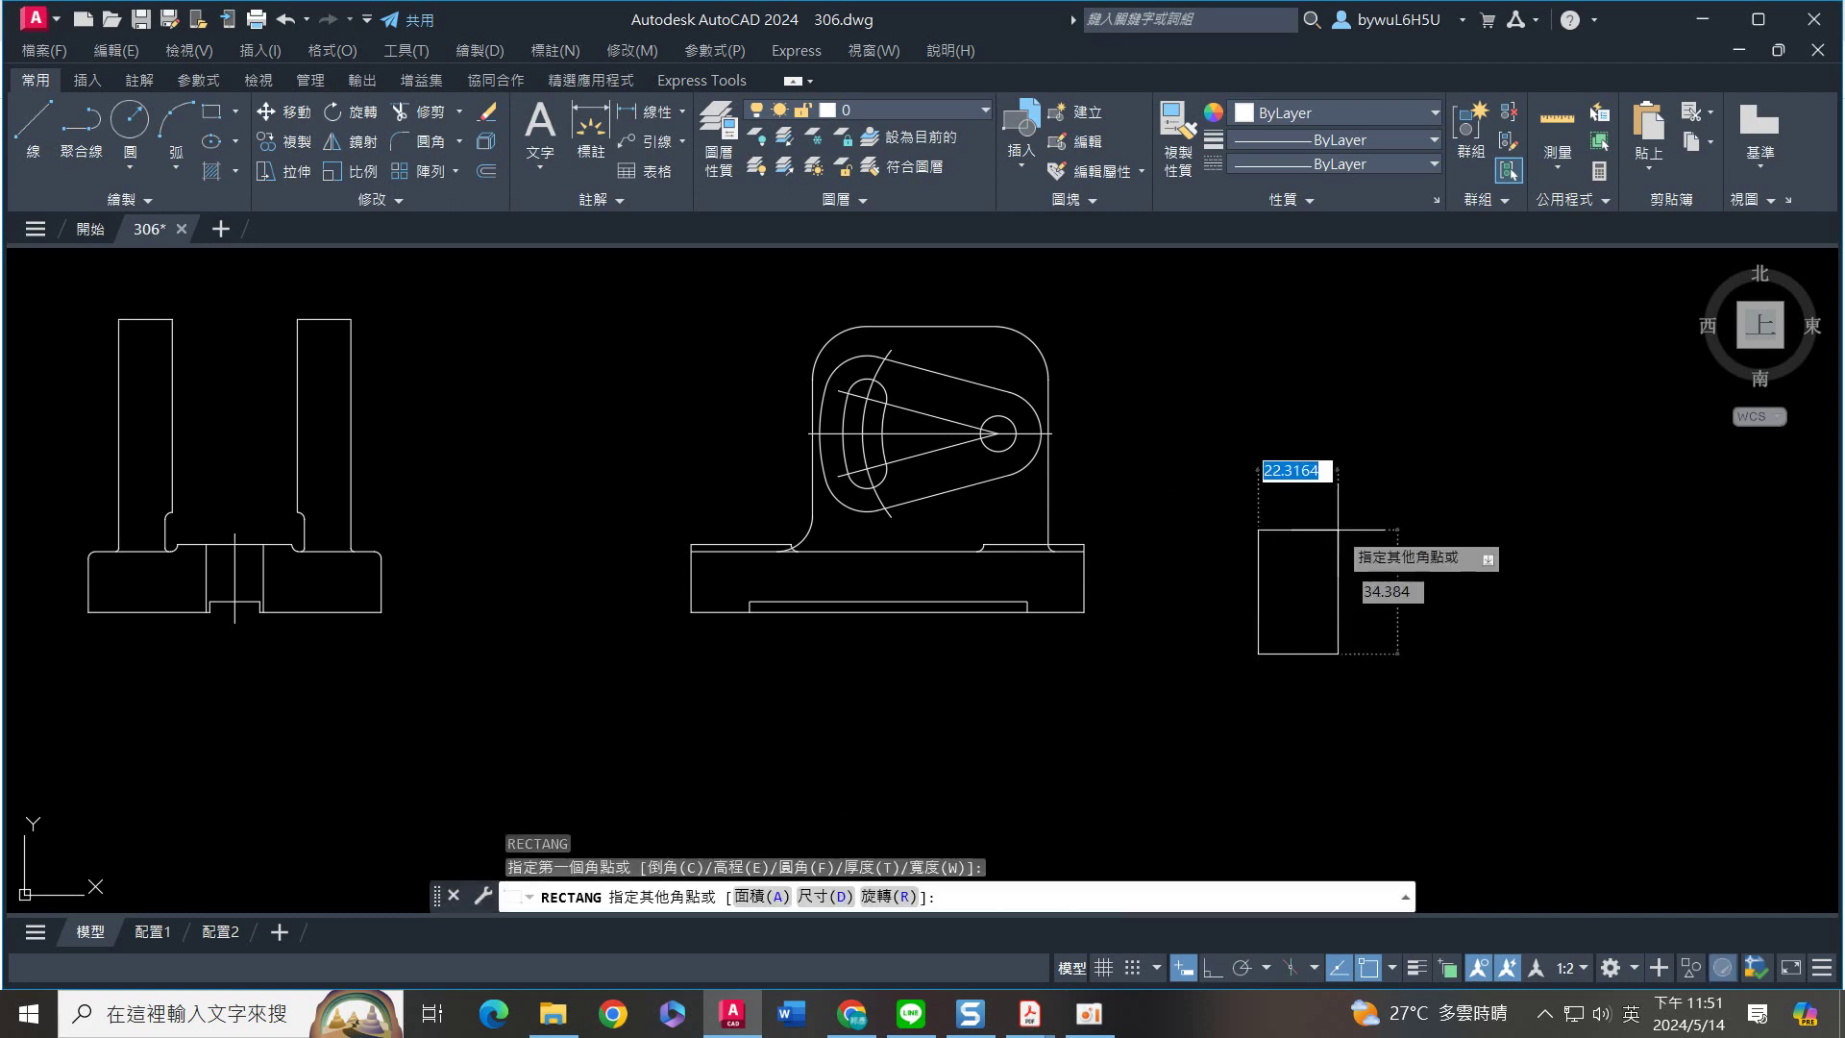
text(@)
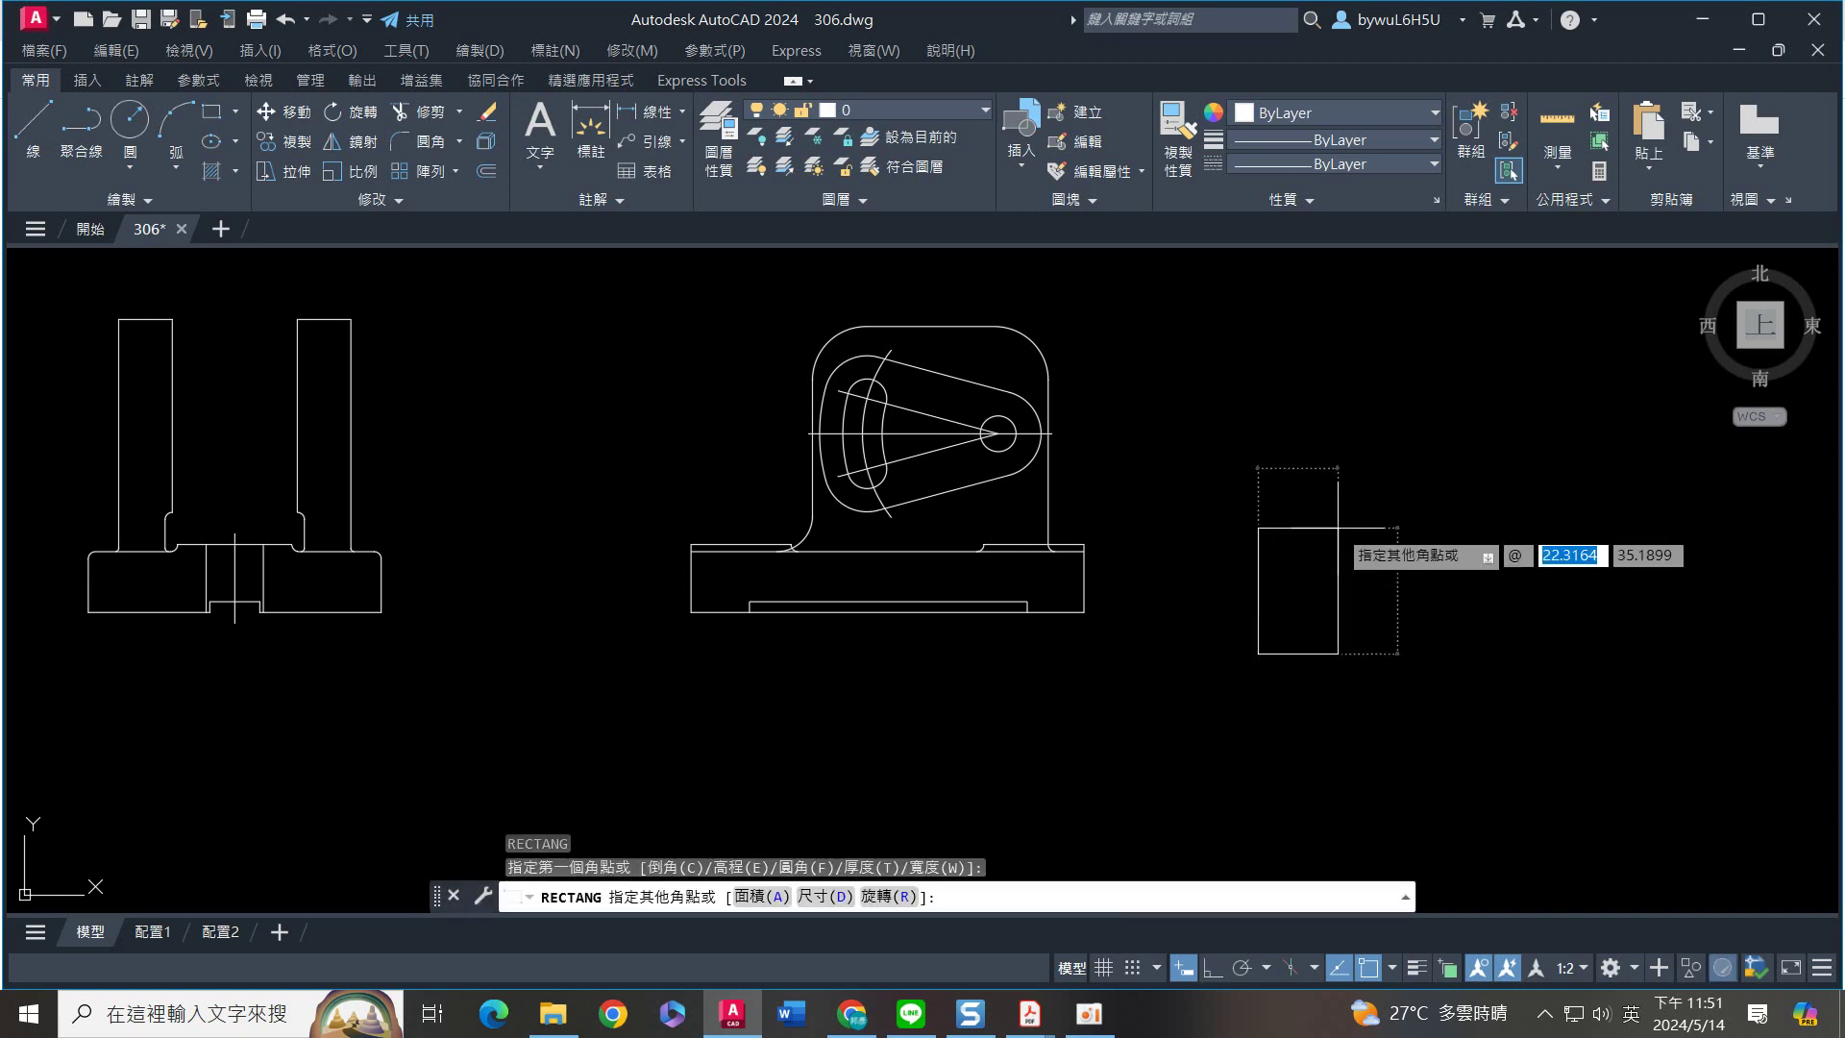
text(6,10)
key(Return)
Explode the 6 by 10 rectangle into separate lines
scroll(1330, 625, up, 5)
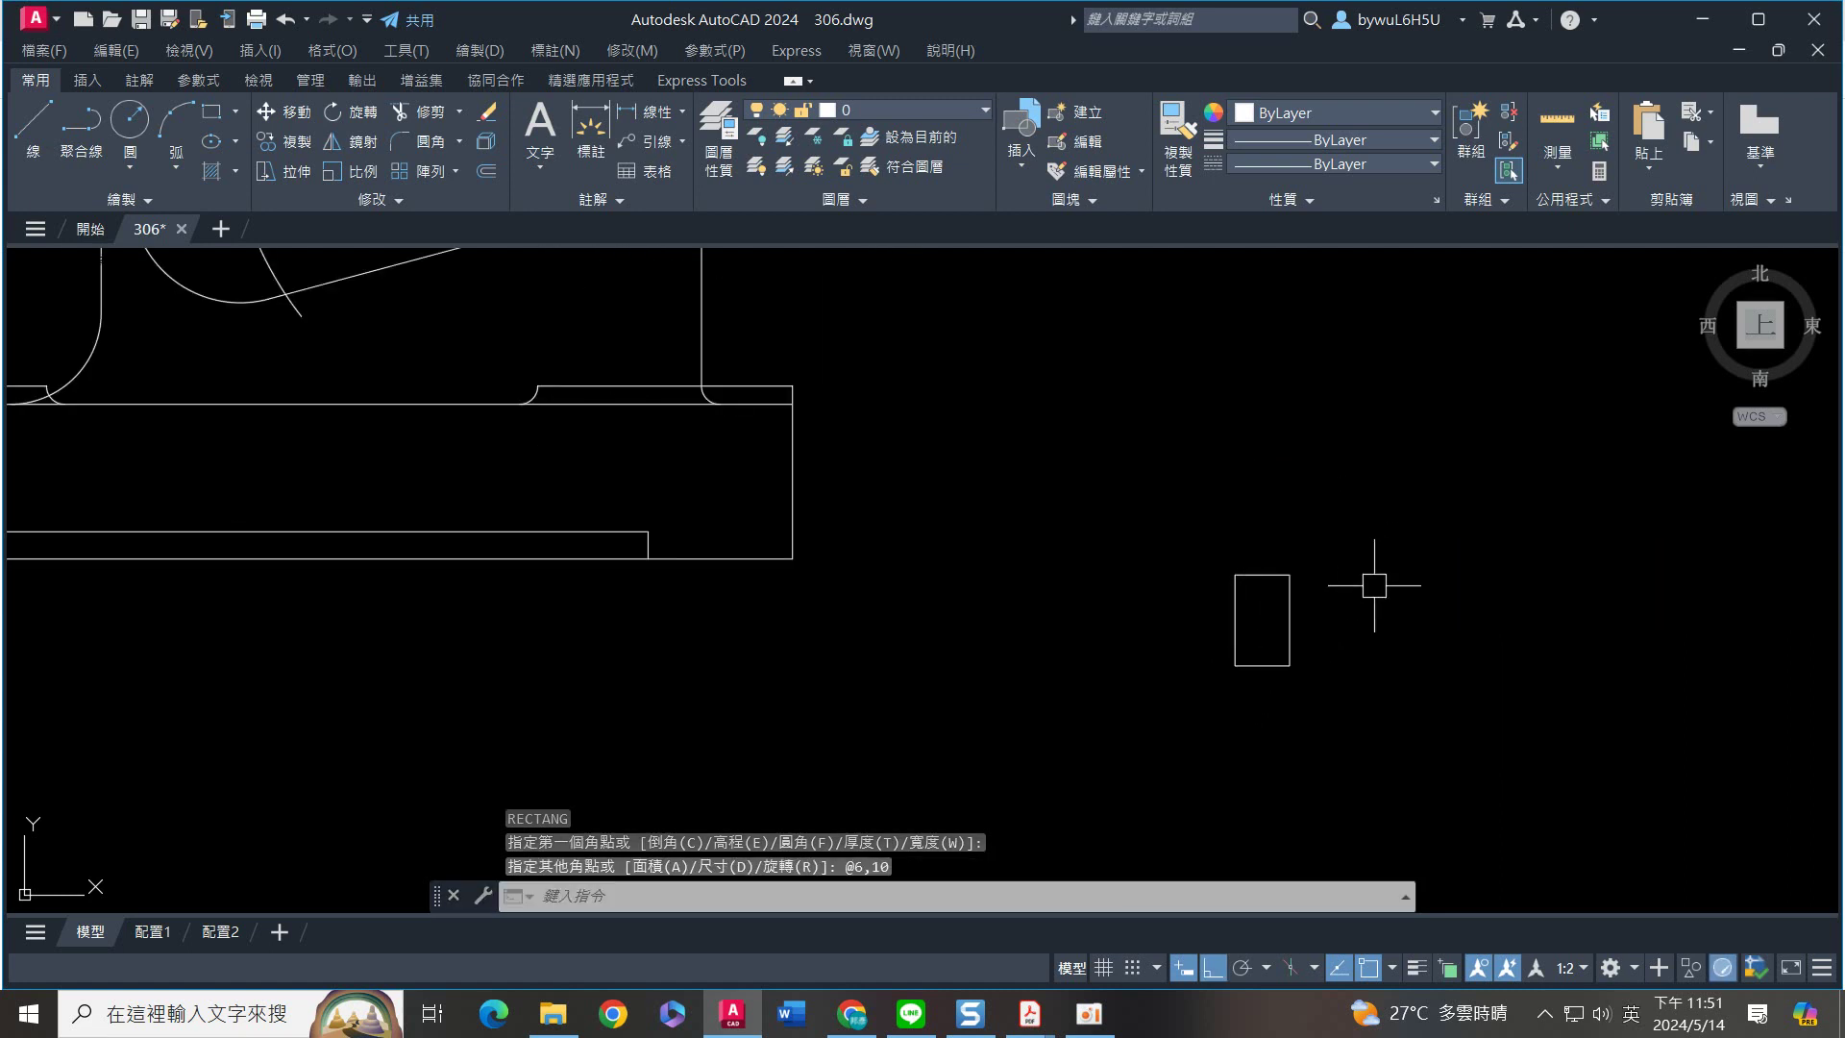
drag(1372, 420, 1160, 644)
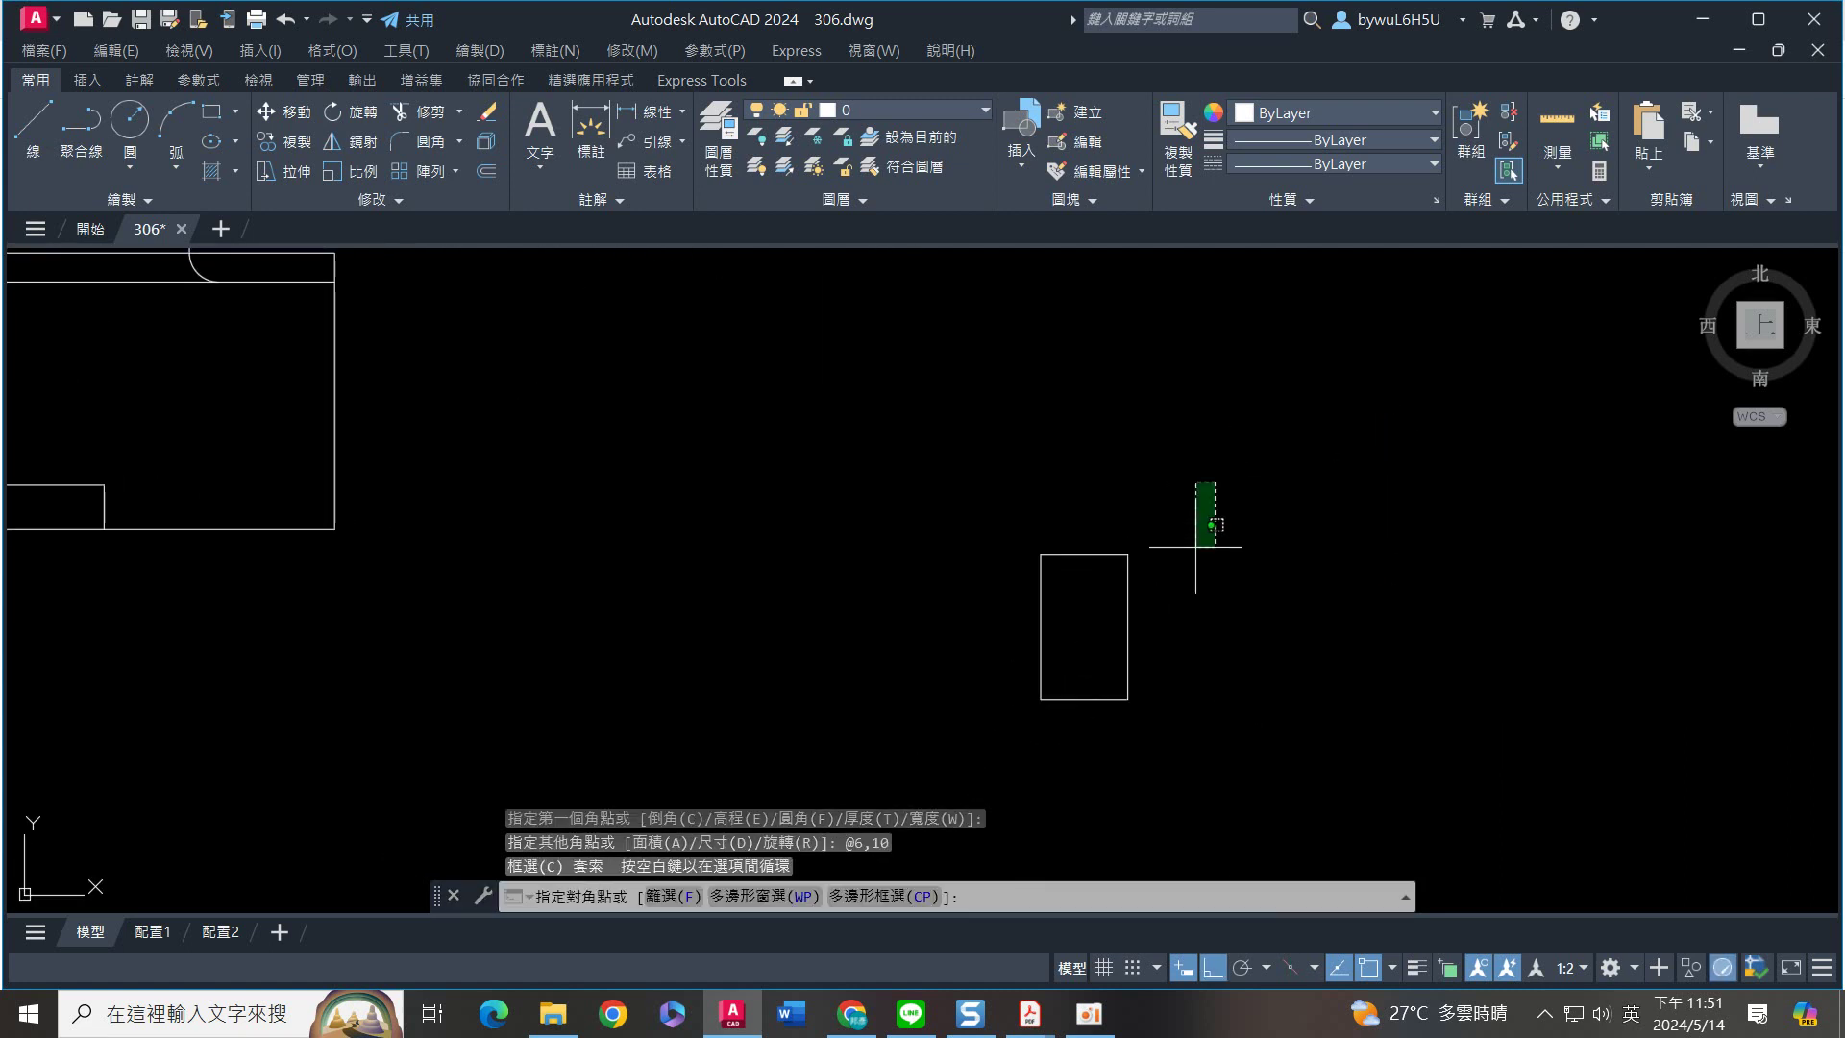
drag(1207, 494, 968, 734)
key(Return)
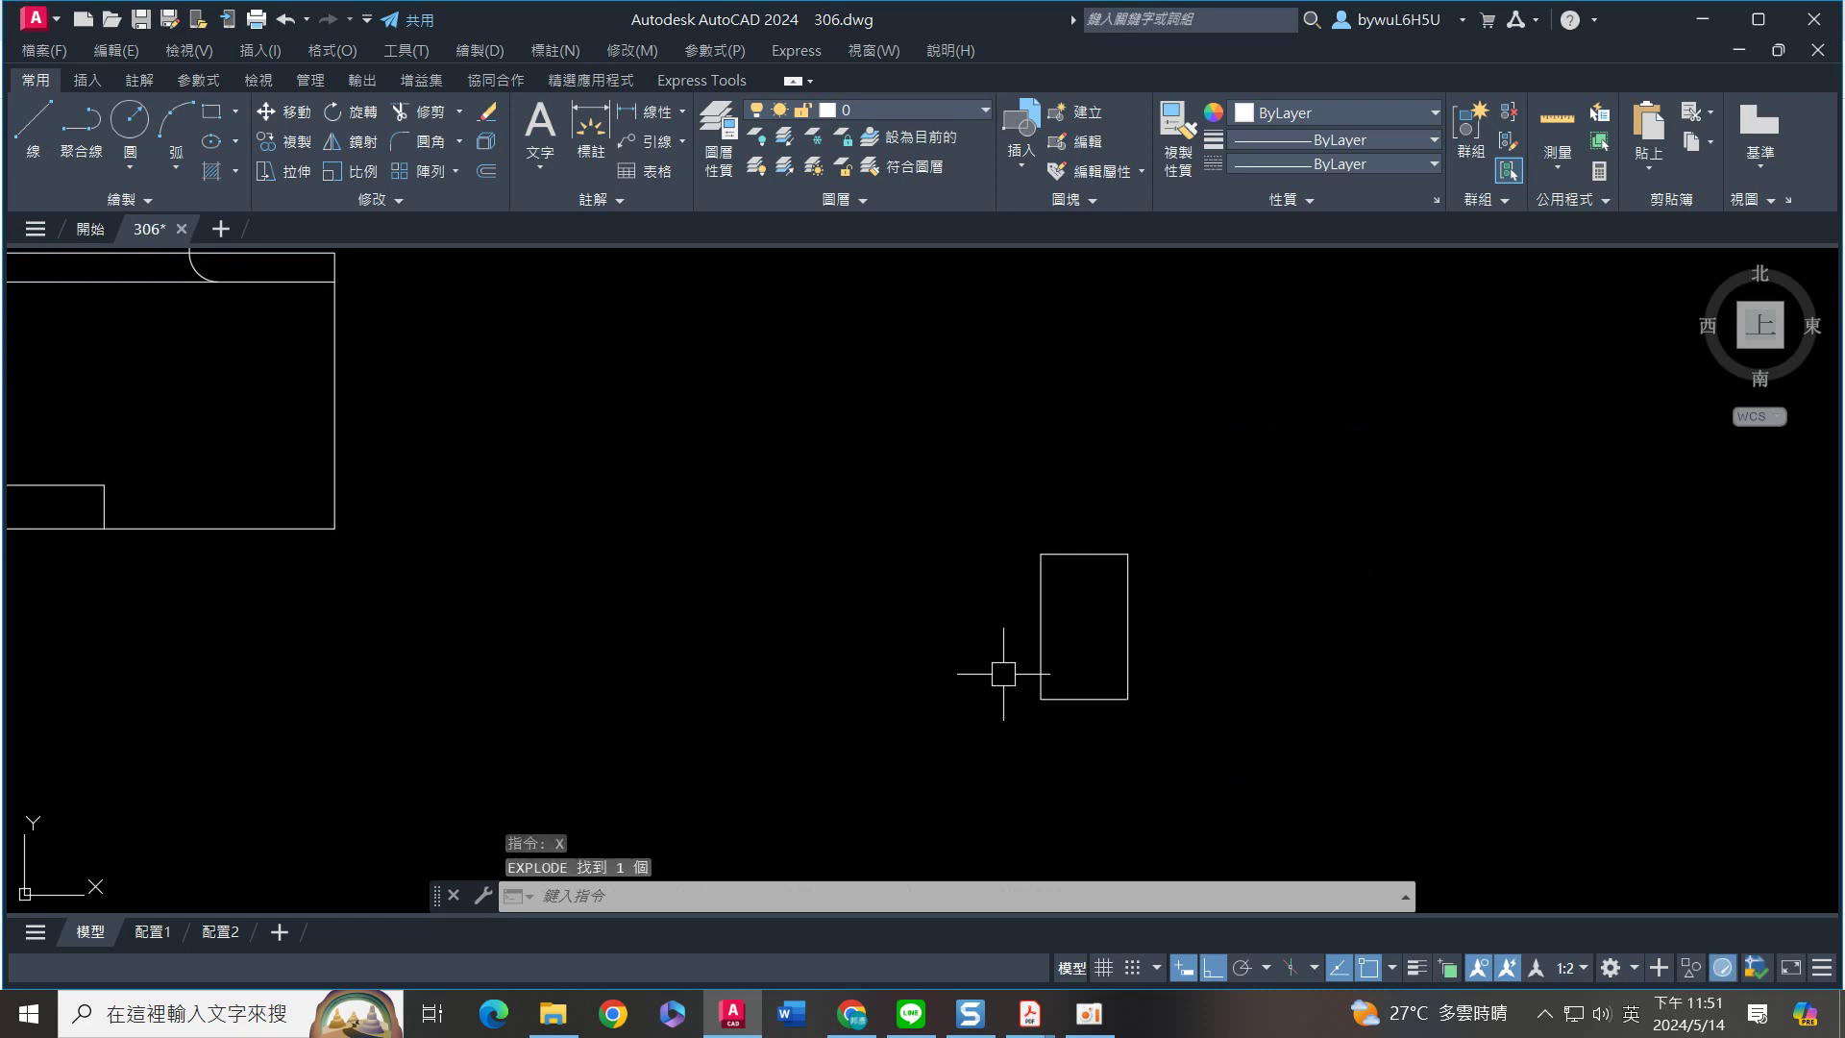
Offset both vertical sides of the small rectangle inward by 0.5
text(o)
key(Return)
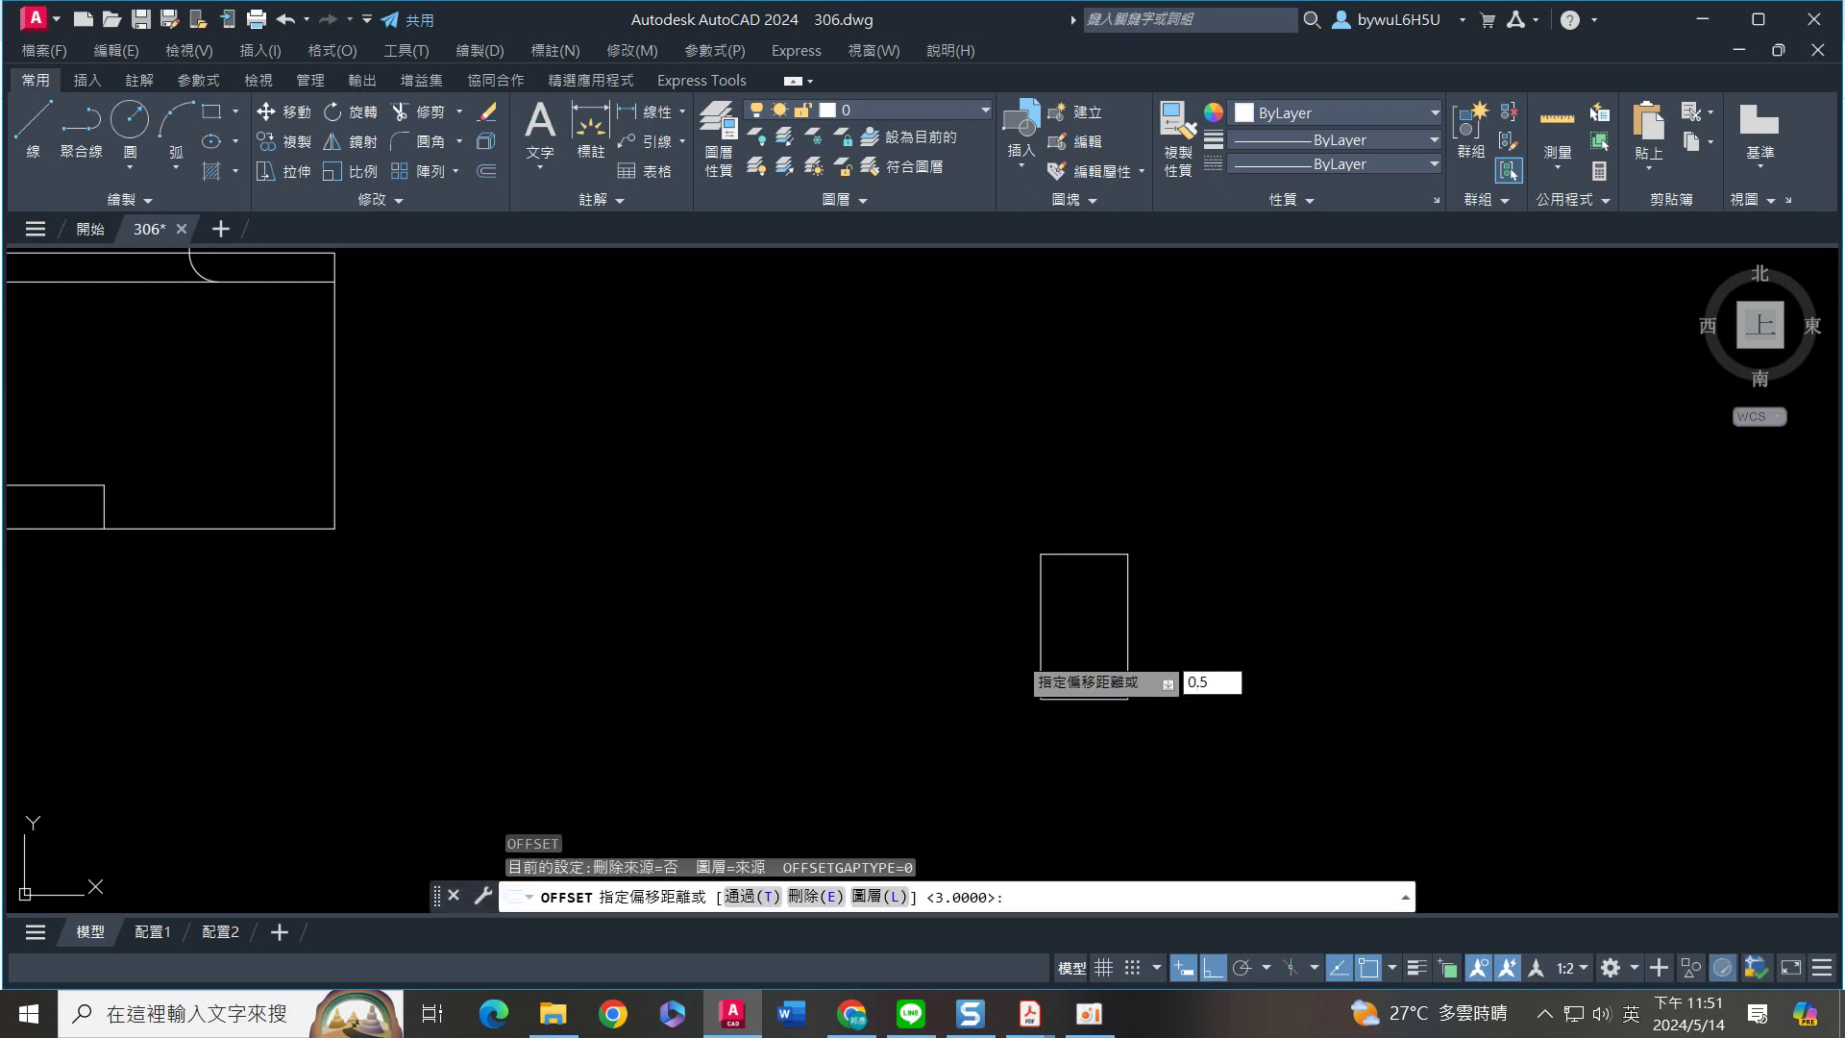
key(Return)
click(1127, 607)
click(1086, 600)
click(1042, 595)
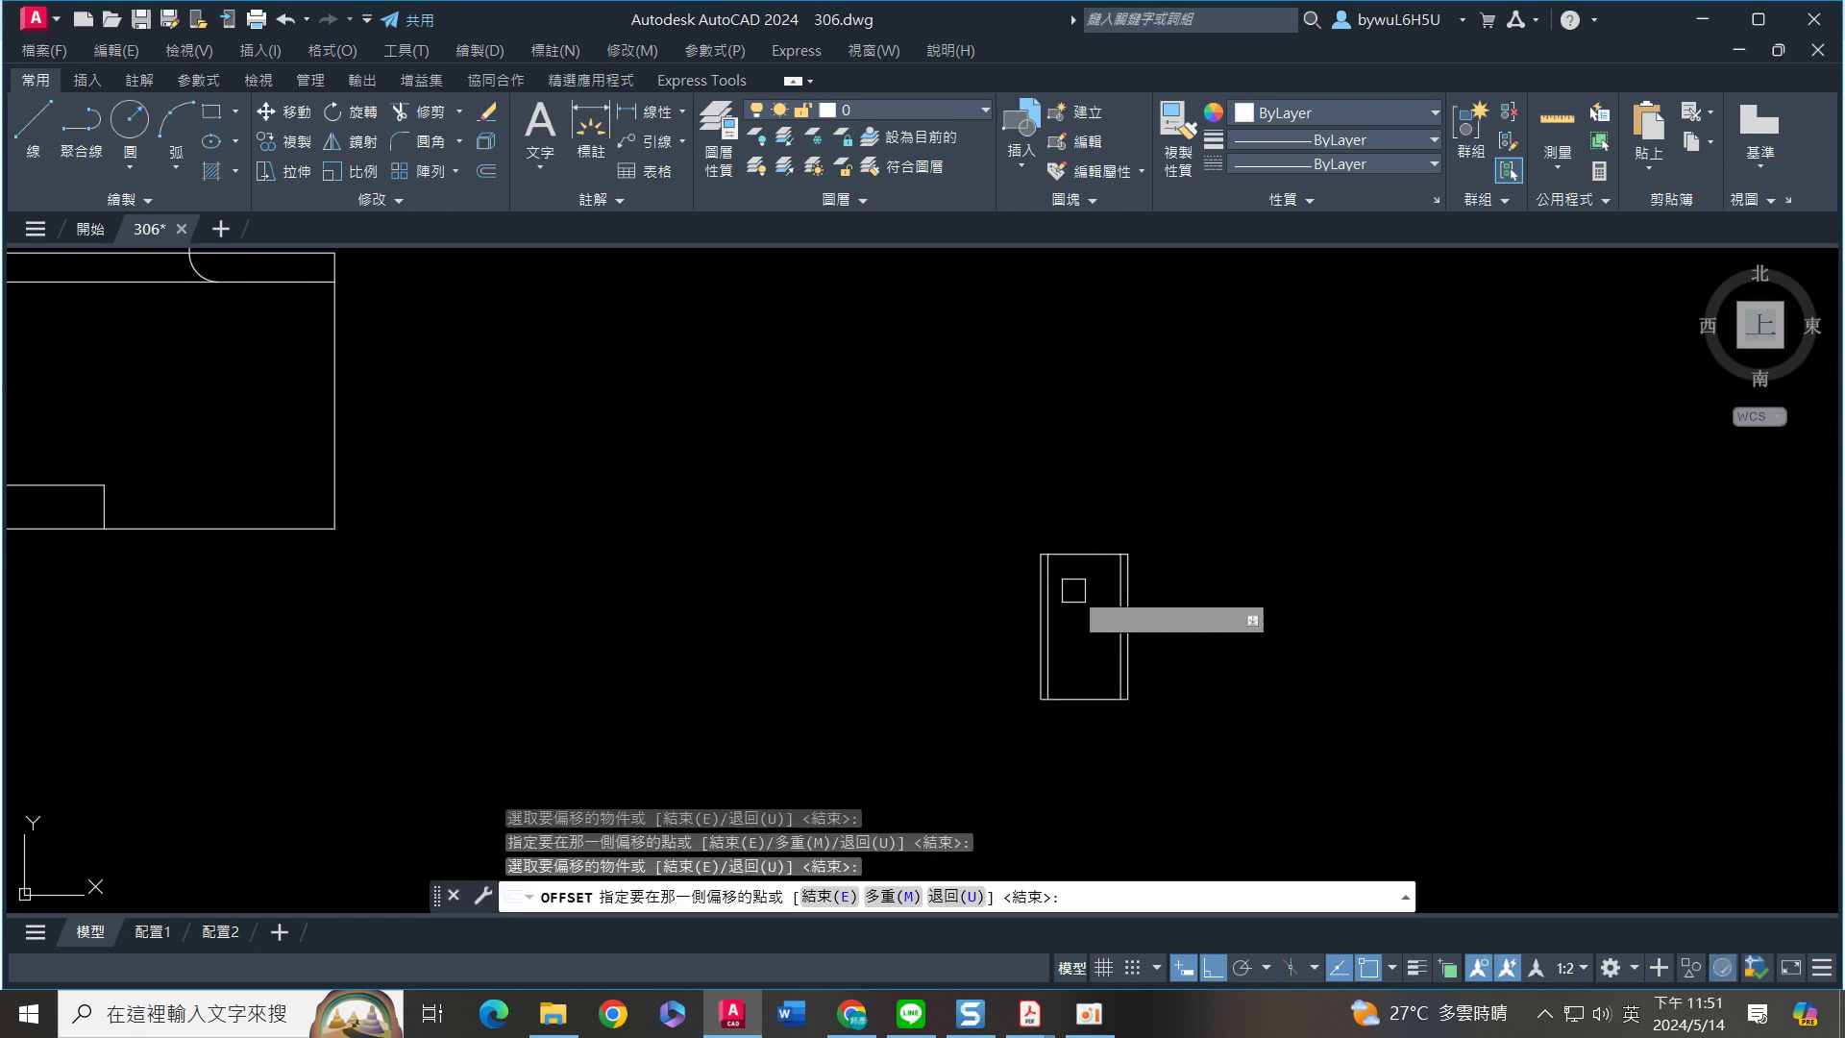
key(Escape)
Lengthen the two inner vertical lines by 2 beyond the small rectangle's upper edge
text(le)
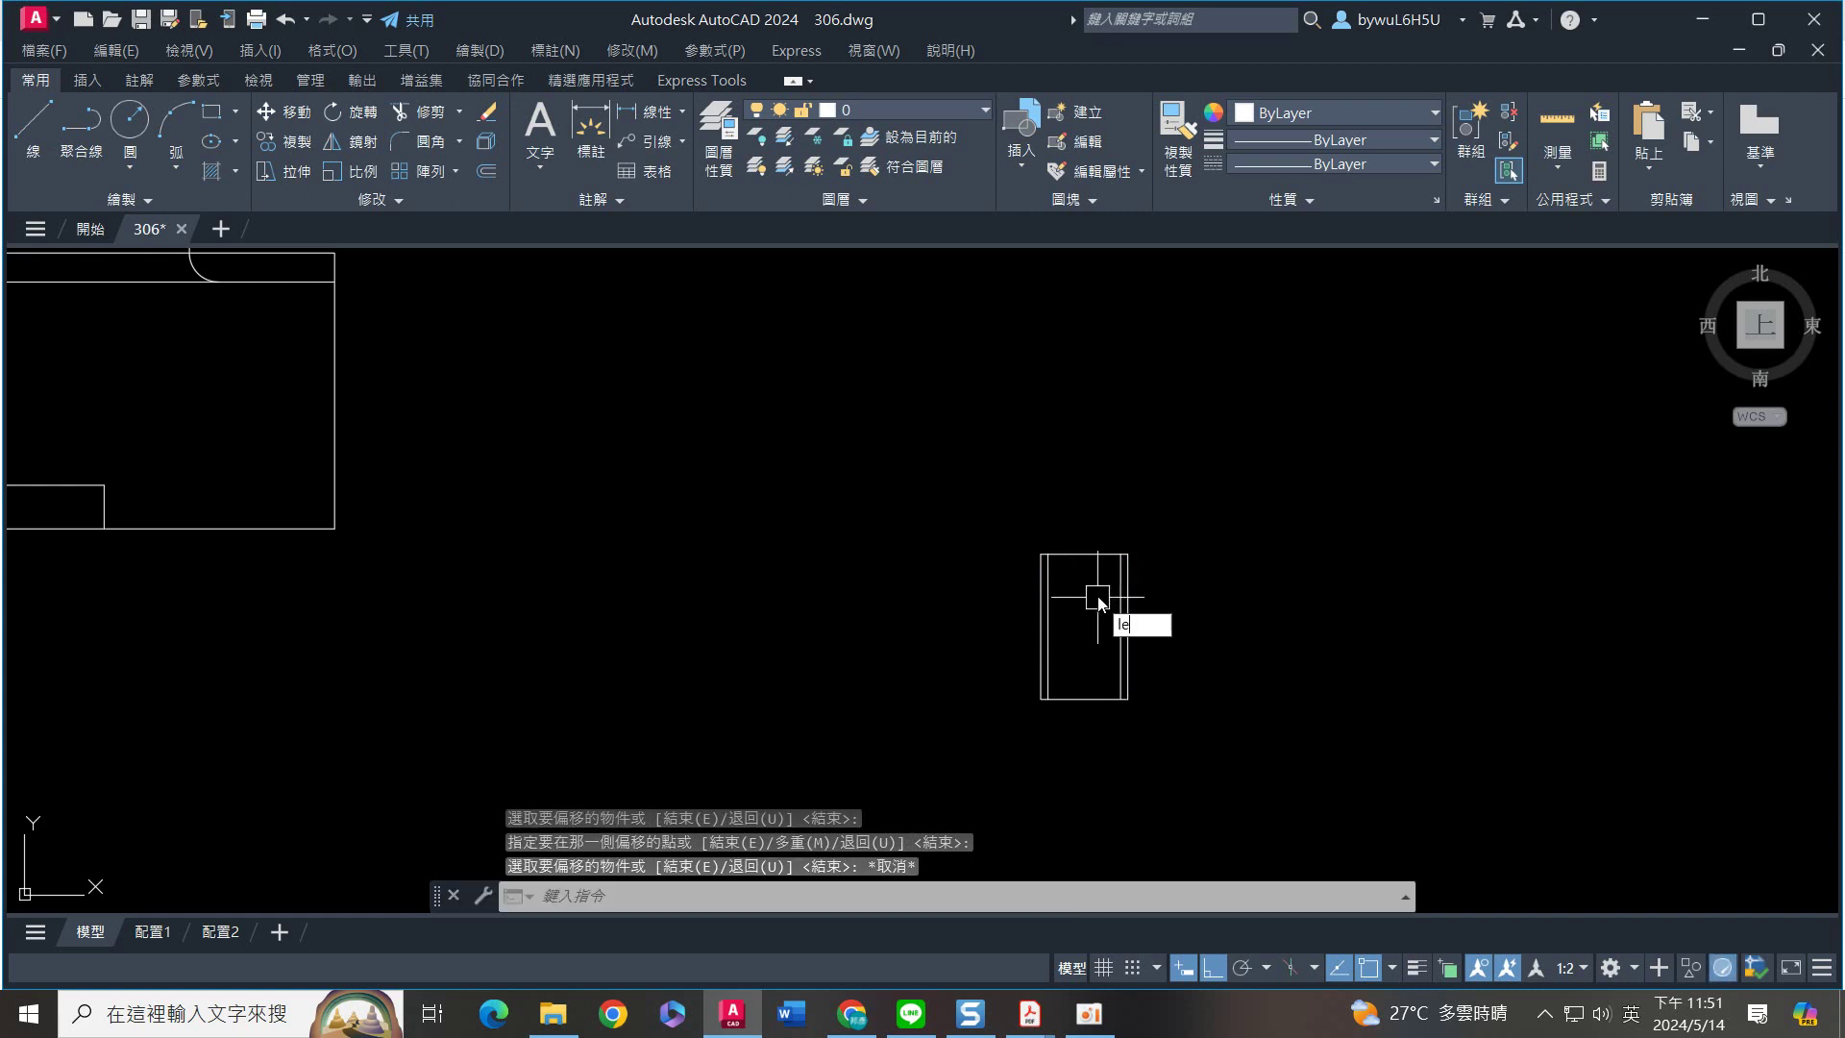
text(n)
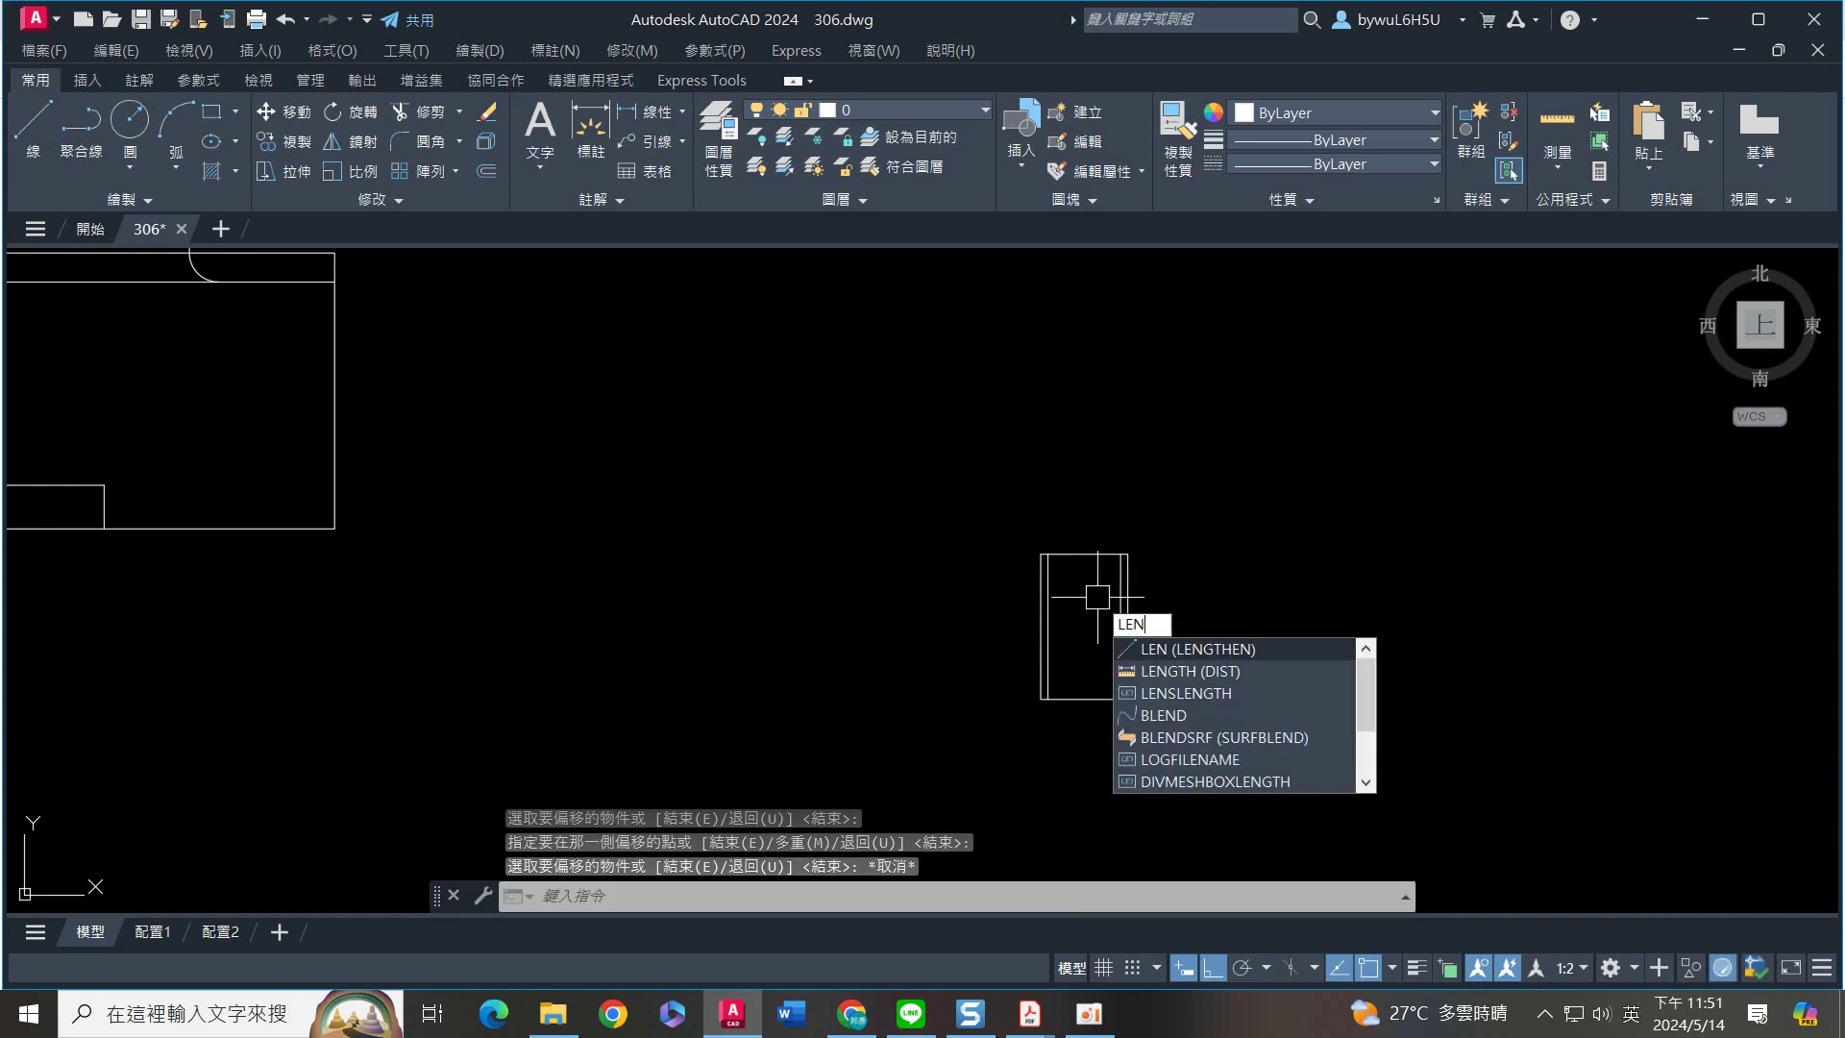
key(Return)
key(Return)
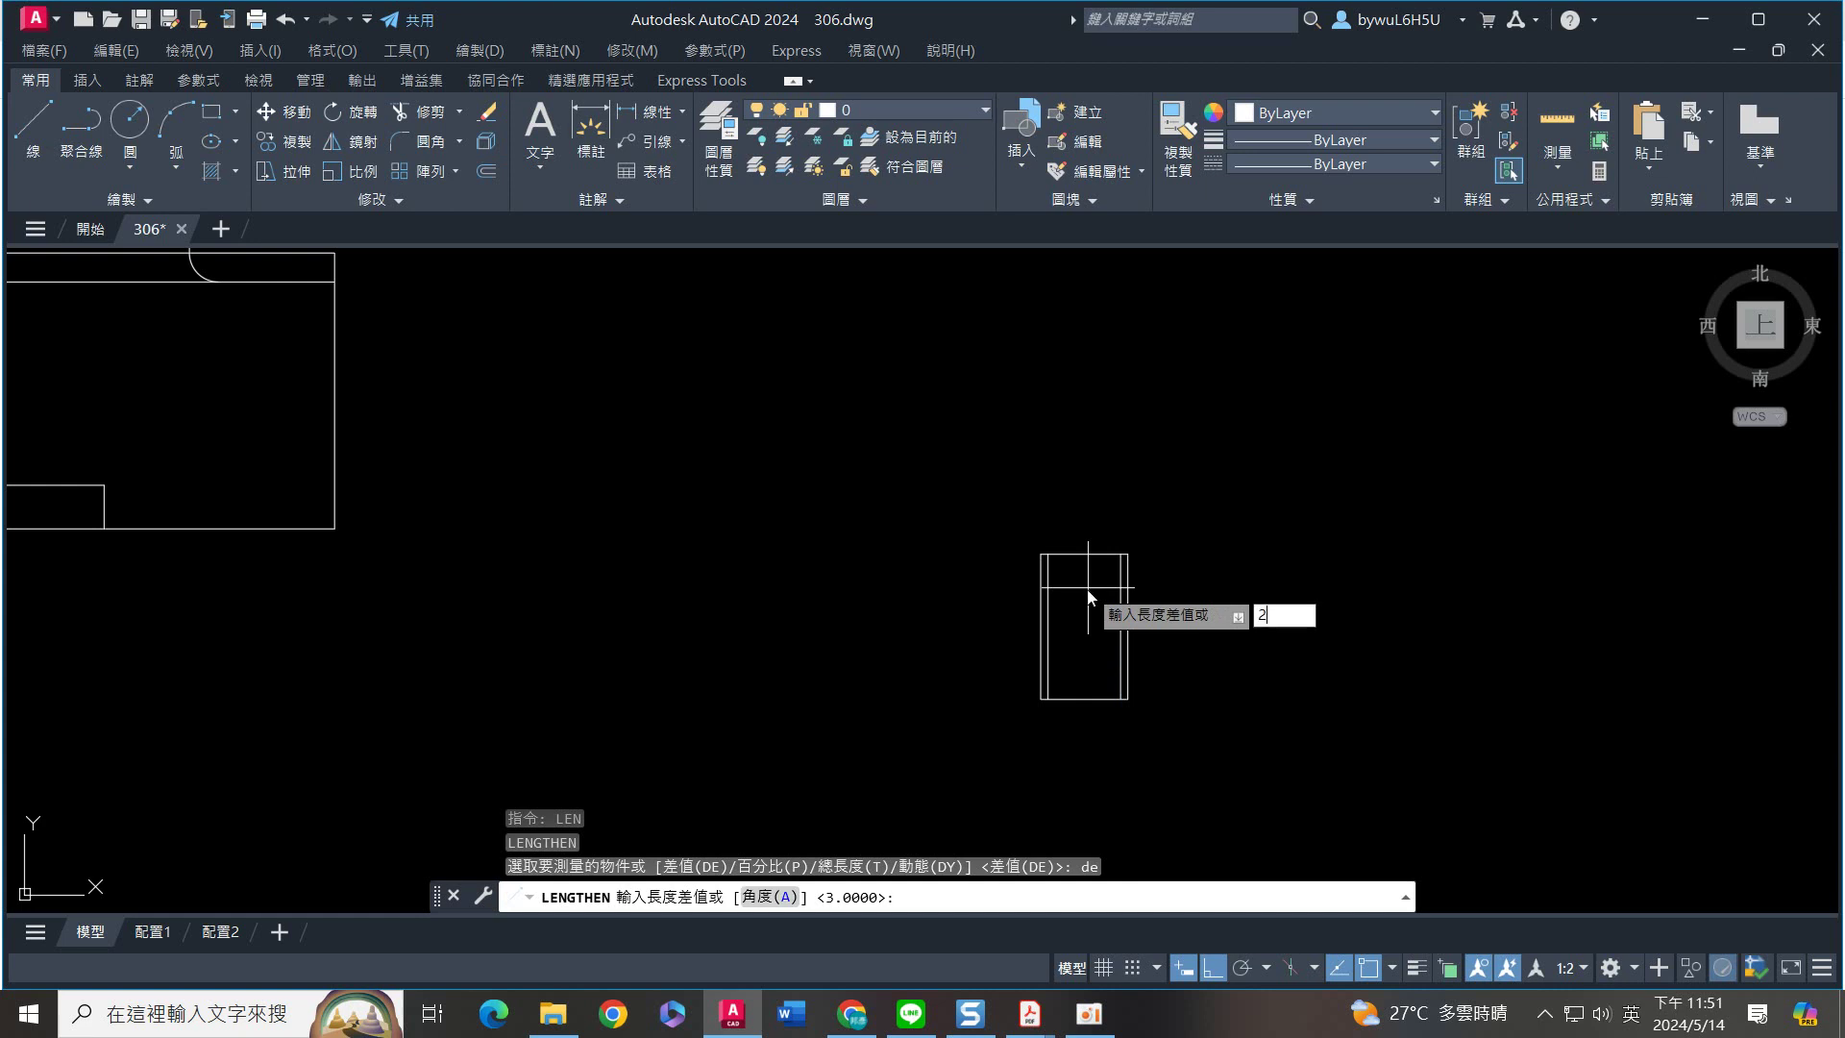
key(Return)
scroll(1095, 577, up, 4)
click(966, 554)
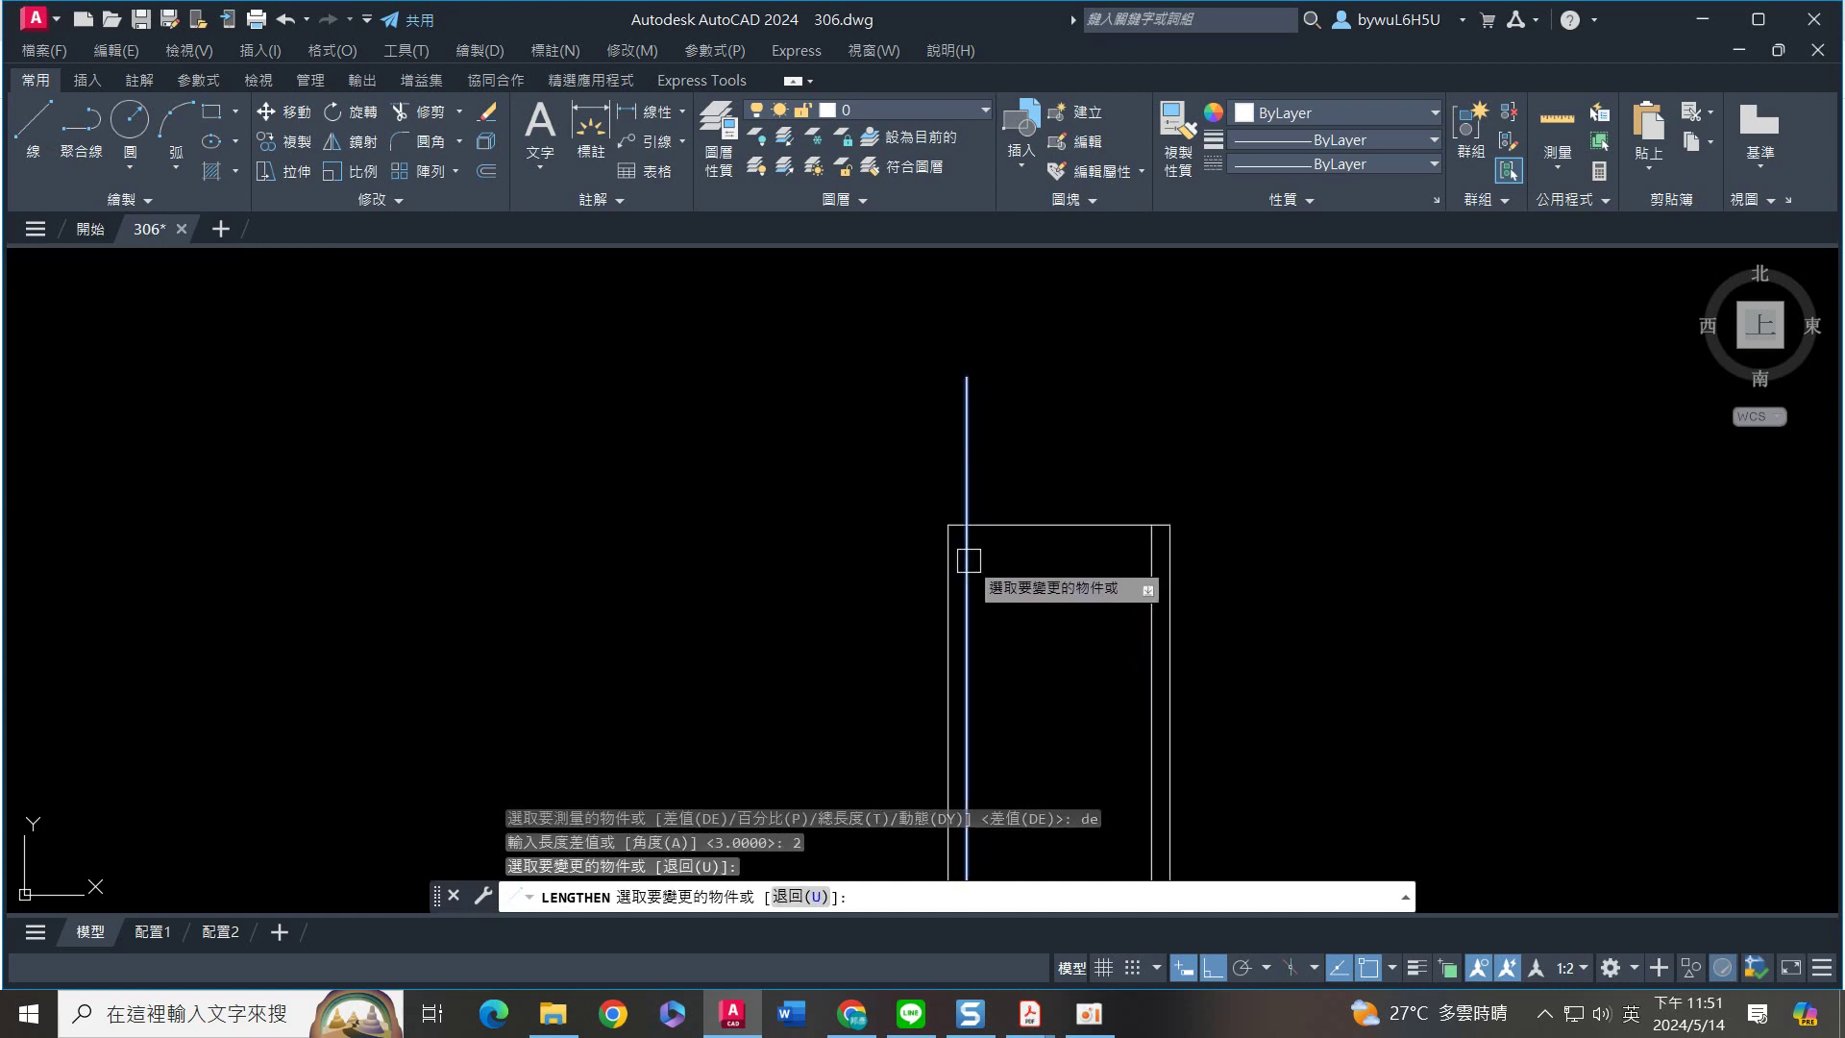
click(1152, 554)
key(Escape)
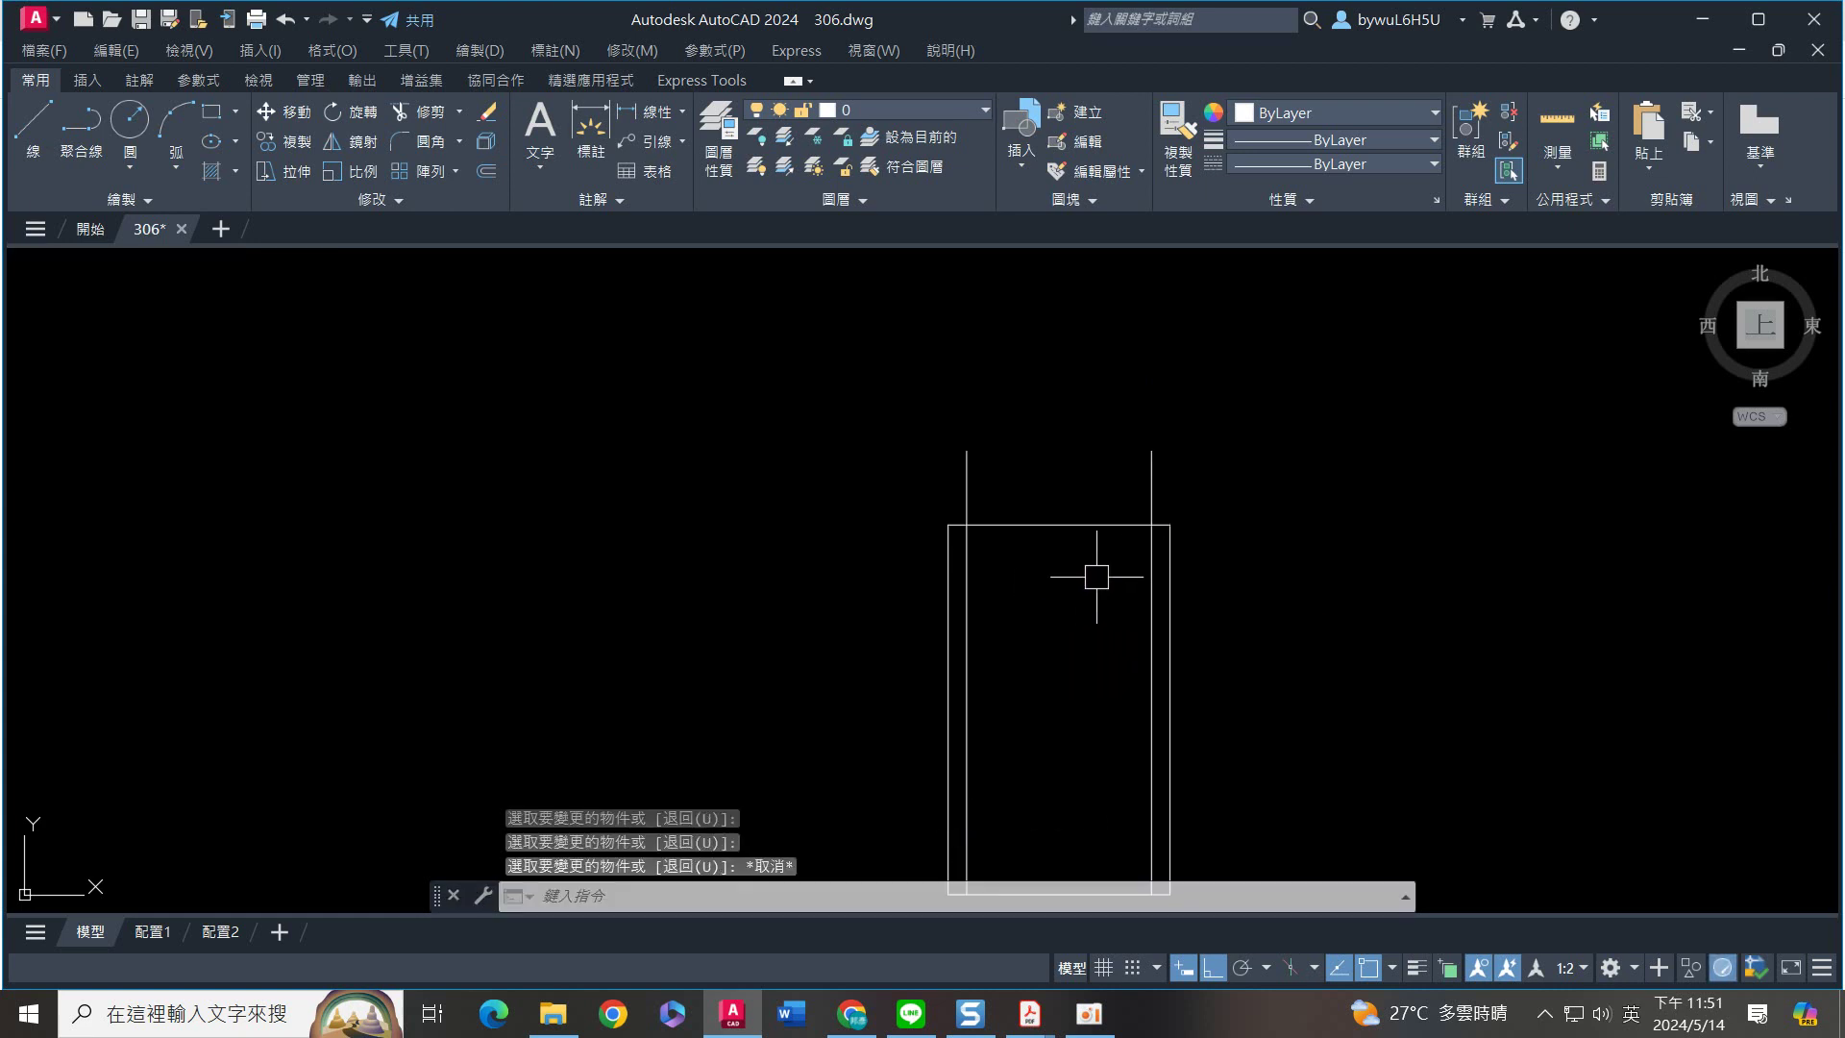
Draw a line at 31 degrees from the upper end of the left extended vertical line
text(l)
key(Return)
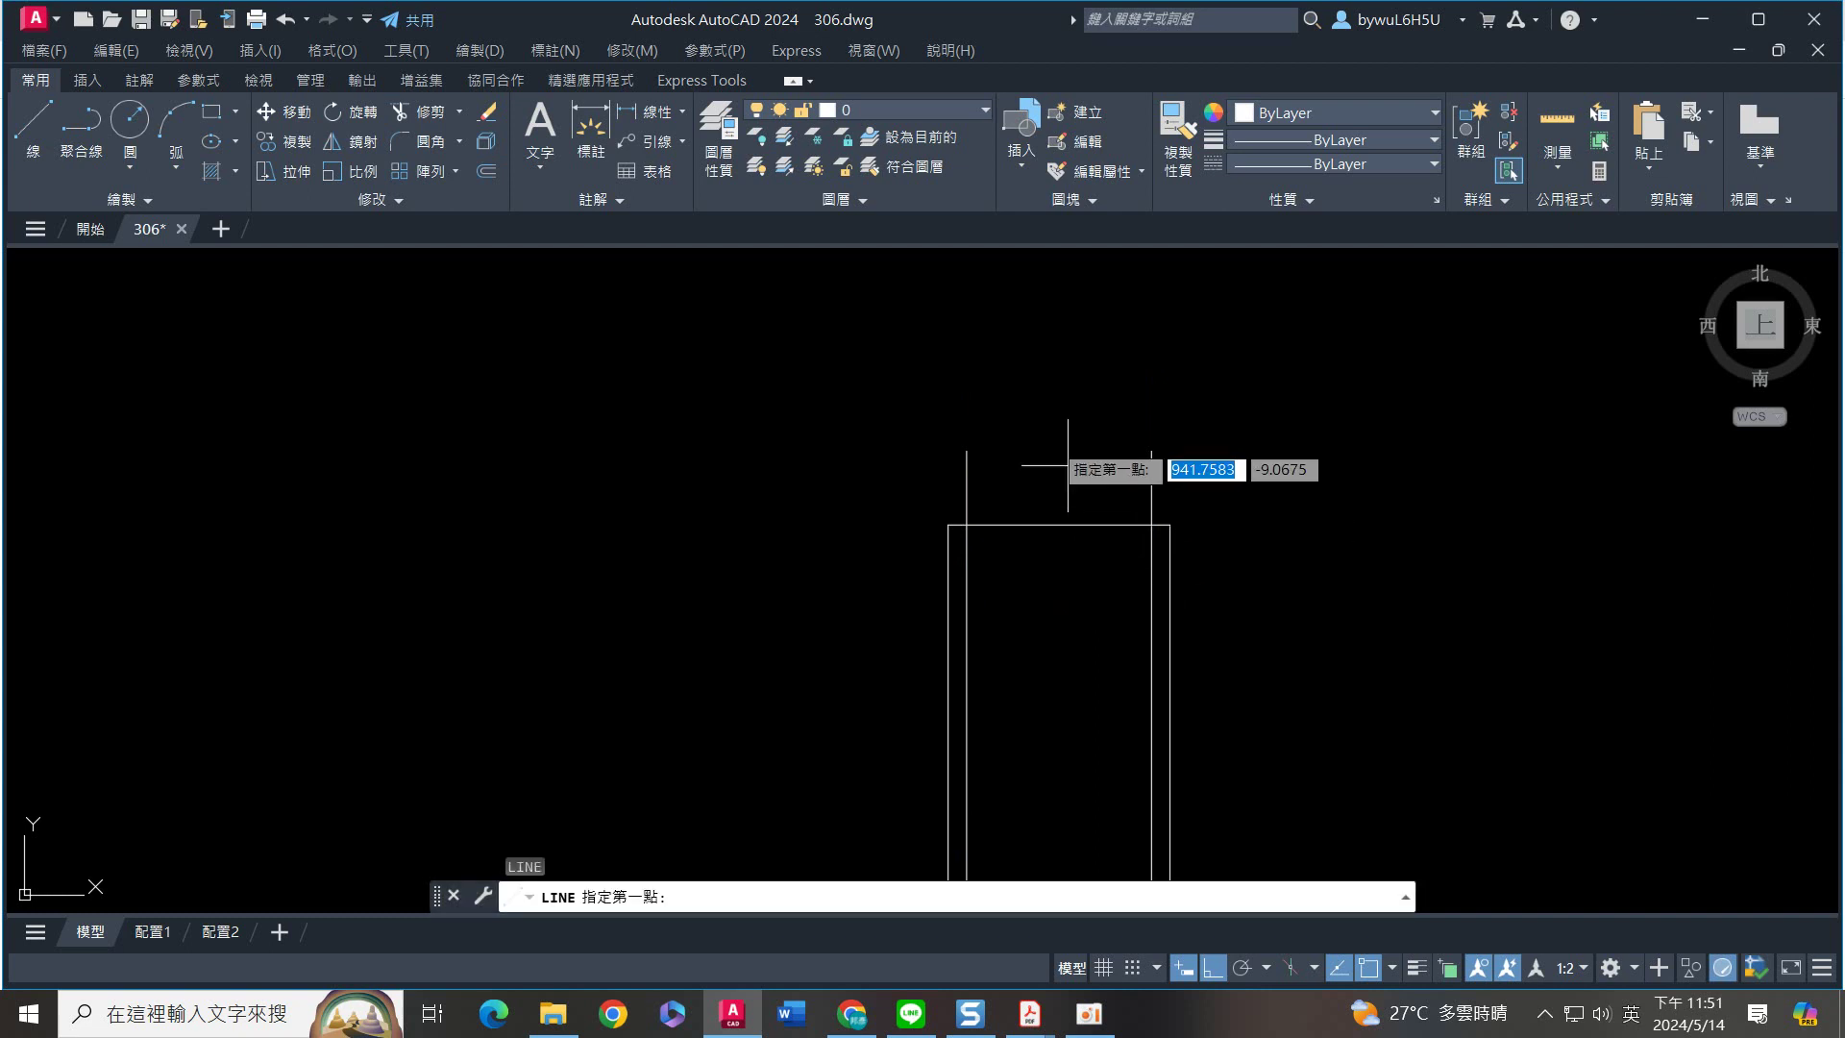
click(966, 450)
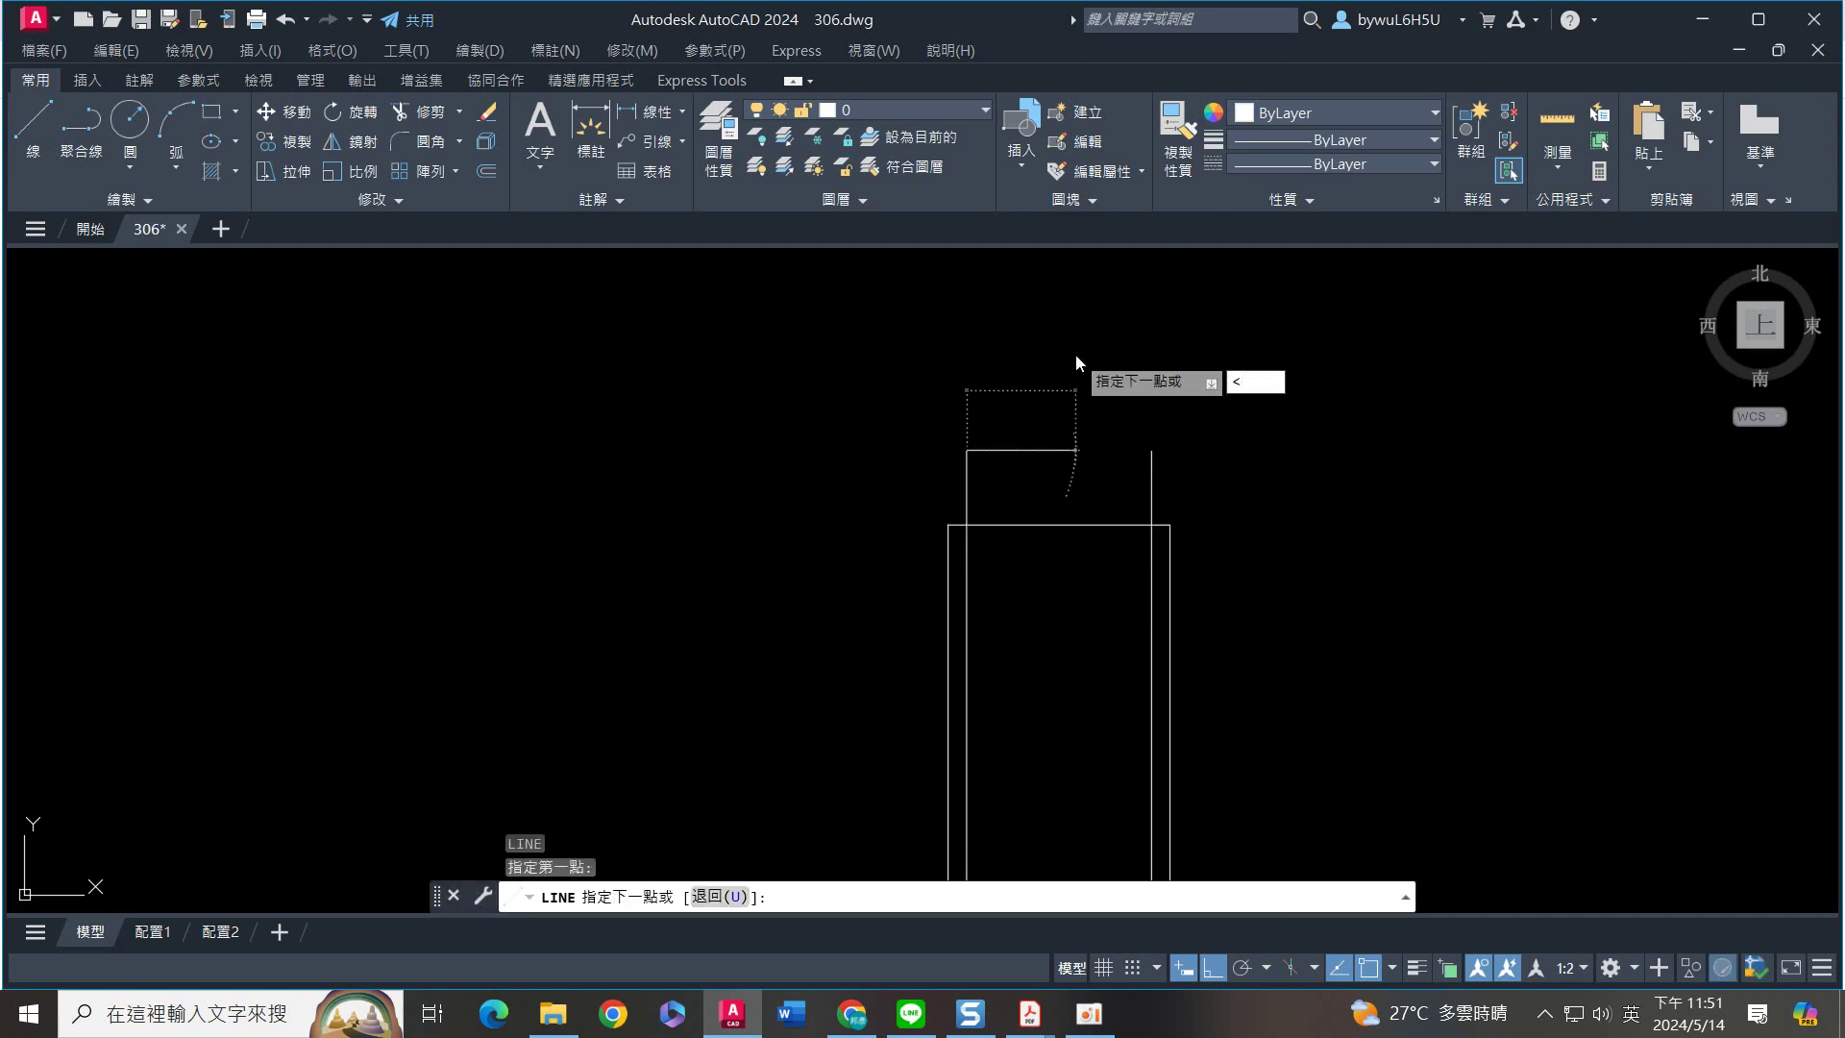
text(<31)
key(Return)
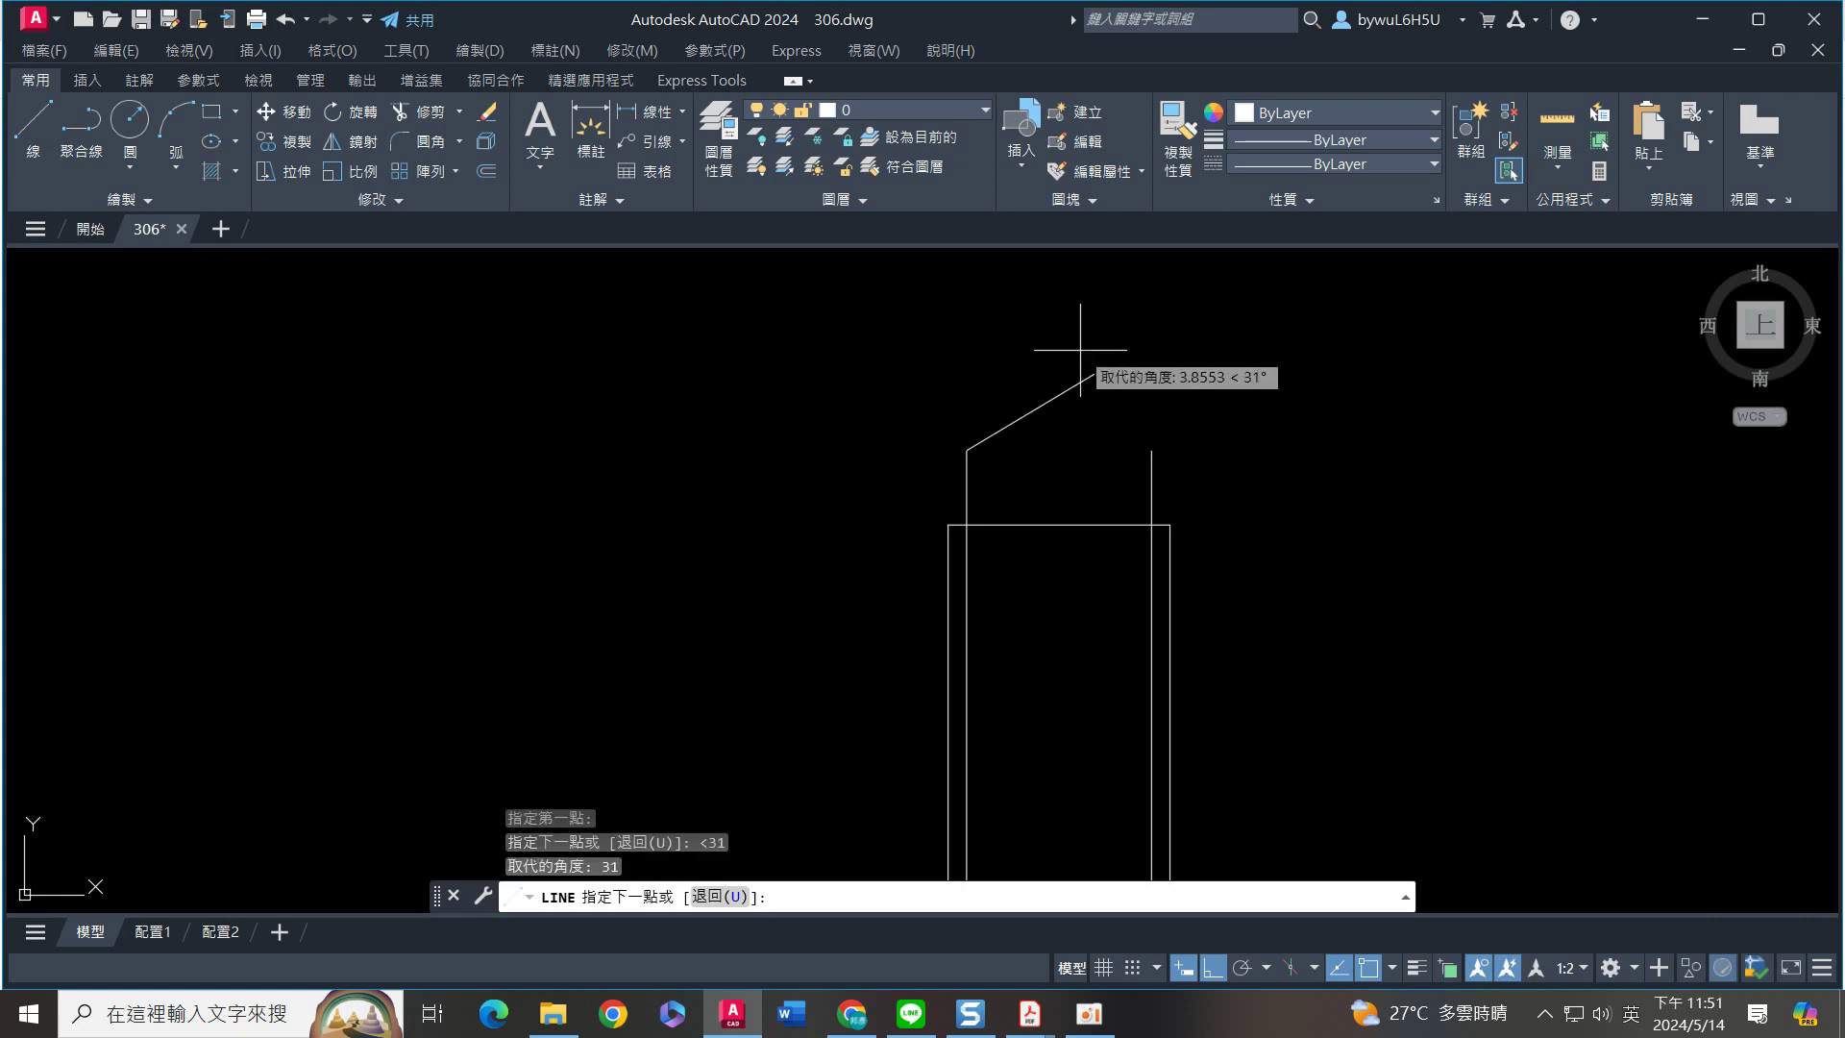
click(1134, 343)
key(Escape)
Mirror the 31-degree line about the rectangle's vertical centre, keeping the original
click(1214, 395)
click(1092, 329)
text(mi)
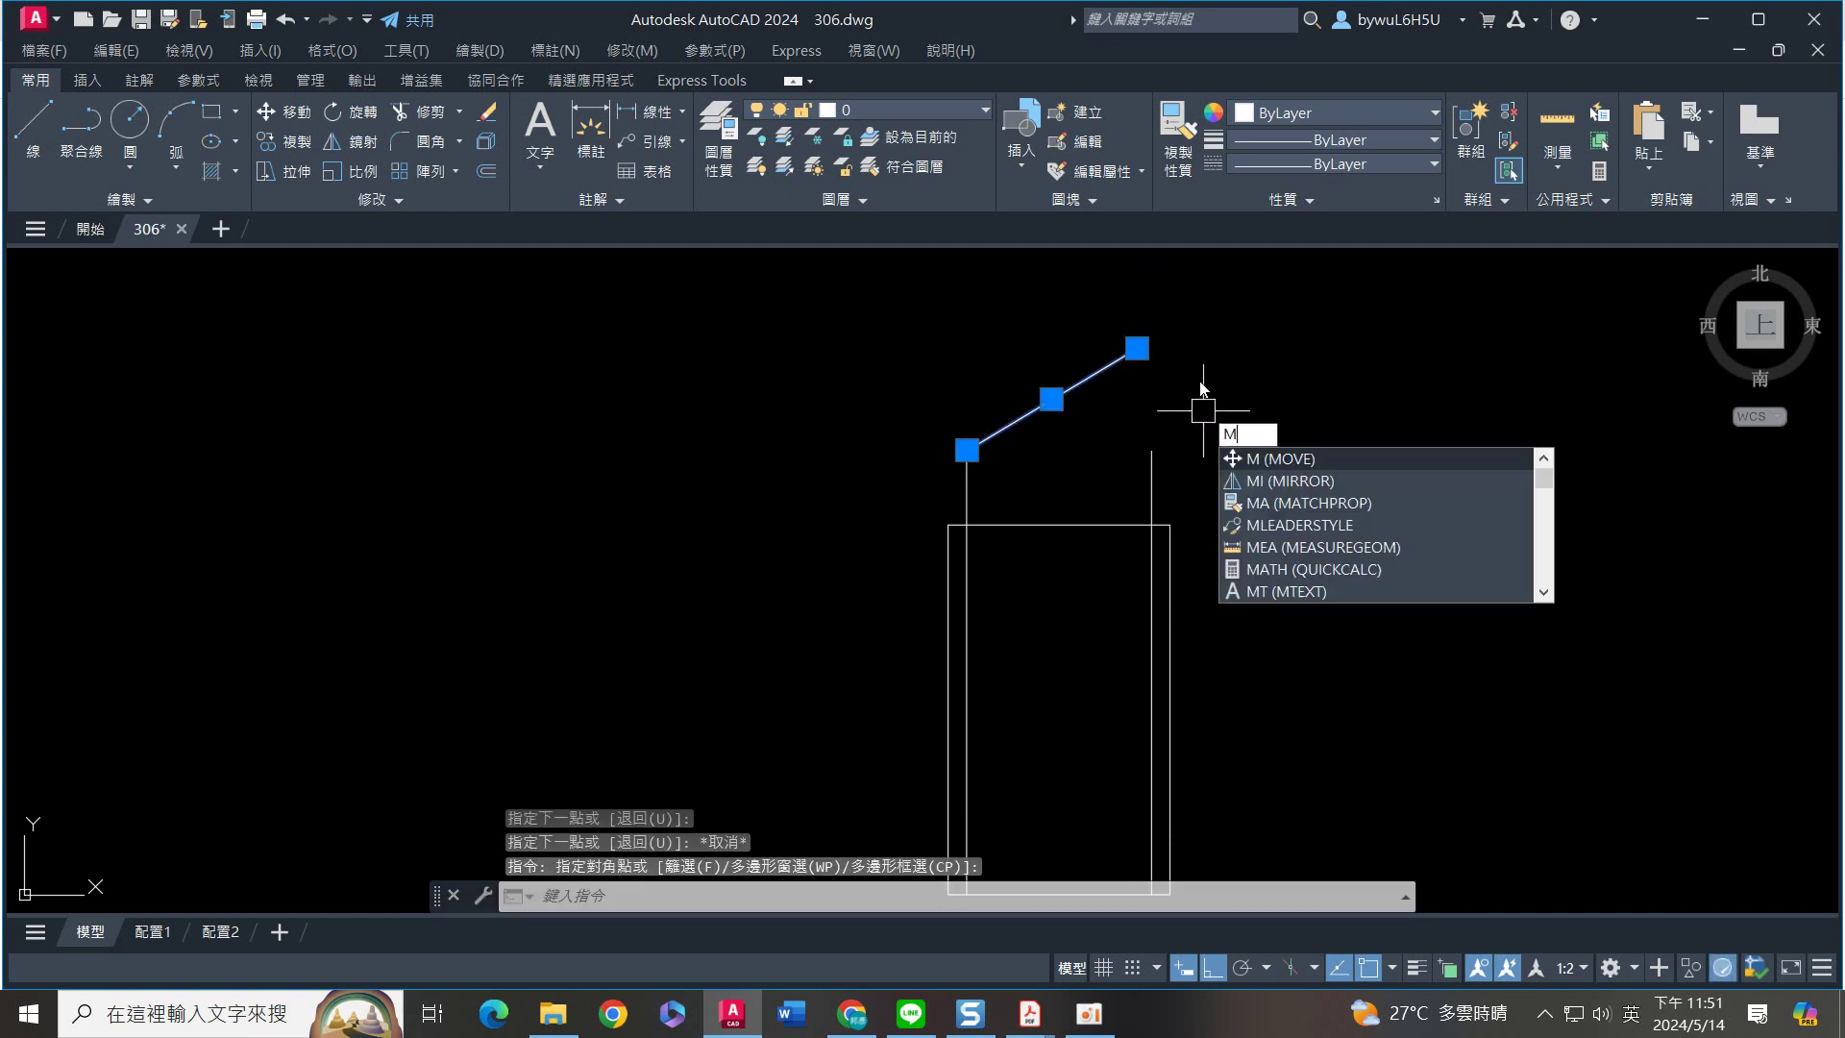
key(Return)
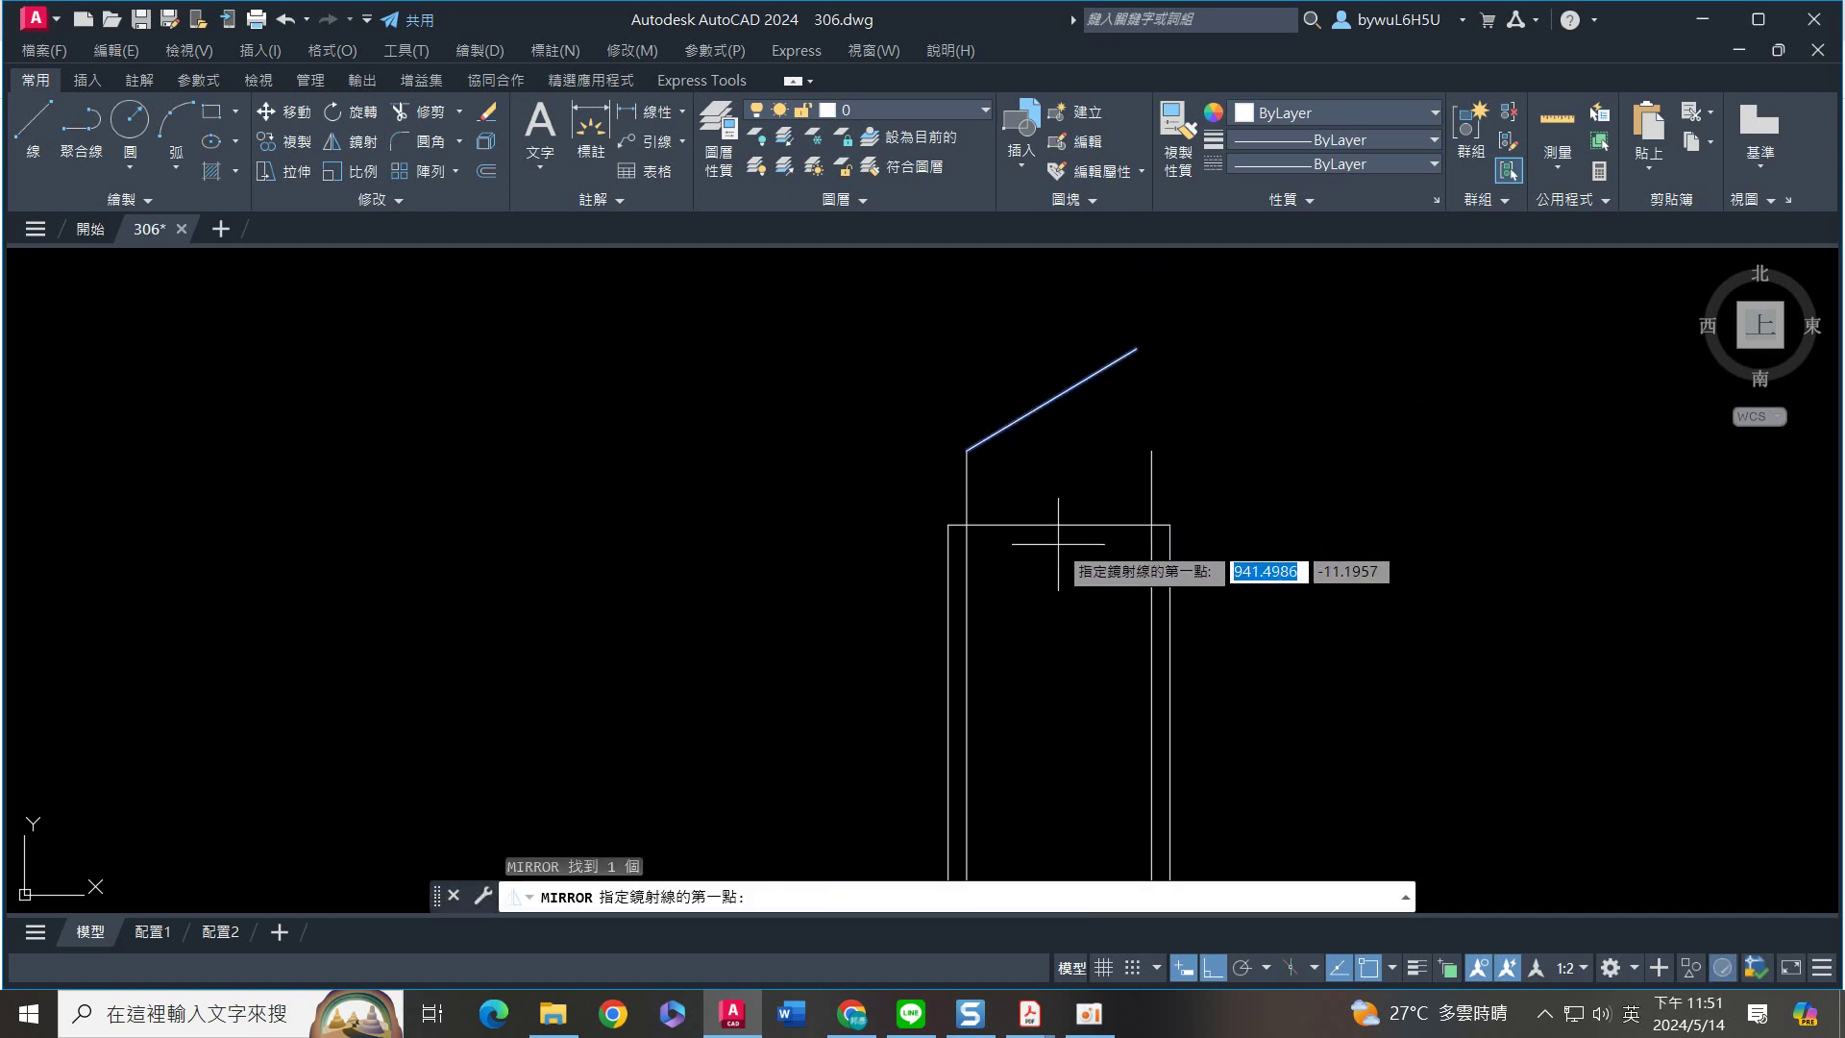
click(1059, 525)
click(1076, 454)
key(Return)
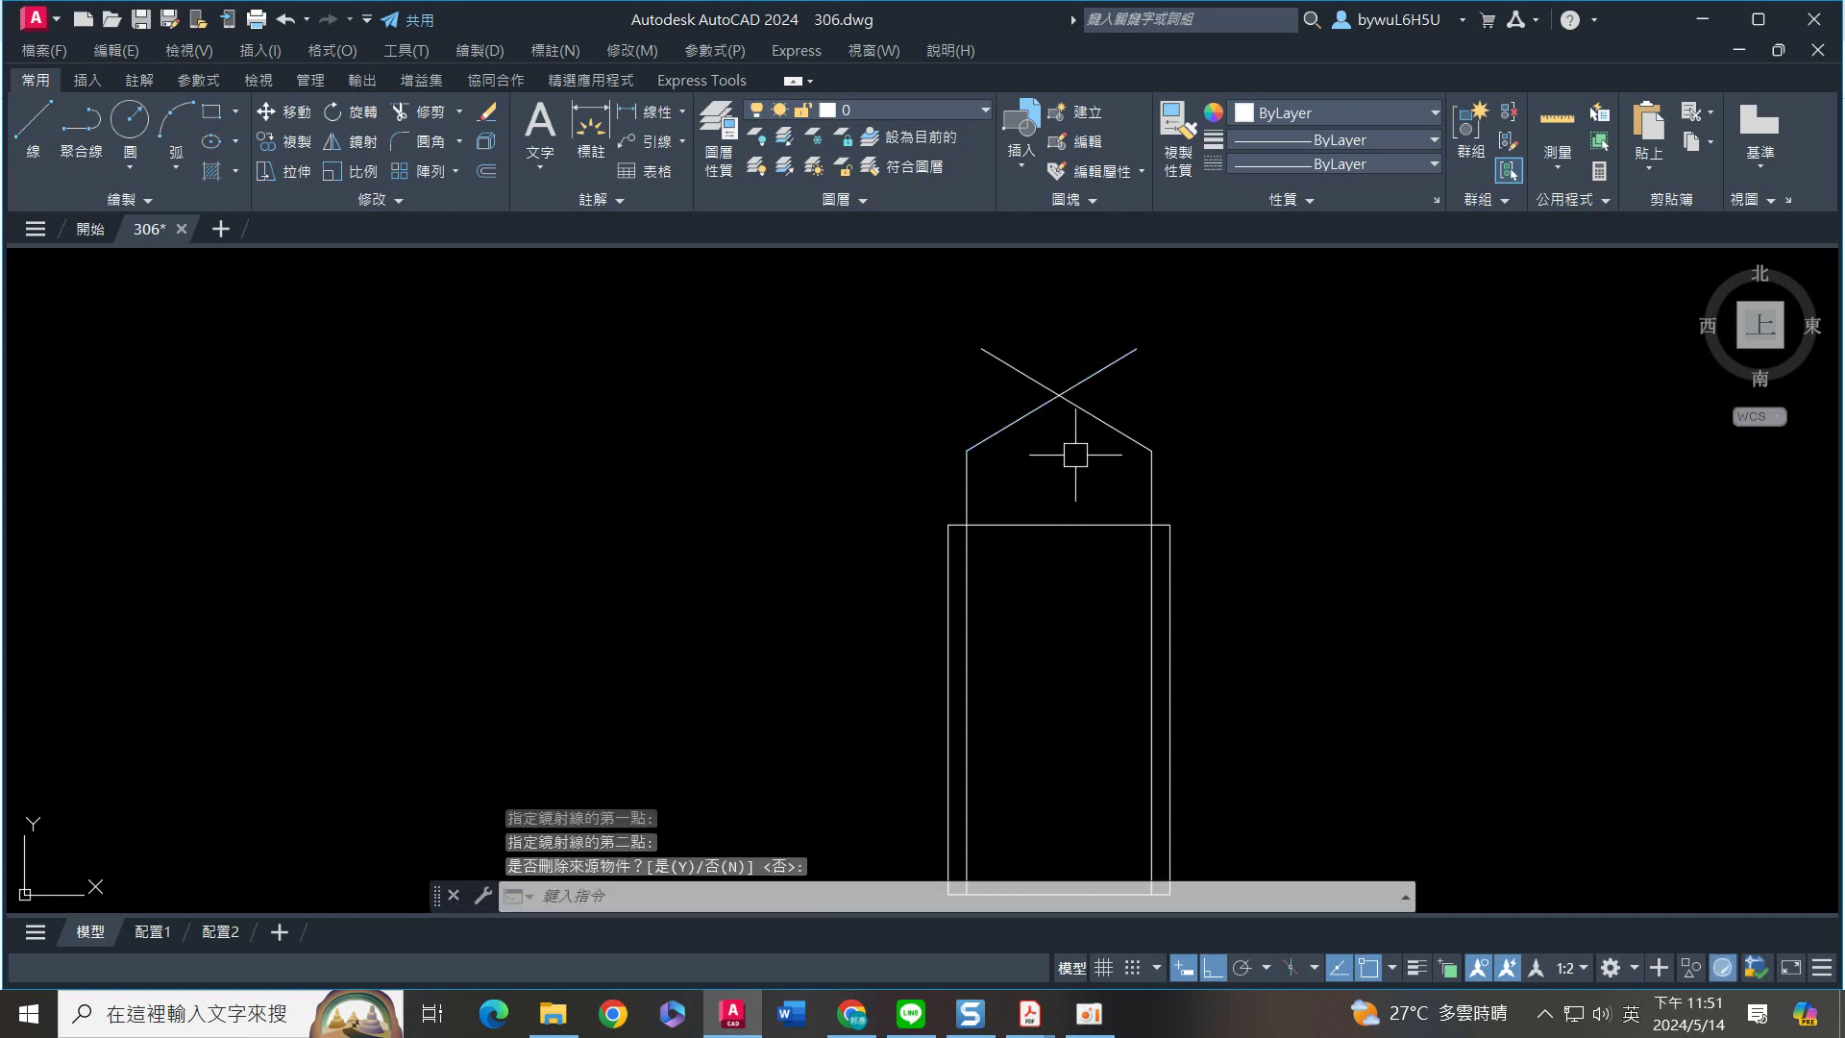
Use Fillet to join the two crossing sloped lines into a sharp peak
text(f)
key(Return)
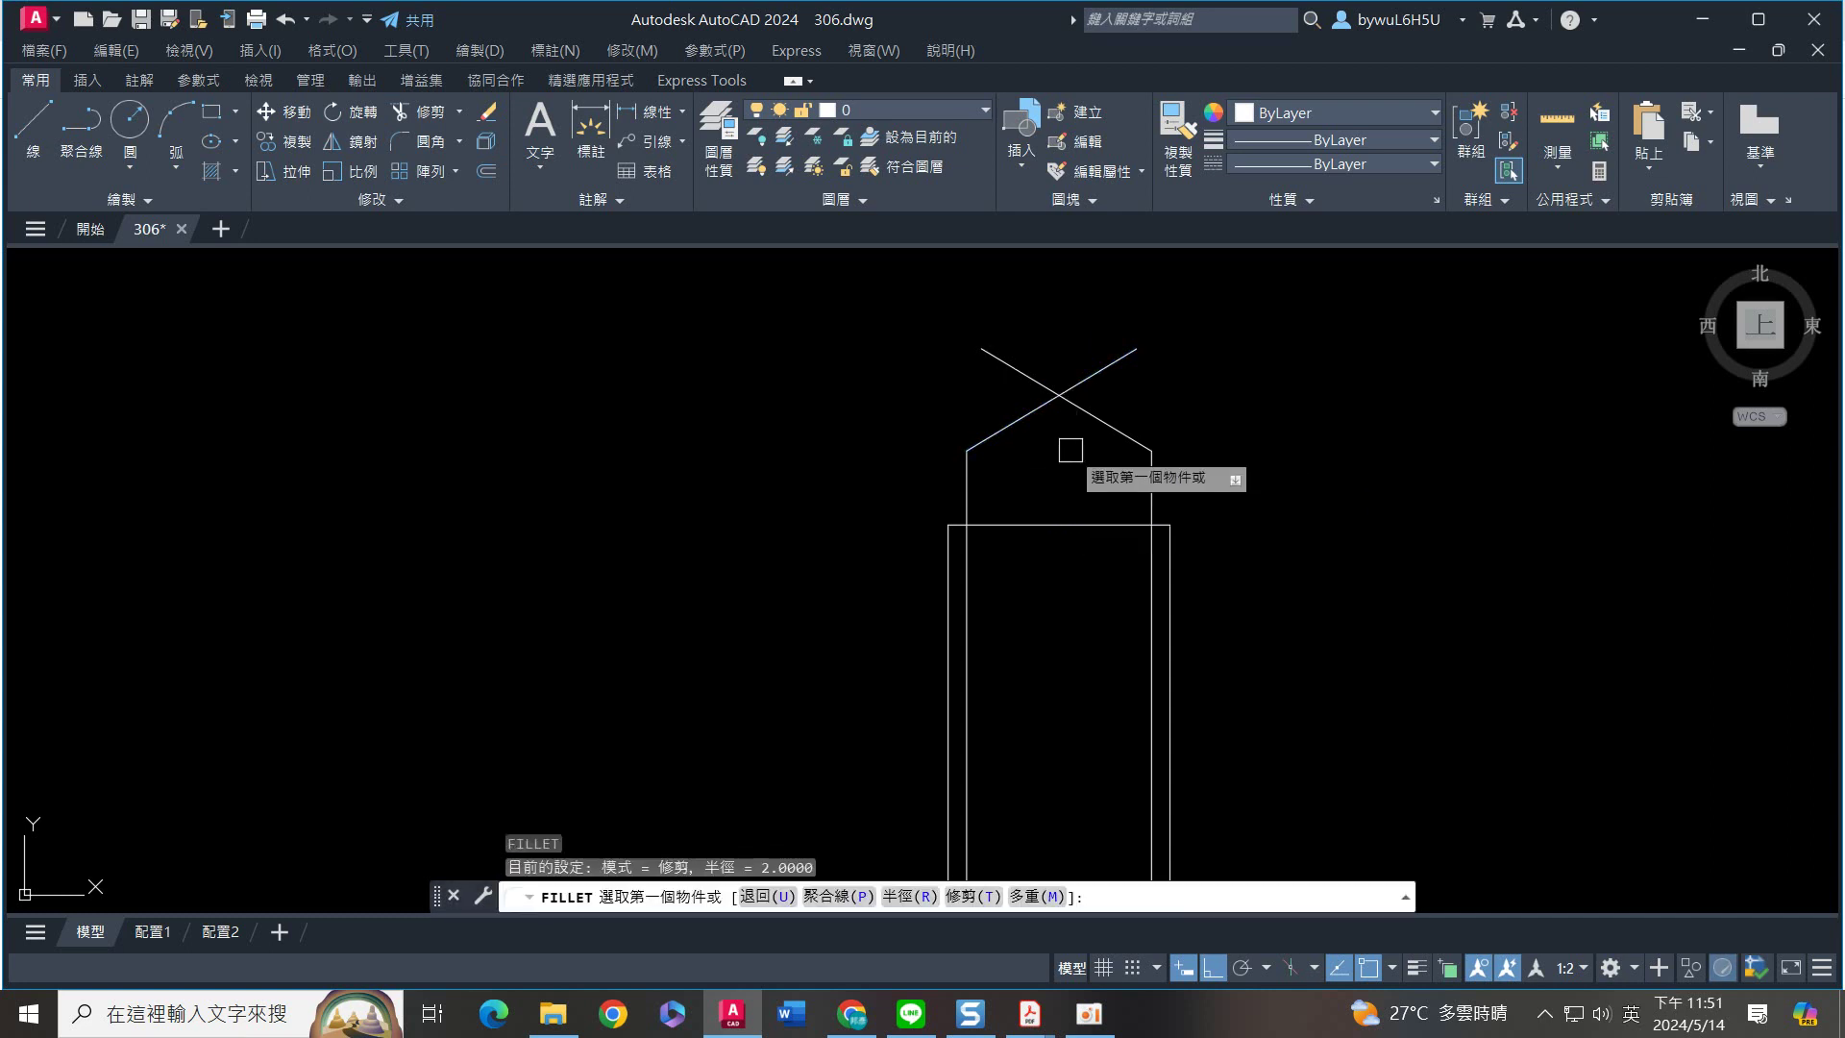
click(1050, 400)
click(1075, 401)
key(Escape)
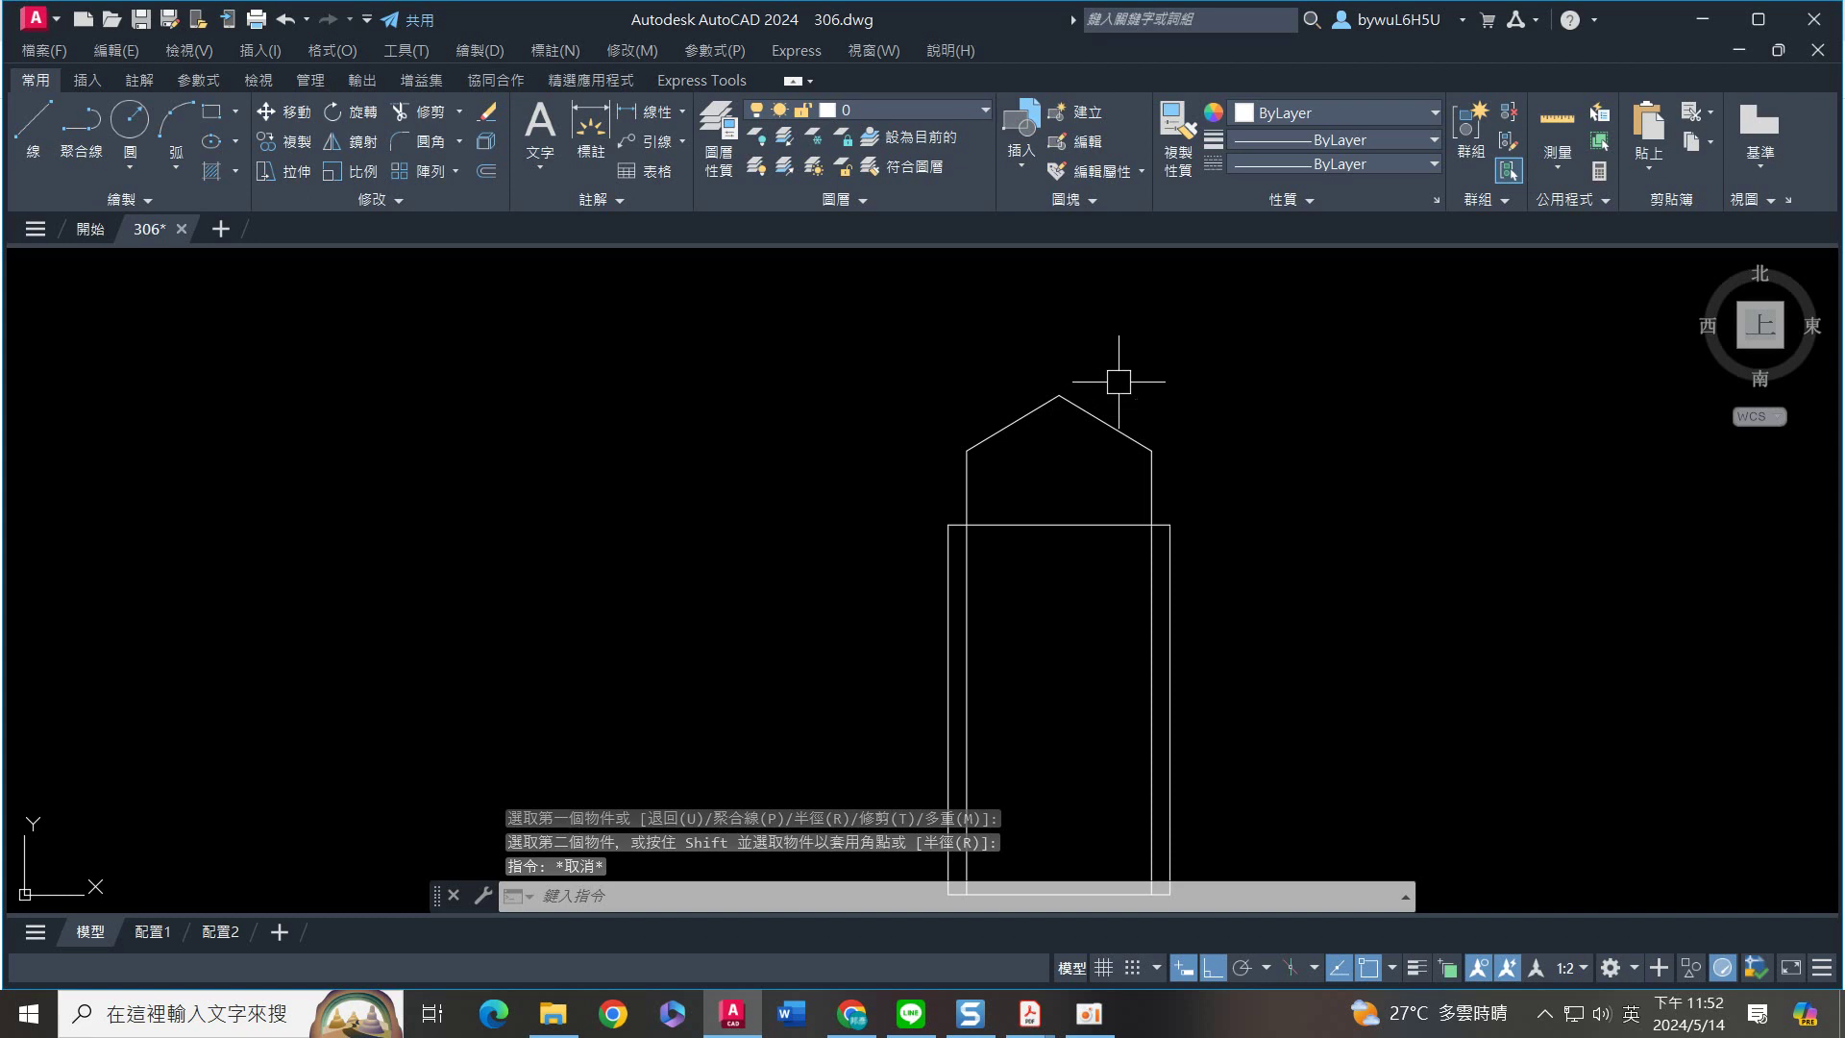
Draw a horizontal line closing the base of the peak between the two inner vertical lines' upper ends
text(l)
key(Return)
click(966, 449)
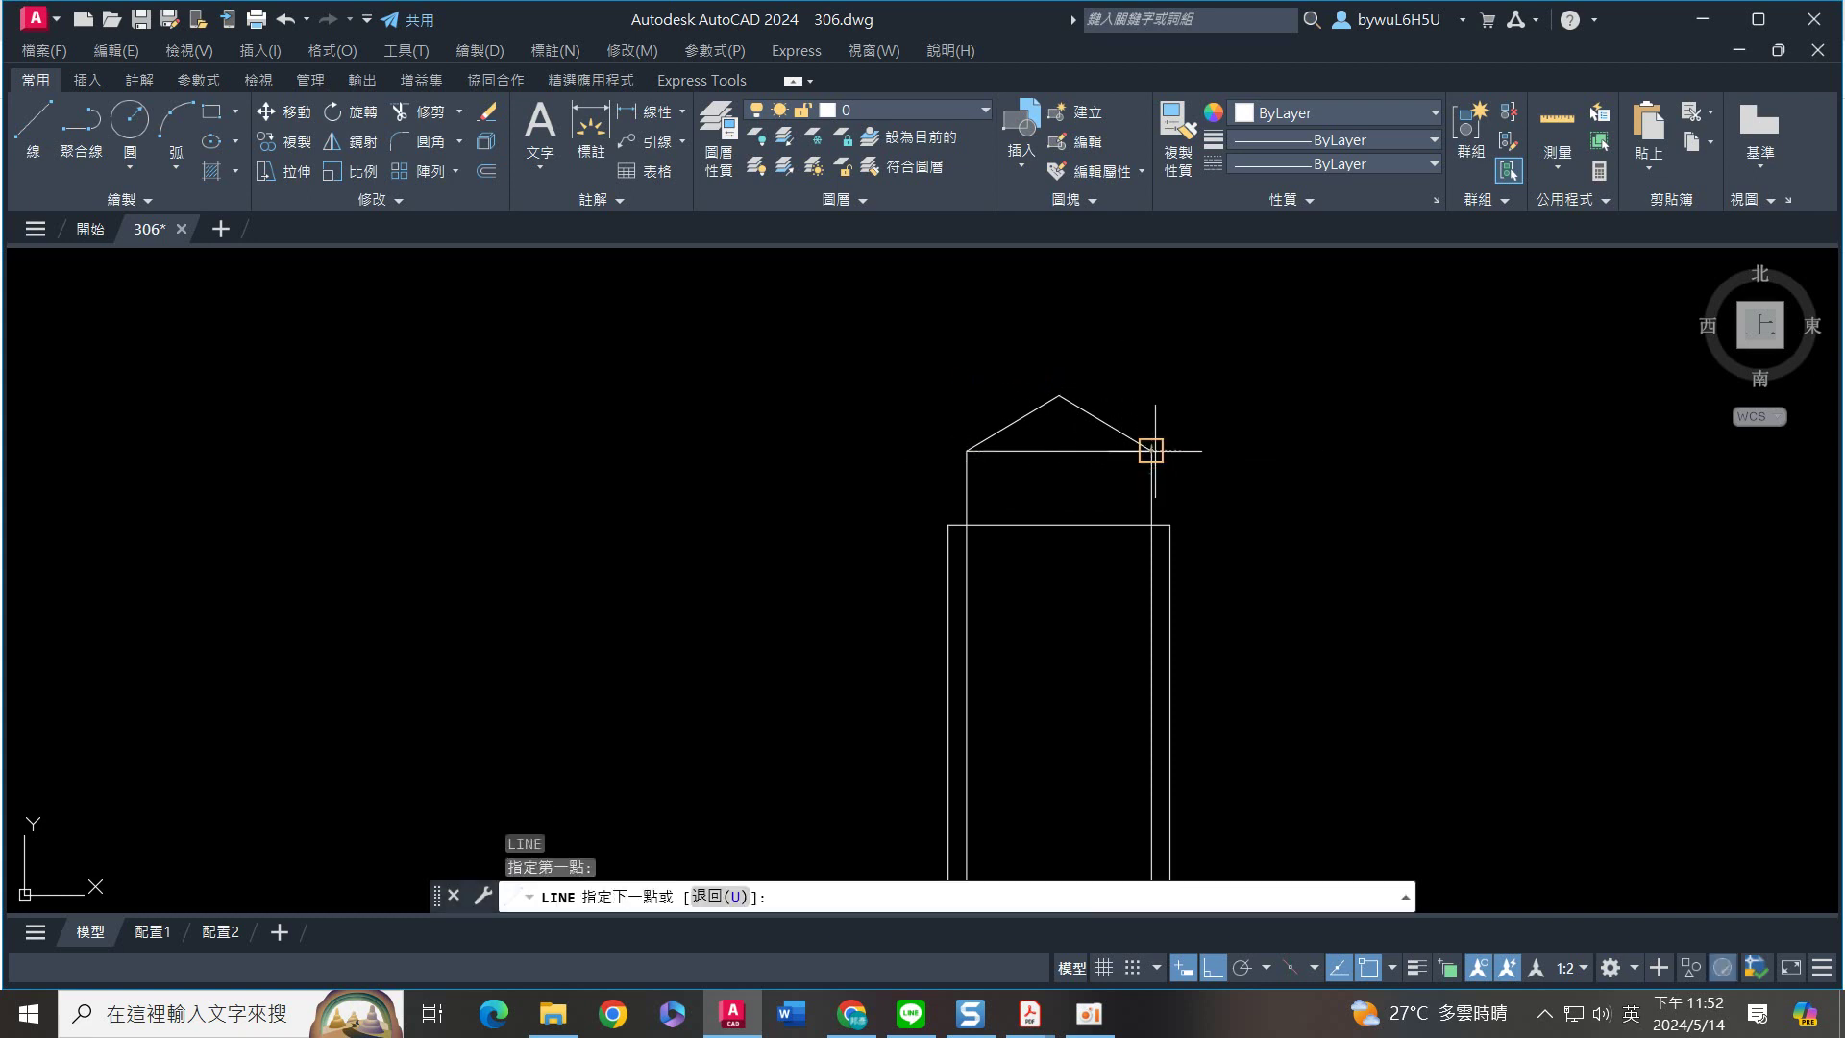
click(1150, 450)
key(Return)
Draw a vertical centre line through the peak down to the midpoint of the rectangle's lower edge
scroll(1224, 466, down, 4)
middle_drag(1267, 506, 1236, 453)
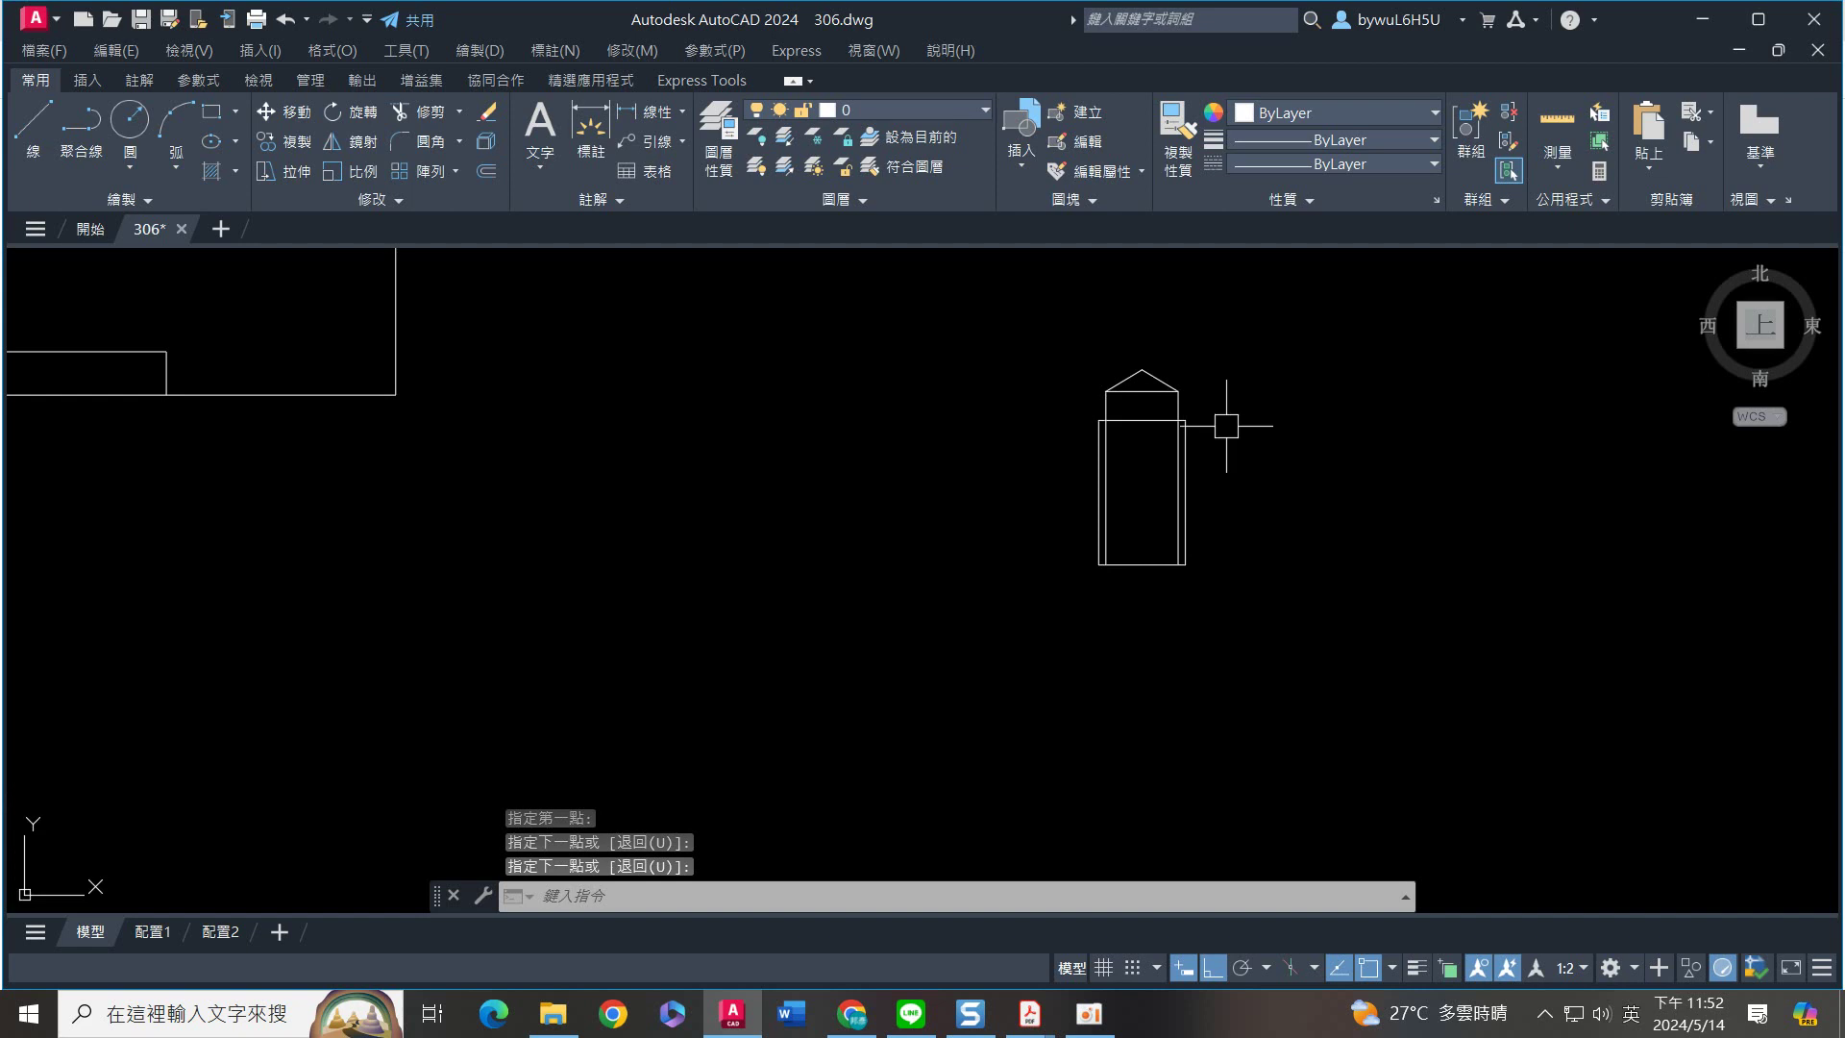
text(l)
key(Return)
click(1142, 370)
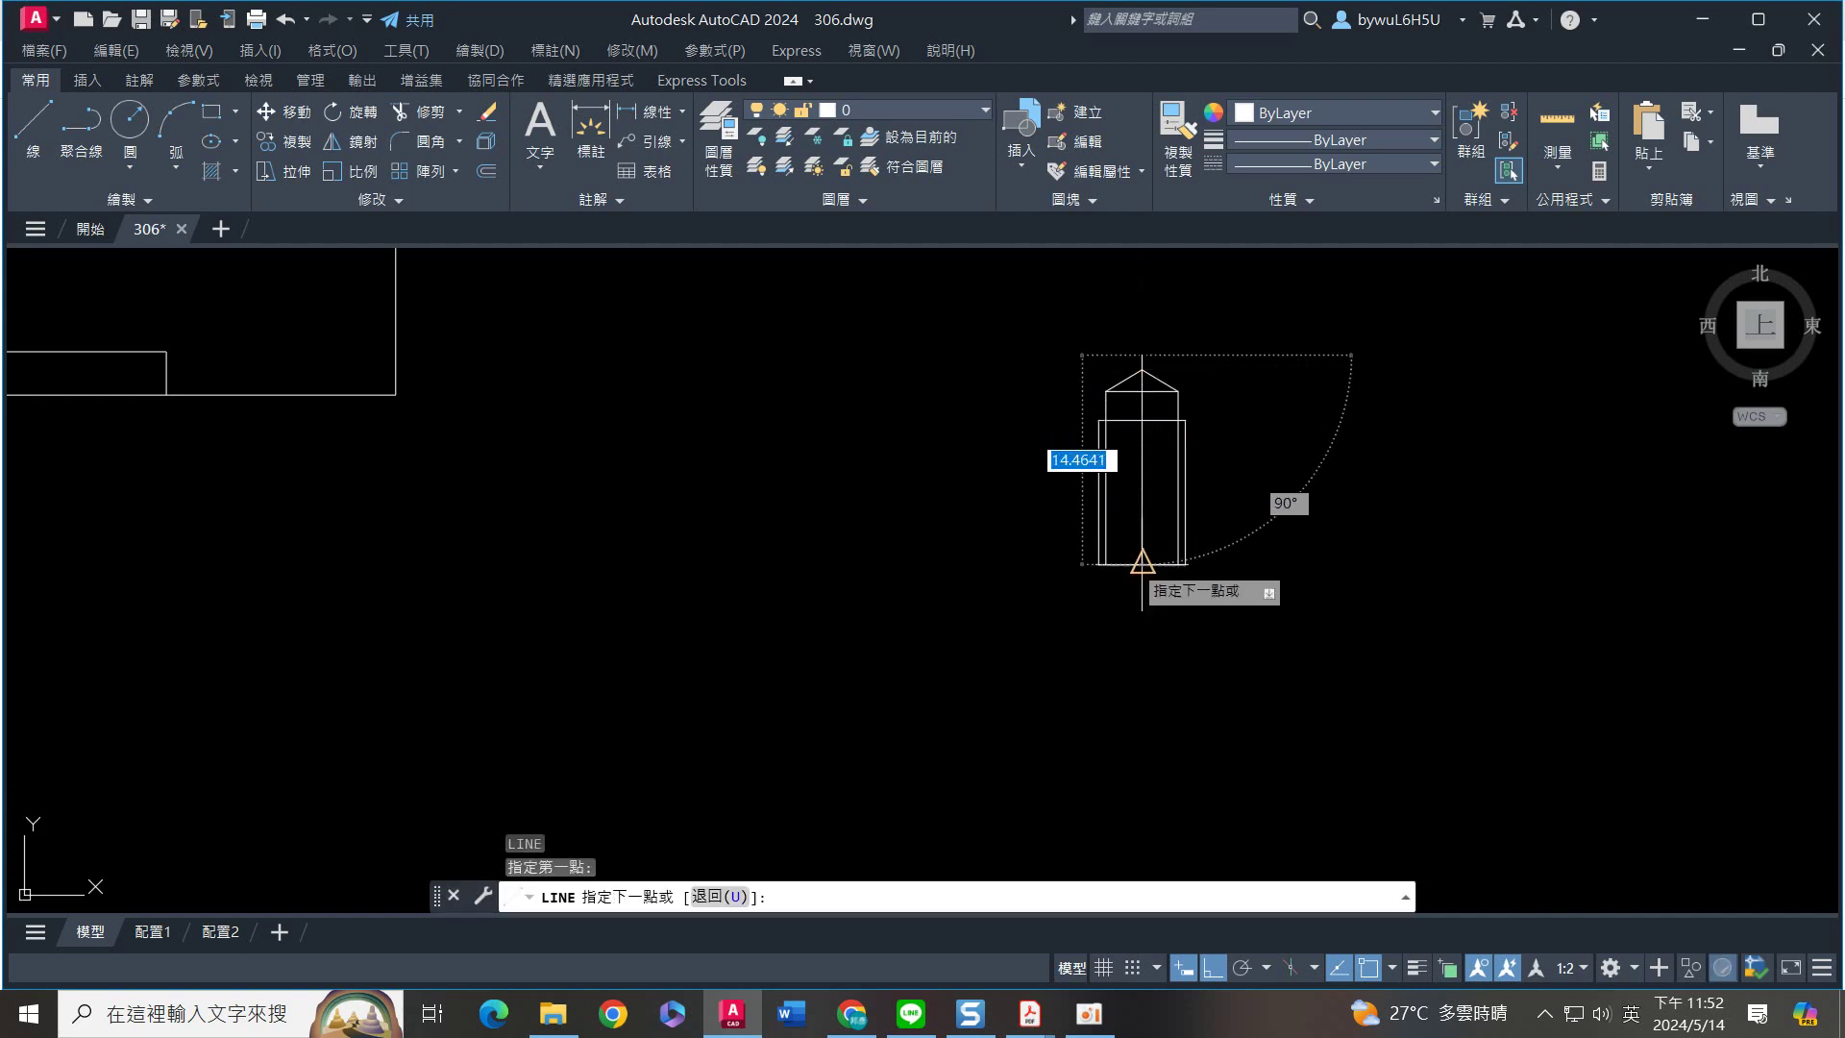
click(1142, 563)
key(Return)
Stretch the upper end of the centre line to meet the peak's apex
scroll(1239, 390, up, 4)
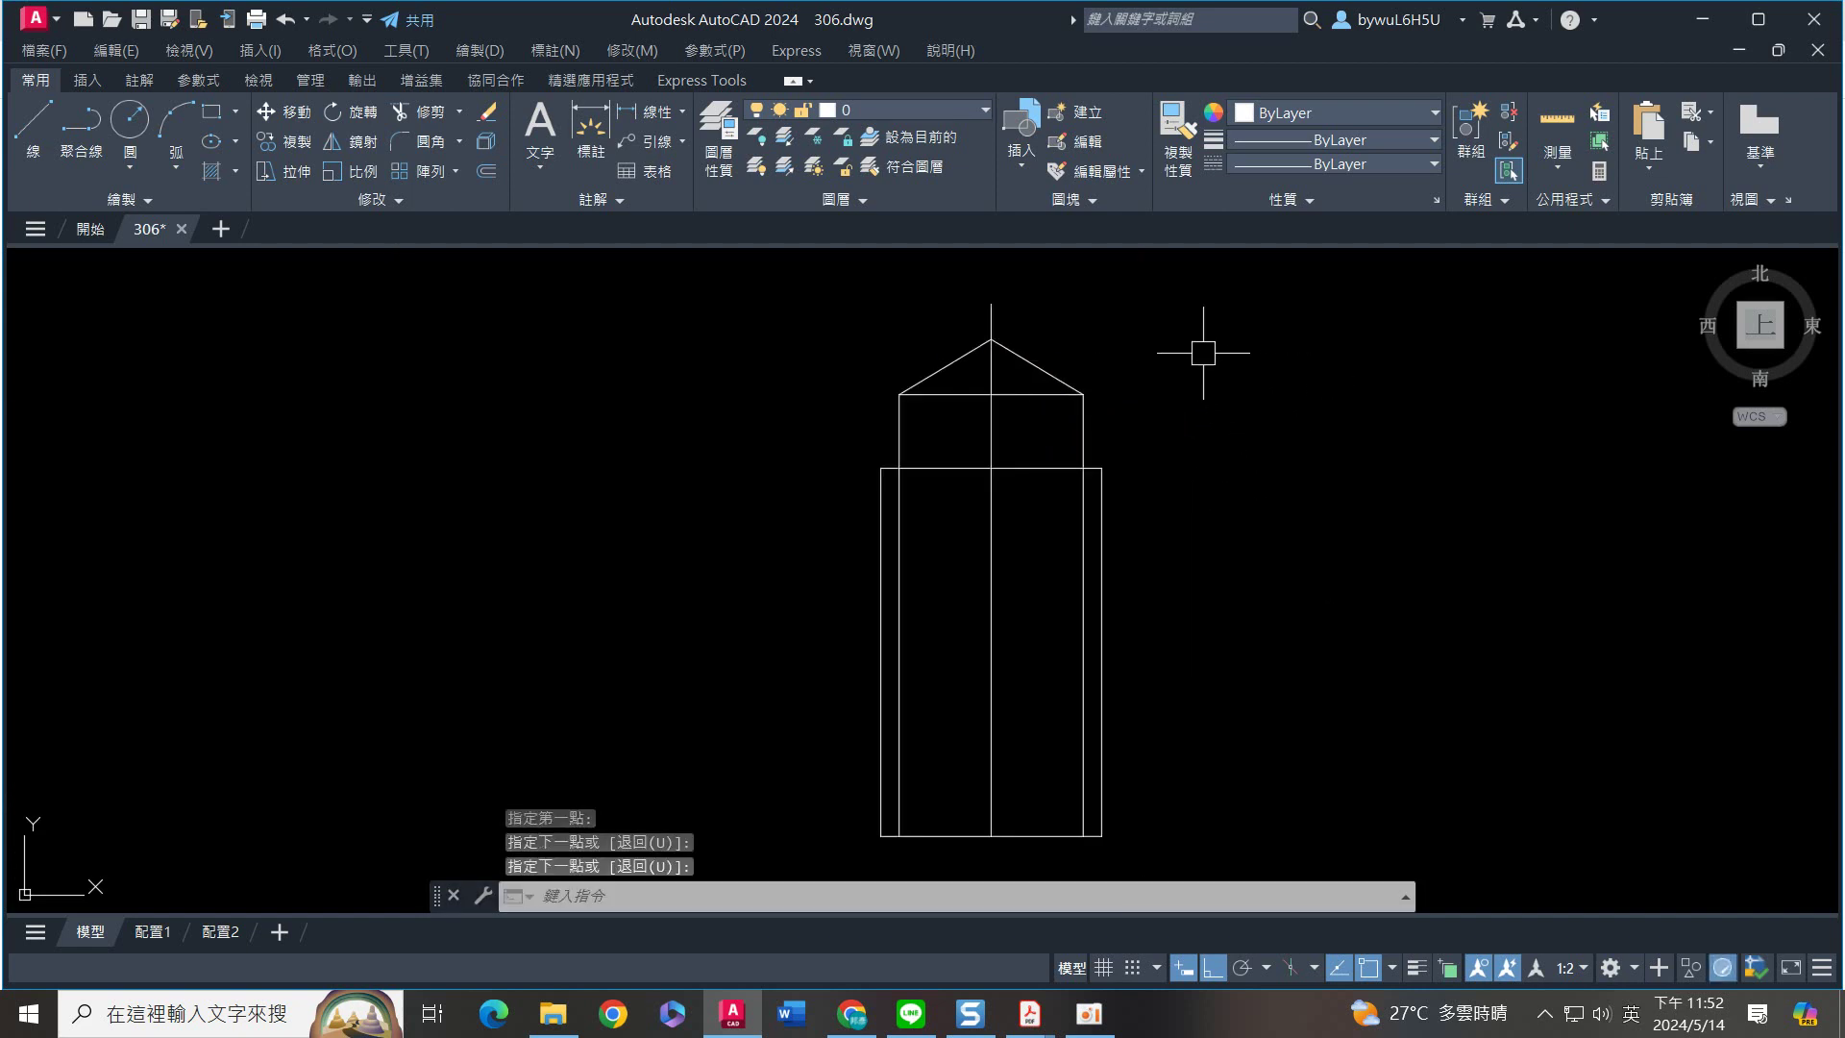
click(994, 306)
click(993, 298)
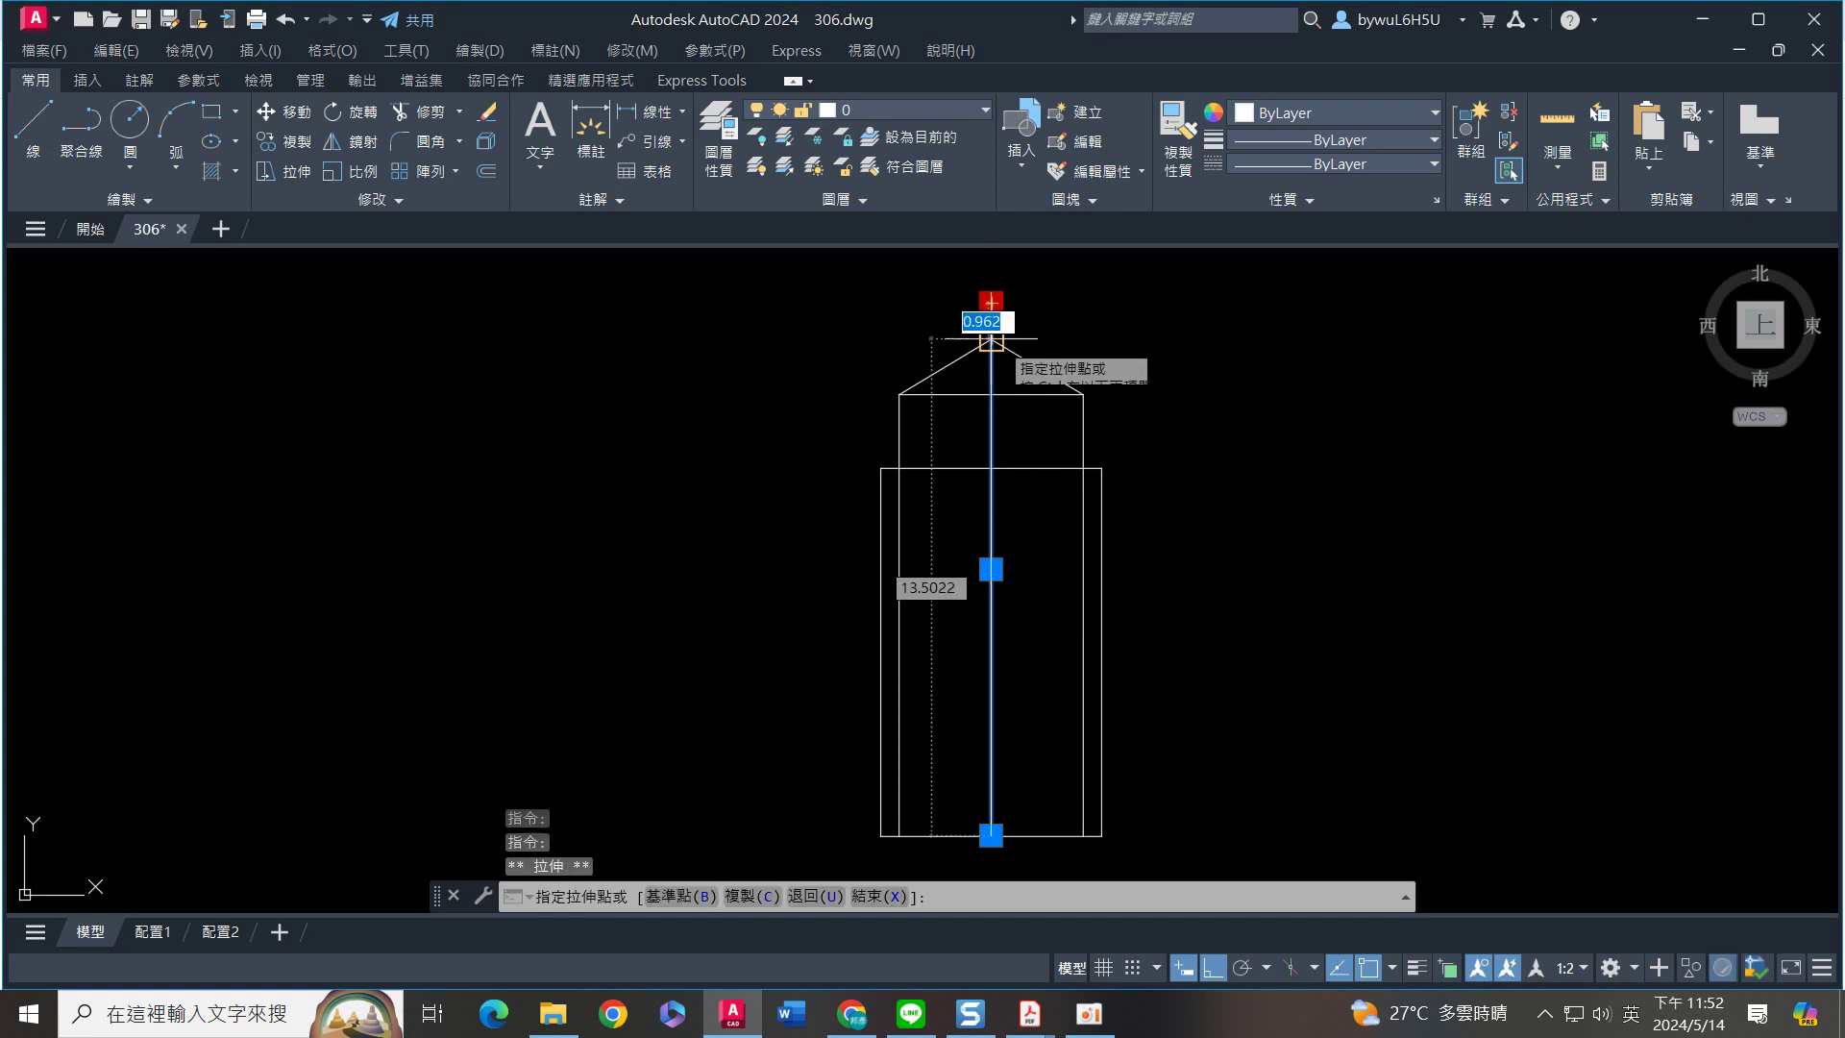
click(991, 338)
key(Escape)
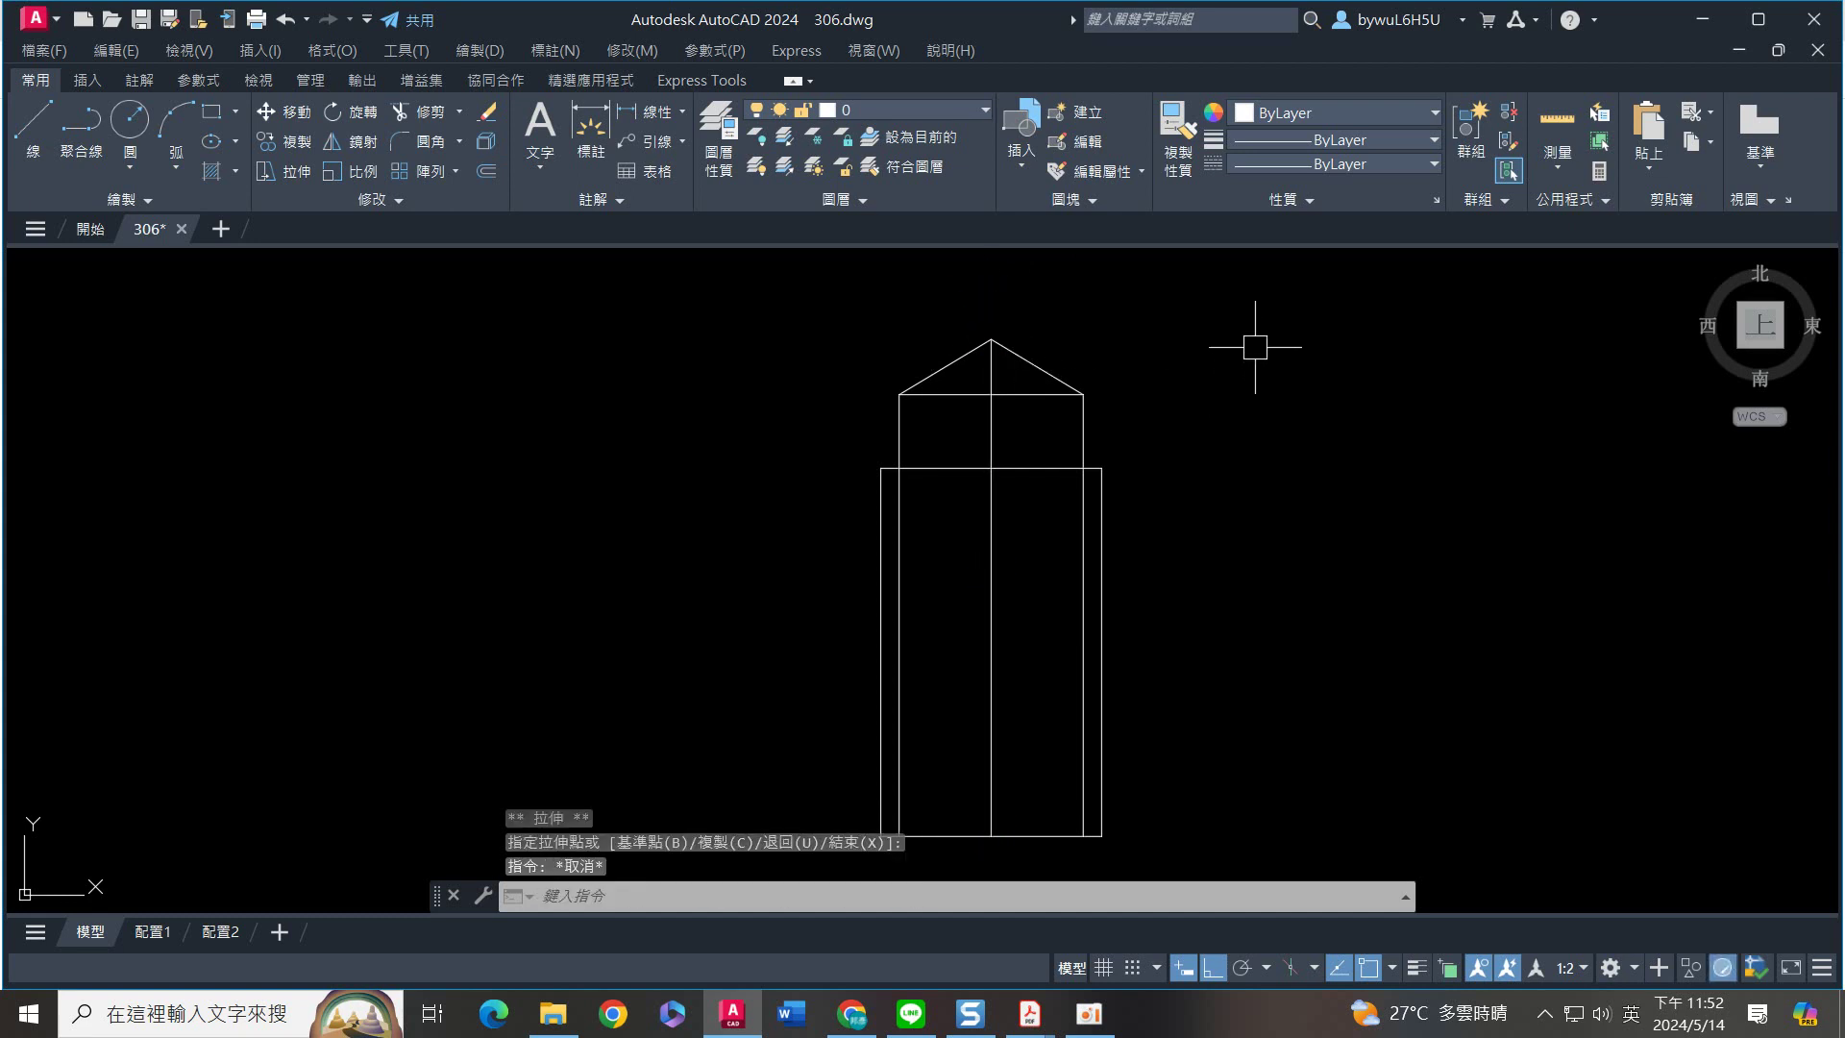
Lengthen the centre line by 3 beyond both the peak and the rectangle's lower edge
text(len)
key(Return)
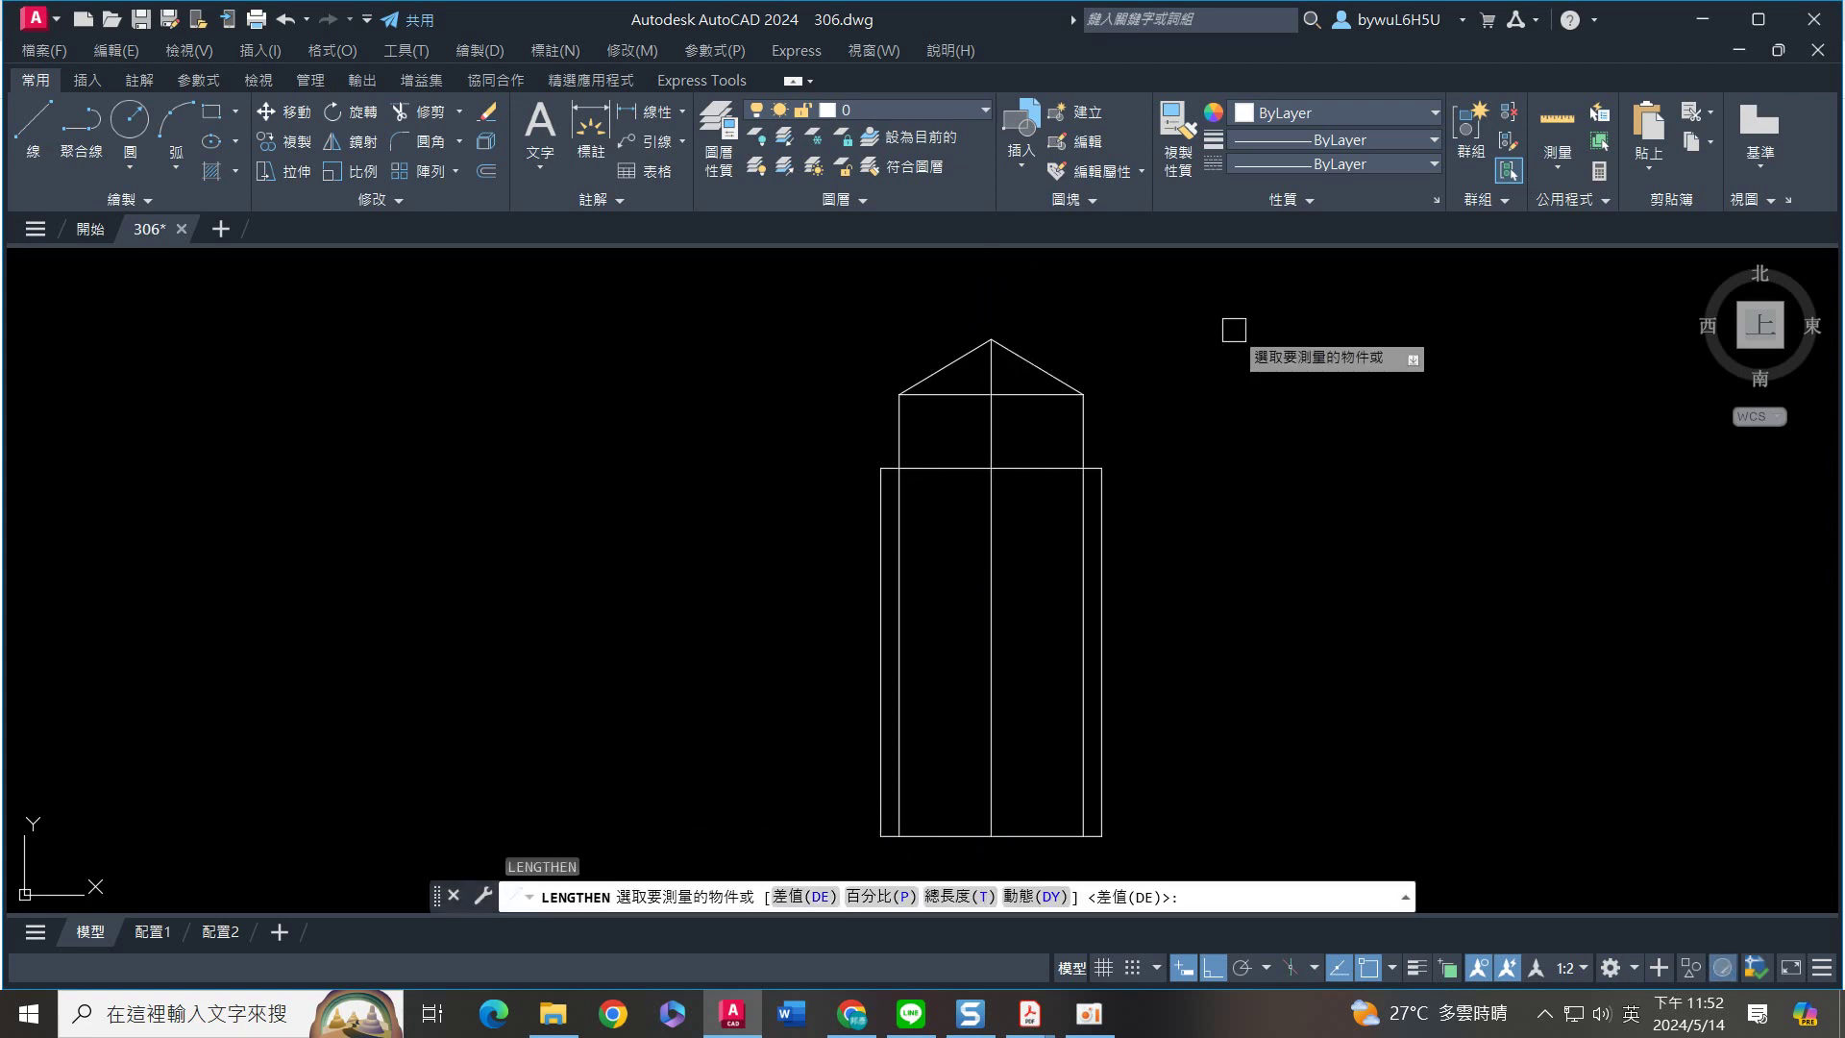
key(Return)
text(3)
key(Return)
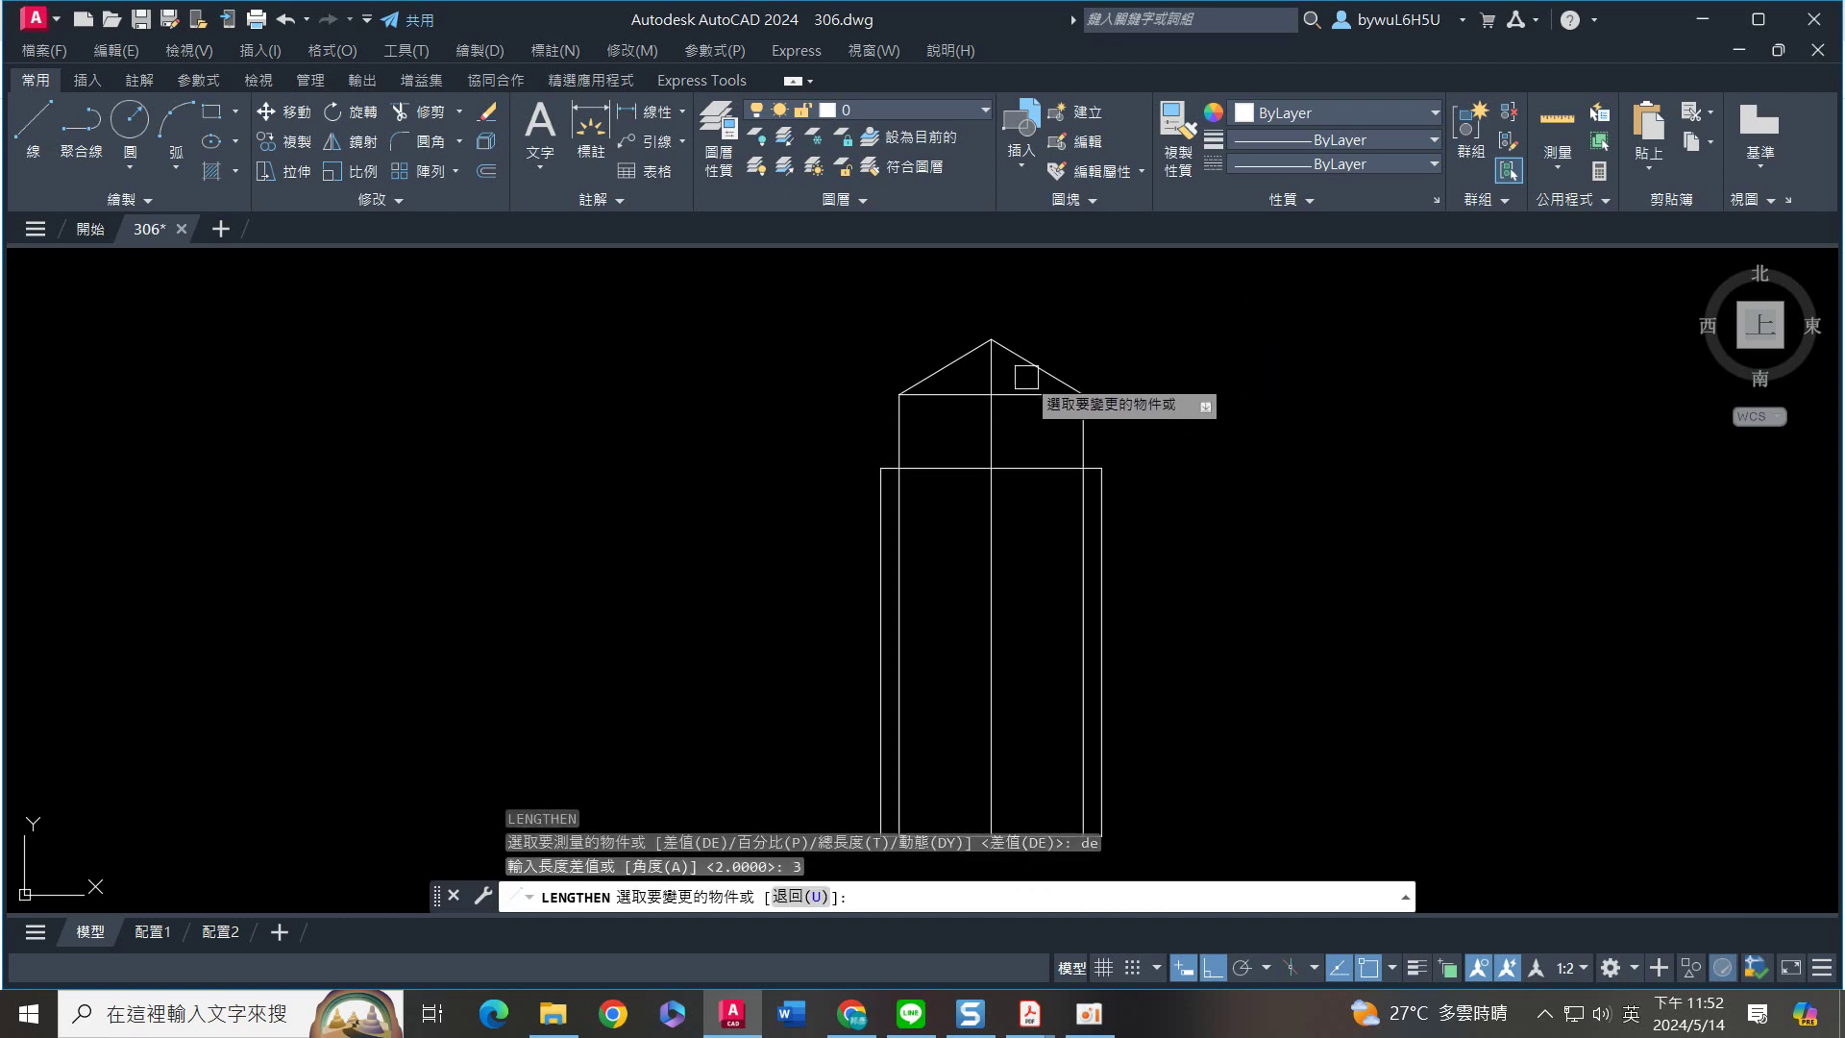
scroll(1030, 596, down, 5)
key(Escape)
Draw a vertical ray downward from the right small hole's centre mark in the top view
middle_drag(889, 536, 1027, 527)
scroll(1028, 527, down, 1)
middle_drag(982, 412, 1017, 577)
scroll(989, 495, down, 2)
middle_drag(999, 448, 994, 458)
text(RAY)
key(Return)
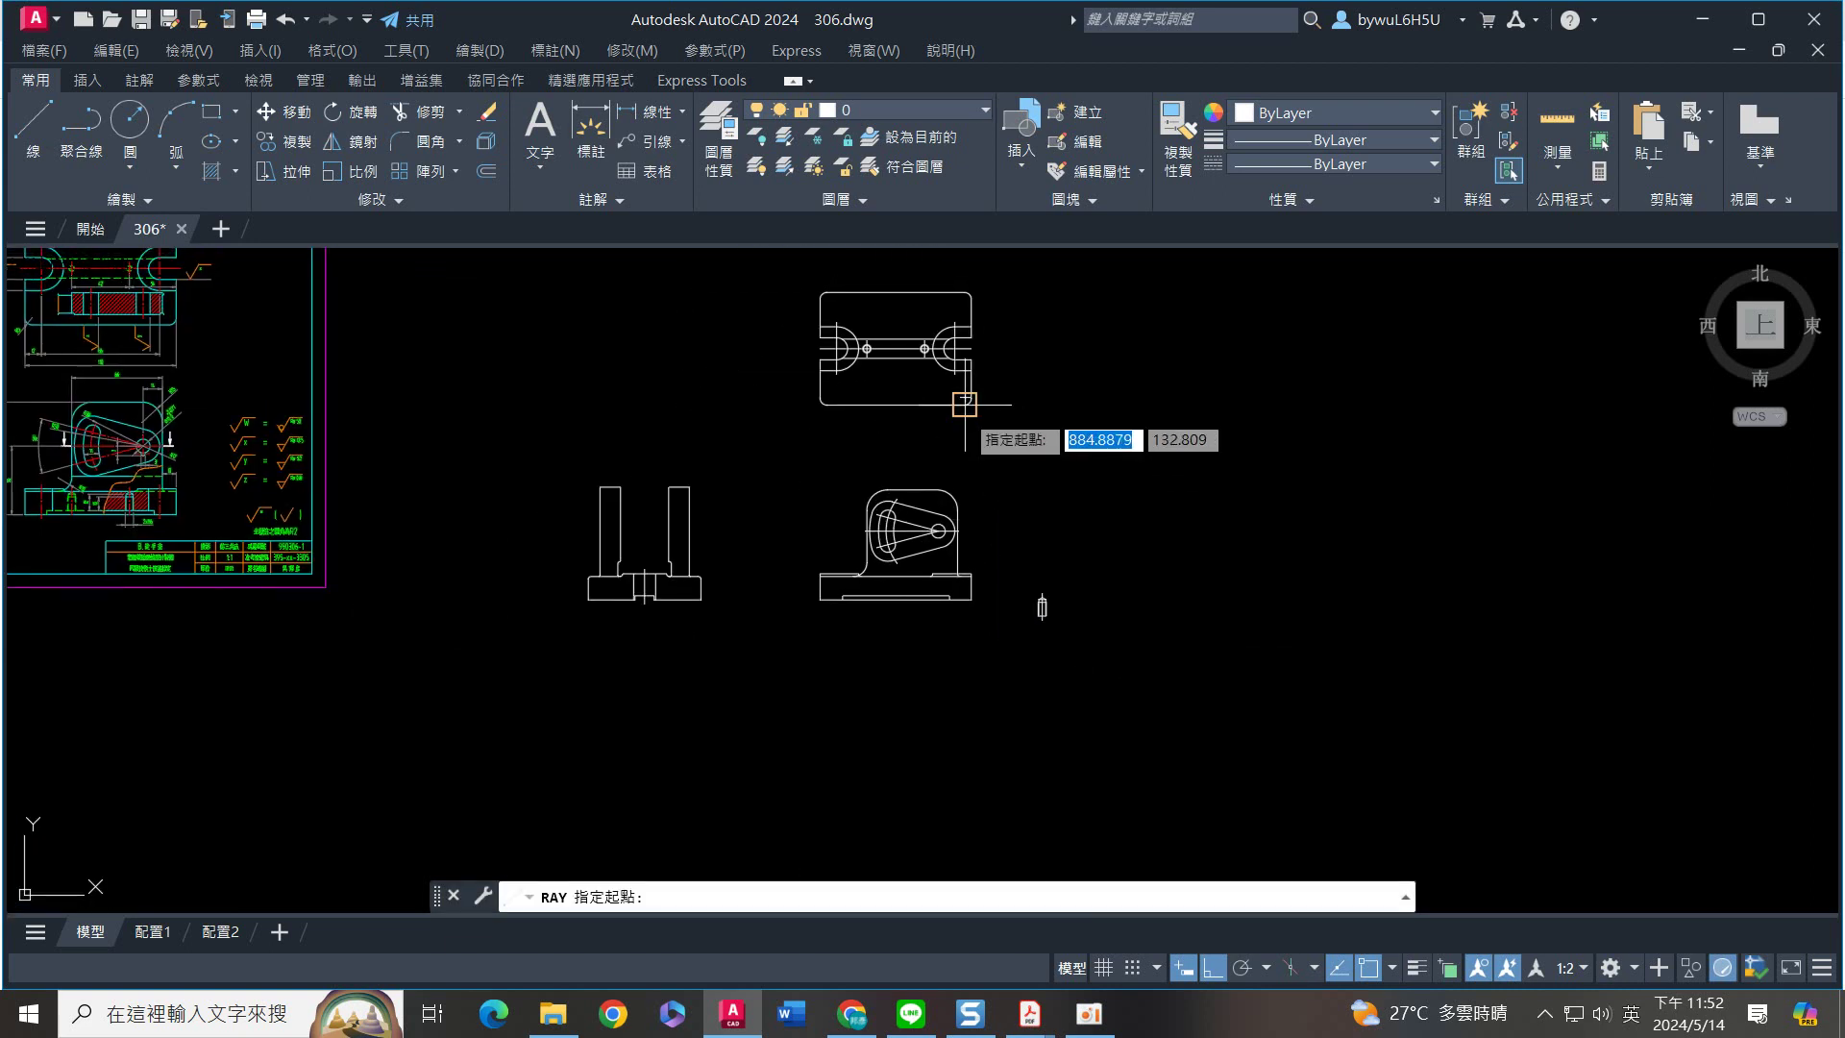
scroll(956, 400, up, 5)
click(889, 411)
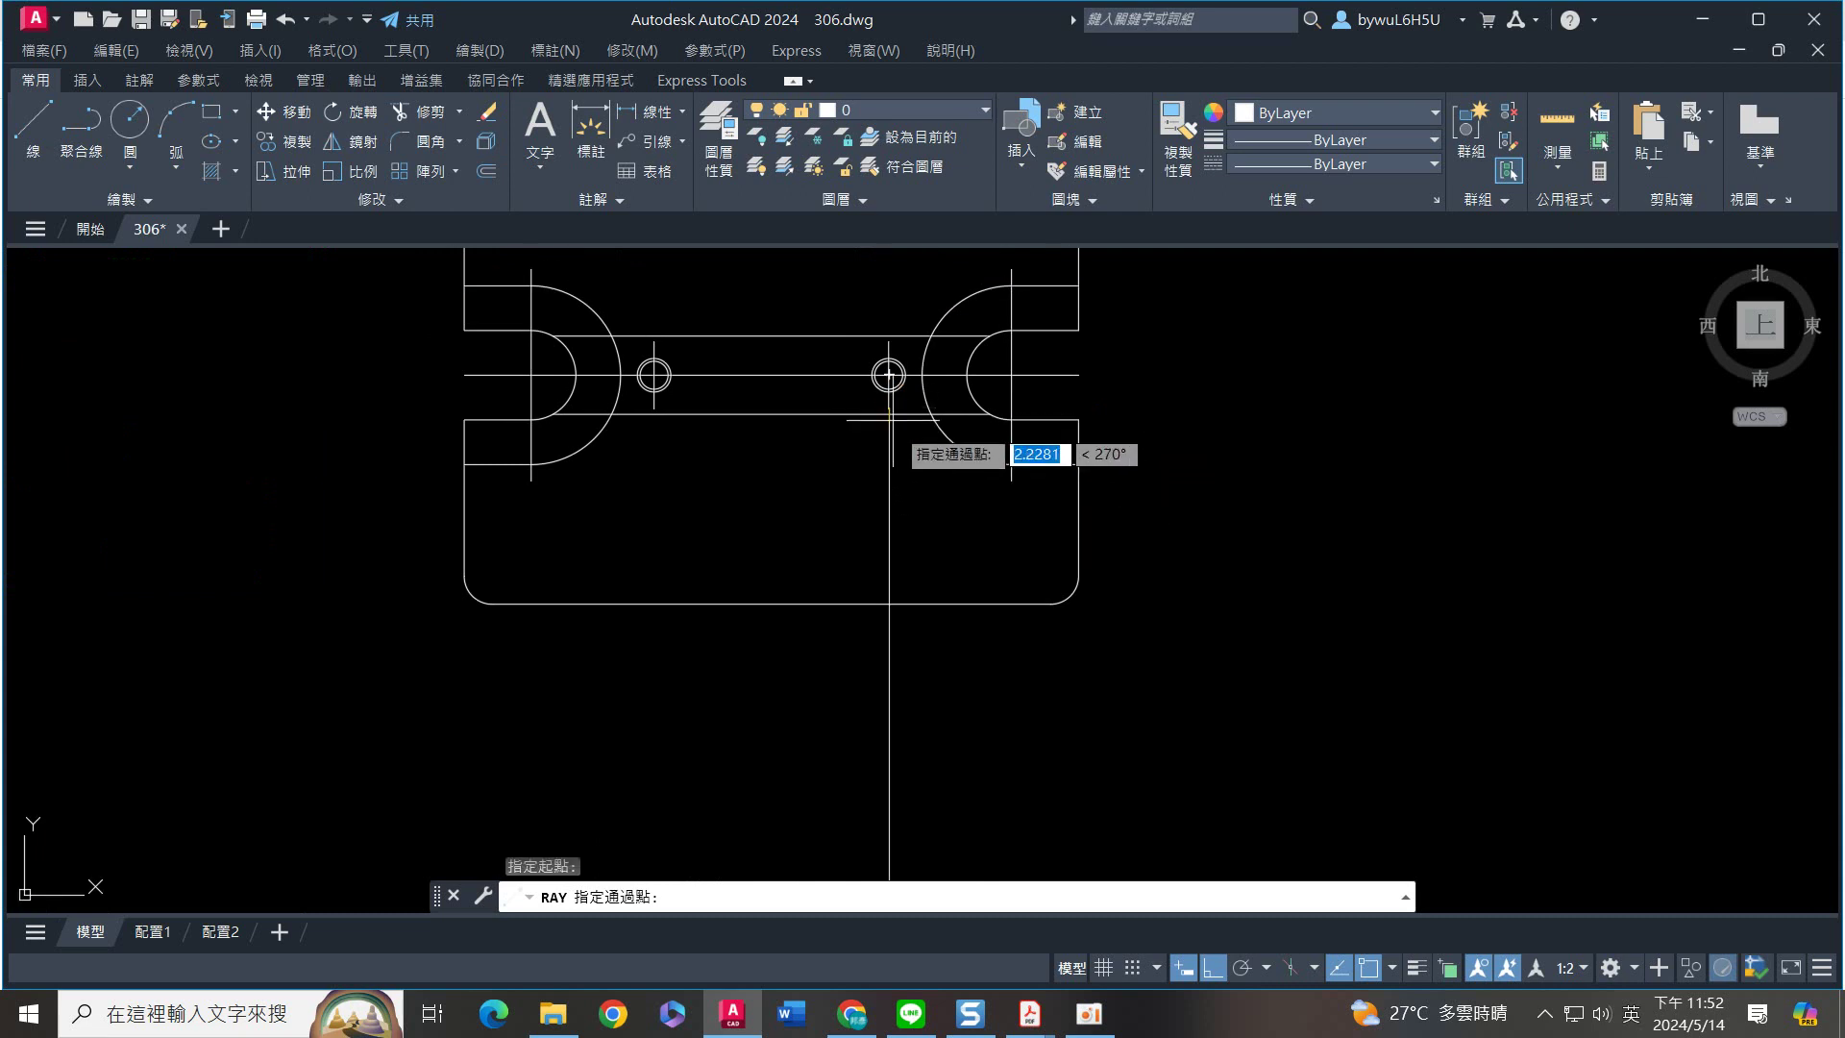
click(882, 535)
key(Return)
Draw a vertical ray downward from the left small hole's centre mark in the top view
key(Return)
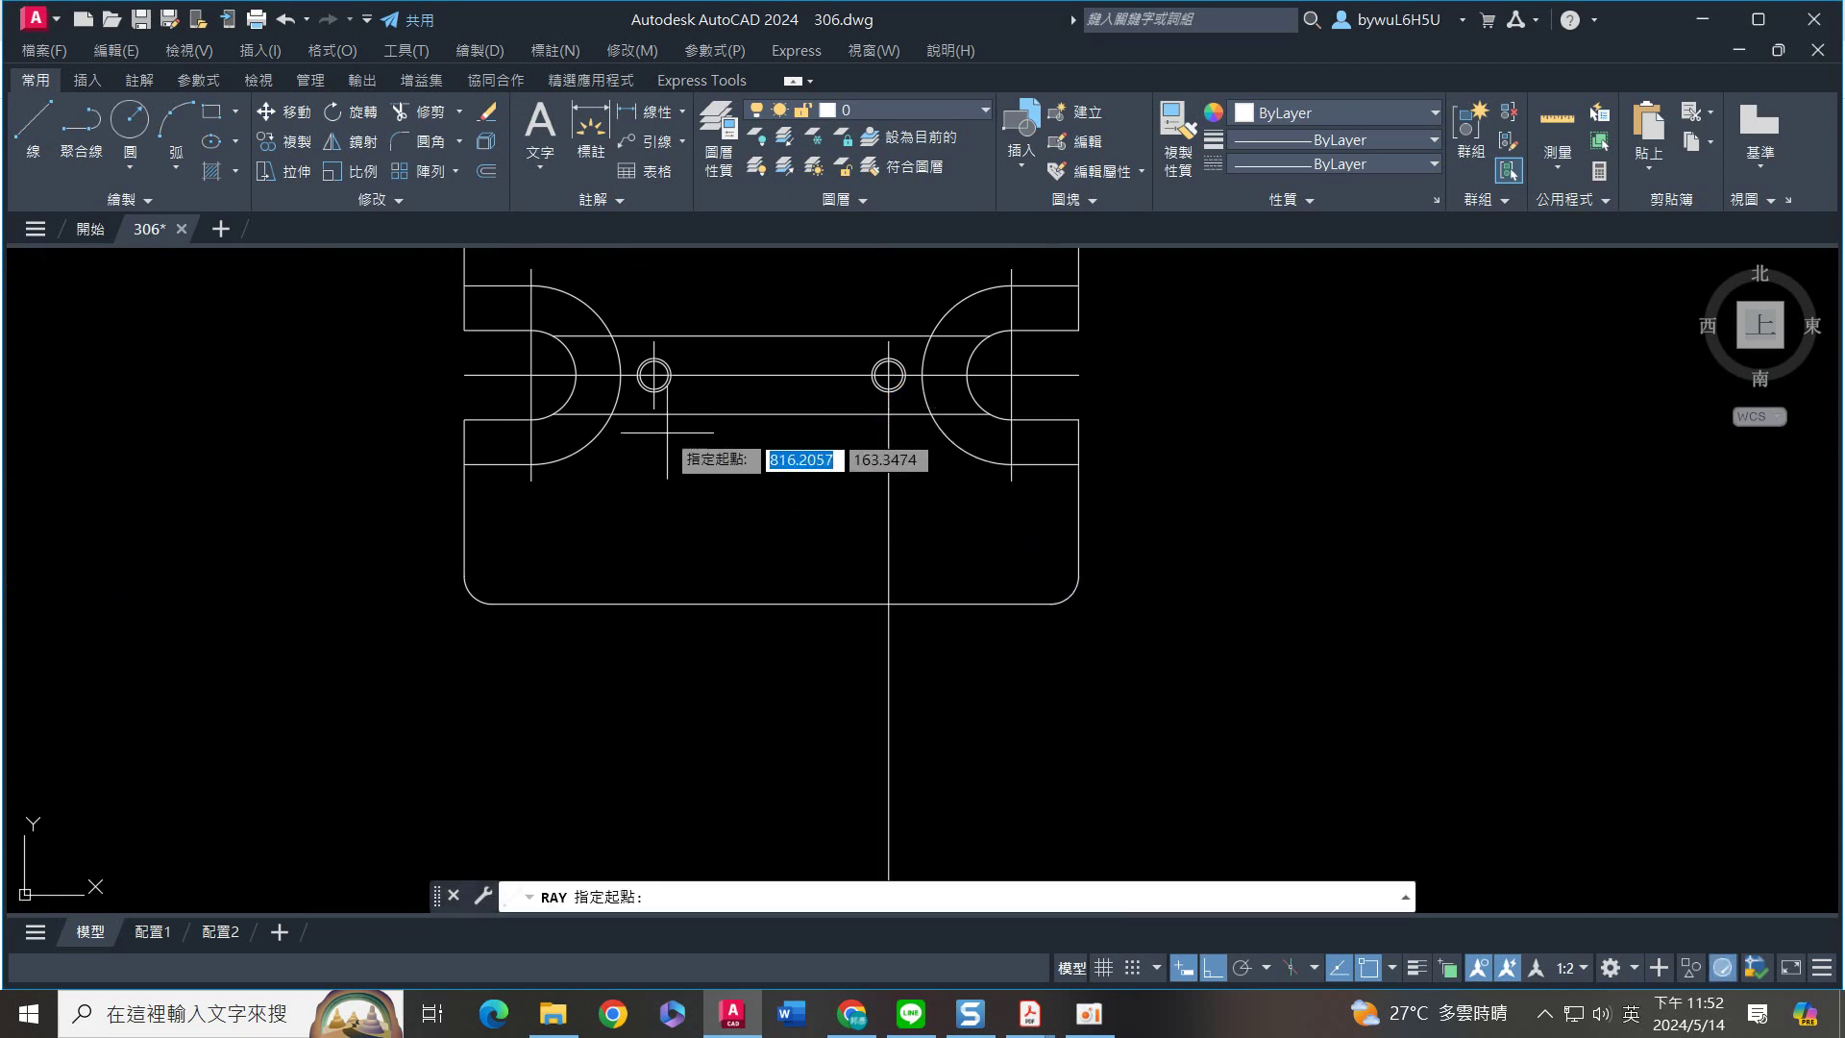
click(654, 375)
click(674, 531)
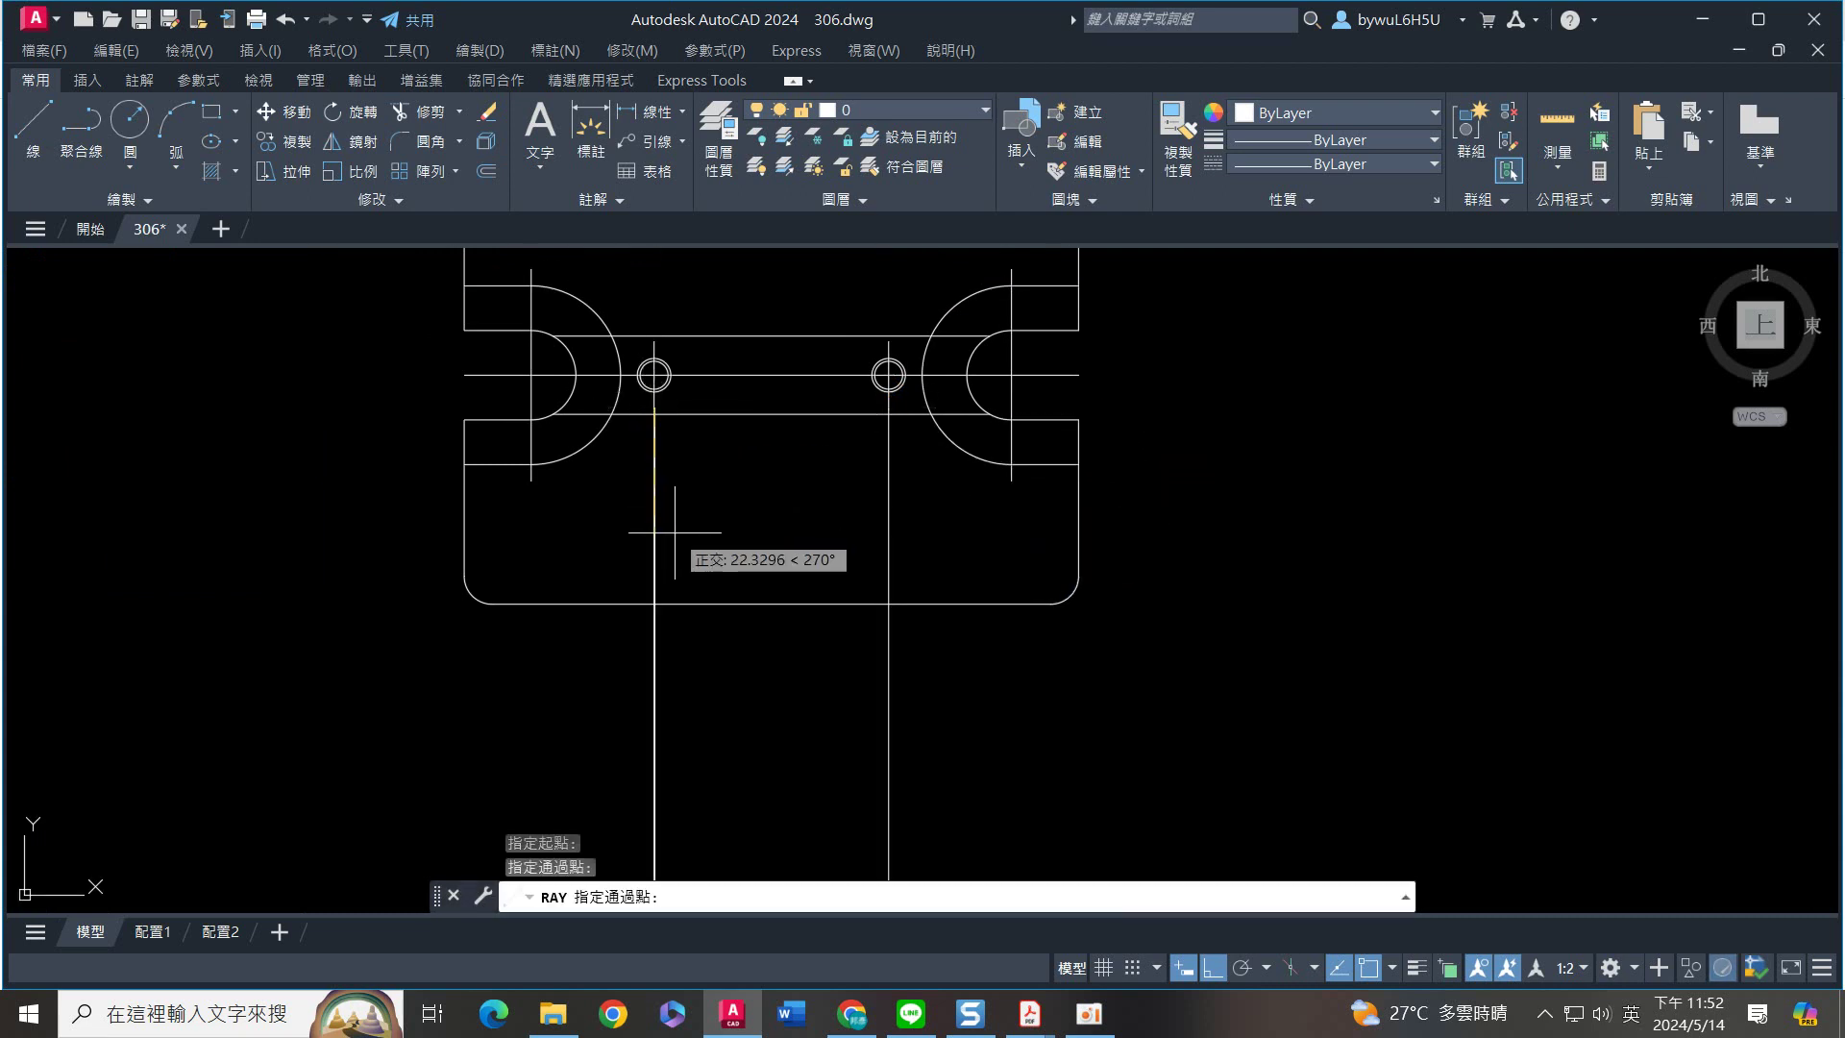
key(Return)
Copy the pointed hole detail by its lower-edge midpoint to both points where the rays cross the front view's recess line
scroll(875, 615, down, 6)
scroll(873, 634, up, 8)
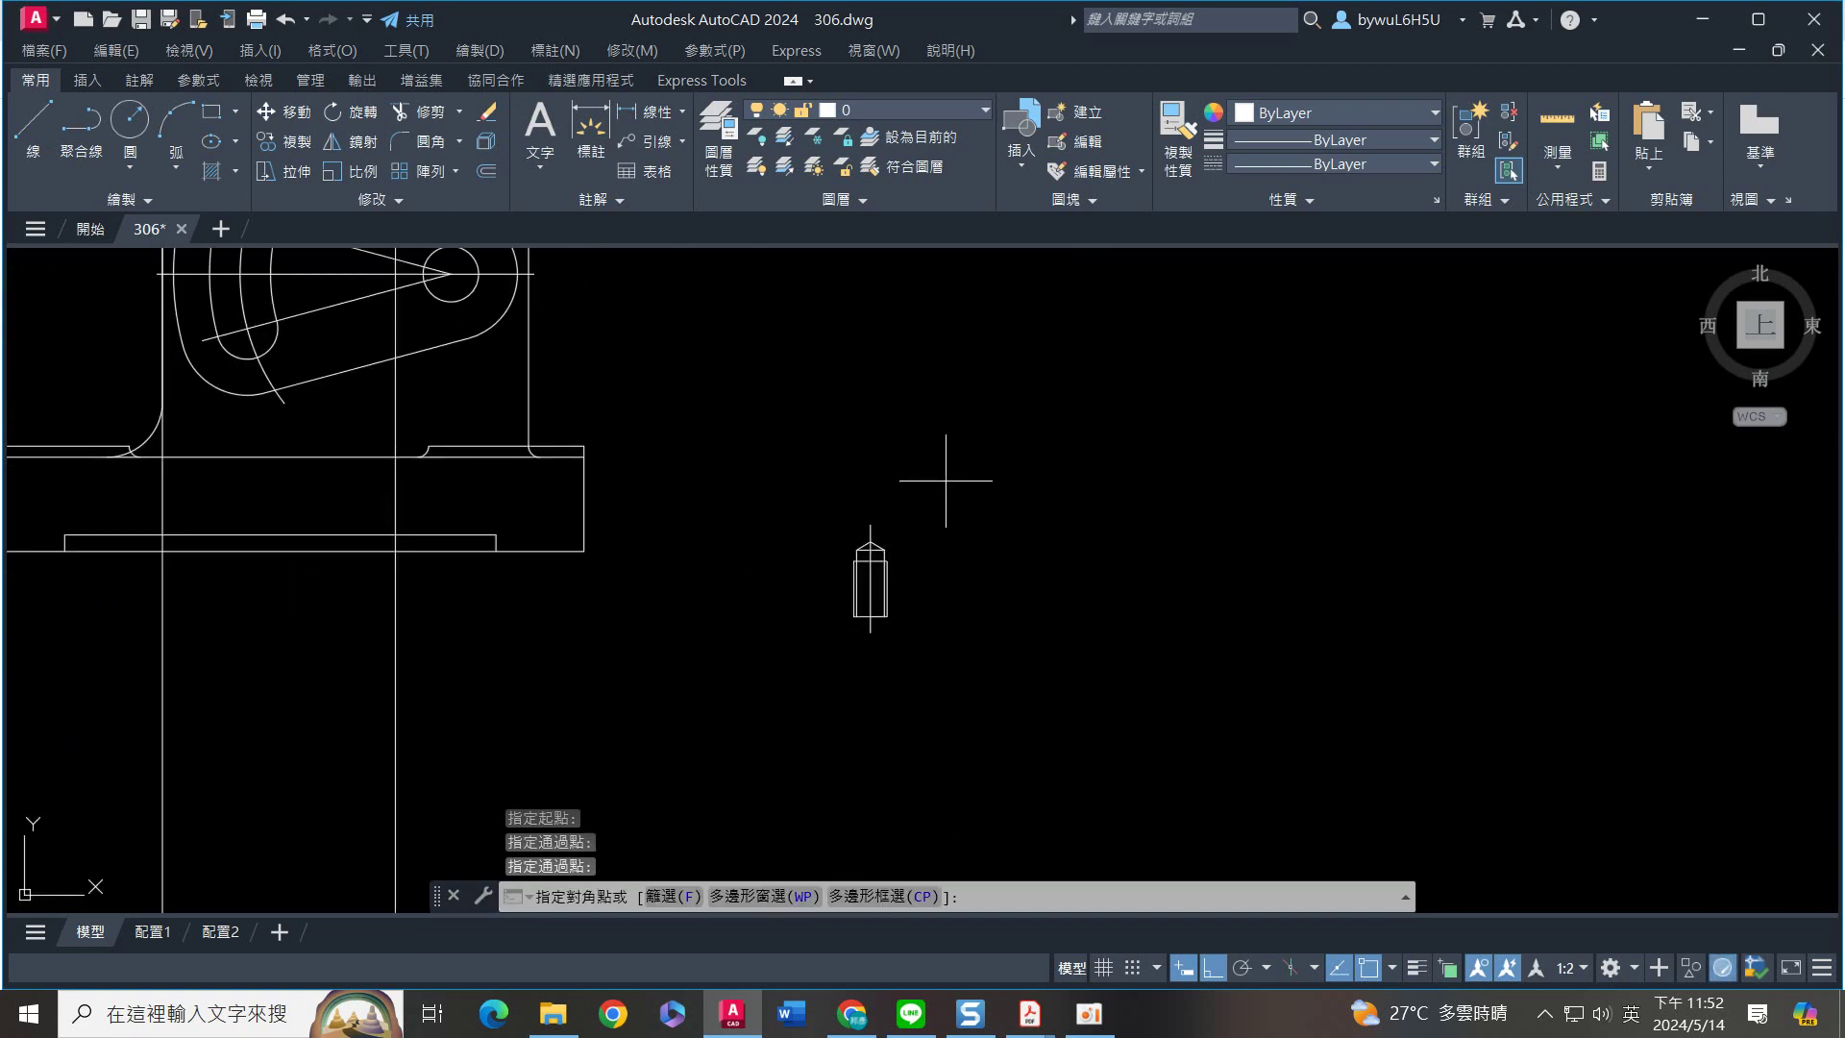
click(793, 706)
text(cp)
key(Return)
scroll(817, 625, up, 5)
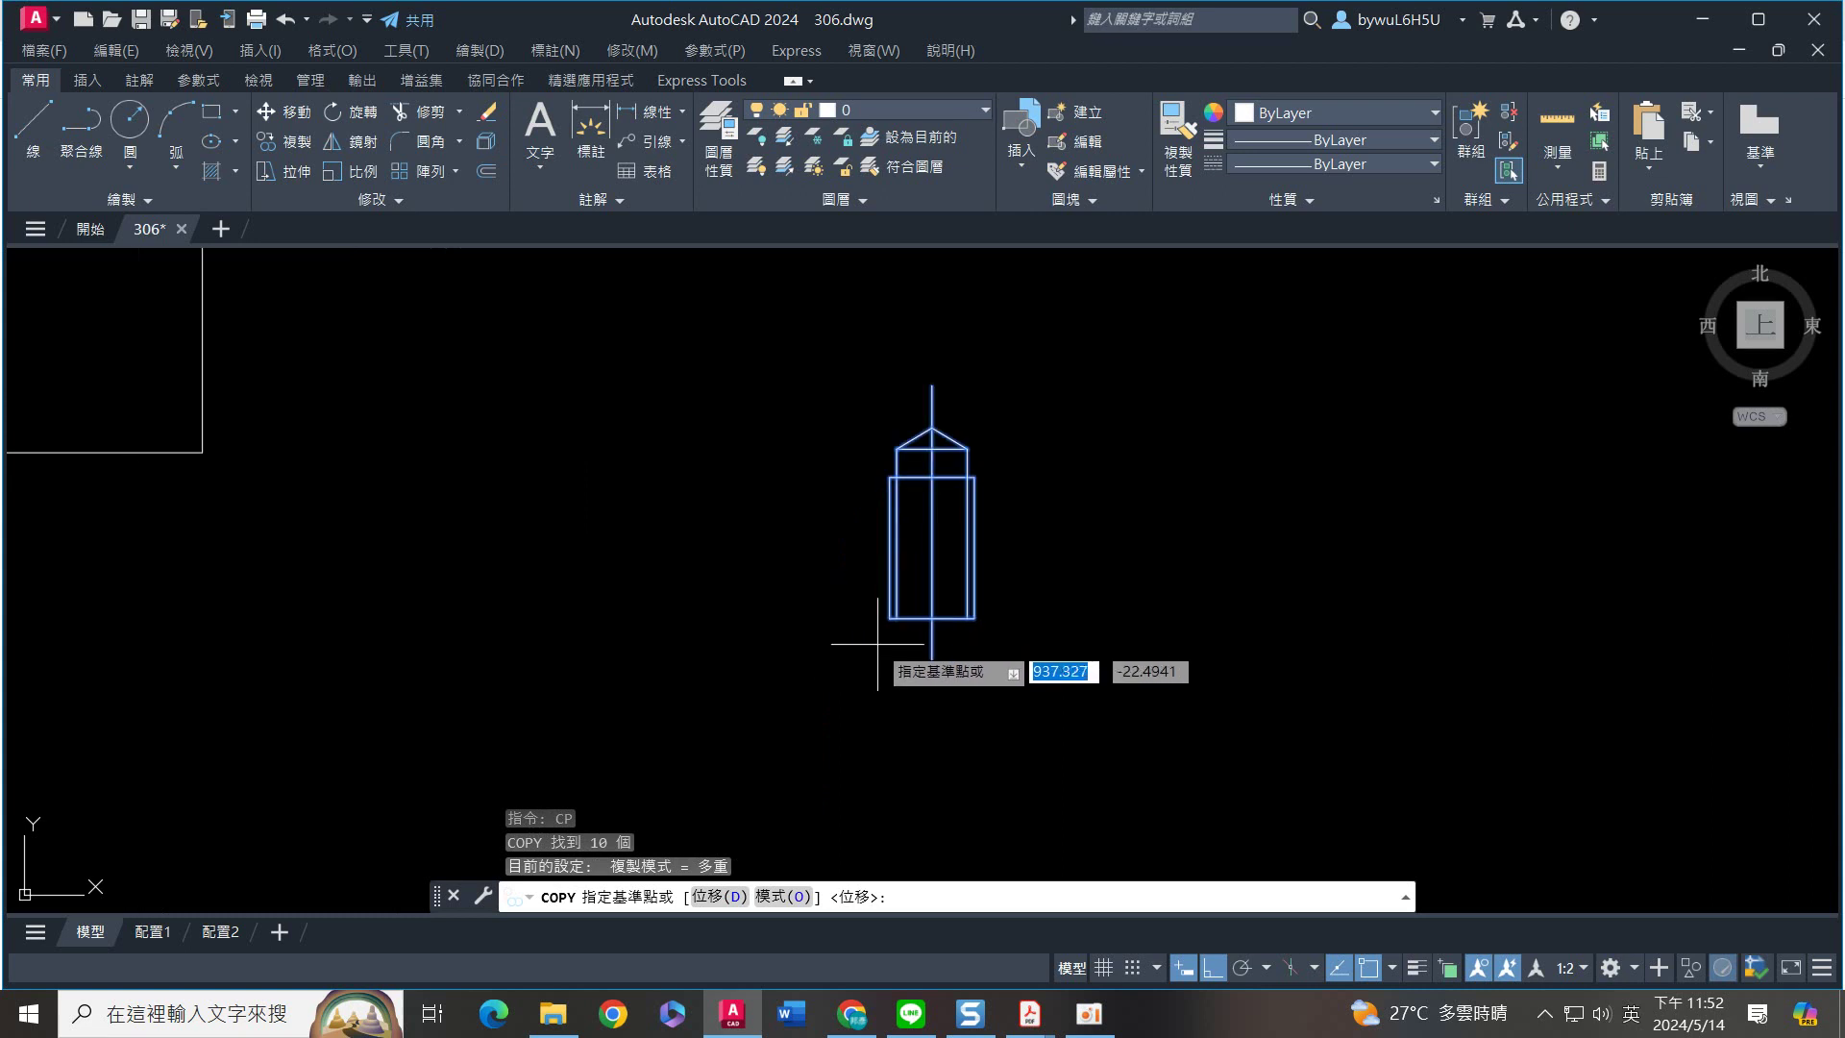
click(932, 617)
scroll(986, 674, down, 3)
middle_drag(986, 673, 1214, 625)
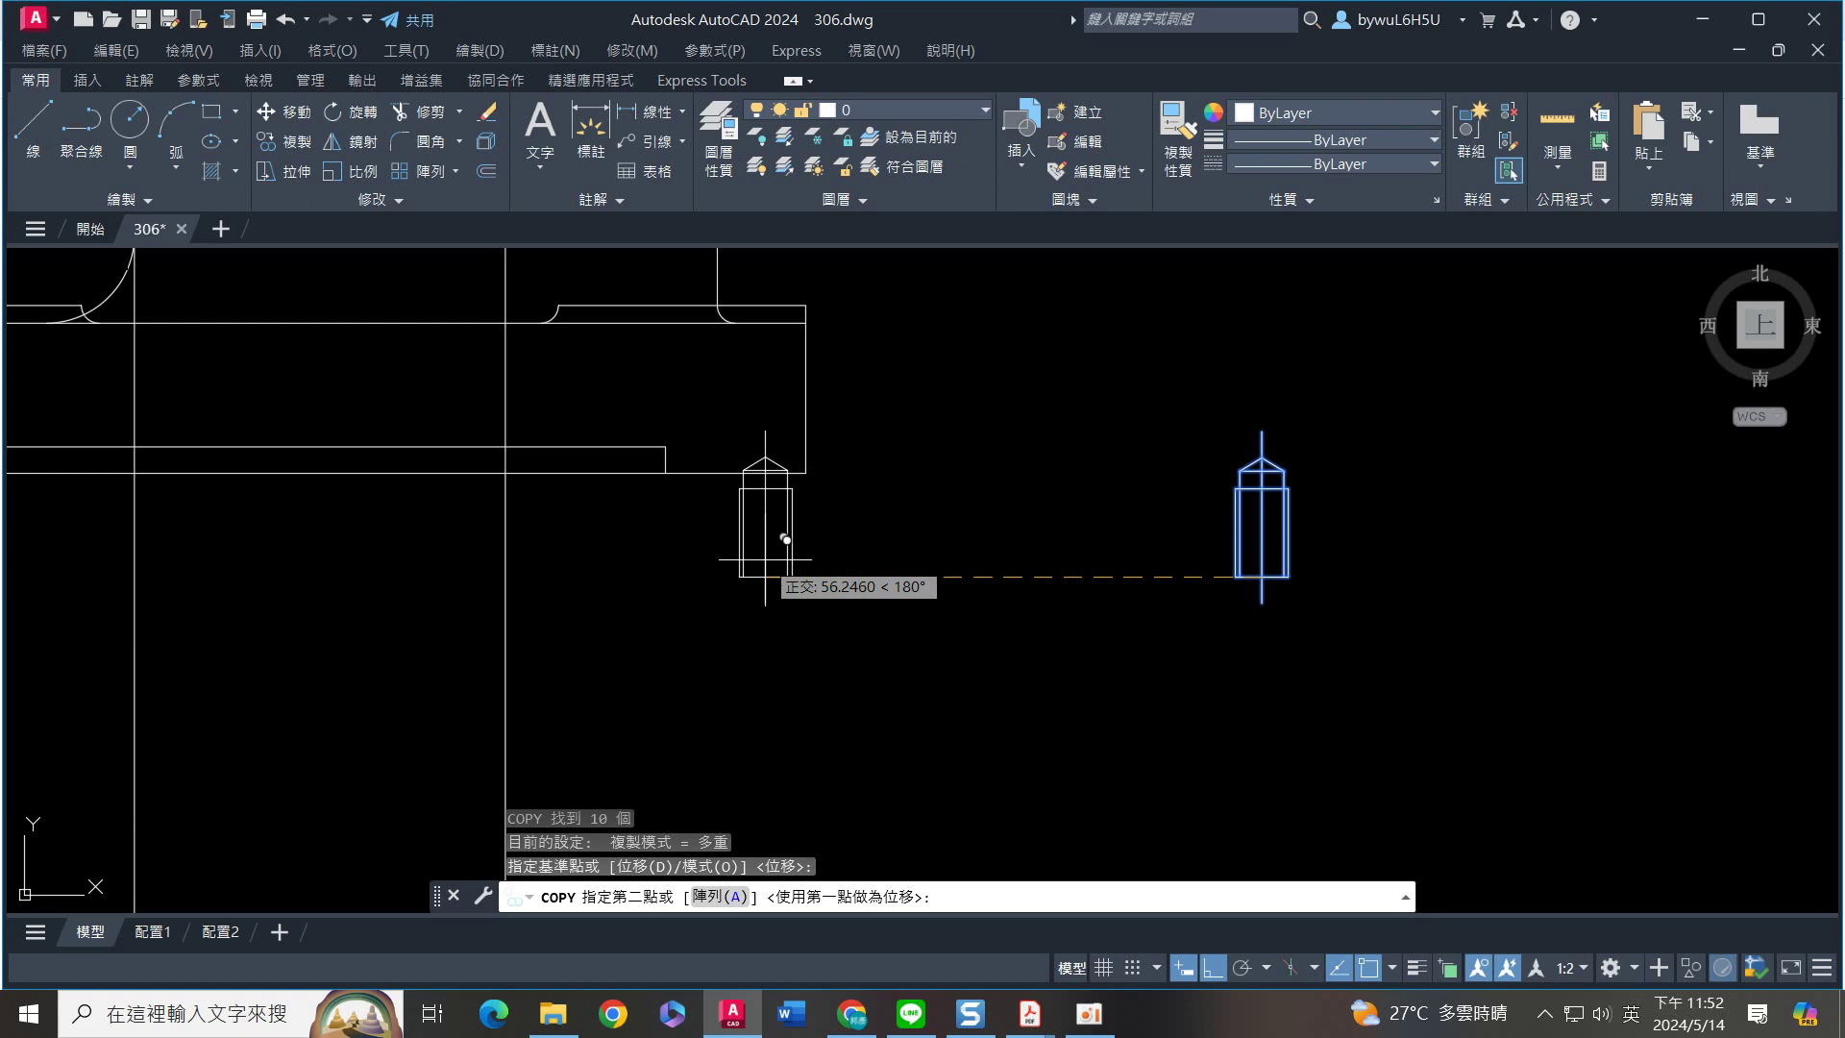
click(506, 577)
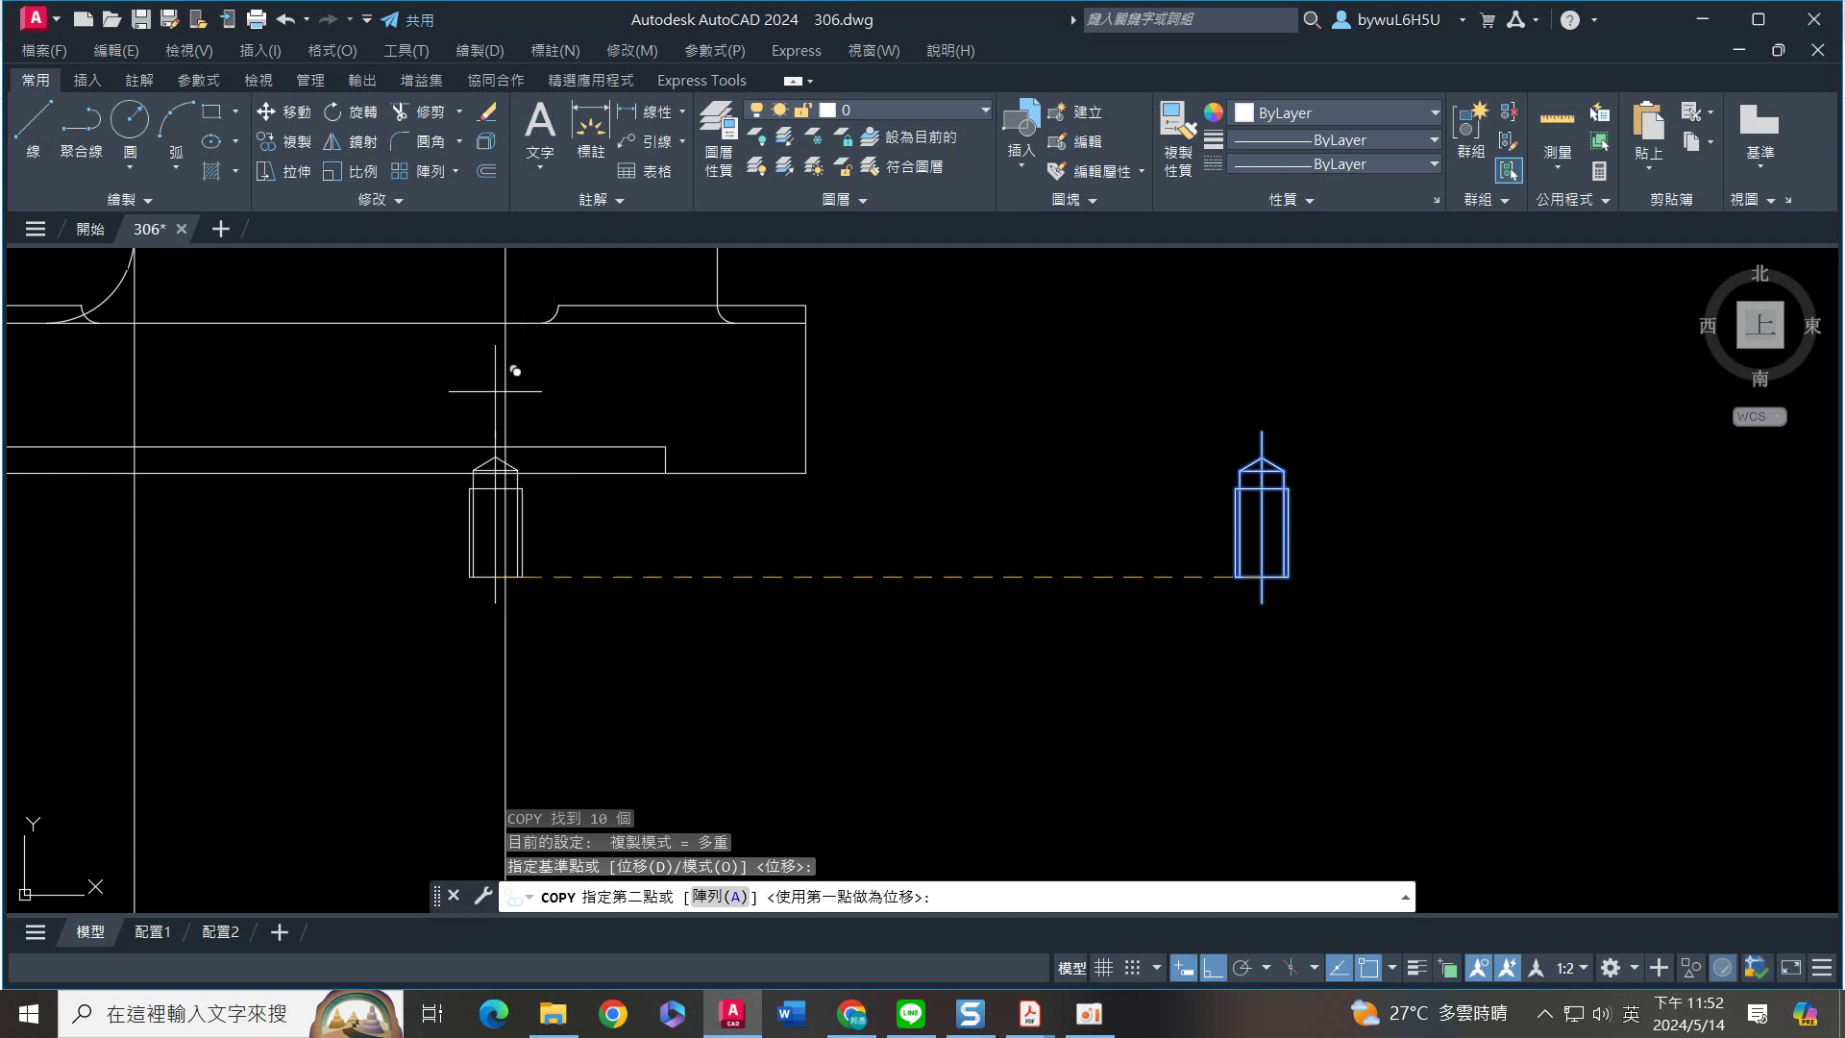
middle_drag(274, 488, 616, 563)
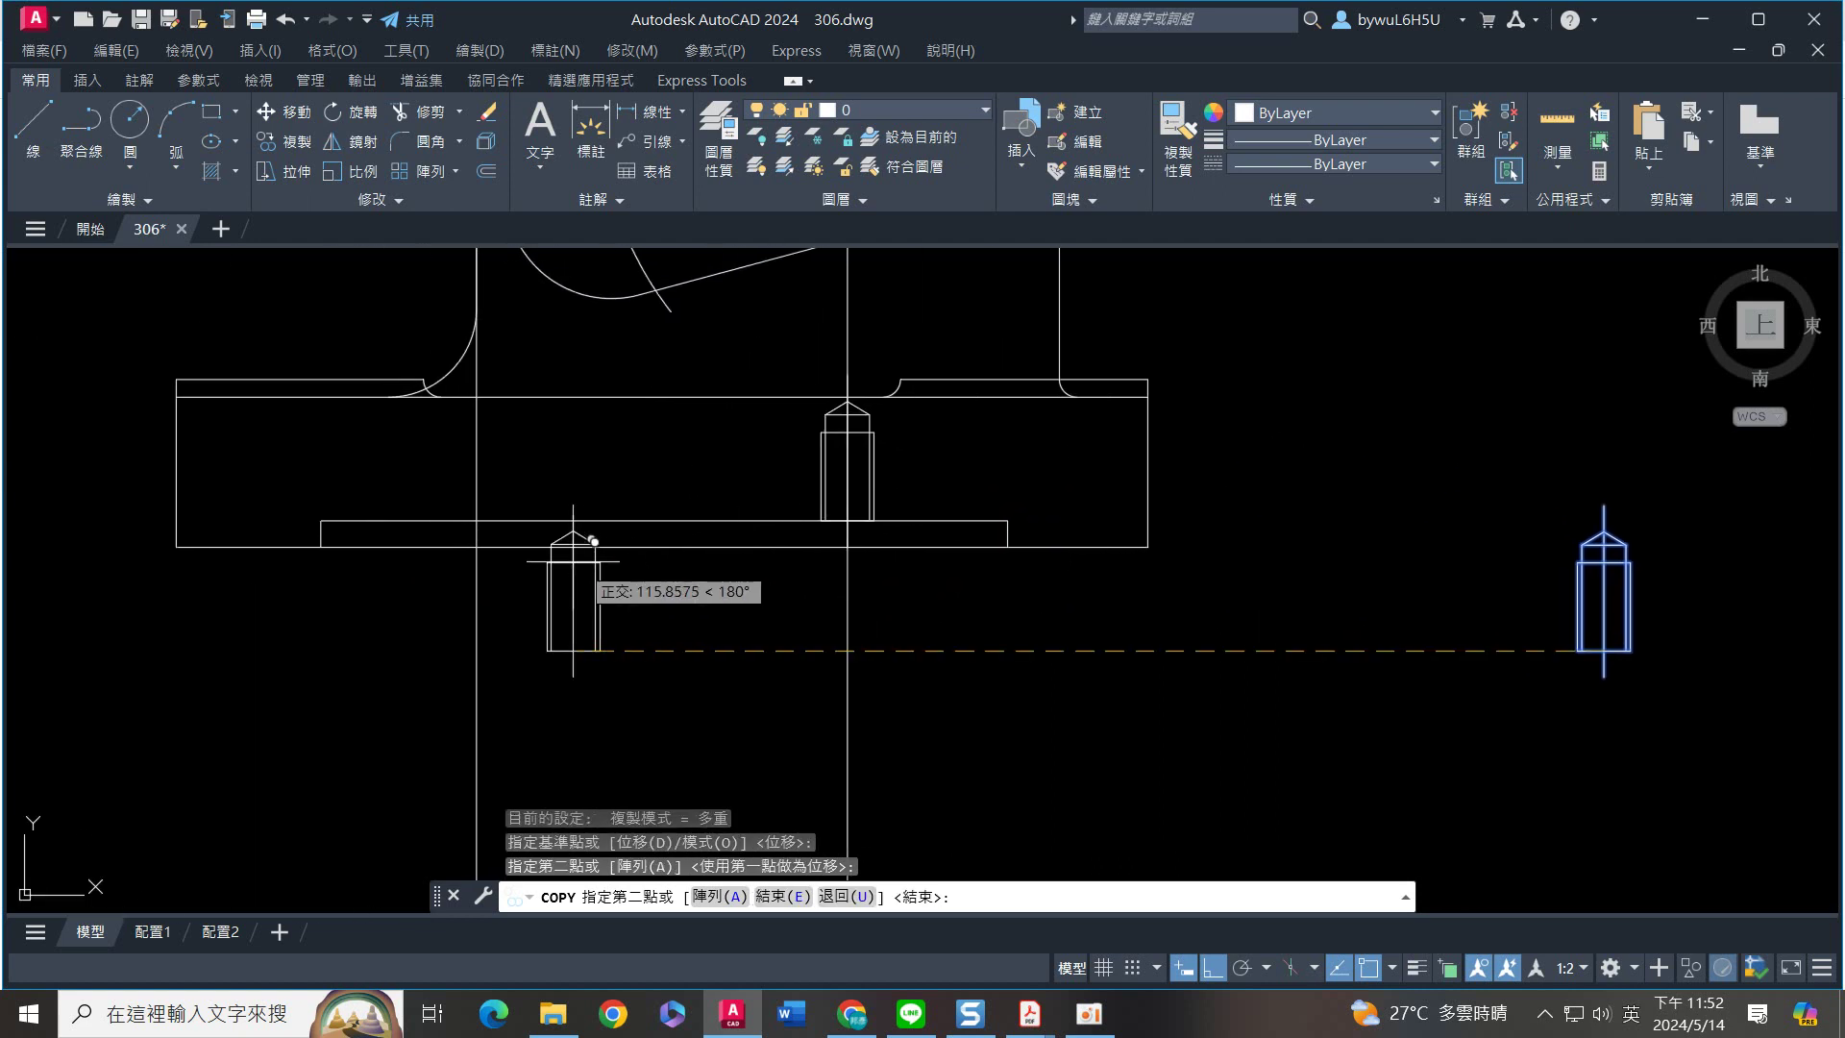
click(477, 520)
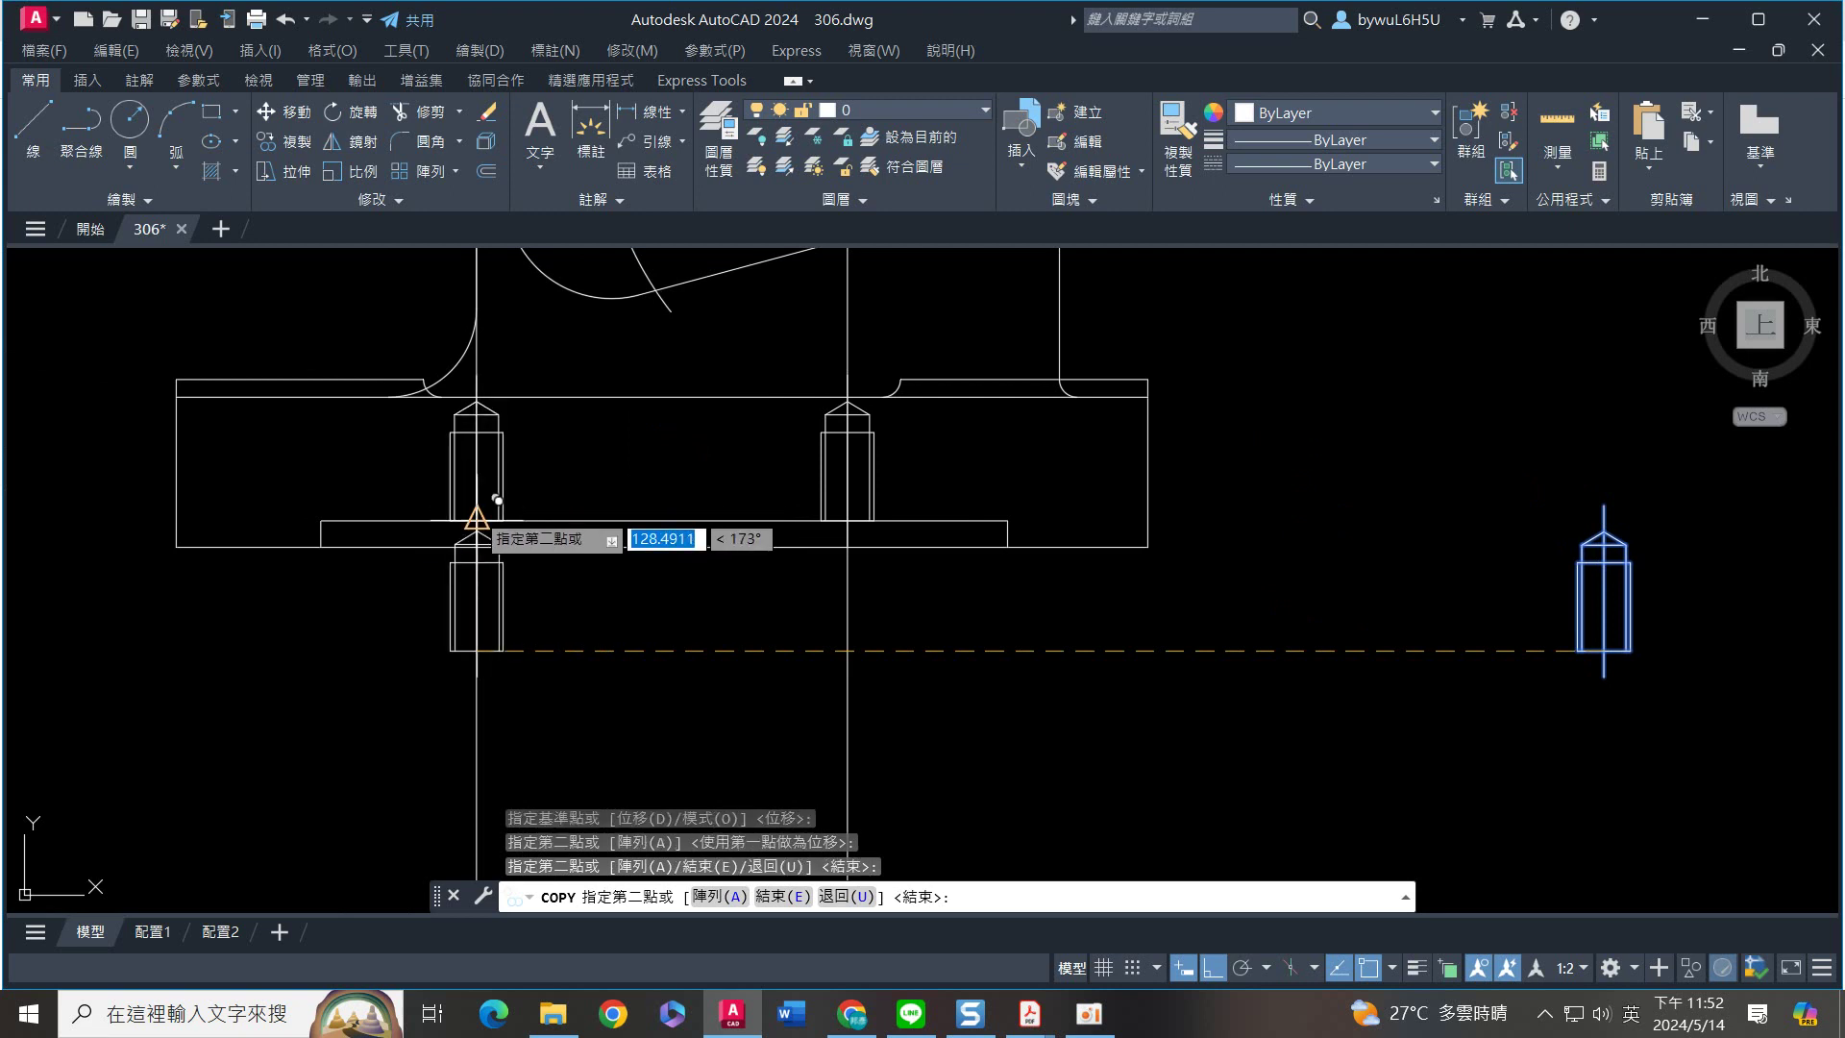
Place another copy of the hole detail at the midpoint of the recess line in the side view
middle_drag(466, 521, 952, 591)
middle_drag(648, 568, 1157, 566)
scroll(811, 549, down, 2)
scroll(317, 508, up, 4)
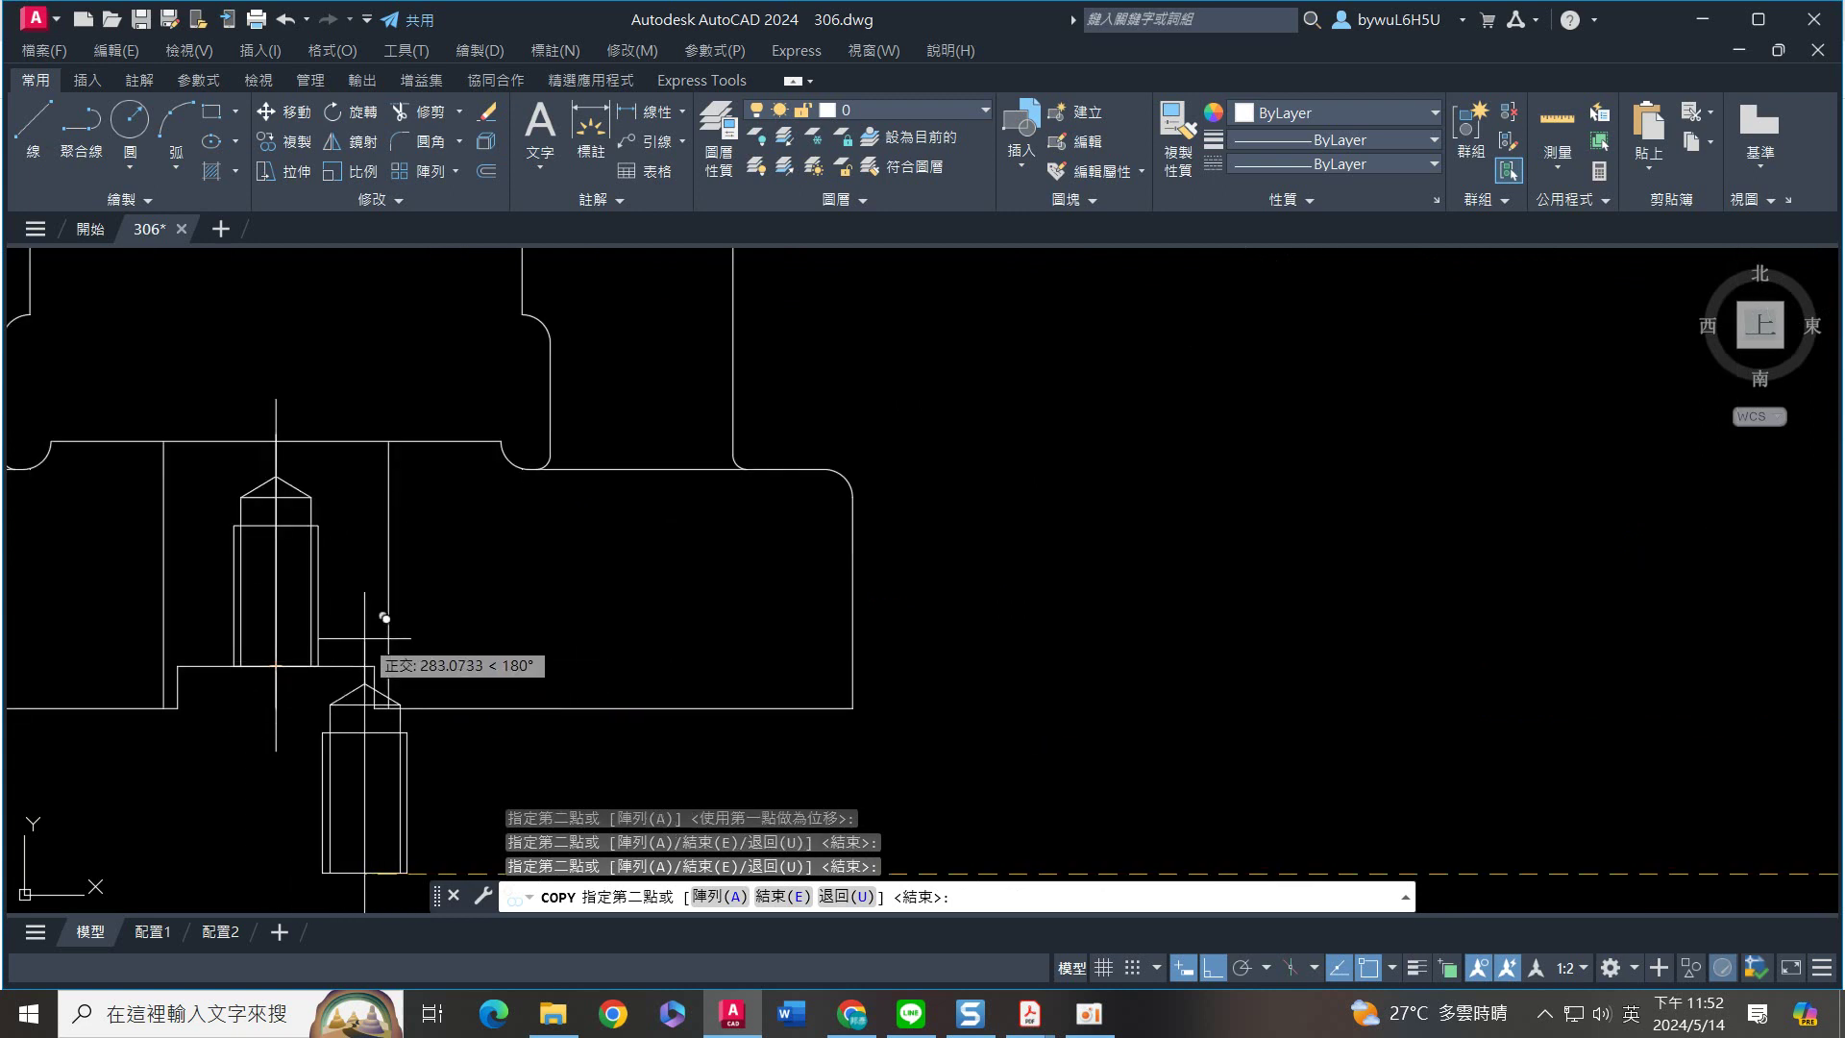
key(Escape)
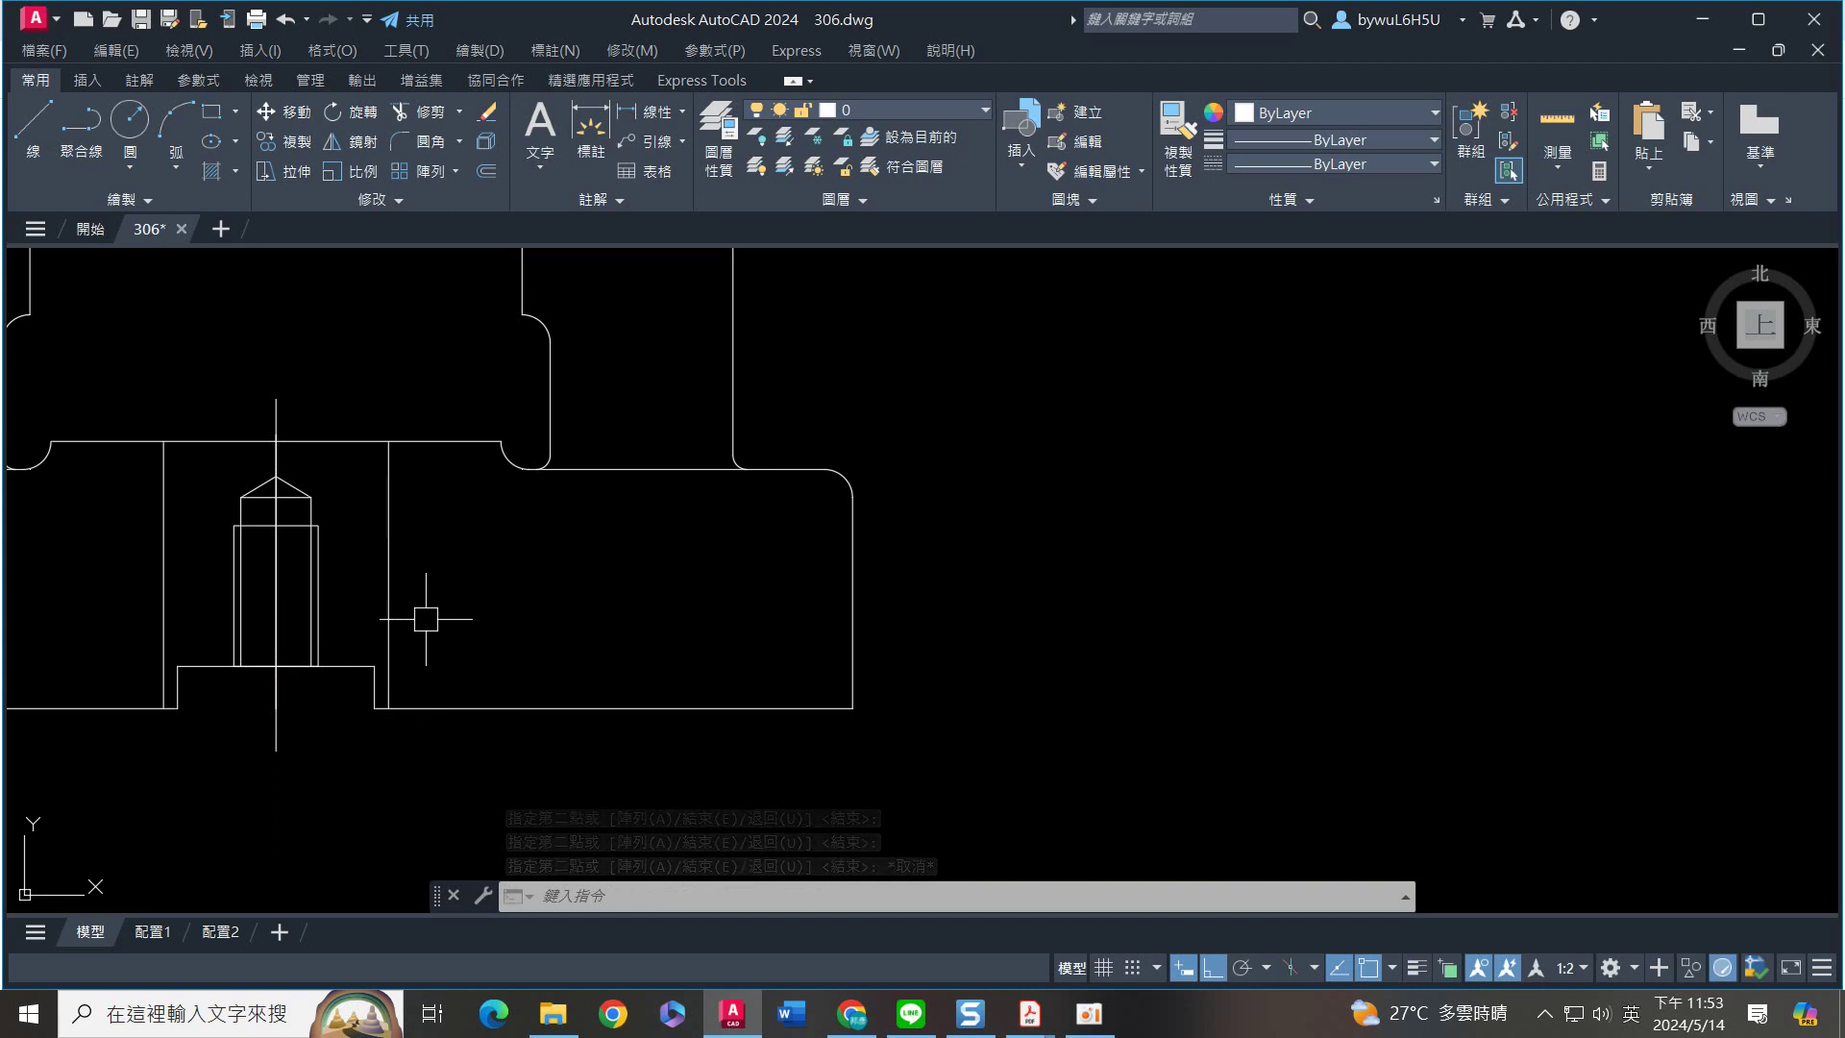
Erase the two projection rays and the original hole detail beside the front view
scroll(429, 621, down, 4)
middle_drag(1217, 591, 935, 529)
click(1238, 716)
click(914, 745)
click(1720, 678)
click(1634, 527)
key(Delete)
middle_drag(1472, 490, 1504, 618)
scroll(1471, 644, up, 3)
scroll(1346, 634, down, 5)
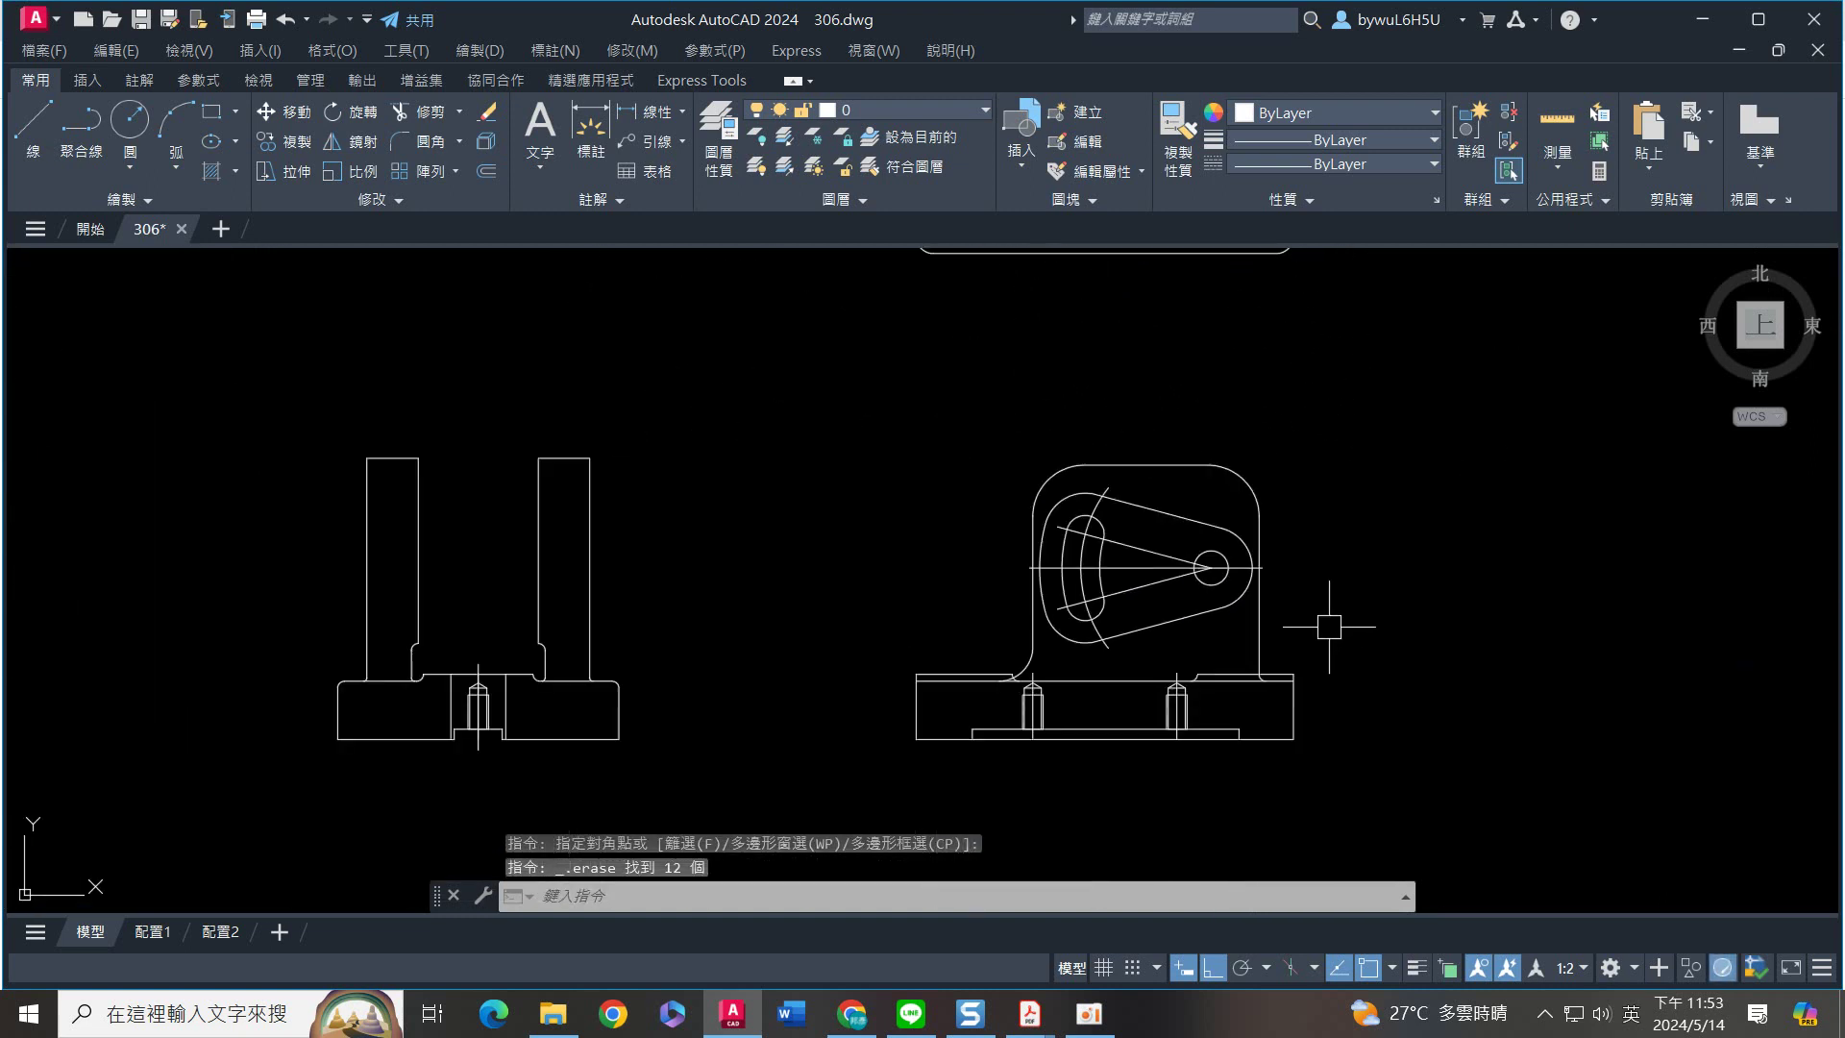
middle_drag(1311, 486, 1288, 676)
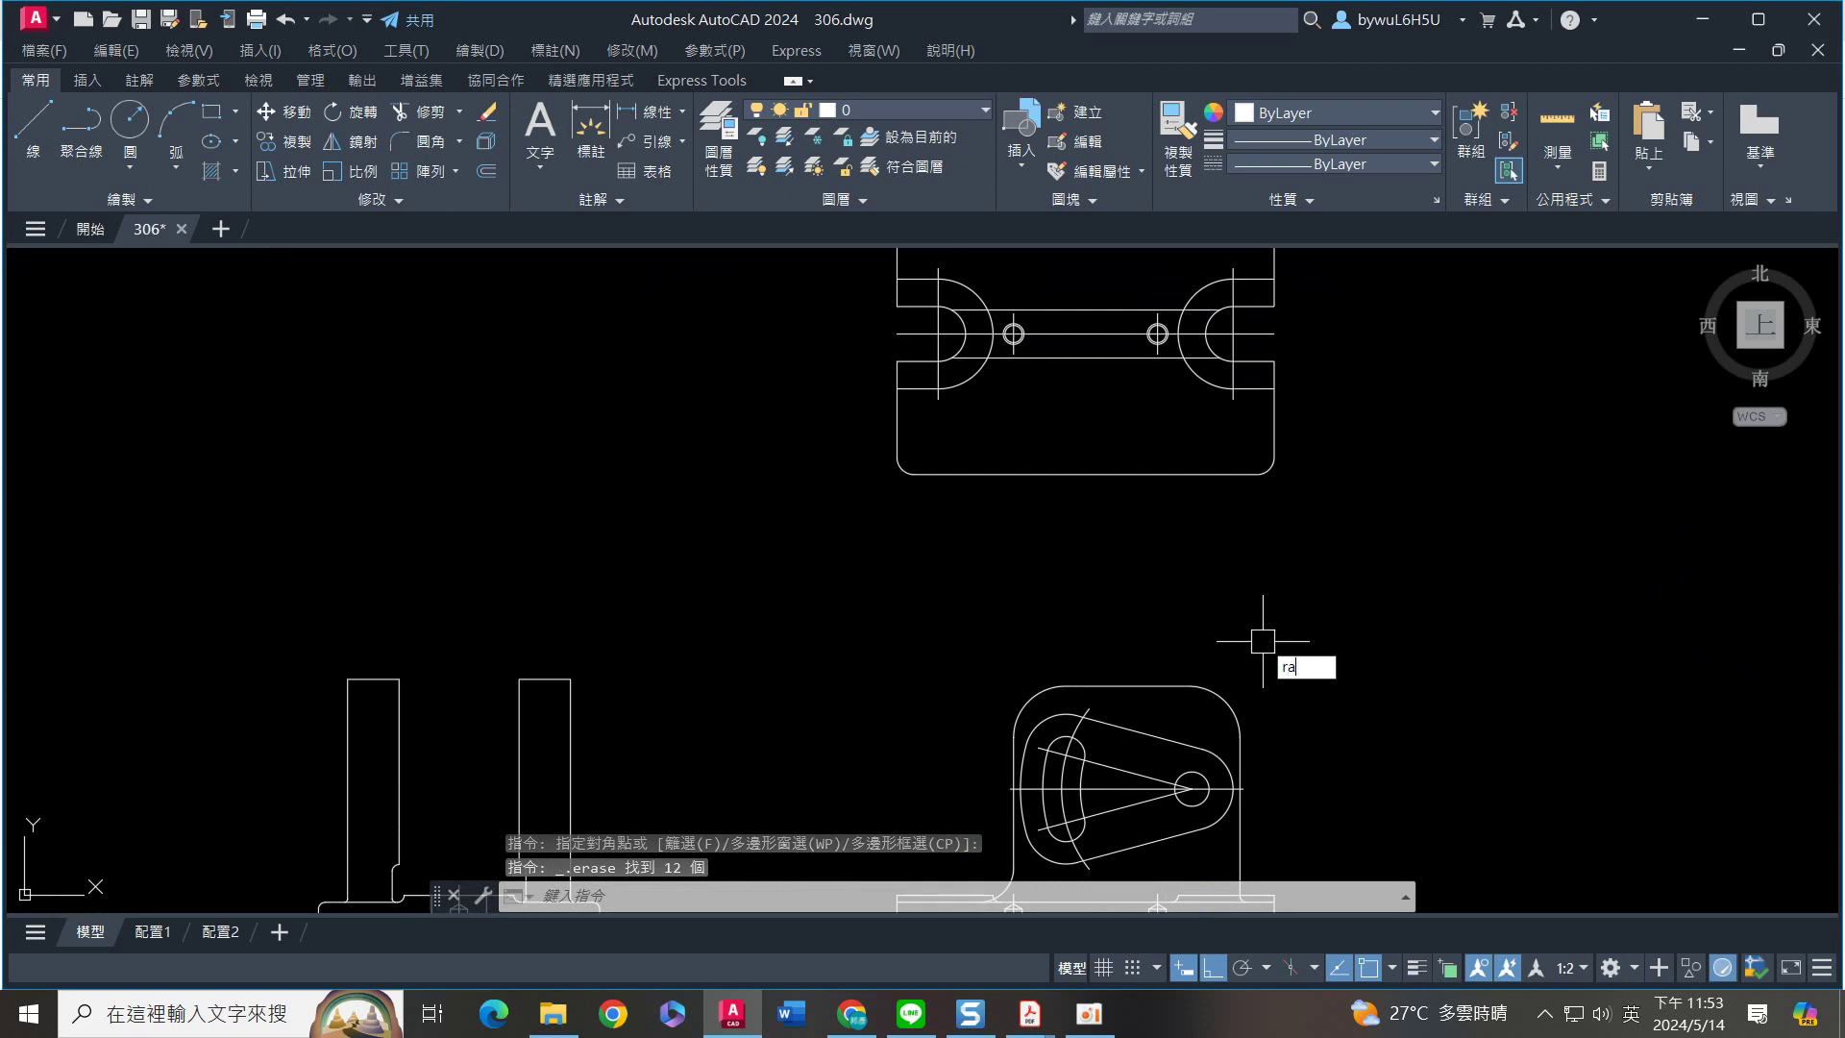
Draw a vertical ray downward from the lower end of the right slot's vertical centreline in the top view
text(ray)
key(Return)
click(1233, 398)
key(Return)
middle_drag(1288, 670, 1241, 380)
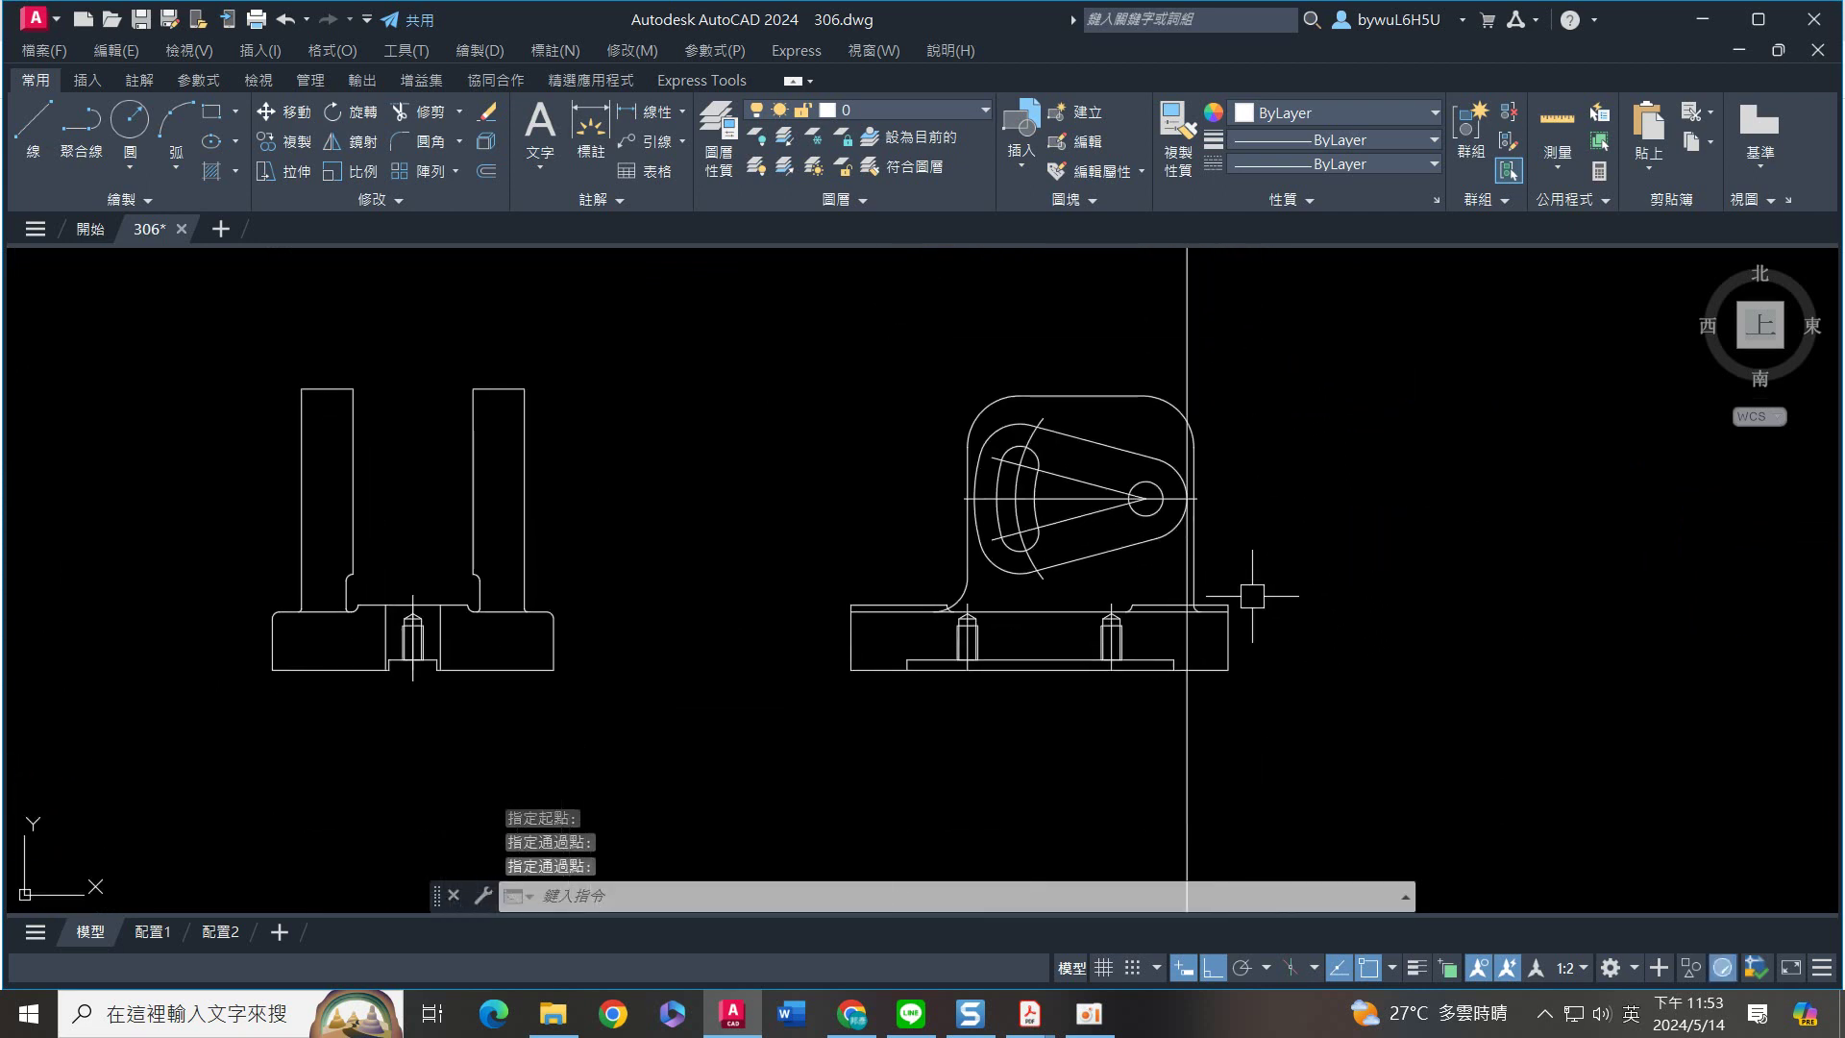
Trim the projected vertical ray above and below the front view's base so only the part within the base remains
scroll(1244, 627, up, 4)
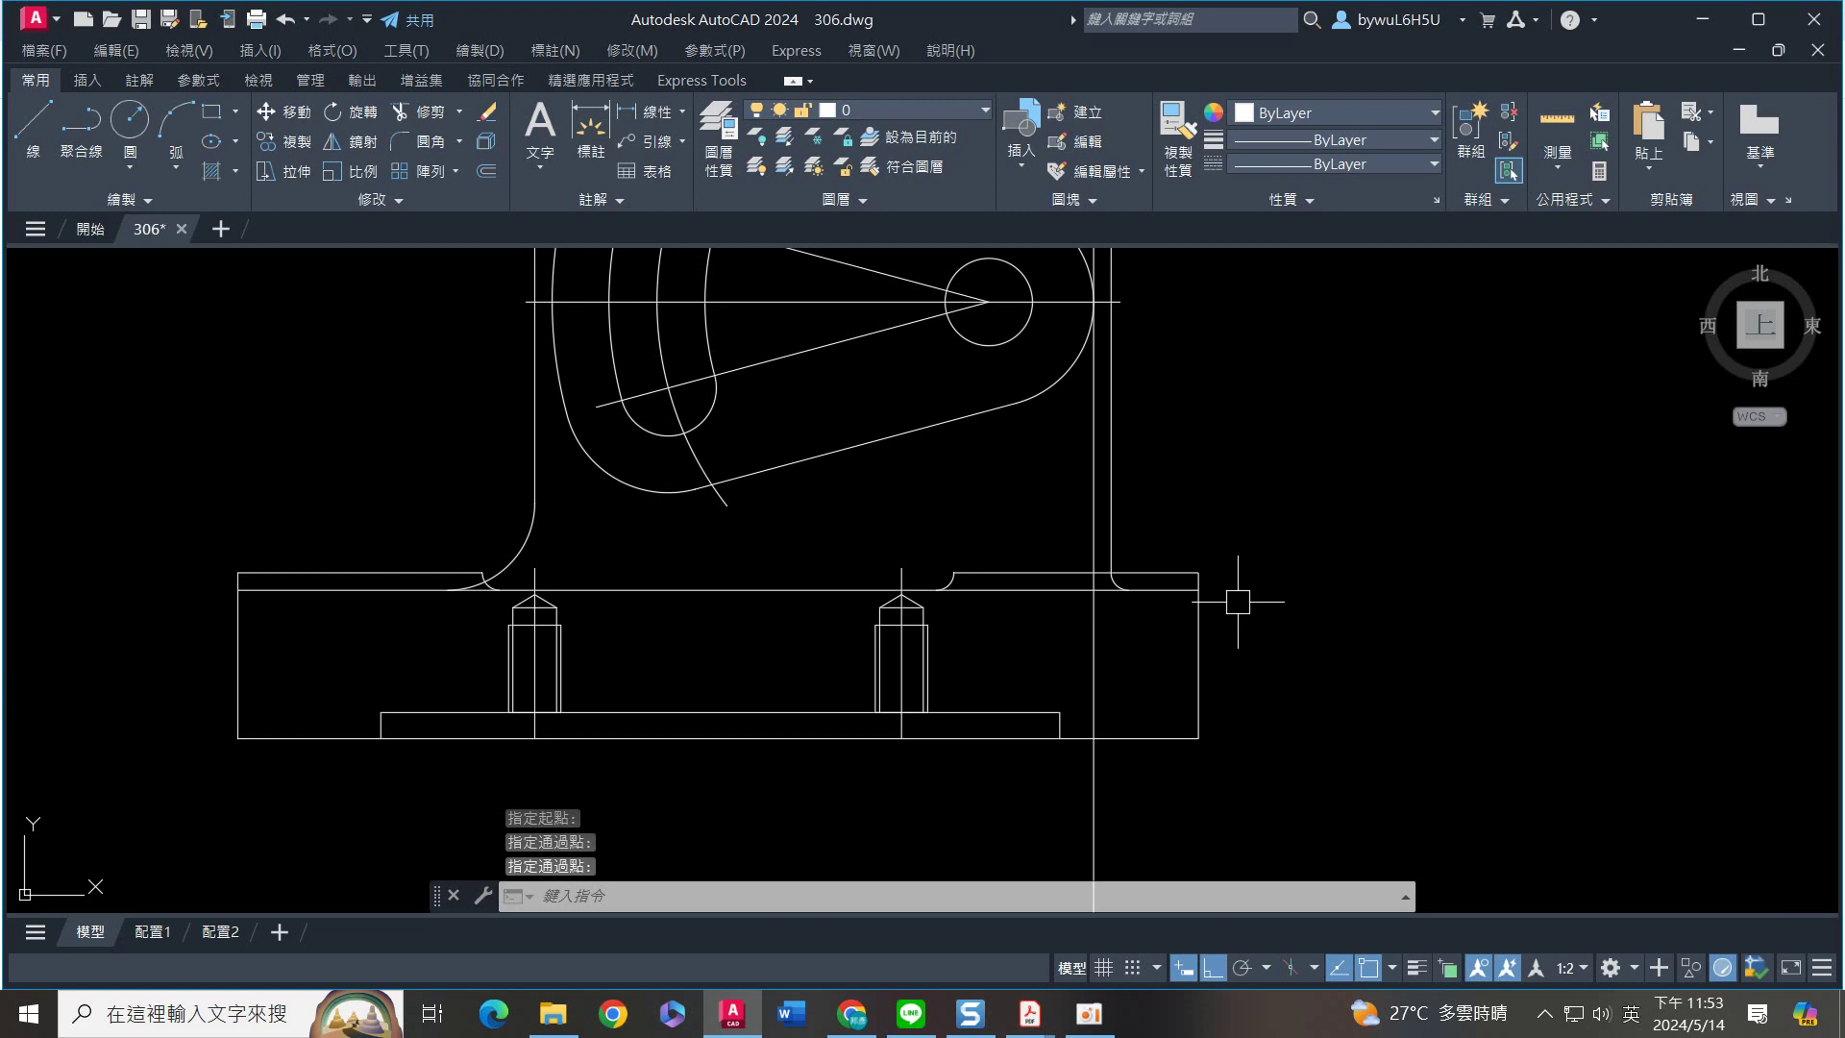
key(Return)
click(1269, 803)
click(1107, 567)
key(Return)
click(1093, 460)
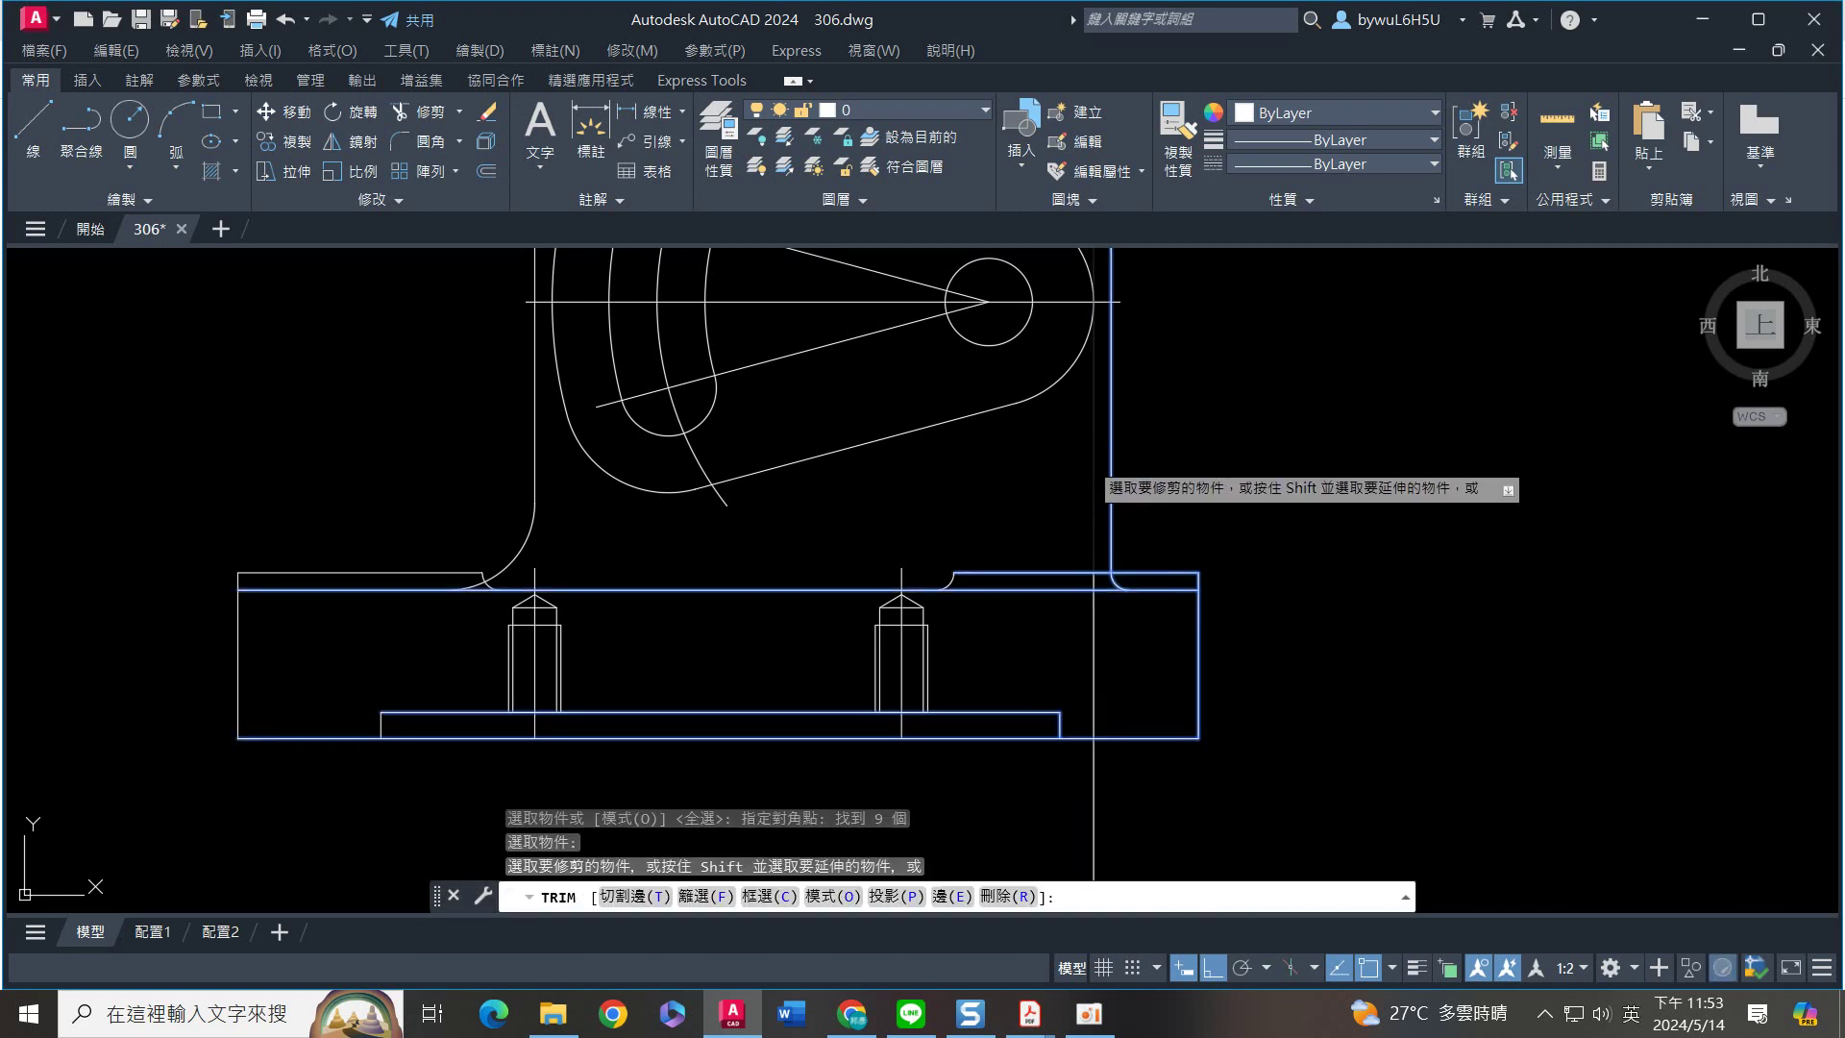
click(1095, 769)
key(Return)
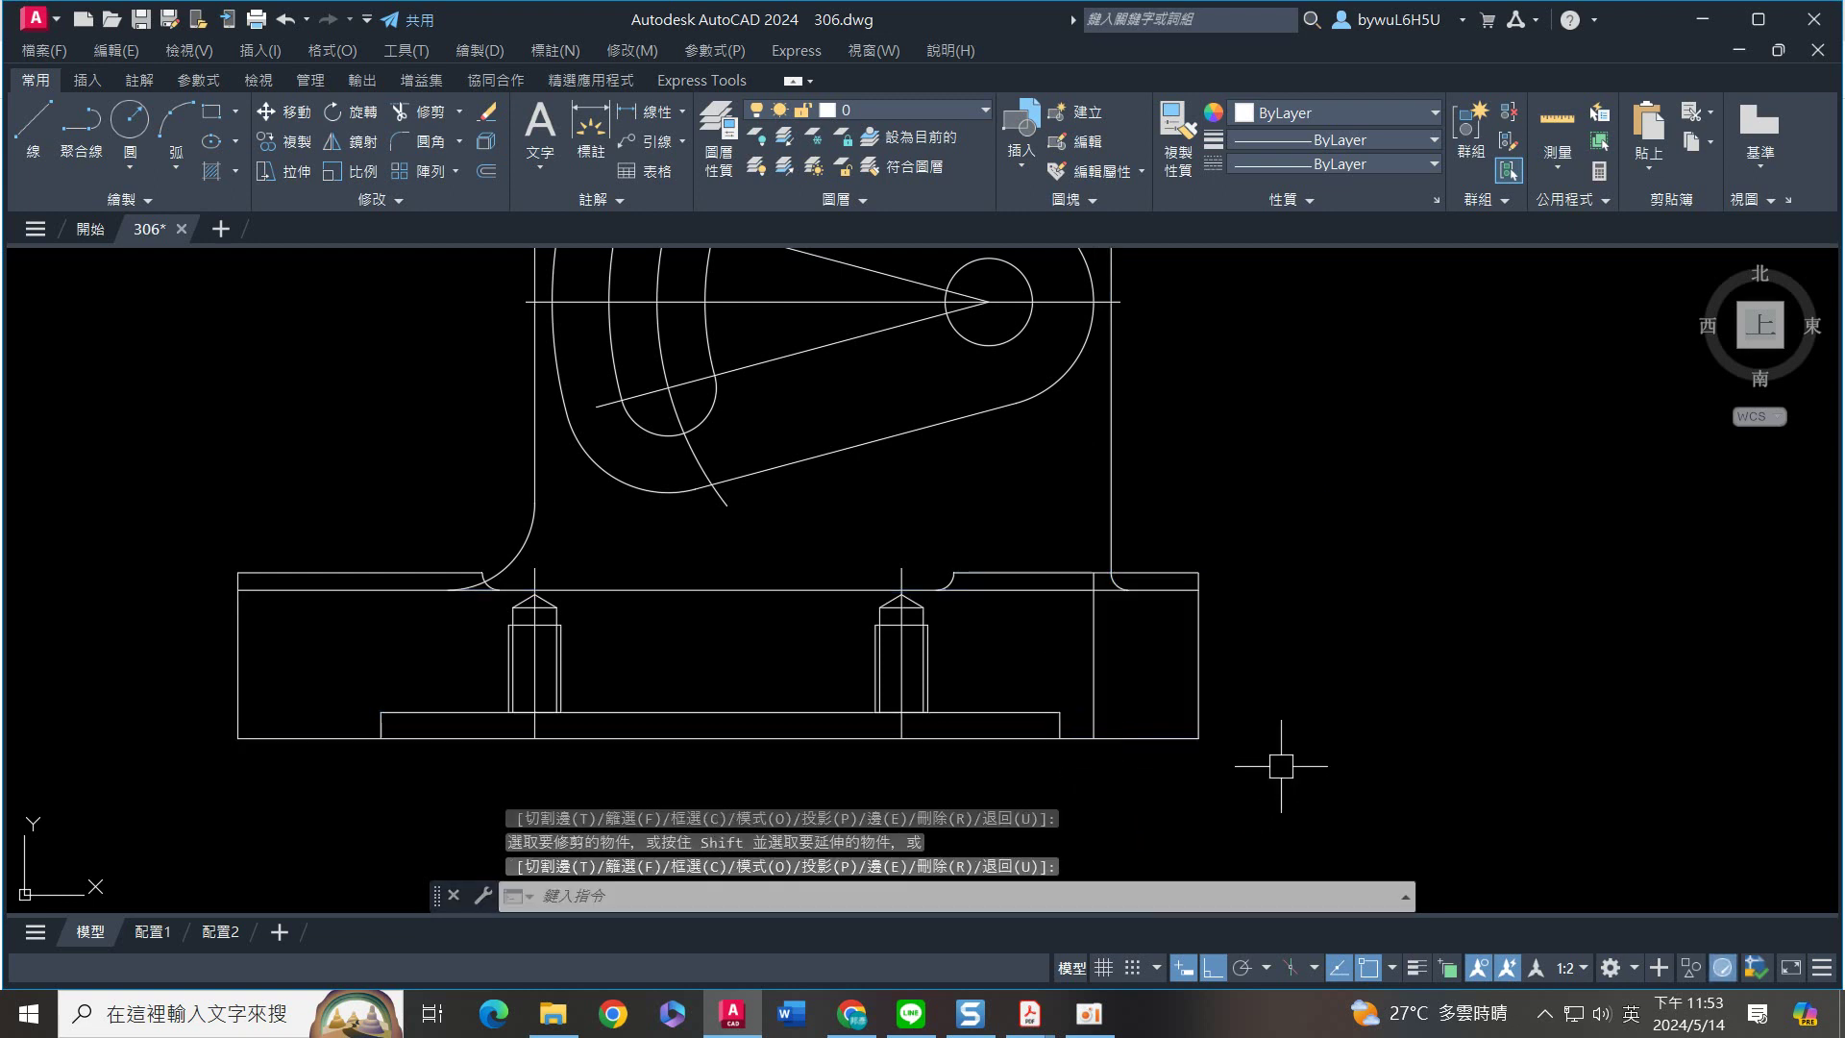
Lengthen the trimmed vertical line in the base by a delta of 3 at both ends
text(len)
key(Return)
text(de)
key(Return)
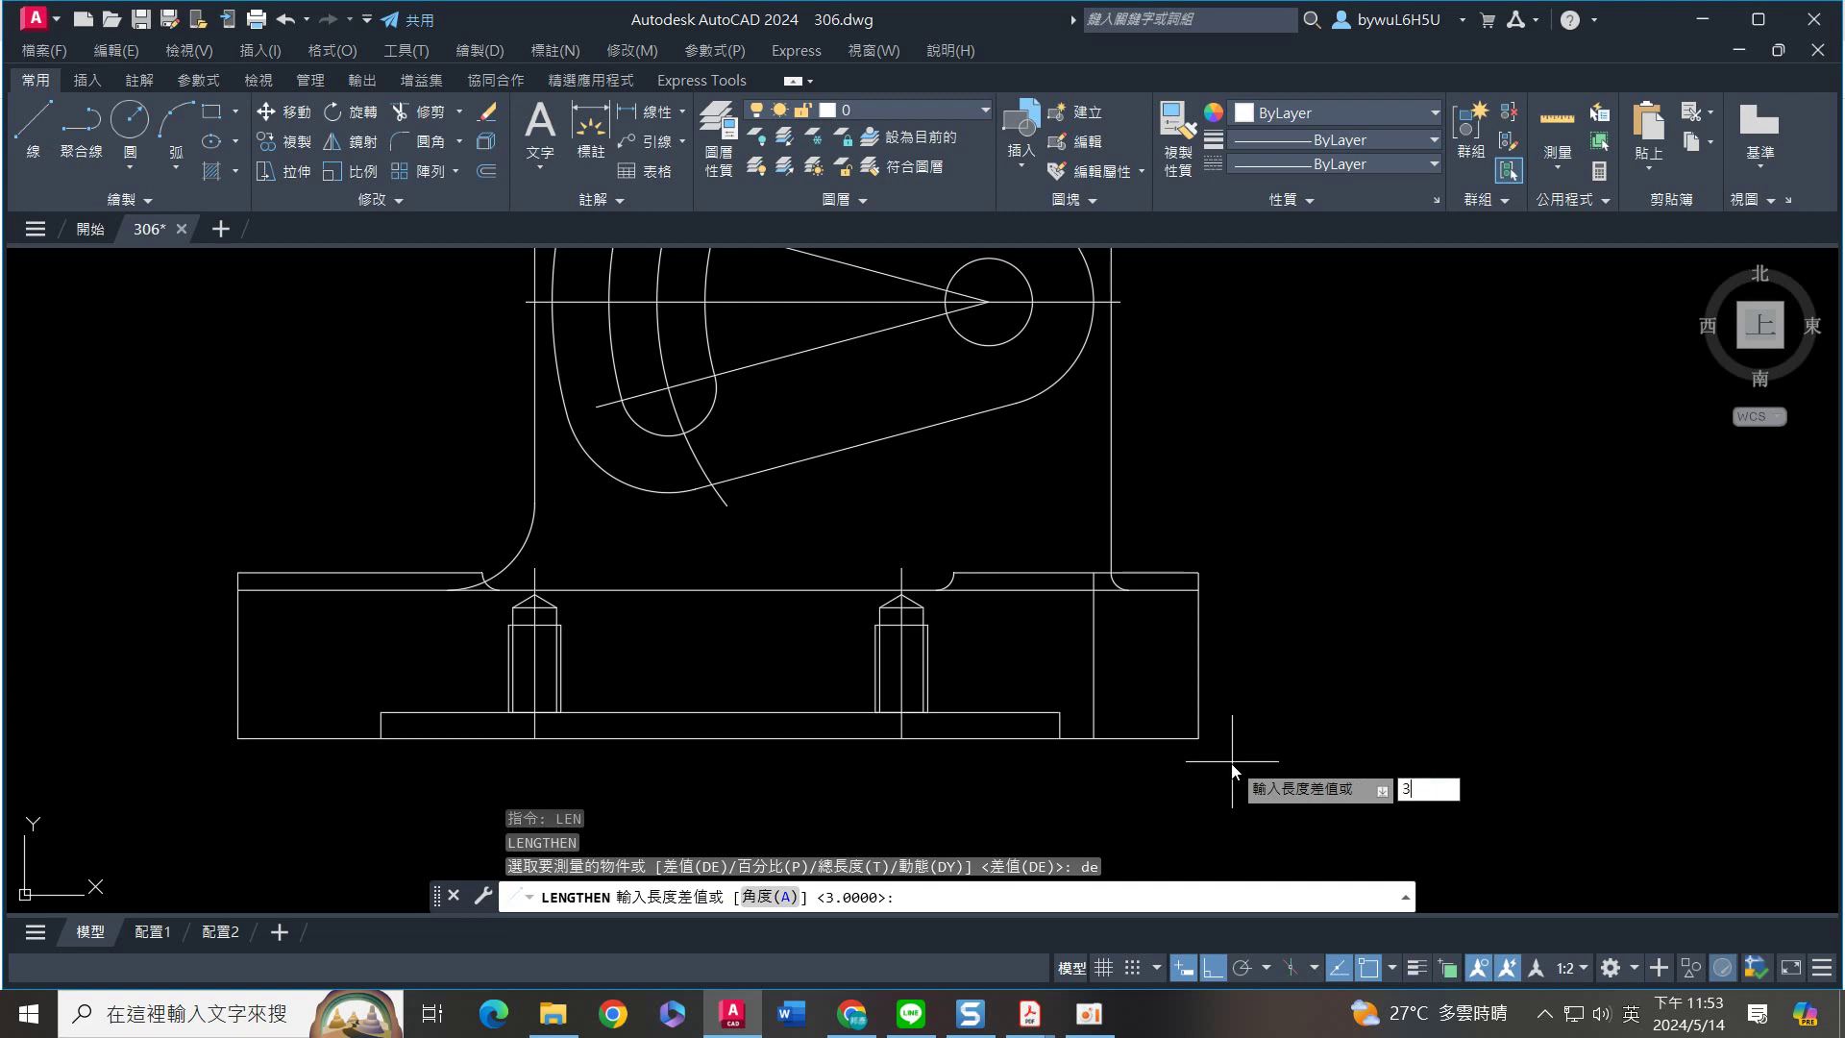
key(Return)
click(1093, 586)
click(1093, 671)
key(Escape)
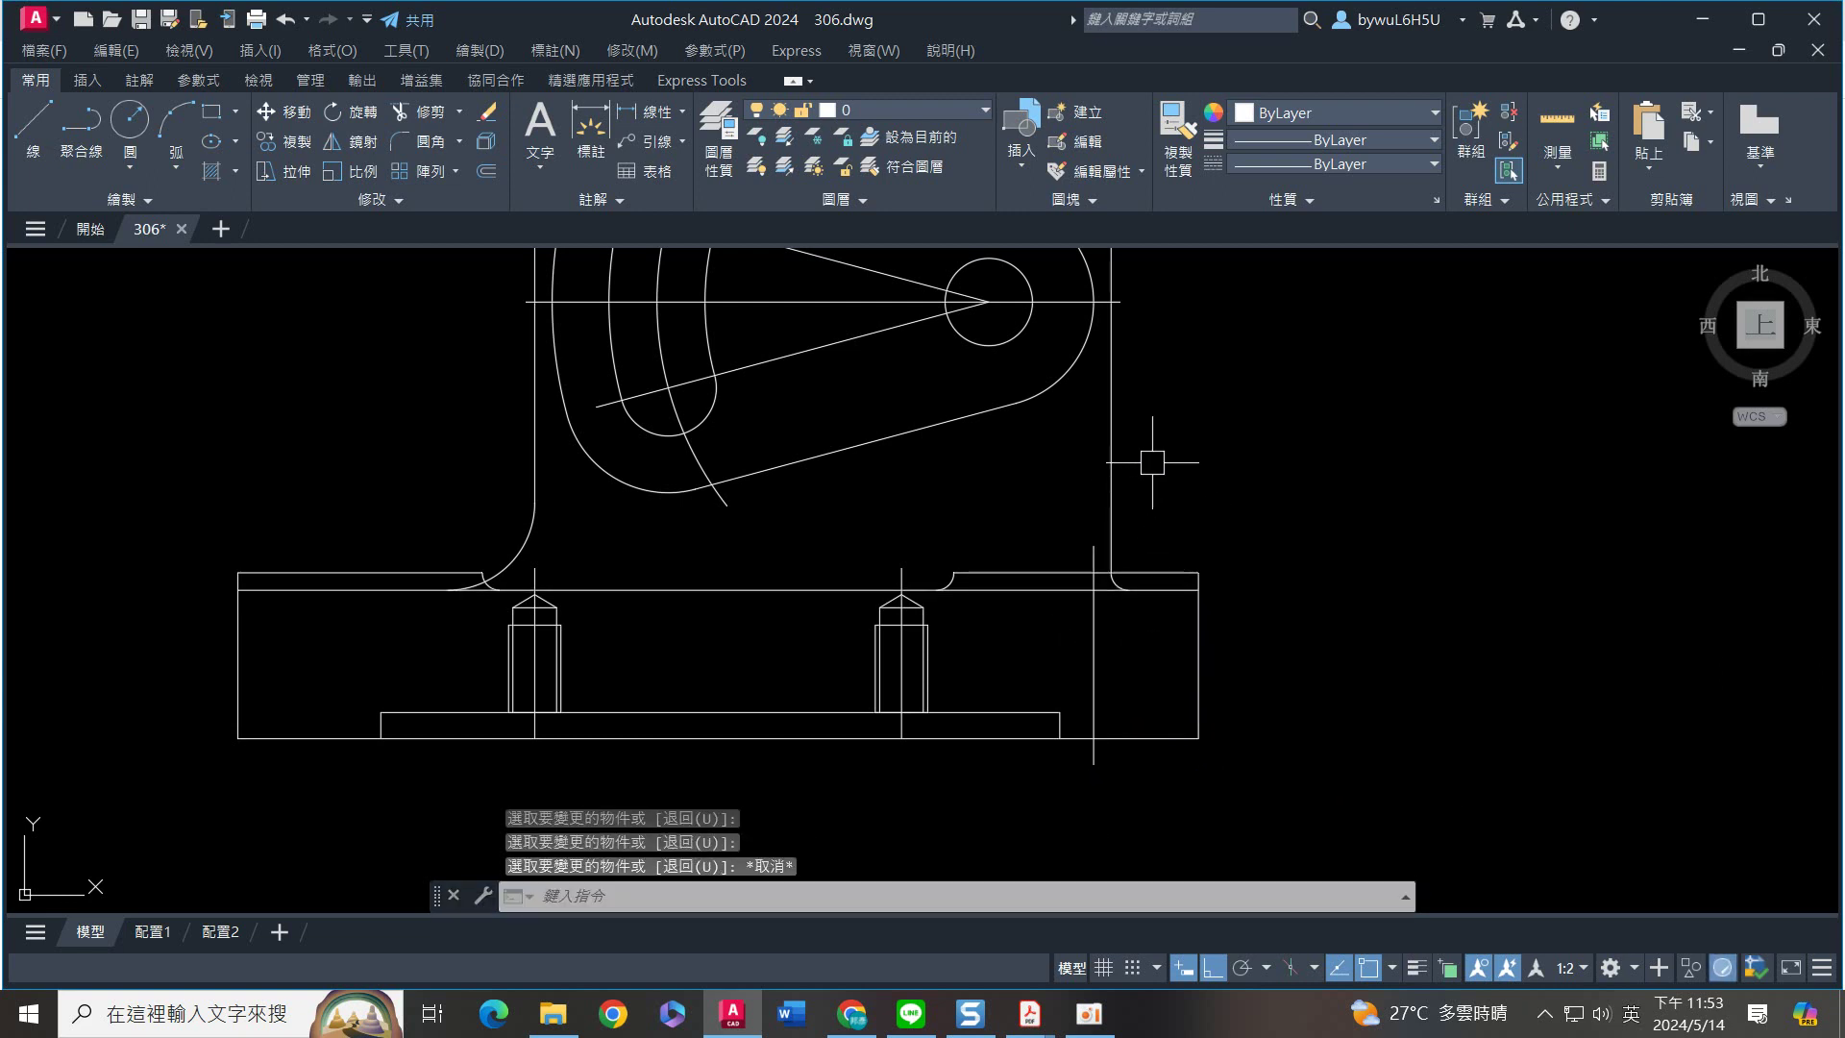
Draw a rectangle 3 wide and 7 high in the empty area beside the front view
middle_drag(1152, 463, 1172, 643)
middle_drag(1282, 507, 1219, 420)
text(re)
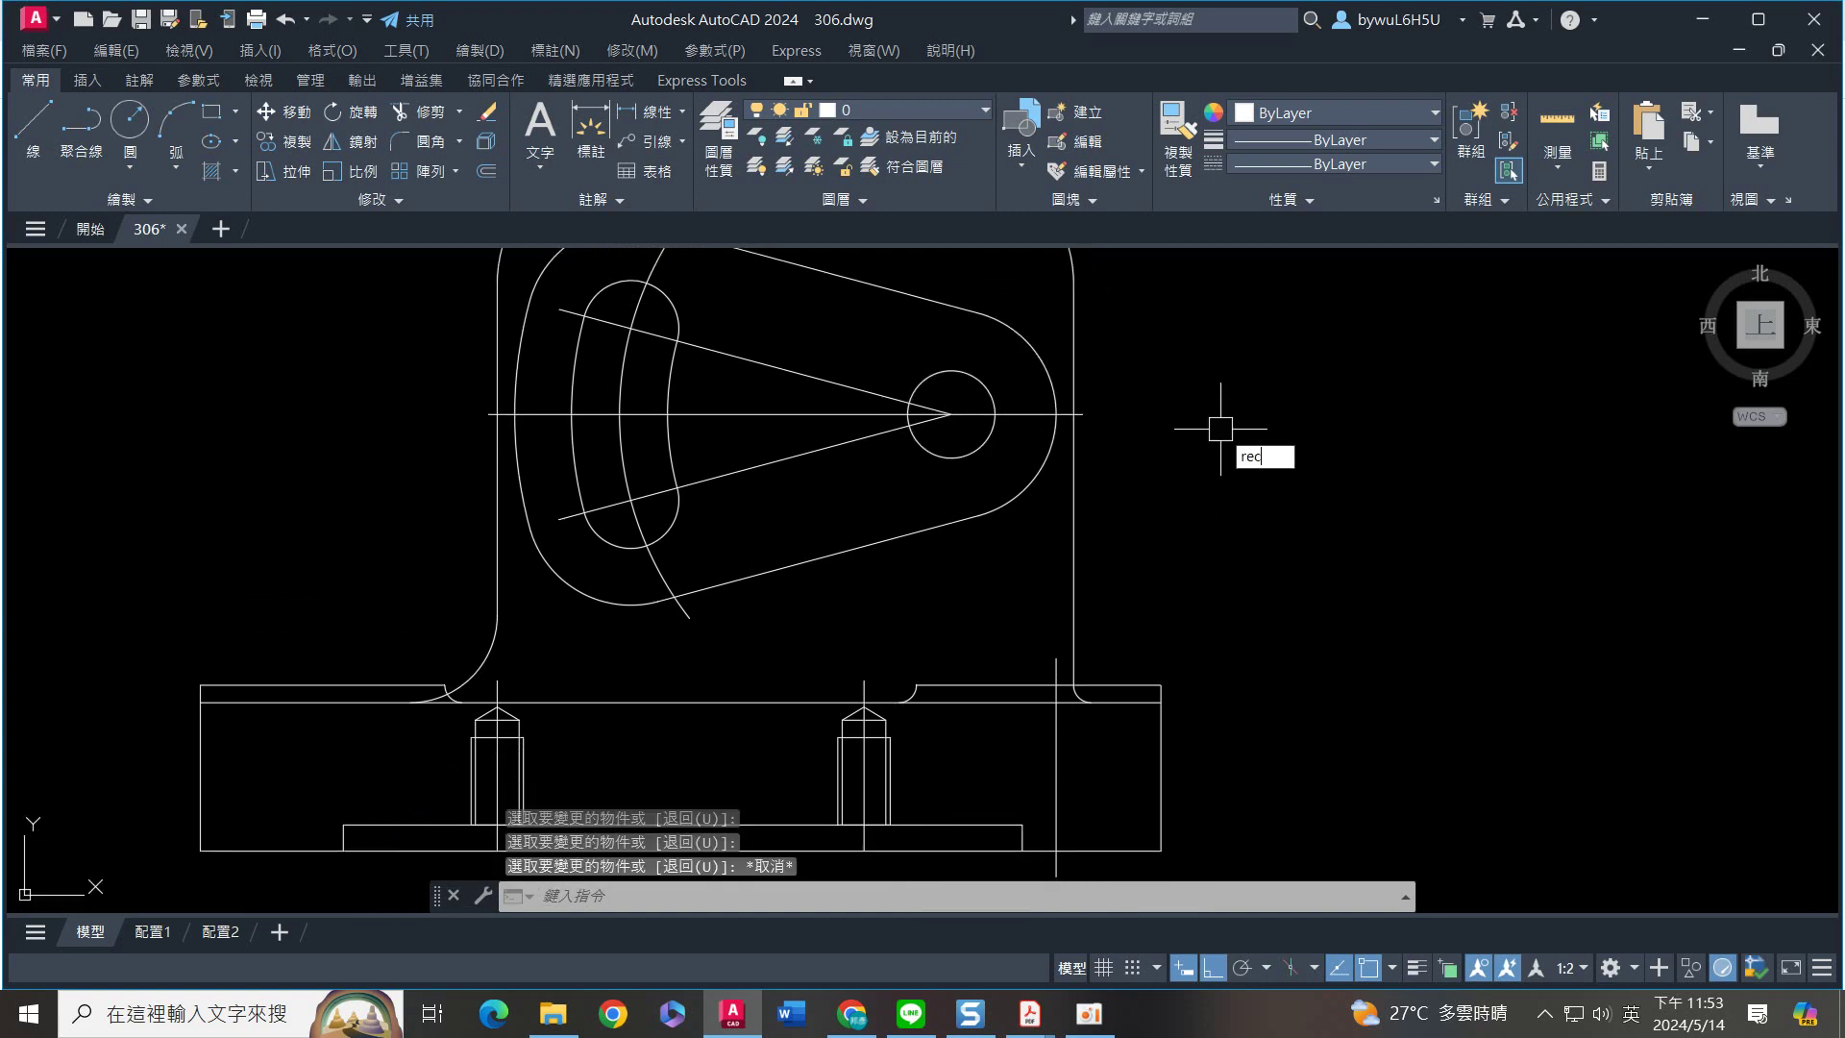
text(c)
key(Return)
click(1238, 558)
text(@3)
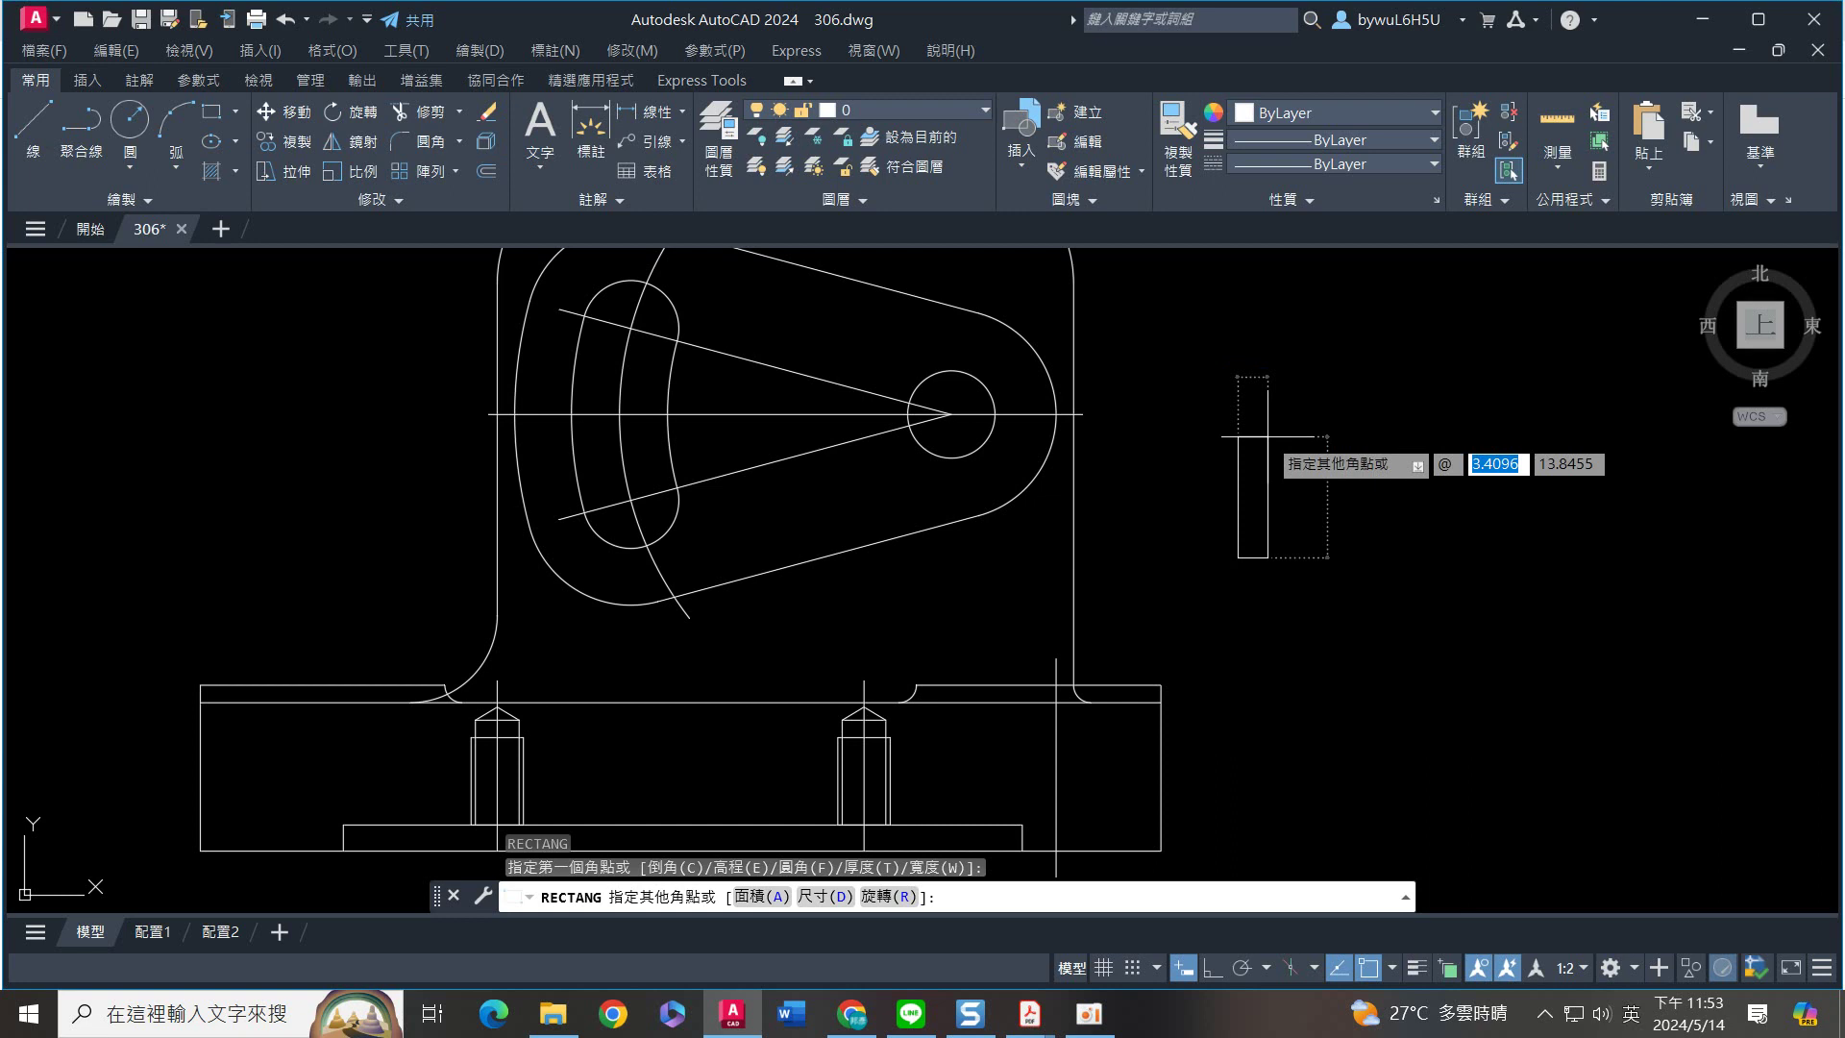
key(Tab)
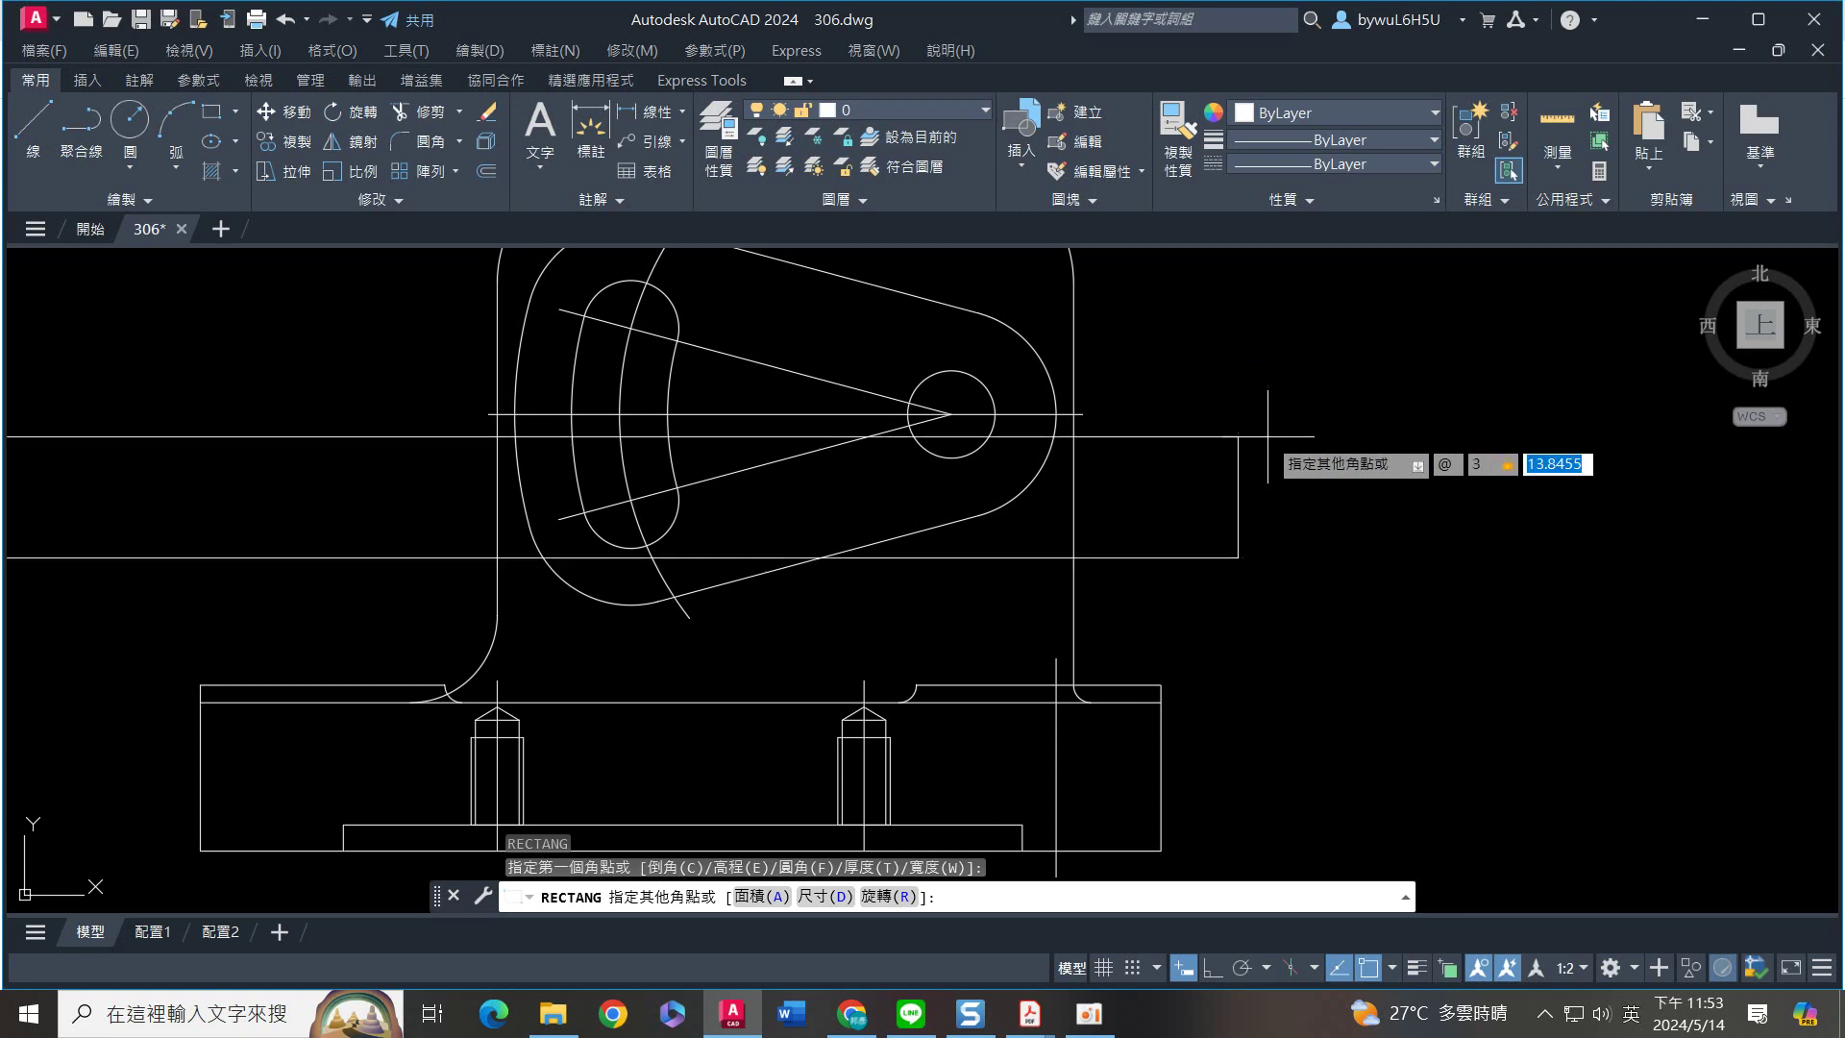
text(7)
key(Return)
Fillet both lower corners of the small rectangle with a radius of 1.5
scroll(1249, 558, up, 3)
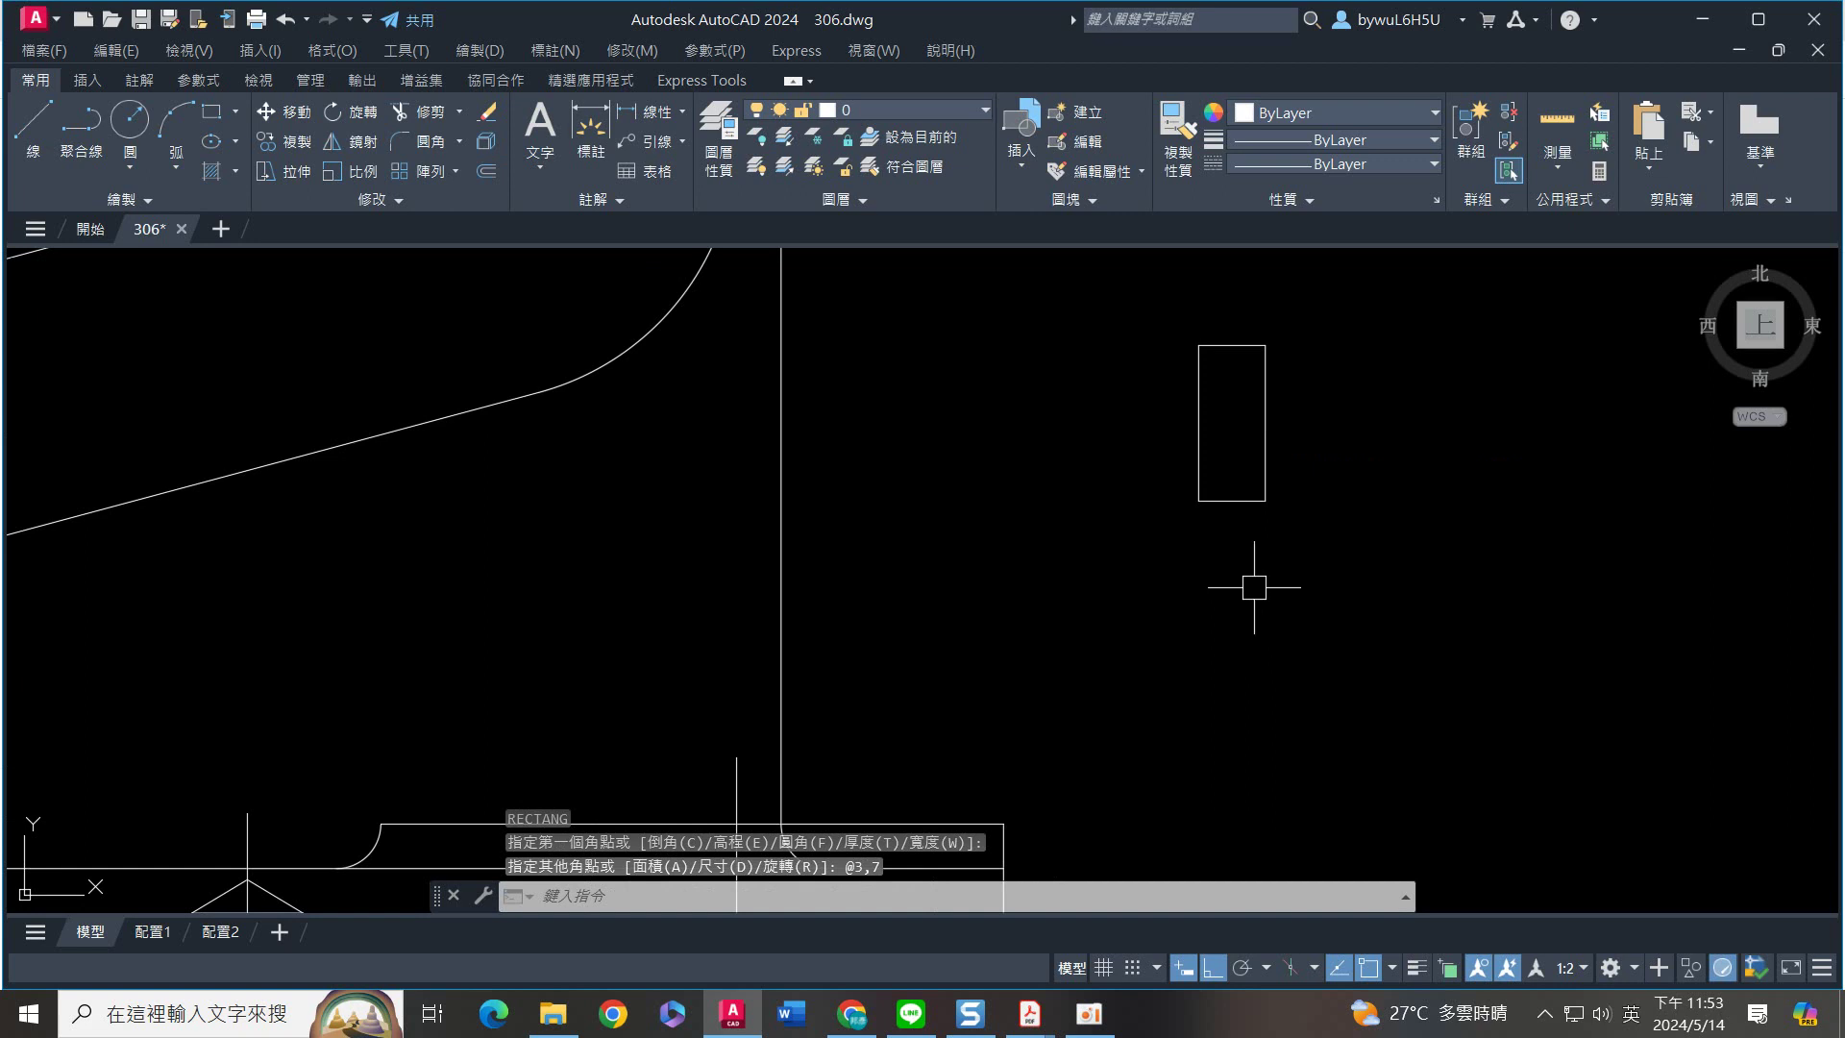
text(f)
key(Return)
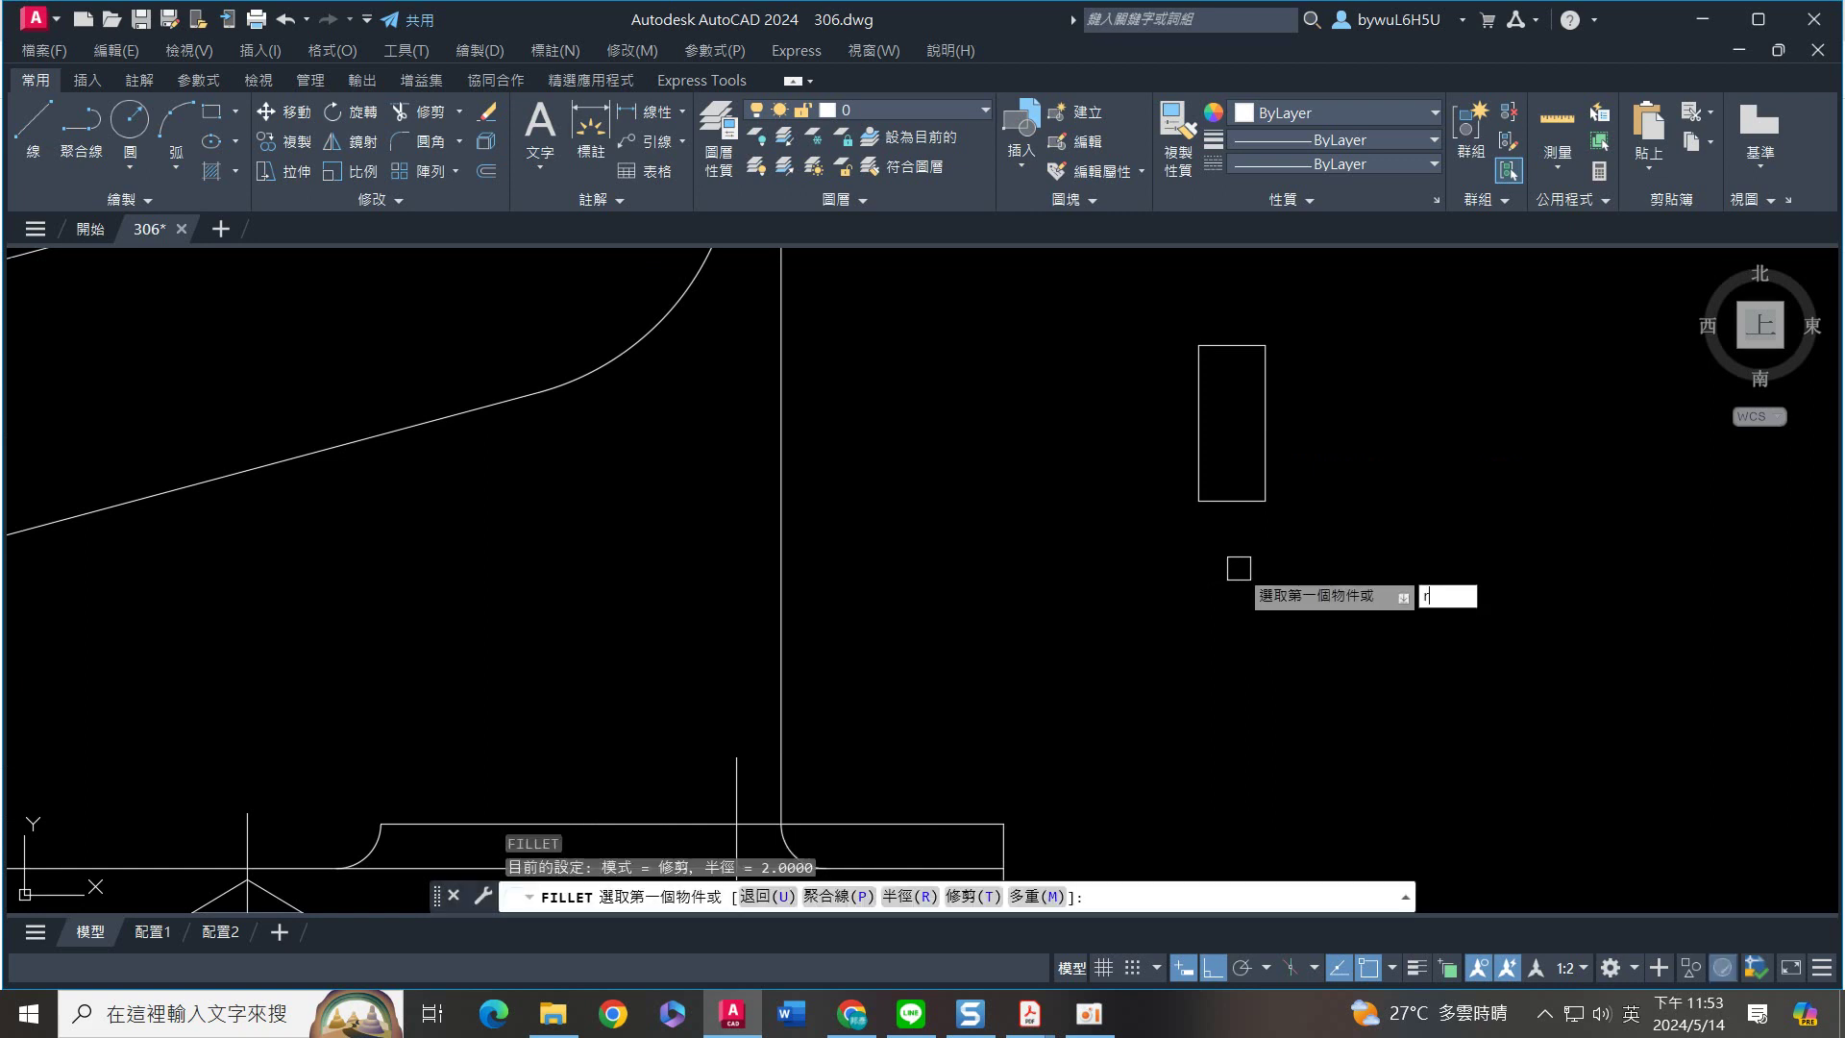
text(r)
key(Return)
text(1.5)
key(Return)
text(m)
key(Return)
click(1199, 441)
click(1248, 501)
click(1249, 498)
click(1265, 448)
key(Escape)
Explode the rounded rectangle into separate lines and arcs
click(1348, 332)
click(1142, 569)
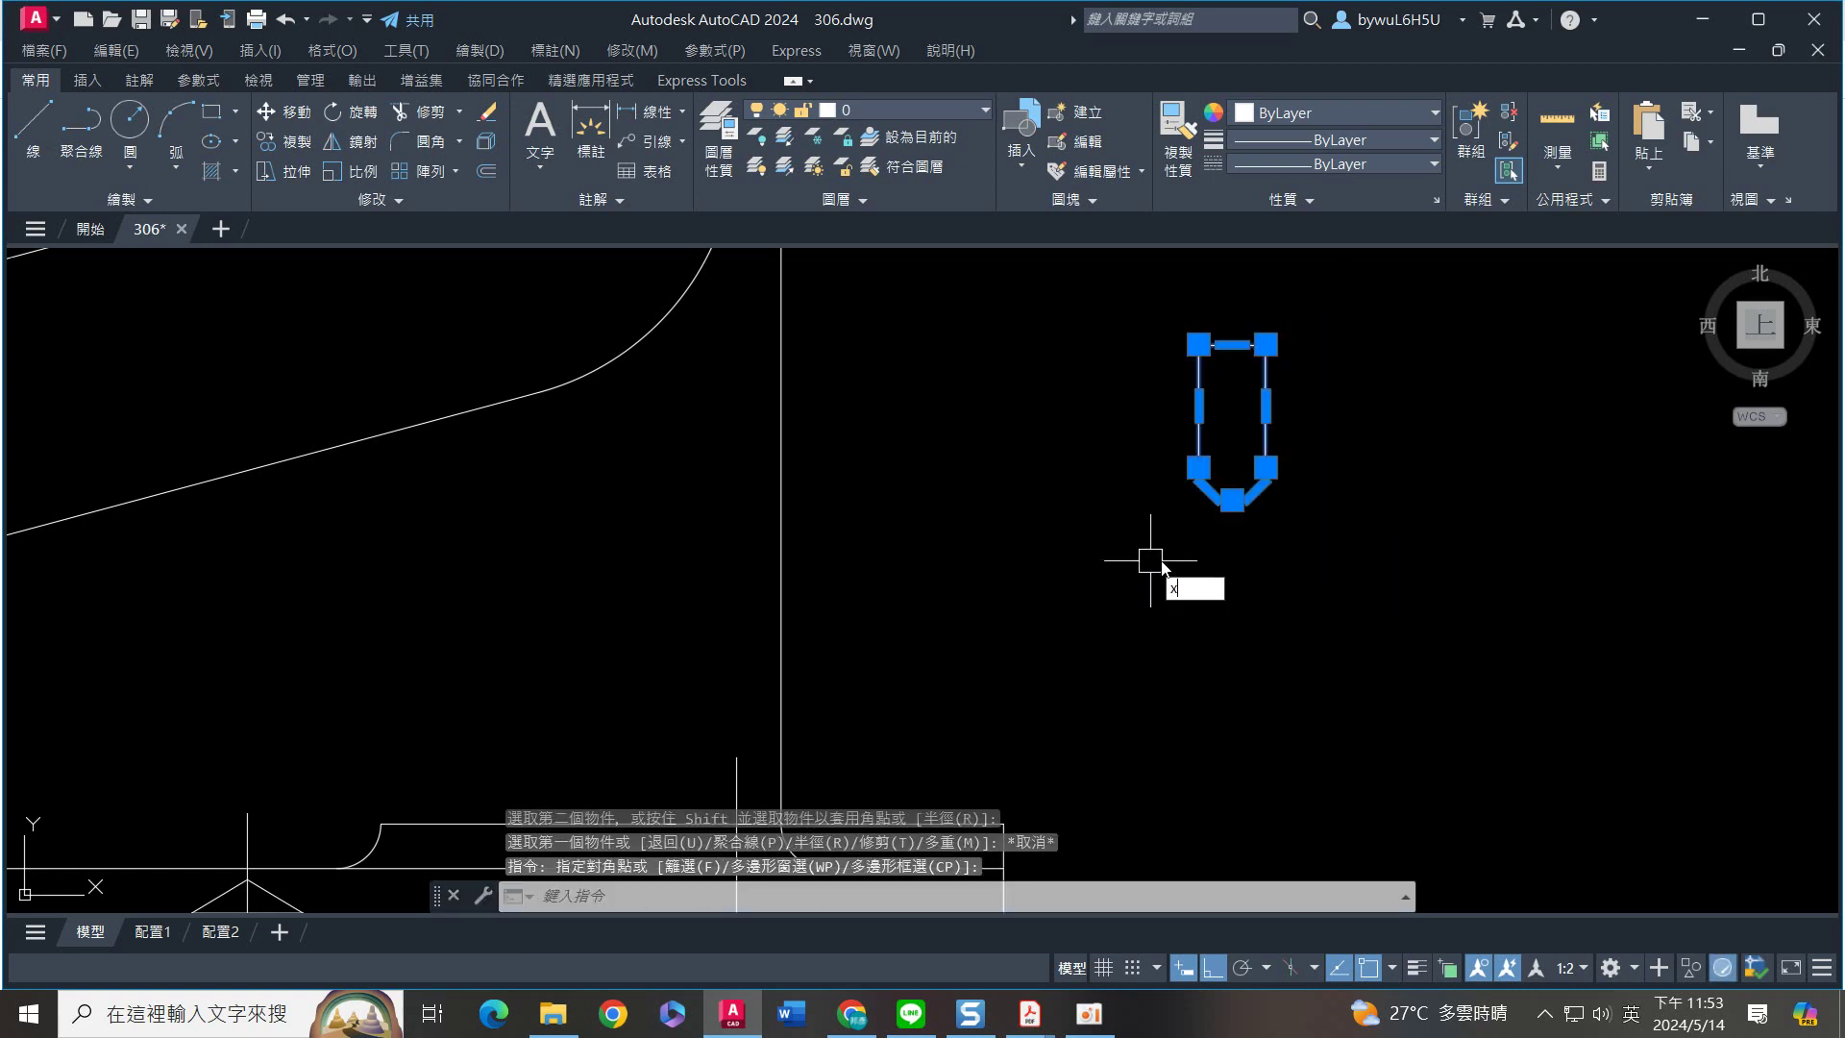
text(x)
key(Return)
Move the profile's two sides and rounded bottom from the top edge's midpoint to the centre of the front view's round hole
drag(1177, 565, 1153, 519)
click(1347, 408)
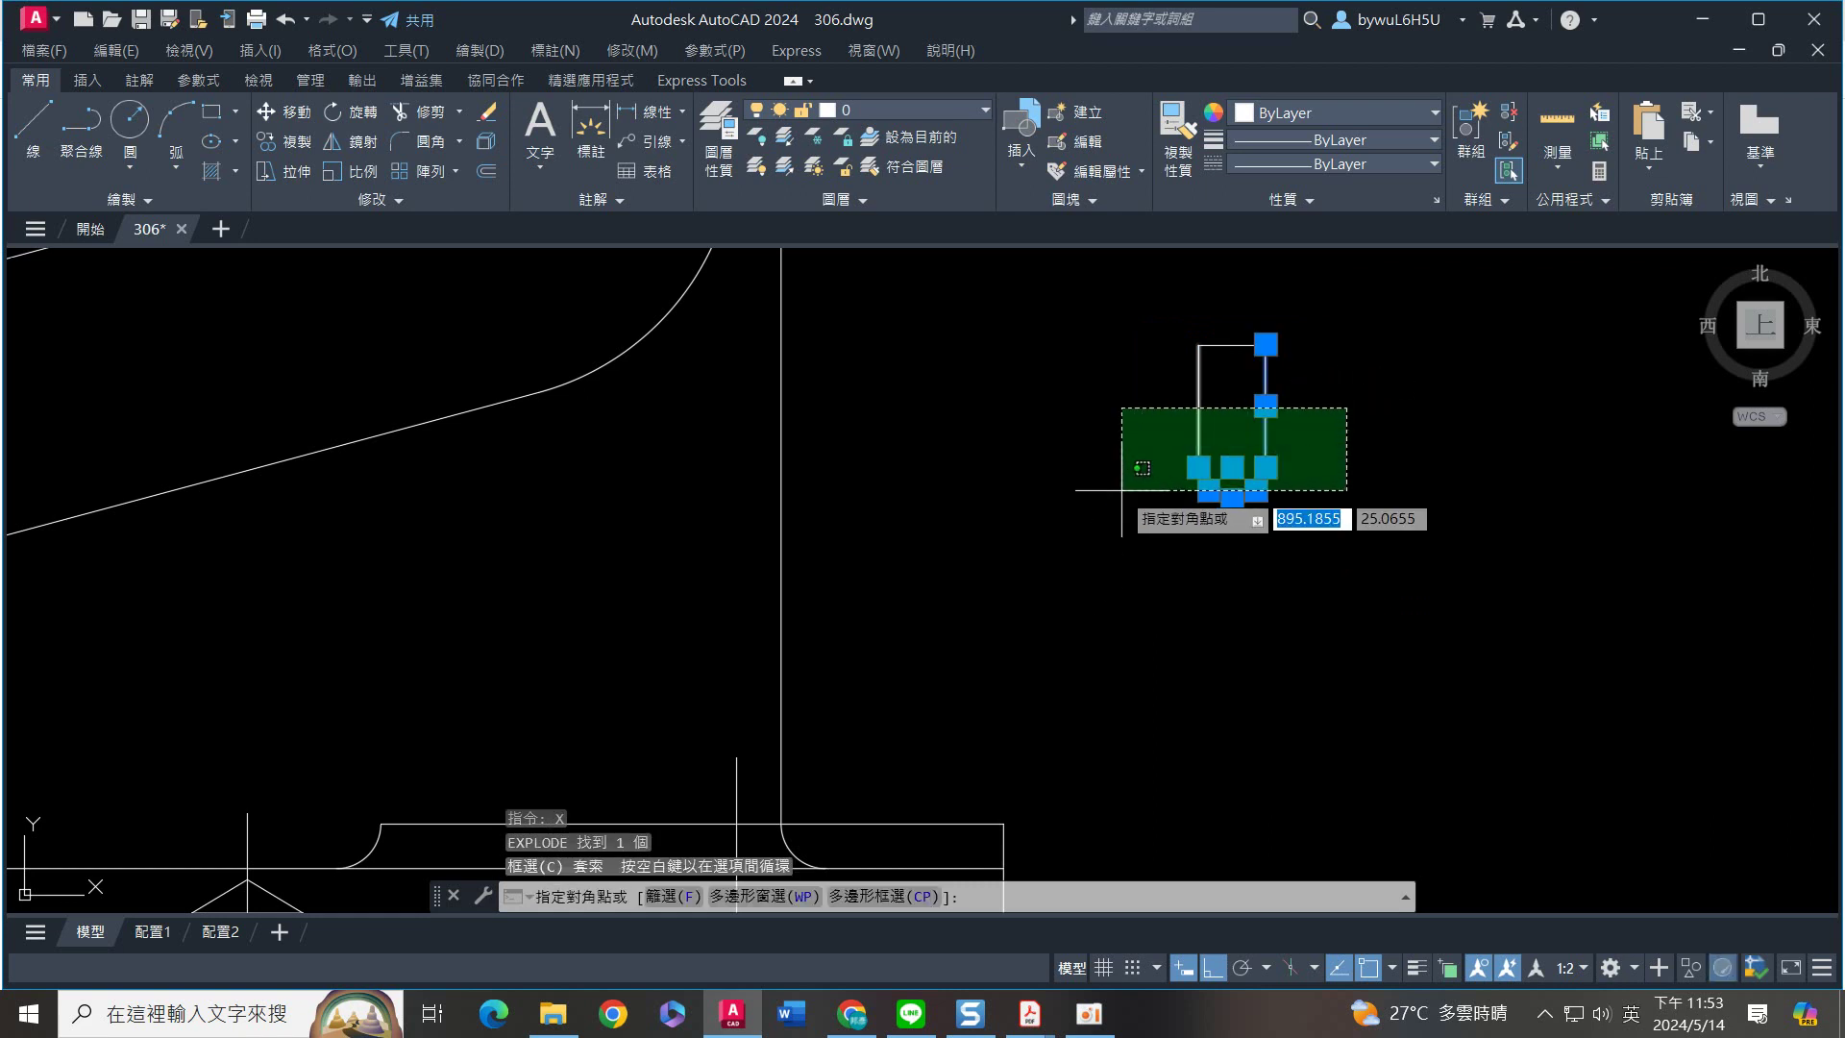
click(1134, 486)
text(m)
key(Return)
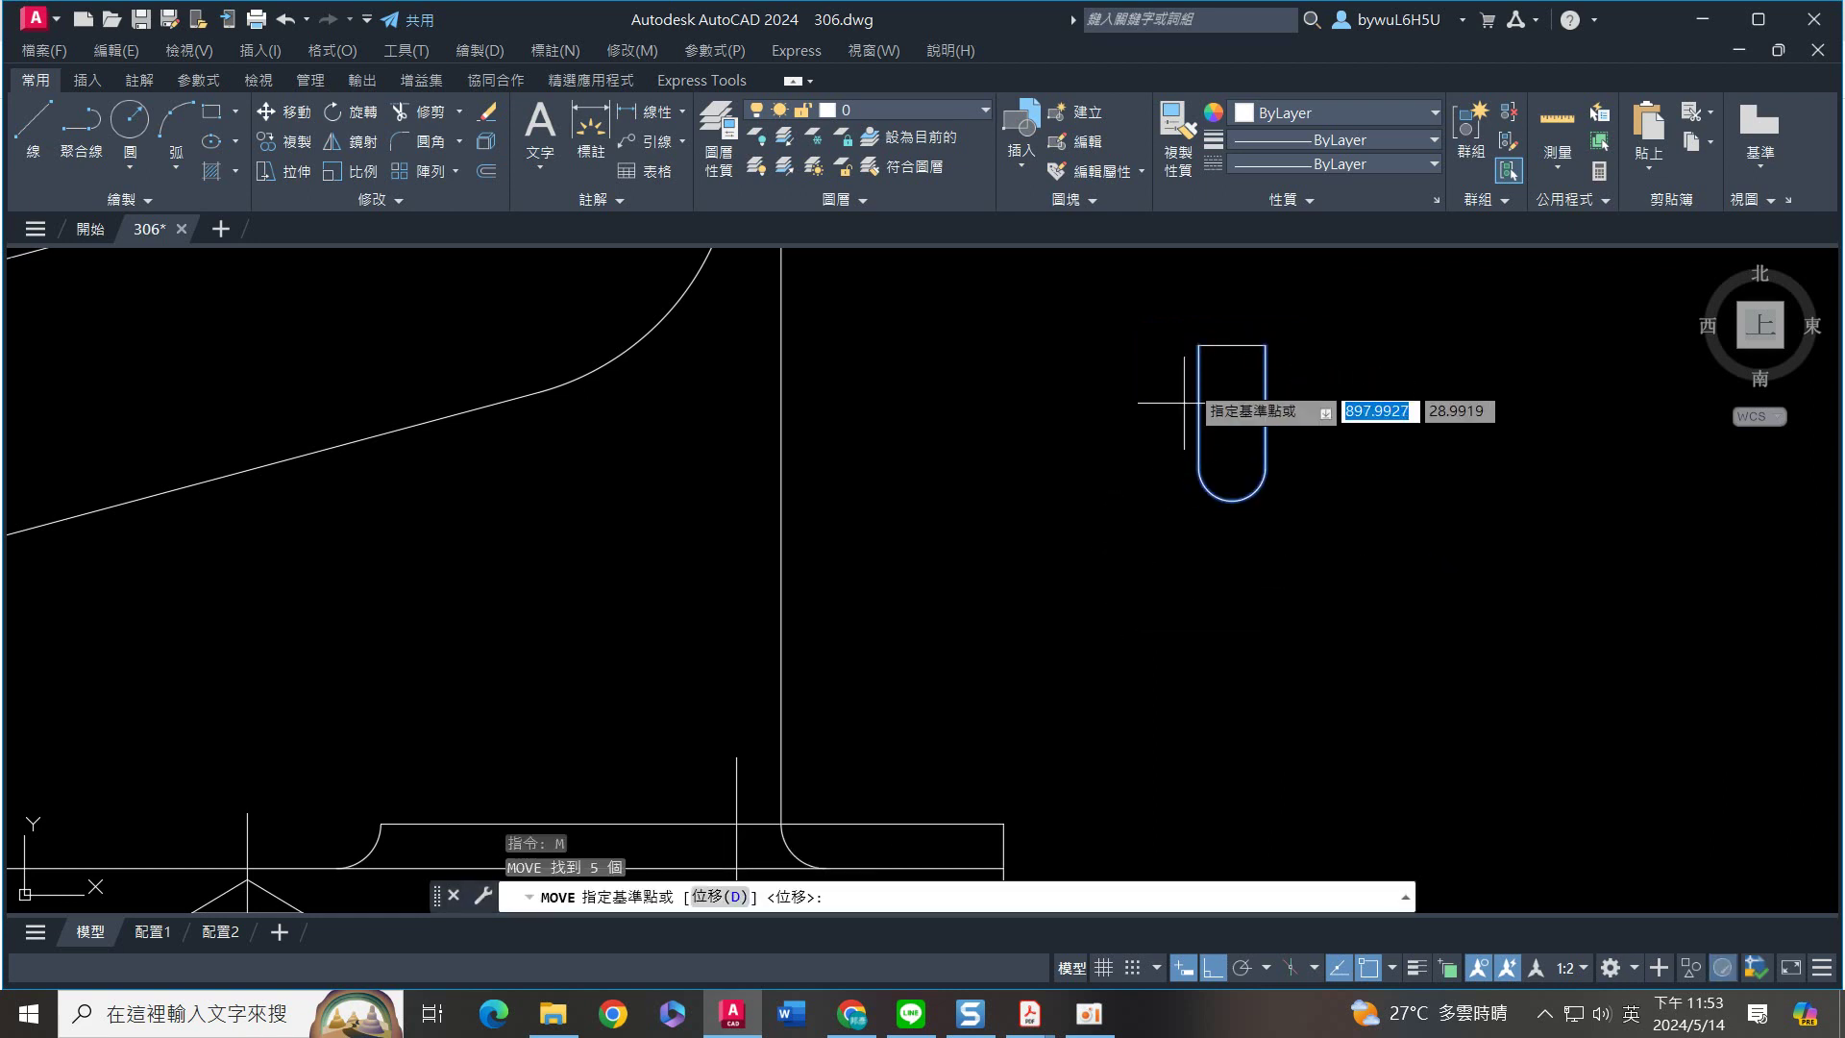
click(1198, 344)
middle_drag(1034, 417, 1225, 669)
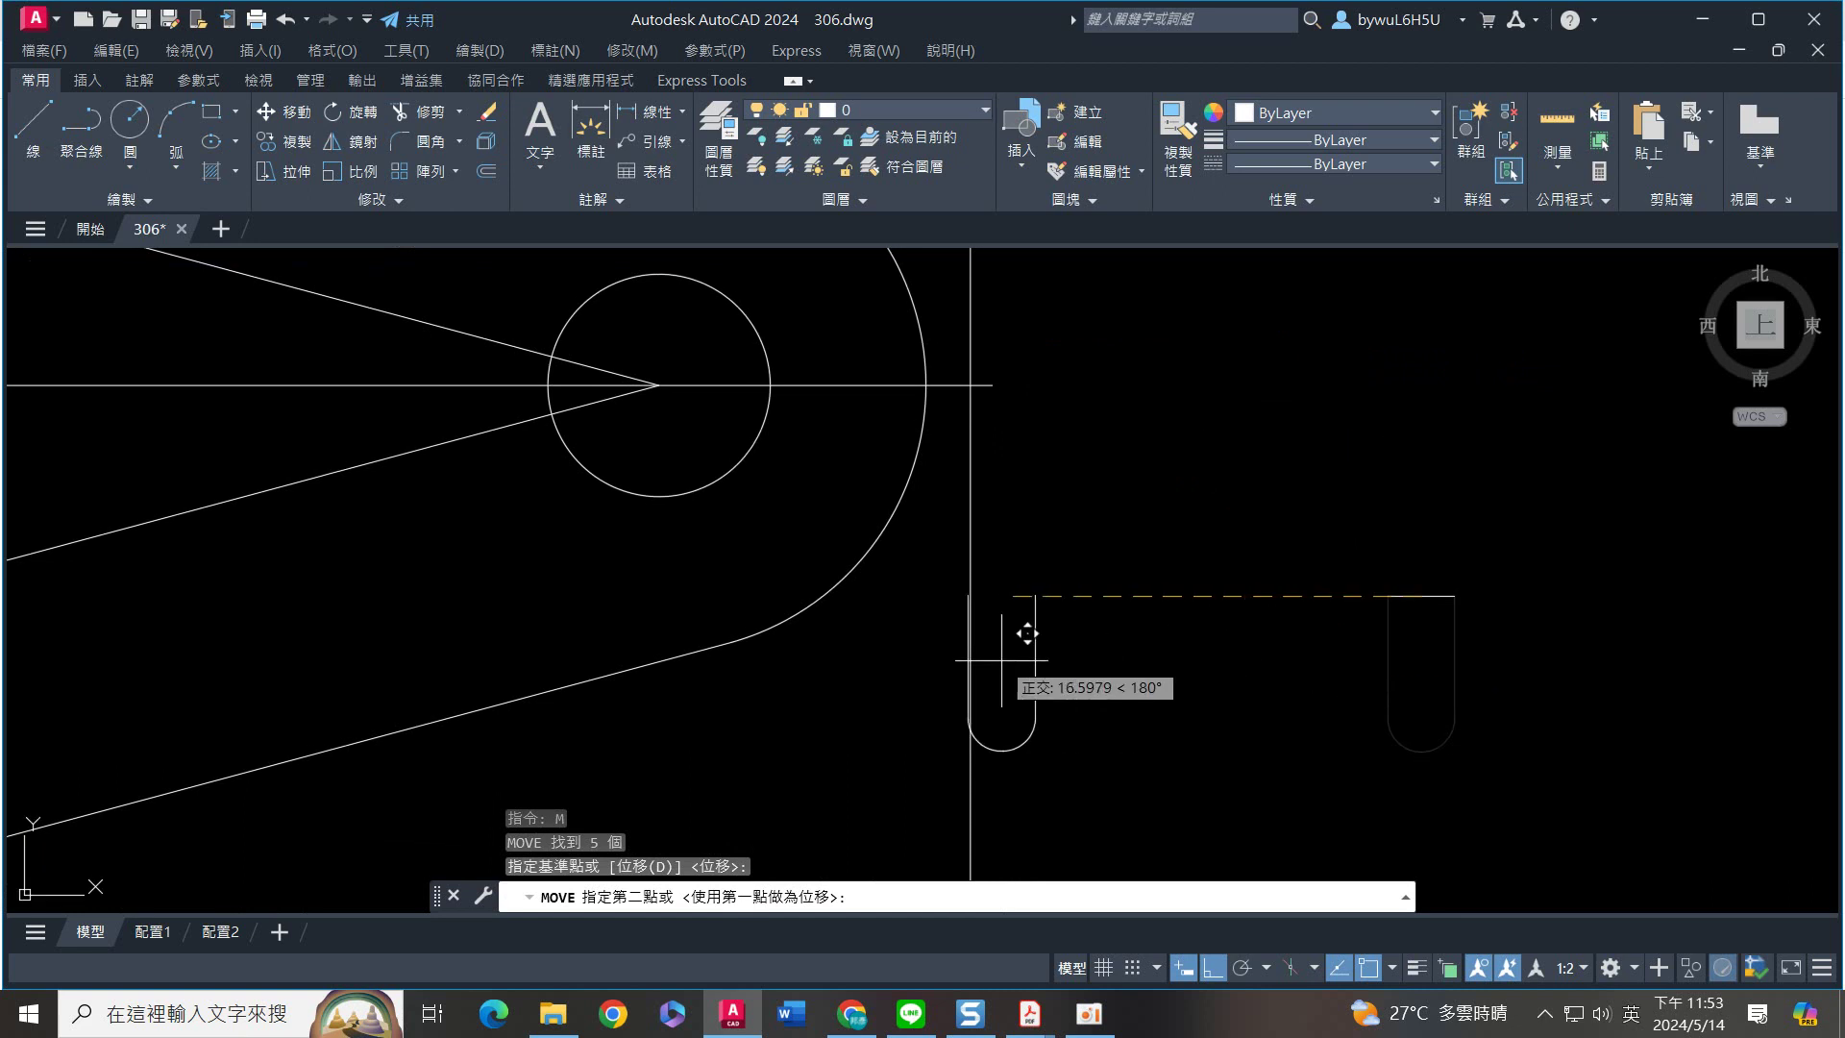
click(659, 385)
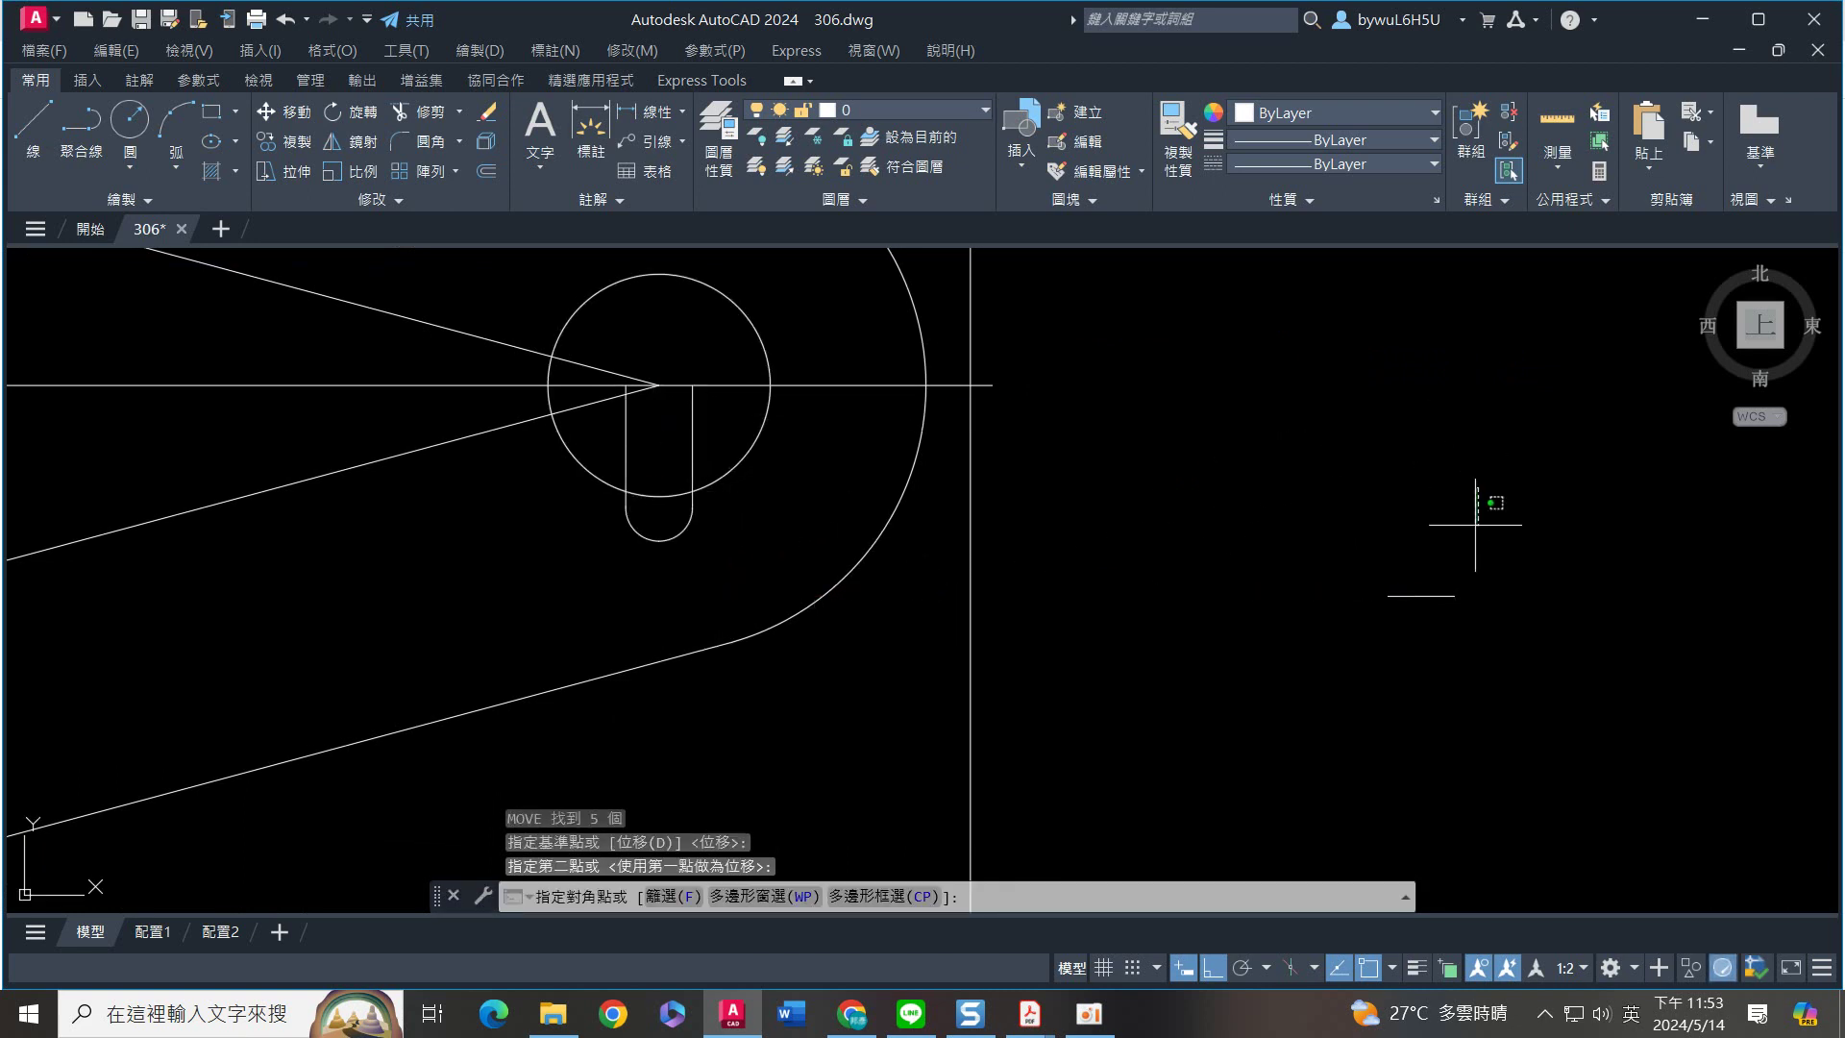
Erase the leftover top edge and trim the notch's two sides inside the round hole
click(1478, 487)
click(1334, 681)
key(Delete)
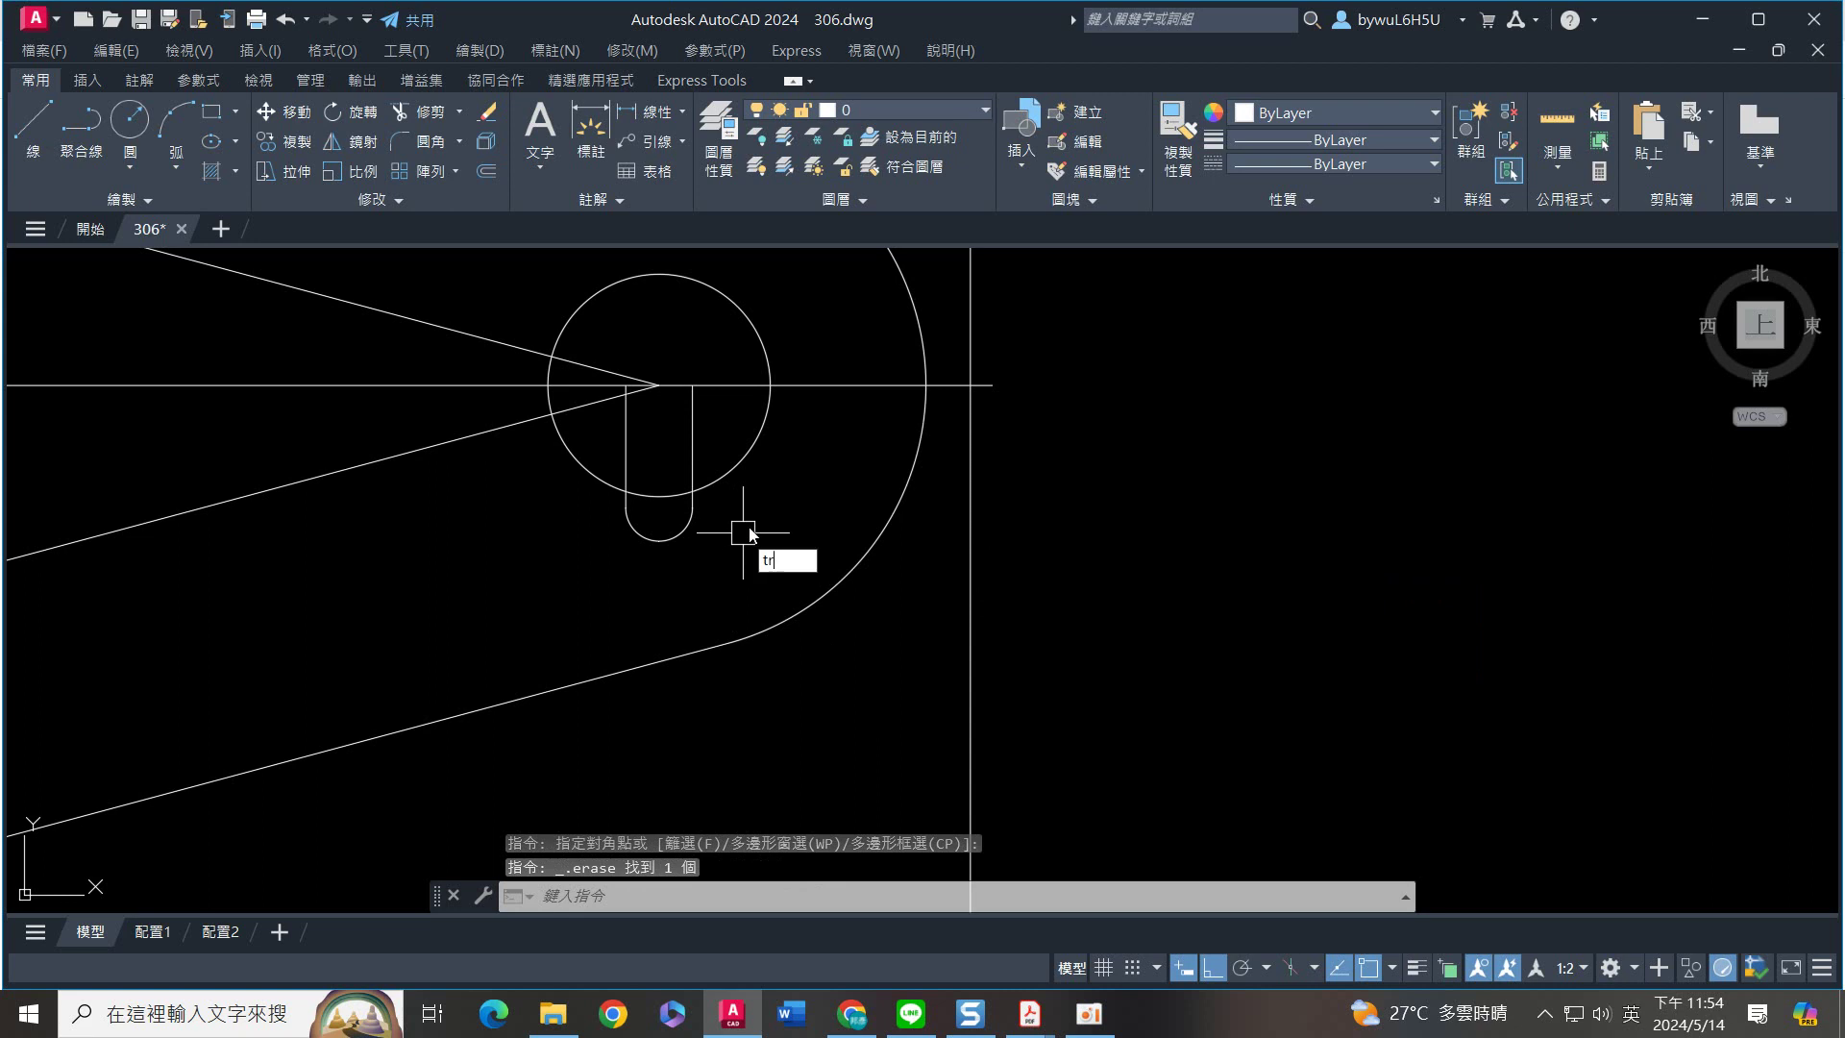
text(tr)
key(Return)
click(743, 462)
key(Return)
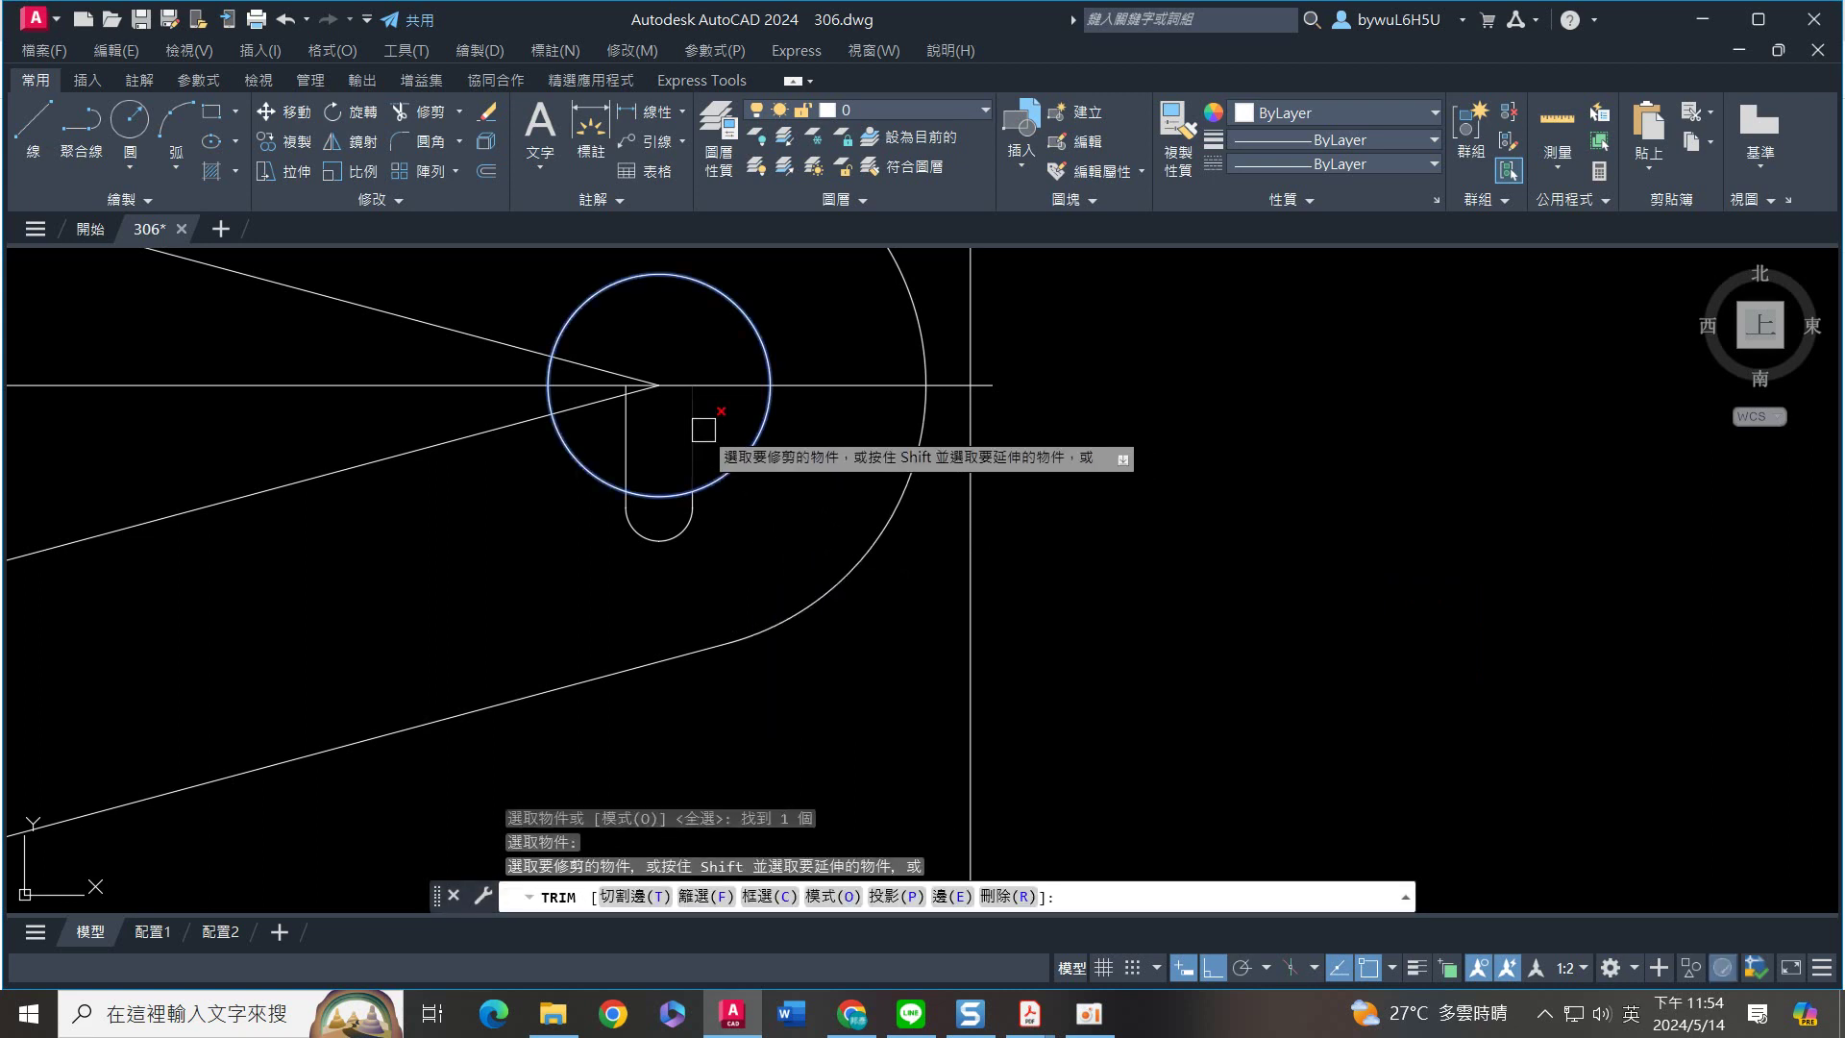
click(694, 430)
click(626, 442)
key(Return)
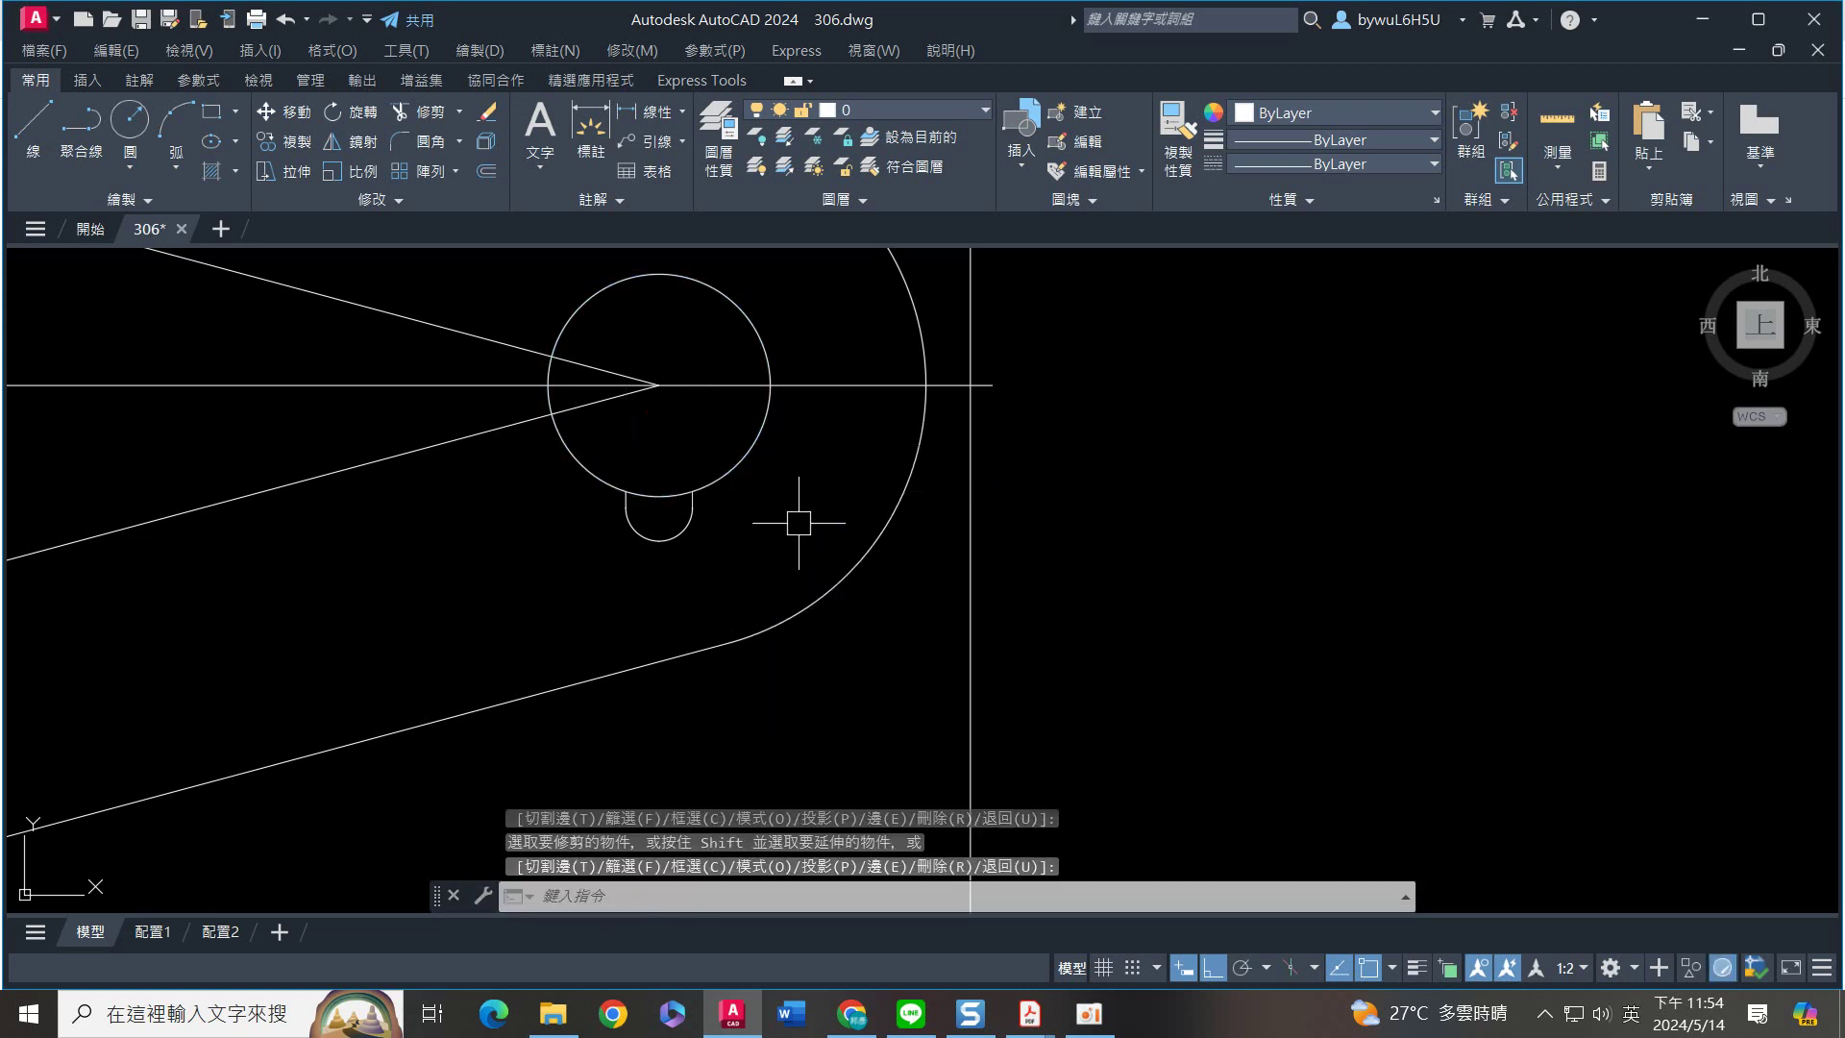
Draw a vertical centreline from the top of the round hole to the bottom of the notch arc
text(l)
key(Return)
click(659, 274)
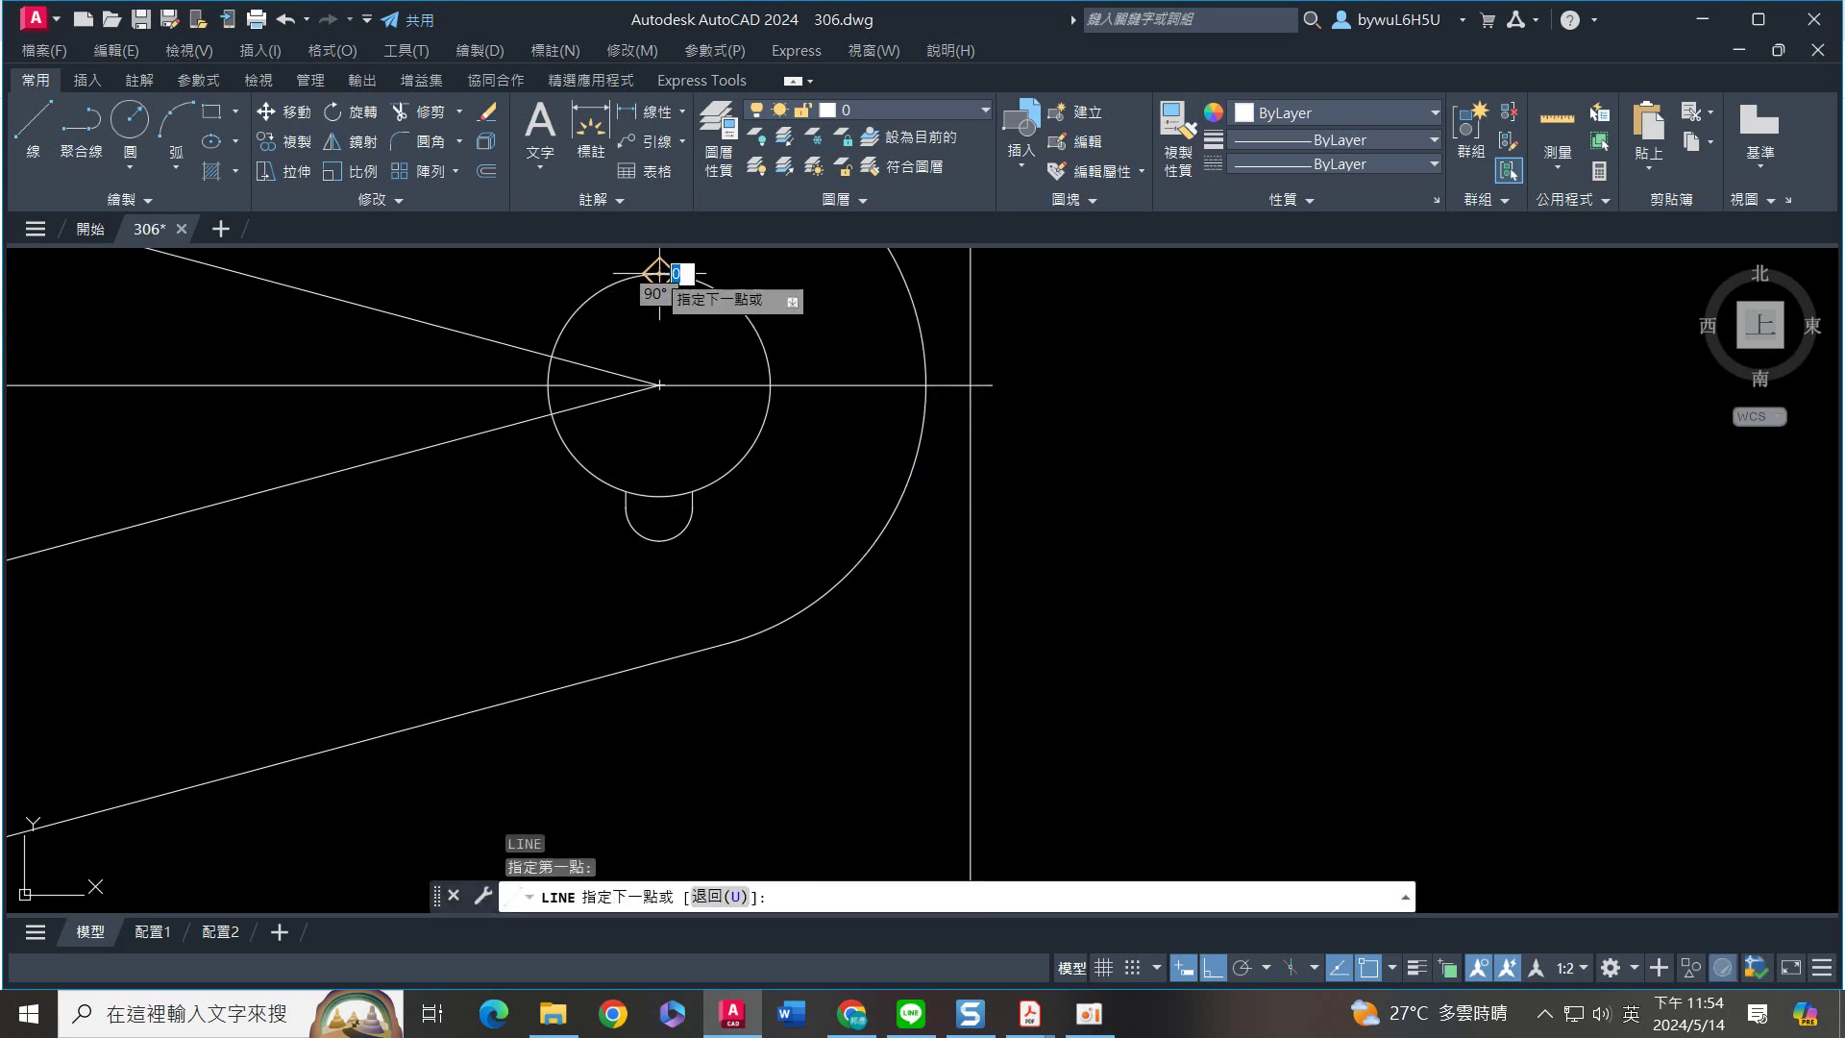
key(Return)
key(Return)
scroll(735, 535, up, 3)
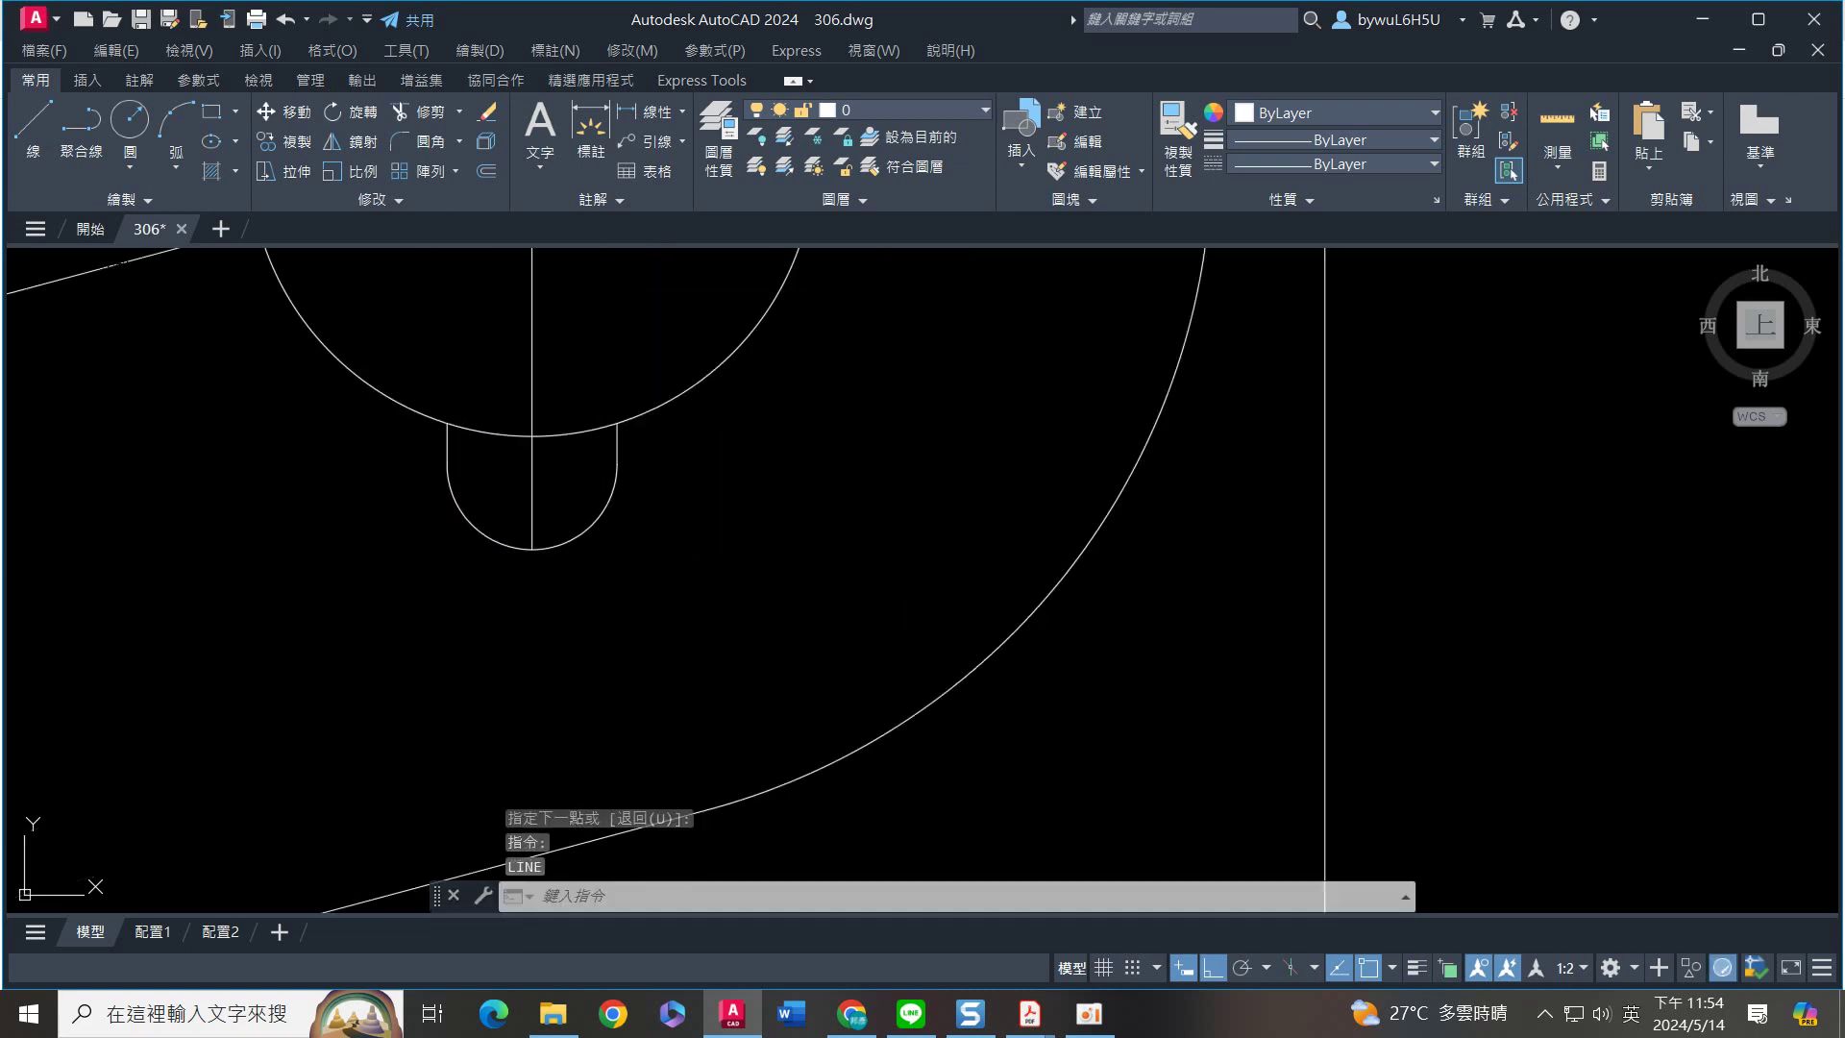
click(447, 464)
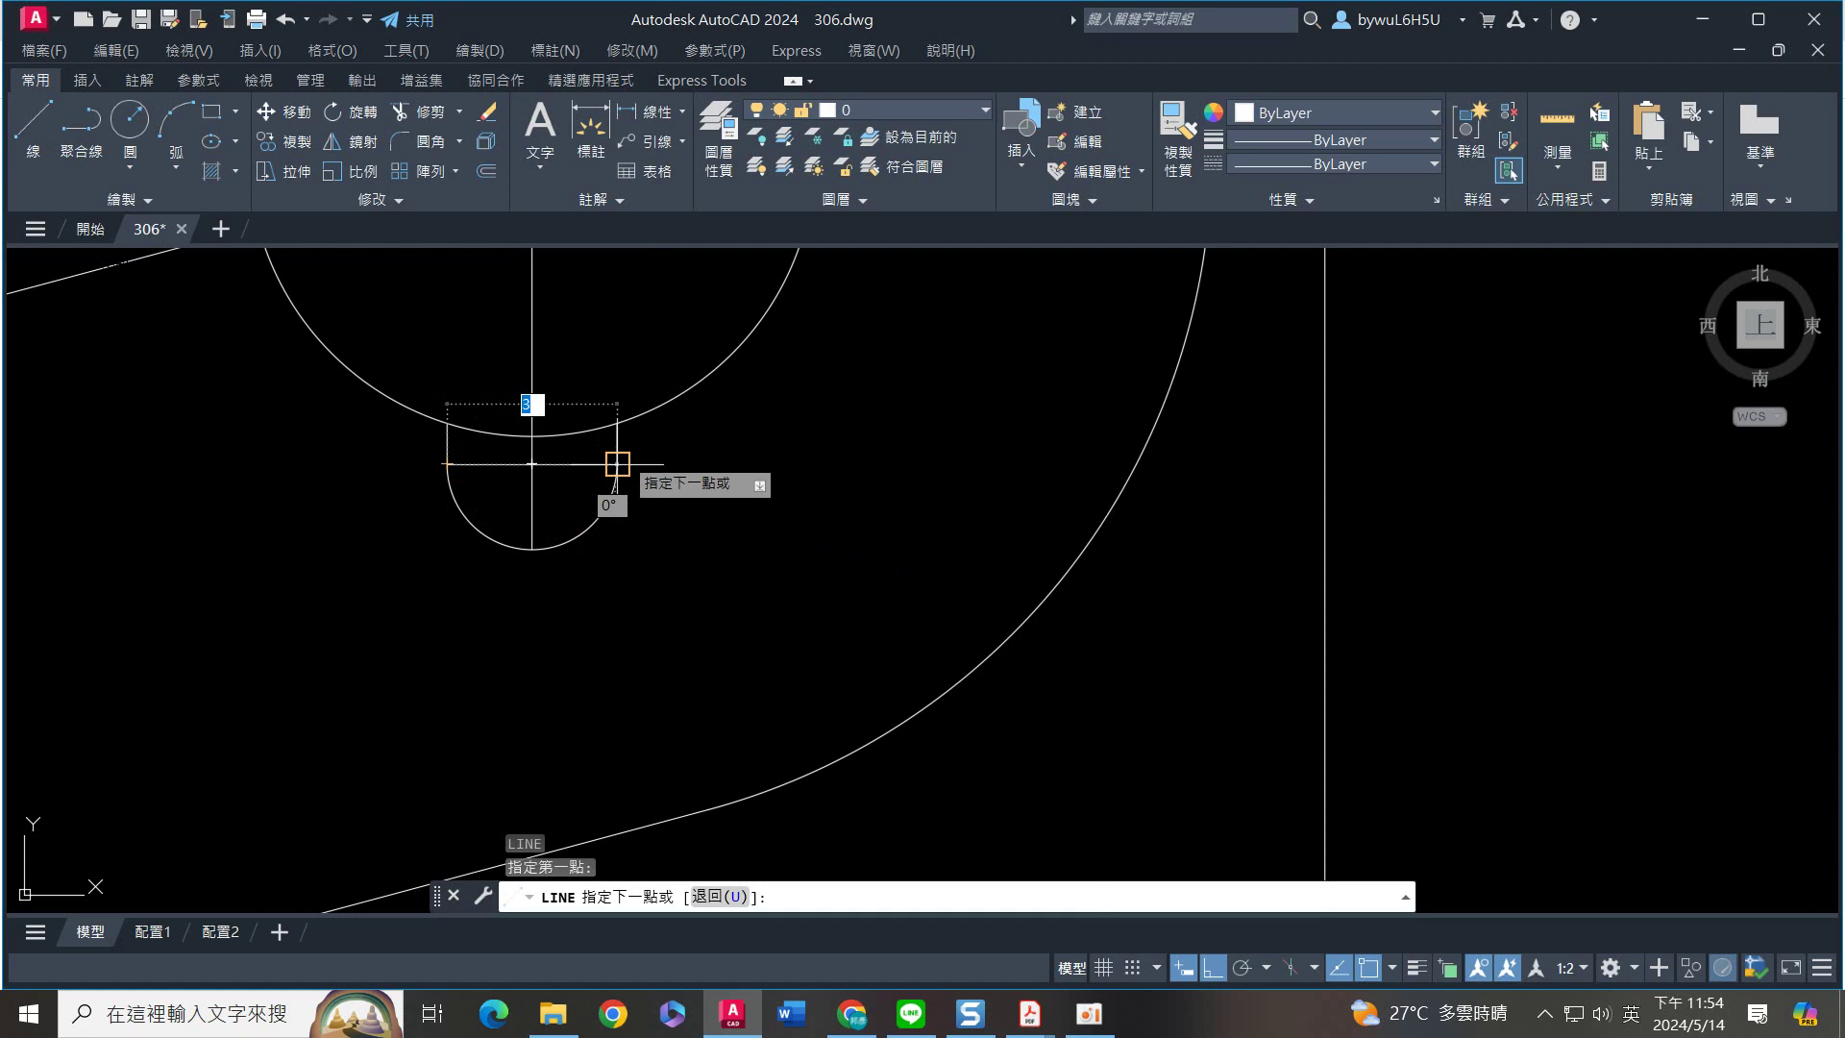
click(620, 446)
key(Return)
click(600, 445)
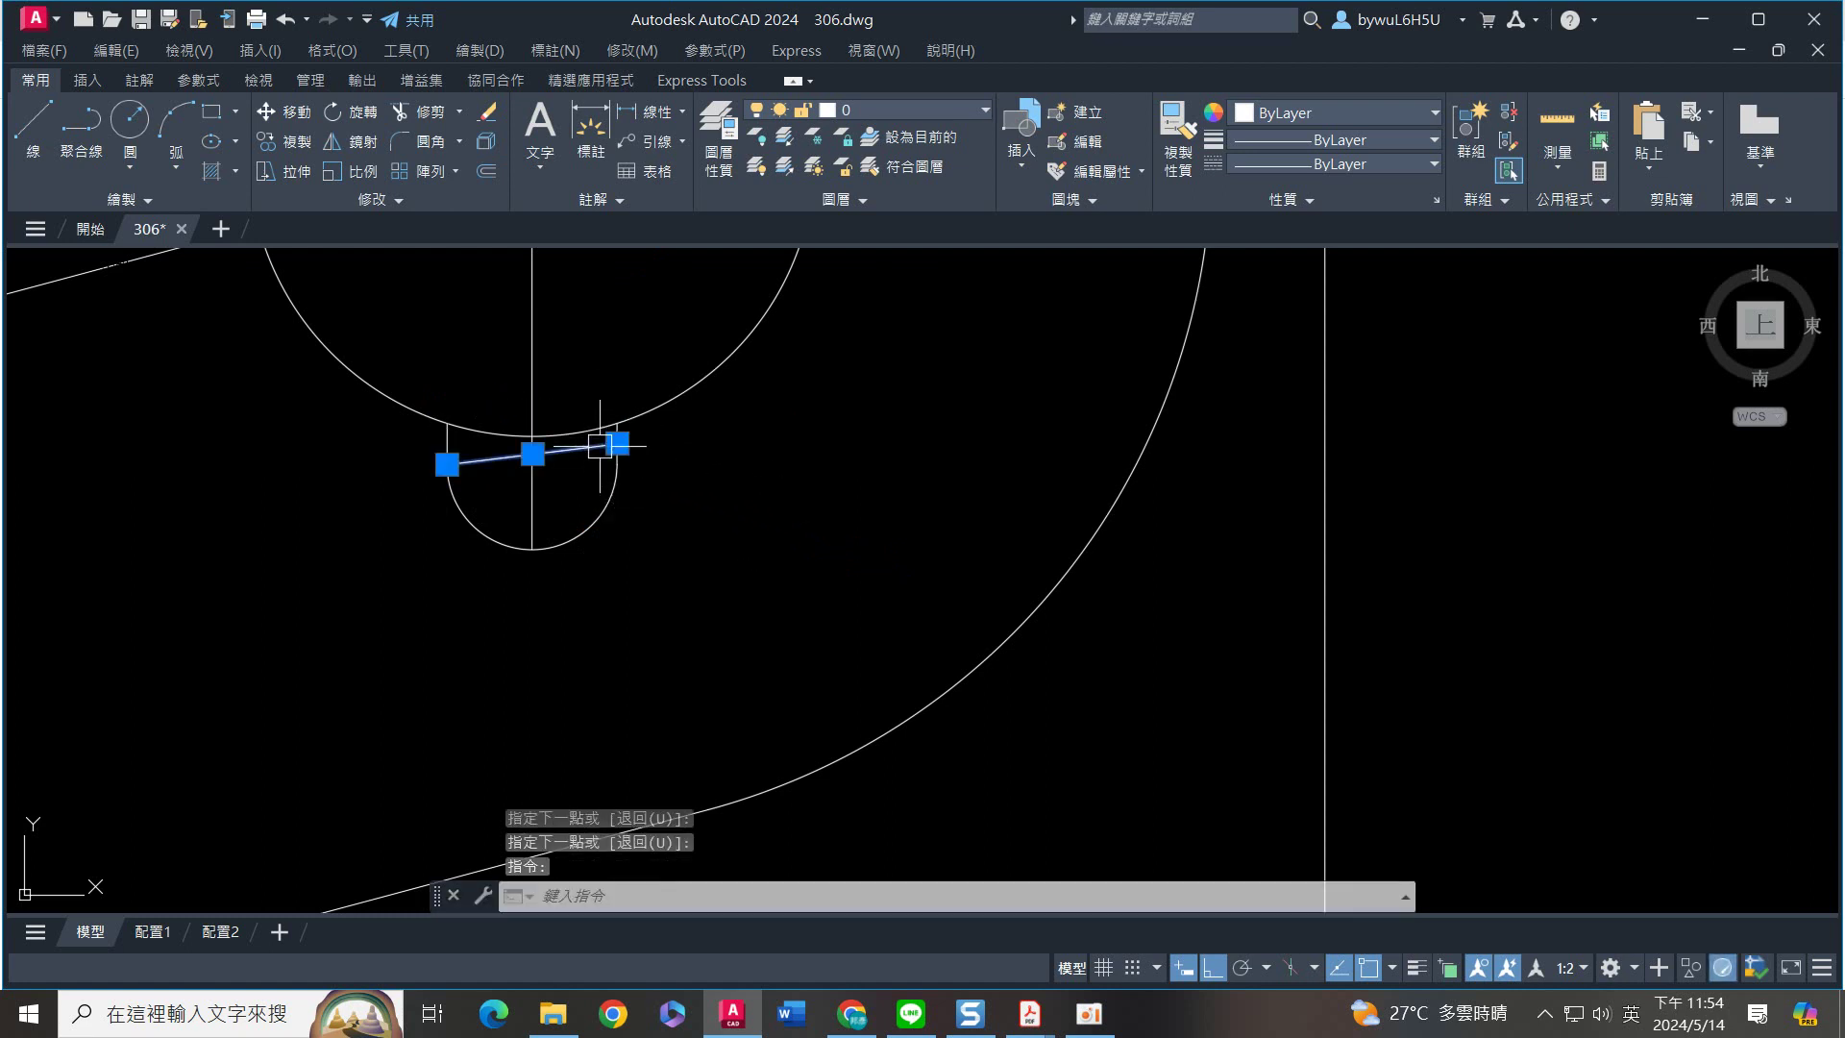
key(Delete)
Draw a horizontal line across the notch between the two ends of its arc
key(l)
key(Return)
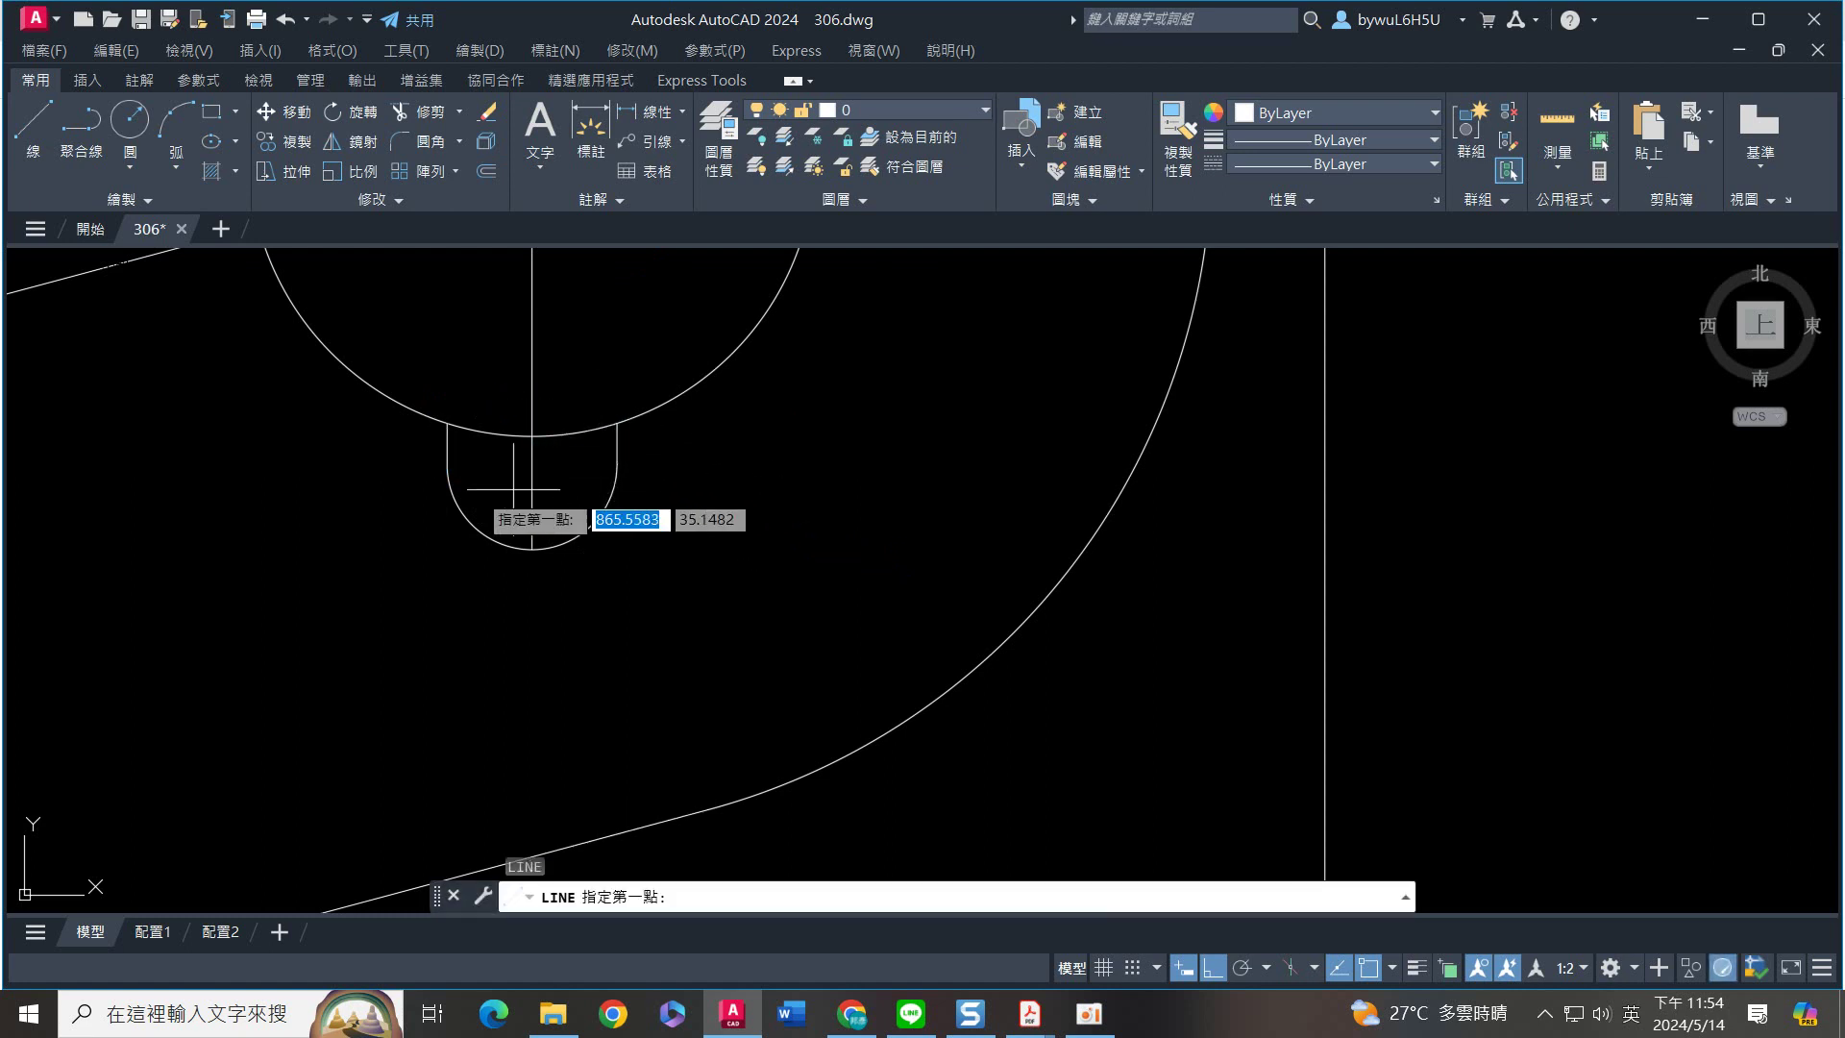
click(445, 464)
click(617, 464)
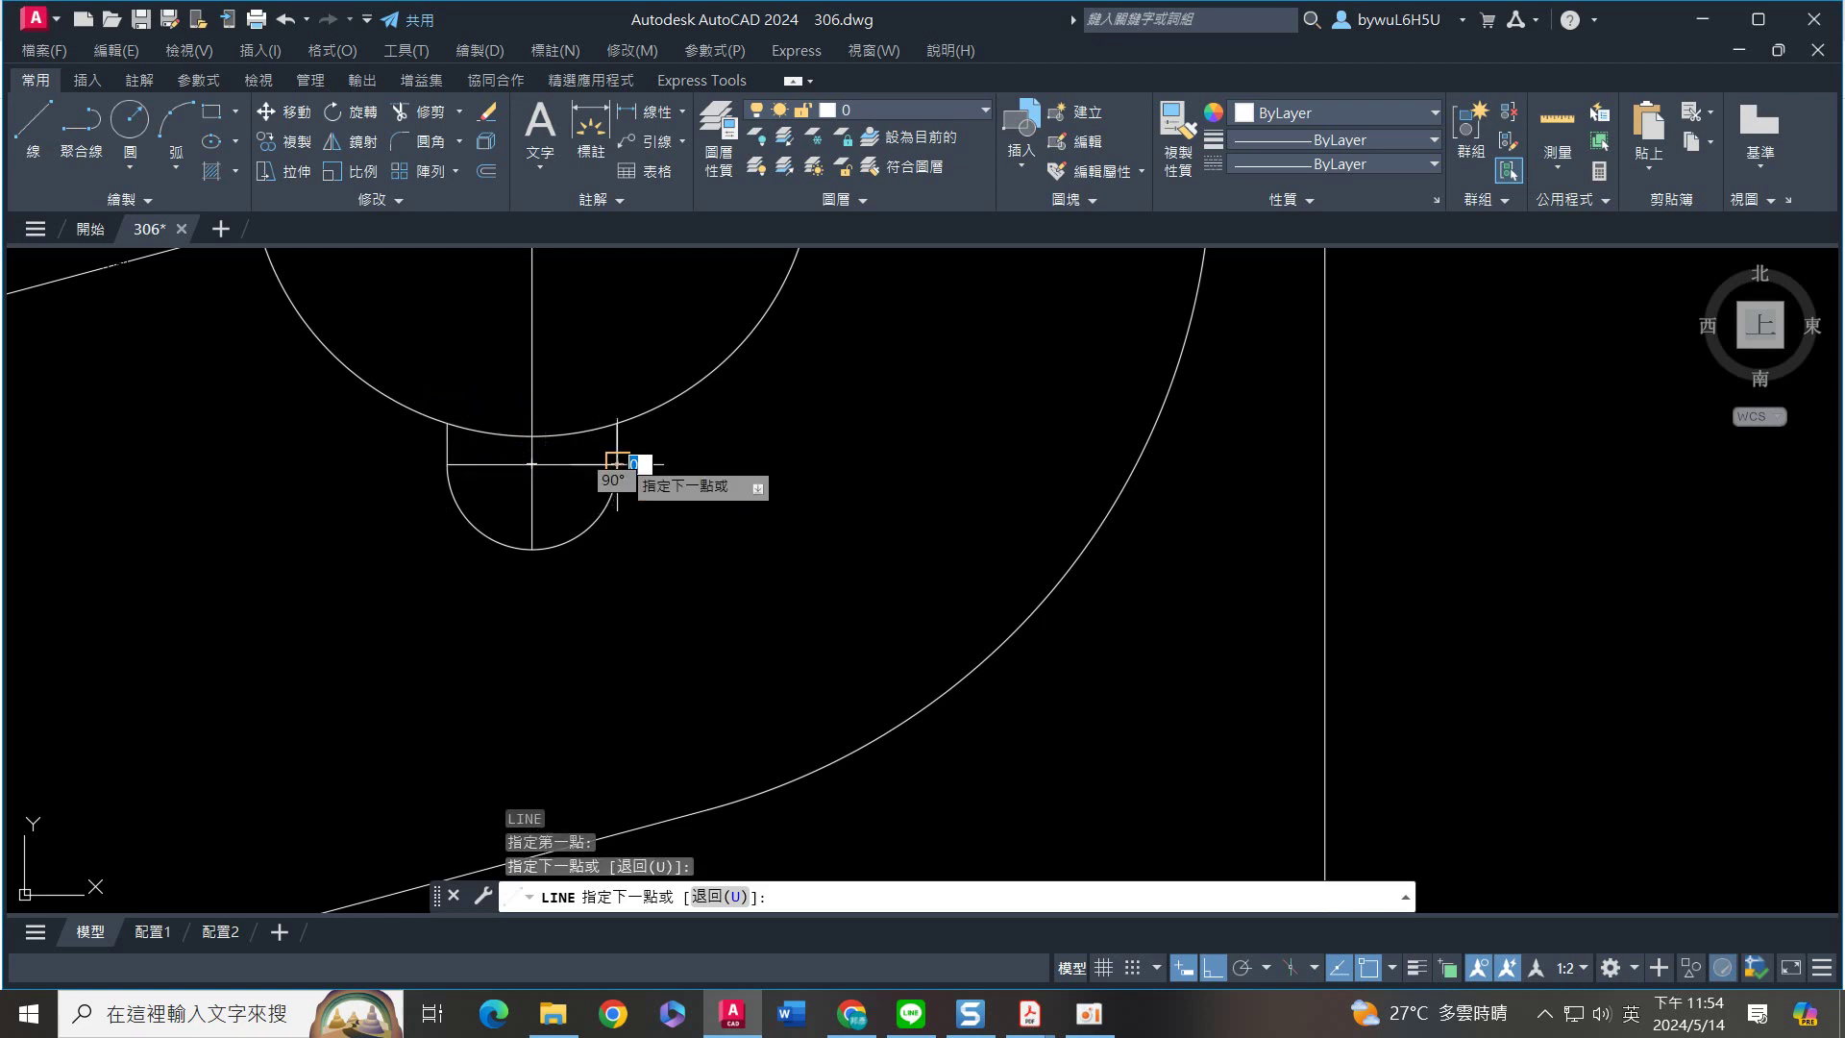
key(Return)
Lengthen the notch's horizontal line and the hole's vertical centreline by a delta of 3 at both ends
text(len)
key(Return)
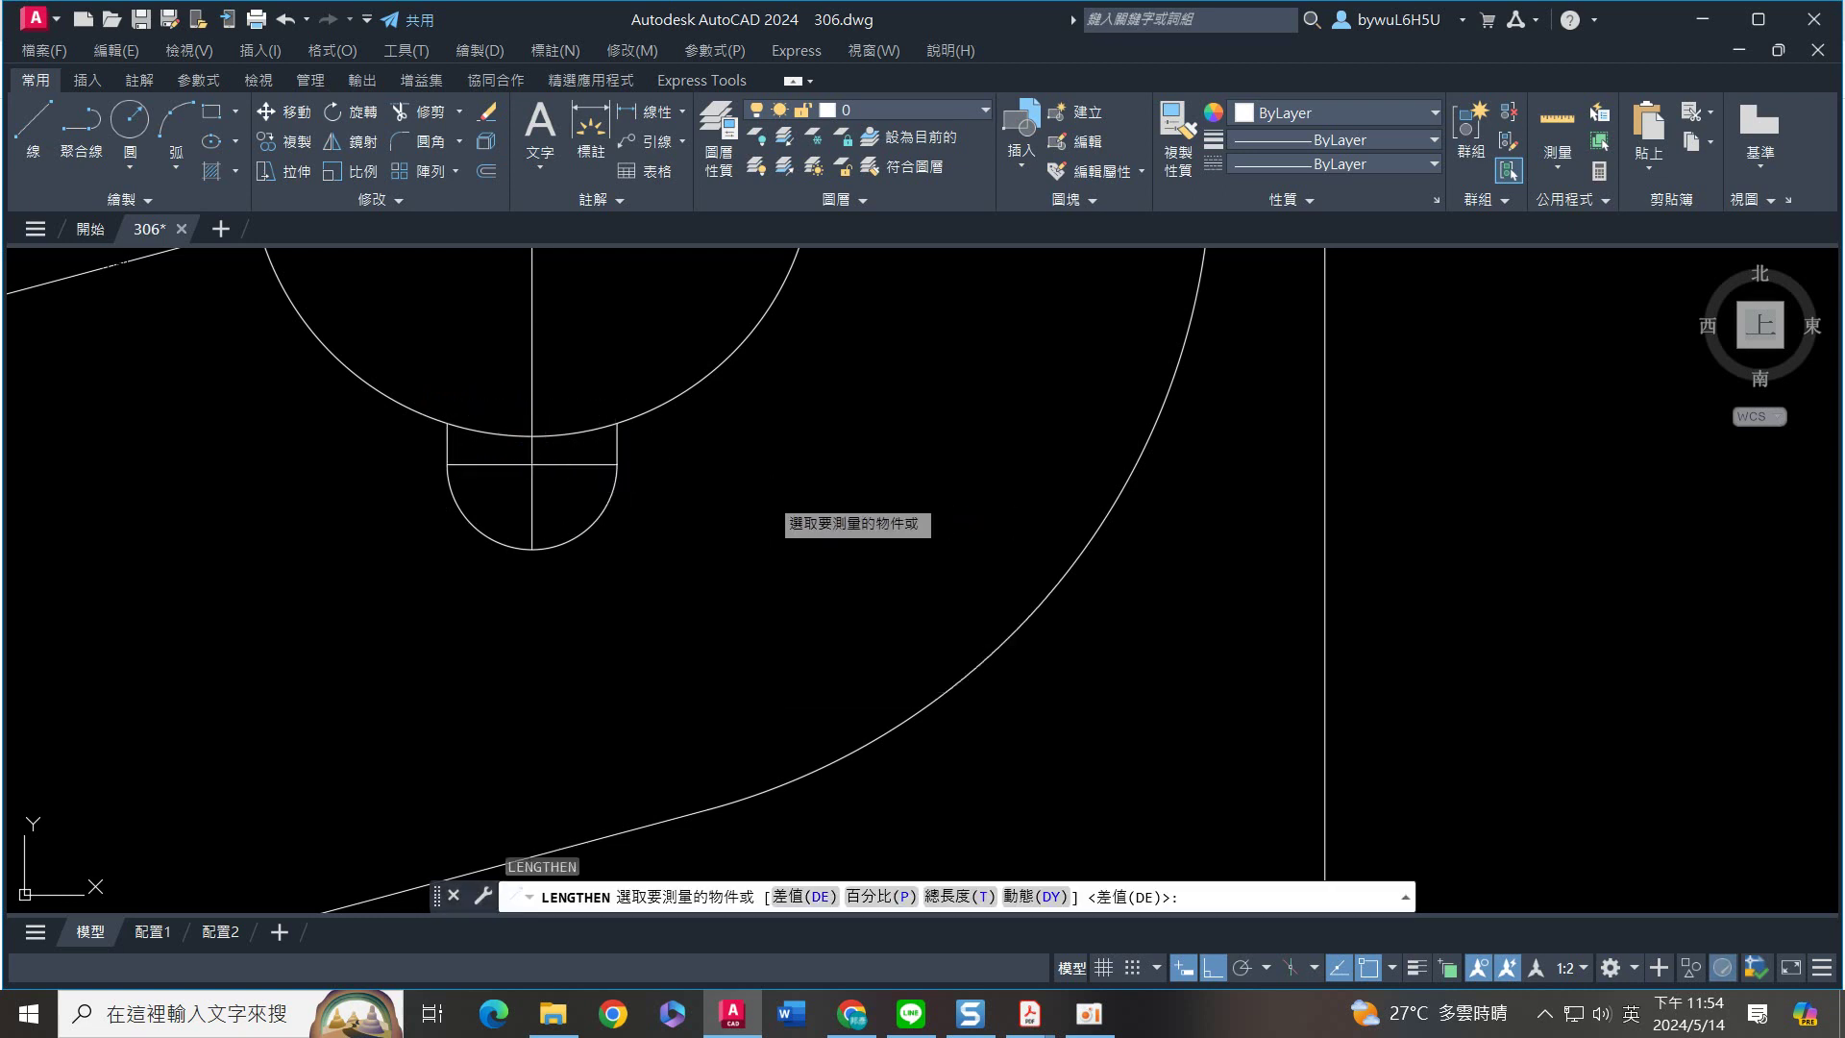
text(de)
key(Return)
text(3)
key(Return)
click(594, 465)
click(527, 464)
click(486, 464)
click(487, 465)
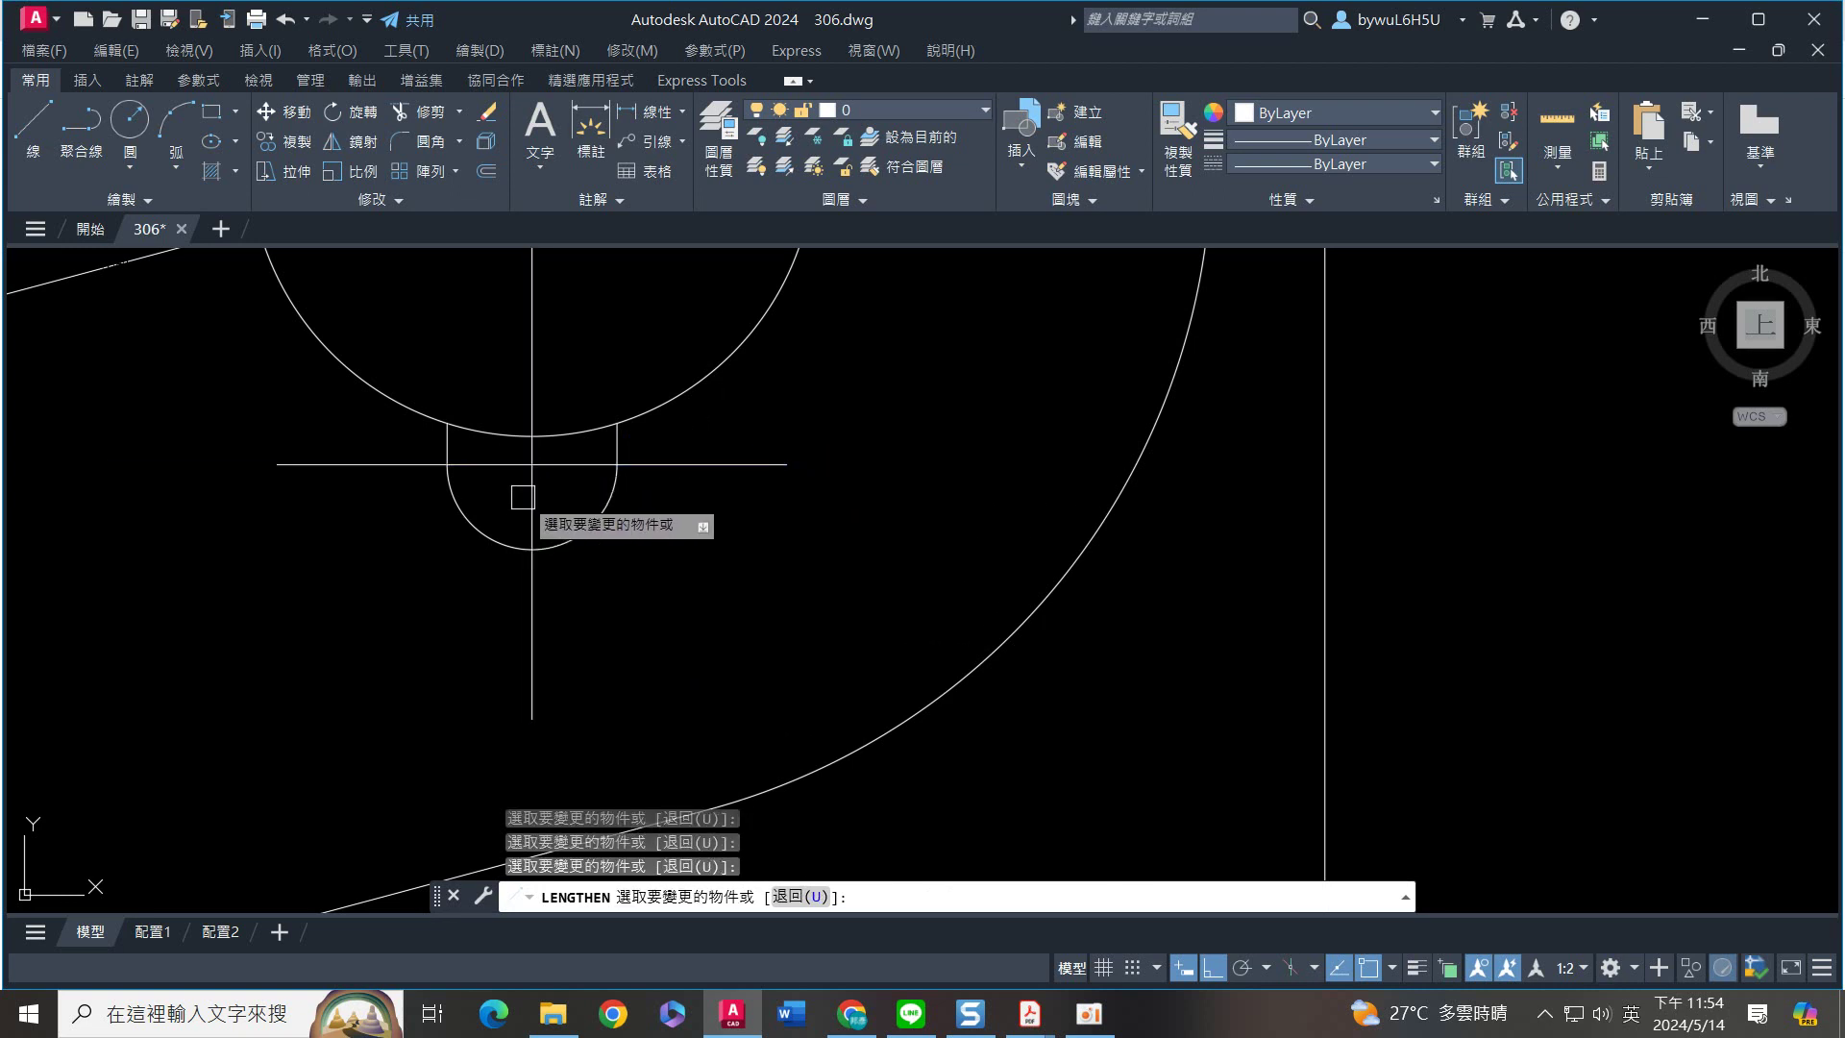
scroll(663, 605, down, 5)
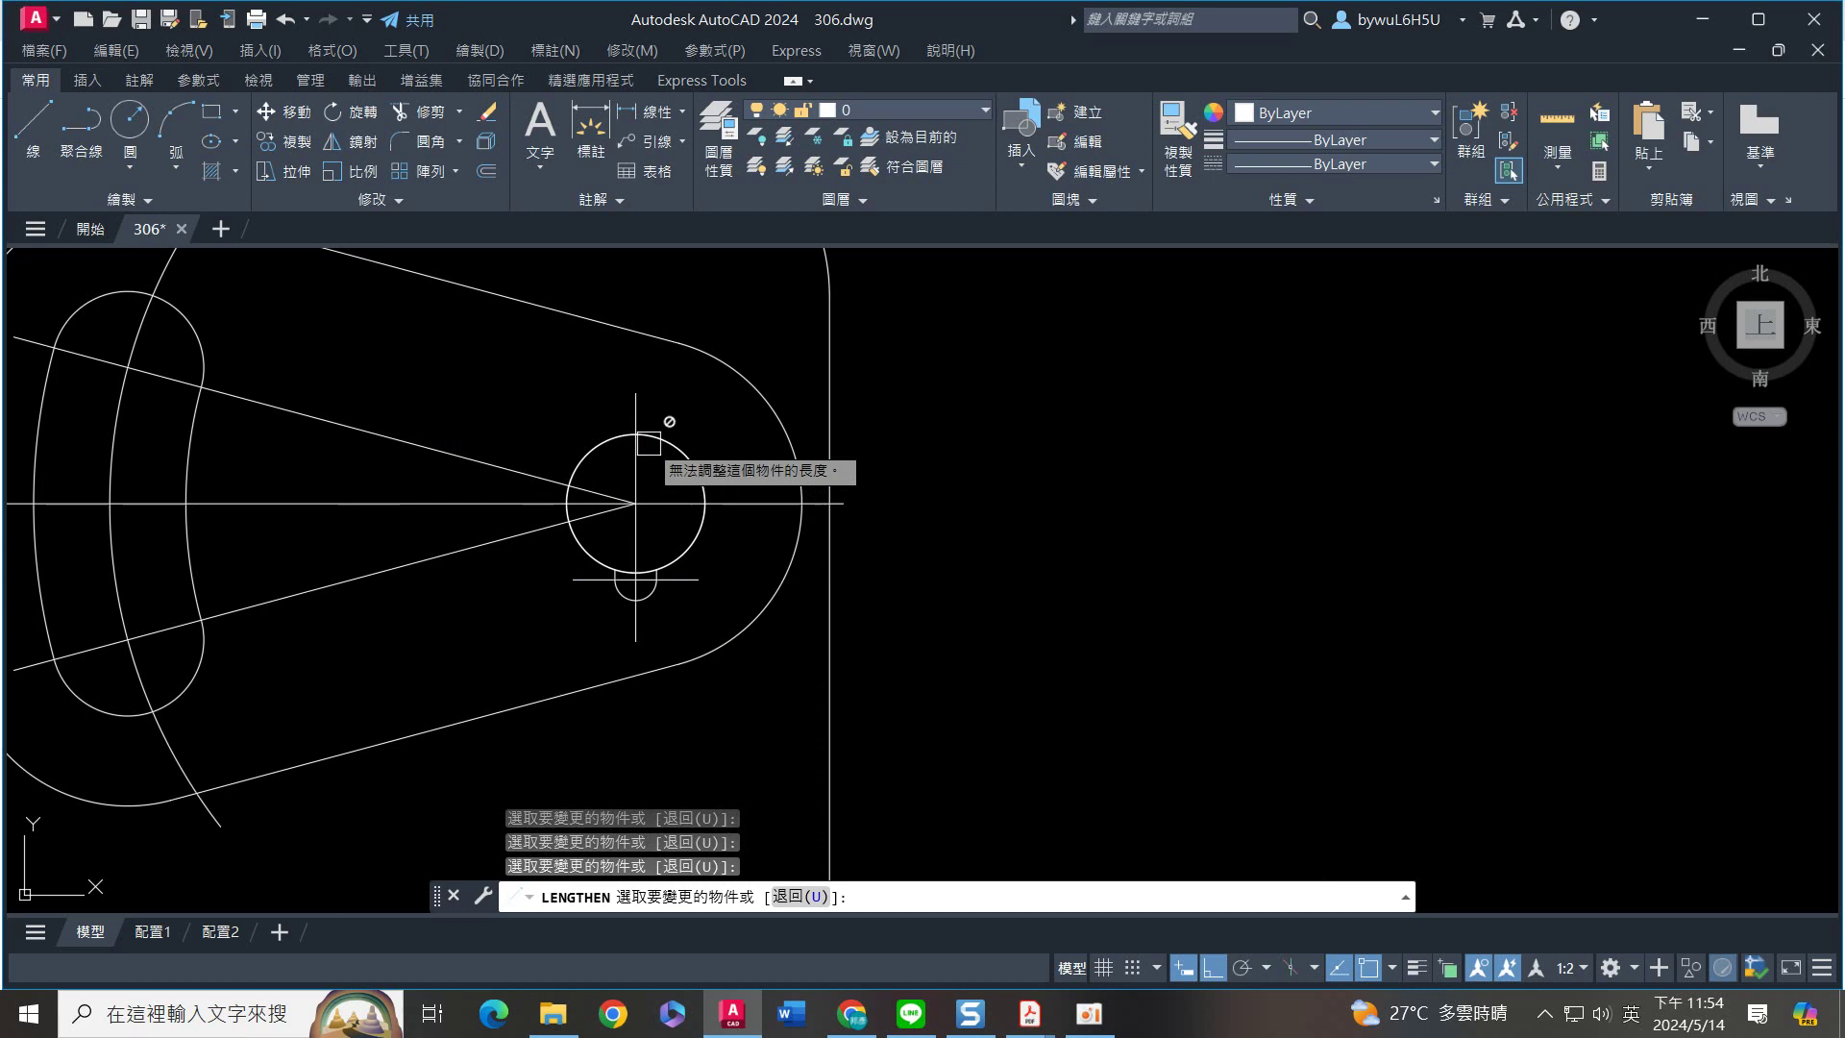
key(Escape)
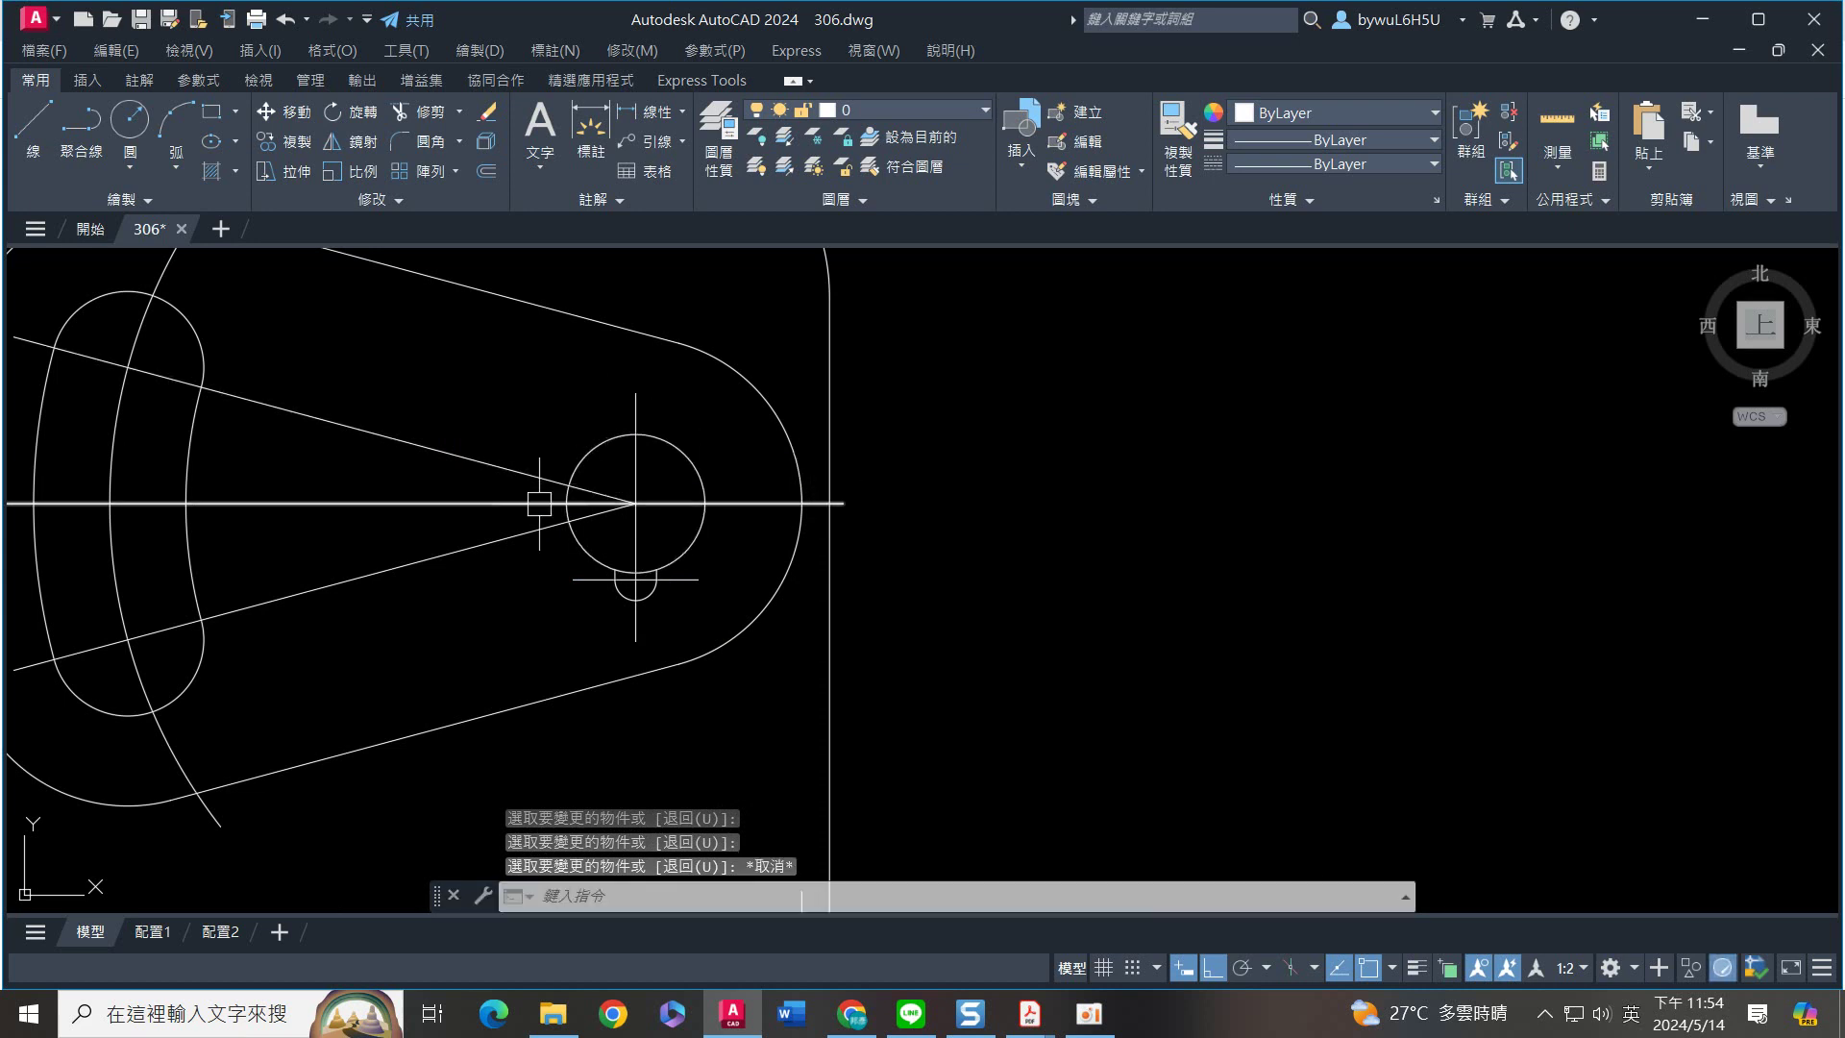
Draw a horizontal ray towards the front view from the lower end of the right upright's inner edge in the side view
middle_drag(475, 554, 750, 383)
scroll(690, 518, down, 2)
mouse_move(352, 656)
middle_down()
mouse_move(837, 639)
mouse_move(660, 535)
middle_up()
scroll(580, 585, down, 3)
text(ray)
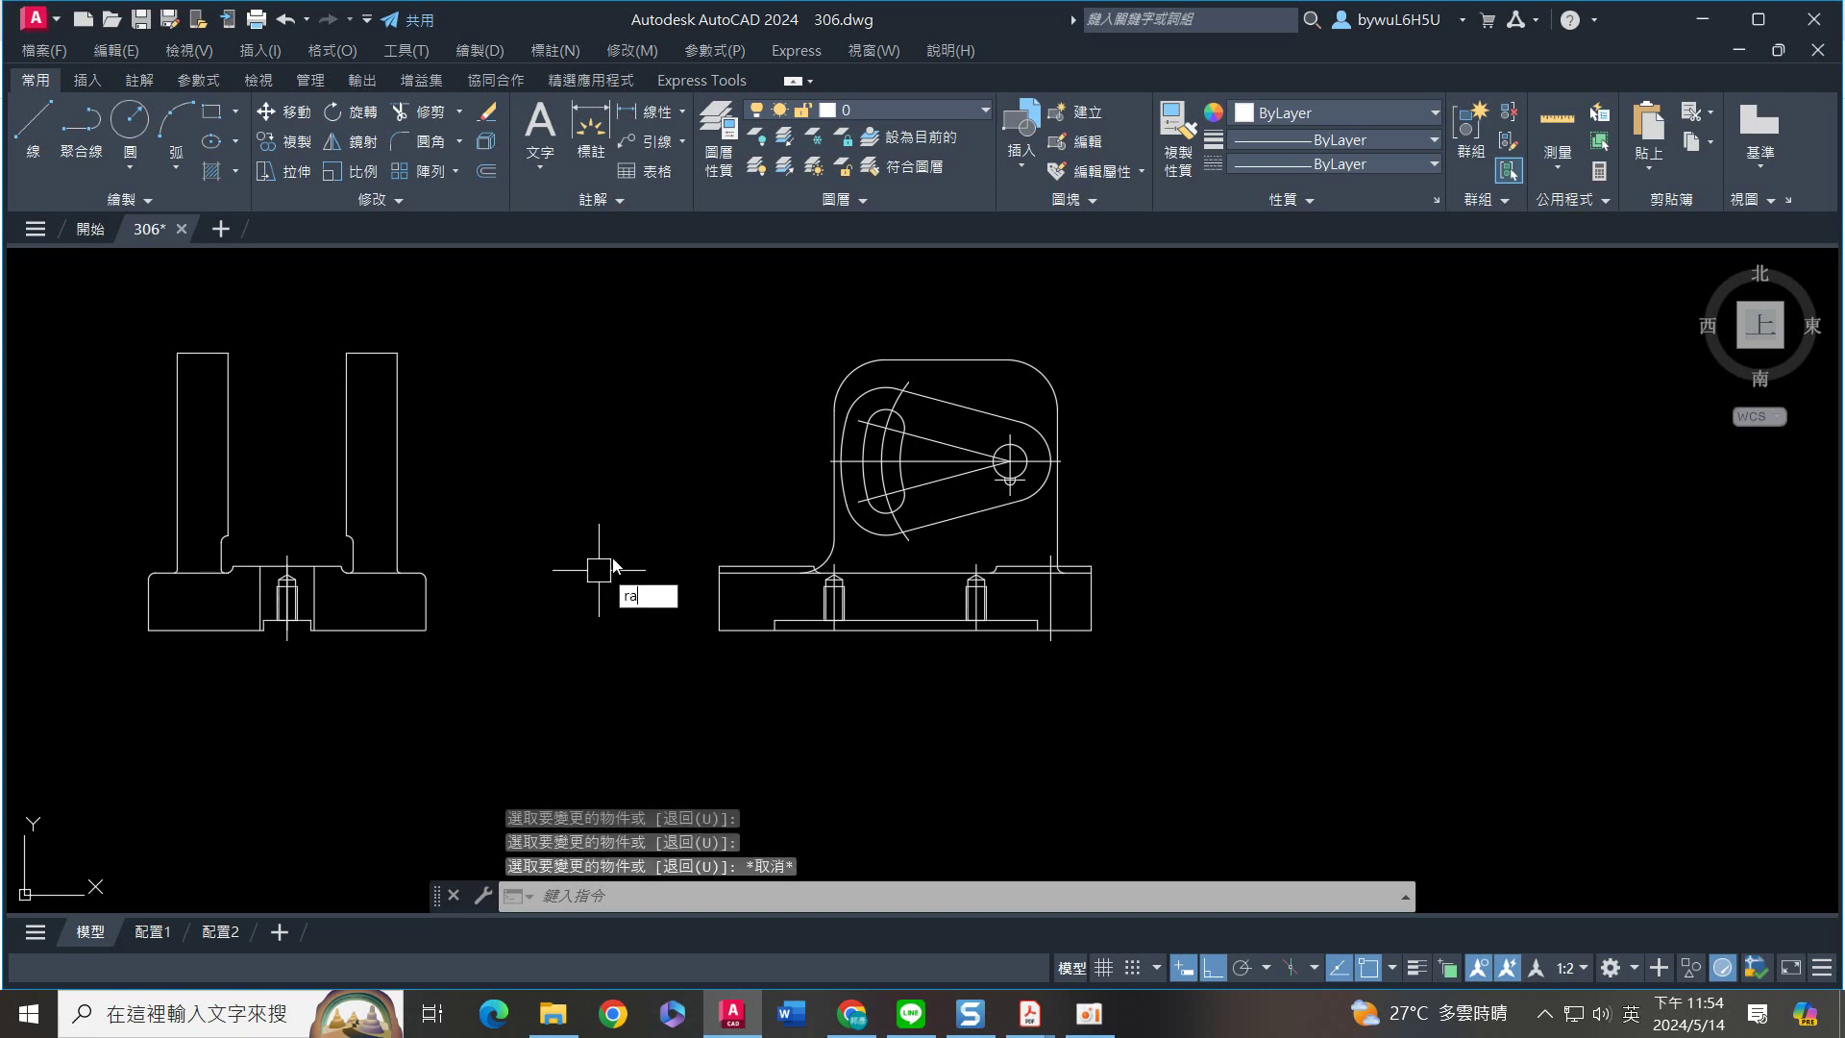
key(Return)
scroll(344, 531, up, 5)
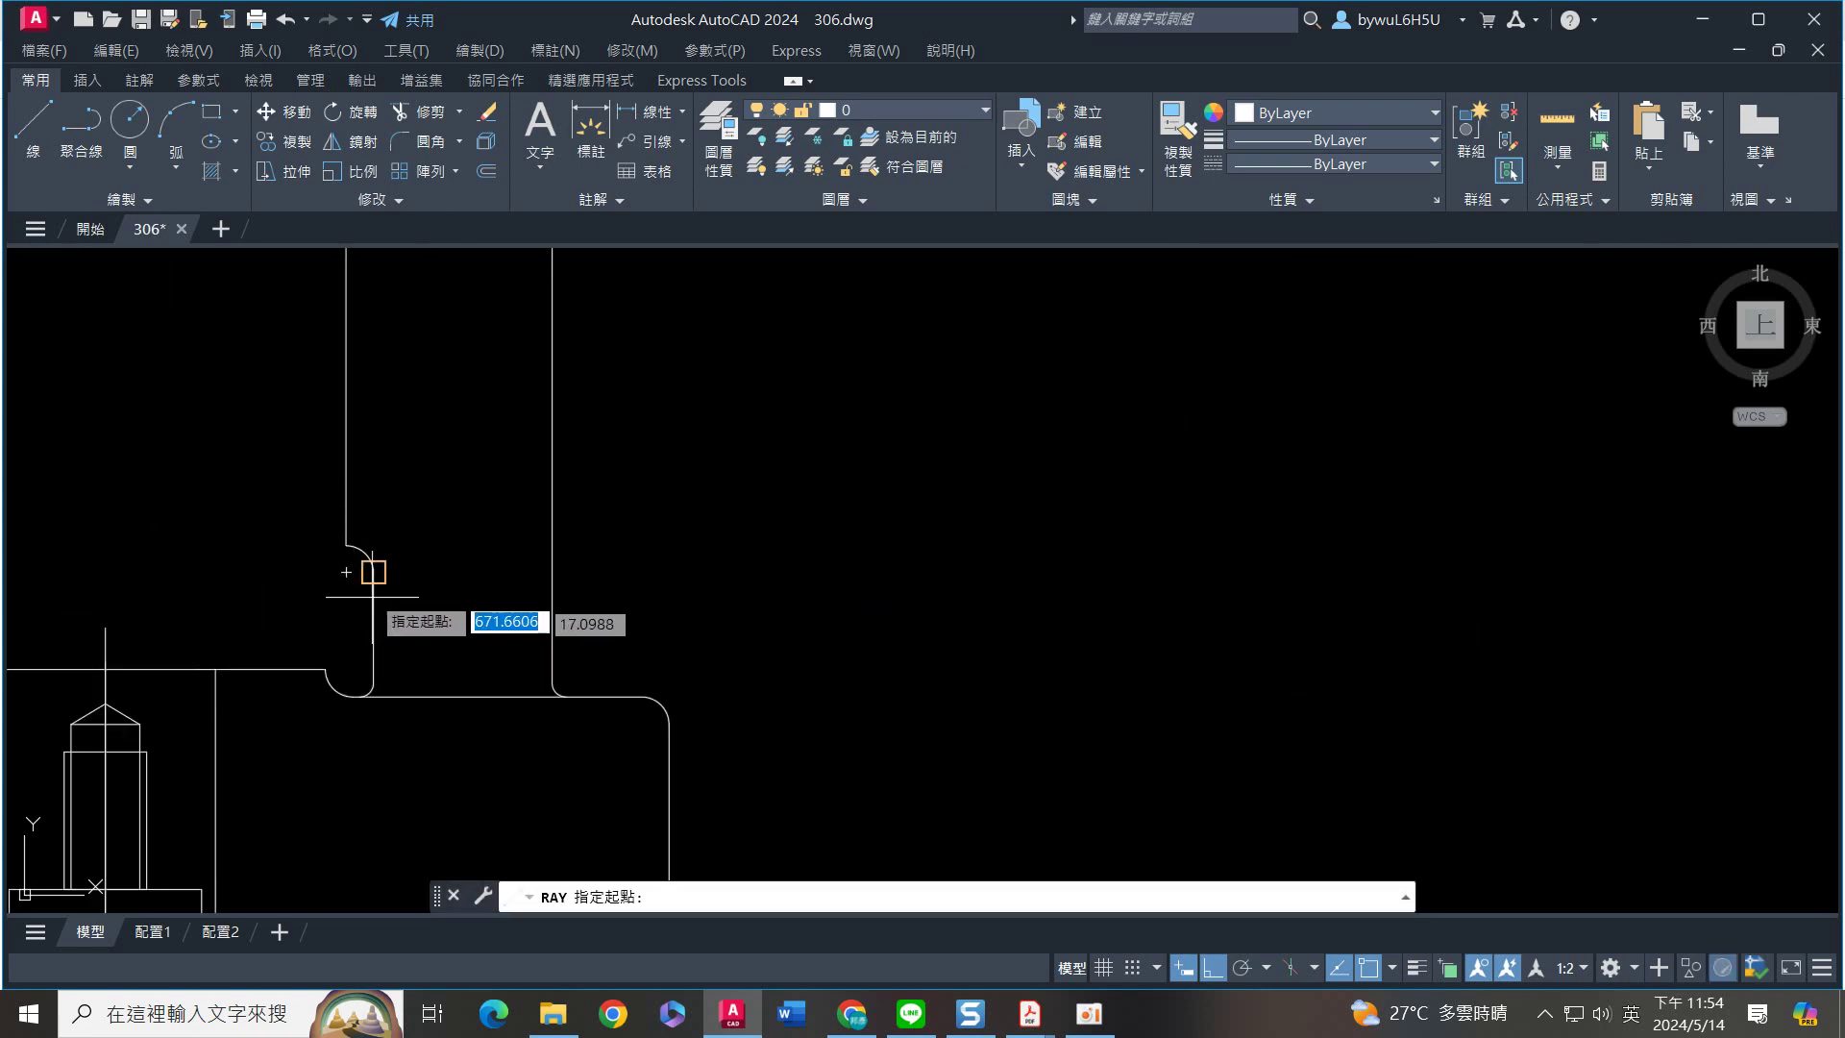
click(347, 544)
click(788, 552)
key(Return)
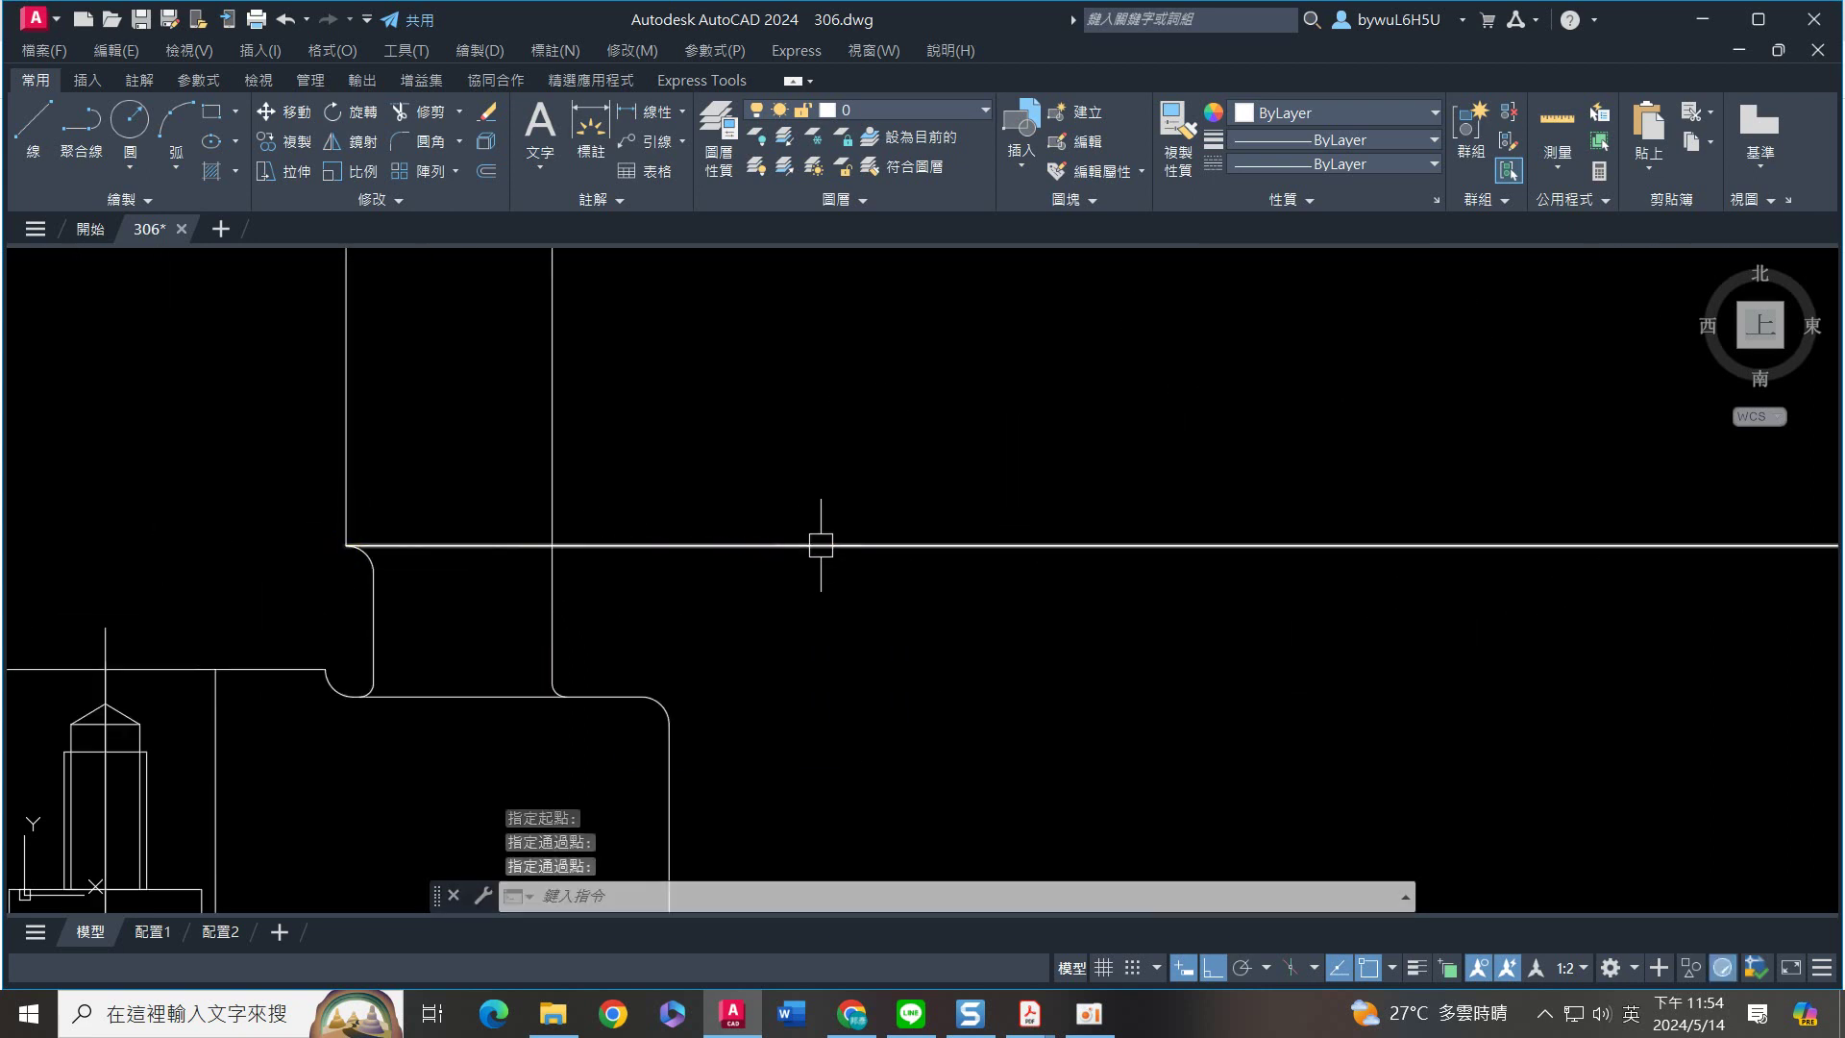
Trim the horizontal ray on both sides of the front view so only the part across the upright remains
scroll(824, 539, down, 3)
middle_drag(943, 618, 765, 573)
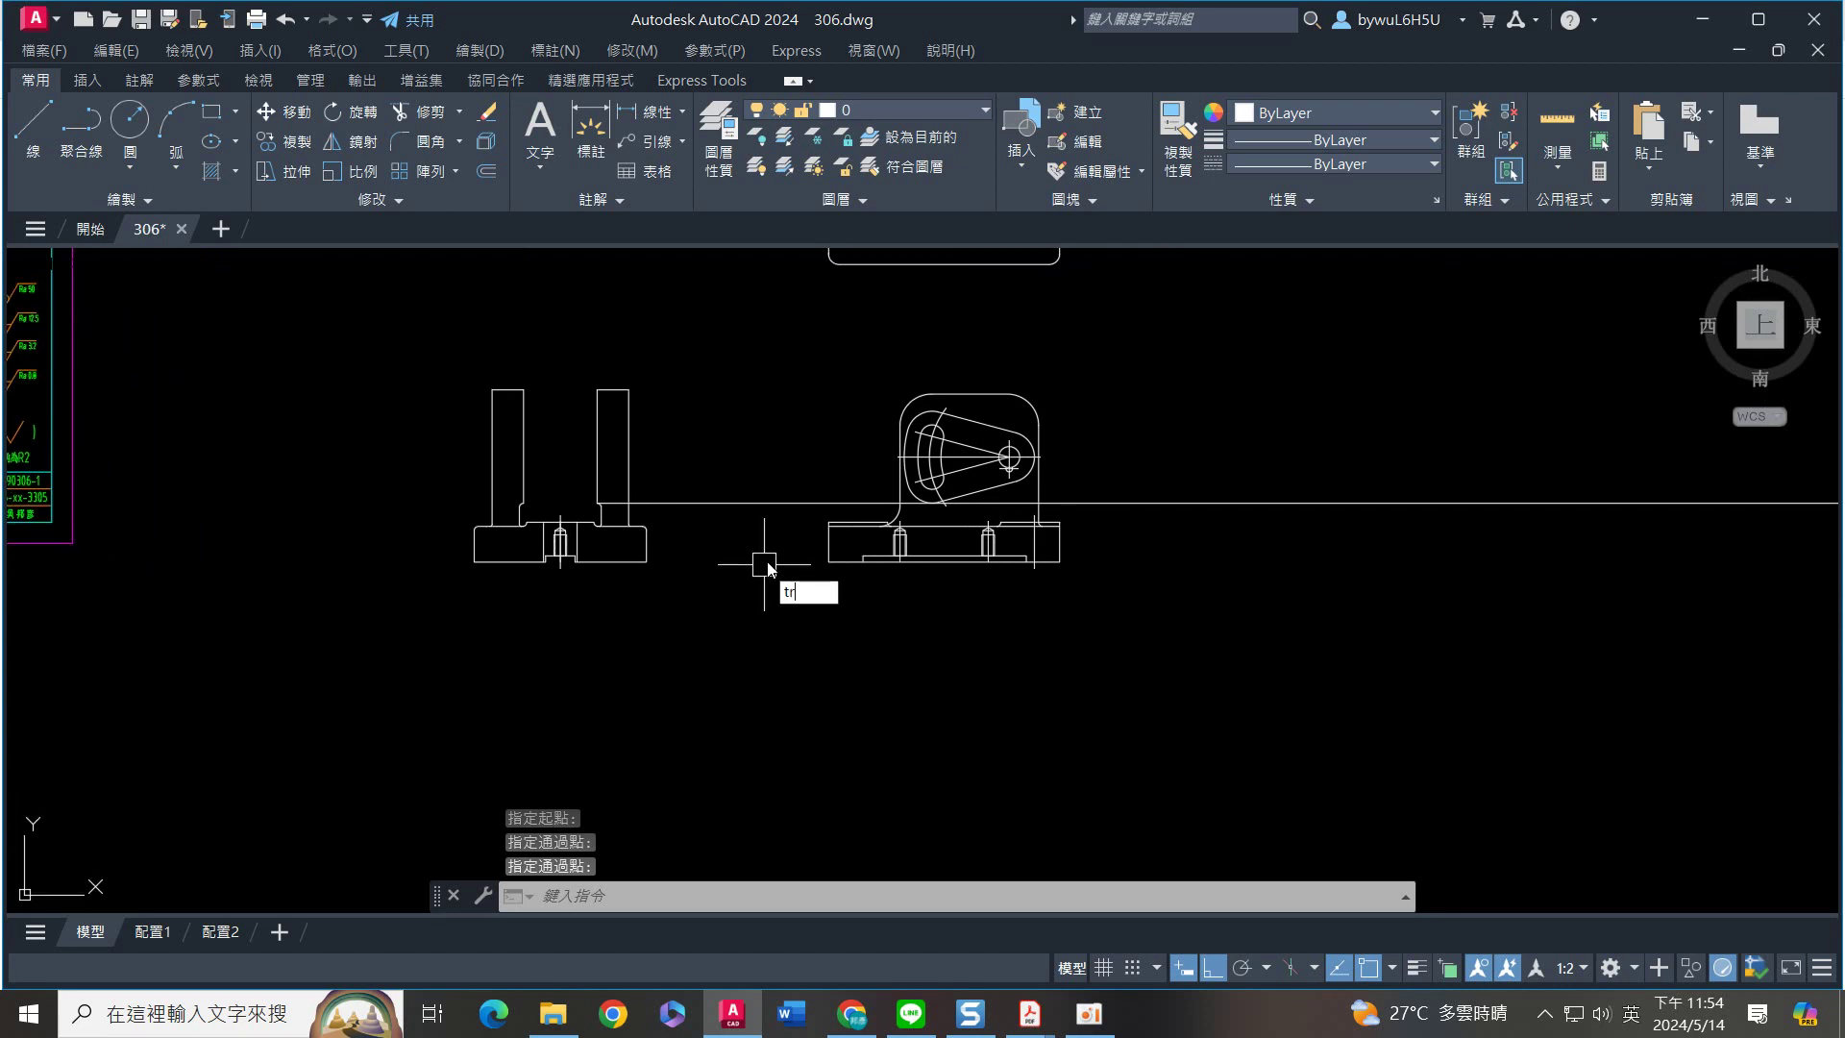
text(tr)
key(Return)
click(1134, 584)
click(741, 379)
key(Return)
click(731, 553)
click(1176, 430)
click(1121, 569)
key(Return)
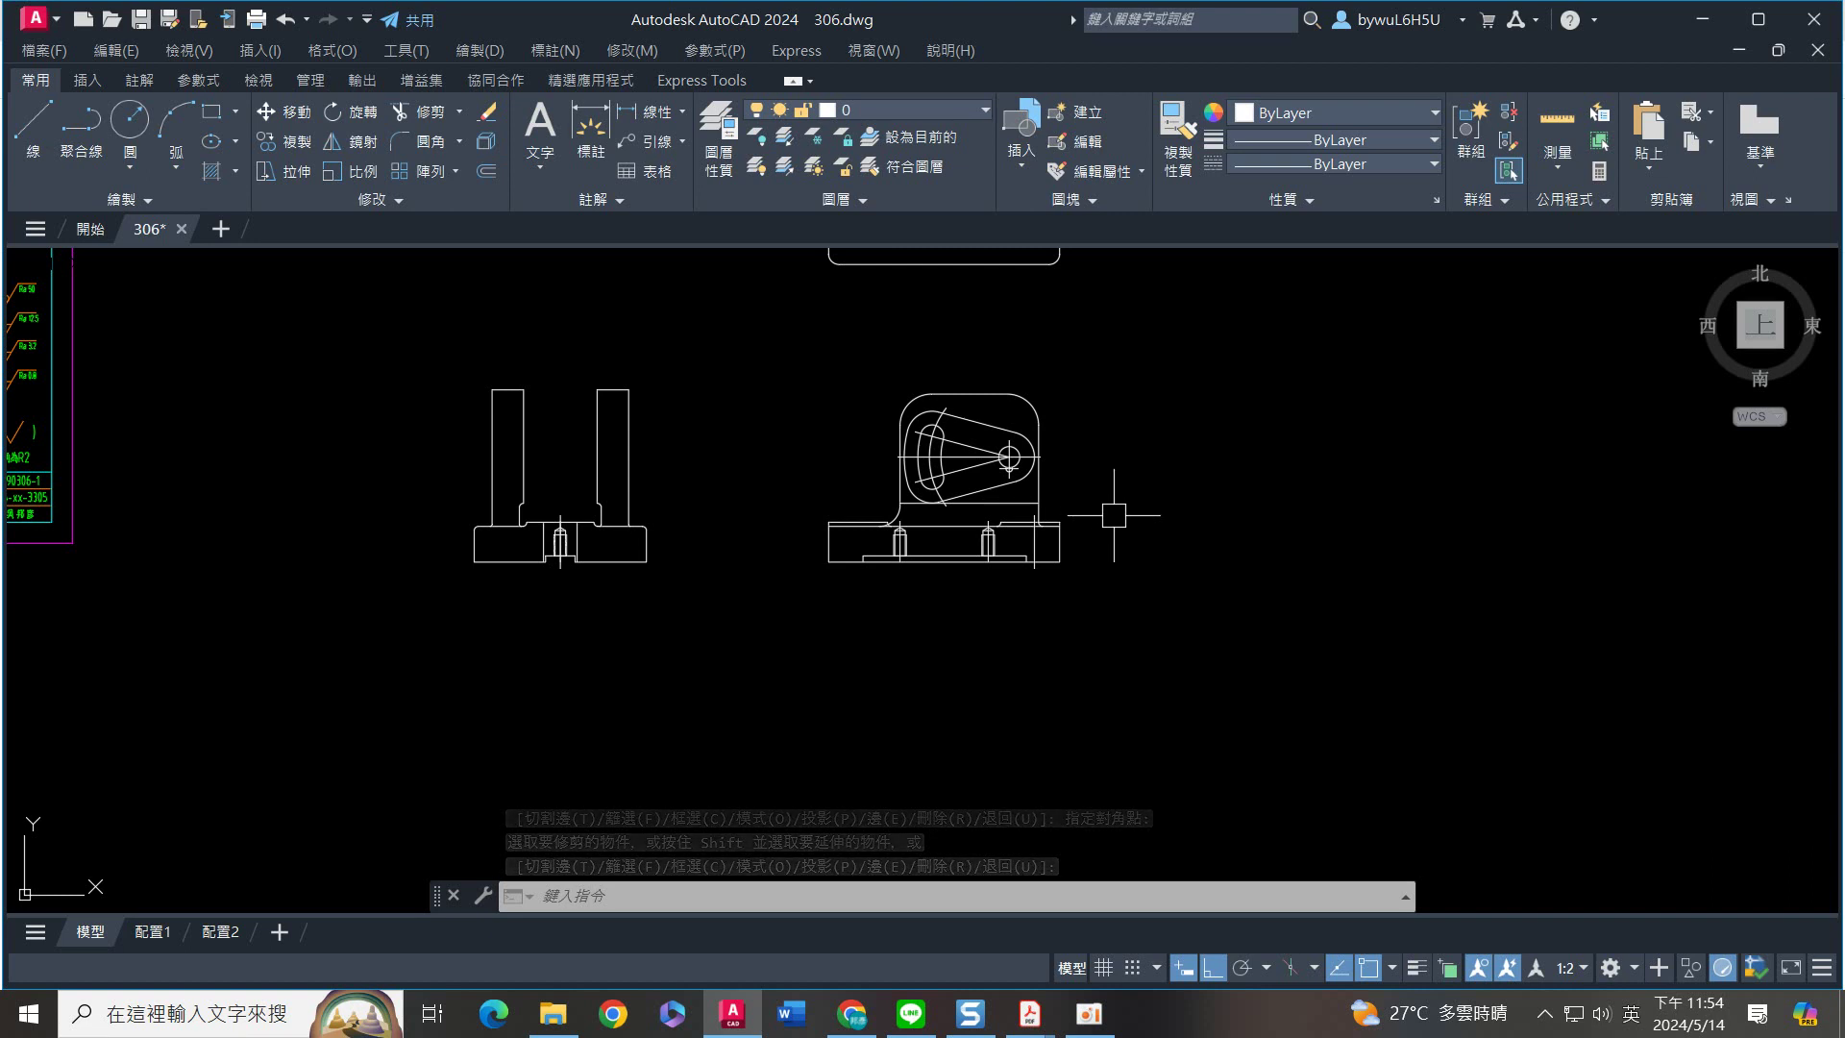
Move all of the front view's geometry to the 輪廓線 layer
middle_drag(1094, 485, 1128, 532)
click(1170, 391)
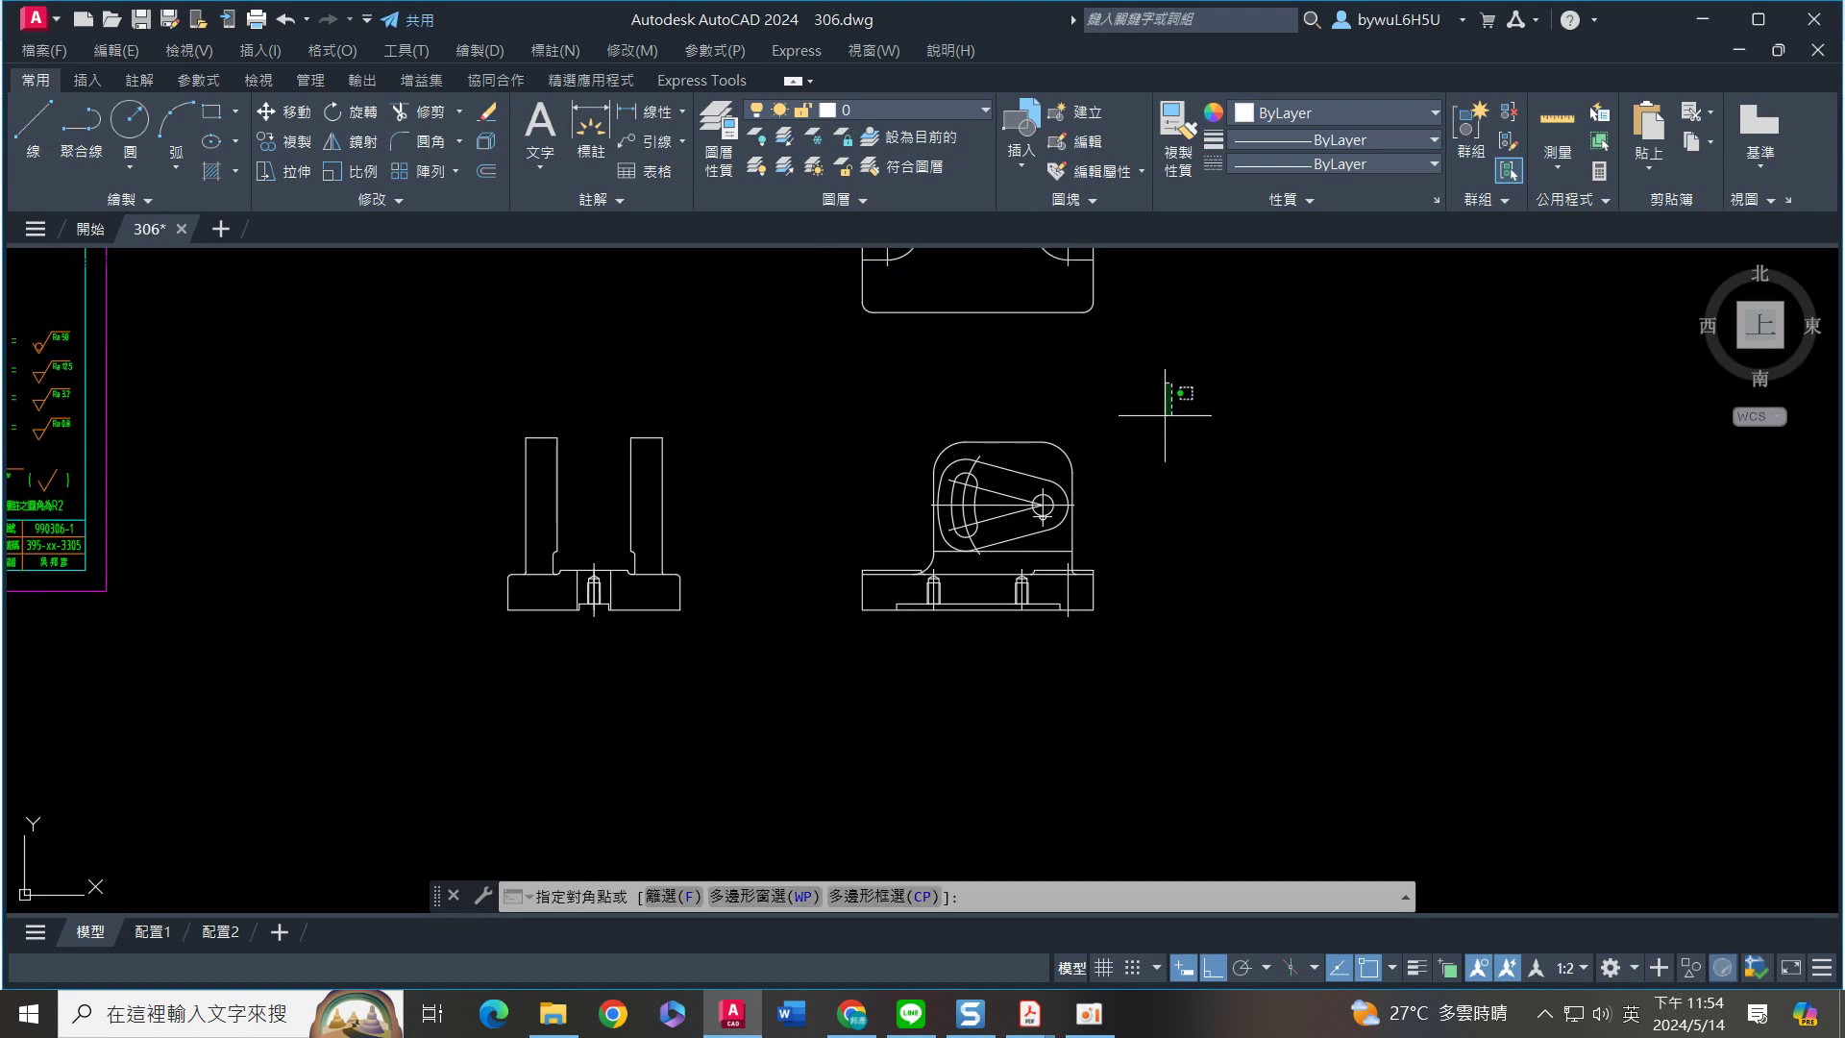
click(769, 690)
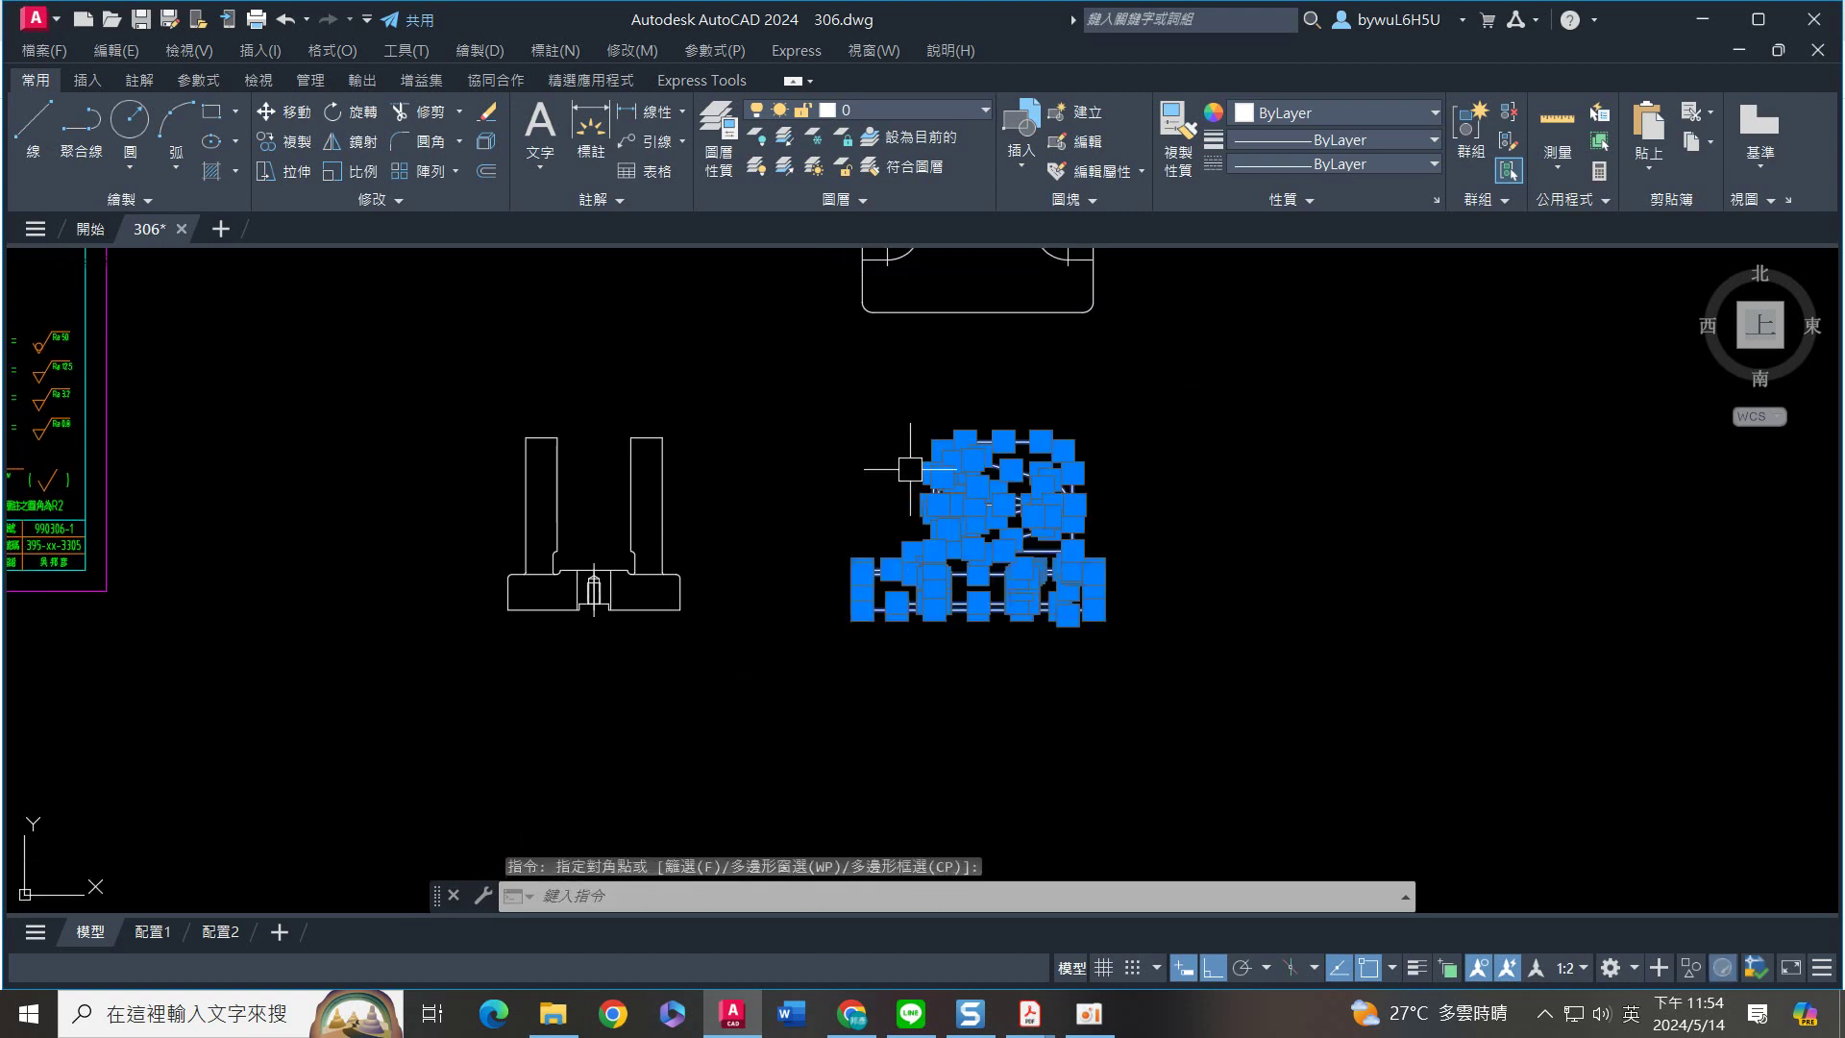
click(898, 105)
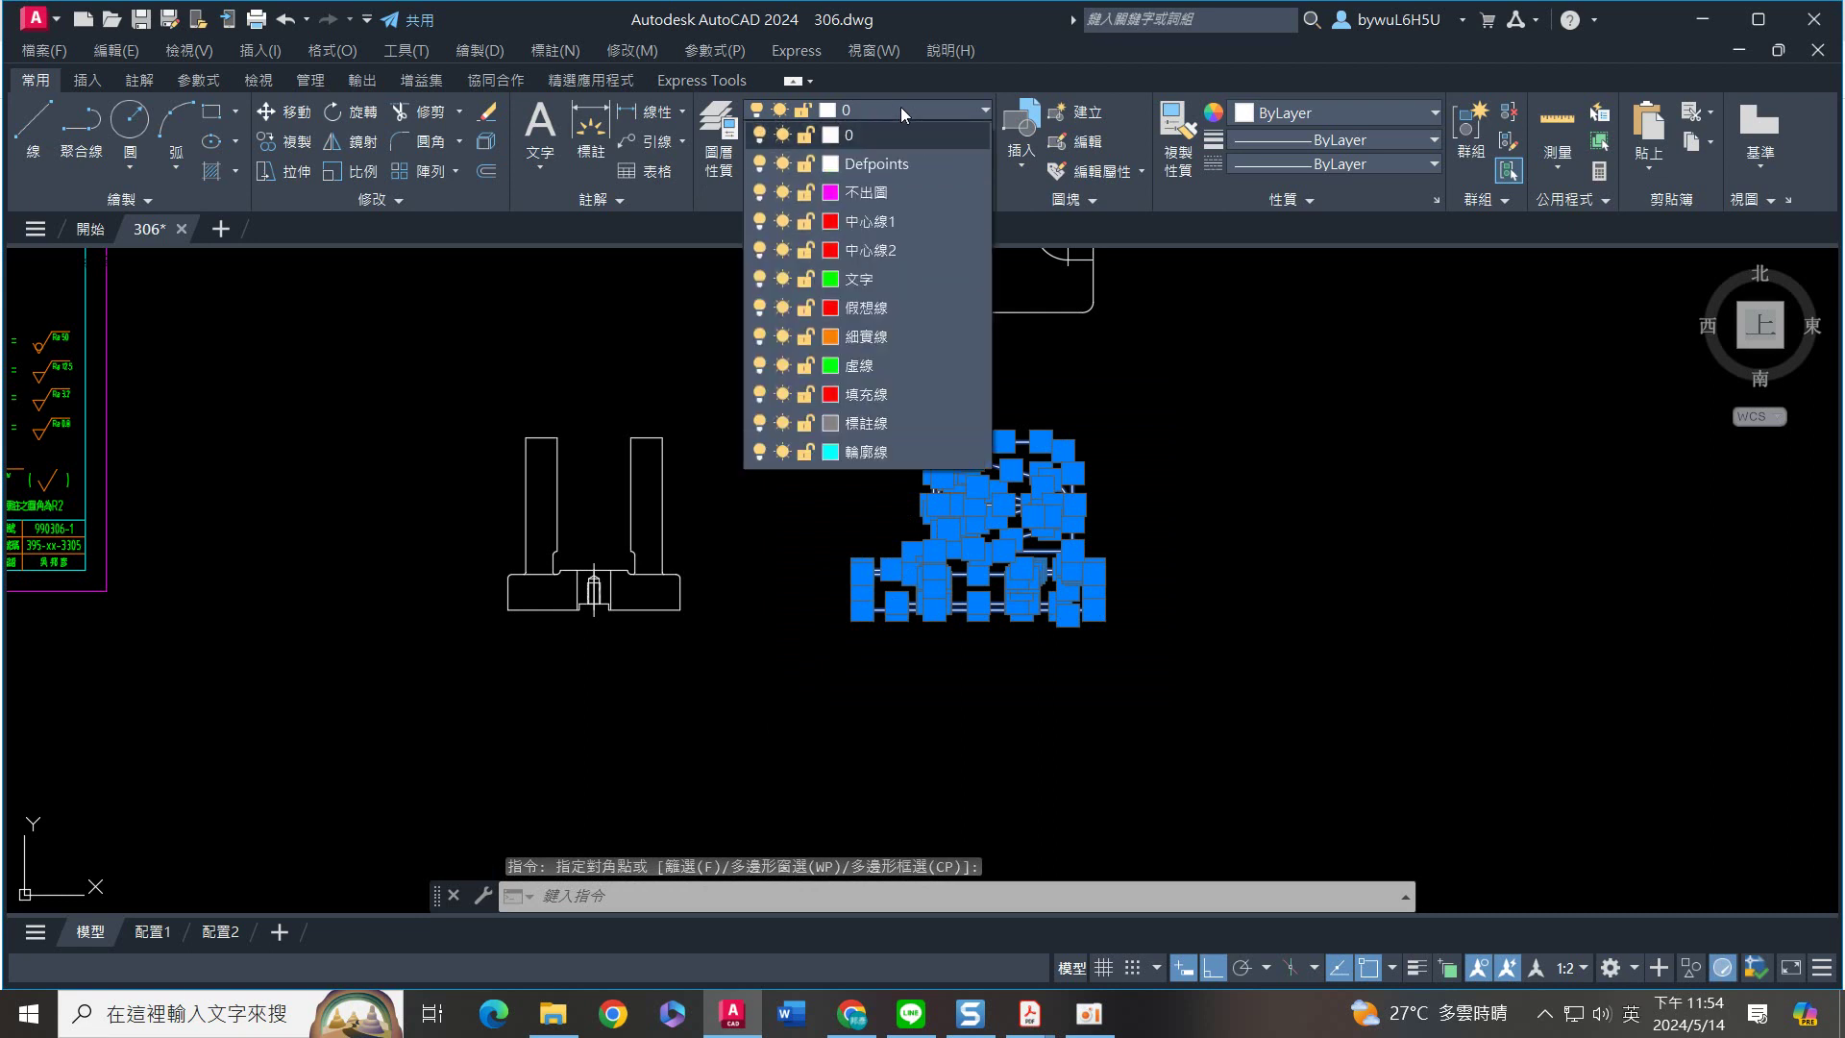
click(879, 452)
key(Escape)
Move the front view's horizontal centreline, the slot's centre arc and the two angled centrelines to the 中心線1 layer
scroll(970, 464, up, 5)
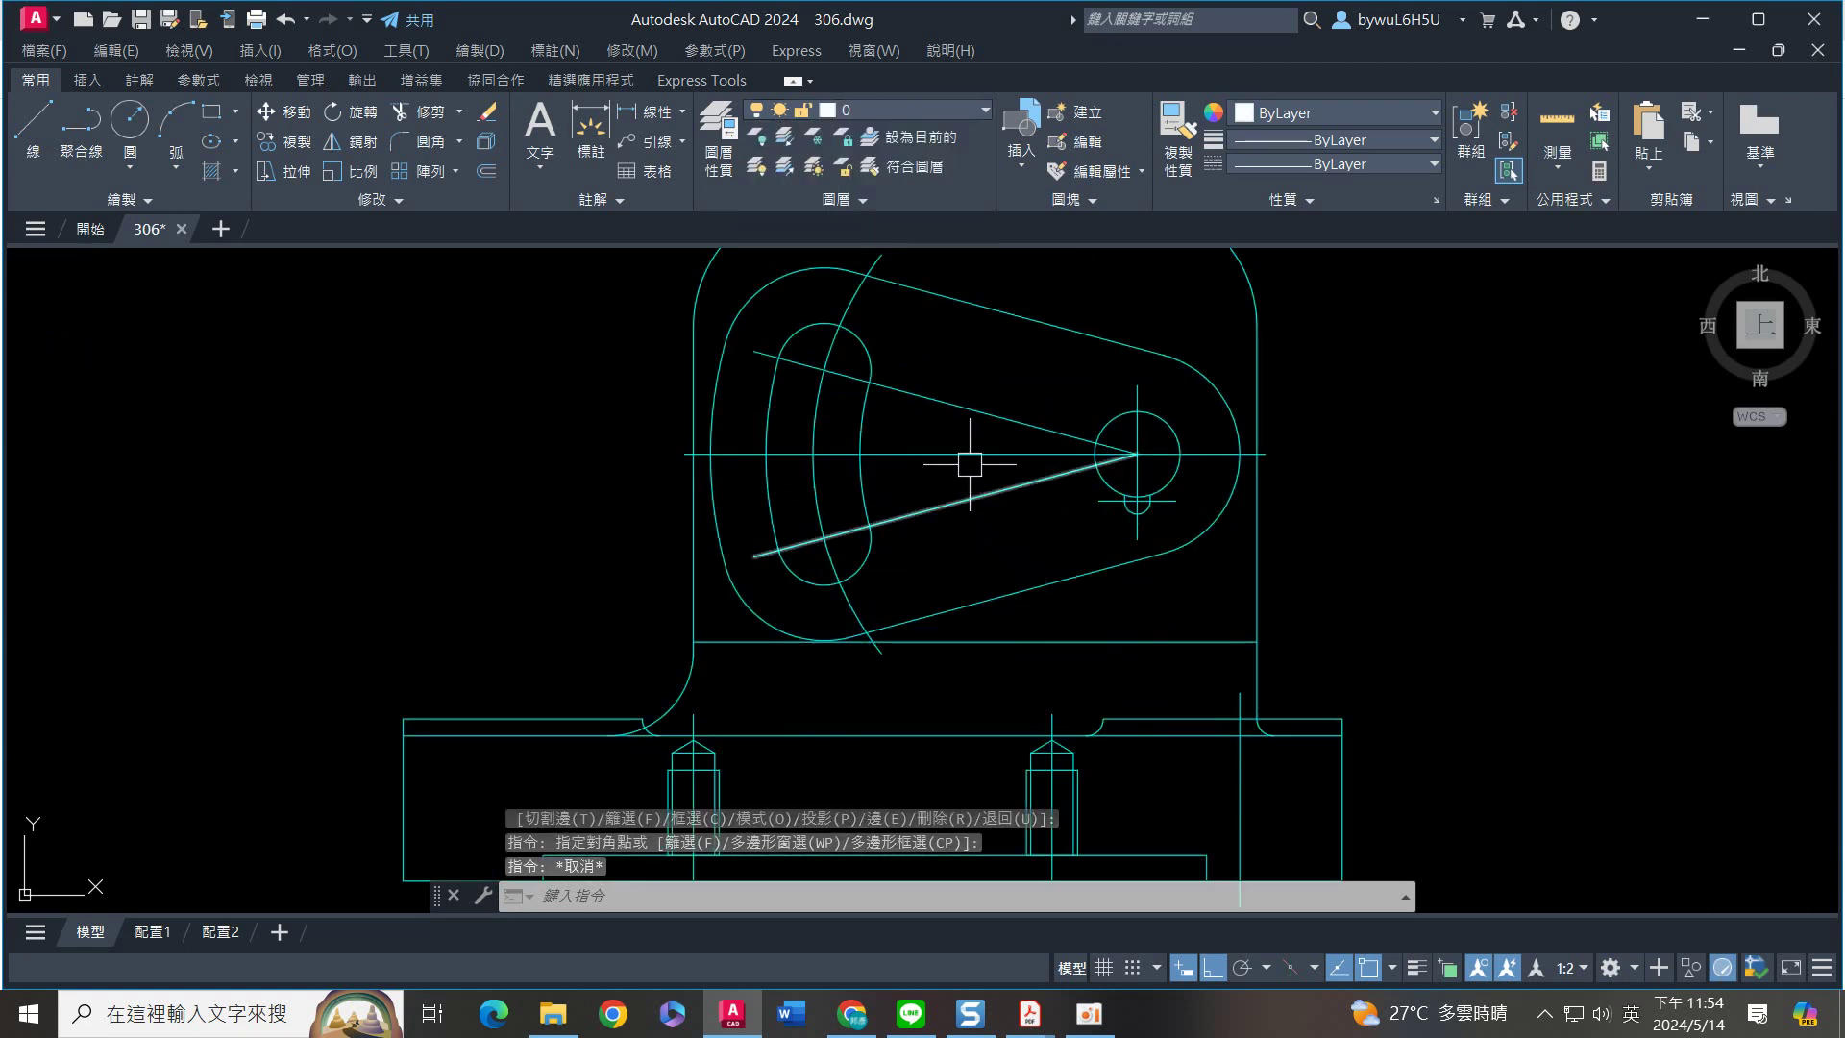
click(975, 454)
click(862, 293)
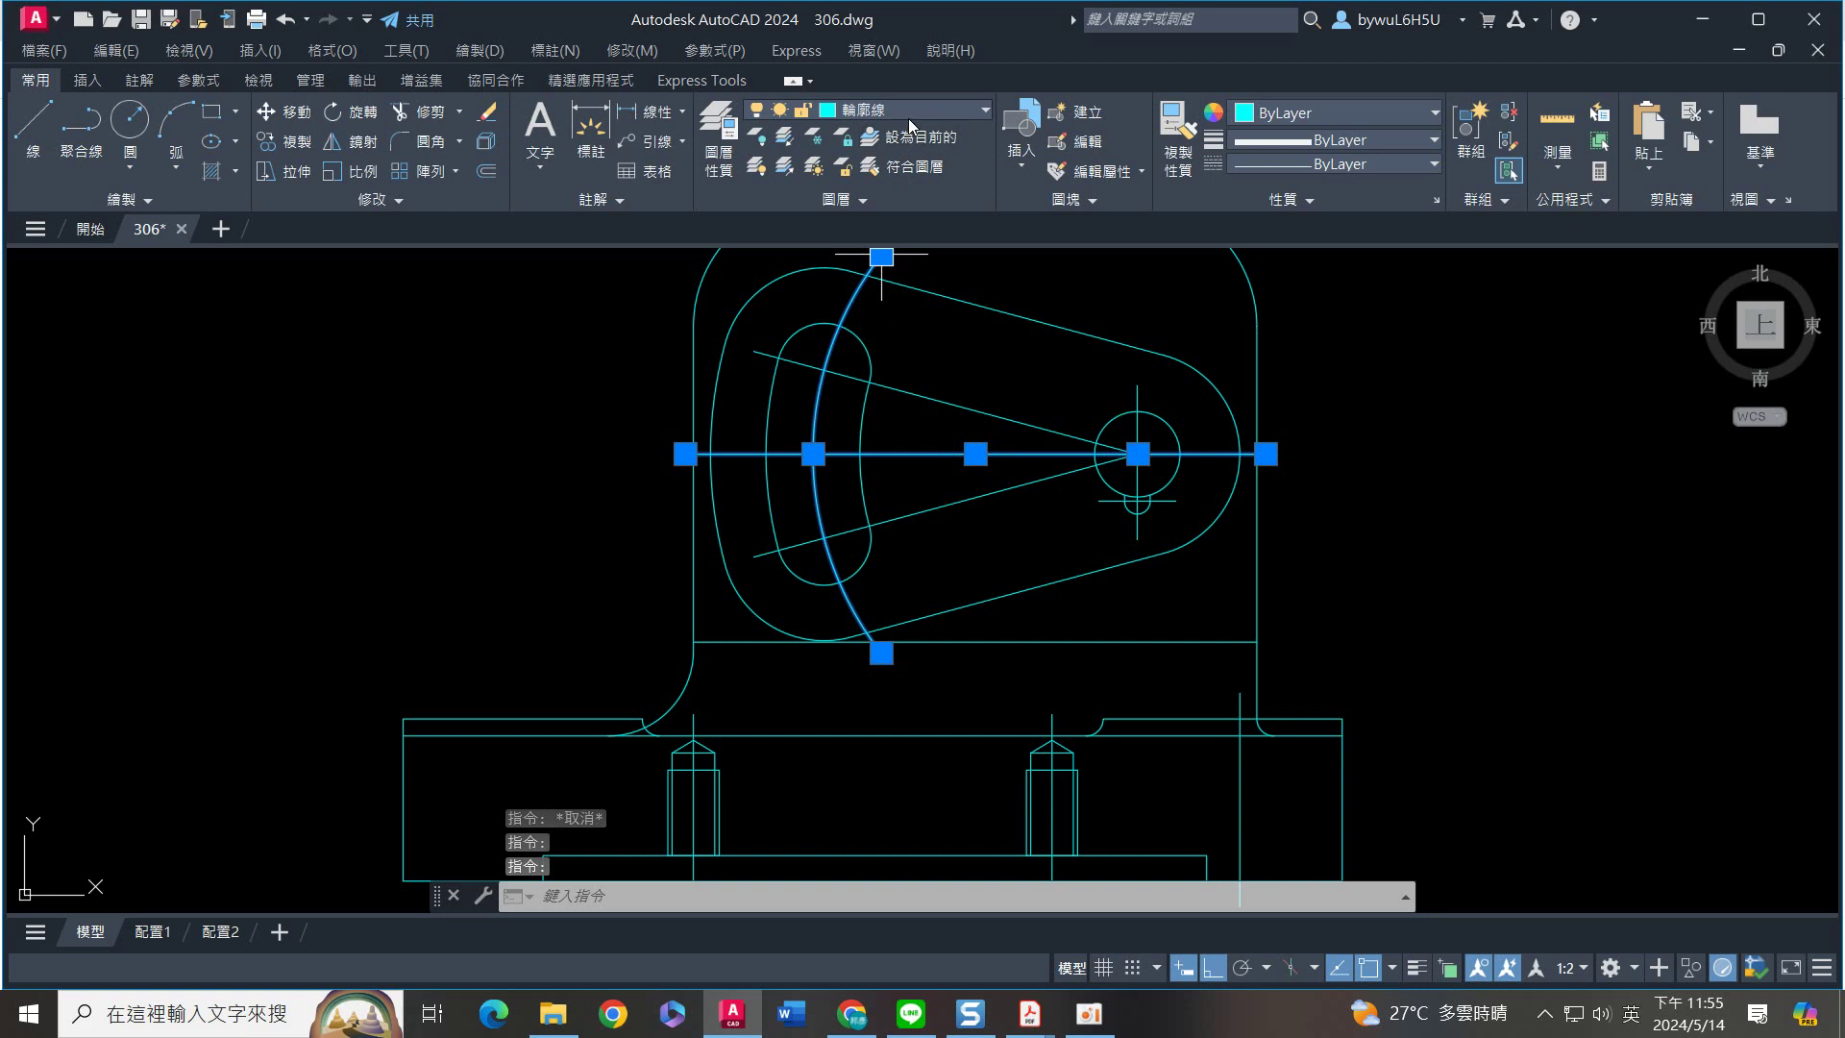
click(945, 402)
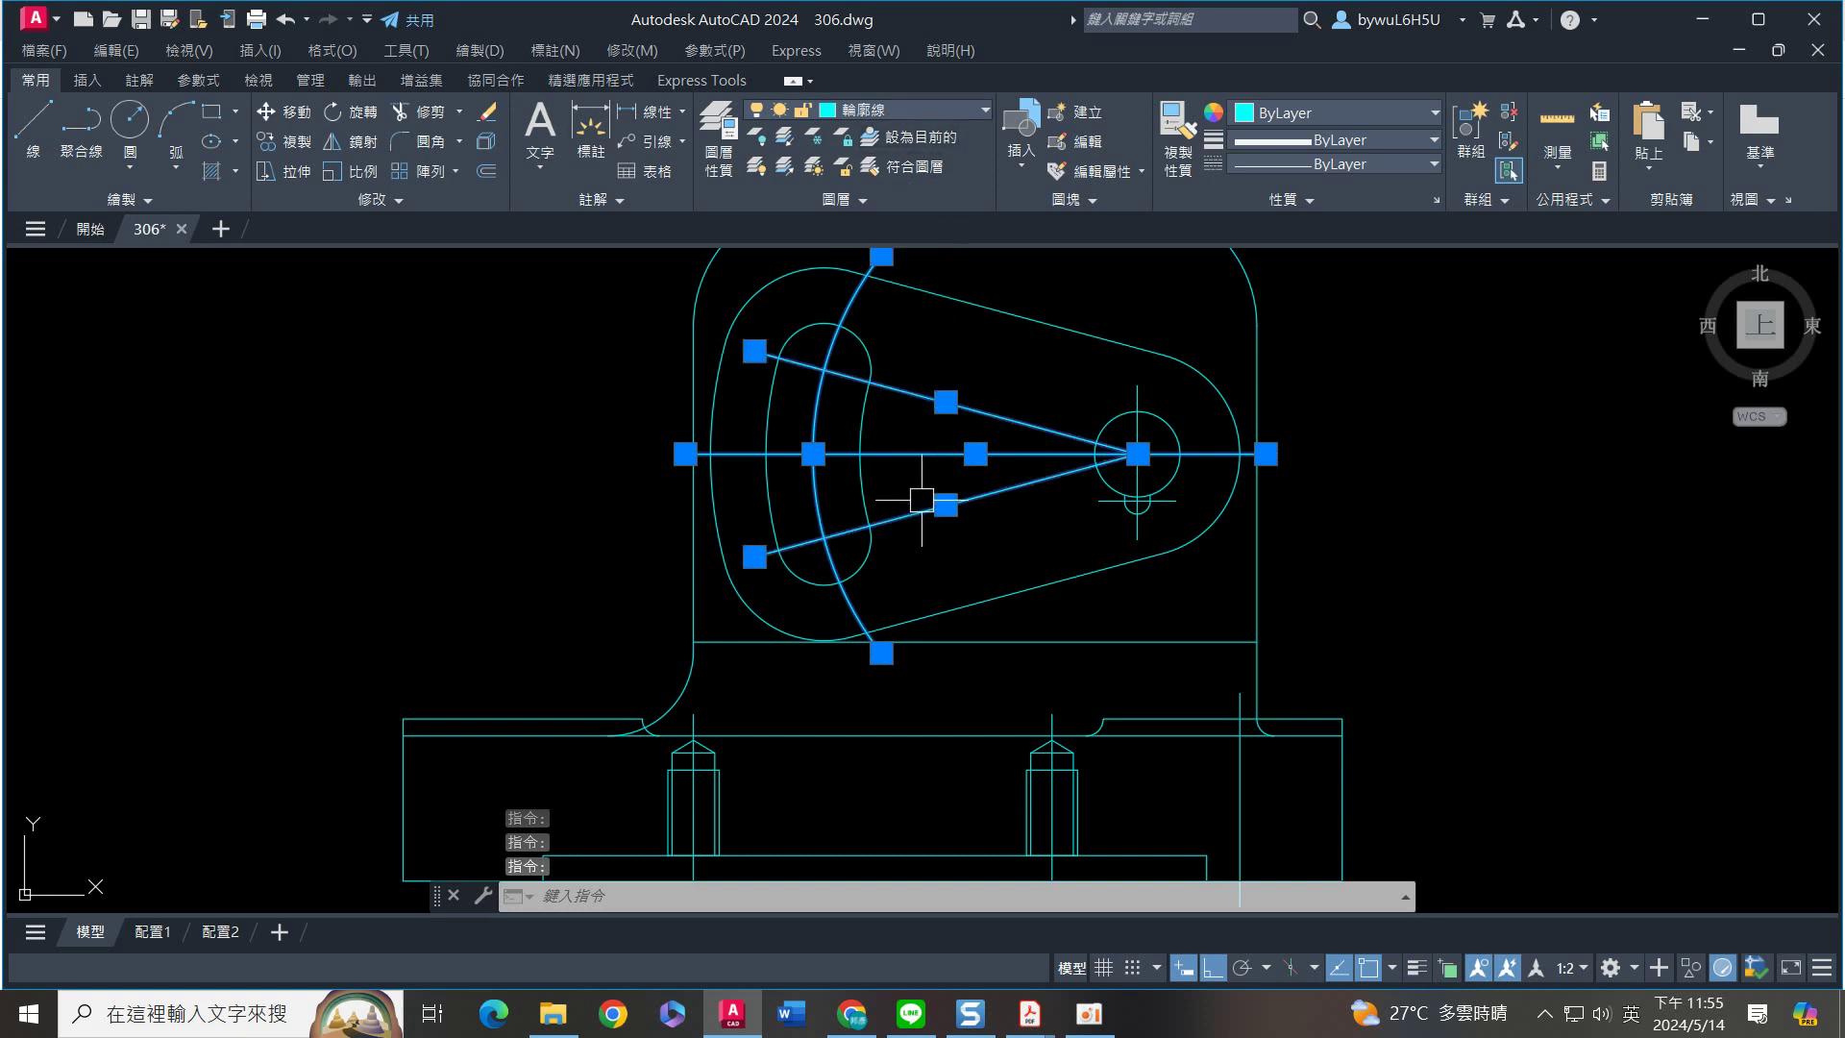
click(929, 109)
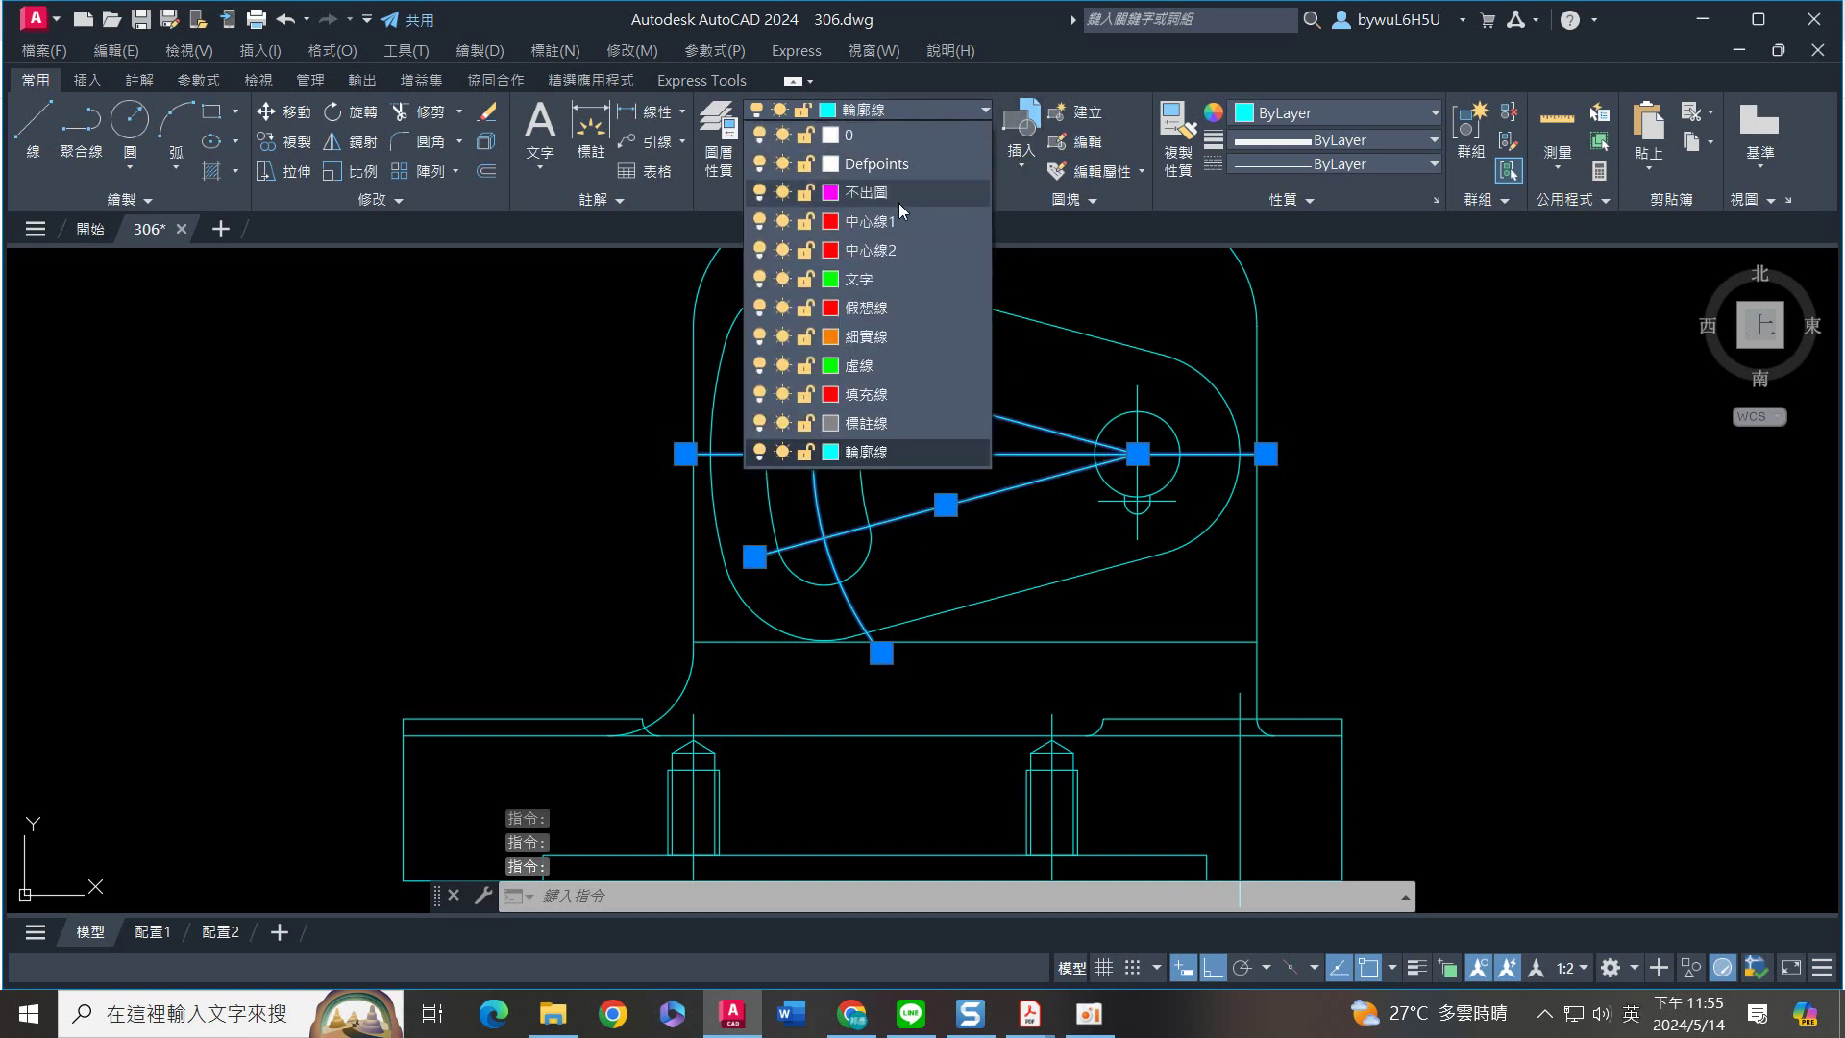
click(895, 217)
key(Escape)
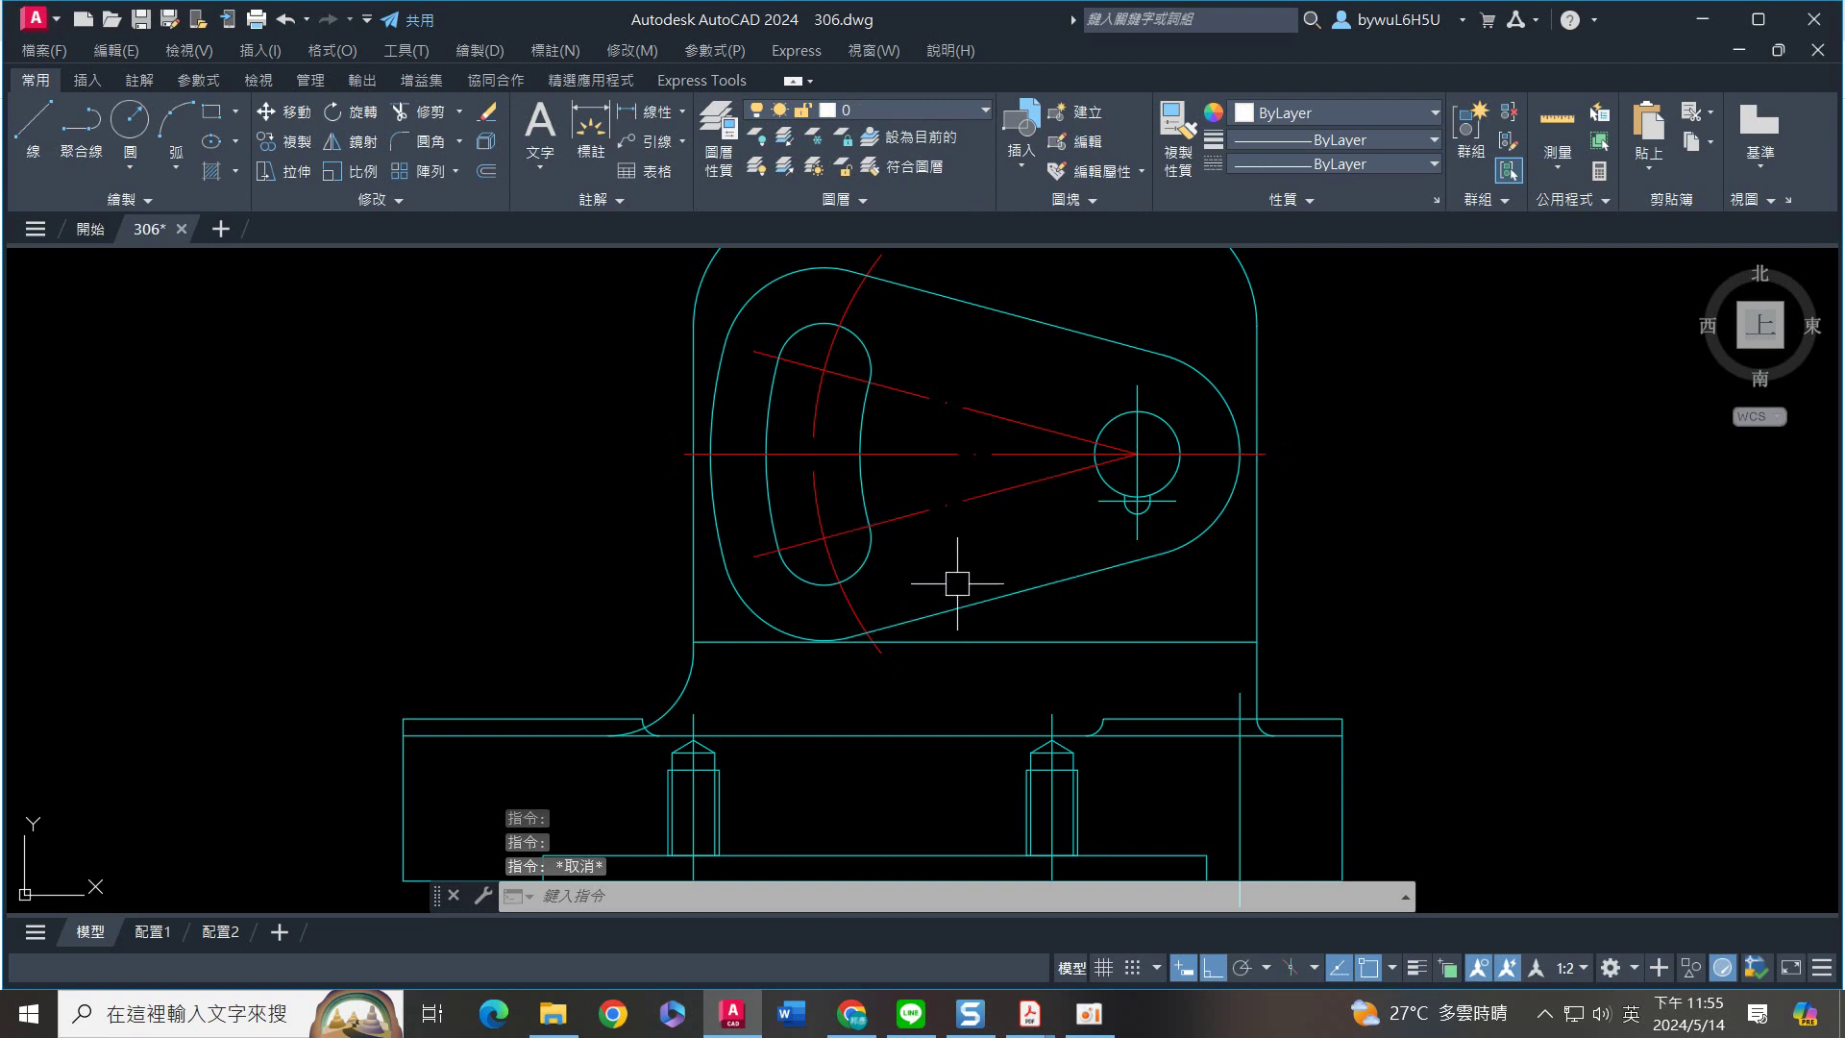
Select the vertical centrelines of the two threaded holes in the front view's base
middle_drag(959, 583, 997, 372)
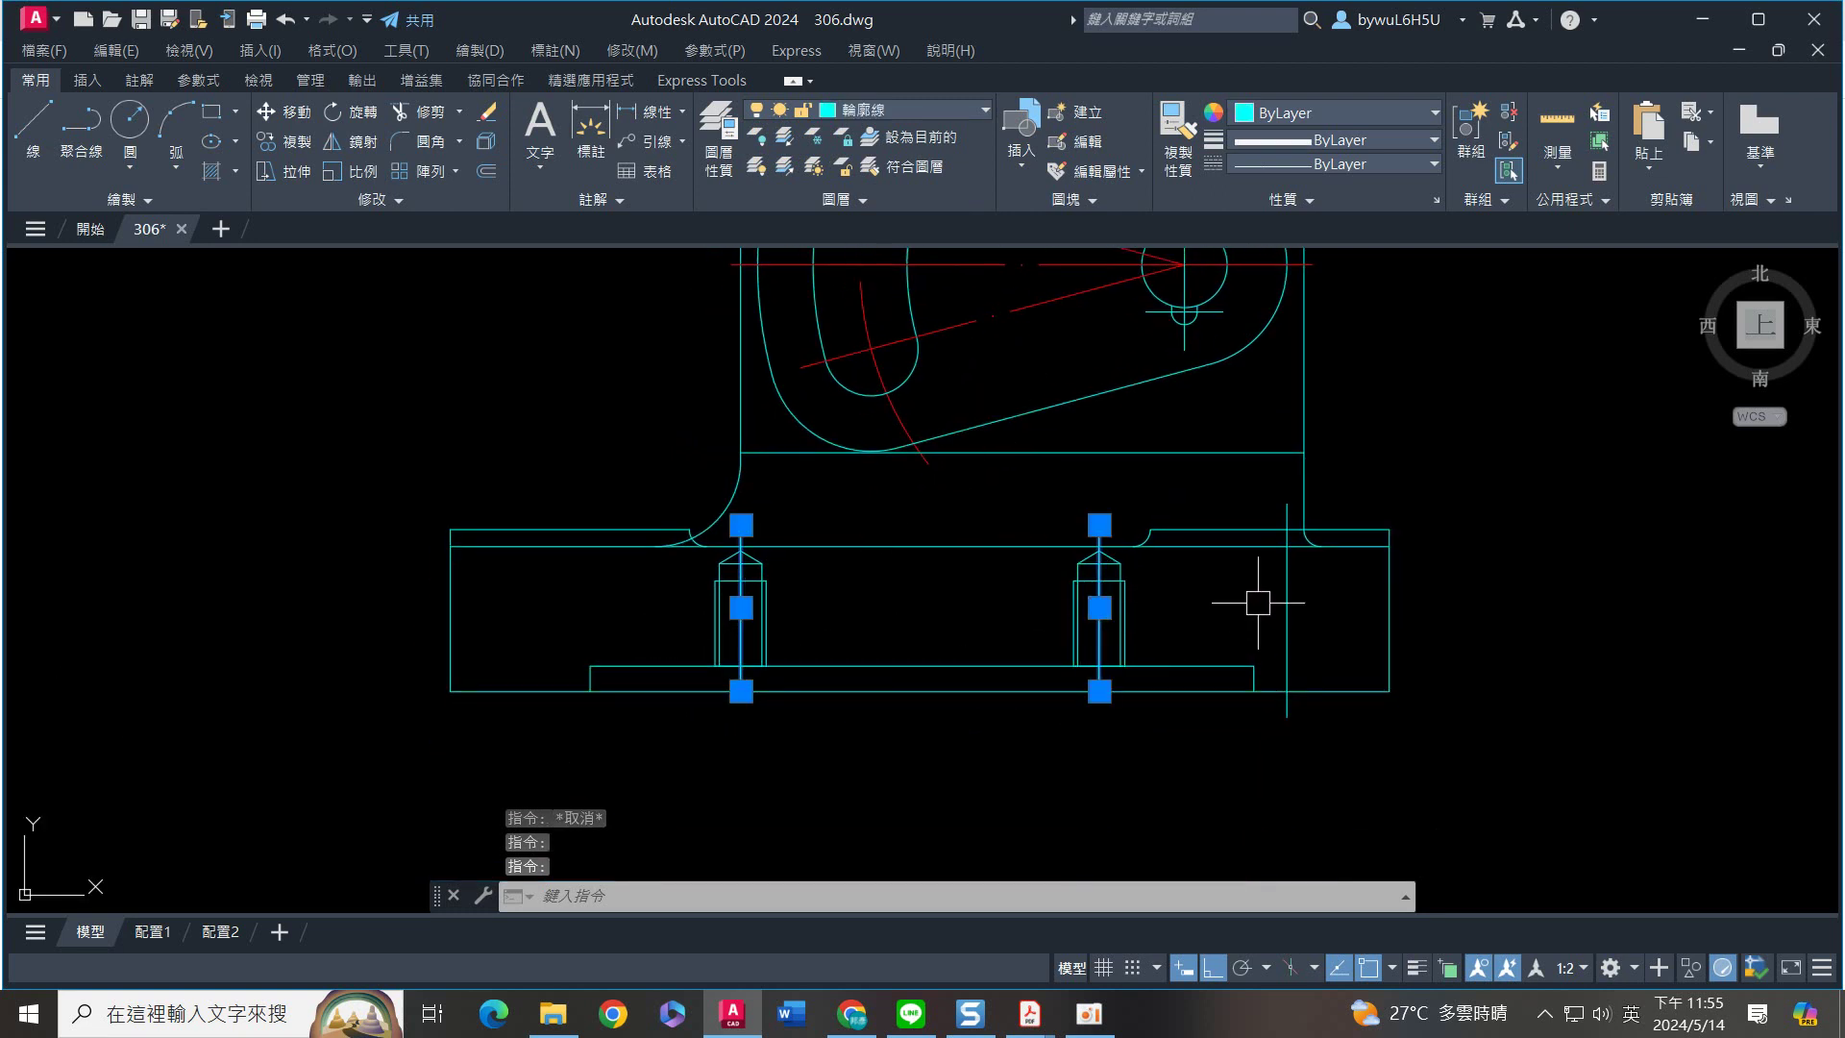
Assign the two threaded holes' axis lines and the vertical line near the base's right end to layer 中心線2
click(1287, 588)
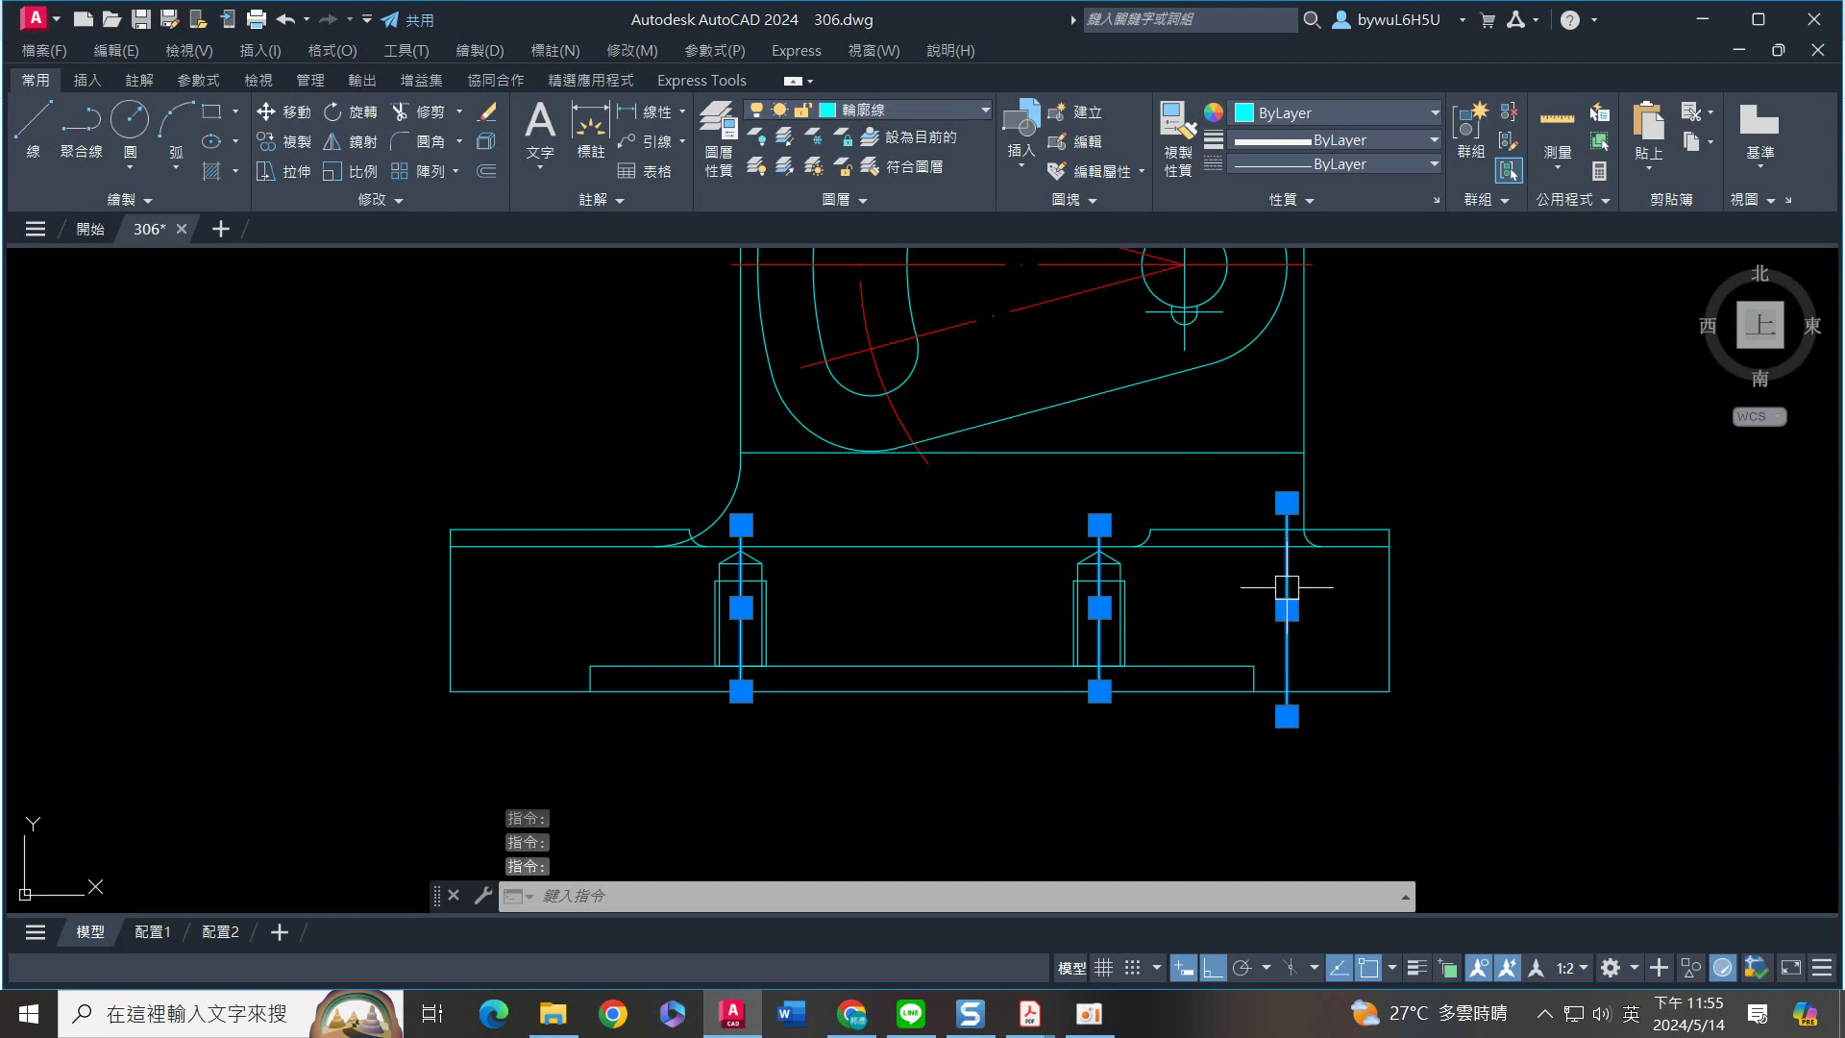
click(944, 113)
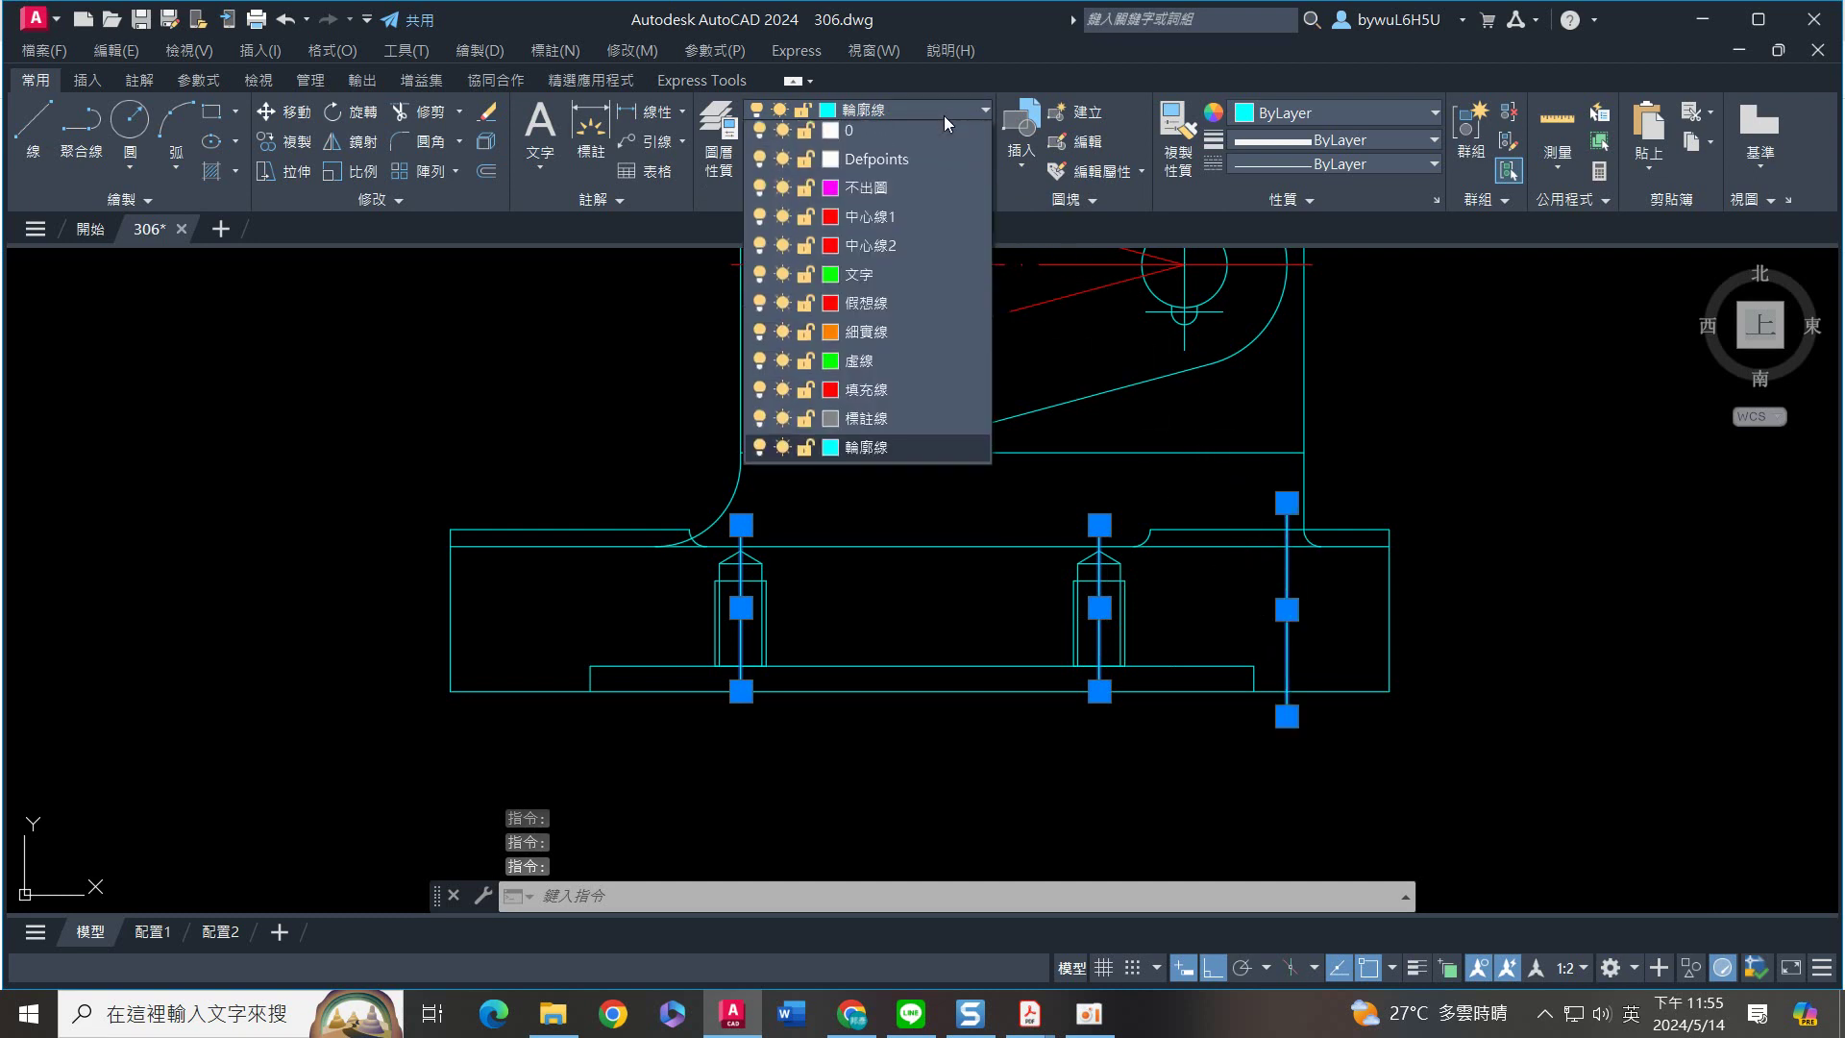
click(902, 257)
key(Escape)
Mirror the base's right centre line about the base's vertical midline, keeping the original
click(1331, 563)
click(1240, 629)
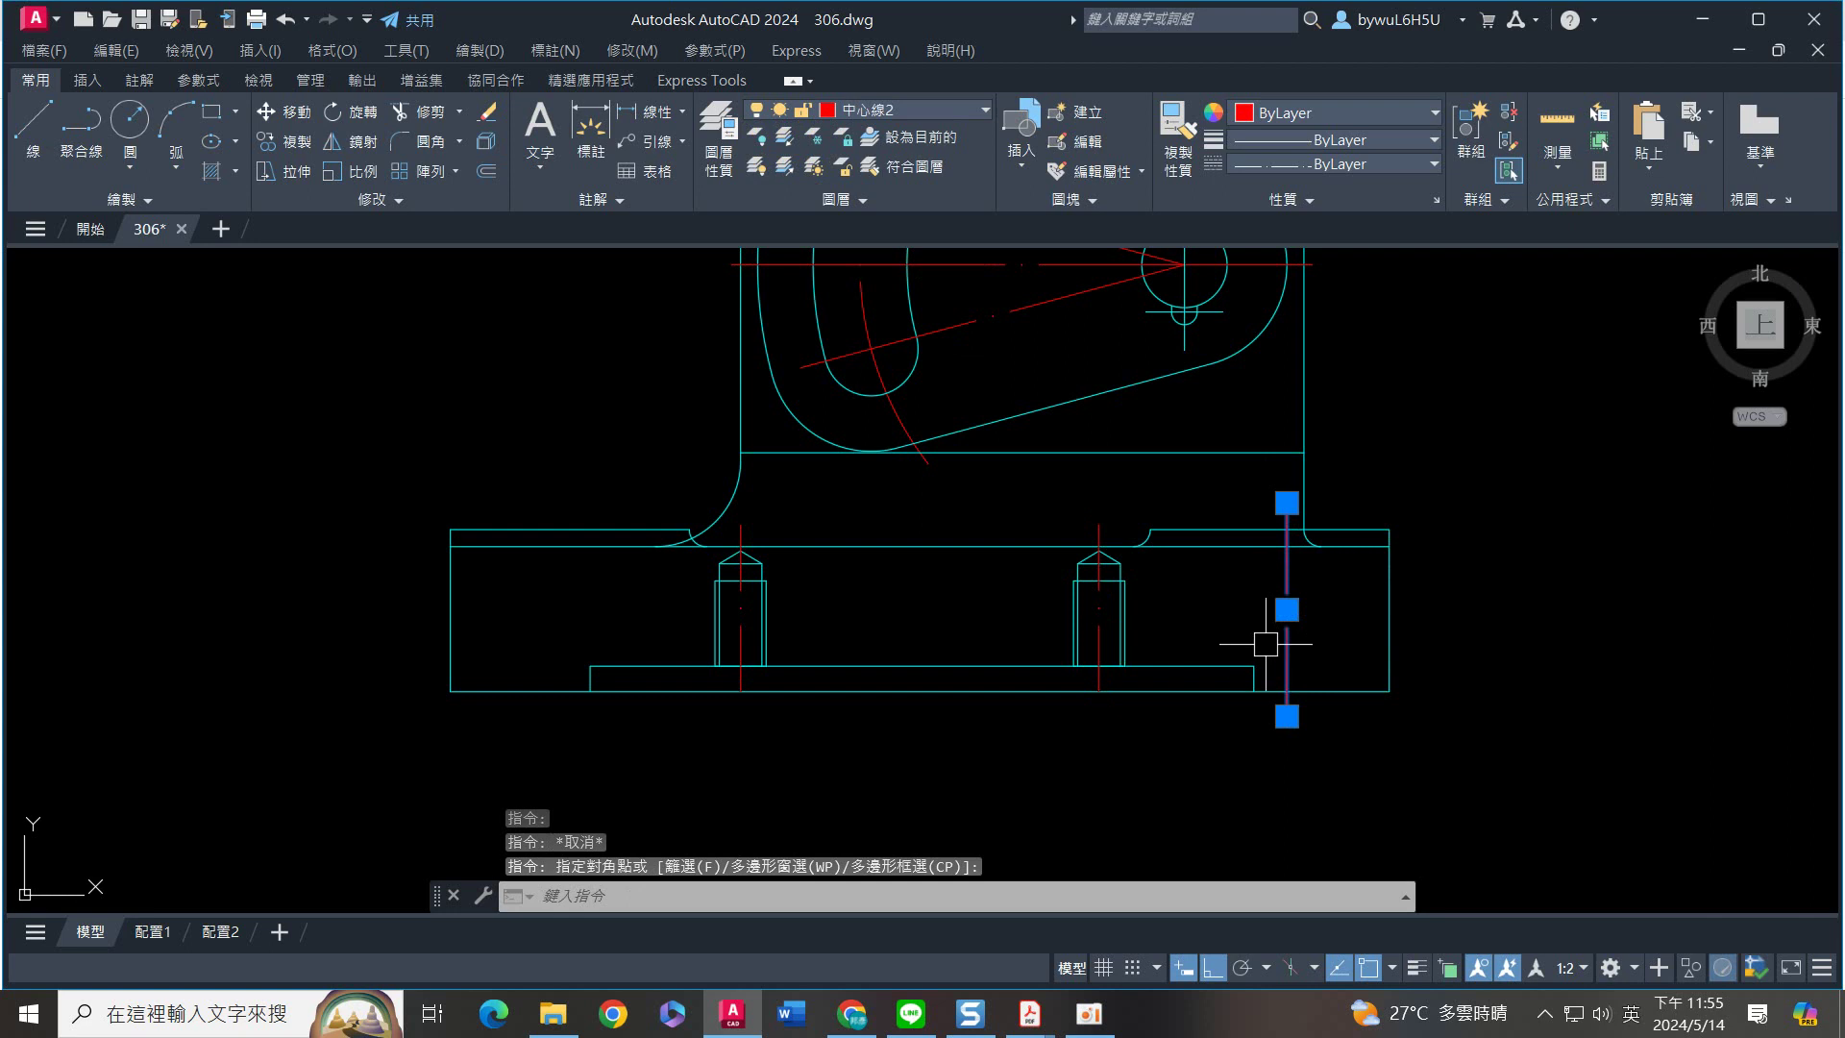
text(mi)
key(Return)
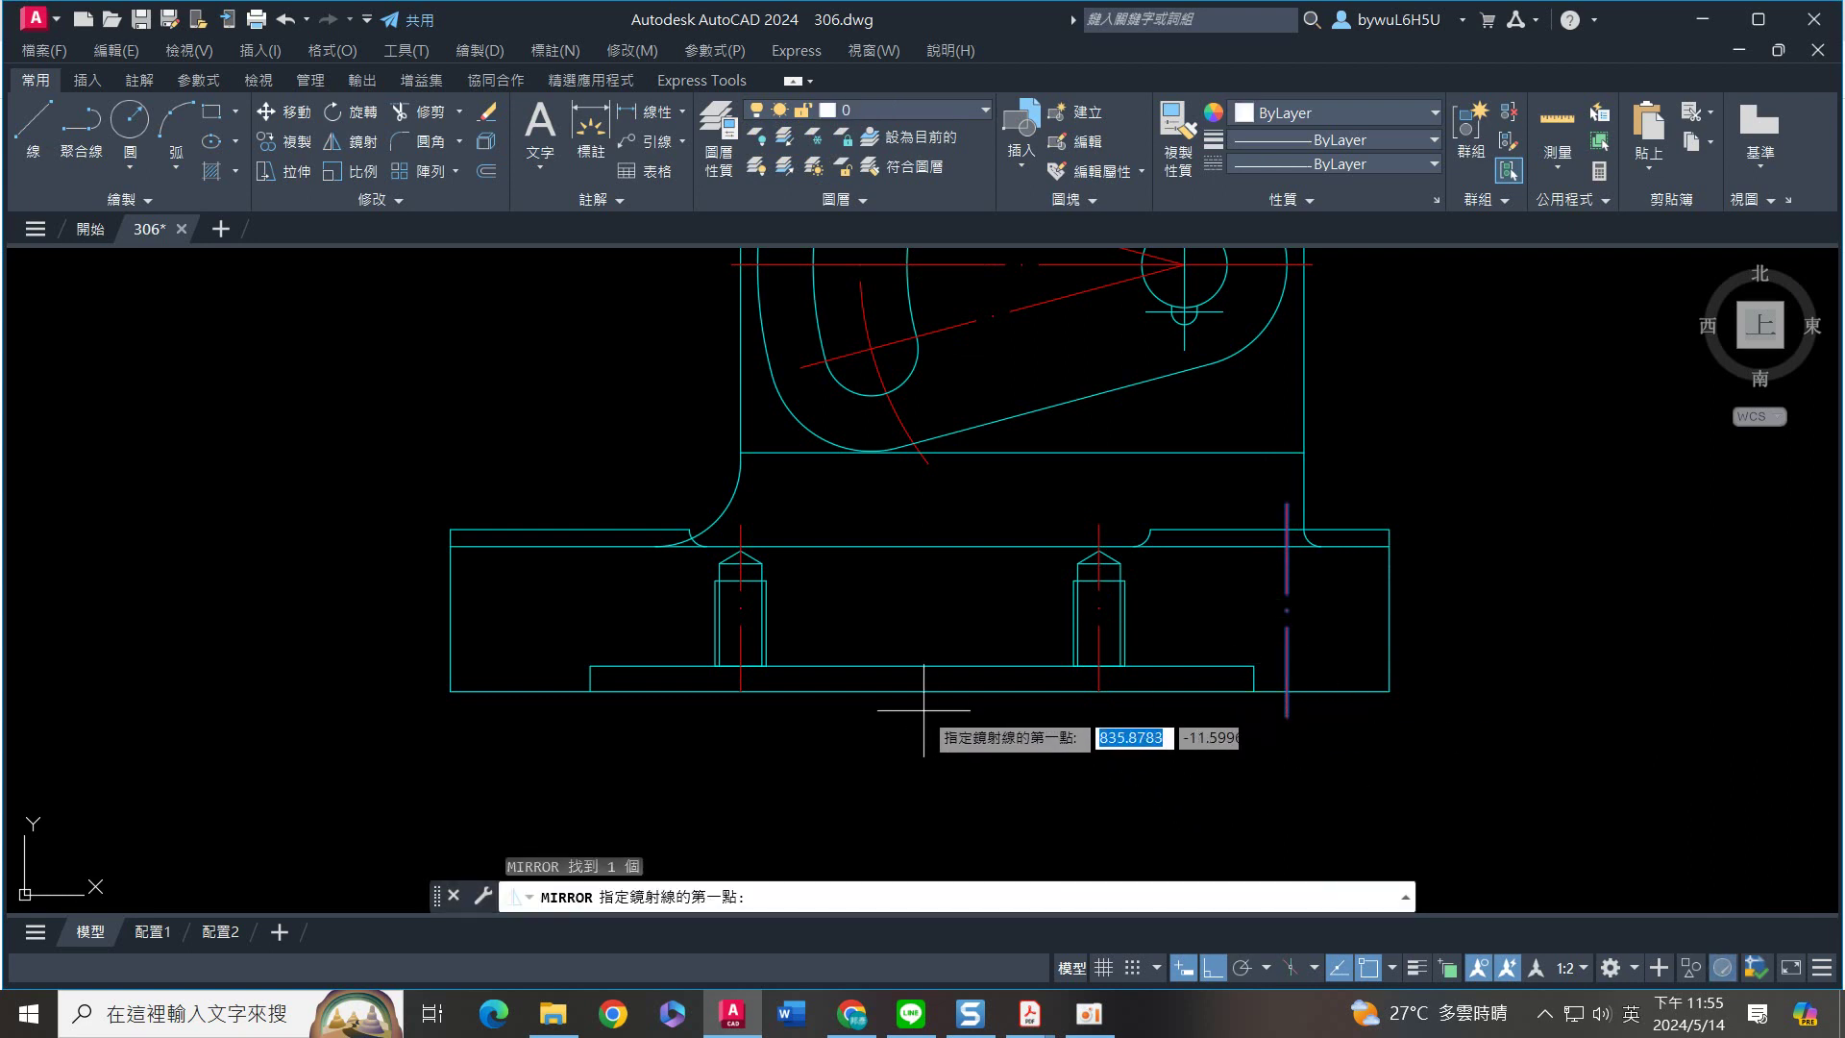
click(919, 690)
click(930, 786)
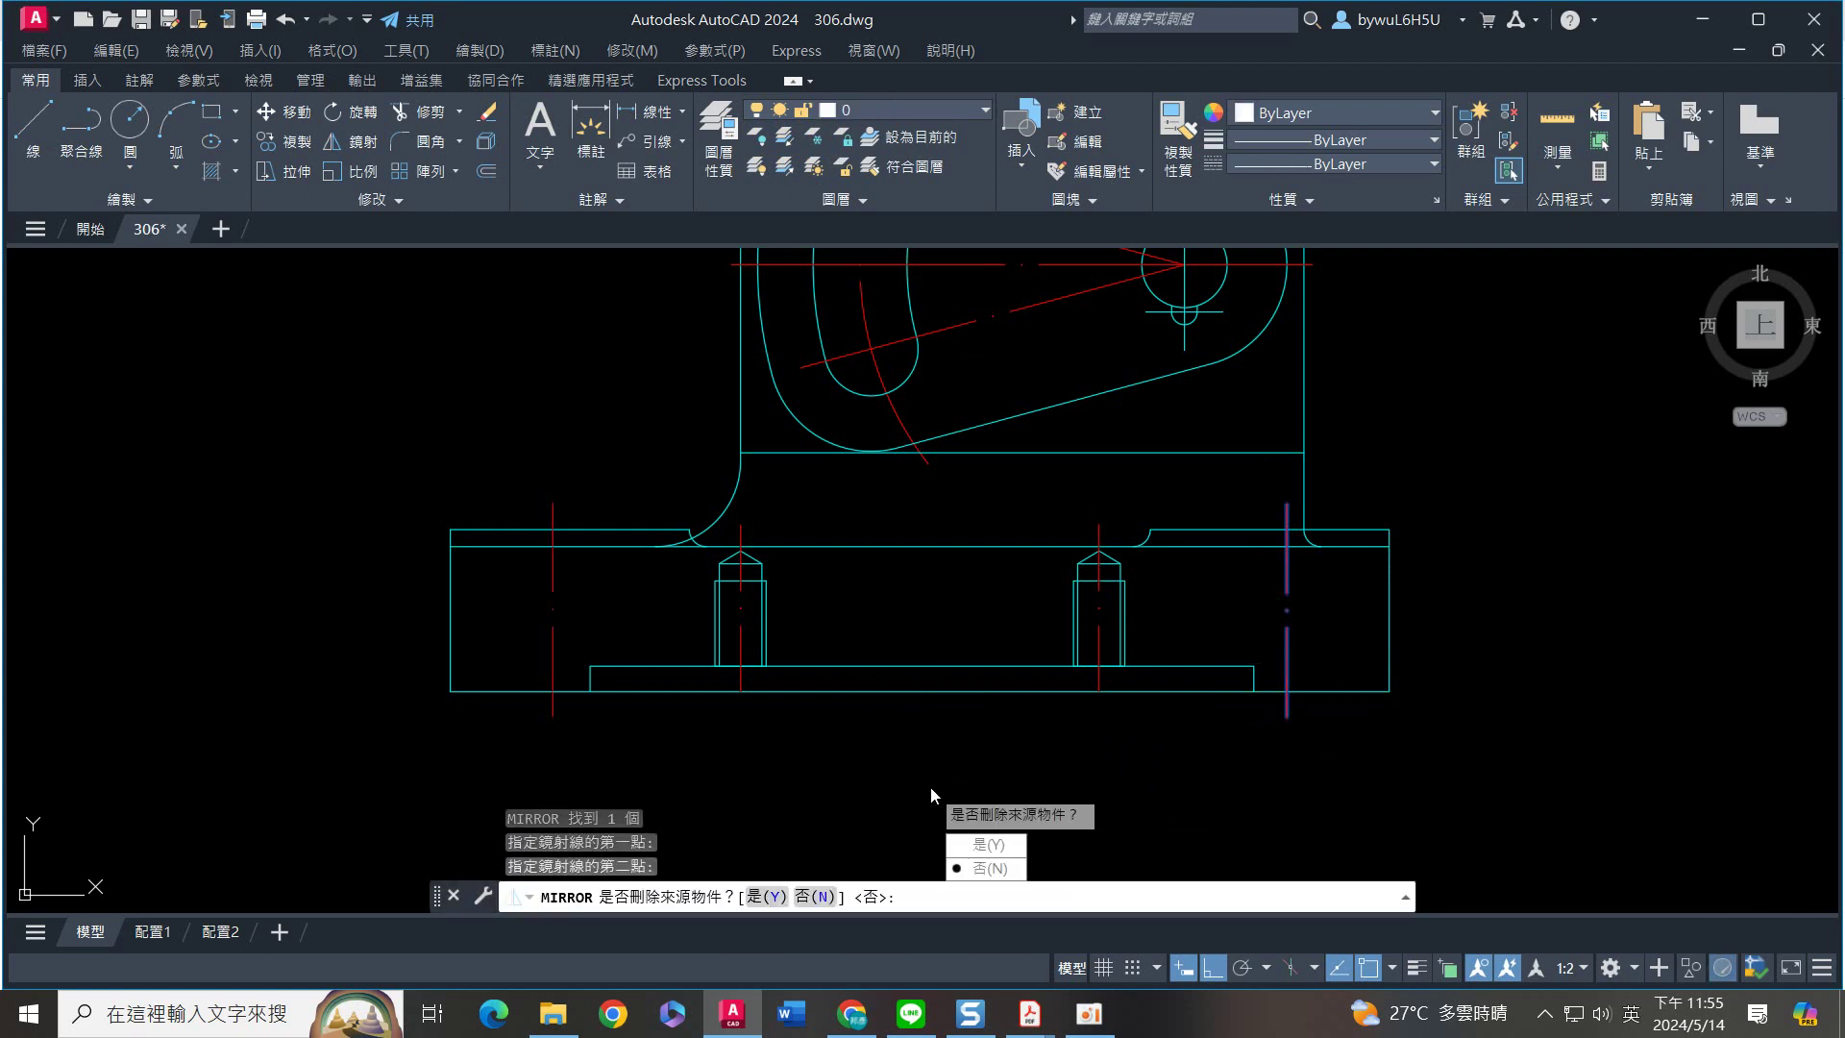
key(Return)
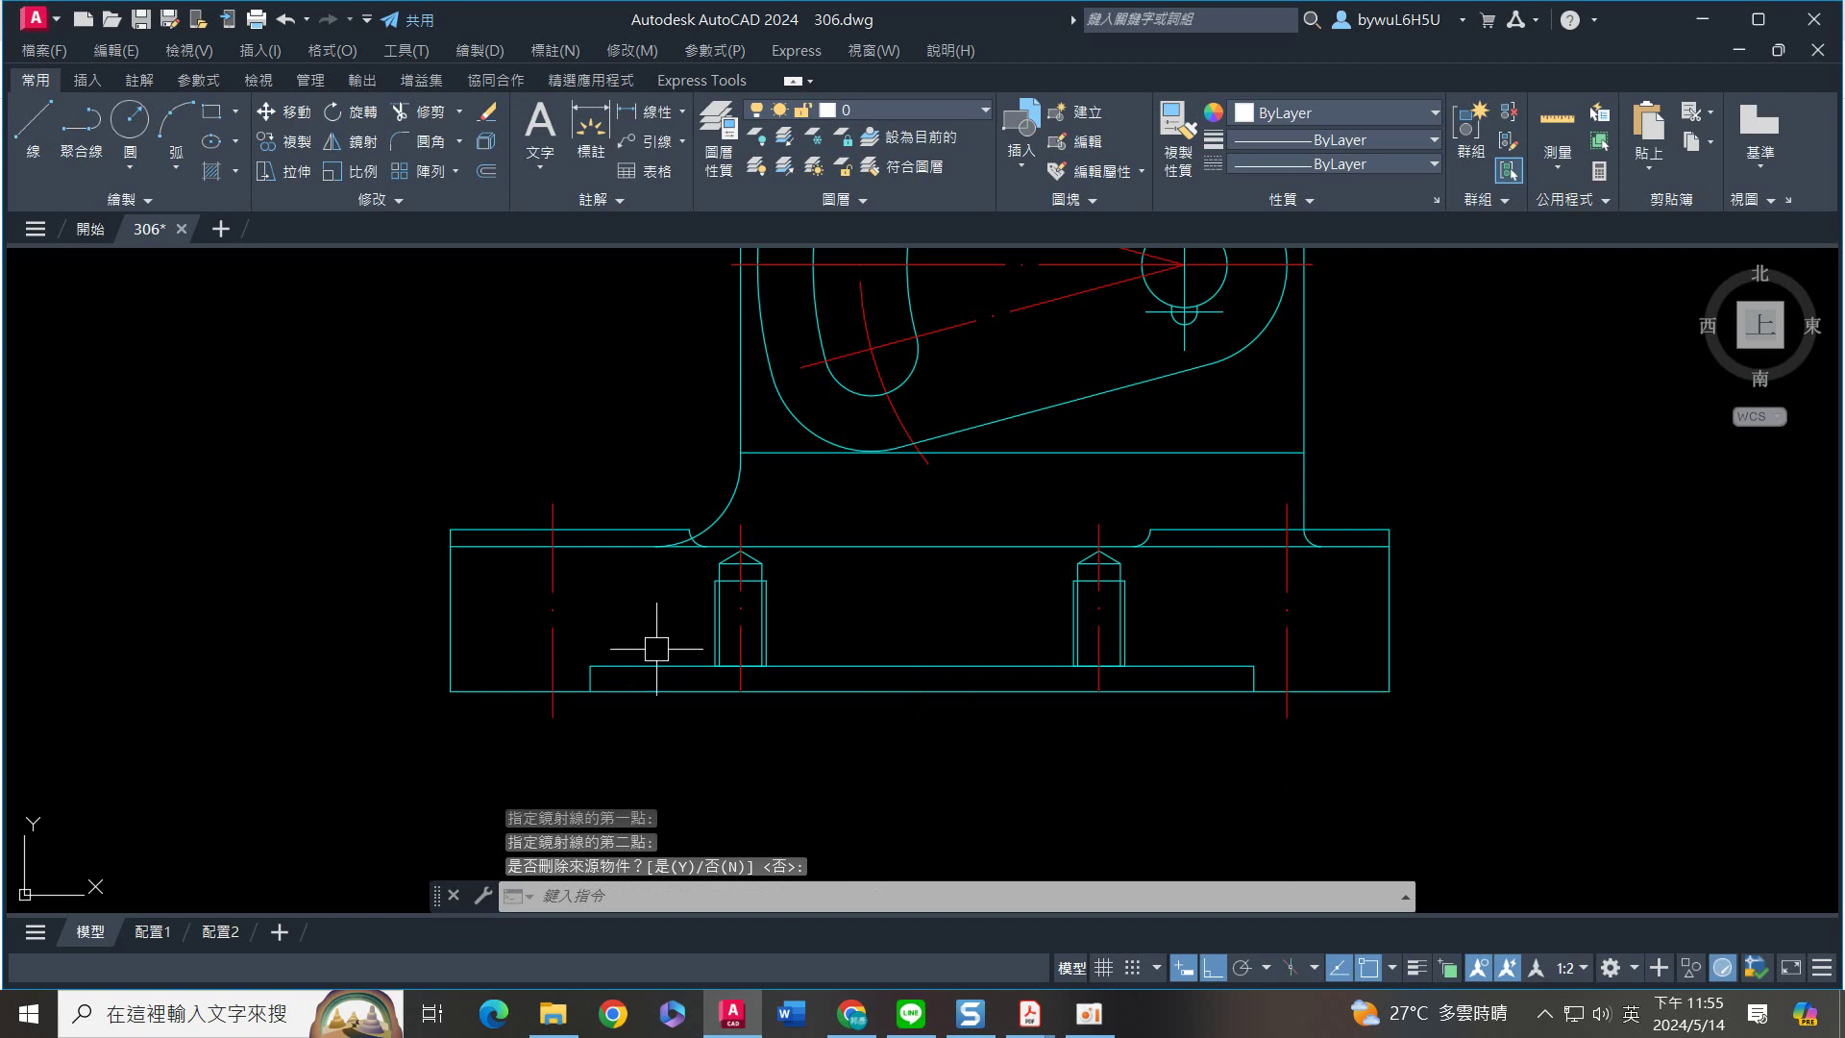
middle_drag(1079, 589, 1082, 673)
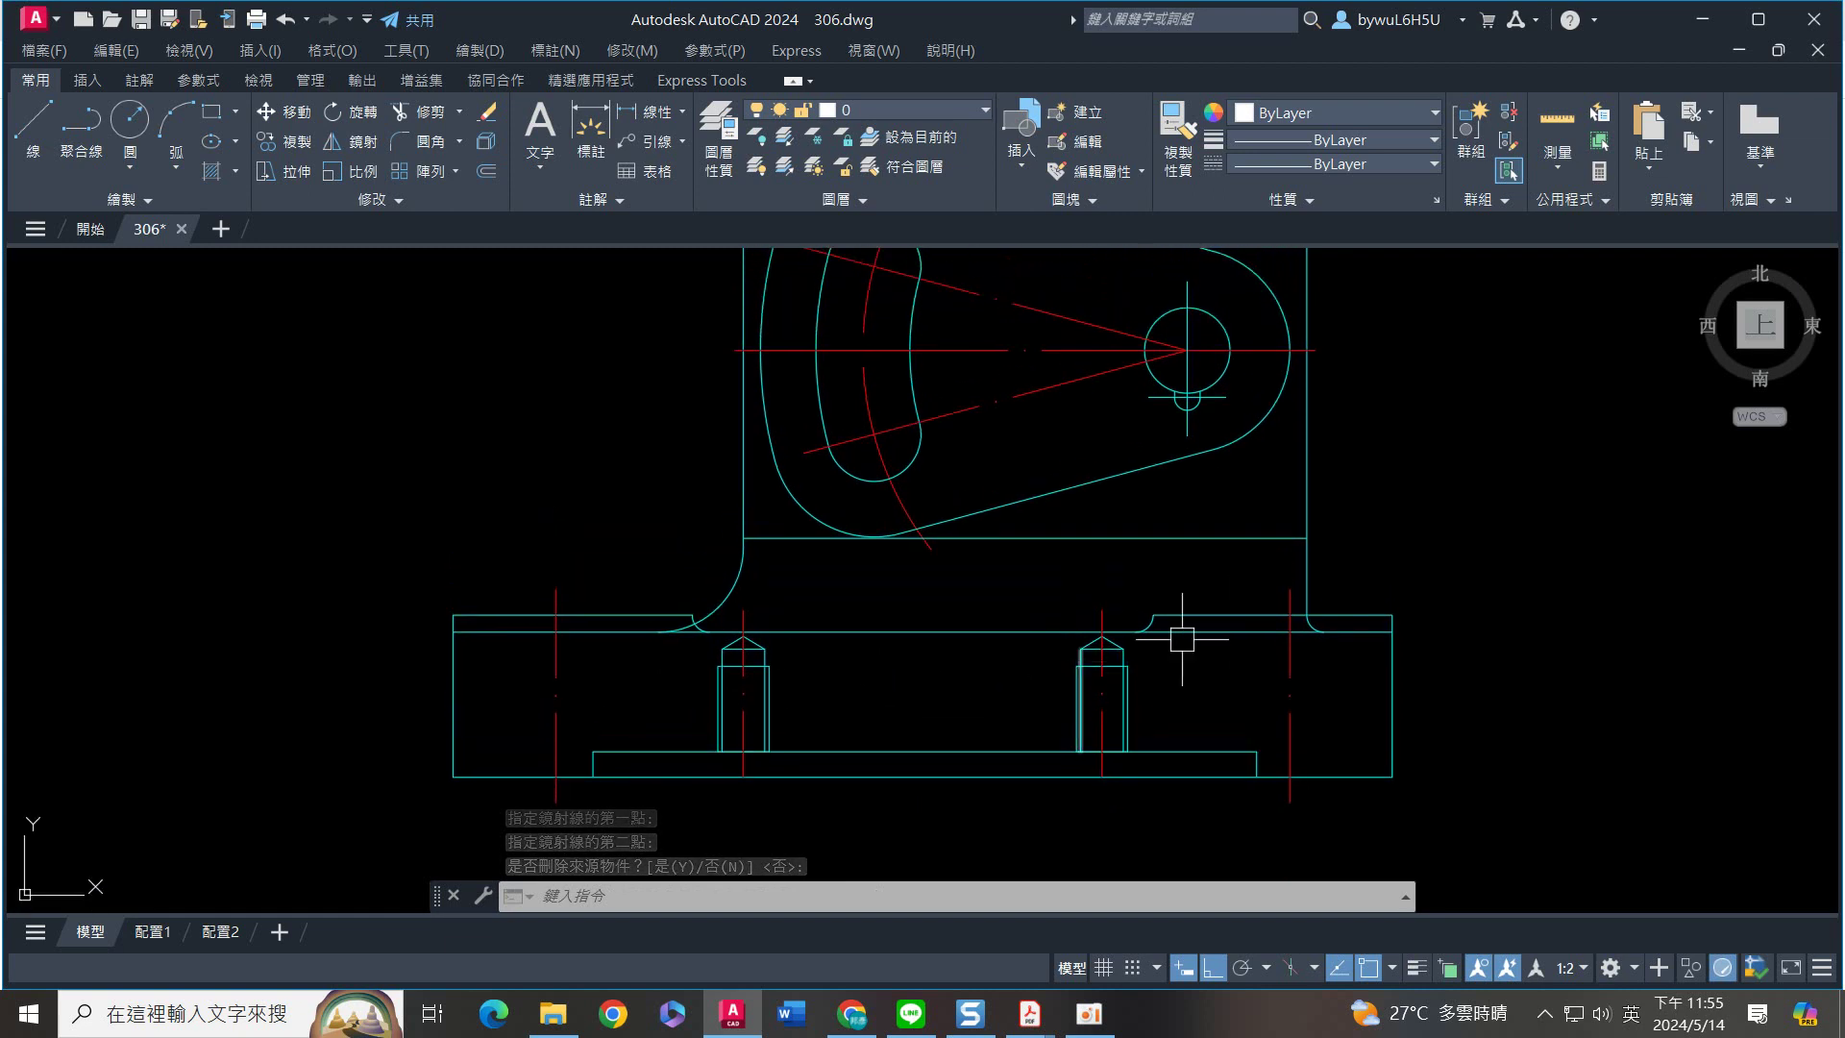
click(1240, 538)
click(930, 107)
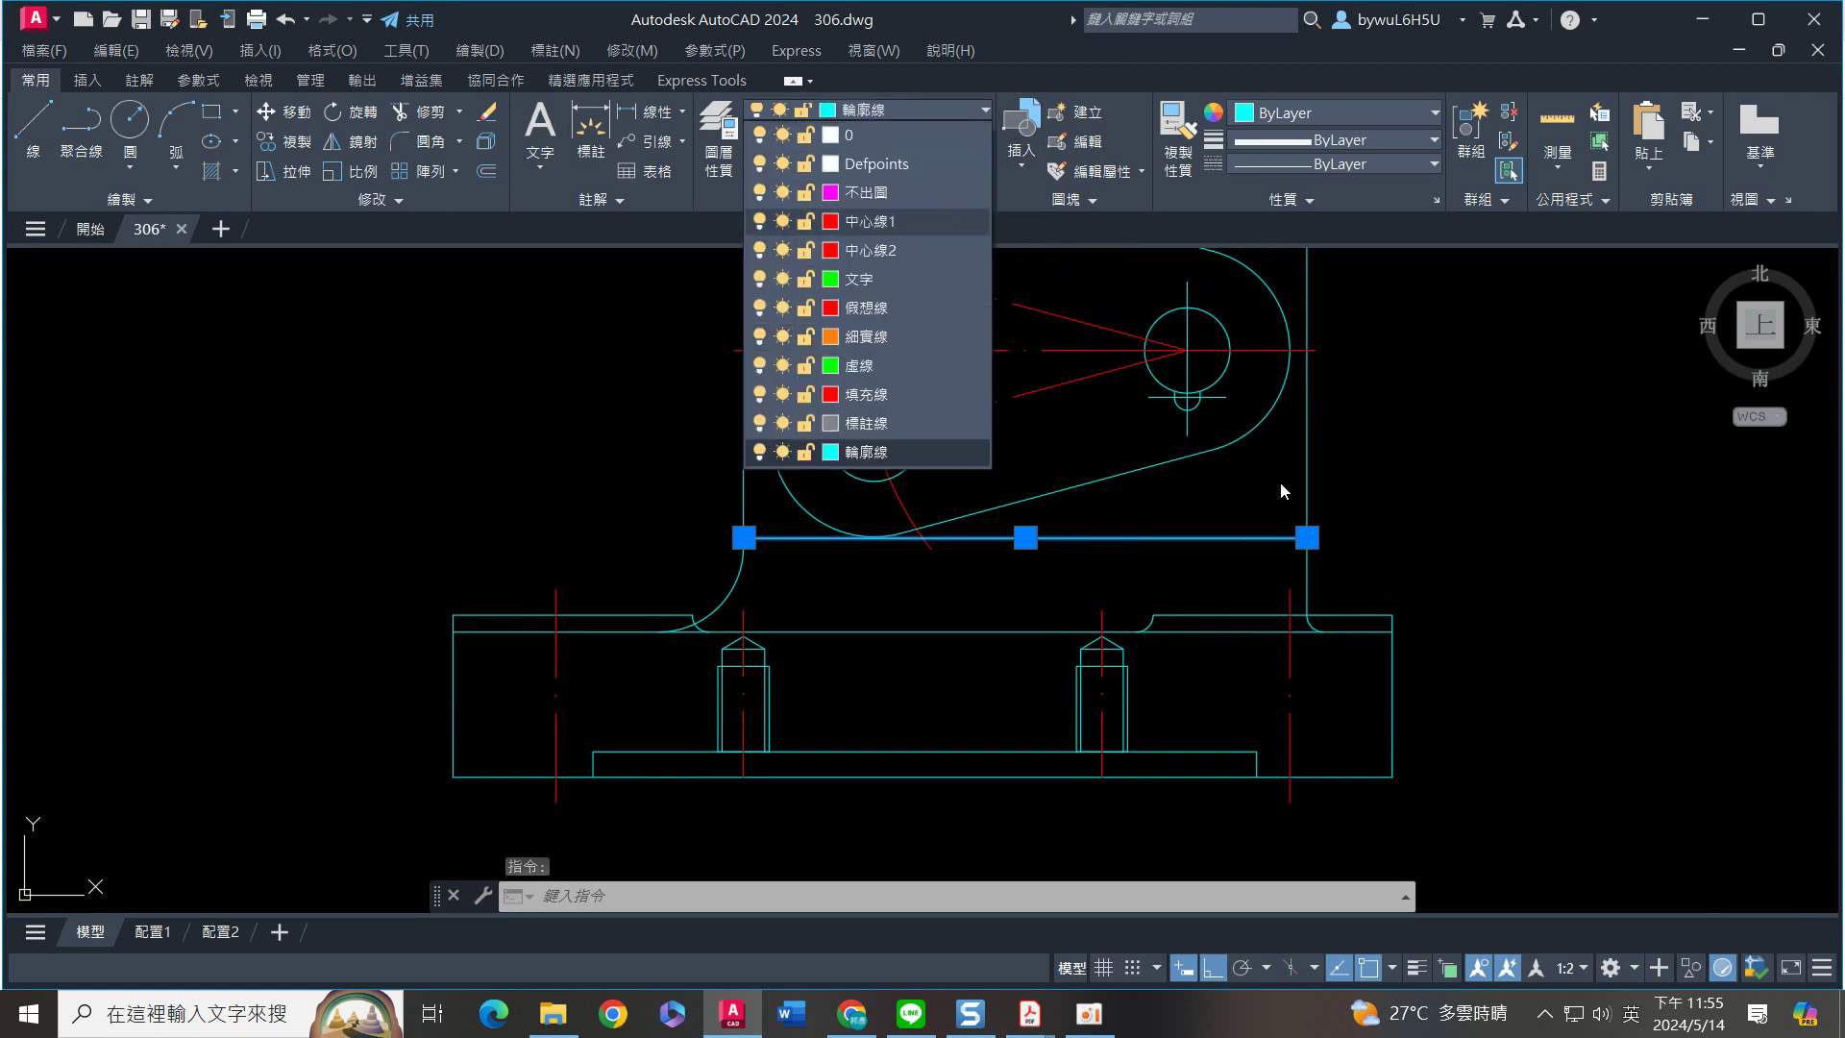
click(1311, 404)
key(Escape)
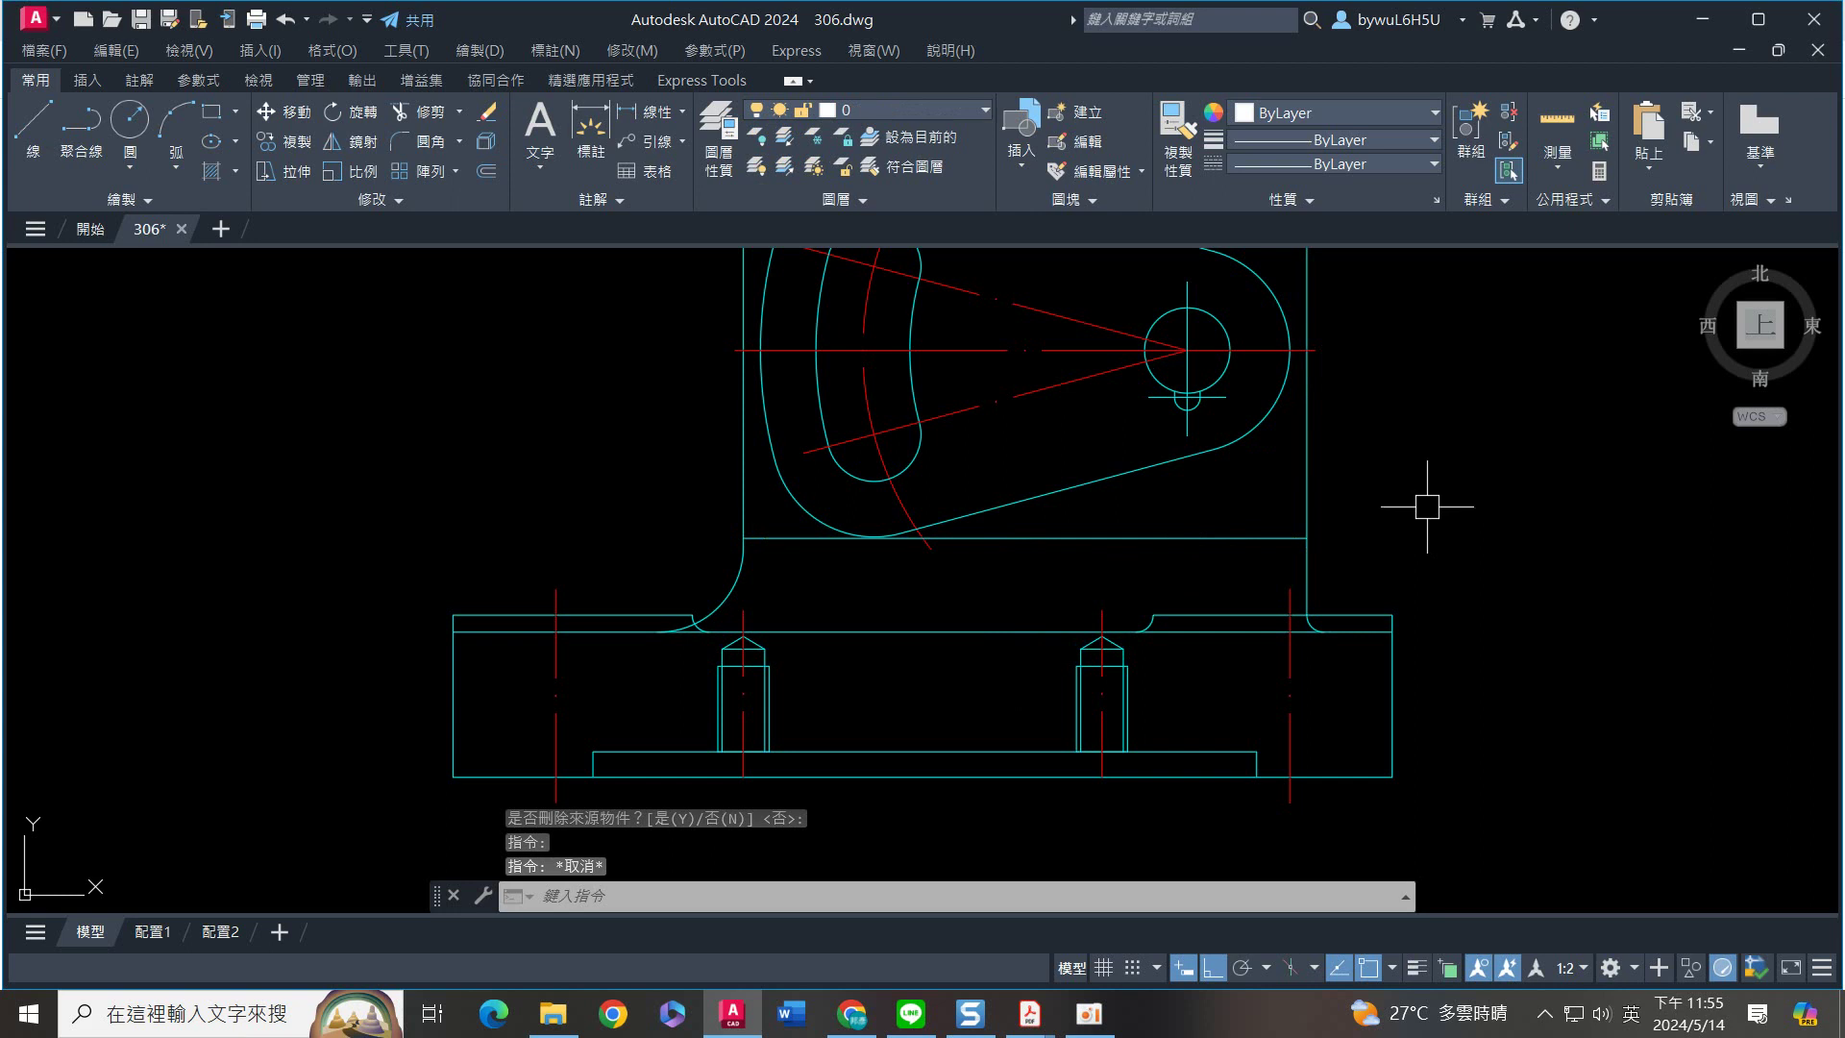
With ortho mode off, draw a wavy spline from right of the upright, past the right threaded hole, to below the base
text(spl)
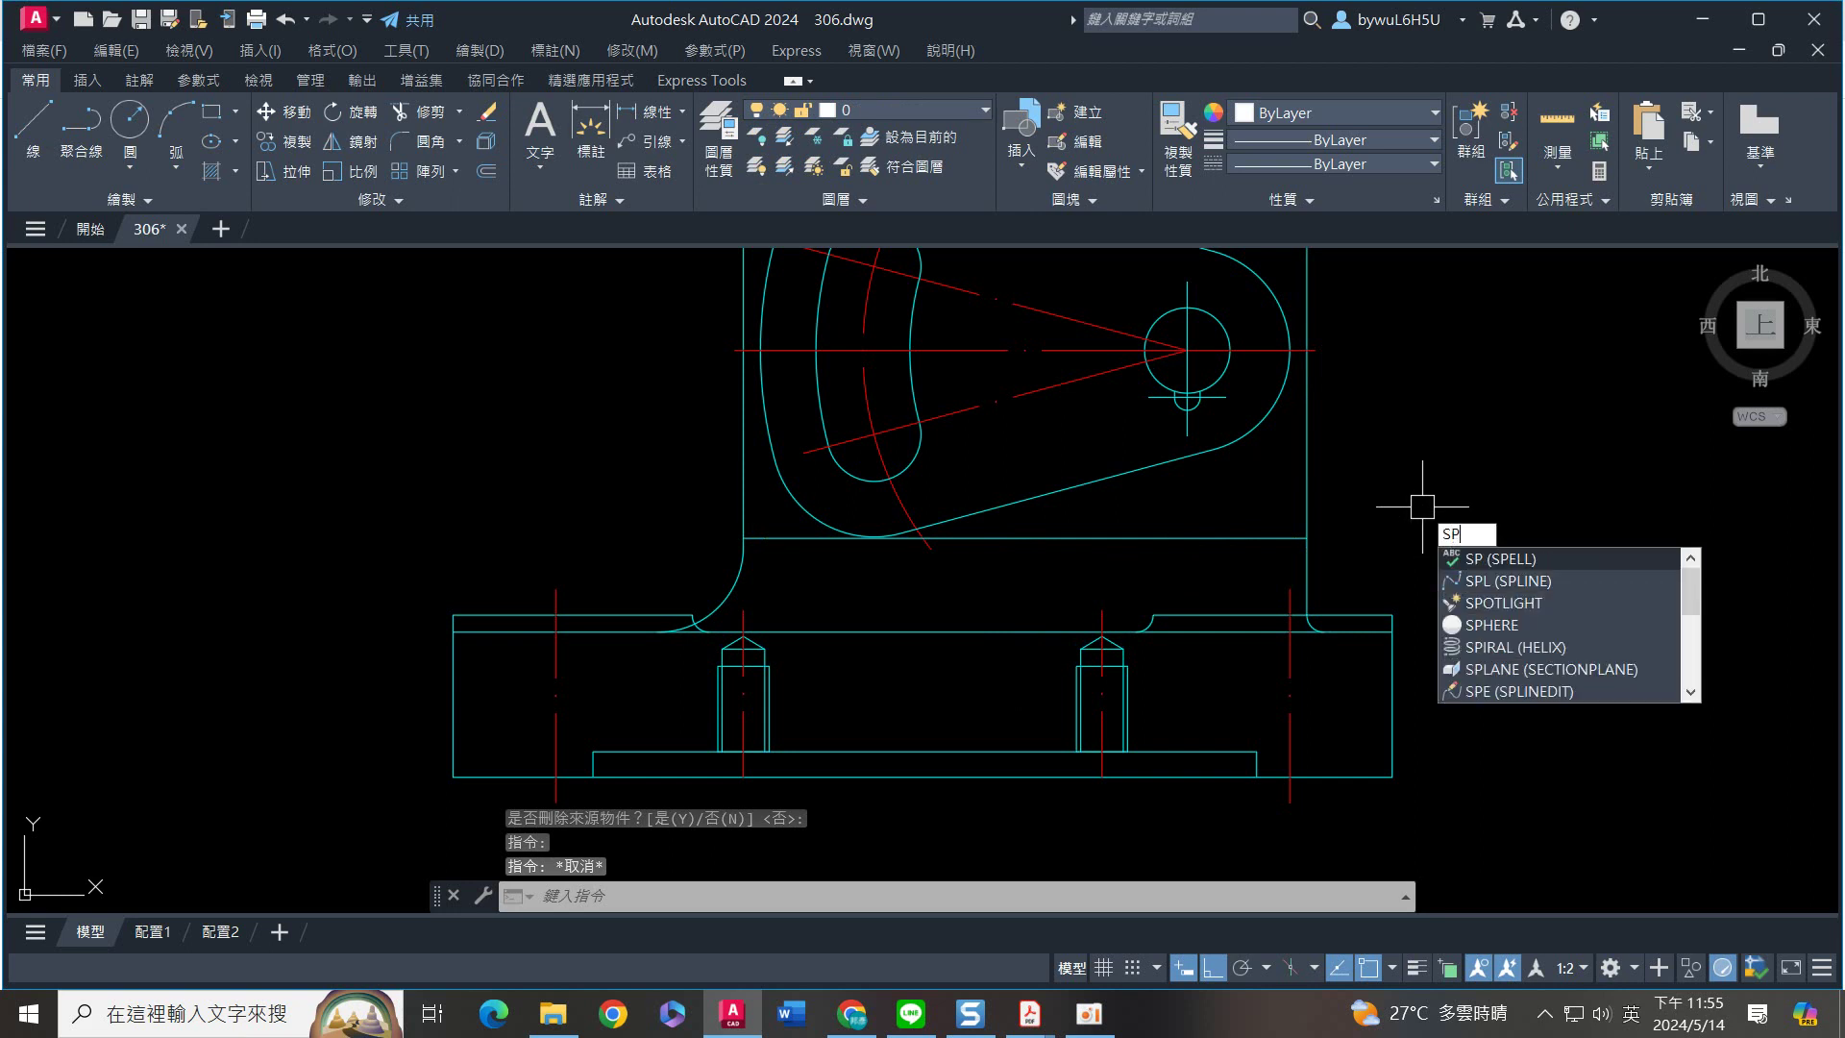
key(Return)
click(1384, 410)
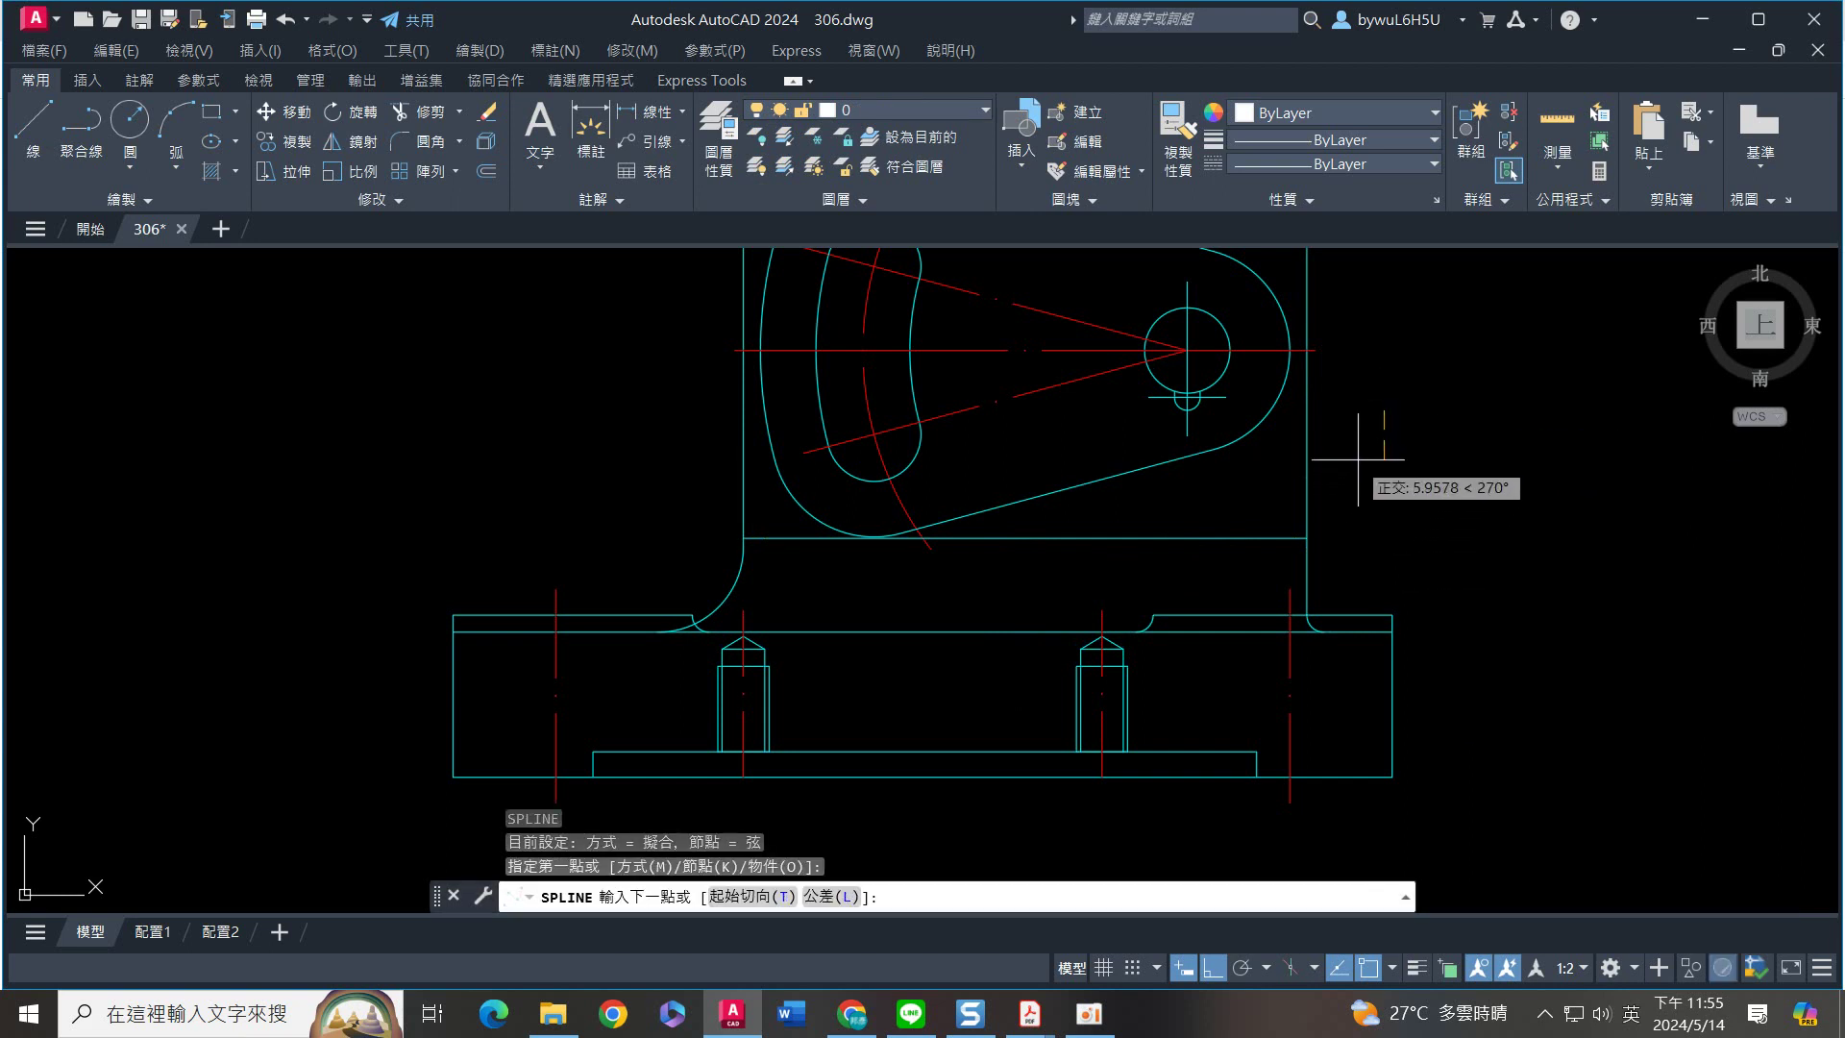
click(1215, 969)
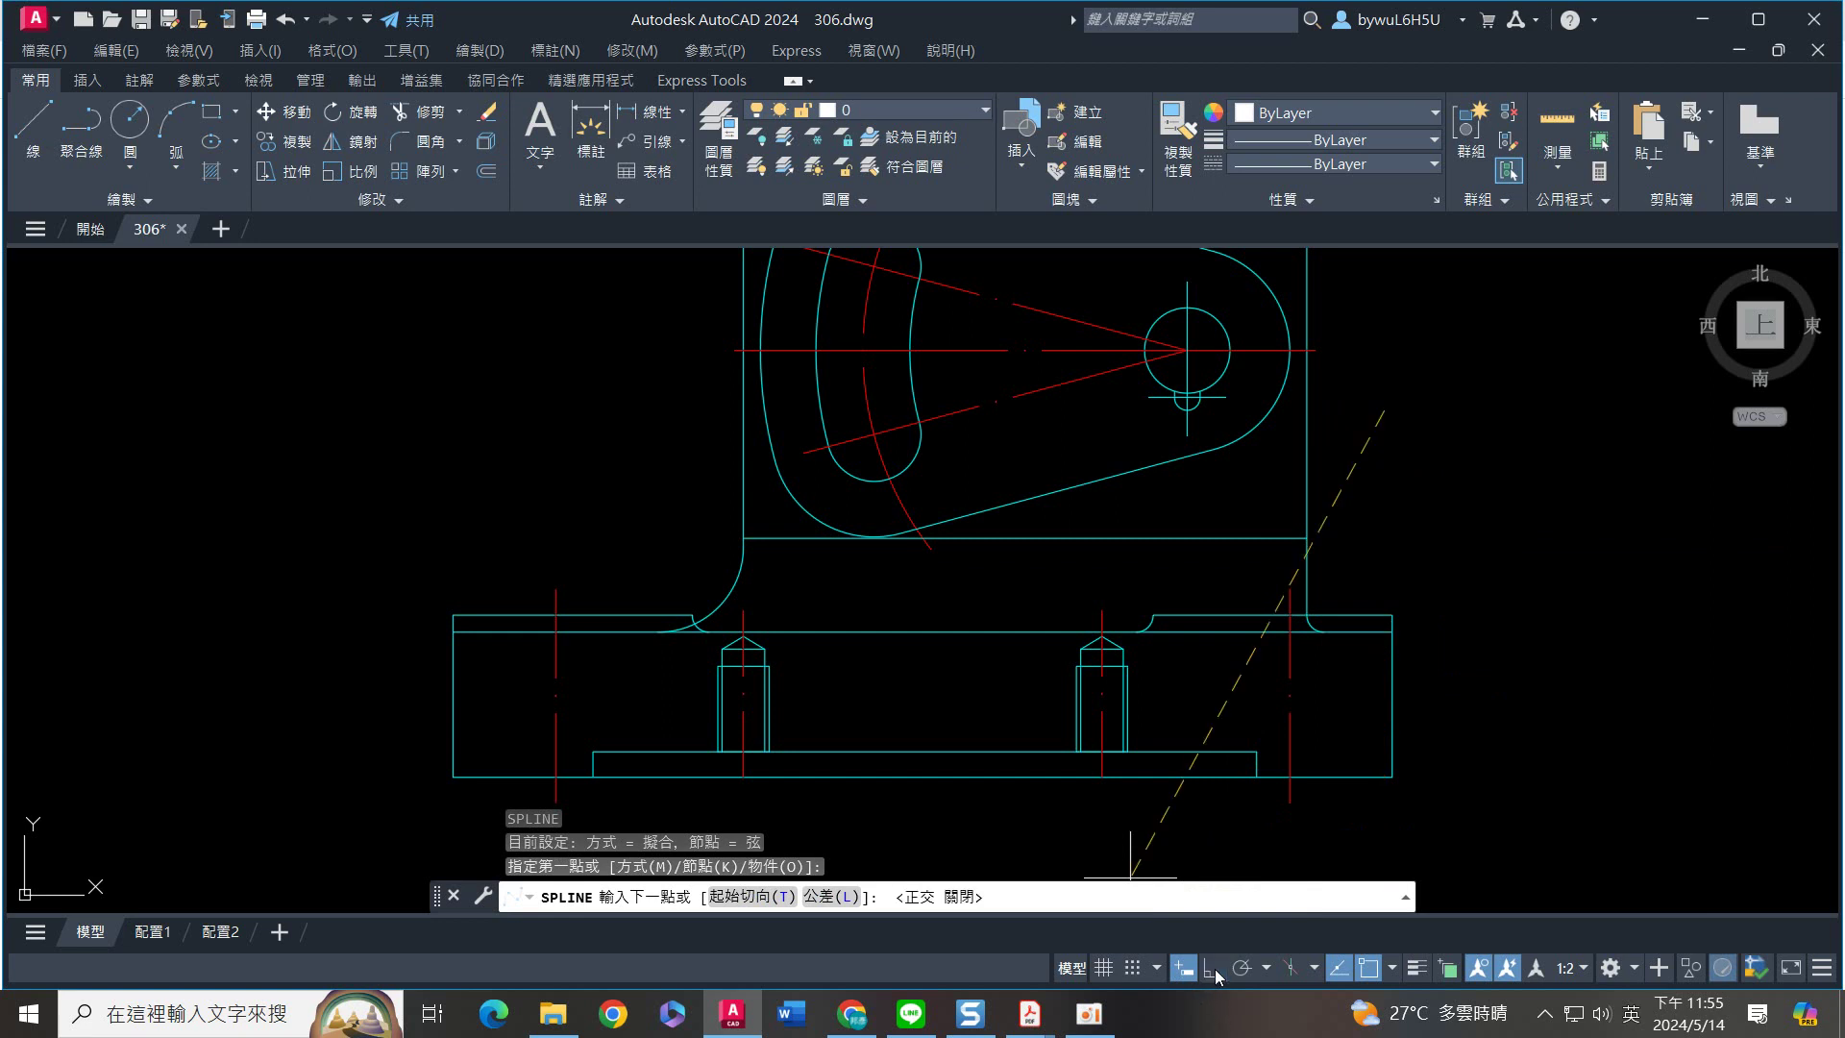
click(1239, 471)
click(1067, 586)
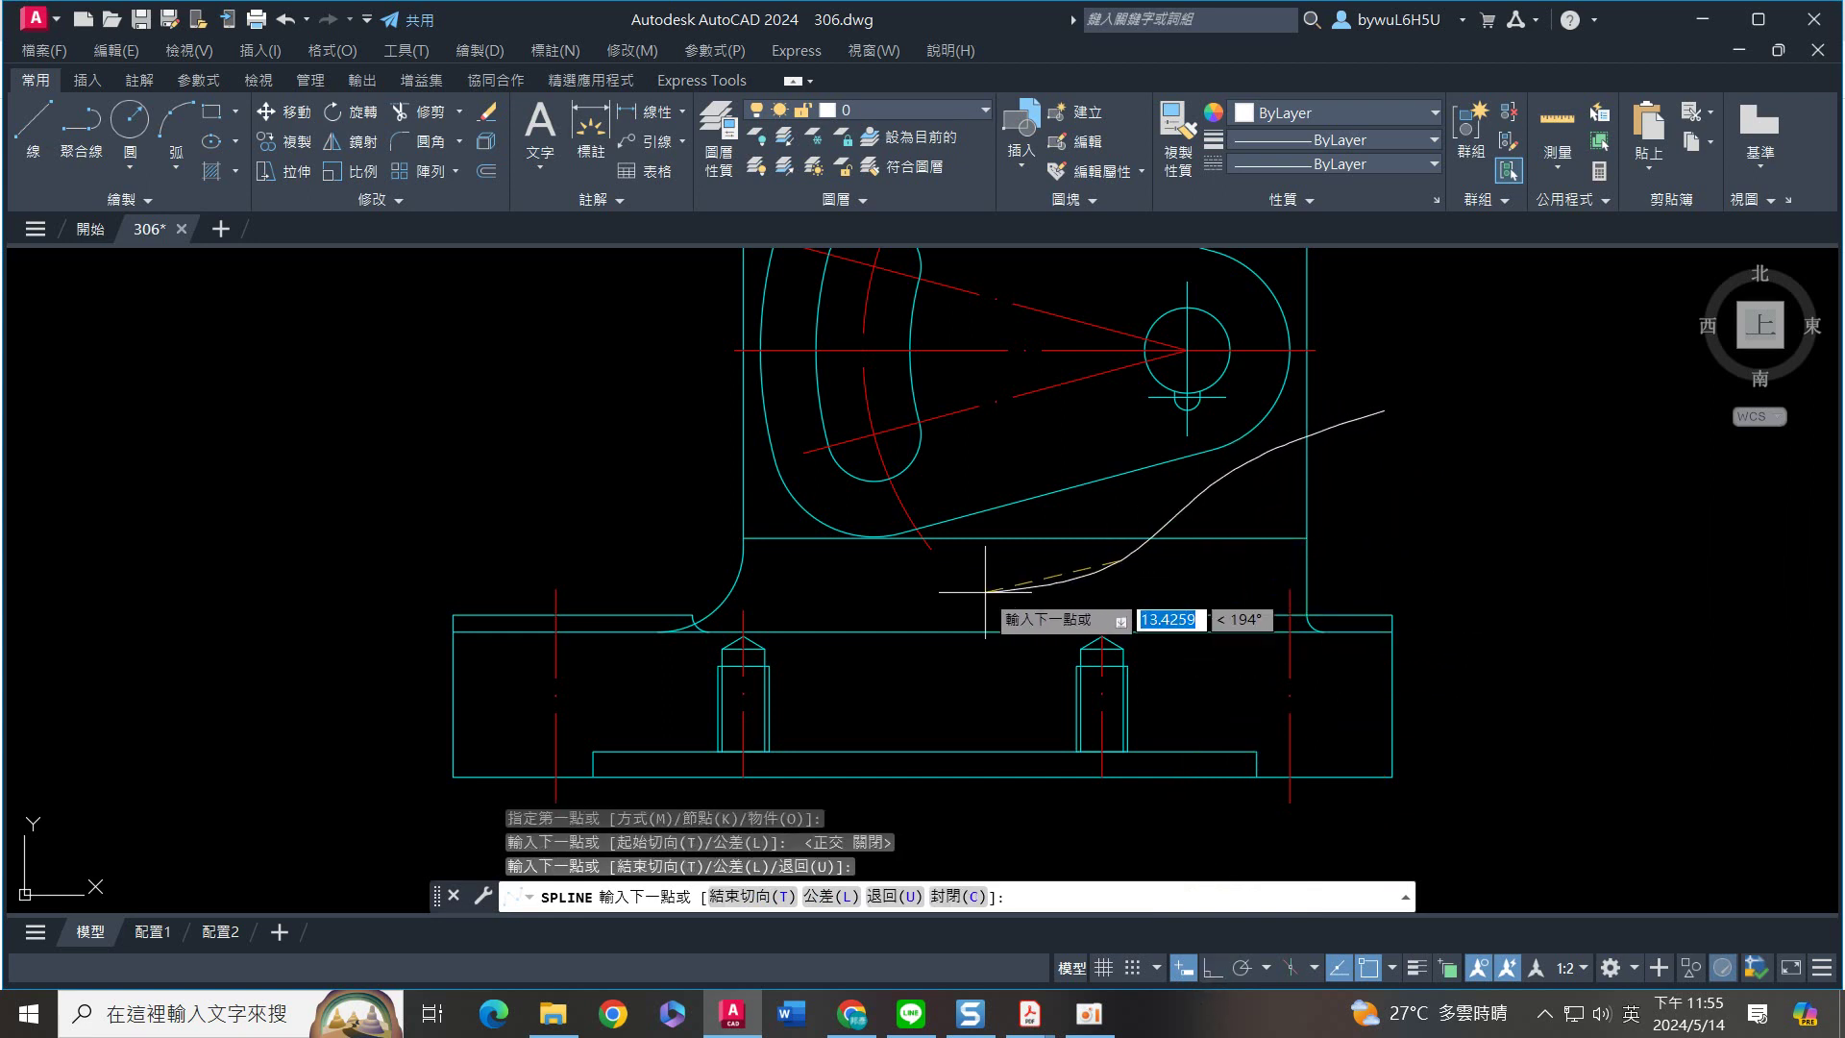
click(990, 624)
click(950, 707)
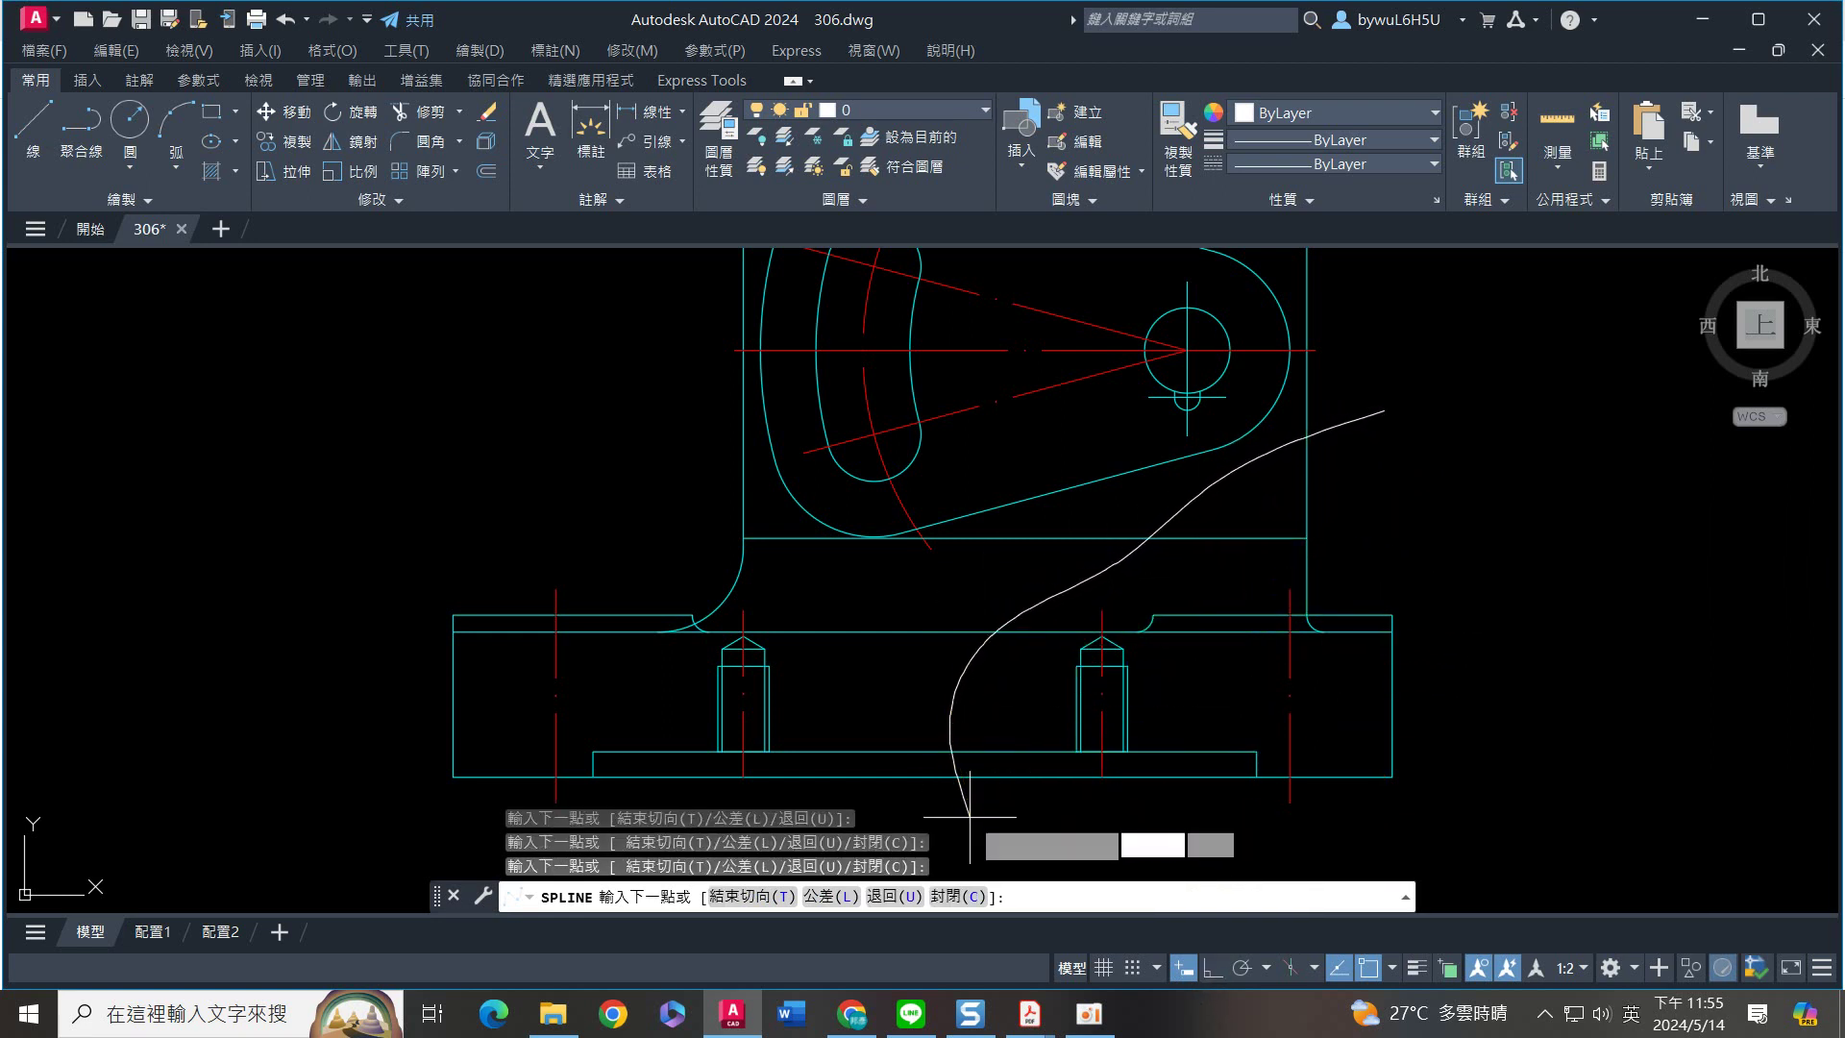
click(977, 858)
key(Return)
Trim the spline's ends that extend beyond the upright's right edge and the base's bottom edge
middle_drag(979, 868, 984, 752)
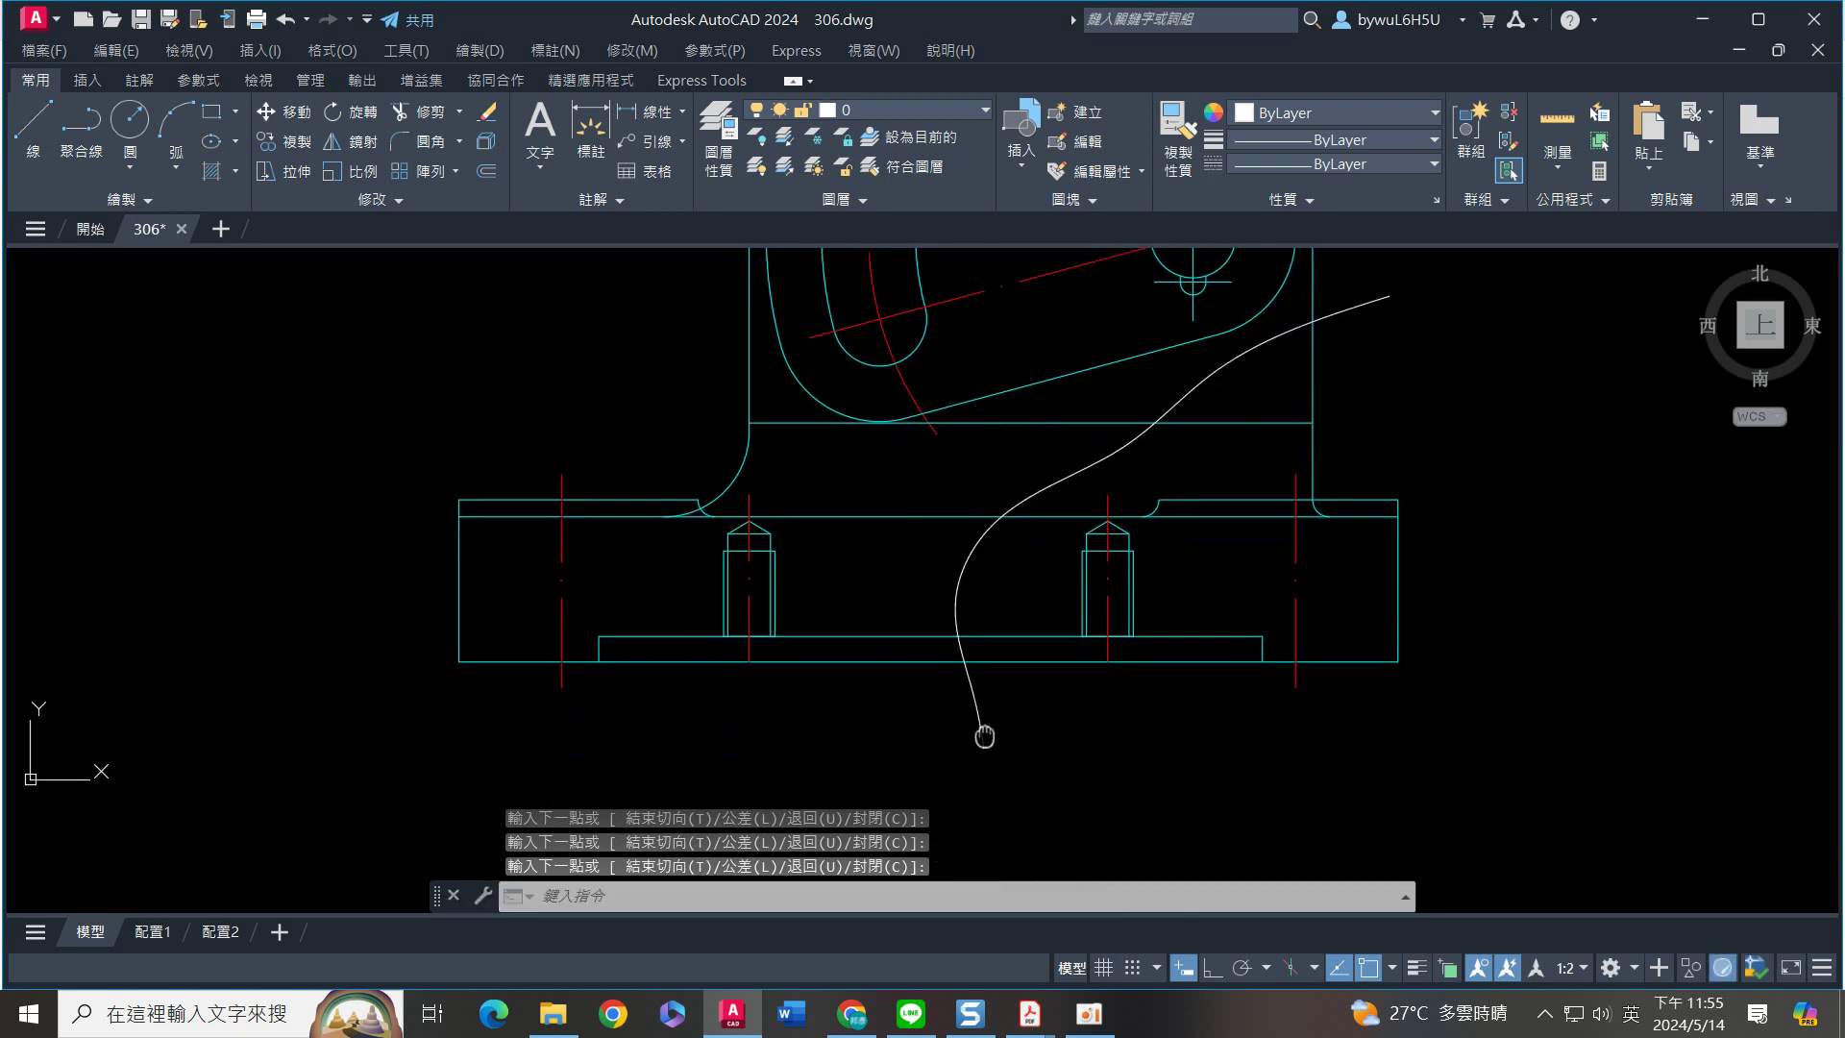
middle_drag(1501, 432, 1442, 543)
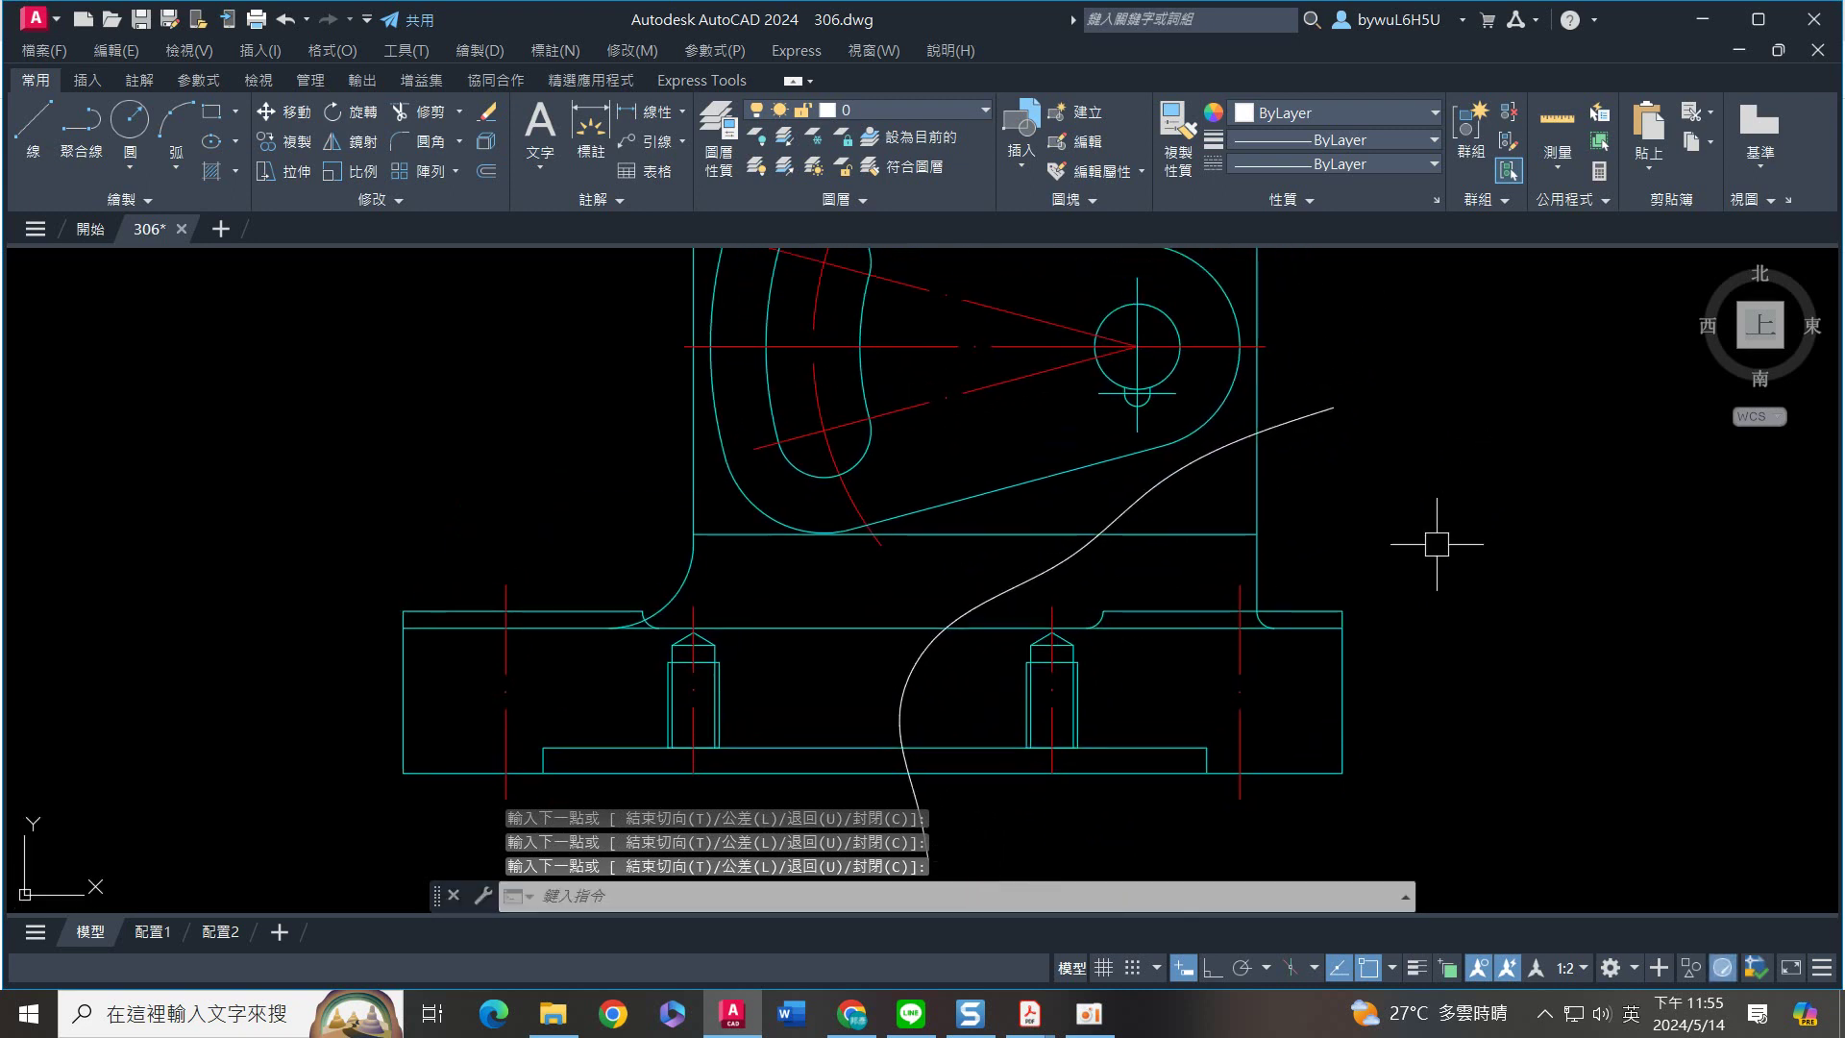
key(Return)
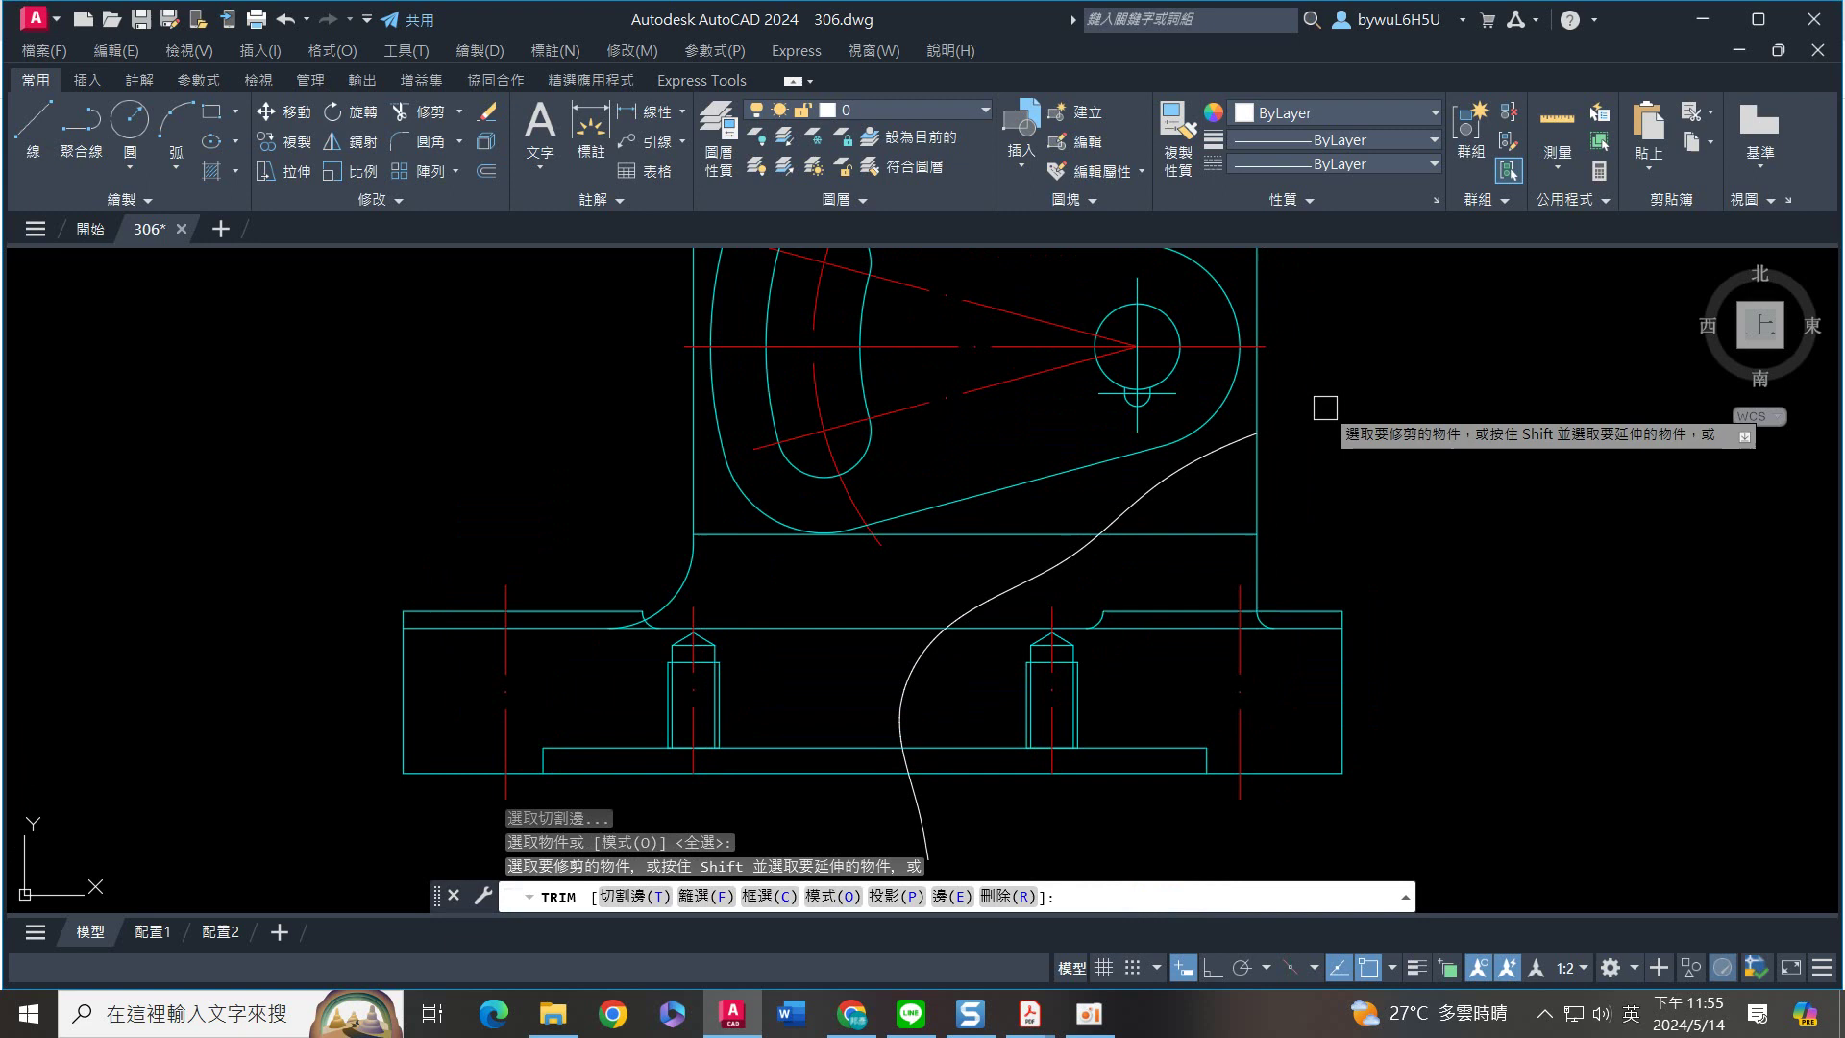
middle_drag(1142, 722, 1228, 503)
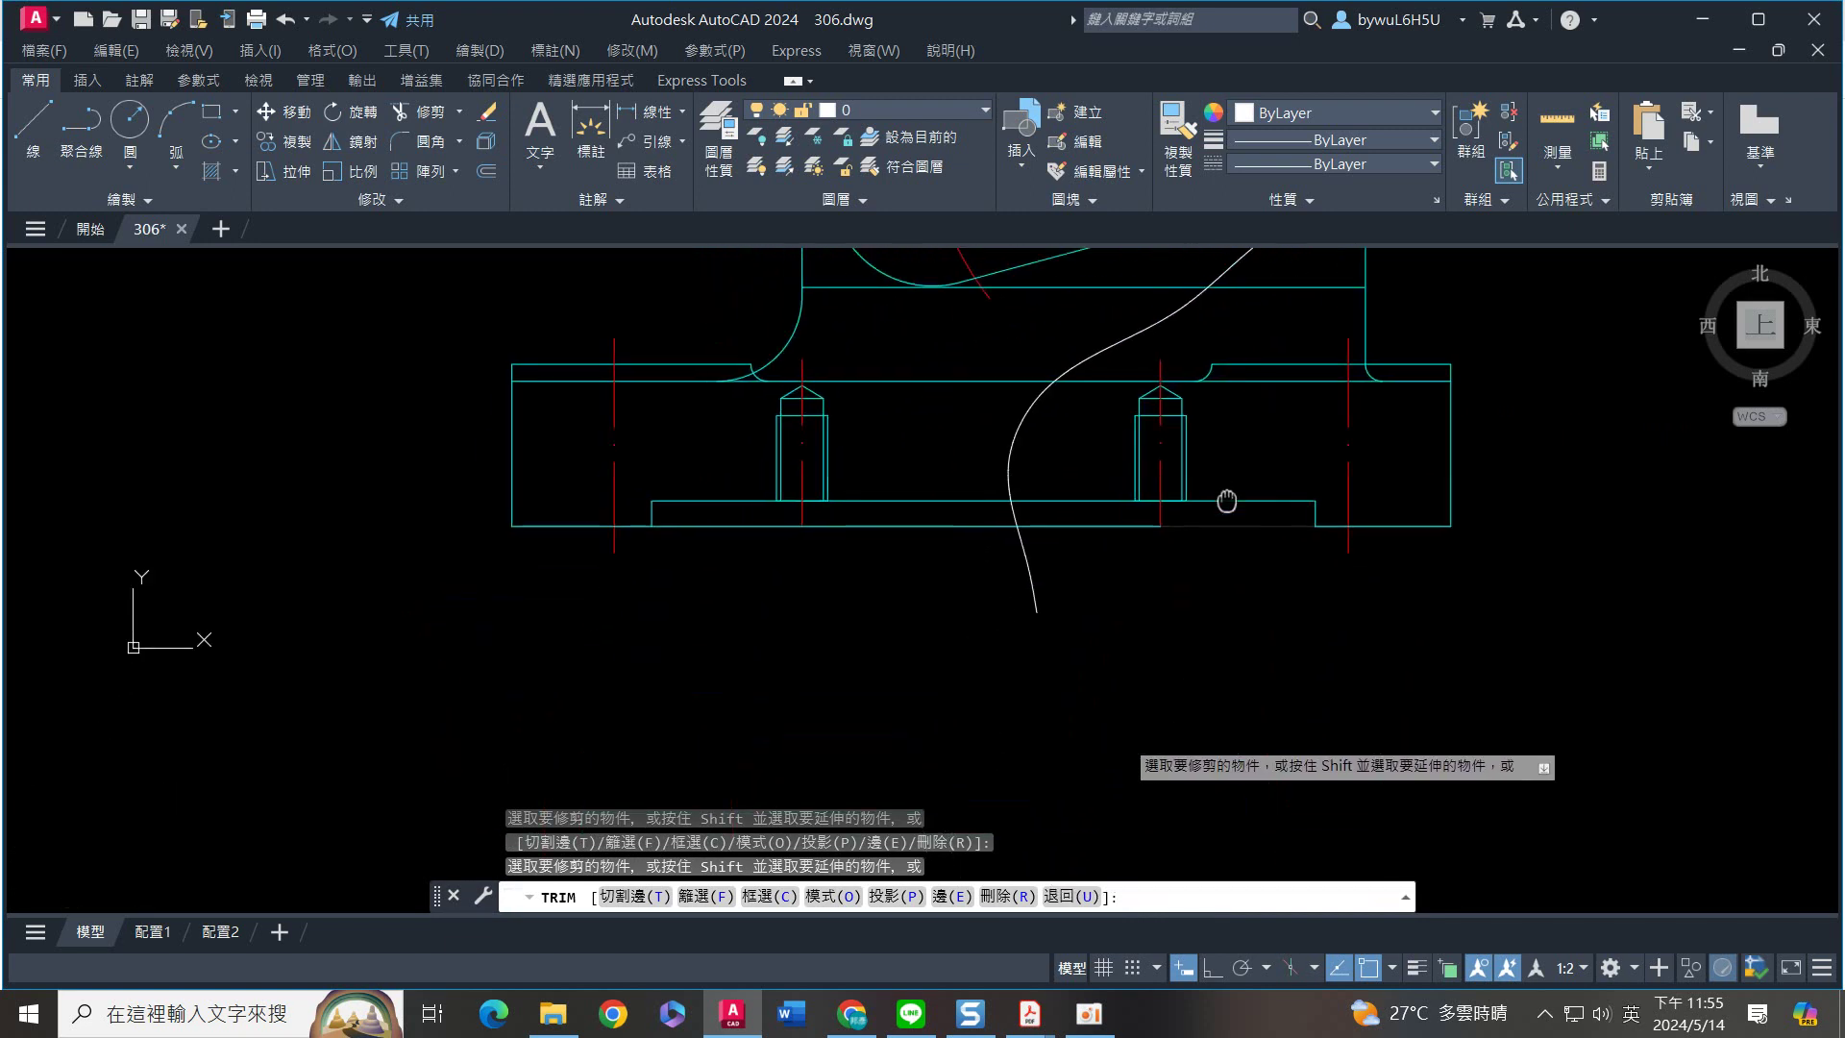
click(1028, 588)
key(Return)
middle_drag(1065, 611, 975, 778)
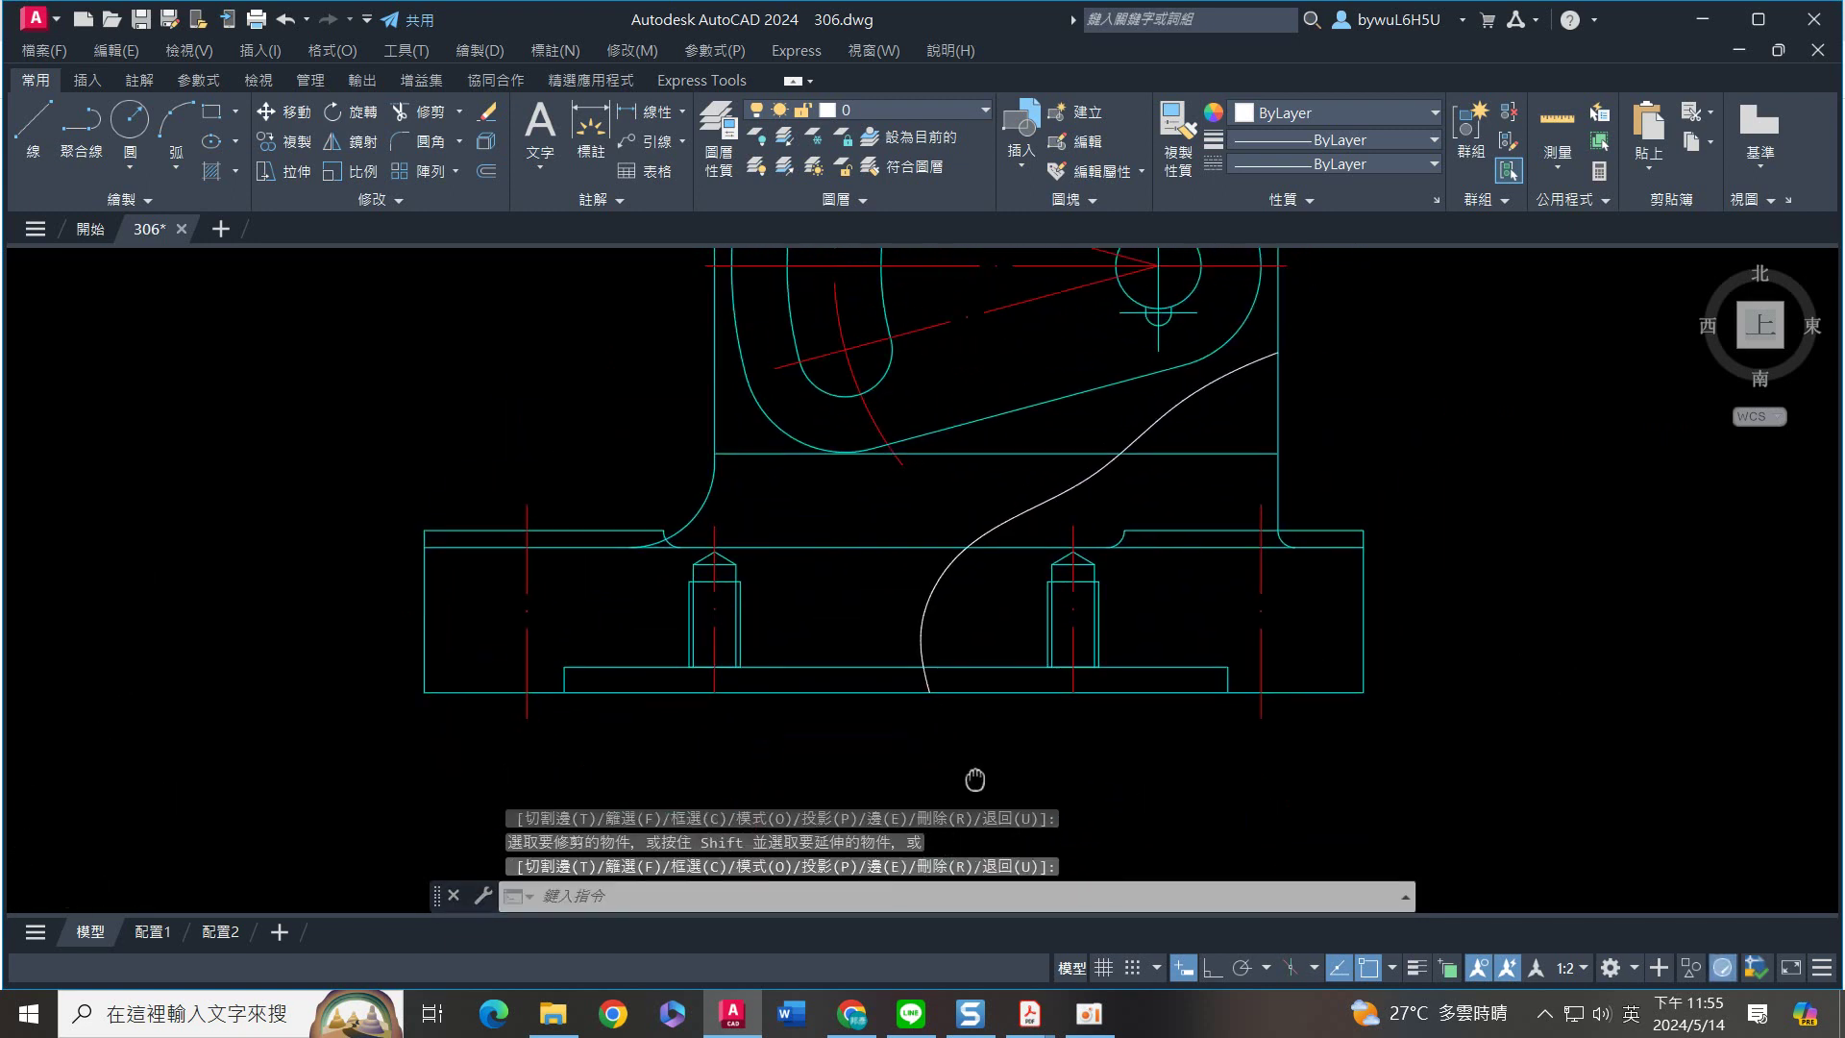
key(Escape)
Assign the break-line spline to layer 細實線
click(1160, 416)
click(950, 111)
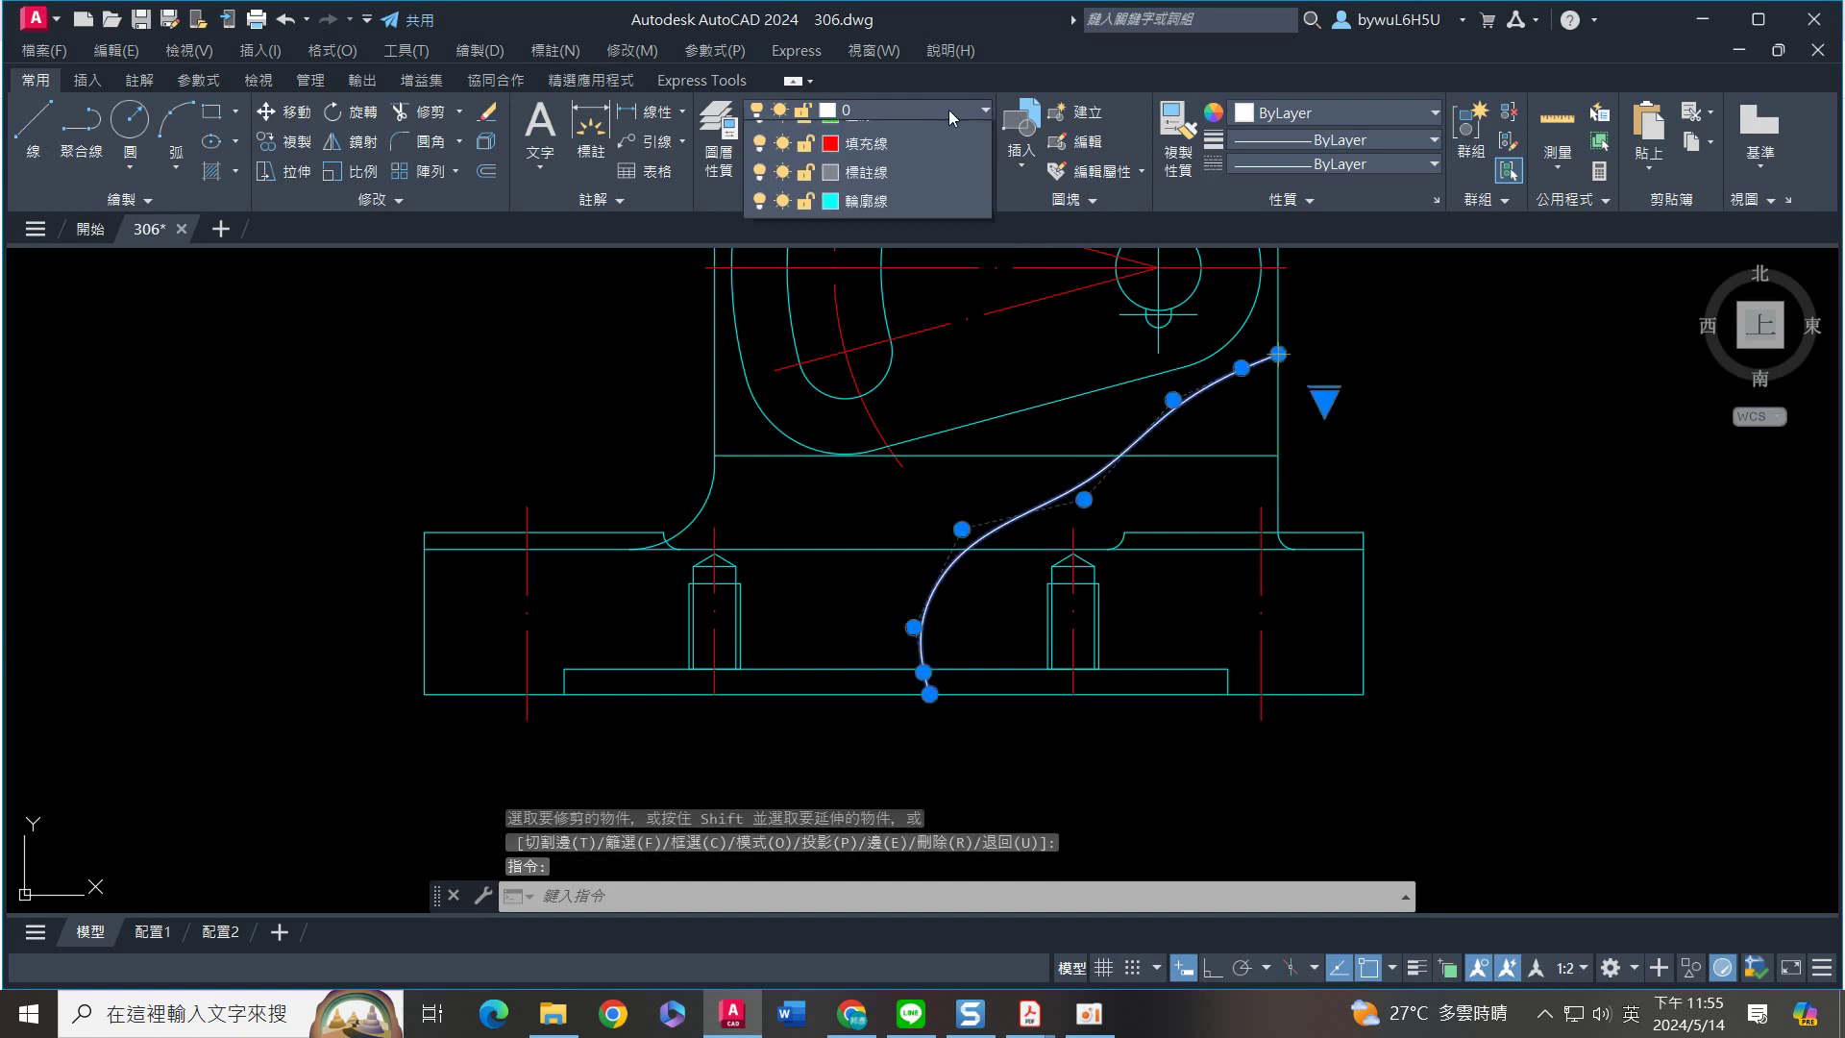
click(865, 331)
key(Escape)
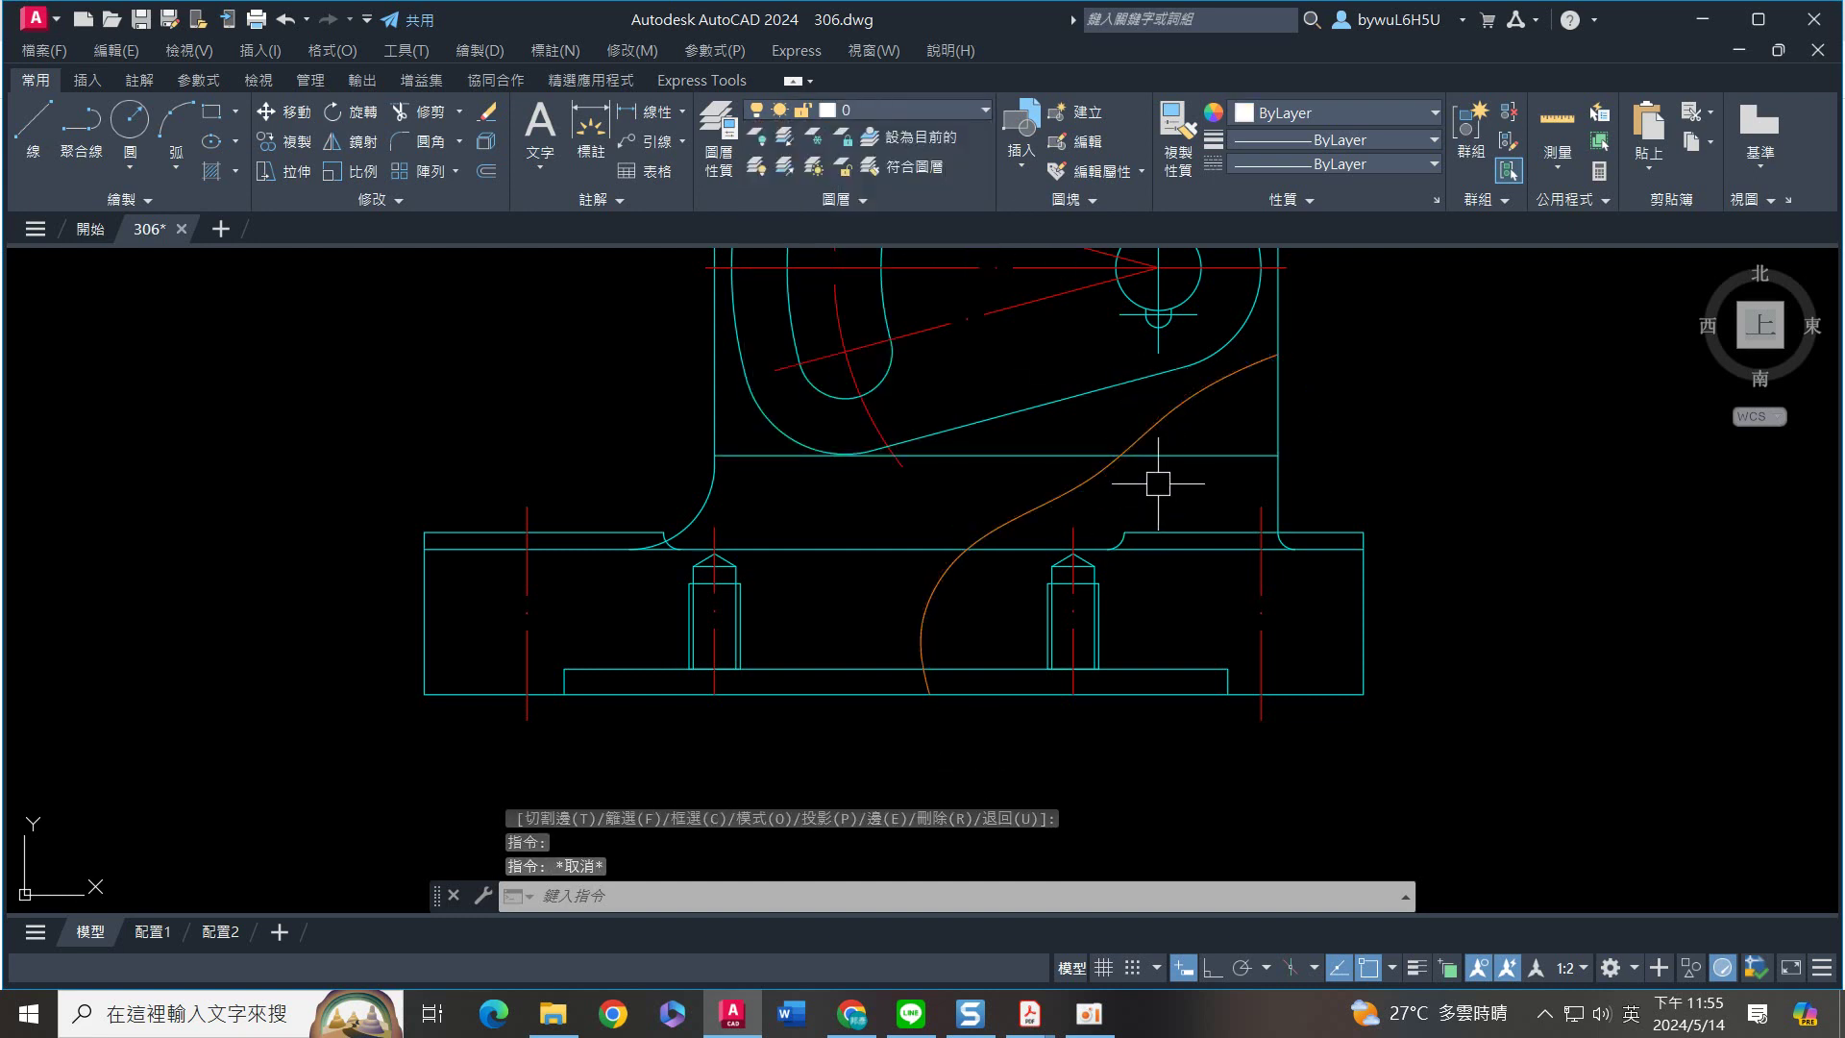
Break the upright's horizontal line below the slotted plate at its intersection with the spline
text(br)
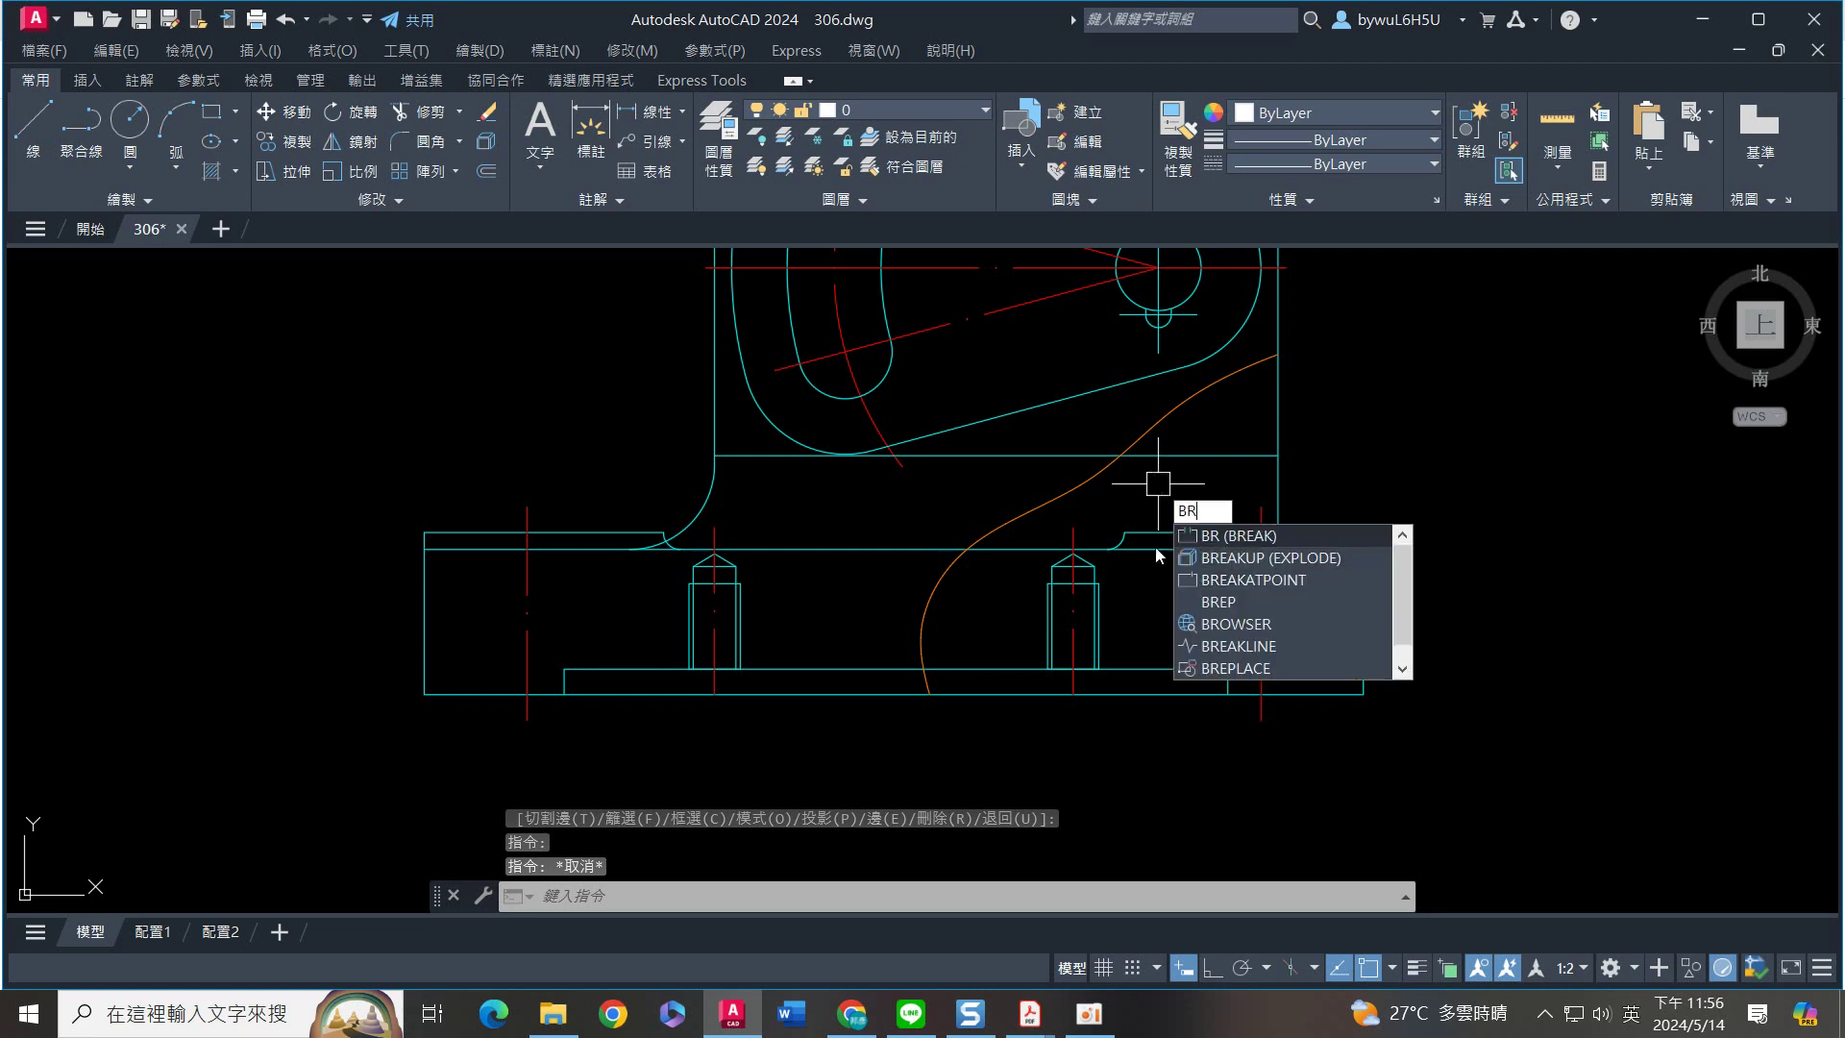
click(1249, 582)
click(1186, 455)
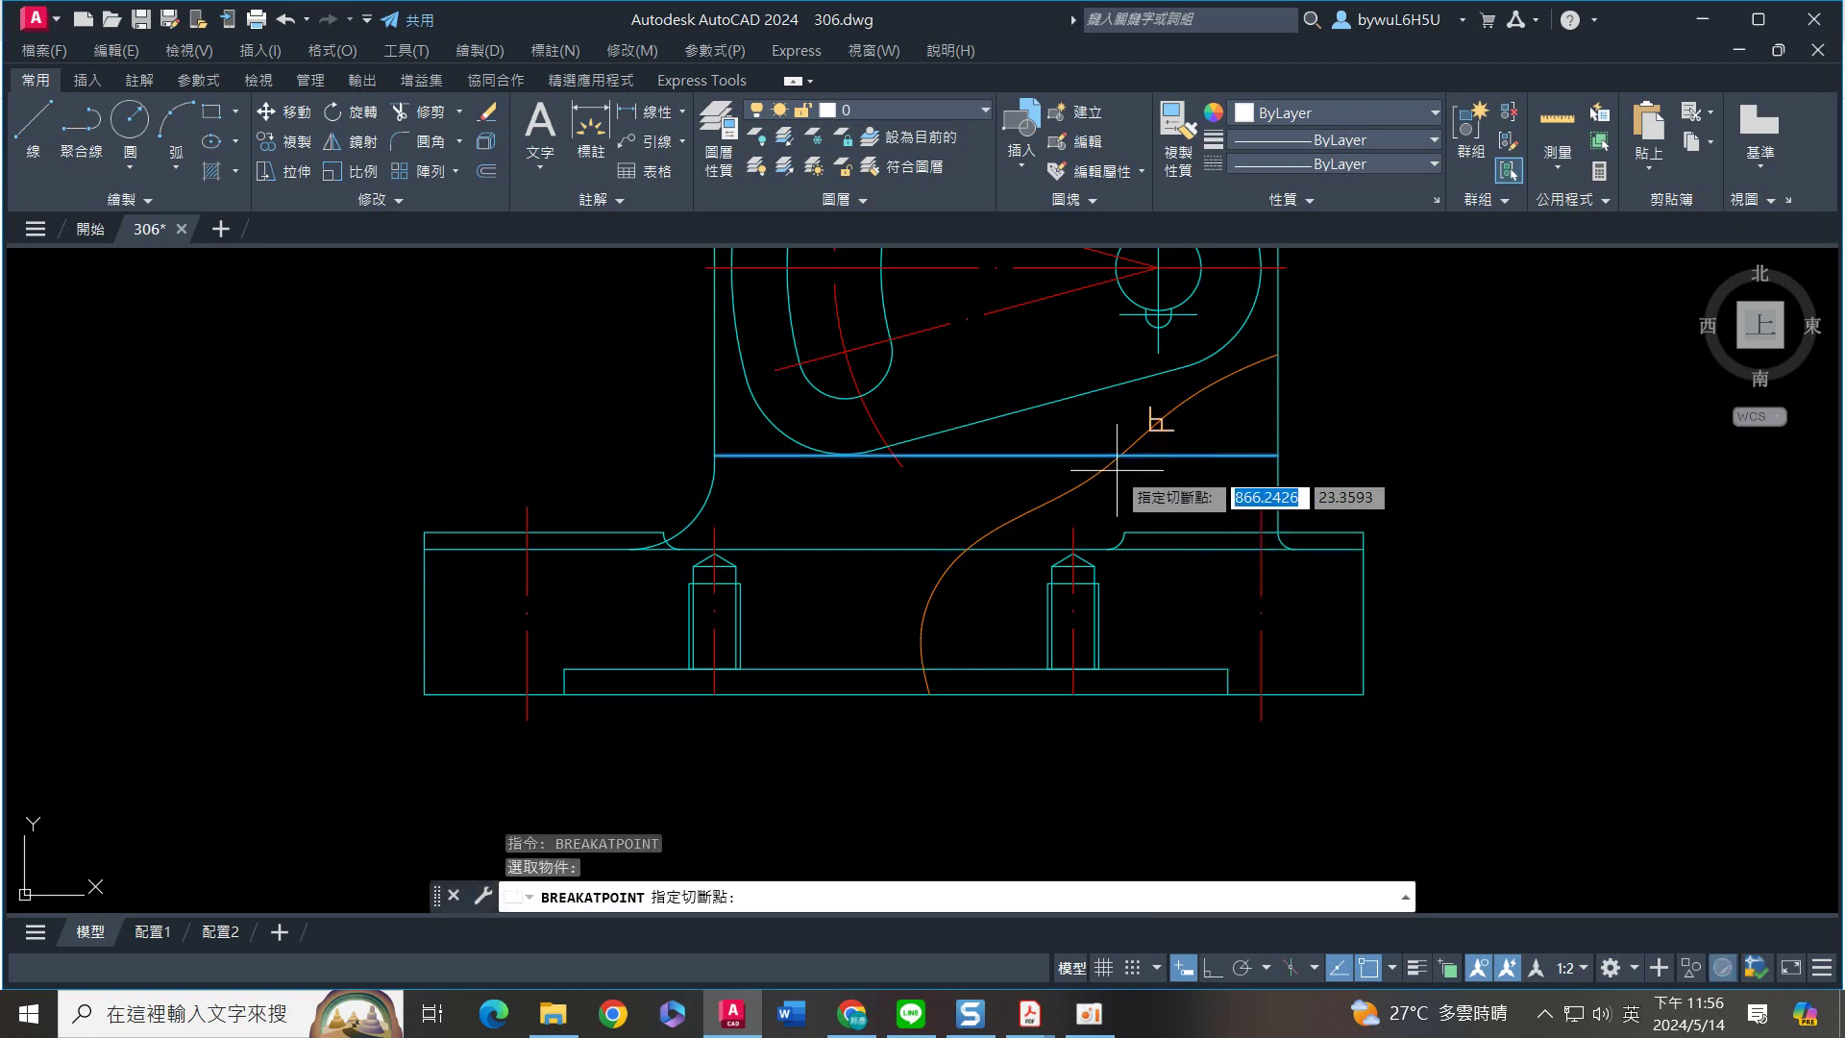
click(1120, 454)
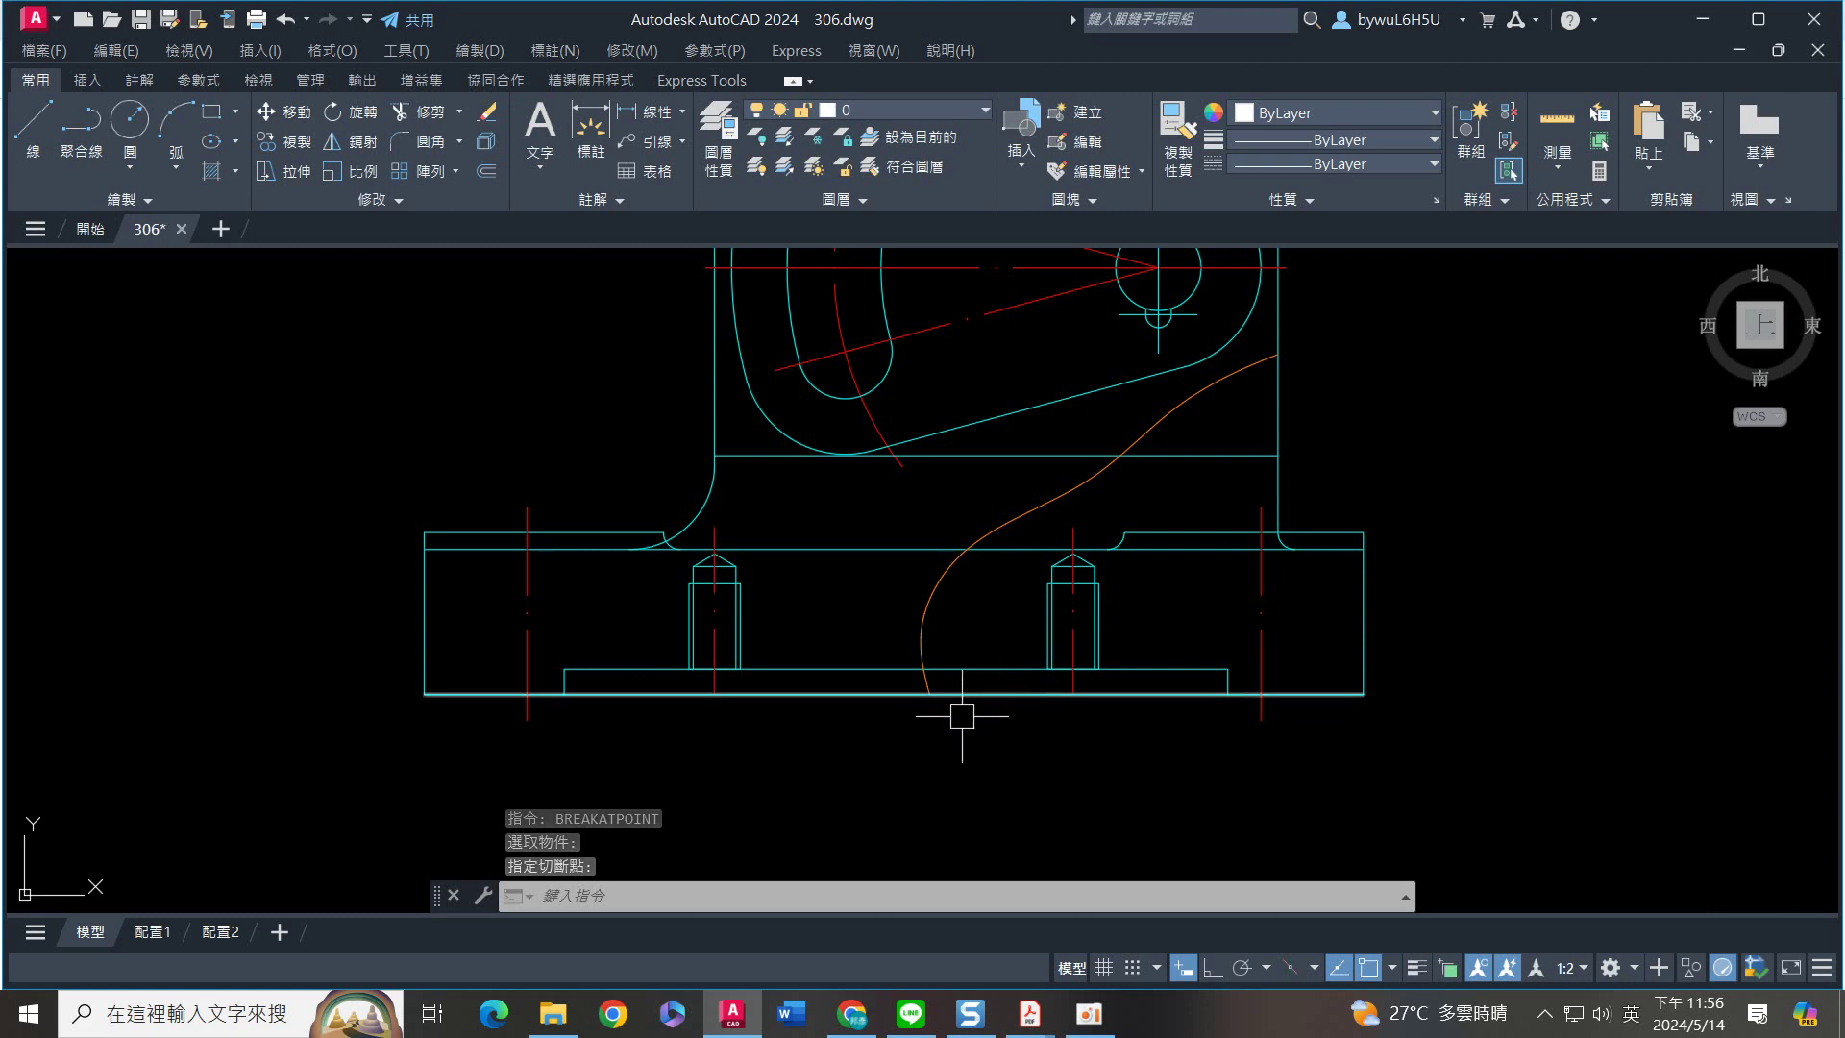
Break the upper edge of the base's bottom recess at its intersection with the spline
scroll(947, 739, up, 2)
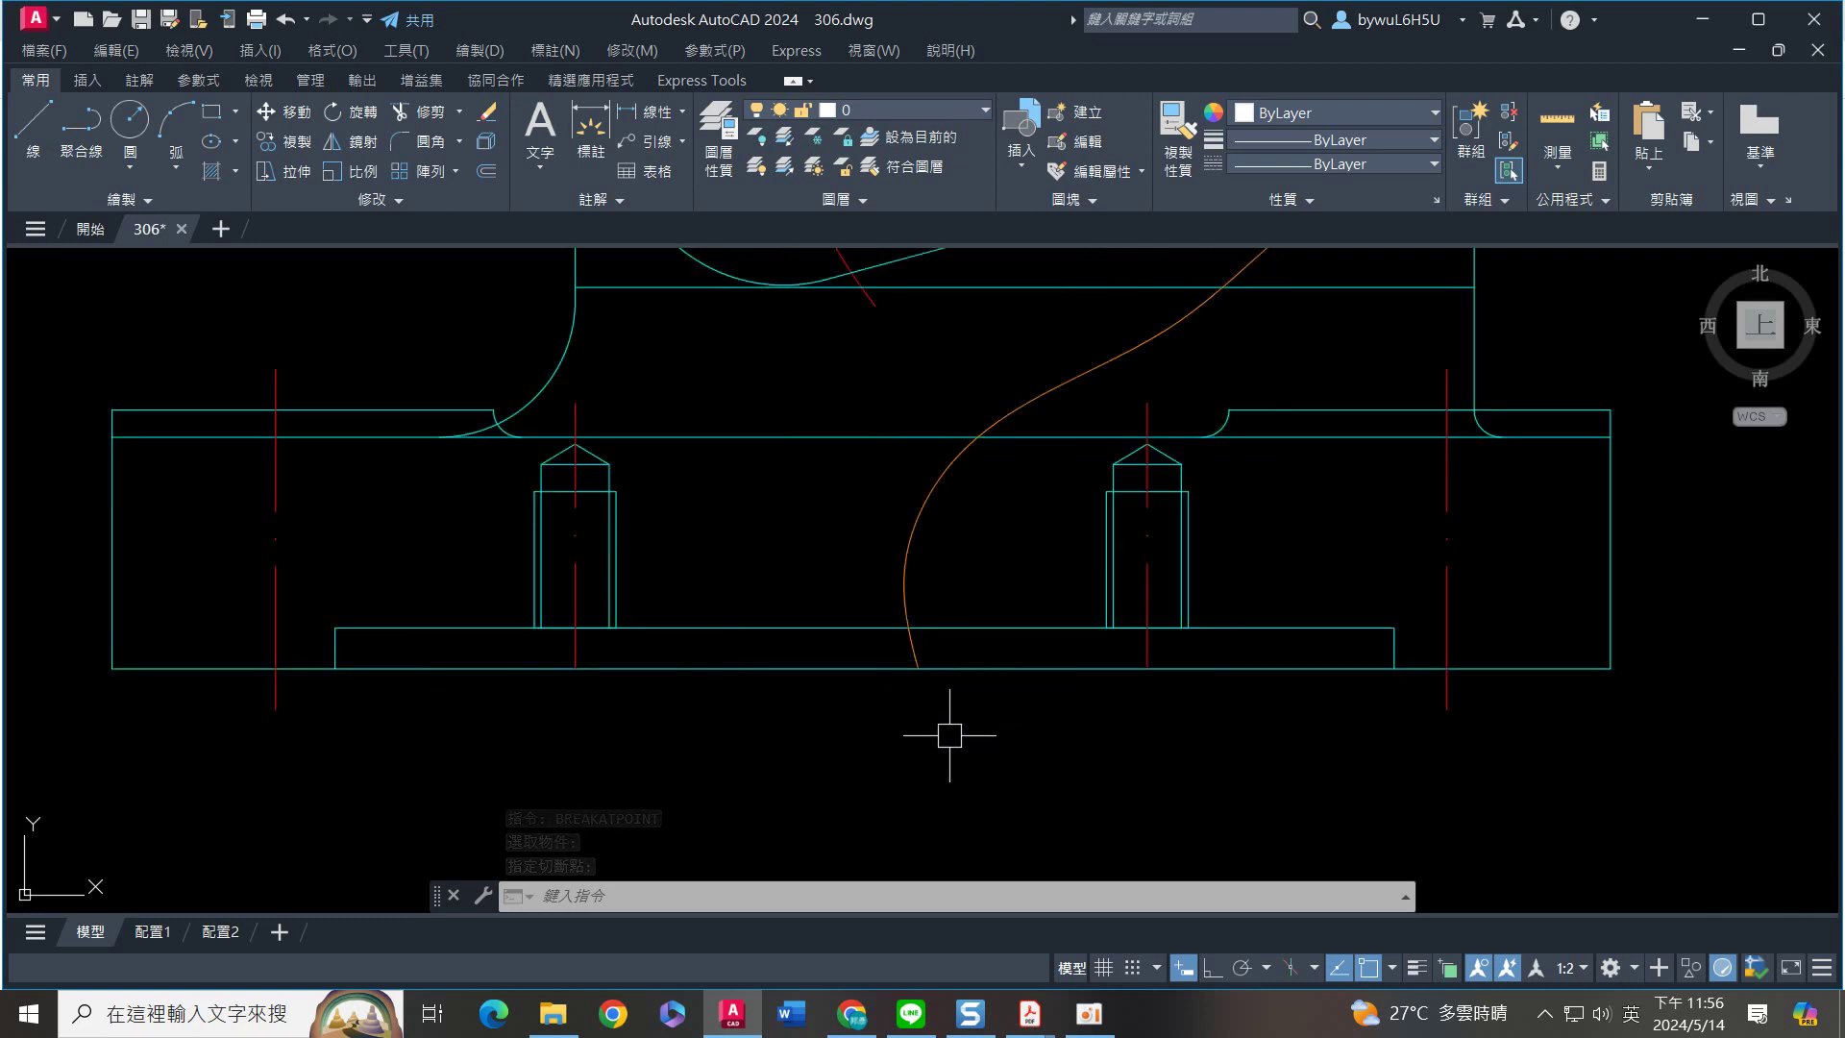
text(br)
key(Down)
key(Return)
click(1016, 634)
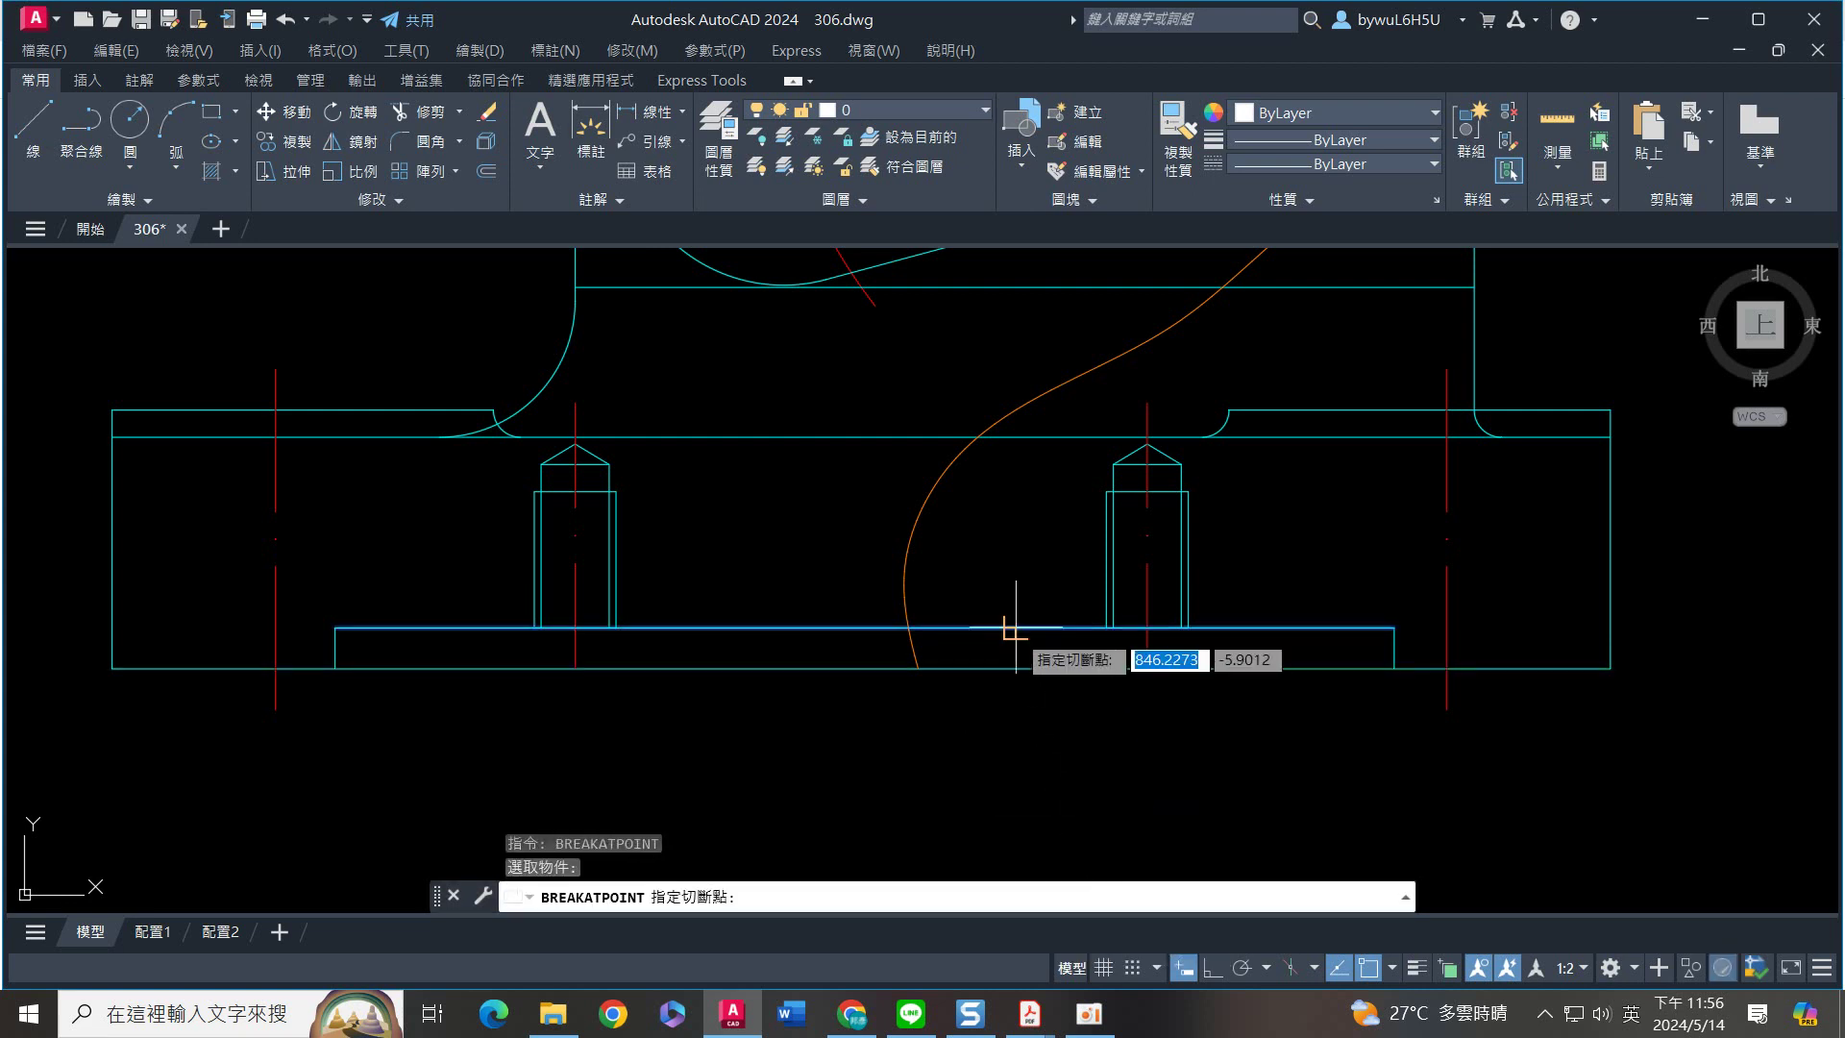
click(908, 628)
key(Escape)
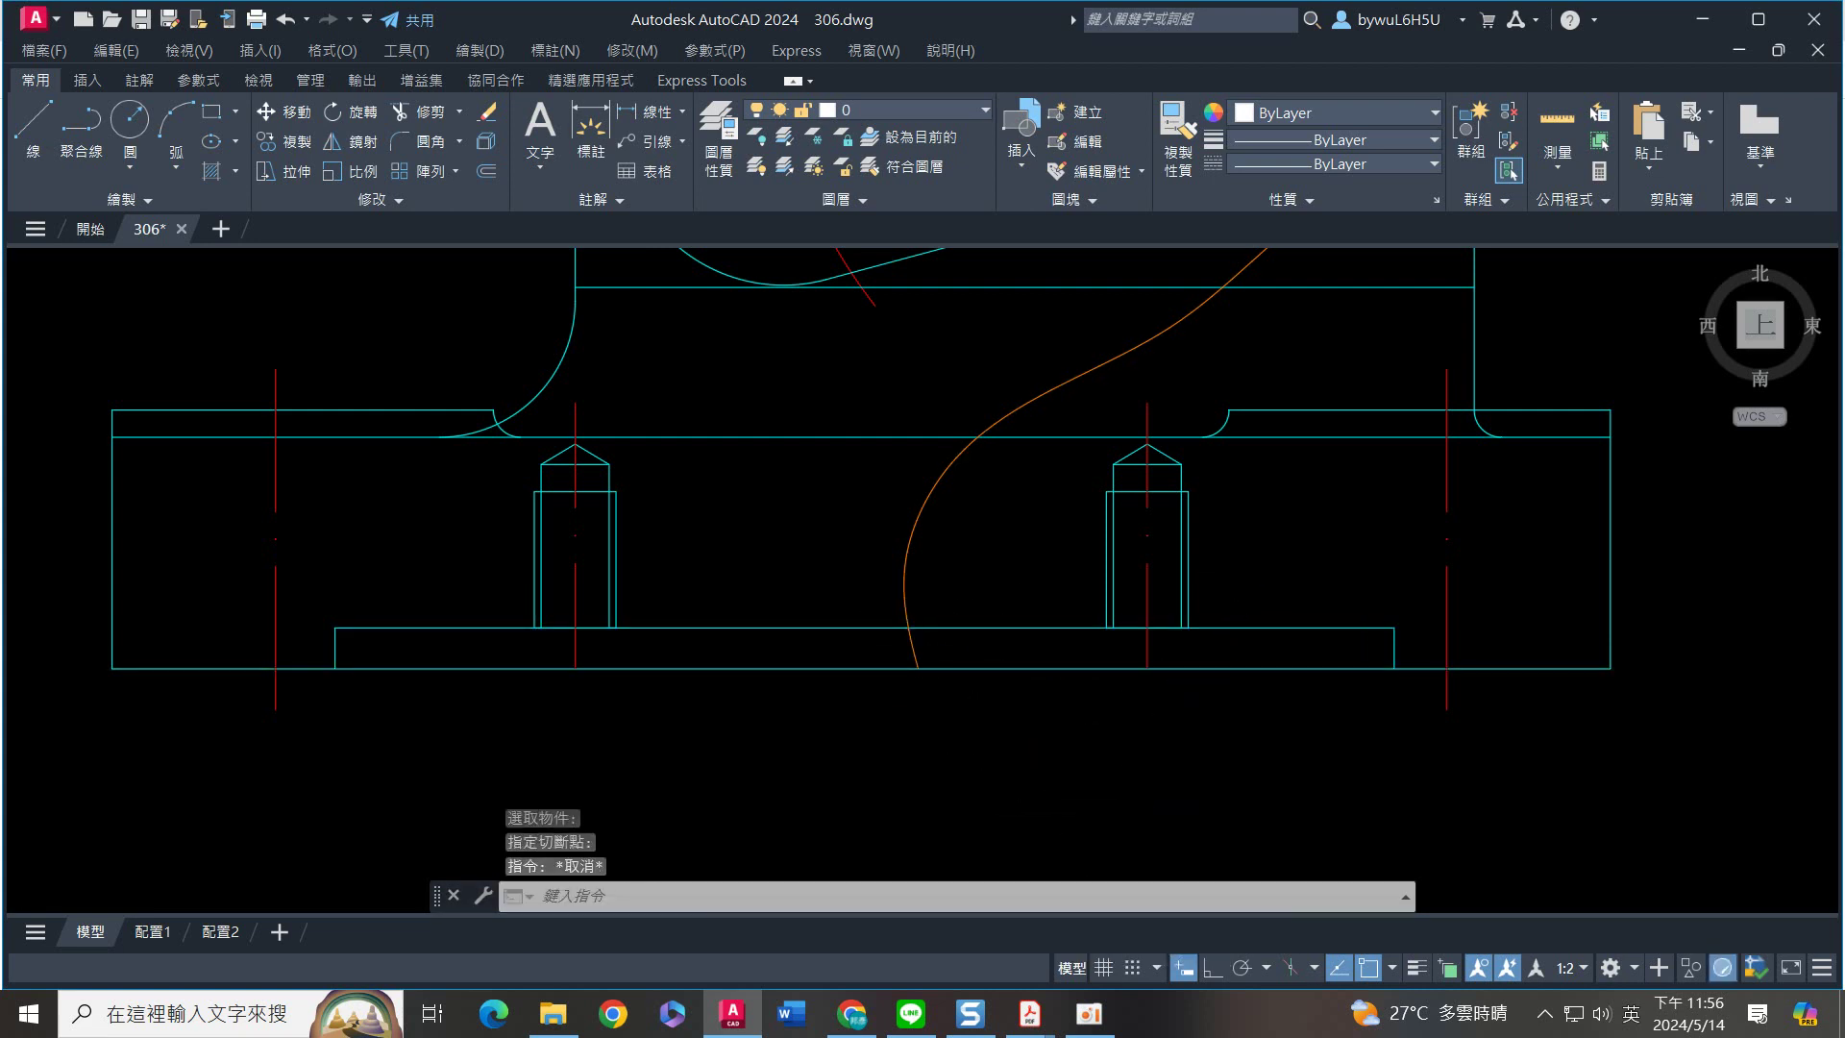
Assign the two outer vertical thread lines of the right threaded hole to layer 細實線
scroll(1249, 562, up, 4)
click(1094, 478)
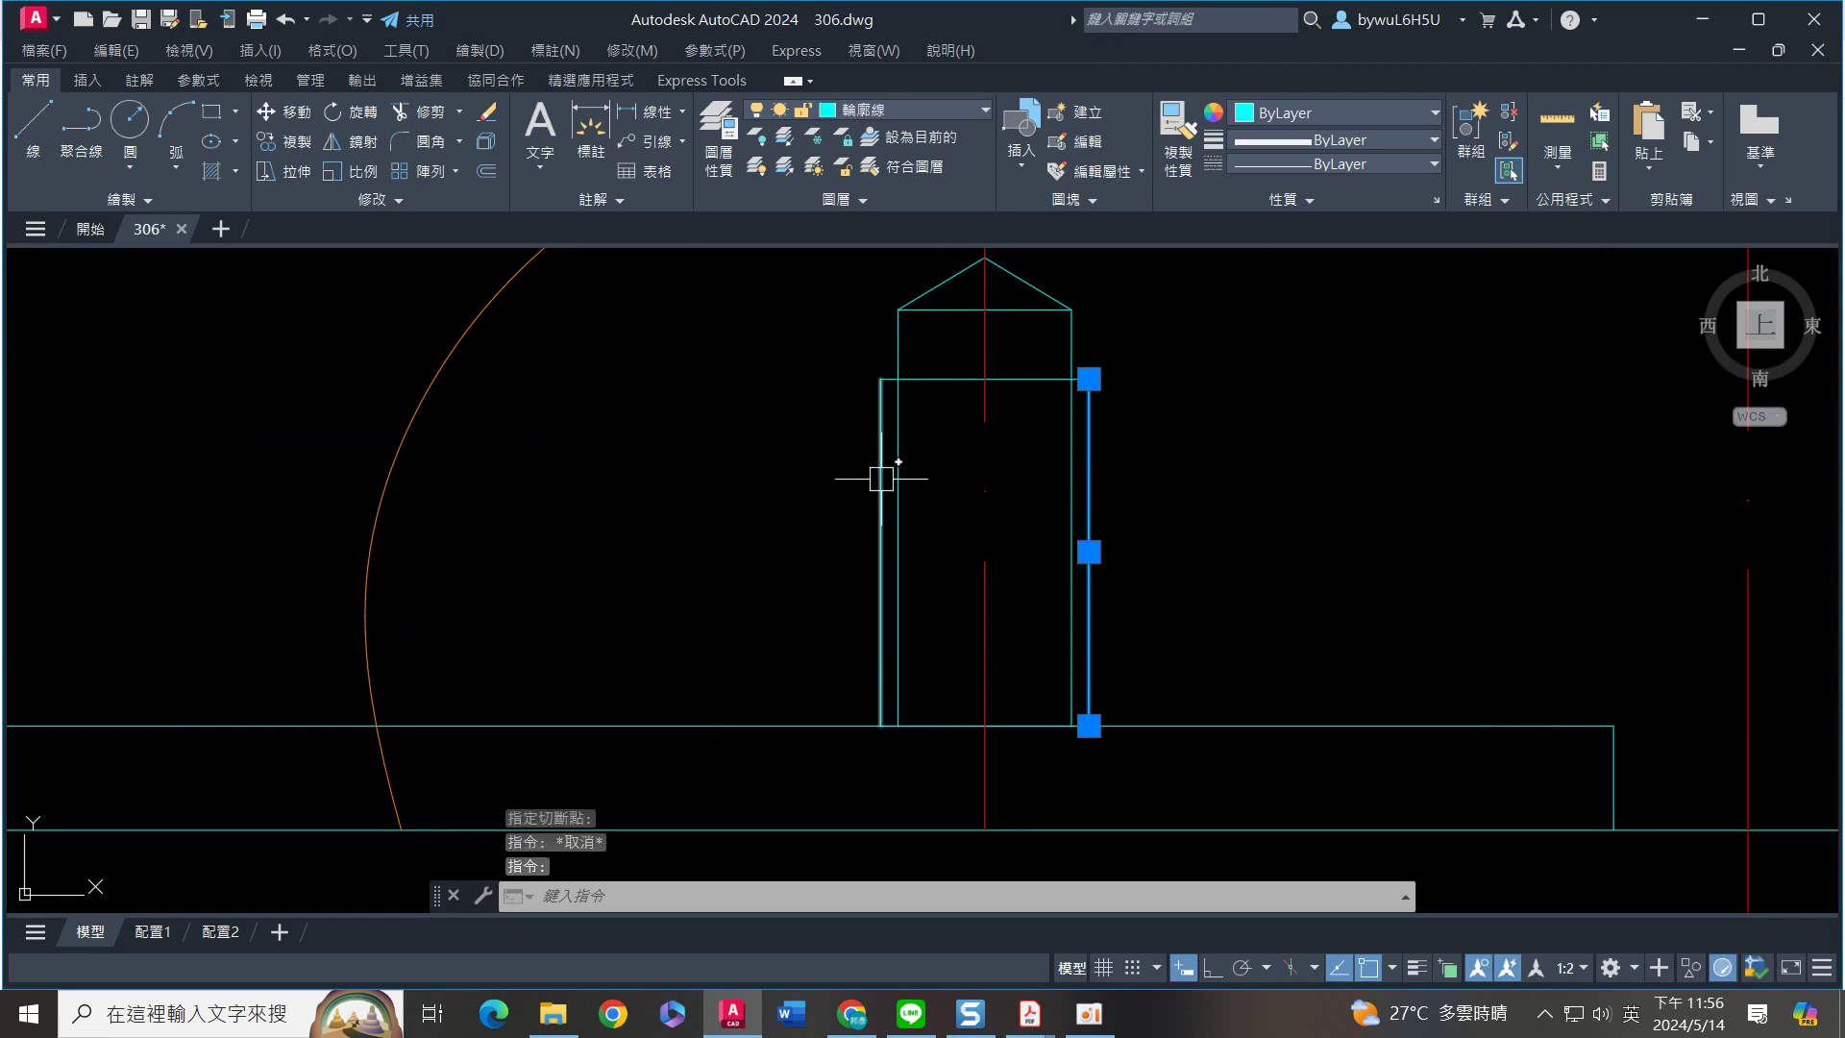
click(940, 112)
click(882, 339)
key(Escape)
Assign all outline and thread lines of the left threaded hole, except its centre line, to layer 虛線
scroll(548, 494, down, 3)
middle_drag(548, 494, 881, 515)
scroll(825, 480, up, 3)
click(826, 480)
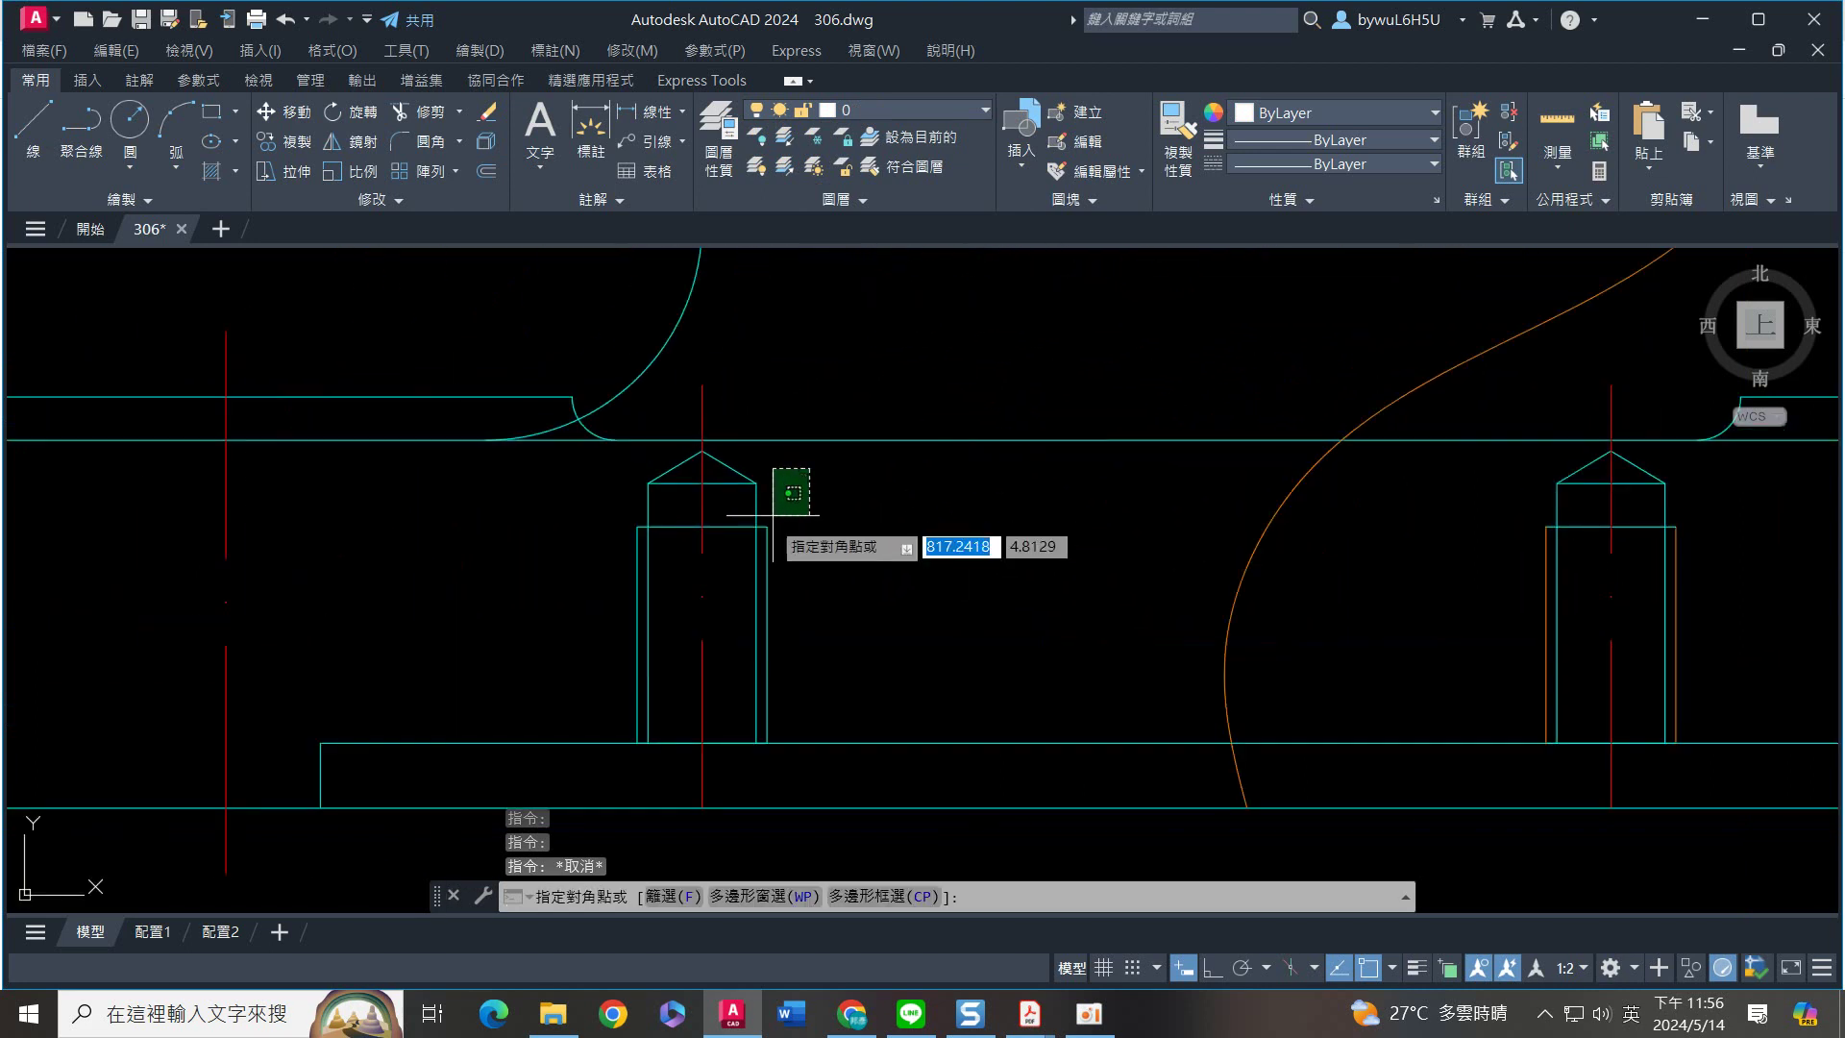
click(640, 480)
scroll(635, 475, up, 2)
scroll(639, 474, up, 2)
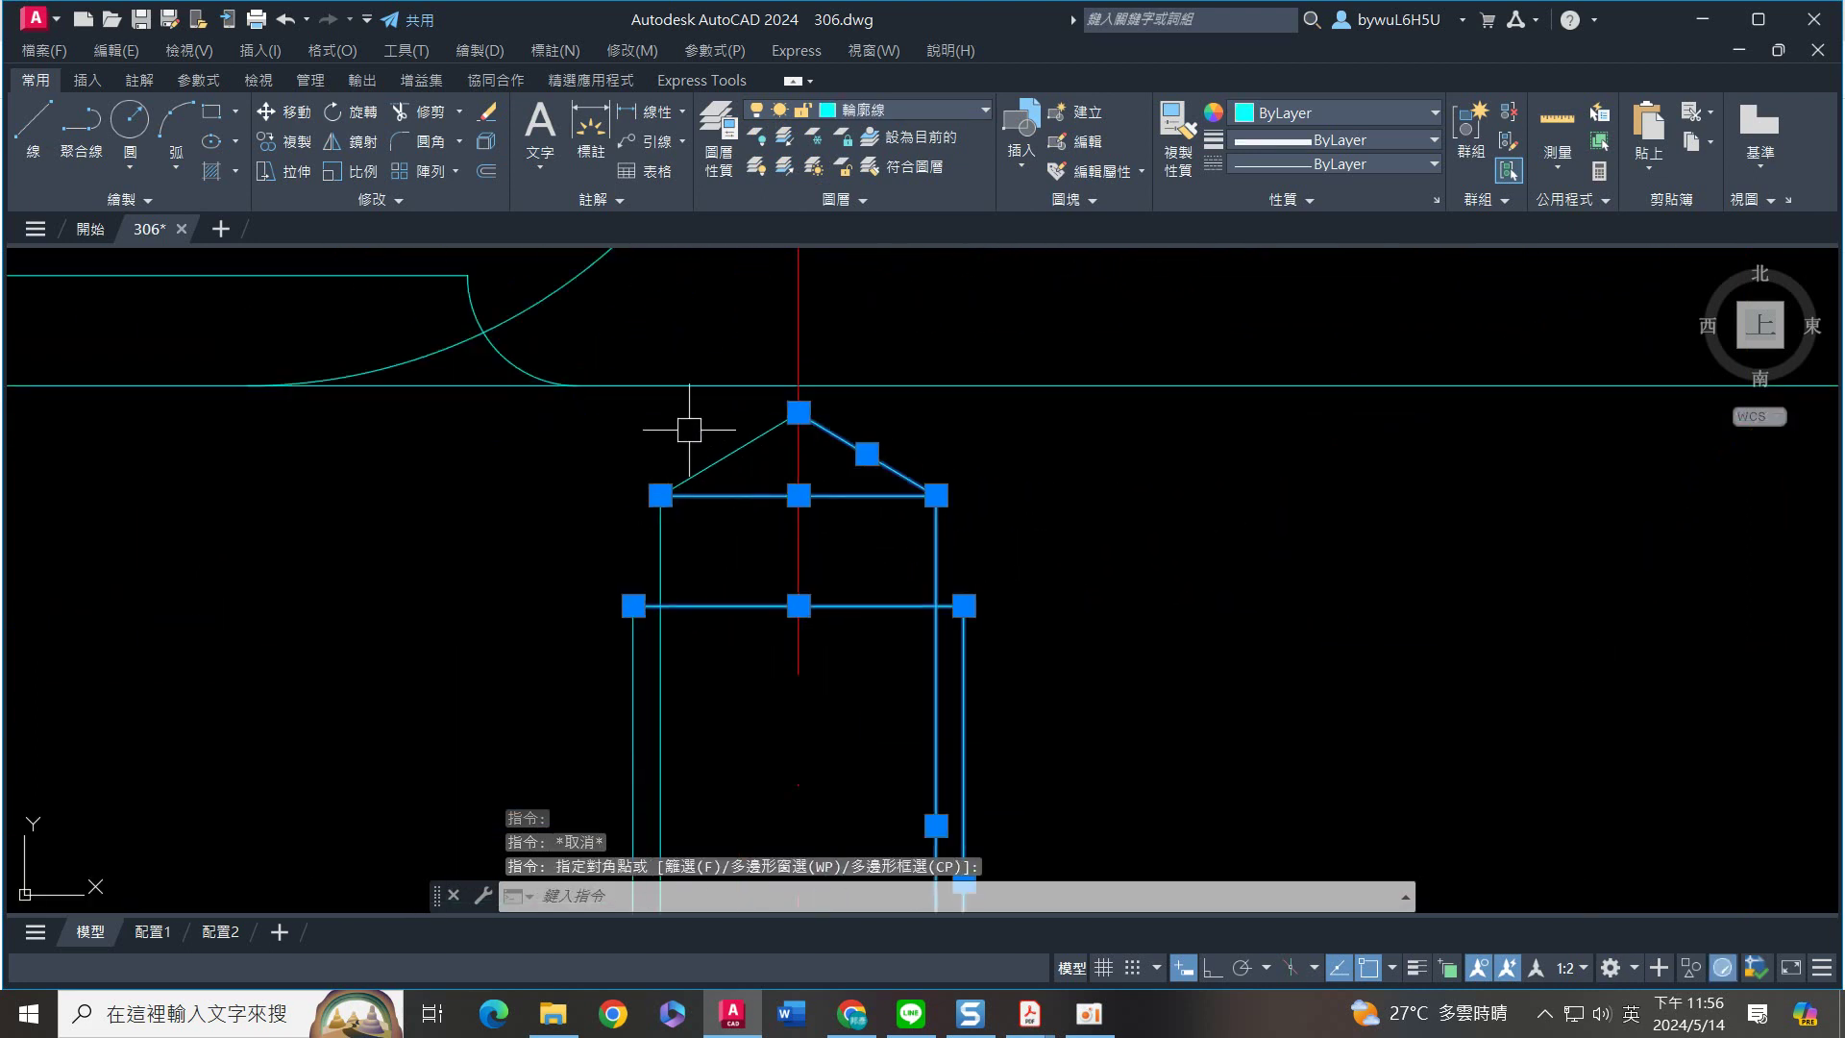
drag(688, 429, 595, 720)
drag(713, 485, 732, 411)
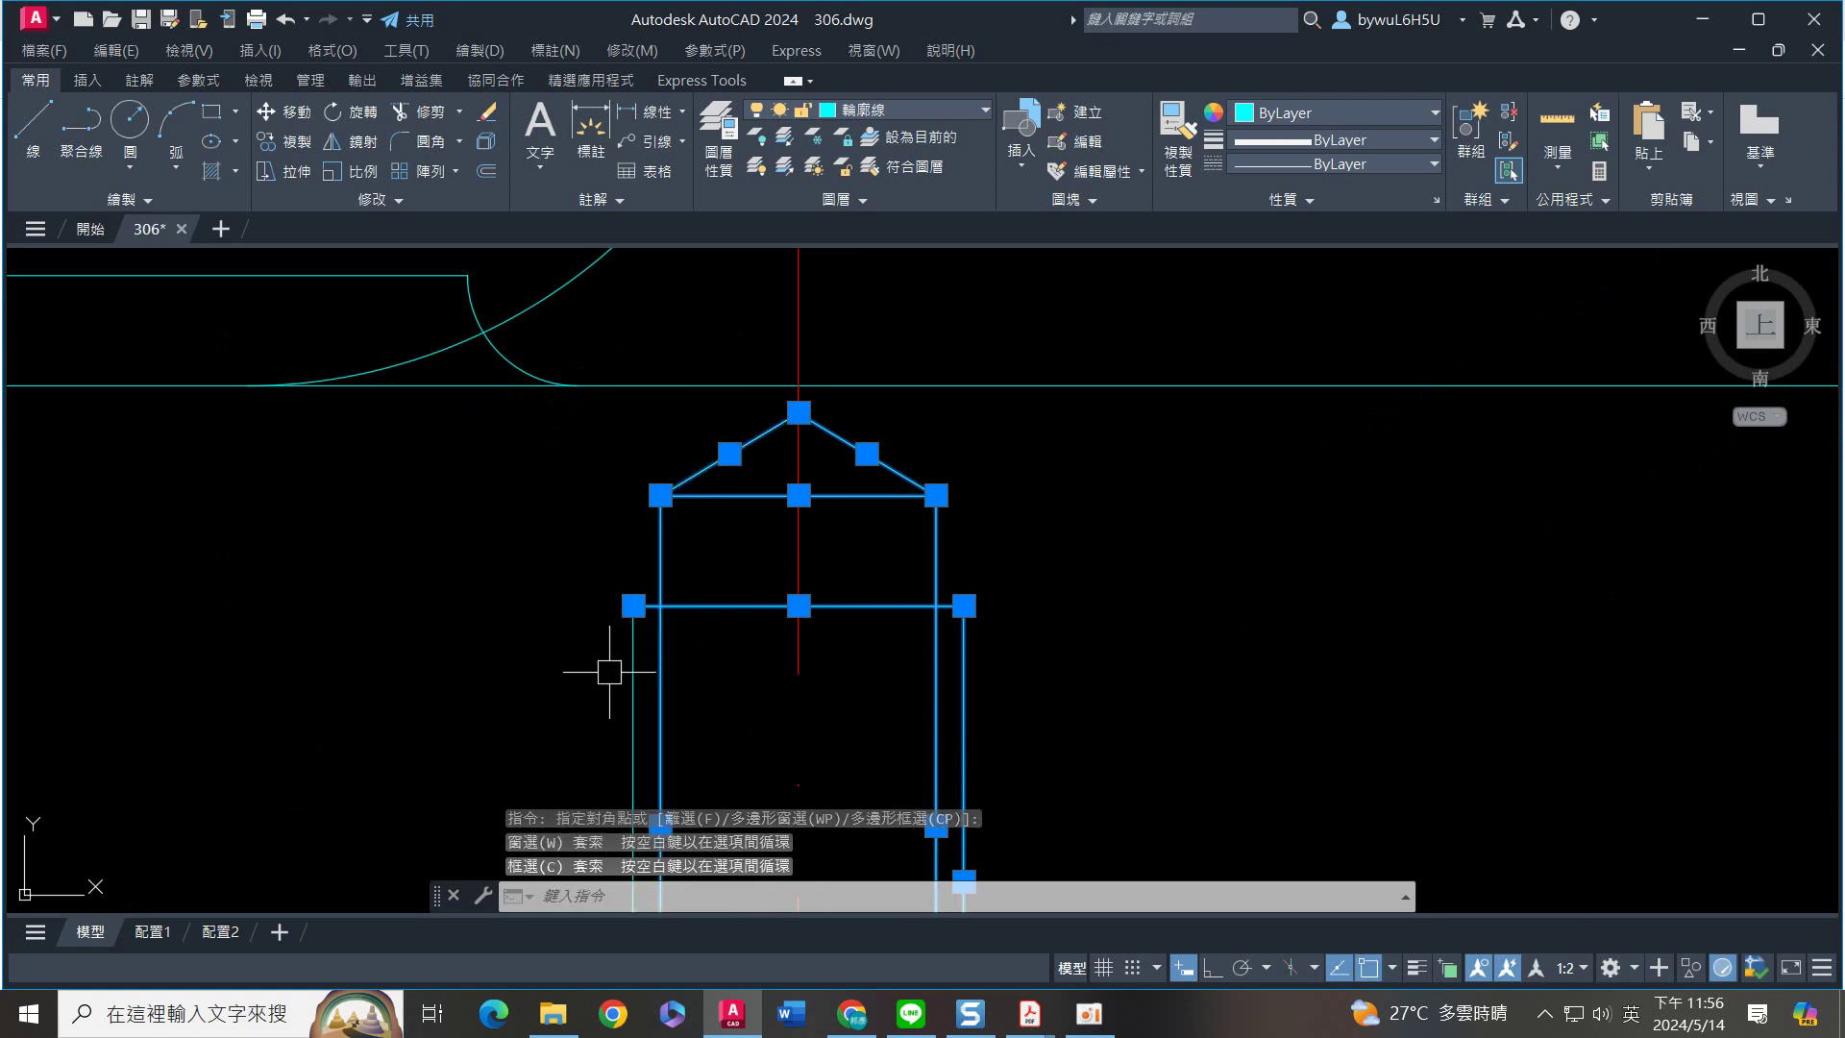
drag(683, 671, 602, 653)
scroll(613, 636, down, 4)
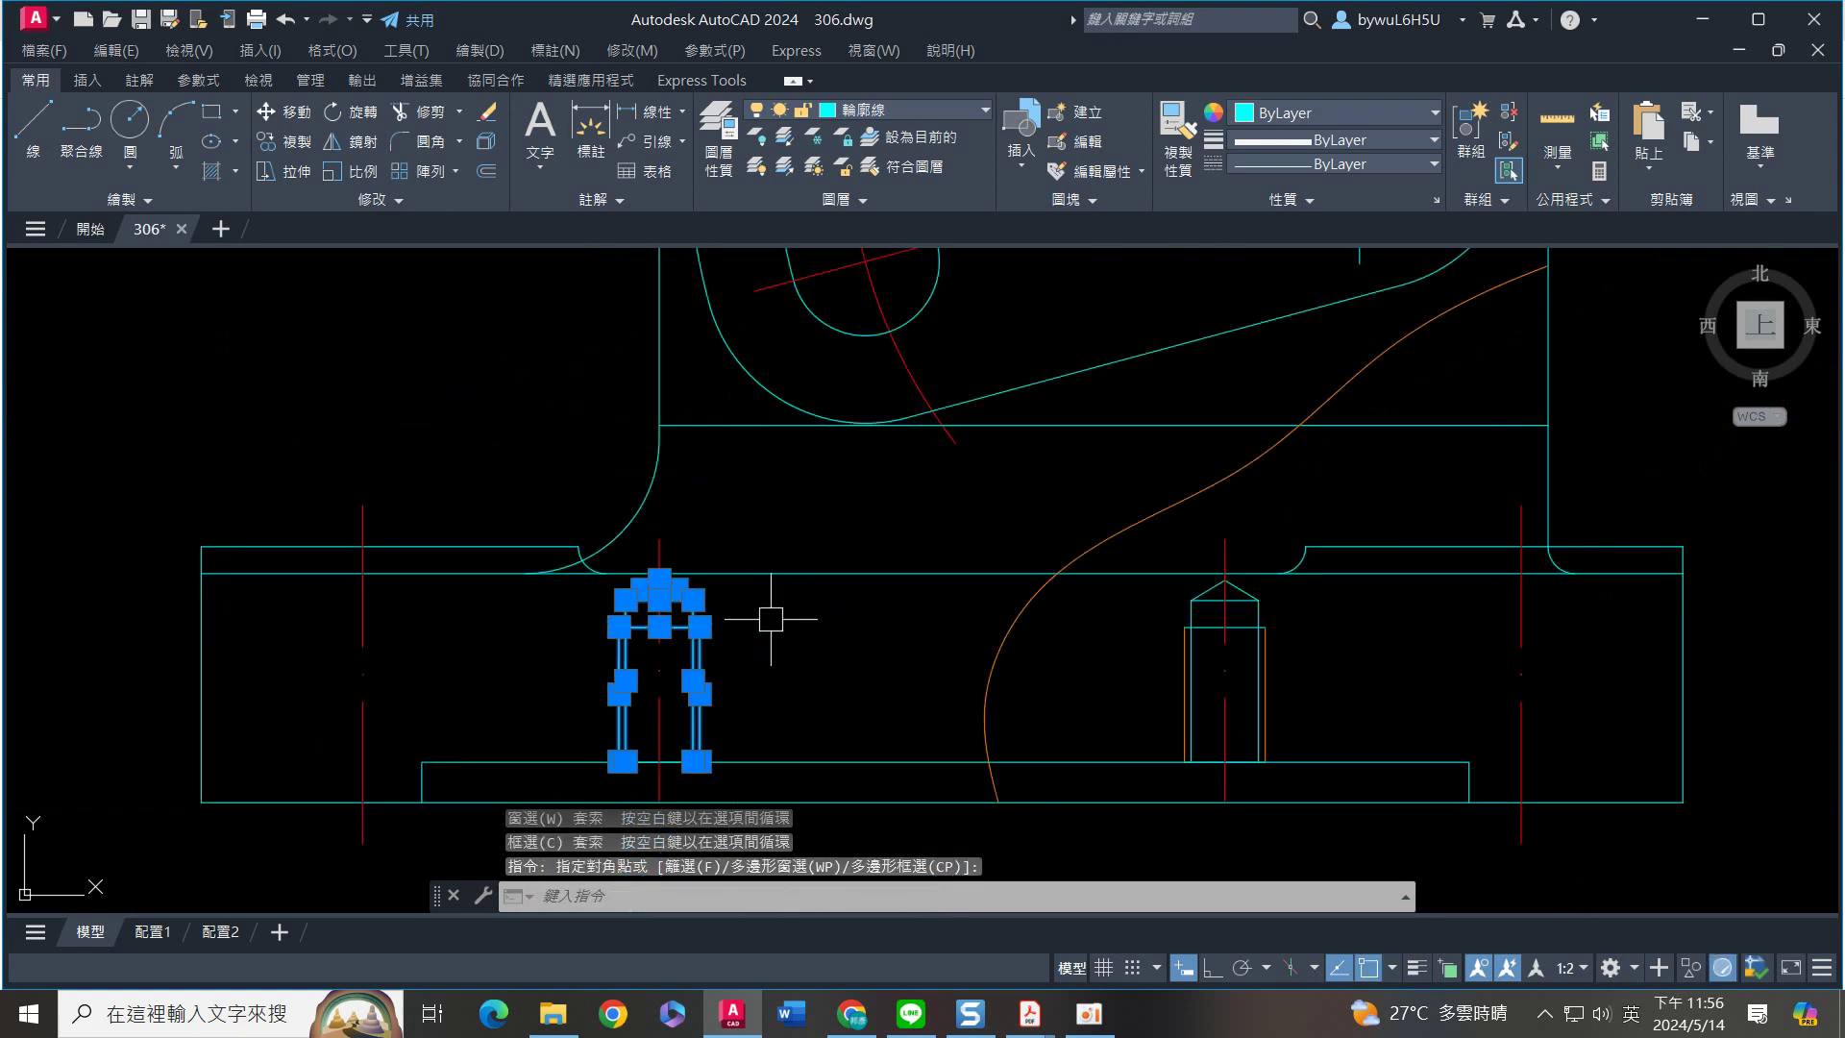
middle_drag(770, 618, 865, 528)
click(944, 108)
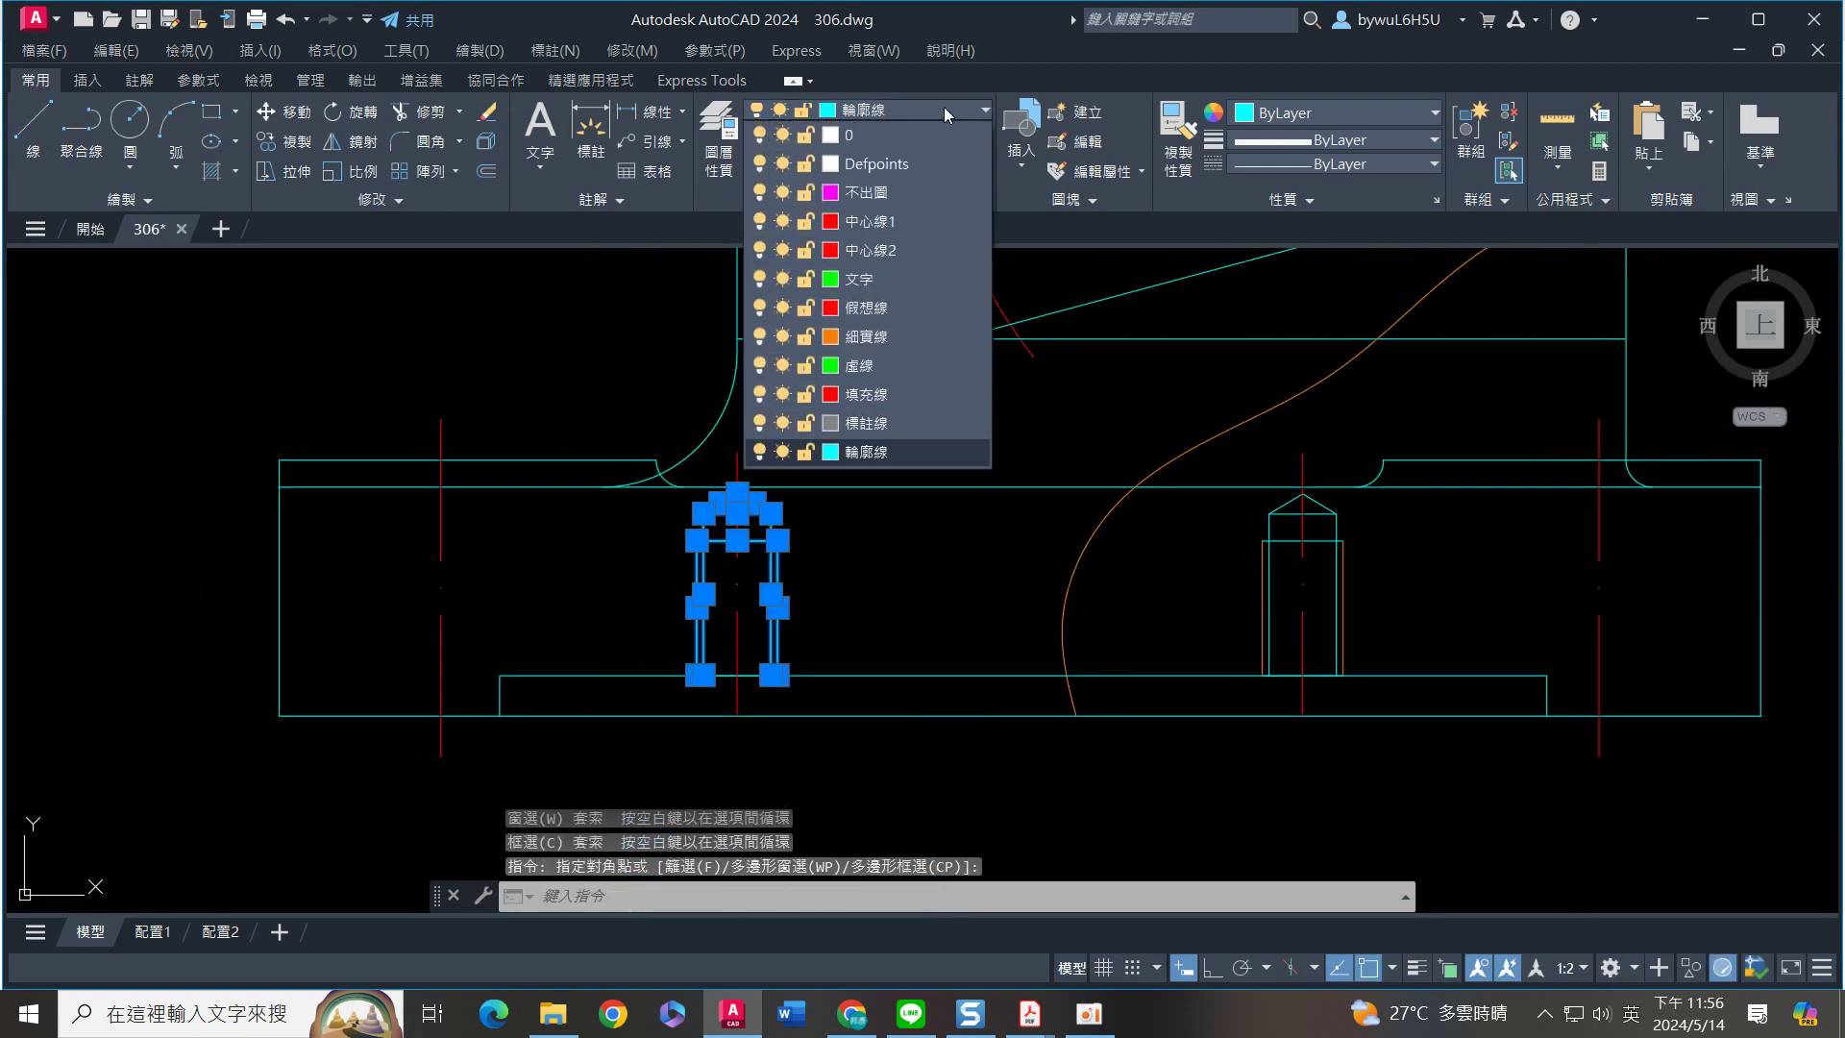
click(885, 369)
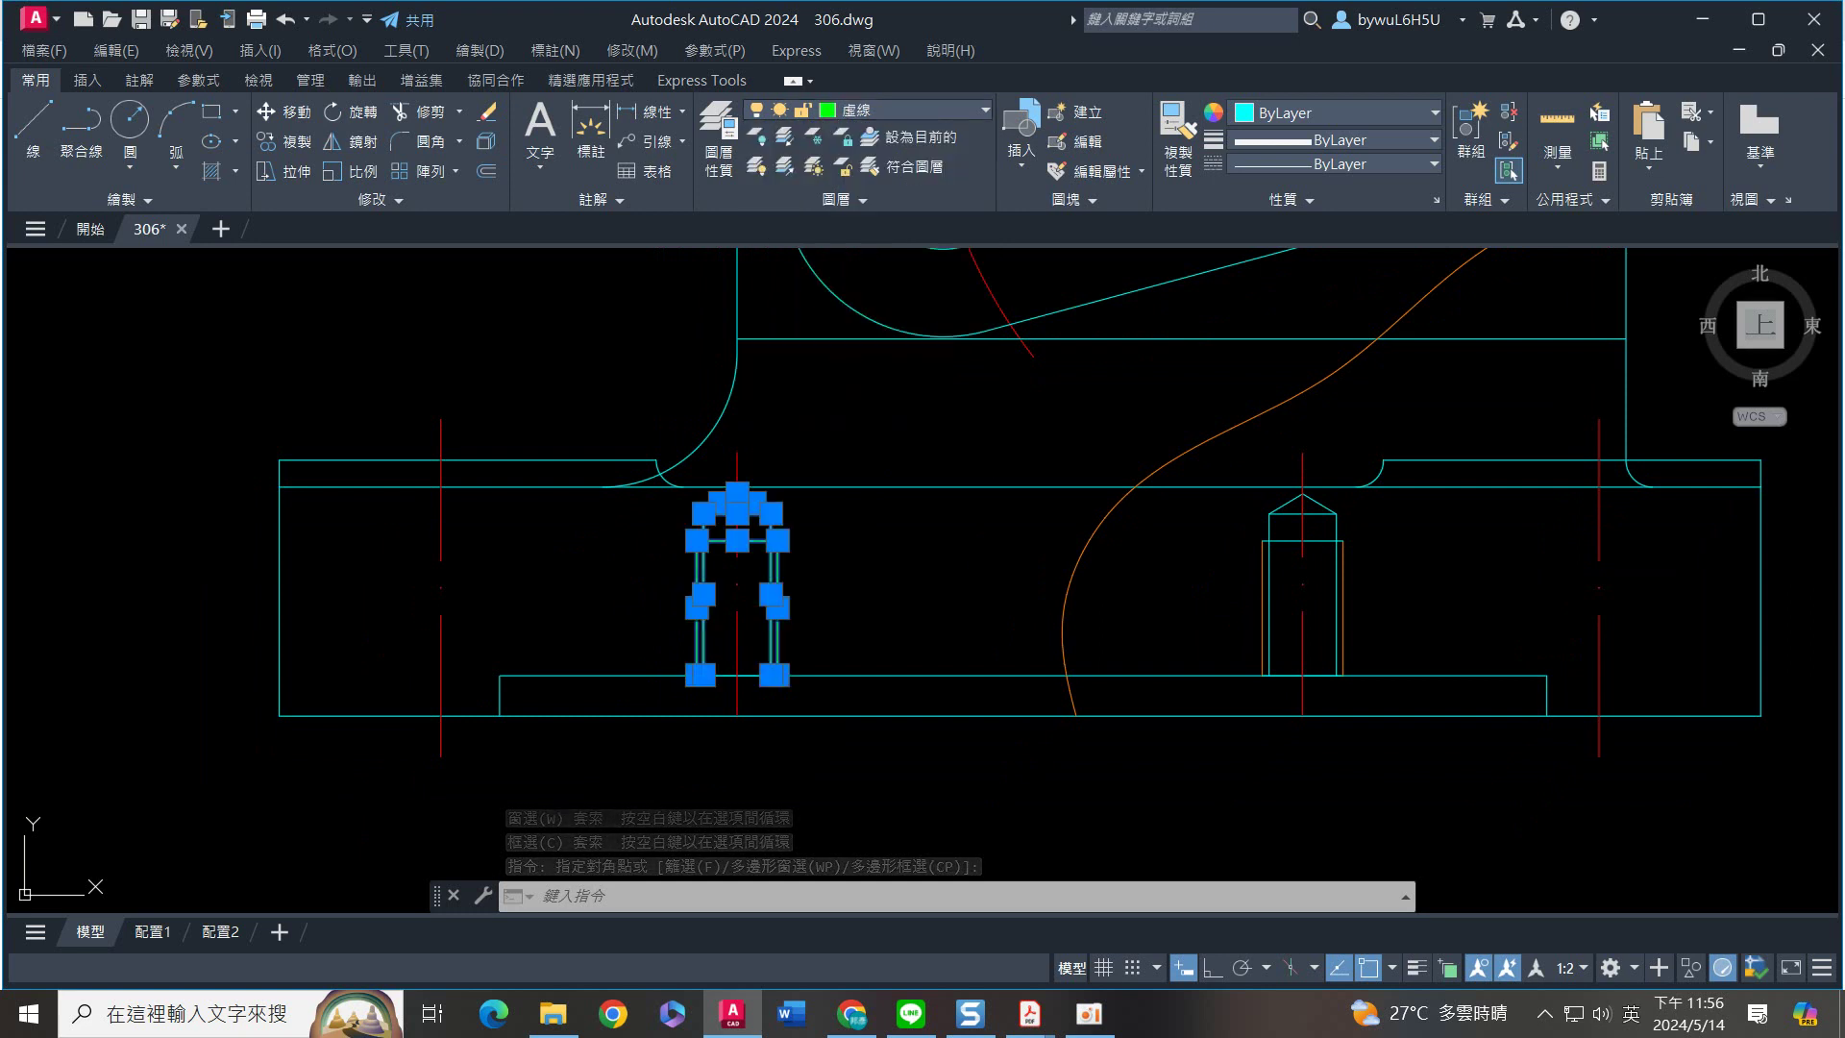
key(Escape)
middle_drag(894, 597, 960, 519)
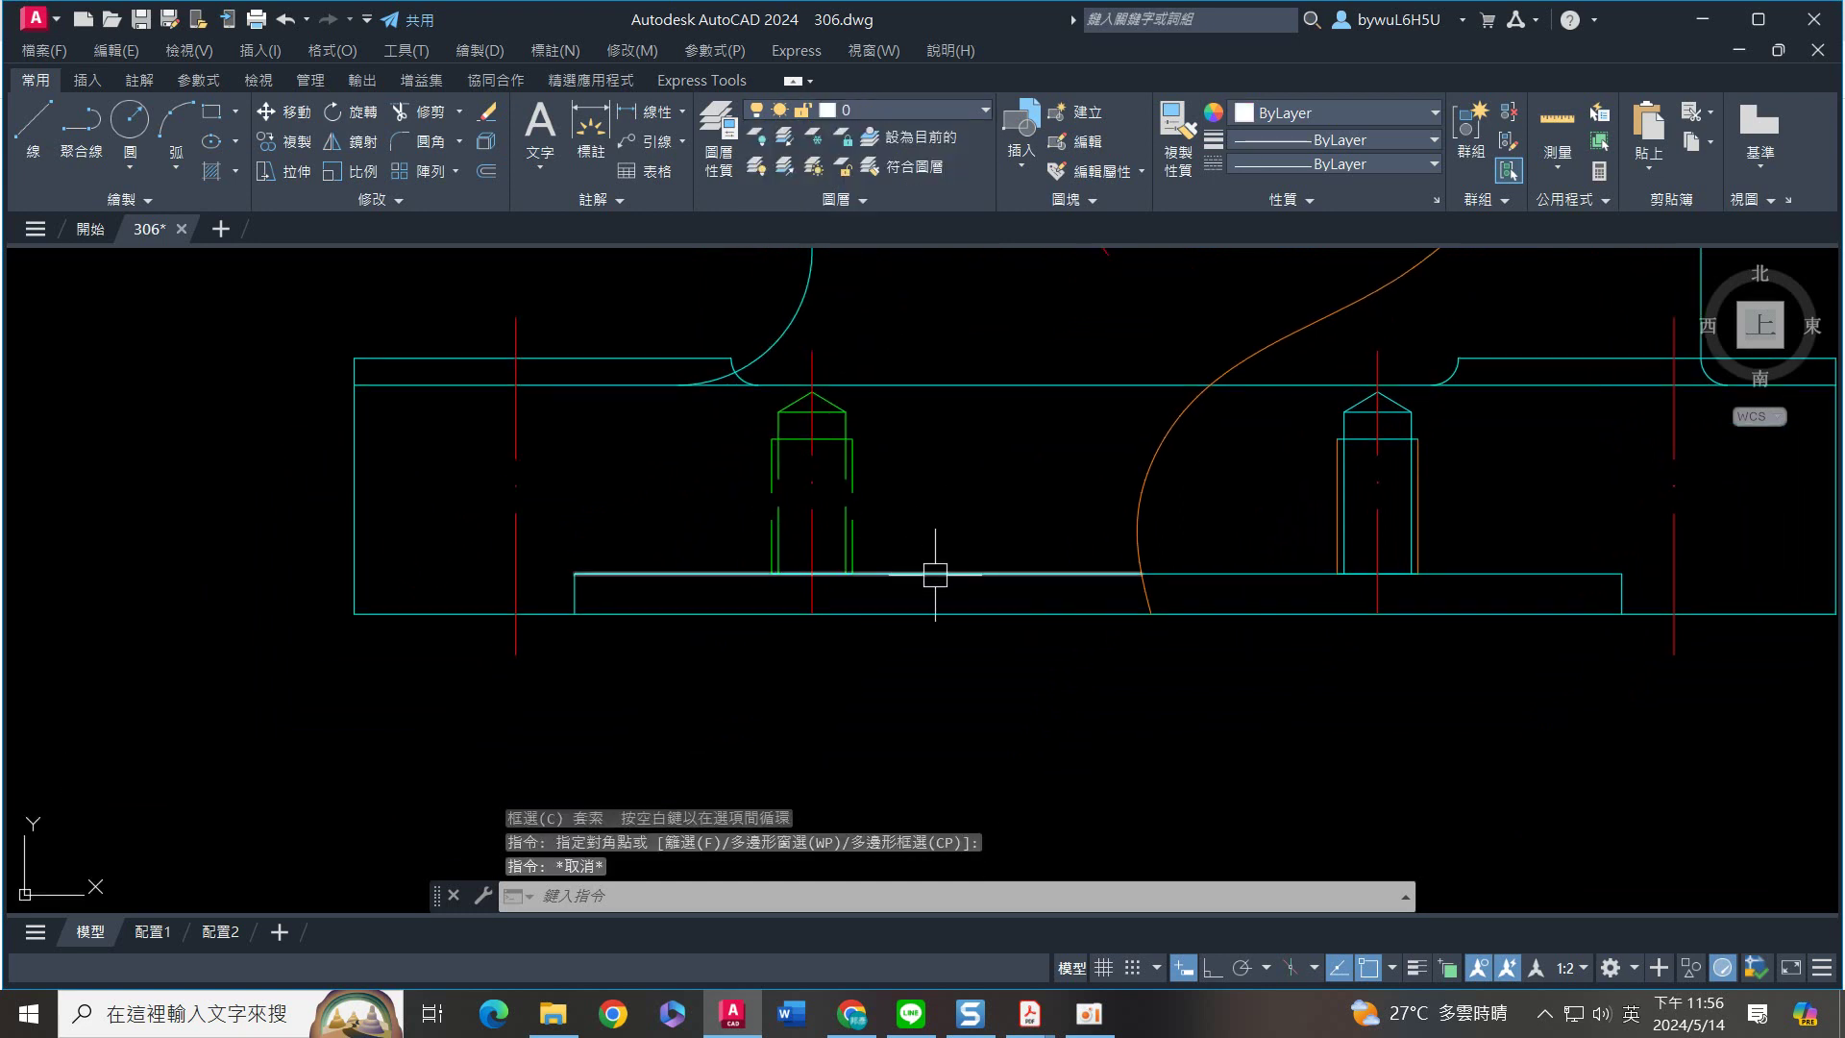
Assign the bottom recess's upper edge on the left of the spline and its left side edge to layer 虛線
scroll(935, 574, up, 2)
click(972, 526)
click(923, 624)
click(417, 598)
click(327, 598)
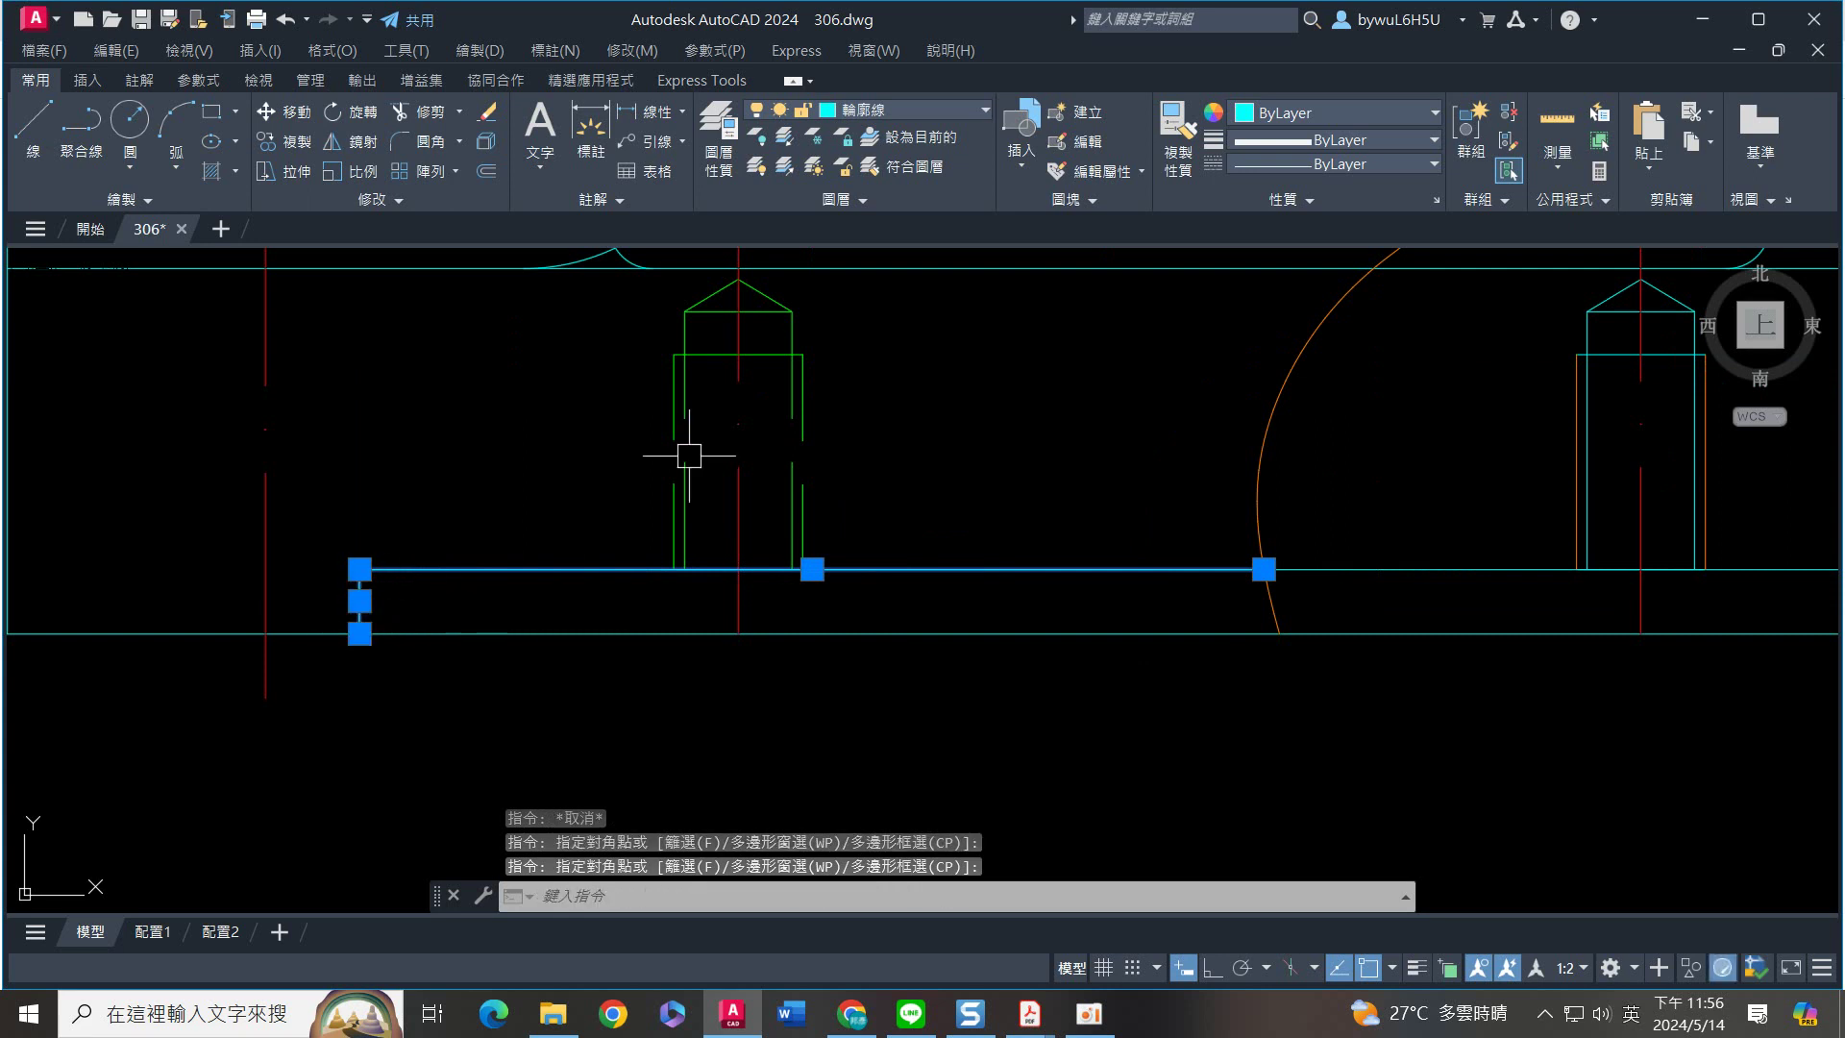
click(915, 108)
click(890, 371)
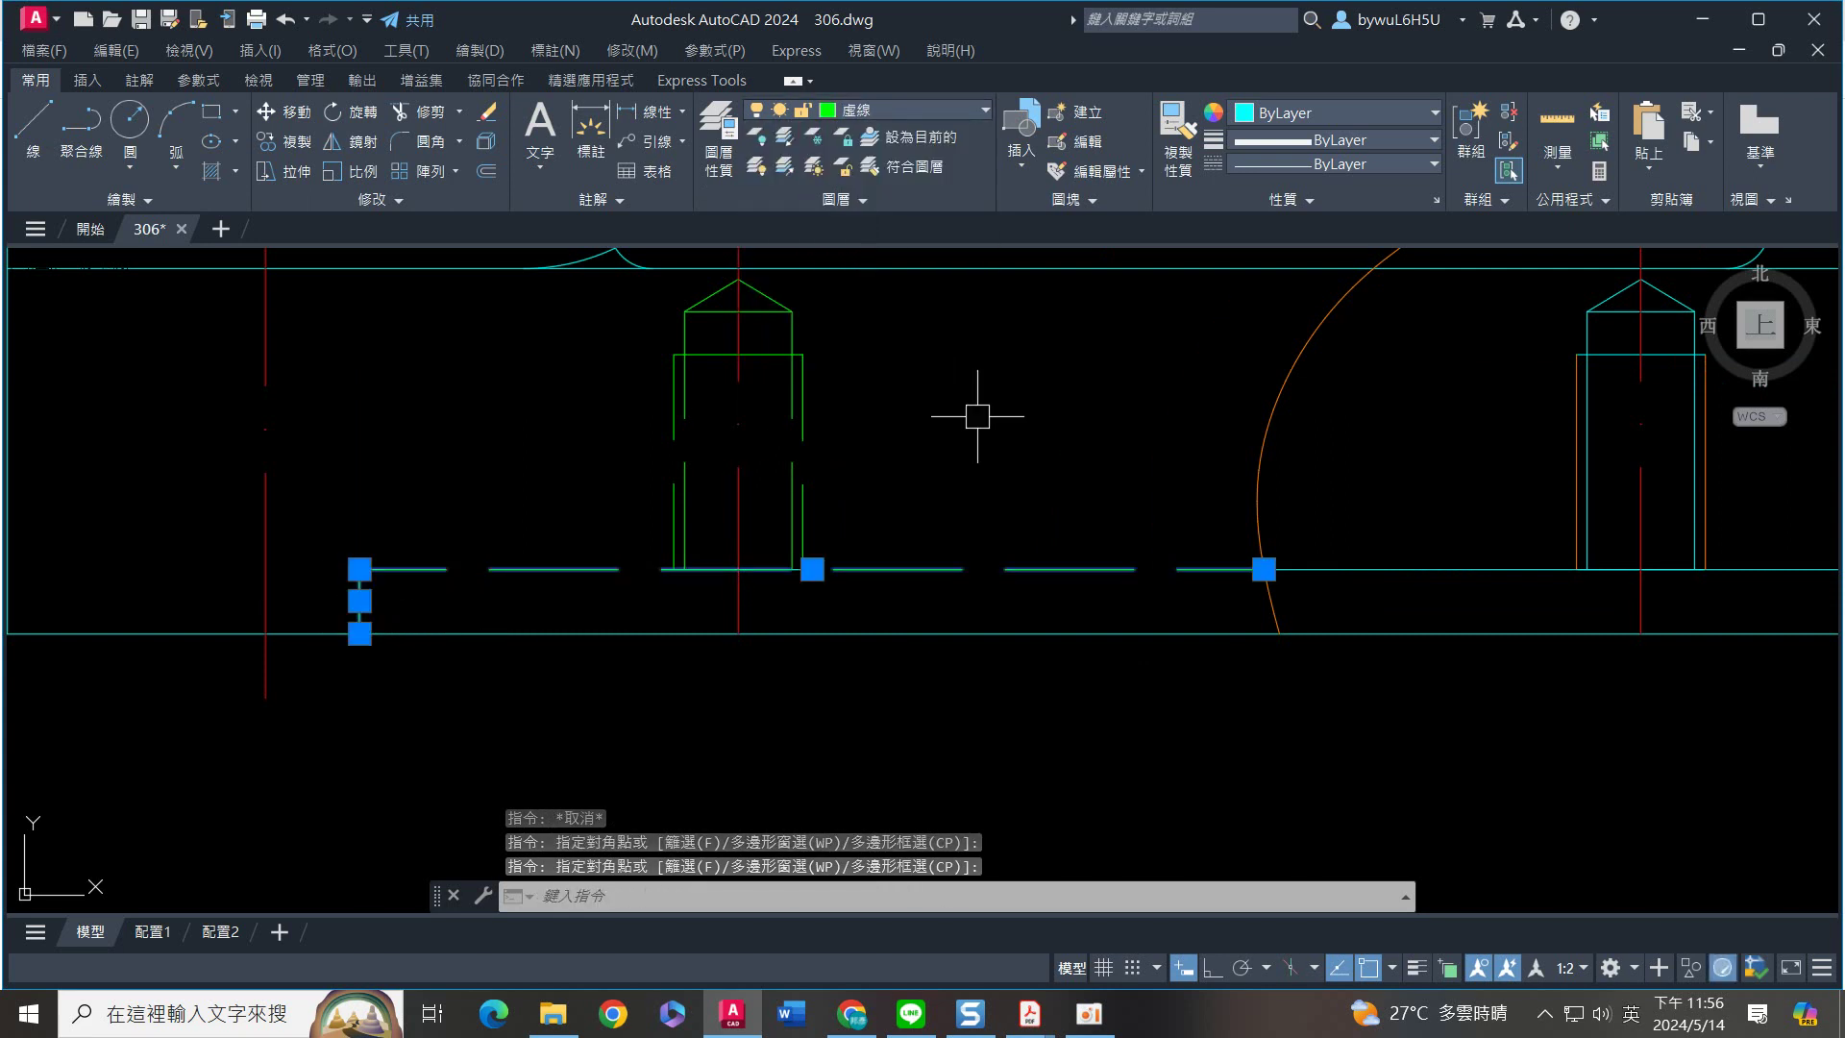
key(Escape)
Delete the horizontal line closing the bottom of the left threaded hole, where it overlaps the recess edge
middle_drag(988, 400, 917, 582)
scroll(828, 634, up, 4)
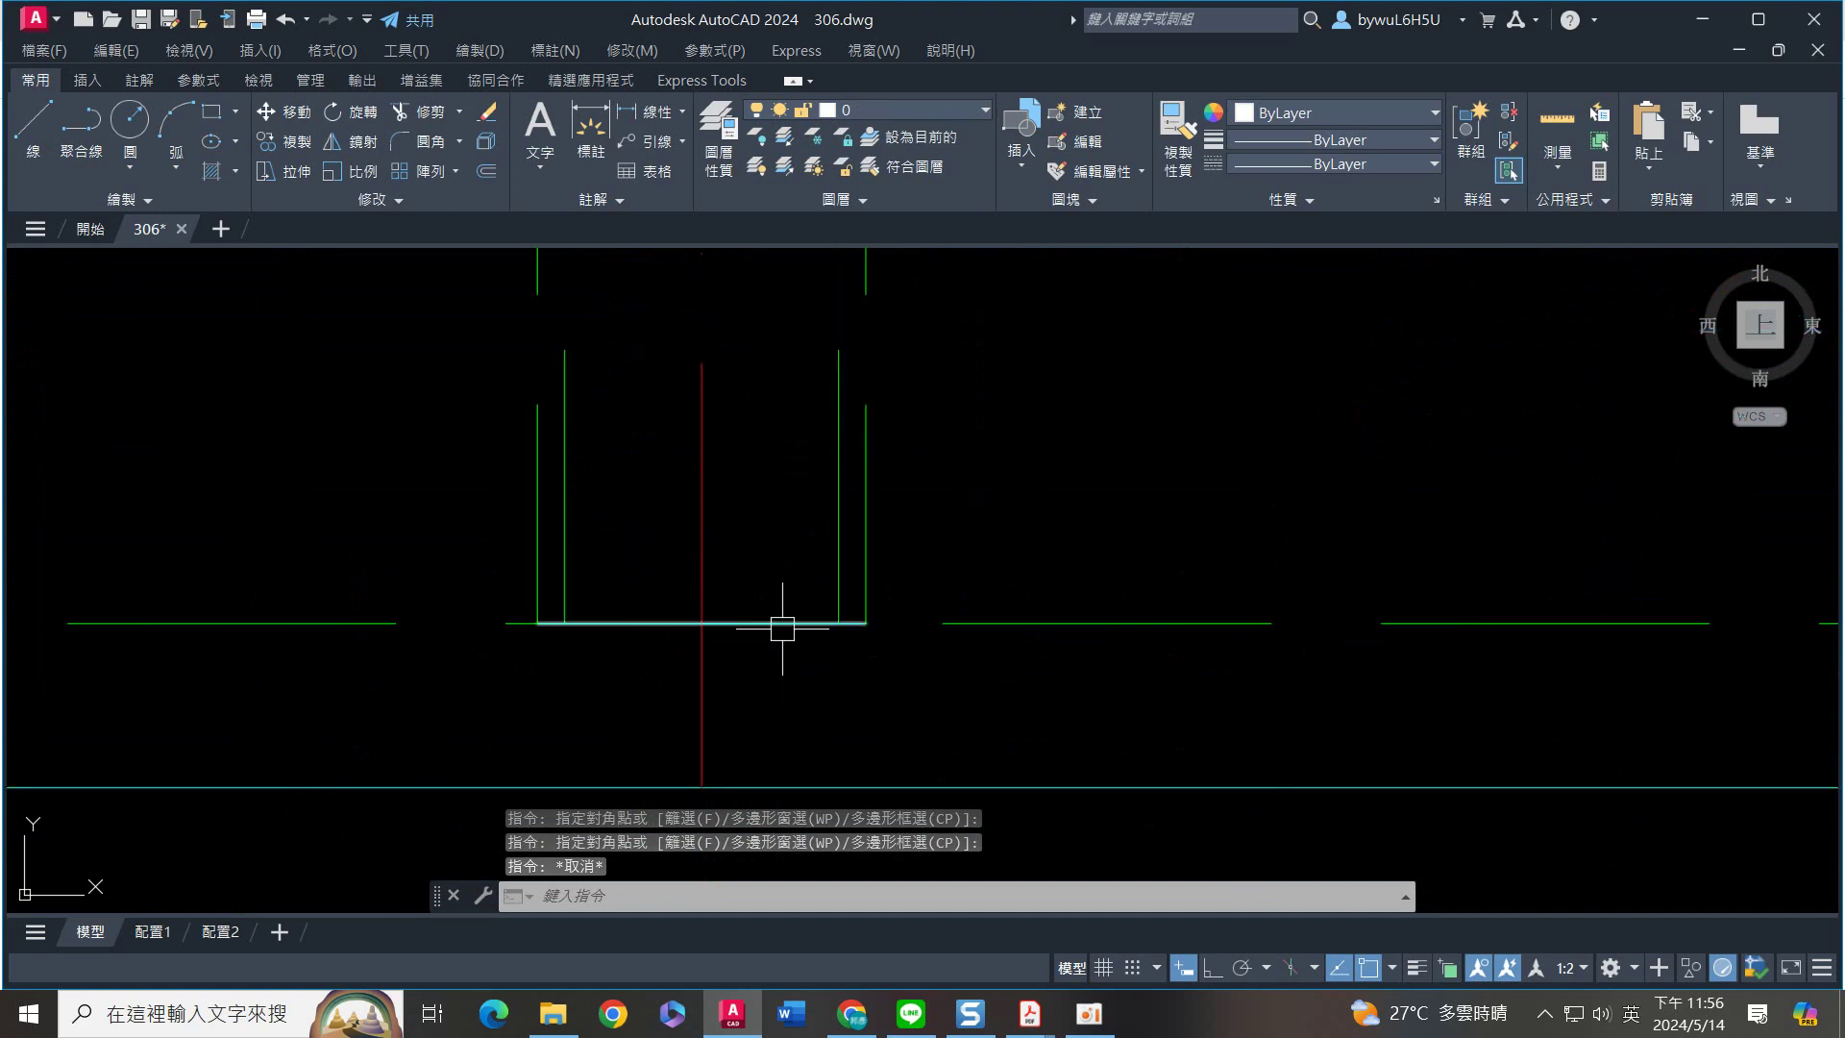
click(787, 627)
key(Delete)
scroll(795, 651, down, 6)
middle_drag(1222, 624, 1042, 643)
scroll(1121, 707, up, 4)
scroll(1104, 618, down, 6)
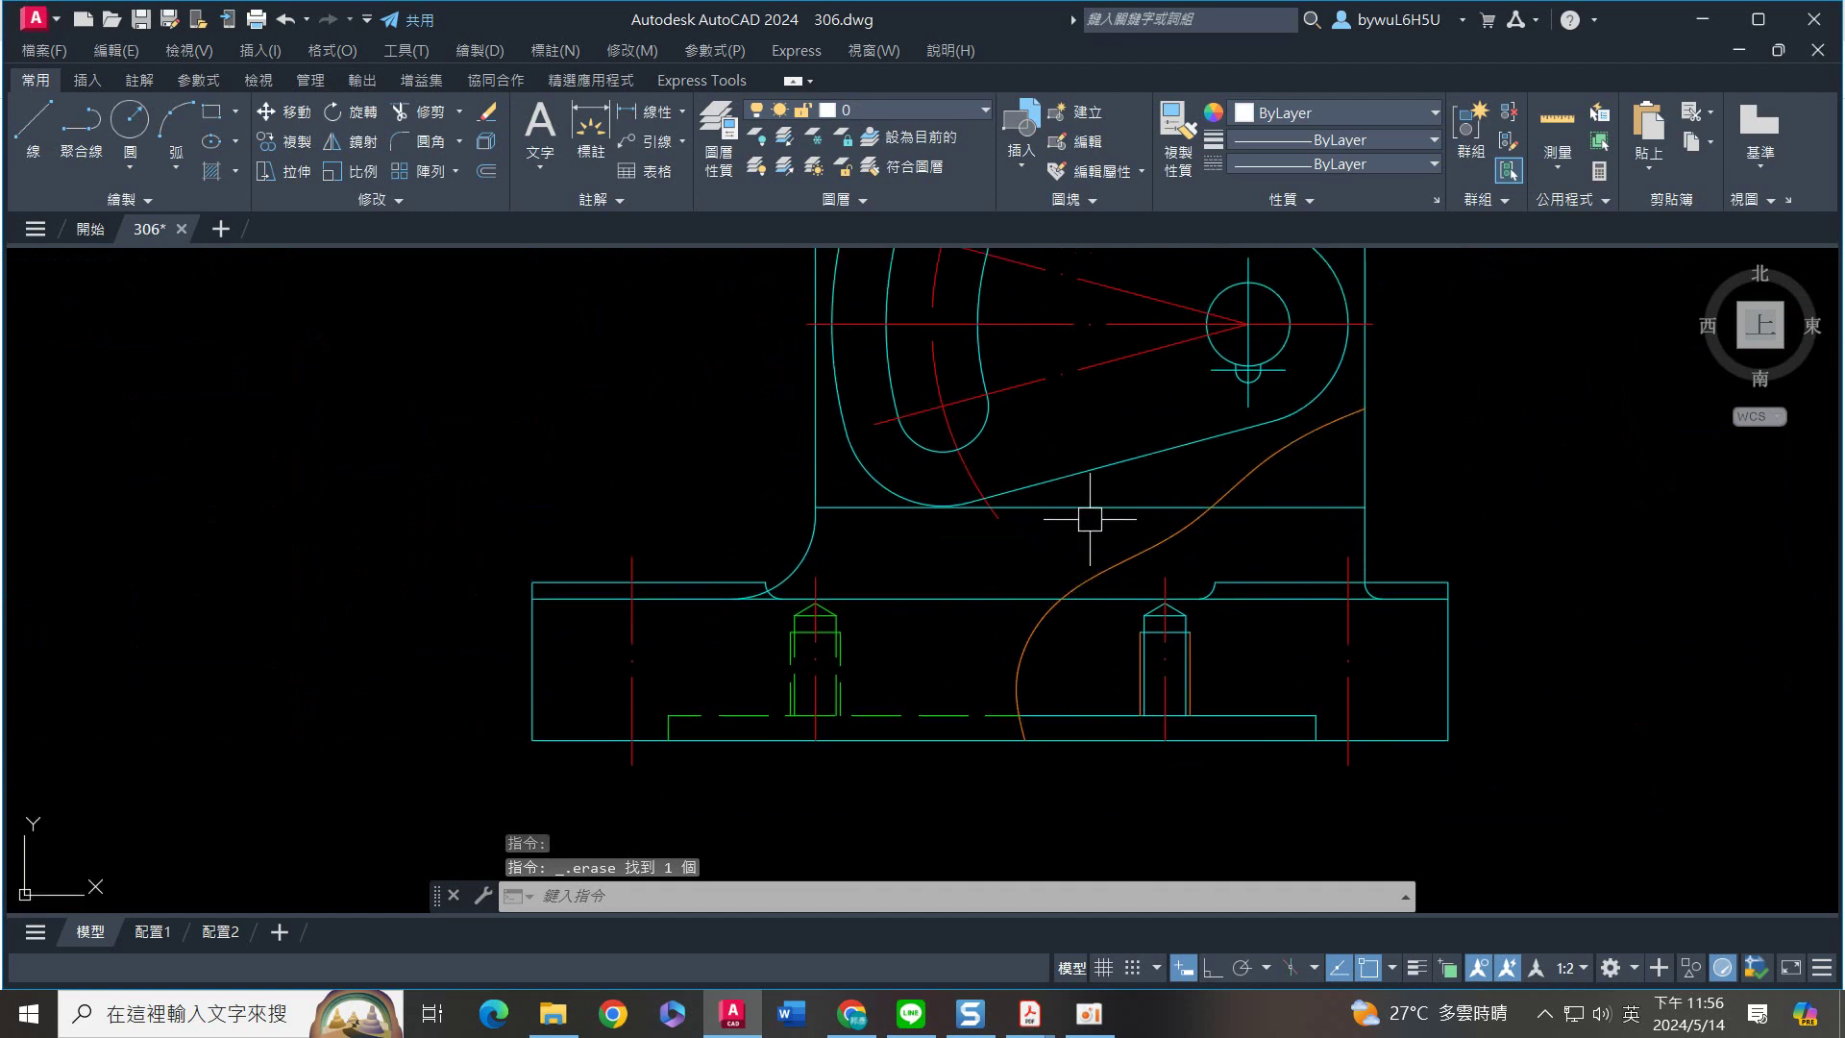
Assign the part of the upright's horizontal line on the left of the spline to layer 虛線
click(1268, 507)
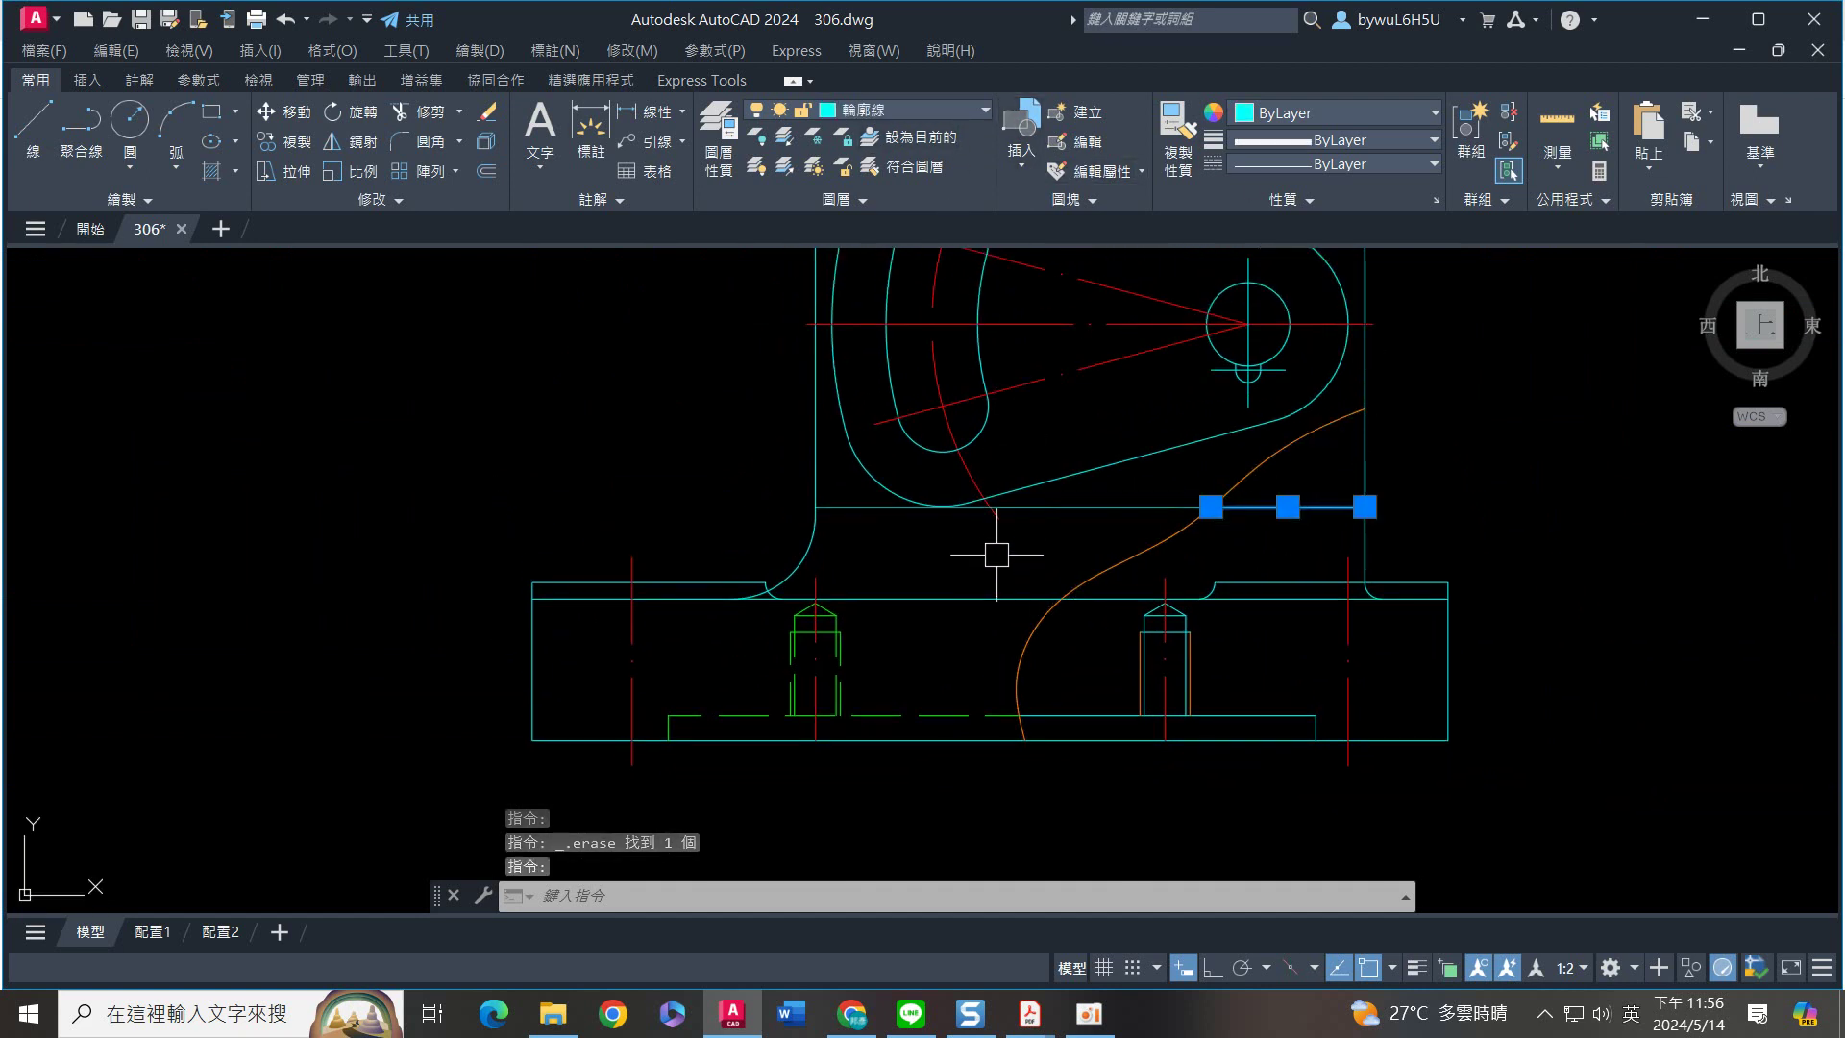
key(Escape)
click(1070, 509)
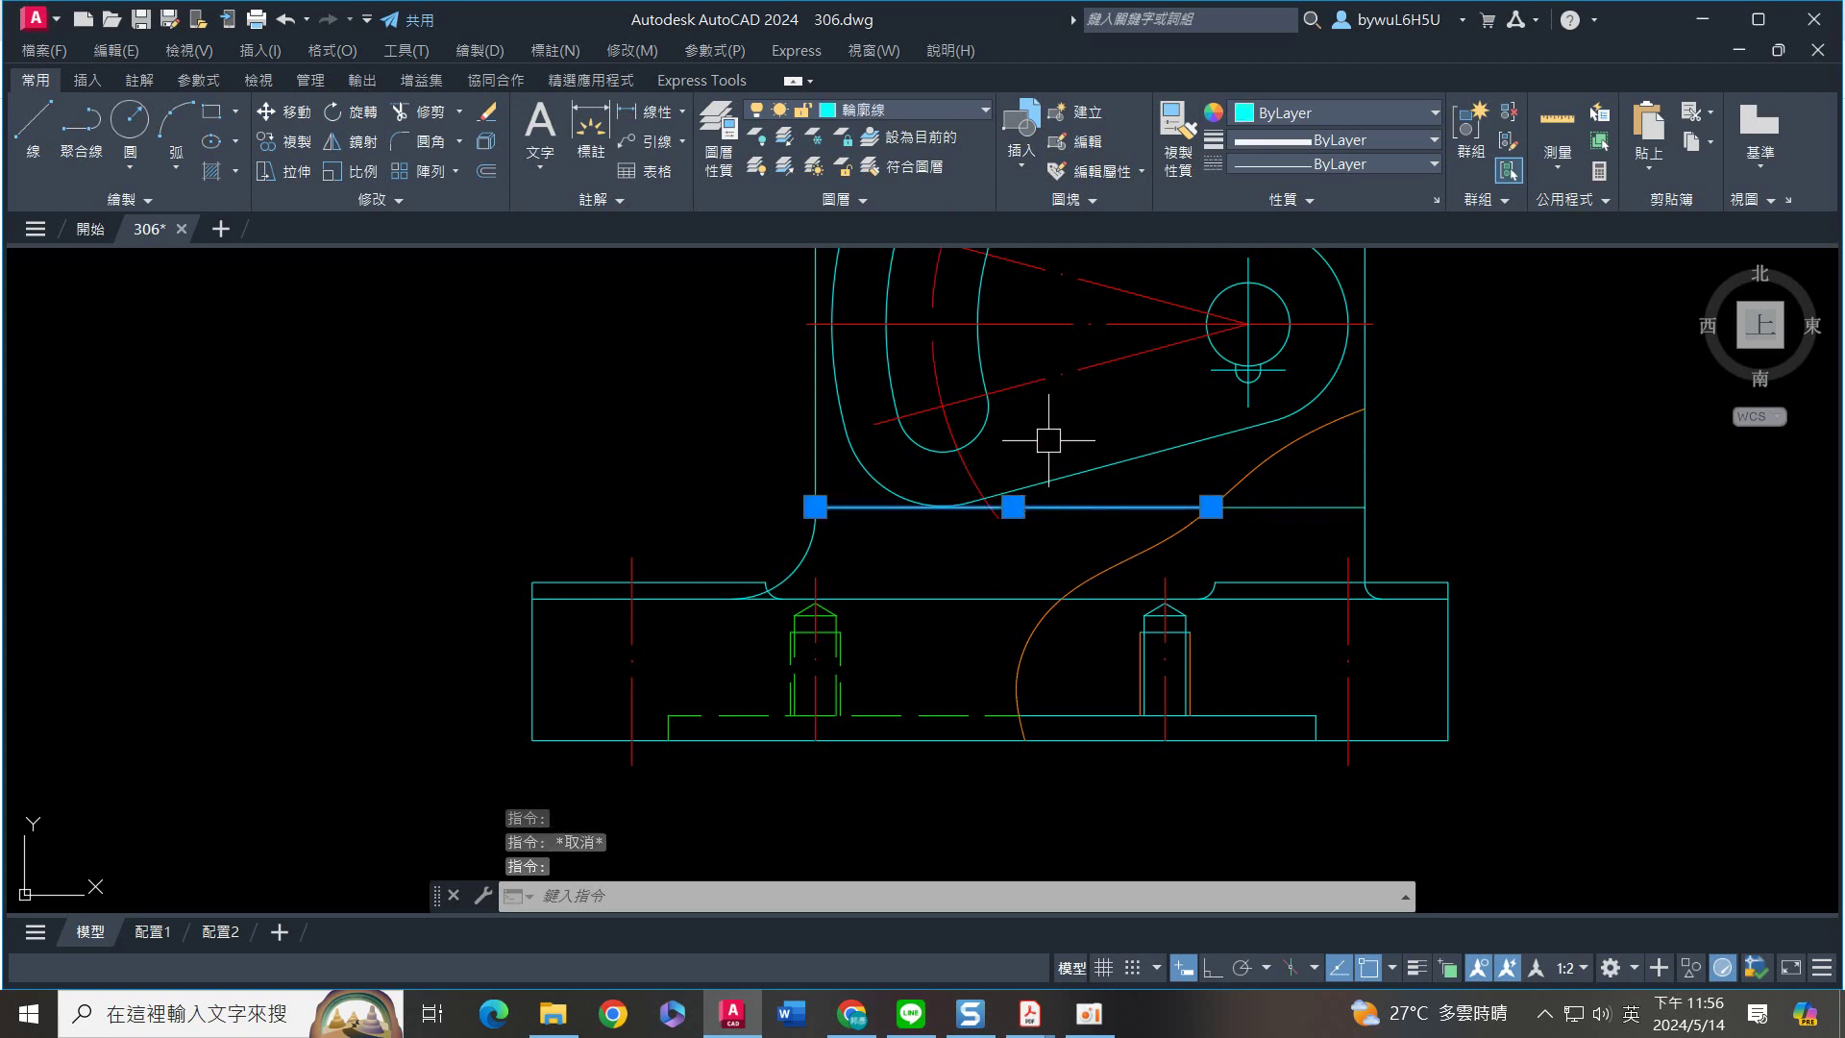
click(927, 112)
click(840, 370)
key(Escape)
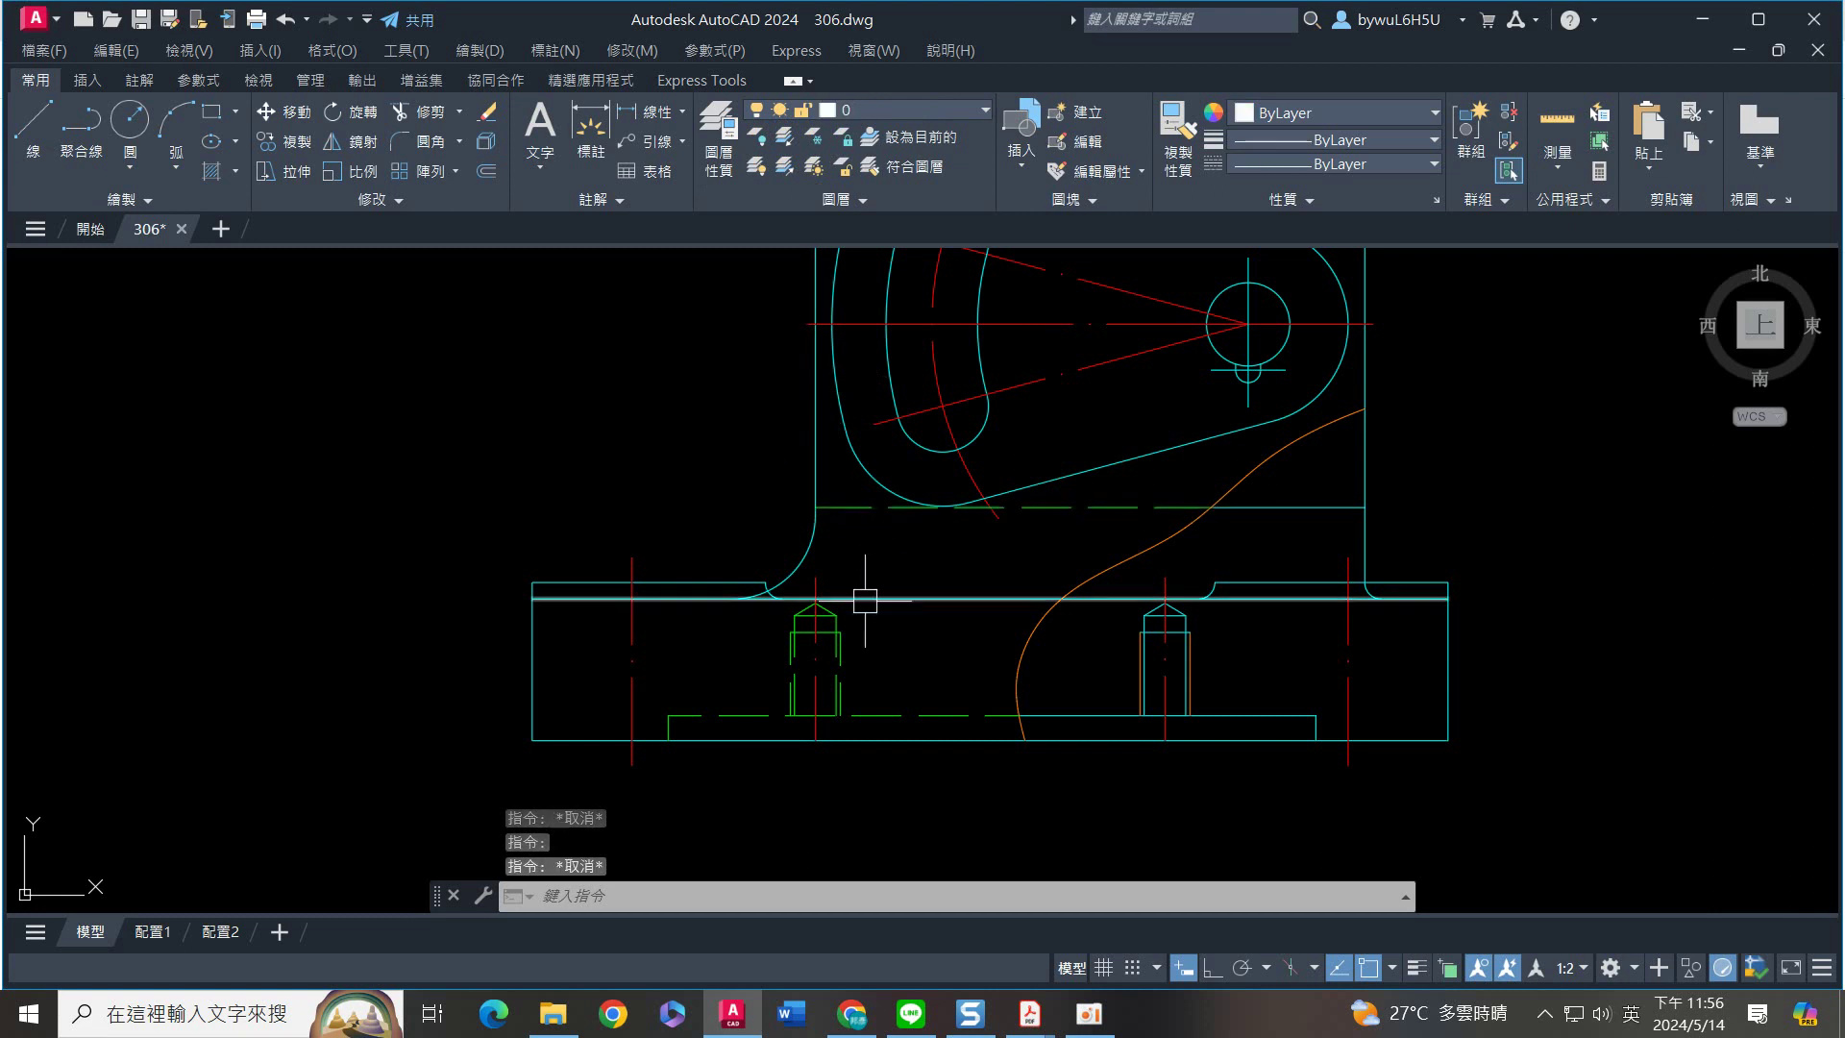
Break the small fillet arc of the base's left raised pad at its intersection with the upright's large arc
scroll(861, 597, up, 4)
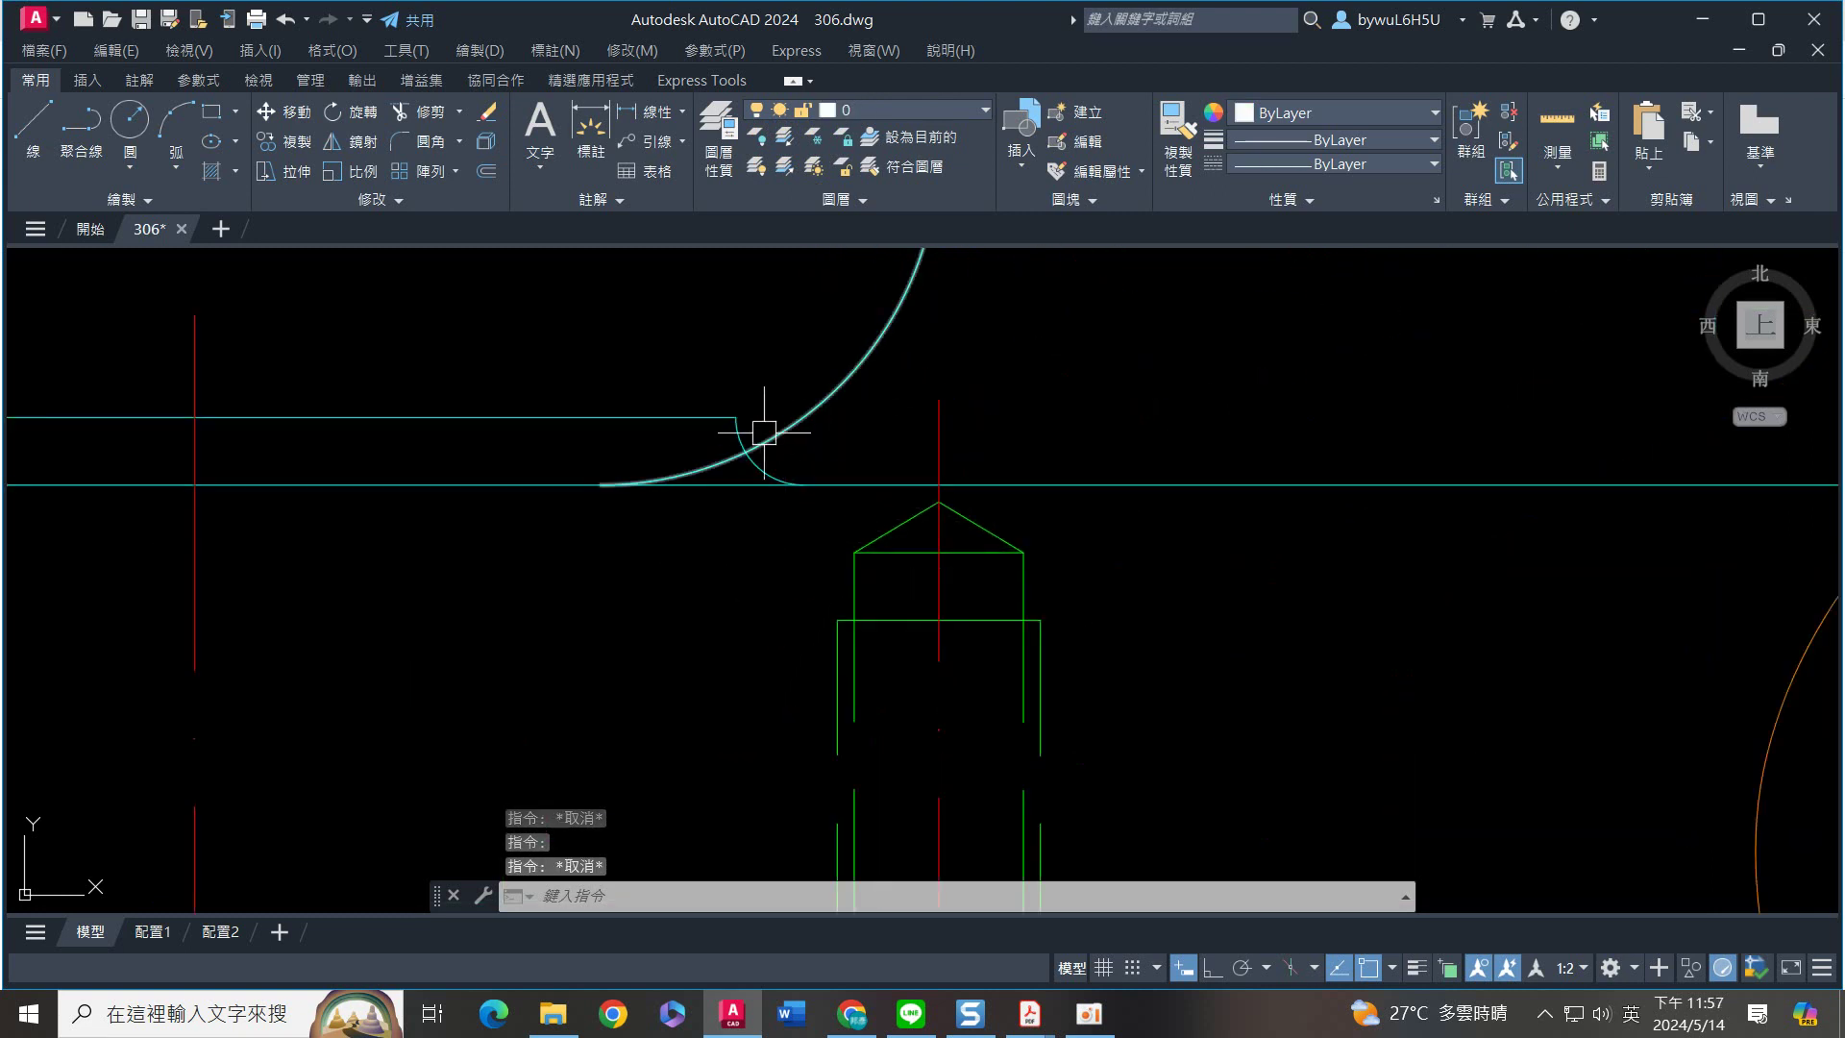
scroll(826, 447, up, 2)
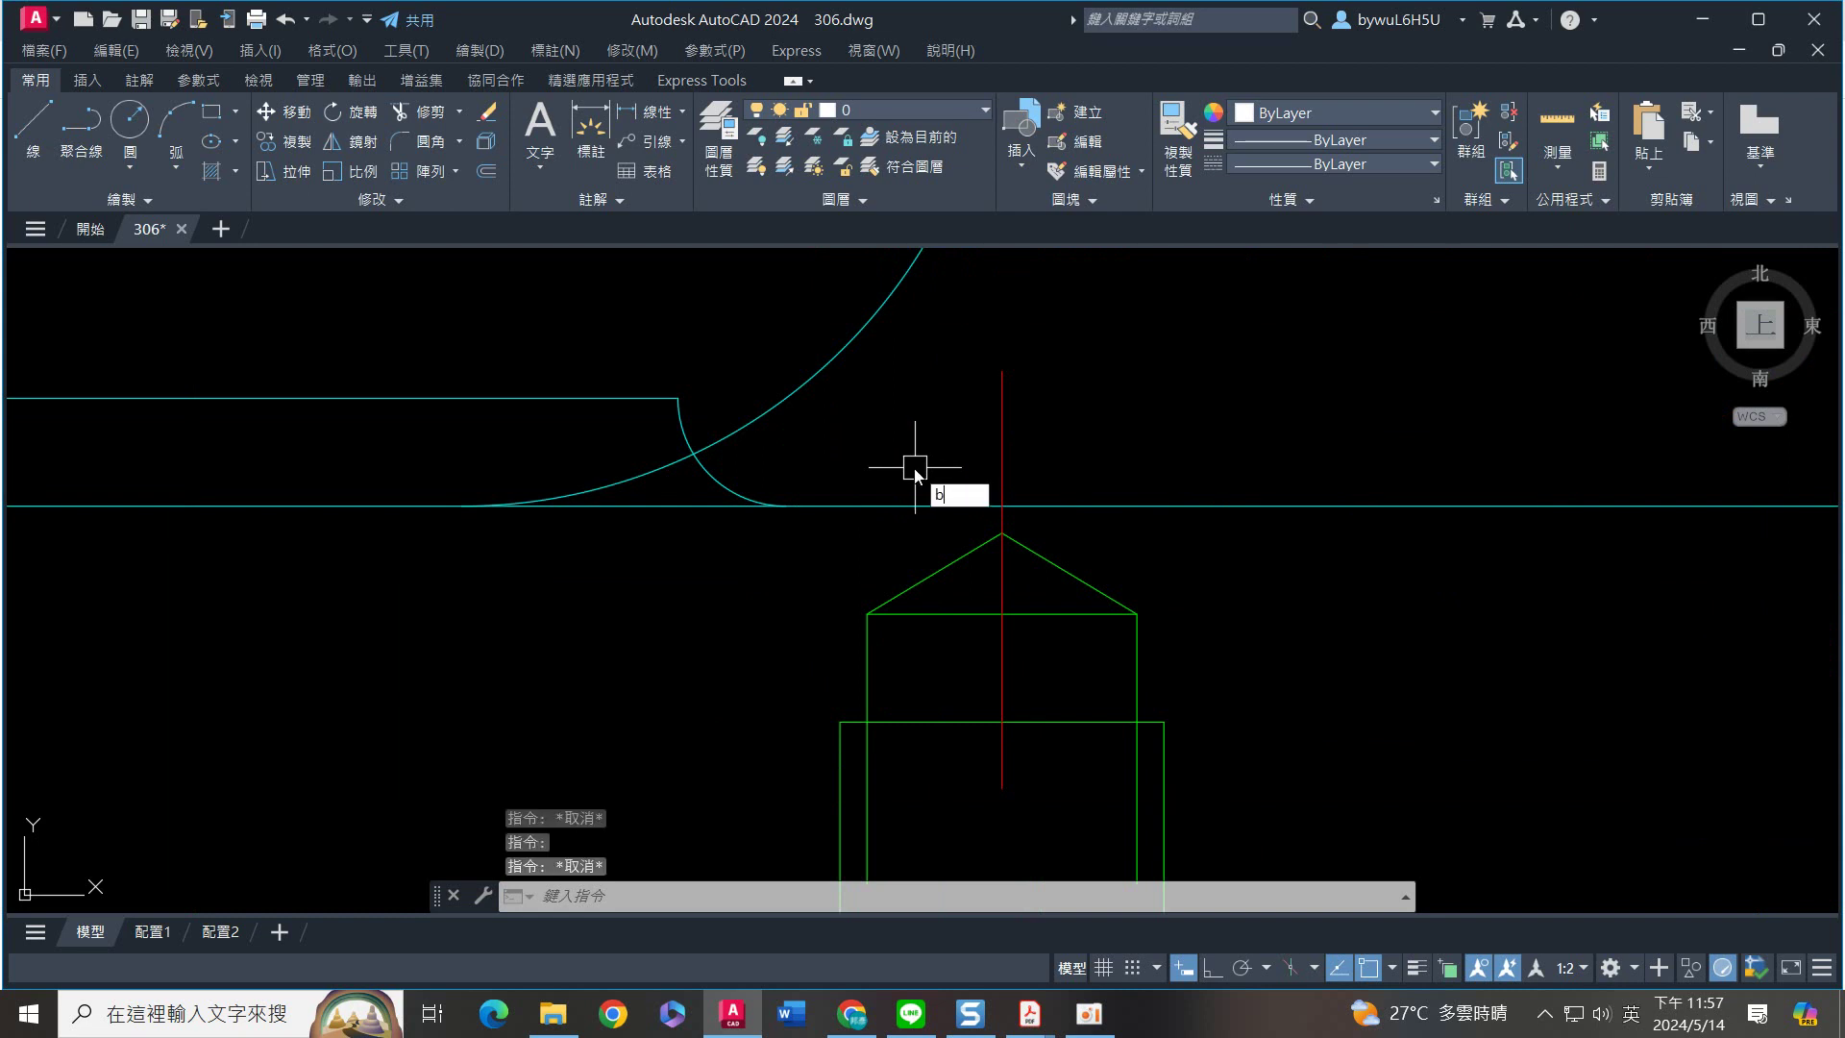
text(r)
click(996, 565)
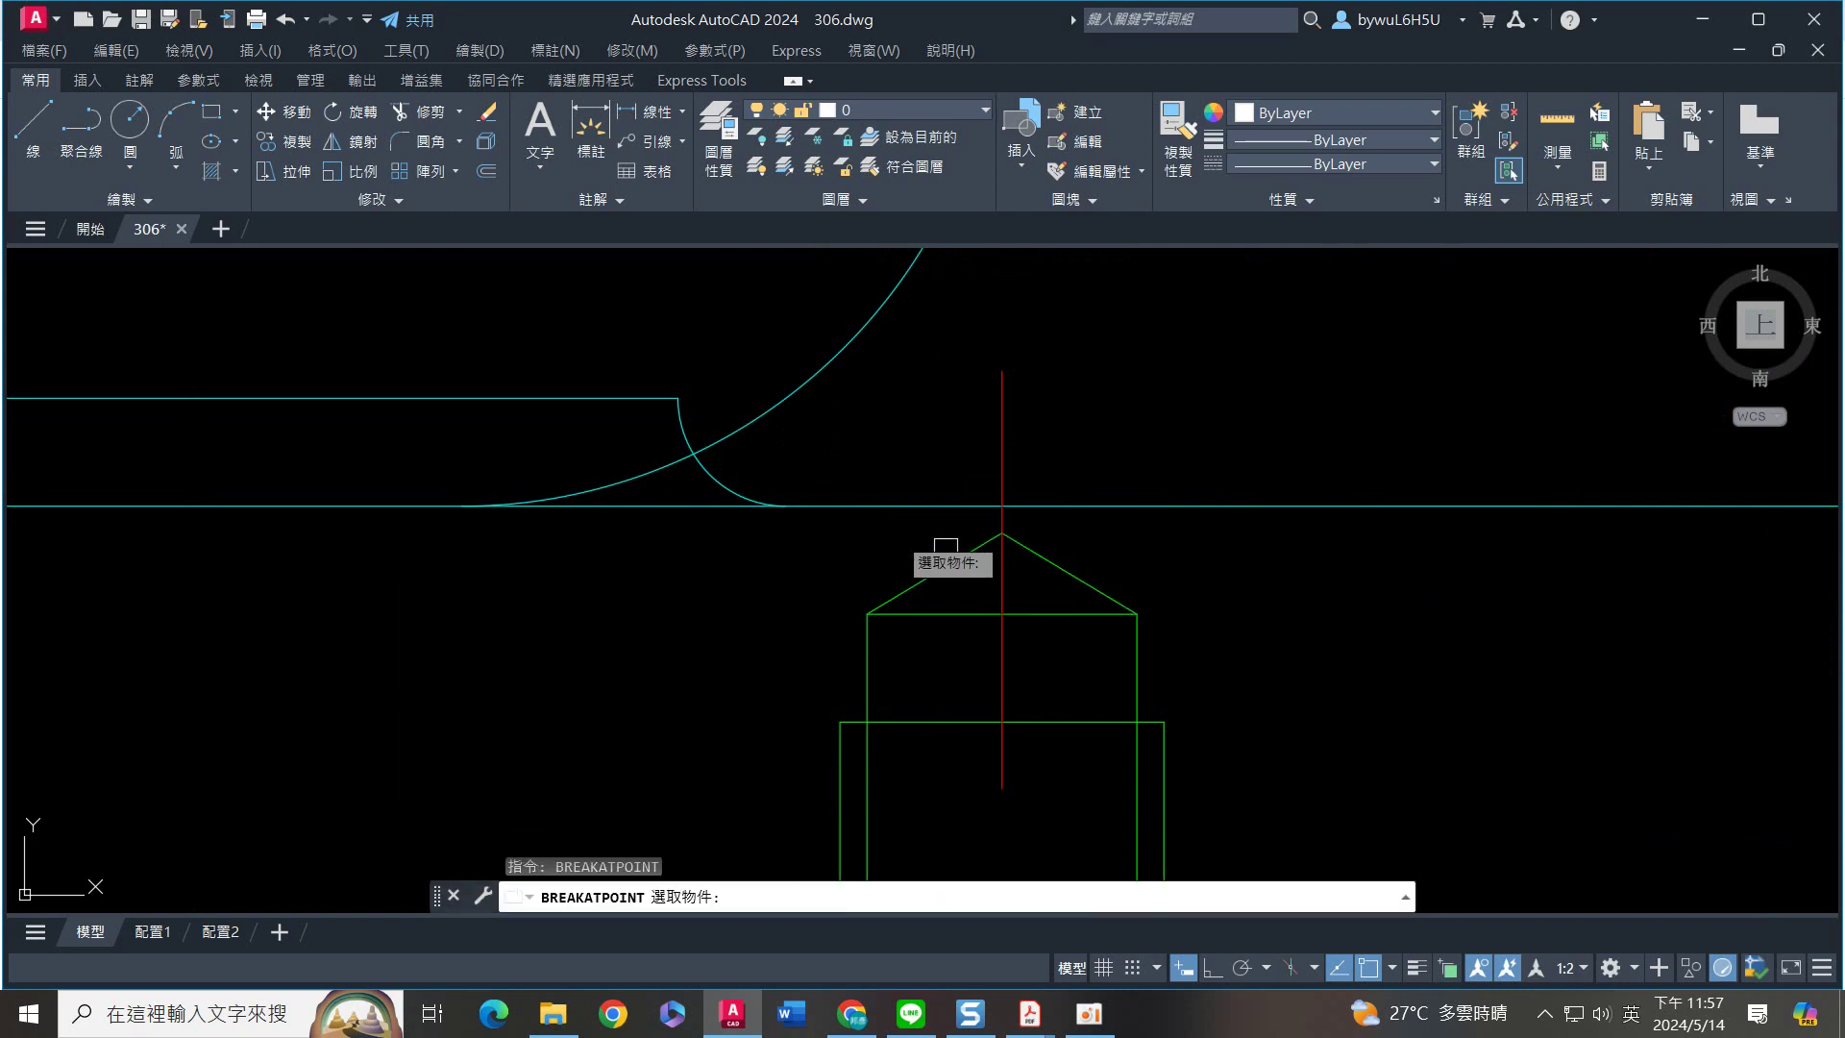
click(721, 481)
click(705, 459)
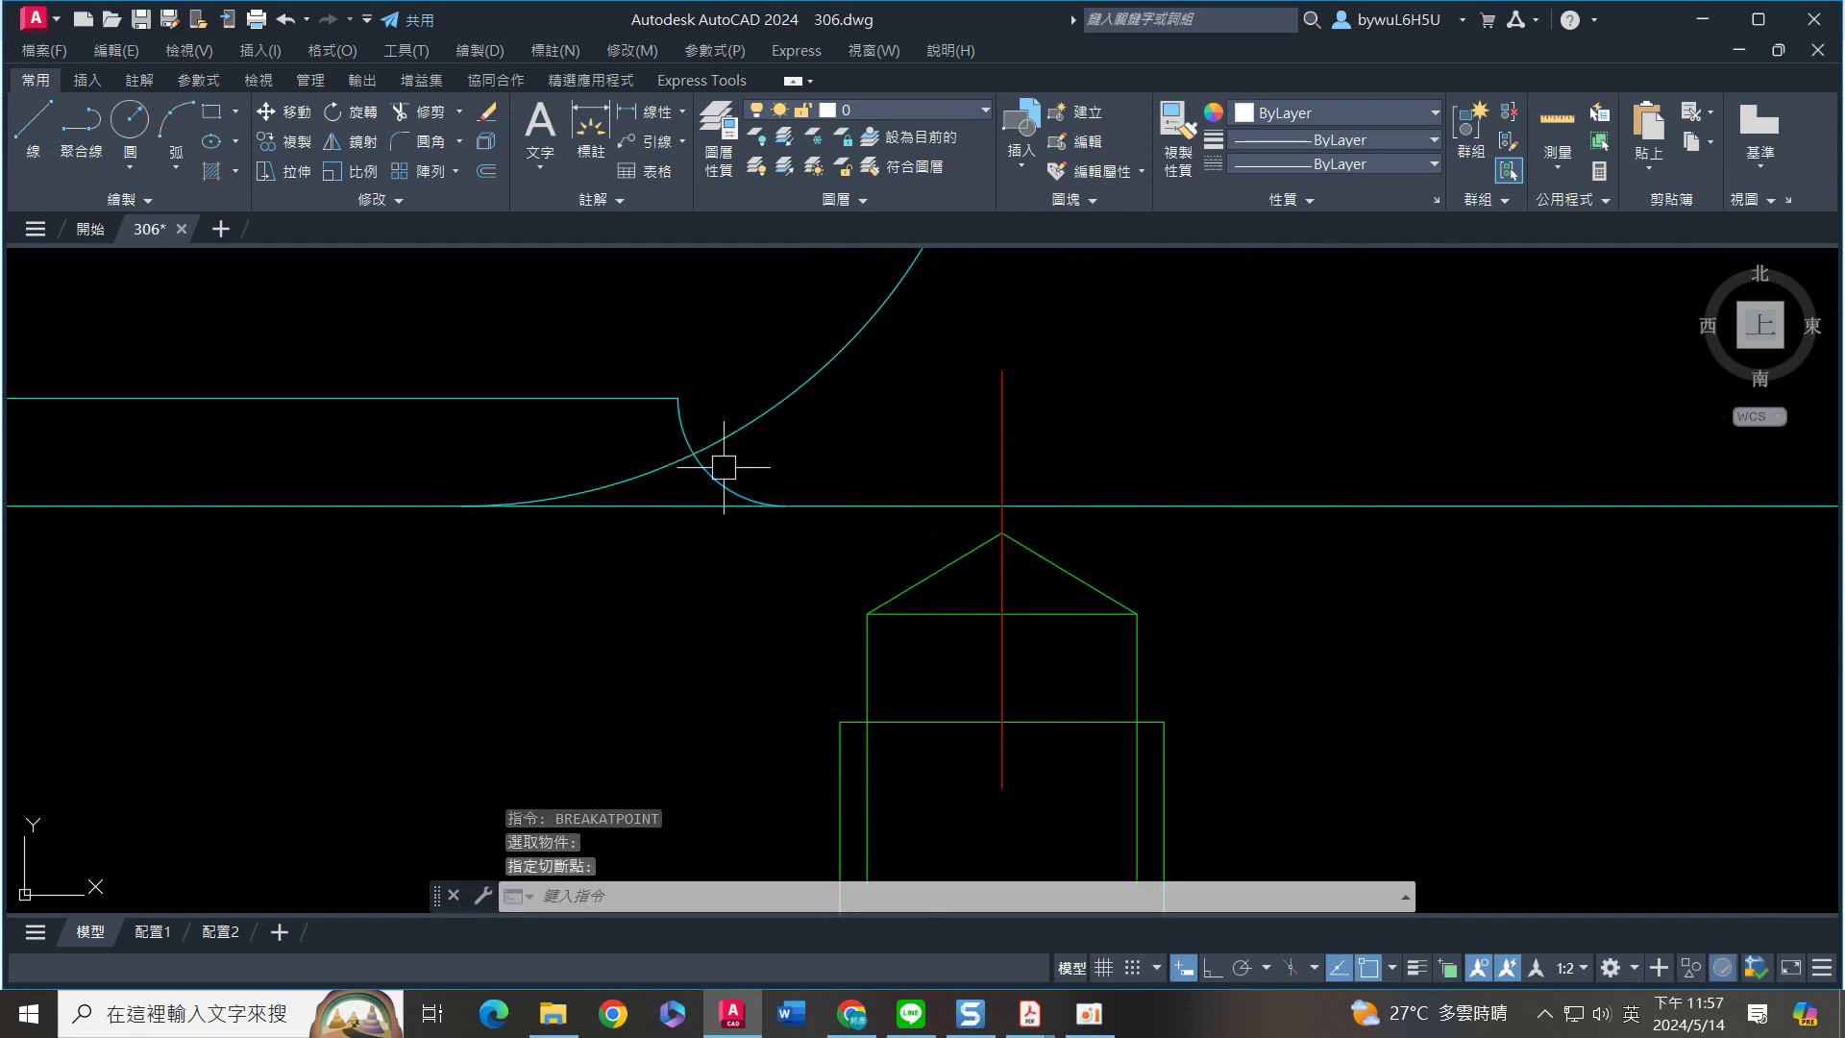
Assign the lower part of the left pad's broken fillet arc to layer 虛線
click(890, 110)
click(865, 366)
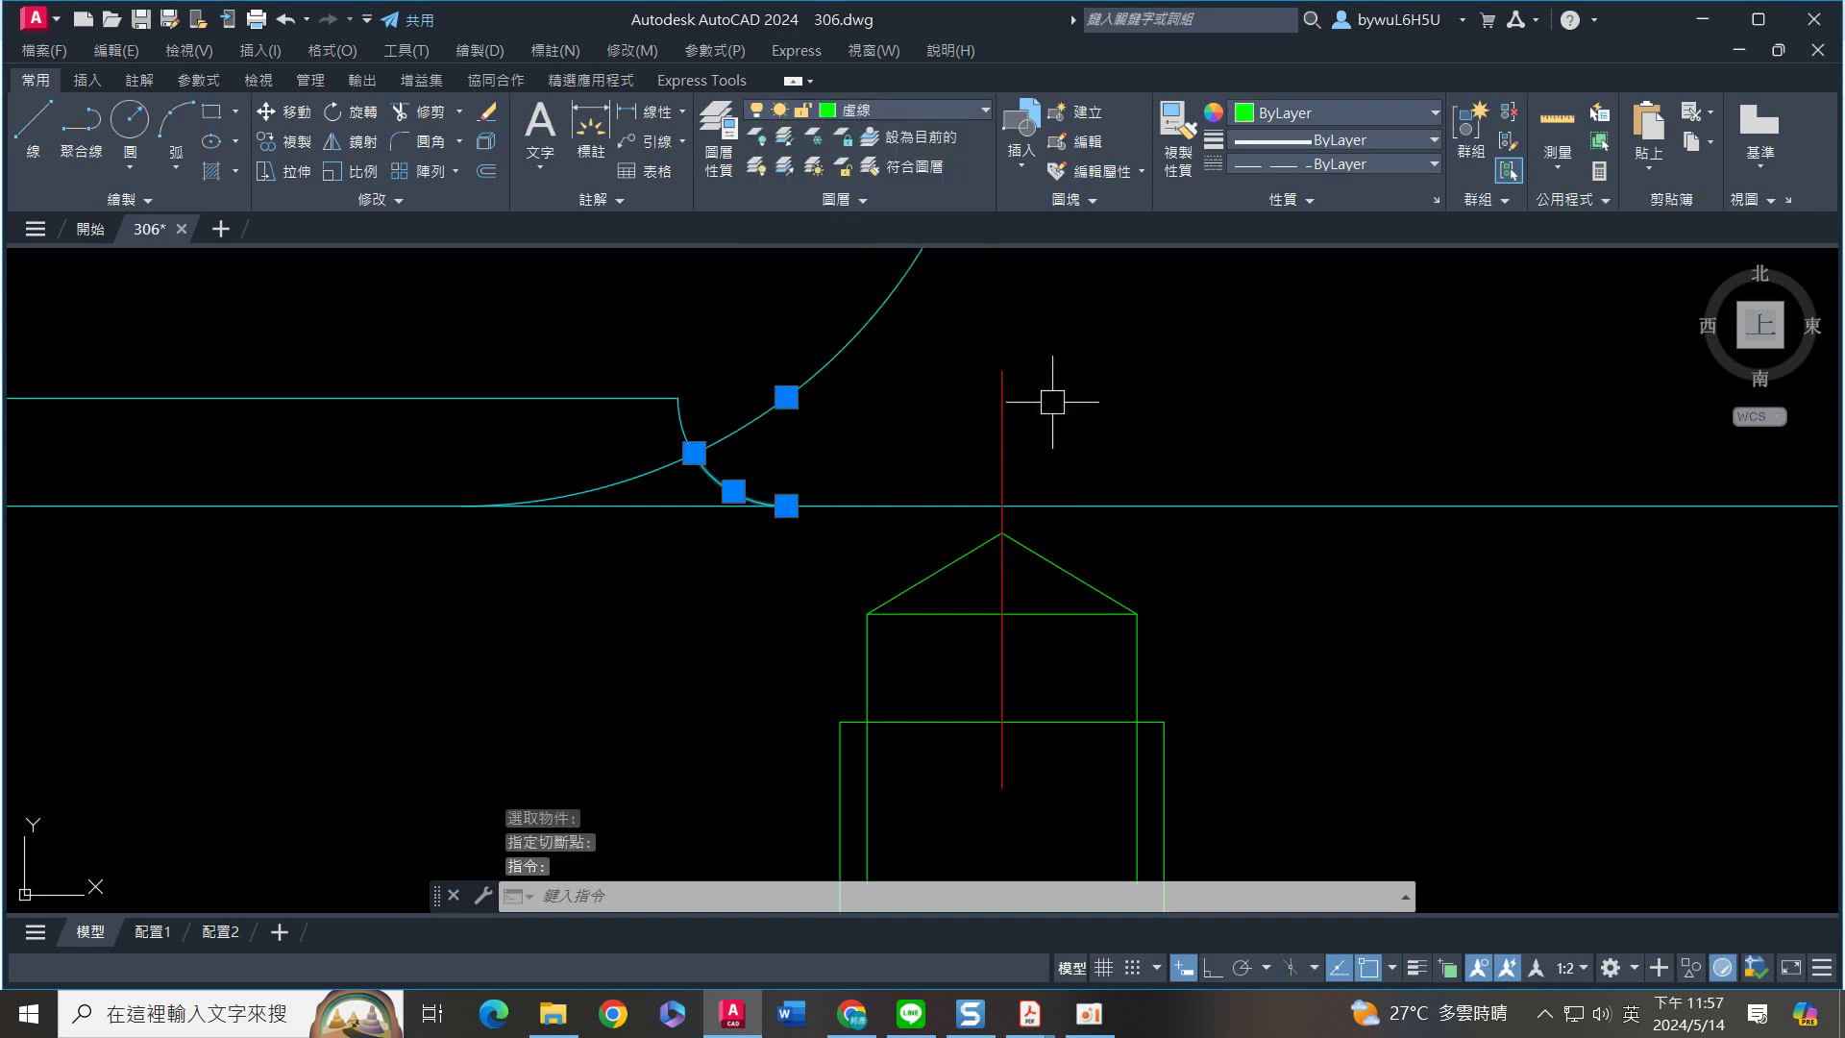
key(Escape)
Assign the small fillet arc at the foot of the upright's right edge to layer 虛線
scroll(1067, 400, down, 3)
middle_drag(1301, 503, 857, 466)
scroll(857, 465, up, 1)
scroll(1105, 413, up, 3)
click(1076, 439)
click(991, 349)
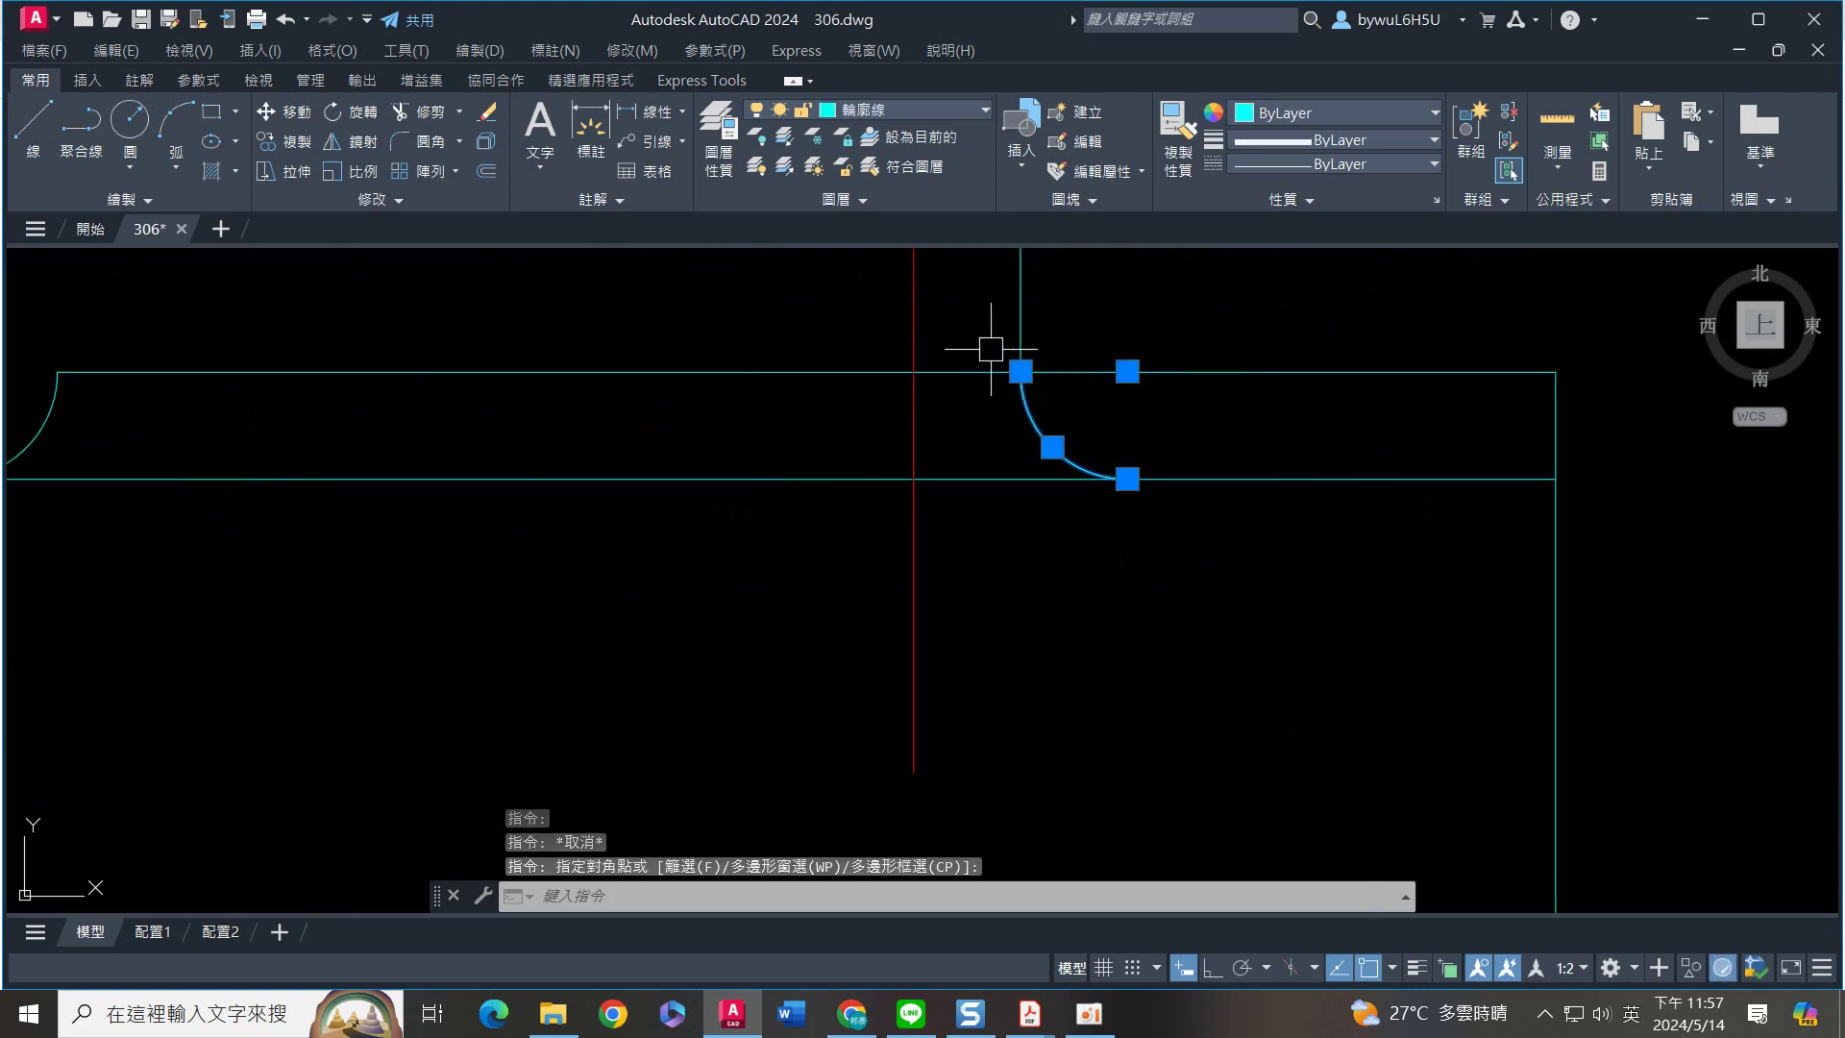
click(926, 112)
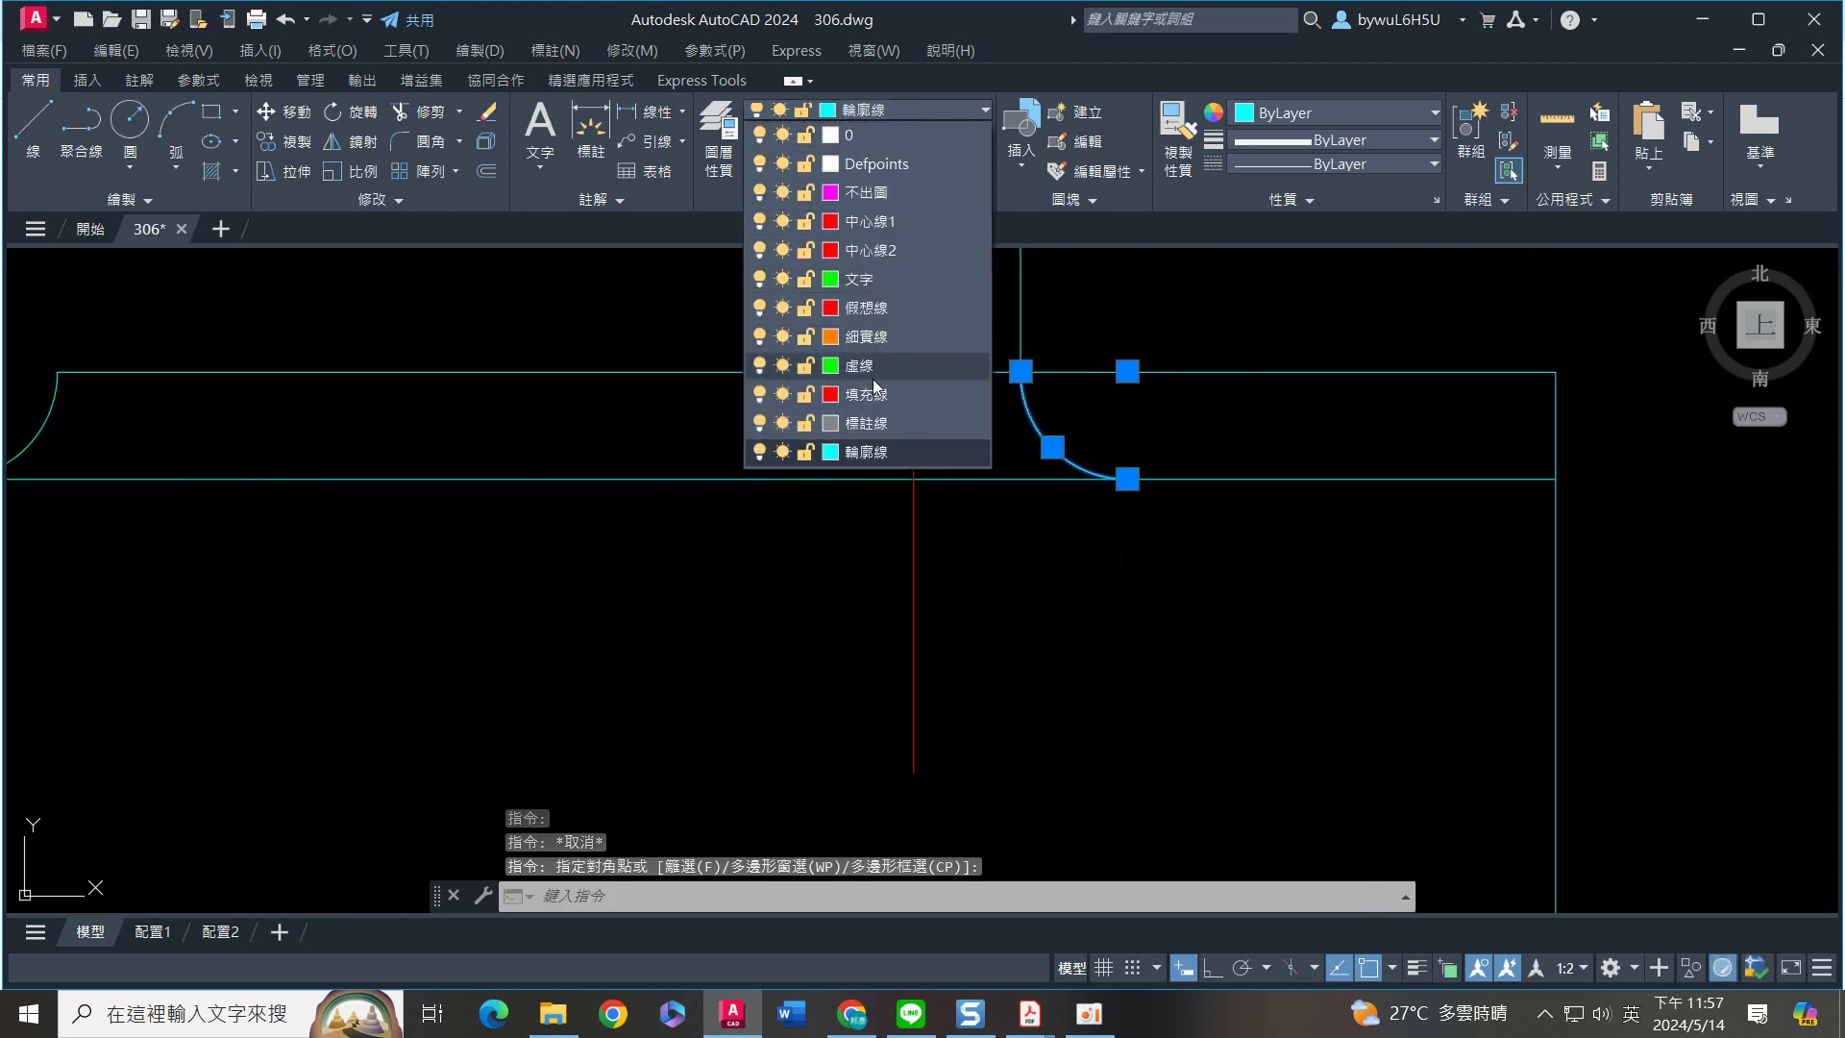
click(907, 367)
key(Escape)
Place a vertical linear dimension about 16.43 long in the empty space to the right of the upright
scroll(1095, 450, down, 8)
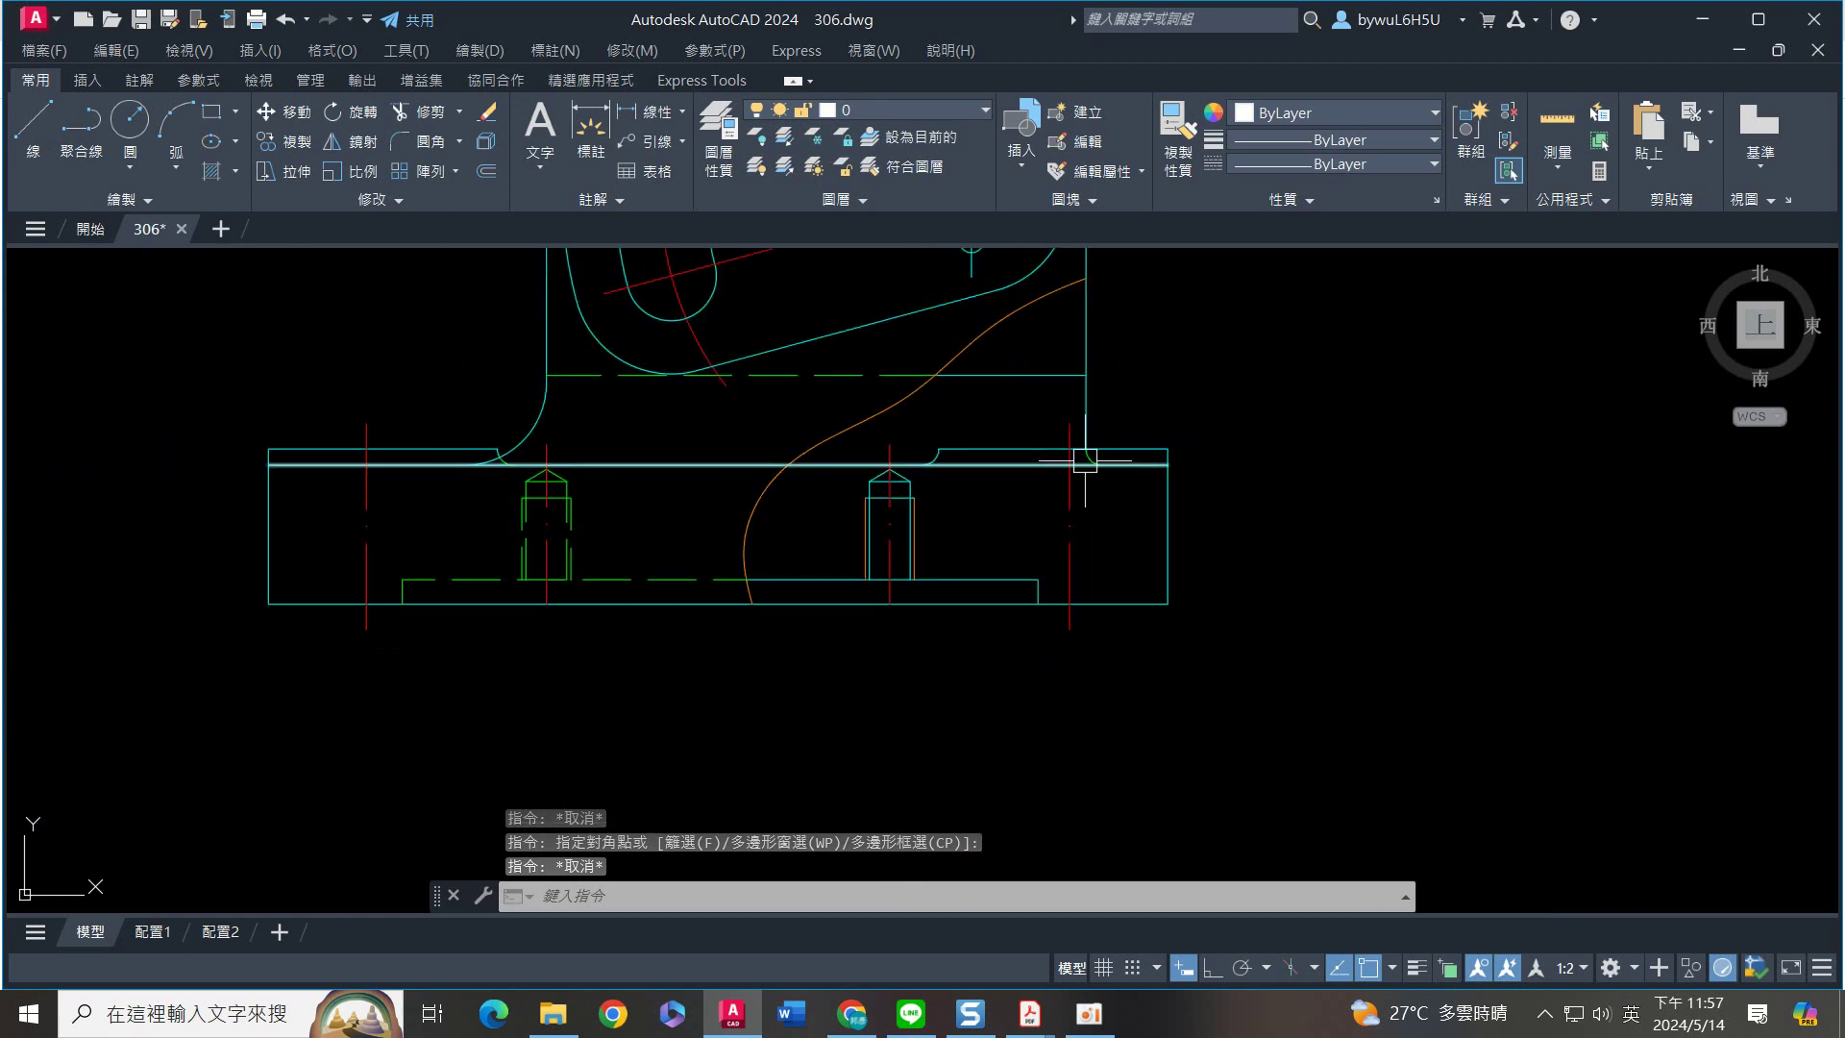
scroll(1071, 459, down, 2)
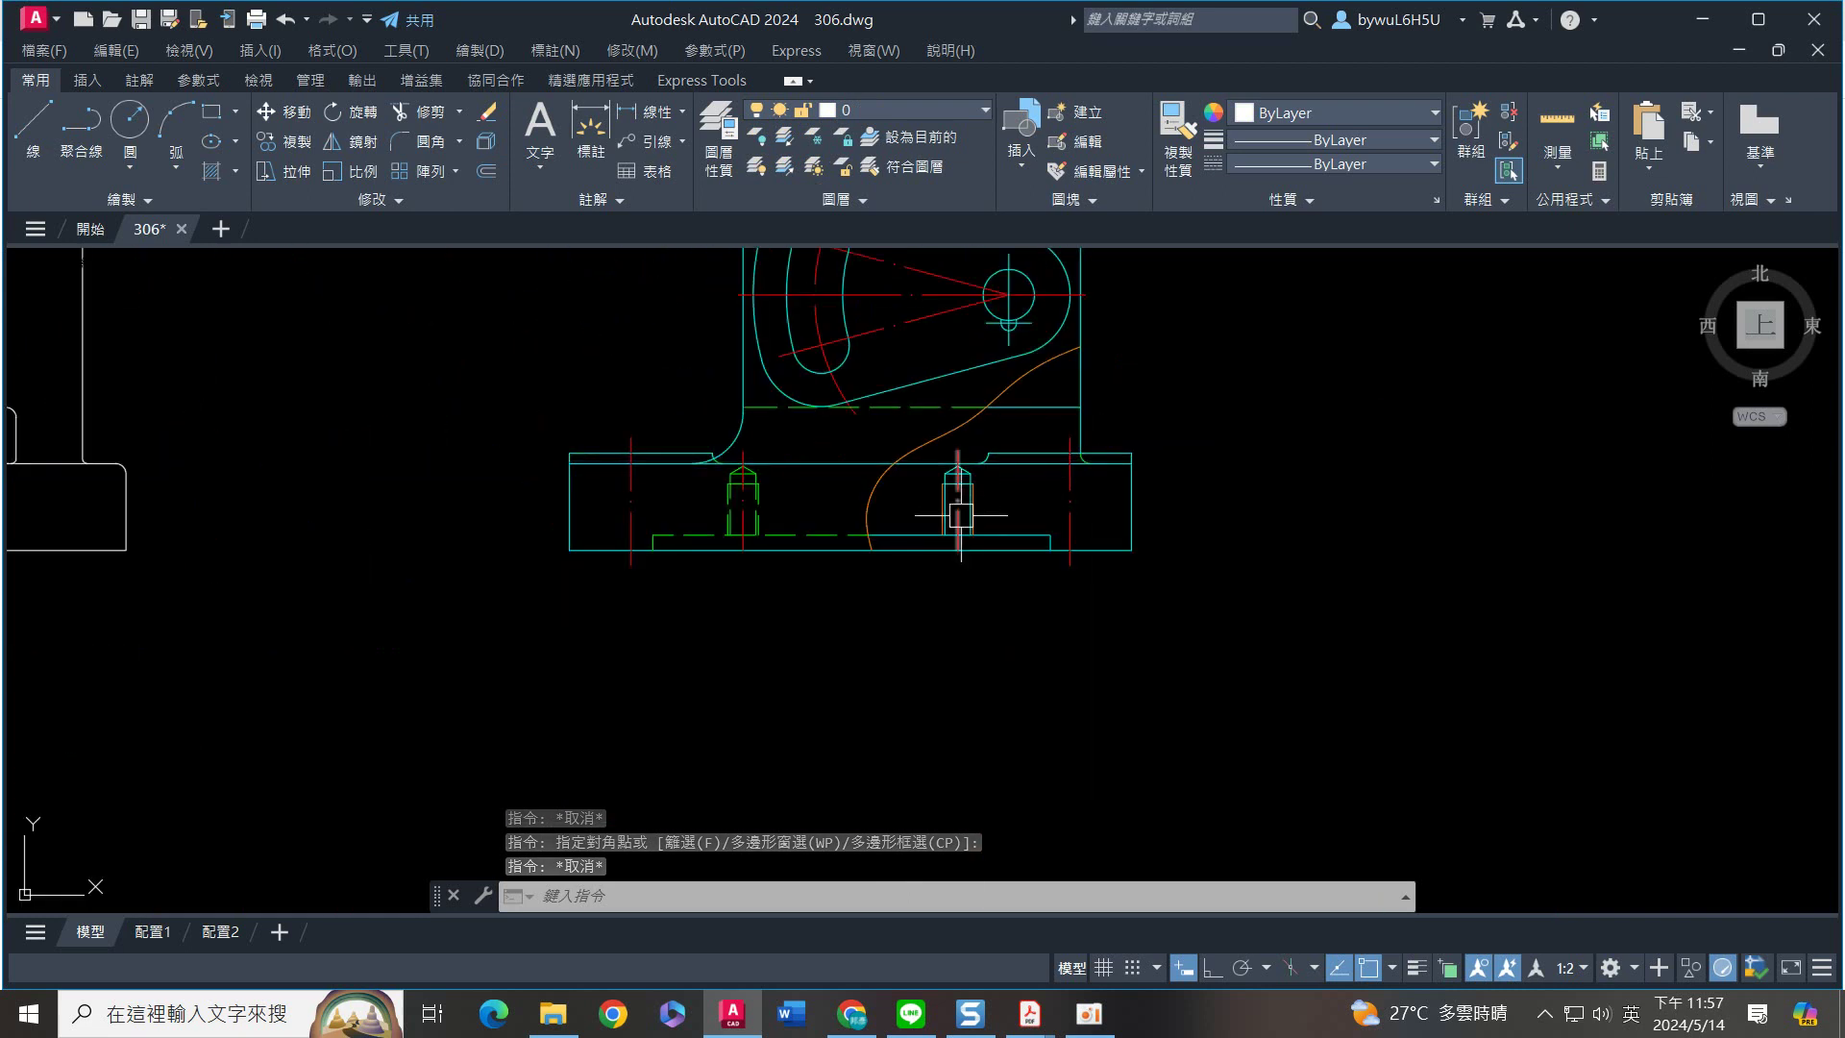
scroll(961, 515, down, 5)
scroll(952, 409, up, 6)
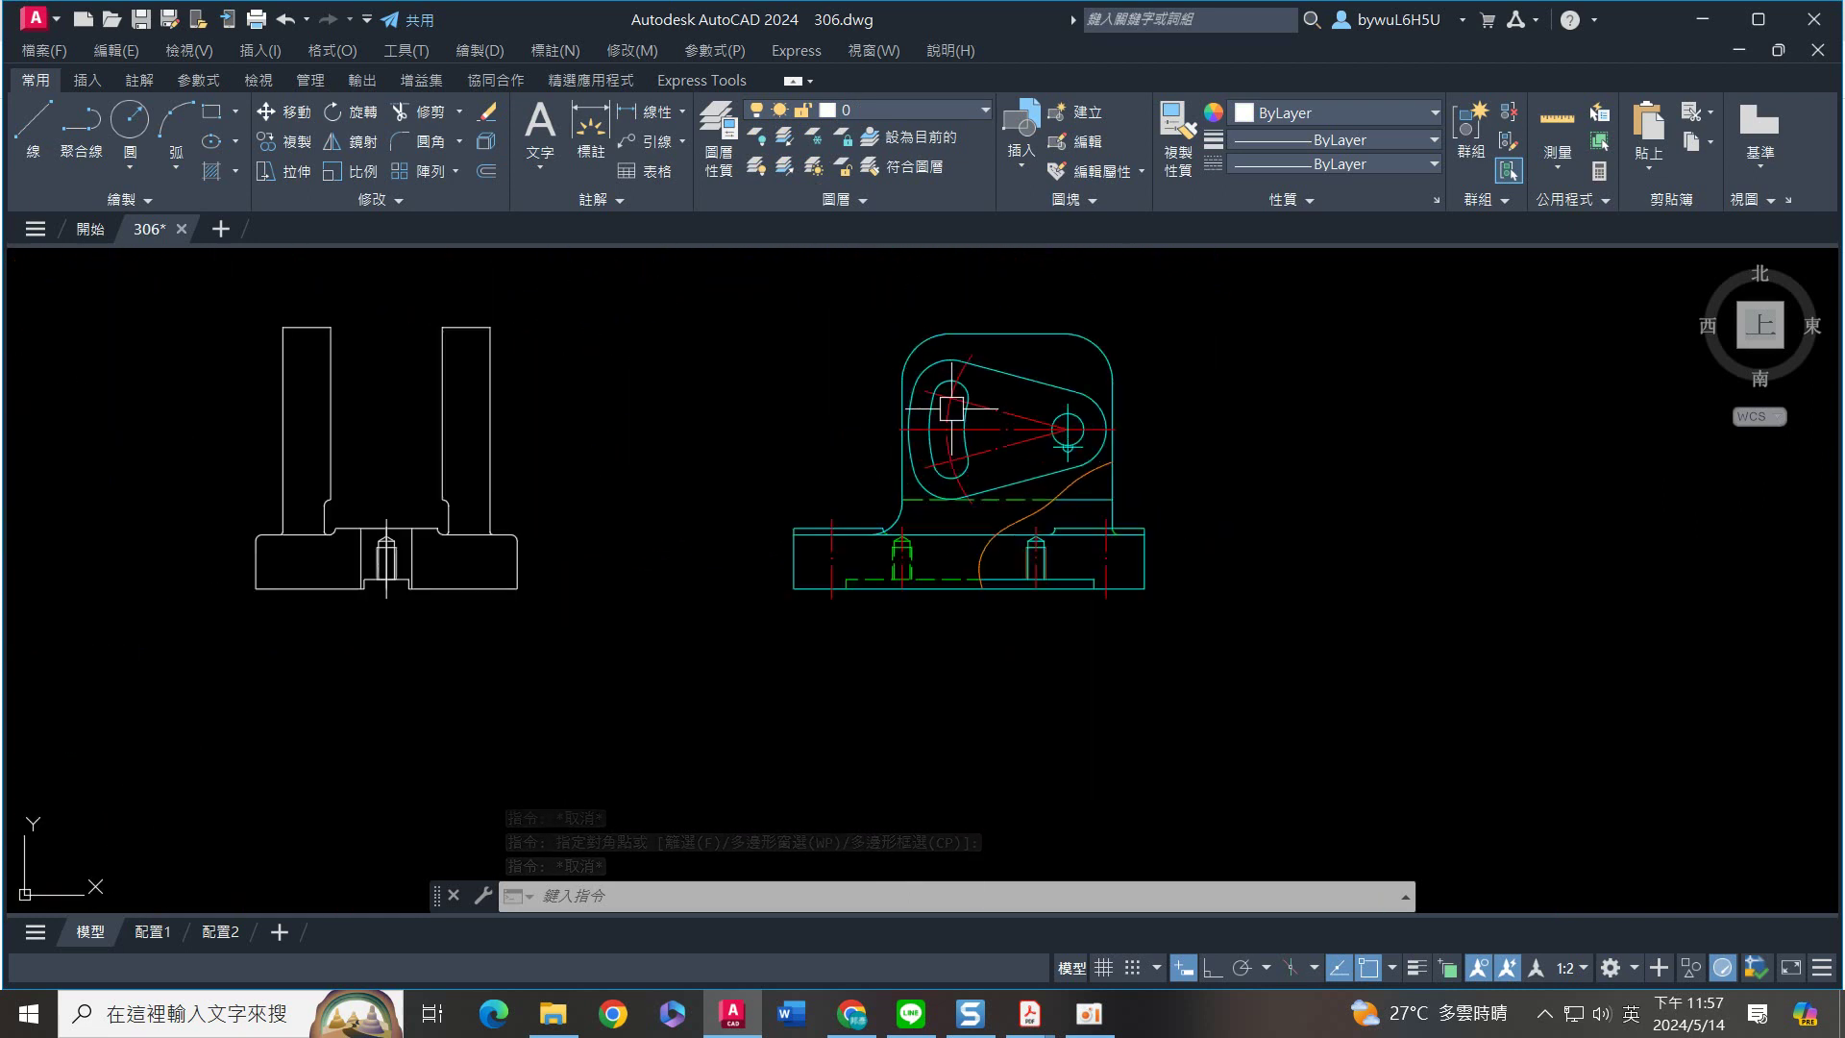
mouse_move(827, 415)
middle_down()
mouse_move(828, 480)
mouse_move(691, 505)
middle_up()
middle_drag(1300, 435, 978, 384)
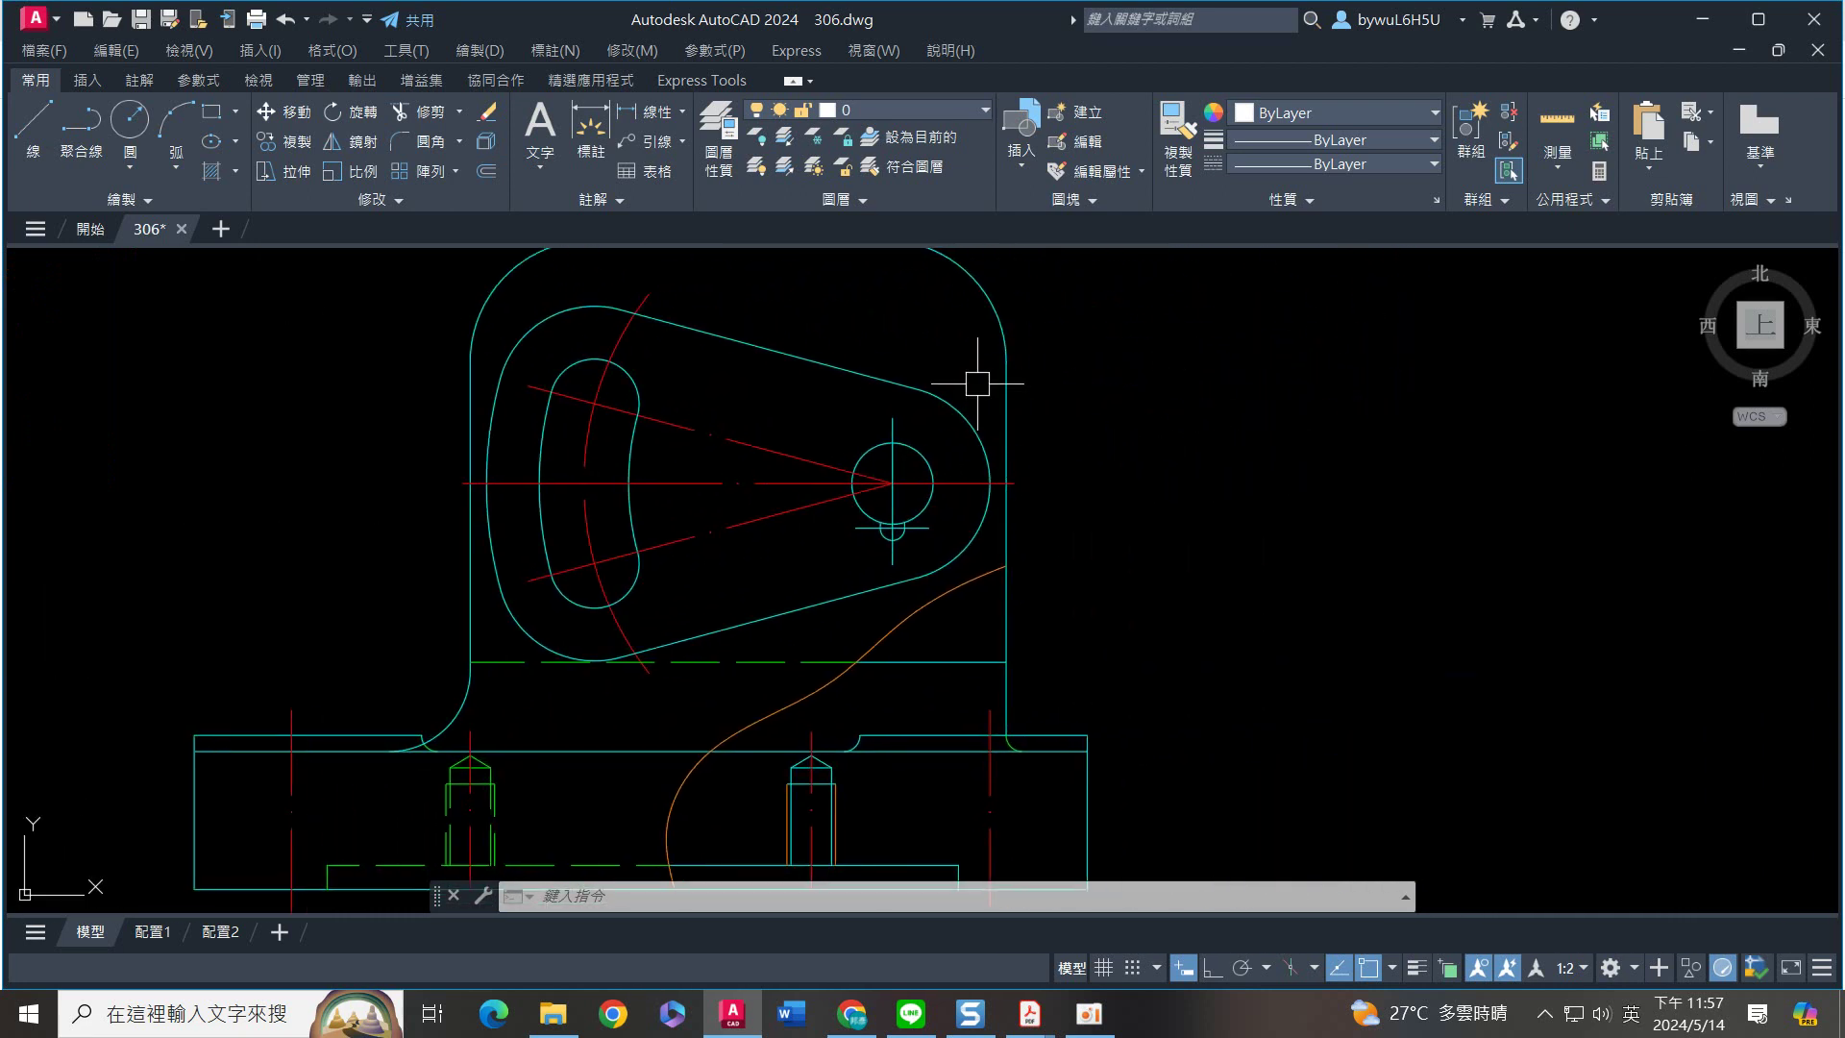
click(642, 111)
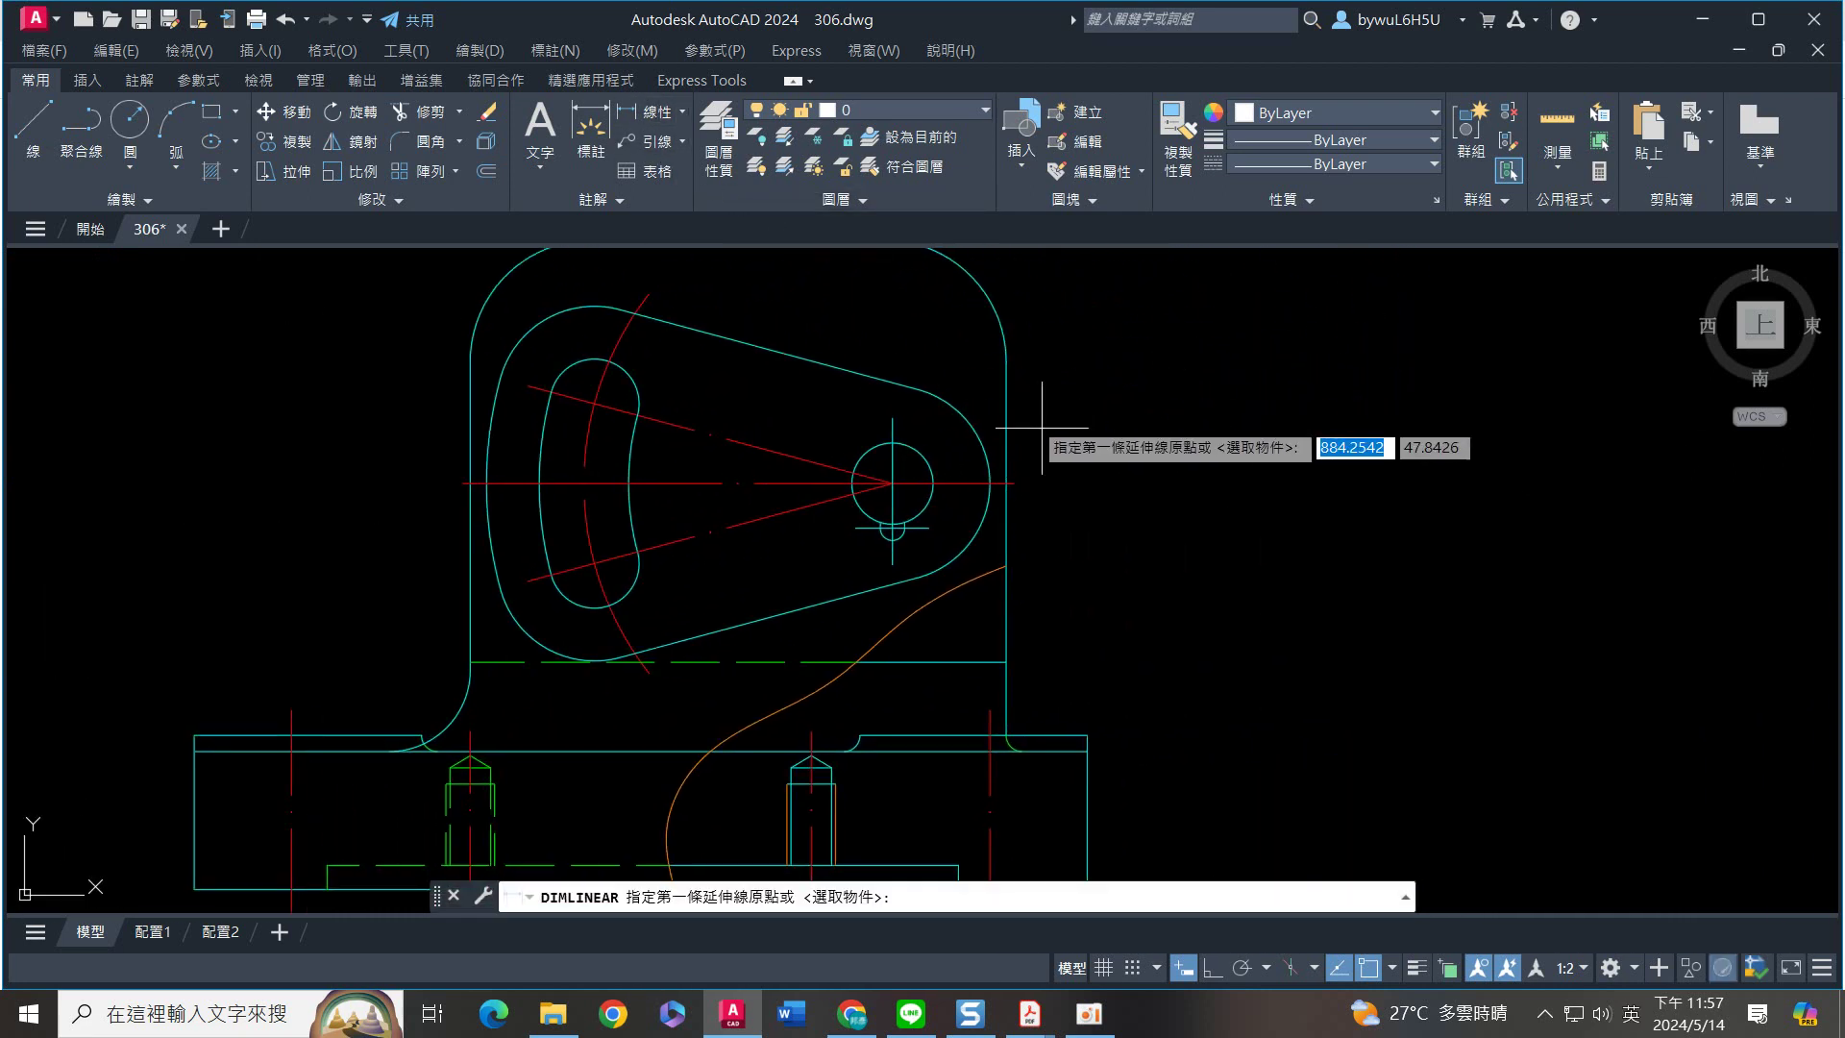
click(1135, 480)
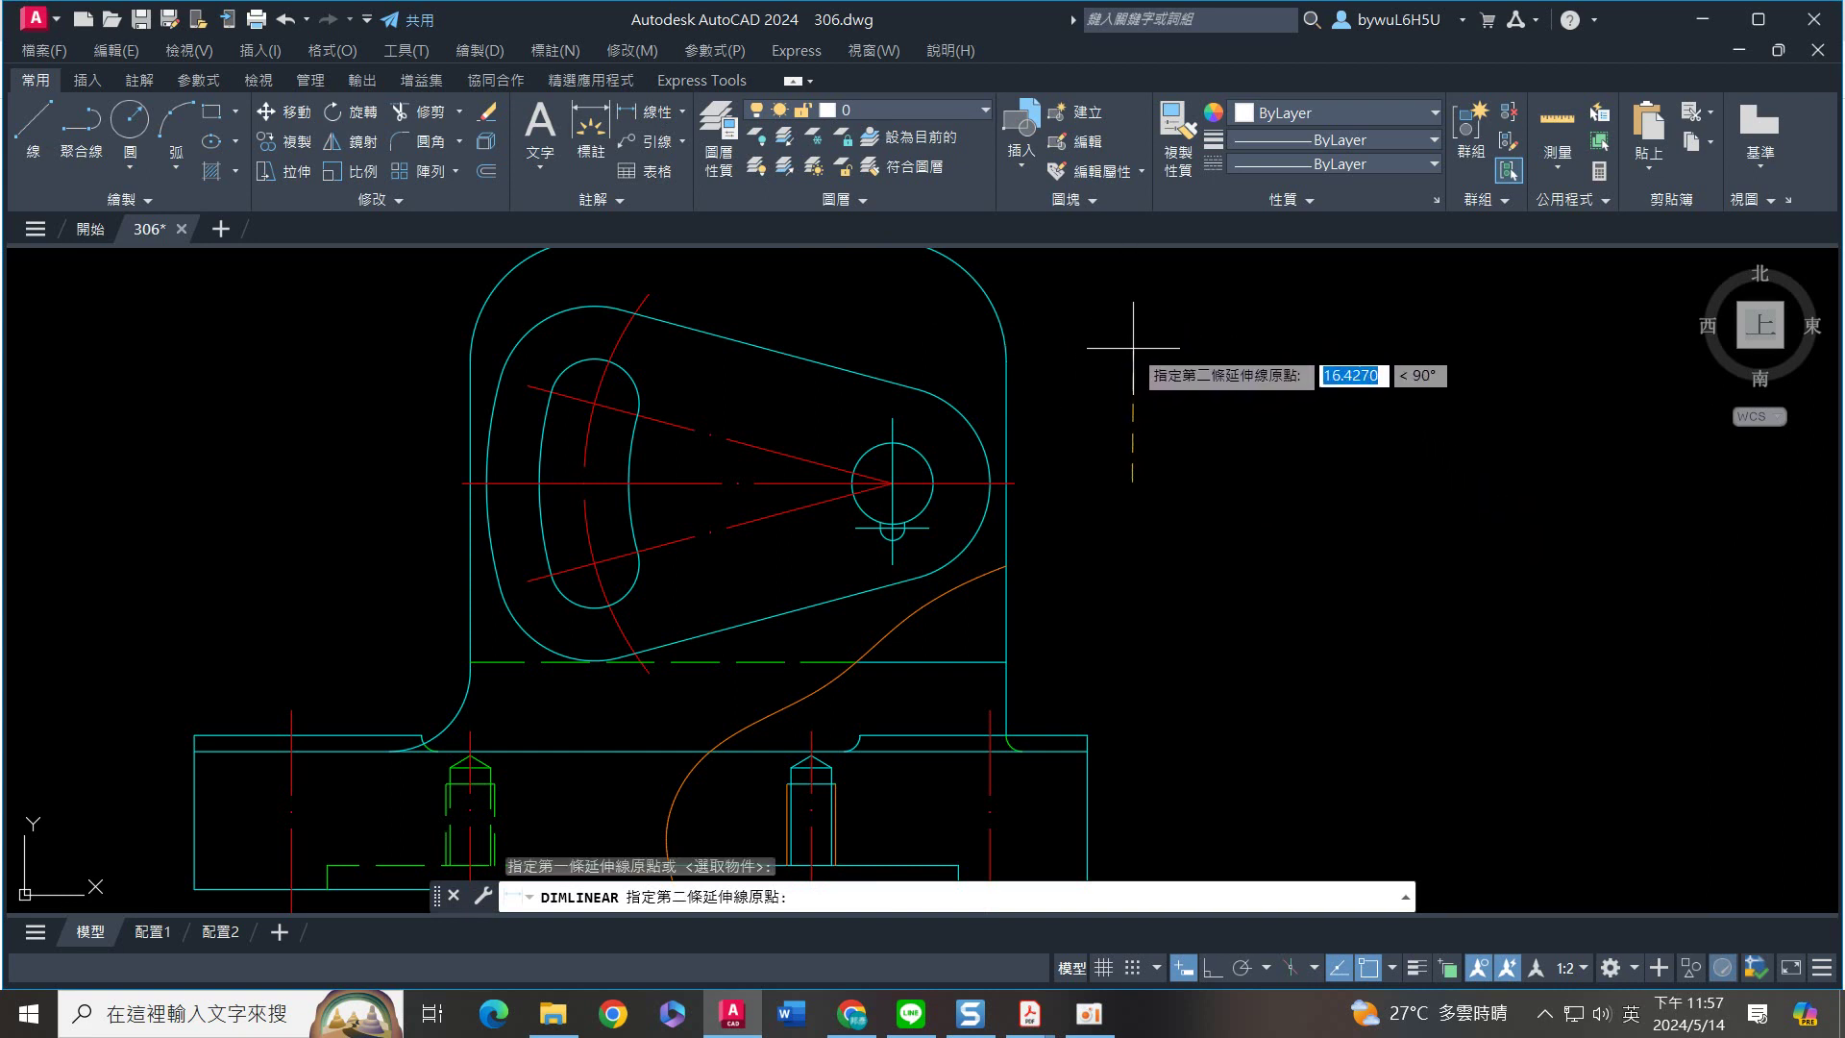
click(1135, 349)
click(1175, 407)
Explode the vertical linear dimension beside the upright
scroll(1202, 385, up, 3)
click(1248, 280)
click(1007, 516)
text(x)
key(Return)
scroll(1145, 564, up, 2)
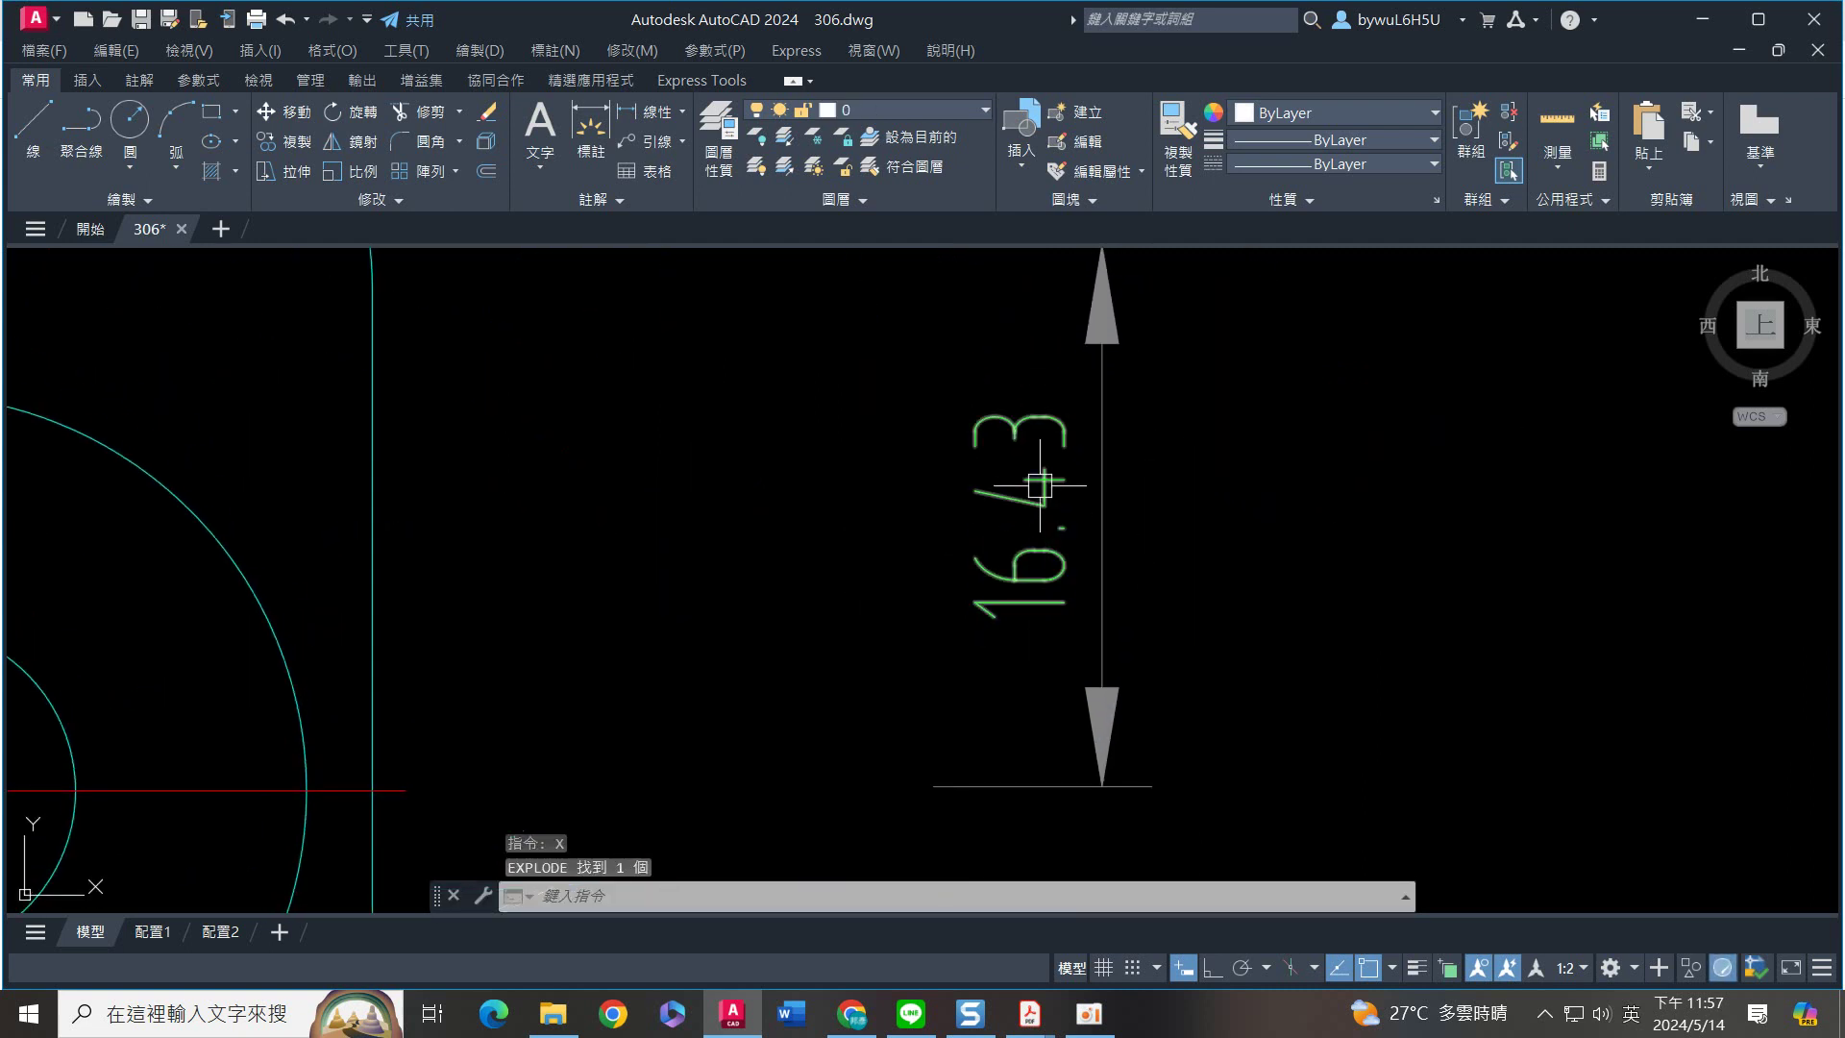
Delete the exploded dimension's text, upper arrowhead and upper extension line
click(995, 567)
key(Delete)
middle_drag(1125, 583, 1150, 737)
click(1218, 376)
click(1048, 462)
key(Delete)
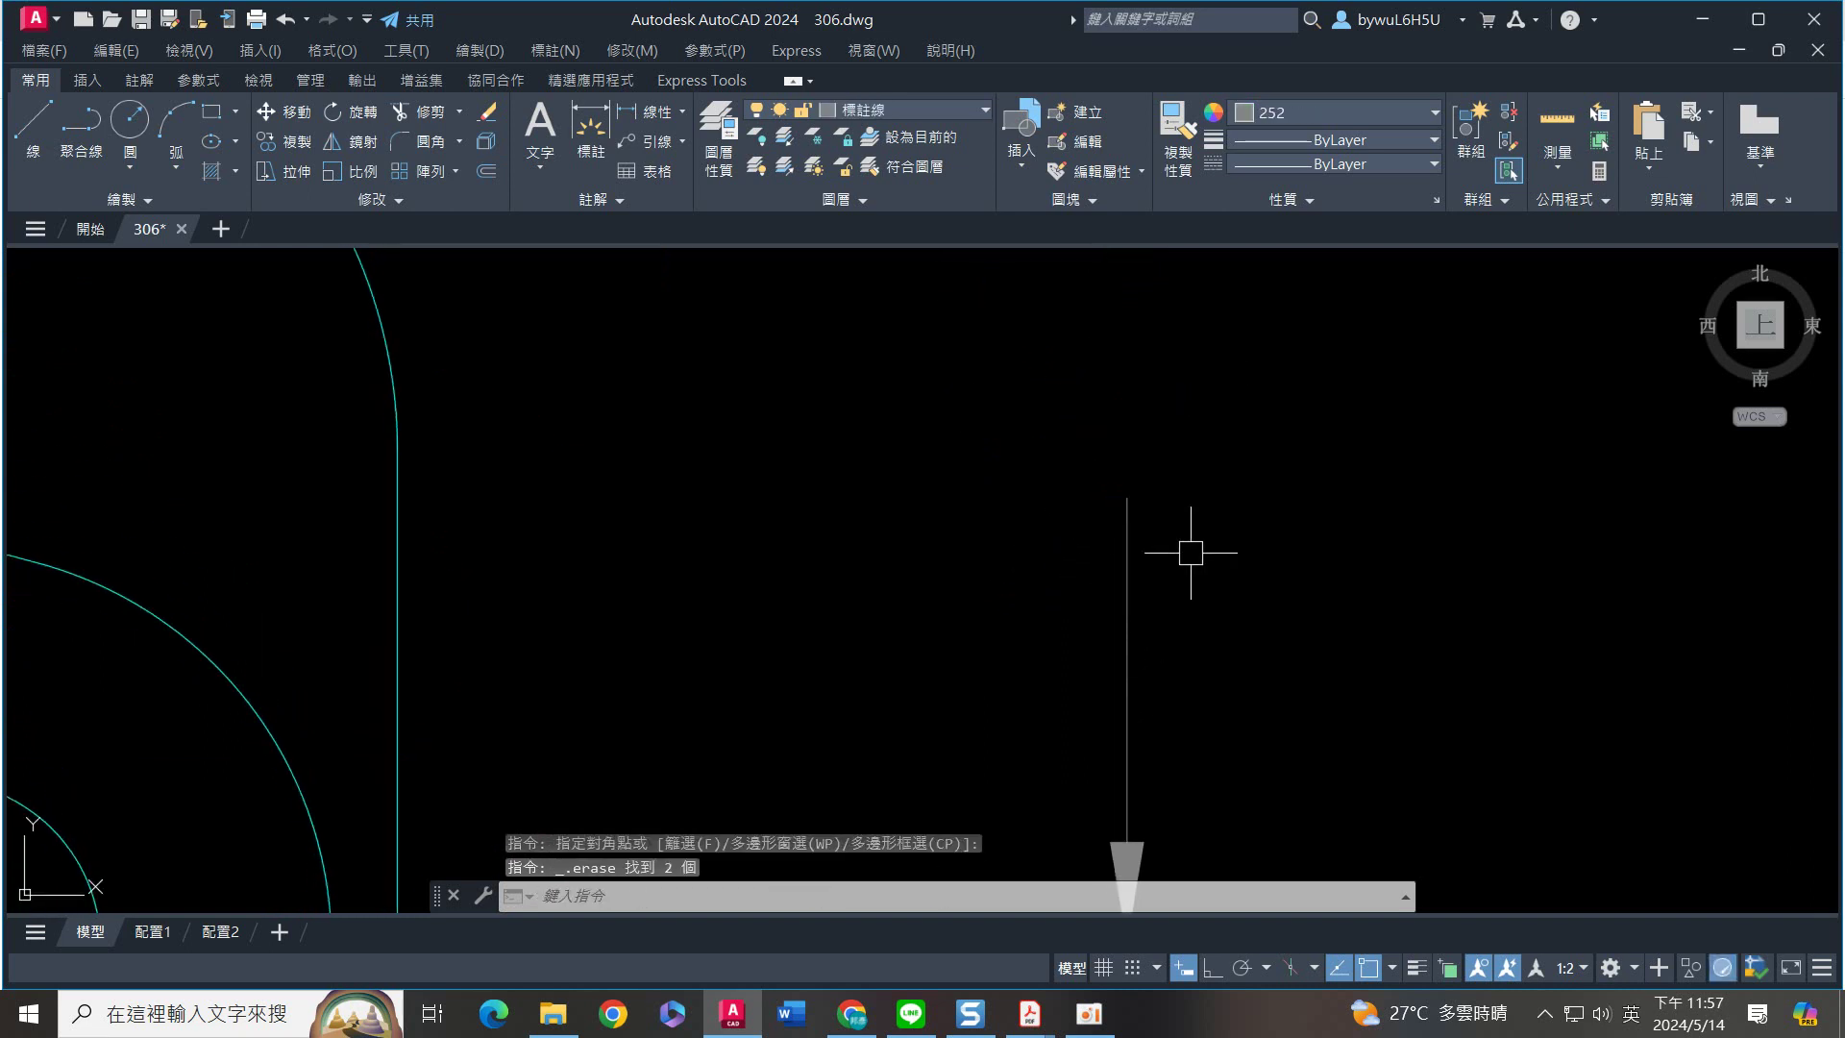
Shorten the vertical dimension line by moving its upper endpoint to its midpoint
middle_drag(1191, 548, 1227, 366)
click(1155, 434)
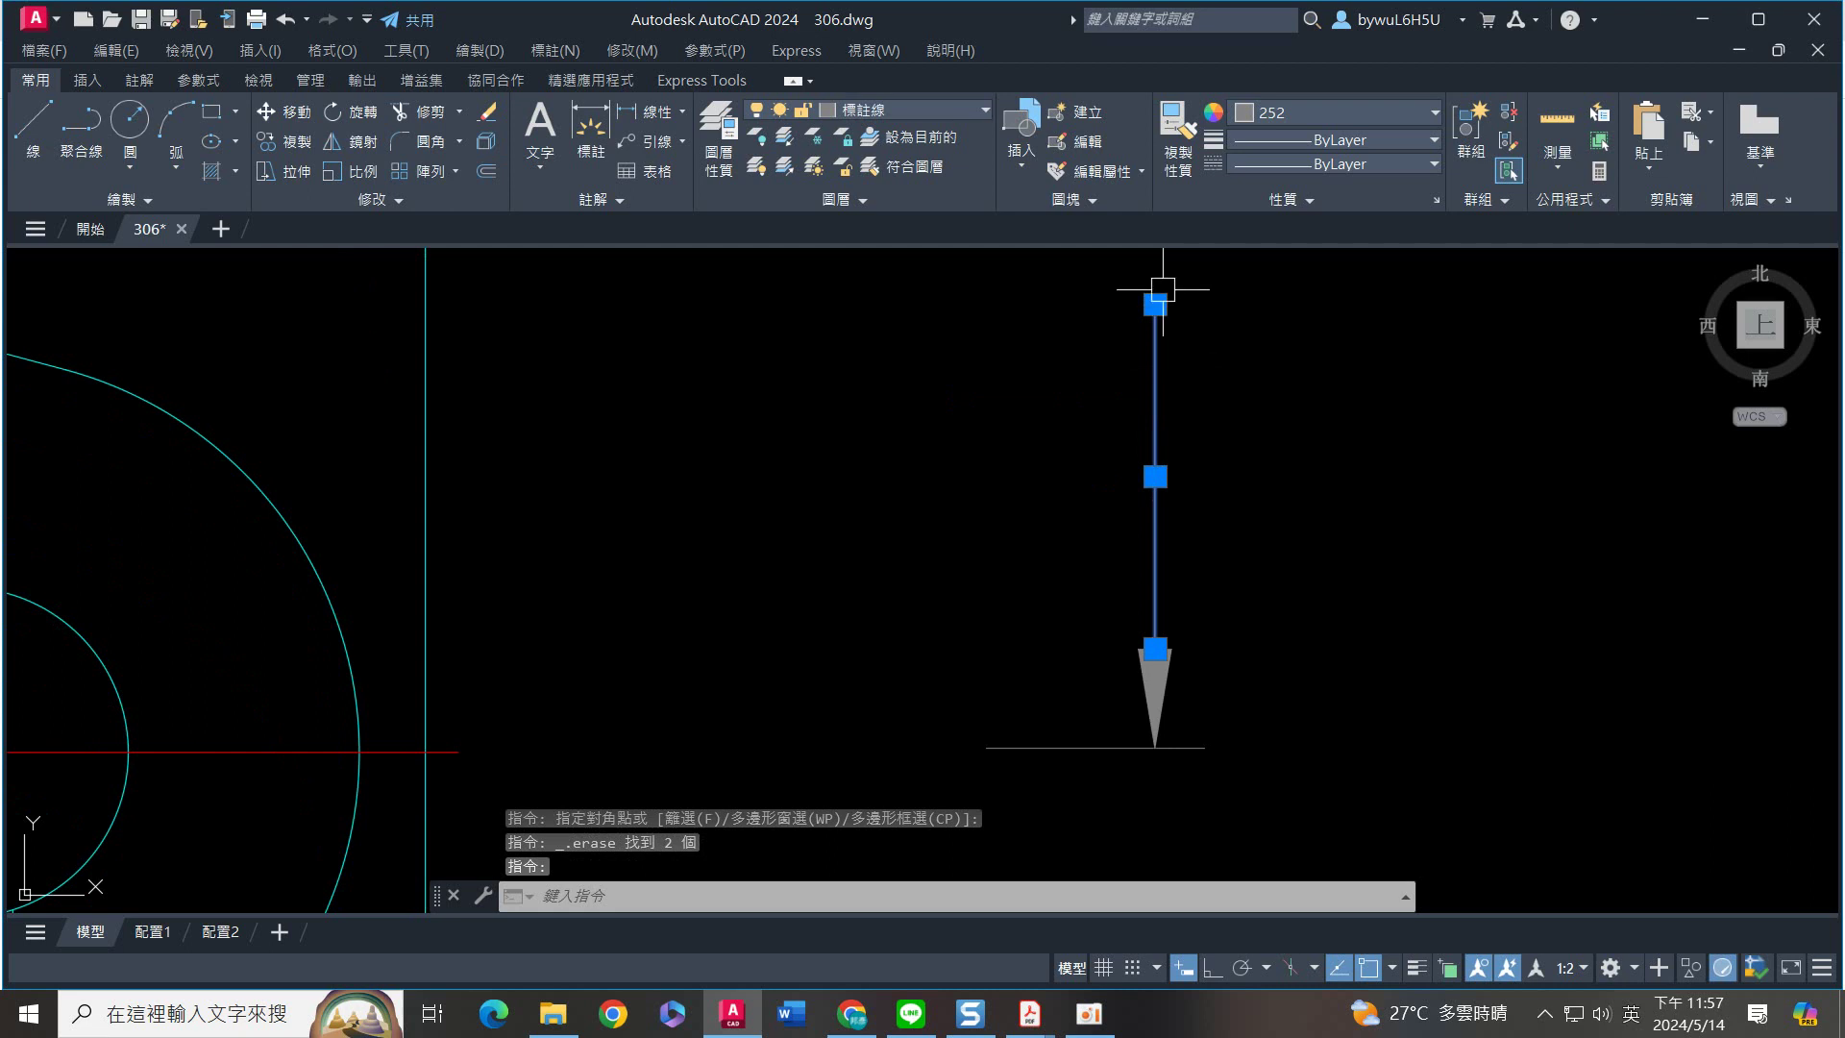
click(1155, 305)
click(1155, 477)
key(Escape)
middle_drag(1249, 551, 1282, 487)
Set the total length of the horizontal line at the arrow's tip to 6 with Lengthen, changing its left end
text(len)
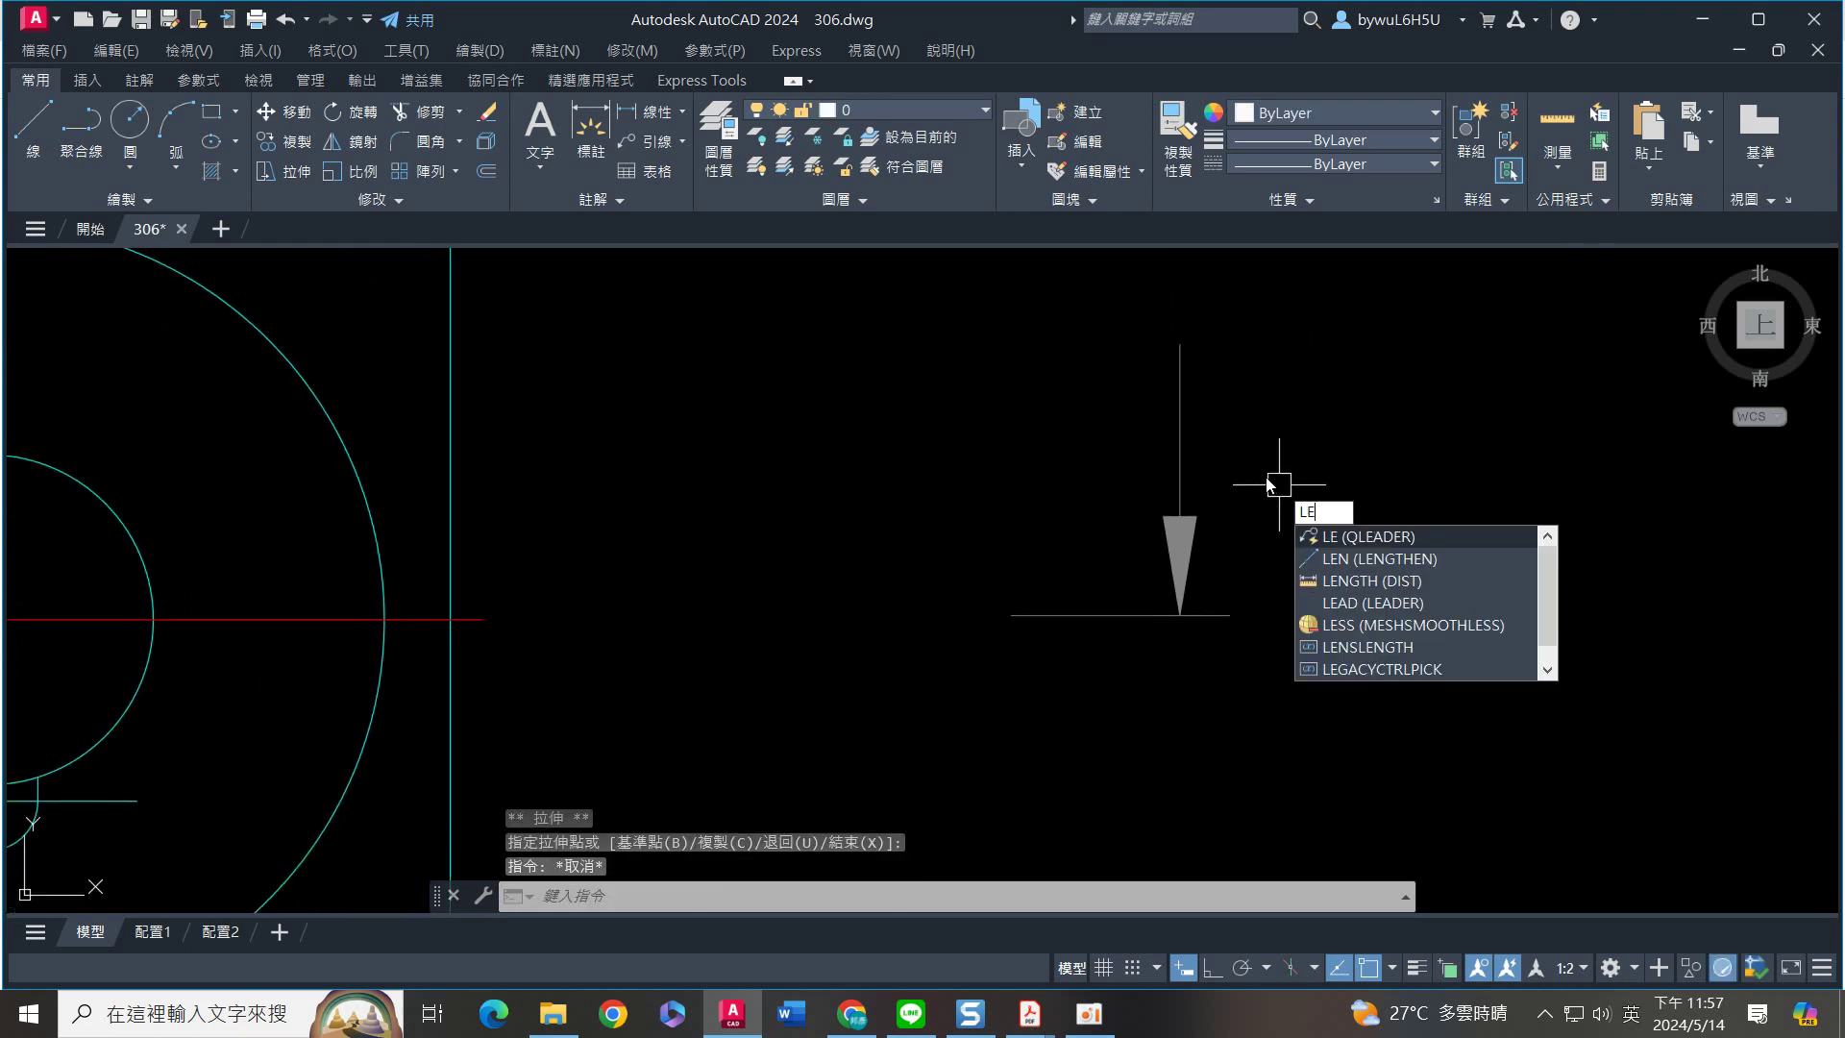
key(Return)
text(t)
key(Return)
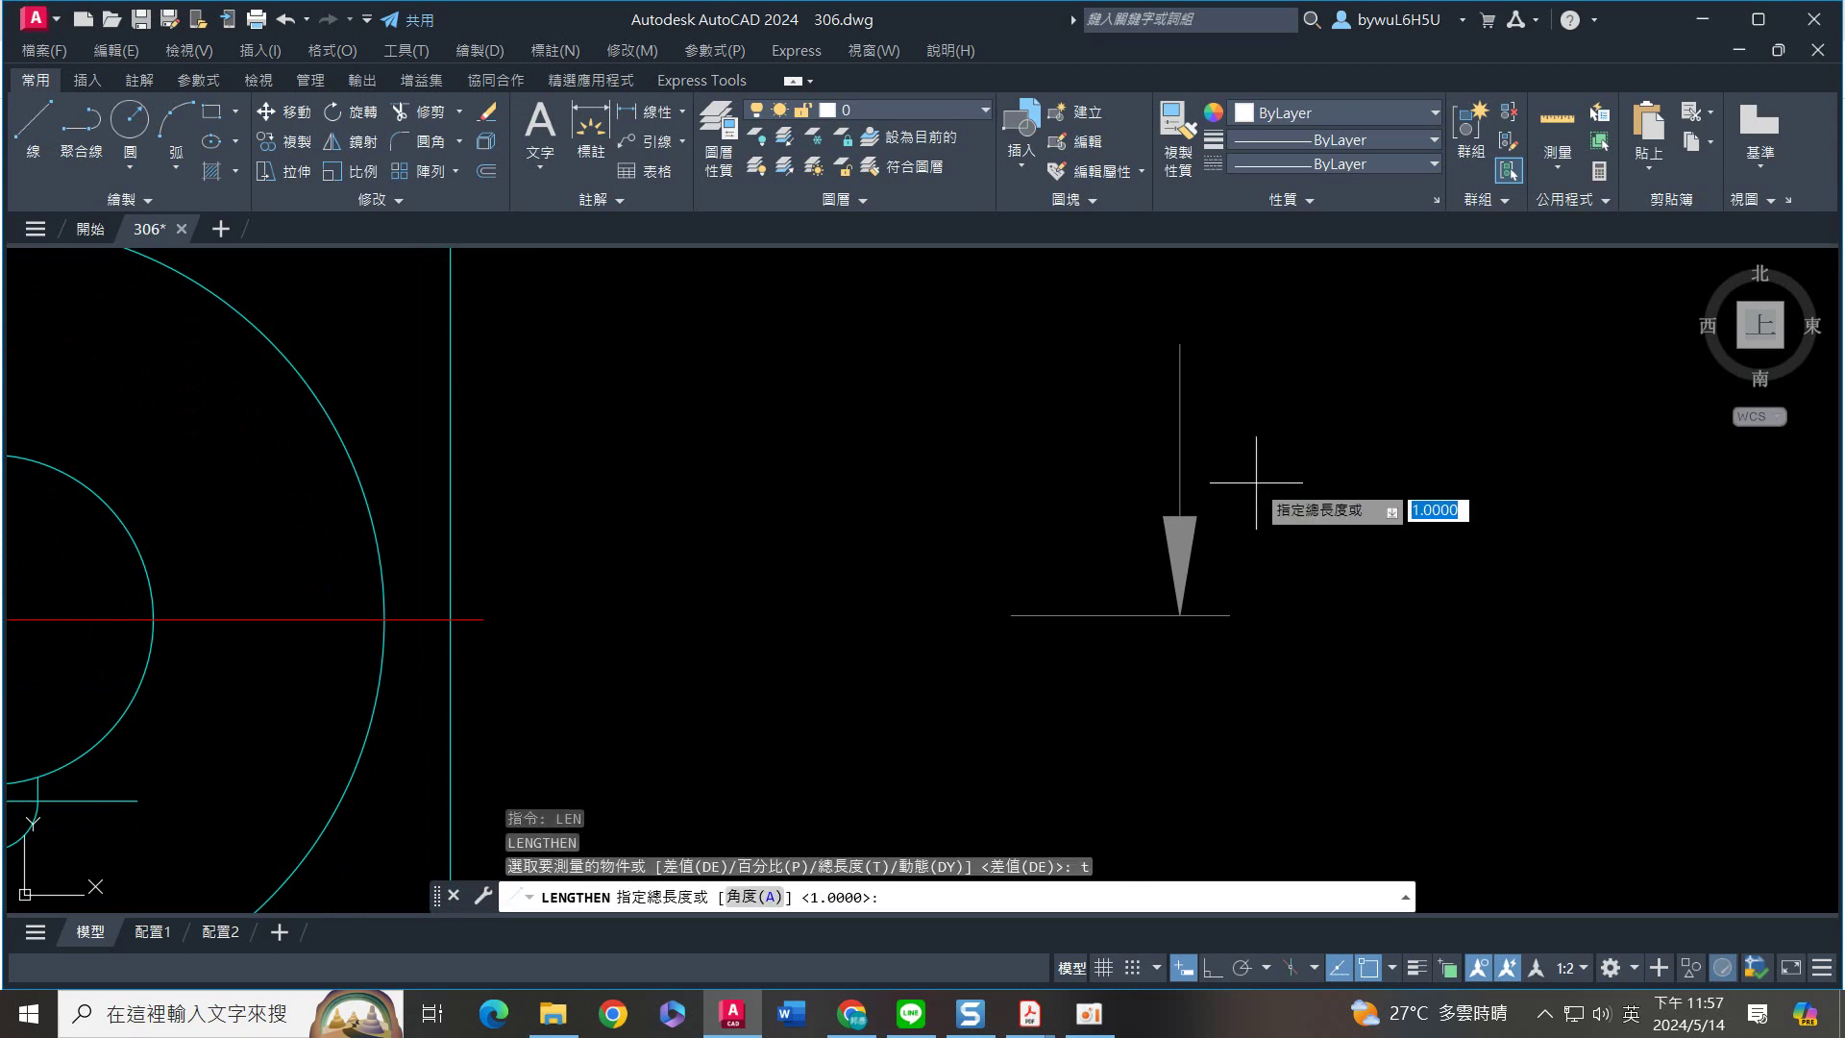
text(6)
key(Return)
click(1071, 615)
key(Escape)
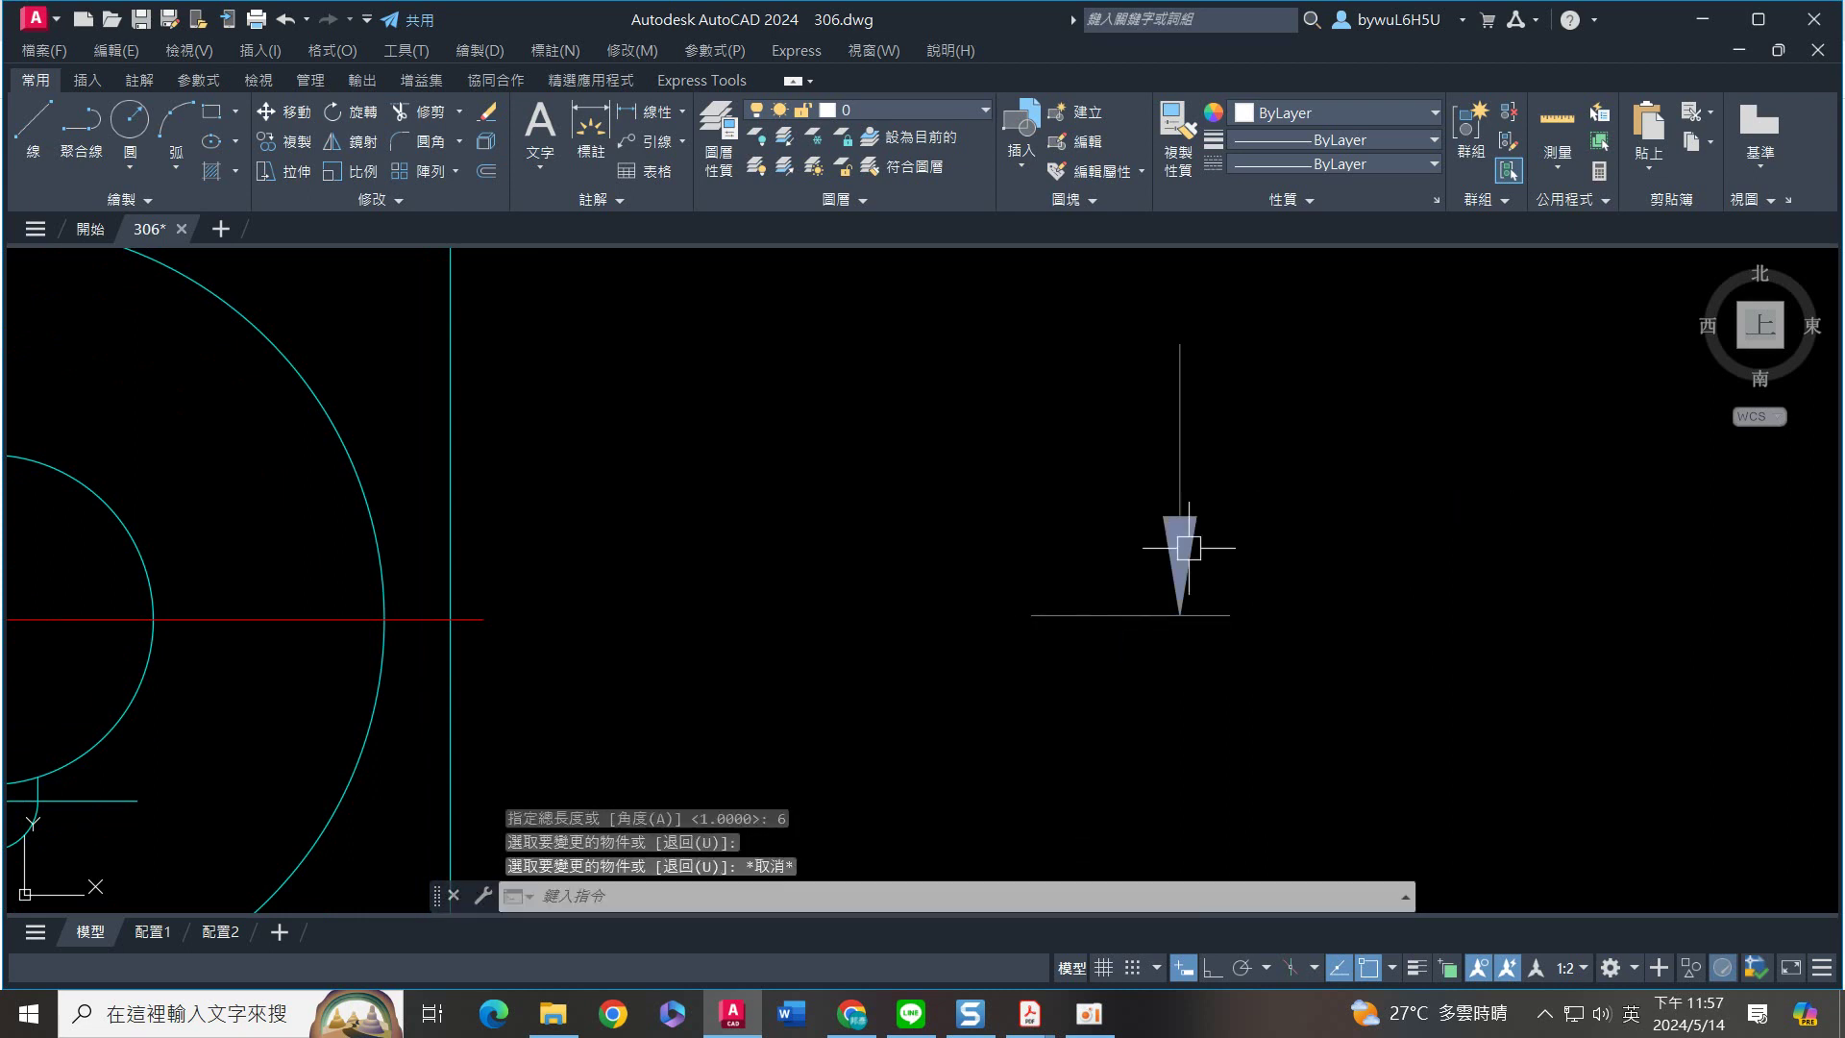
Move the vertical line and arrowhead so that the arrow's tip sits on the horizontal line's midpoint
click(1151, 604)
click(1236, 393)
click(1077, 515)
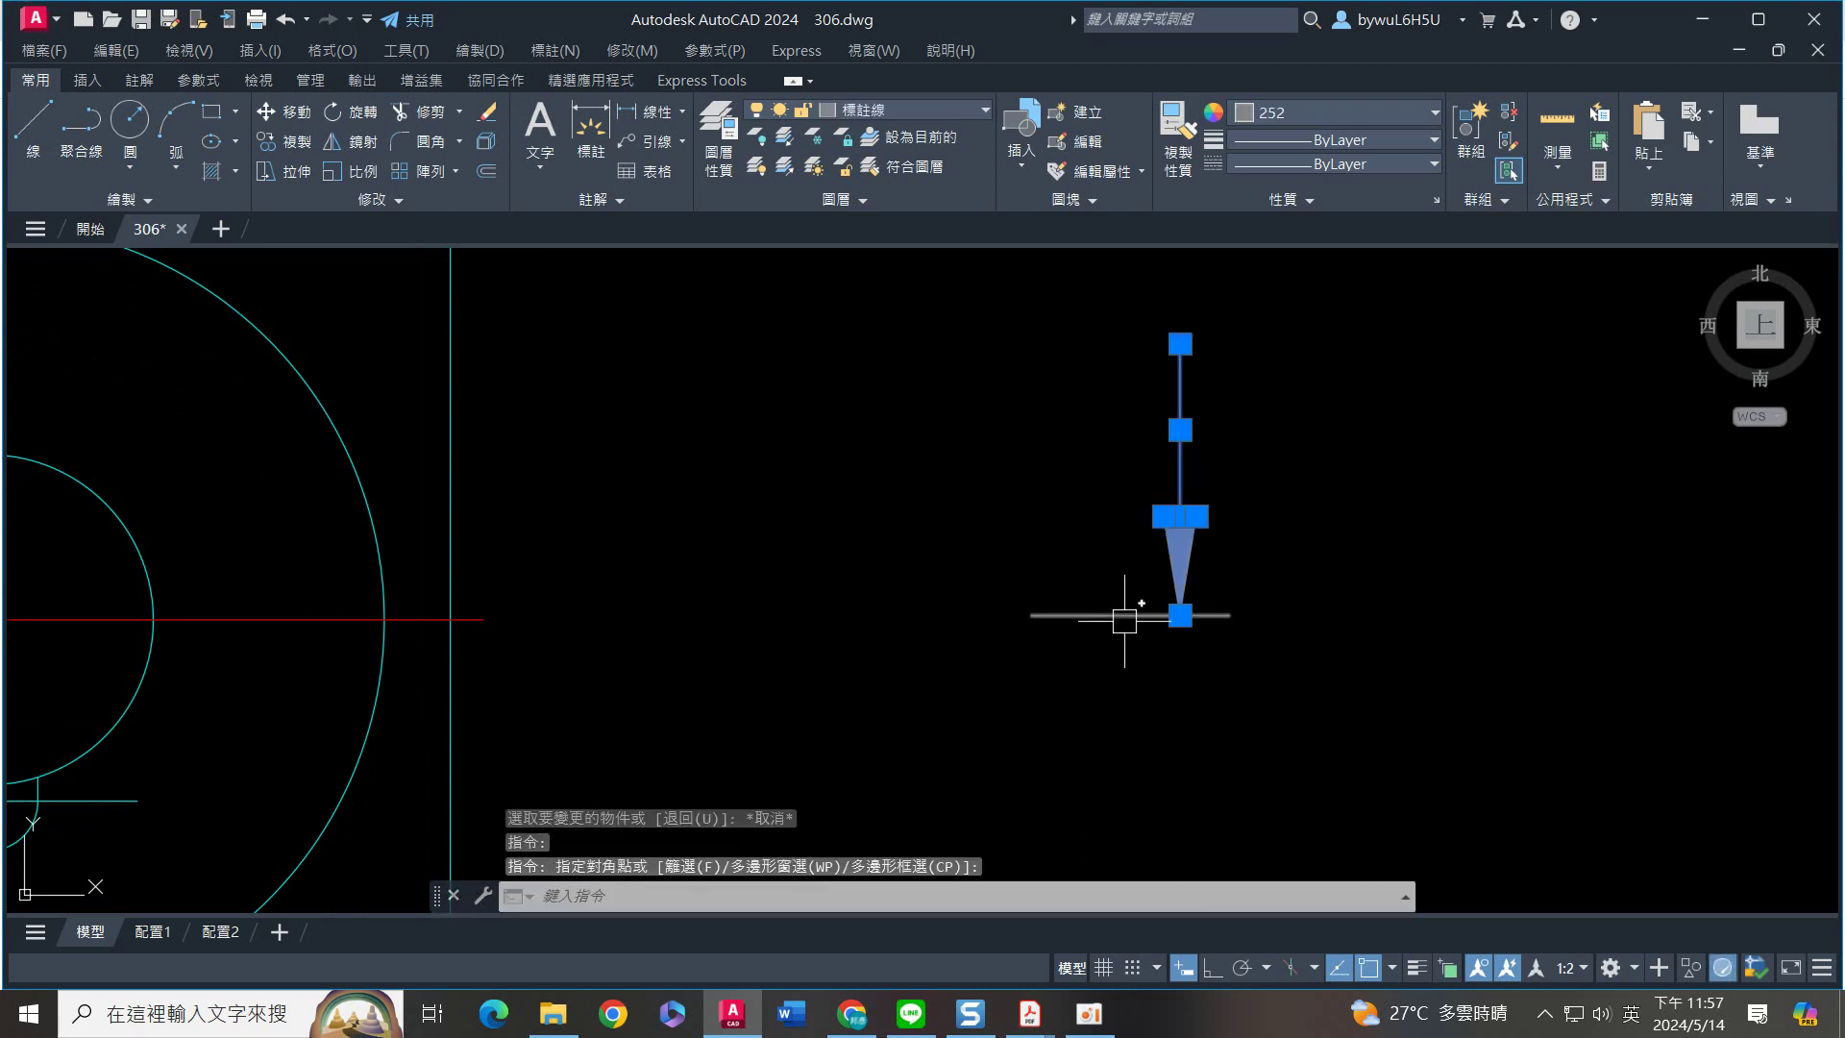
text(m)
key(Return)
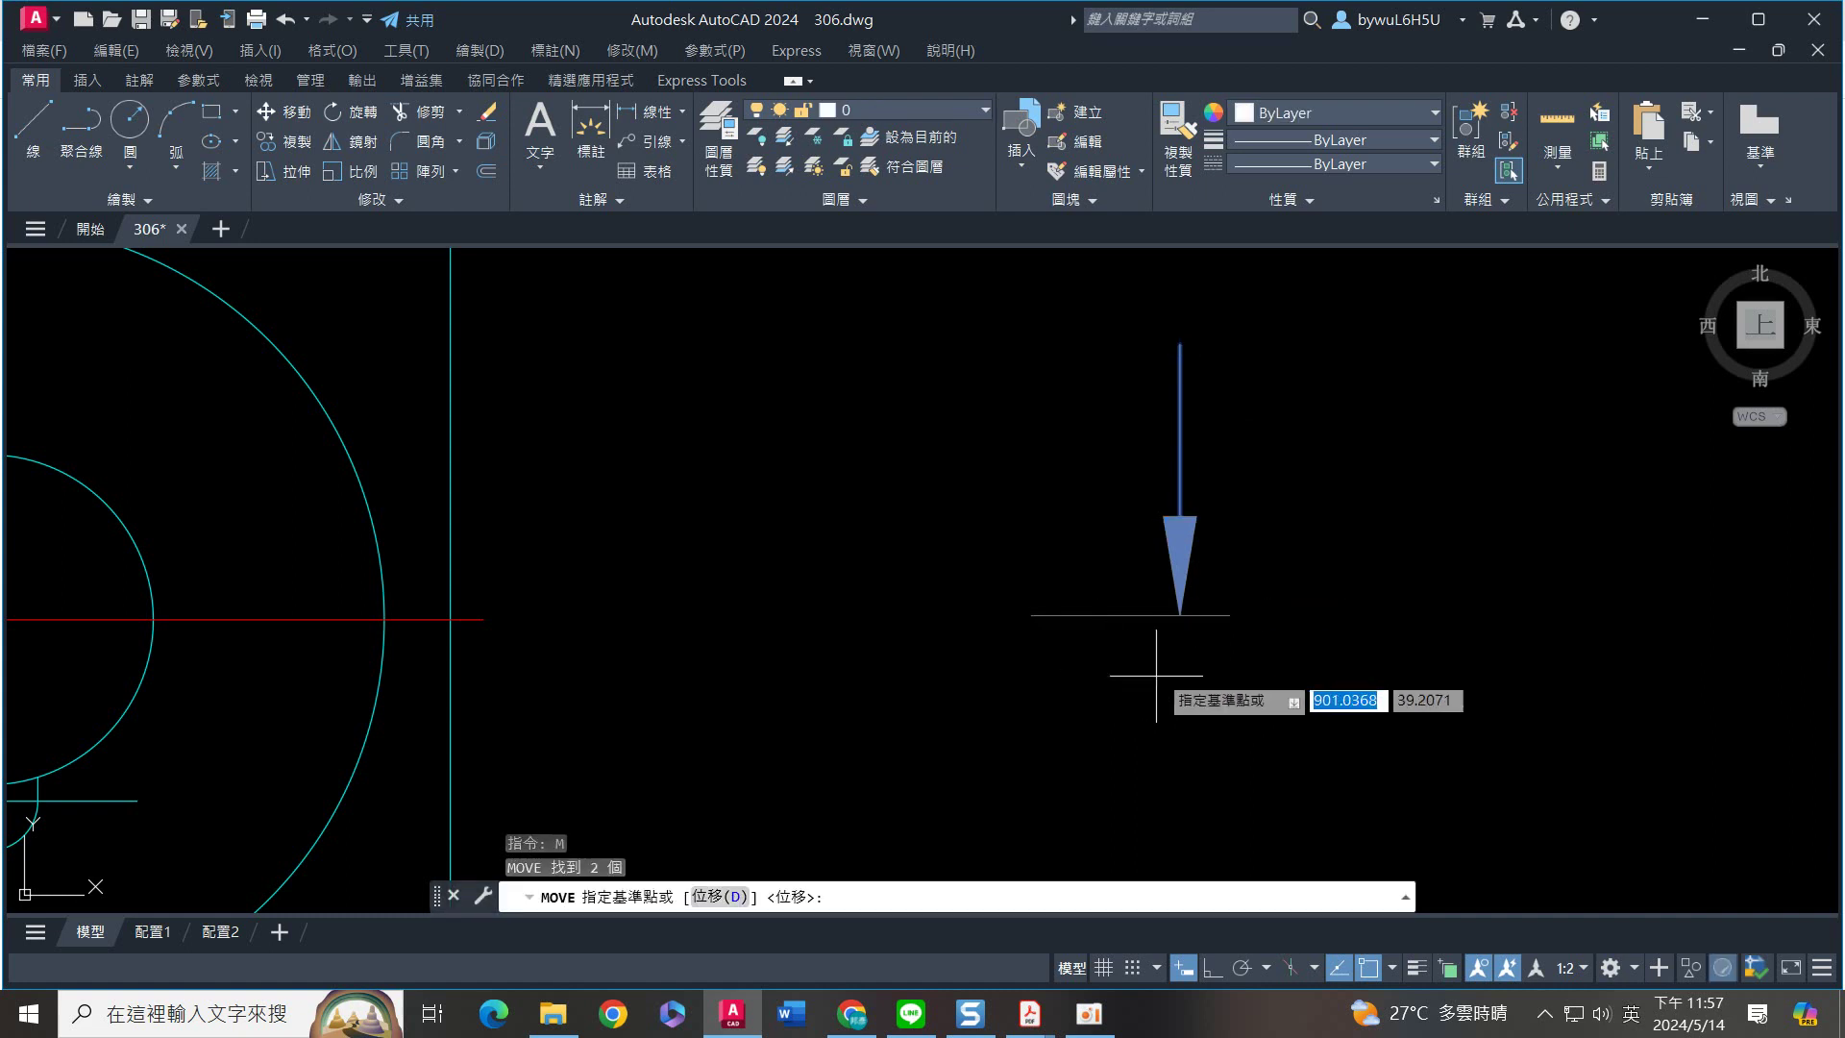
click(1182, 613)
click(1138, 618)
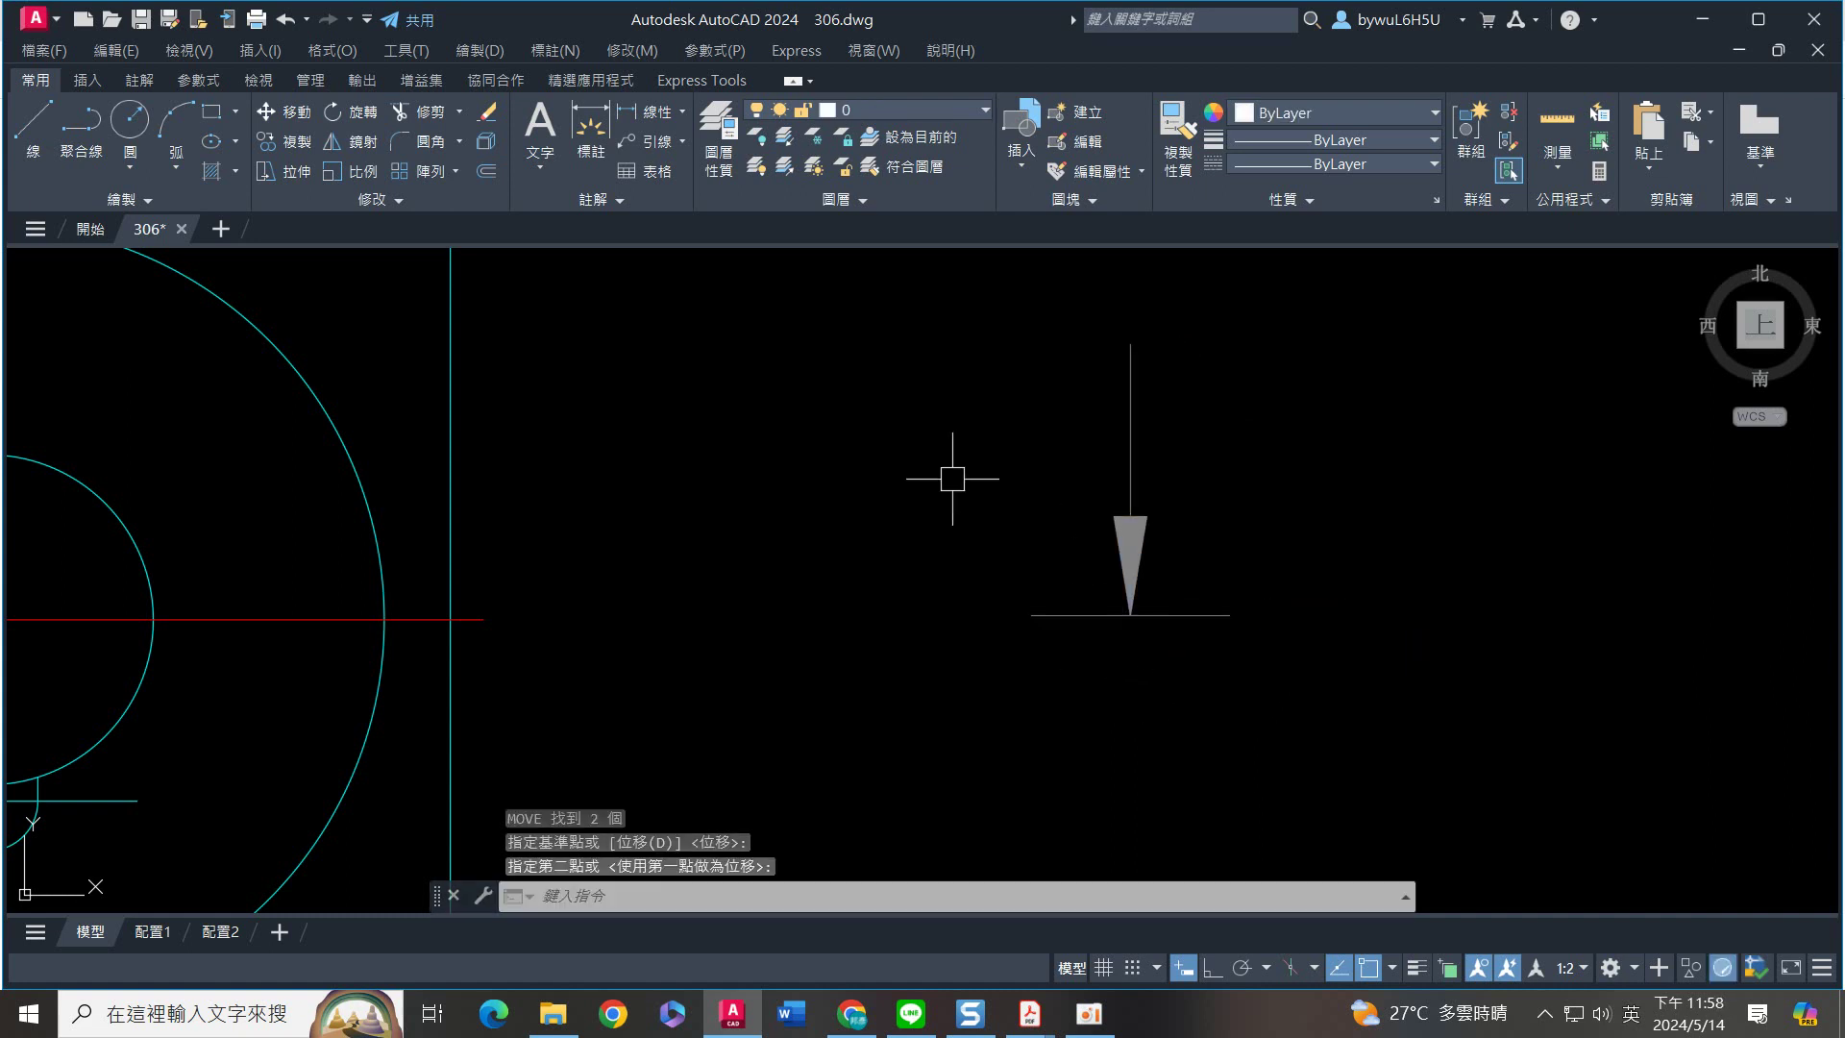
click(625, 194)
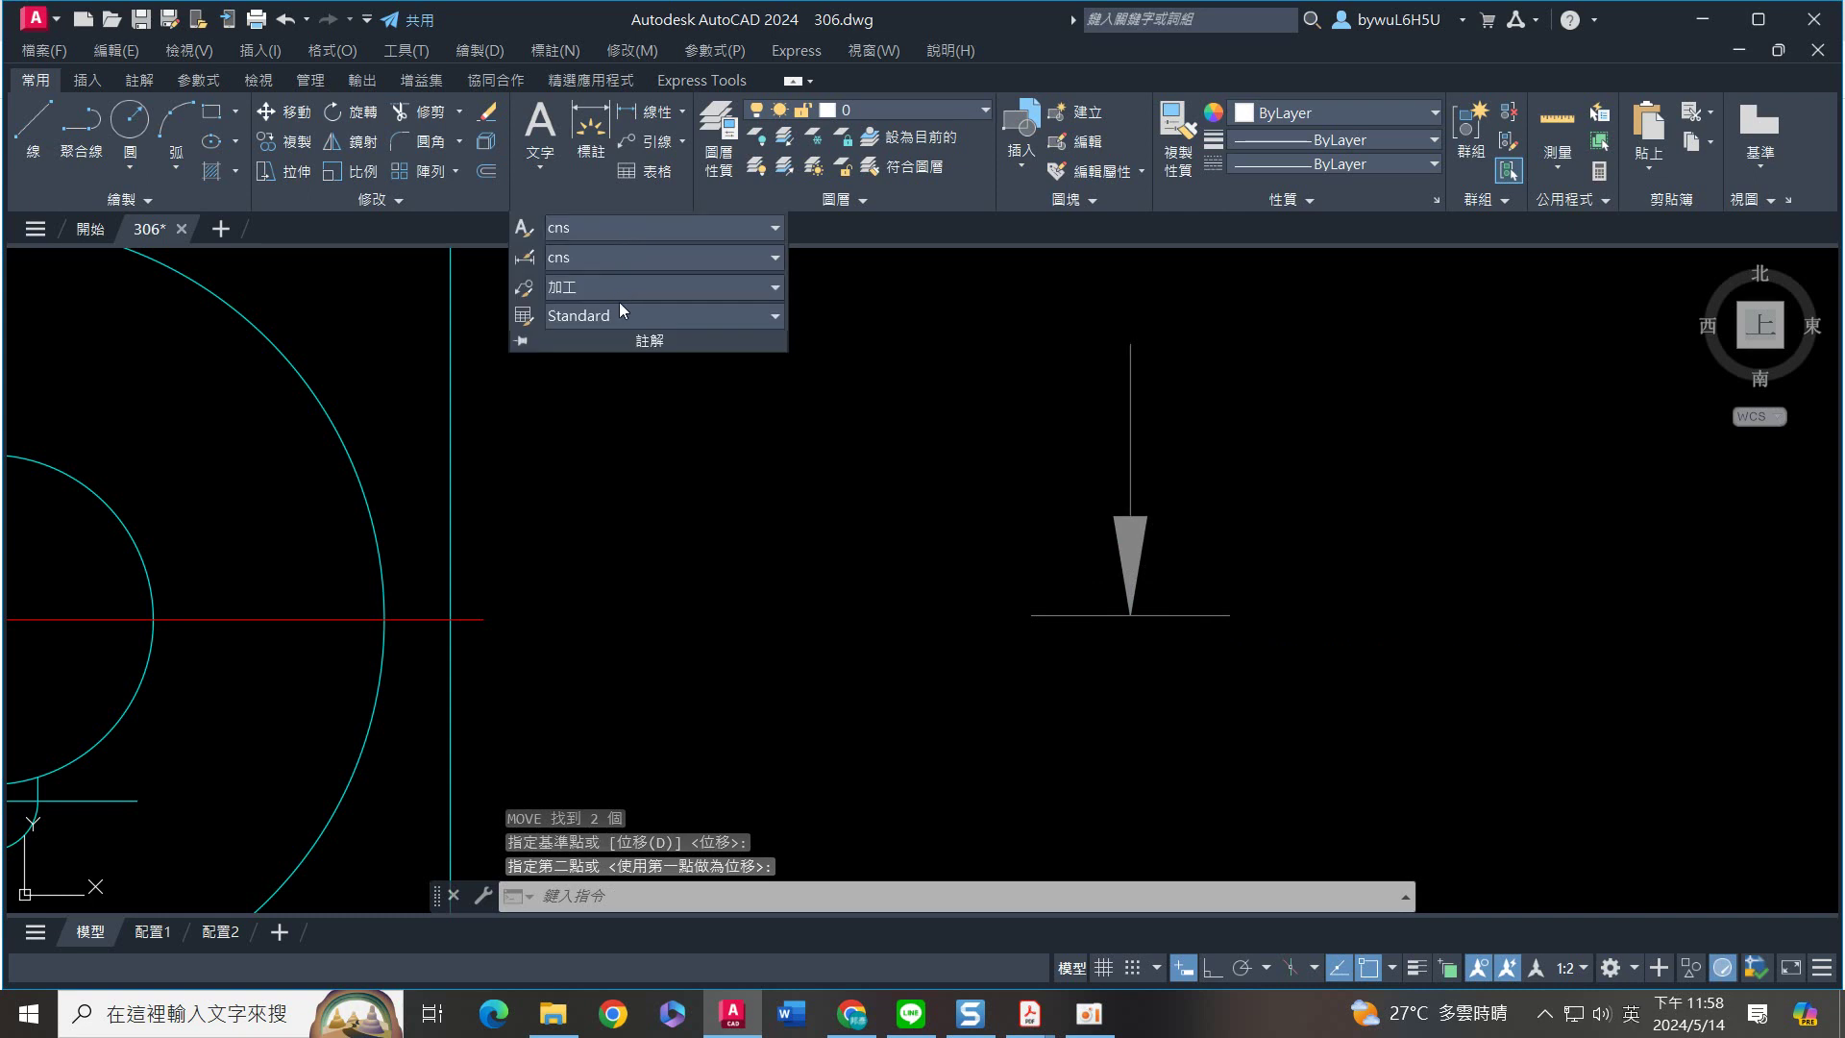
key(Escape)
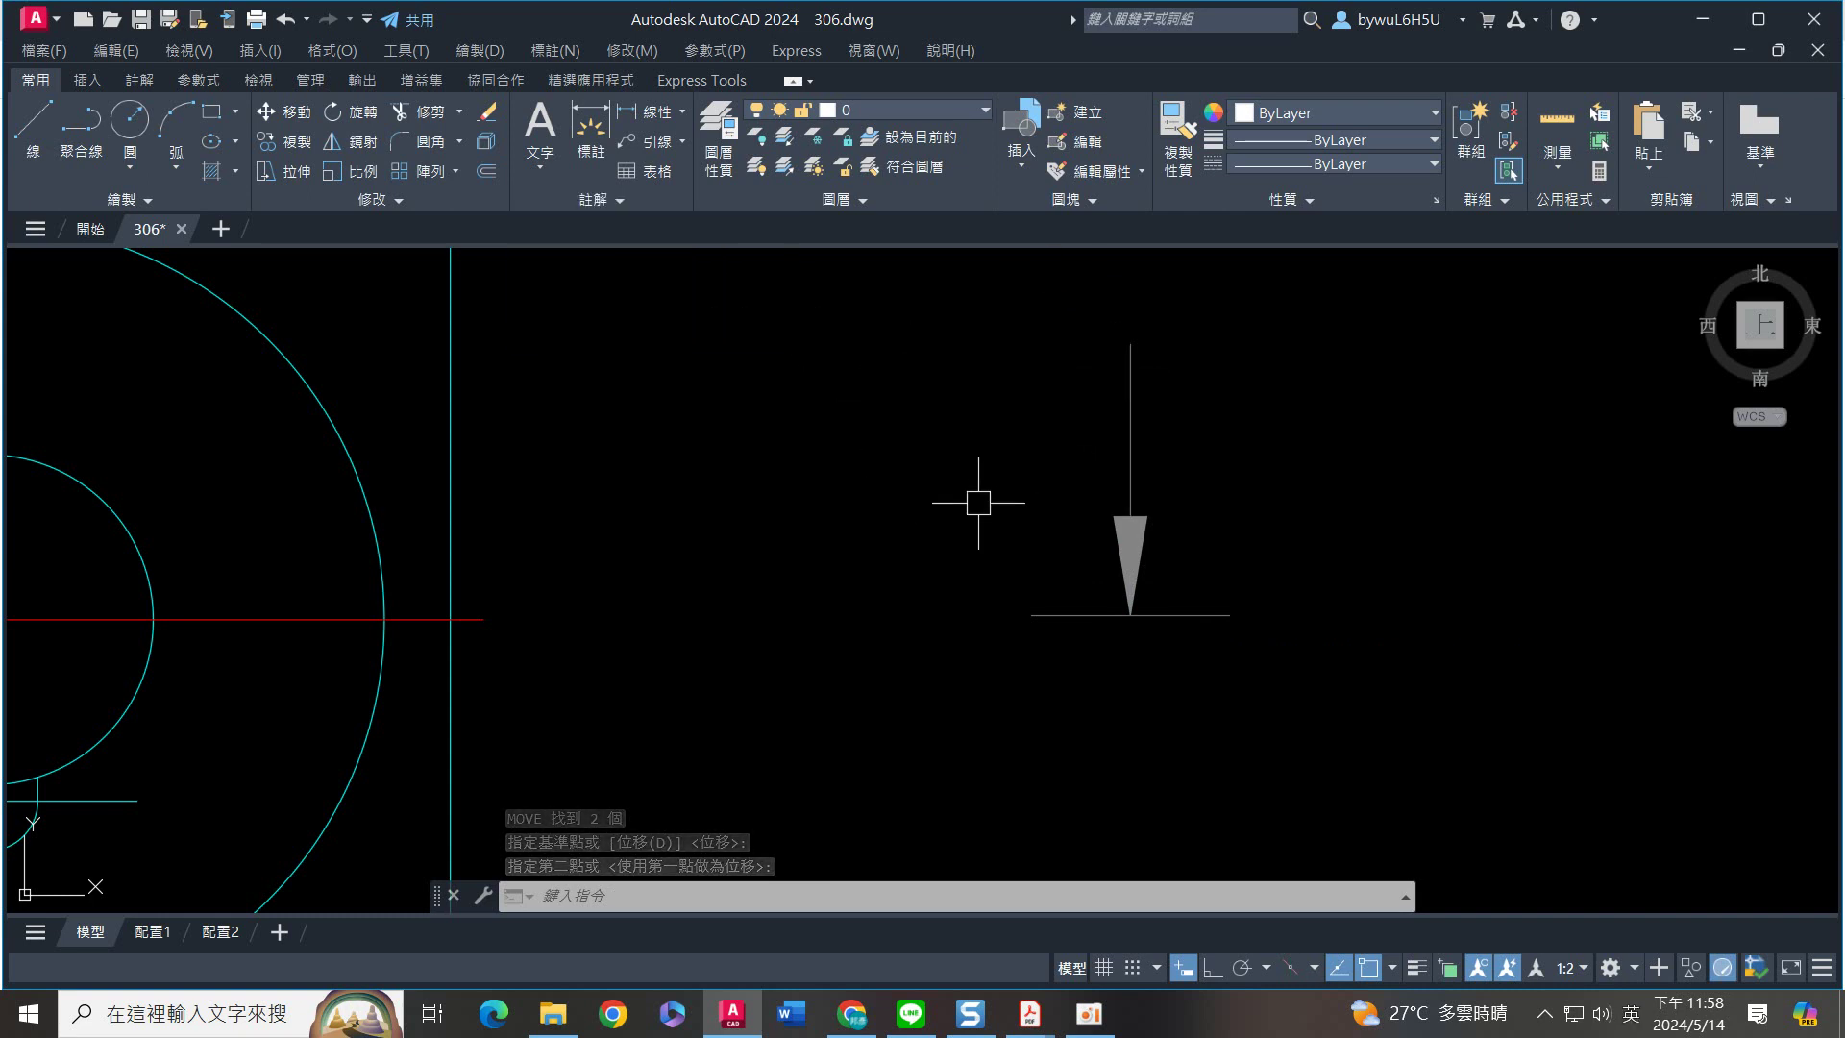
Scale the vertical line, arrowhead and horizontal line by a factor of 2 about the arrow's tip
click(1239, 336)
click(968, 673)
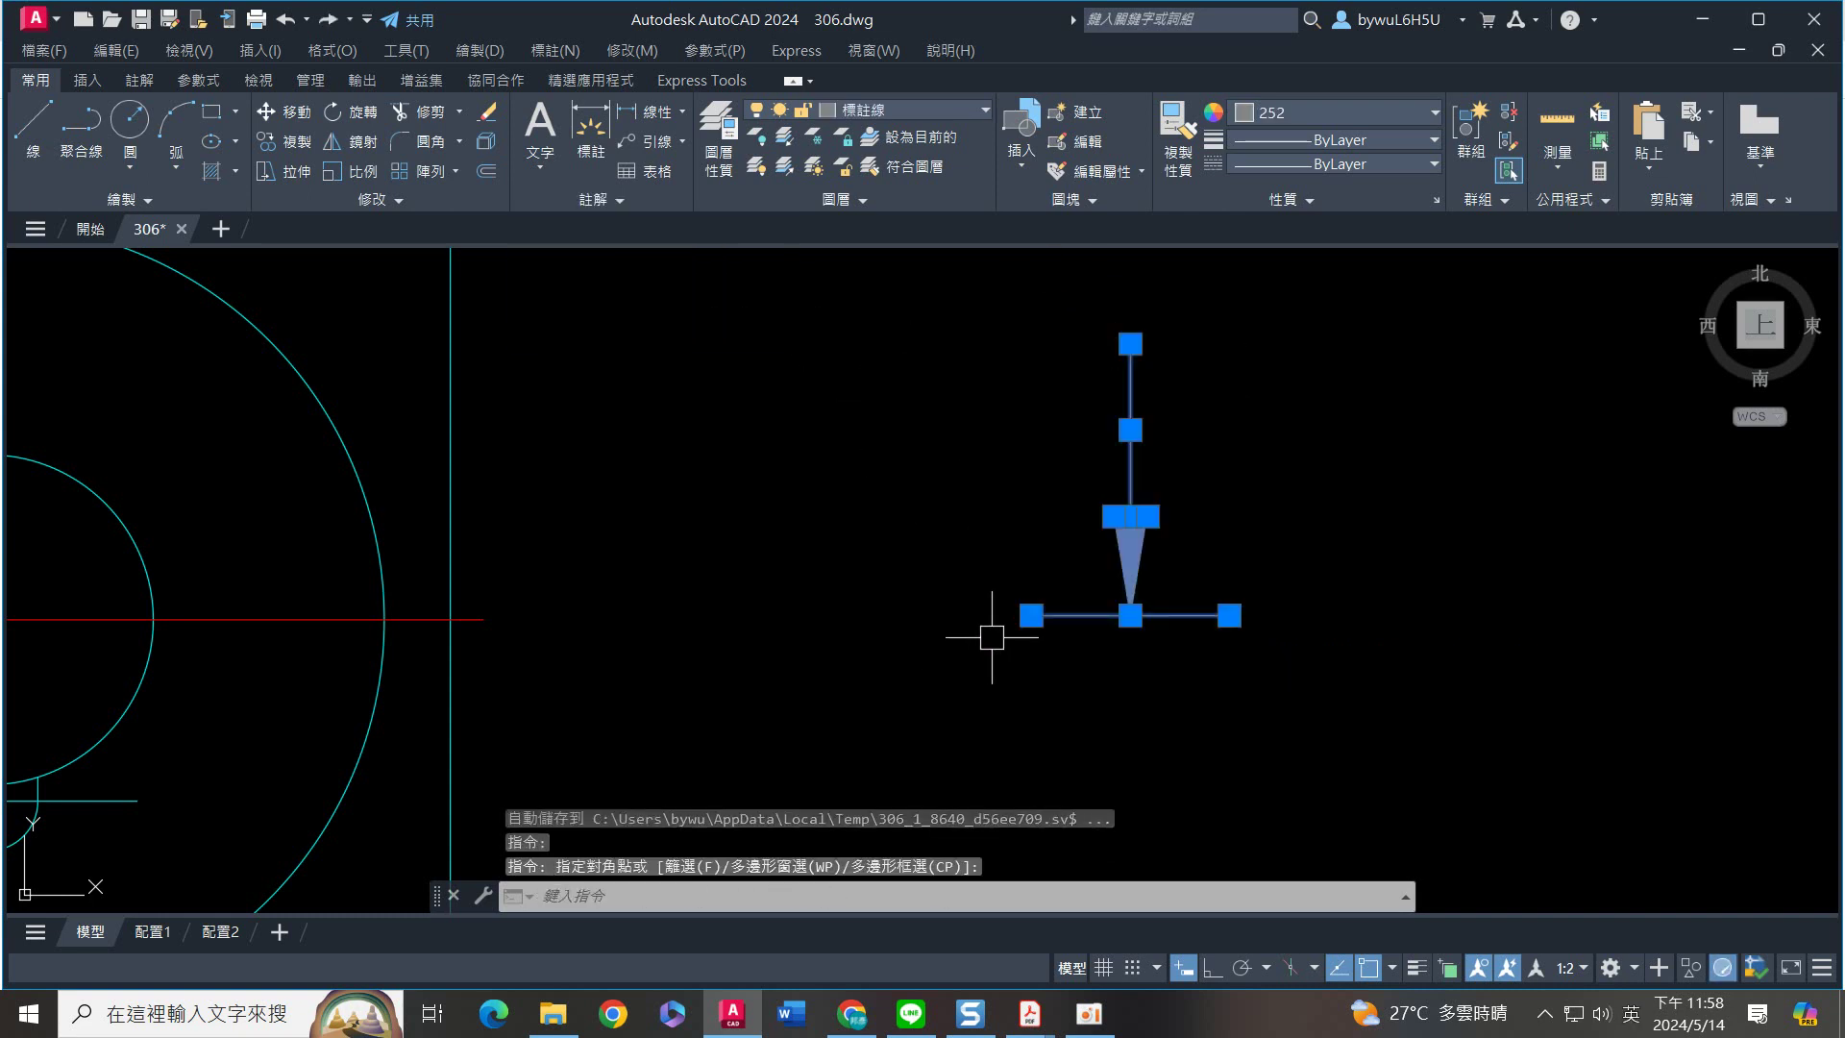
key(Return)
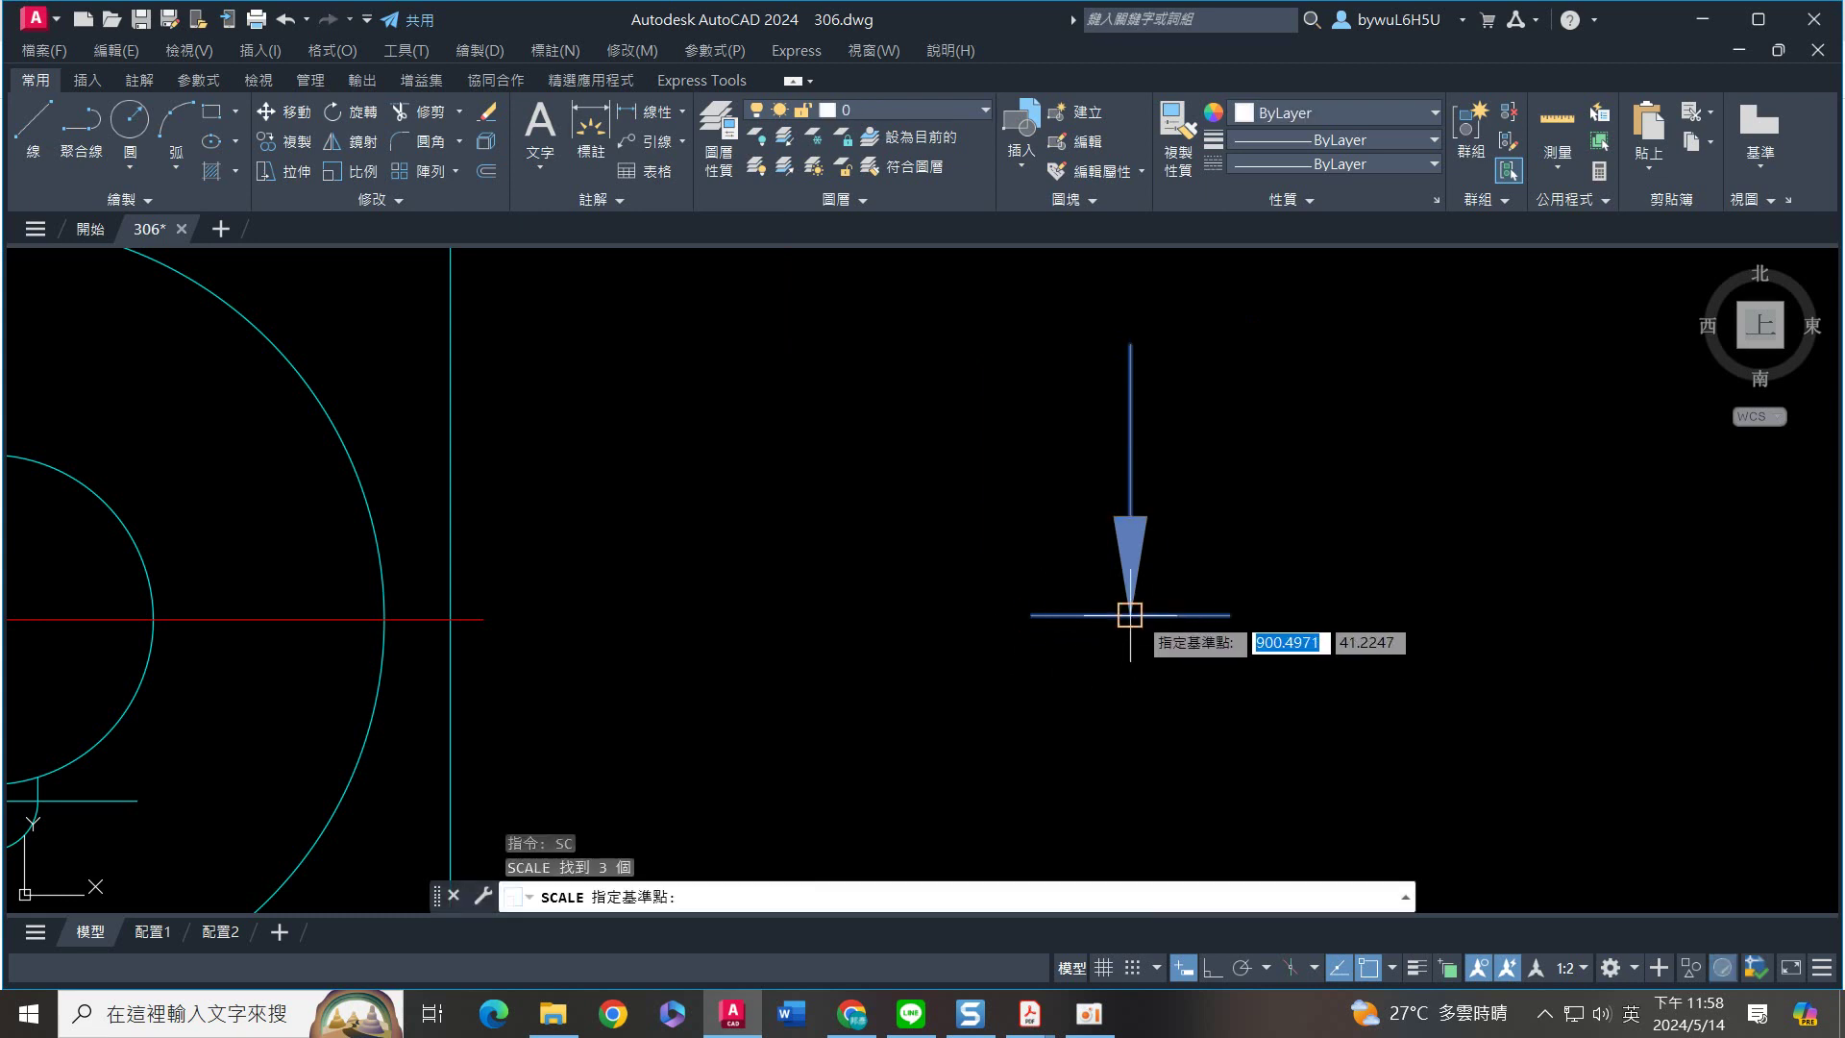
click(1130, 615)
text(2)
key(Return)
Shorten the horizontal line at the arrow's tip by moving its right endpoint to its midpoint
click(1355, 538)
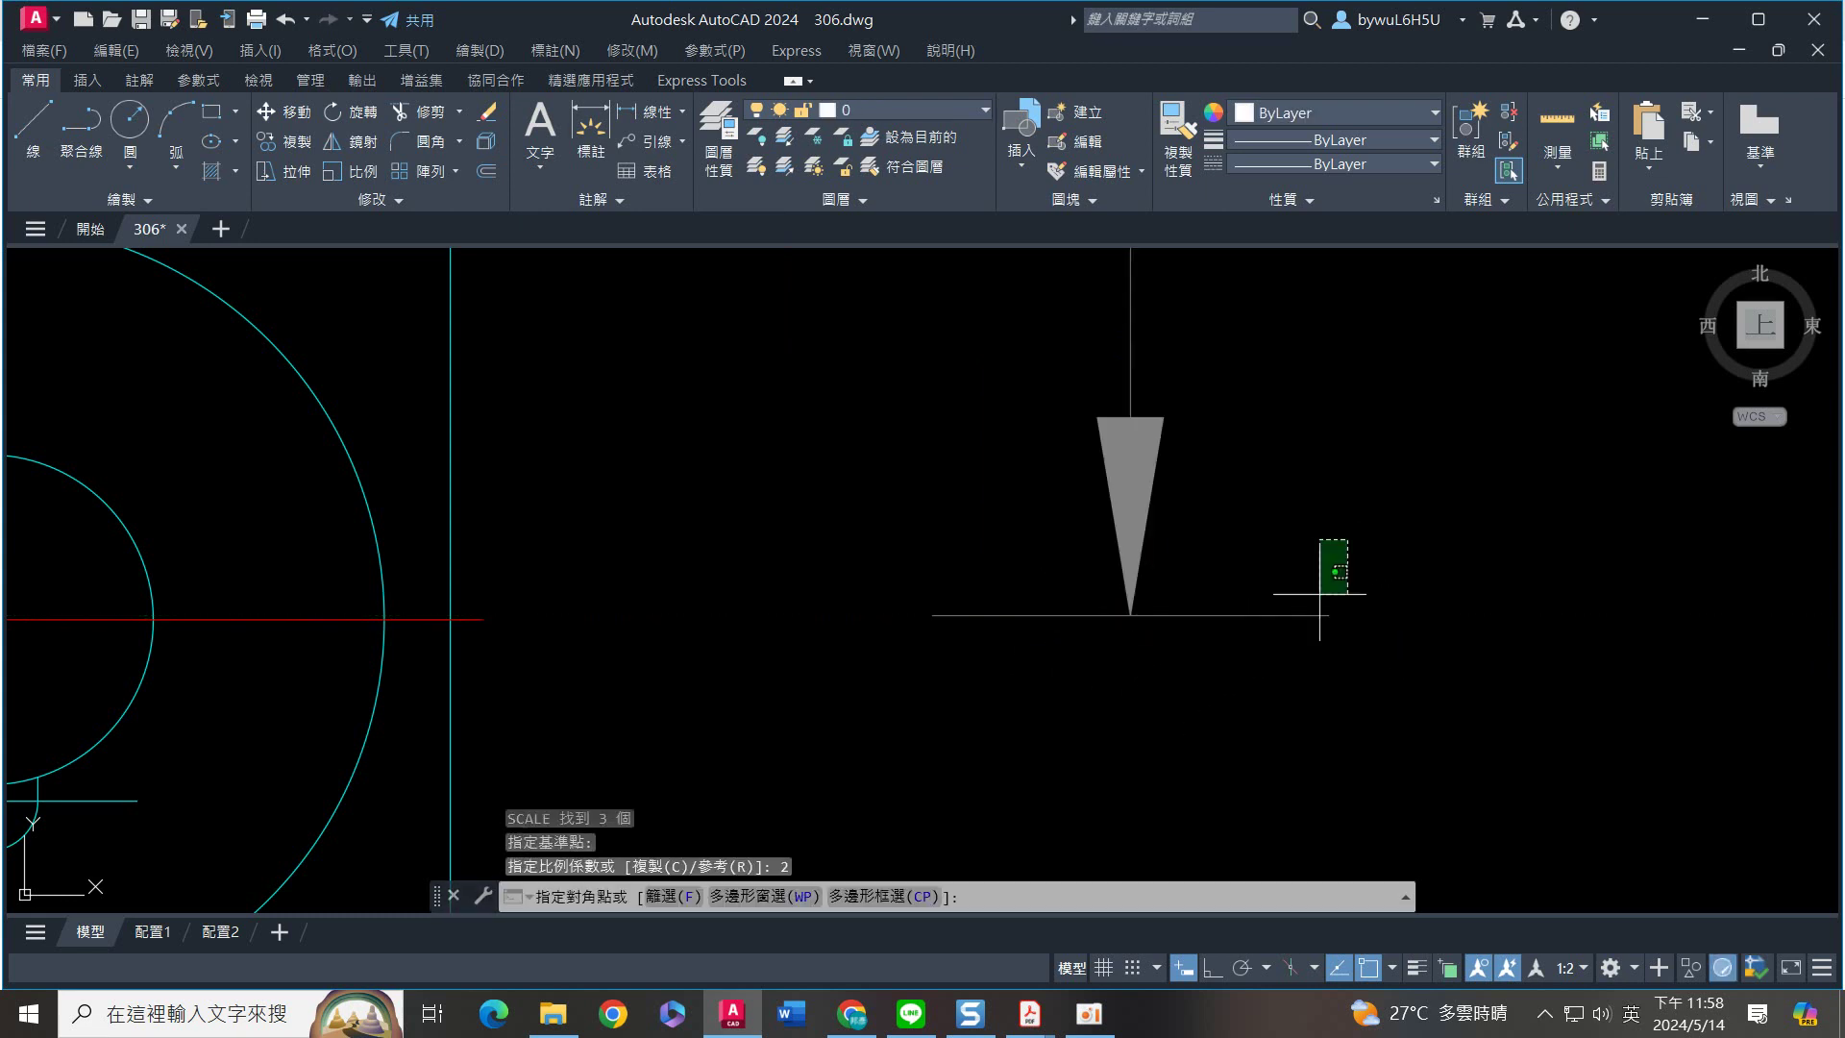
click(1180, 721)
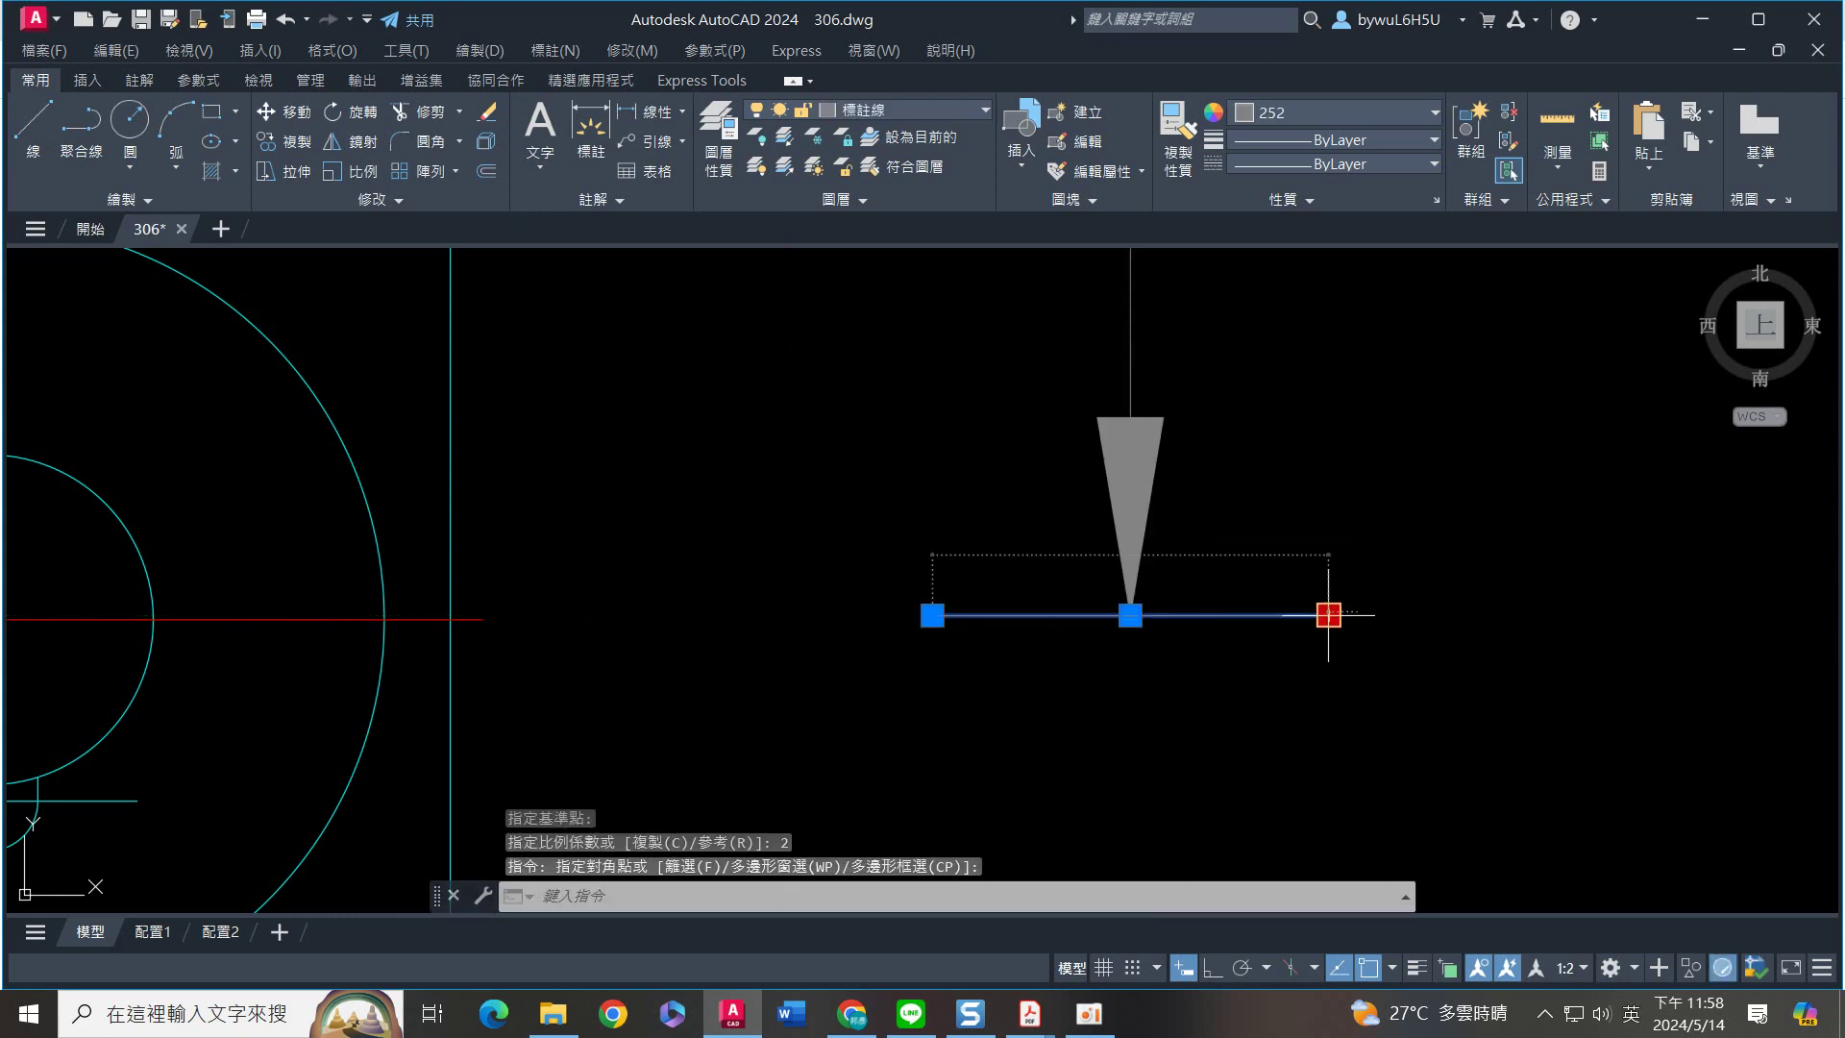
click(1328, 615)
click(1130, 615)
key(Escape)
Move the vertical line and arrowhead together so that the arrow's tip sits on the midpoint of the shortened horizontal line
click(1236, 337)
click(1070, 497)
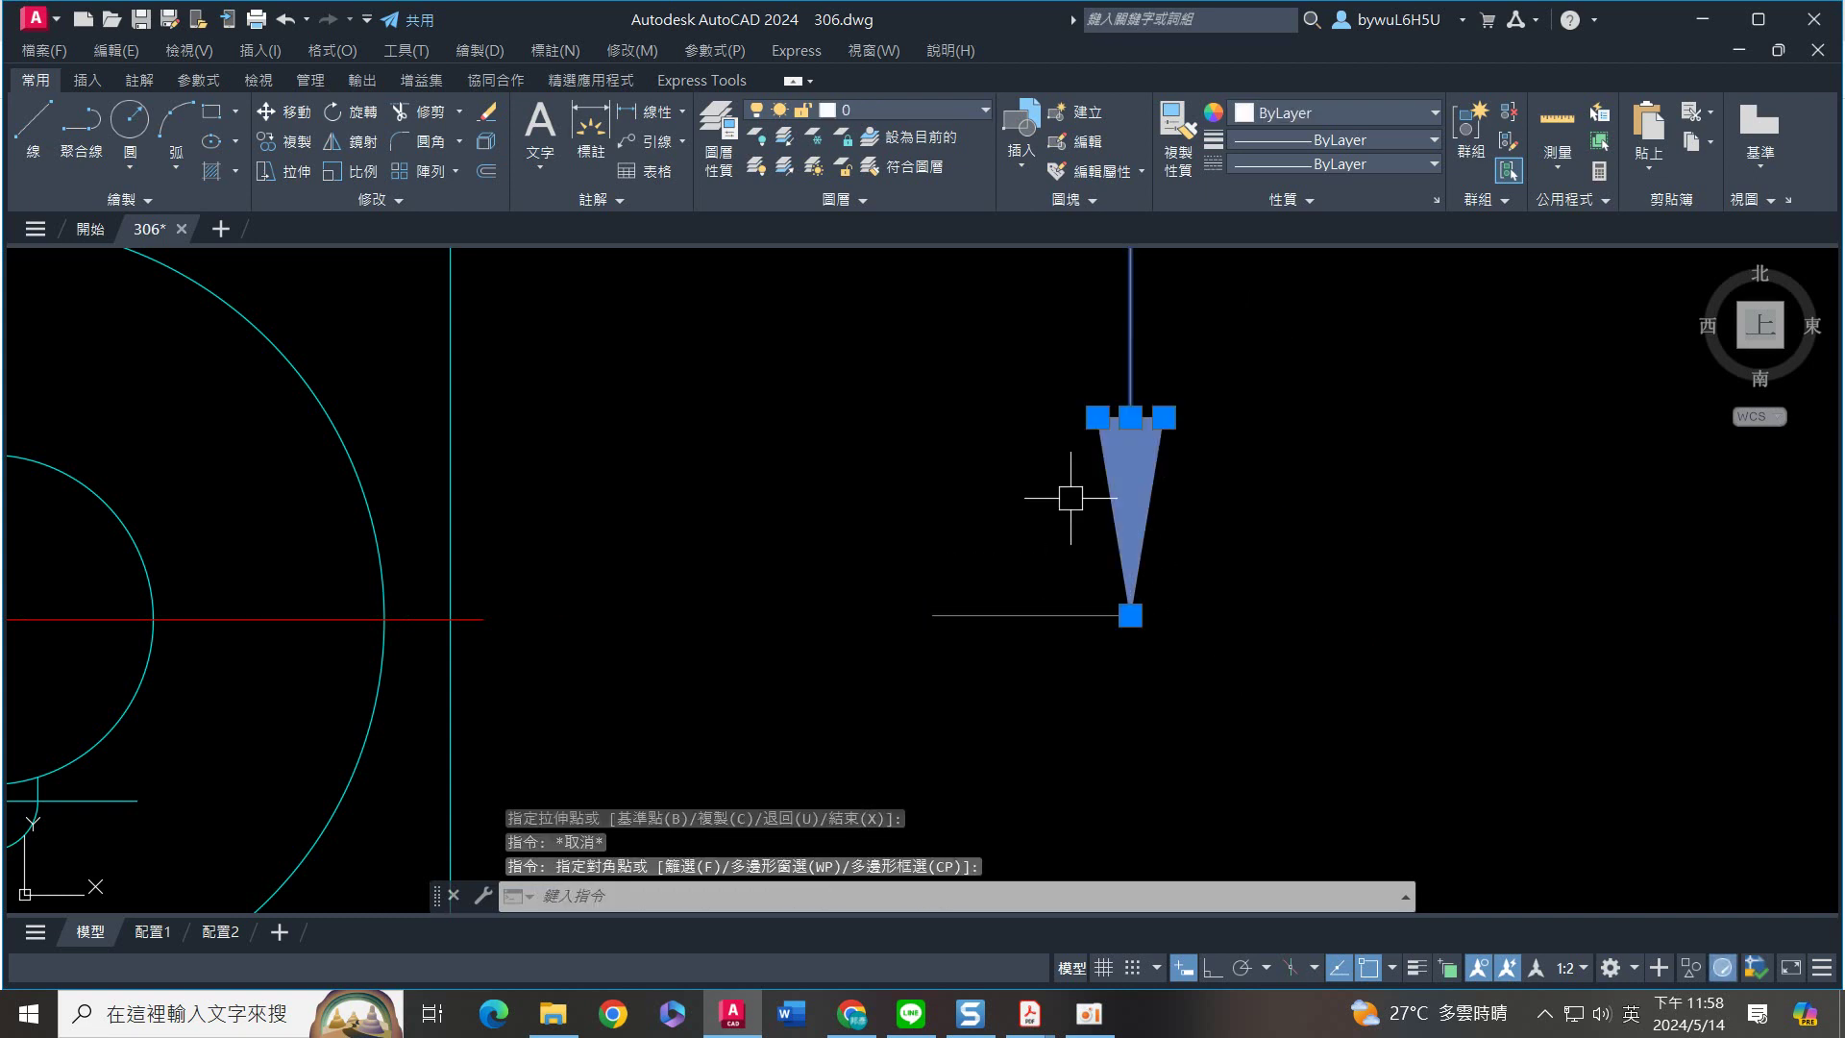
middle_drag(1268, 522, 1331, 558)
key(m)
key(Return)
click(1208, 659)
click(1111, 661)
Shorten the vertical line above the arrowhead by moving its upper endpoint to its midpoint
middle_drag(1241, 540, 1195, 685)
click(1138, 416)
click(984, 461)
click(1063, 261)
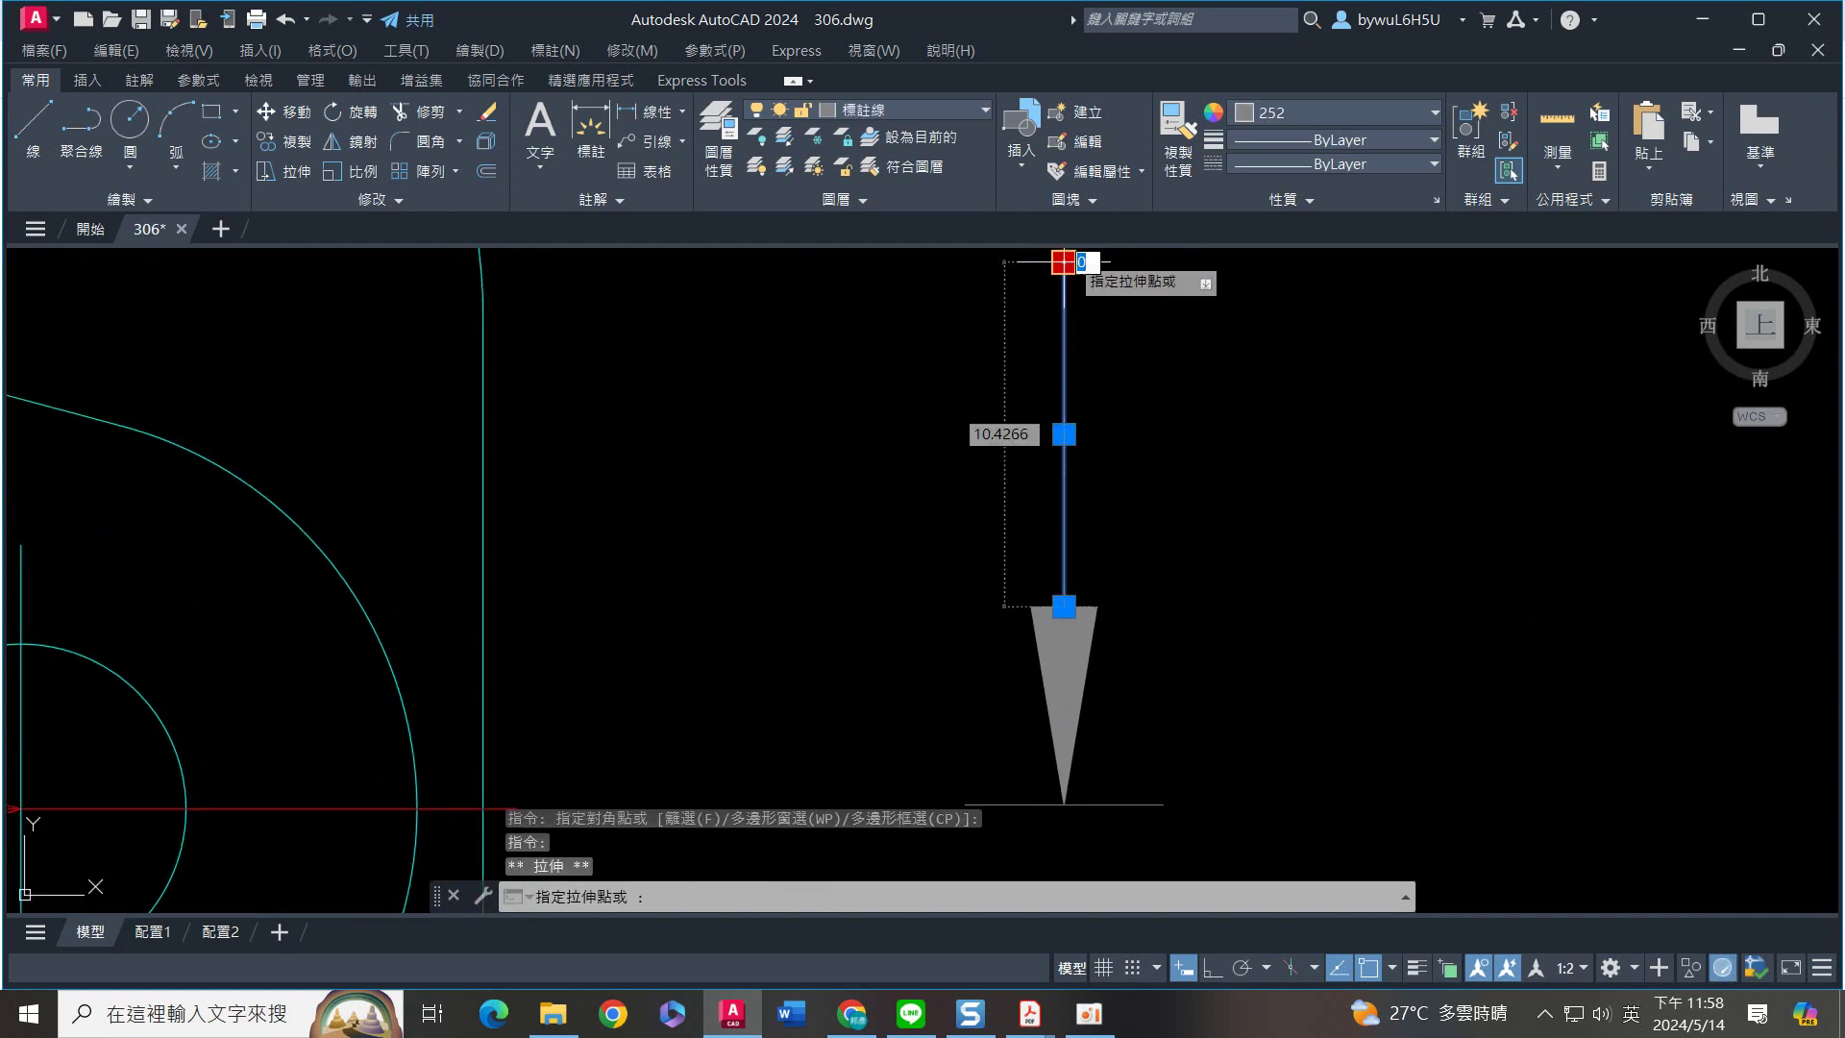
click(1063, 429)
key(Escape)
Assign the whole arrow symbol, with both lines and the arrowhead, to layer 輪廓線
scroll(1227, 468, down, 4)
middle_drag(1228, 468, 1240, 343)
click(1240, 342)
click(1093, 596)
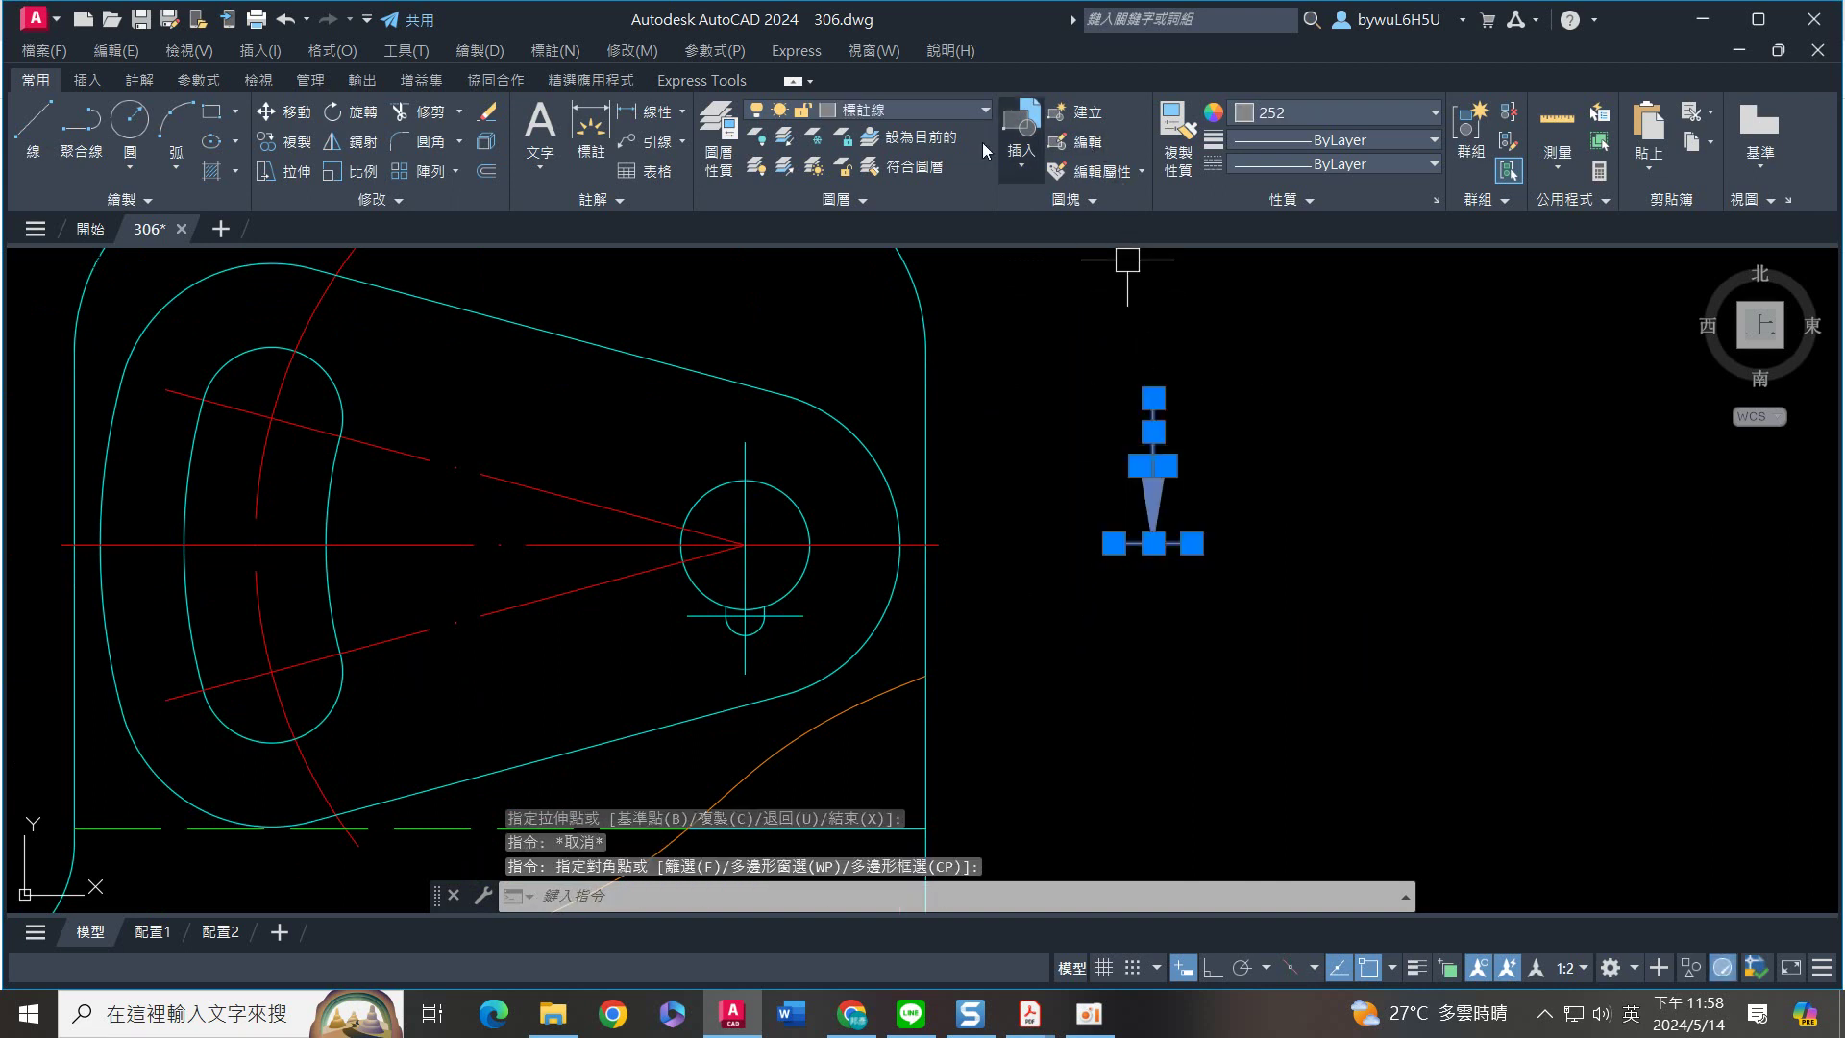
click(958, 107)
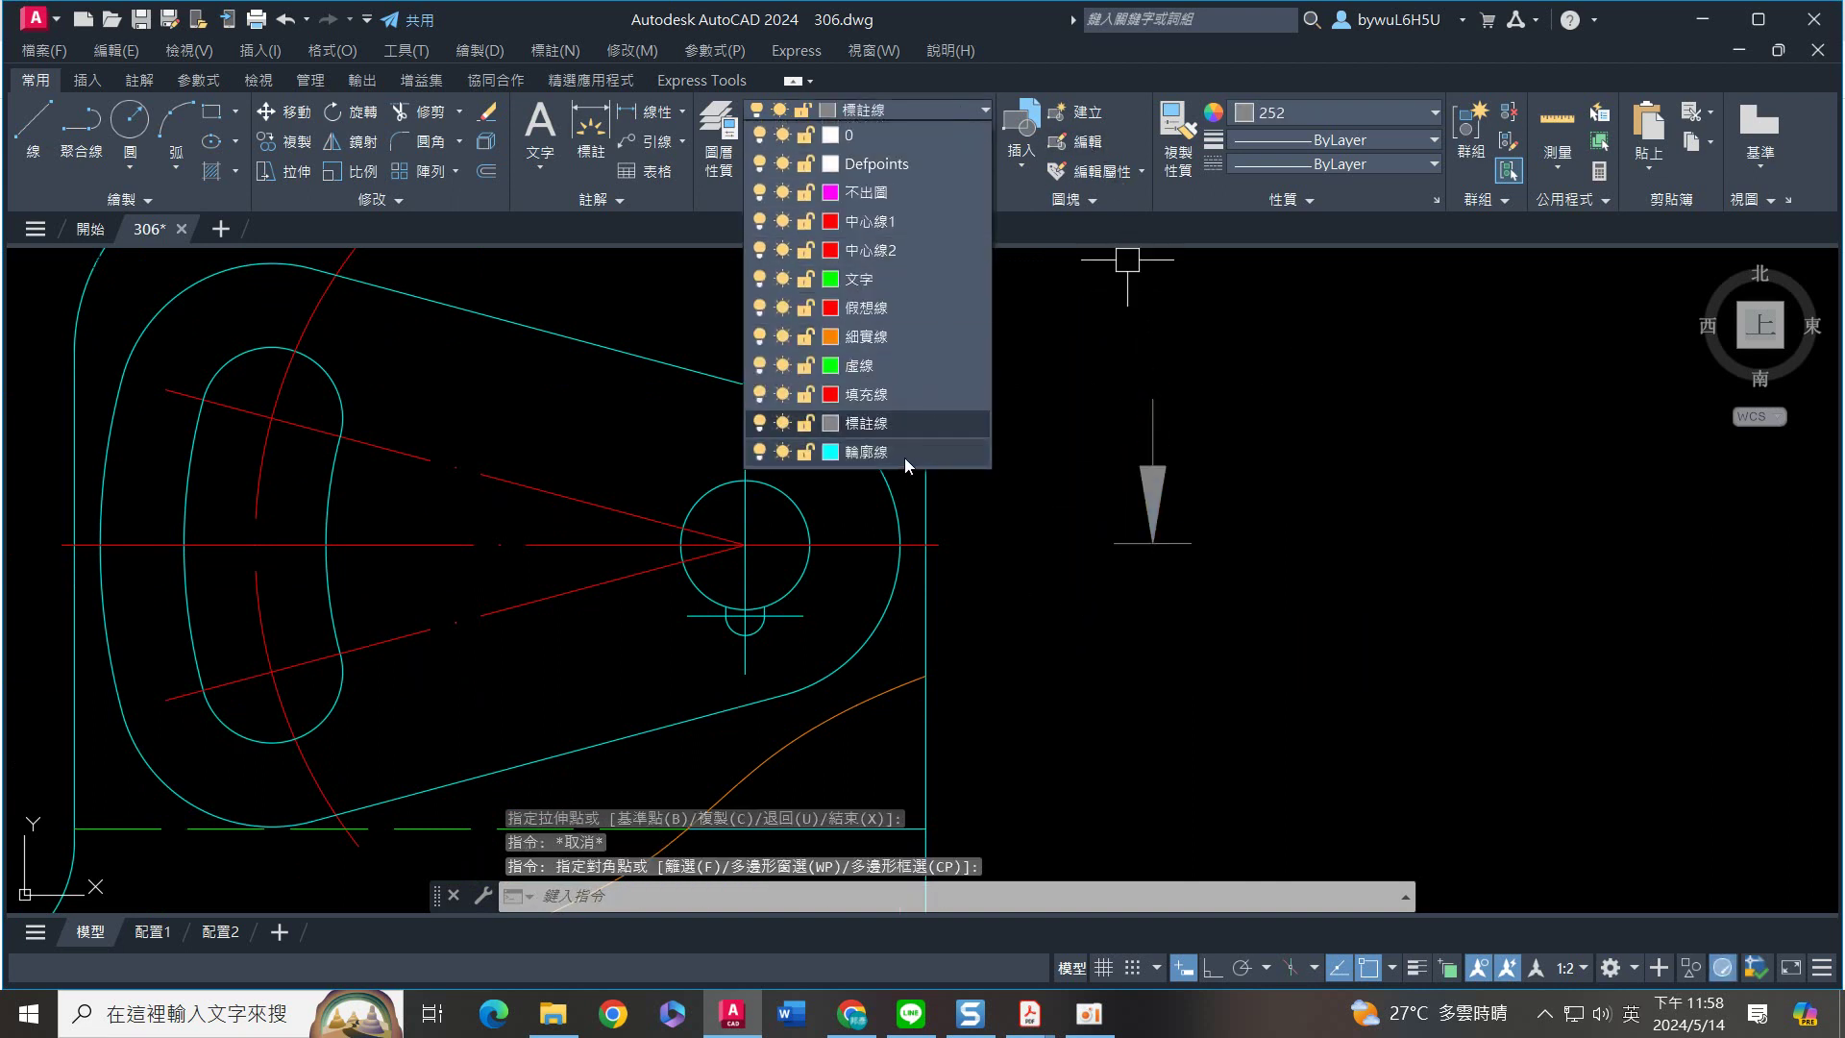
click(903, 458)
key(Escape)
Move the arrow symbol by its horizontal line's left endpoint onto the right end of the front view's horizontal centerline
click(1223, 354)
click(1079, 585)
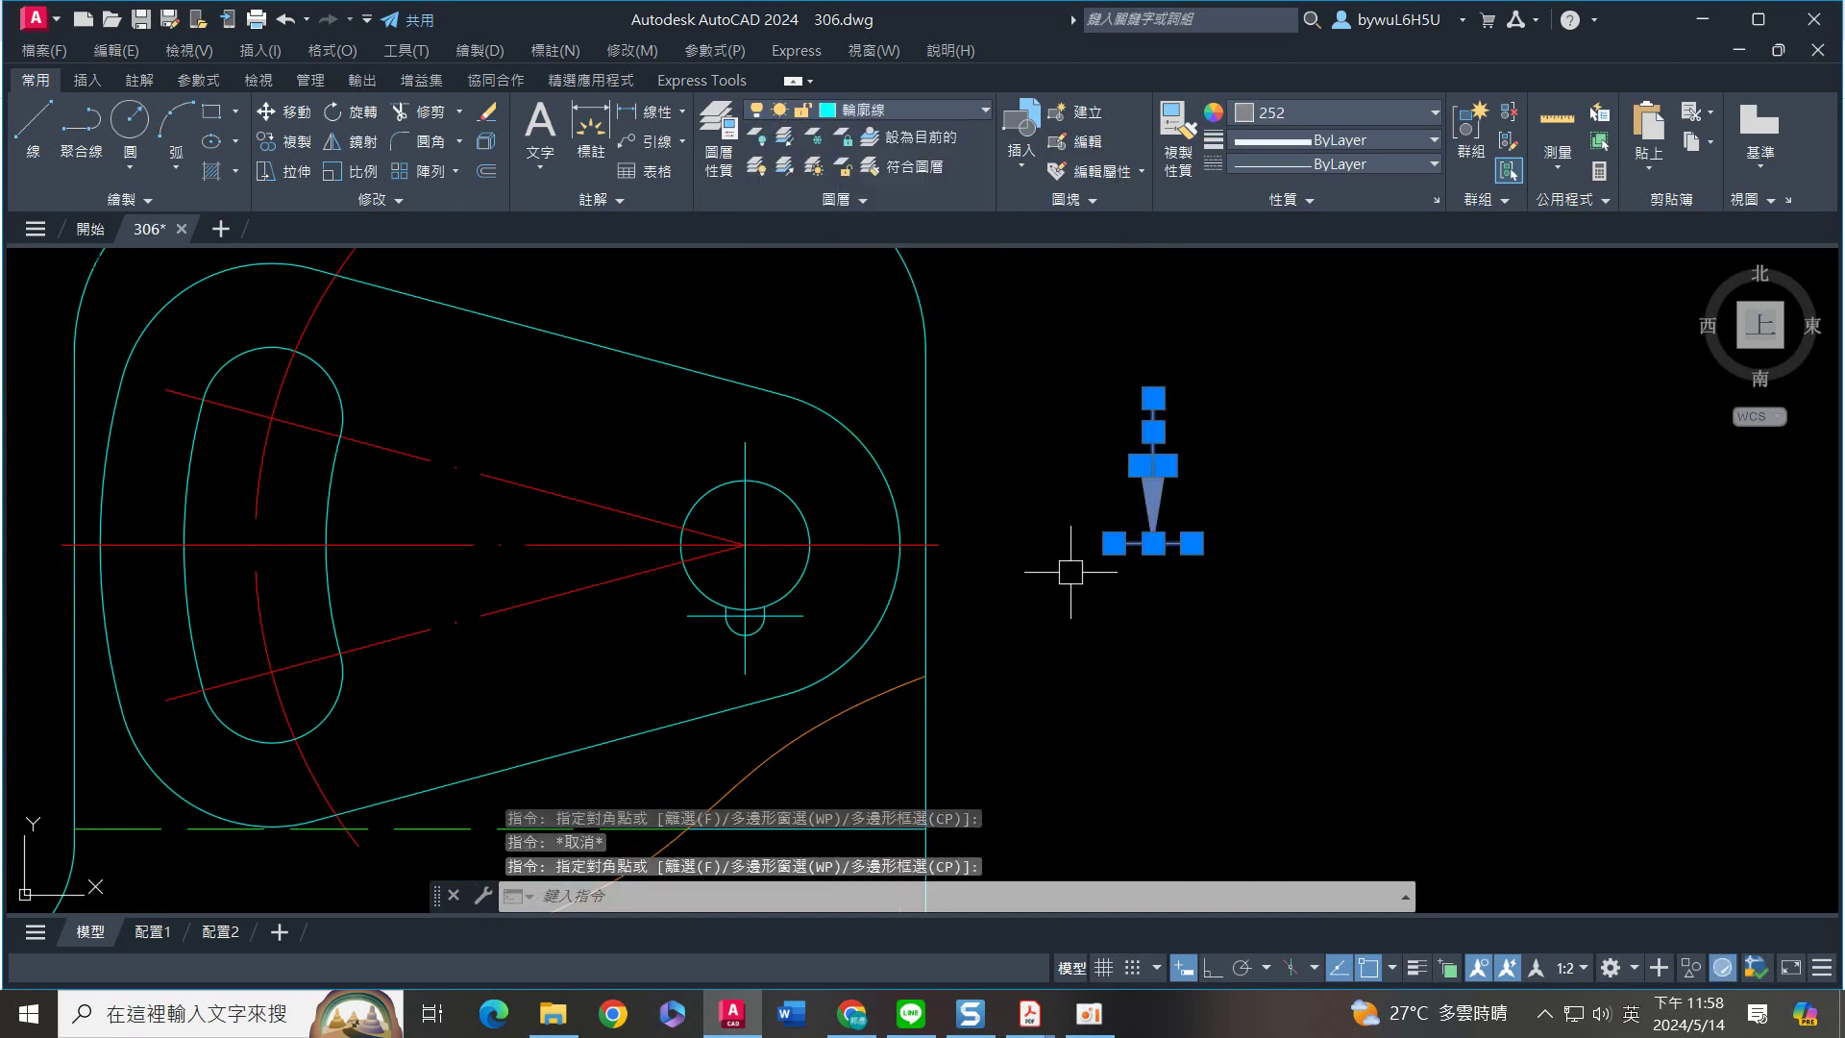
text(m)
key(Return)
click(1113, 544)
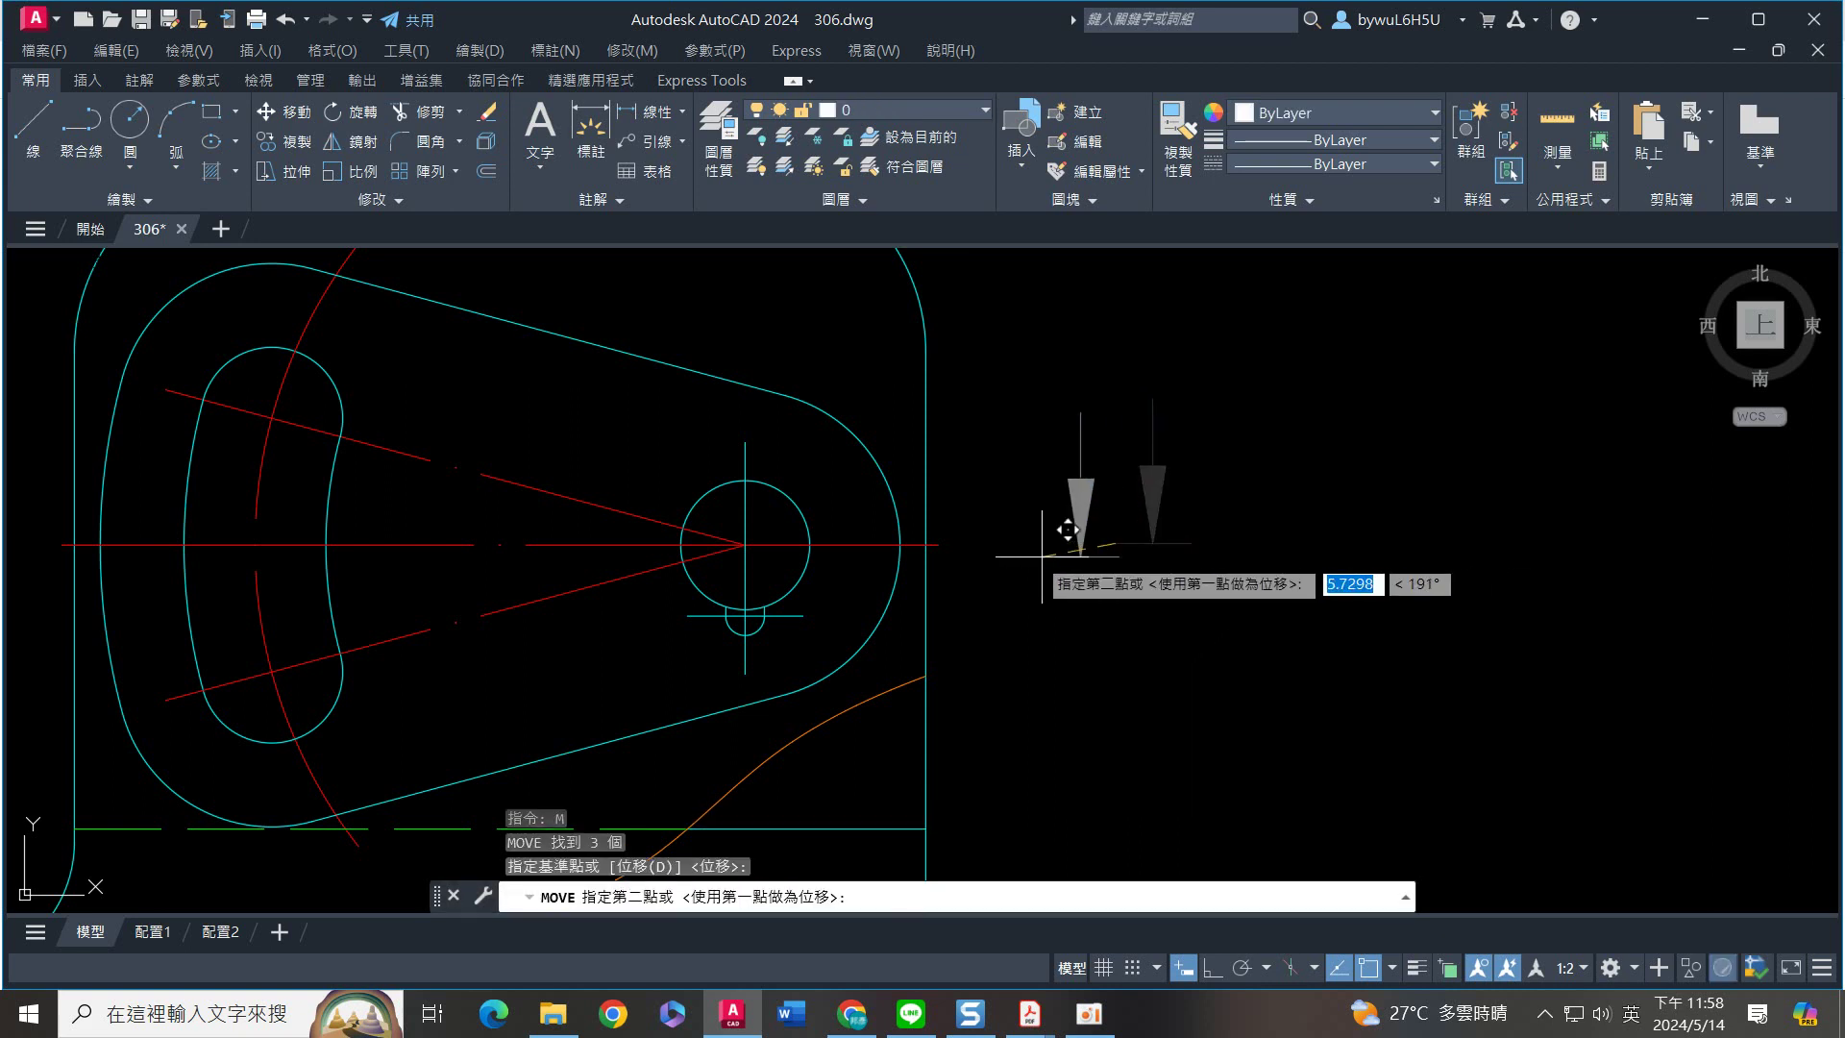
click(939, 545)
Copy the arrow symbol by its horizontal line's right endpoint to the left end of the front view's horizontal centerline
click(1071, 429)
click(973, 528)
click(1062, 378)
click(961, 533)
click(1030, 379)
click(961, 445)
click(960, 444)
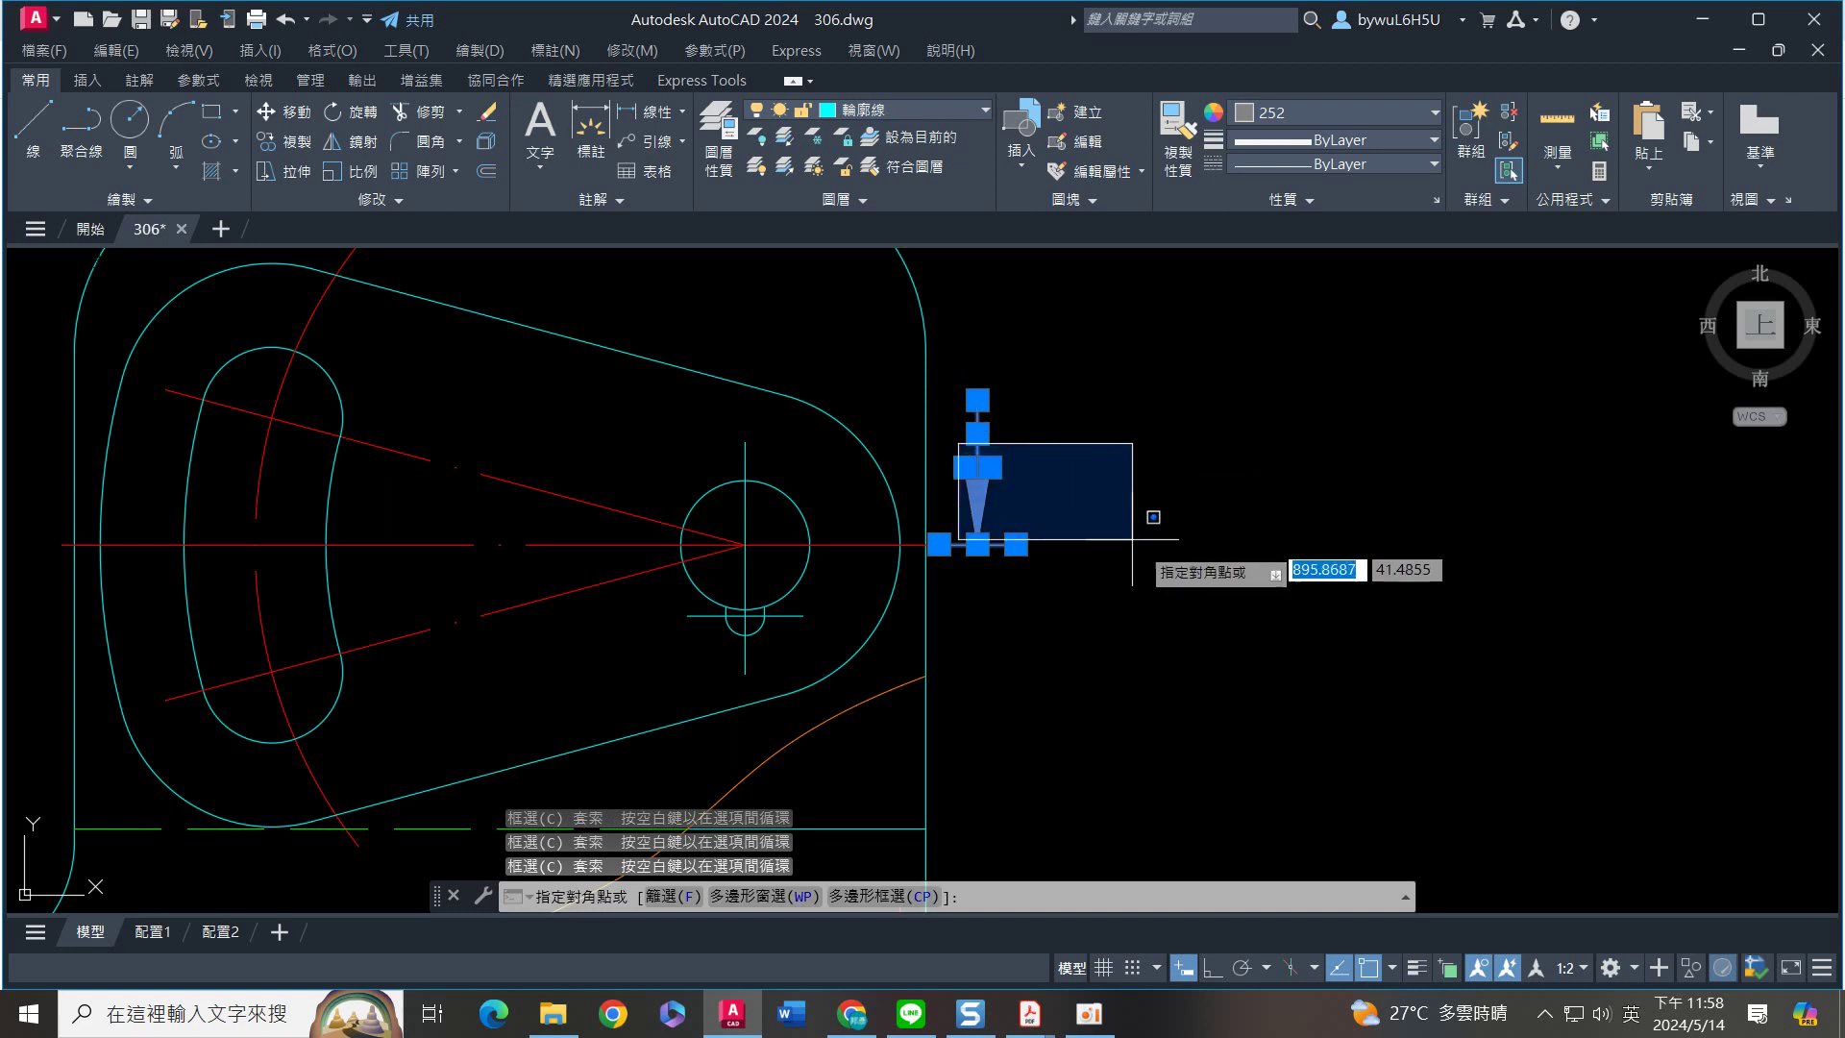
click(1135, 511)
text(co)
key(Return)
click(1009, 539)
middle_drag(570, 603, 1103, 589)
click(573, 528)
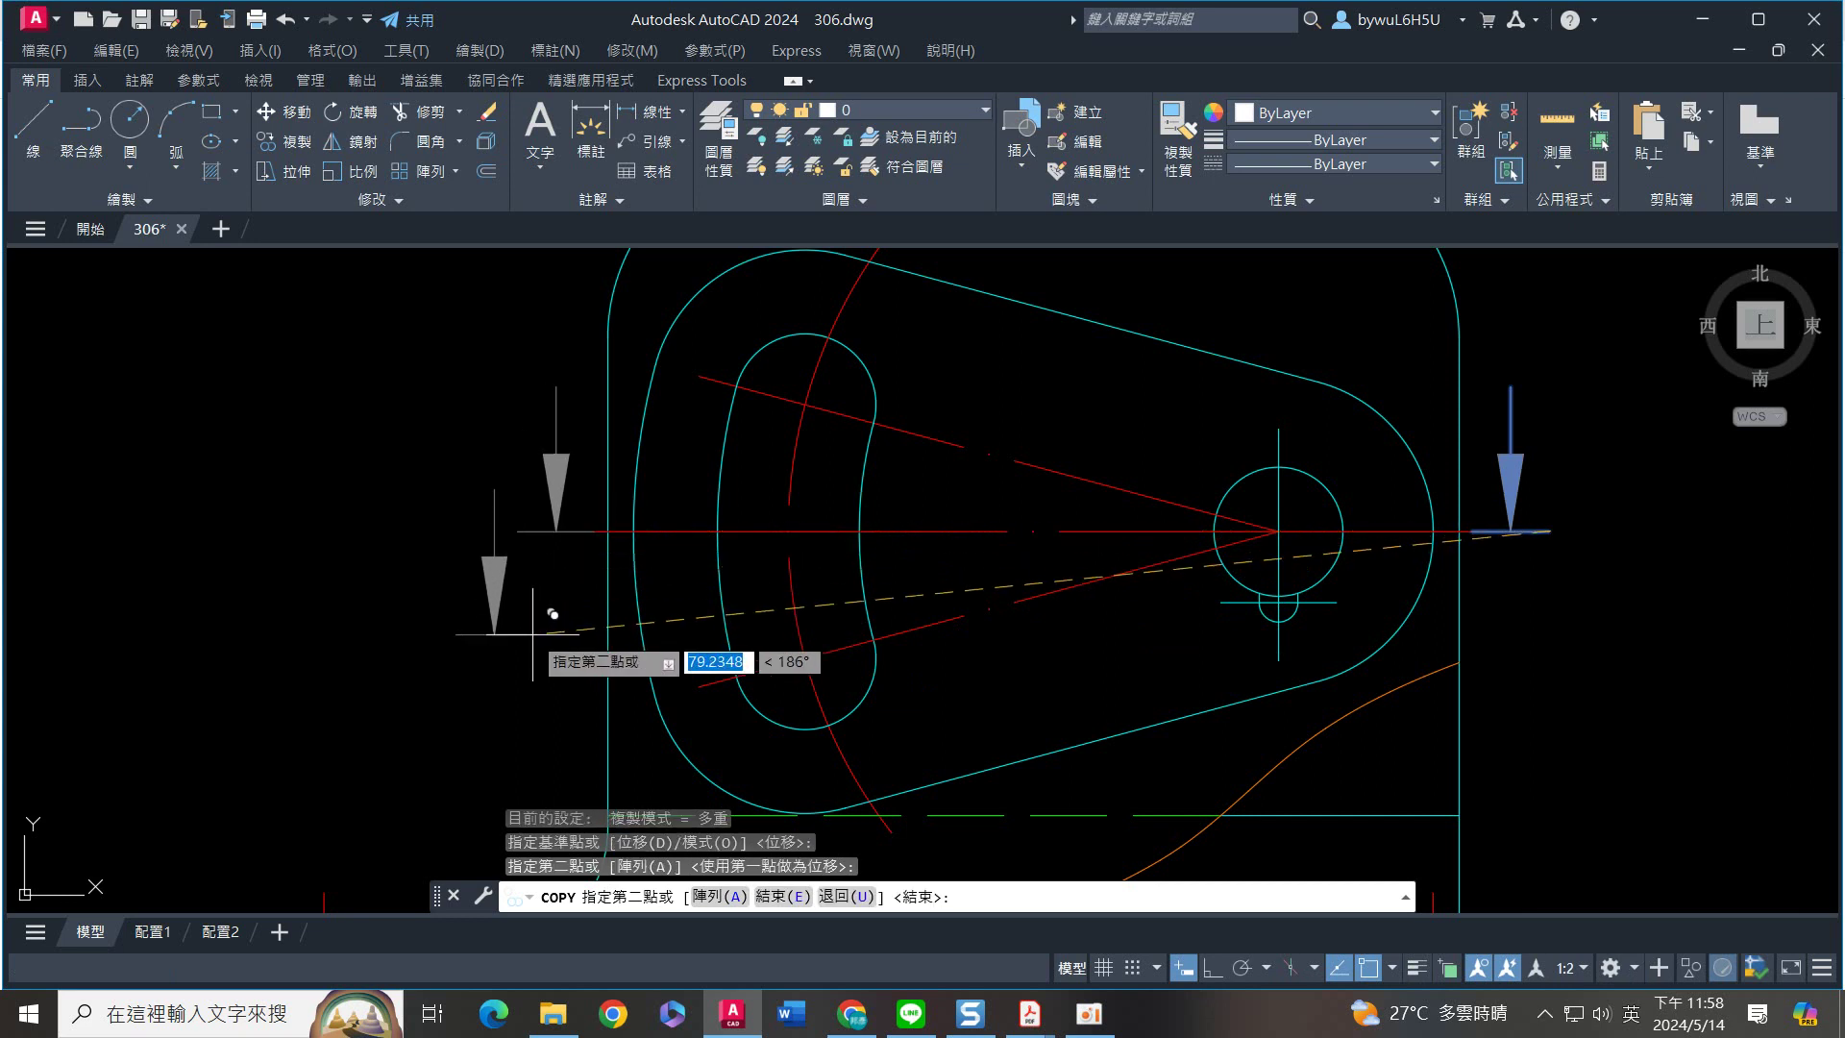
key(Escape)
Offset the outer vertical edges of both uprights in the white side view outward by 1
scroll(523, 602, down, 3)
middle_drag(523, 602, 831, 563)
mouse_move(656, 514)
middle_down()
mouse_move(741, 474)
mouse_move(720, 515)
middle_up()
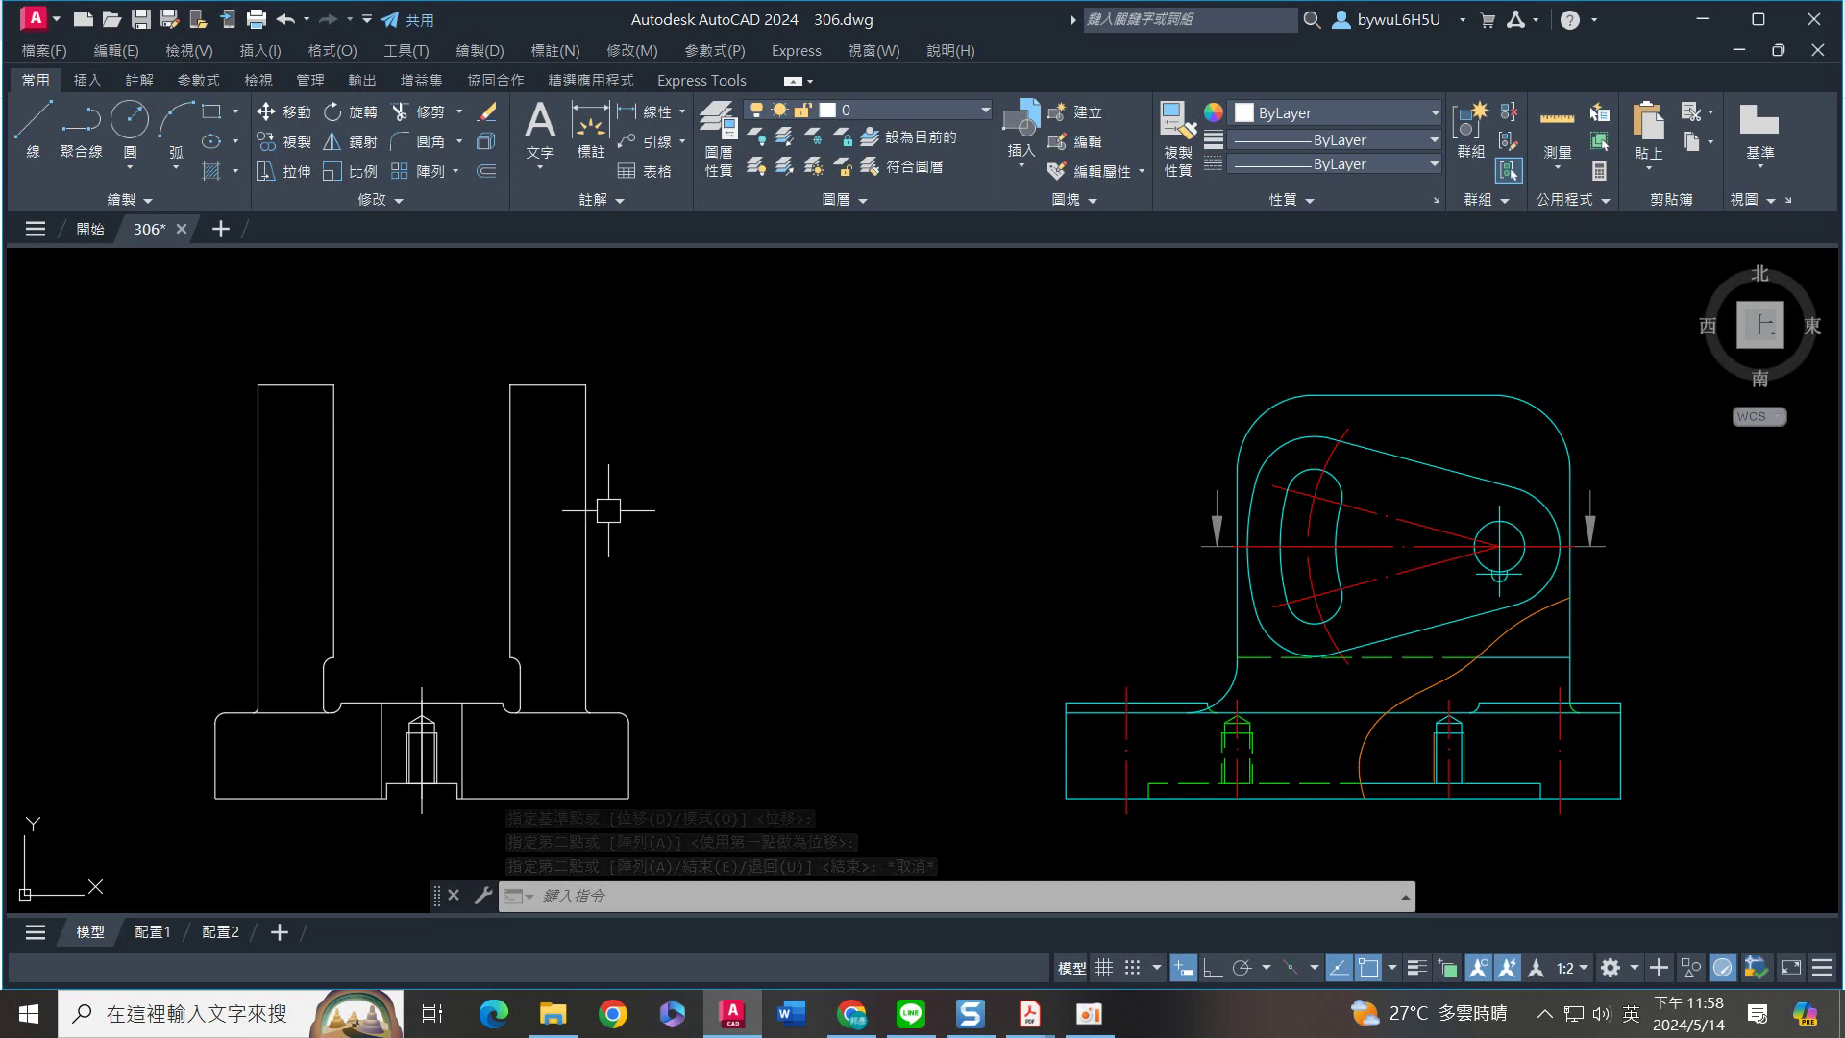
key(Return)
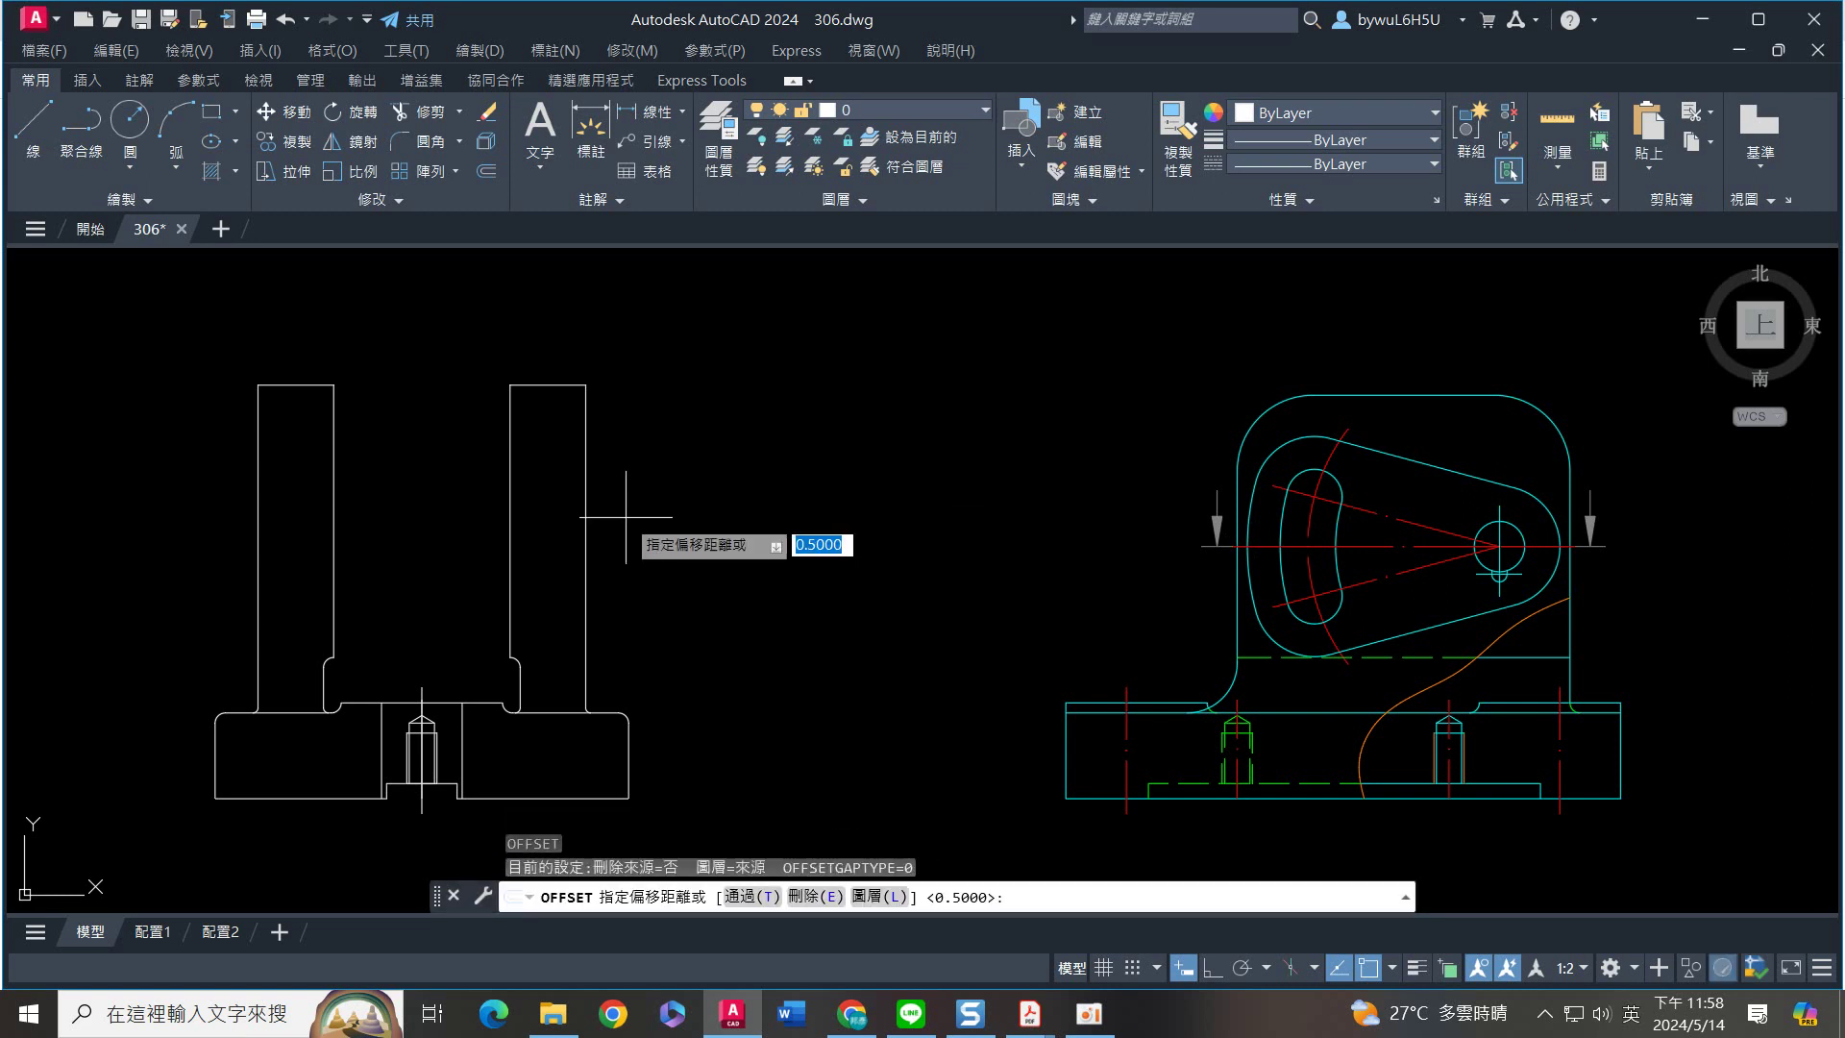
text(1)
key(Return)
click(587, 485)
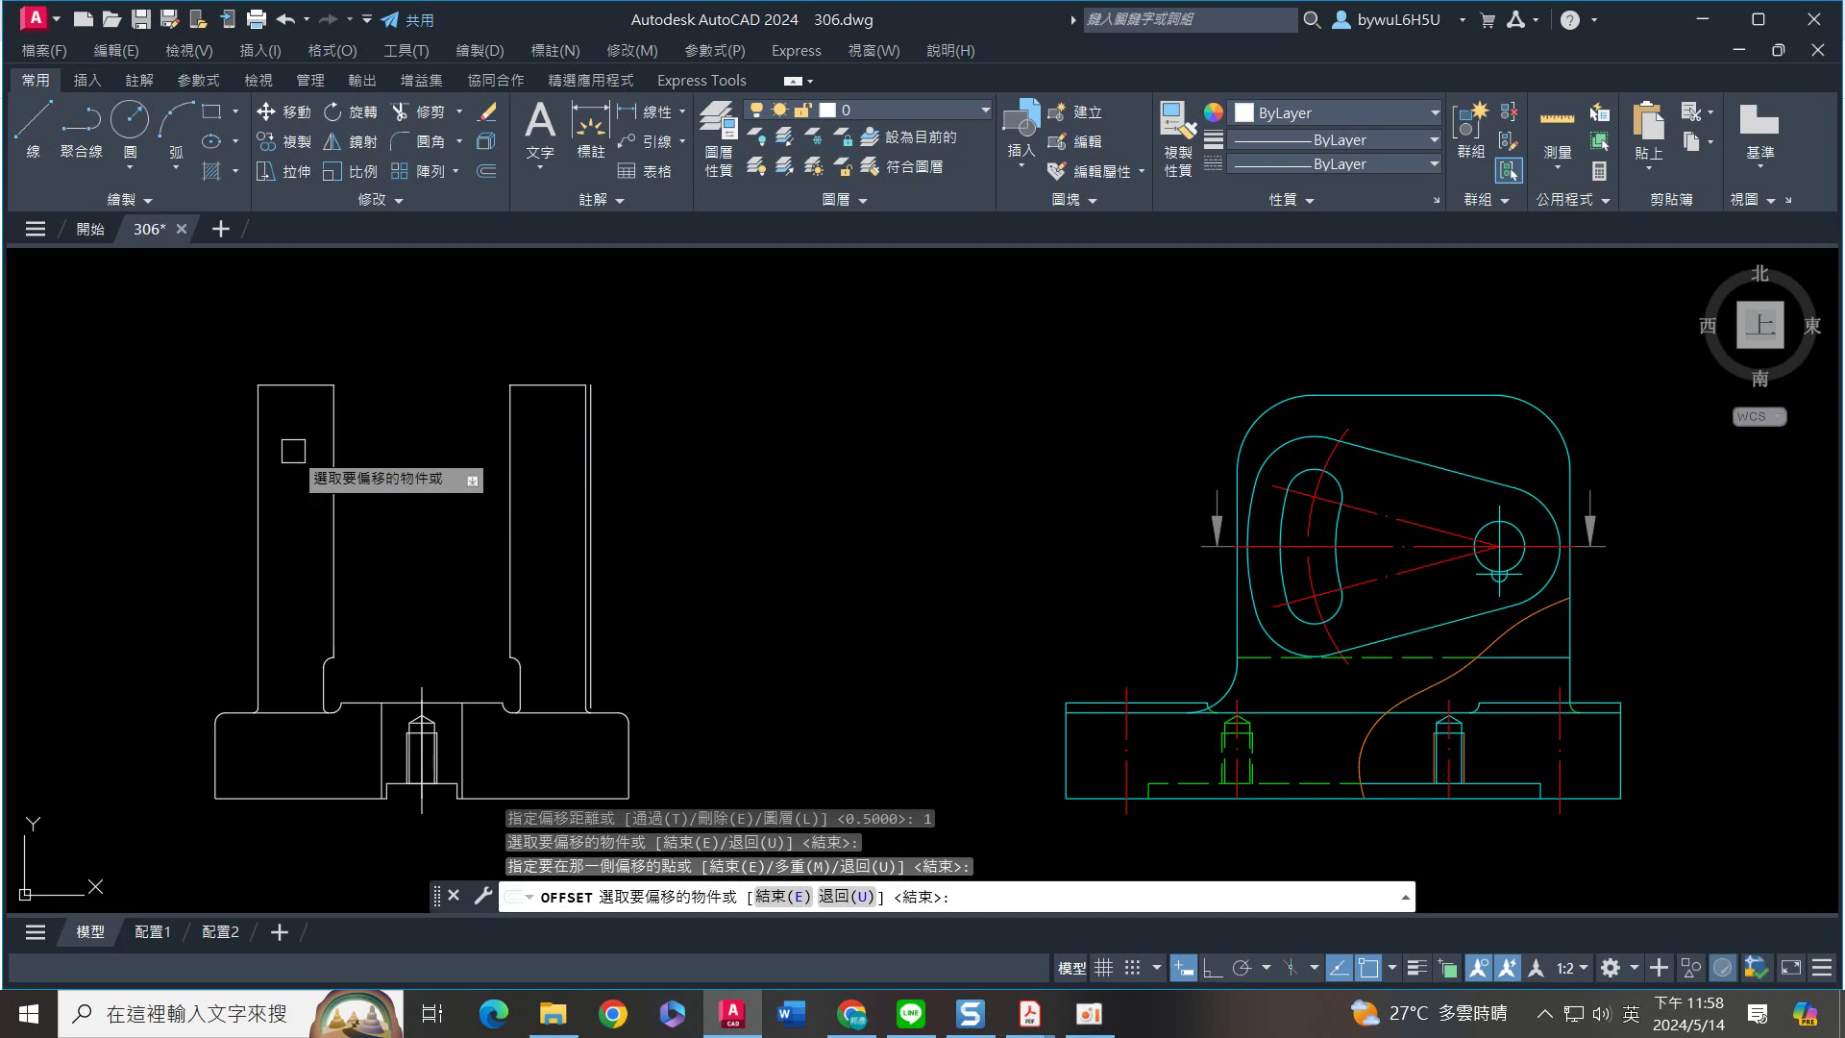
click(255, 442)
click(218, 460)
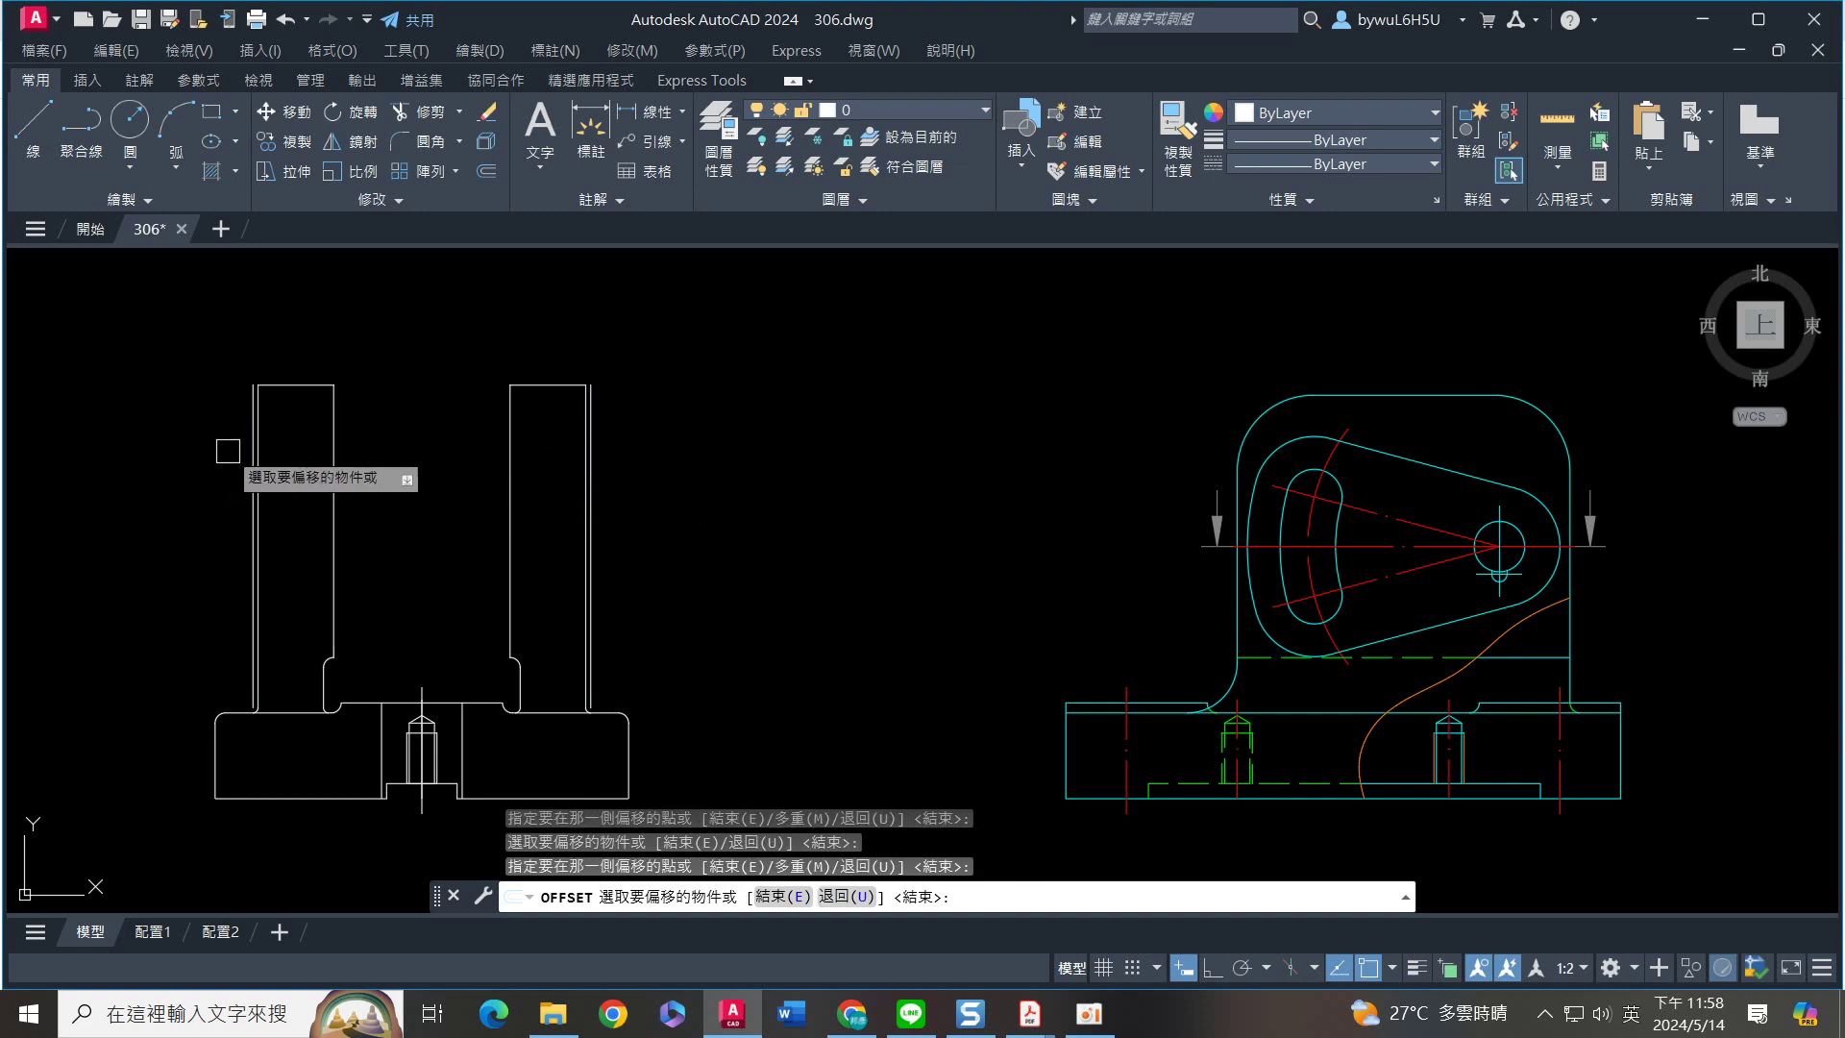
key(Escape)
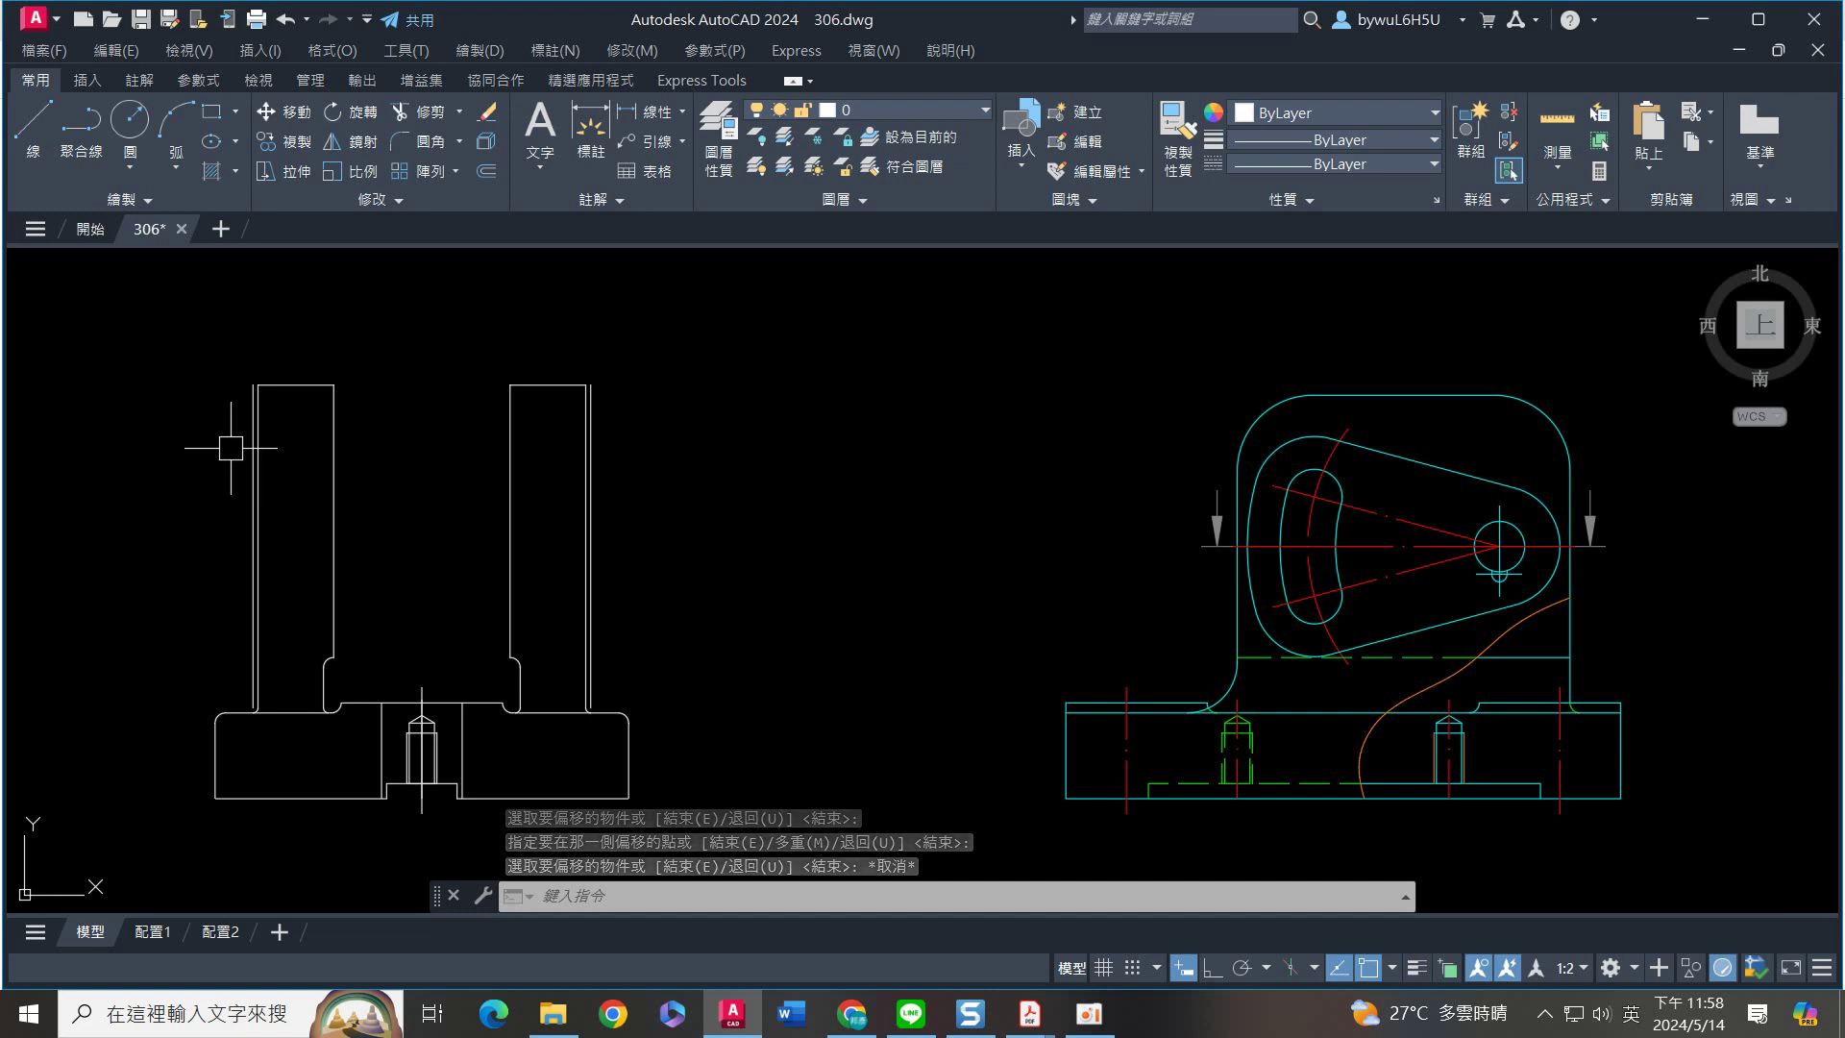
text(ra)
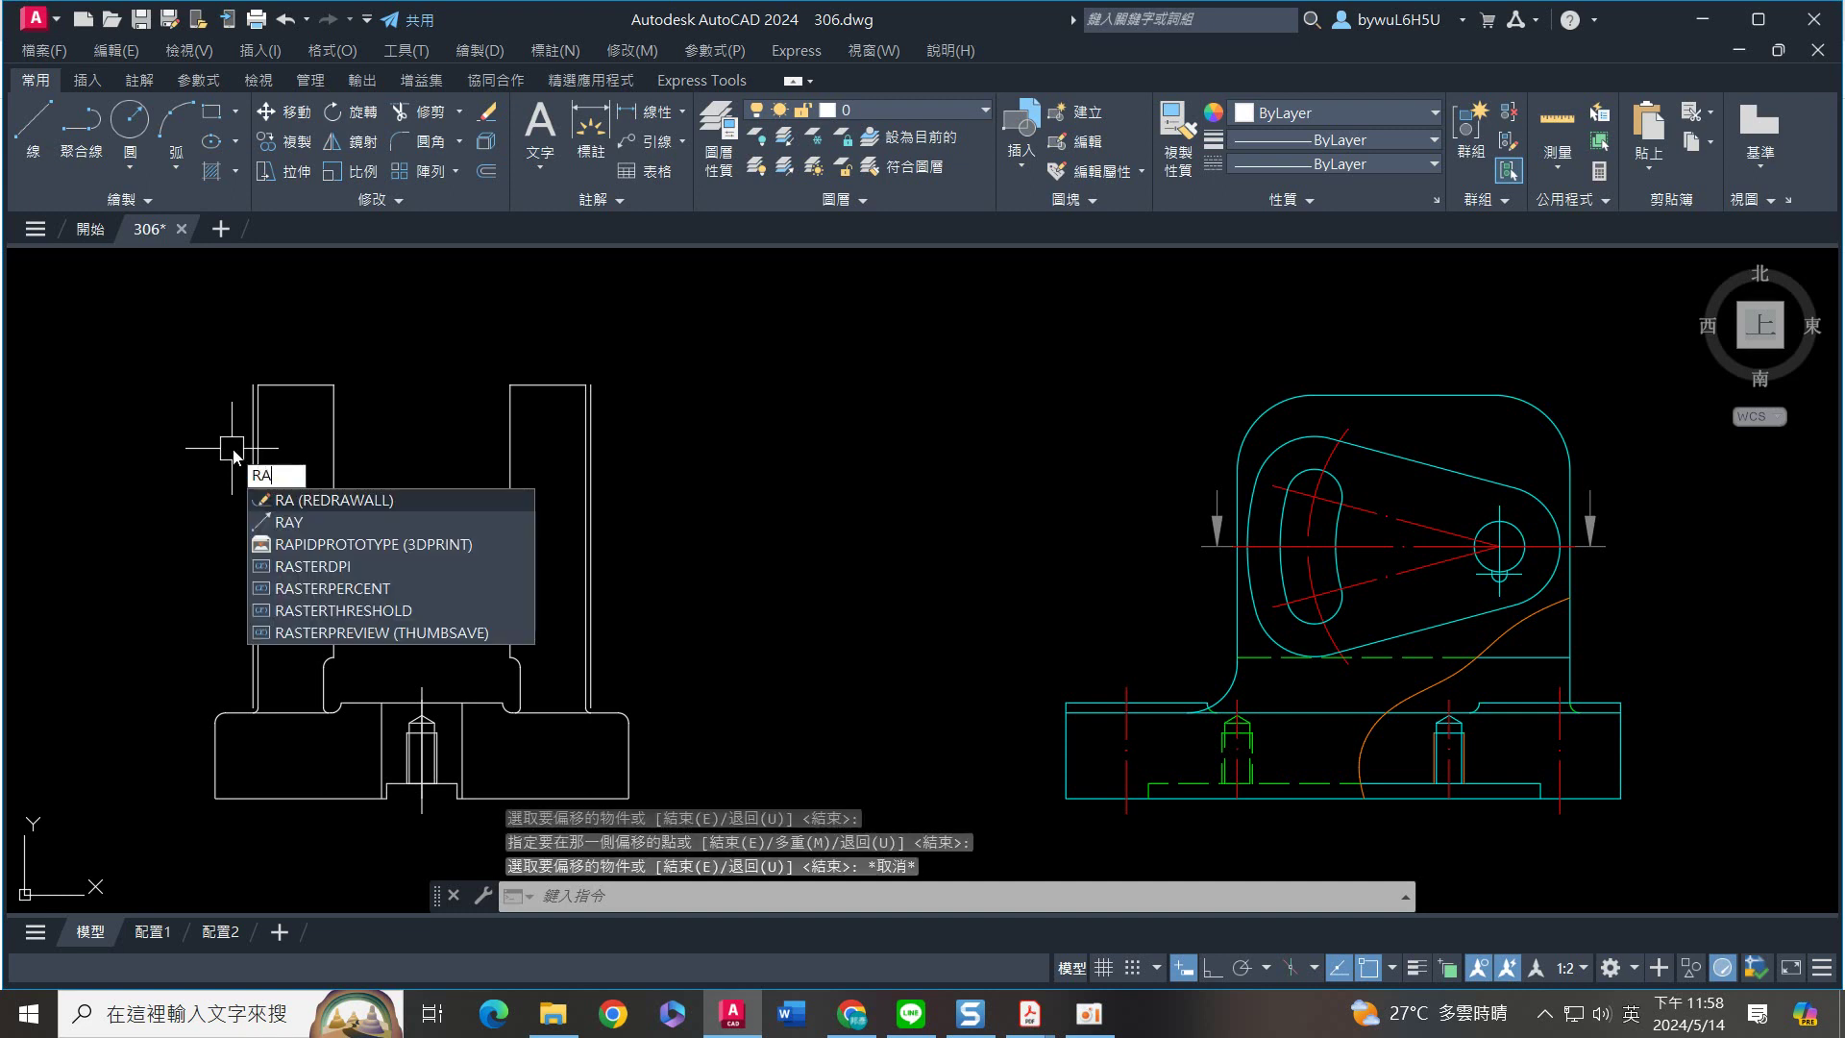
text(y)
key(Return)
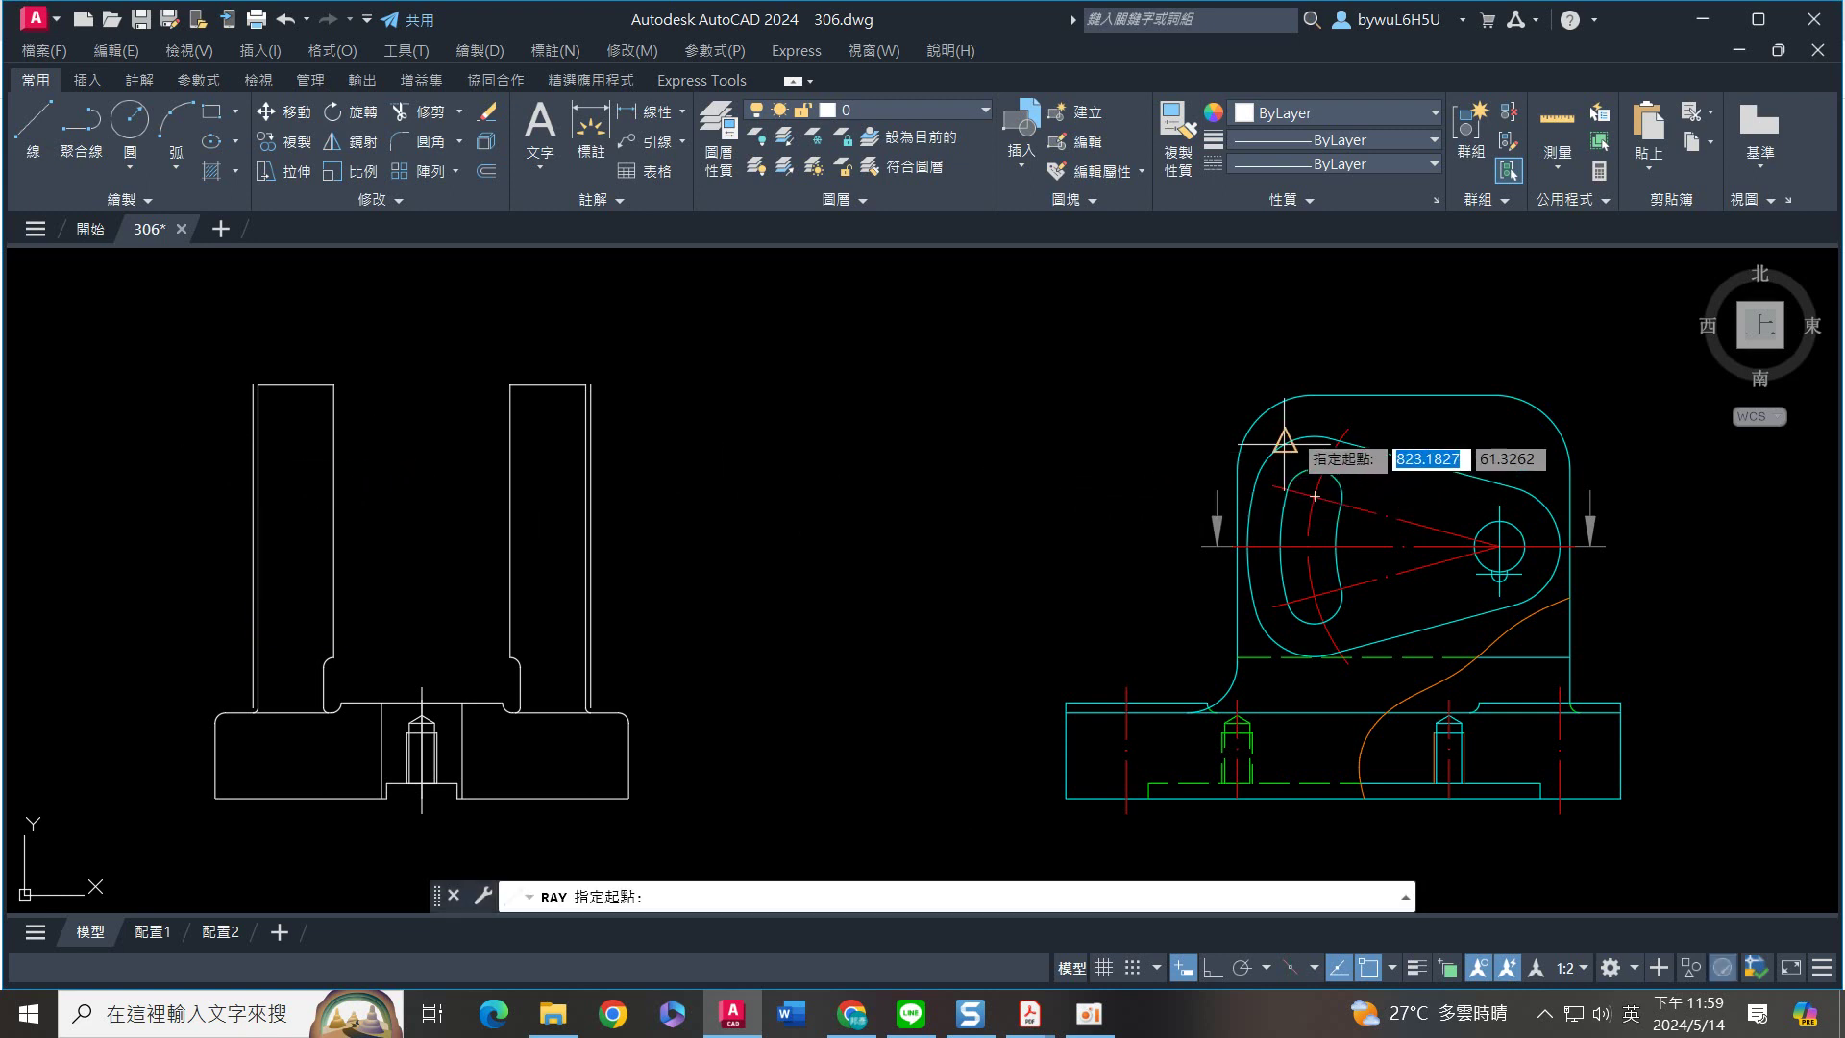
click(1315, 496)
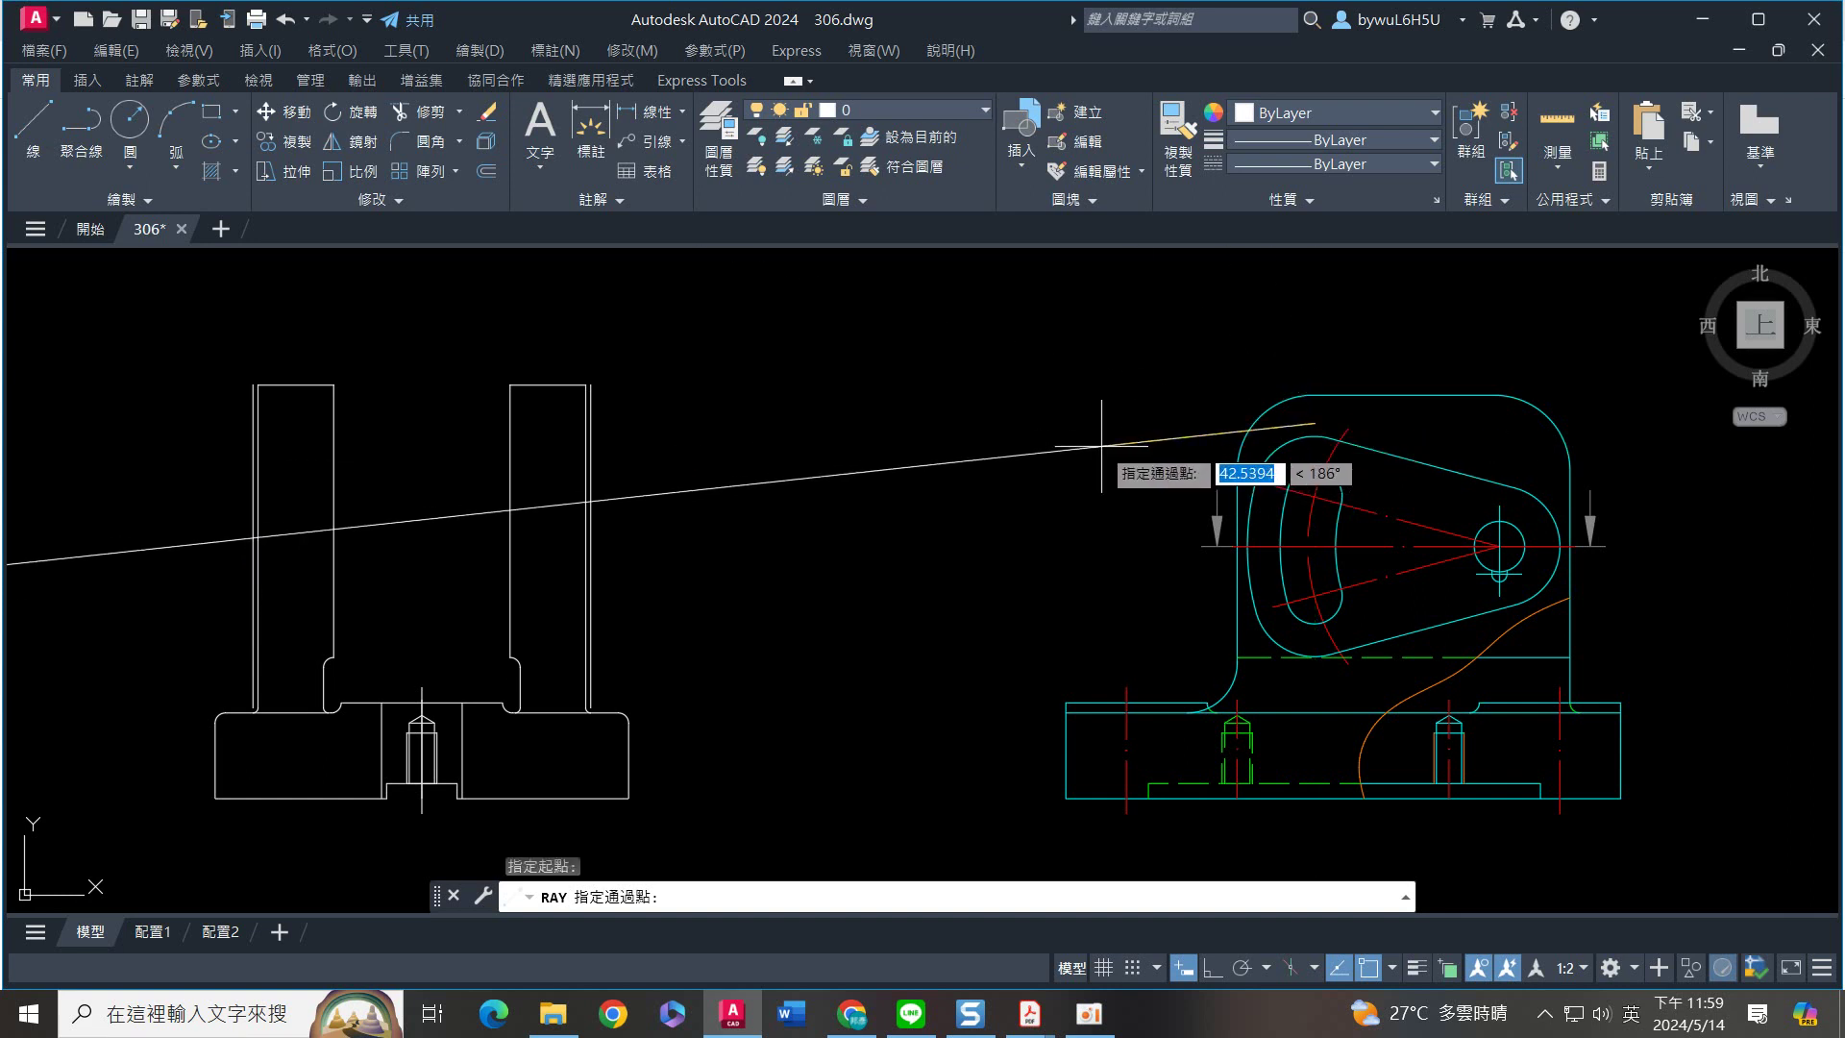
key(Escape)
Turn on Ortho and draw a horizontal ray leftward from the upper quadrant of the front view's large rounded outline, crossing the side view
key(Return)
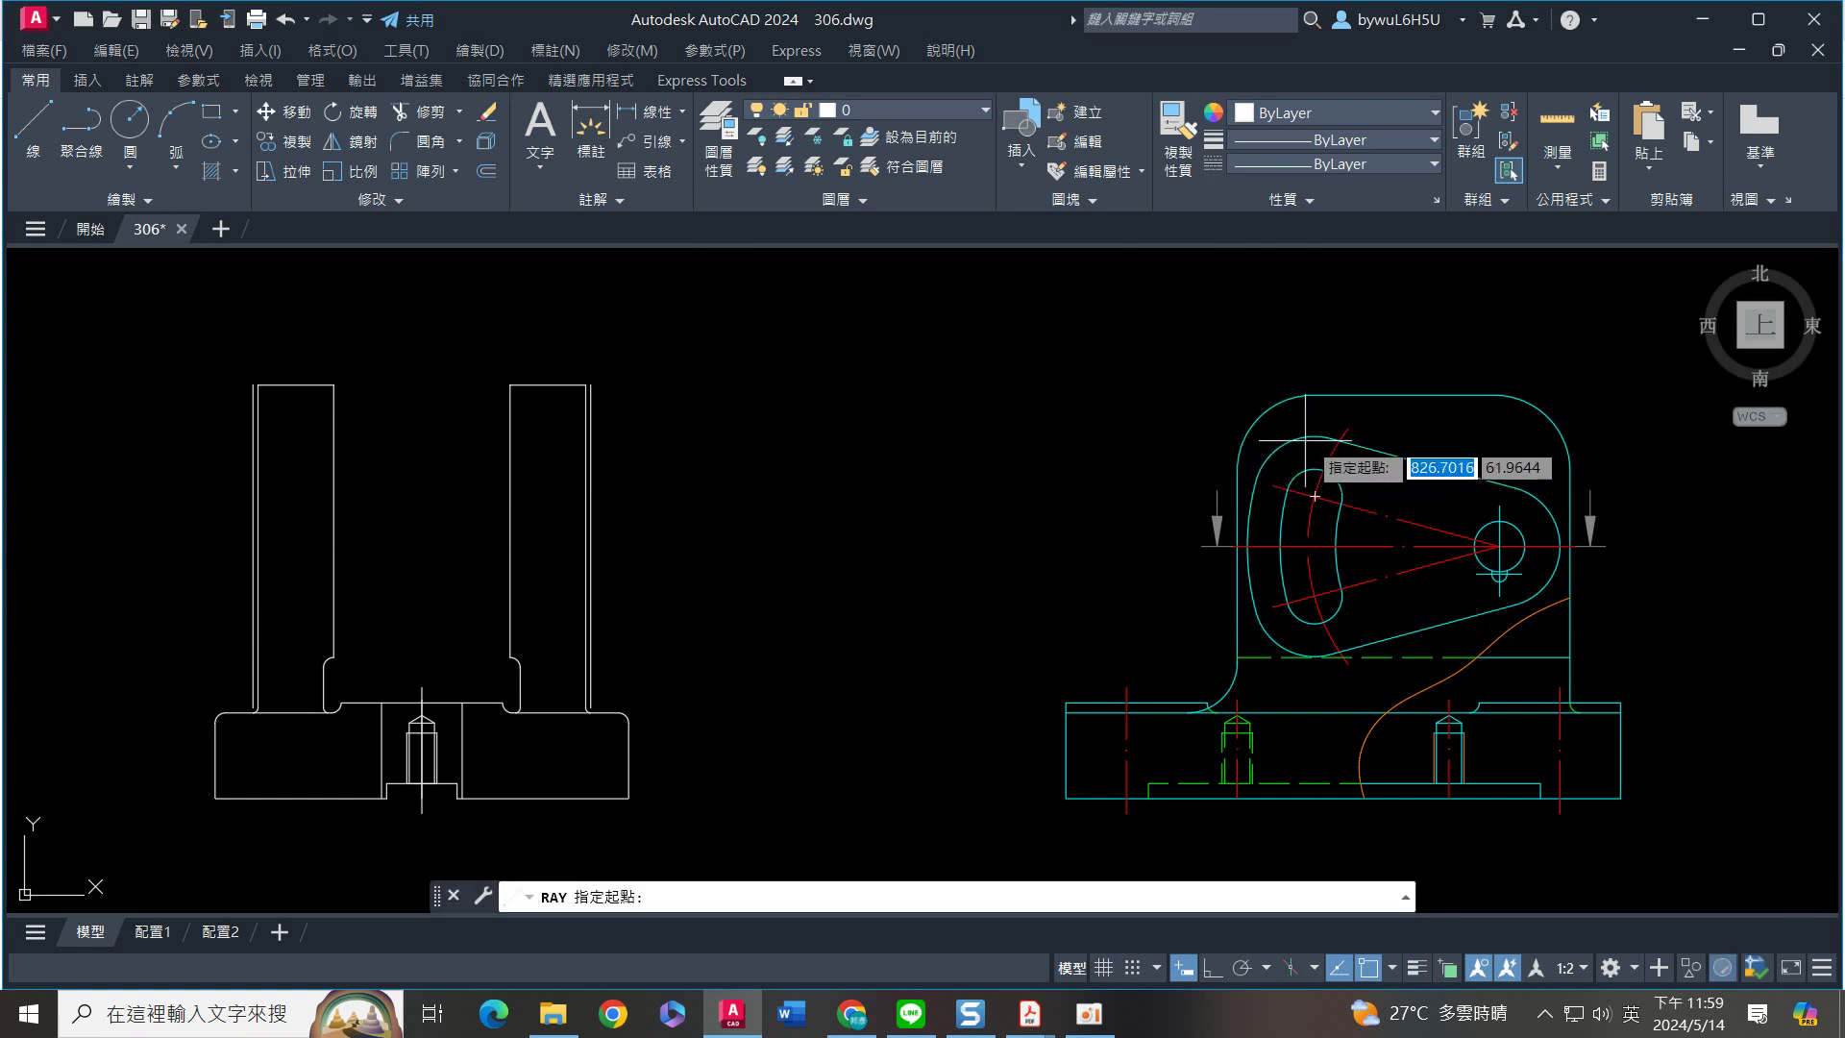
click(1315, 435)
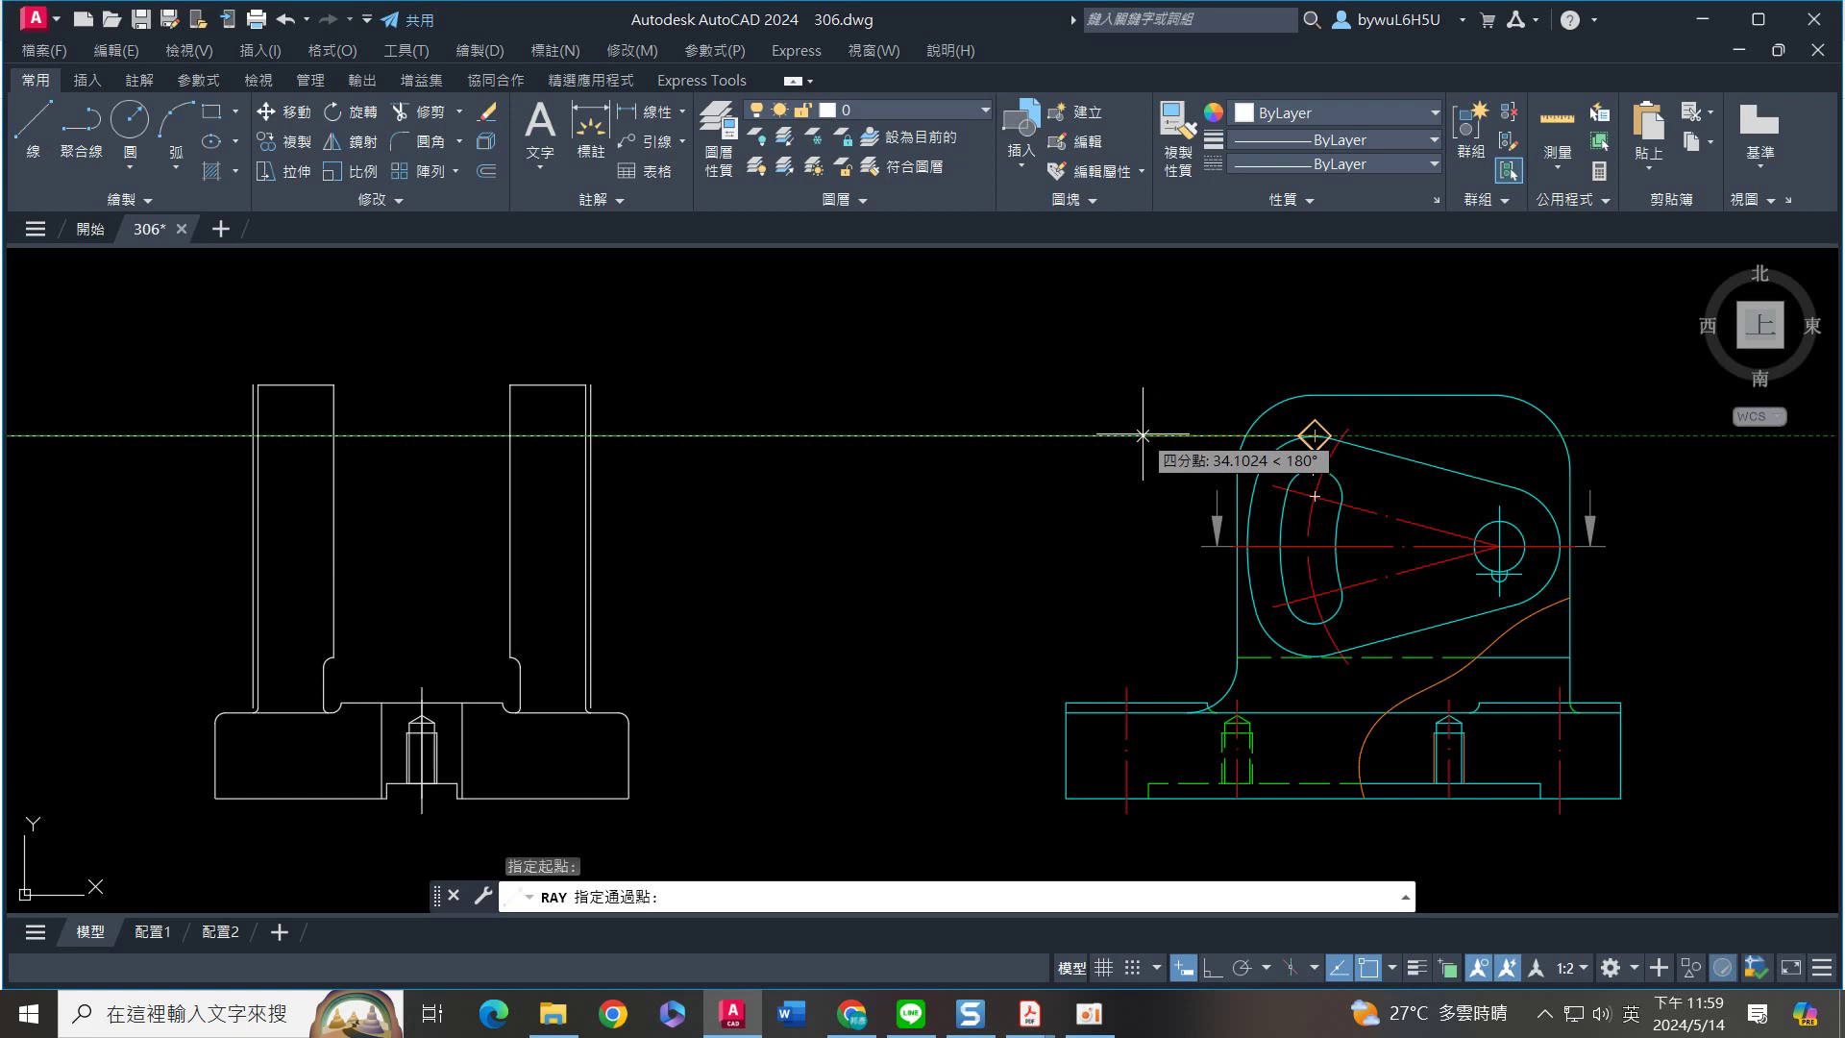
key(F8)
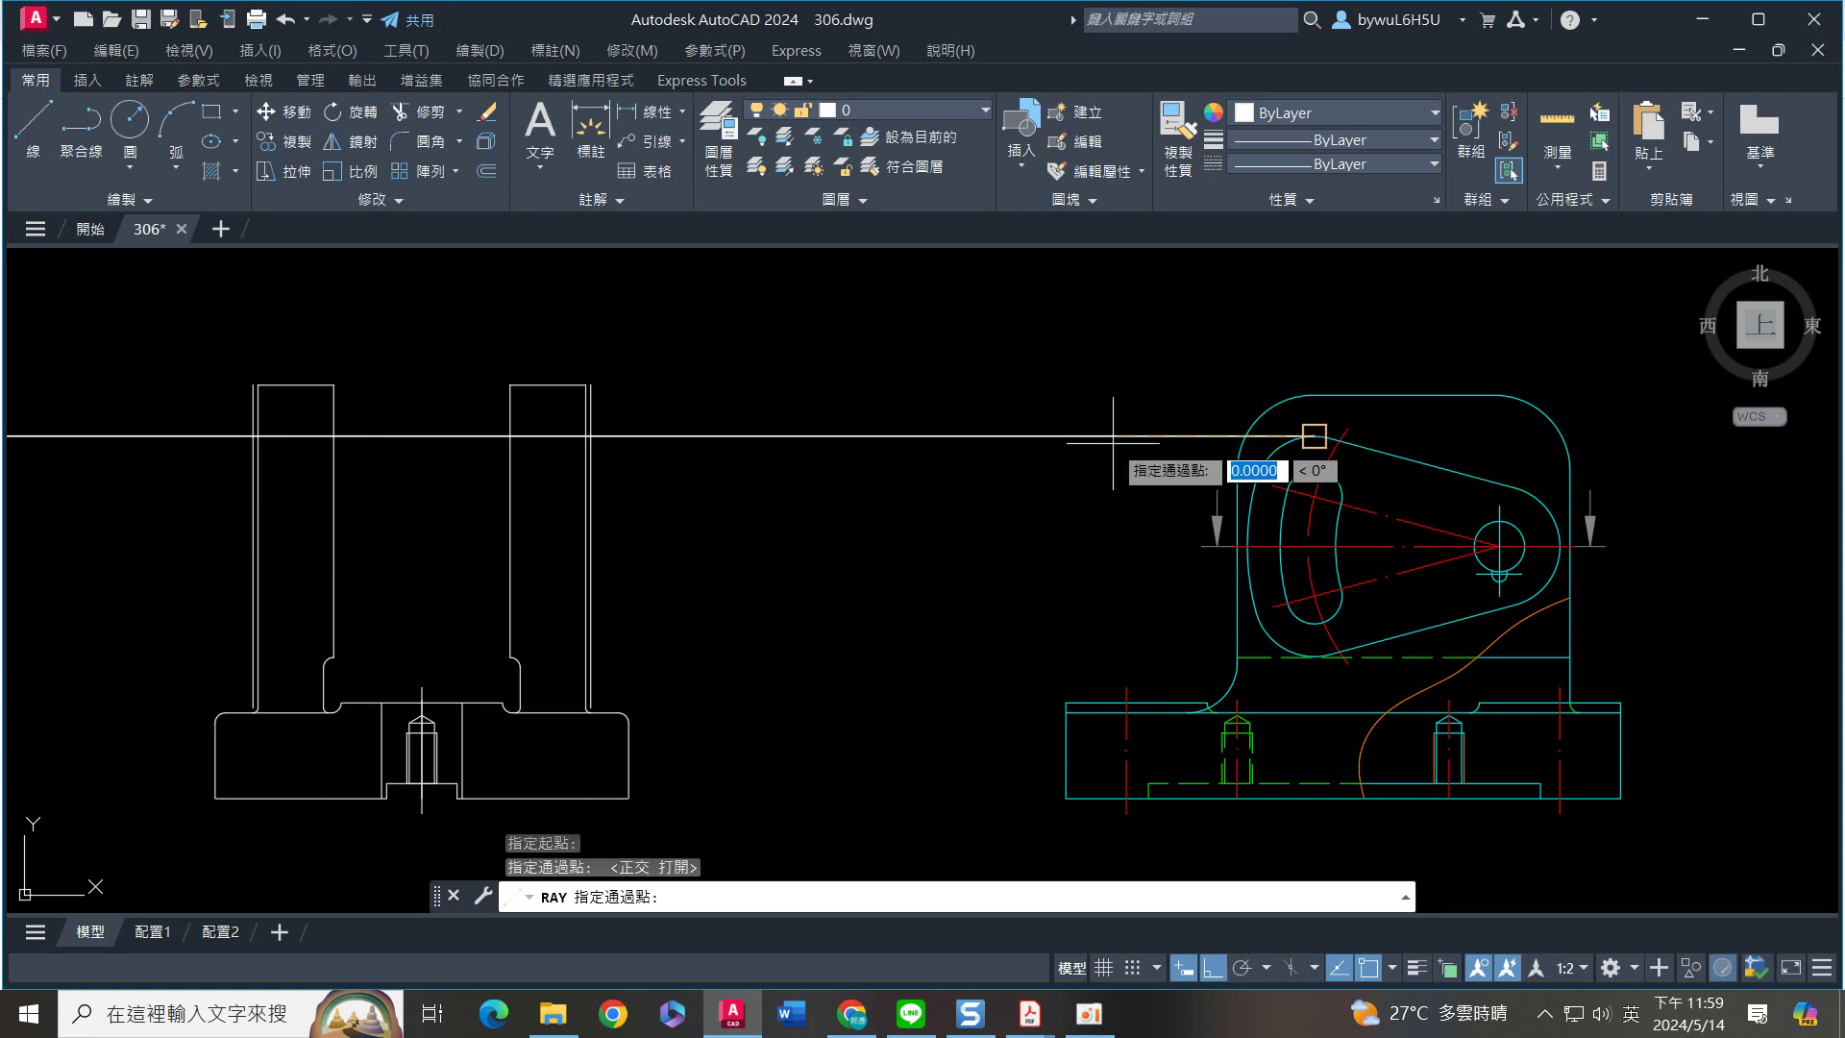
click(1113, 443)
key(Return)
Draw a second horizontal ray leftward from the lower quadrant of the front view's large rounded outline, crossing the side view
scroll(1285, 717, up, 2)
key(Return)
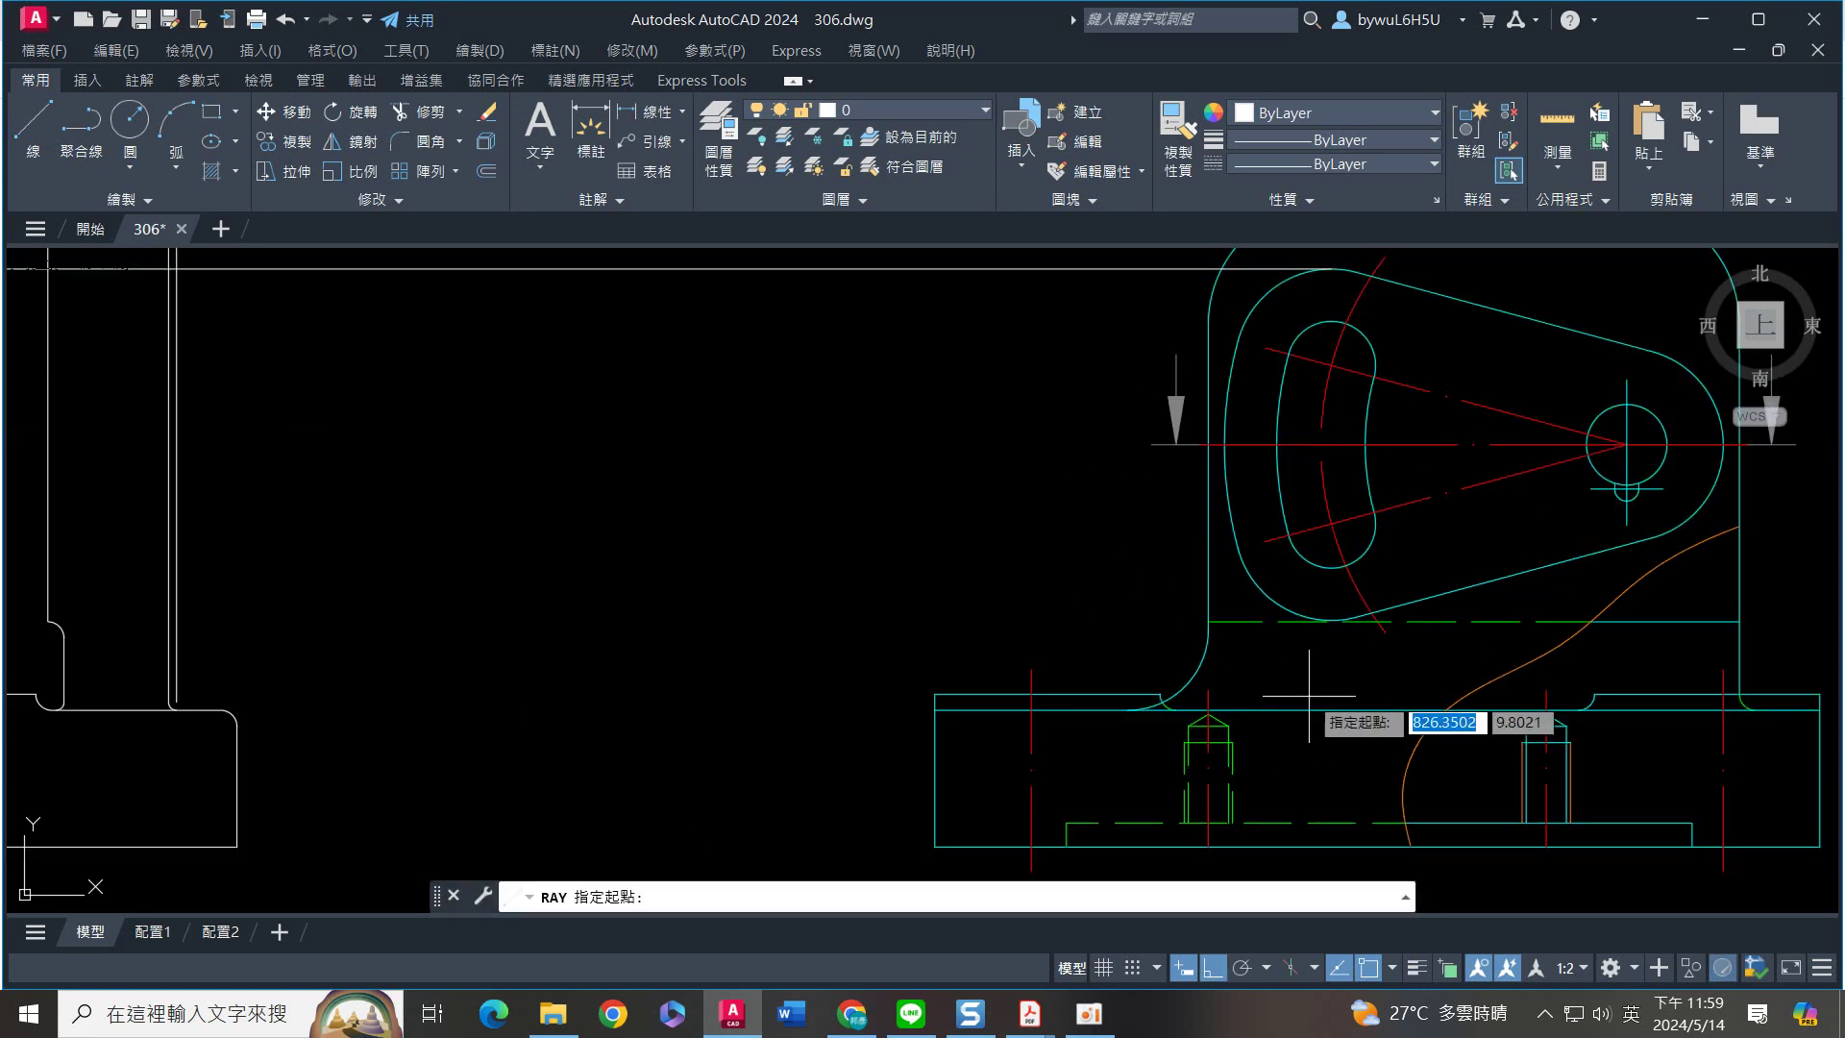
scroll(1308, 698, up, 3)
click(1333, 524)
click(838, 513)
key(Escape)
Trim the original outer edges of both uprights between the upper and lower rays in the side view
scroll(656, 491, down, 5)
middle_drag(423, 376, 1076, 577)
mouse_move(567, 494)
middle_down()
mouse_move(849, 483)
mouse_move(1176, 511)
mouse_move(1174, 528)
middle_up()
scroll(1000, 452, up, 4)
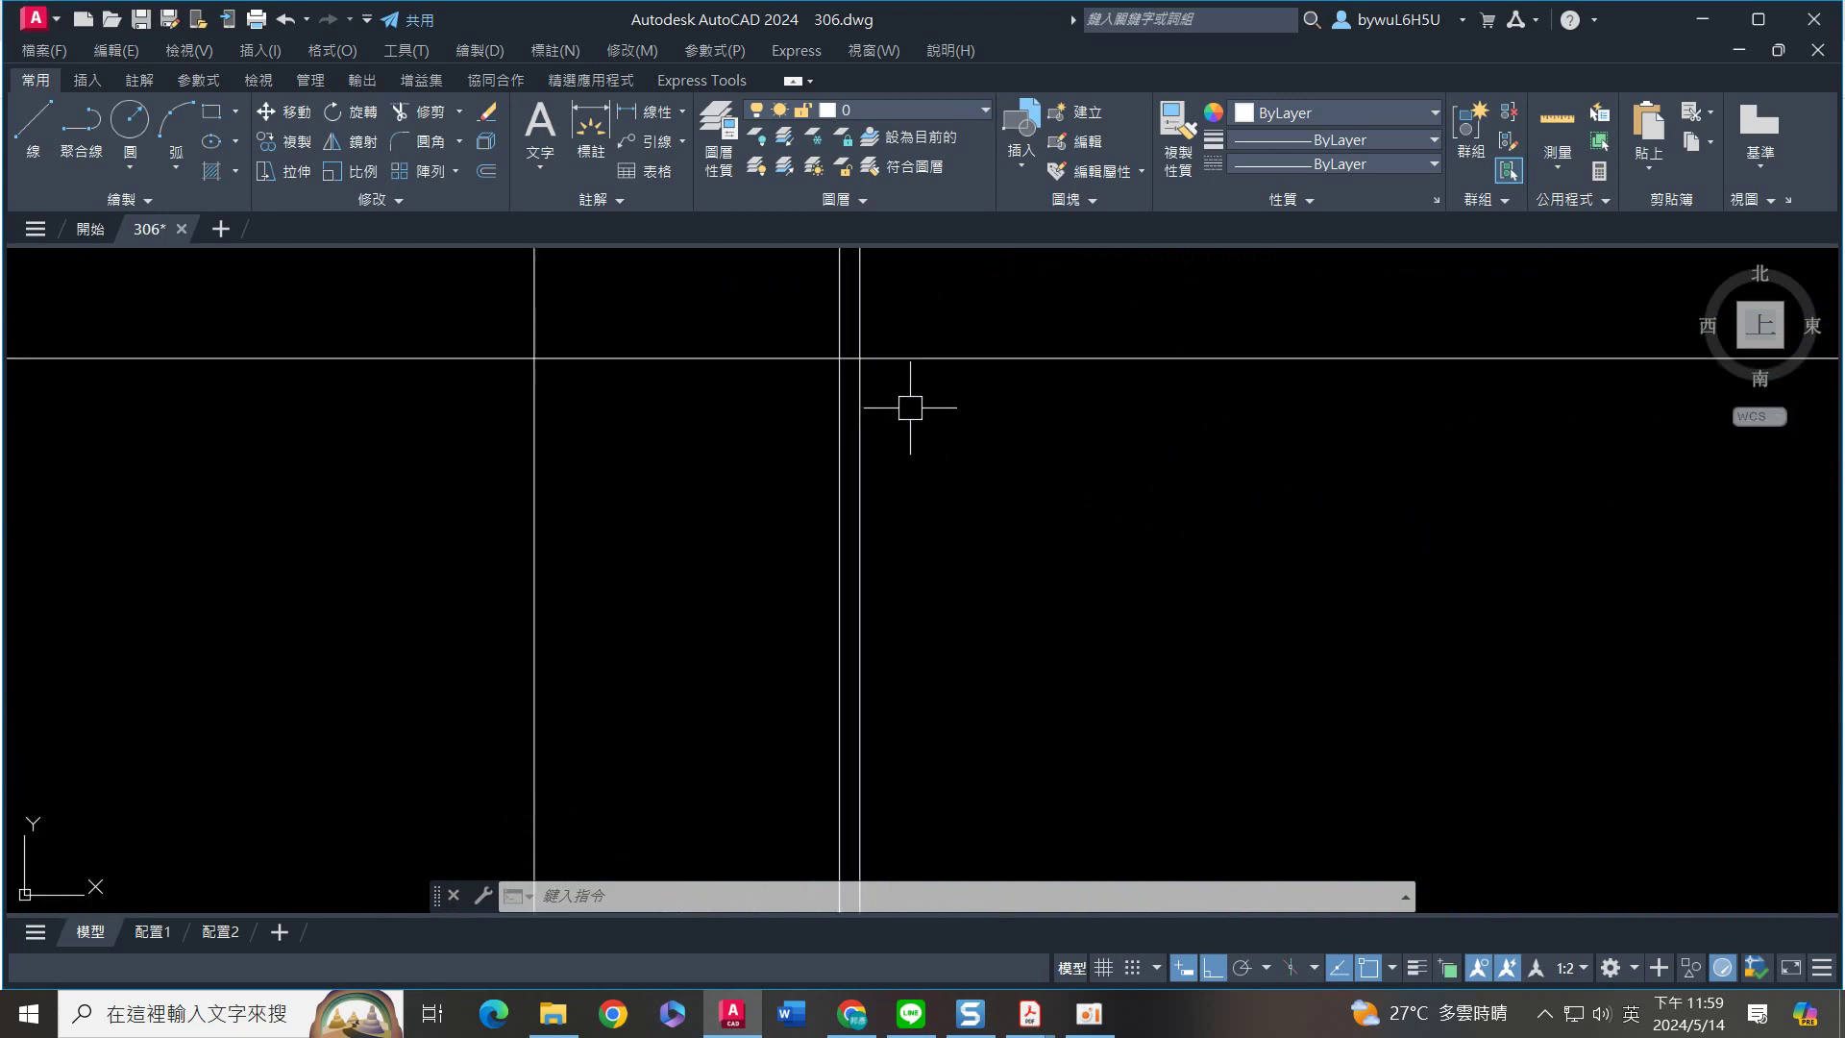
scroll(927, 424, down, 4)
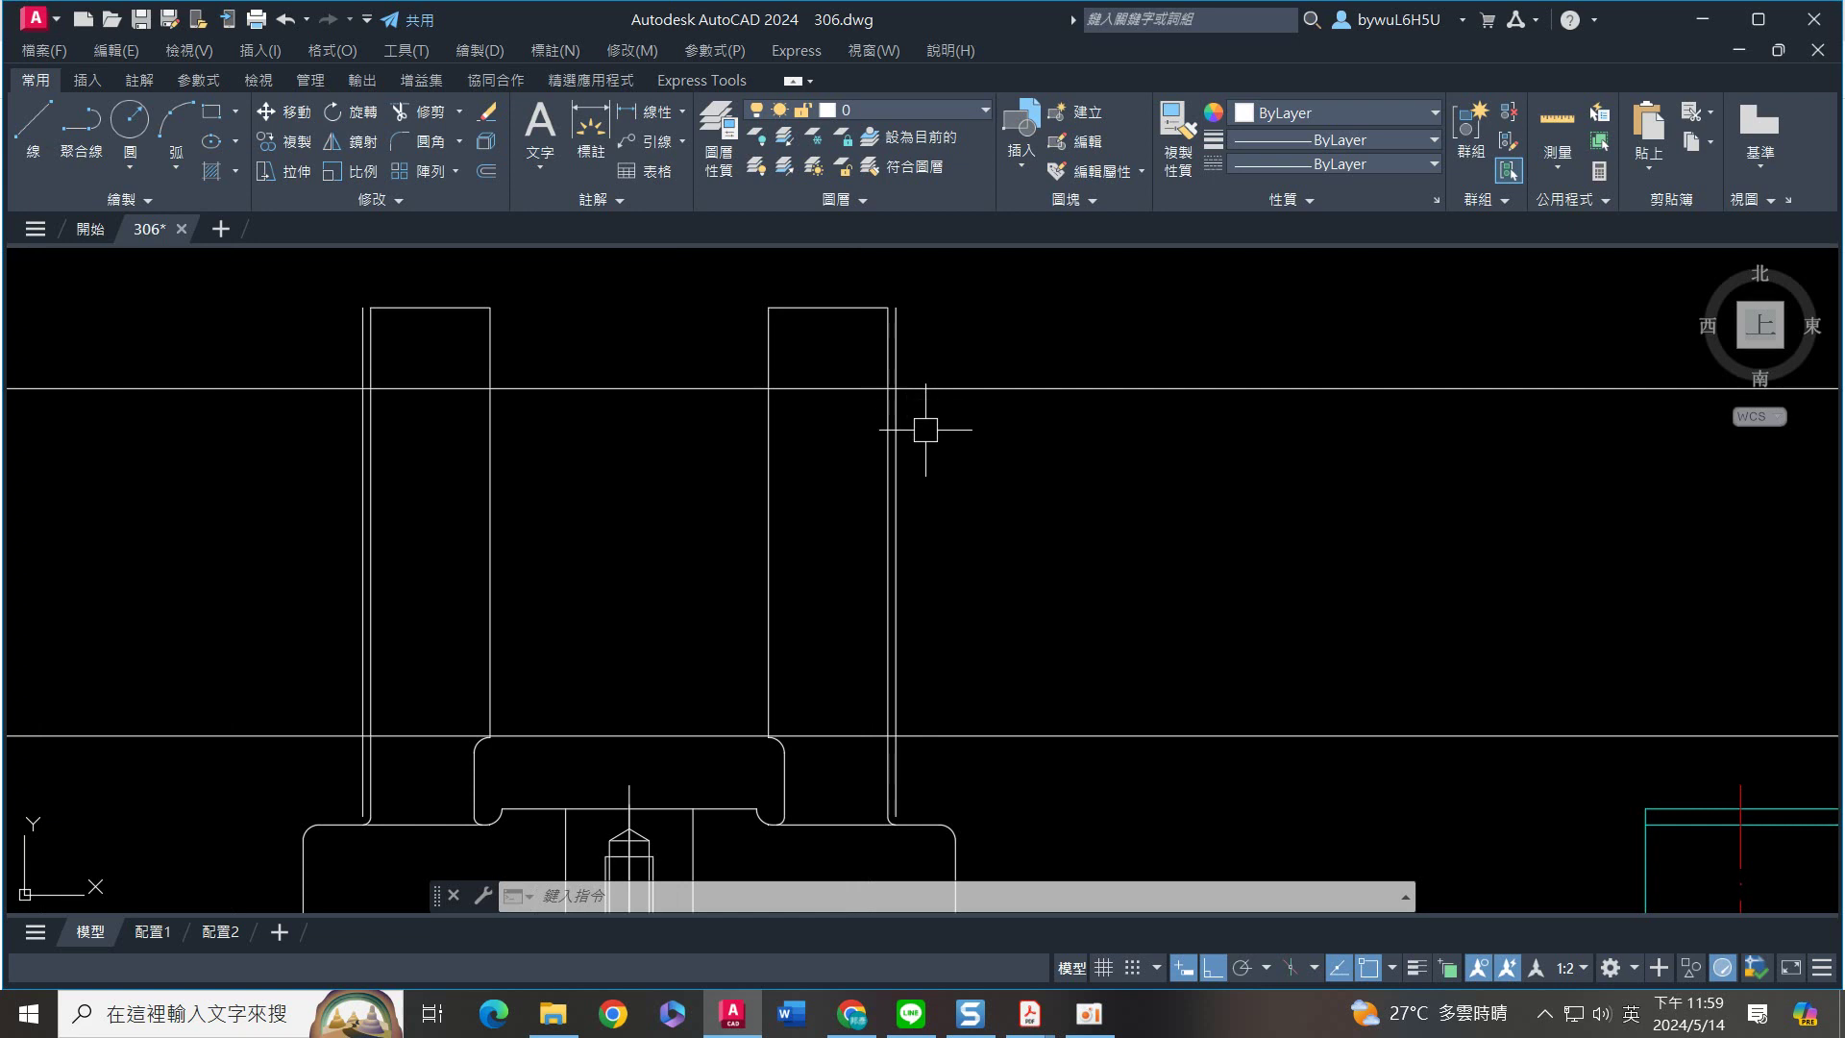
middle_drag(967, 463, 982, 472)
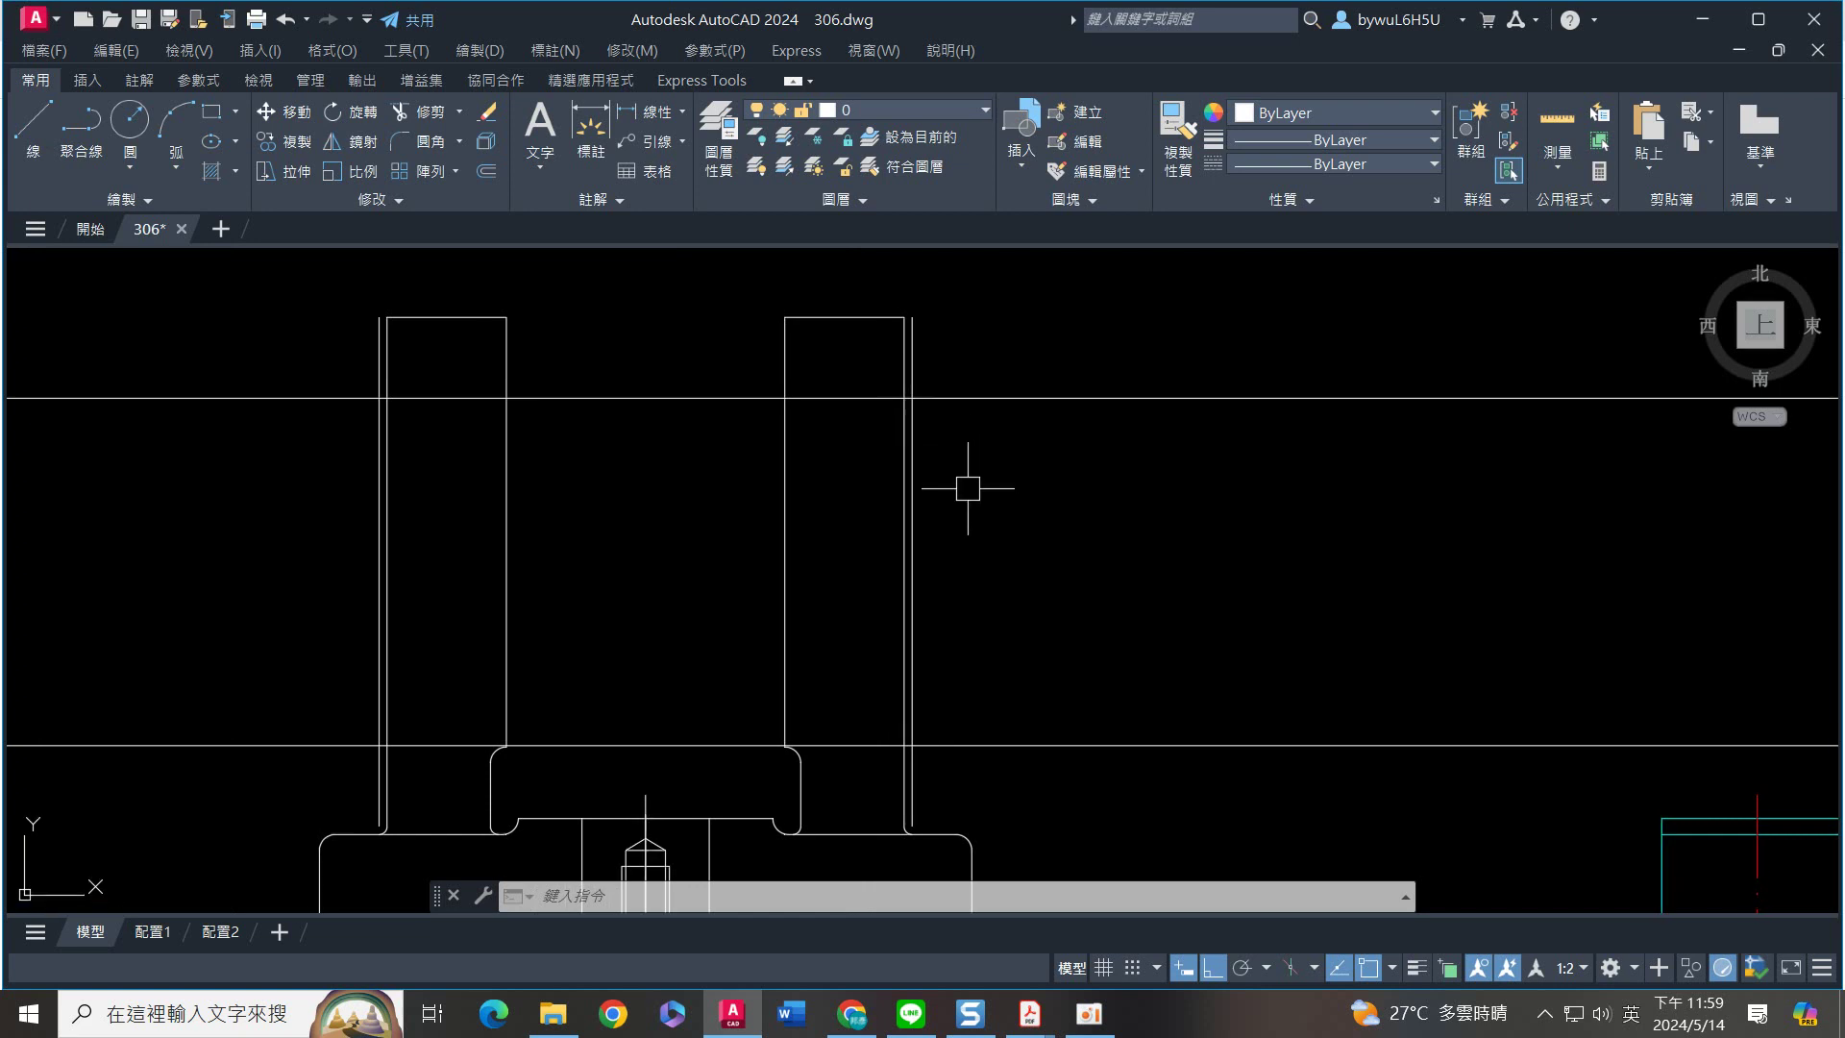
key(BackSpace)
text(tr)
key(Return)
key(Return)
scroll(956, 488, up, 4)
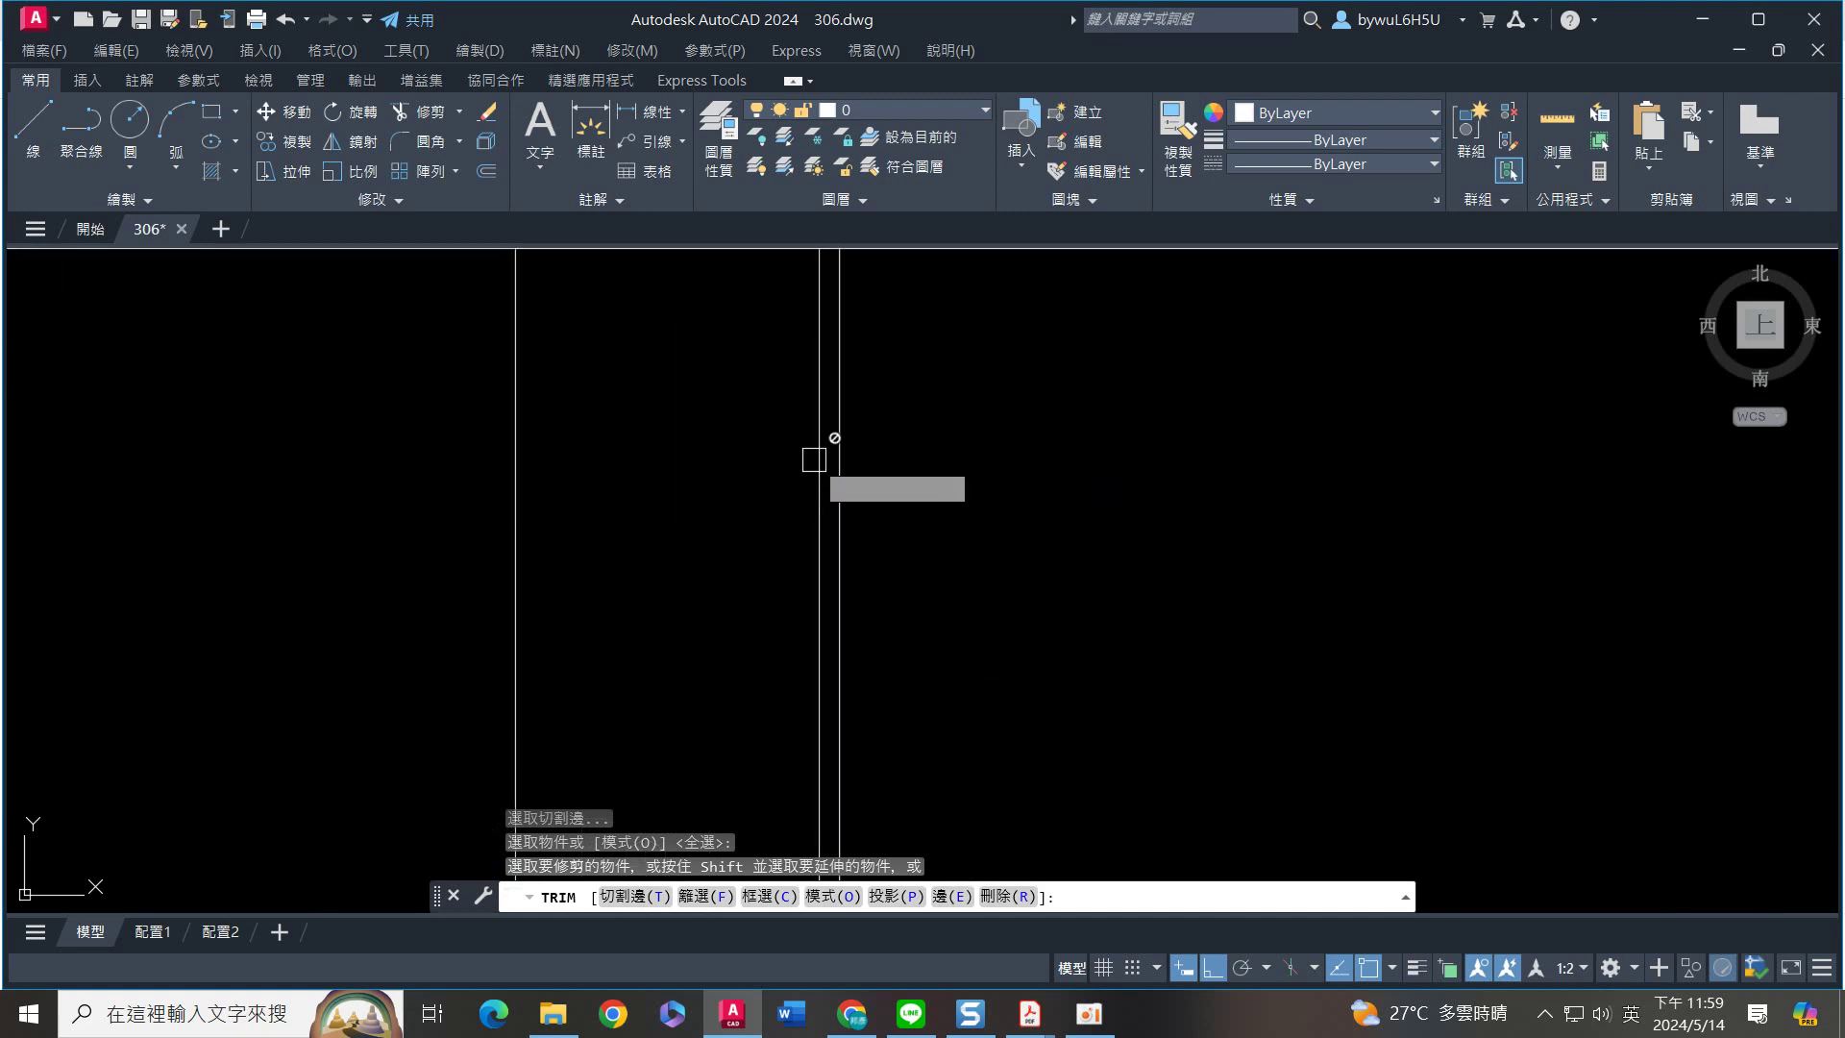
scroll(806, 464, down, 5)
click(803, 471)
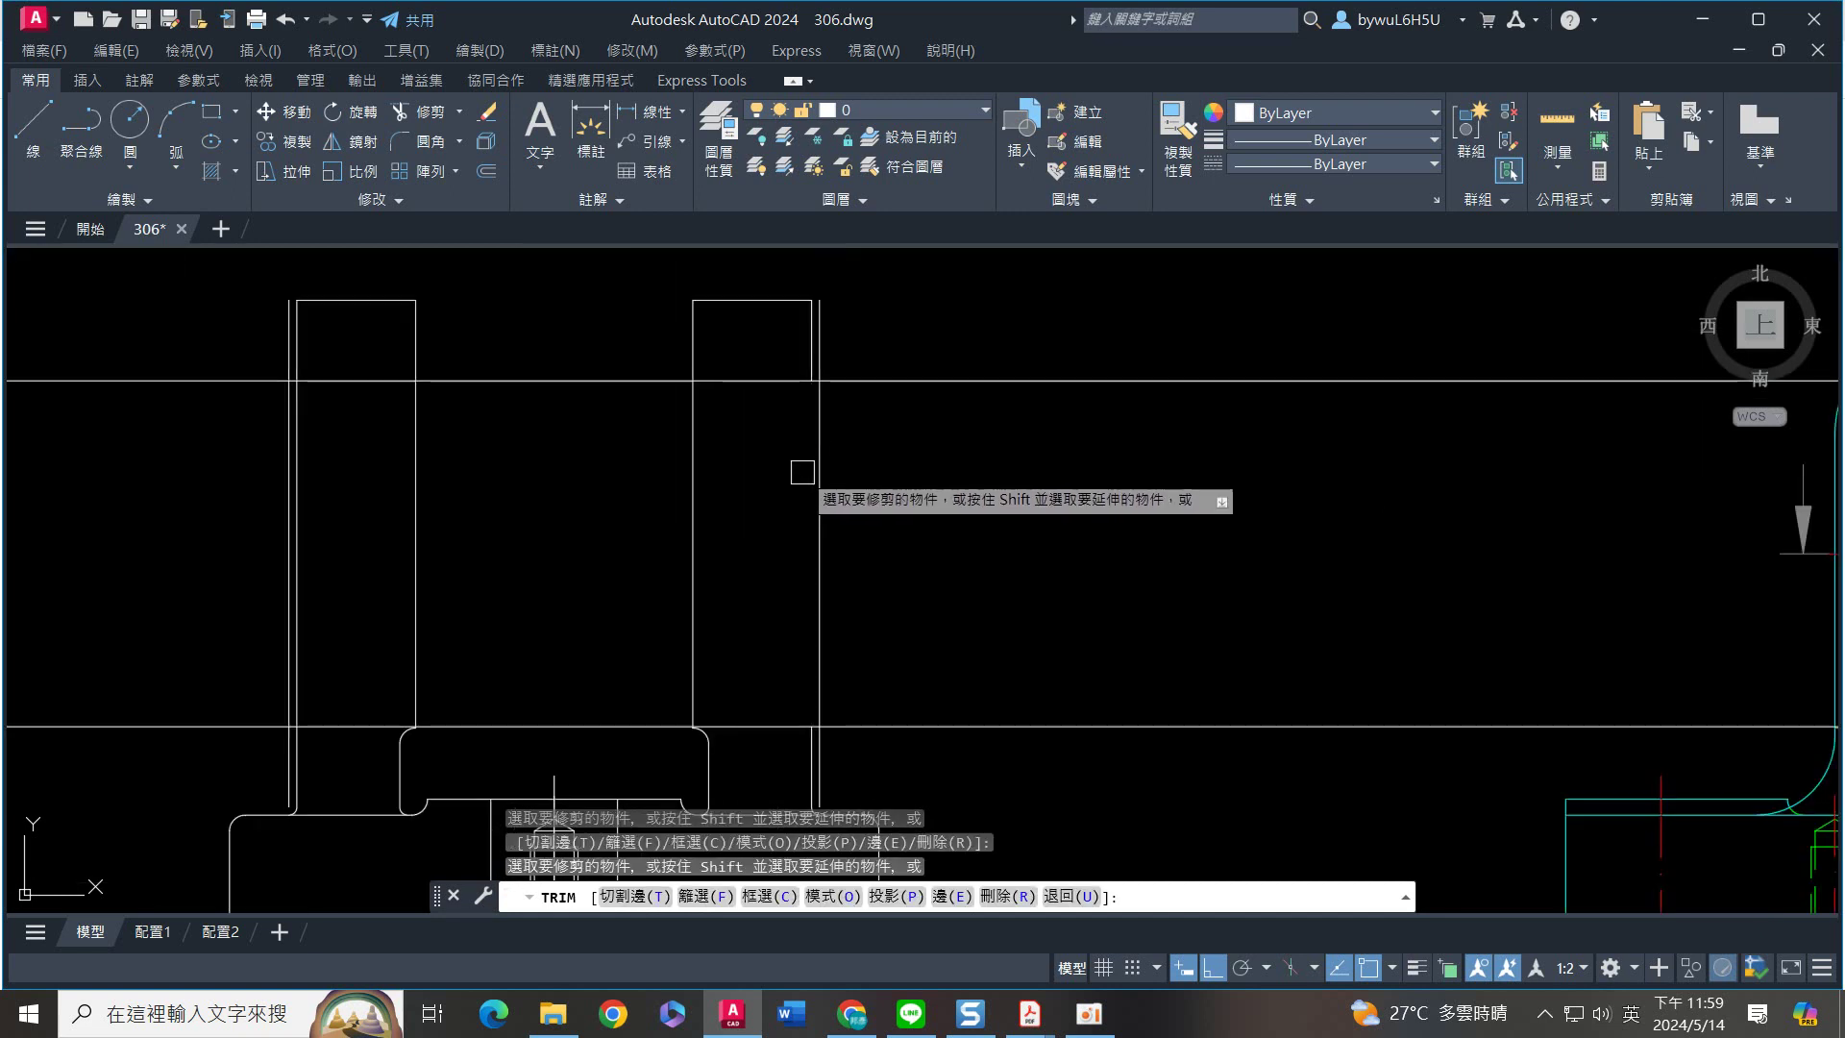
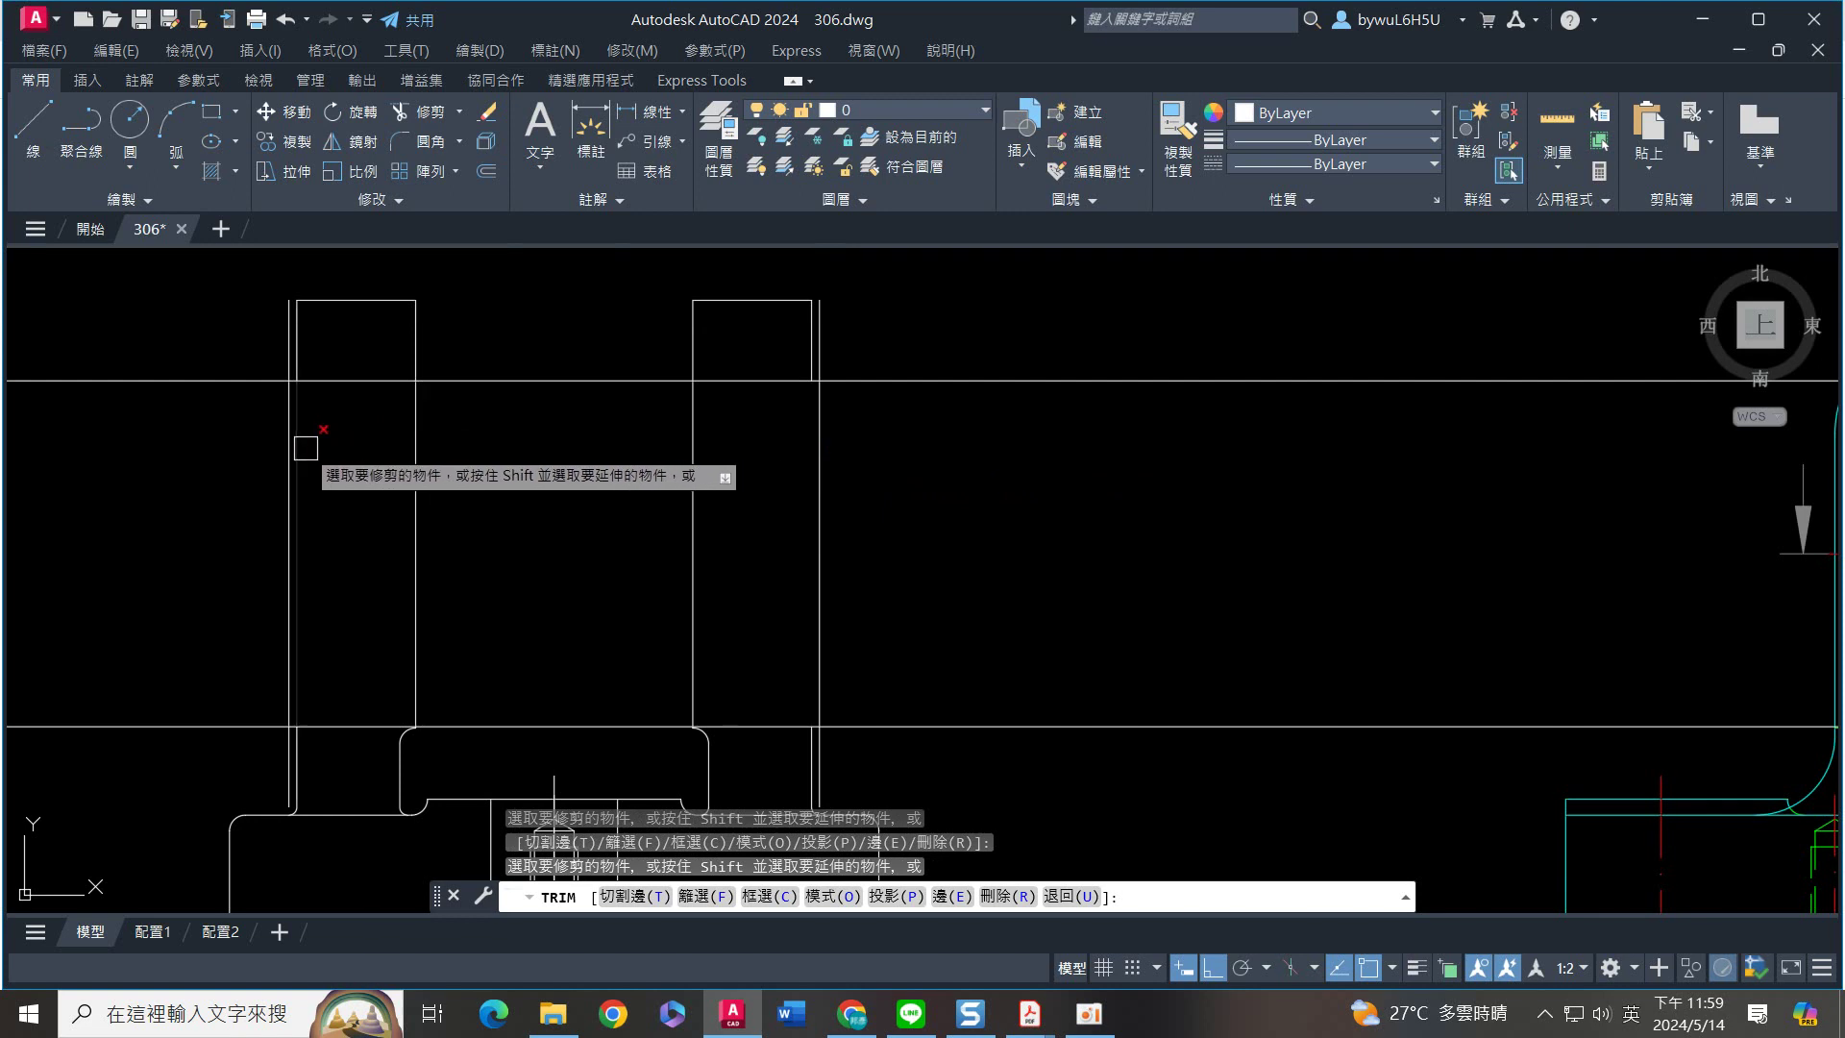
Trim away the ray portions that cross the gap between the two uprights
click(511, 366)
click(492, 423)
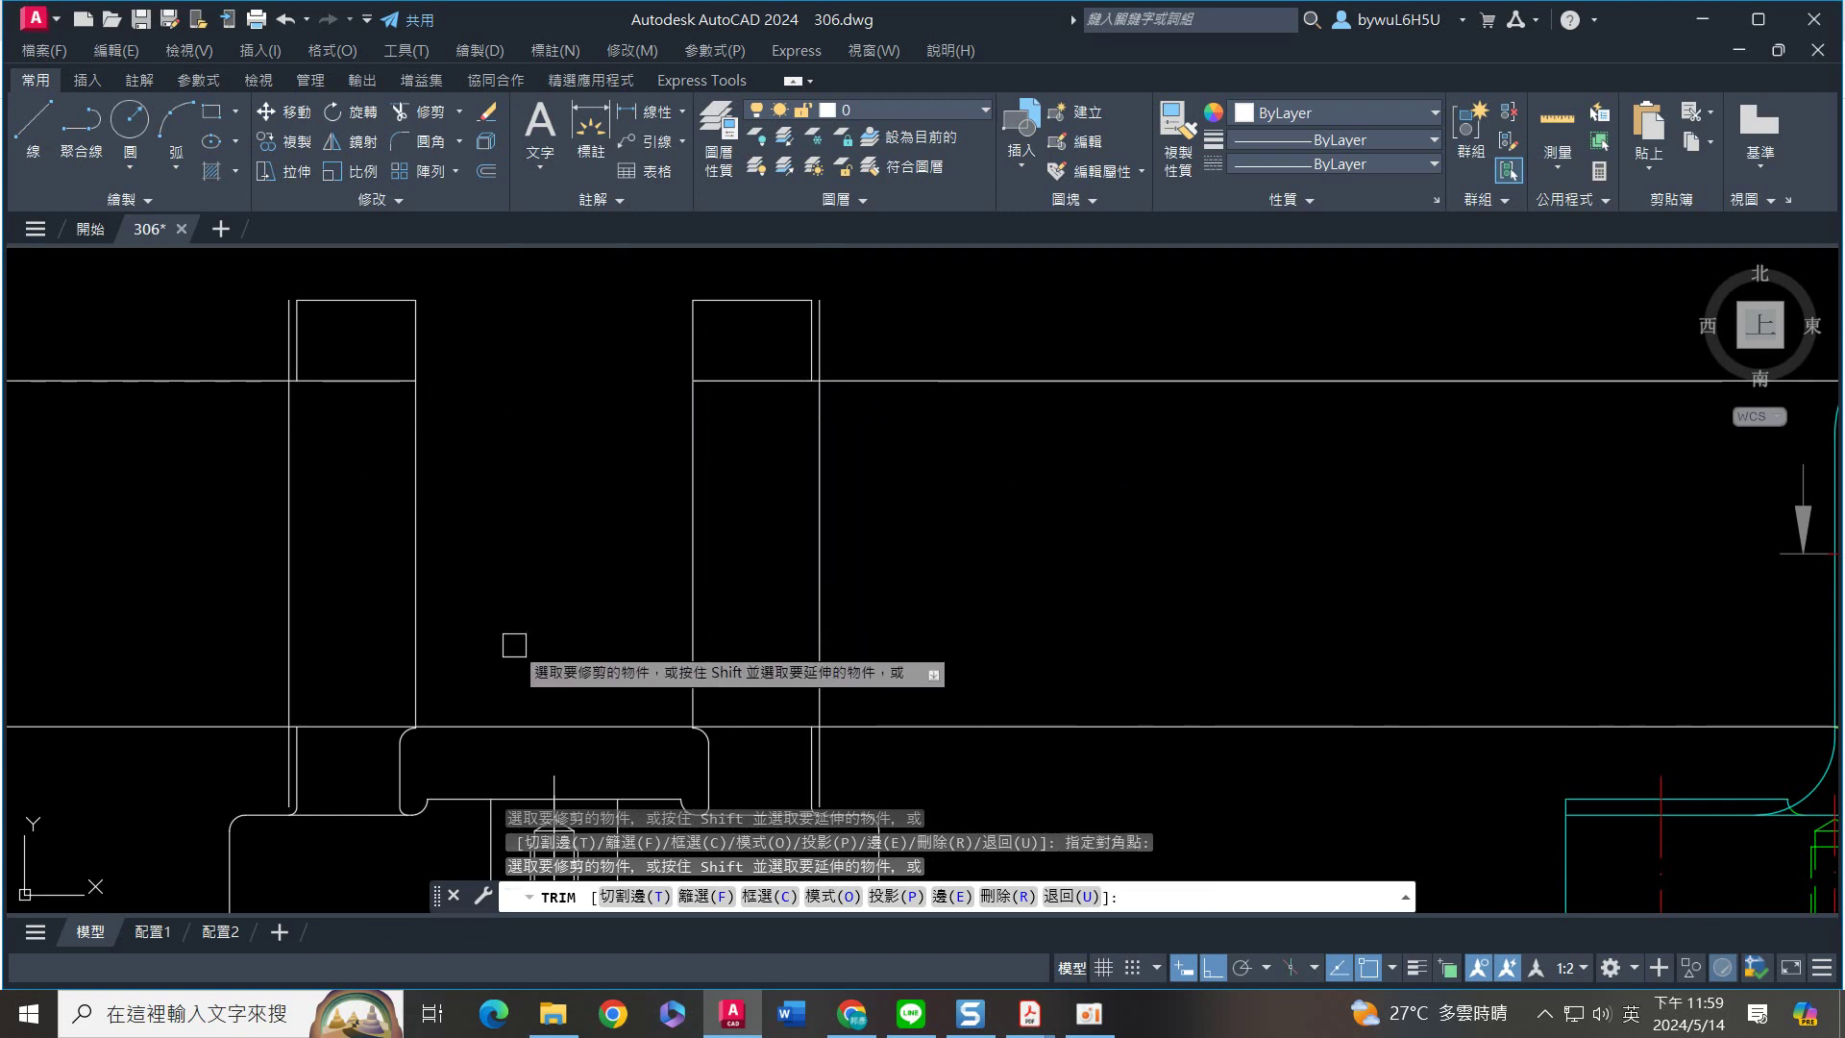
key(Escape)
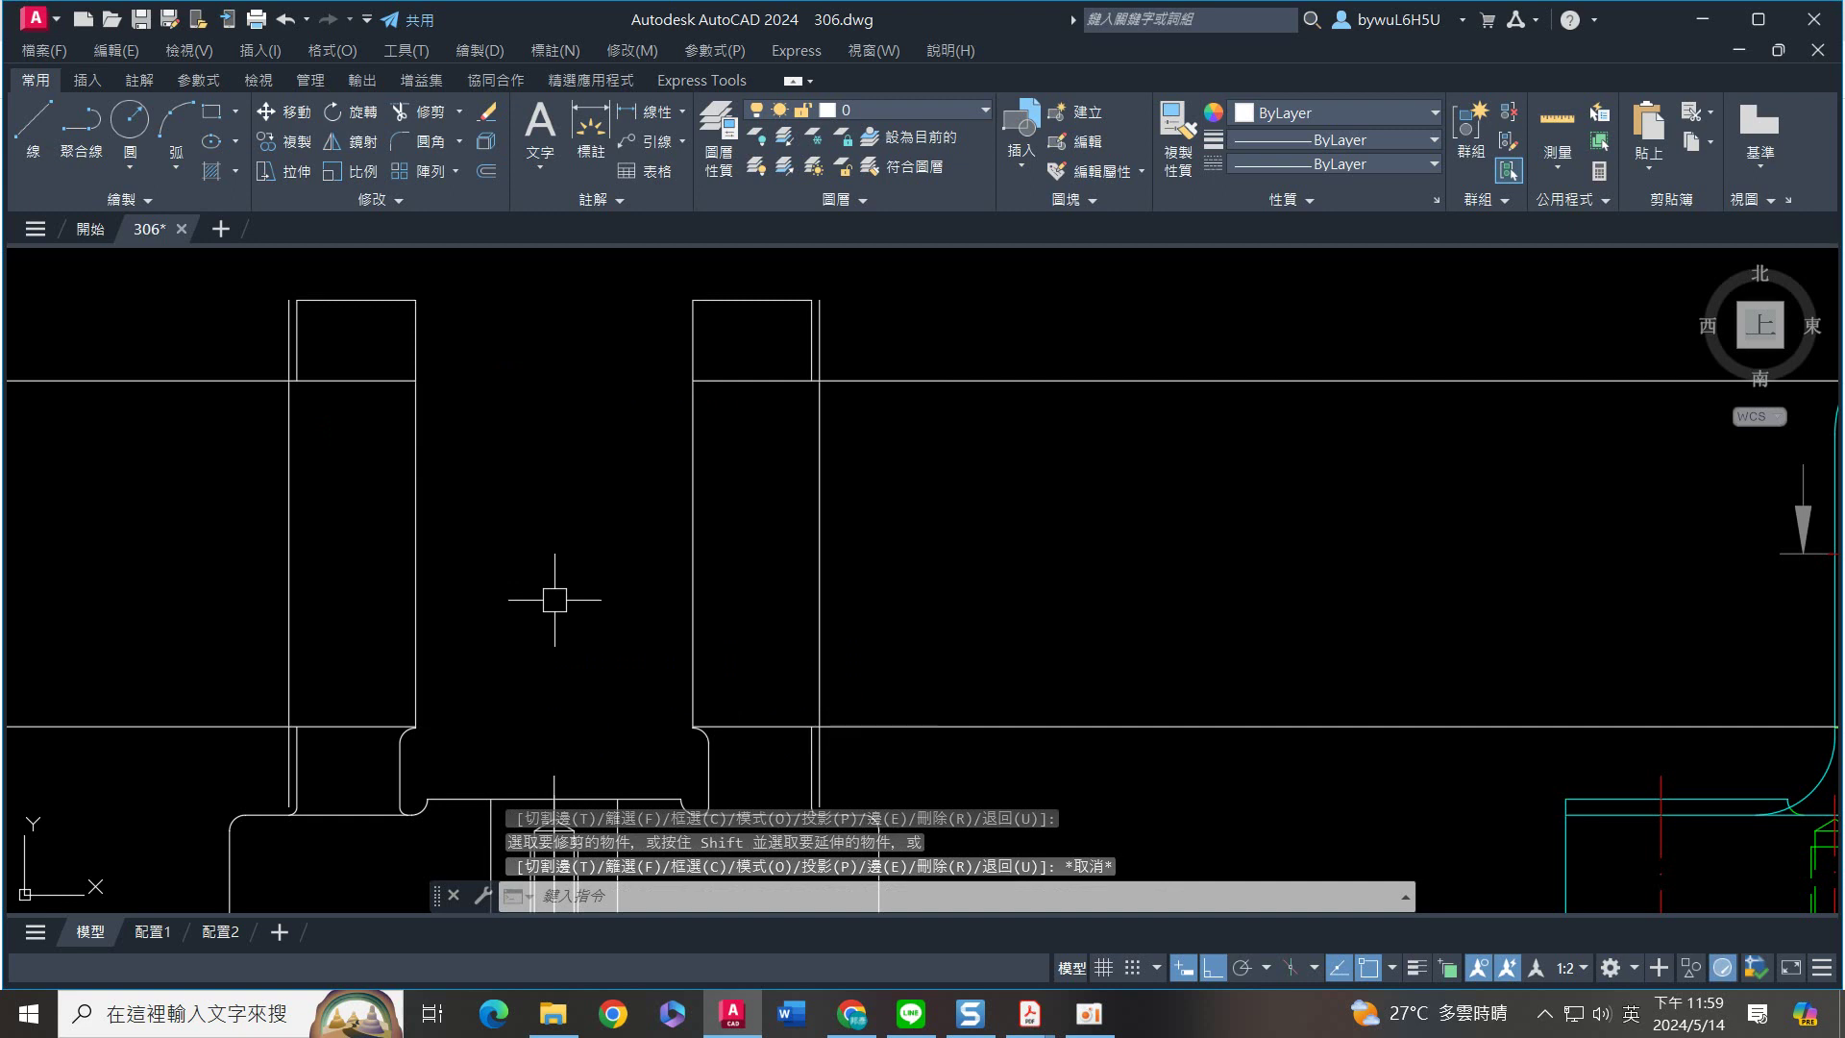
Fillet the right upright's upper outer edge with the upper ray in the side view, using radius 1 in multiple mode
text(f)
key(Return)
key(Return)
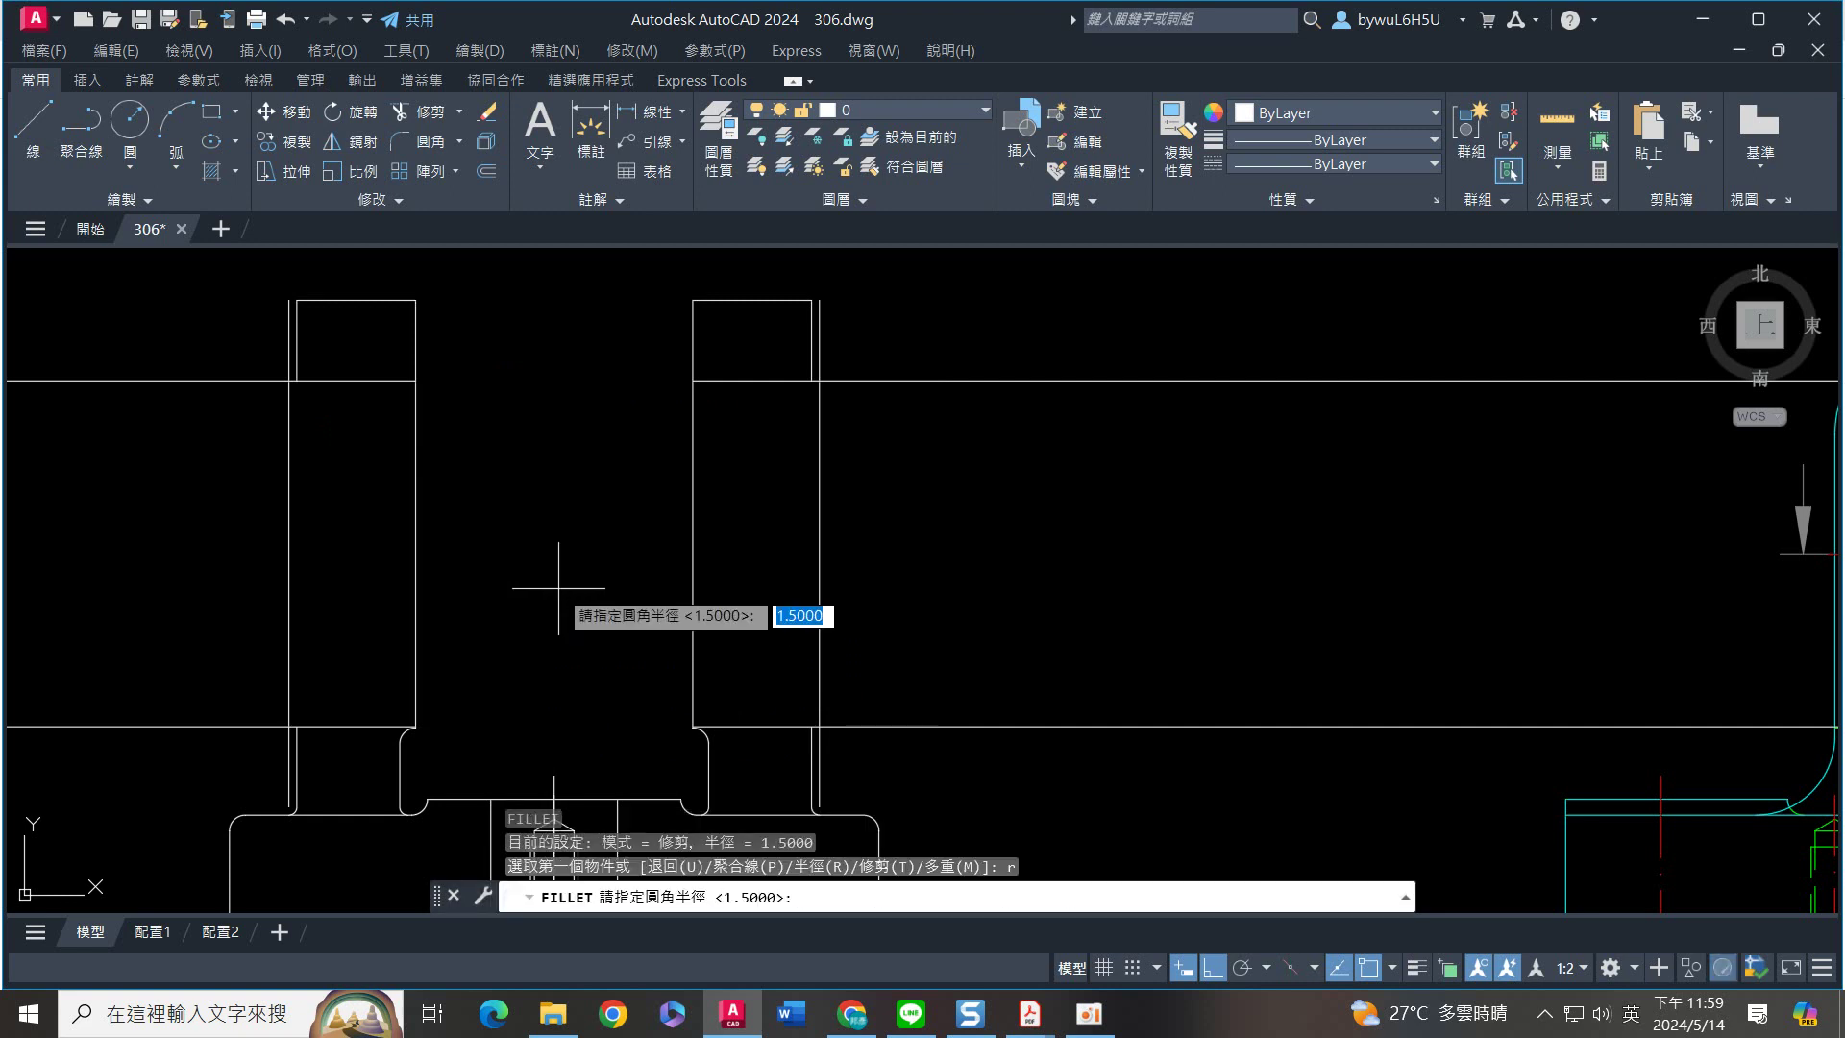
text(1)
key(Return)
key(Return)
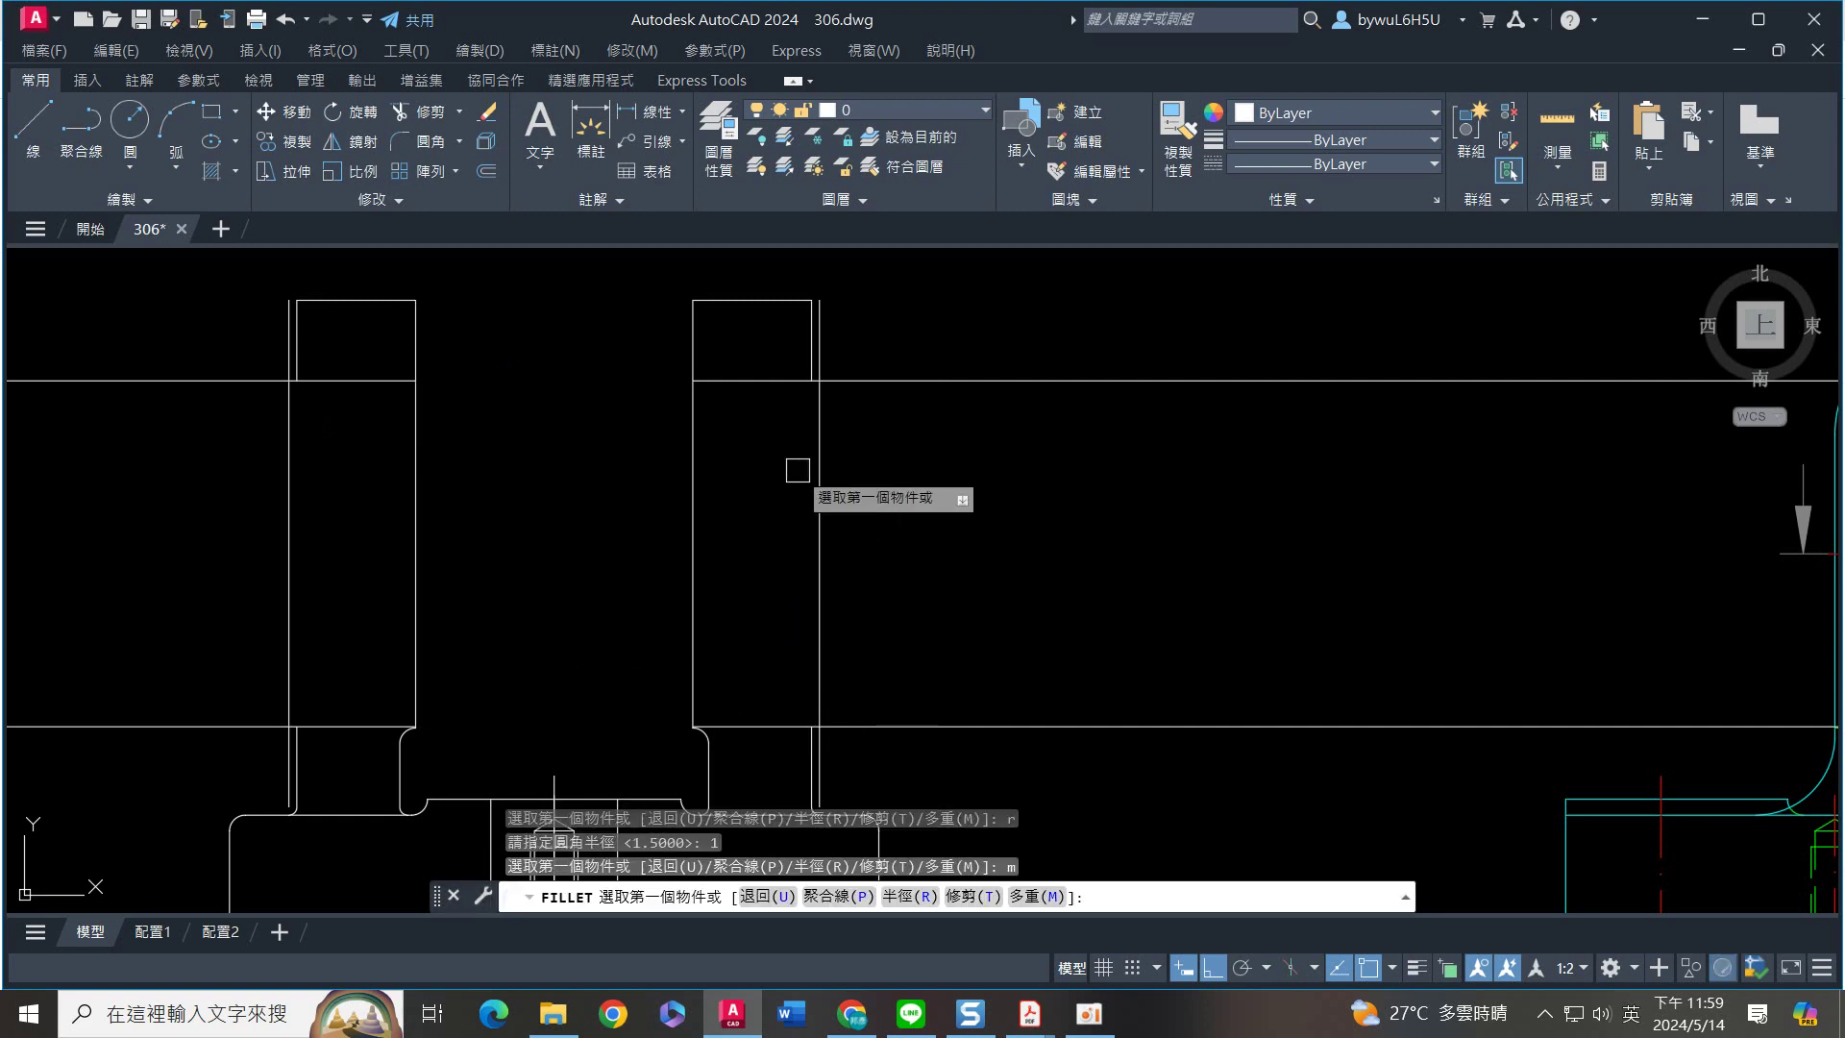
scroll(827, 404, up, 5)
click(781, 322)
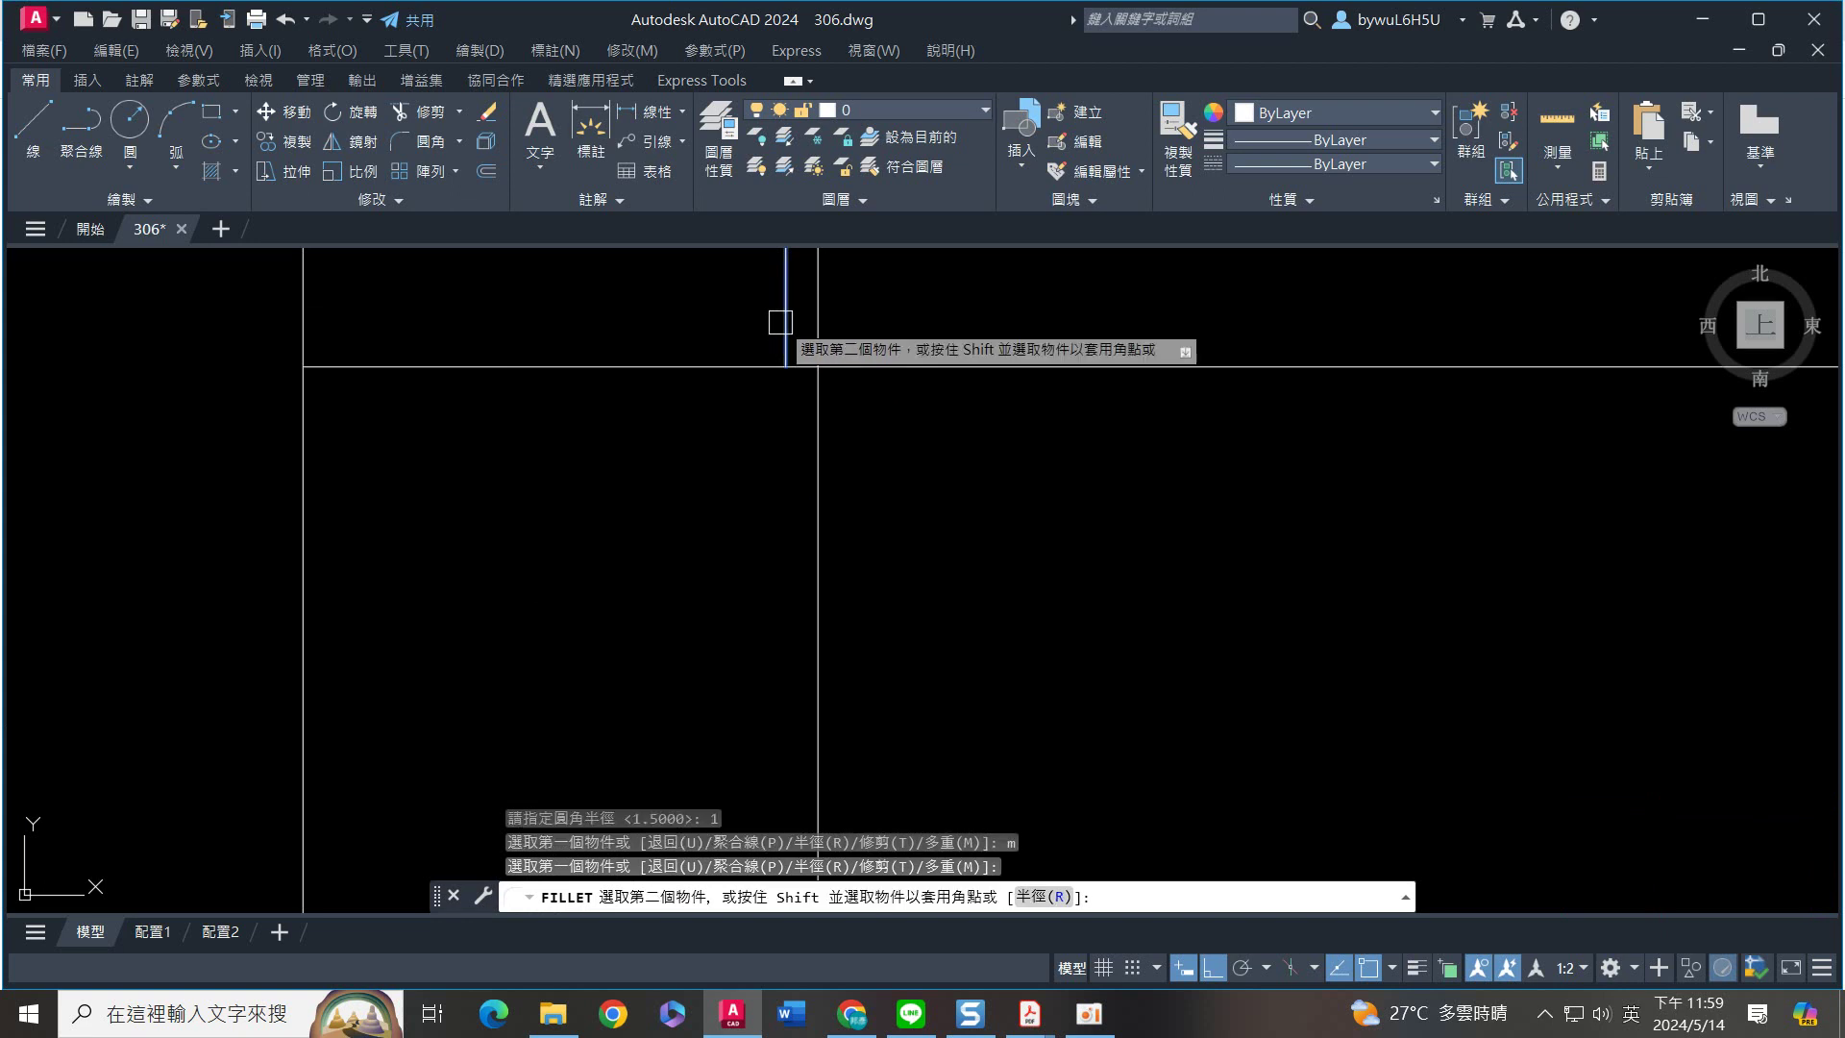
click(846, 366)
Fillet the right upright's lower outer edge with the lower ray at radius 1
scroll(895, 459, down, 3)
middle_drag(924, 523, 1006, 276)
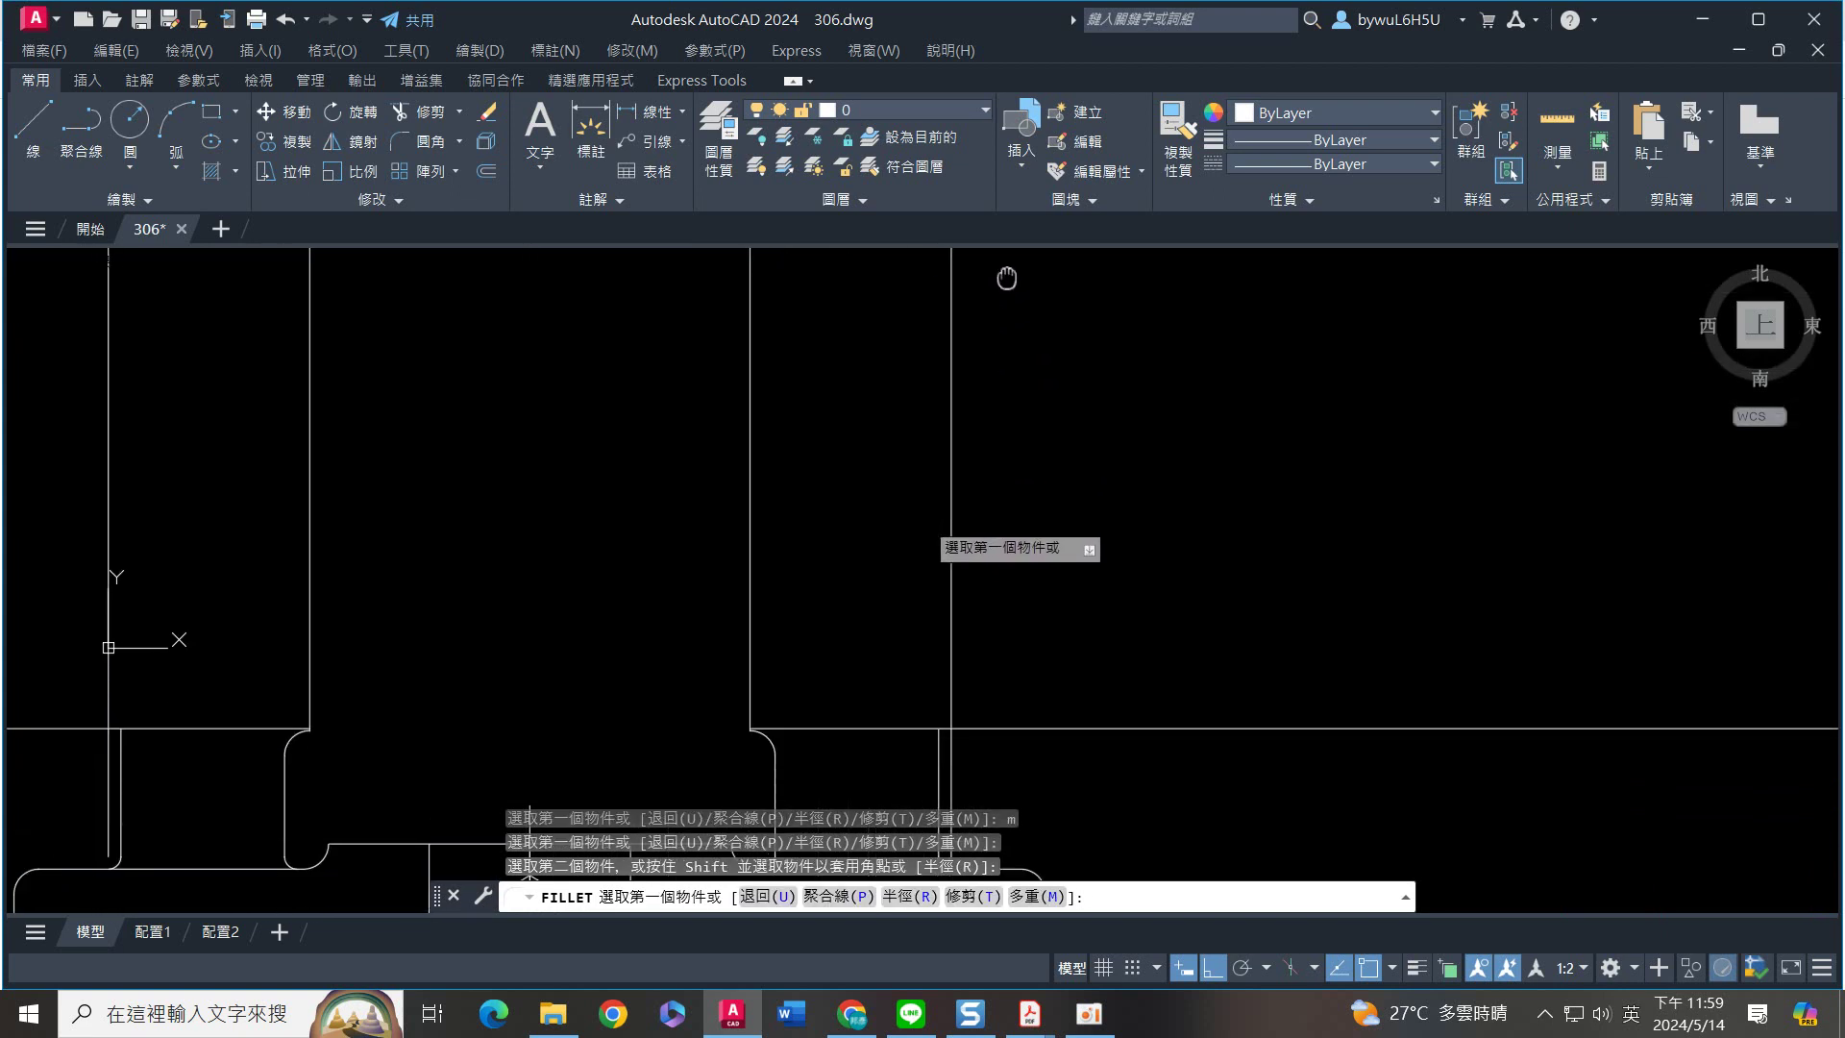
middle_drag(992, 719, 951, 495)
scroll(946, 499, up, 4)
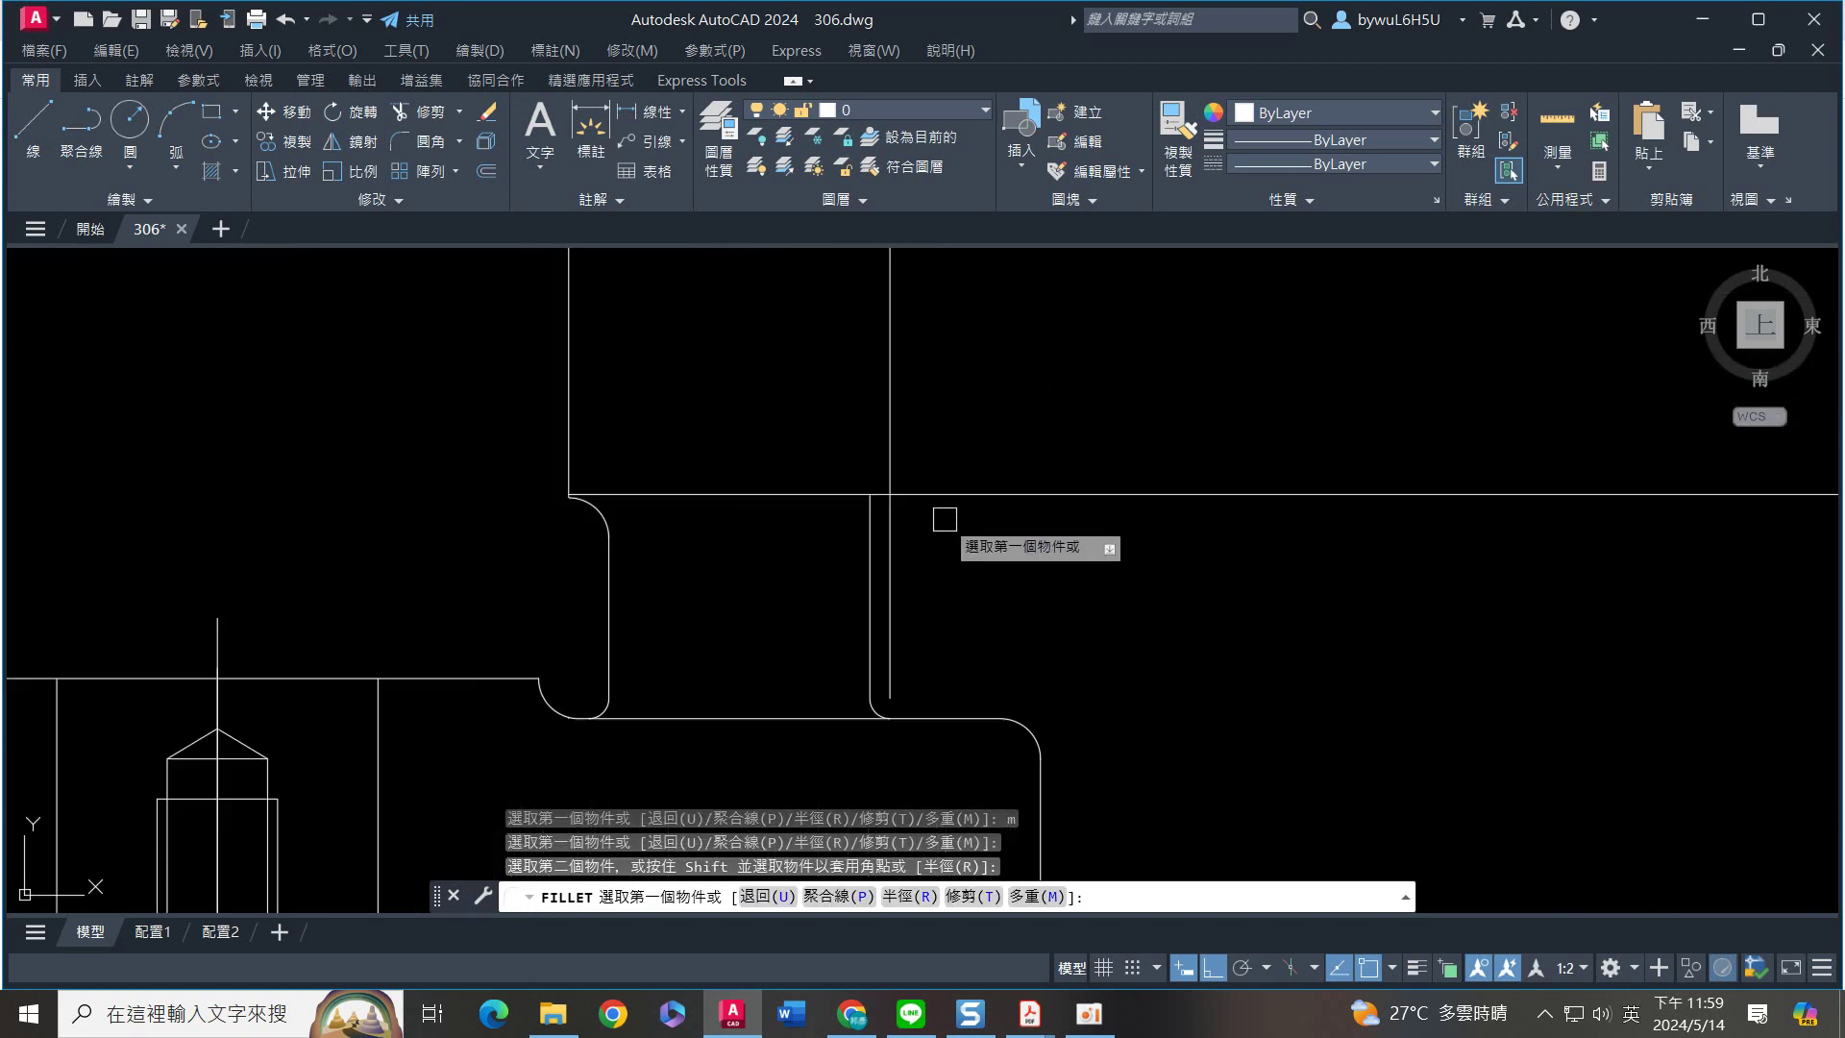
click(929, 452)
click(755, 531)
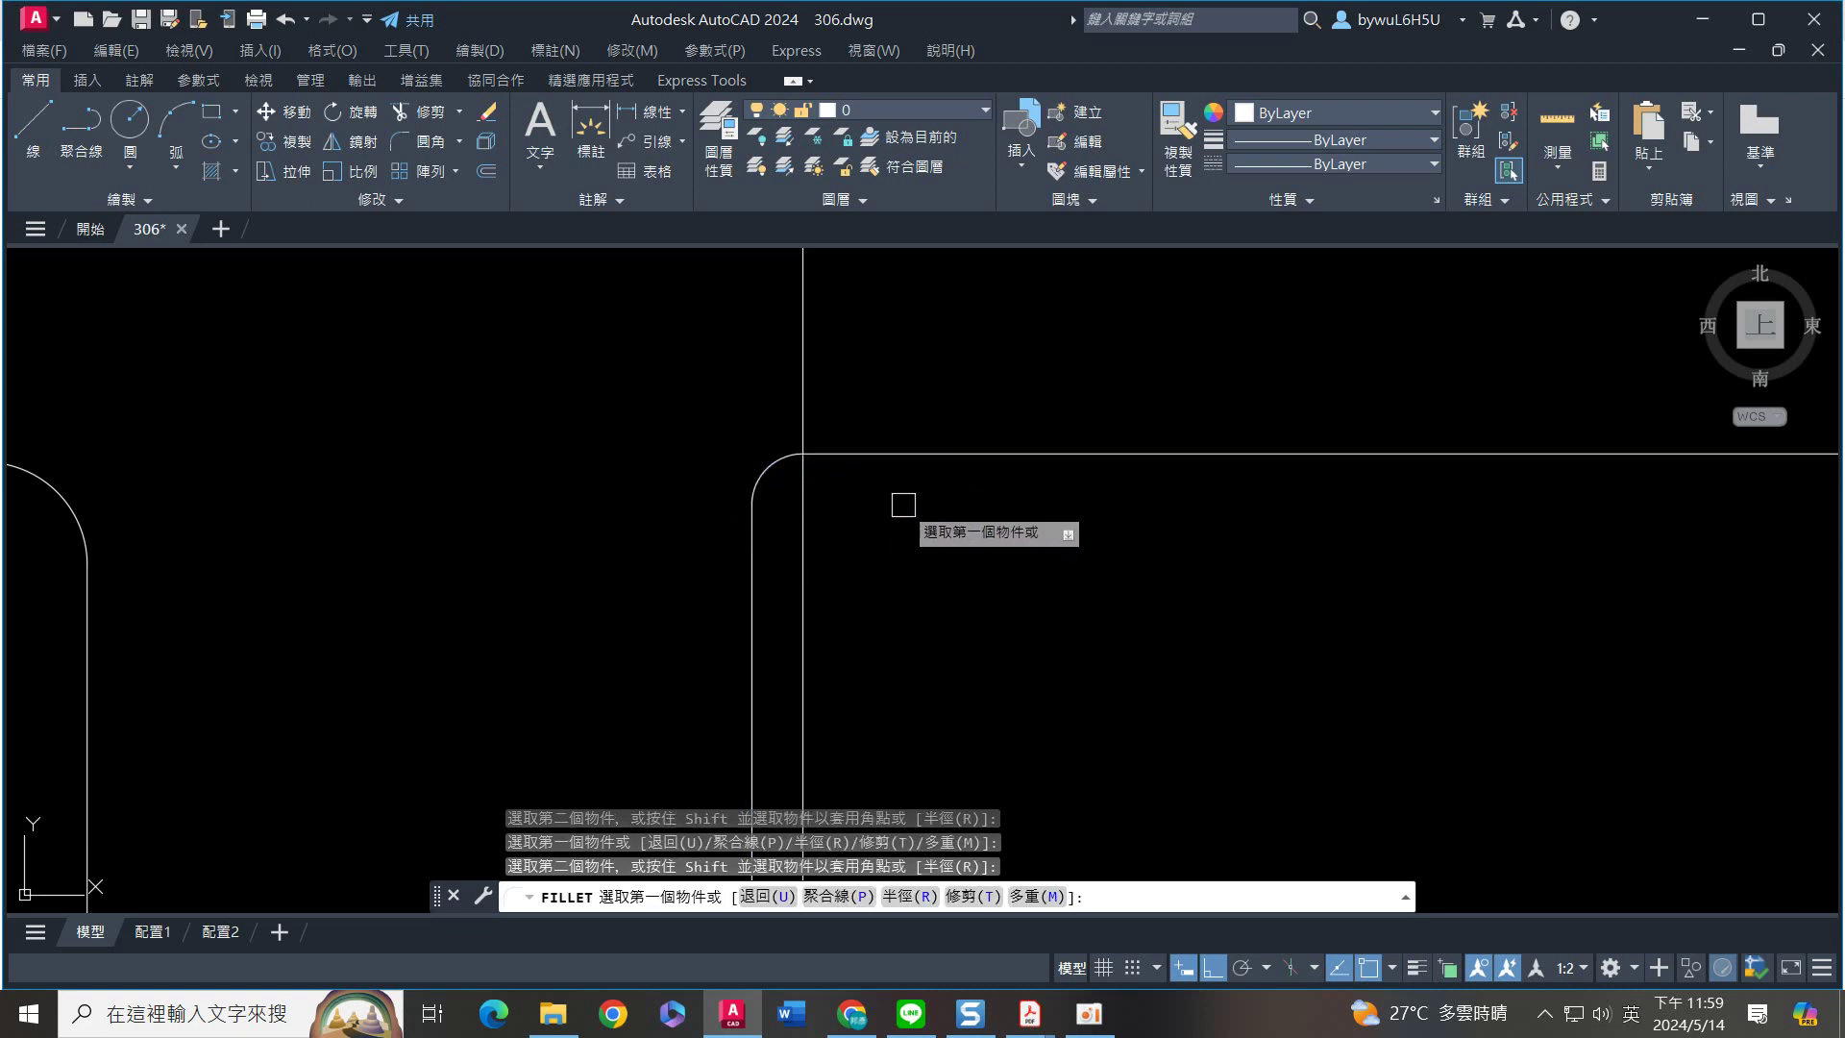
Try to fillet the right upright's upper corner arc with the raised pad's outer vertical line
scroll(898, 508, down, 7)
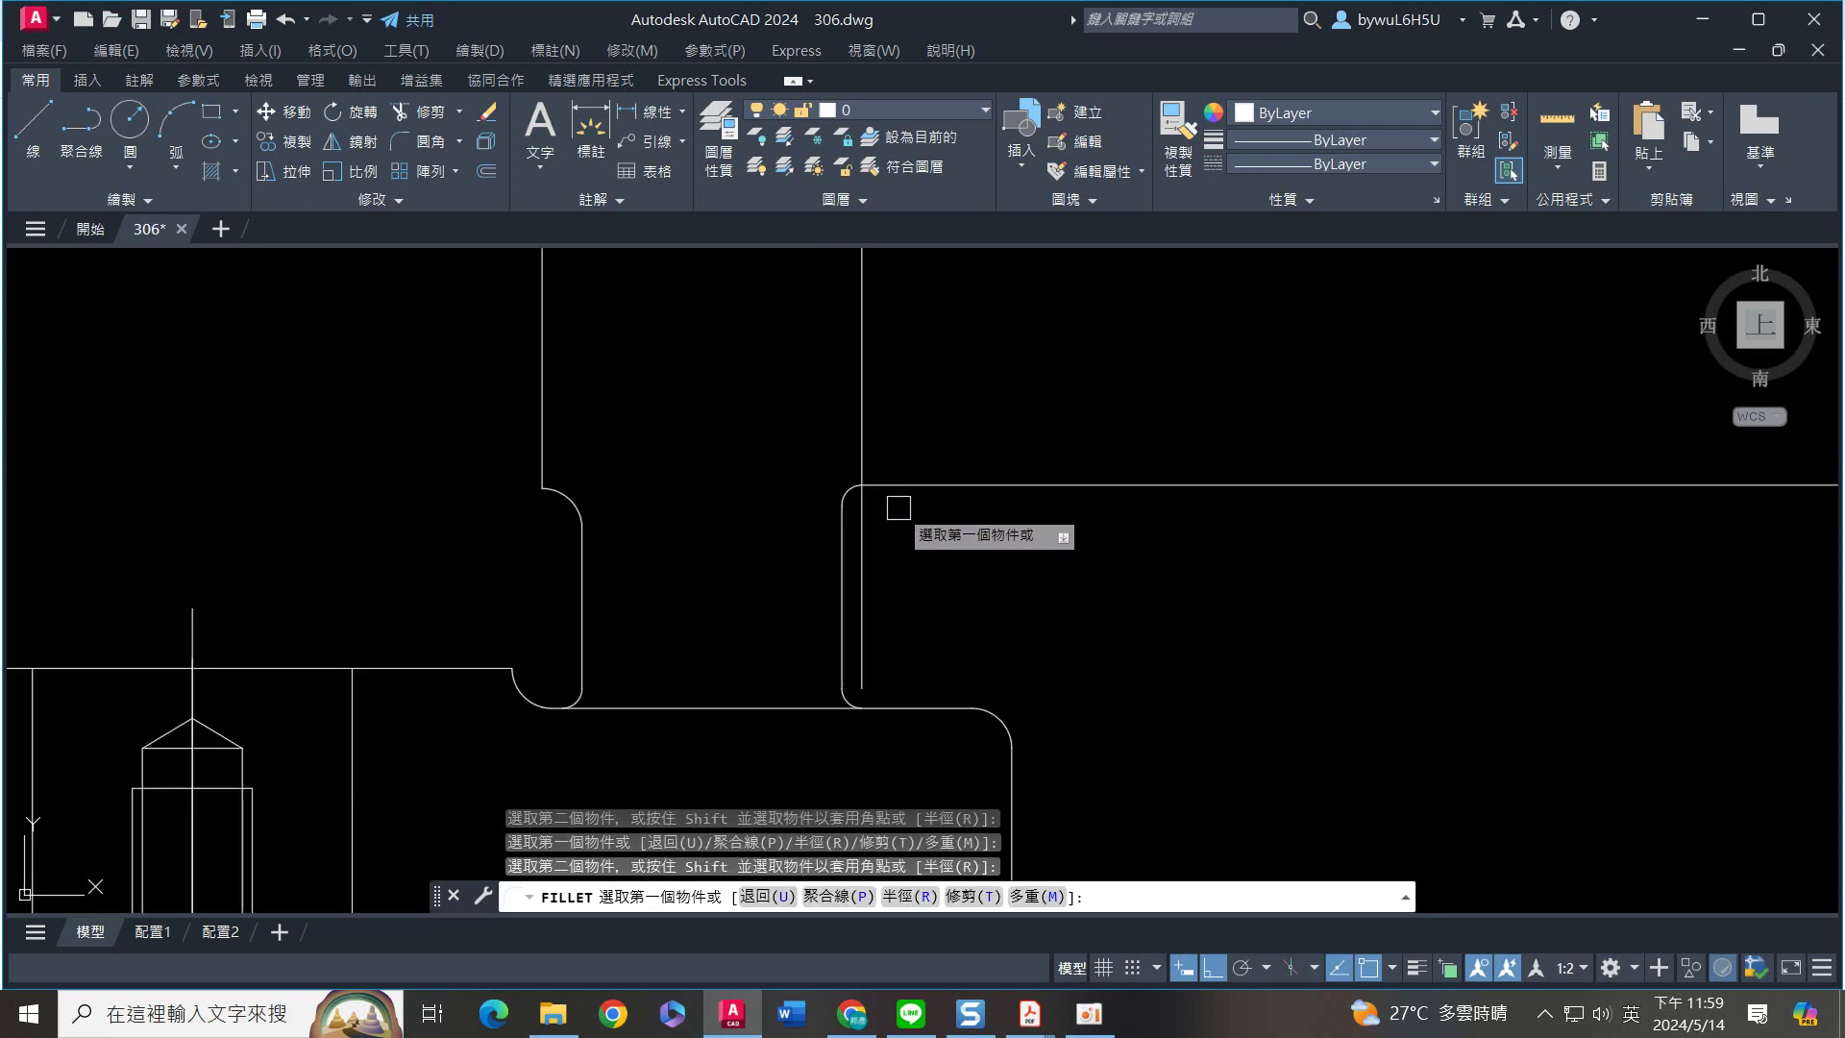
middle_drag(973, 362, 1024, 707)
scroll(965, 549, up, 3)
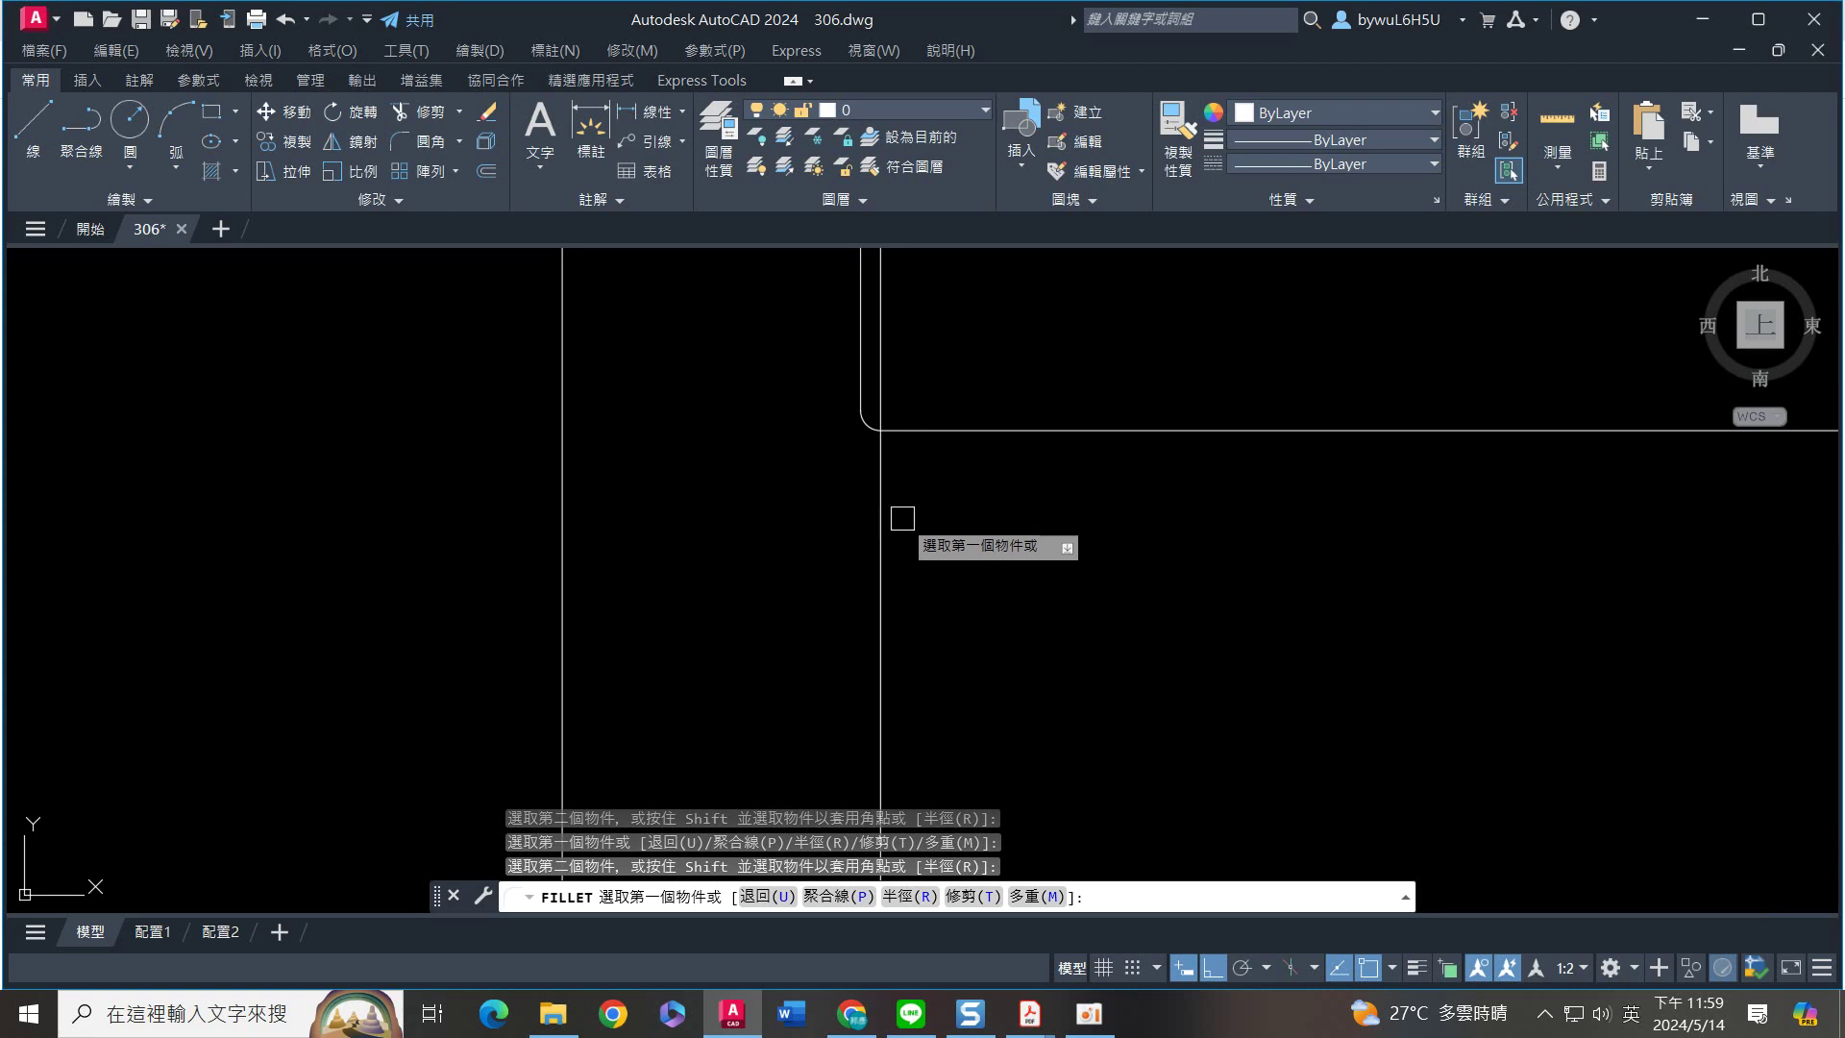
click(859, 420)
scroll(865, 442, up, 4)
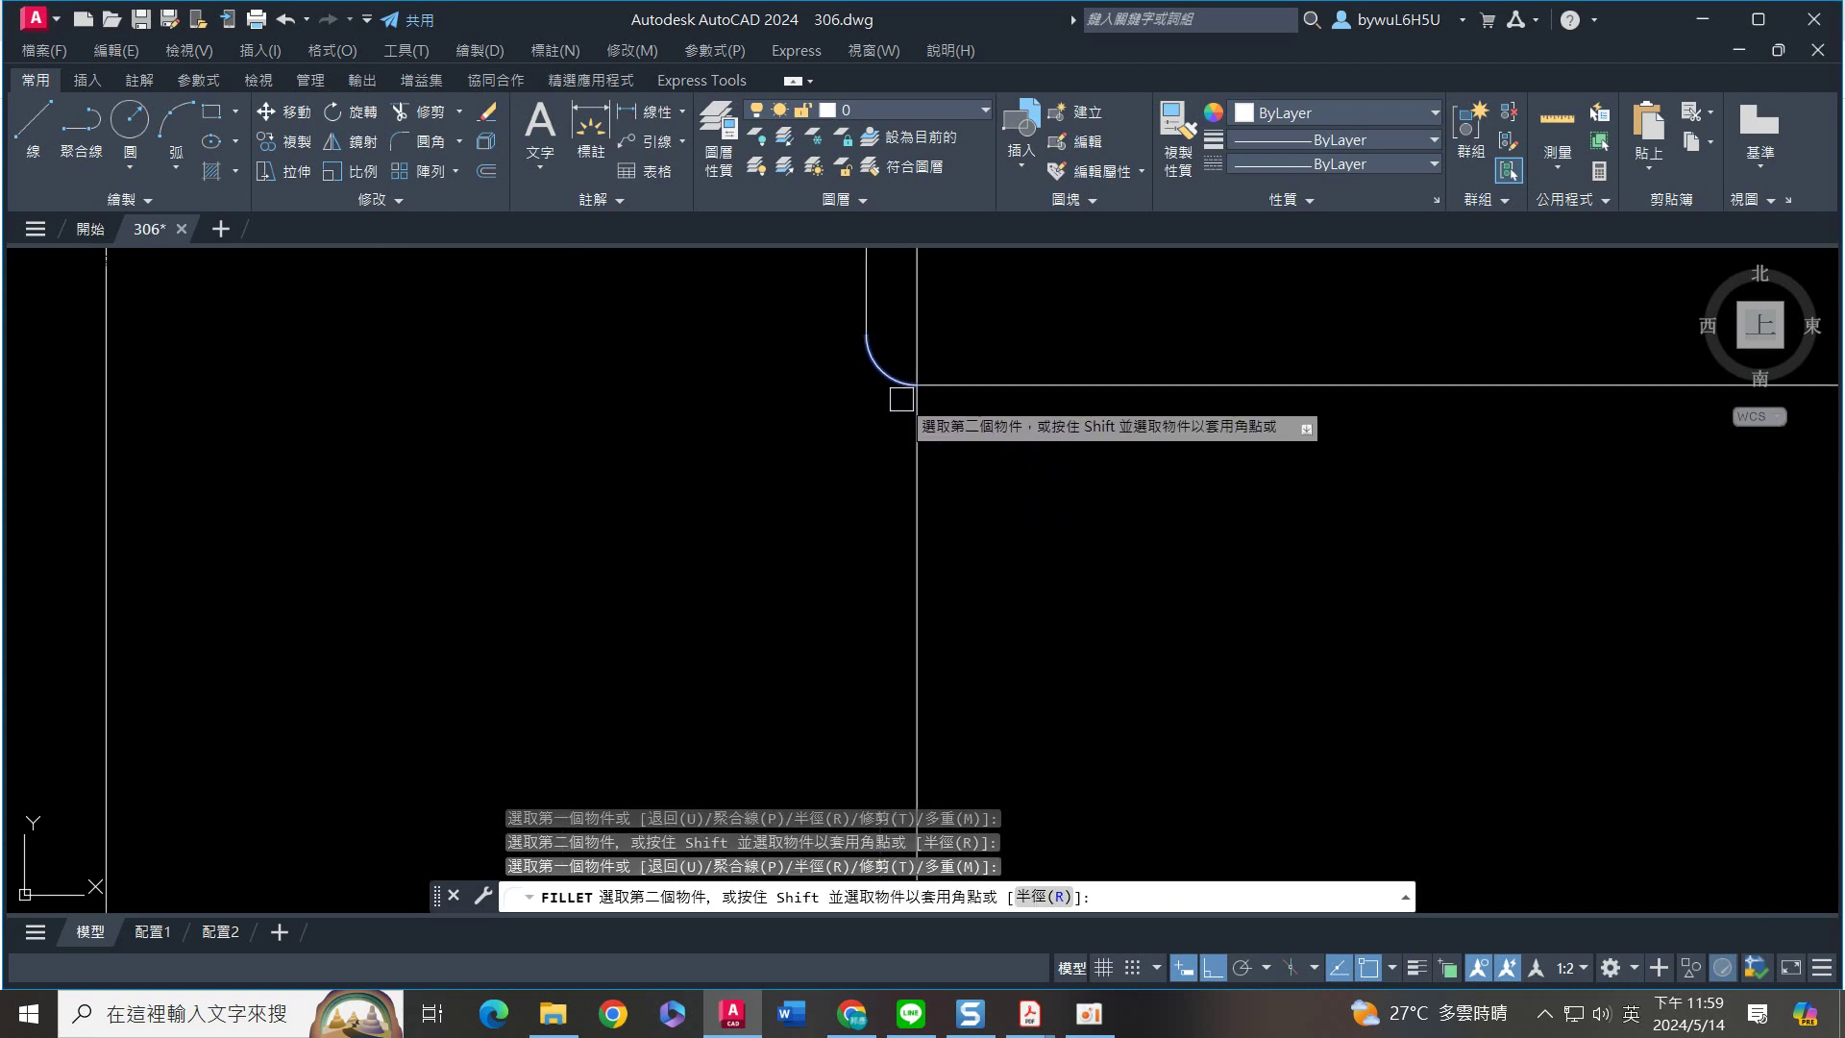
click(902, 394)
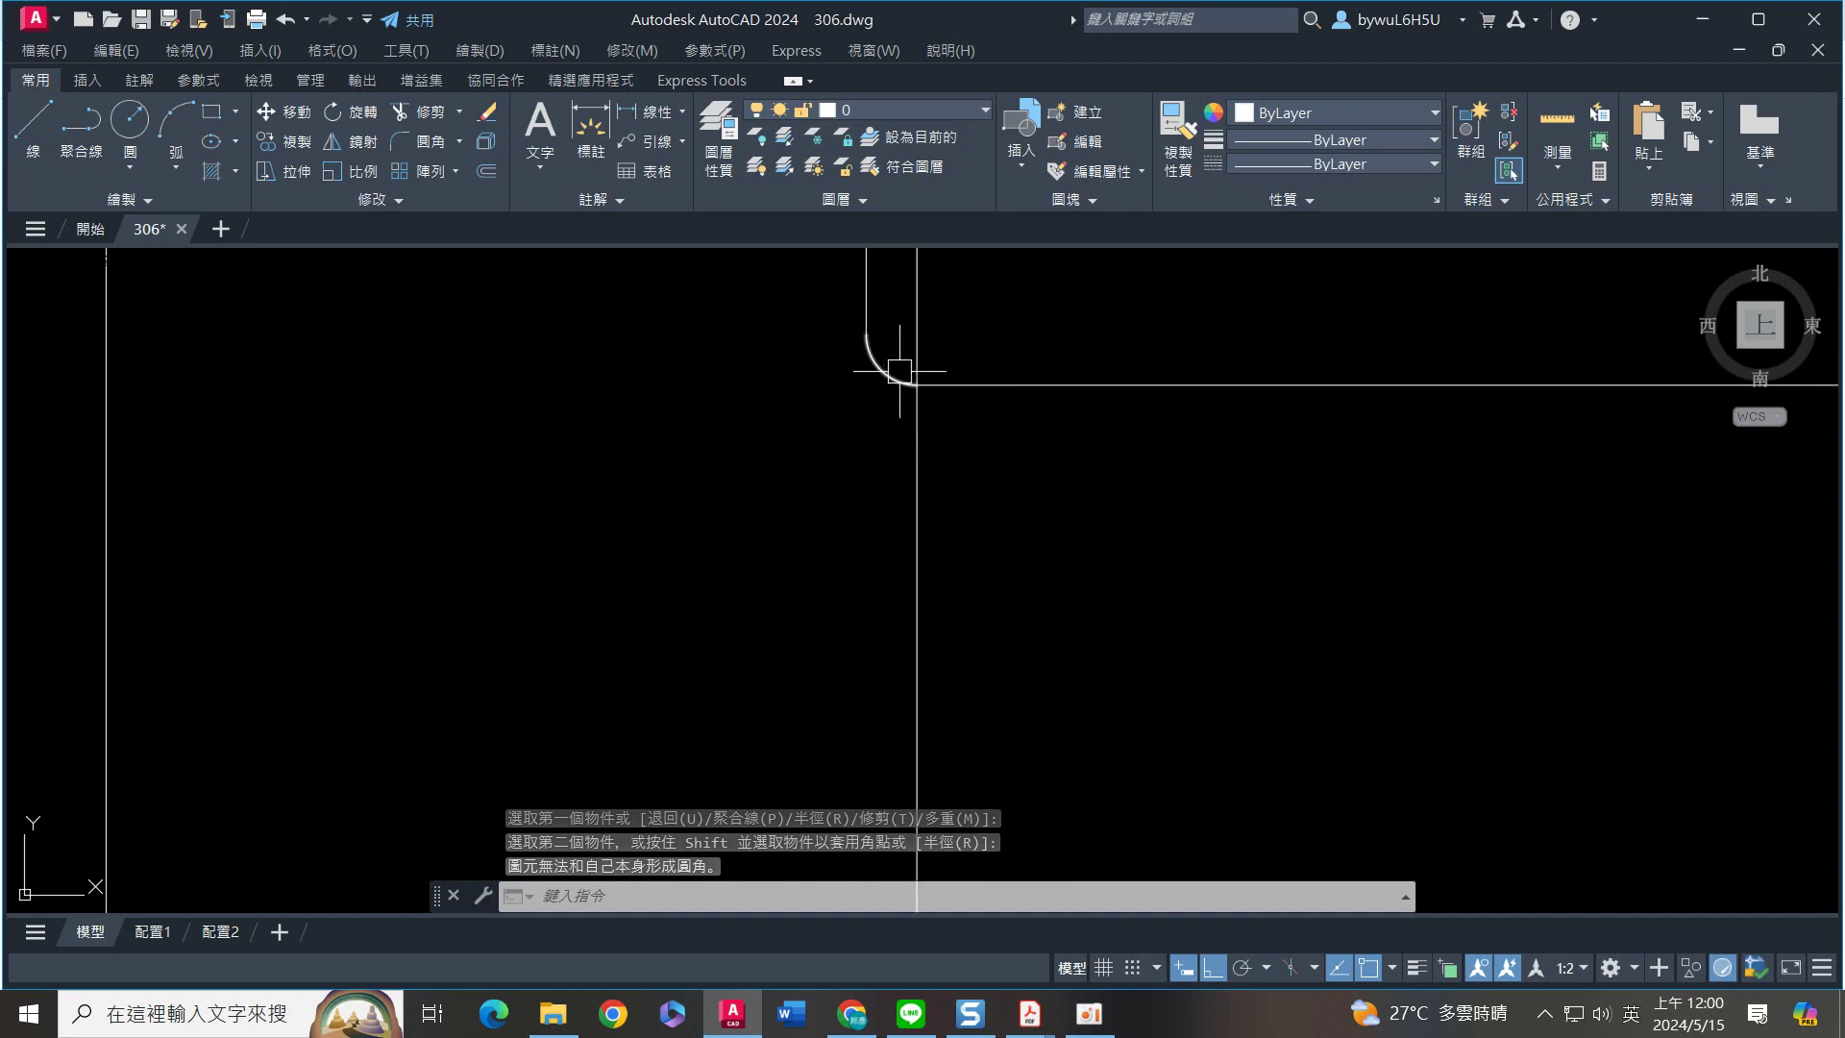
Fillet the right upright's upper corner arc with the raised pad's outer vertical line at radius 1, ending the line at the arc
text(f)
key(Return)
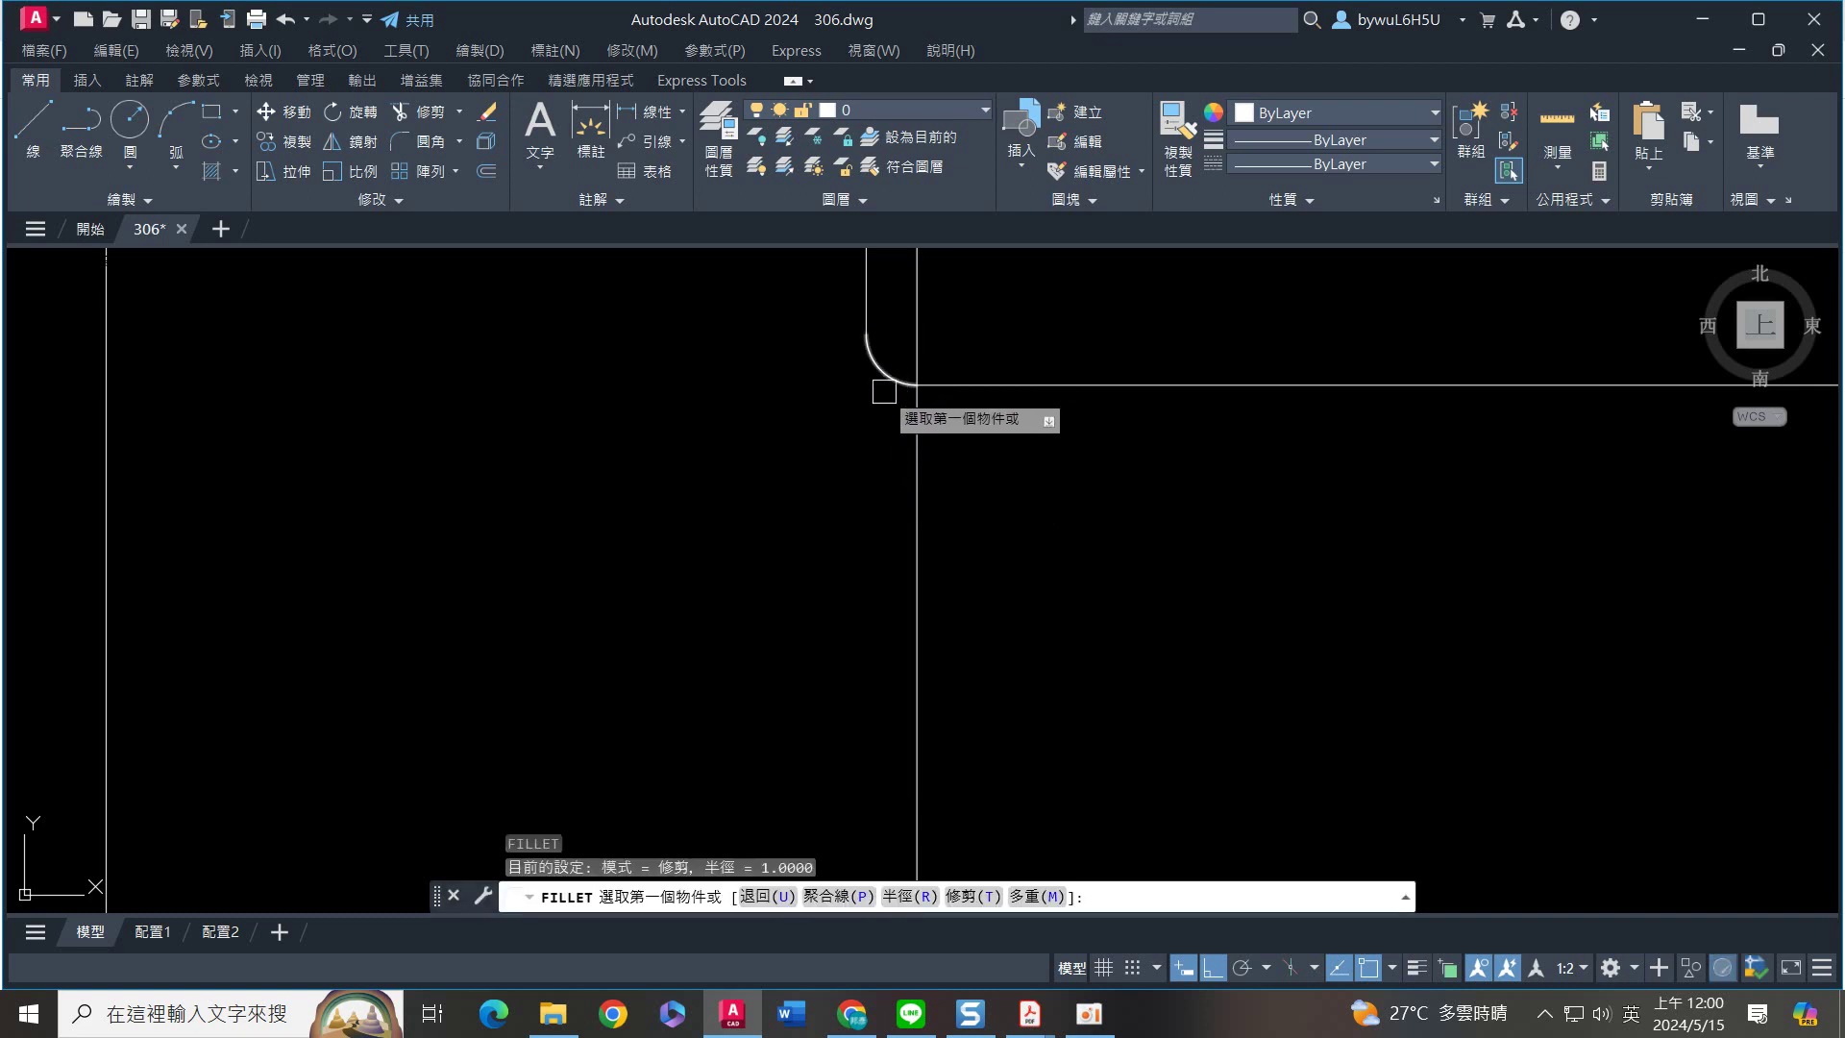
click(894, 383)
click(911, 432)
Fillet the right upright's lower corner arc with the raised pad's outer vertical line at radius 1, ending the line at the arc
scroll(999, 500, down, 4)
scroll(1003, 507, down, 2)
middle_drag(1039, 613, 977, 272)
scroll(956, 648, up, 2)
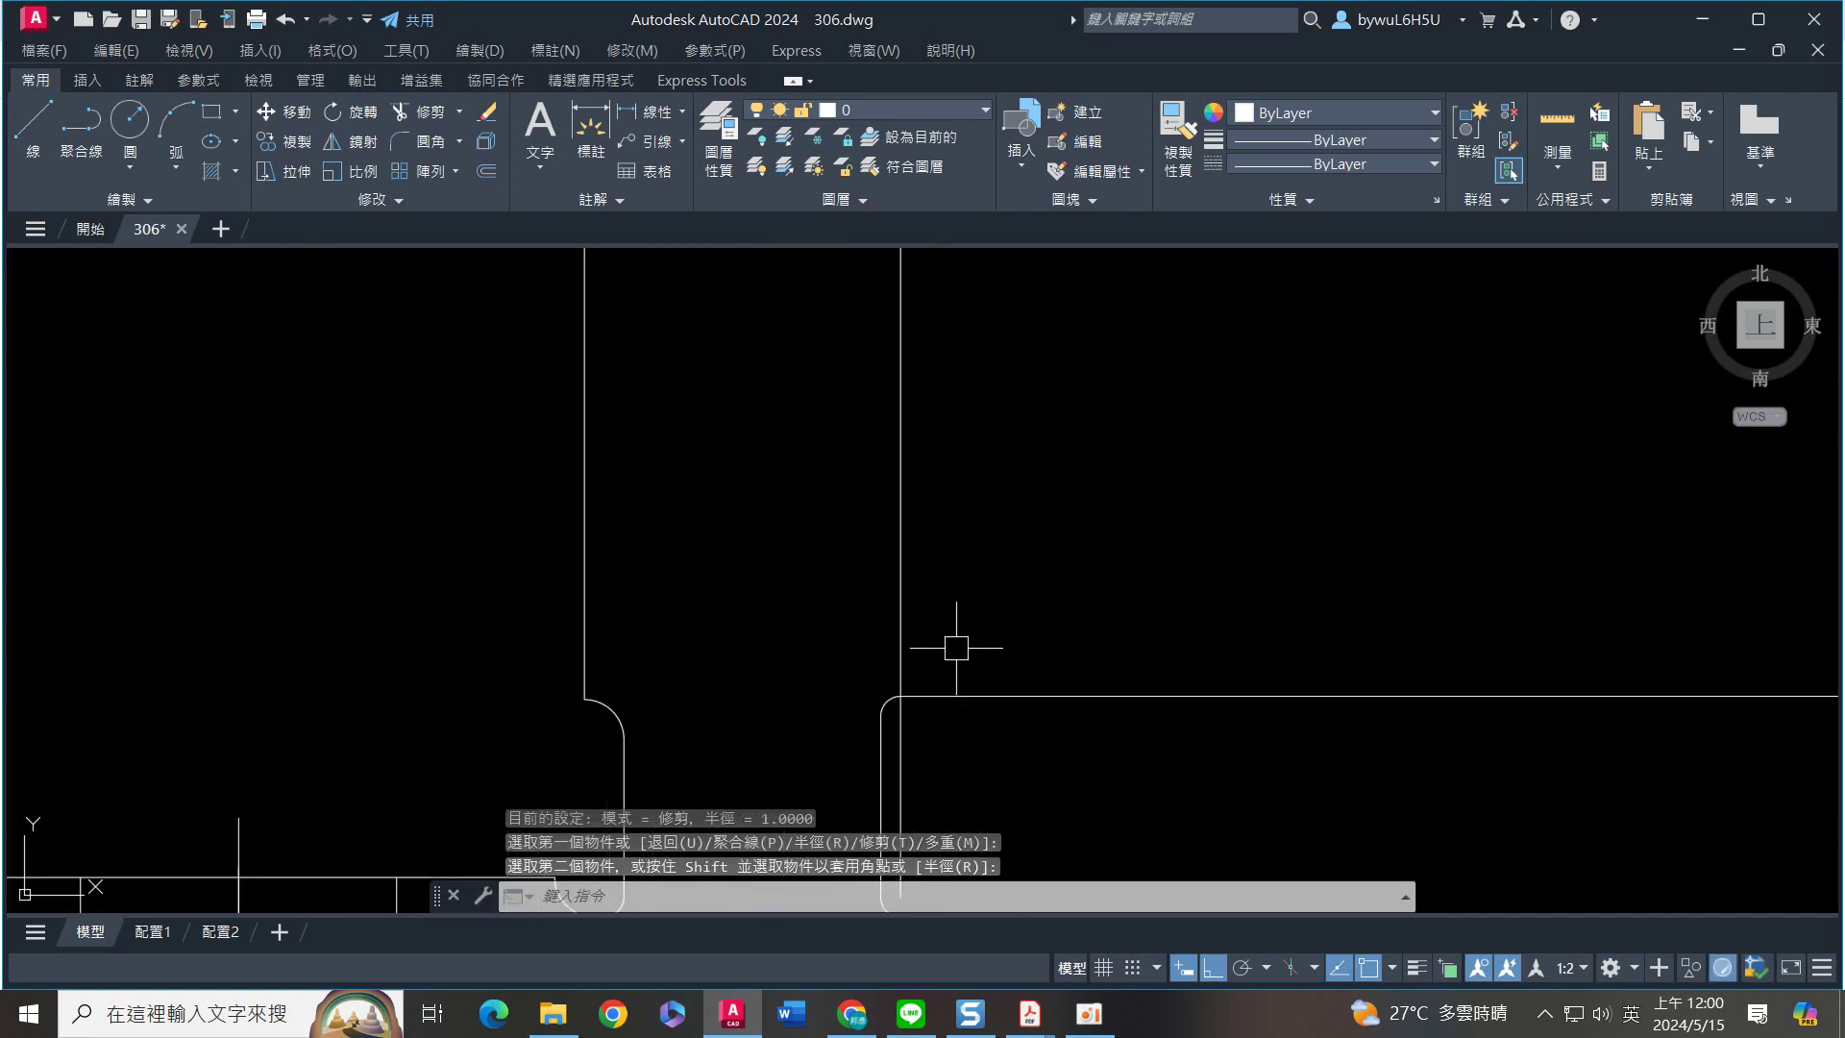
scroll(956, 631, up, 2)
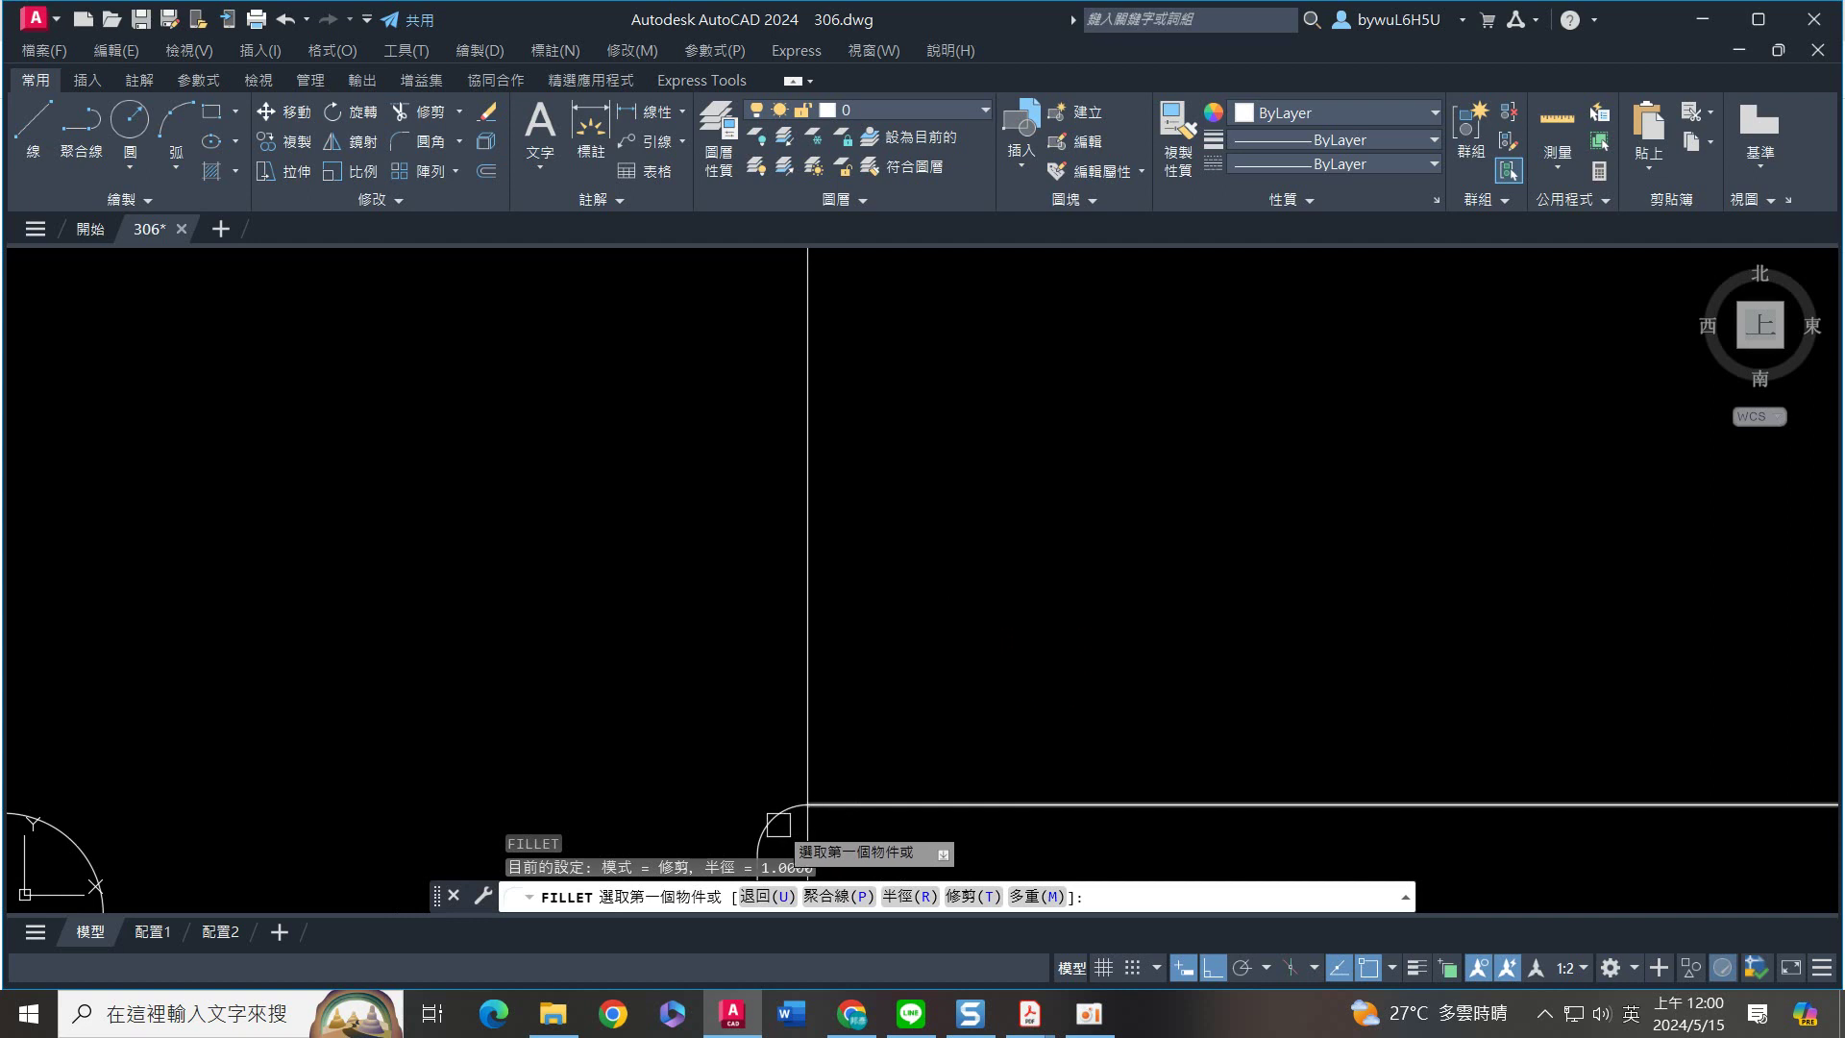
click(806, 800)
click(812, 747)
key(Escape)
Delete the two leftover horizontal rays between the right upright and the front view
scroll(1053, 627, down, 3)
scroll(1152, 715, down, 2)
click(1322, 754)
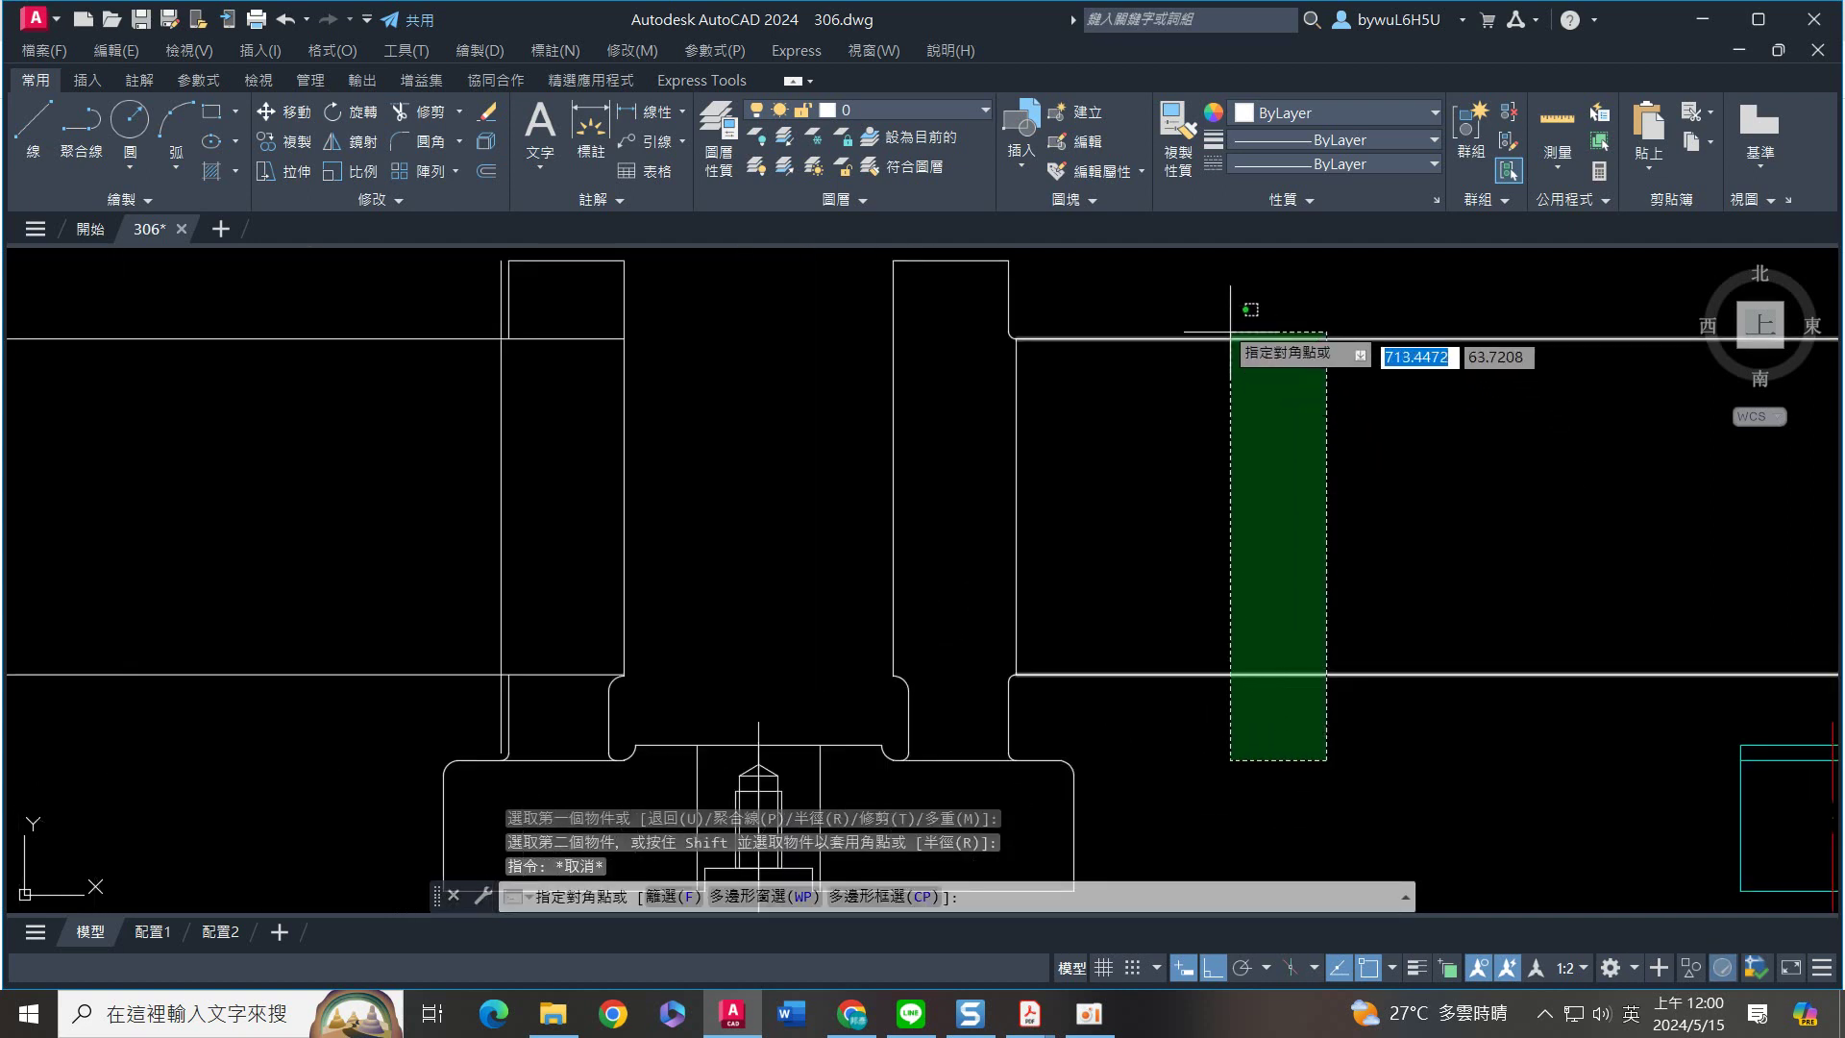
click(1205, 305)
key(Delete)
Join the right upright's upper and lower outer edge segments into one continuous line behind the raised pad
scroll(1057, 317, up, 2)
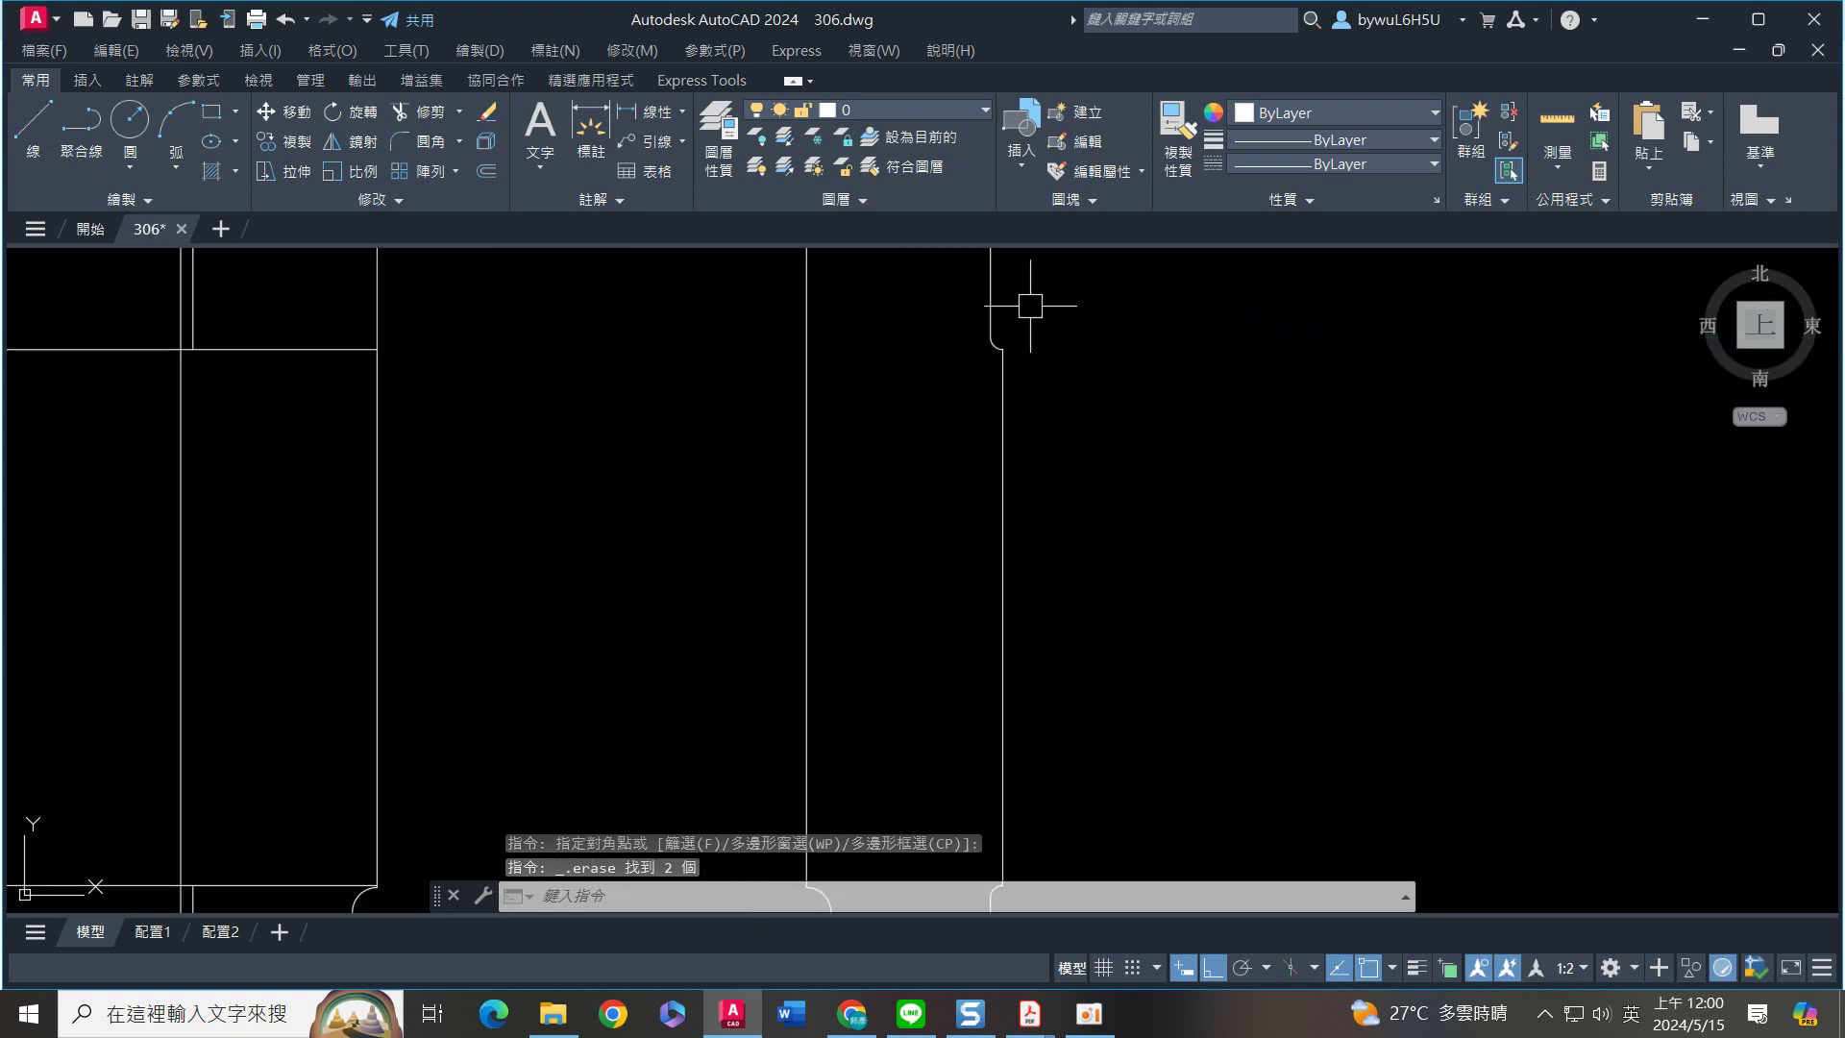
click(989, 308)
scroll(1039, 327, down, 2)
scroll(1084, 627, down, 2)
scroll(1064, 597, up, 2)
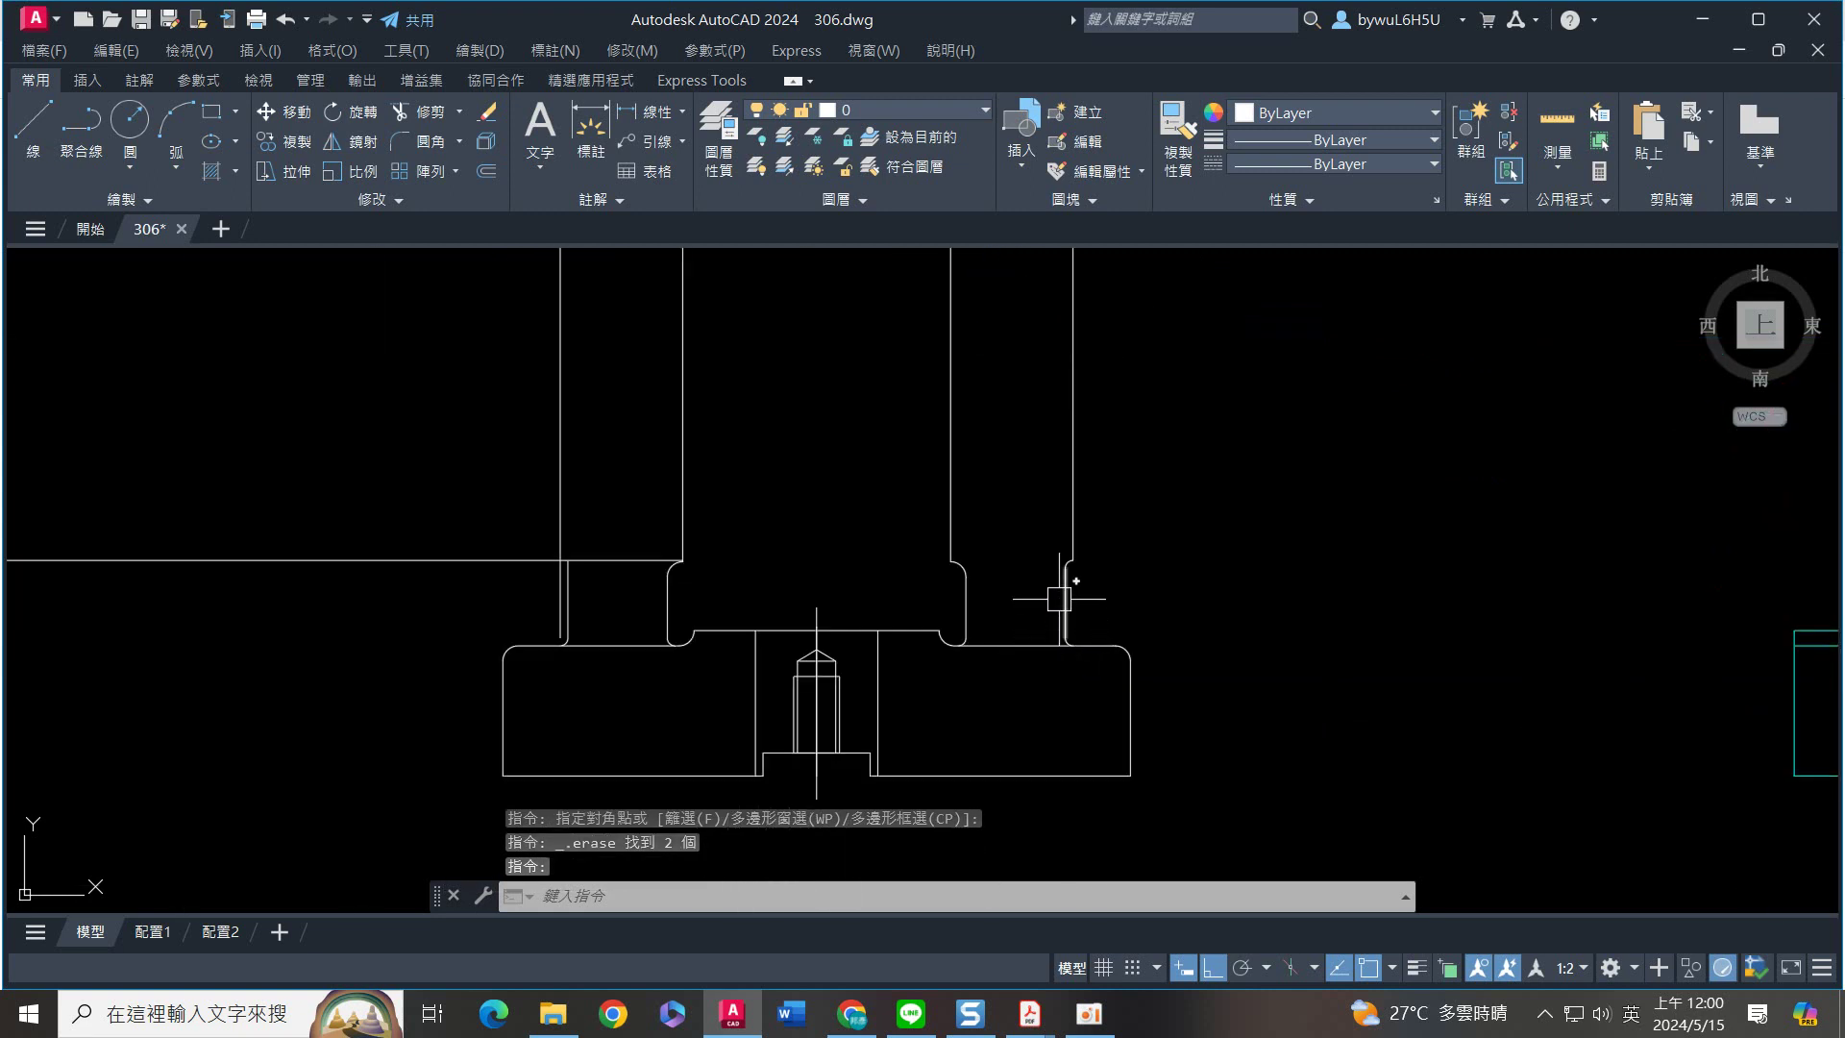
text(j)
key(Return)
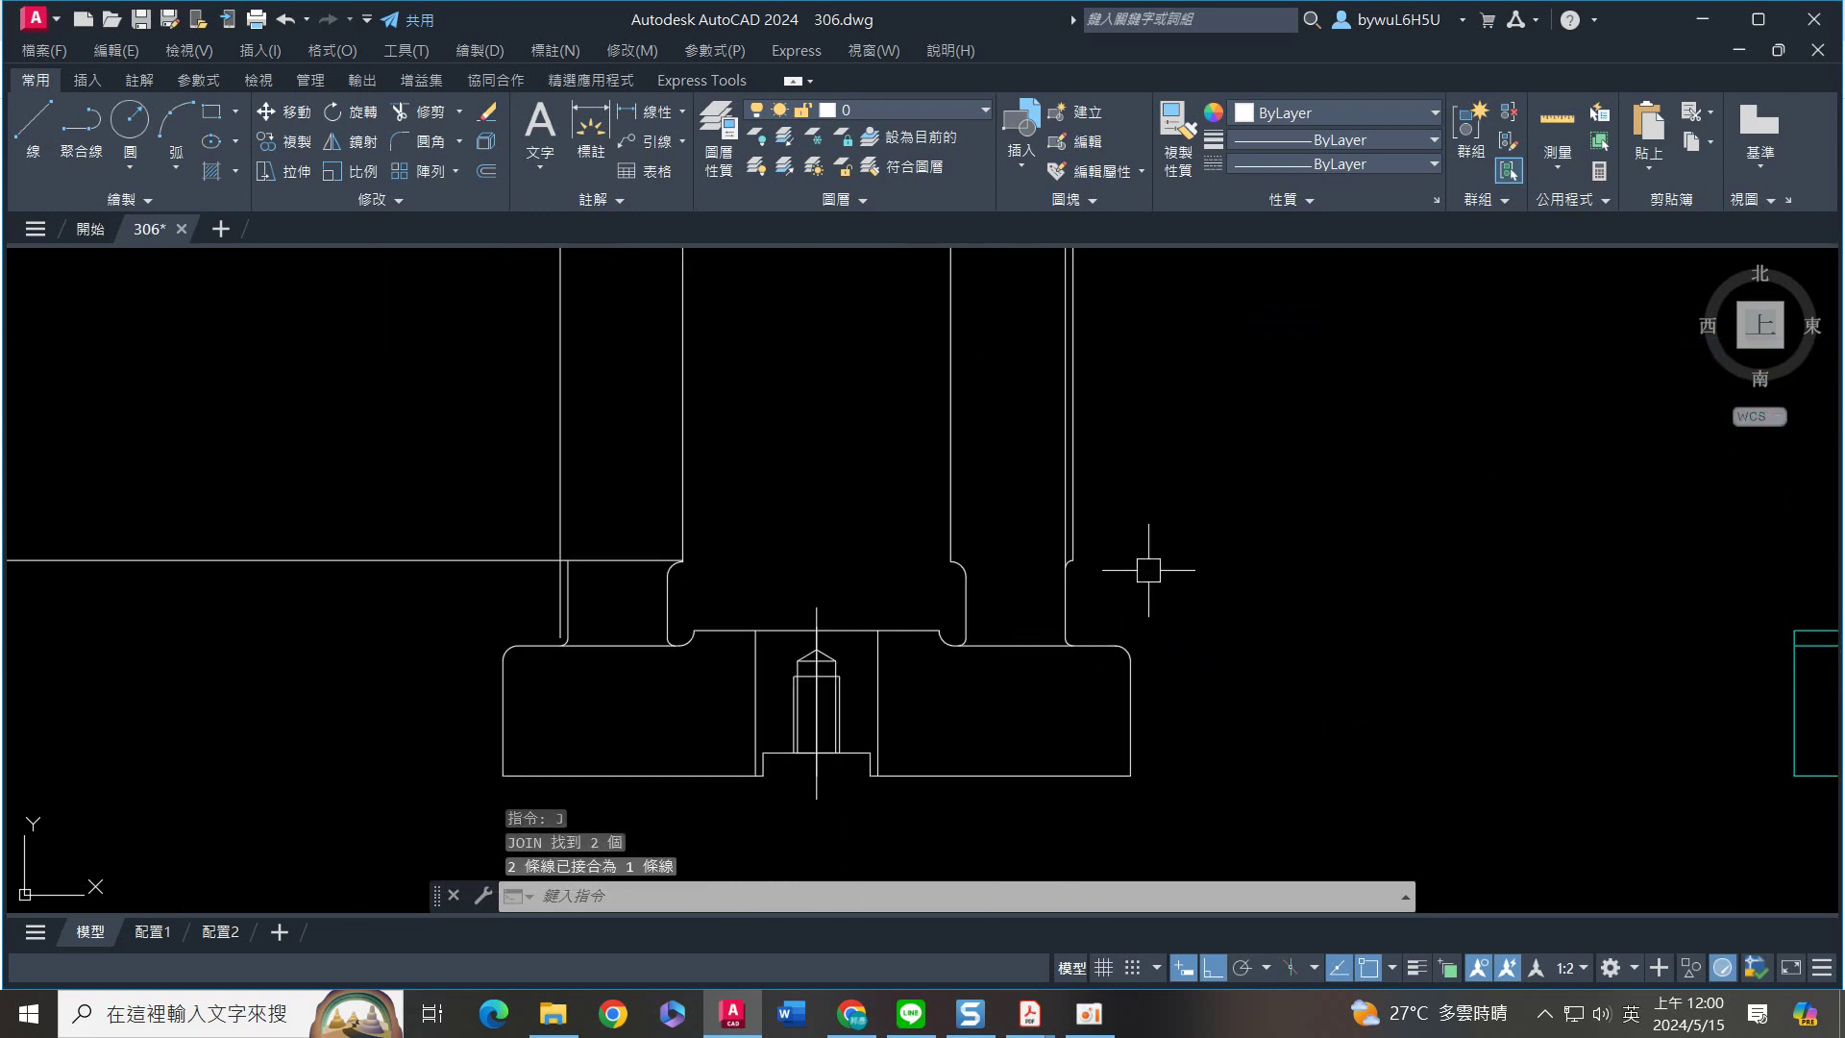
Fillet the left upright's upper outer edge with the upper horizontal line at radius 1 in multiple mode
middle_drag(836, 481, 1038, 560)
middle_drag(825, 418, 890, 591)
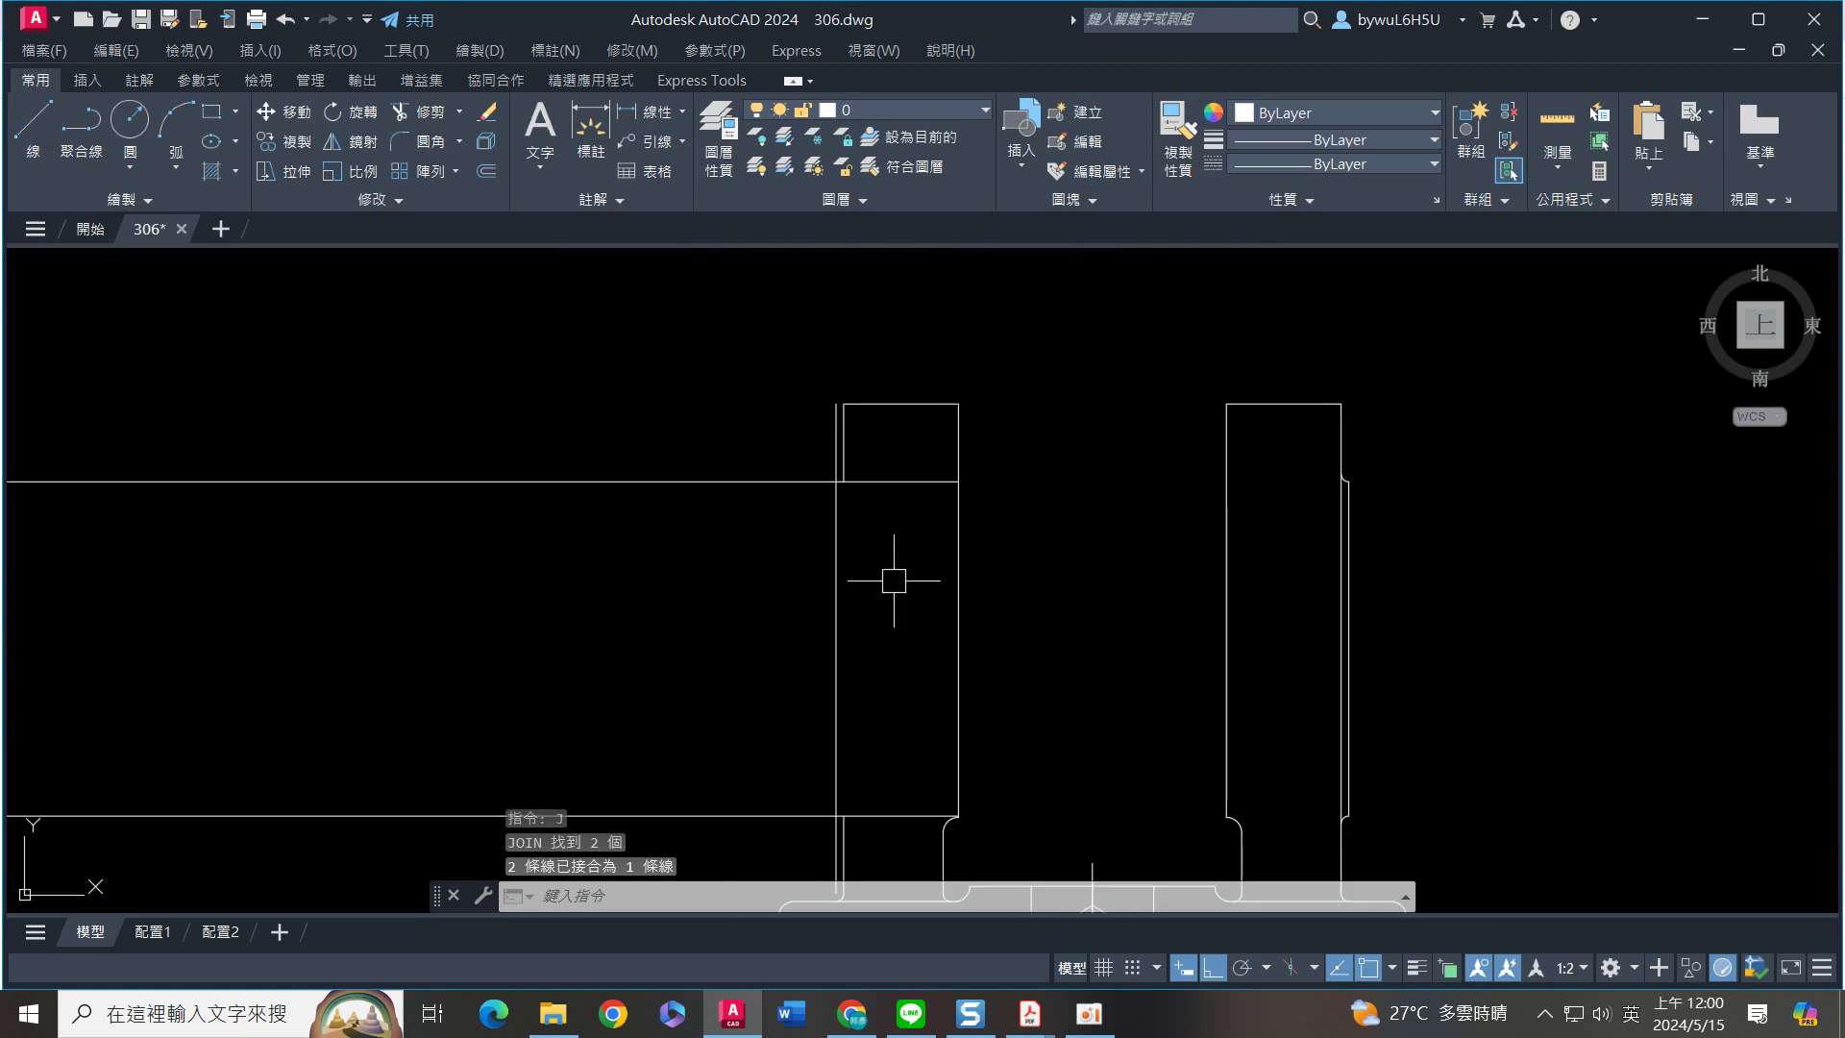
text(f)
key(Return)
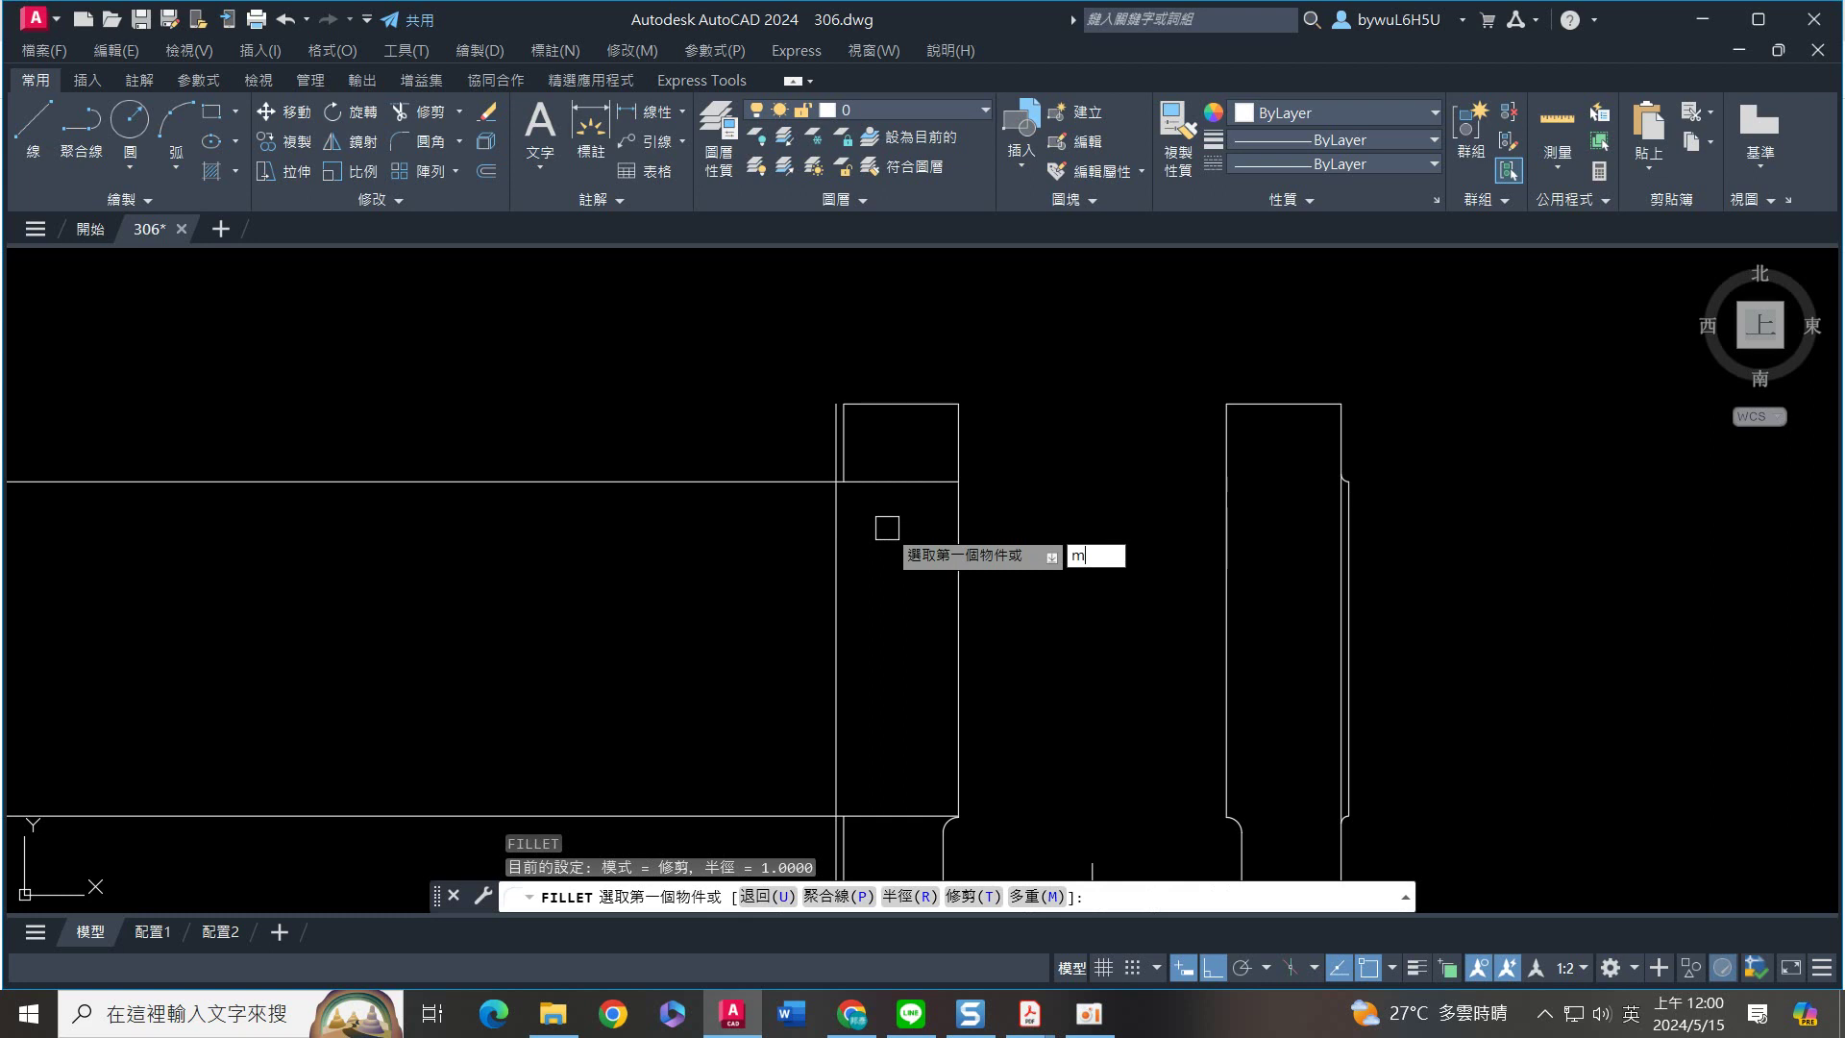
key(Return)
scroll(865, 459, up, 3)
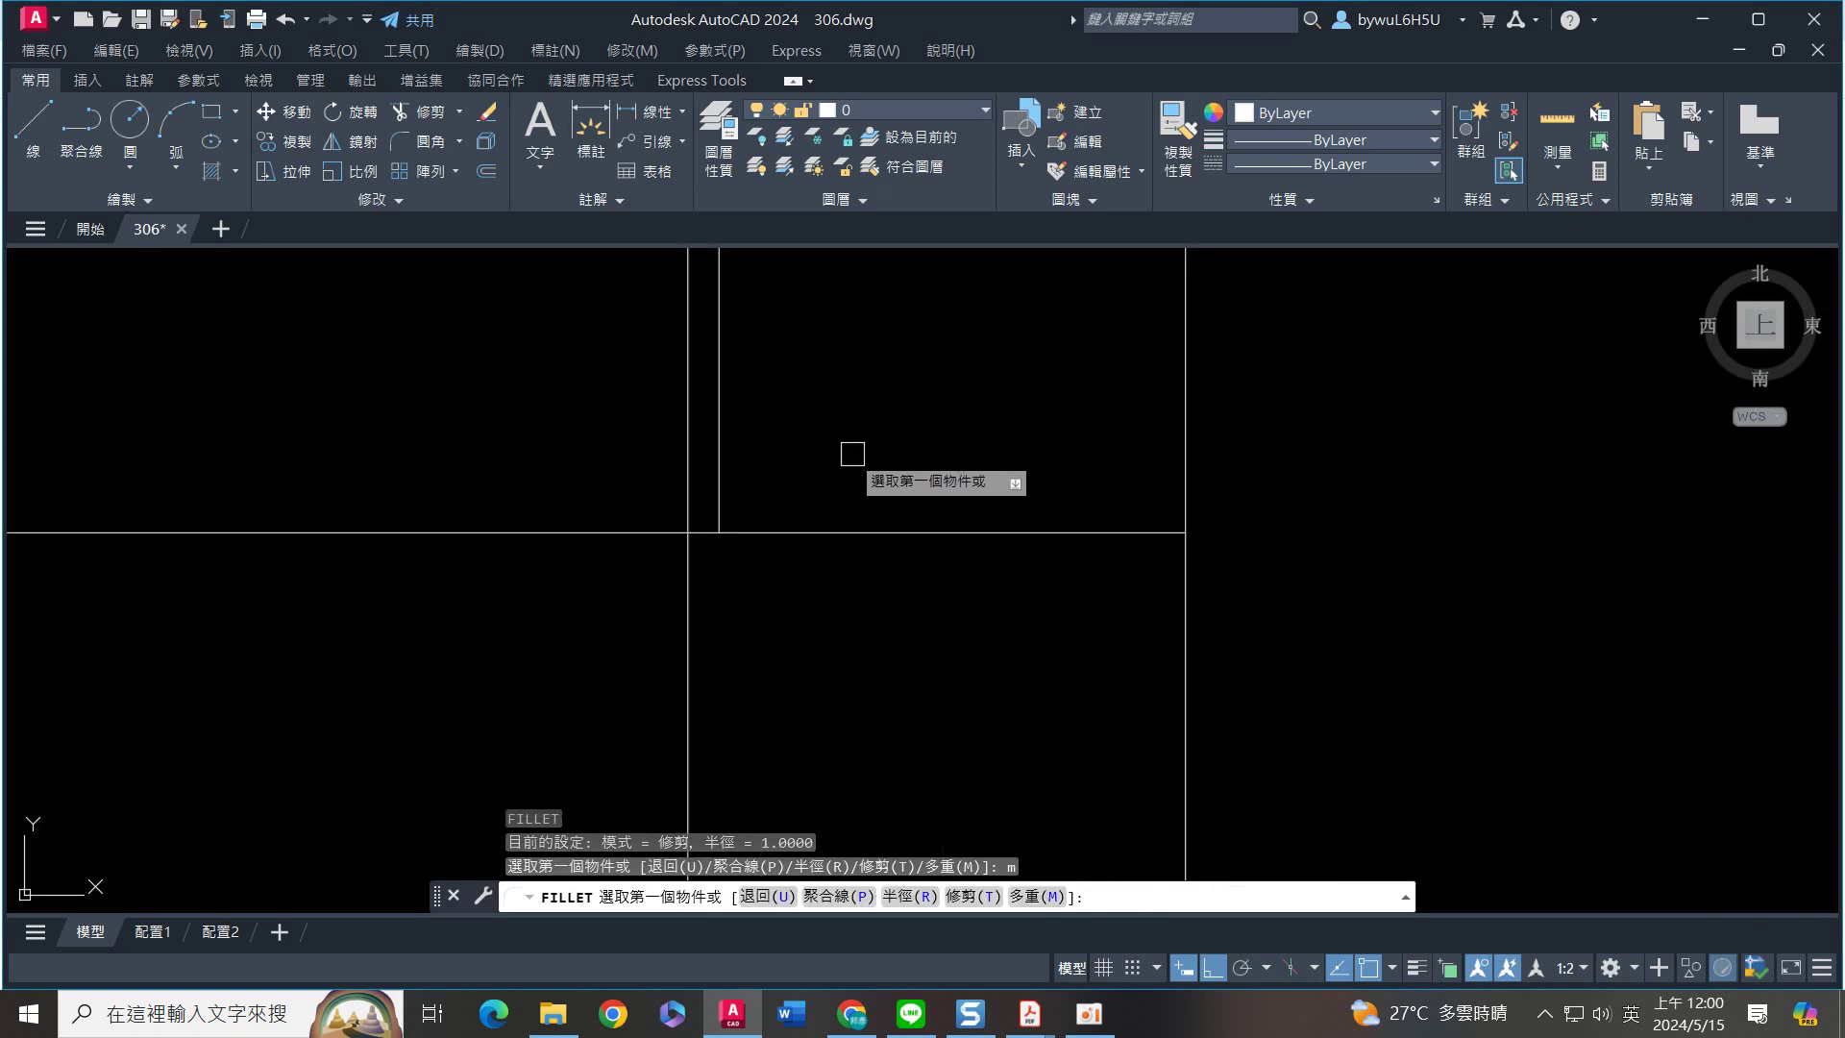
click(615, 528)
click(717, 468)
Fillet the left upright's lower outer edge with the lower horizontal line at radius 1
scroll(788, 519, down, 3)
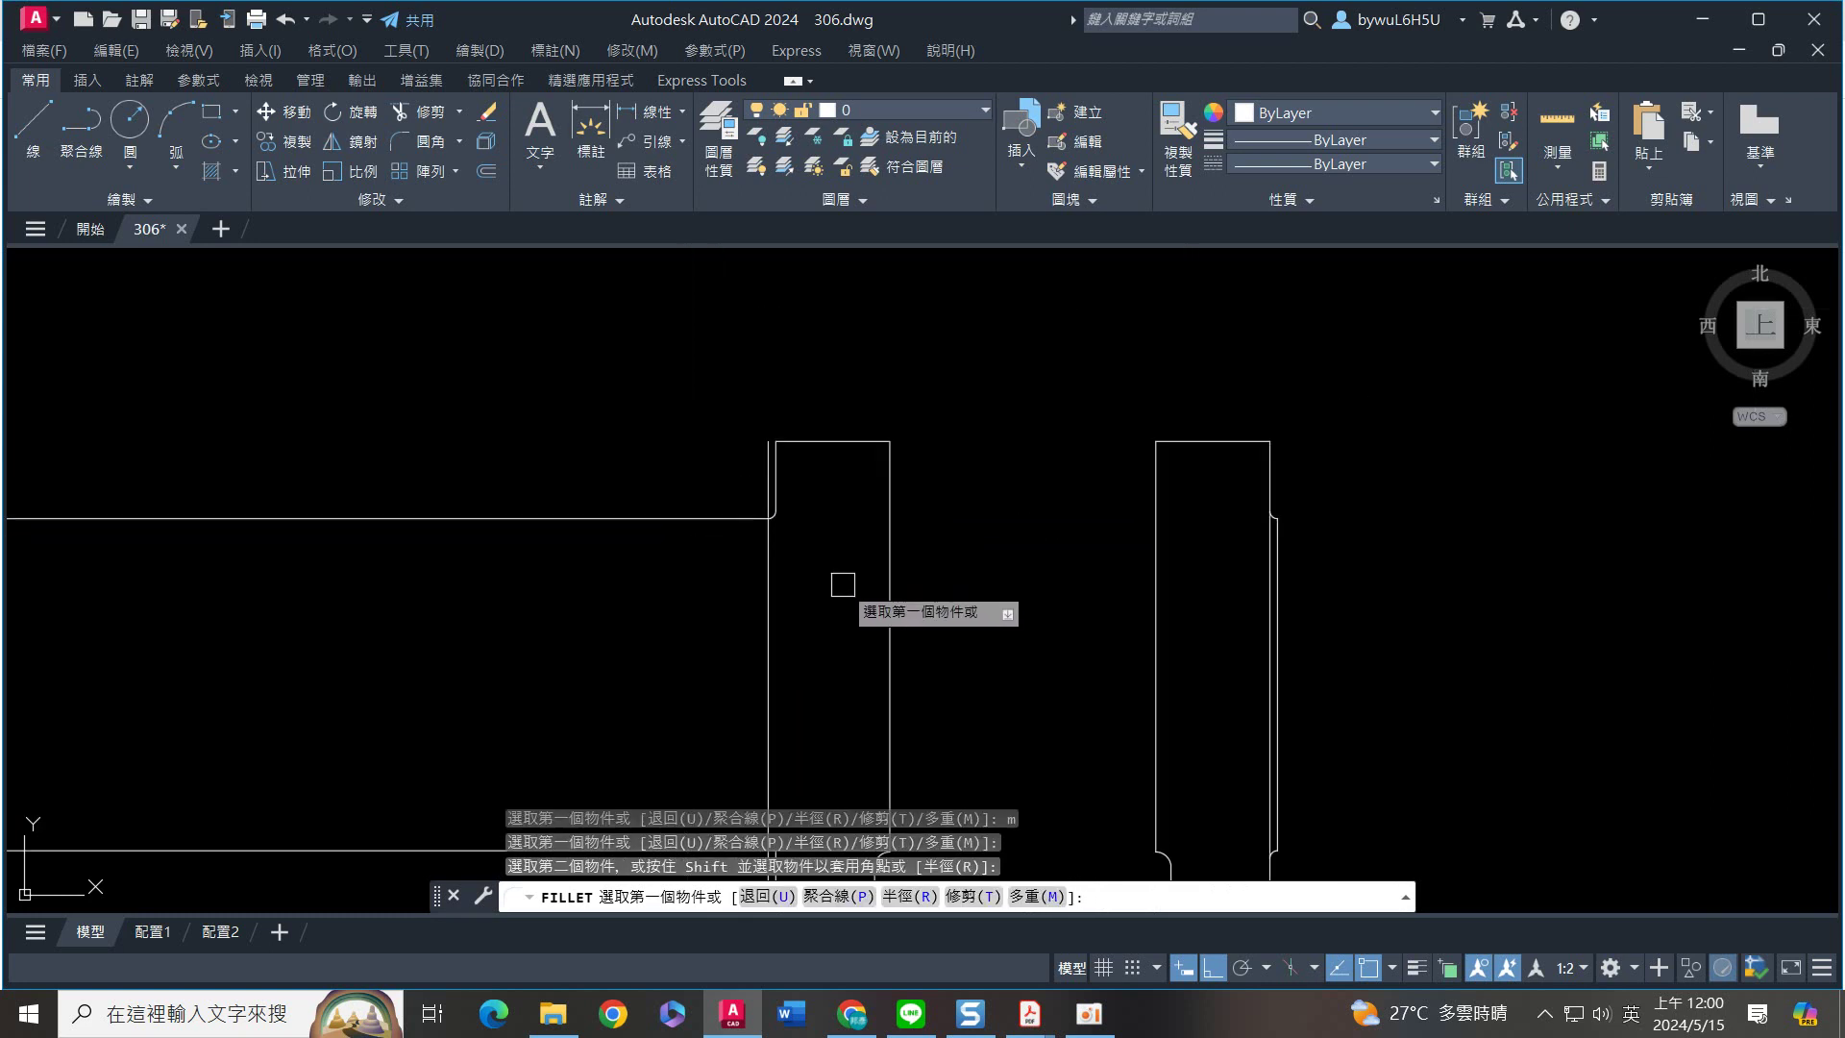
scroll(843, 584, down, 1)
click(676, 566)
scroll(692, 577, up, 4)
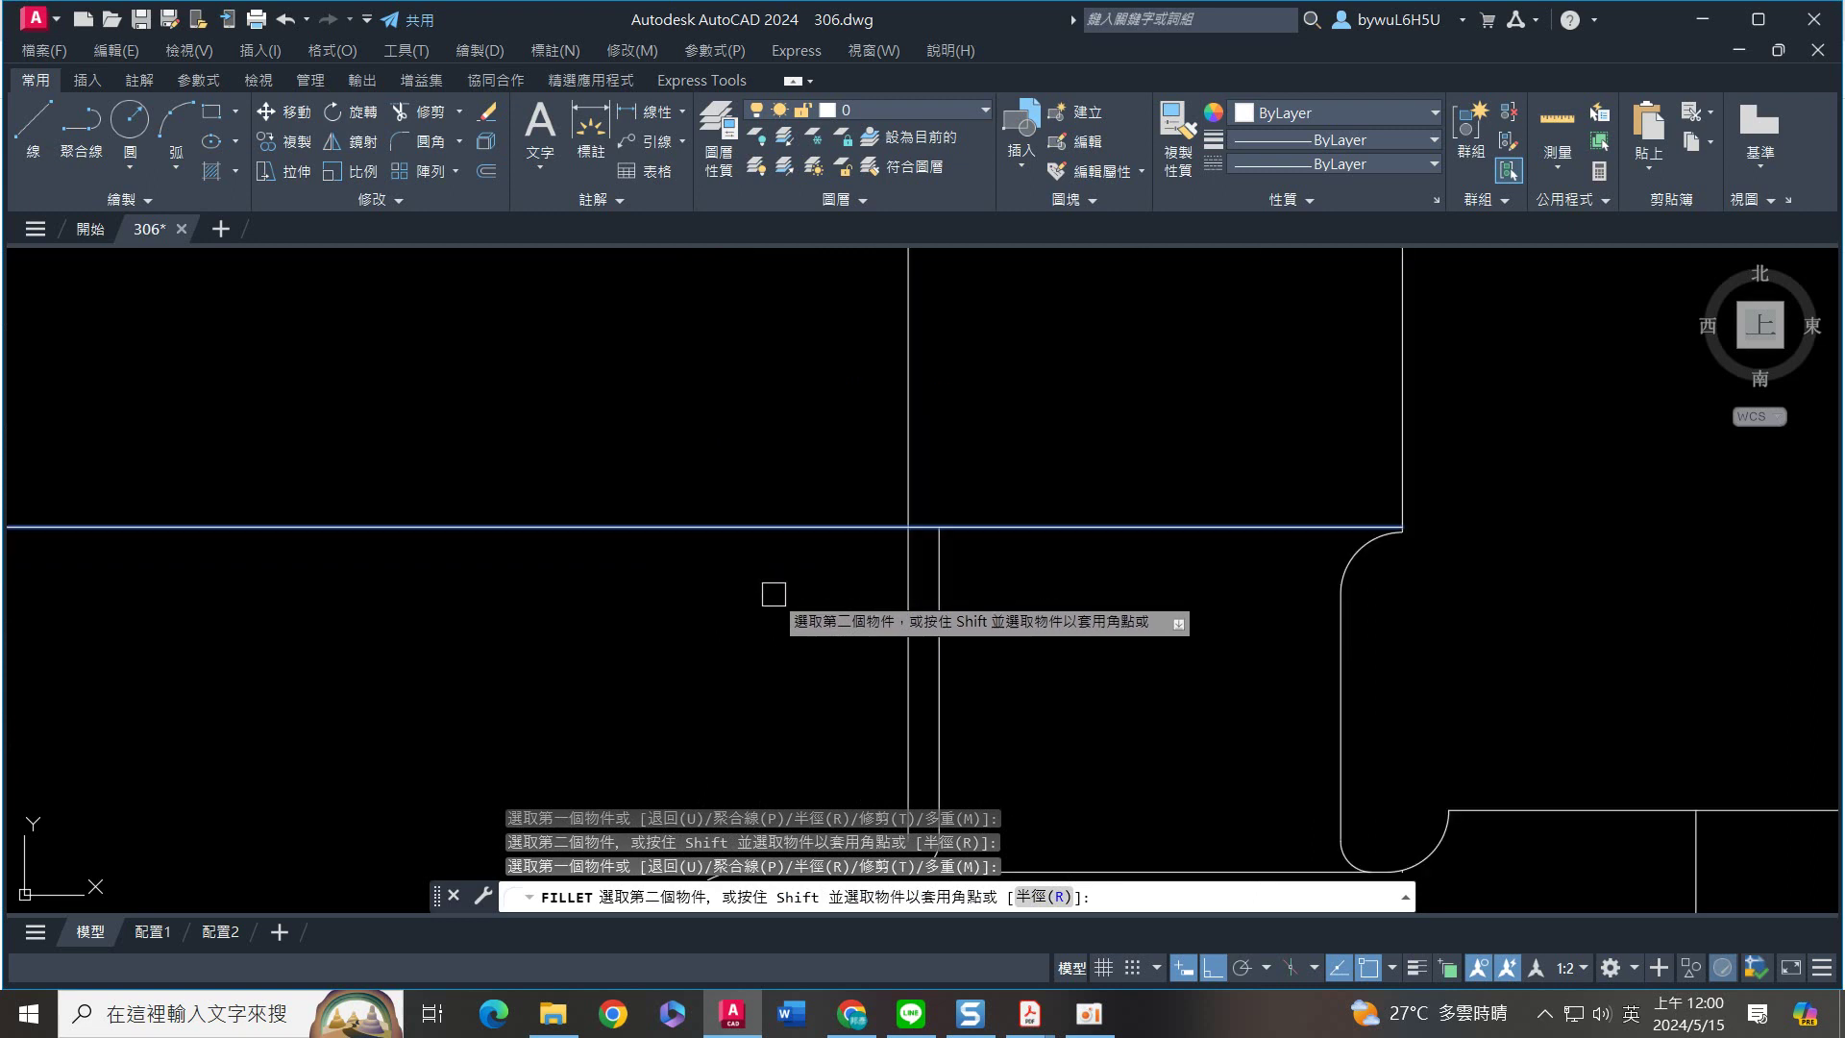
click(940, 625)
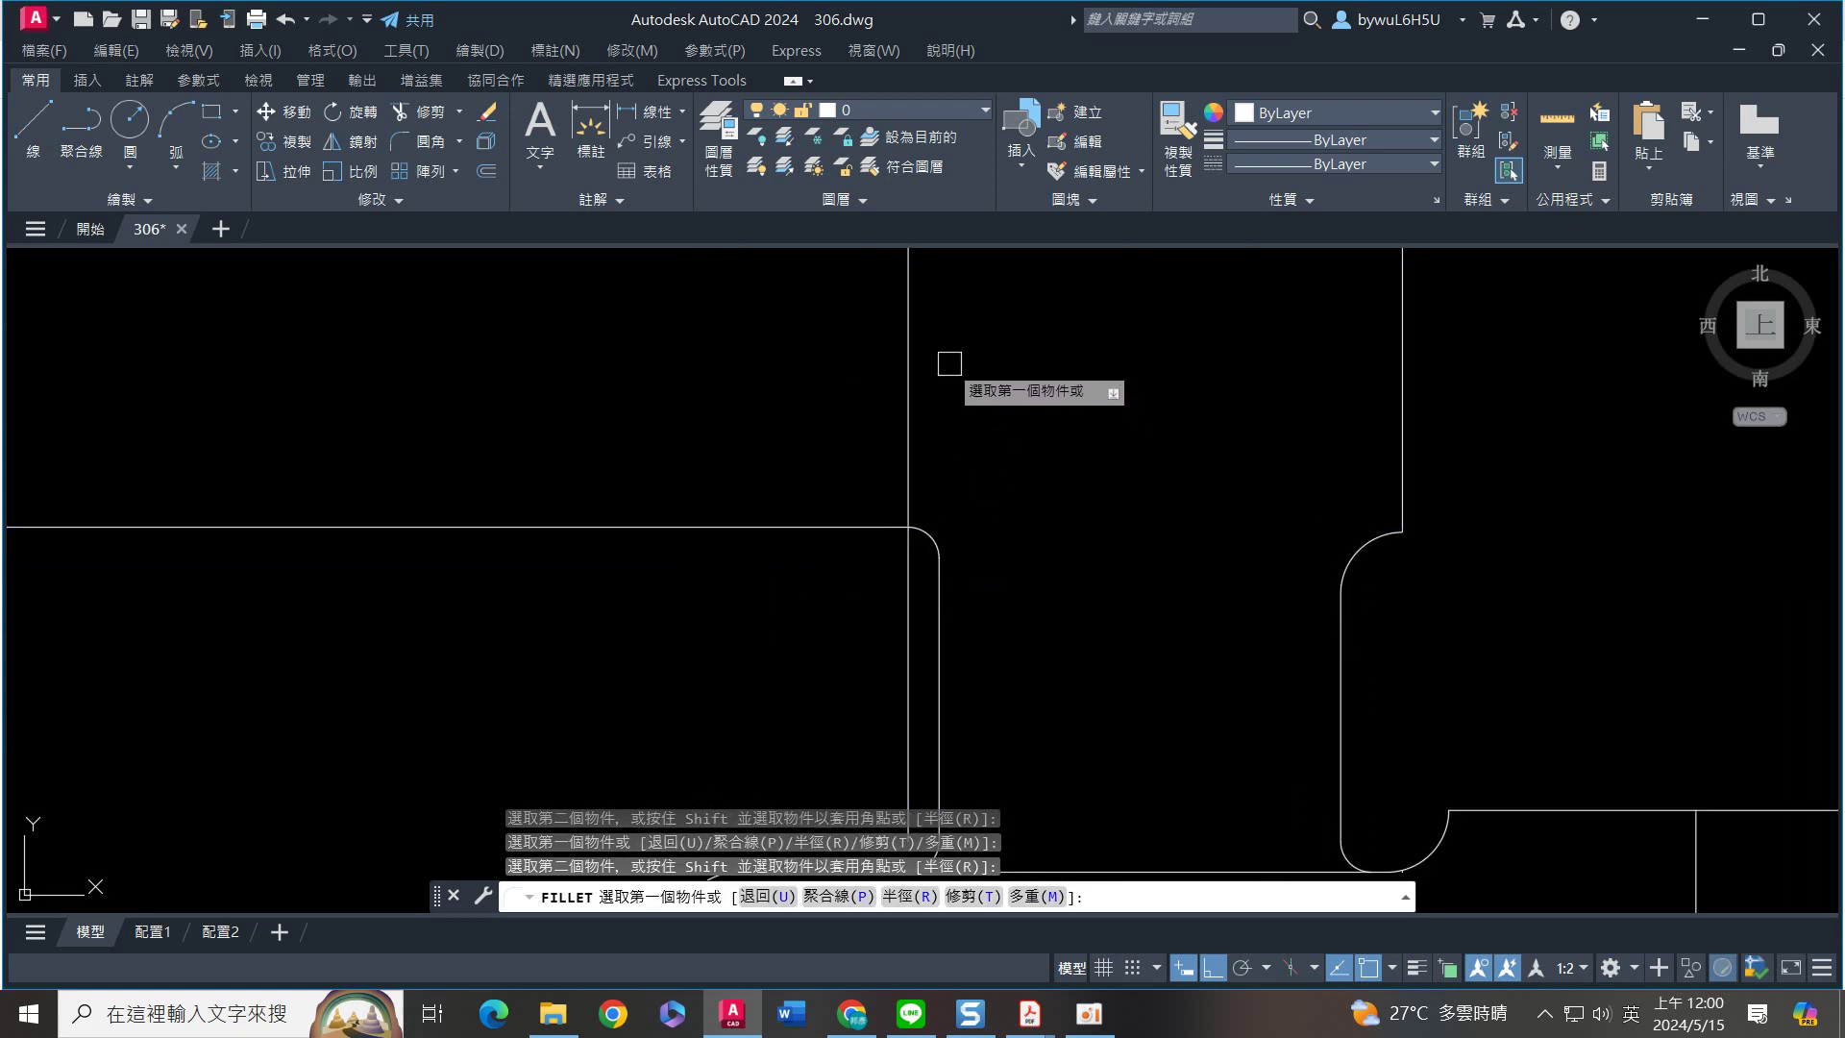
Fillet the left raised pad's outer vertical line with the lower corner arc at radius 1, ending the line at the arc
click(913, 384)
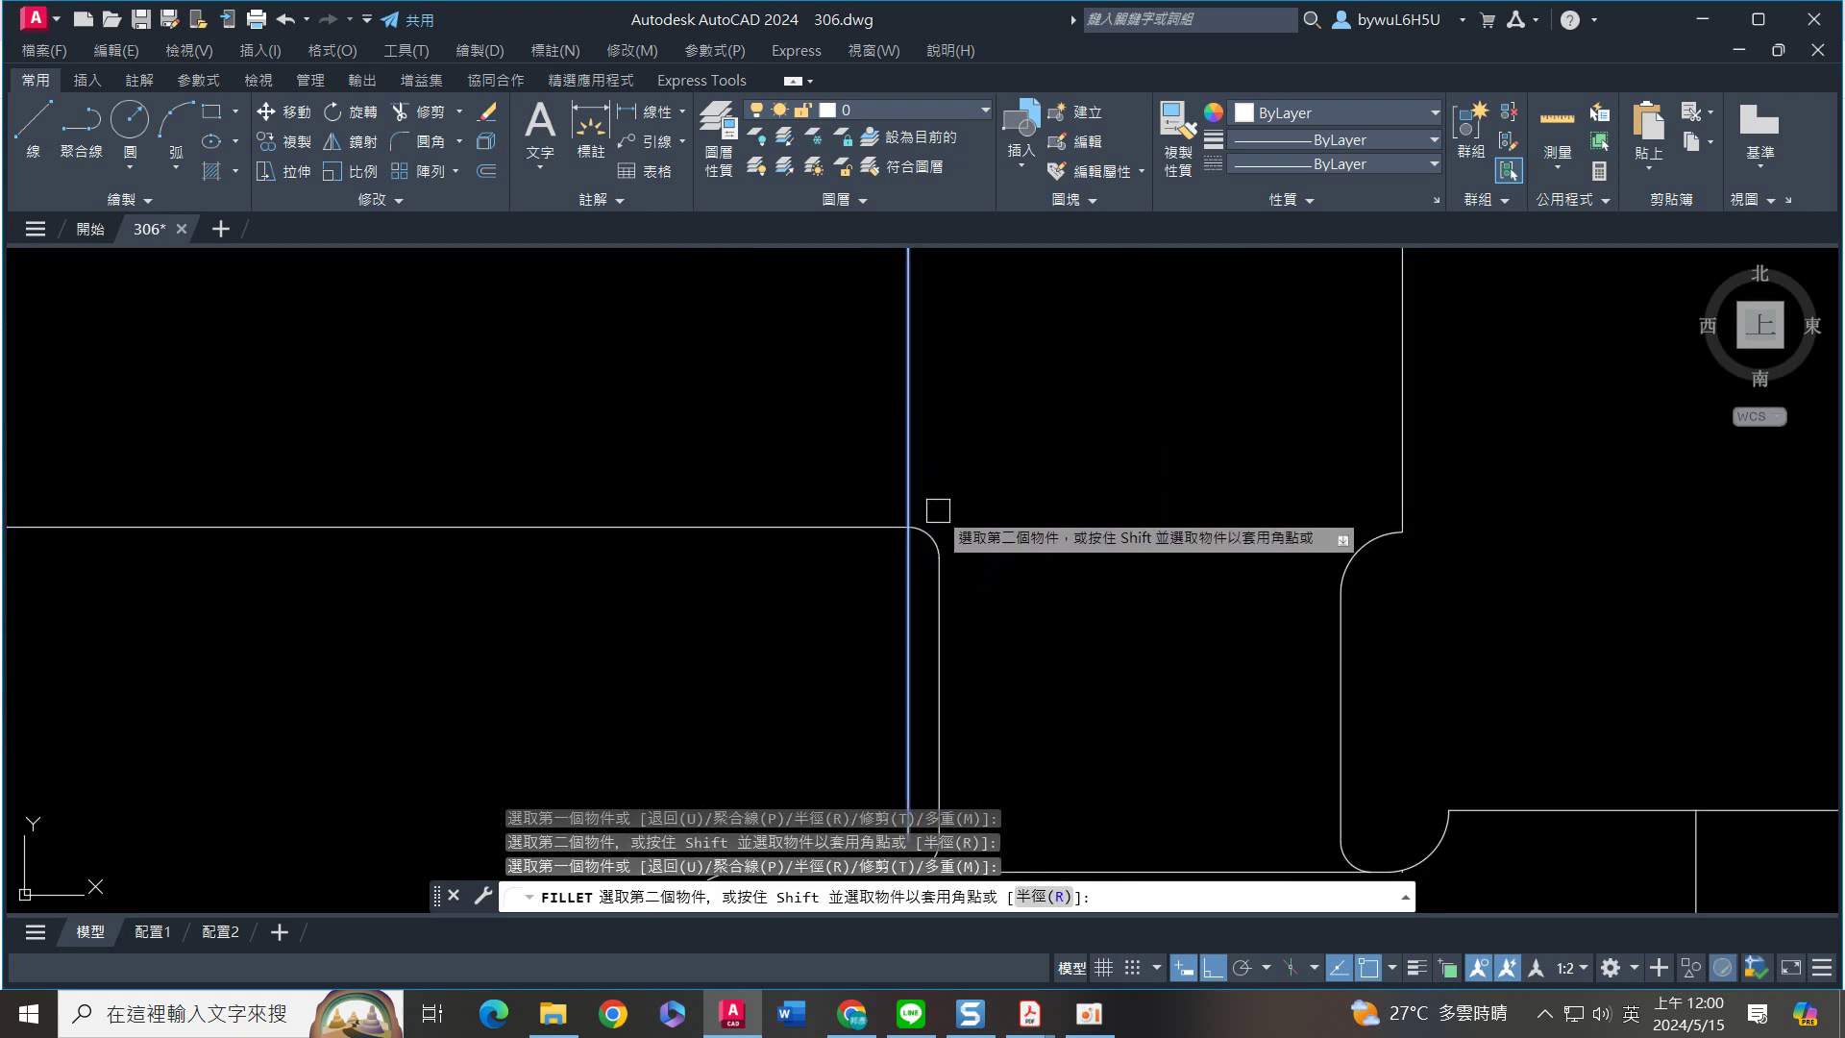
scroll(955, 474, up, 3)
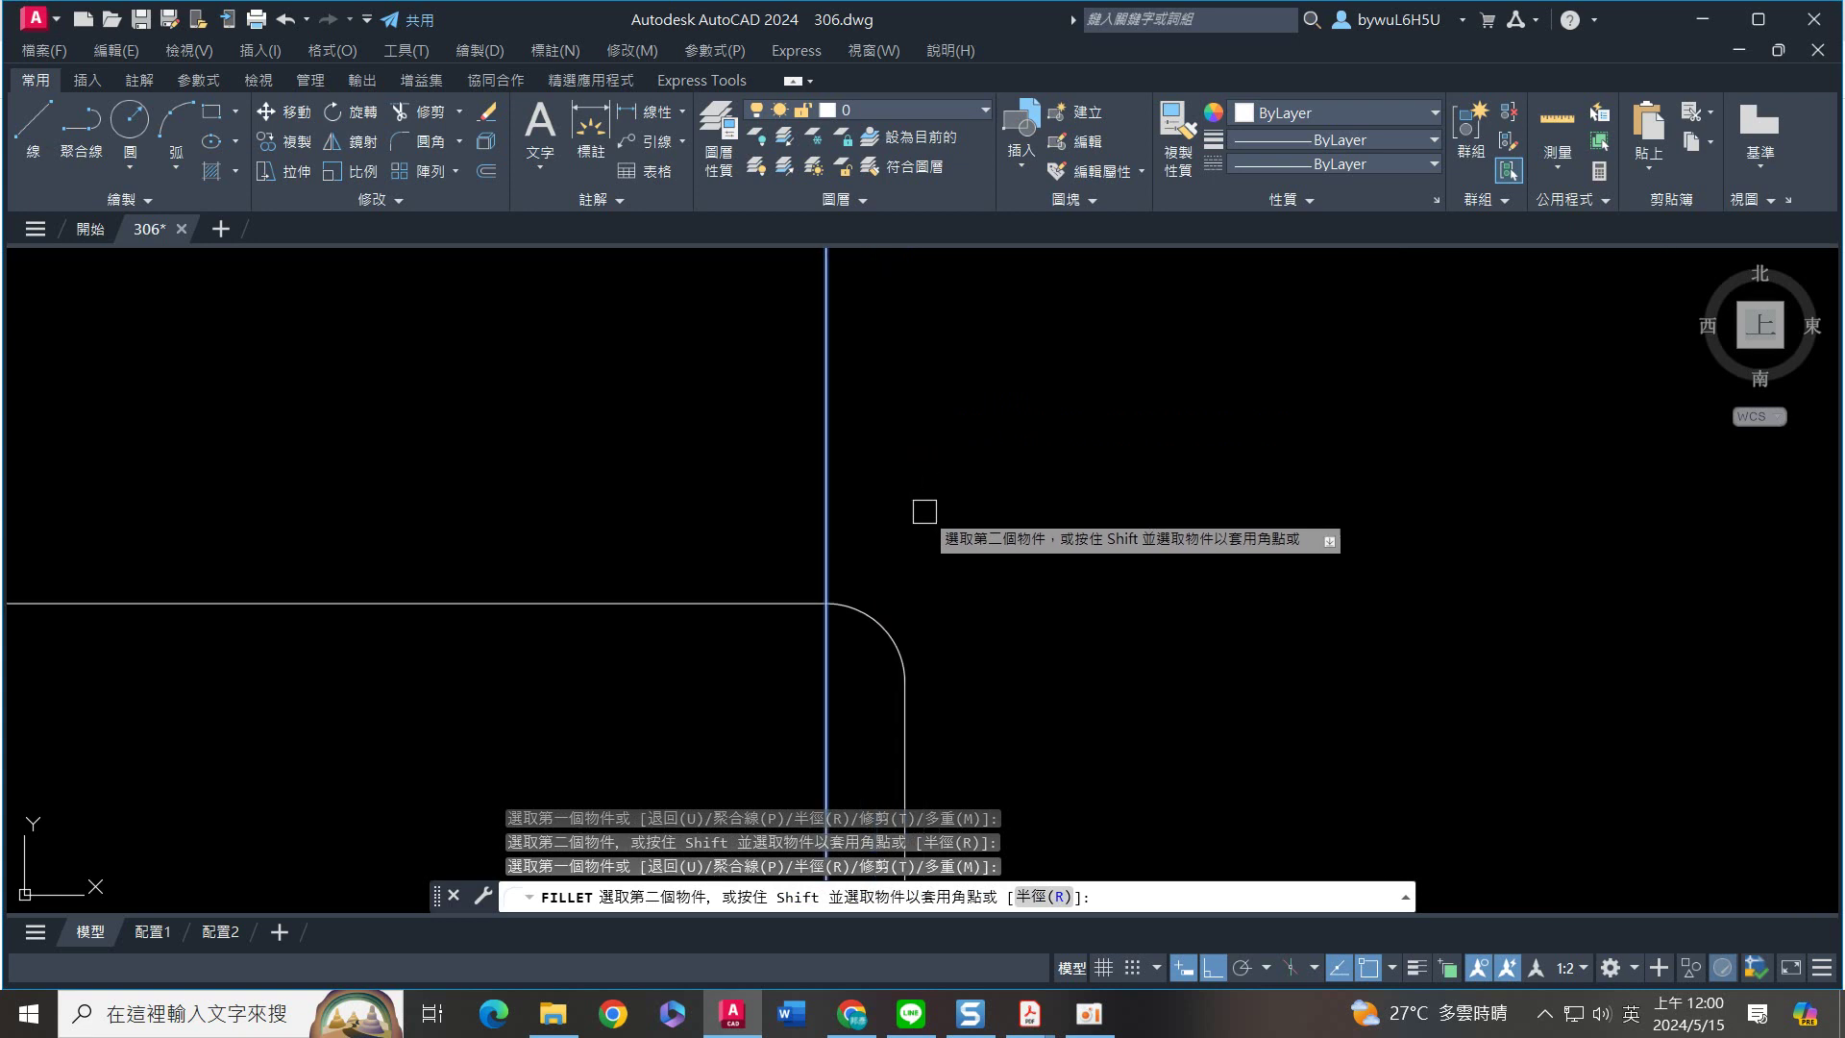
click(844, 602)
Fillet the left raised pad's outer vertical line with the upper corner arc at radius 1, ending the line at the arc
scroll(948, 510, down, 3)
middle_drag(994, 401, 928, 879)
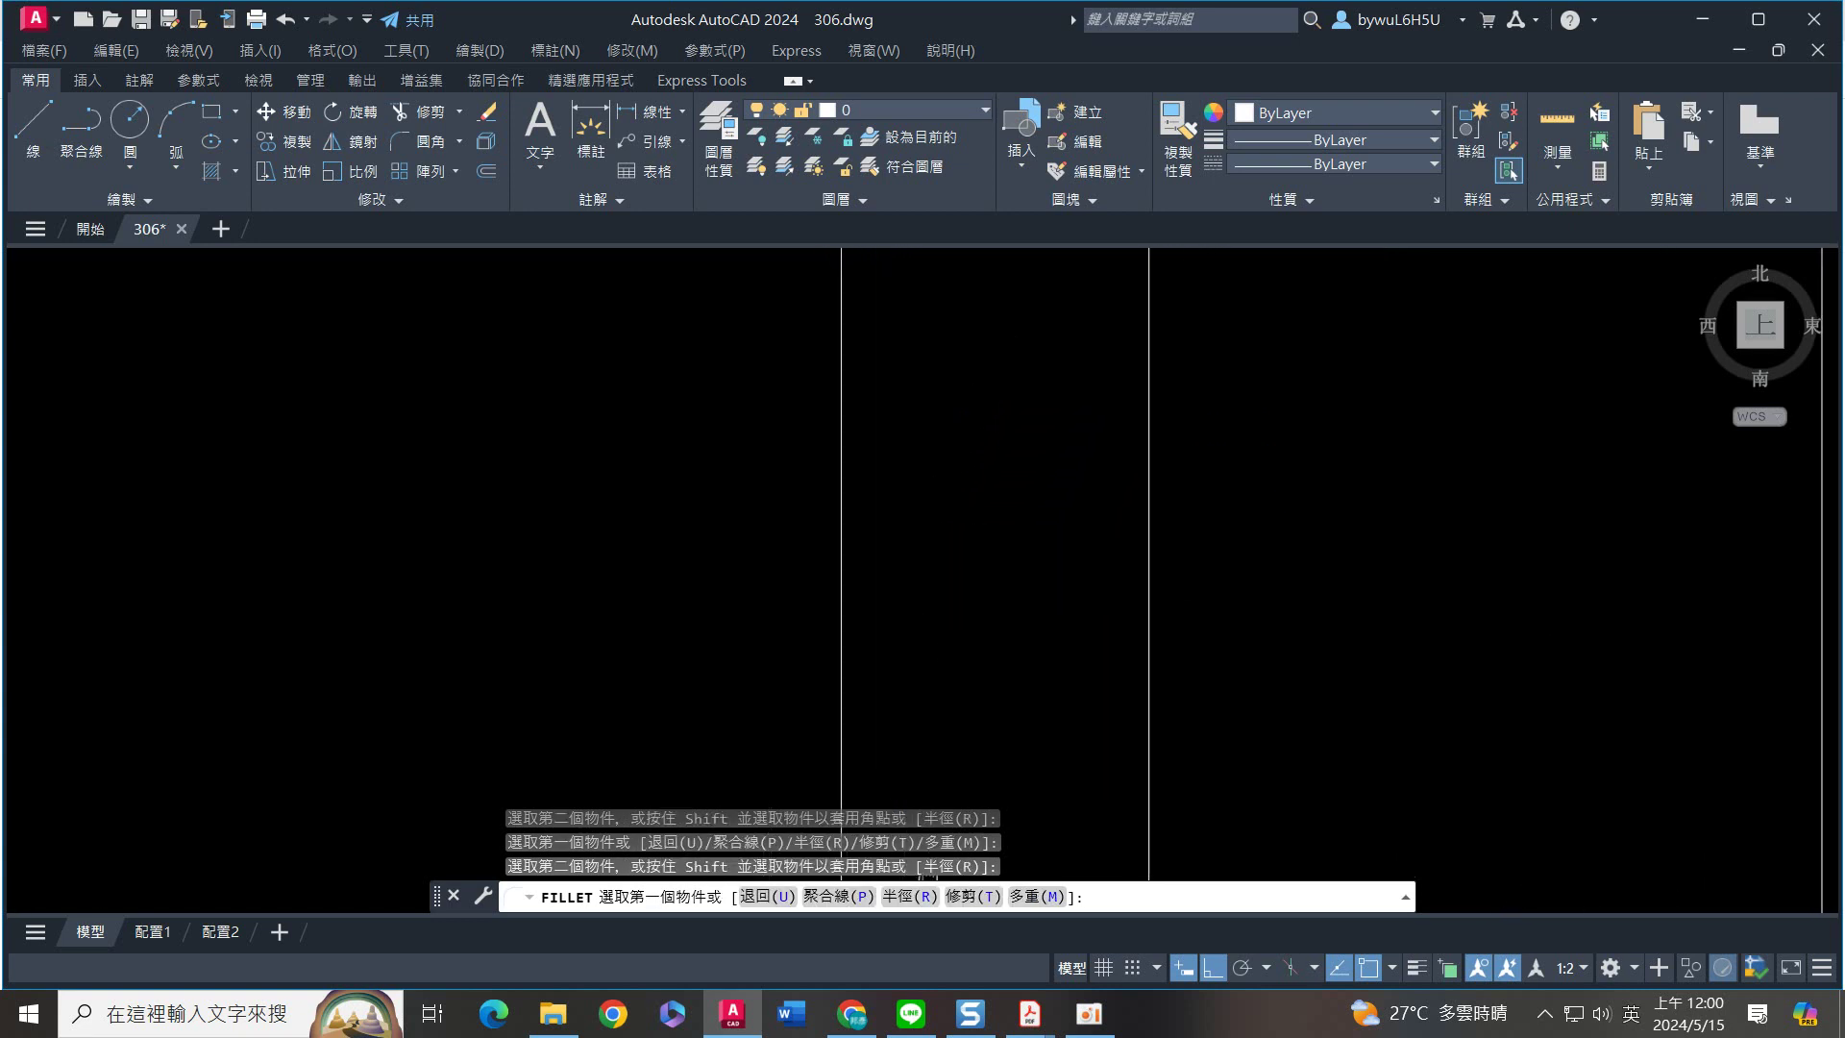
scroll(886, 667, down, 10)
scroll(862, 613, up, 5)
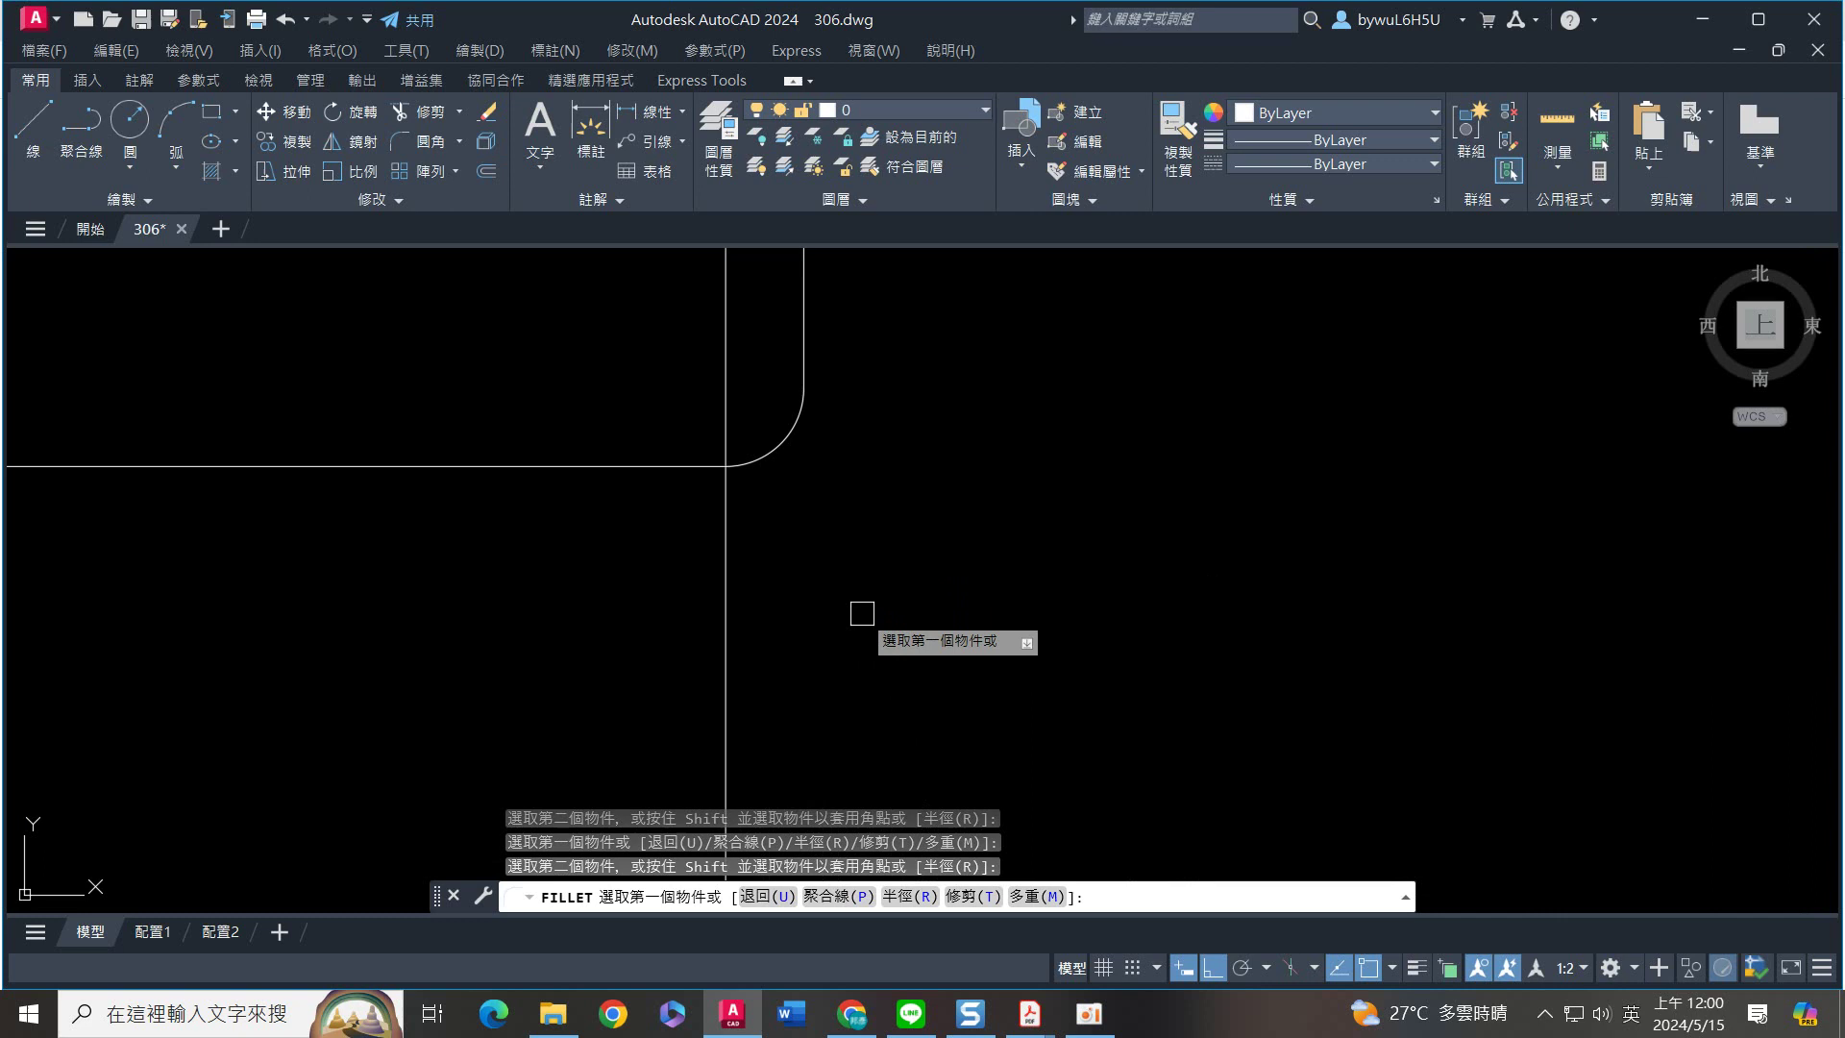
click(733, 526)
click(745, 468)
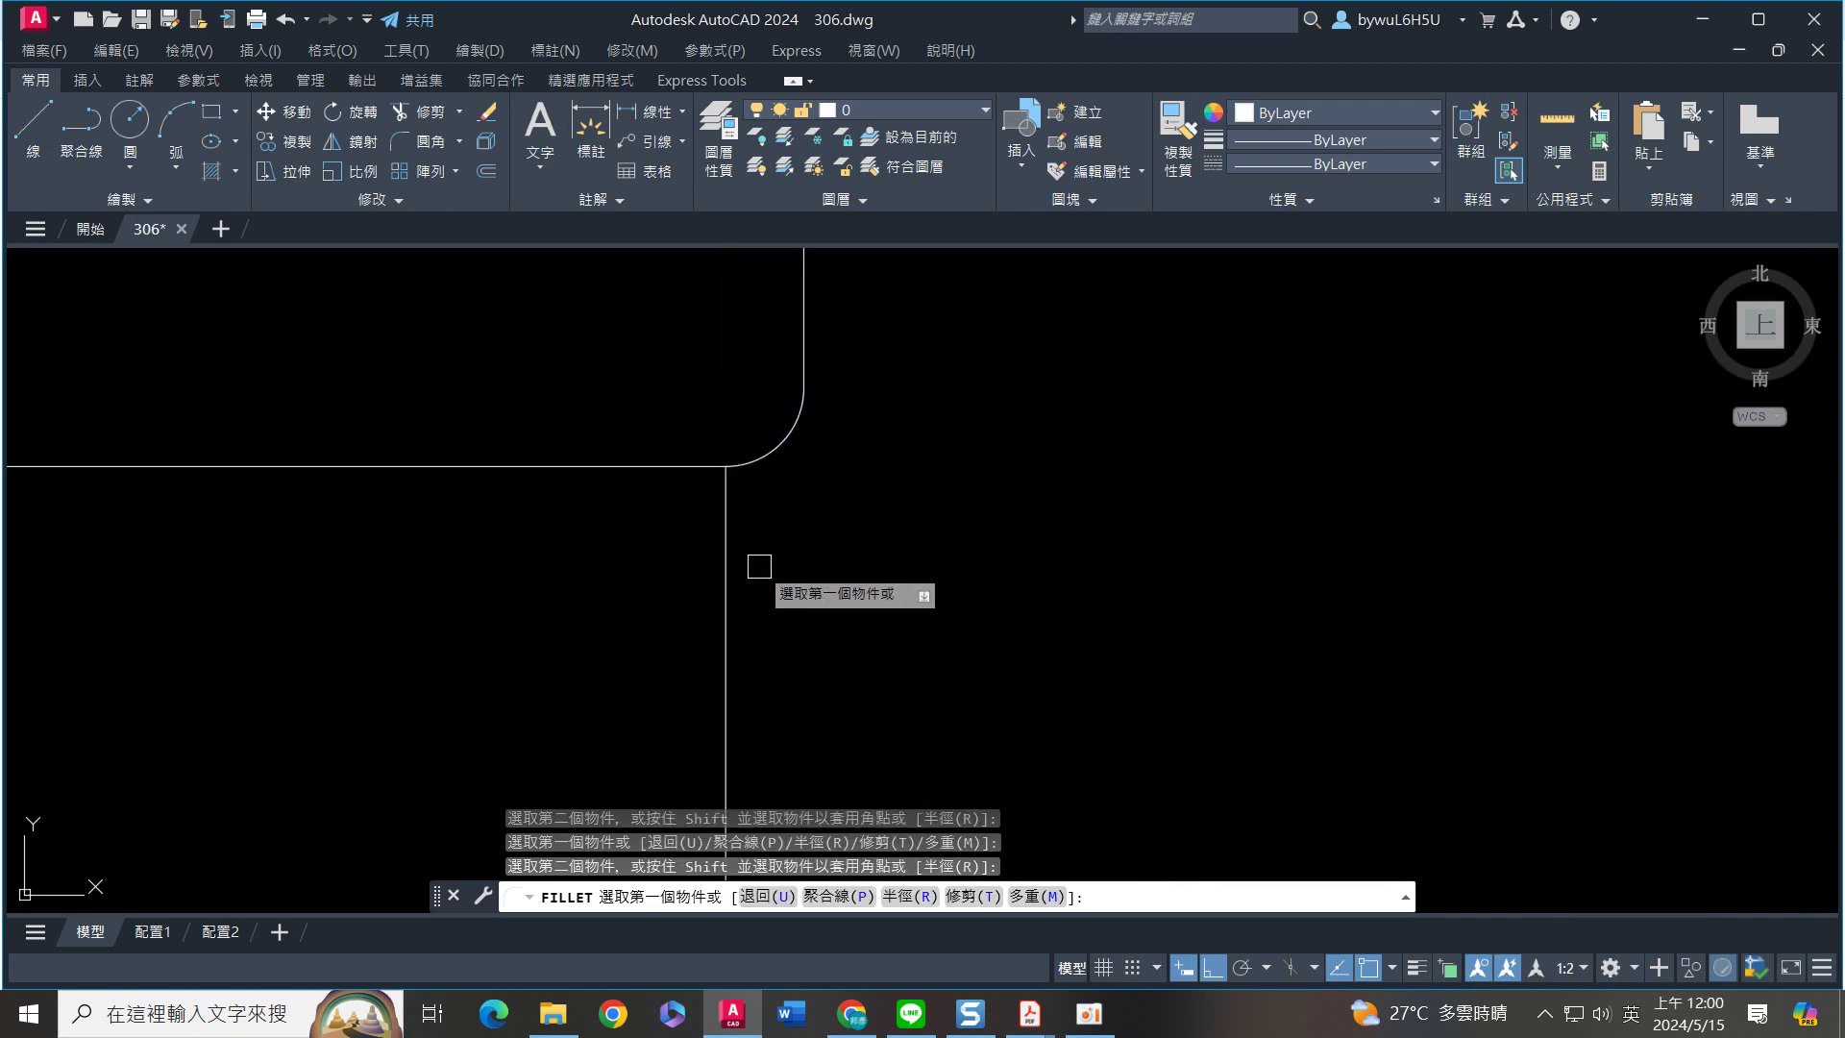
key(Escape)
Delete the two leftover horizontal lines extending outward from the left upright
scroll(815, 577, down, 5)
scroll(654, 550, down, 5)
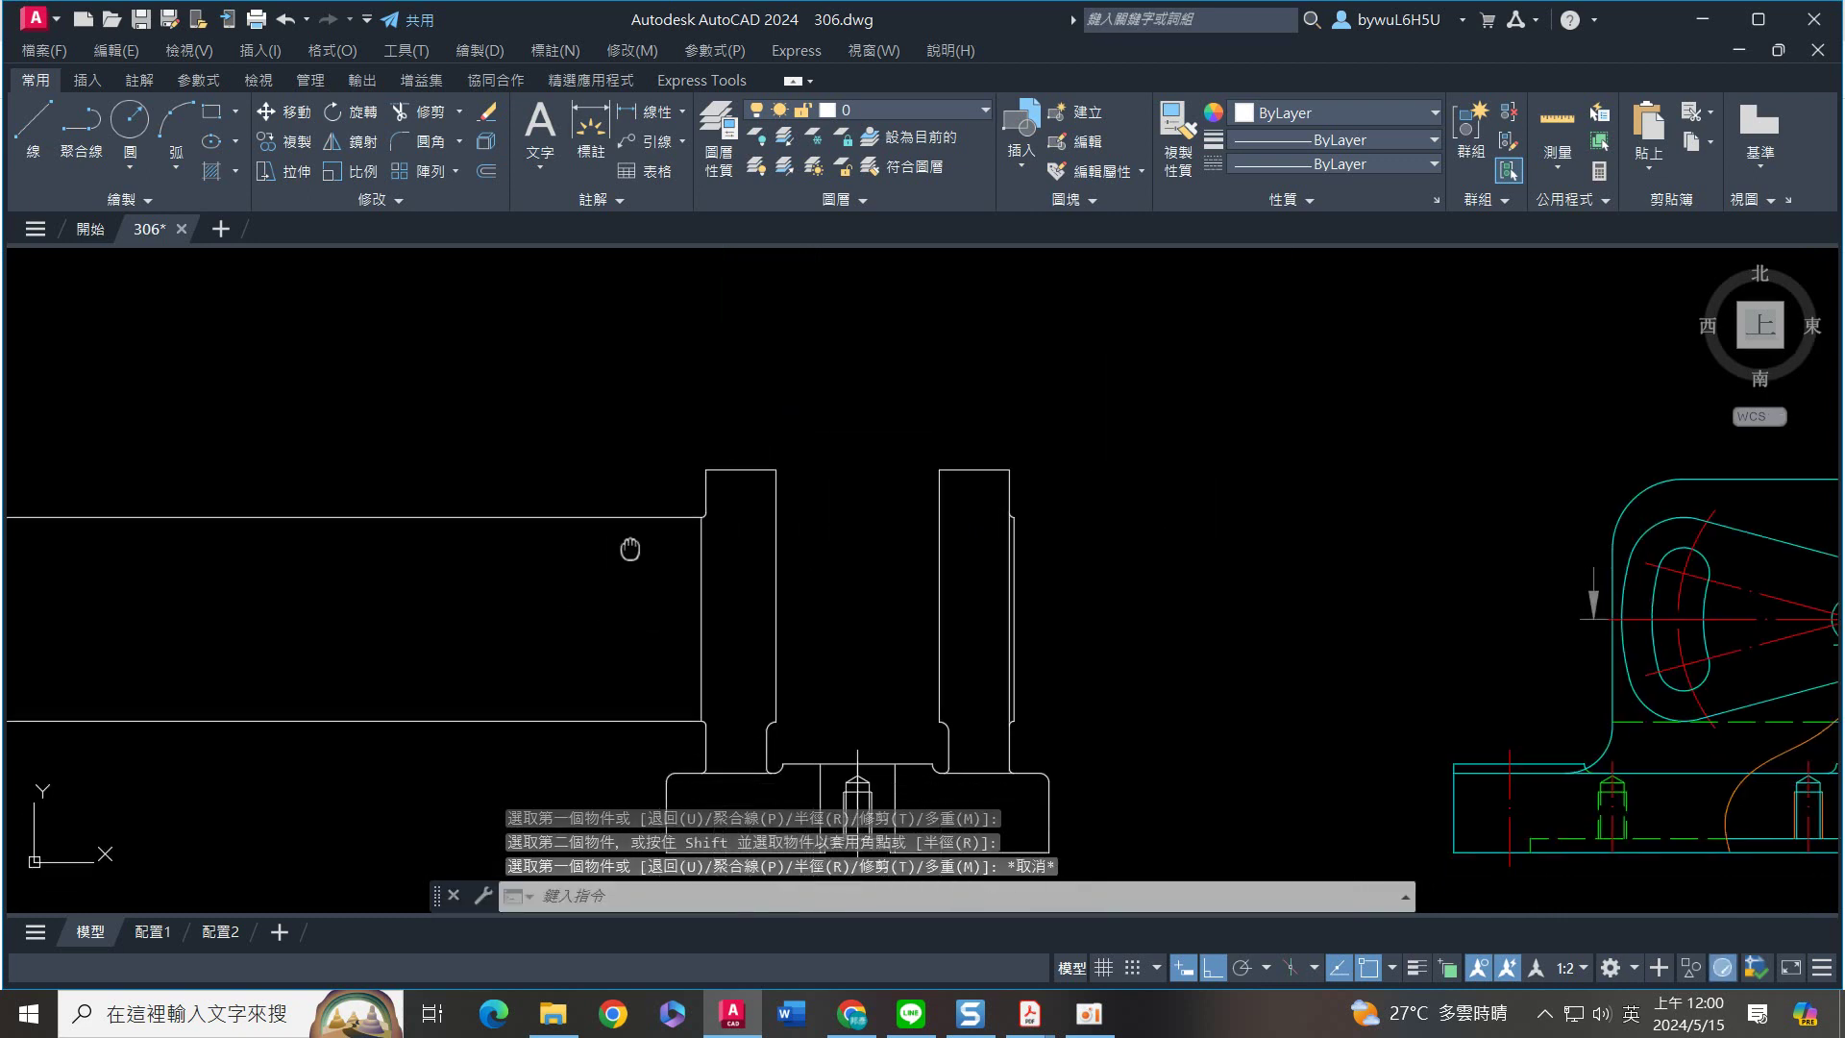
click(548, 375)
click(453, 682)
key(Delete)
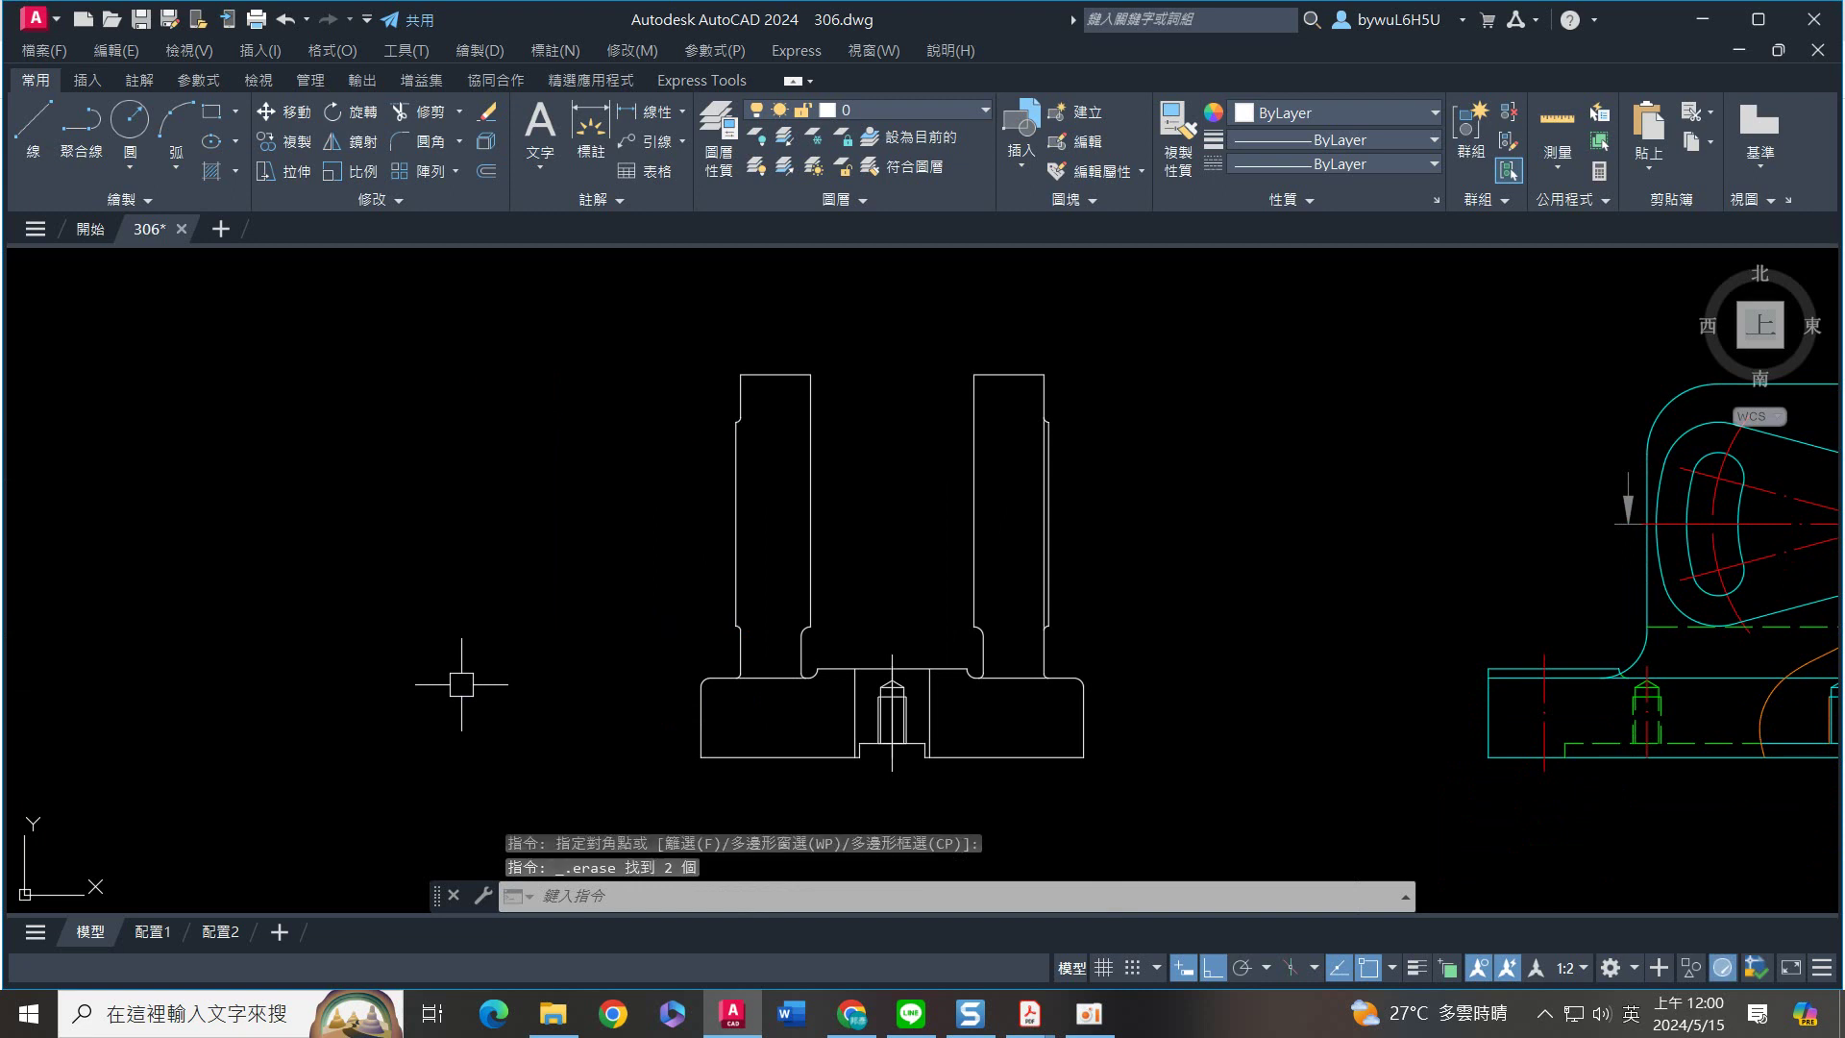
Join the left upright's upper and lower outer edge segments into one continuous line behind the raised pad
scroll(752, 452, up, 4)
middle_drag(786, 799, 838, 607)
click(765, 773)
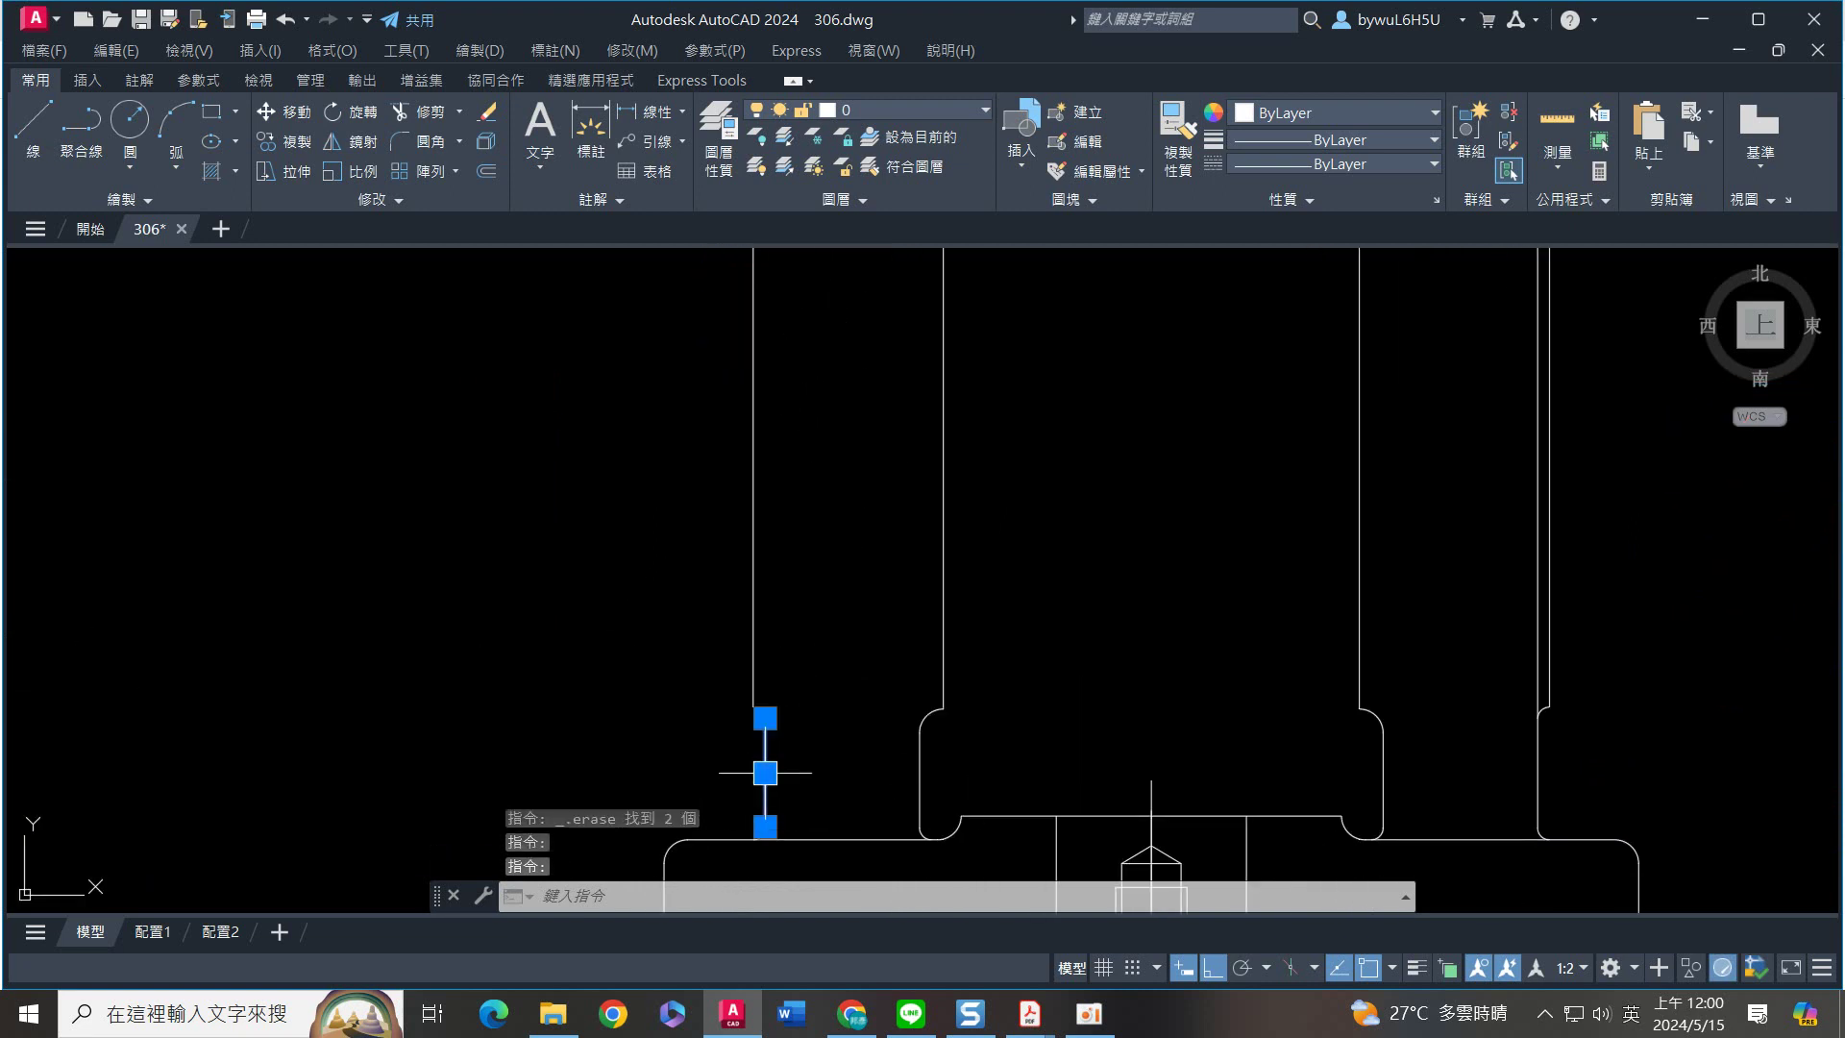
text(j)
key(Return)
Draw a horizontal ray leftward from the top of the curved slot in the front view, crossing both side-view uprights
scroll(791, 589, down, 6)
scroll(879, 519, up, 4)
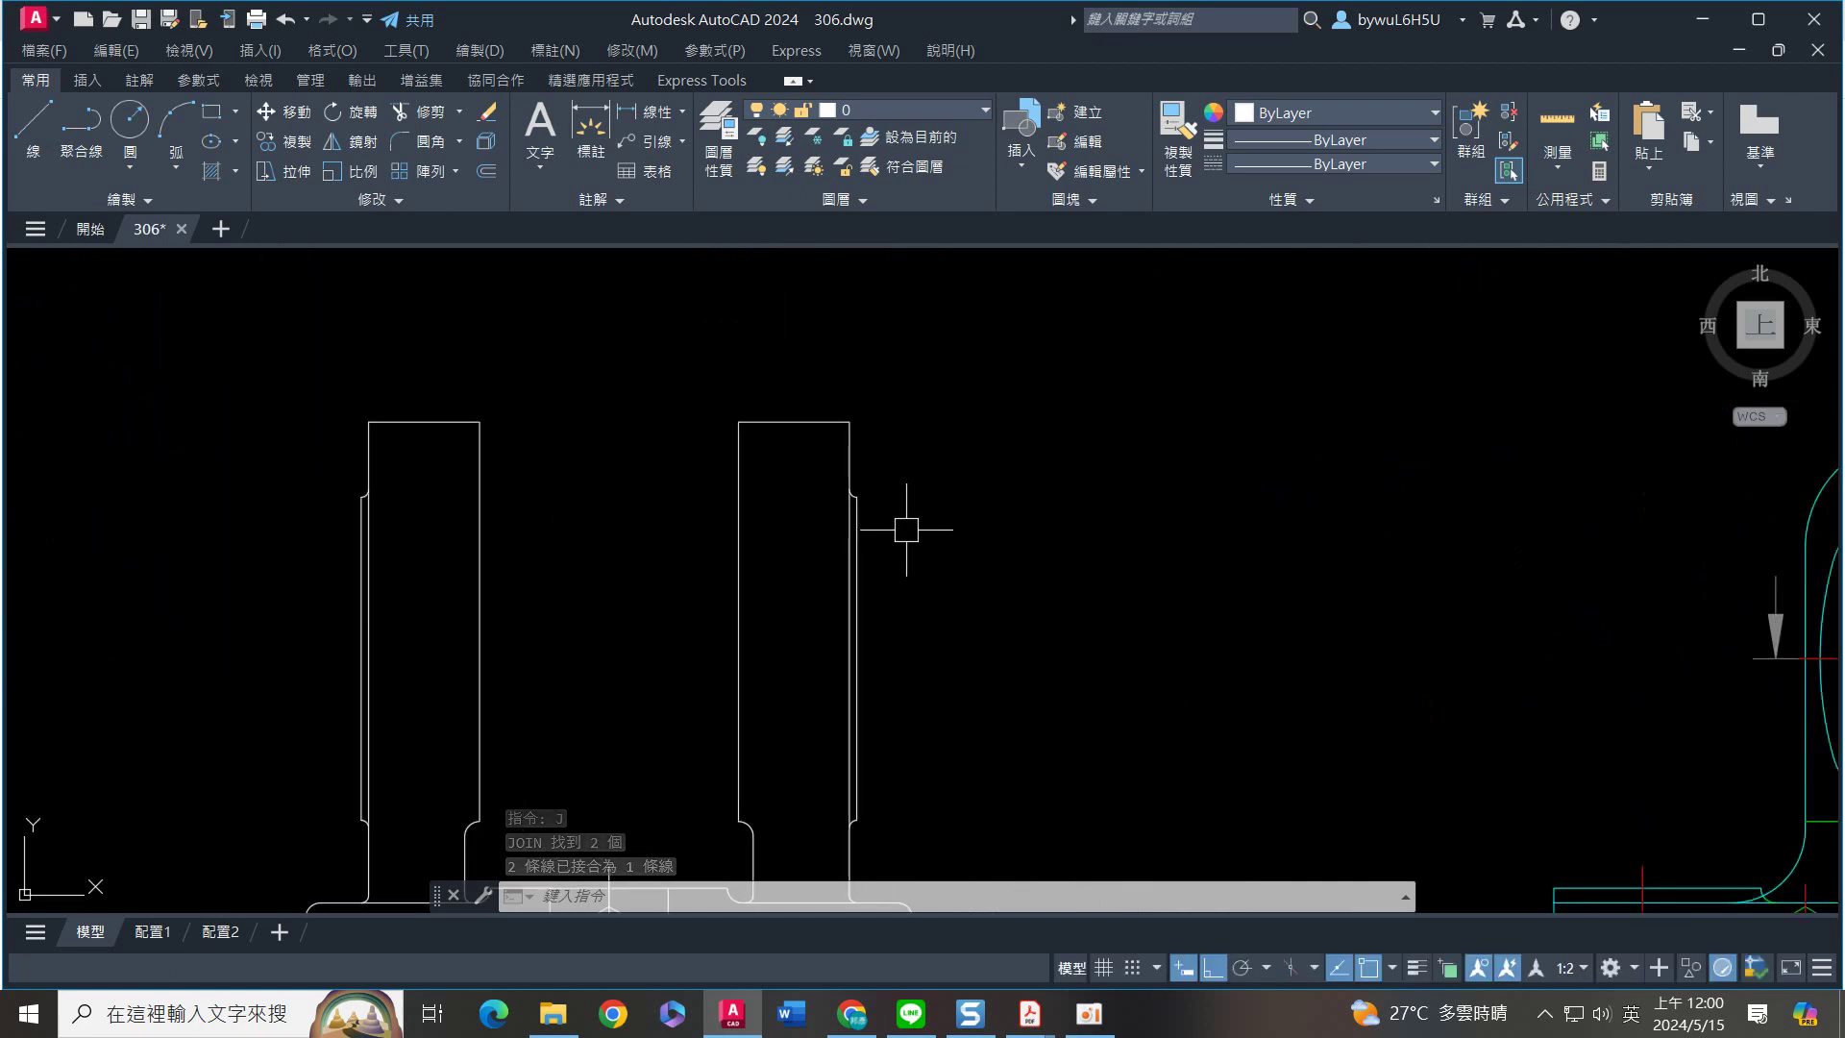
text(ray)
key(Return)
middle_drag(1161, 502, 1009, 472)
scroll(1112, 555, down, 2)
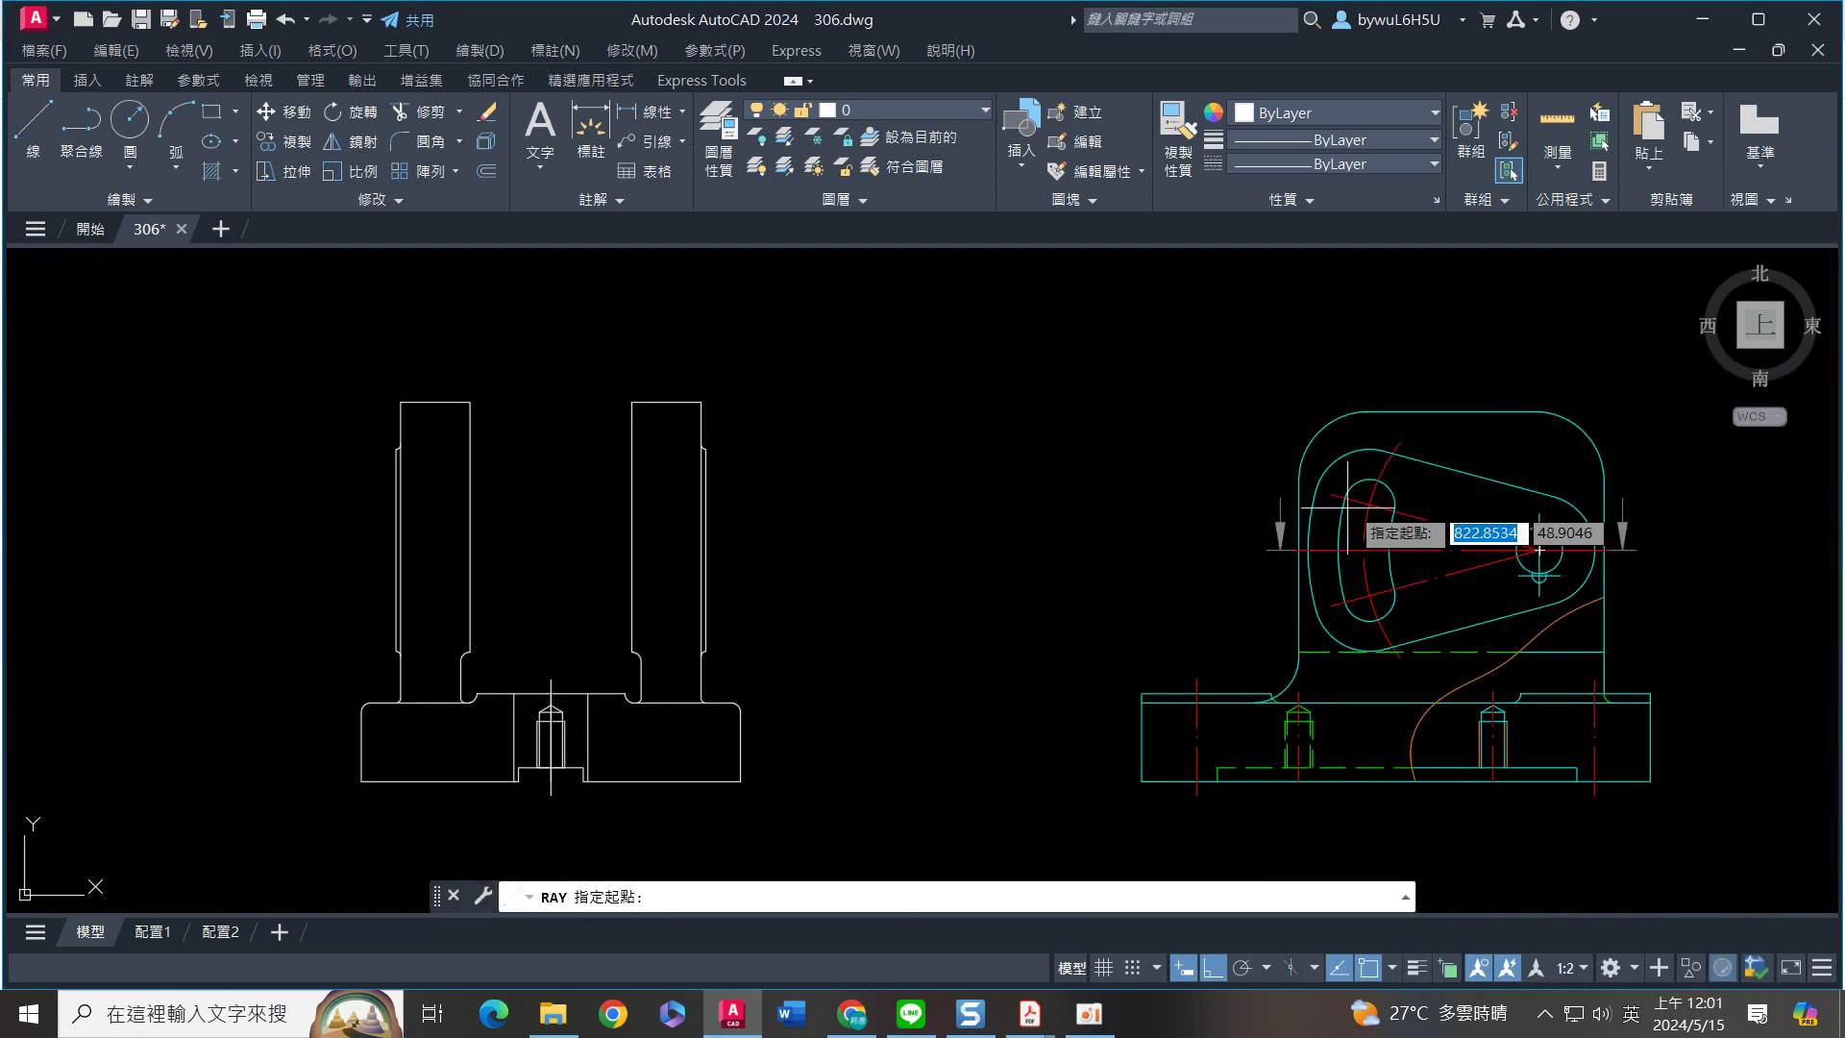
click(1060, 498)
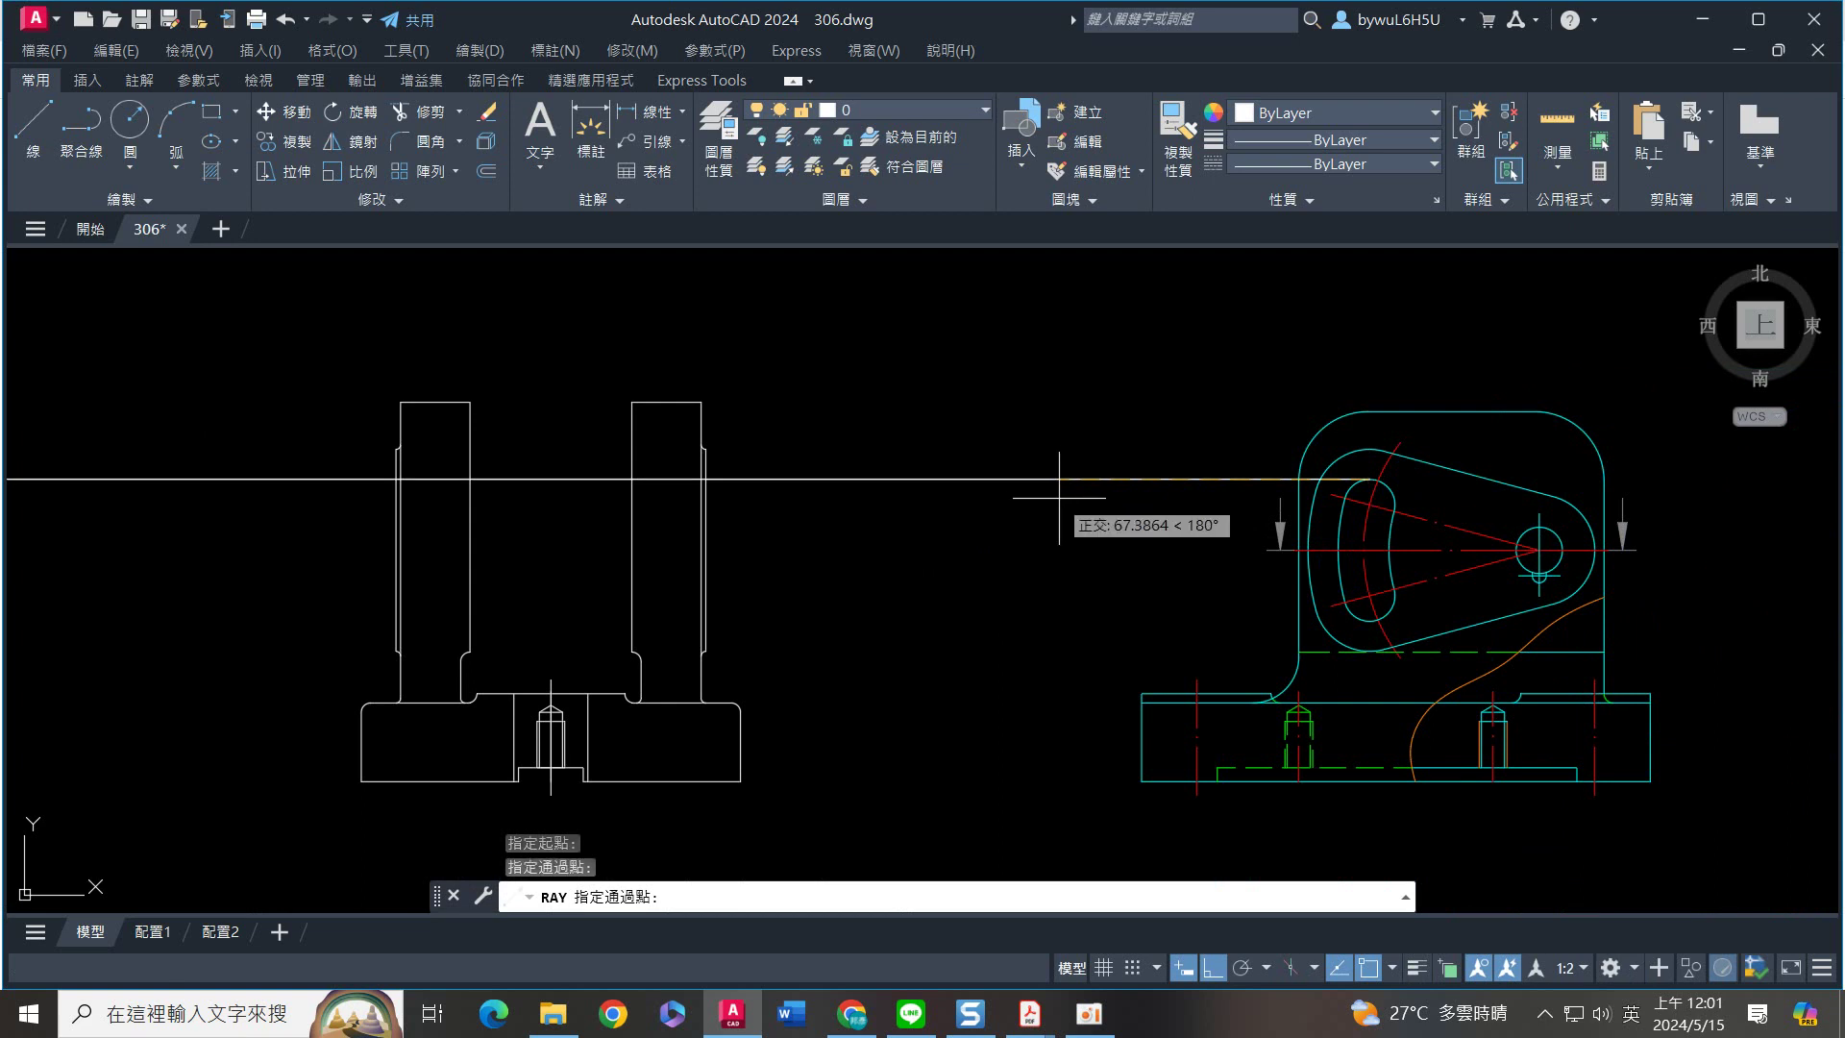
key(Return)
key(Return)
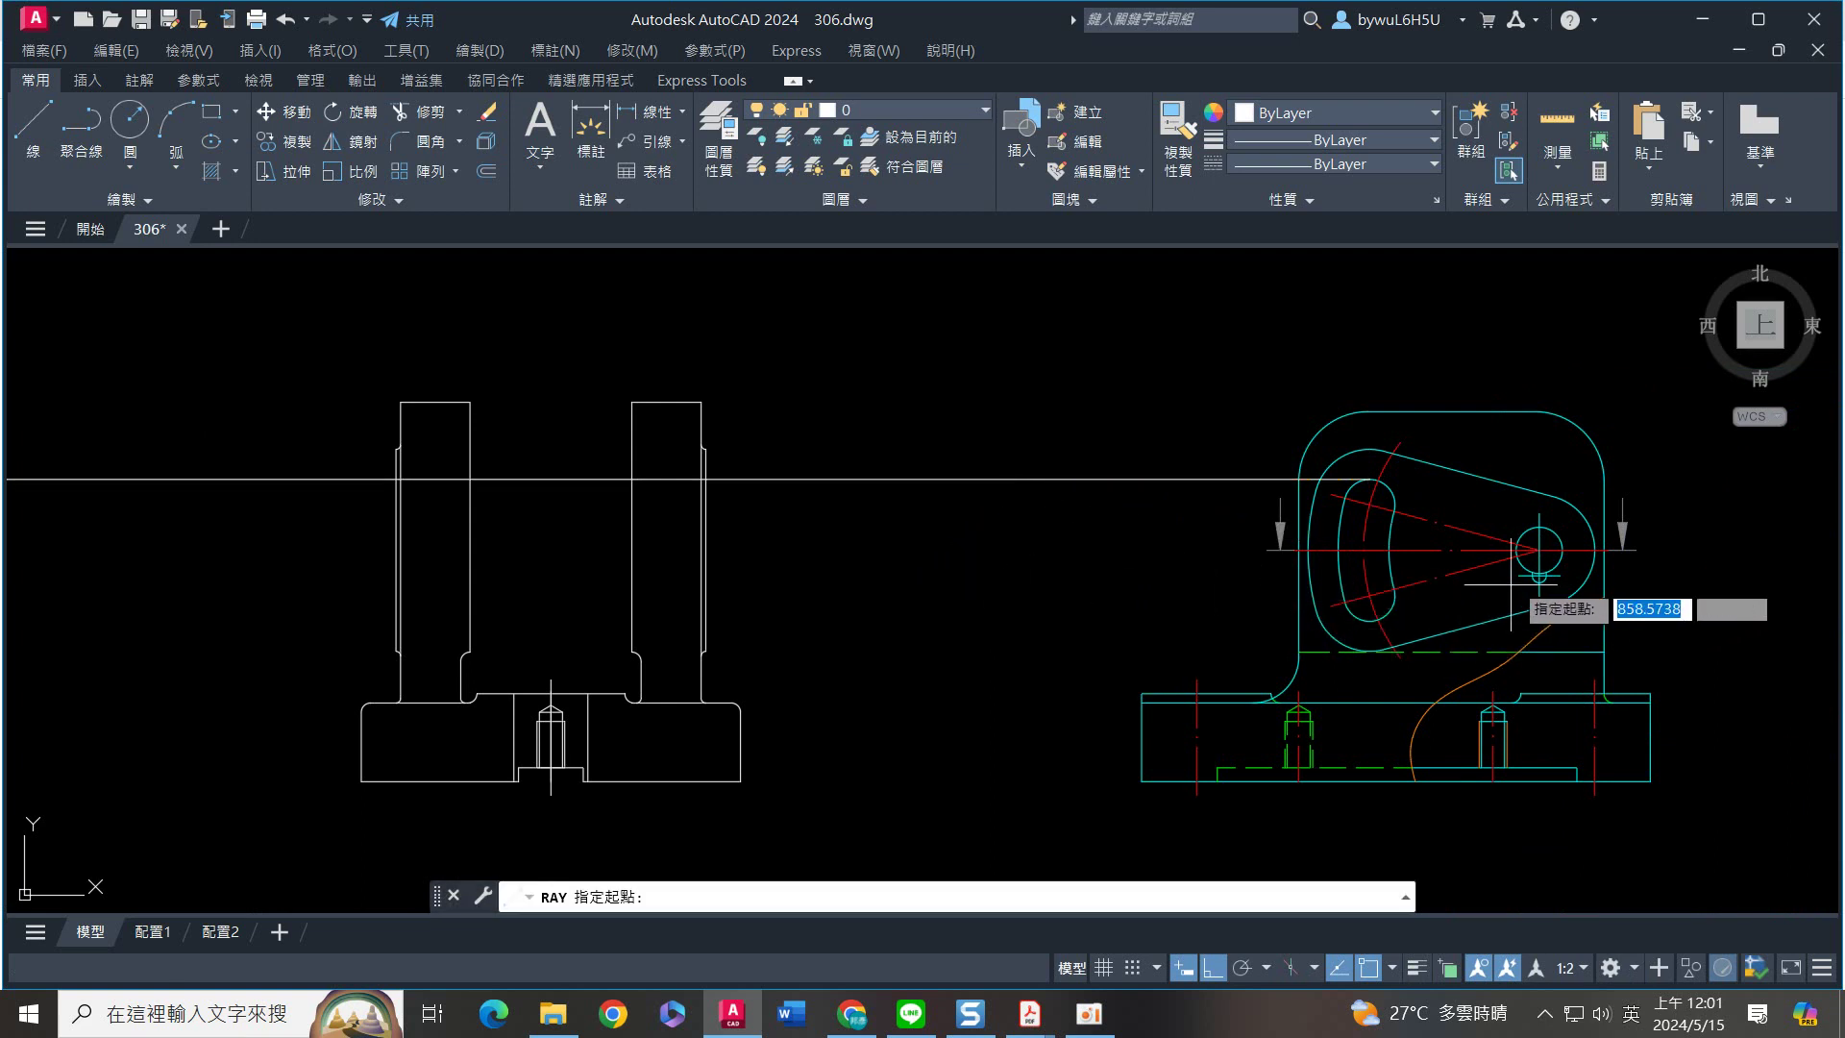
Draw horizontal rays leftward across the side view from the top of the front view's hole and from the end of its horizontal centre line
click(1539, 527)
click(1129, 540)
key(Return)
key(Return)
scroll(1274, 576, up, 5)
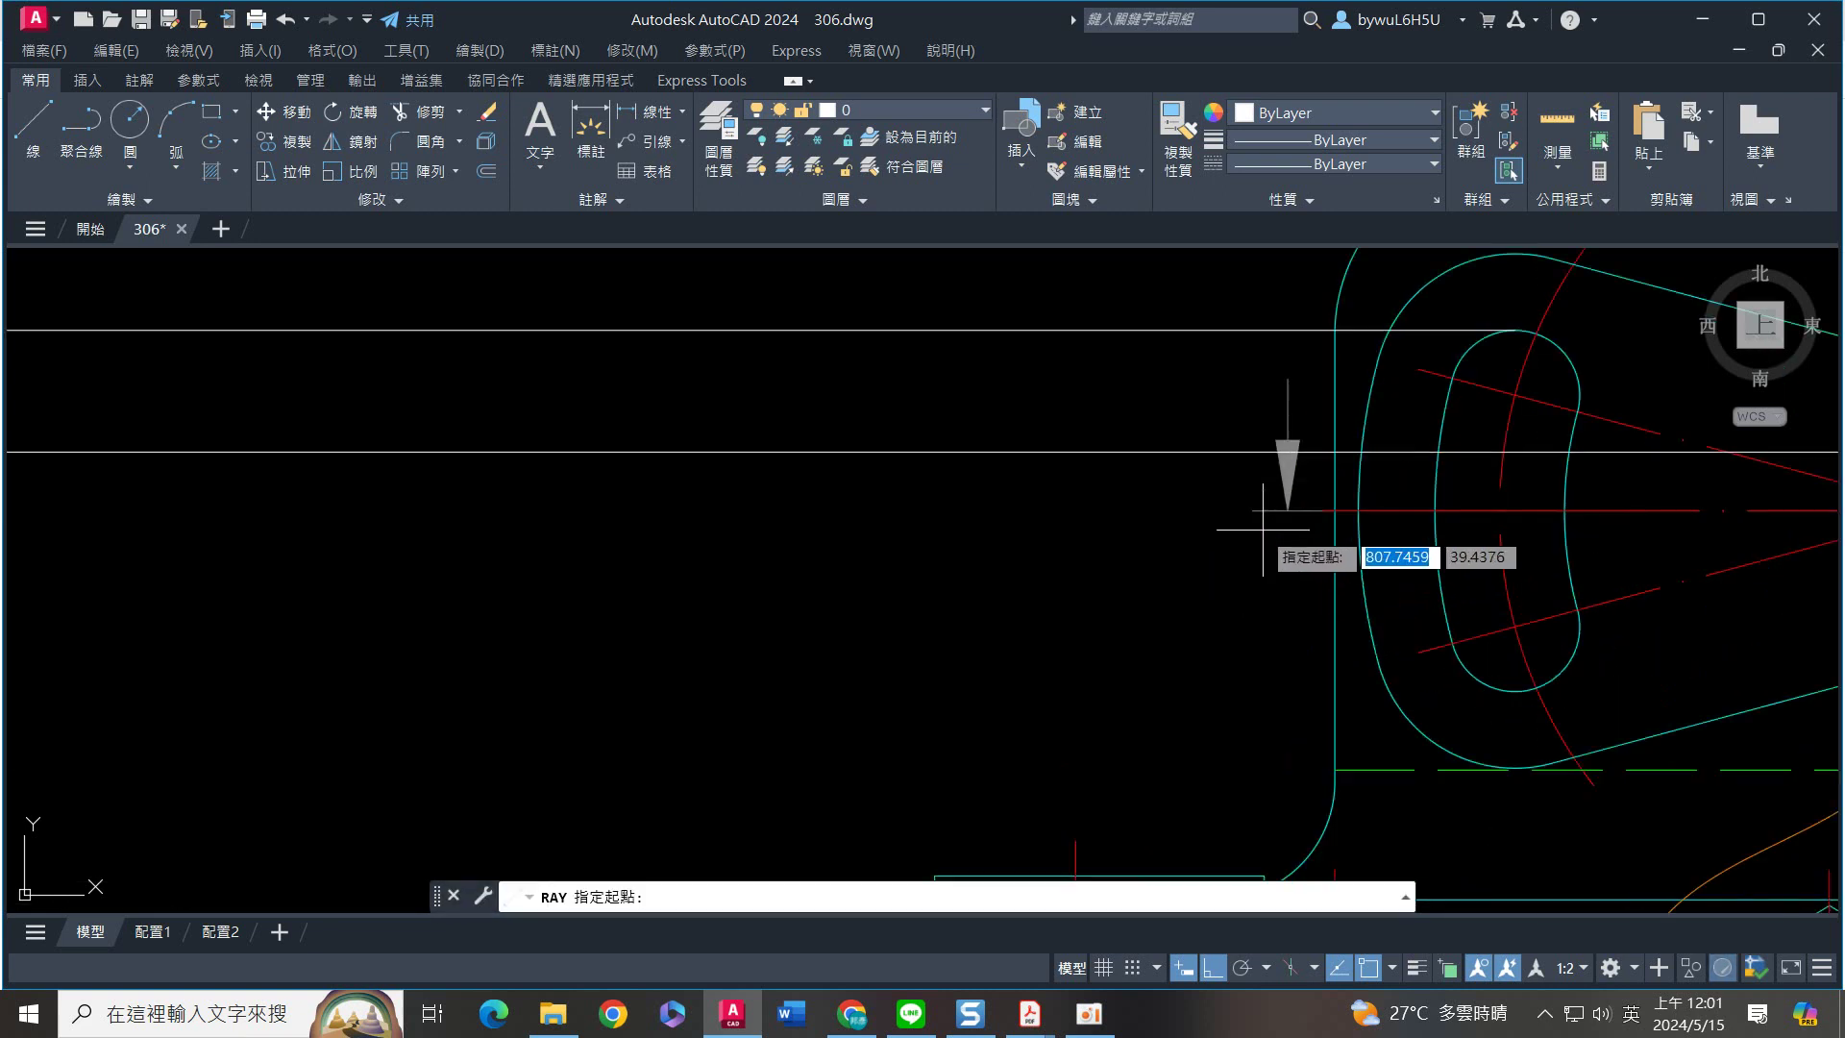
click(1251, 511)
click(1047, 517)
key(Return)
Draw horizontal rays leftward from the bottom of the front view's hole and the bottom of its curved slot
scroll(1081, 586, down, 3)
scroll(1317, 591, up, 6)
key(Return)
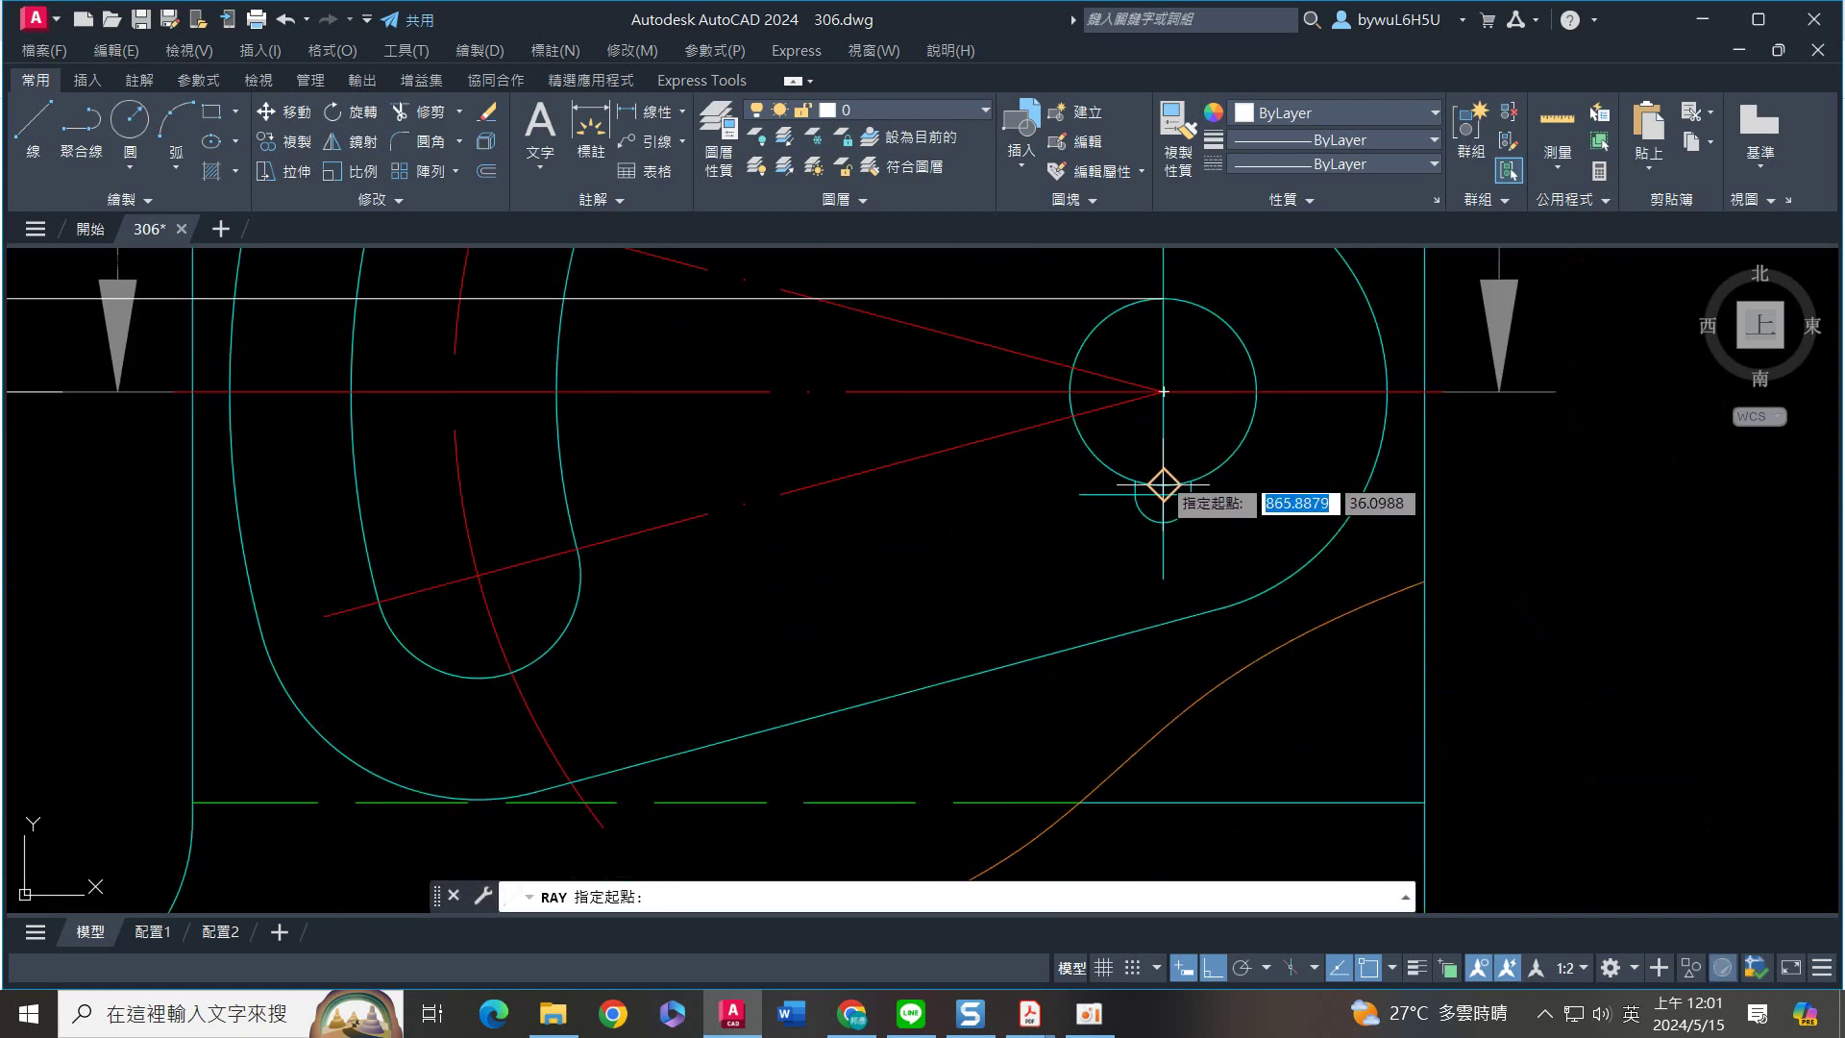
click(1163, 483)
click(523, 490)
key(Return)
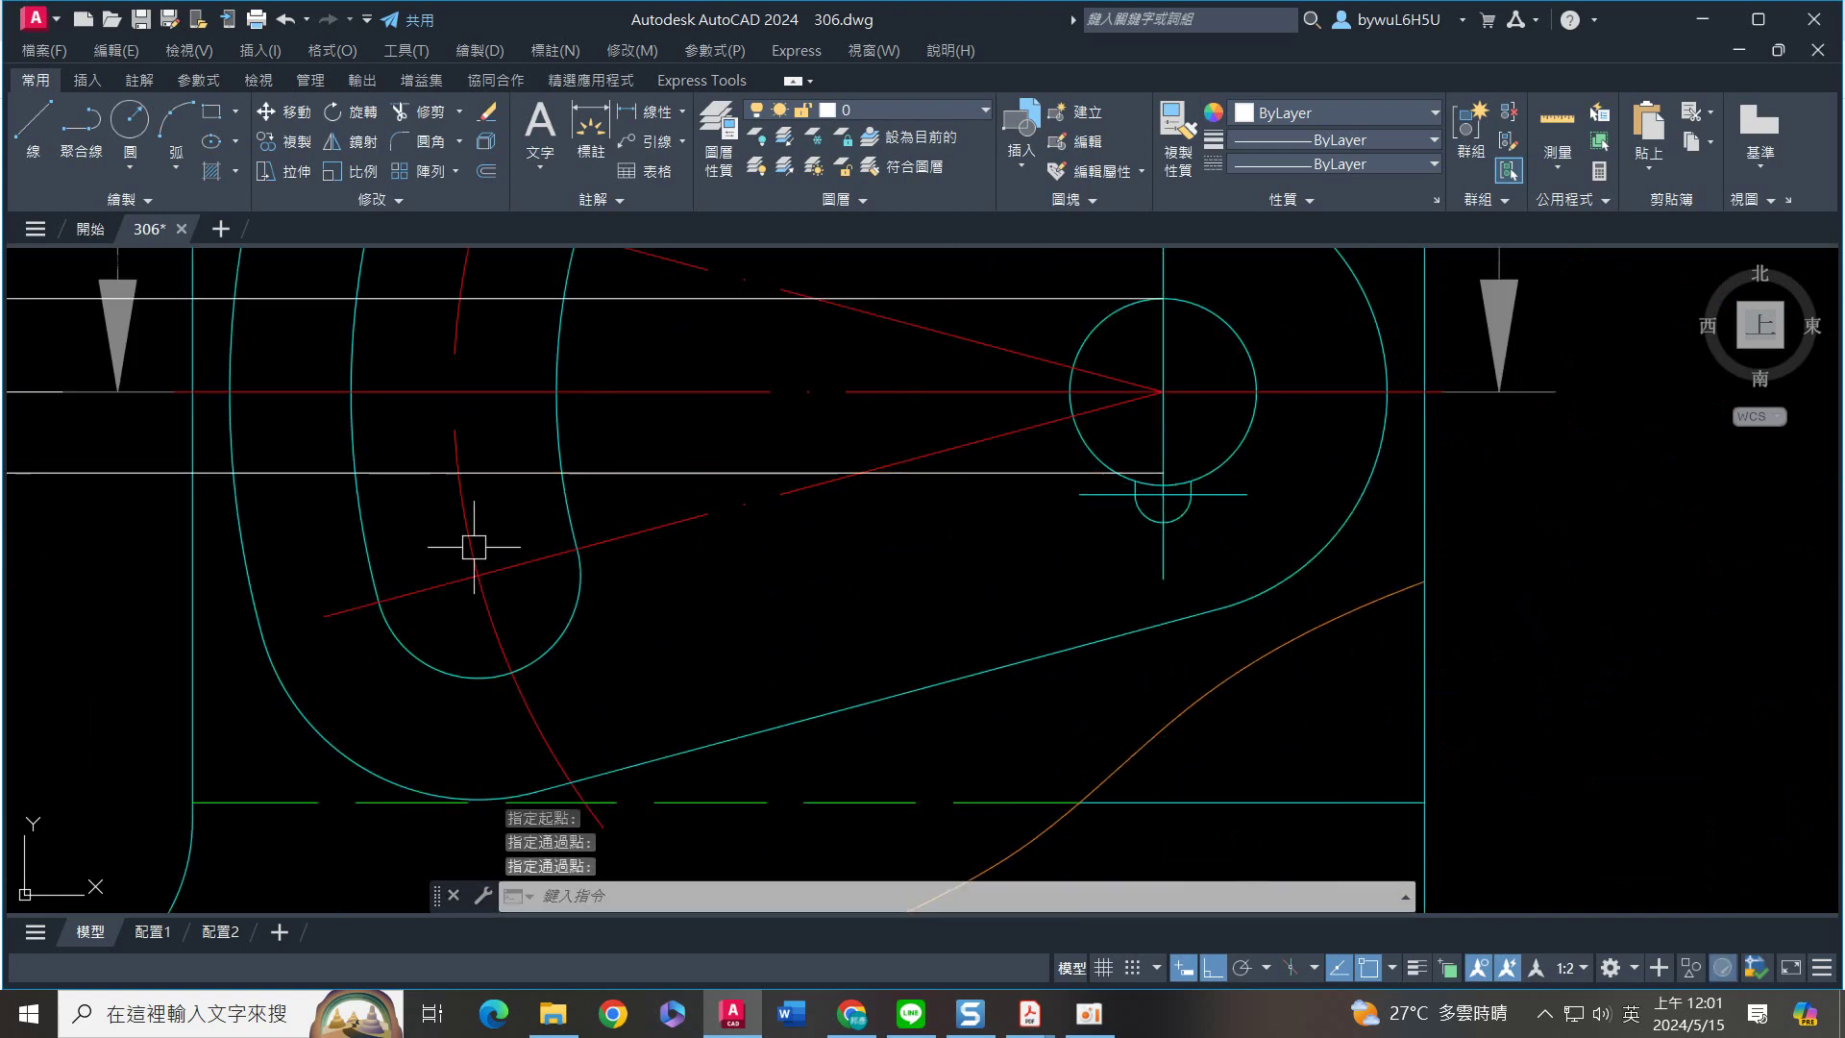
key(Return)
click(478, 678)
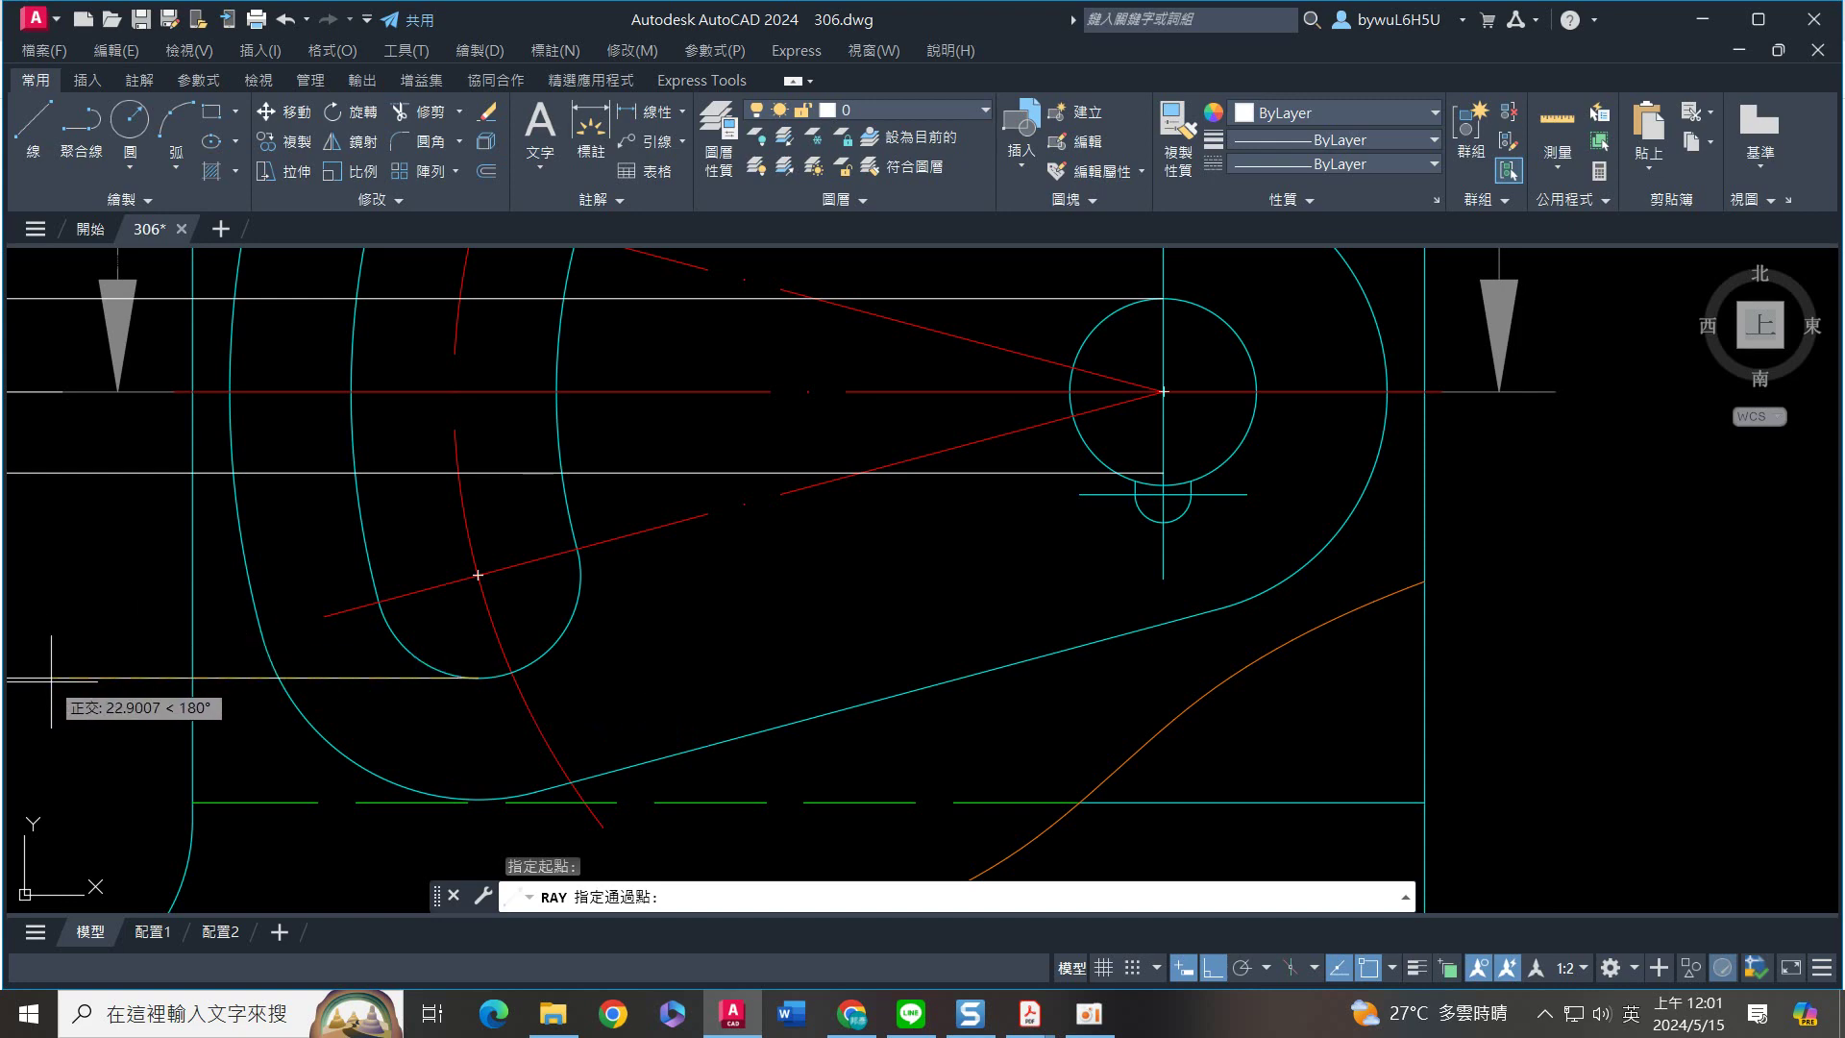
key(Return)
Trim the projected rays to the two side-view uprights, removing the portions between the uprights and beyond the left one
scroll(185, 730, down, 6)
mouse_move(141, 692)
middle_down()
mouse_move(672, 602)
mouse_move(1026, 569)
middle_up()
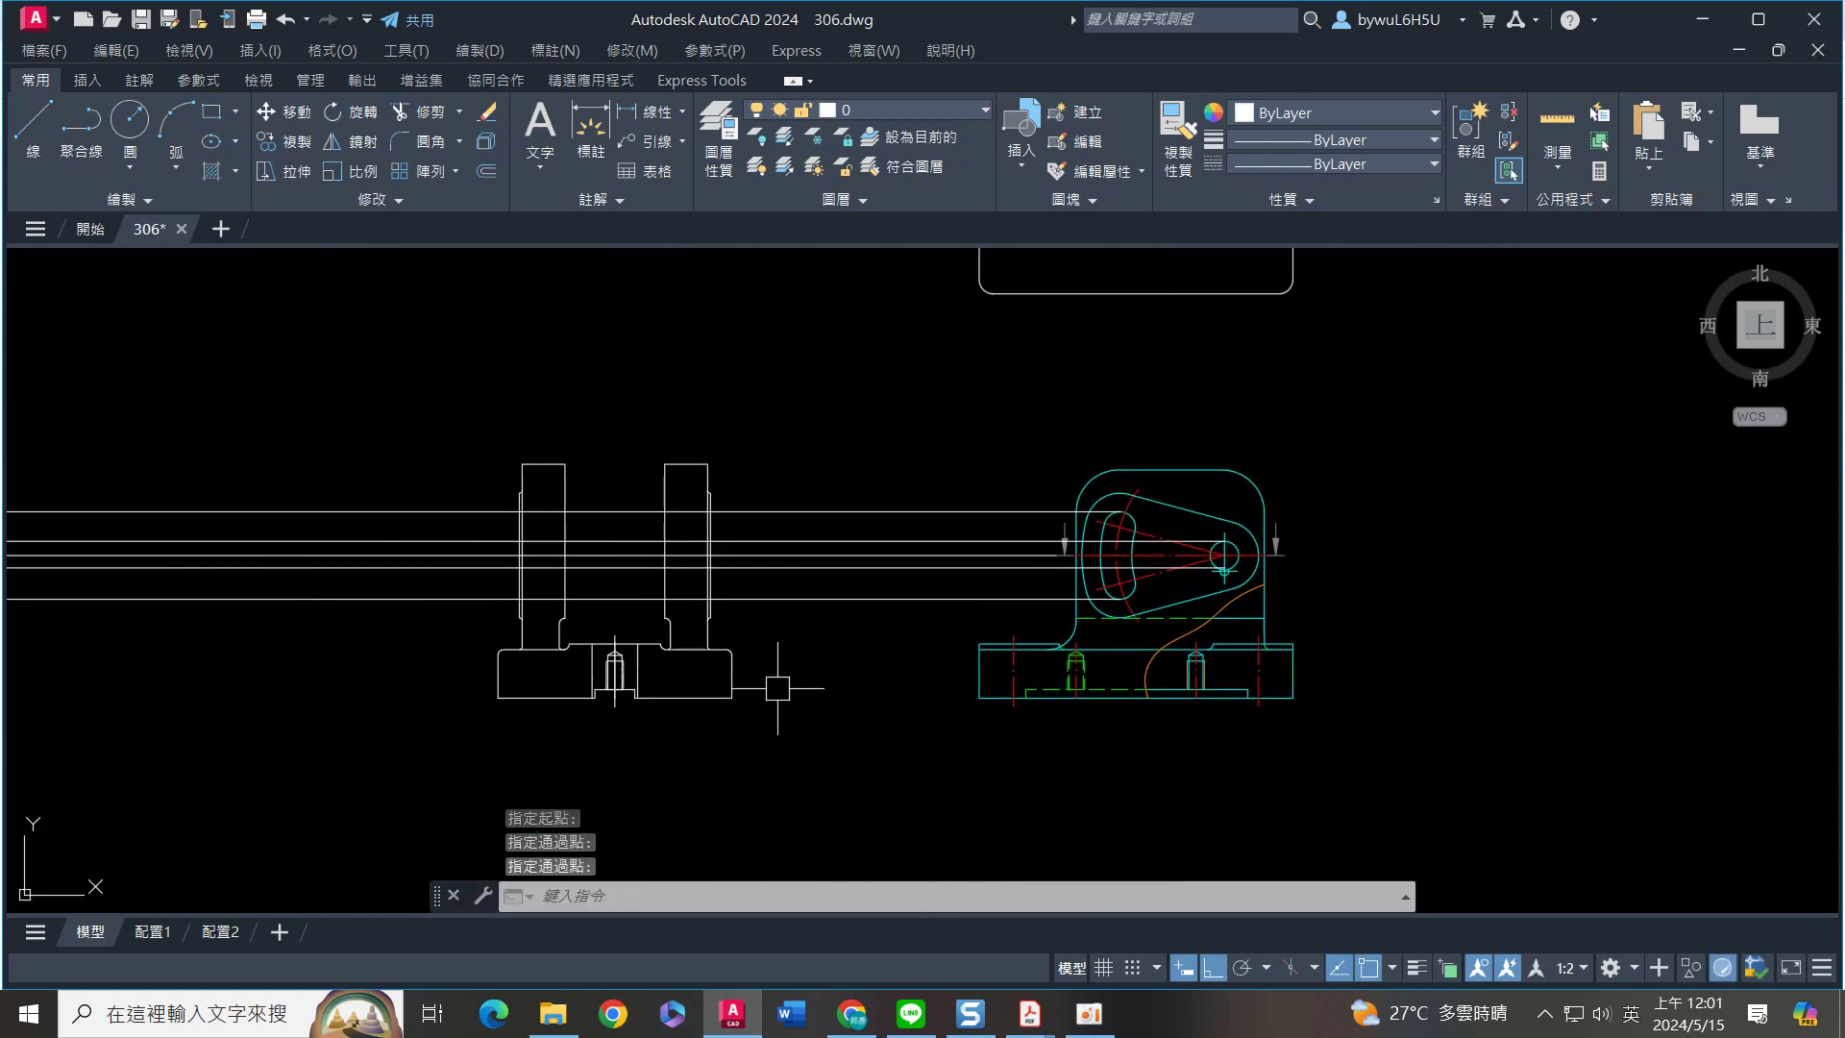
key(Return)
click(865, 769)
click(494, 492)
key(Return)
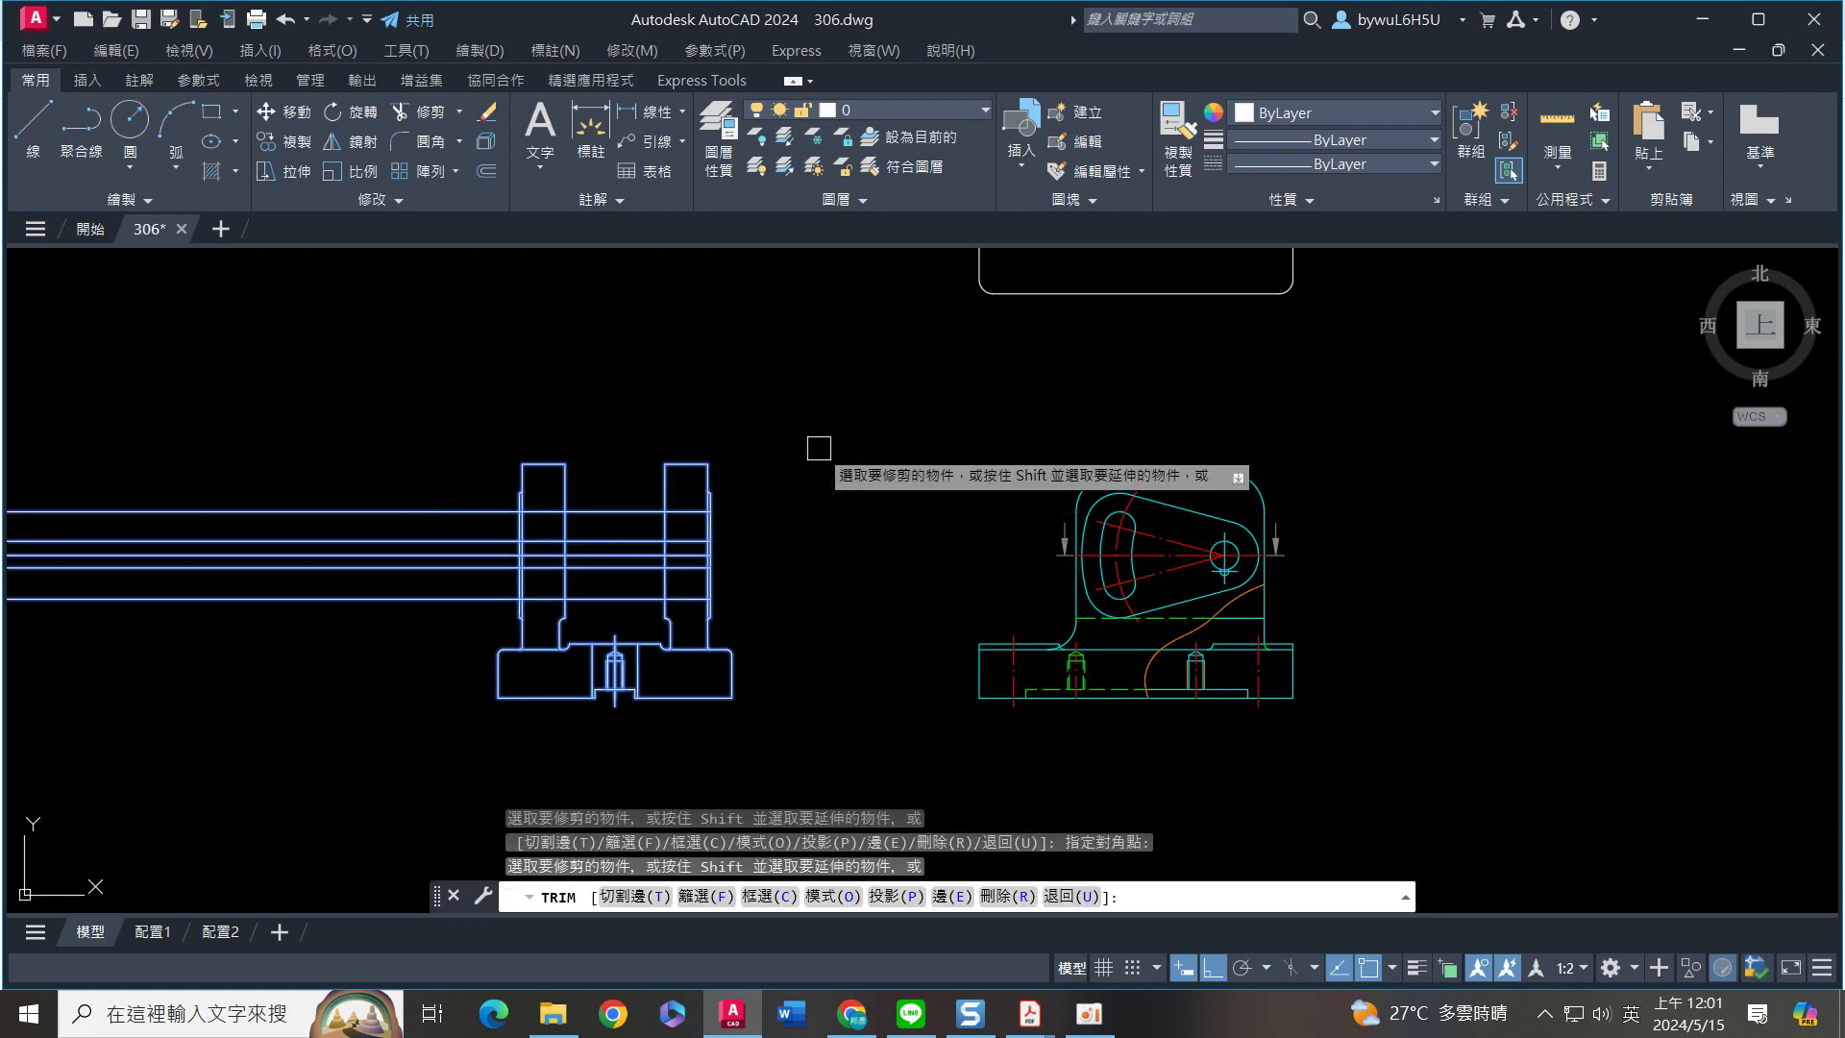
click(620, 423)
click(620, 604)
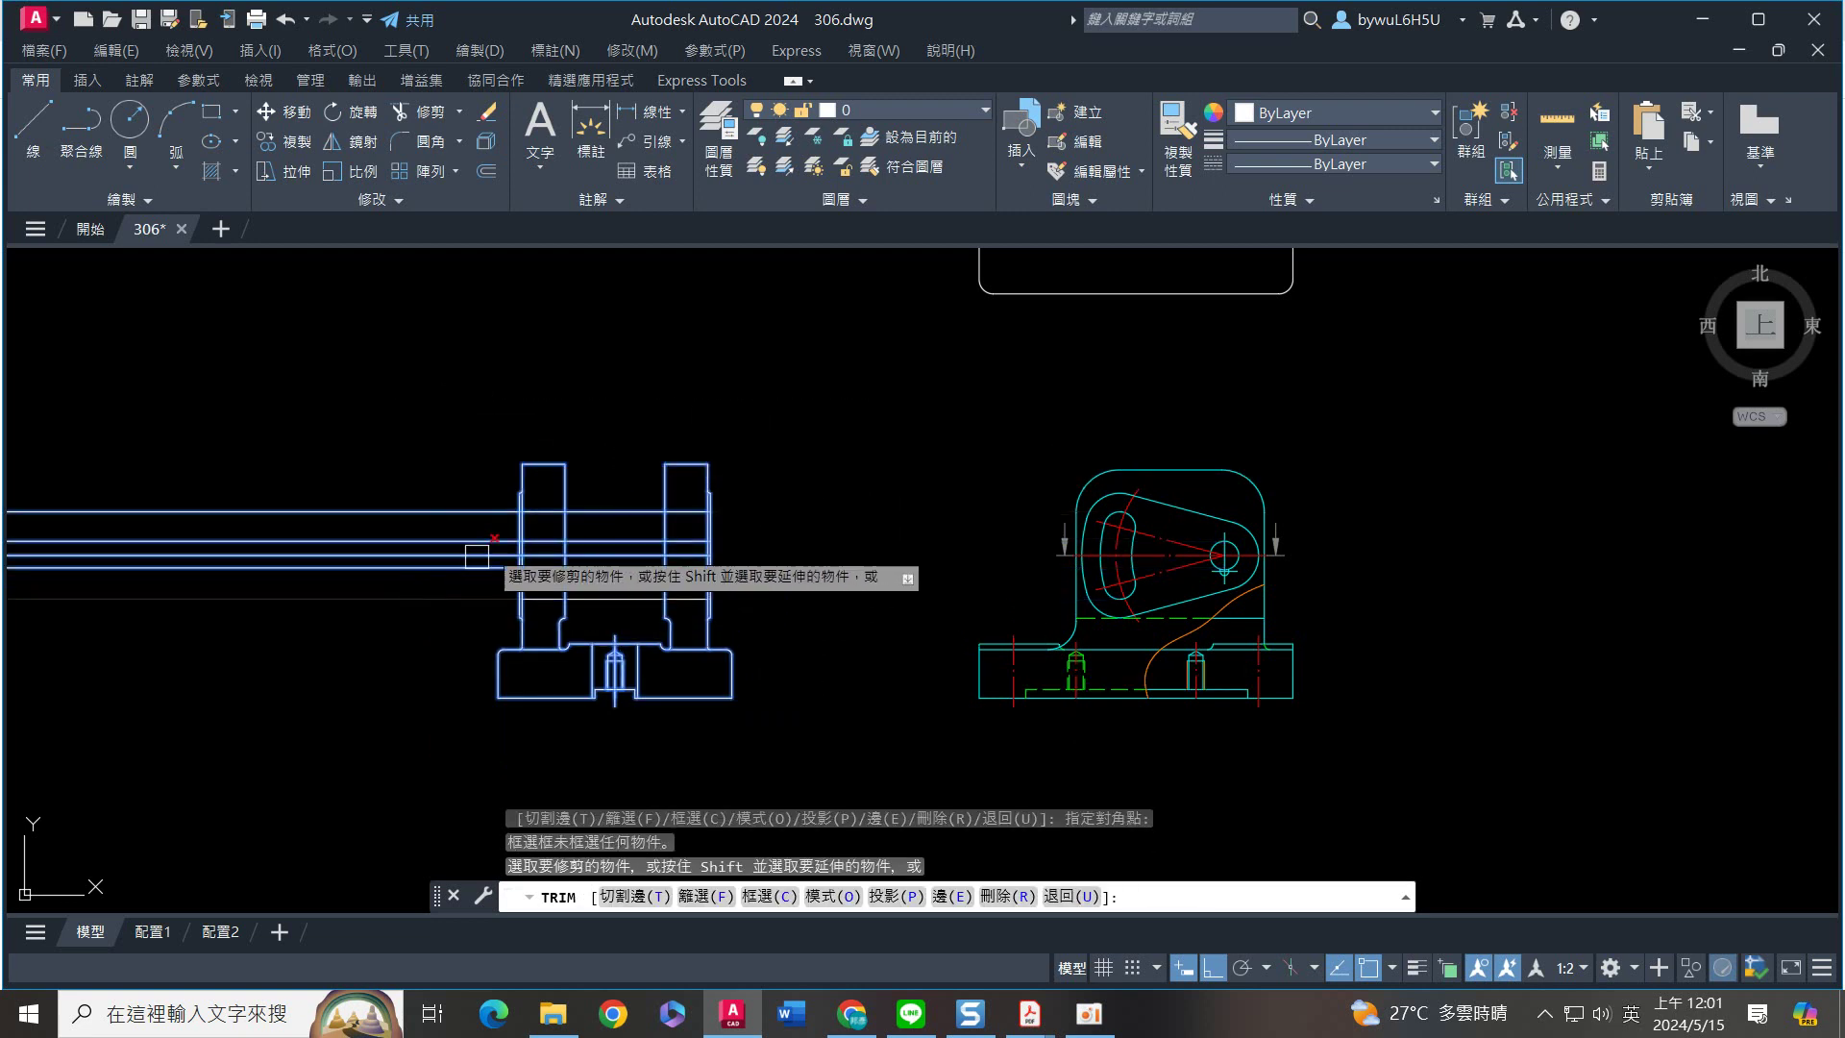
click(609, 436)
click(613, 607)
click(404, 632)
click(325, 448)
key(Return)
scroll(453, 560, up, 2)
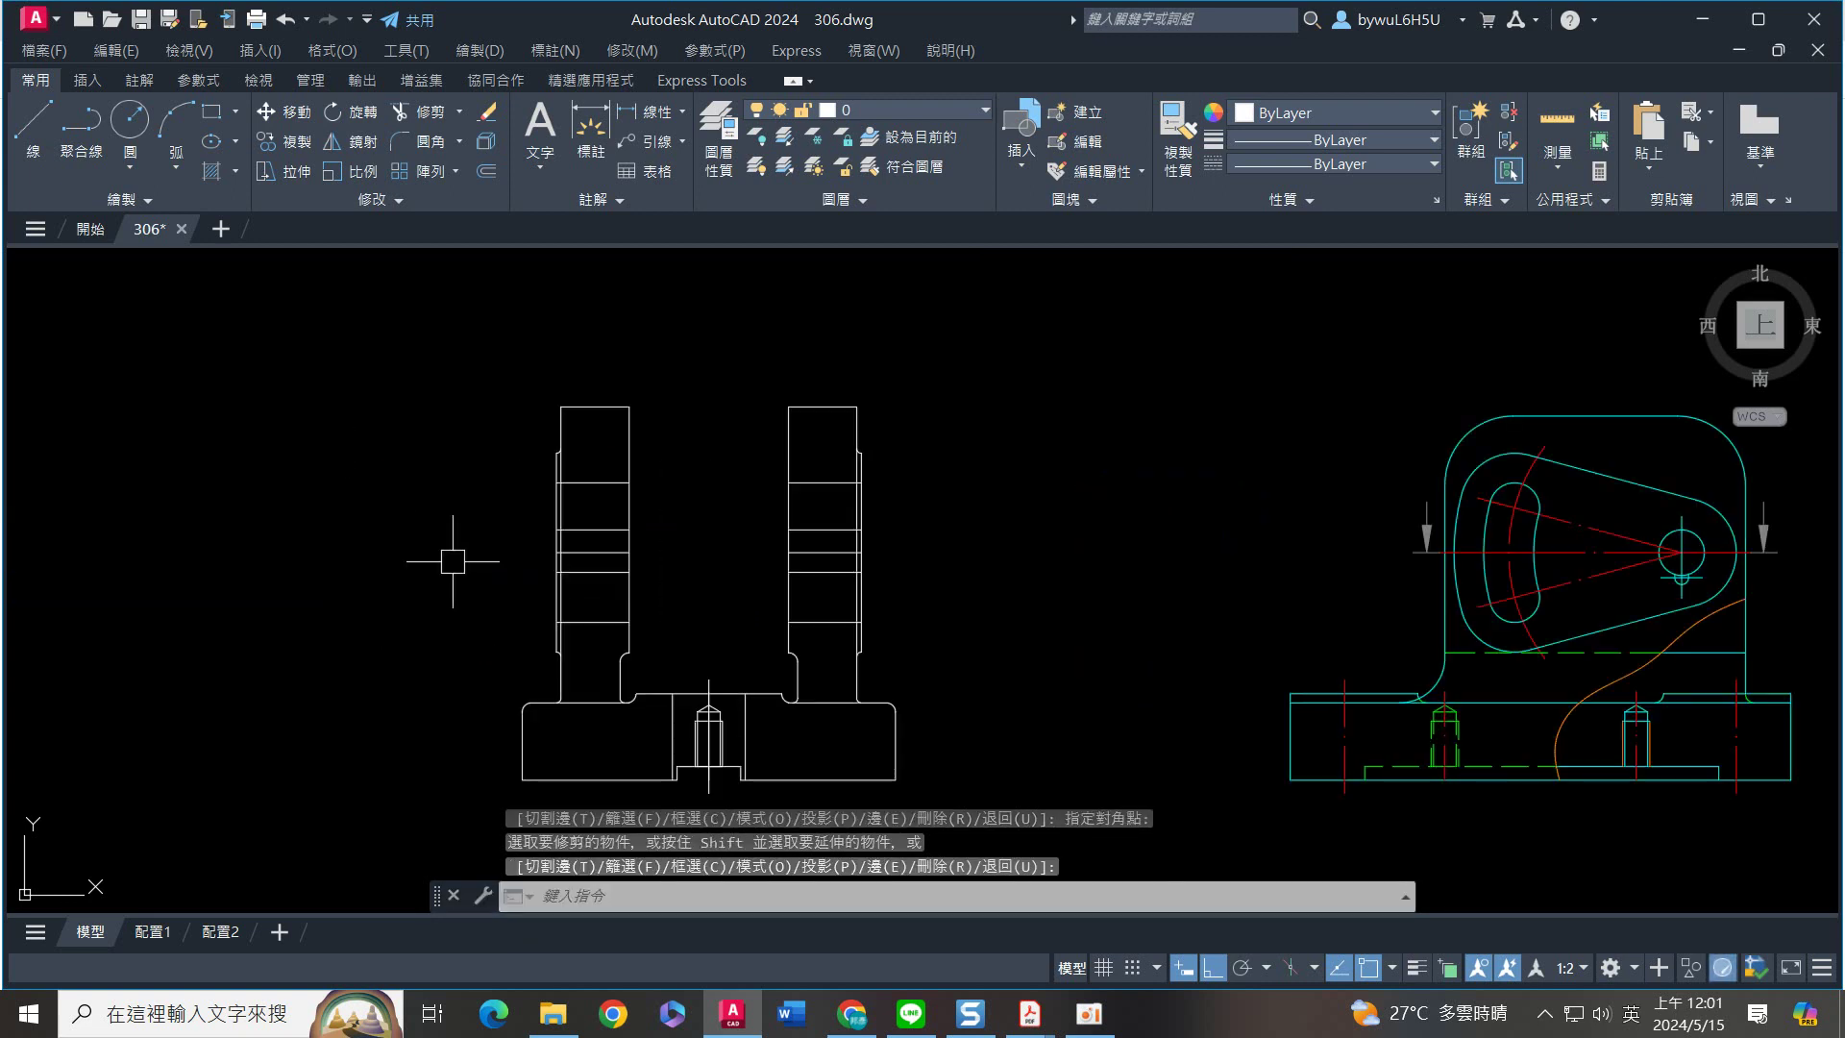
Lengthen the hole's horizontal centre lines on both side-view uprights by a delta of 3 at each end
text(len)
key(Return)
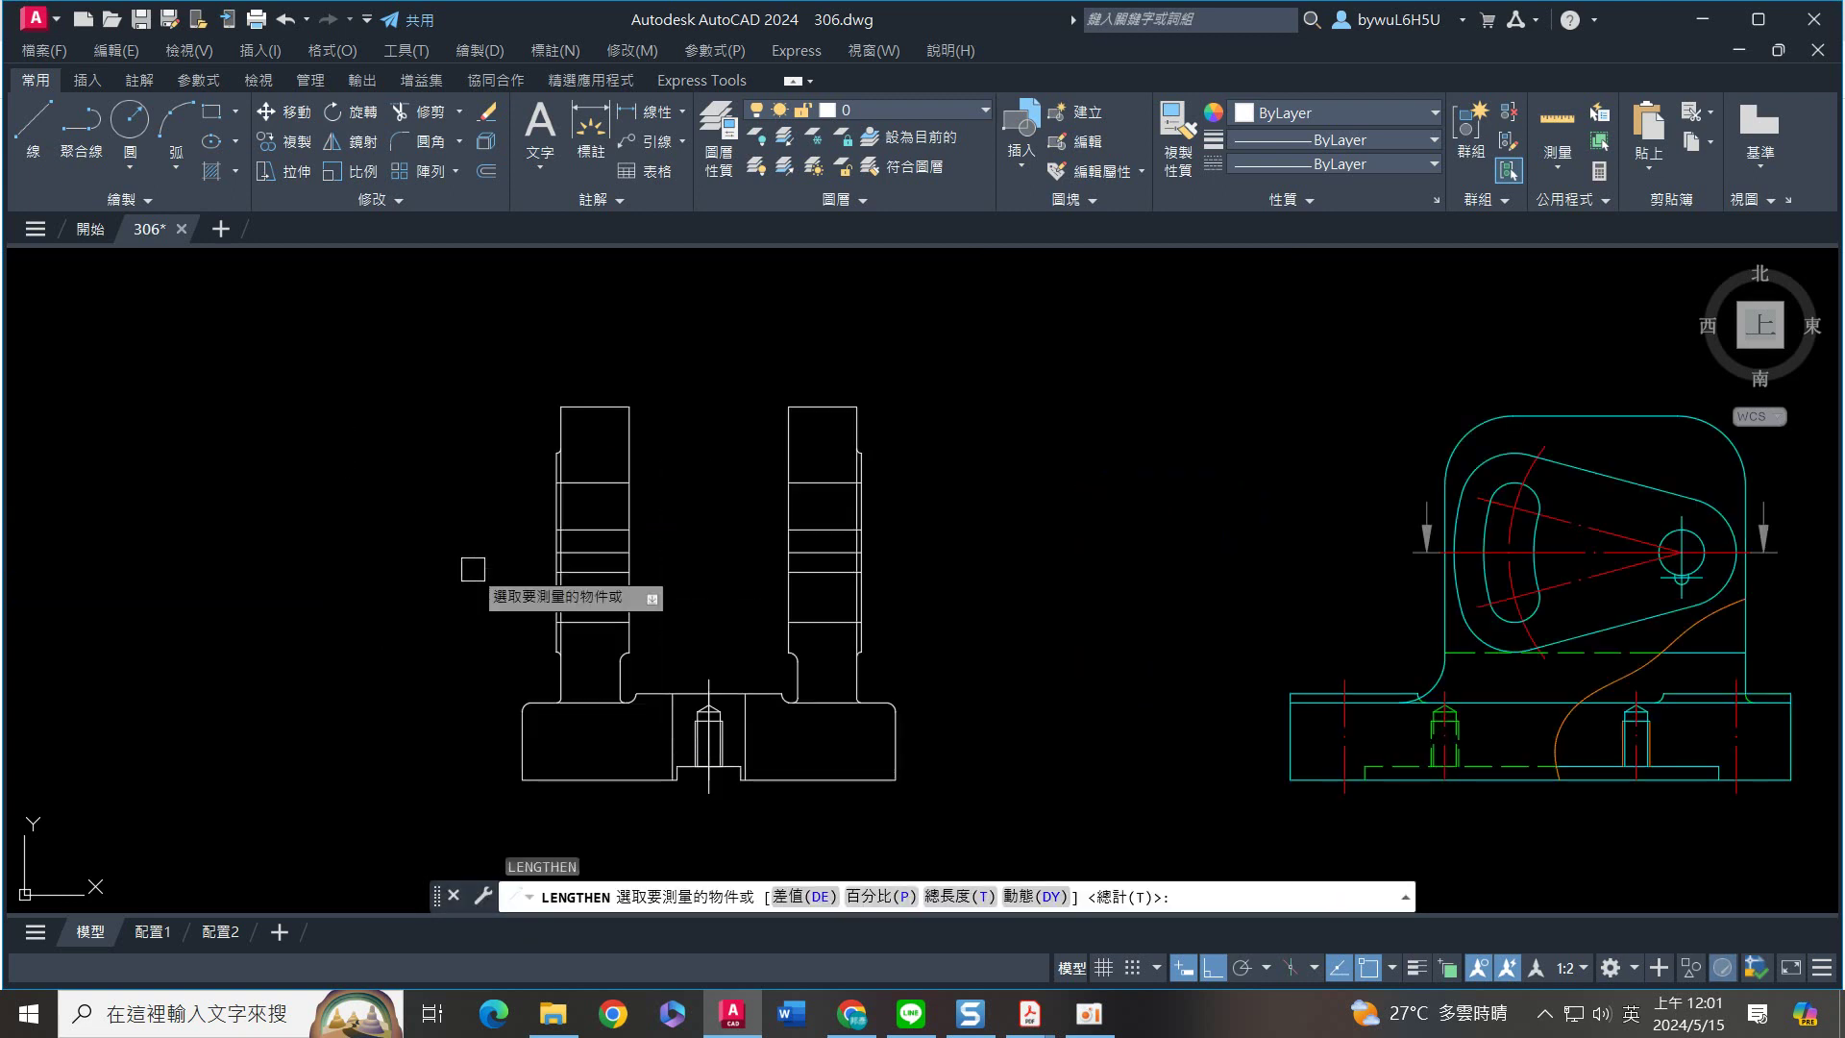
text(de)
key(Return)
text(3)
key(Return)
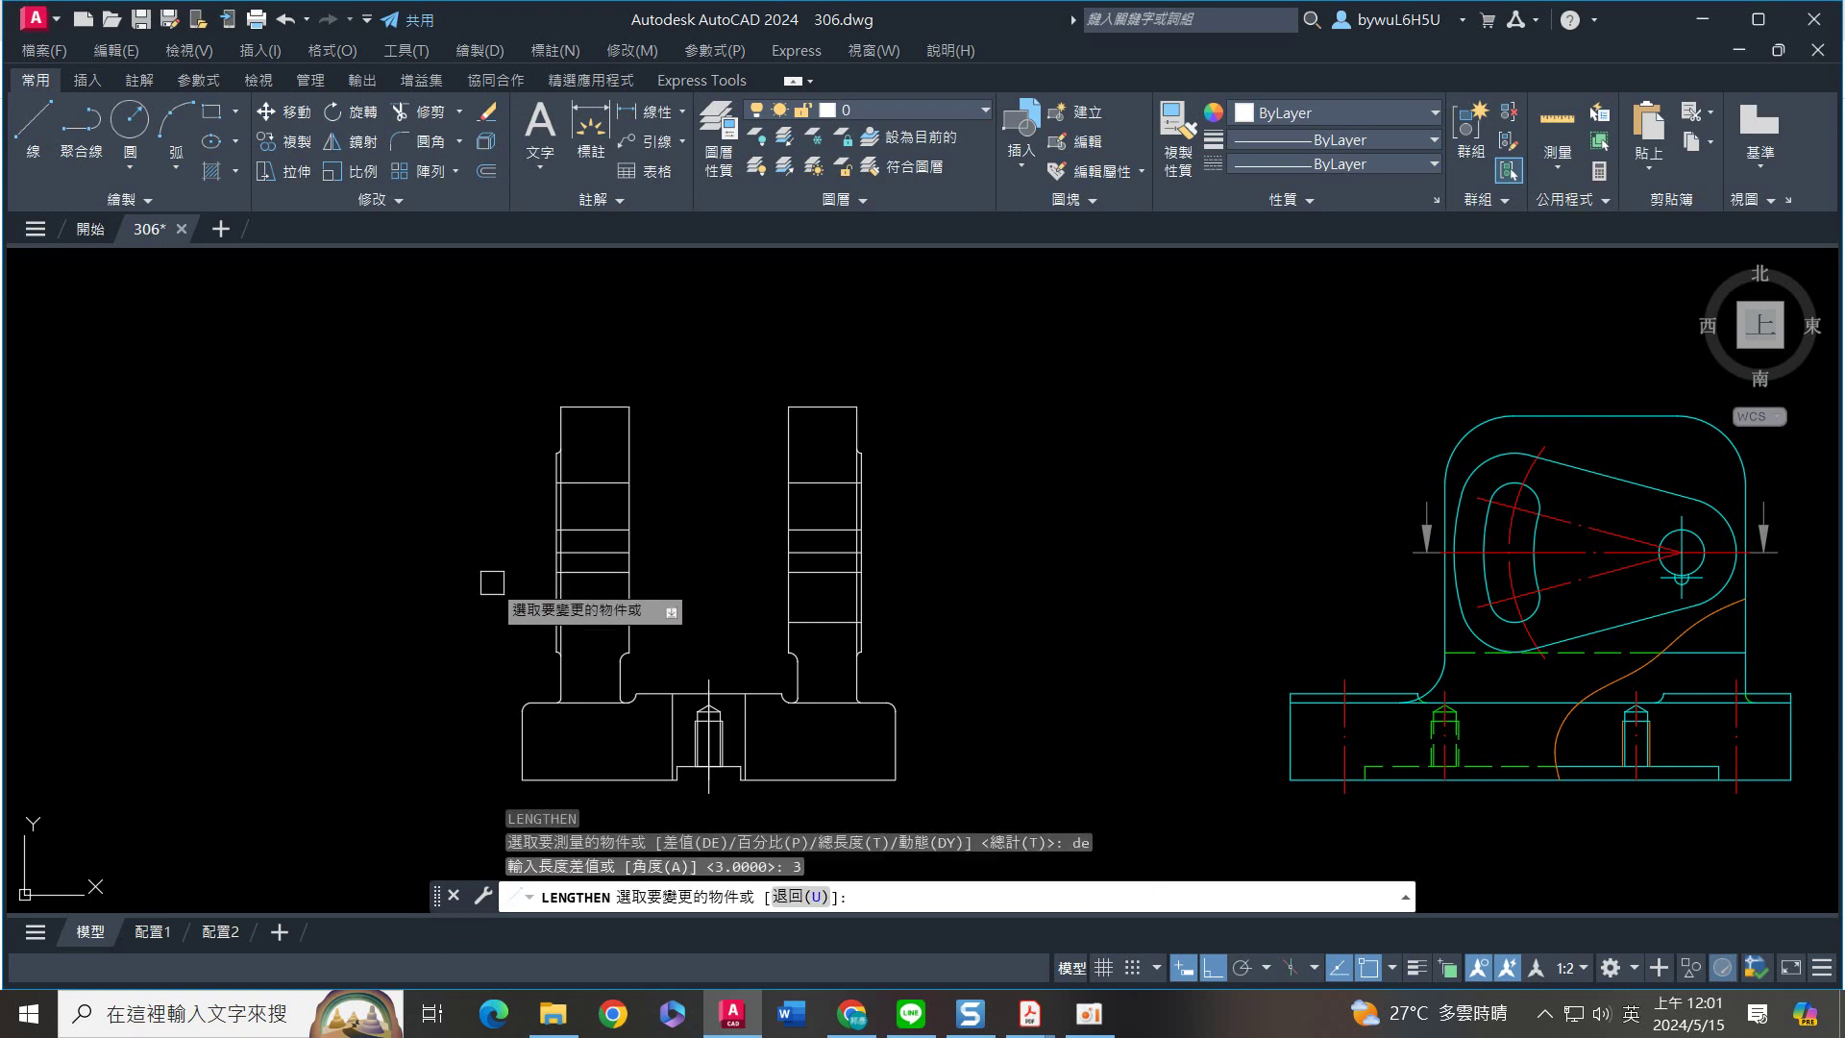
scroll(487, 581, up, 4)
click(673, 508)
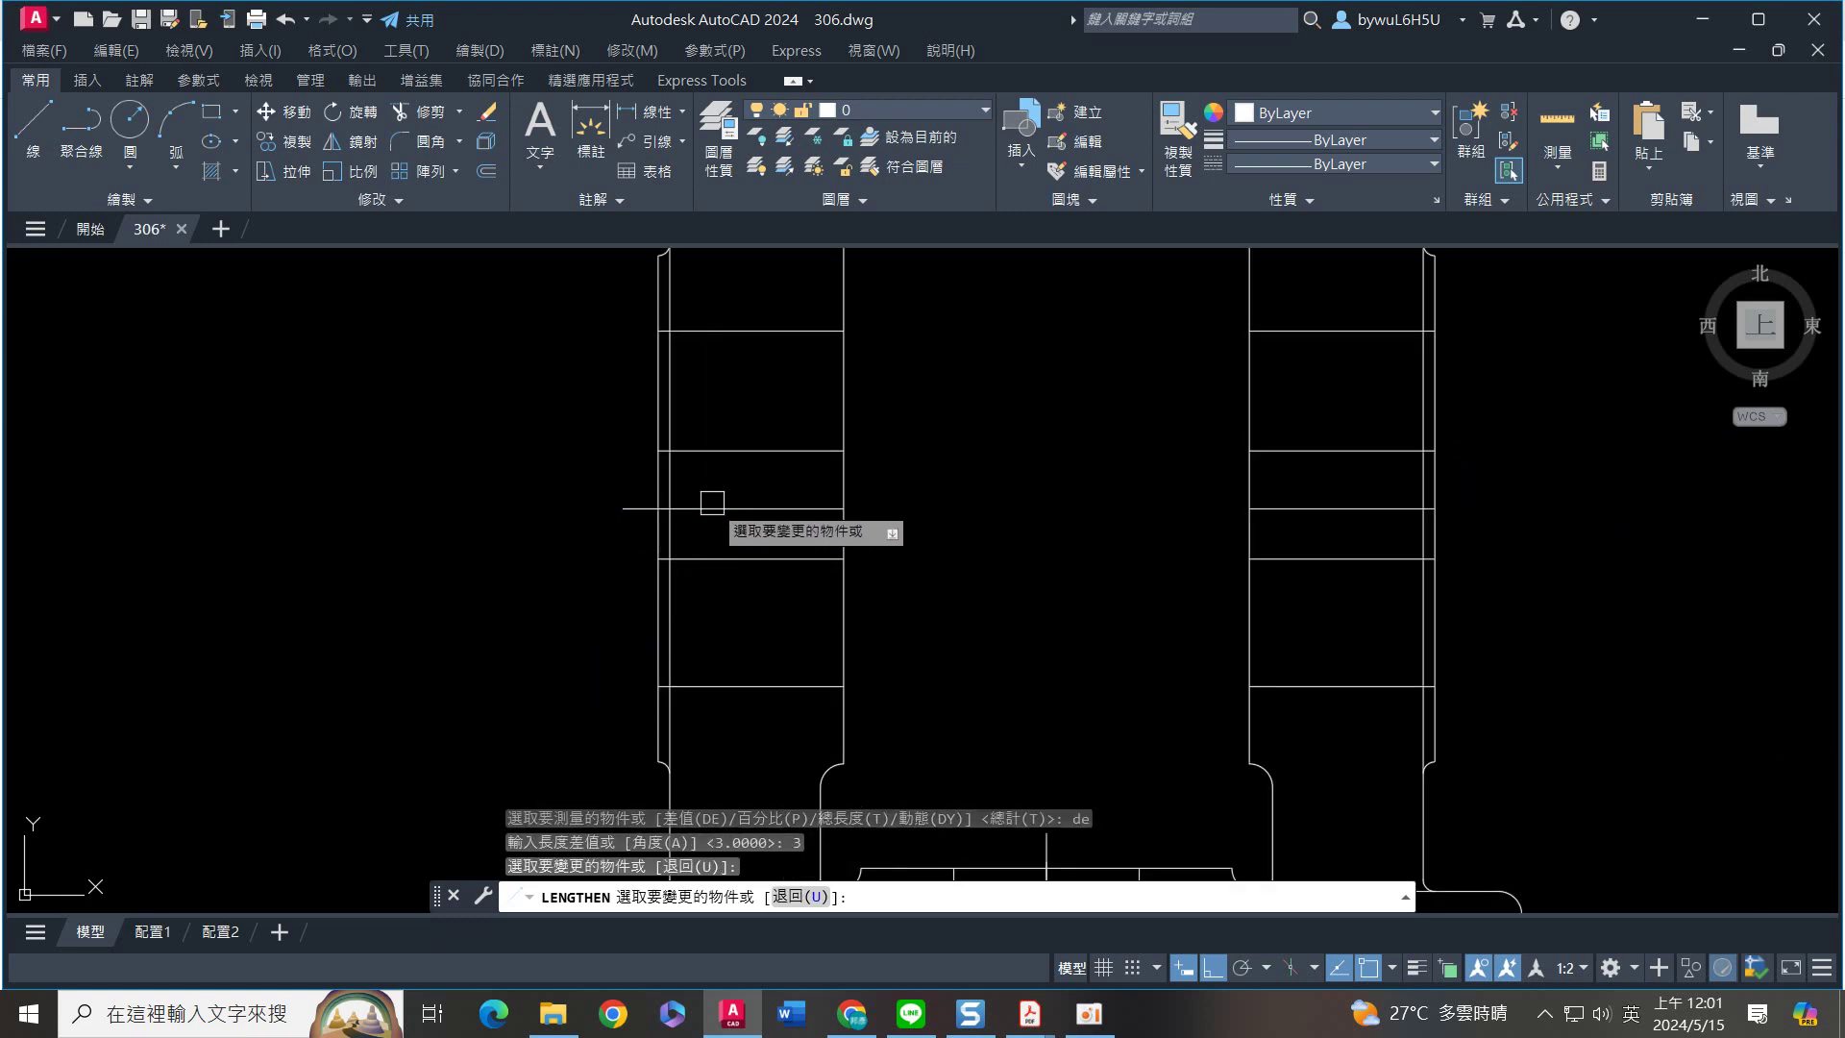
click(791, 509)
click(1289, 501)
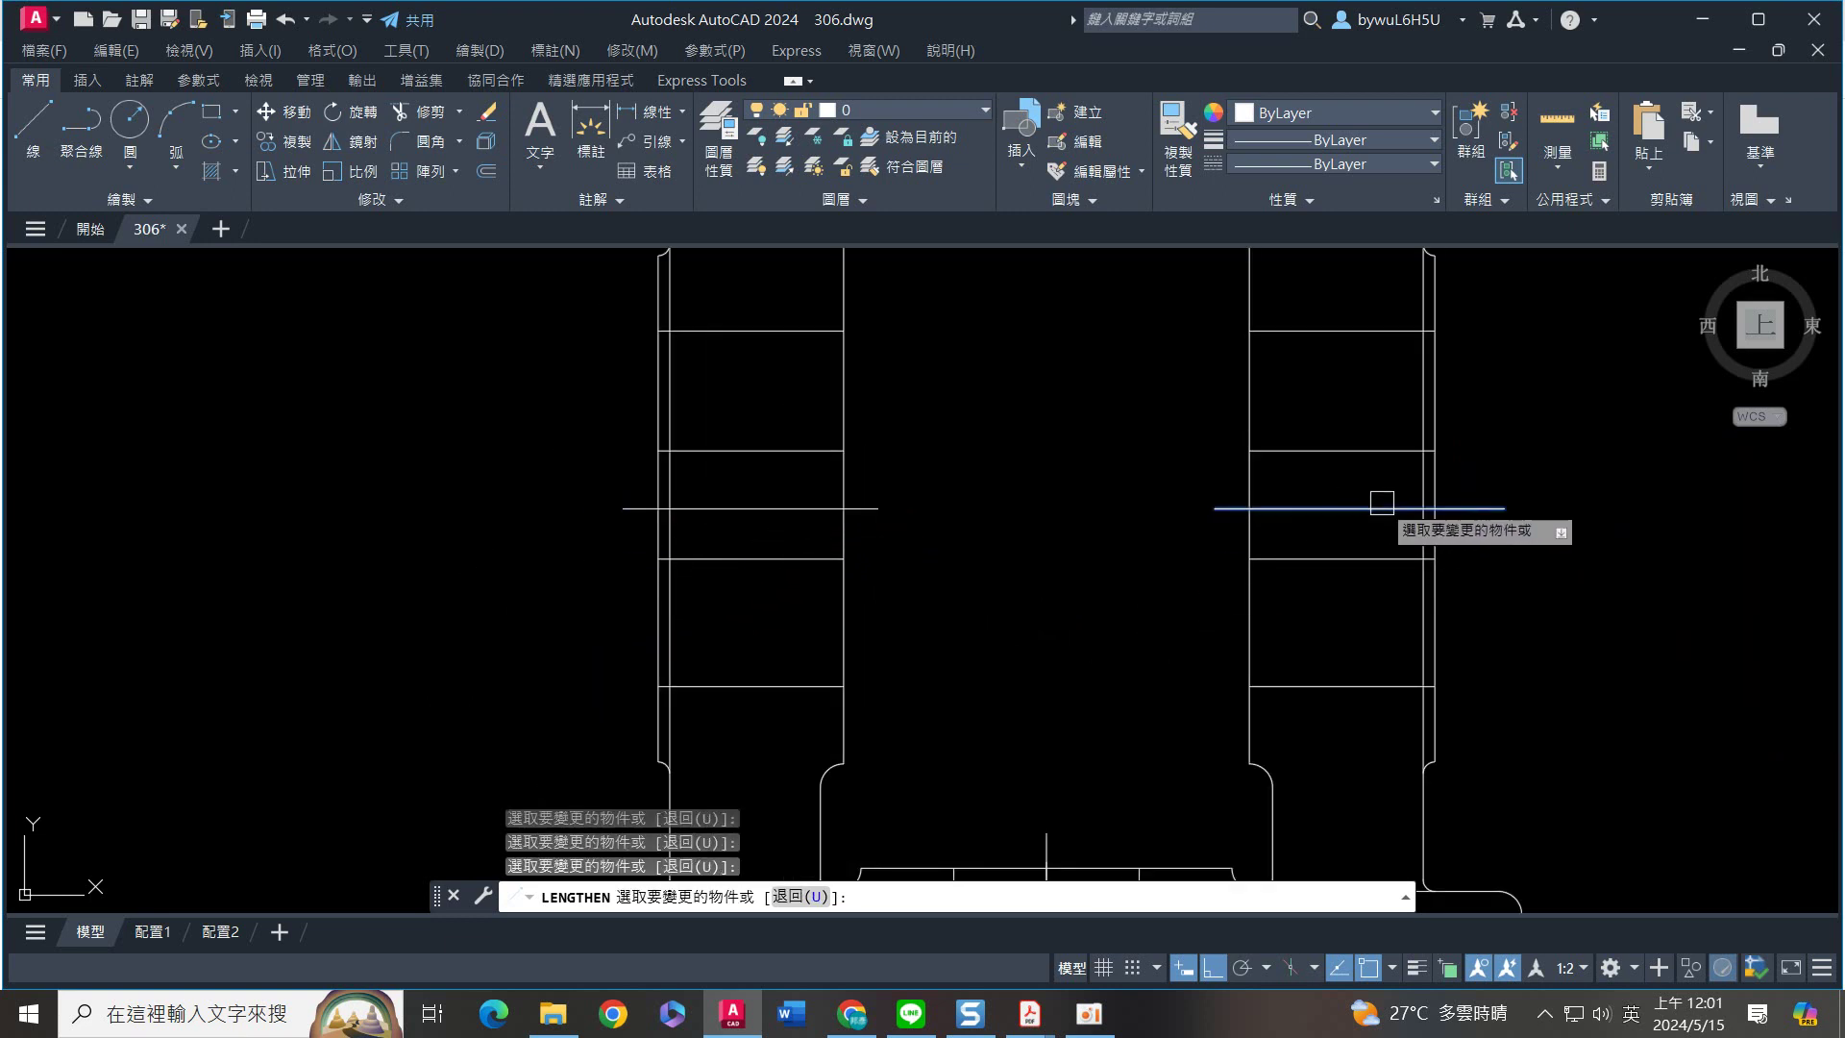
key(Escape)
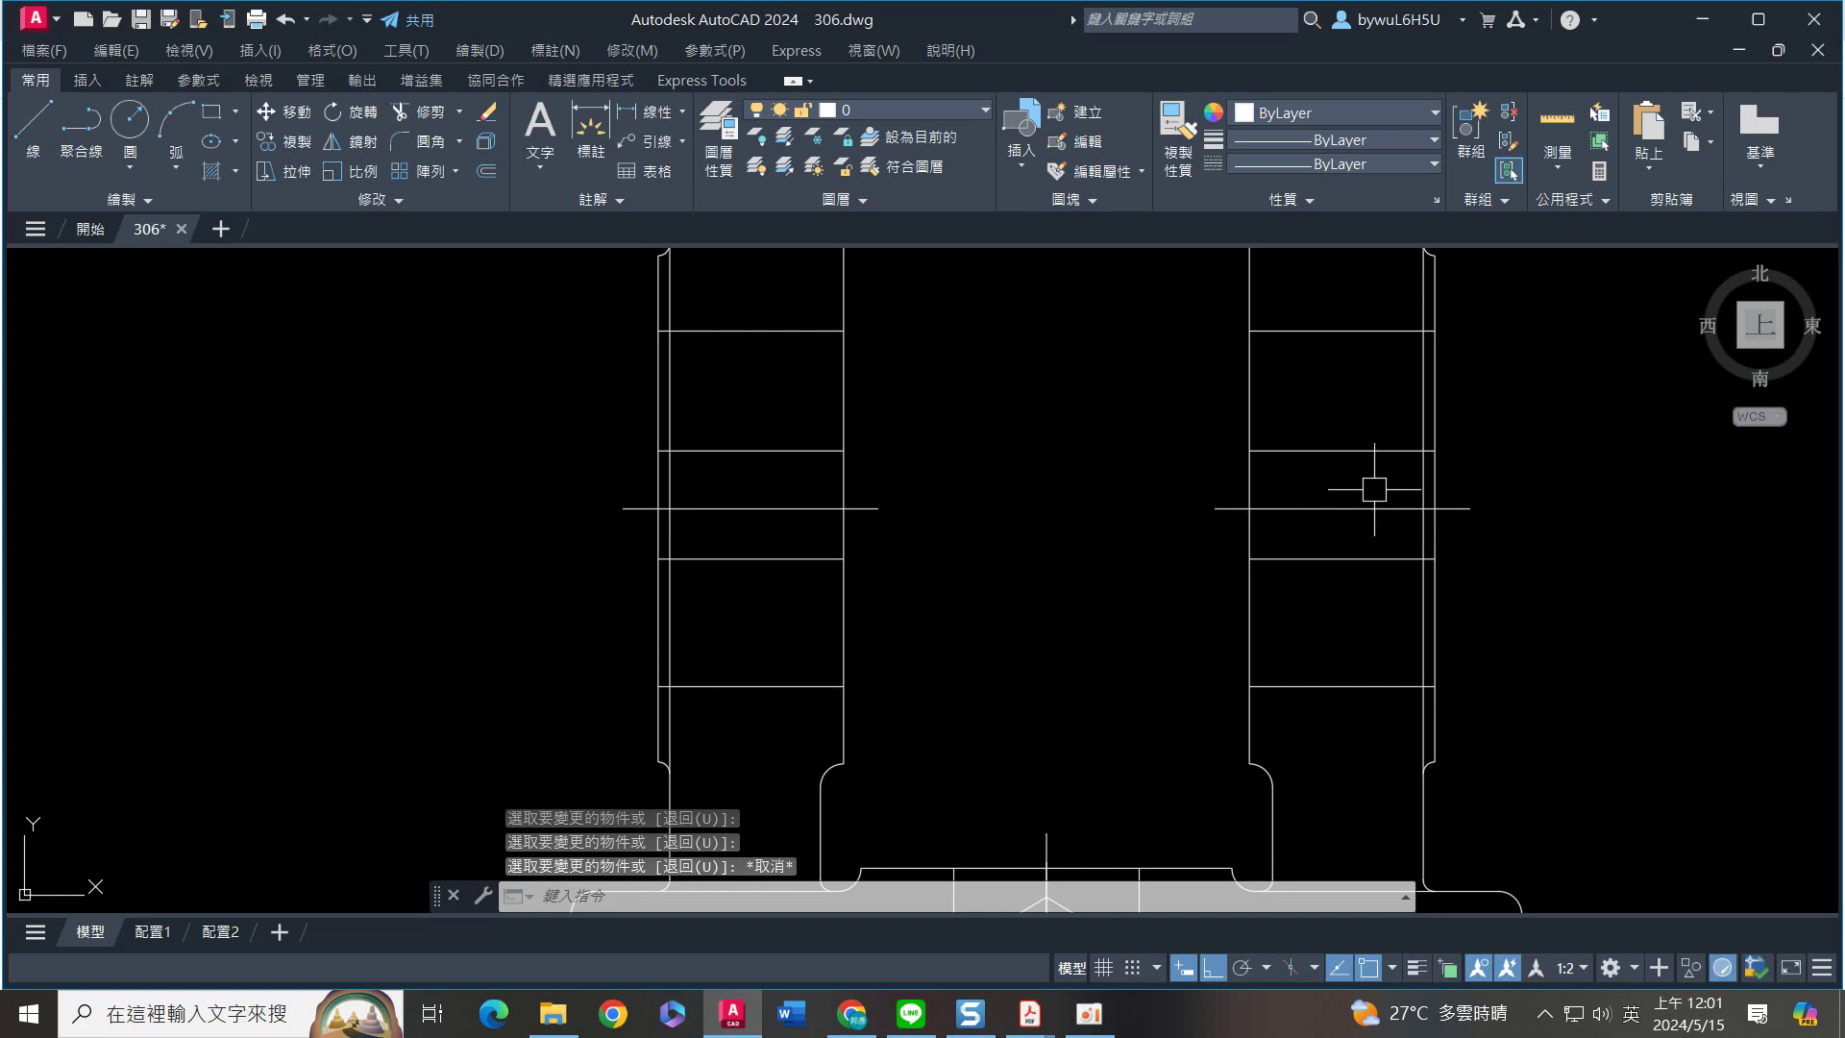
Draw a horizontal ray leftward from the bottom of the small rounded notch beneath the front view's hole
mouse_move(895, 575)
middle_down()
mouse_move(947, 458)
mouse_move(660, 474)
middle_up()
scroll(826, 500, down, 3)
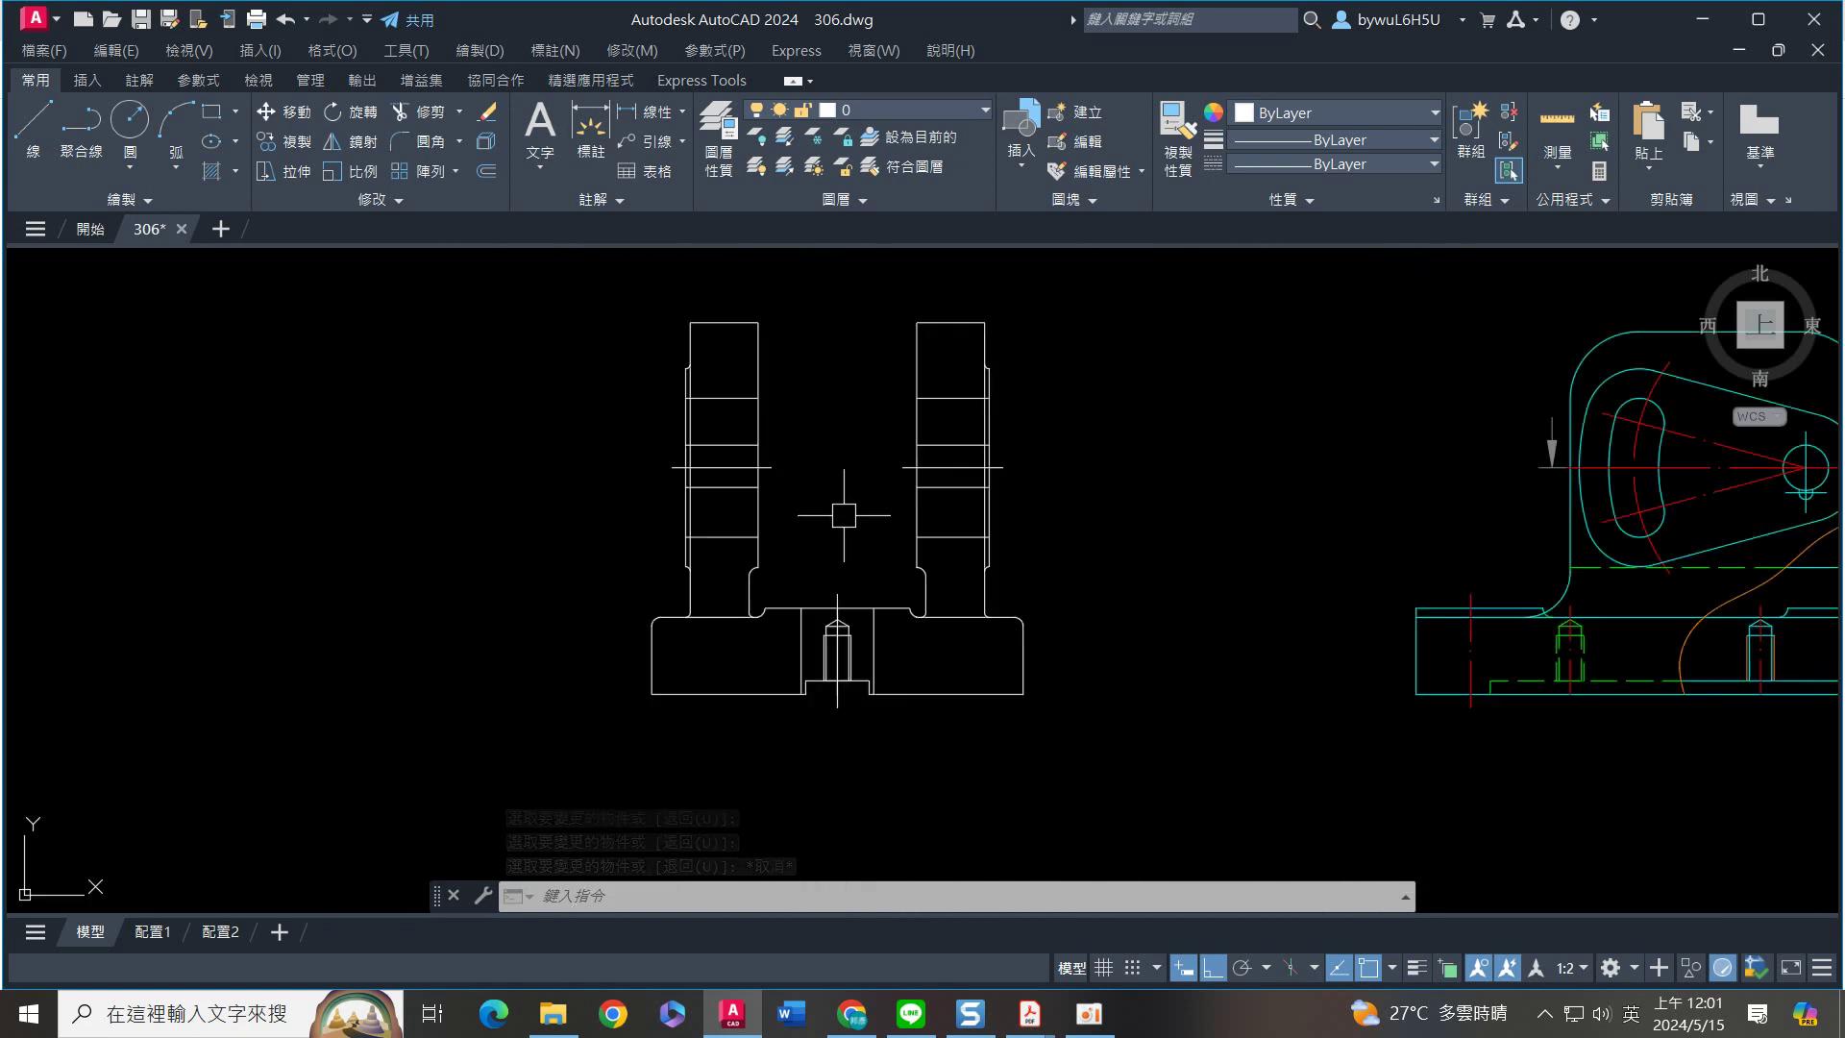
middle_drag(1626, 463, 1192, 476)
scroll(1349, 480, up, 4)
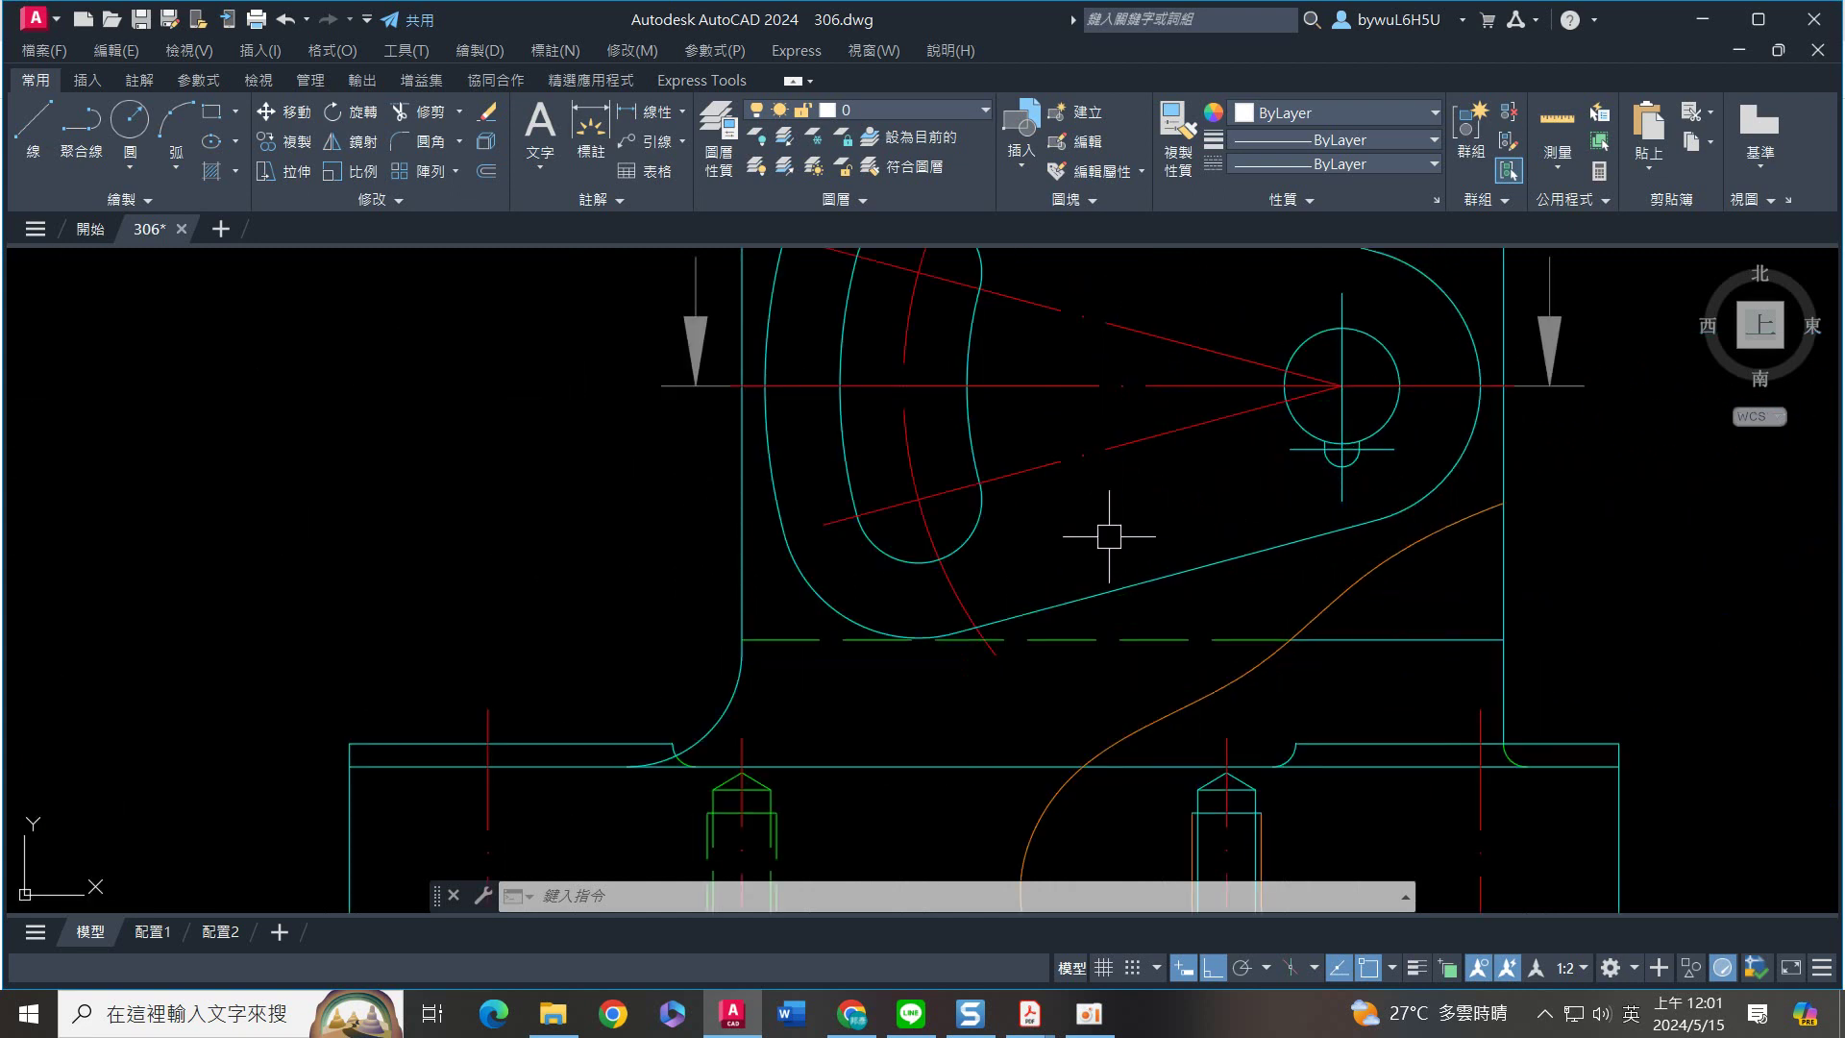
text(y)
key(Return)
scroll(1331, 461, up, 3)
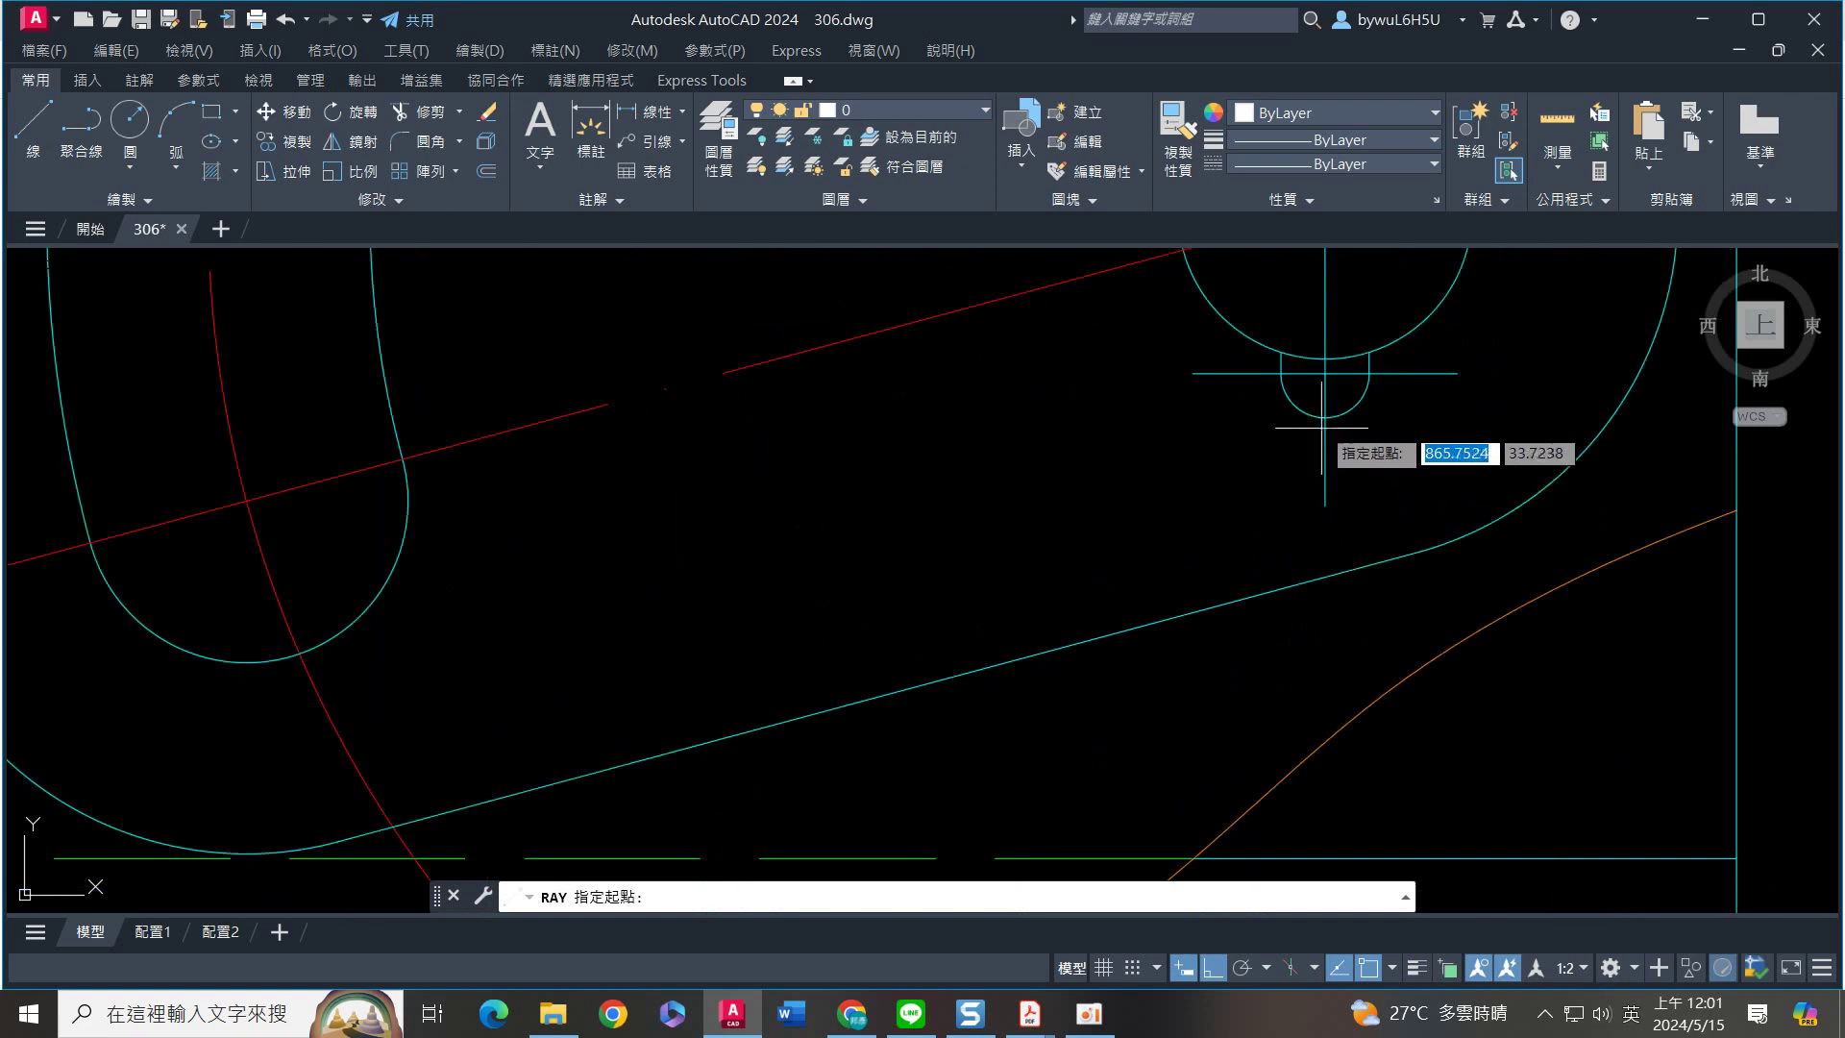
click(1326, 417)
key(Escape)
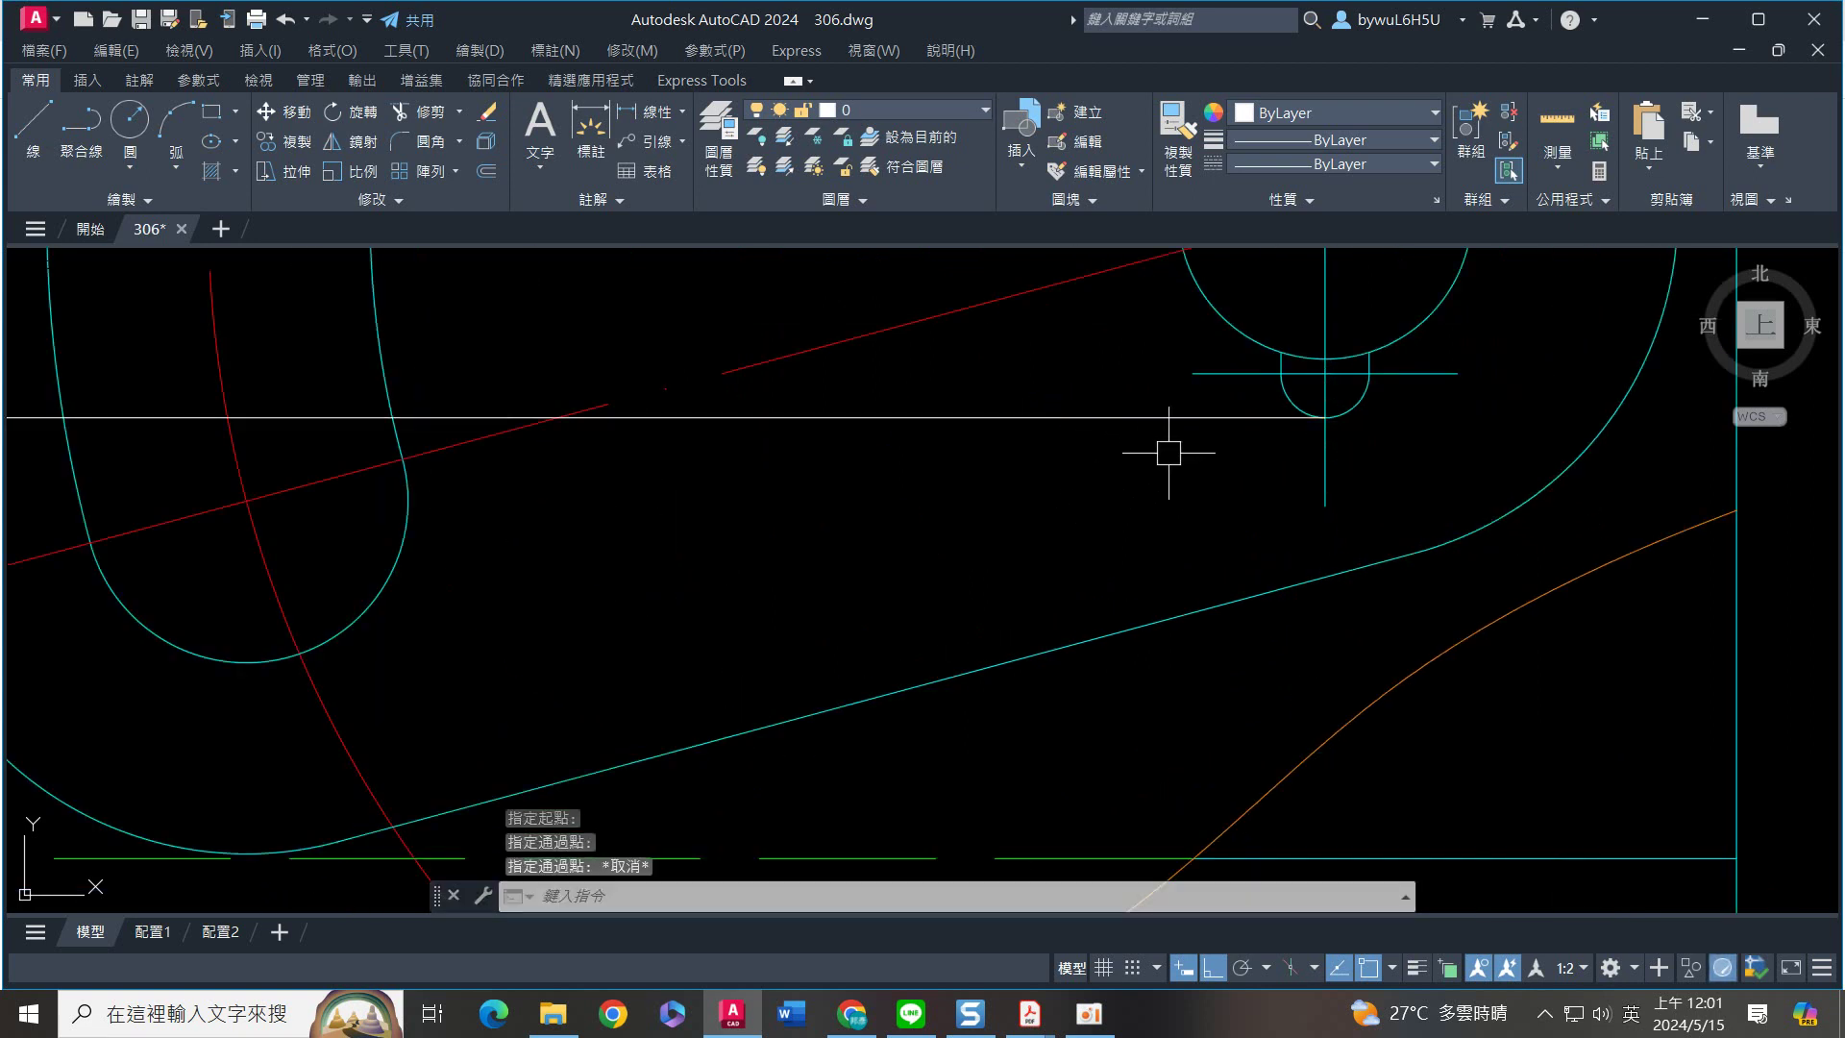
Move the small notch's vertical and horizontal centre lines in the front view to layer 中心線2
middle_drag(1379, 406, 1393, 547)
scroll(1392, 557, up, 2)
click(1359, 366)
click(1236, 392)
click(1149, 471)
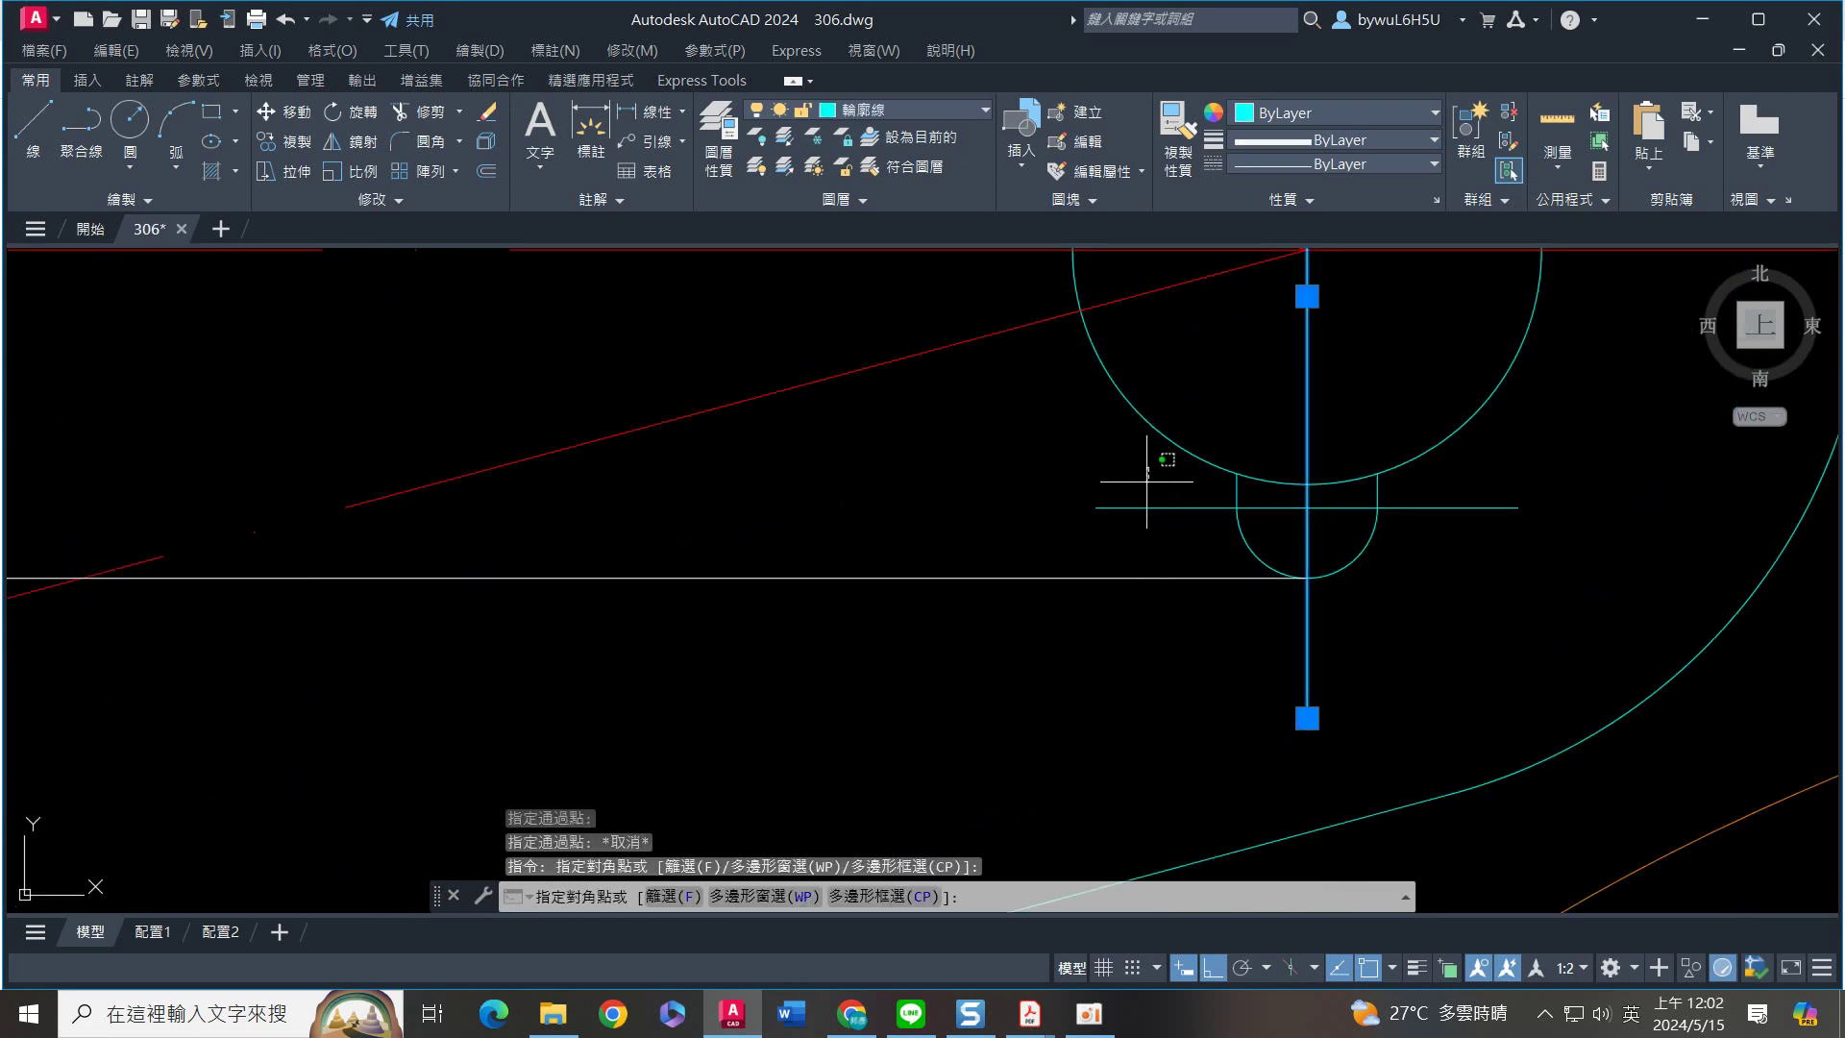
click(1099, 536)
click(959, 107)
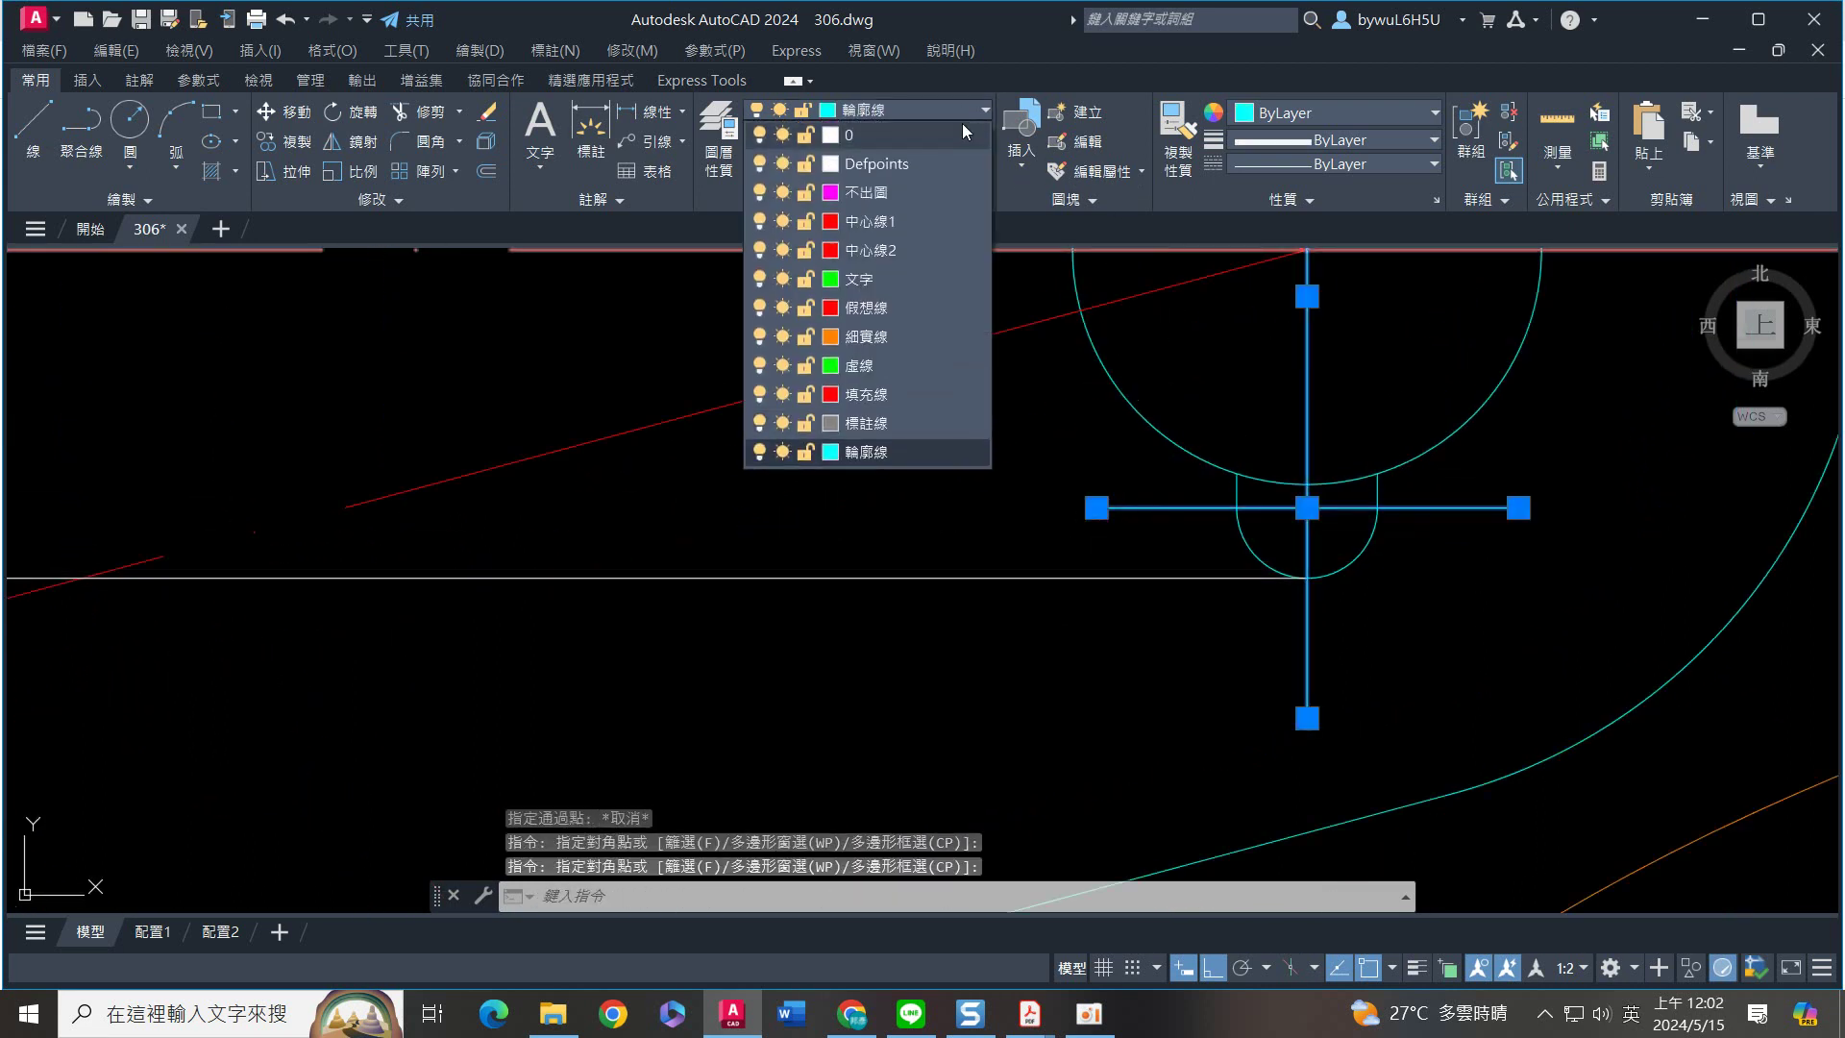
click(888, 251)
key(Escape)
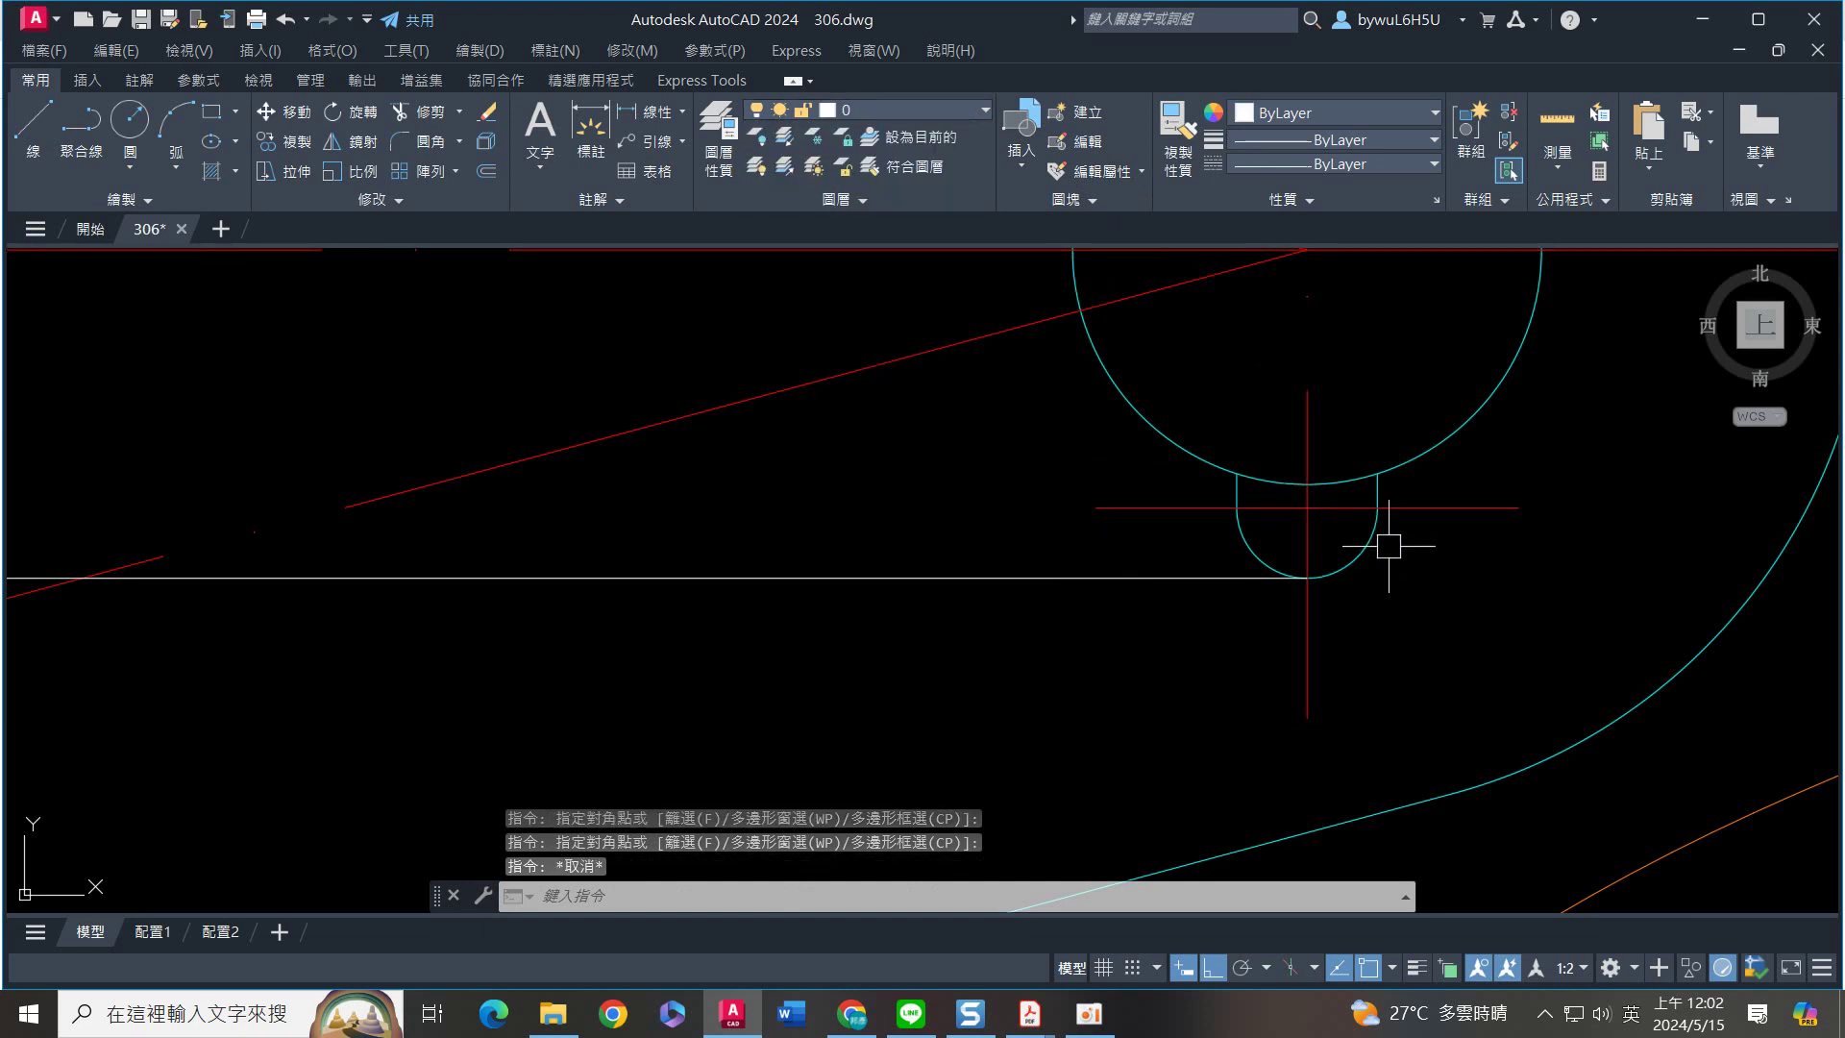
Move the small notch's arcs and two short vertical sides in the front view to layer 虛線
click(1360, 554)
scroll(1399, 531, up, 3)
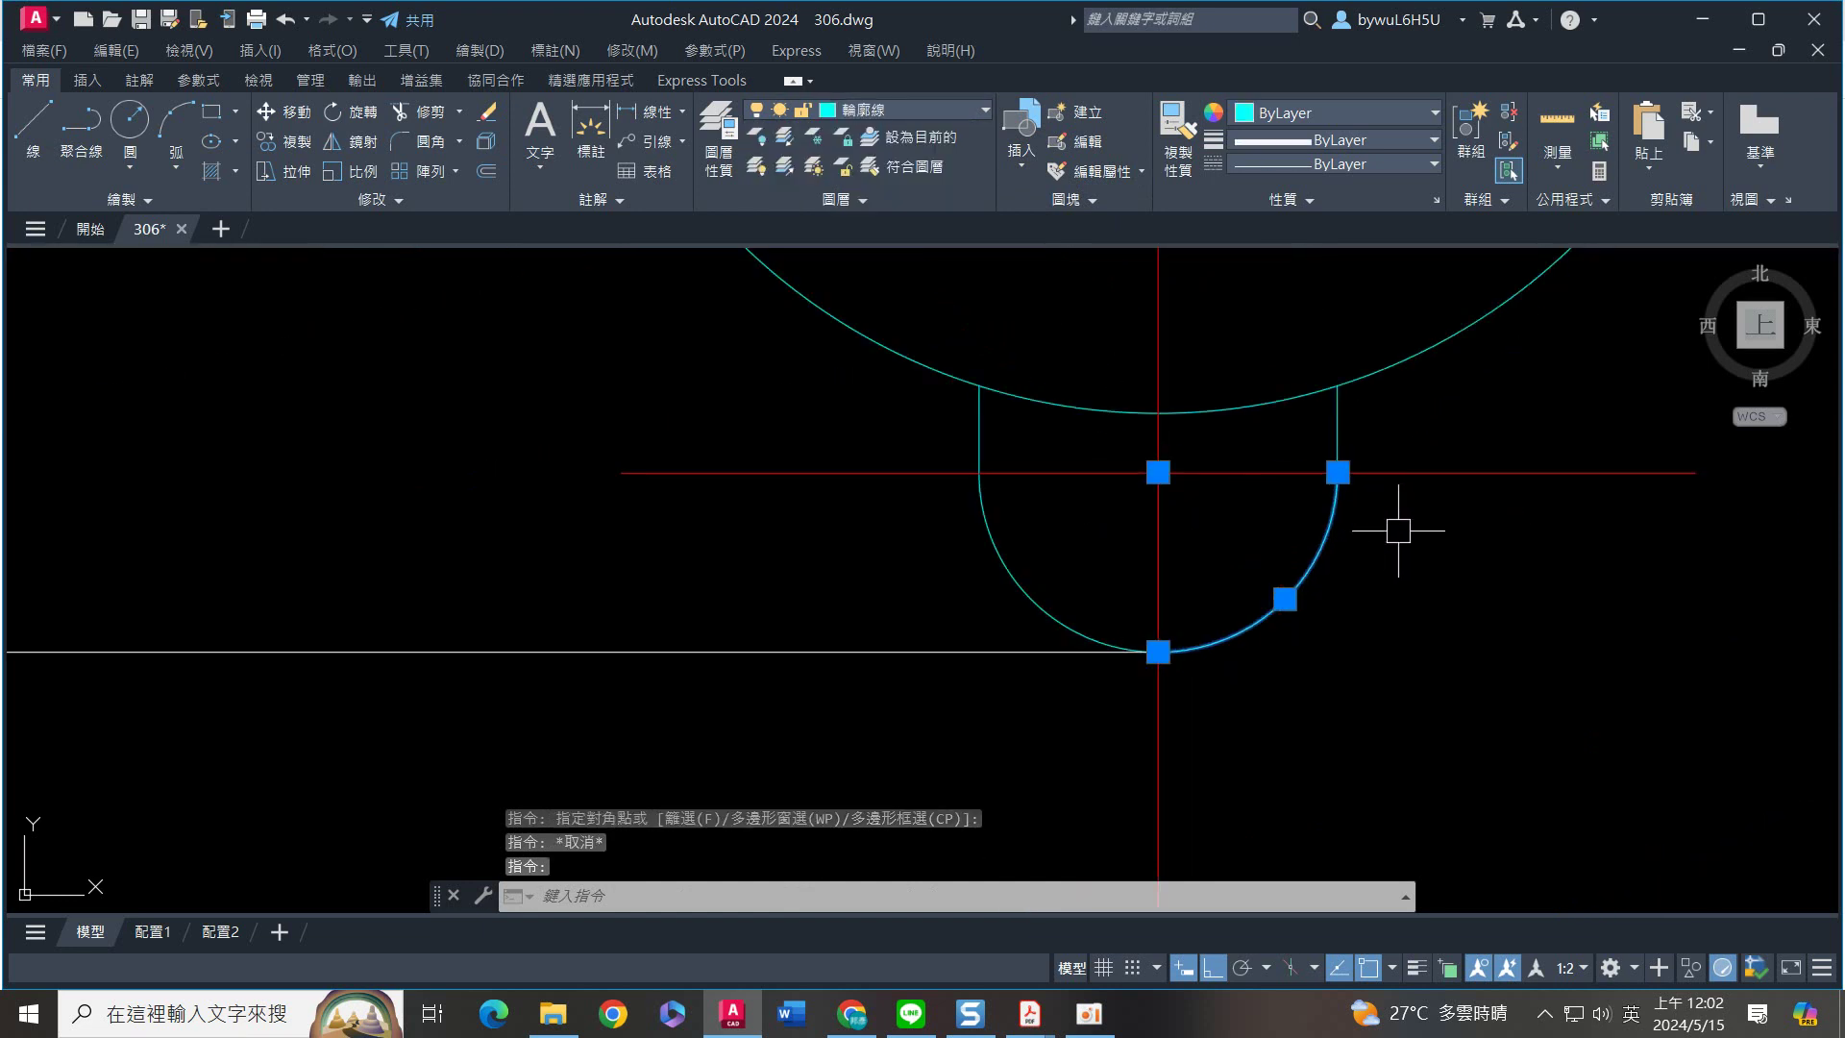
click(1094, 547)
click(974, 591)
click(985, 432)
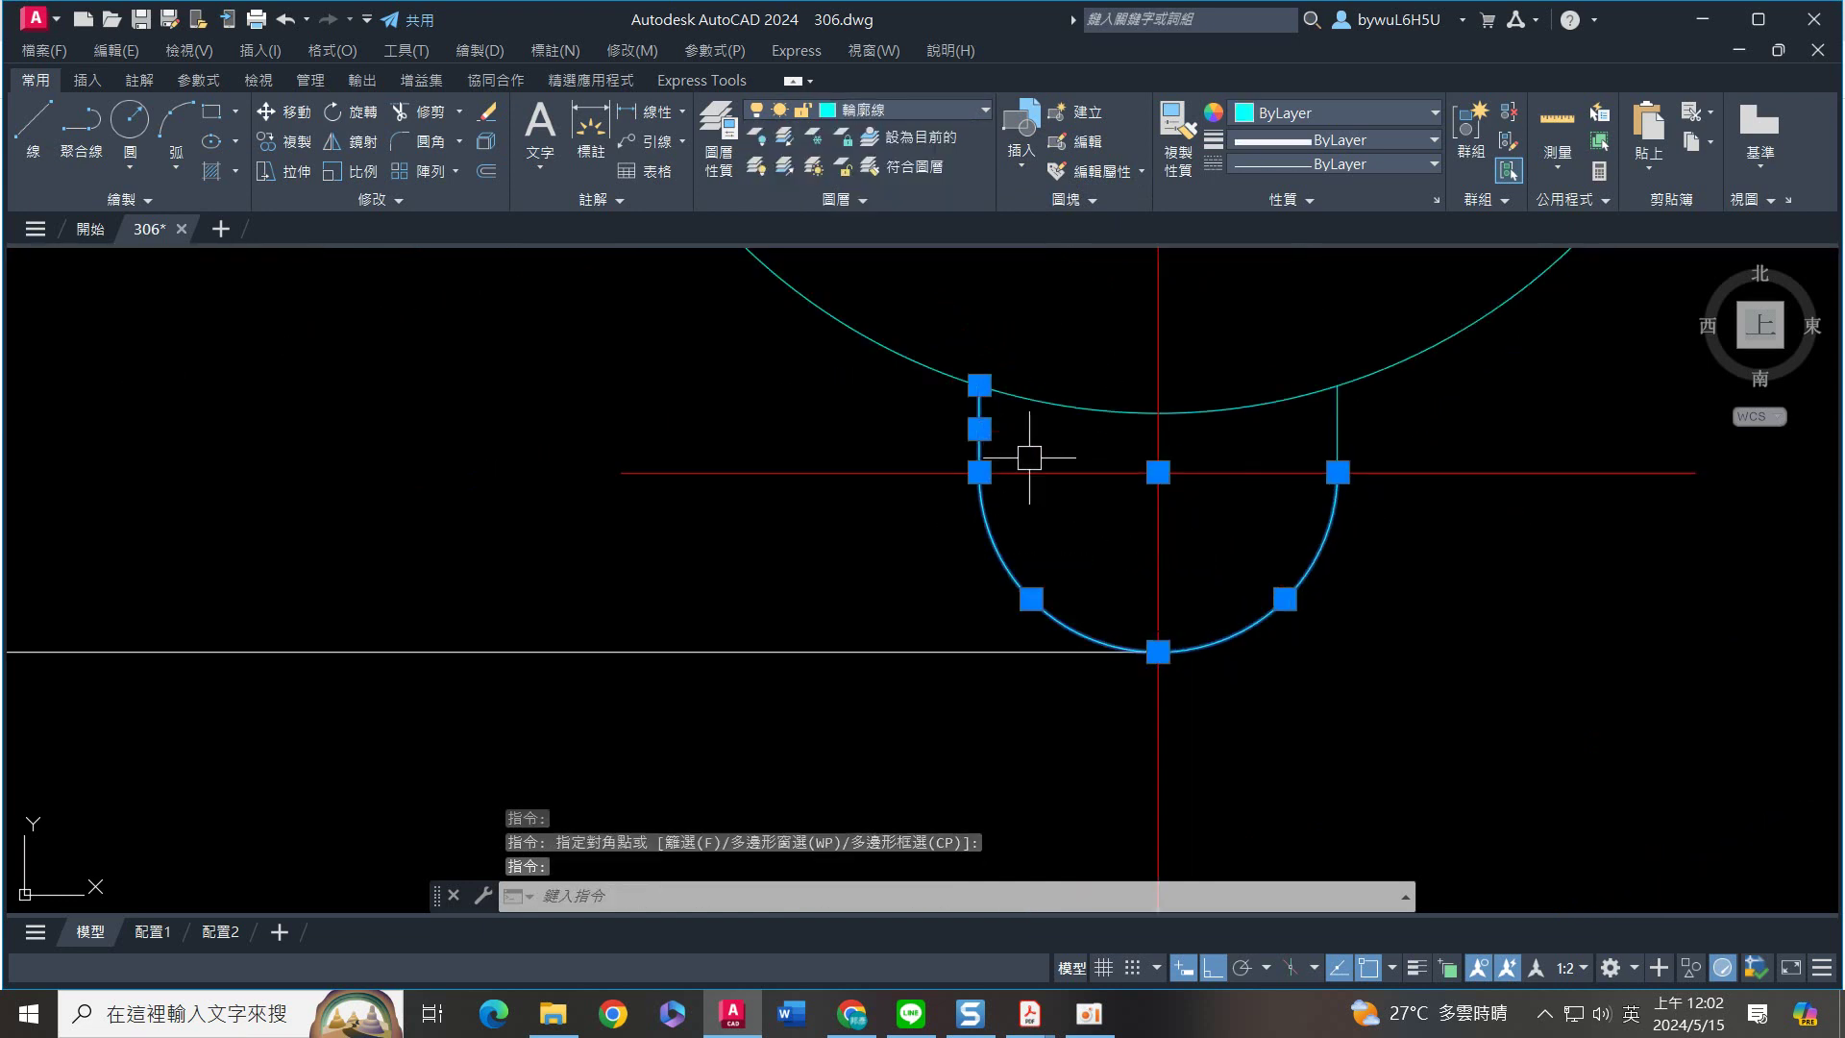
click(1336, 431)
scroll(1419, 457, down, 5)
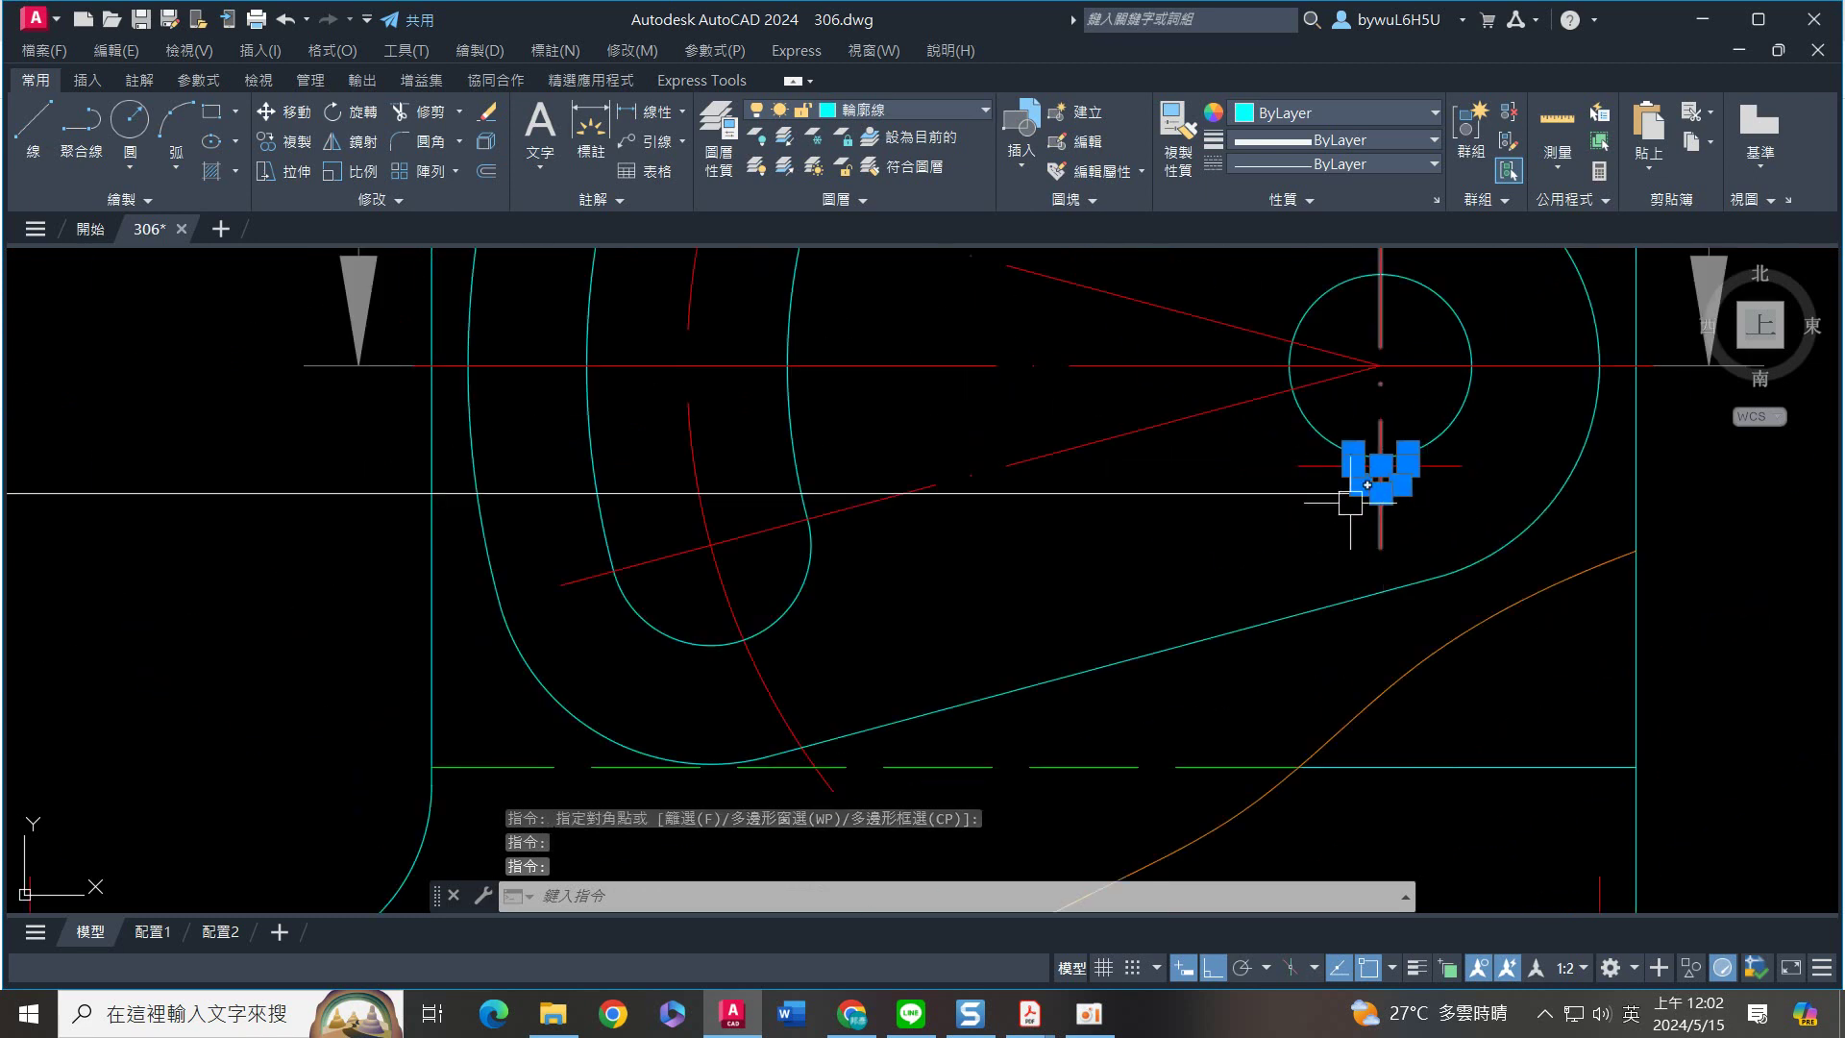
click(956, 106)
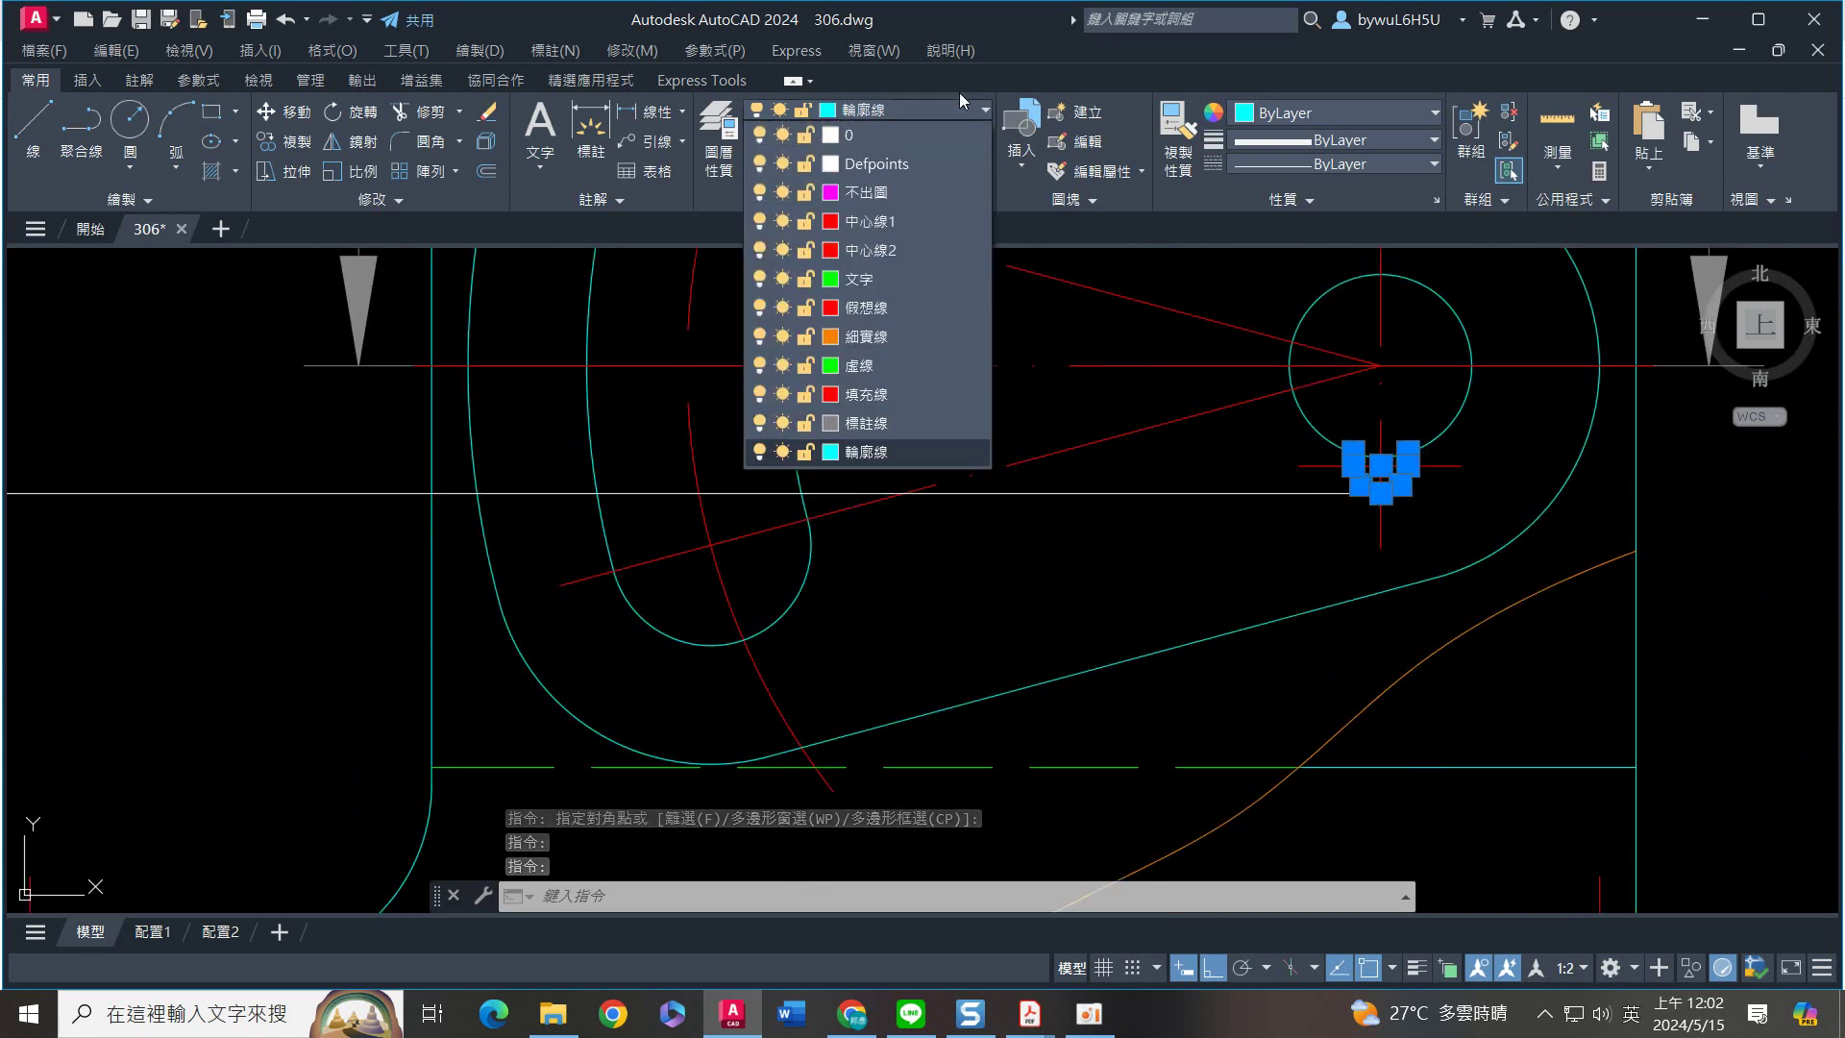
click(880, 365)
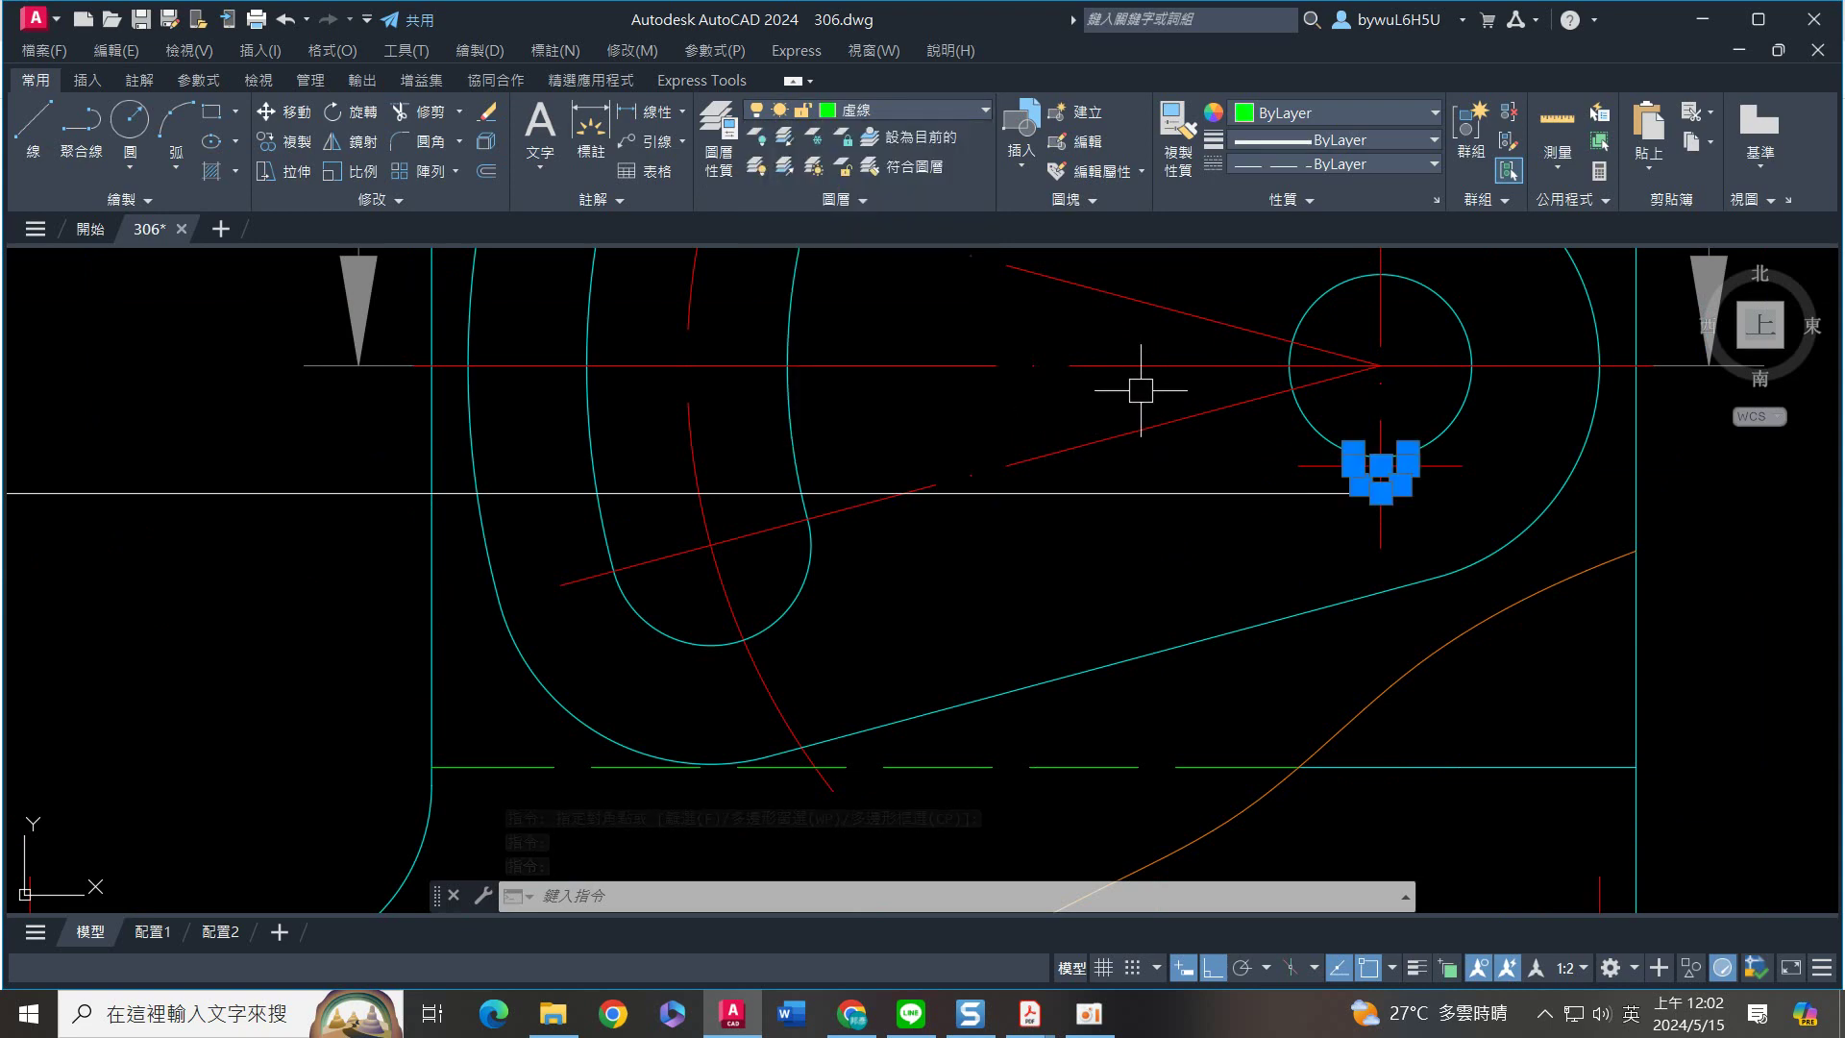
key(Escape)
Draw a vertical line 4 inward from the left pad's outer face, from the notch ray up to the hole's bottom line
scroll(1137, 391, down, 4)
middle_drag(729, 423, 1565, 387)
middle_drag(514, 440, 752, 498)
scroll(570, 462, up, 2)
scroll(570, 462, up, 3)
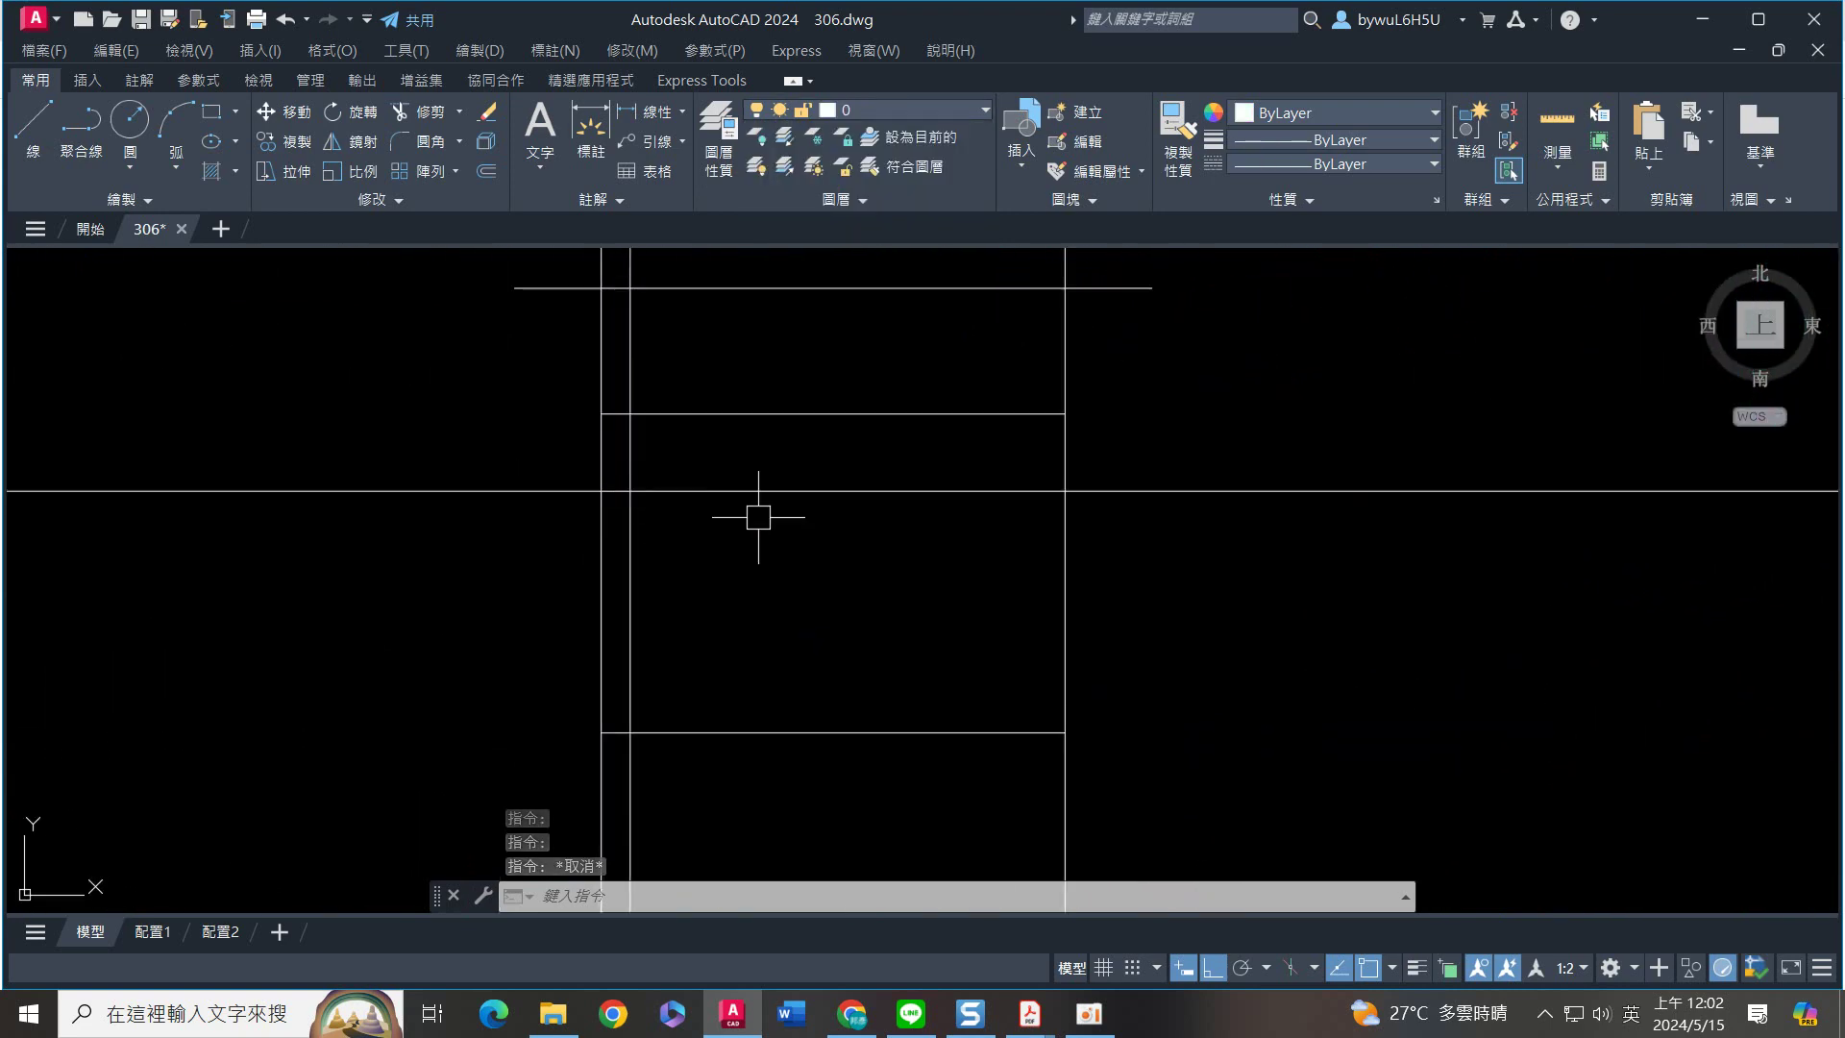
text(l)
key(Return)
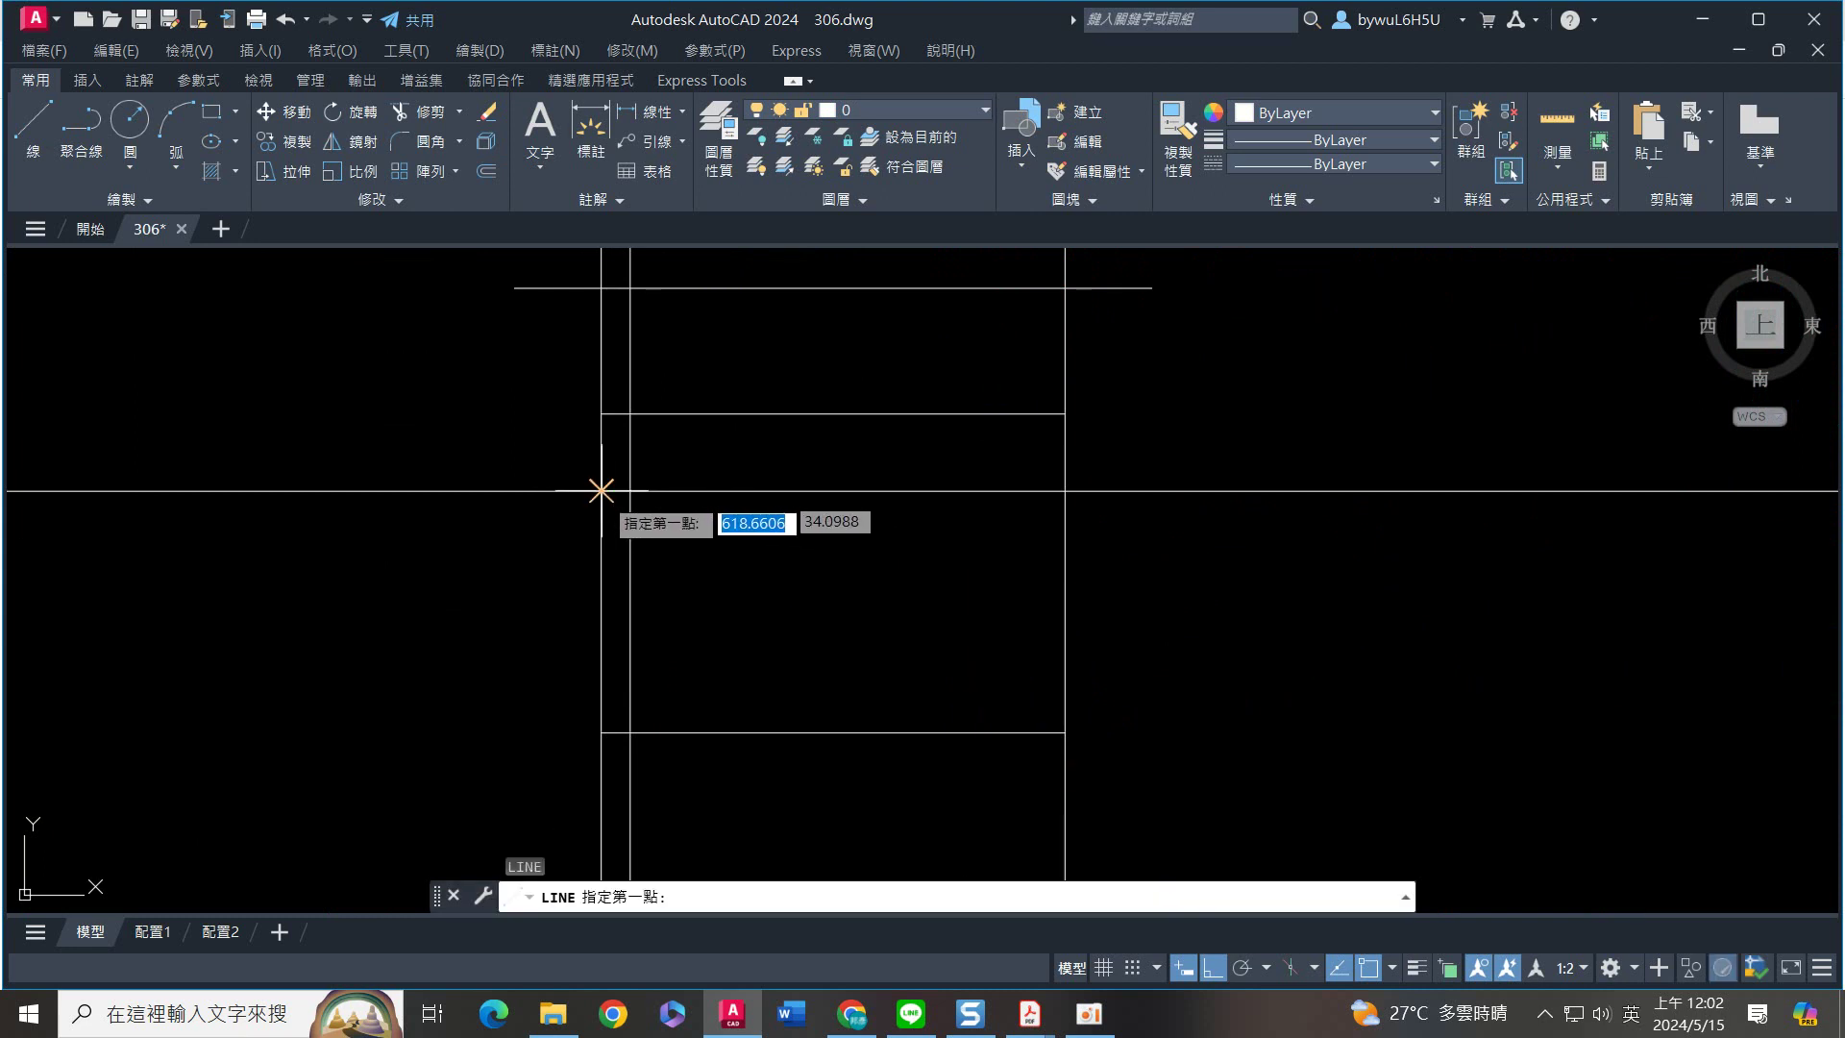
click(717, 491)
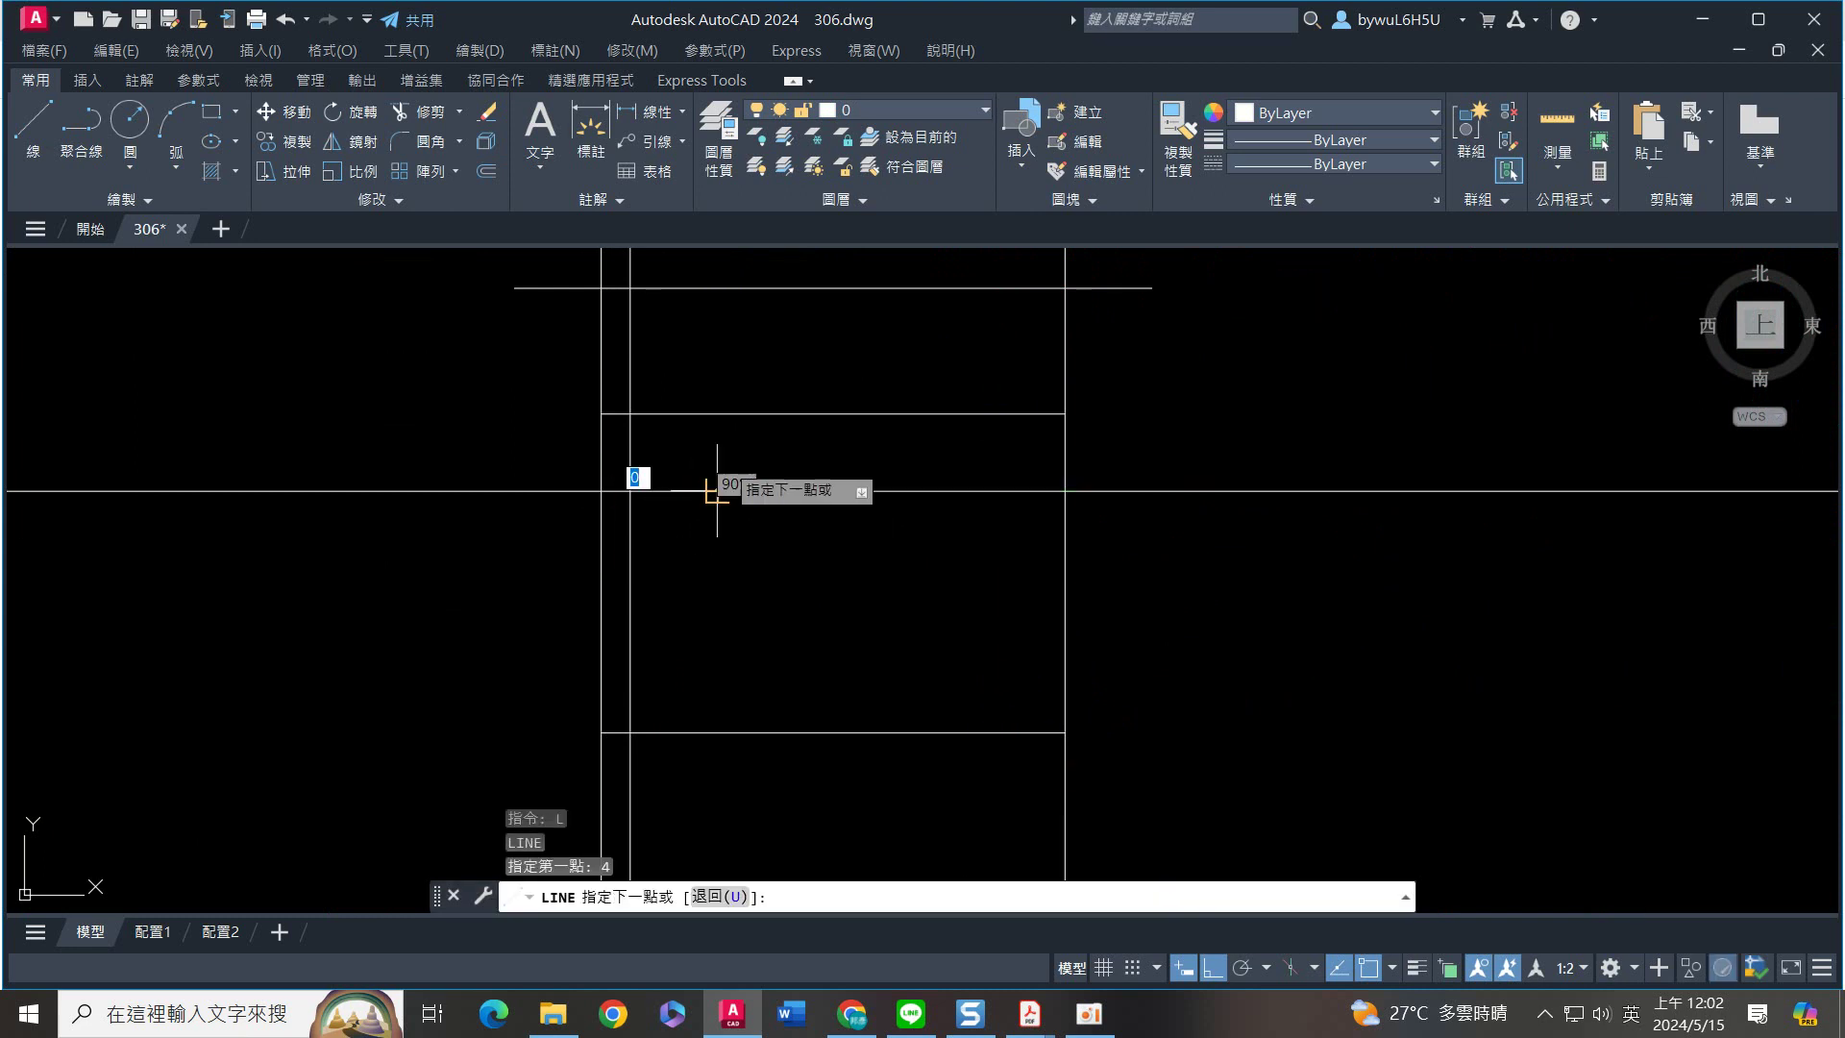
click(721, 414)
key(Escape)
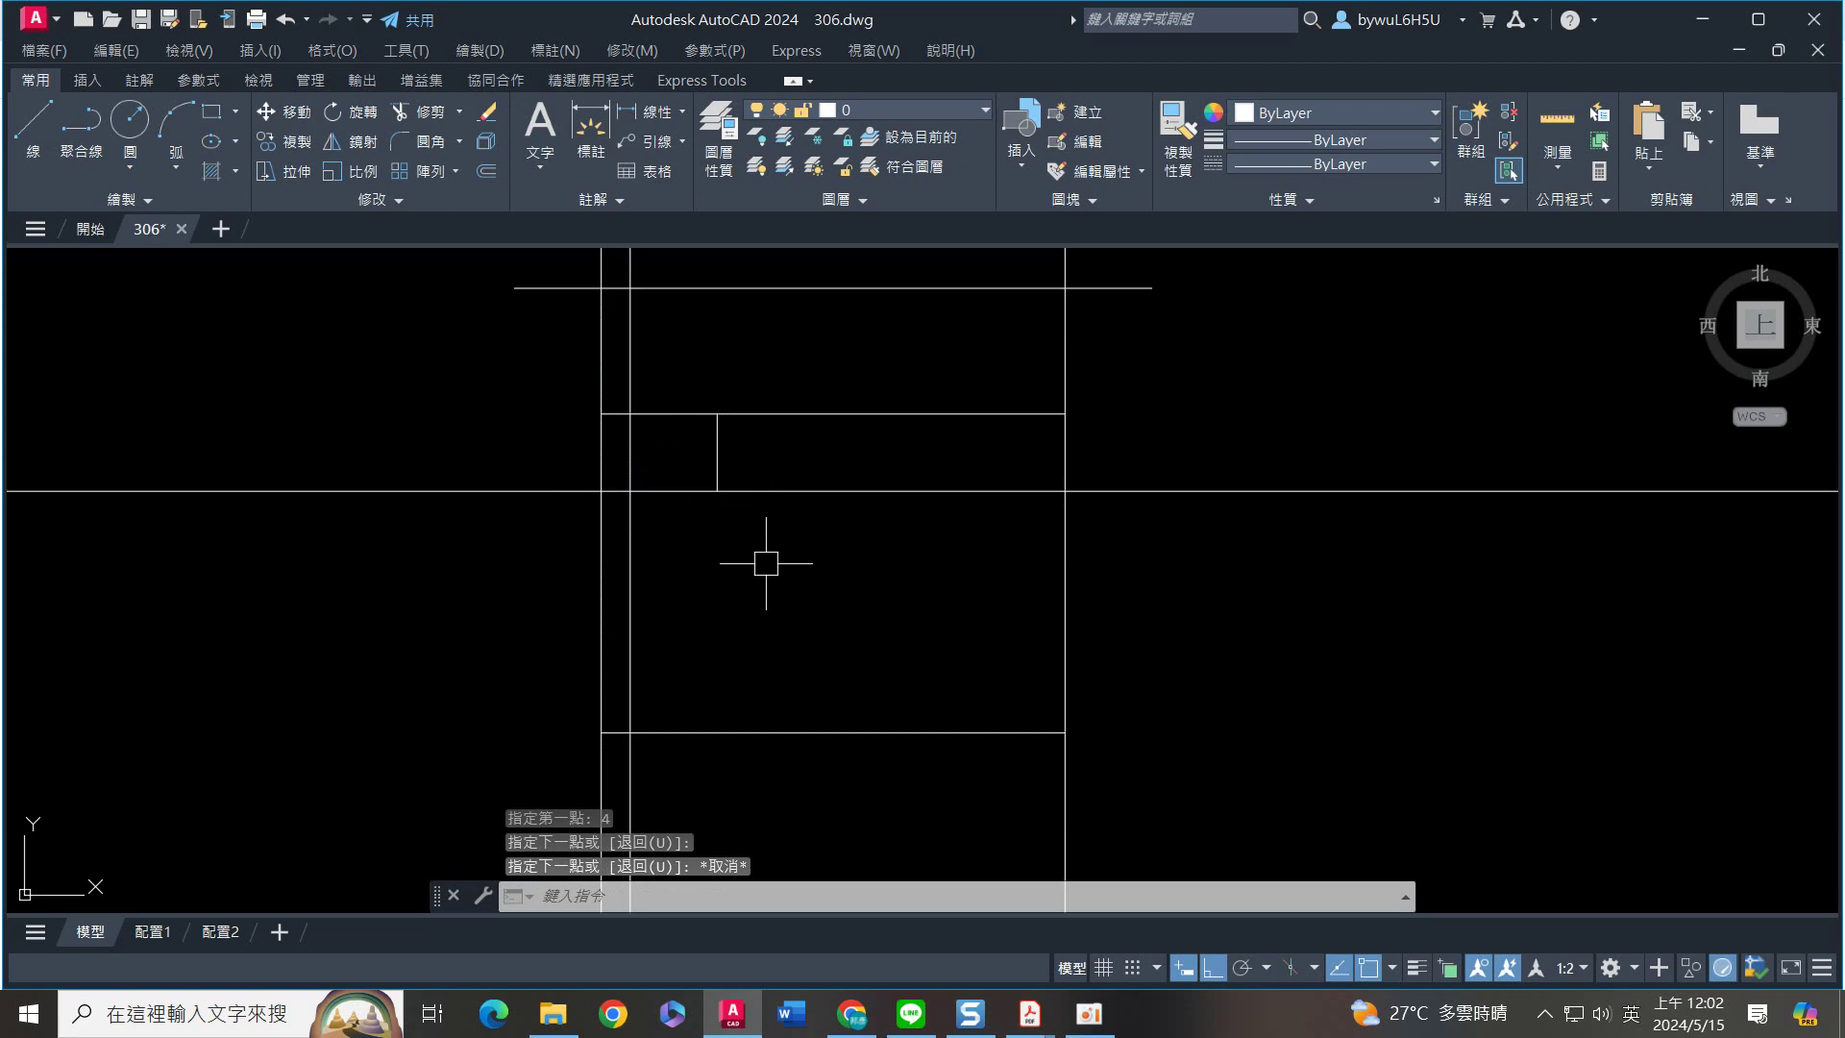
Trim the notch ray on both sides of the left upright, using its inner edge and the pad's outer face as cutting edges
key(Return)
click(1062, 541)
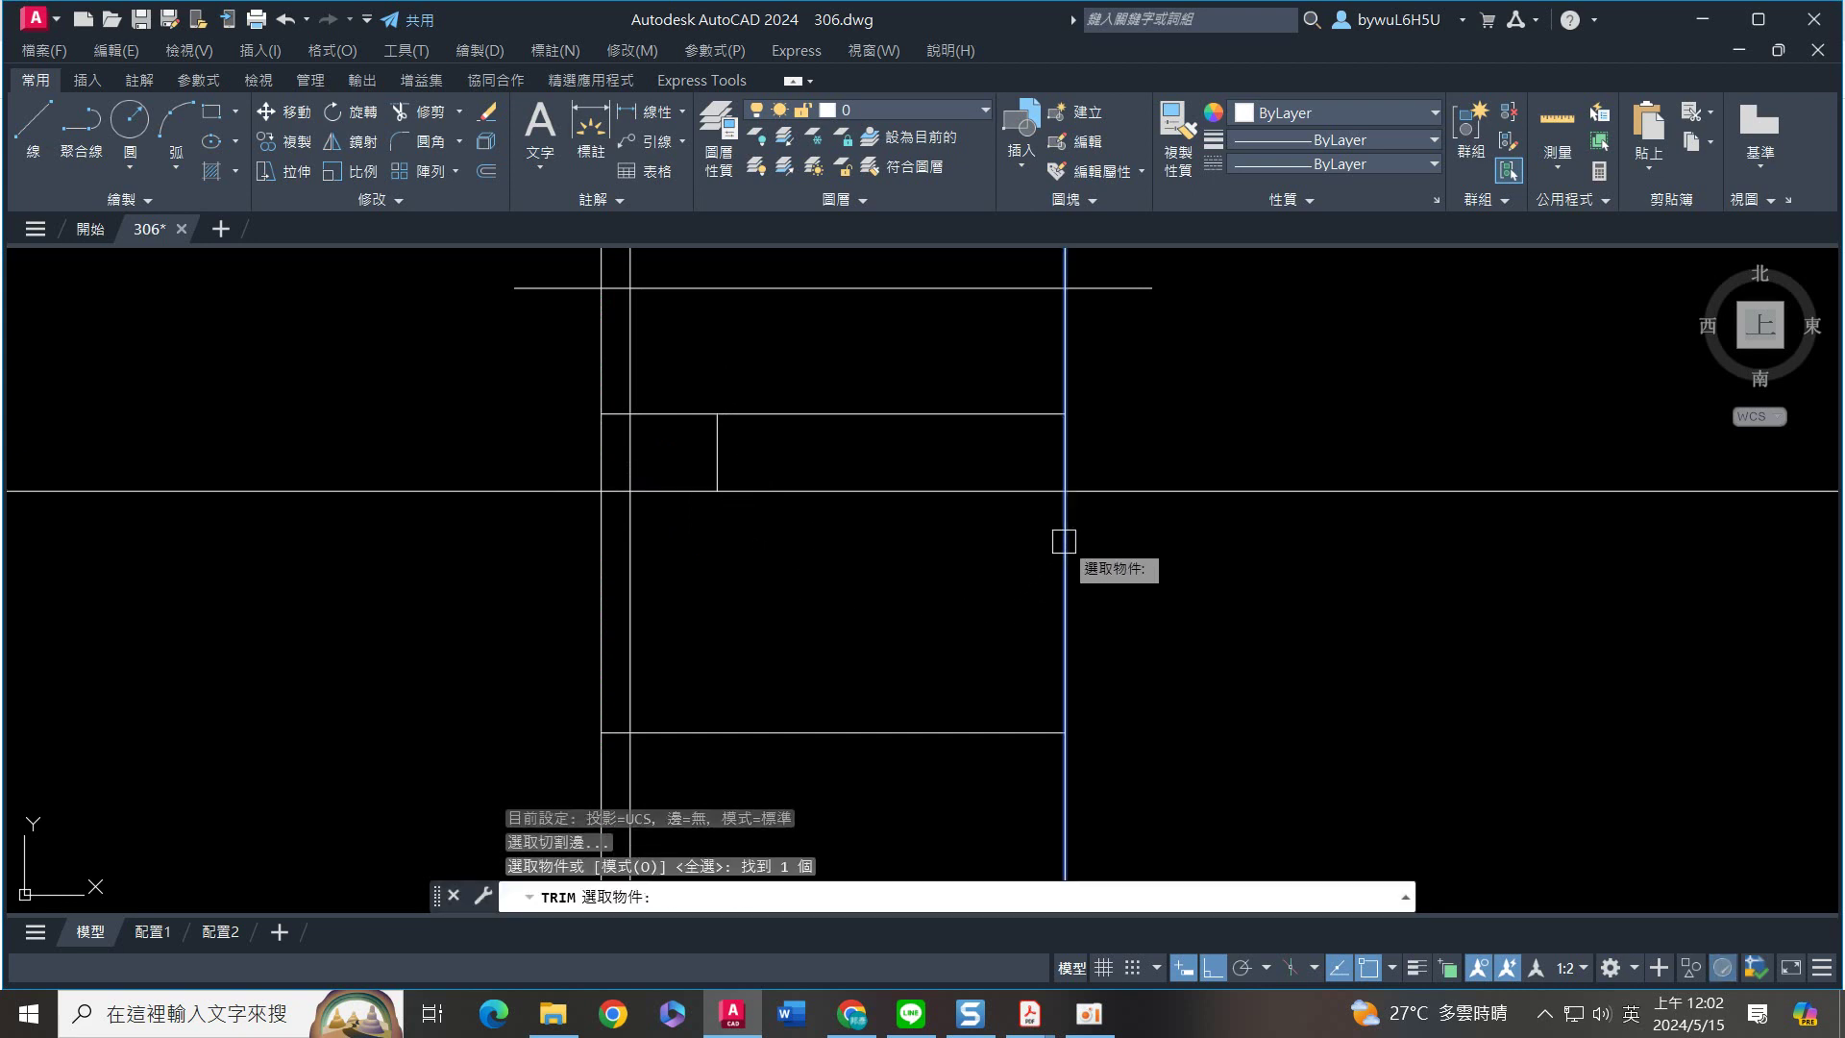
click(597, 533)
key(Return)
click(496, 373)
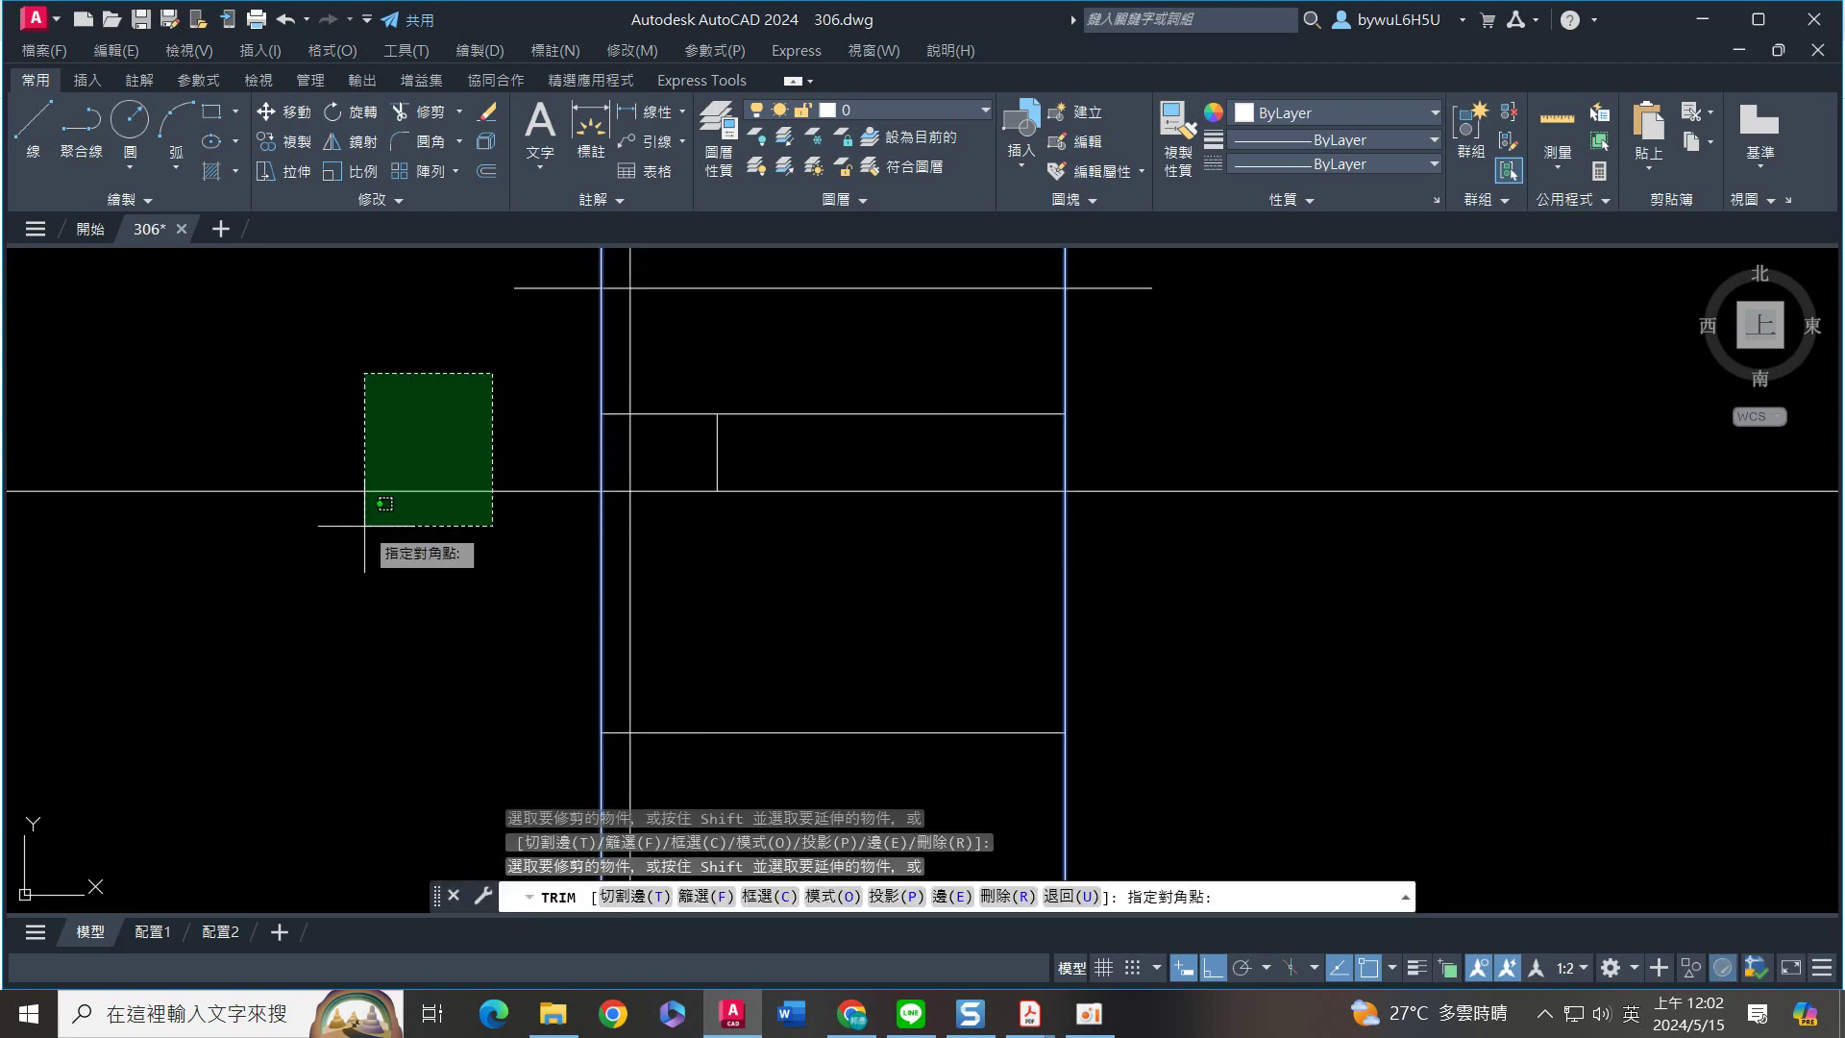
click(363, 522)
click(1234, 413)
click(1207, 508)
key(Escape)
scroll(1166, 523, down, 5)
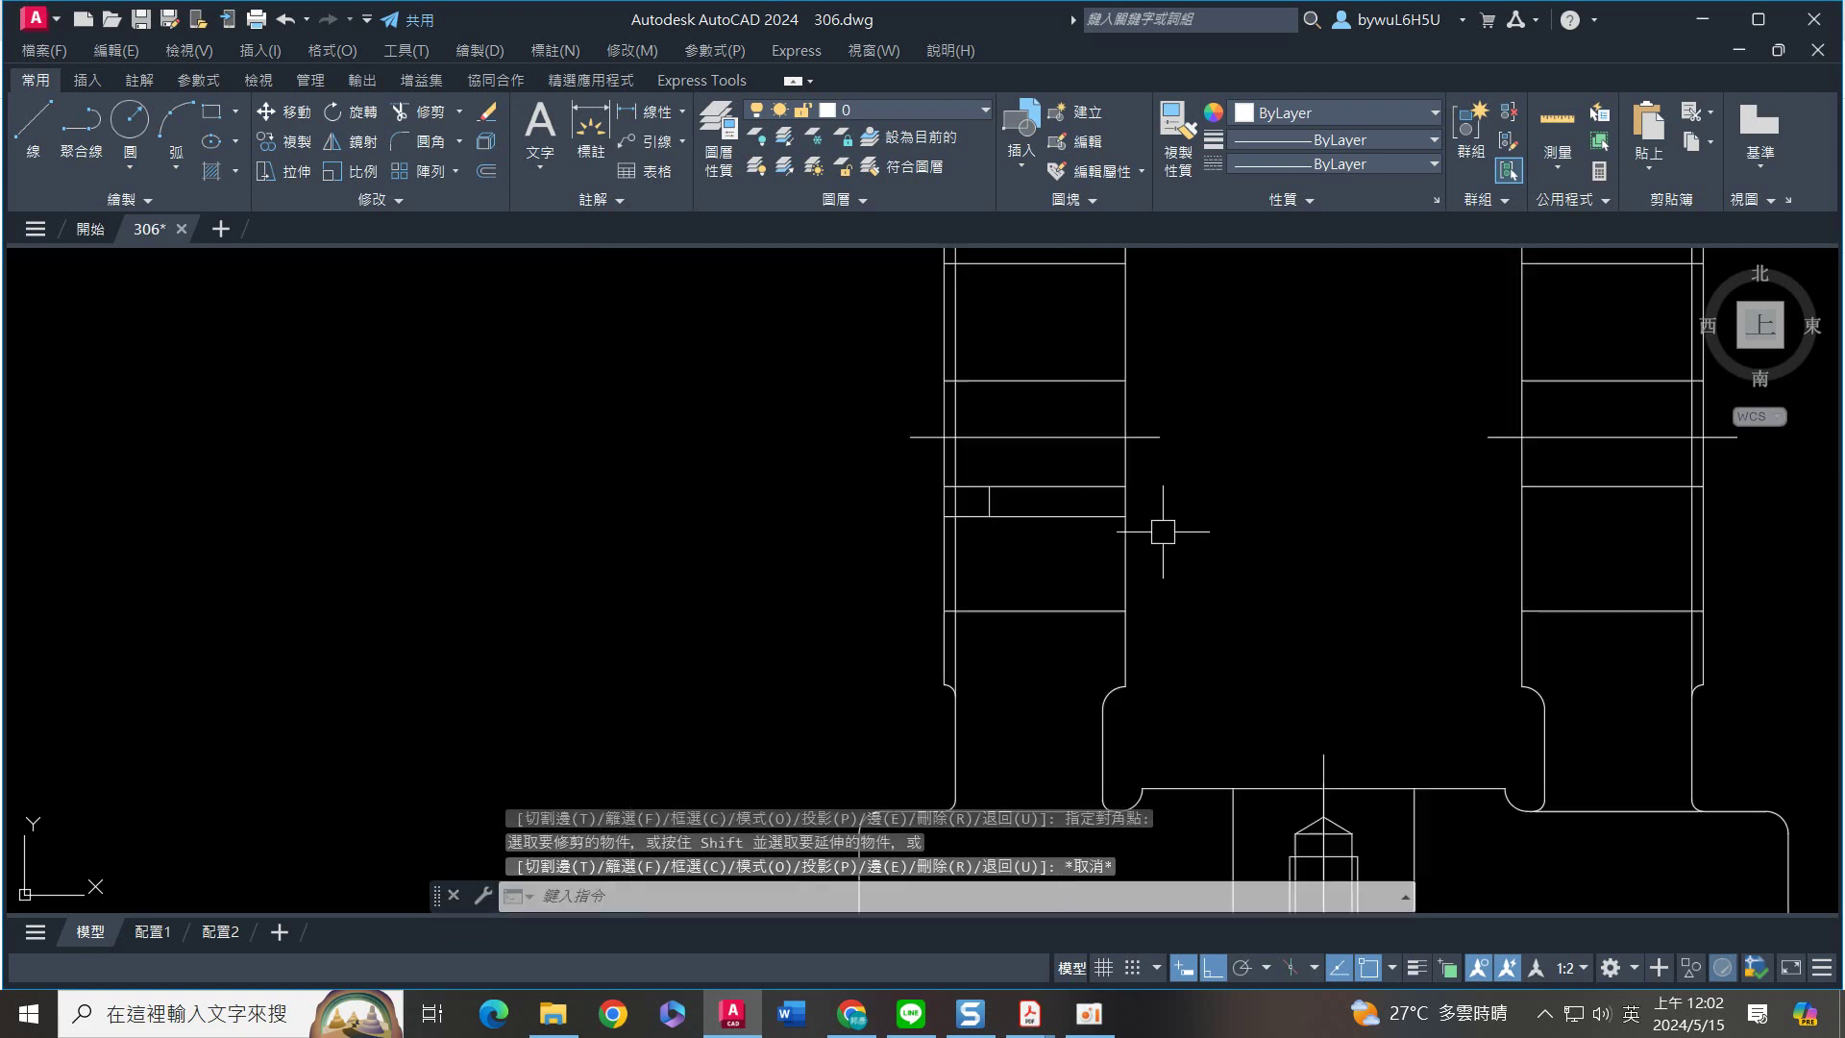
Move all the lines of the side view to layer 輪廓線
middle_drag(1157, 520, 991, 562)
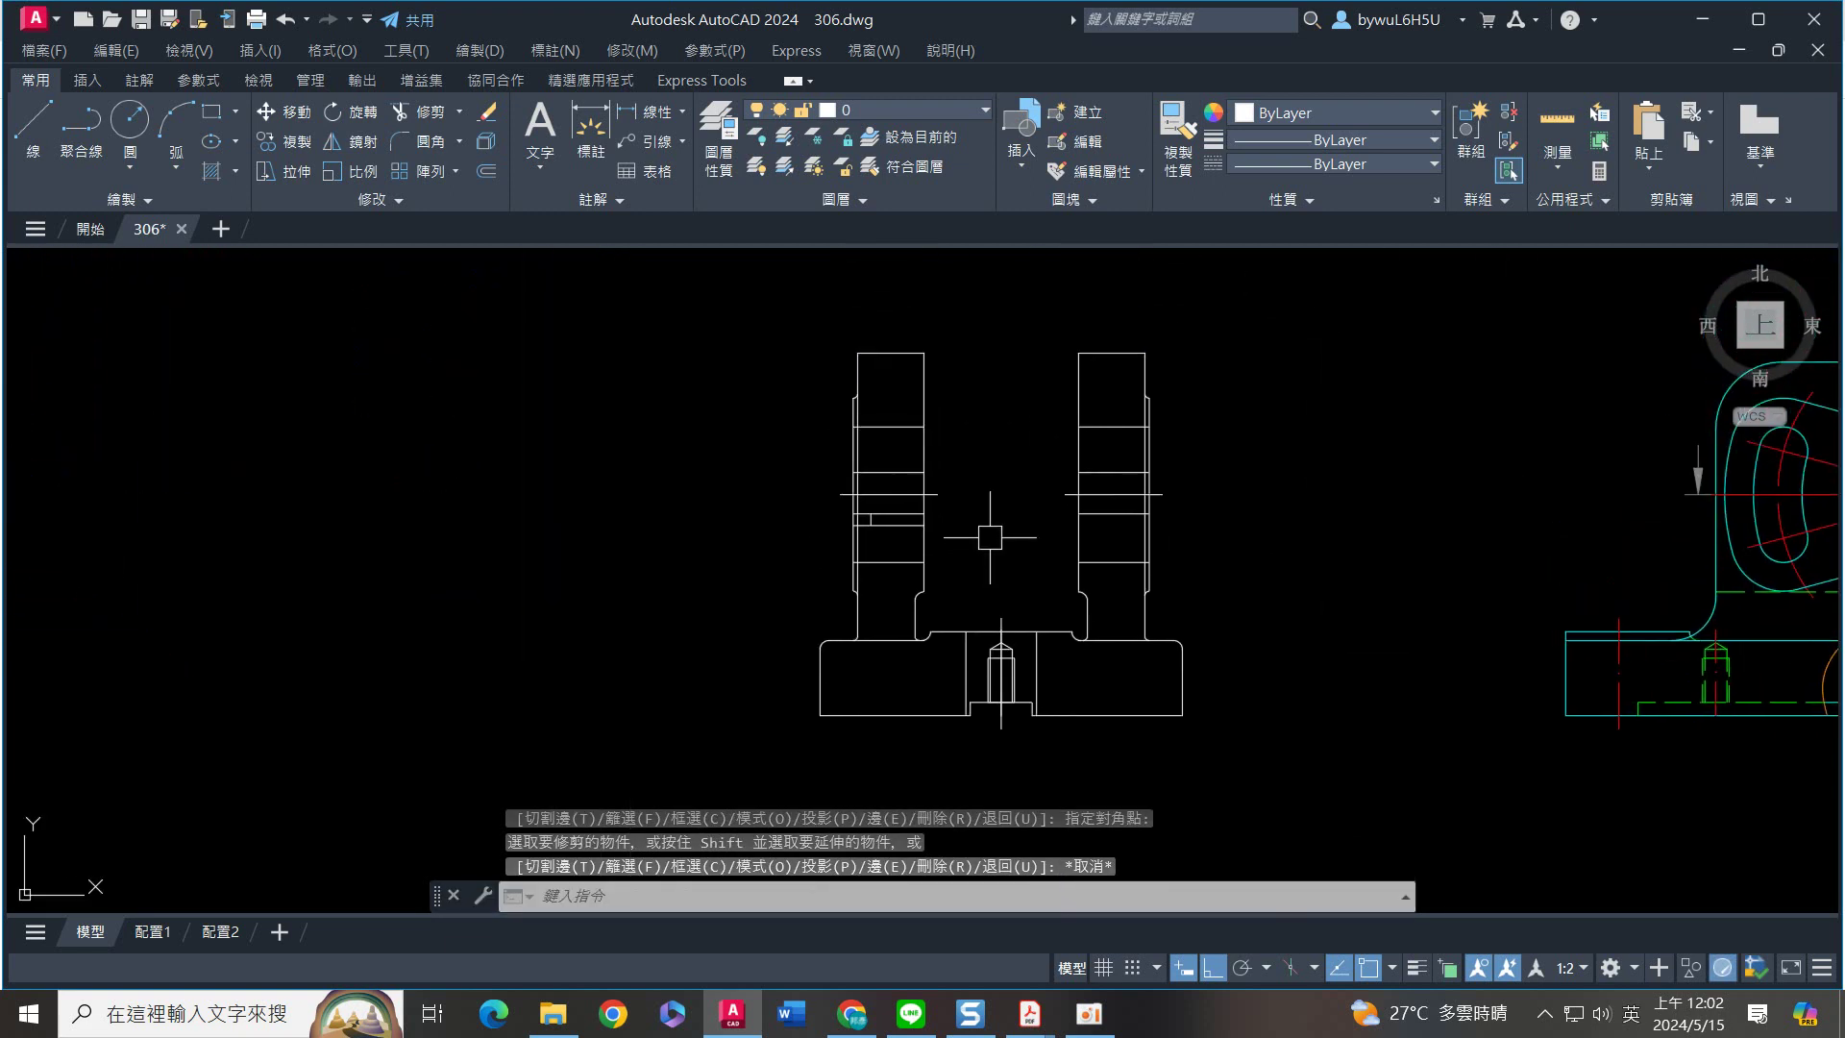
click(1240, 767)
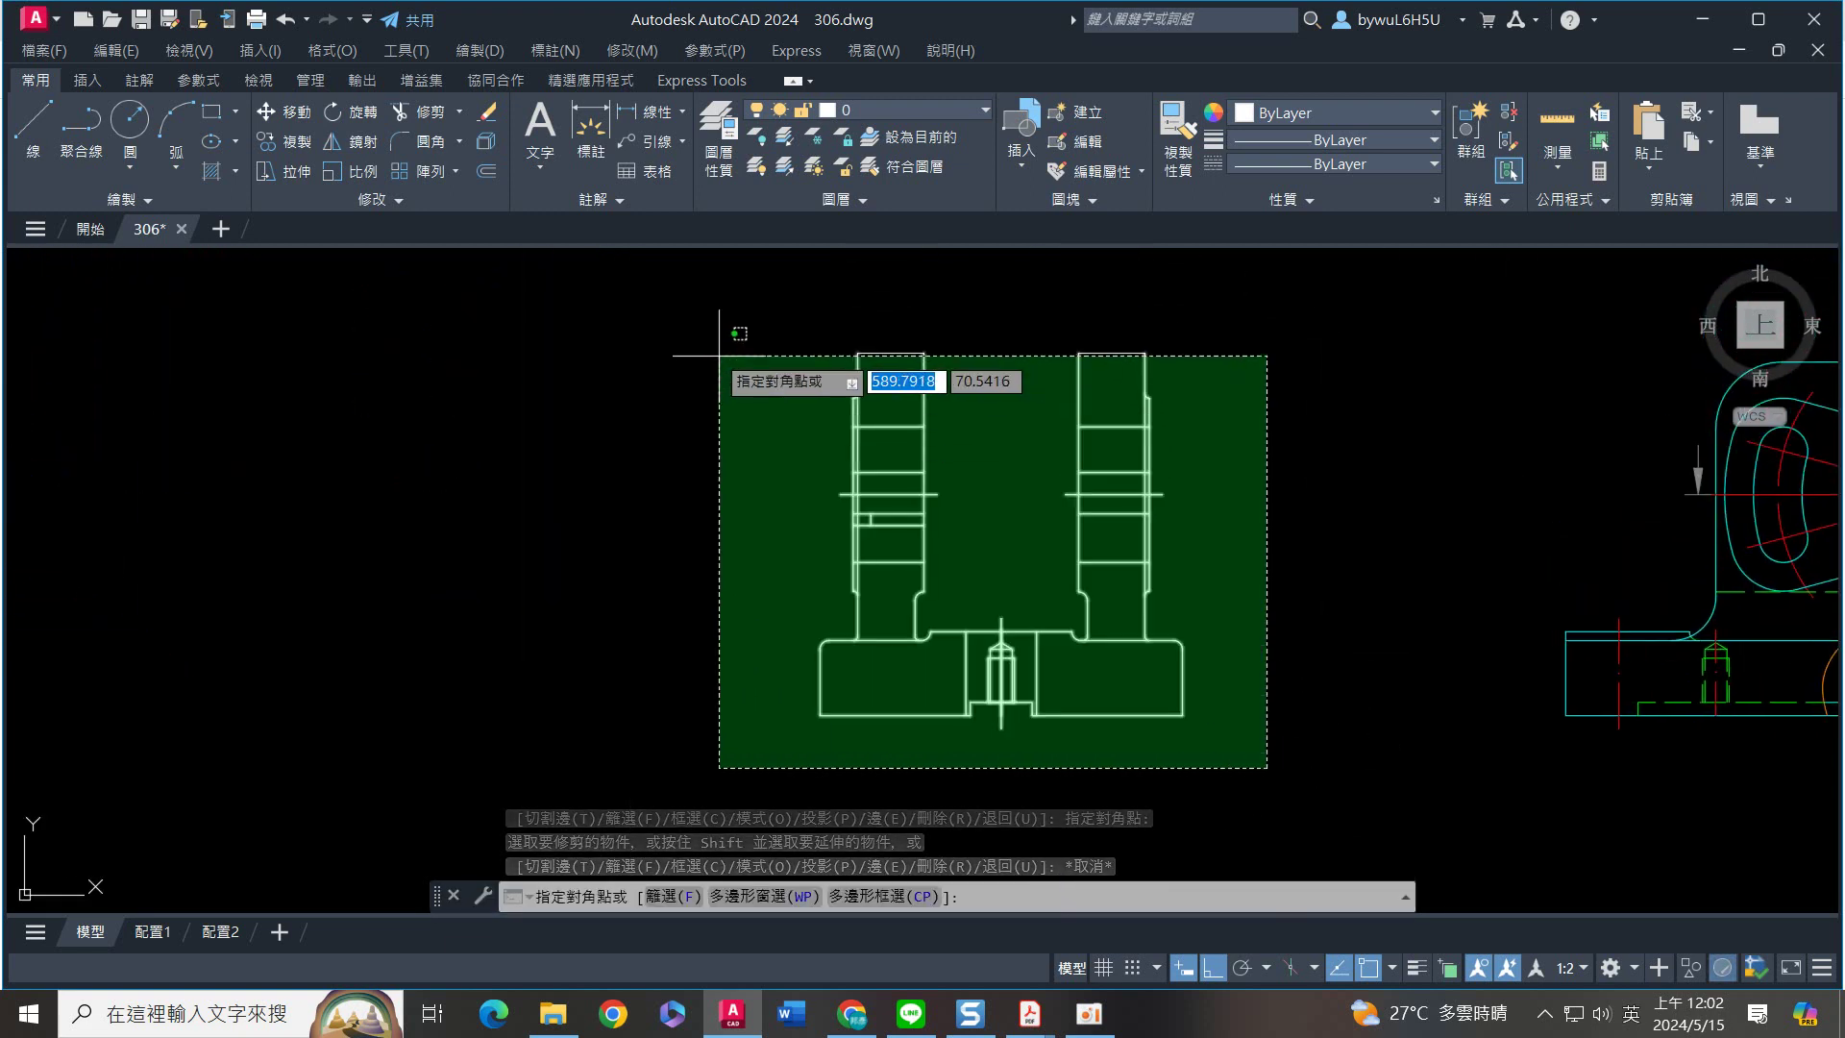
click(702, 318)
click(930, 102)
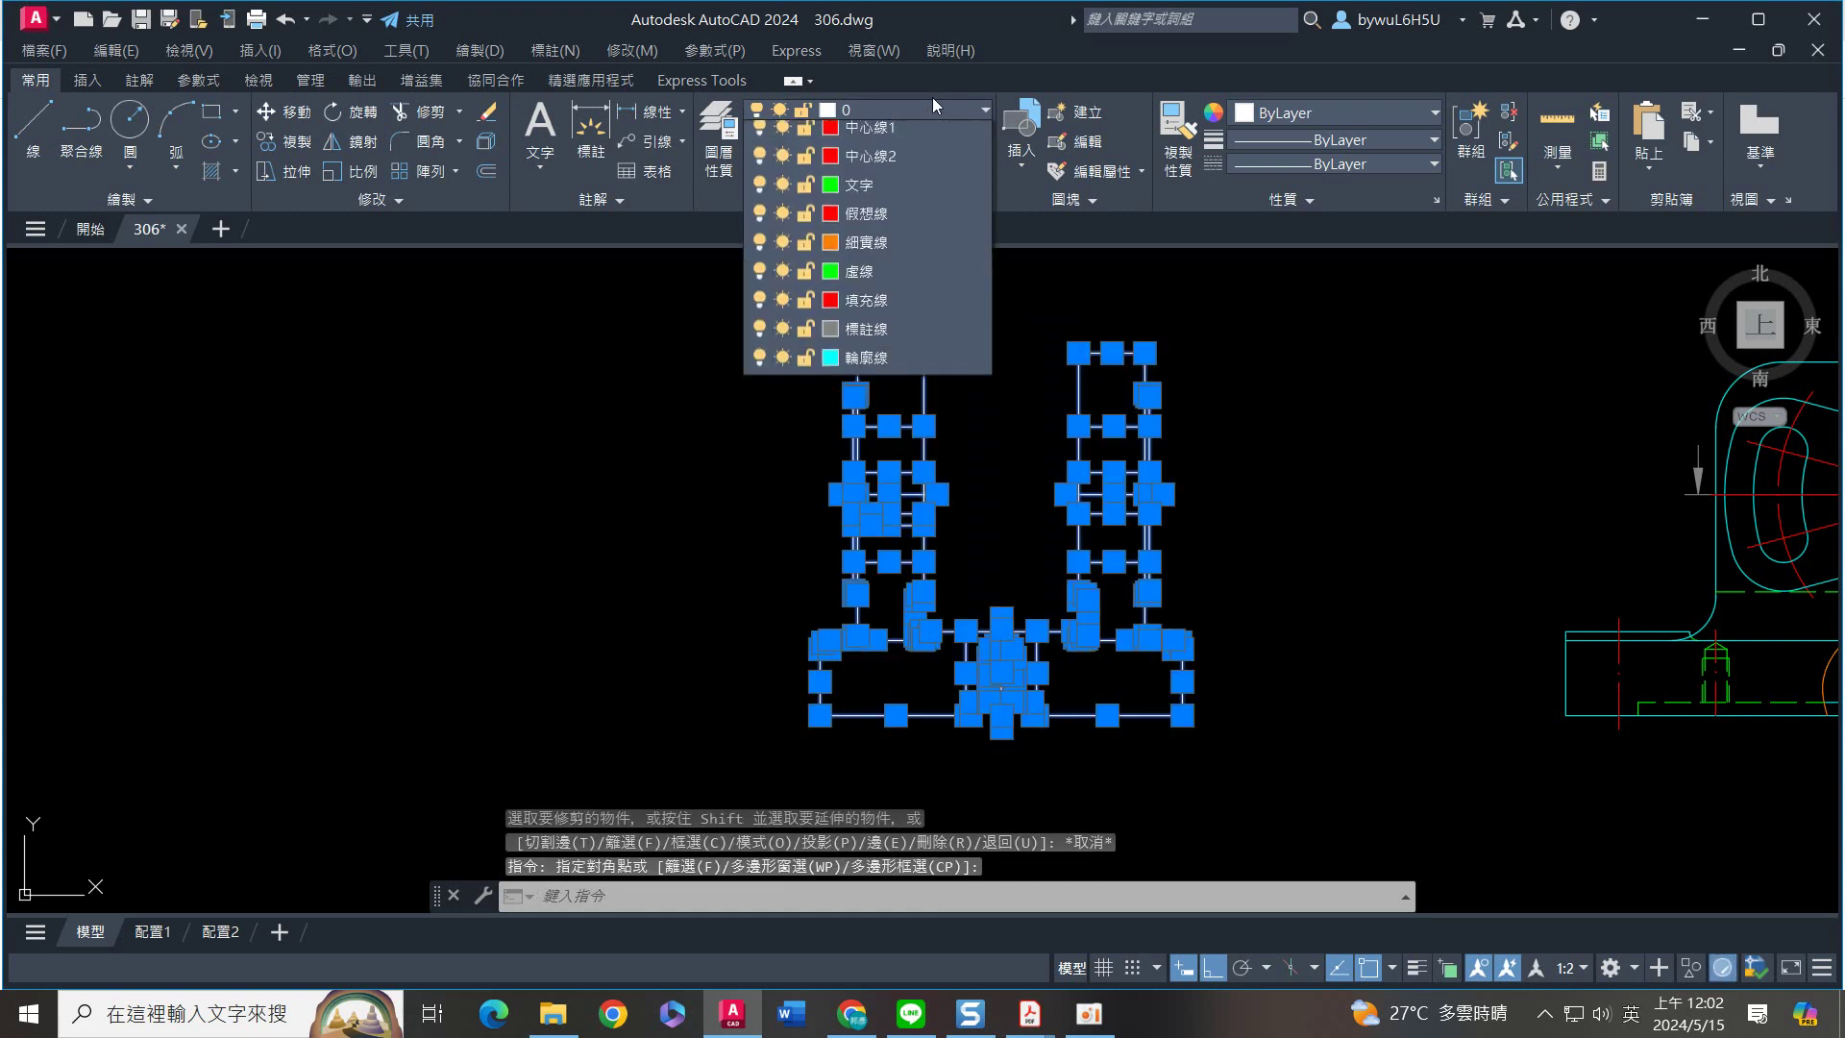
click(874, 452)
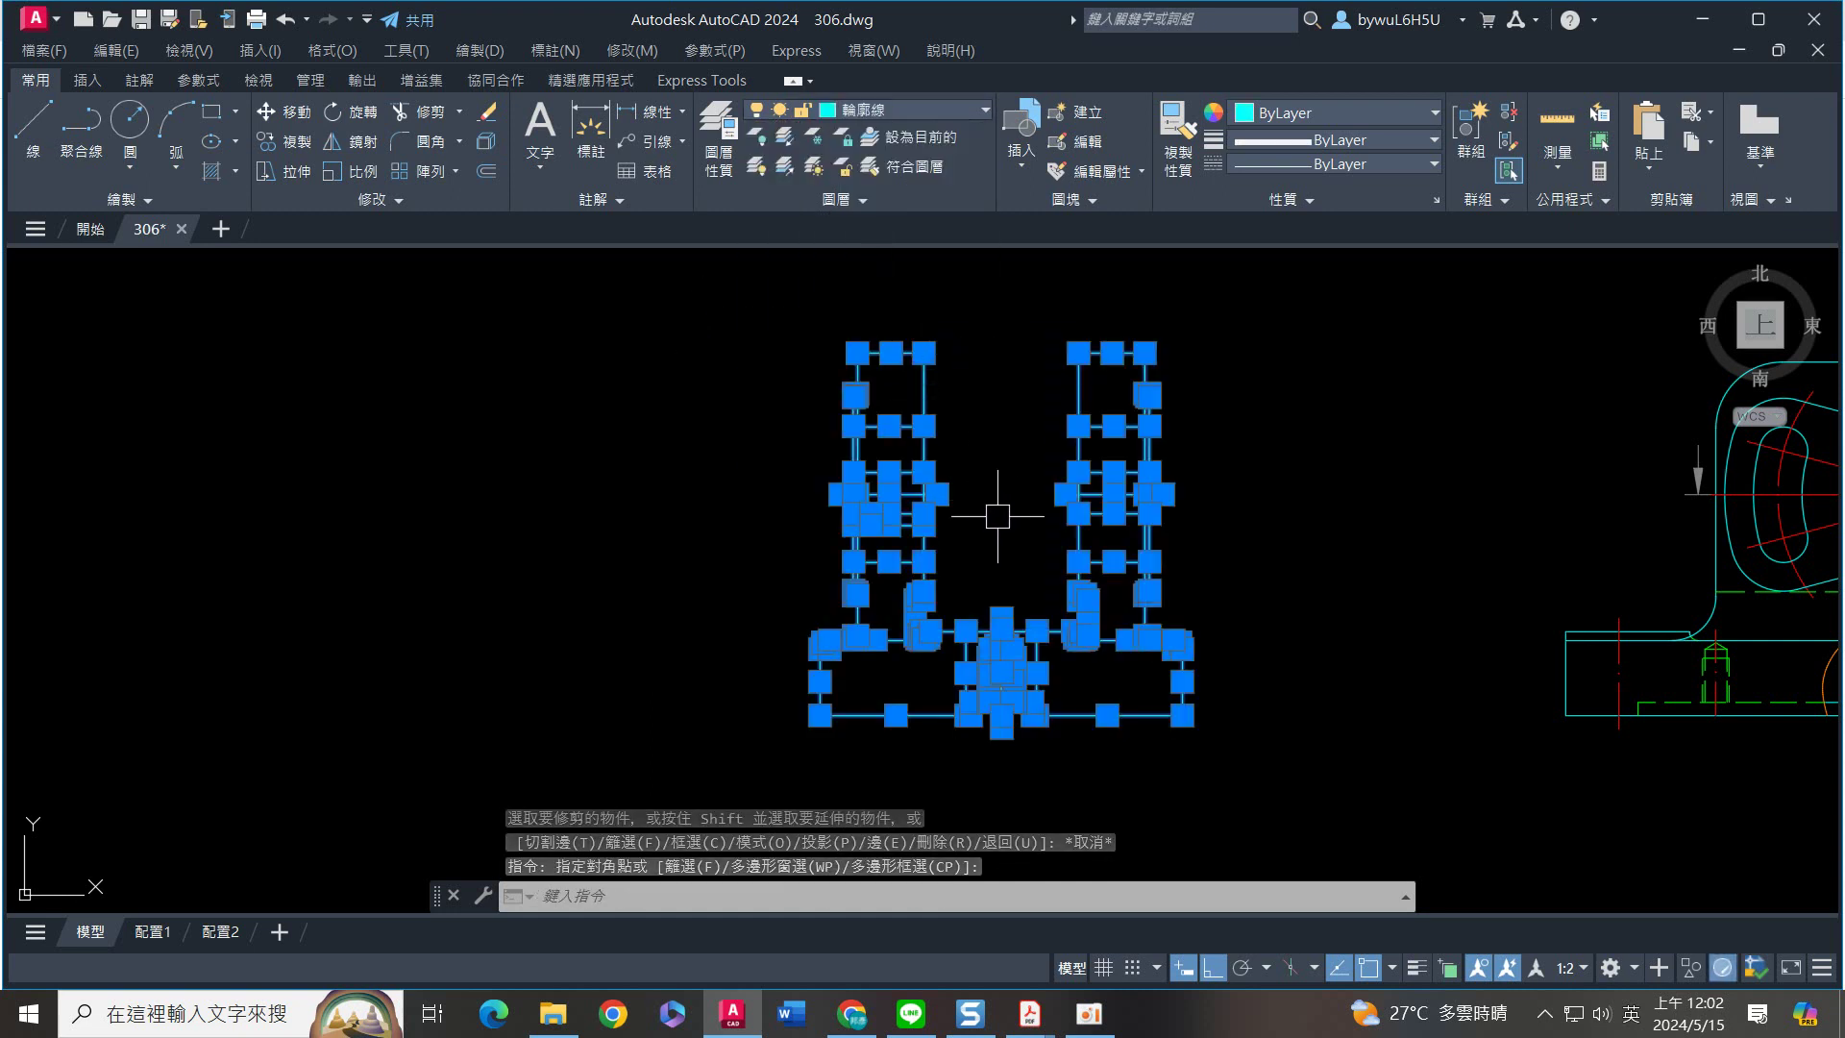
key(Escape)
Move the vertical centre line of the side view's base to layer 中心線2
scroll(1019, 625, up, 4)
click(975, 554)
click(901, 620)
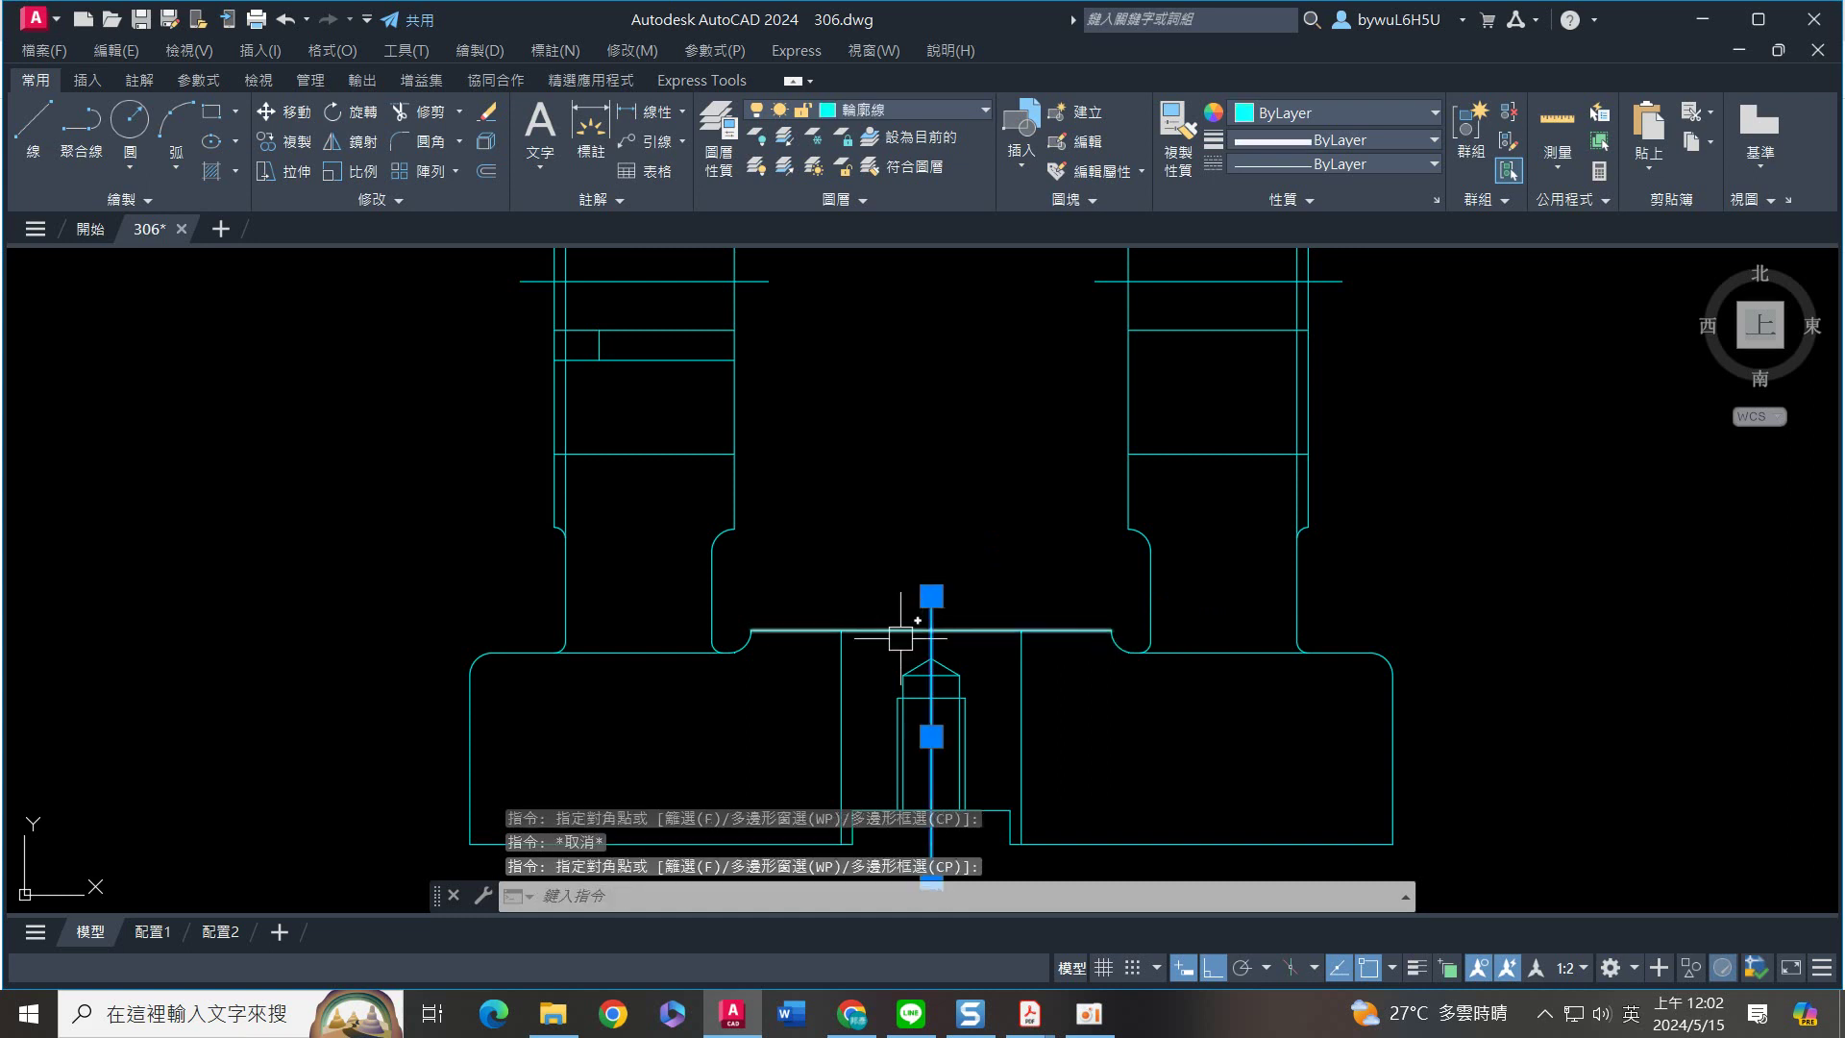
click(905, 106)
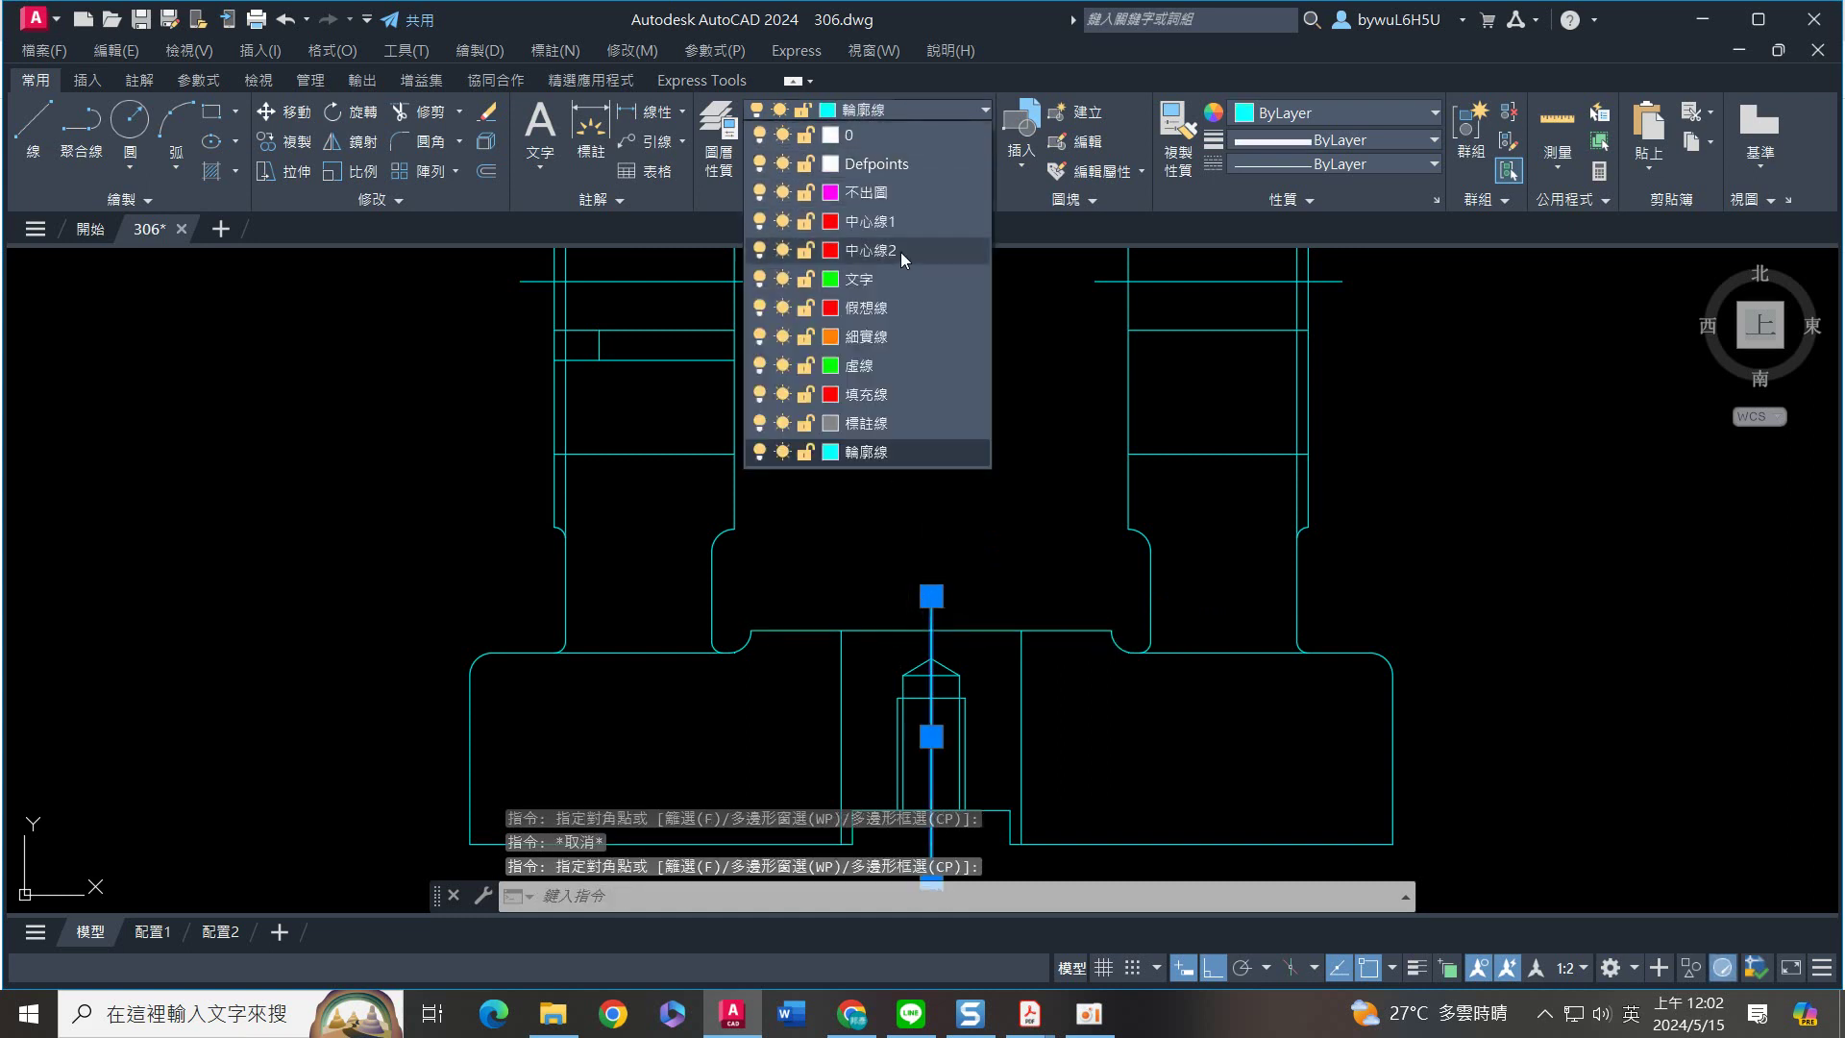
click(902, 239)
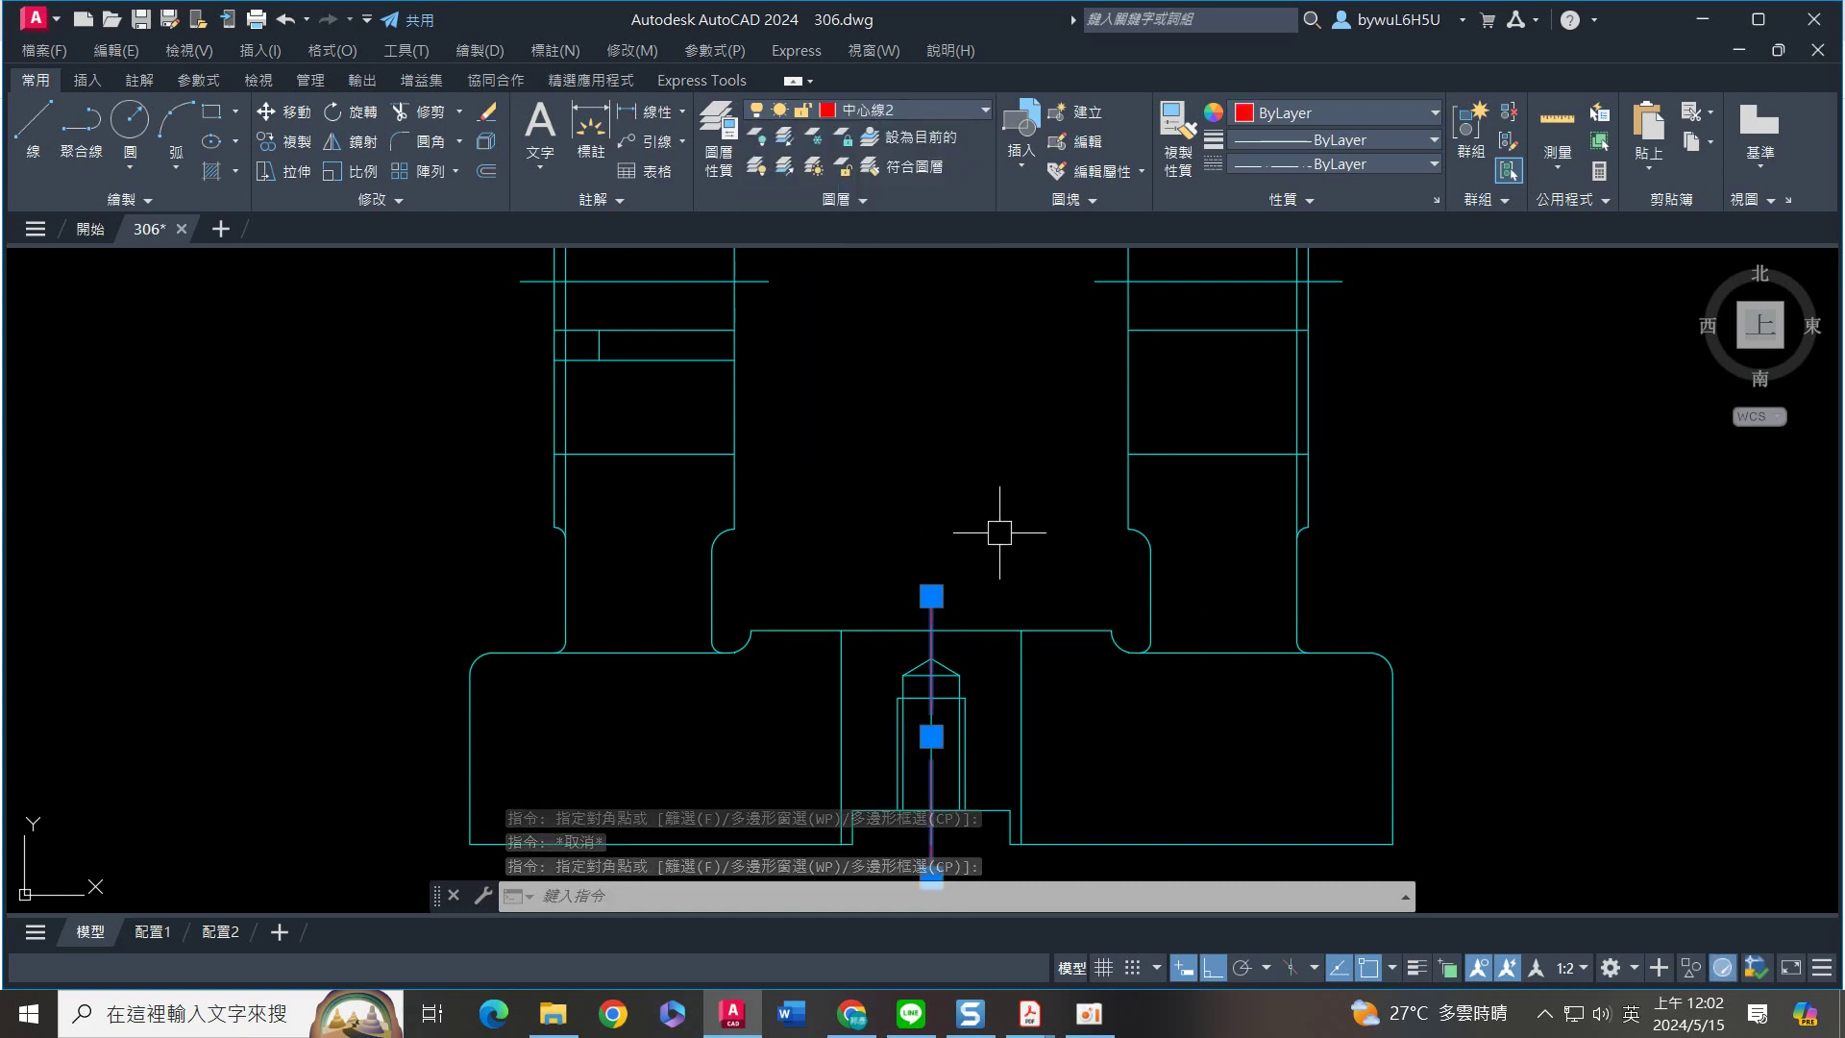
key(Escape)
Delete the duplicate vertical line overlapping the base's centre line in the side view
middle_drag(999, 667, 1051, 457)
scroll(1051, 458, up, 2)
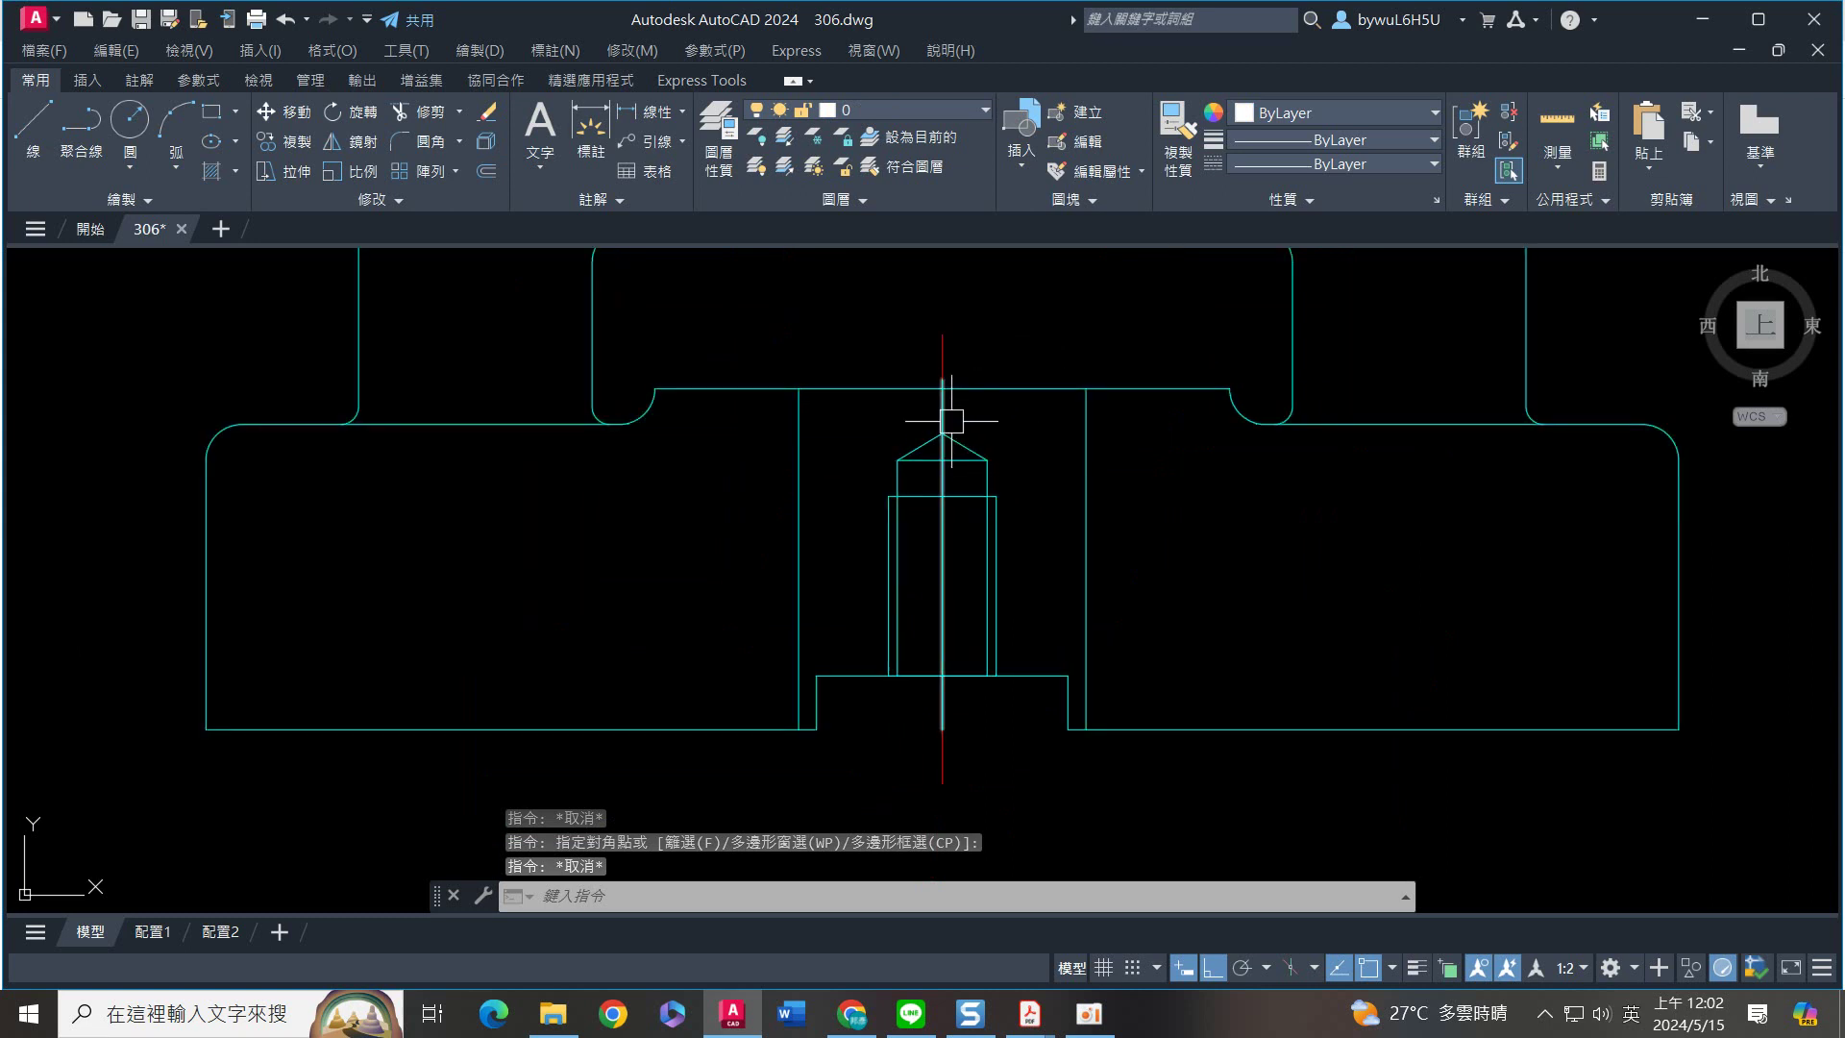
click(951, 403)
key(Delete)
Match the properties of the base's centre line onto the horizontal centre lines of both uprights in the side view
middle_drag(1012, 478, 1035, 586)
click(1024, 399)
click(927, 446)
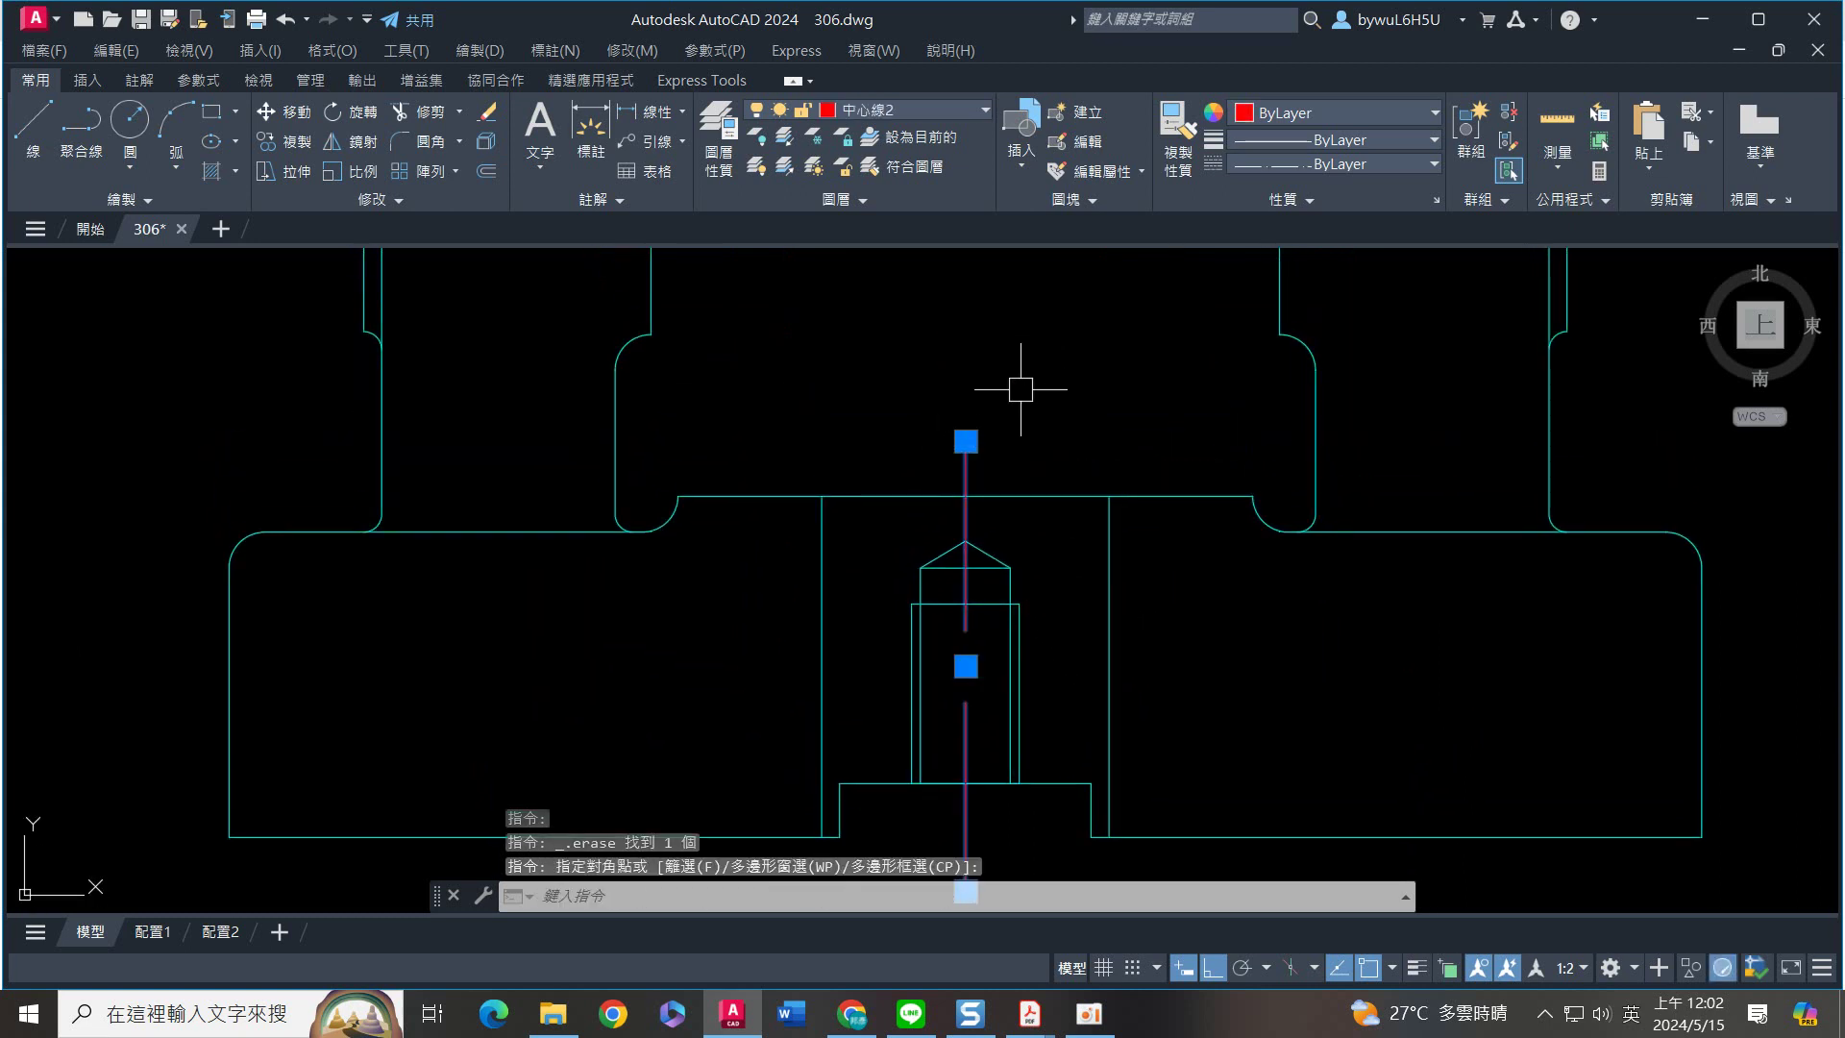
key(Return)
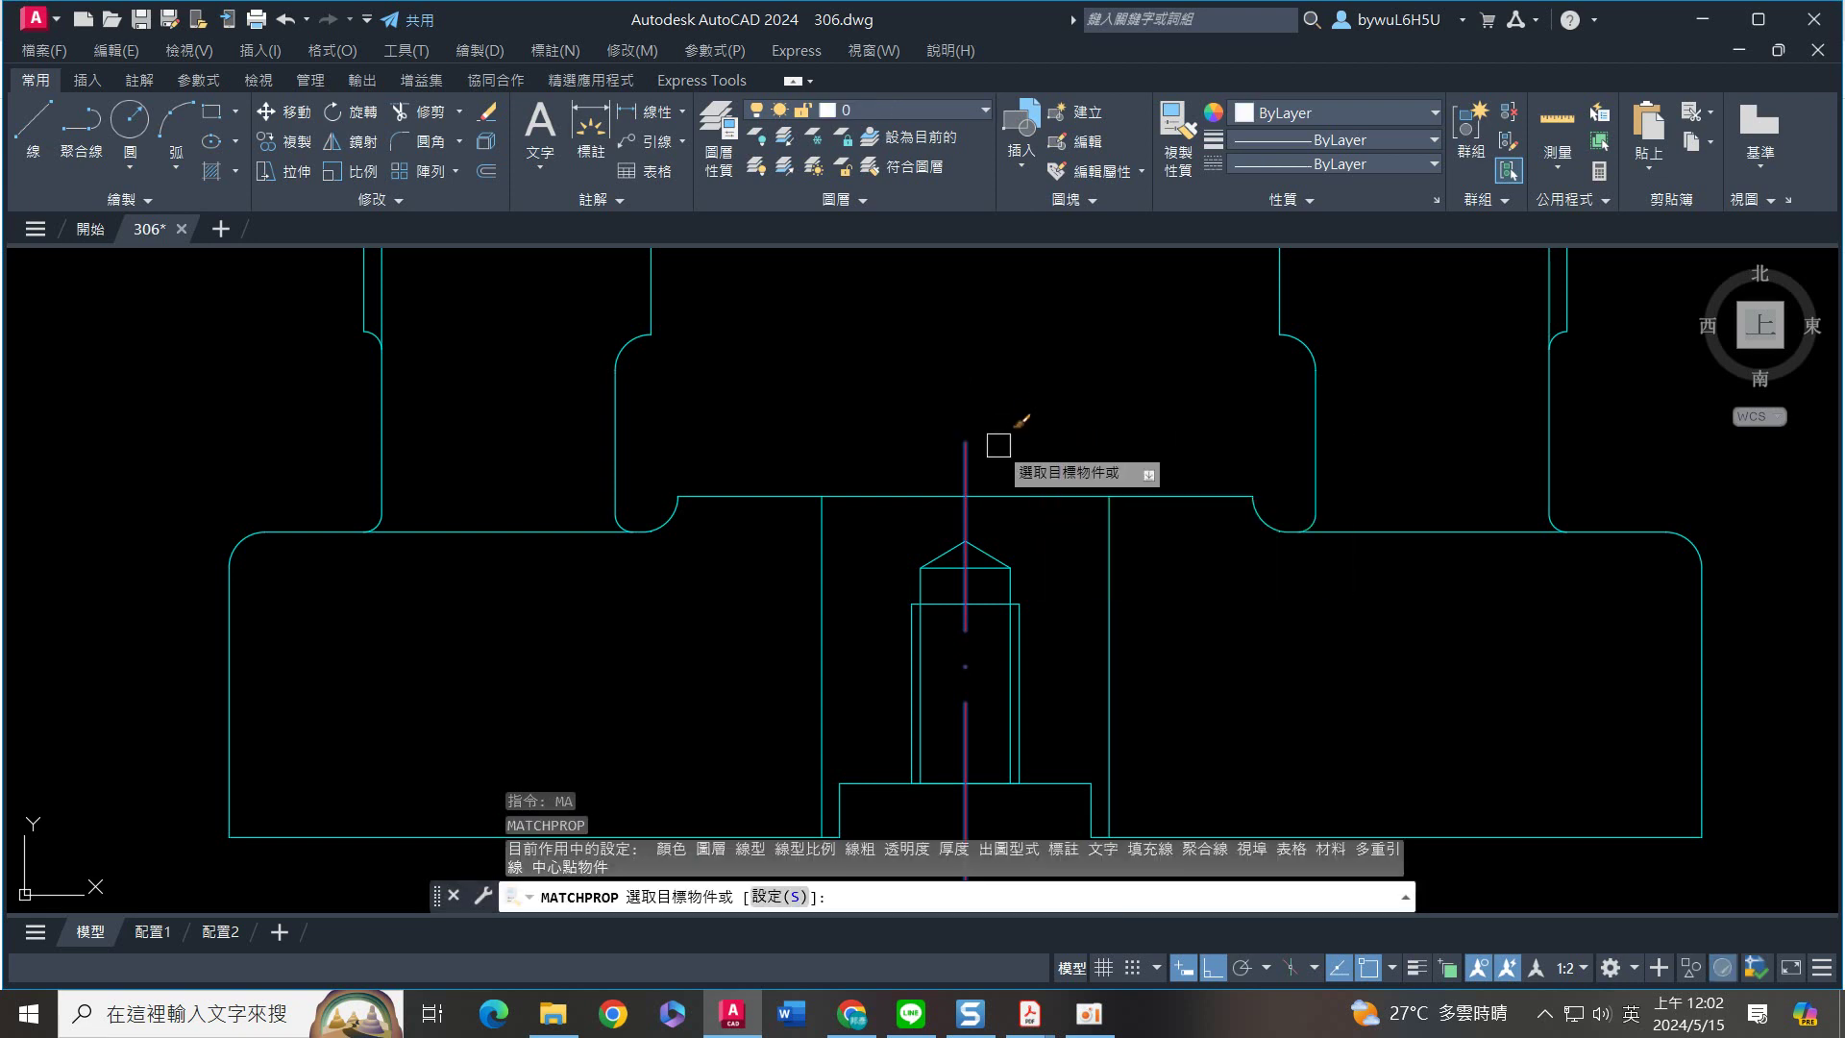
scroll(1137, 452, down, 4)
scroll(1236, 461, up, 4)
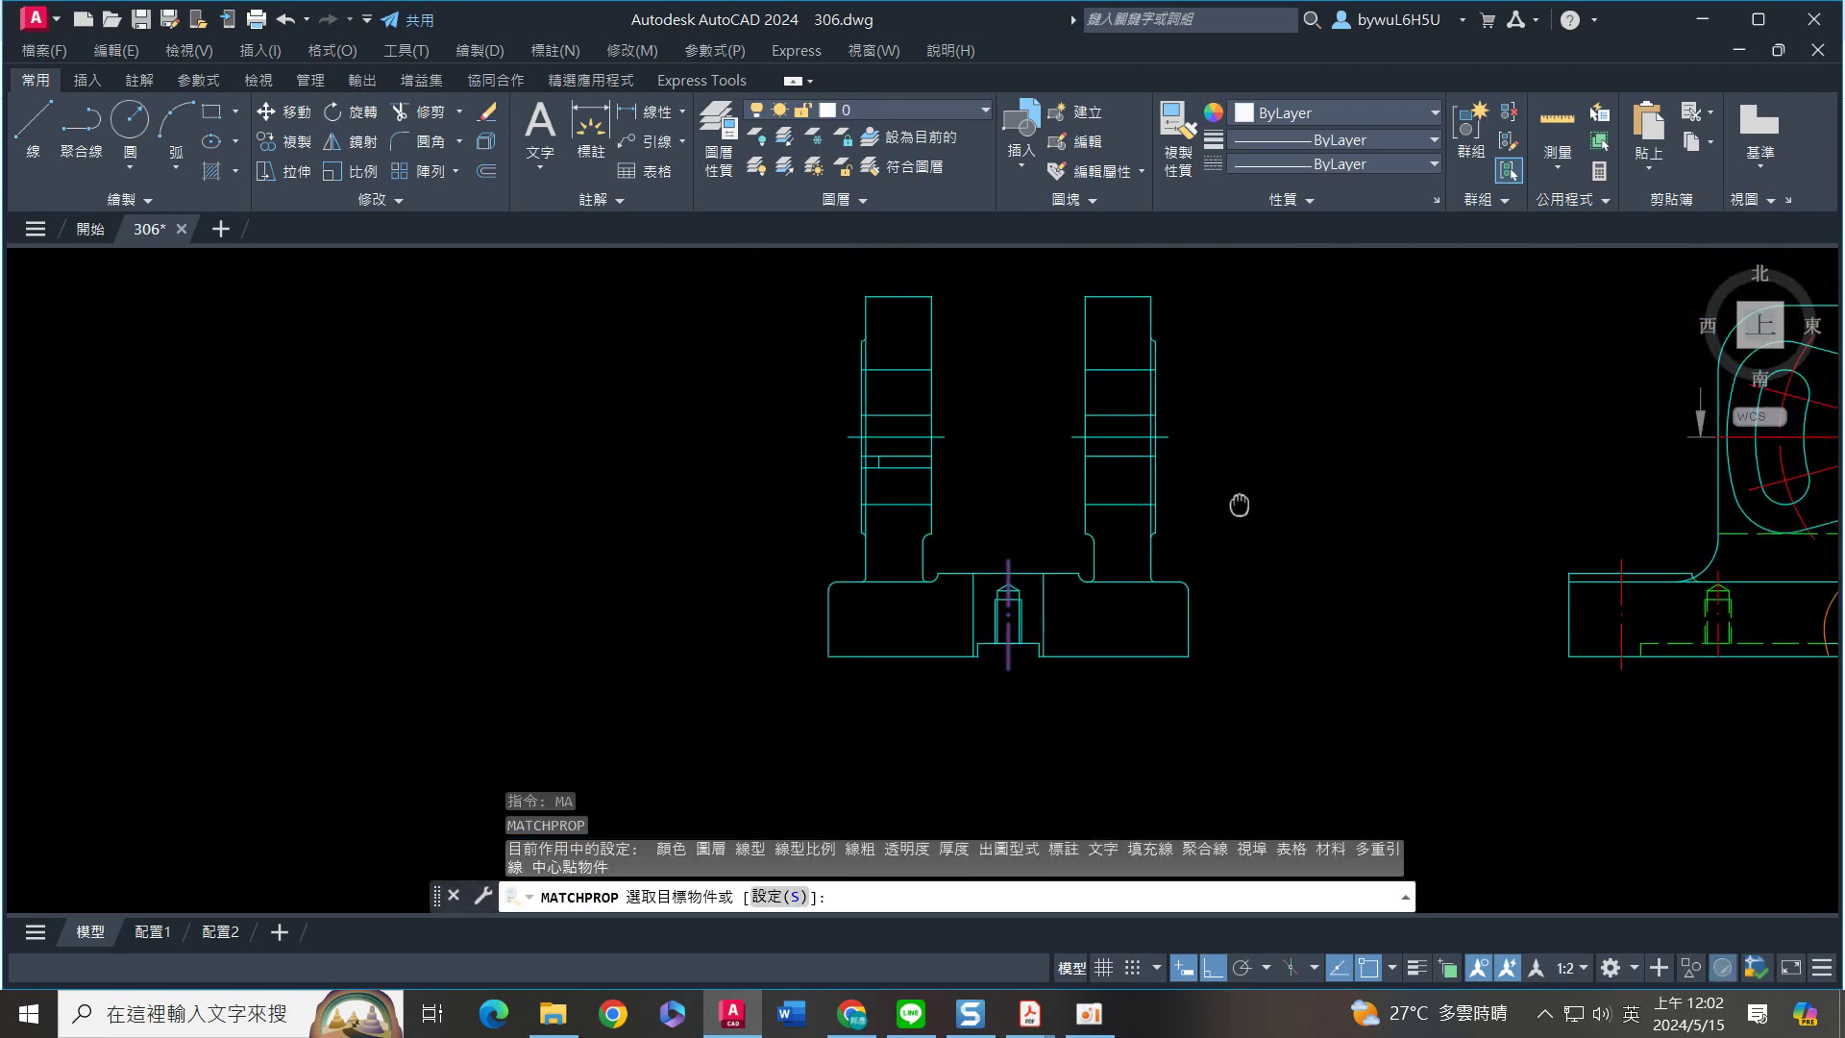
click(983, 491)
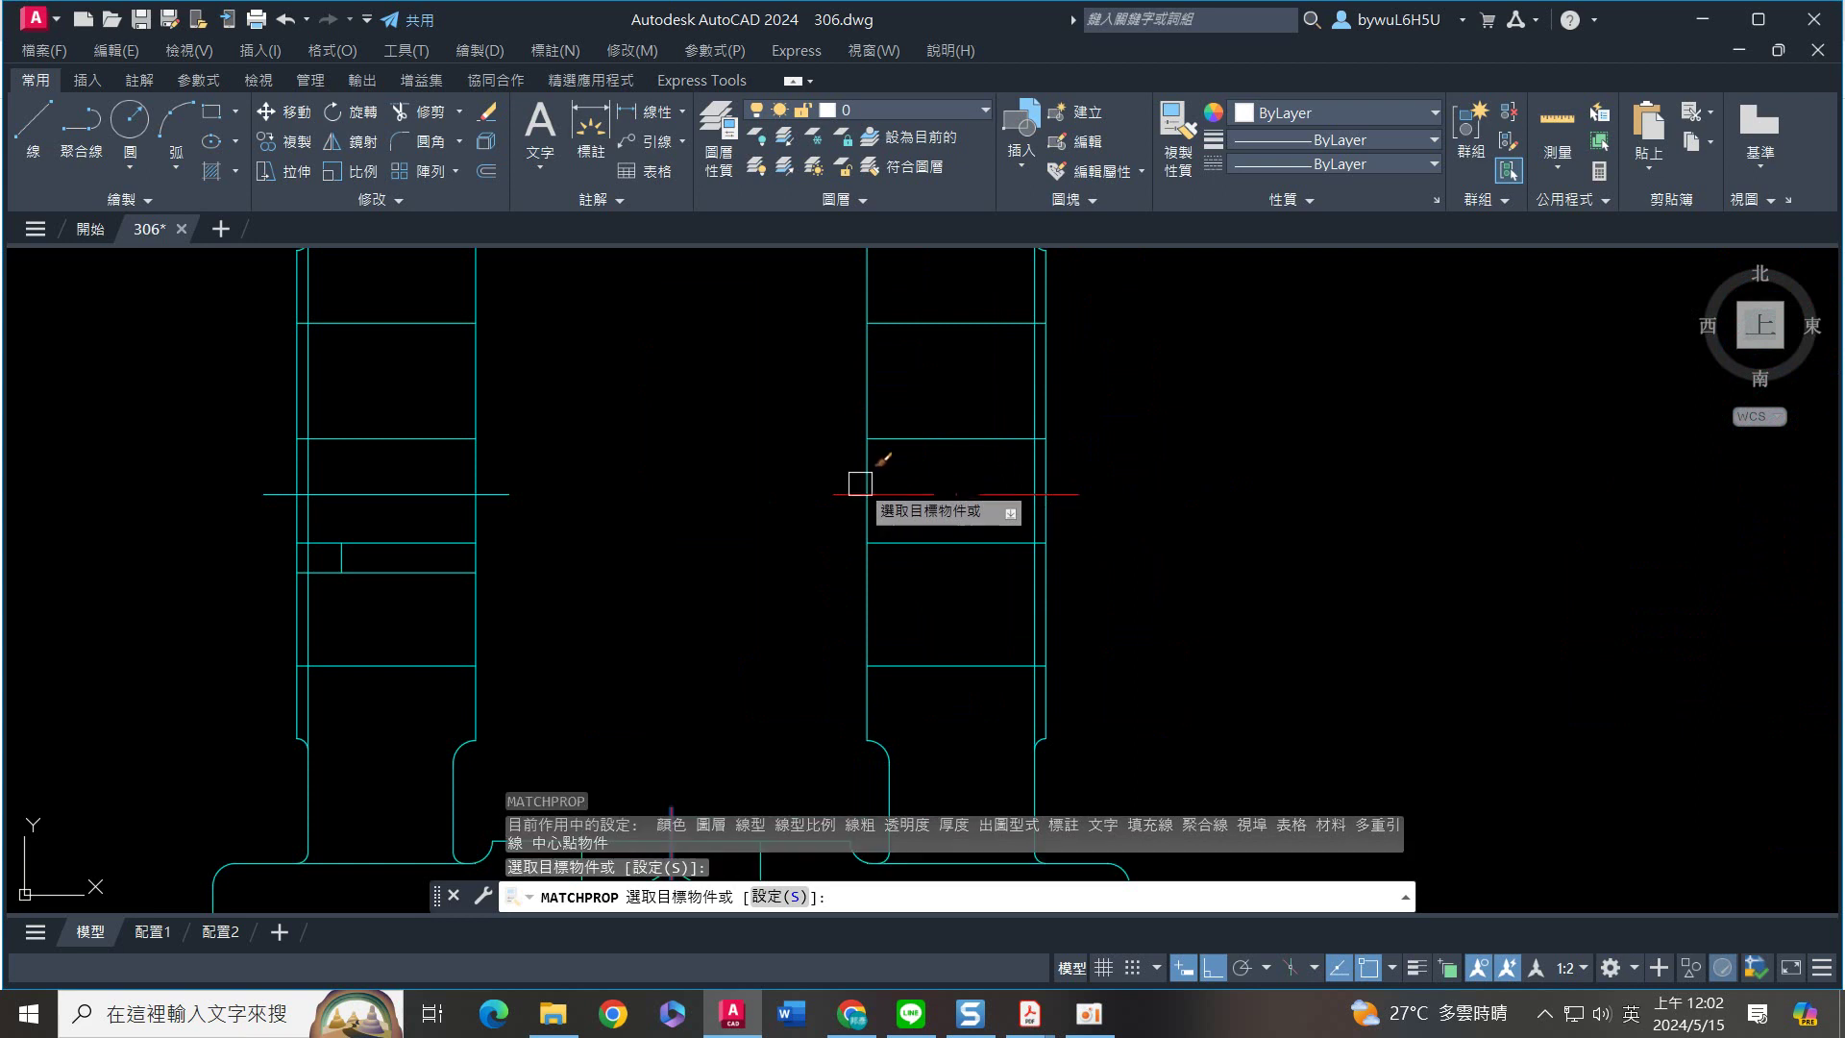
click(423, 488)
key(Escape)
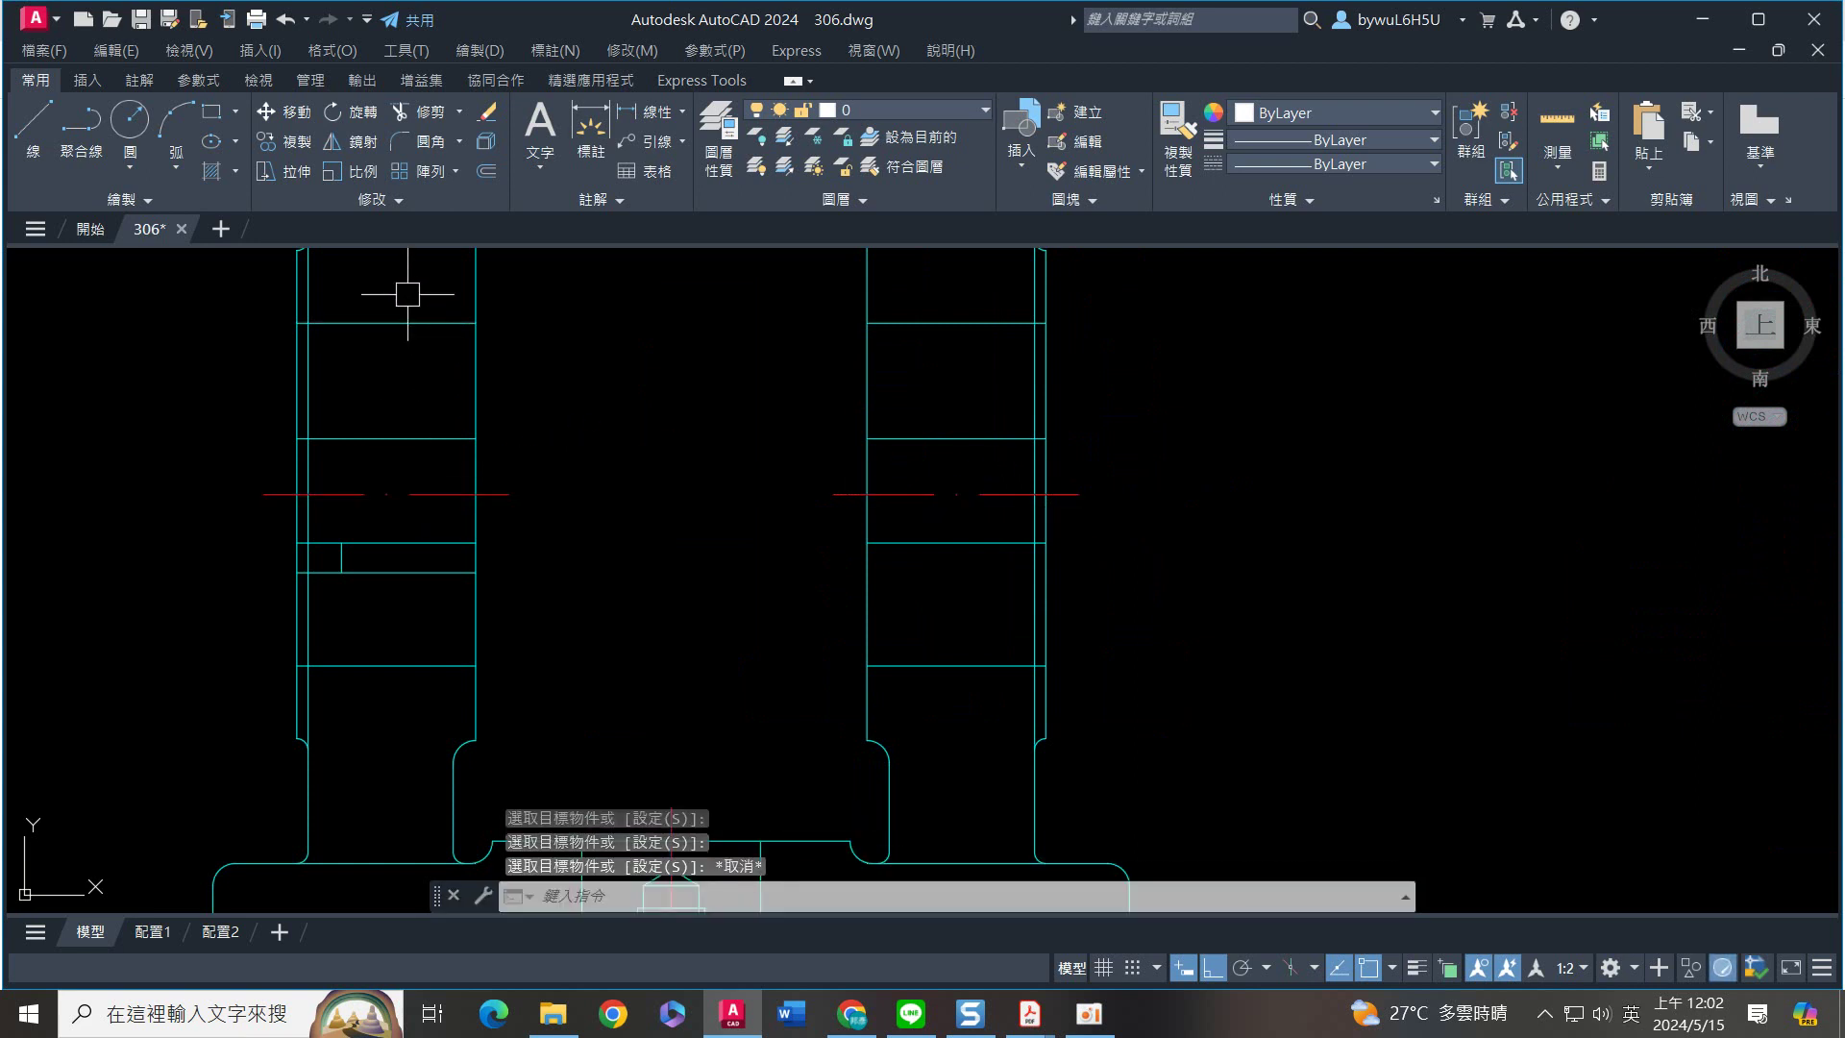
Move the projected slot, hole and notch lines inside both uprights, including the notch's short vertical line, to layer 虛線
drag(404, 288, 397, 462)
mouse_move(424, 712)
mouse_down()
mouse_move(360, 524)
mouse_move(655, 608)
mouse_up()
mouse_move(950, 703)
mouse_down()
mouse_move(913, 504)
mouse_move(913, 524)
mouse_up()
drag(997, 295, 995, 346)
mouse_move(952, 403)
mouse_down()
mouse_move(943, 461)
mouse_move(956, 438)
mouse_up()
click(932, 113)
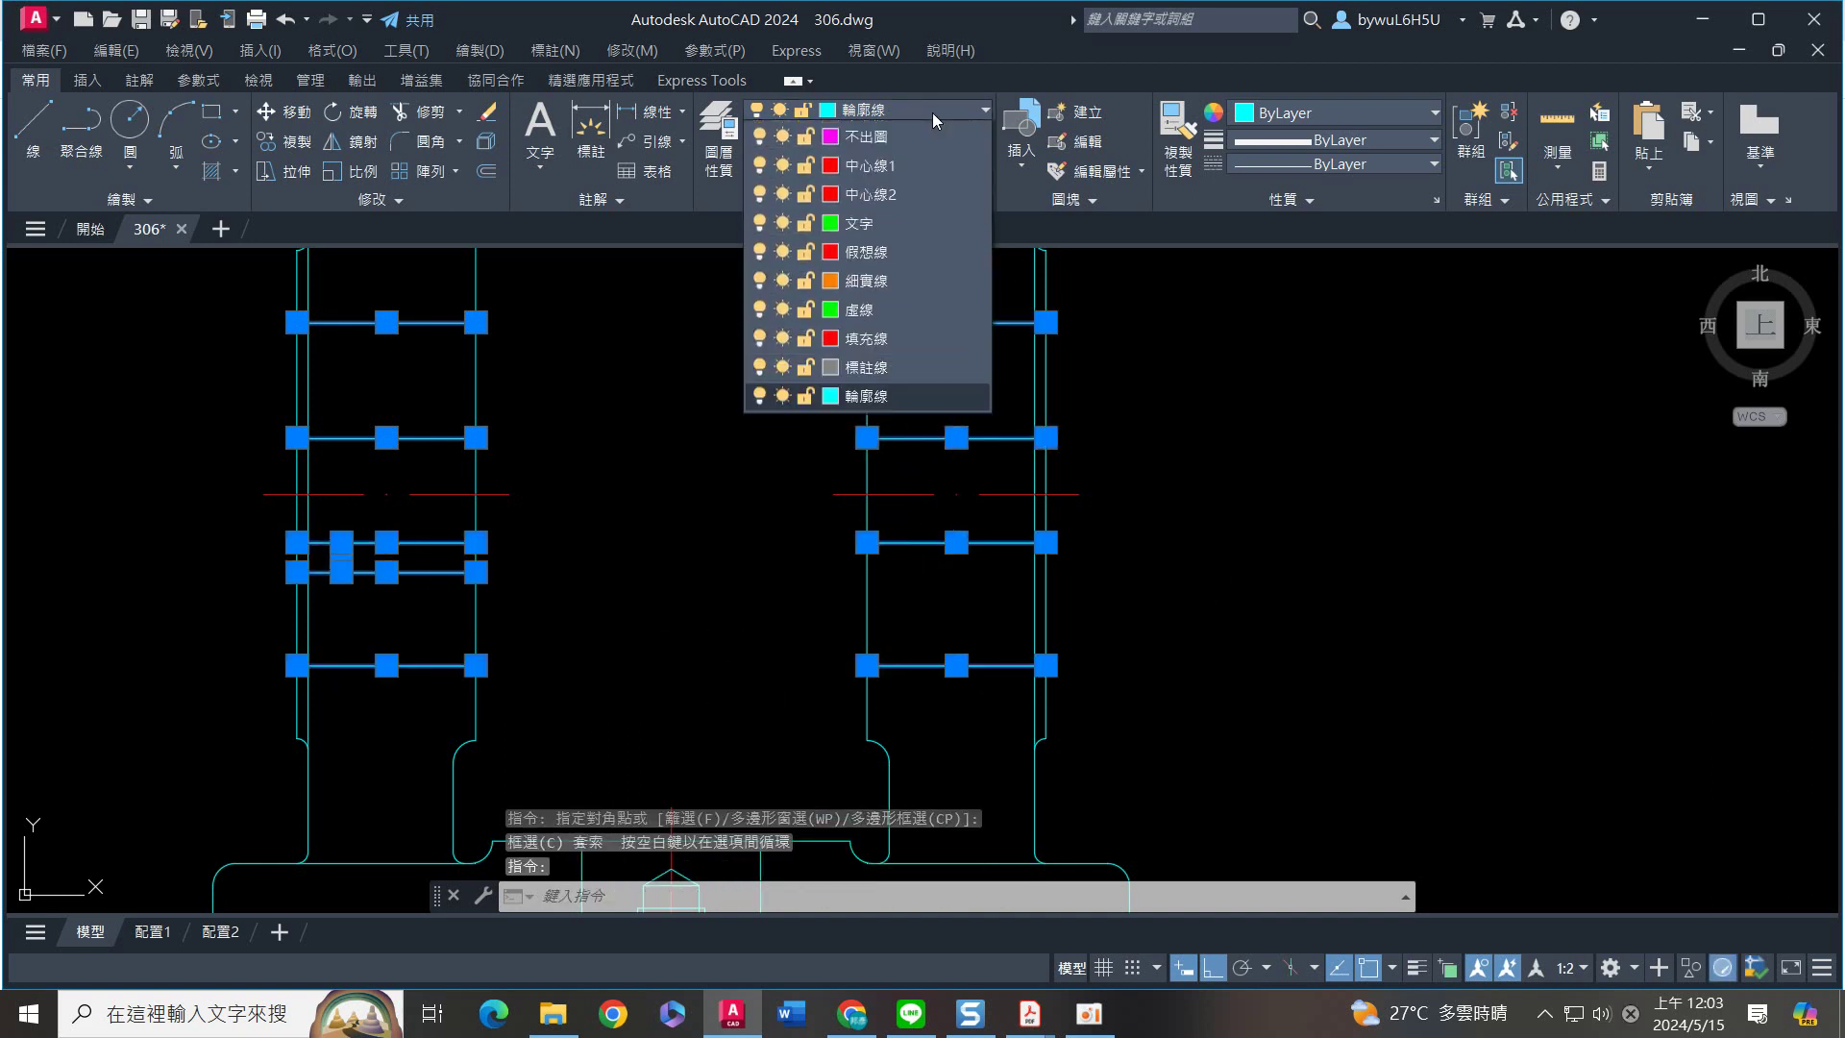
click(865, 336)
click(868, 366)
key(Escape)
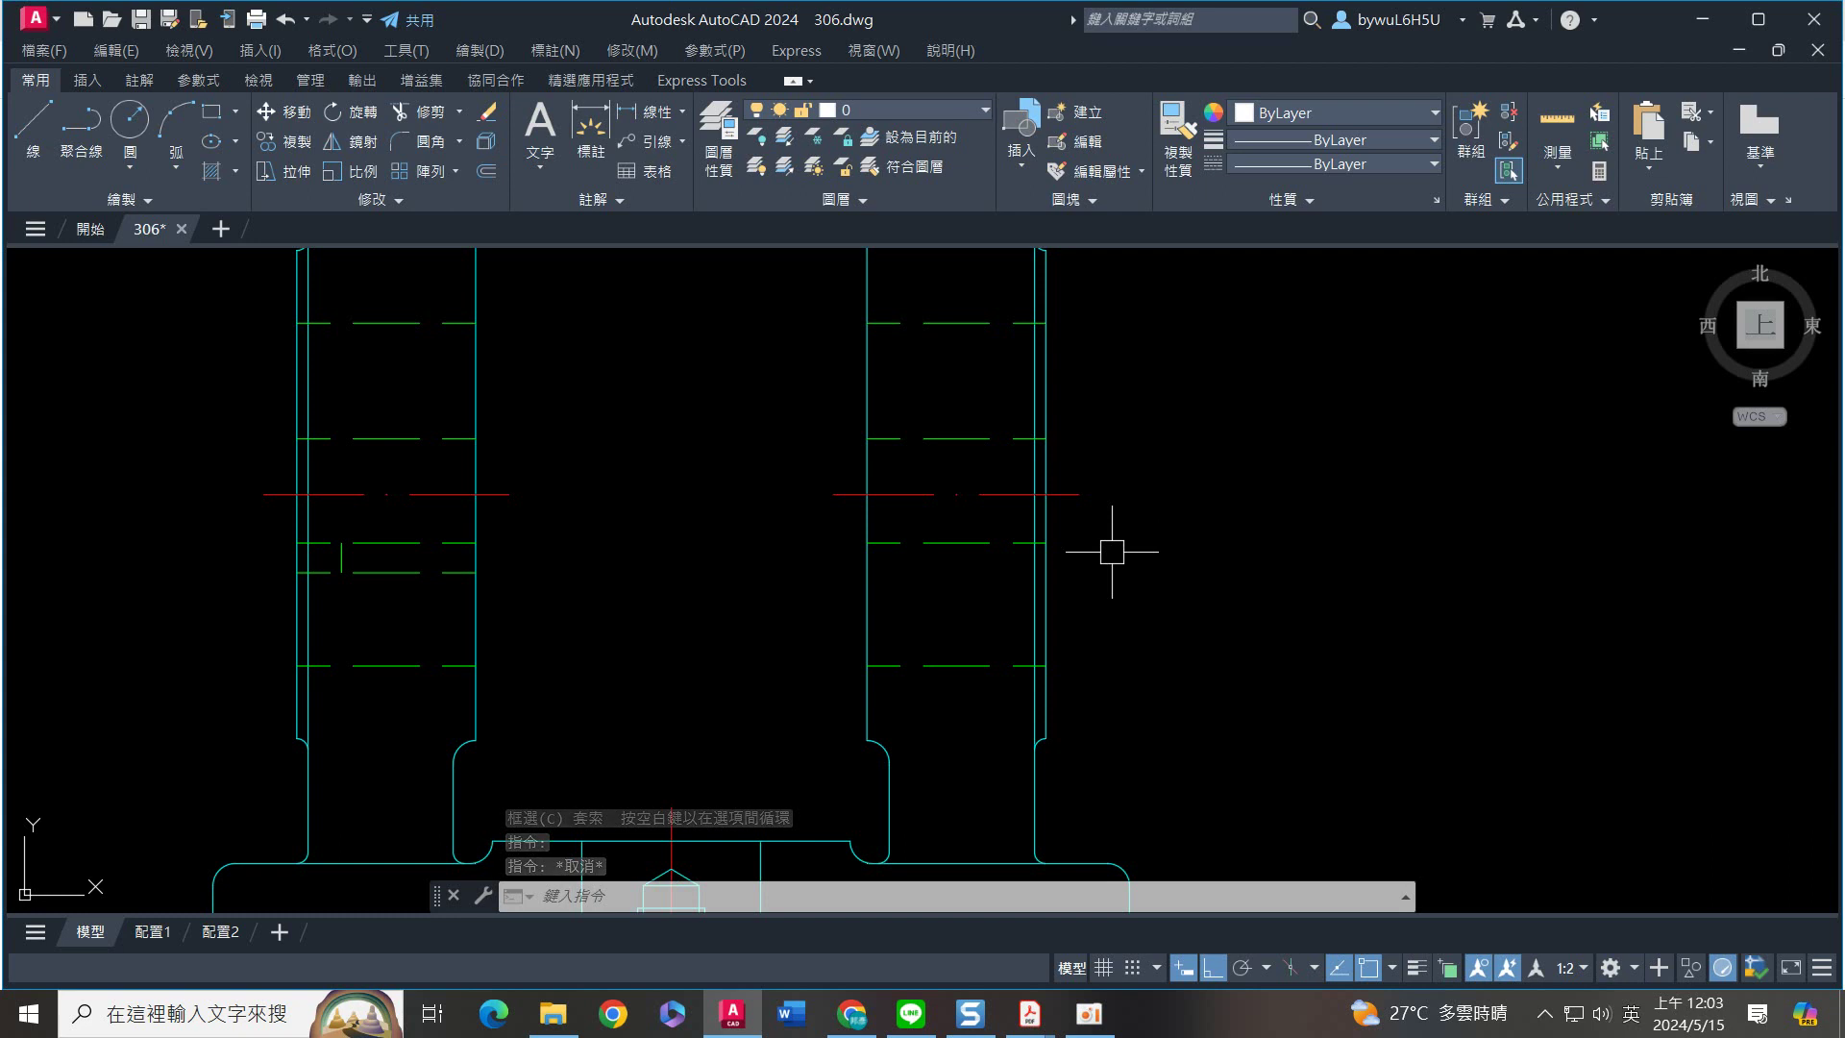
Move the threaded hole's outline, thread lines and conical tip in the side view's base to layer 虛線
scroll(788, 526, down, 3)
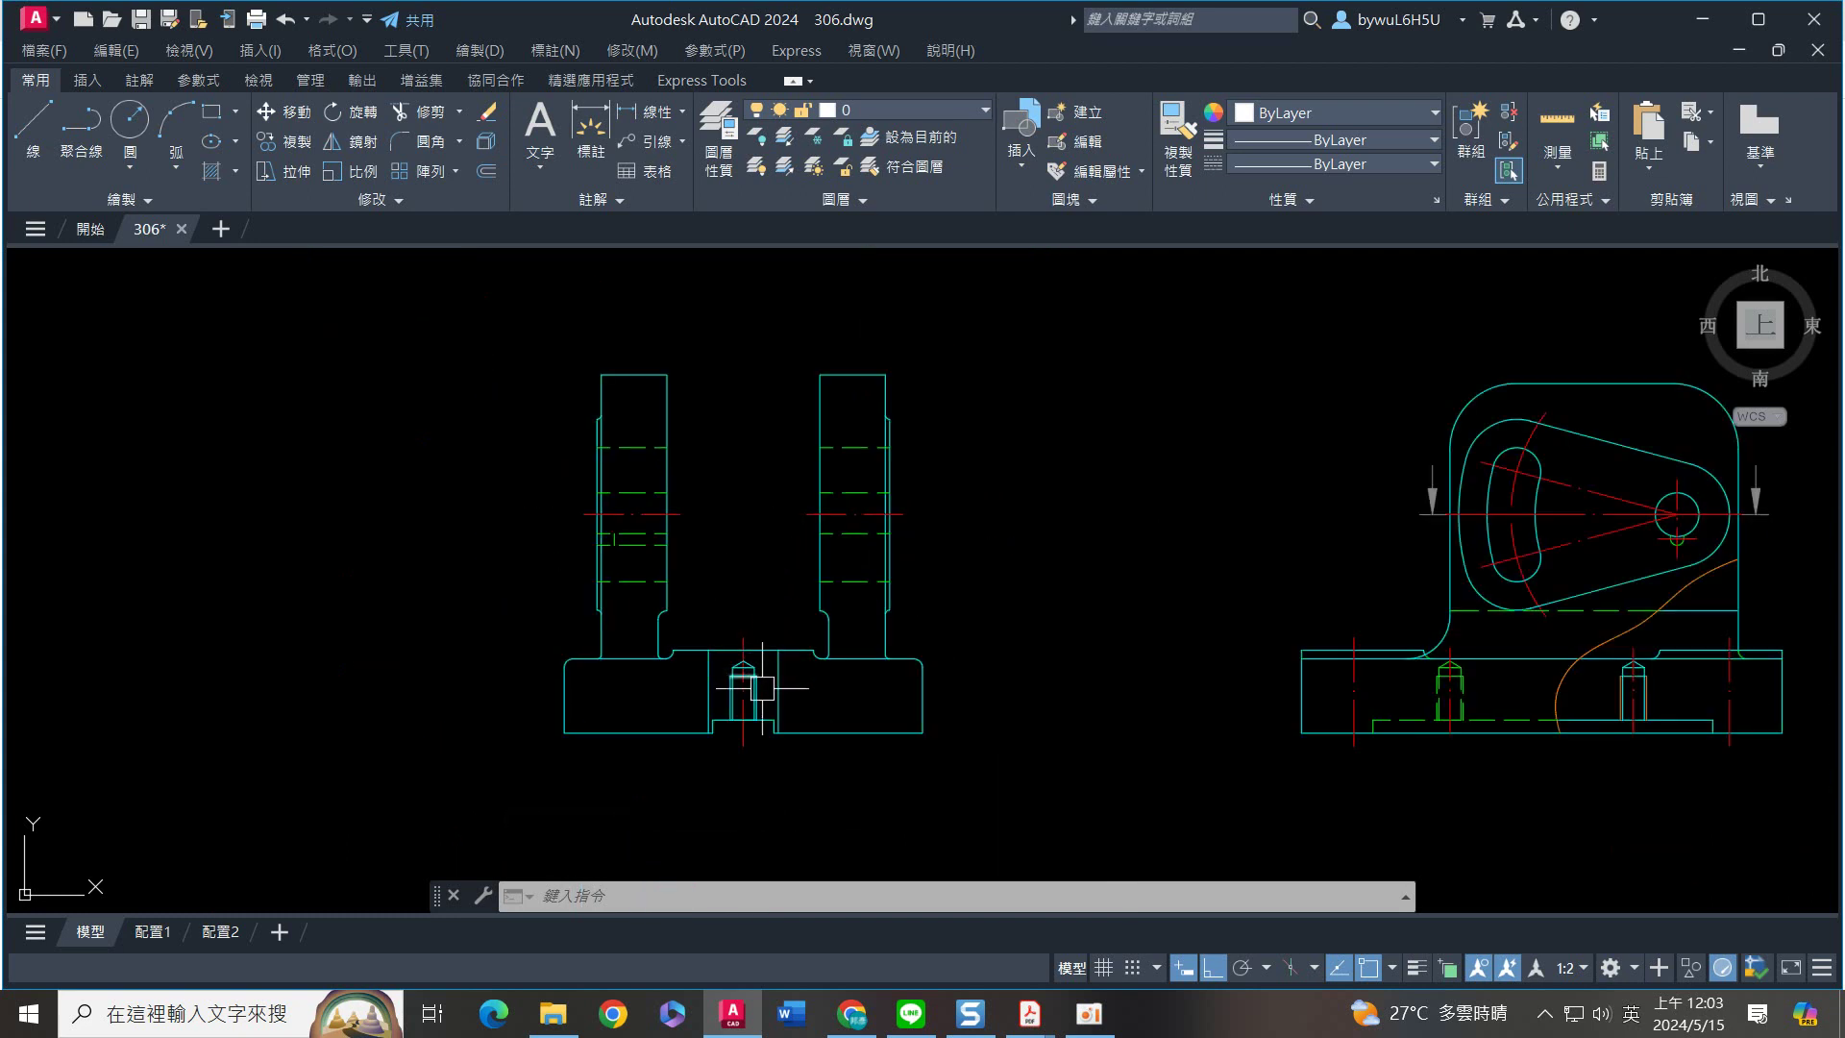
scroll(764, 683, up, 8)
click(714, 522)
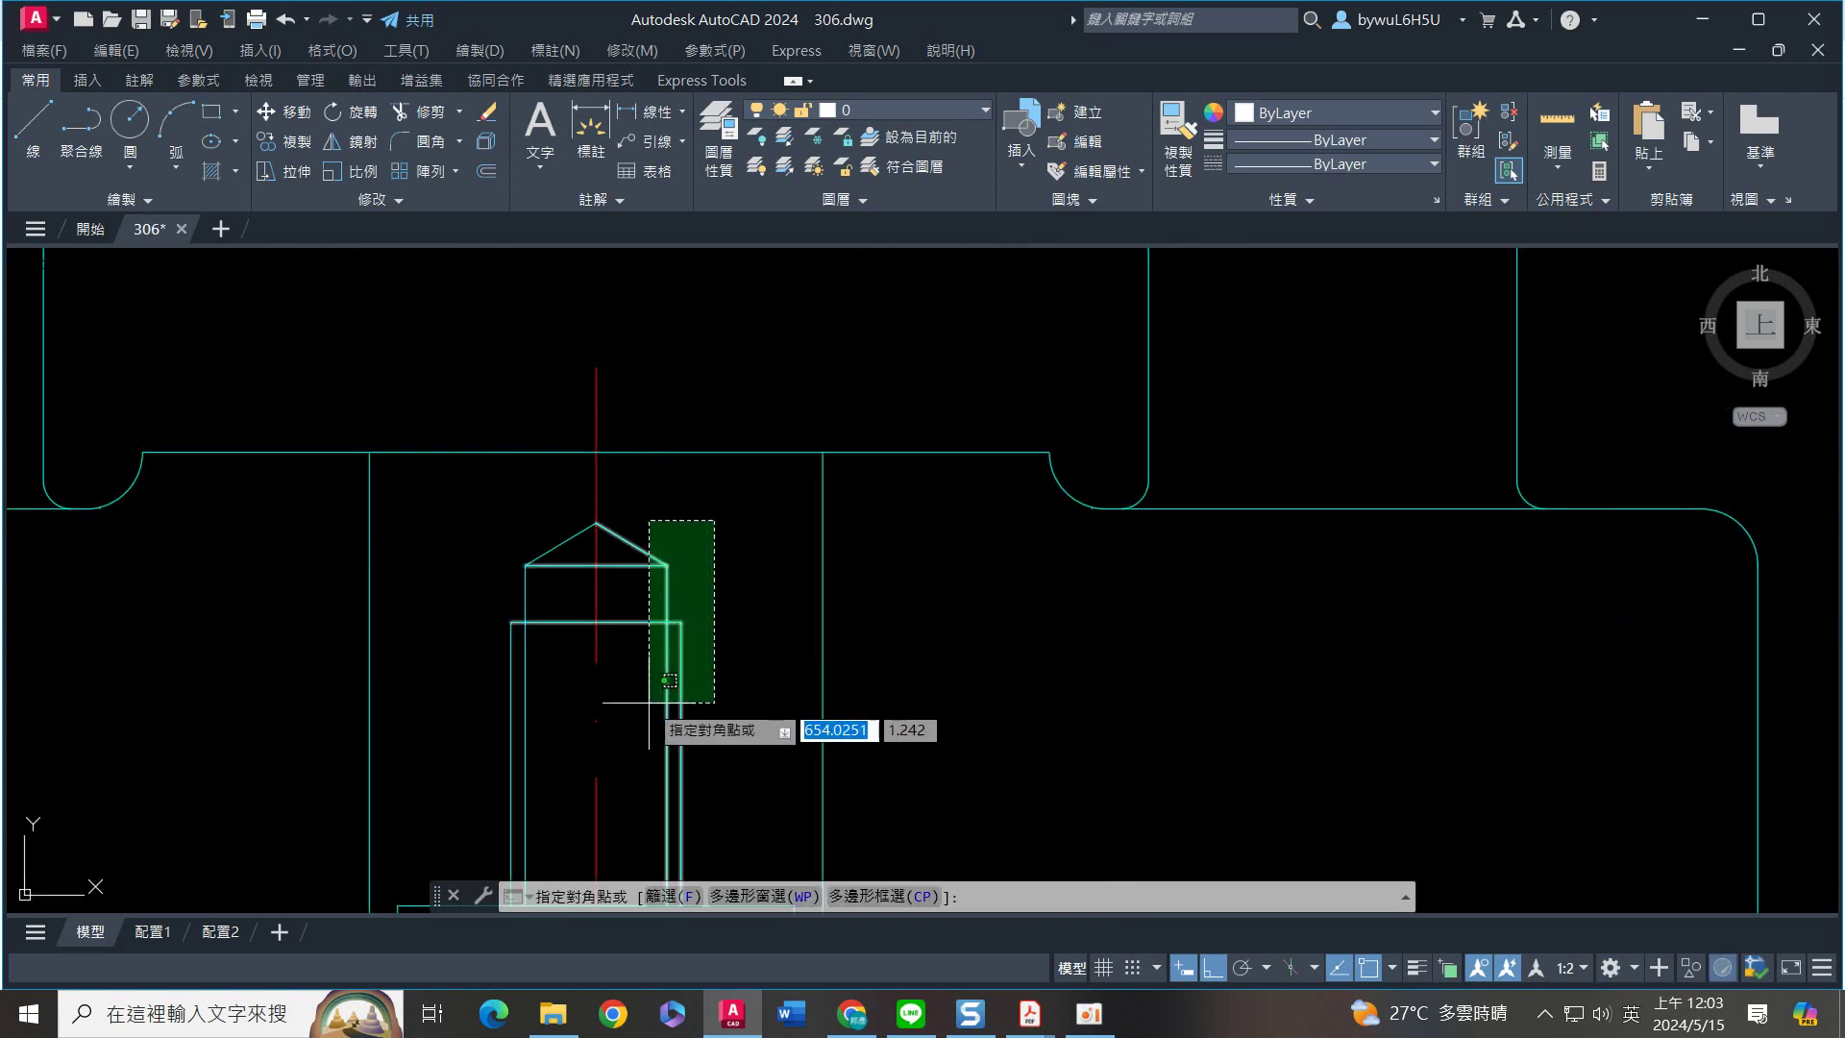
click(558, 730)
click(558, 692)
click(548, 526)
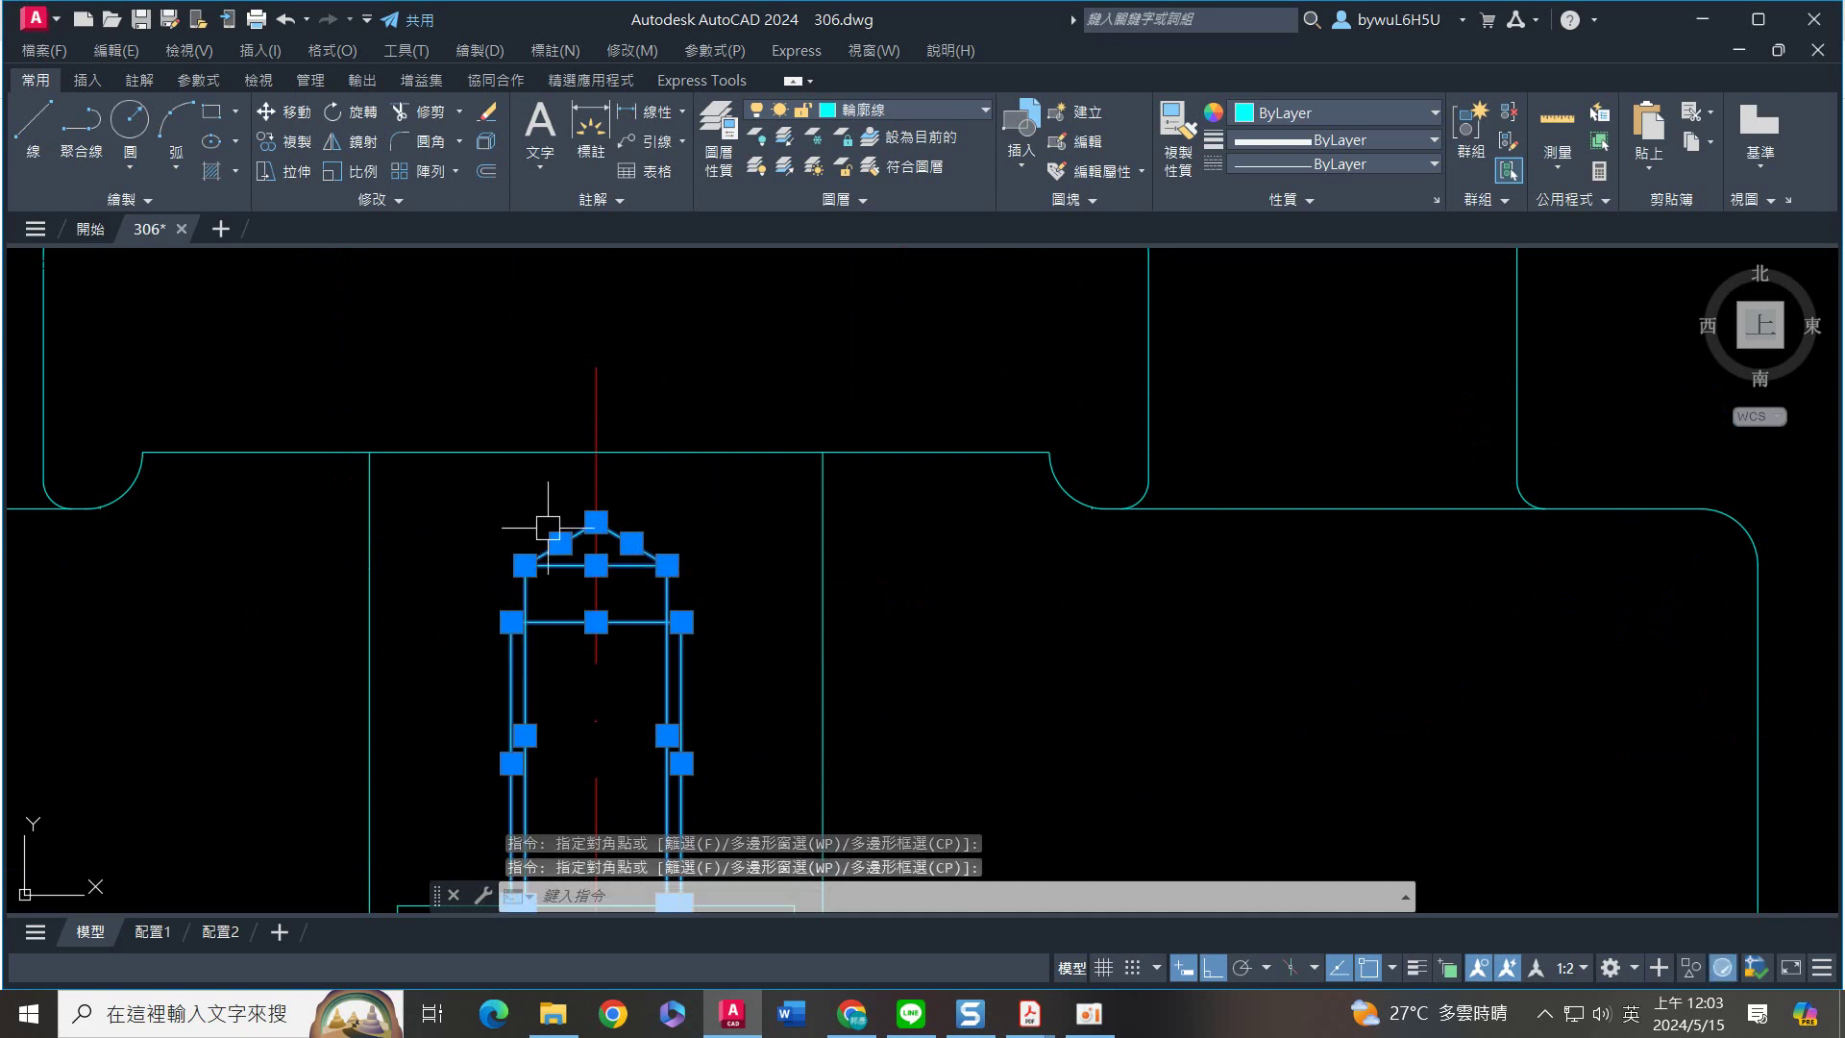
click(938, 111)
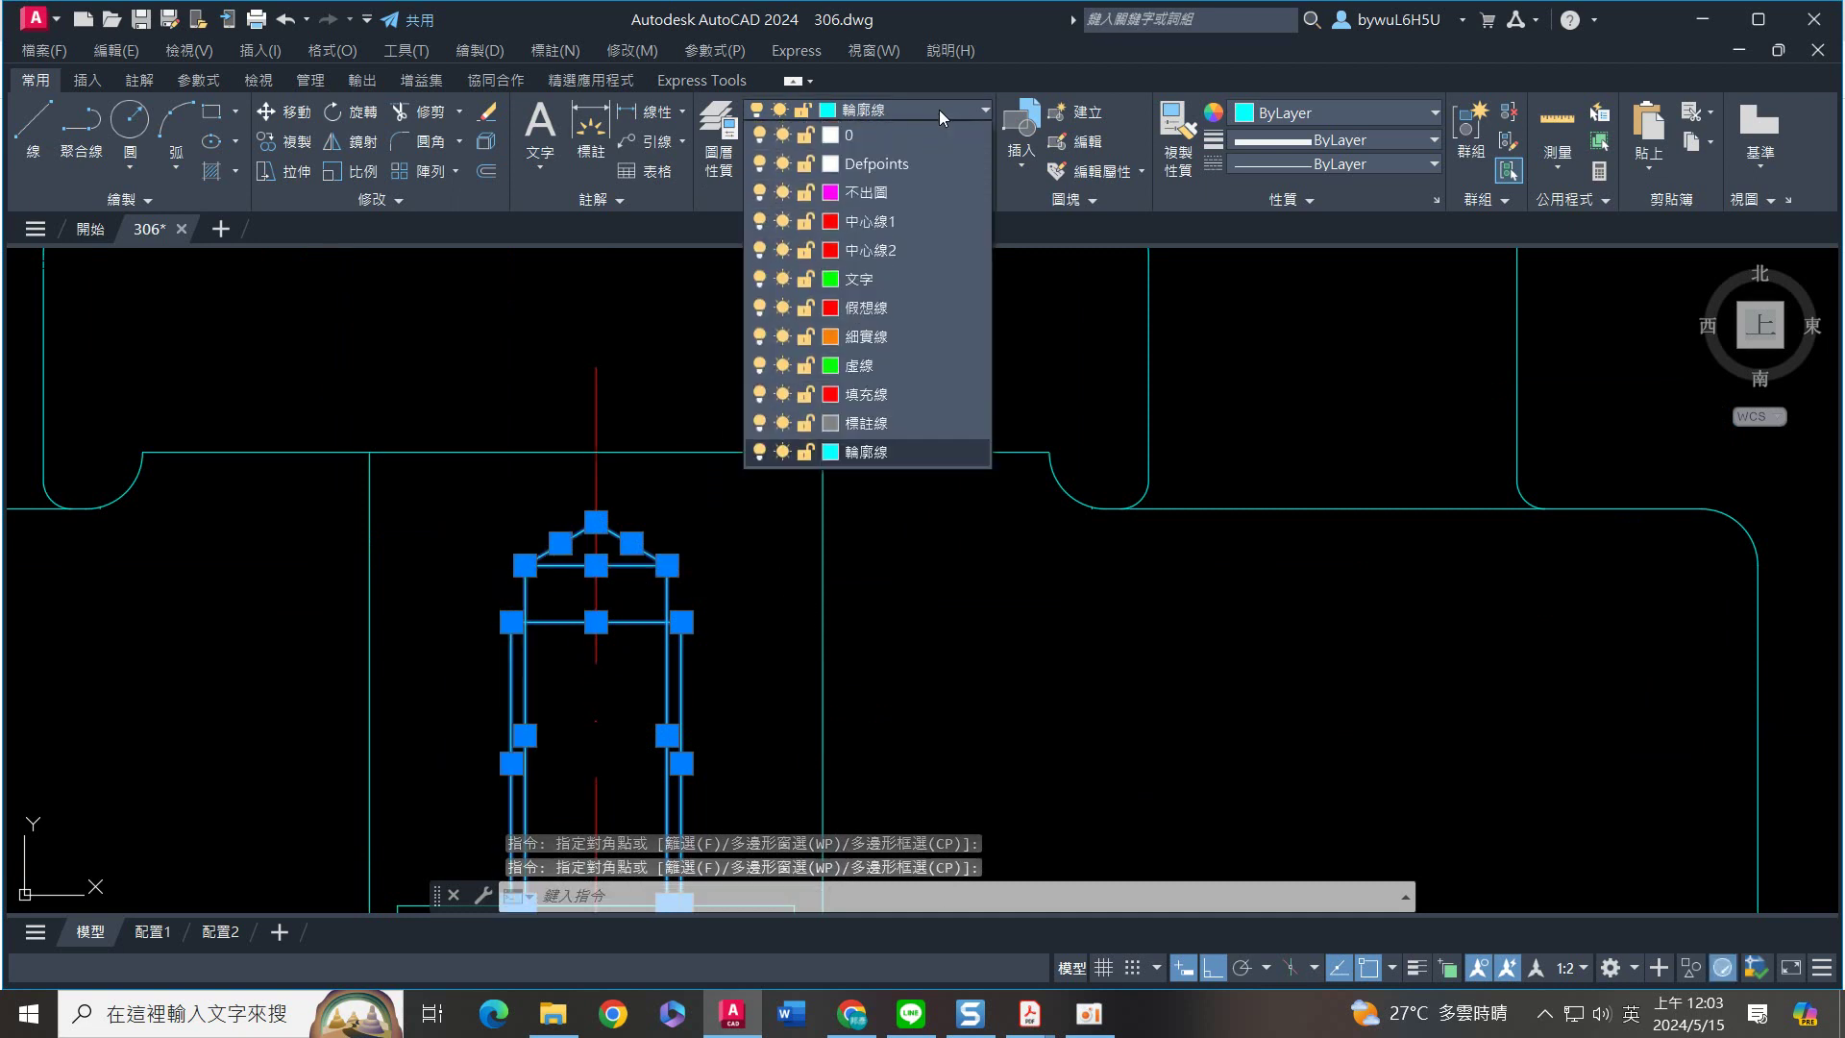
click(892, 399)
click(892, 367)
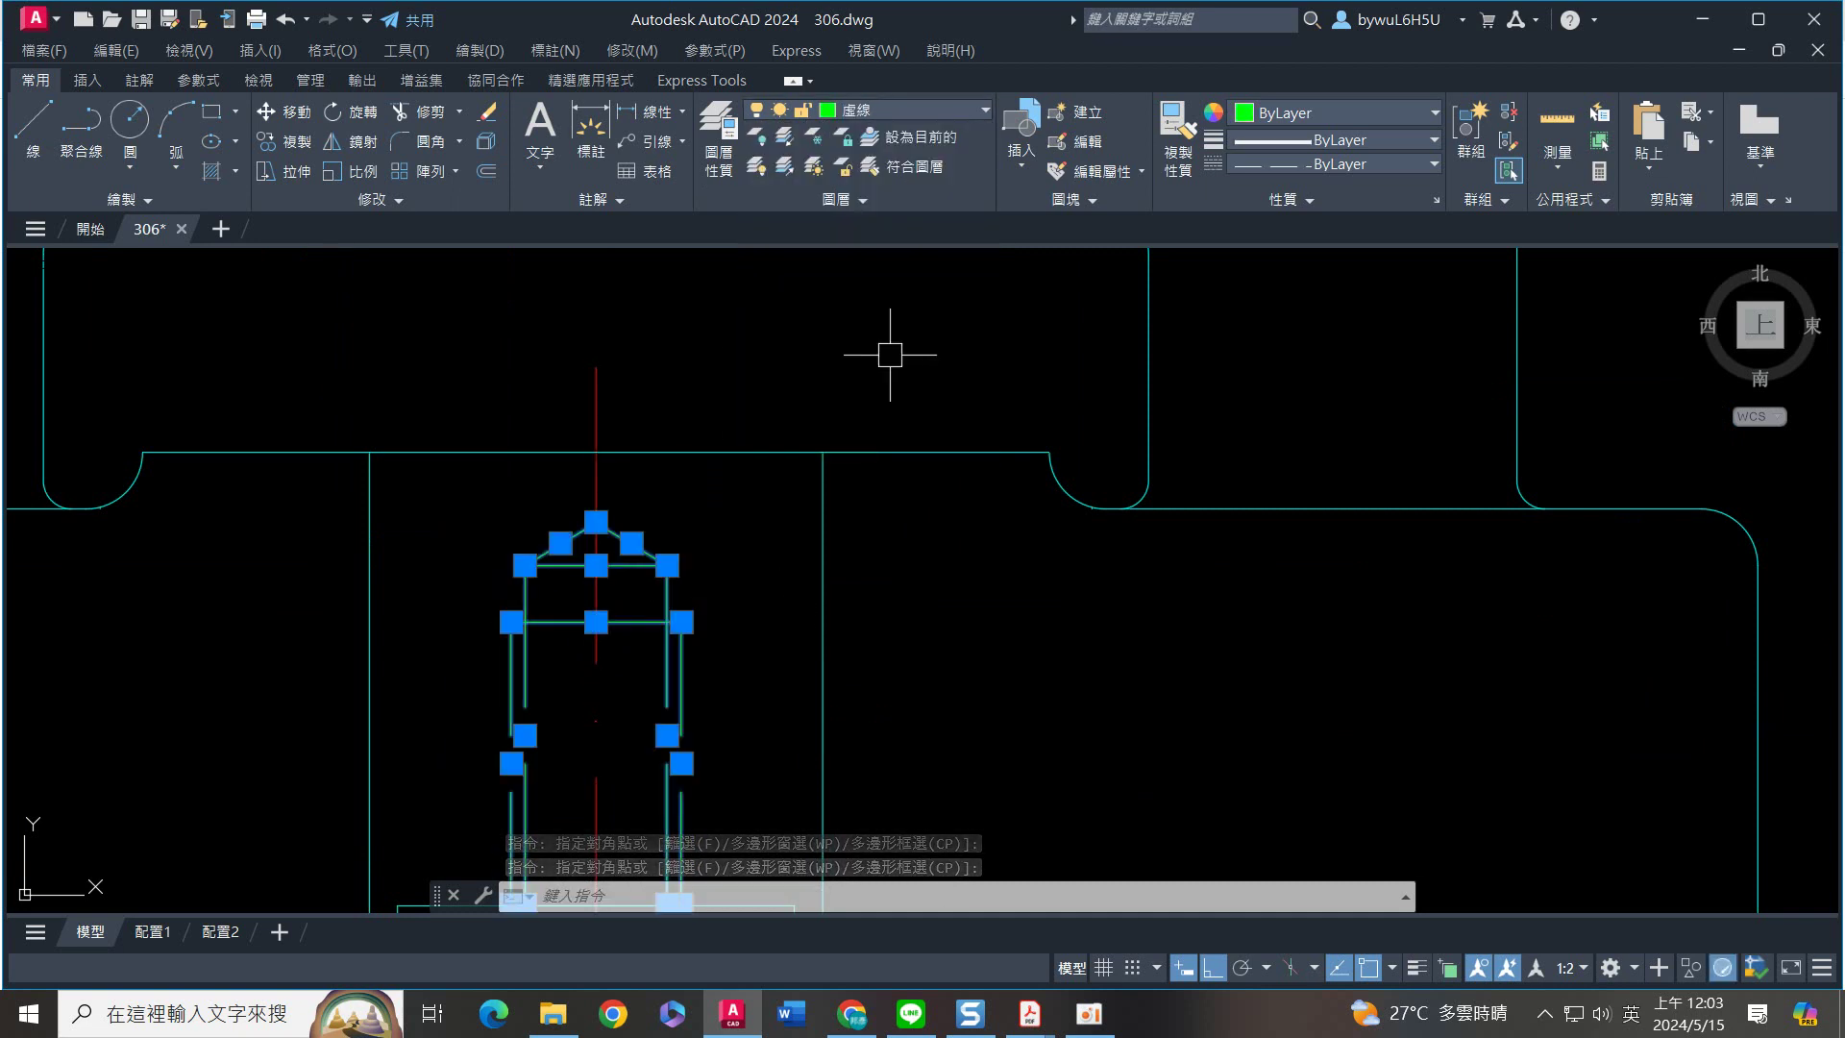
key(Escape)
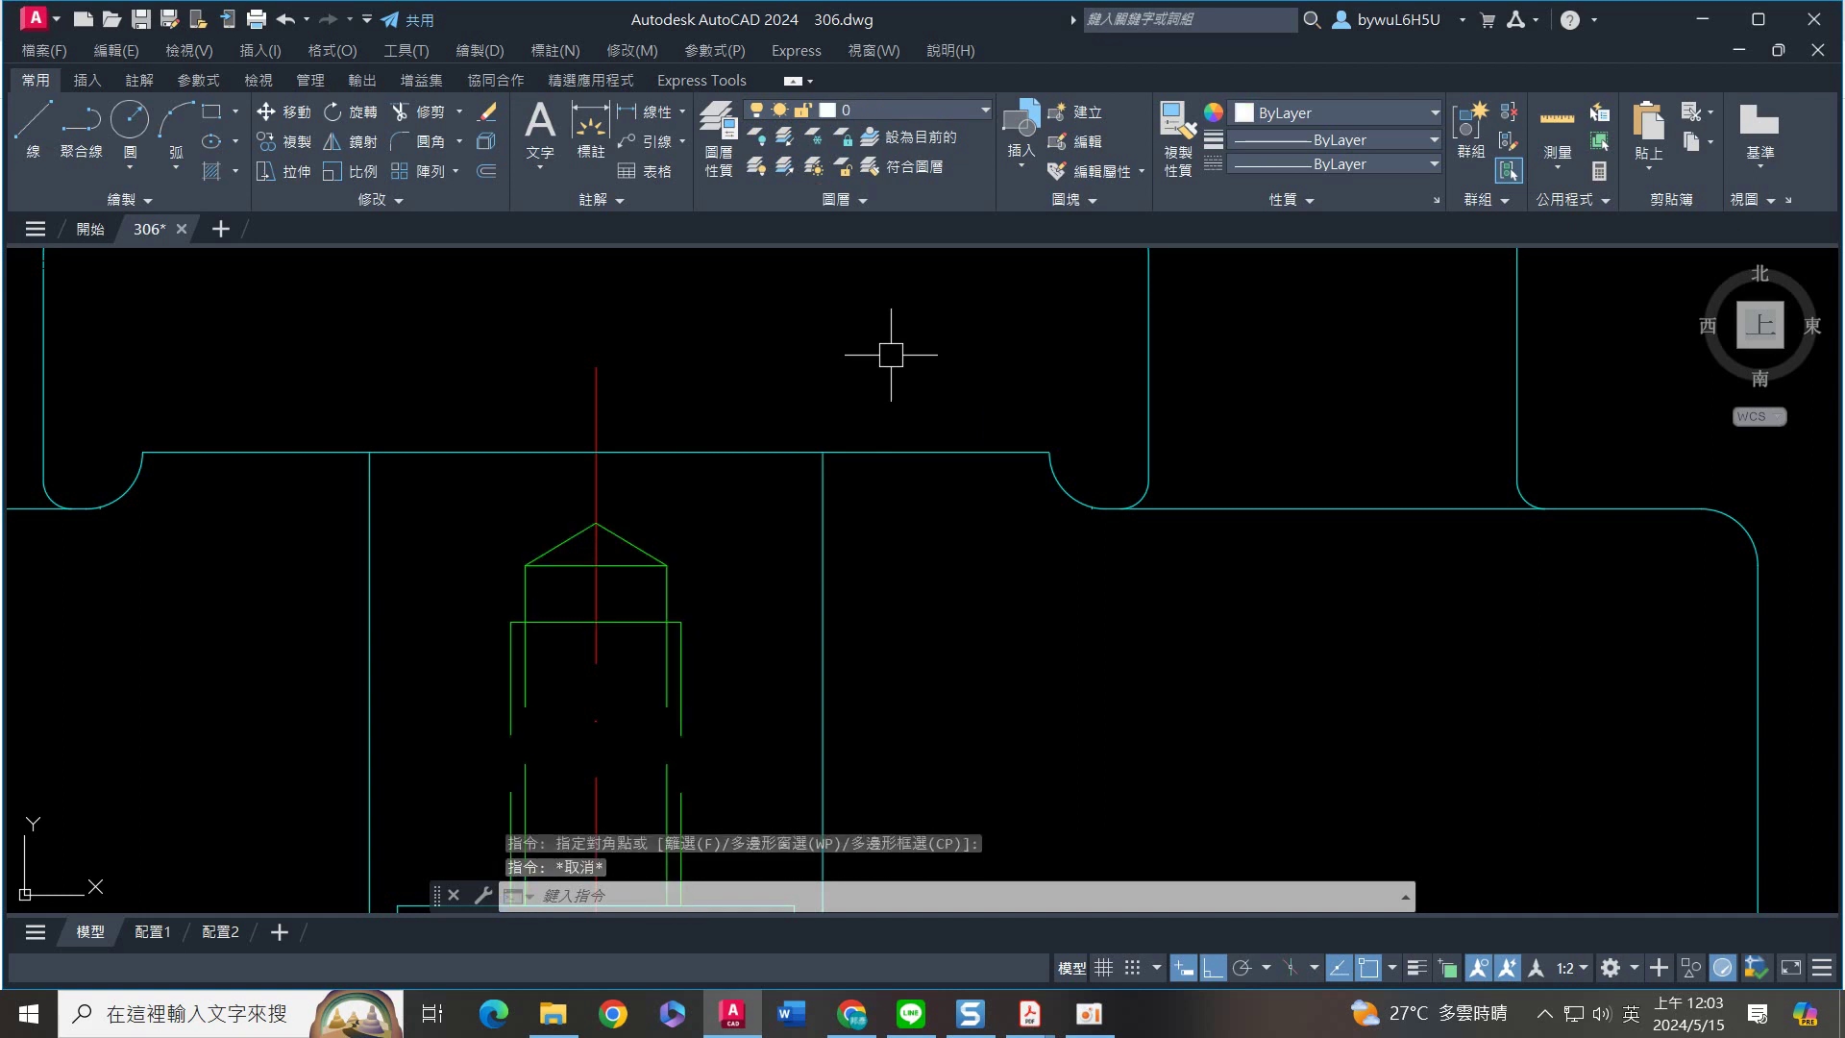
Draw a horizontal line leftward from the lower left corner of the top view, ending above the side view
scroll(845, 473, down, 6)
middle_drag(920, 603, 989, 741)
scroll(1050, 708, down, 3)
middle_drag(1168, 495, 1175, 679)
middle_drag(1195, 354, 1161, 339)
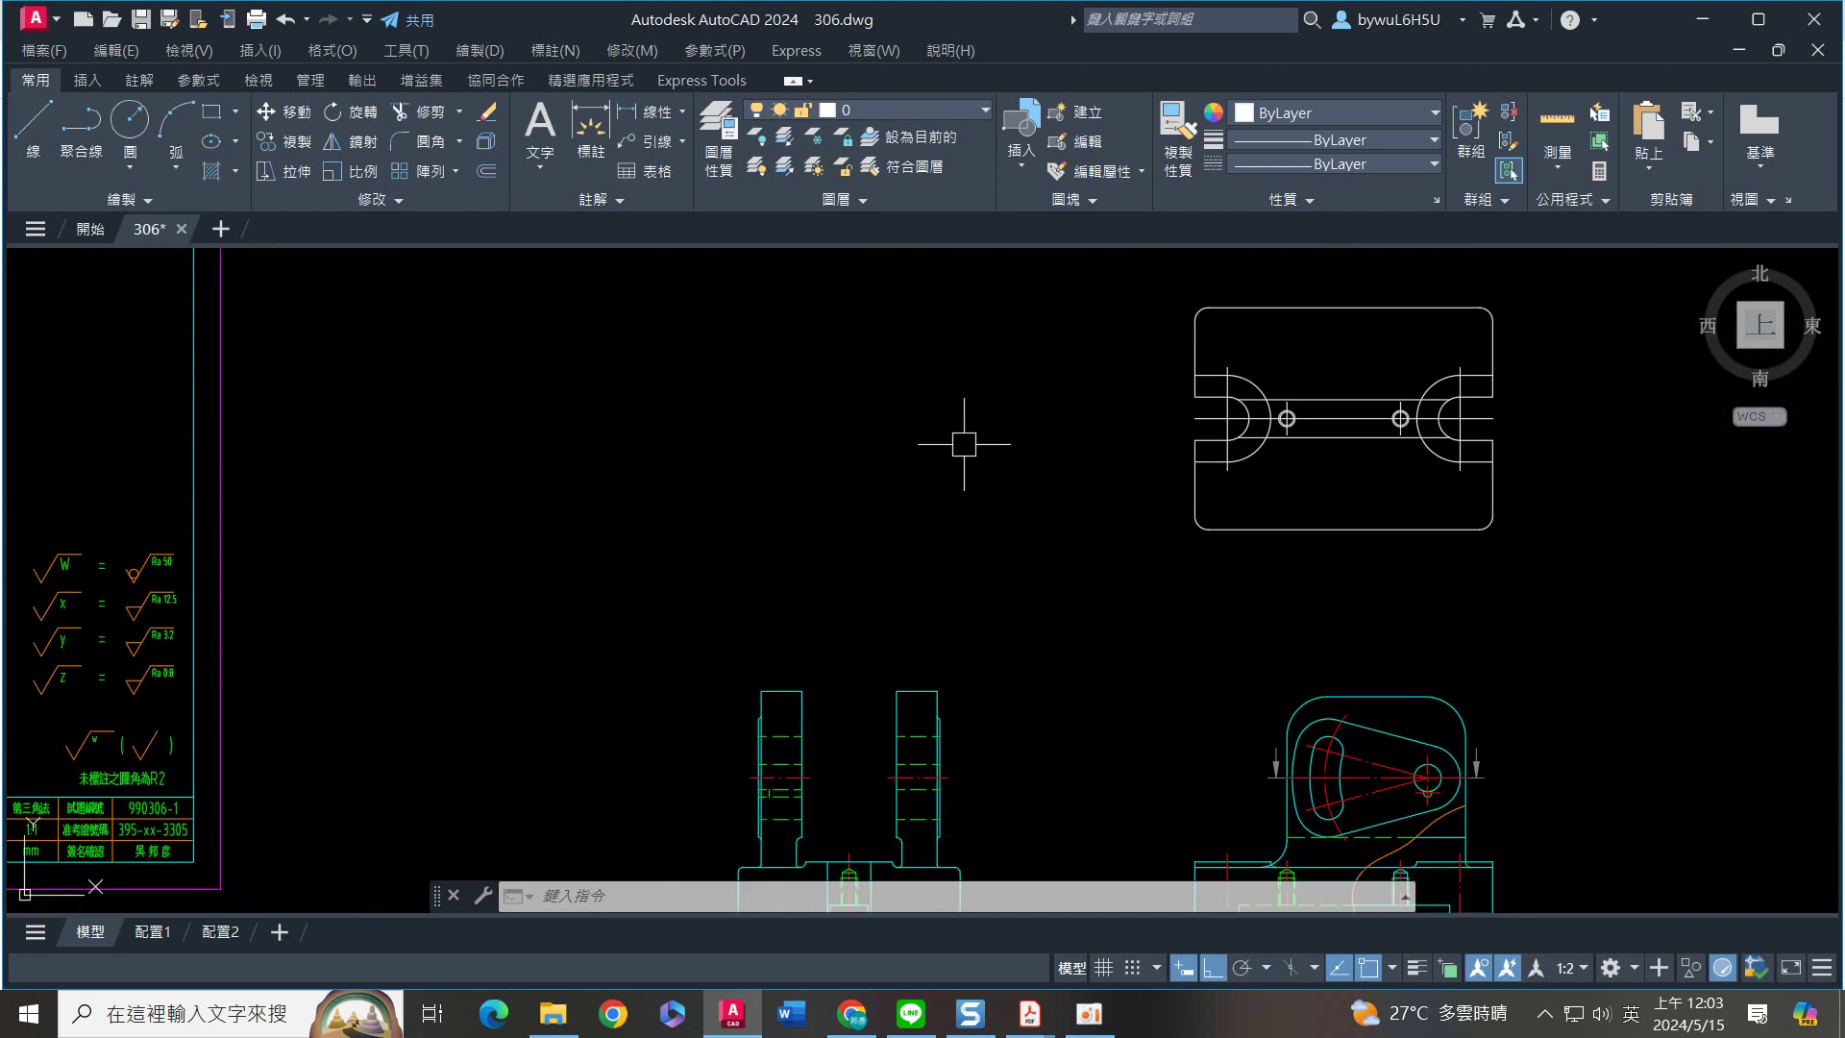
key(Return)
click(1195, 528)
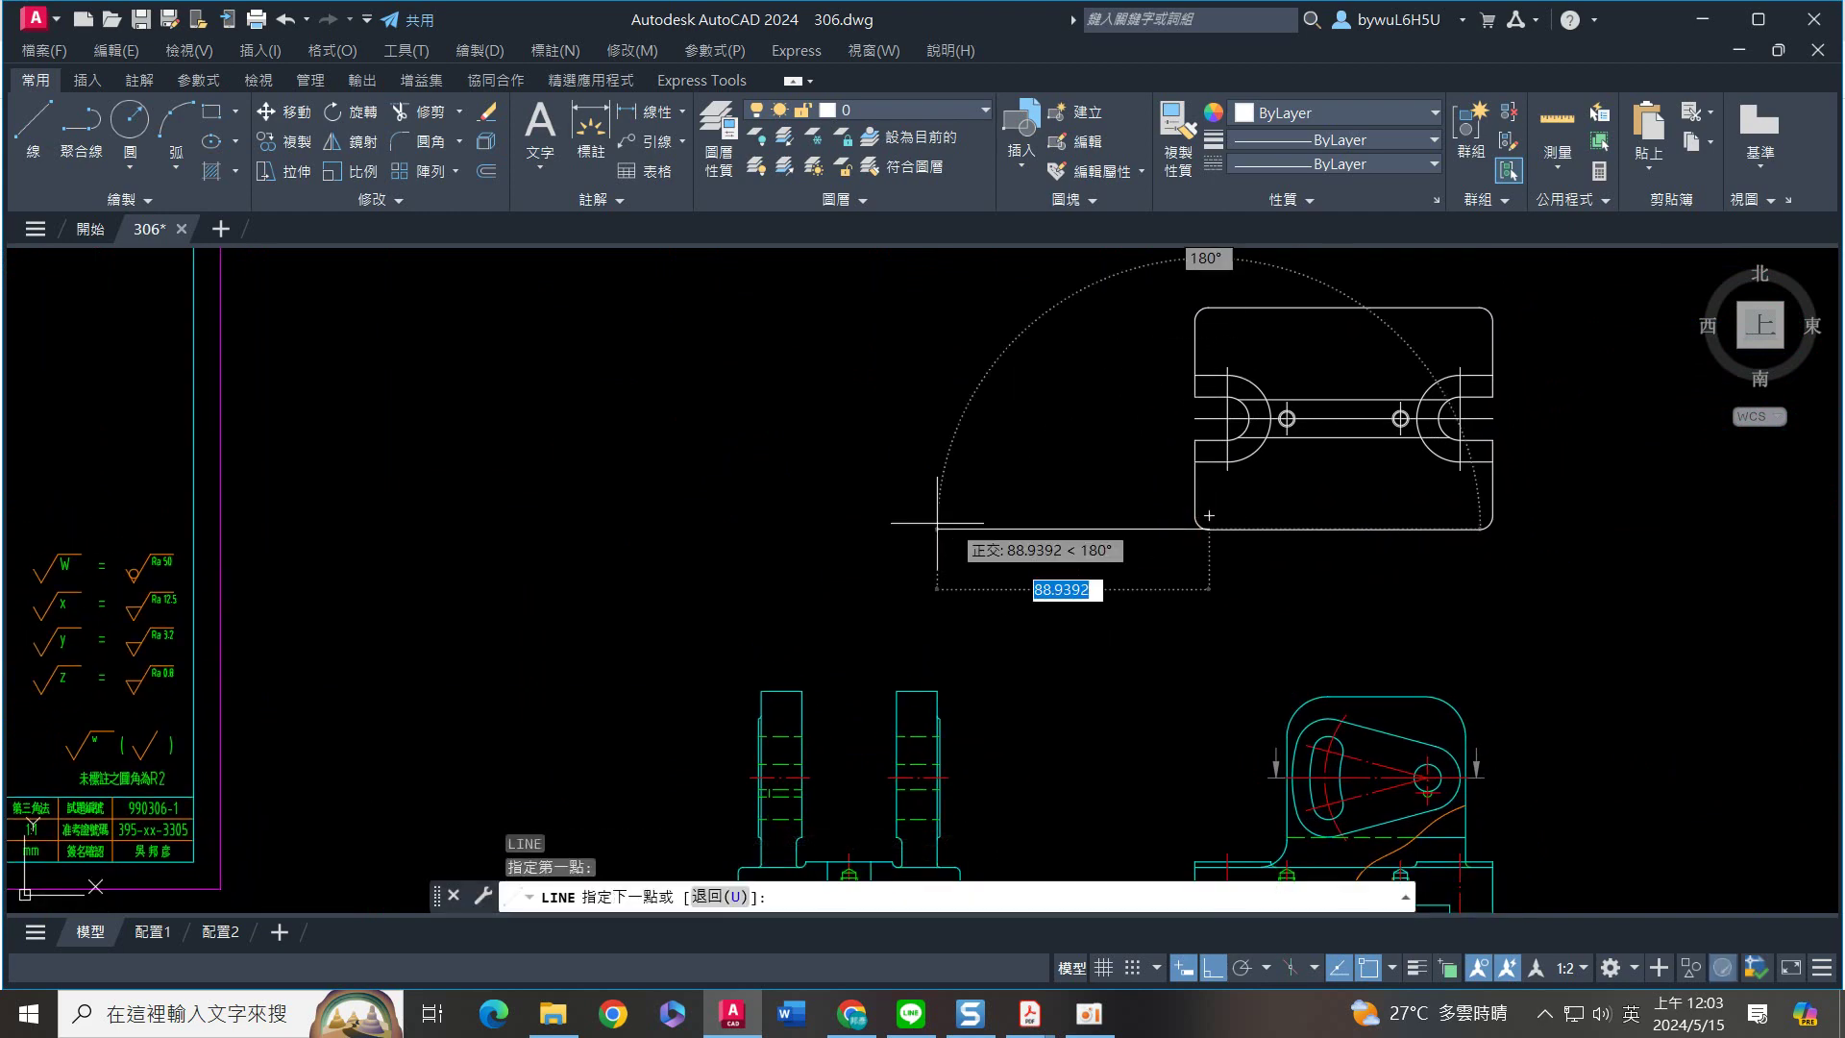
click(816, 528)
key(Return)
Copy the complete side view from its base's lower right corner to the empty area above the top view's level
middle_drag(797, 601, 845, 412)
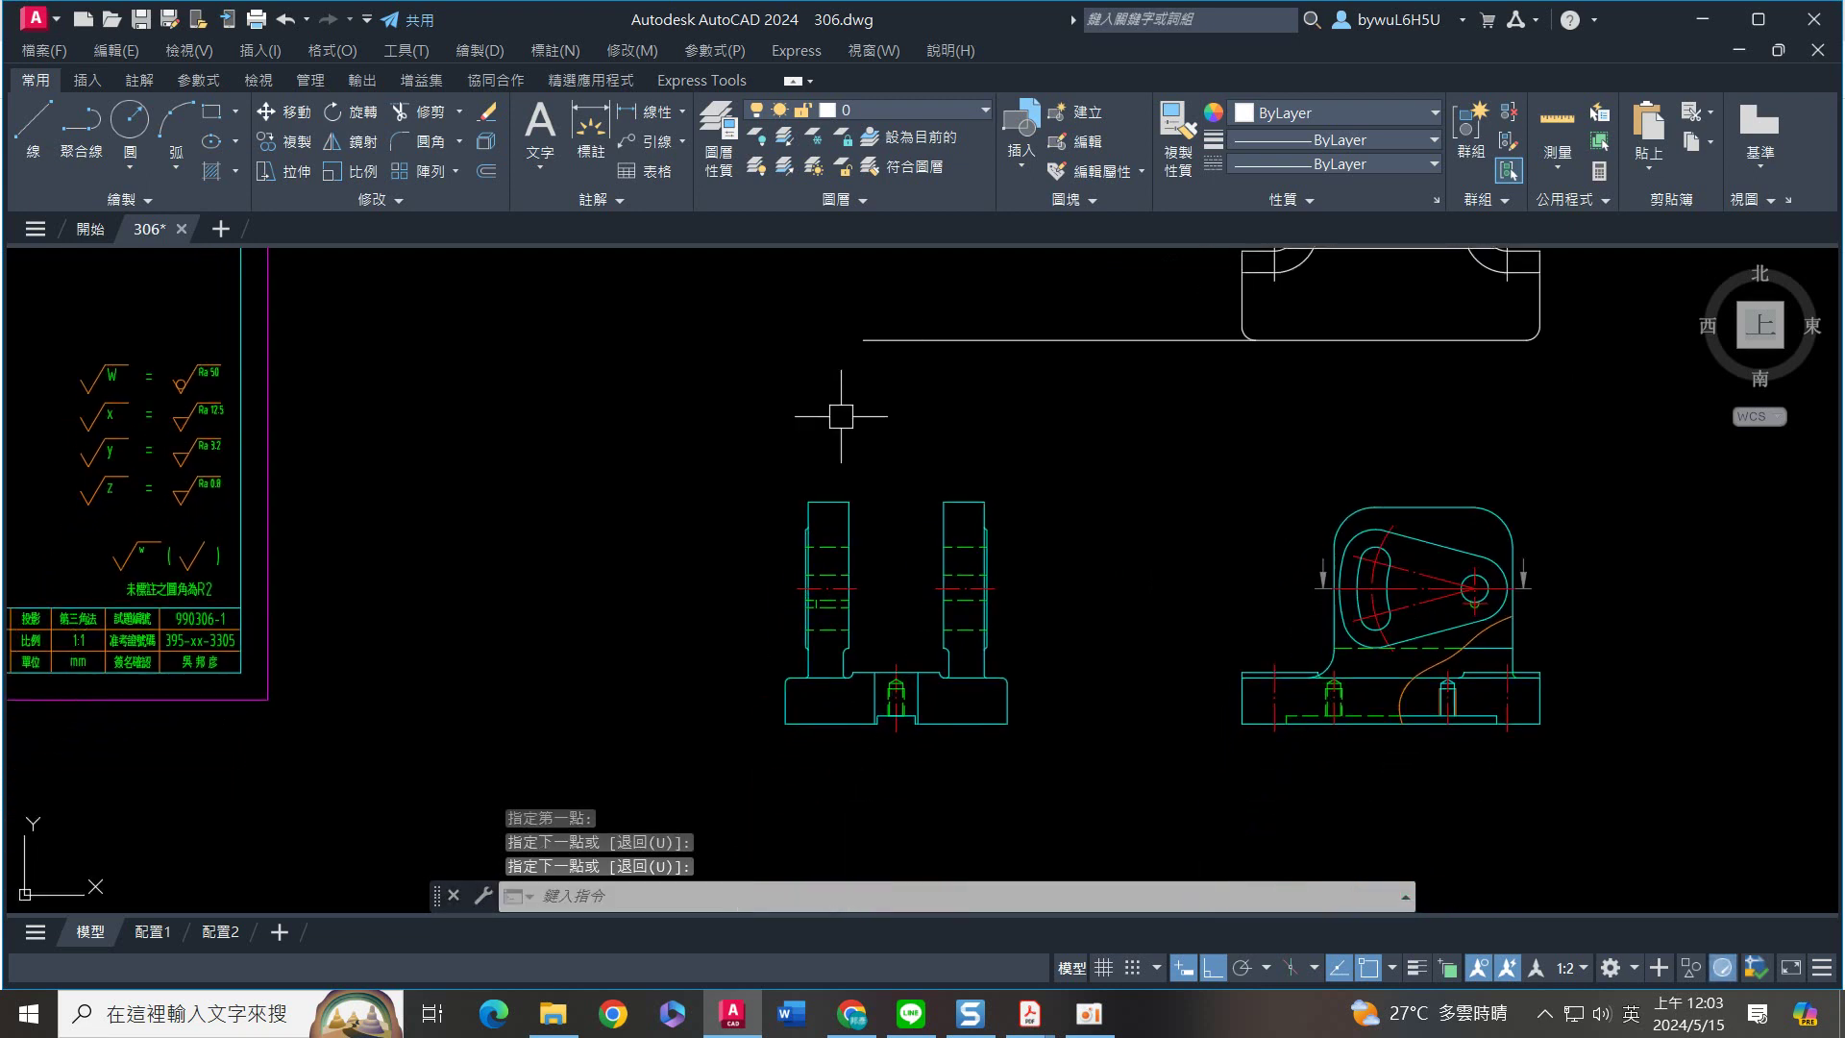
click(725, 445)
click(1059, 784)
text(CO)
key(Return)
click(1020, 733)
scroll(915, 820, up, 3)
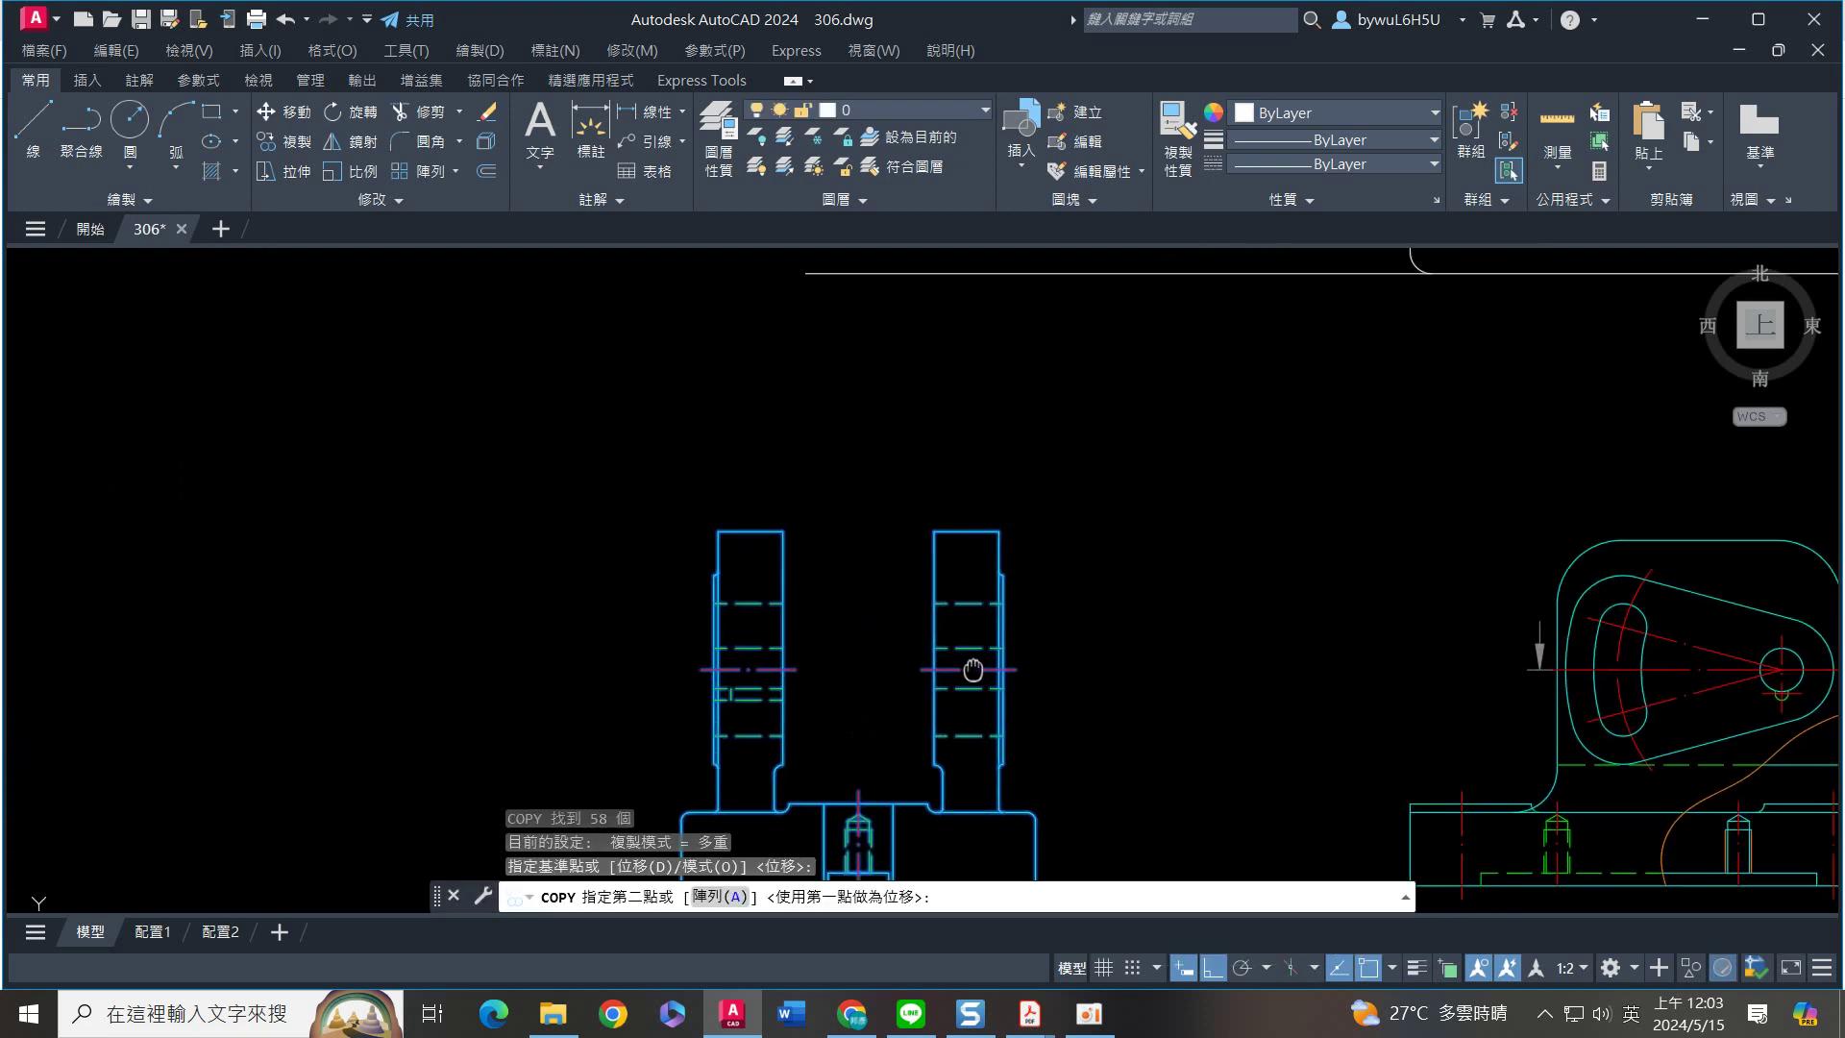
scroll(915, 820, down, 5)
click(922, 461)
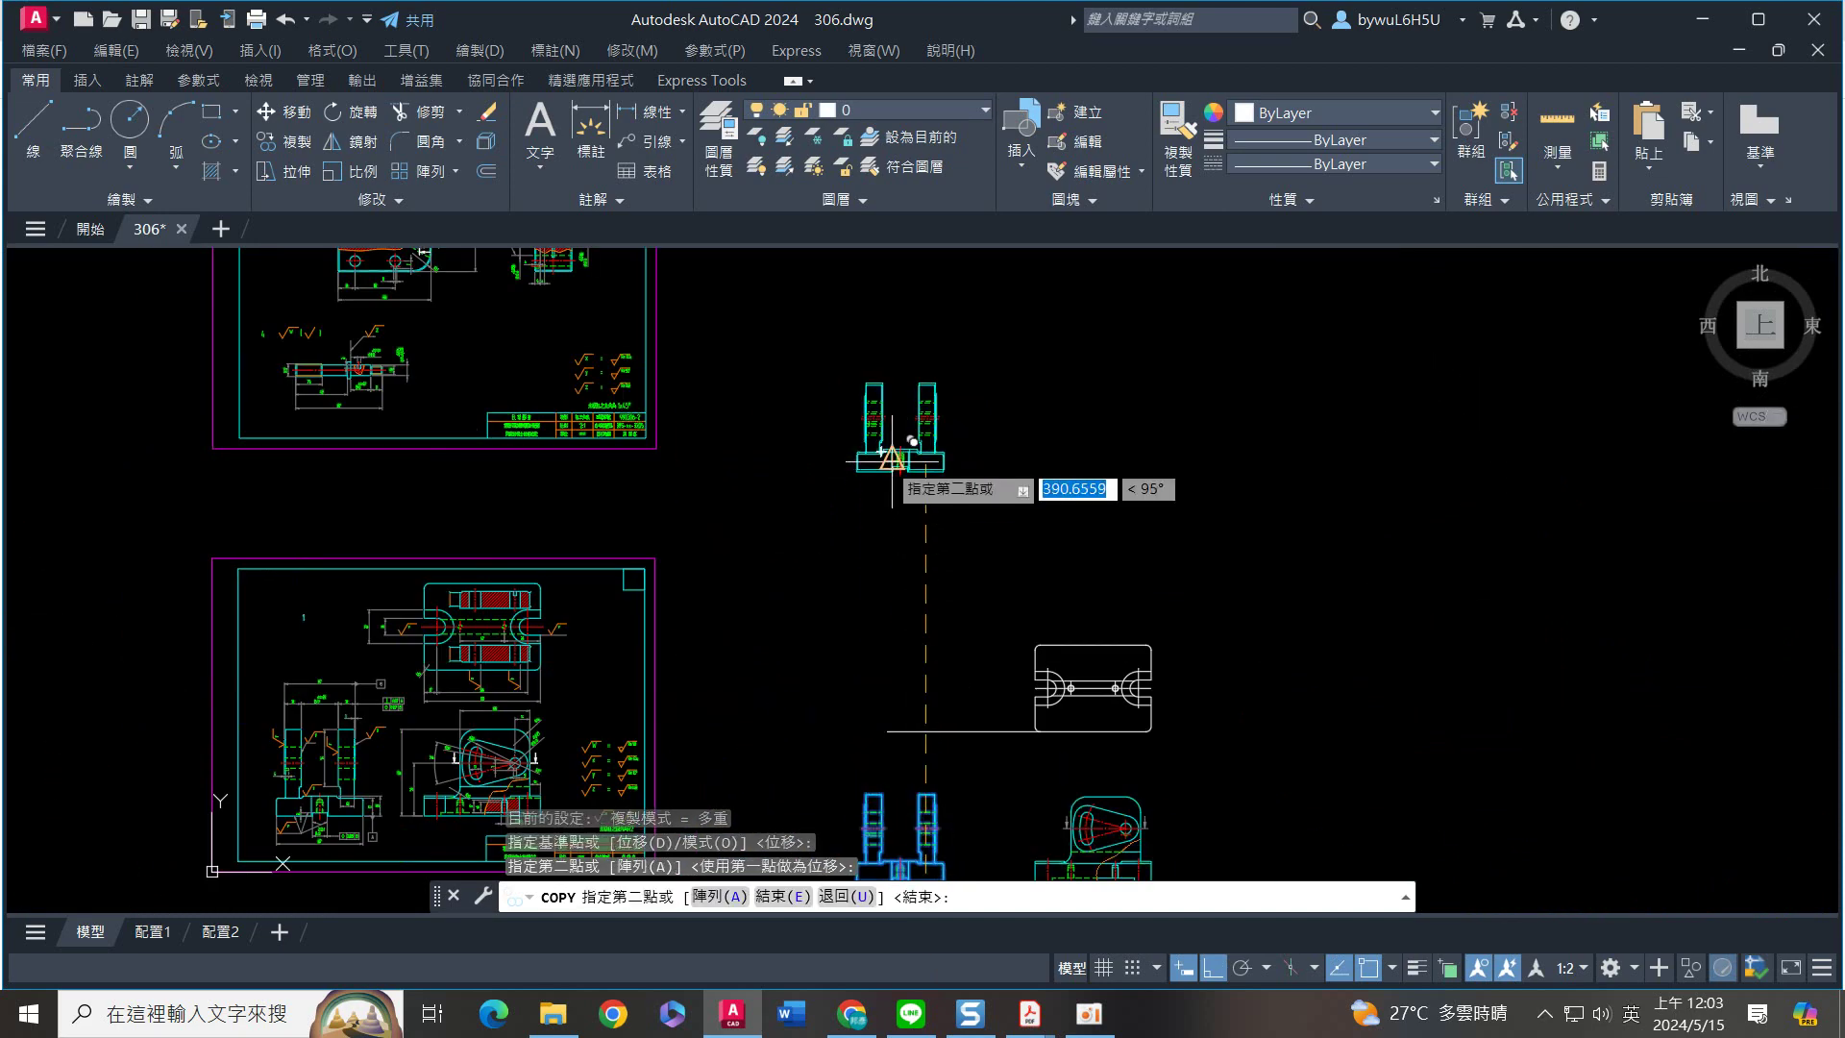
key(Escape)
Rotate the side view copy by -90 degrees about its base's lower right corner
click(1024, 323)
click(762, 527)
text(ro)
key(Return)
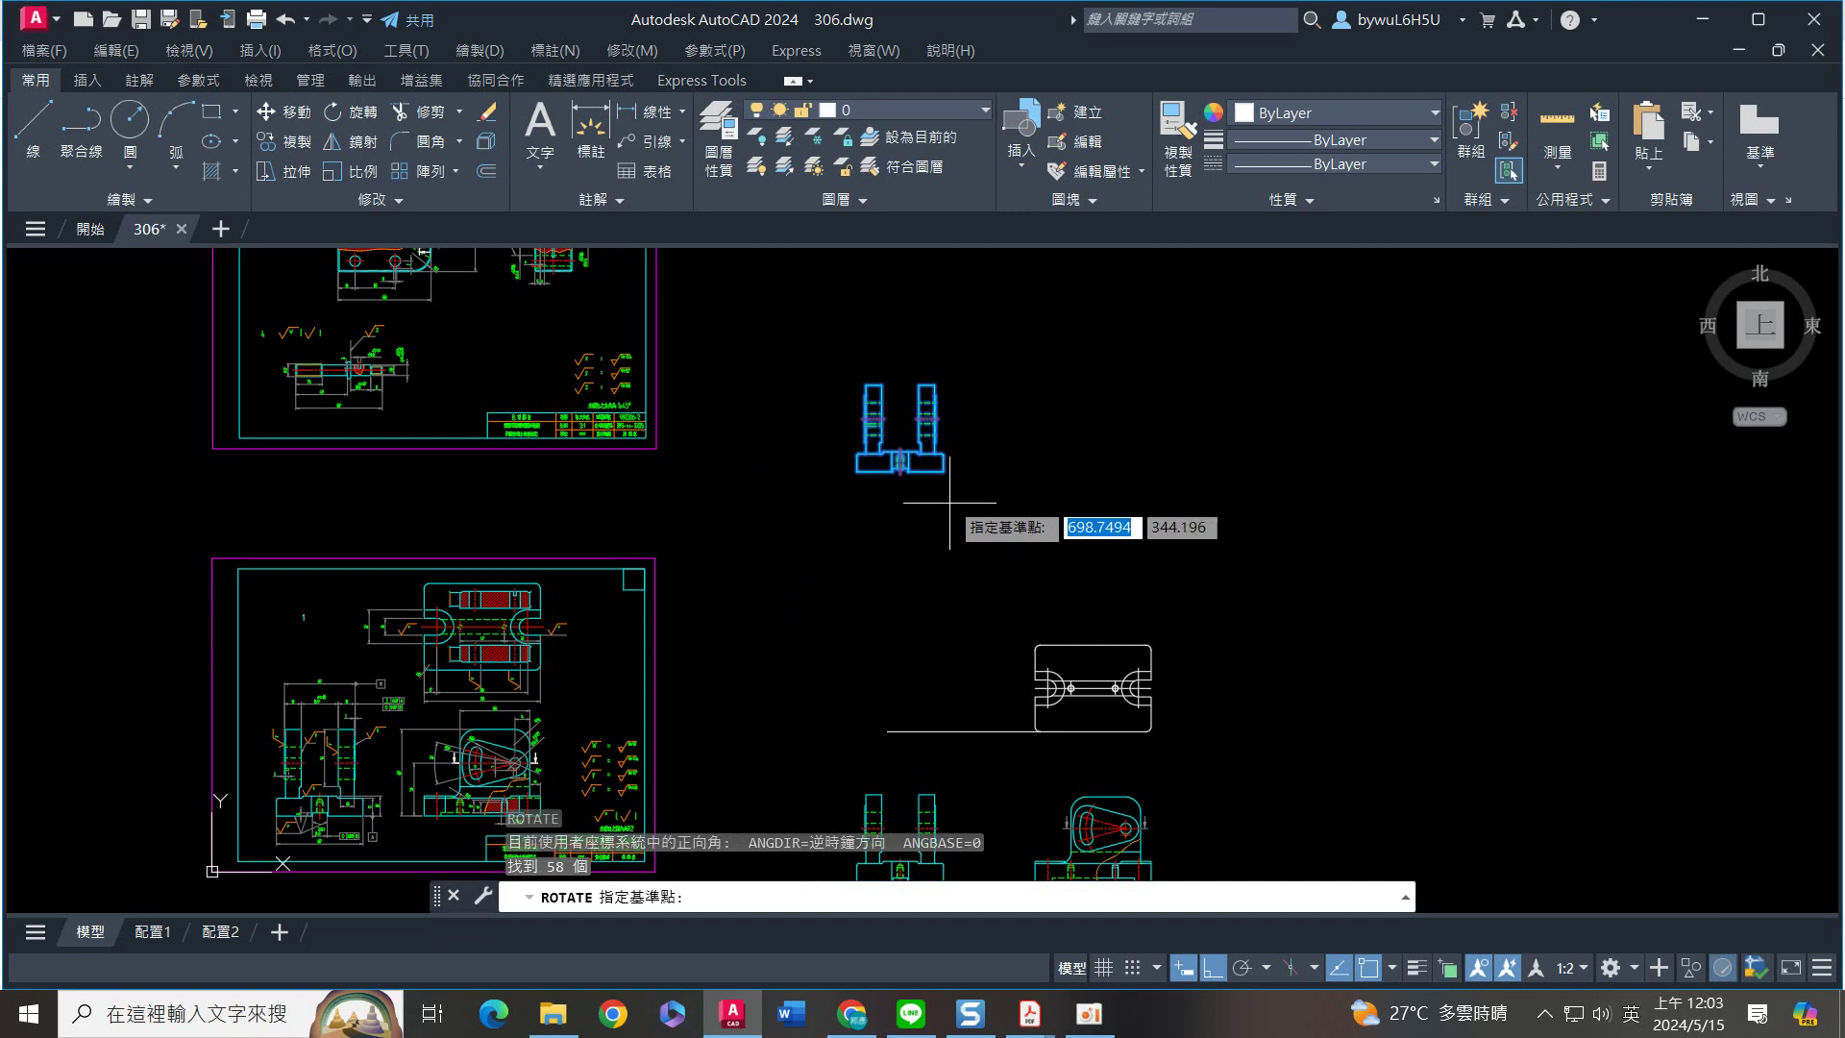
click(943, 471)
text(-9)
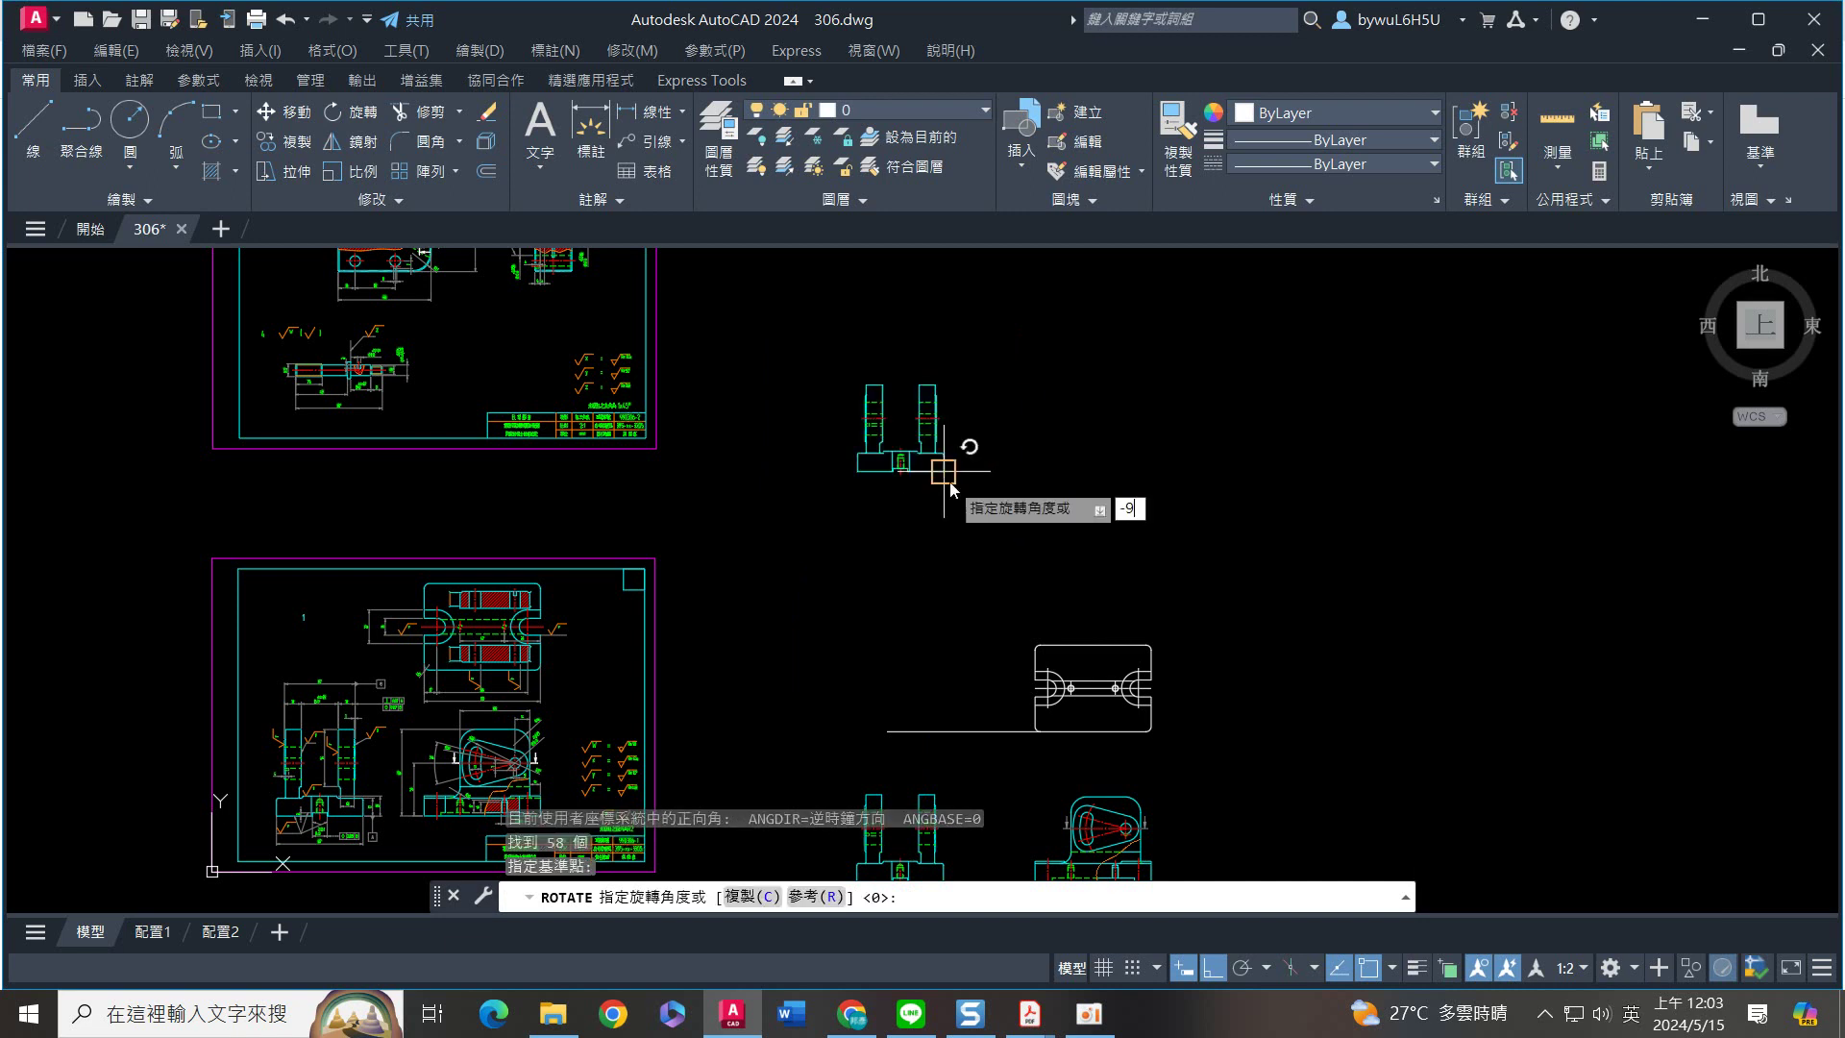
text(0)
key(Return)
Move the rotated side view copy by its lower left corner onto the left end of the horizontal alignment line
drag(1072, 344, 891, 510)
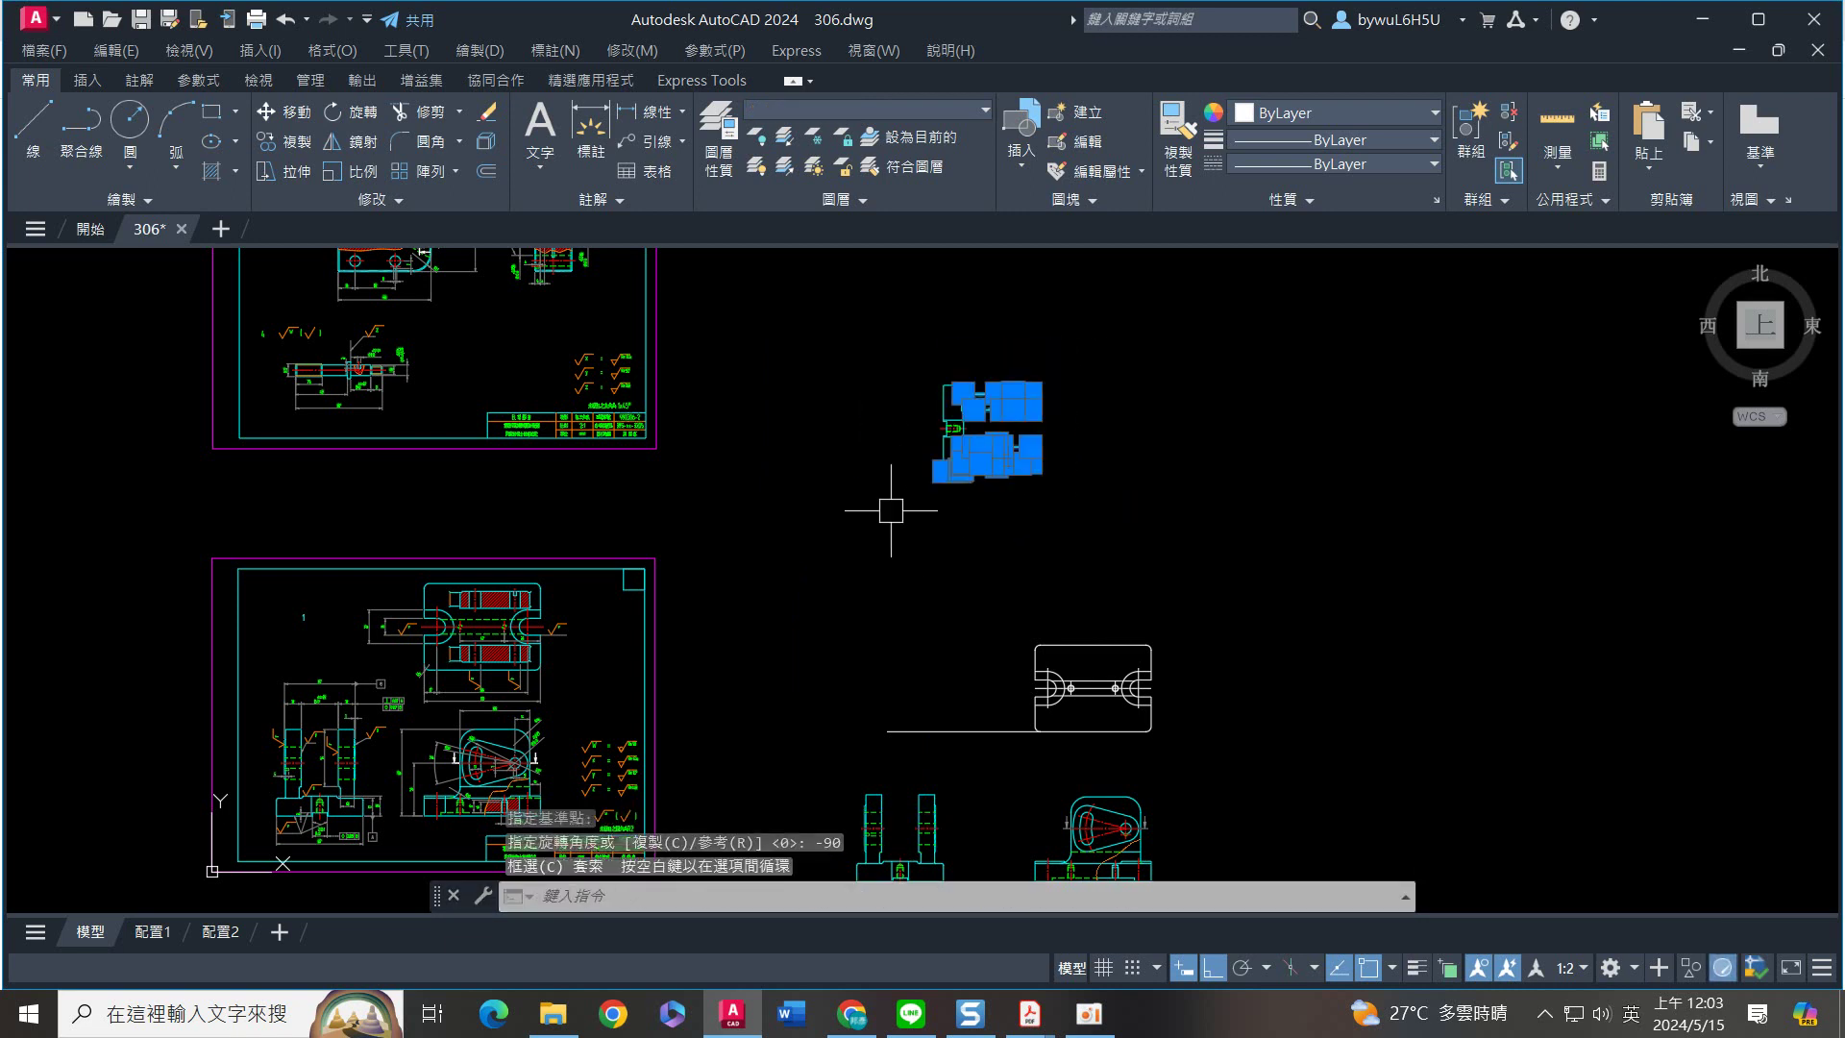
click(1093, 322)
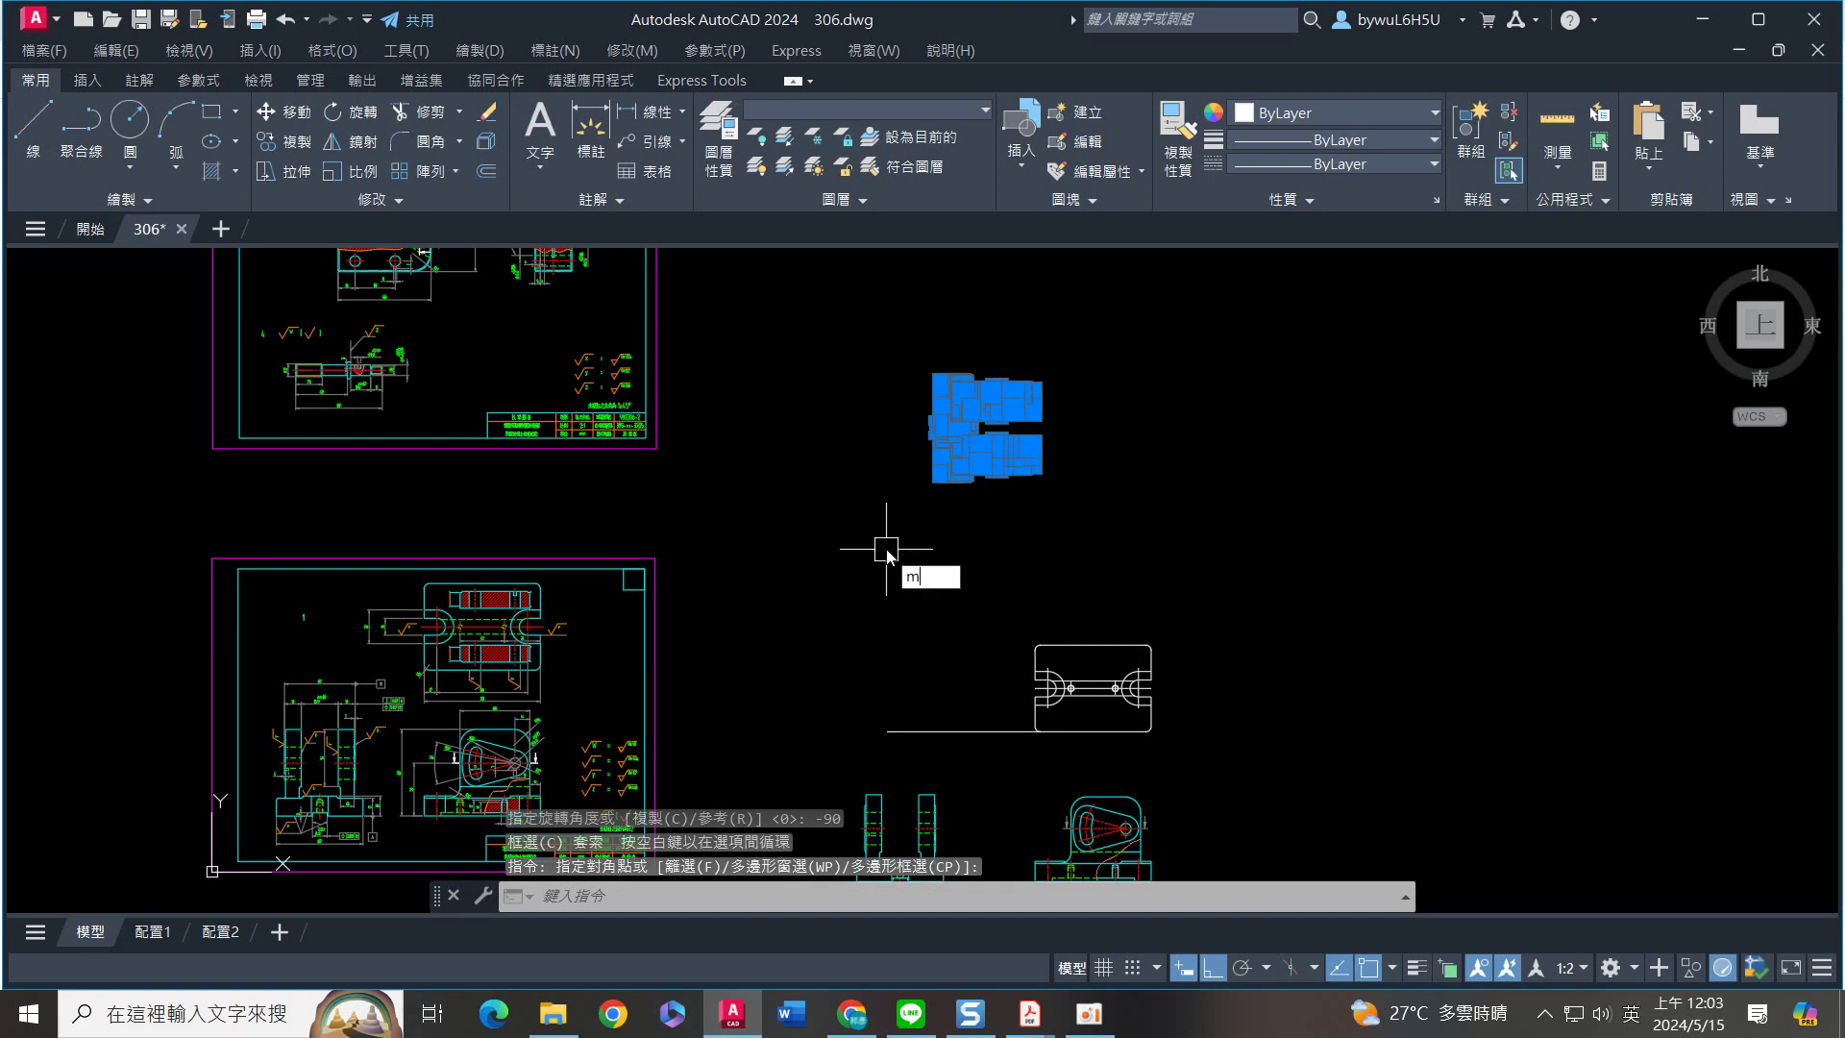
key(Return)
click(945, 471)
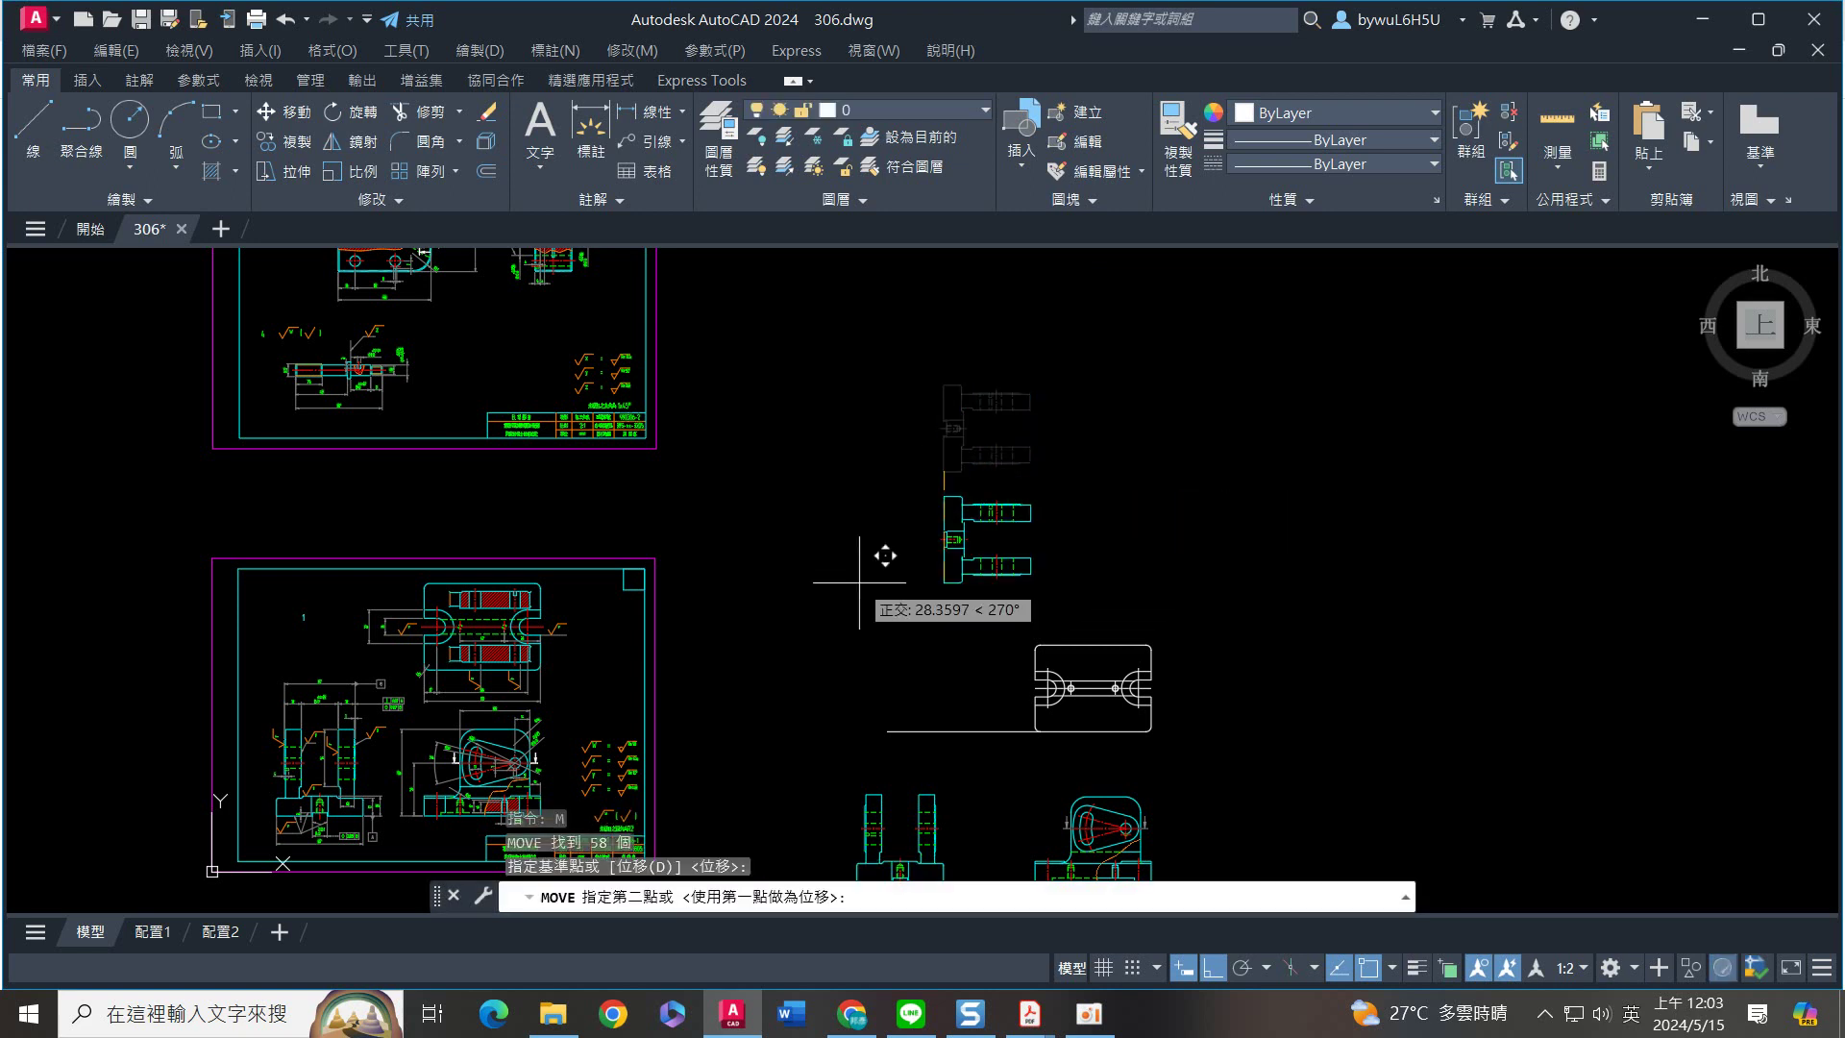
click(882, 732)
Project horizontal rays rightward through the top view from the right end corners of the rotated side view's lower upright
scroll(986, 731, up, 4)
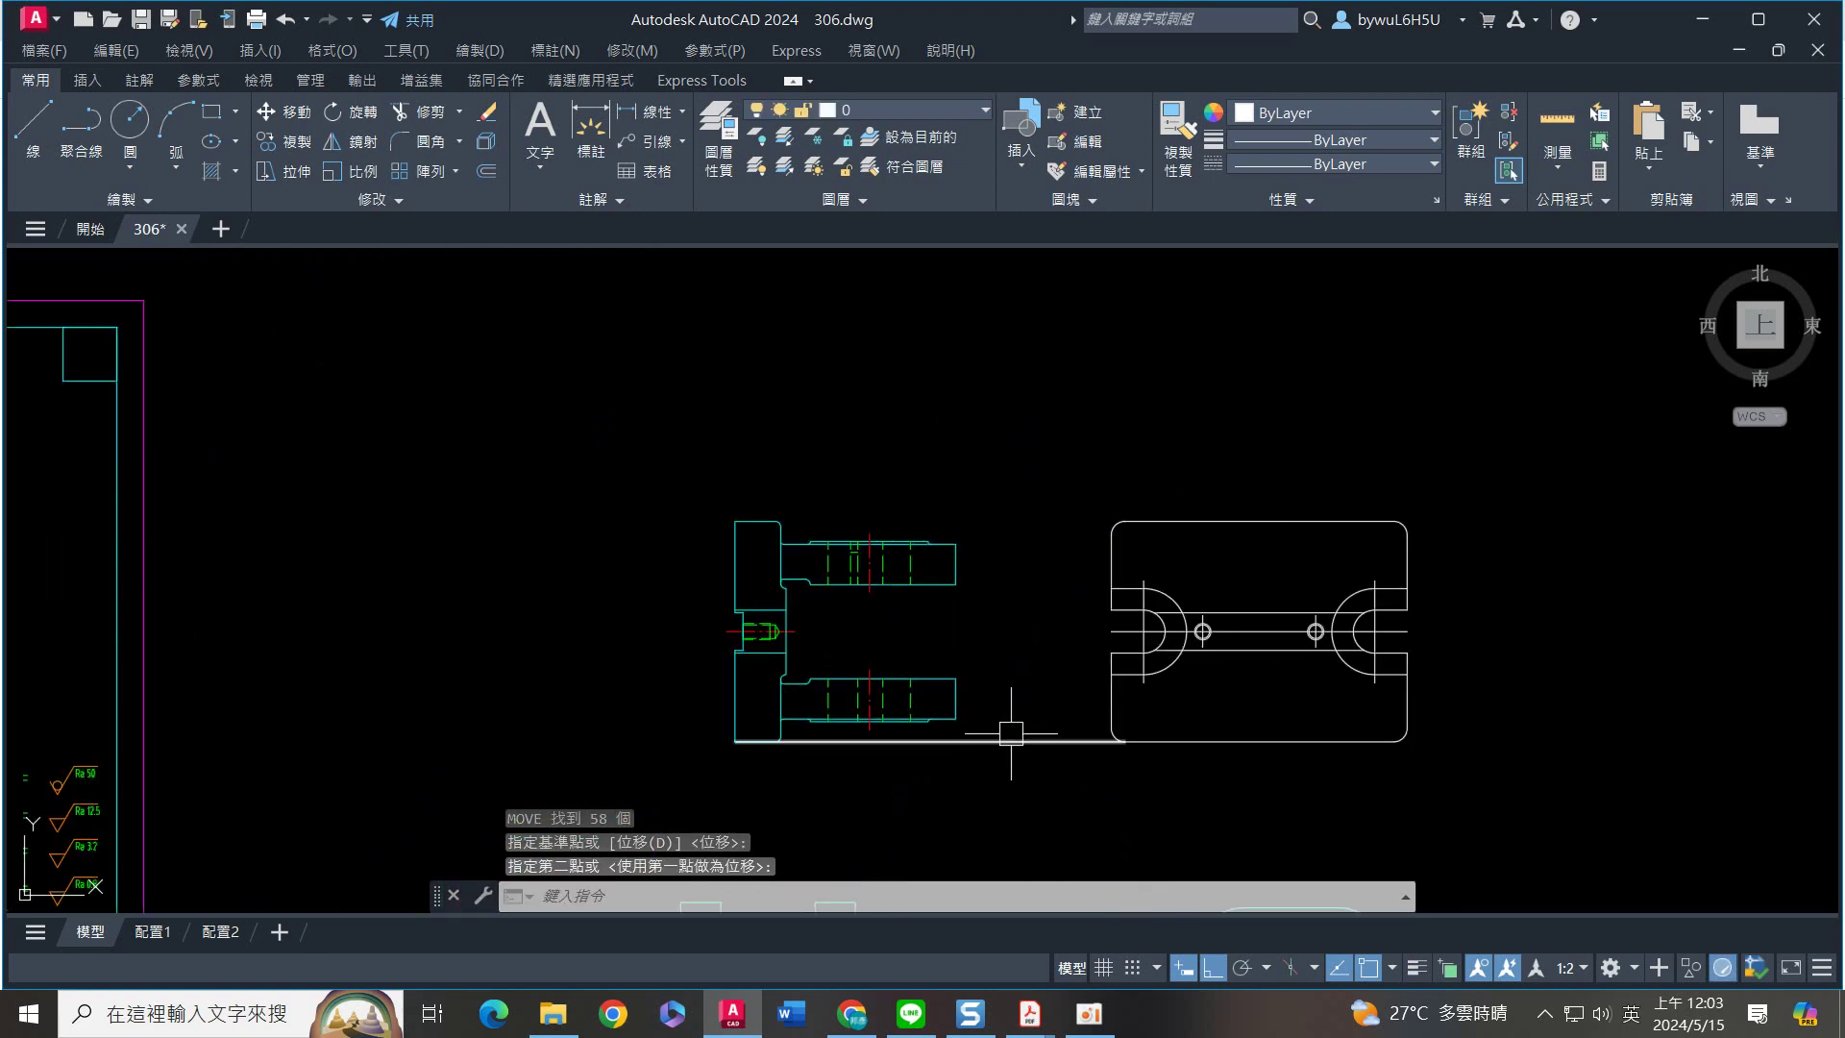
mouse_move(1011, 734)
middle_down()
mouse_move(981, 631)
mouse_move(903, 627)
middle_up()
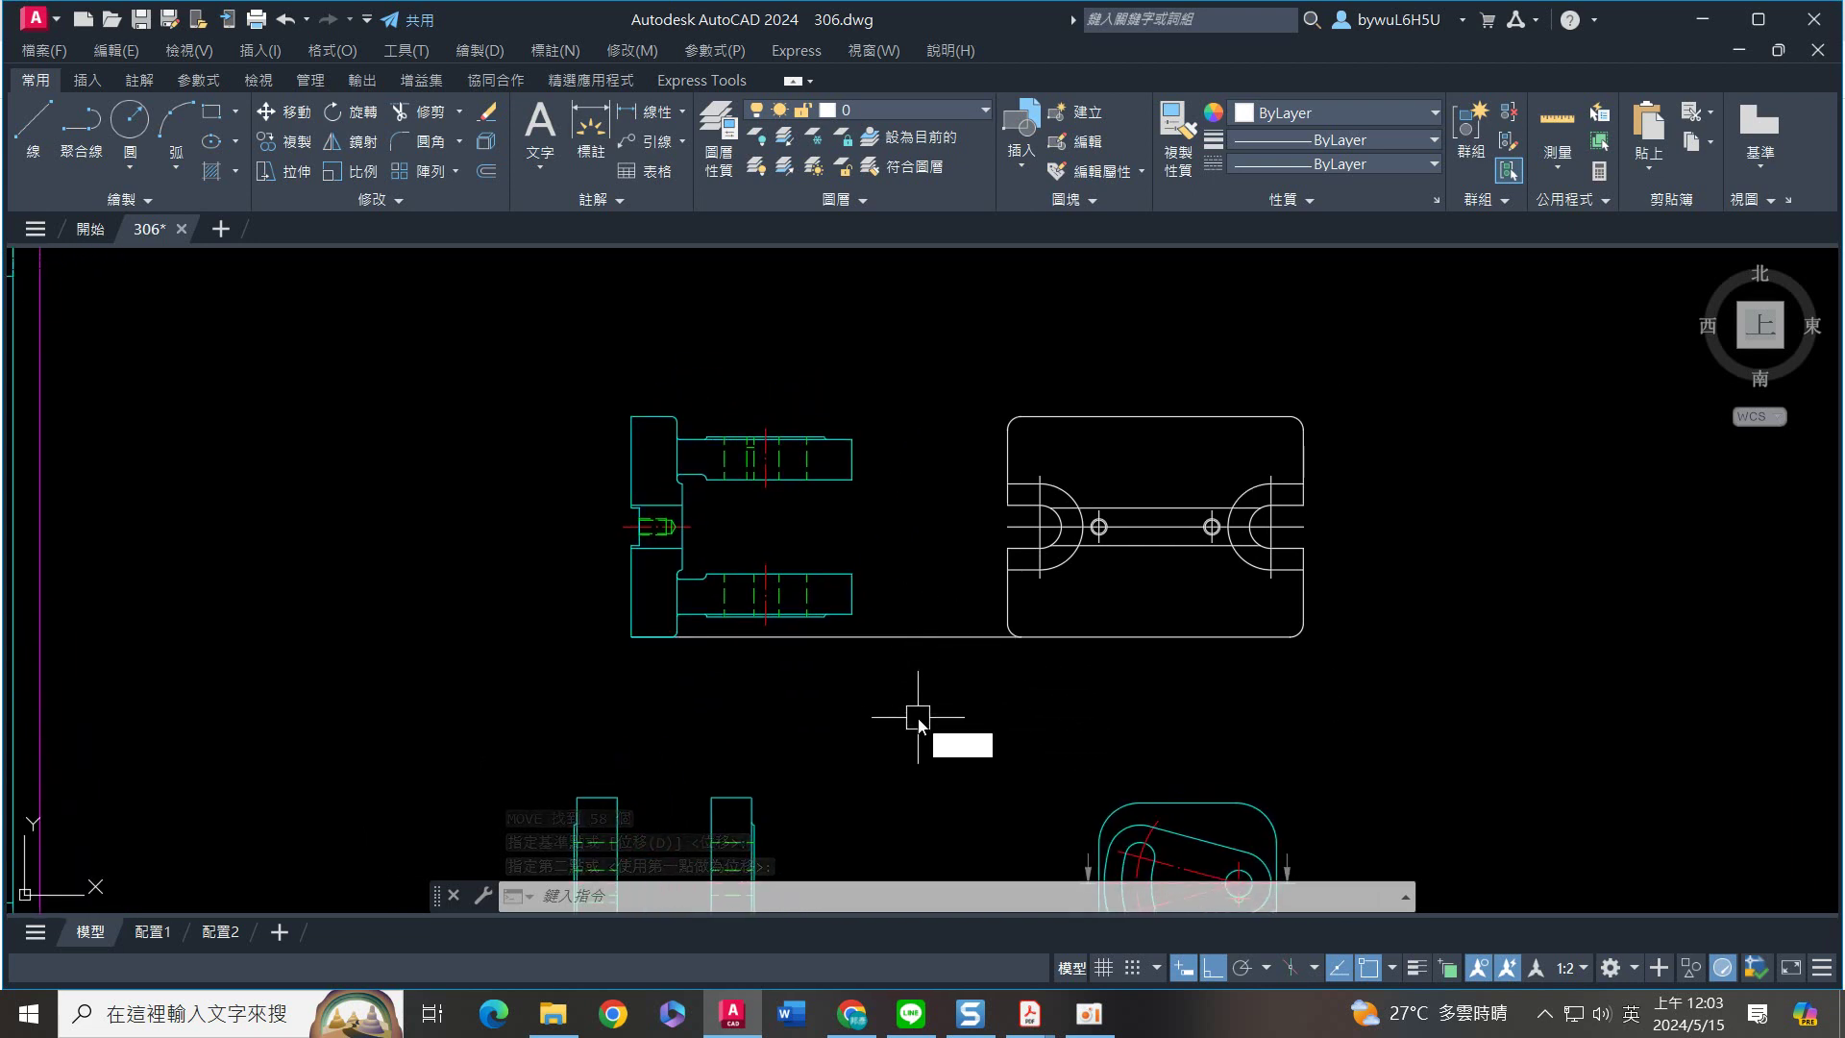
text(ray)
key(Return)
scroll(906, 652, up, 2)
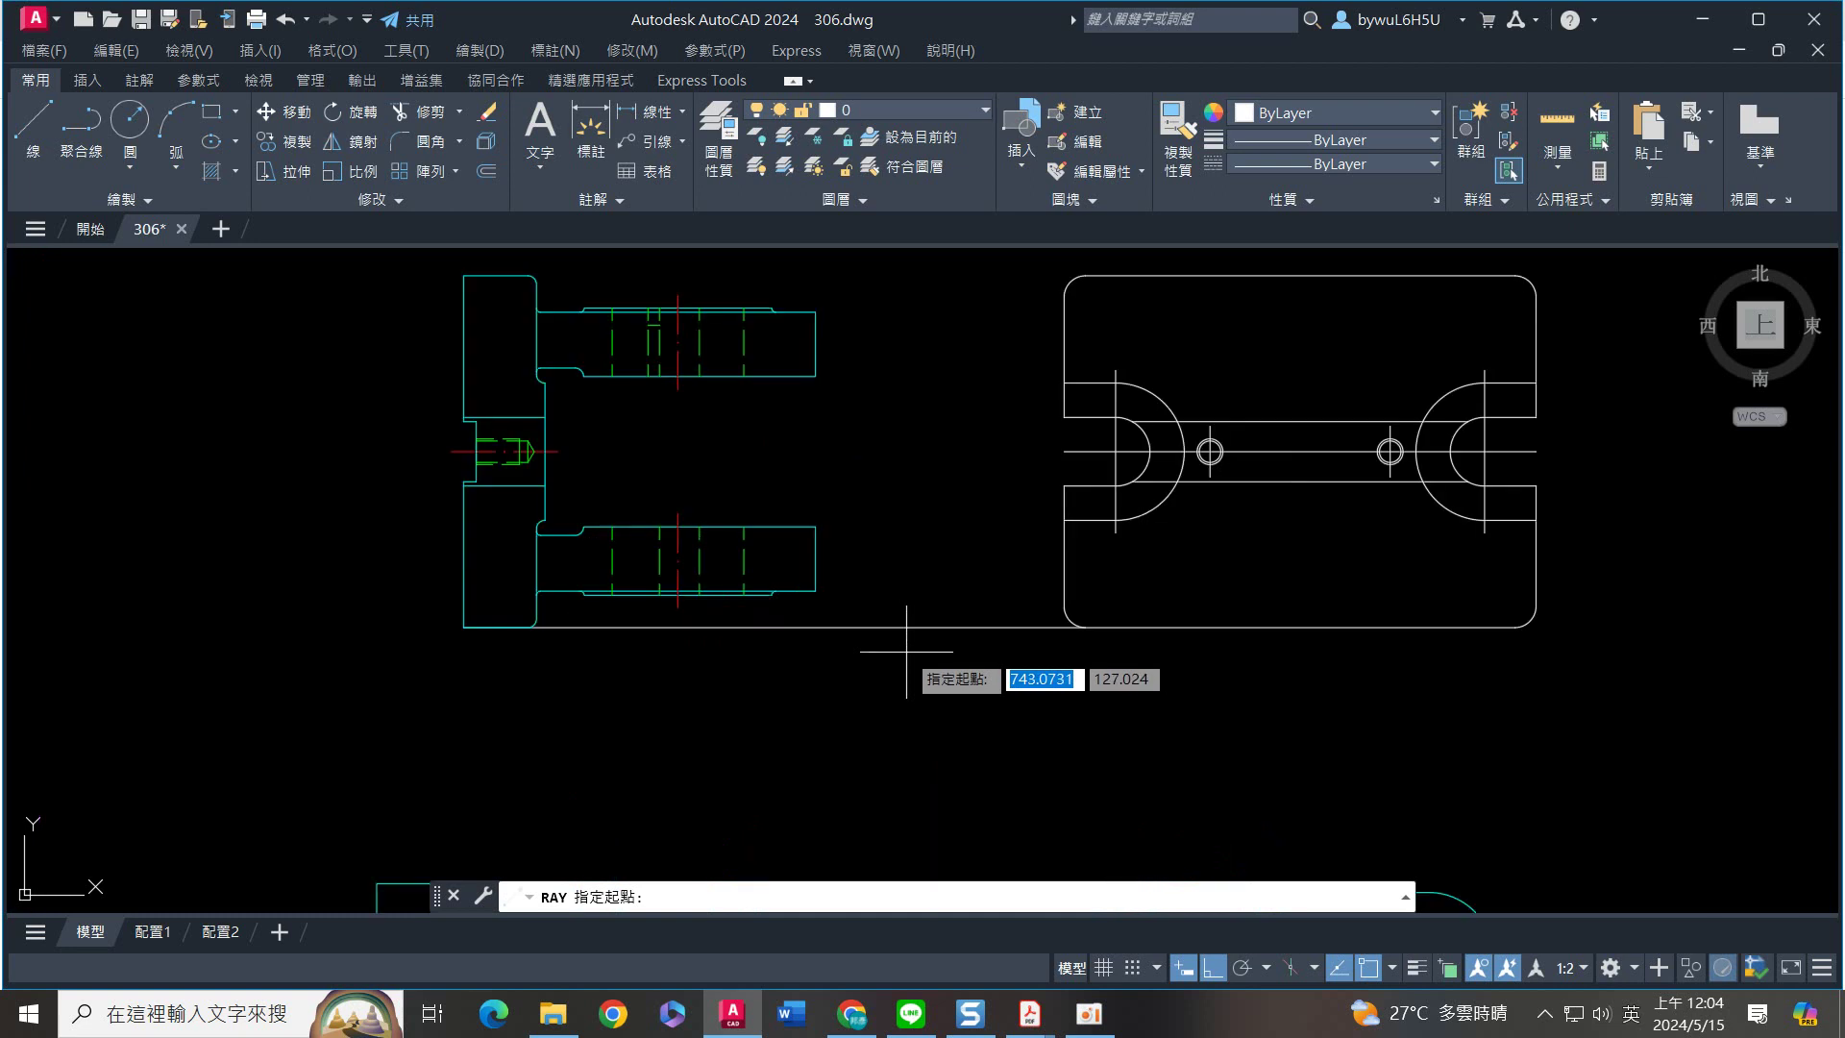
click(816, 527)
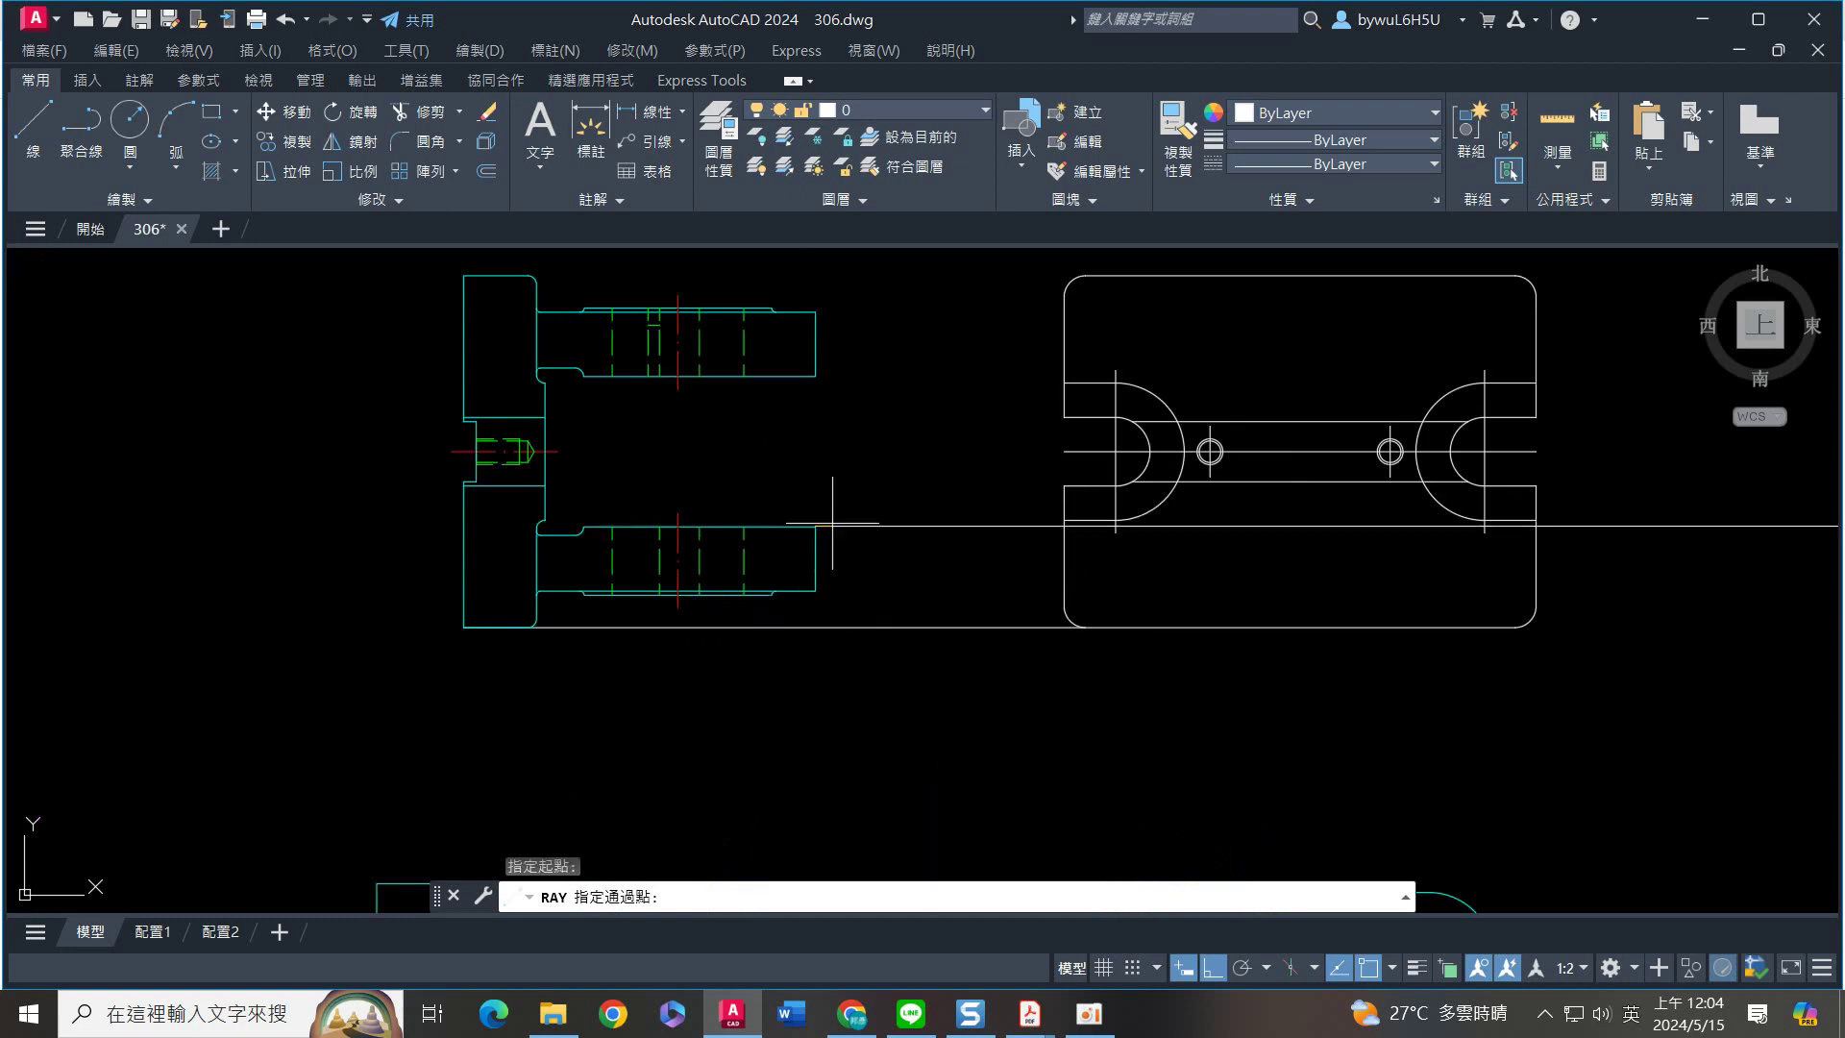
click(913, 544)
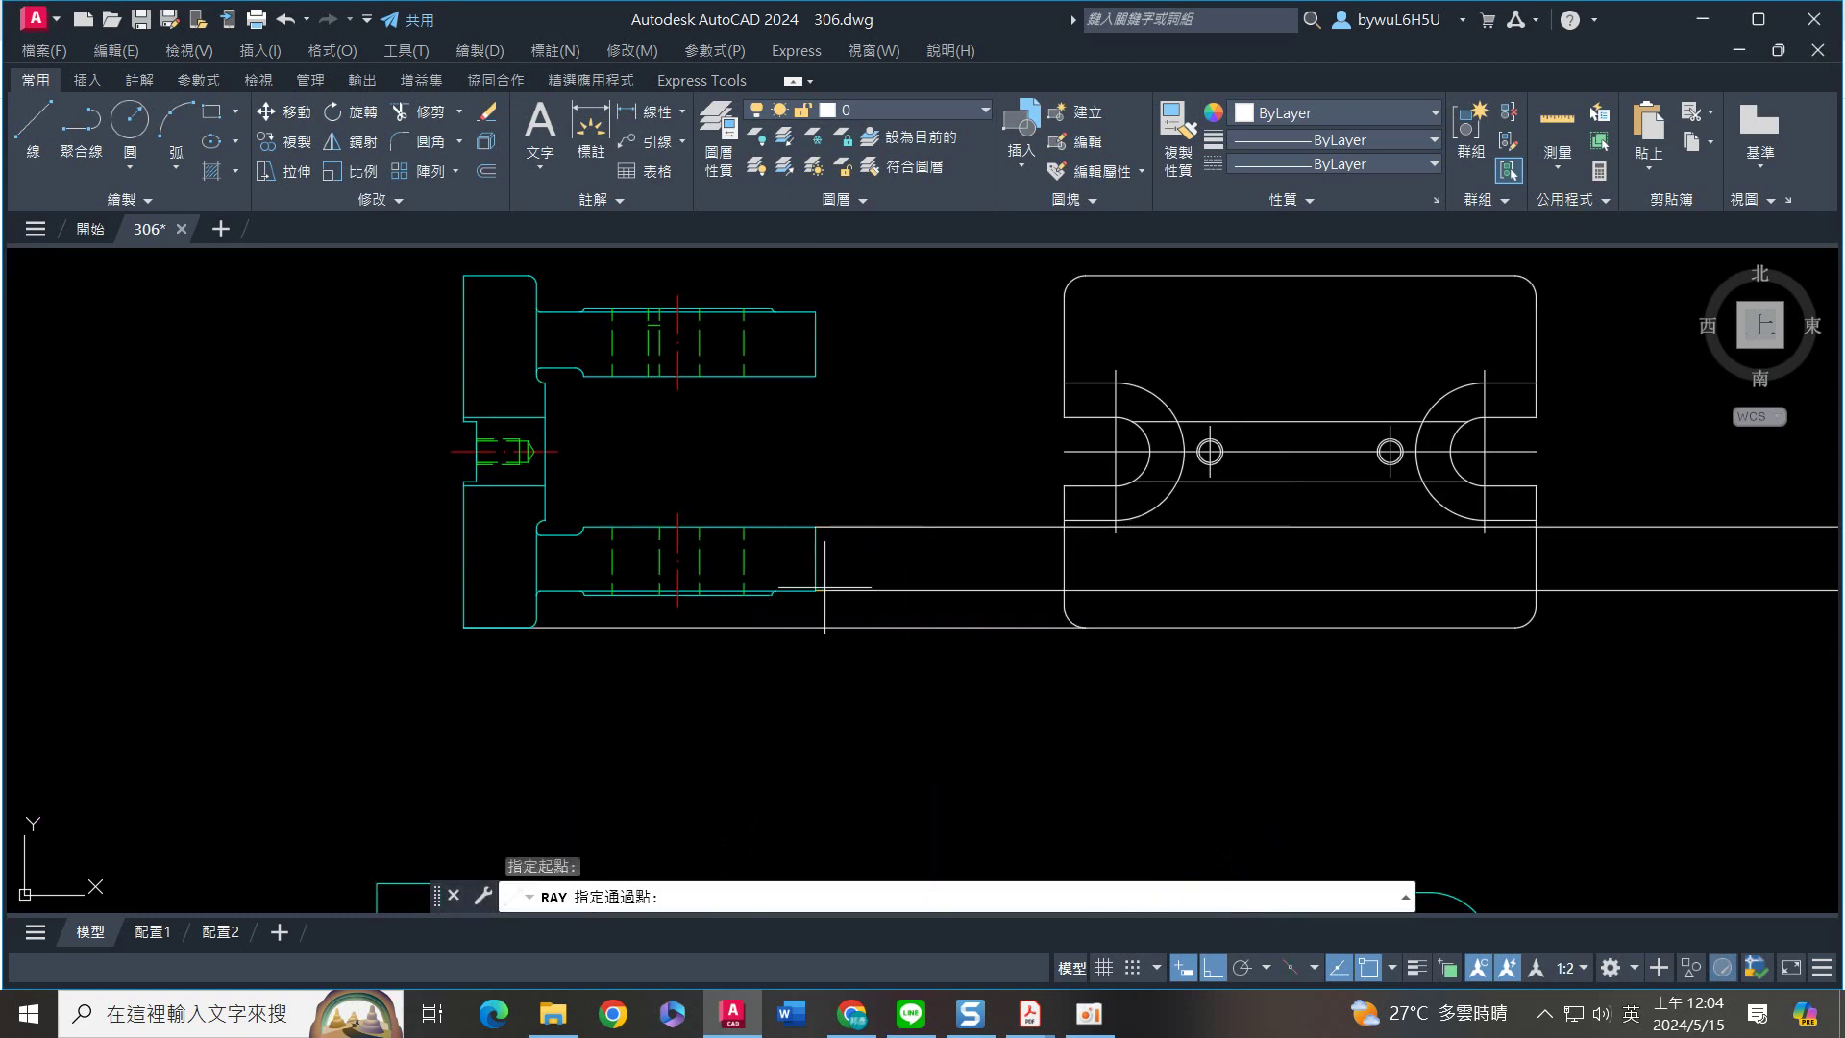
key(Return)
Project vertical rays upward into the top view from the left and right outer edges of the front view's upright
middle_drag(1149, 719, 1023, 499)
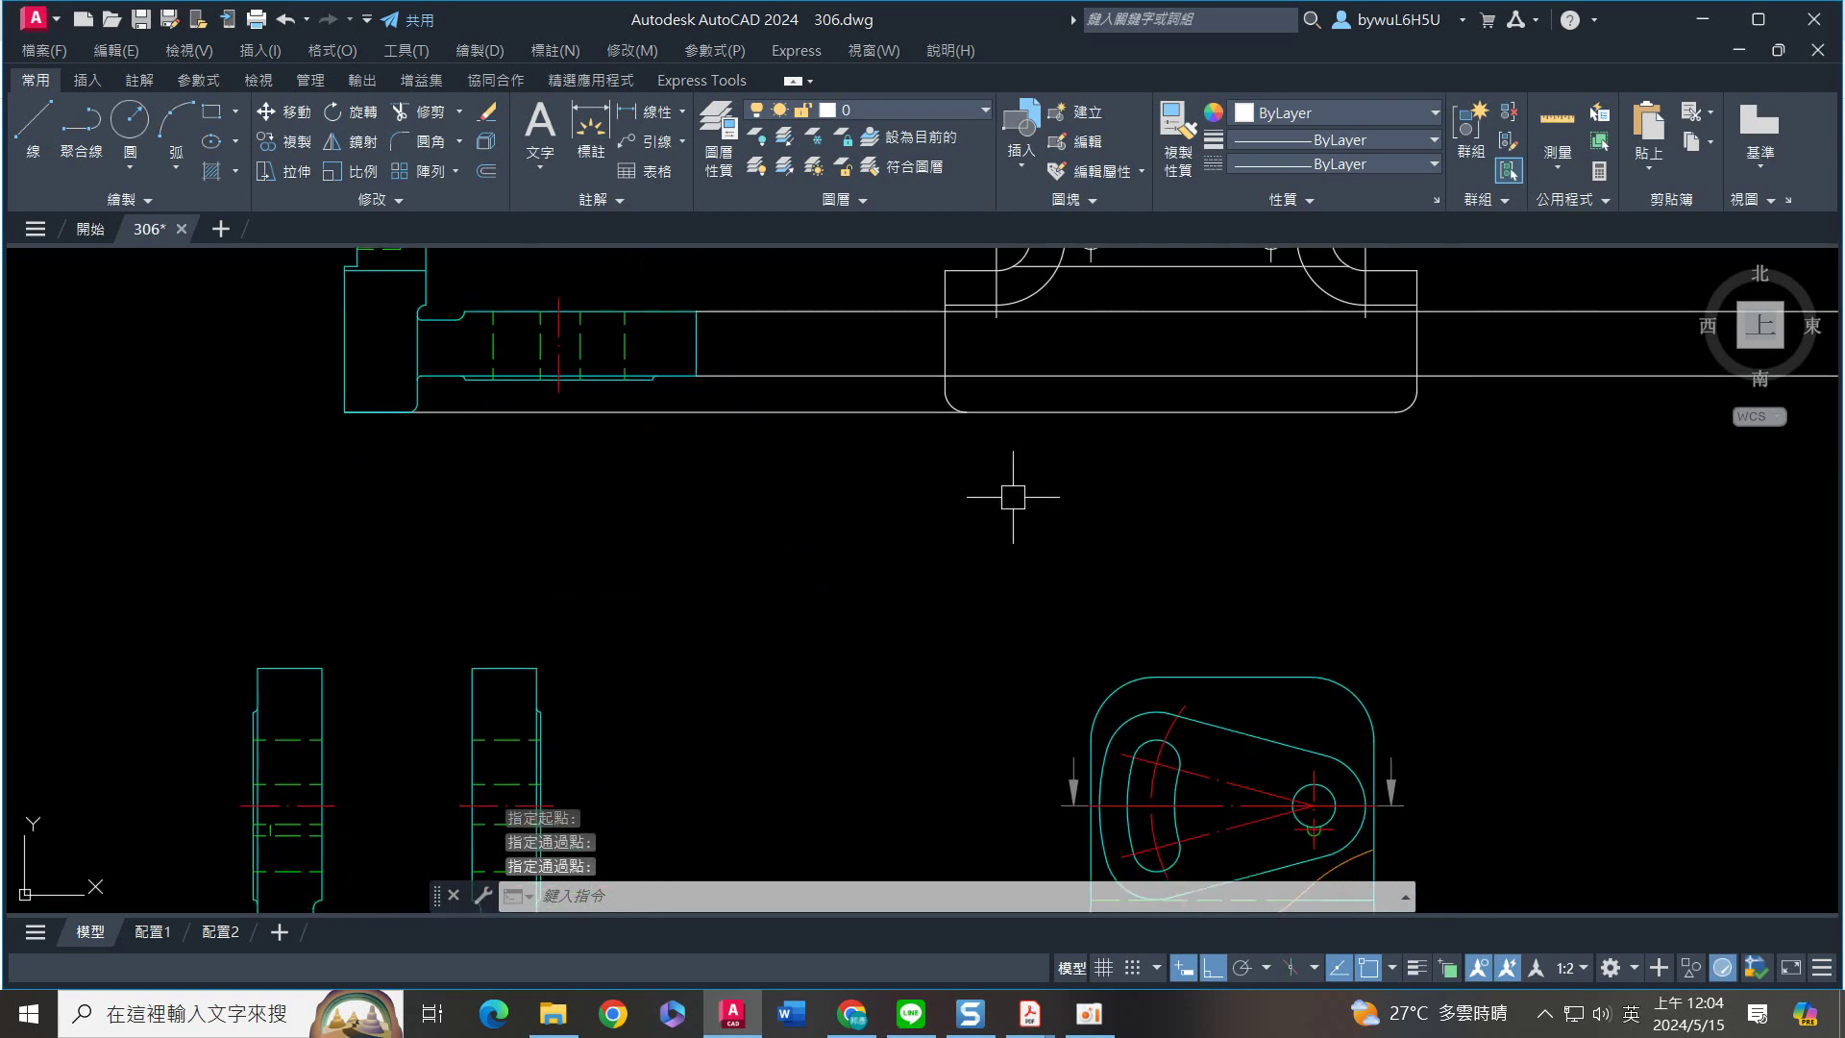
text(ray)
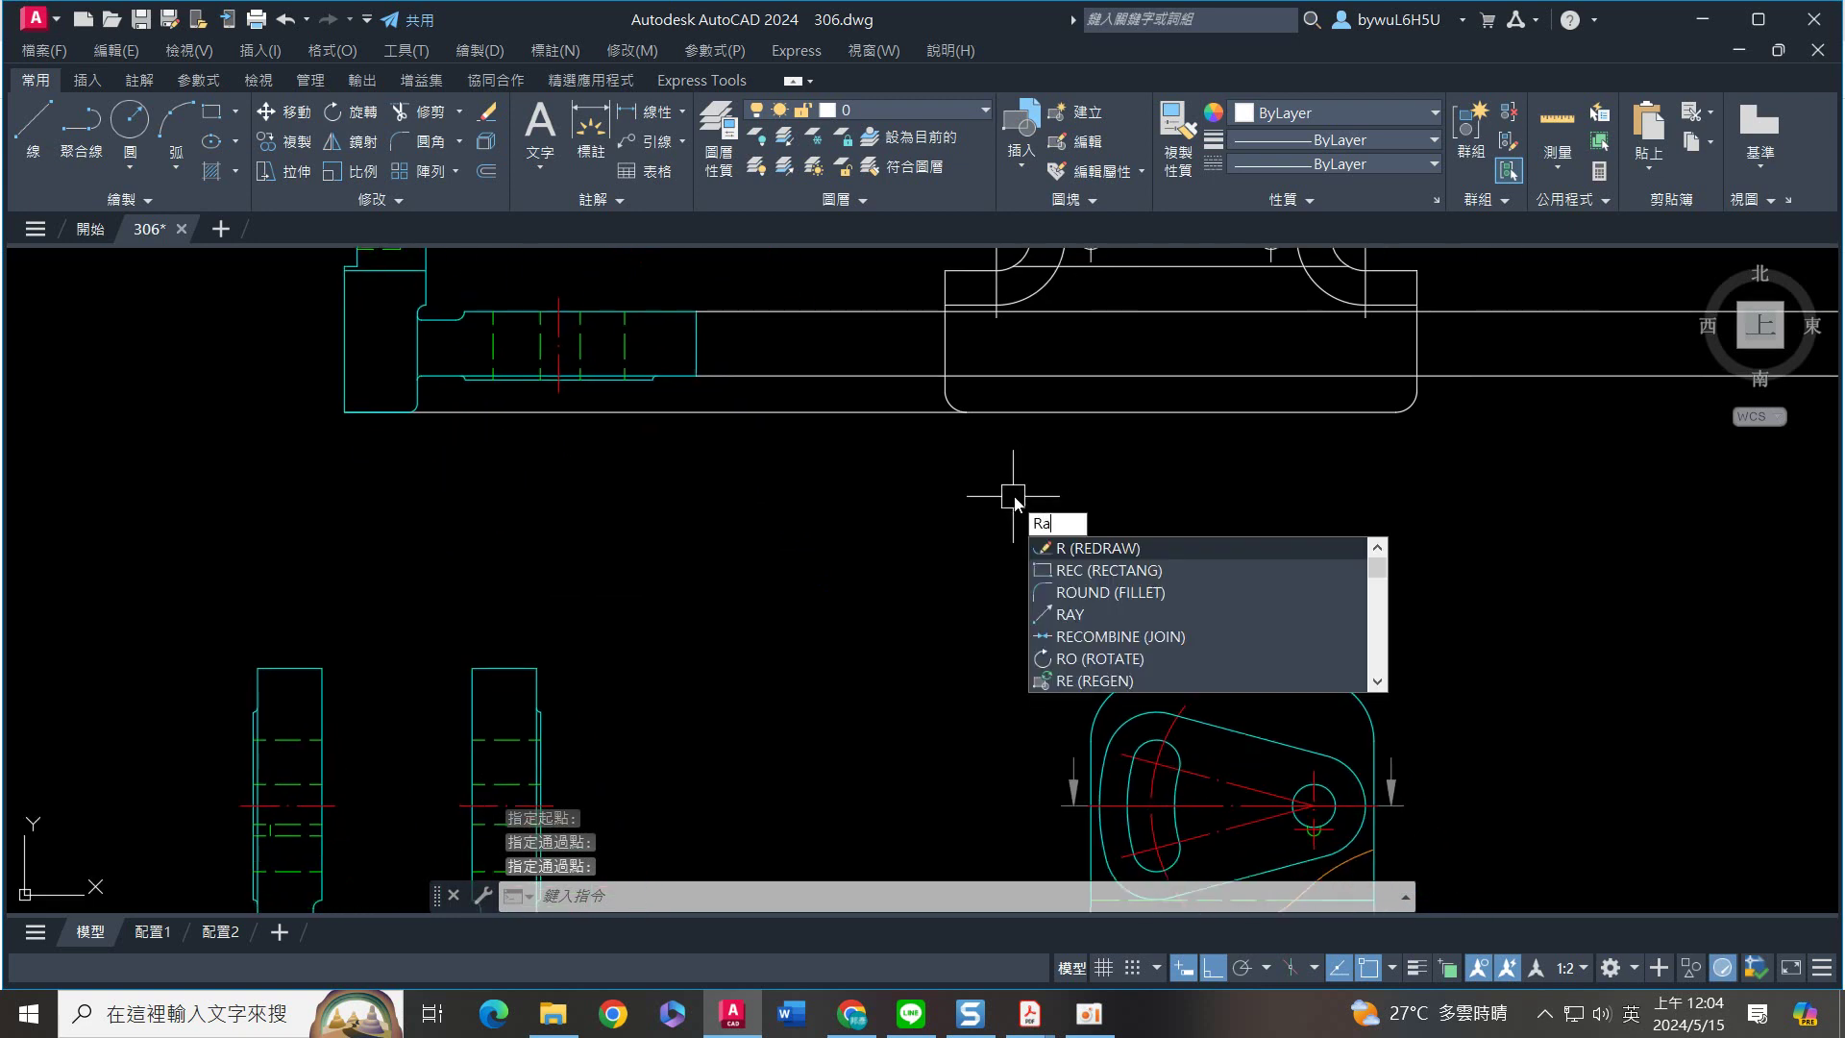
key(Return)
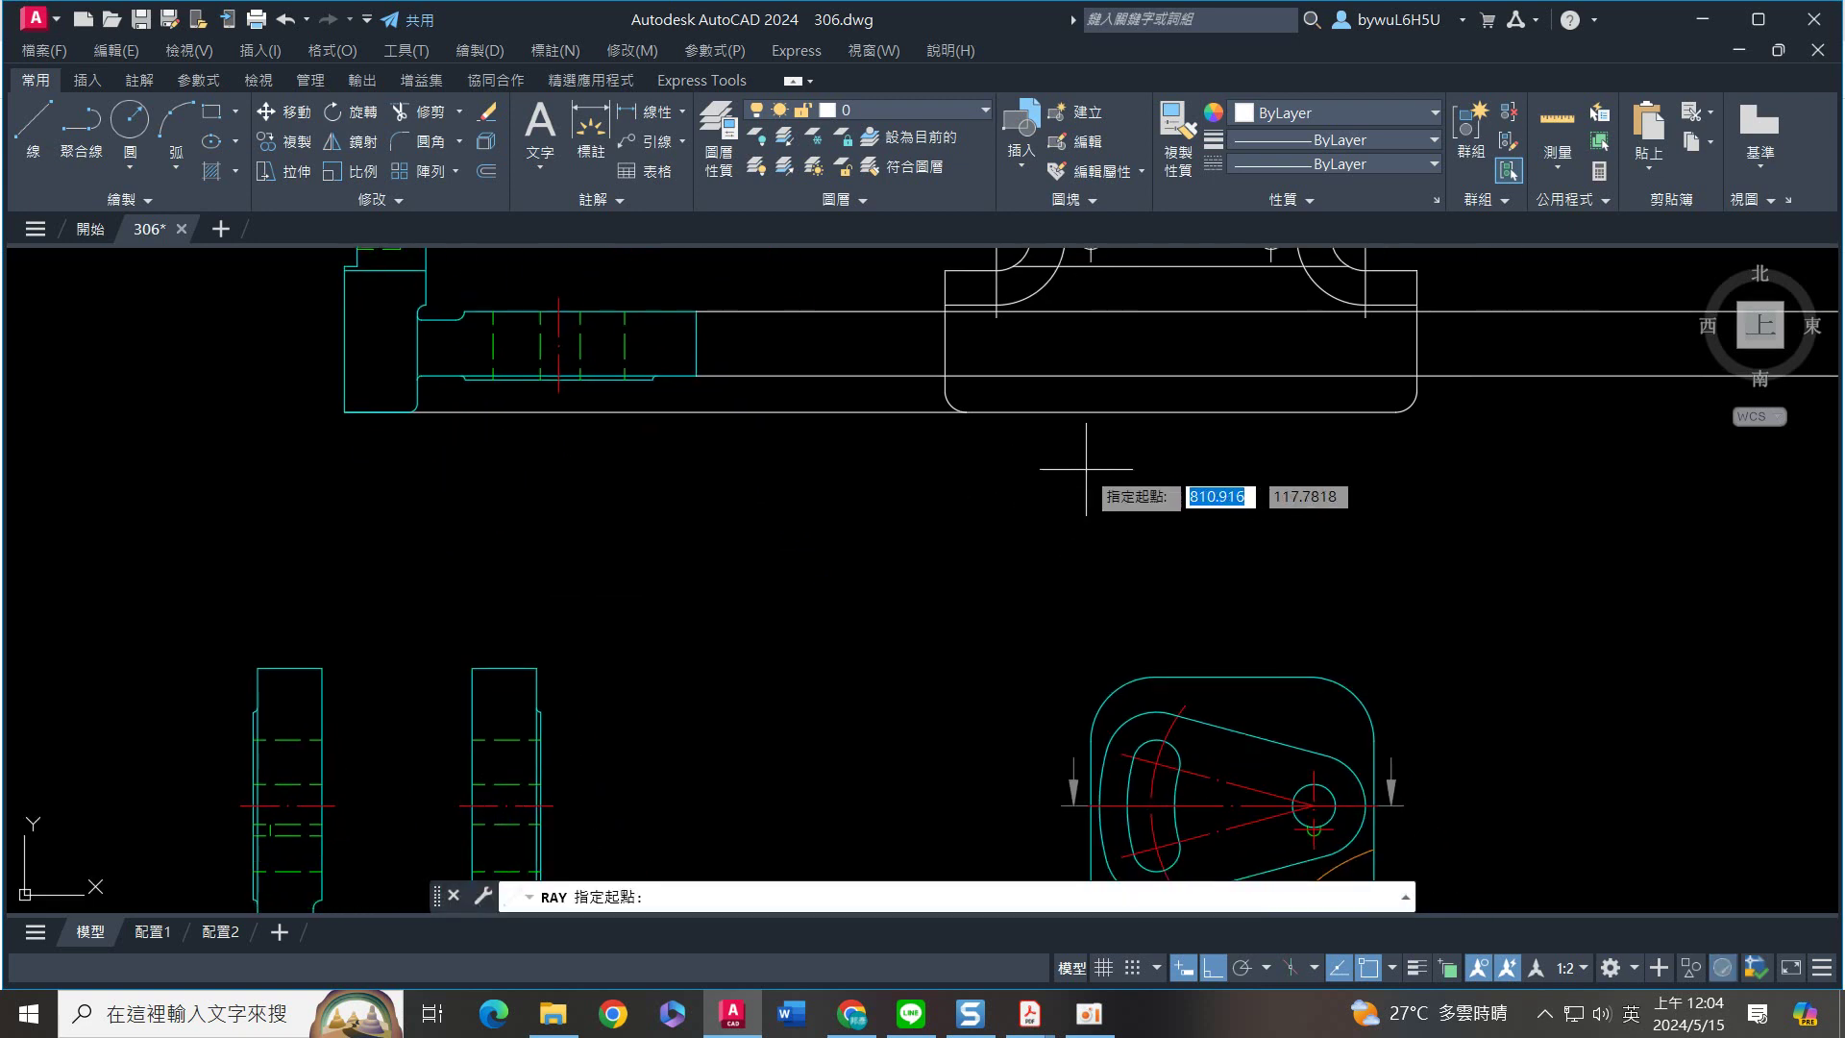
click(1091, 741)
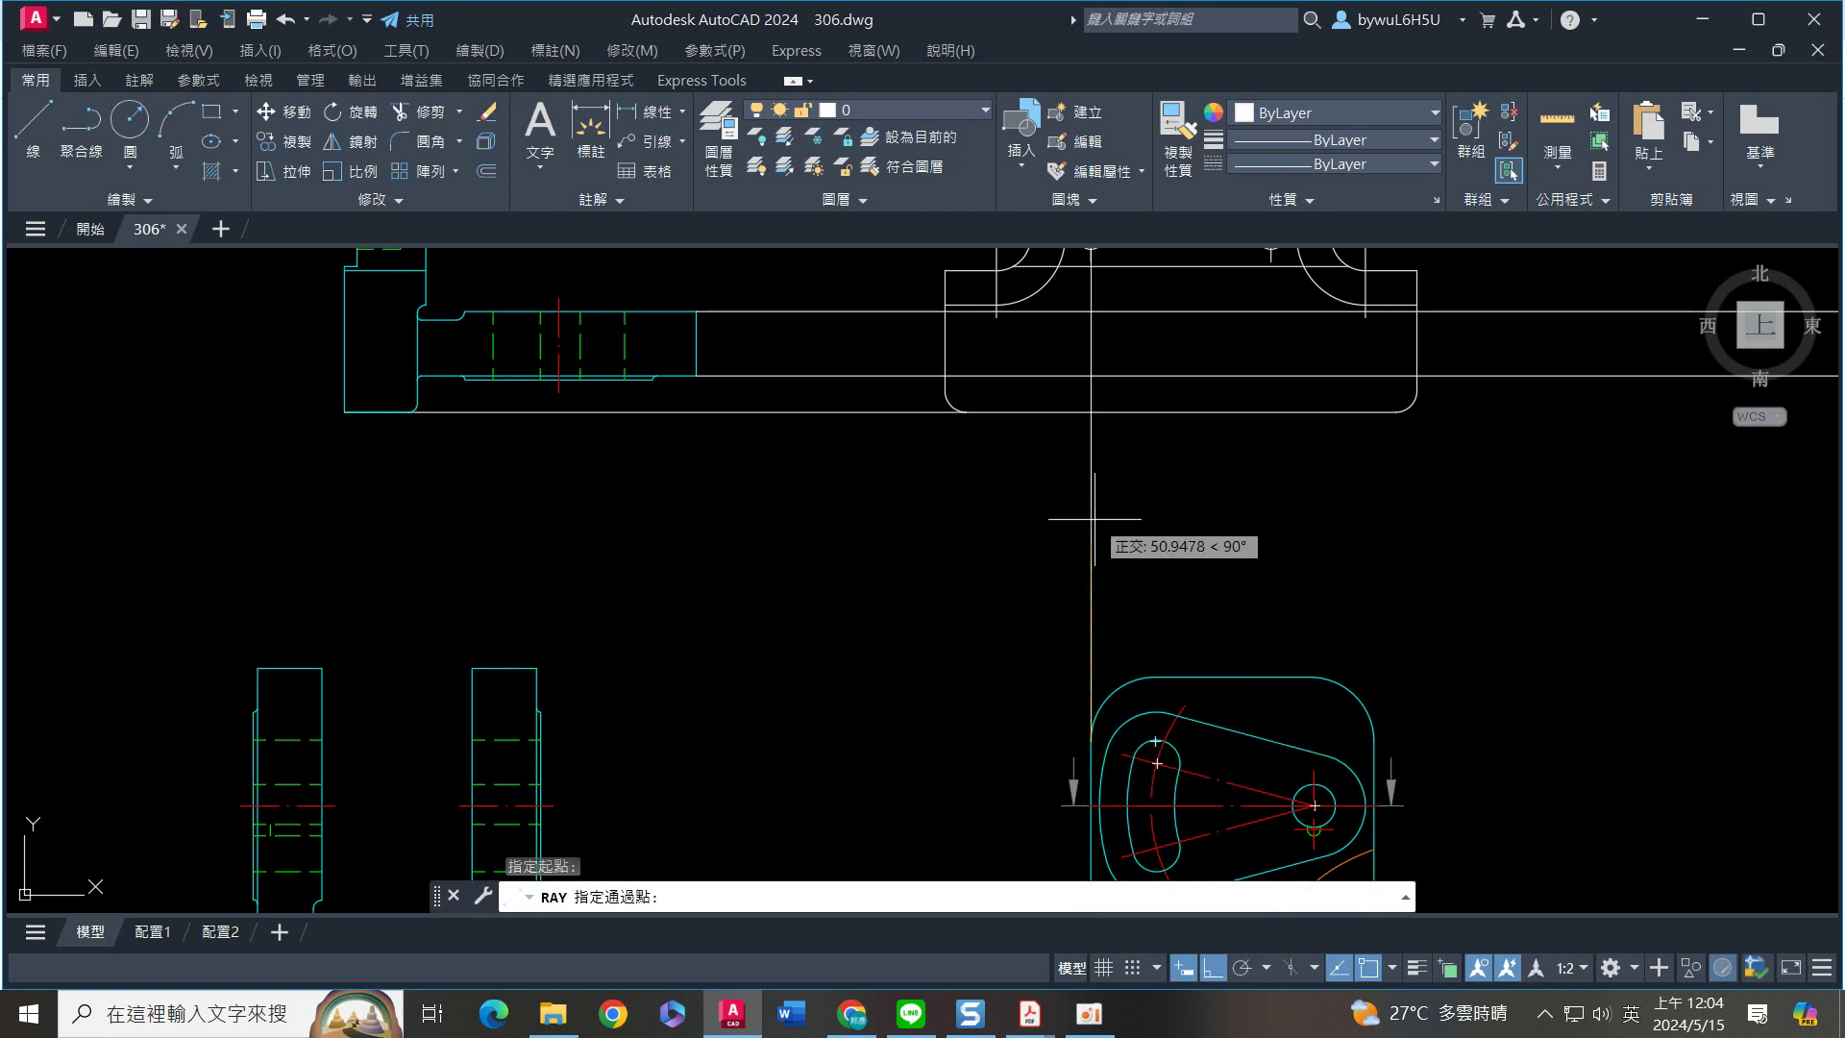
key(Return)
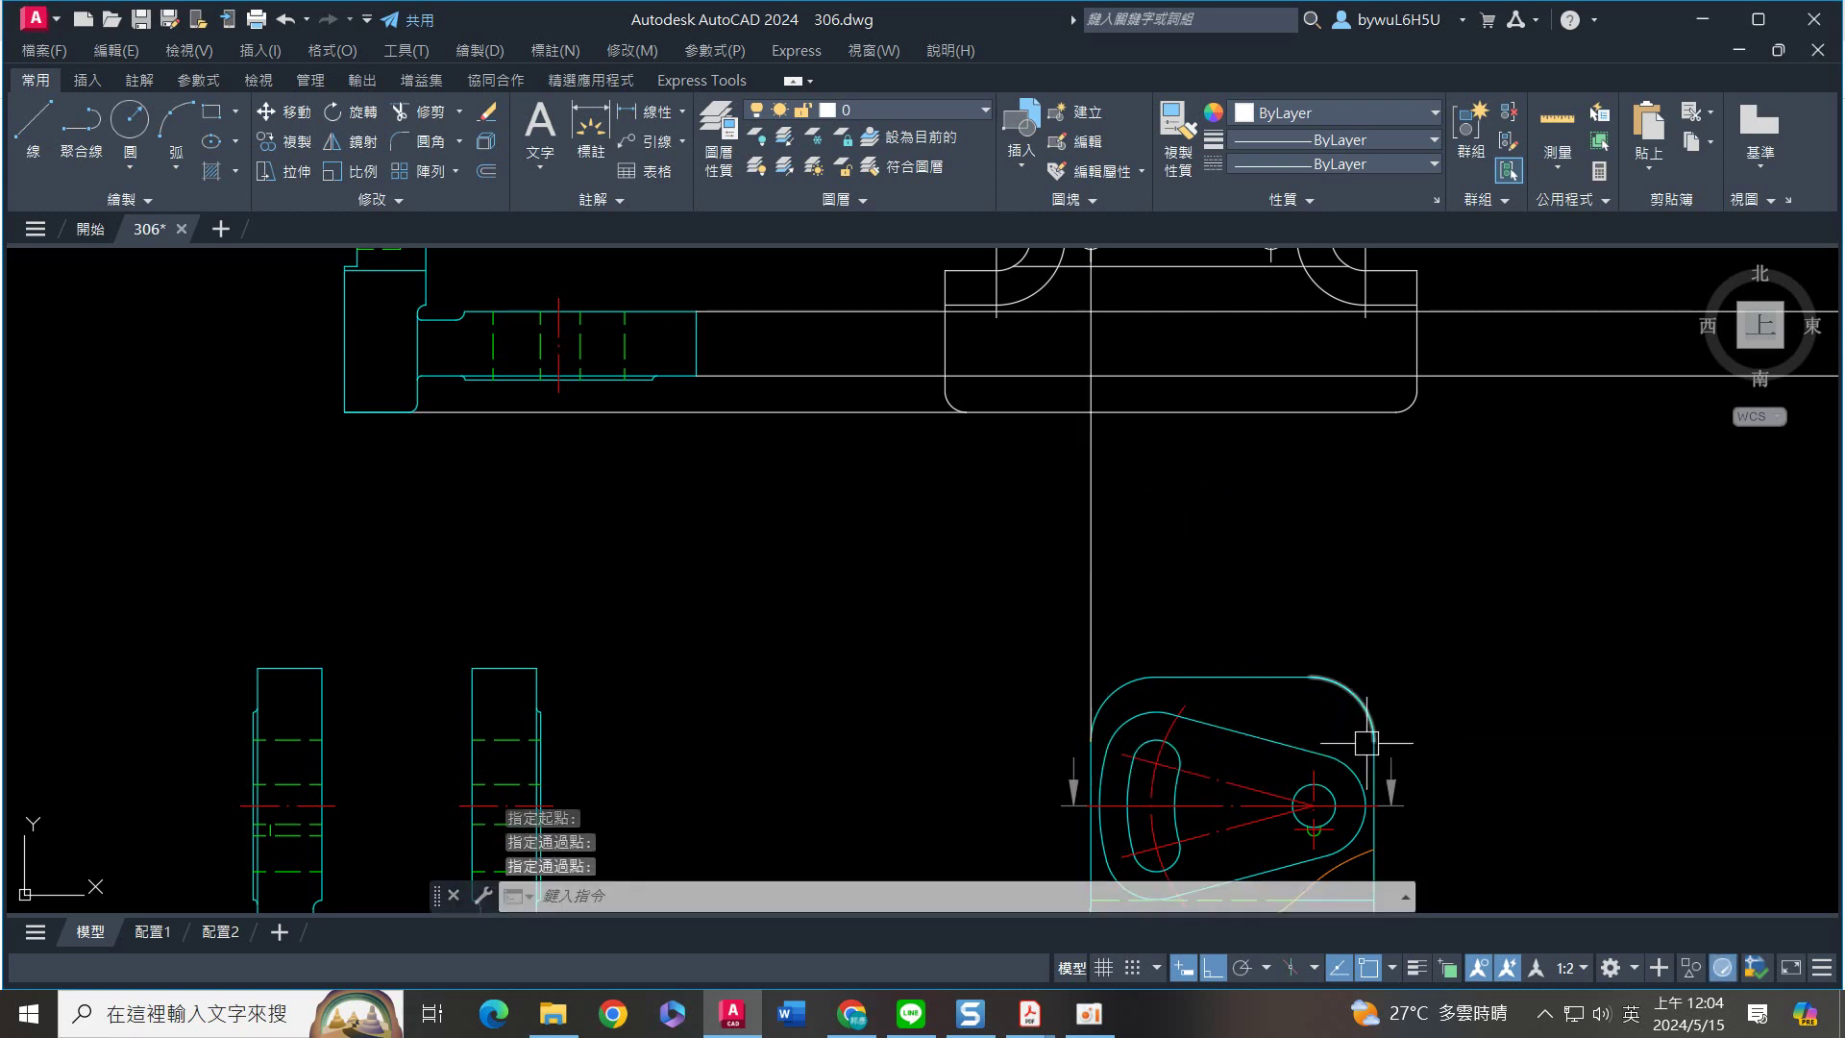
key(Return)
click(1373, 741)
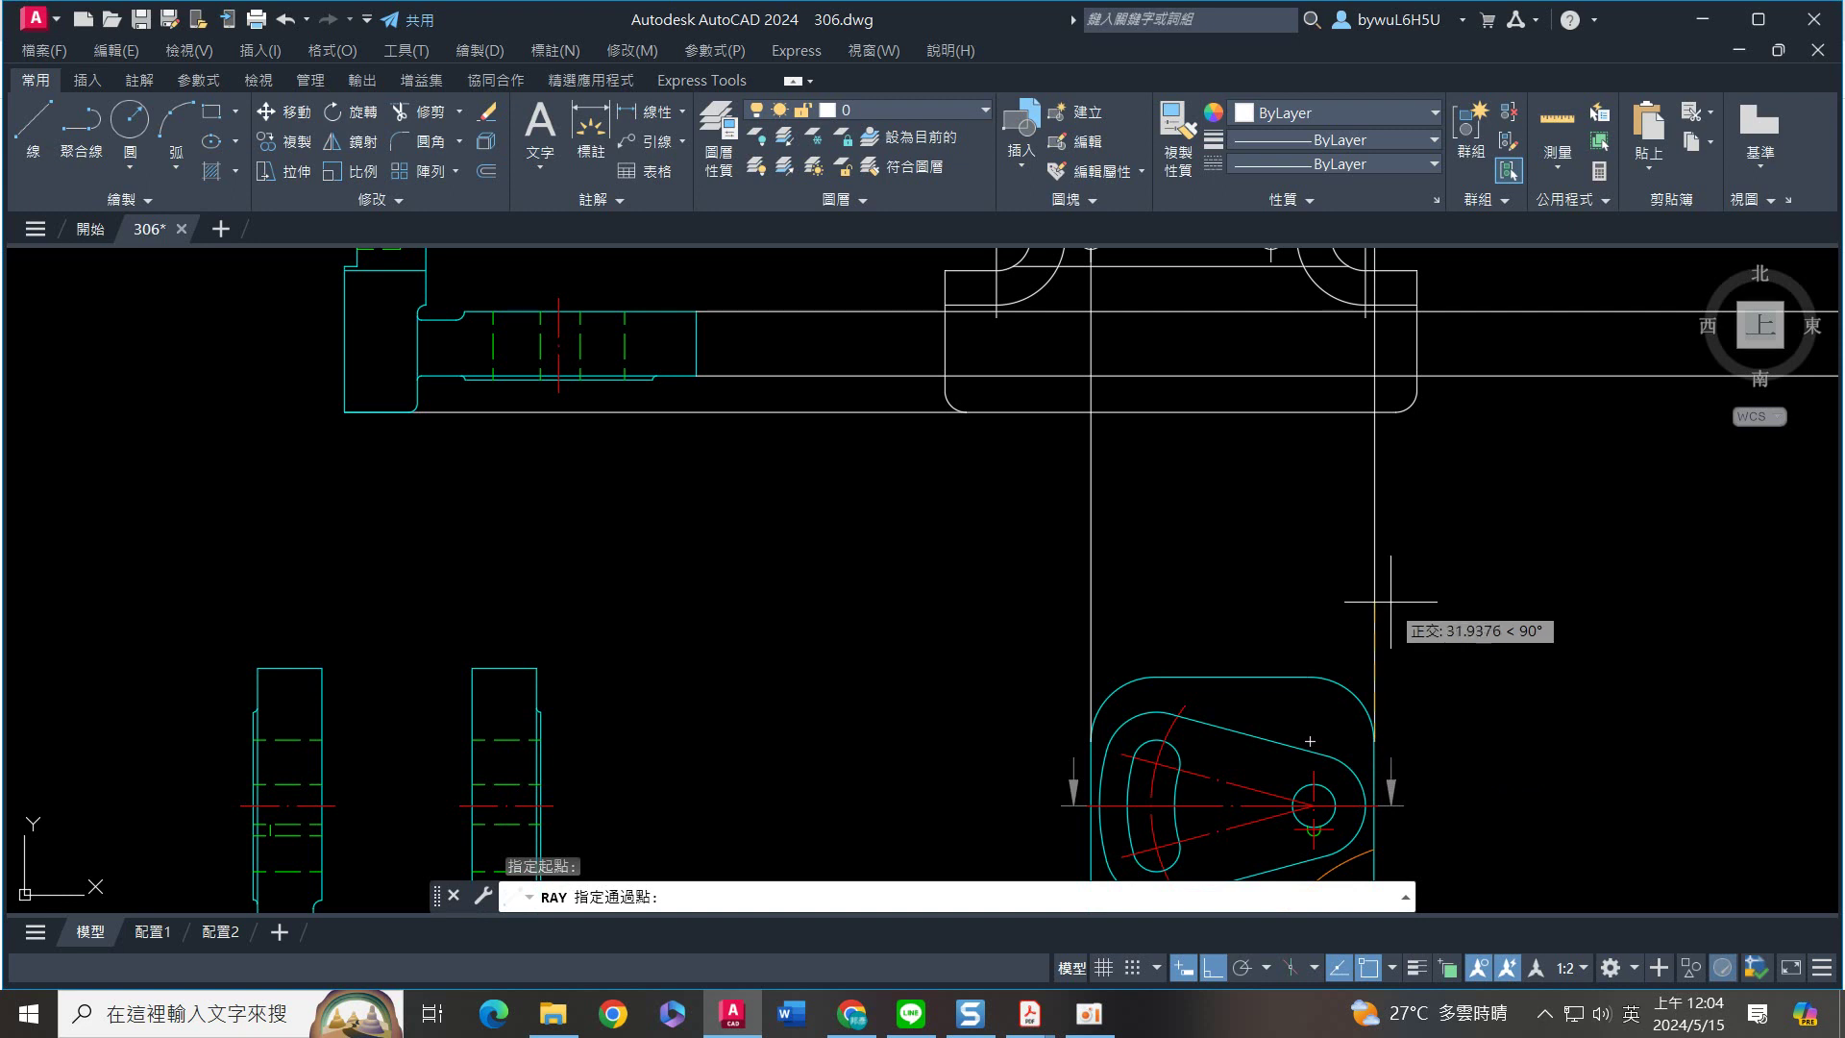
key(Return)
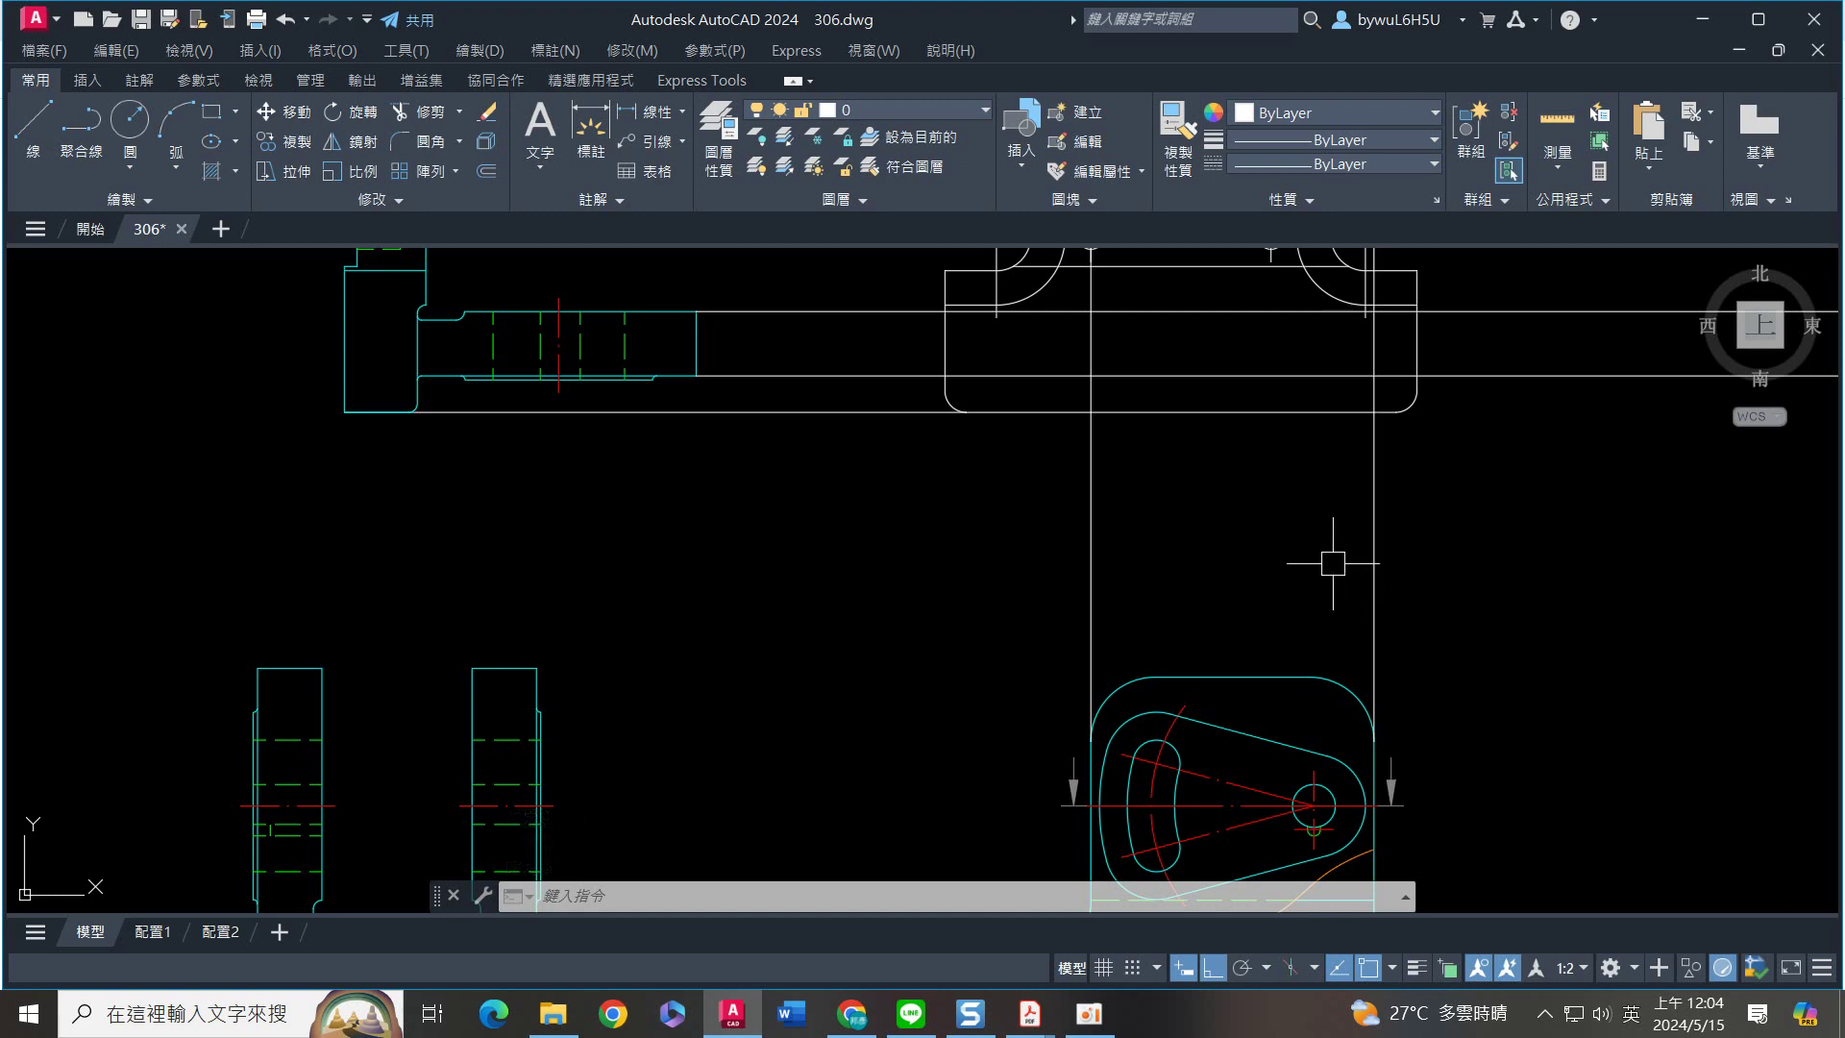
Draw a rectangle for the lower upright in the top view between opposite intersections of the four projection rays
middle_drag(1165, 348, 1166, 400)
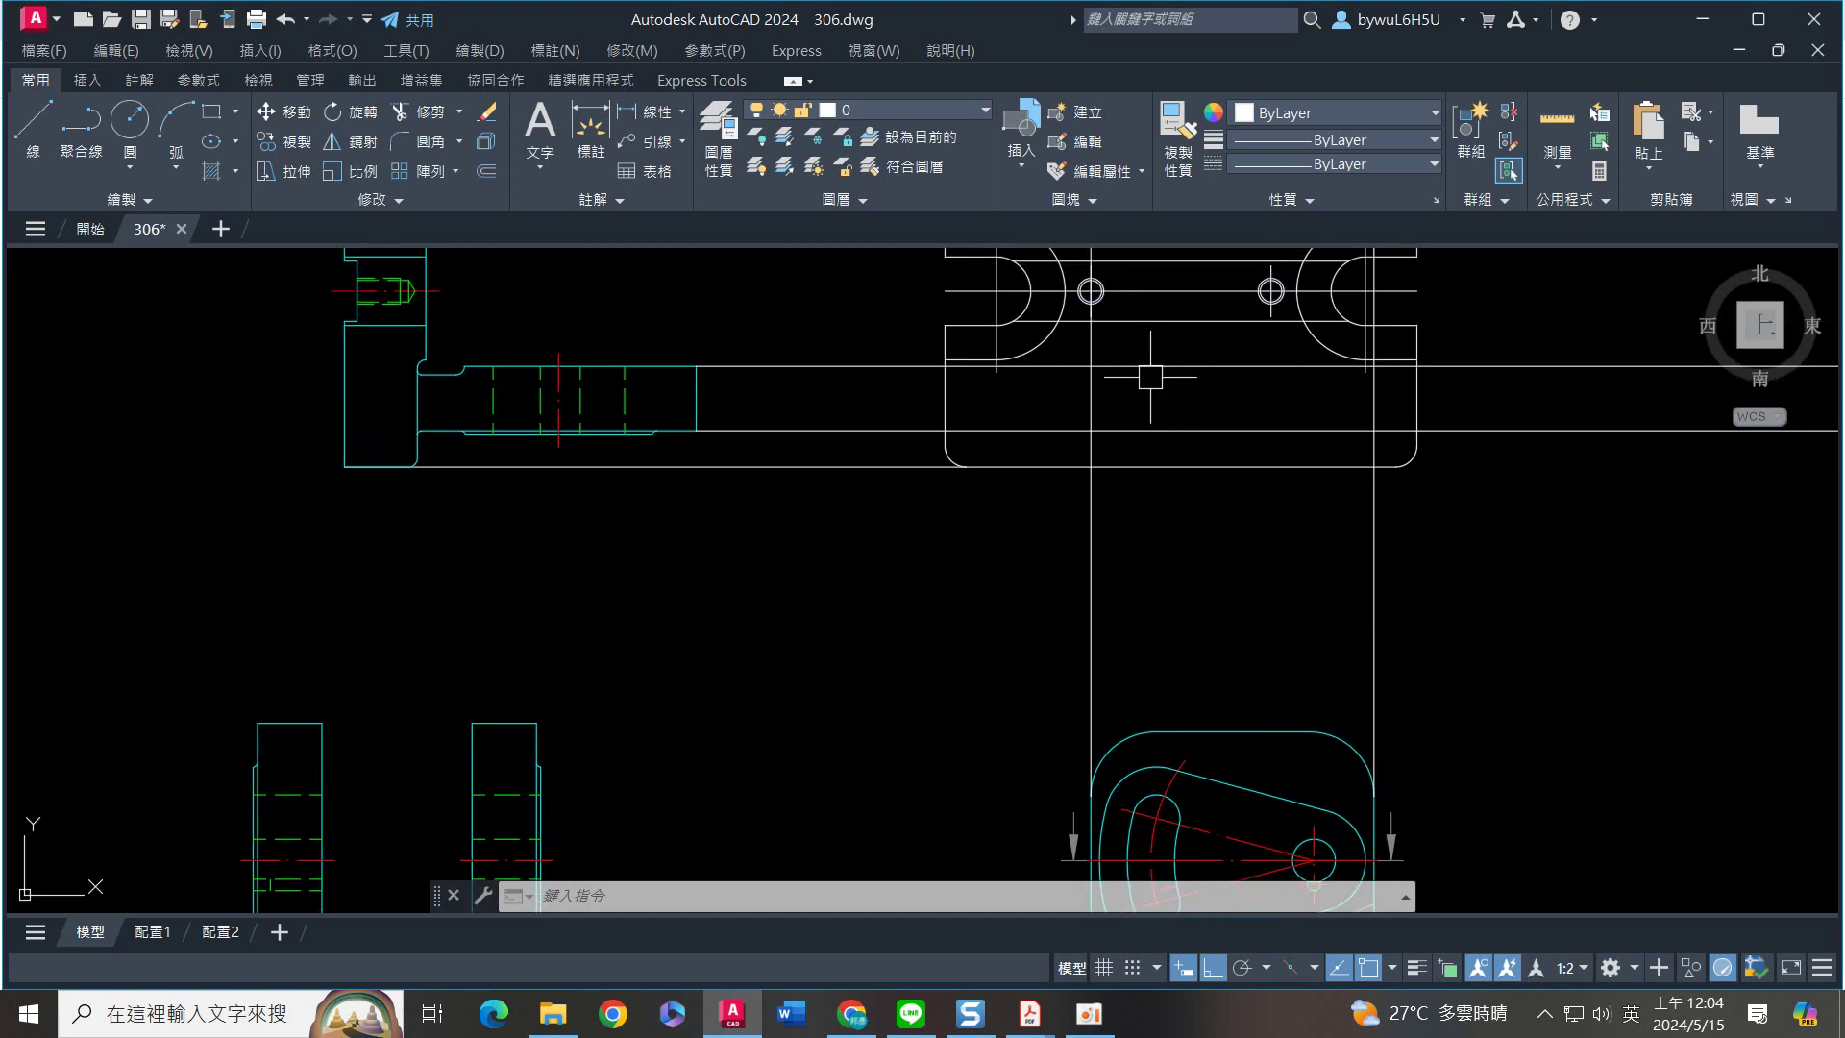
text(c)
key(Return)
scroll(1150, 377, up, 2)
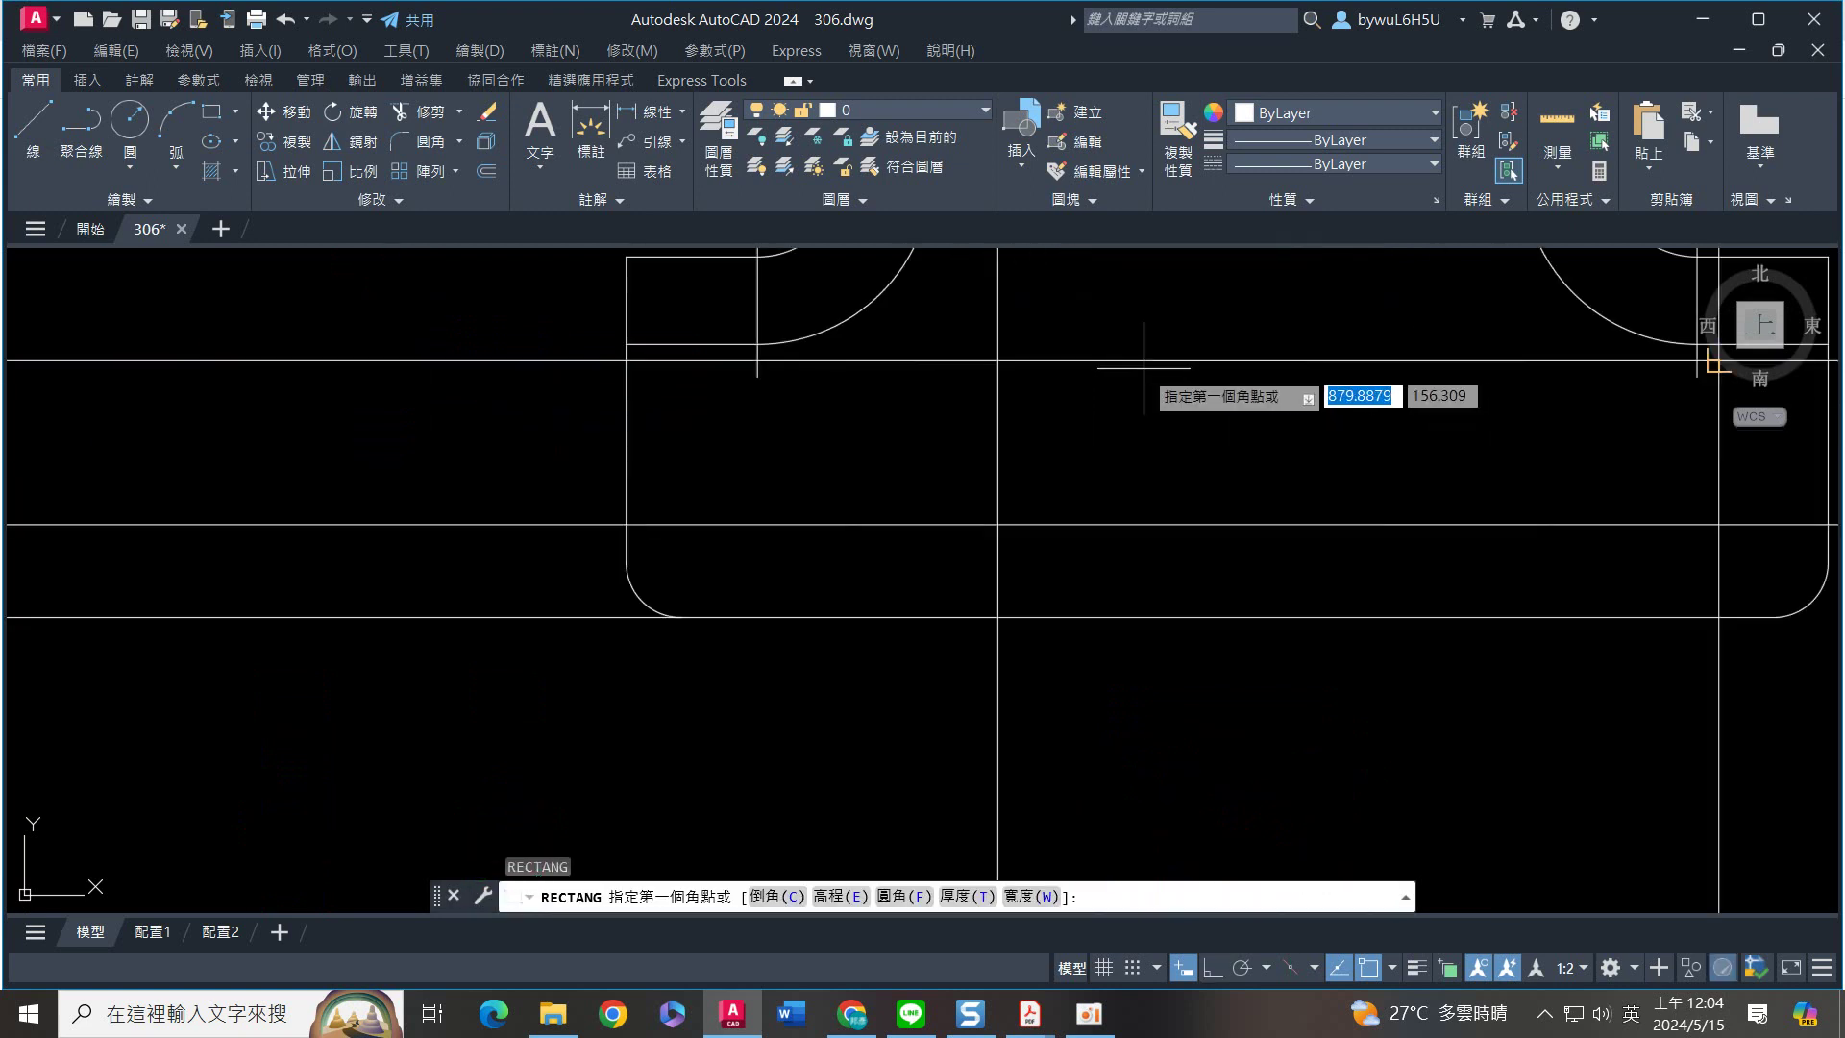
click(998, 523)
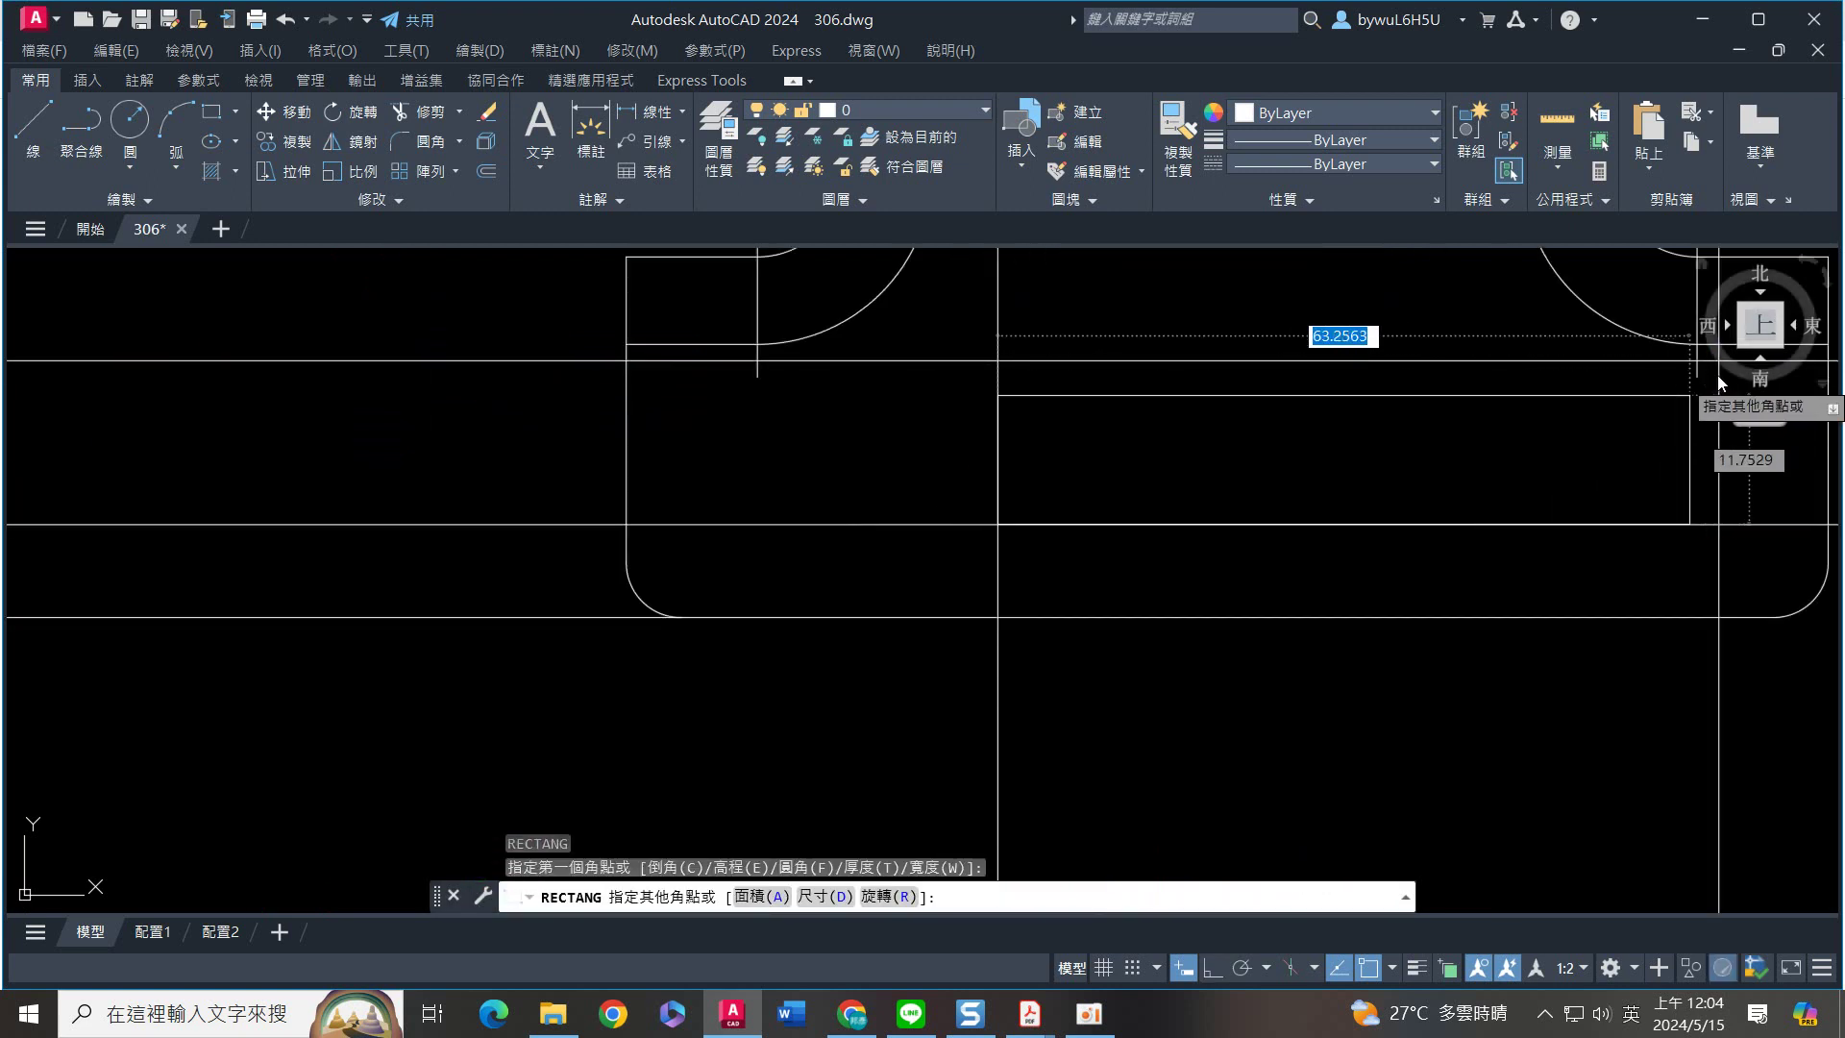
middle_drag(1595, 437, 1077, 490)
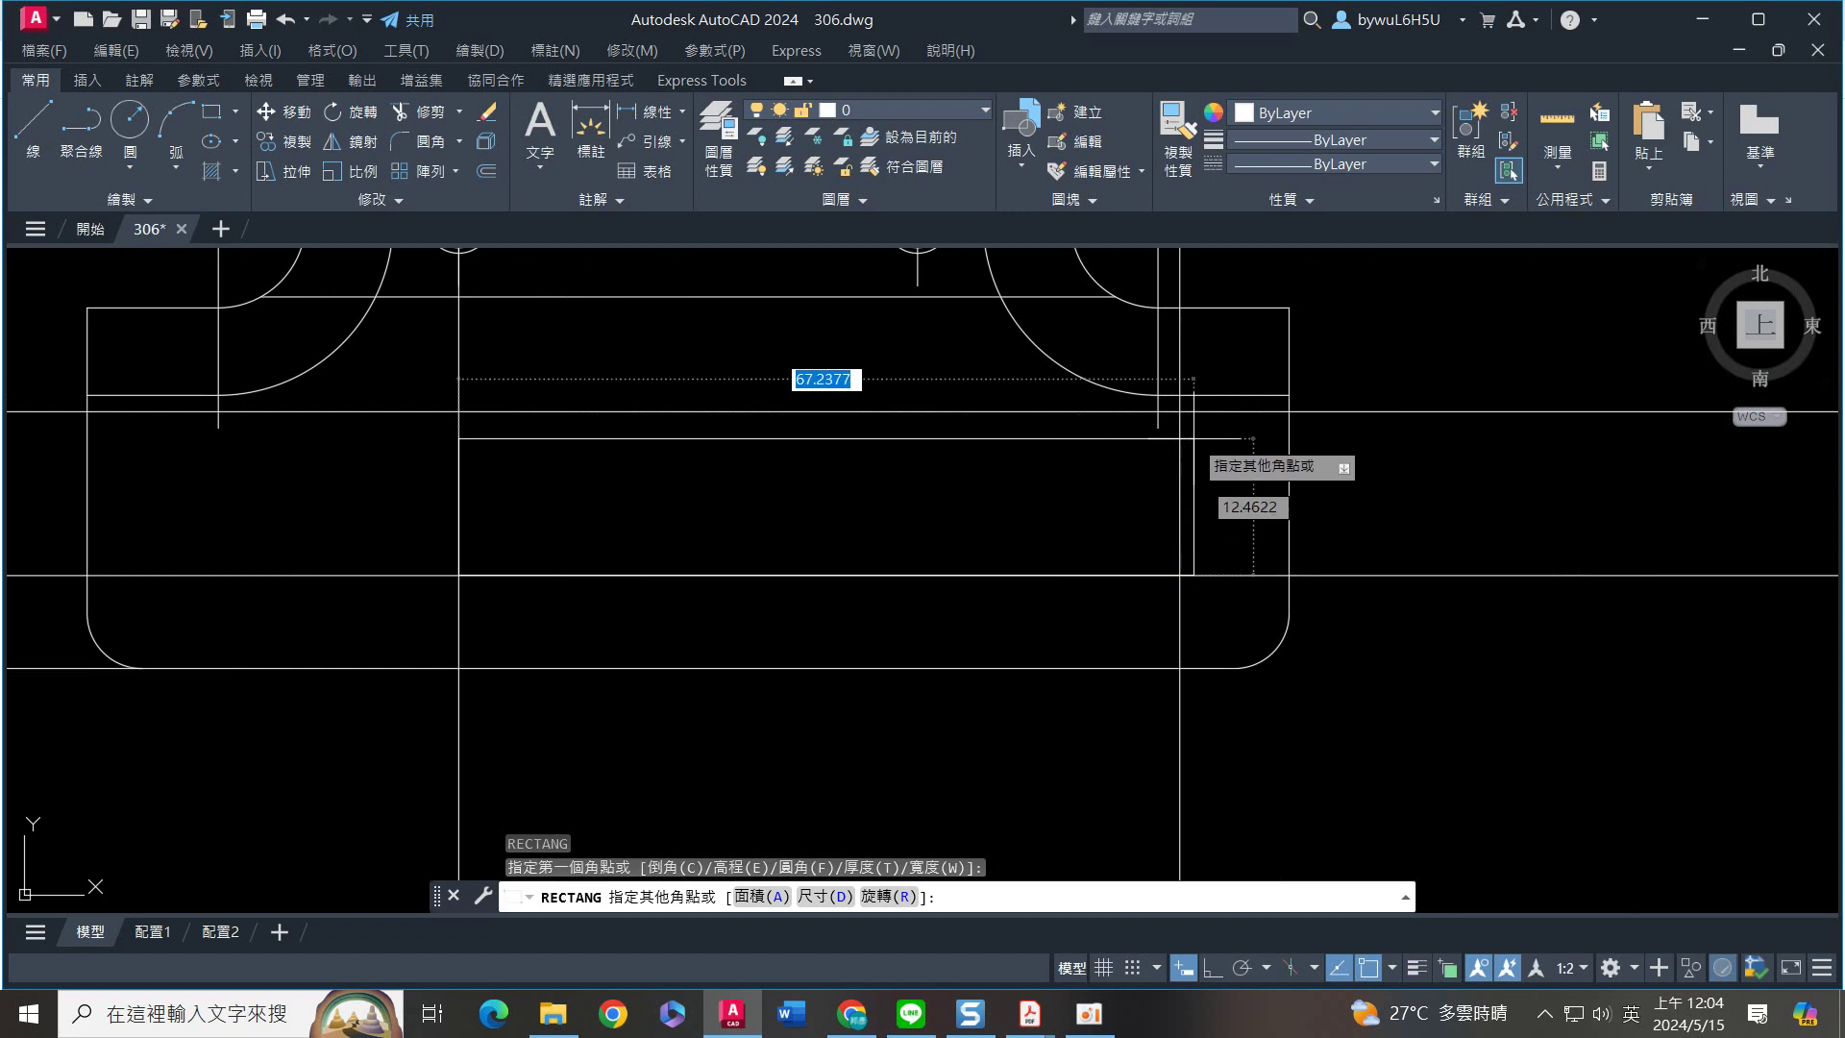
click(1180, 411)
Delete the two horizontal and two vertical projection rays around the upright rectangle
scroll(1442, 625, down, 4)
click(1557, 759)
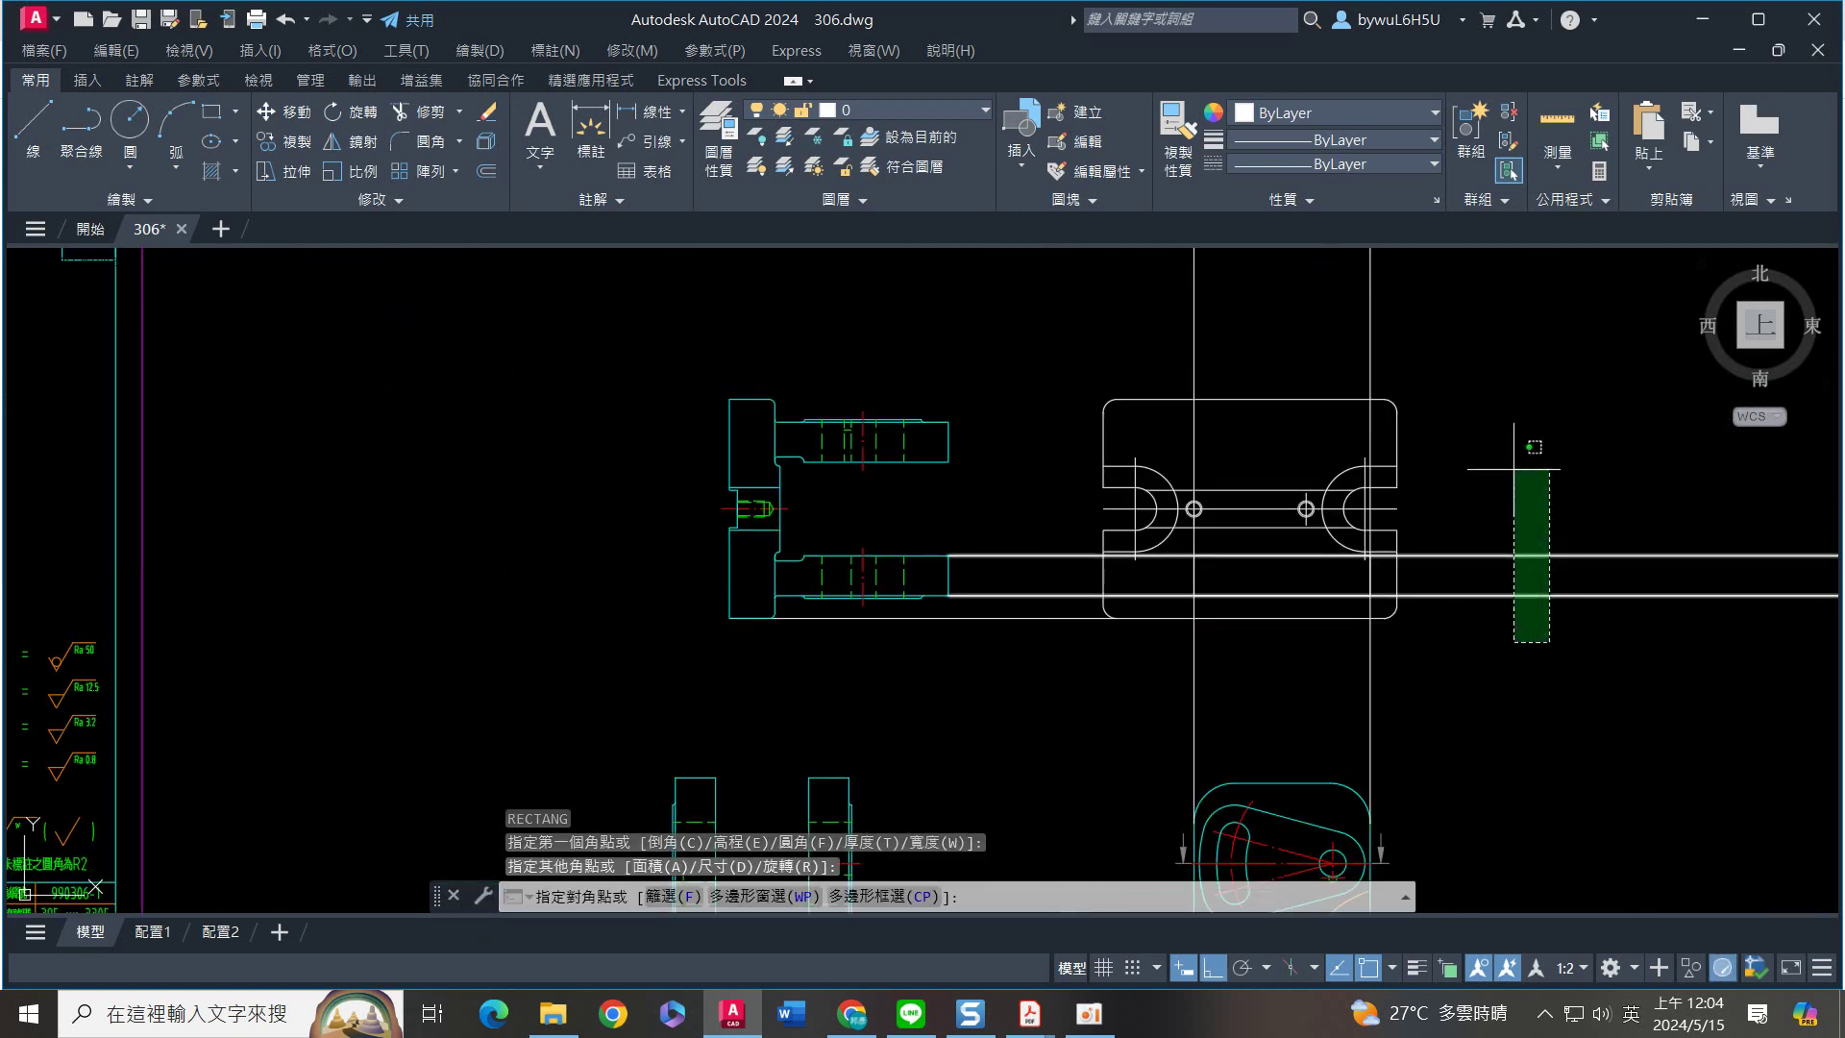
click(1512, 463)
click(1422, 341)
click(1166, 301)
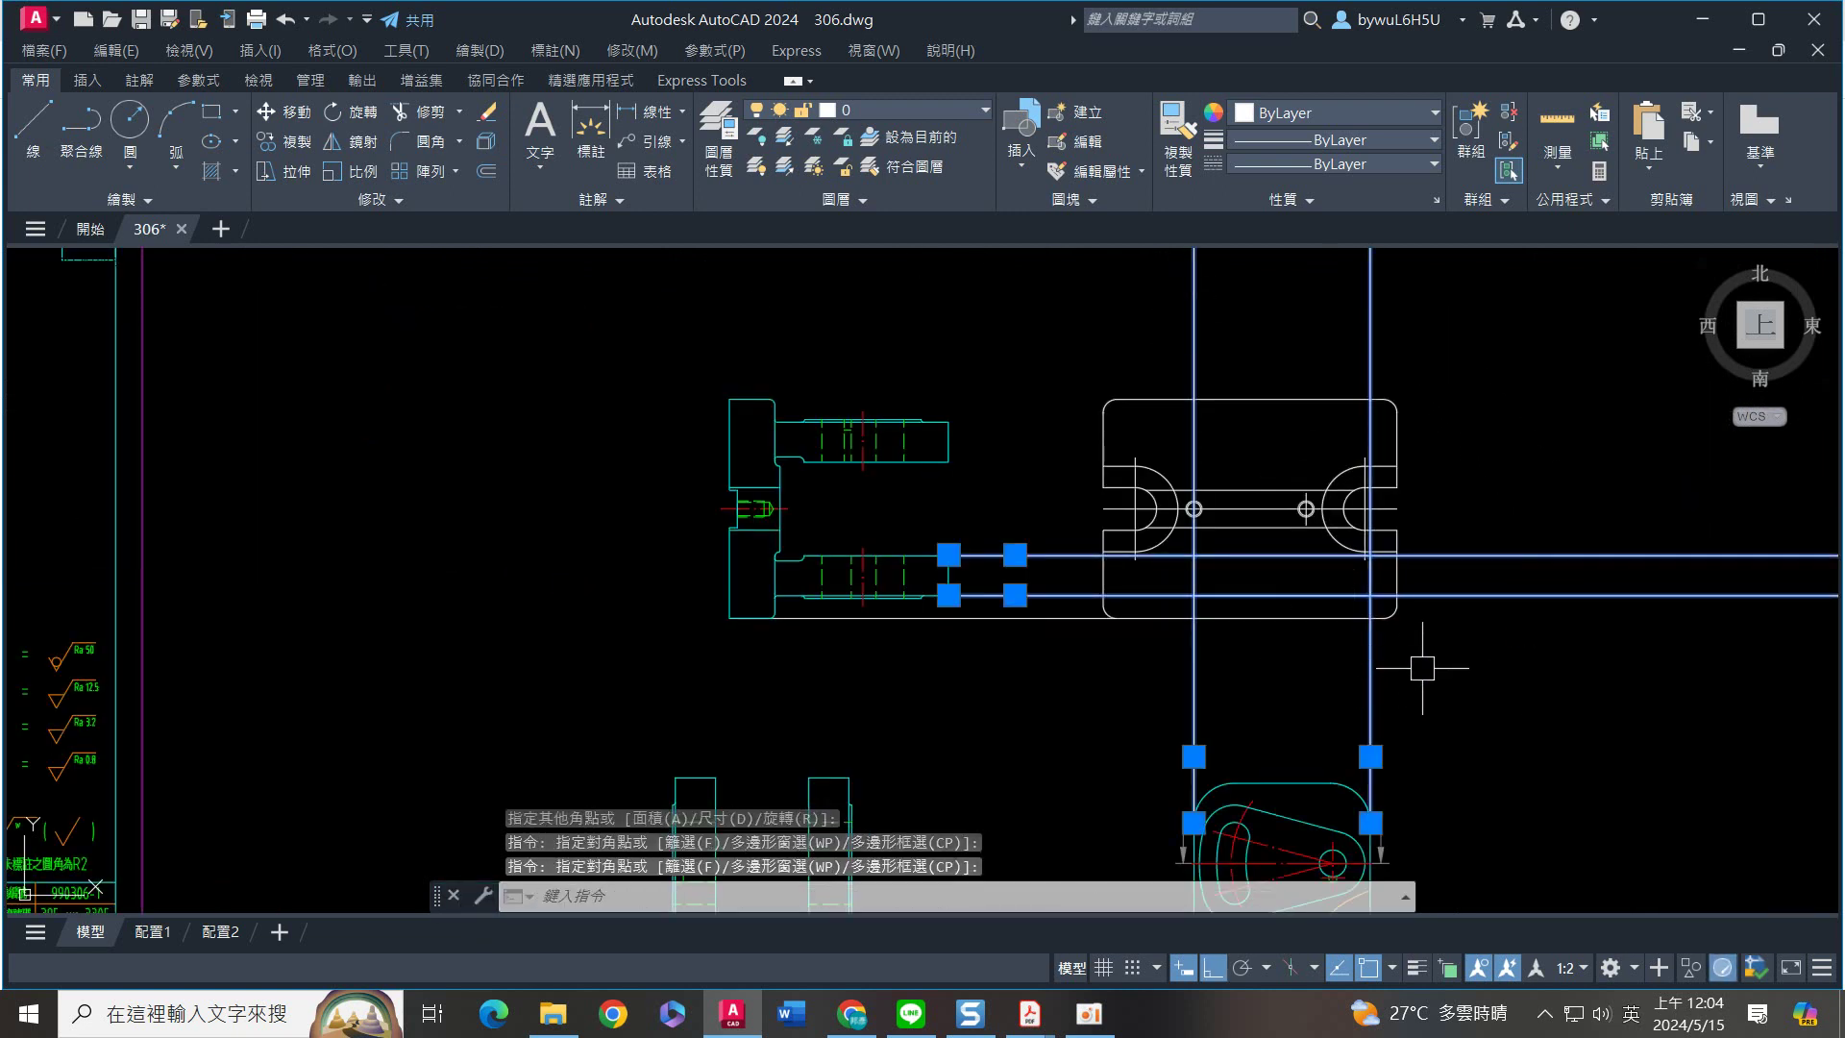
key(Delete)
Project a horizontal ray rightward from the end of the raised face below the rotated side view's lower upright
scroll(1096, 676, up, 4)
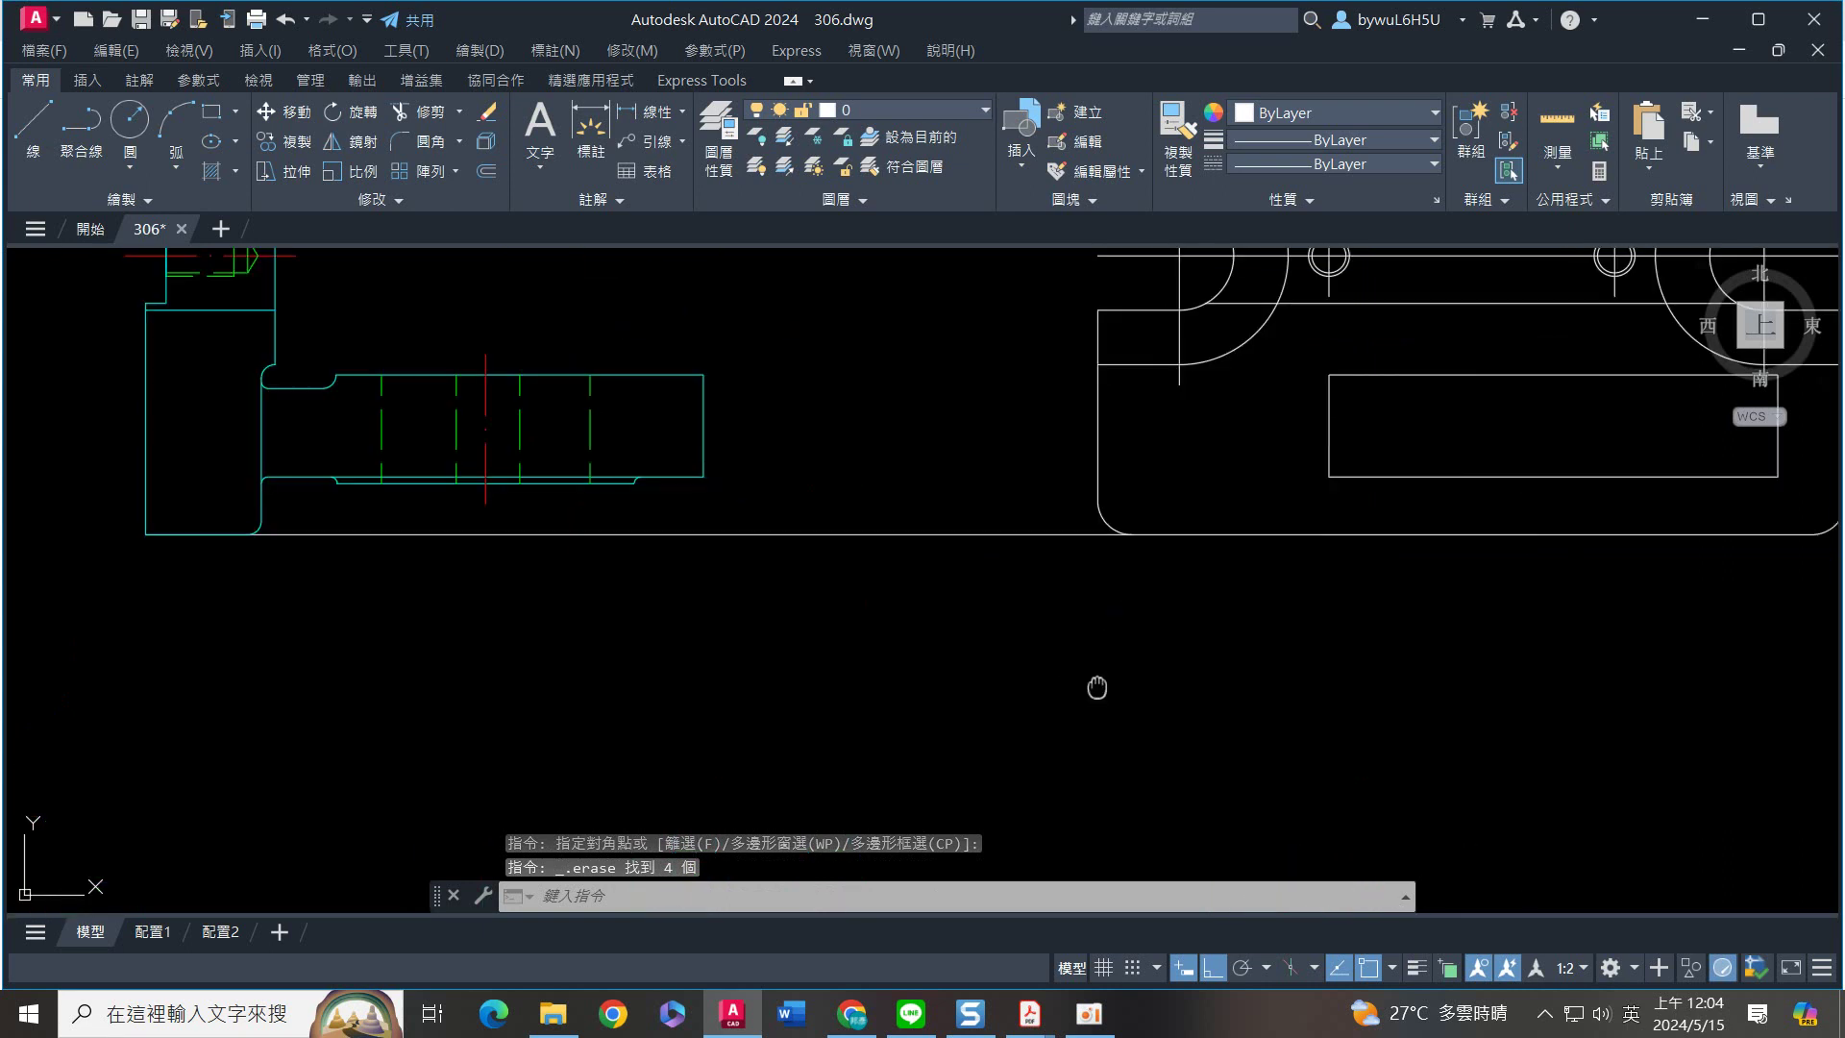
middle_drag(1100, 679, 1061, 718)
text(ray)
key(Return)
scroll(640, 544, up, 4)
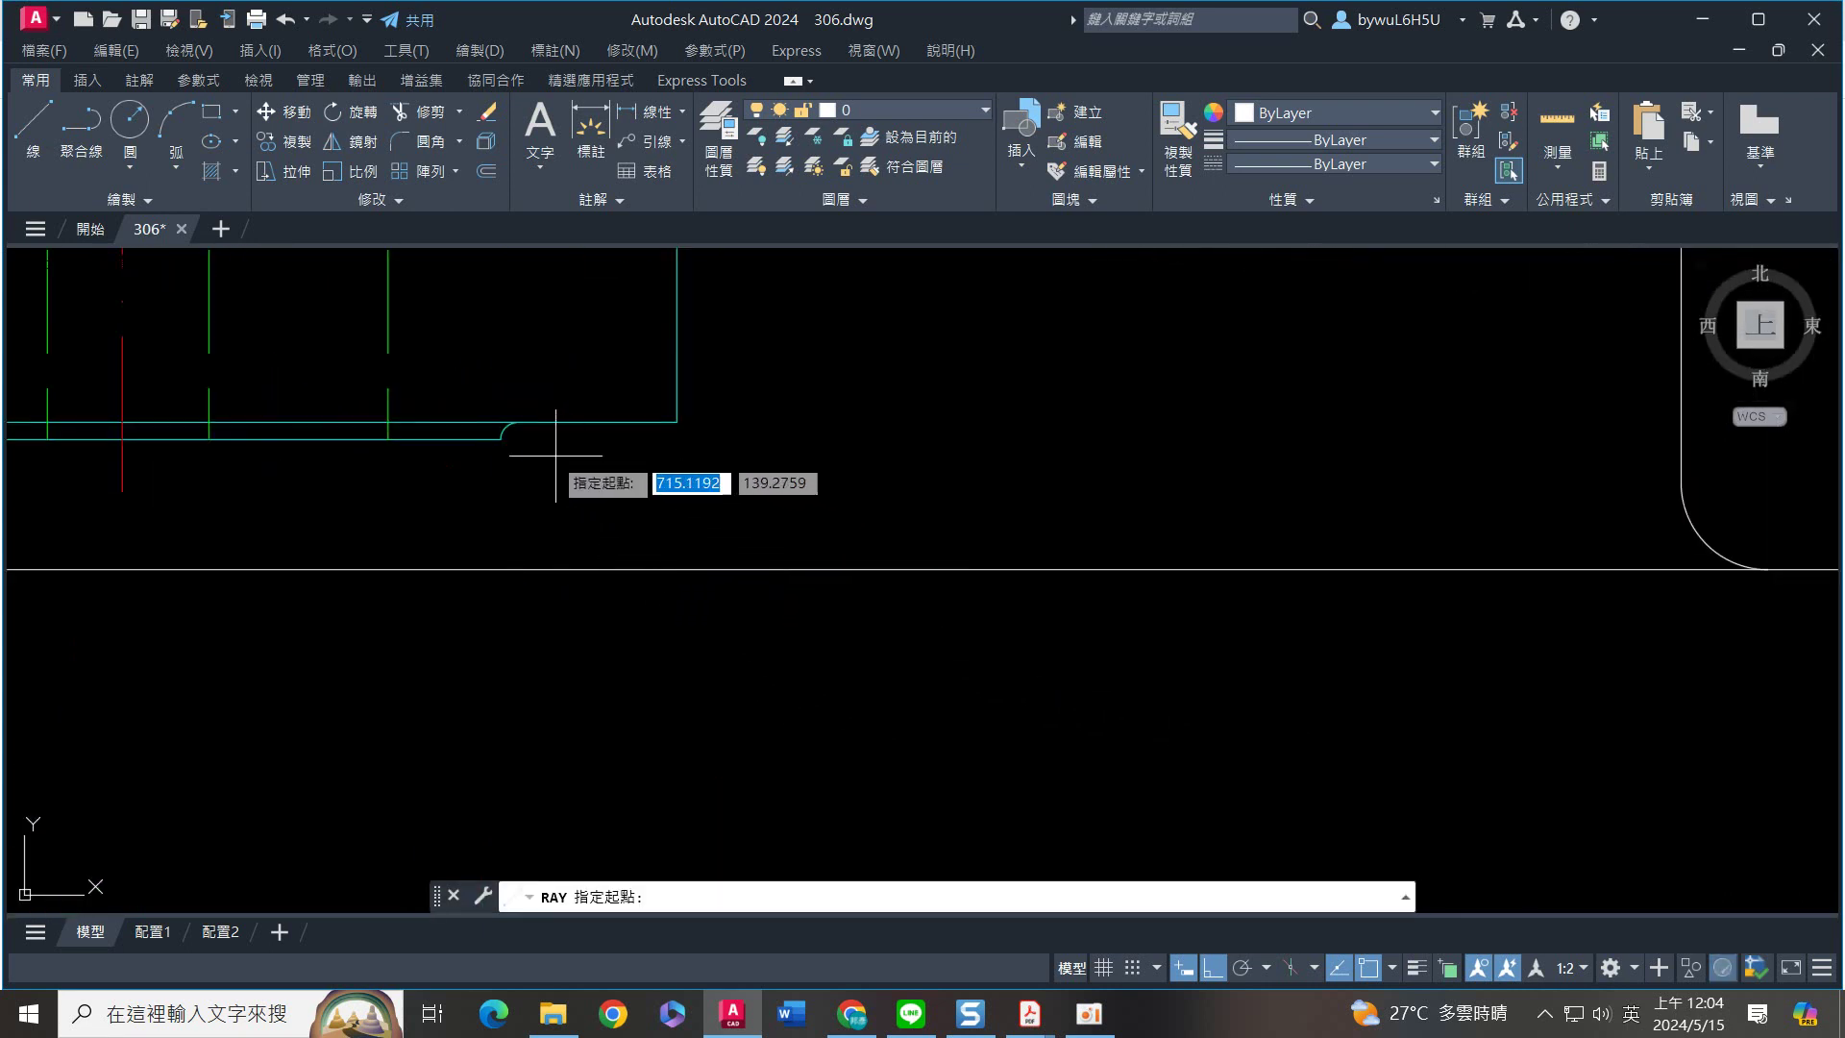
click(501, 439)
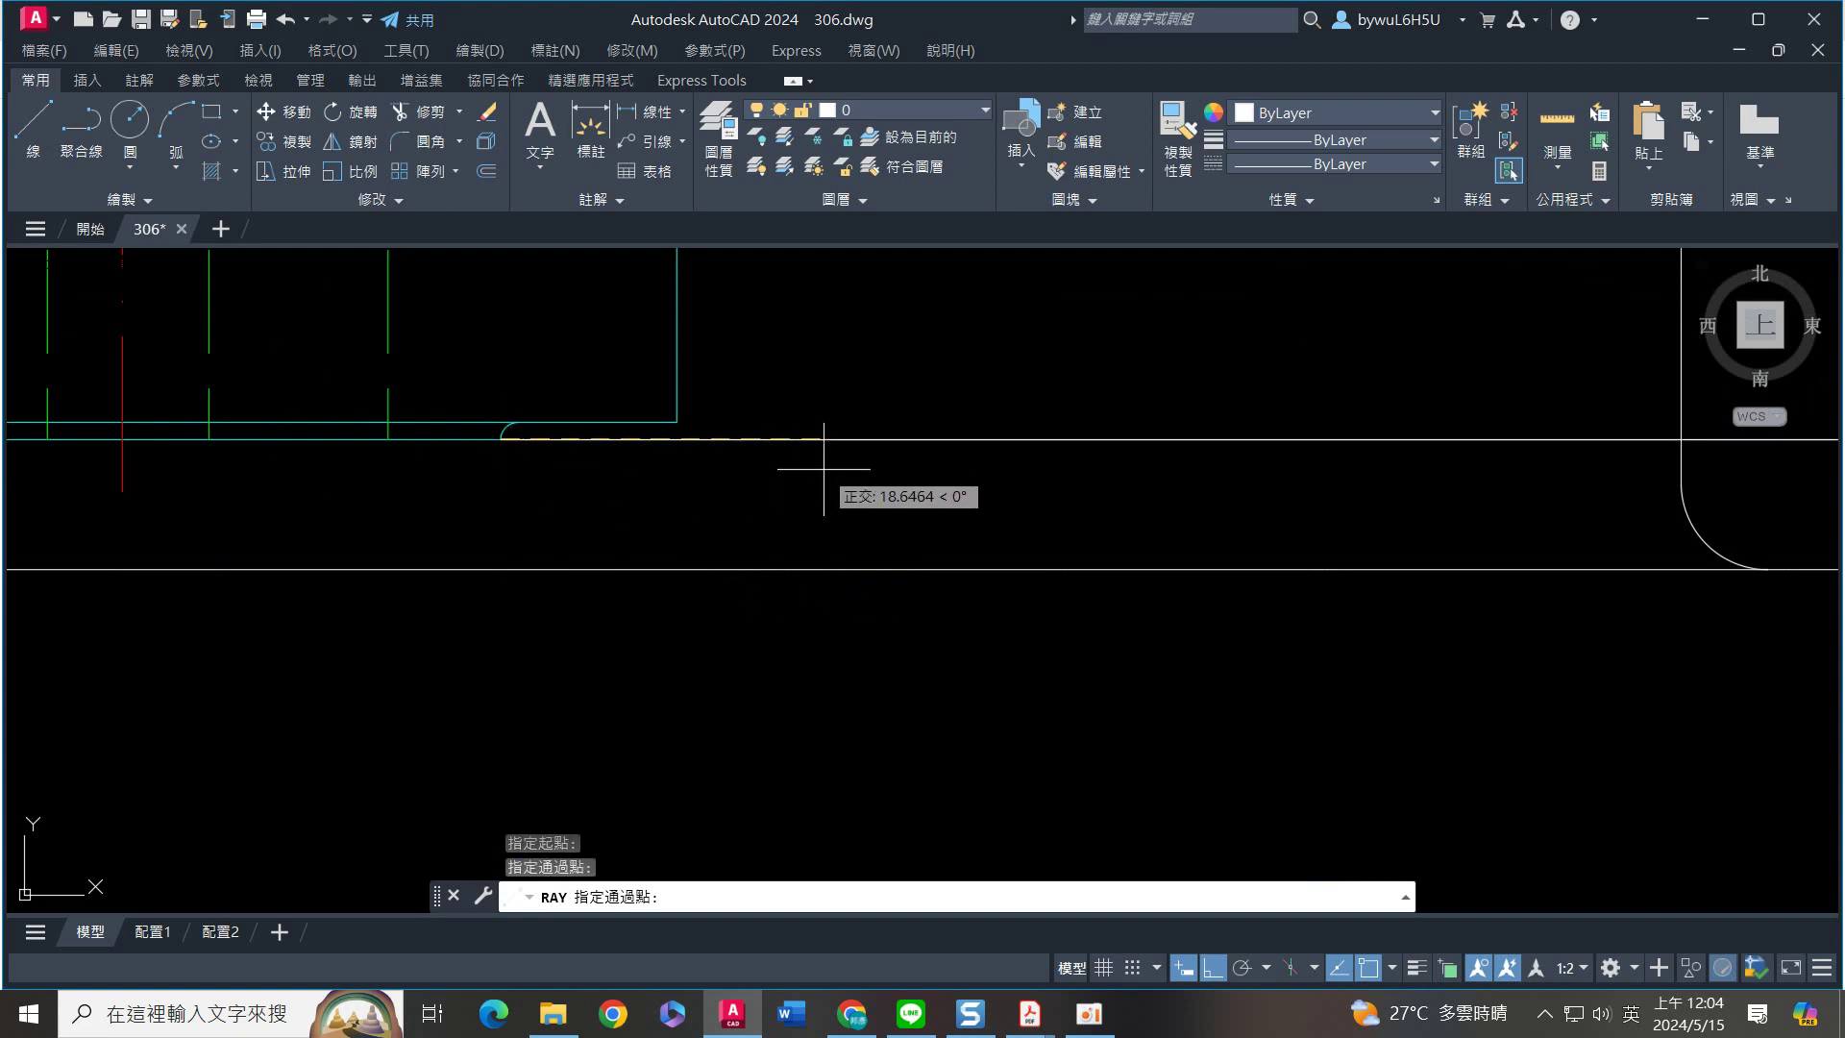
click(824, 469)
key(Return)
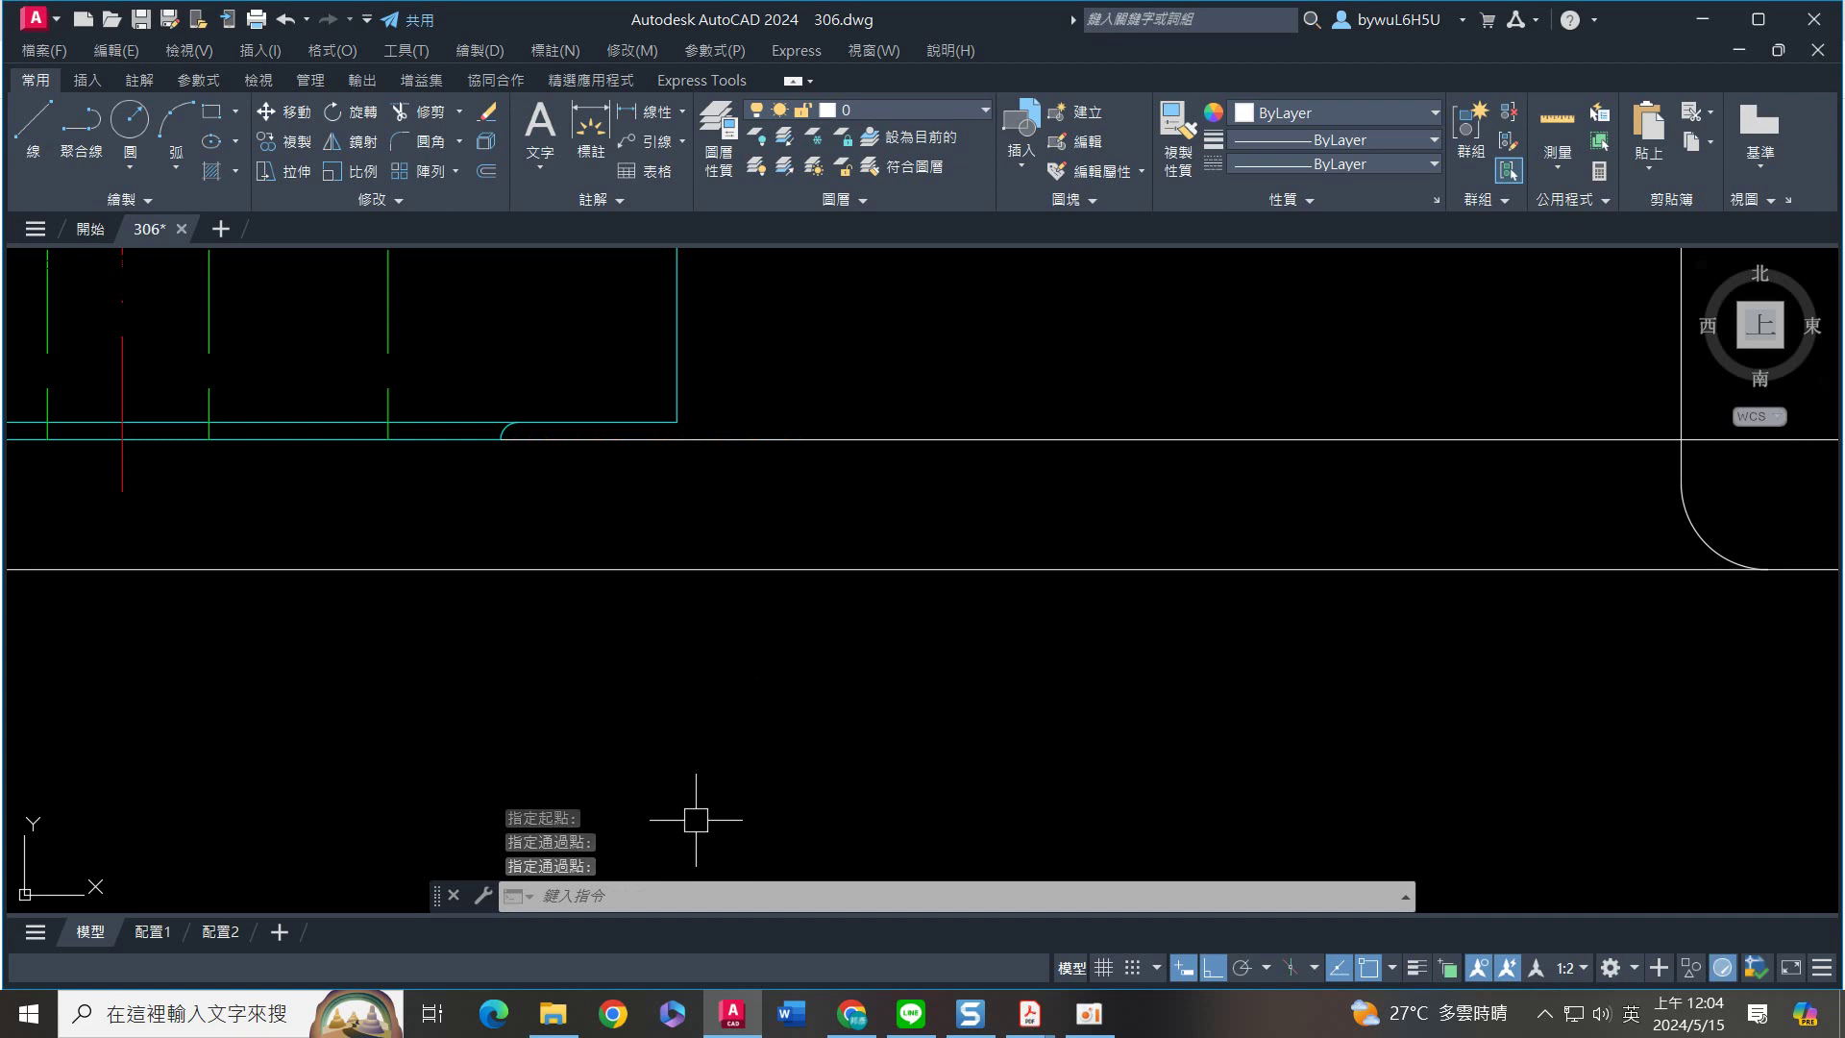
Project vertical rays upward into the top view from the left and right extremes of the front view's inner raised outline
text(ray)
key(Return)
scroll(1057, 753, down, 3)
middle_drag(1256, 754, 1033, 508)
scroll(1087, 640, down, 4)
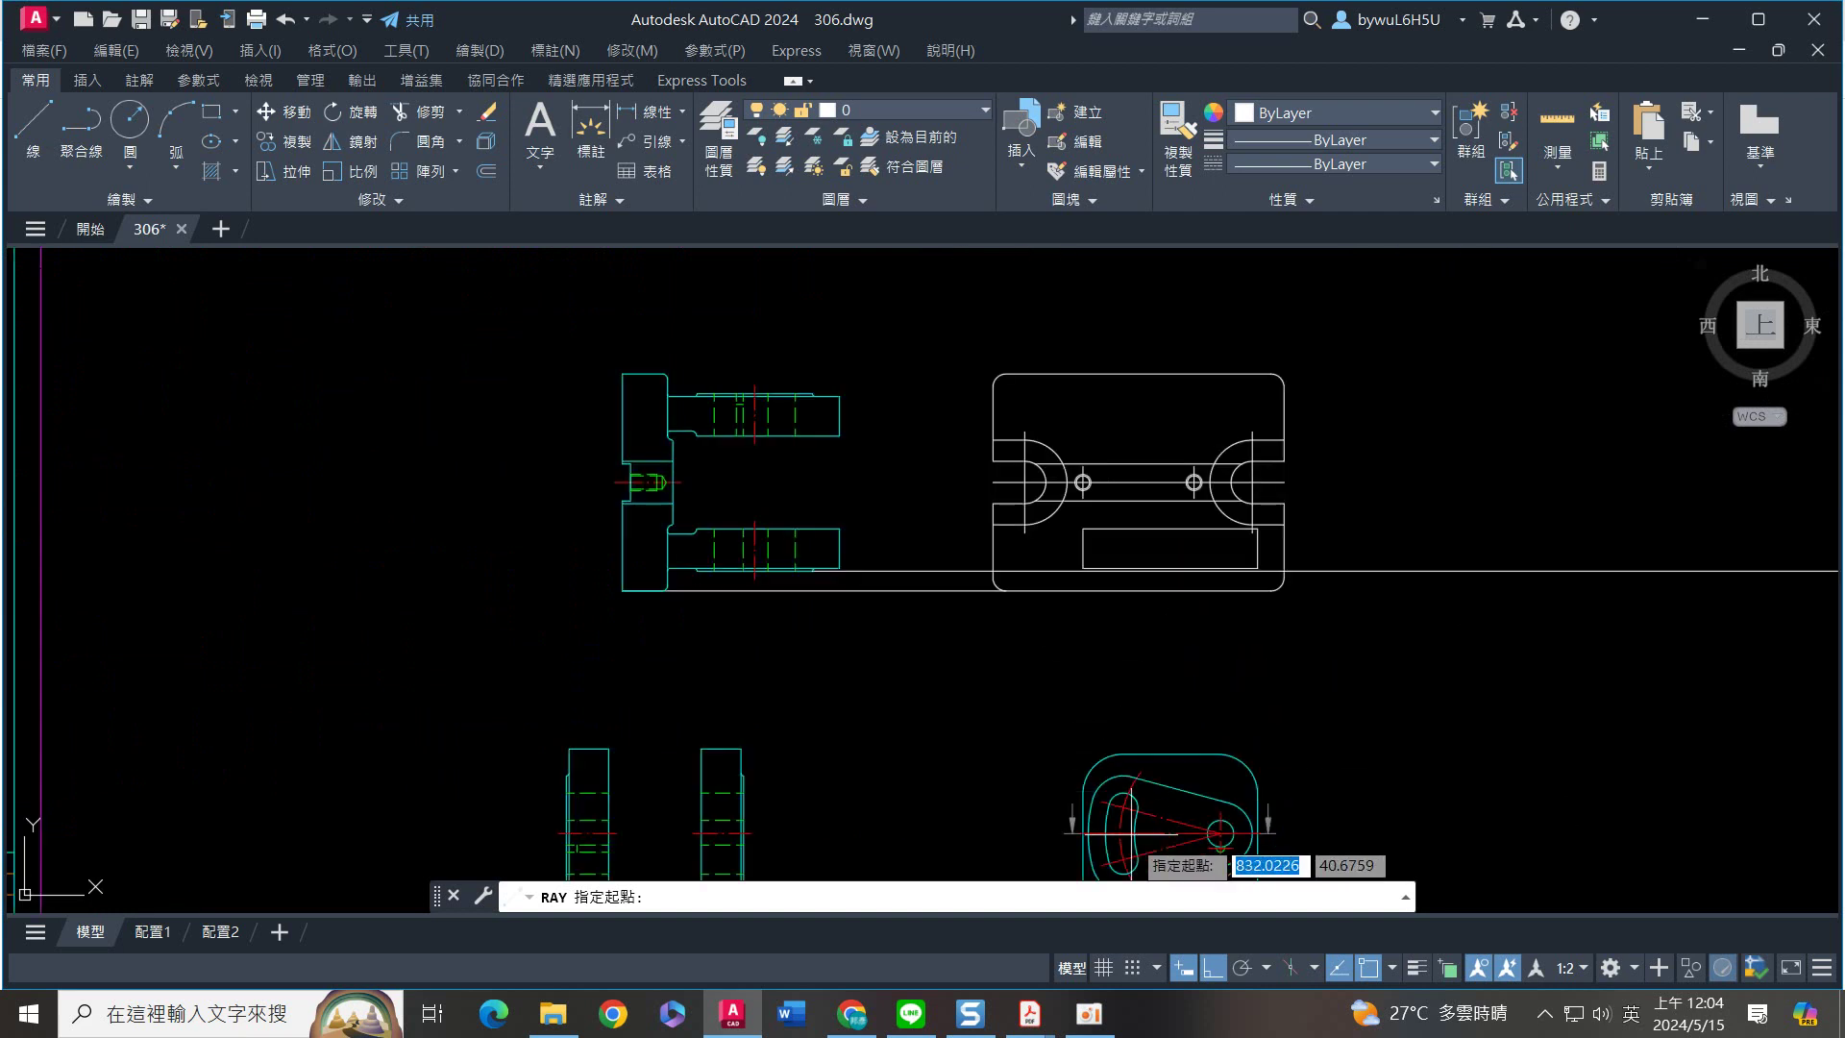
scroll(1136, 835, up, 4)
click(1010, 761)
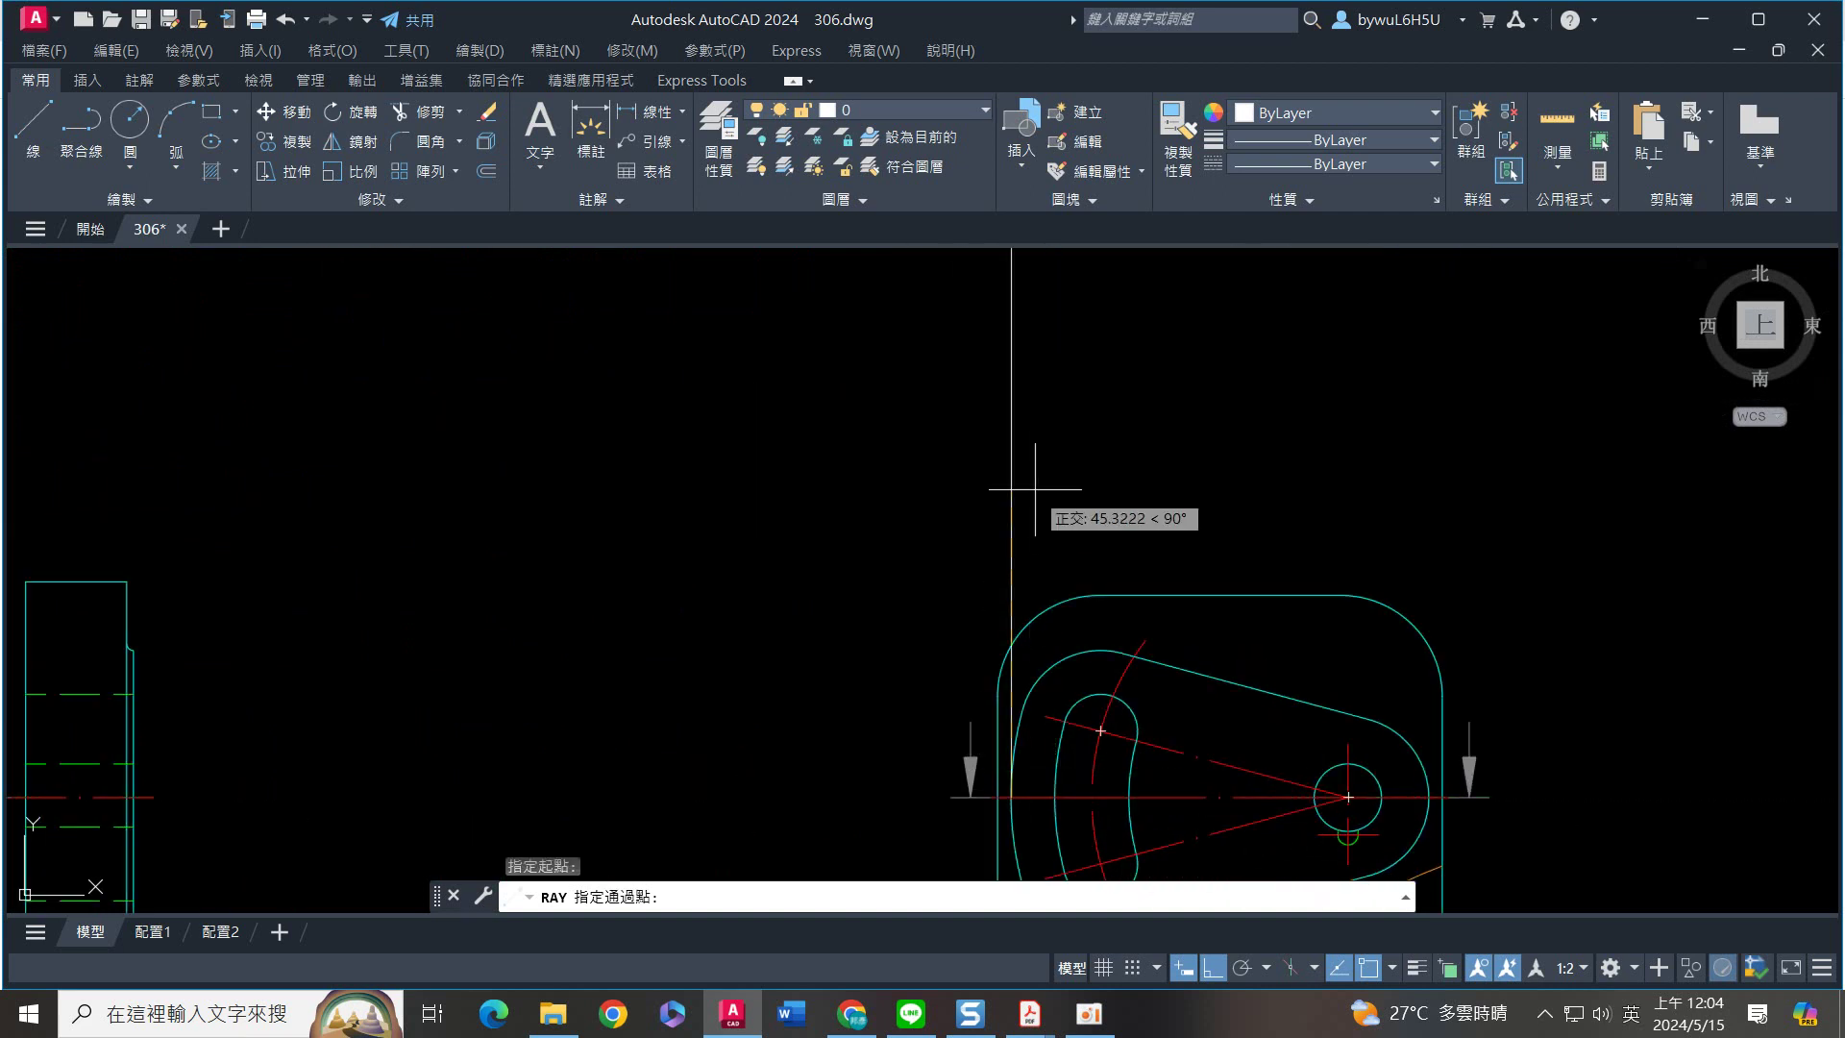
click(1079, 483)
key(Return)
key(Return)
click(1429, 769)
click(1445, 420)
key(Return)
Explode the upright rectangle in the top view into separate lines
middle_drag(1331, 384, 1320, 824)
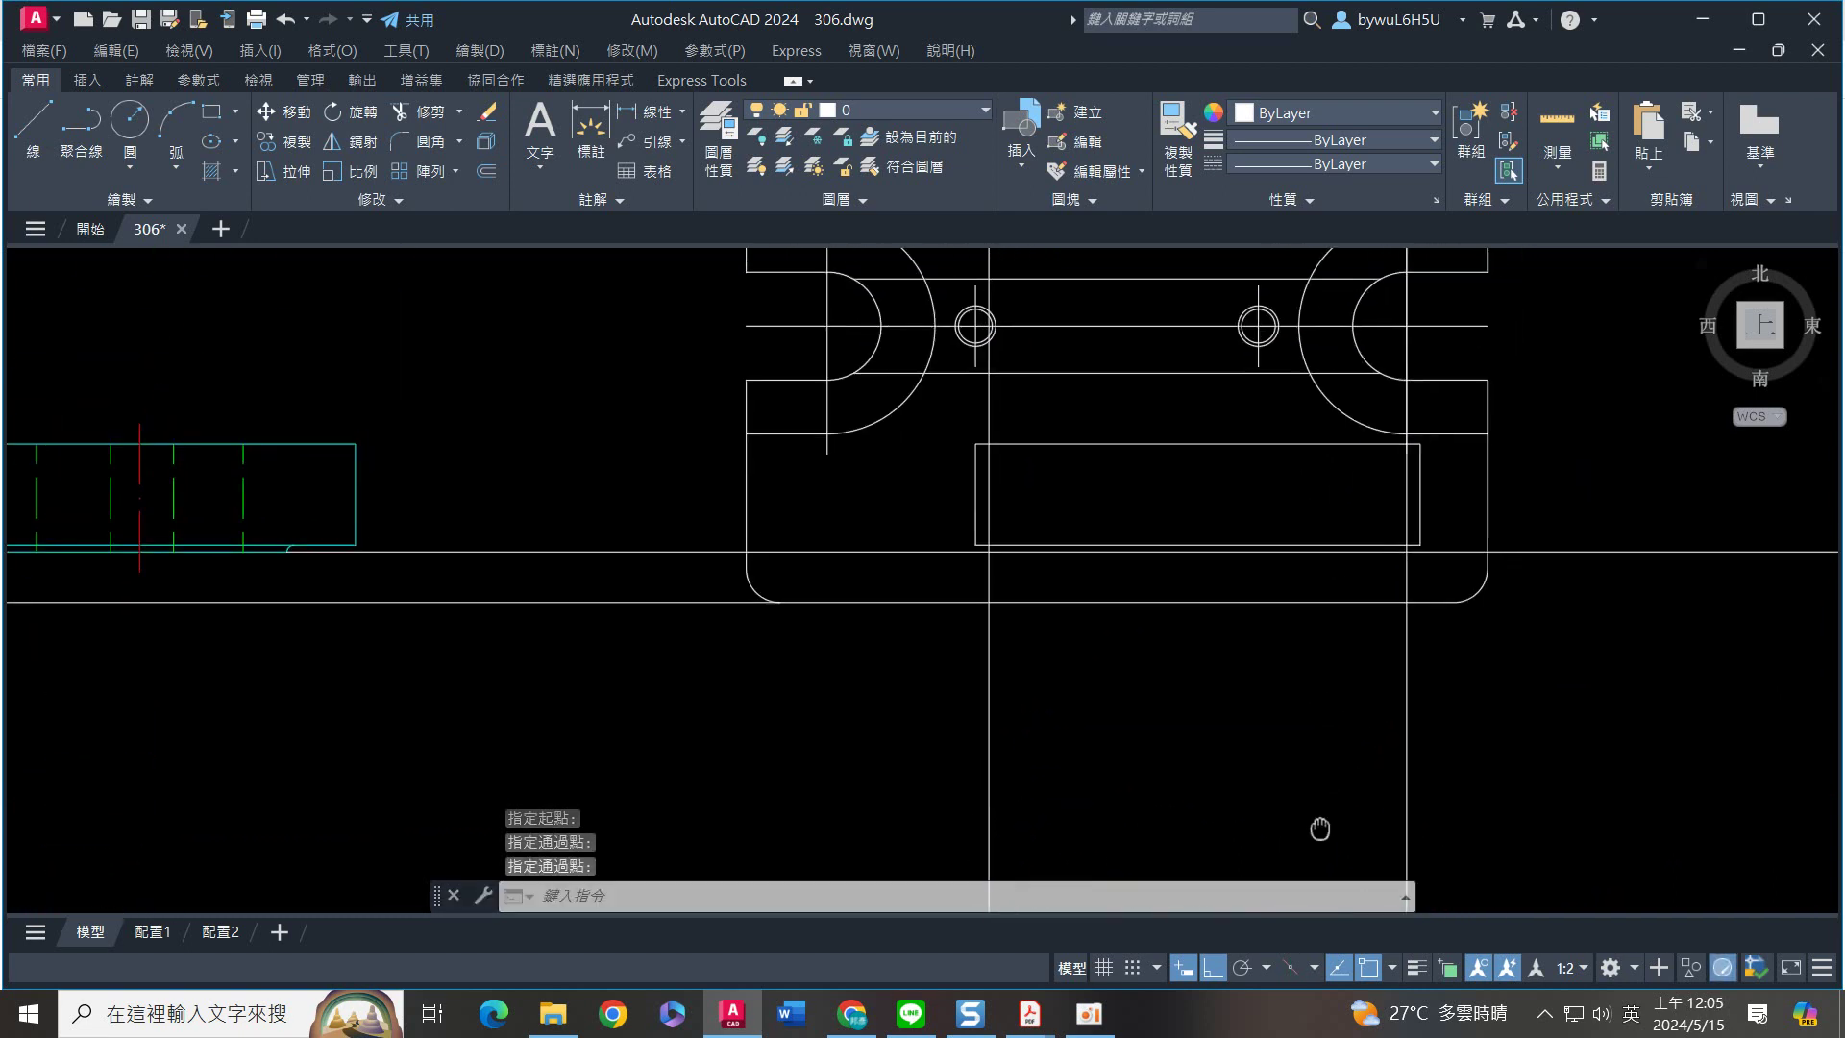
scroll(1071, 557, up, 3)
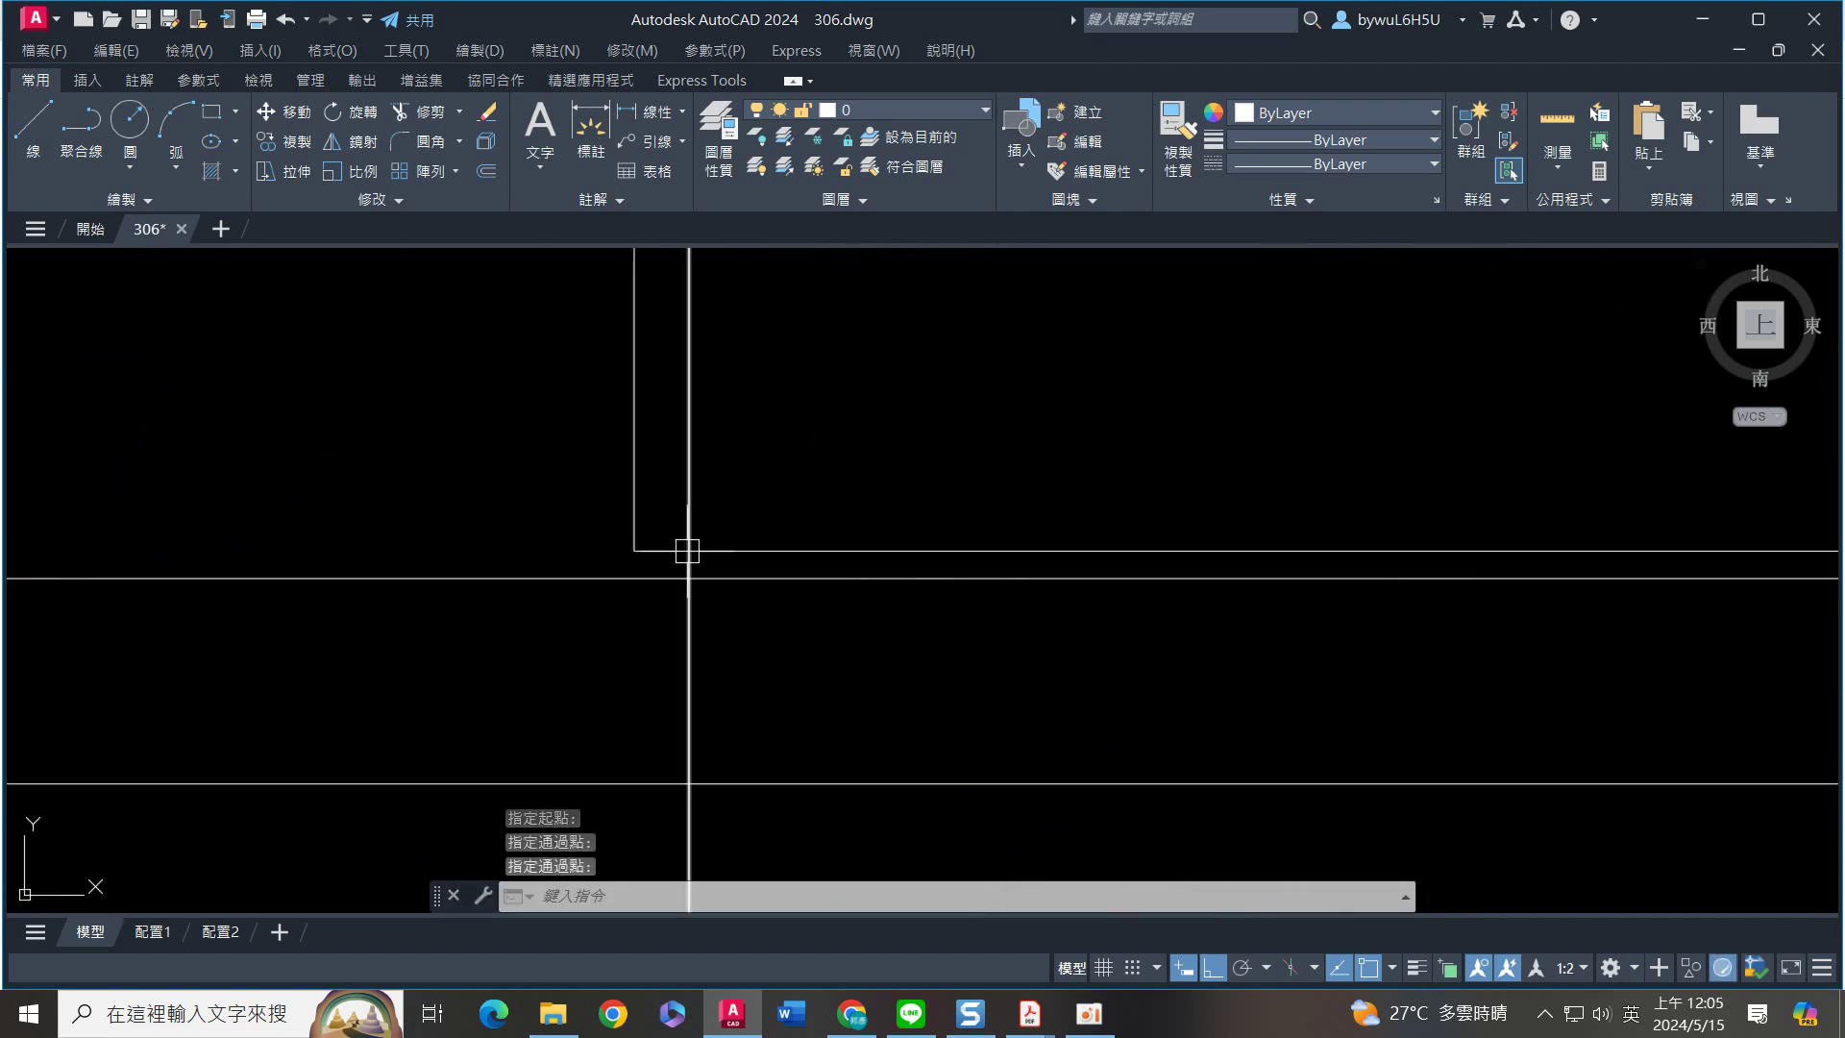
scroll(939, 535, down, 3)
scroll(1293, 545, up, 3)
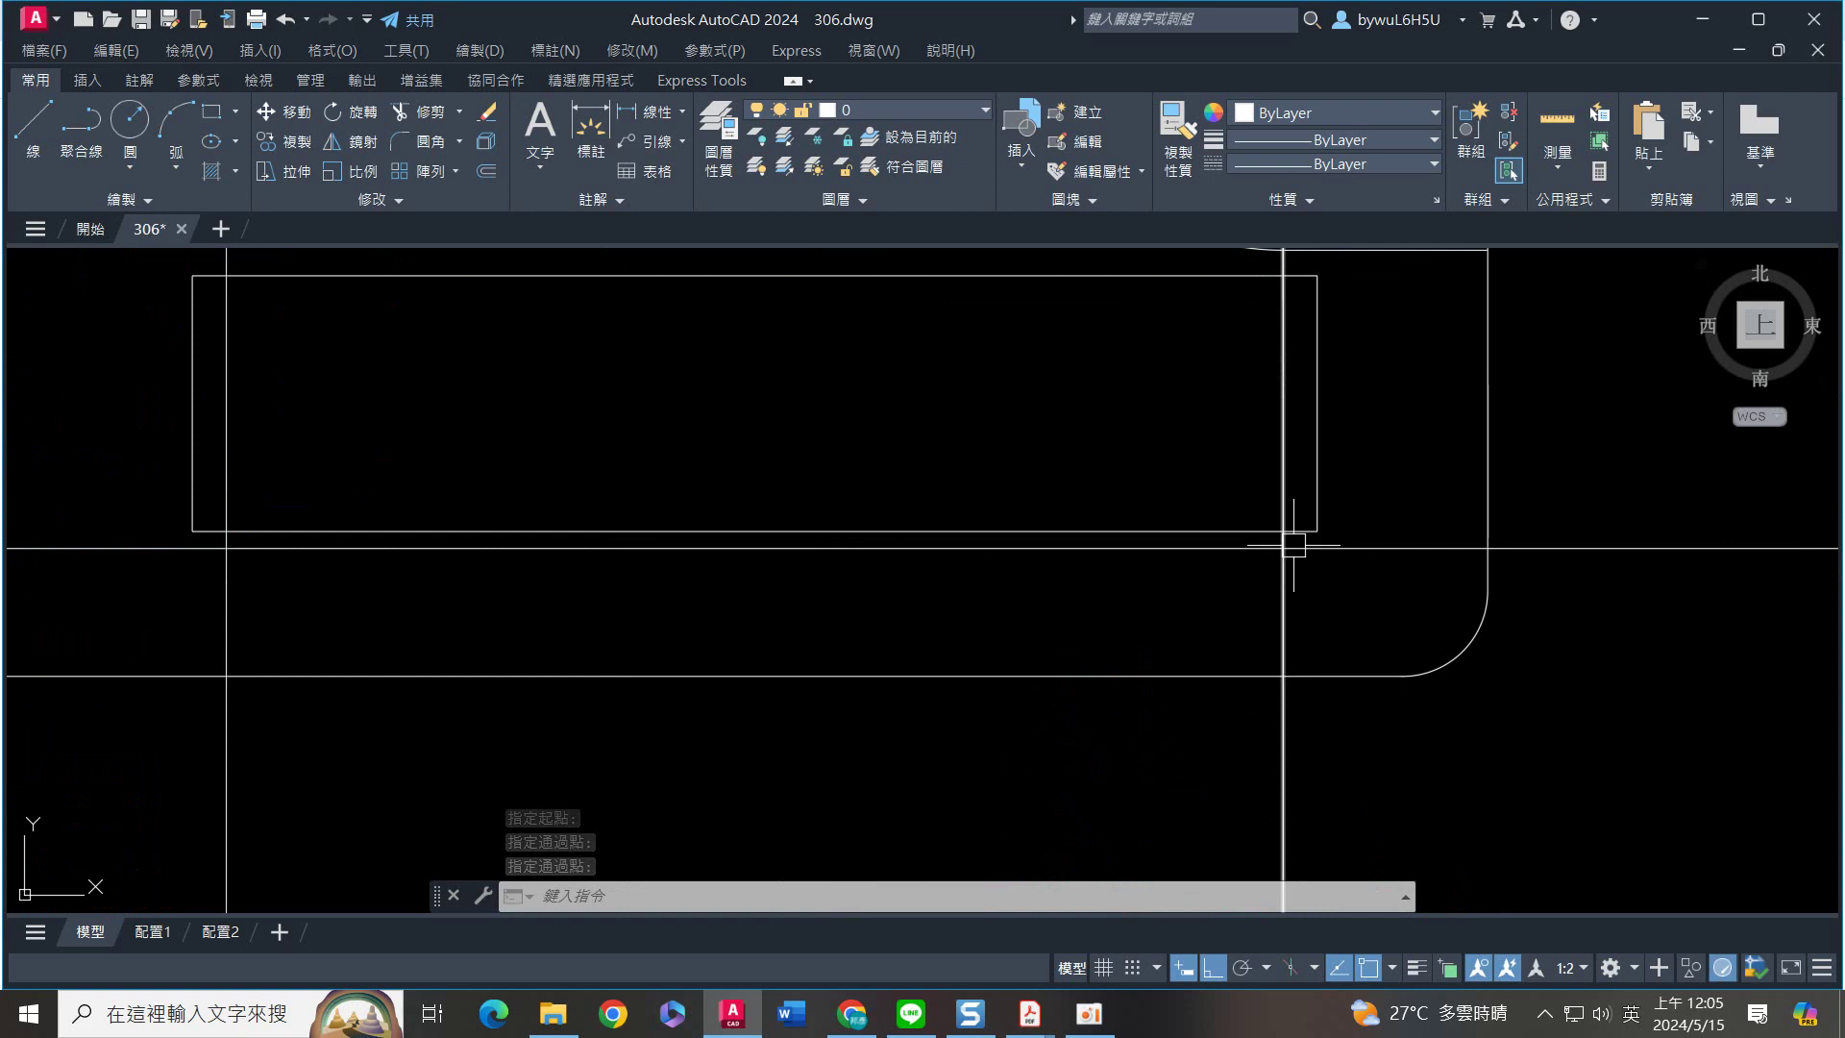
click(1350, 417)
click(1316, 461)
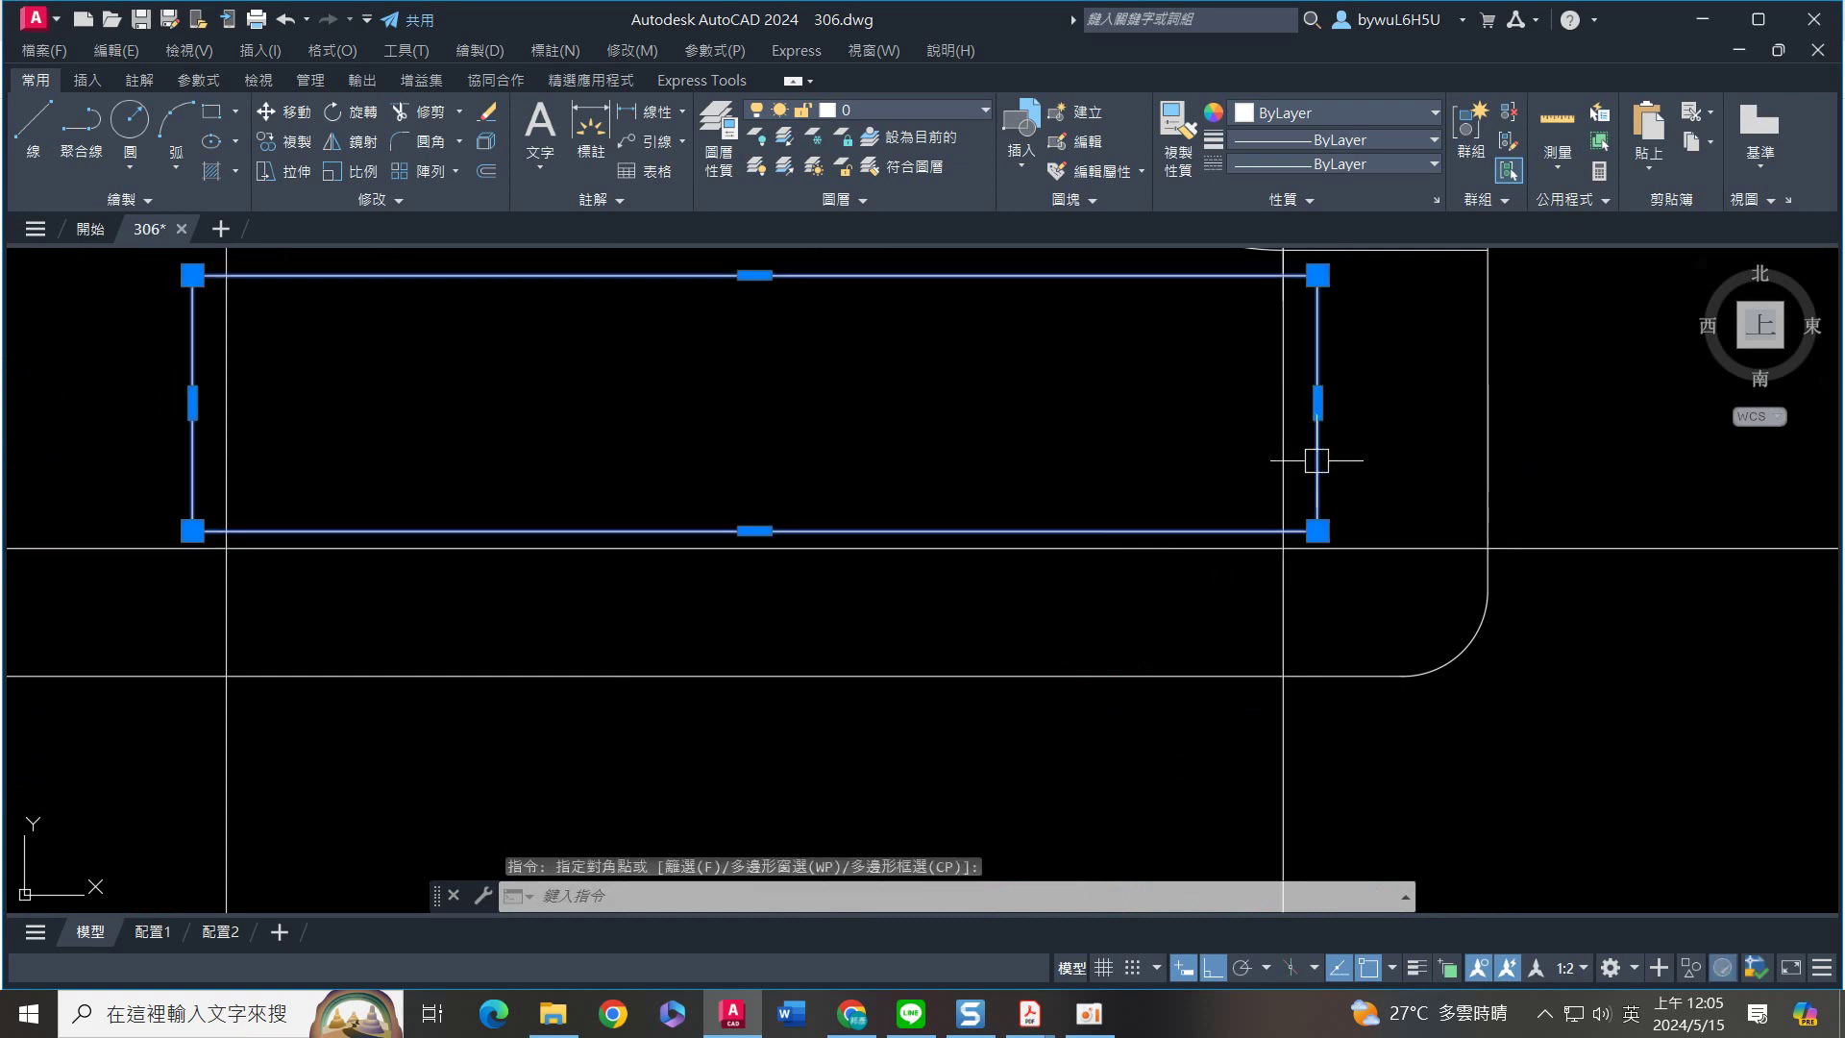
text(x)
key(Return)
scroll(1340, 503, up, 3)
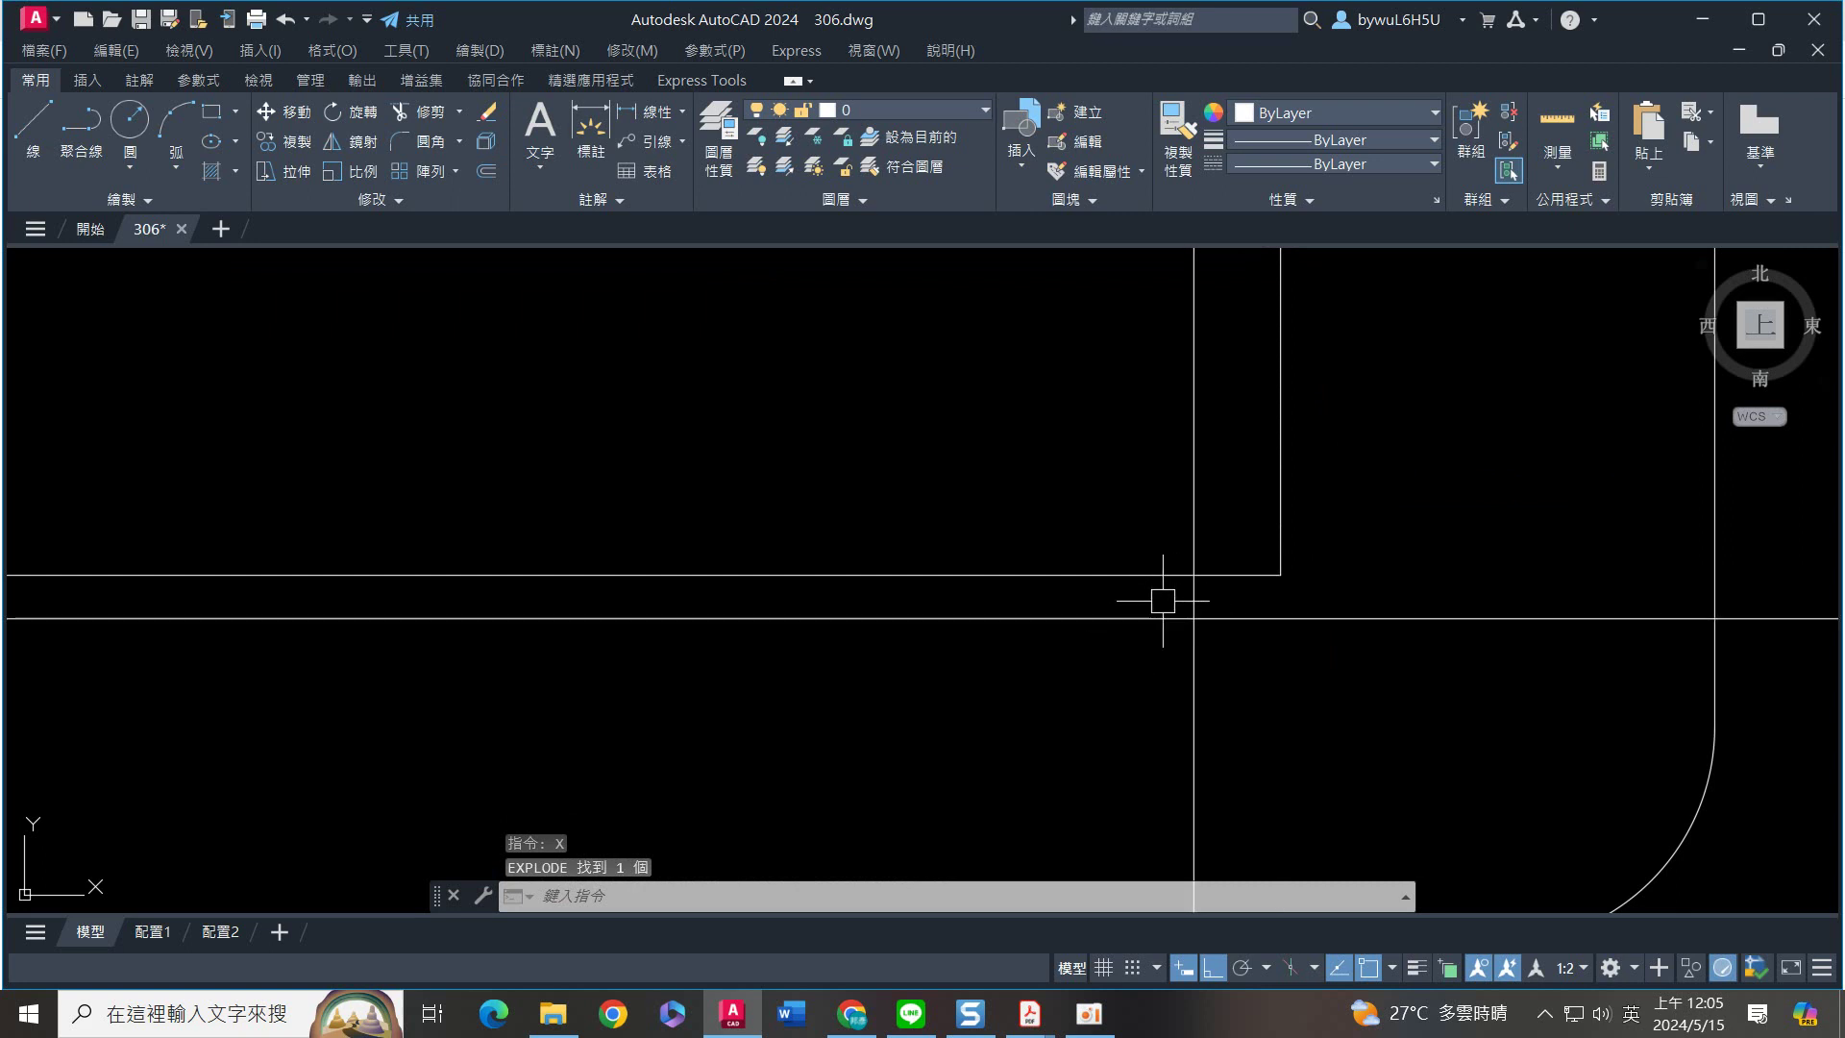
Fillet the rectangle's lower edge to the right vertical ray with a radius of 1
text(f)
key(Return)
text(r)
key(Return)
text(1)
key(Return)
scroll(1211, 570, down, 2)
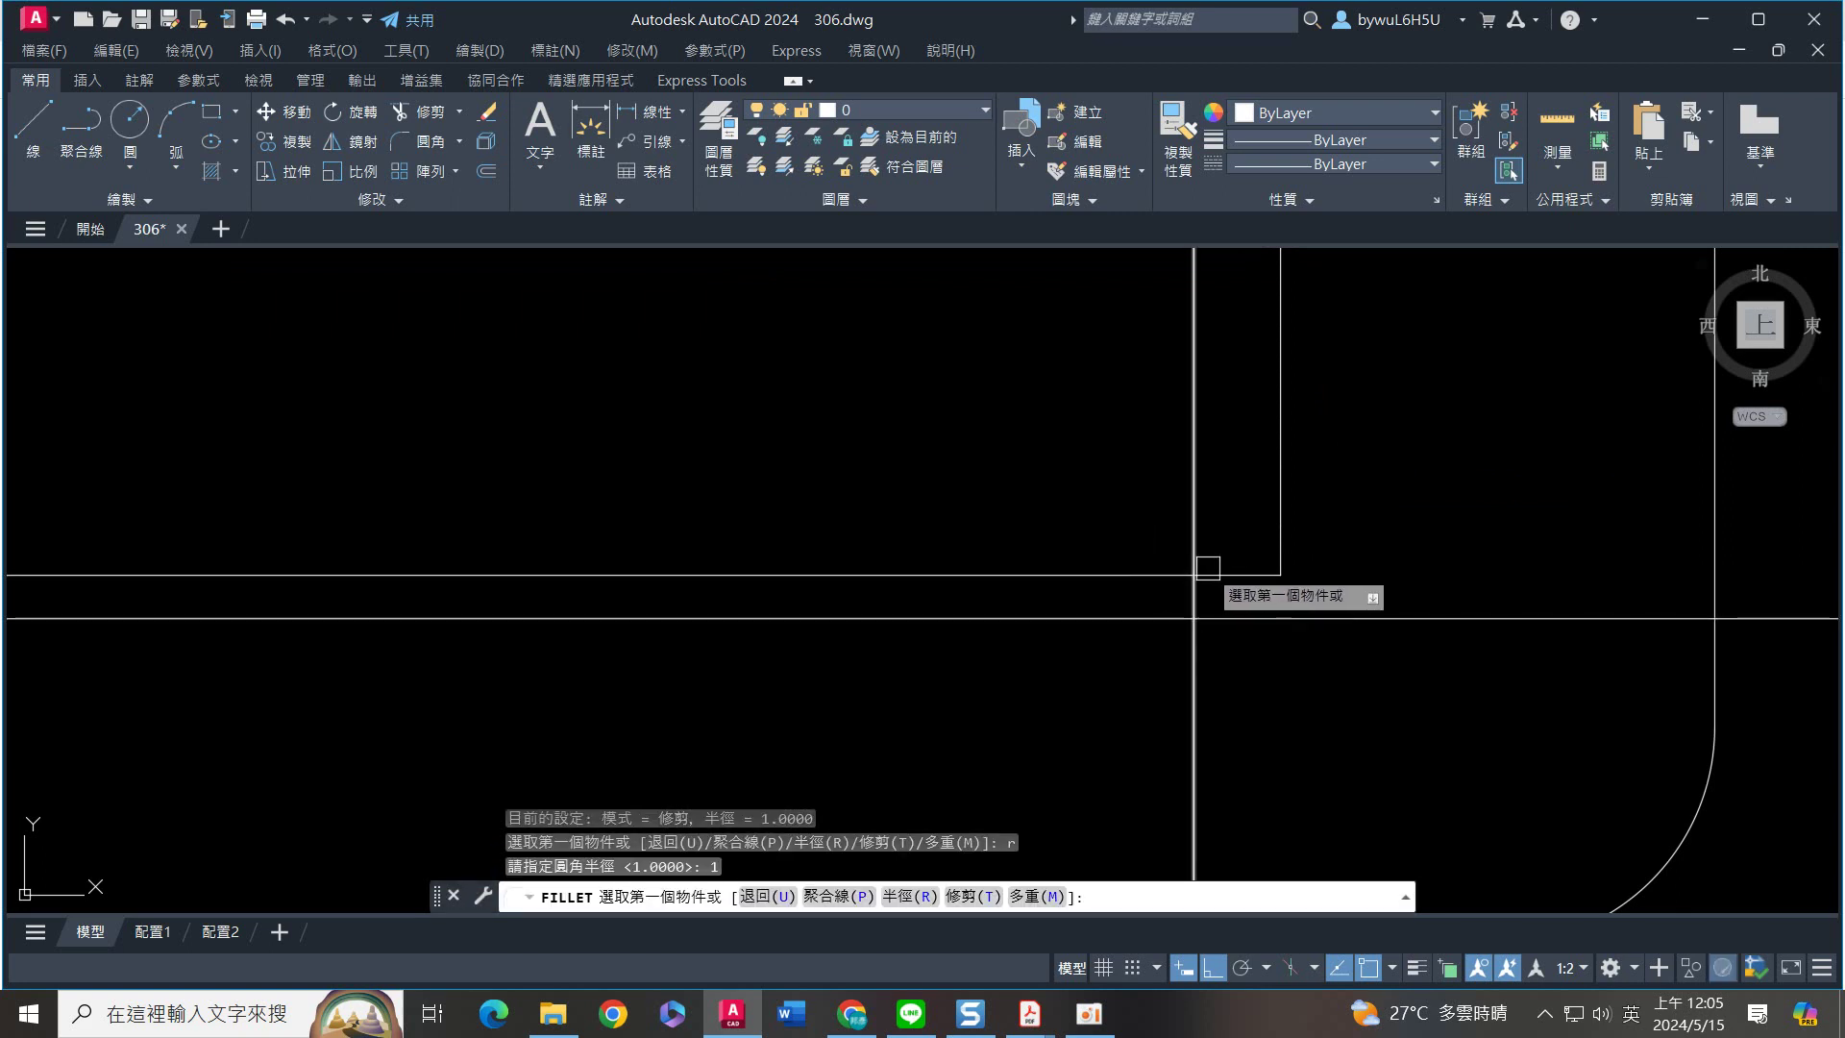
click(1219, 572)
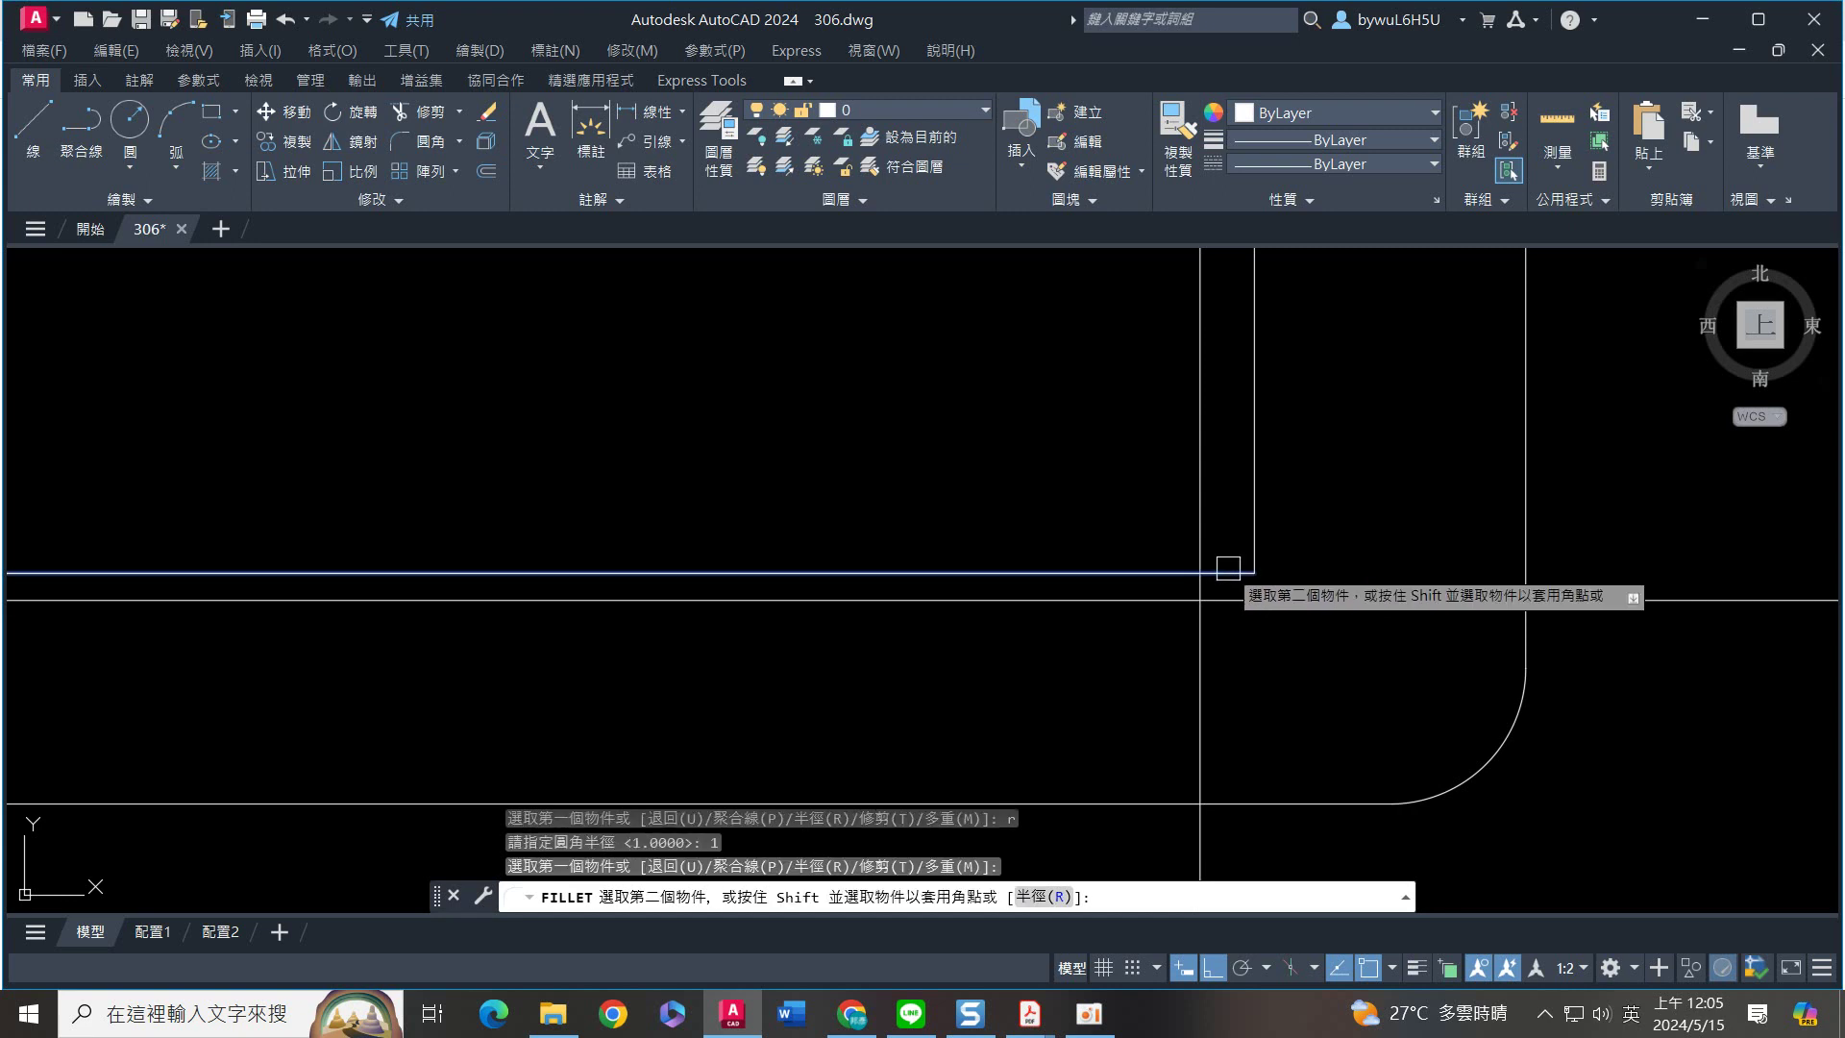
click(1200, 642)
key(Escape)
Try a short vertical line between the lower end of the rectangle's left edge and the horizontal ray, and undo it
scroll(1380, 667, down, 3)
scroll(773, 622, up, 3)
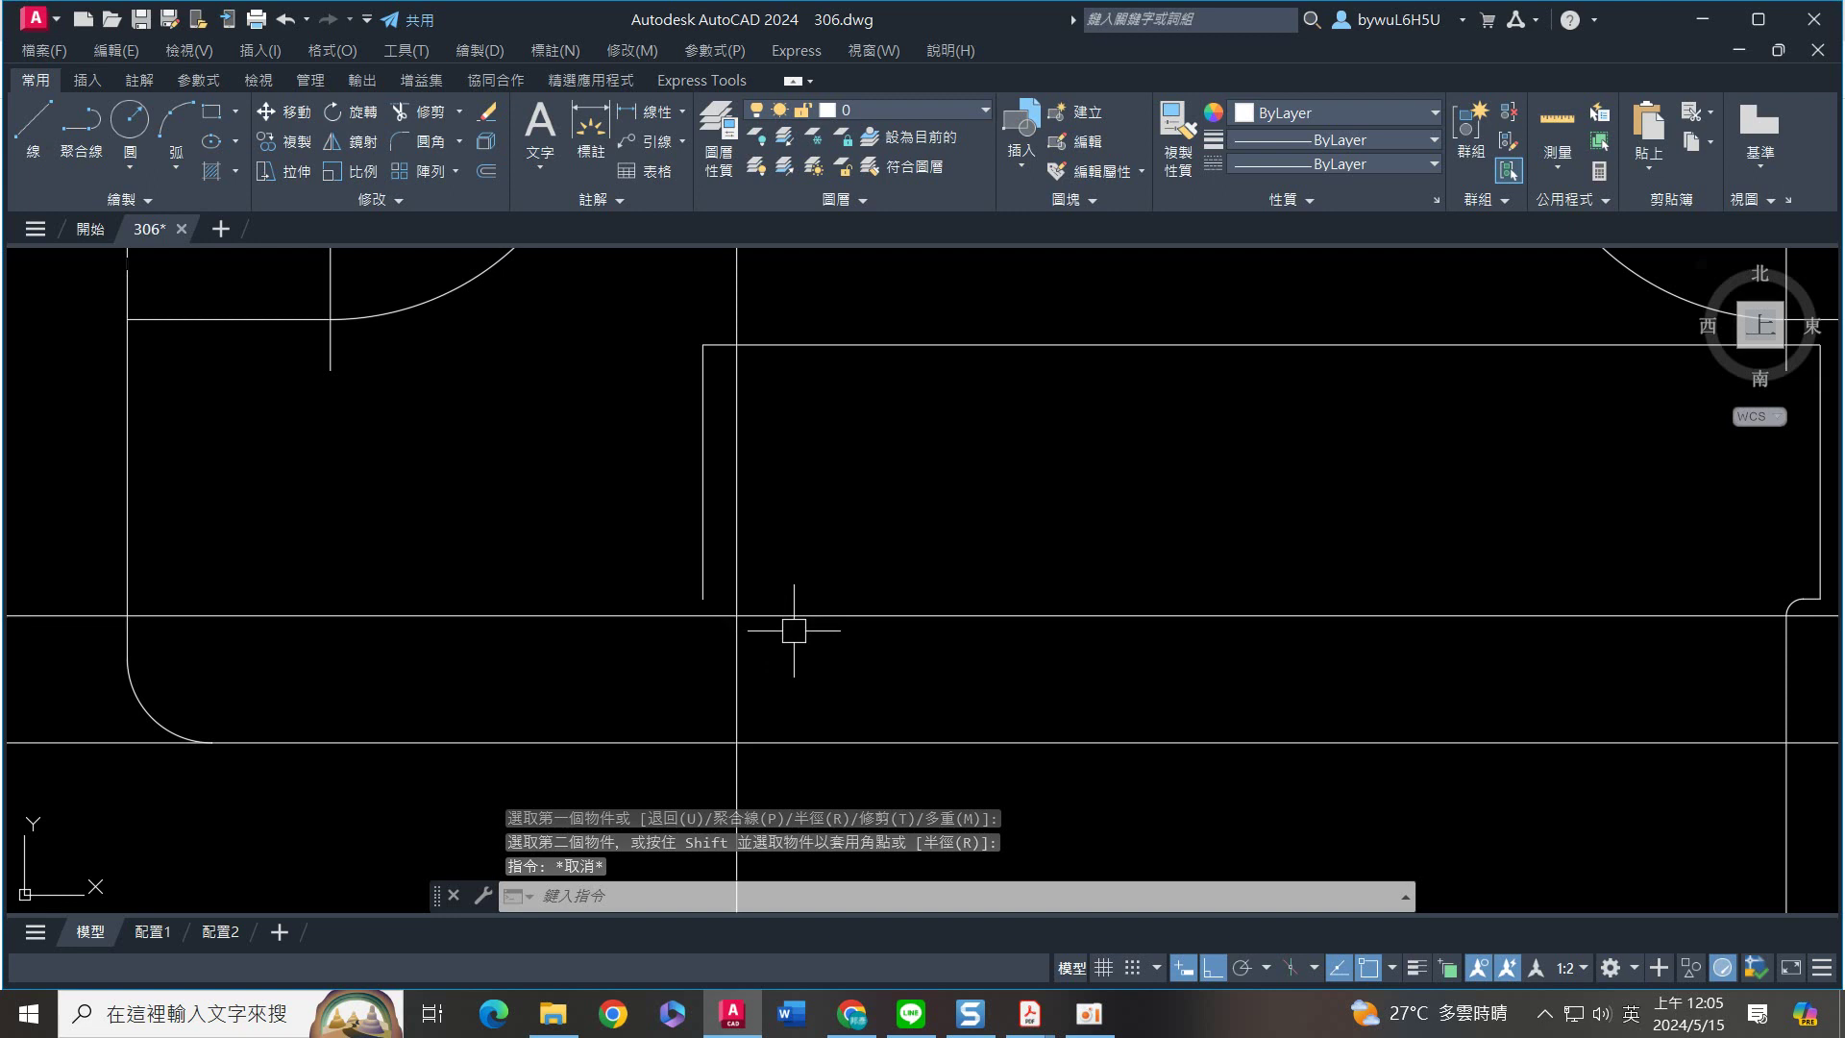
text(l)
key(Return)
click(713, 588)
key(Return)
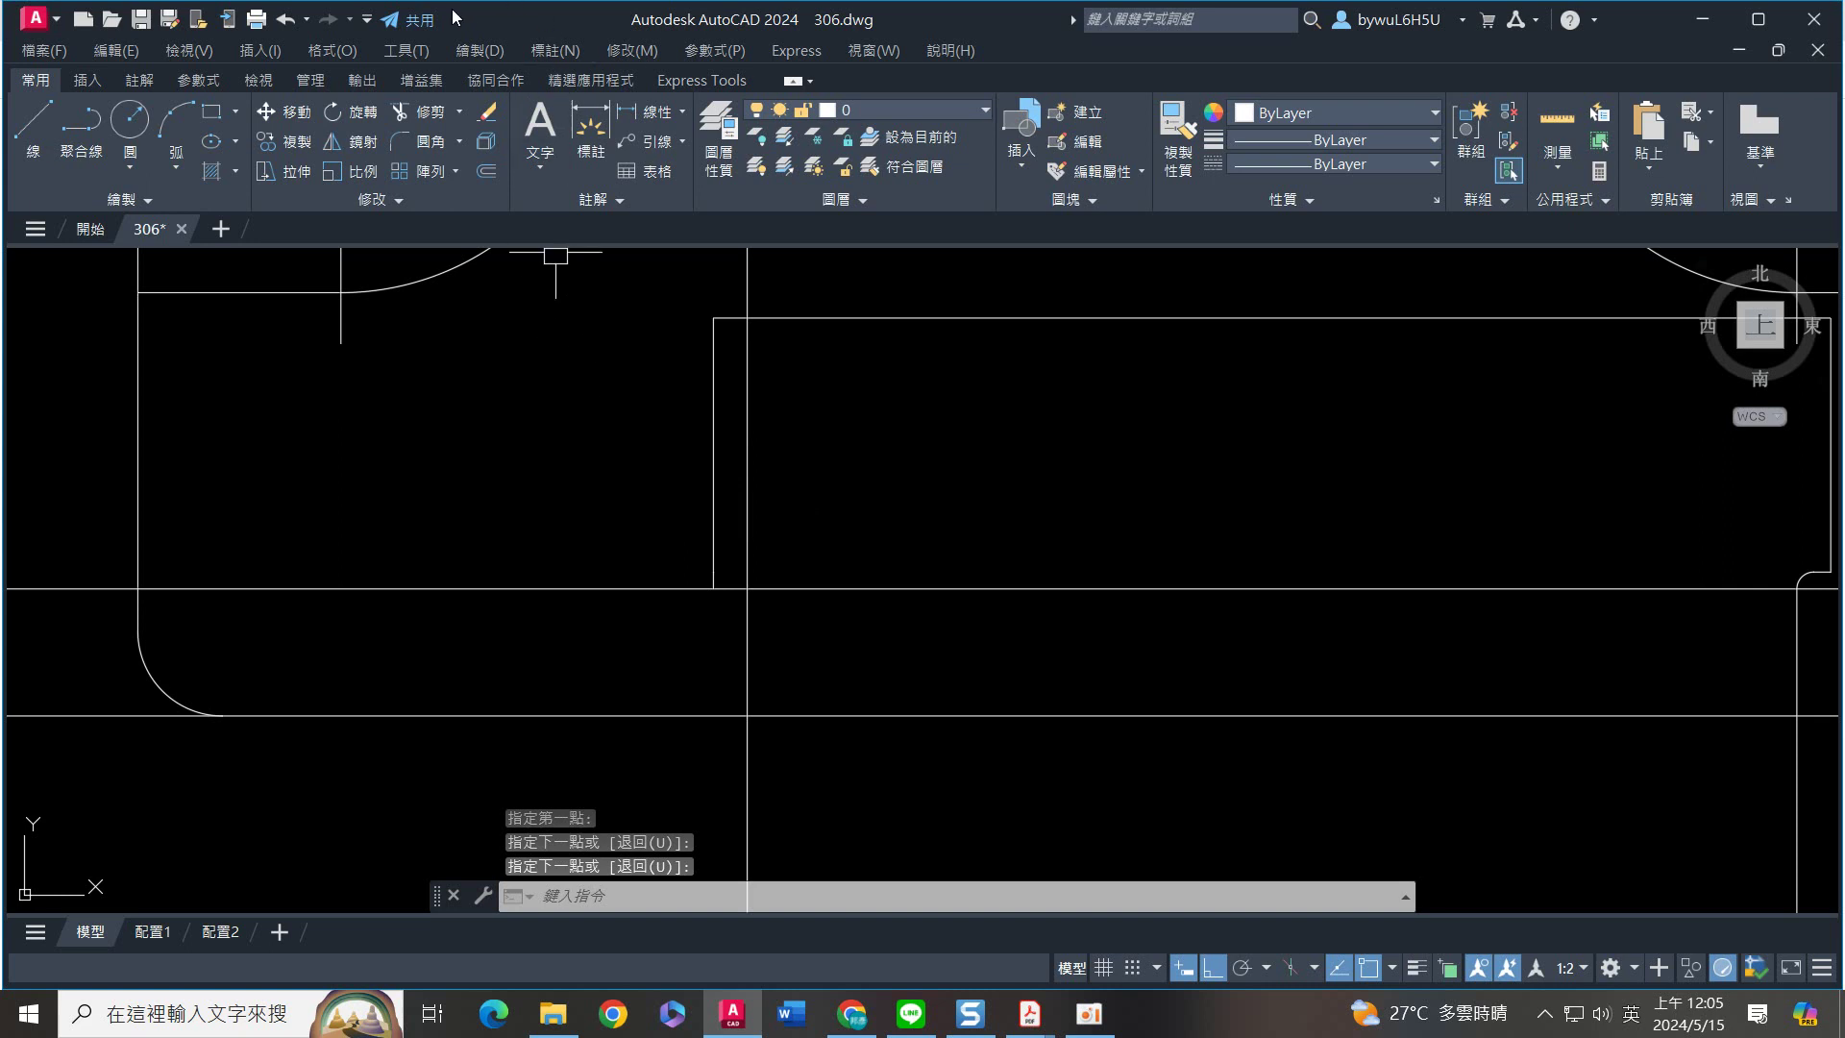
click(304, 23)
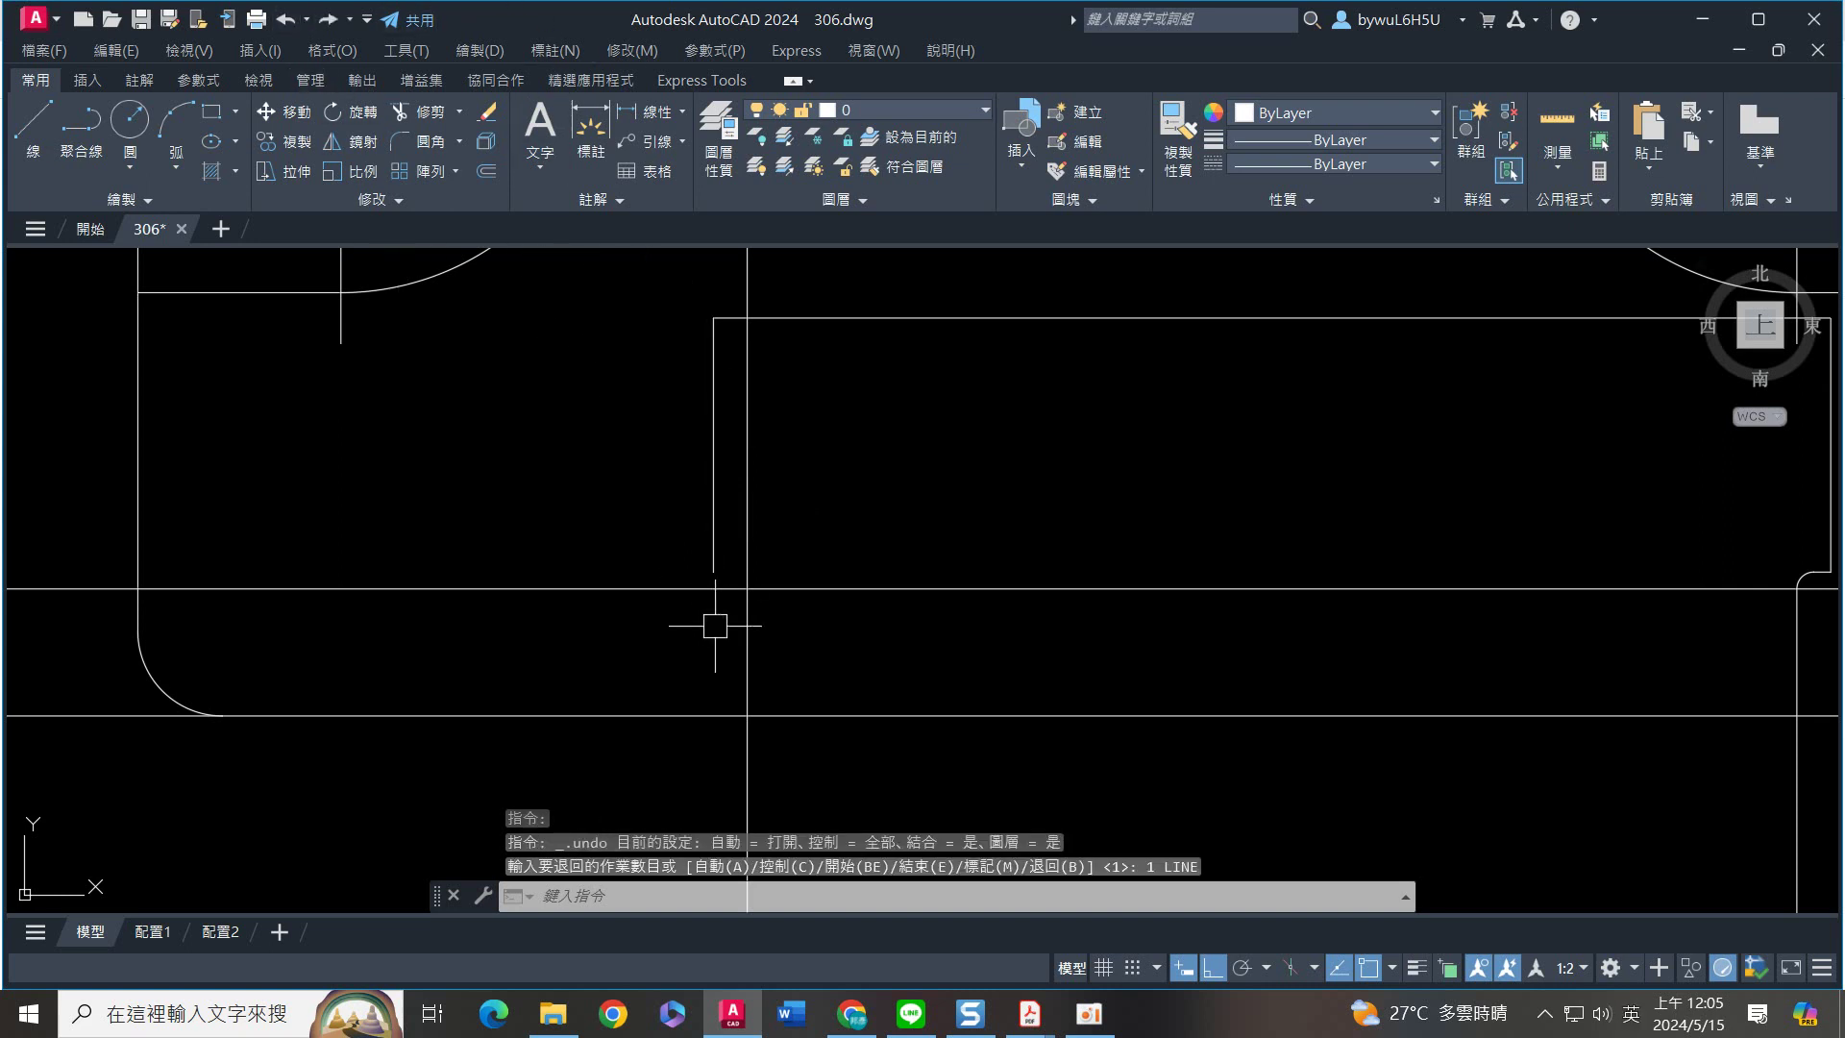
Draw a short horizontal line from the lower end of the rectangle's left edge across the left vertical ray
text(l)
key(Return)
scroll(781, 604, up, 5)
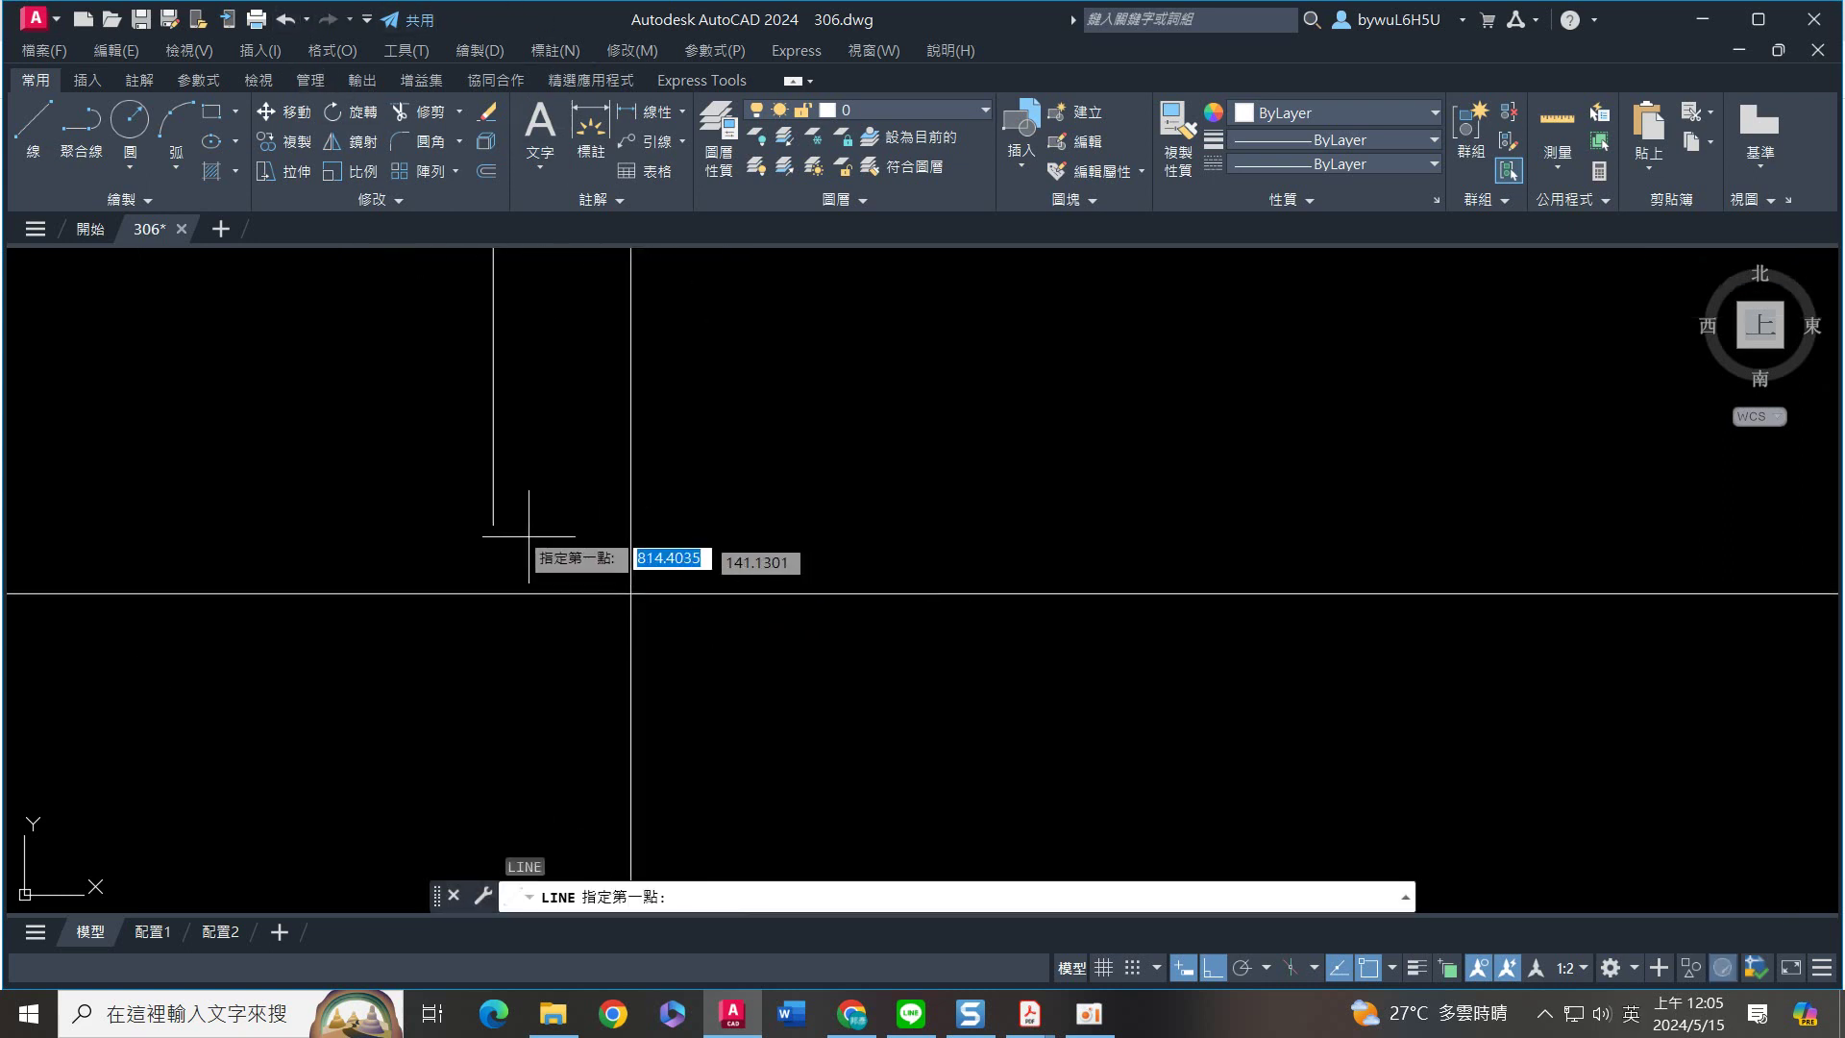
click(493, 524)
key(Escape)
Fillet the short horizontal line to the left vertical ray with a radius of 1
text(f)
key(Return)
text(r)
key(Return)
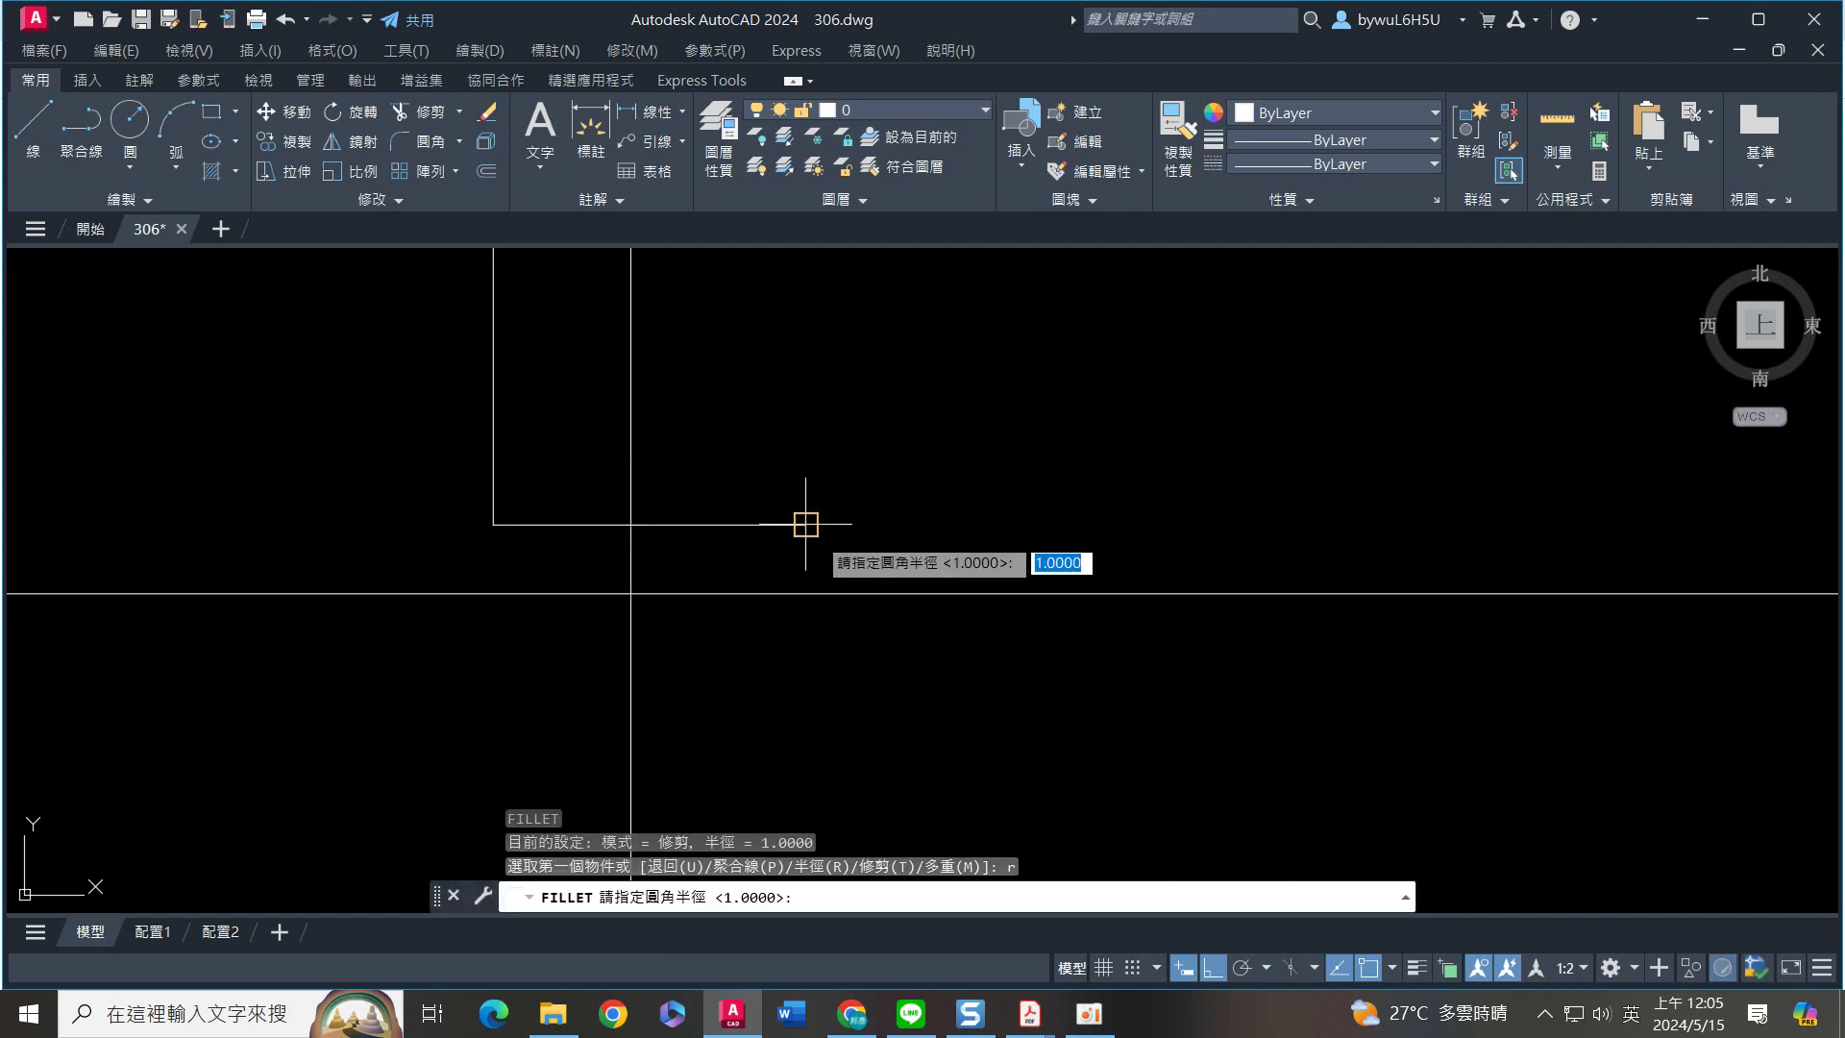
key(Return)
click(598, 524)
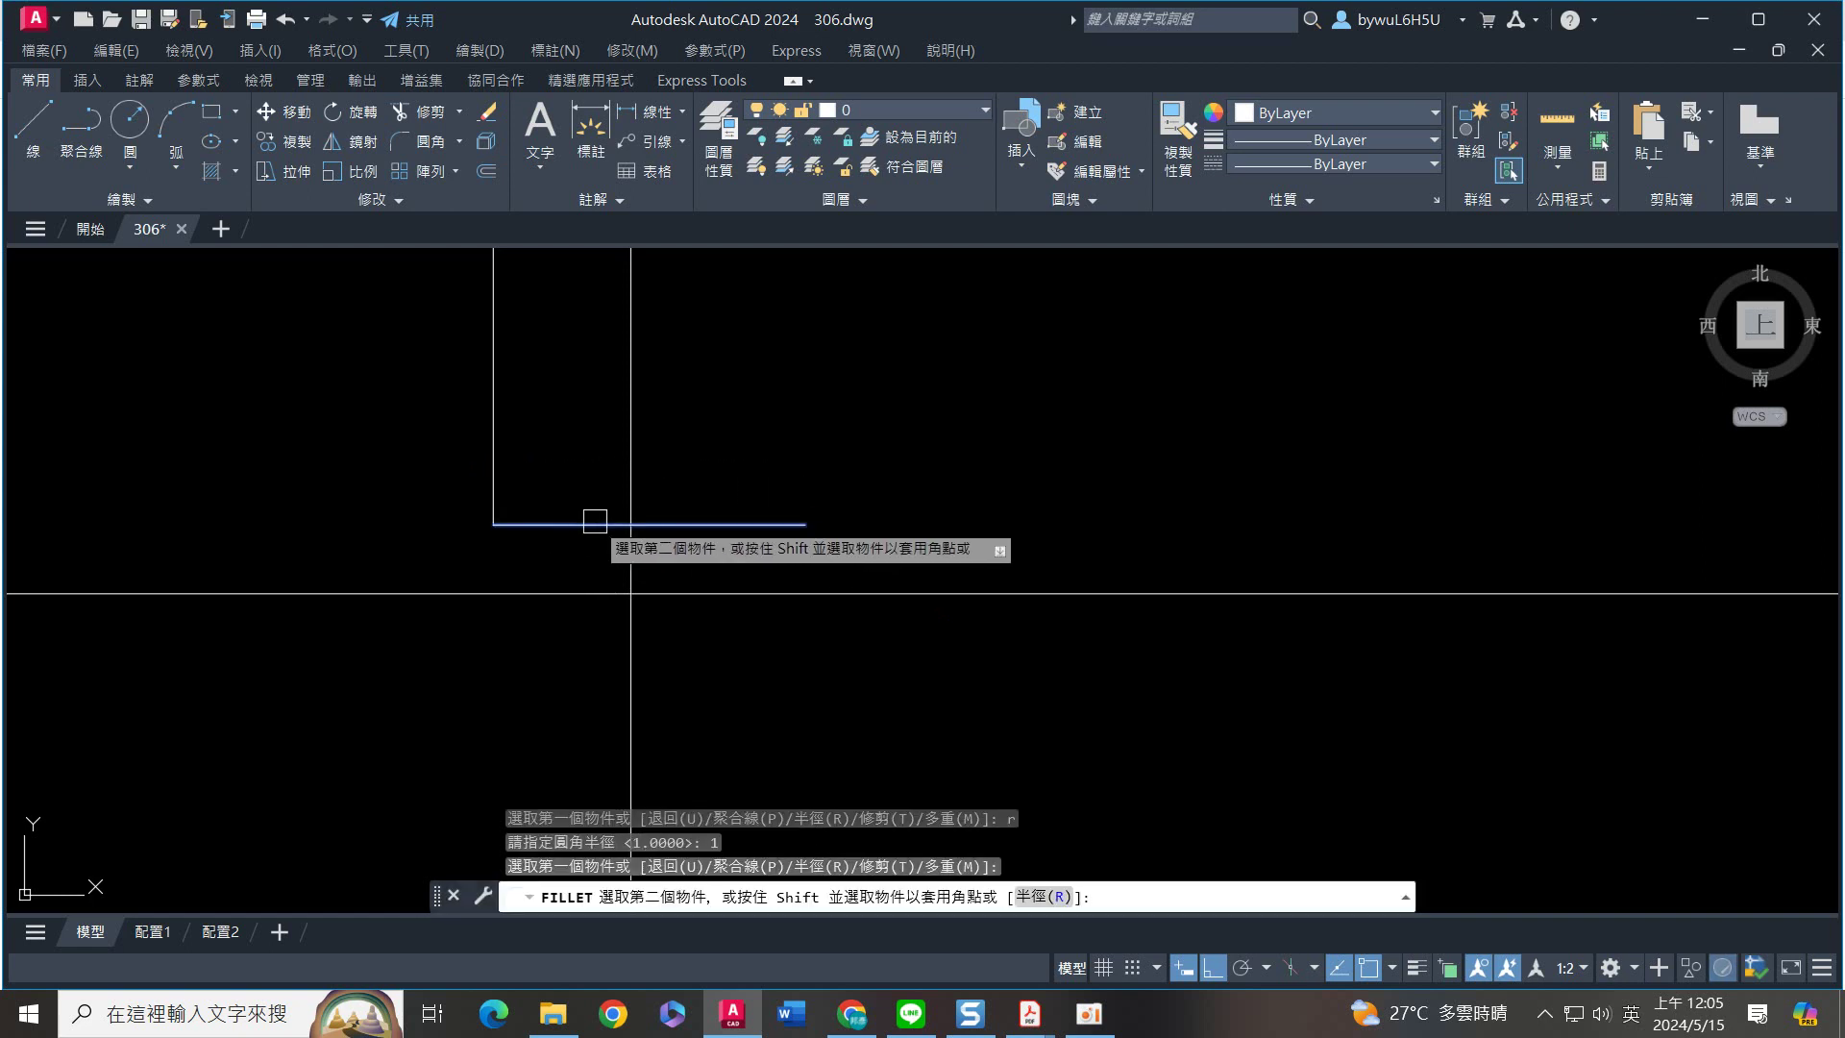
click(636, 682)
key(Escape)
Trim the horizontal ray outside the two lower corner fillets, using the fillet arcs and their short lines as cutting edges
scroll(865, 647, down, 3)
mouse_move(865, 647)
middle_down()
mouse_move(733, 474)
mouse_move(774, 510)
middle_up()
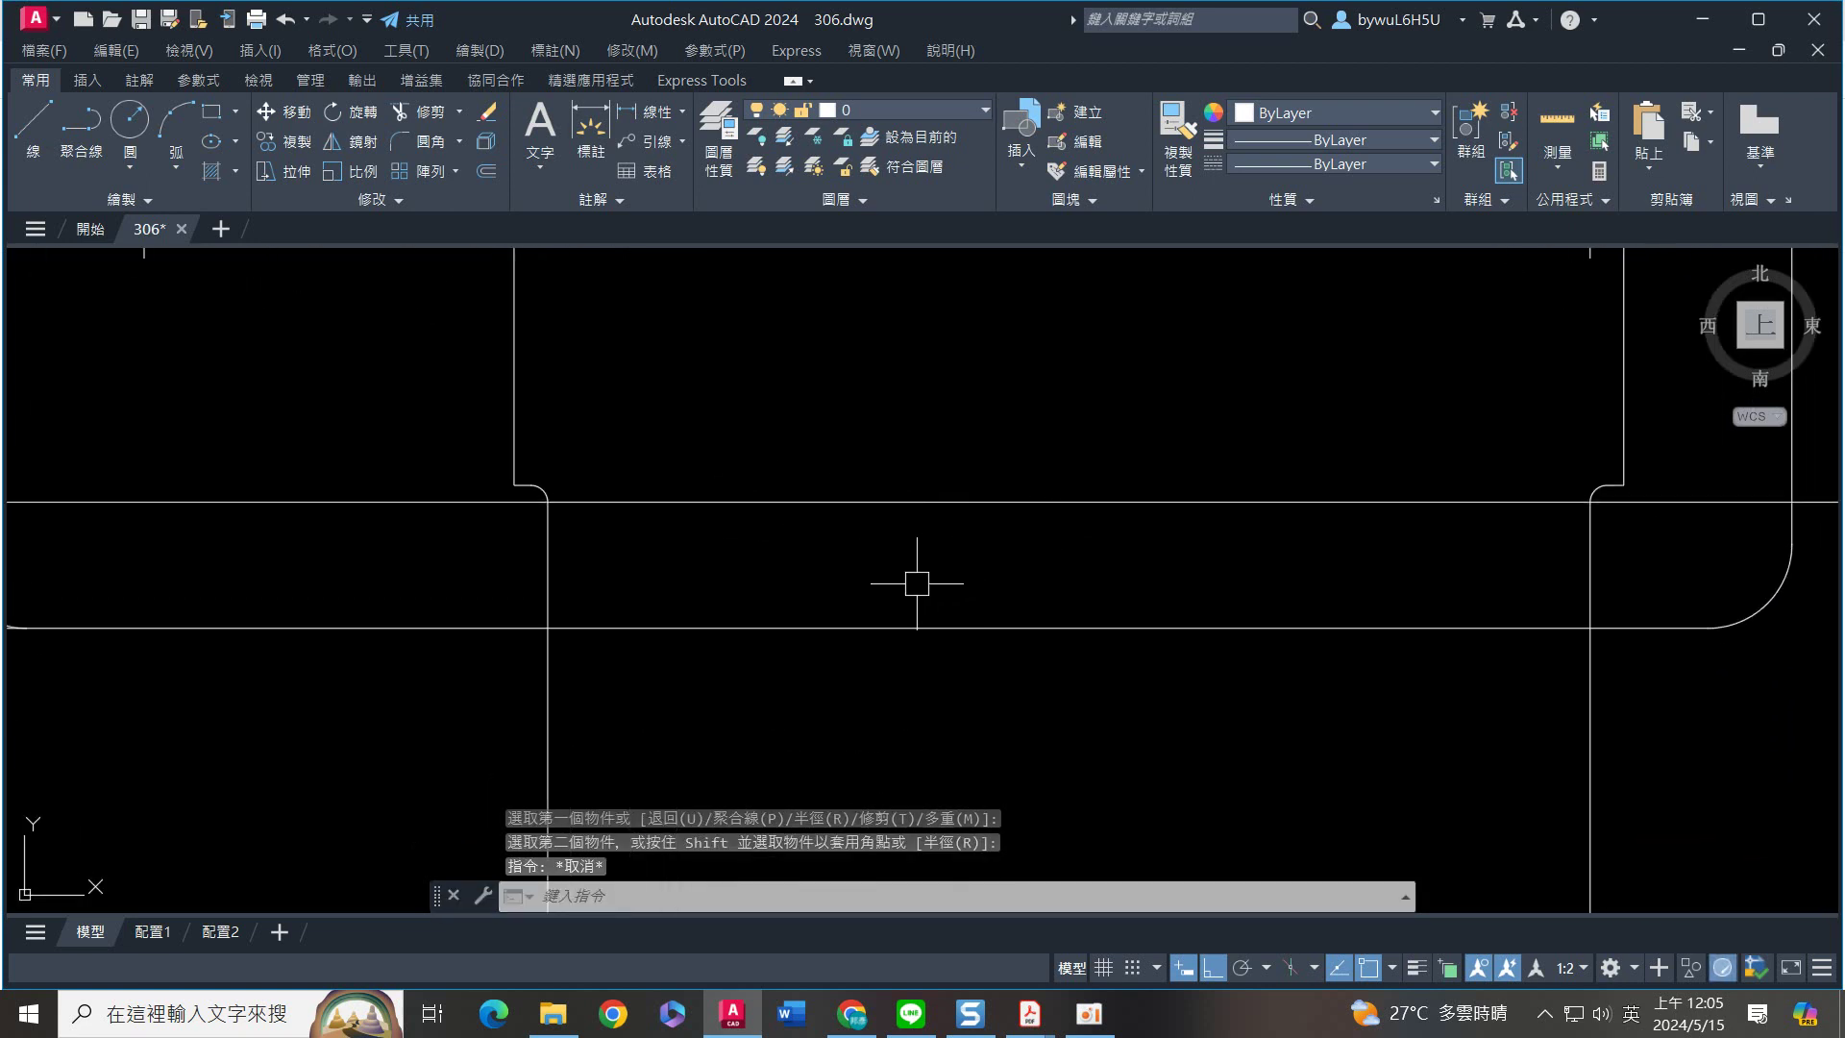
text(tr)
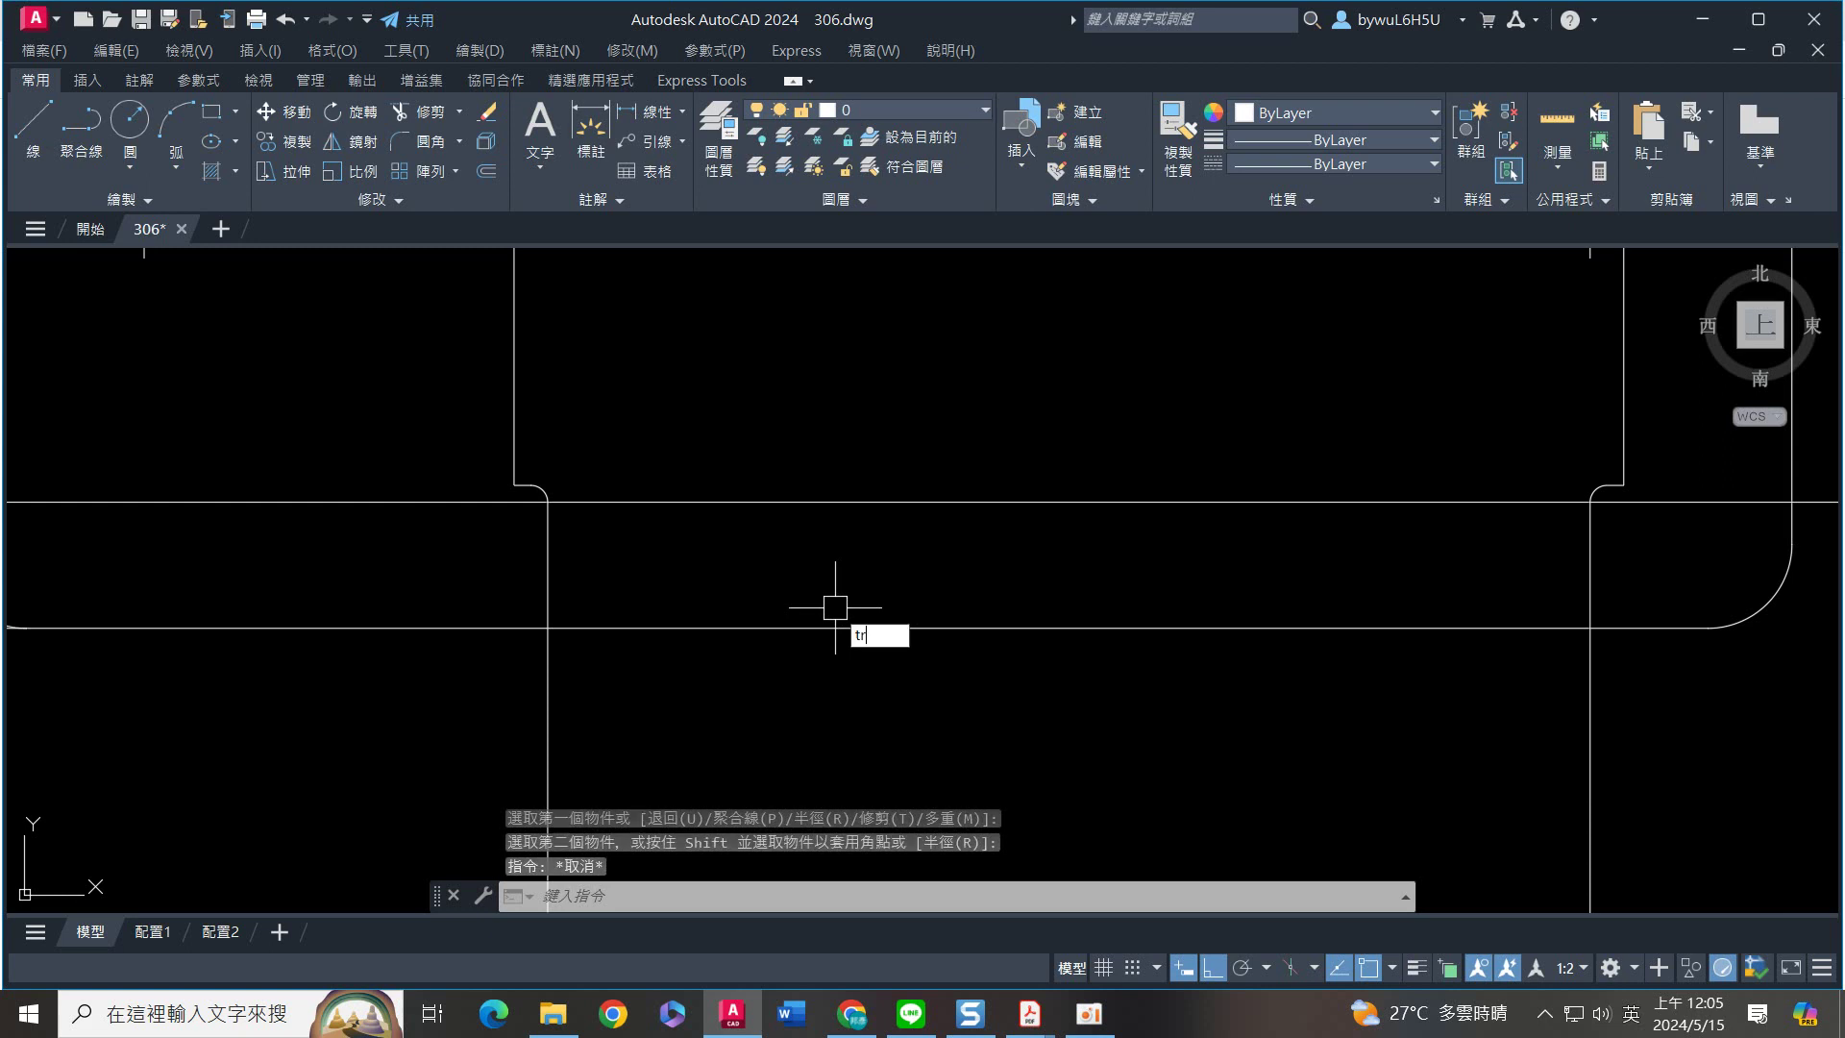
key(Return)
drag(371, 391, 568, 515)
click(462, 412)
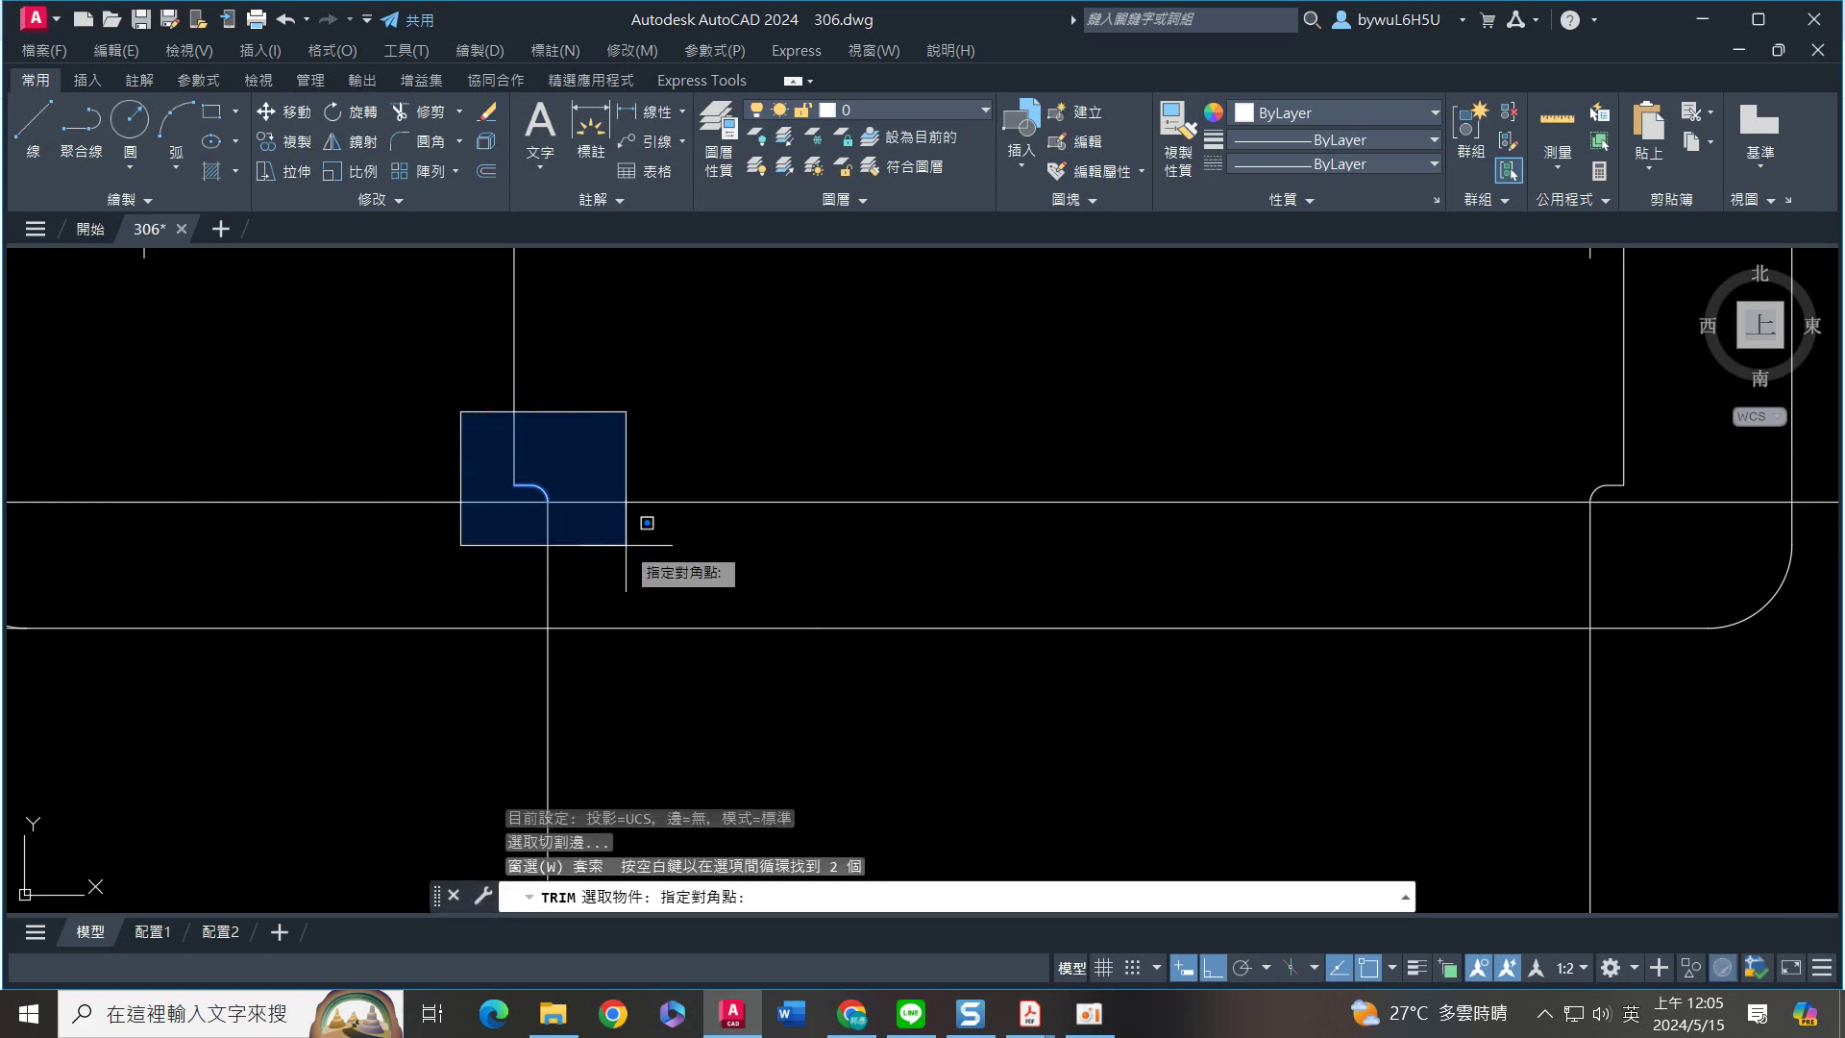
click(678, 572)
drag(1496, 420, 1685, 597)
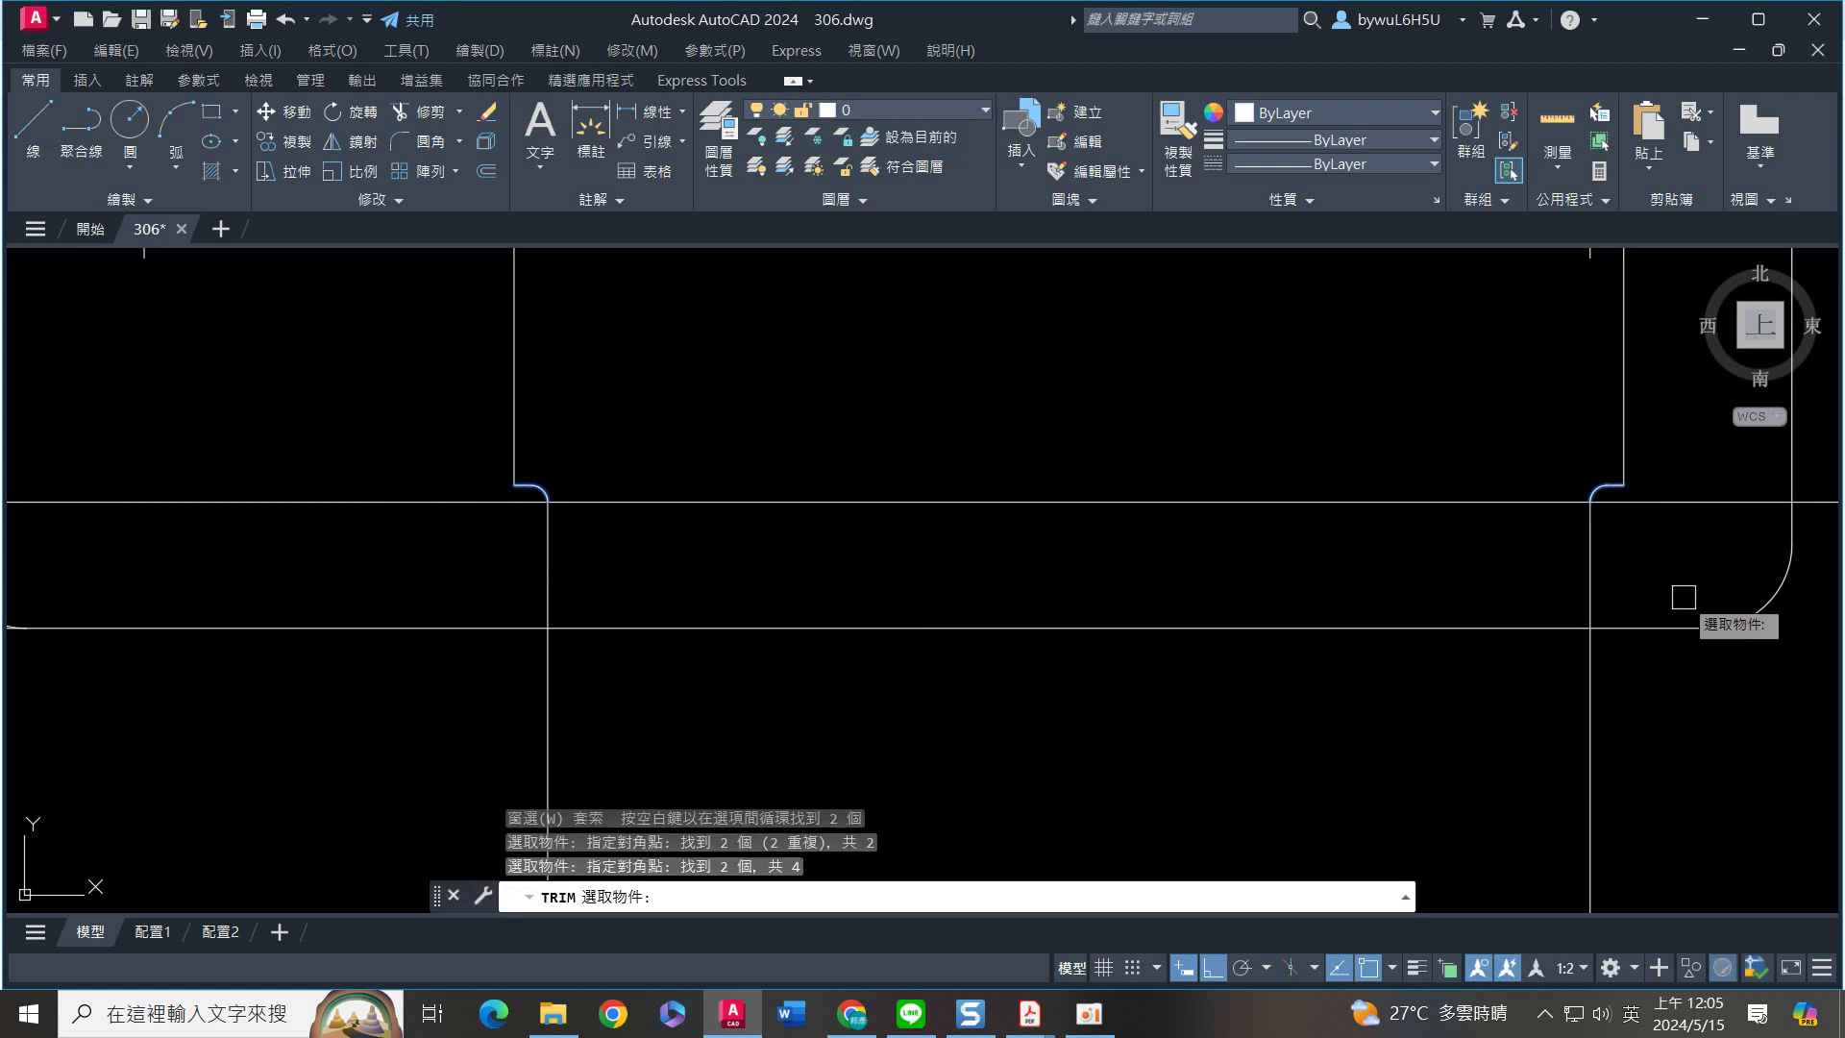
key(Return)
click(460, 501)
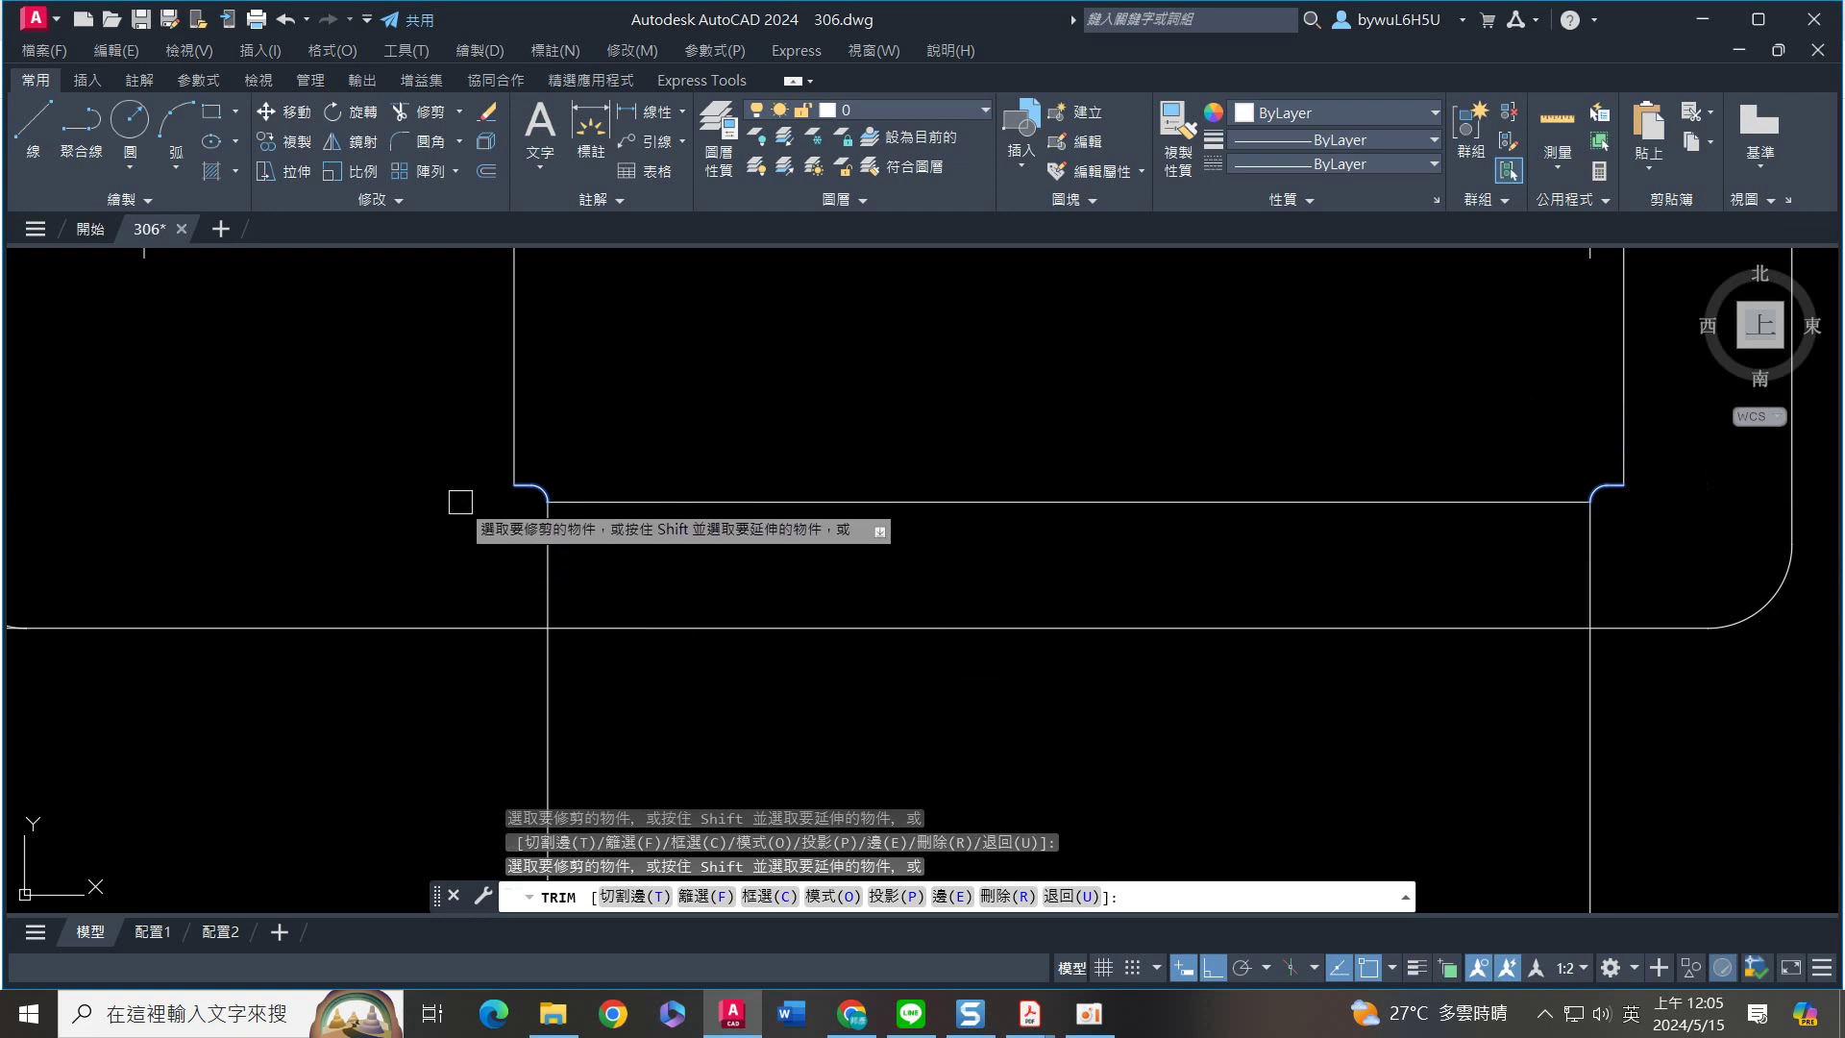
key(Return)
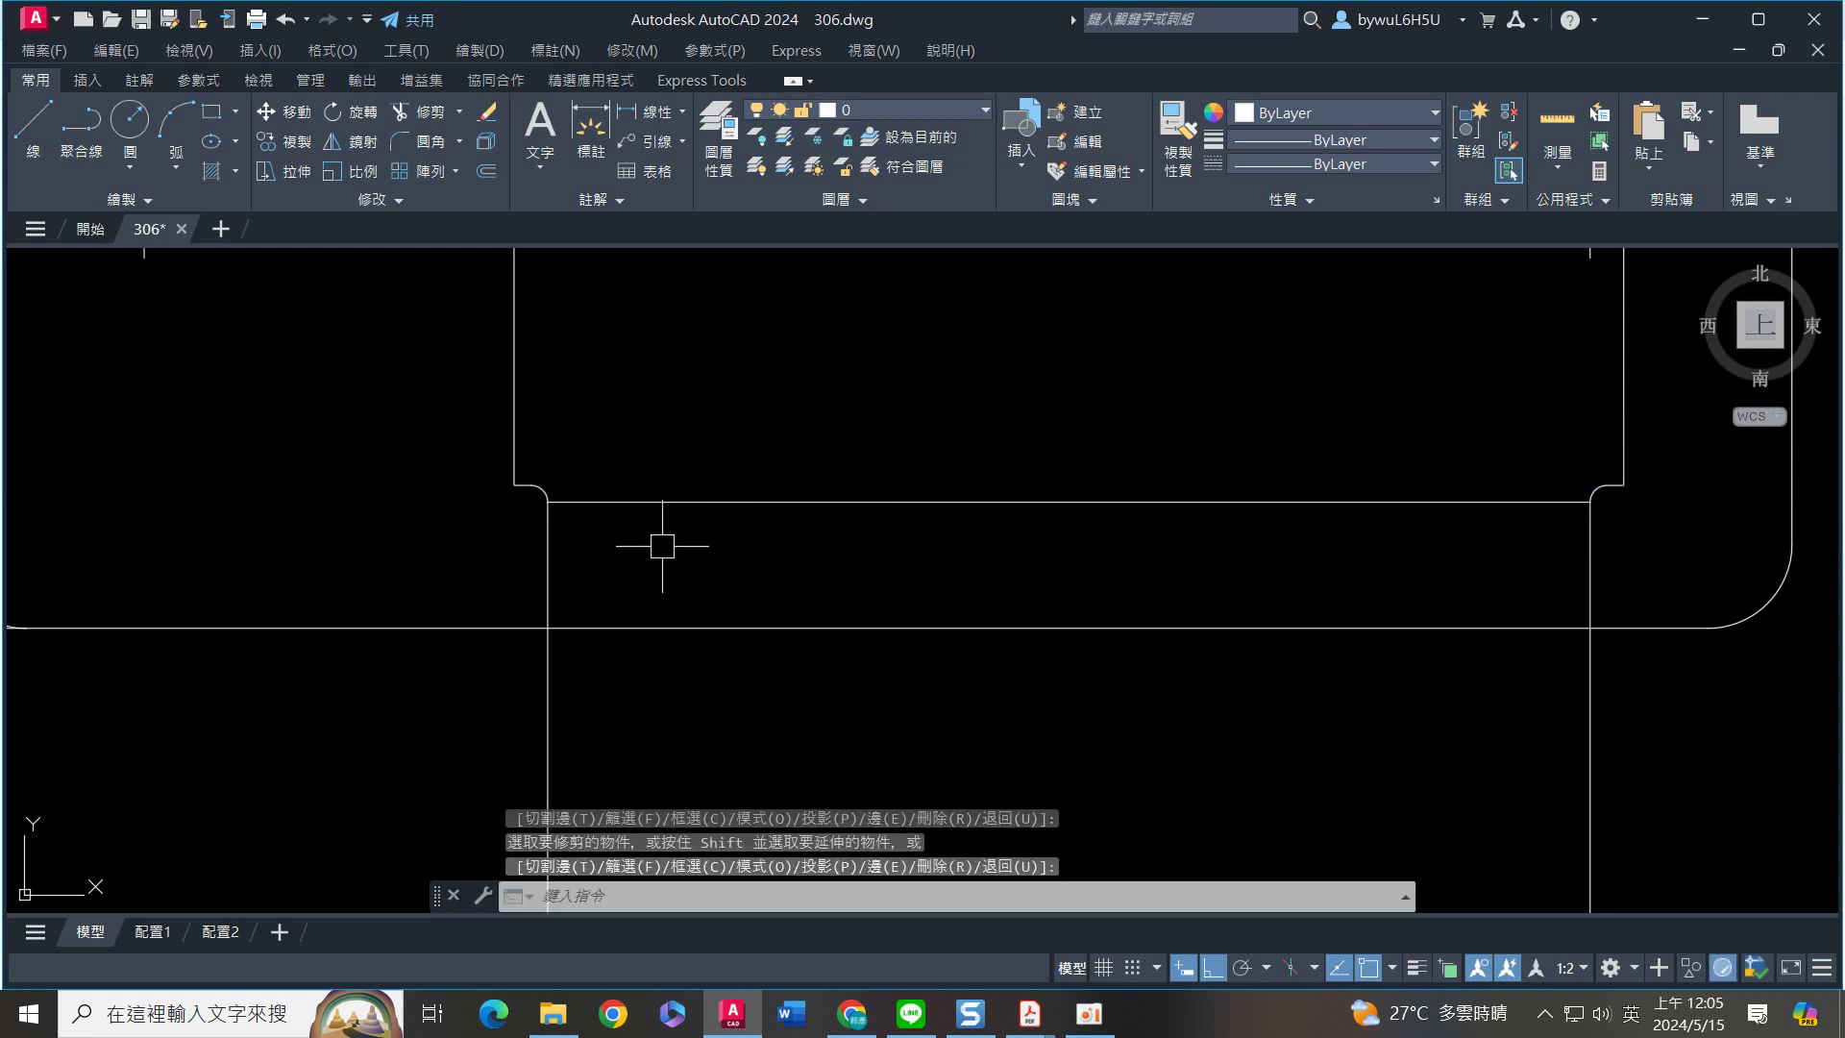
key(Escape)
key(Escape)
Delete the two remaining vertical rays below the rectangle's lower corner fillets
click(547, 535)
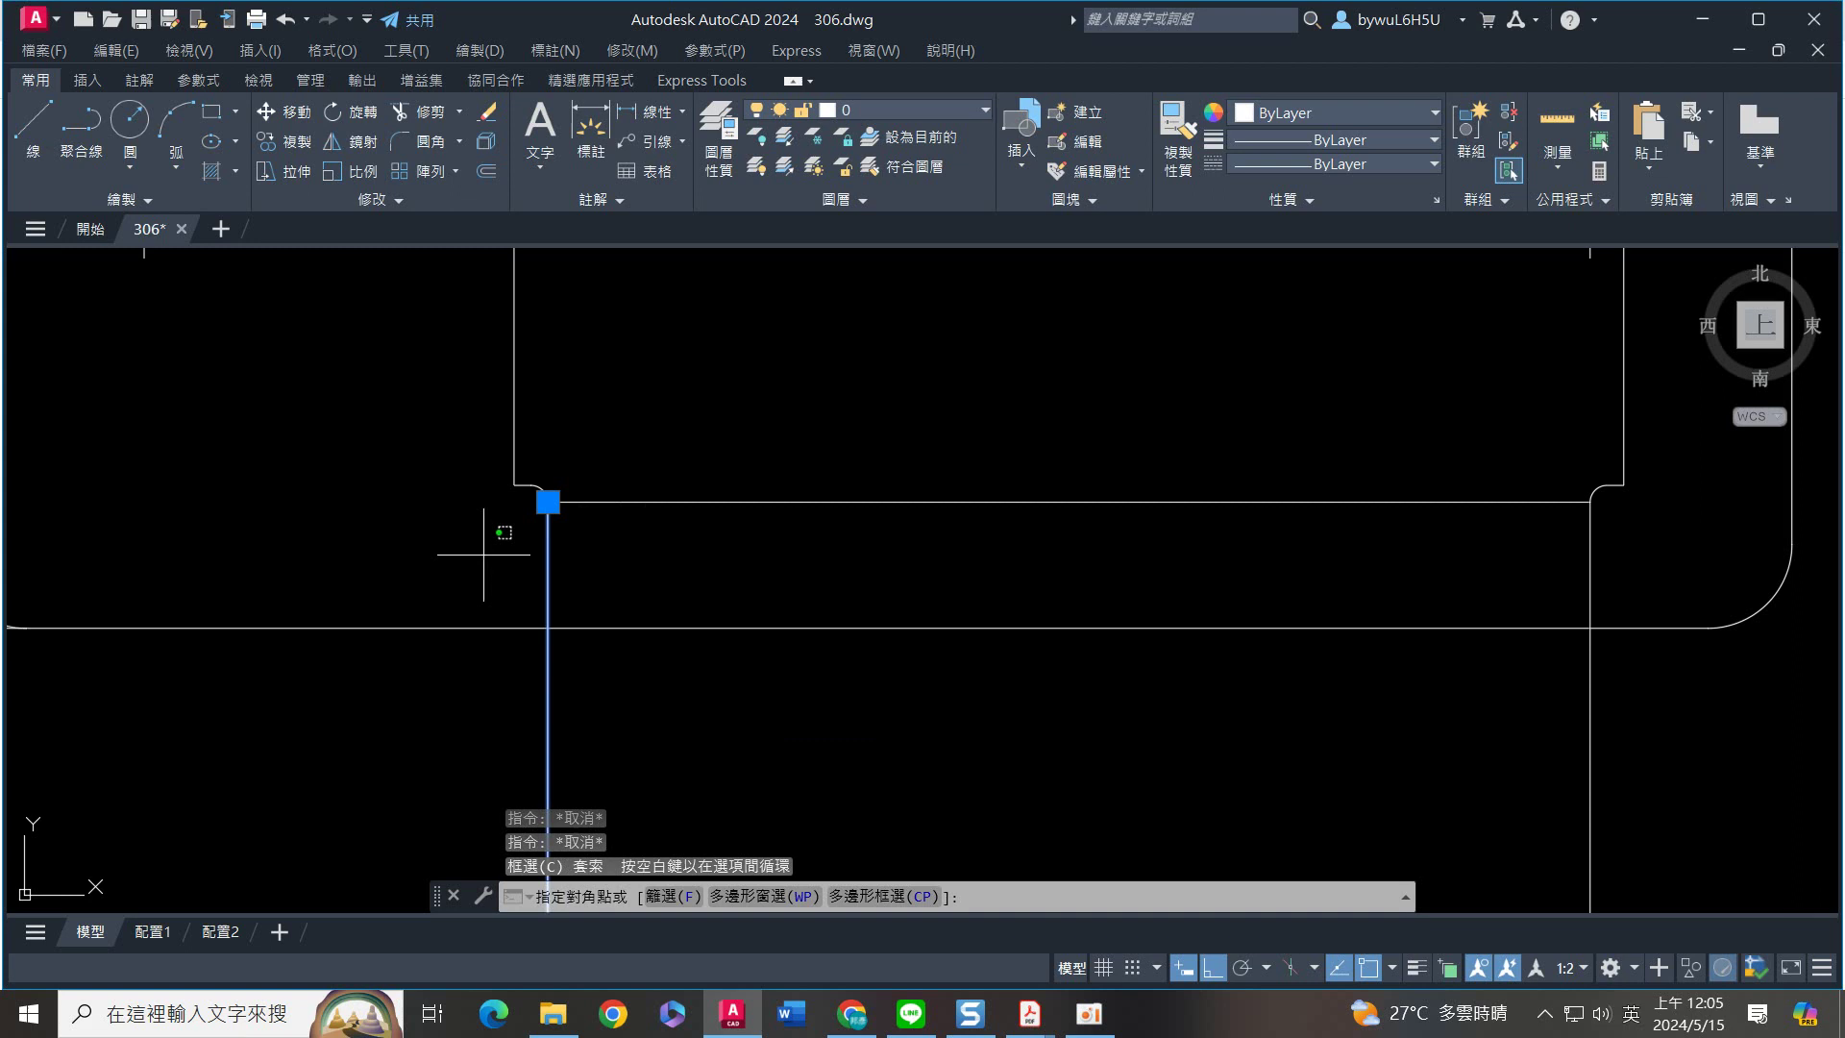
click(483, 556)
click(1442, 527)
click(1635, 527)
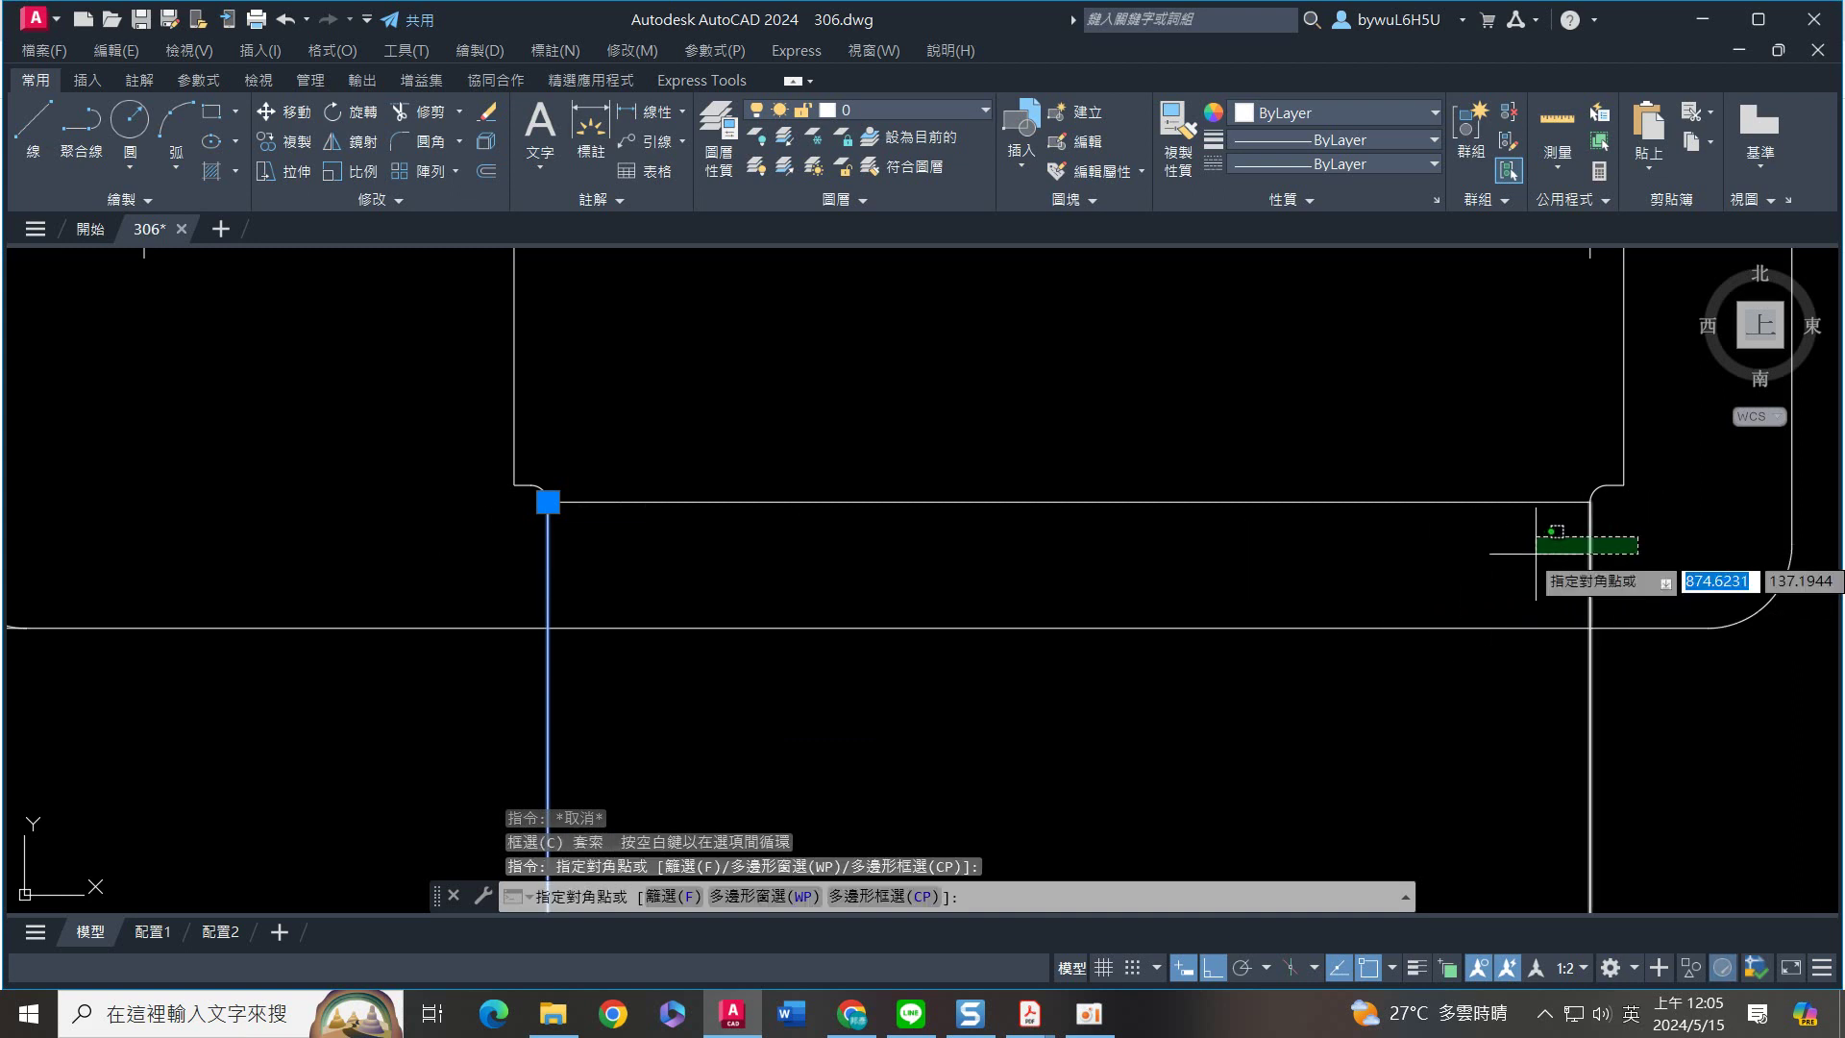
click(1540, 556)
key(Delete)
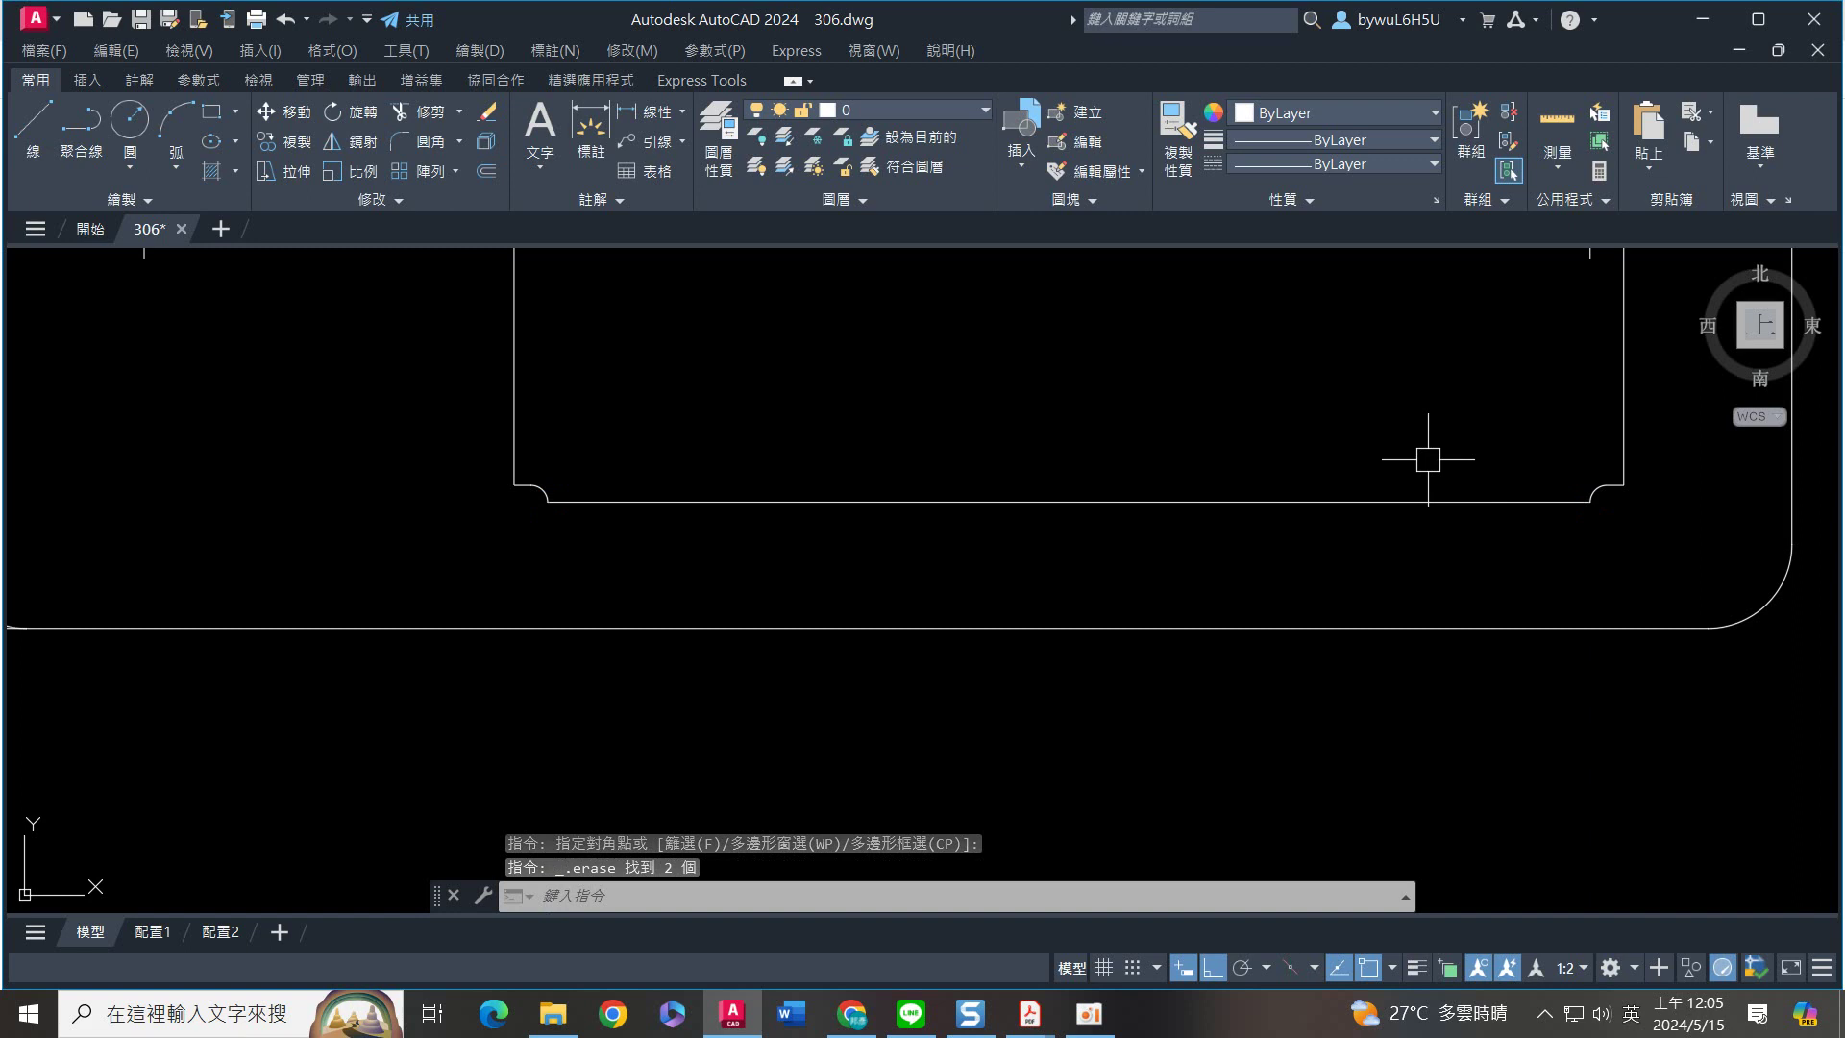
Project a vertical ray upward into the top view from the outer end of the fillet at the front view upright's left foot
scroll(1249, 432, down, 3)
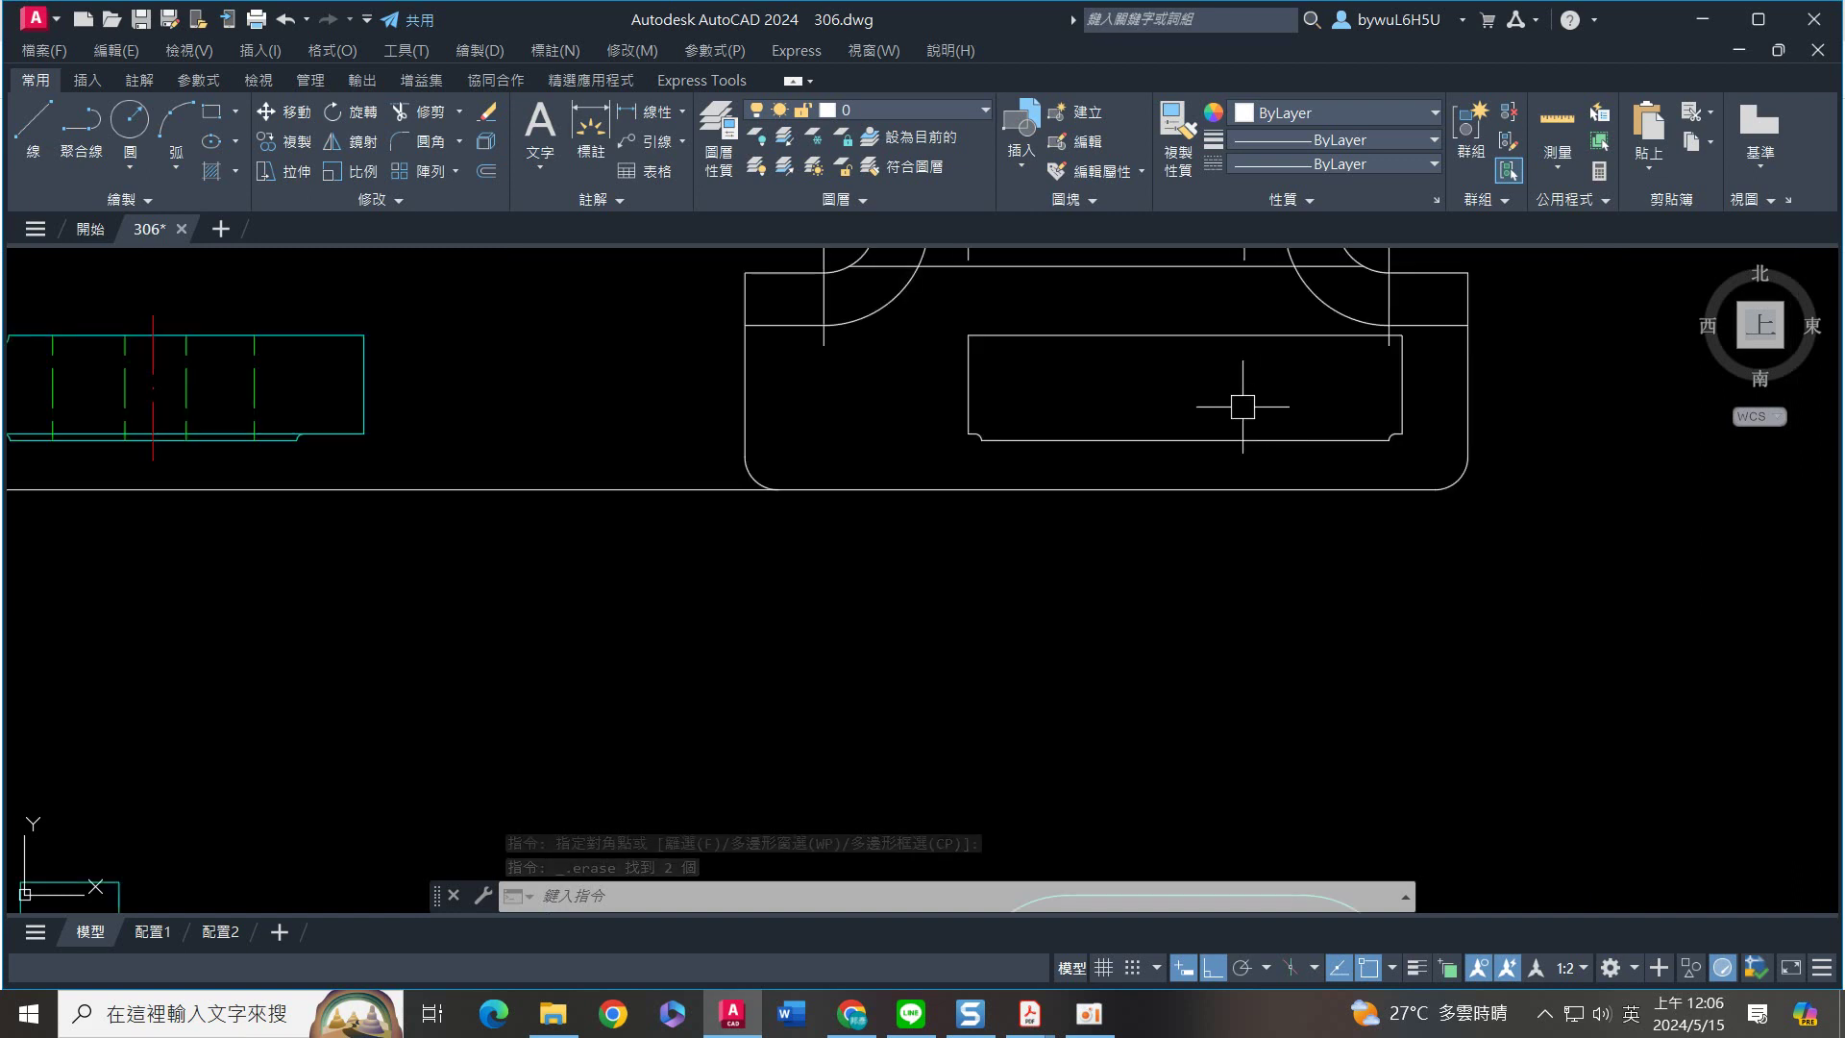
scroll(1183, 509, up, 1)
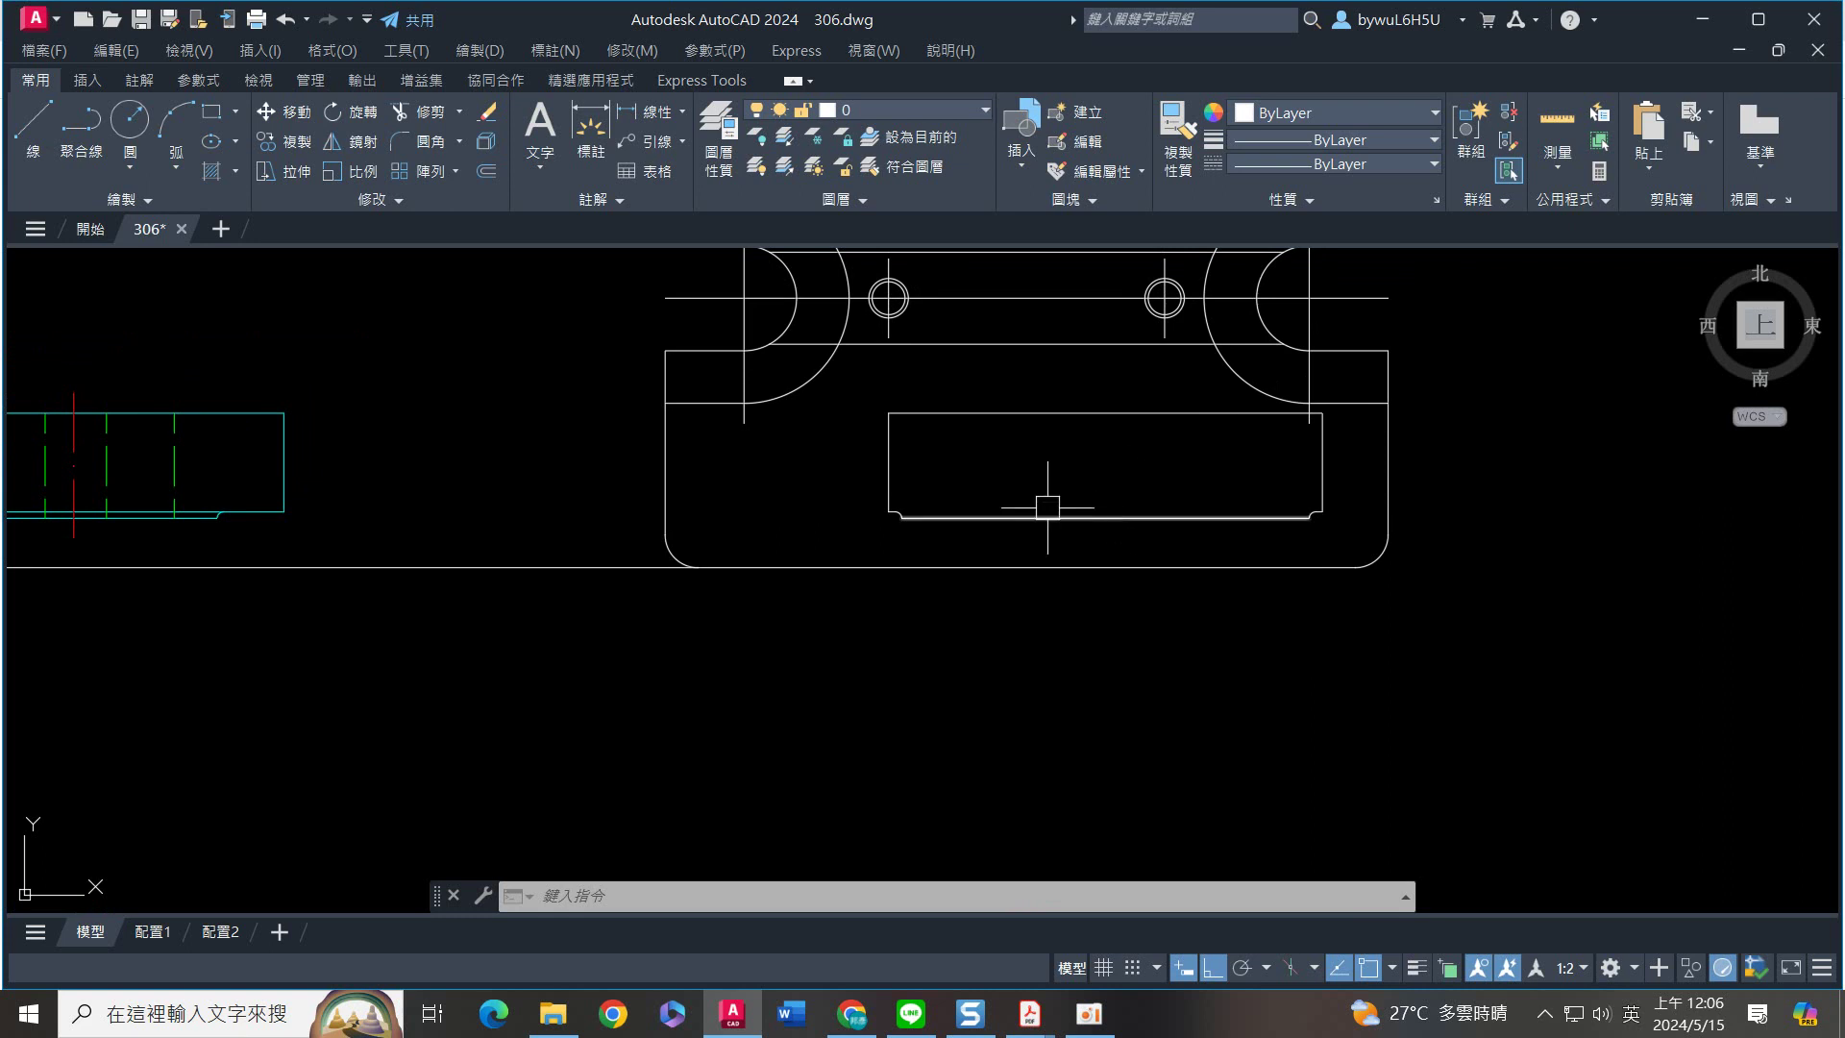
scroll(872, 596, down, 4)
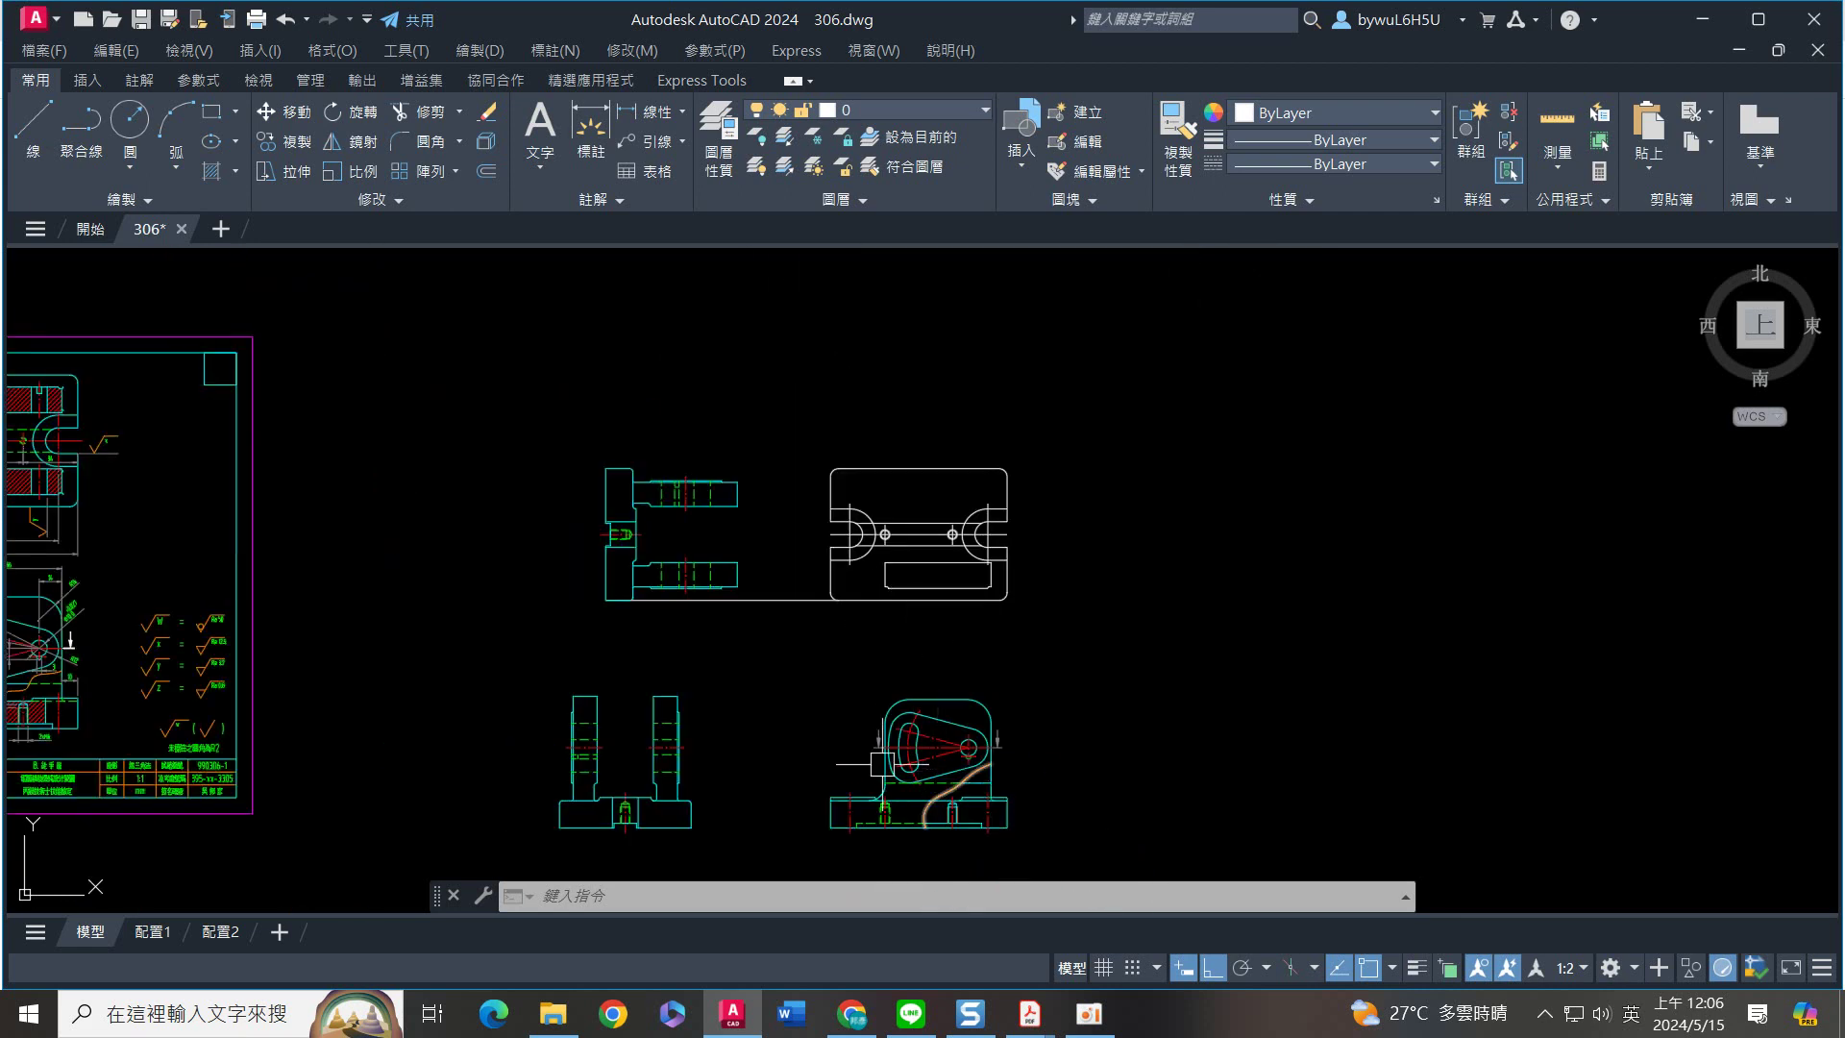
scroll(899, 750, up, 4)
middle_drag(778, 730, 783, 680)
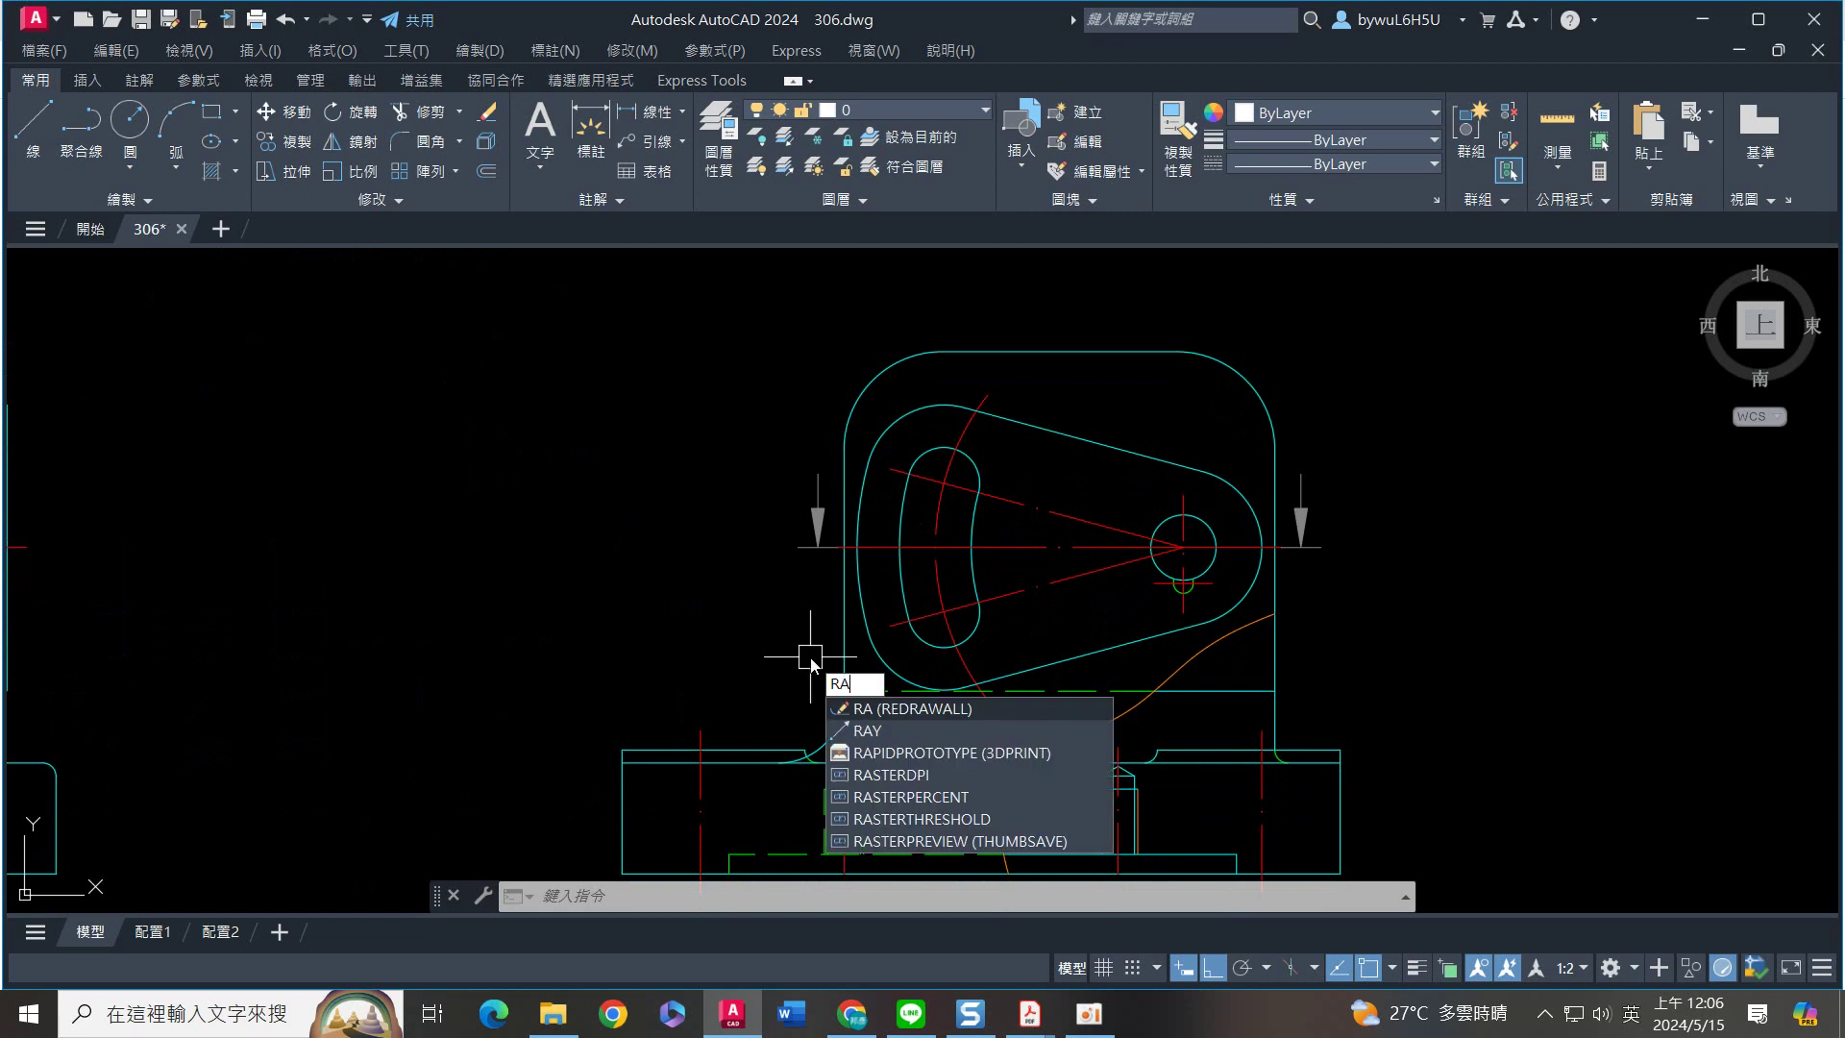
key(Return)
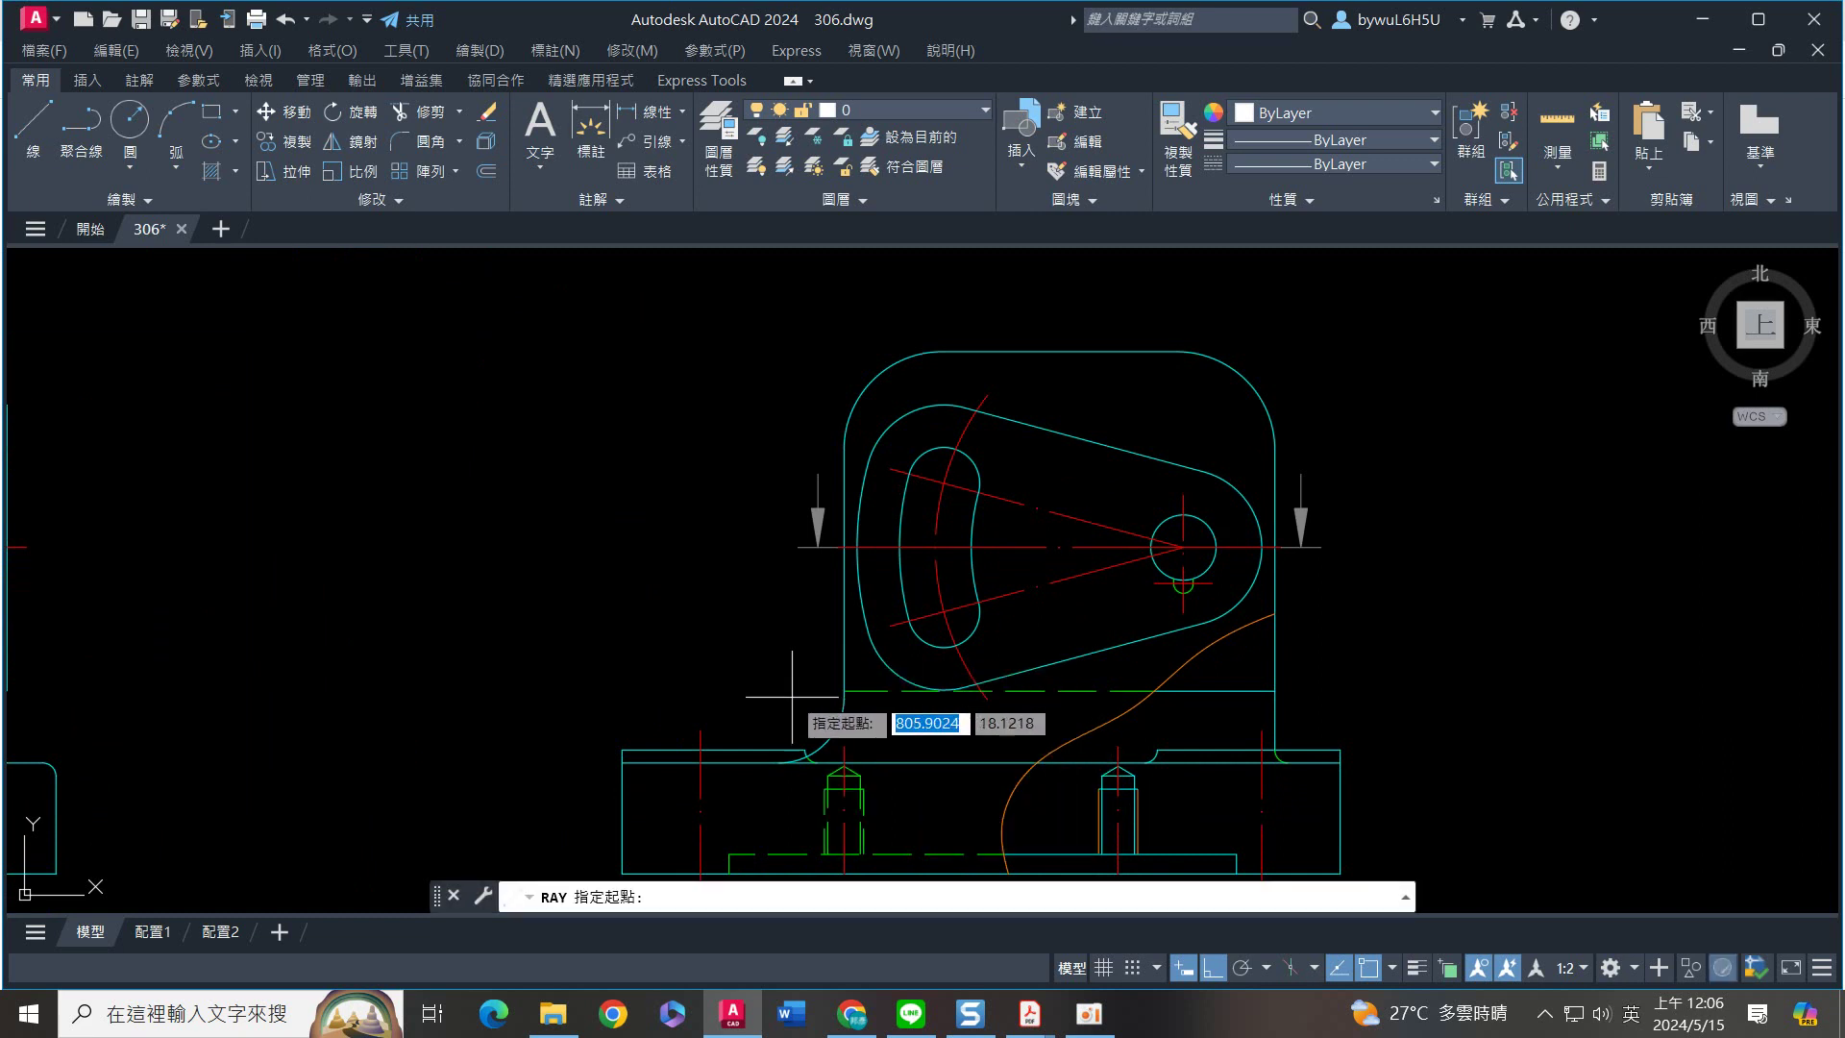
click(778, 761)
key(Escape)
Project horizontal rays into the top view from the lower upright's lower end corner and the midpoint of its recessed upper edge near the base
scroll(807, 557, up, 5)
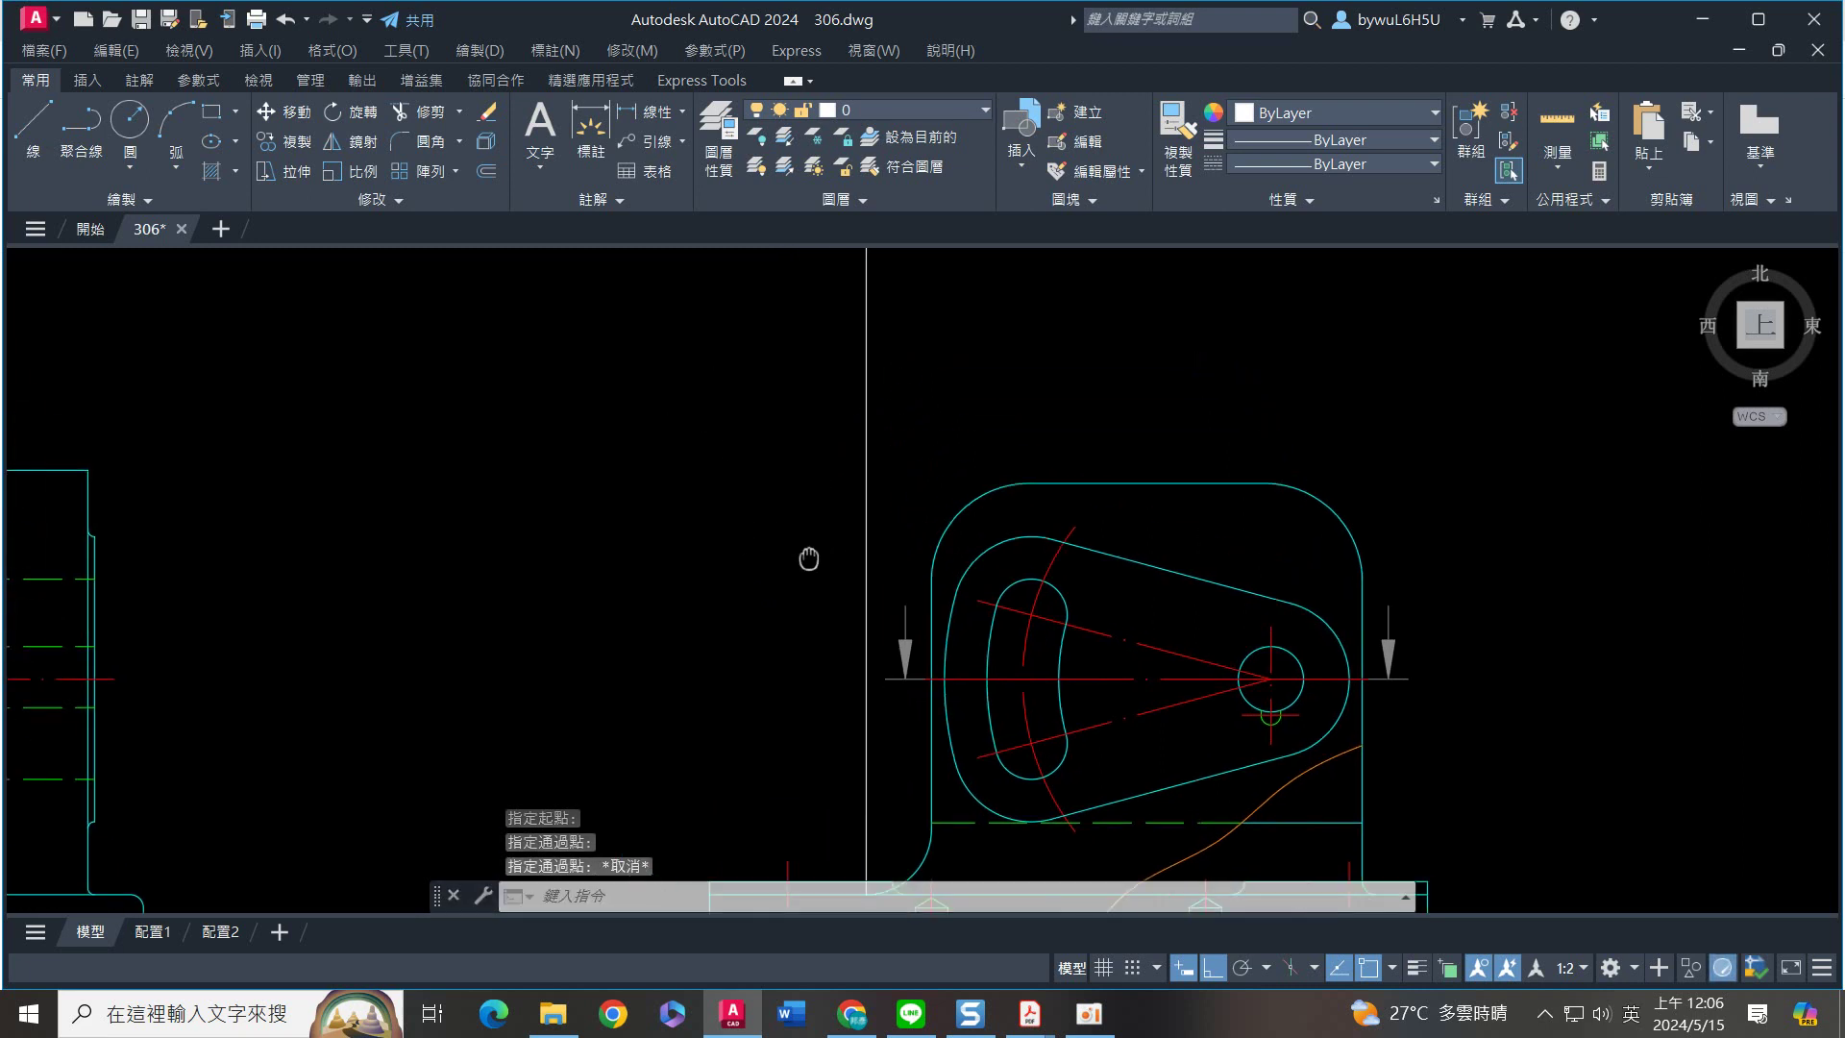
scroll(831, 601, down, 4)
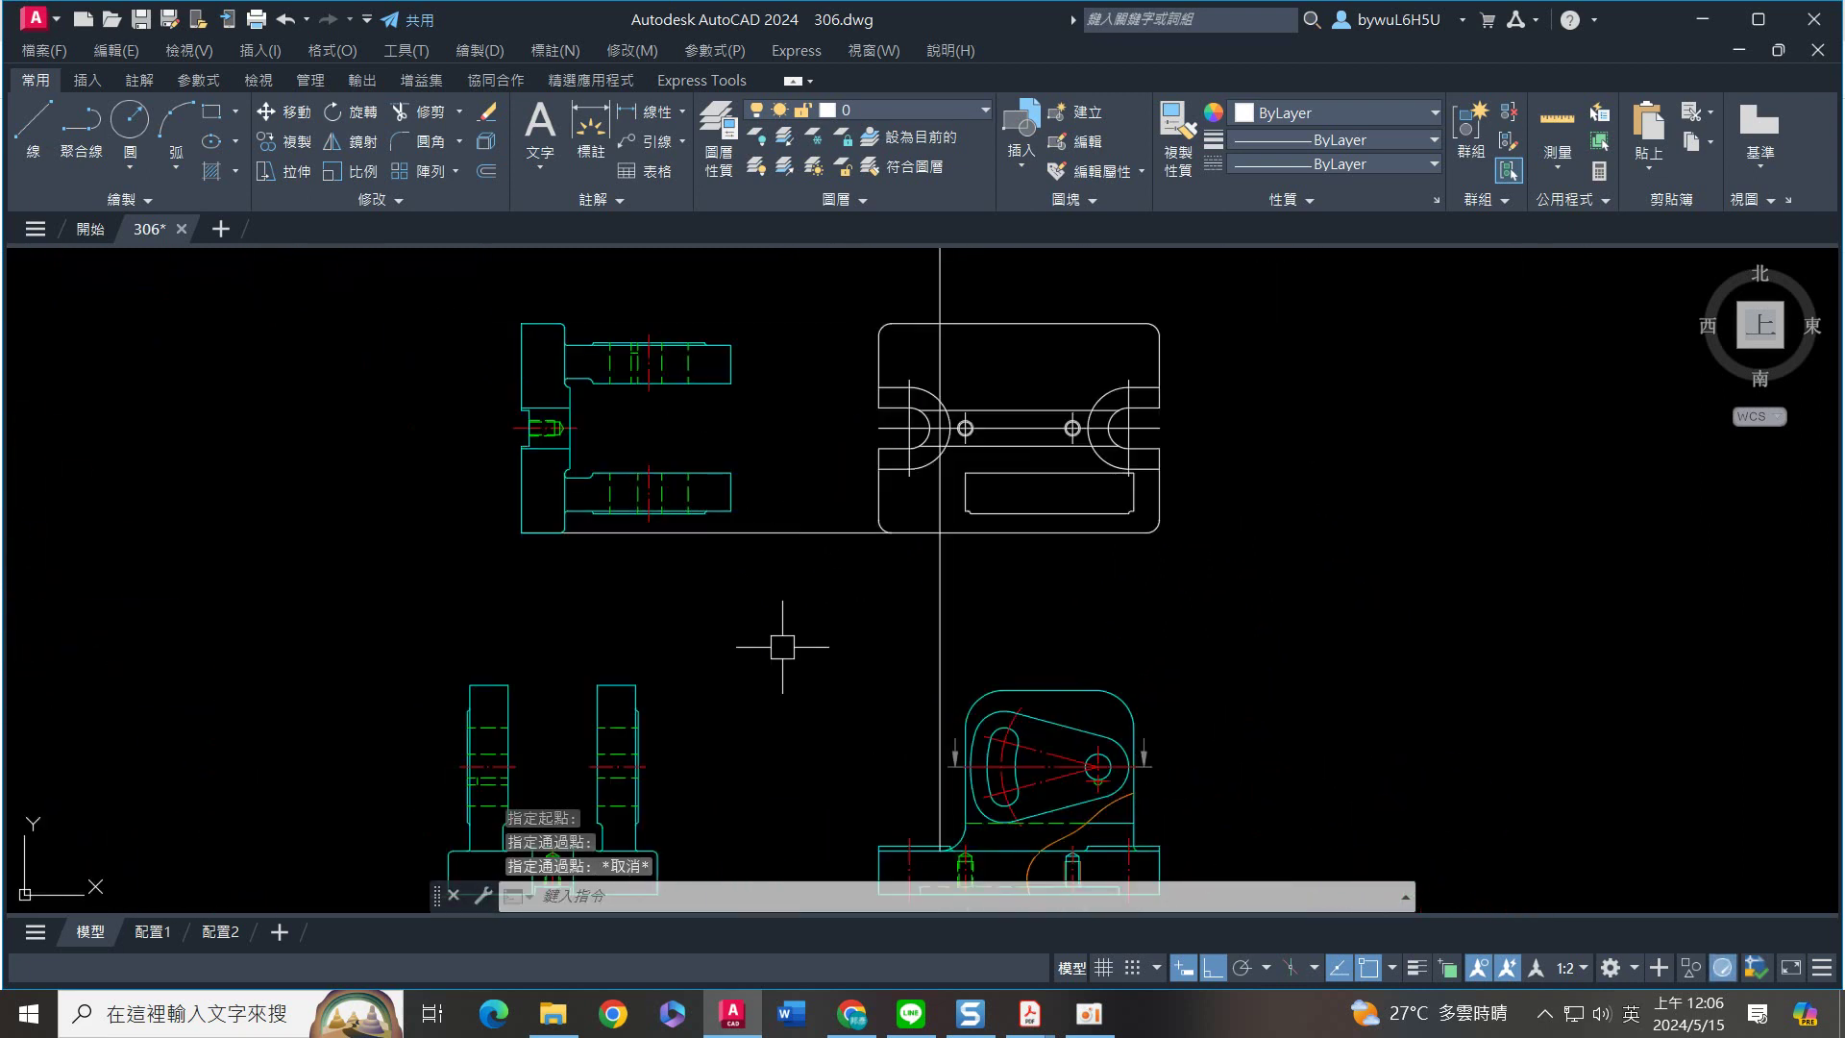
text(ray)
key(Return)
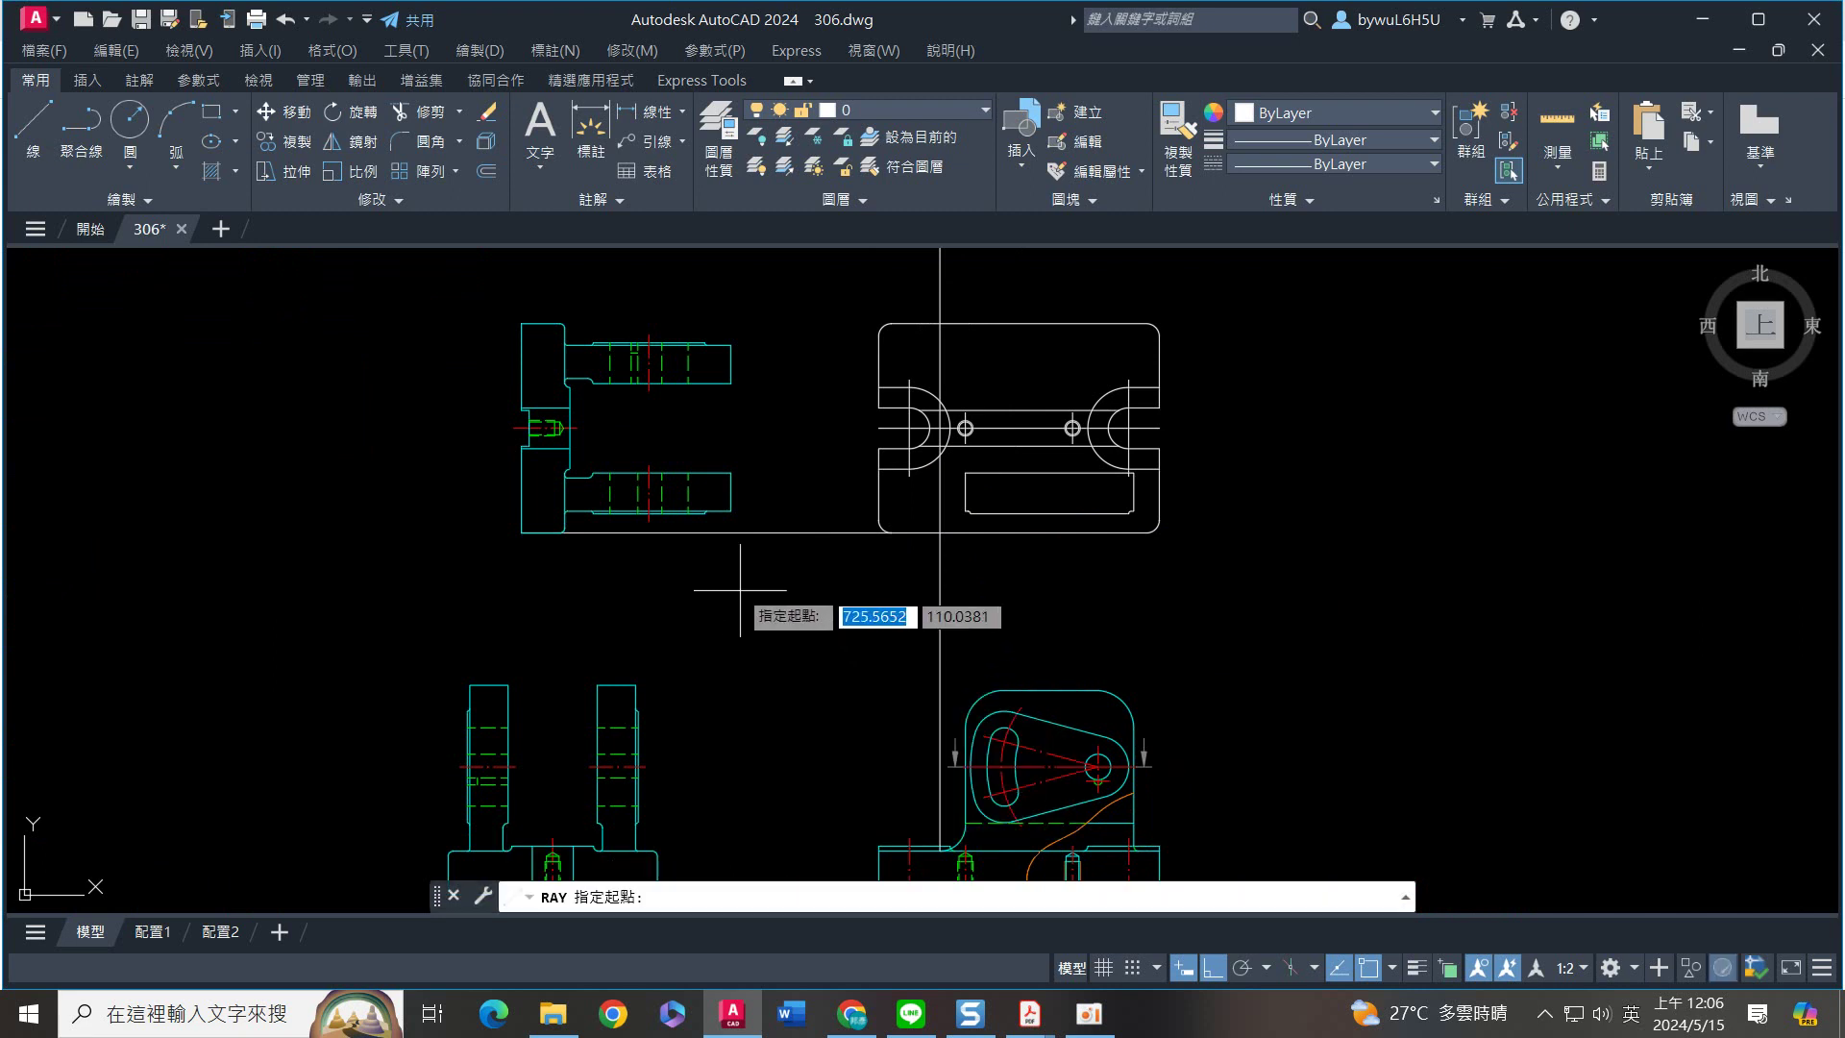
scroll(730, 567, up, 4)
click(735, 430)
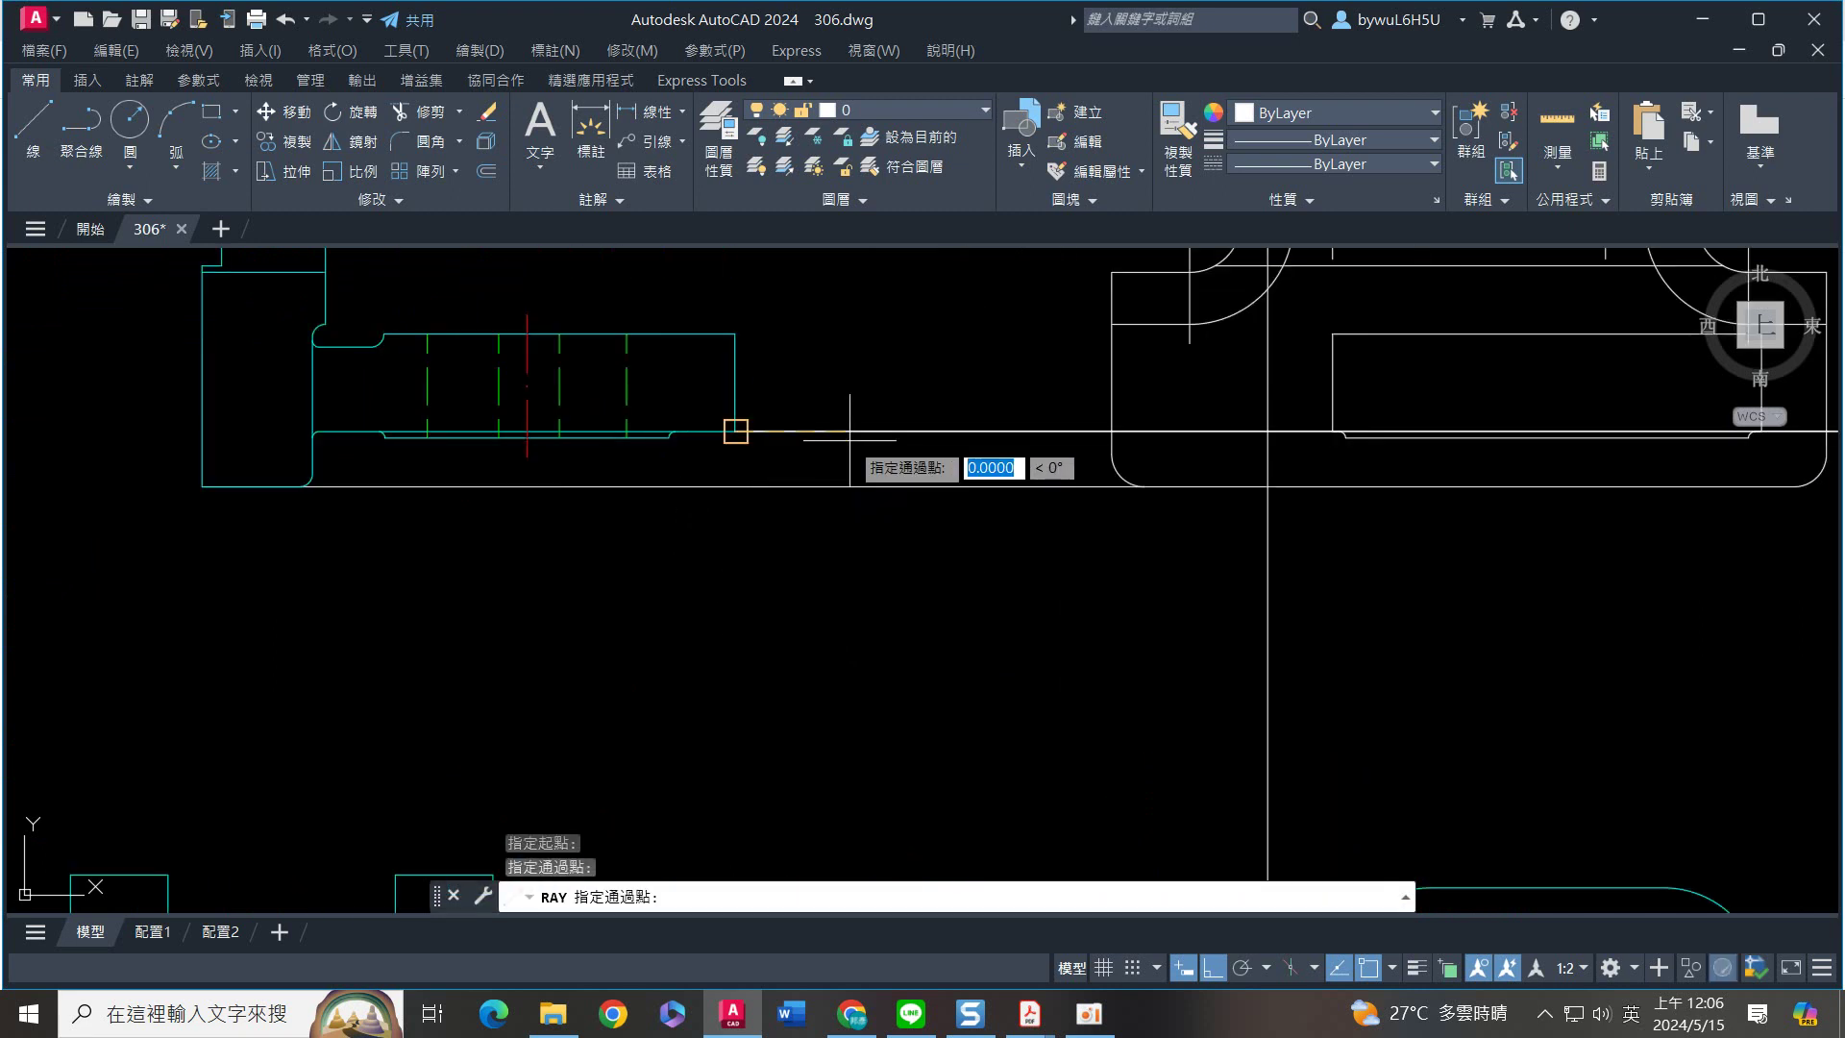
key(Return)
key(Return)
click(345, 347)
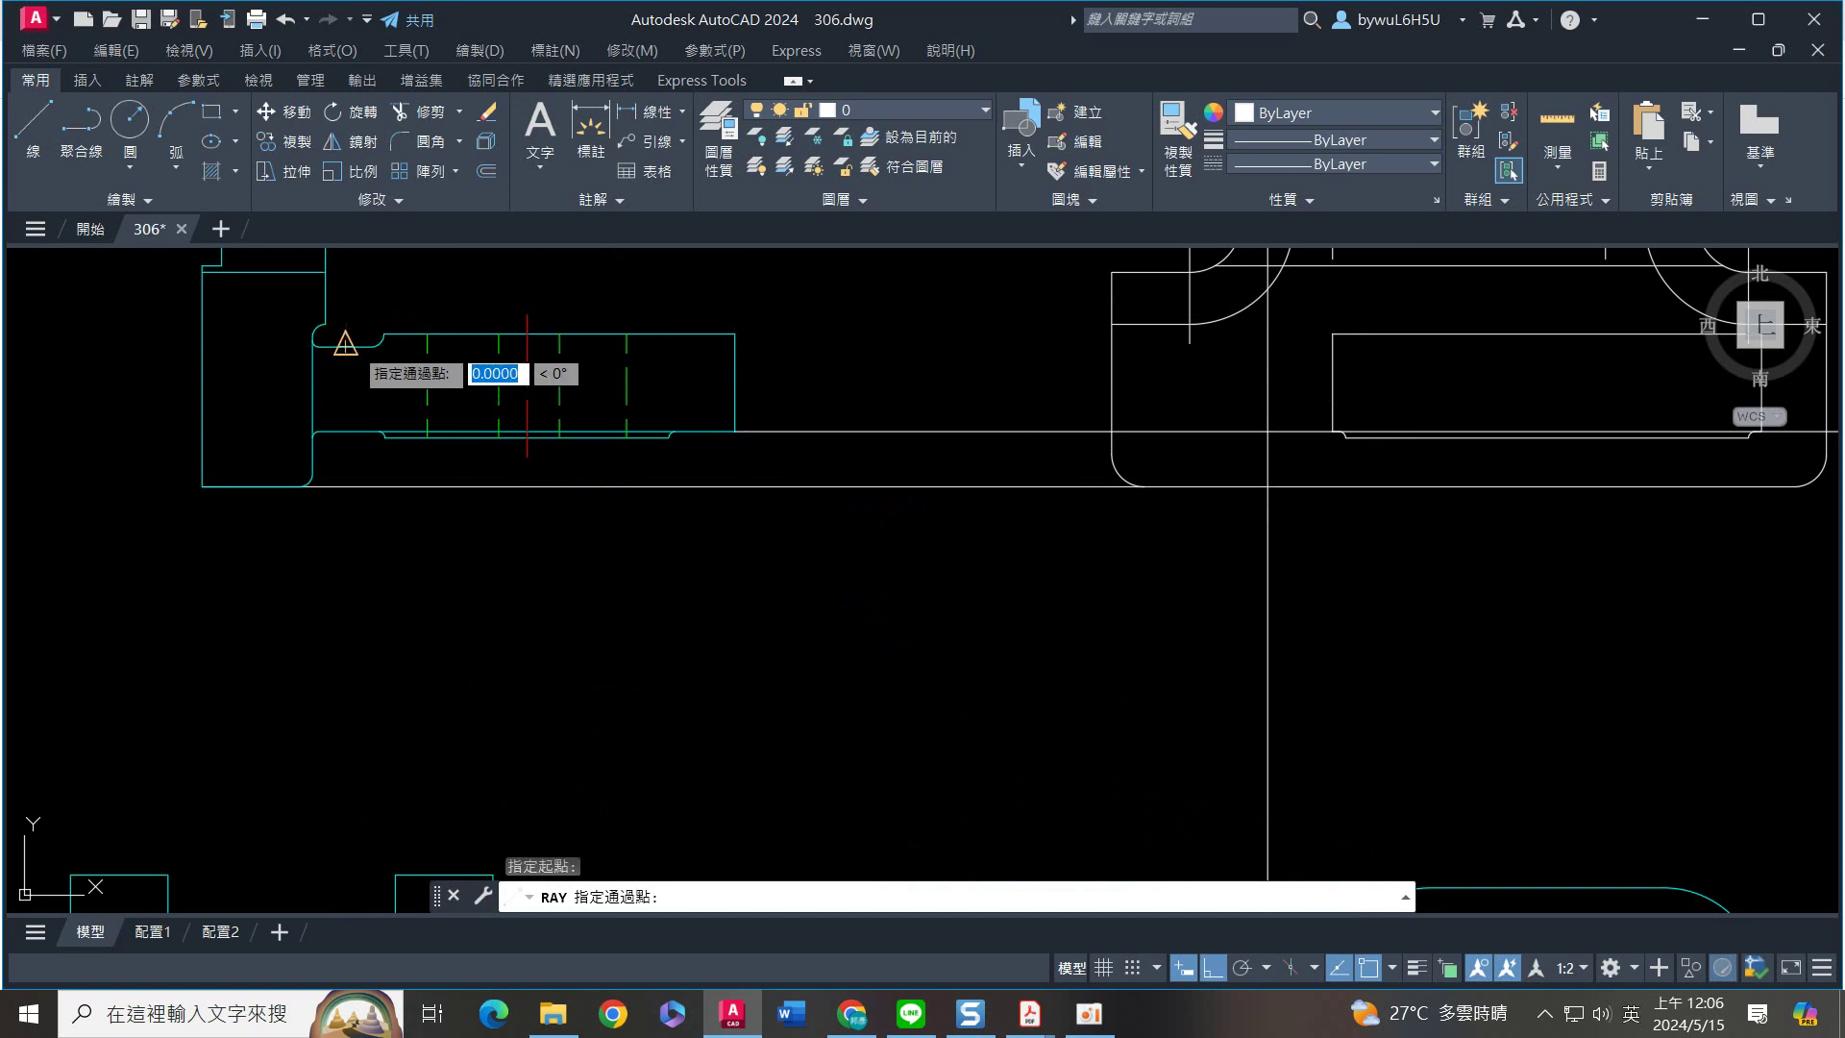
click(826, 354)
key(Return)
scroll(1191, 400, up, 3)
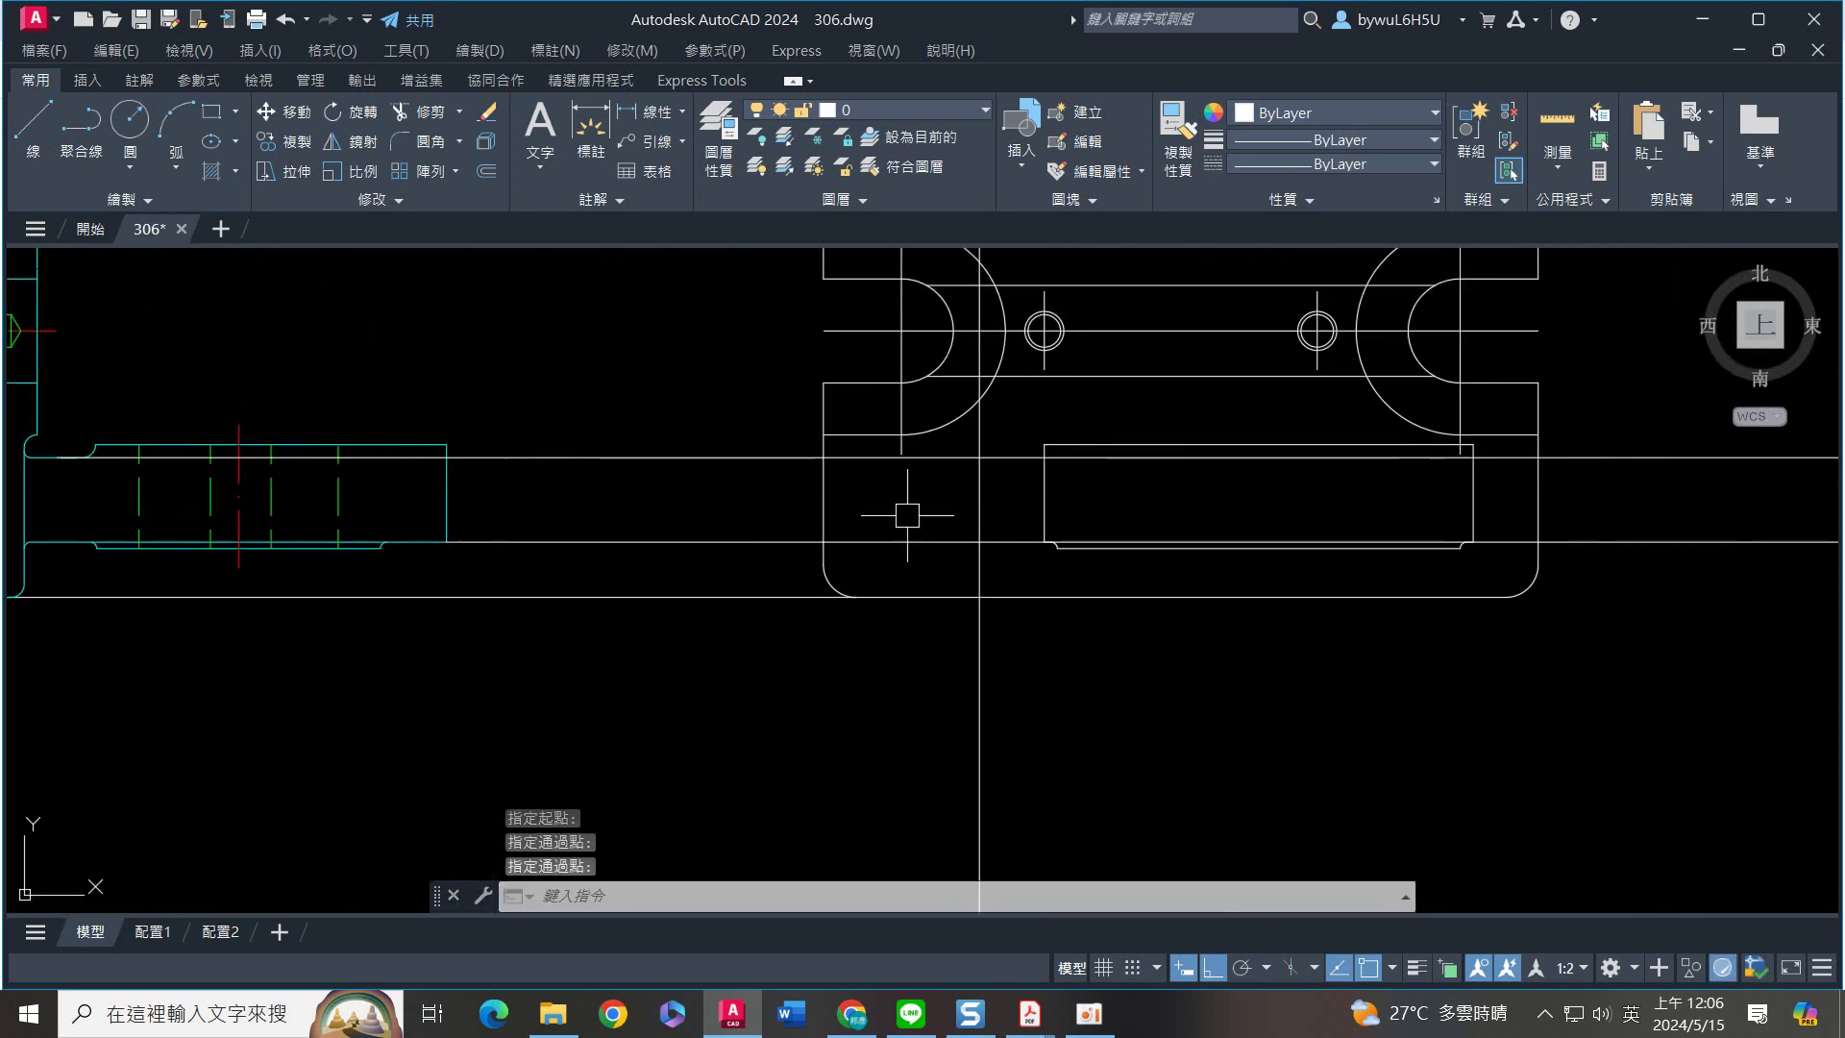
scroll(988, 453, up, 2)
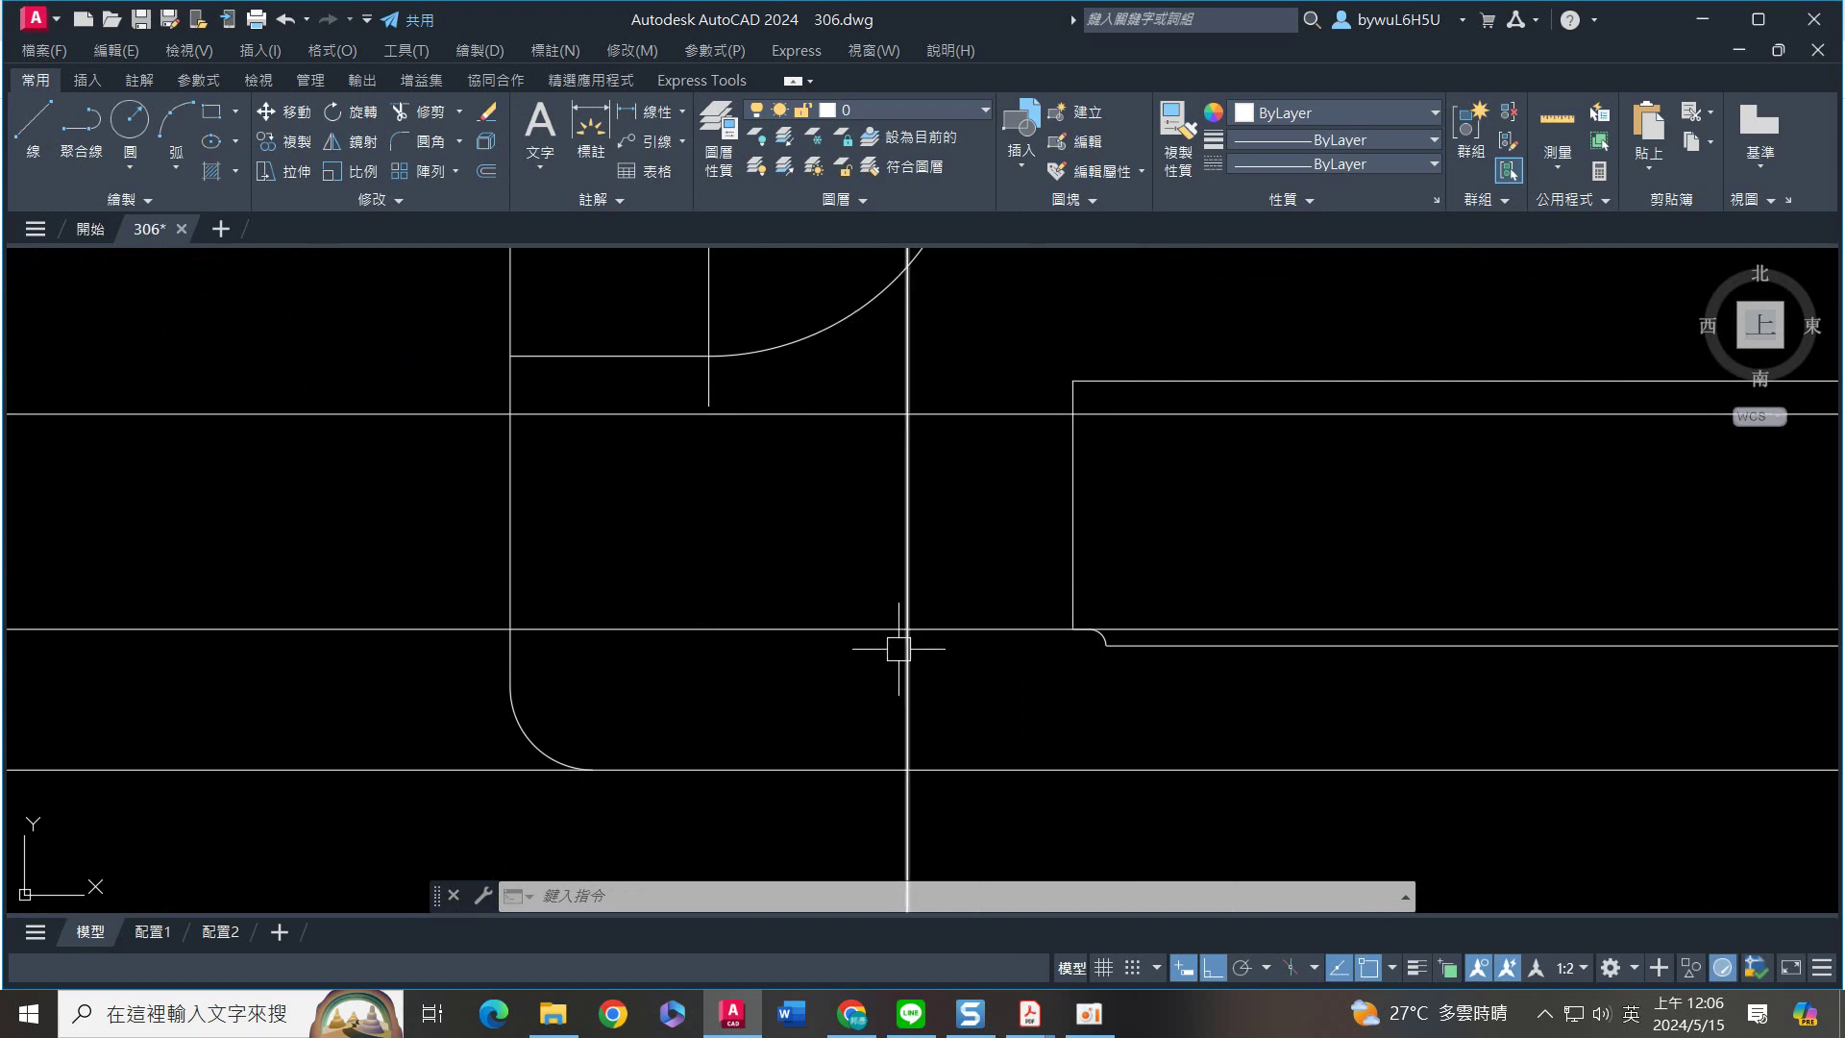
middle_drag(921, 450, 938, 499)
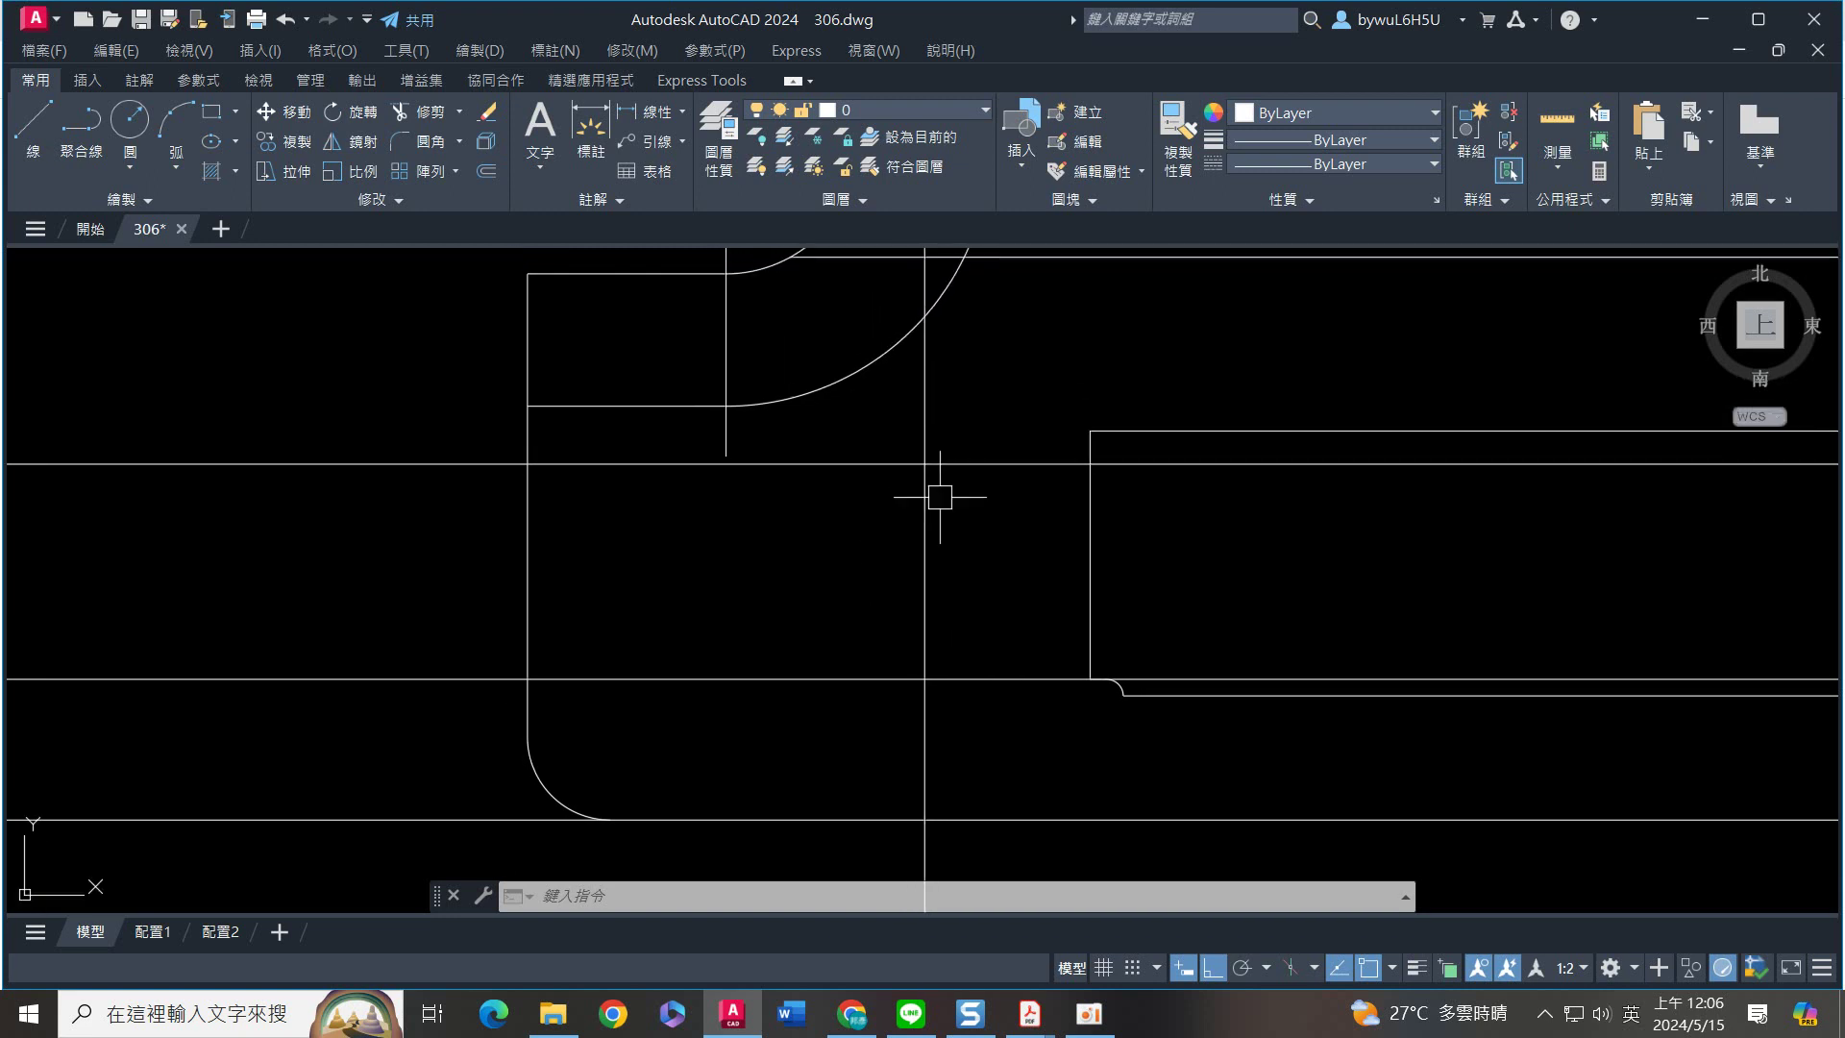
scroll(1070, 539, down, 3)
scroll(1071, 539, up, 5)
mouse_move(1070, 539)
middle_down()
mouse_move(1050, 577)
mouse_move(1240, 723)
middle_up()
scroll(1195, 700, up, 1)
scroll(1118, 651, down, 3)
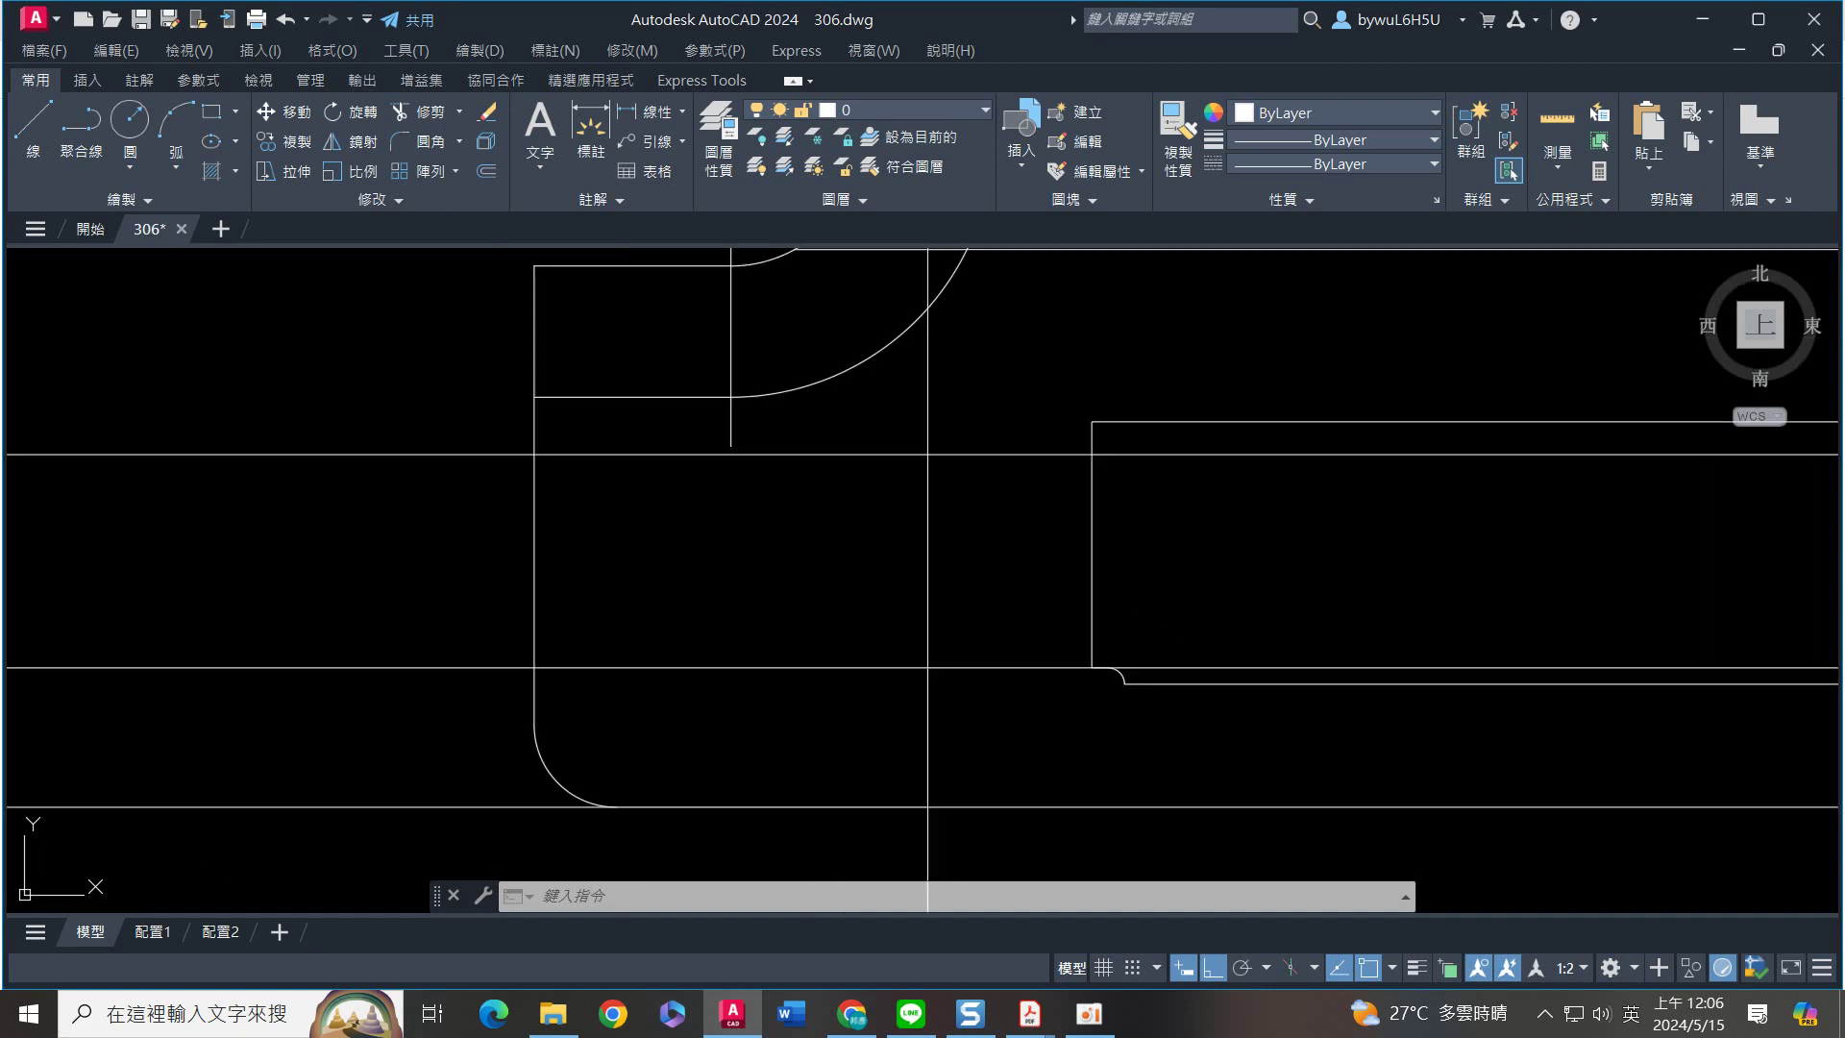
Copy the small fillet arc at the rectangle's lower right corner horizontally onto the vertical ray left of the rectangle
mouse_move(1430, 586)
middle_down()
mouse_move(1104, 560)
mouse_move(1240, 530)
middle_up()
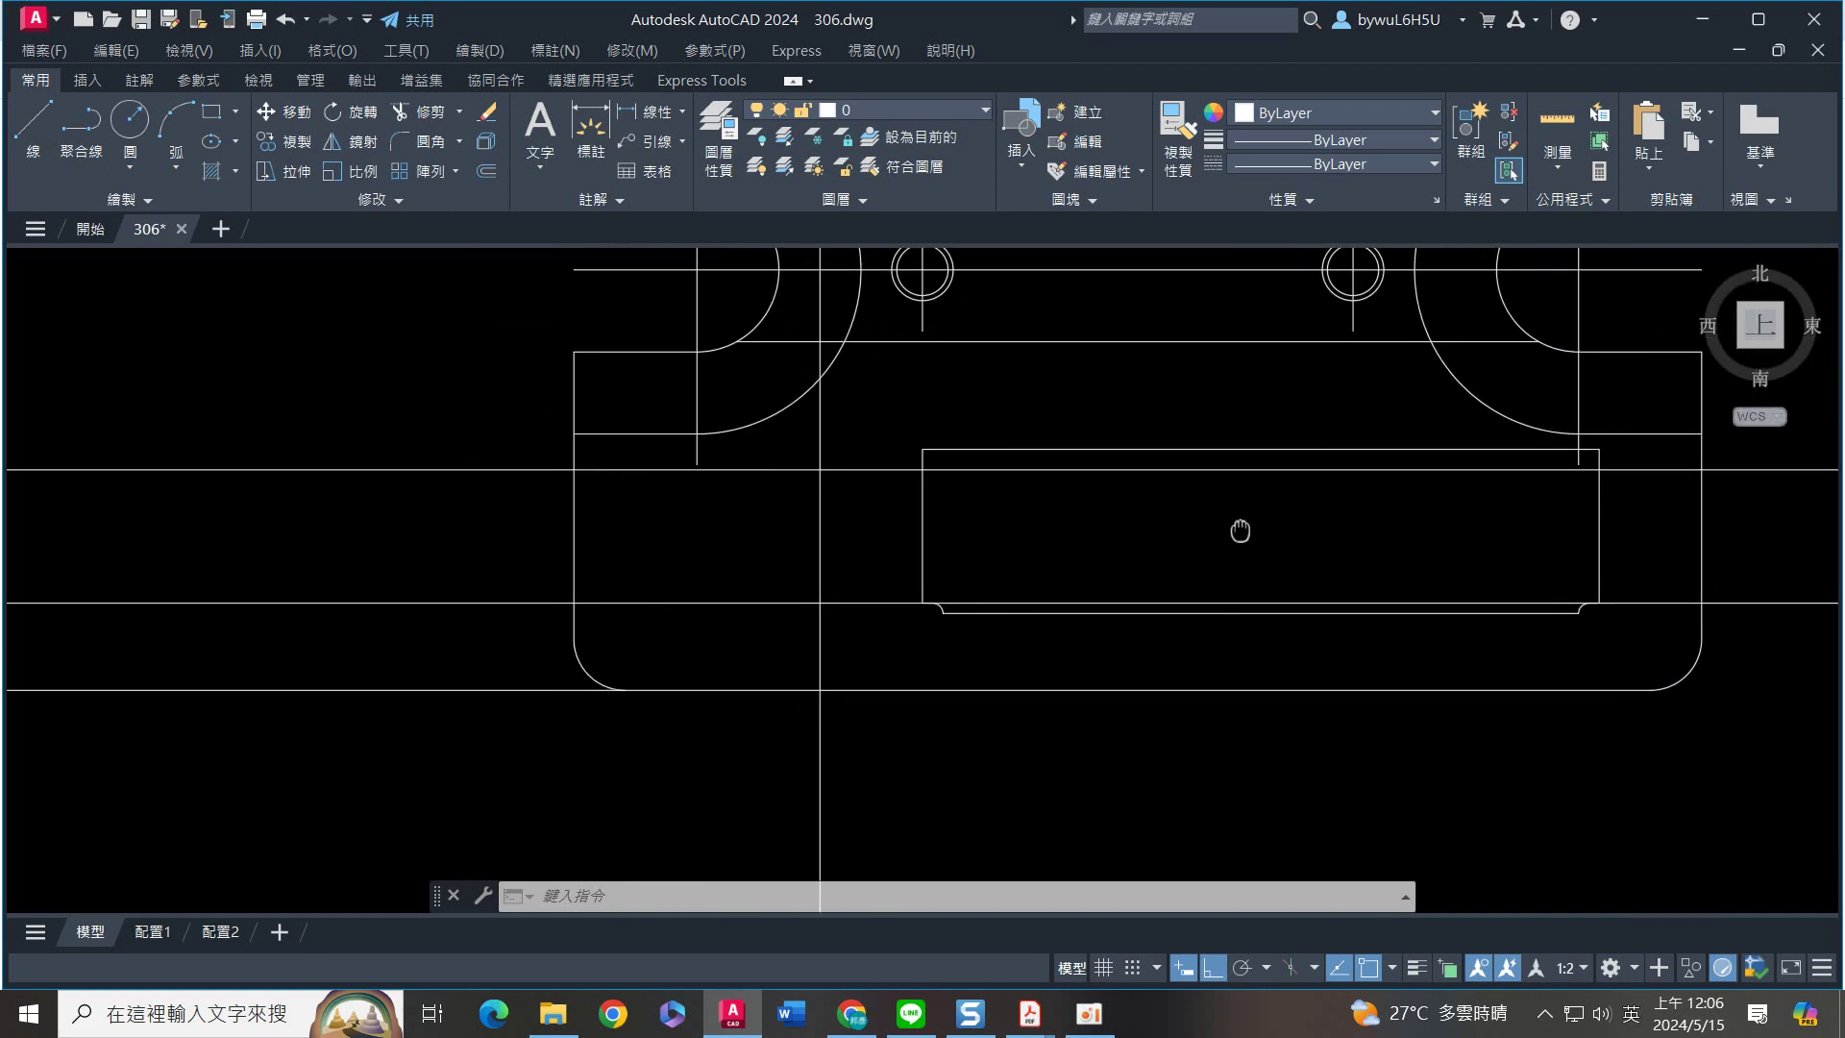
middle_drag(1235, 529, 1019, 531)
scroll(1372, 667, up, 5)
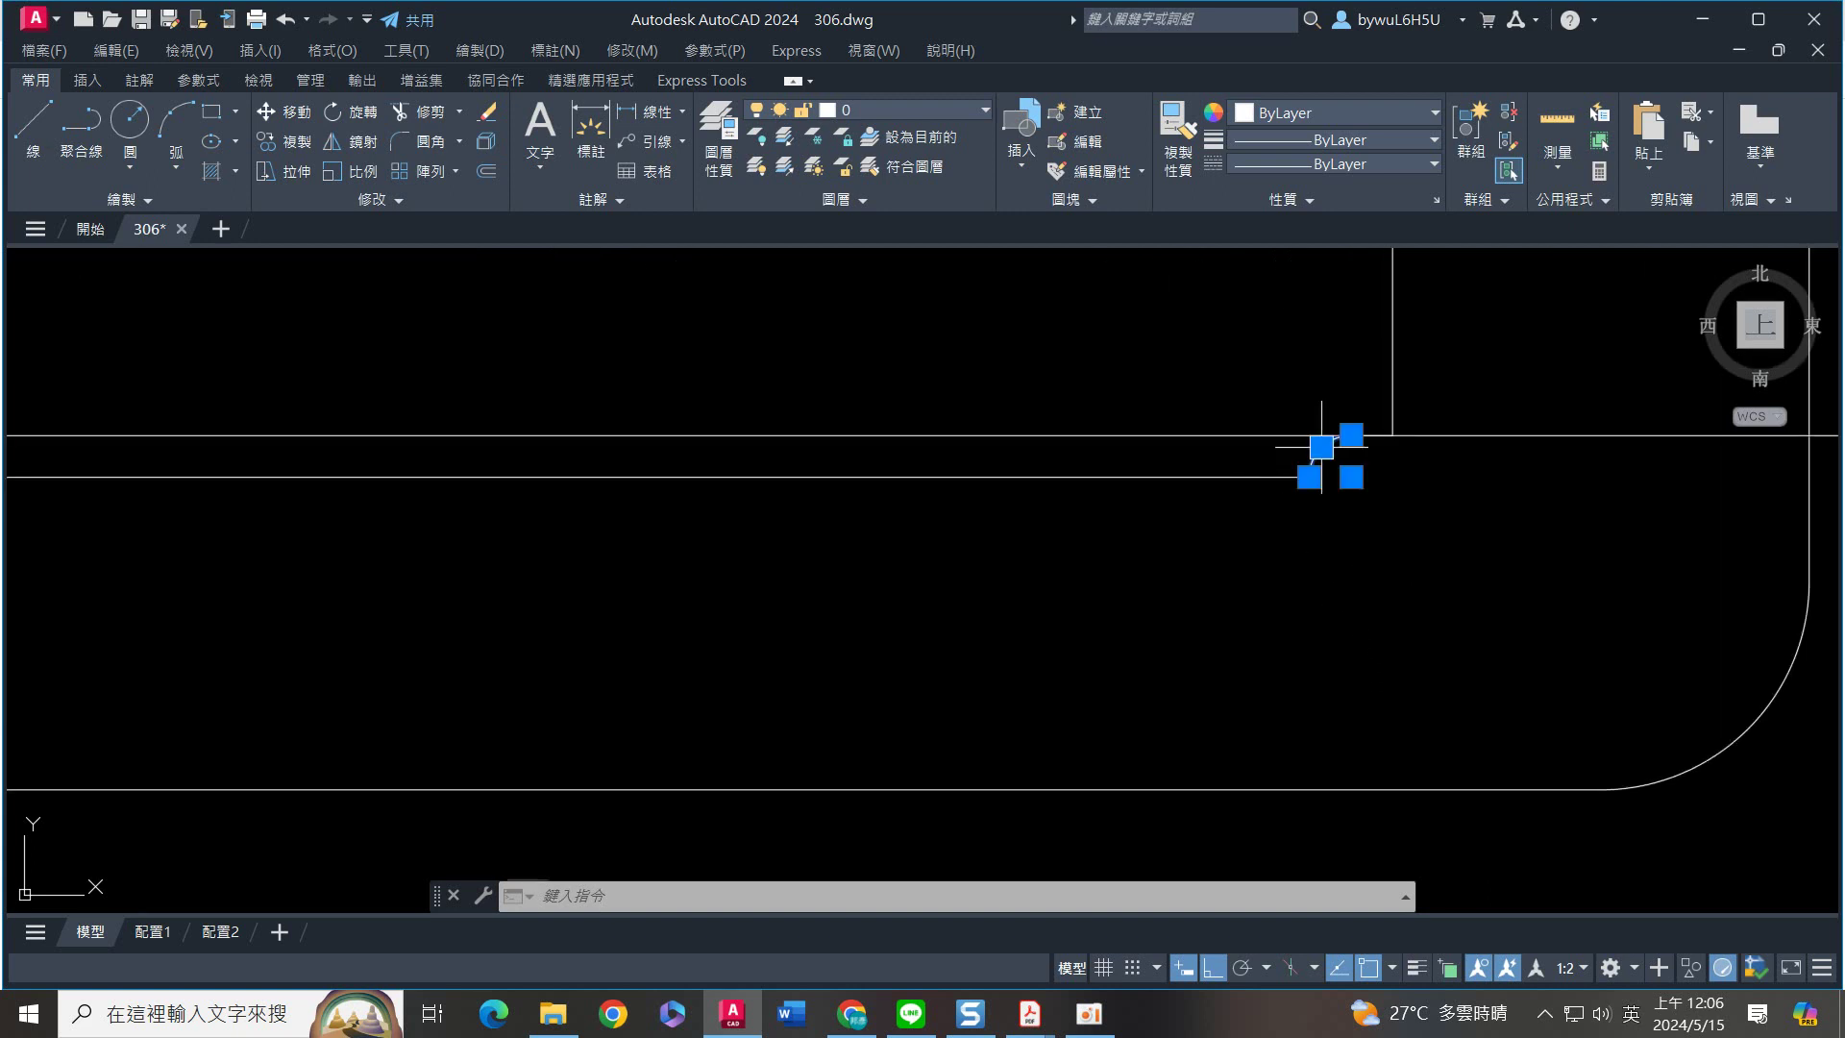
text(o)
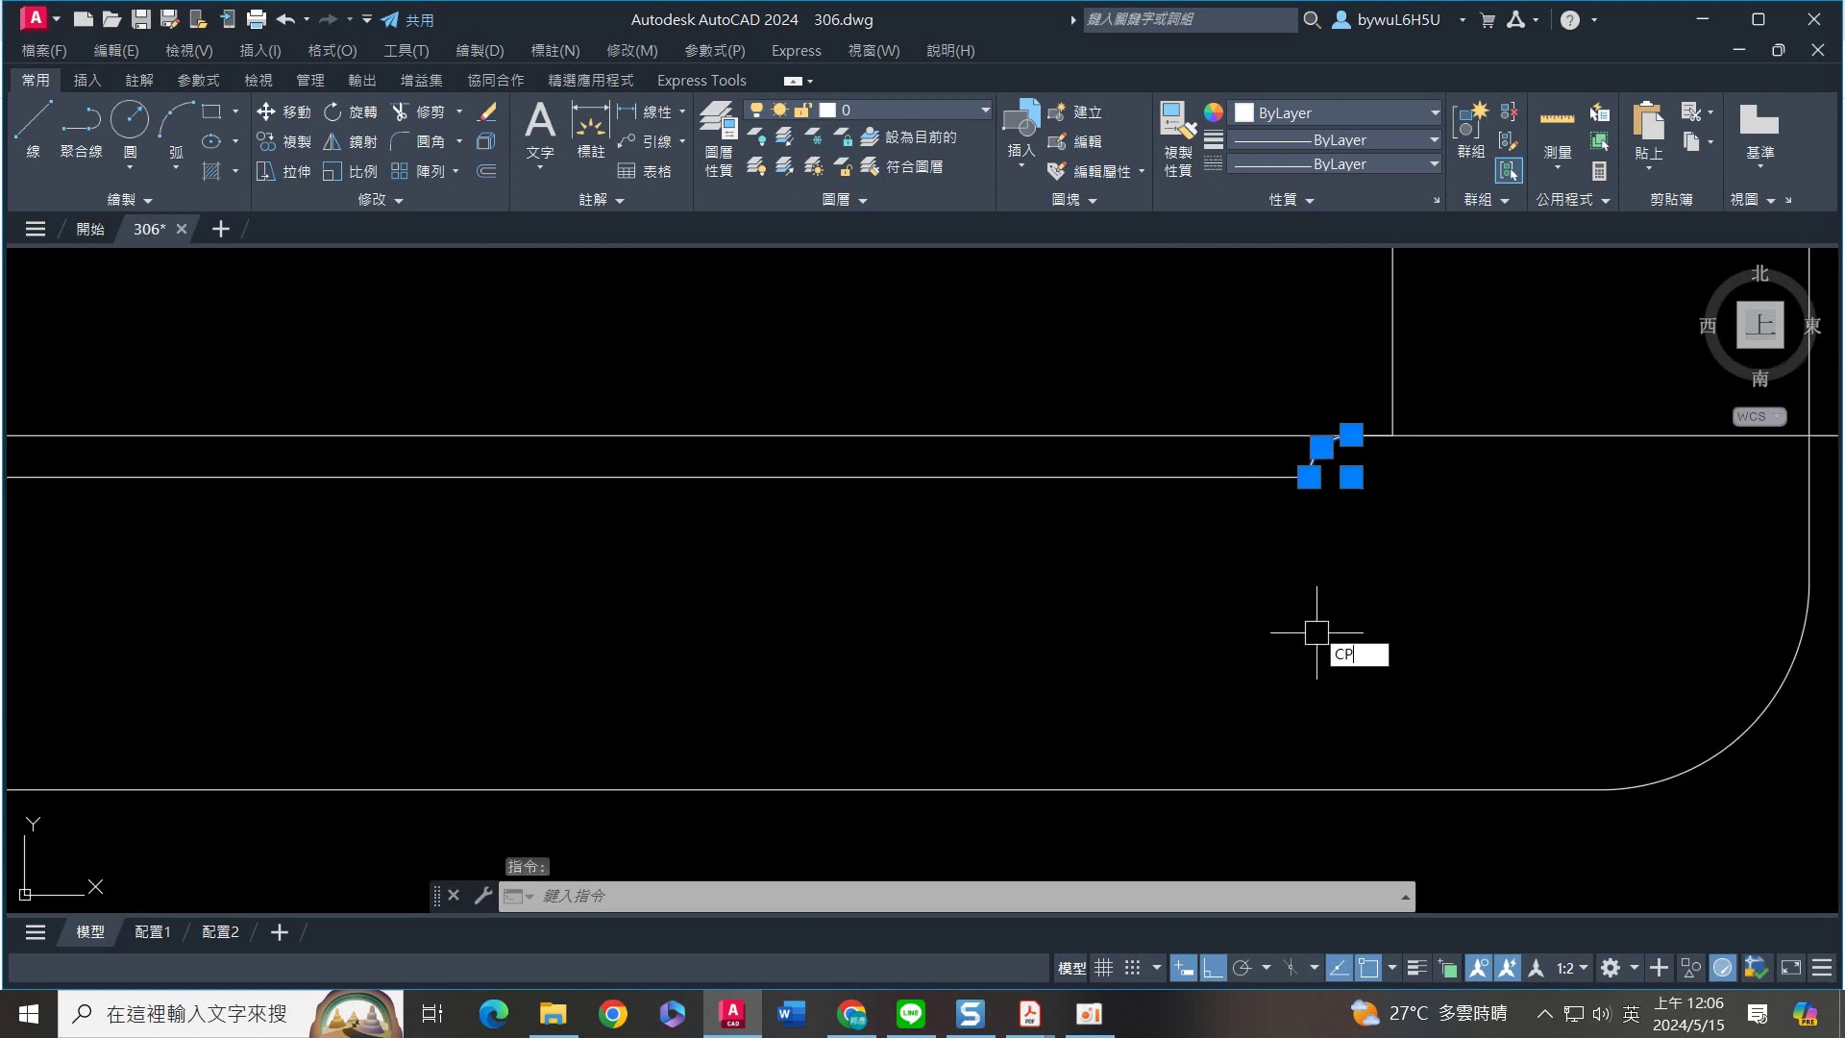
key(Return)
click(1351, 476)
middle_drag(1007, 584, 1631, 412)
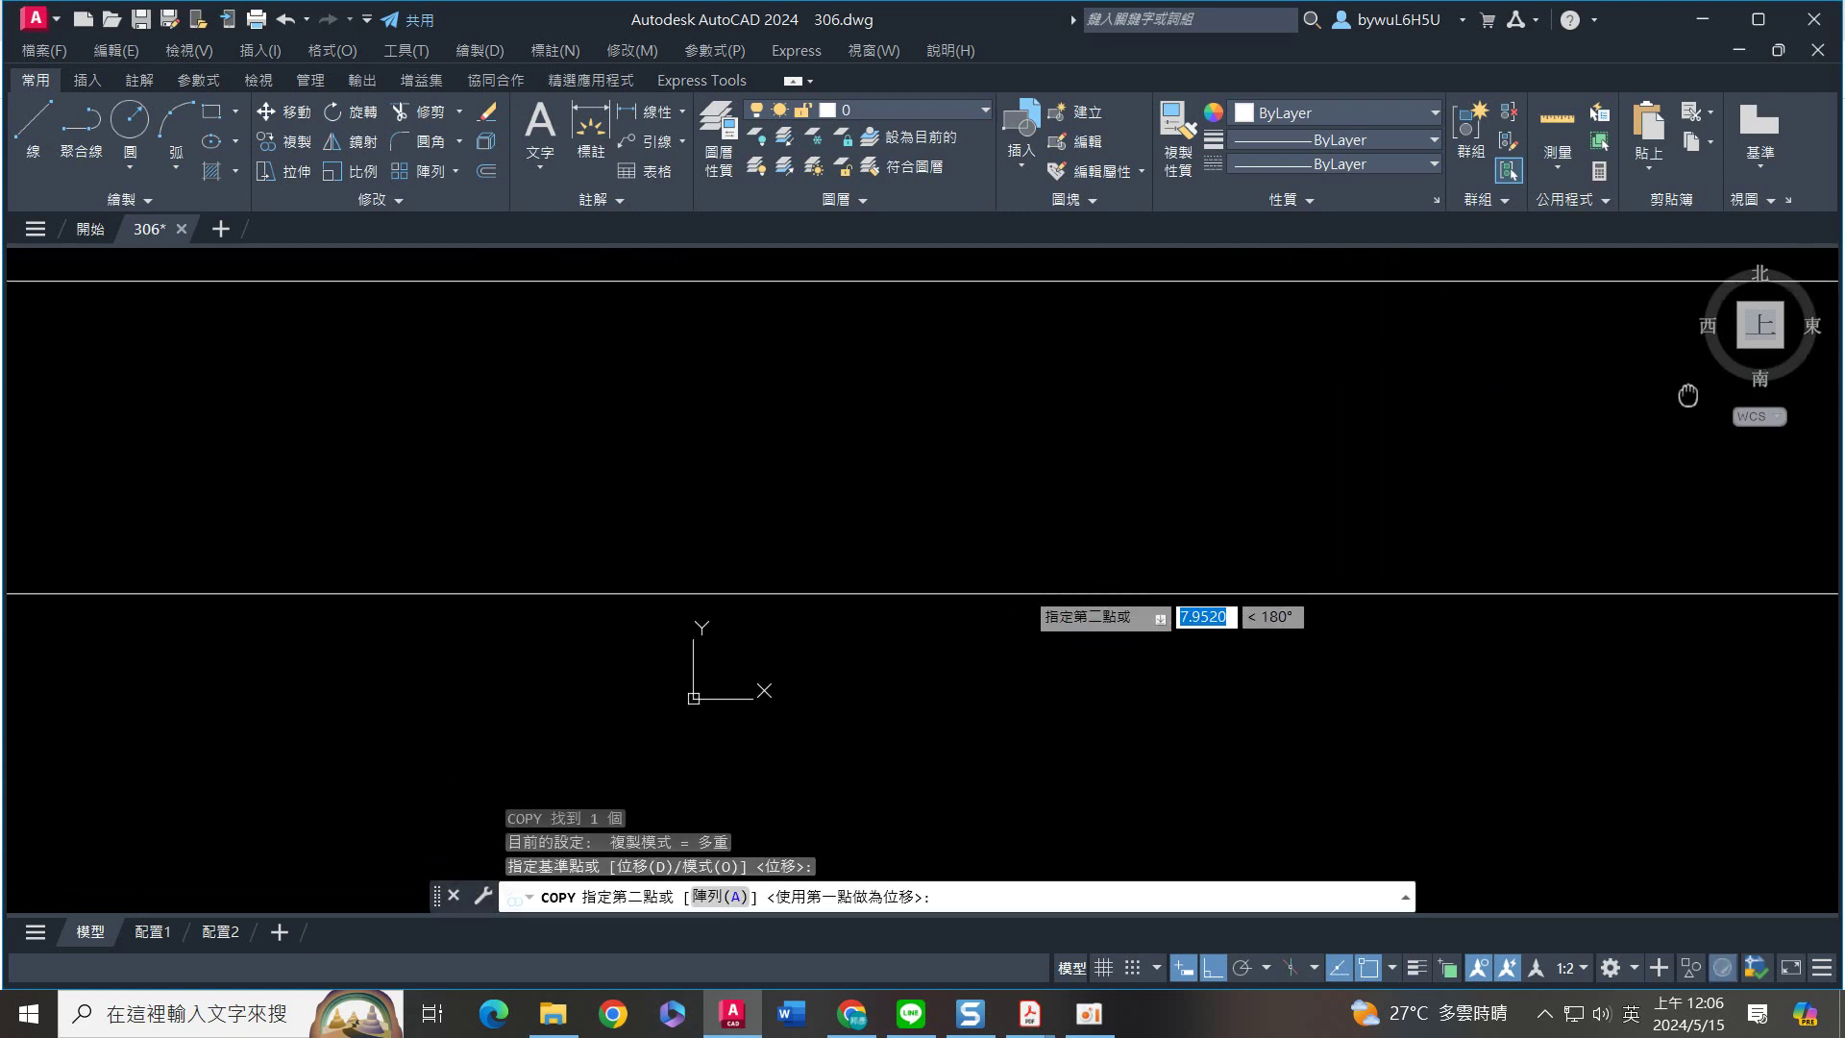
scroll(519, 379, up, 2)
middle_drag(519, 379, 1008, 564)
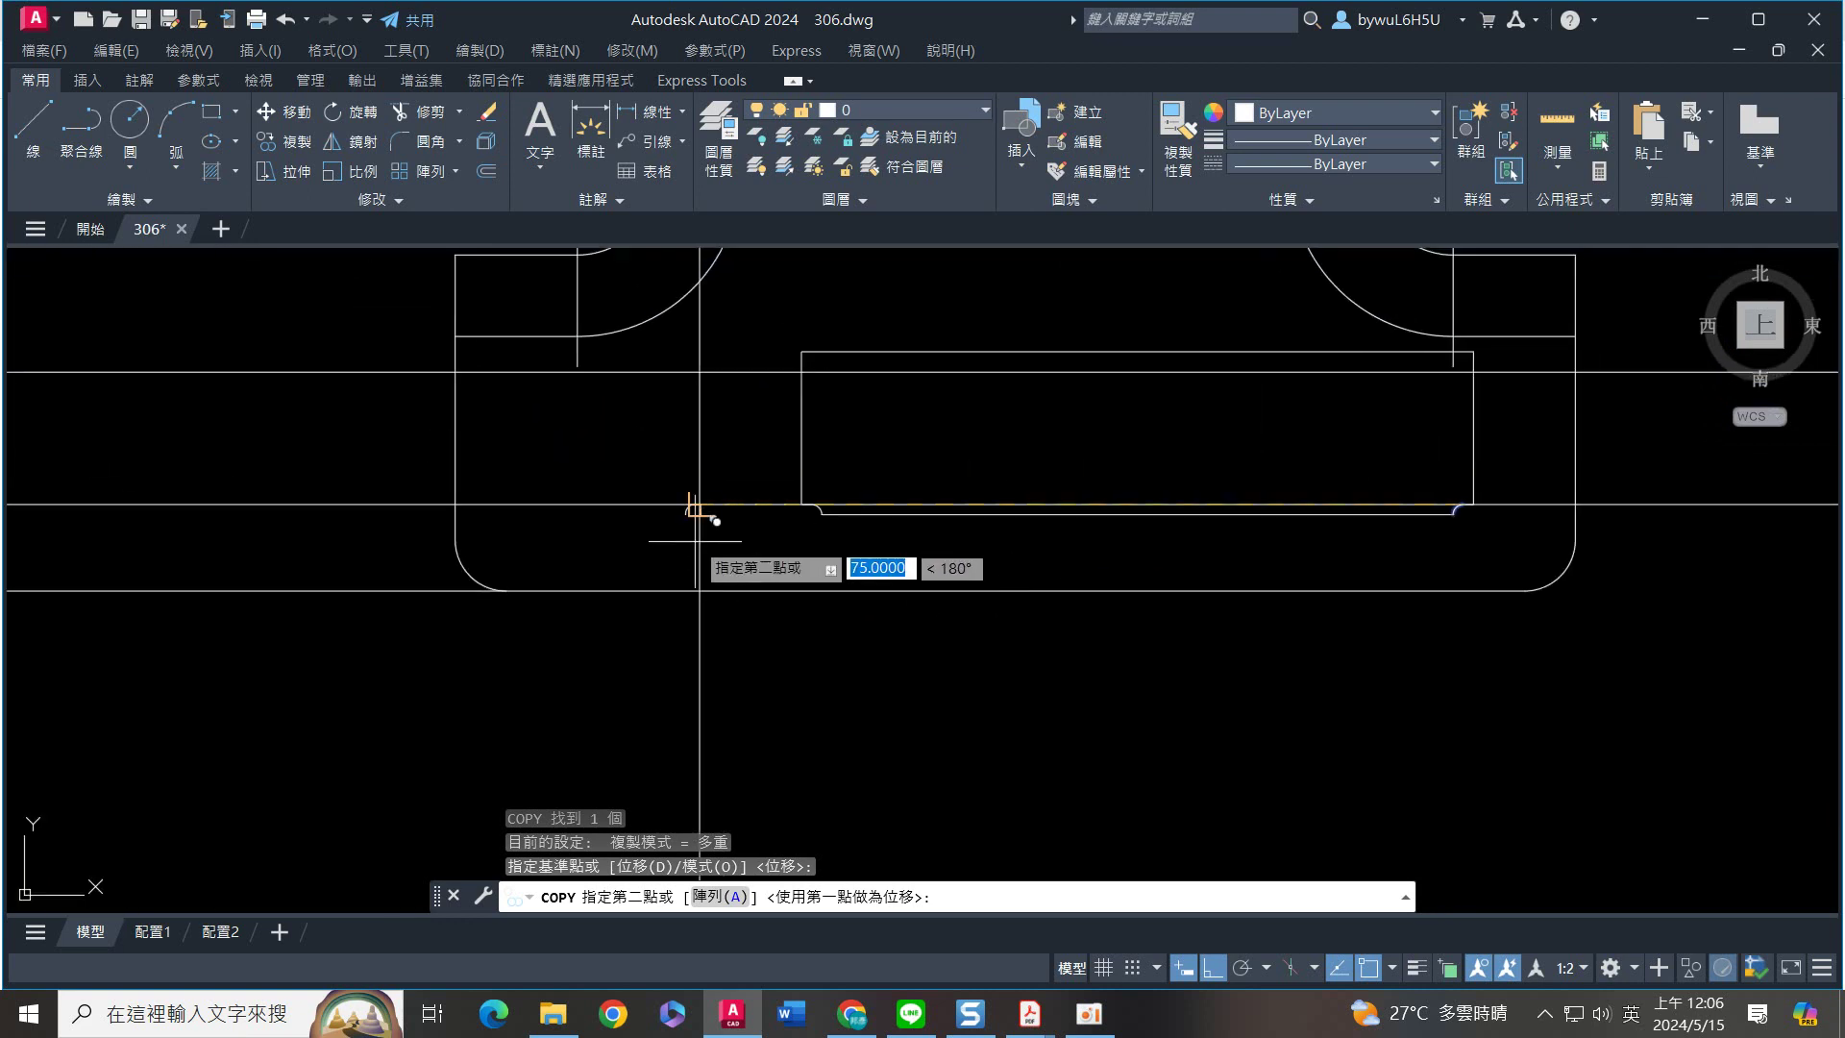
click(699, 504)
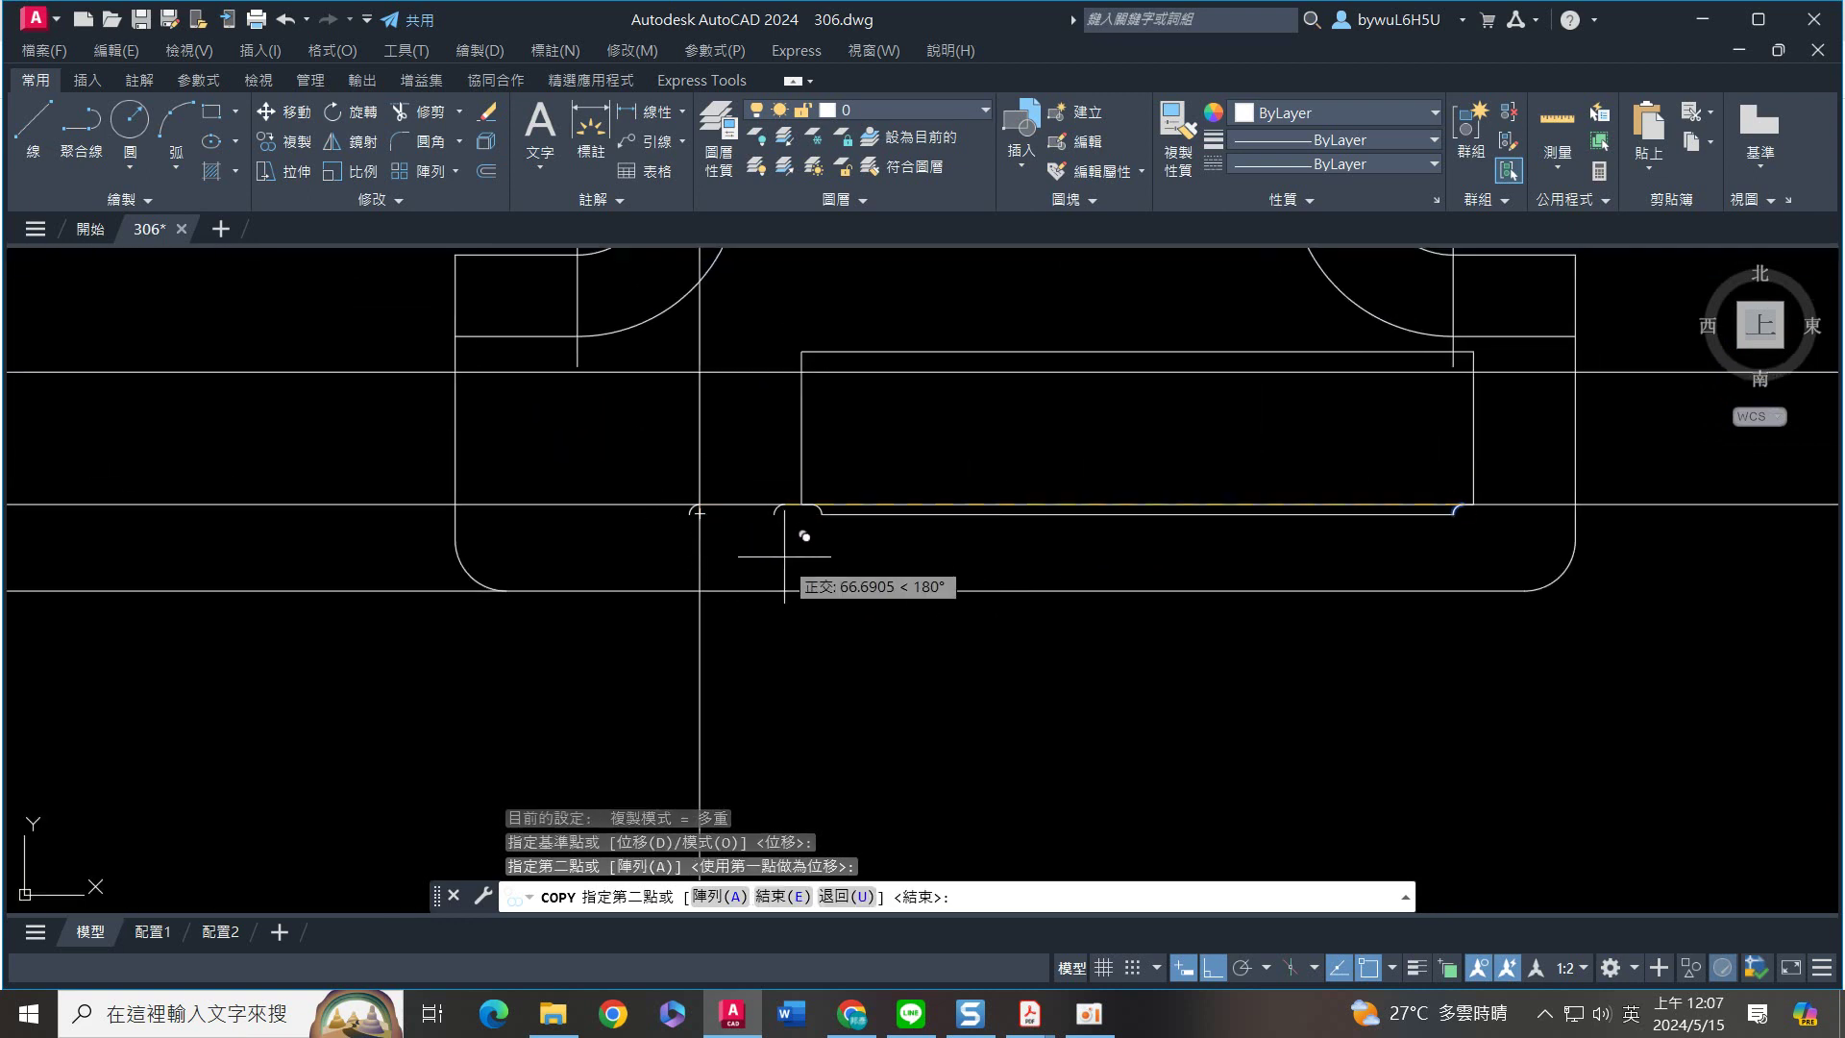
scroll(721, 529, down, 3)
key(Escape)
Mirror the copied fillet arc upward about a horizontal axis, keeping the source arc
click(673, 473)
scroll(721, 481, down, 4)
text(mi)
key(Return)
click(1042, 485)
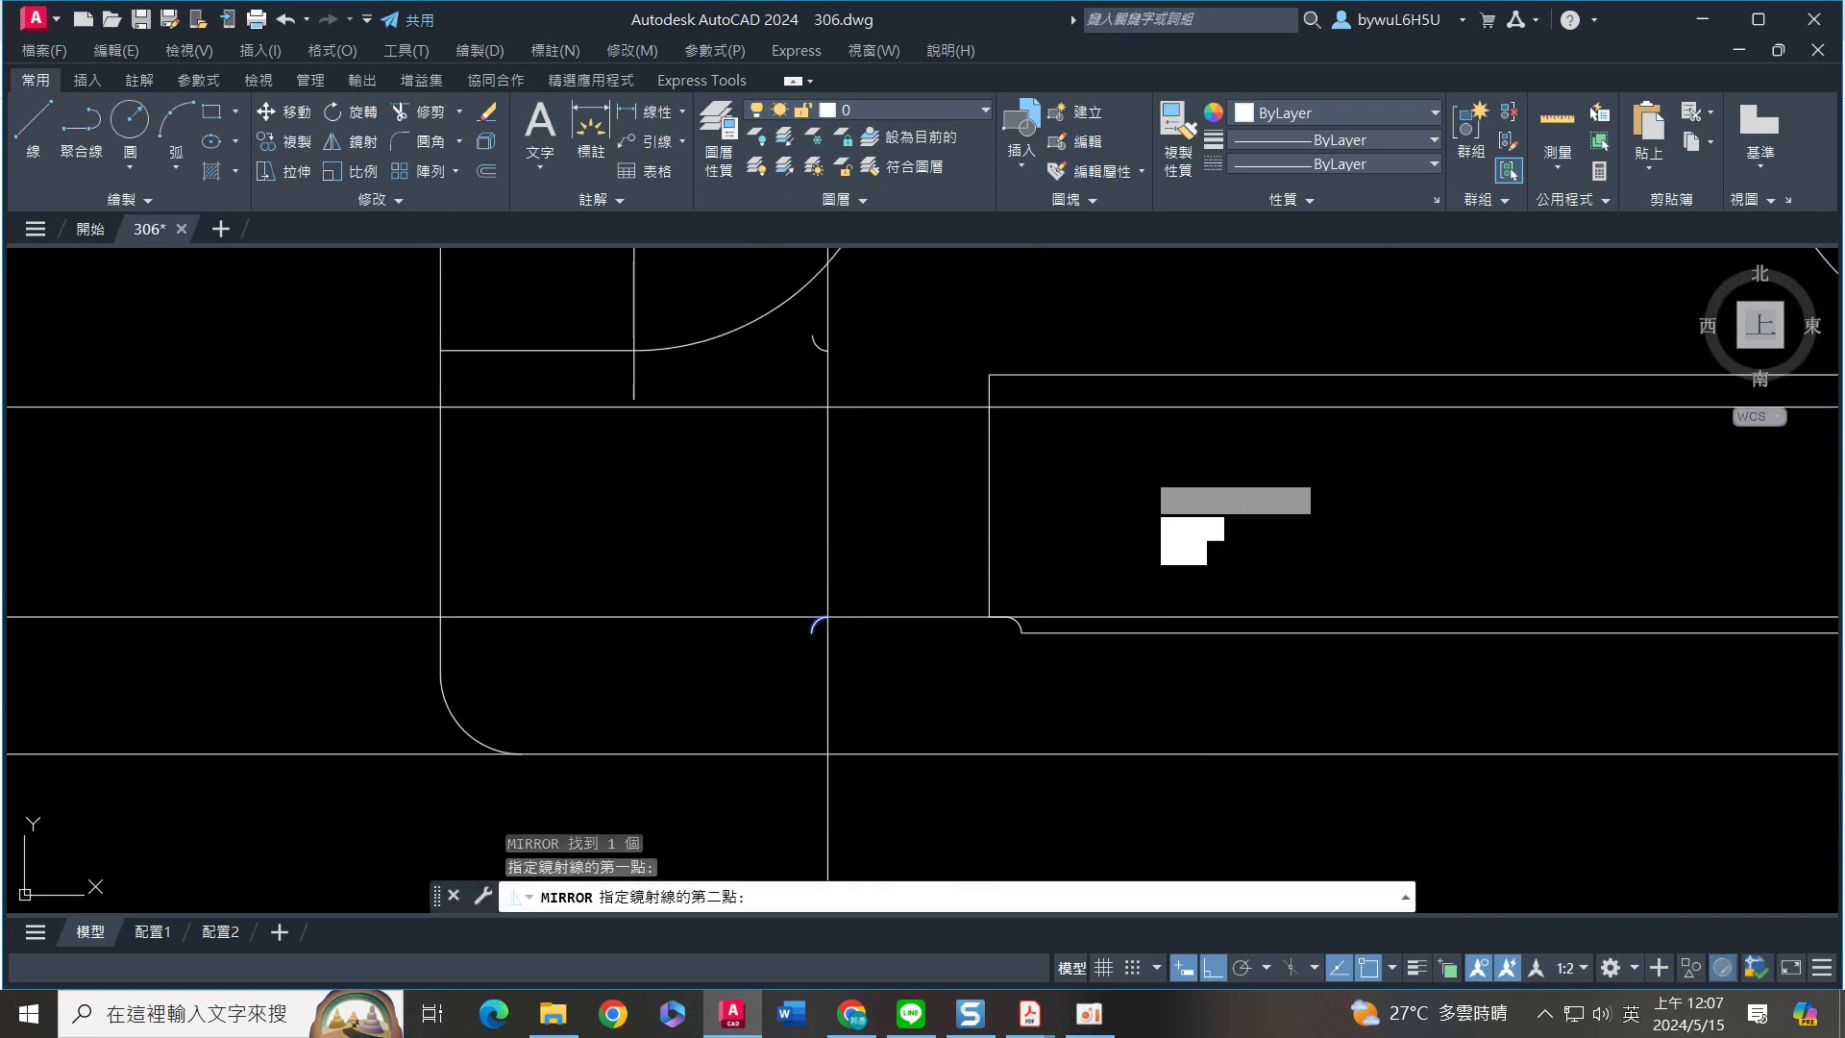
click(1149, 486)
key(Return)
Move the mirrored fillet arc straight down so its lower end sits where the upper horizontal ray crosses the vertical ray
scroll(832, 356, up, 3)
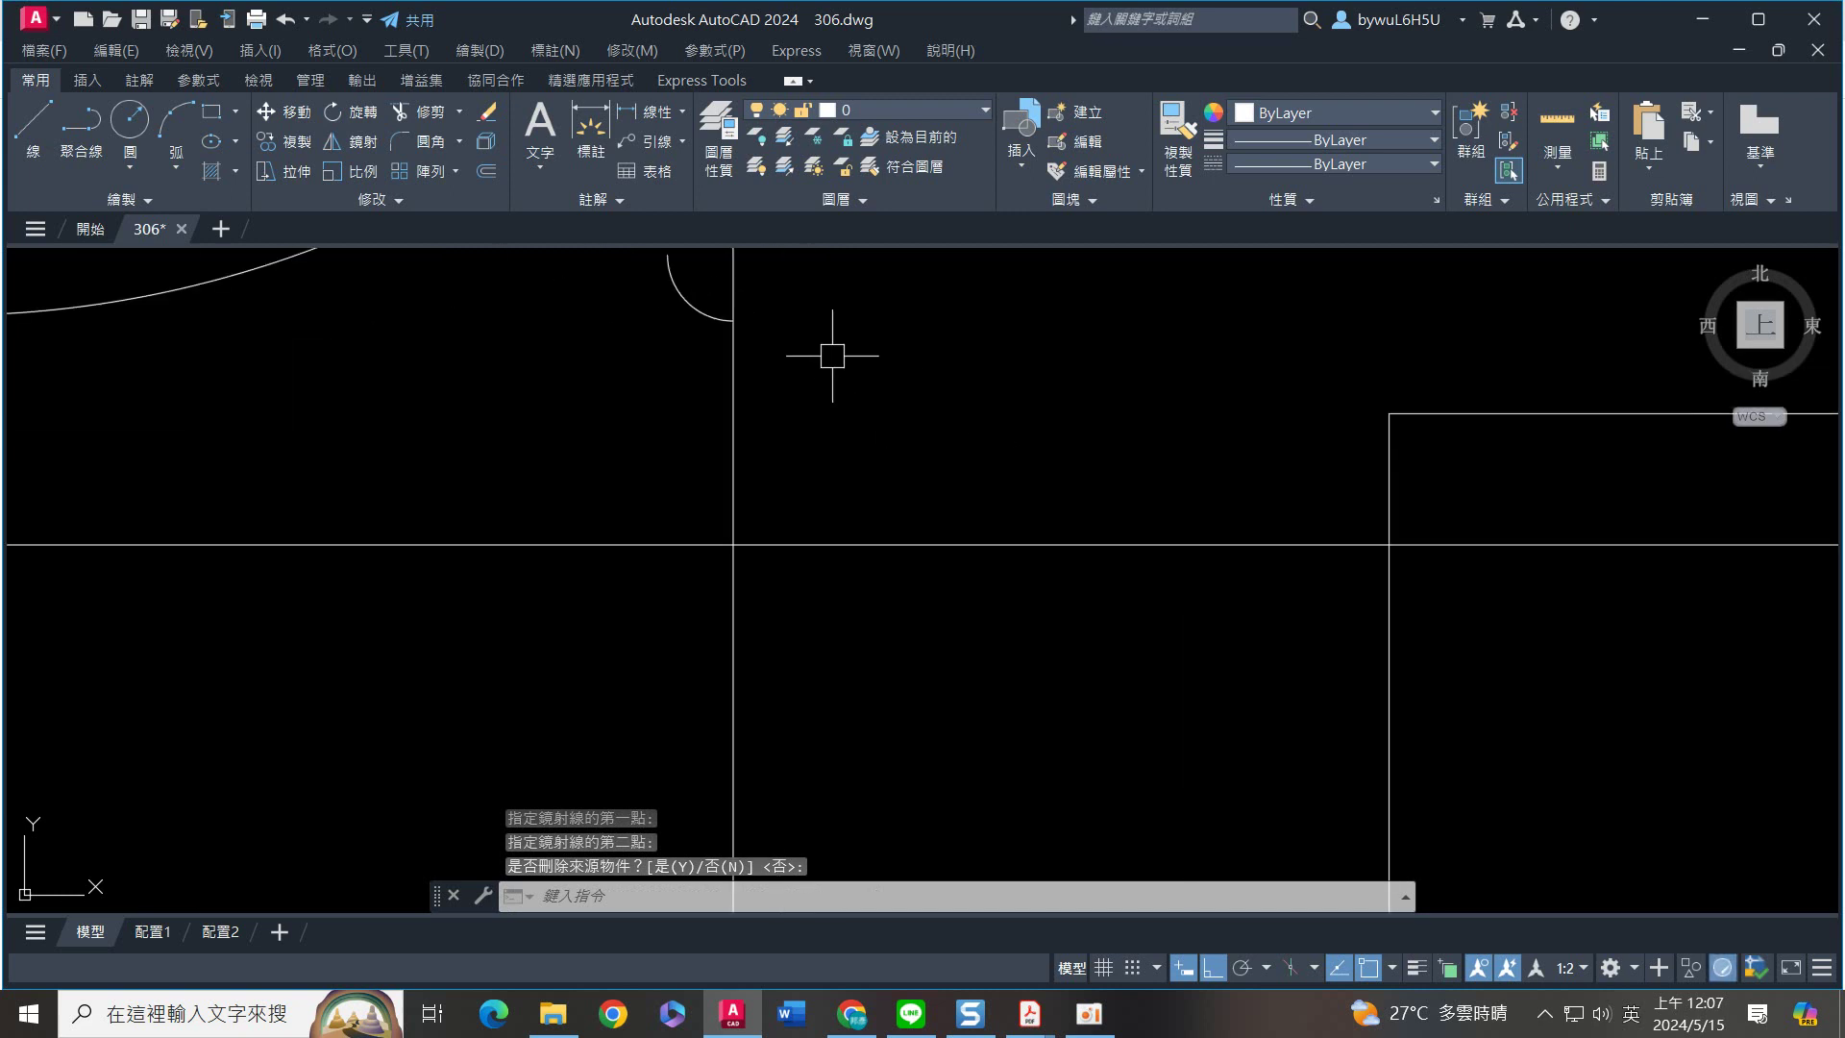
key(Return)
click(692, 310)
key(Return)
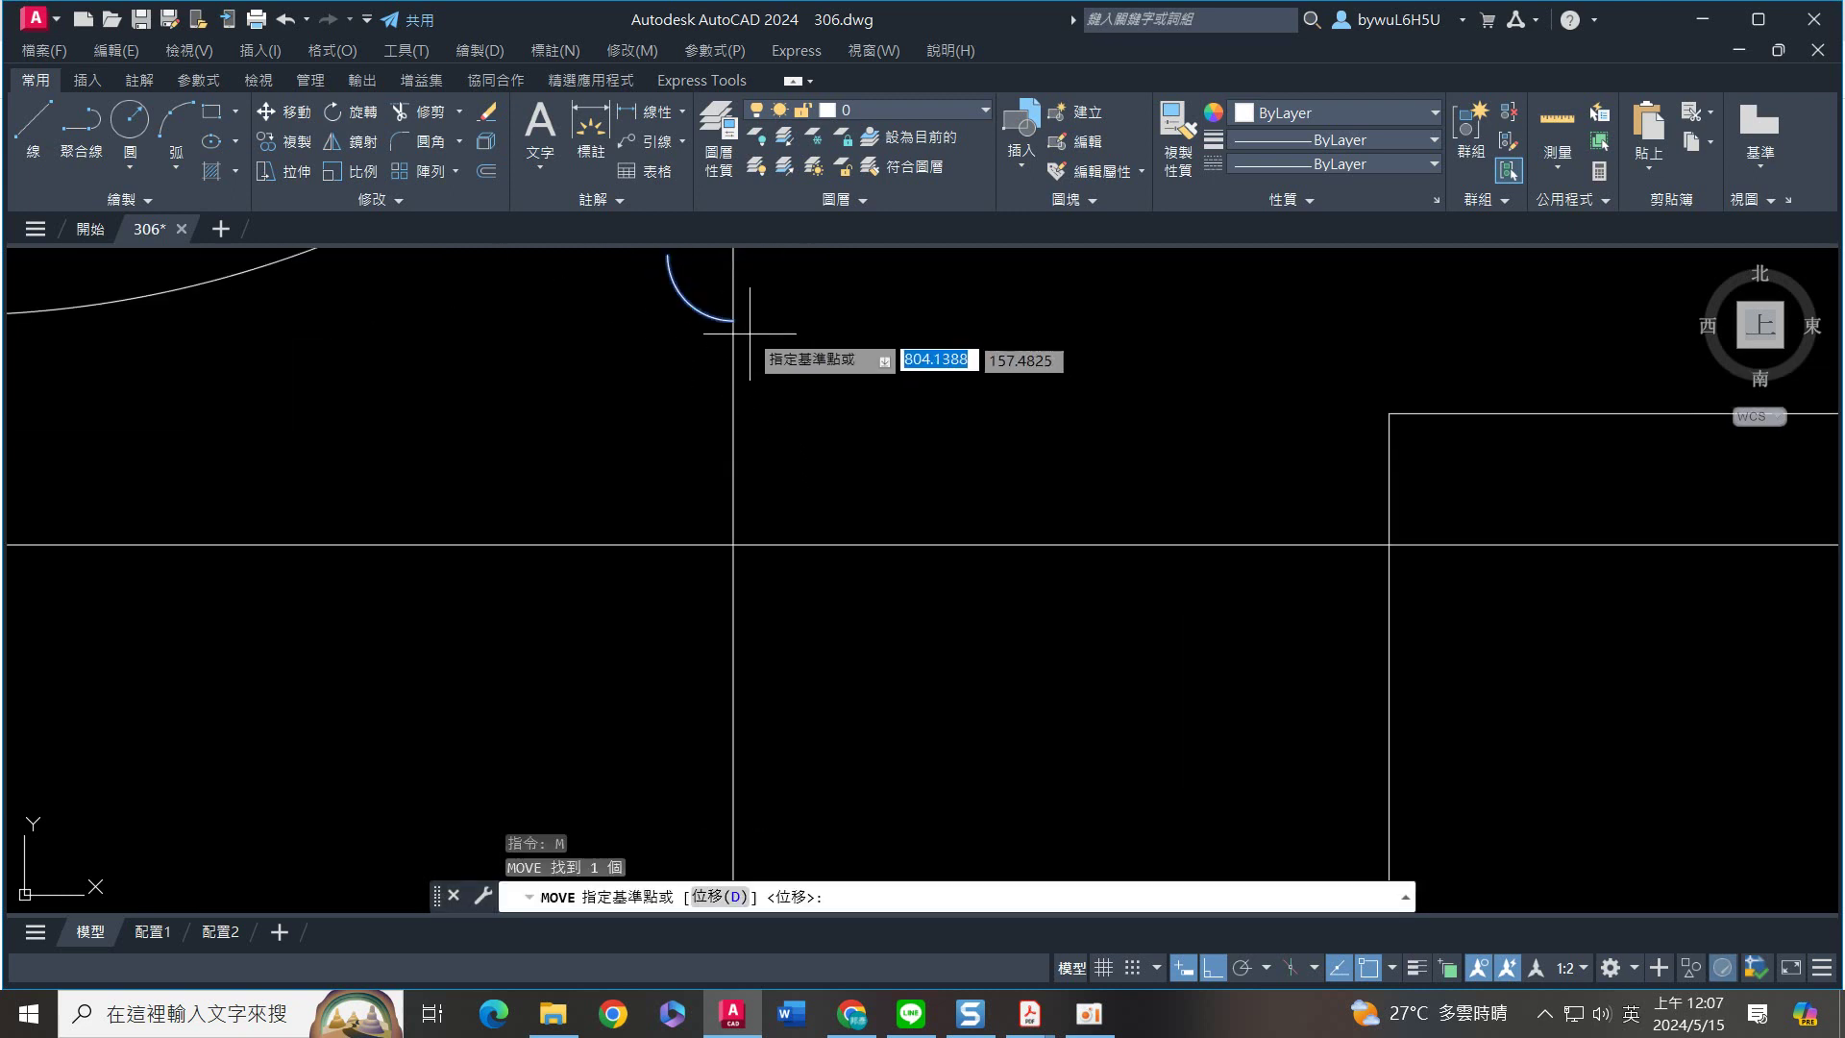
click(734, 258)
key(Escape)
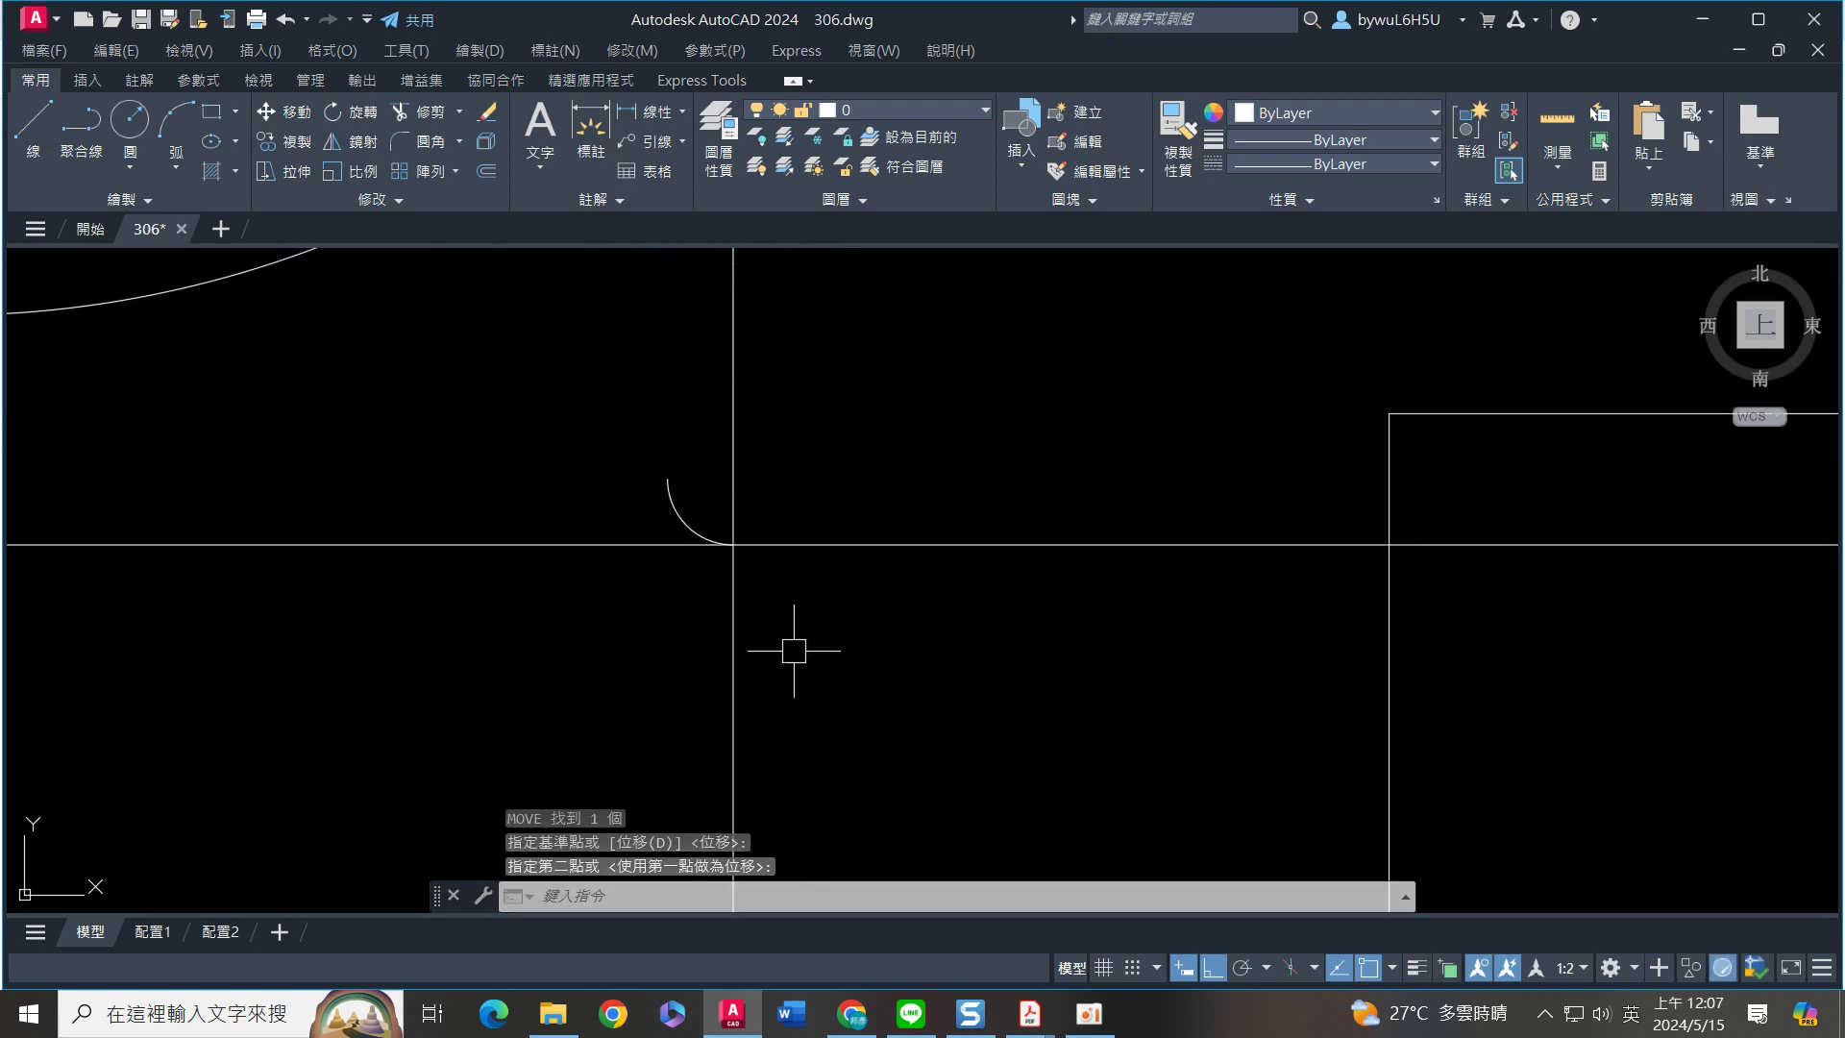
Trim the vertical ray above and below the two horizontal rays, keeping only the segment between them
scroll(855, 635, down, 2)
scroll(908, 507, up, 2)
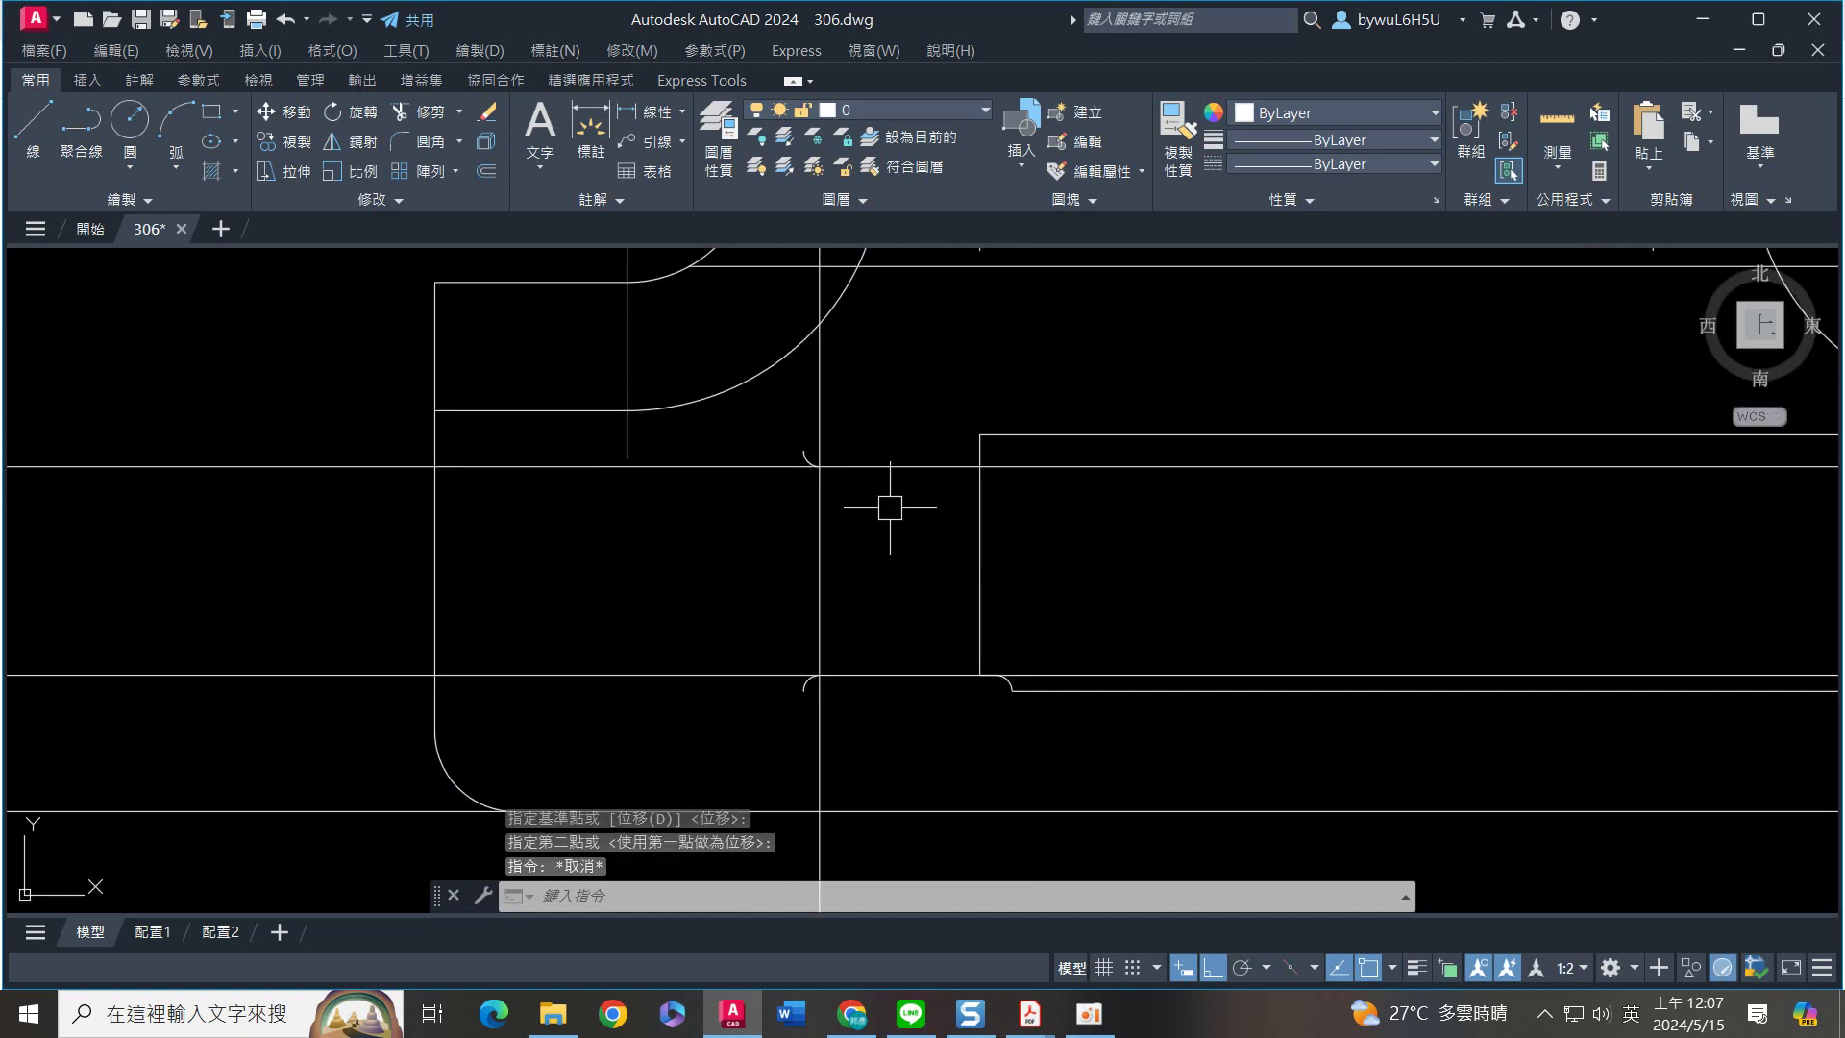
key(Return)
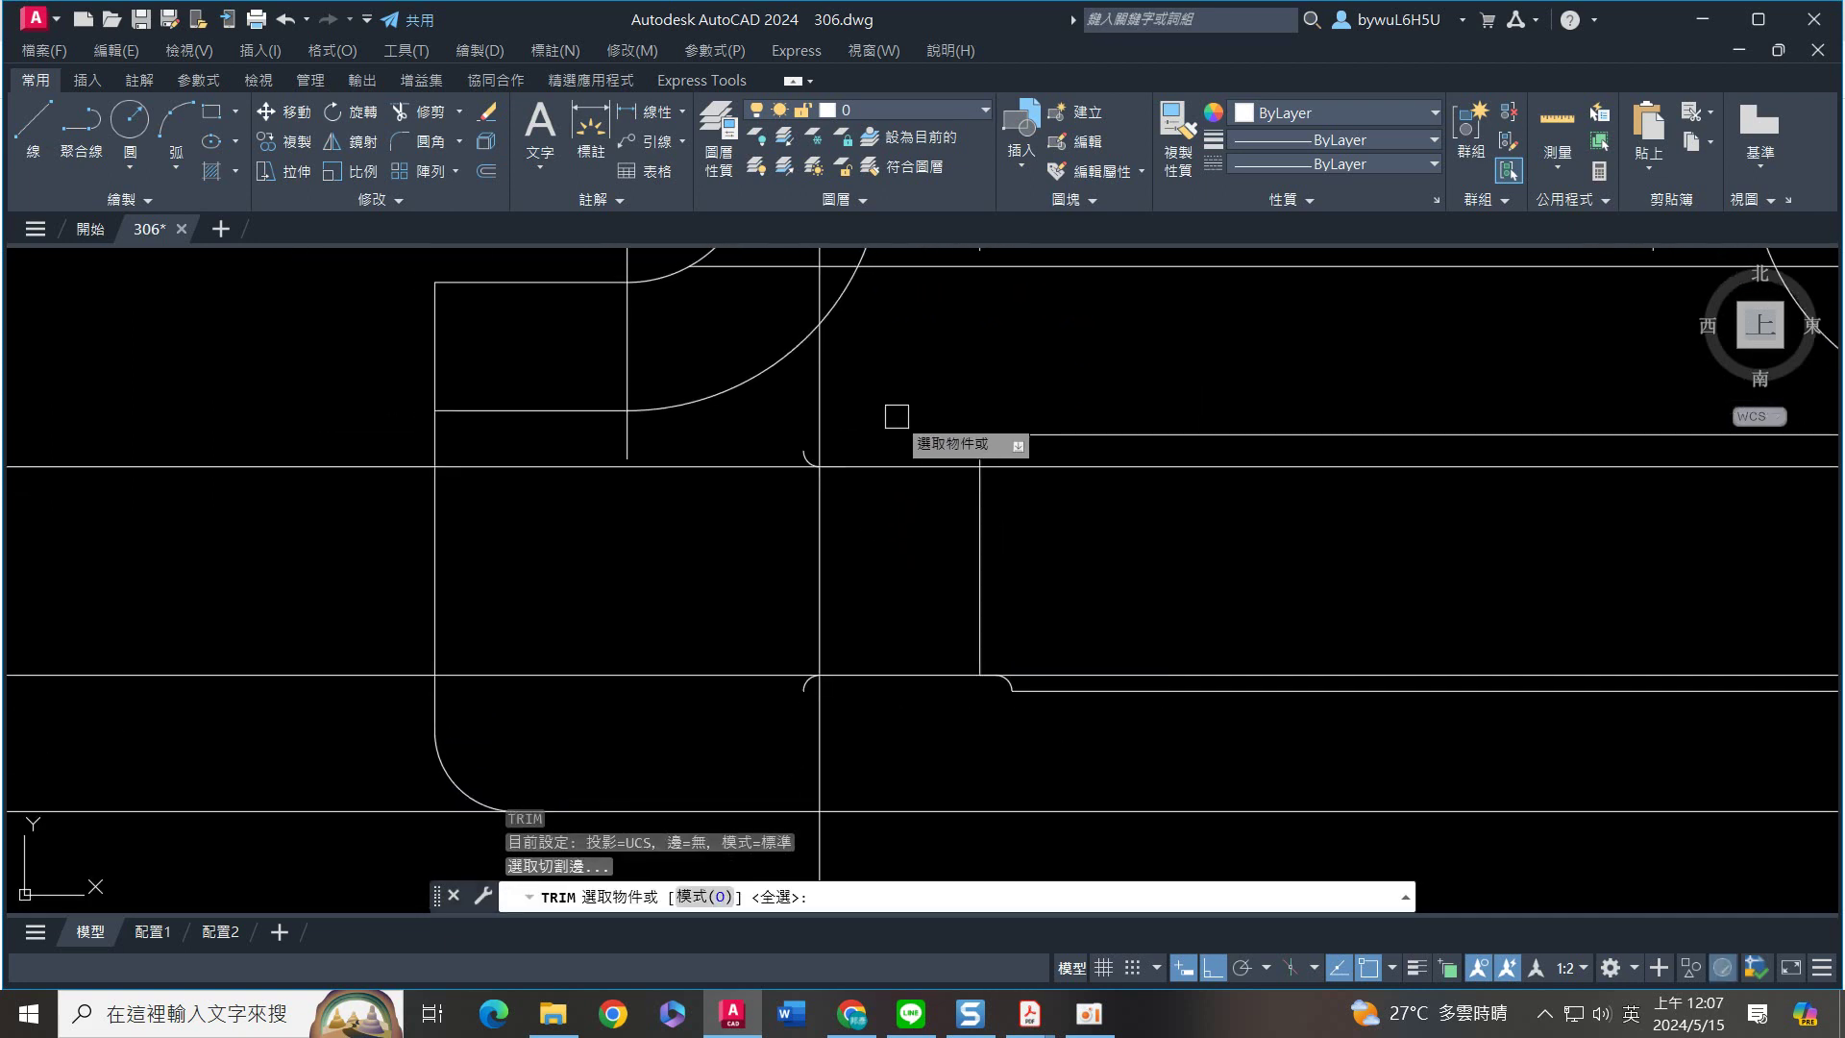
click(869, 471)
click(762, 682)
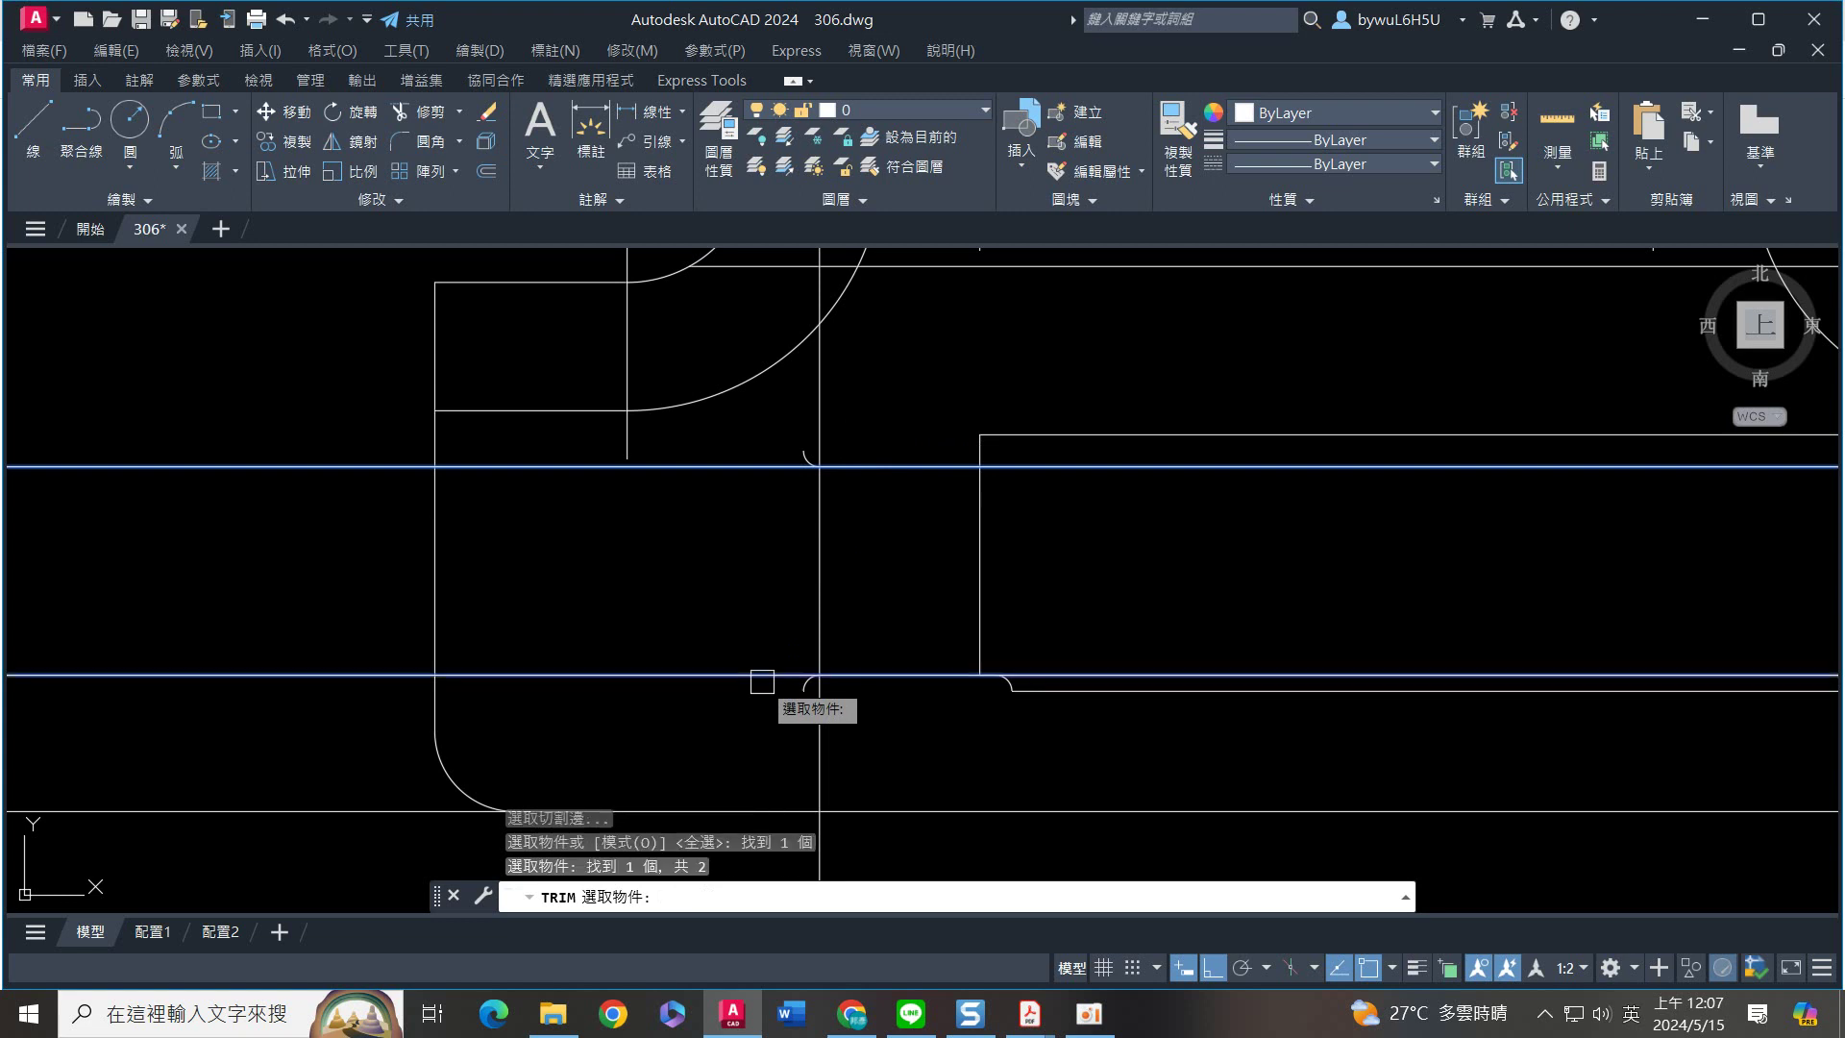
key(Return)
click(819, 401)
click(818, 722)
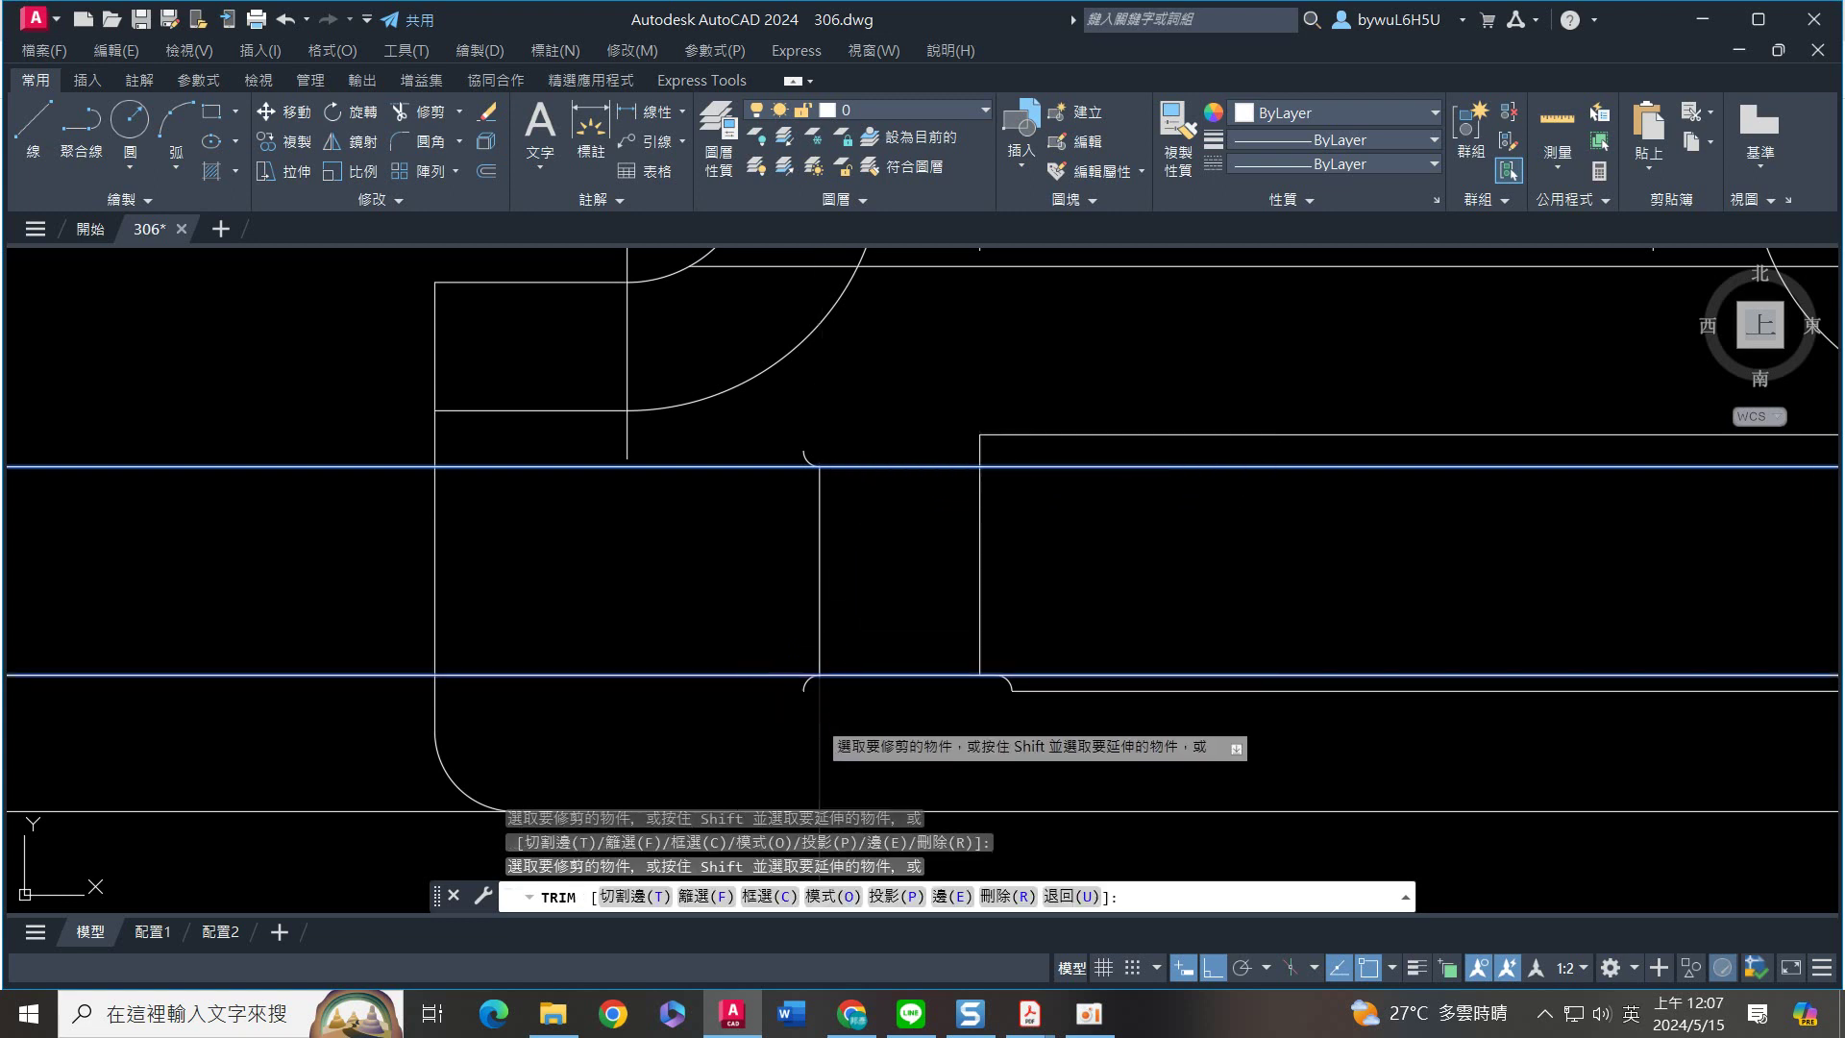
key(Return)
Trim both horizontal rays beyond the vertical segment on the left and past the rectangle's left edge and corner fillet on the right
middle_drag(930, 703, 880, 619)
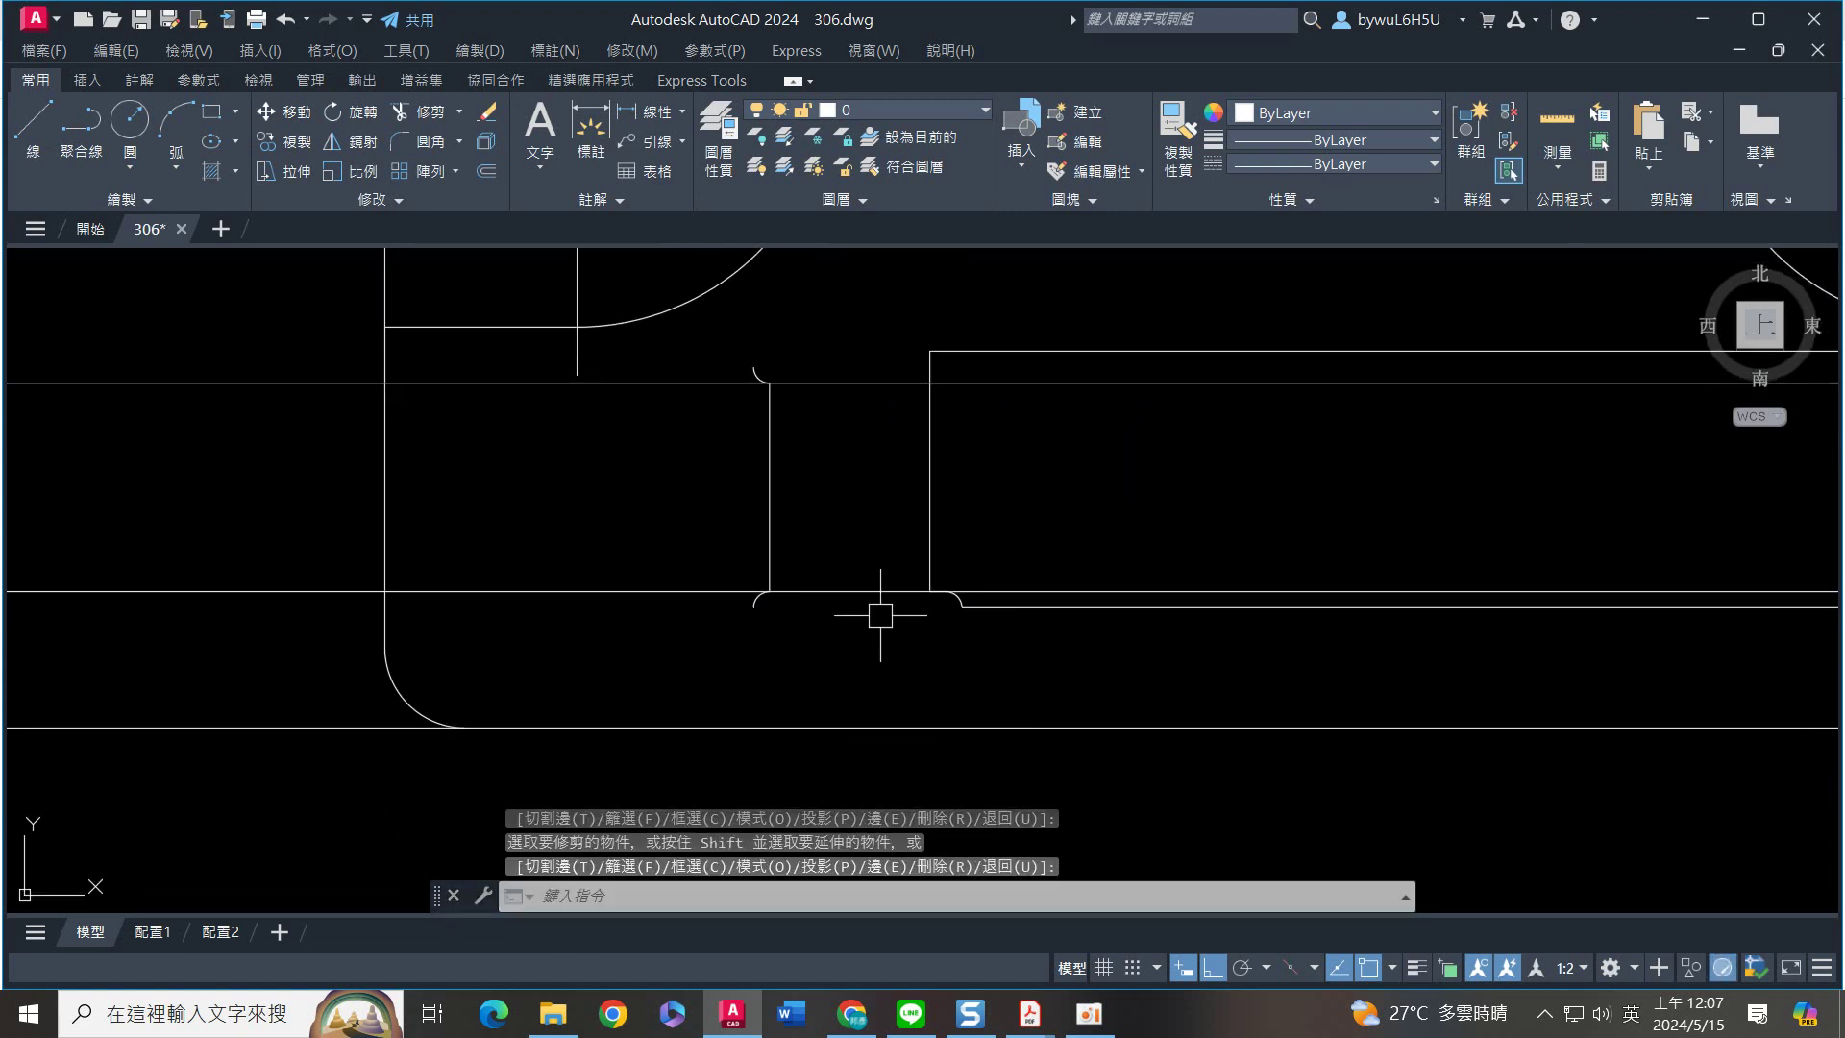
key(Return)
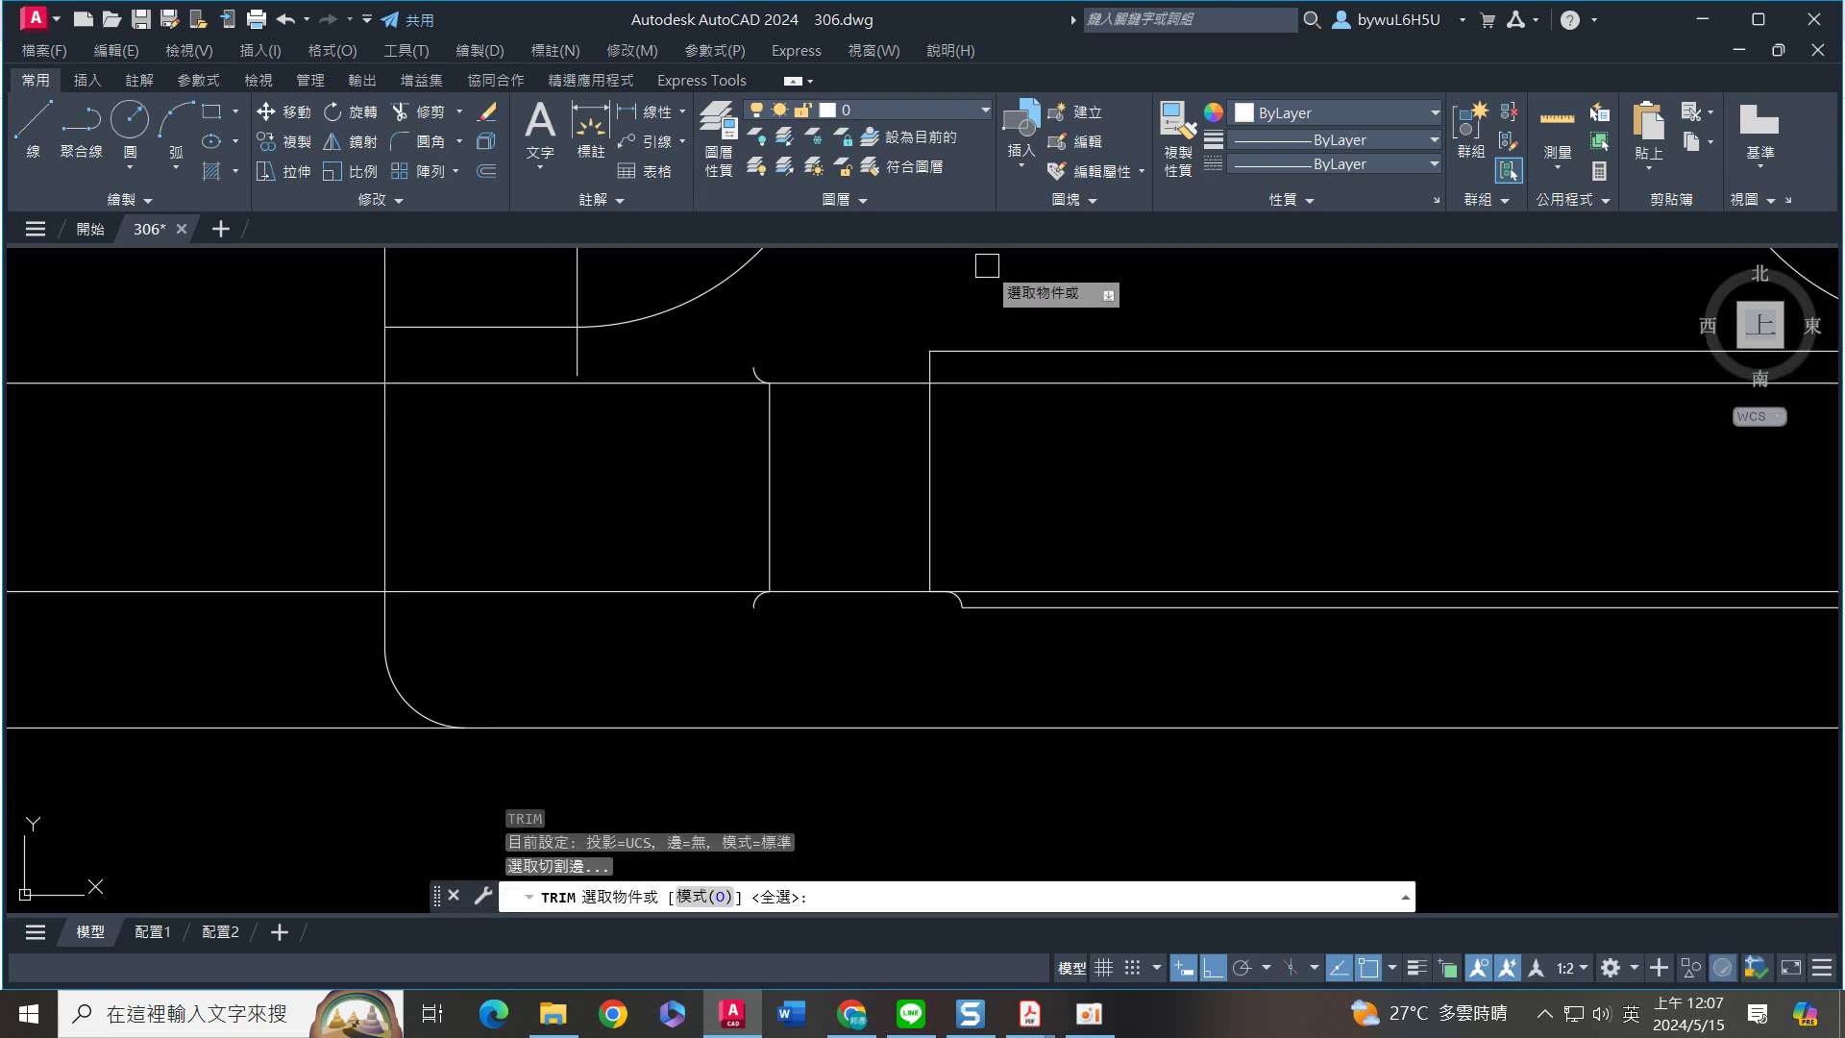
click(983, 296)
click(724, 658)
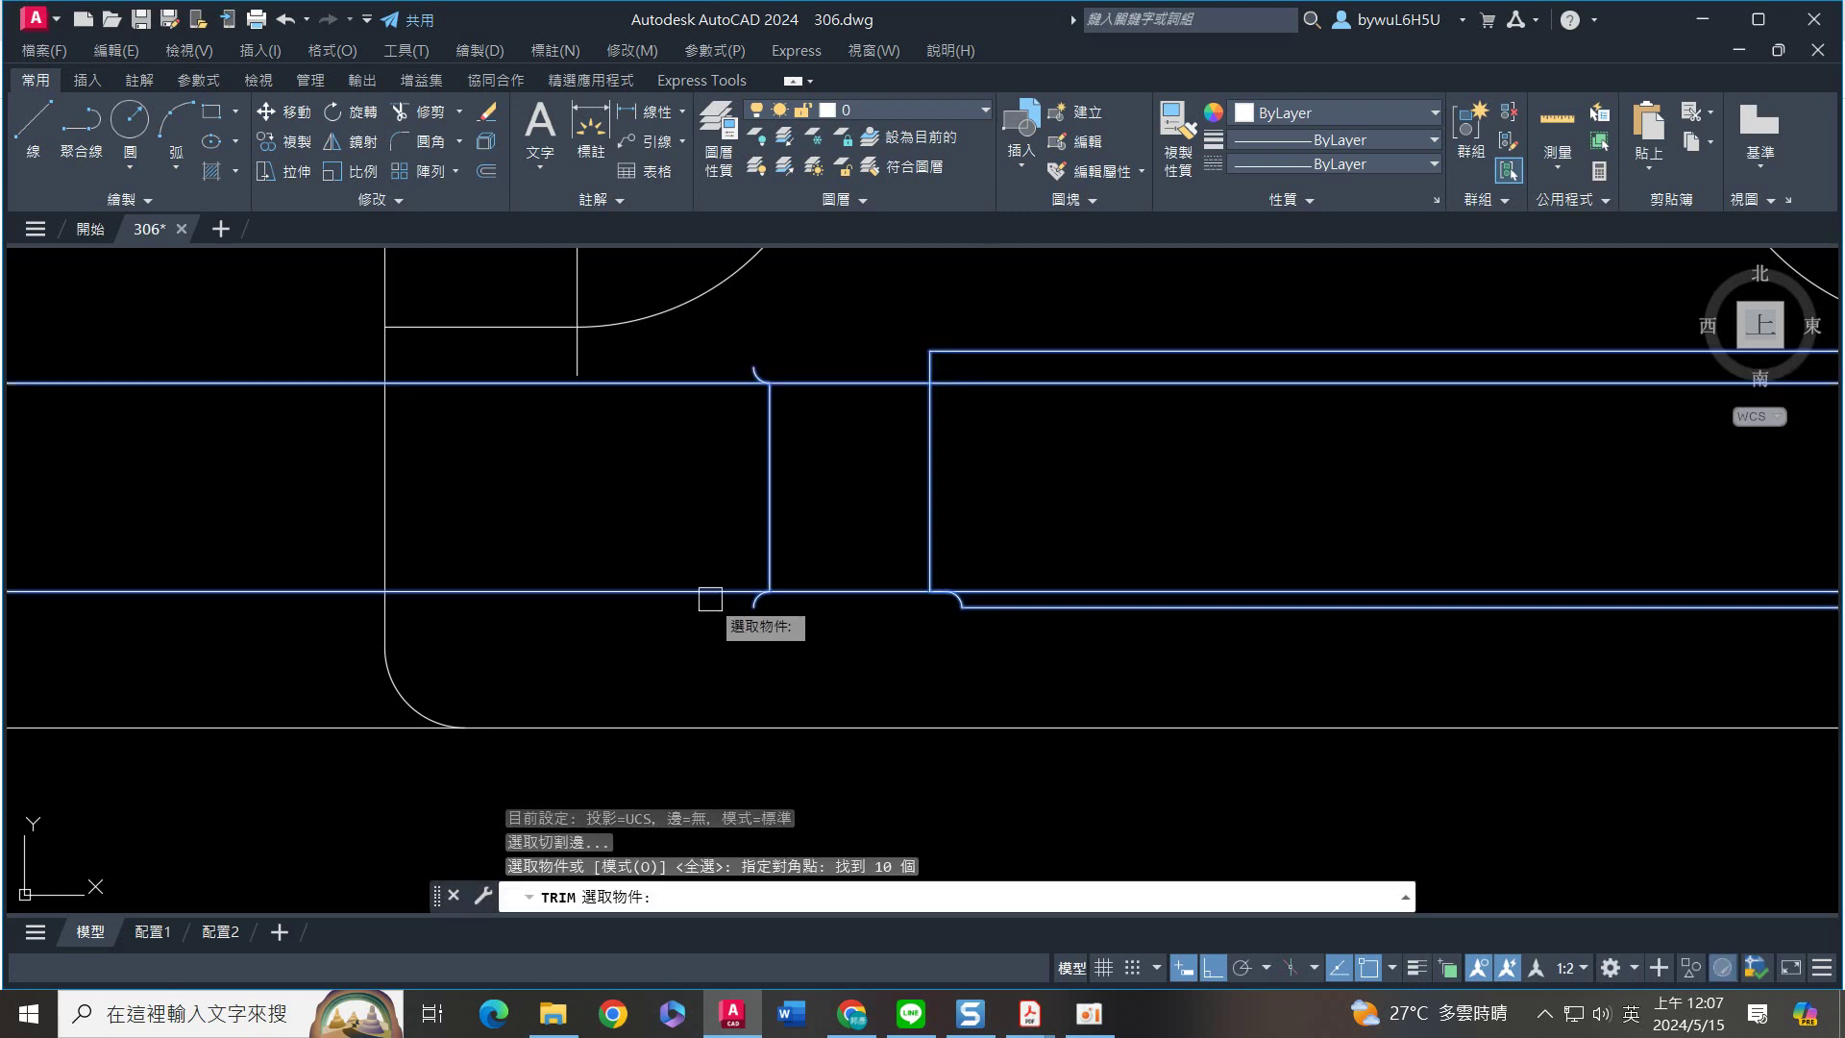
key(Return)
click(663, 584)
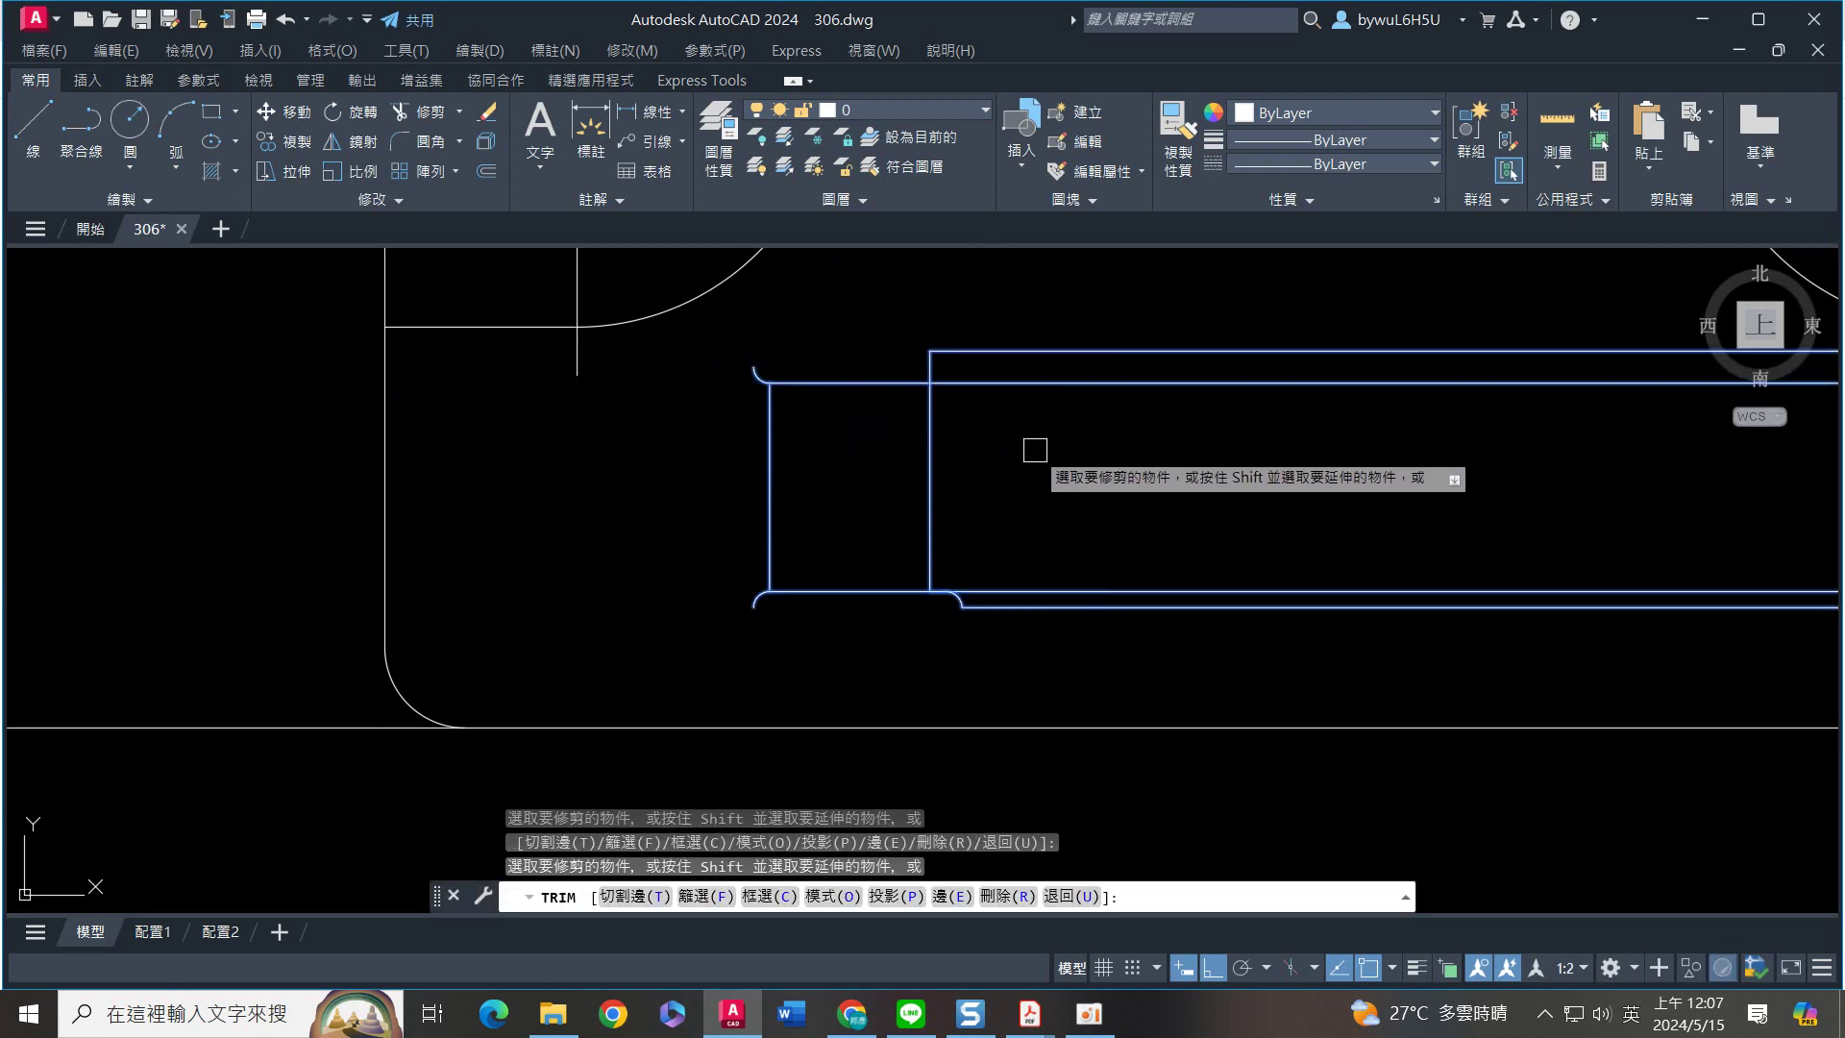
click(1010, 385)
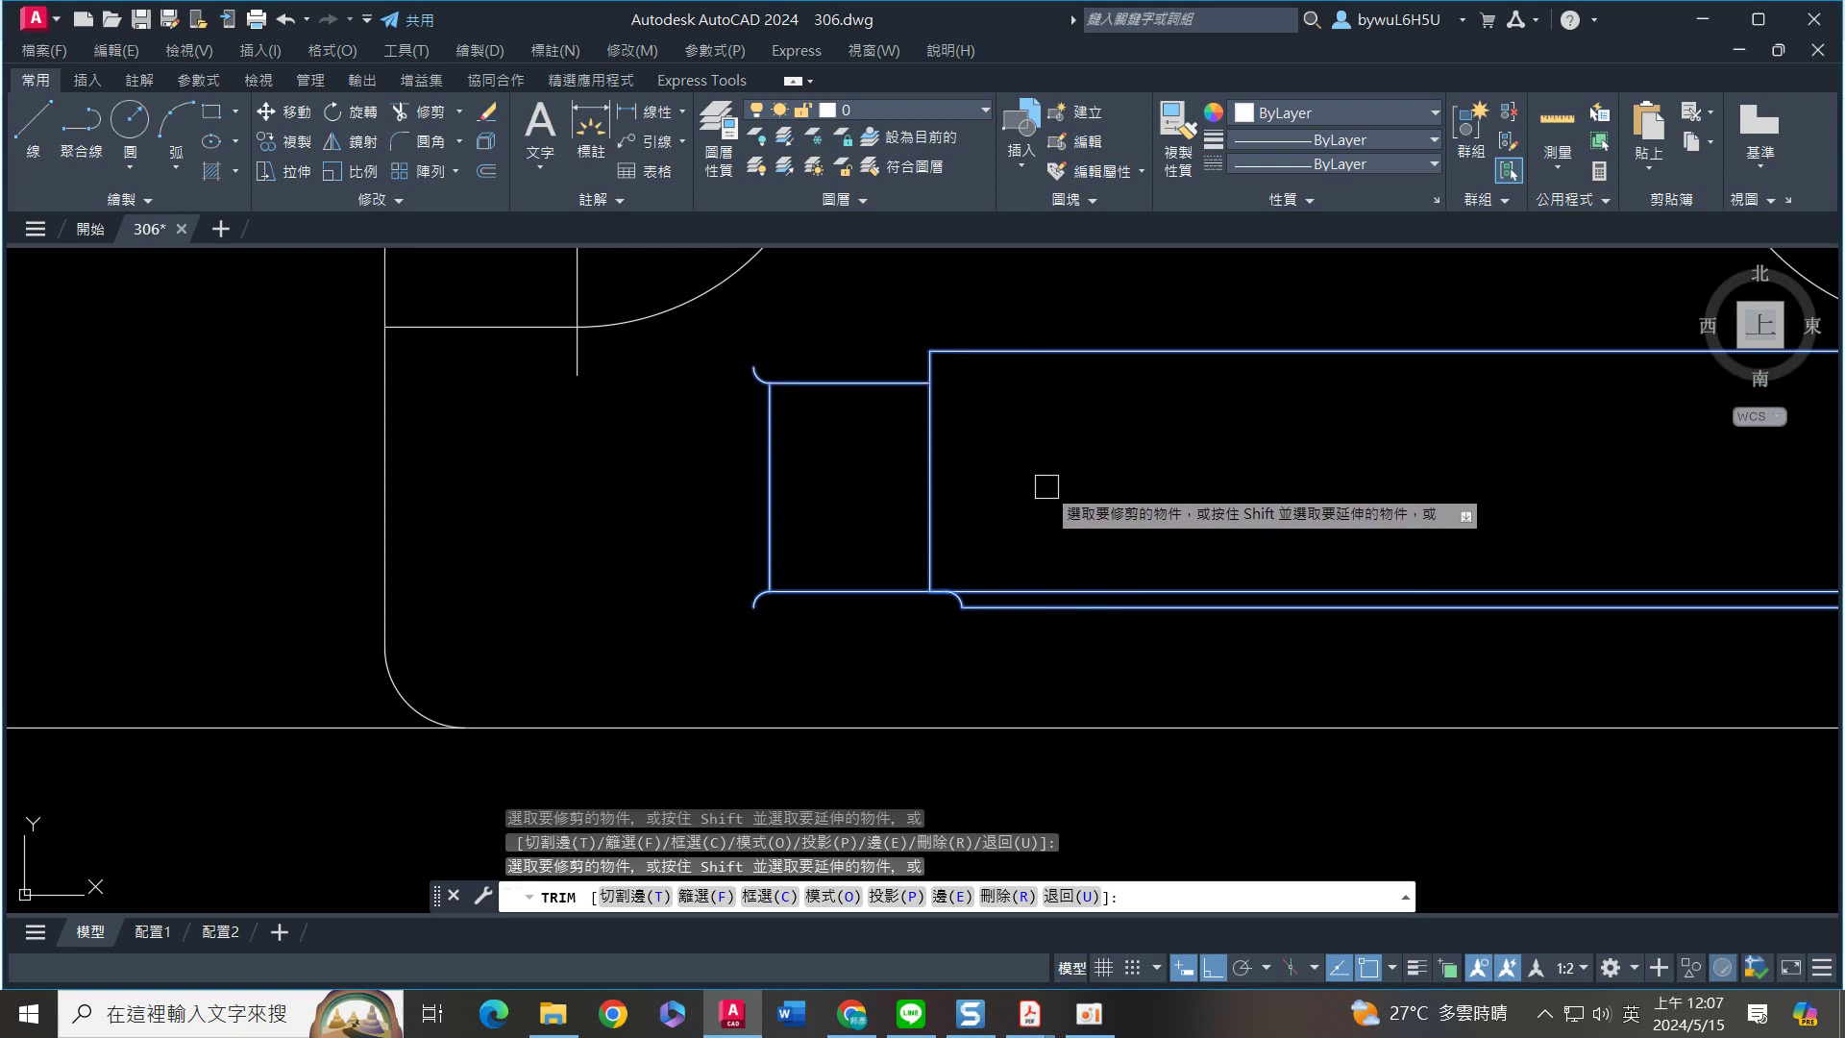
click(1091, 591)
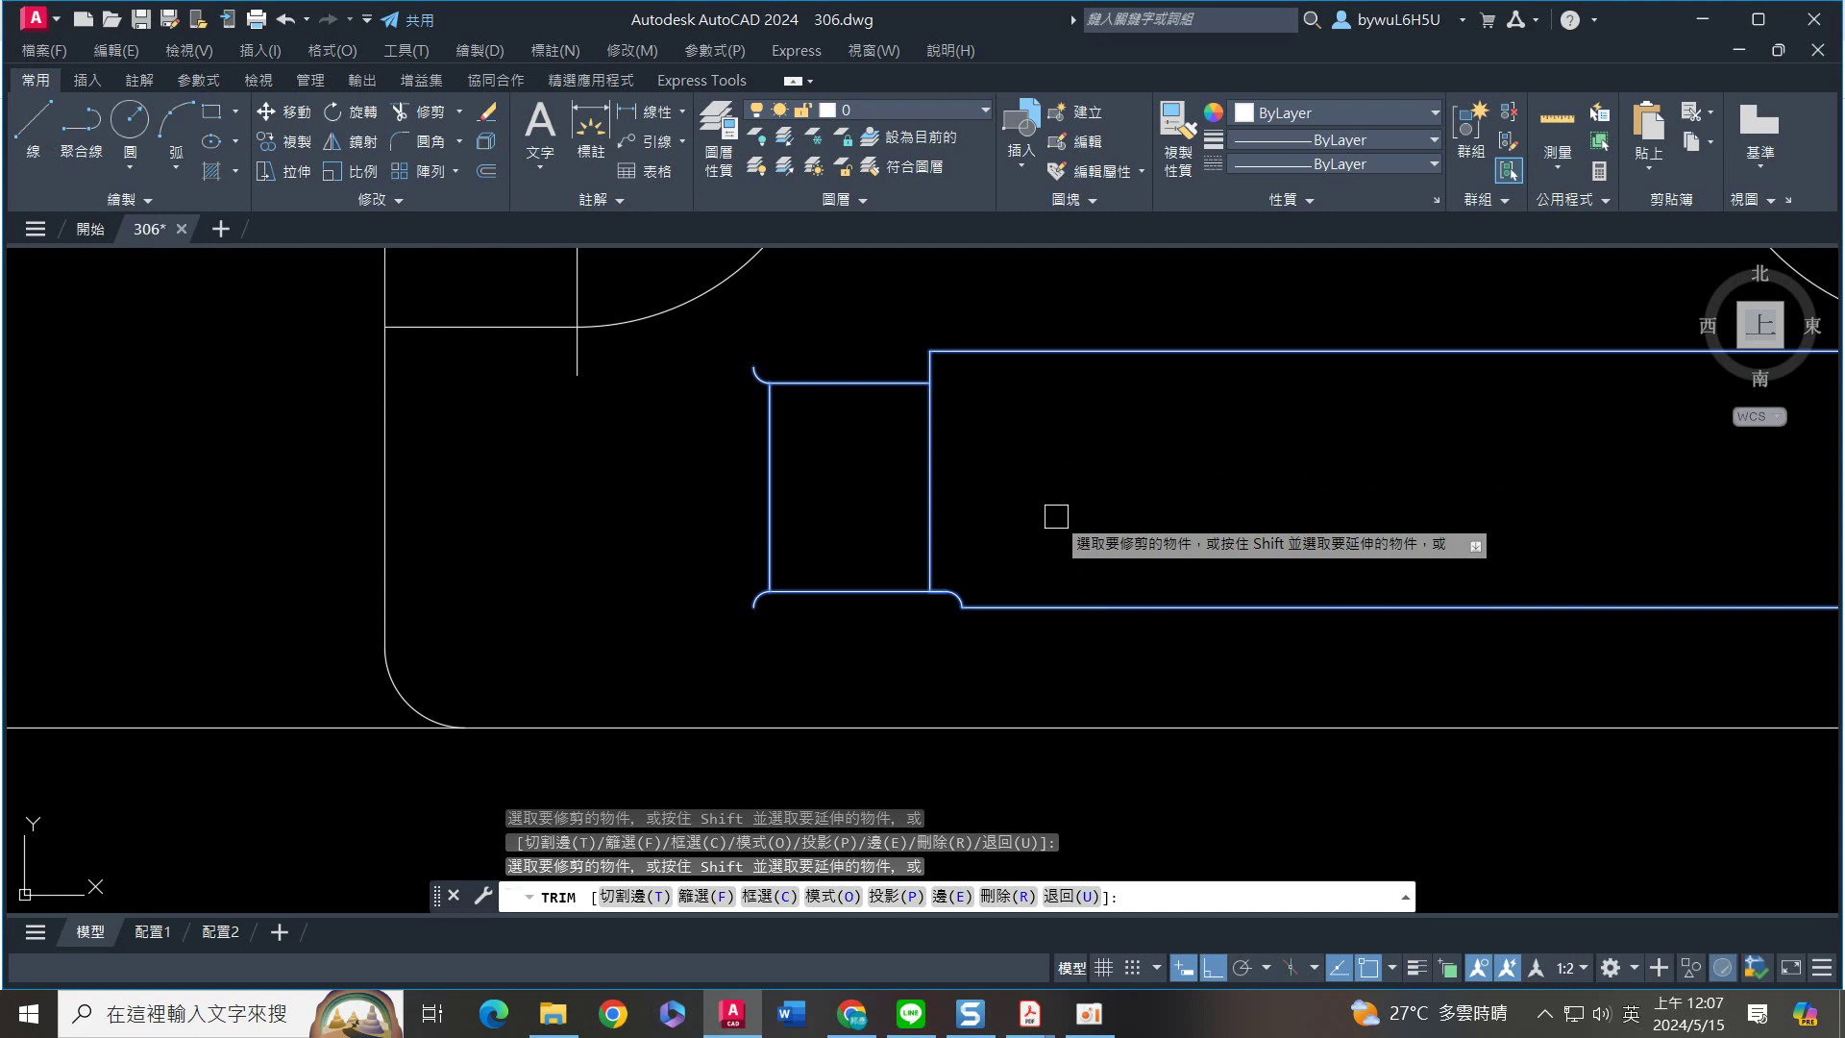
key(Escape)
Shorten the vertical segment left of the rectangle at both ends with Lengthen, using a delta of -1
text(le)
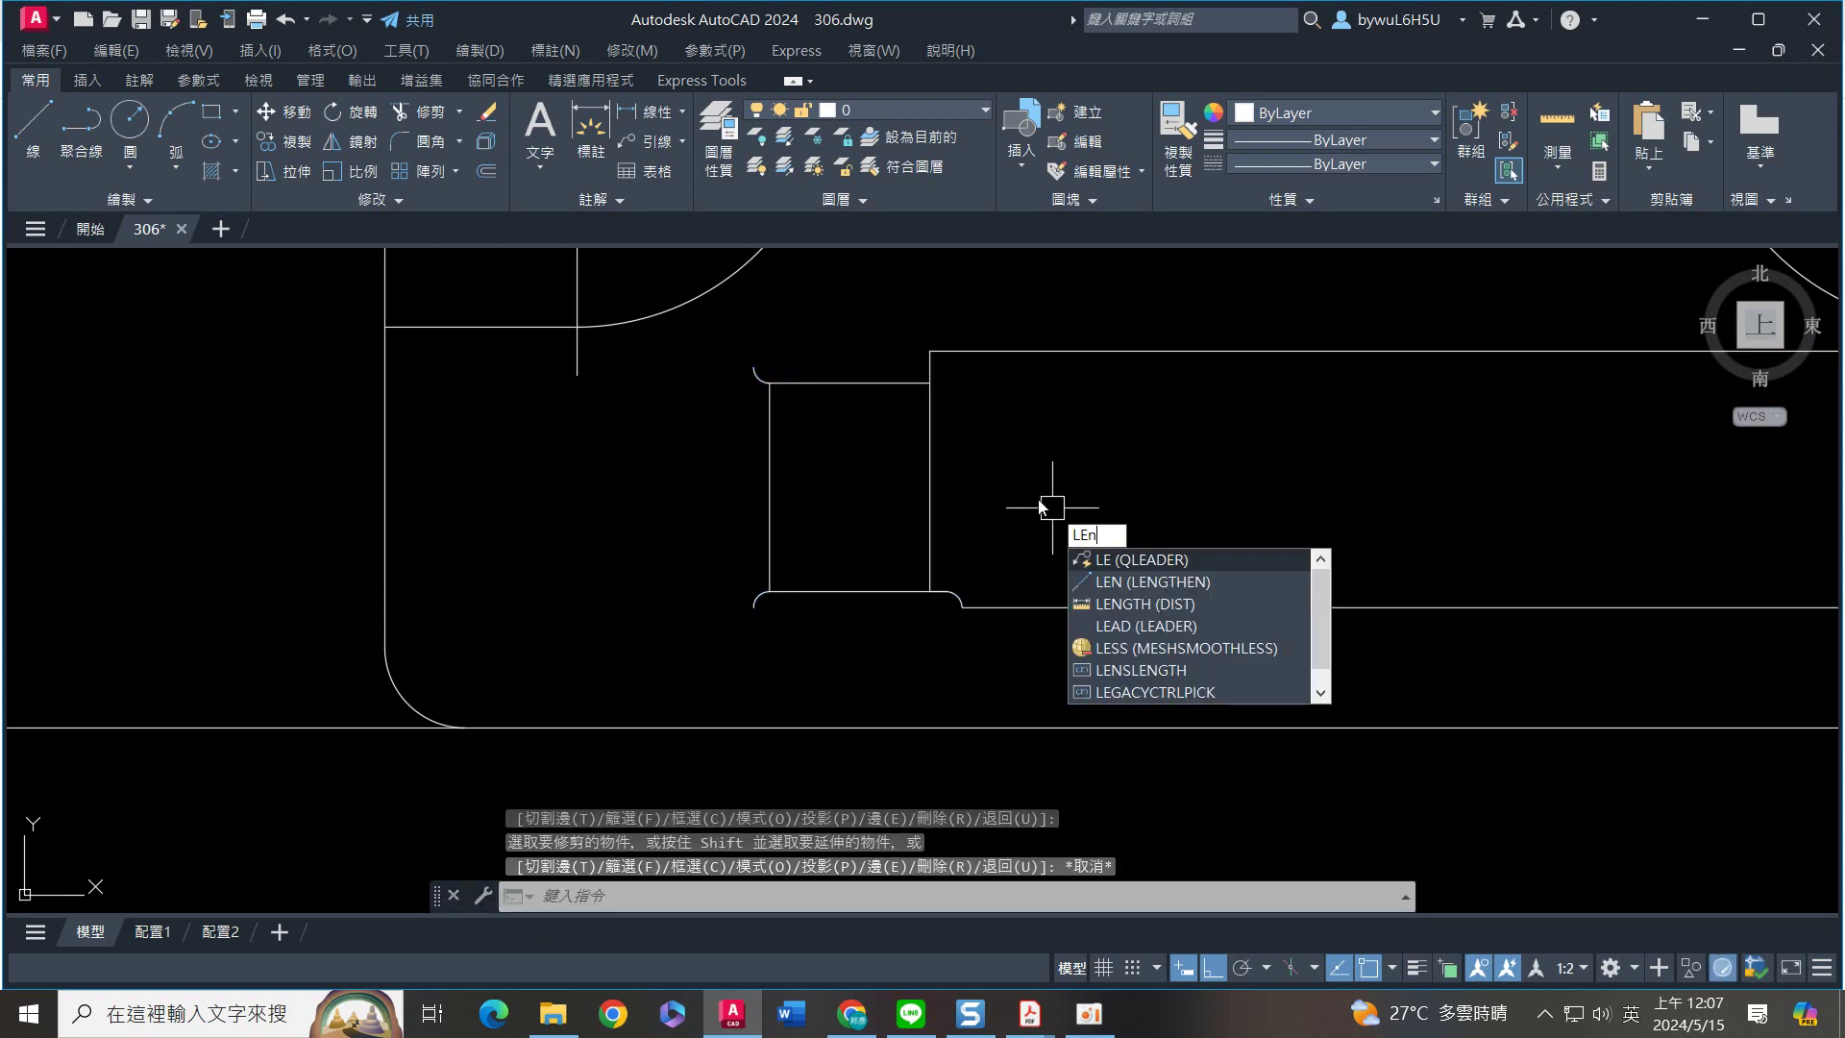
text(n)
key(Return)
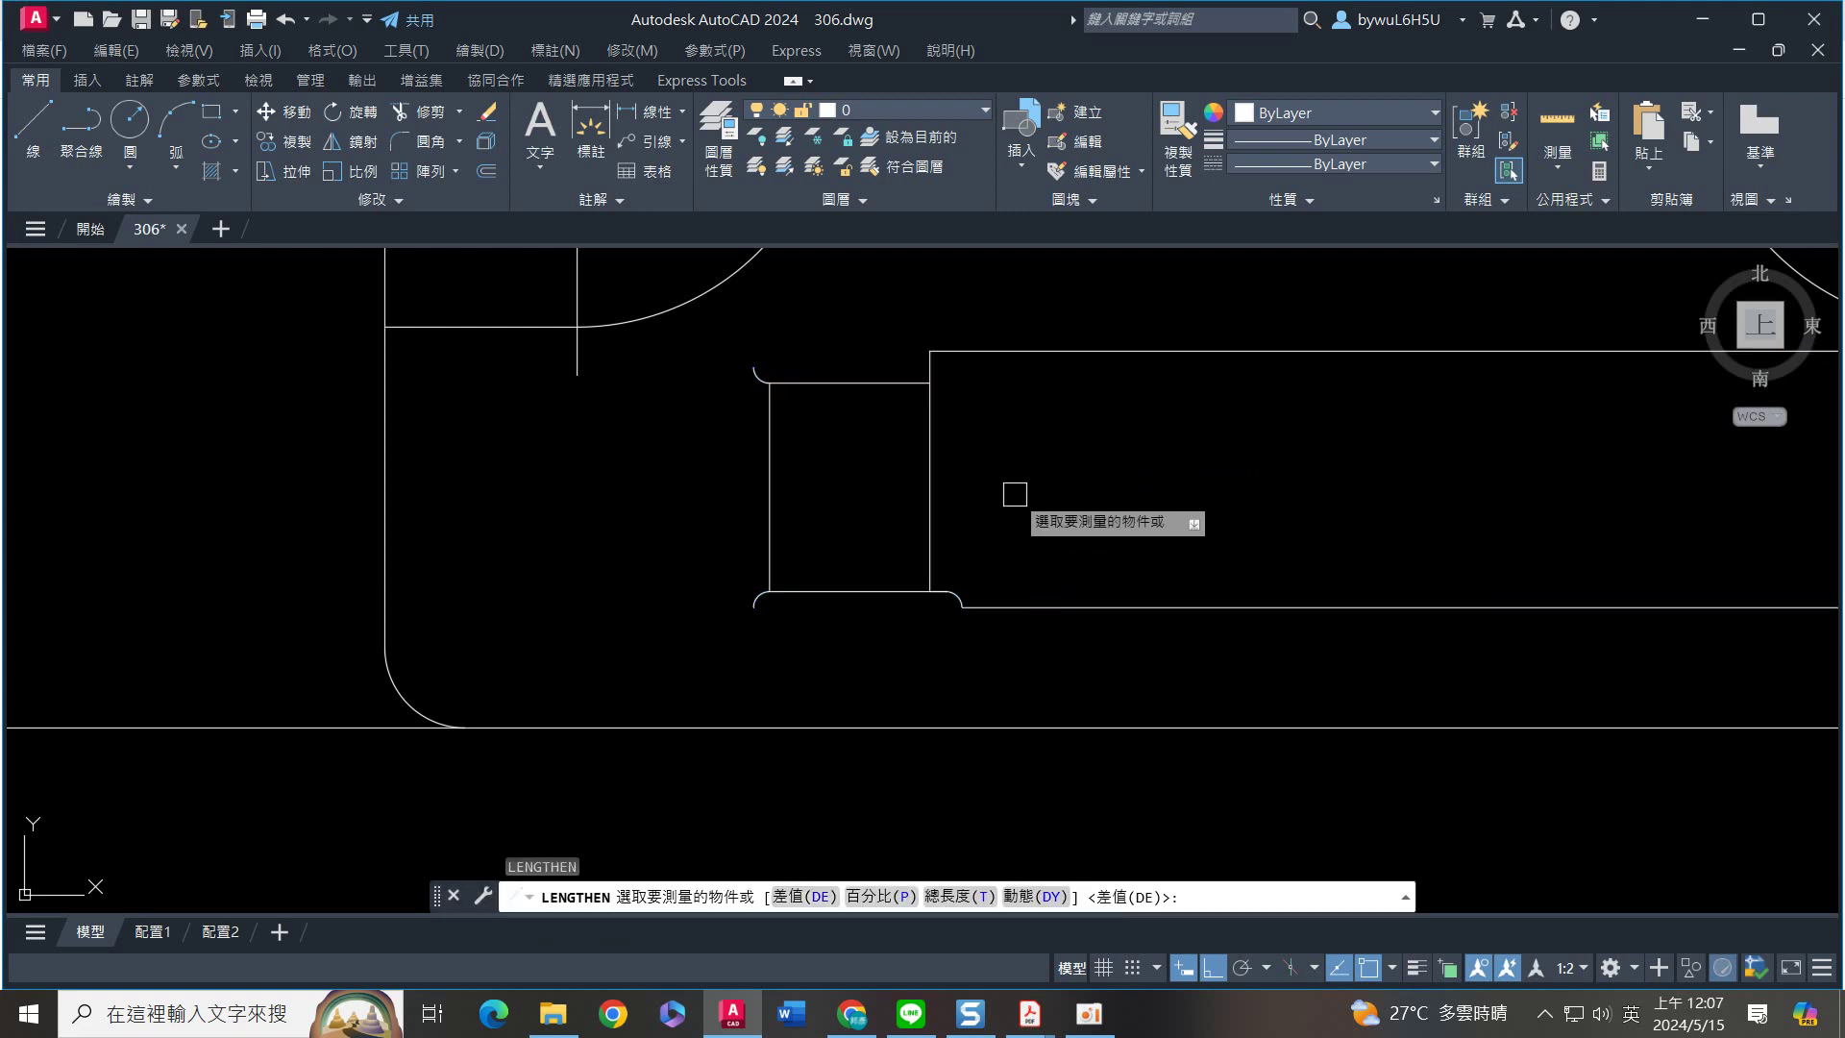
key(Return)
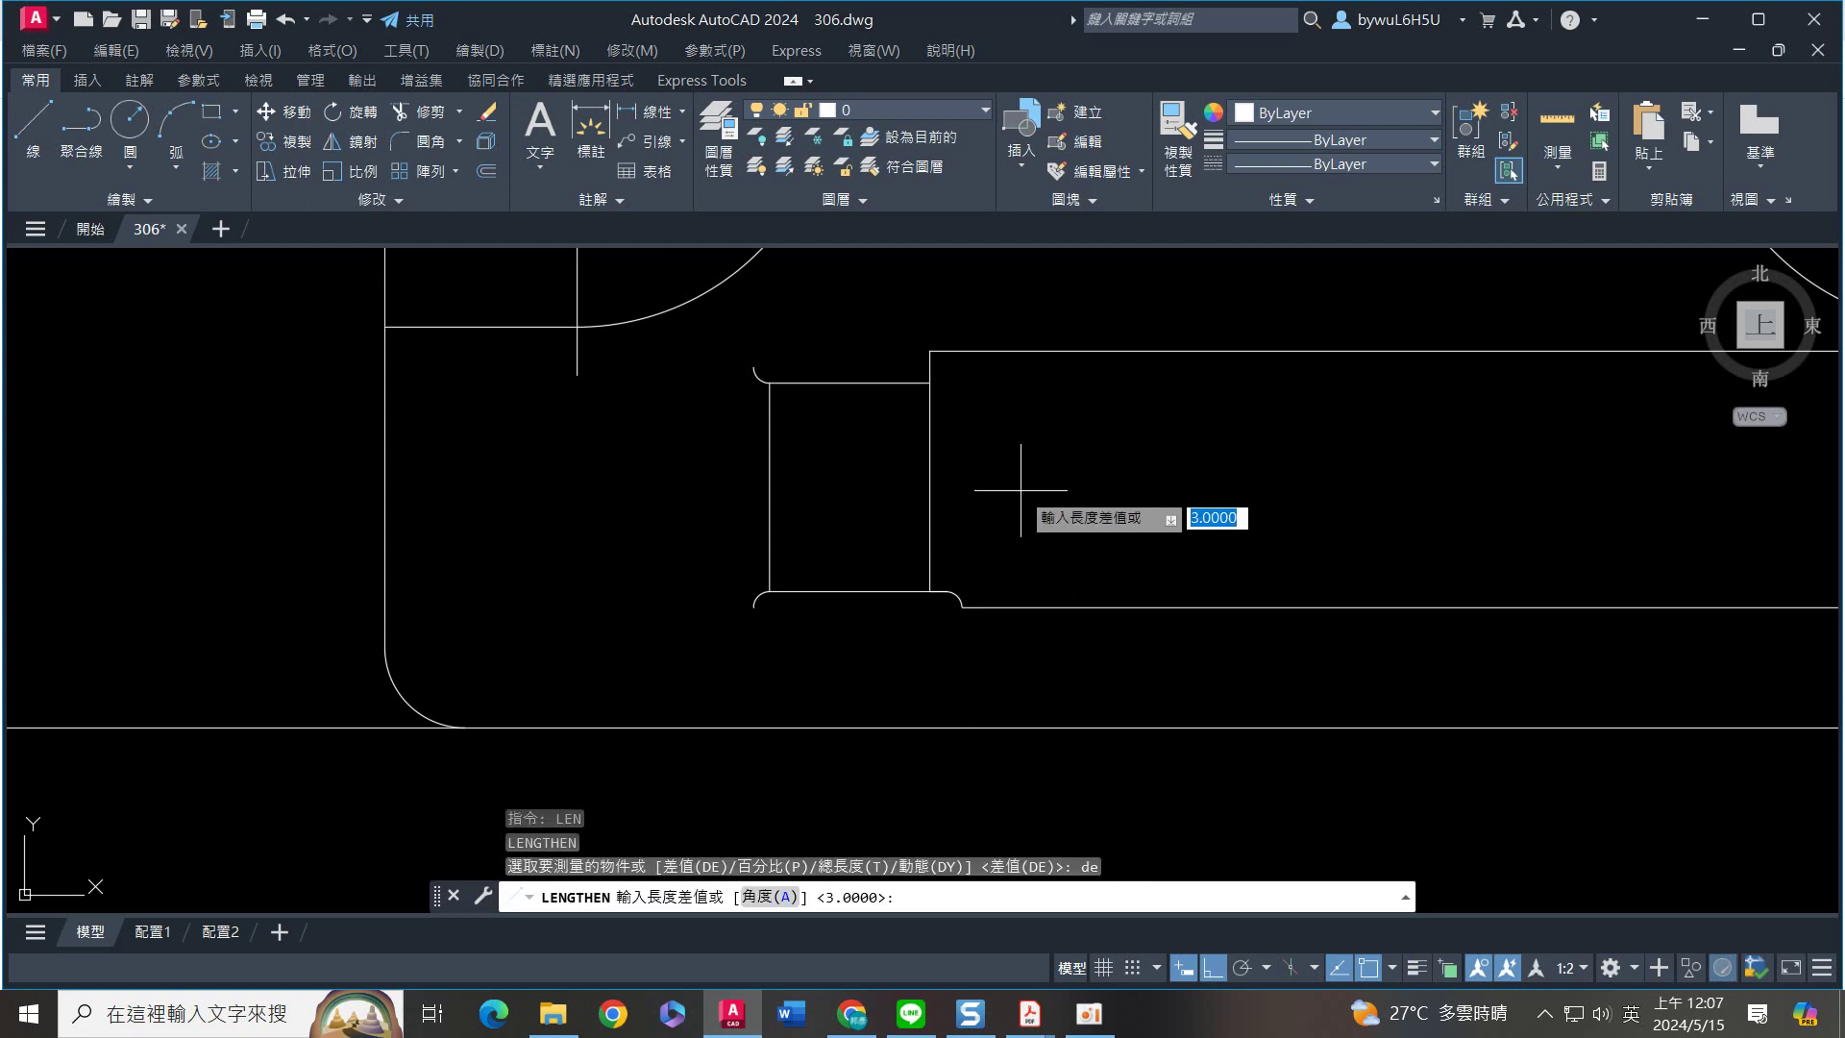
text(-1)
key(Return)
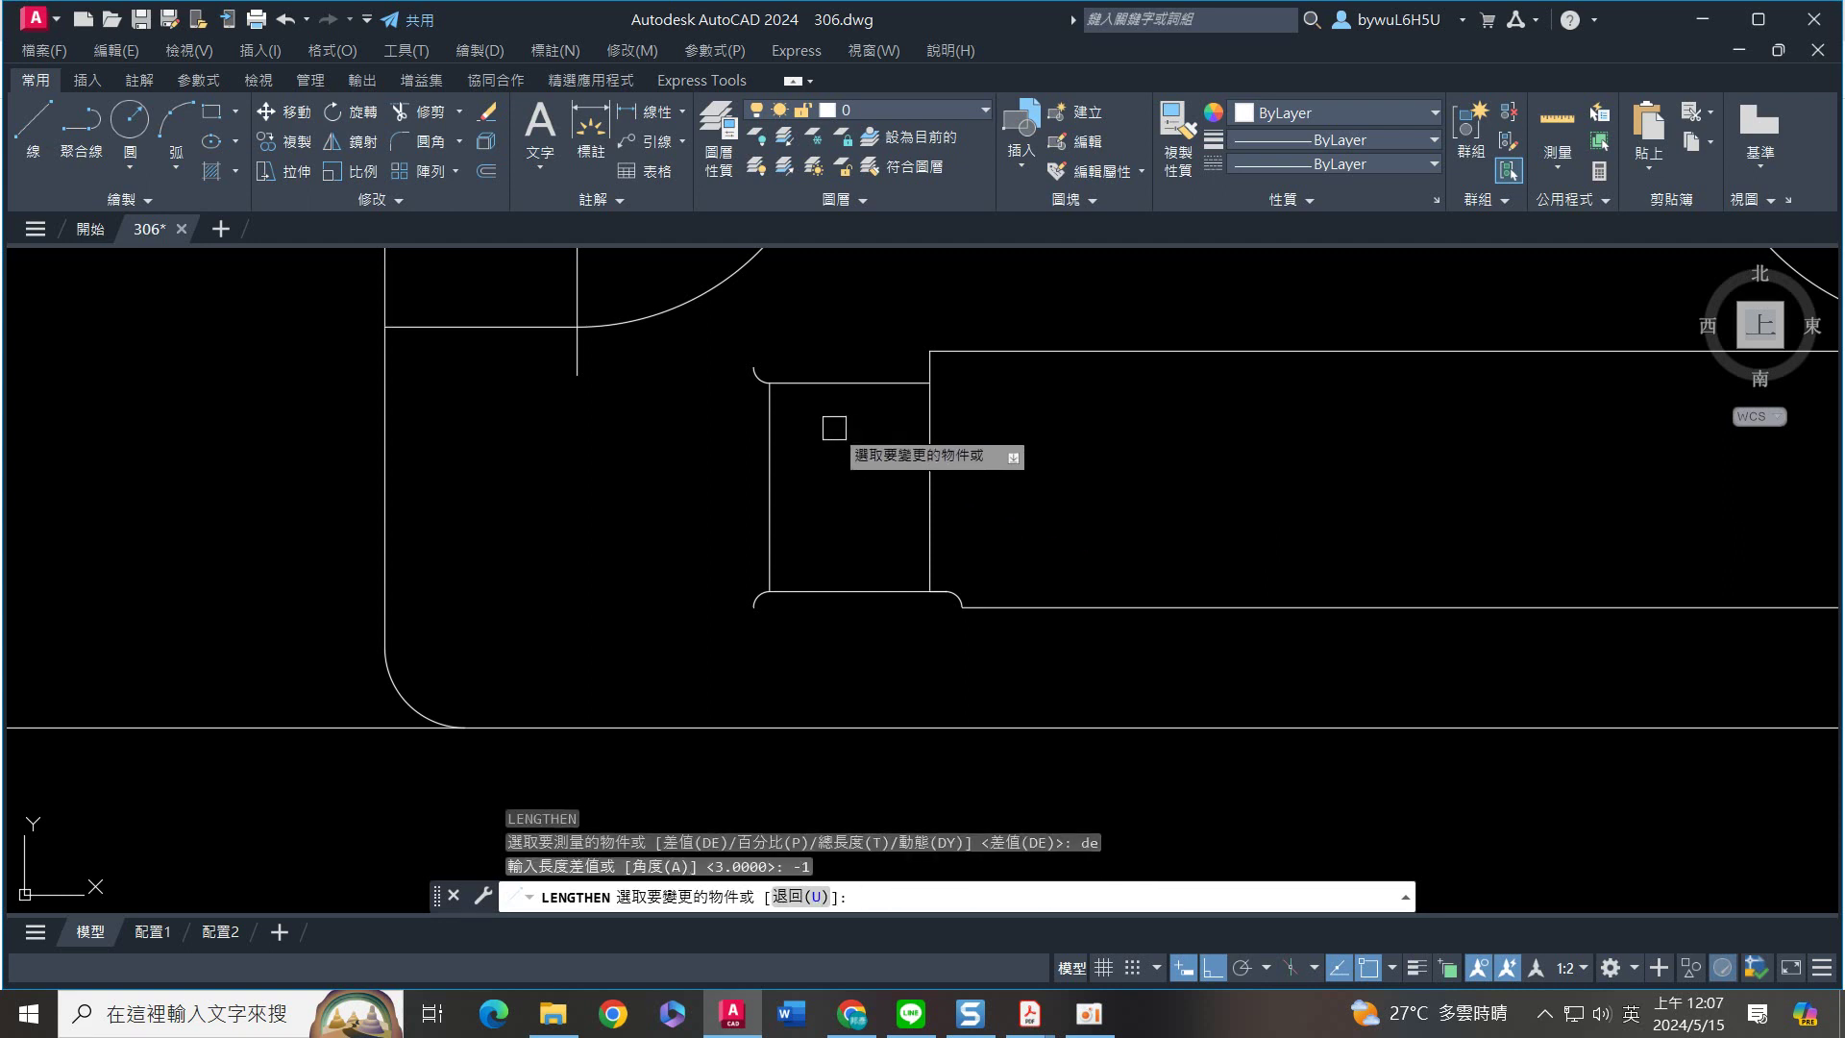
click(770, 396)
click(773, 571)
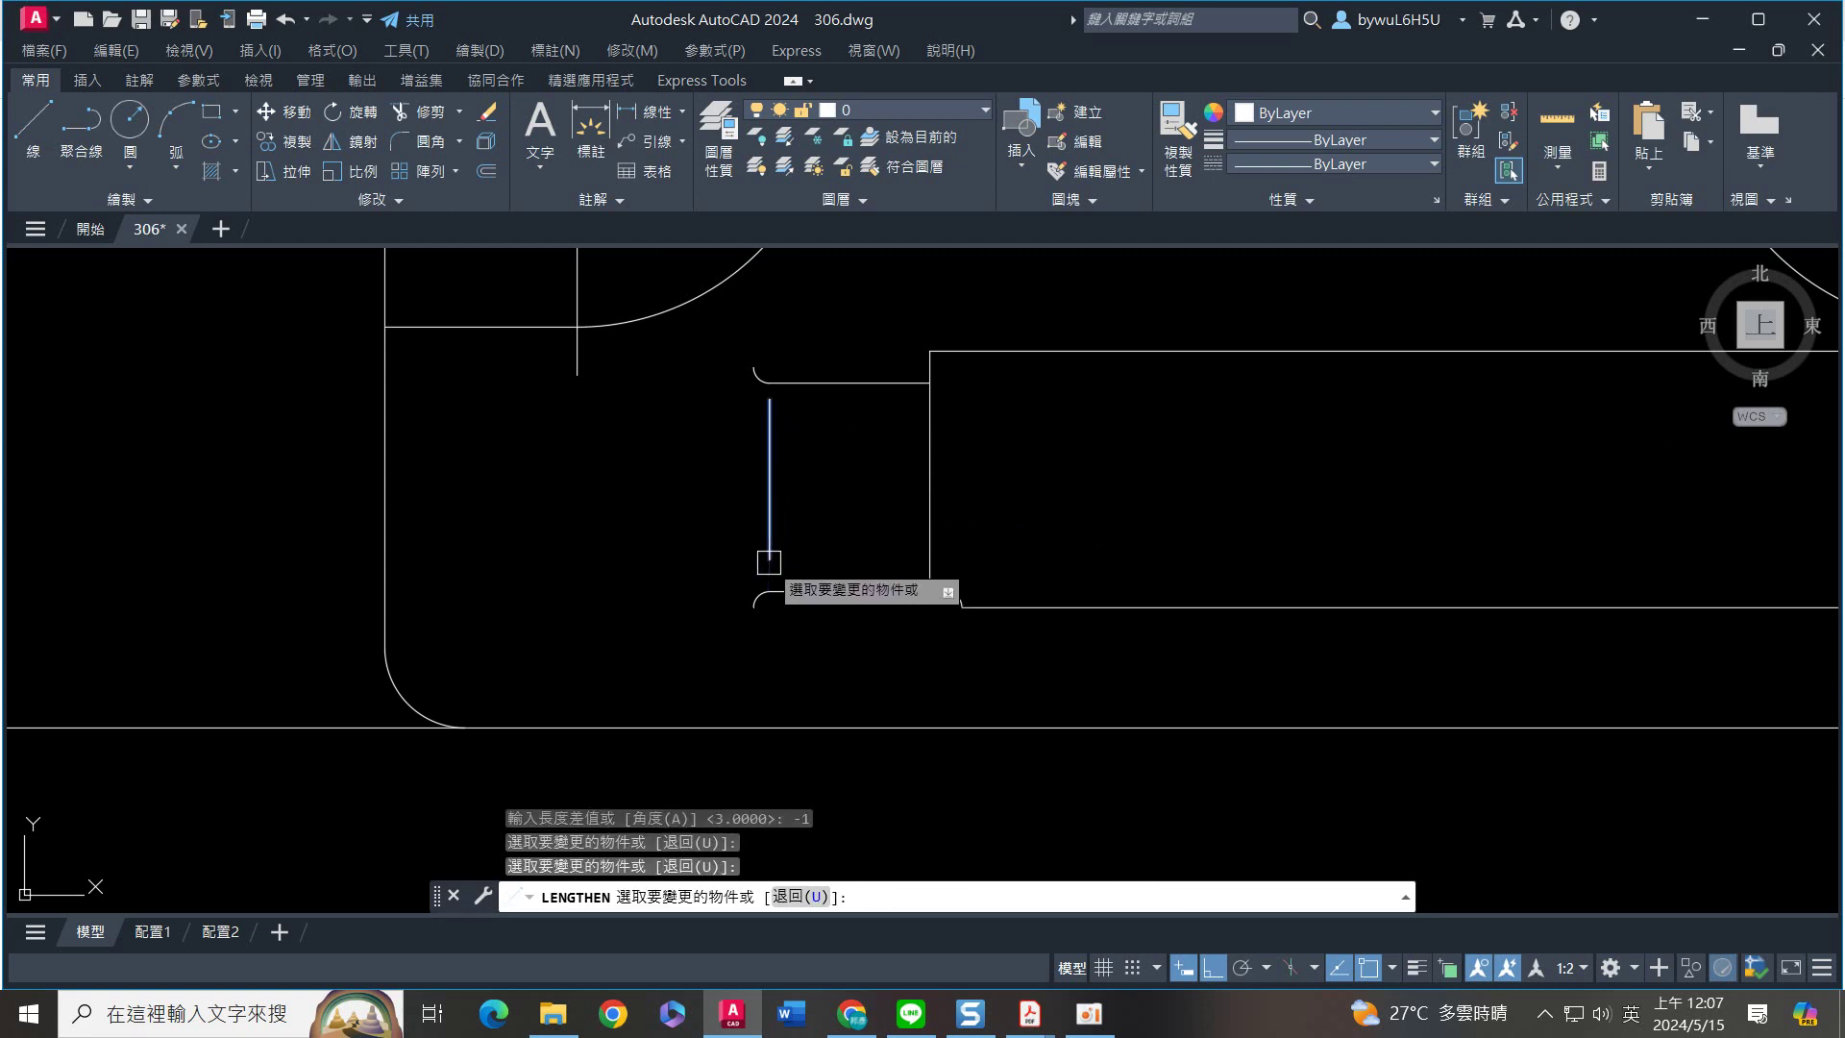
key(Escape)
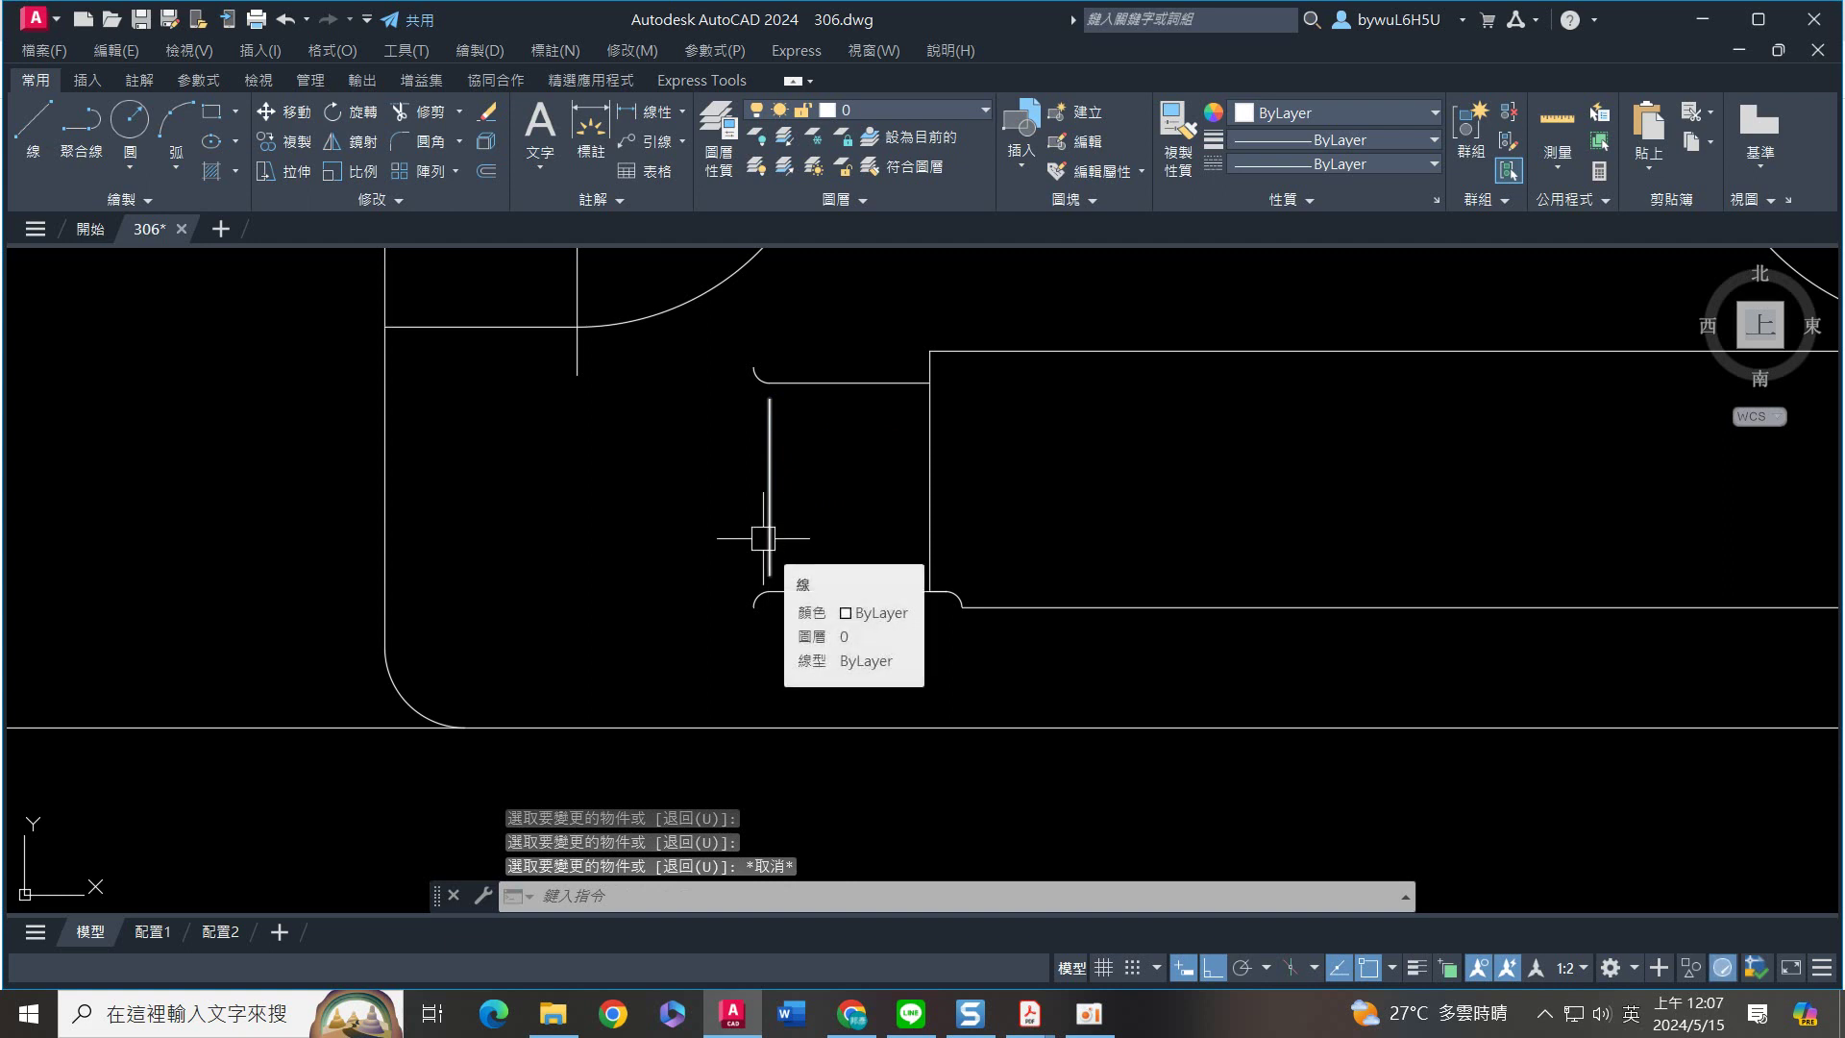
key(Escape)
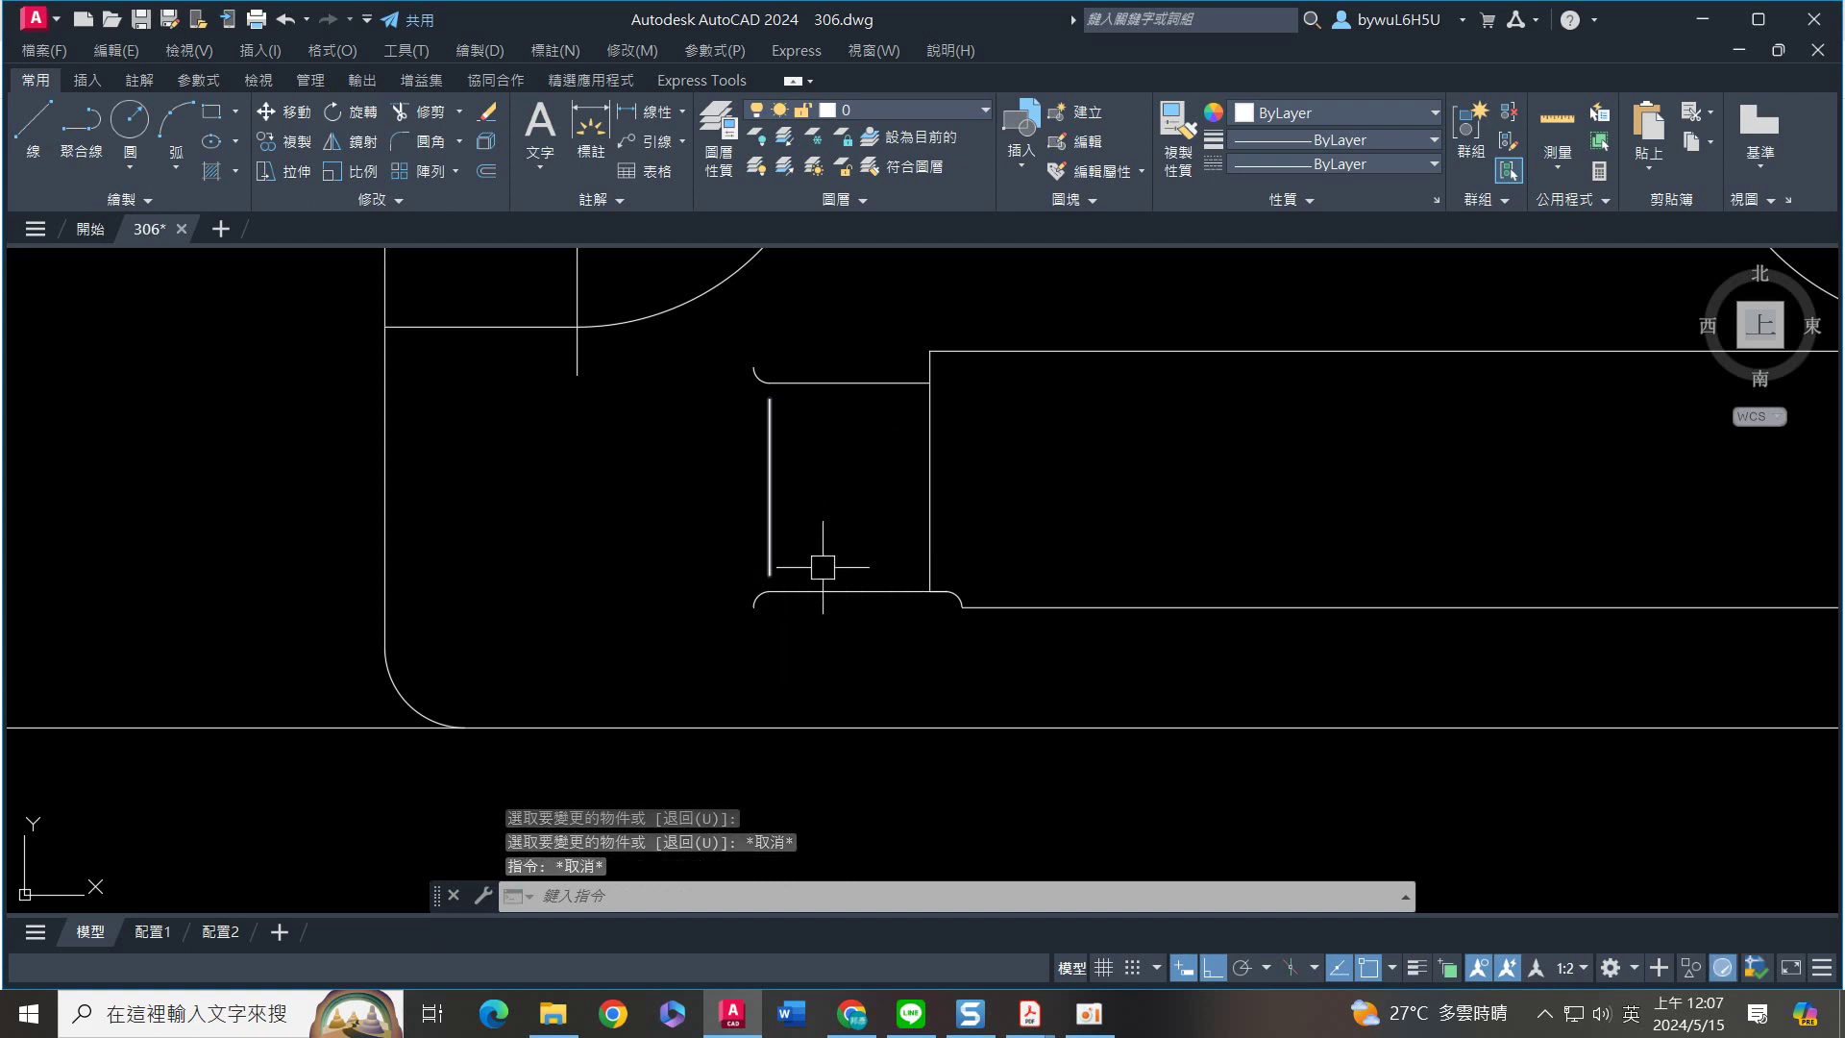
Mirror the two fillet arcs left of the rectangle about the rectangle's vertical centre line, keeping the source arcs
scroll(831, 567, down, 2)
scroll(1308, 489, up, 4)
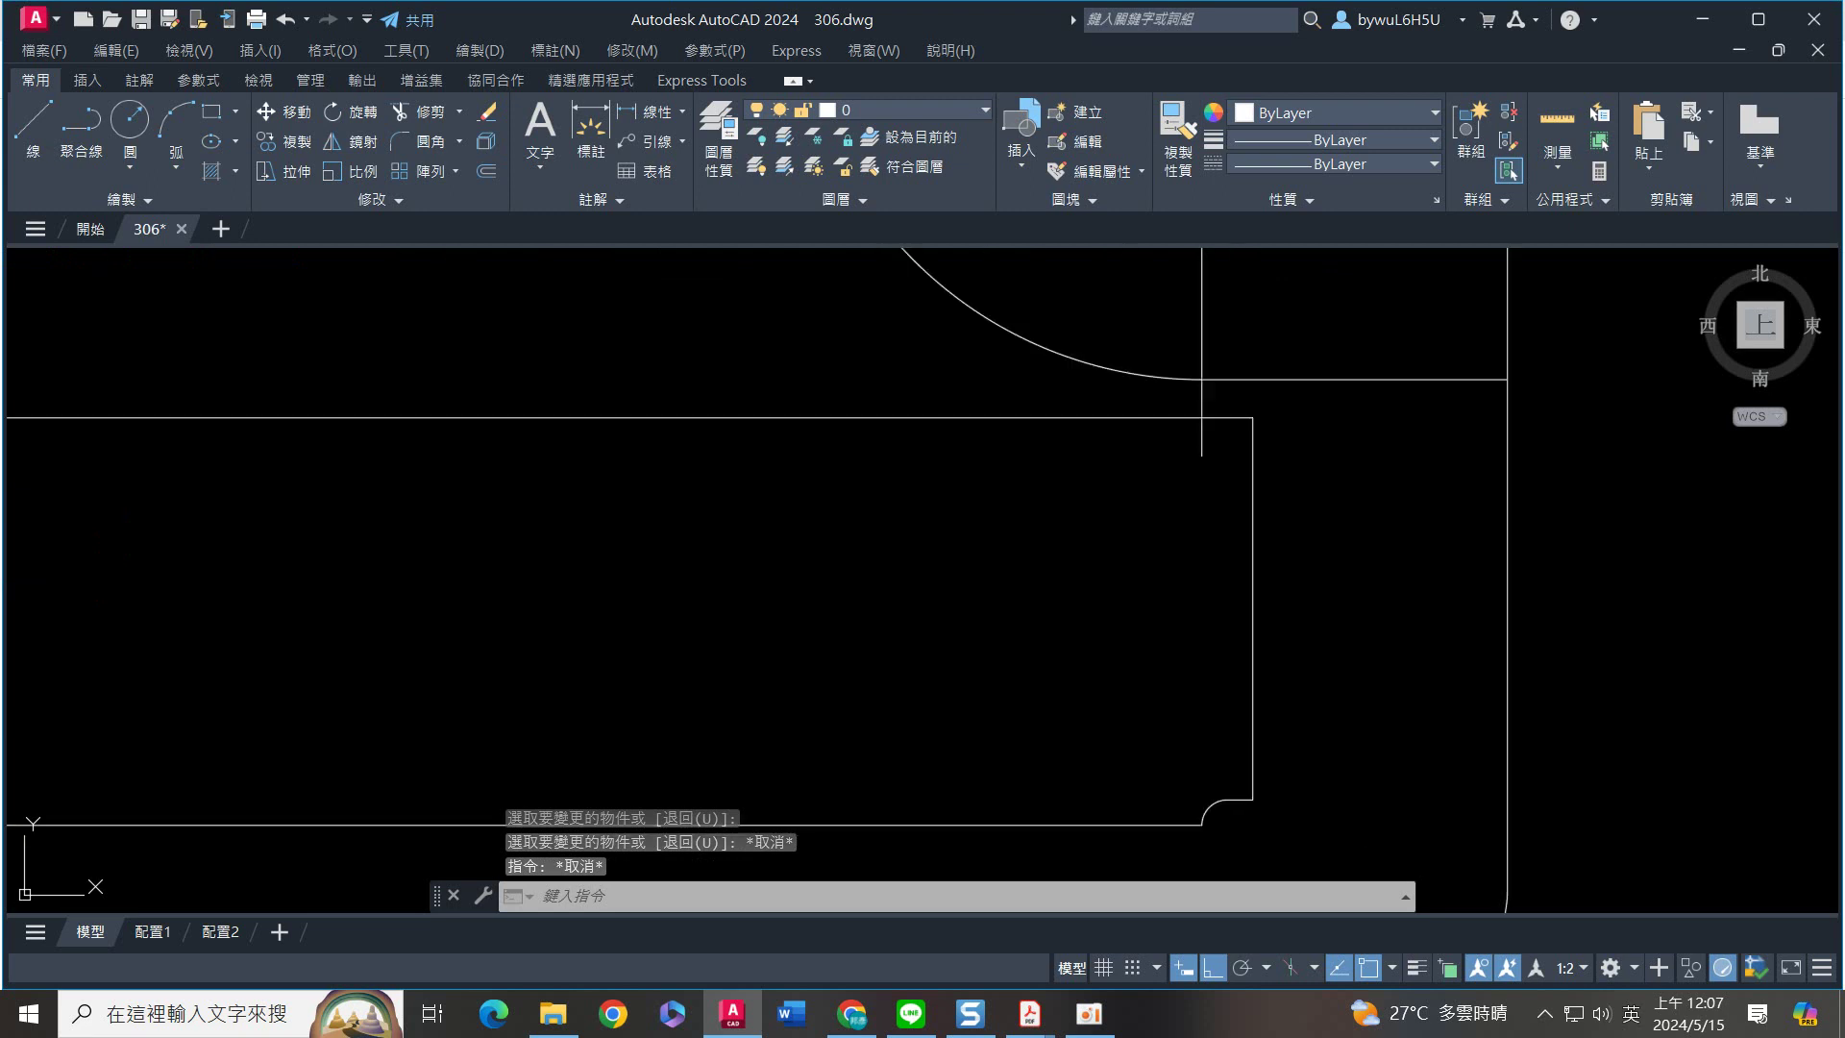
scroll(1259, 461, down, 1)
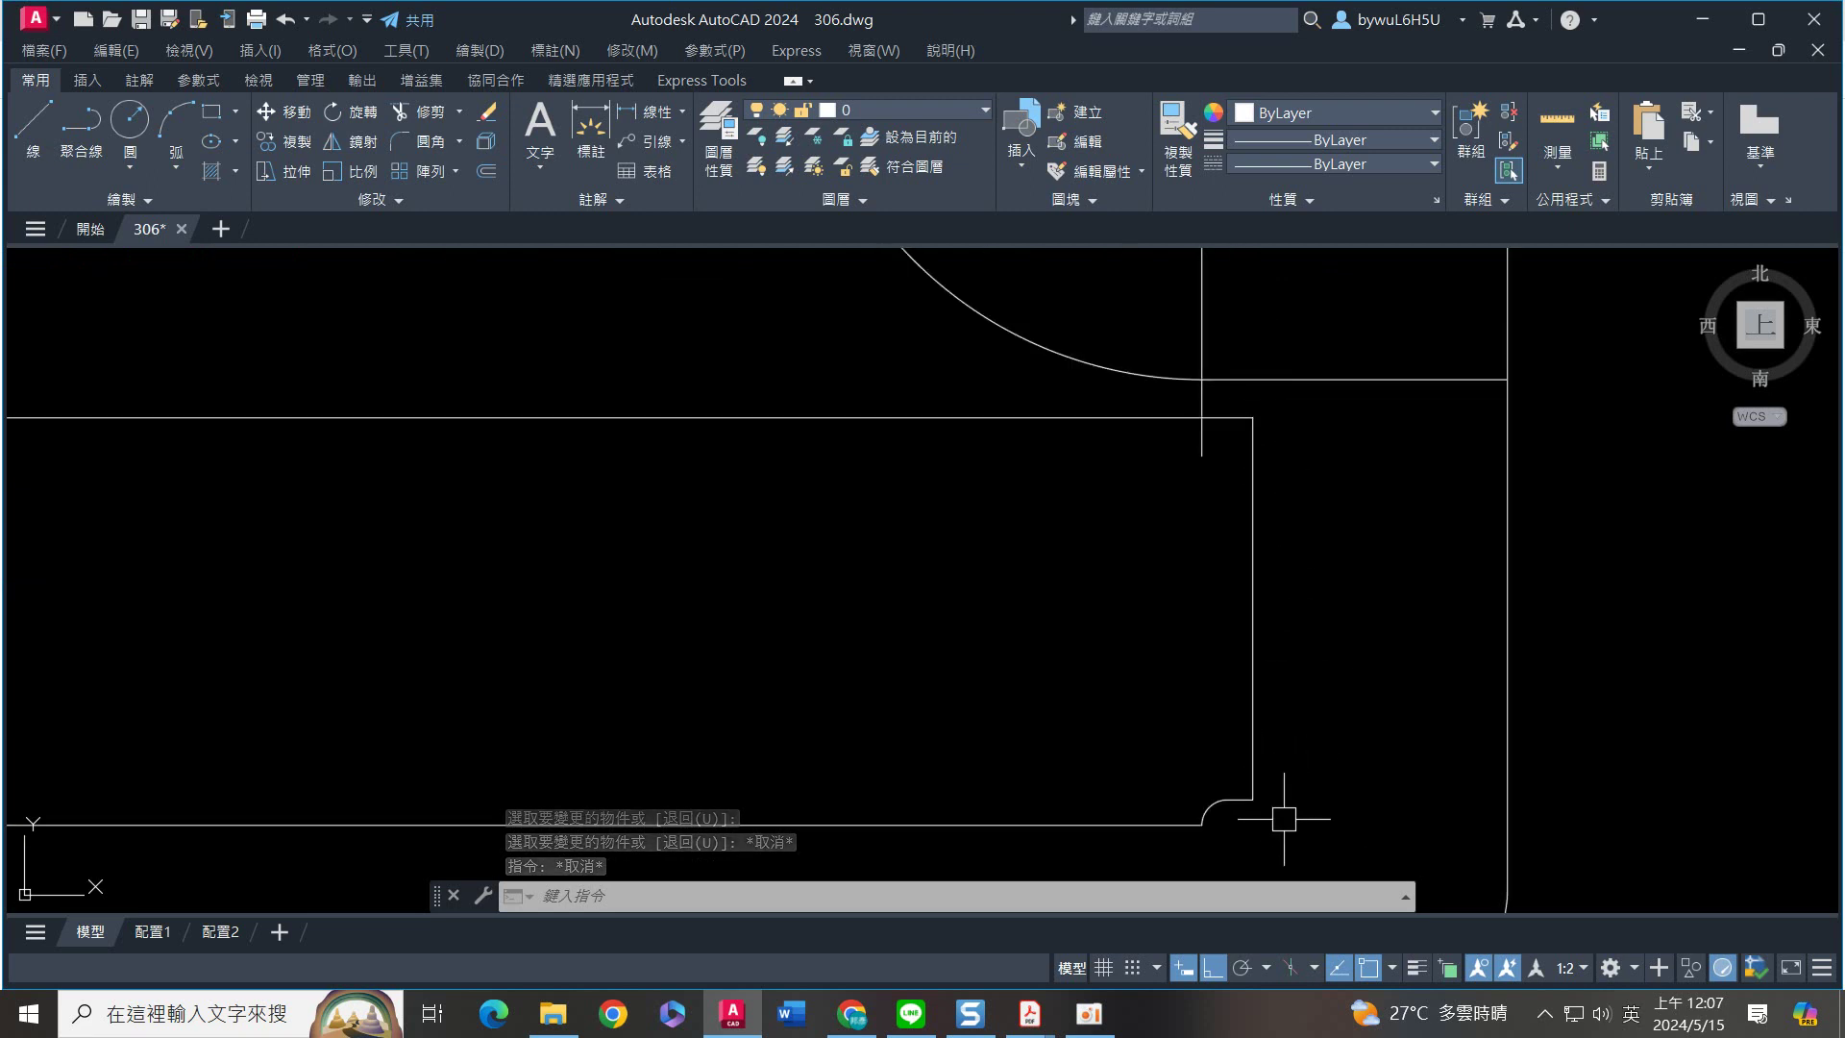
scroll(1046, 674, down, 4)
scroll(307, 595, up, 5)
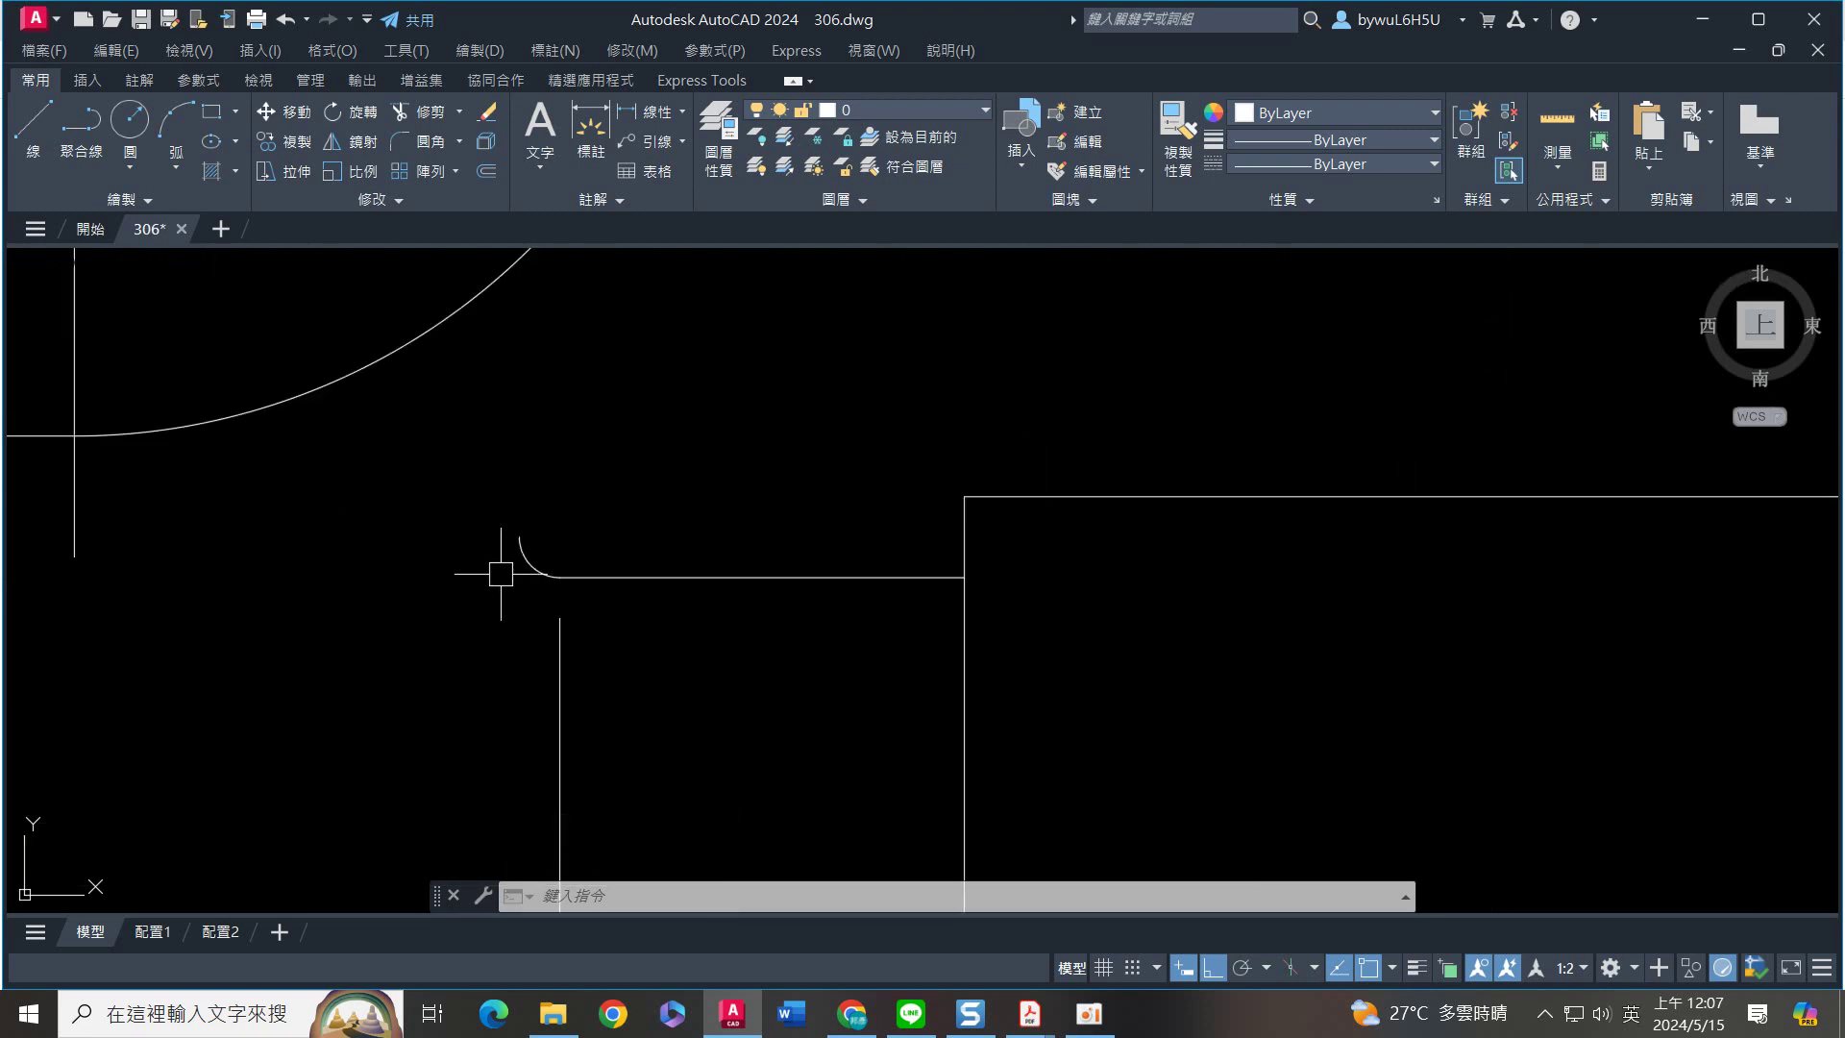
middle_drag(404, 686, 452, 407)
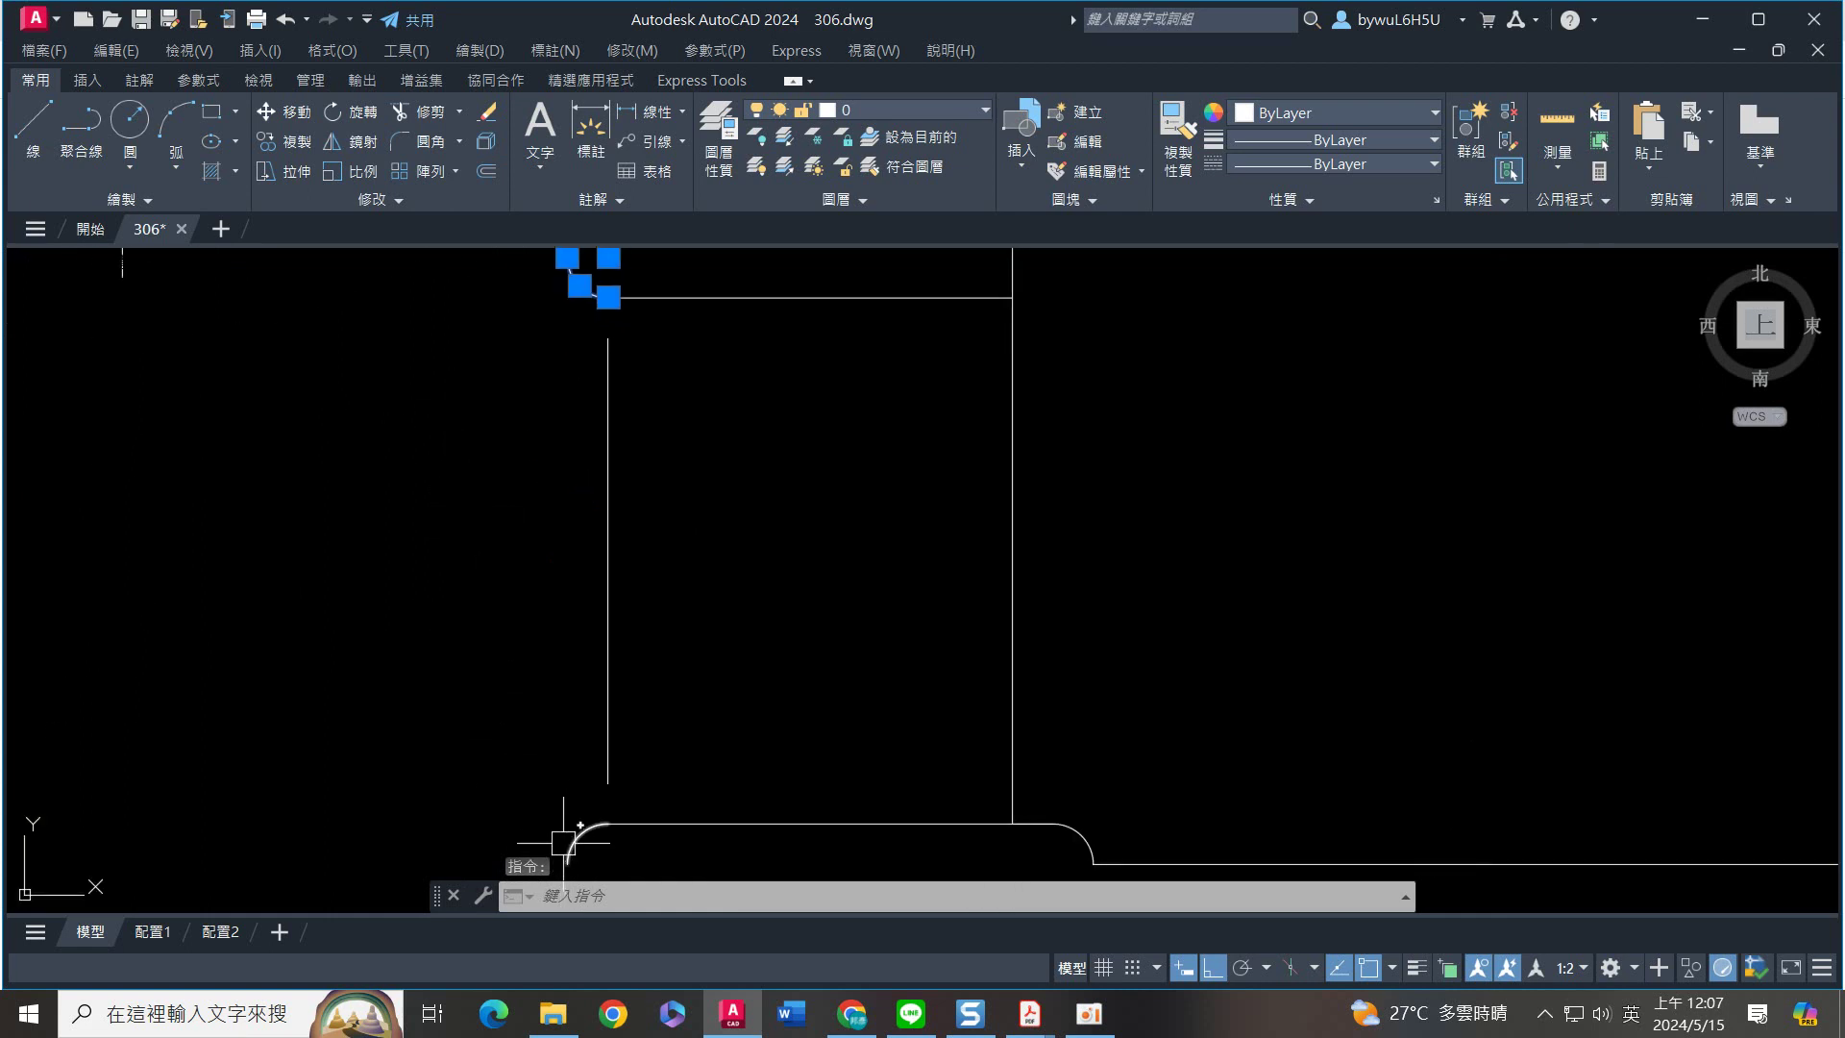
scroll(572, 768, down, 4)
middle_drag(939, 573, 543, 543)
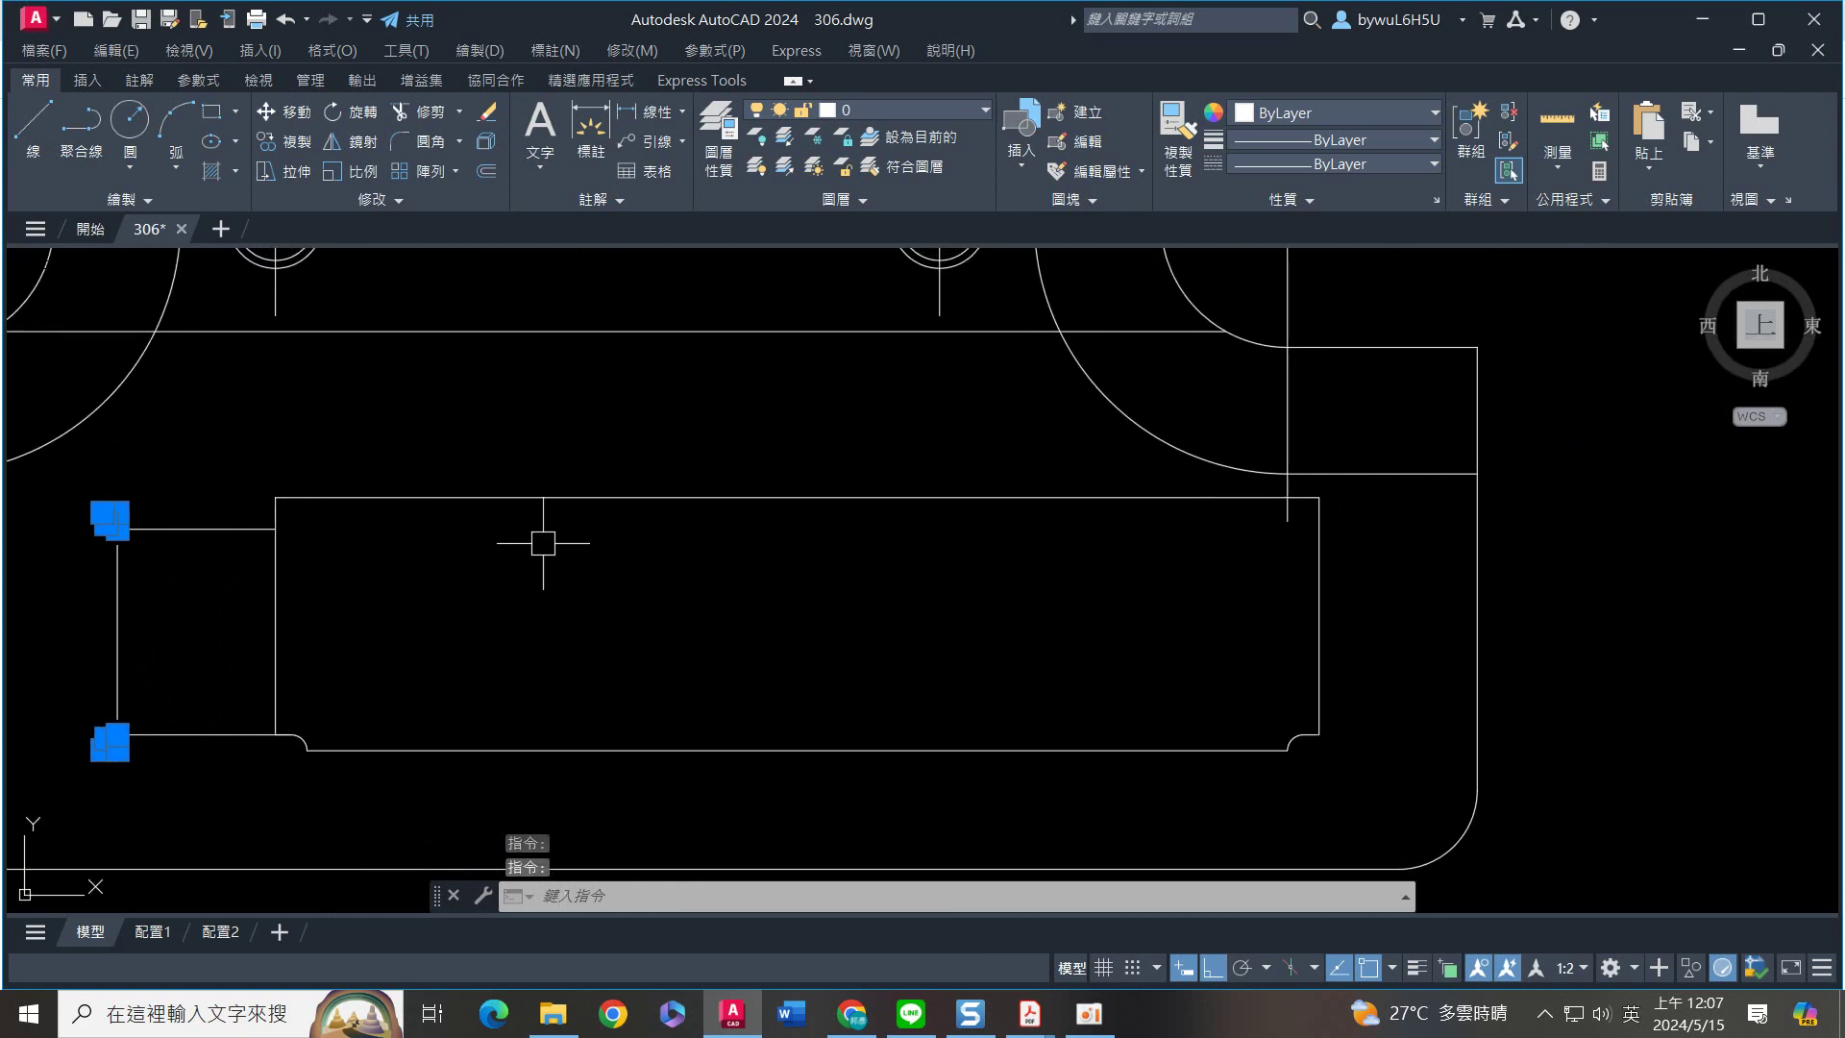
key(Return)
click(770, 556)
click(779, 633)
key(Return)
Try to move the two mirrored arcs horizontally onto the rectangle's right edge
scroll(1402, 667, up, 2)
click(1480, 401)
click(1376, 565)
click(1491, 688)
click(1398, 846)
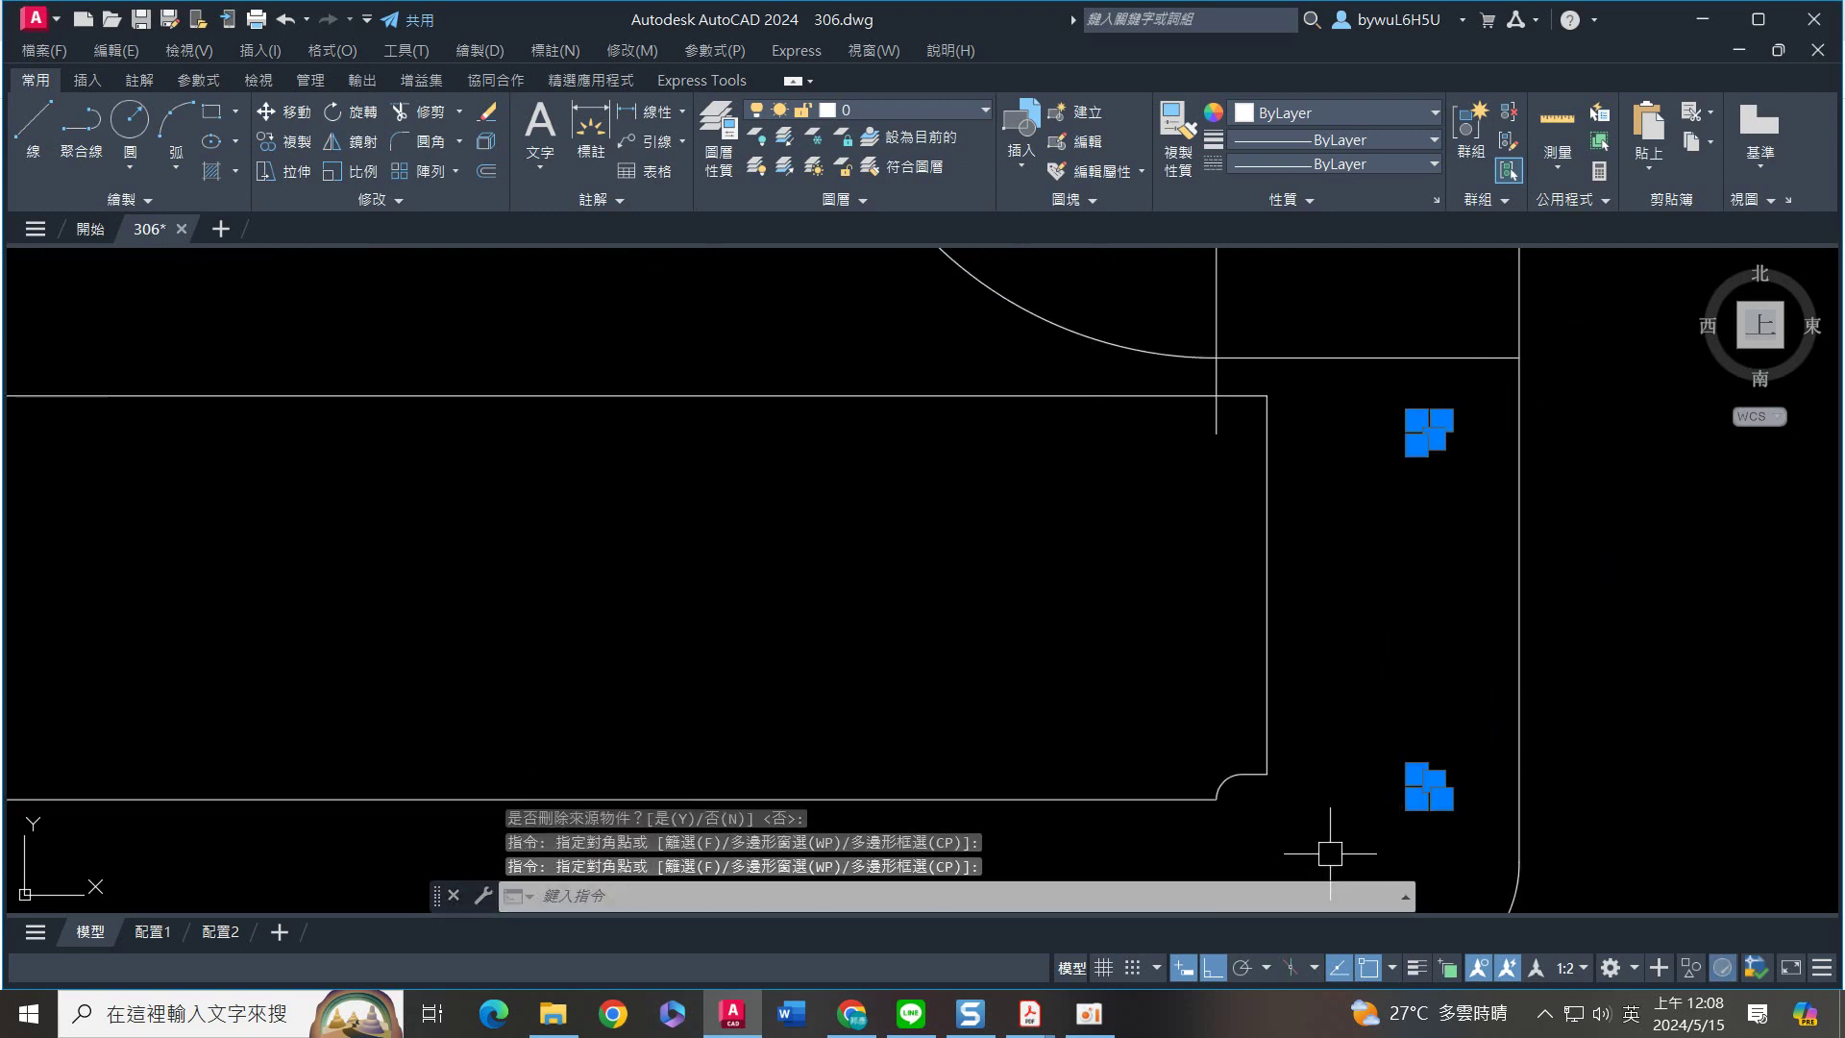
text(M)
key(Return)
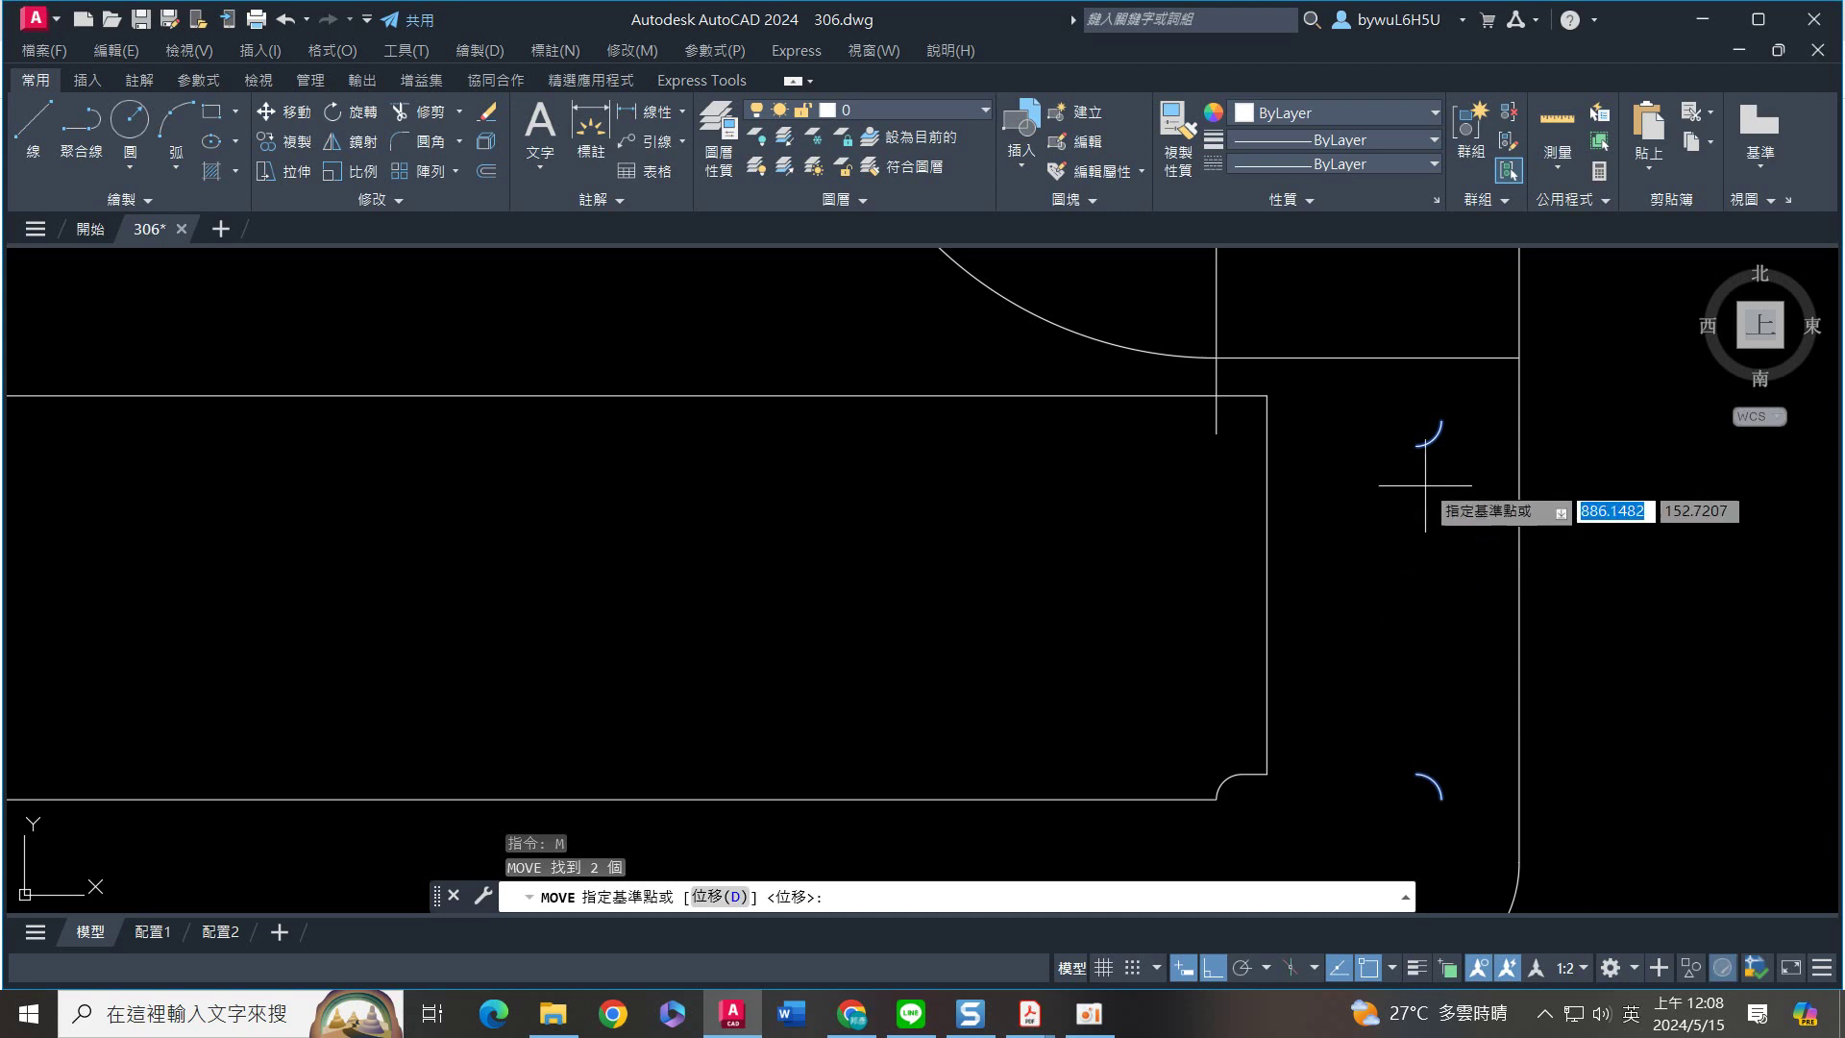
click(1422, 440)
click(1293, 418)
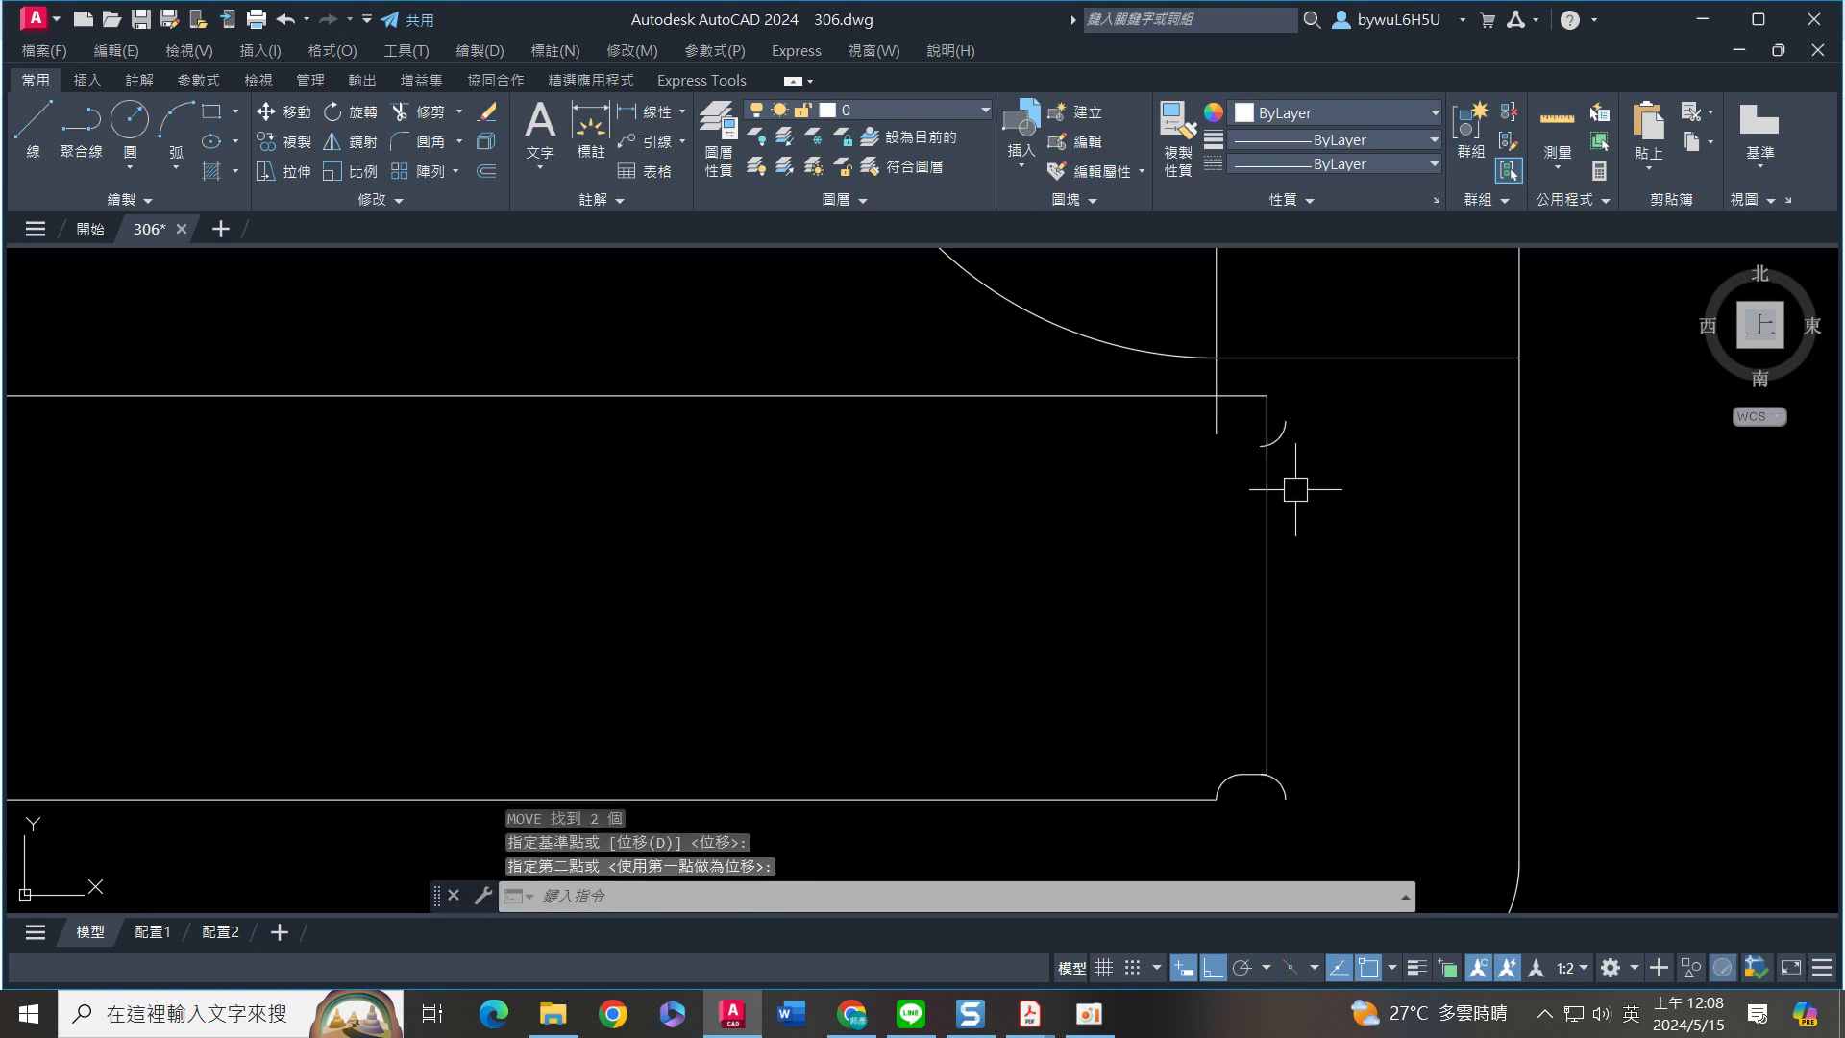
Move the two misplaced arcs horizontally to the right, clear of the rectangle's right edge
scroll(1307, 409, up, 2)
click(1310, 391)
click(1228, 474)
scroll(1371, 328, up, 3)
scroll(1334, 571, down, 4)
middle_drag(1368, 665, 1322, 551)
click(1299, 637)
click(1265, 675)
click(1265, 676)
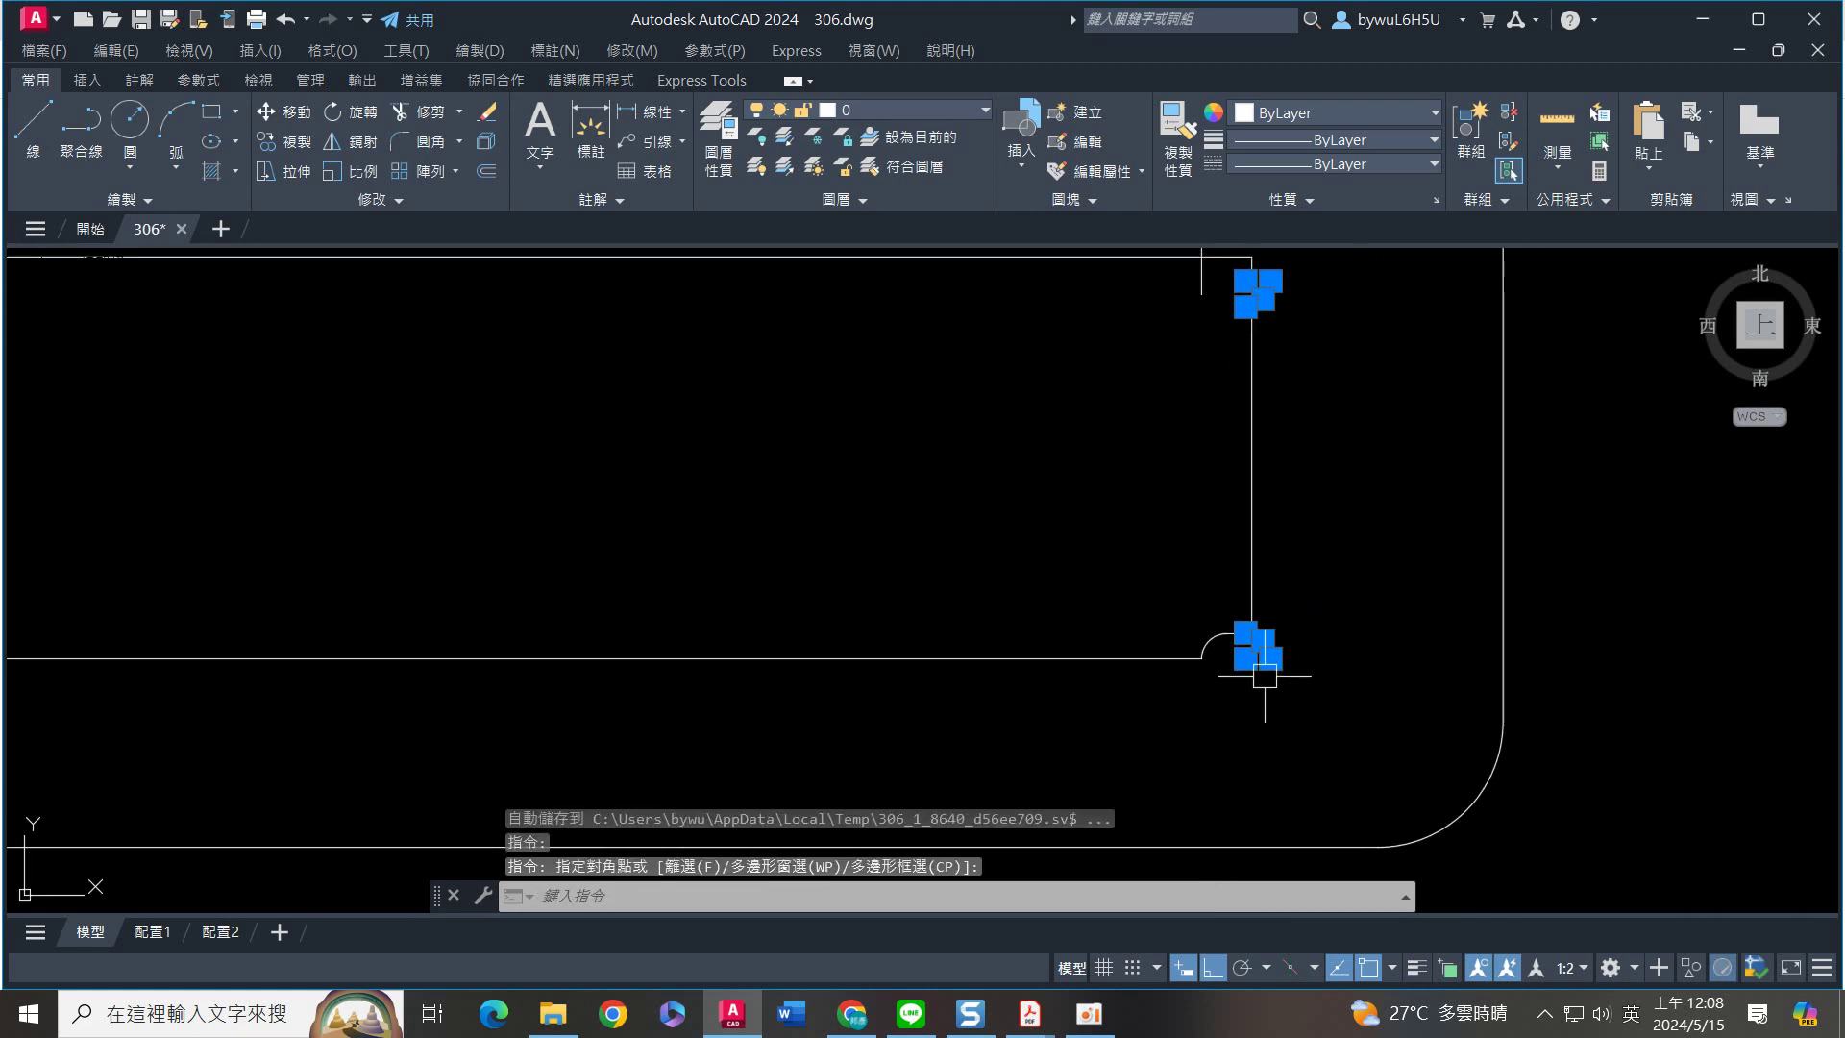
text(m)
key(space)
click(1326, 577)
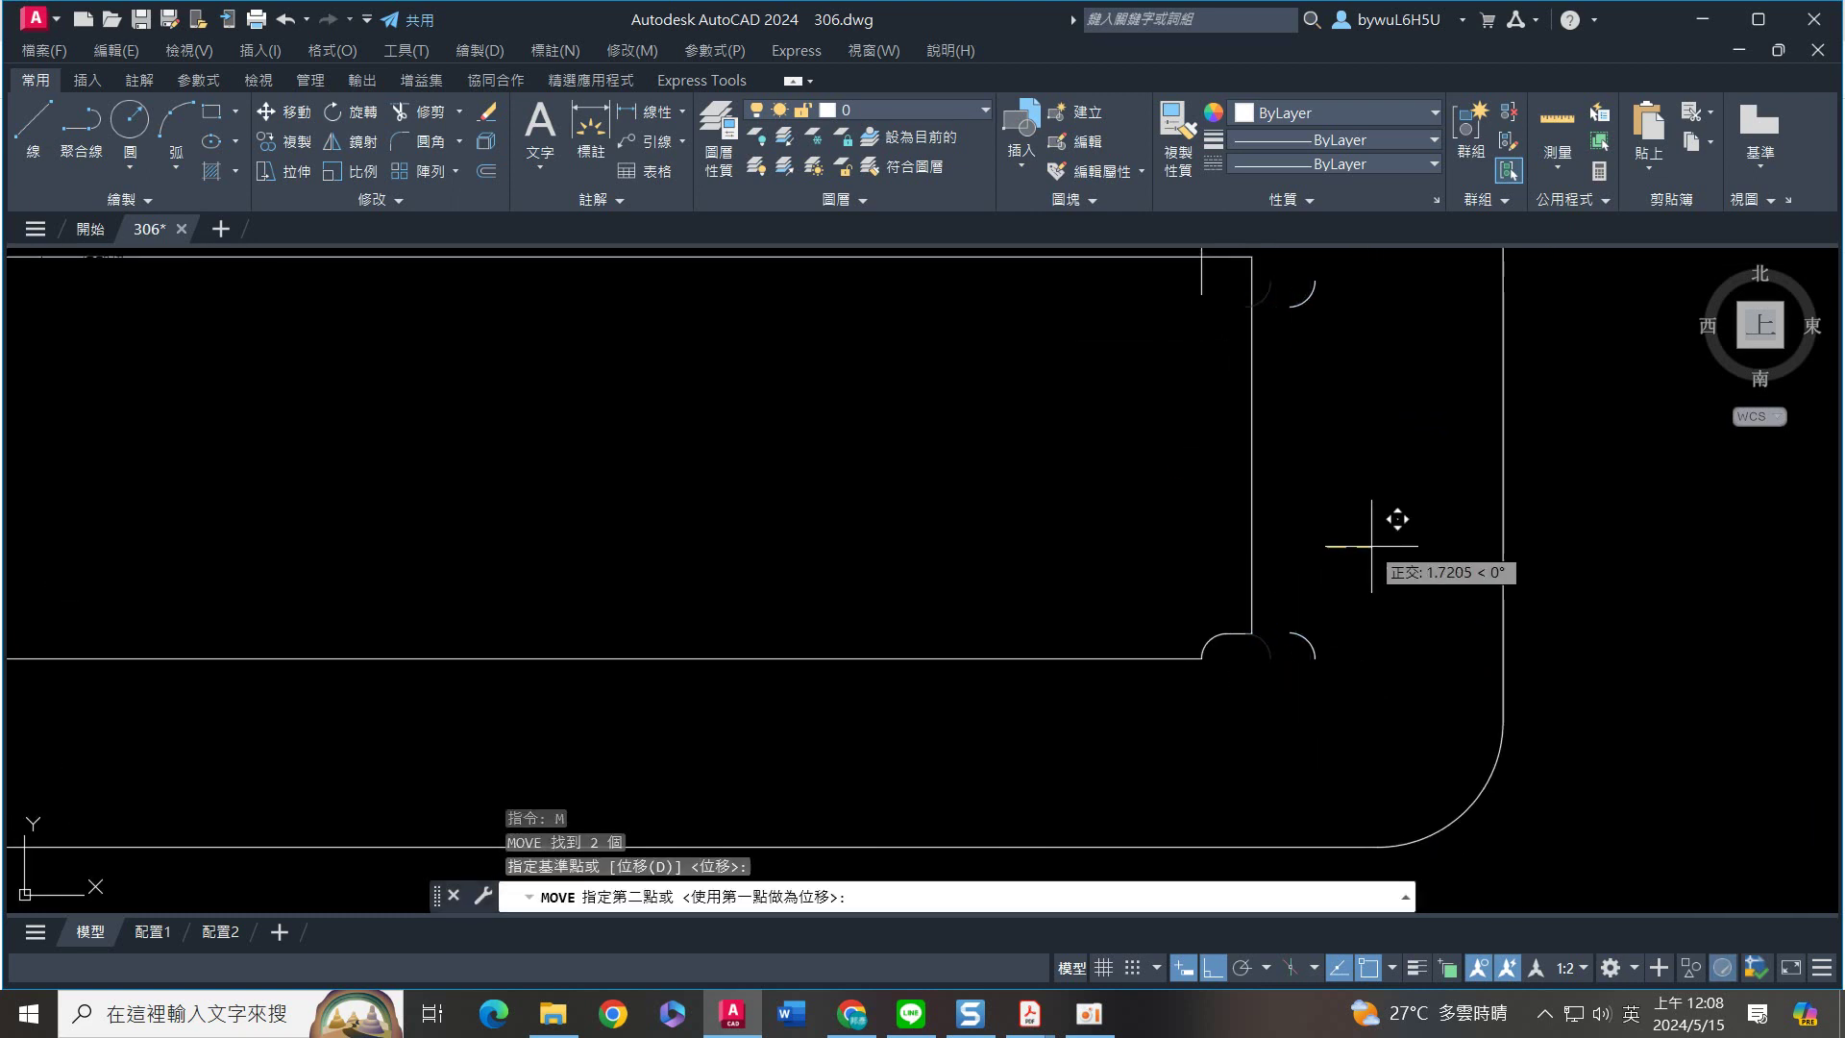
click(1379, 538)
Move both arcs left so the lower arc's upper end meets the lower end of the rectangle's right edge
click(1396, 546)
click(1290, 686)
click(1338, 258)
click(1283, 338)
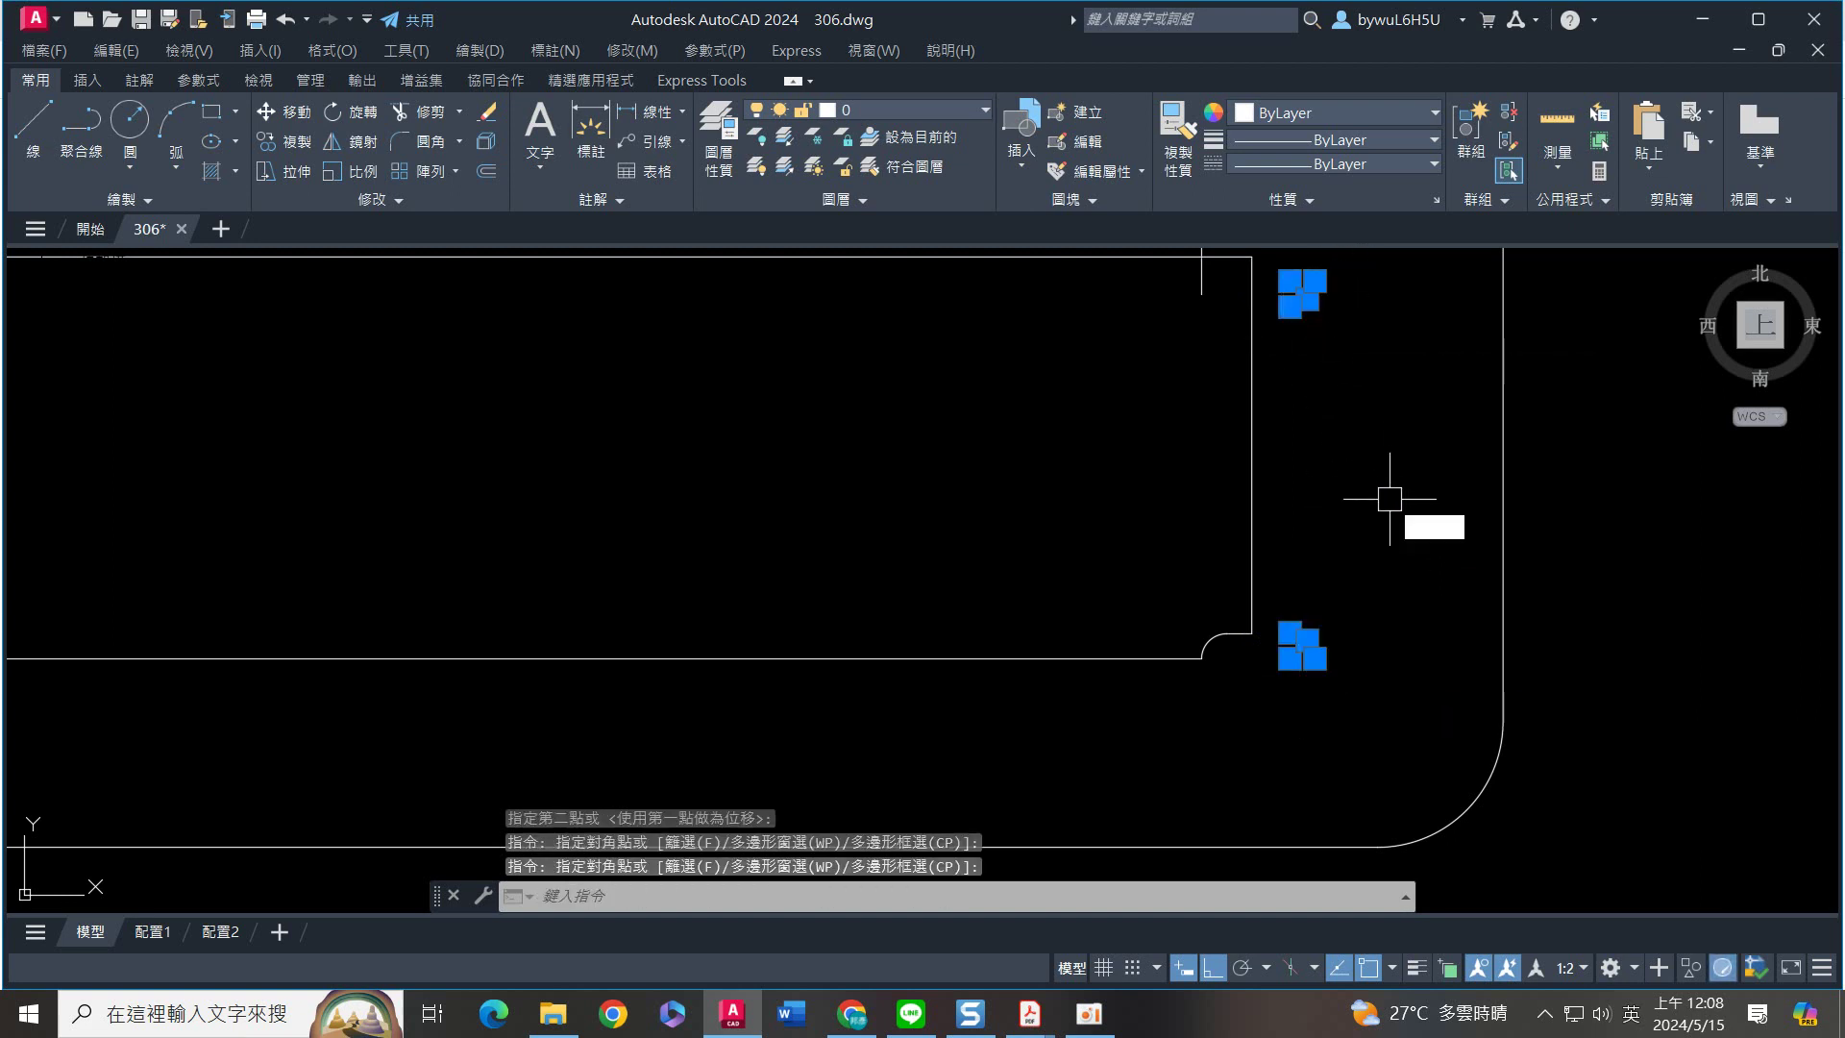
text(m)
key(space)
scroll(1346, 557, up, 4)
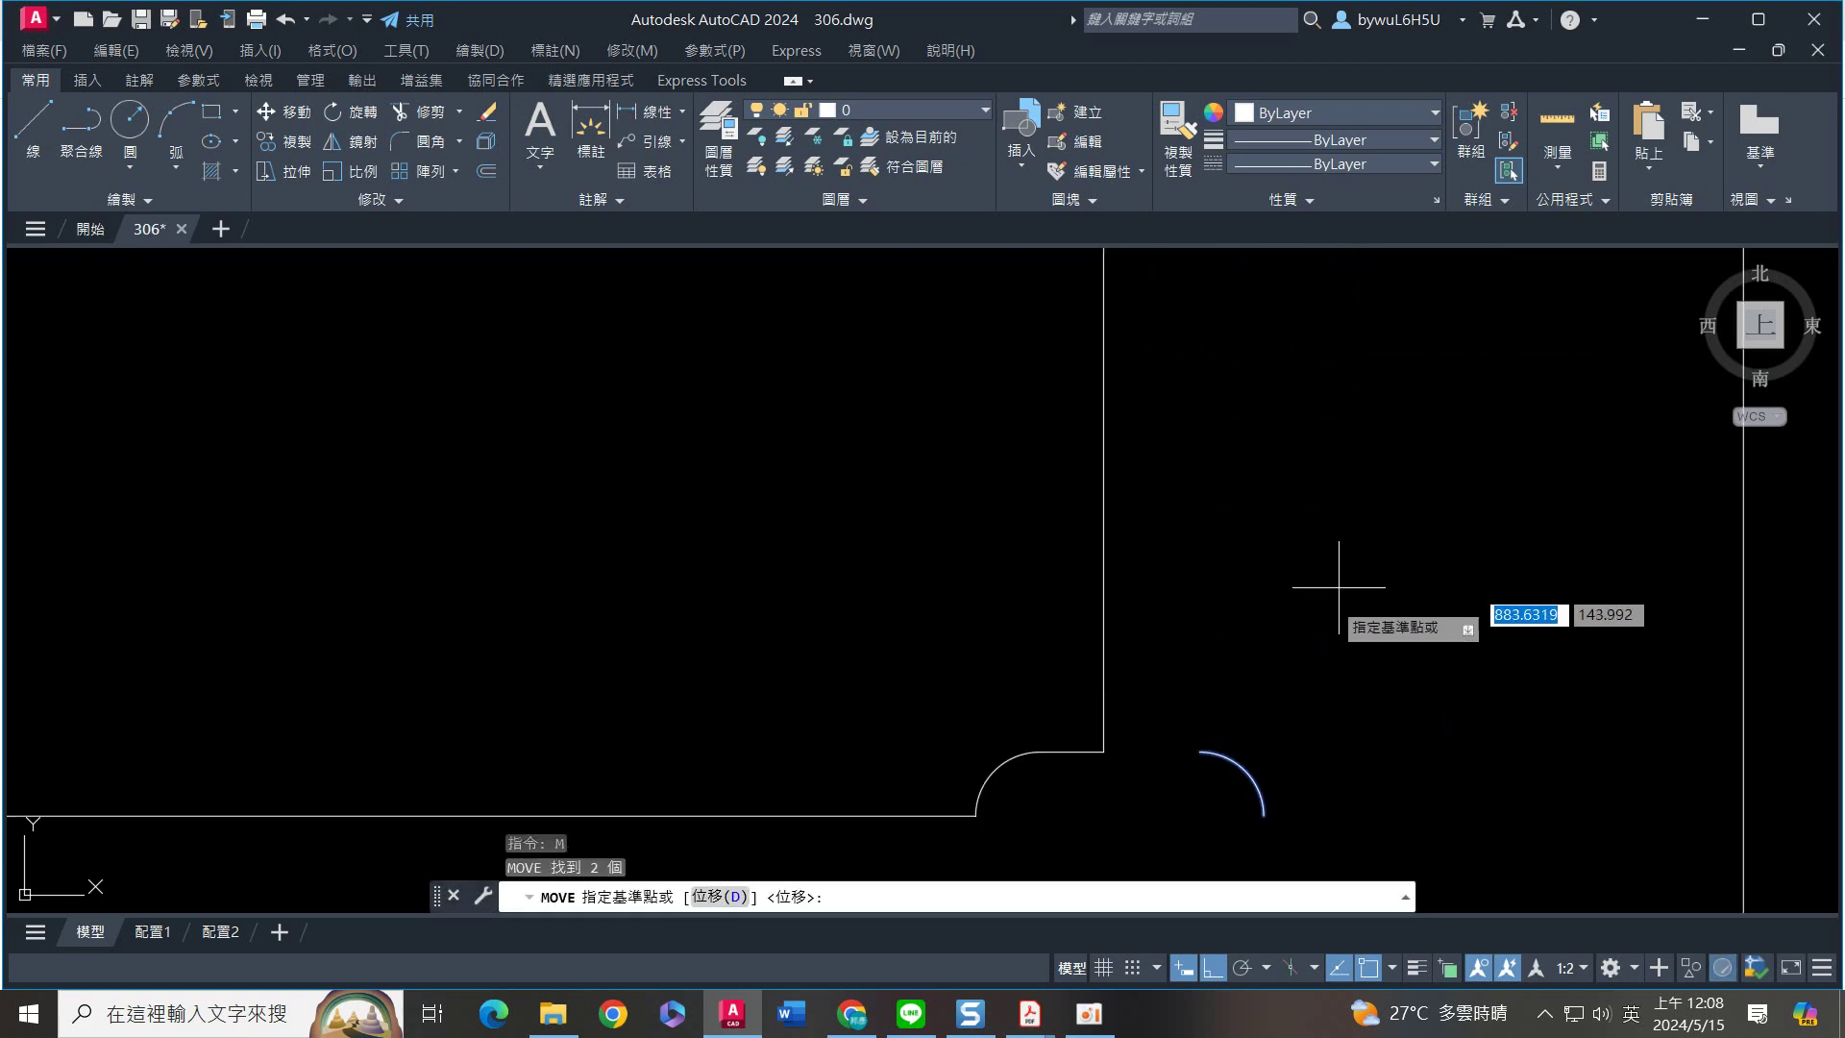
click(1200, 751)
click(1108, 751)
scroll(1285, 536, down, 5)
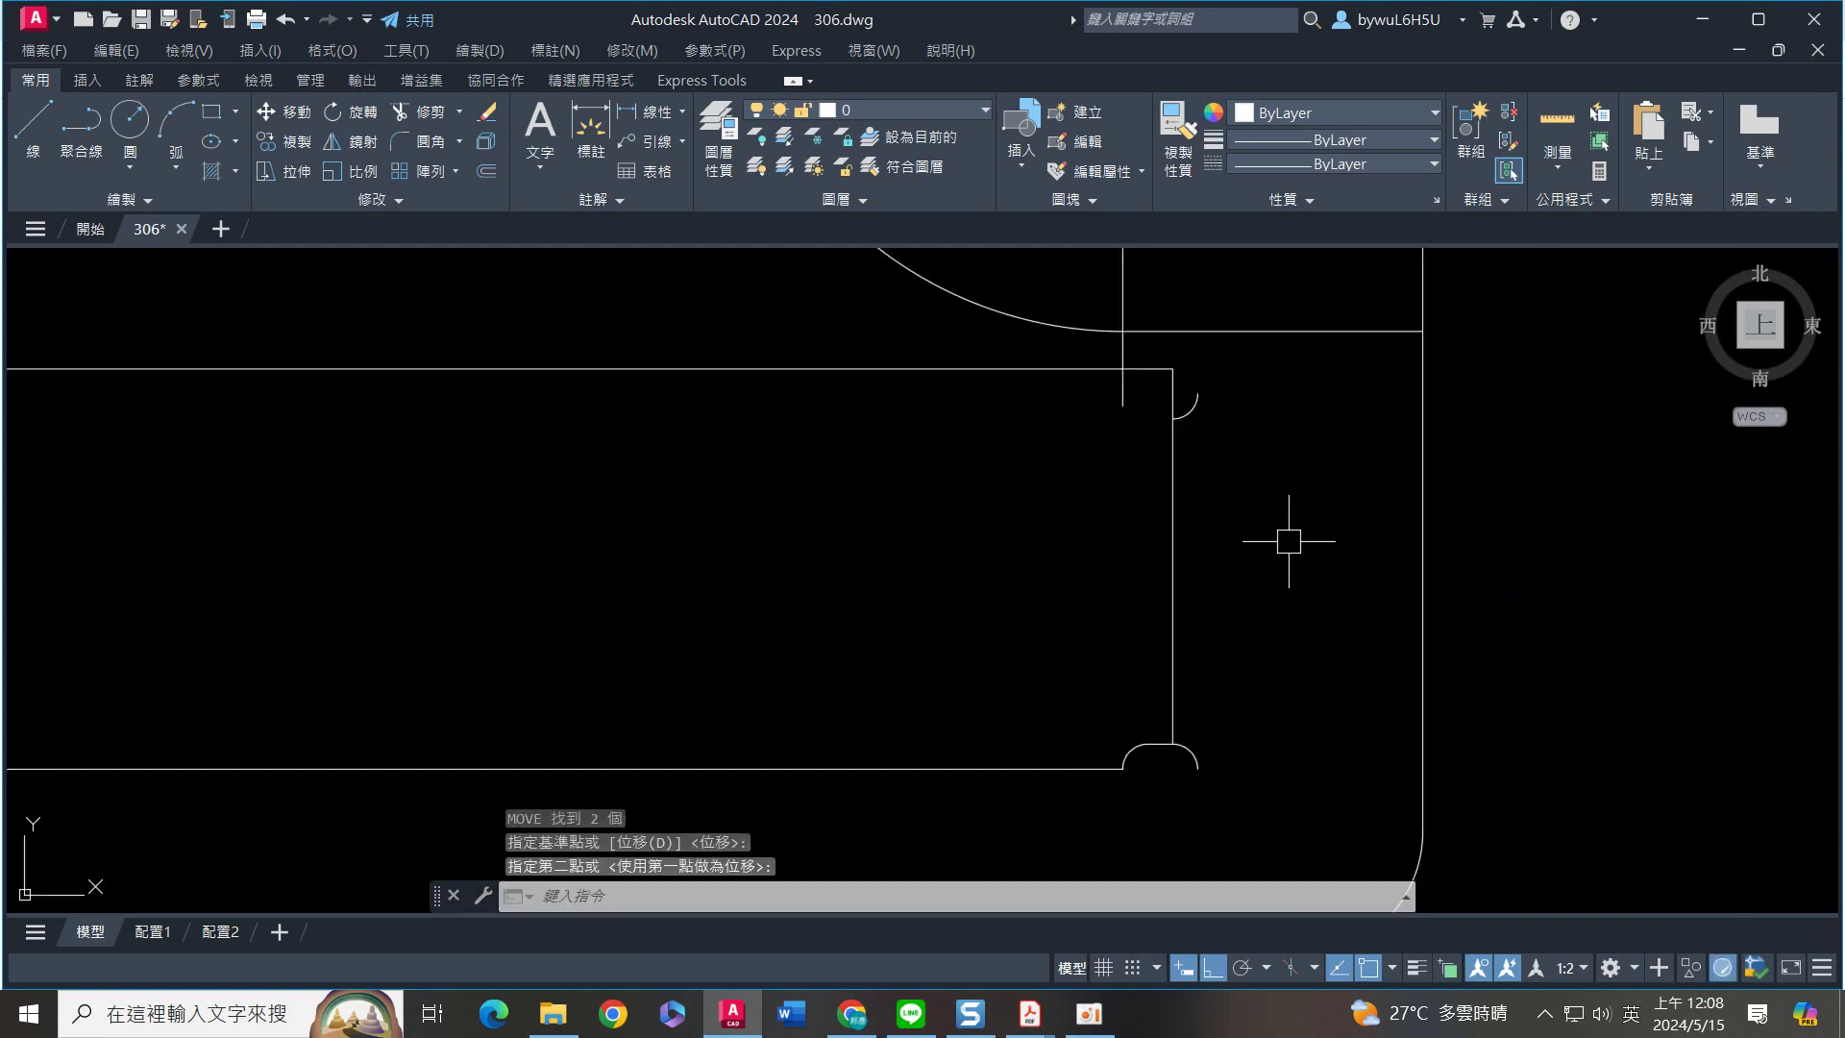
Shorten the free ends of the upper and lower fillet arcs at the upright's left foot with a Lengthen delta of -0.5
mouse_move(1133, 544)
middle_down()
mouse_move(1247, 593)
mouse_move(1223, 591)
middle_up()
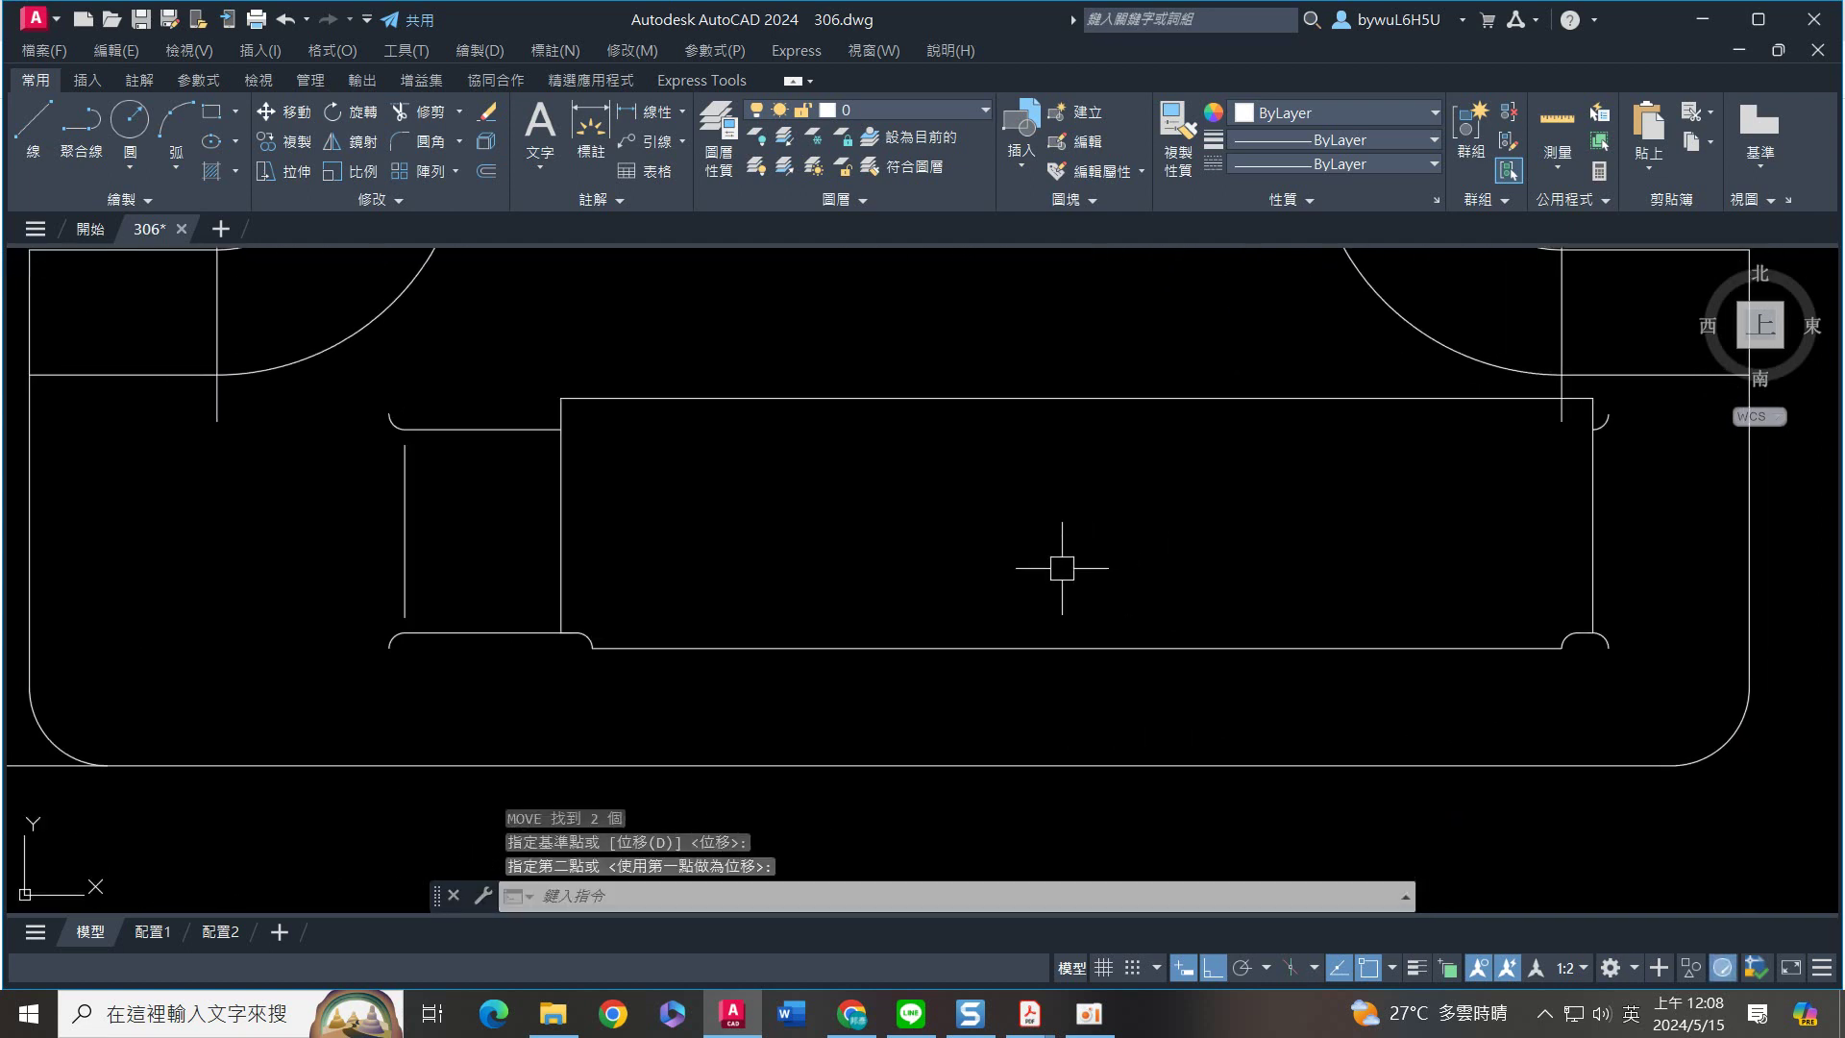
text(LEn)
key(Return)
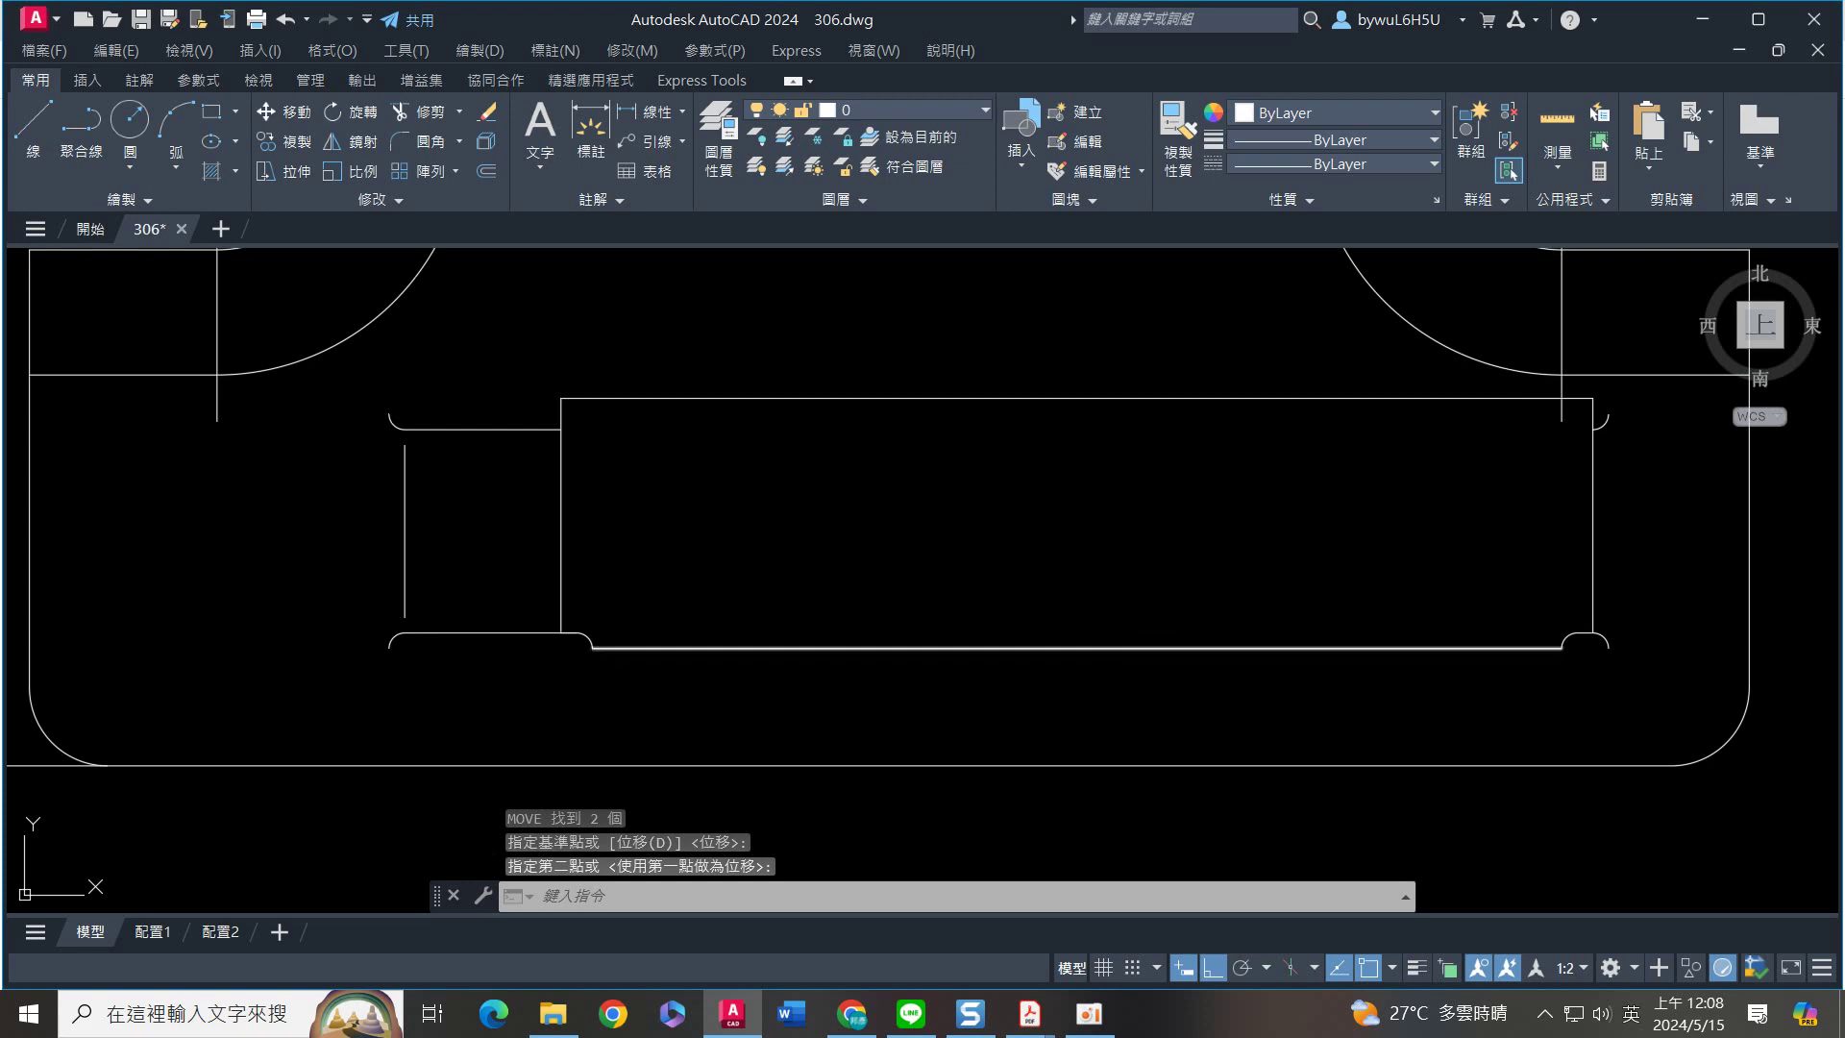
text(de)
key(Return)
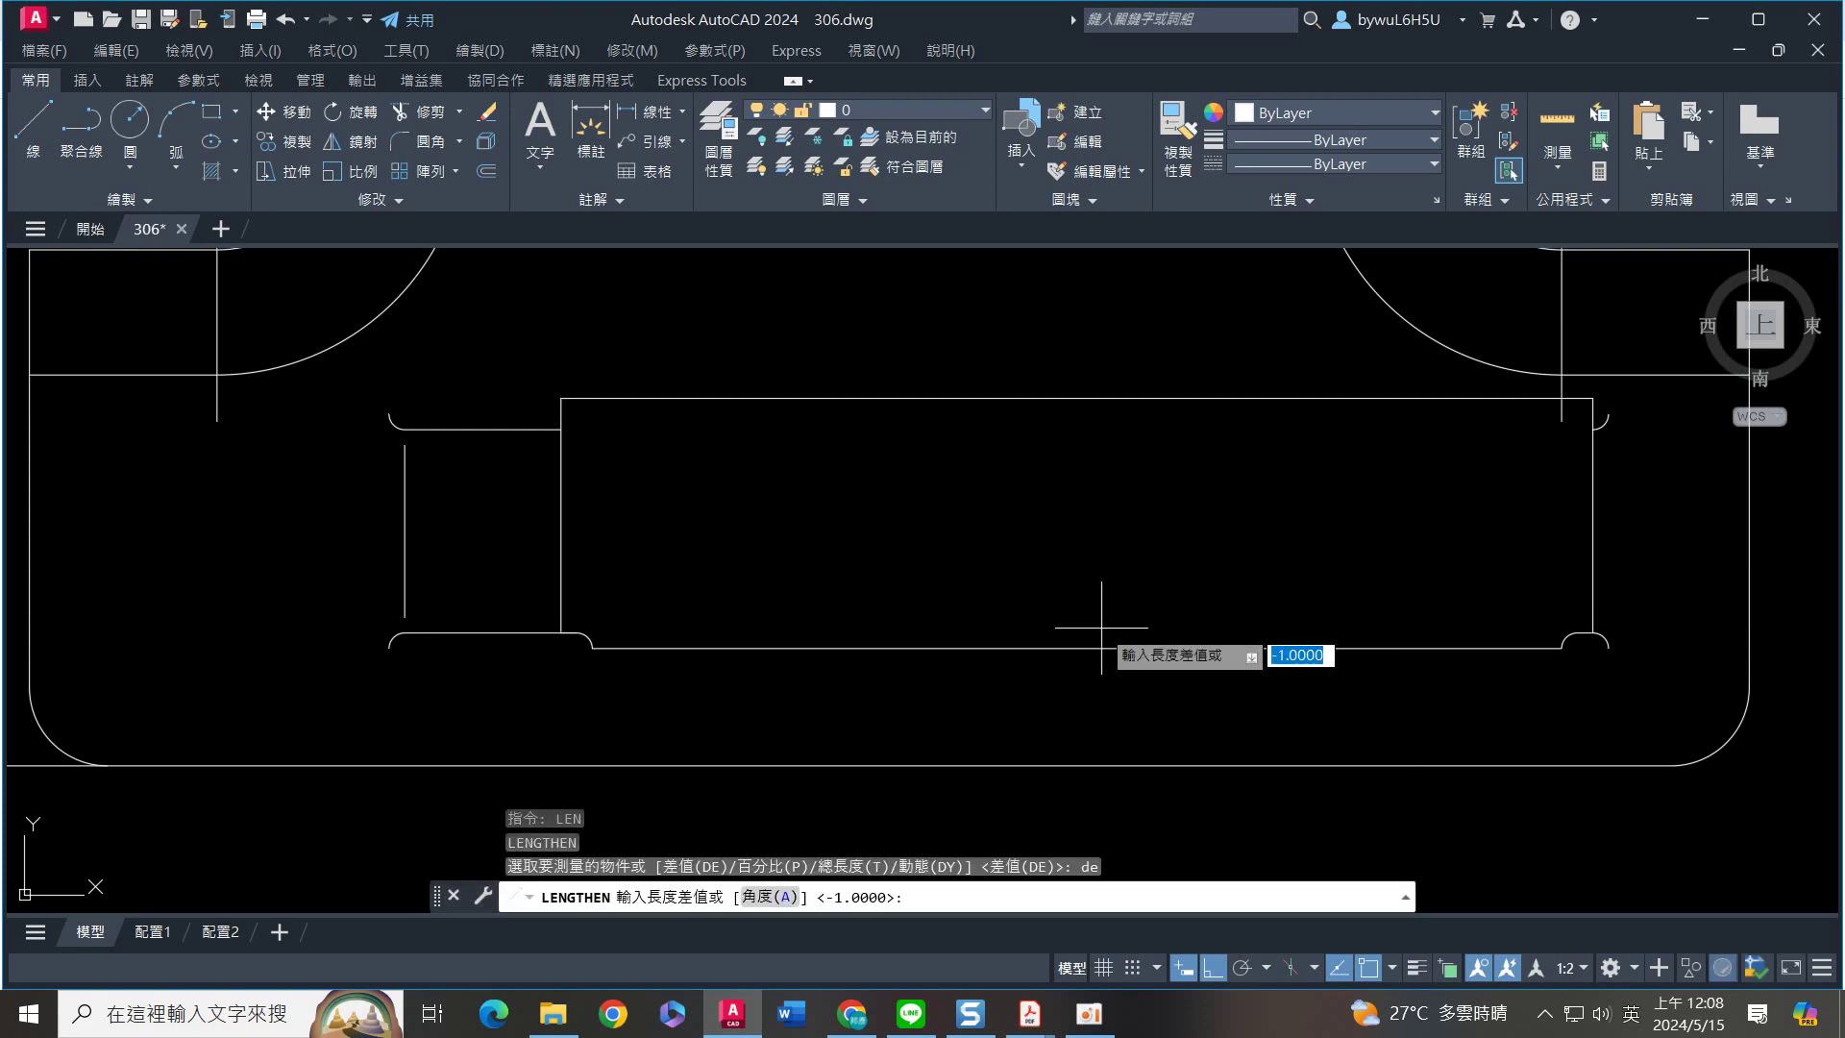
text(-0.5)
key(Return)
scroll(567, 481, up, 2)
scroll(313, 395, up, 2)
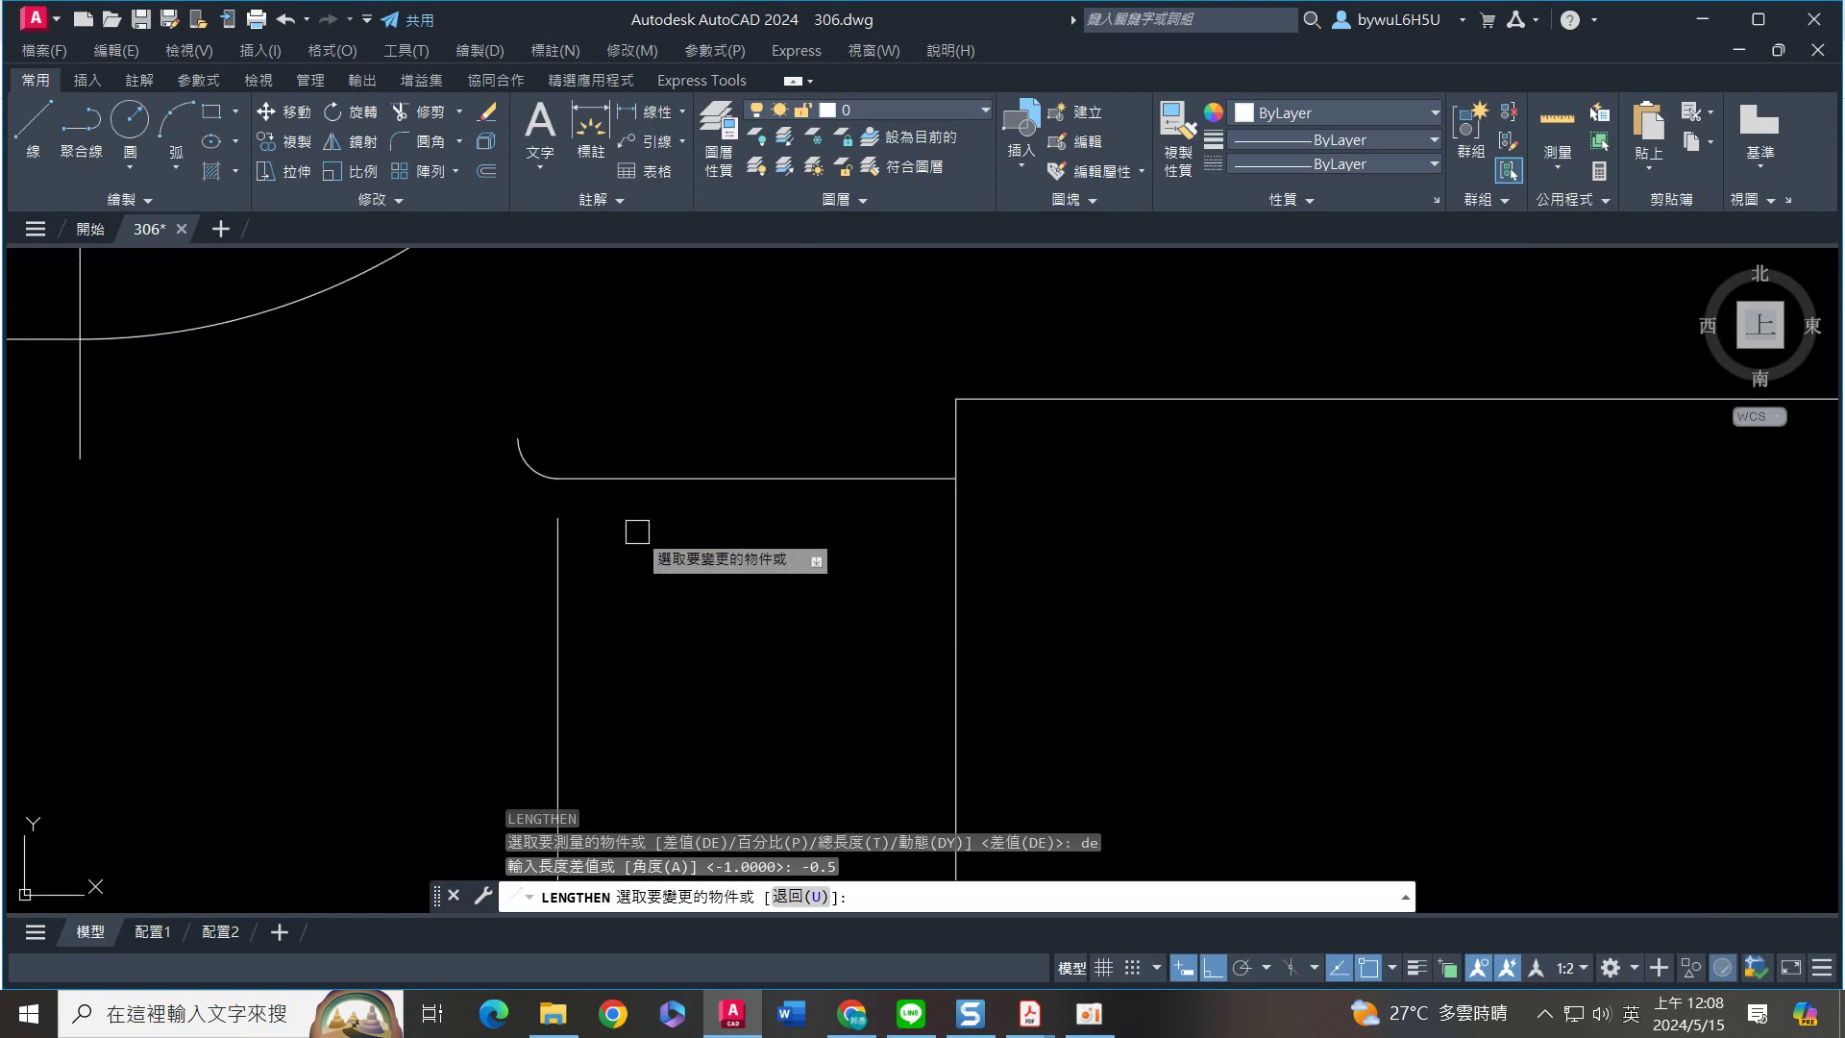
click(519, 461)
middle_drag(412, 600, 474, 277)
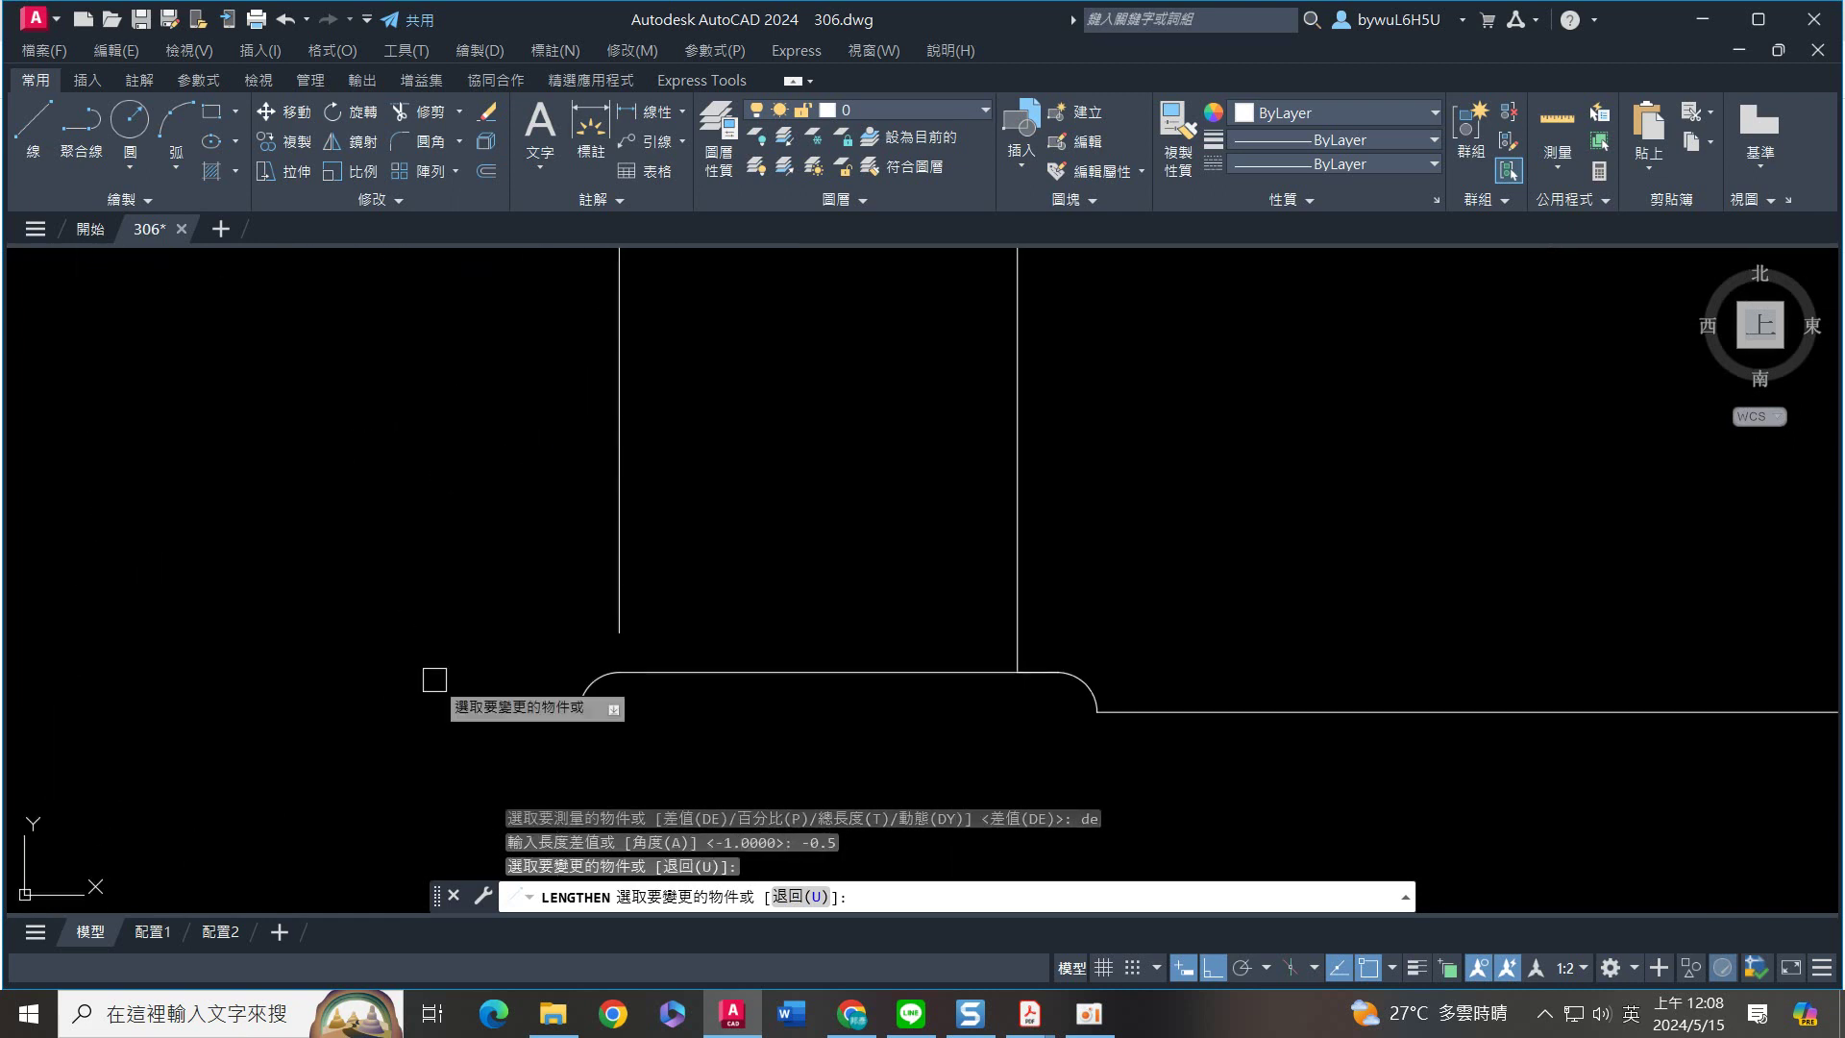
click(588, 687)
Shorten the two fillet arcs beyond the rectangle's right edge by the same -0.5 delta at their outer ends
scroll(1413, 440, down, 4)
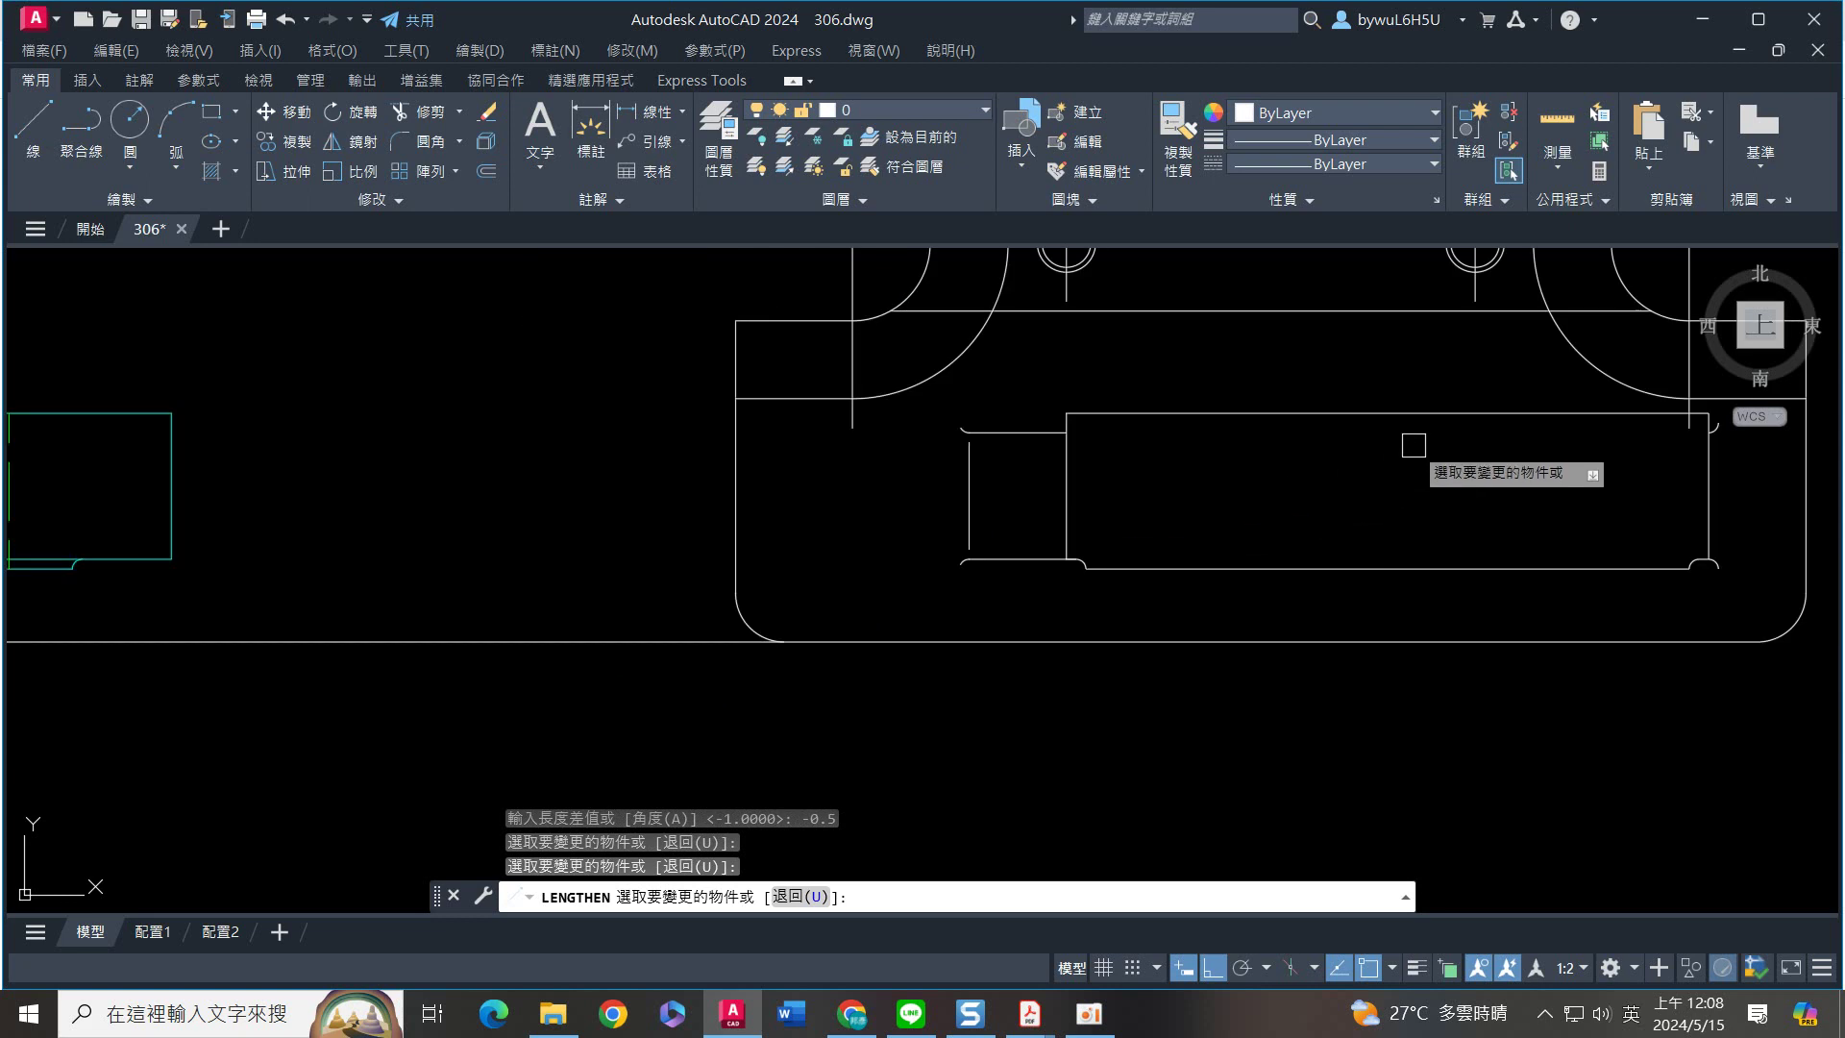
scroll(1165, 527, up, 5)
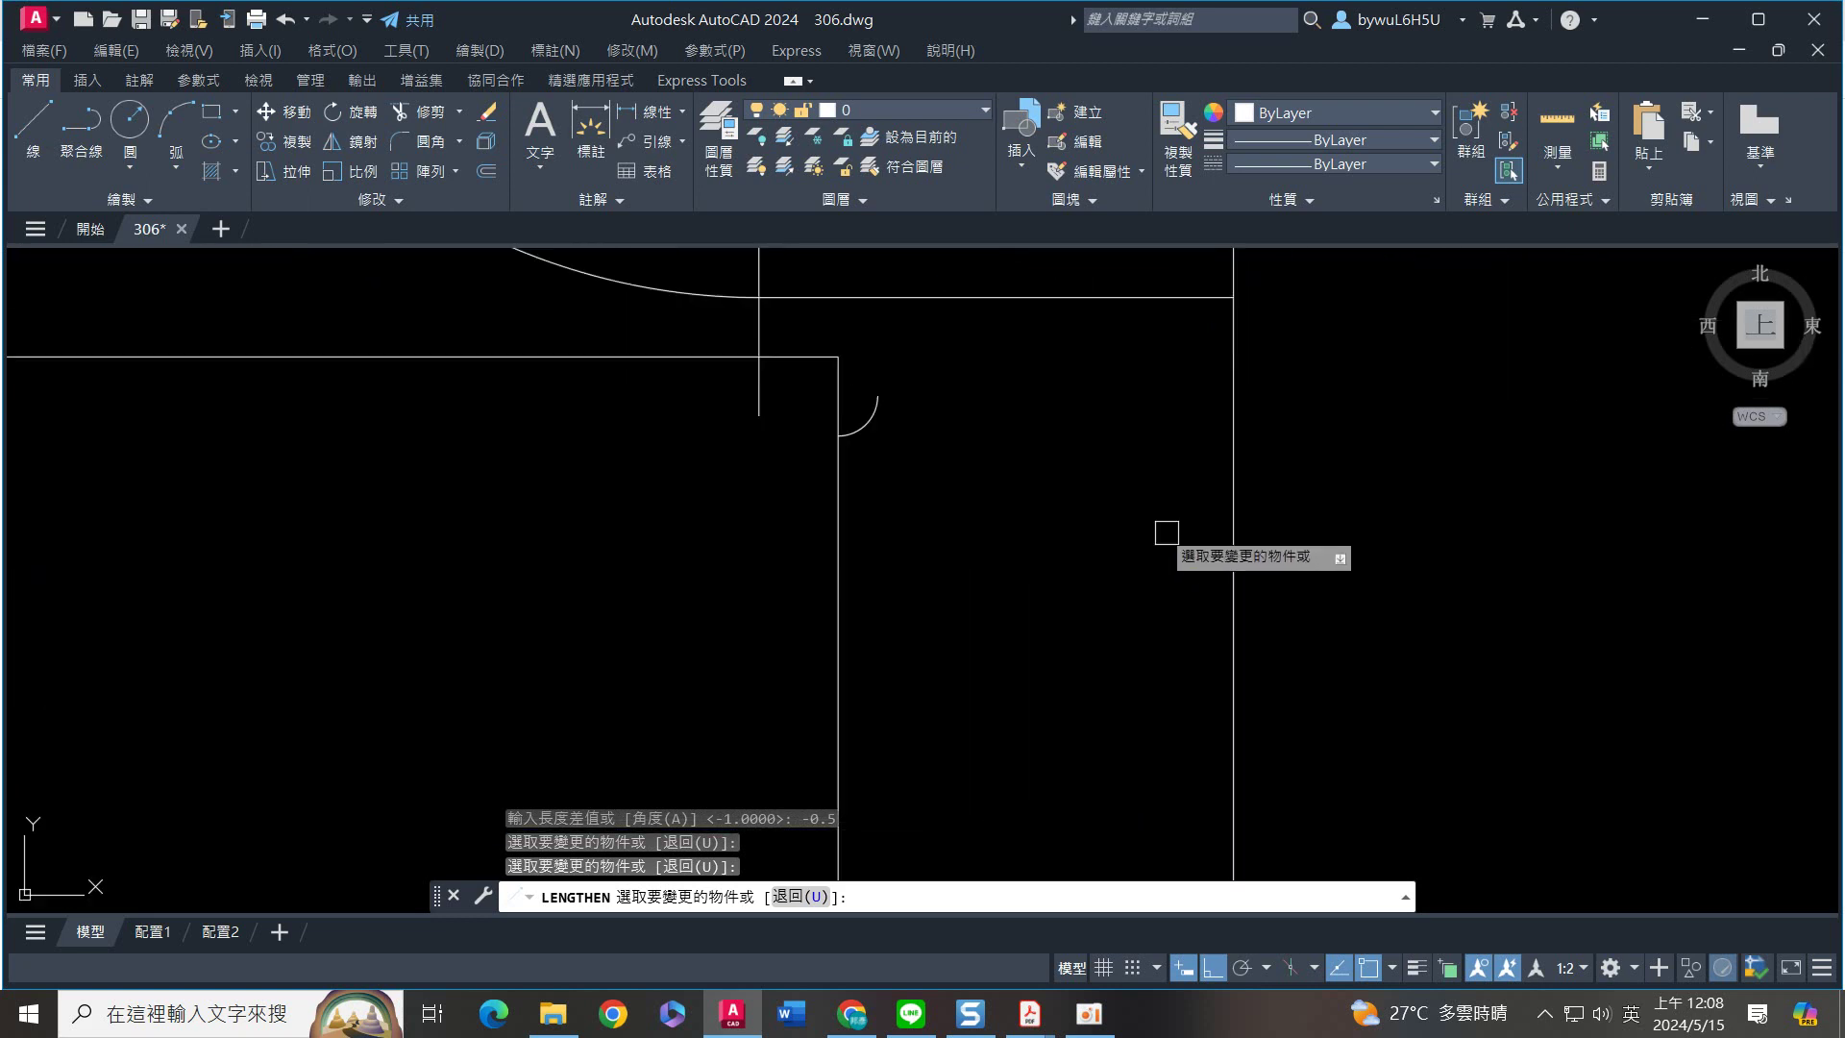
click(871, 413)
scroll(961, 539, down, 3)
scroll(981, 500, up, 3)
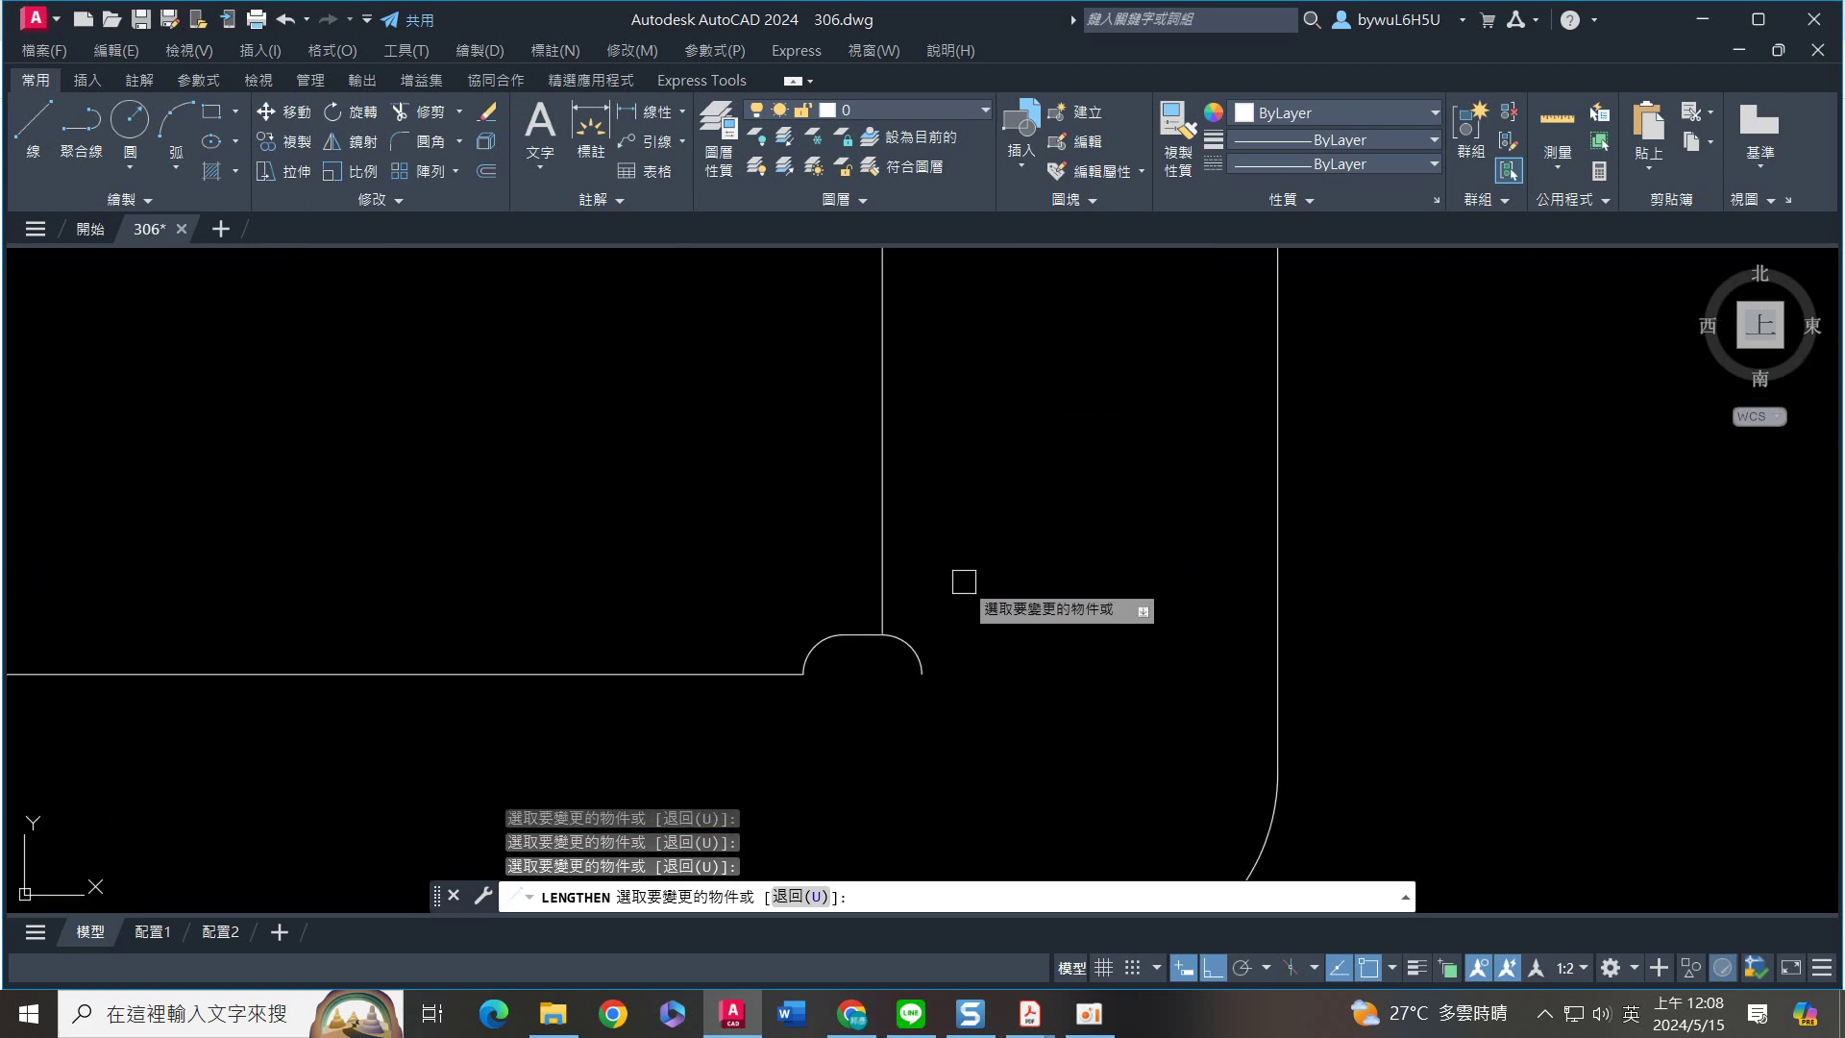
key(Escape)
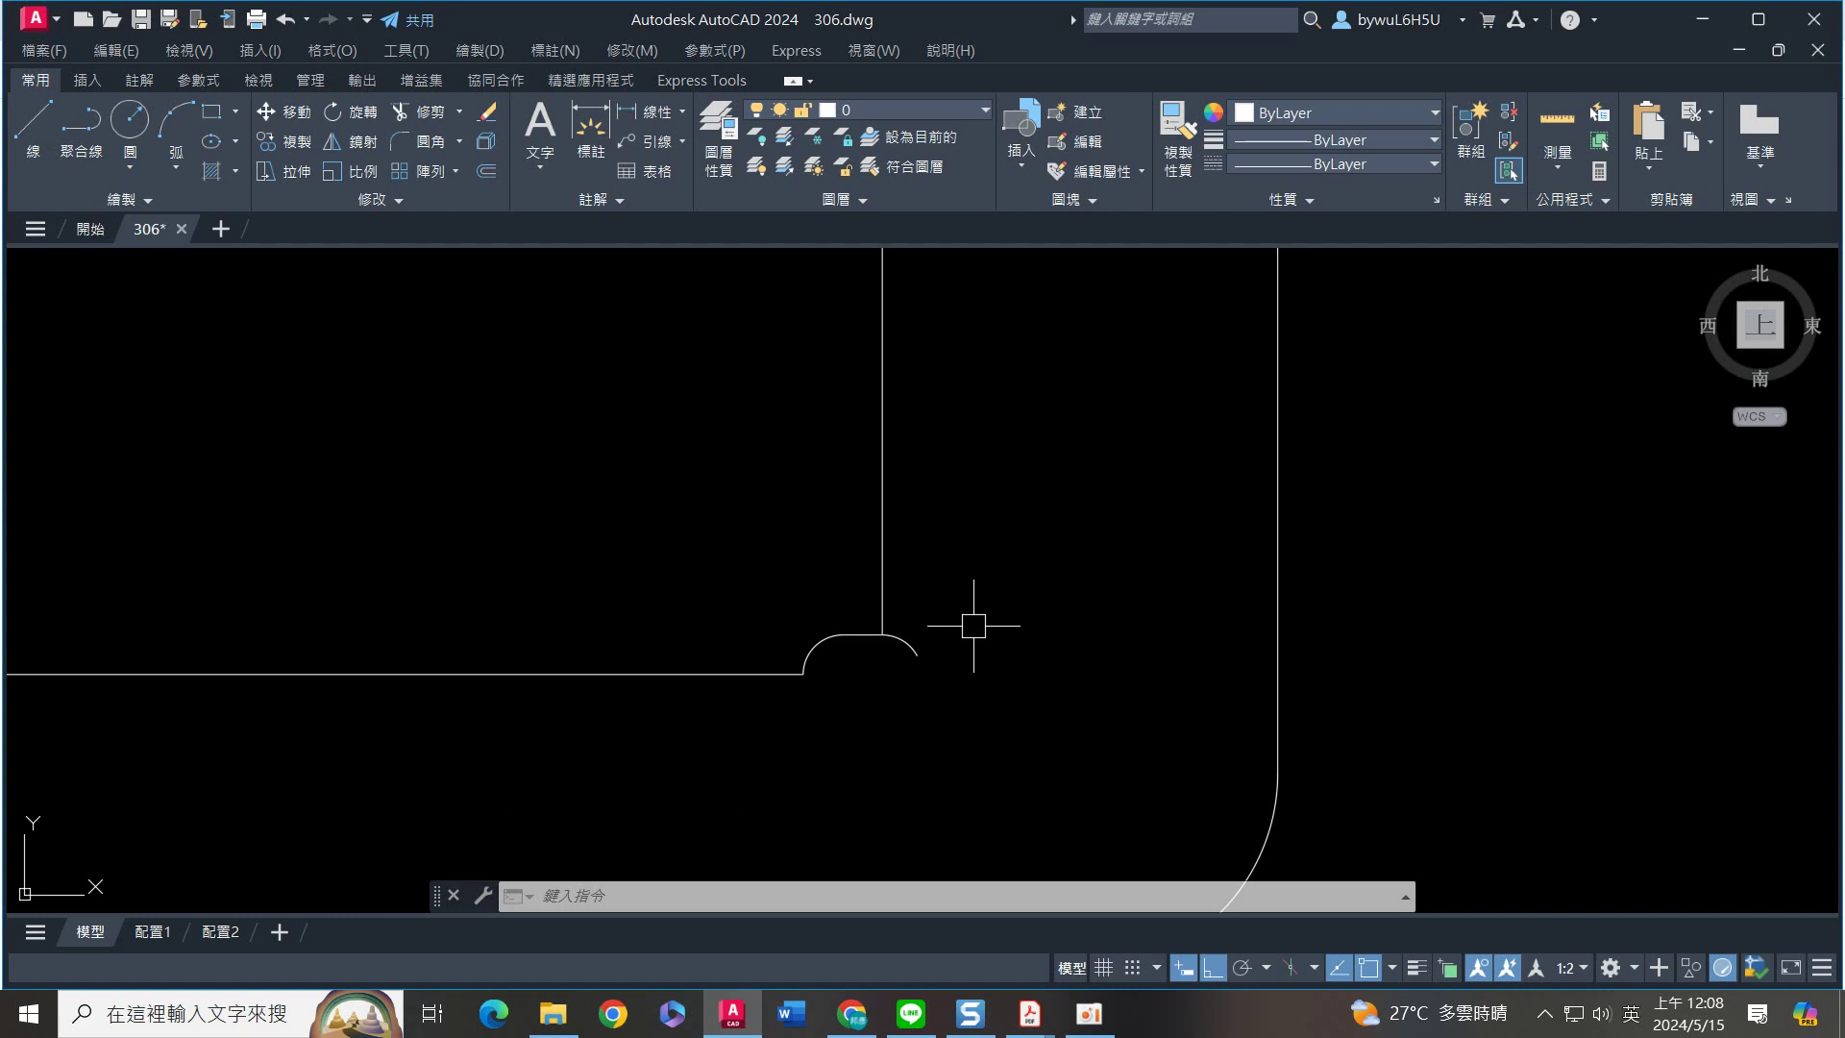
scroll(921, 546, down, 4)
scroll(705, 575, up, 1)
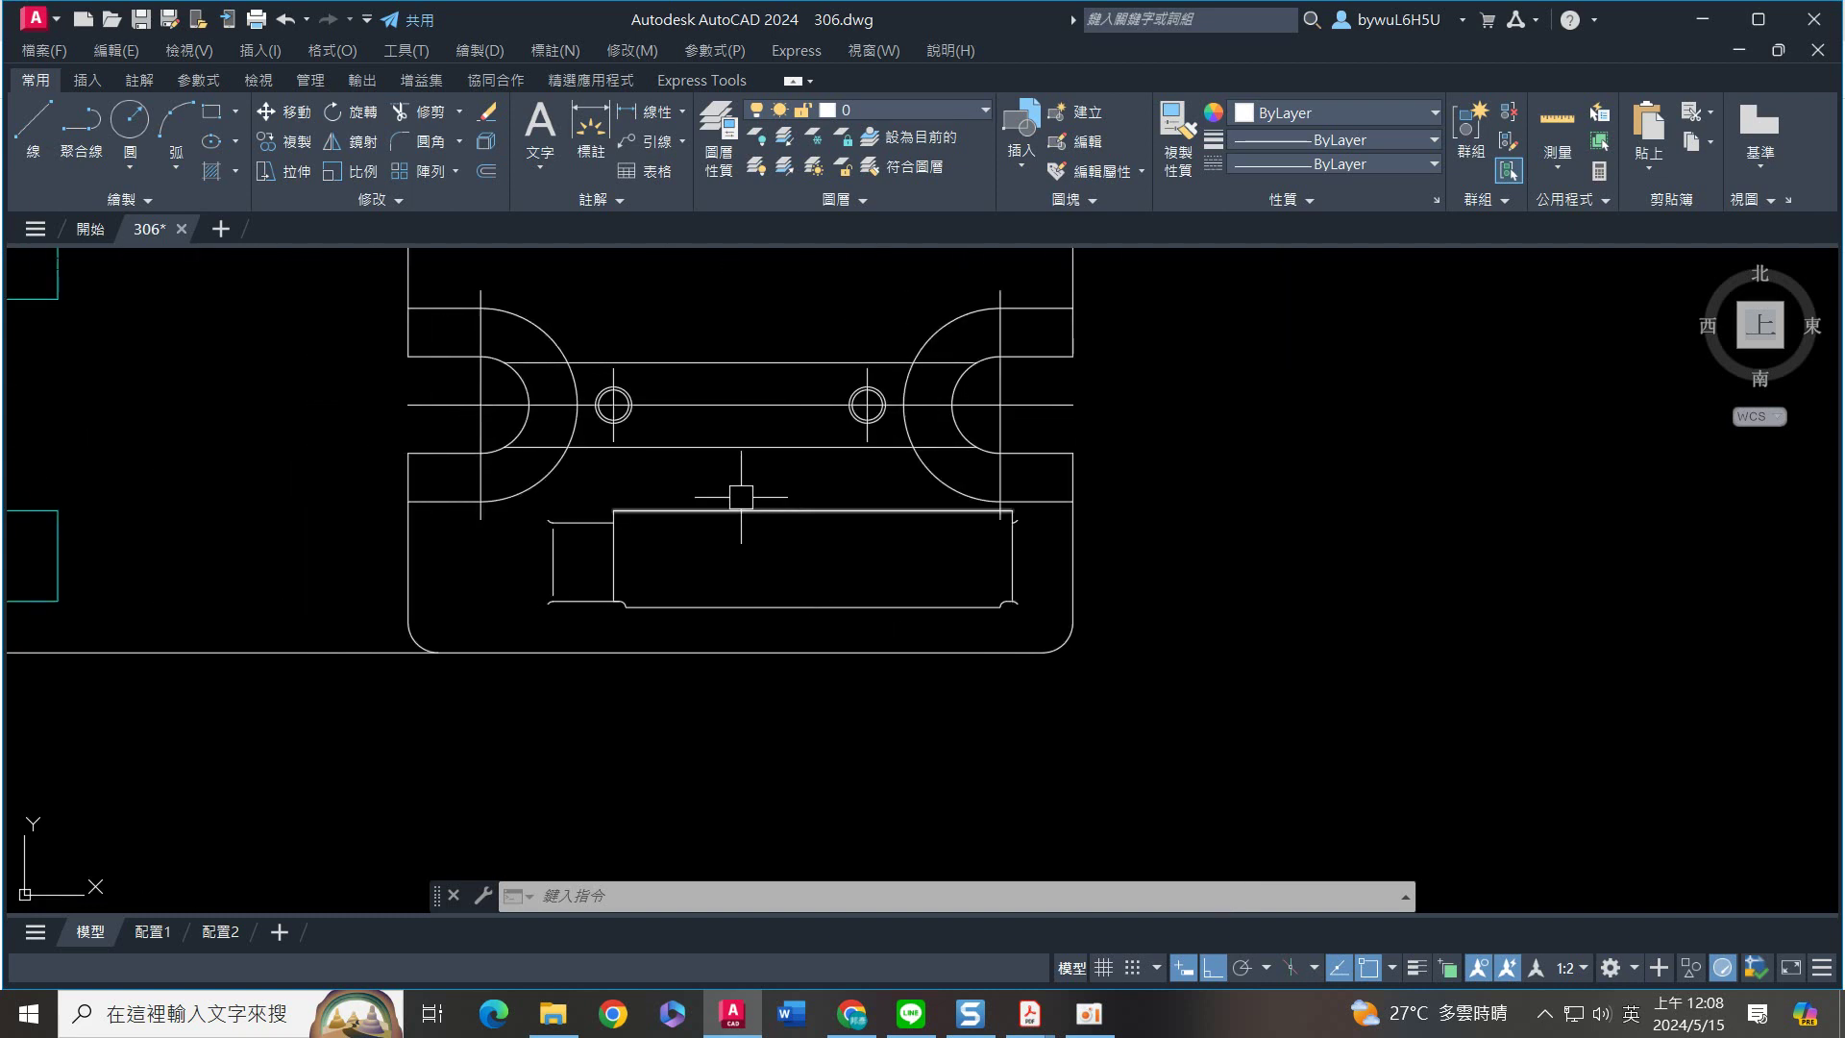
click(727, 454)
click(704, 474)
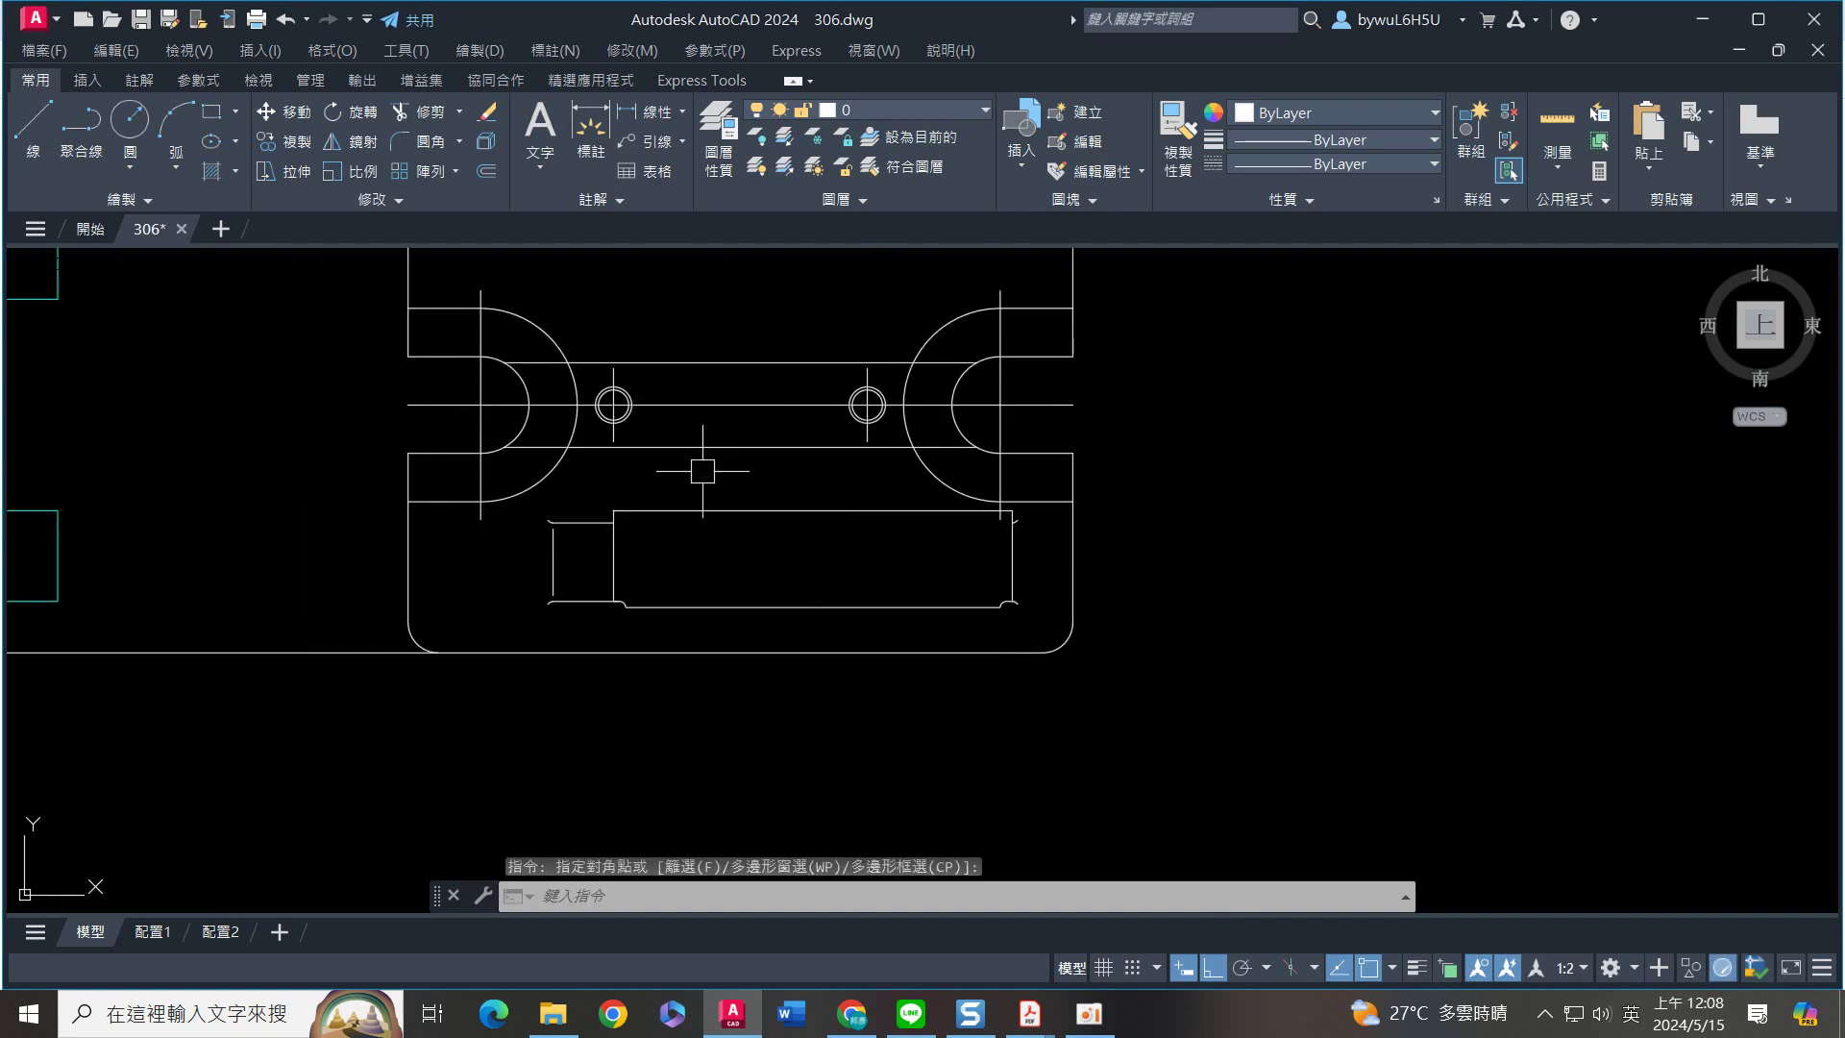
key(Escape)
middle_drag(1242, 598, 1238, 517)
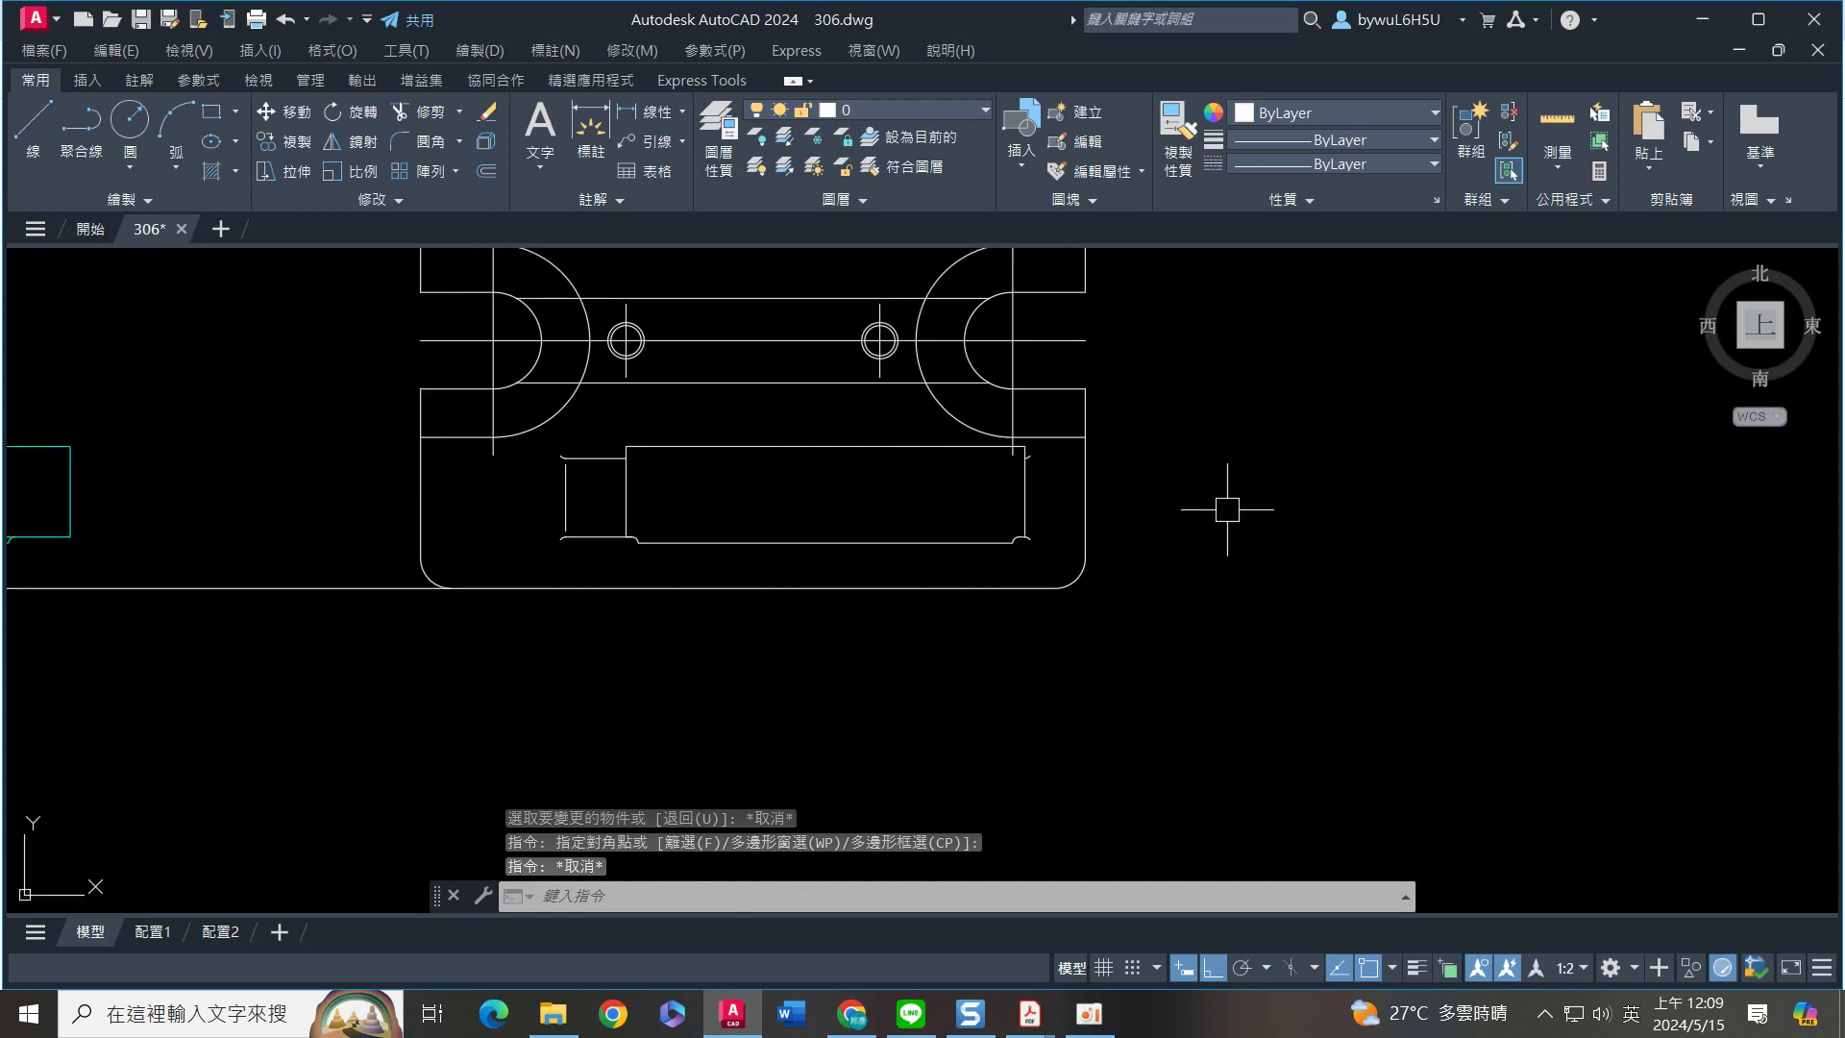
Project a vertical ray upward from the leftmost point of the tapered boss outline in the front view
text(y)
key(Return)
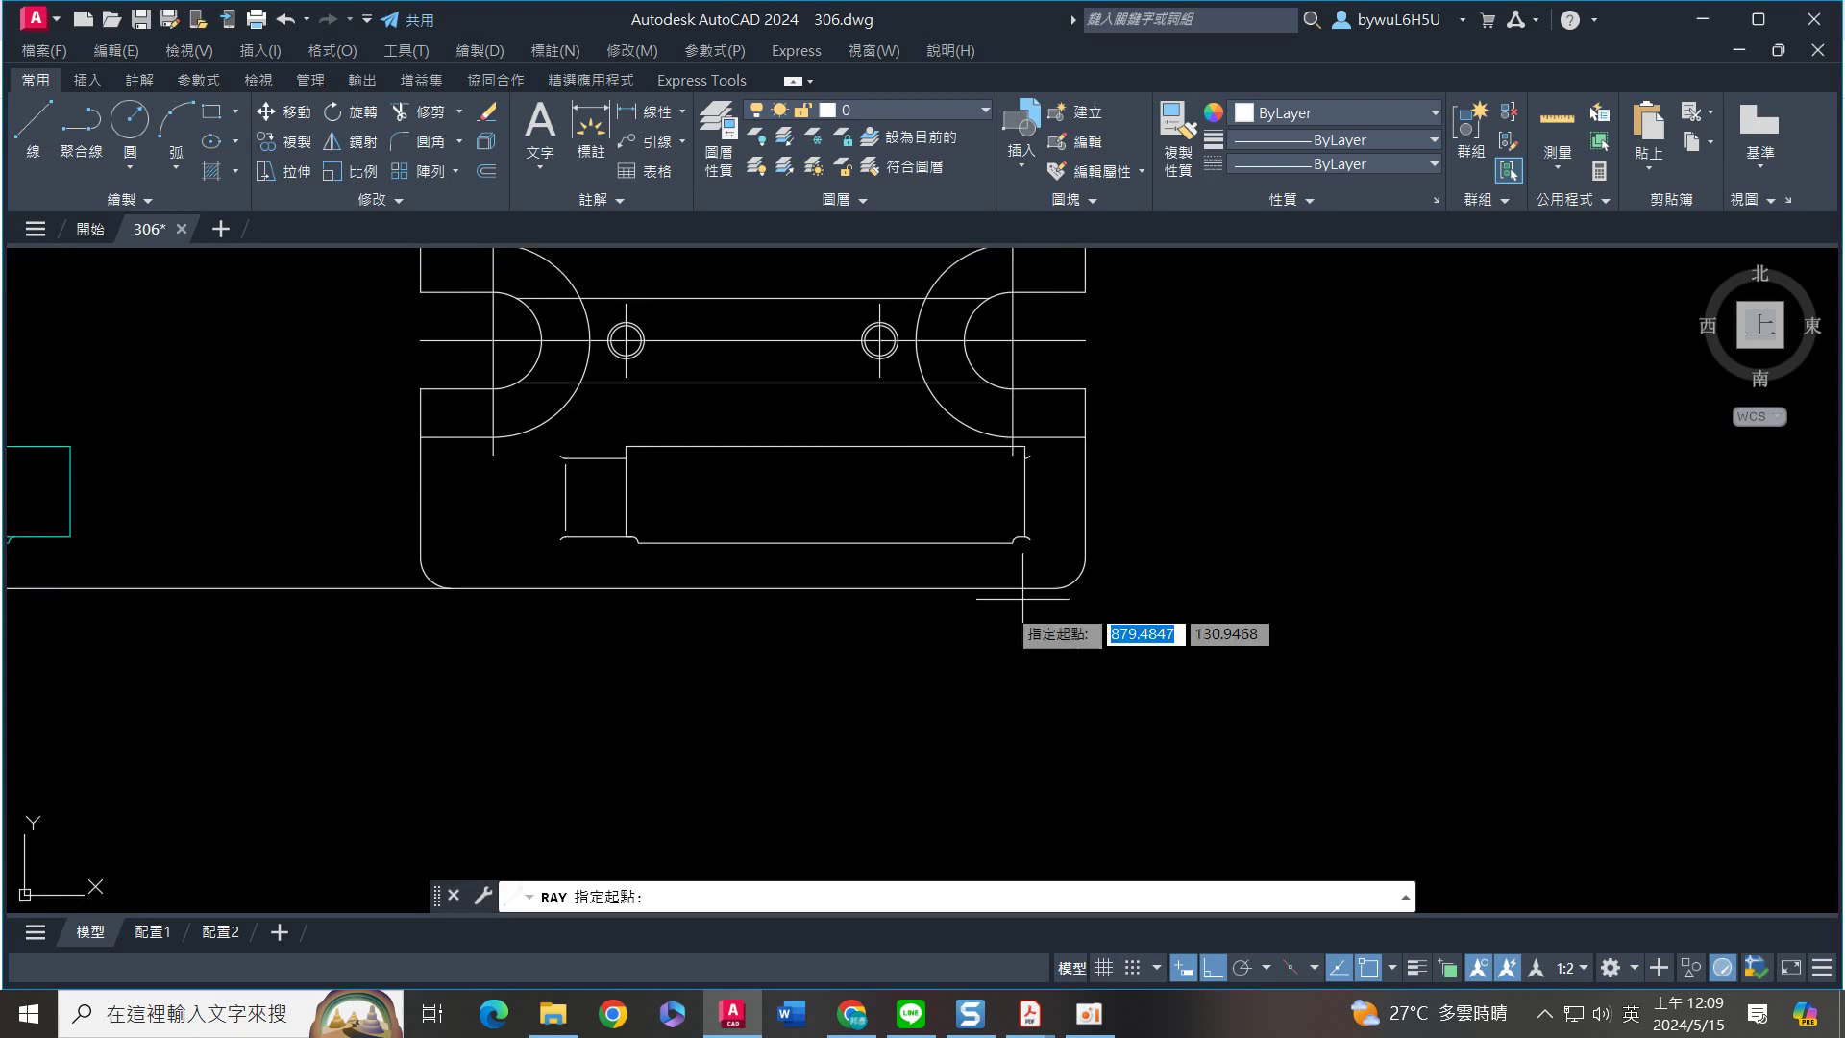
mouse_move(744, 713)
middle_down()
mouse_move(789, 645)
mouse_move(775, 626)
middle_up()
scroll(798, 731, down, 3)
scroll(745, 795, up, 5)
click(767, 766)
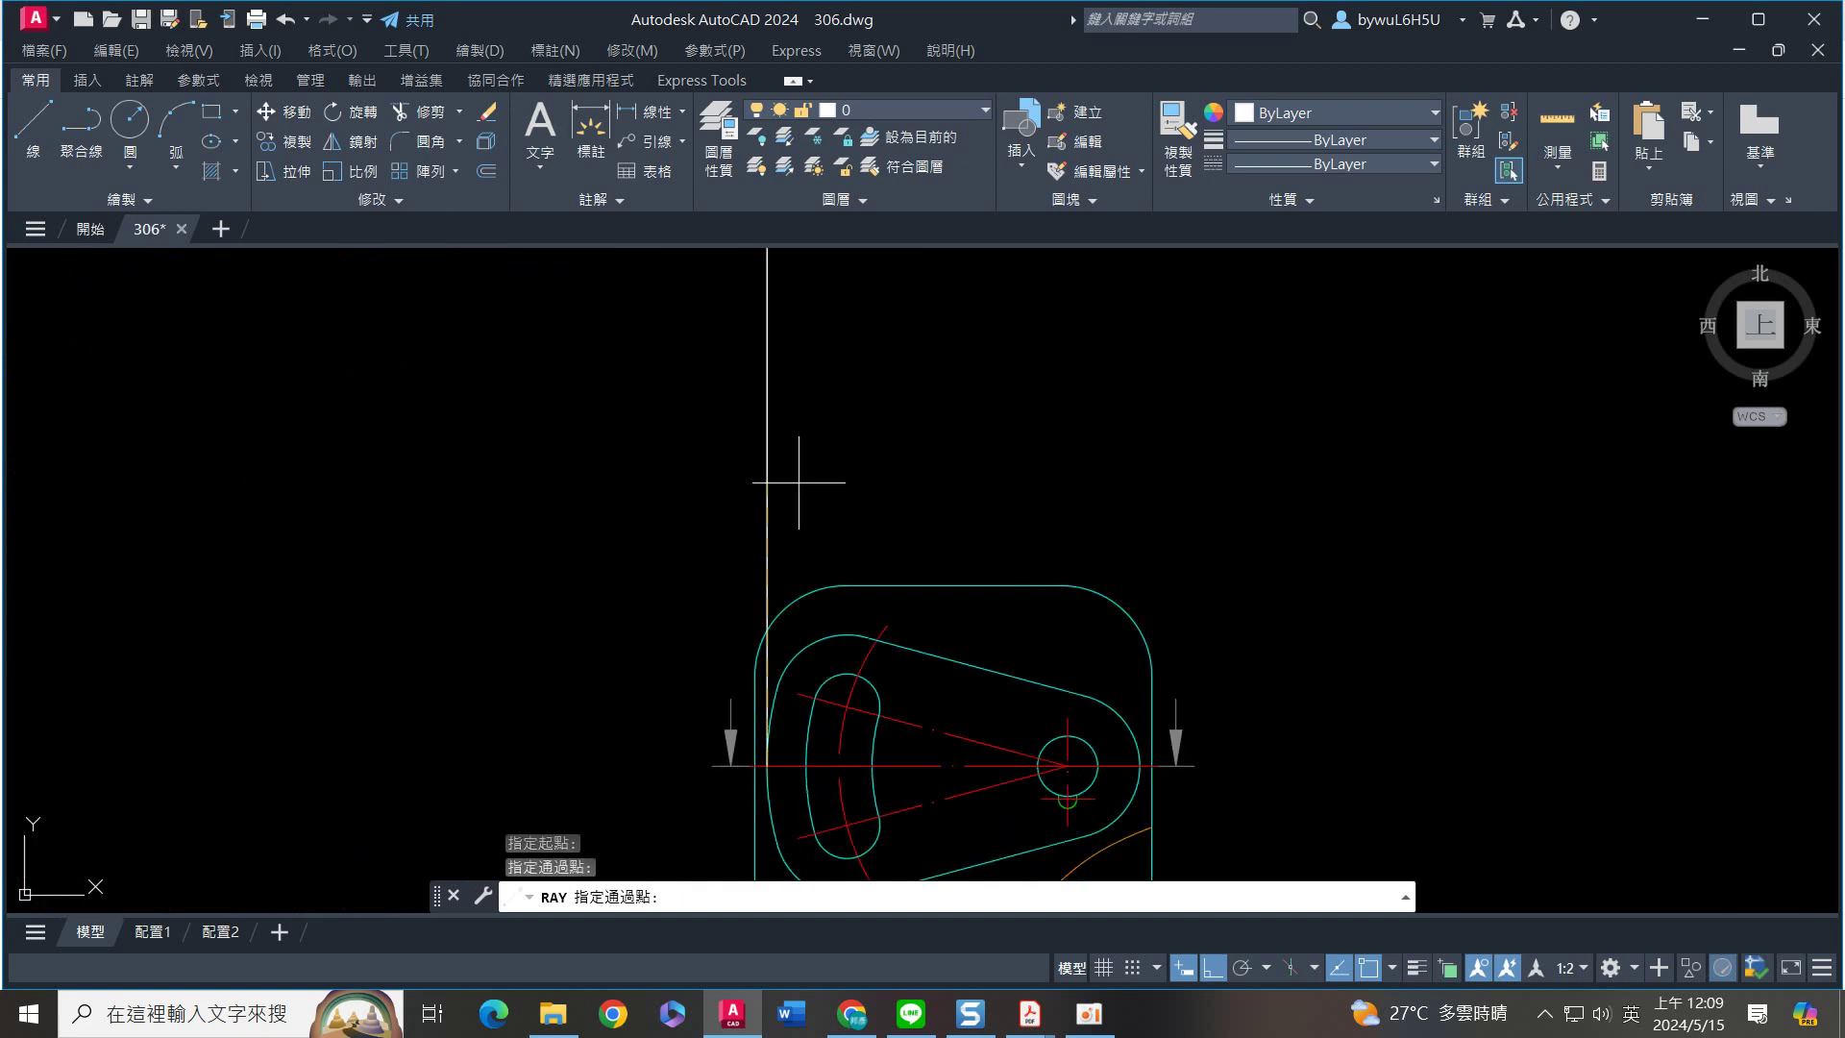
key(Return)
Project vertical rays upward from the curved slot's left and right edges at the horizontal centre line
key(Return)
click(806, 766)
click(817, 515)
key(Return)
key(Return)
click(871, 766)
click(883, 454)
key(Return)
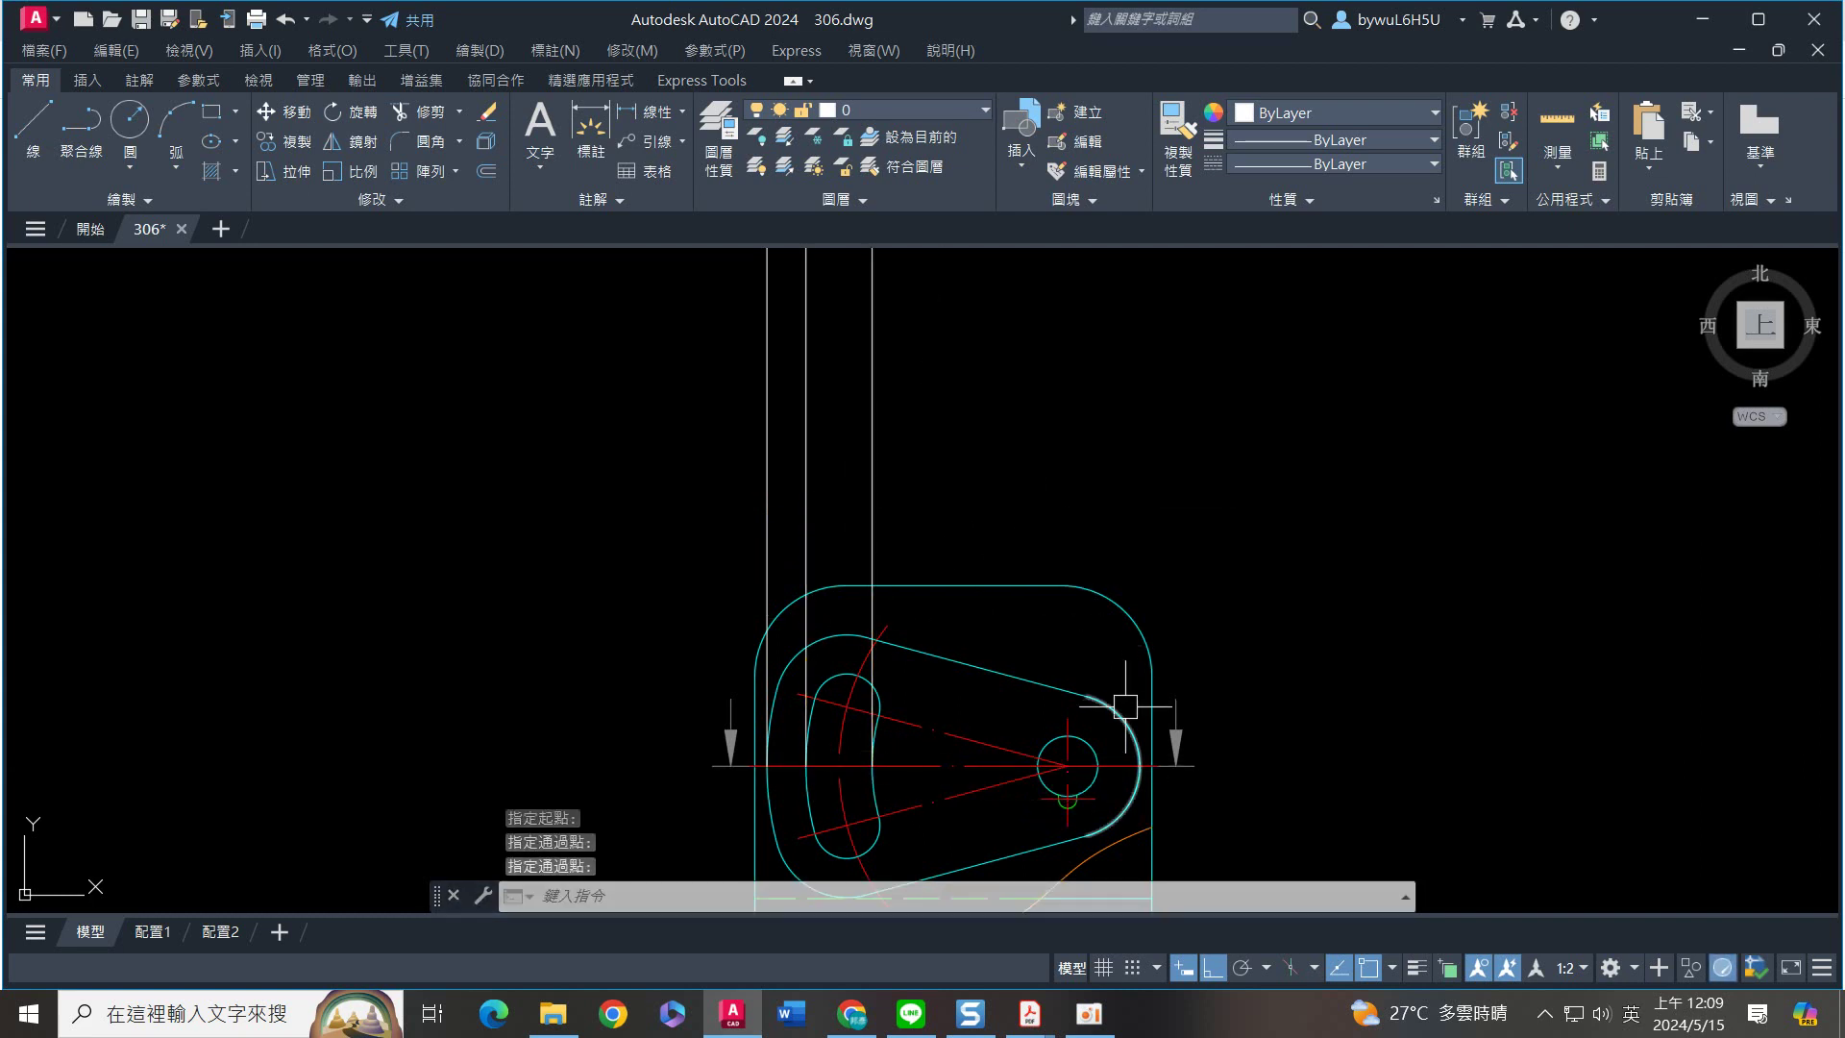
Project vertical rays upward from the left and right quadrants of the round hole in the front view
key(Return)
scroll(1130, 743, up, 4)
click(905, 802)
click(906, 494)
key(Return)
key(Return)
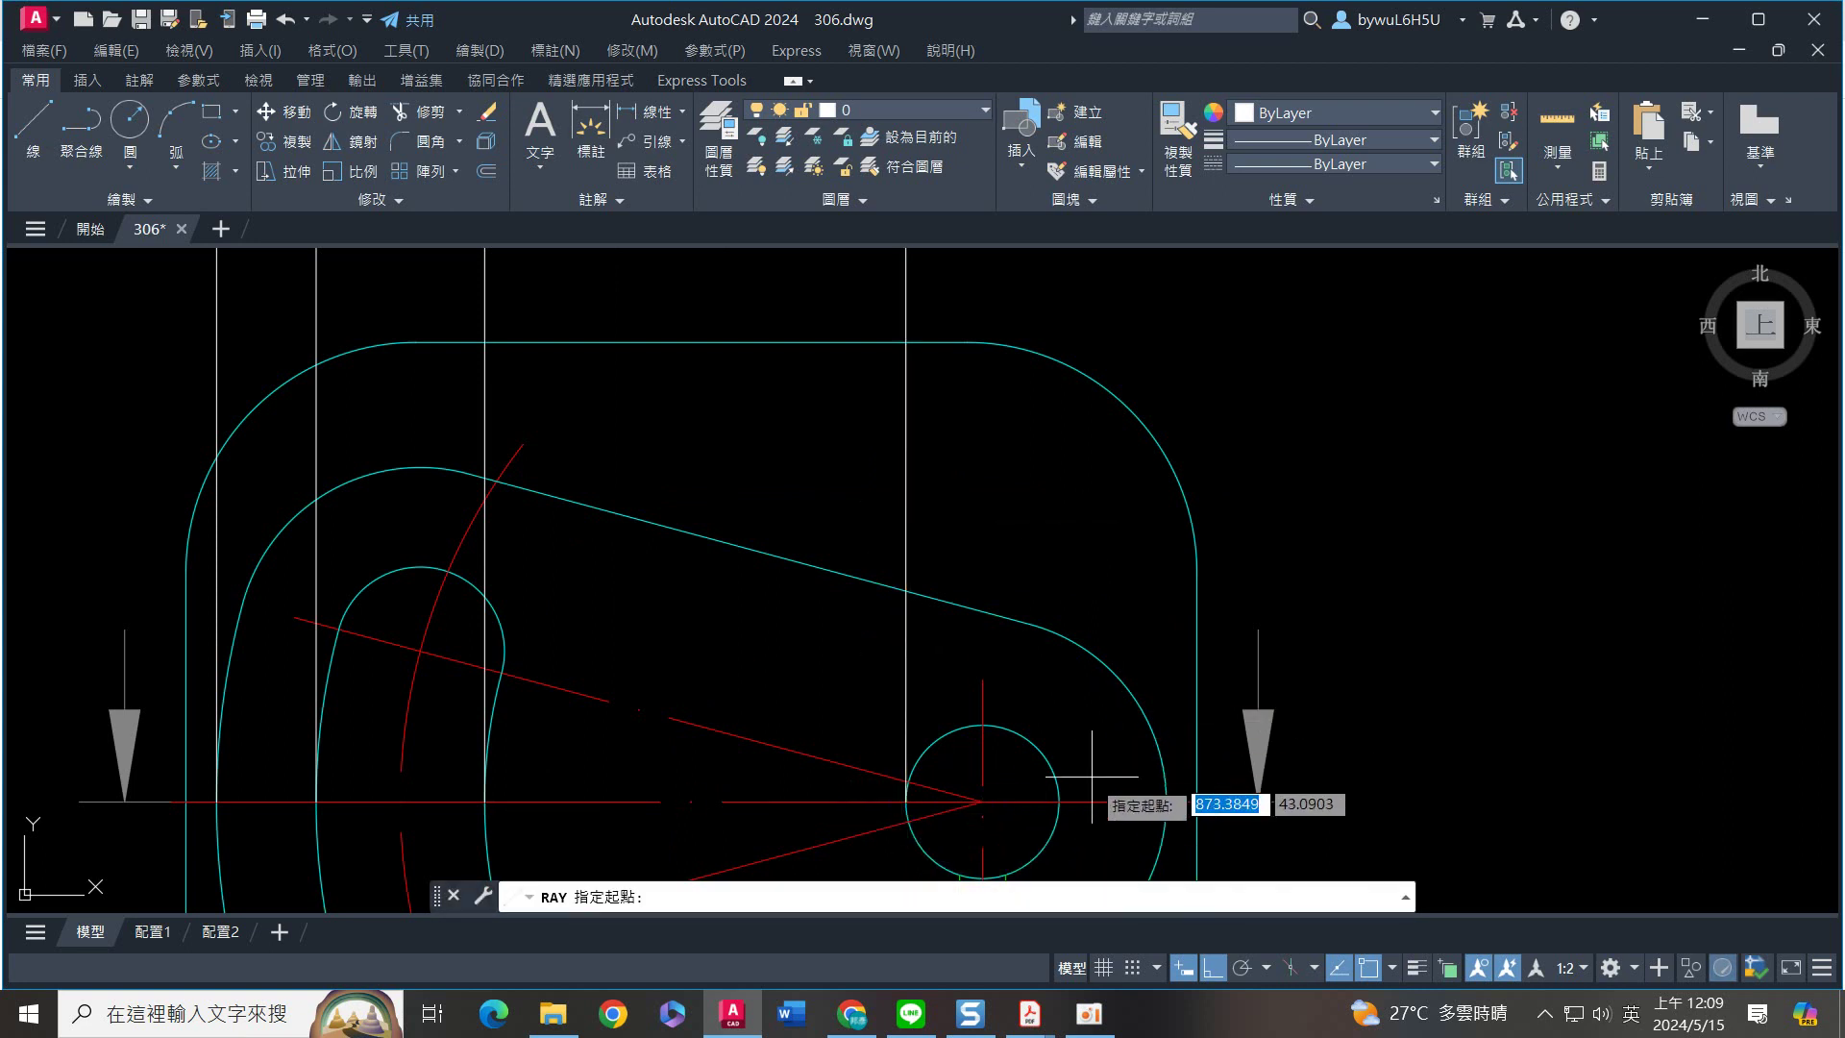
click(1059, 801)
click(1105, 535)
key(Return)
Trim away the ray portions below the upright's rectangle, using its two long horizontal edges as cutting edges
scroll(1104, 536, down, 5)
mouse_move(1071, 371)
middle_down()
mouse_move(1164, 574)
mouse_move(1160, 643)
middle_up()
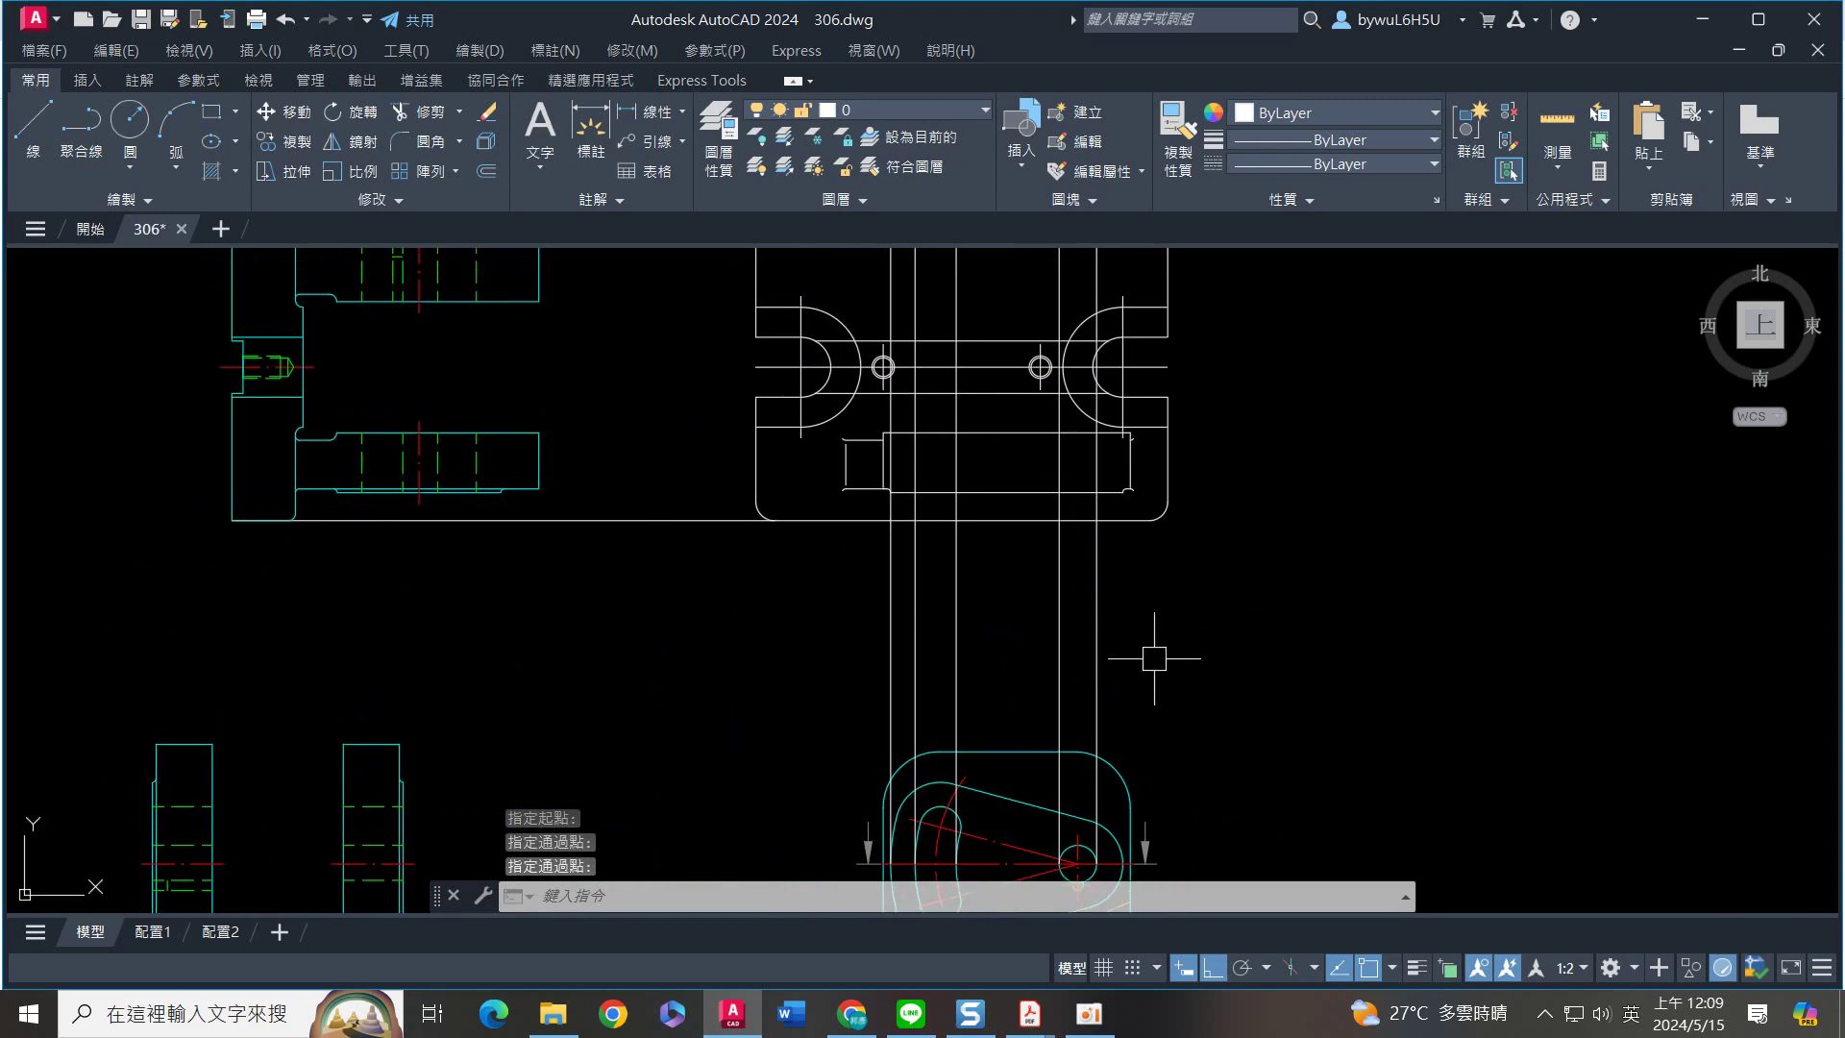
key(Return)
scroll(1121, 535, up, 2)
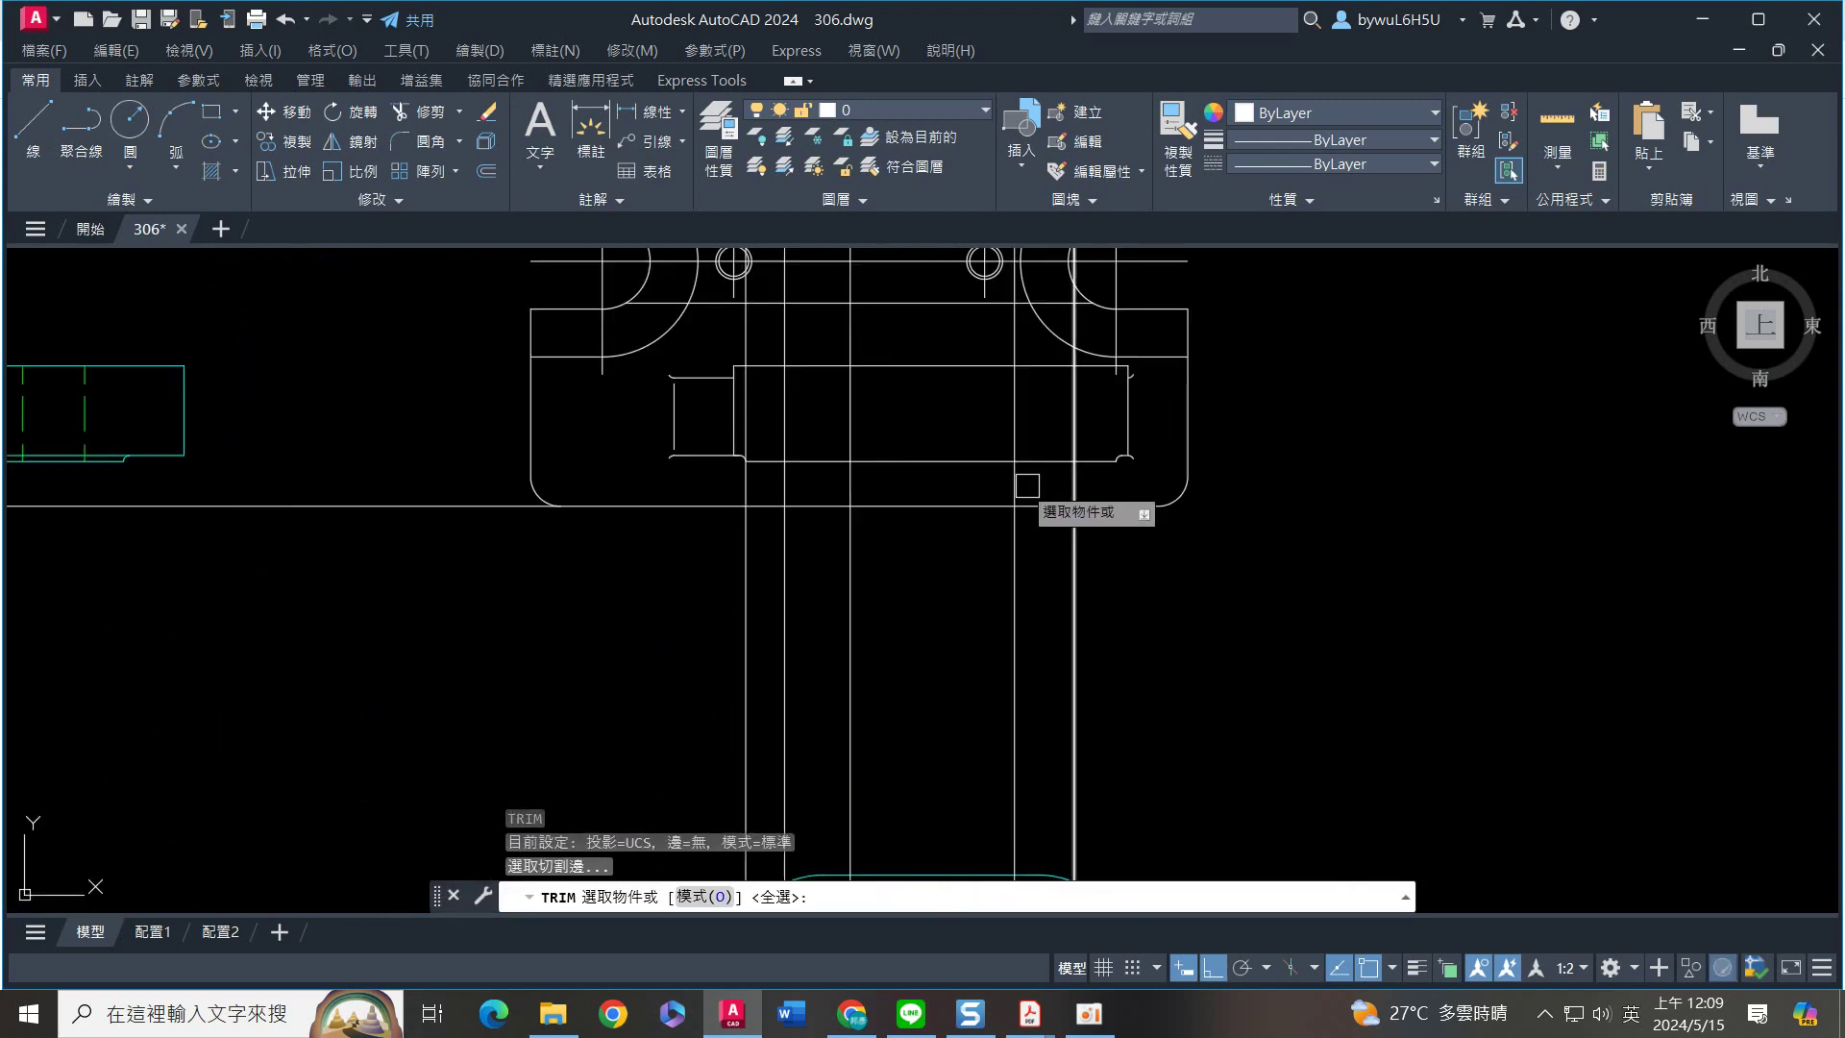
click(1037, 490)
click(926, 366)
key(Return)
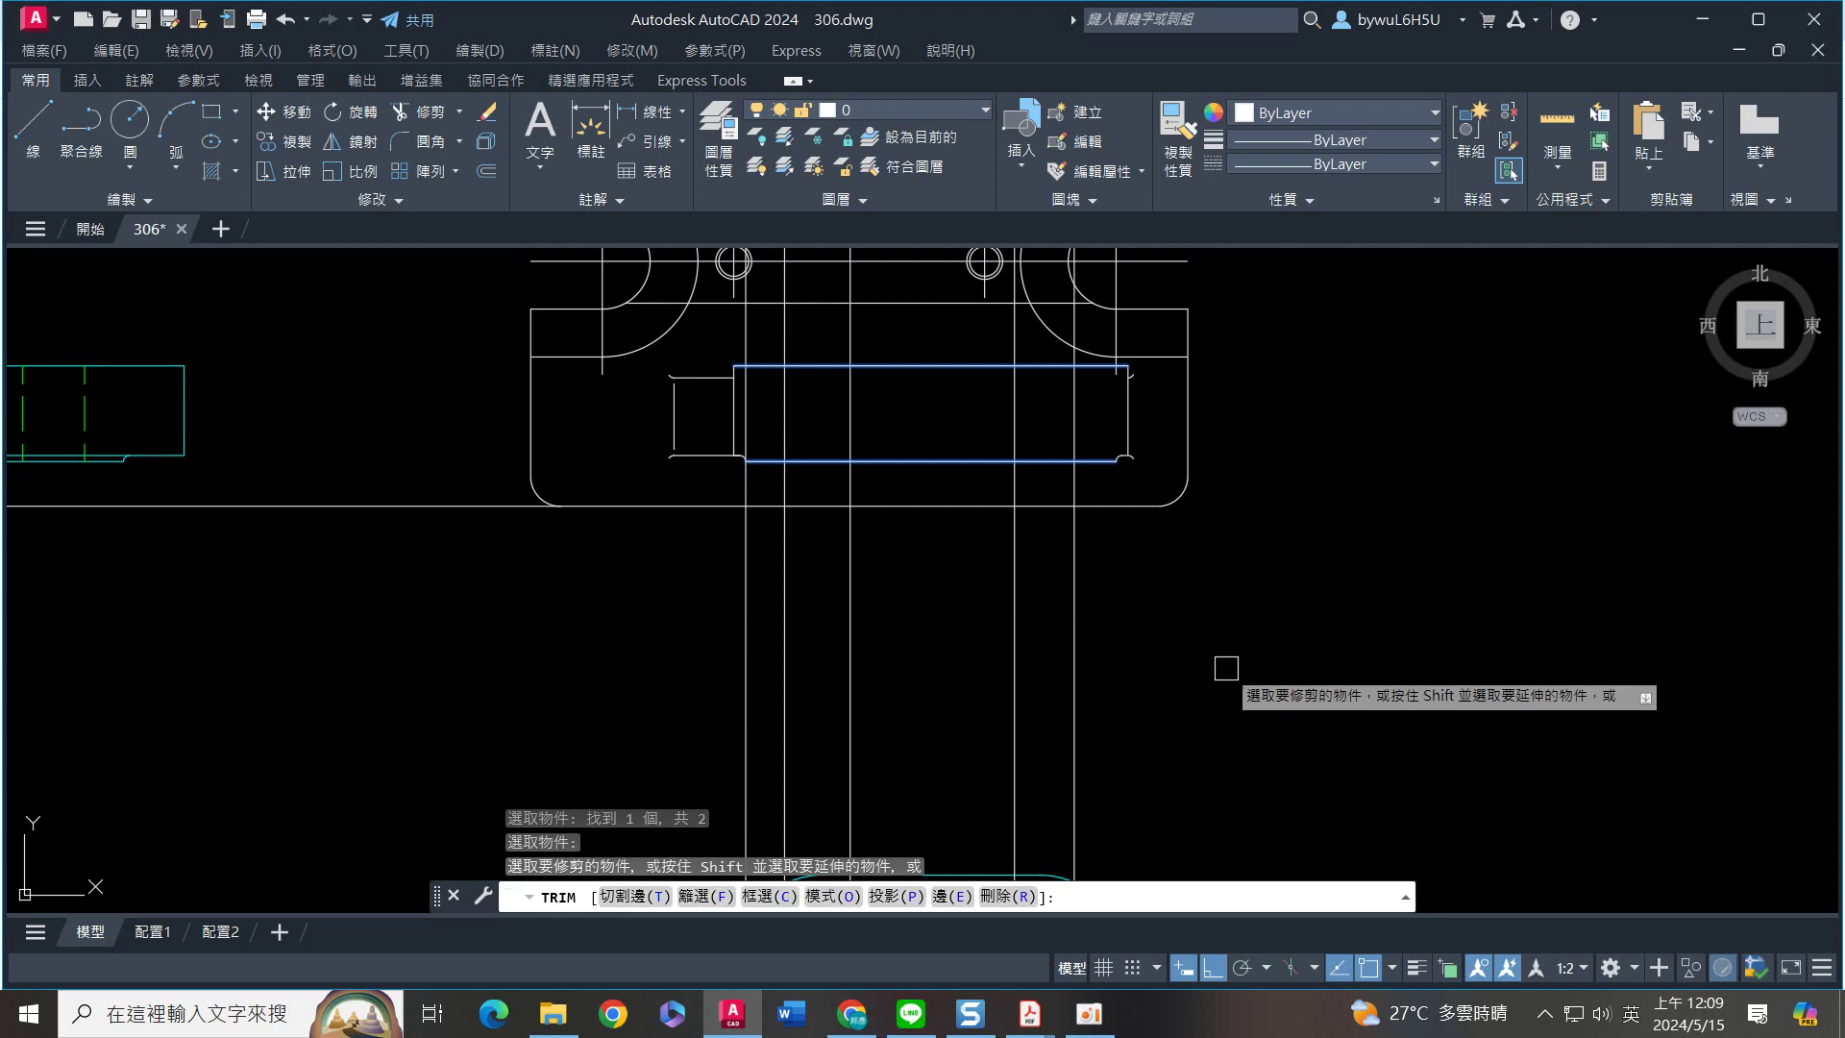
click(1235, 655)
click(674, 663)
Trim away the ray portions above the rectangle so the projected lines span only its height
scroll(933, 736, down, 2)
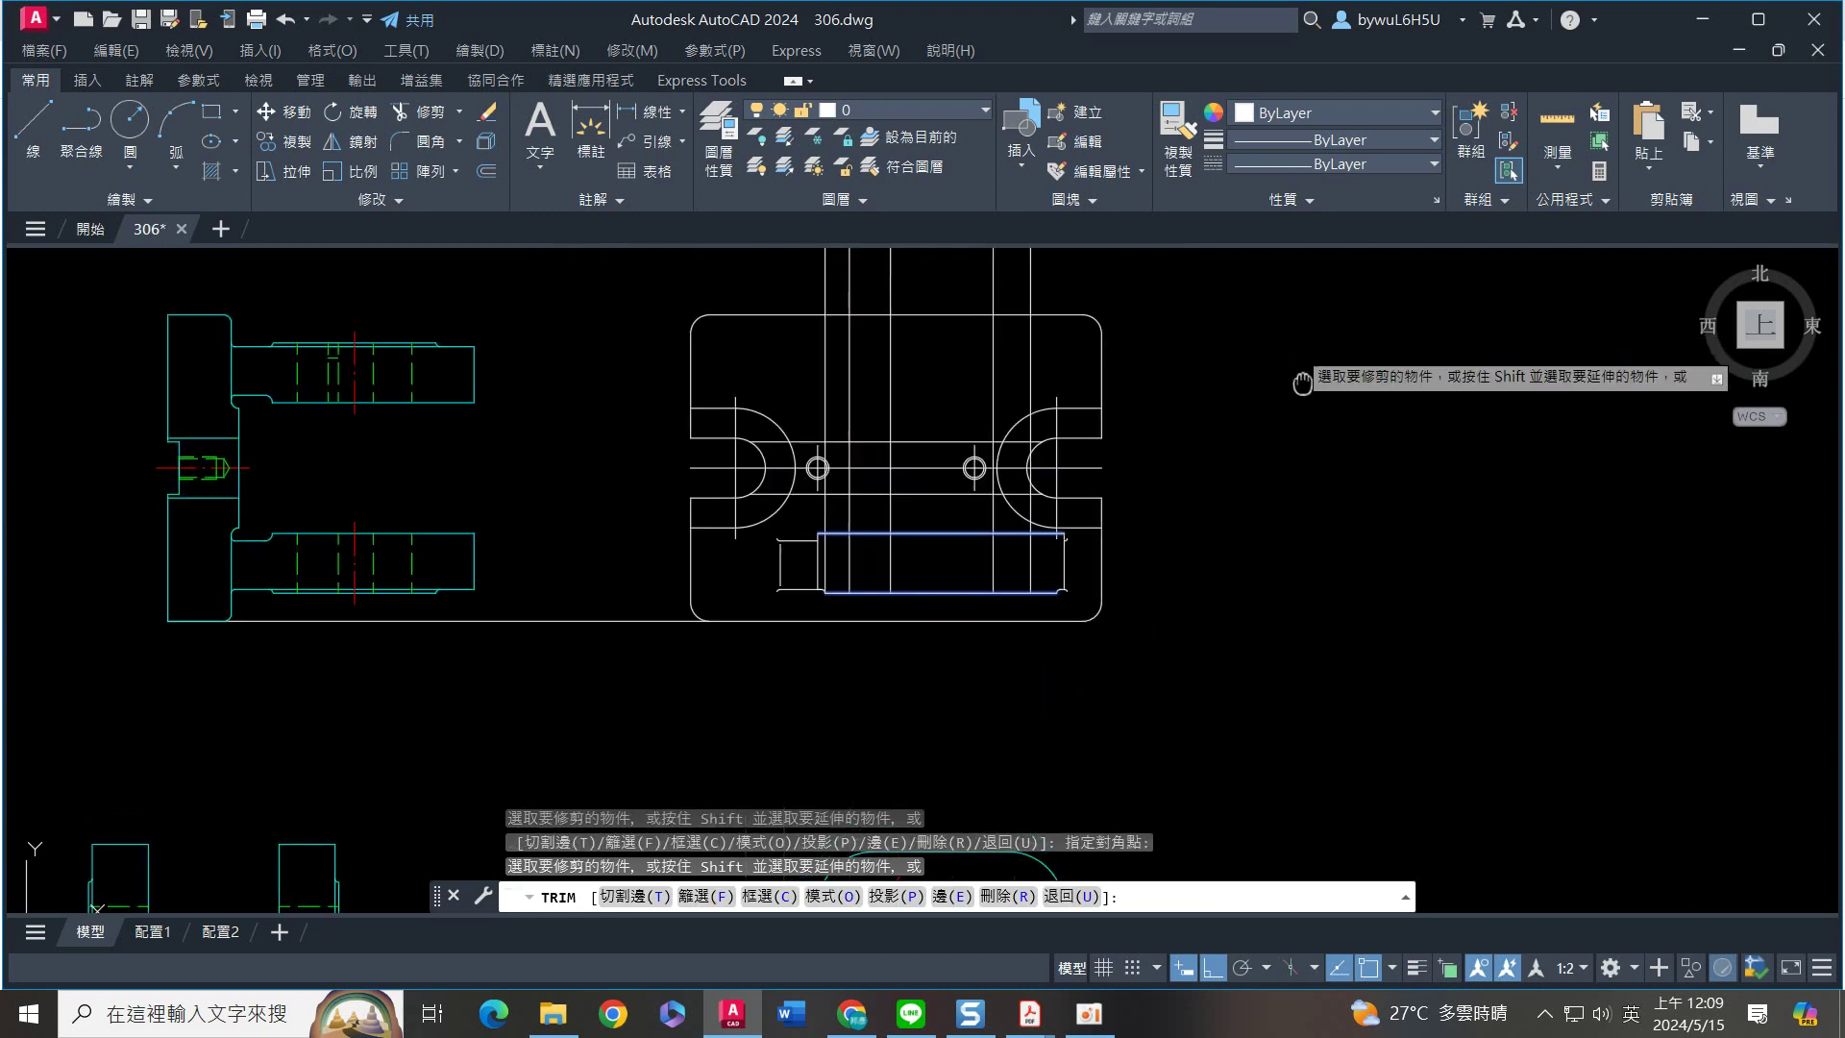
scroll(1289, 362, down, 1)
click(1274, 354)
click(677, 340)
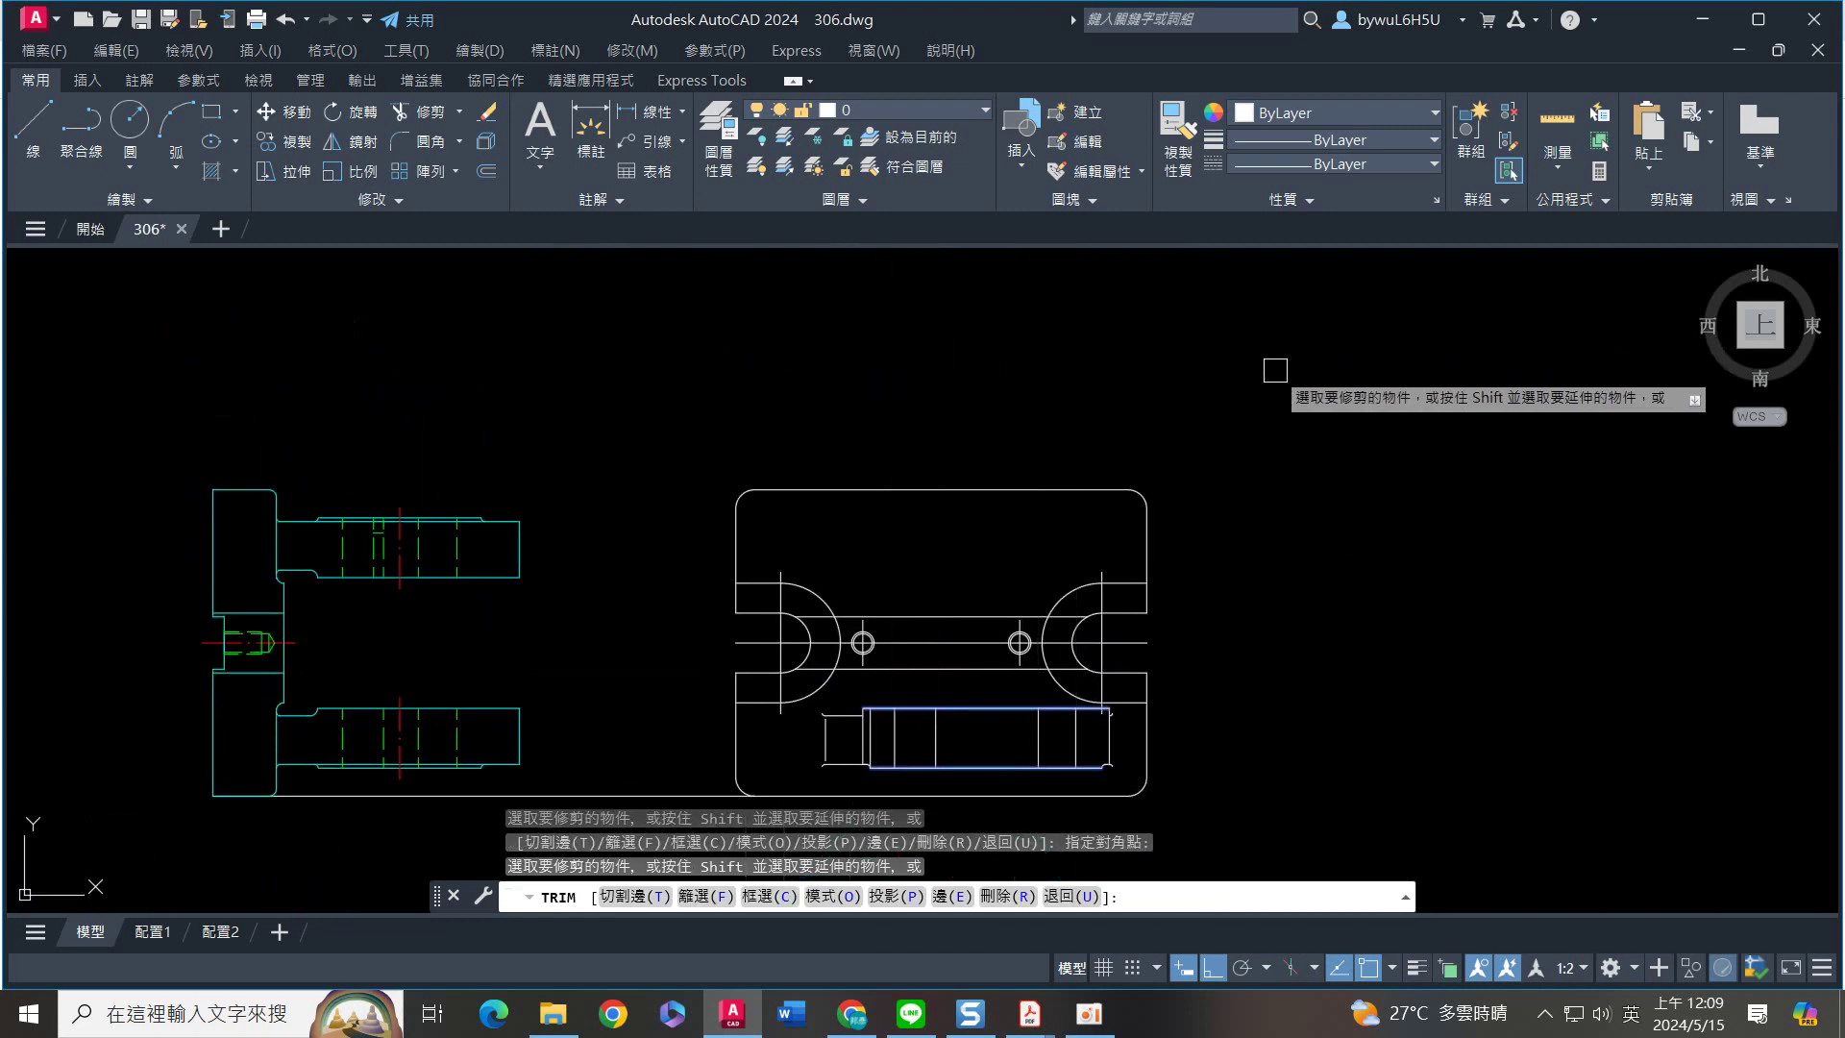
key(Return)
Erase the three projected lines at the left of the rectangle, from the boss outline and the slot edges
middle_drag(1209, 615, 1200, 326)
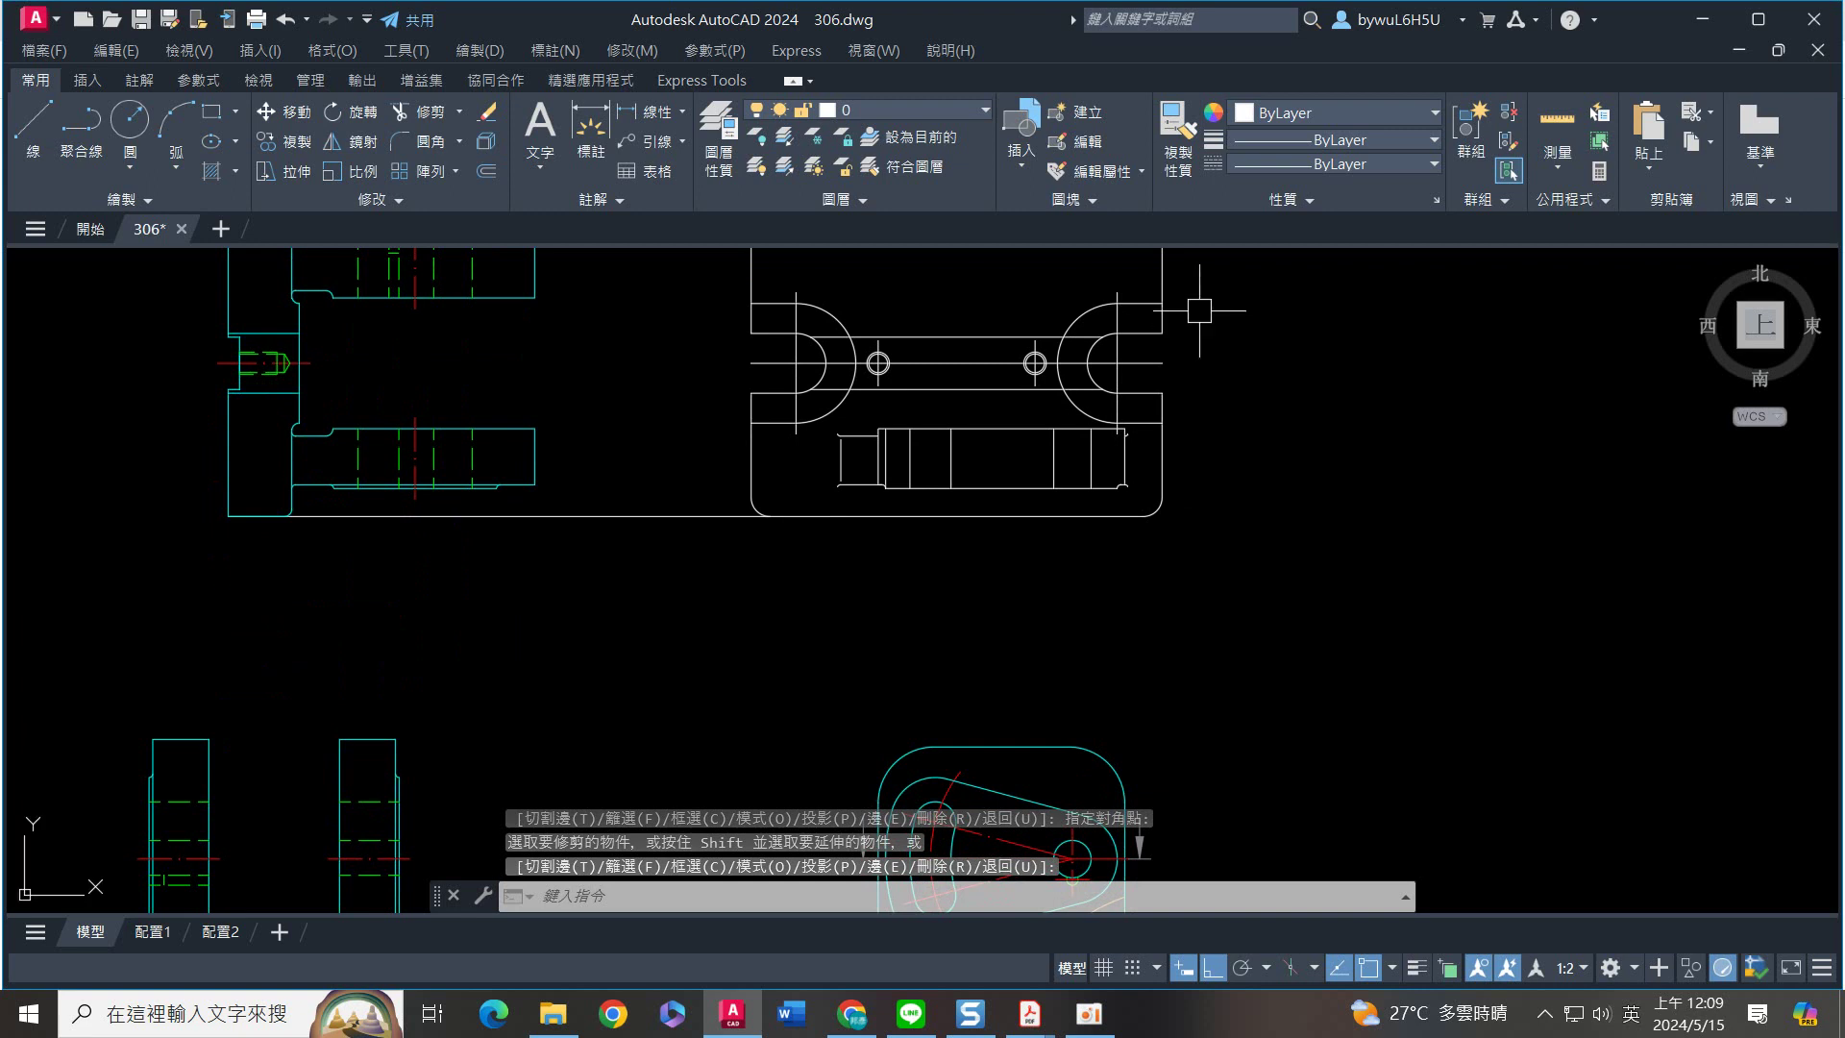
mouse_move(1071, 564)
middle_down()
mouse_move(1121, 453)
mouse_move(1114, 558)
middle_up()
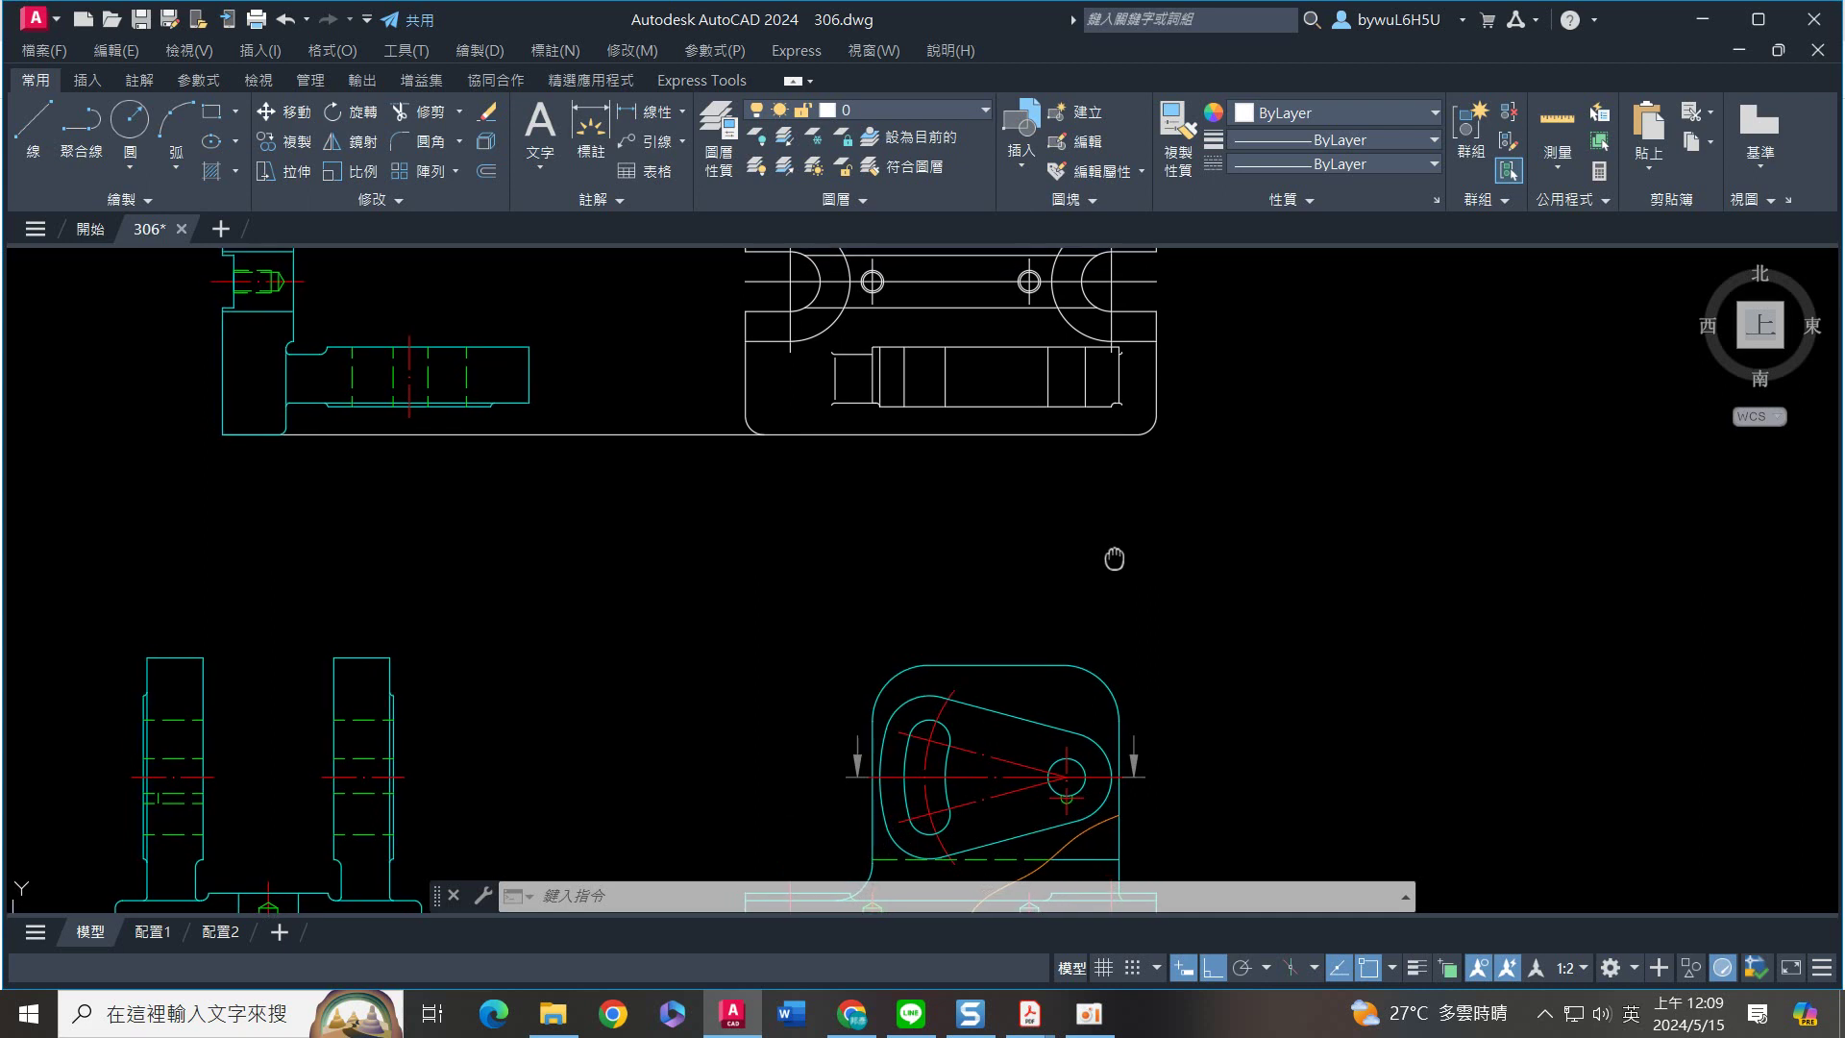
middle_drag(1114, 558, 1137, 567)
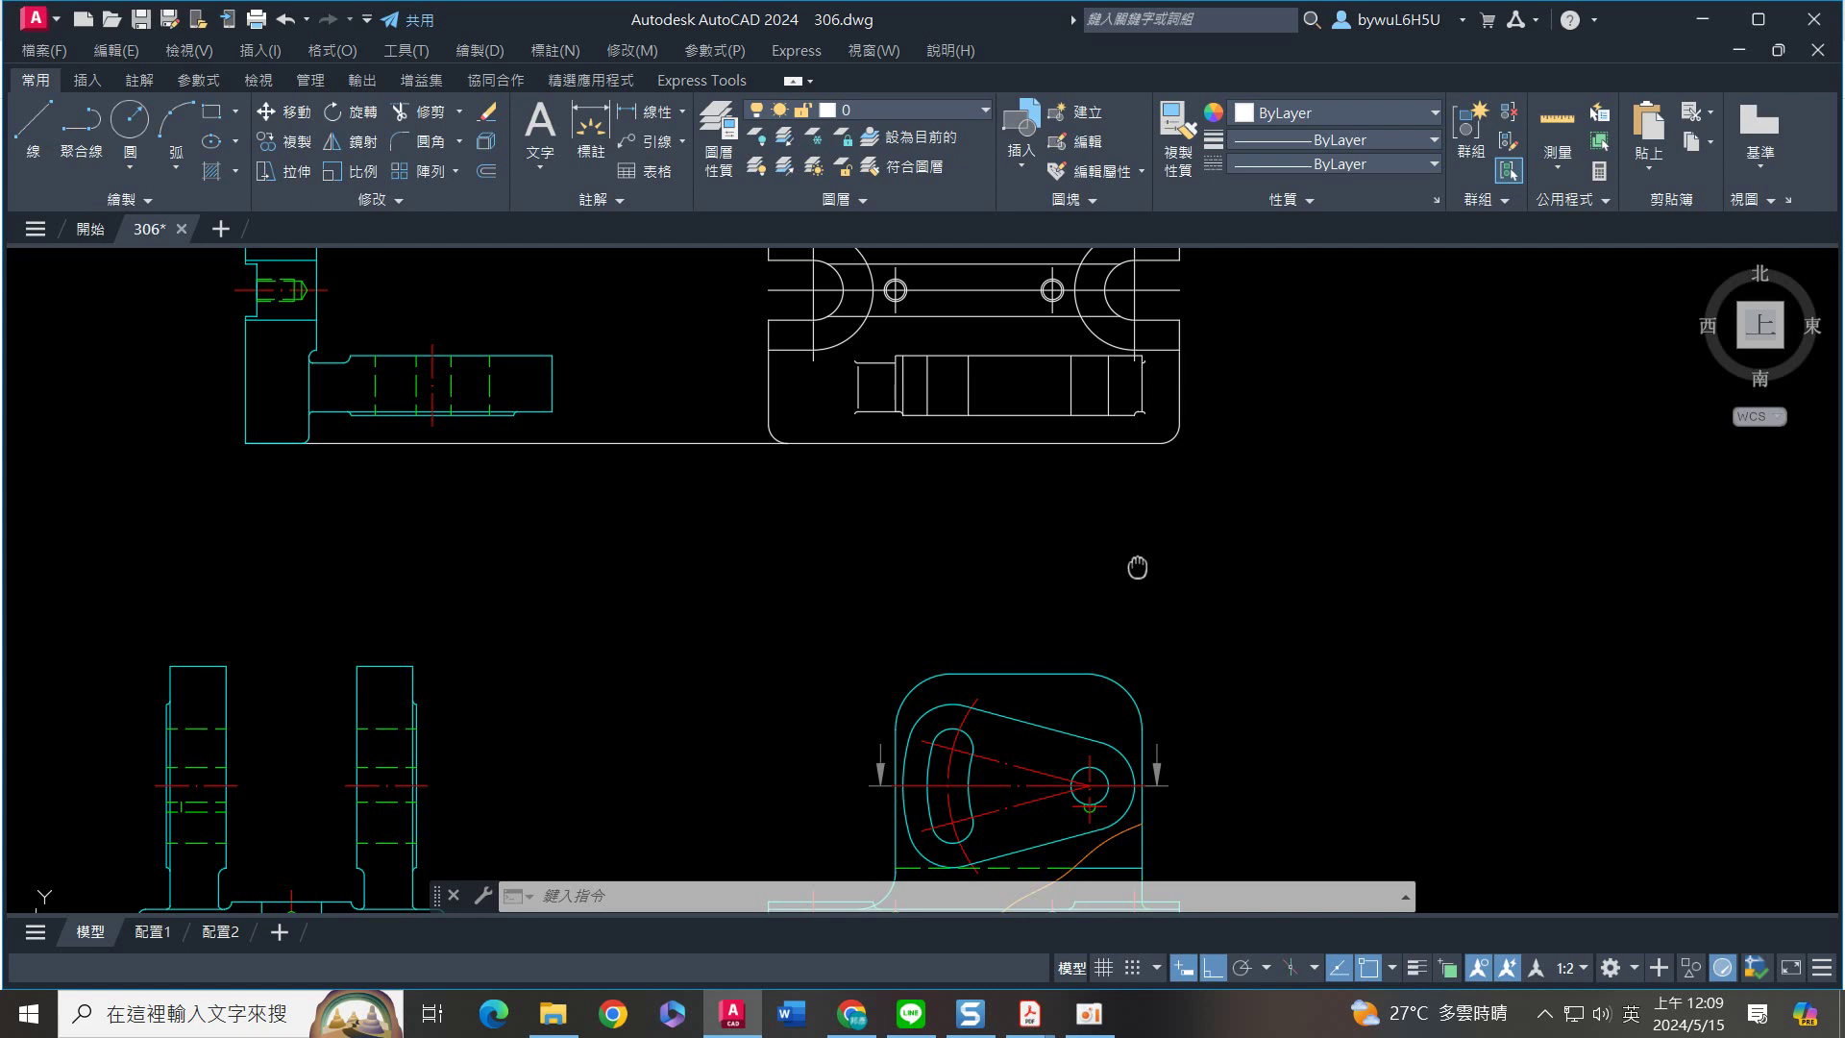
middle_drag(1137, 568, 1149, 576)
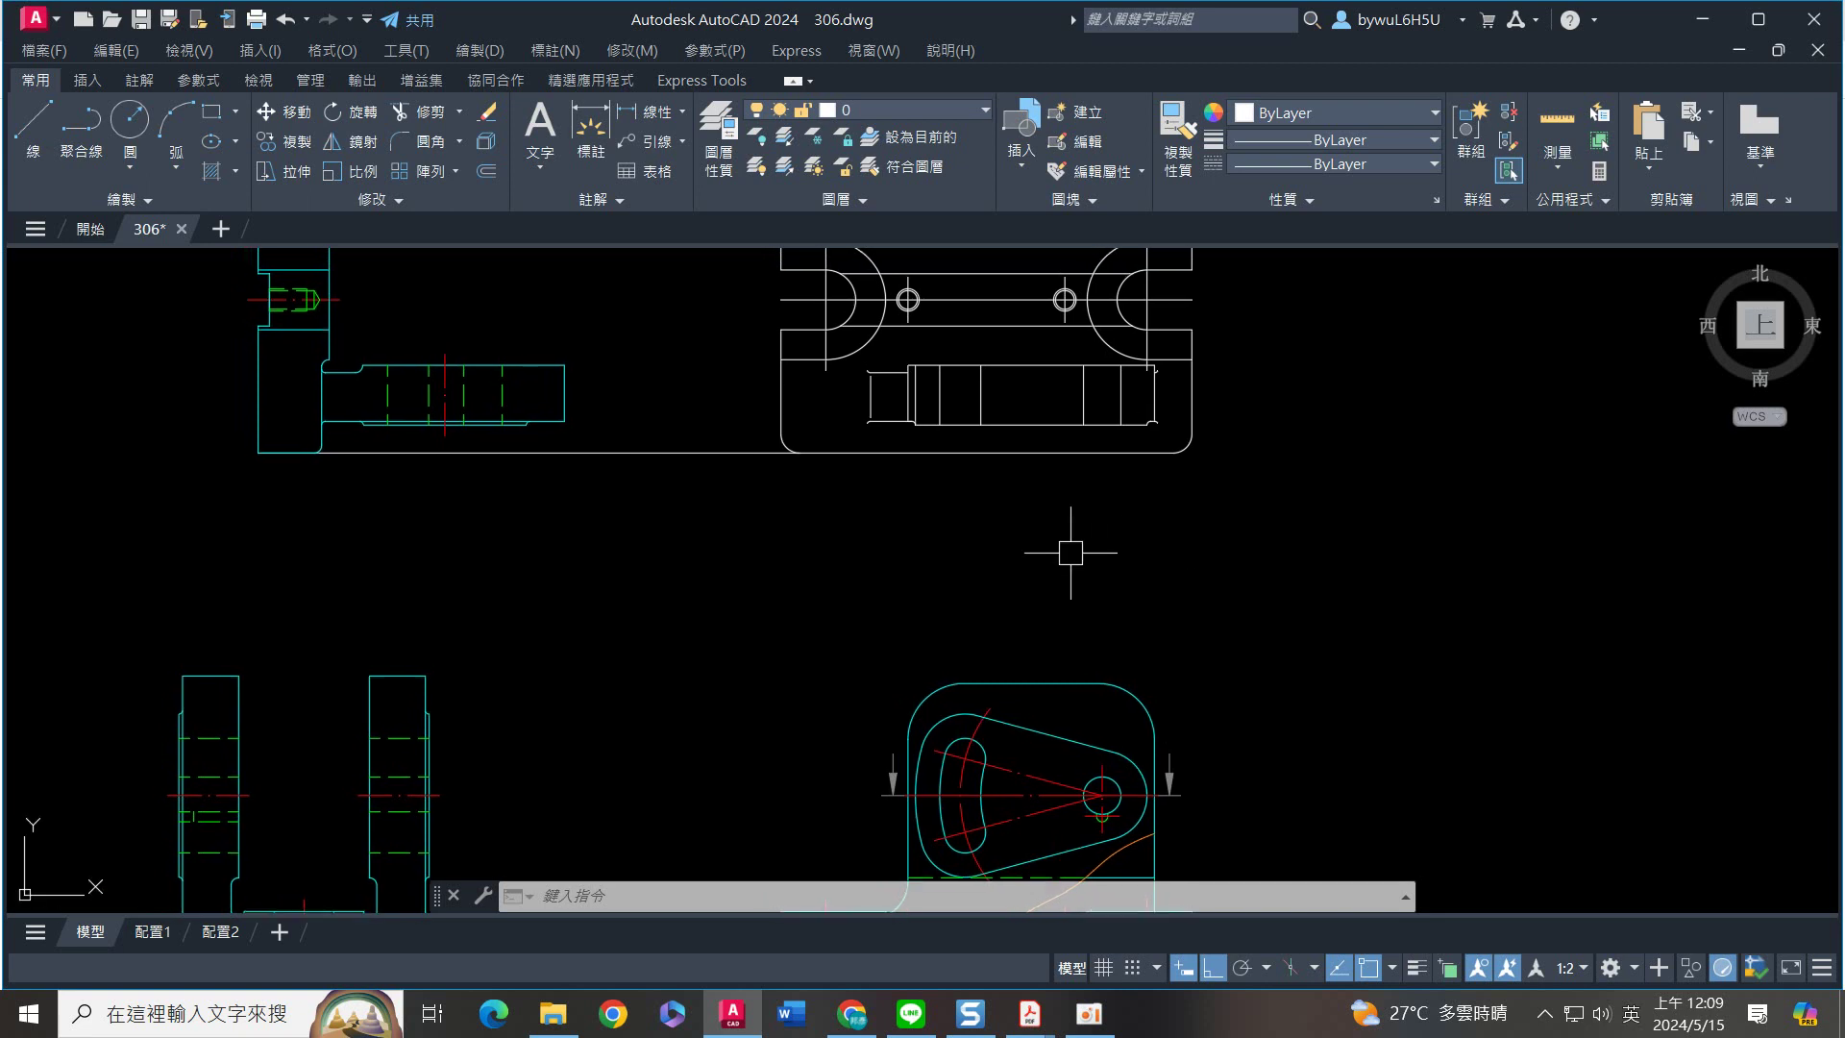
scroll(934, 403, up, 4)
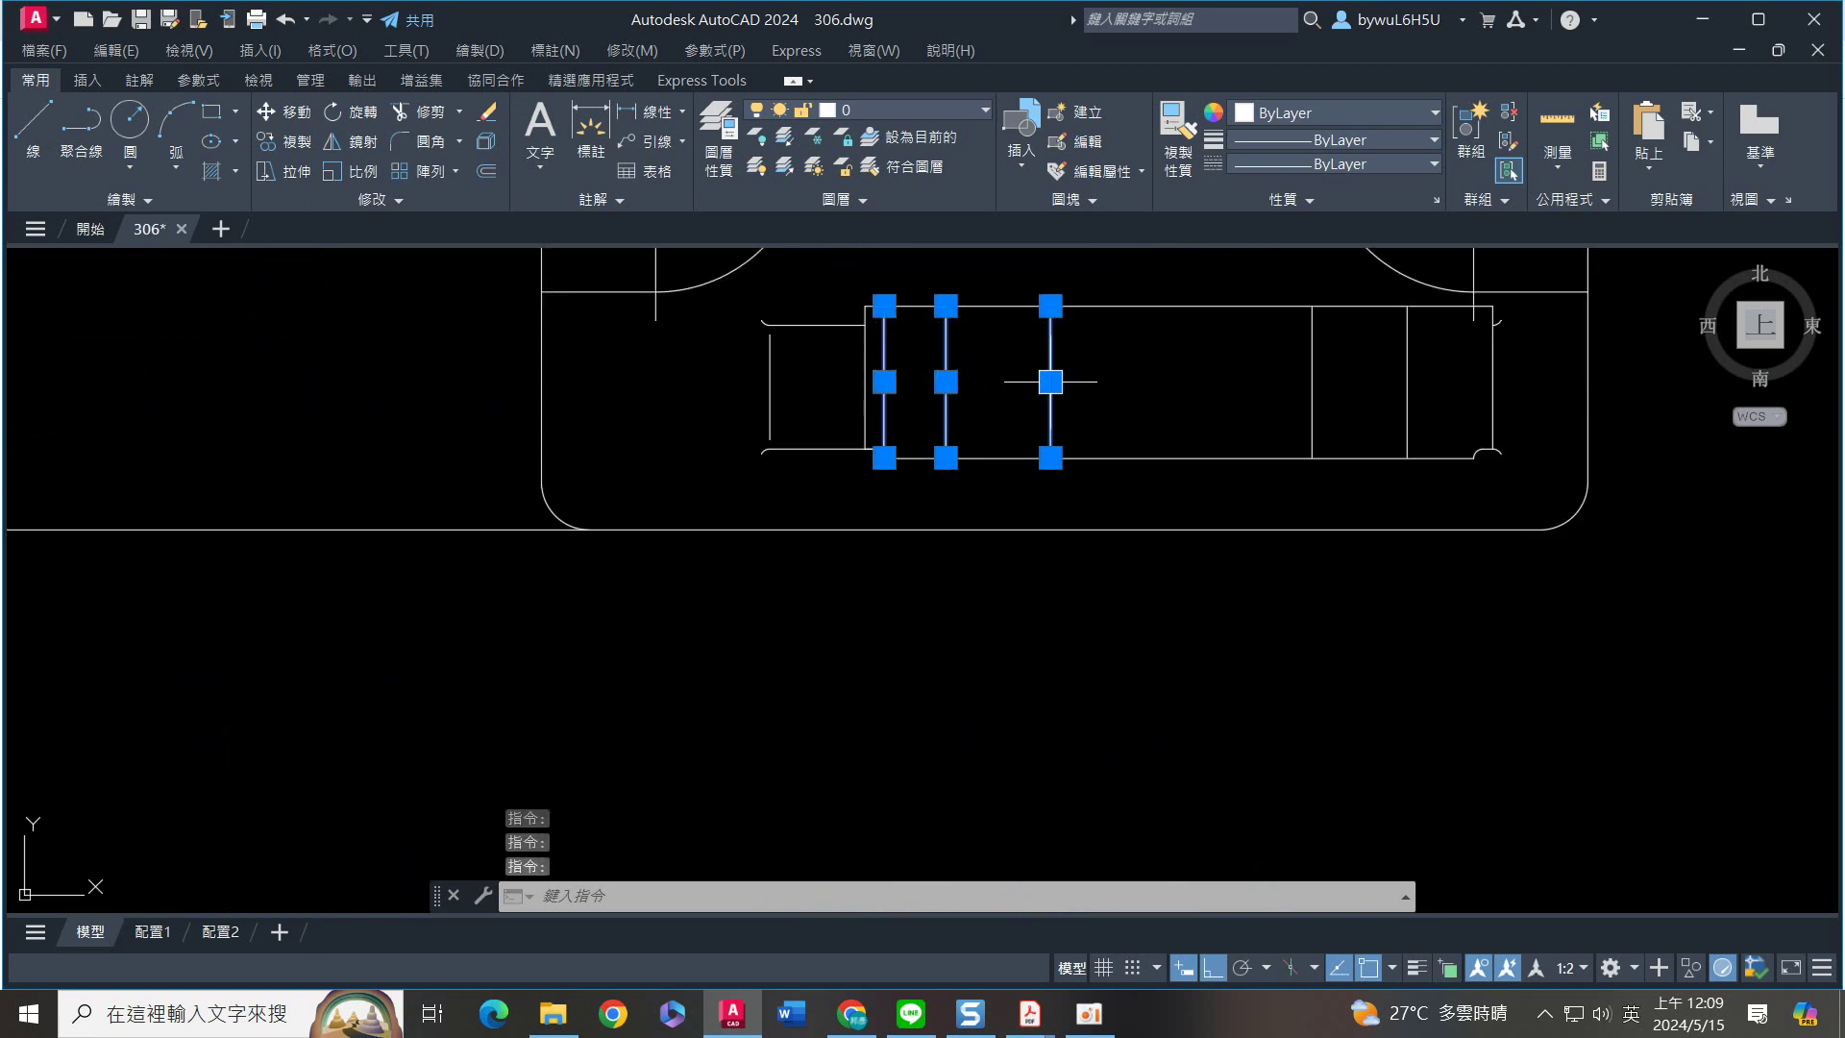
key(Delete)
scroll(1086, 488, down, 4)
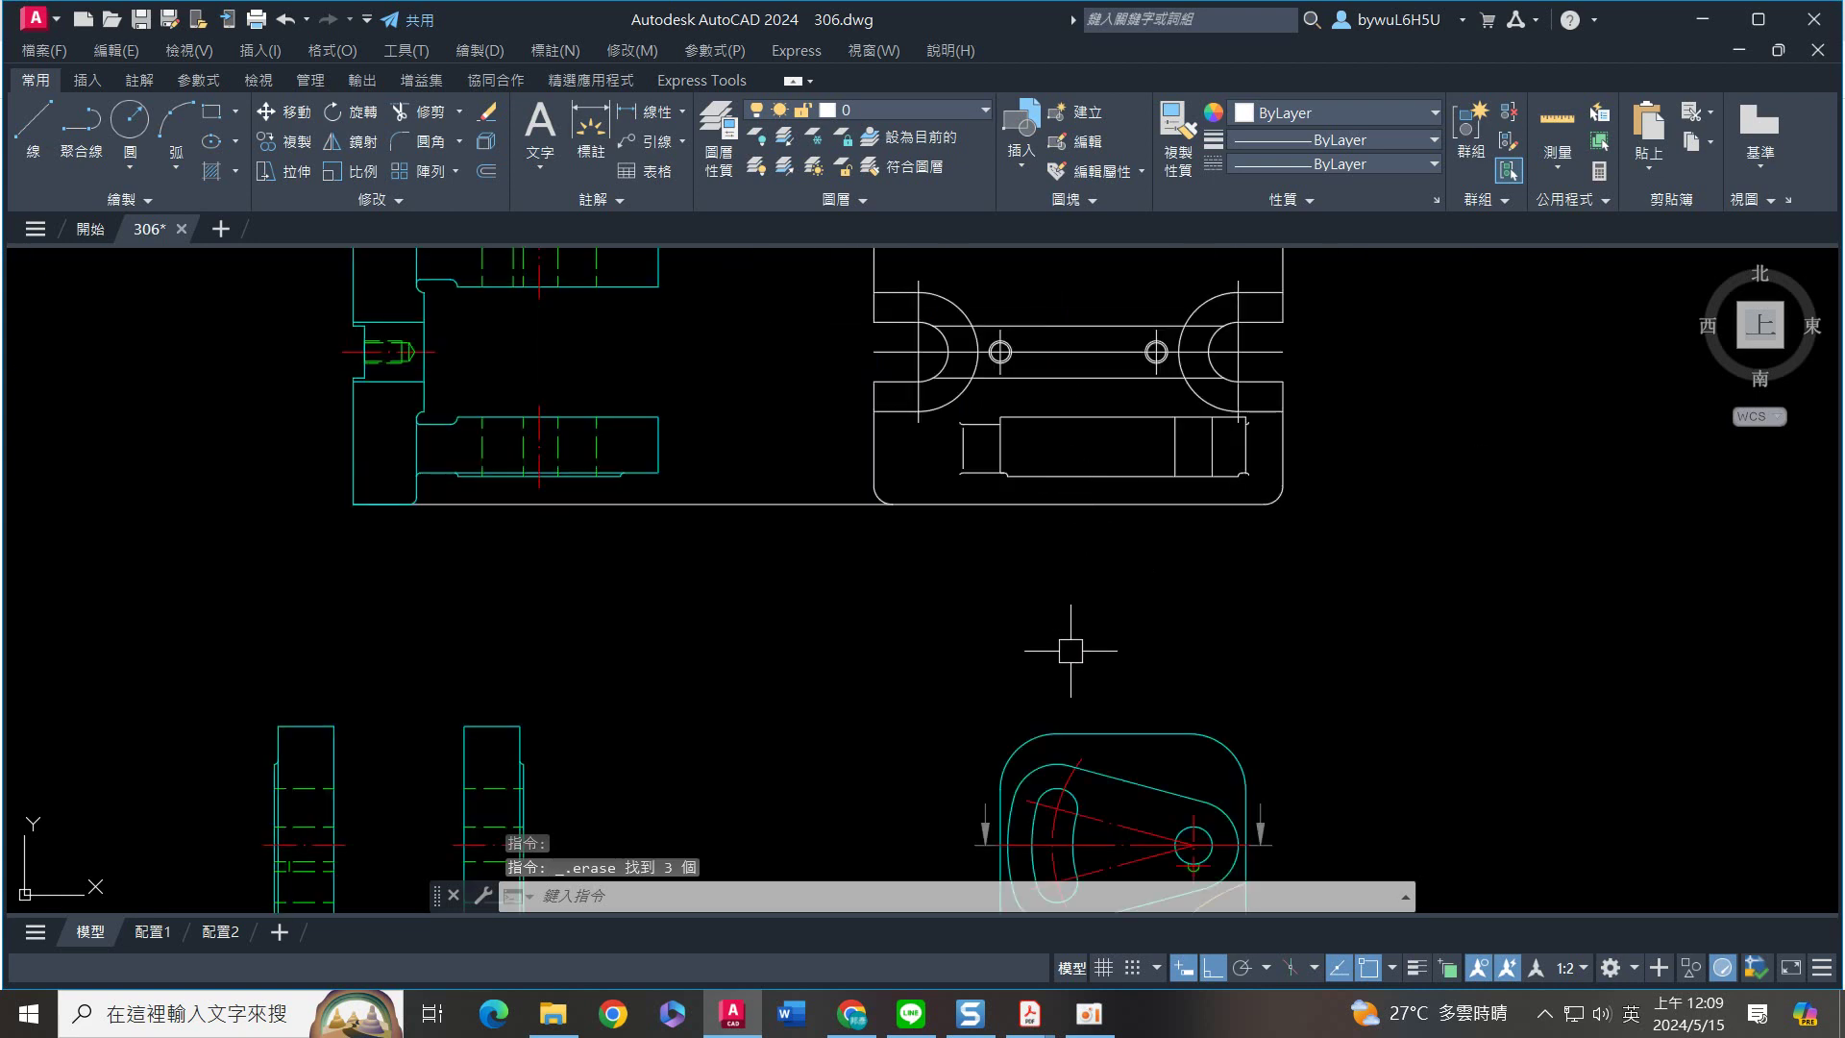
Draw a vertical ray upward from the curved slot's left edge at the horizontal centre line
text(ray)
key(Return)
middle_drag(1079, 647, 1016, 453)
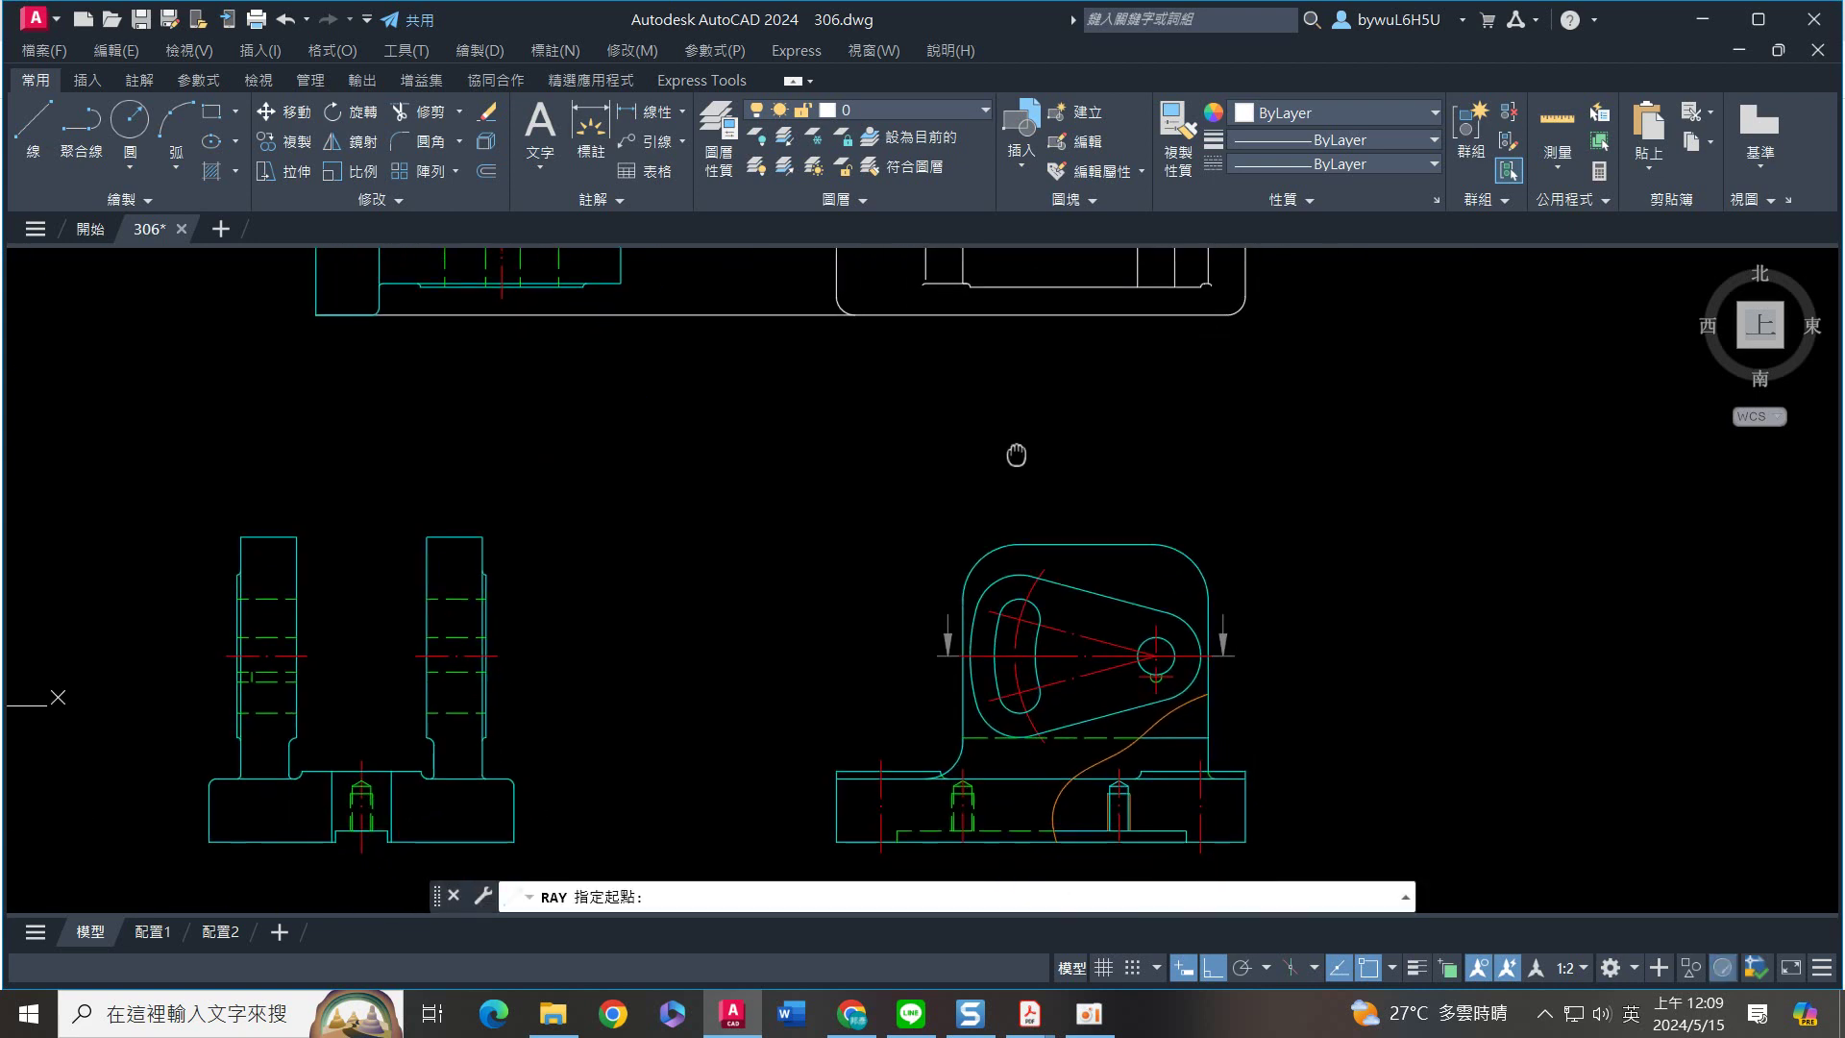
scroll(1000, 697, up, 2)
scroll(1000, 699, up, 2)
click(988, 601)
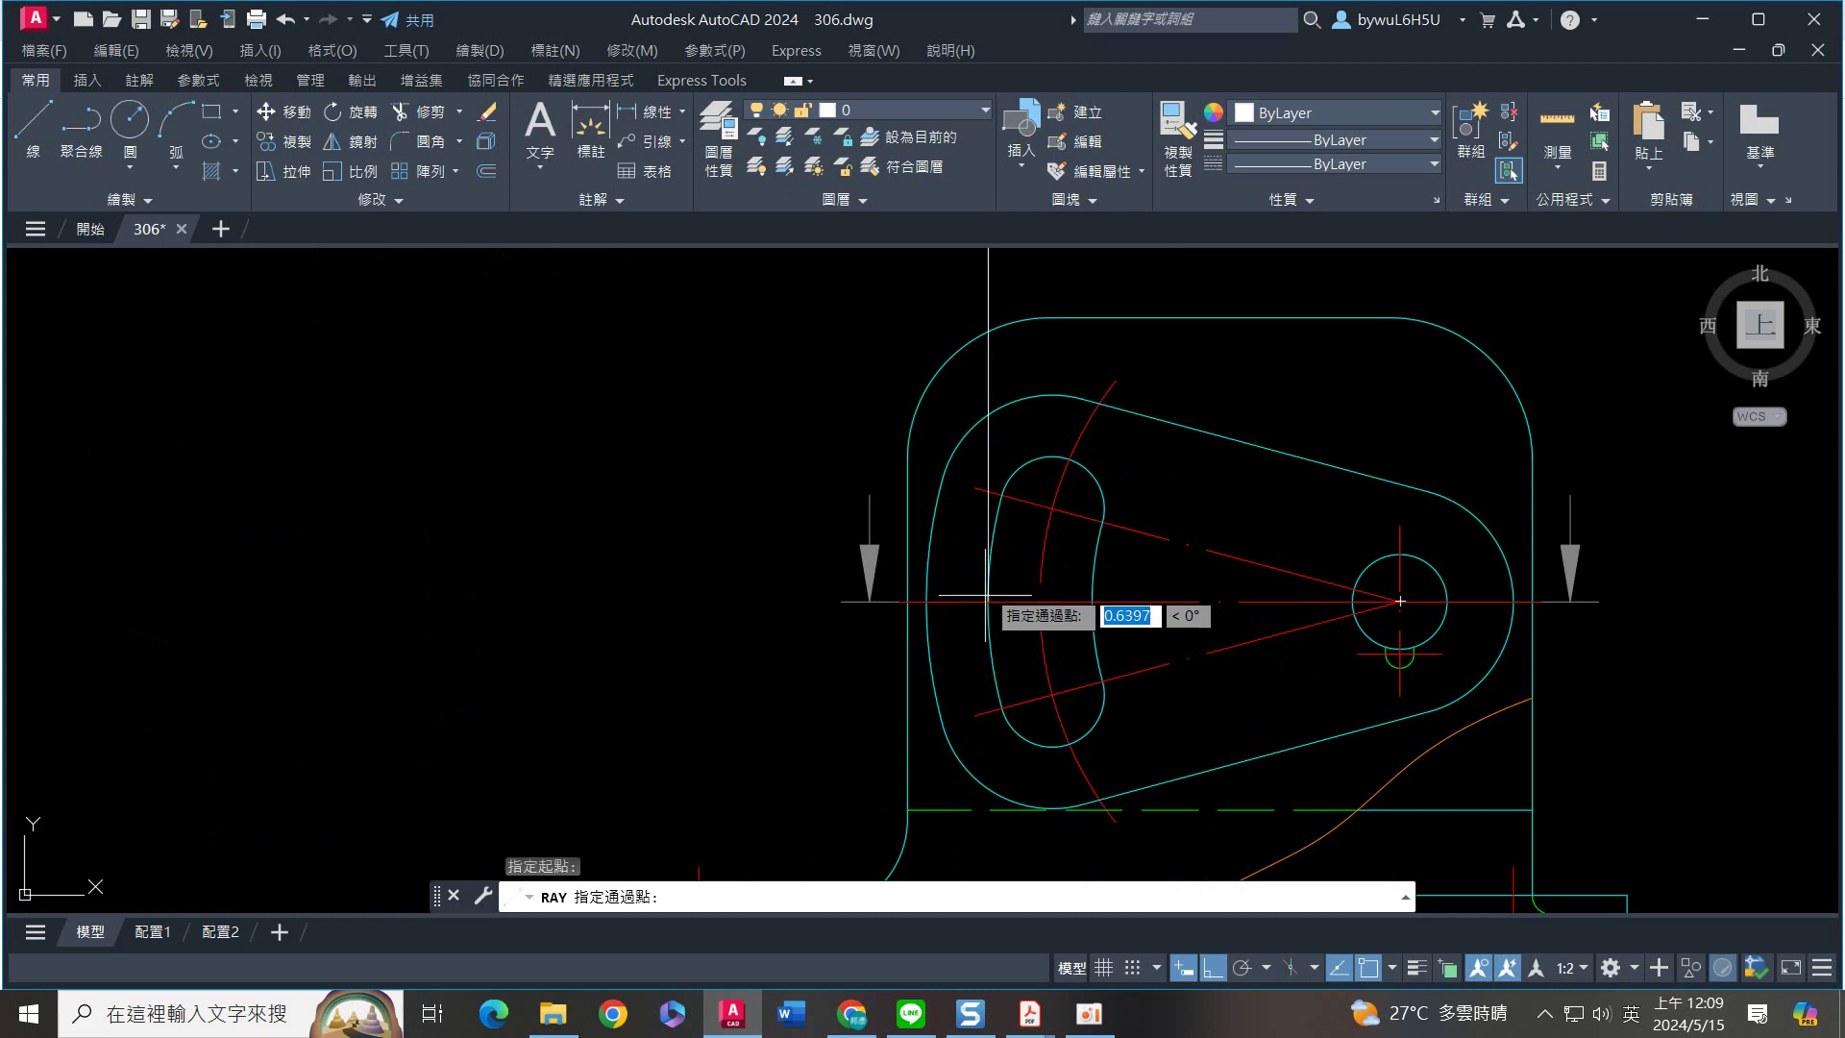
key(Return)
Draw a vertical ray upward from the midpoint of the slot's arc centre line
key(Return)
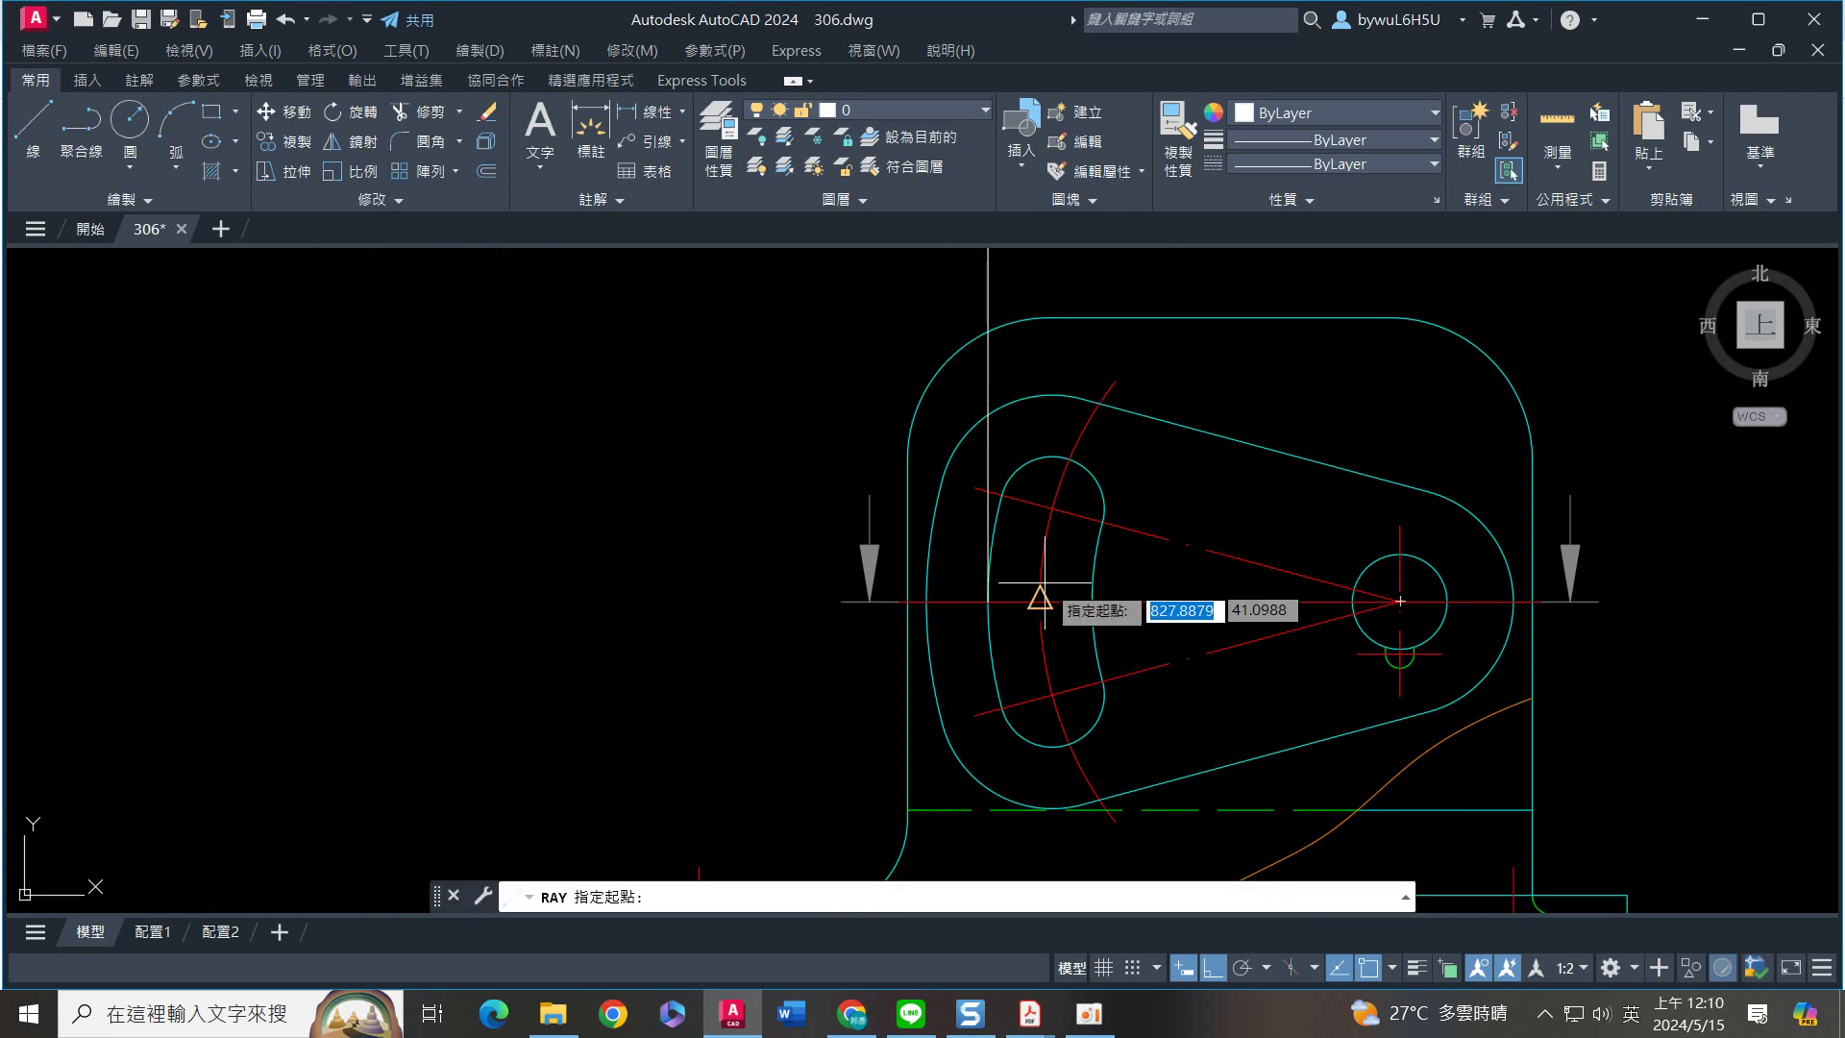
click(1040, 602)
click(1037, 365)
key(Return)
Draw vertical rays upward from the curved slot's right edge and from the round hole's centre
key(Return)
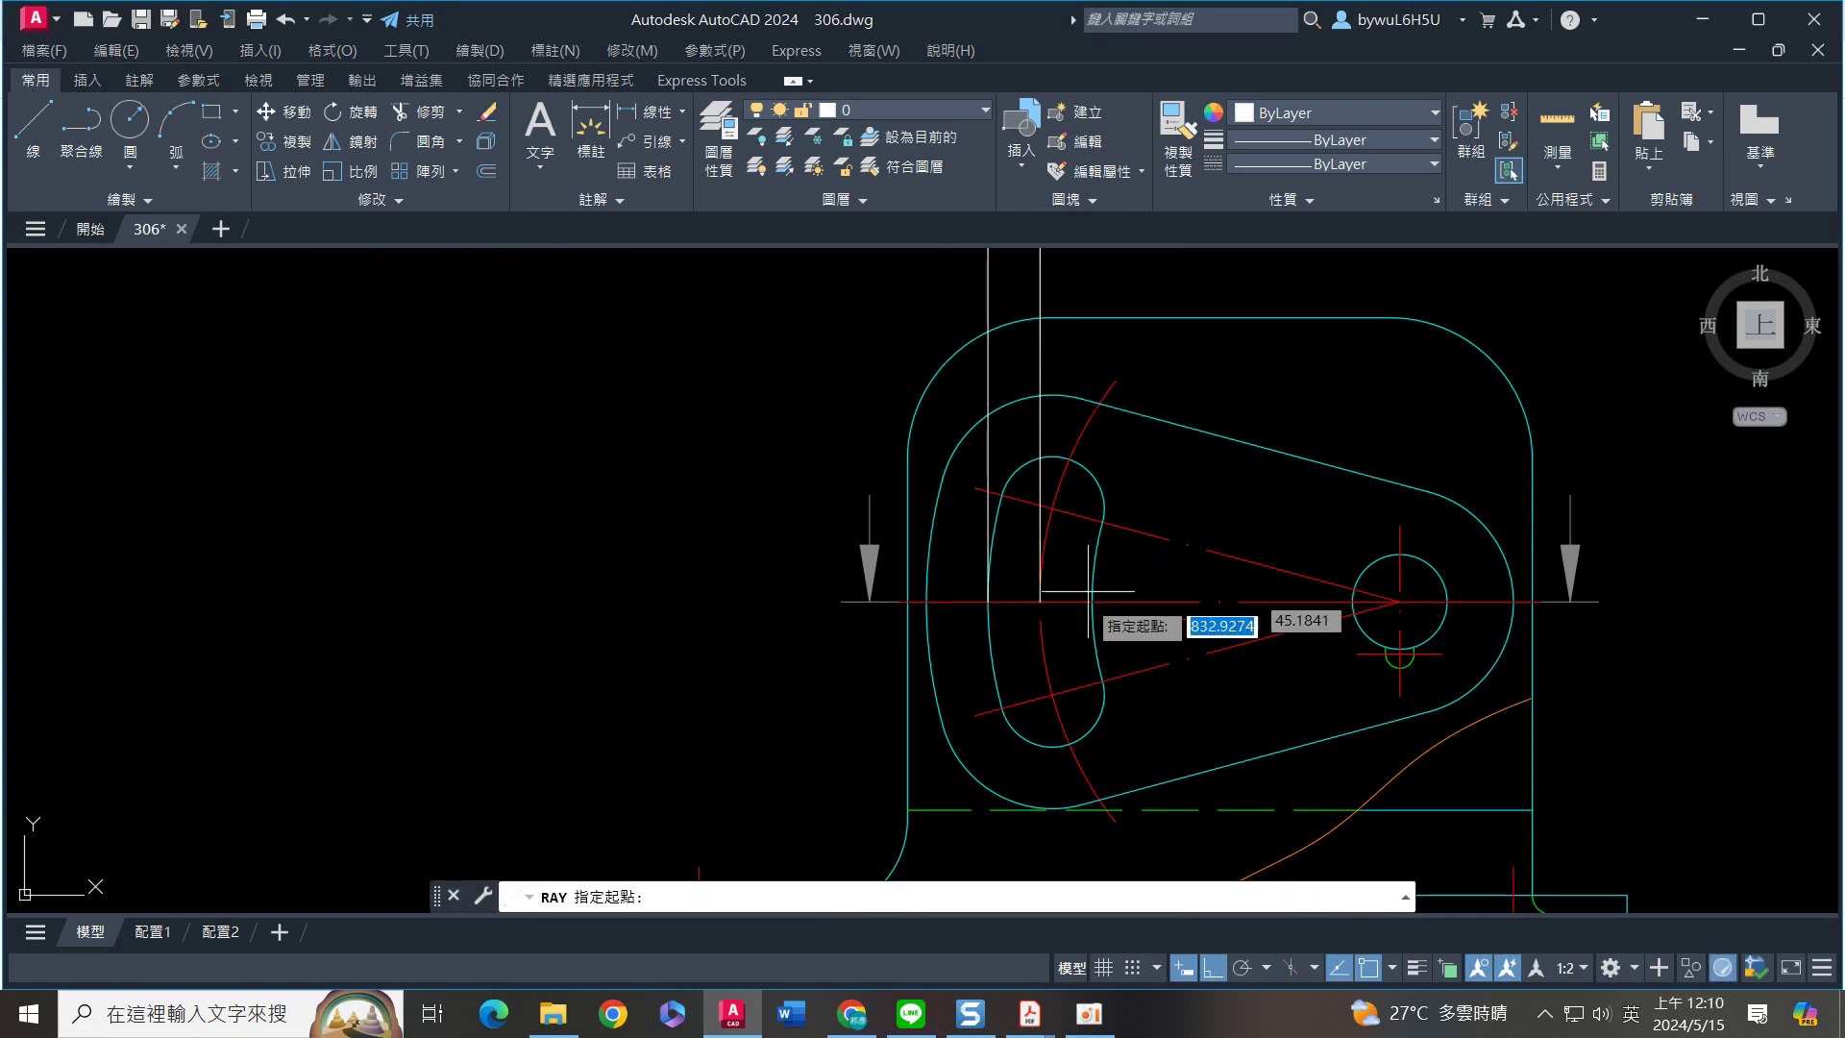
click(1094, 602)
click(1093, 365)
key(Return)
key(Return)
key(Escape)
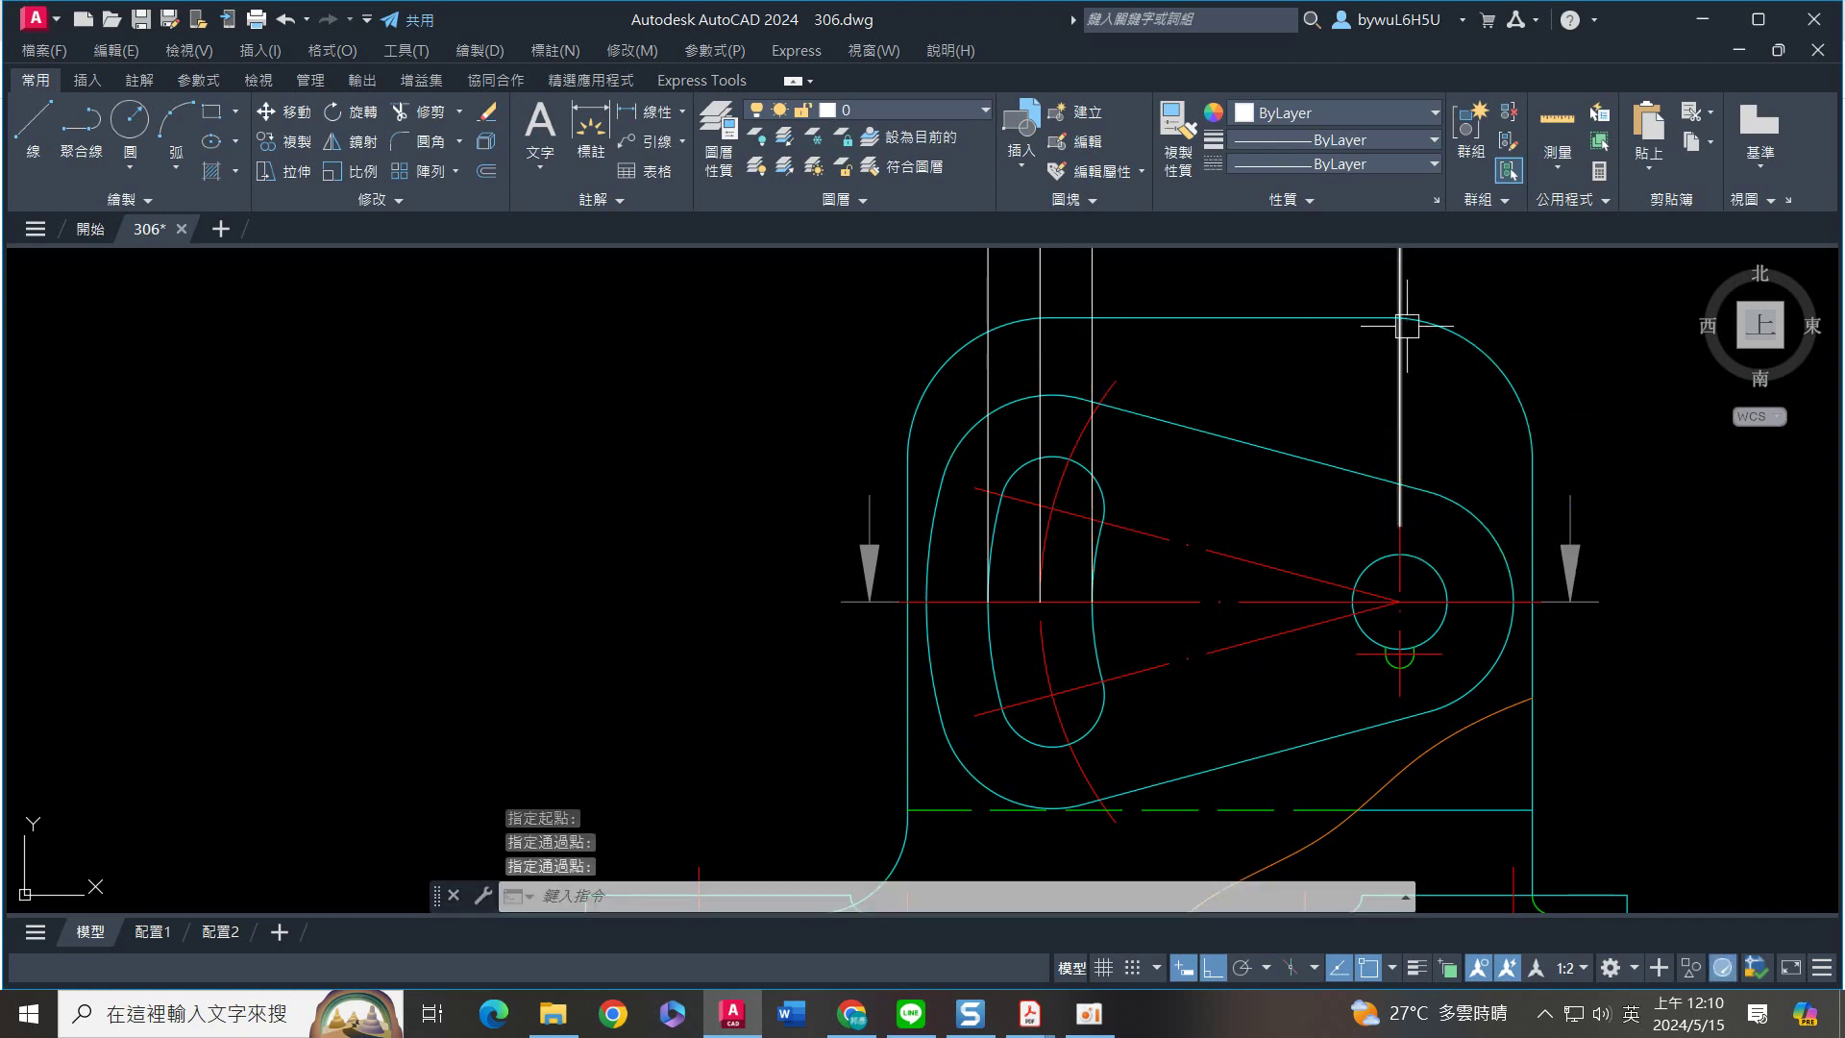
Trim away the new rays below the top-view rectangle, with its two long horizontal edges as cutting edges
scroll(1409, 321, down, 5)
middle_drag(1384, 365, 1149, 643)
scroll(1166, 618, up, 4)
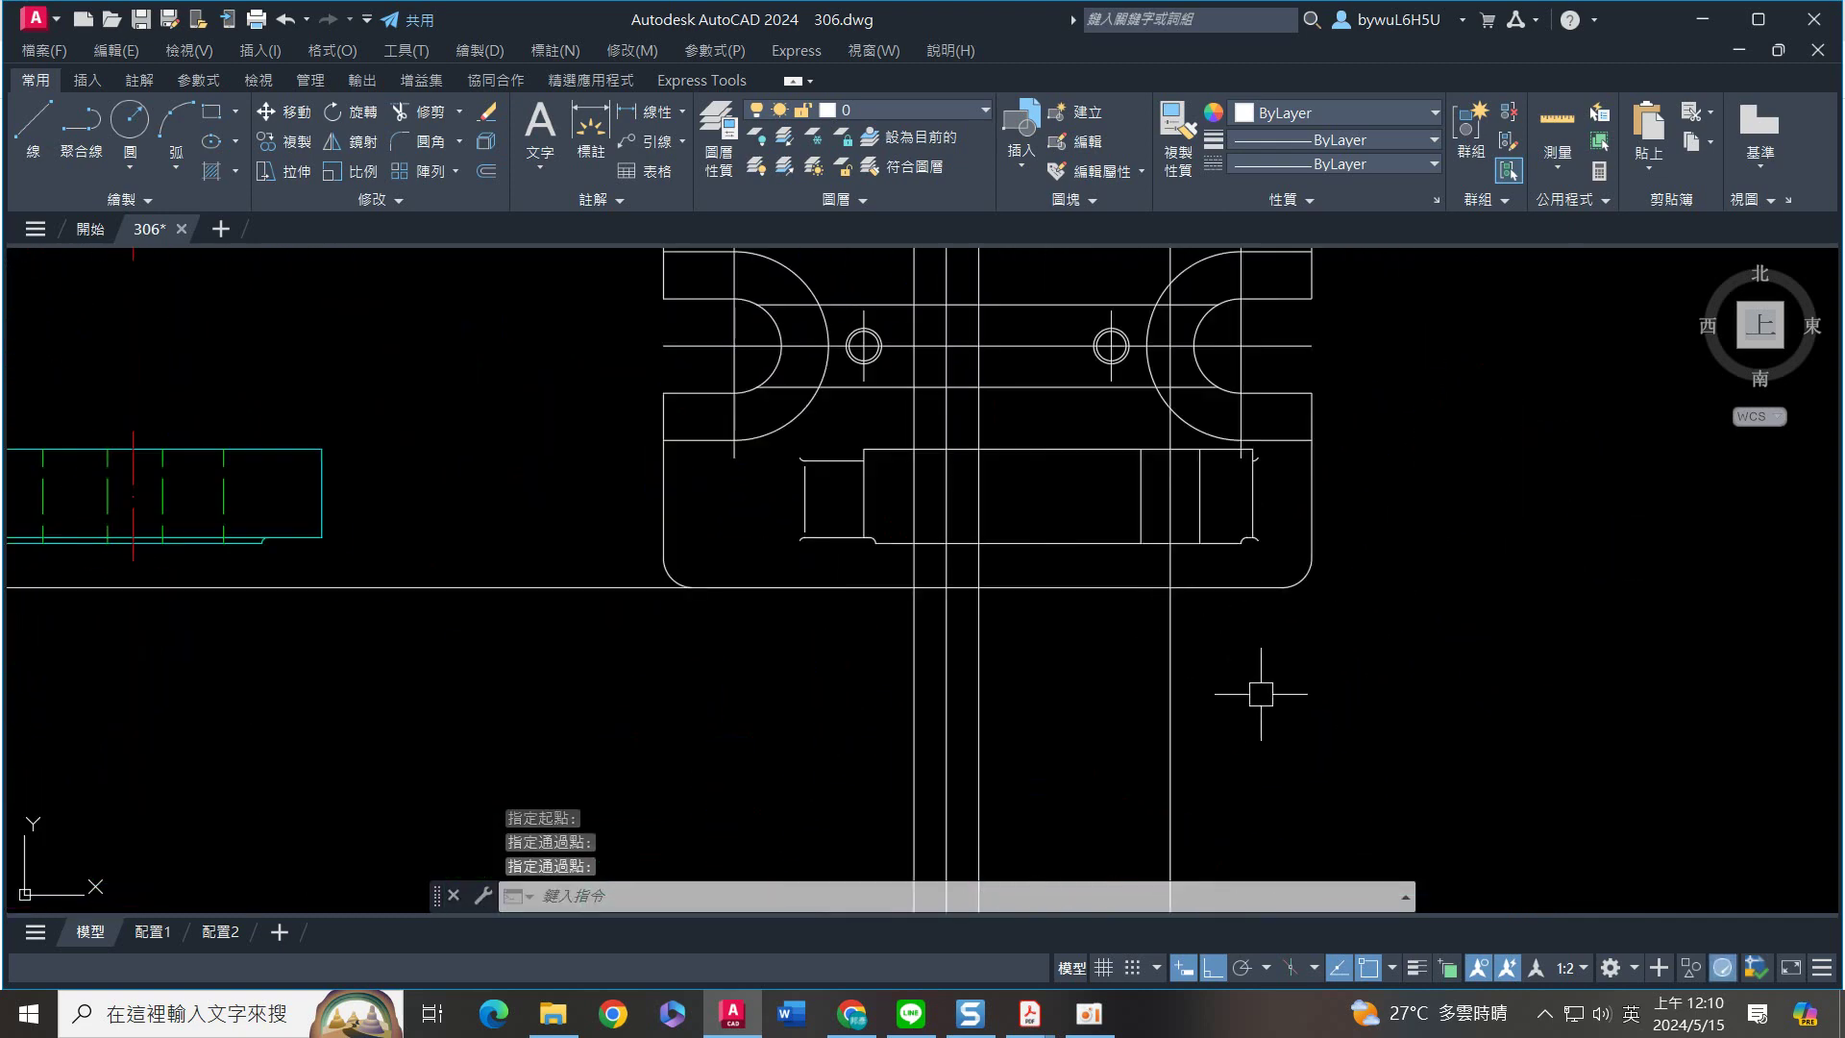
key(Return)
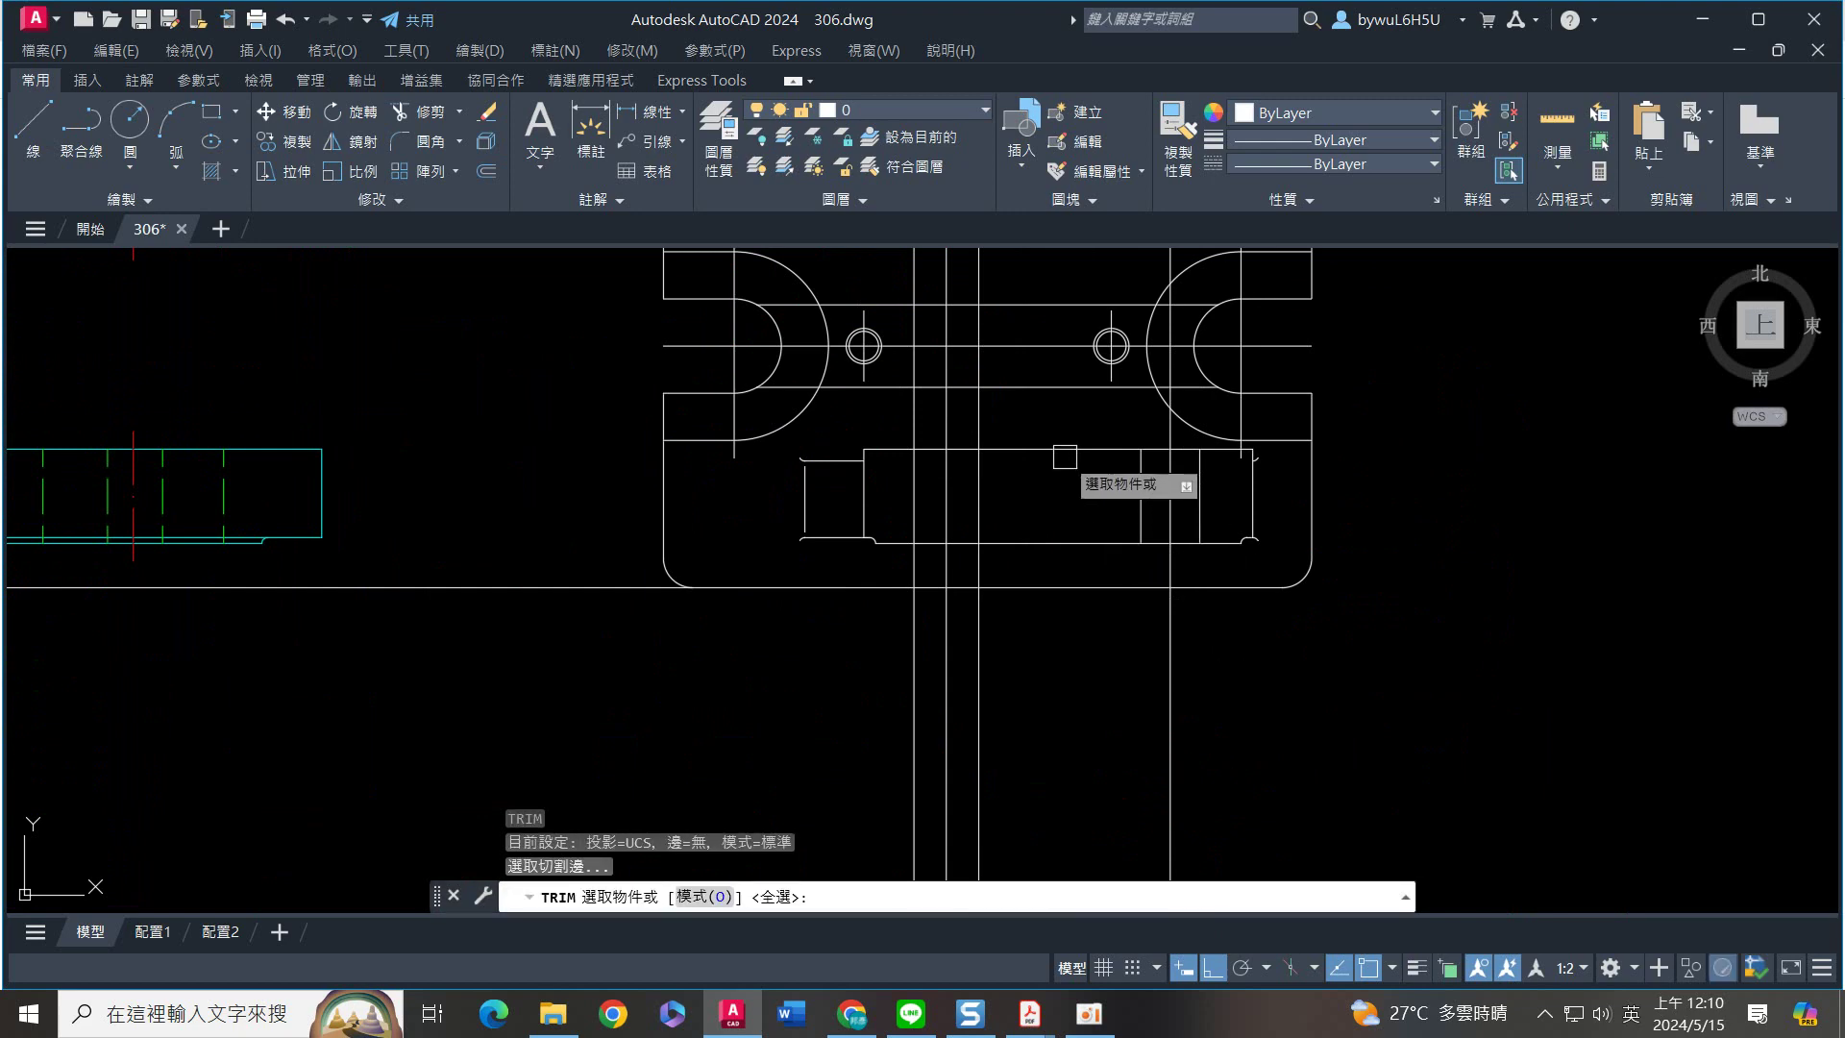
click(1074, 449)
click(1067, 542)
key(Return)
click(1302, 721)
click(869, 673)
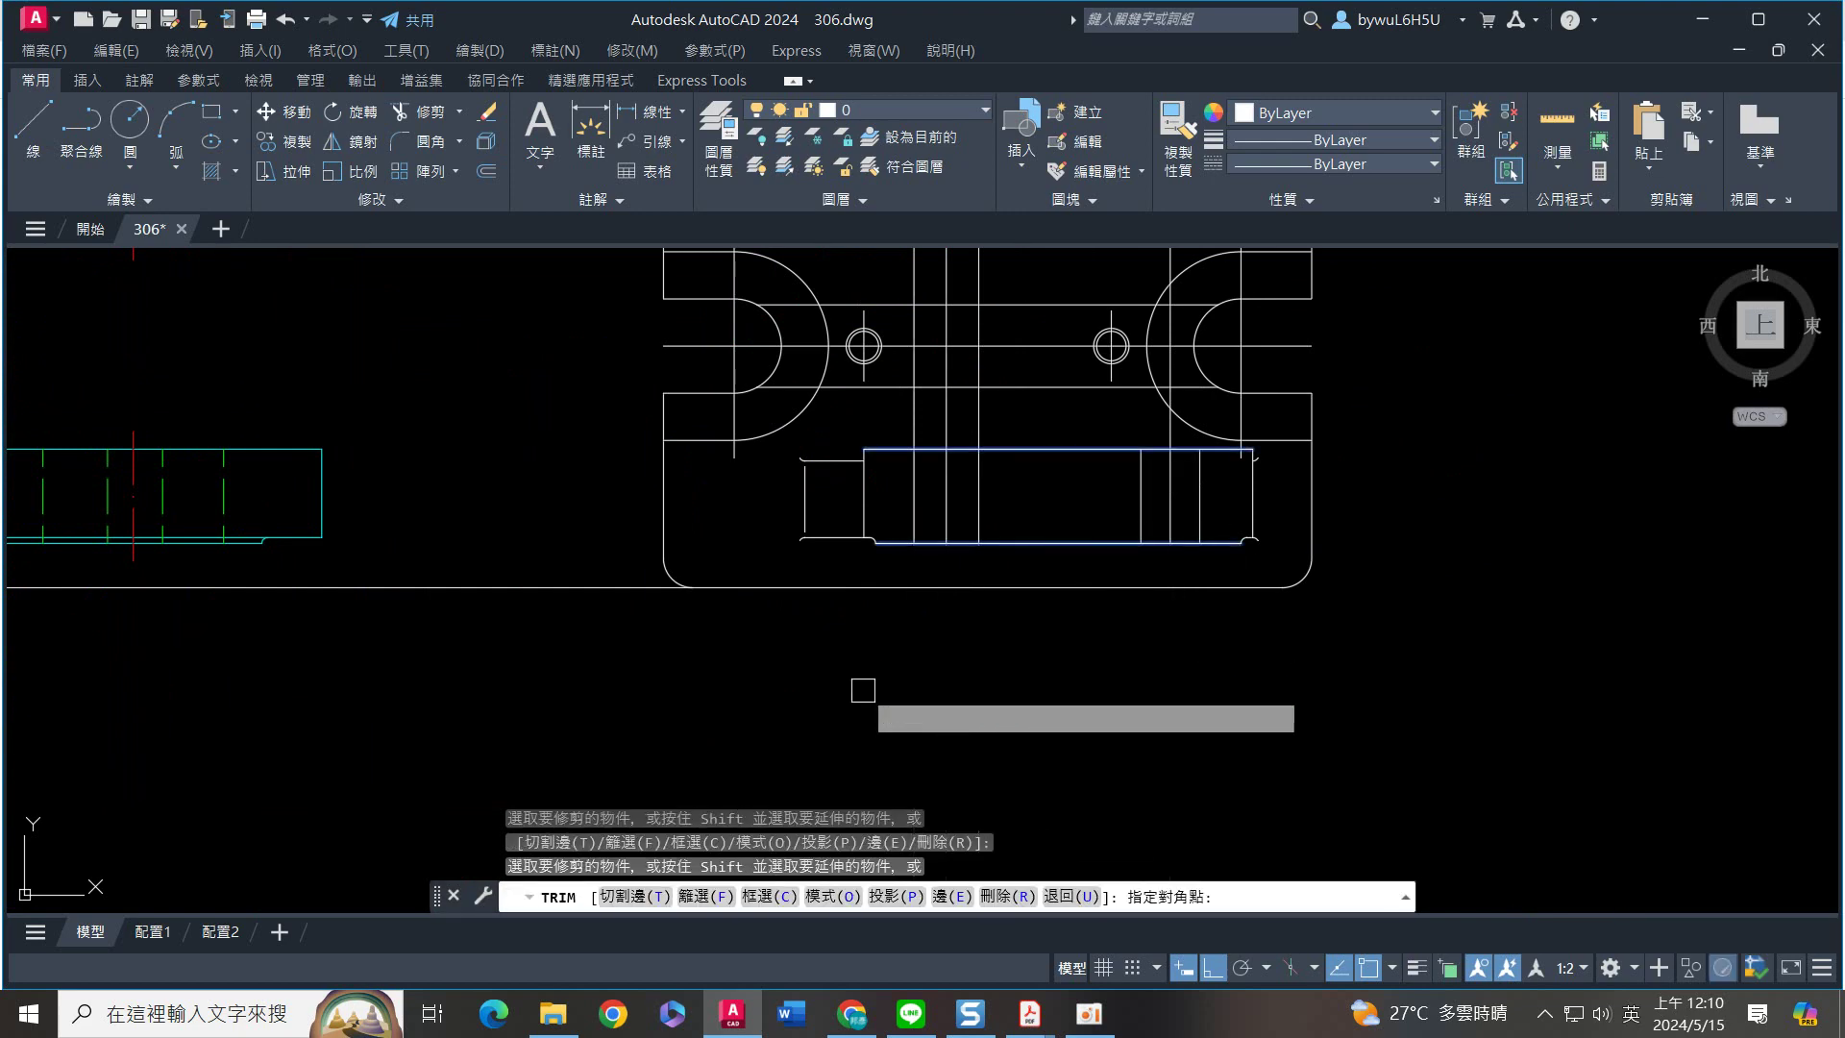
Lengthen the upright's two vertical centre lines, through the curved slot and the round hole, by 3 at both ends
scroll(989, 762, down, 3)
key(Return)
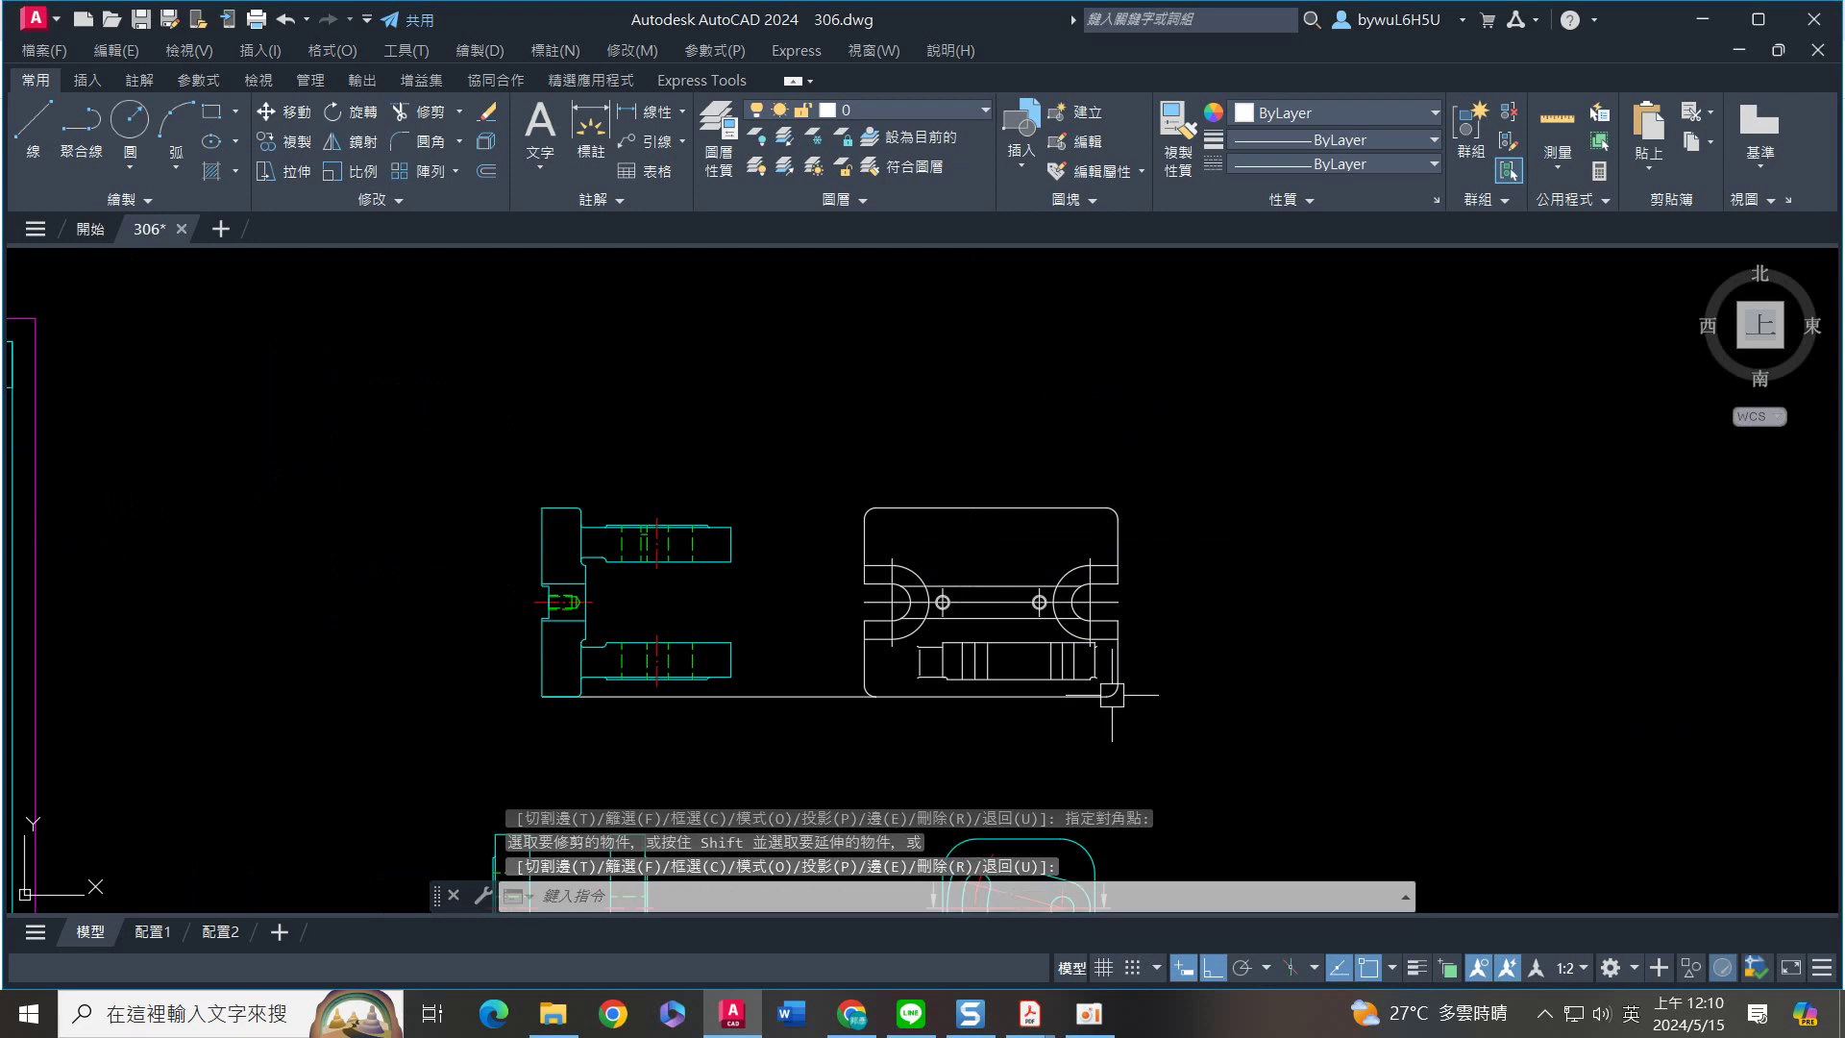
scroll(1120, 667, up, 4)
text(le)
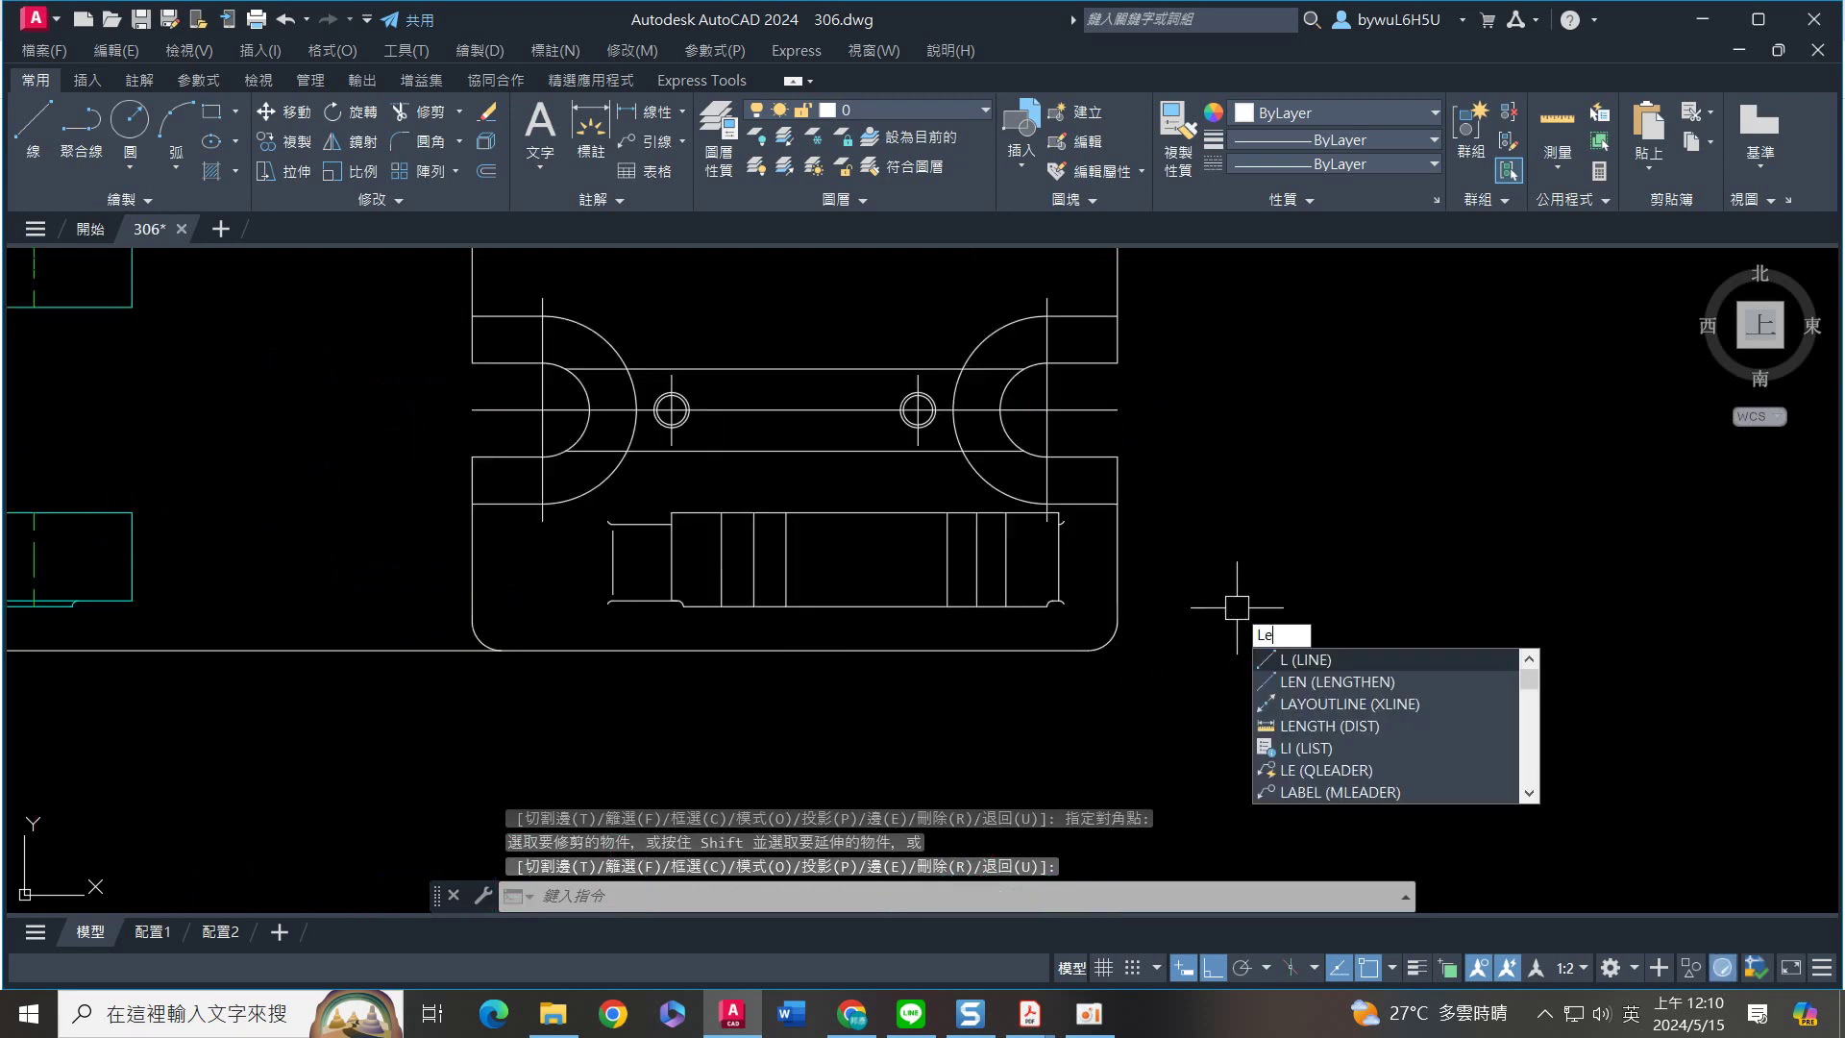
key(Return)
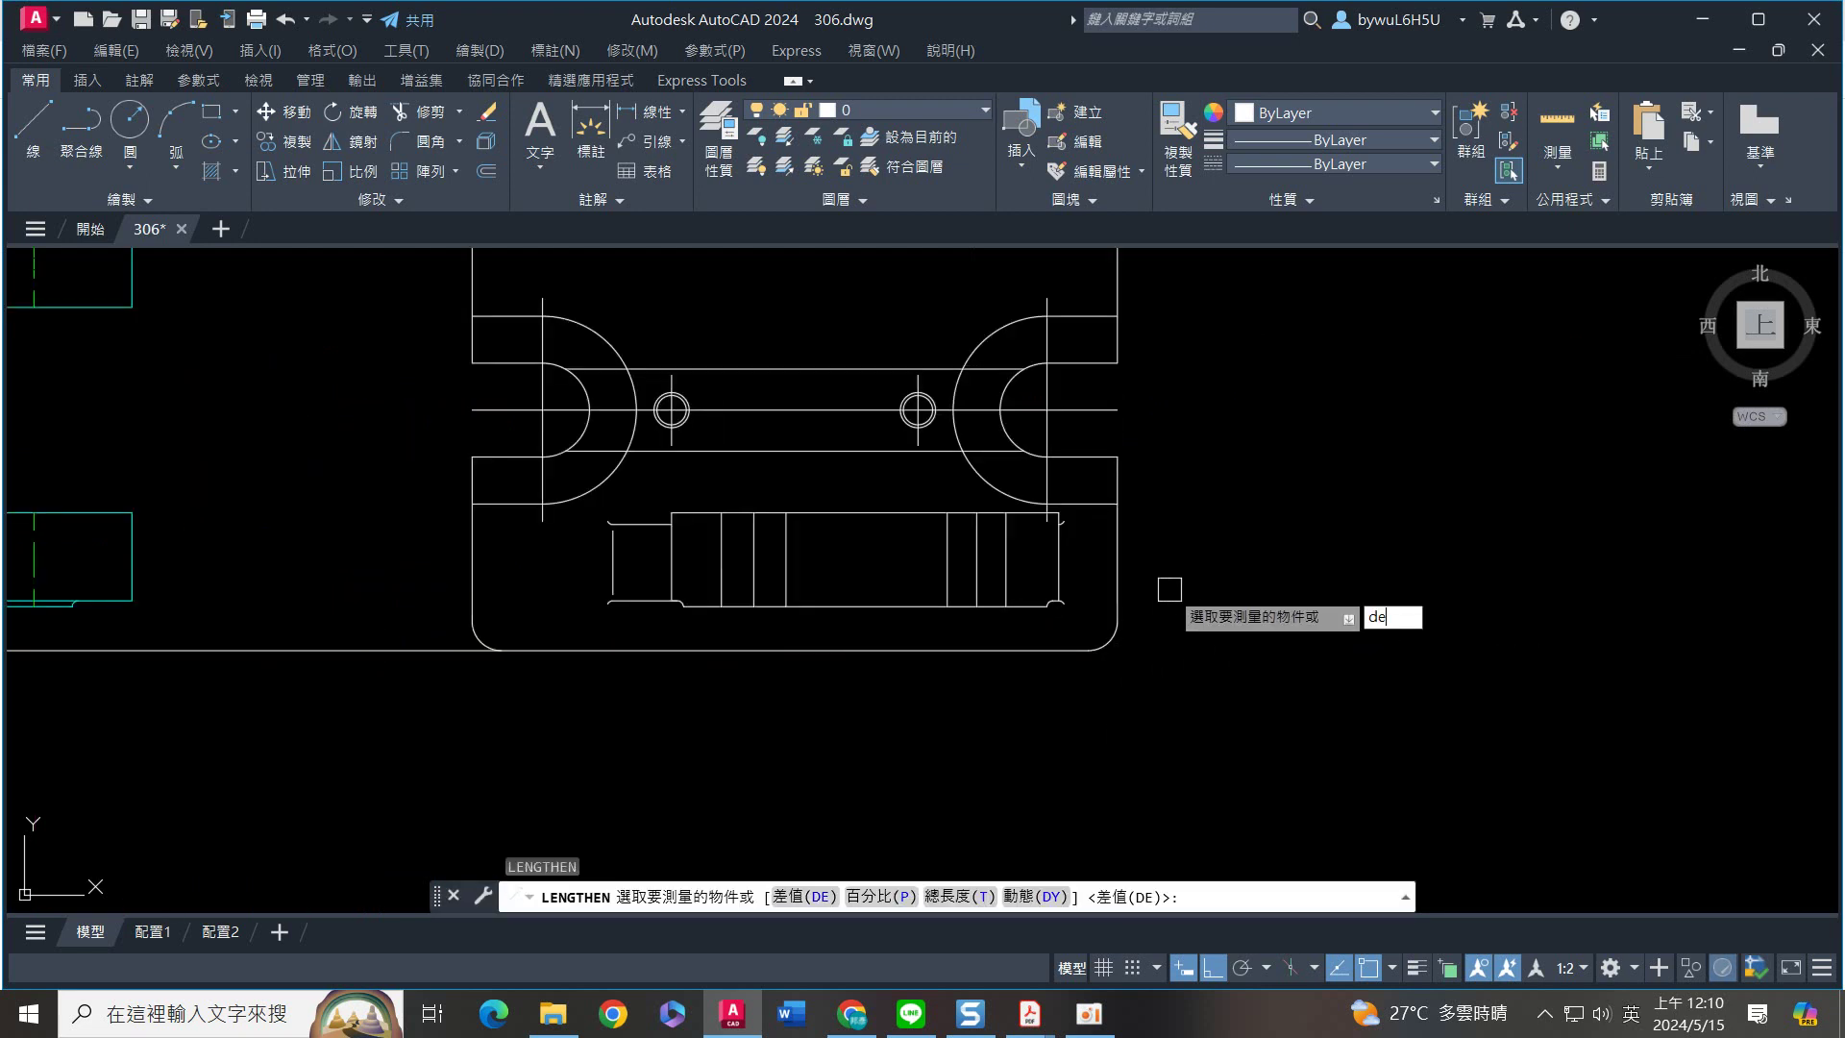
text(de)
key(Return)
text(3)
key(Return)
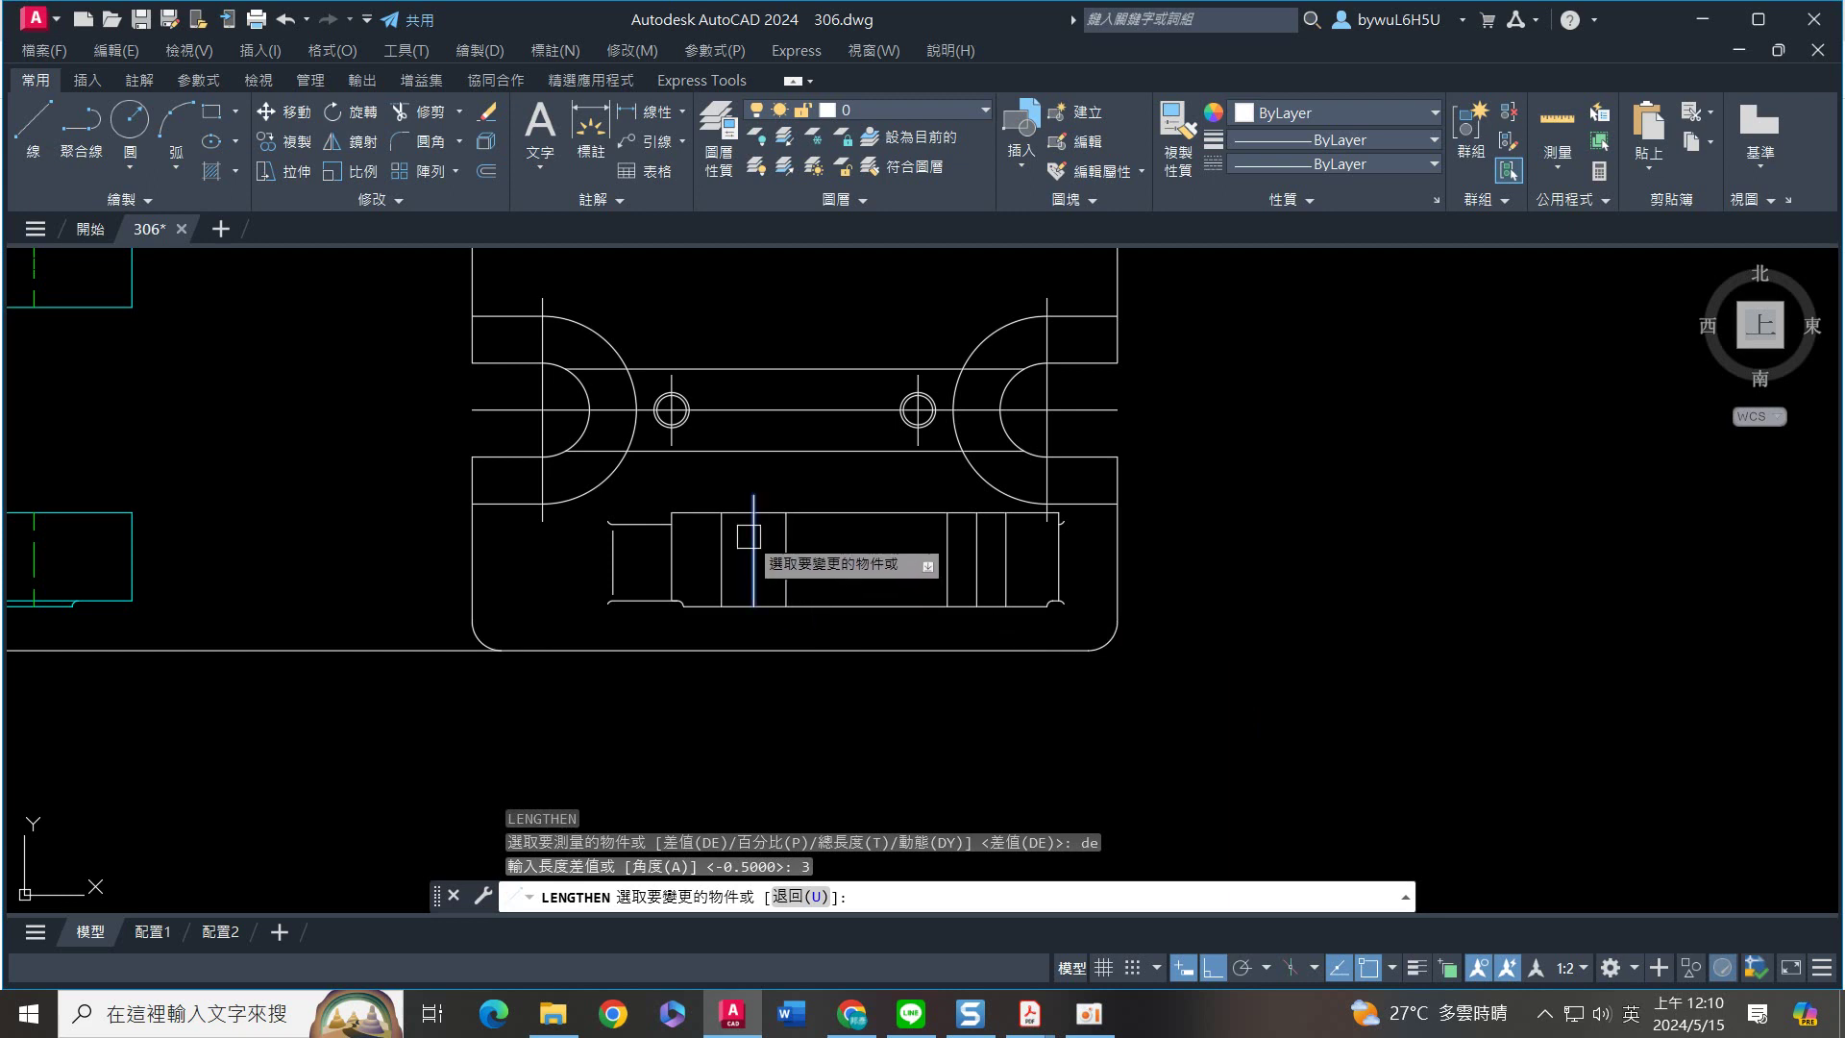
click(754, 534)
click(755, 581)
click(977, 528)
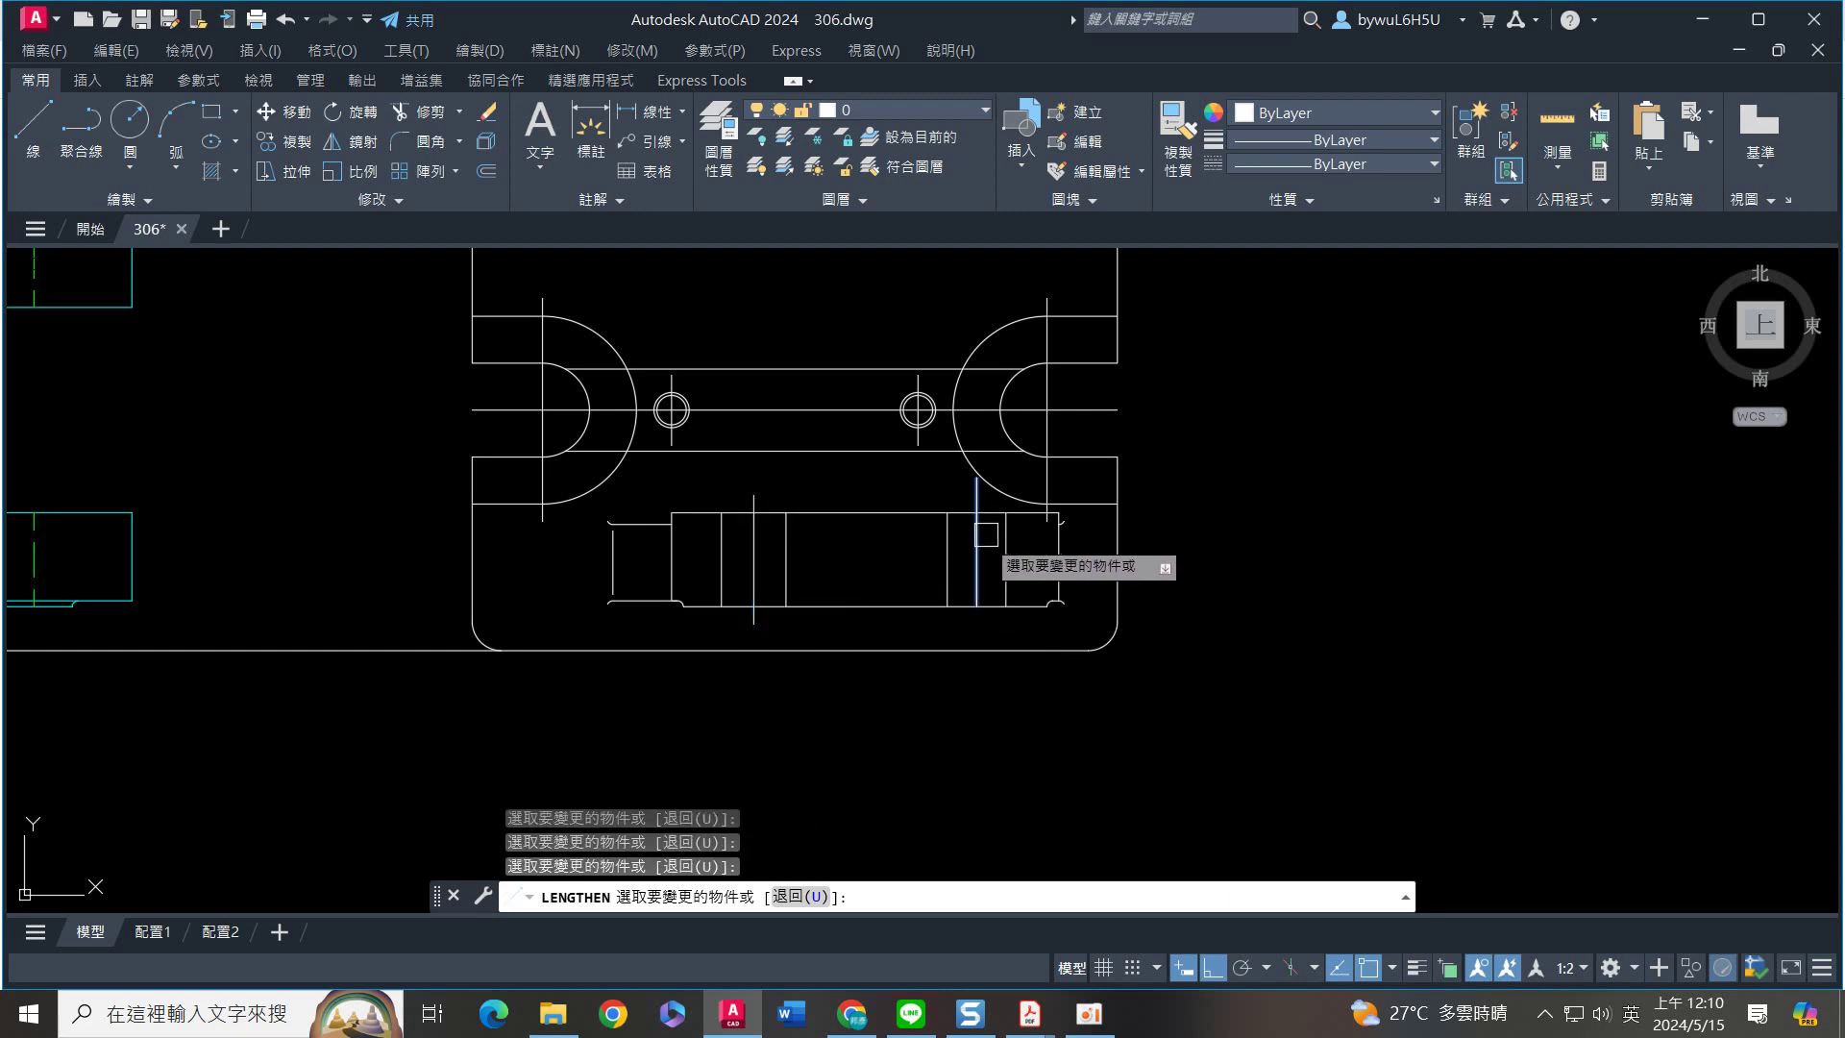
key(Escape)
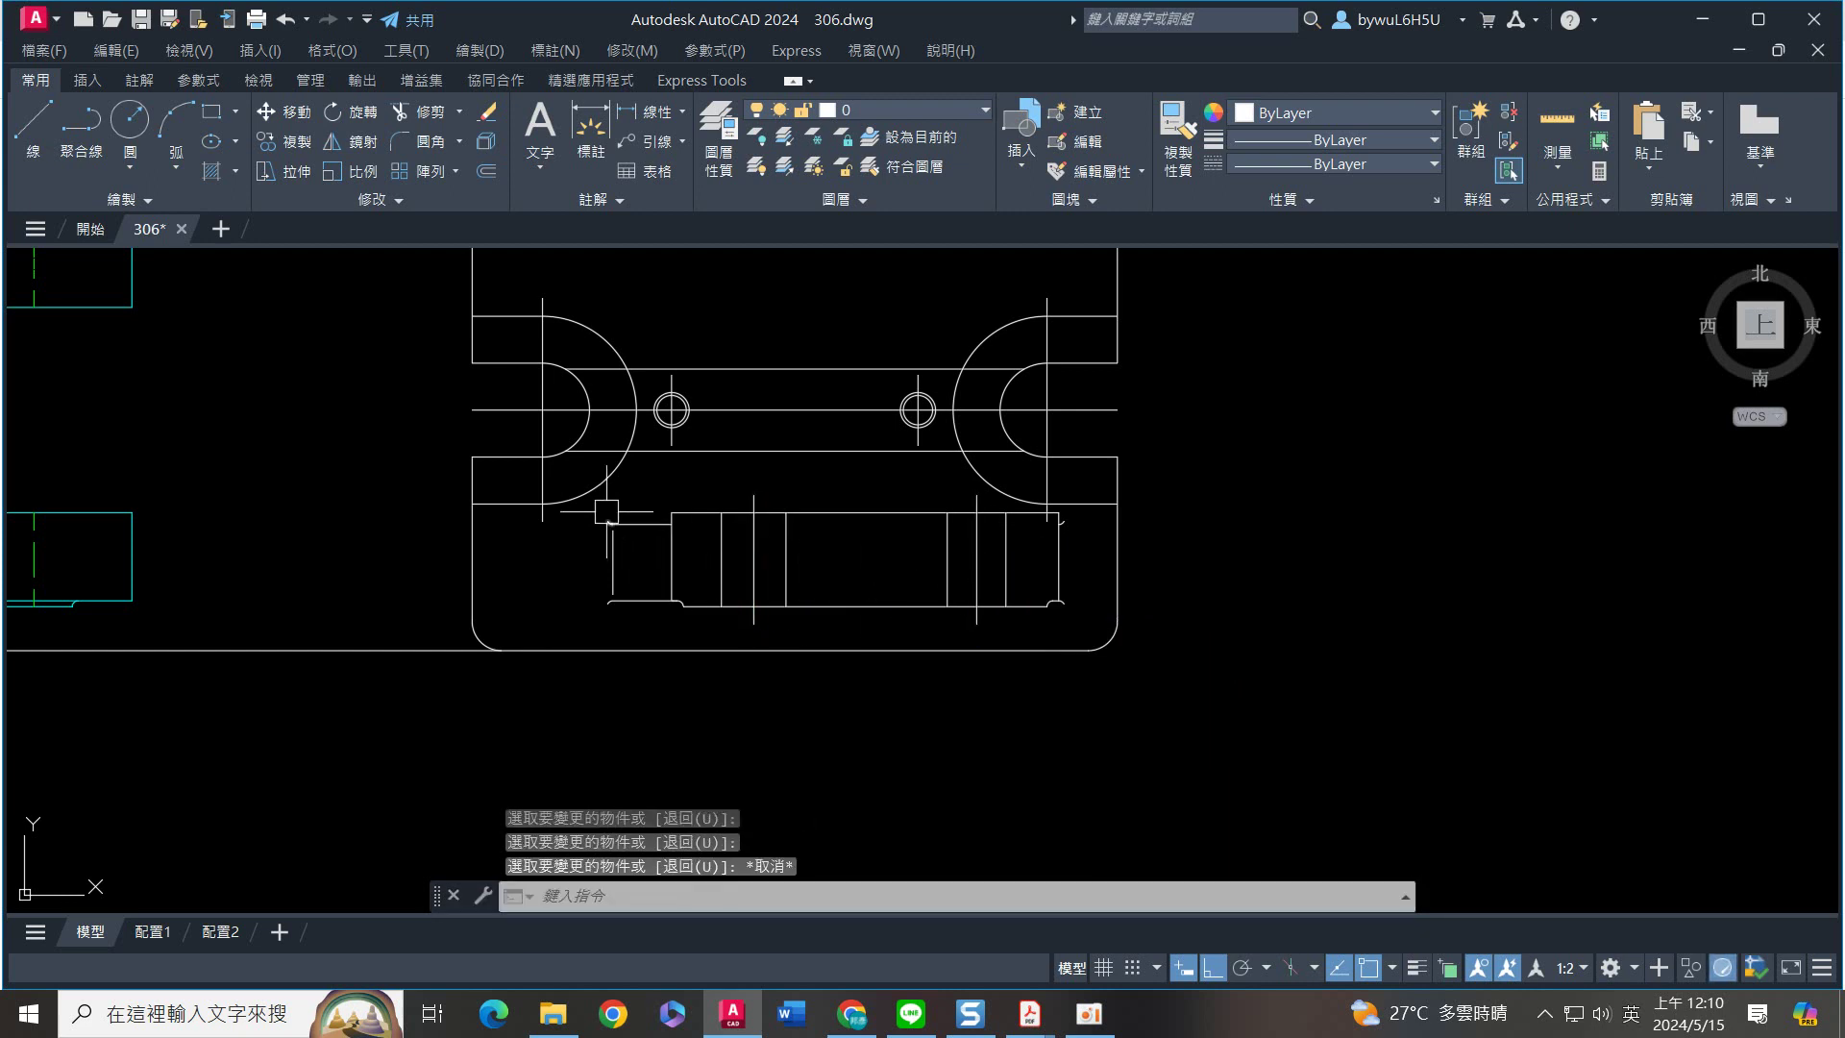
Lengthen the top view's horizontal centre line by 3 at both ends
key(Return)
key(Return)
key(Return)
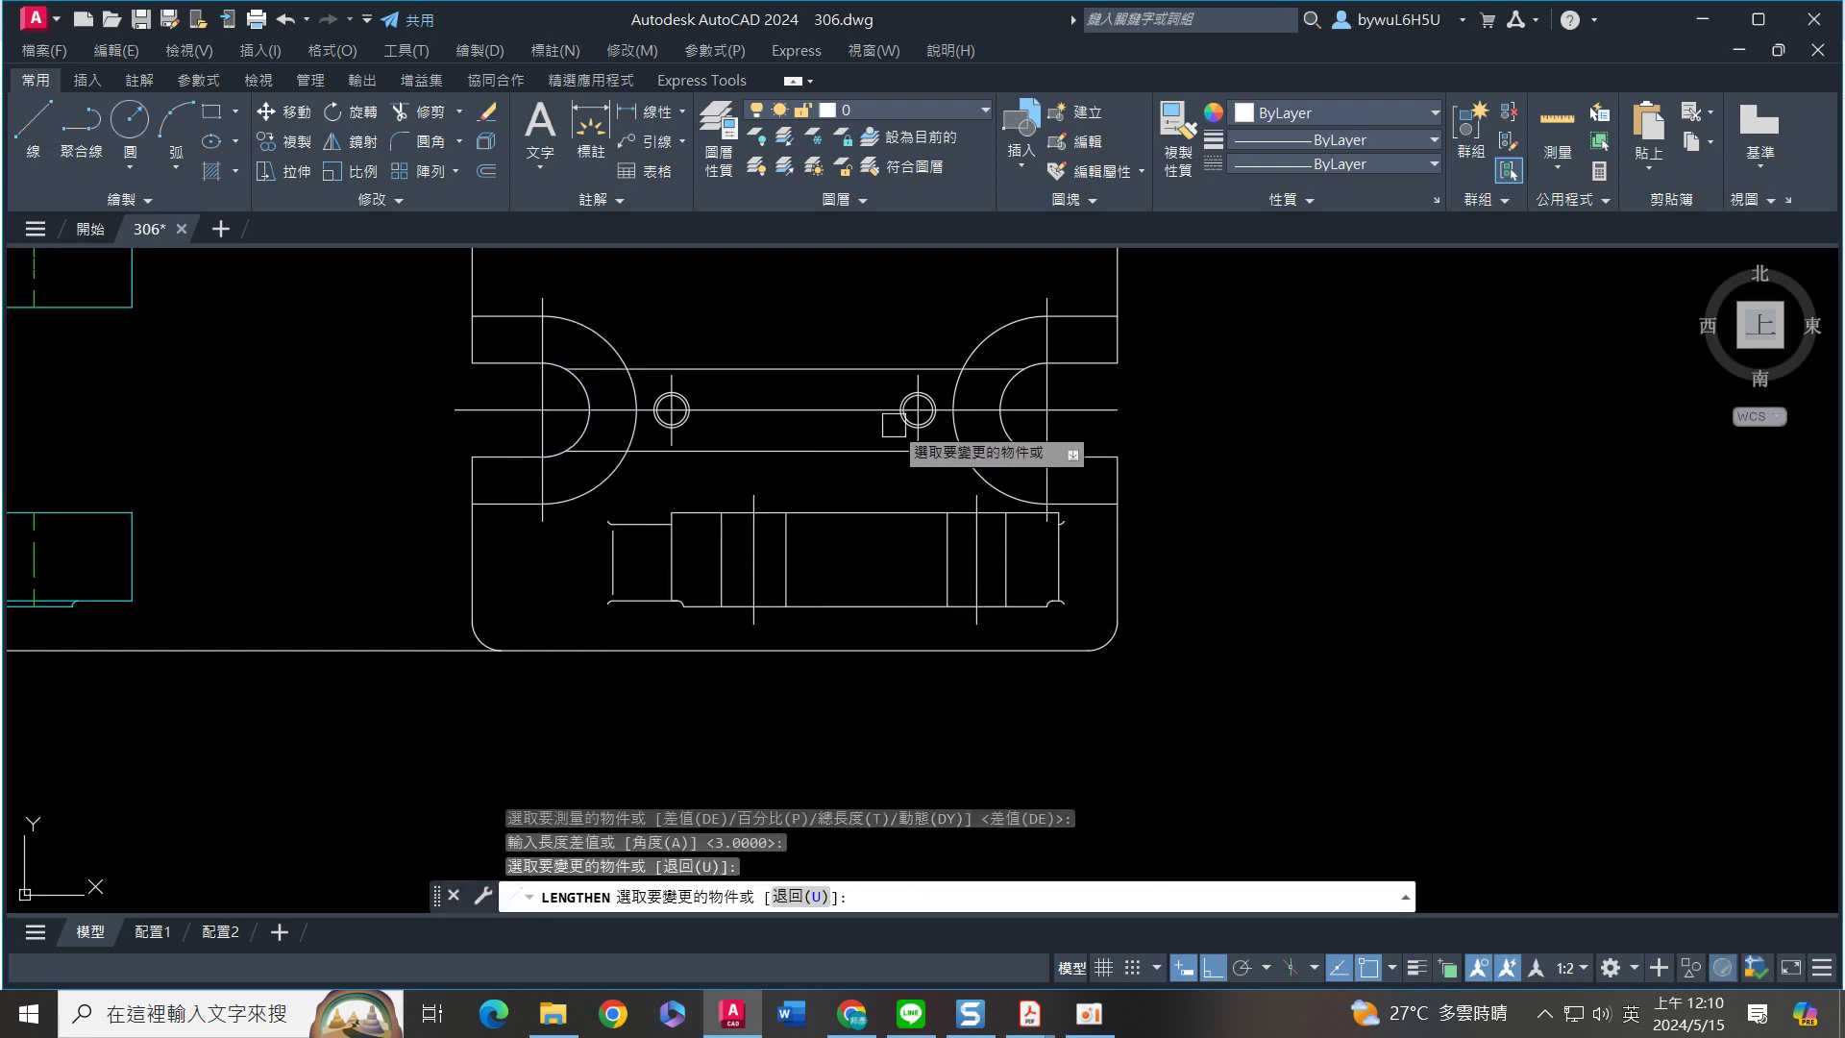
click(1091, 410)
key(Return)
Mirror the complete lower upright outline with its slot and hole lines about the horizontal centre line, keeping the original
scroll(742, 504, up, 3)
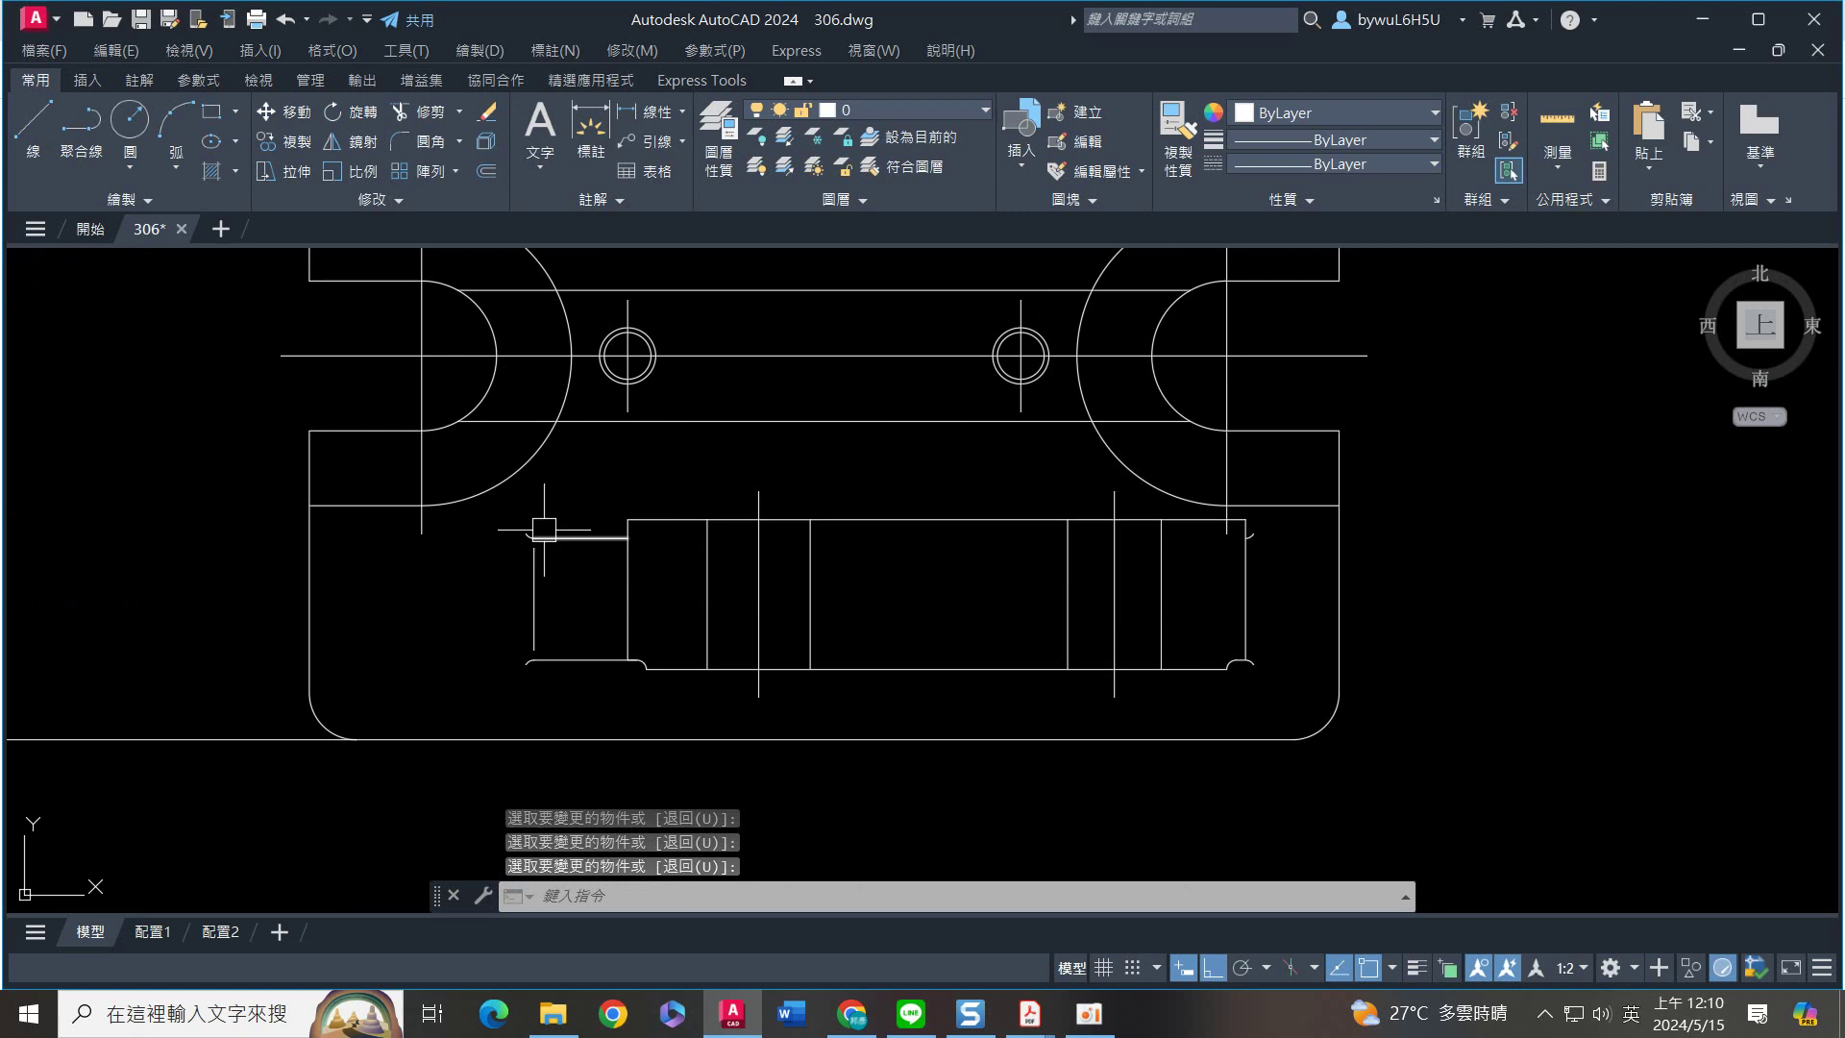
click(479, 468)
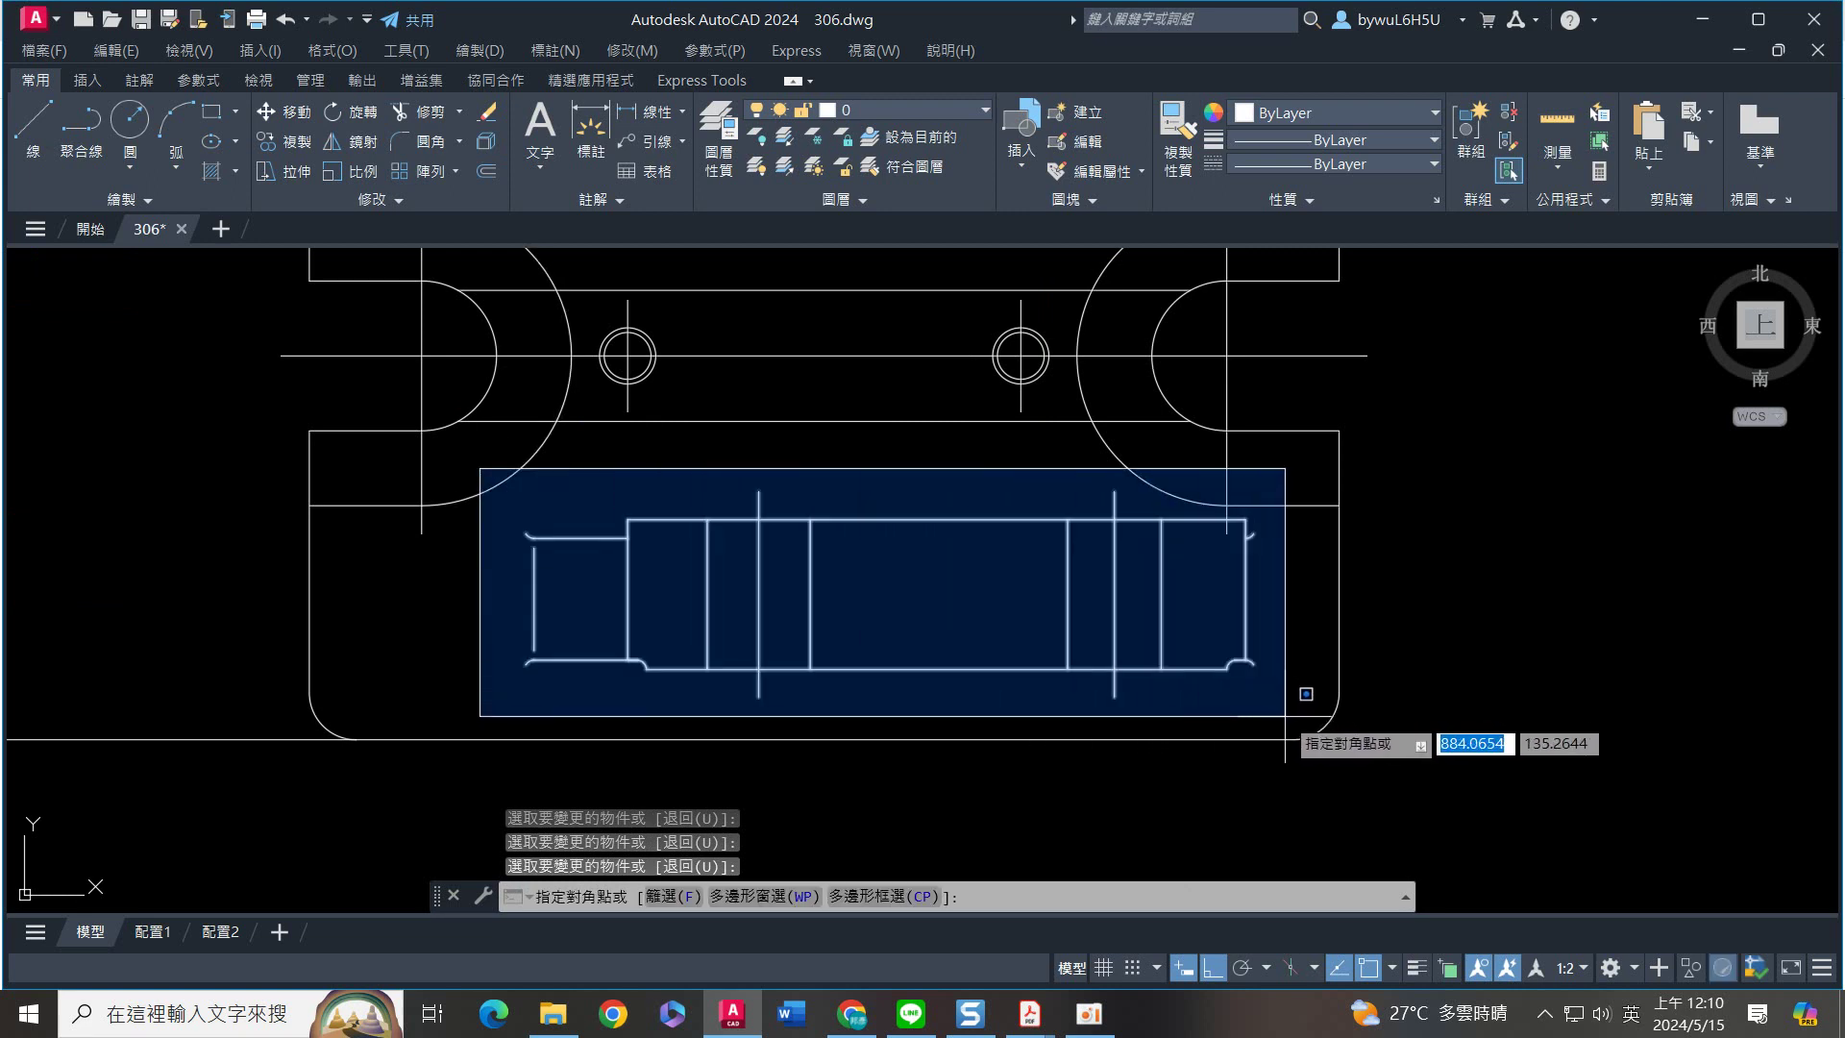
click(1287, 704)
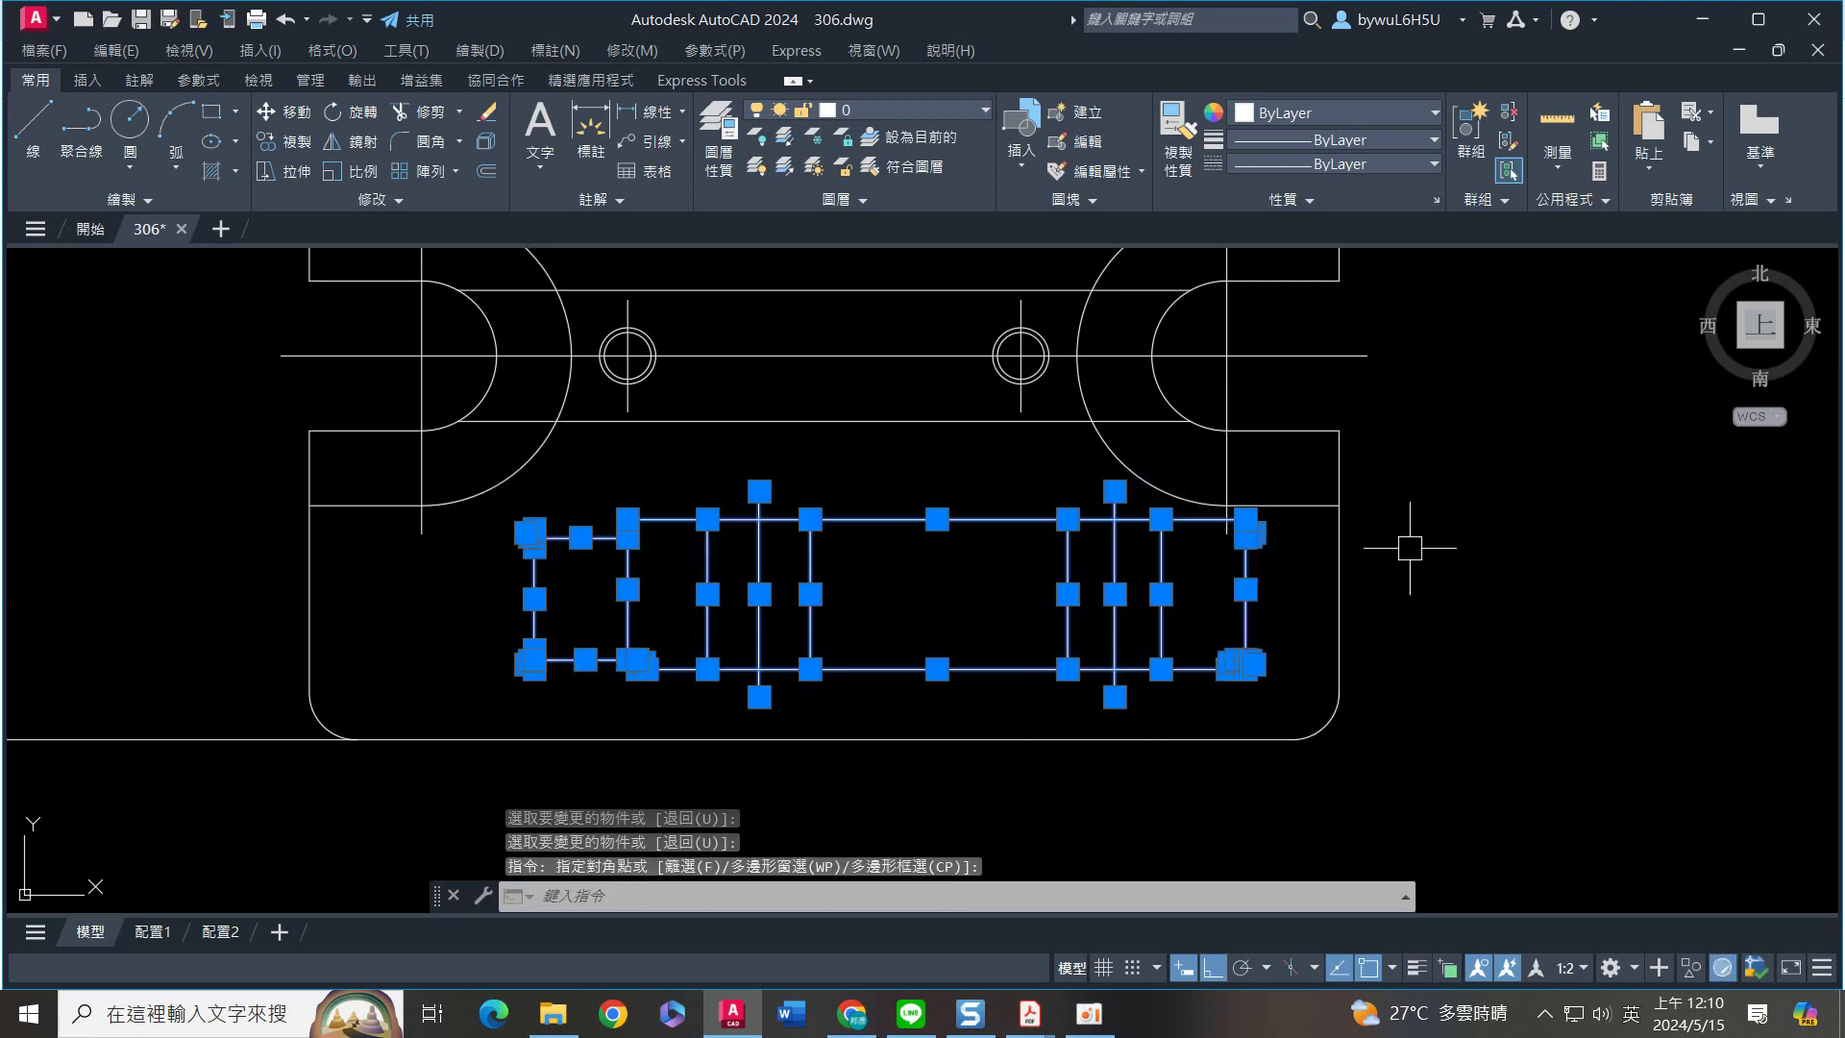
text(m)
key(Return)
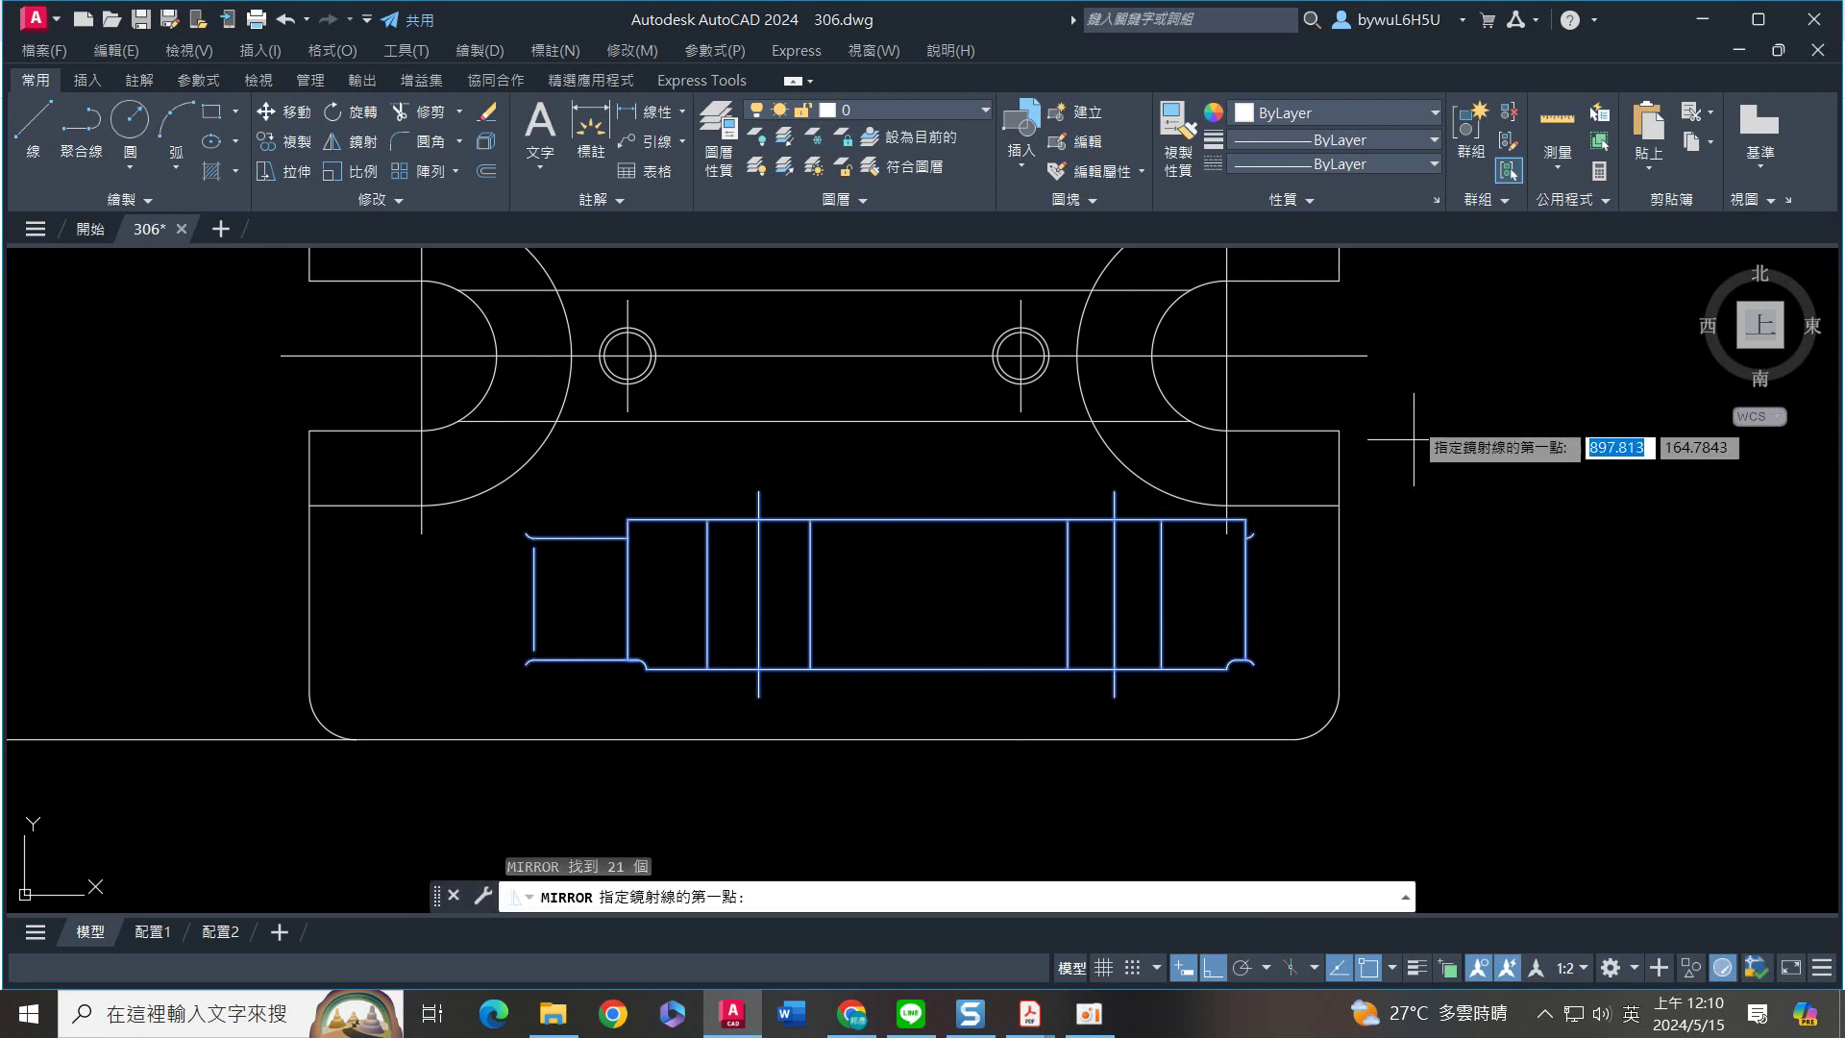
click(1370, 356)
click(1453, 368)
key(Return)
middle_drag(1462, 382, 1305, 562)
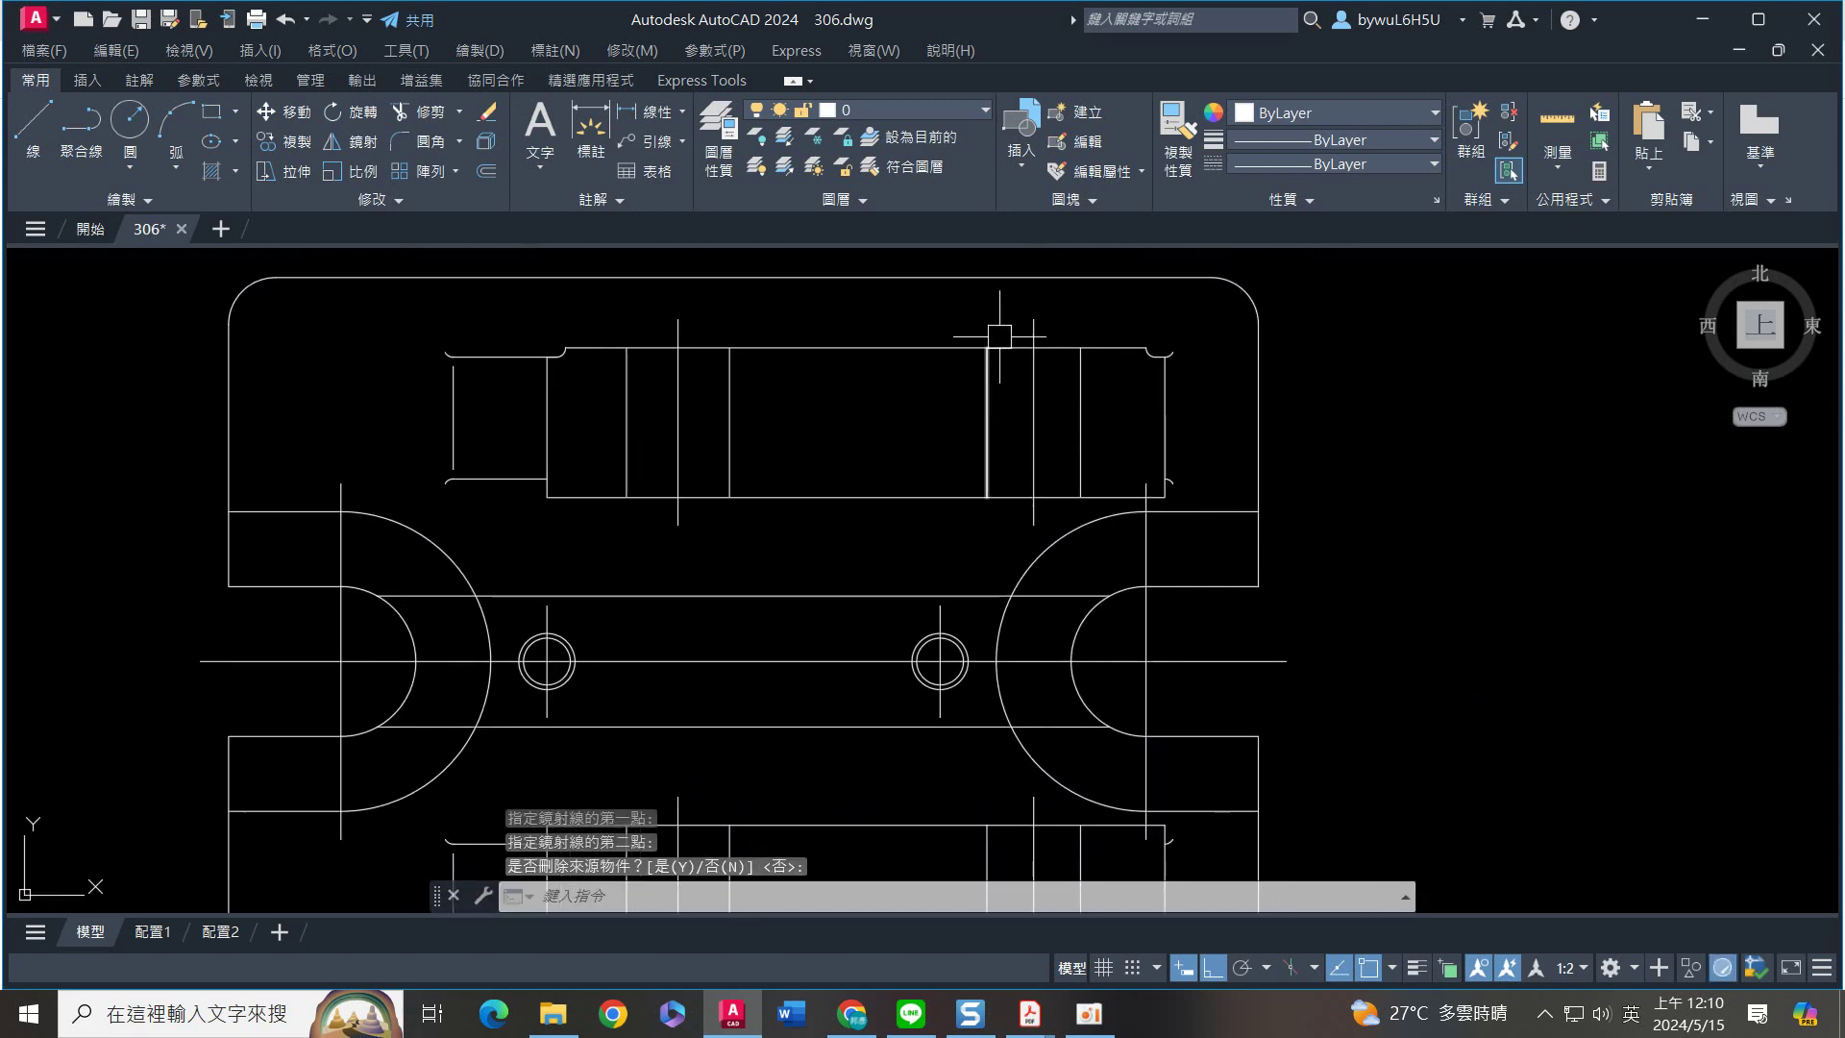
Draw a 3 by 4 rectangle in the empty area right of the top view and explode it into lines
middle_drag(1279, 394, 1240, 400)
text(rec)
key(Return)
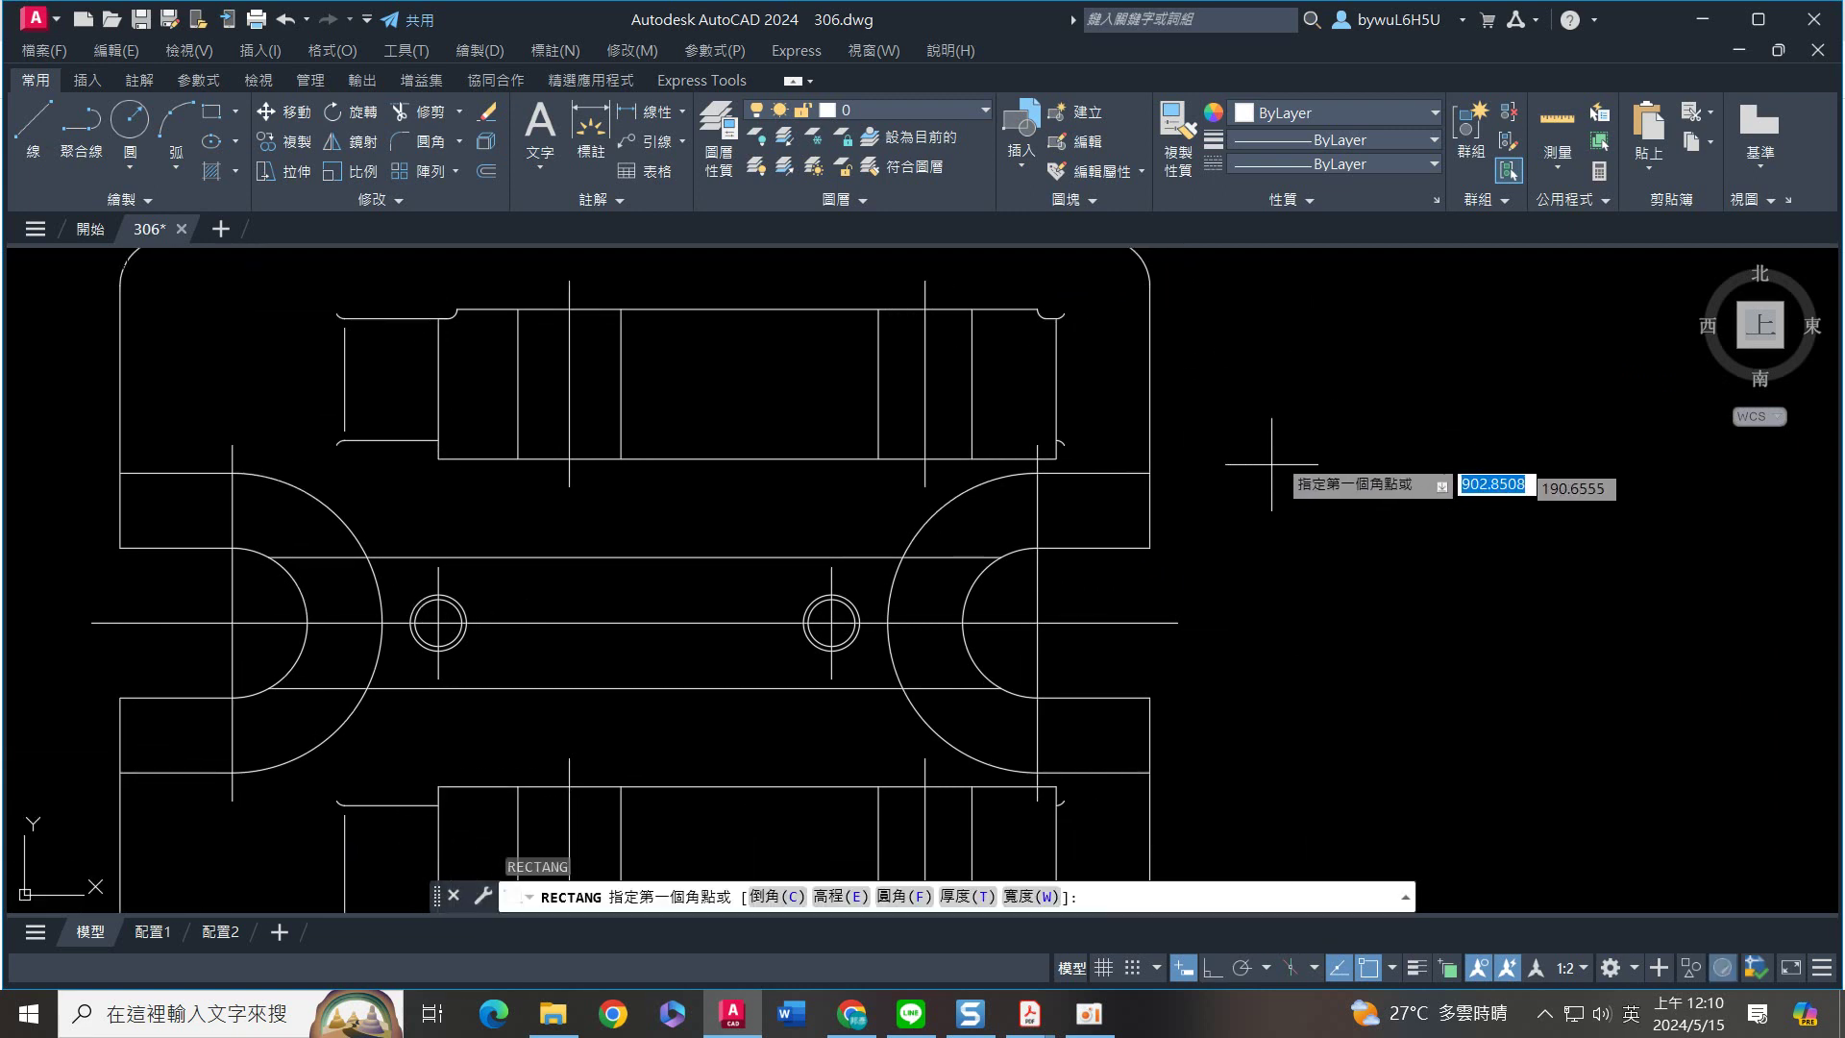
click(1314, 429)
text(@)
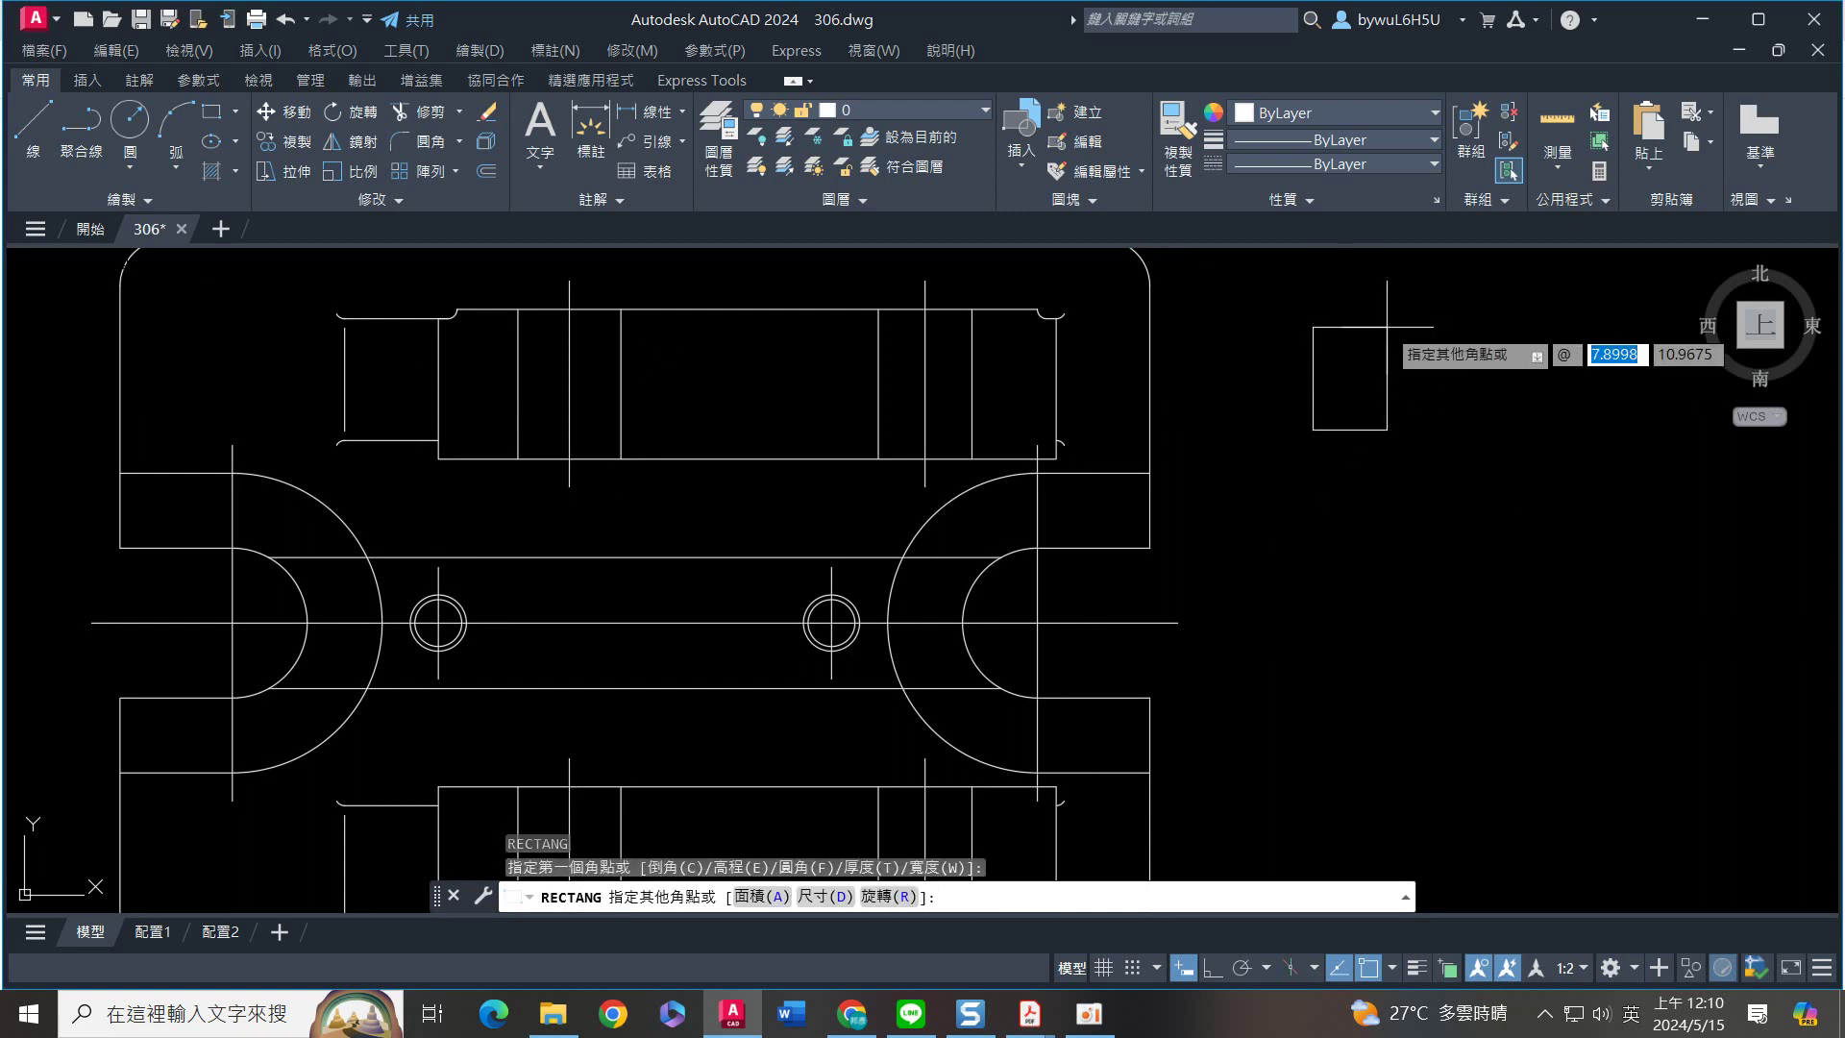
key(Tab)
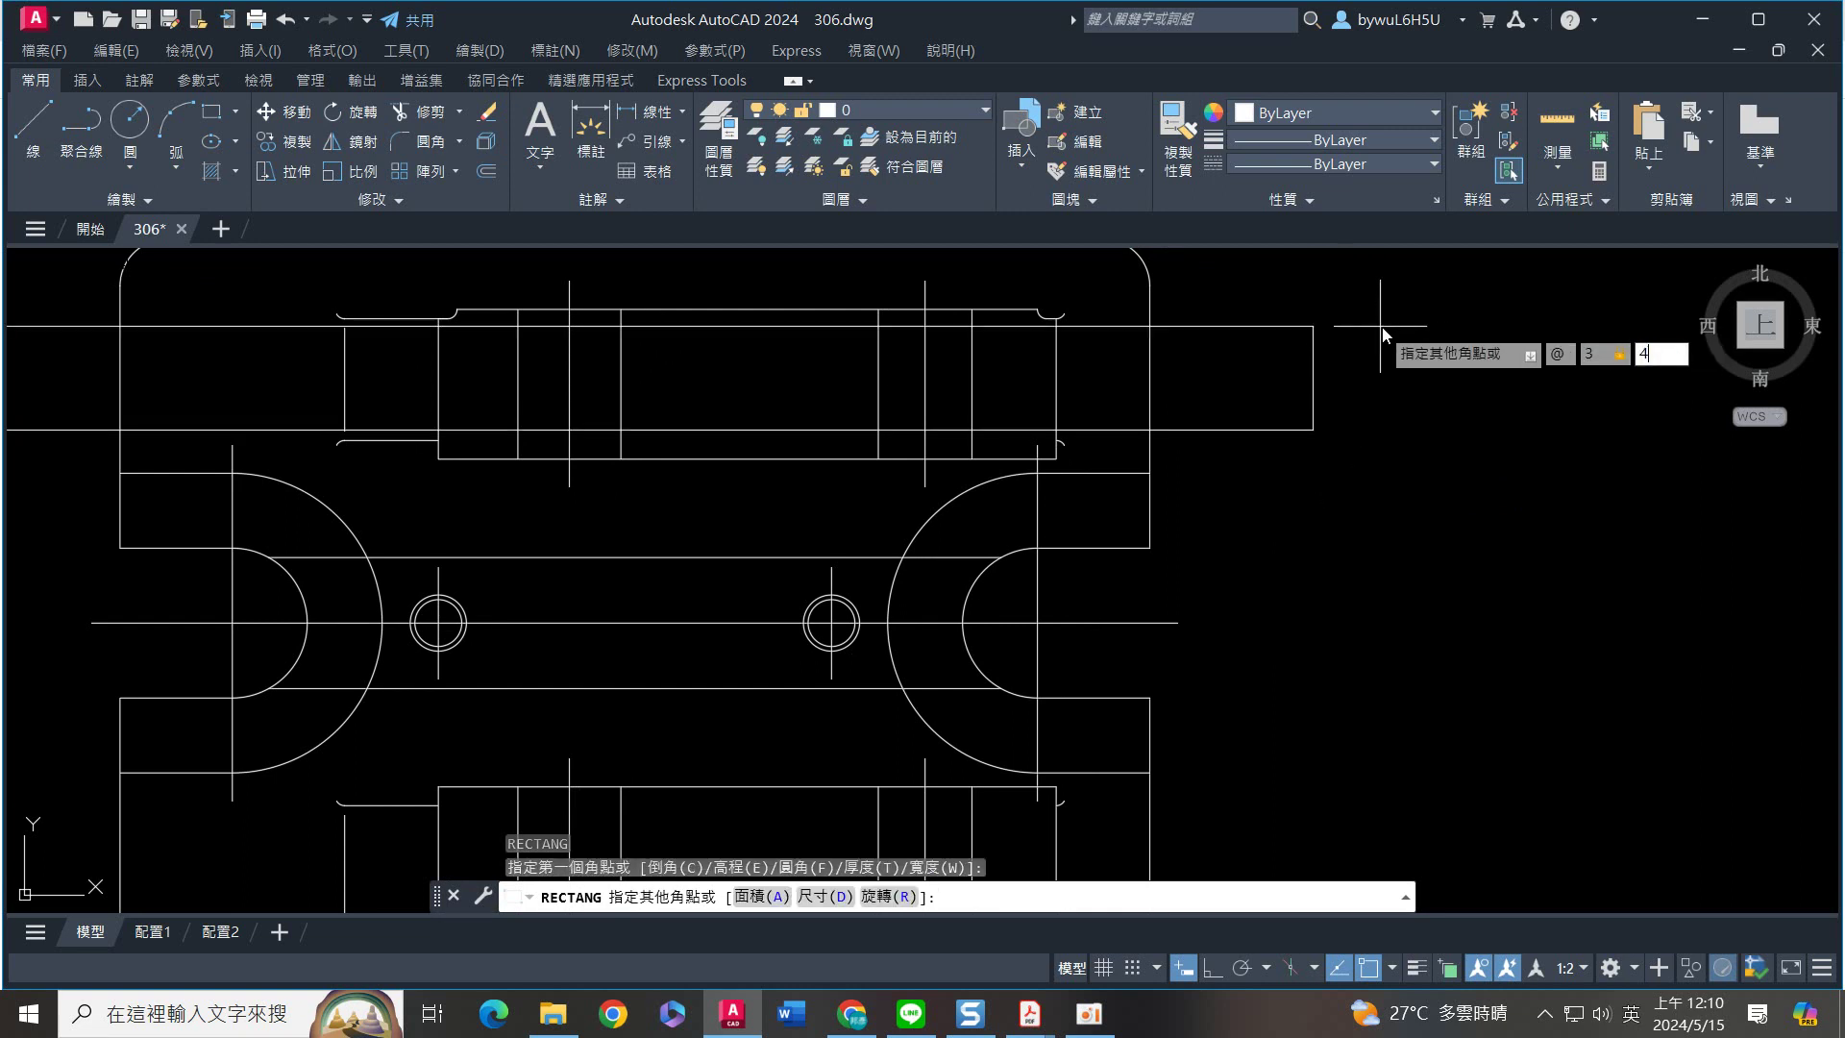
text(4)
key(Return)
click(1429, 343)
click(1240, 488)
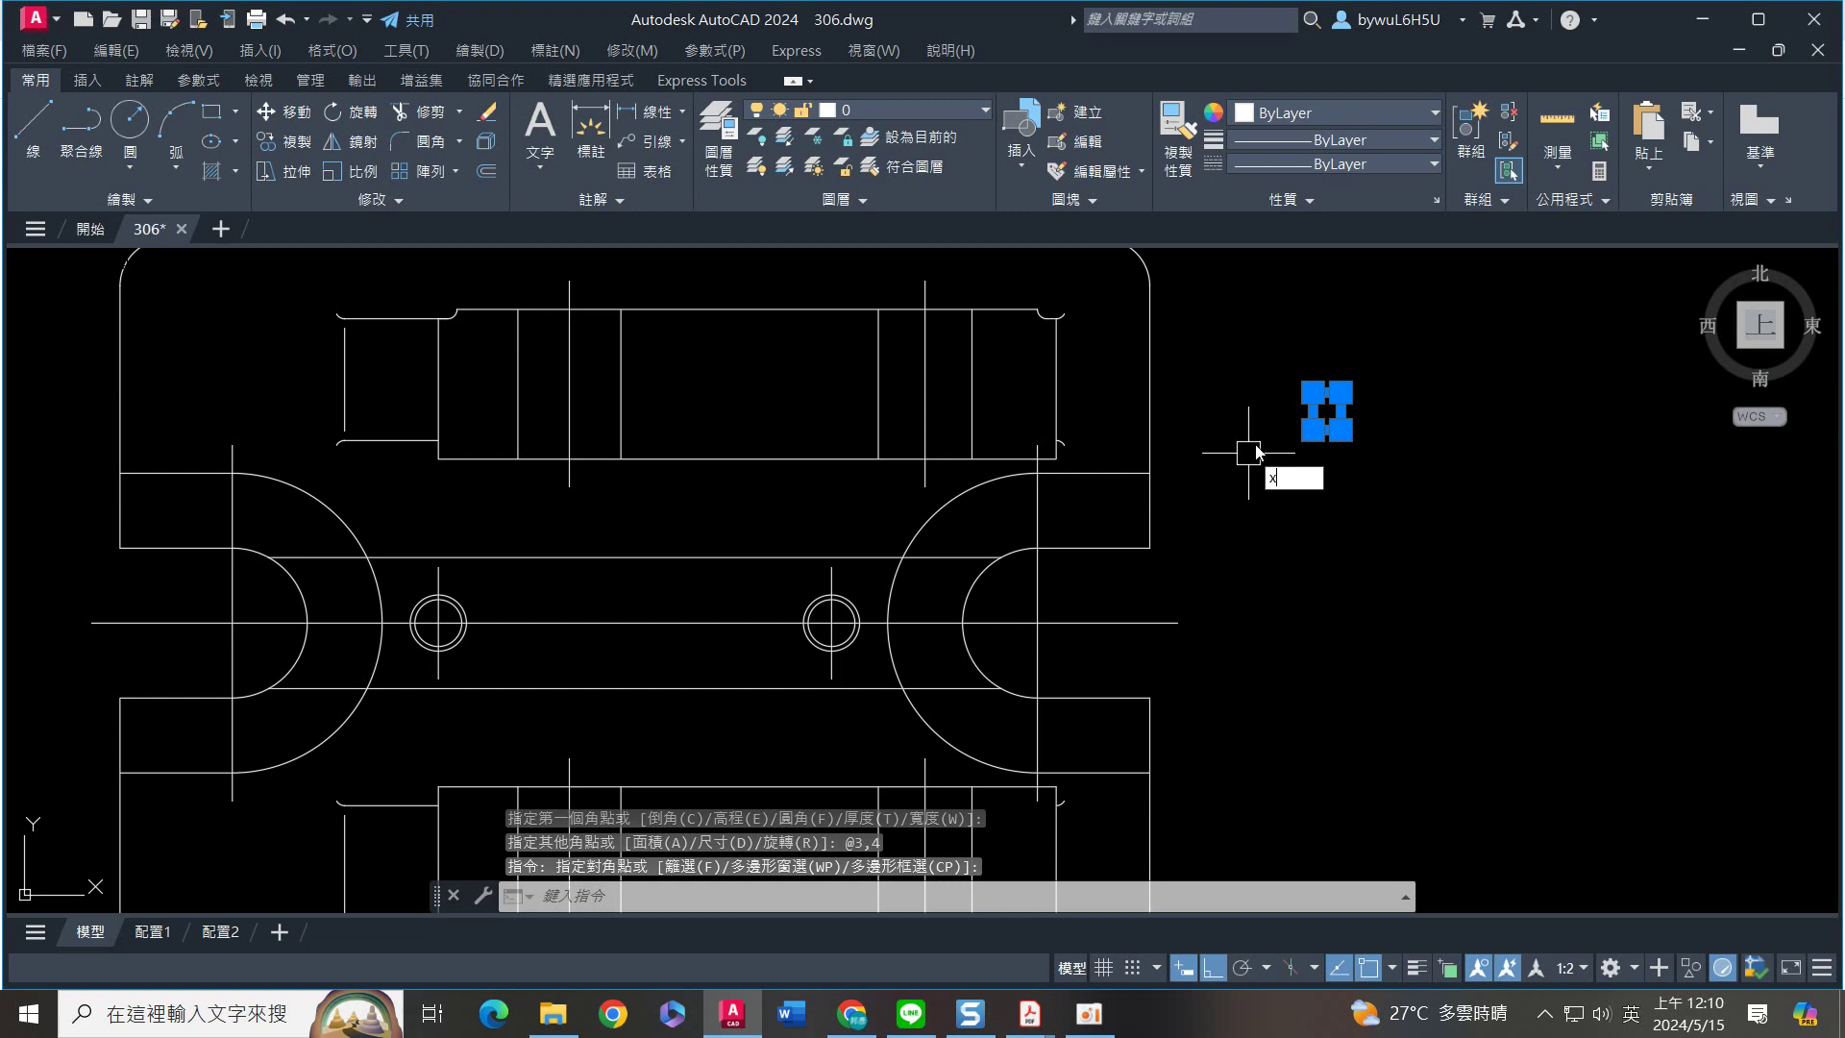
text(x)
key(Return)
Move the small rectangle's two sides and bottom line from its top midpoint to the round hole's centre line on the upper upright's outer edge
scroll(1384, 395, up, 3)
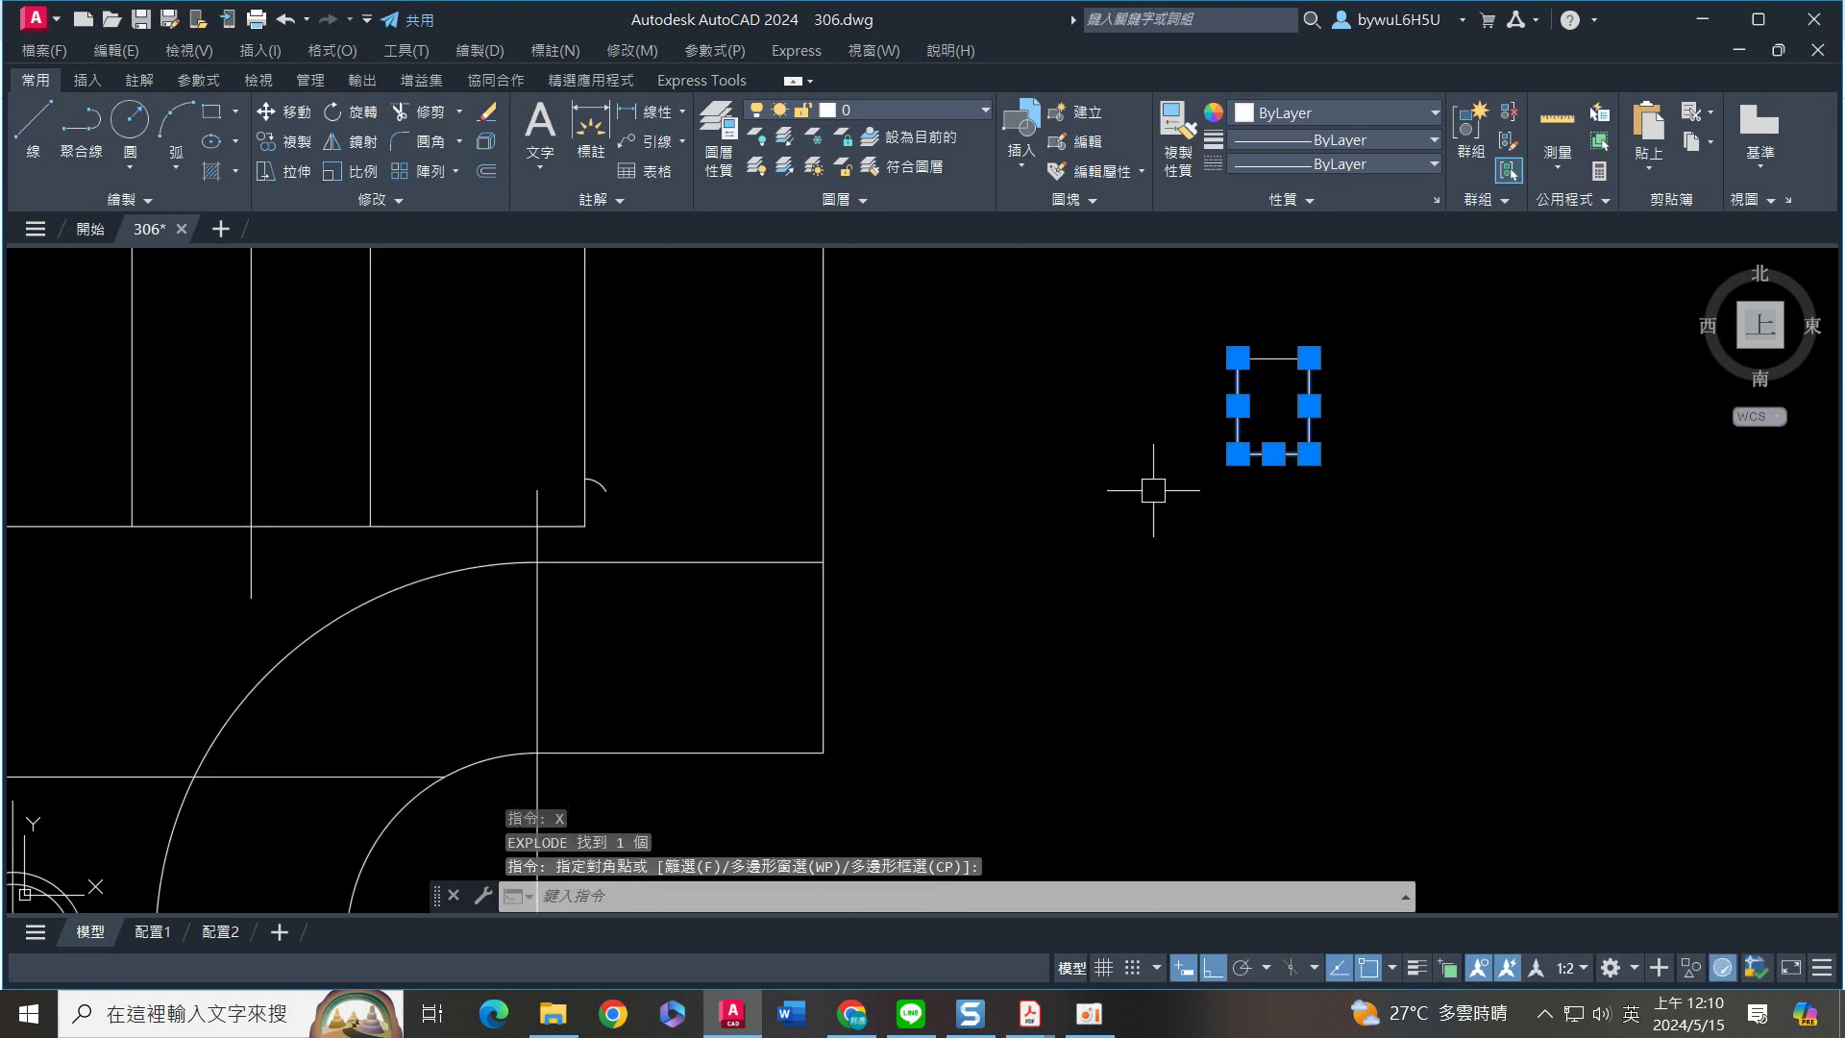
text(m)
key(Return)
click(1274, 358)
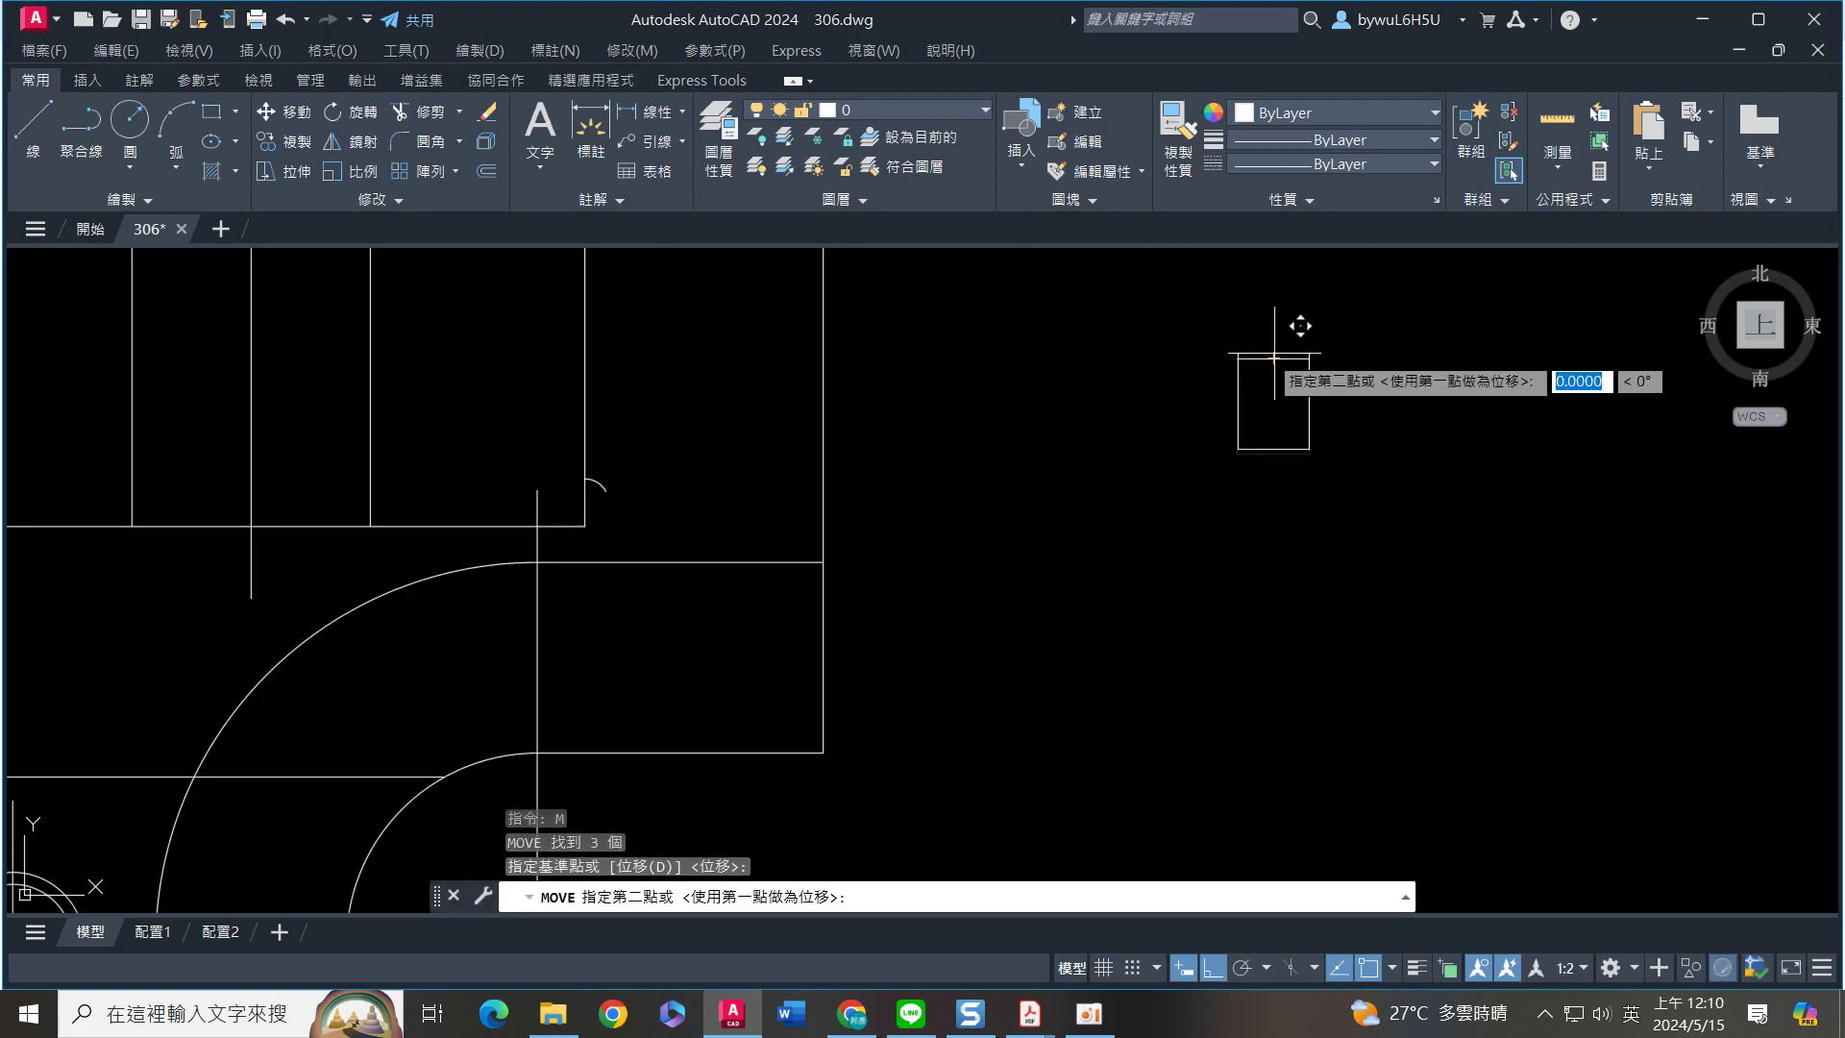
scroll(1222, 374, down, 3)
click(823, 305)
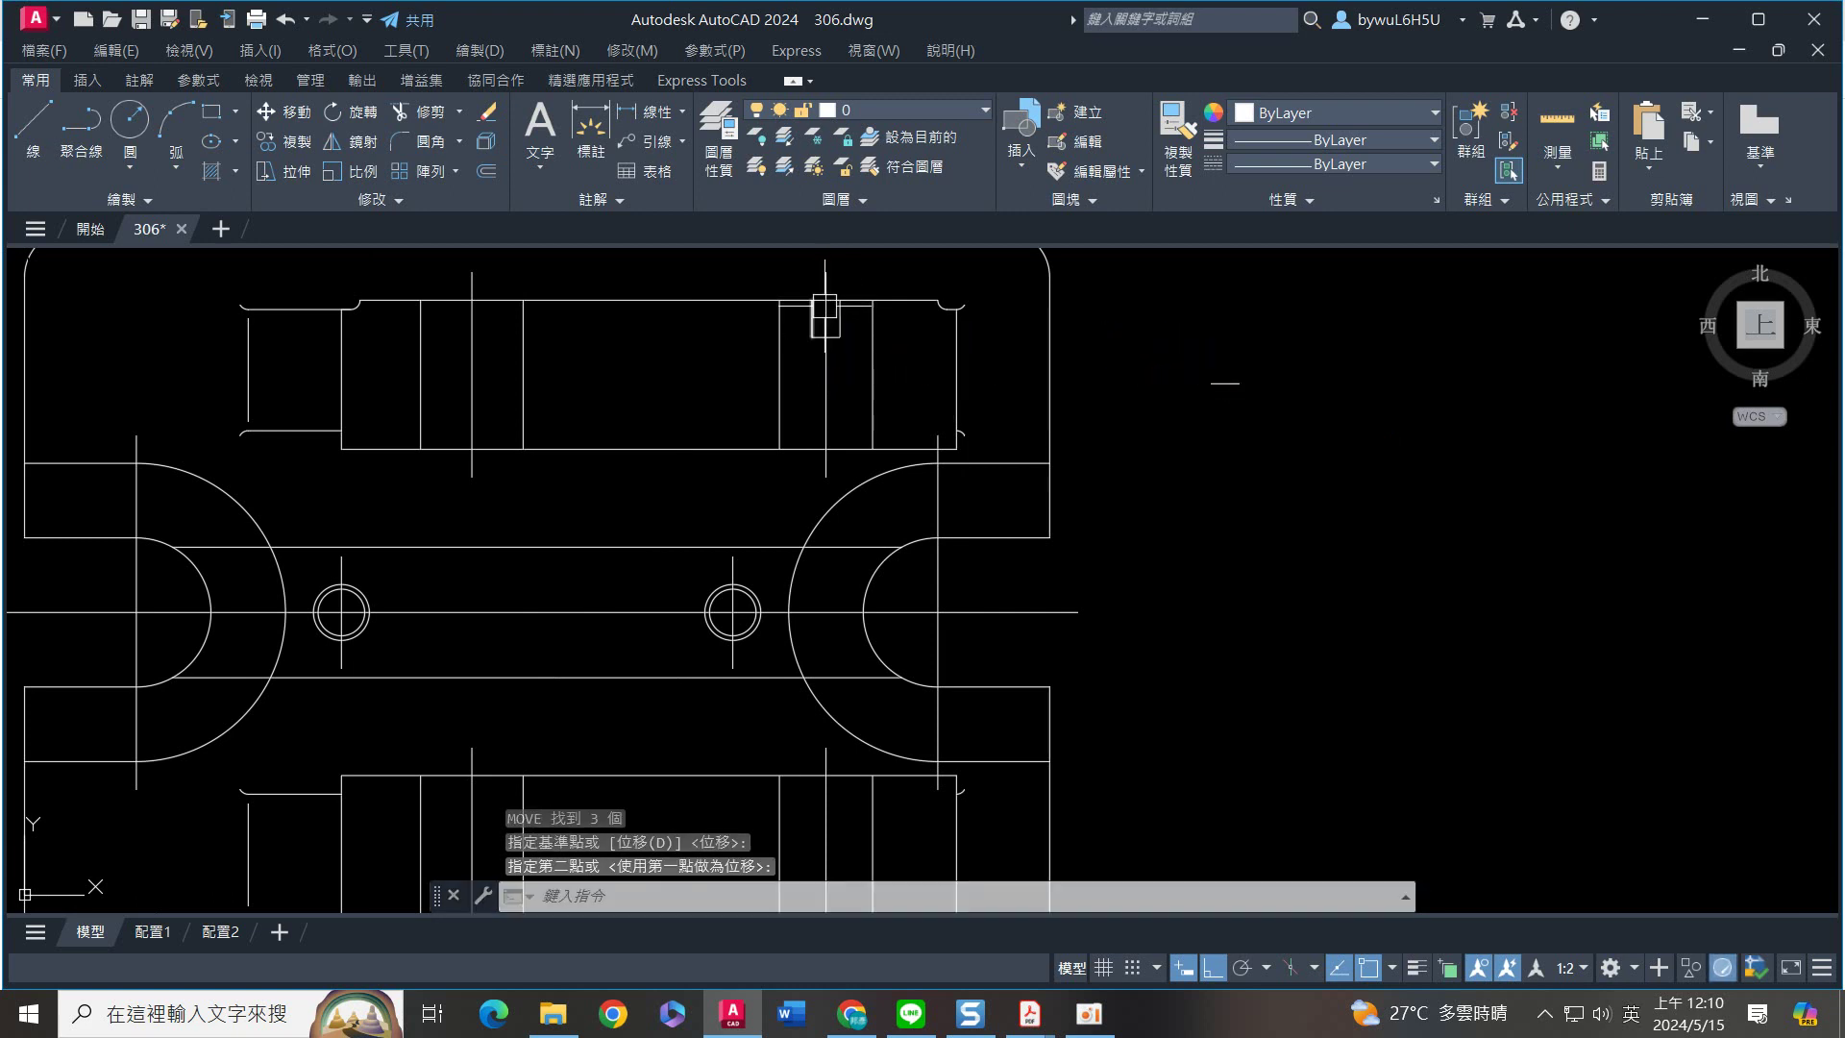
Erase the small rectangle's leftover top line beside the top view
click(1201, 372)
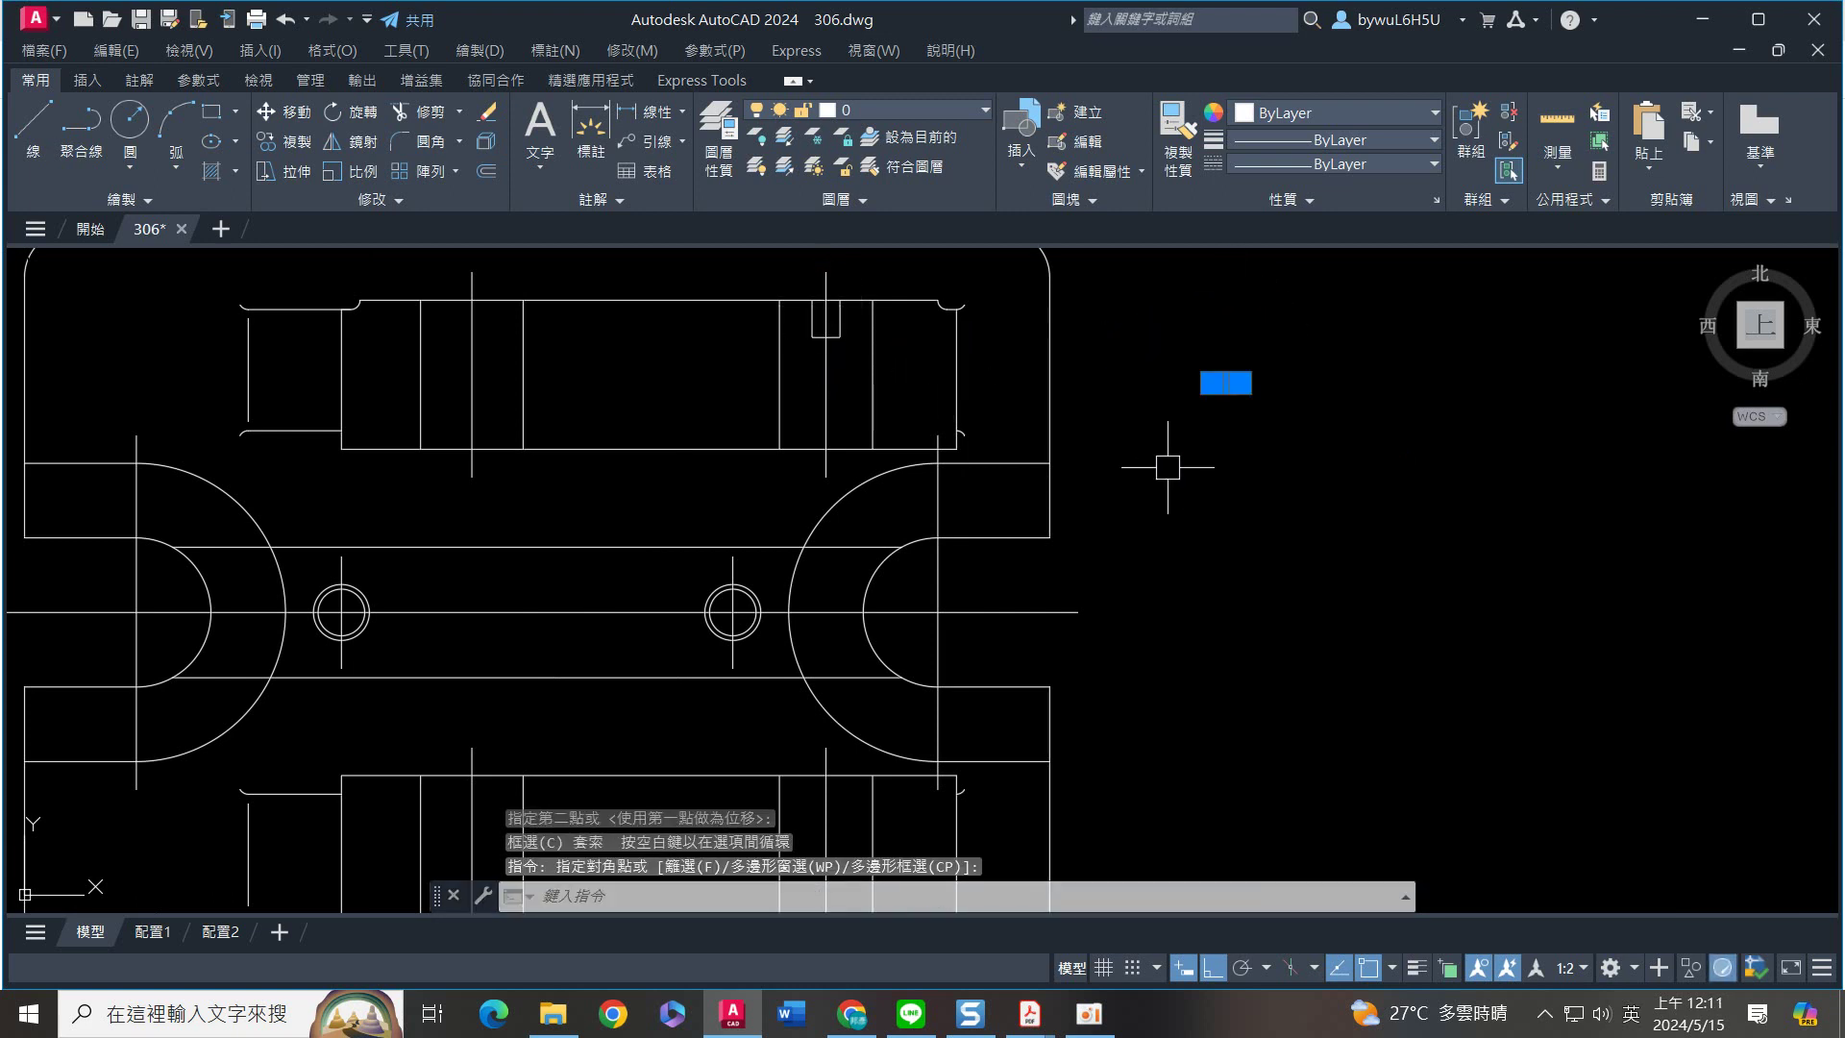
click(1236, 420)
key(Delete)
Erase the rotated reference view left of the top view together with its remaining projection line
scroll(1240, 423, down, 4)
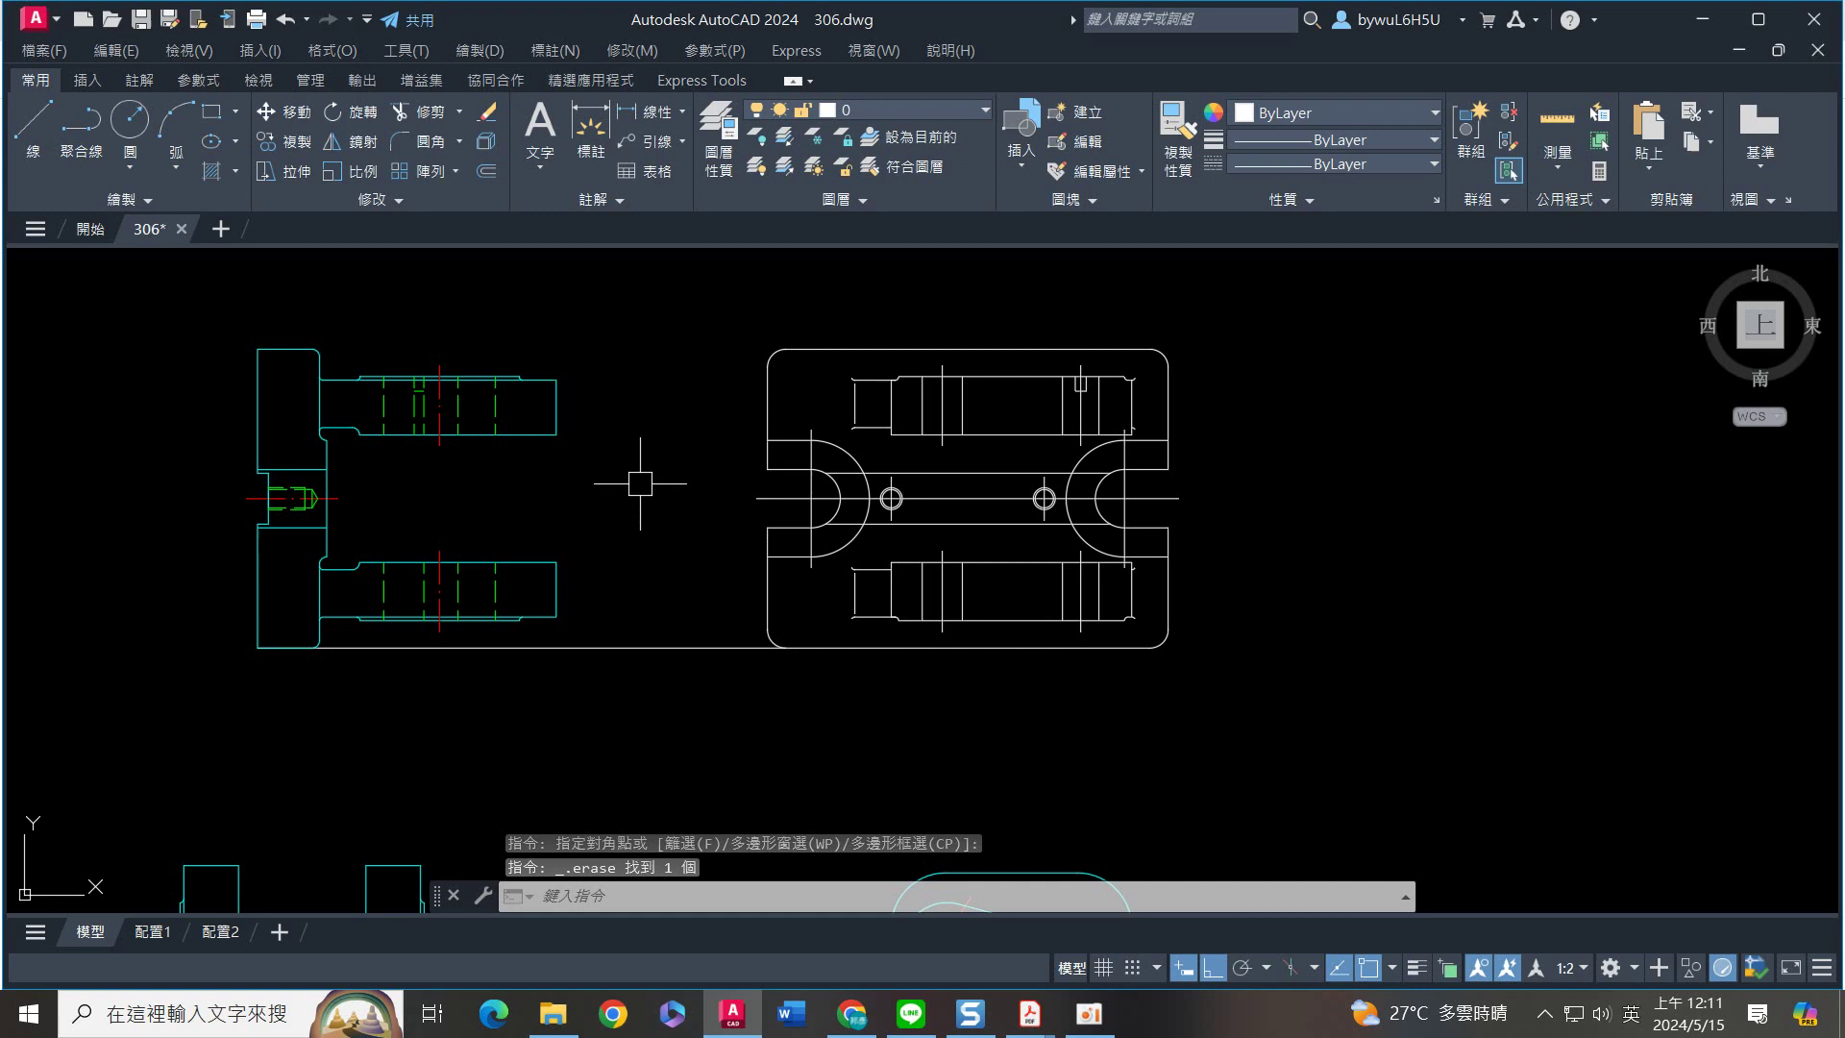
click(651, 327)
click(175, 707)
key(Delete)
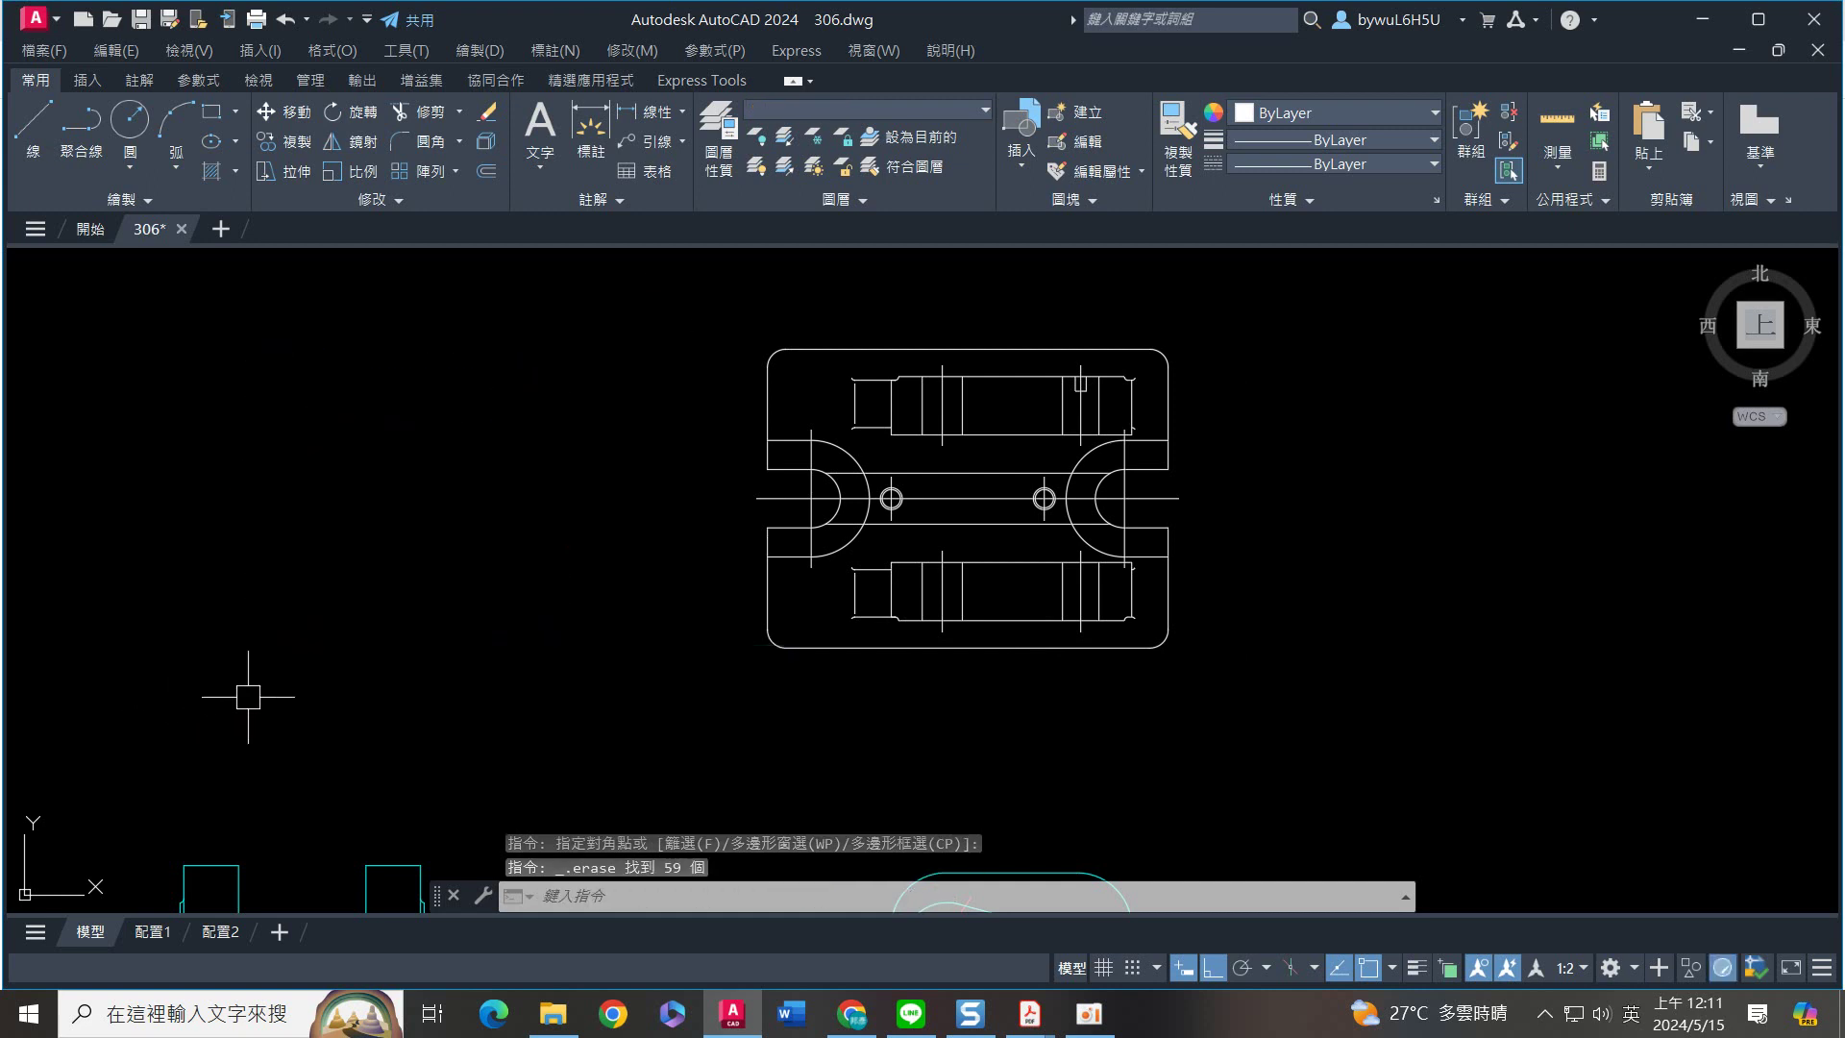
Assign all objects of the top view to the 輪廓線 layer
click(1288, 719)
click(758, 294)
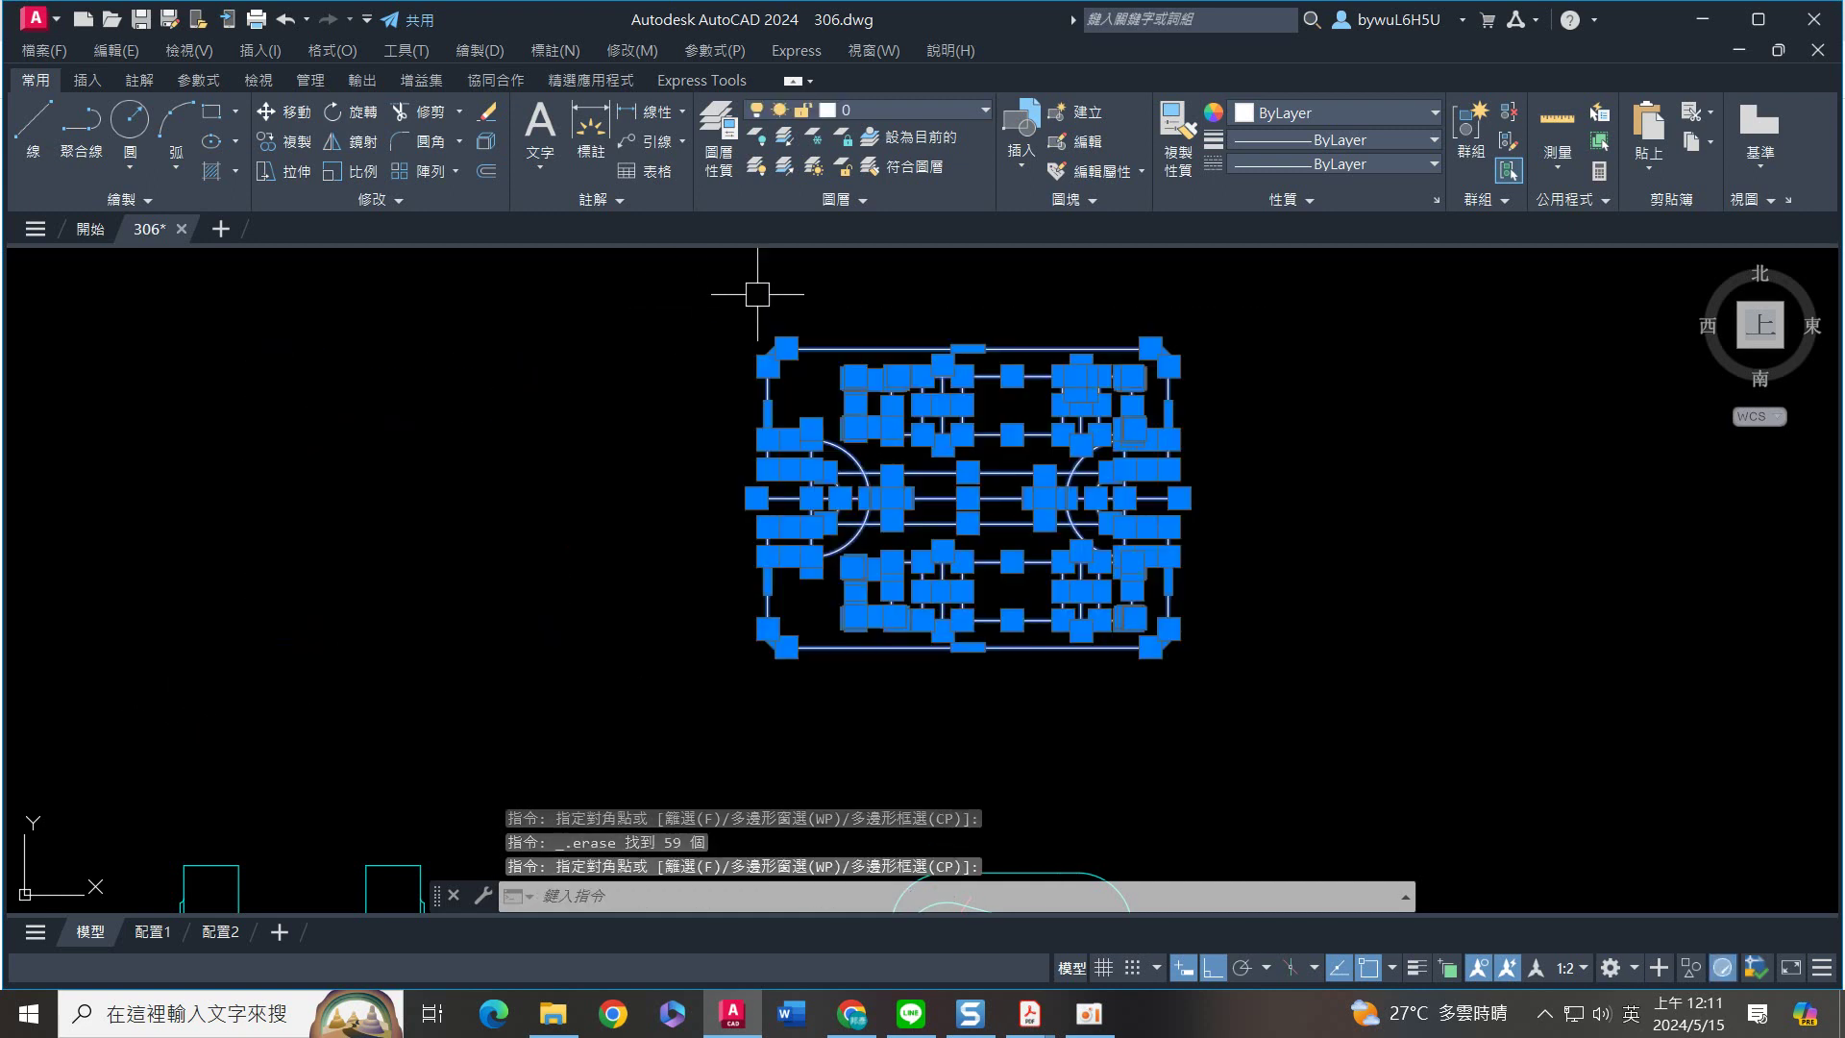
click(897, 107)
click(869, 443)
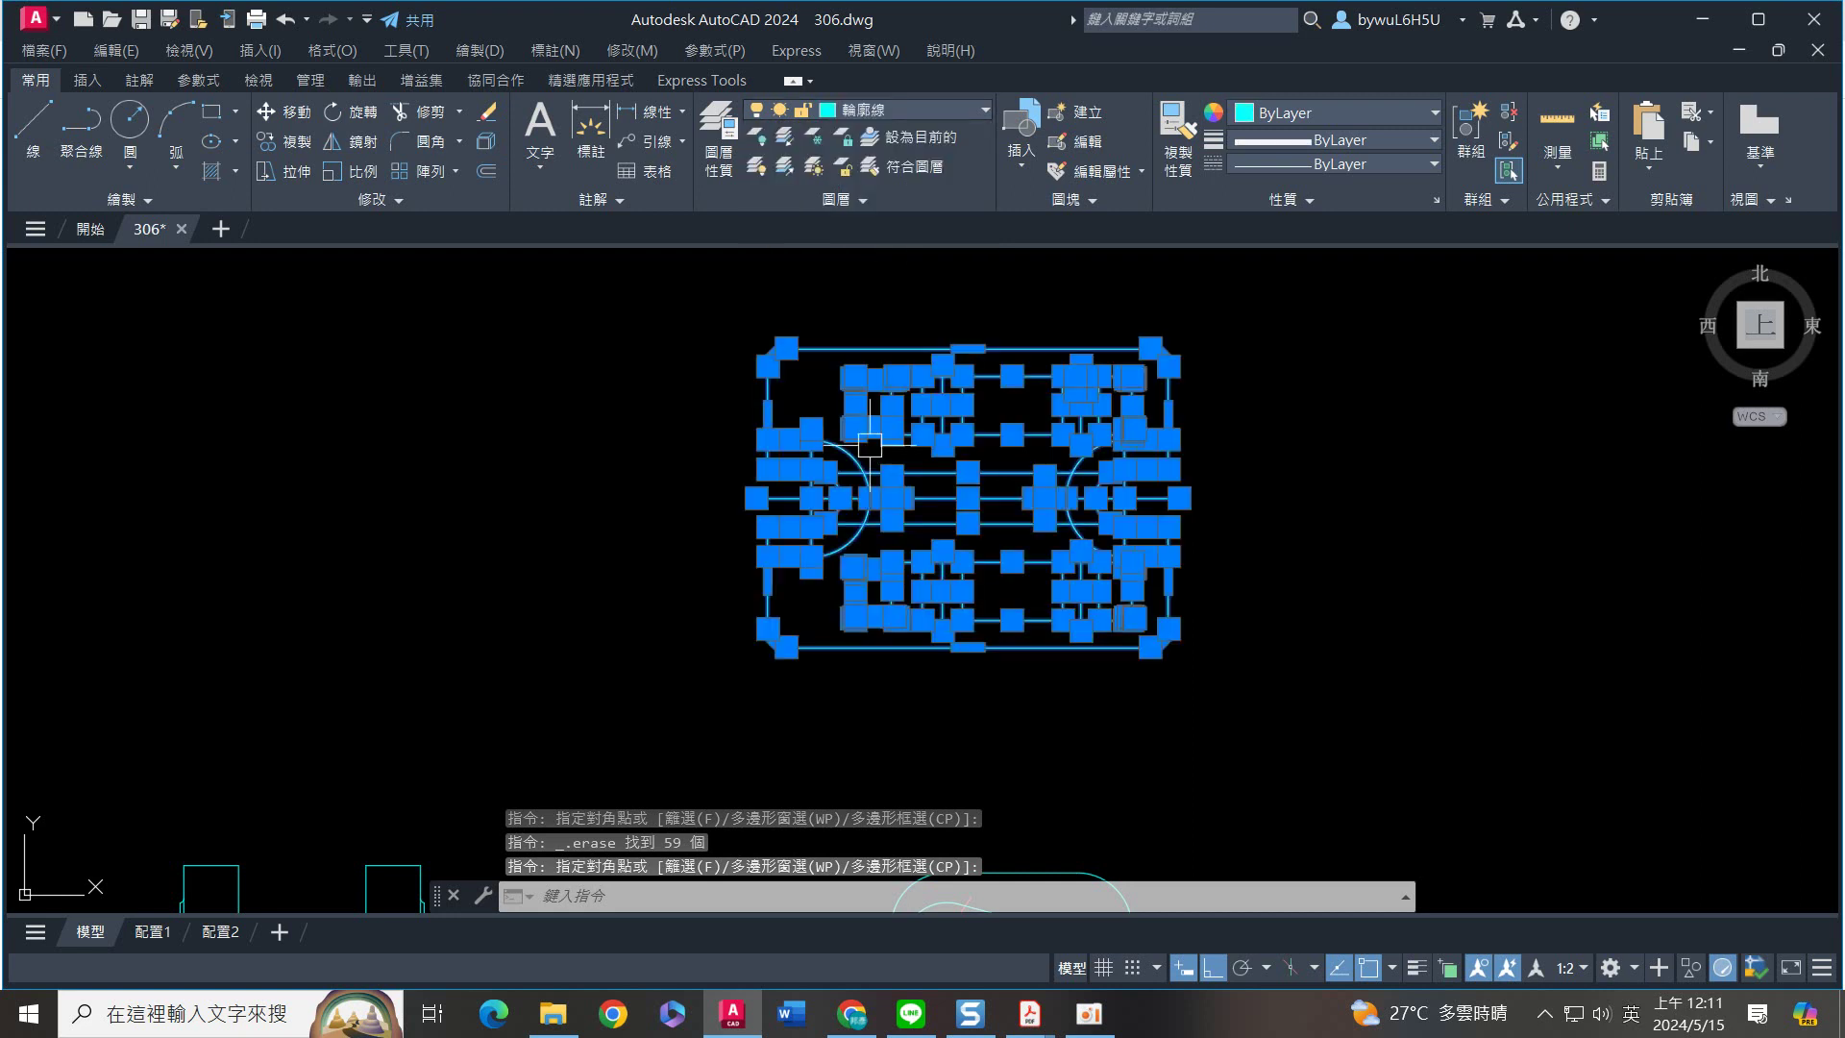
key(Escape)
Assign the top view's long horizontal centre line to the 中心線1 layer
scroll(1011, 552, up, 4)
click(933, 411)
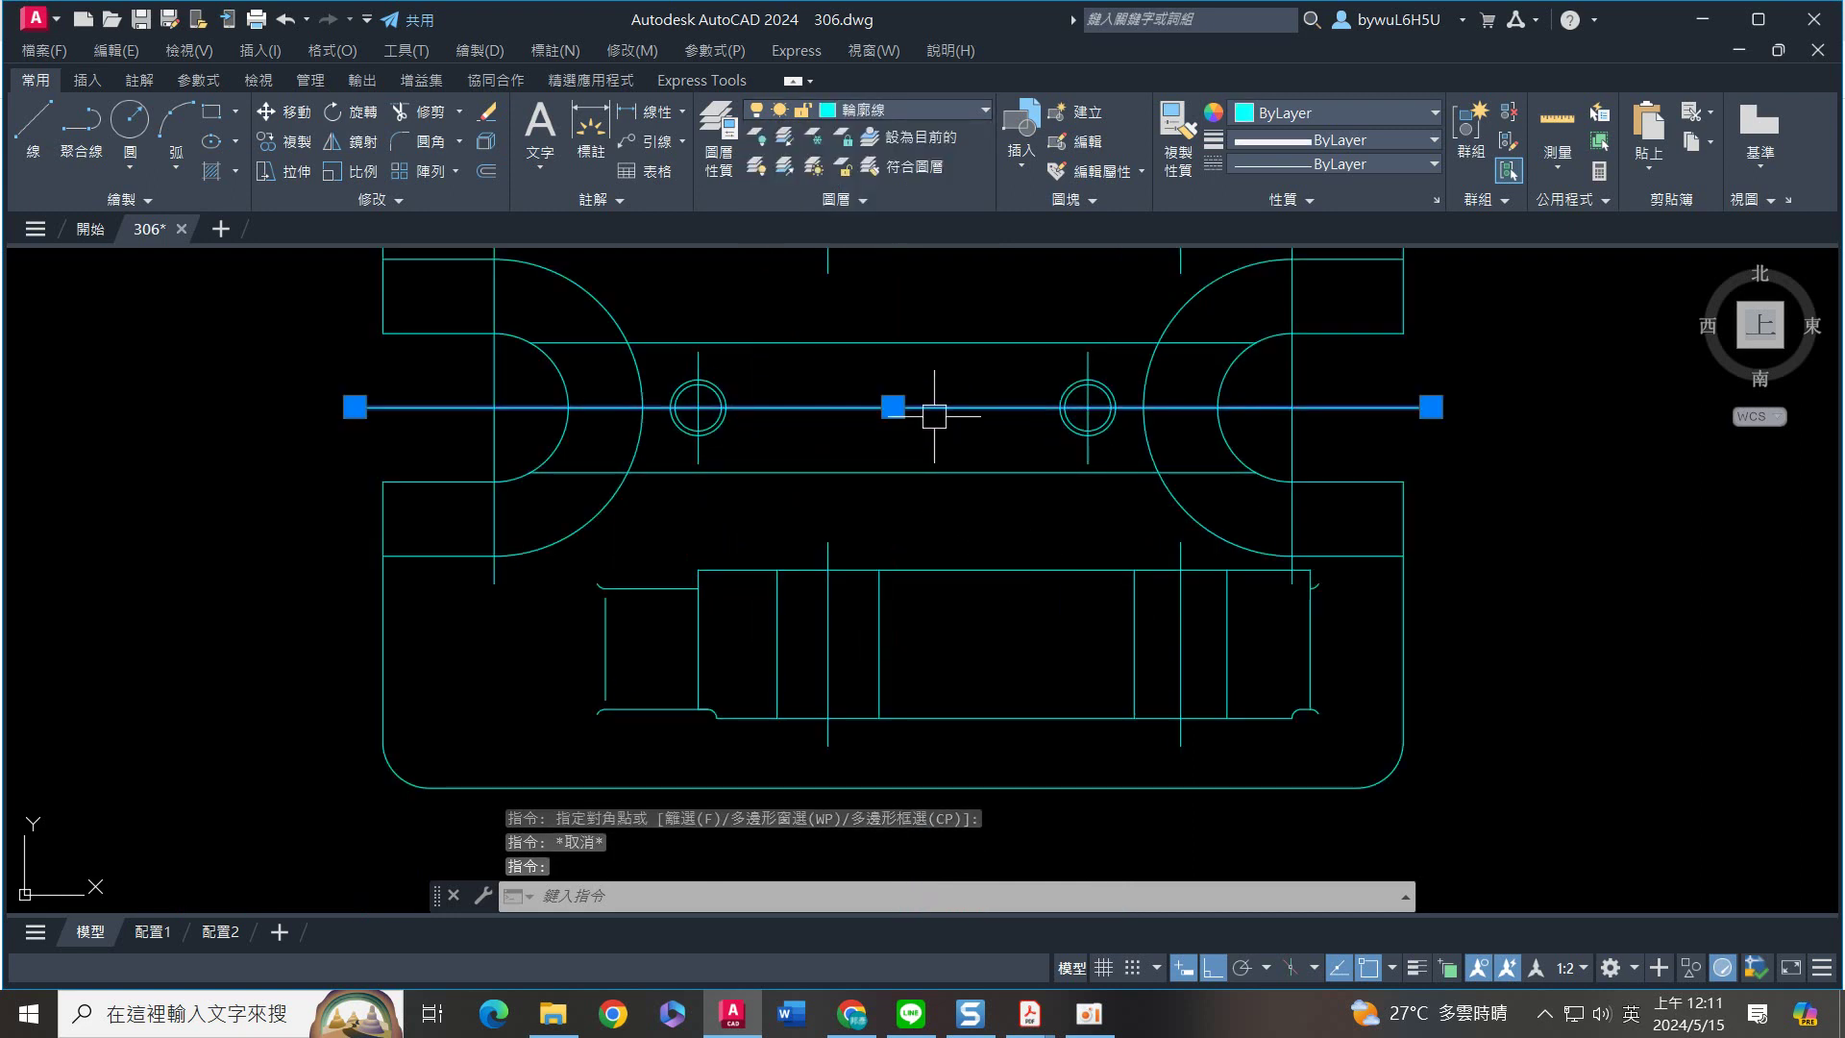
click(924, 108)
click(904, 193)
key(Escape)
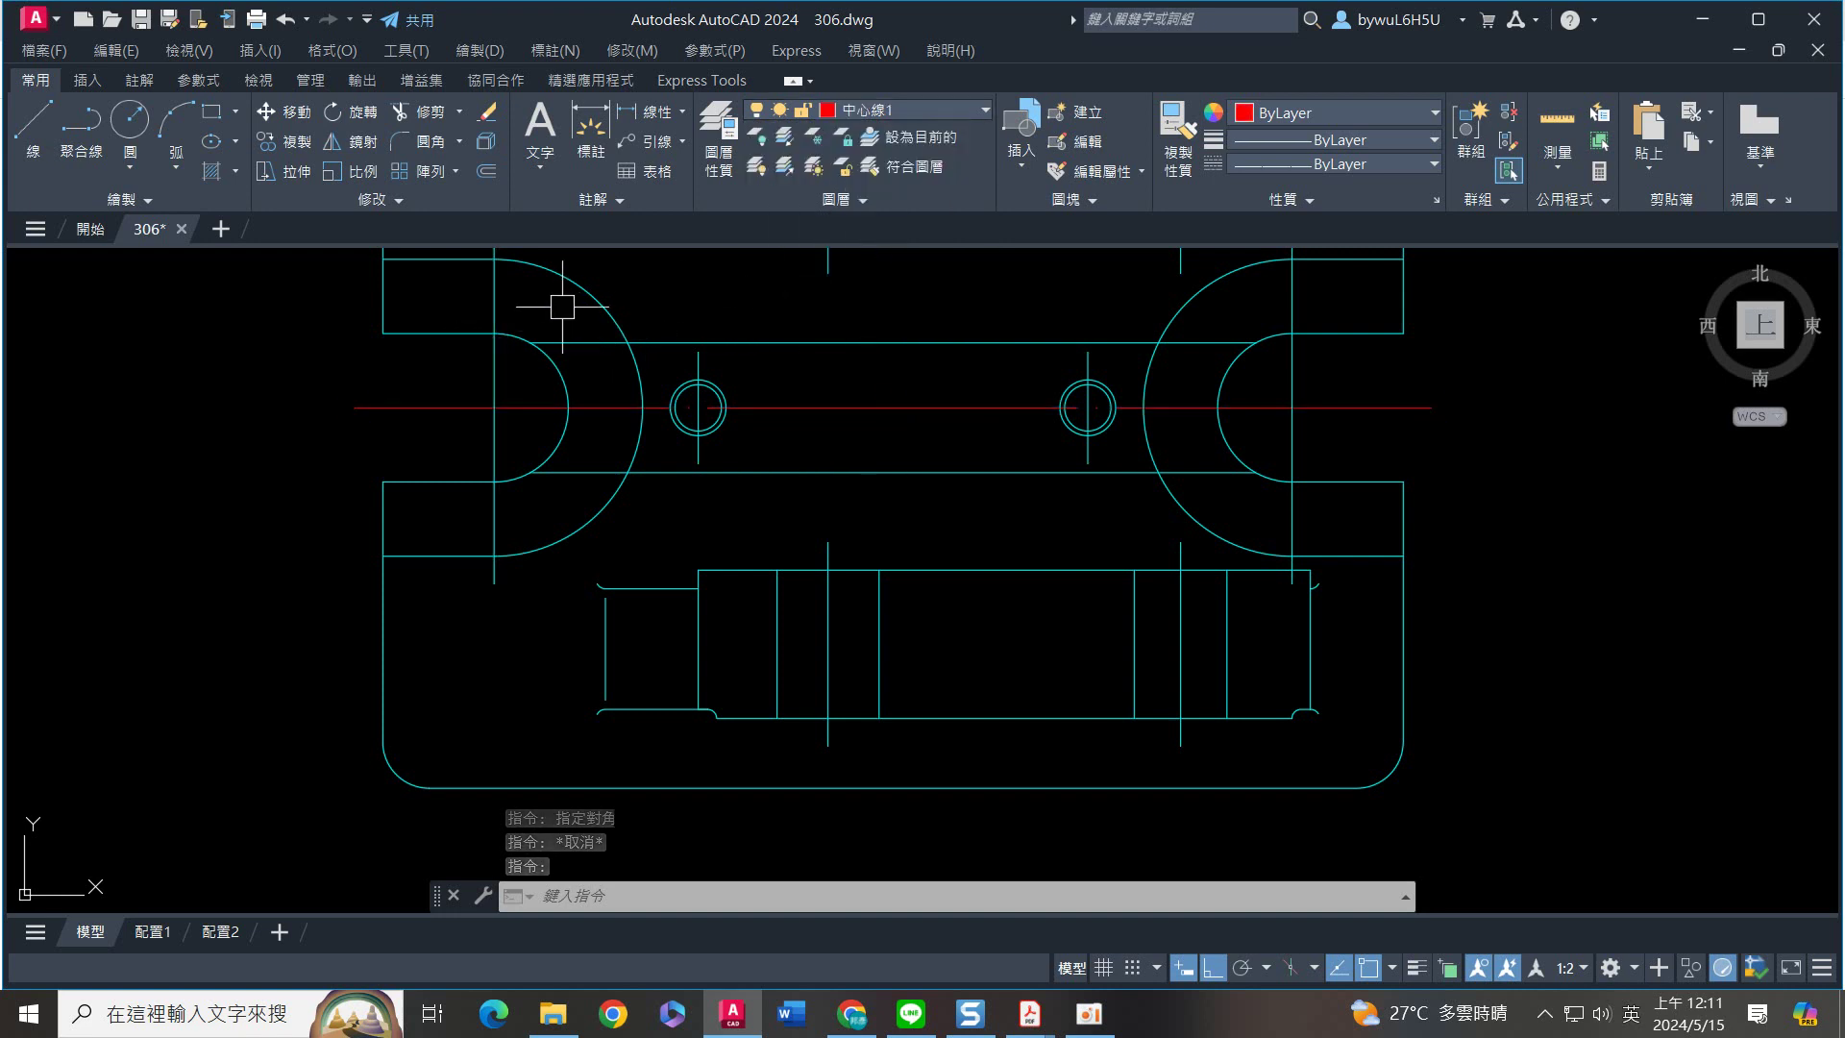
Assign the vertical centre lines of the end slots, small holes and both uprights to the 中心線2 layer
click(494, 279)
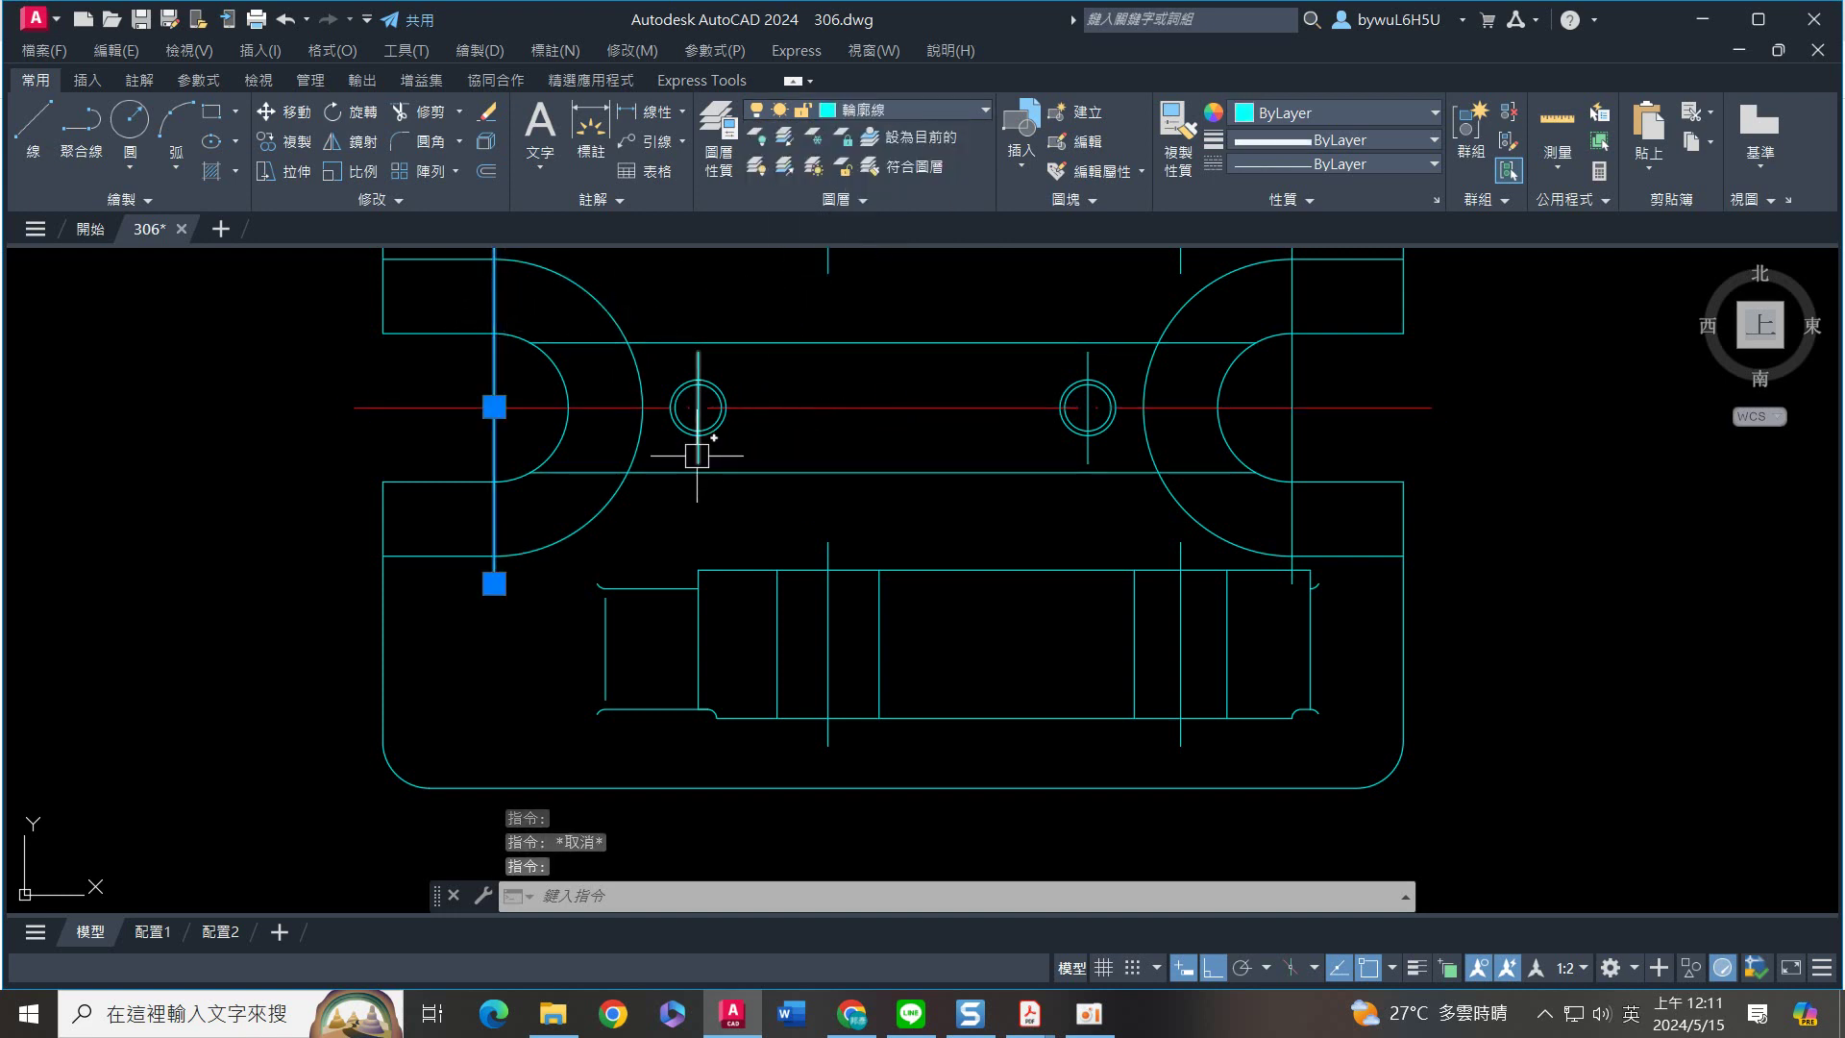
scroll(1083, 468, up, 2)
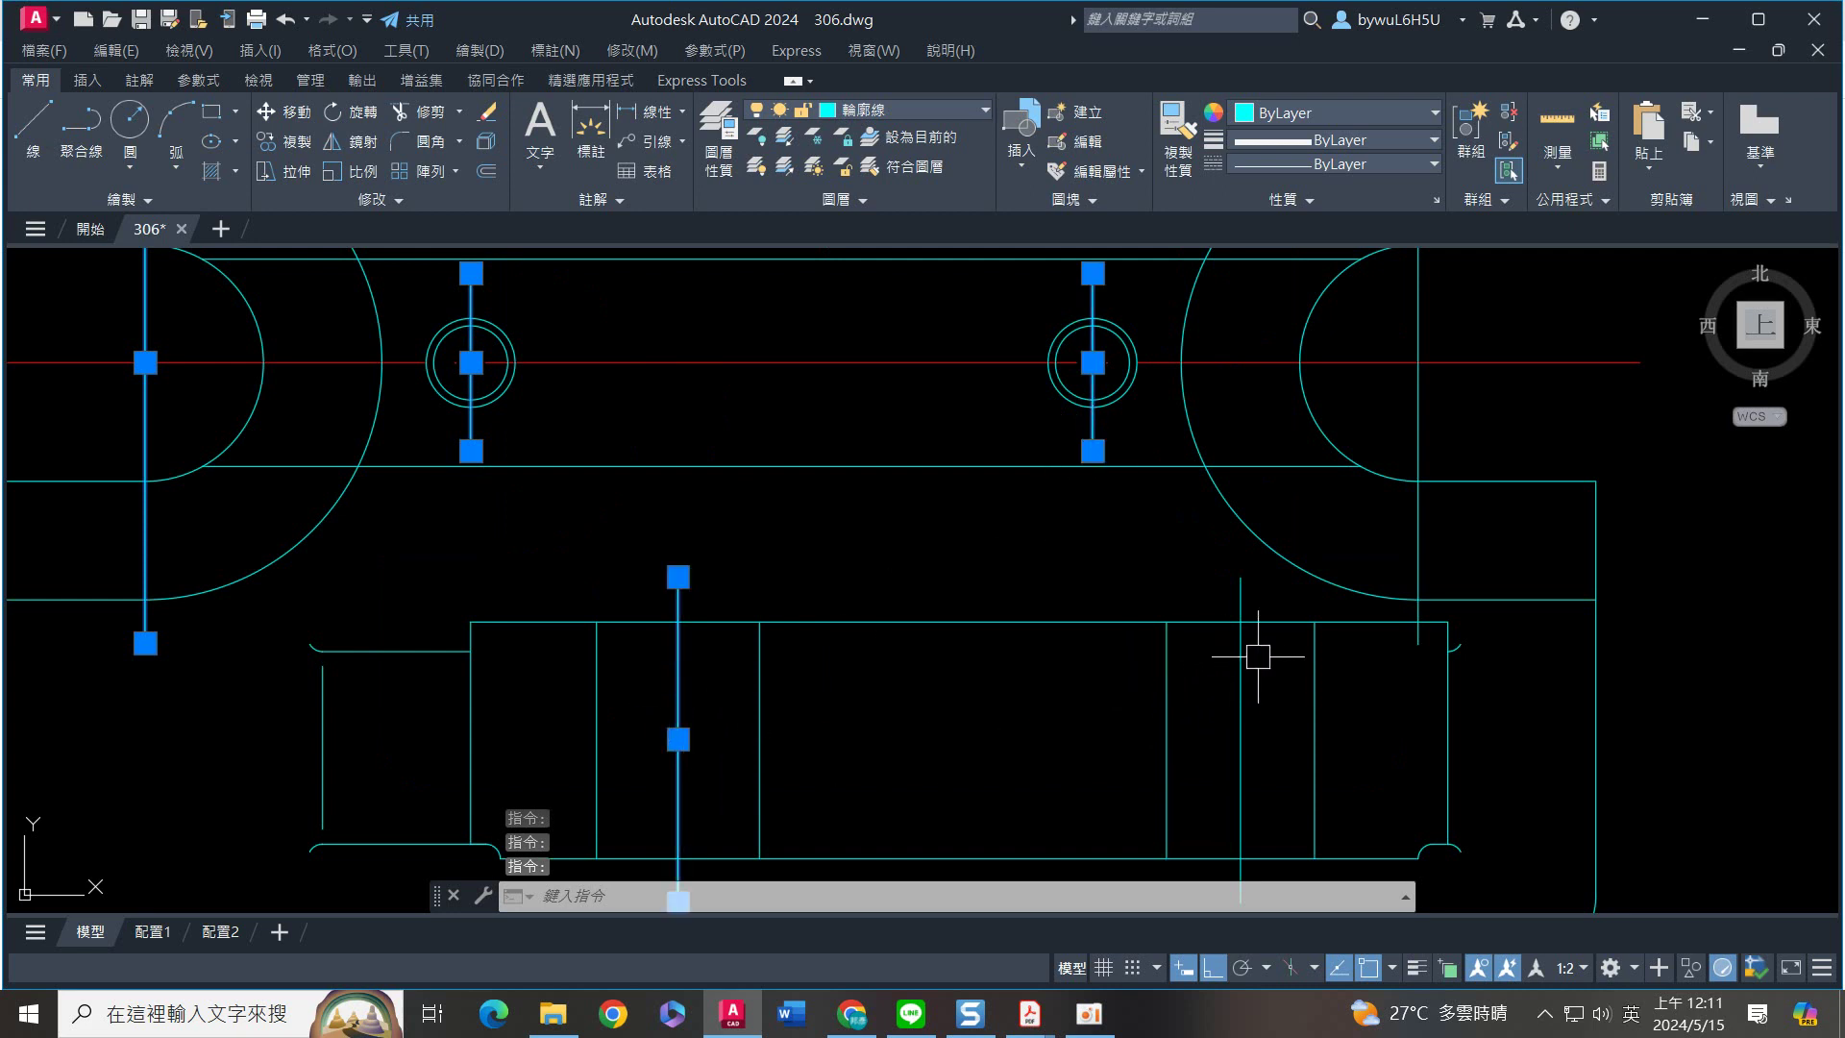
scroll(1135, 623, down, 2)
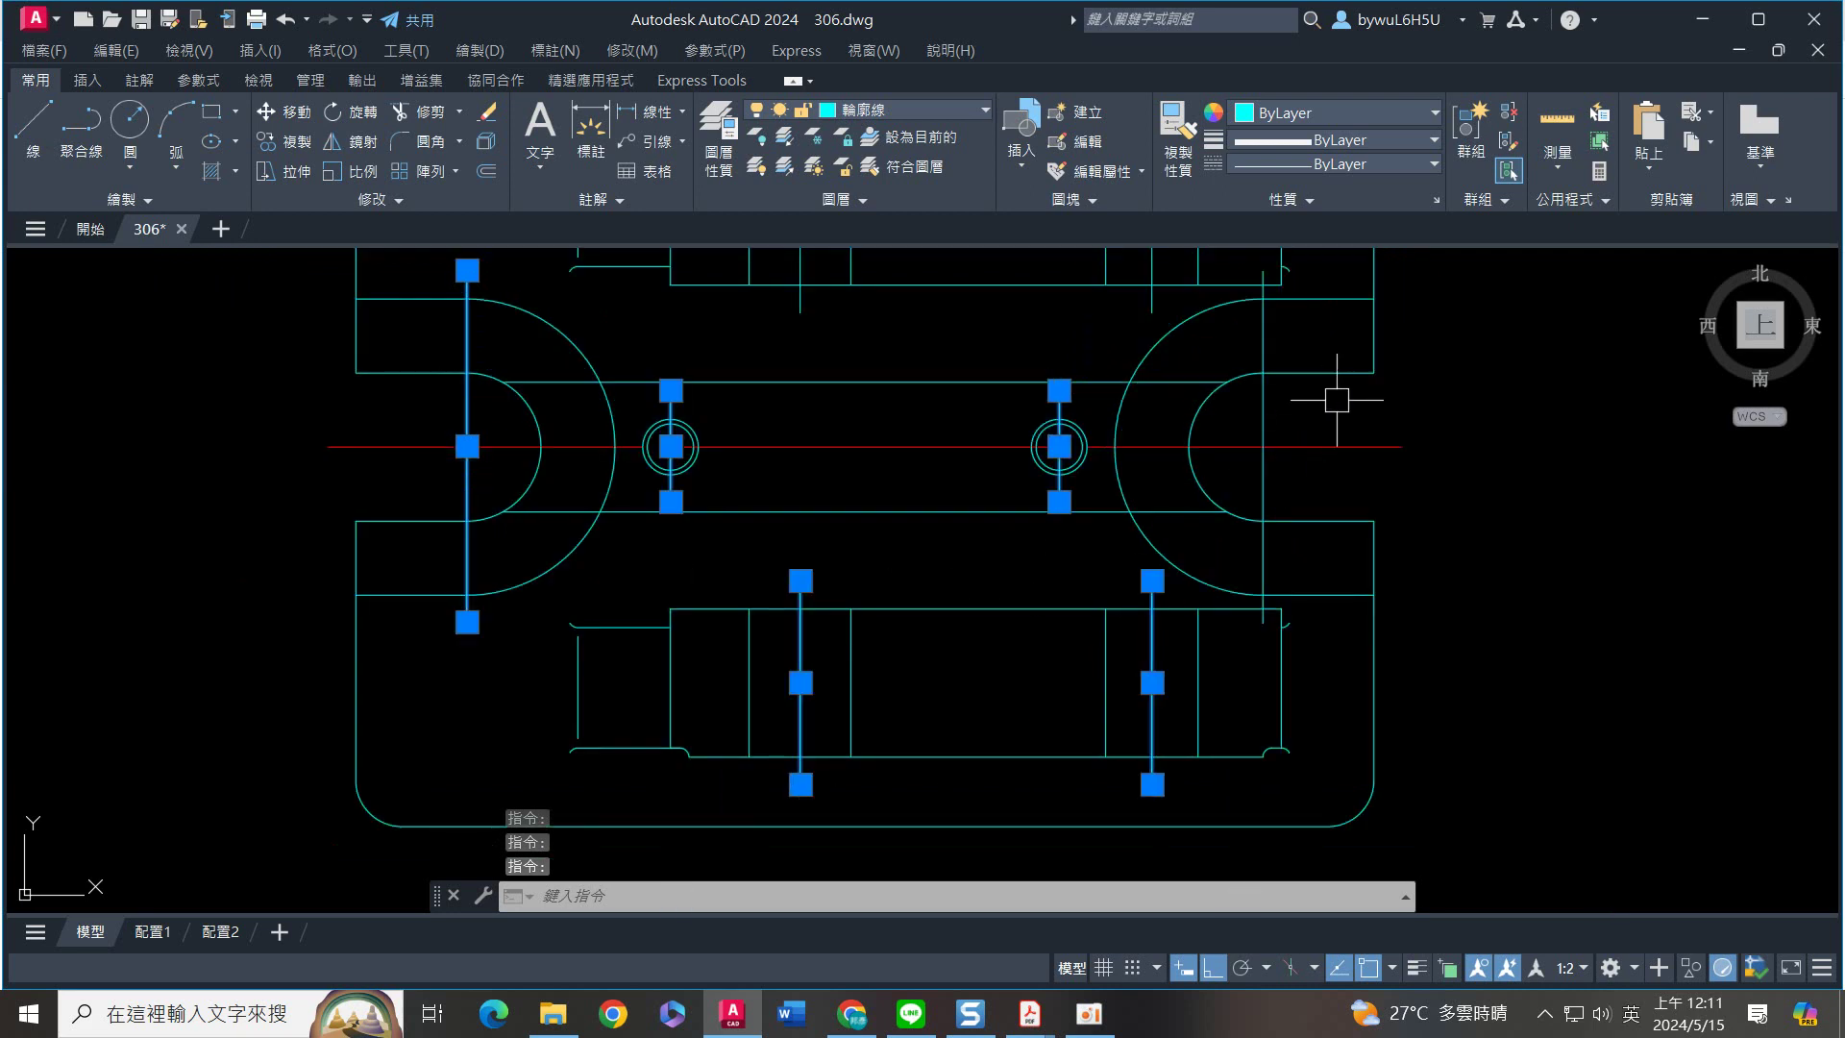
middle_drag(1331, 404, 1342, 540)
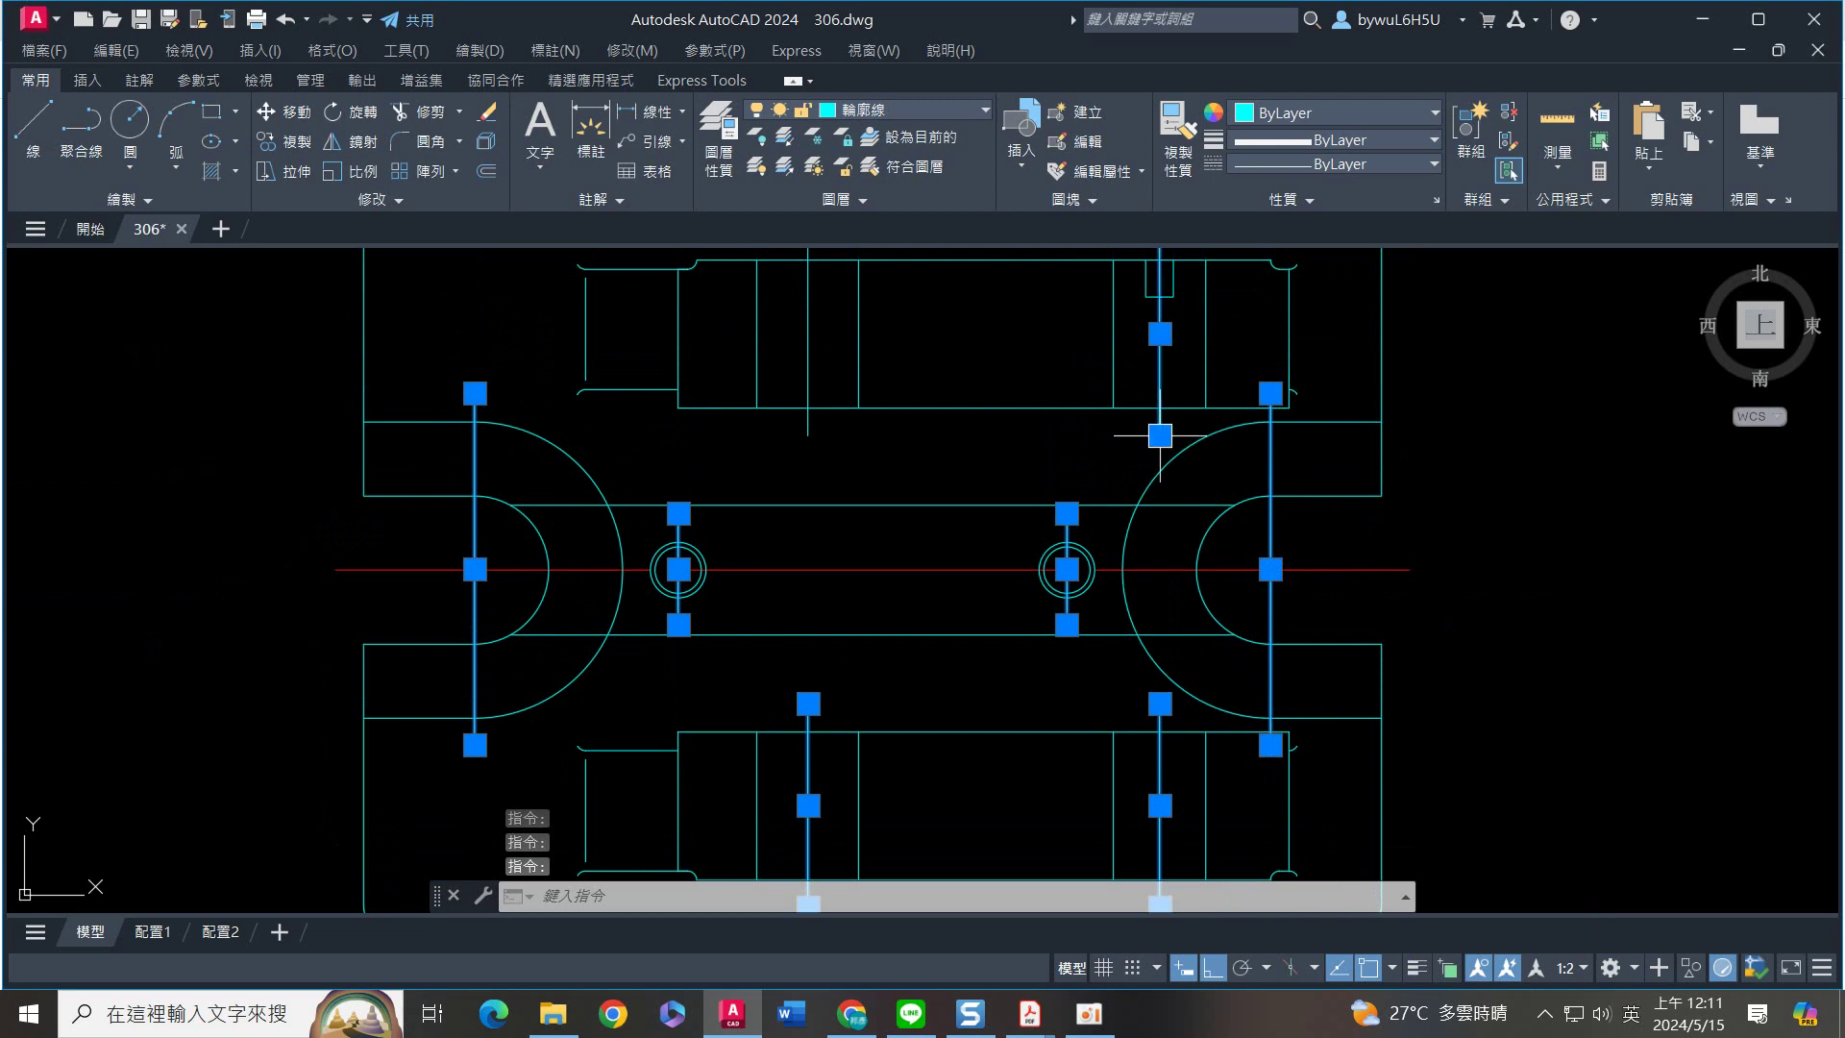
click(910, 119)
click(895, 252)
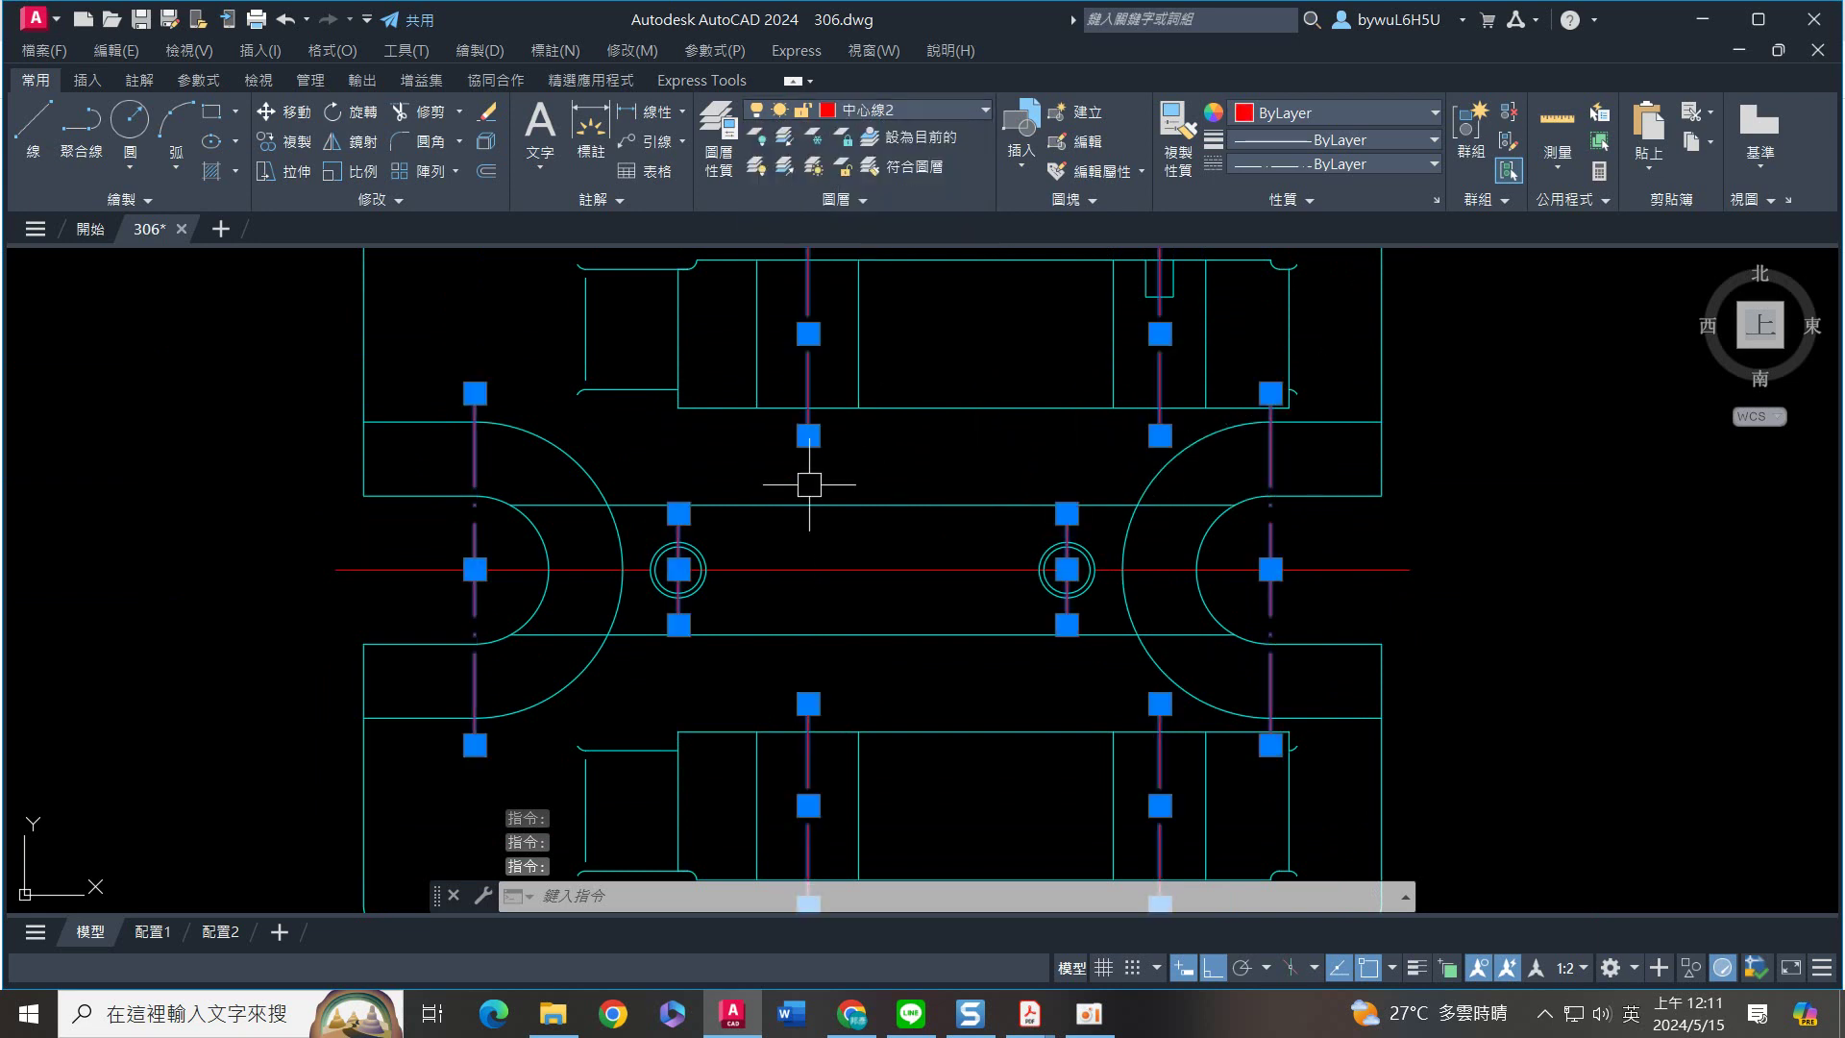
key(Escape)
Assign both small double-circle holes and the two long horizontal slot lines of the top view to the 虛線 layer
scroll(733, 538, up, 4)
click(683, 520)
click(595, 581)
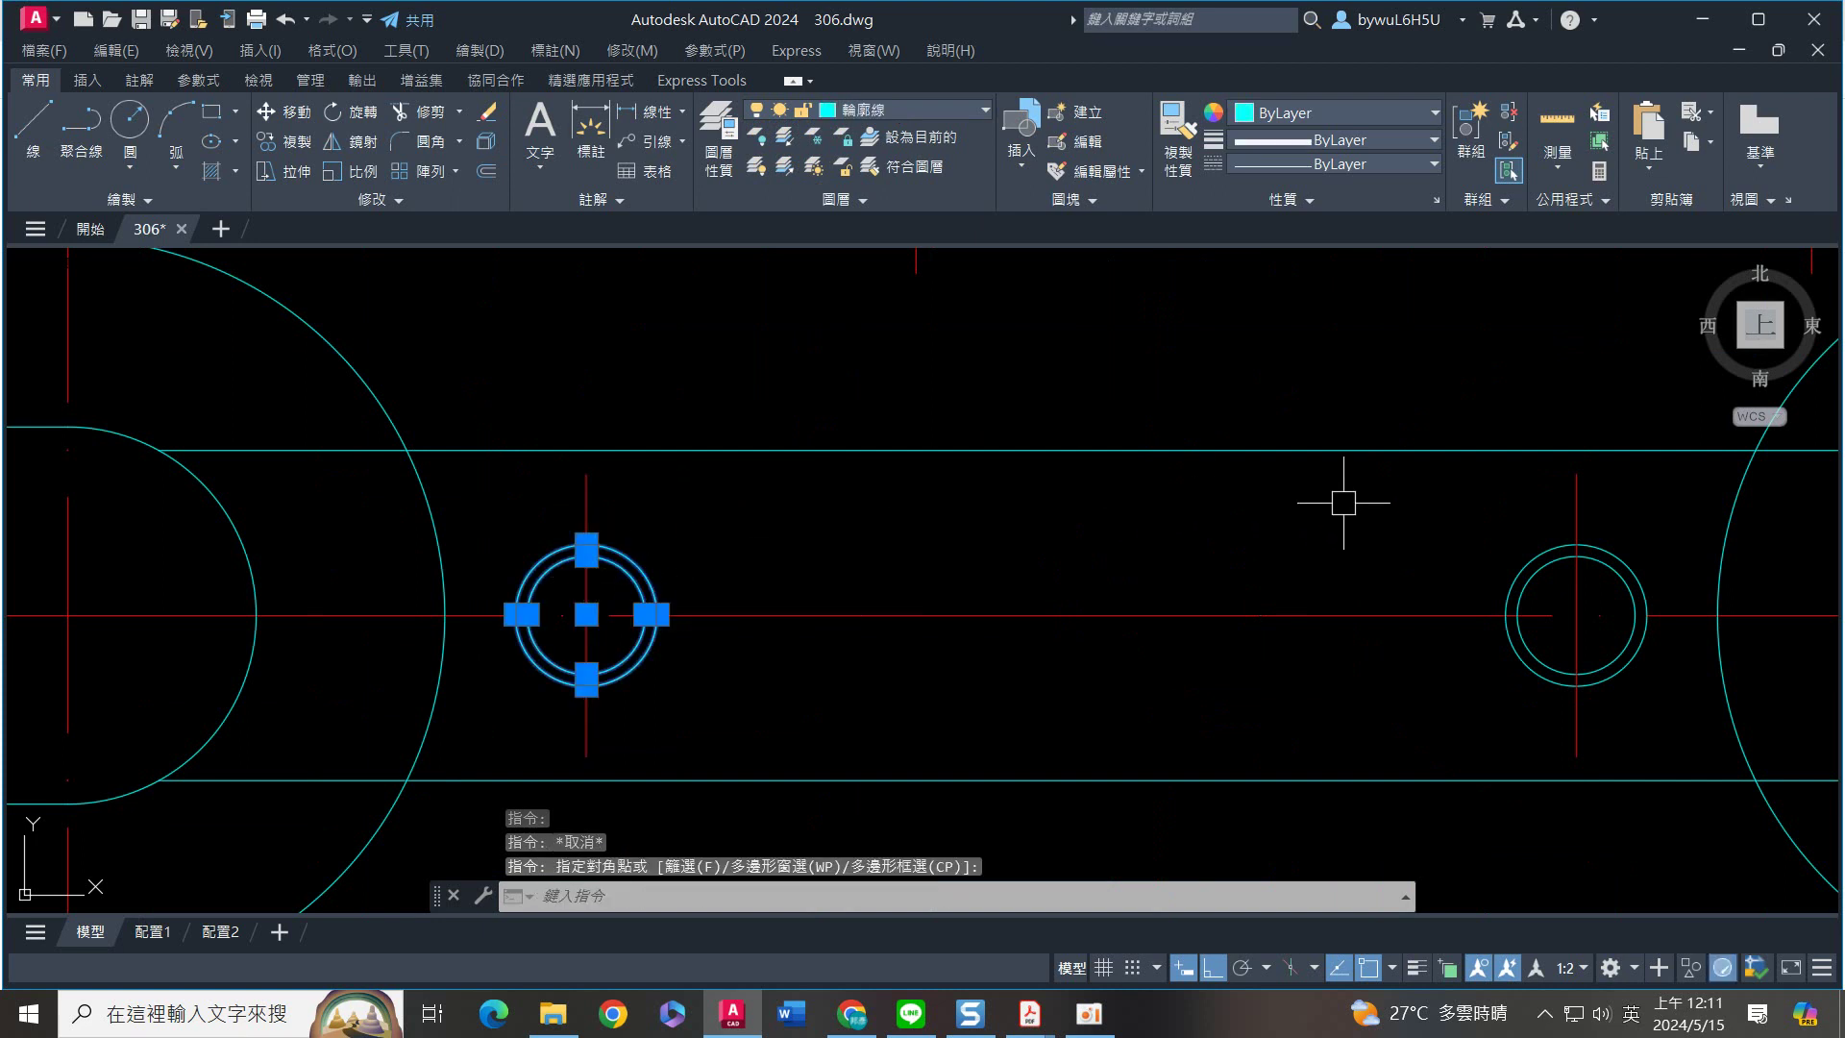
click(1641, 557)
click(1611, 602)
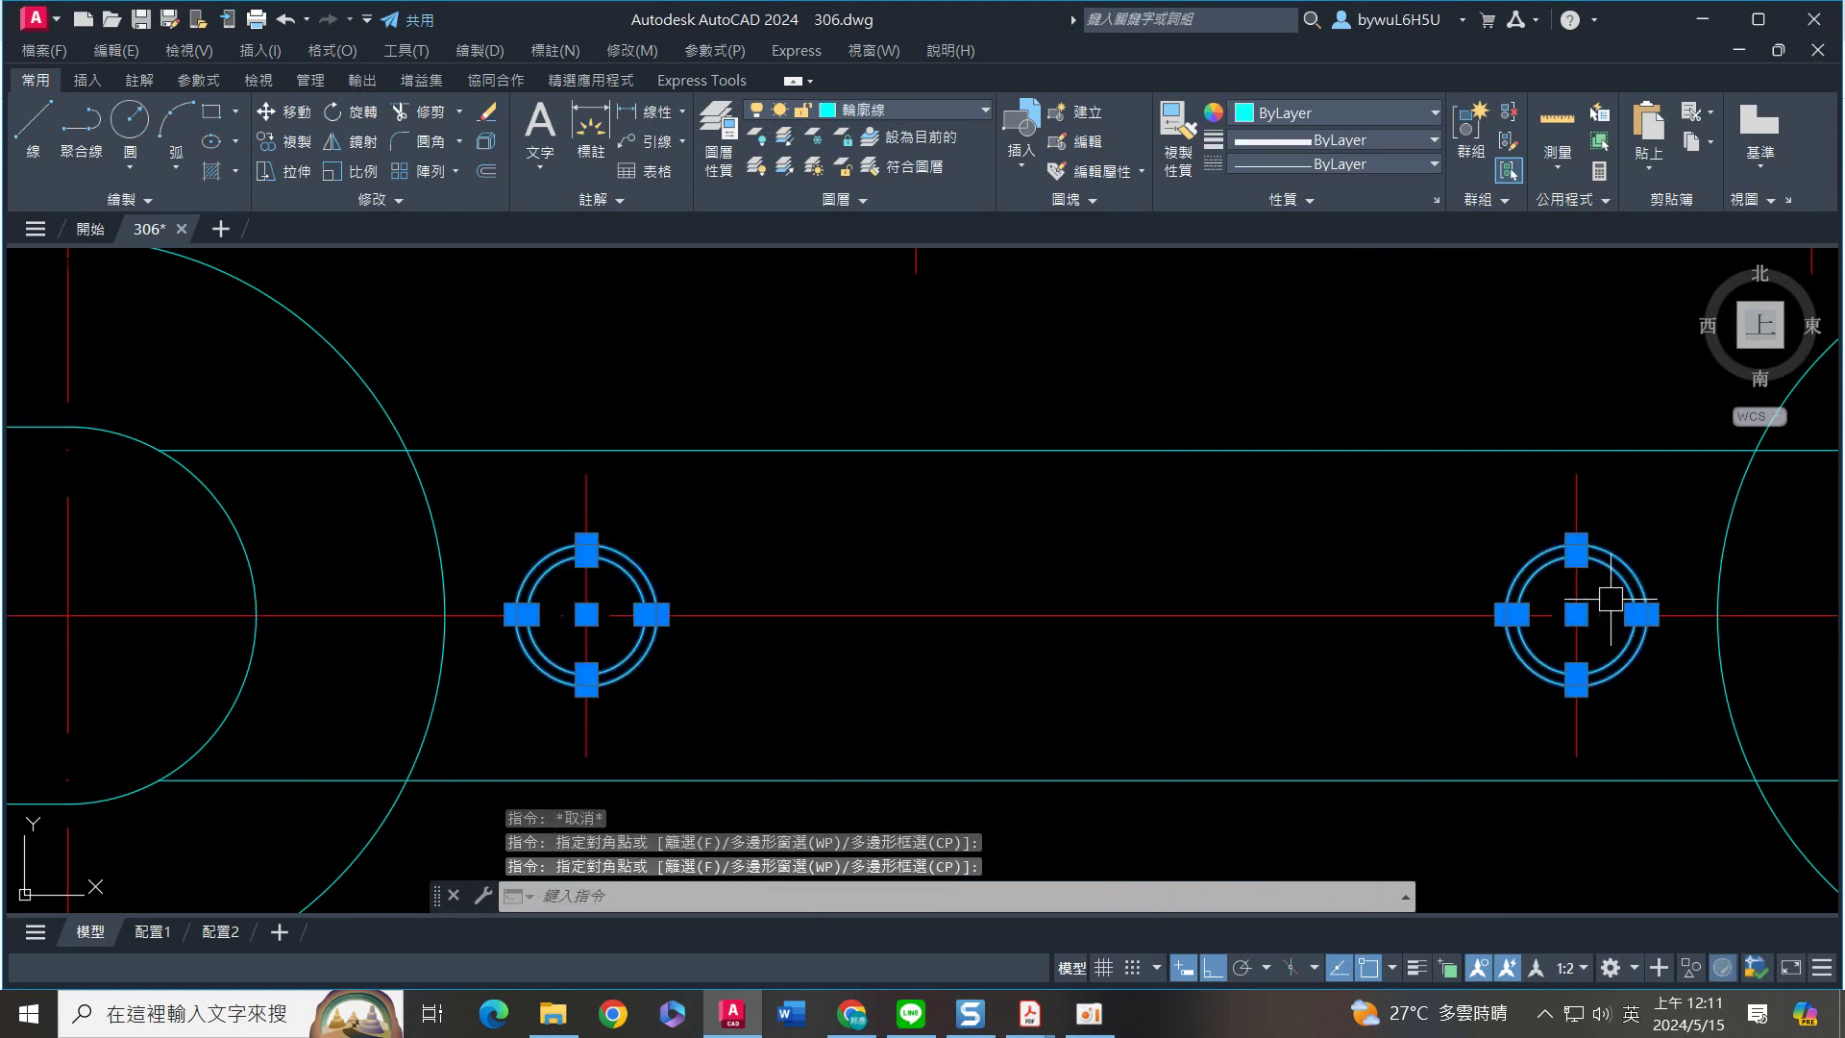
click(1409, 400)
click(1325, 511)
click(1327, 730)
click(1261, 814)
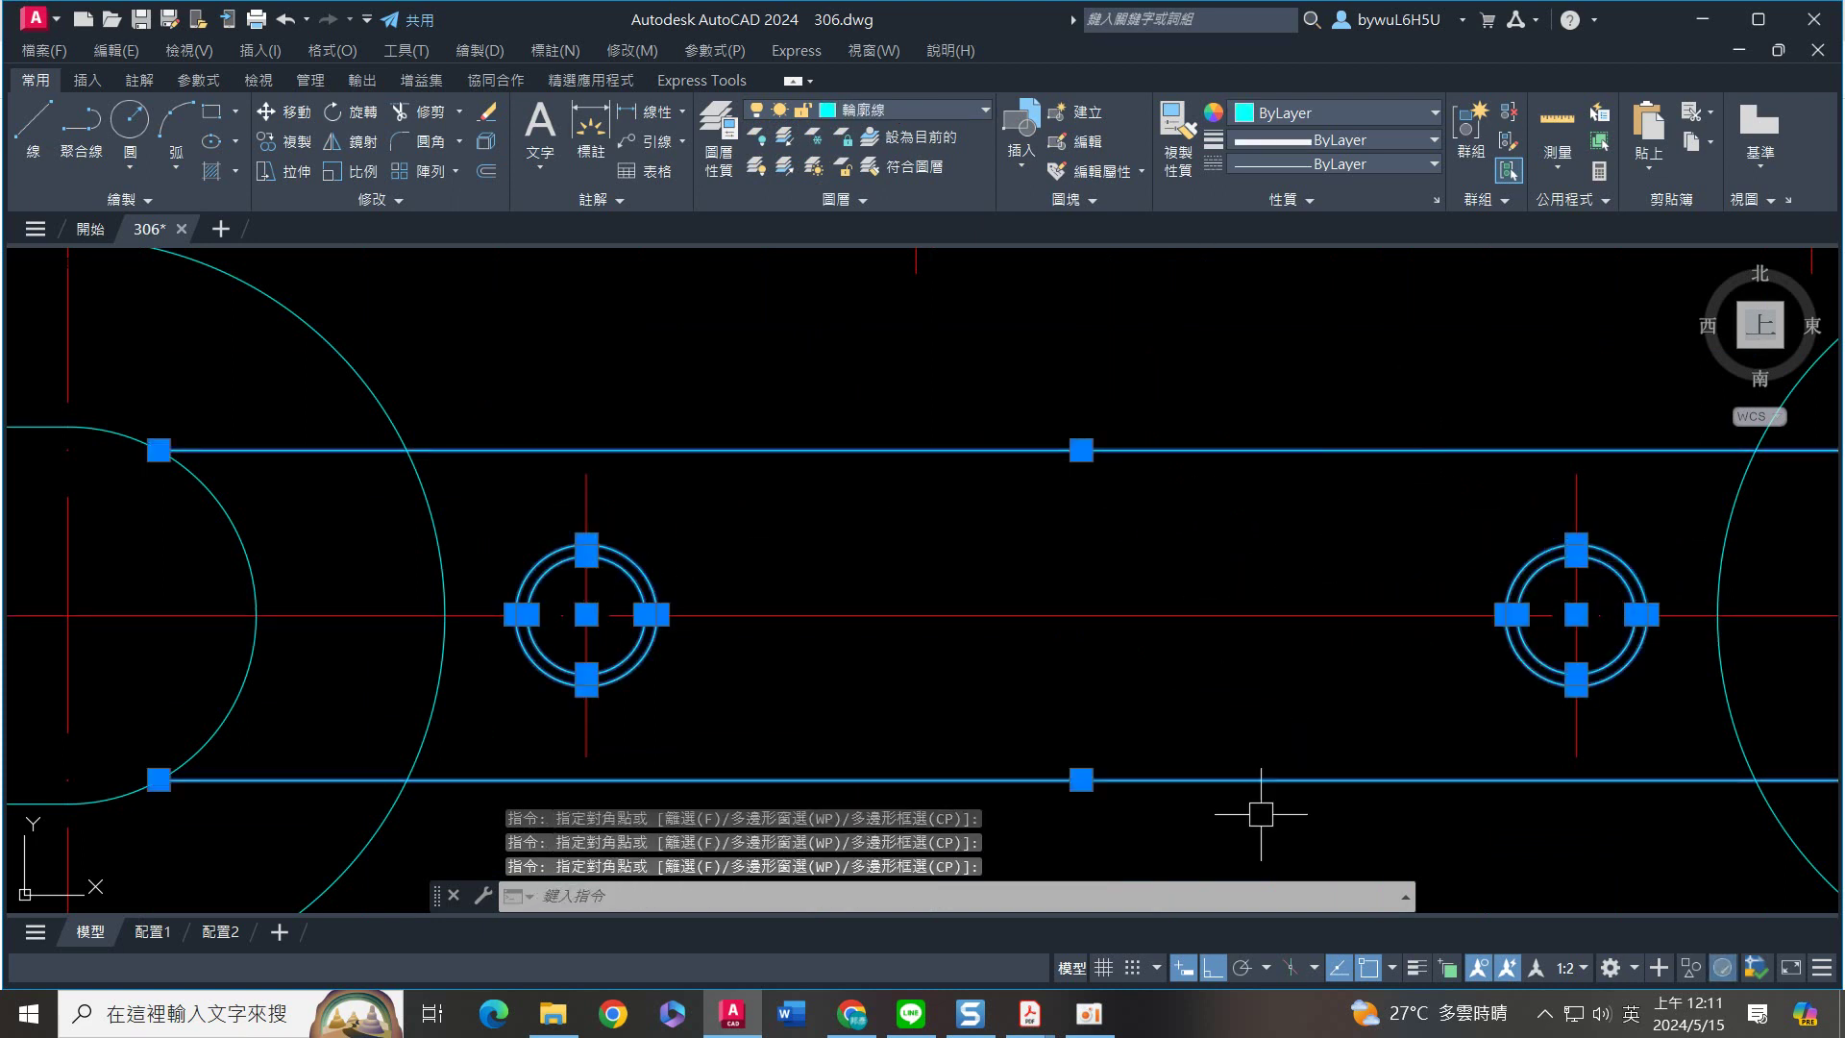
mouse_move(1249, 816)
middle_down()
mouse_move(1218, 592)
mouse_move(1194, 605)
middle_up()
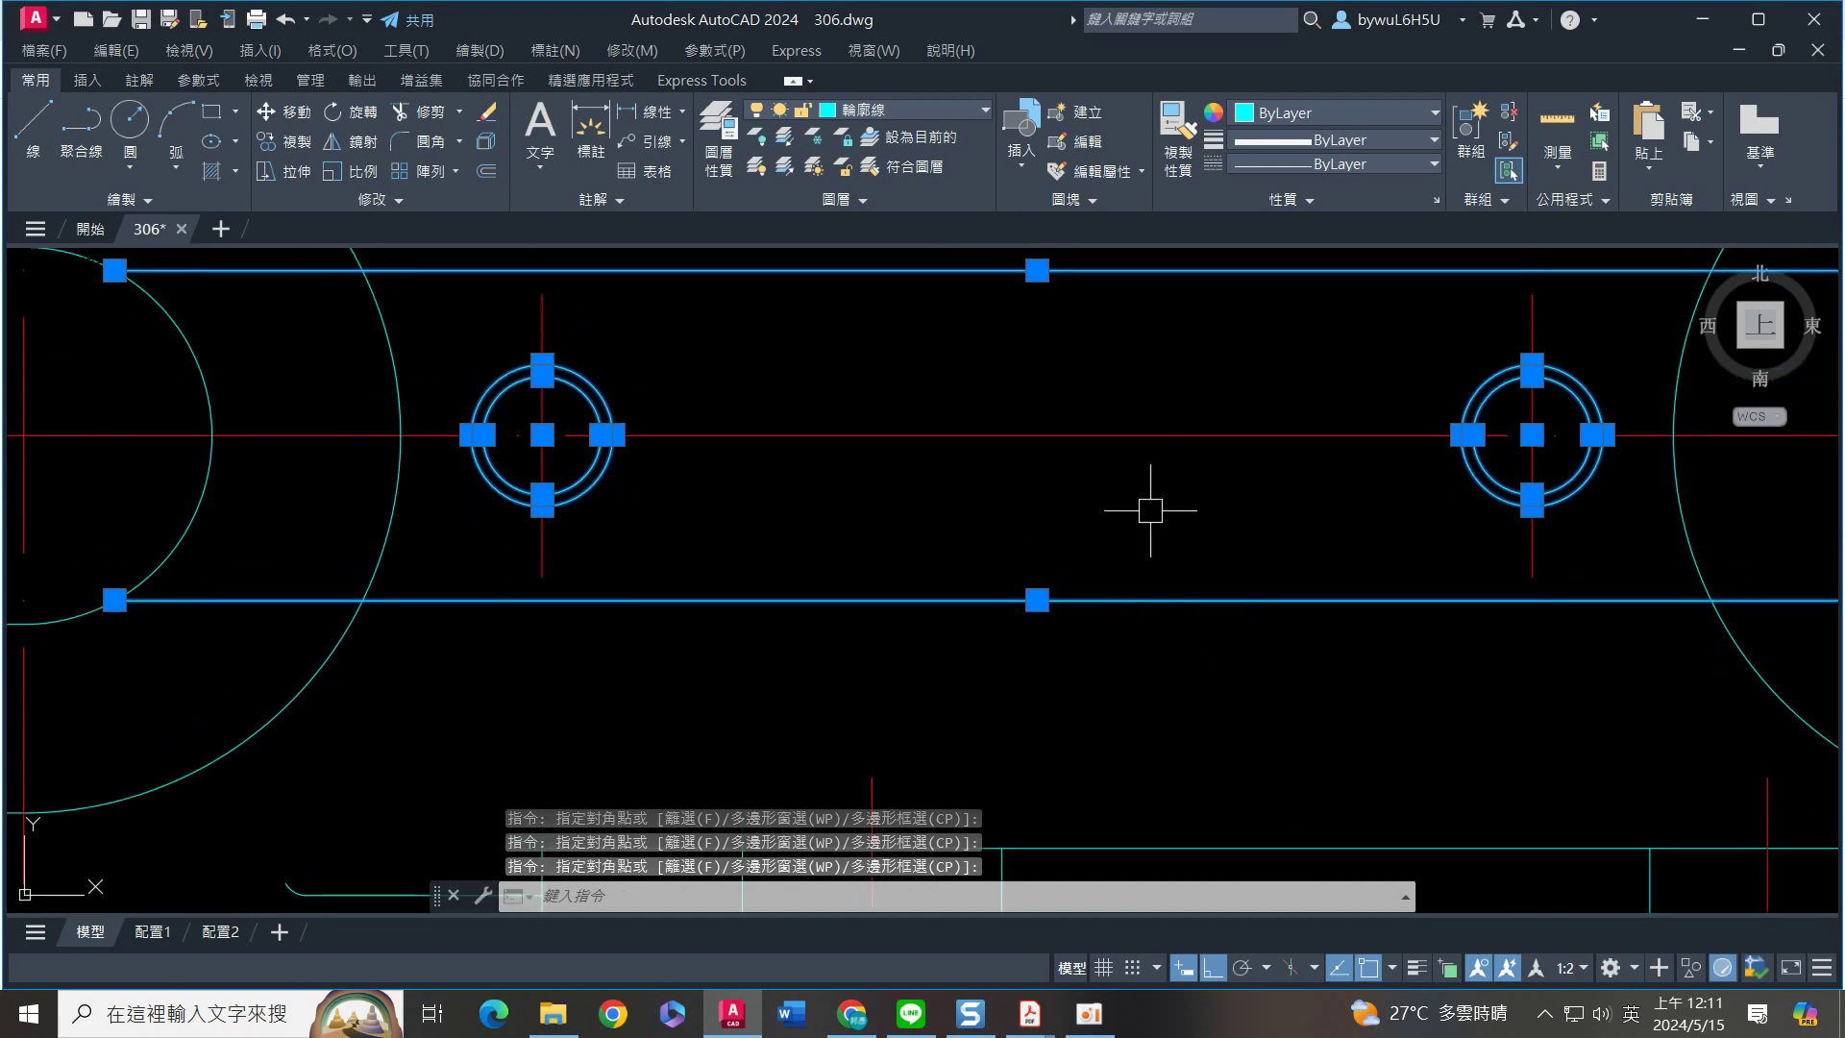
click(919, 107)
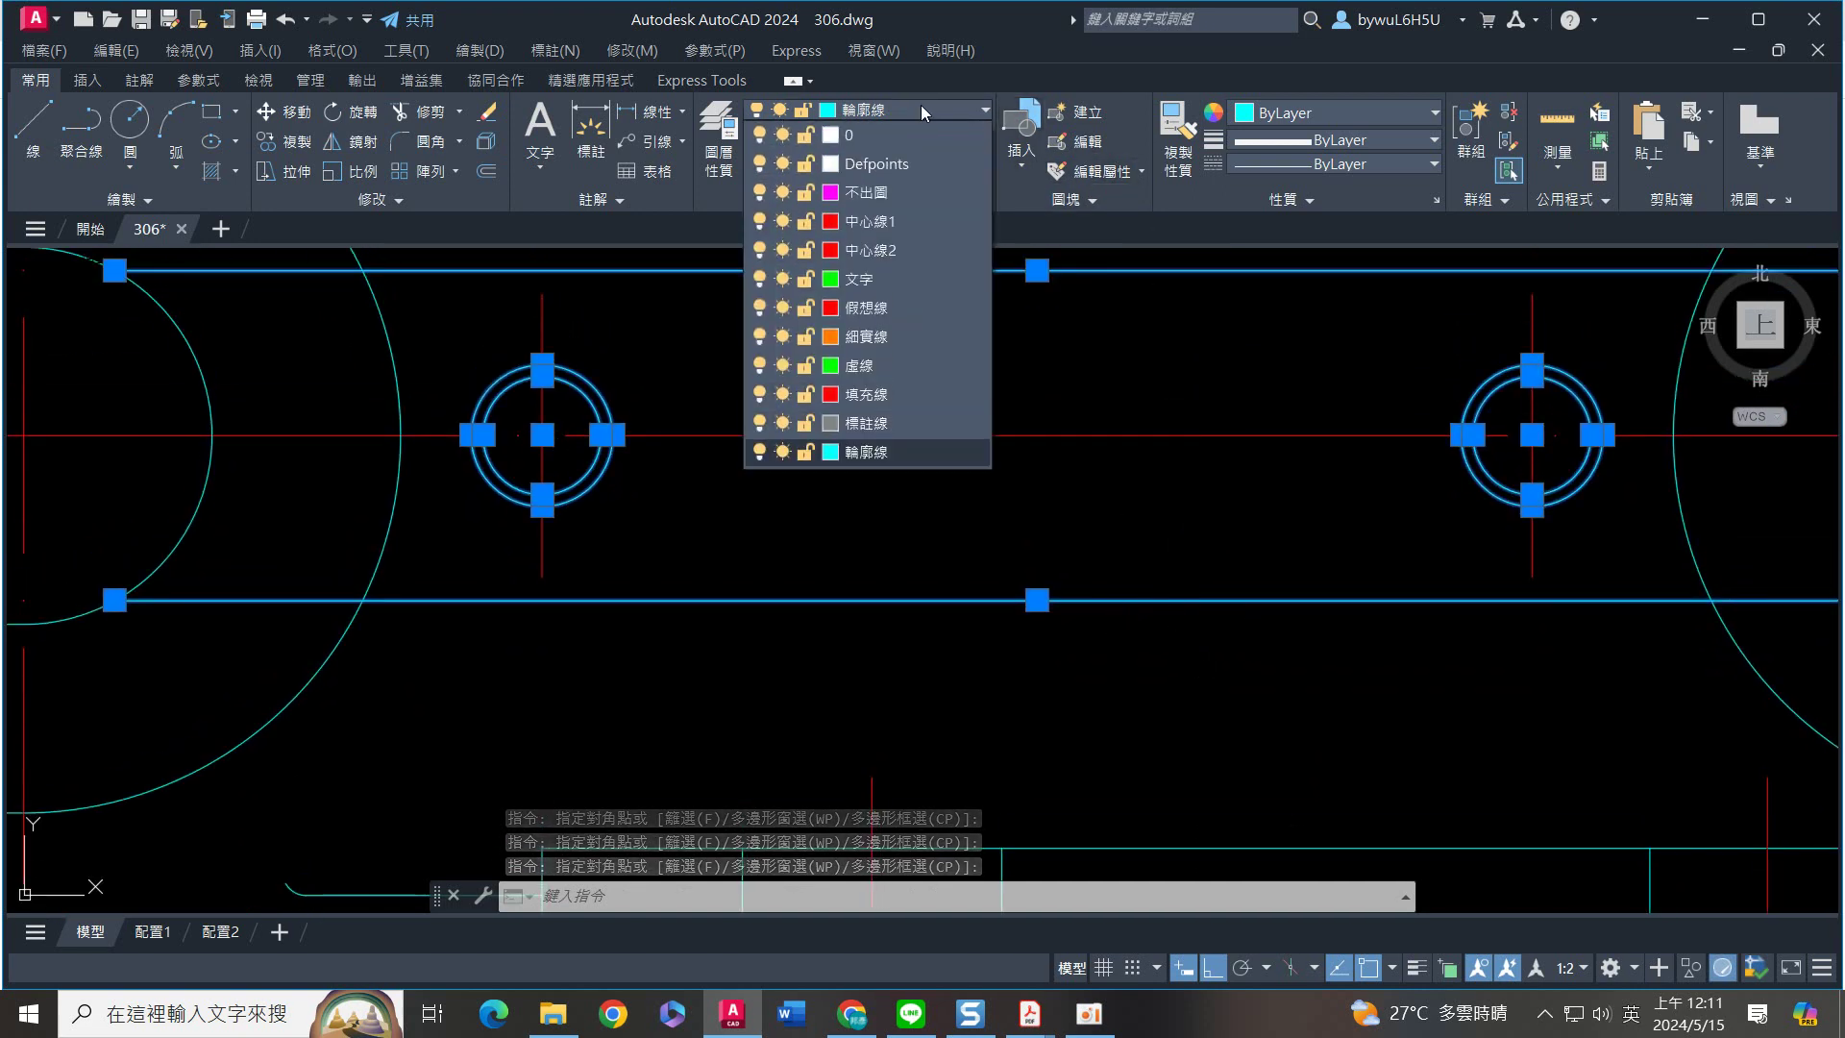
click(880, 365)
key(Escape)
Assign the short vertical line at the left end of both uprights in the top view to the 細實線 layer
scroll(865, 375, down, 3)
mouse_move(865, 391)
middle_down()
mouse_move(927, 473)
mouse_move(918, 663)
middle_up()
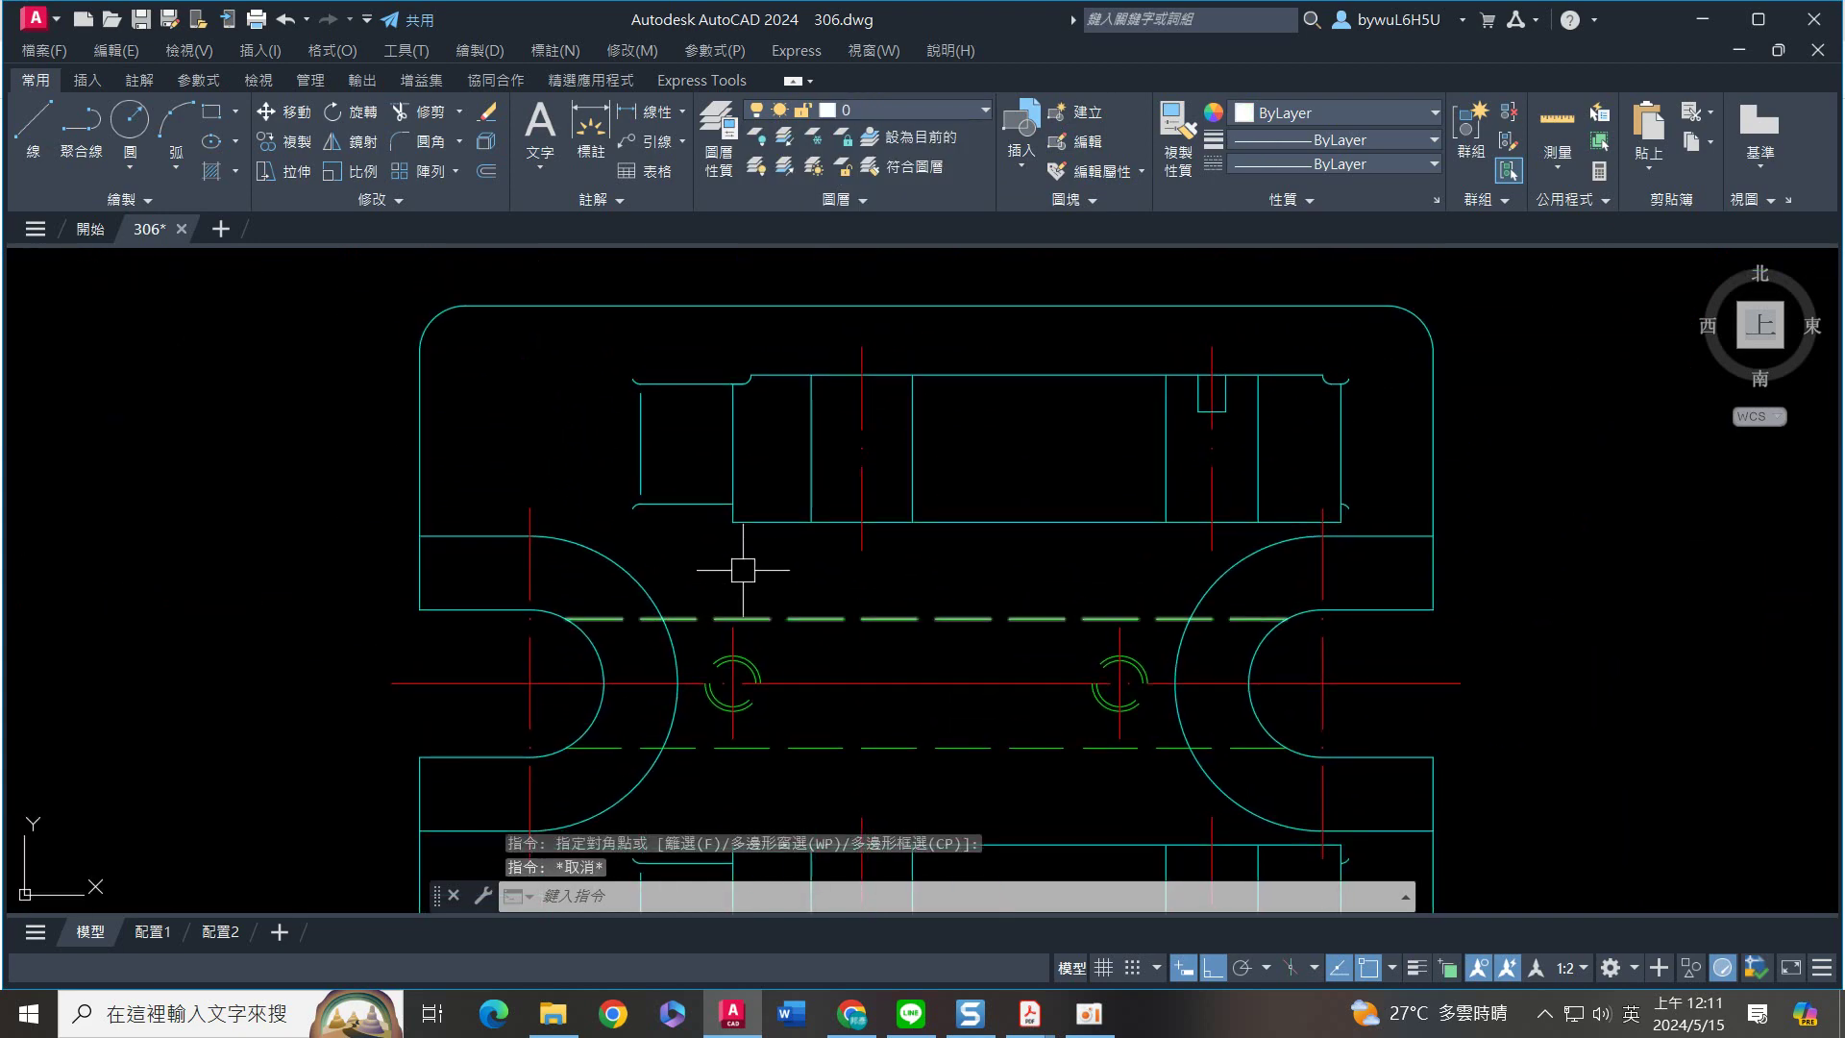
click(692, 413)
click(640, 445)
middle_drag(939, 615, 1010, 315)
click(790, 560)
click(680, 570)
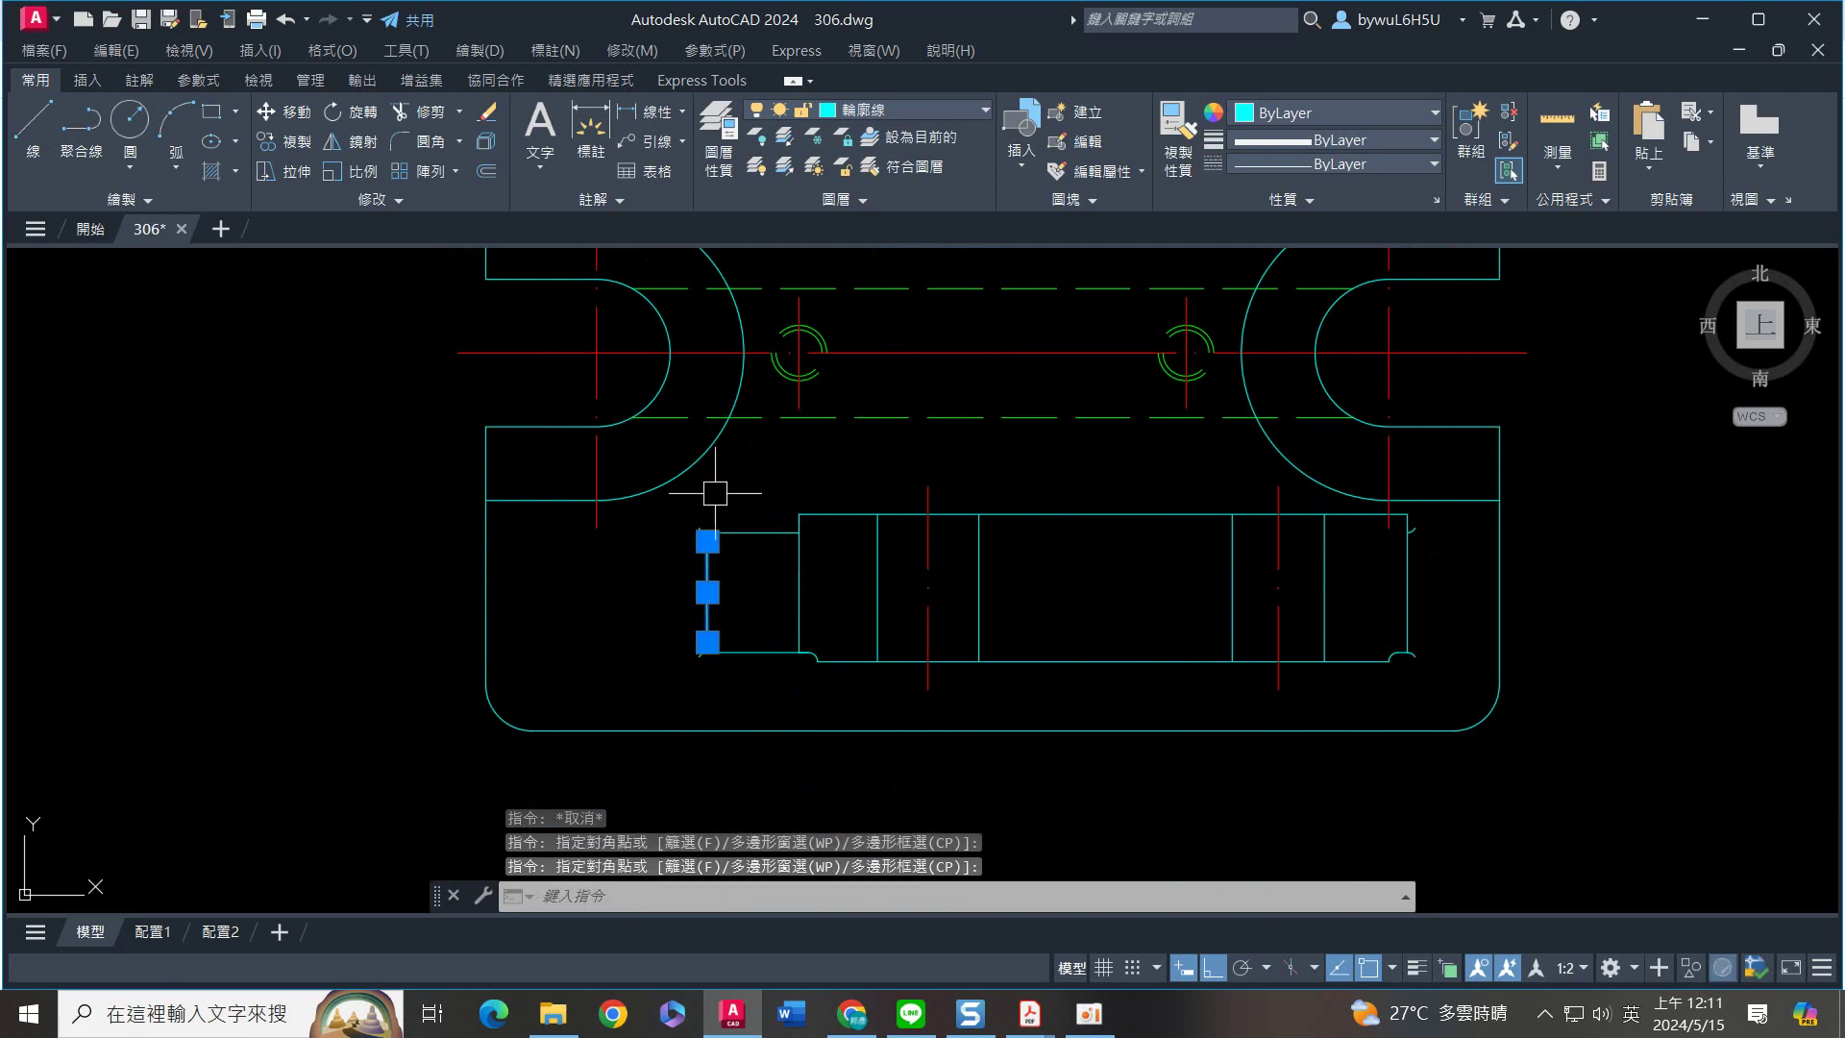
click(918, 106)
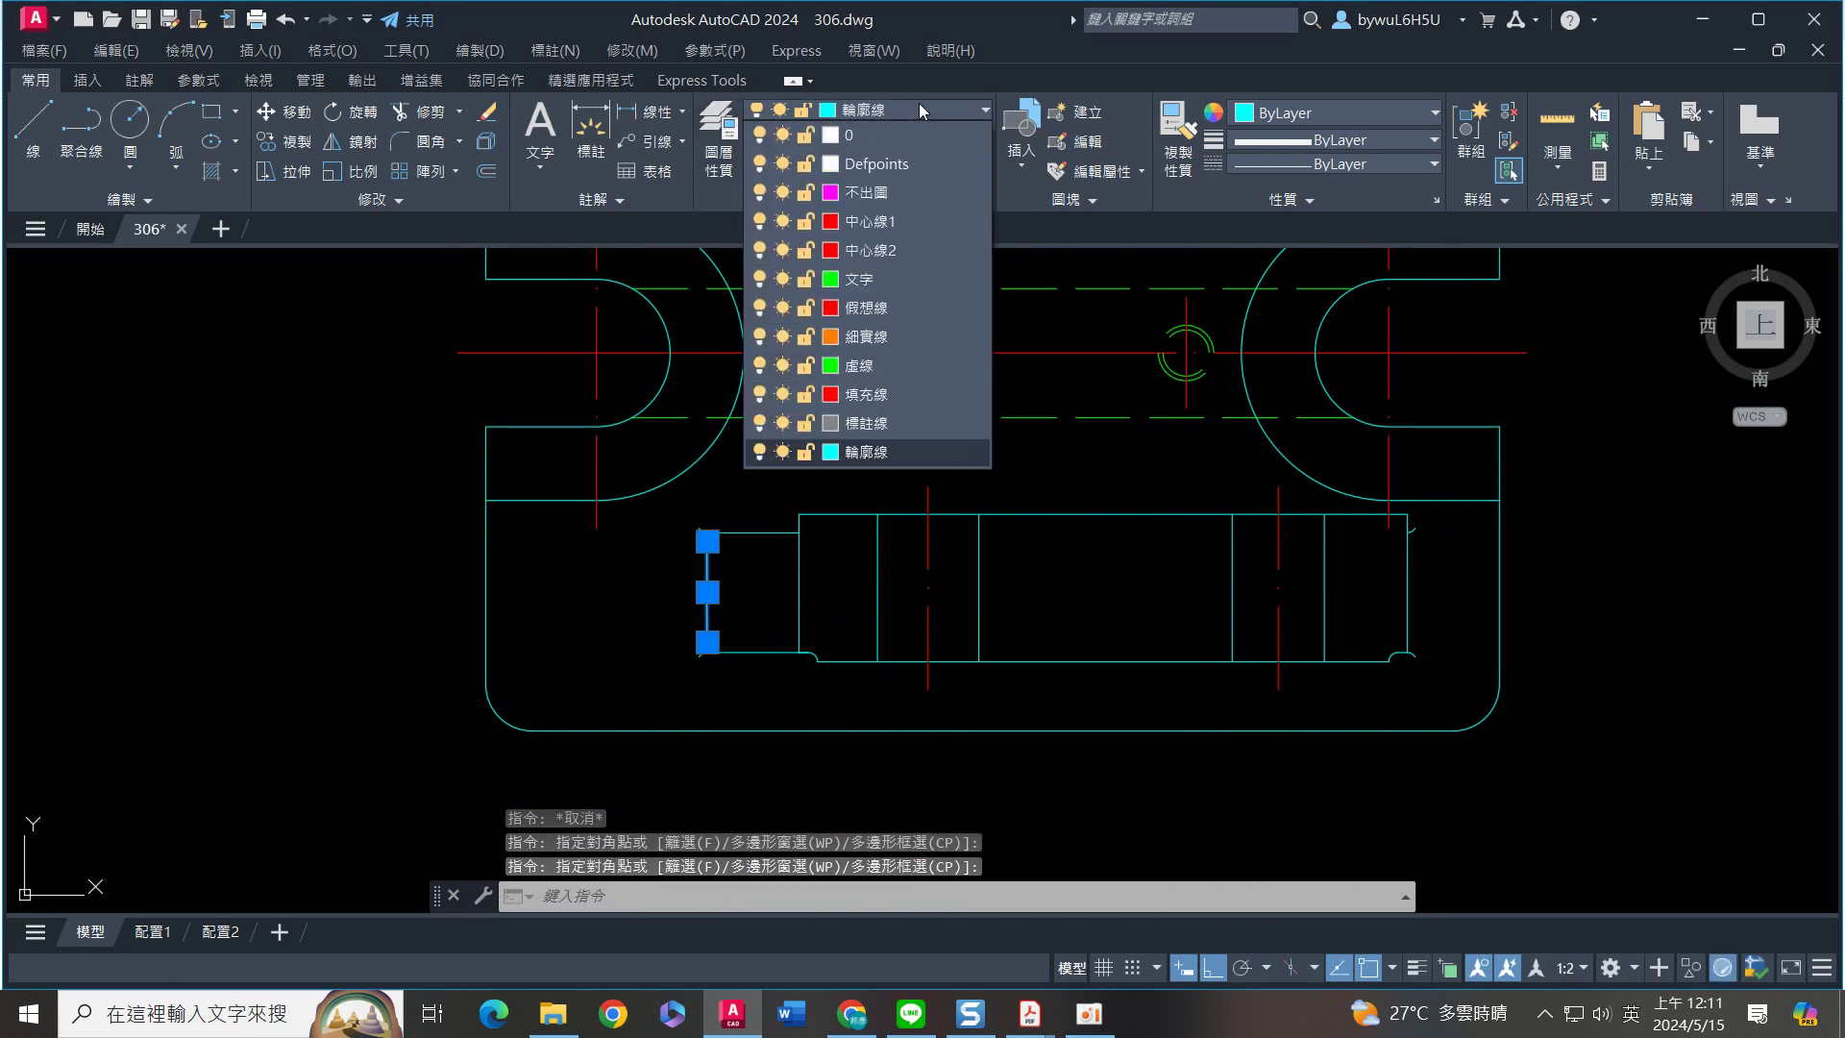
click(884, 338)
key(Escape)
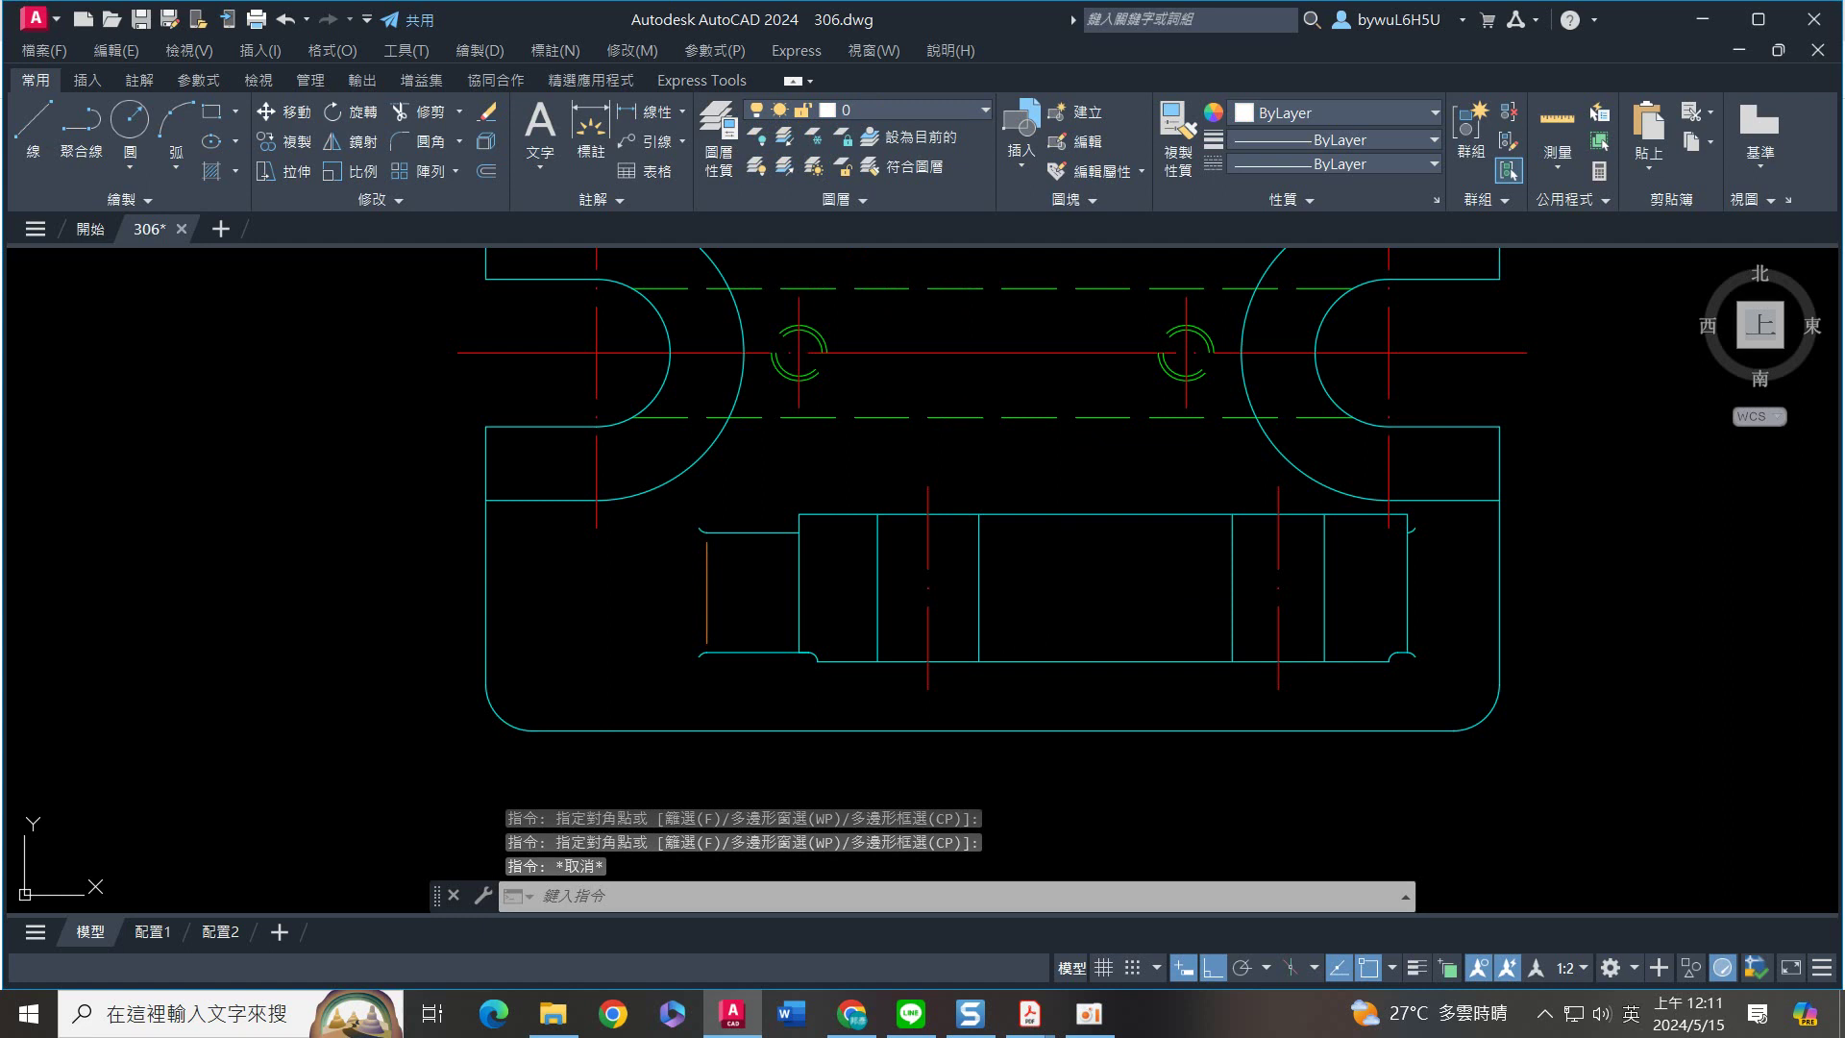
Hatch the three solid sections of the top view's lower upright with a user-defined pattern (使用者定義) at angle 45 and spacing 2
text(h)
key(Return)
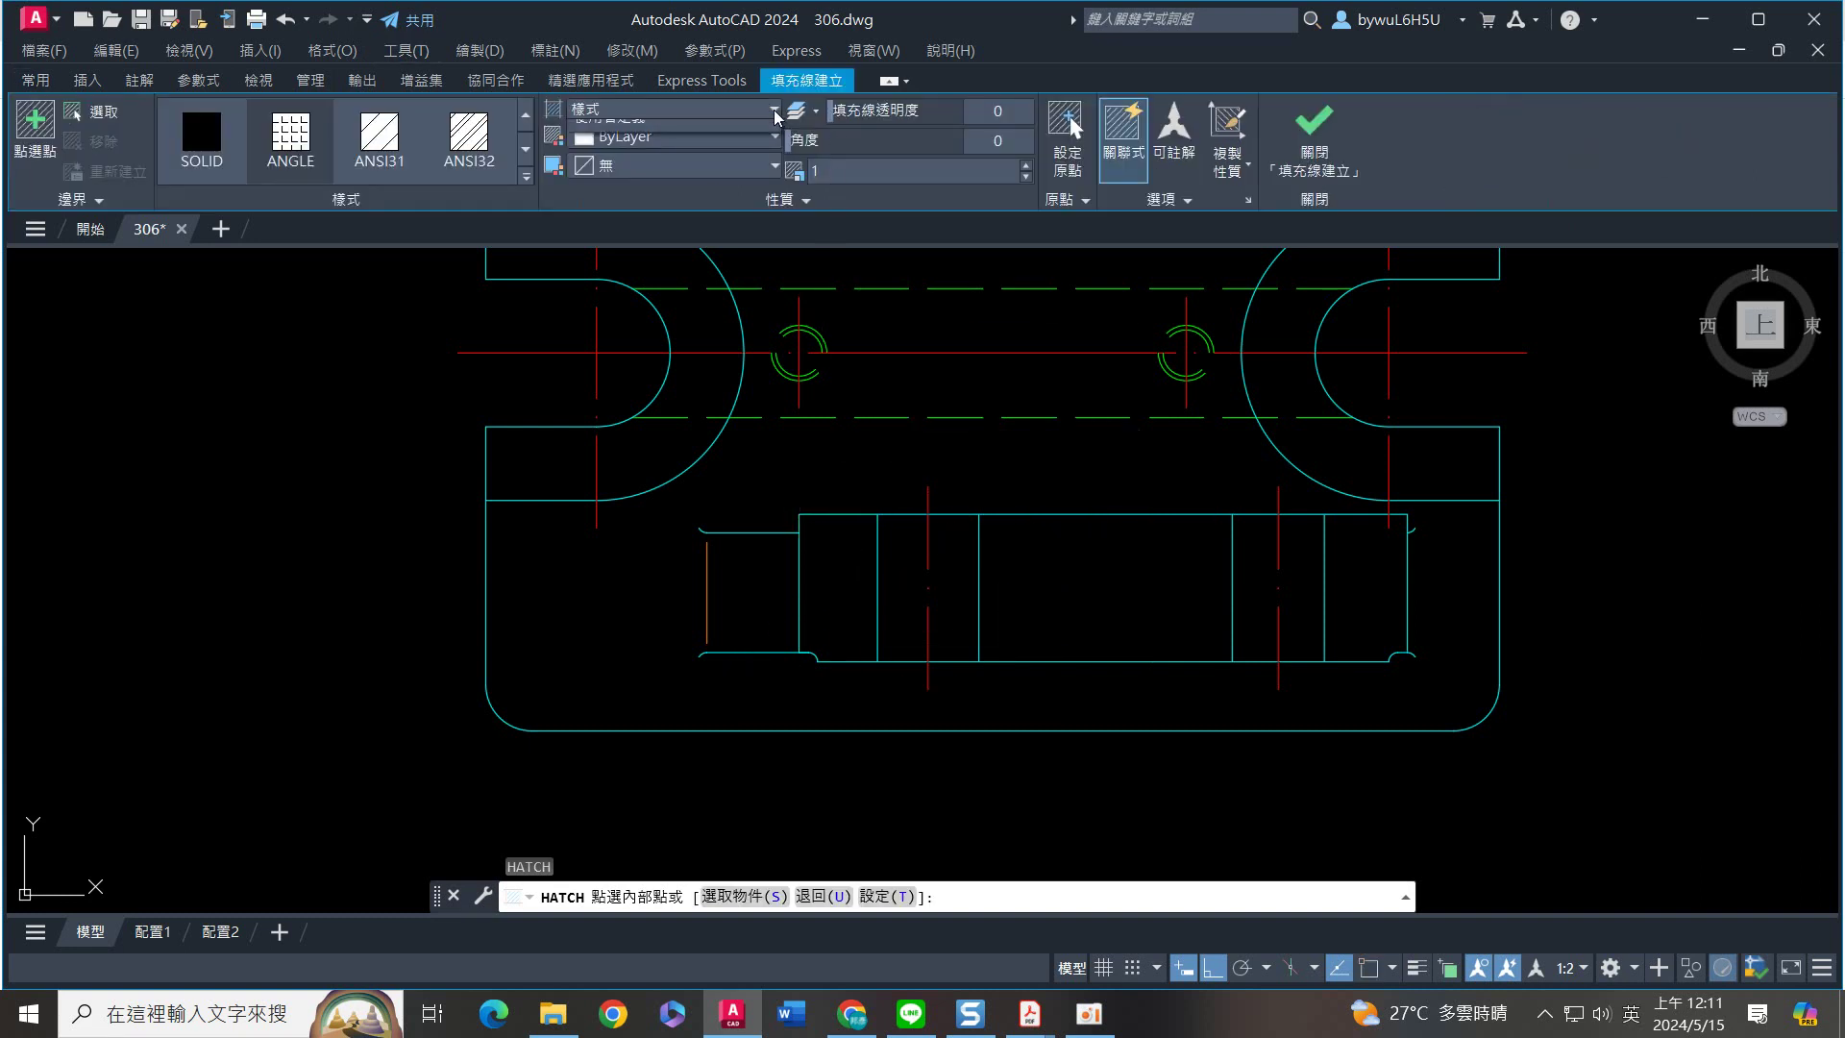
click(775, 110)
click(718, 210)
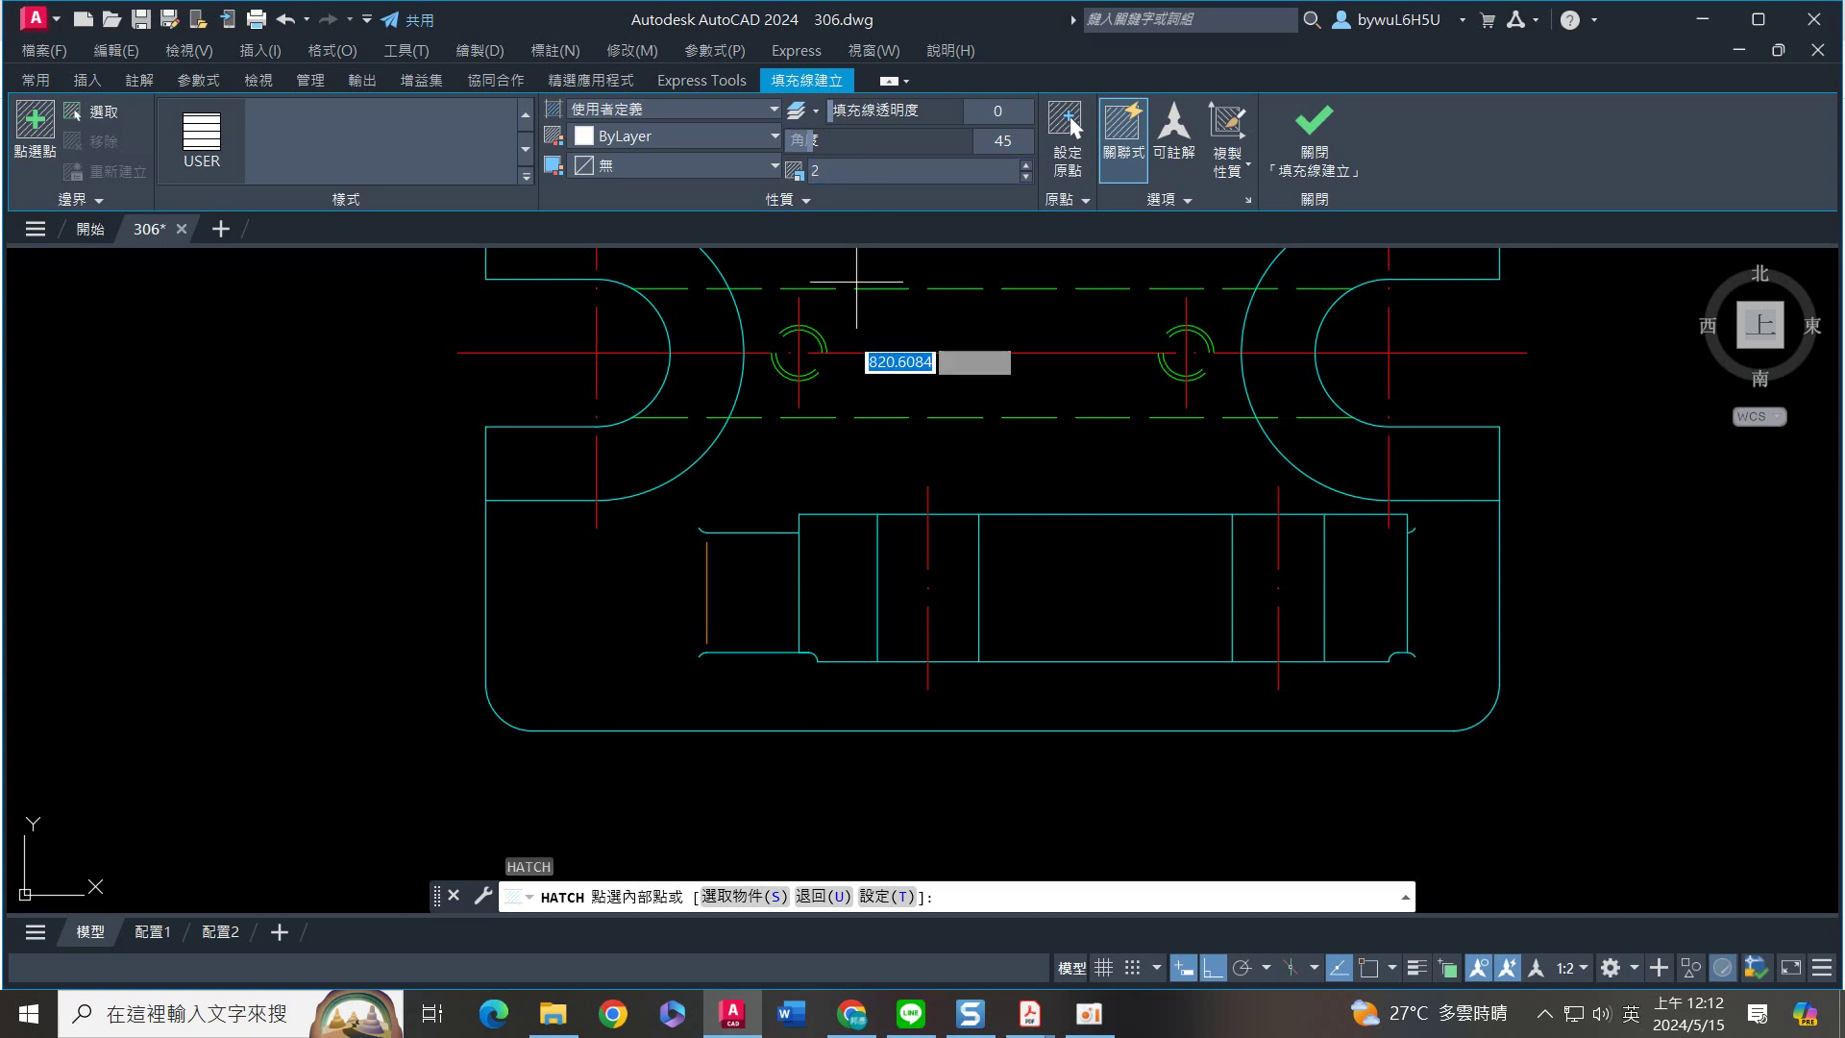
click(854, 544)
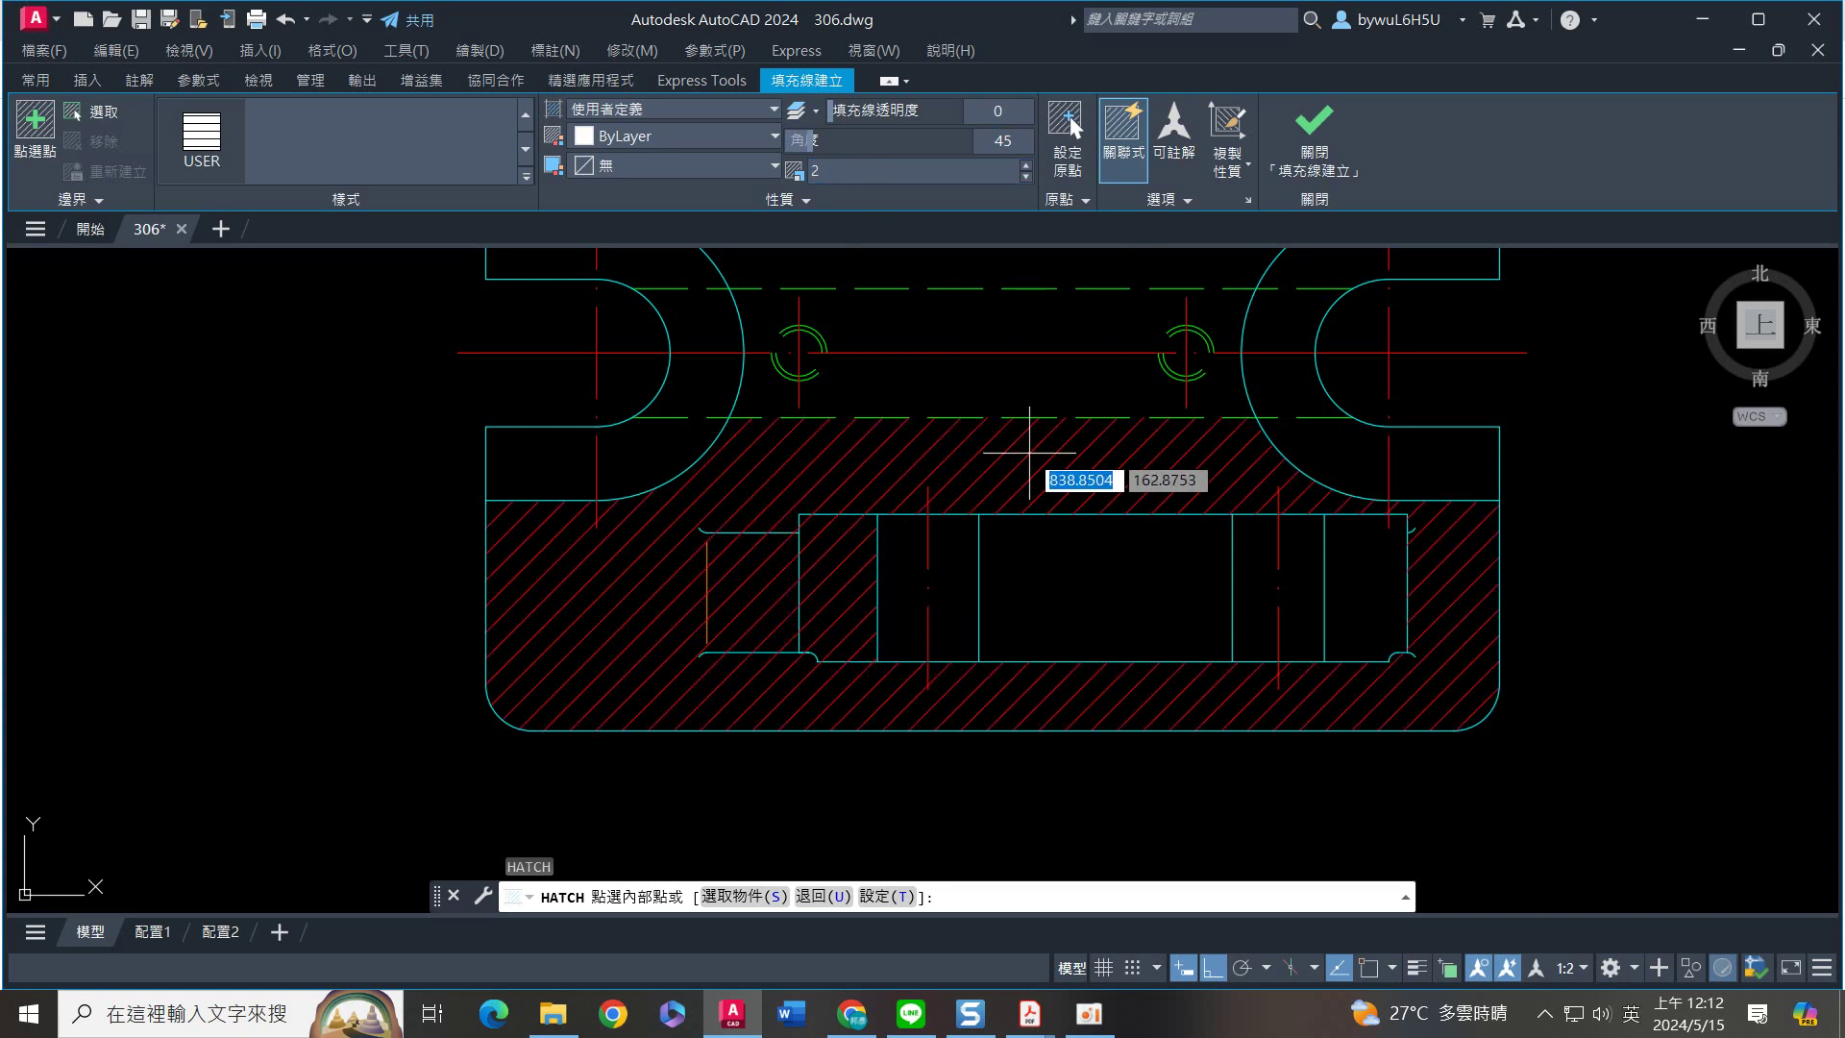
scroll(1030, 451, down, 4)
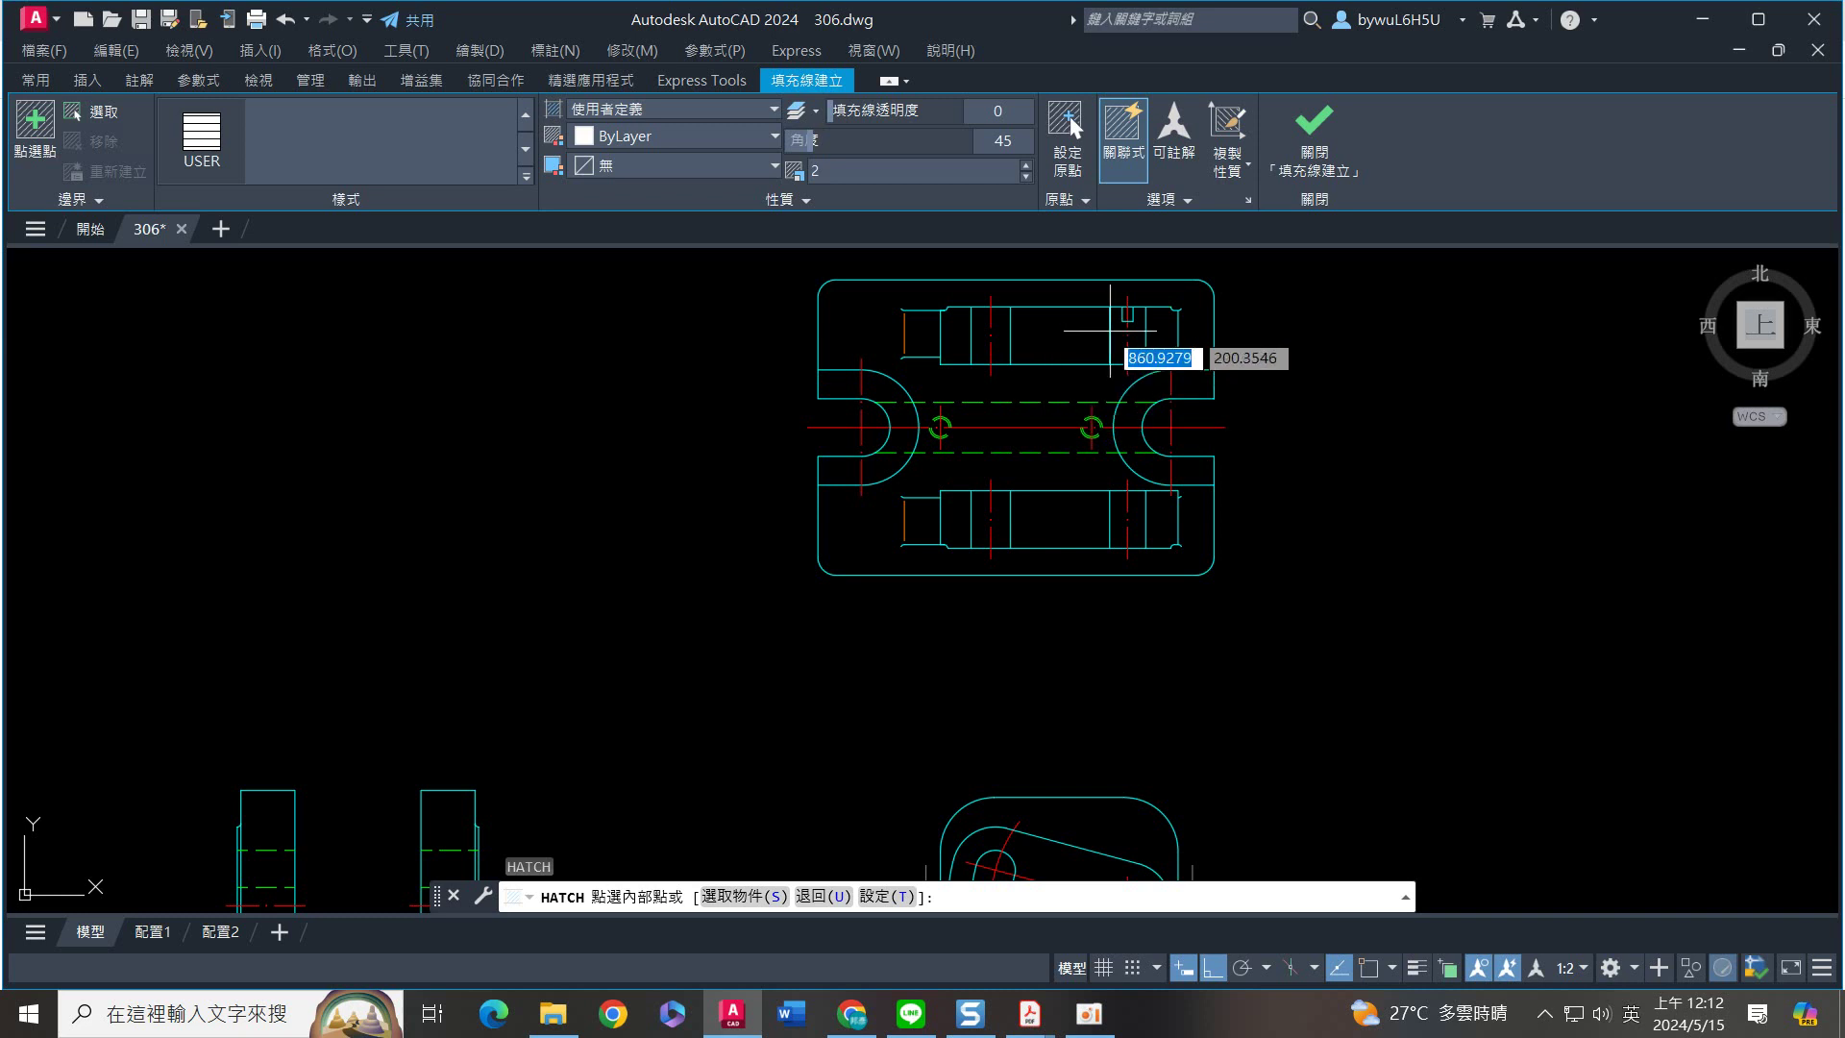
scroll(1105, 503, up, 3)
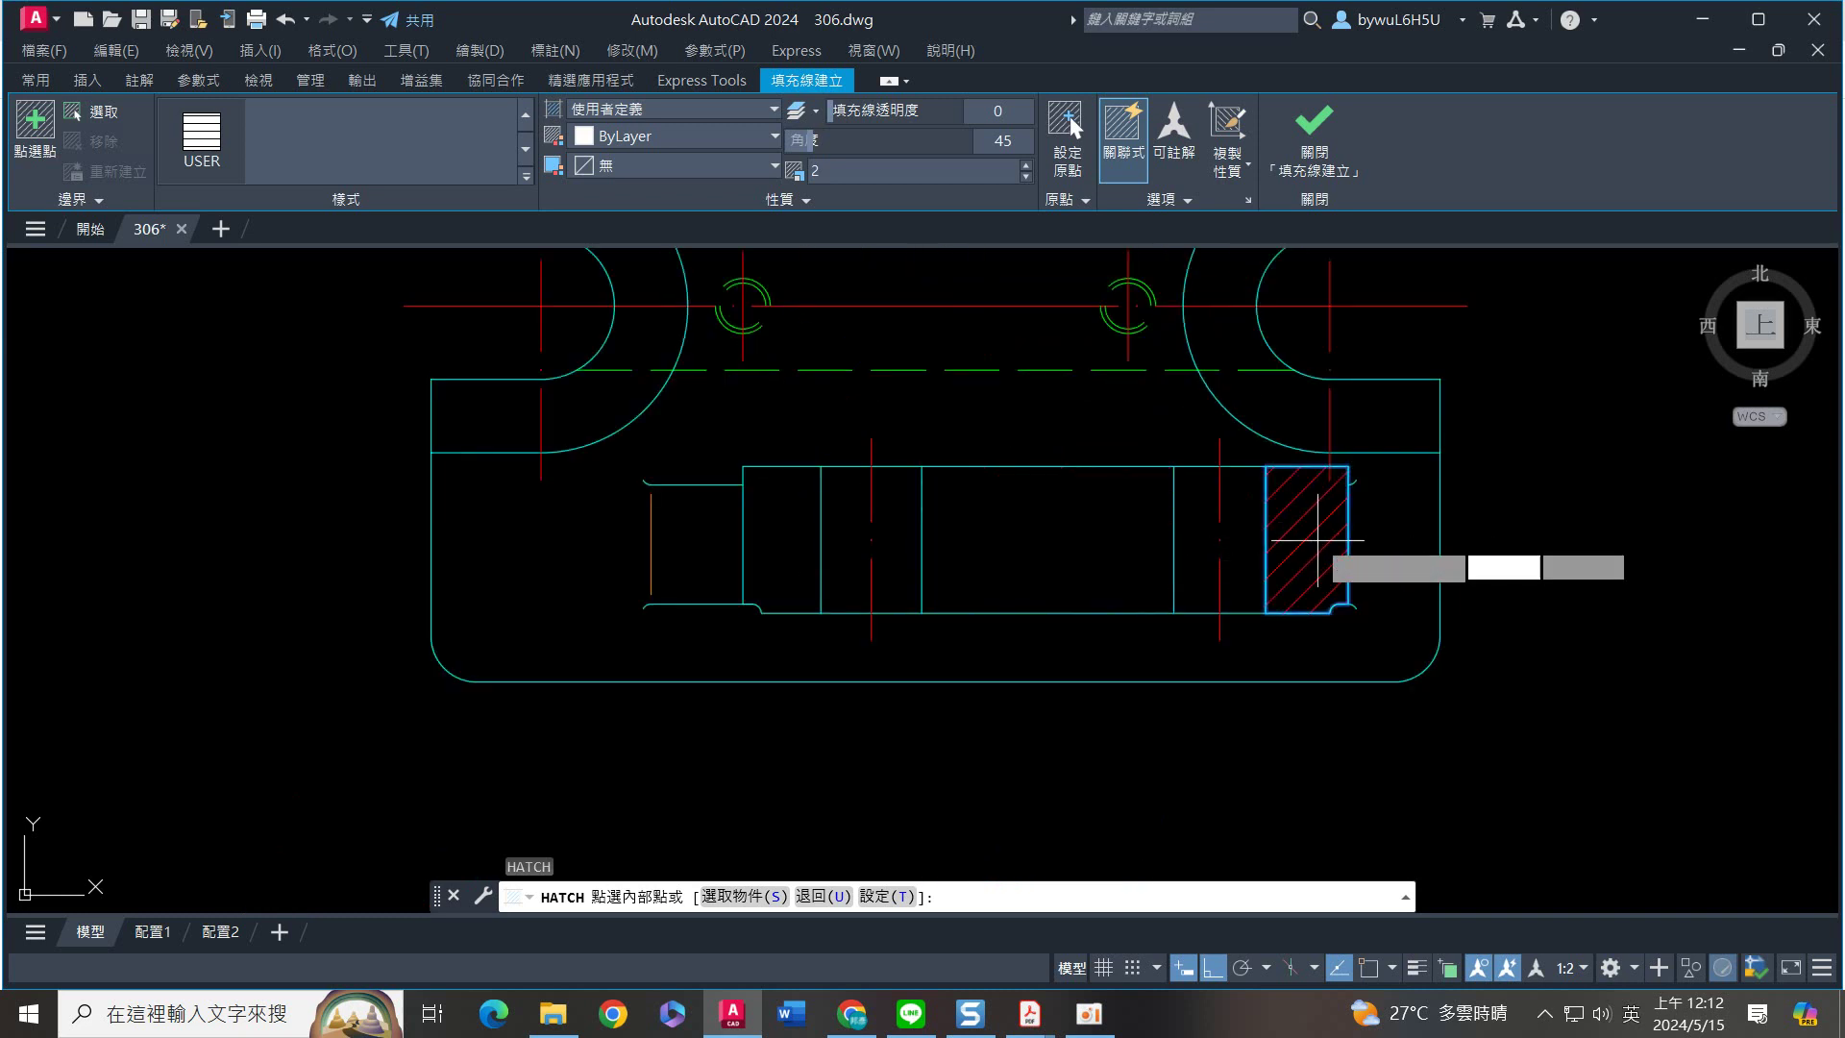
click(1299, 538)
click(1067, 524)
click(809, 552)
Hatch the three solid sections of the top view's upper upright with the same user-defined pattern and finish the hatch
scroll(815, 546, down, 4)
middle_drag(856, 439, 877, 574)
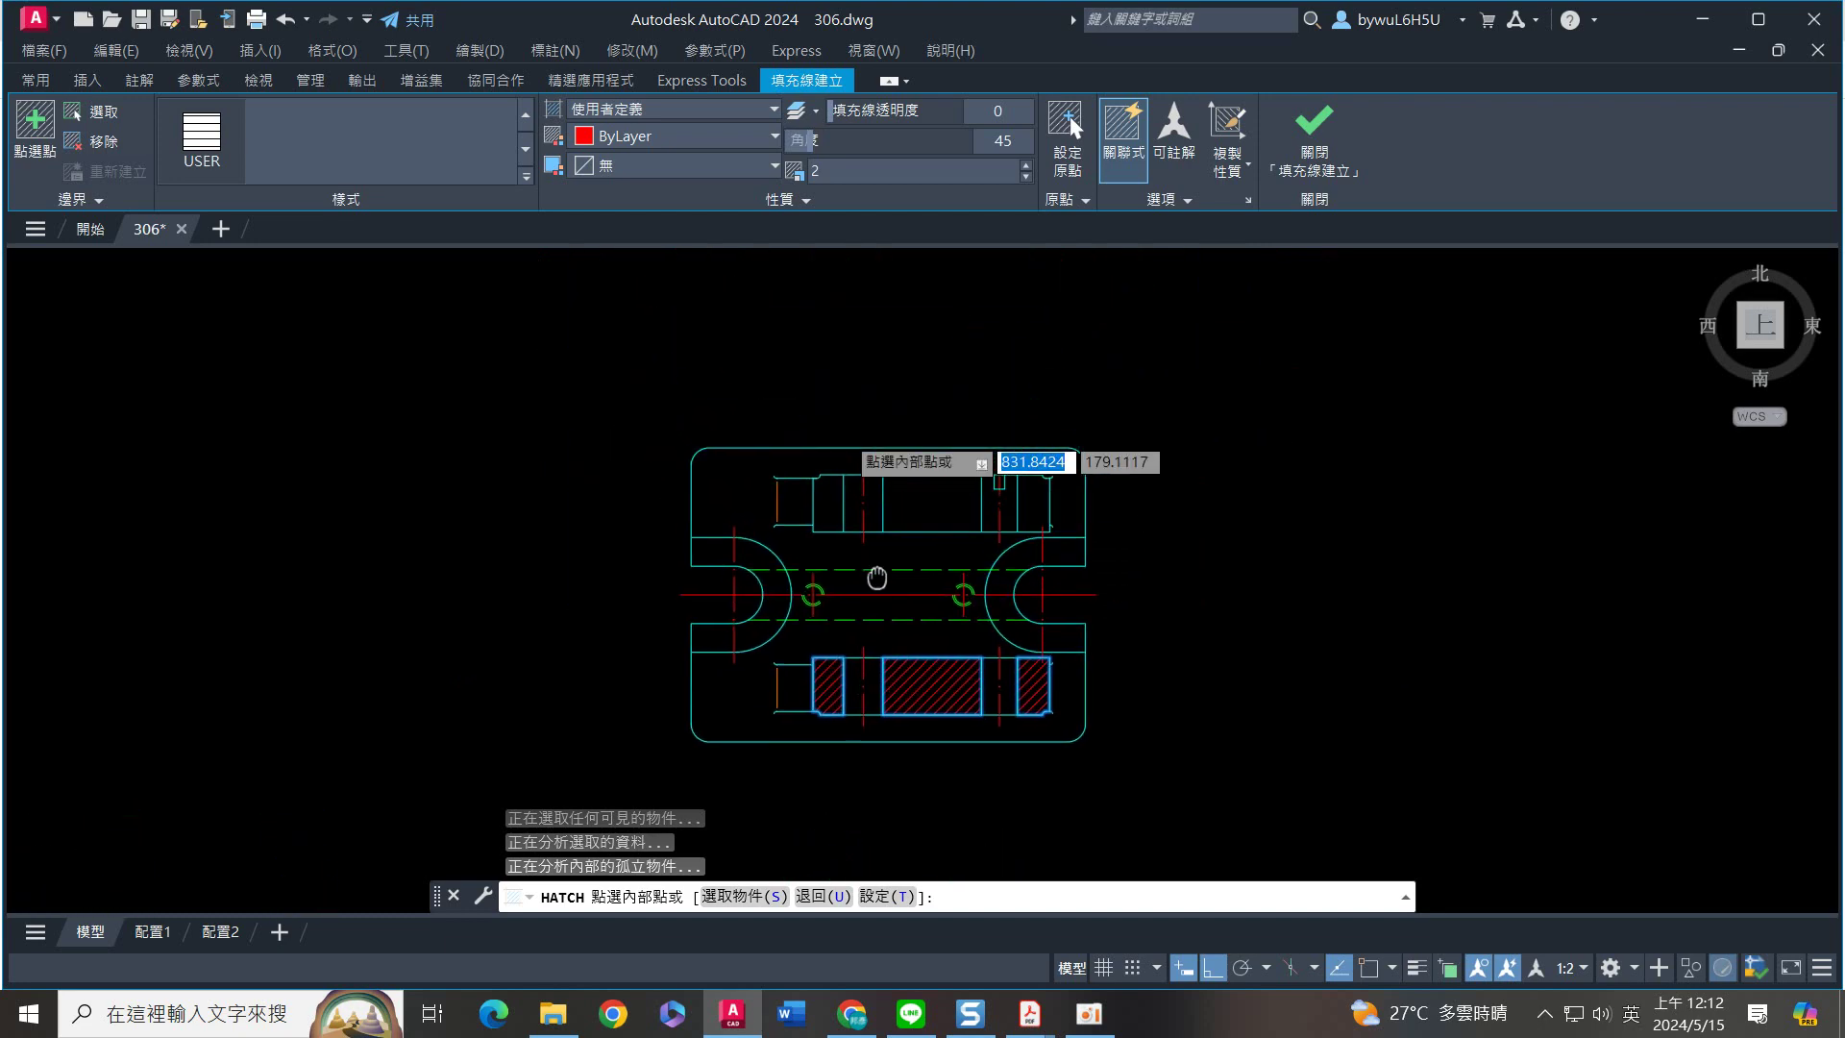
scroll(843, 518, up, 4)
click(800, 459)
click(1047, 451)
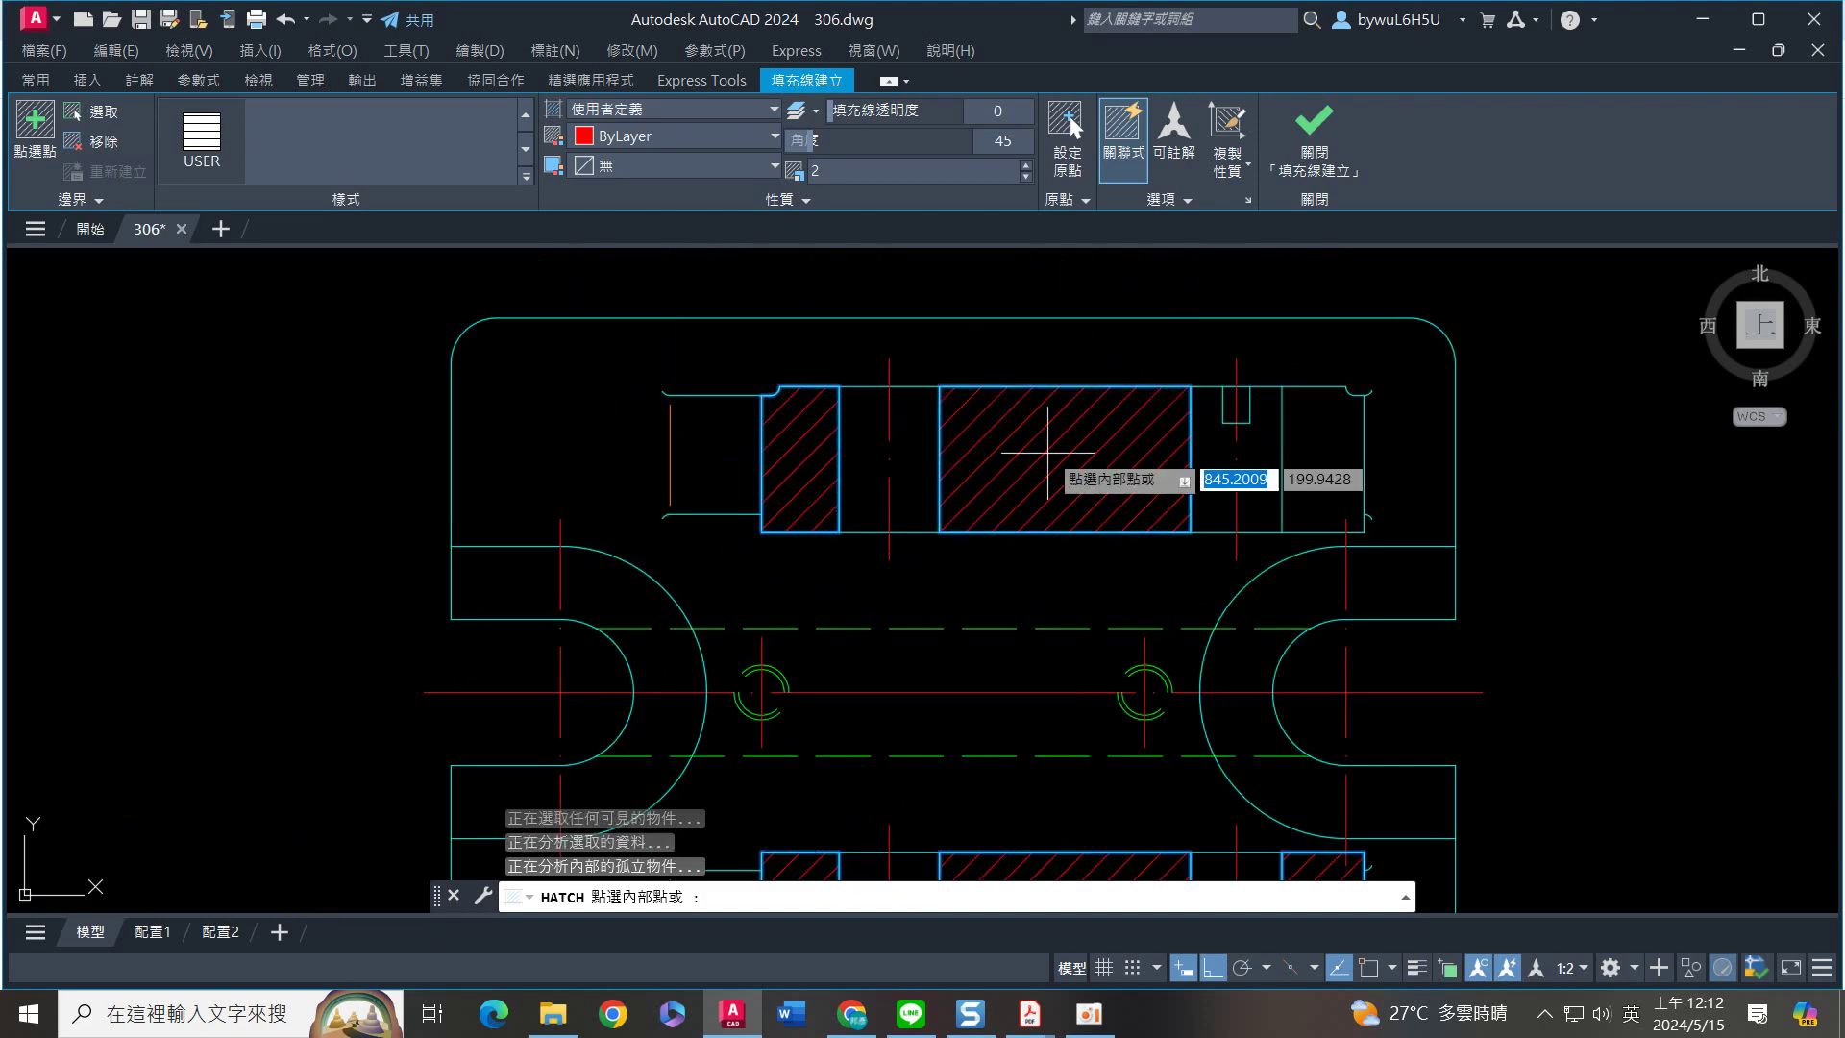
click(1338, 432)
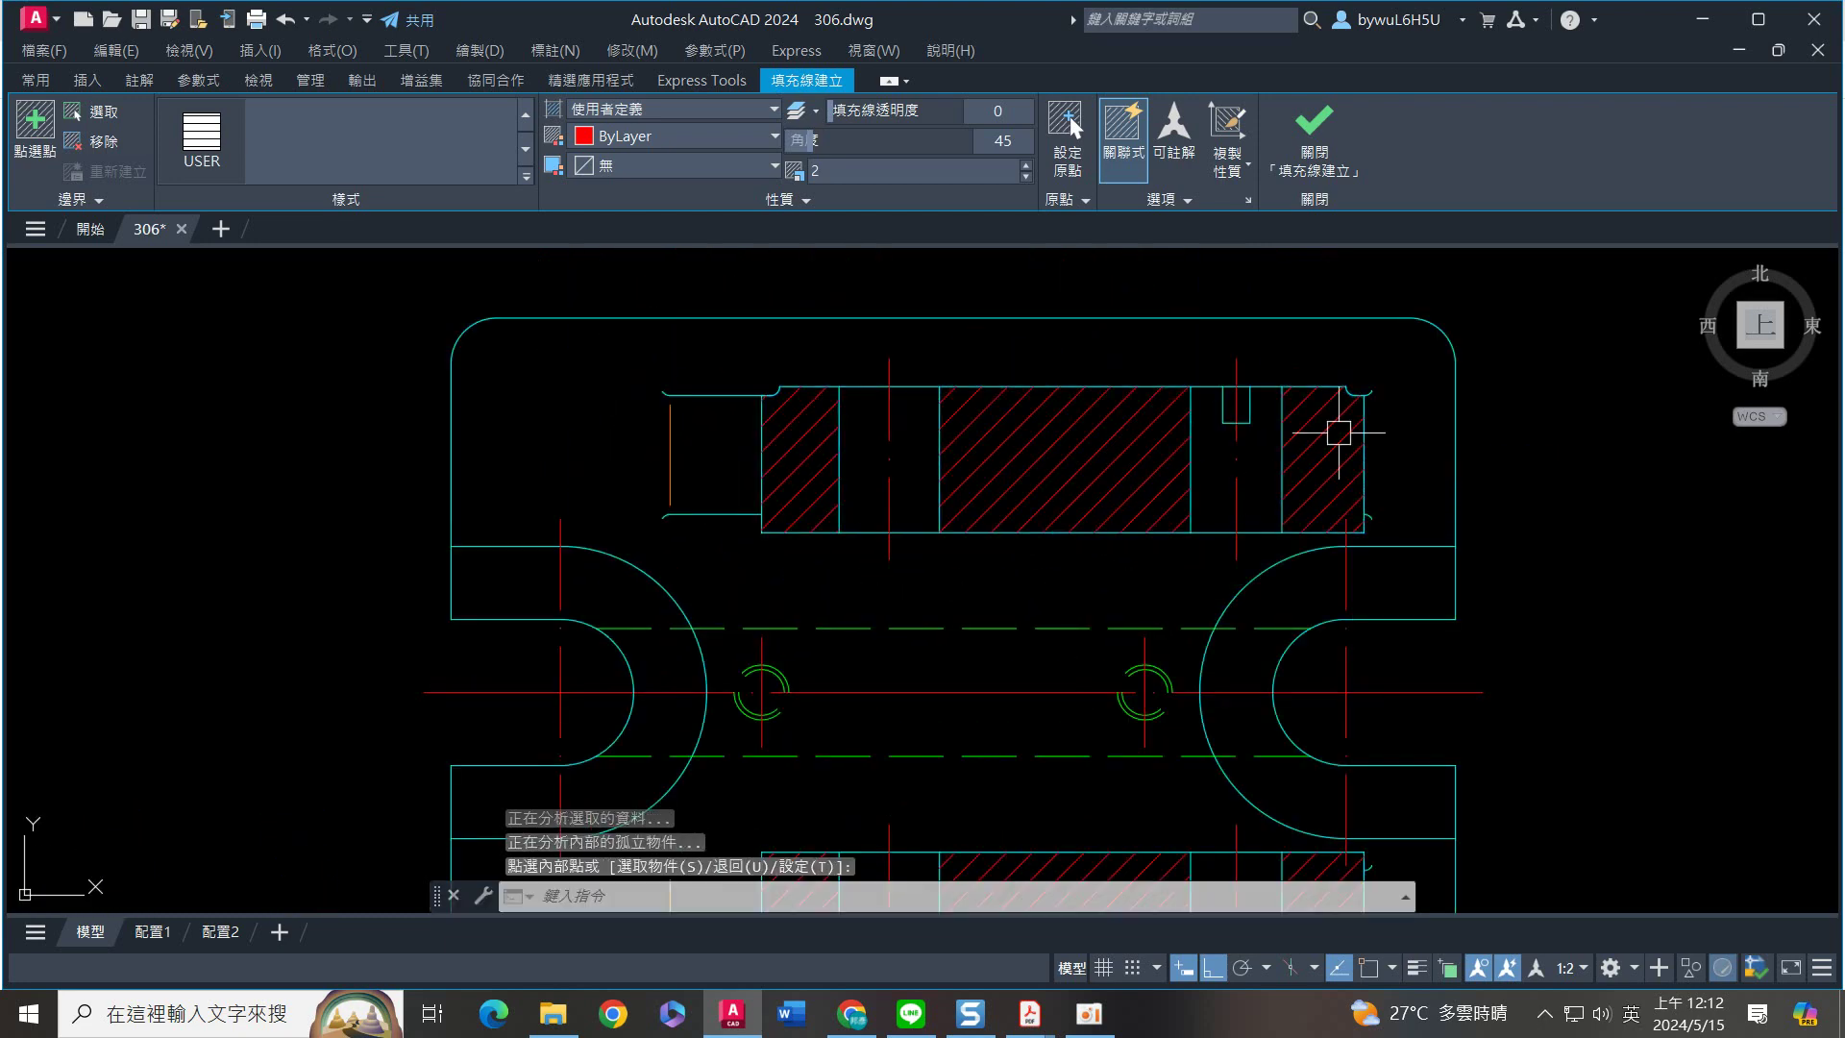
key(Return)
scroll(1249, 490, down, 5)
mouse_move(1254, 590)
middle_down()
mouse_move(1026, 425)
mouse_move(1031, 458)
middle_up()
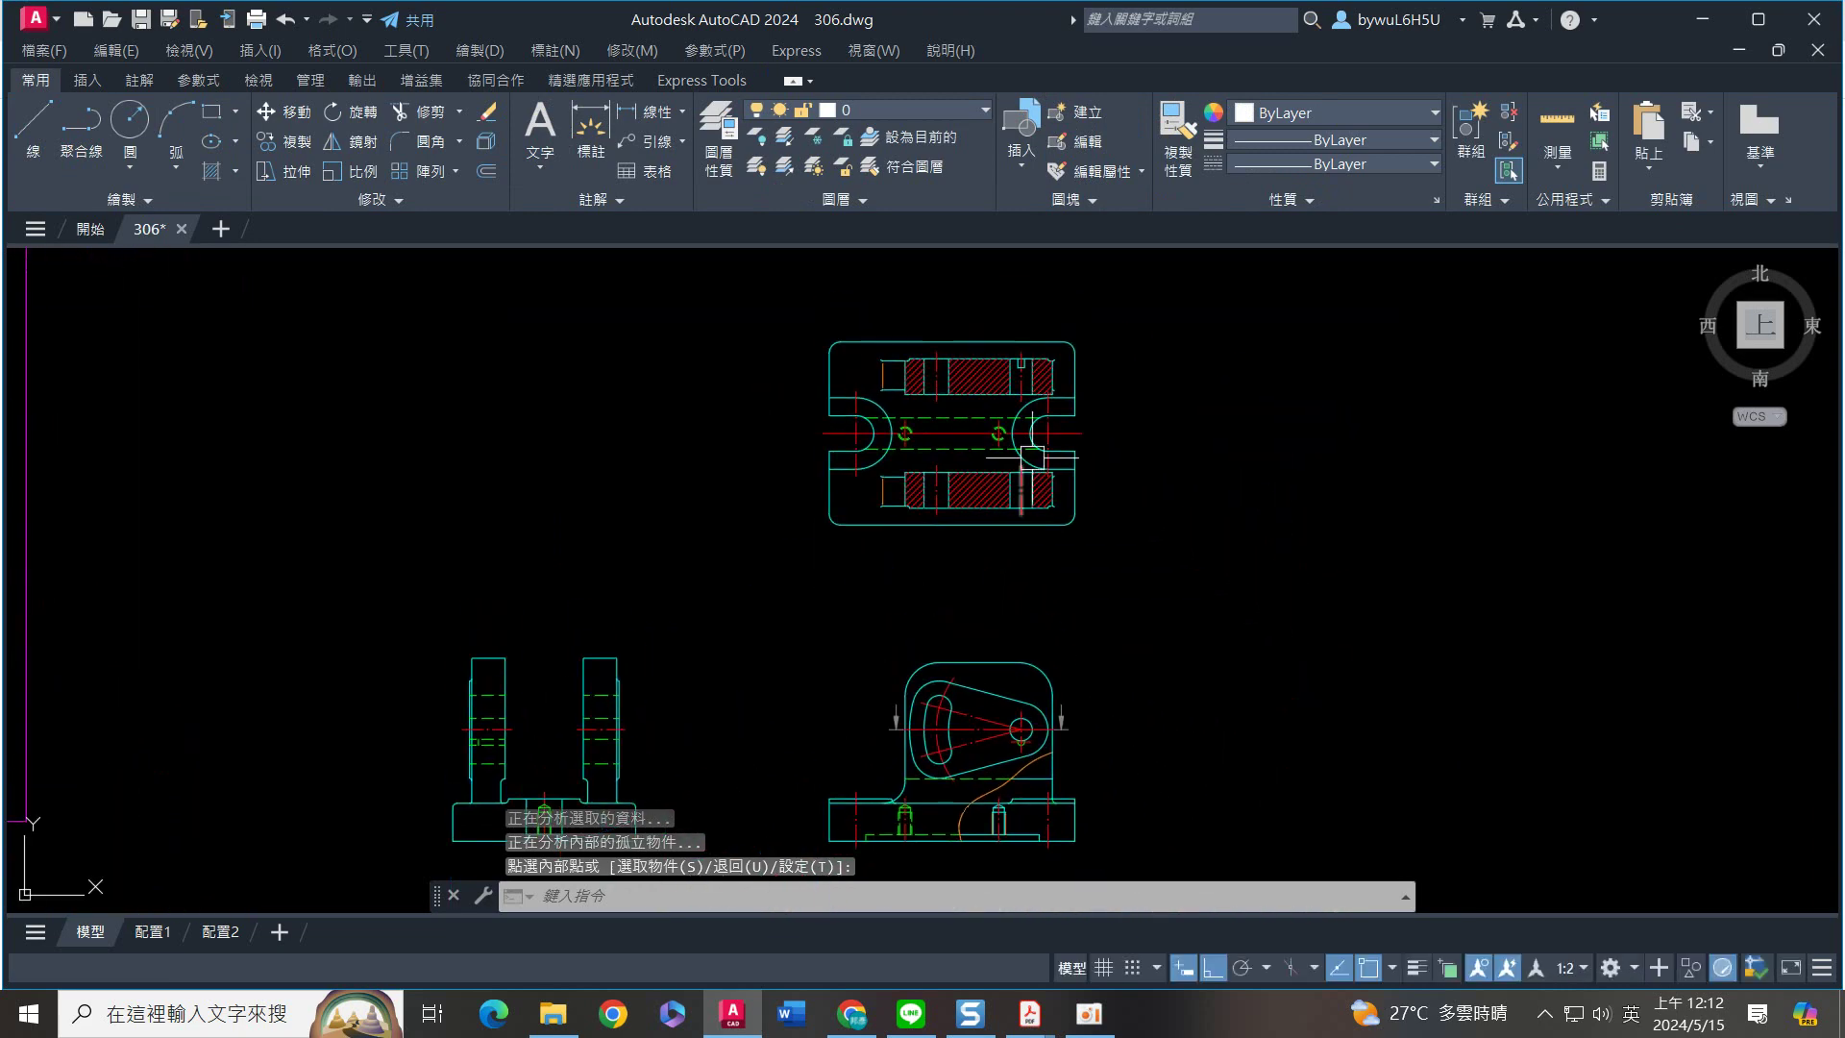
middle_drag(1018, 557, 1092, 494)
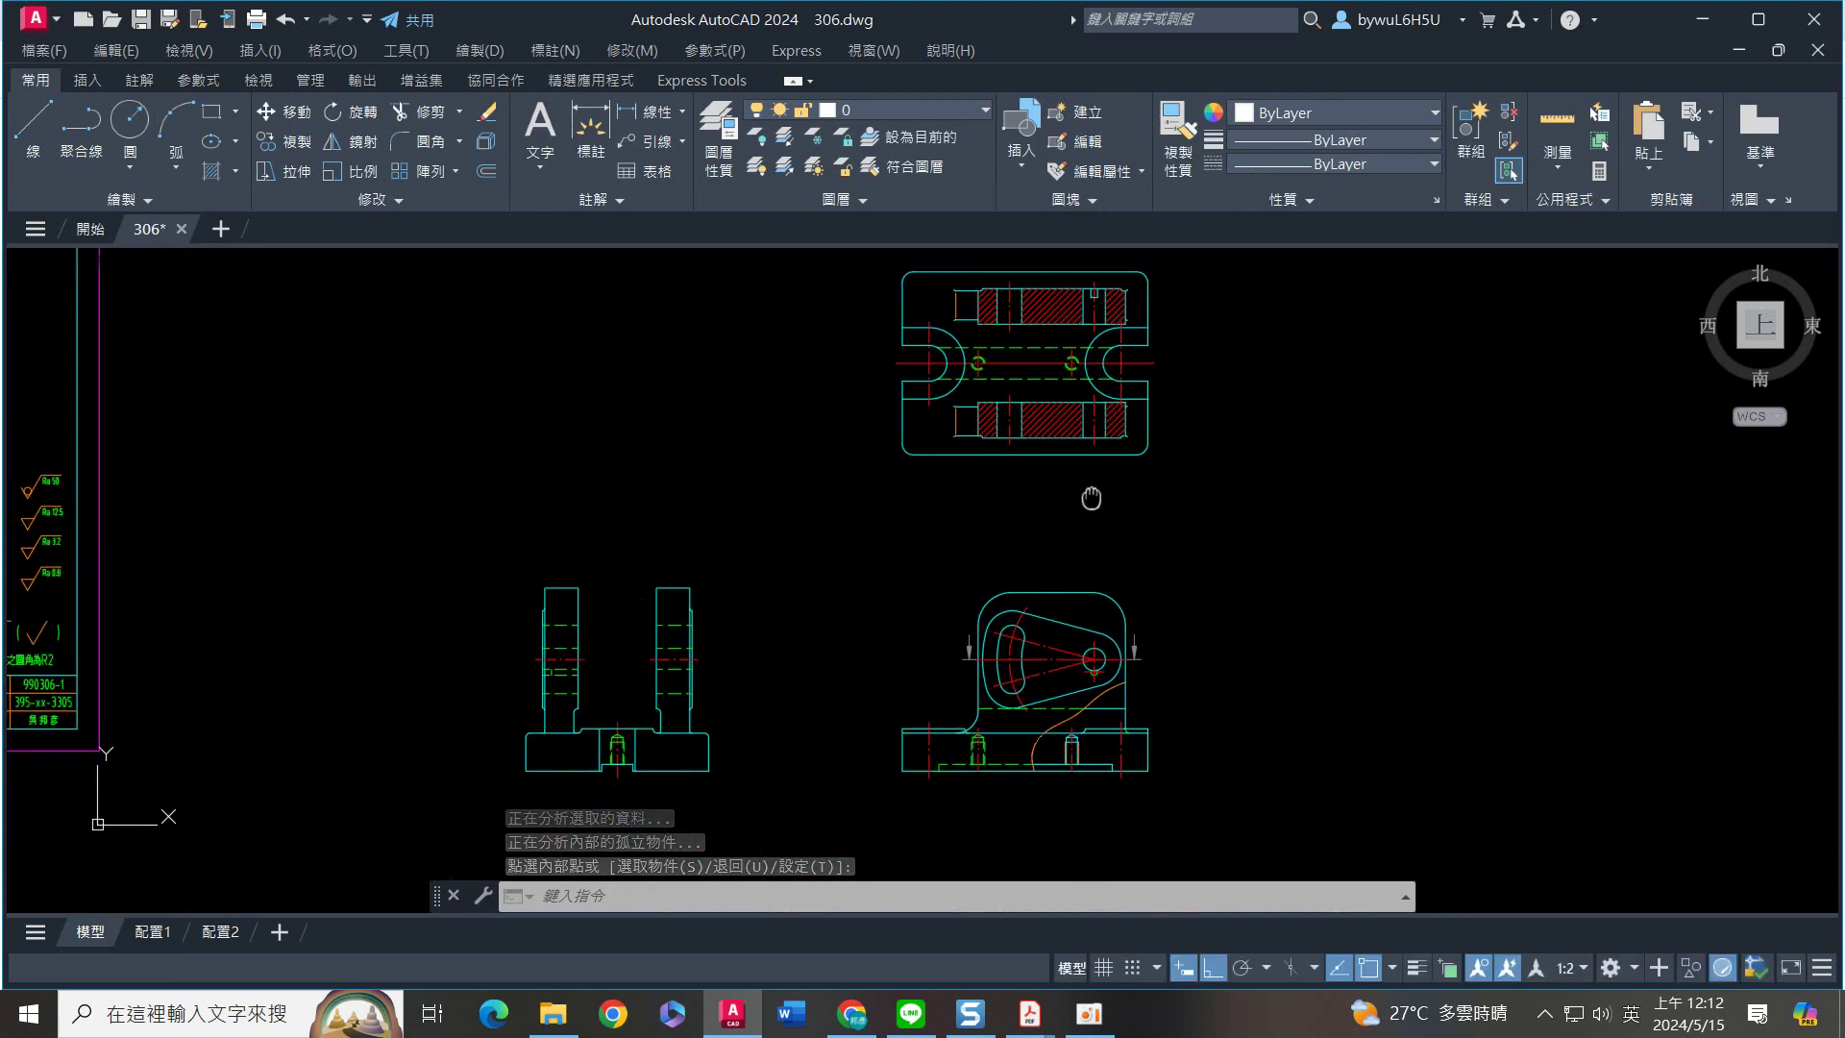